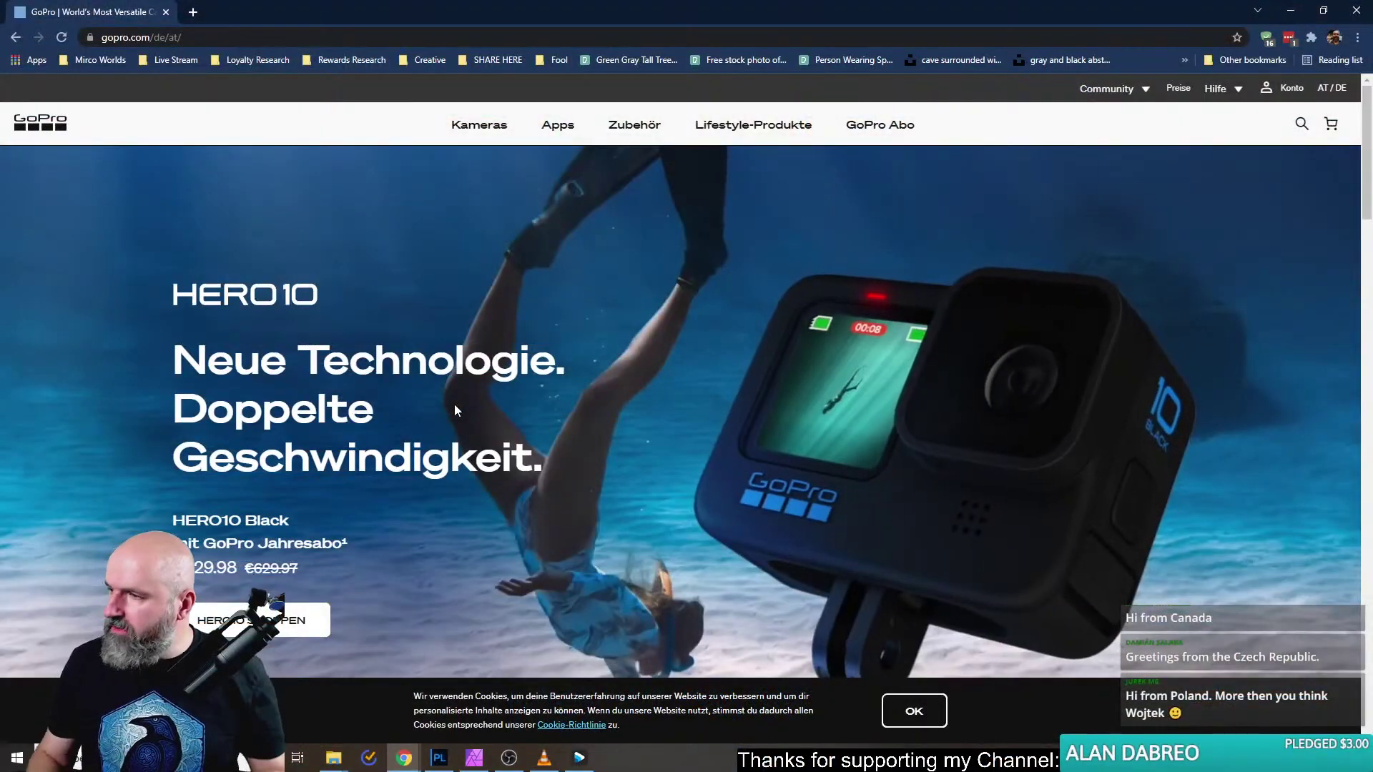
Accept the cookie notice and highlight the HERO10 Black offer's original and discounted prices.
left_click(915, 712)
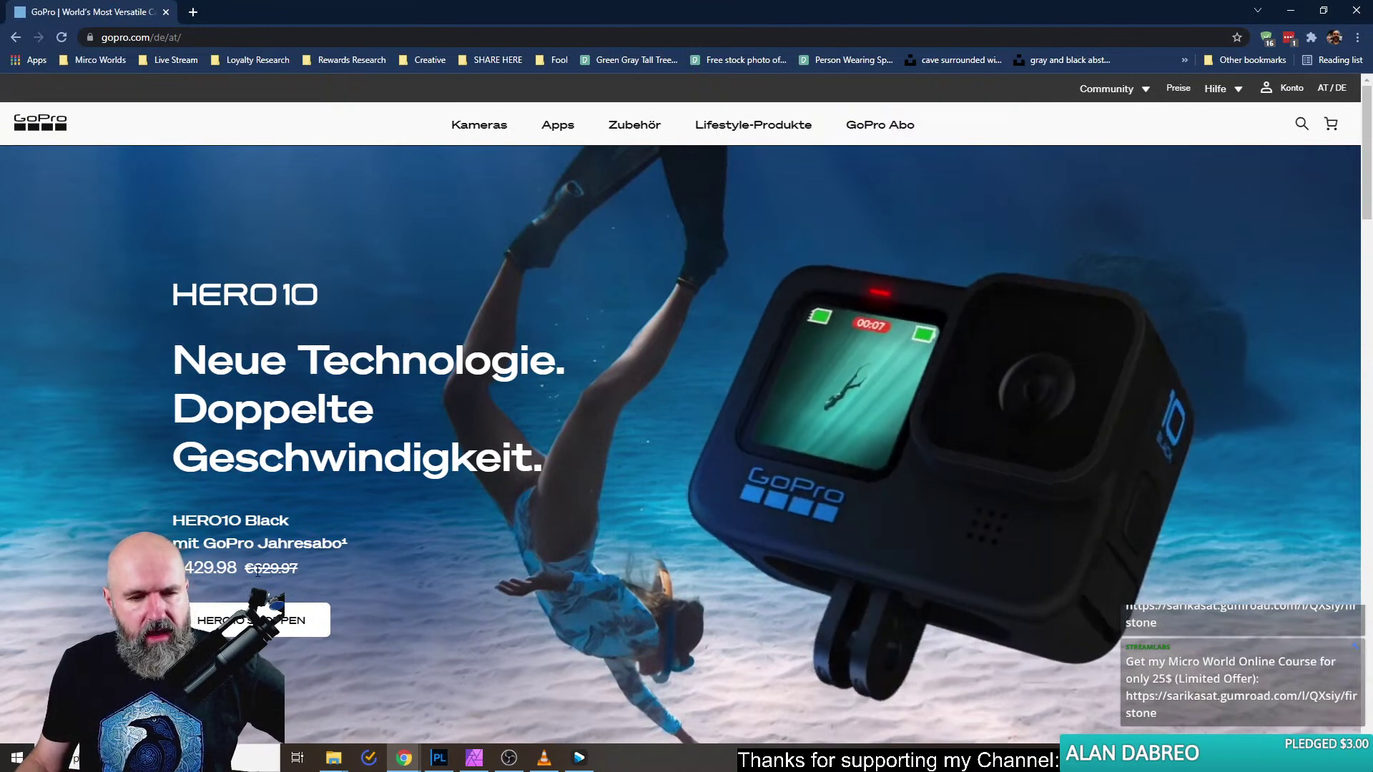
left_click_drag(257, 569, 311, 576)
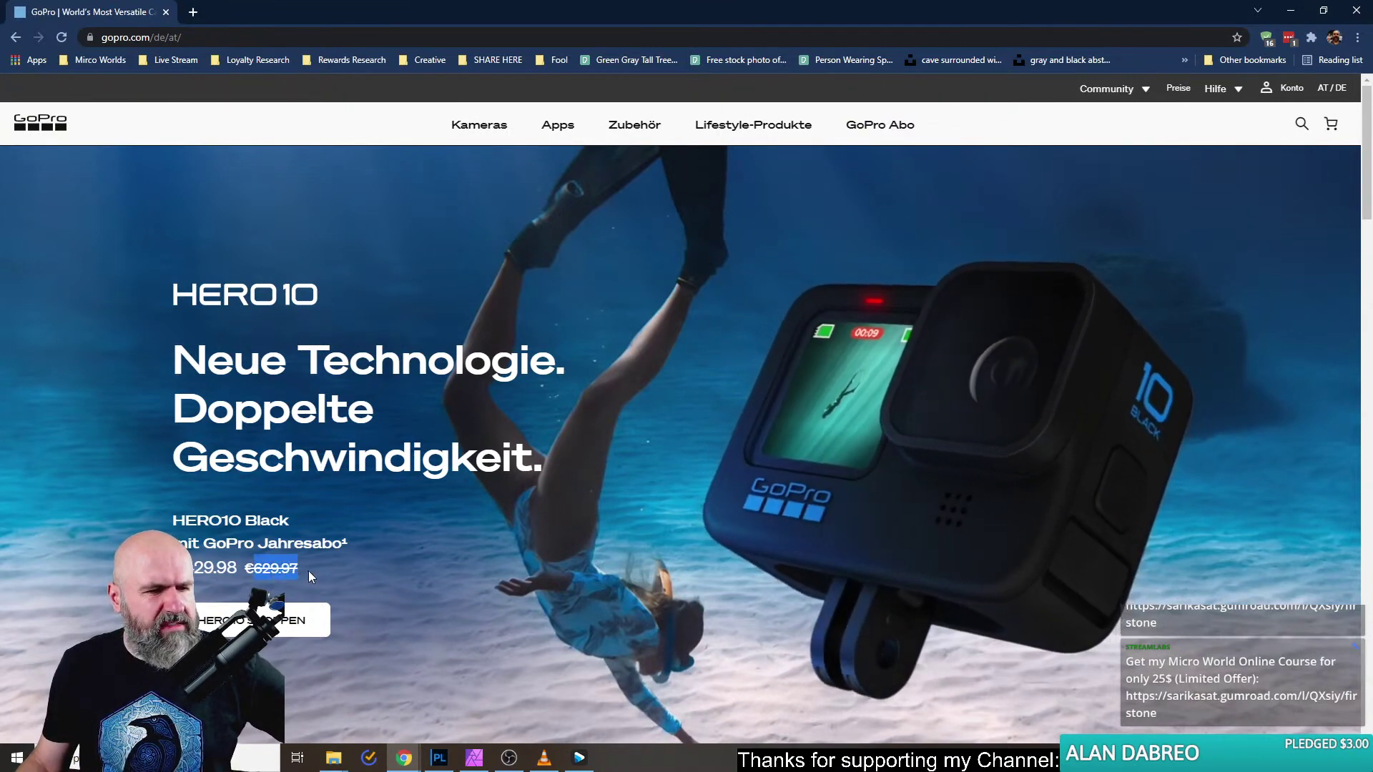
left_click(185, 567)
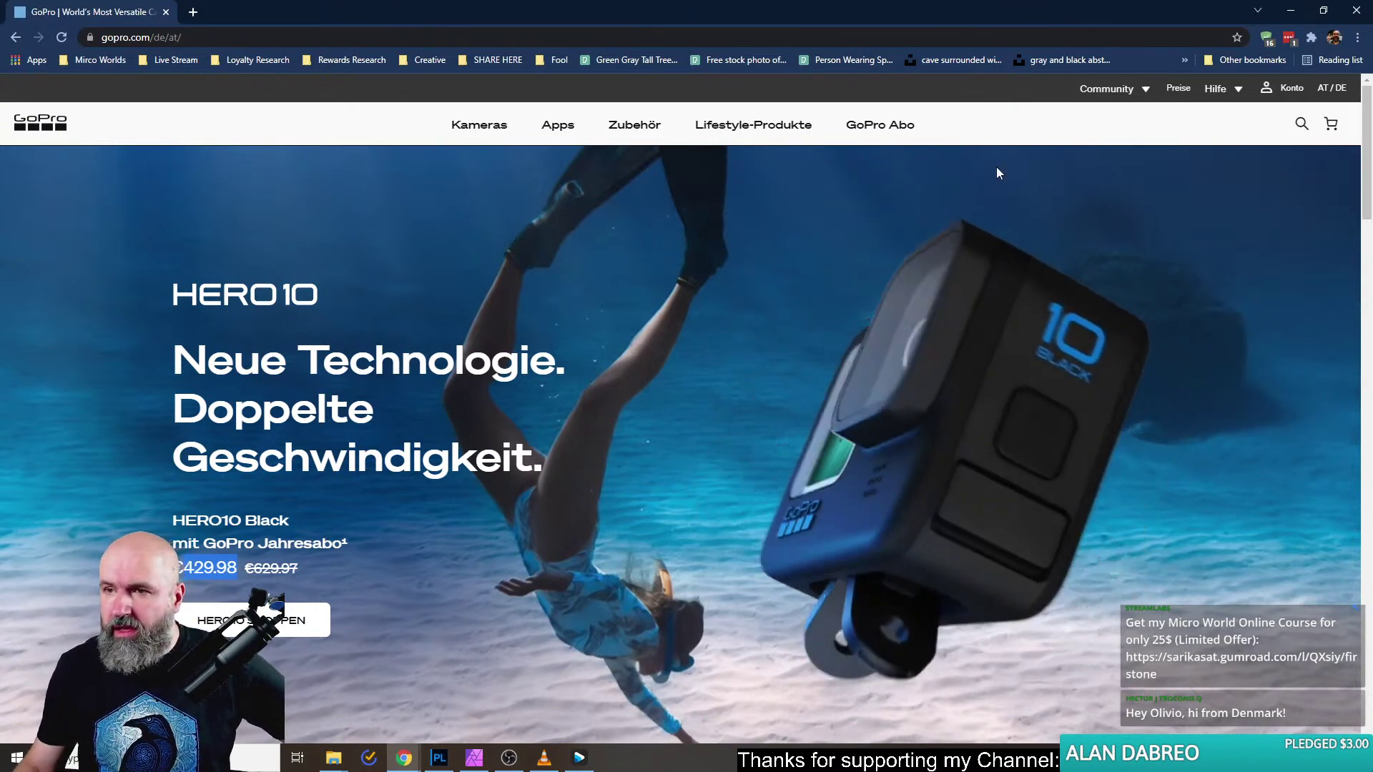
Open the Halterungen accessories category on the GoPro site and look through its camera mounts.
left_click_drag(113, 16, 169, 176)
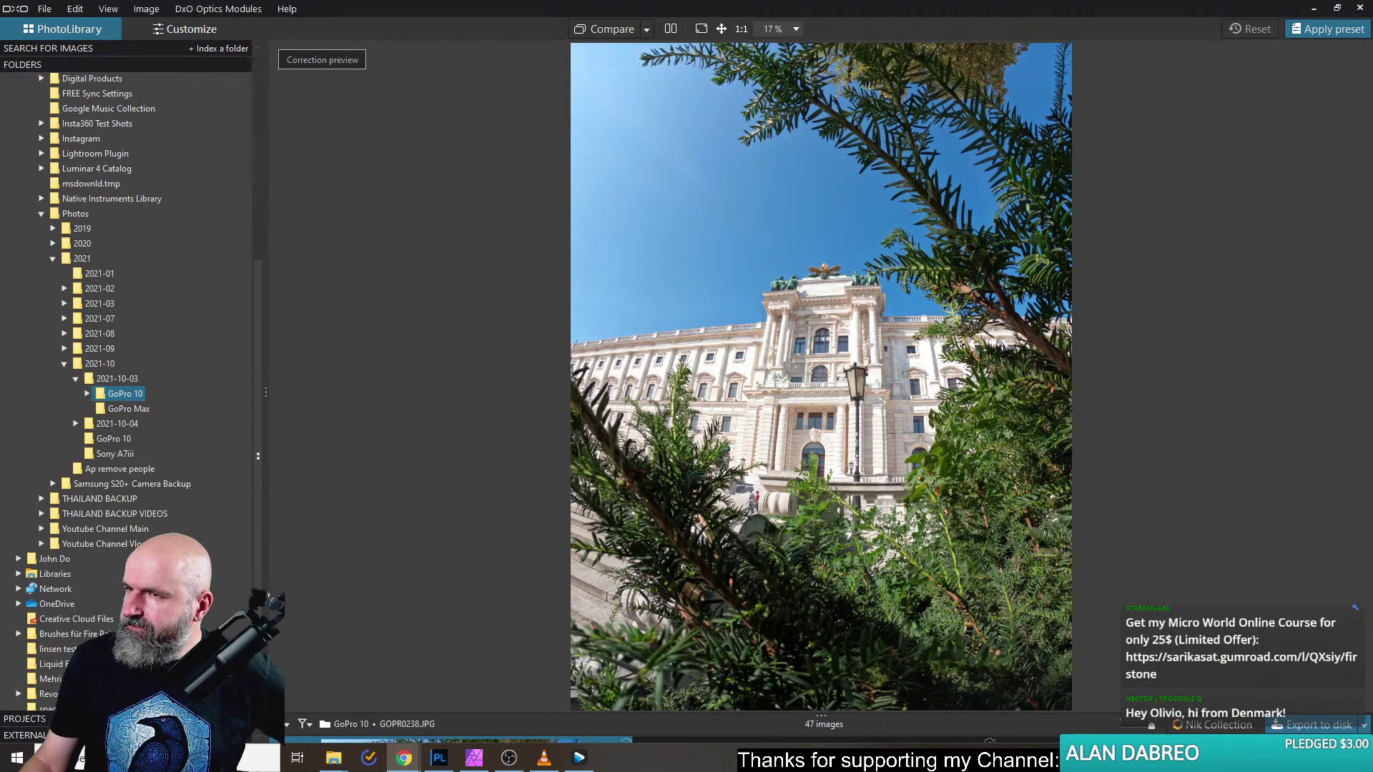
key("alt+Tab")
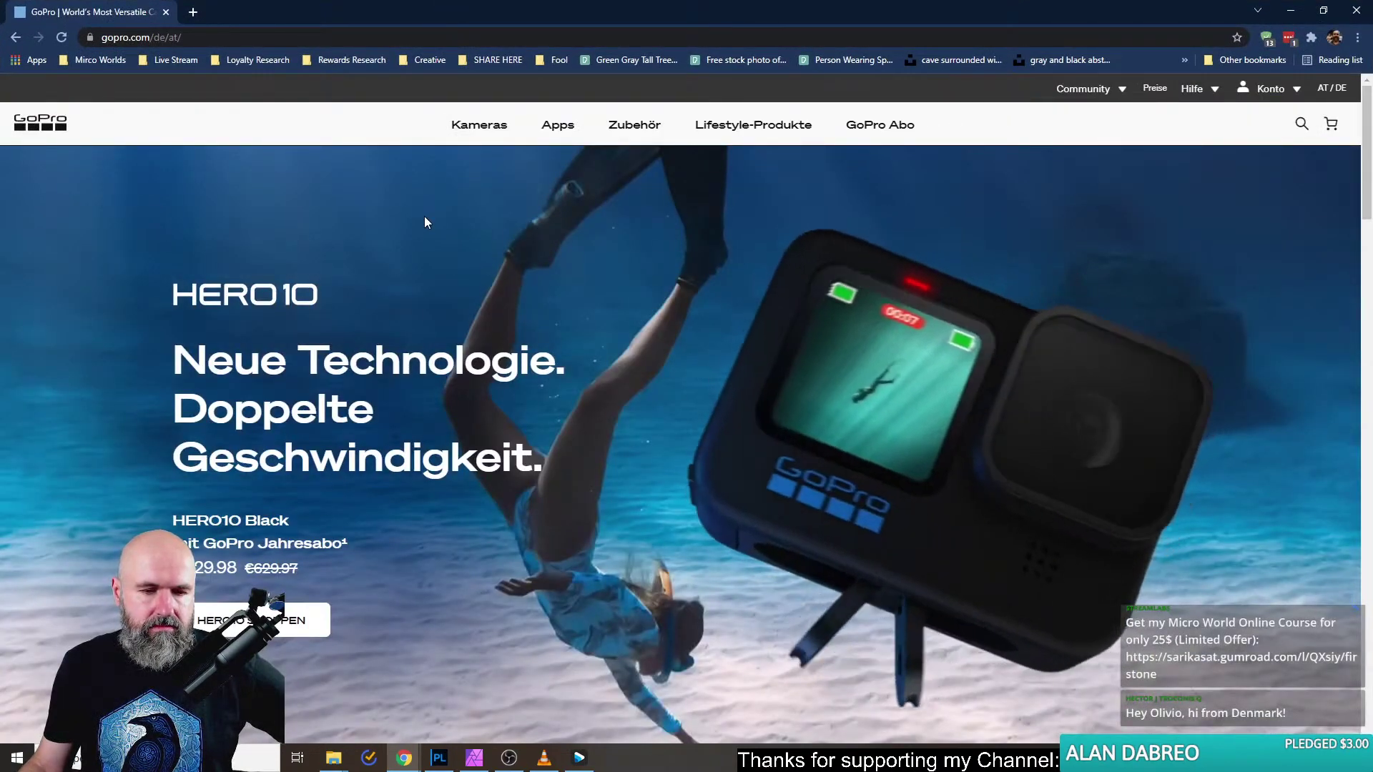
mouse_move(497, 135)
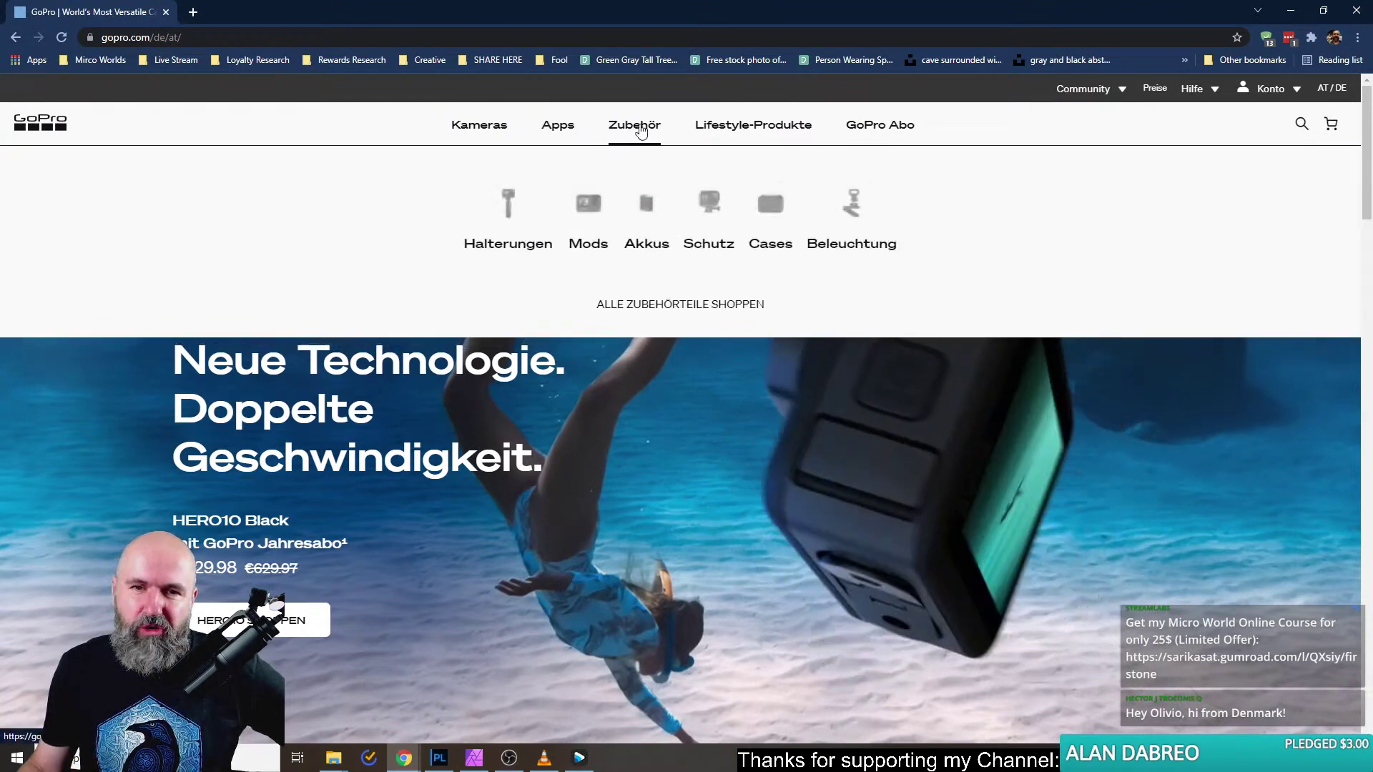
mouse_move(650, 132)
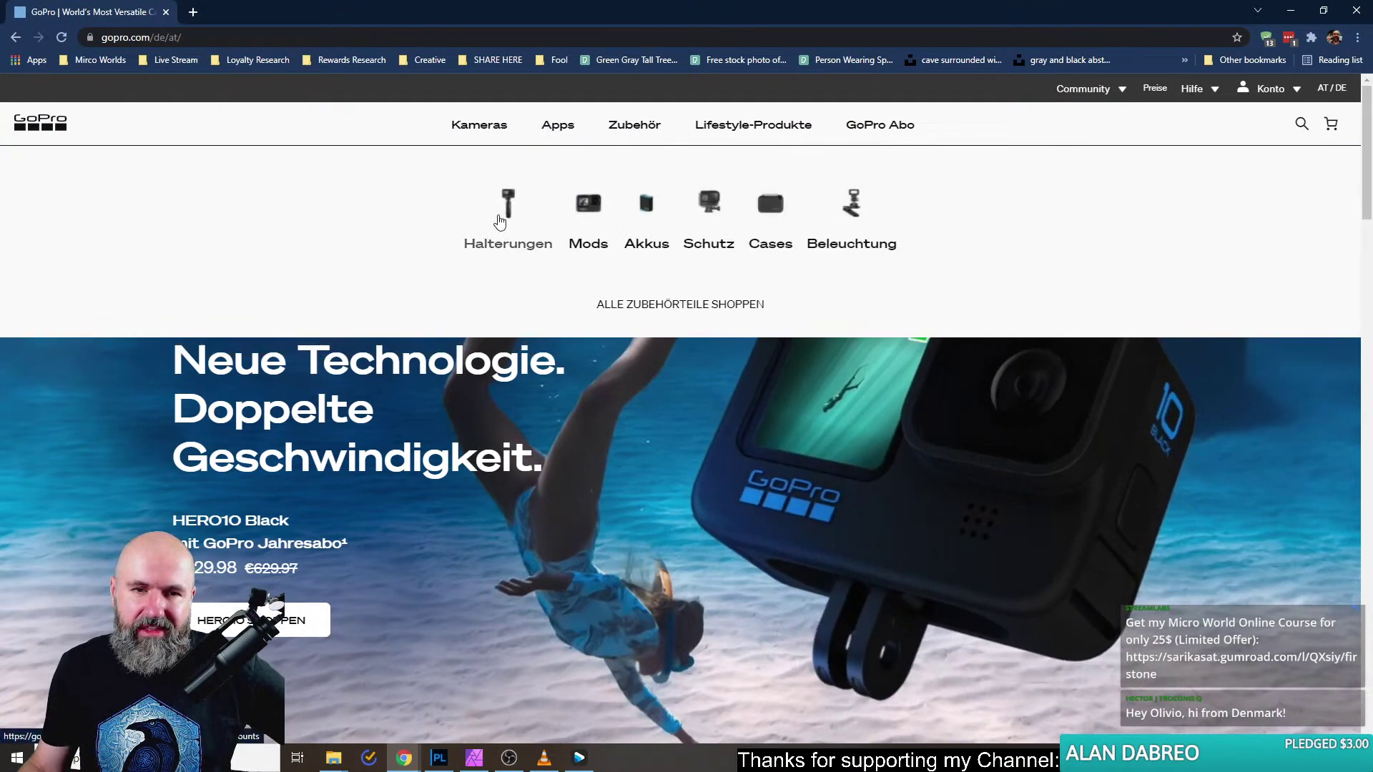
left_click(512, 216)
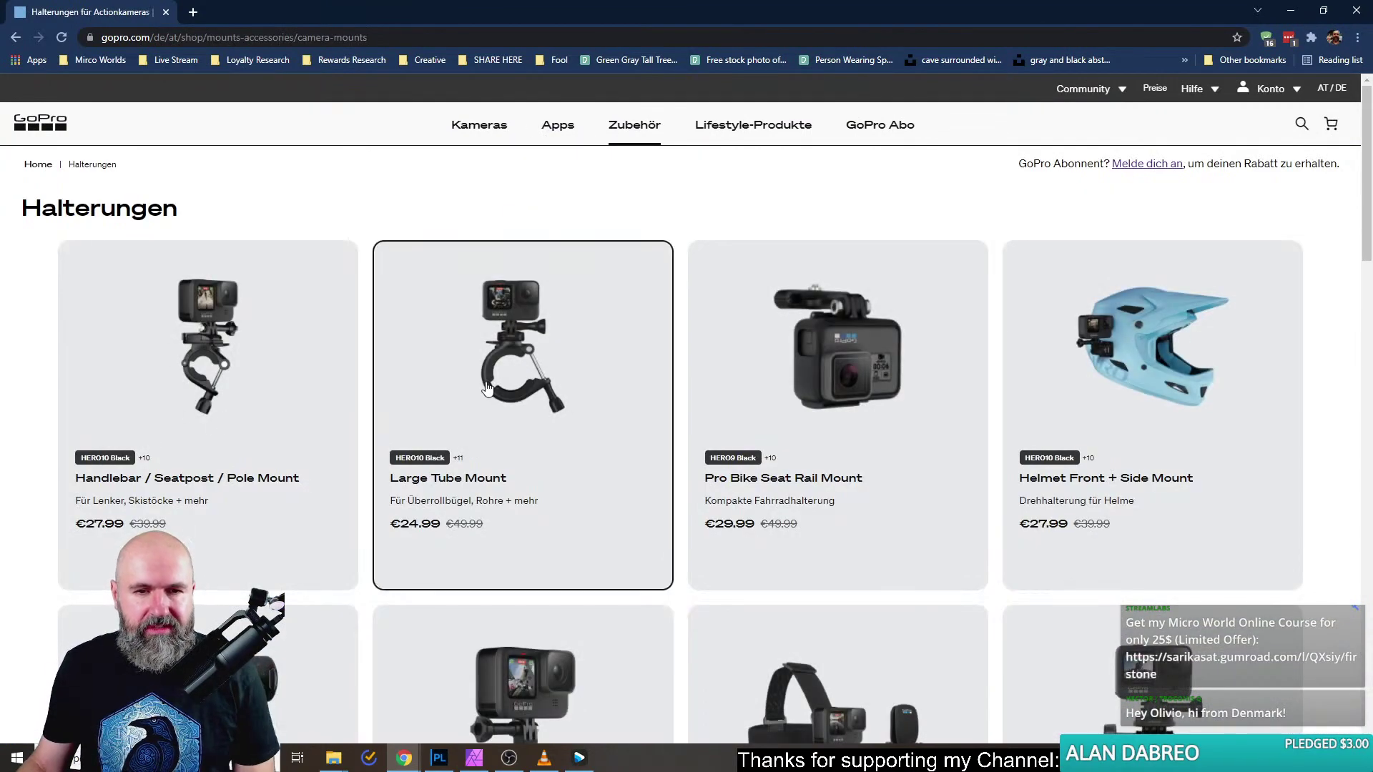
scroll(567, 460, "down", 10)
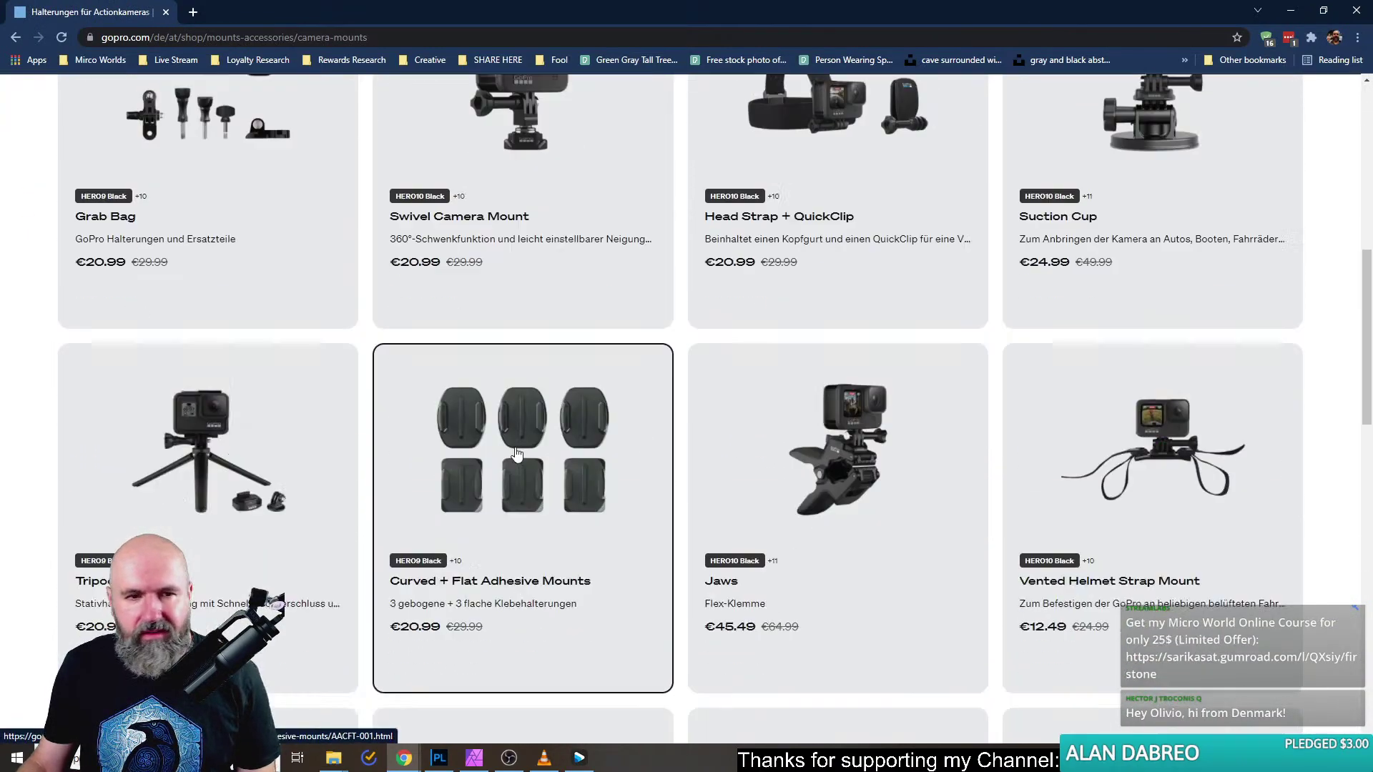
scroll(493, 447, "down", 5)
scroll(501, 454, "up", 15)
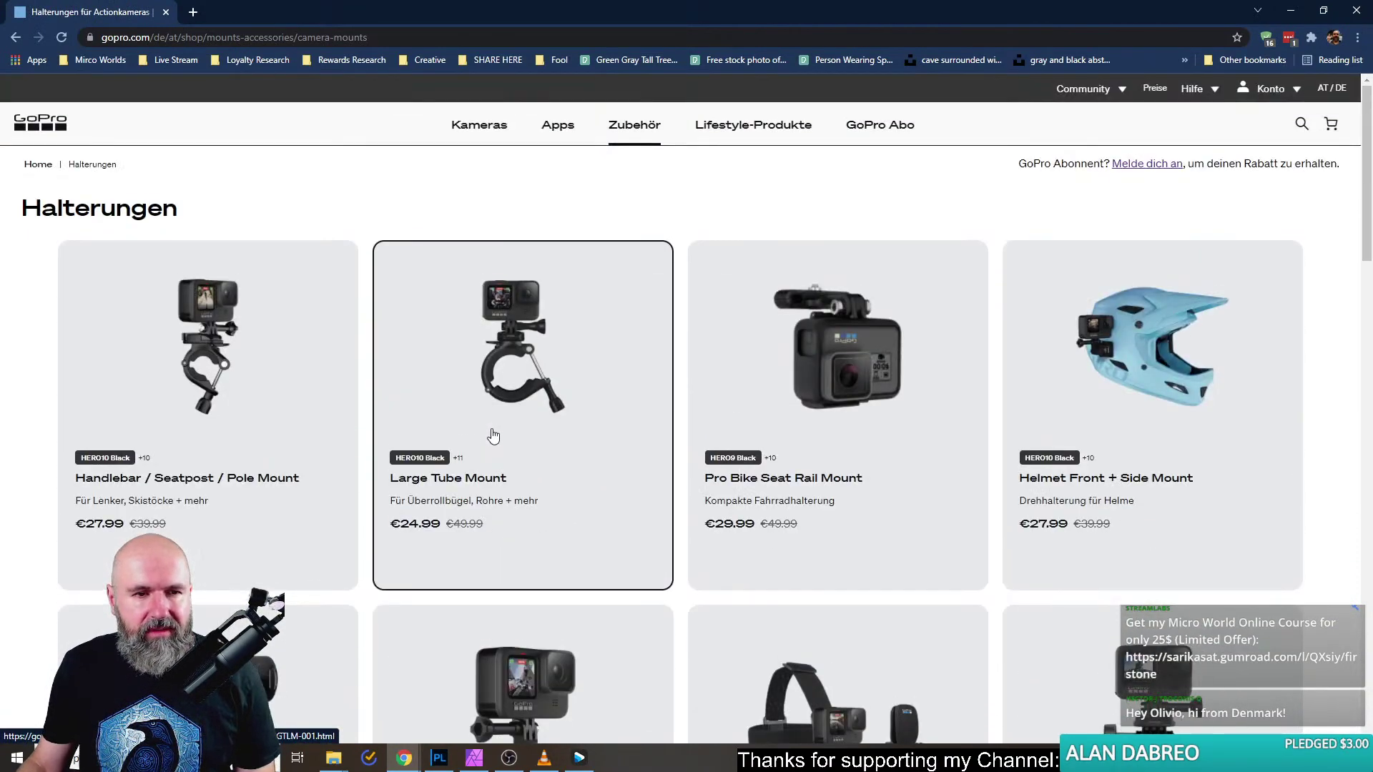
Open the Cases accessories category and look through its camera cases.
mouse_move(635, 124)
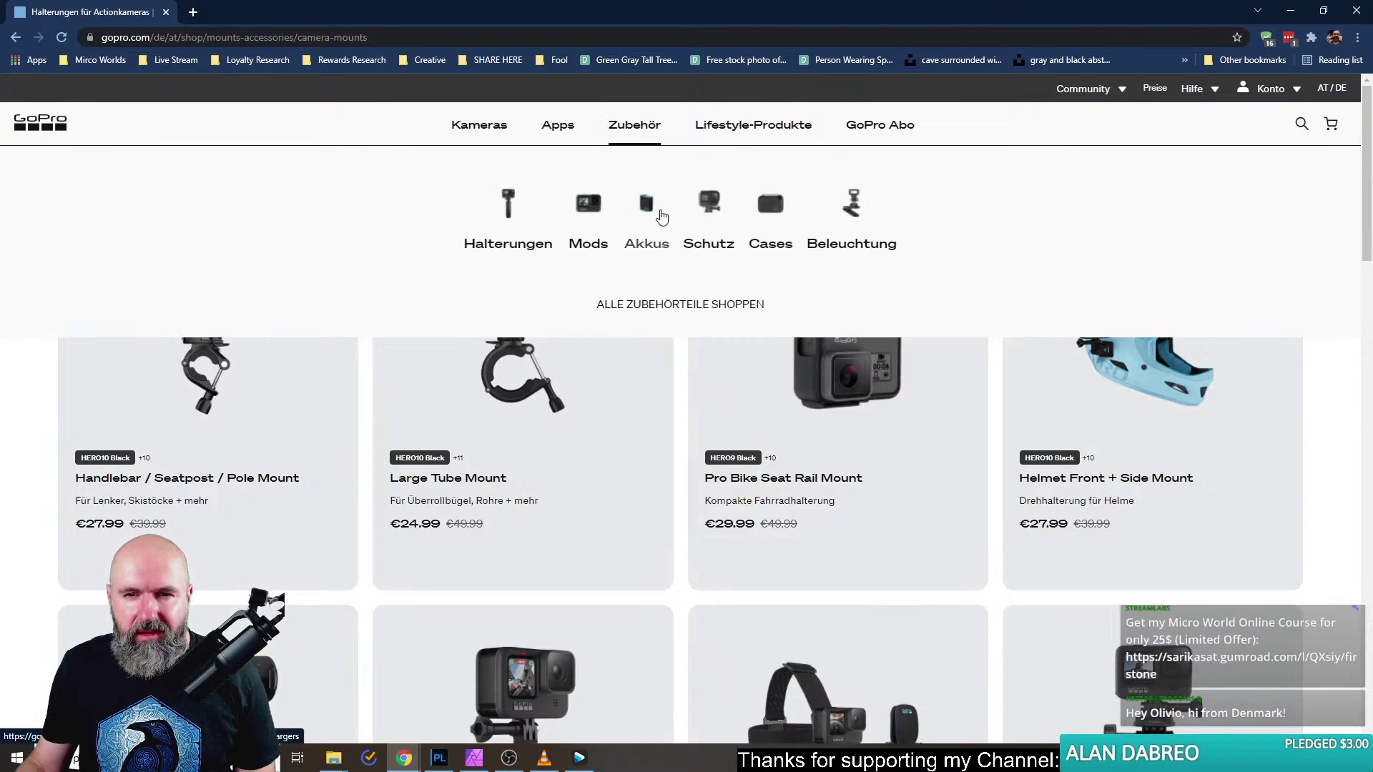
left_click(785, 211)
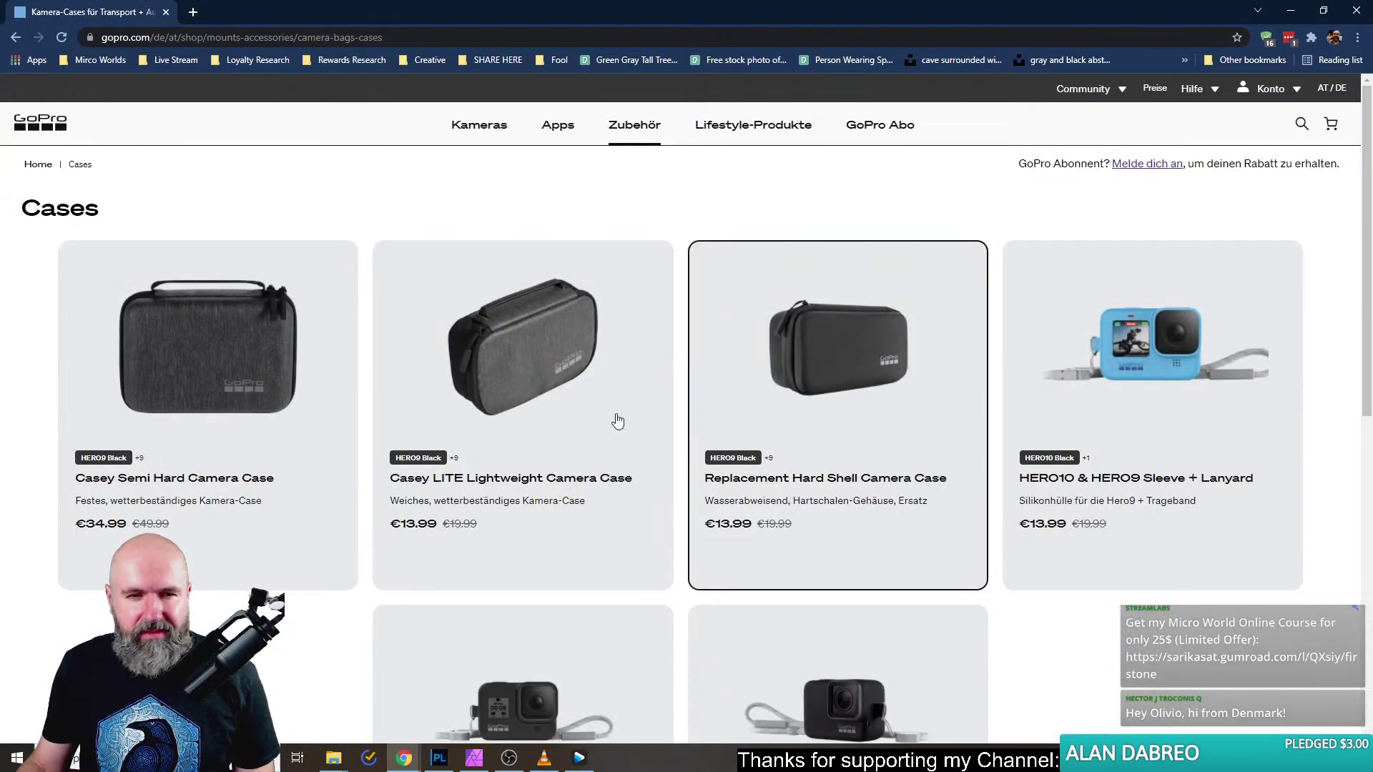
scroll(558, 448, "down", 5)
scroll(558, 449, "up", 5)
Open the Schutz accessories category and look through its protective housings and lens protectors.
mouse_move(637, 127)
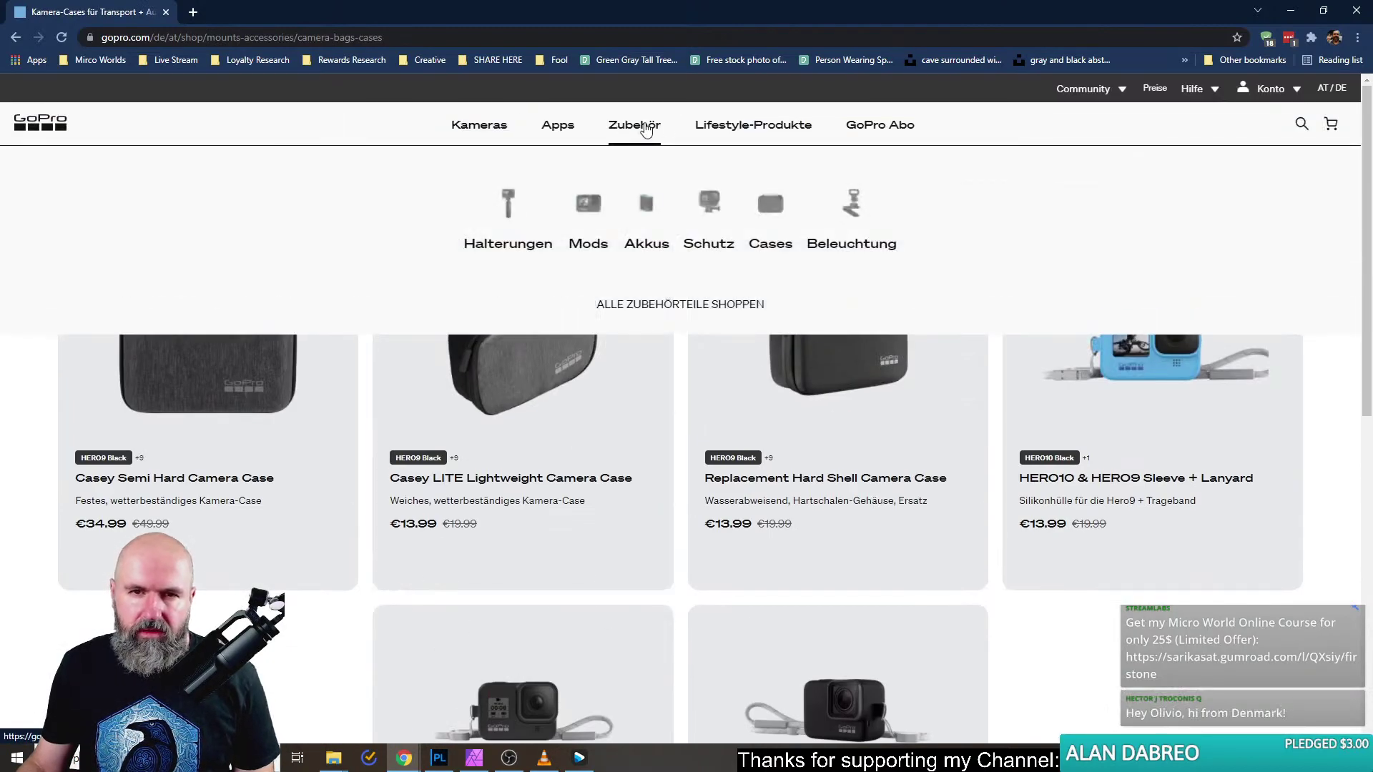
left_click(711, 208)
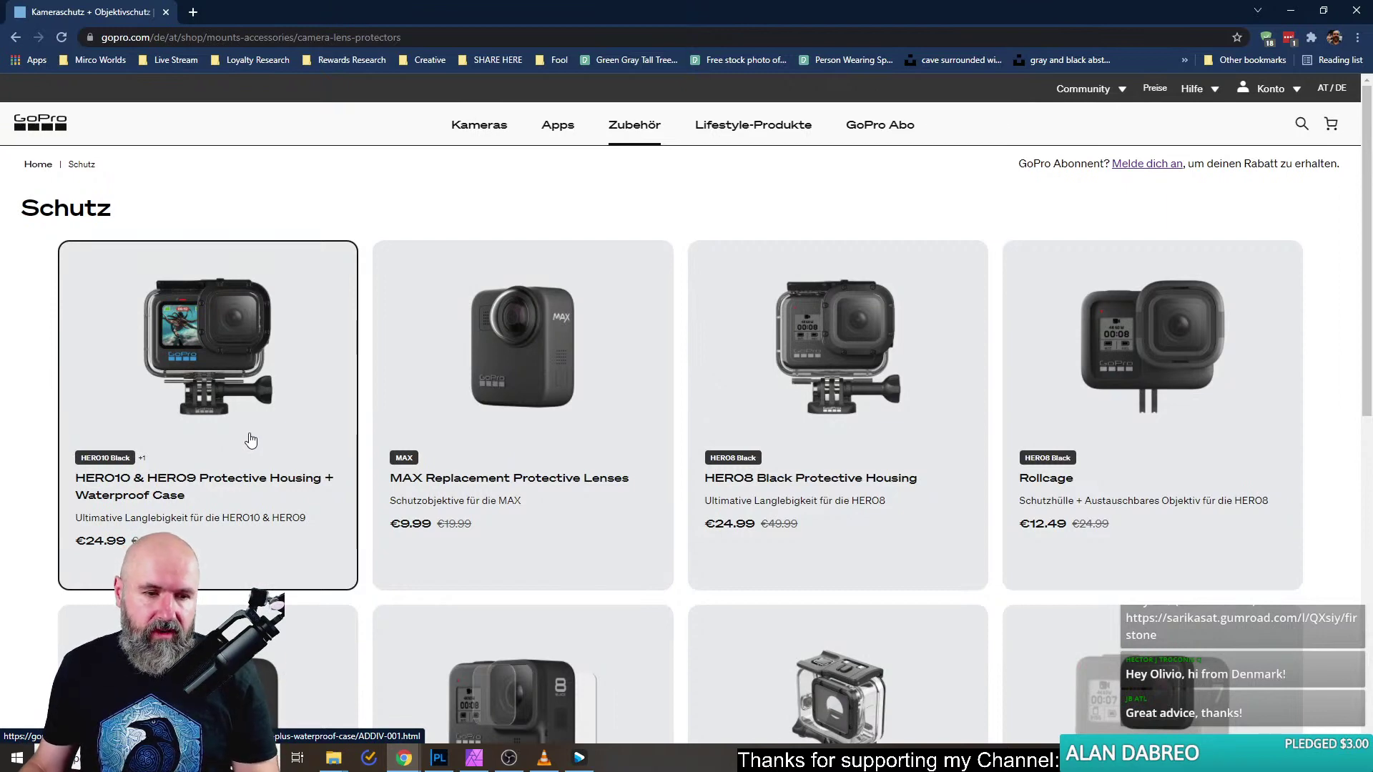
scroll(251, 437, "down", 5)
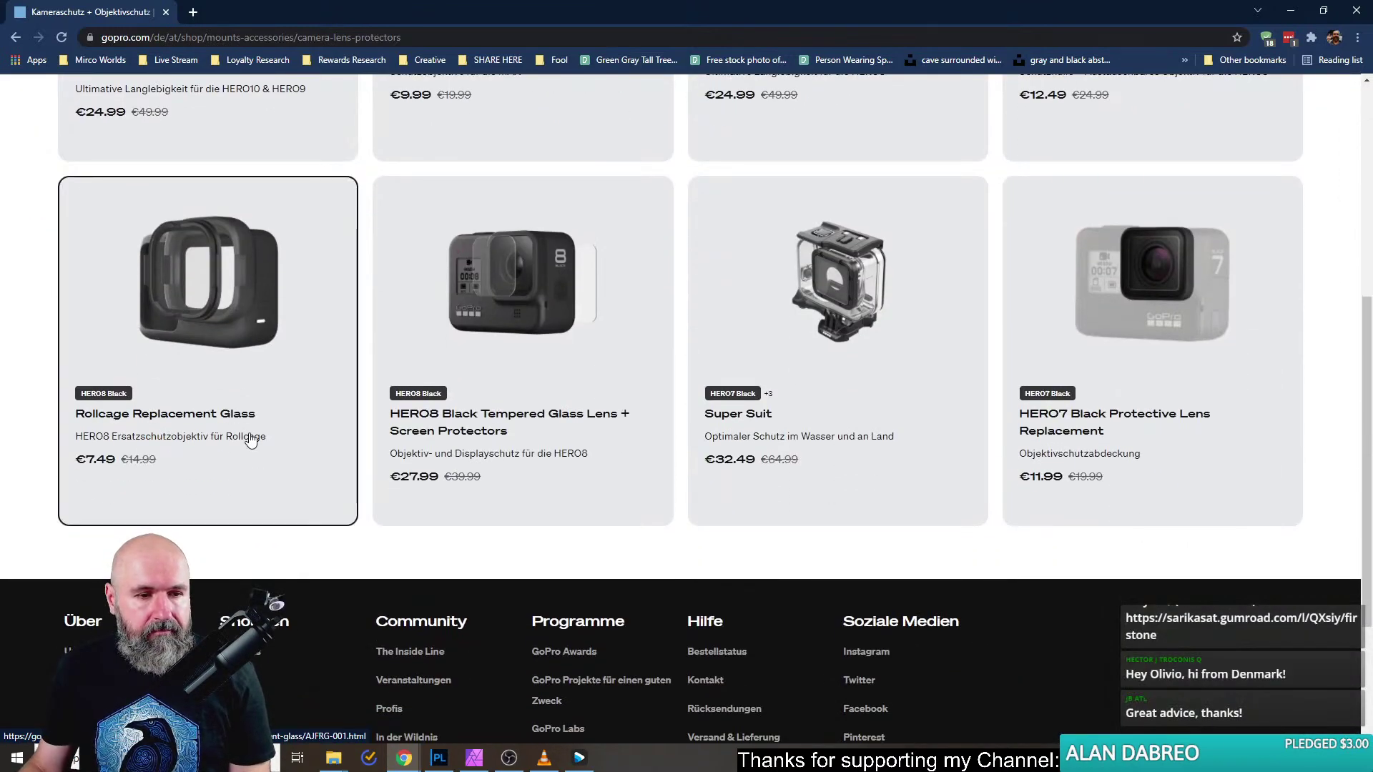
scroll(250, 439, "up", 6)
Open the HERO9 Black Max Lens Mod from the Mods category and show its last product image.
mouse_move(439, 138)
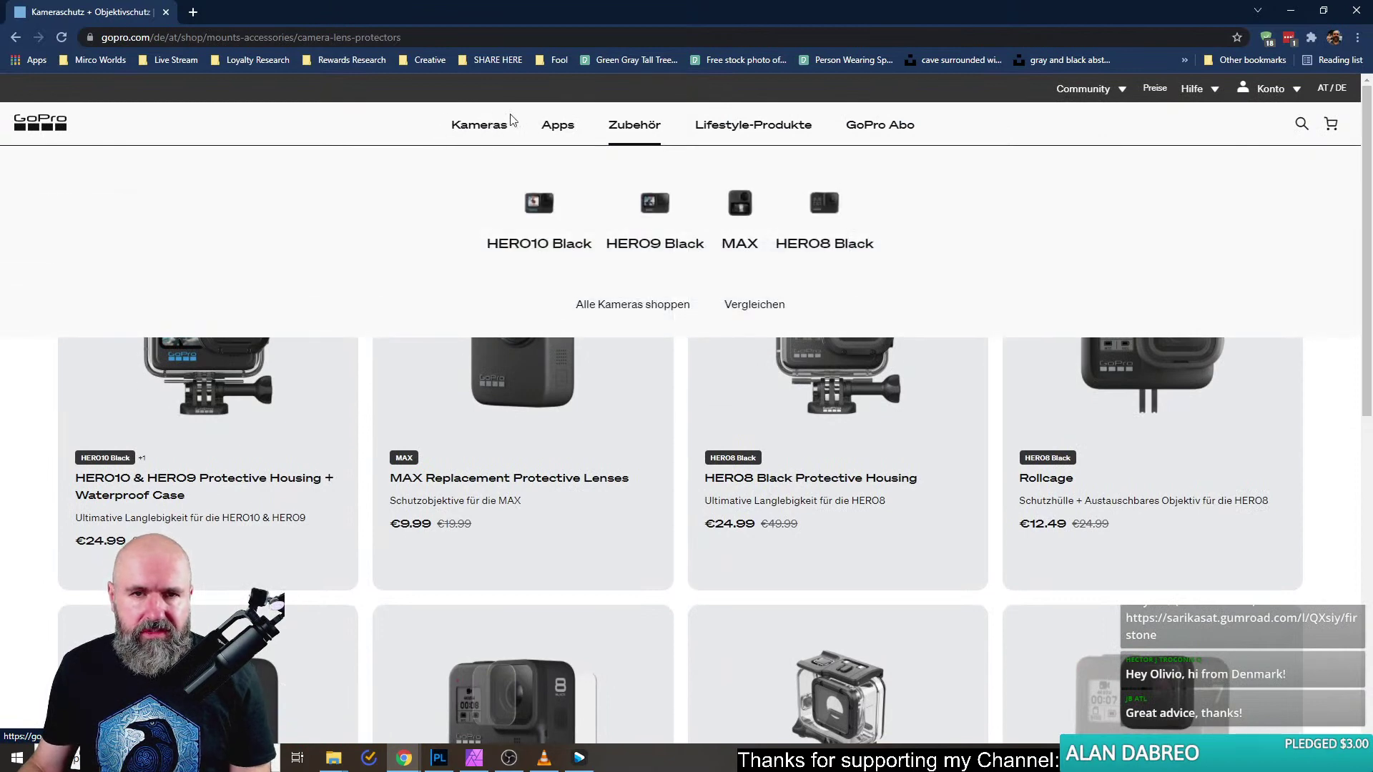
mouse_move(632, 130)
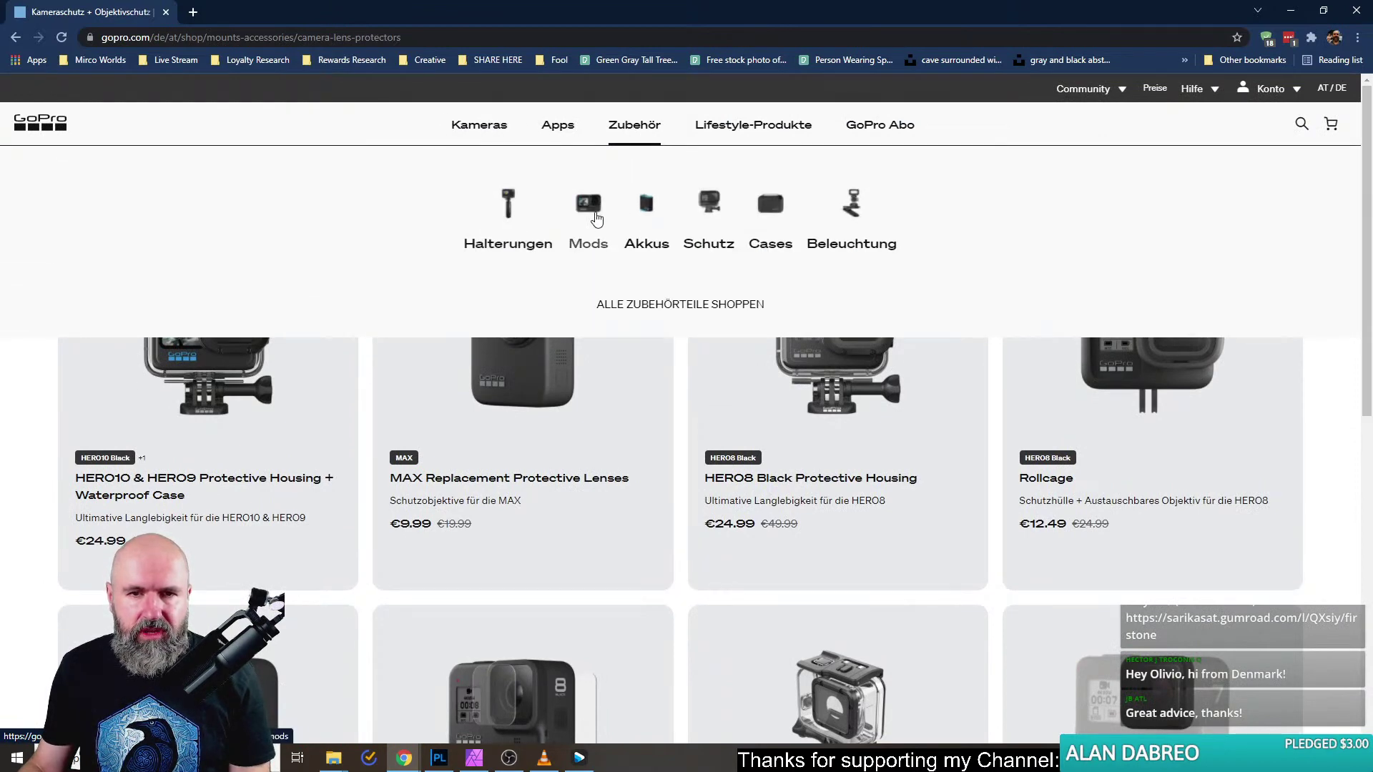
left_click(596, 219)
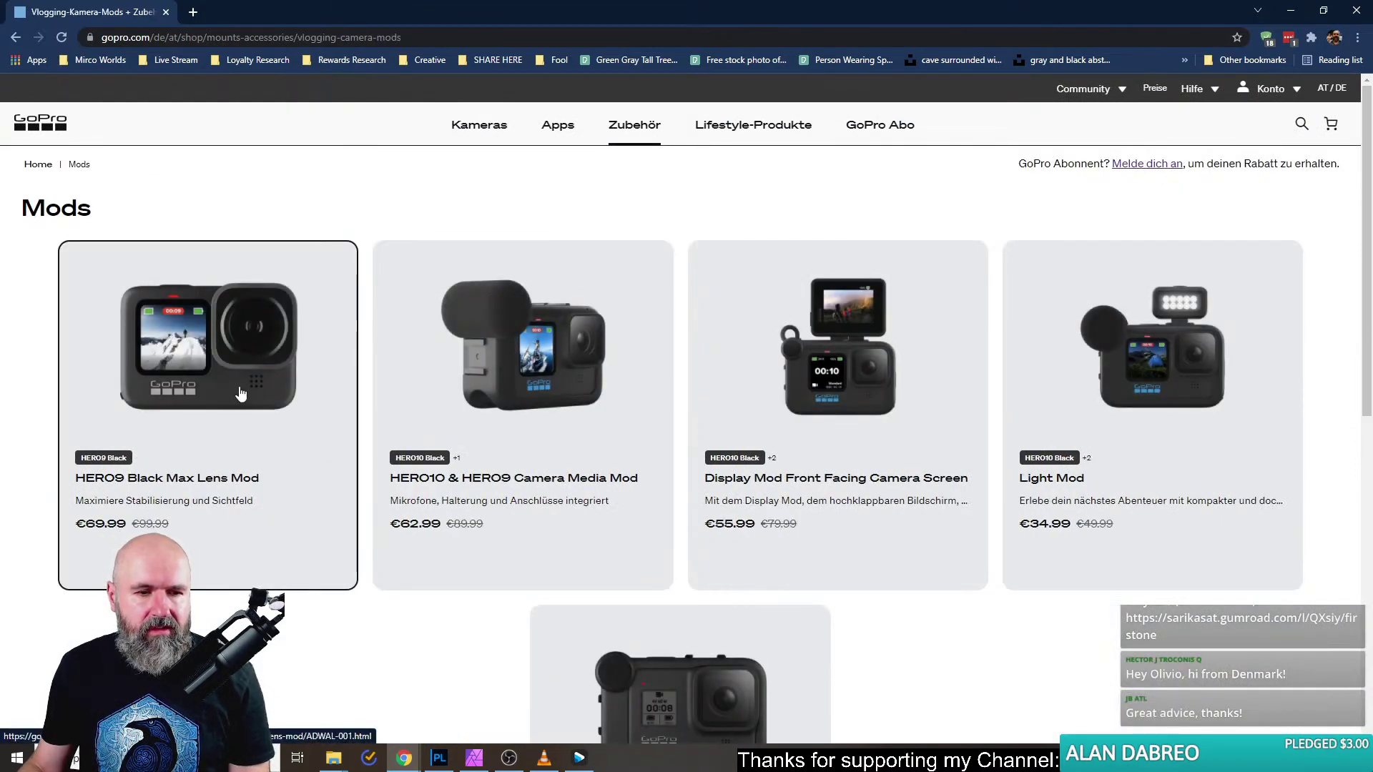
left_click(245, 378)
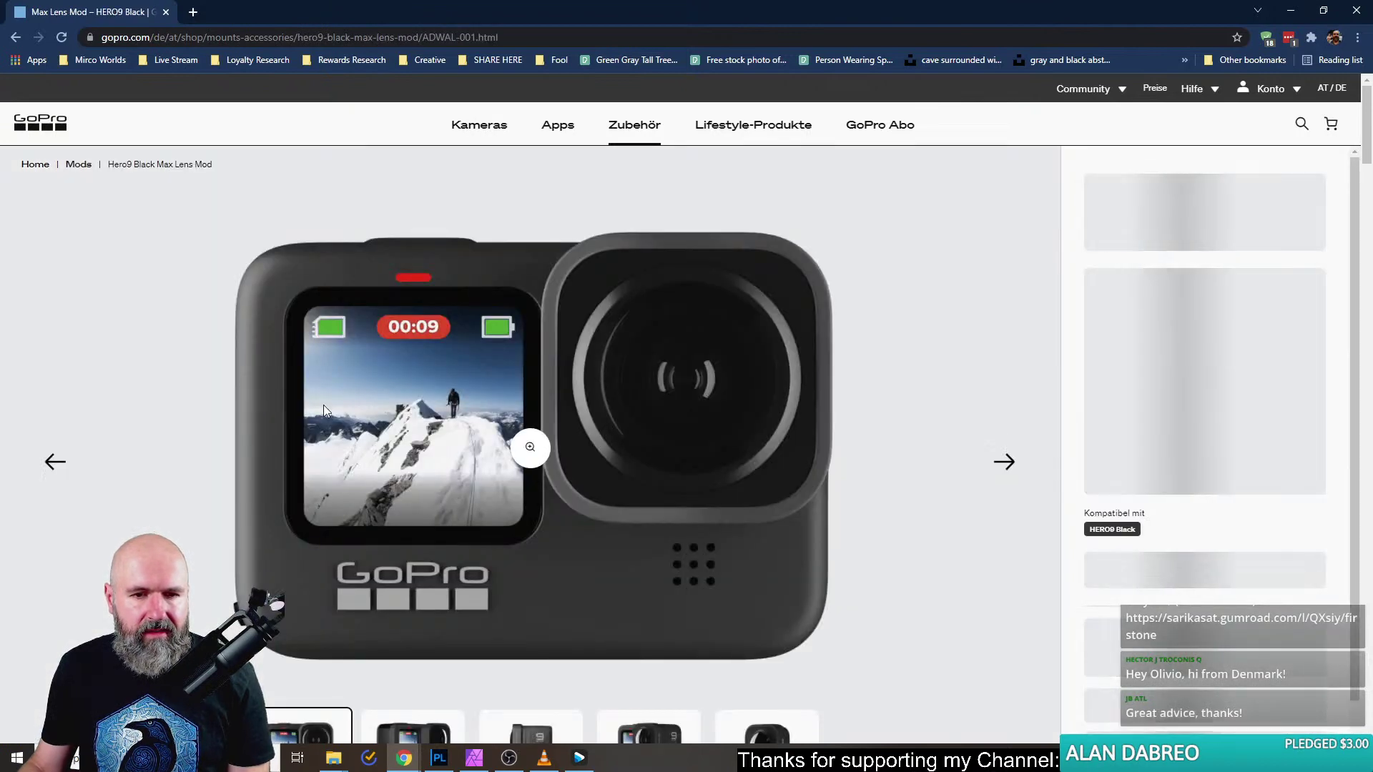
scroll(458, 432, "down", 5)
scroll(757, 405, "up", 5)
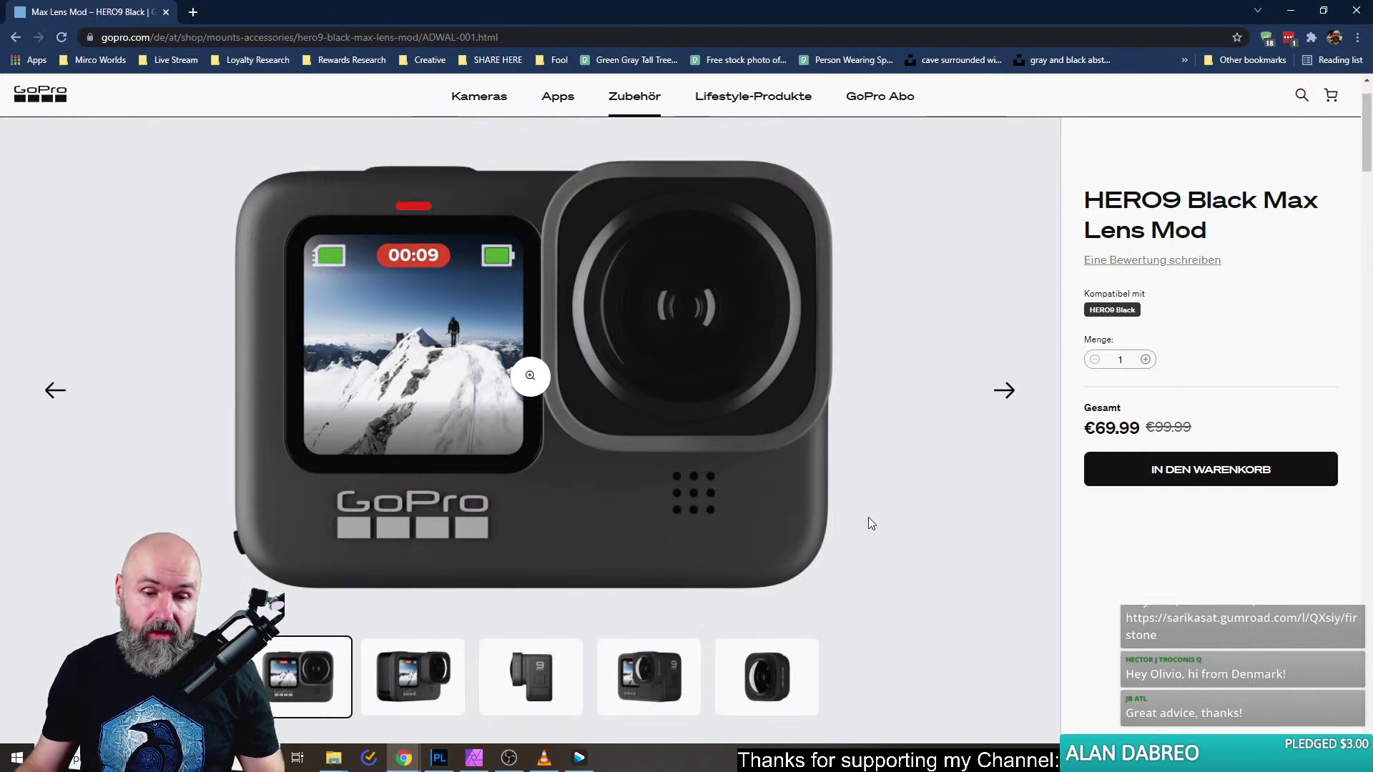
left_click(790, 698)
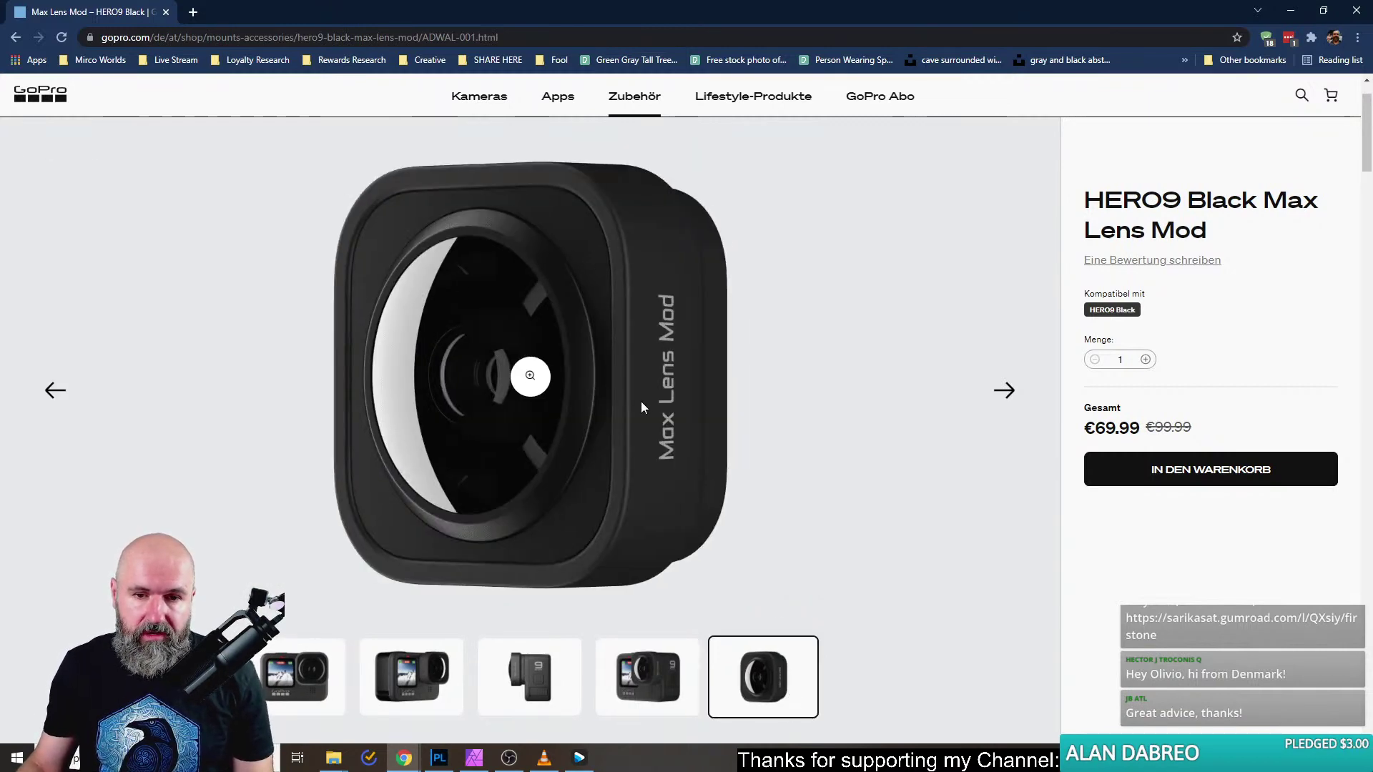
Highlight the Max Lens Mod's discounted and original prices and return to the GoPro homepage.
mouse_move(643, 100)
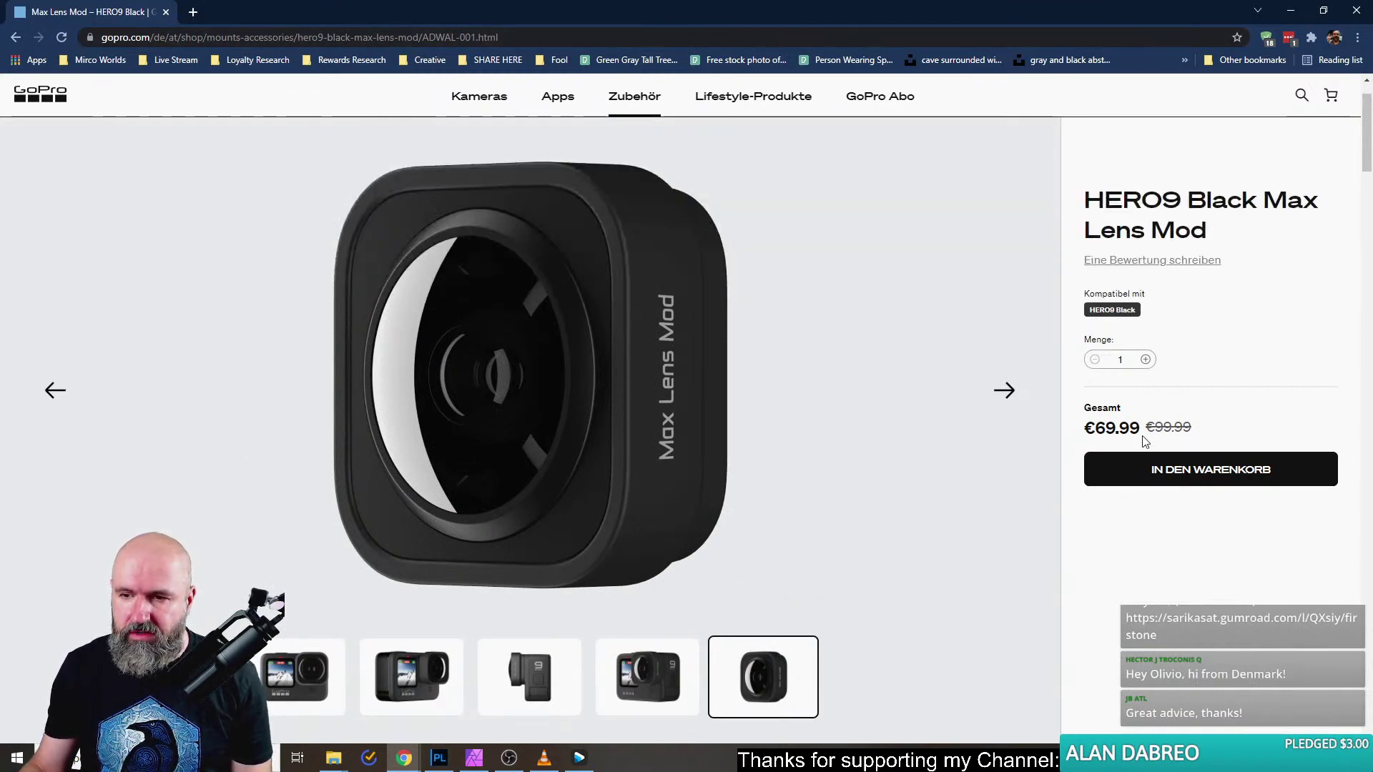
double_click(1096, 424)
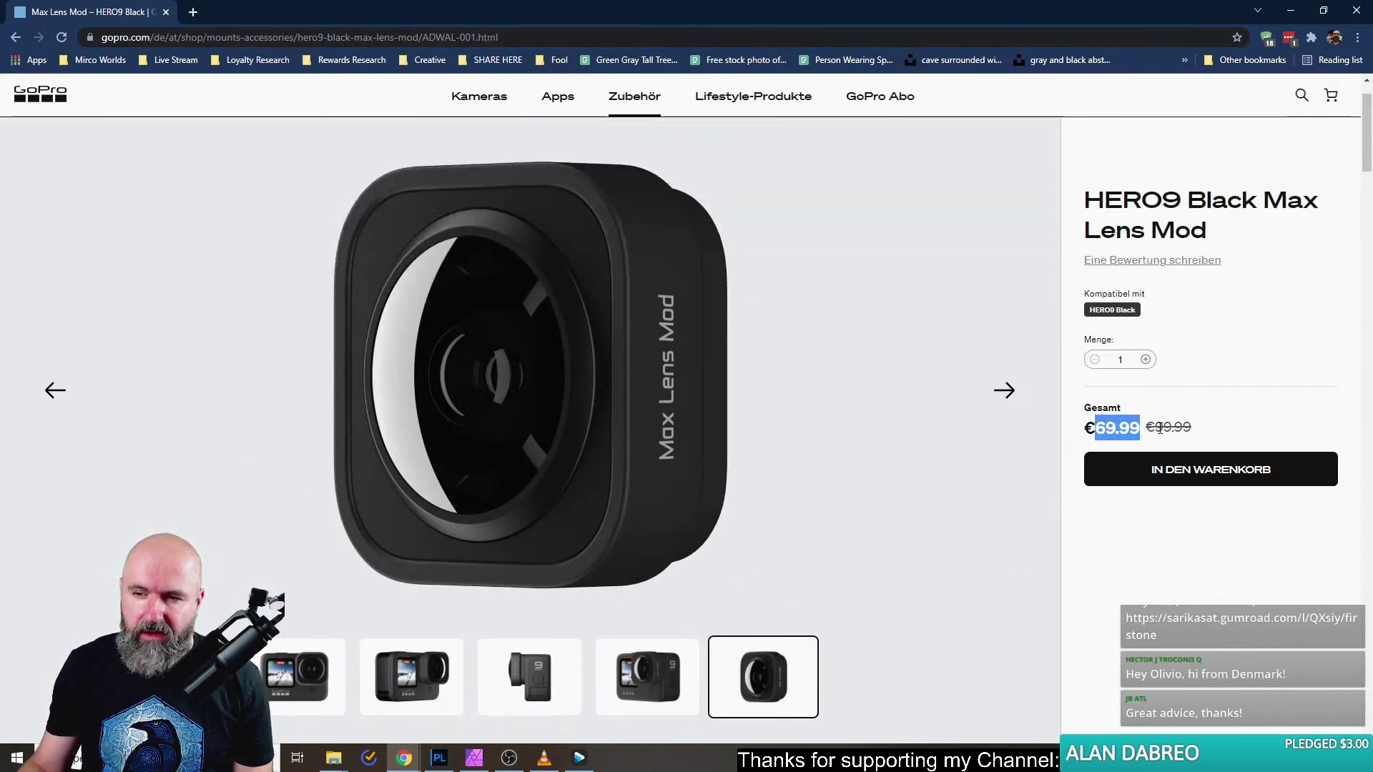
double_click(1173, 426)
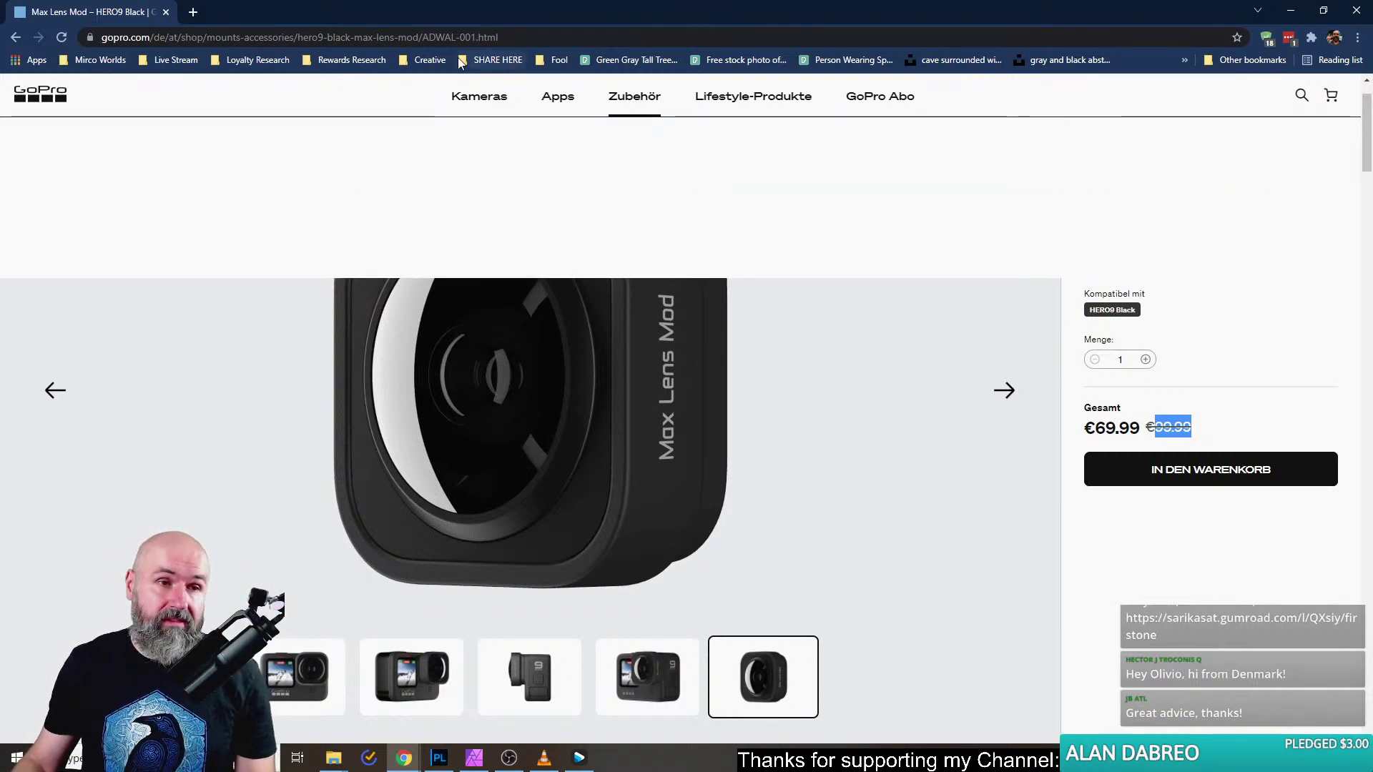
left_click(20, 89)
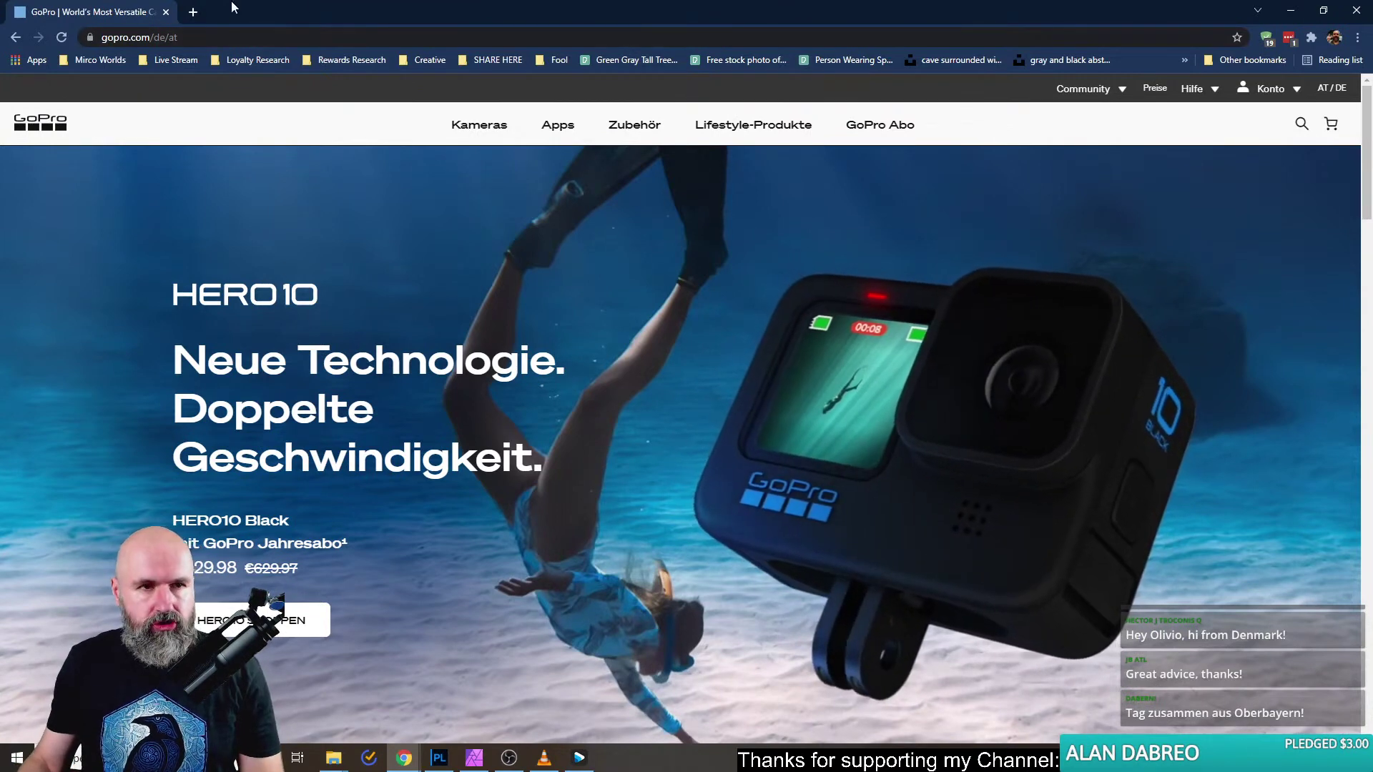
Switch to DxO PhotoLab, undock the thumbnail browser into its own window and move it off the main screen.
key("alt+Tab")
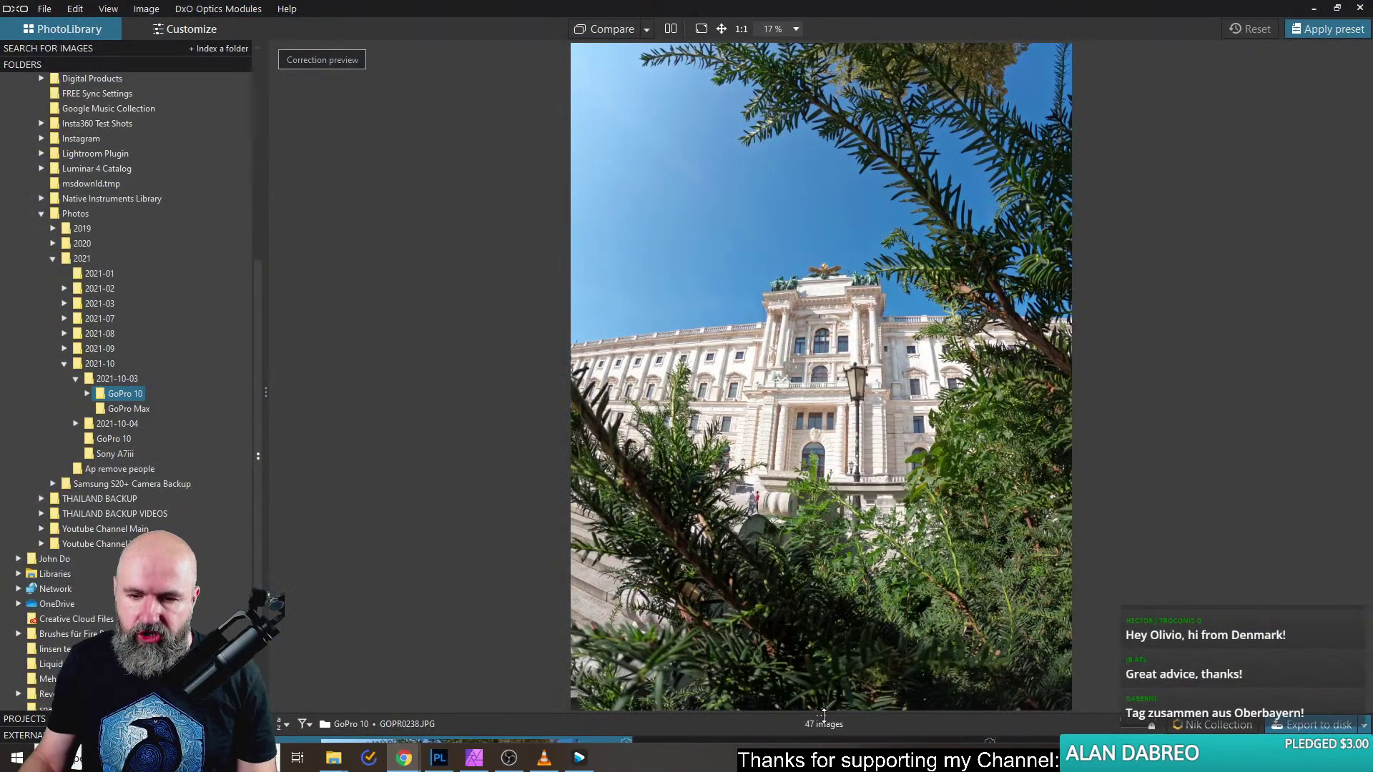
left_click_drag(824, 715, 830, 628)
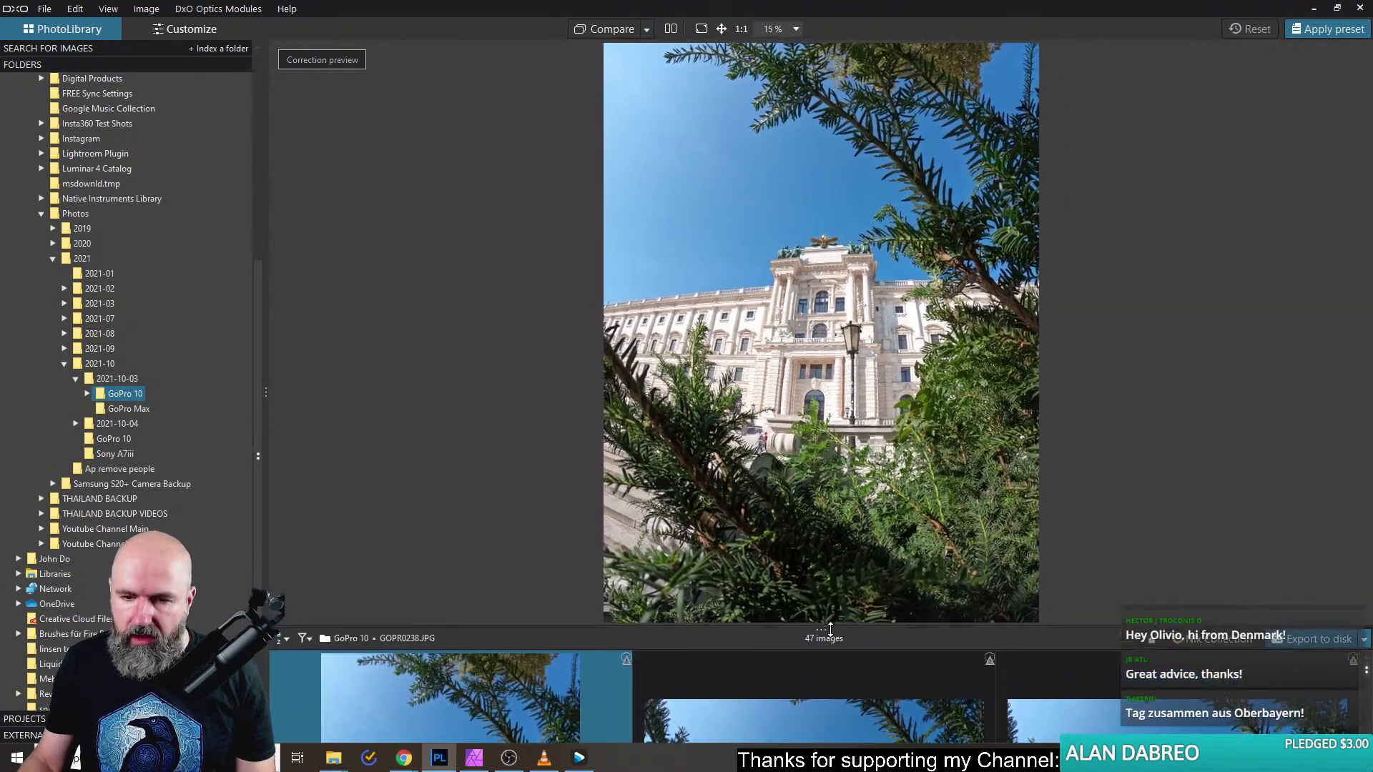
left_click(865, 648)
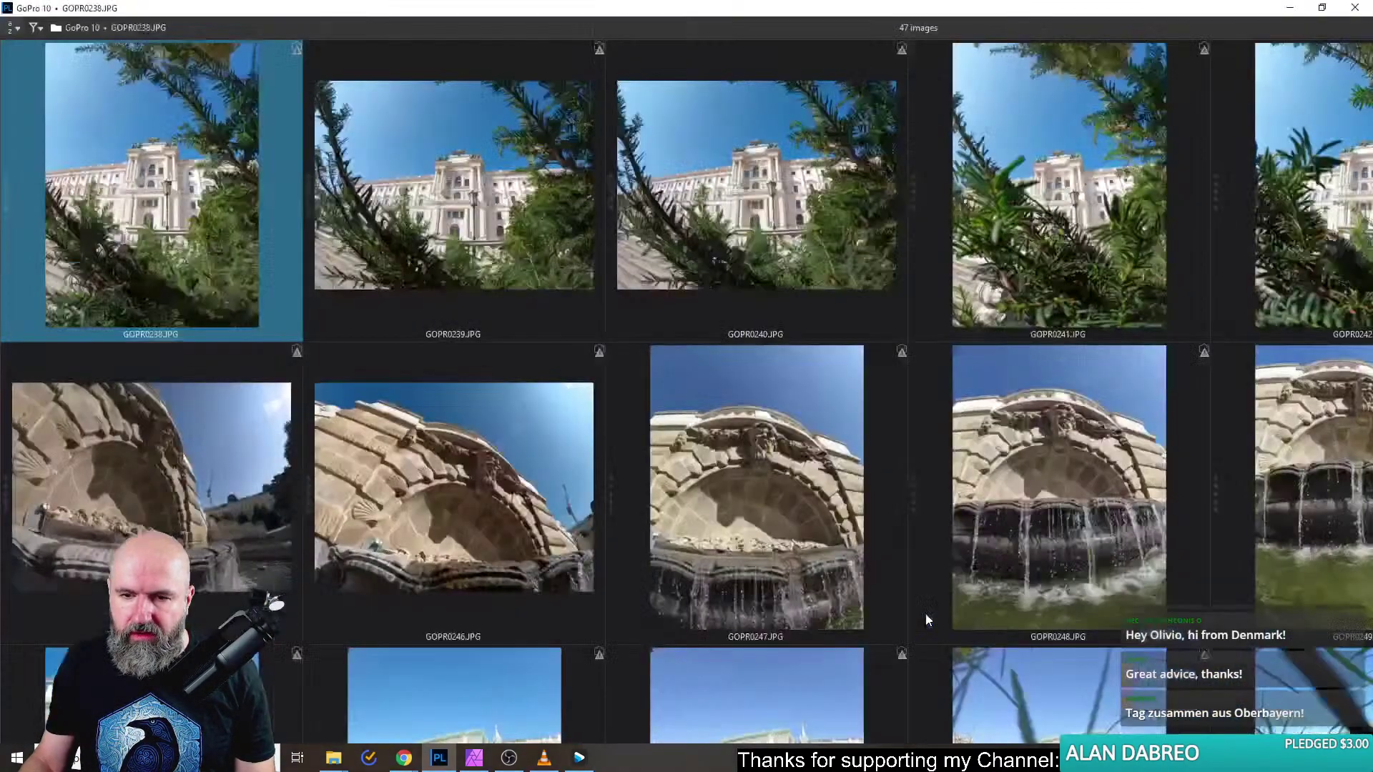
left_click_drag(638, 19, 0, 61)
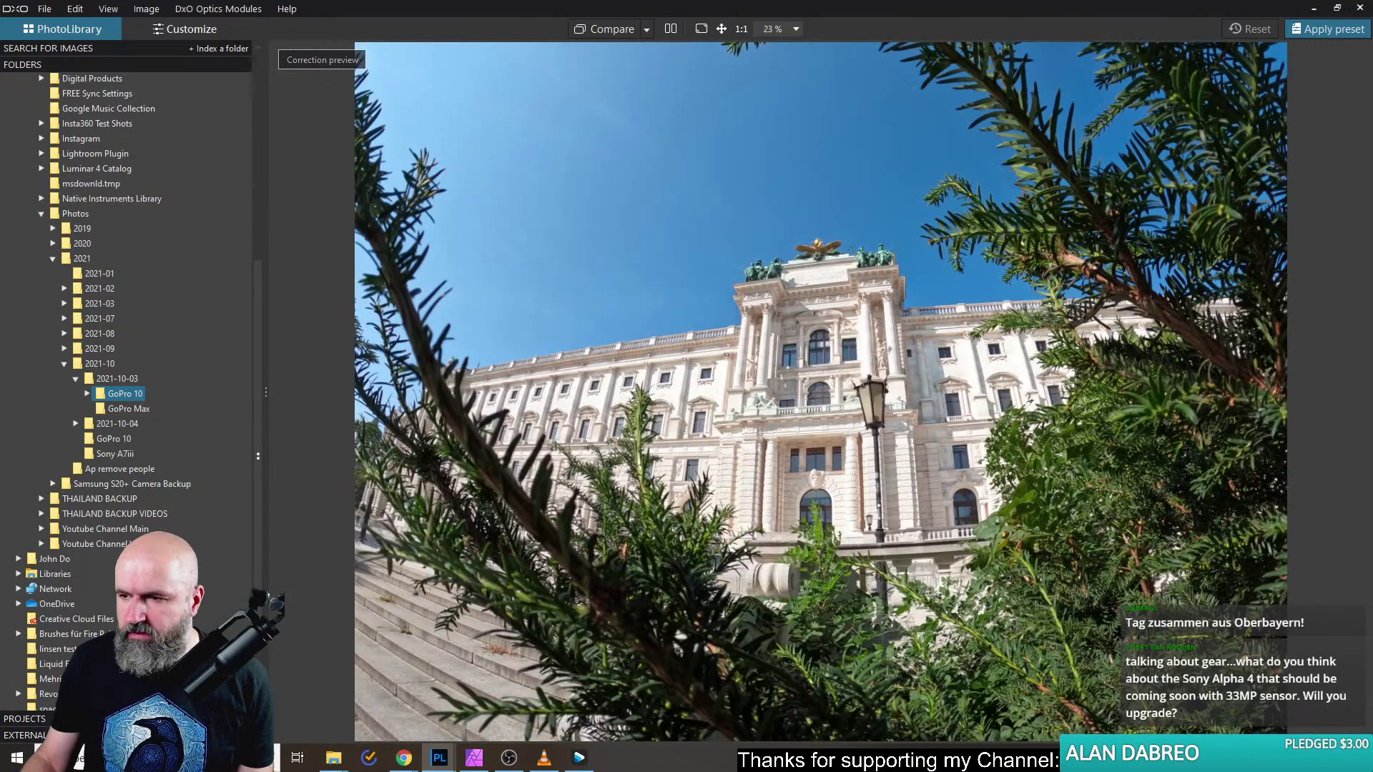
Step through the GoPro 10 folder's photos one by one in the large viewer.
key("Right")
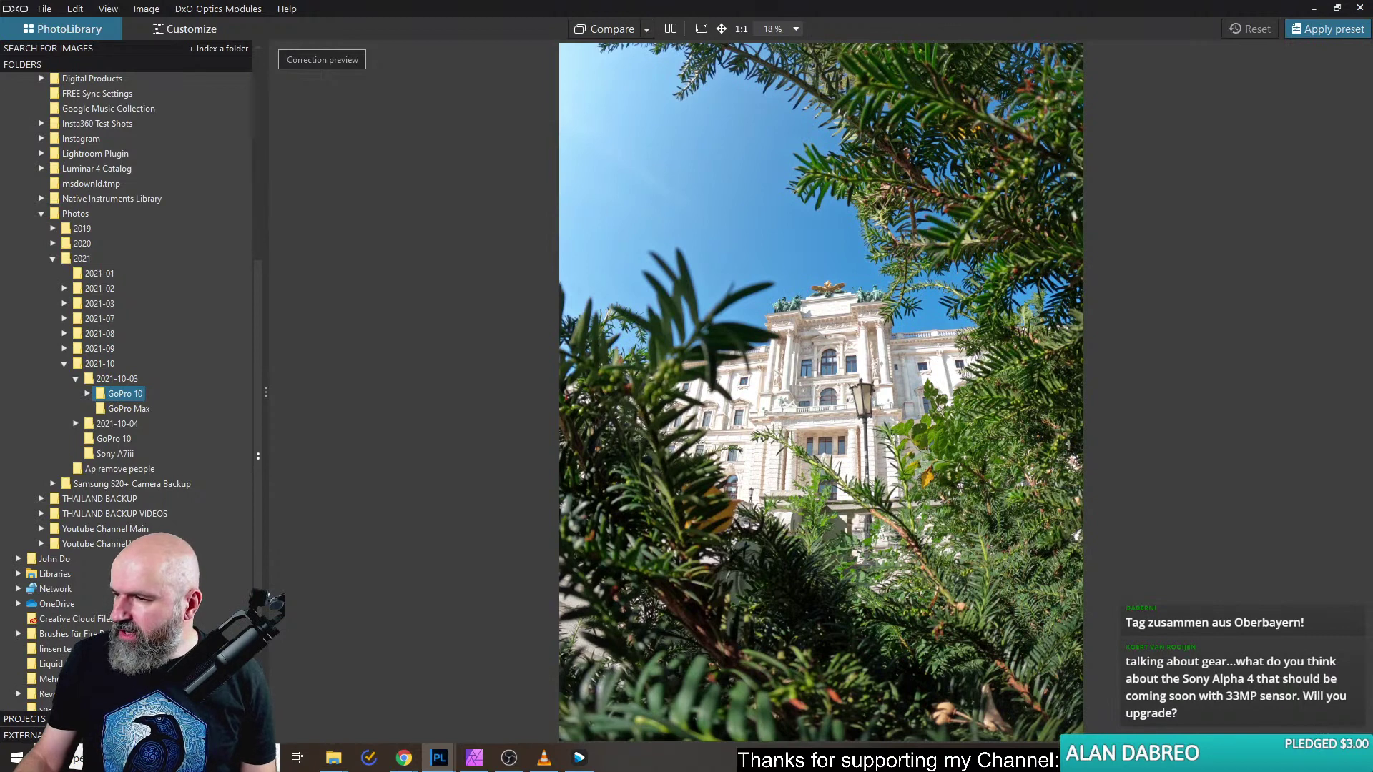
key("Right")
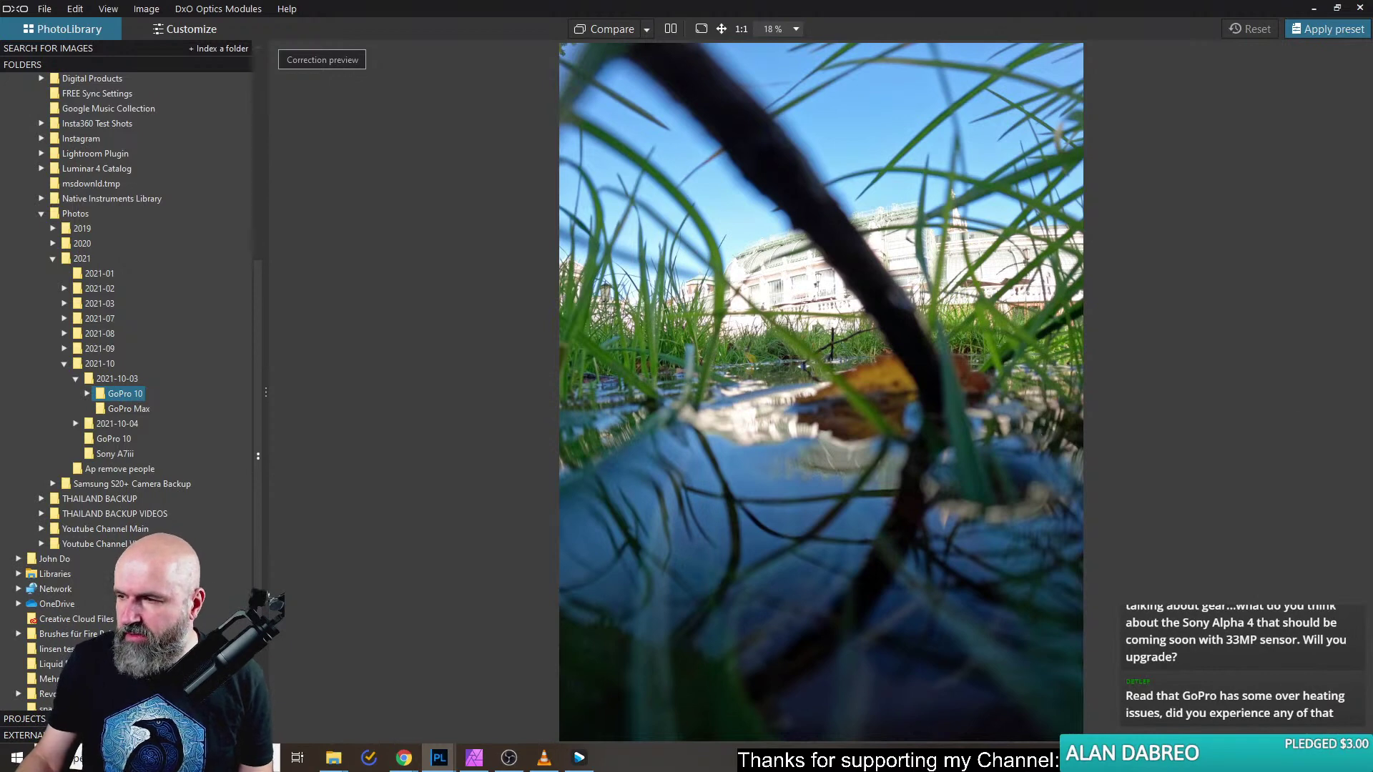
key("Right")
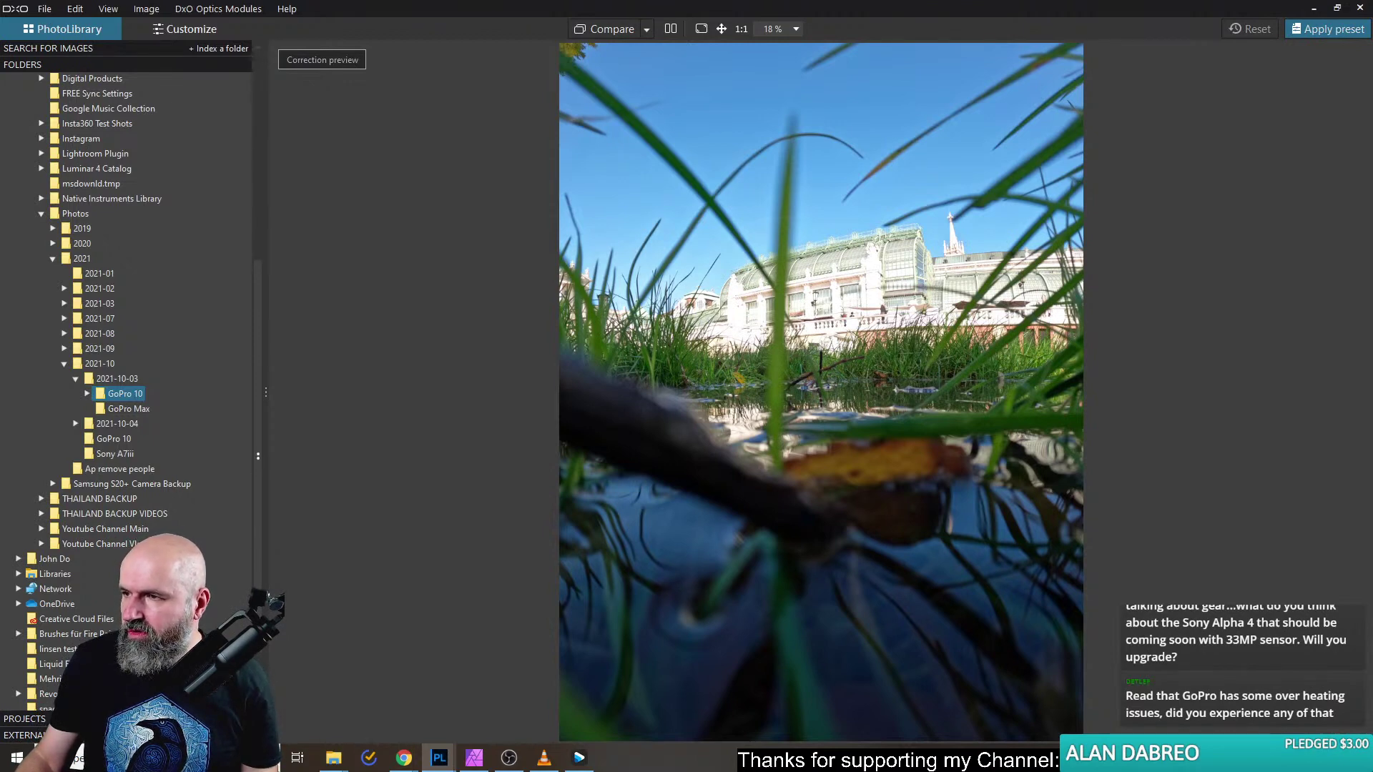
key("Right")
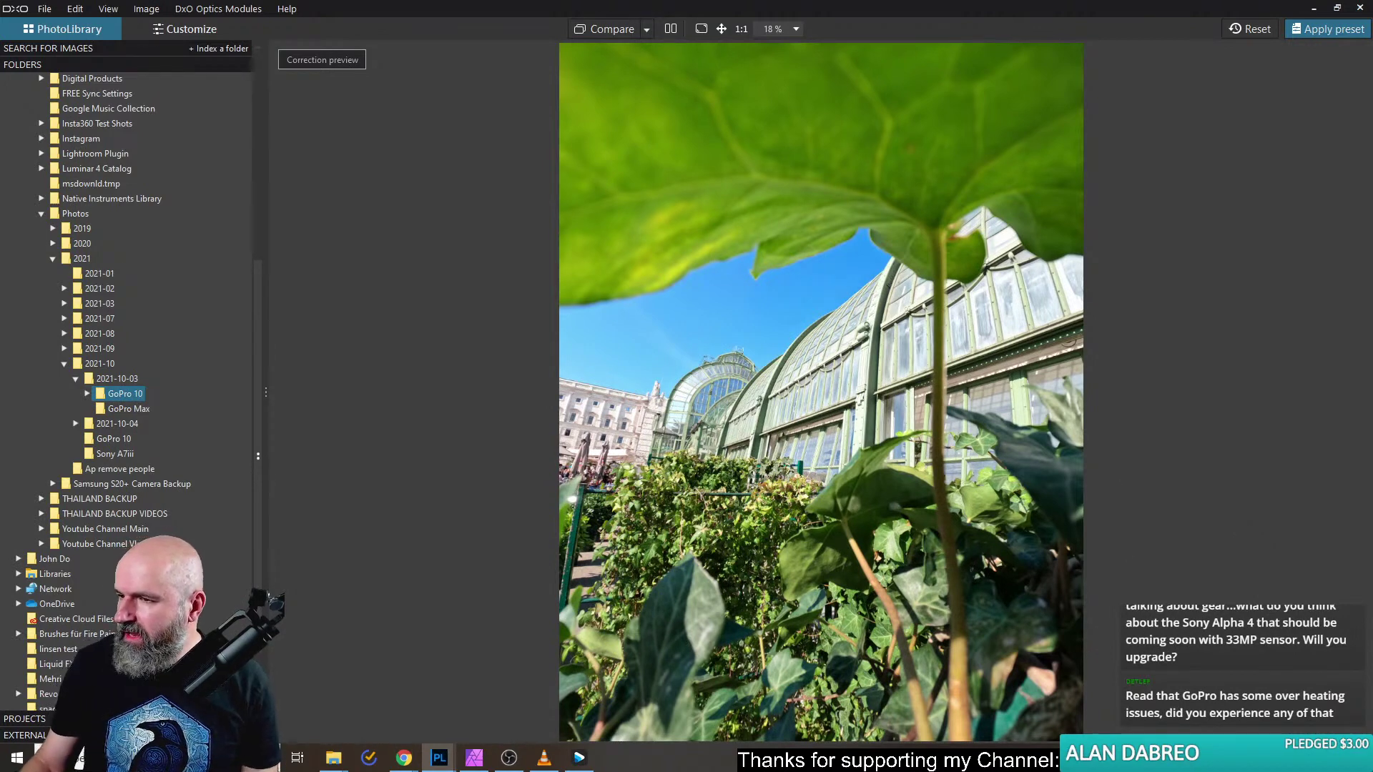
key("Right")
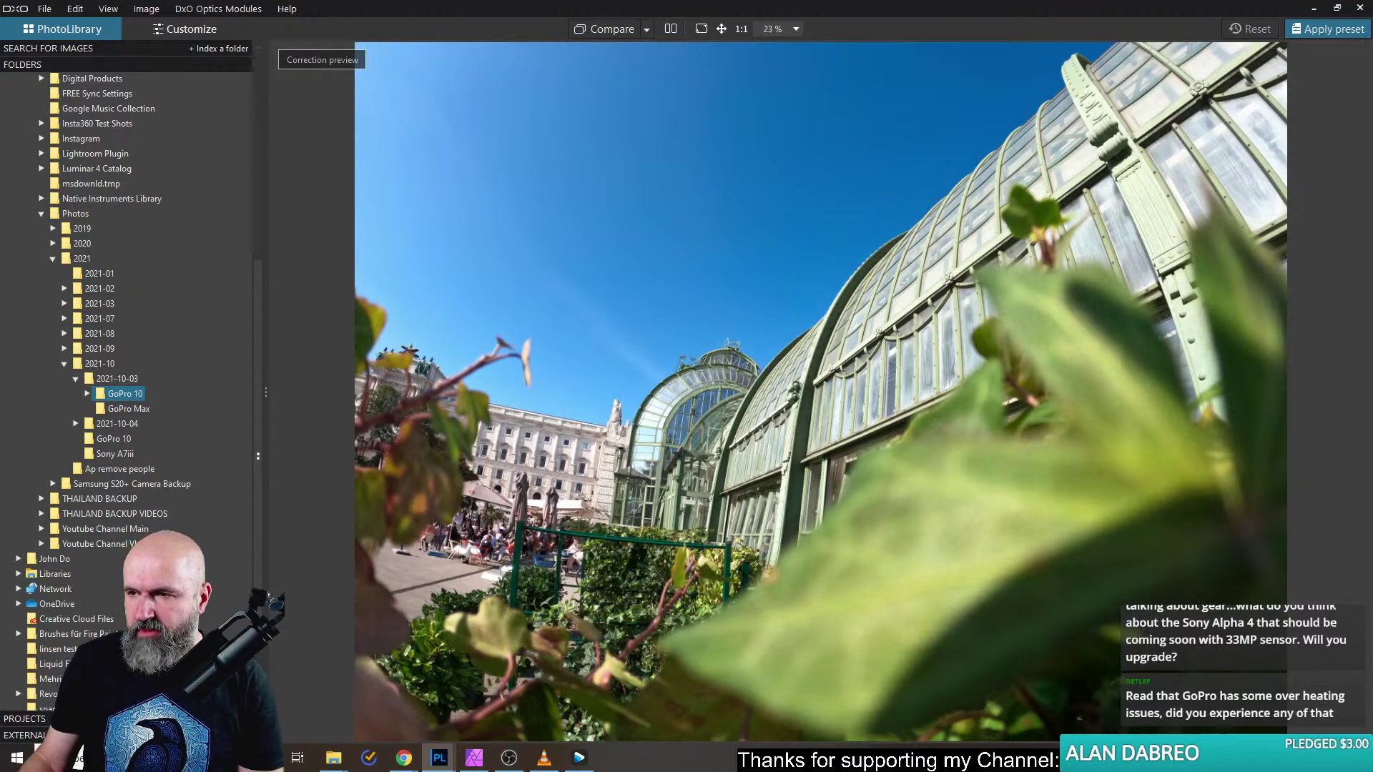
key("Right")
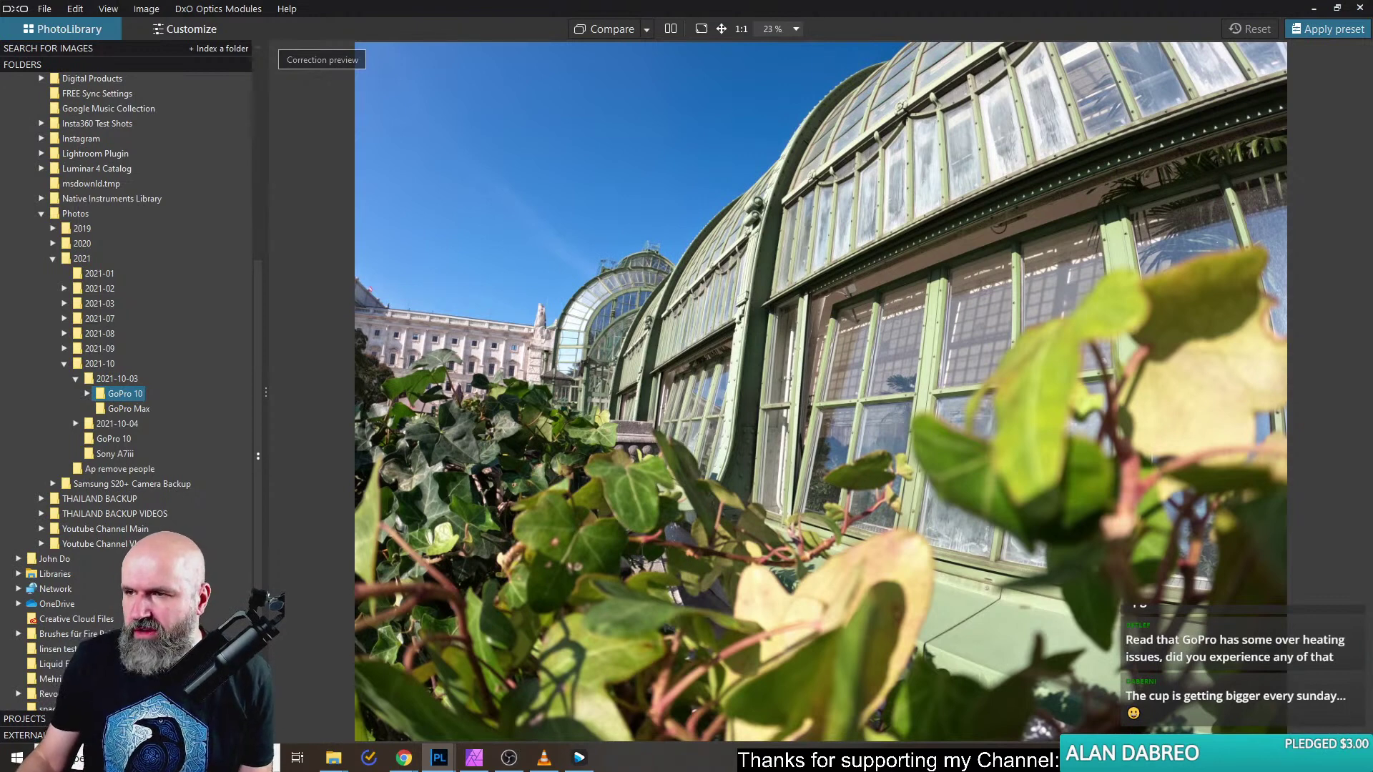
Open the next GoPro 10 photo, the portrait shot of ivy leaves, in Customize, correct its distortion manually at intensity 67, and return to PhotoLibrary.
key("Right")
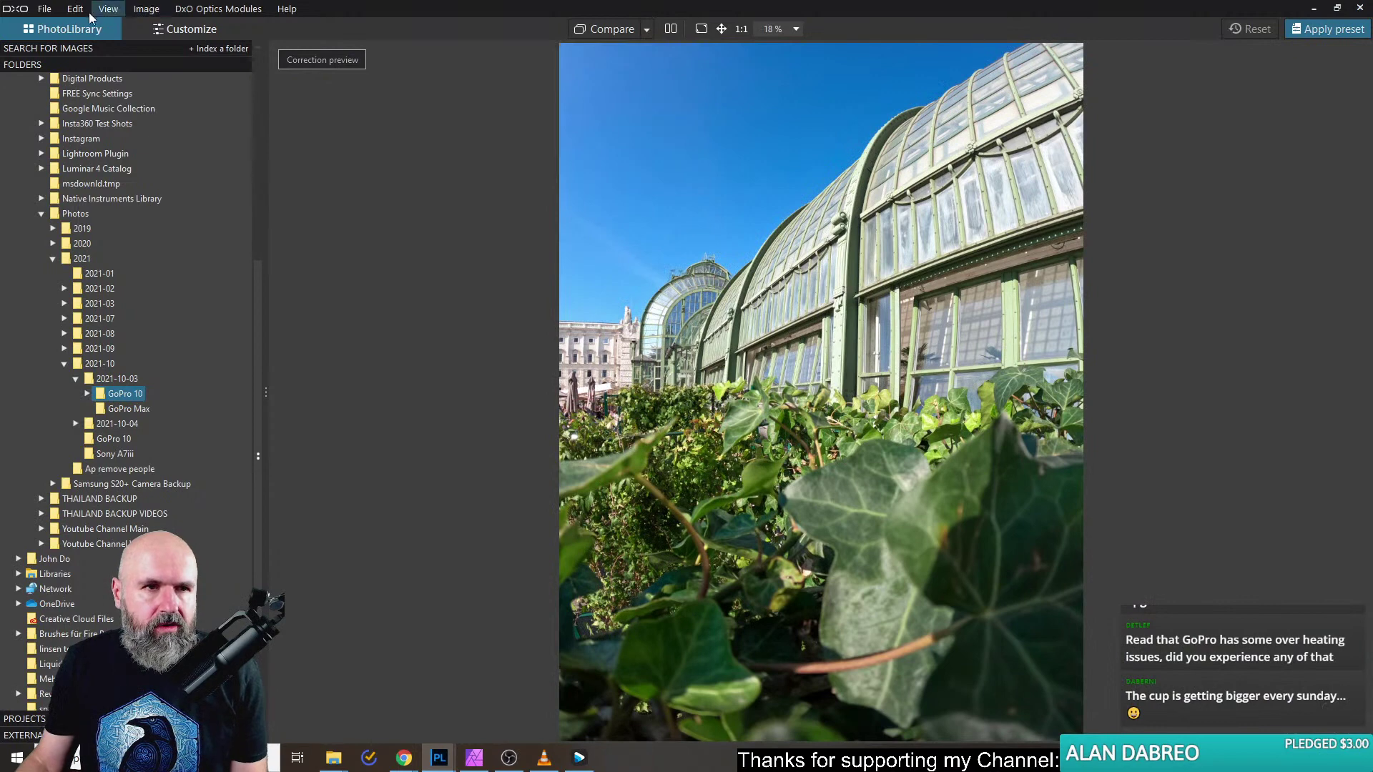
left_click(181, 33)
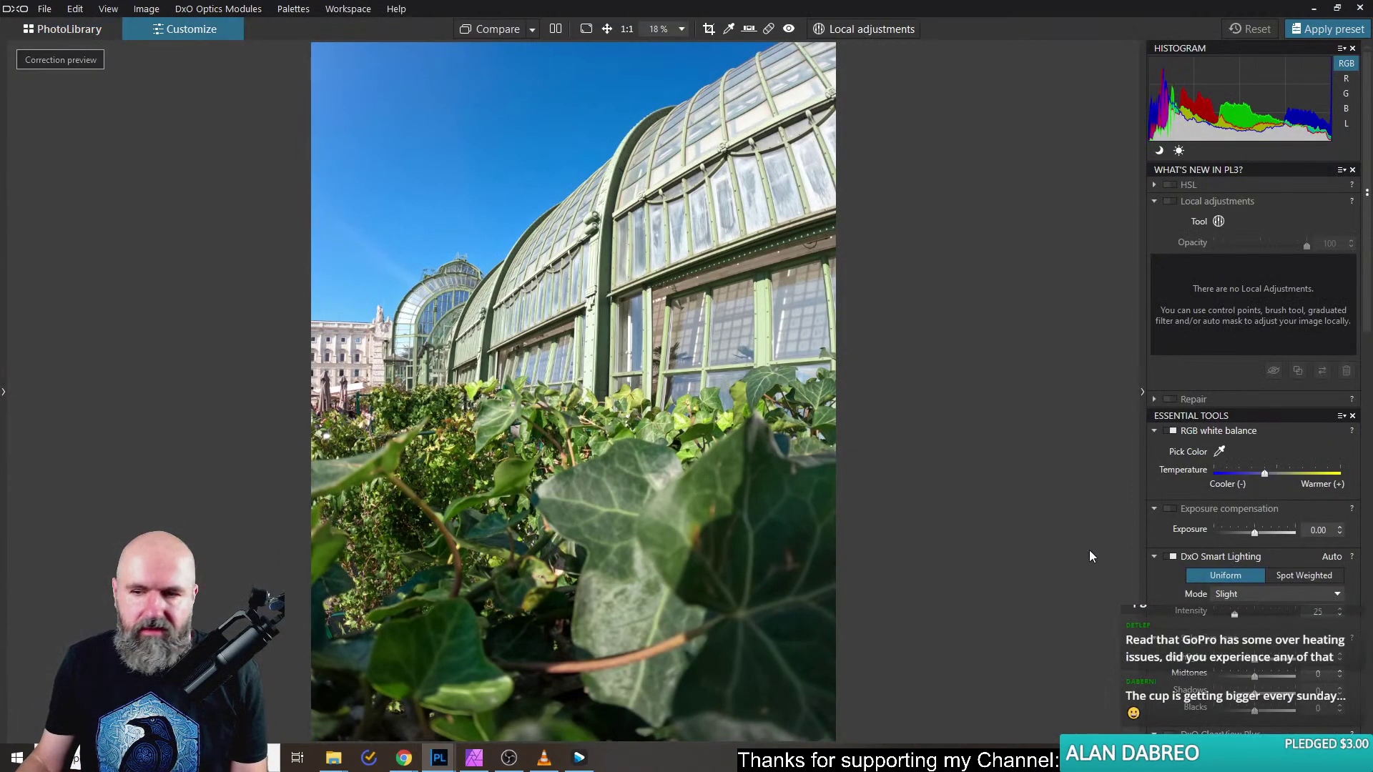
scroll(1258, 560, "down", 5)
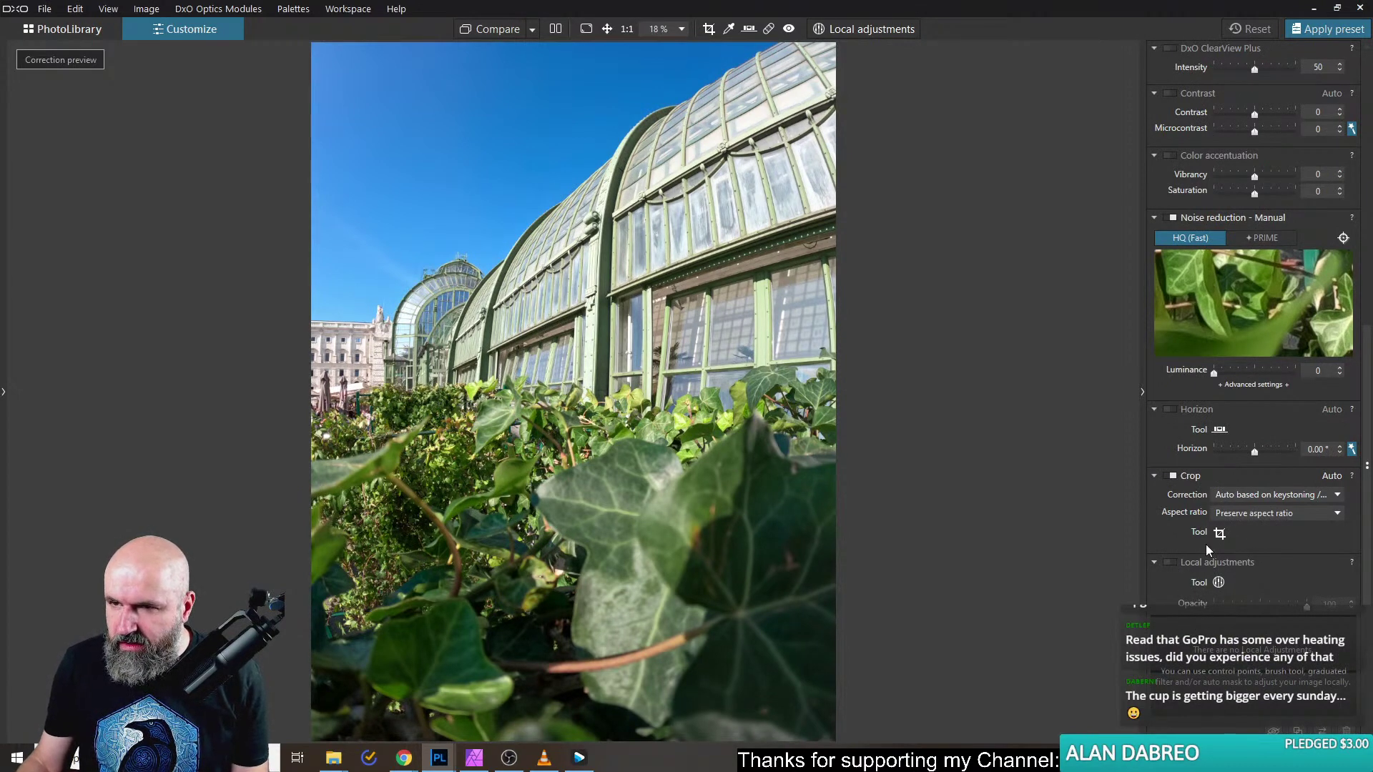
scroll(1212, 517, "up", 5)
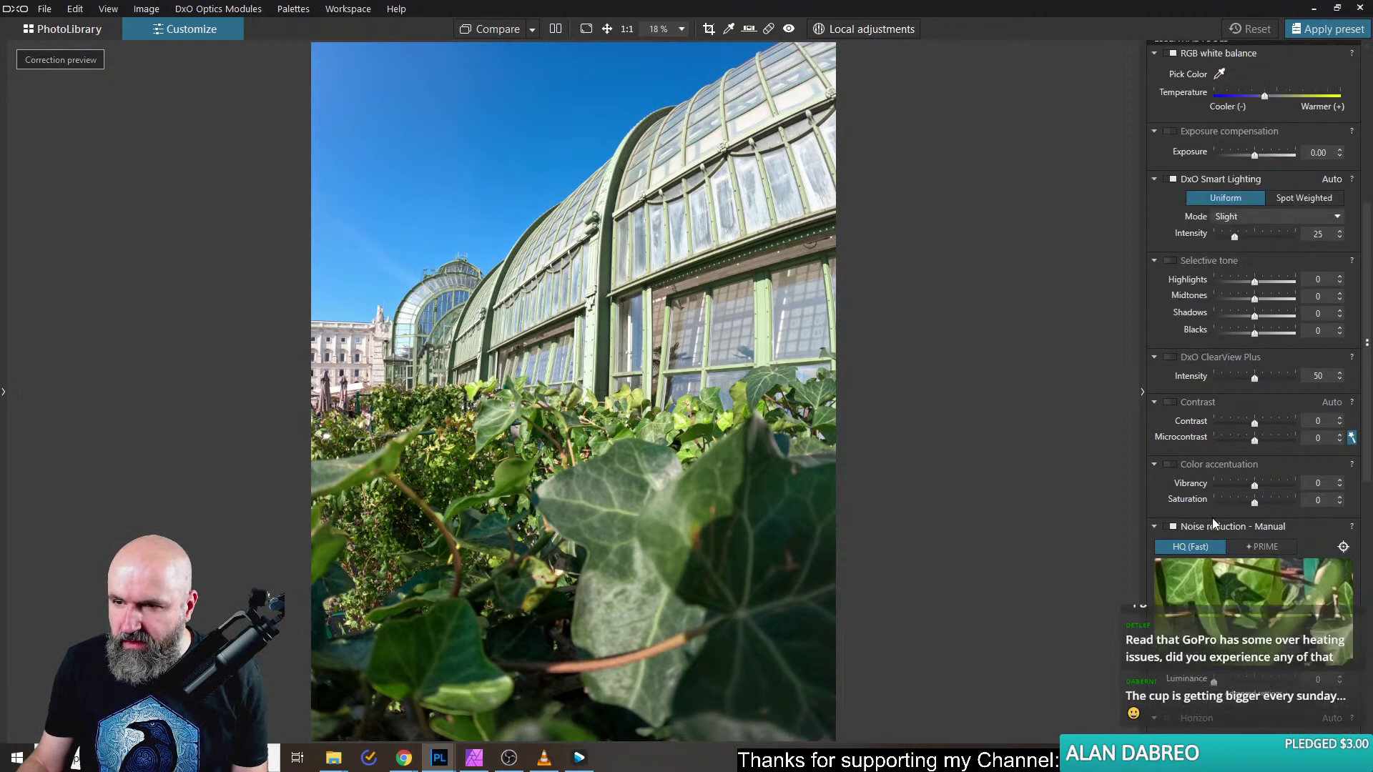
scroll(1212, 522, "down", 12)
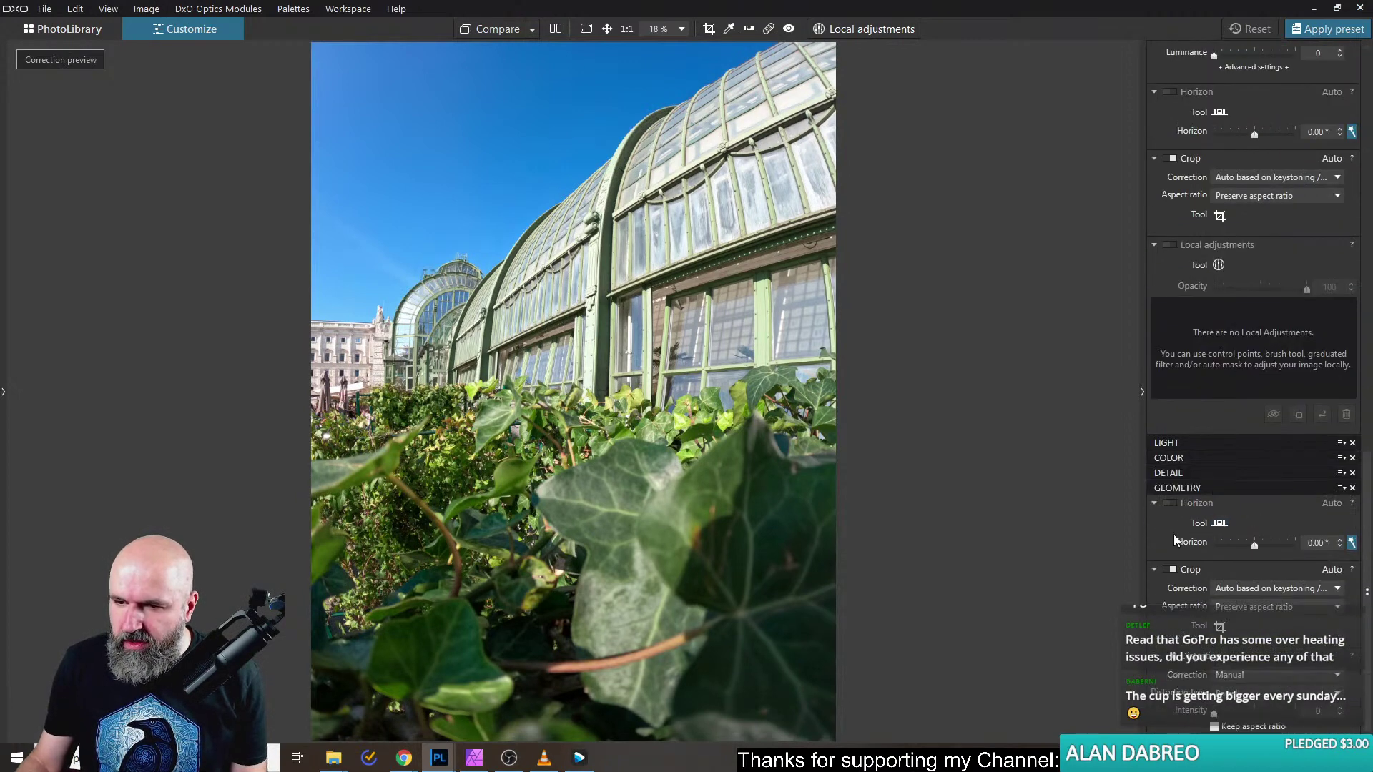
left_click(1230, 693)
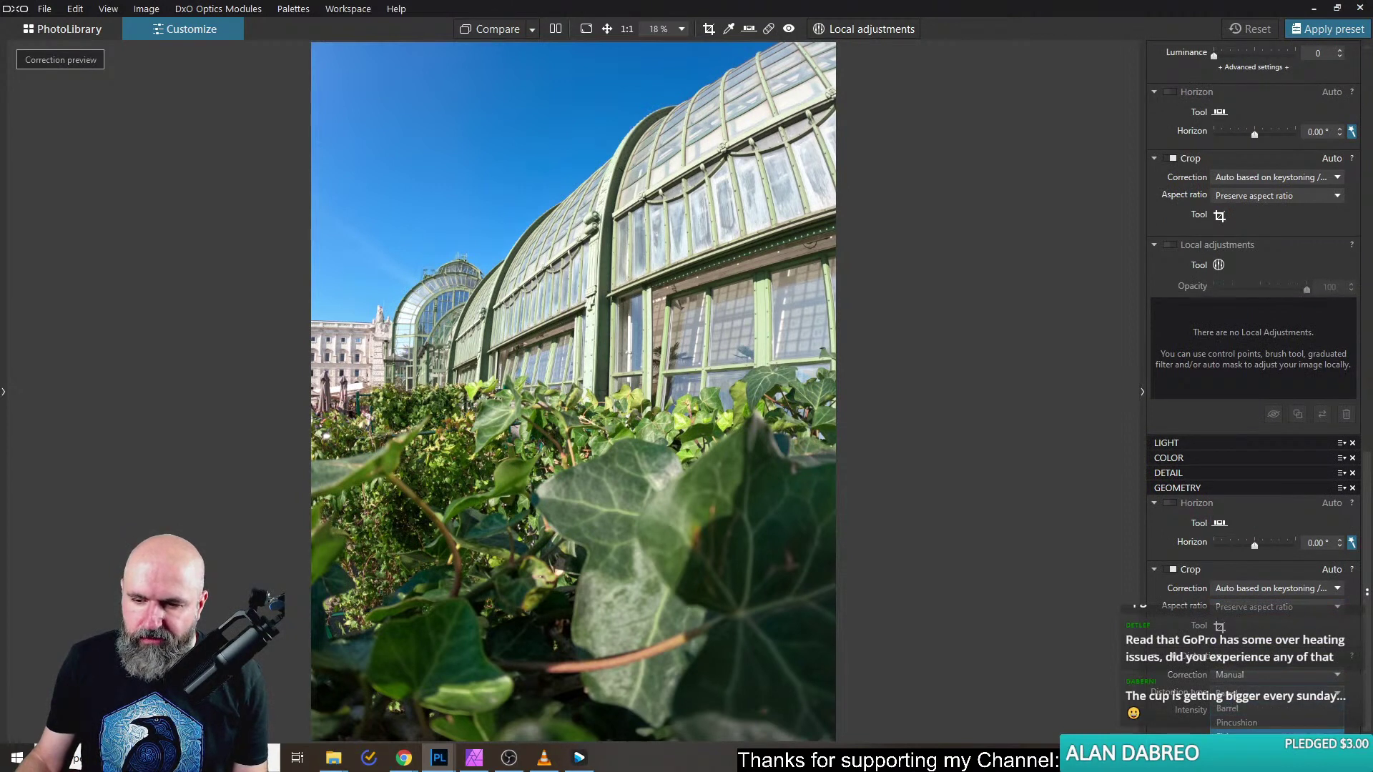
left_click(1236, 722)
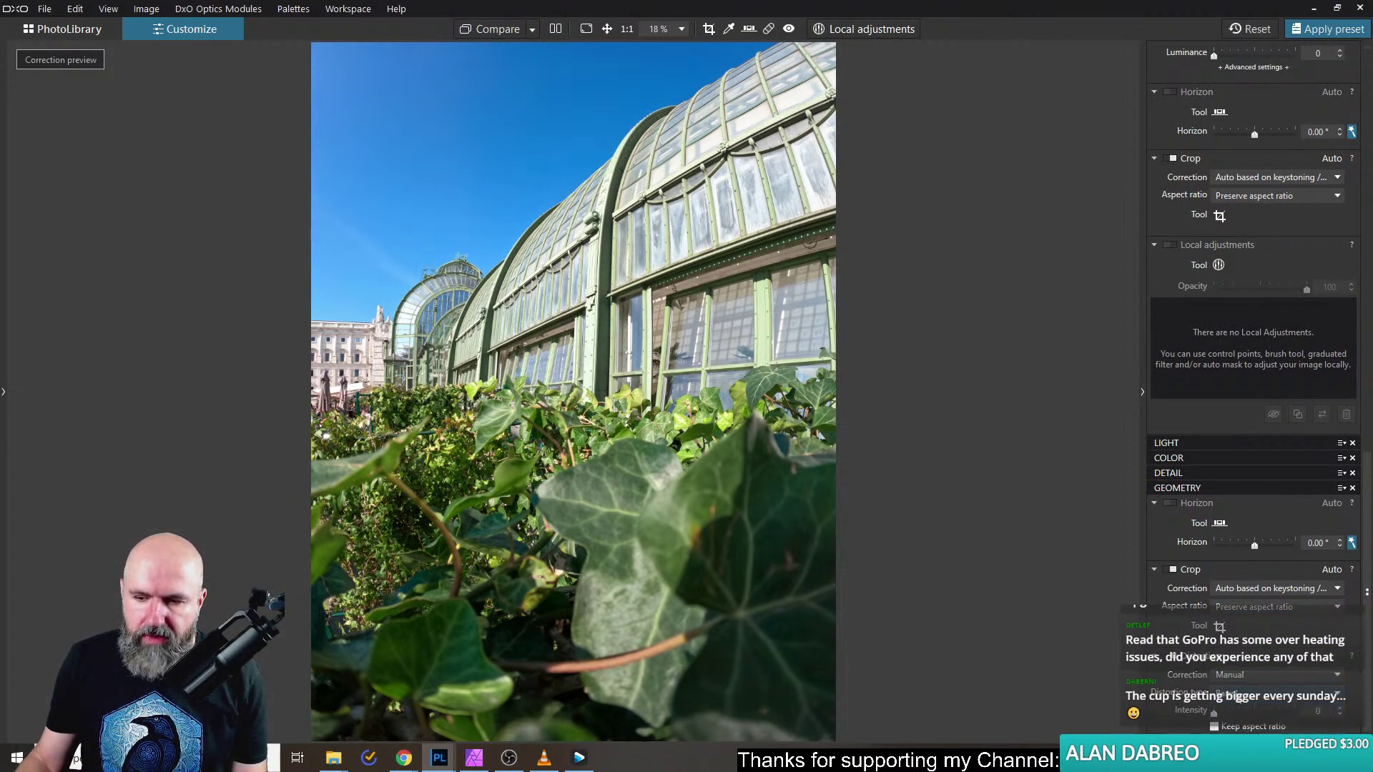
mouse_move(1215, 713)
left_mouse_down()
mouse_move(1332, 715)
mouse_move(1210, 719)
left_mouse_up()
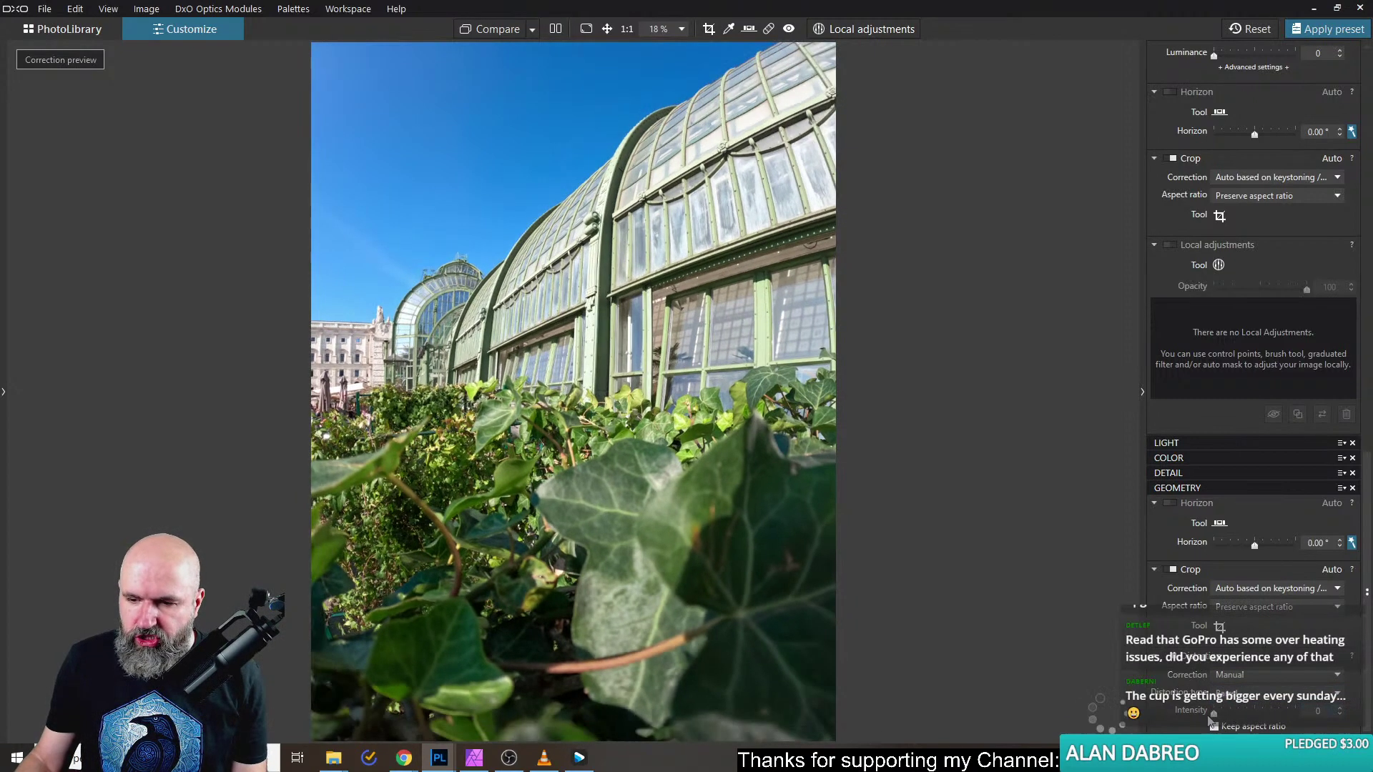
left_click(1256, 714)
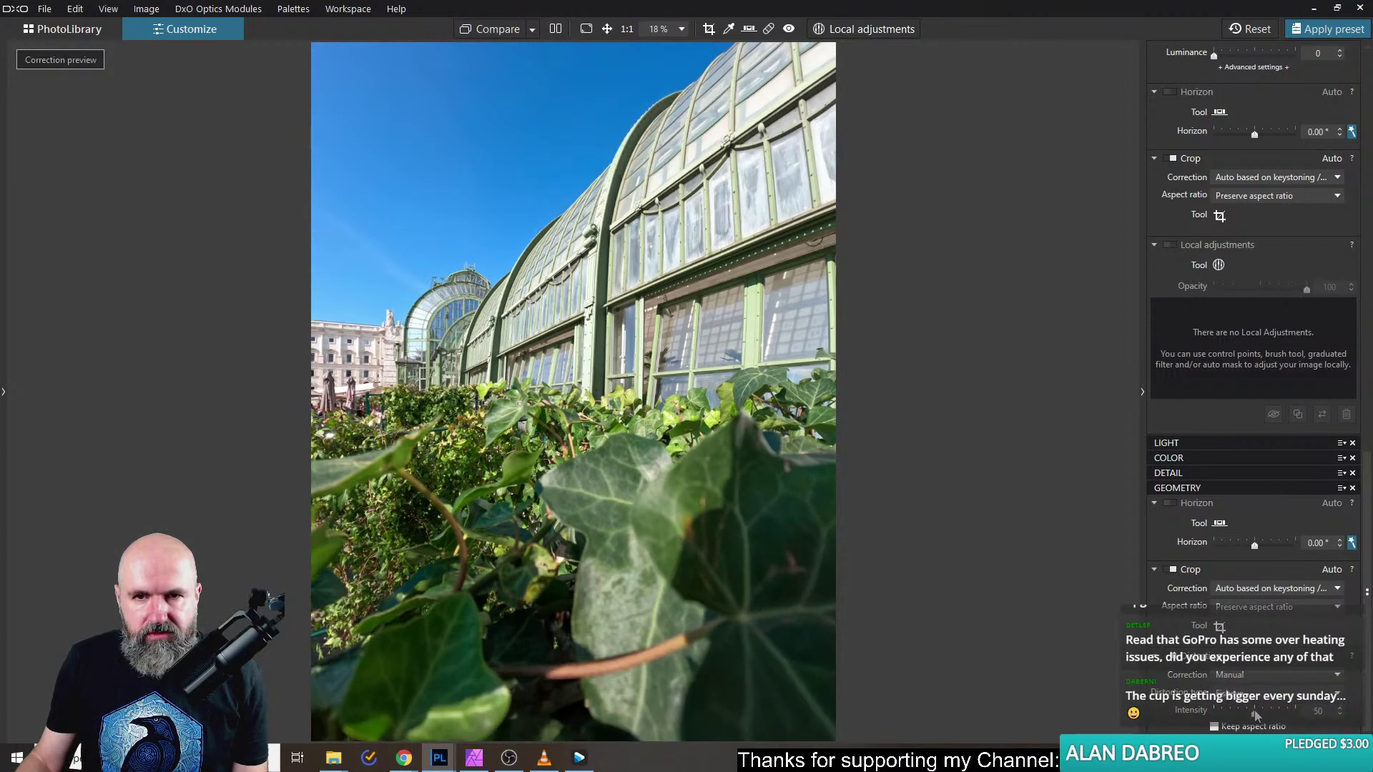
left_click_drag(1257, 715, 1264, 714)
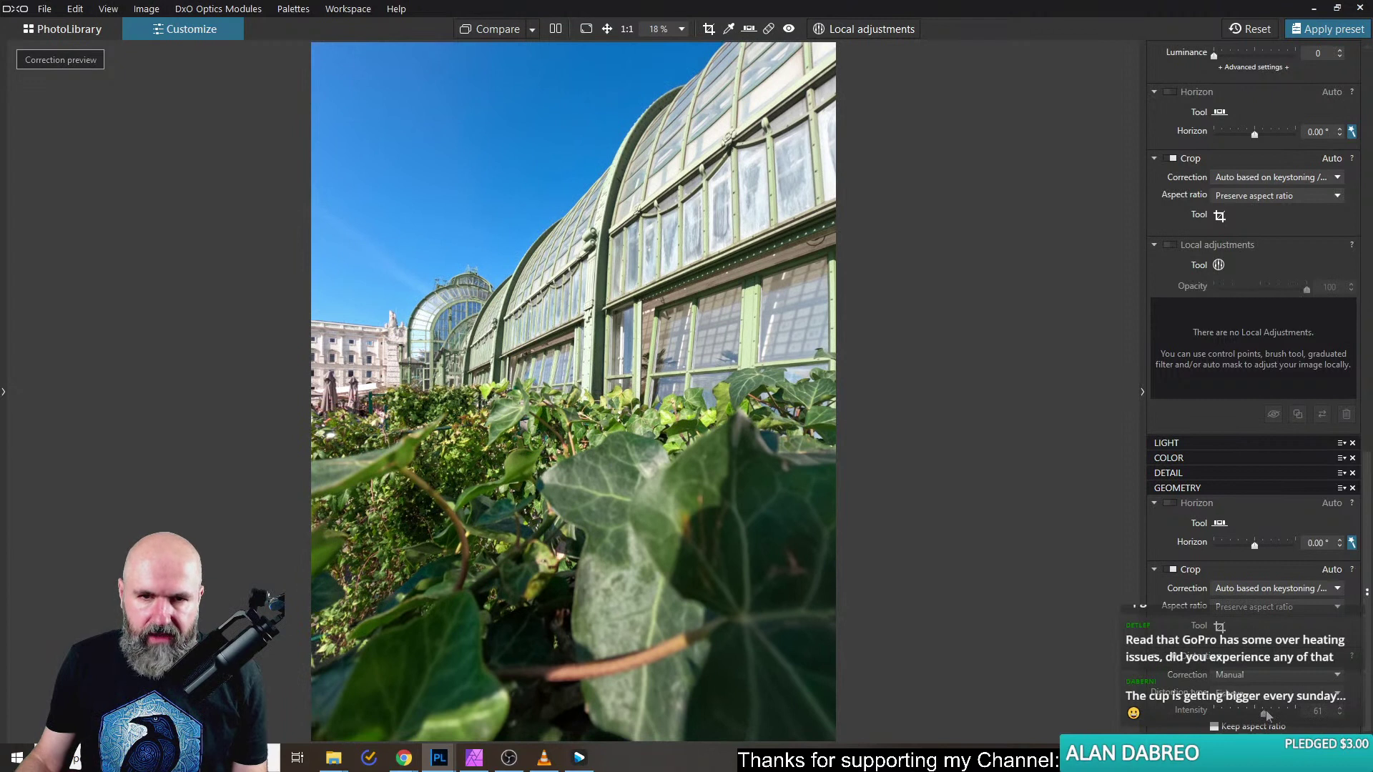
key("ctrl+z")
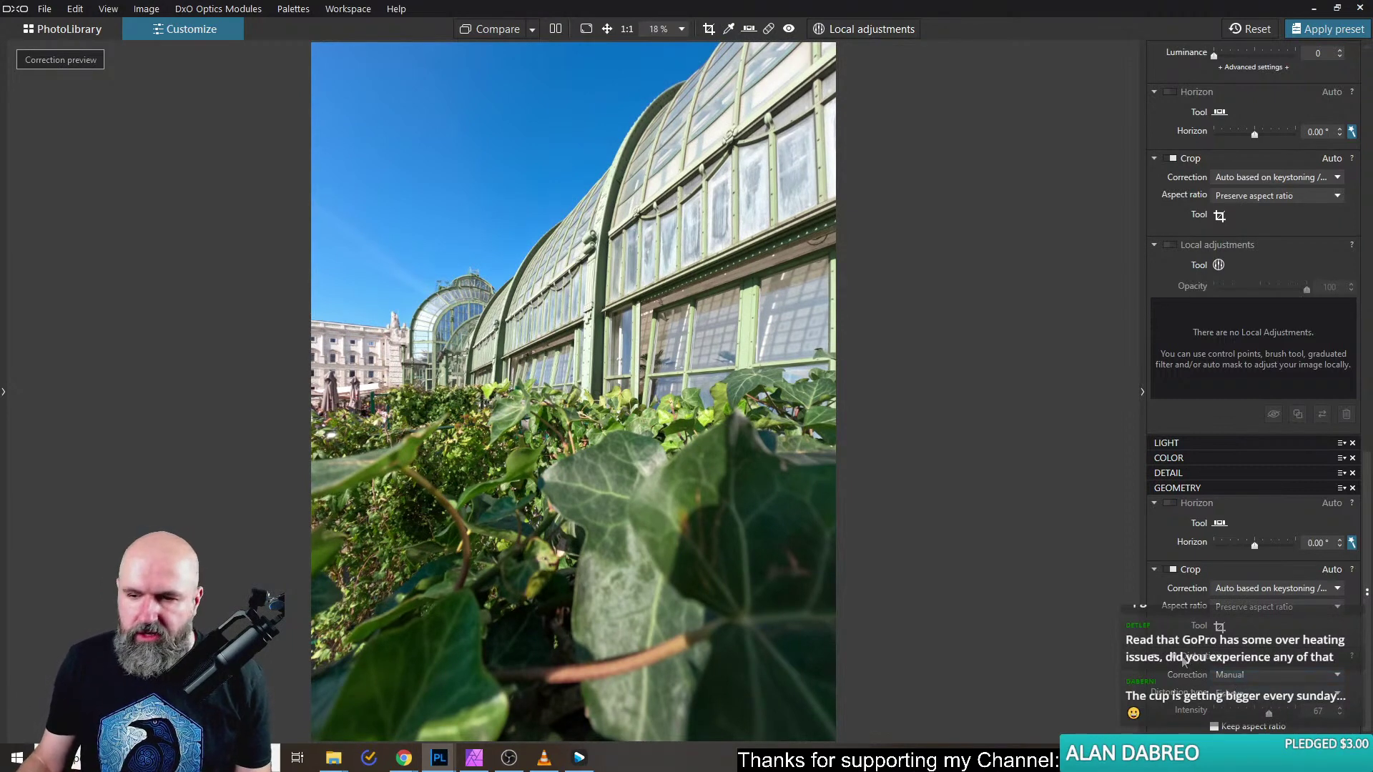
left_click(74, 30)
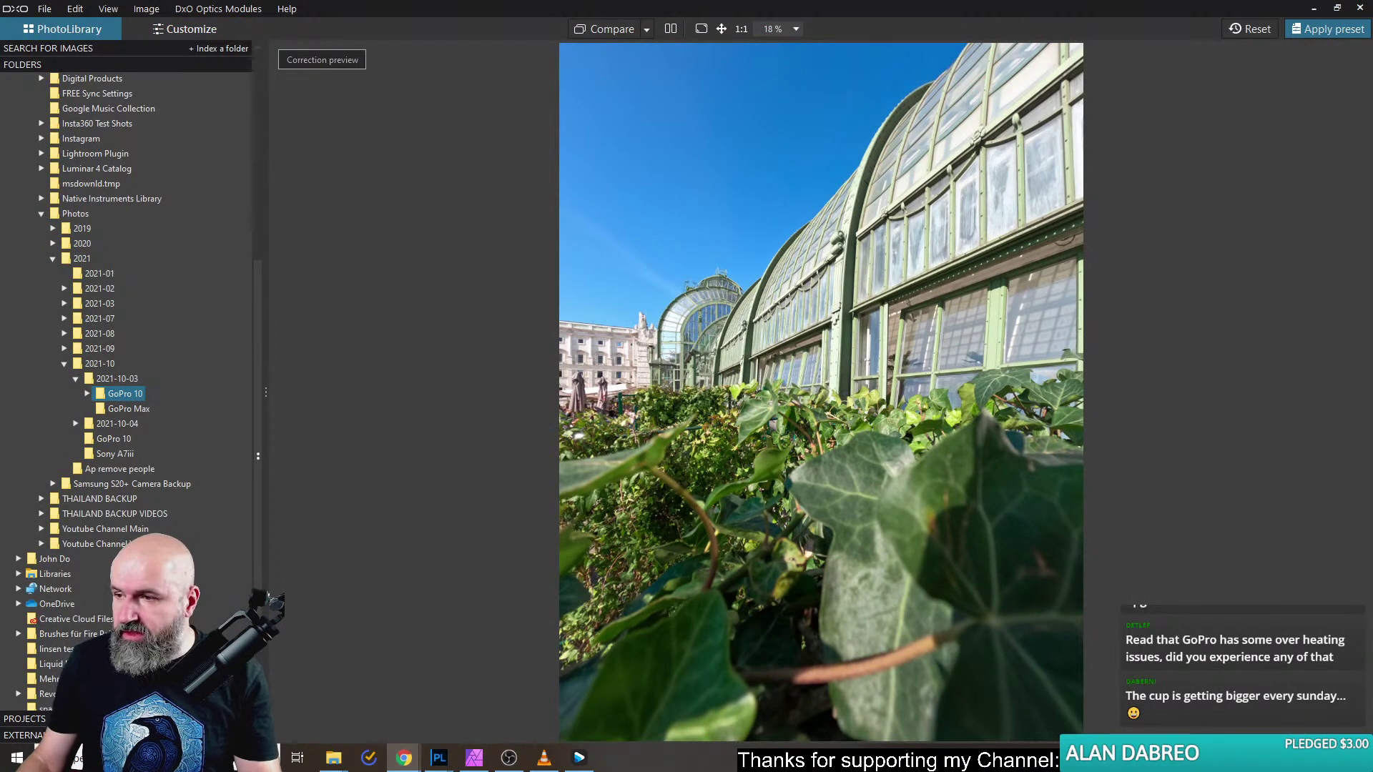
Show the YouTube live chat pop-out over the photo to read the viewers' messages, and move it off the main screen.
left_click(404, 758)
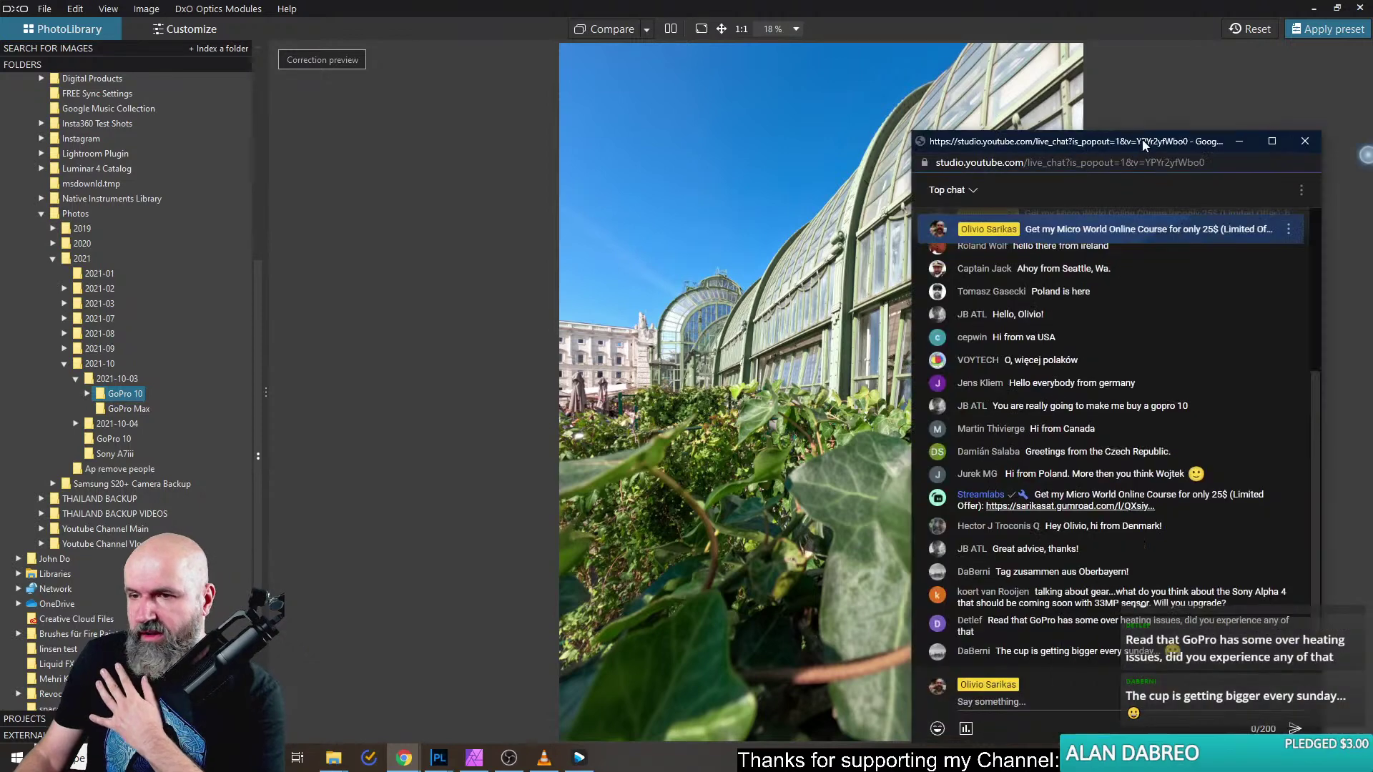
left_click_drag(1131, 130, 299, 64)
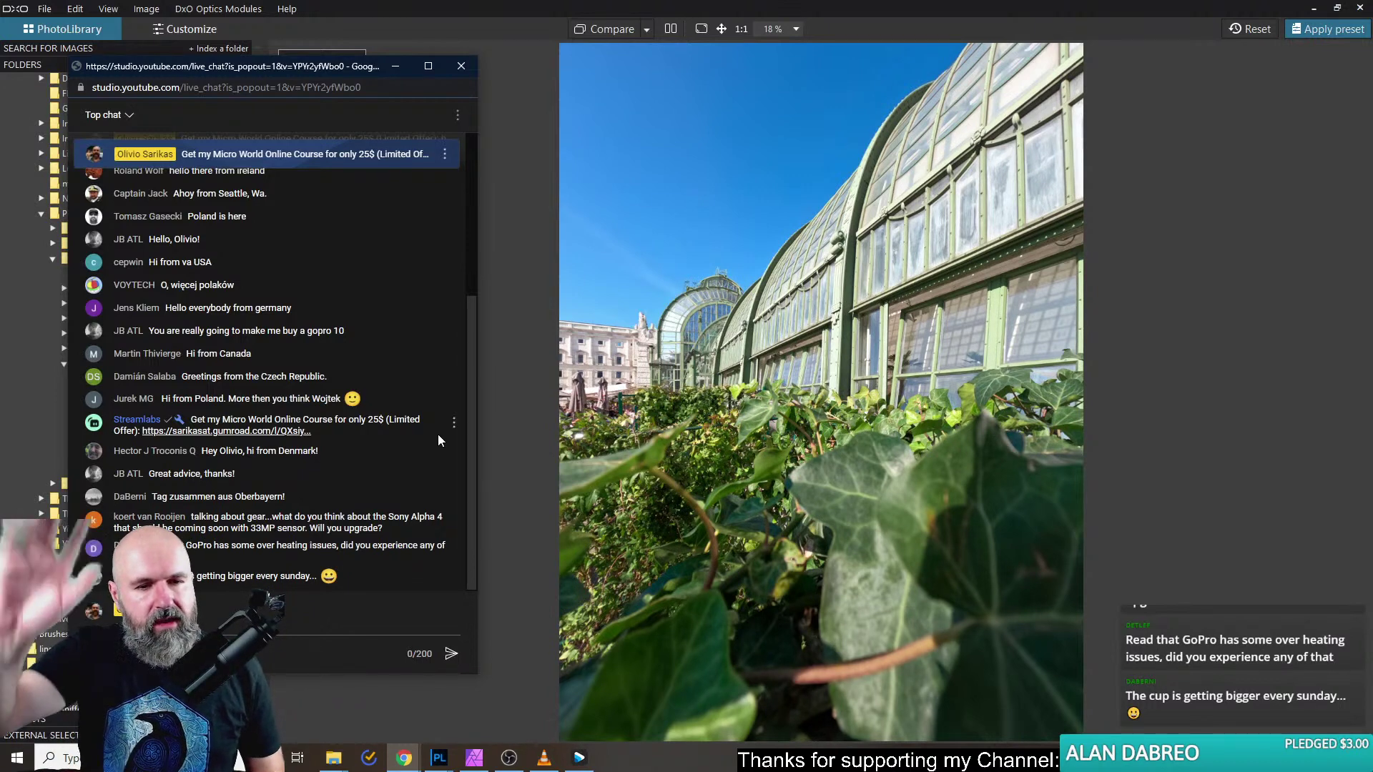
left_click_drag(296, 67, 639, 36)
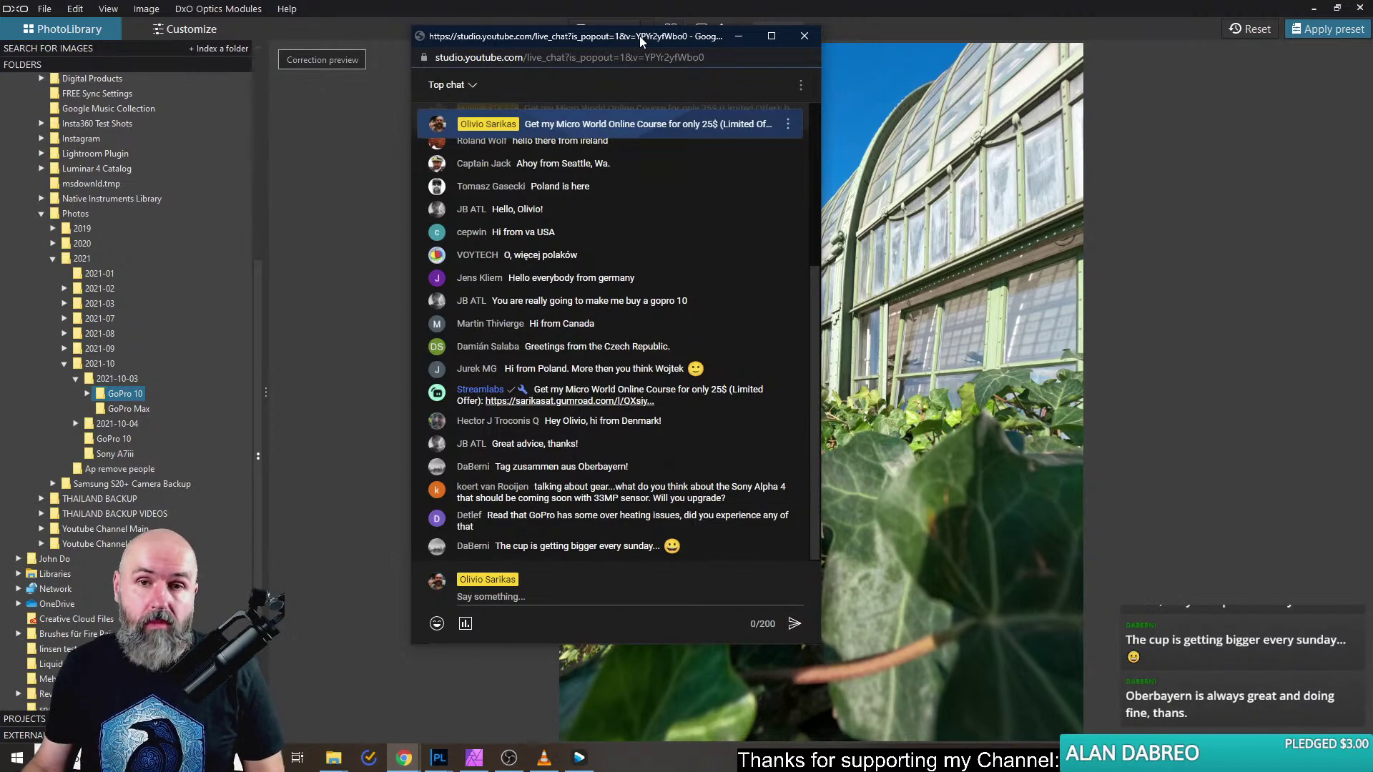
left_click_drag(639, 36, 1372, 215)
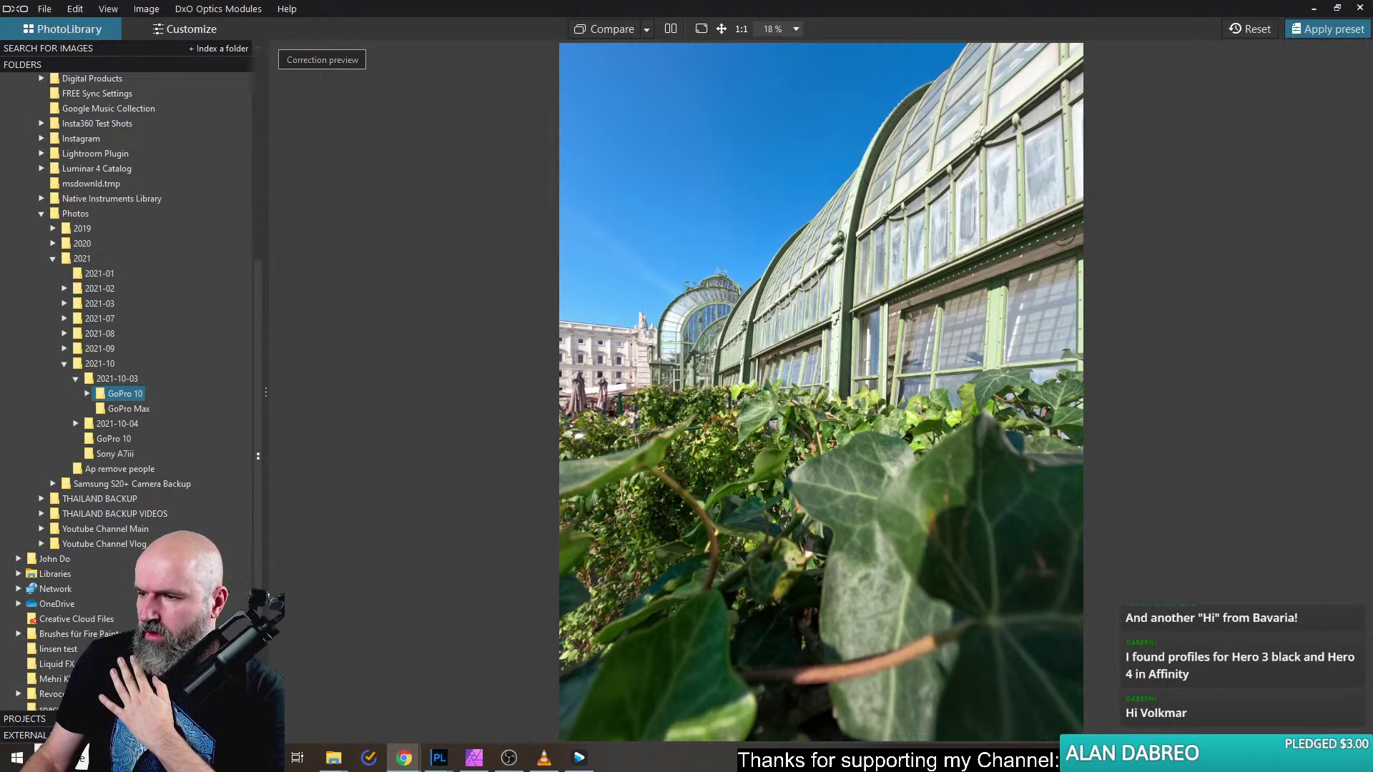
Present the Micro World Online Course page on Gumroad, highlight its discount code in the description, and move the browser window off the main screen.
key("alt+Tab")
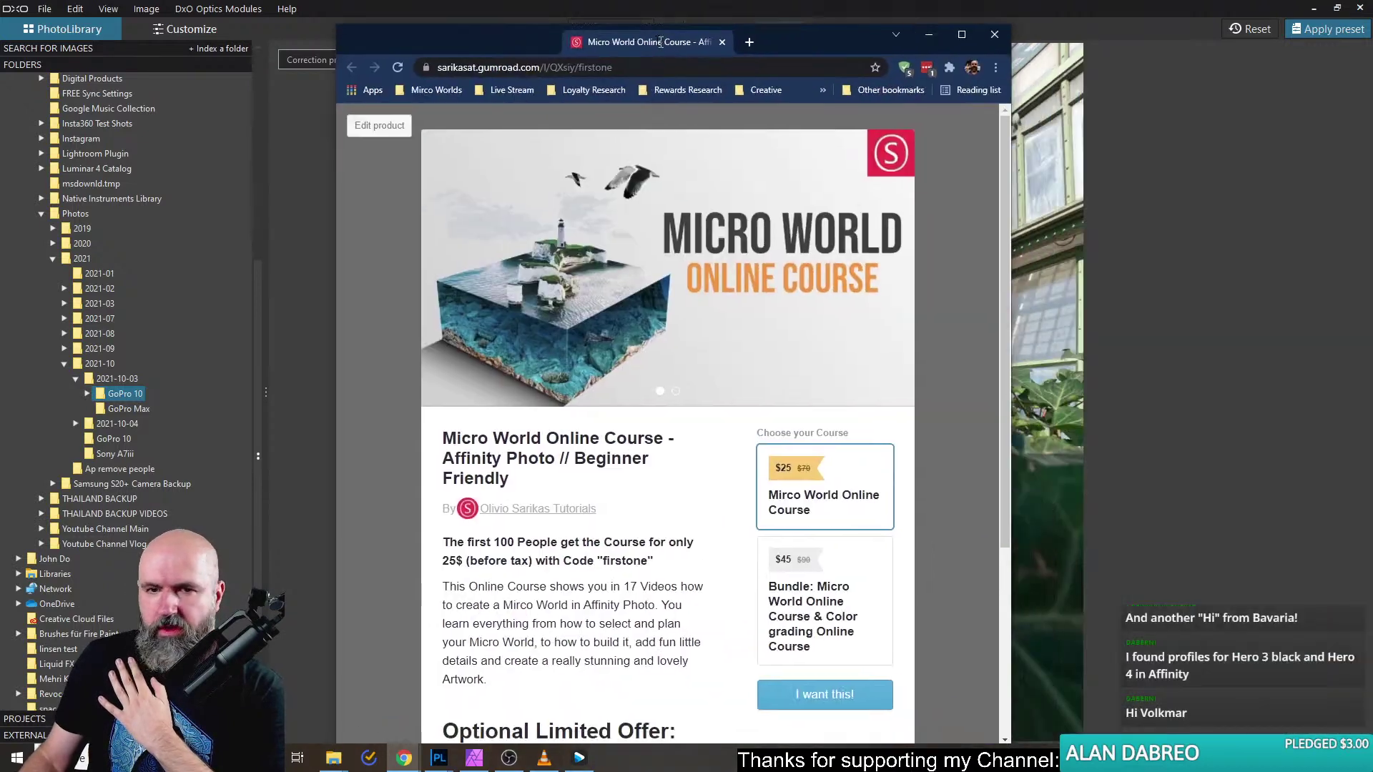
left_click_drag(645, 45, 634, 42)
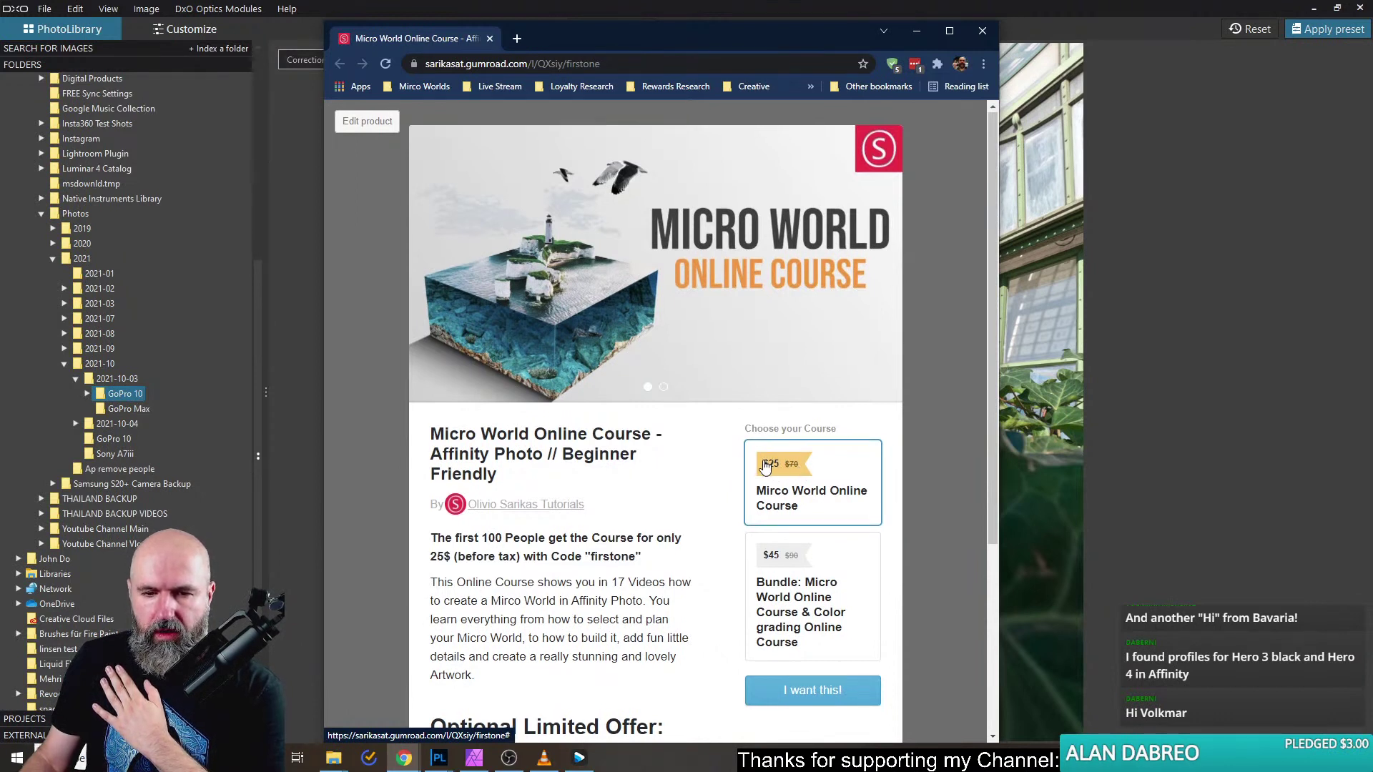
scroll(800, 472, "down", 2)
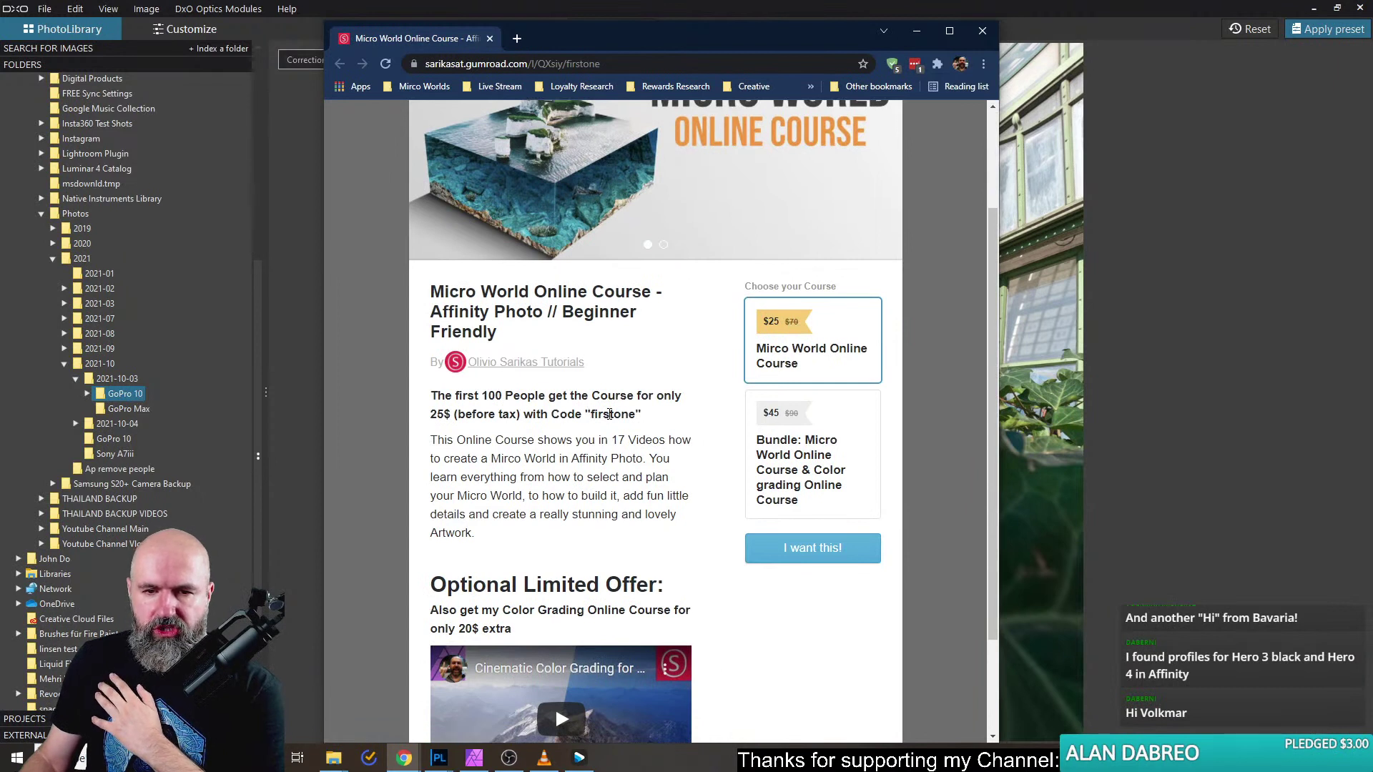
double_click(610, 414)
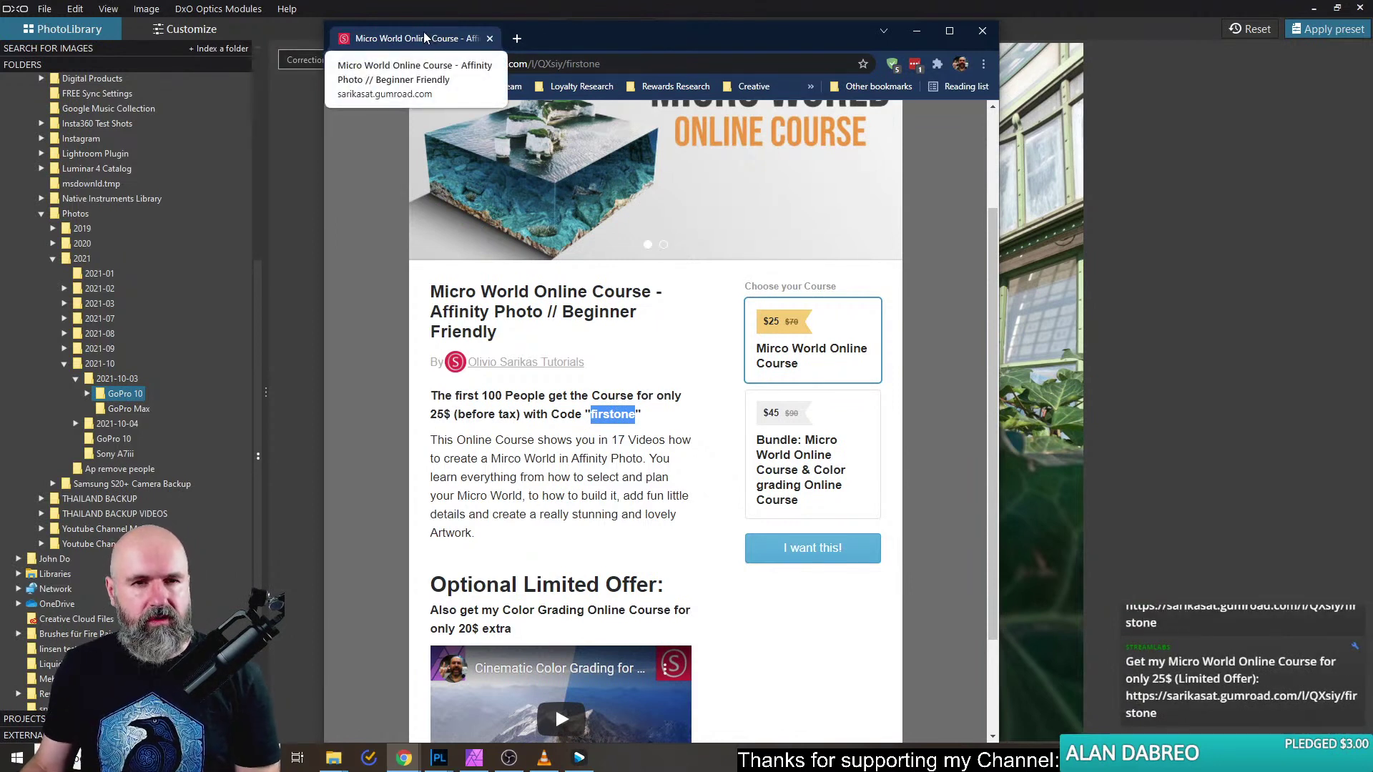
left_click_drag(424, 33, 1372, 400)
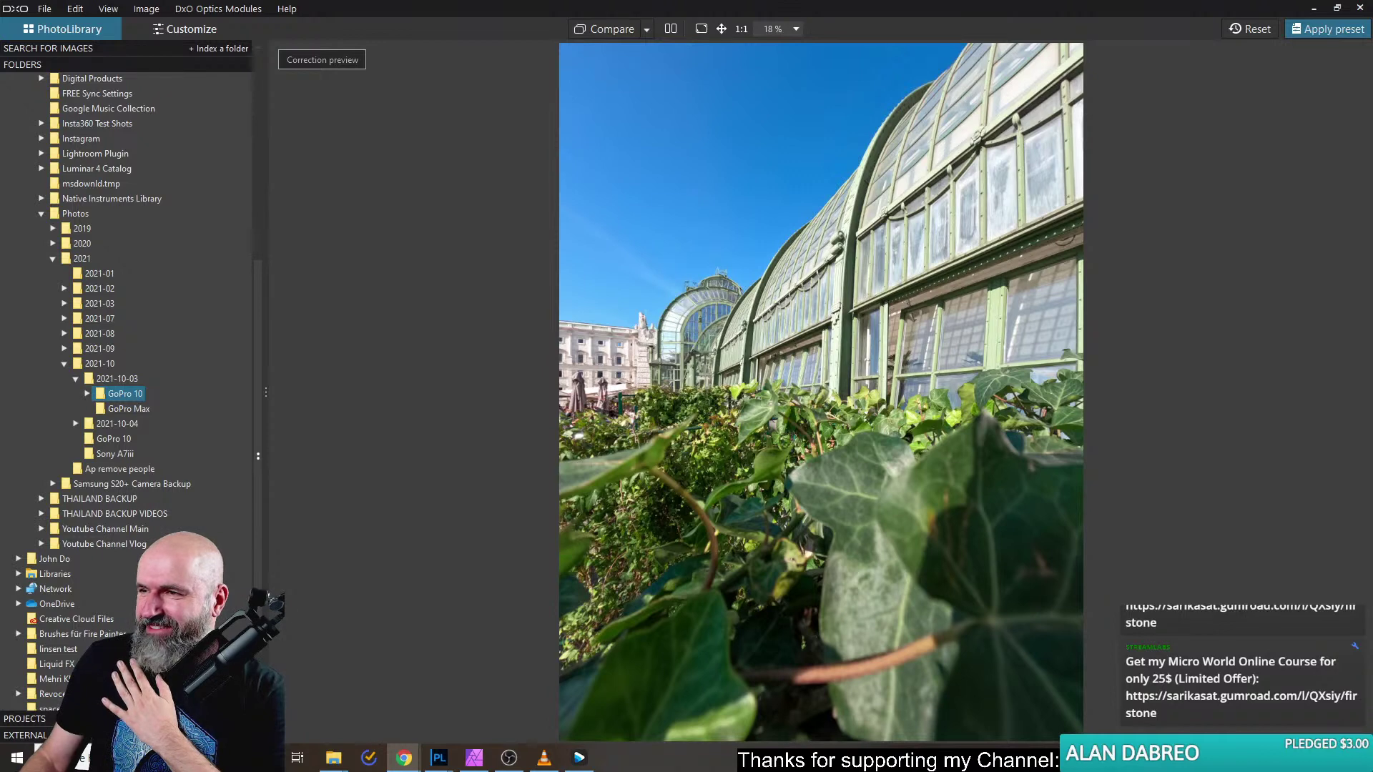
Bring the live chat window back beside the photo to read the newest messages, and put it away off screen again.
left_click_drag(750, 62, 418, 45)
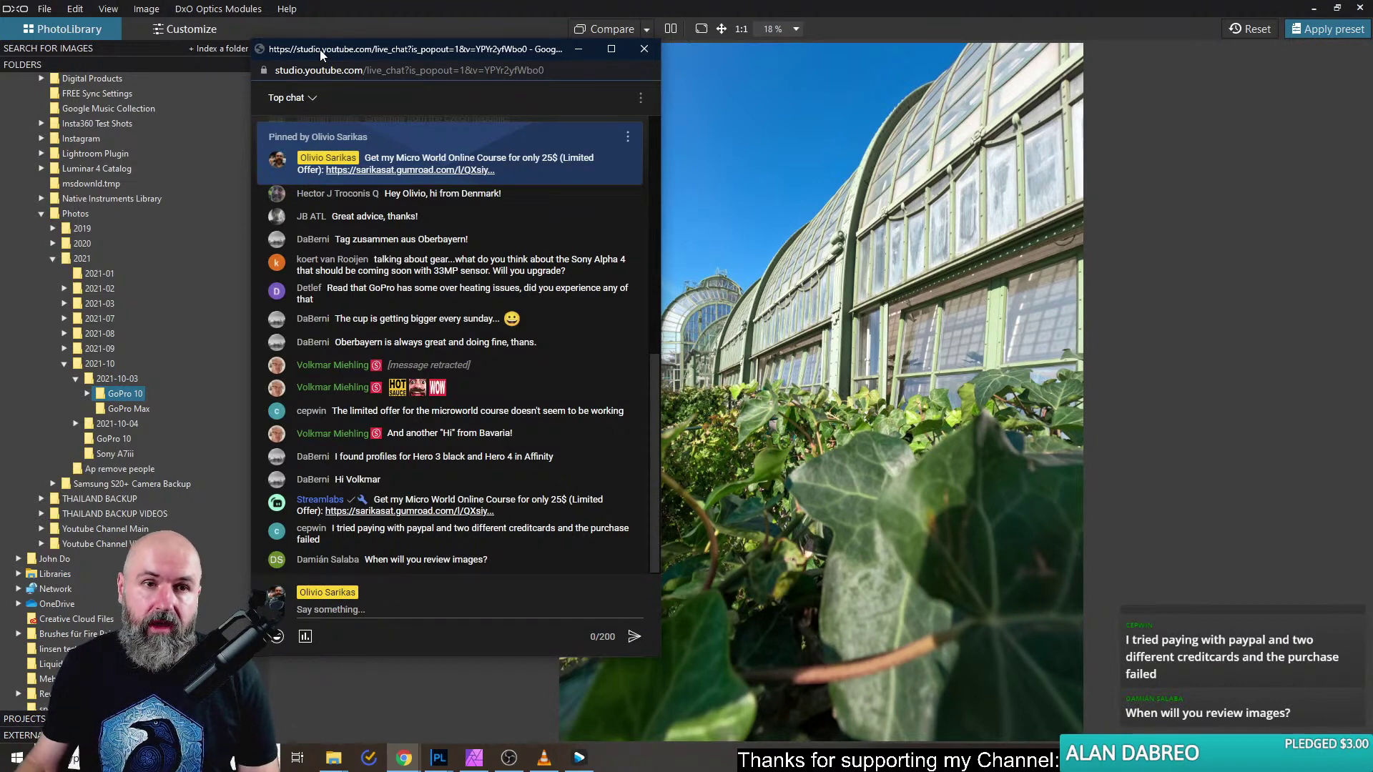
left_click_drag(320, 49, 353, 67)
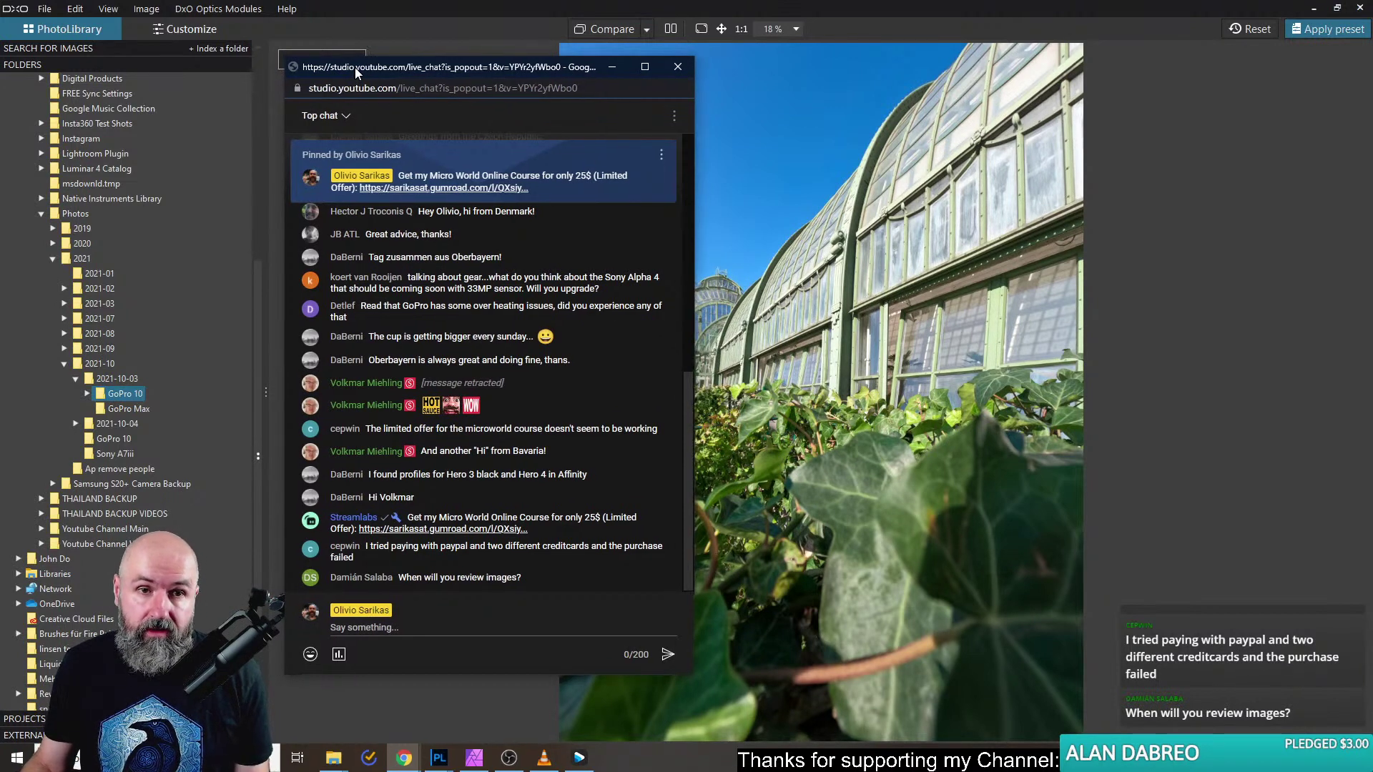
left_click_drag(353, 67, 376, 50)
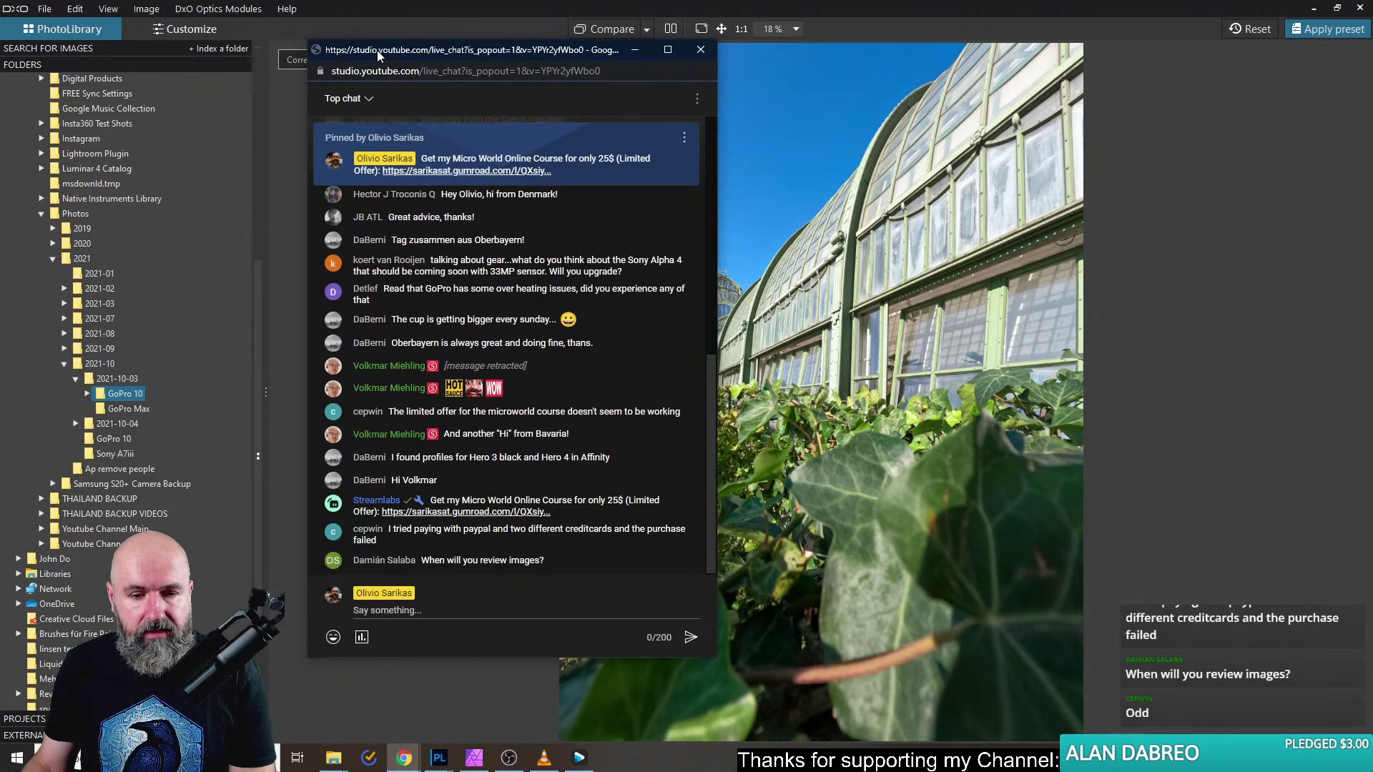
left_click_drag(376, 50, 1372, 50)
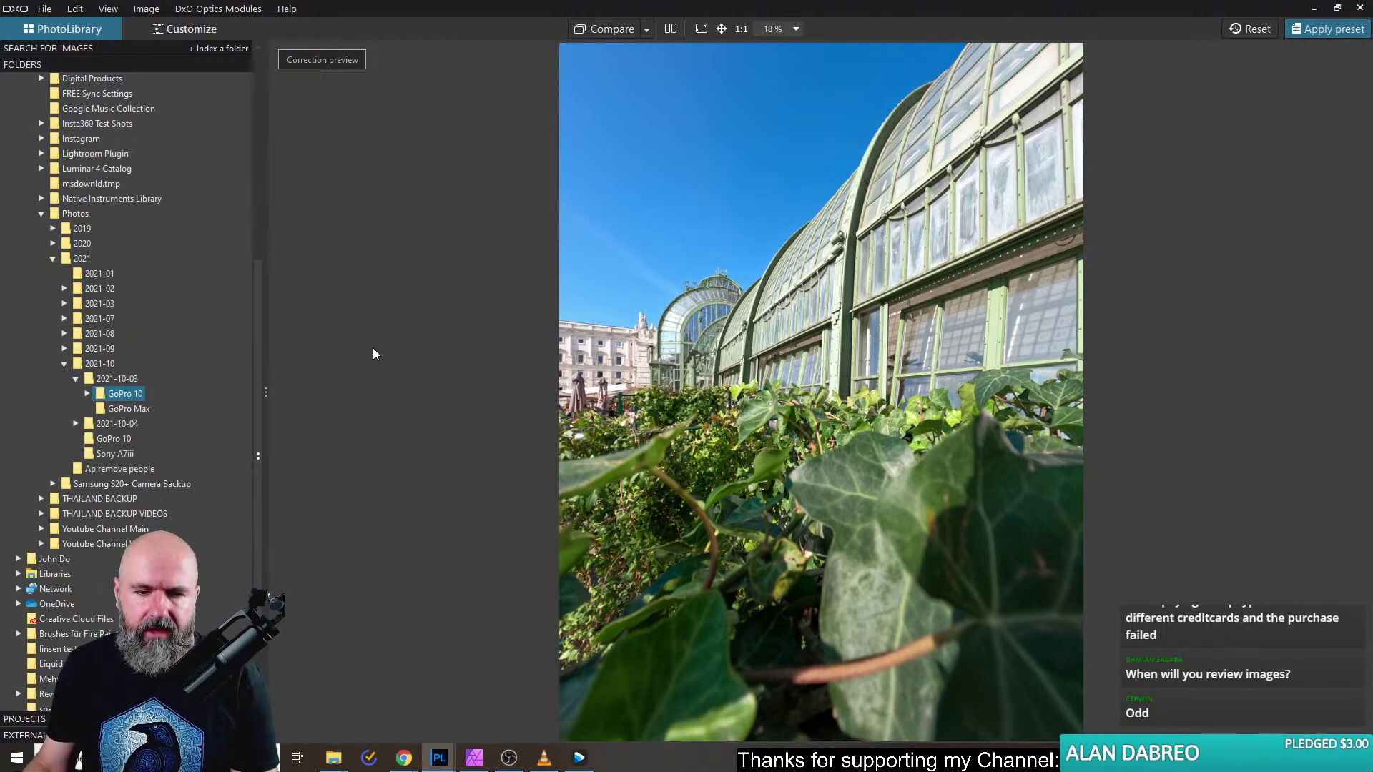
Switch to GoPro Player to glance at the 360-degree pond photo, and return to DxO PhotoLab.
left_click(579, 757)
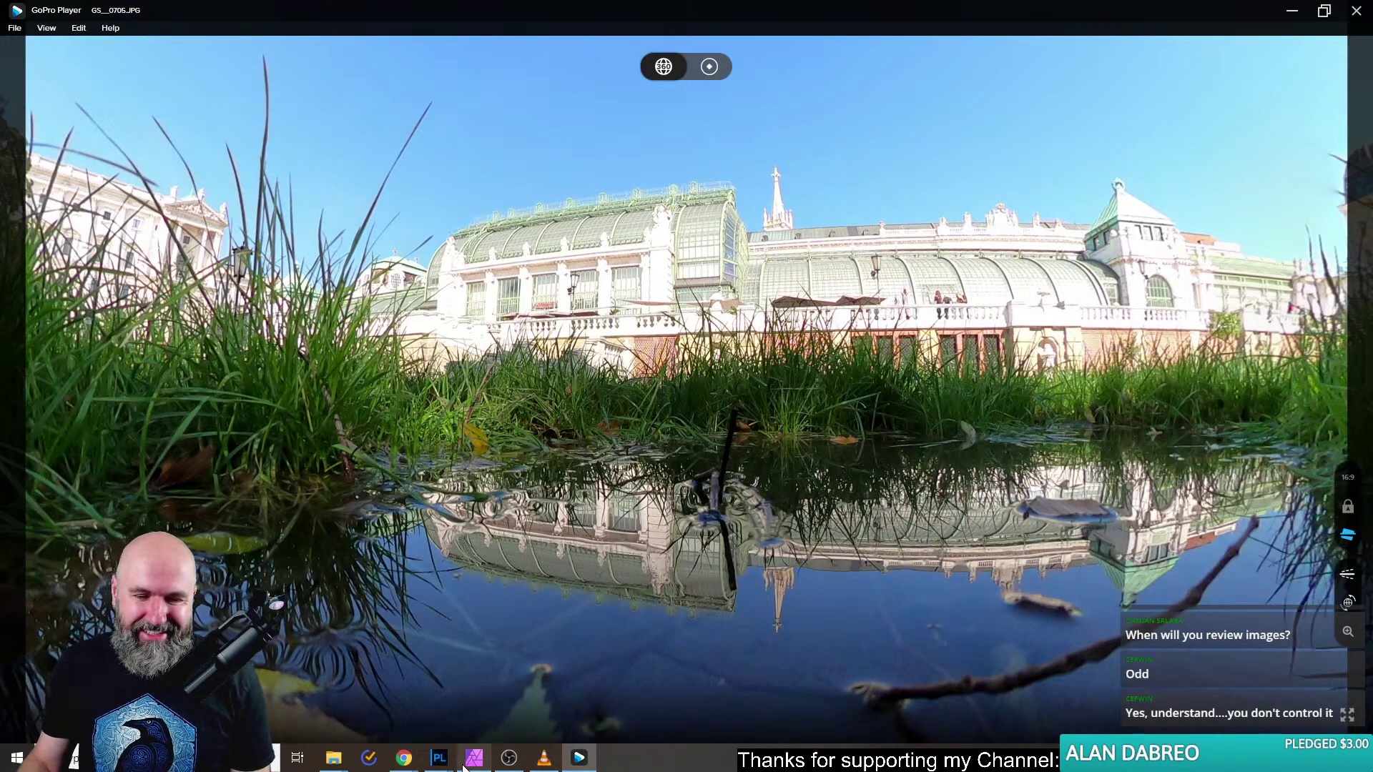
mouse_move(440, 758)
left_click(484, 706)
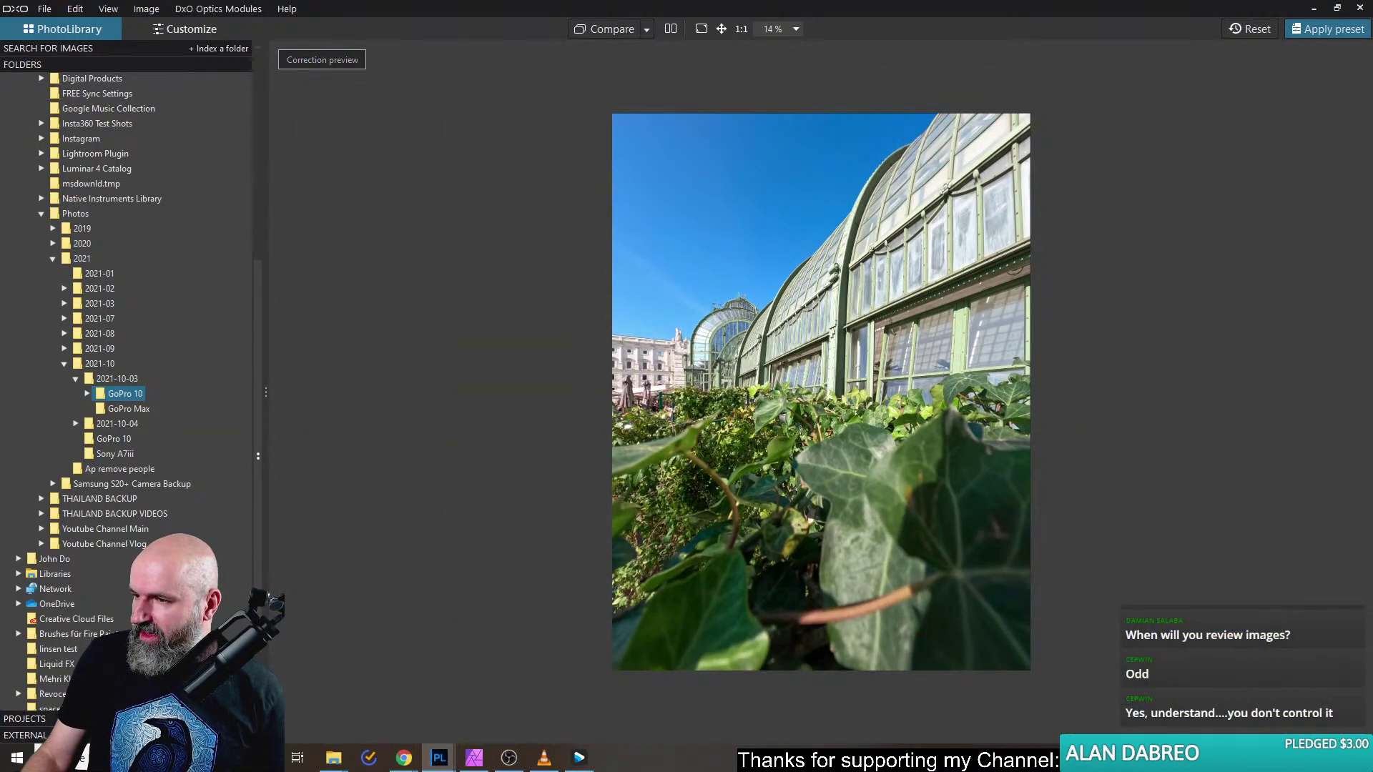
View the next two GoPro 10 photos of the greenhouse reflected in the pond, examining the first one more closely.
key("Right")
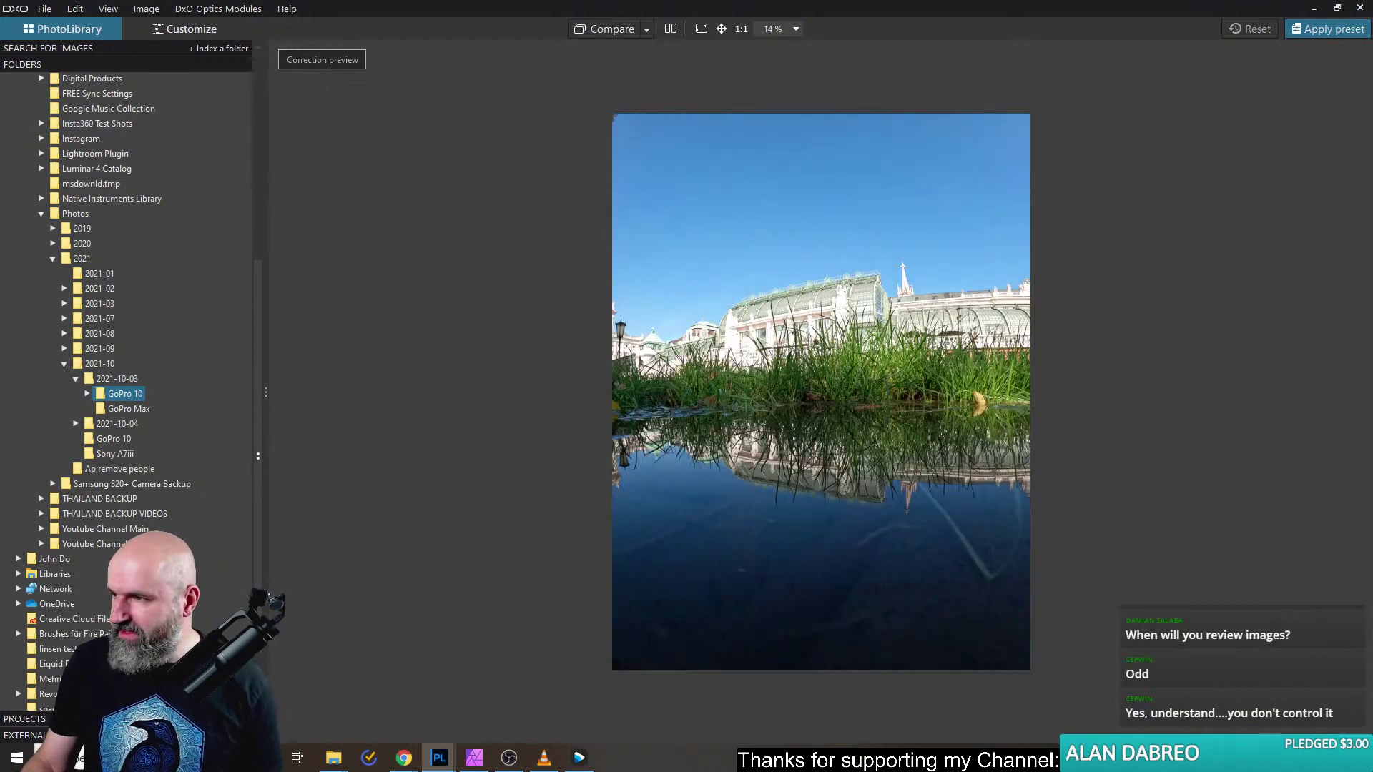
scroll(828, 375, "up", 3)
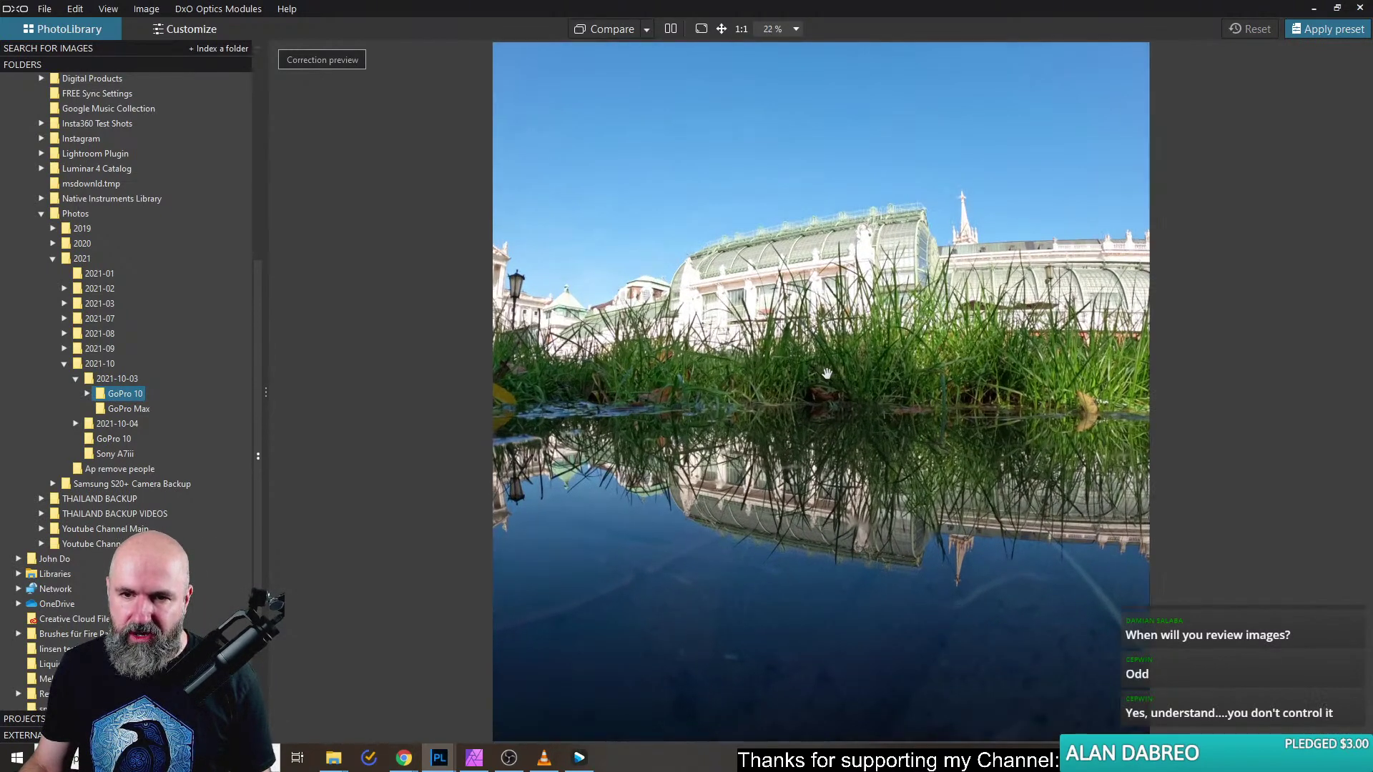
scroll(828, 374, "down", 2)
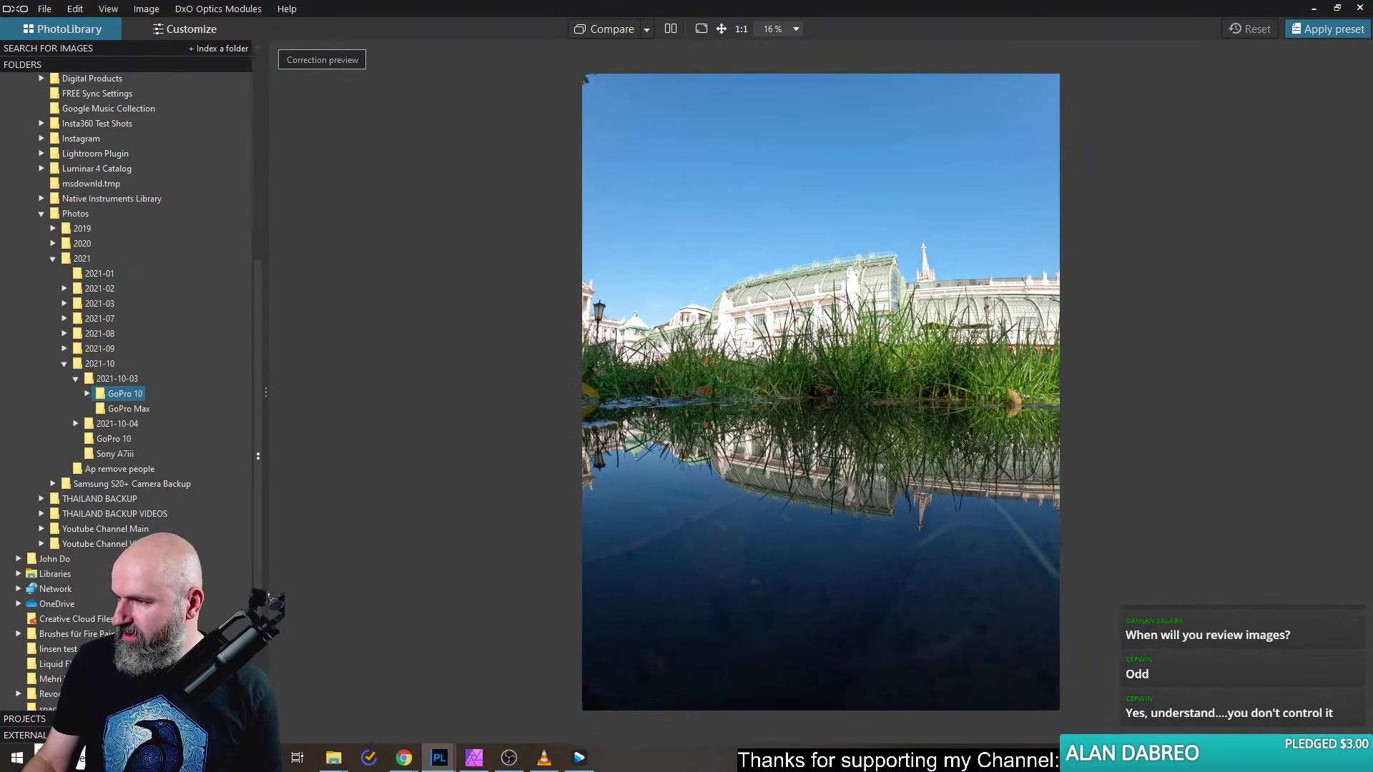
key("Right")
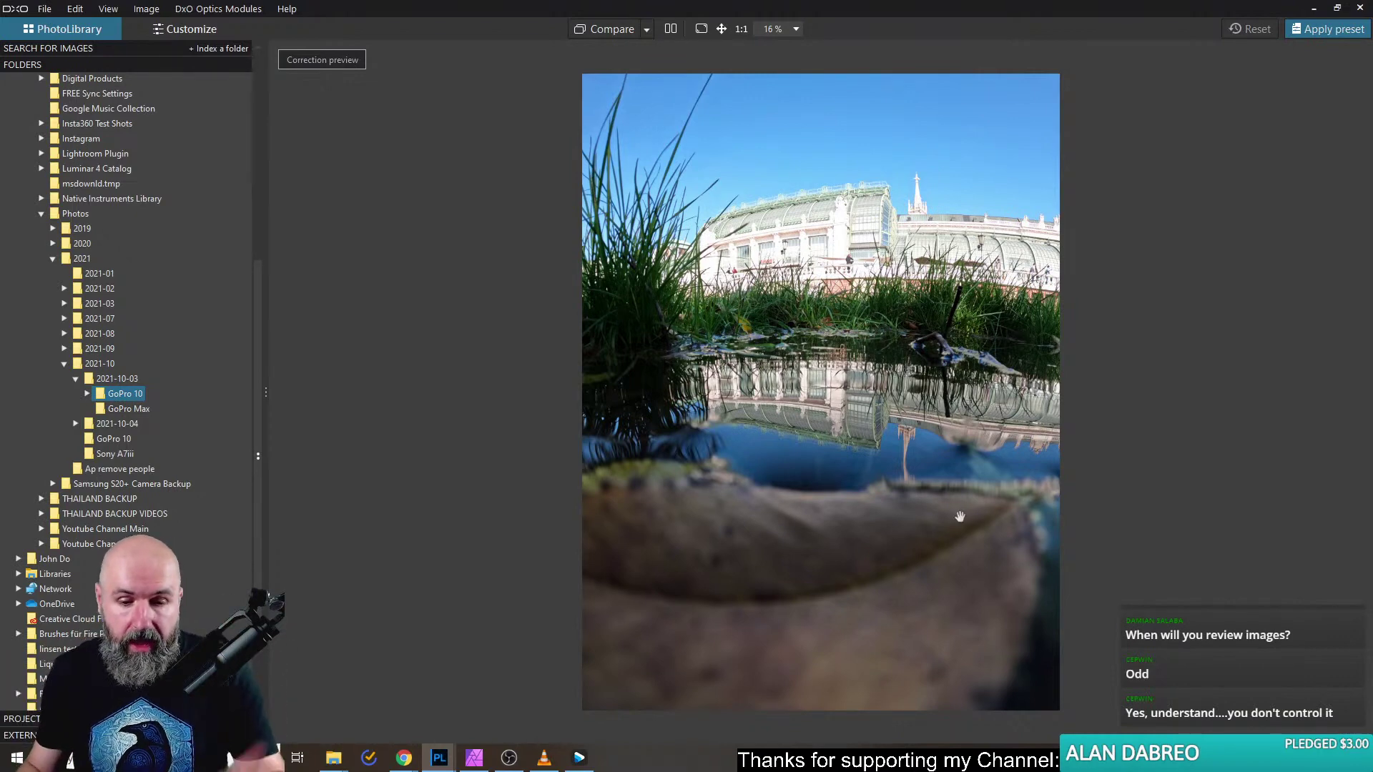
Switch to GoPro Player and explore the 360-degree photo GS__0705.JPG by turning its view and varying the field of view.
left_click(579, 757)
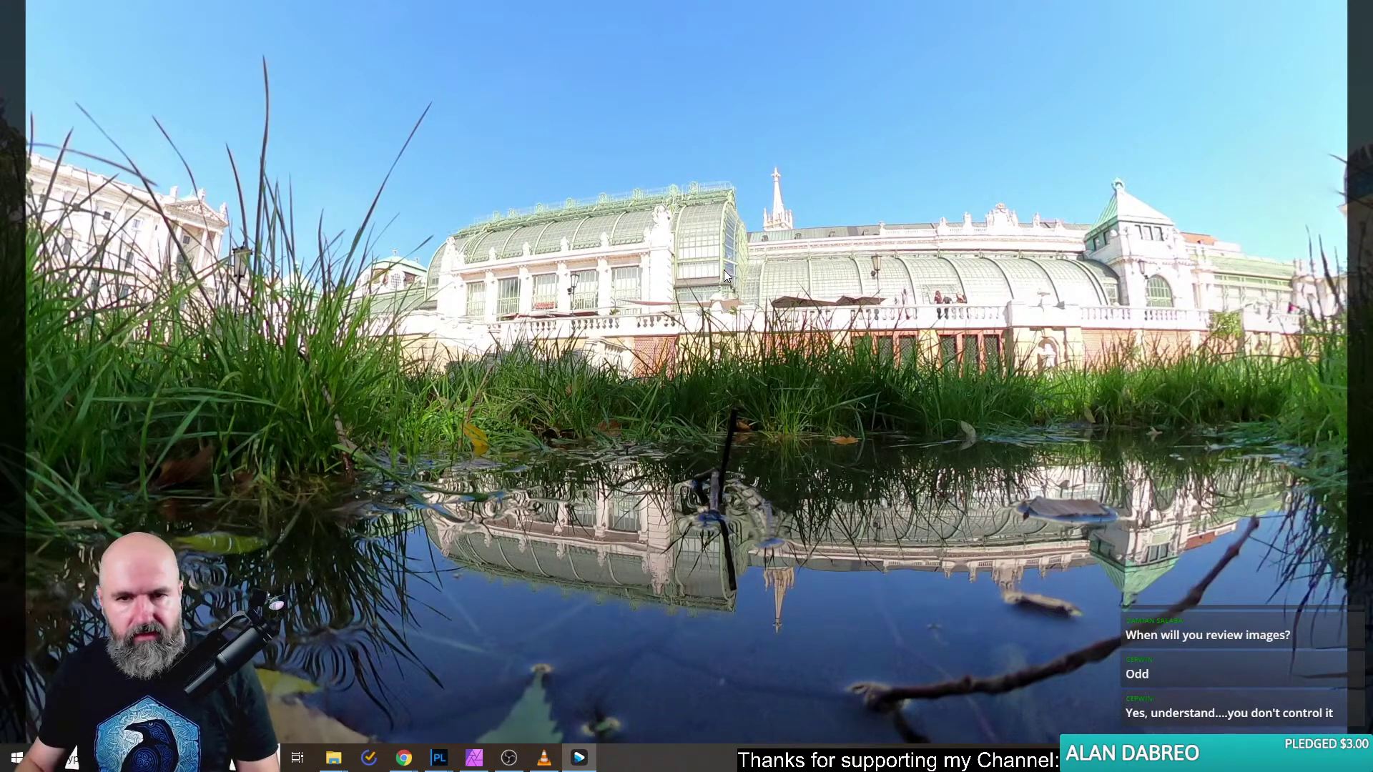
left_click_drag(758, 344, 659, 370)
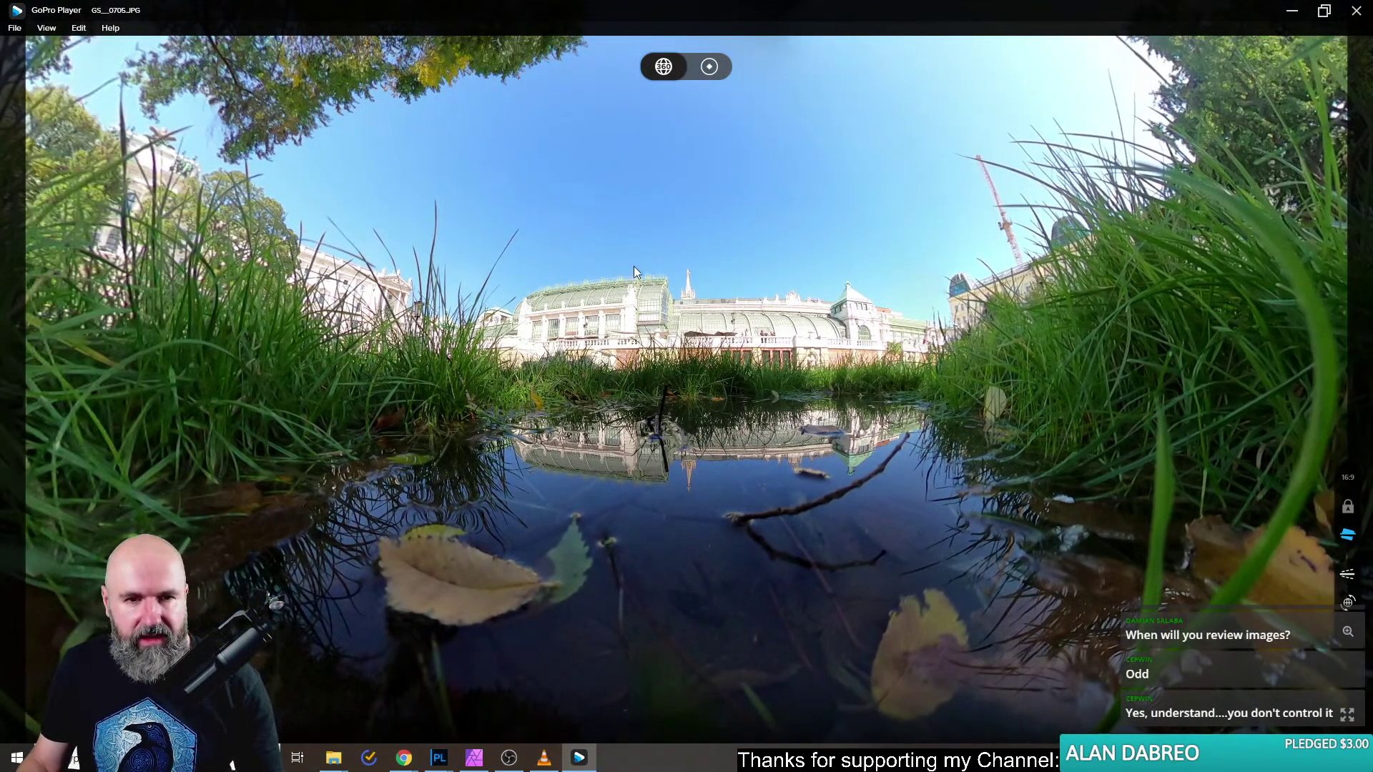
scroll(820, 245, "down", 4)
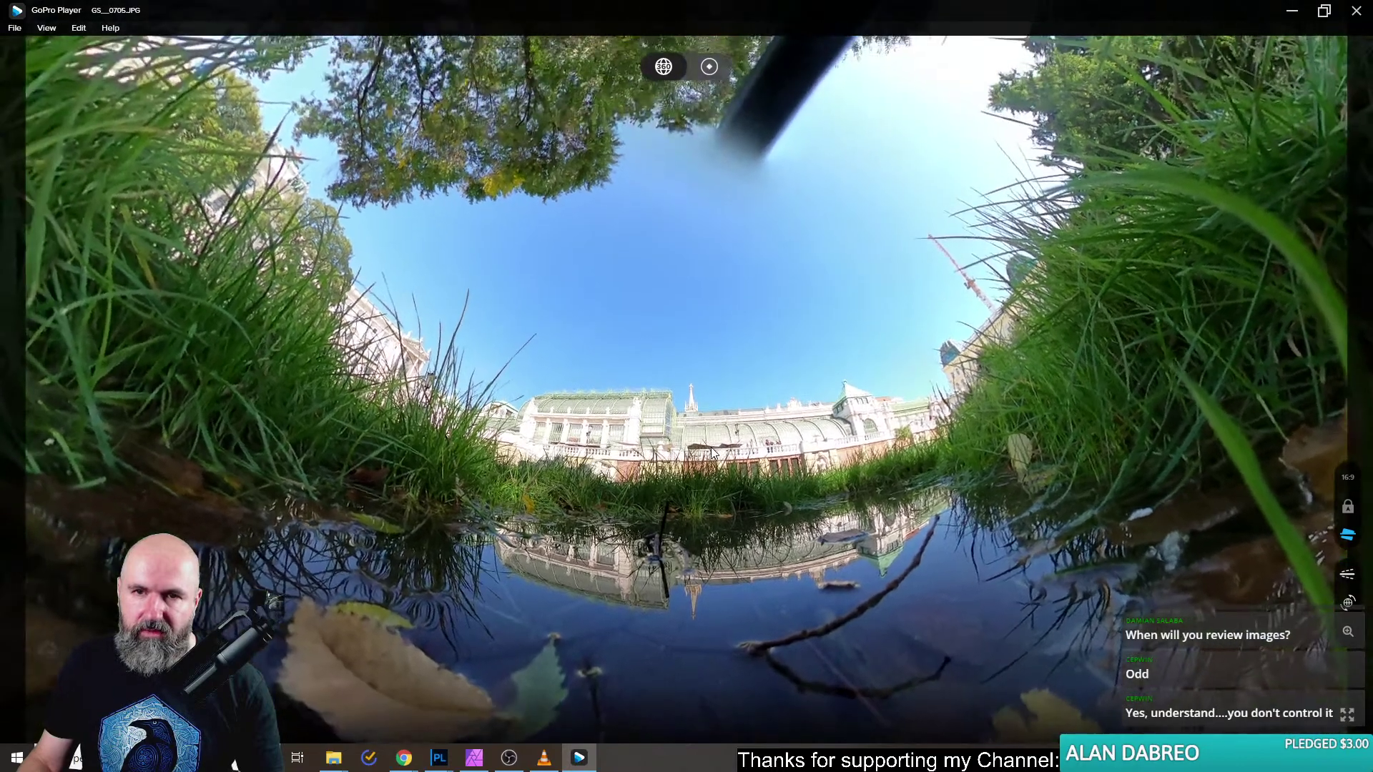
scroll(714, 266, "up", 4)
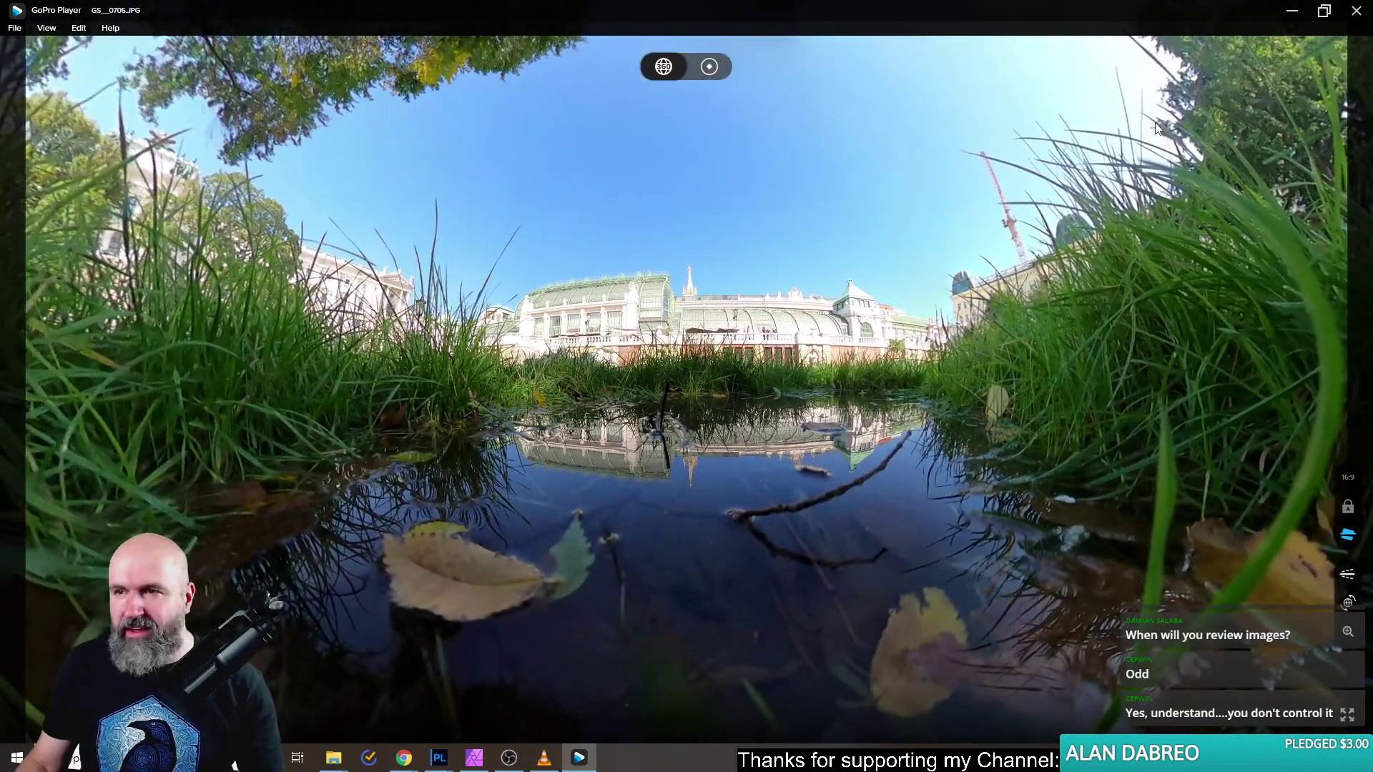
Open the 360-degree photo GS__0710.JPG from the GoPro Max folder, turn its view around the grass and pond, and re-level it.
mouse_move(334, 758)
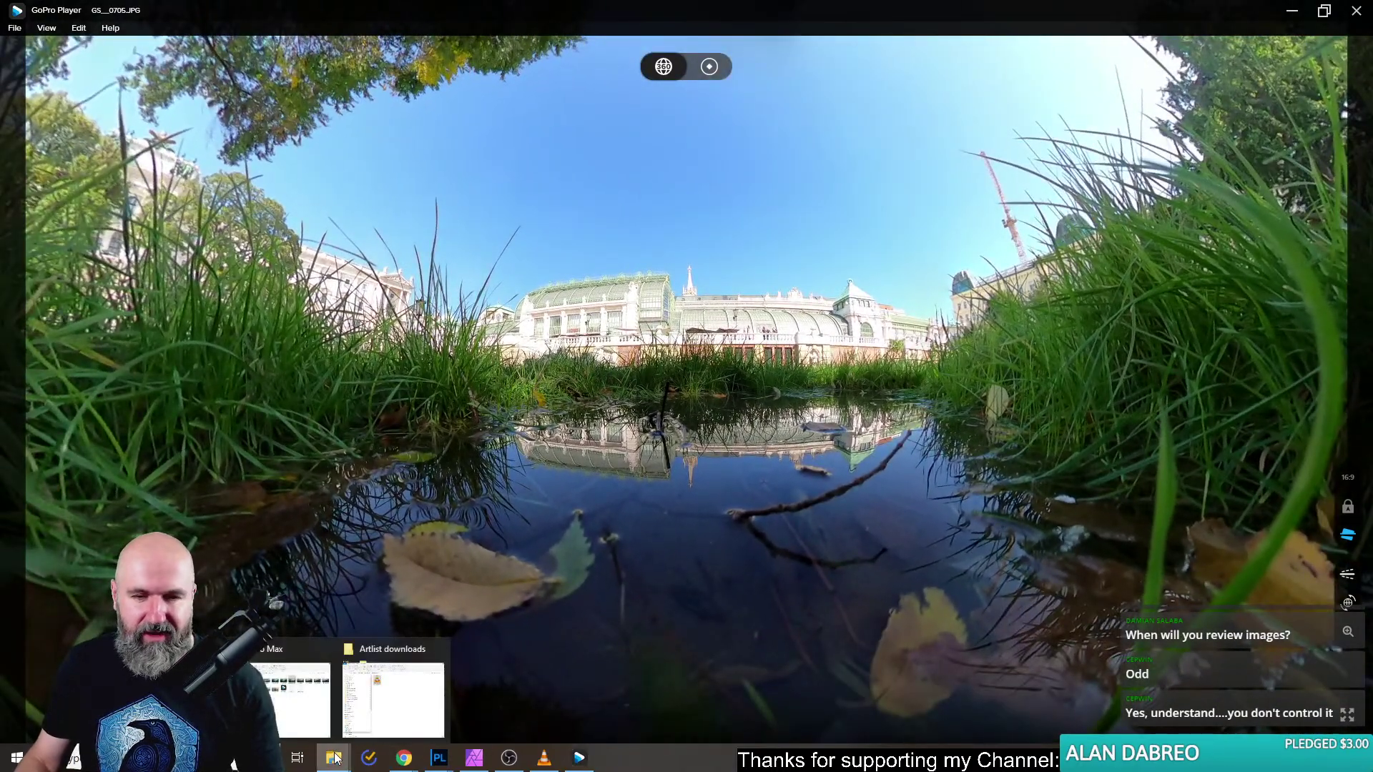
left_click(296, 702)
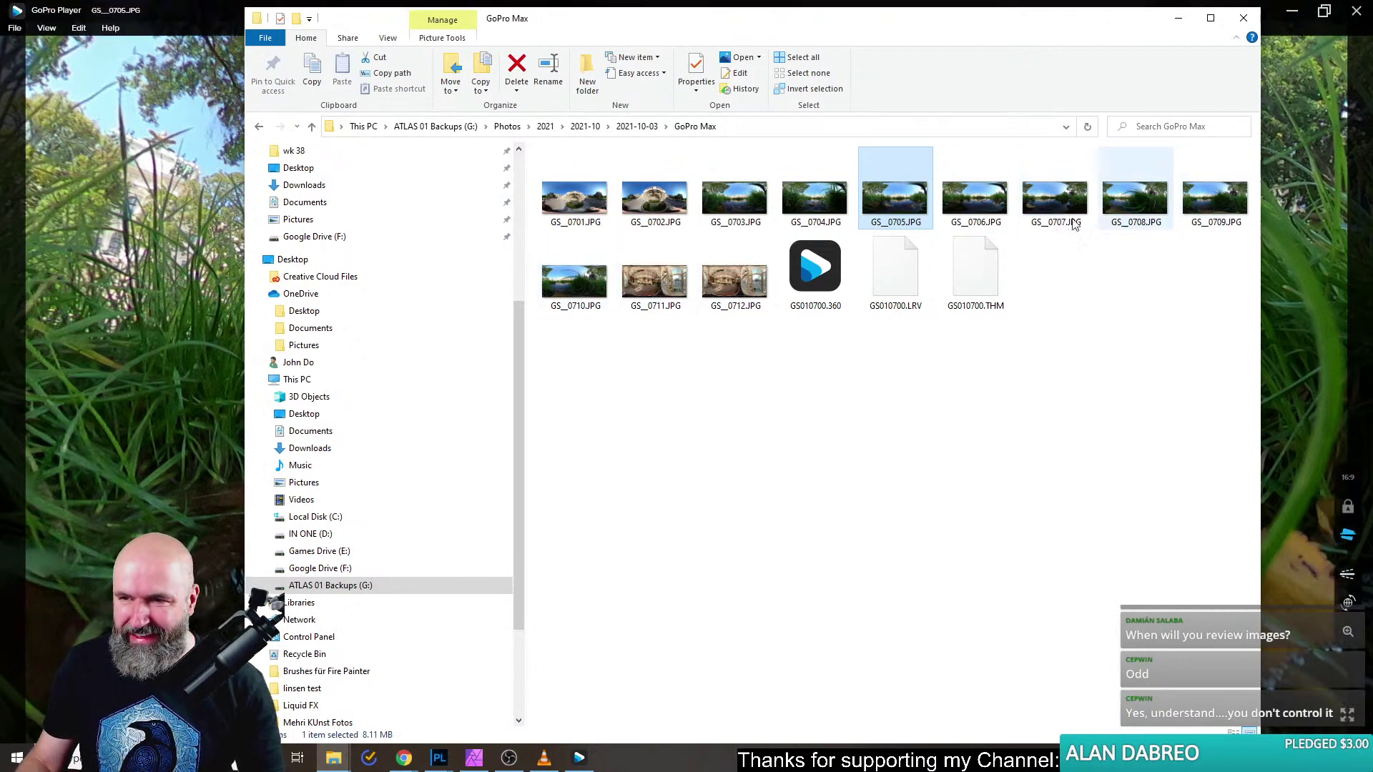
double_click(564, 278)
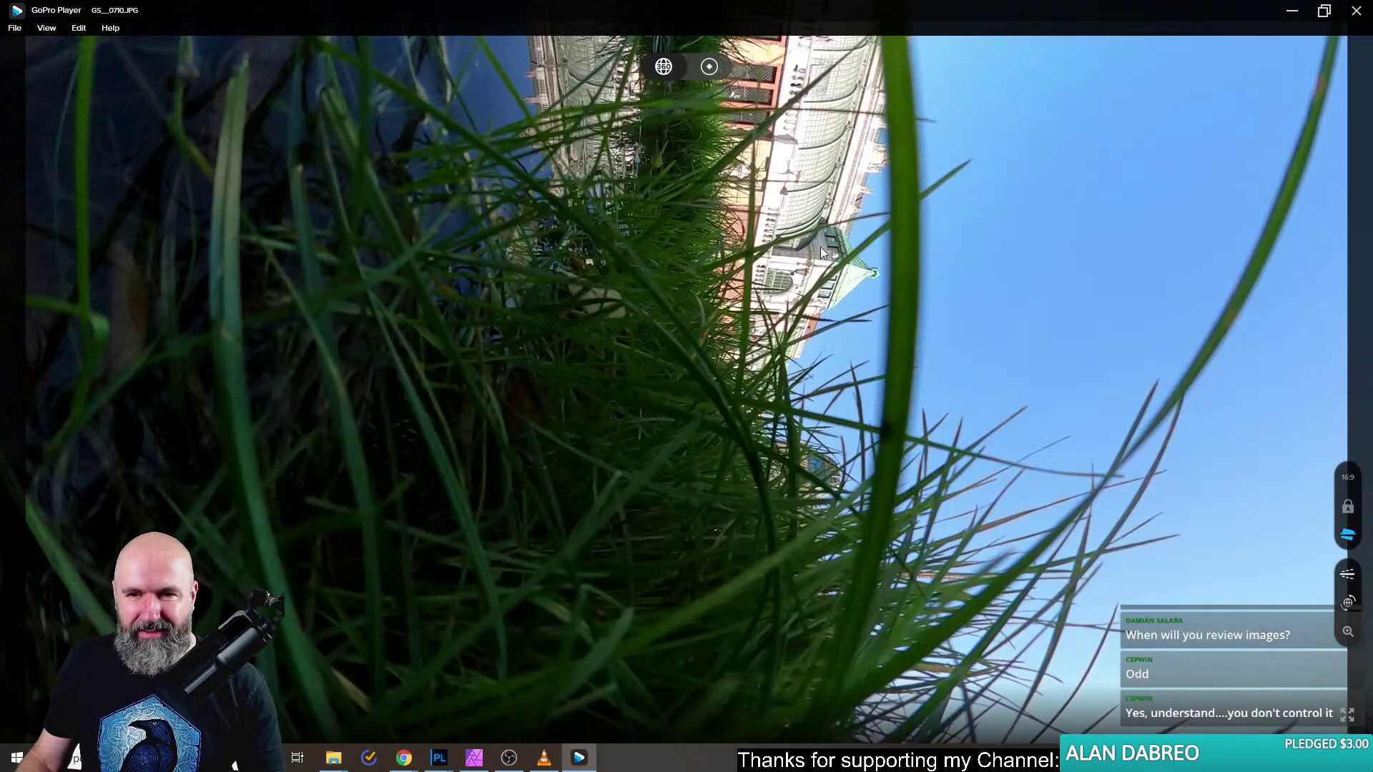
left_click_drag(821, 248, 677, 313)
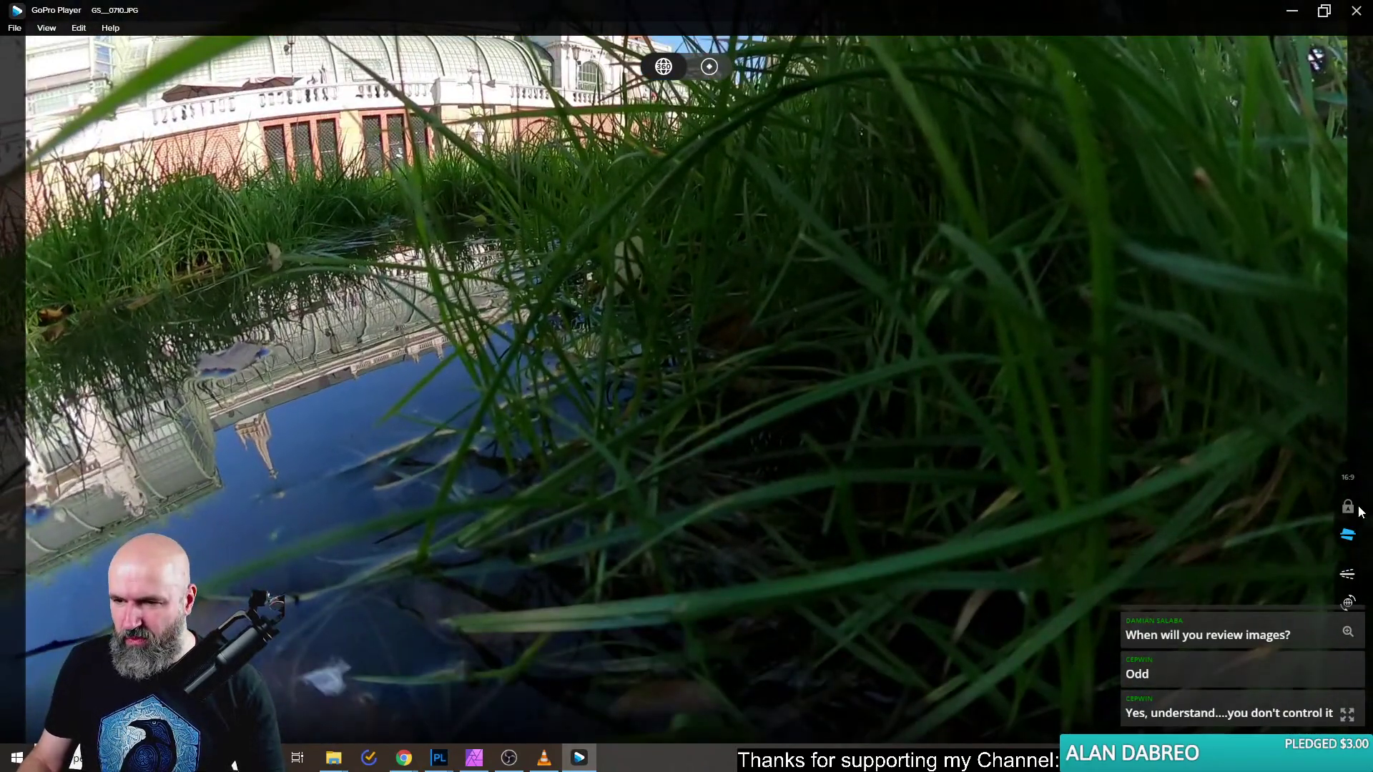
left_click(1347, 575)
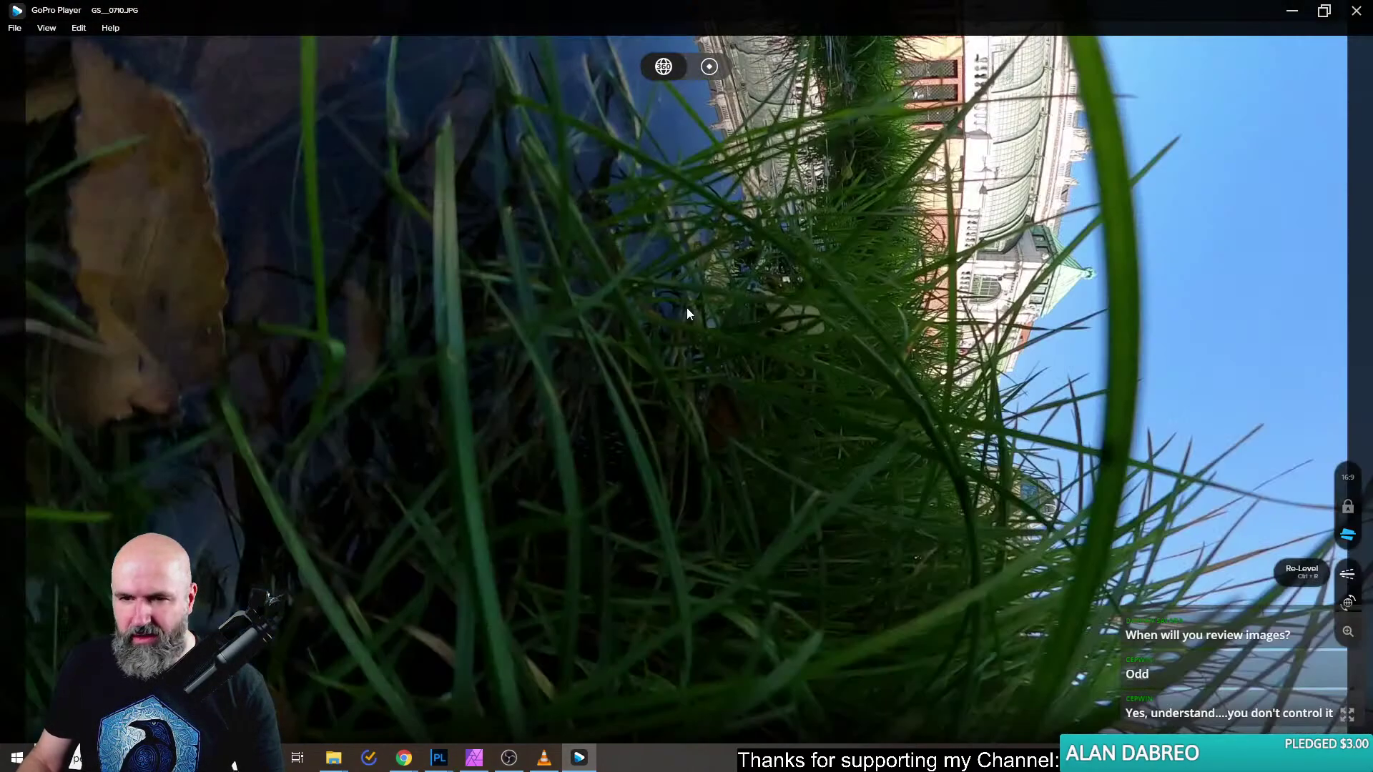
left_click_drag(687, 314, 388, 674)
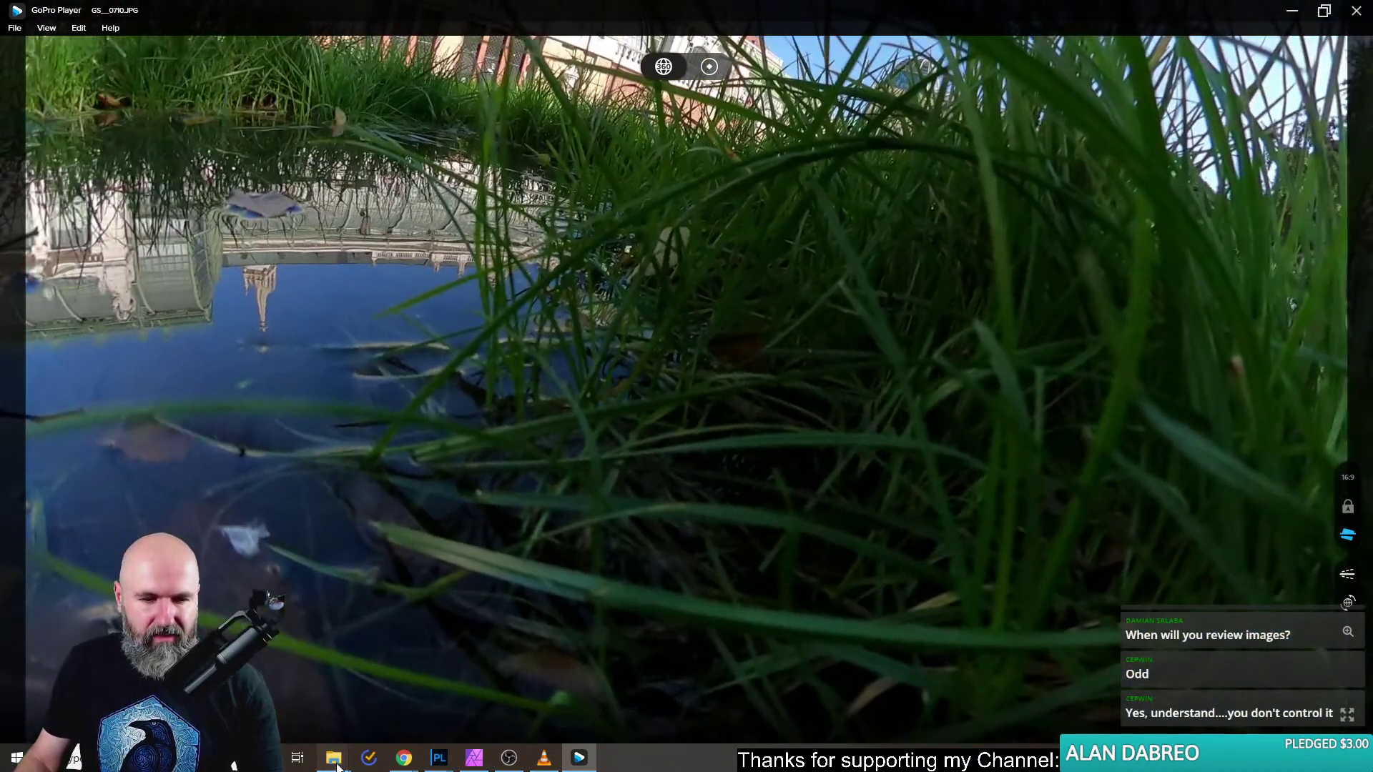
Open GS__0709.JPG from the GoPro Max folder, switch it to reframe mode, and turn the view towards the greenhouse.
mouse_move(336, 761)
left_click(414, 661)
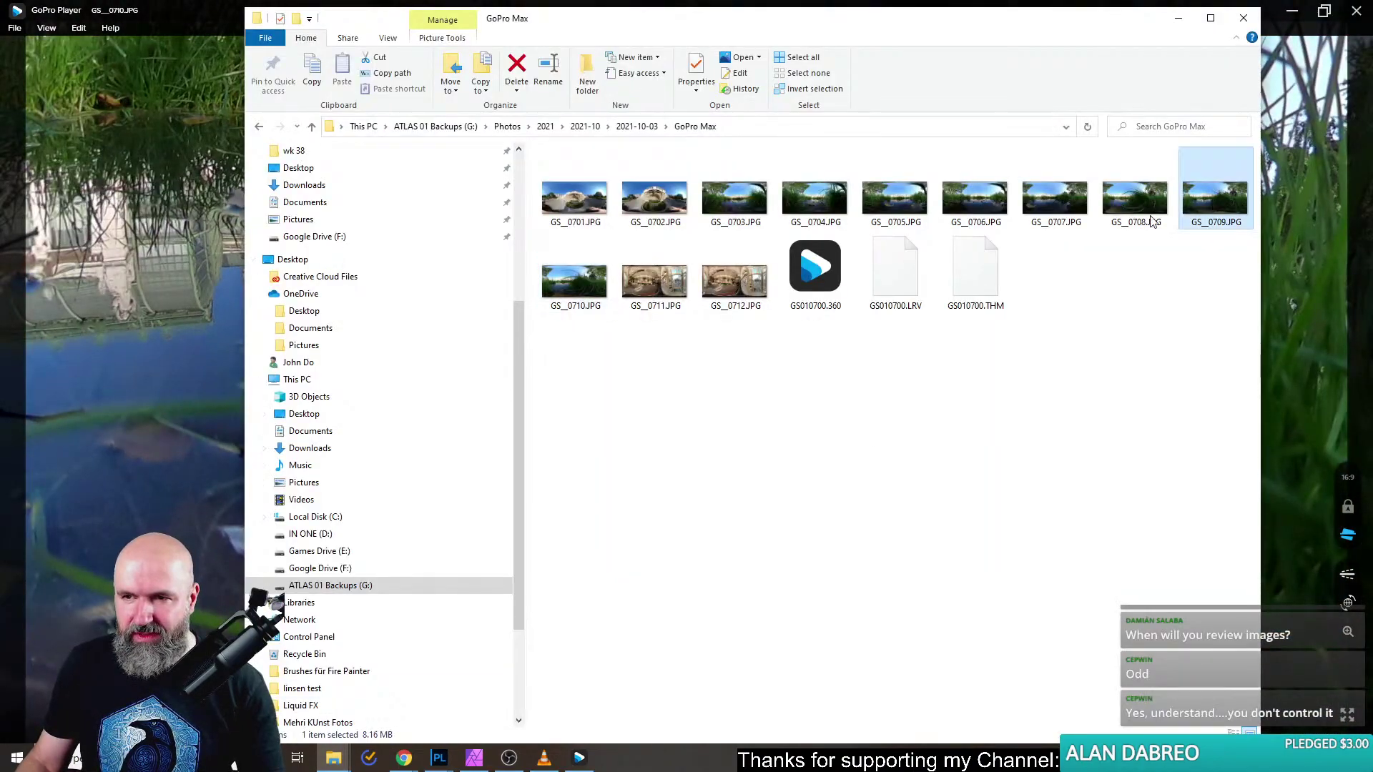
left_click_drag(1151, 221, 115, 306)
left_click(155, 375)
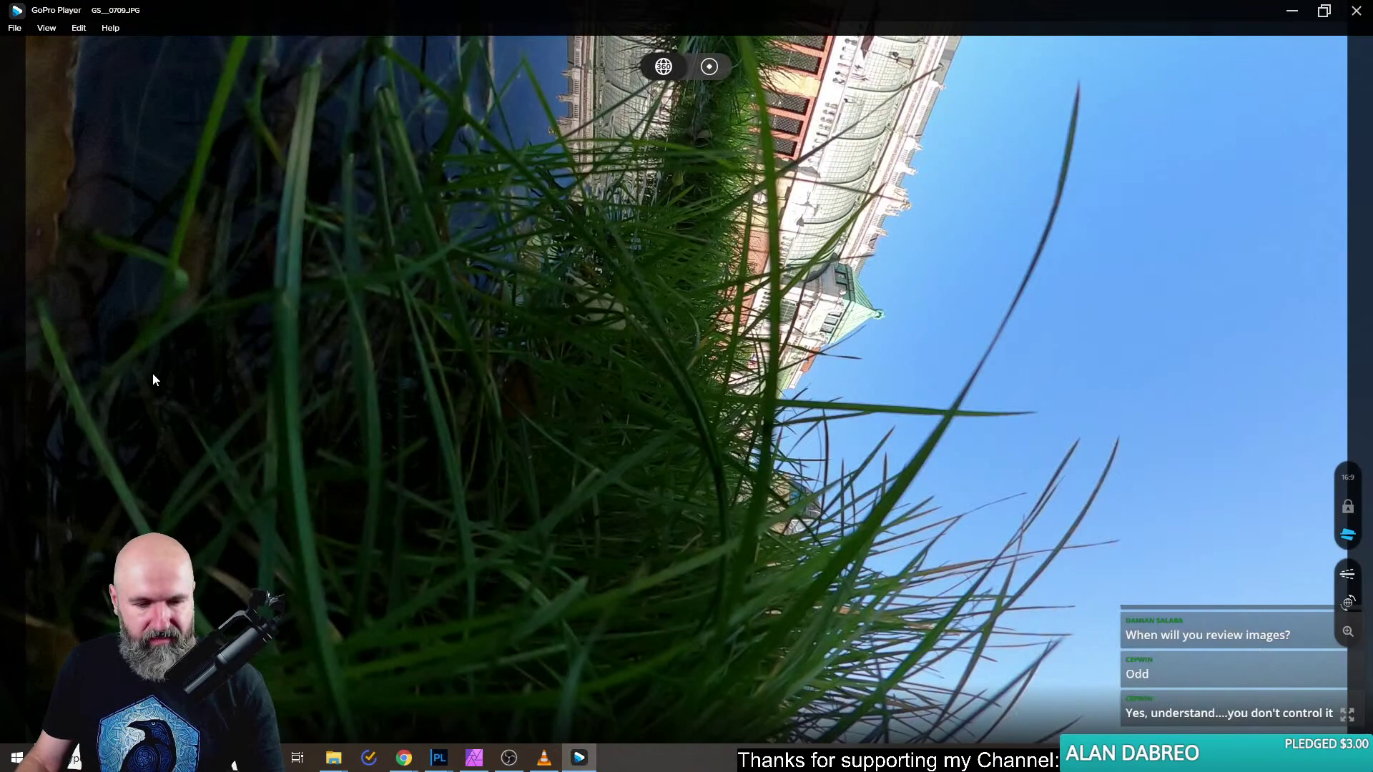
left_click_drag(744, 325, 739, 106)
left_click(708, 67)
left_click_drag(503, 473, 449, 387)
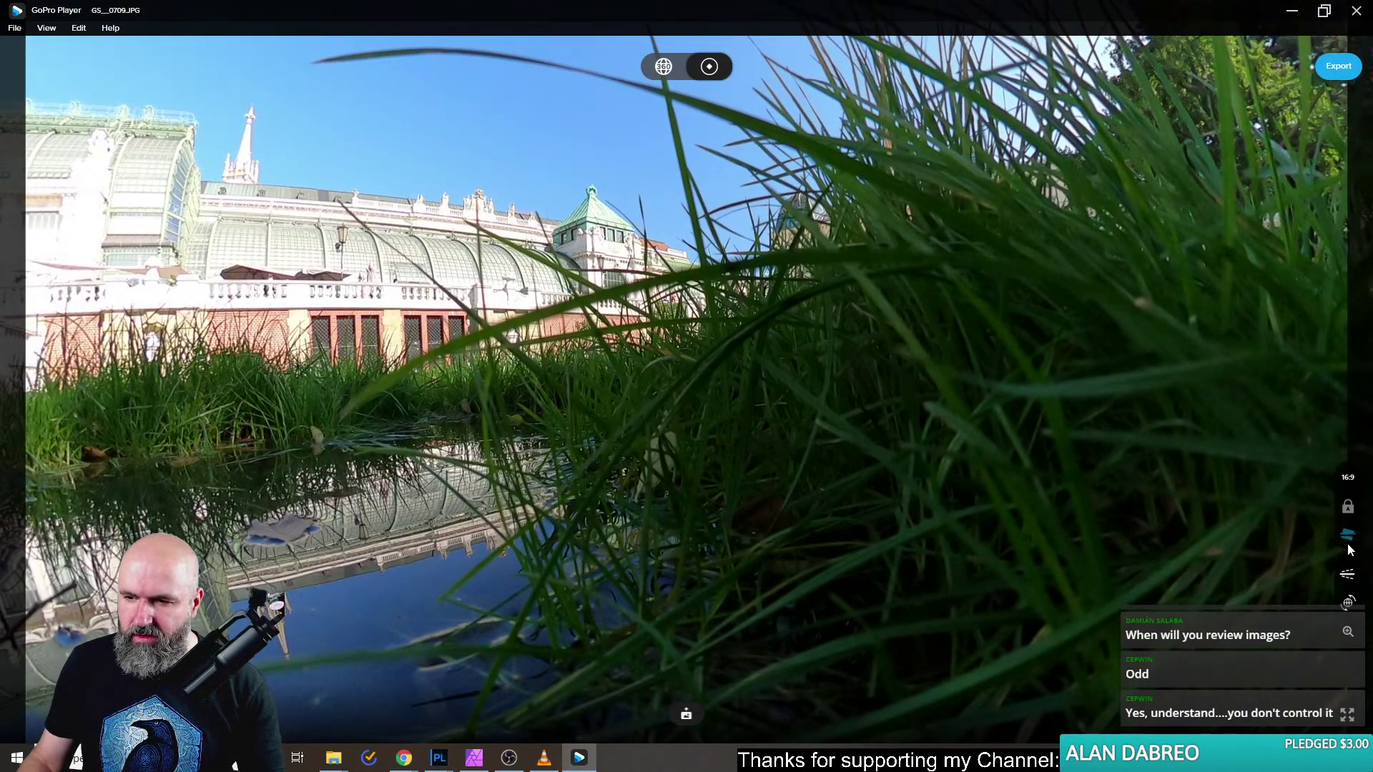
left_click_drag(624, 400, 594, 414)
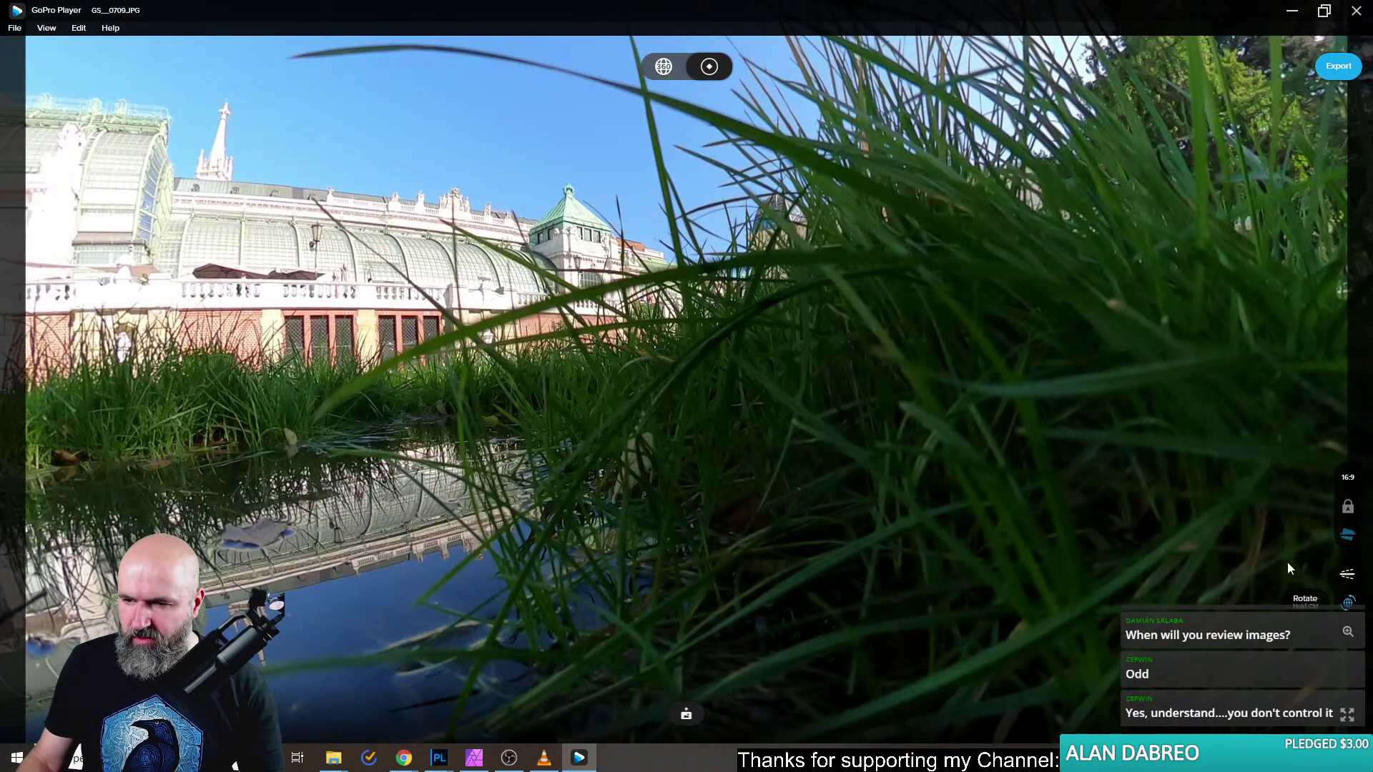
Explore GS__0709.JPG with narrower and wider fields of view, framing the greenhouse and its pond reflection as an ultra-wide shot.
left_click_drag(723, 361, 355, 349)
scroll(578, 362, "up", 5)
scroll(460, 339, "down", 5)
scroll(458, 368, "down", 1)
left_click_drag(461, 363, 880, 419)
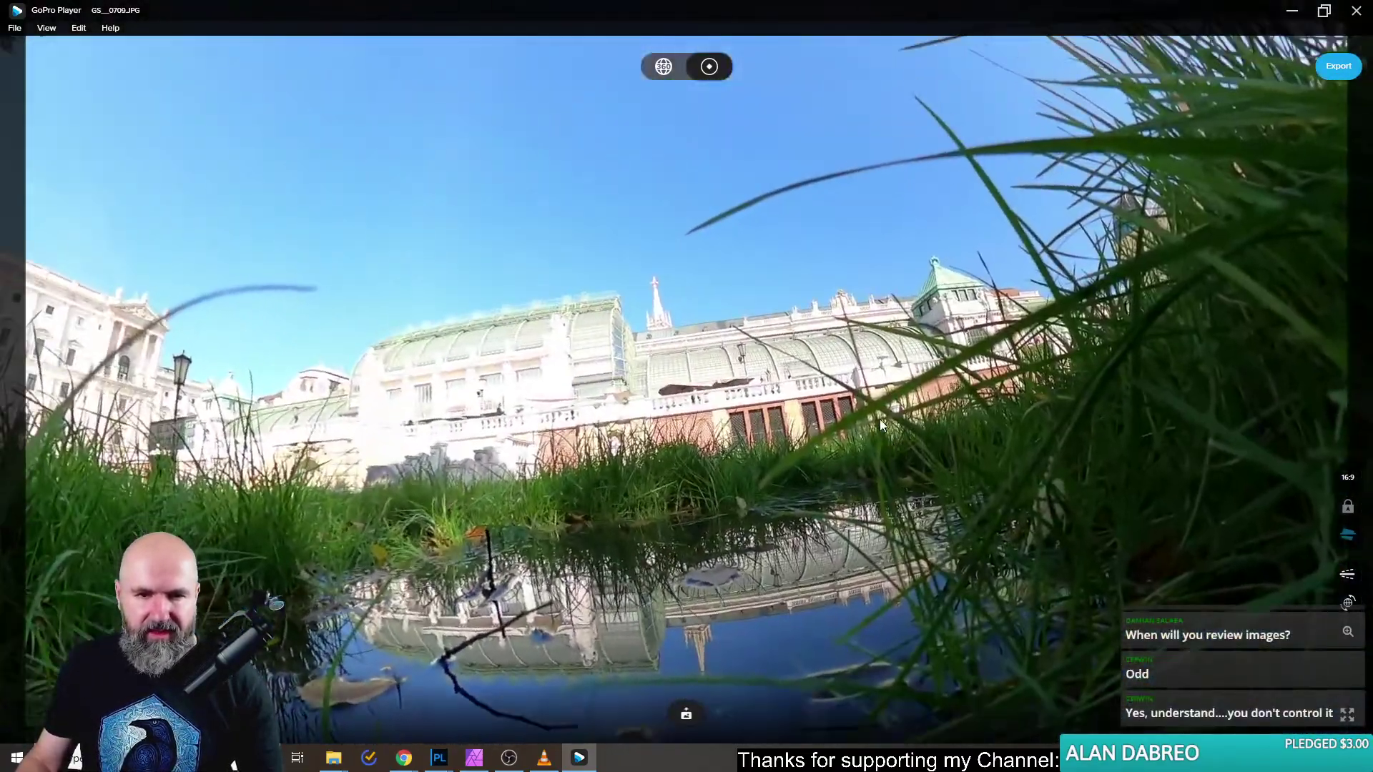
scroll(586, 438, "down", 10)
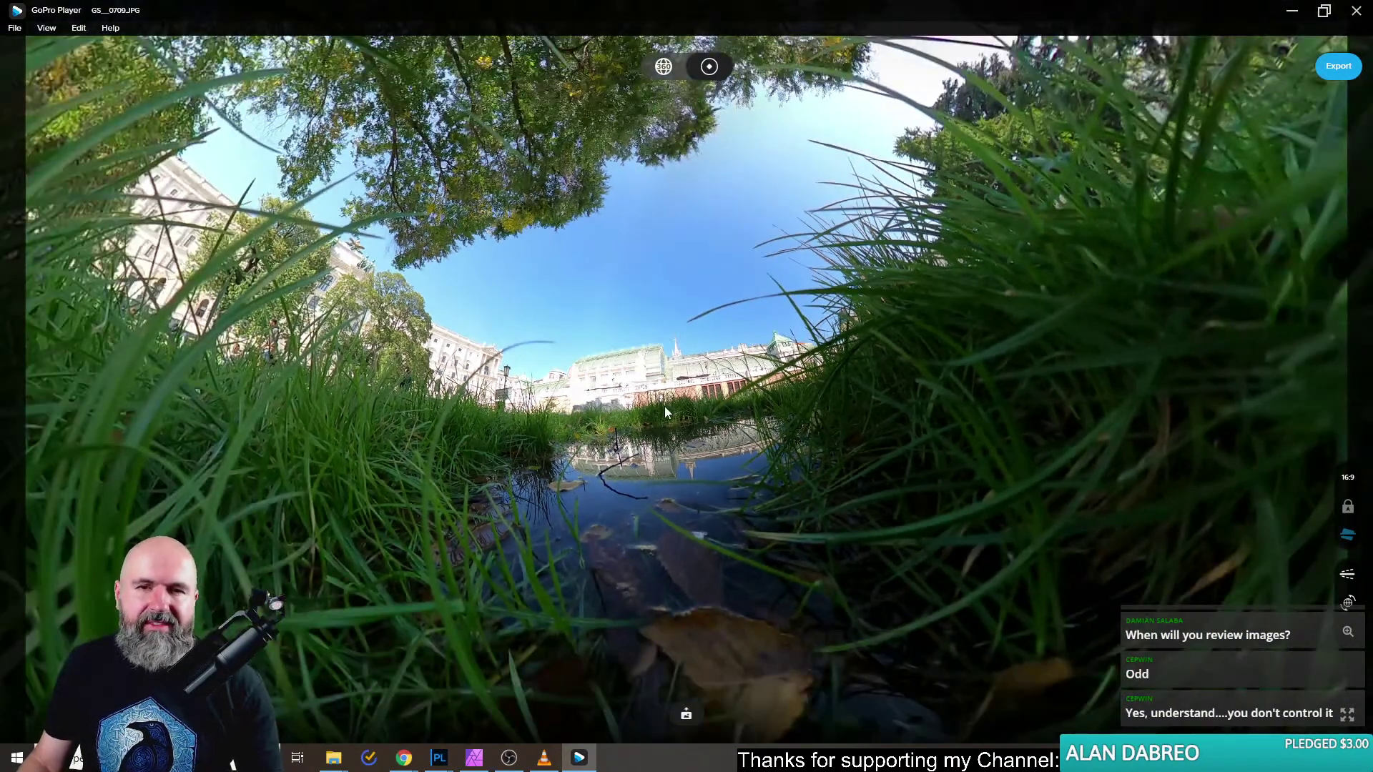
left_click_drag(665, 413, 569, 444)
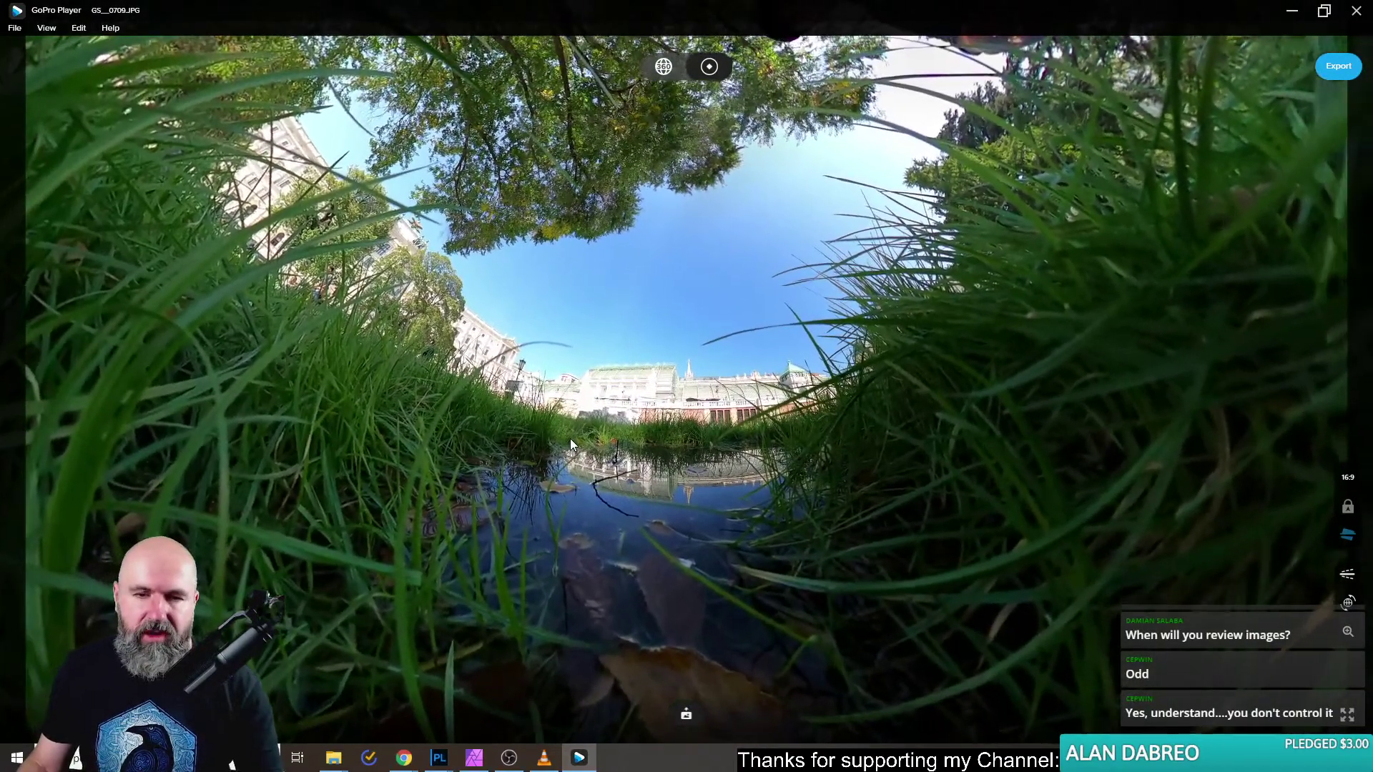
left_click_drag(681, 443, 706, 423)
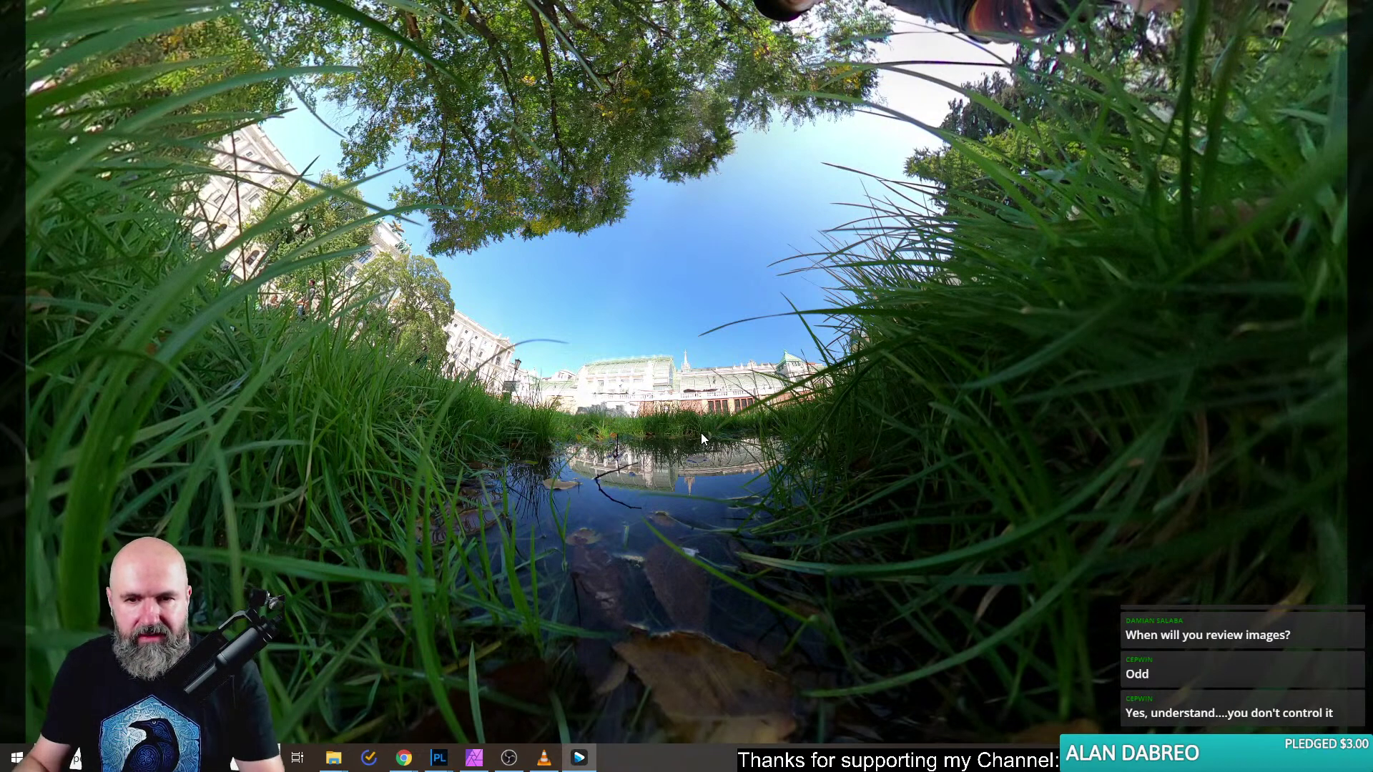
left_click_drag(671, 431, 660, 273)
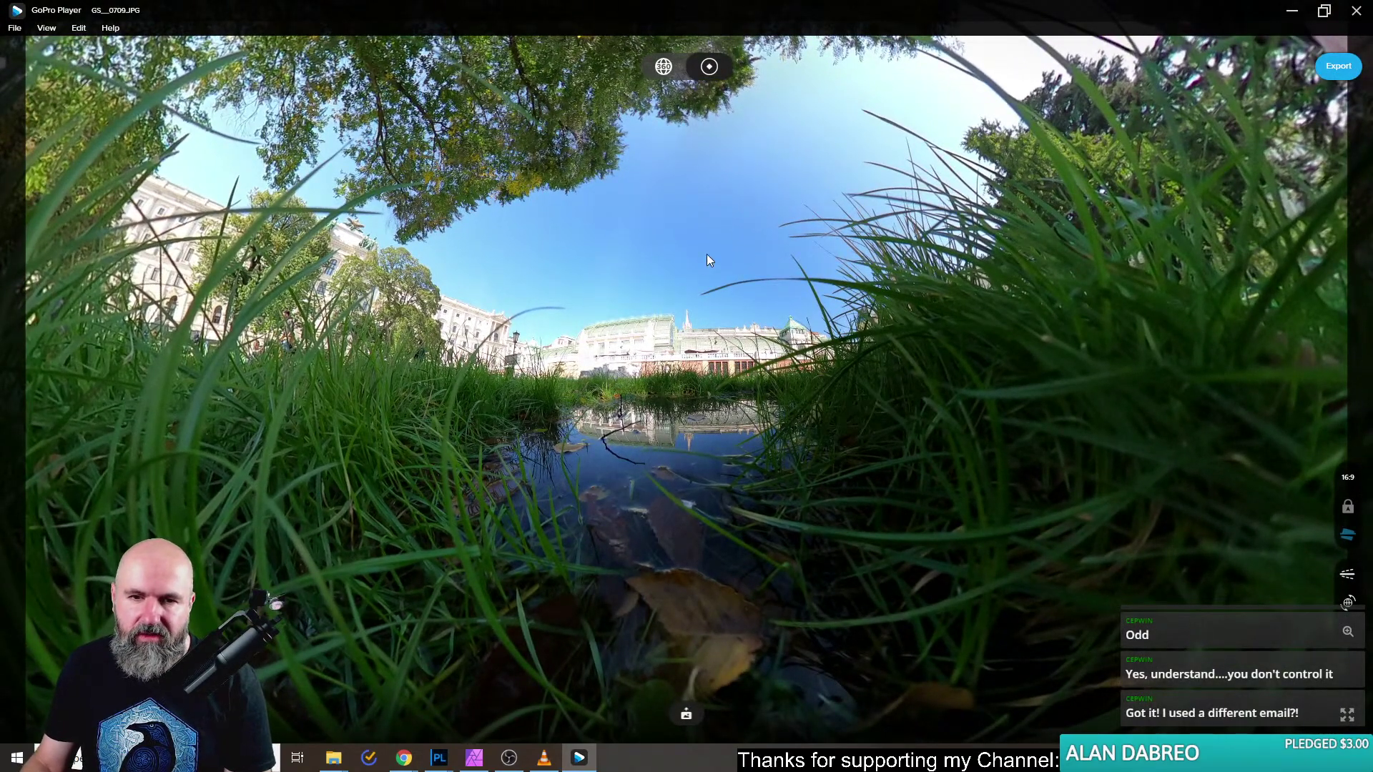
Widen the field of view into a circular tunnel of grass around the sky, turned so the crouching man sits upright below.
scroll(706, 255, "down", 5)
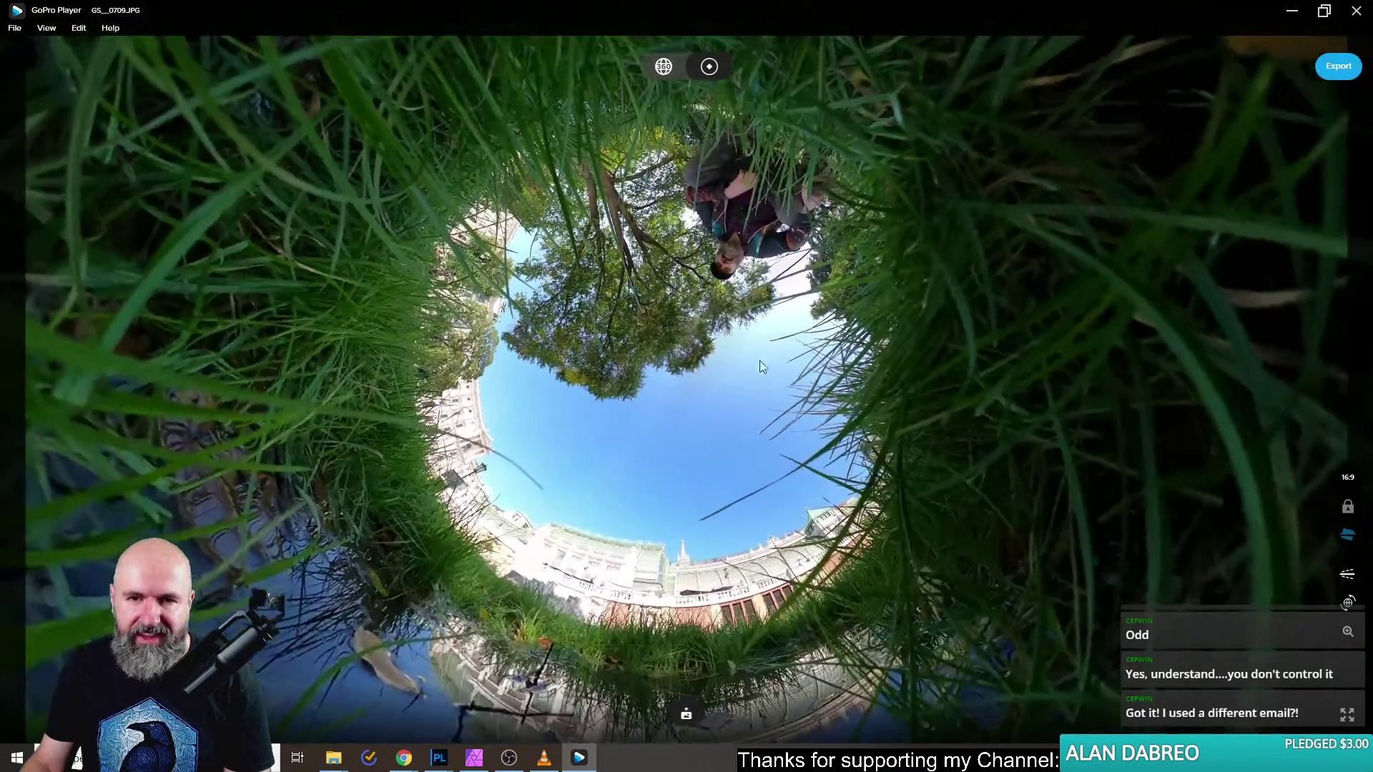
scroll(760, 363, "up", 2)
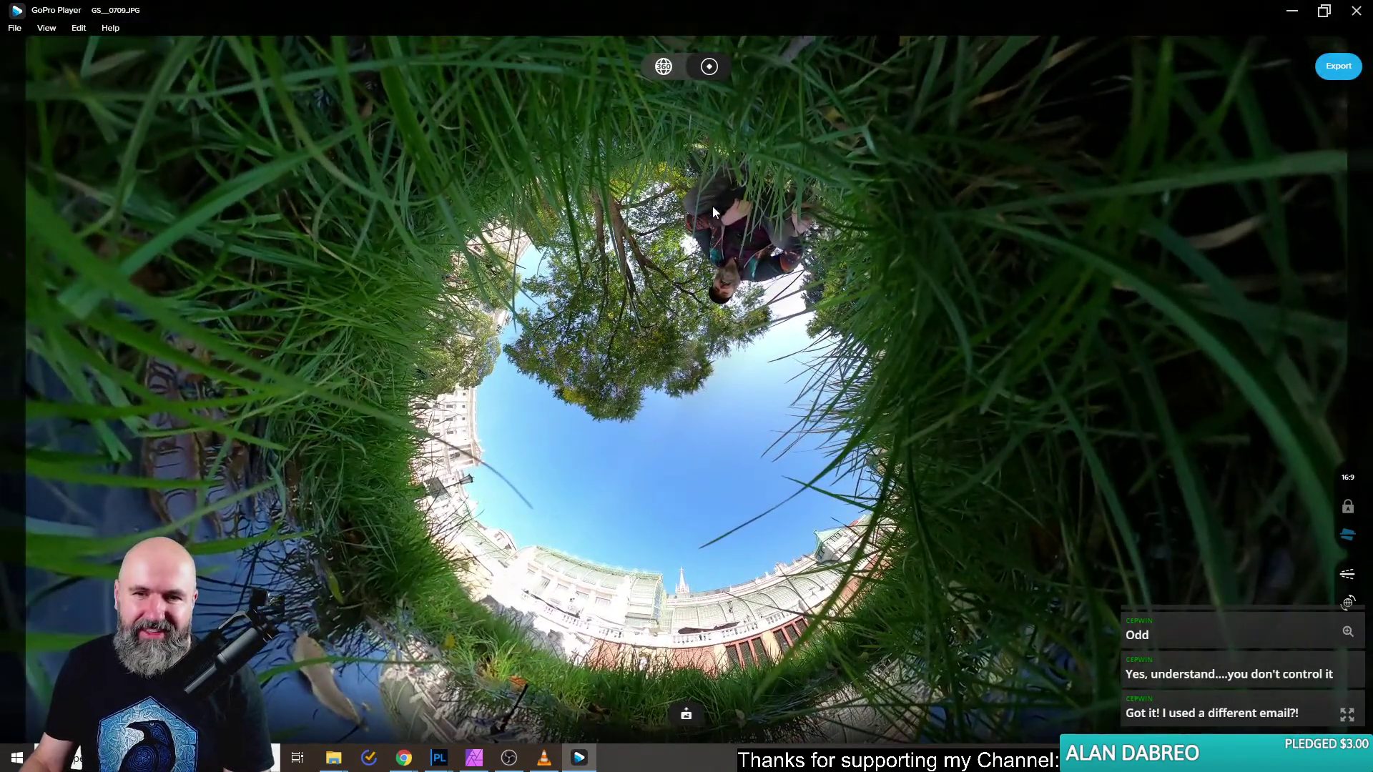
left_click_drag(896, 313, 675, 501)
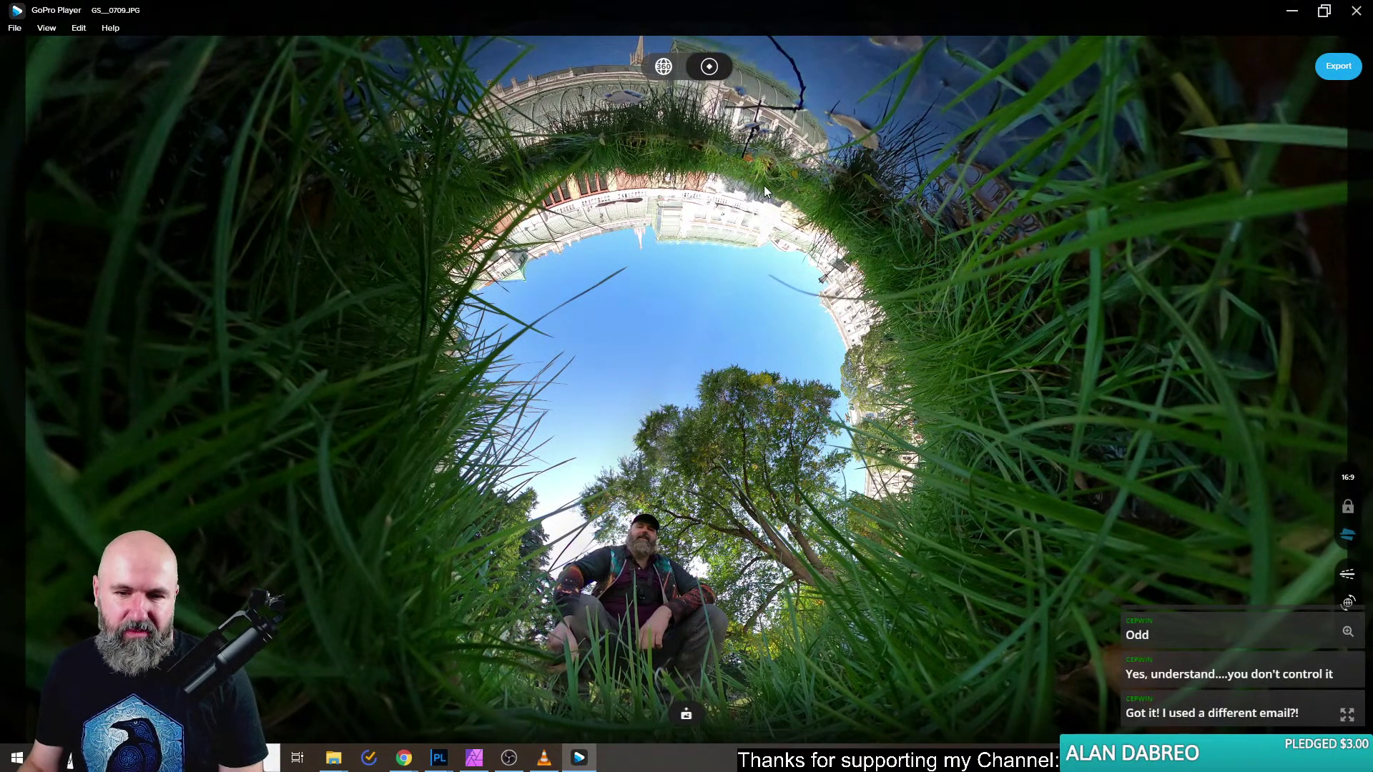
left_click_drag(667, 420, 723, 385)
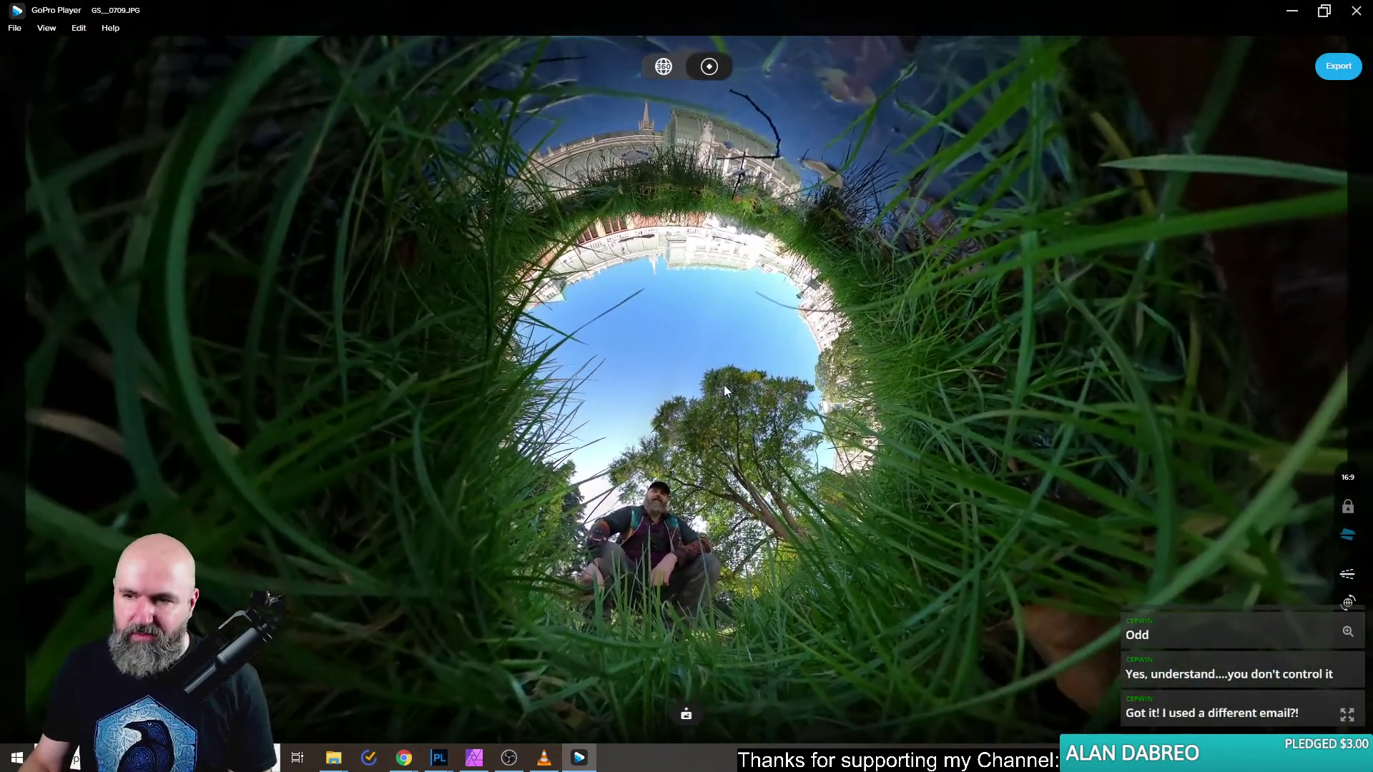
Try the 1:1 aspect ratio for the reframed photo, and set it to 4:5.
left_click(1349, 480)
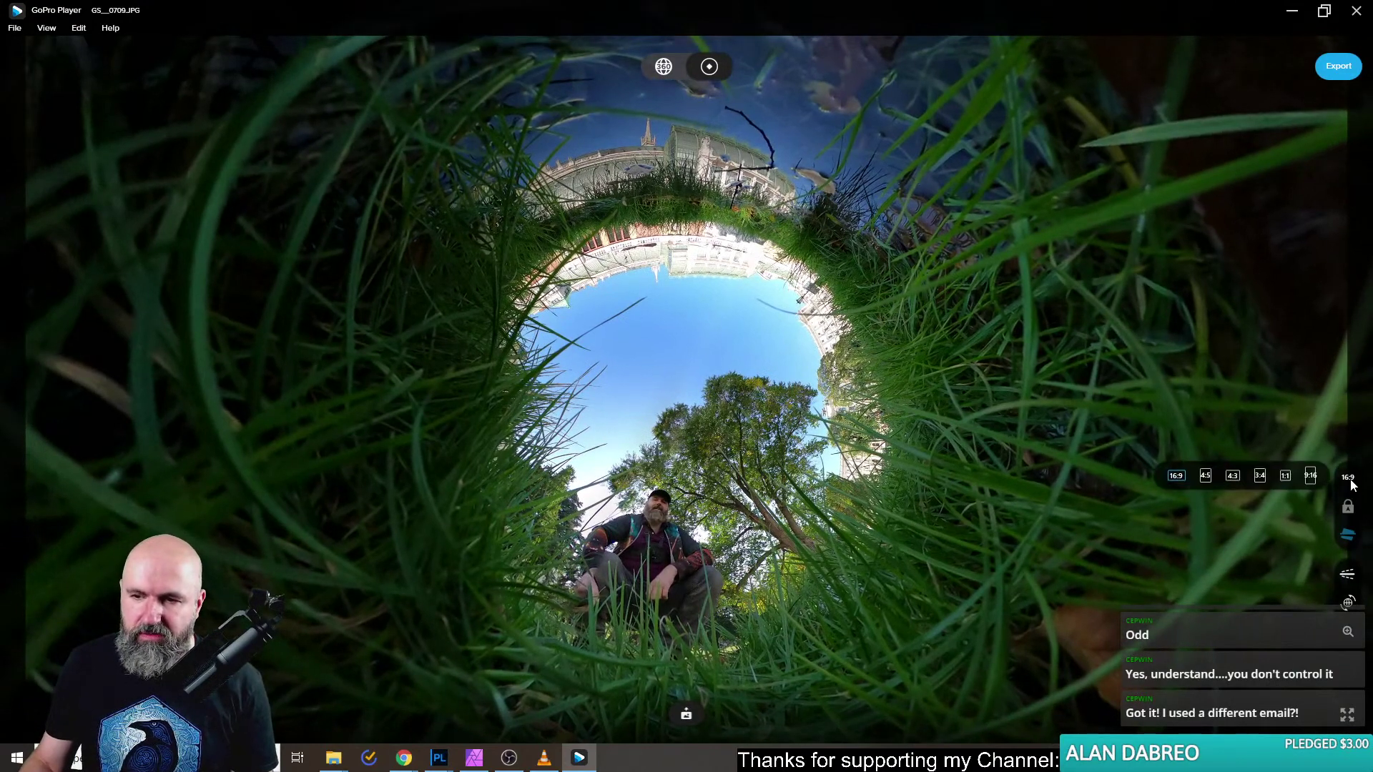
left_click(1285, 477)
left_click(1207, 477)
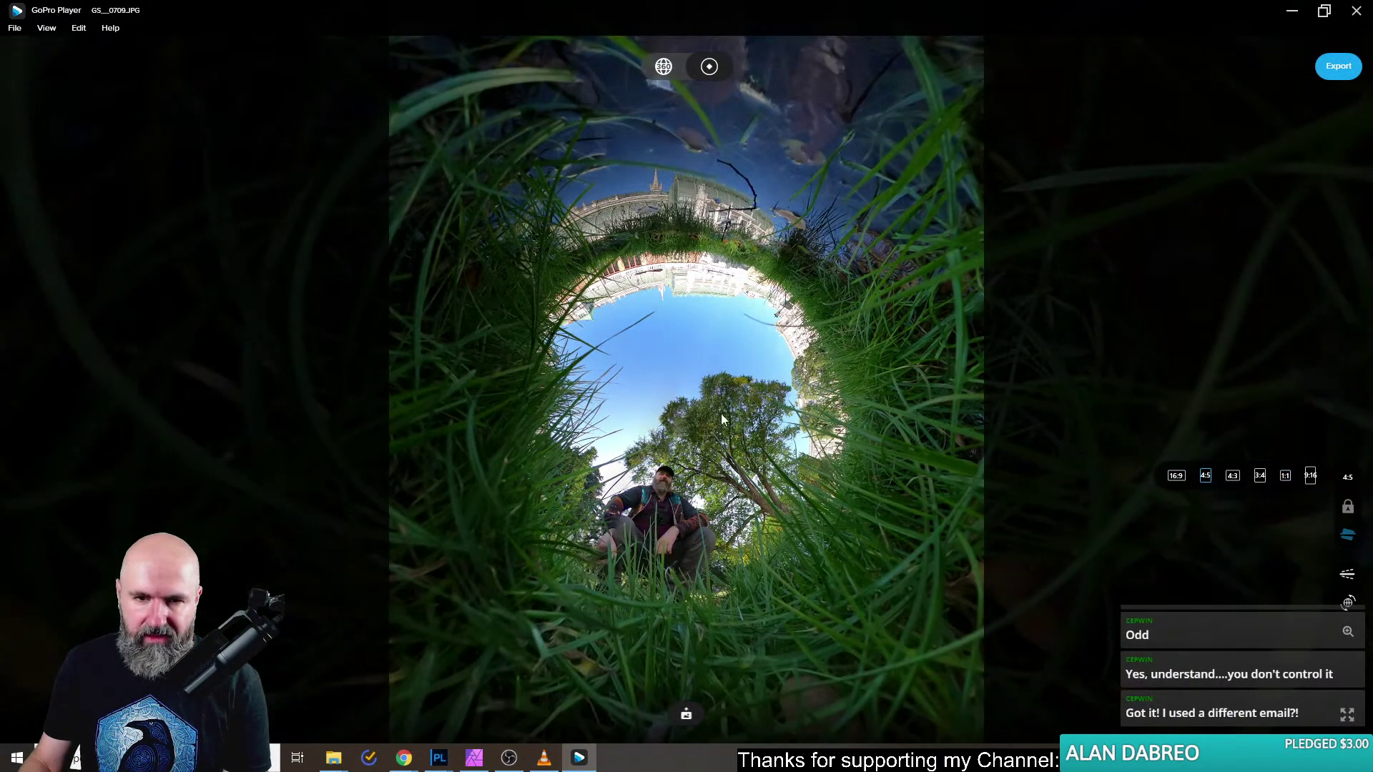
mouse_move(1349, 482)
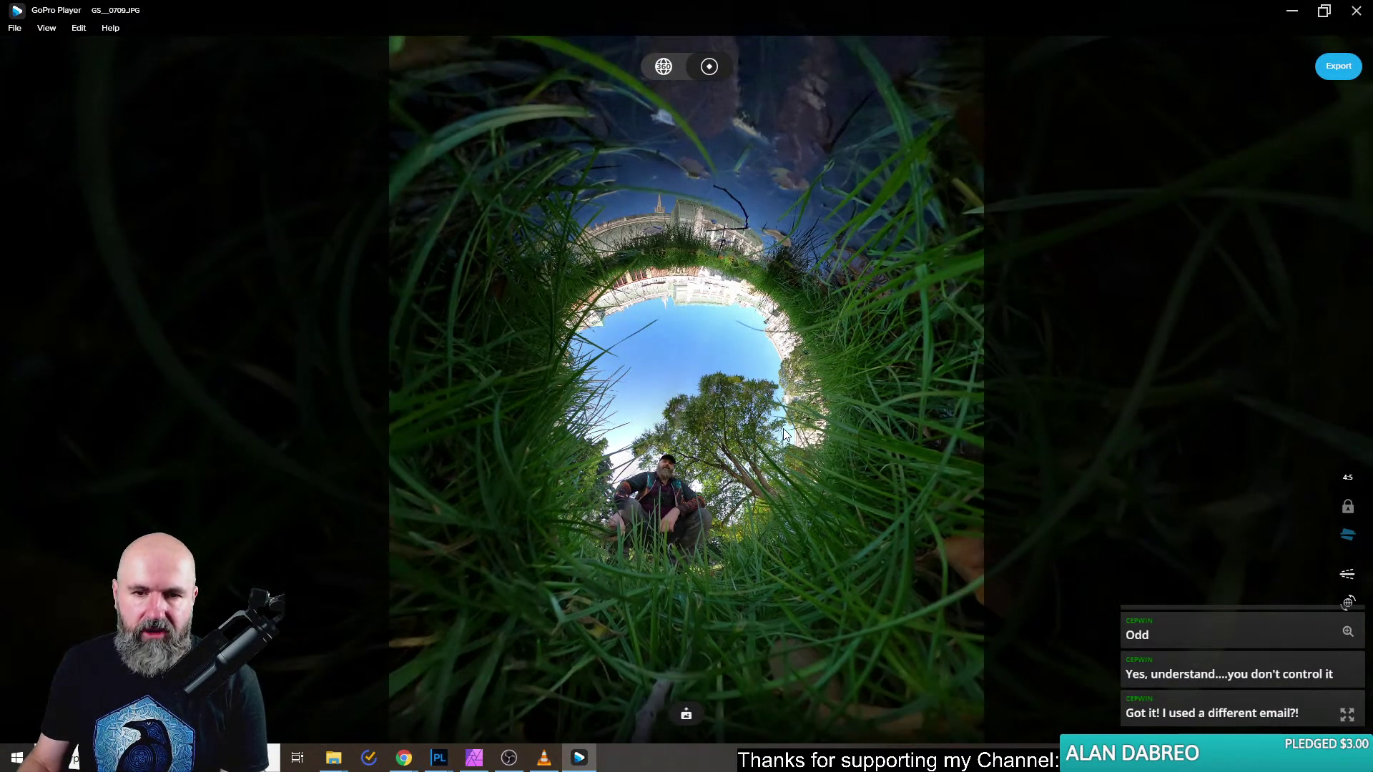
Reframe the photo as a tiny planet with the crouching man upright on top of the grass ball.
left_click_drag(783, 427, 793, 458)
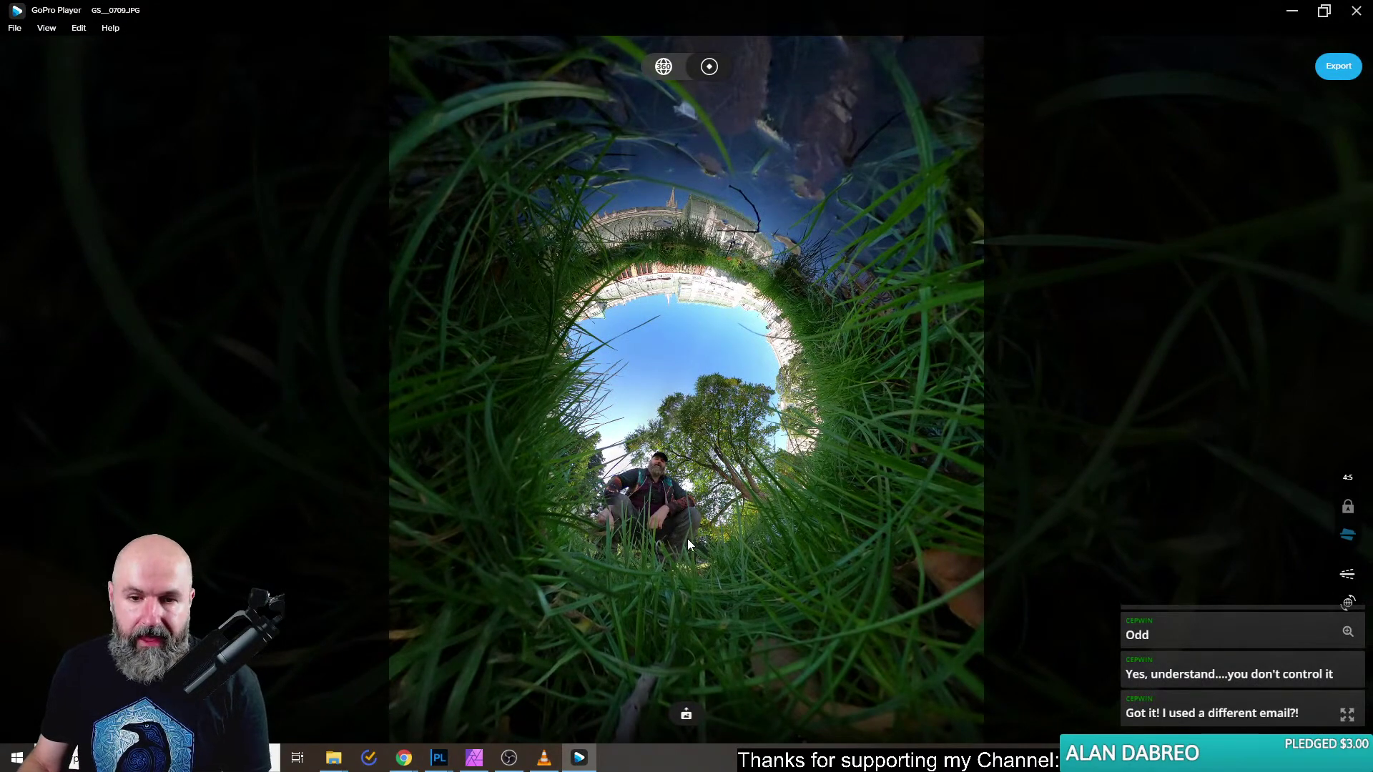
left_click_drag(688, 538, 679, 440)
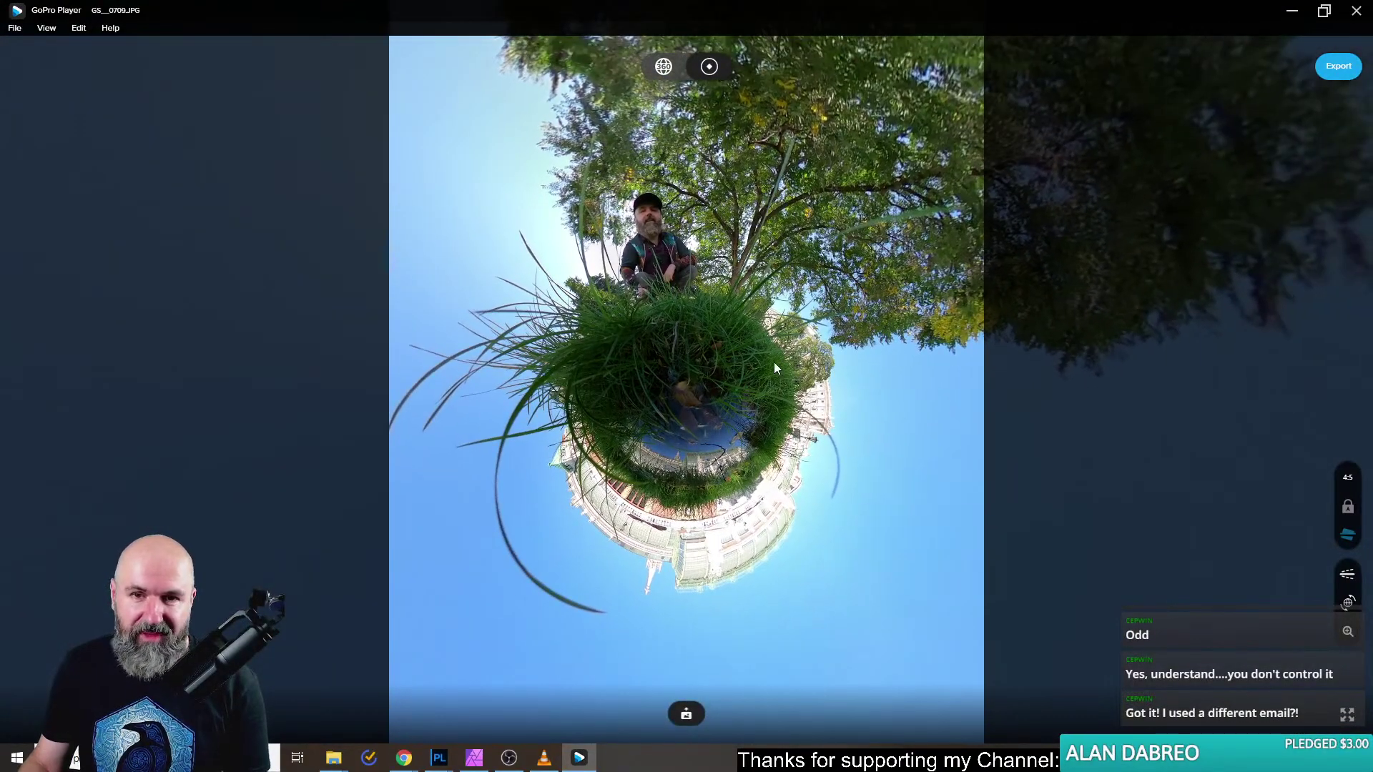
left_click_drag(738, 344, 705, 349)
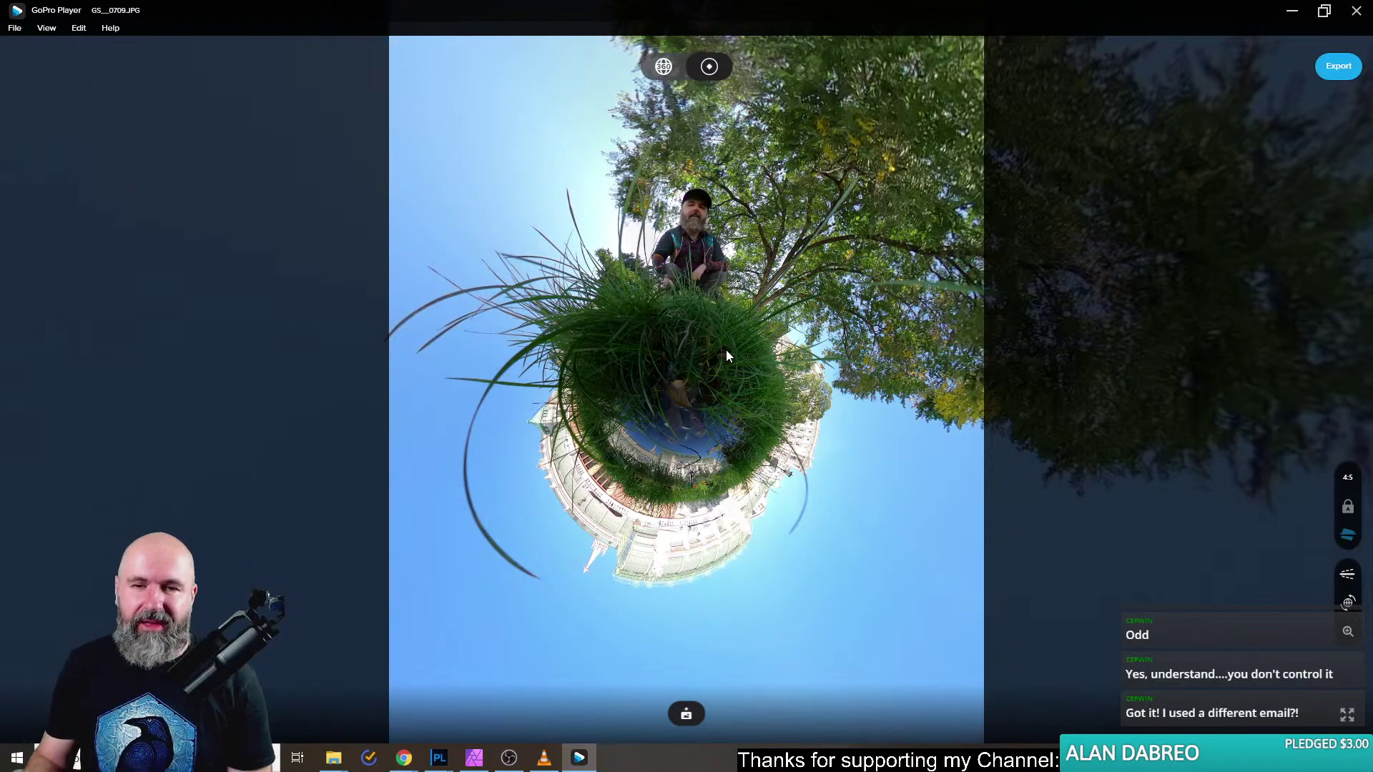
left_click_drag(688, 419, 701, 344)
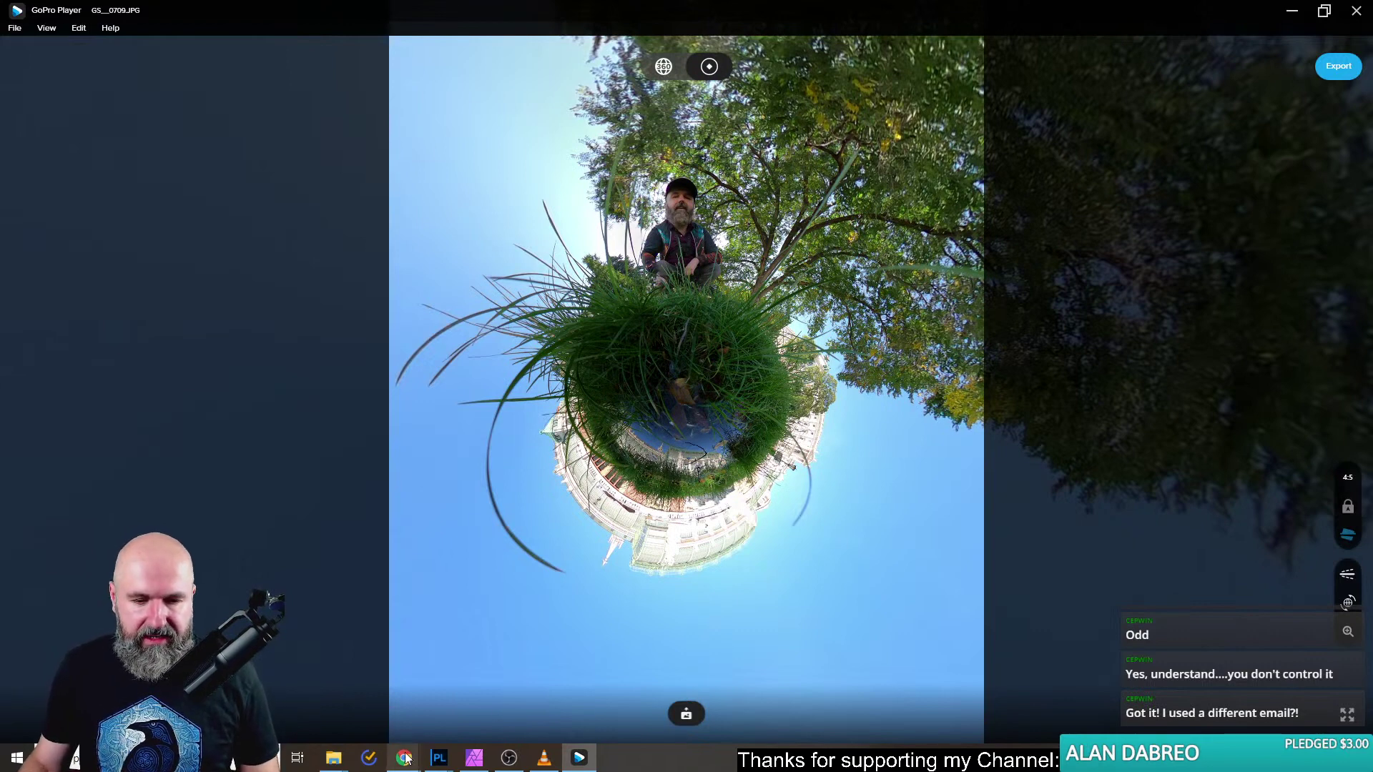
Close GoPro Player, switch to Affinity Photo, and browse to the TRASH folder in Downloads for a file to open.
left_click(1357, 12)
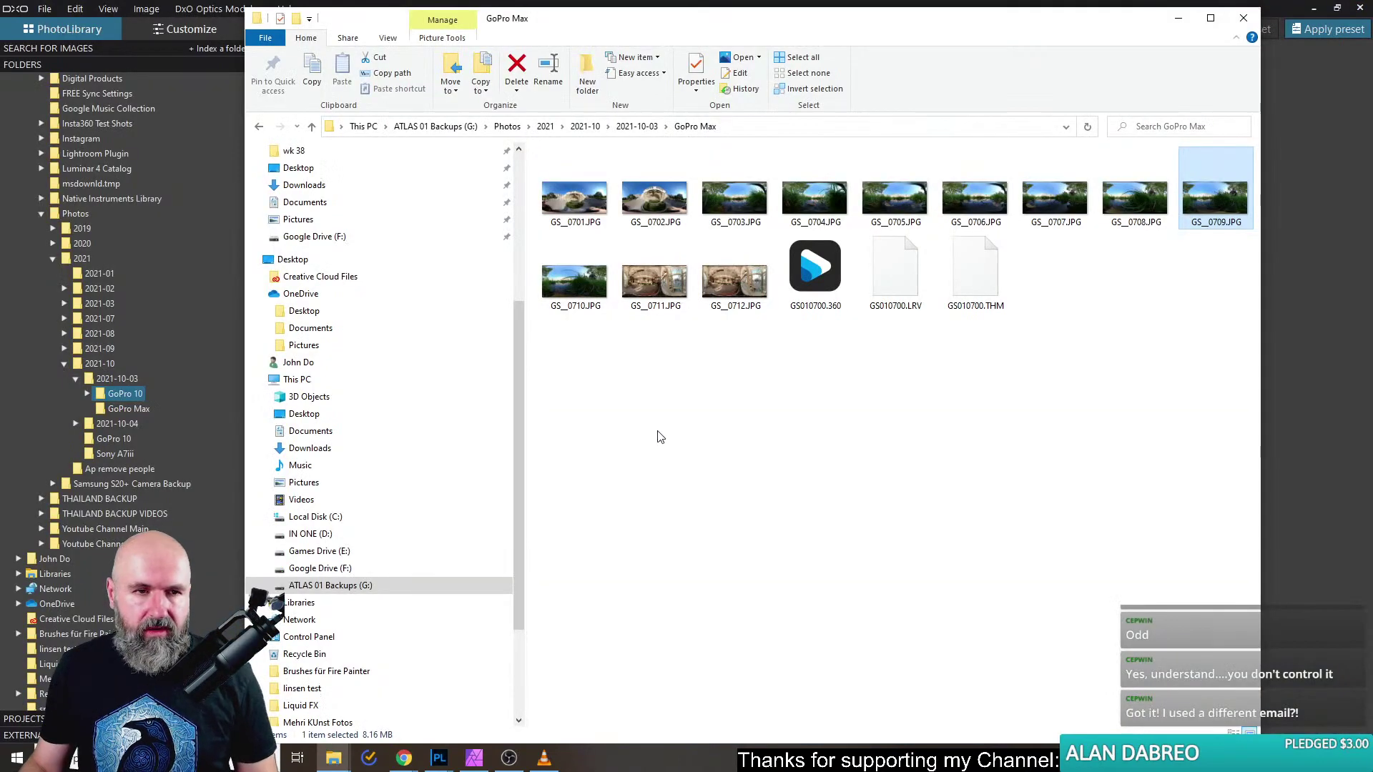
left_click(474, 758)
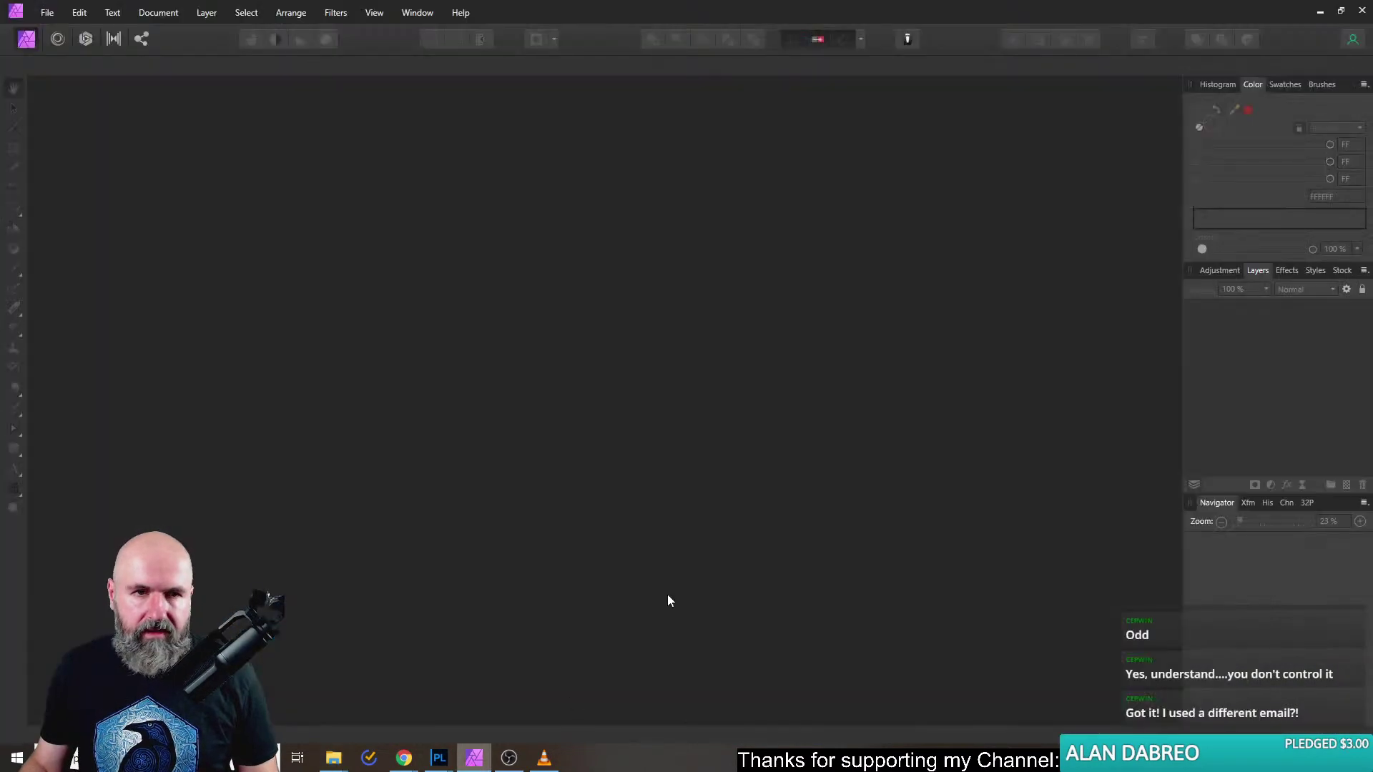
left_click(47, 12)
left_click(75, 166)
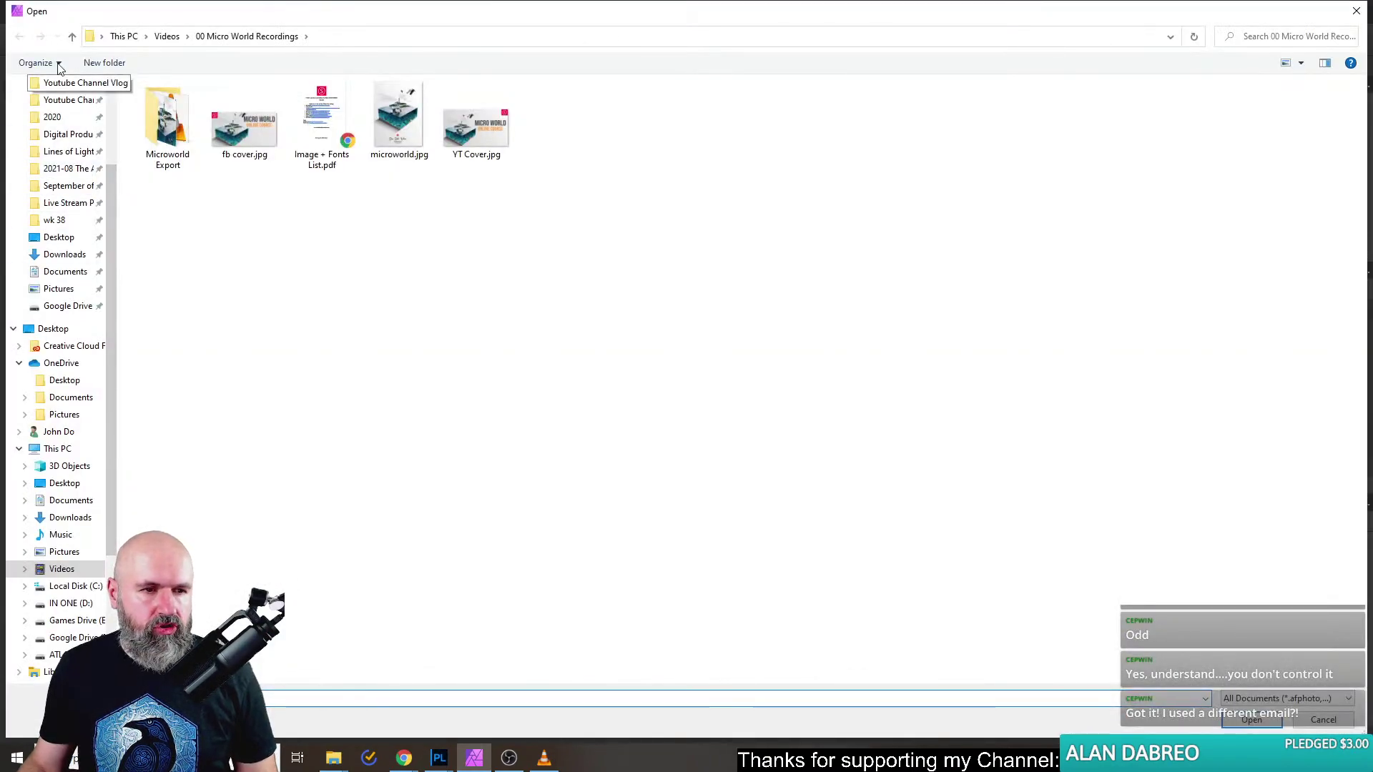
left_click(74, 254)
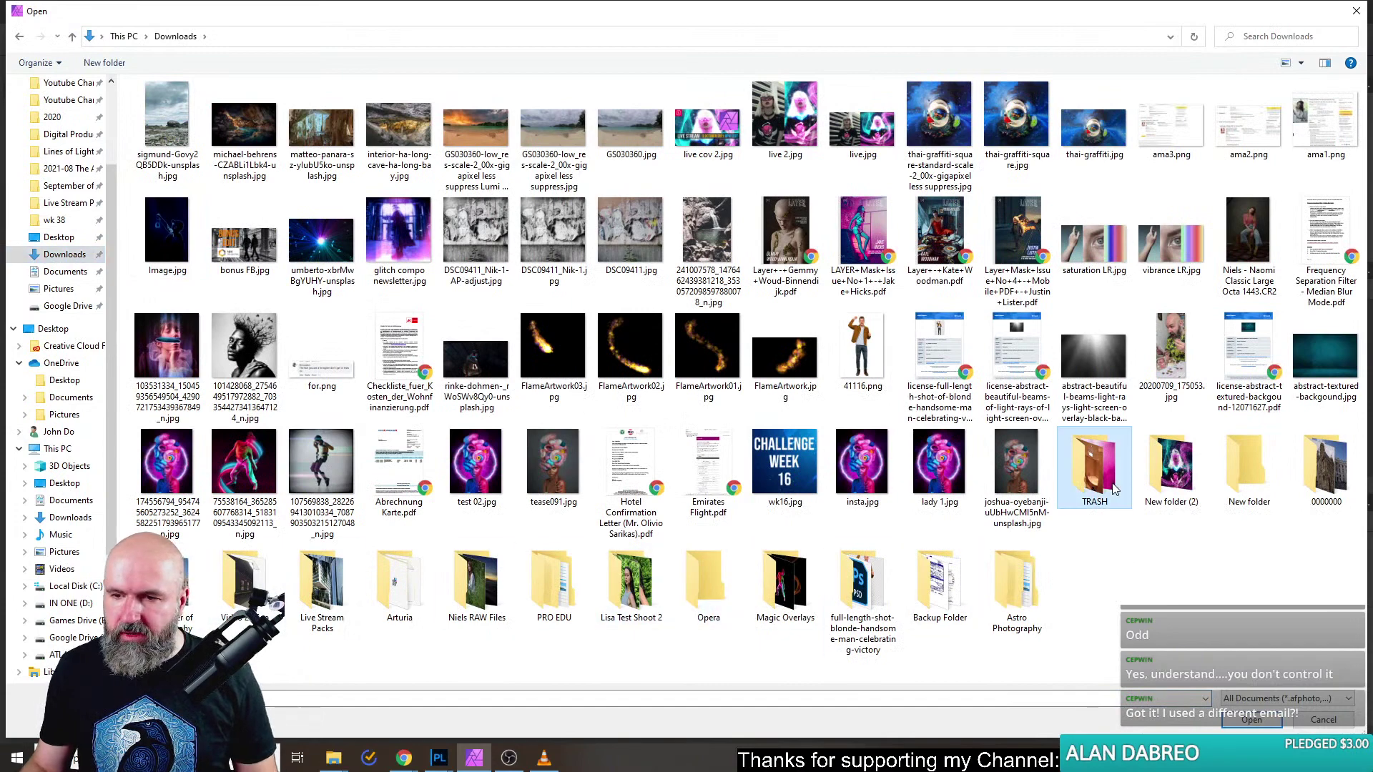
double_click(1094, 469)
Create a folder named "000 live stream" inside the TRASH folder, and leave the Open dialog without opening a file.
scroll(643, 472, "down", 2)
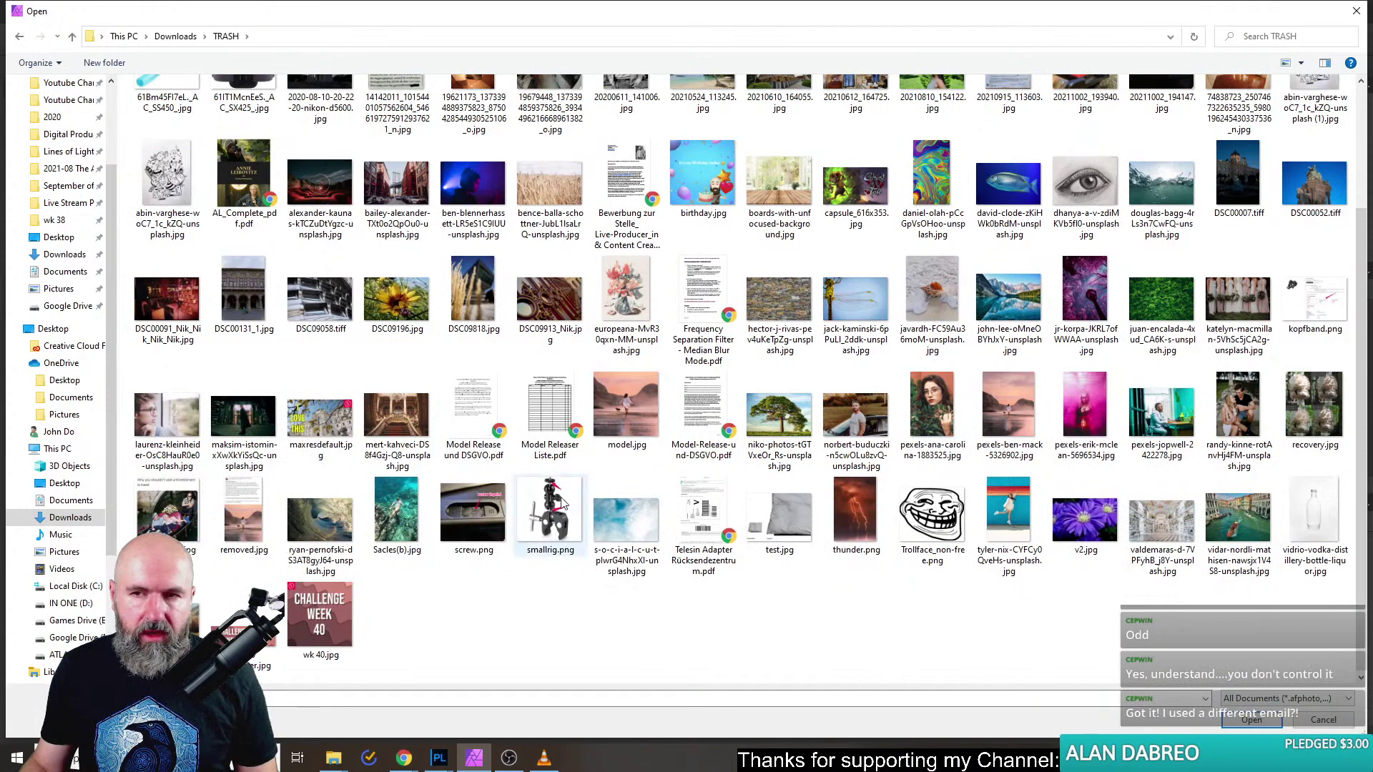
scroll(556, 498, "up", 2)
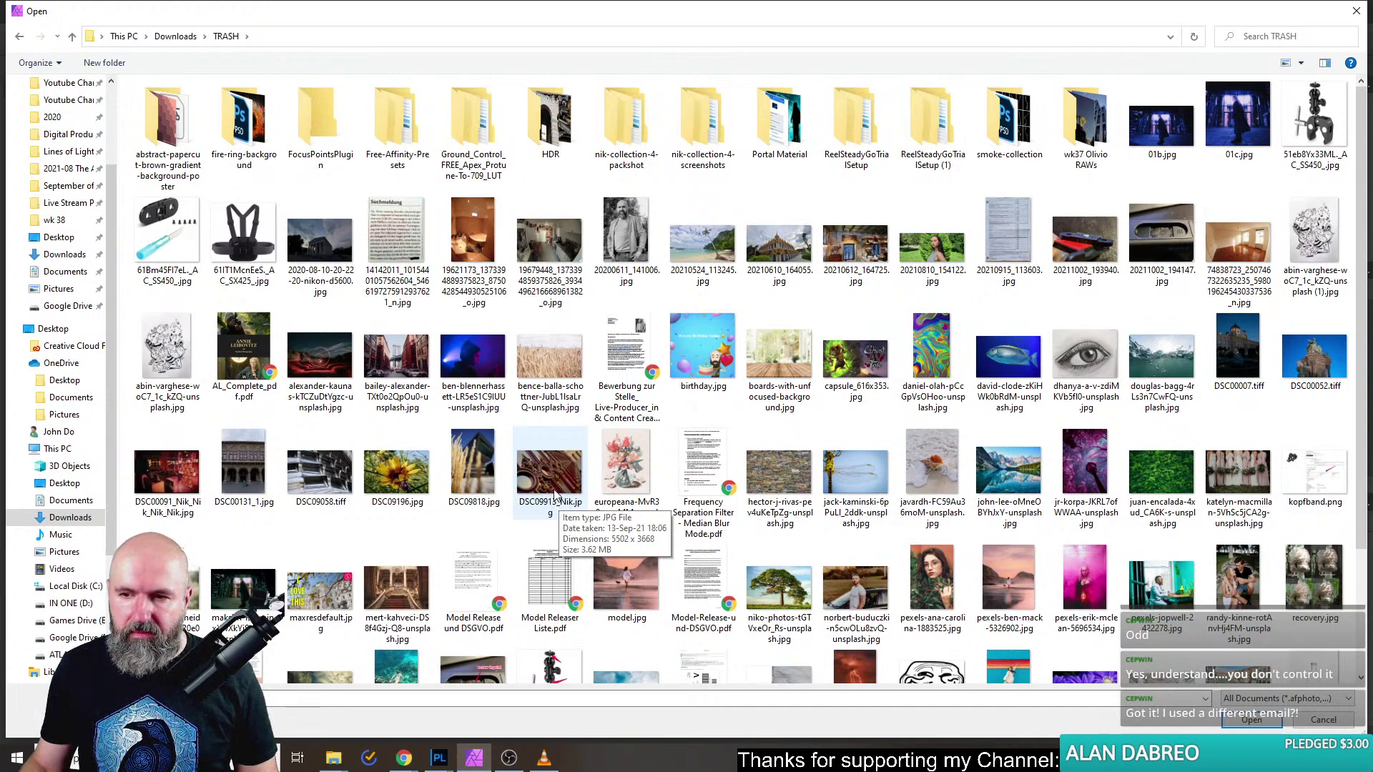
scroll(556, 496, "down", 2)
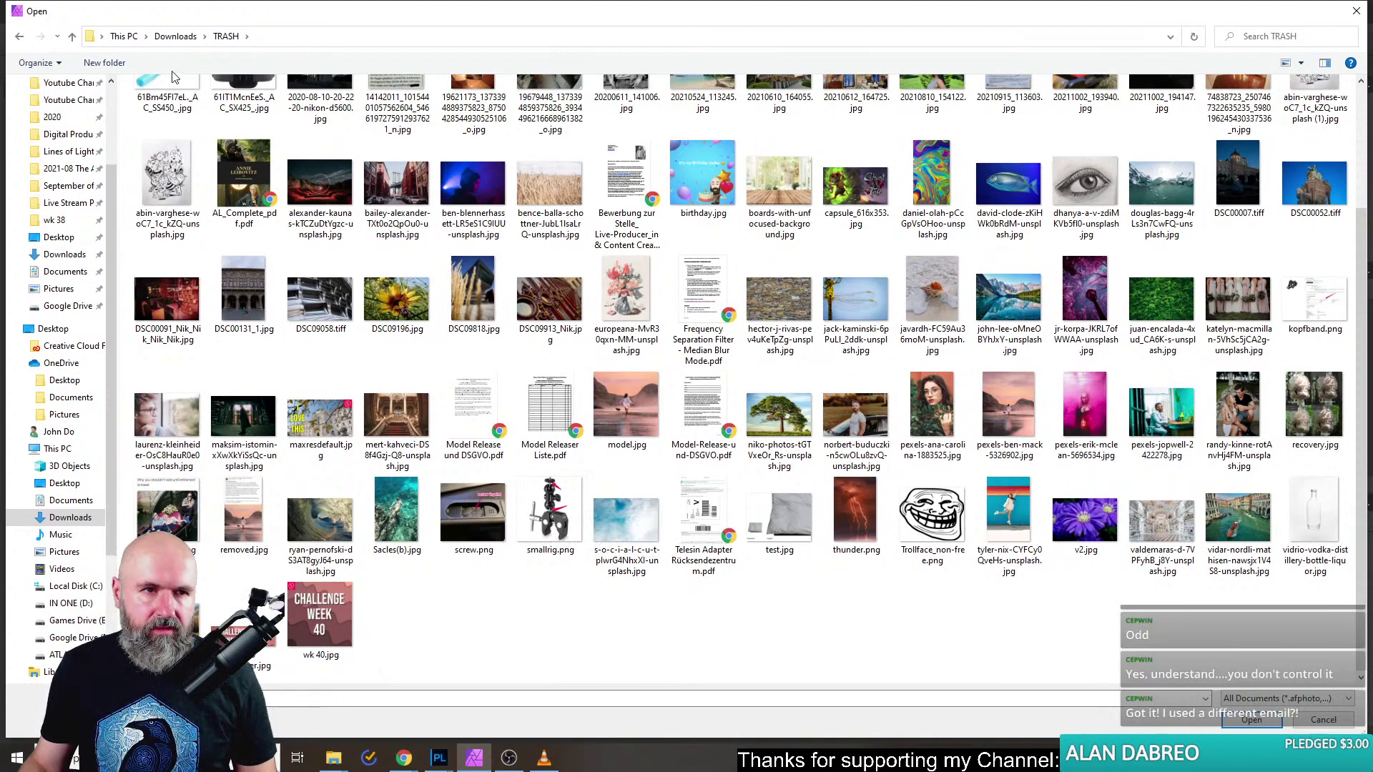
left_click(105, 63)
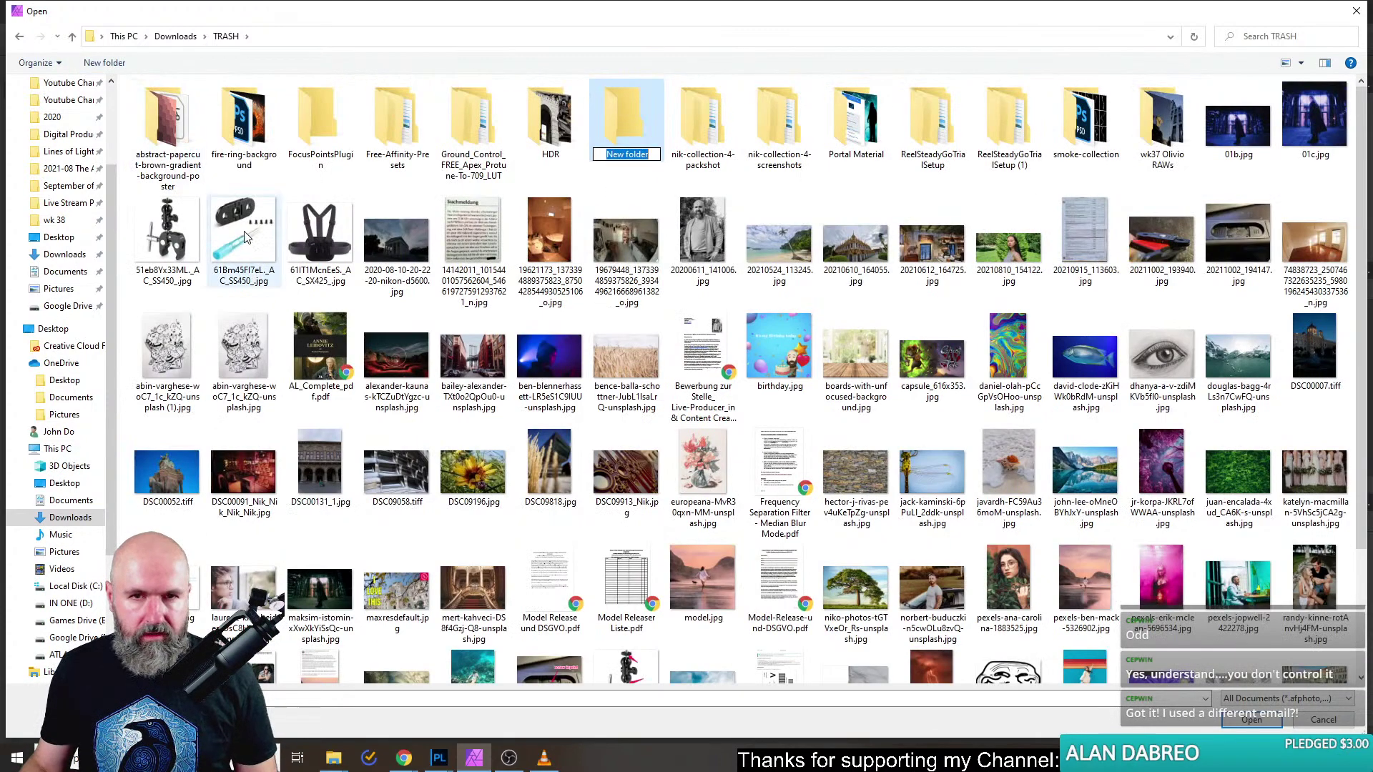
key("BackSpace")
type("live stream")
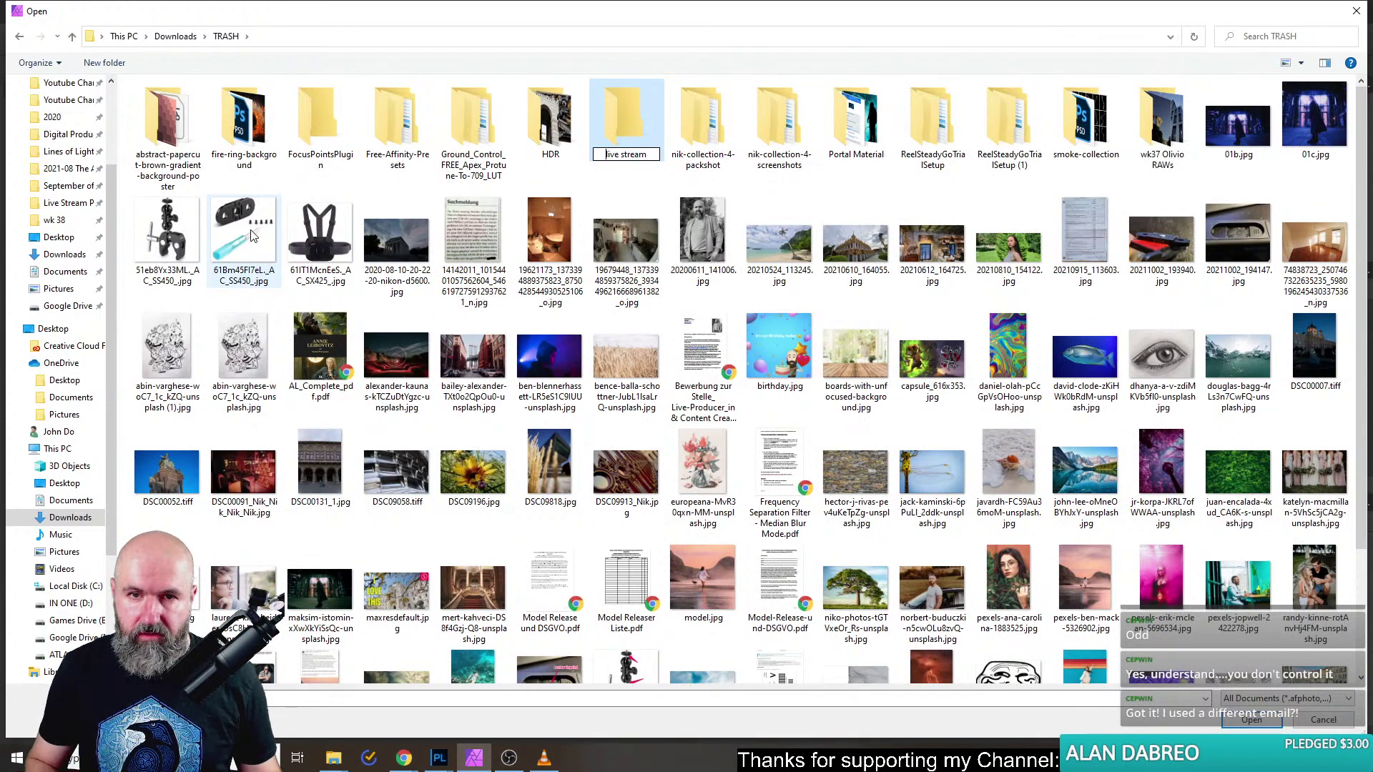
key("Home")
type("000")
key("Return")
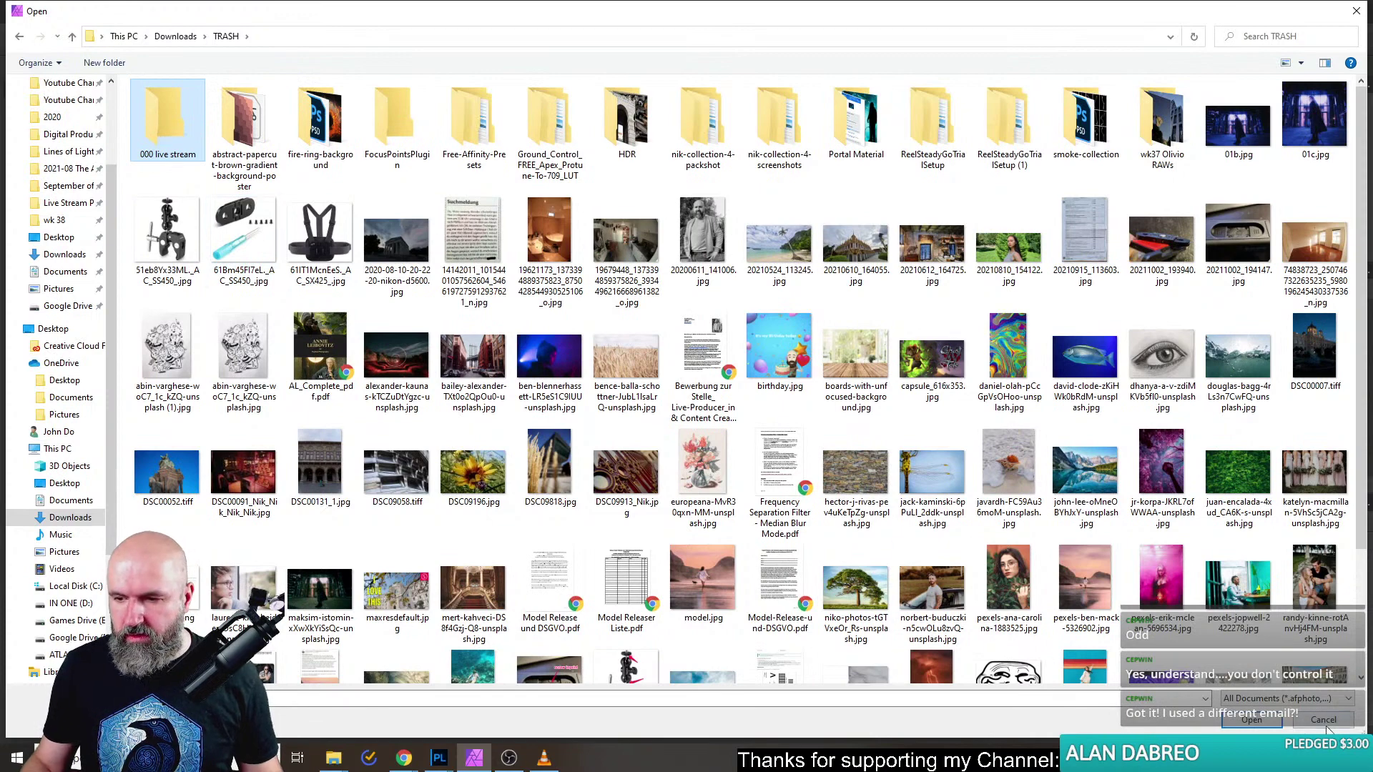
key("Escape")
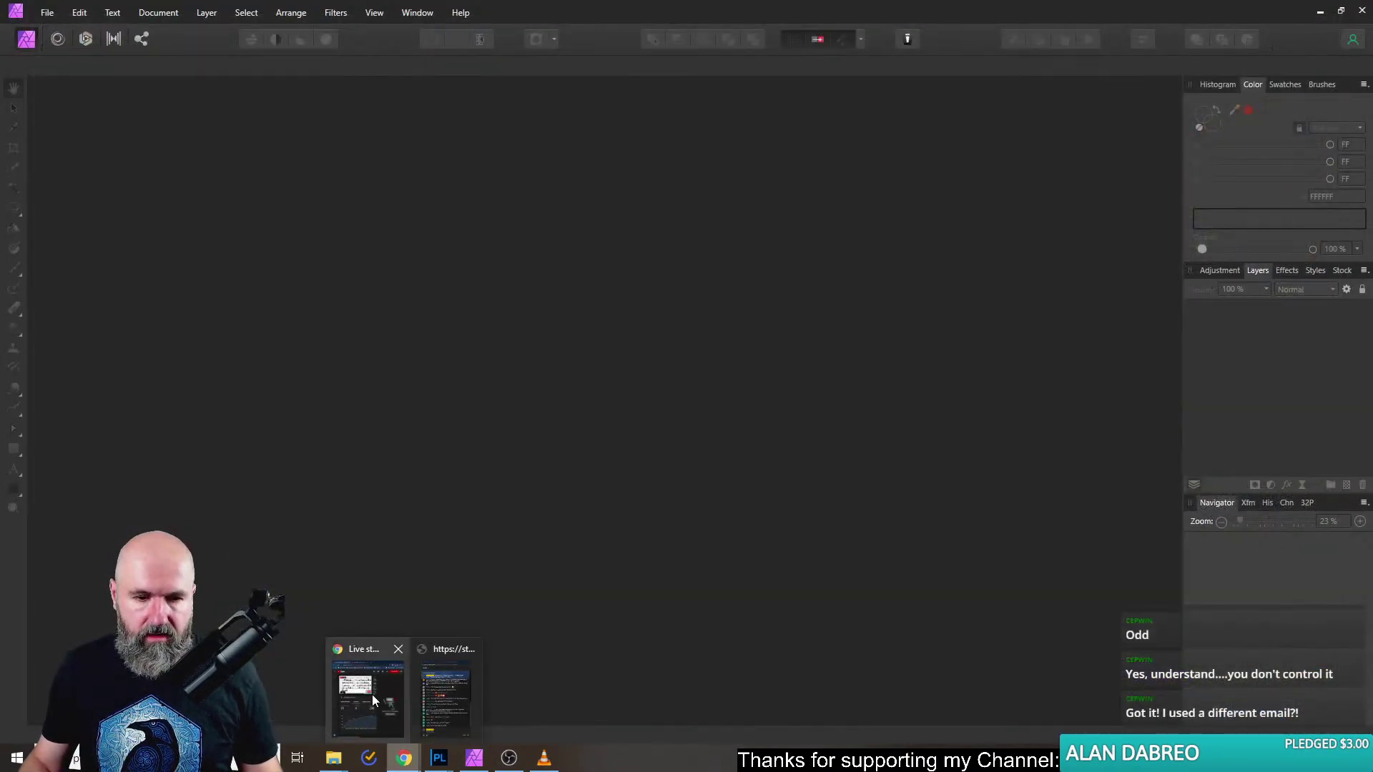
Switch to Chrome, maximize its window, and open the bookmarked Pexels photo Green Gray Tall Trees.
left_click(372, 694)
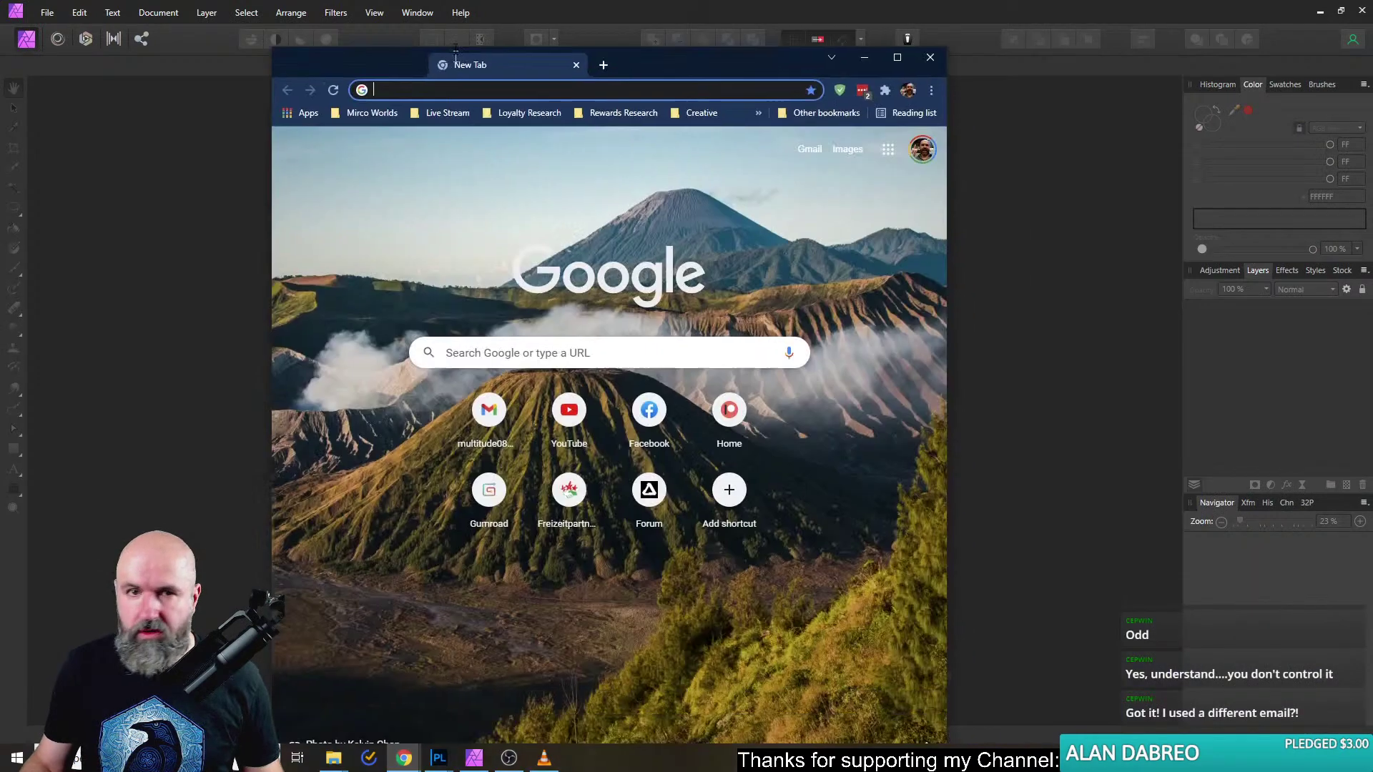
double_click(797, 61)
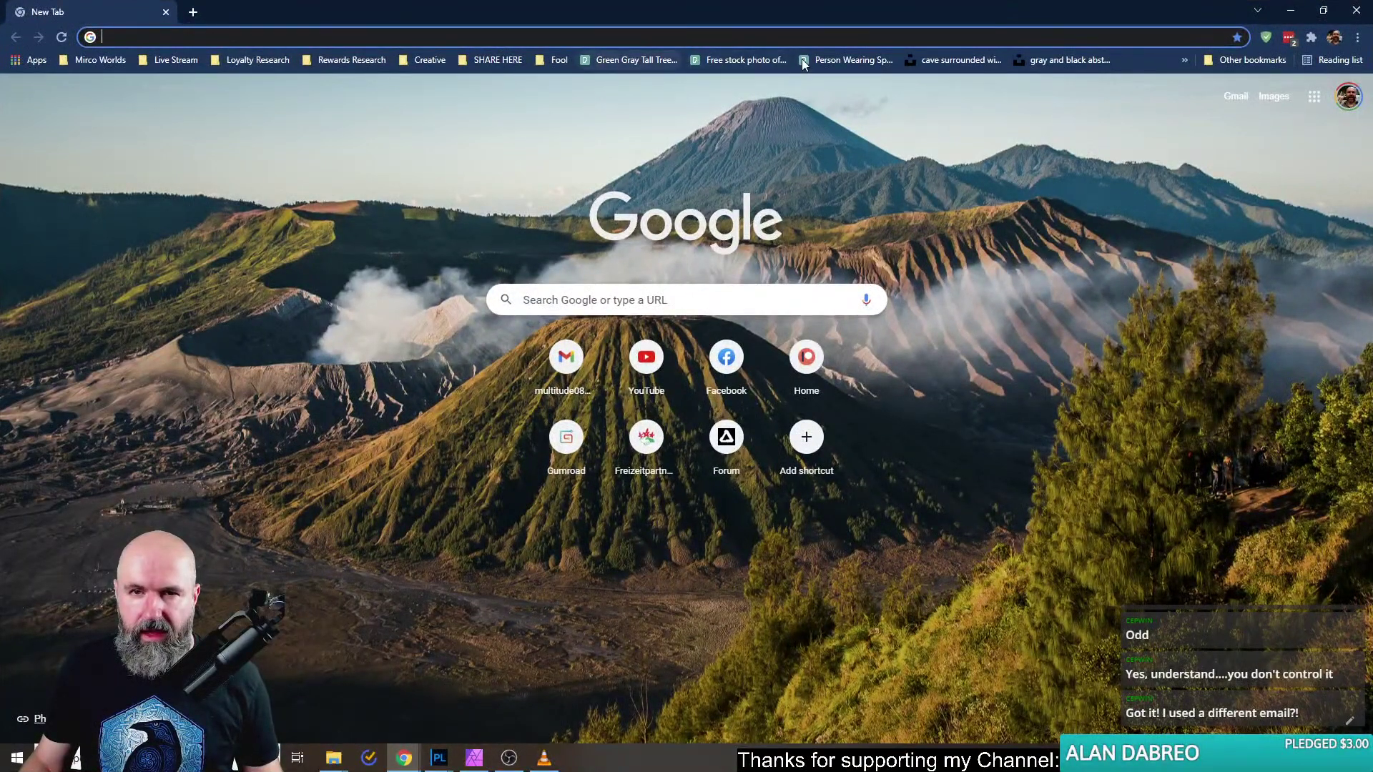
left_click(648, 60)
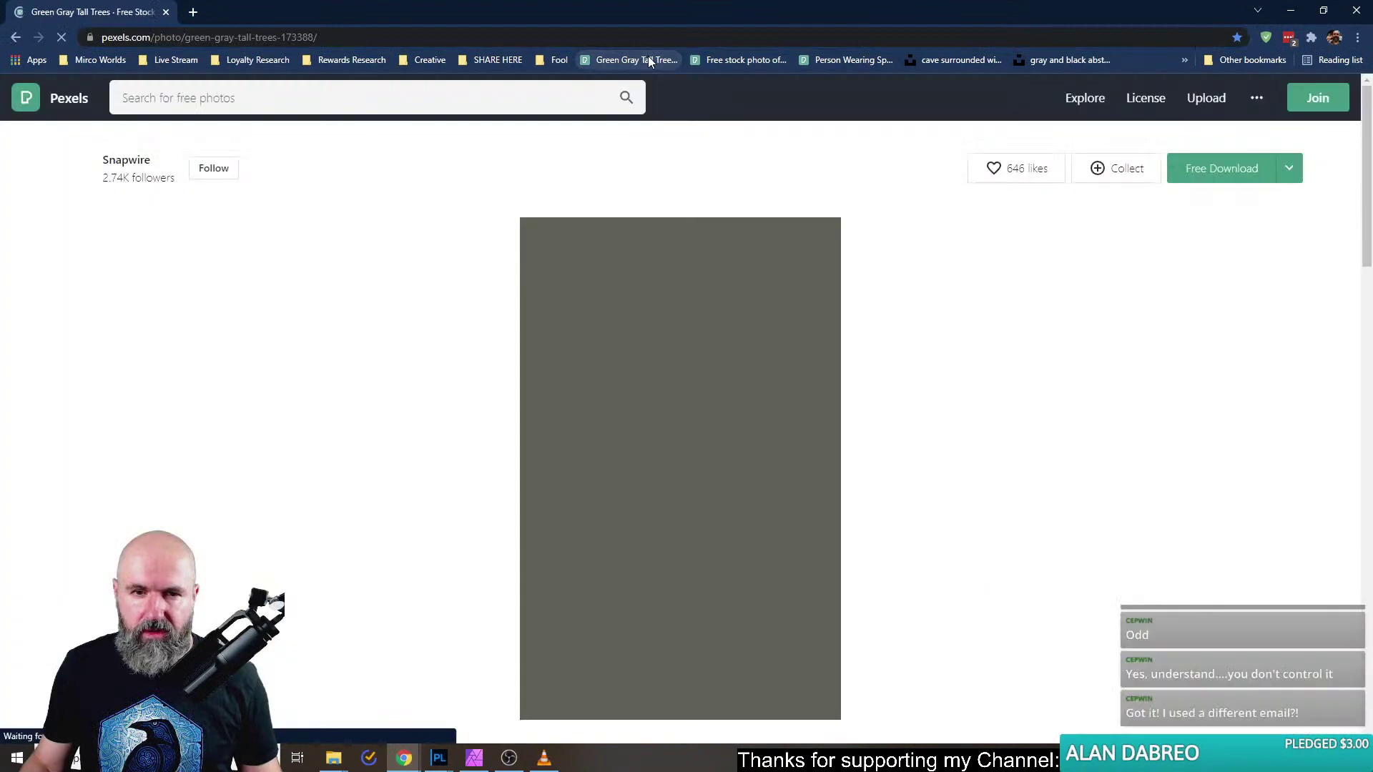
Download the forest photo into the "000 live stream" folder in Downloads > TRASH.
left_click(1226, 179)
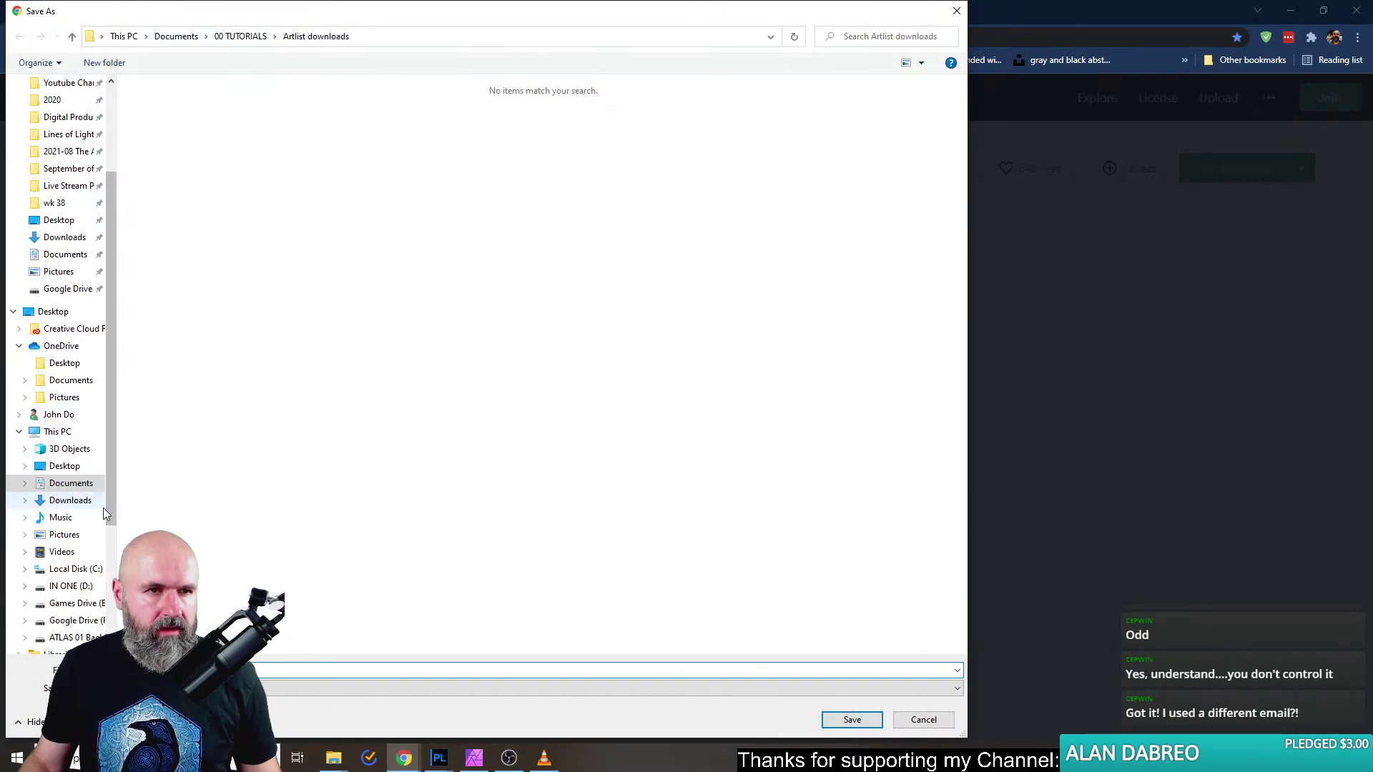
scroll(73, 509, "up", 1)
left_click(70, 517)
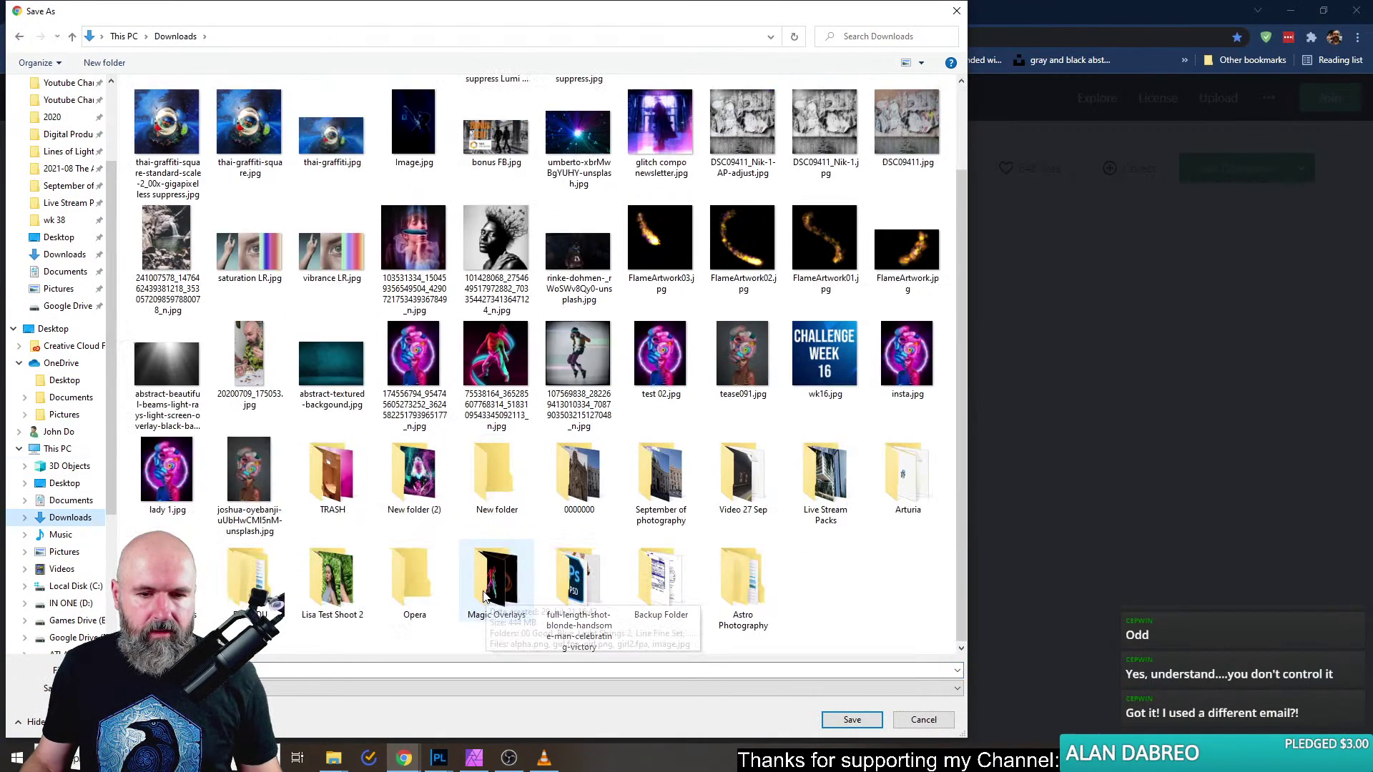
scroll(722, 428, "down", 2)
double_click(334, 480)
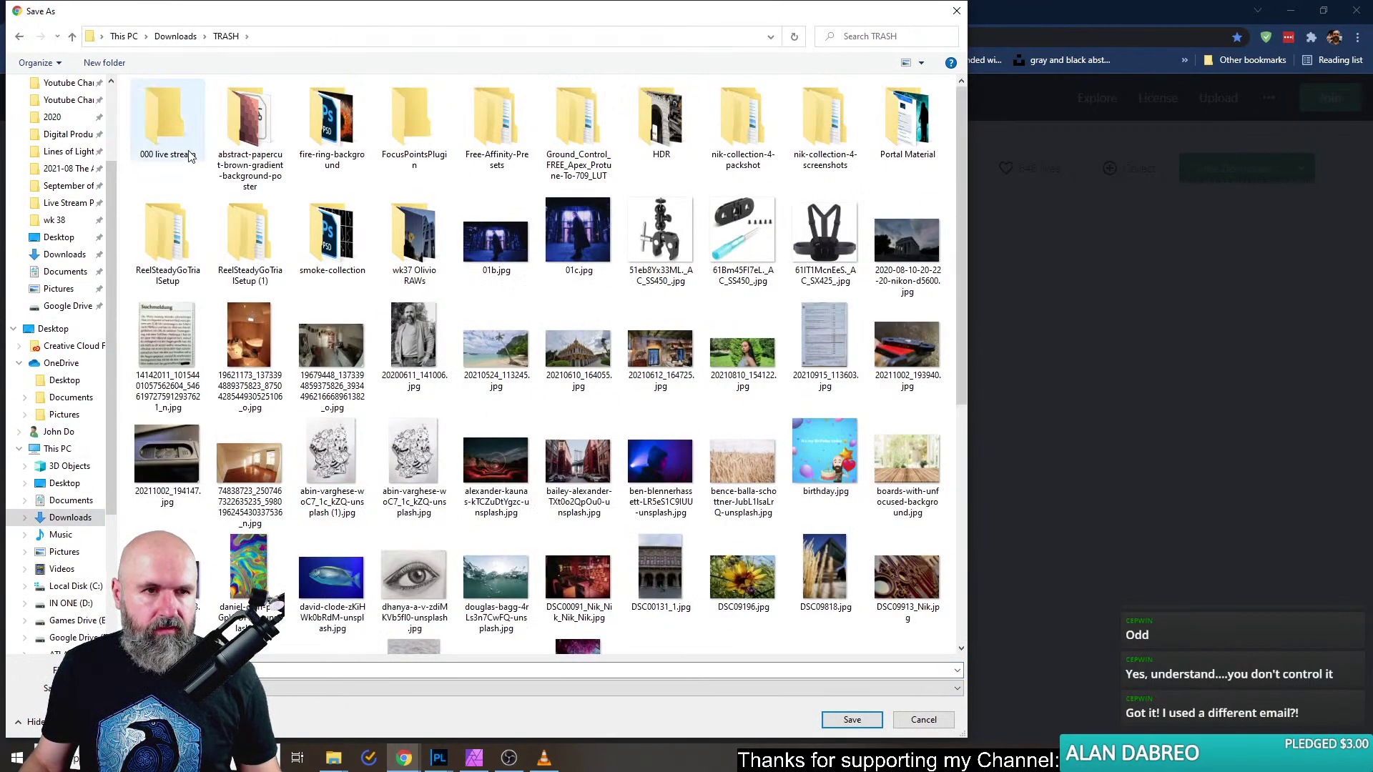
double_click(168, 132)
left_click(852, 719)
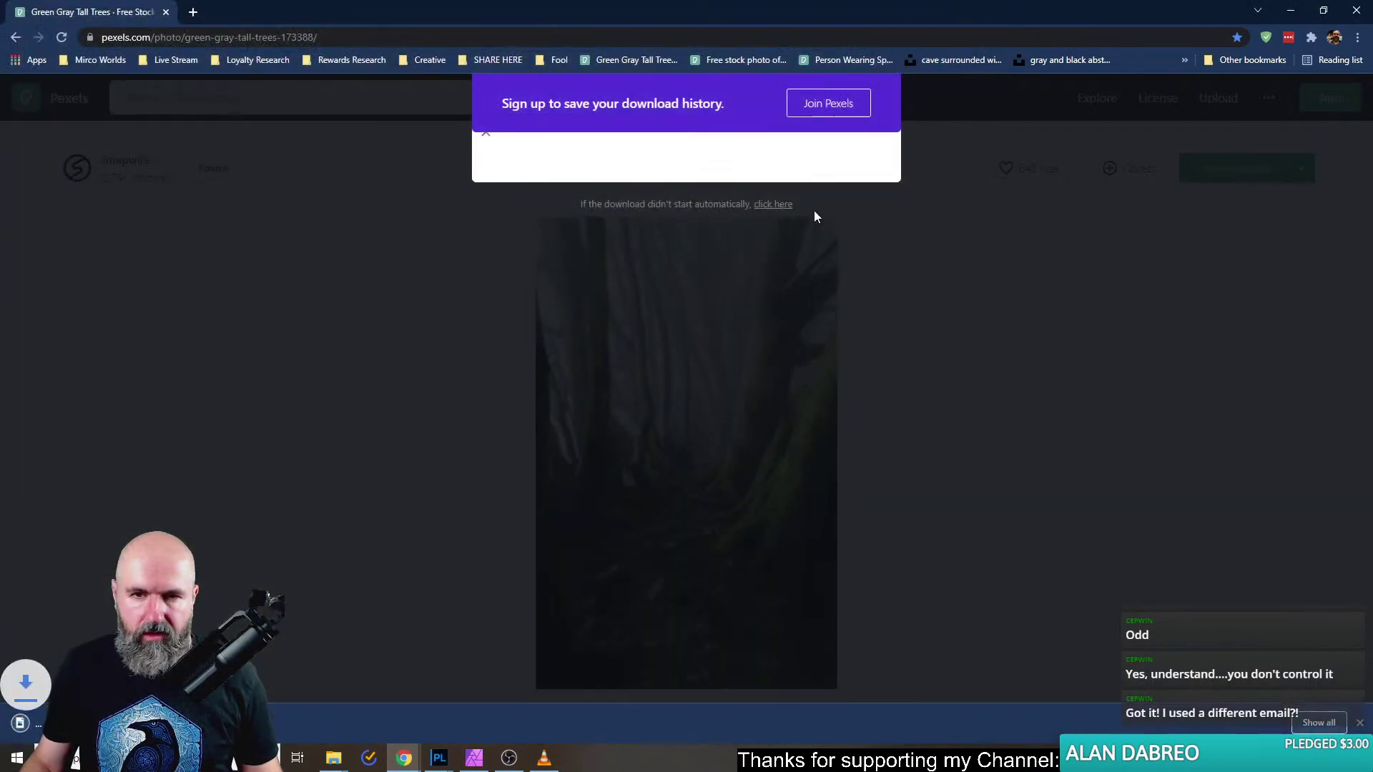
Open the bookmarked stock photo of an astronaut in smoke and download it to the "000 live stream" folder.
left_click(738, 61)
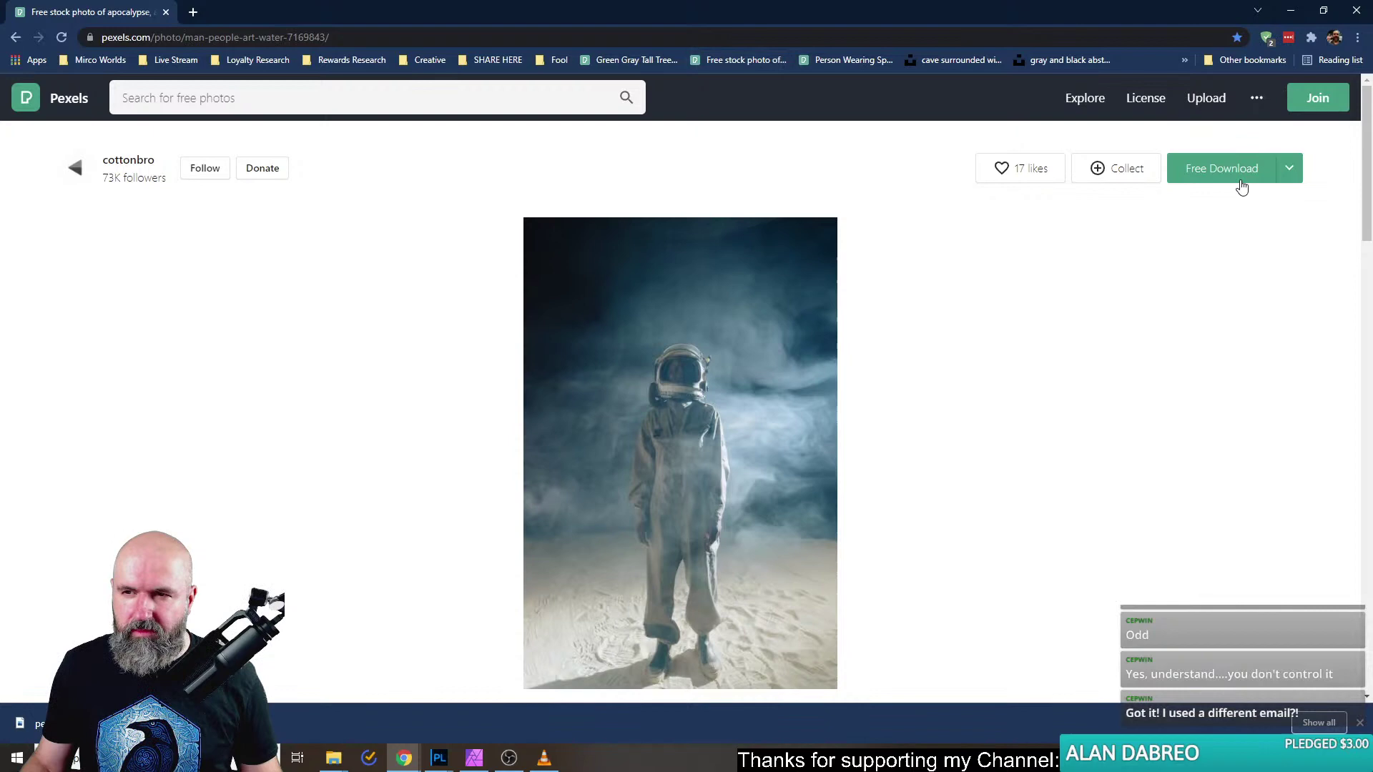
left_click(1229, 173)
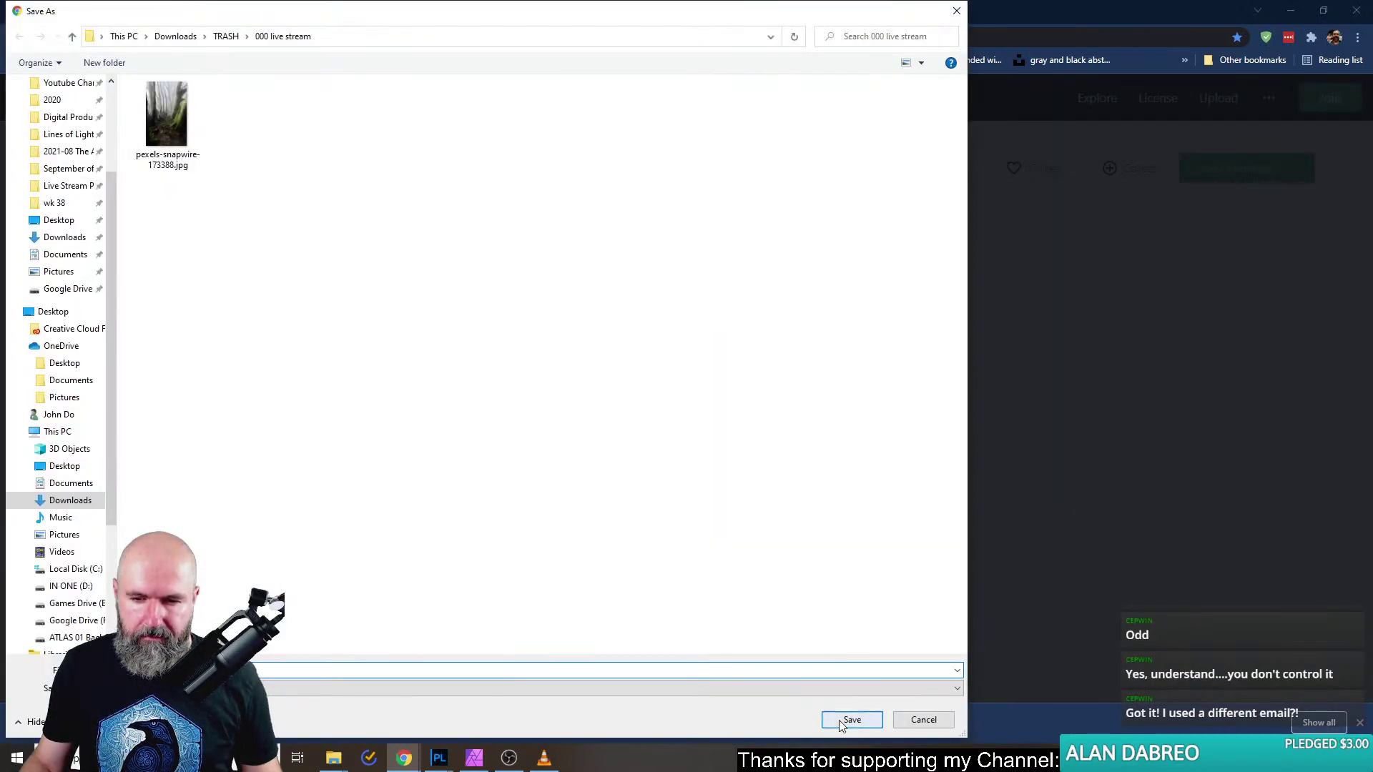
left_click(843, 719)
Download the bookmarked Person Wearing Spacesuit photo to the "000 live stream" folder, and close the Pexels page.
left_click(839, 63)
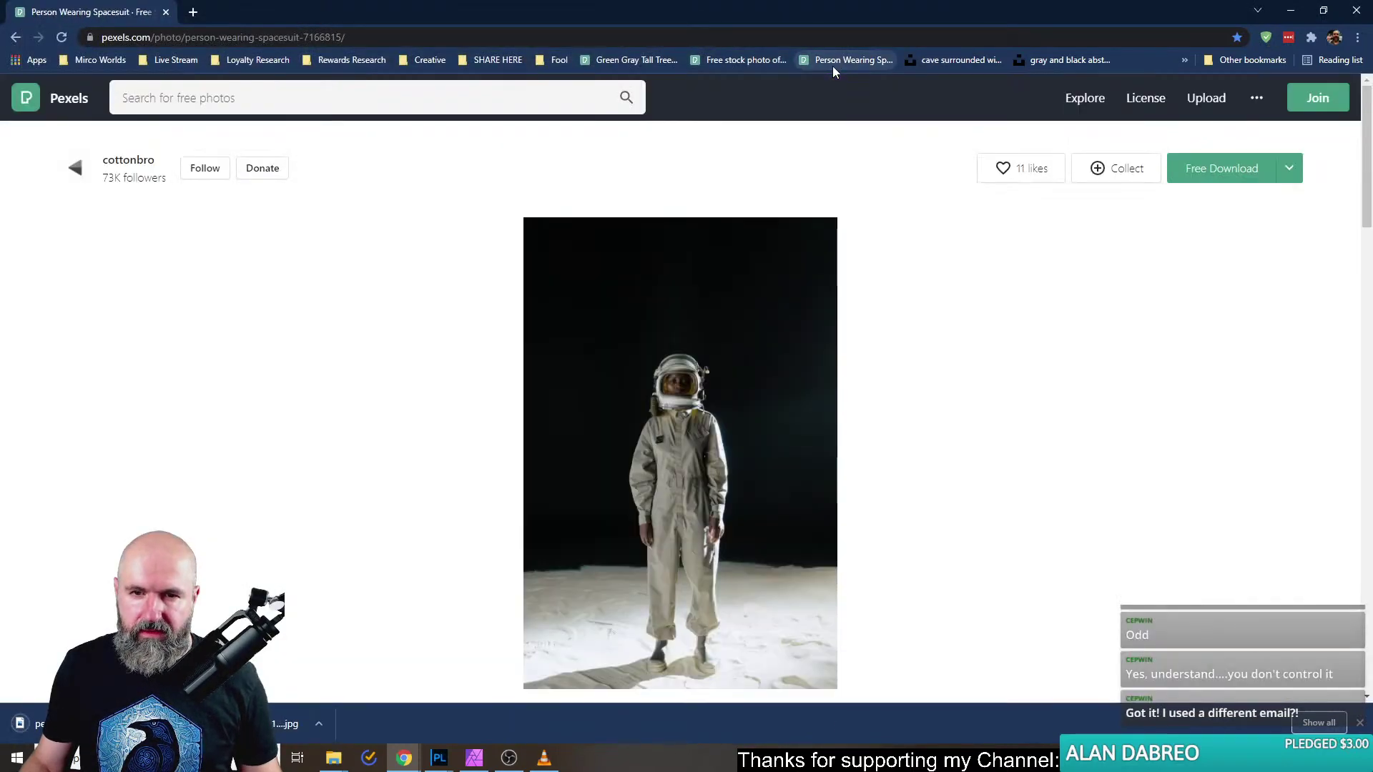
left_click(1220, 172)
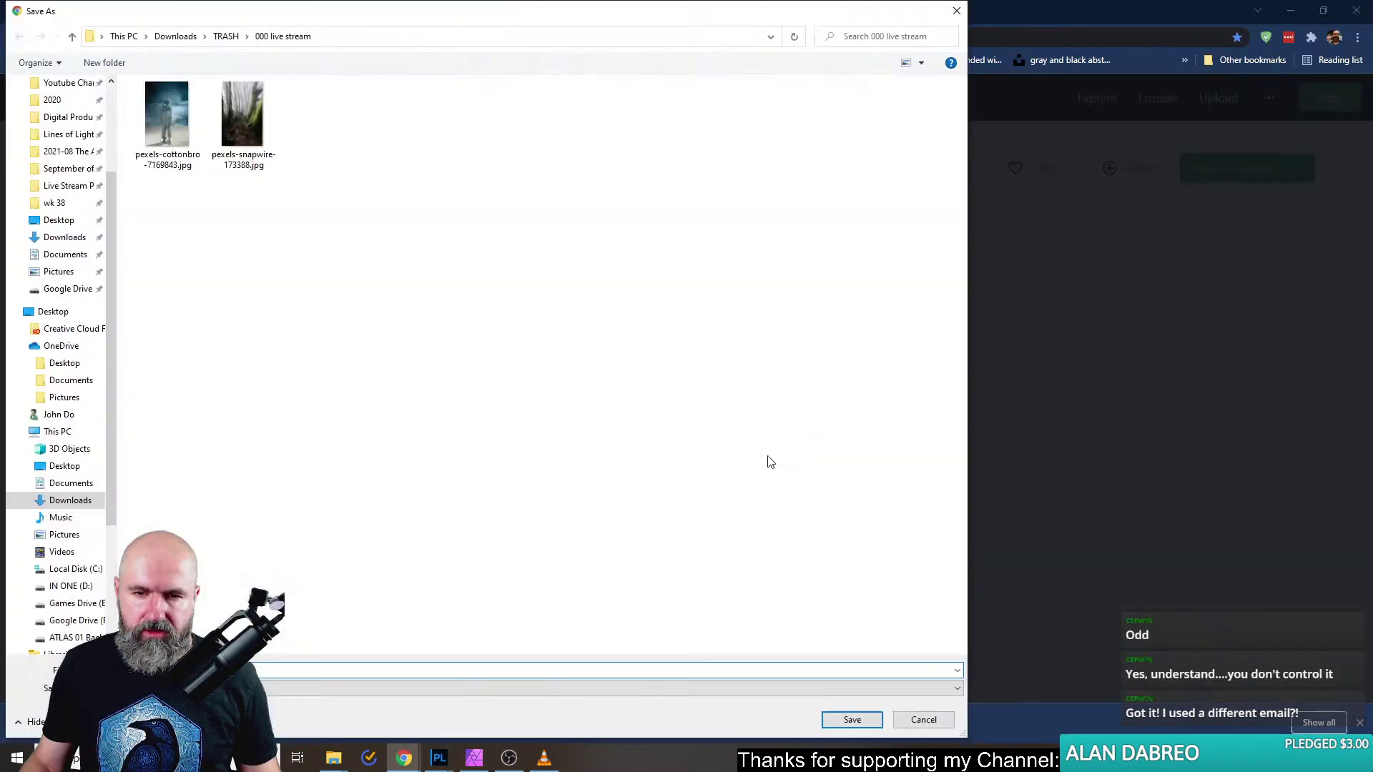
left_click(832, 723)
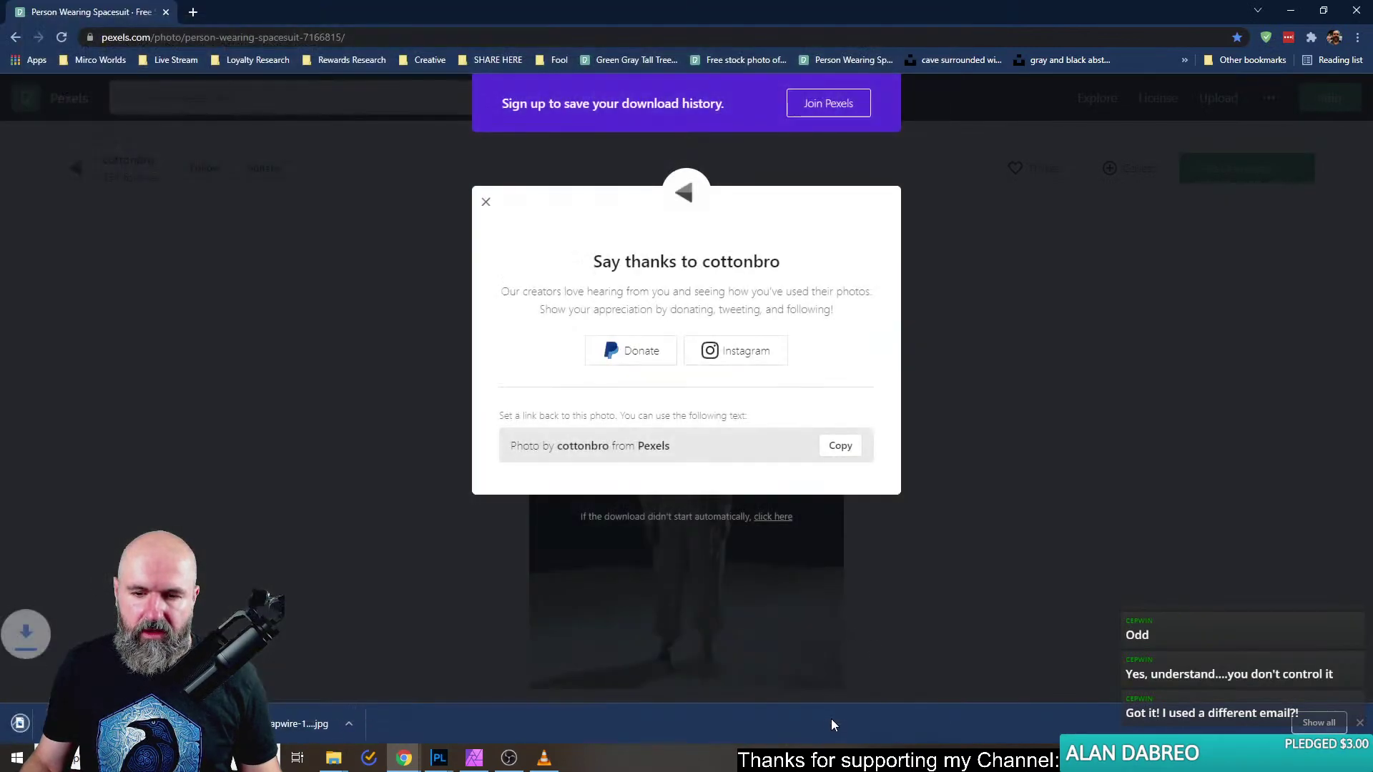
left_click(166, 13)
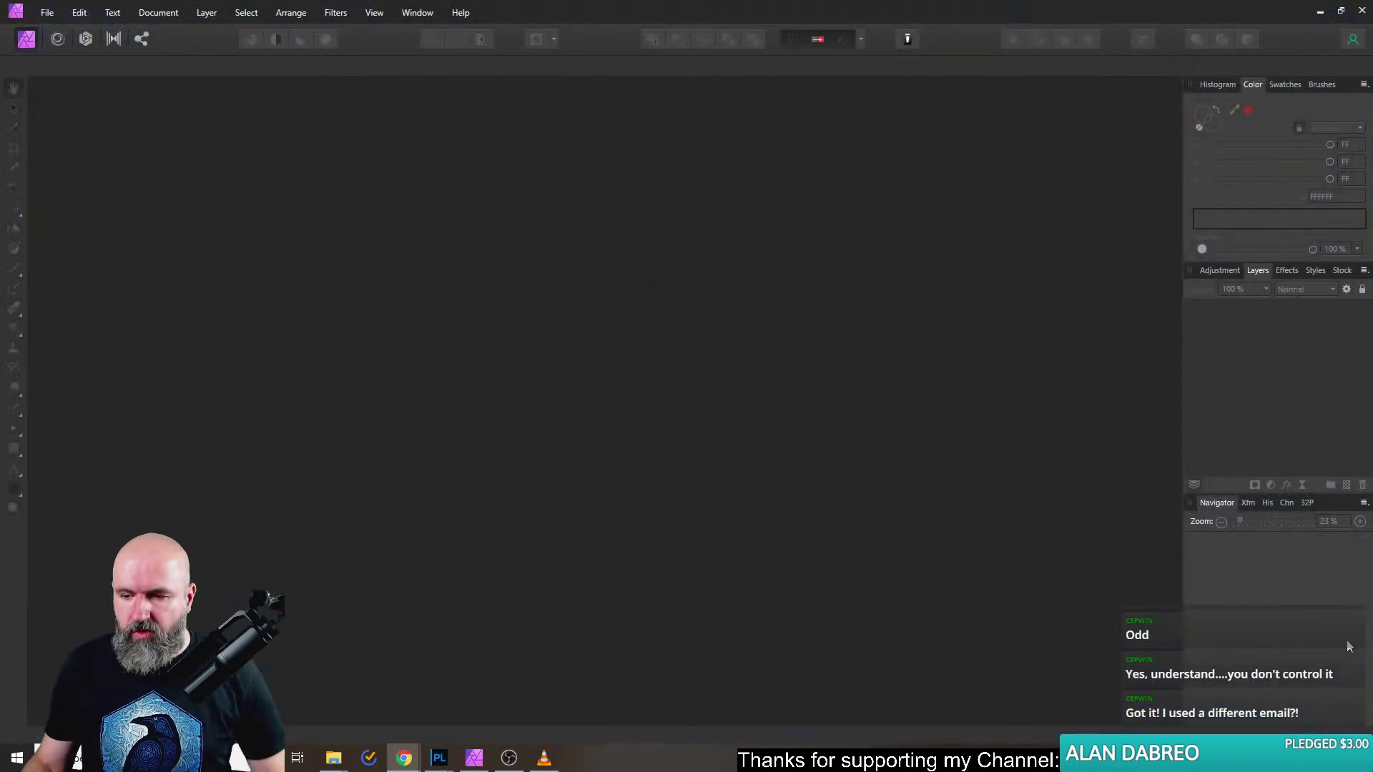
left_click(1336, 758)
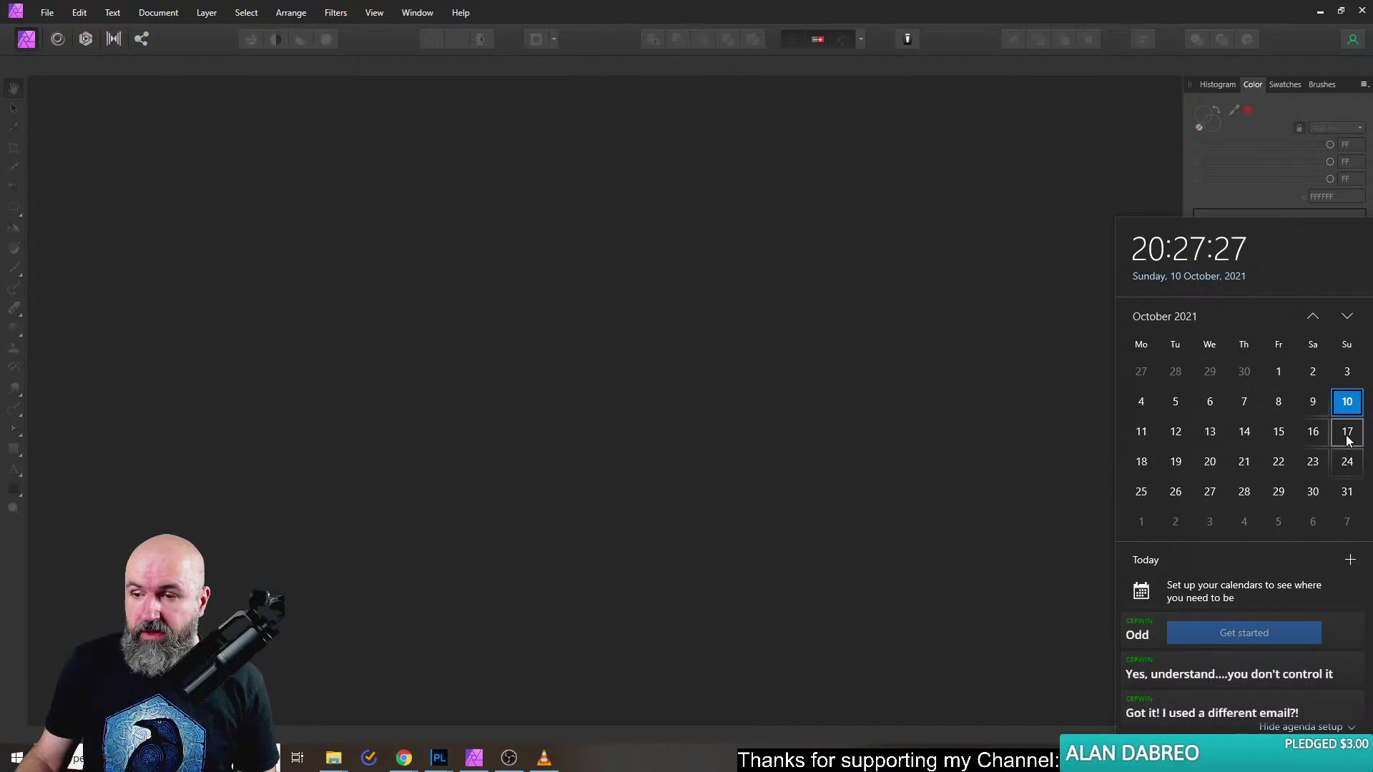
left_click(616, 303)
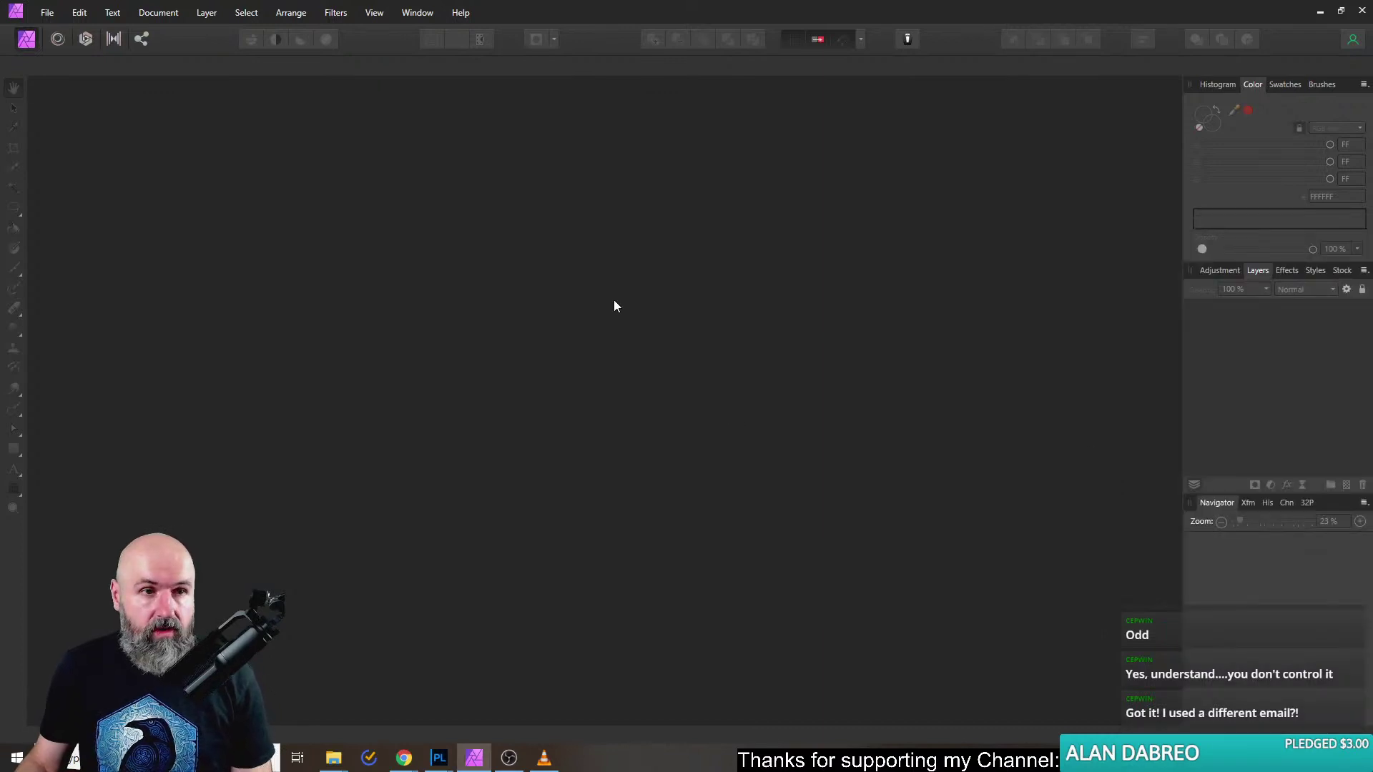
Open pexels-snapwire-173388.jpg from Downloads > TRASH > 000 live stream in Affinity Photo.
left_click(58, 12)
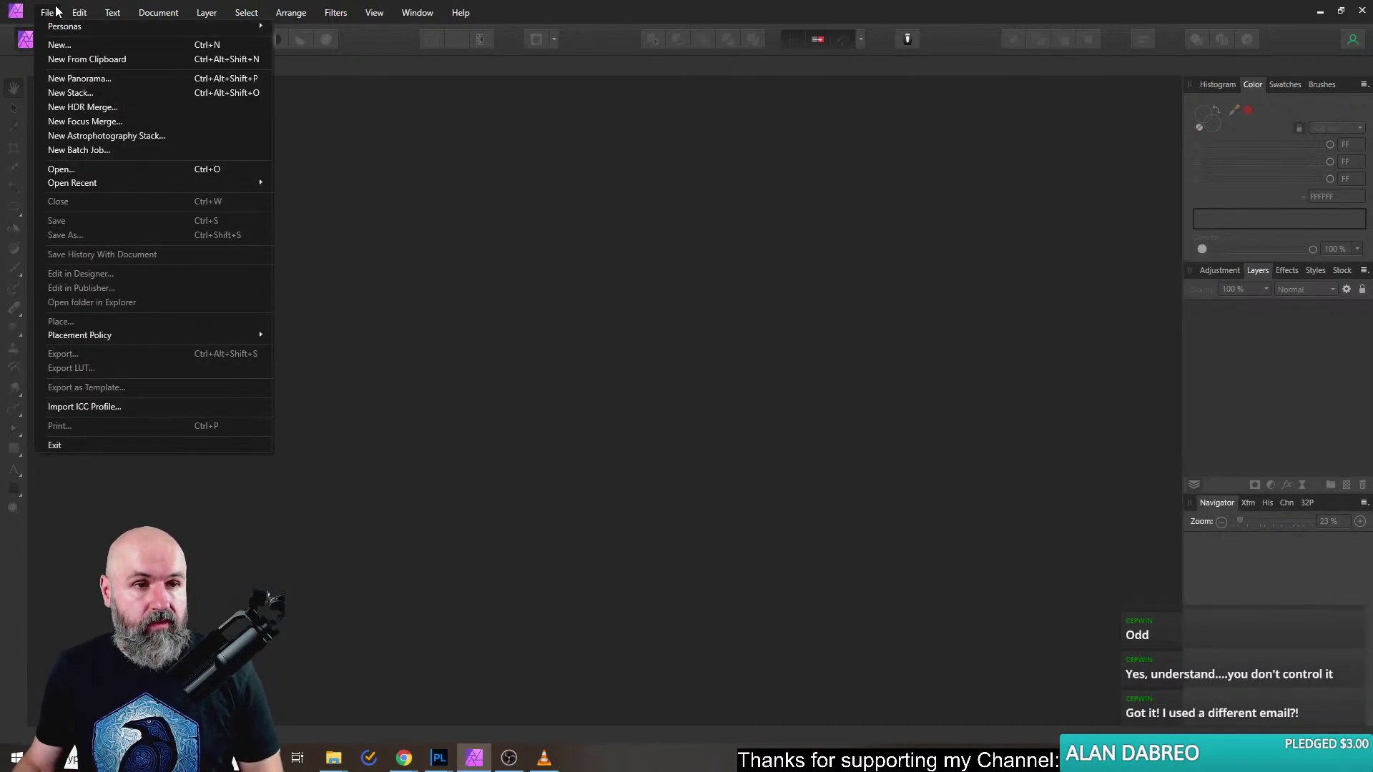
left_click(74, 168)
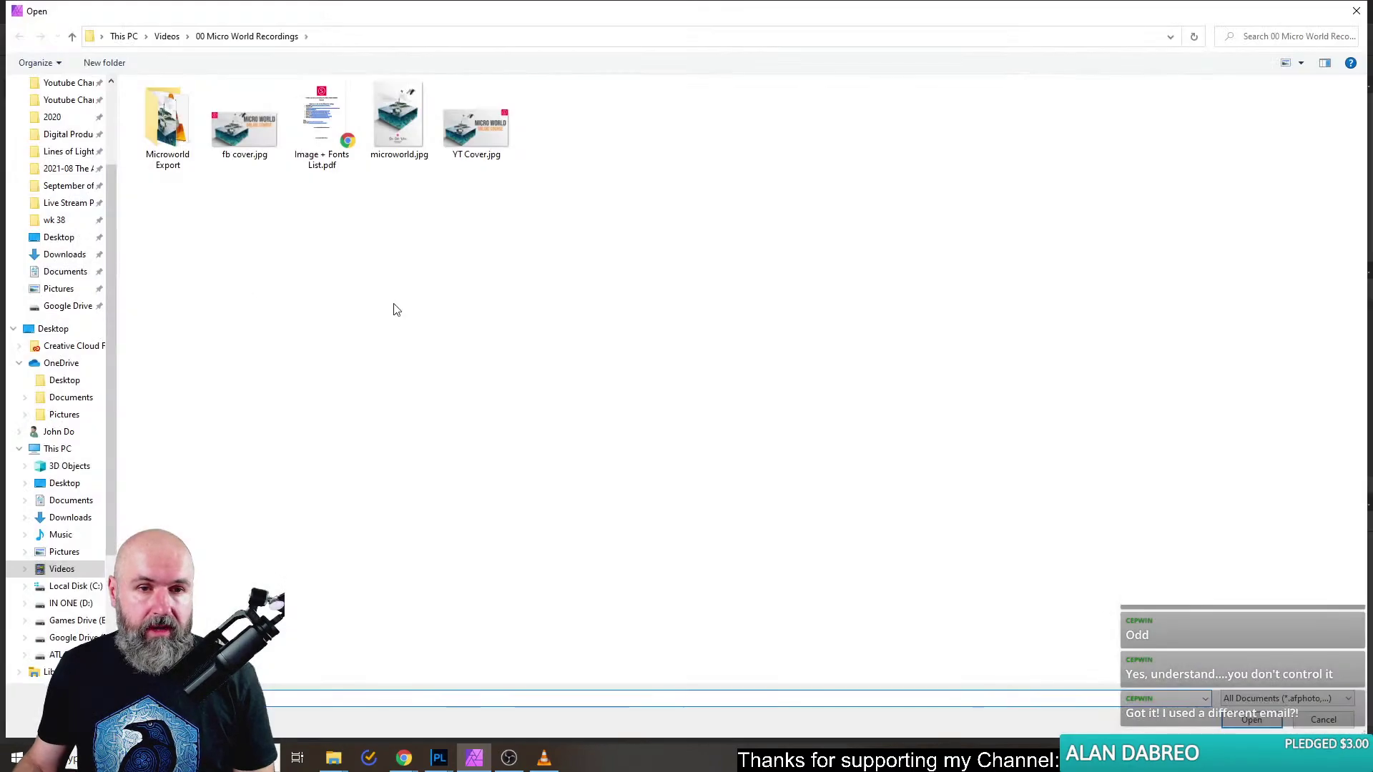
left_click(70, 517)
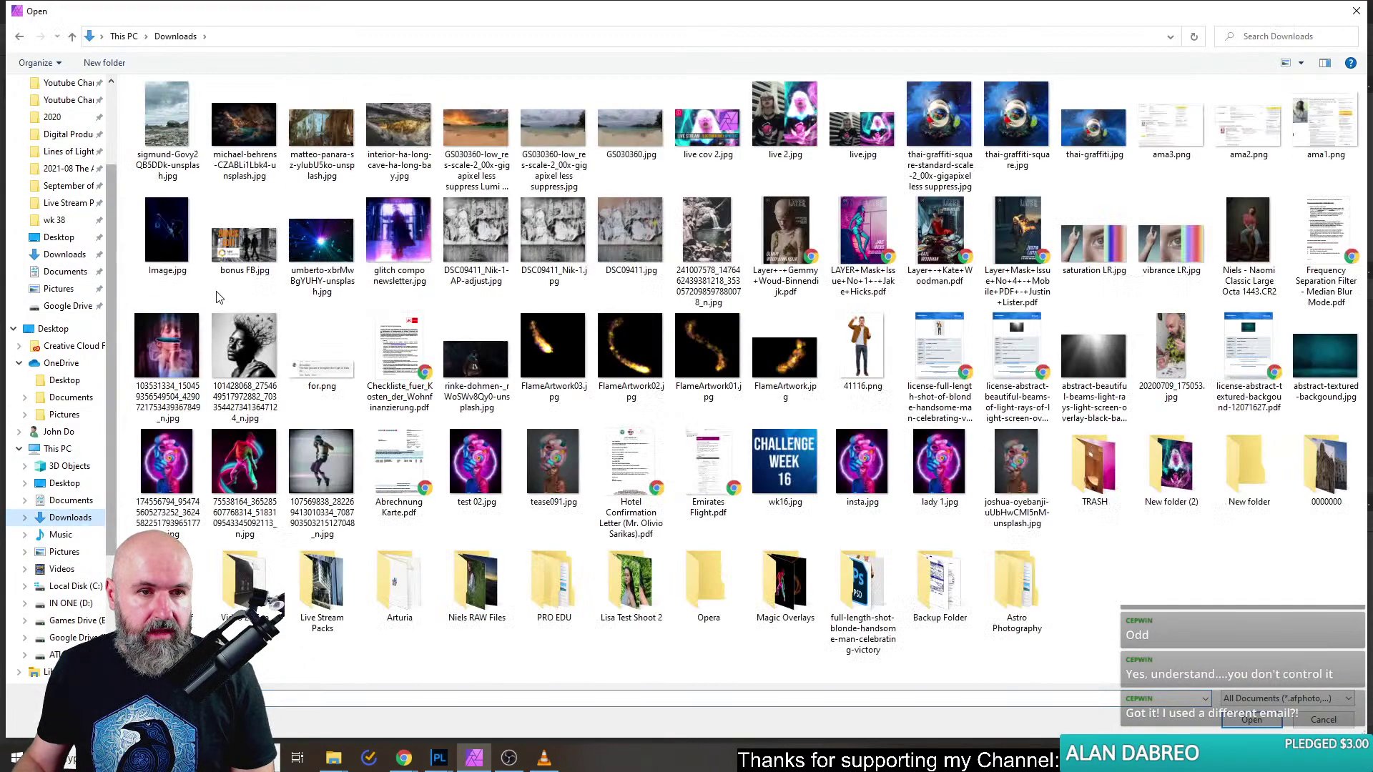
double_click(1098, 466)
double_click(176, 121)
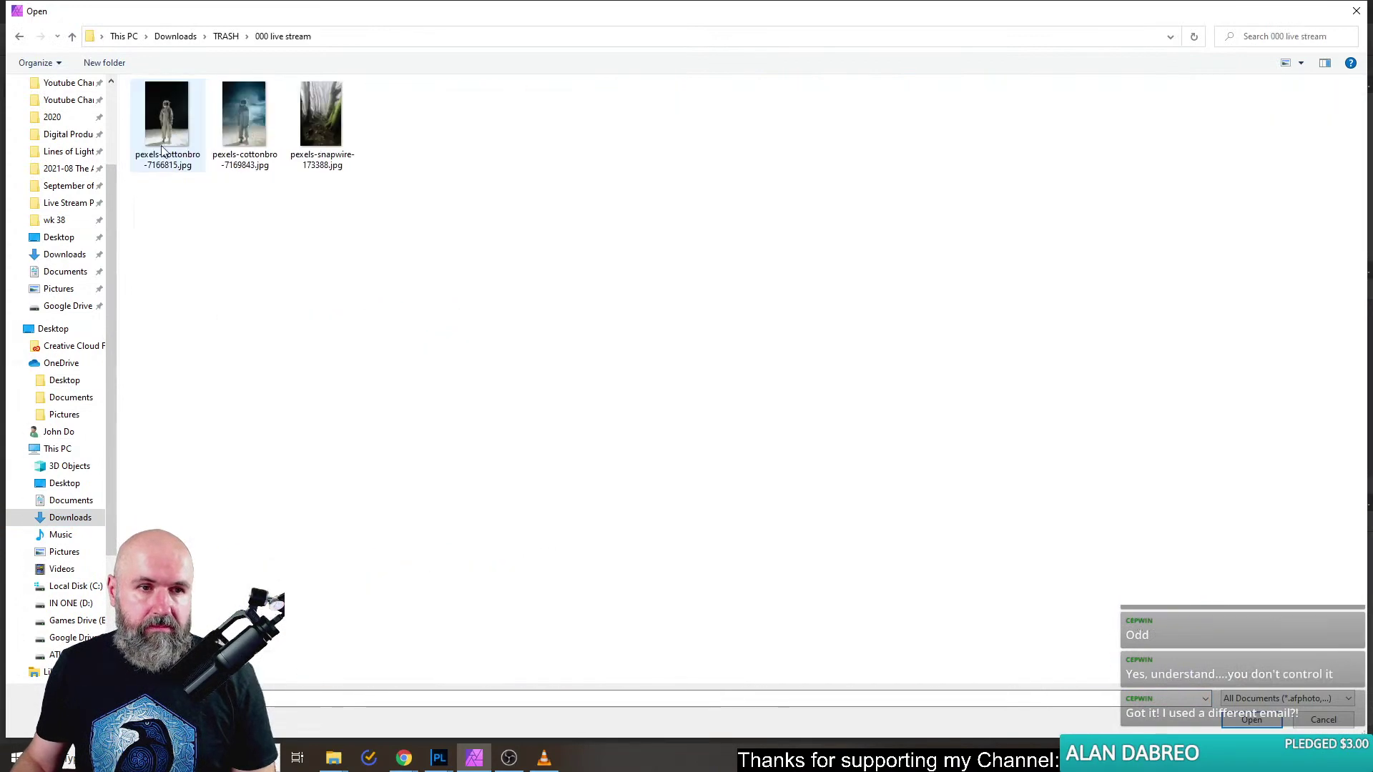
double_click(337, 140)
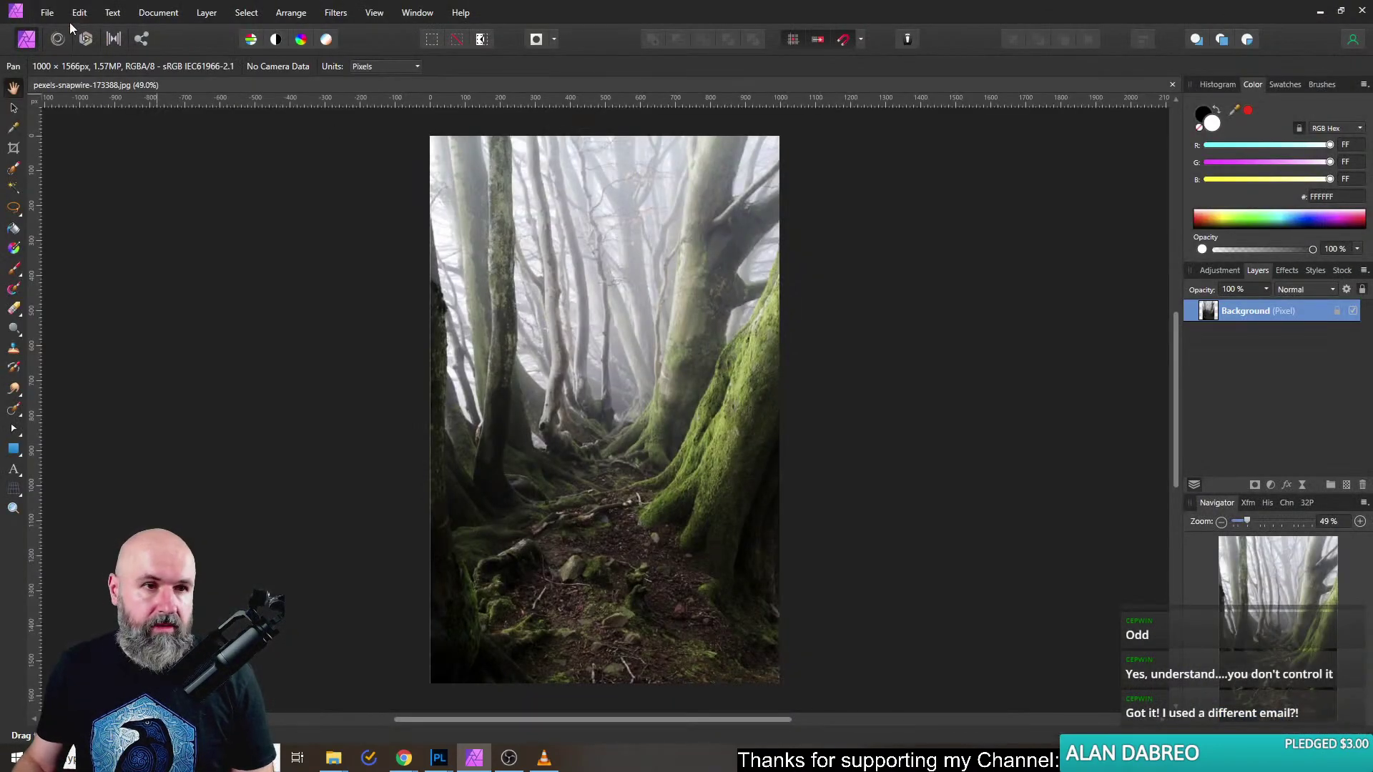
left_click(45, 14)
left_click(45, 14)
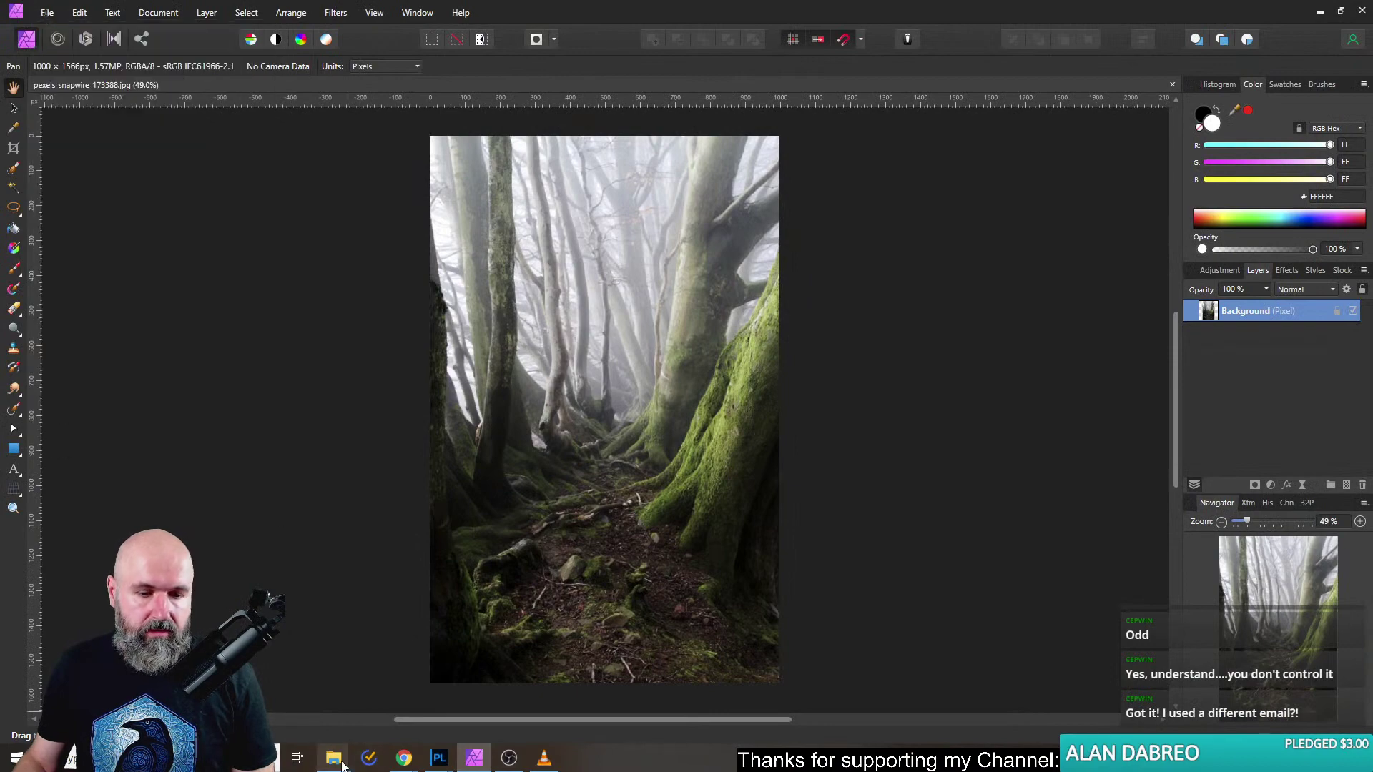
mouse_move(341, 766)
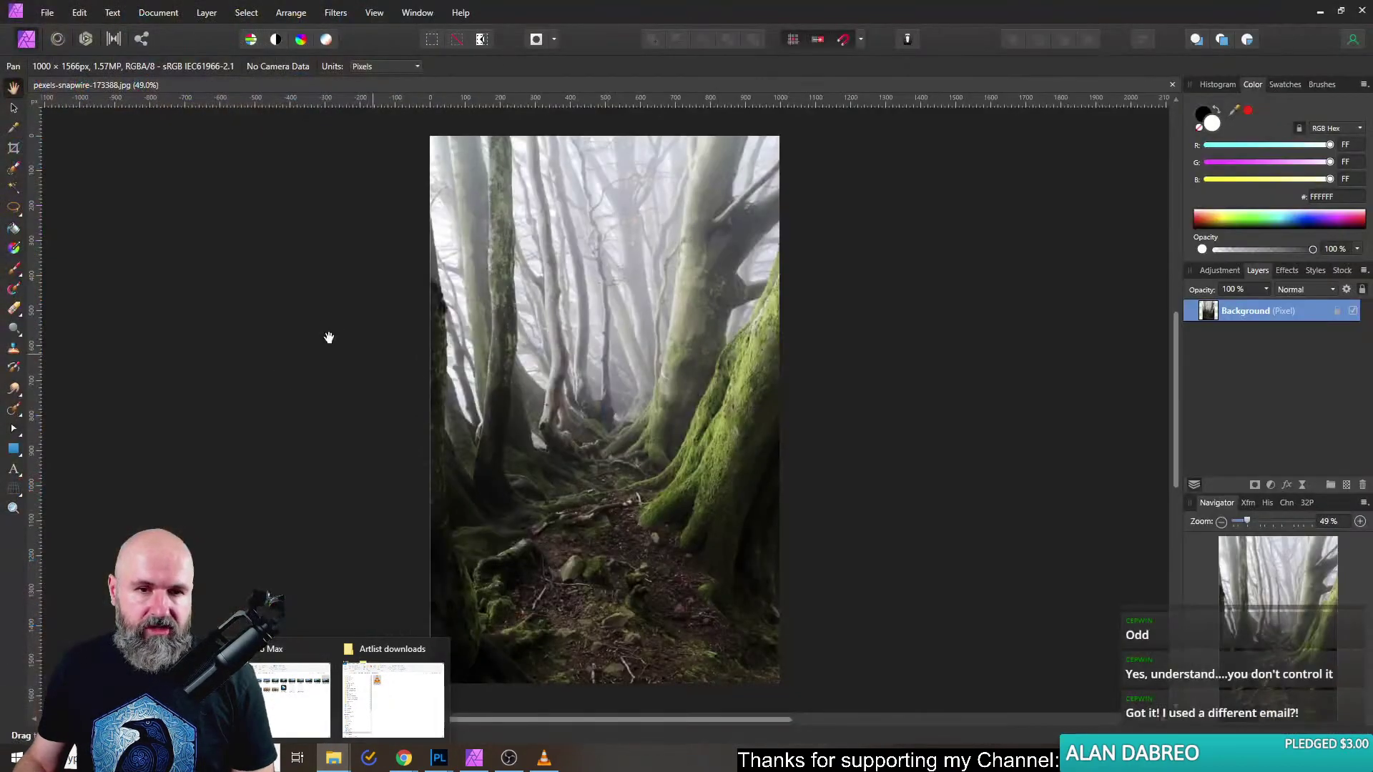
left_click_drag(328, 337, 325, 331)
Place pexels-cottonbro-7166815.jpg and pexels-cottonbro-7169843.jpg at full size as layers over the forest photo.
left_click(45, 14)
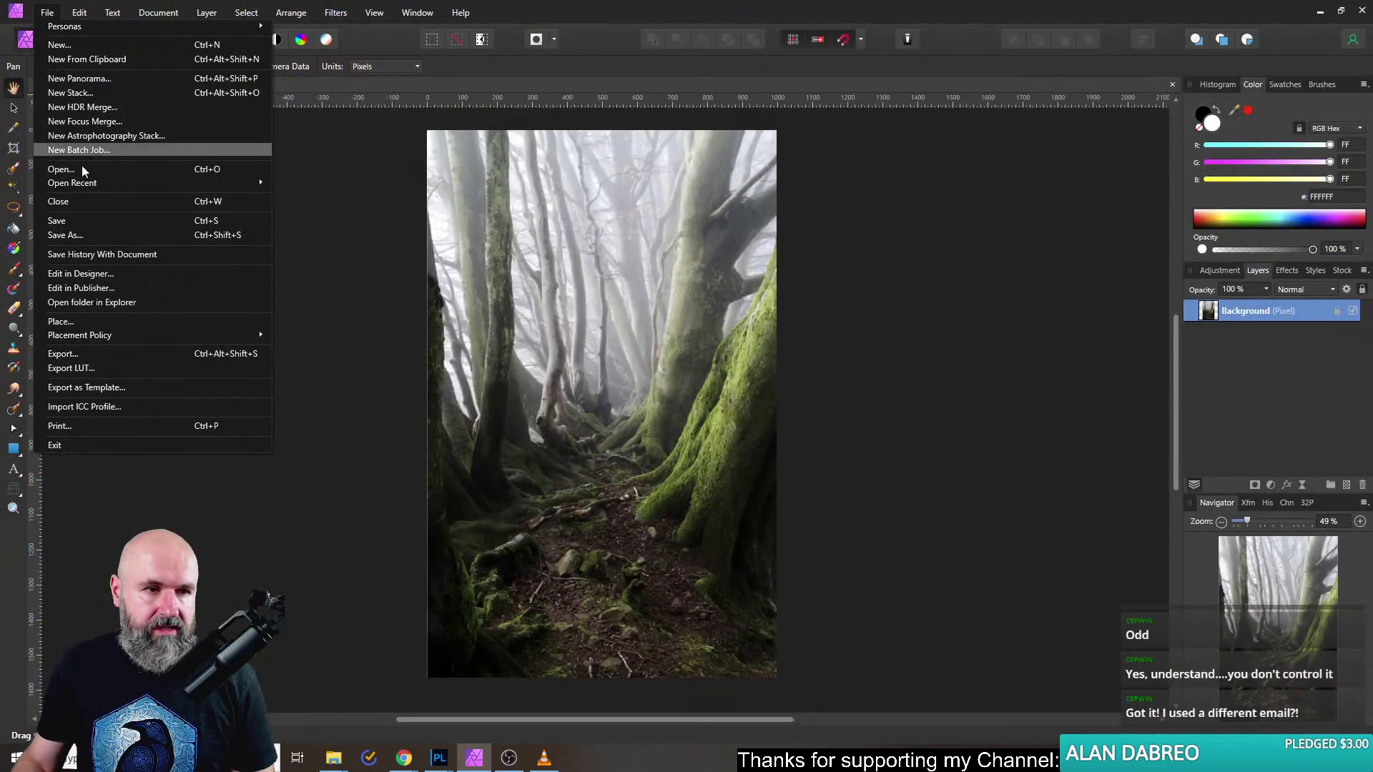
left_click(70, 319)
left_click_drag(243, 205, 156, 102)
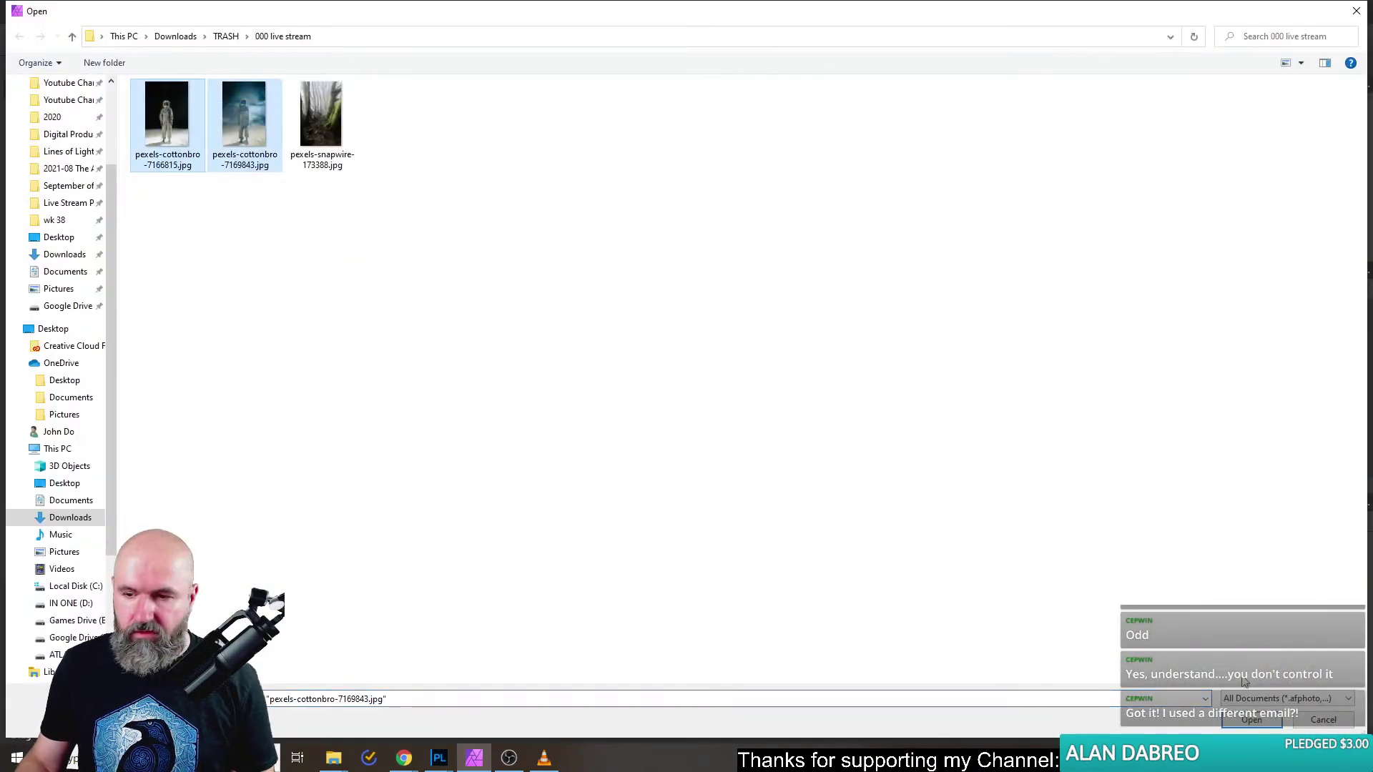
left_click(1252, 720)
left_click(584, 336)
left_click(637, 346)
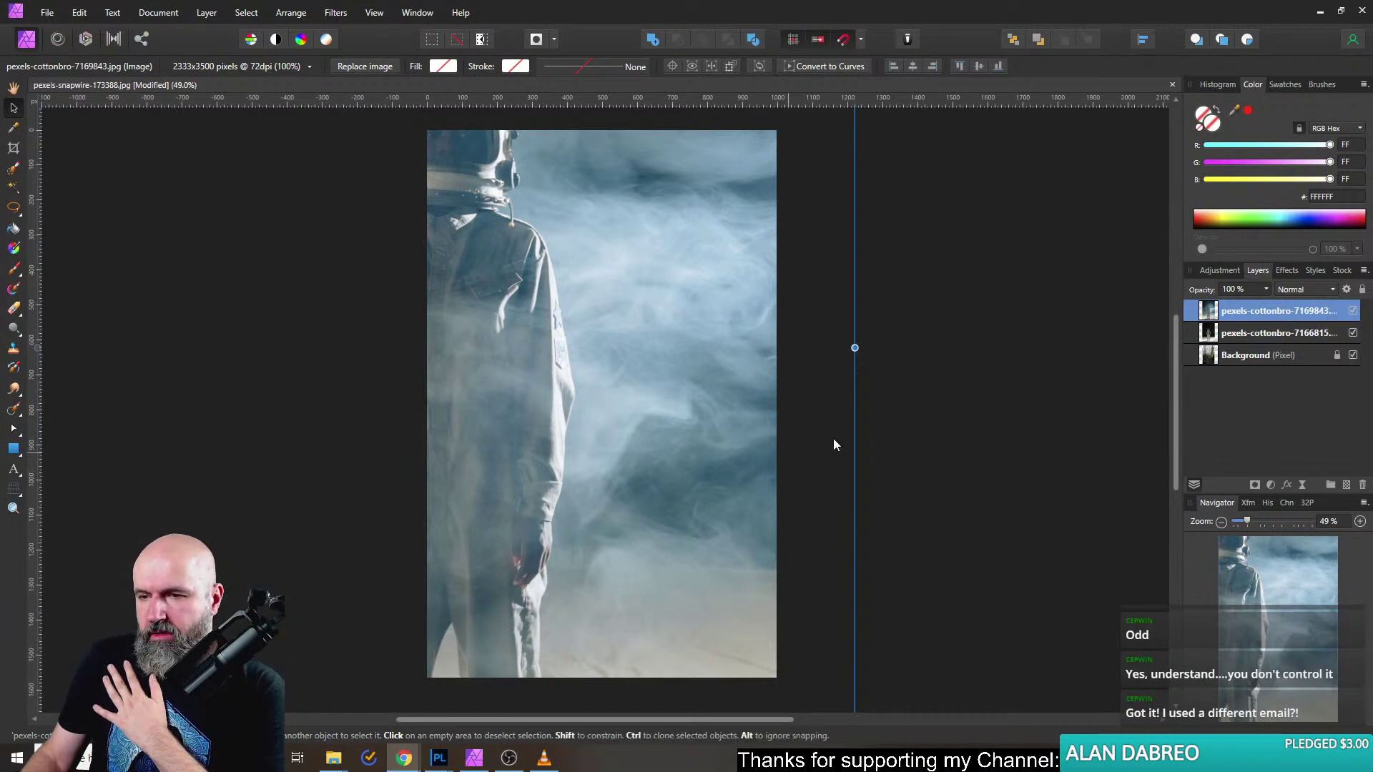
Scale the smoky astronaut image down to 41% within the canvas, and hide it to reach the dark astronaut layer beneath.
left_click_drag(564, 317, 681, 392)
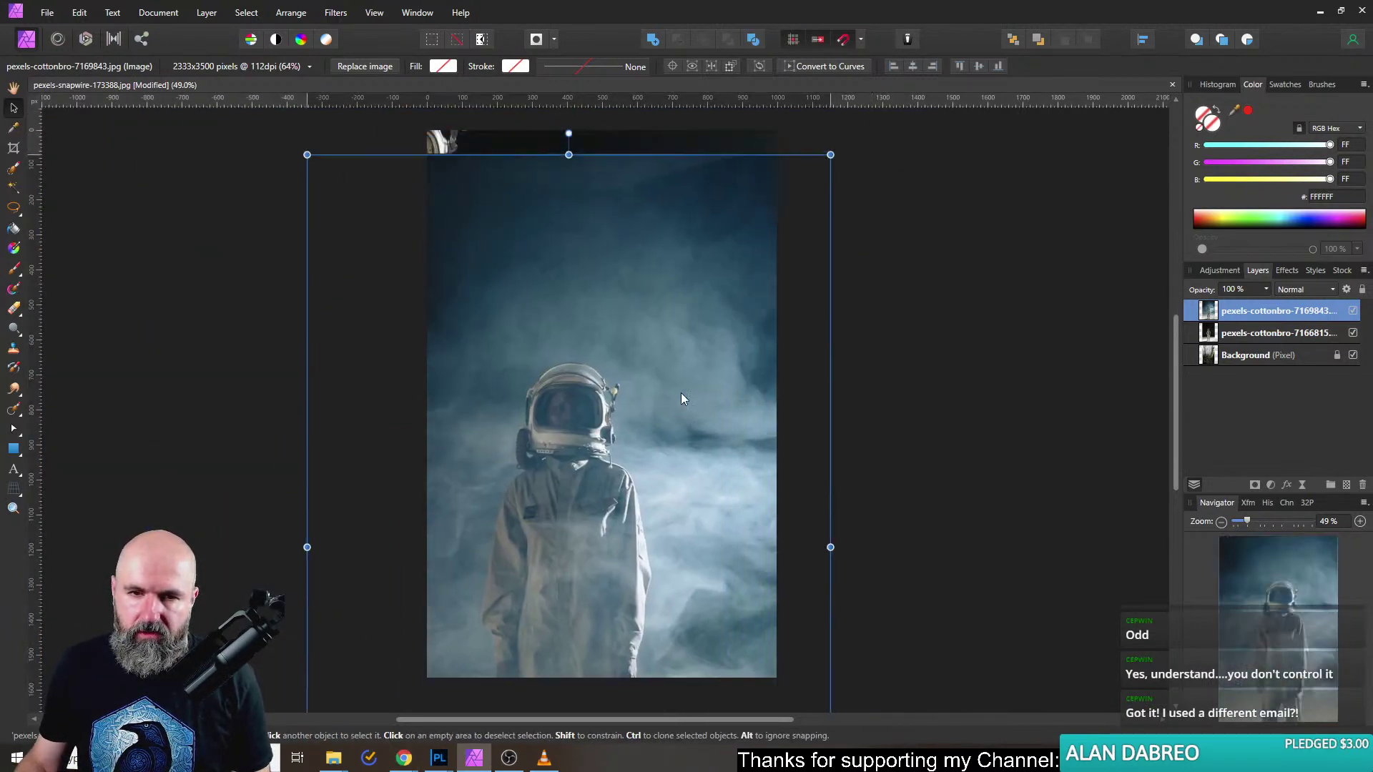
left_click_drag(824, 171, 598, 253)
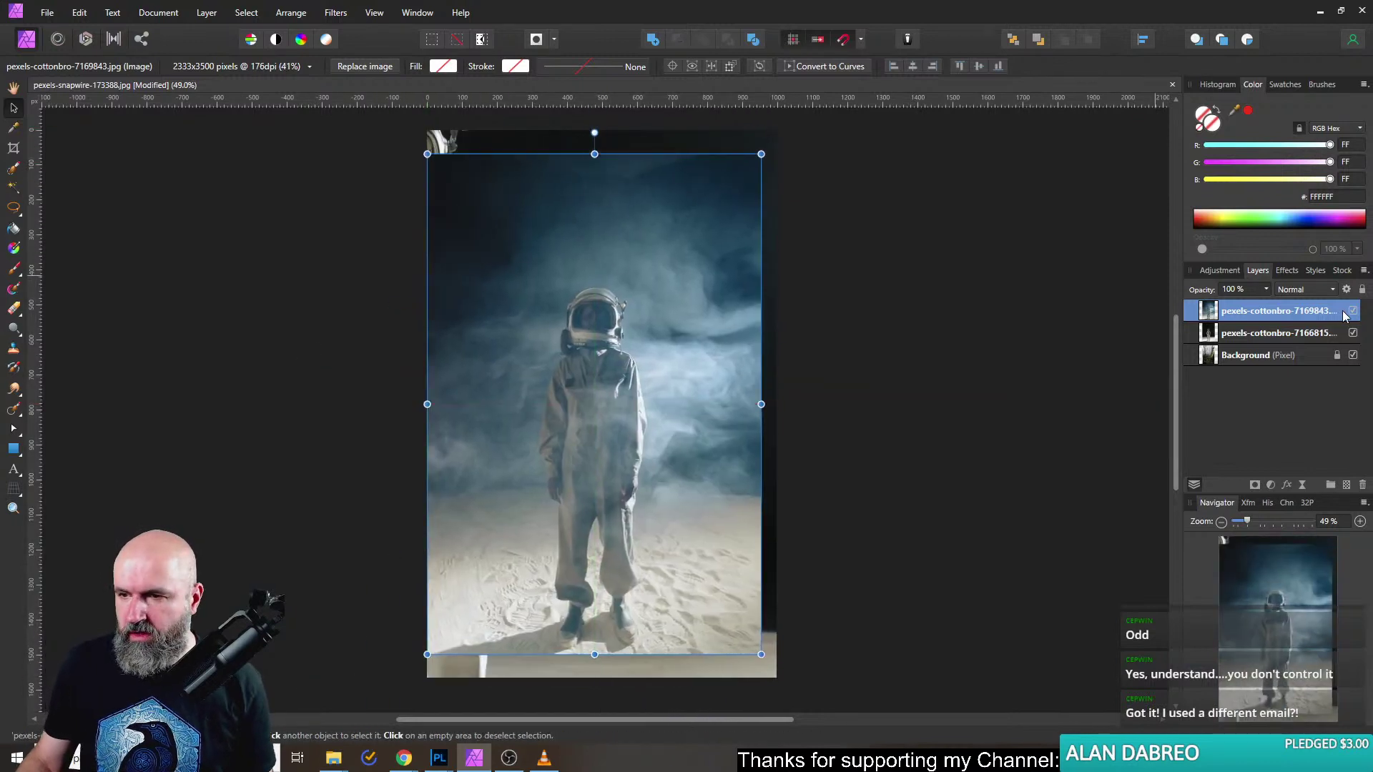
left_click(1353, 311)
left_click(1276, 332)
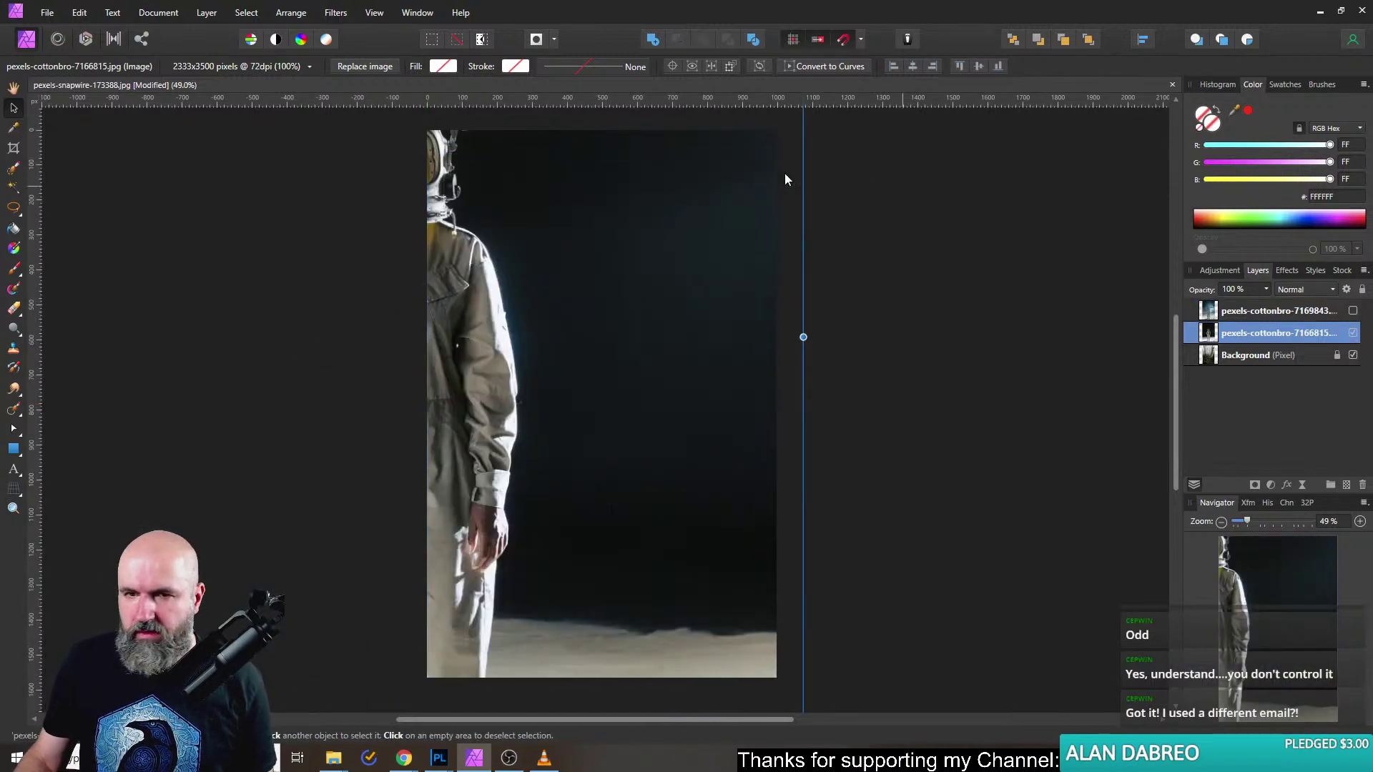
Scale the dark astronaut image down to 45% and centre the full figure over the forest photo.
left_click_drag(681, 366, 635, 576)
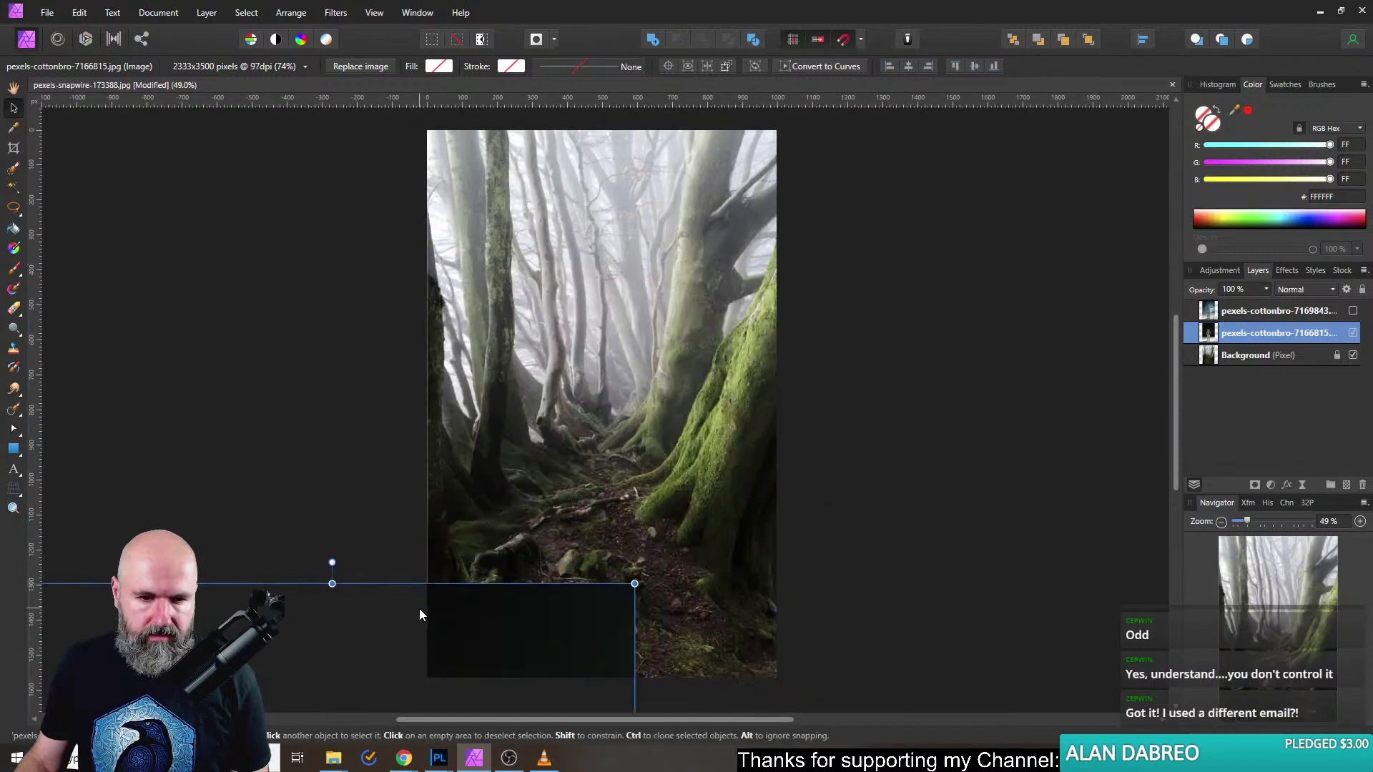
left_click_drag(420, 610, 765, 213)
left_click_drag(914, 213, 726, 490)
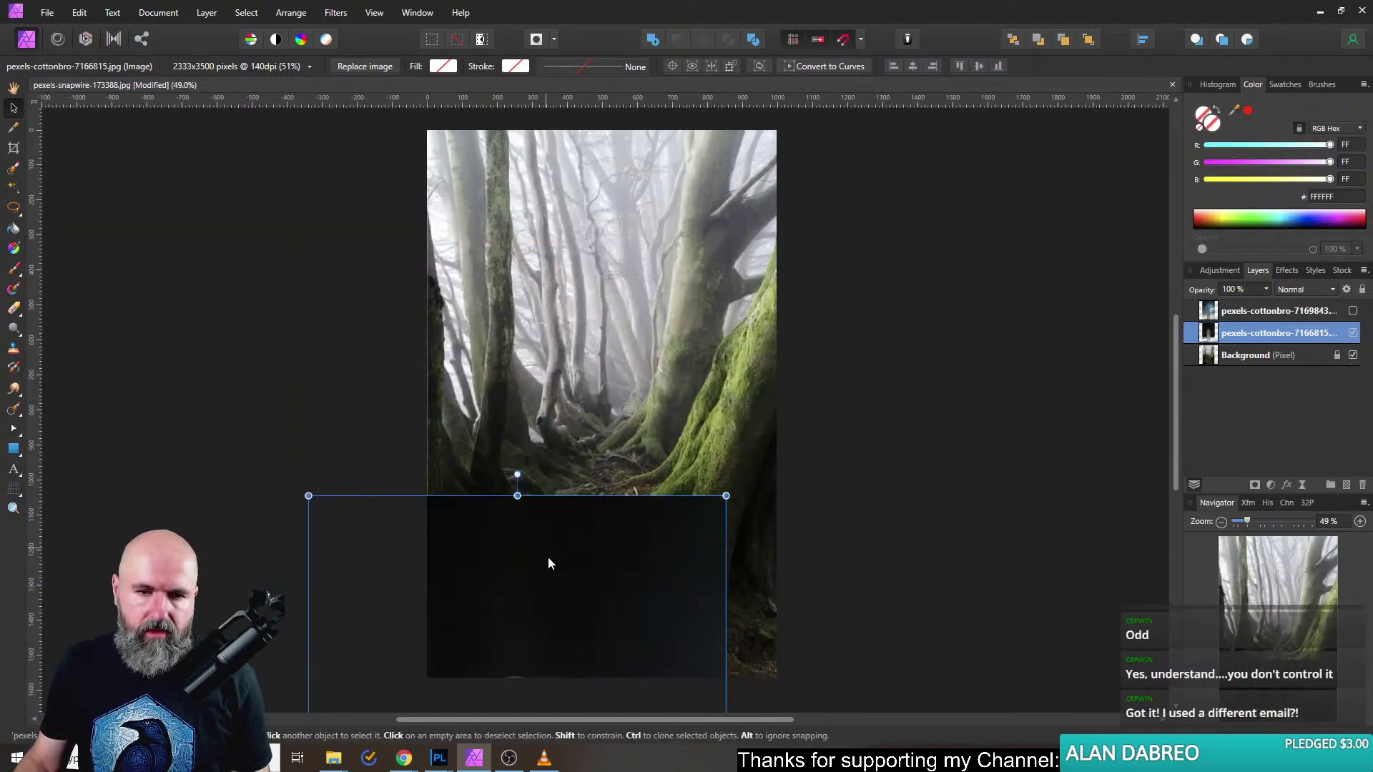
left_click_drag(549, 560, 646, 195)
left_click_drag(702, 276, 678, 353)
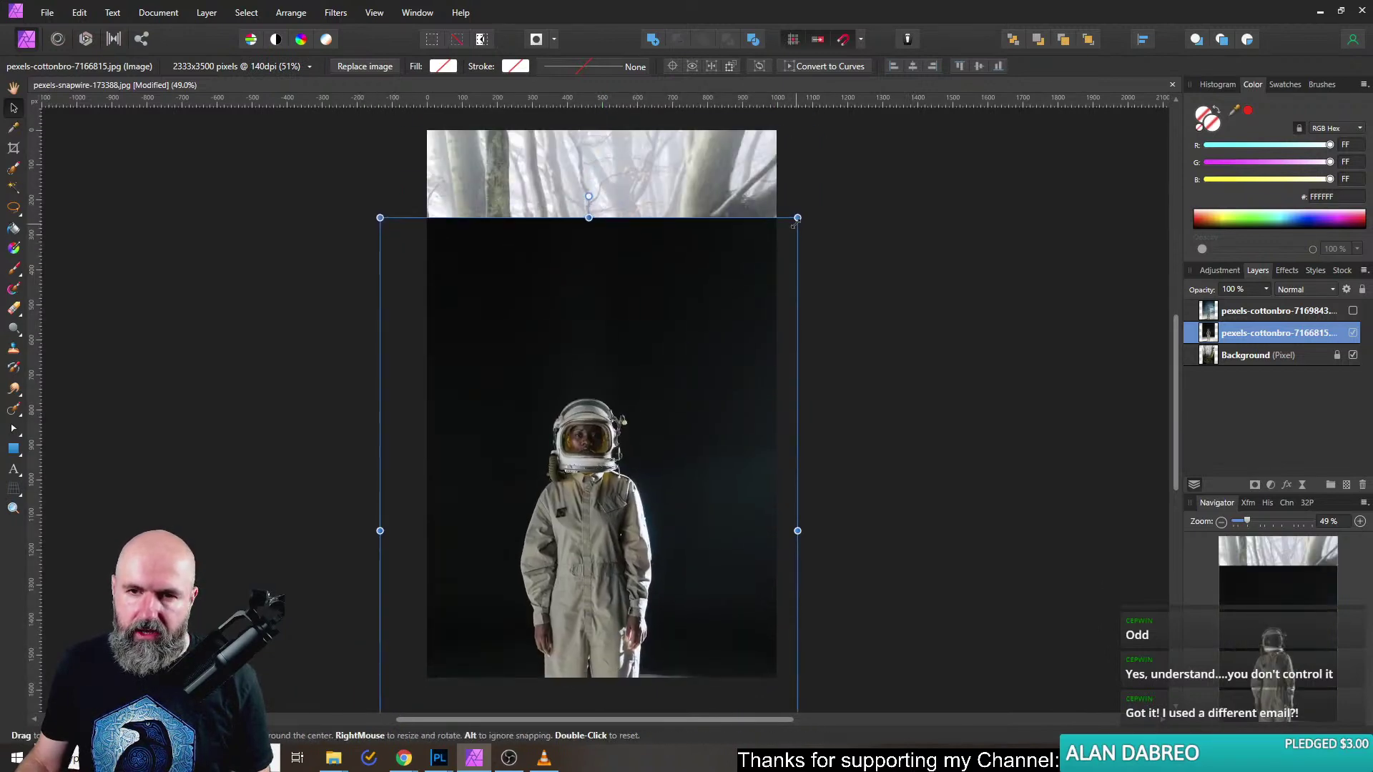
left_click_drag(799, 220, 696, 299)
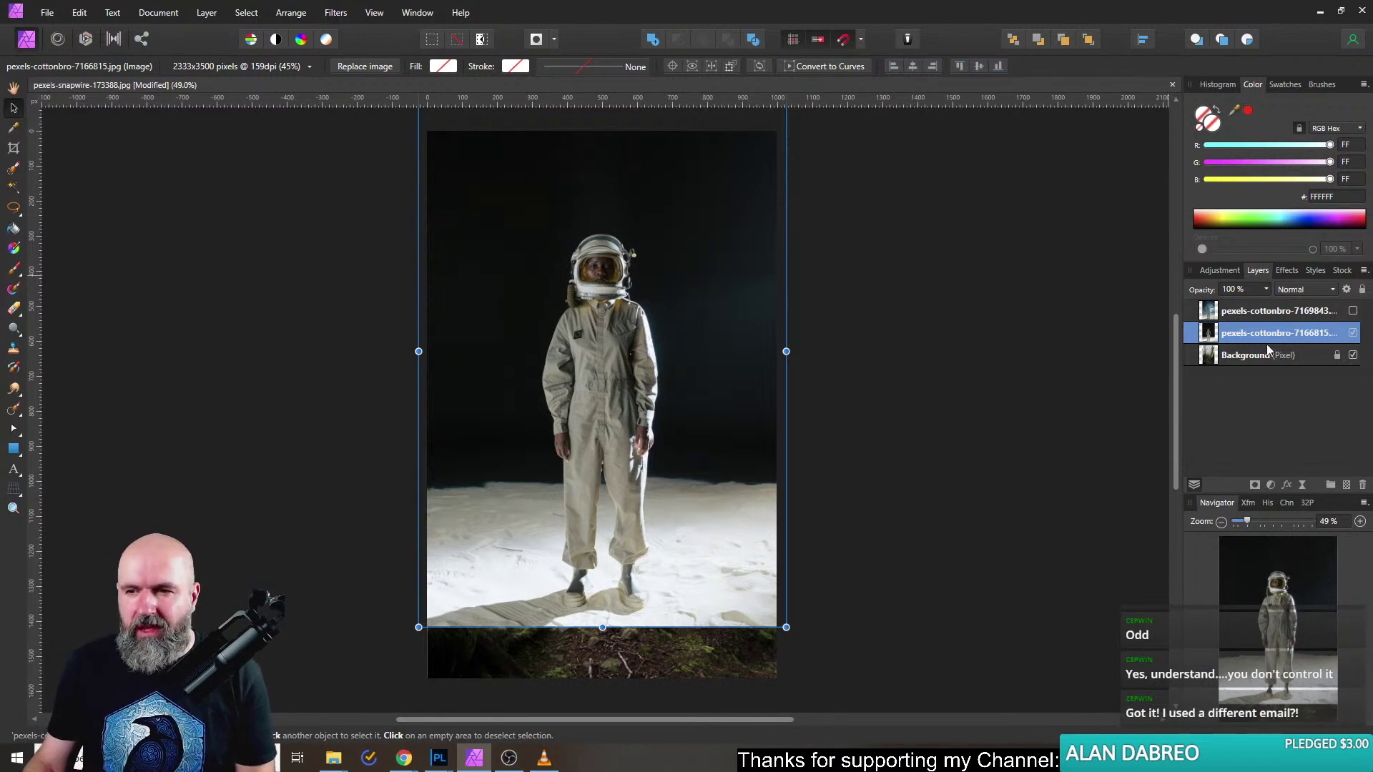
Hide the dark astronaut layer, show the smoky astronaut layer, and move that image up to centre it horizontally on the canvas.
left_click(1353, 334)
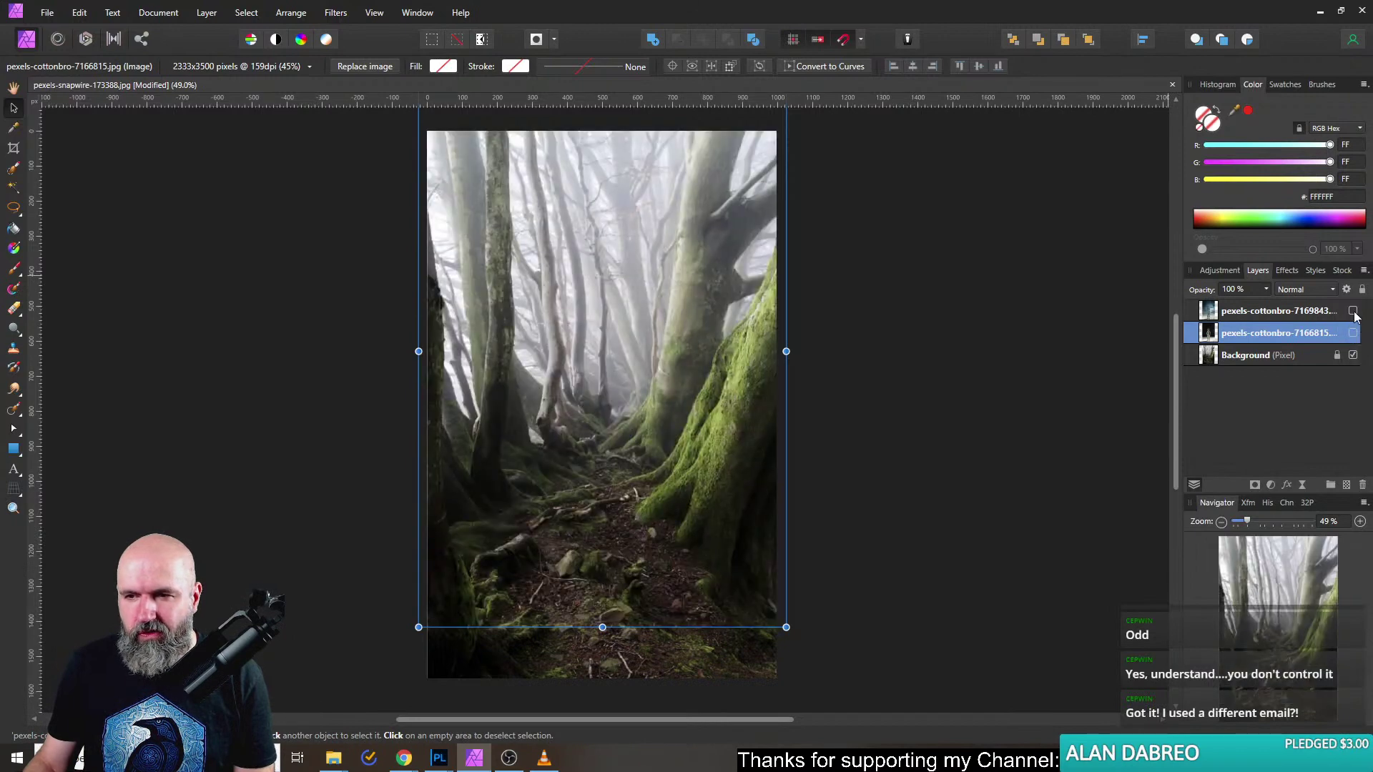
left_click(1353, 311)
left_click(603, 435)
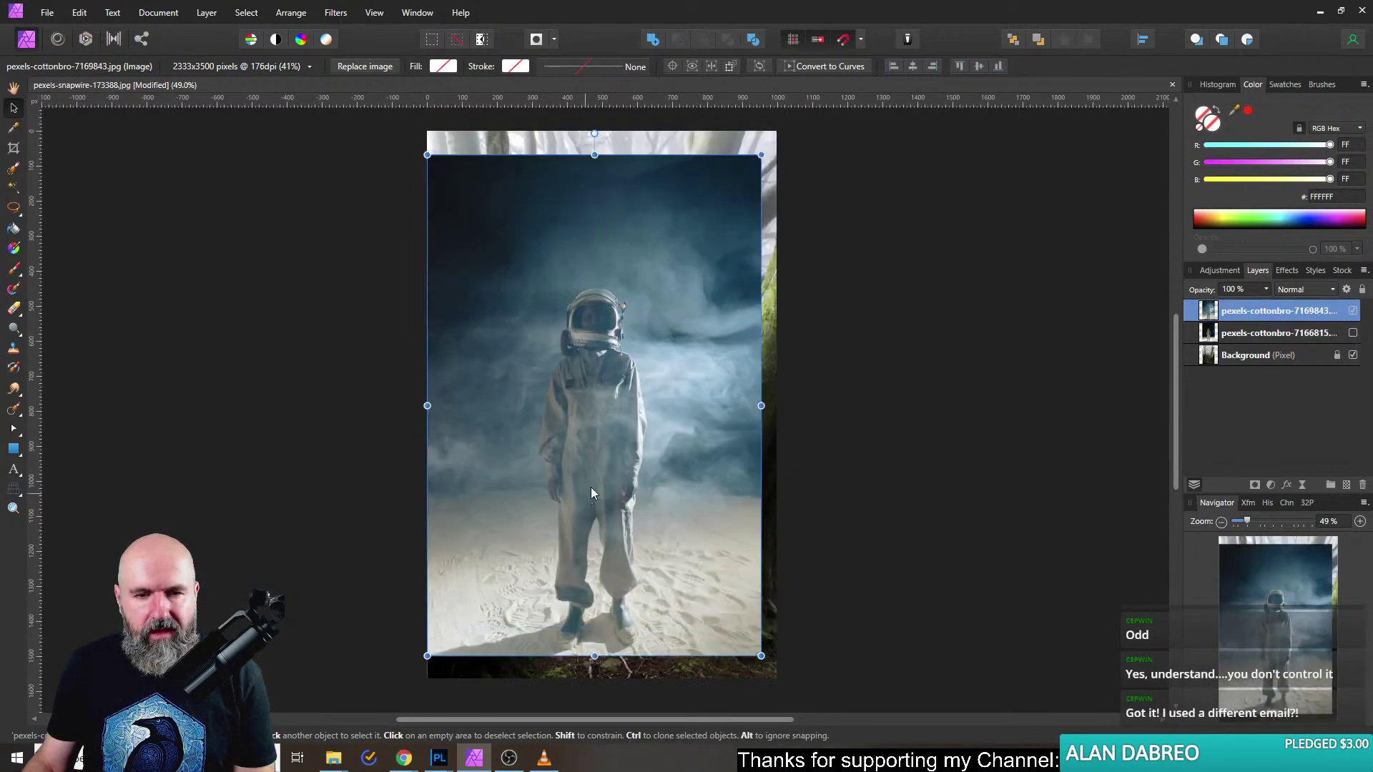
left_click_drag(590, 493, 590, 457)
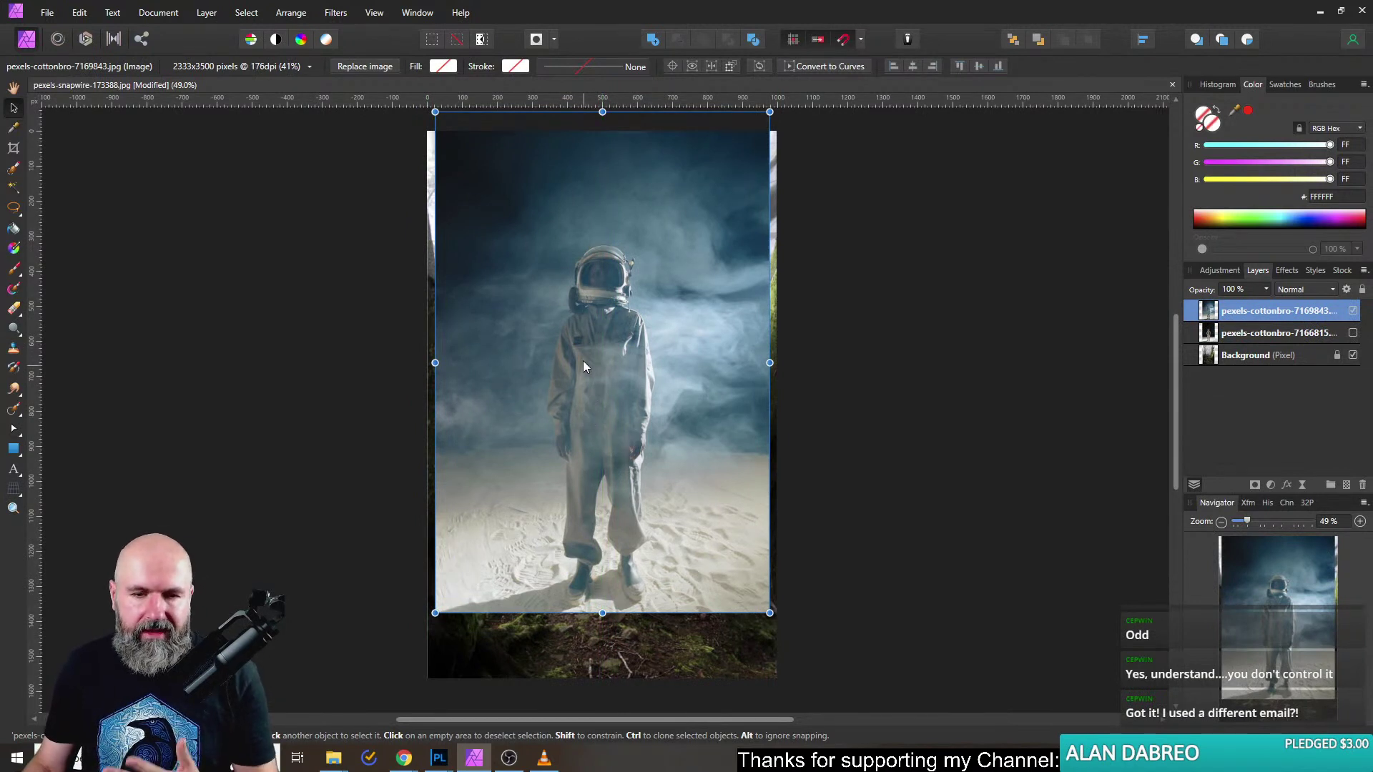
scroll(617, 384, "up", 1)
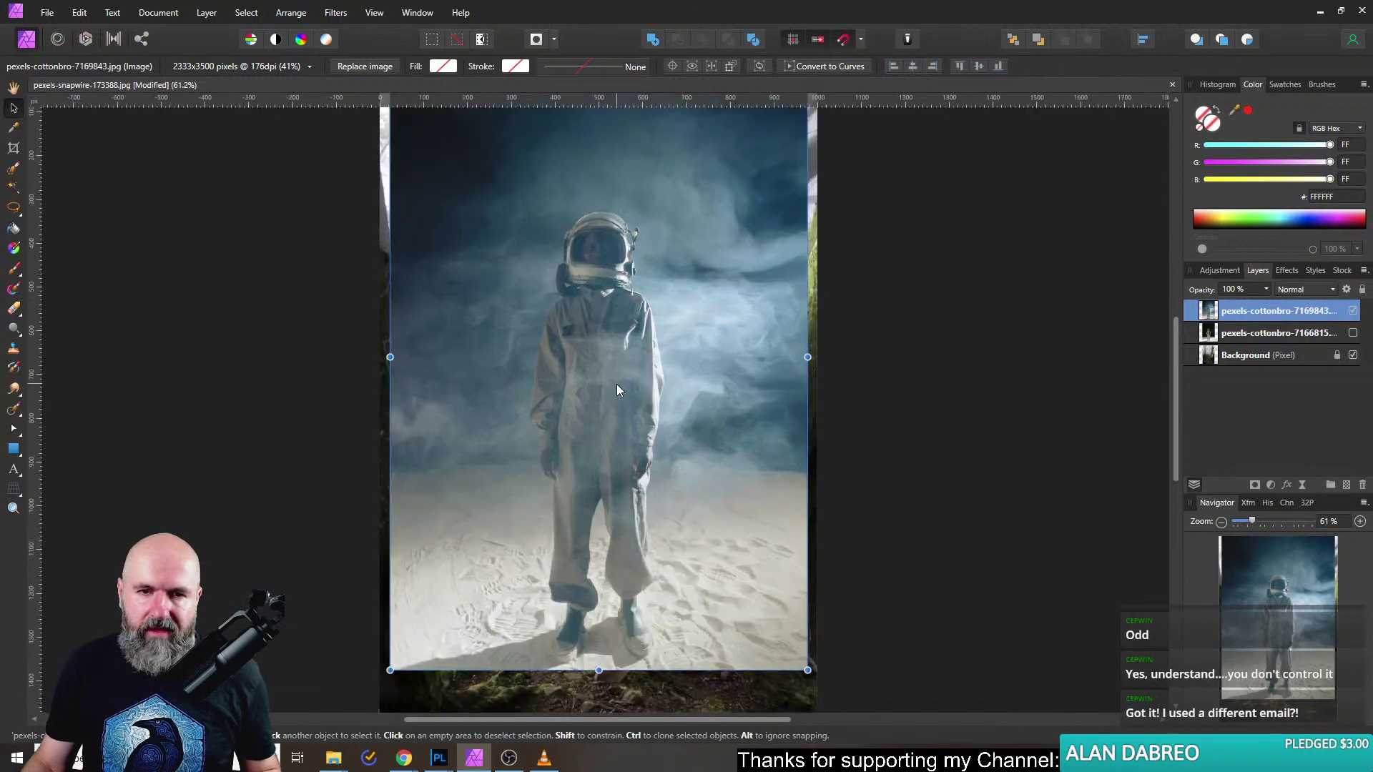
scroll(615, 381, "down", 1)
scroll(615, 380, "up", 1)
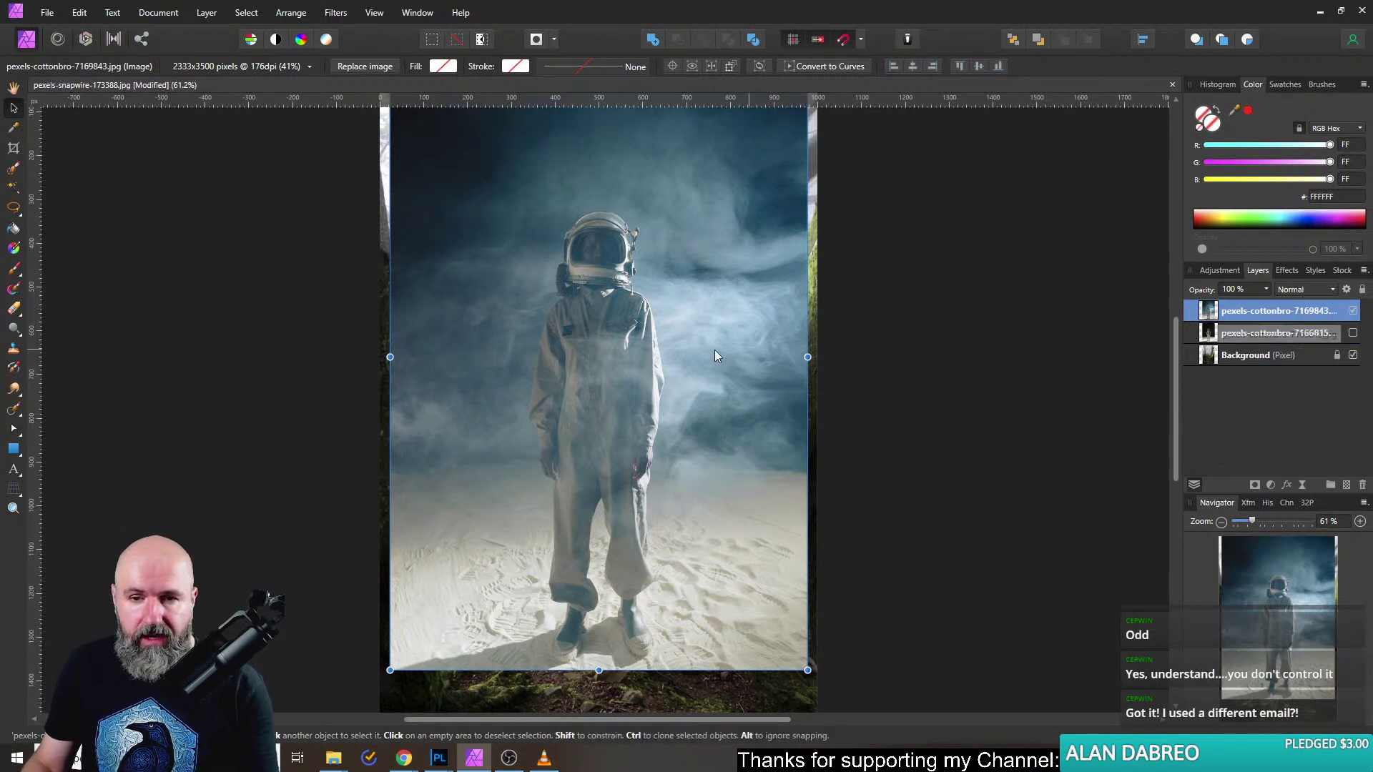
Hide the smoky astronaut layer, deselect it, and examine the trees and path of the forest background.
left_click(1352, 312)
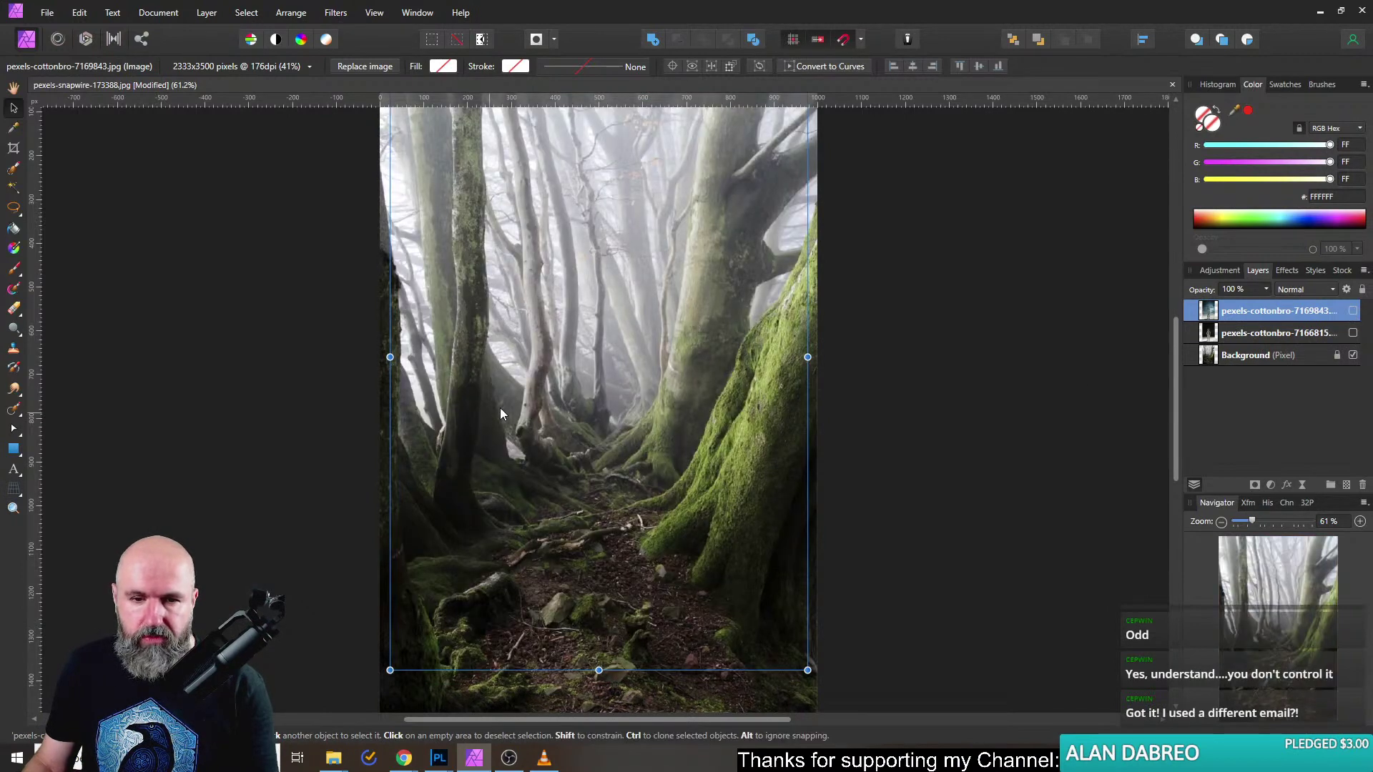
left_click(190, 412)
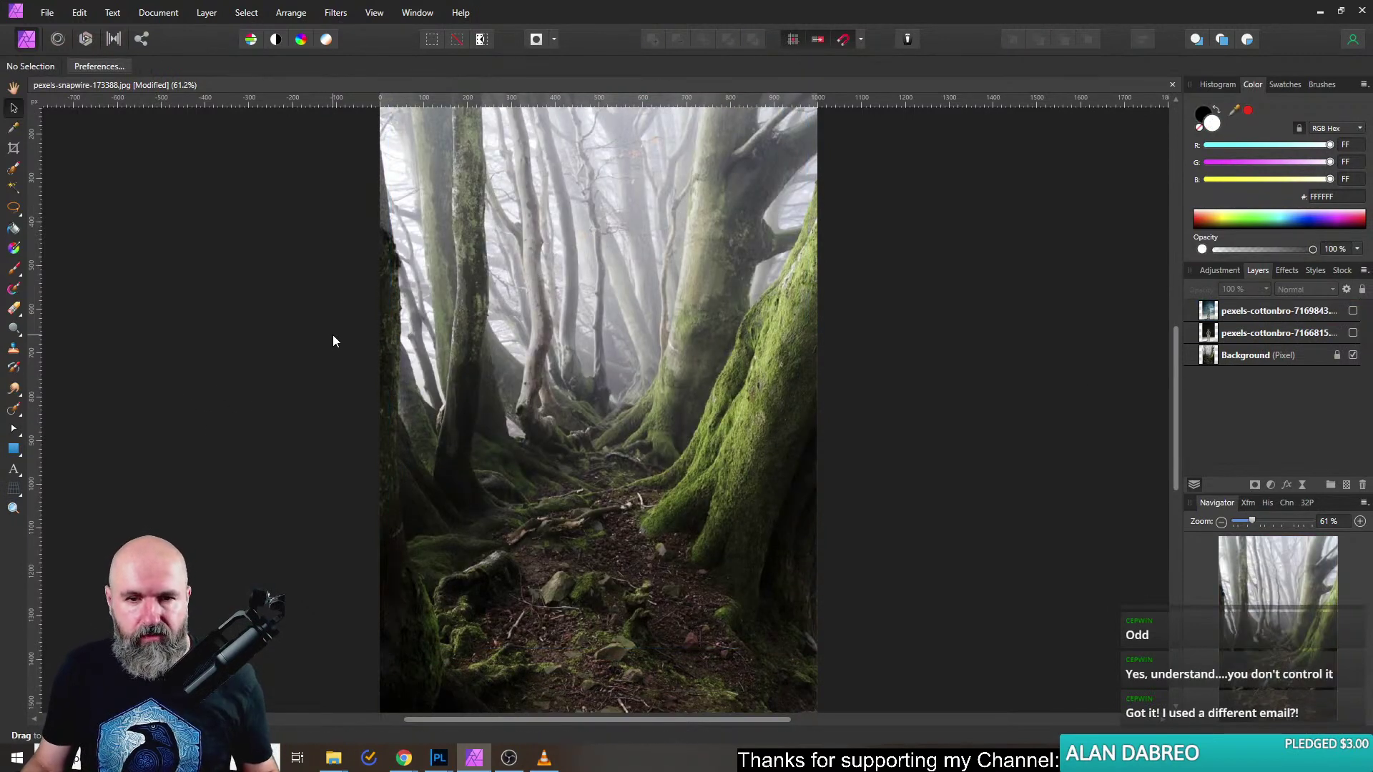
scroll(333, 335, "down", 3)
scroll(338, 335, "down", 2)
scroll(338, 334, "up", 3)
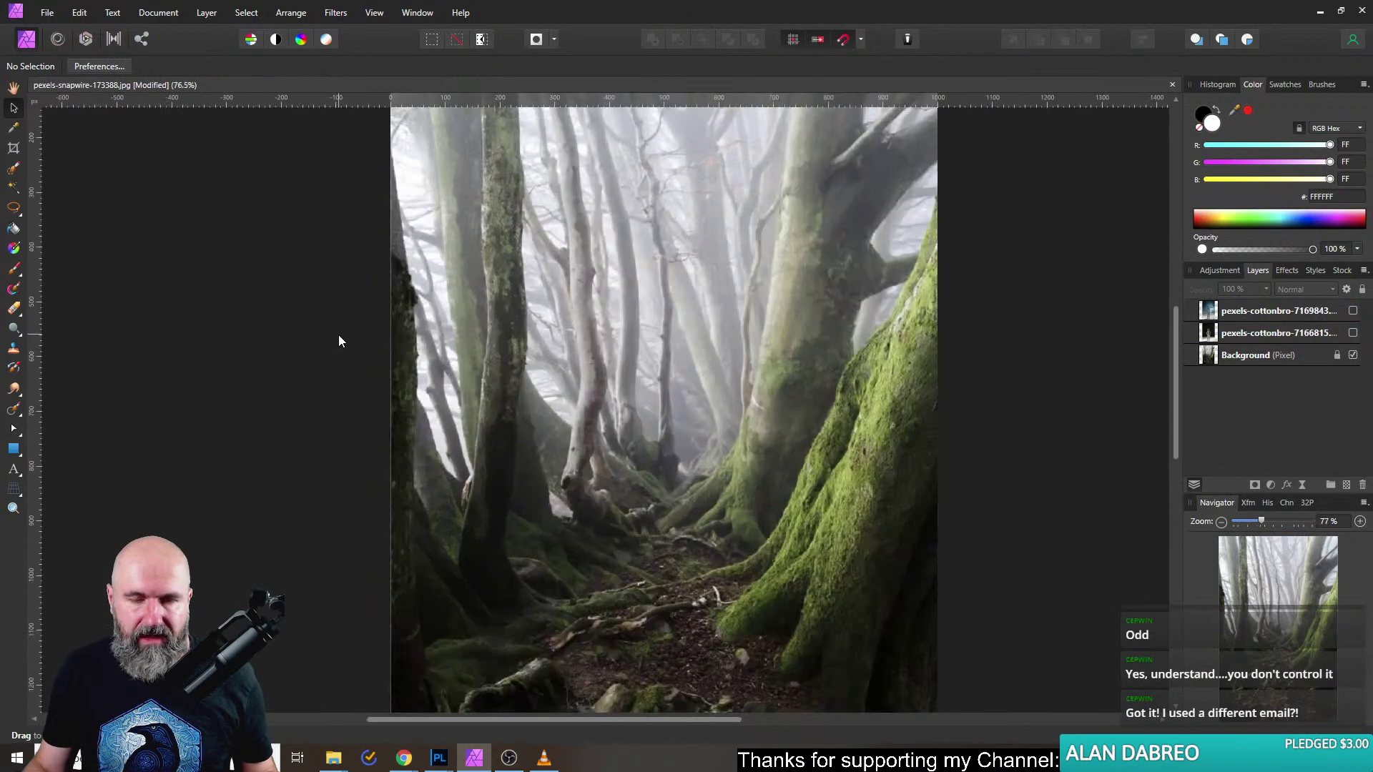
scroll(422, 255, "down", 3)
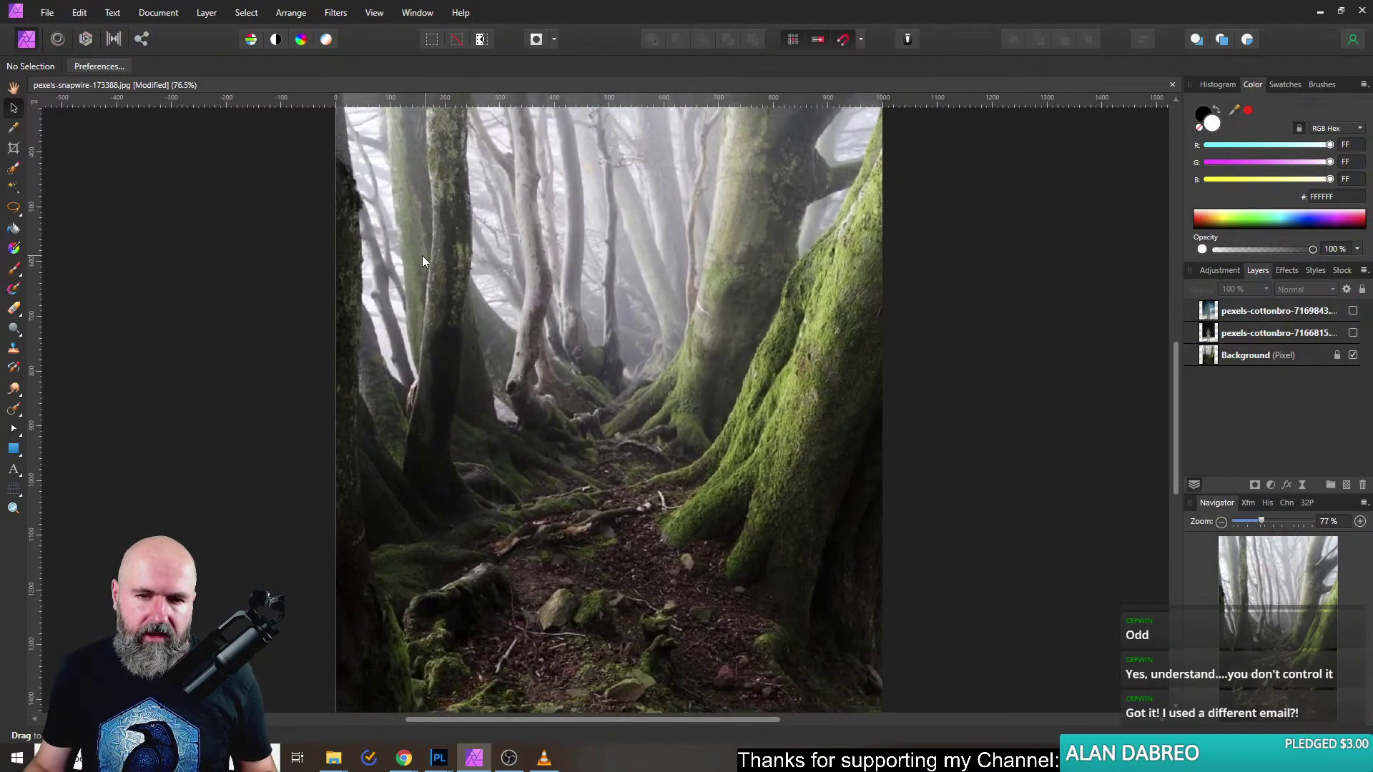
scroll(398, 289, "up", 2)
scroll(506, 327, "down", 4)
scroll(515, 393, "up", 2)
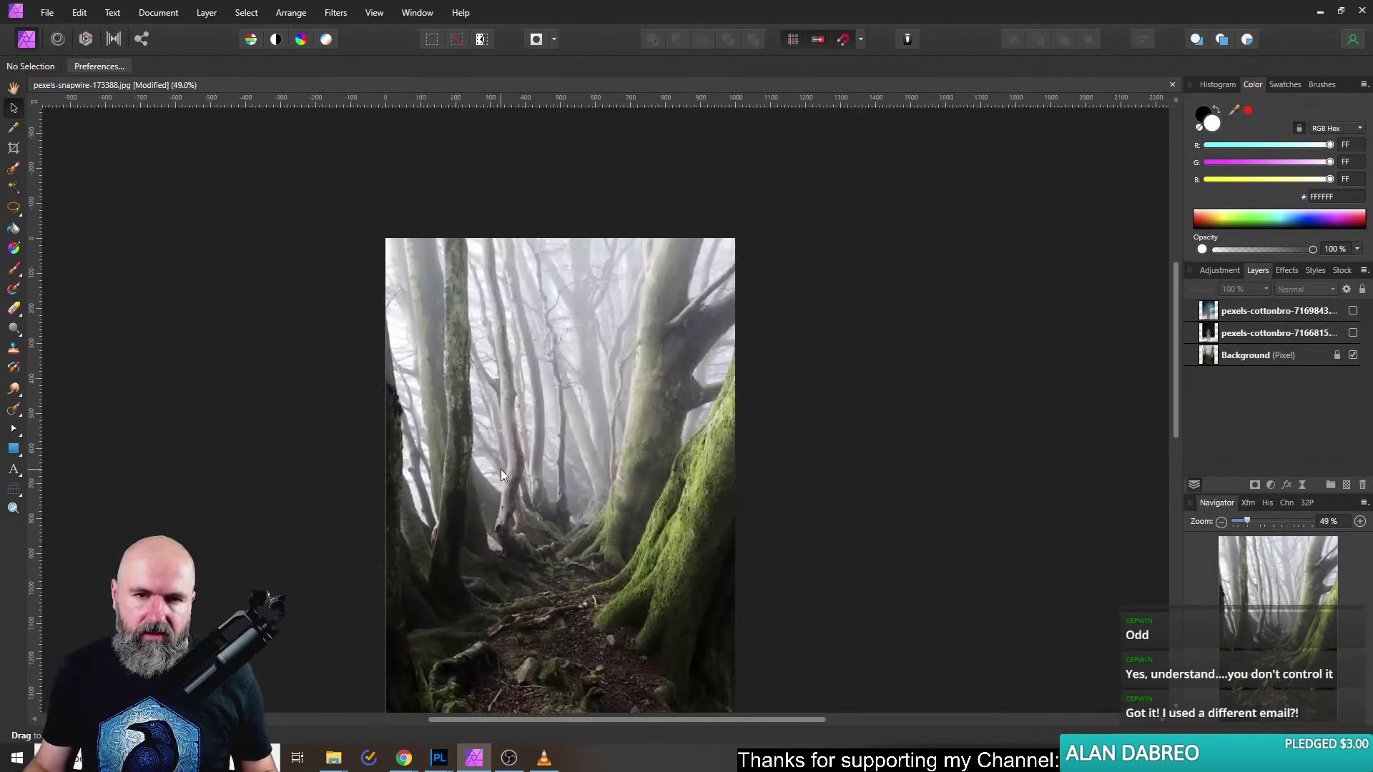
scroll(508, 415, "down", 2)
scroll(526, 379, "up", 1)
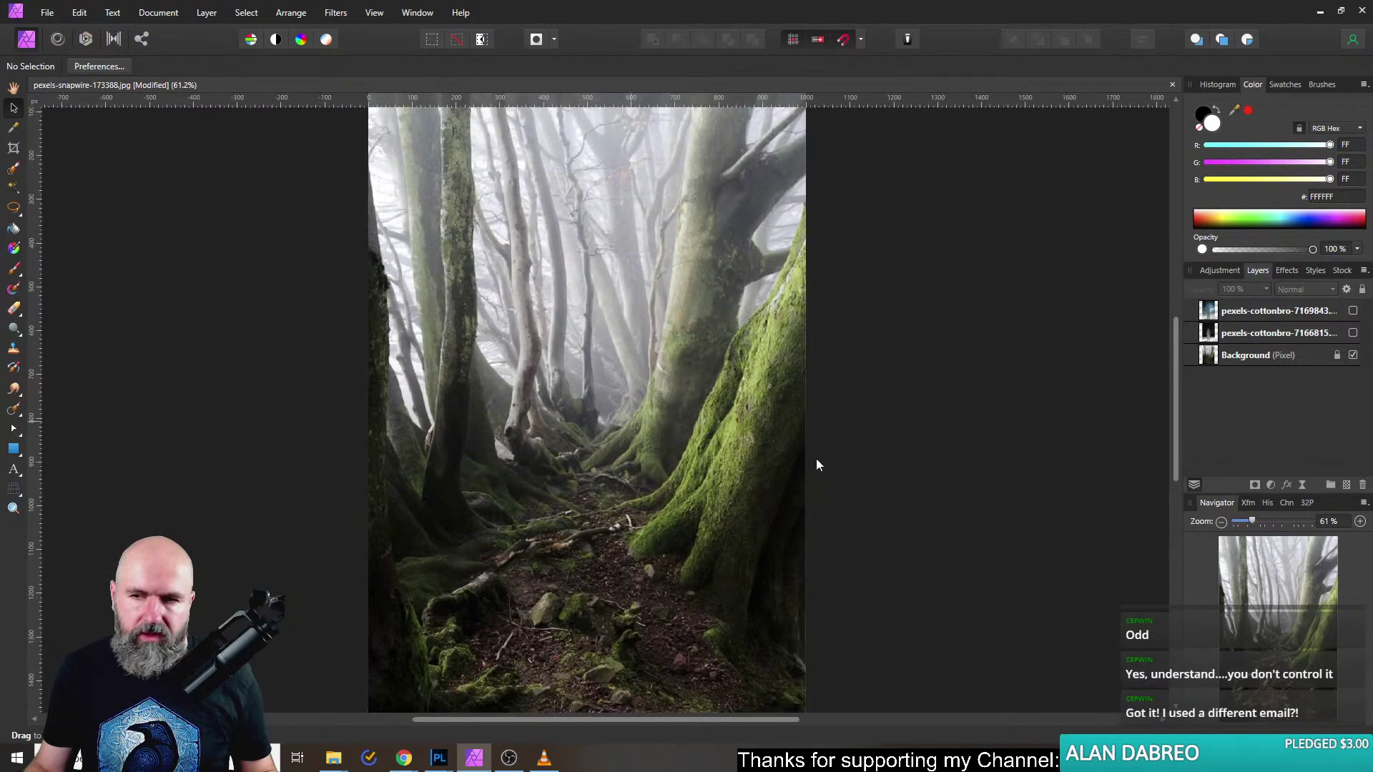
Show the dark astronaut layer, inspect the helmet and suit up close, and compare the figure with the forest background.
left_click(1353, 333)
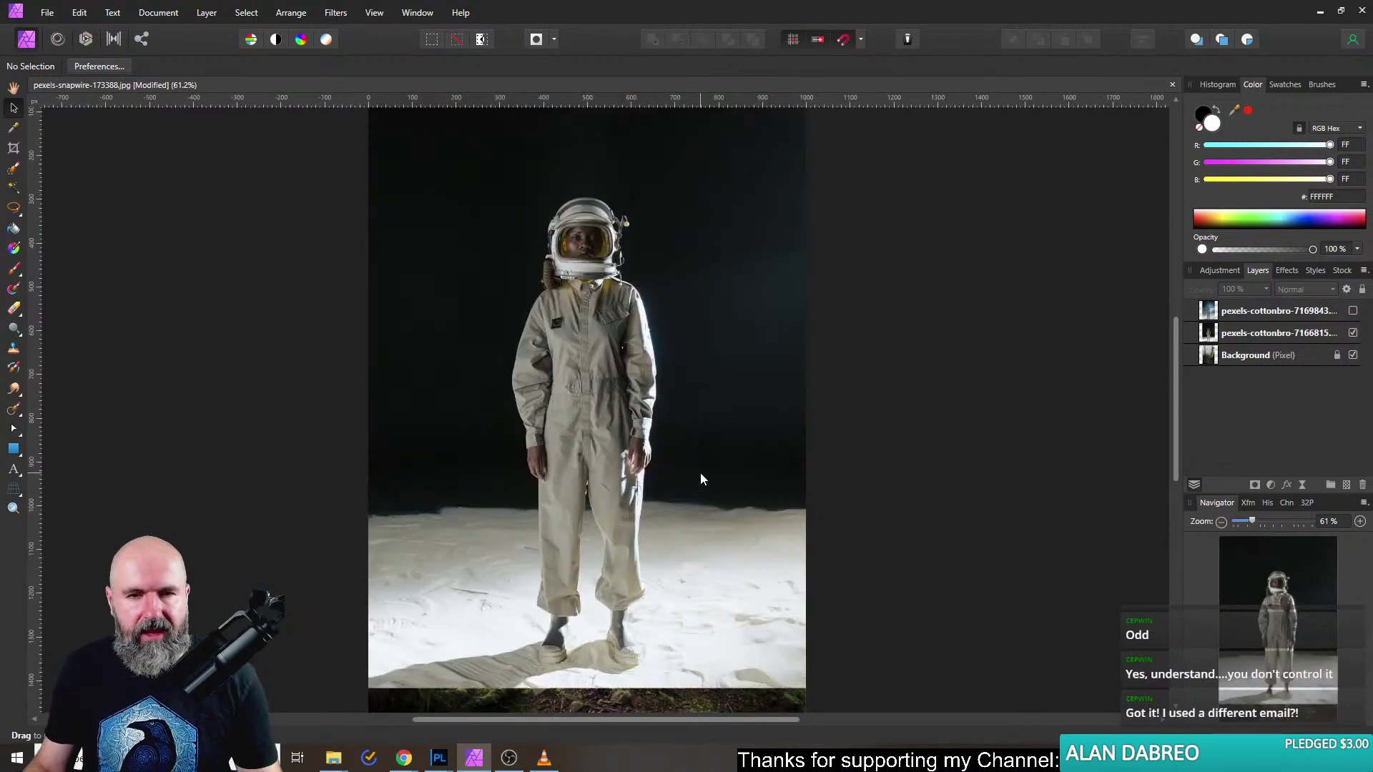
scroll(606, 251, "up", 8)
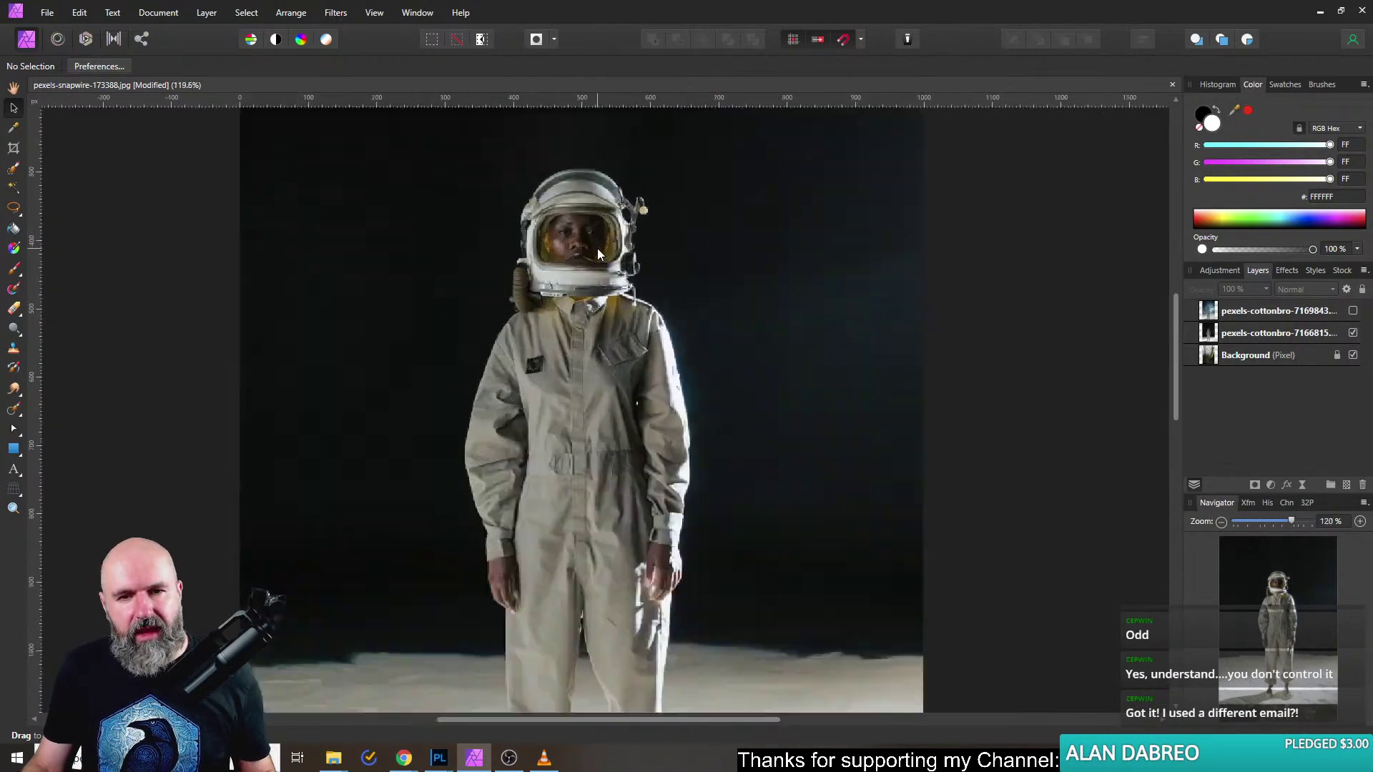
left_click_drag(693, 457, 671, 370)
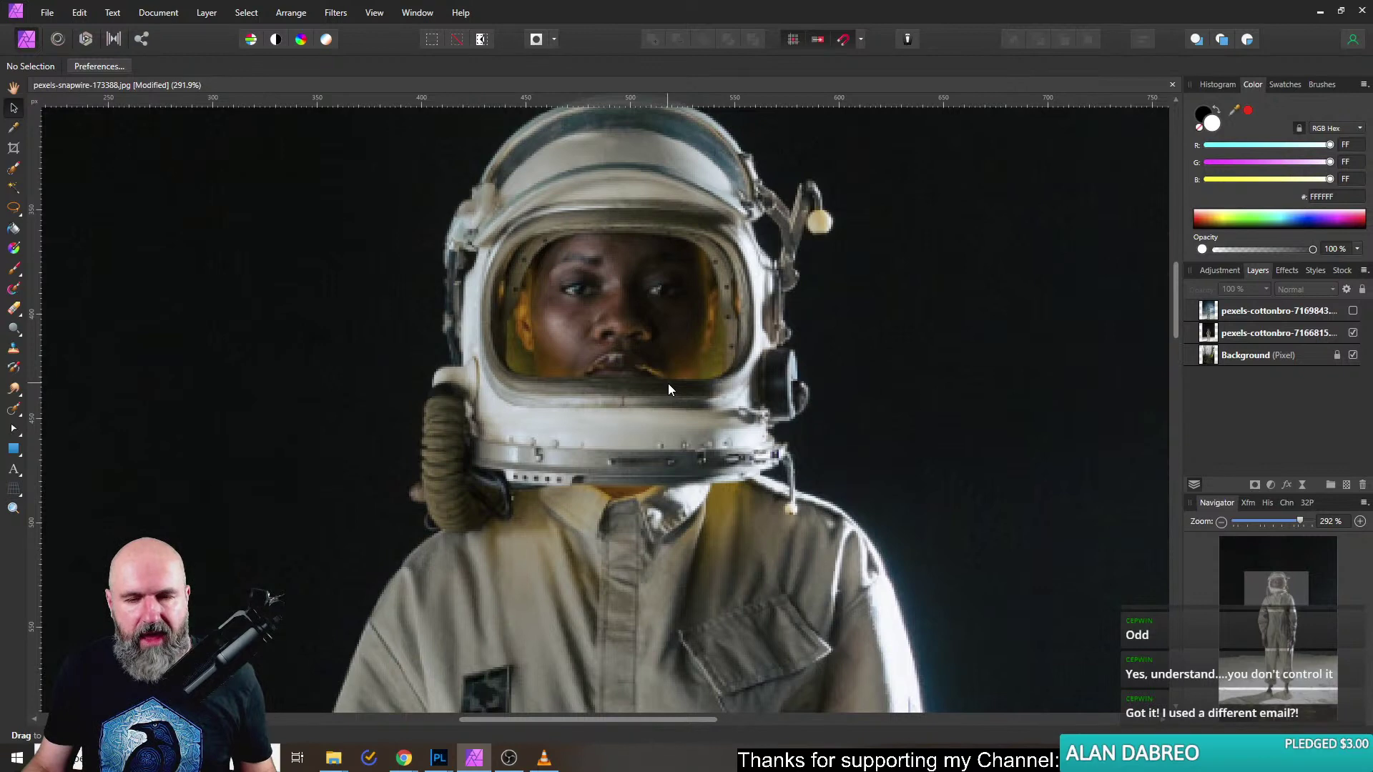
scroll(668, 383, "down", 7)
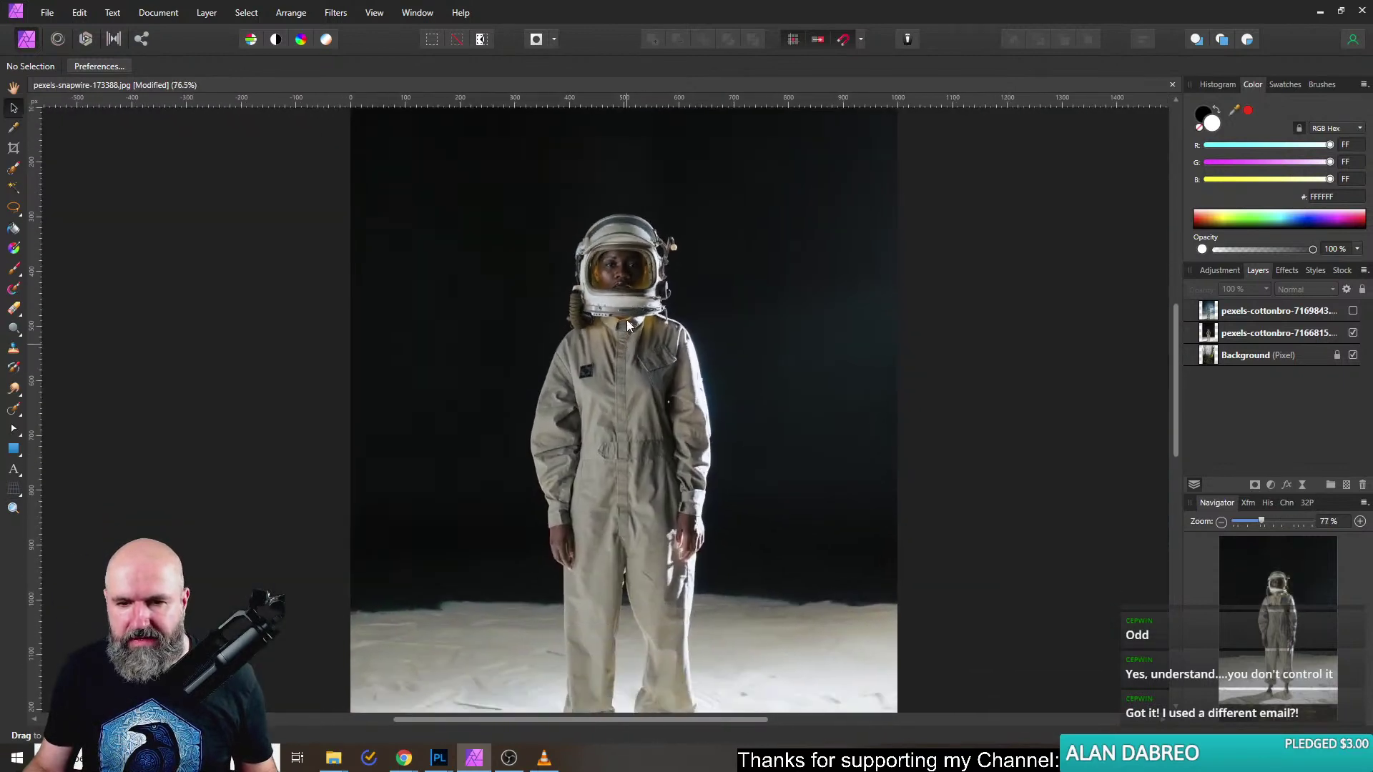
left_click_drag(627, 319, 602, 206)
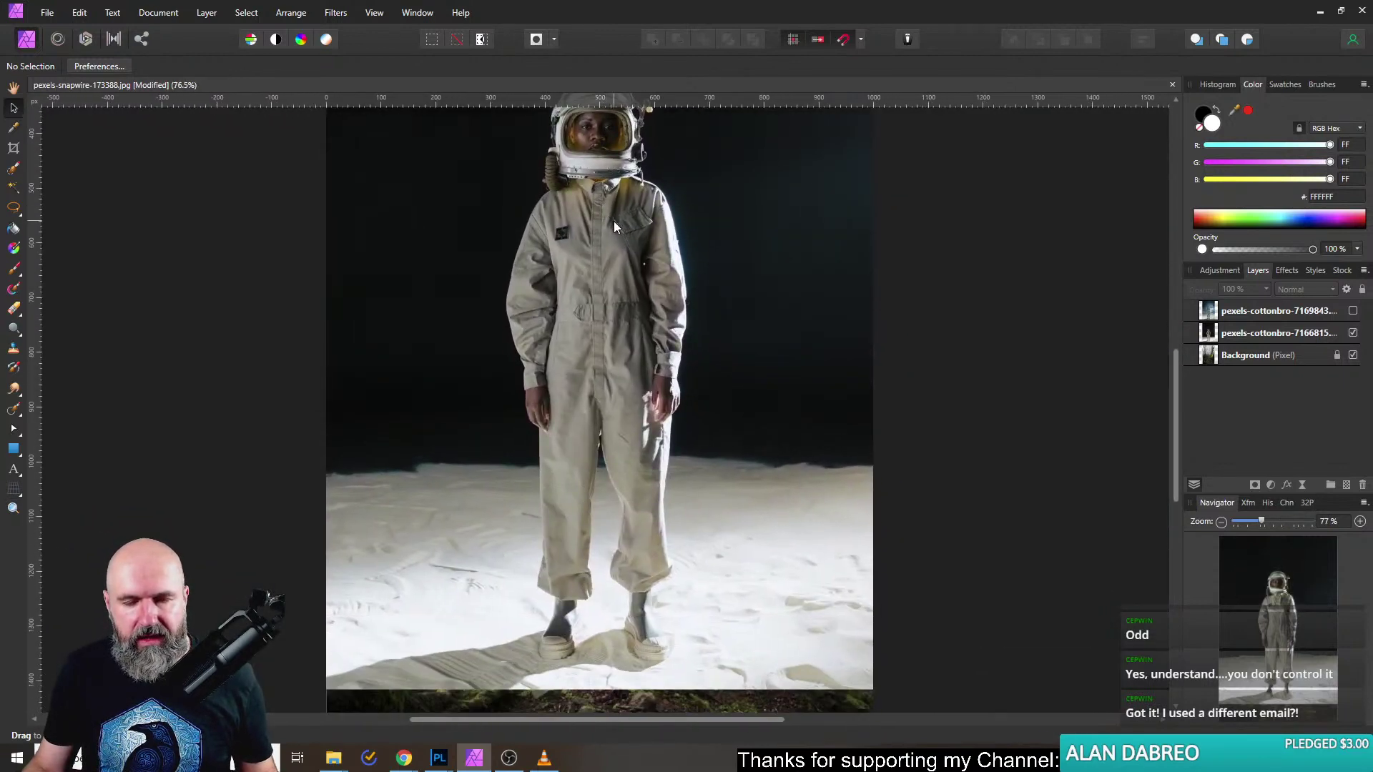
left_click_drag(627, 319, 621, 364)
left_click(1352, 334)
left_click(1353, 333)
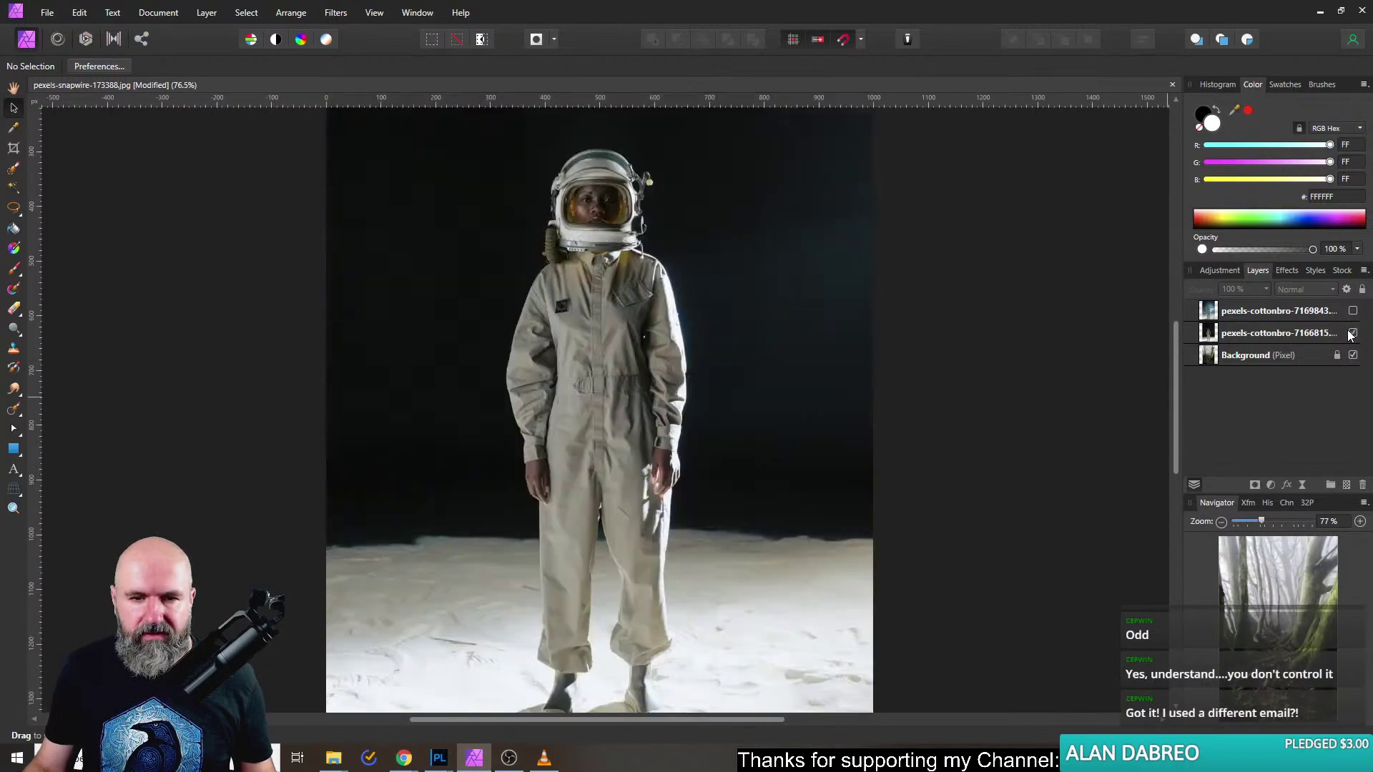
scroll(1006, 395, "down", 1)
scroll(1008, 393, "down", 1)
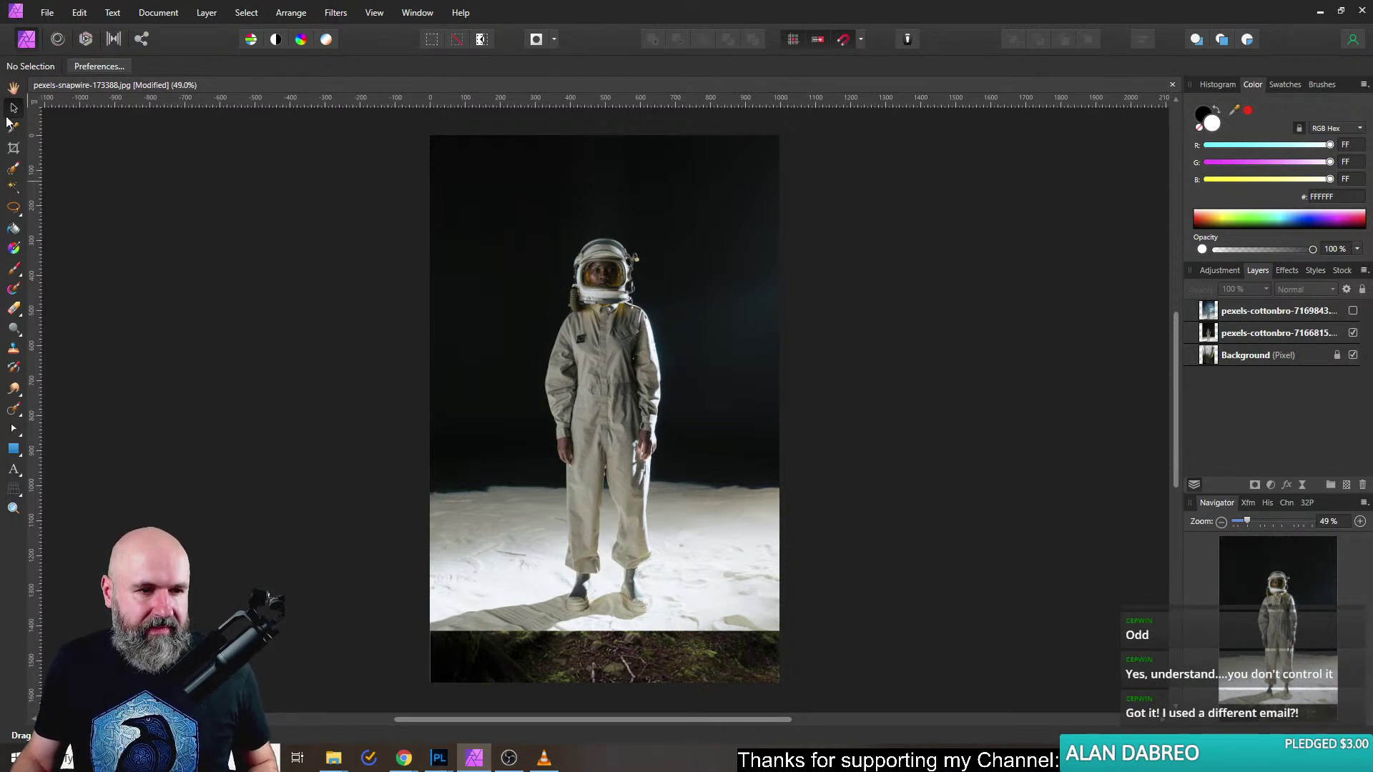
Select the astronaut's helmet, torso and sleeves with the 19.7 px Selection Brush, snapping to edges.
left_click(14, 411)
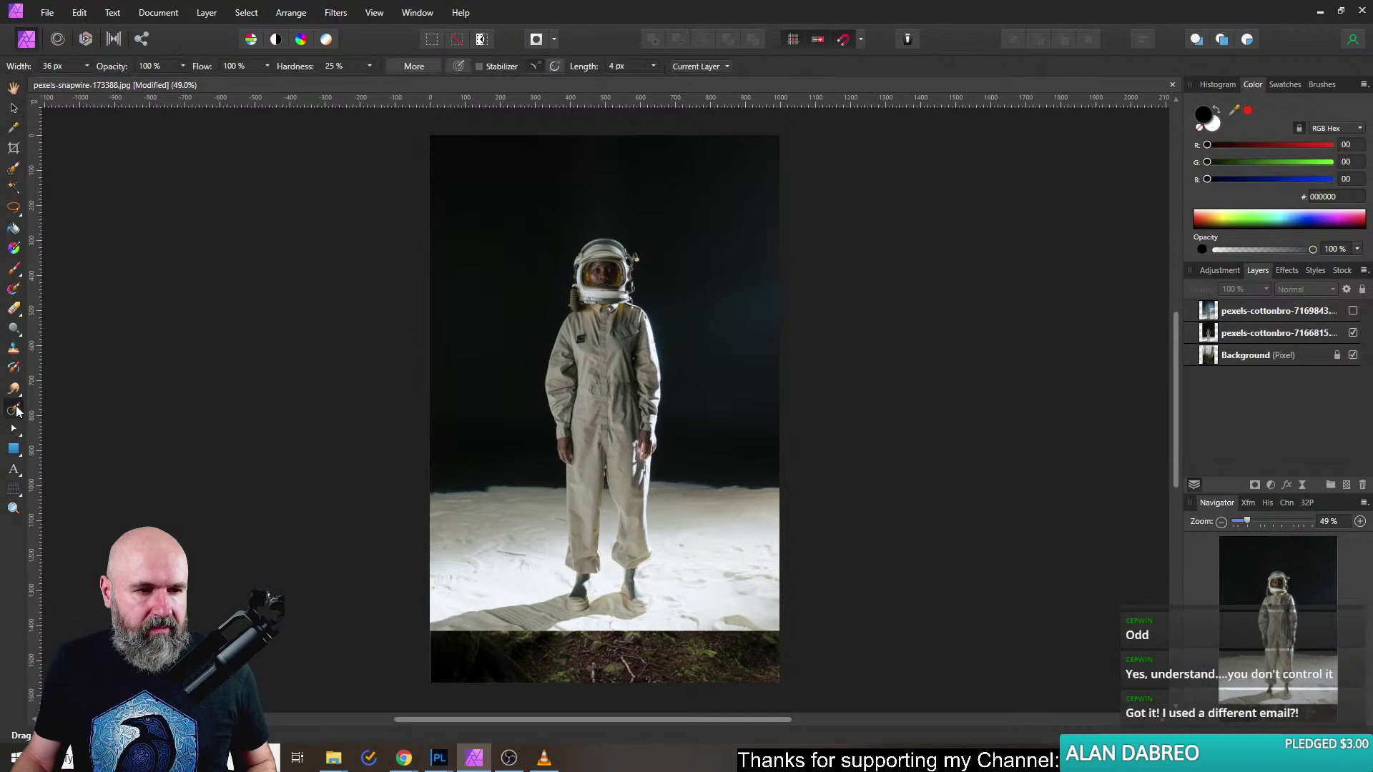
left_click(14, 168)
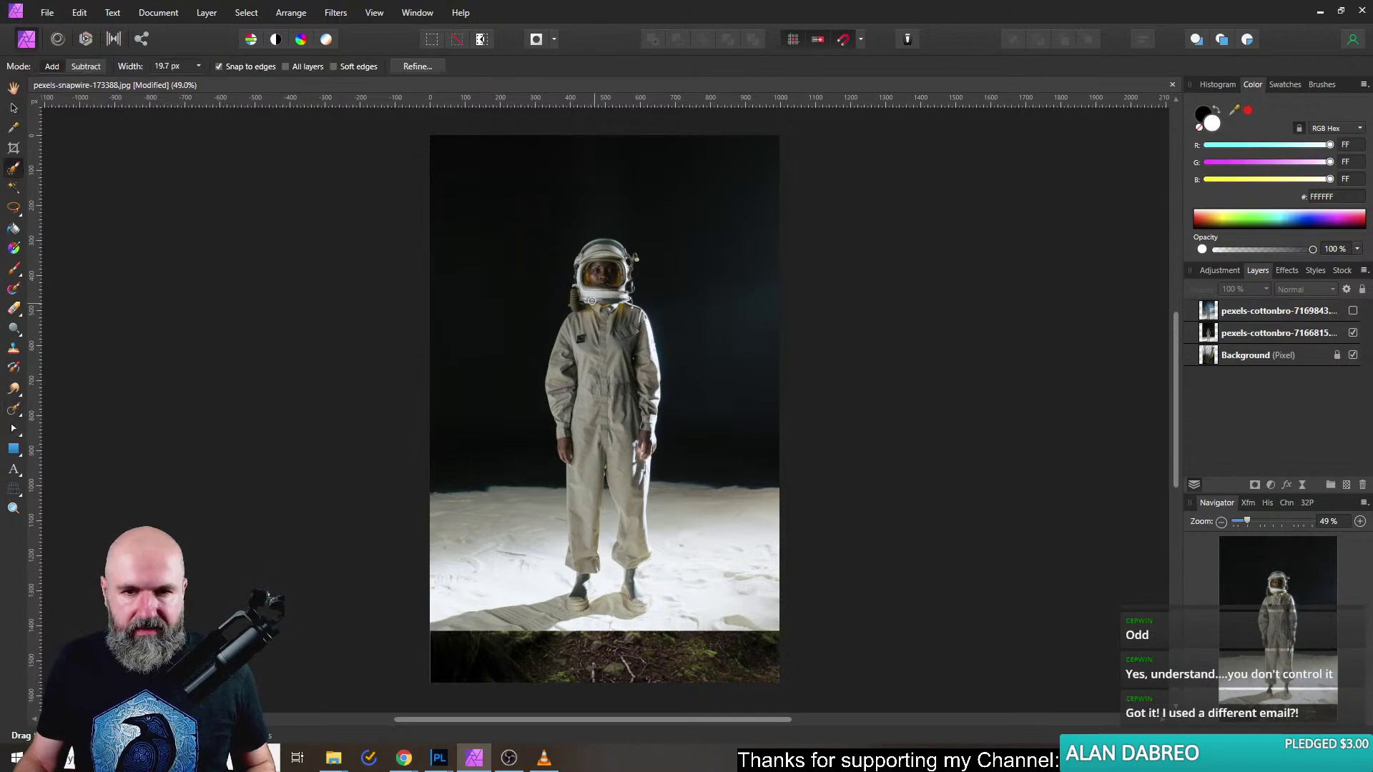
scroll(592, 300, "up", 5)
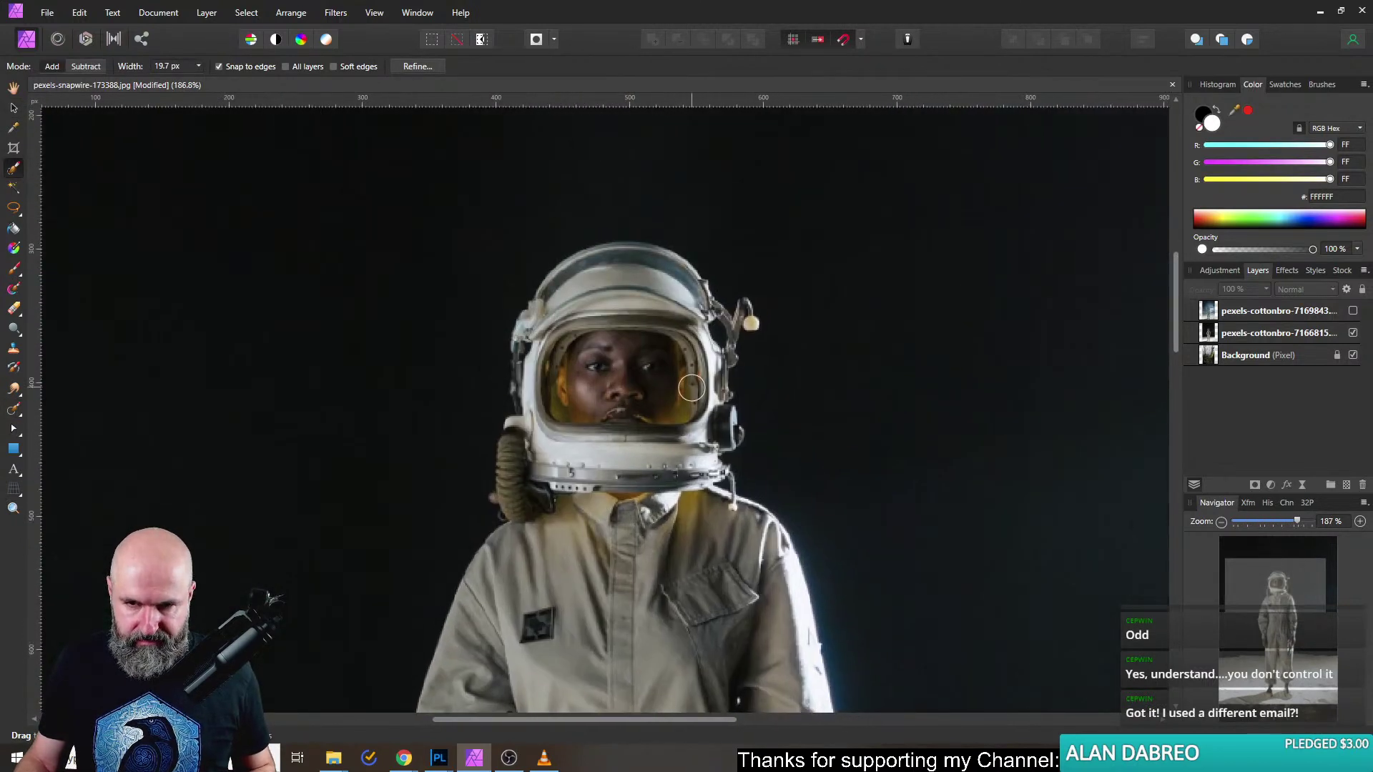
mouse_move(692, 389)
left_mouse_down()
mouse_move(663, 268)
mouse_move(574, 270)
mouse_move(548, 311)
mouse_move(532, 415)
mouse_move(540, 344)
mouse_move(536, 405)
mouse_move(531, 376)
mouse_move(524, 386)
mouse_move(523, 599)
mouse_move(689, 506)
left_mouse_up()
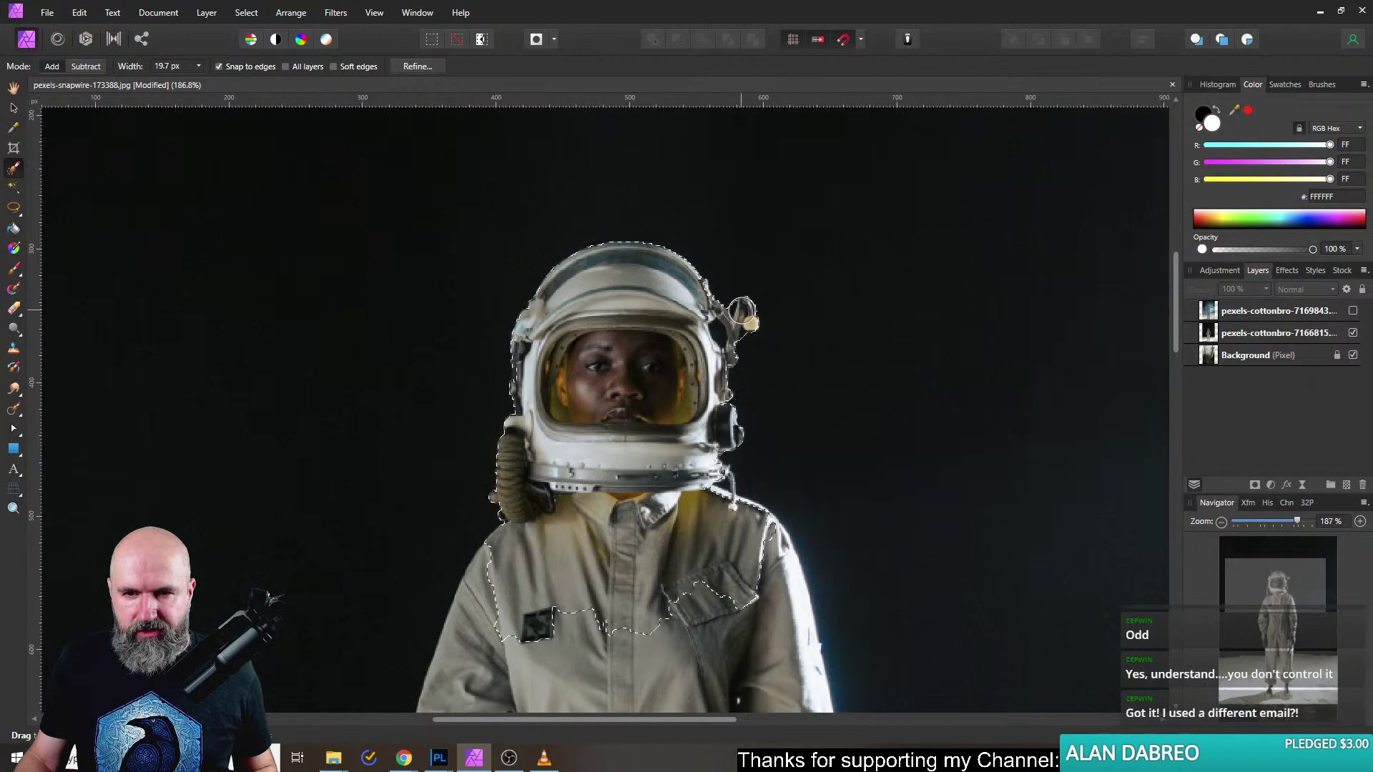
scroll(665, 269, "down", 3)
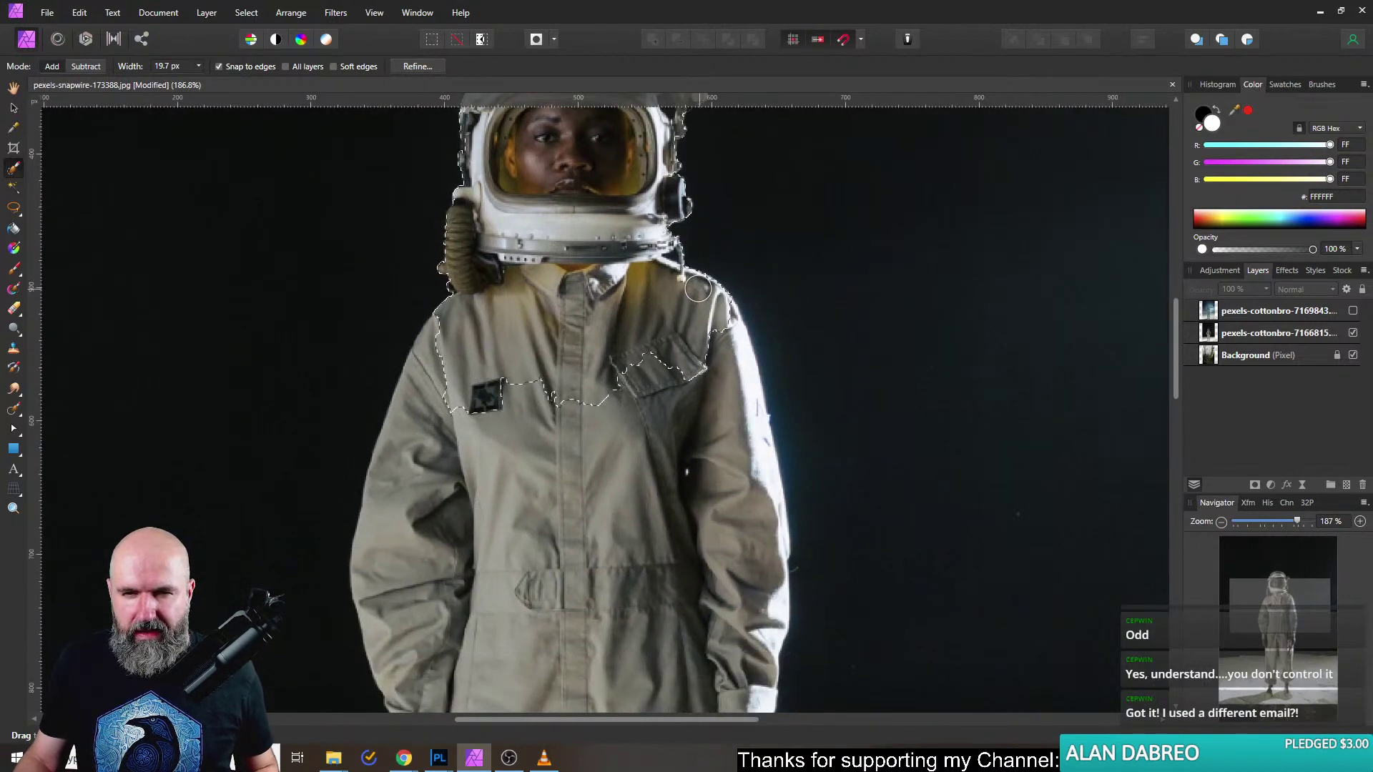
mouse_move(698, 288)
left_mouse_down()
mouse_move(737, 406)
mouse_move(718, 308)
mouse_move(730, 324)
mouse_move(736, 567)
mouse_move(737, 402)
mouse_move(699, 369)
mouse_move(670, 525)
mouse_move(623, 551)
mouse_move(552, 503)
mouse_move(515, 343)
mouse_move(459, 322)
mouse_move(426, 350)
mouse_move(398, 426)
mouse_move(390, 595)
mouse_move(424, 526)
mouse_move(493, 569)
mouse_move(527, 624)
mouse_move(567, 634)
mouse_move(595, 594)
mouse_move(618, 365)
left_mouse_up()
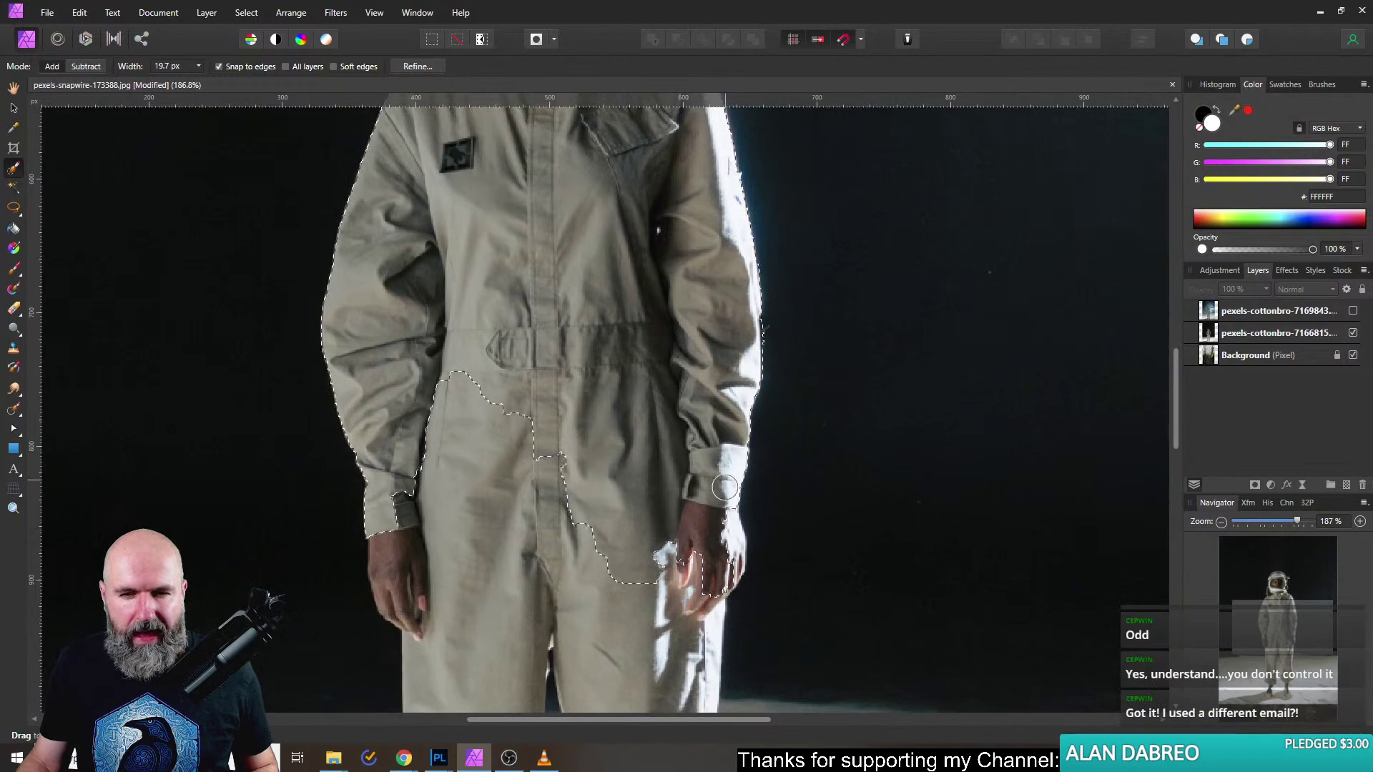
Extend the selection over both hands and down both trouser legs to the cuffs.
mouse_move(725, 487)
left_mouse_down()
mouse_move(712, 593)
mouse_move(692, 607)
mouse_move(592, 605)
mouse_move(487, 362)
mouse_move(392, 560)
mouse_move(407, 598)
mouse_move(472, 363)
mouse_move(491, 644)
mouse_move(544, 665)
left_mouse_up()
scroll(567, 393, "down", 3)
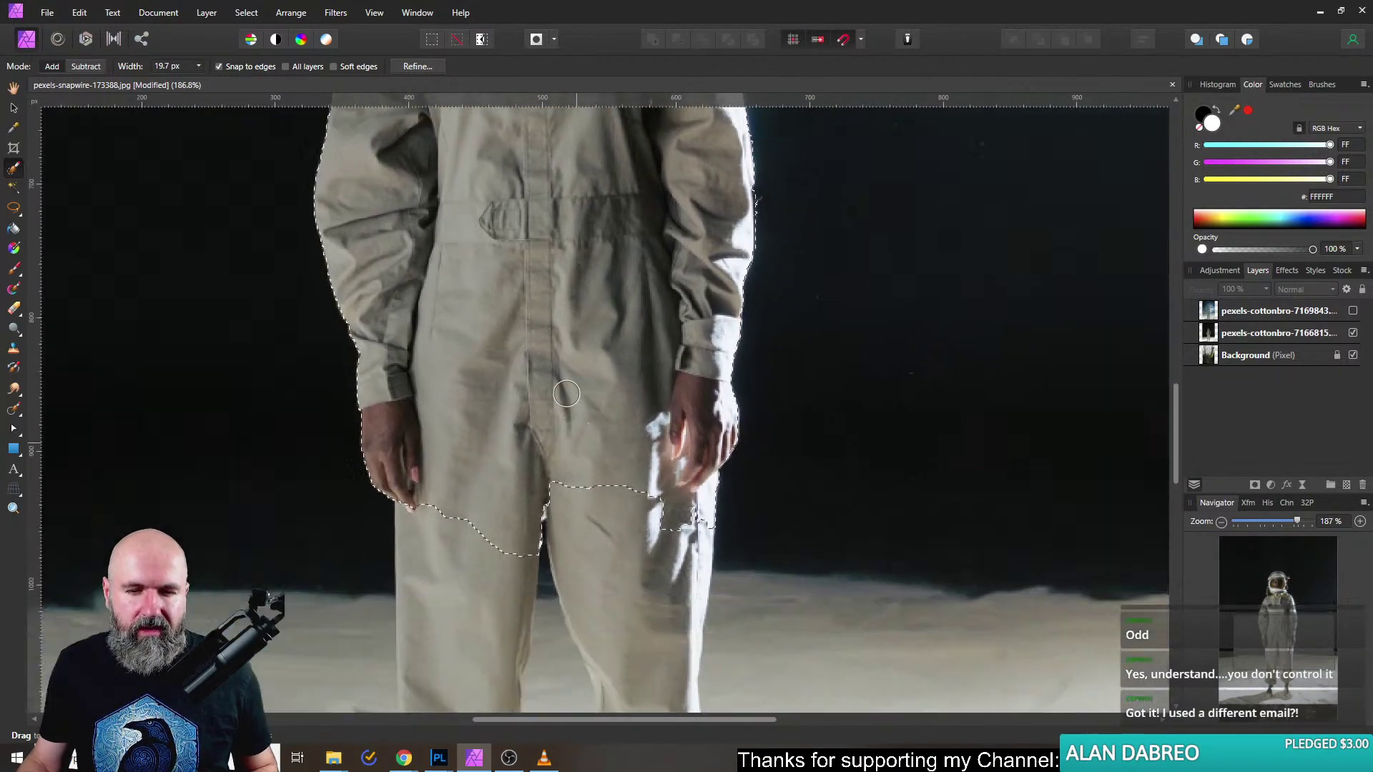
scroll(566, 394, "down", 3)
scroll(608, 380, "down", 1)
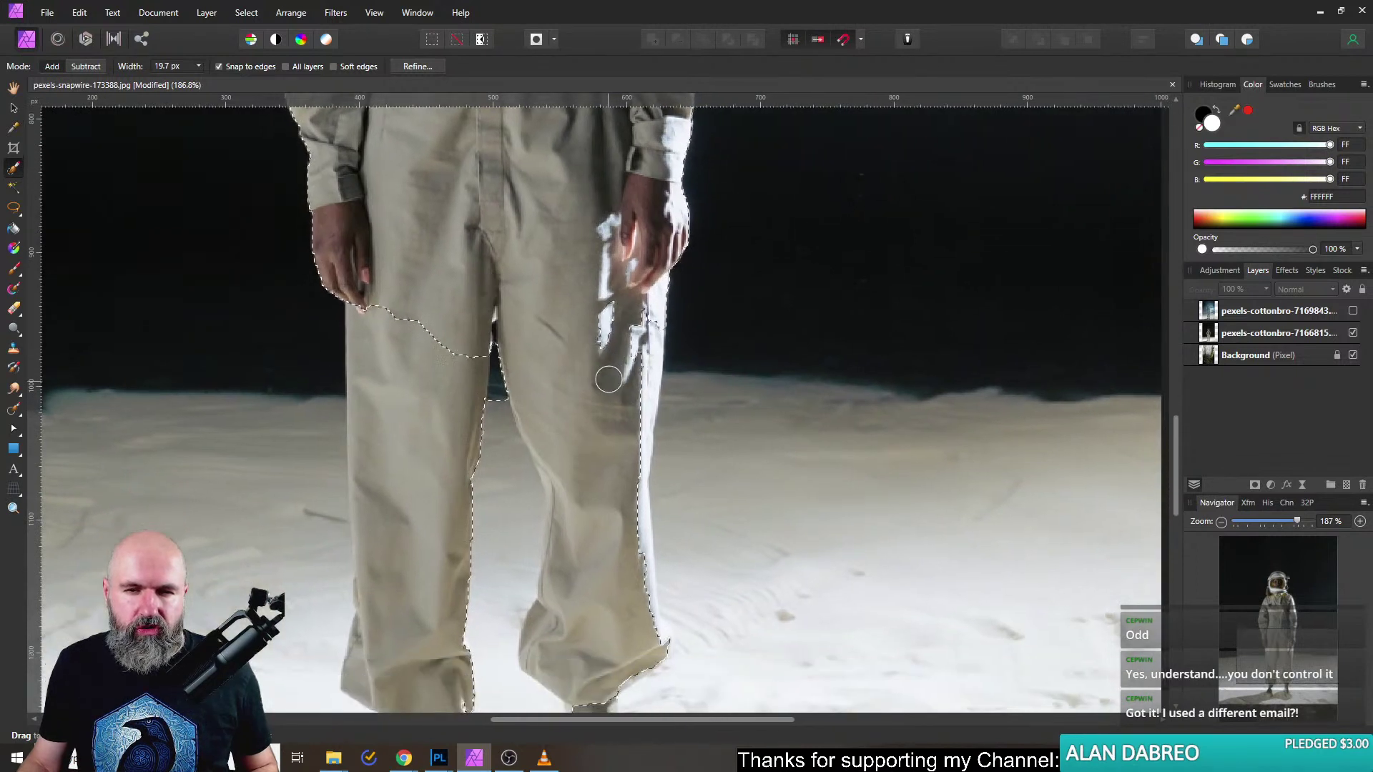
mouse_move(608, 380)
left_mouse_down()
mouse_move(638, 321)
mouse_move(635, 334)
mouse_move(604, 289)
mouse_move(596, 363)
mouse_move(629, 354)
mouse_move(630, 553)
mouse_move(638, 593)
mouse_move(634, 541)
mouse_move(643, 637)
left_mouse_up()
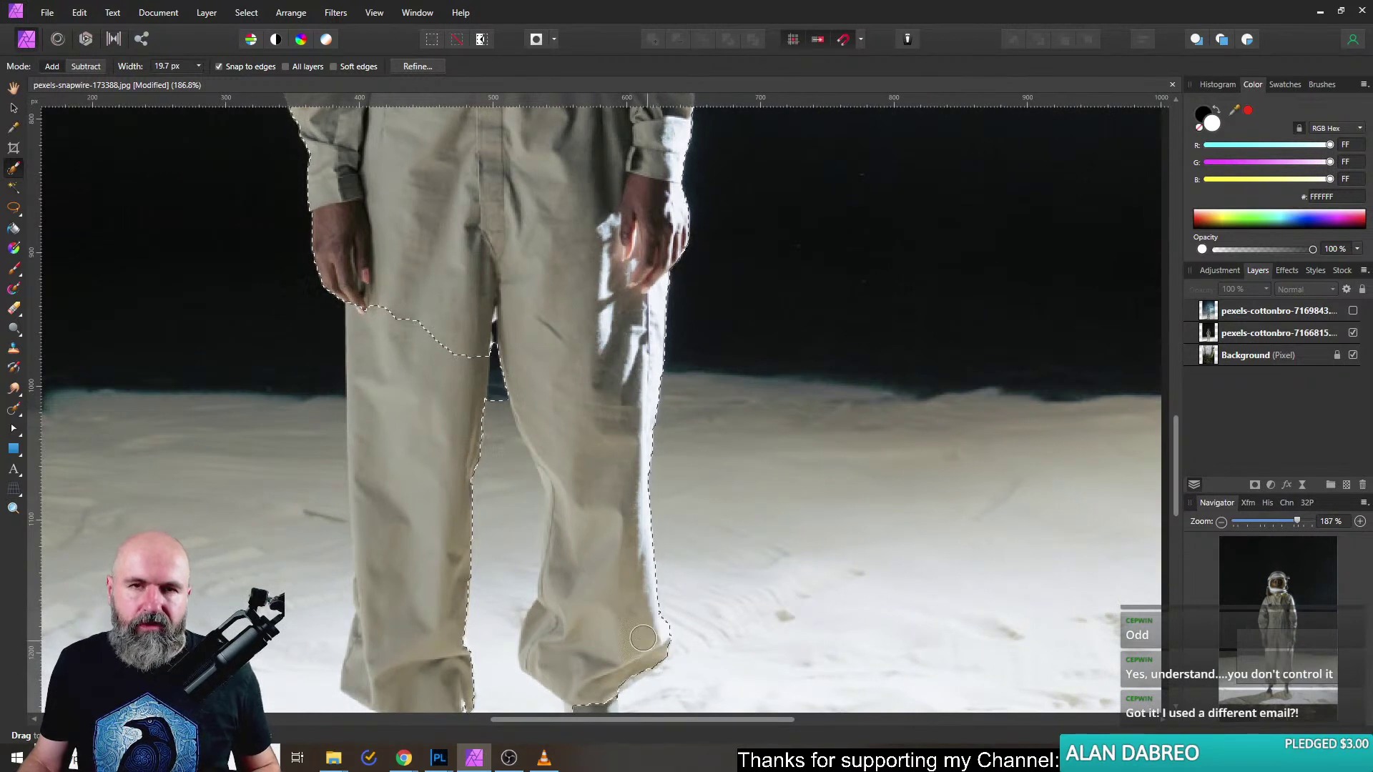
mouse_move(422, 326)
left_mouse_down()
mouse_move(421, 507)
mouse_move(412, 442)
mouse_move(411, 484)
mouse_move(412, 468)
mouse_move(445, 466)
mouse_move(419, 504)
mouse_move(454, 377)
left_mouse_up()
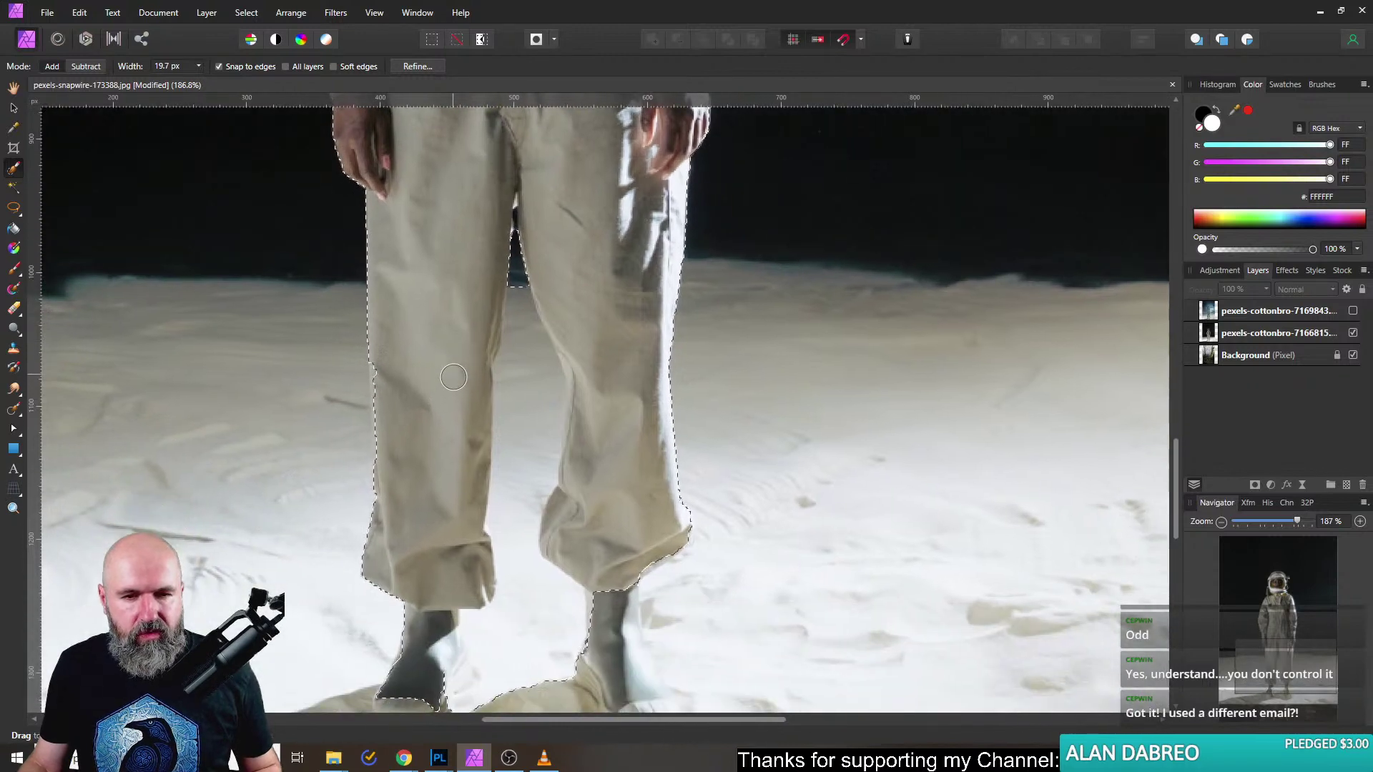
Add both boots to the selection, then remove the spilled sand around the astronaut's left boot with the 19.7 px Selection Brush.
left_click_drag(574, 645, 589, 533)
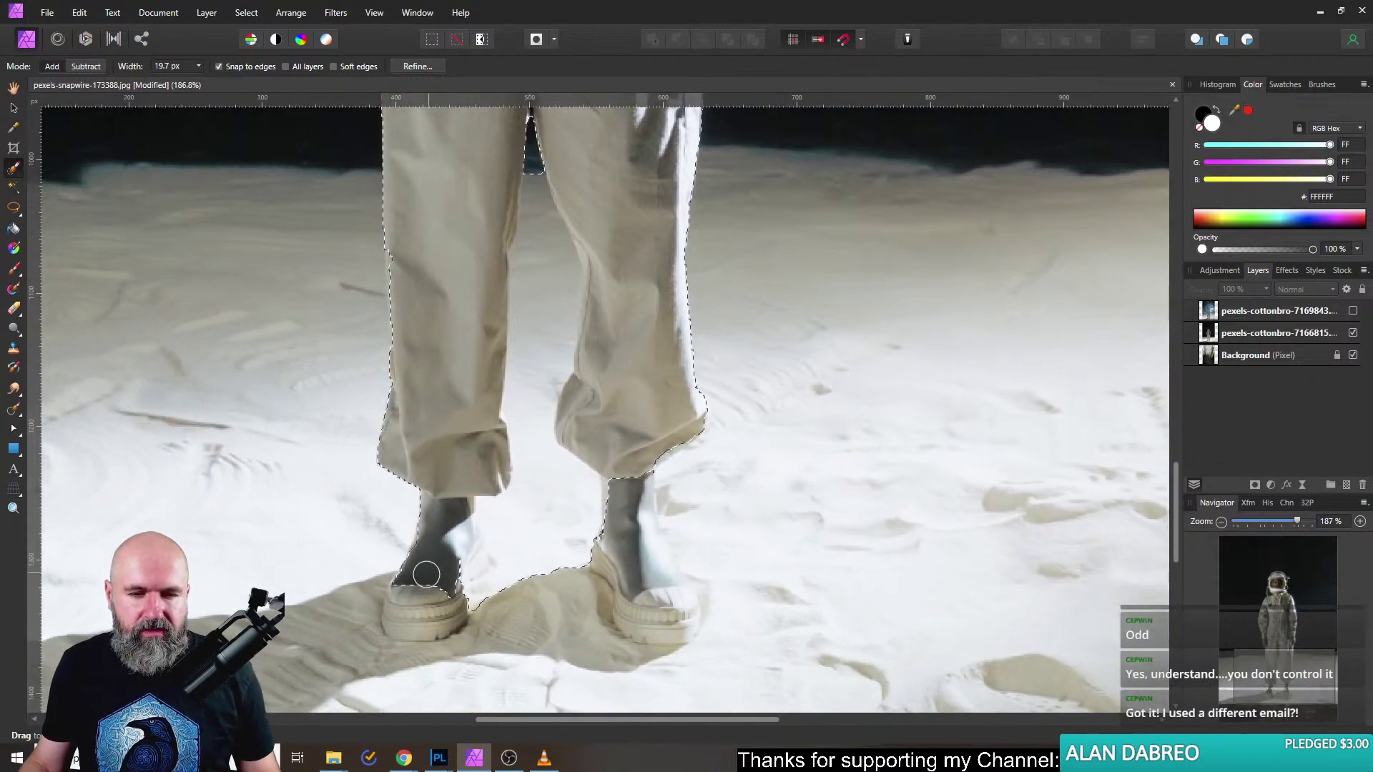
left_click_drag(409, 601, 632, 582)
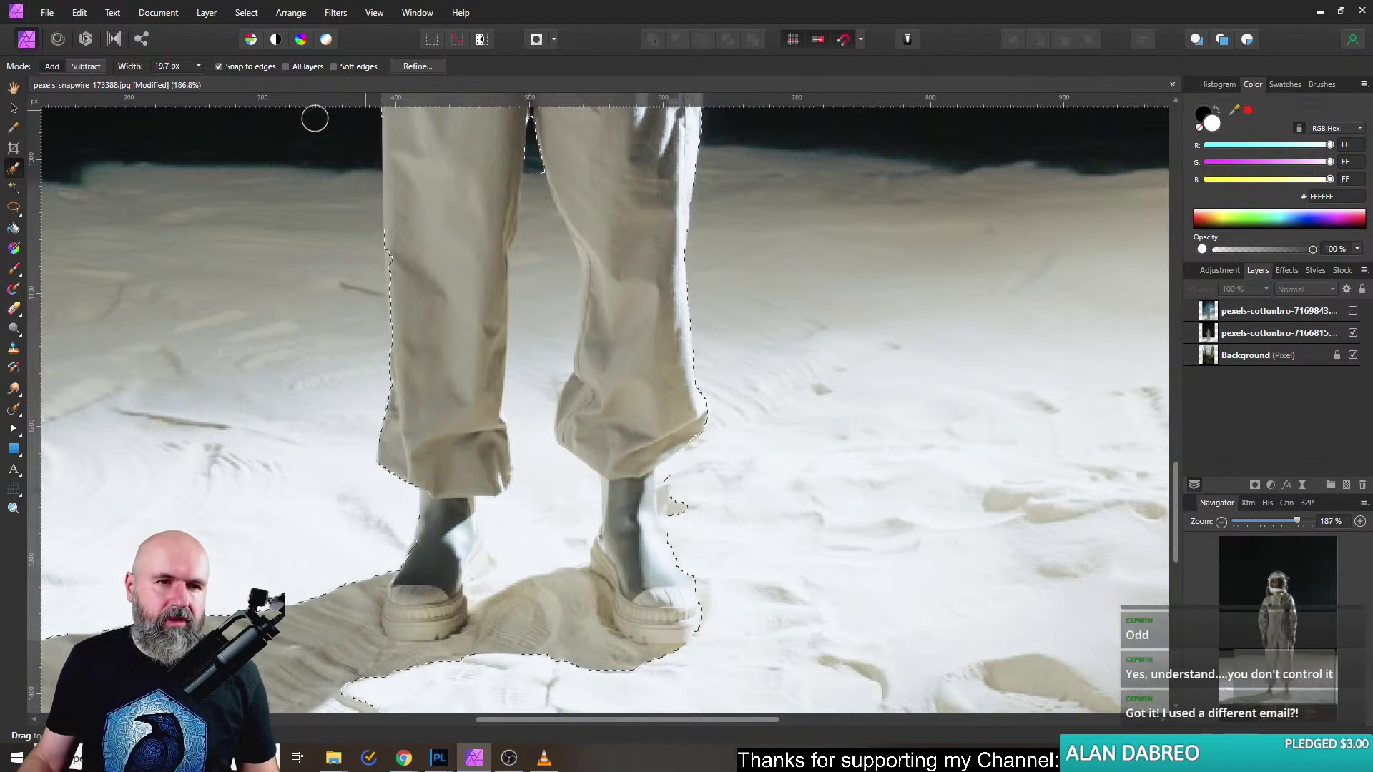
left_click(51, 66)
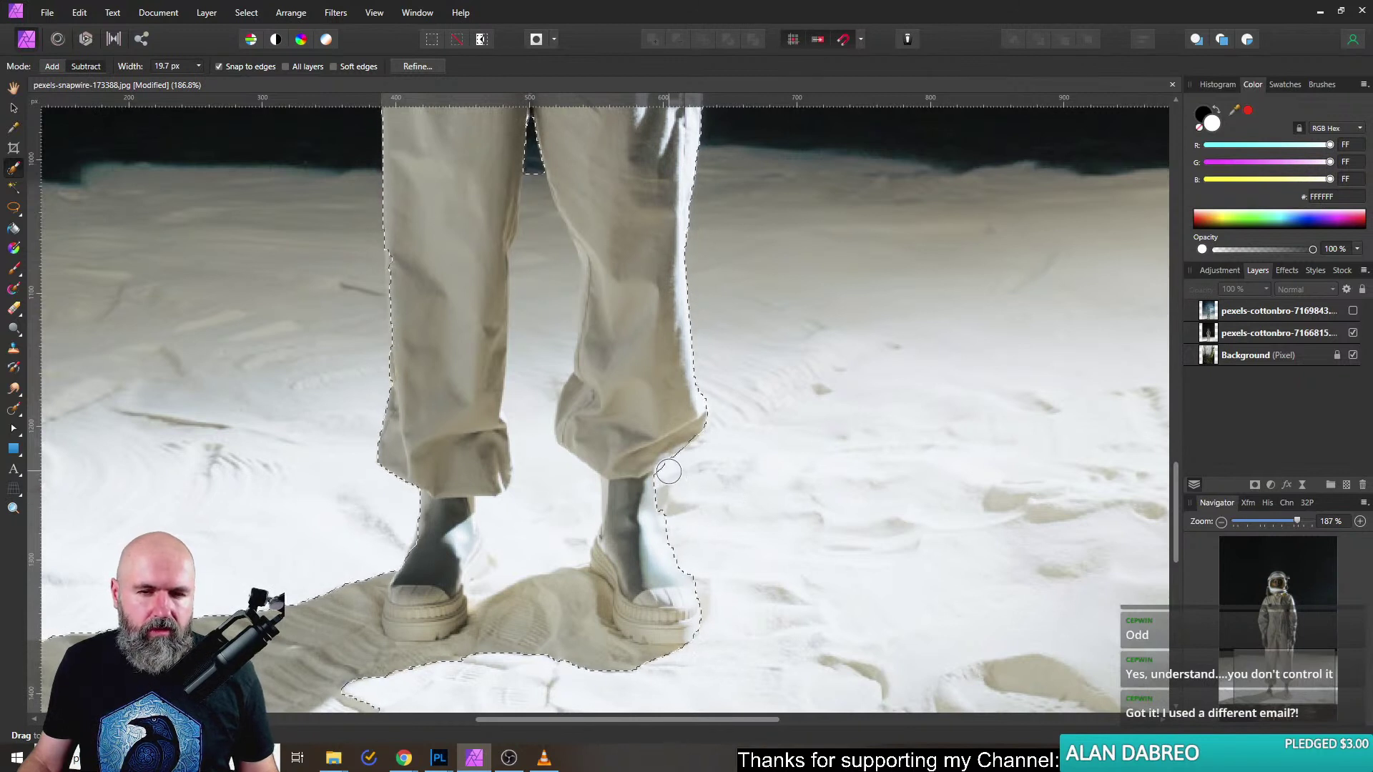
mouse_move(565, 613)
left_mouse_down()
mouse_move(582, 583)
mouse_move(590, 624)
left_mouse_up()
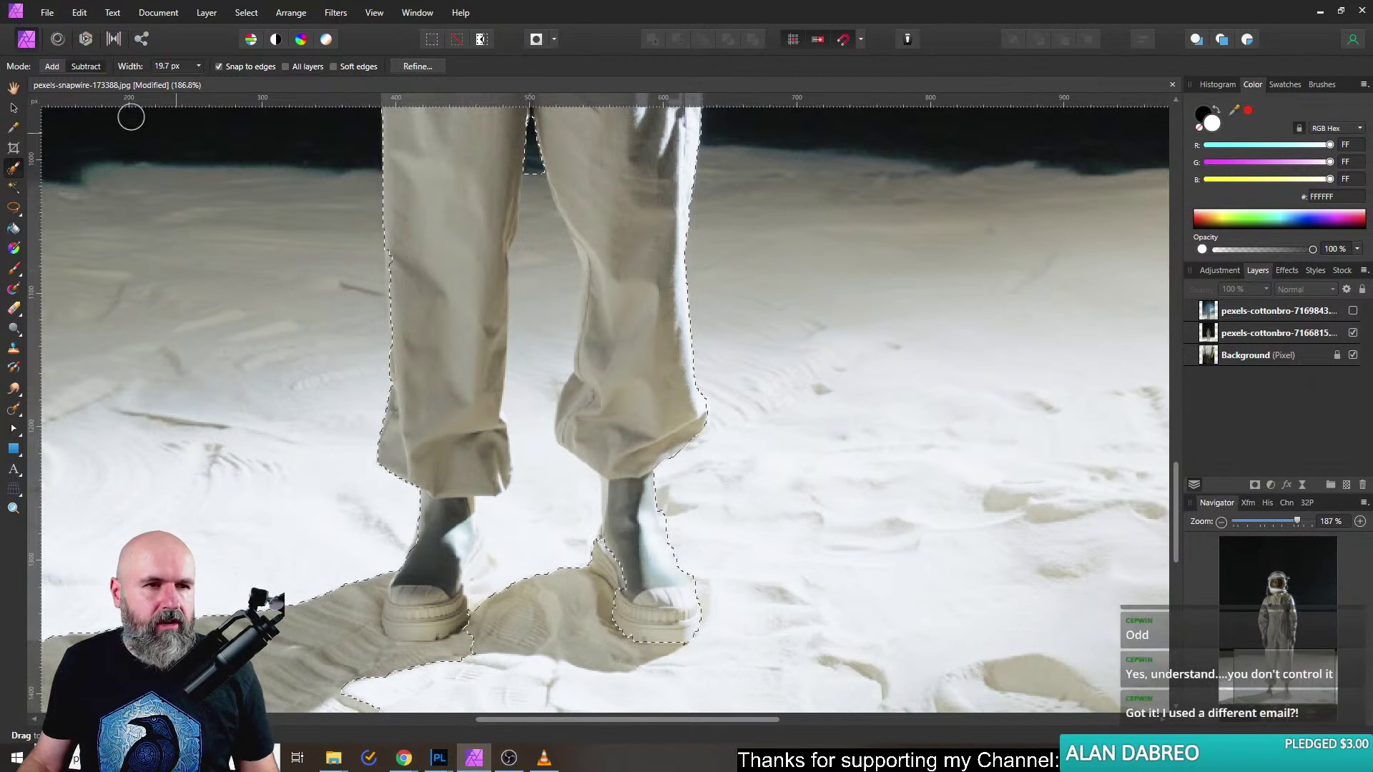
Subtract the background between the two trouser legs from the selection, from the boots up to the crotch.
left_click(86, 66)
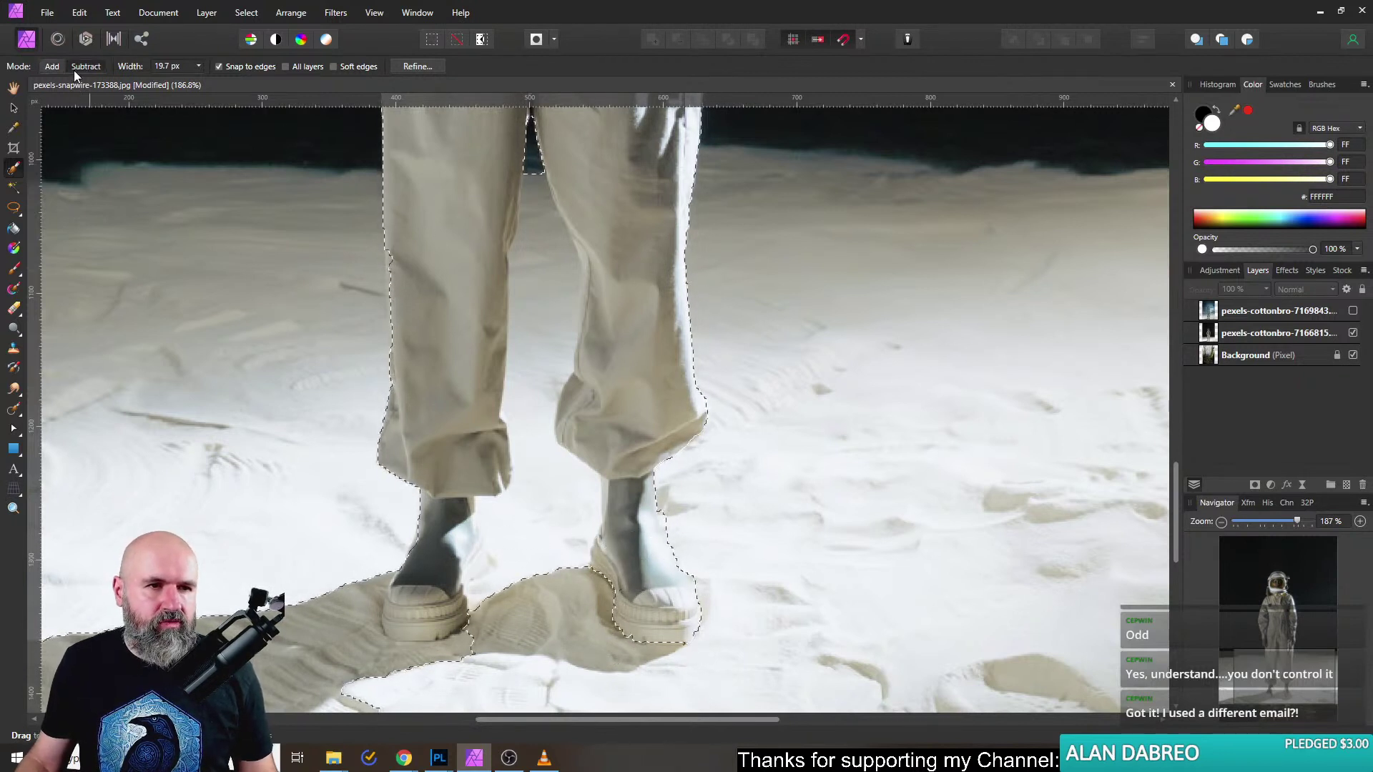
mouse_move(535, 548)
left_mouse_down()
mouse_move(547, 451)
mouse_move(545, 263)
left_mouse_up()
scroll(545, 286, "up", 2)
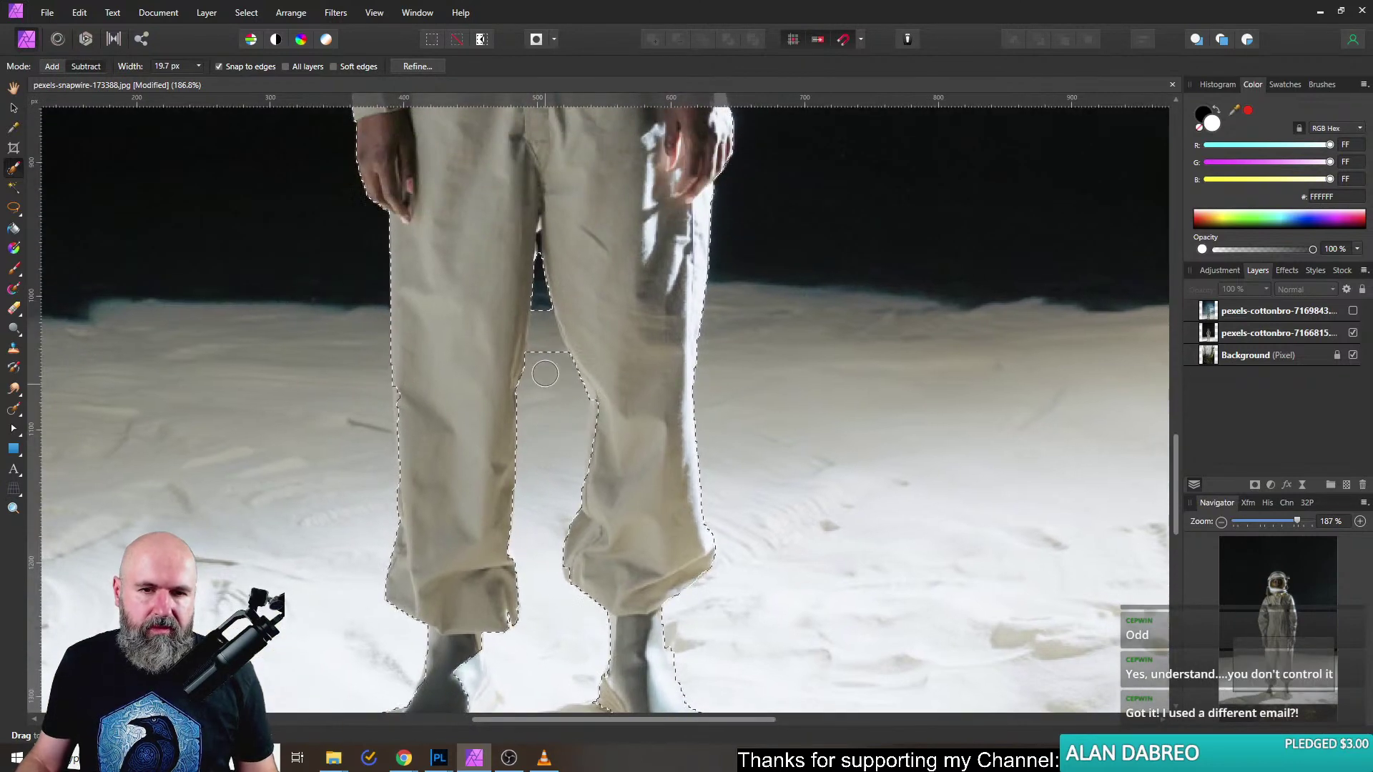
left_click_drag(541, 372, 542, 261)
scroll(548, 516, "down", 2)
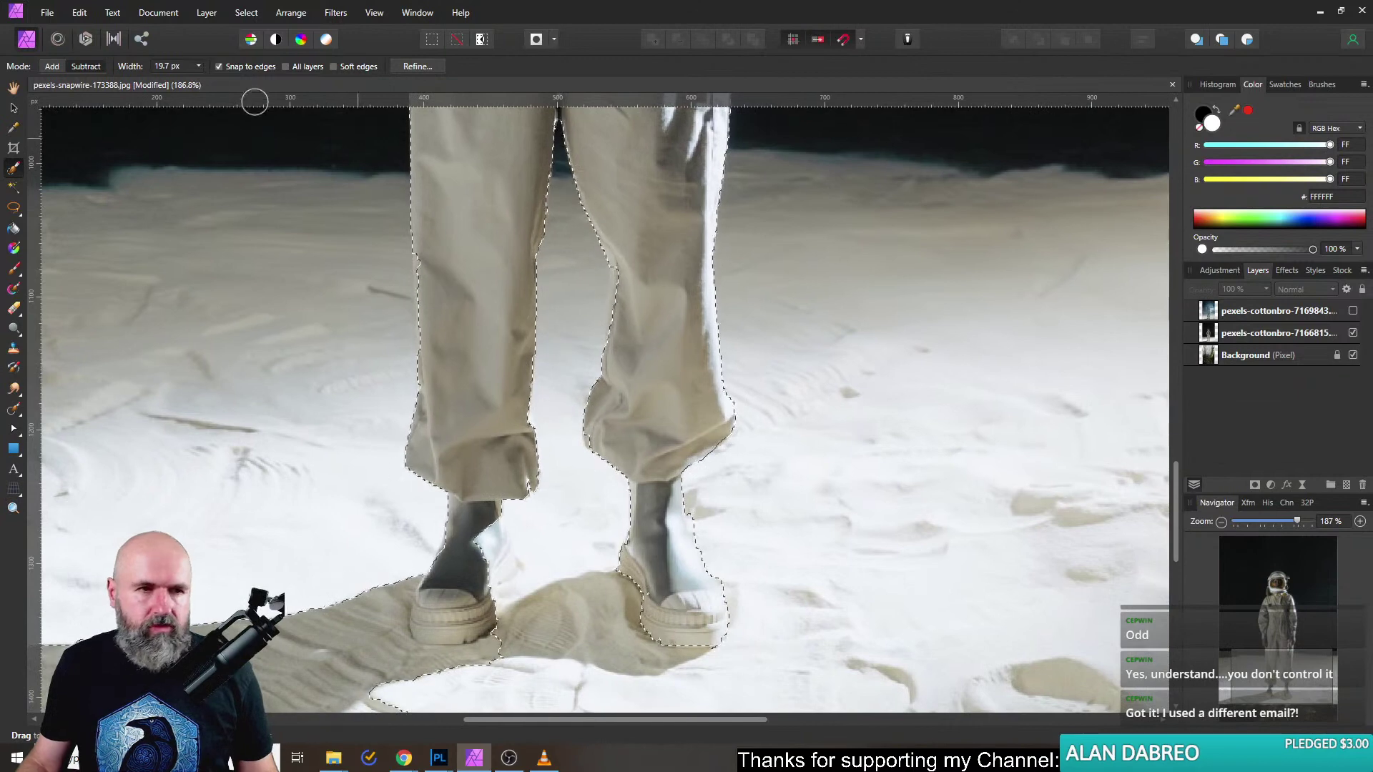
Subtract the long ground shadow from the selection and add back the sole of the boot beside it.
key("alt")
scroll(651, 287, "up", 3)
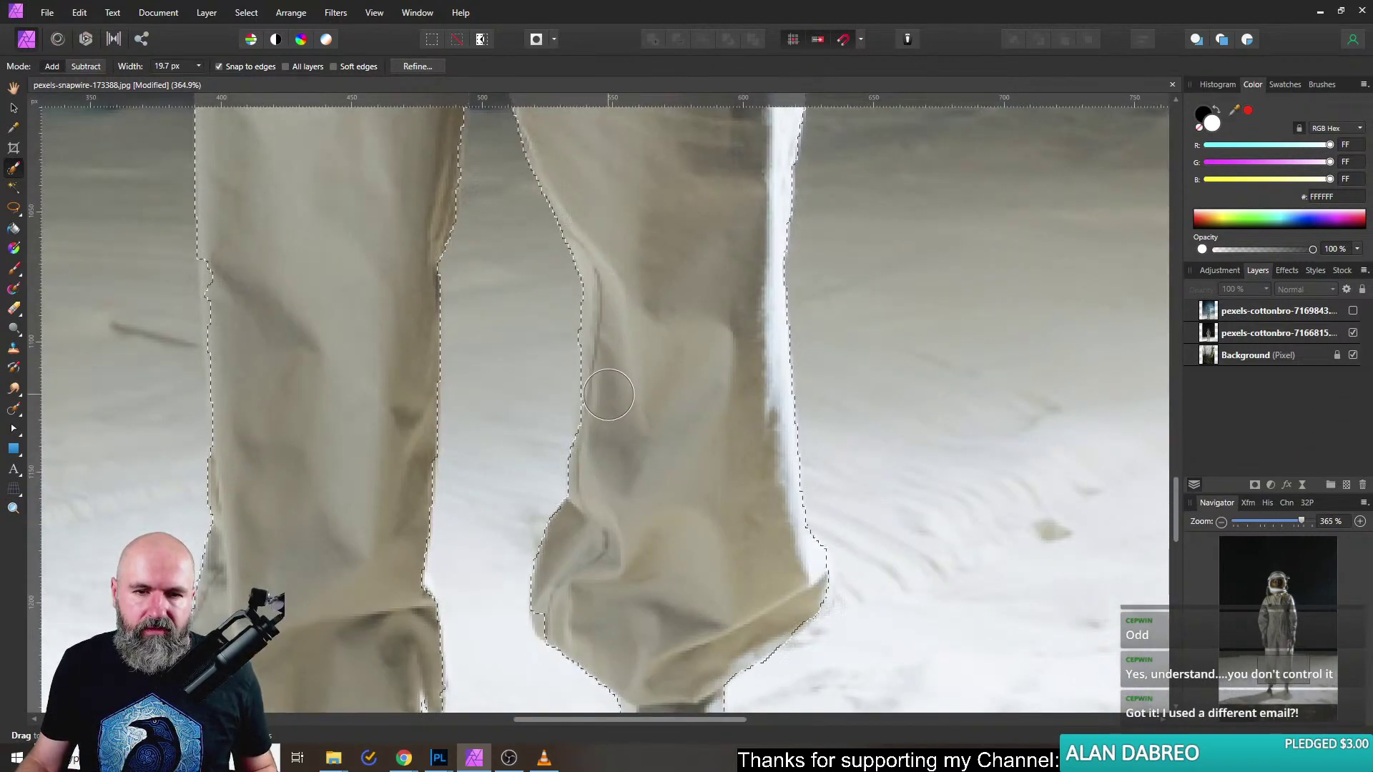
scroll(606, 424, "down", 4)
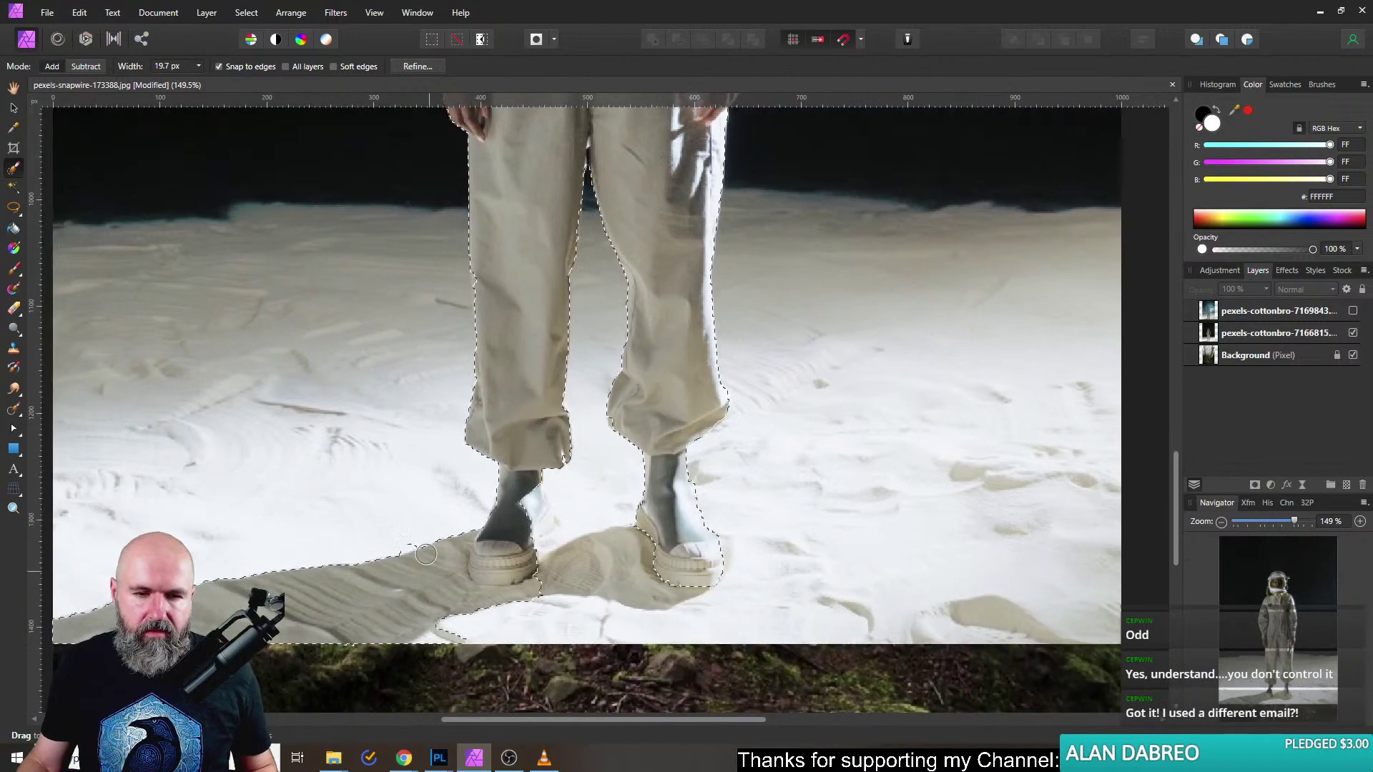
left_click(52, 66)
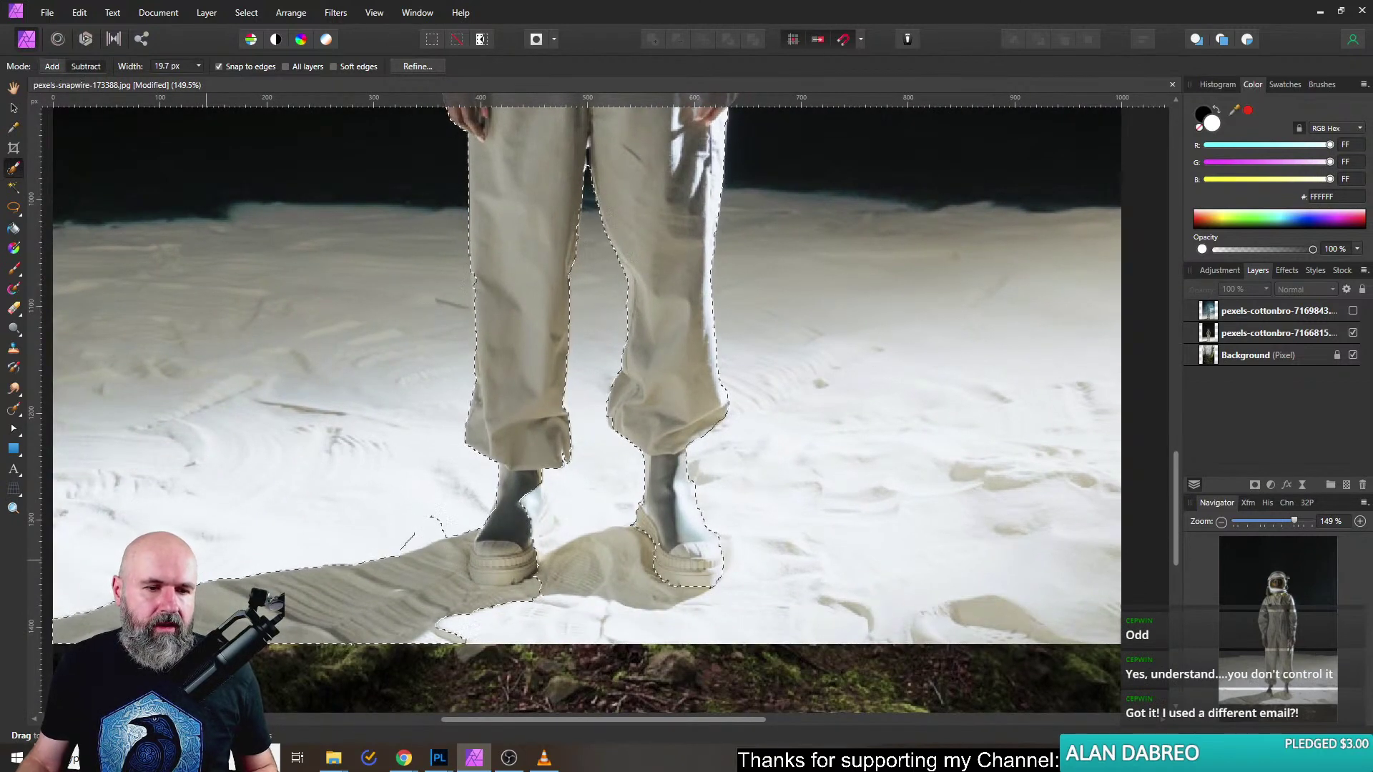
left_click_drag(269, 581, 317, 573)
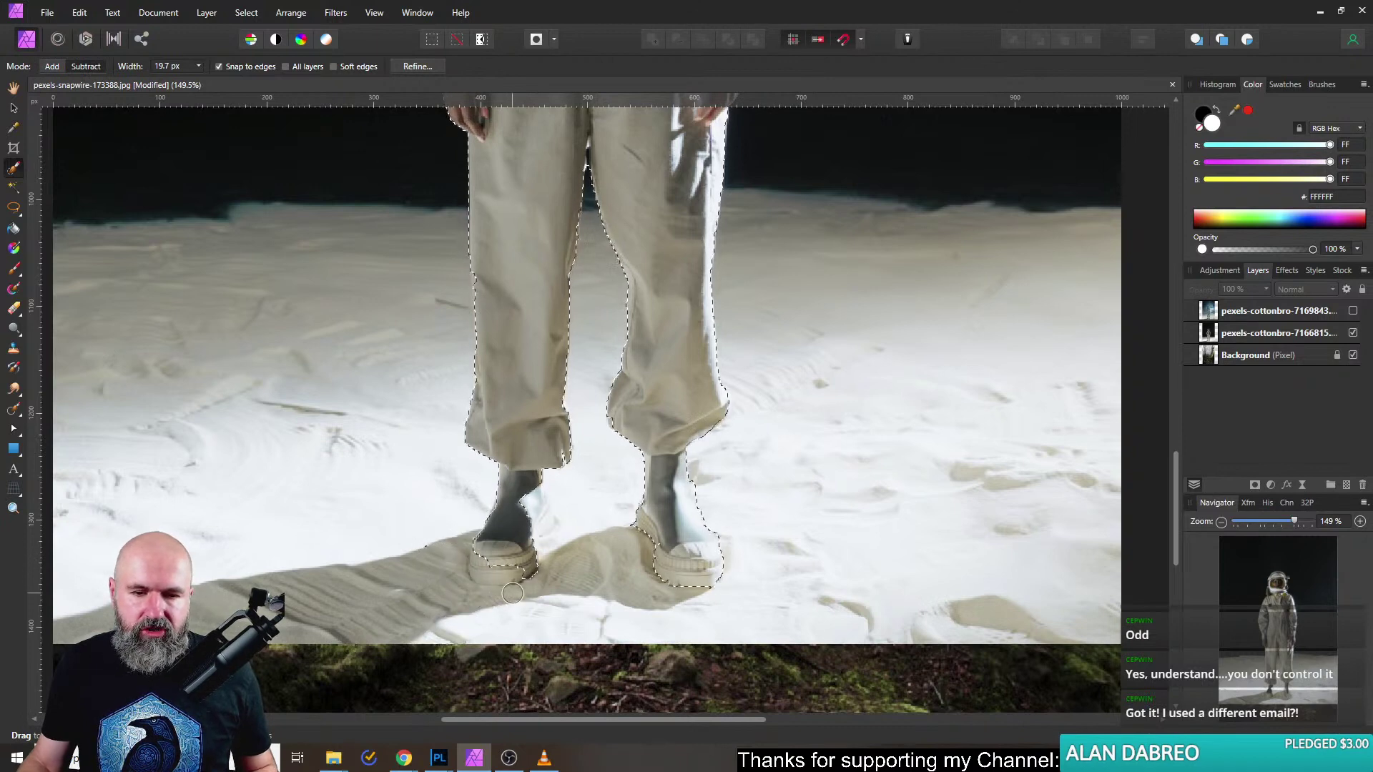
key("alt")
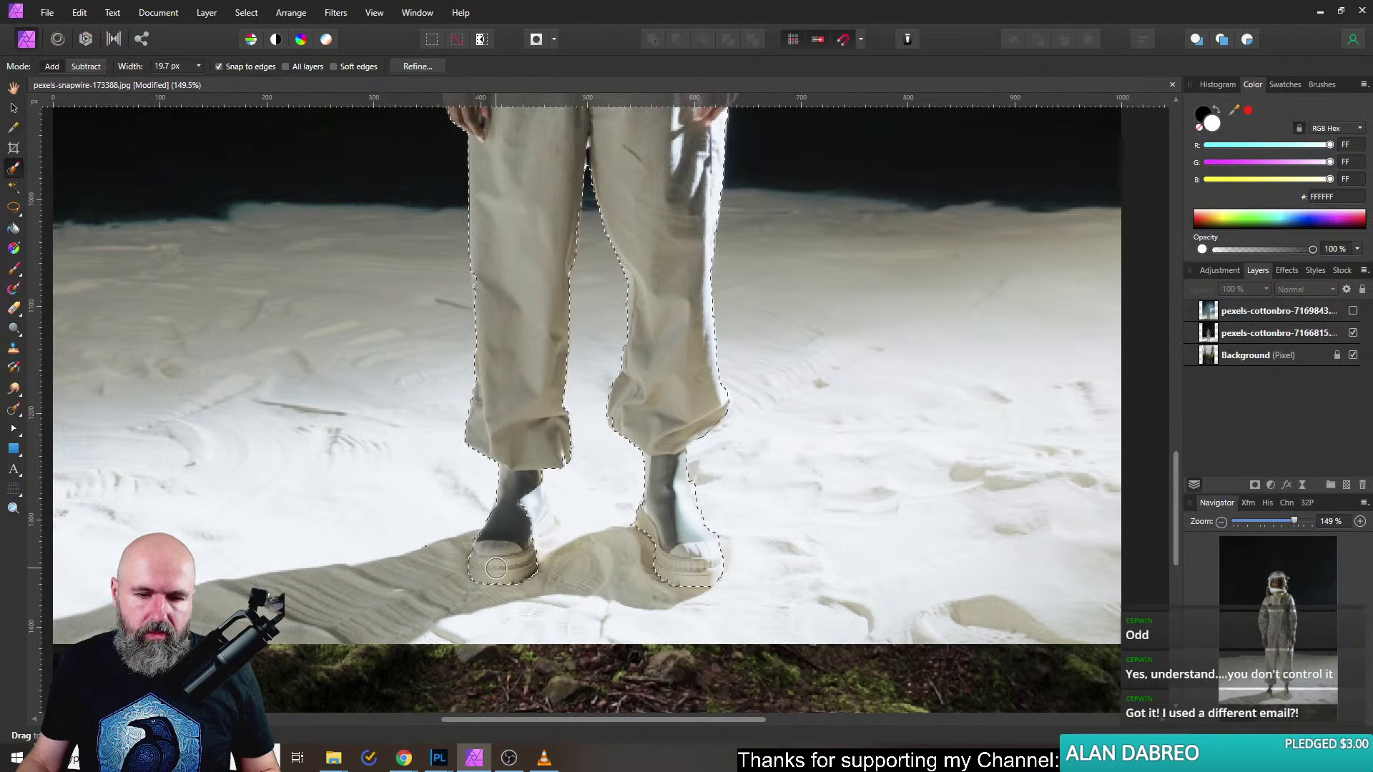
left_click(51, 66)
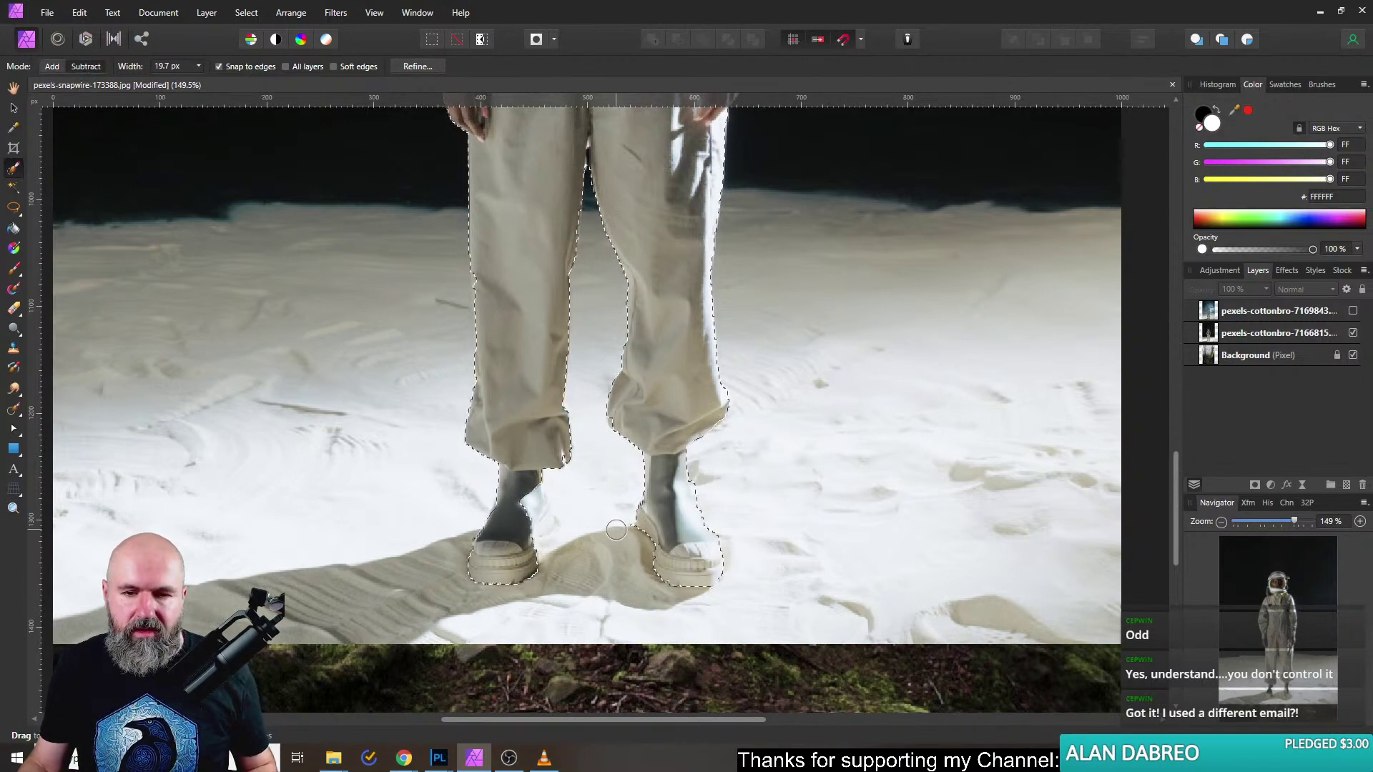
Start refining the selection and brush the helmet's antenna and adjoining side edge with the 22 px Matte adjustment brush.
key("ctrl+0")
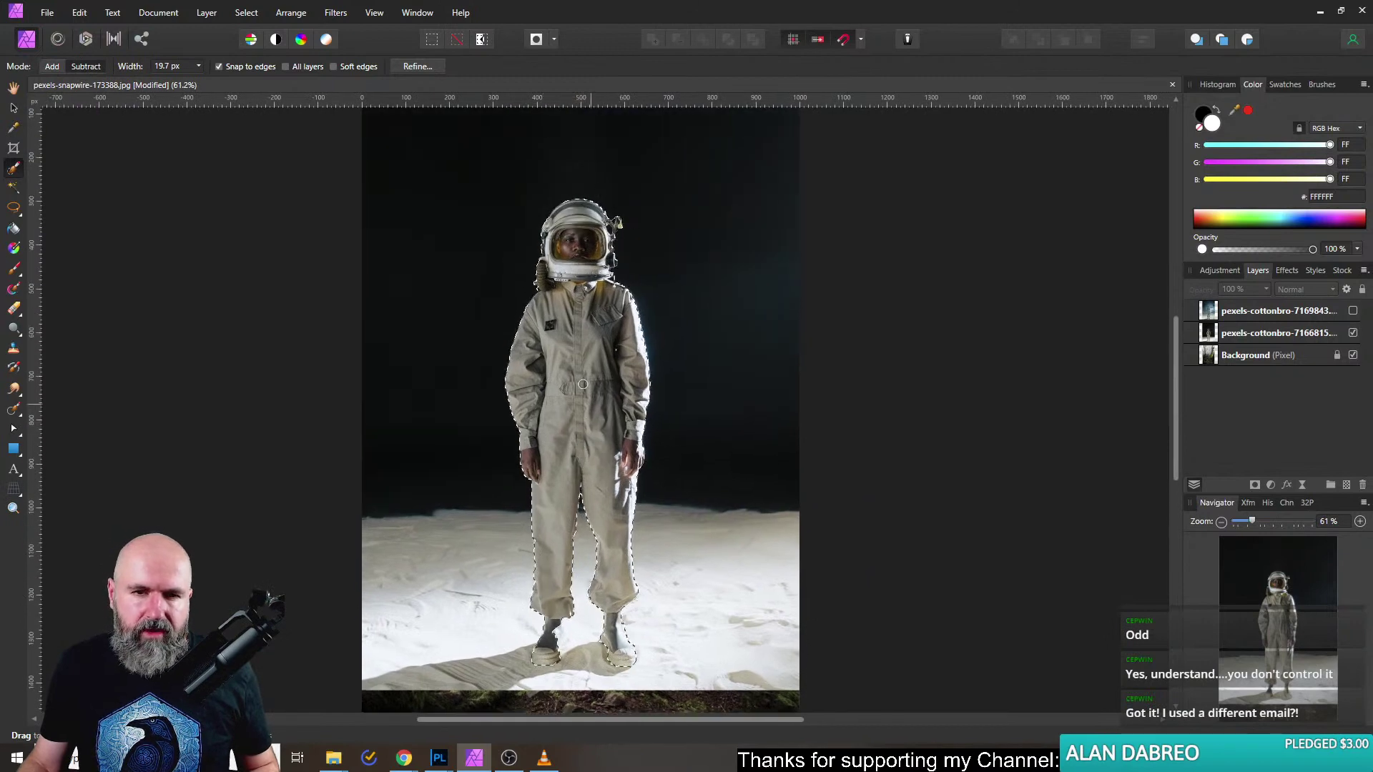
scroll(593, 115, "up", 5)
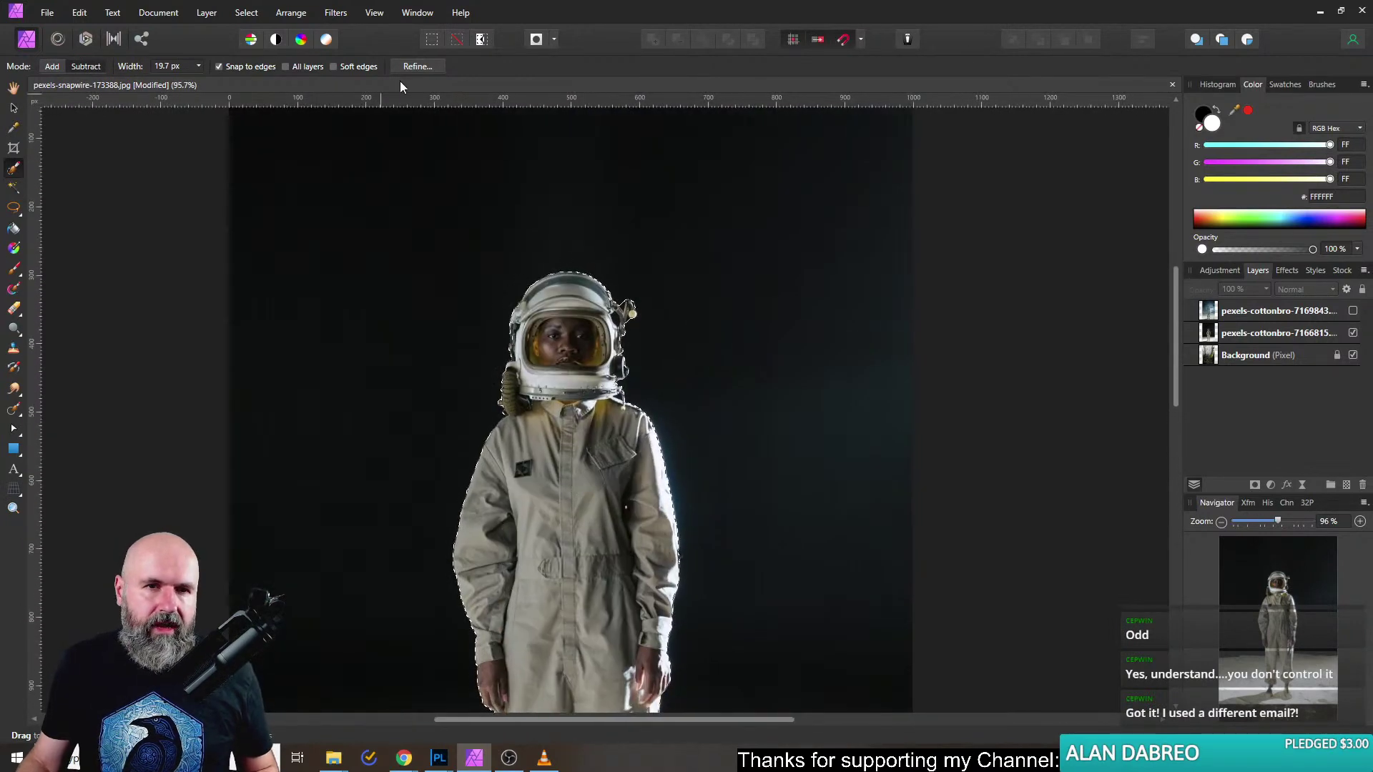
left_click(427, 68)
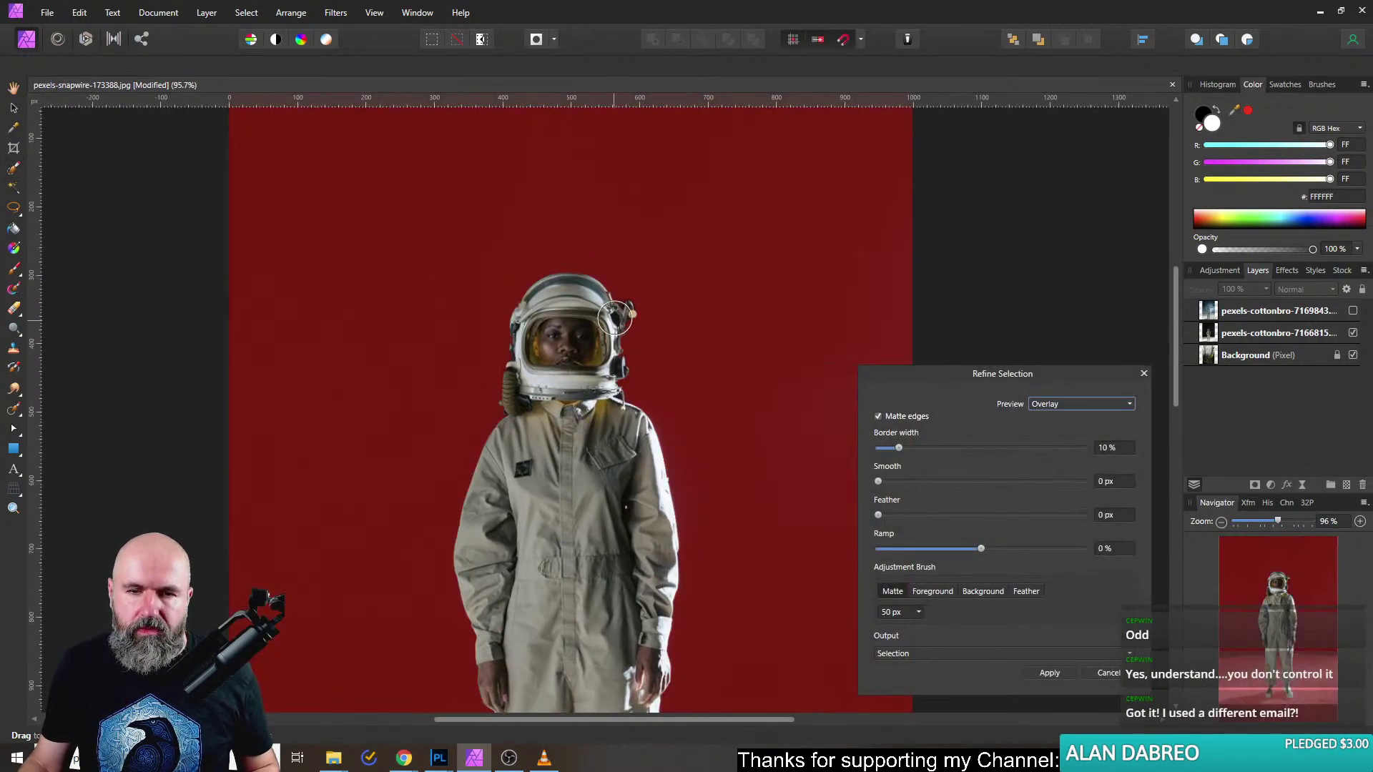
scroll(615, 318, "up", 5)
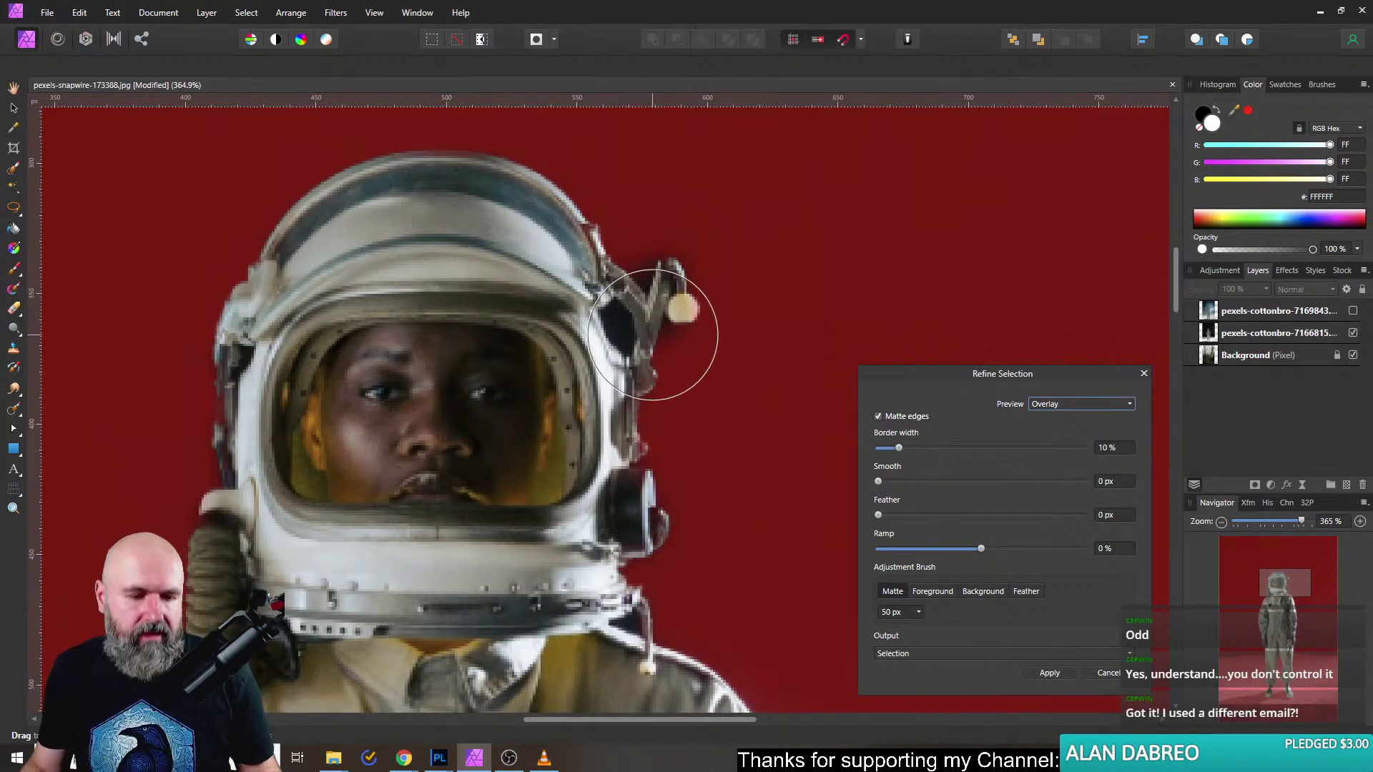
key("bracketleft")
key("bracketleft")
key("bracketleft")
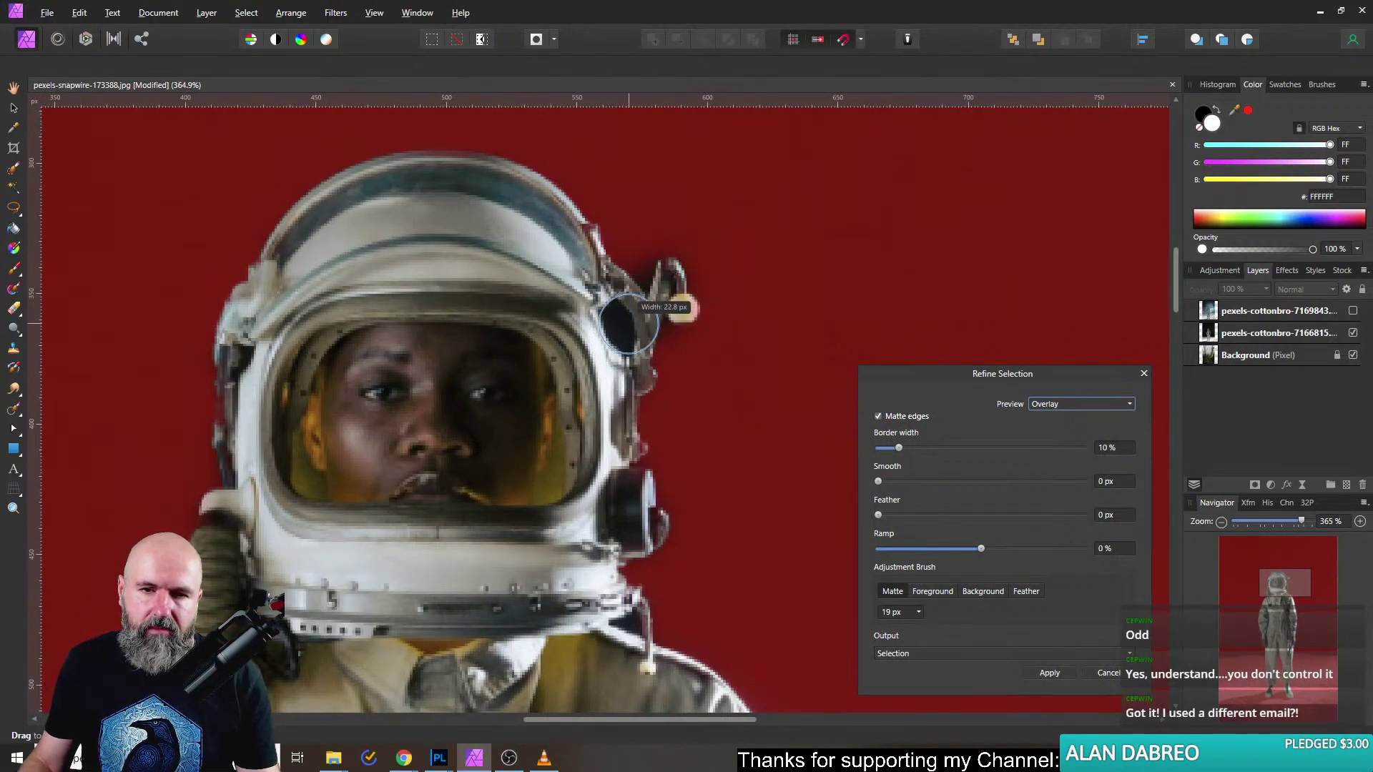
key("bracketright")
mouse_move(610, 289)
left_mouse_down()
mouse_move(640, 357)
mouse_move(673, 264)
mouse_move(700, 236)
left_mouse_up()
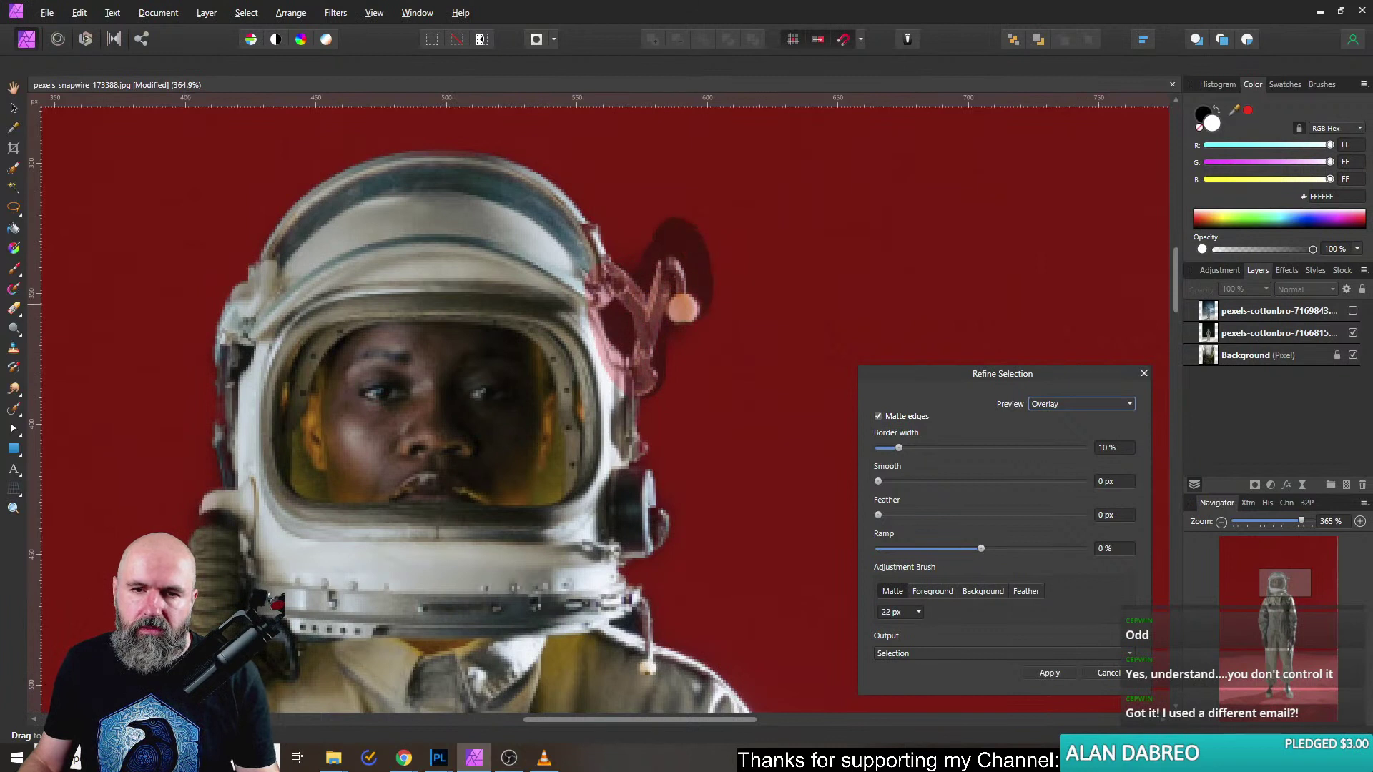
mouse_move(655, 443)
left_mouse_down()
mouse_move(649, 632)
mouse_move(619, 619)
mouse_move(633, 628)
mouse_move(638, 616)
mouse_move(630, 302)
mouse_move(585, 241)
left_mouse_up()
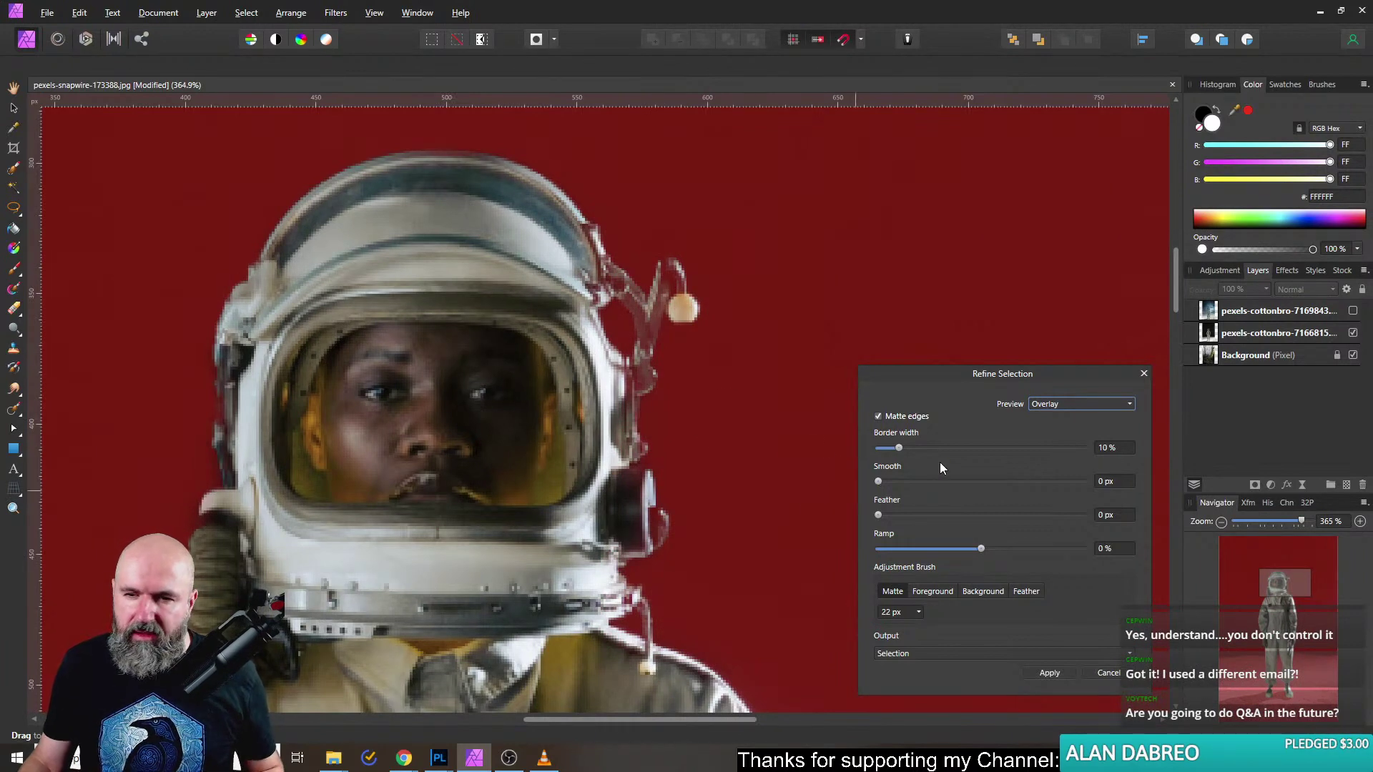
Check the refined helmet edges in the Black and white preview, then return to the Overlay preview.
left_click(1055, 405)
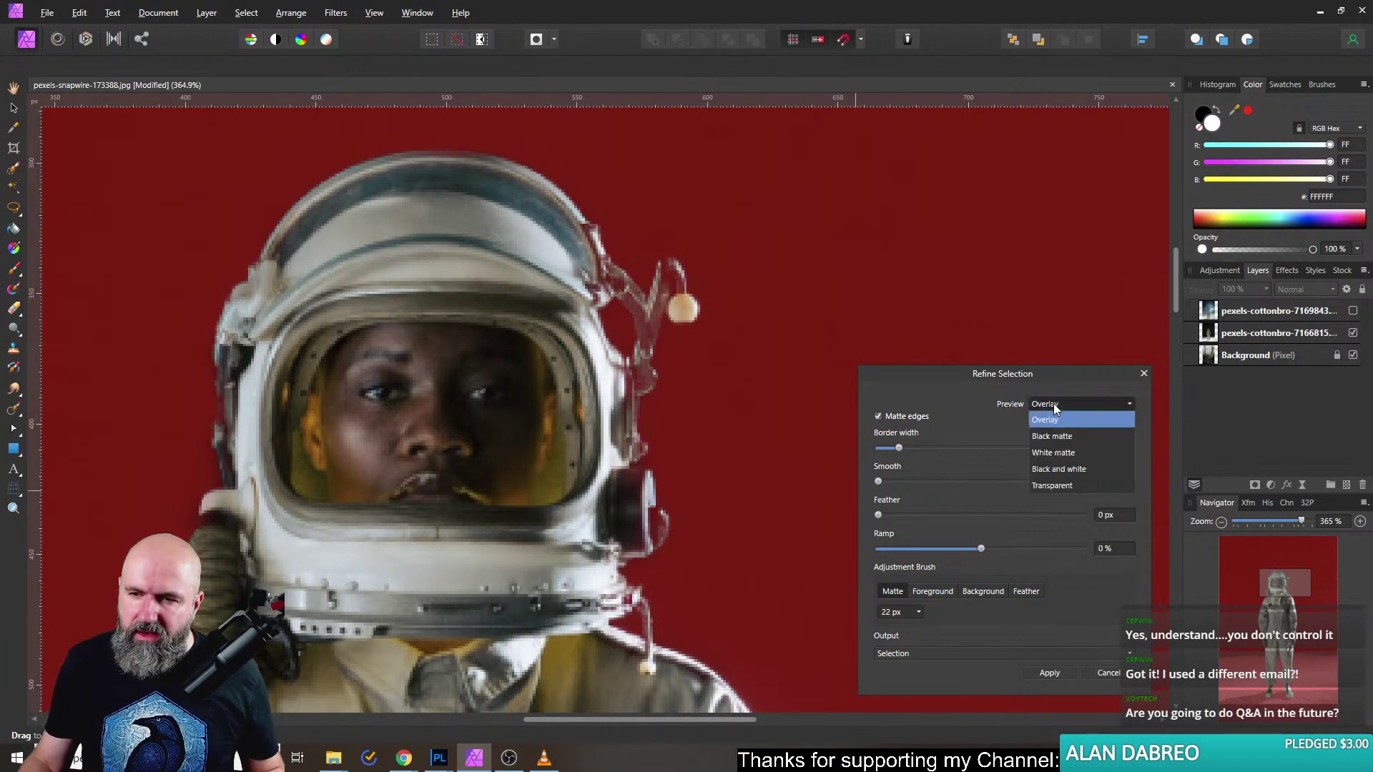
left_click(1057, 470)
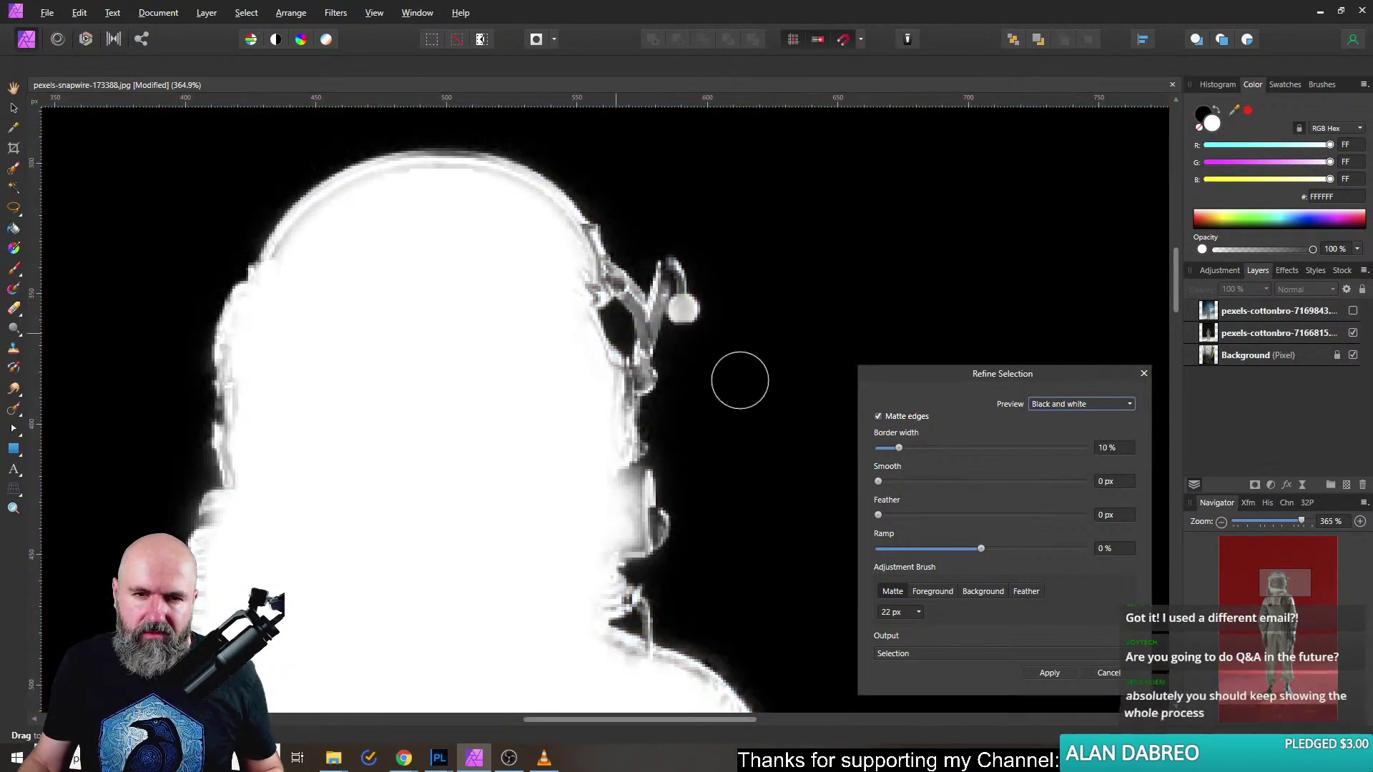
left_click(1066, 405)
left_click(1048, 421)
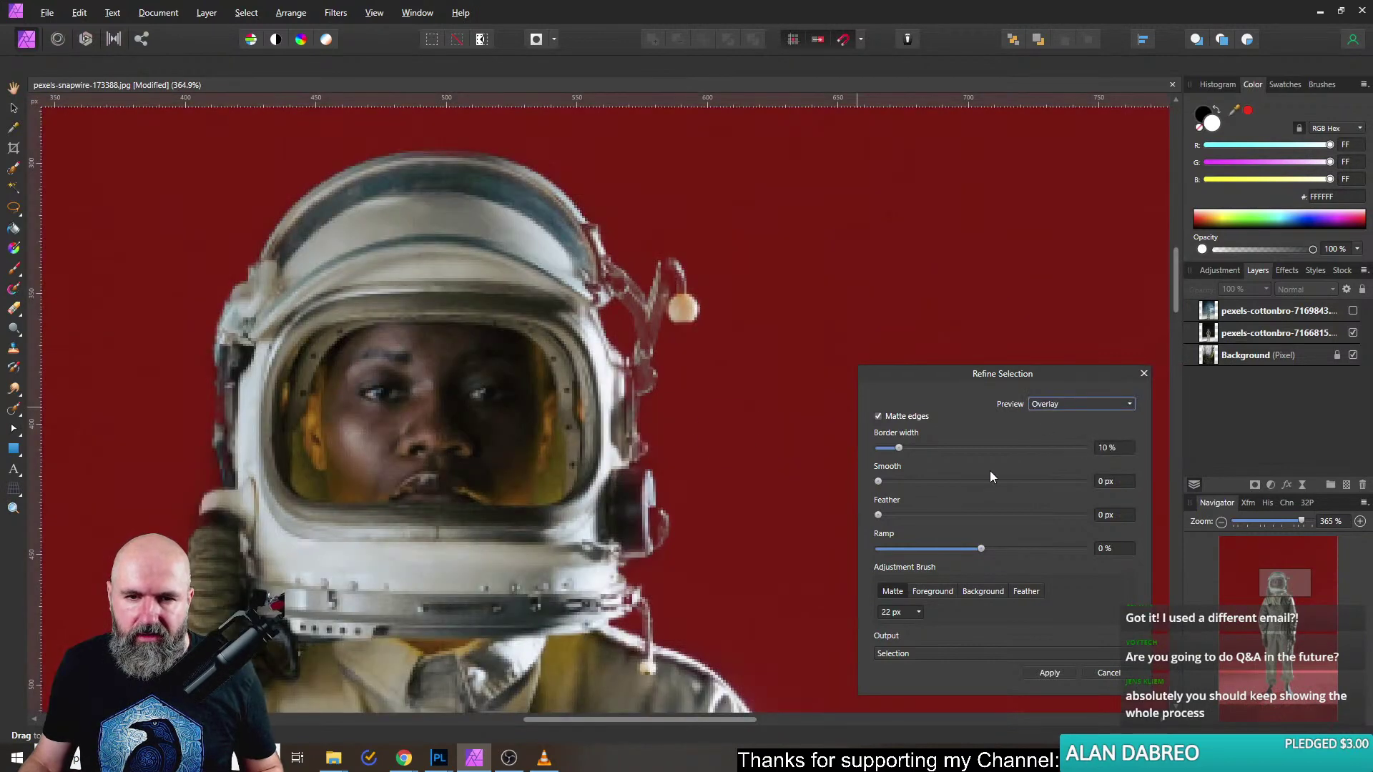
Refine the helmet's edge above the breathing hose with the Matte adjustment brush reduced to 11 px.
left_click_drag(710, 537, 689, 276)
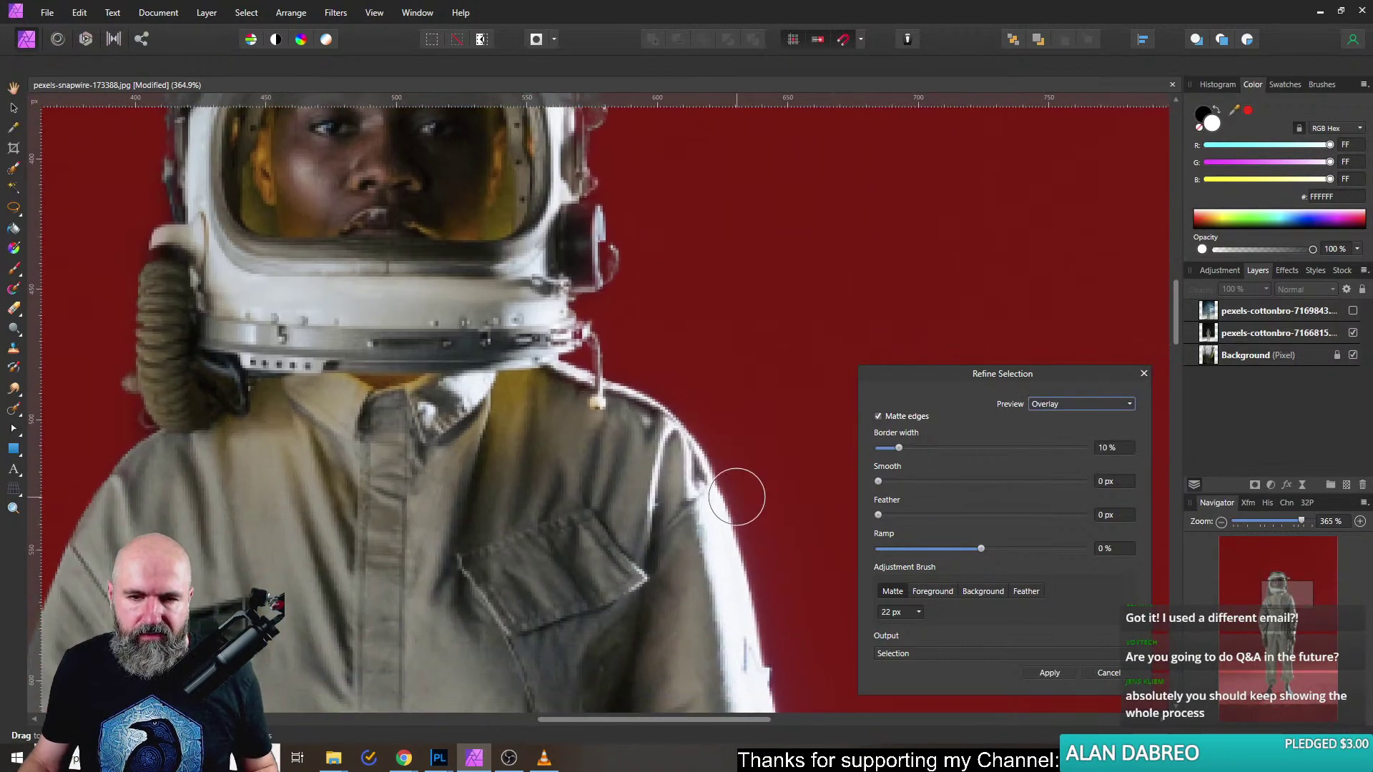
scroll(737, 496, "down", 5)
scroll(430, 321, "up", 5)
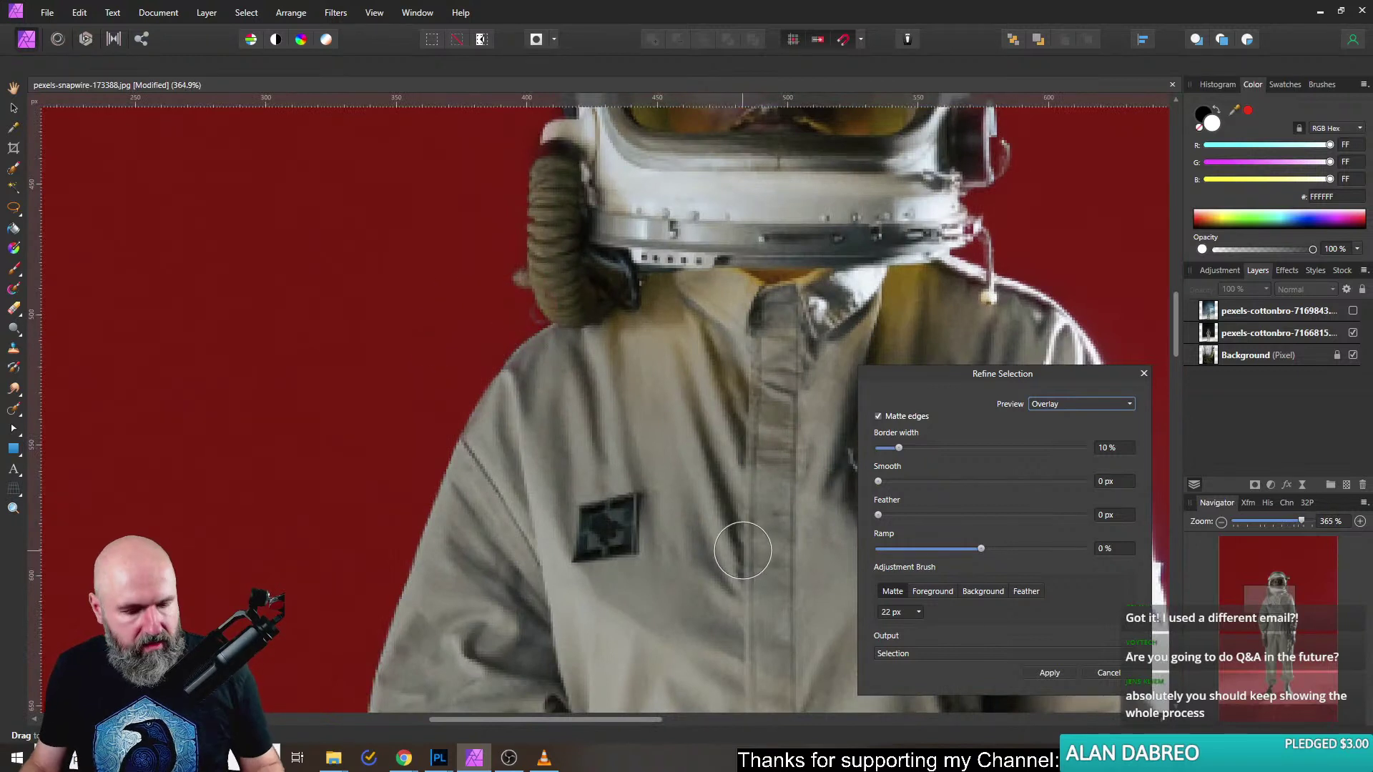
key("bracketleft")
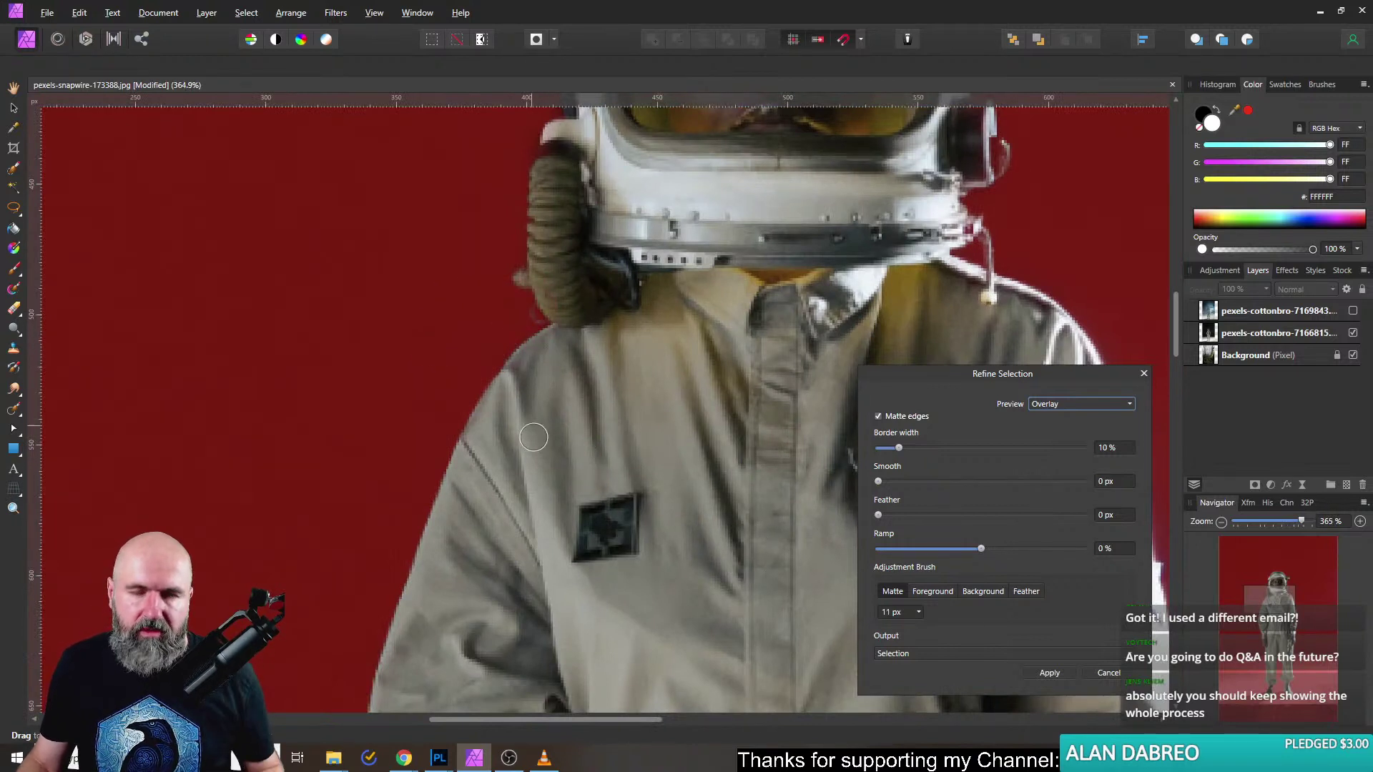
scroll(602, 352, "up", 3)
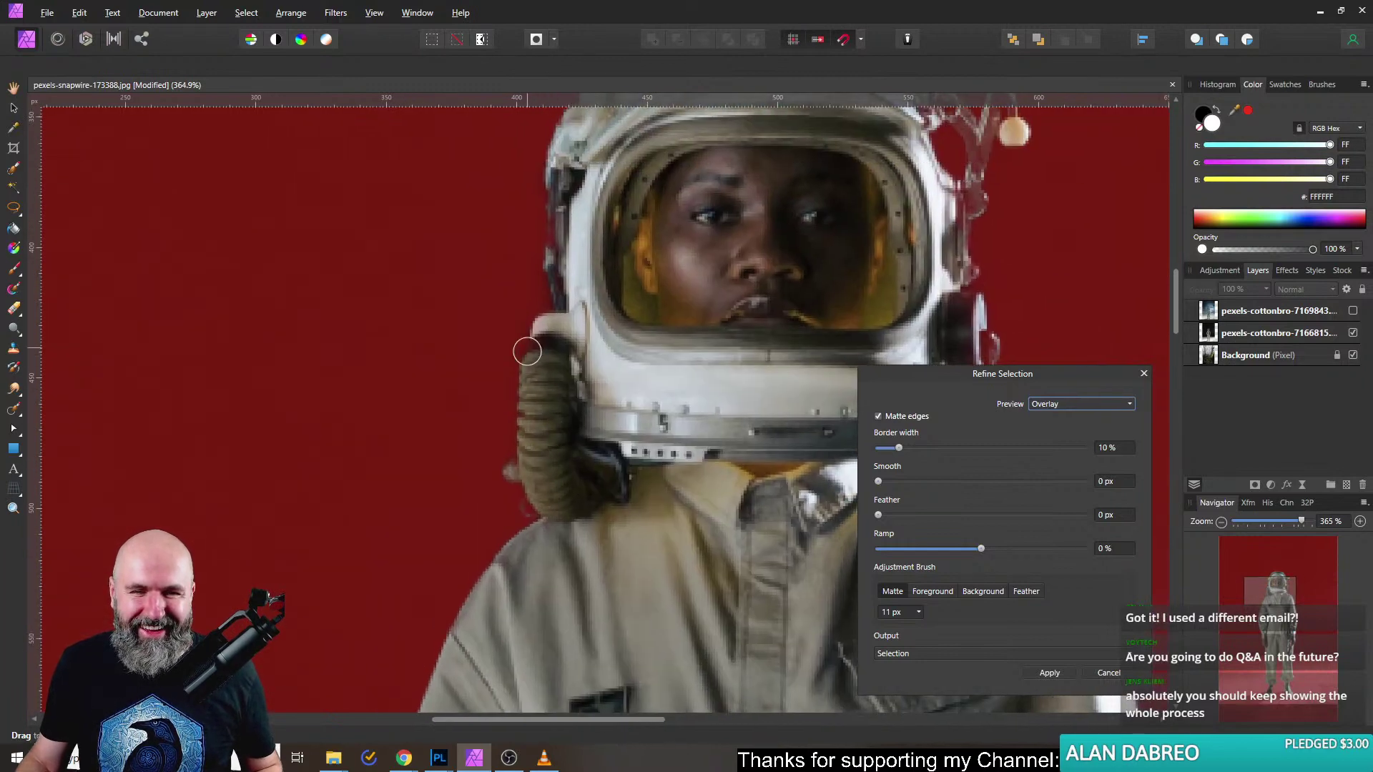
left_click_drag(550, 138, 542, 169)
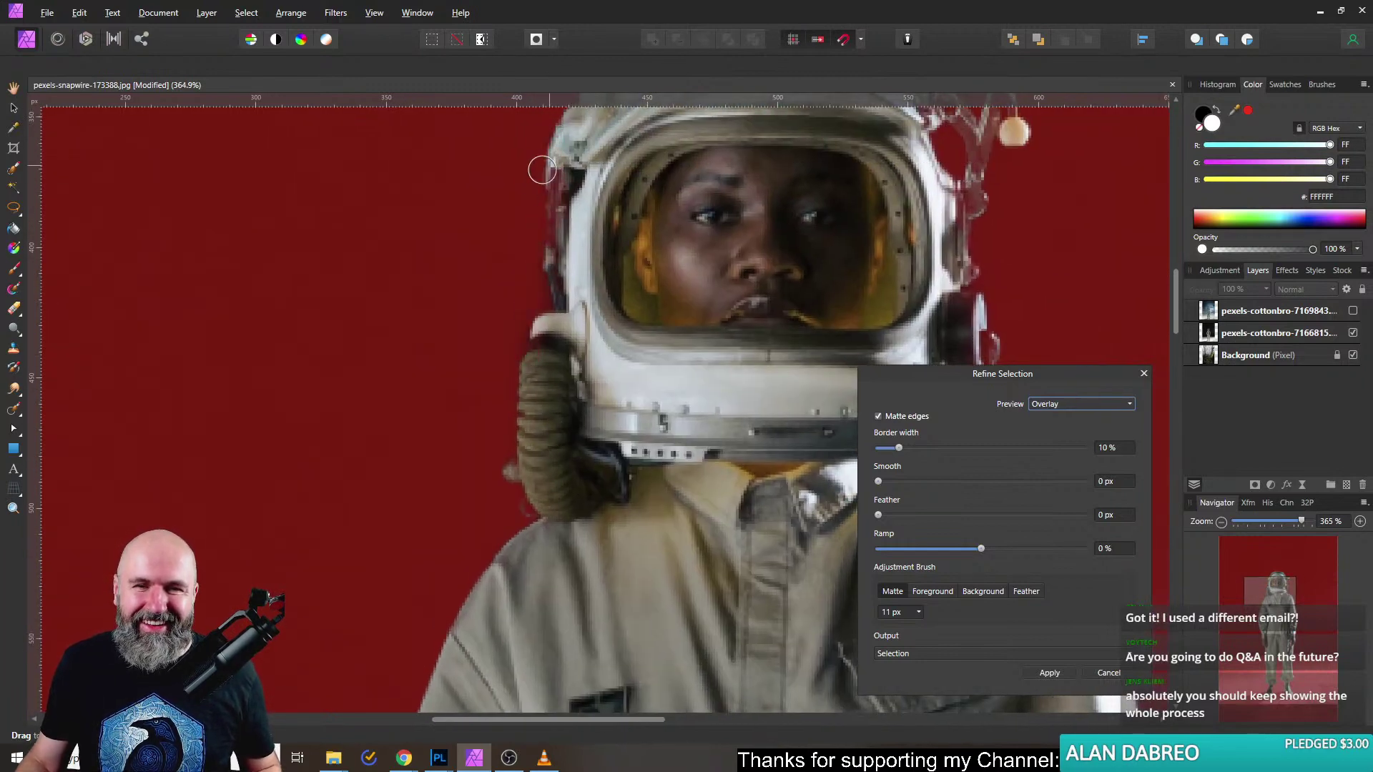
scroll(556, 287, "up", 3)
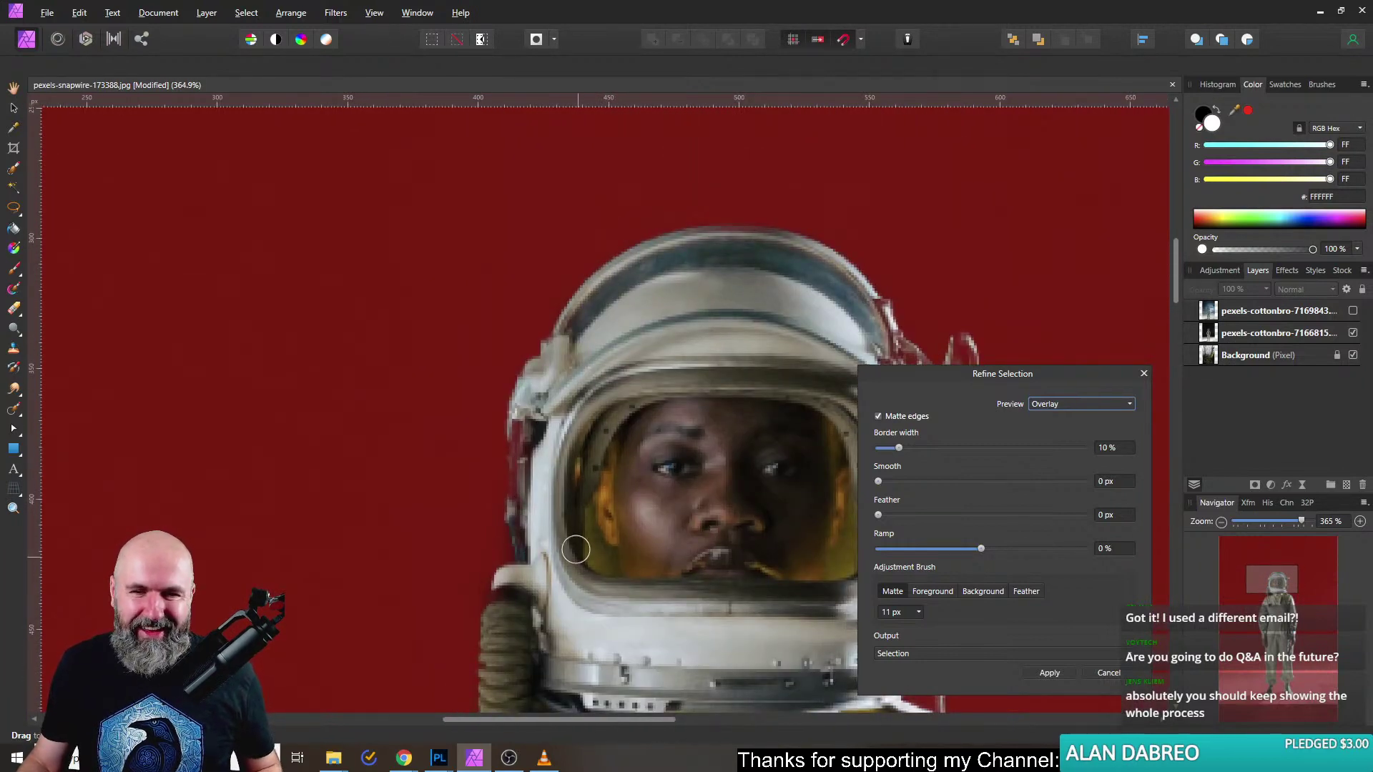
Apply the refined selection and add a mask layer from it to cut out the astronaut.
left_click(1049, 673)
scroll(741, 383, "down", 3)
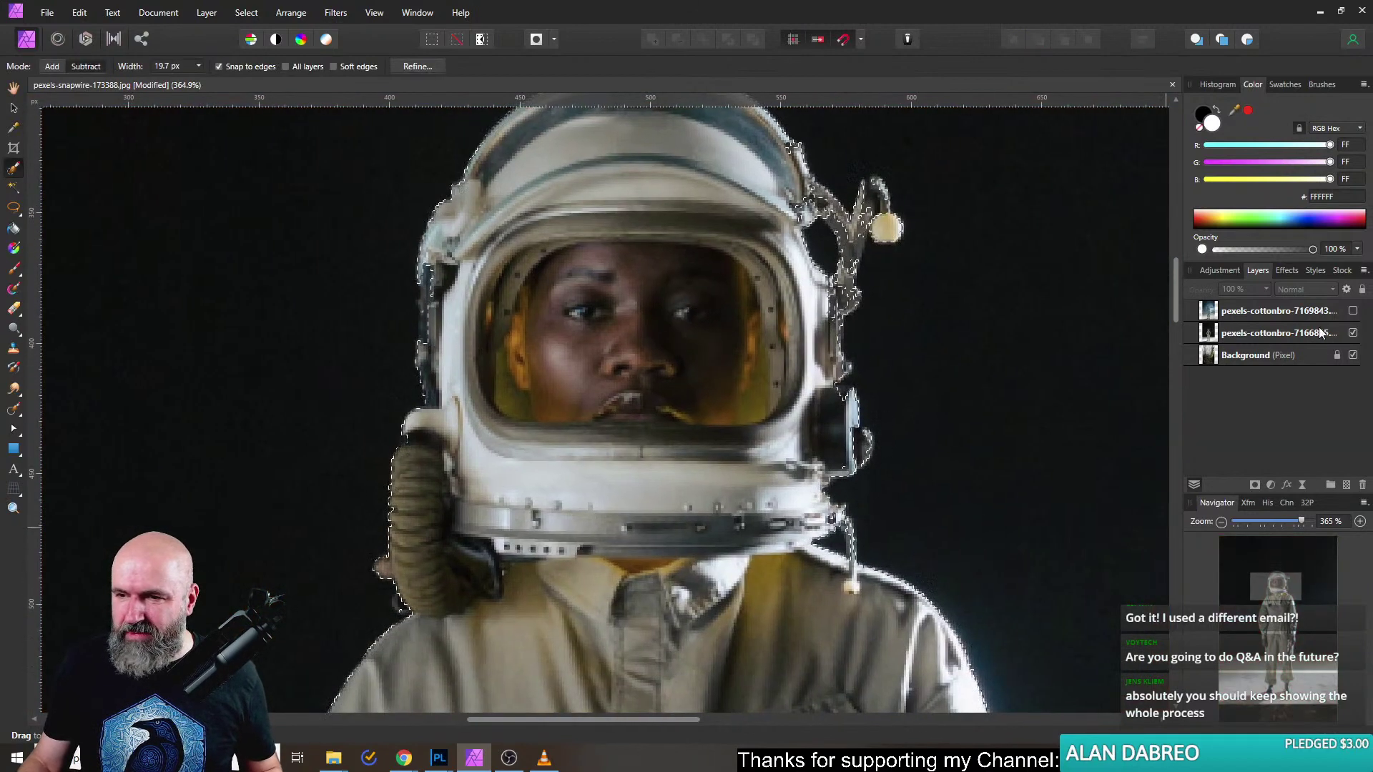
left_click(1254, 485)
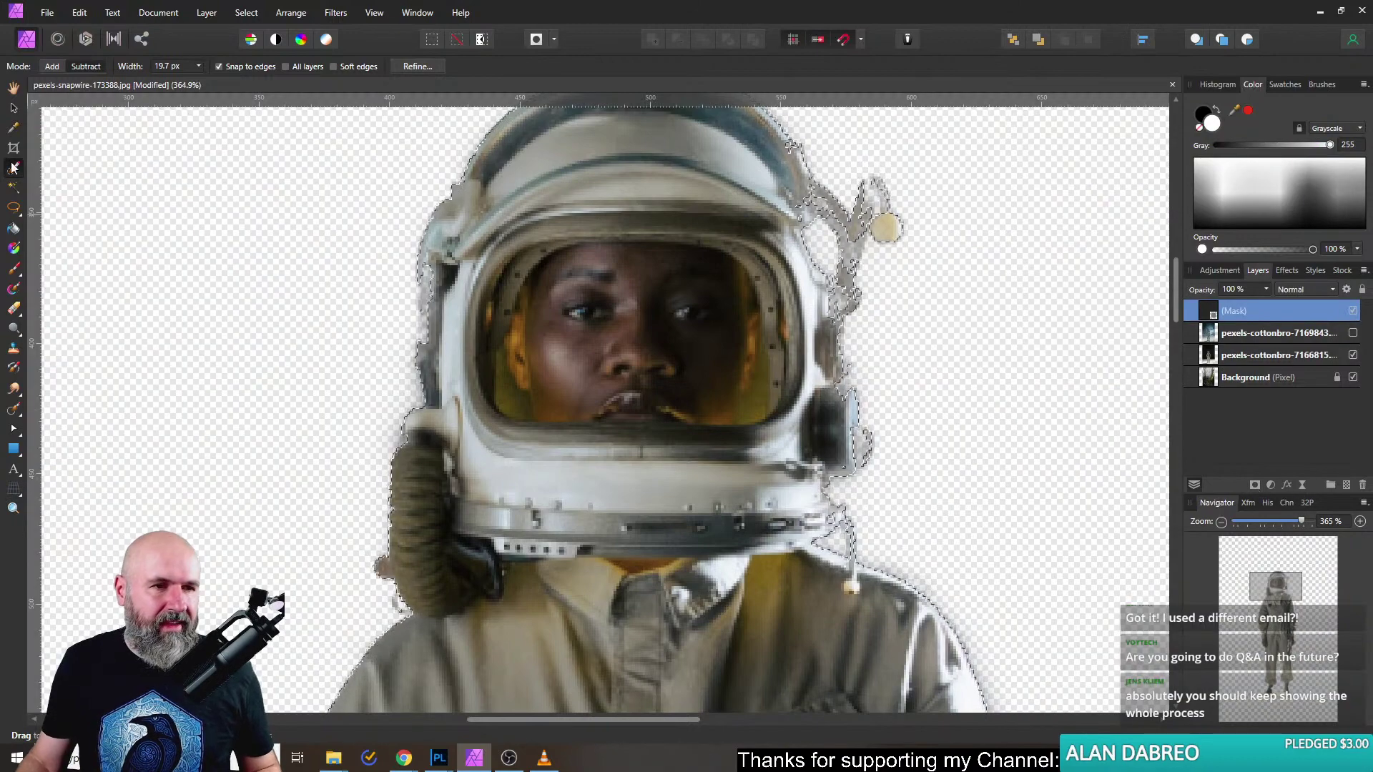
Drop the selection and set up a white Paint Brush for the mask at 10.8 px width, 100% opacity and 72% hardness.
left_click(13, 269)
key("x")
left_click(522, 278)
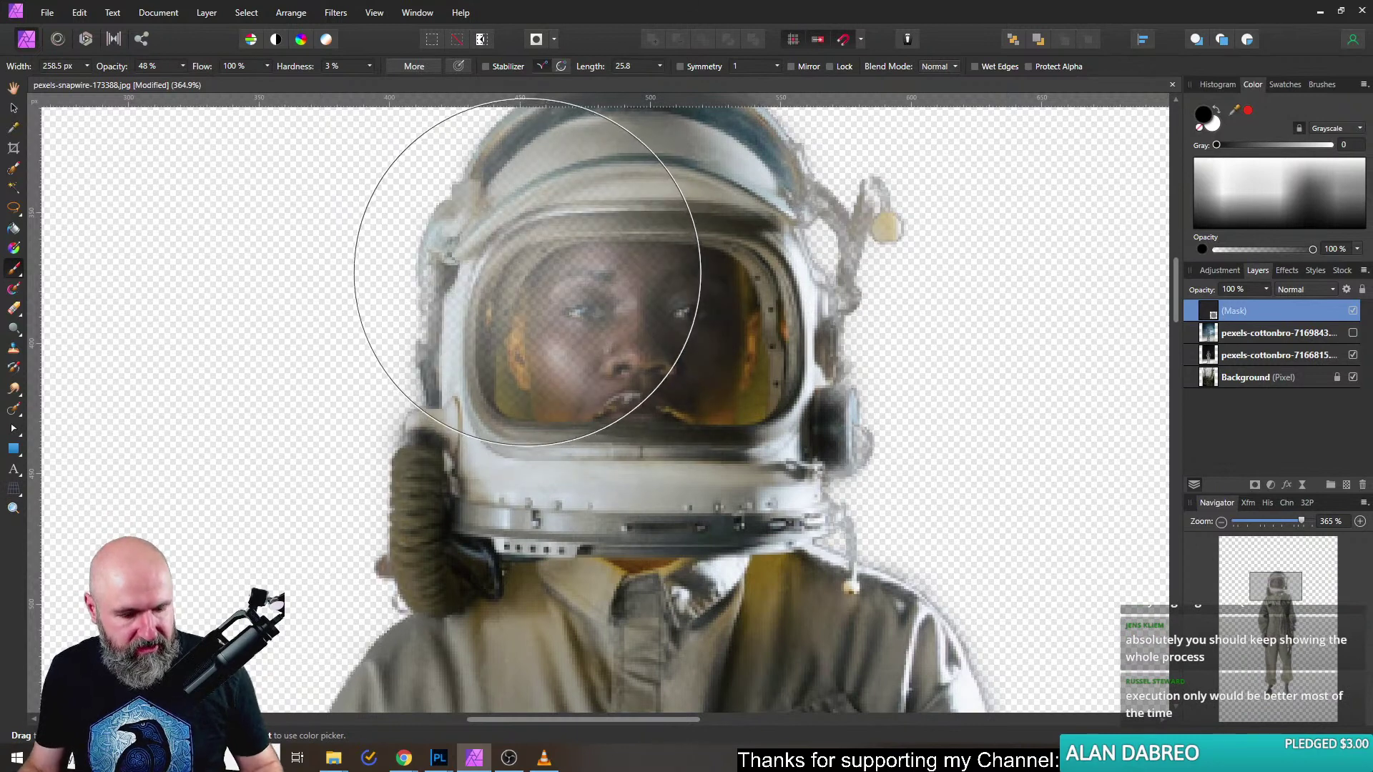
left_click_drag(522, 278, 552, 276)
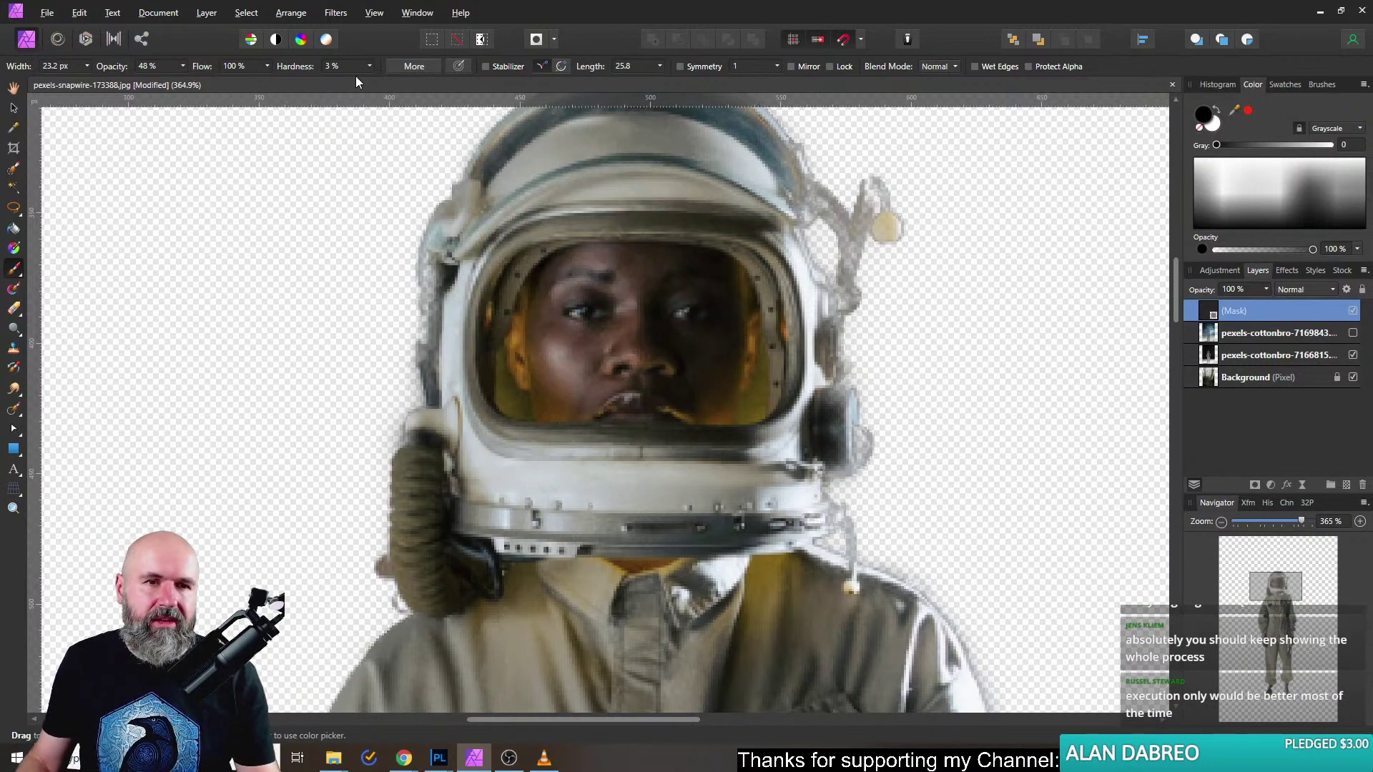
left_click(371, 67)
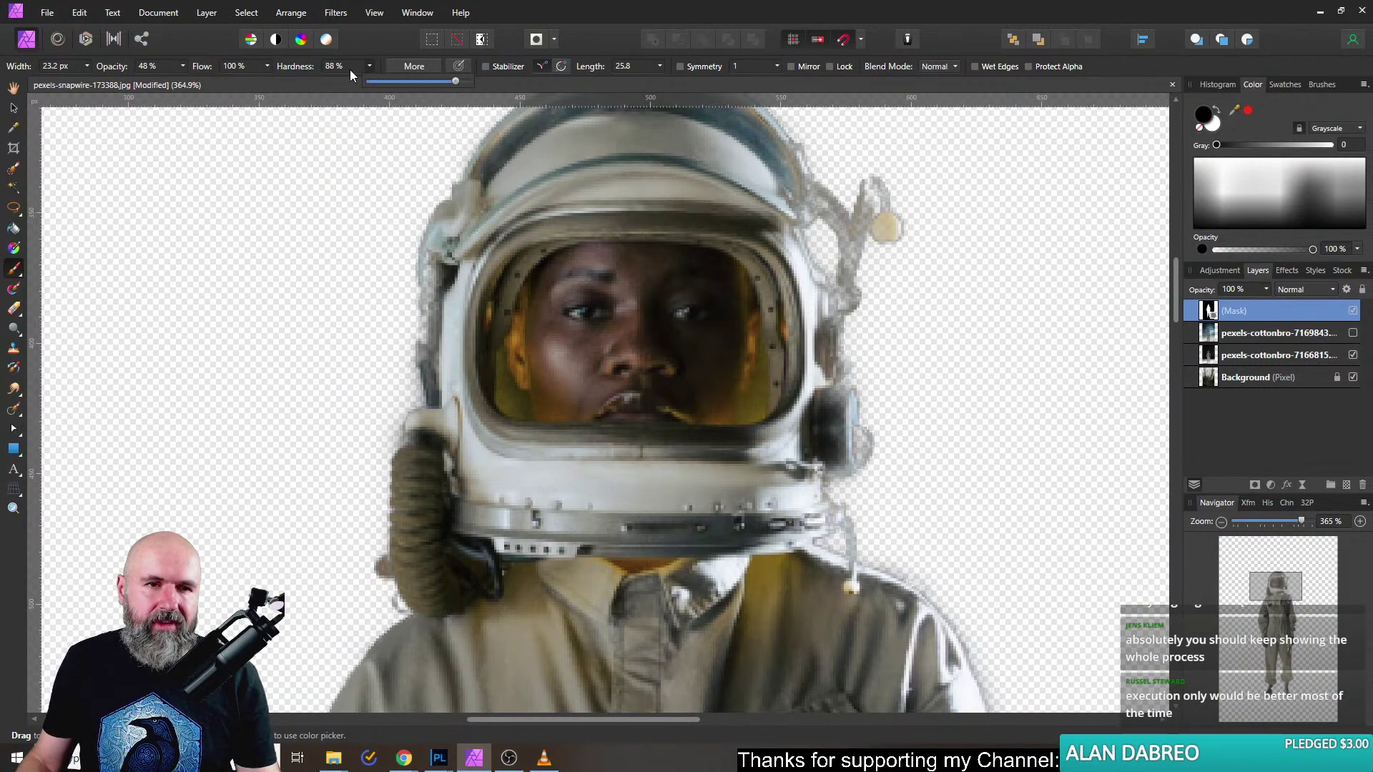
left_click_drag(458, 298, 449, 298)
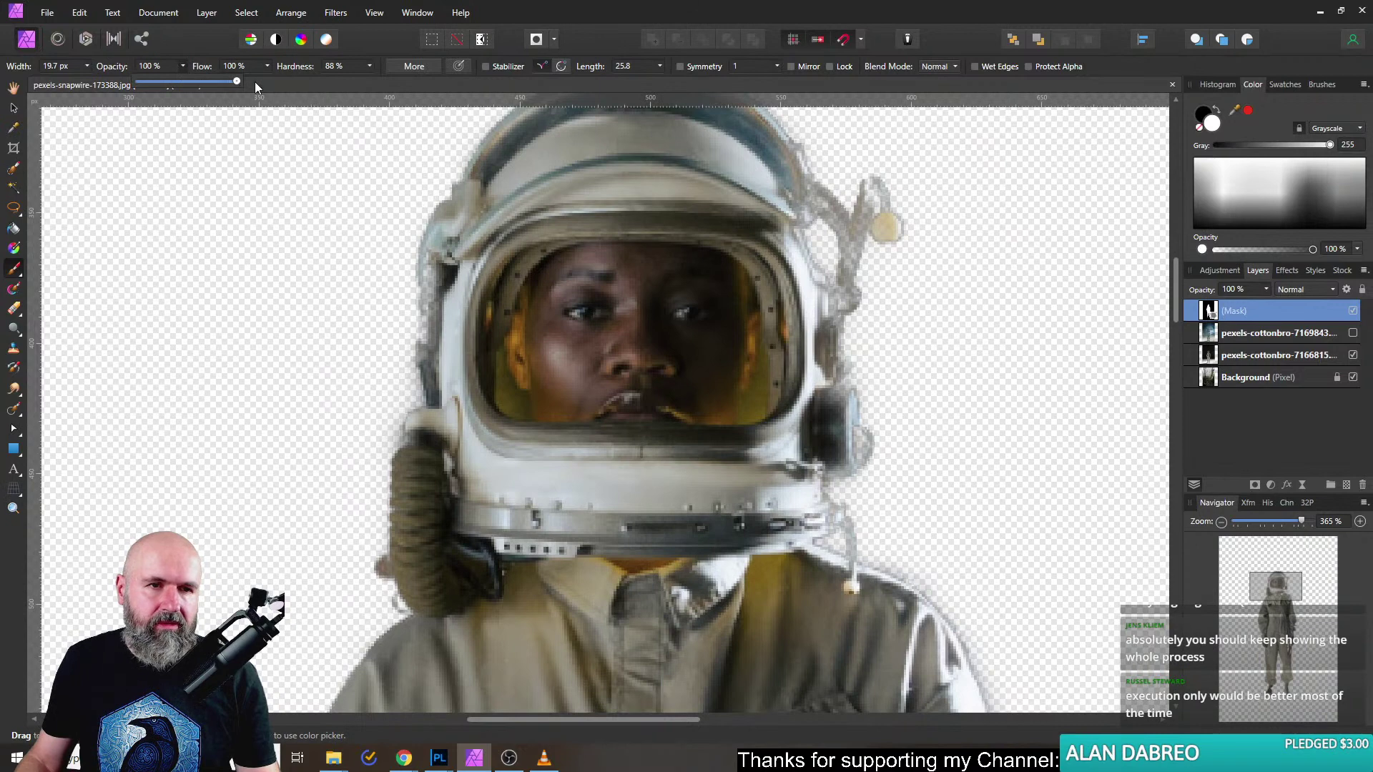
left_click(184, 66)
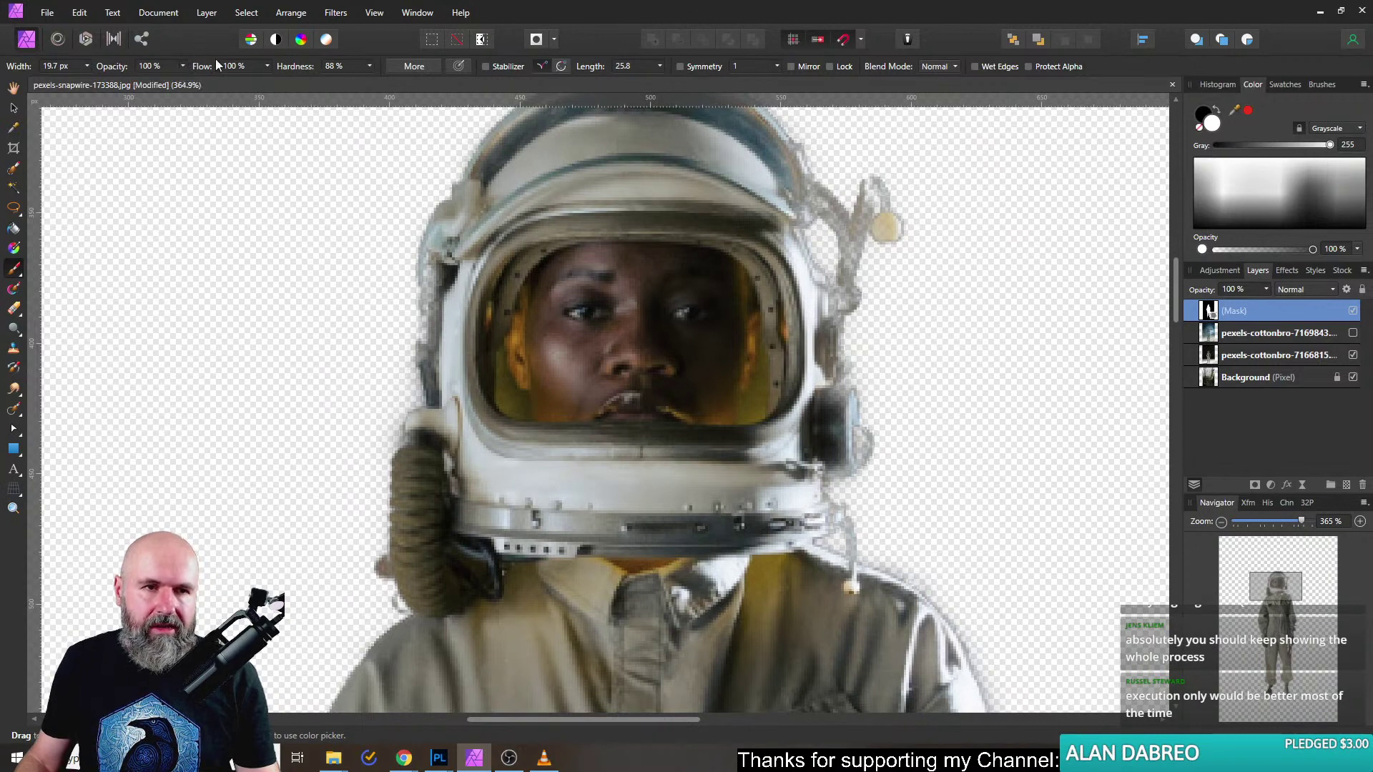
left_click_drag(490, 297, 474, 300)
left_click(370, 65)
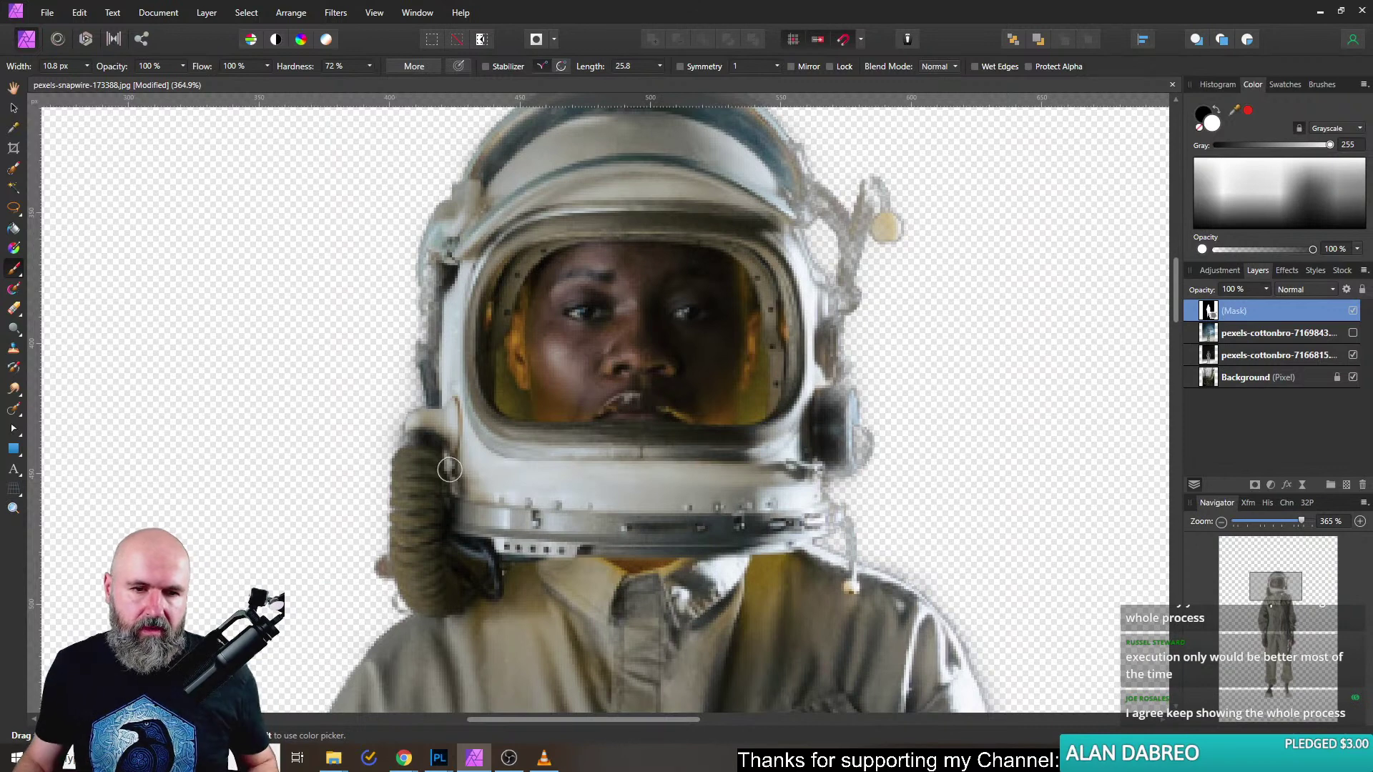
Paint the faded helmet edge above the breathing hose back in on the mask, up to the visor hinge.
scroll(445, 356, "up", 5)
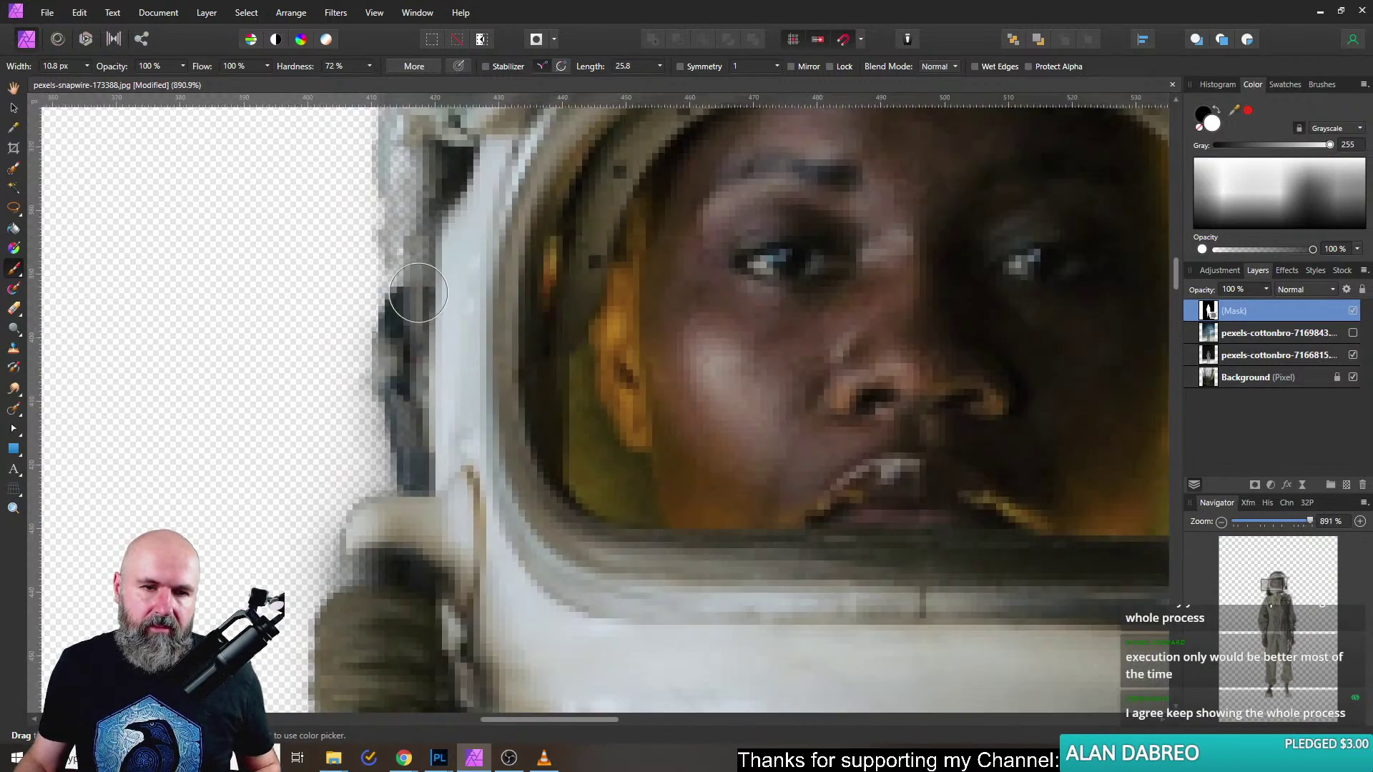
mouse_move(412, 326)
left_mouse_down()
mouse_move(415, 415)
mouse_move(430, 386)
left_mouse_up()
scroll(443, 321, "up", 3)
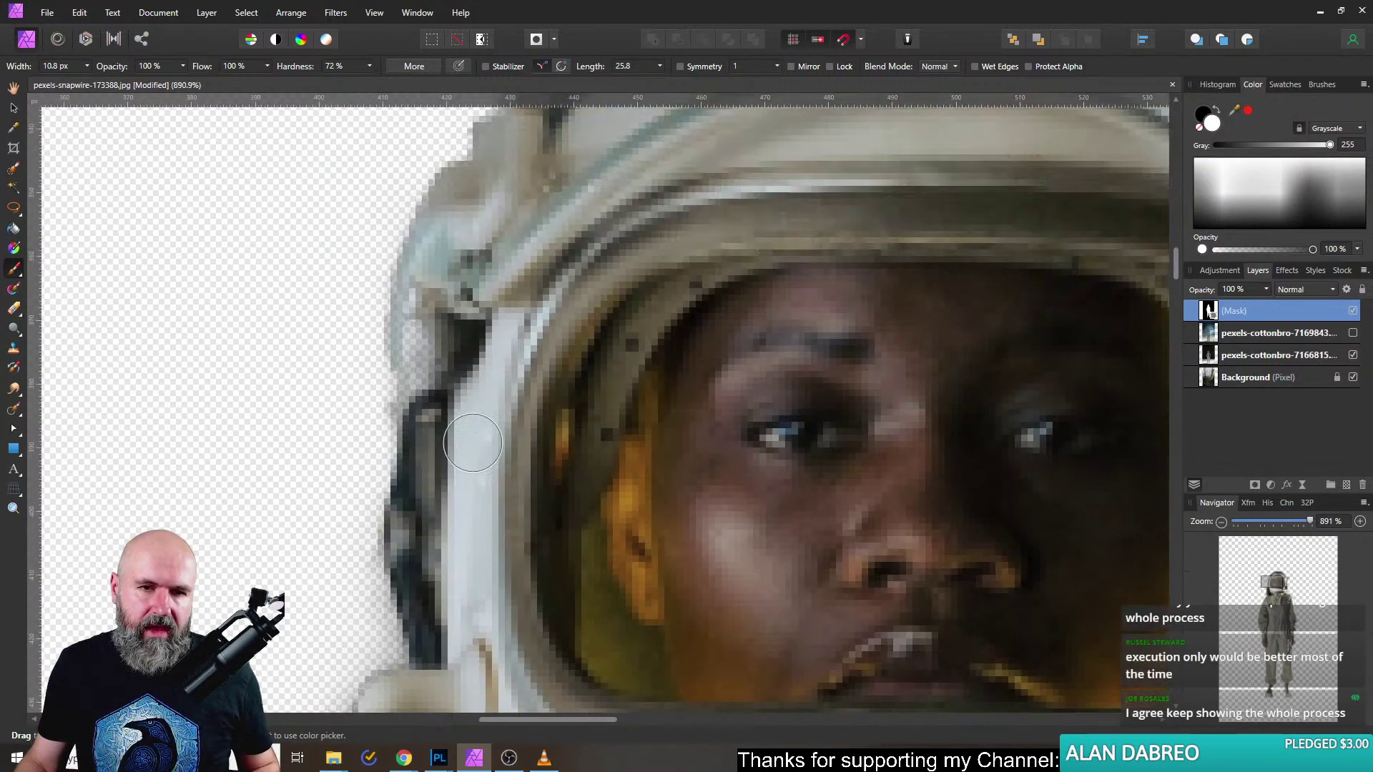
mouse_move(443, 458)
left_mouse_down()
mouse_move(451, 282)
mouse_move(424, 414)
mouse_move(425, 298)
mouse_move(451, 248)
mouse_move(429, 341)
left_mouse_up()
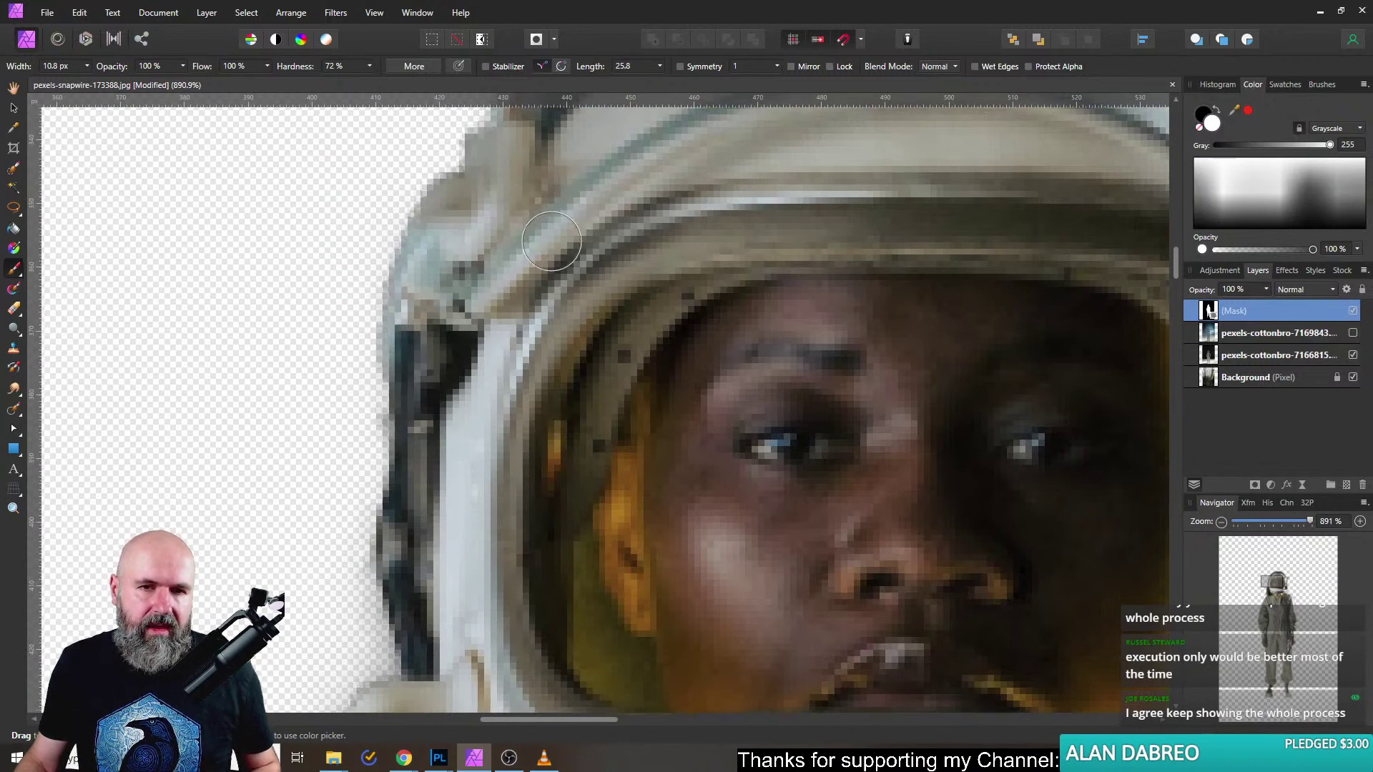
left_click_drag(537, 175, 431, 424)
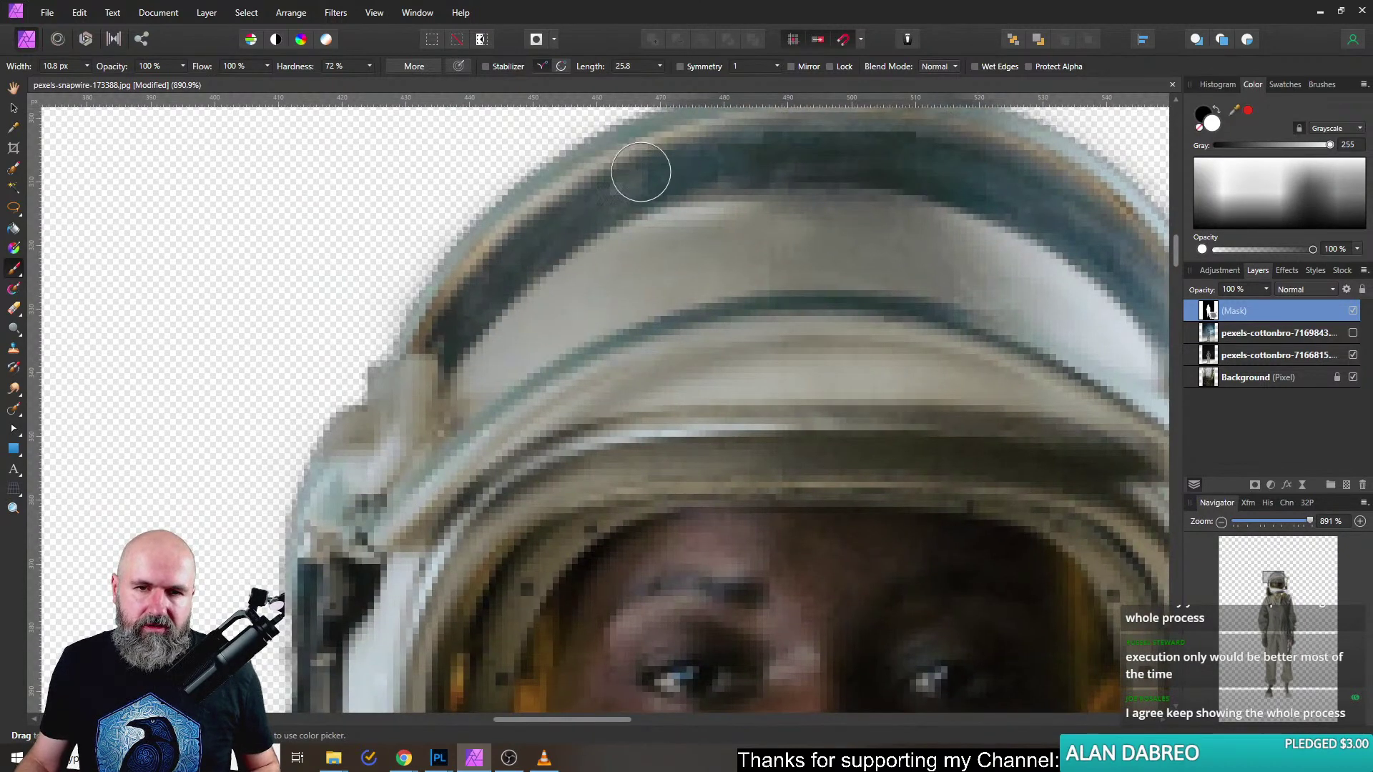
Restore the helmet's top rim and the antenna-side edge on the mask, down to the small cable above the shoulder.
left_click_drag(667, 237, 460, 269)
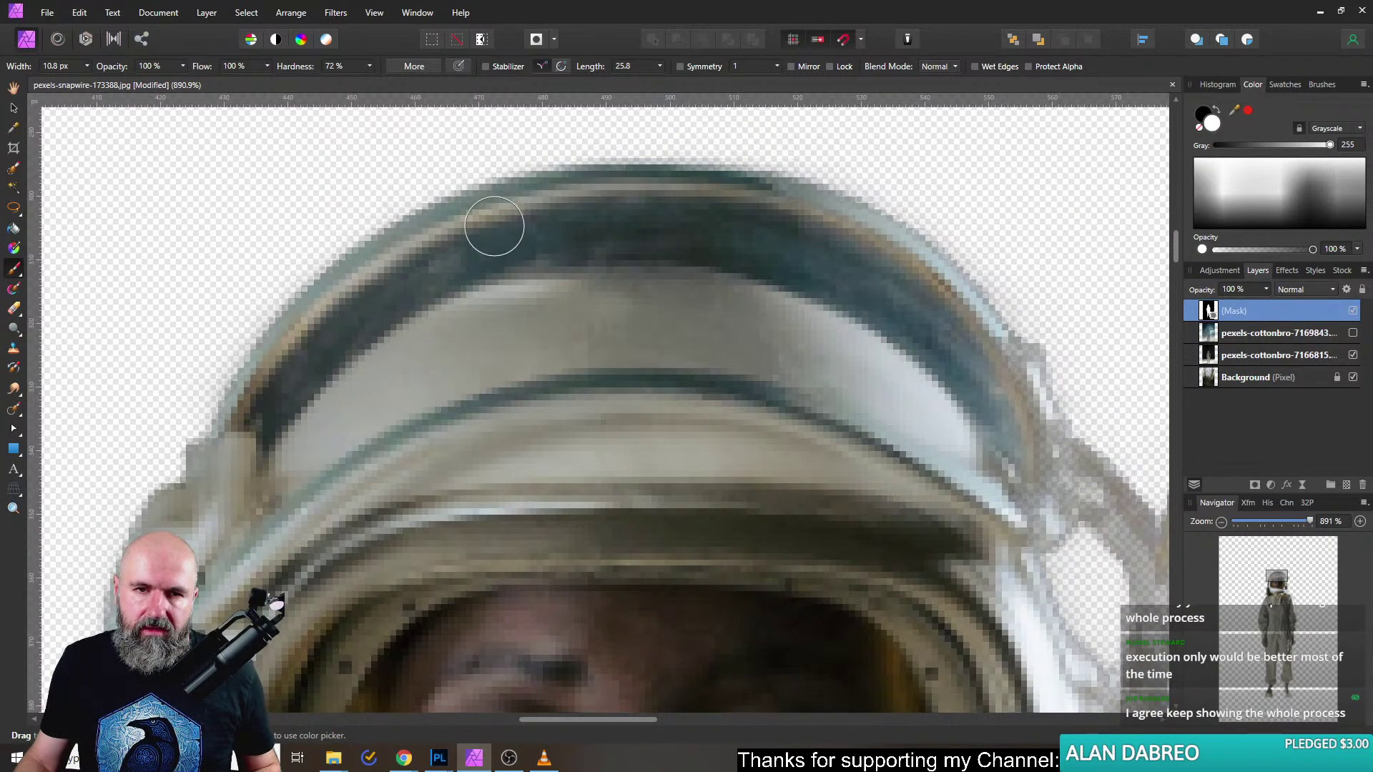
left_click_drag(494, 227, 814, 251)
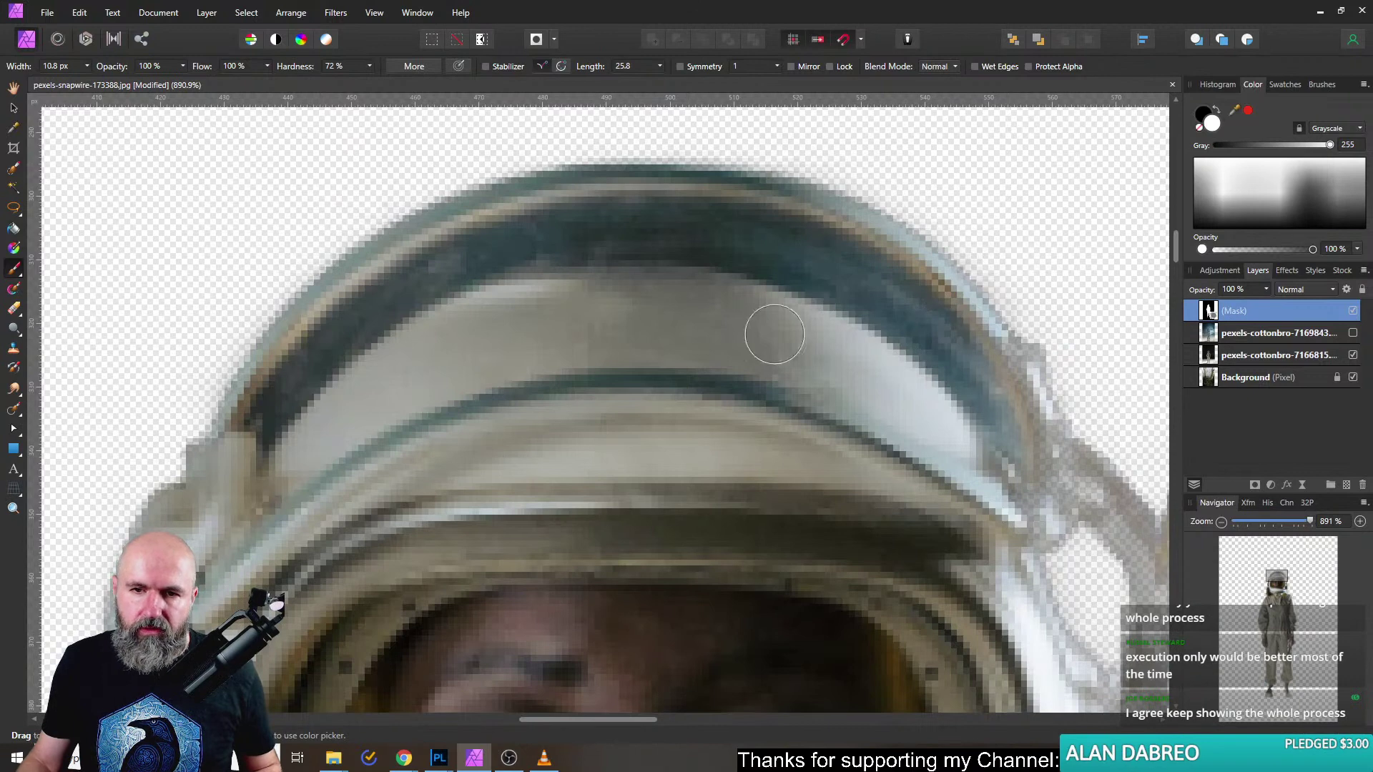
left_click_drag(805, 398, 491, 221)
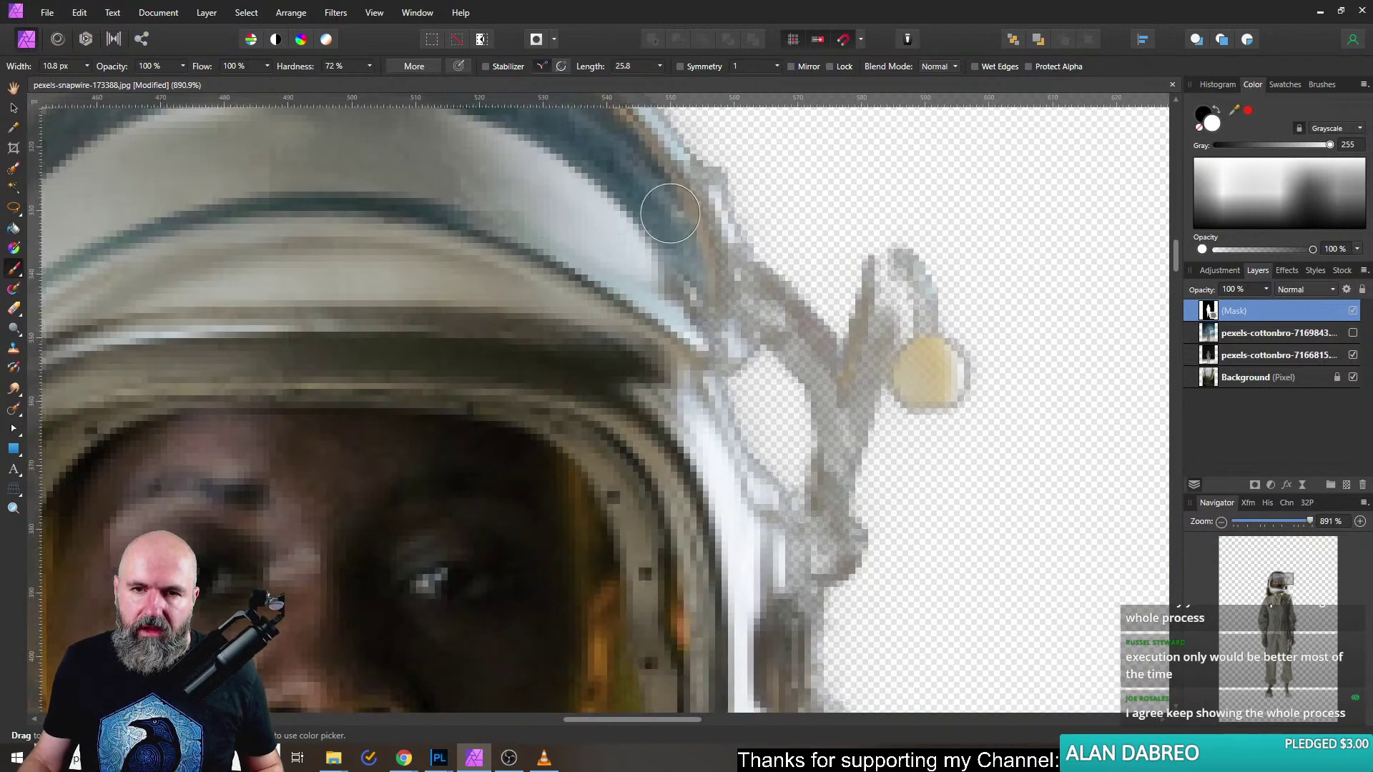
mouse_move(690, 225)
left_mouse_down()
mouse_move(714, 256)
mouse_move(715, 313)
mouse_move(686, 386)
mouse_move(680, 374)
mouse_move(721, 501)
mouse_move(707, 487)
mouse_move(764, 546)
mouse_move(727, 489)
mouse_move(773, 546)
mouse_move(776, 617)
mouse_move(721, 414)
mouse_move(726, 485)
mouse_move(729, 416)
mouse_move(748, 543)
mouse_move(722, 609)
mouse_move(676, 301)
mouse_move(711, 335)
mouse_move(709, 432)
mouse_move(736, 400)
mouse_move(720, 408)
mouse_move(745, 445)
mouse_move(669, 493)
mouse_move(628, 555)
mouse_move(683, 608)
mouse_move(707, 701)
mouse_move(706, 664)
mouse_move(615, 659)
left_mouse_up()
scroll(615, 659, "down", 5)
mouse_move(701, 343)
left_mouse_down()
mouse_move(711, 367)
mouse_move(723, 346)
mouse_move(926, 465)
mouse_move(985, 572)
mouse_move(971, 583)
mouse_move(940, 419)
left_mouse_up()
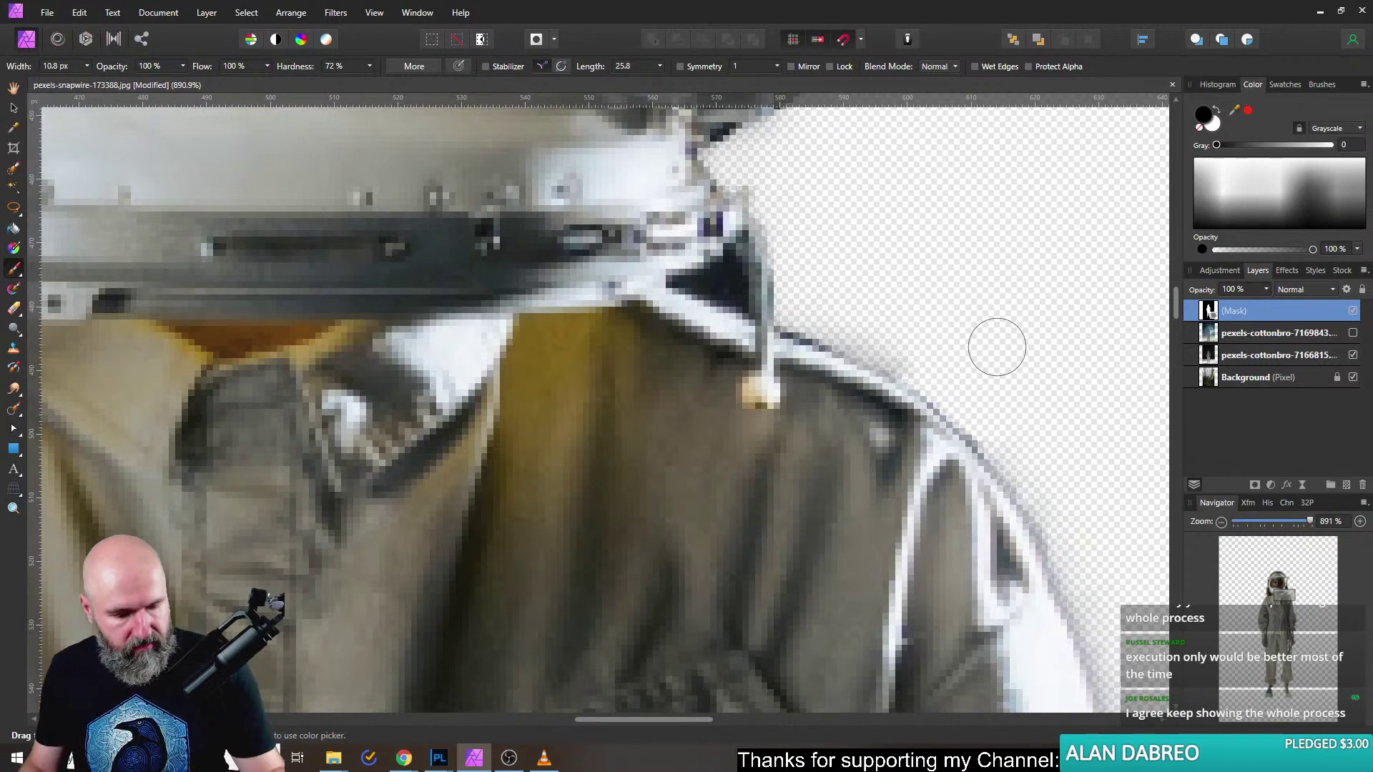
Mask out the halo along the shoulder beside the hanging cable in black, reducing the brush to 3.8 px.
scroll(996, 347, "up", 1)
key("bracketleft")
key("bracketleft")
key("bracketleft")
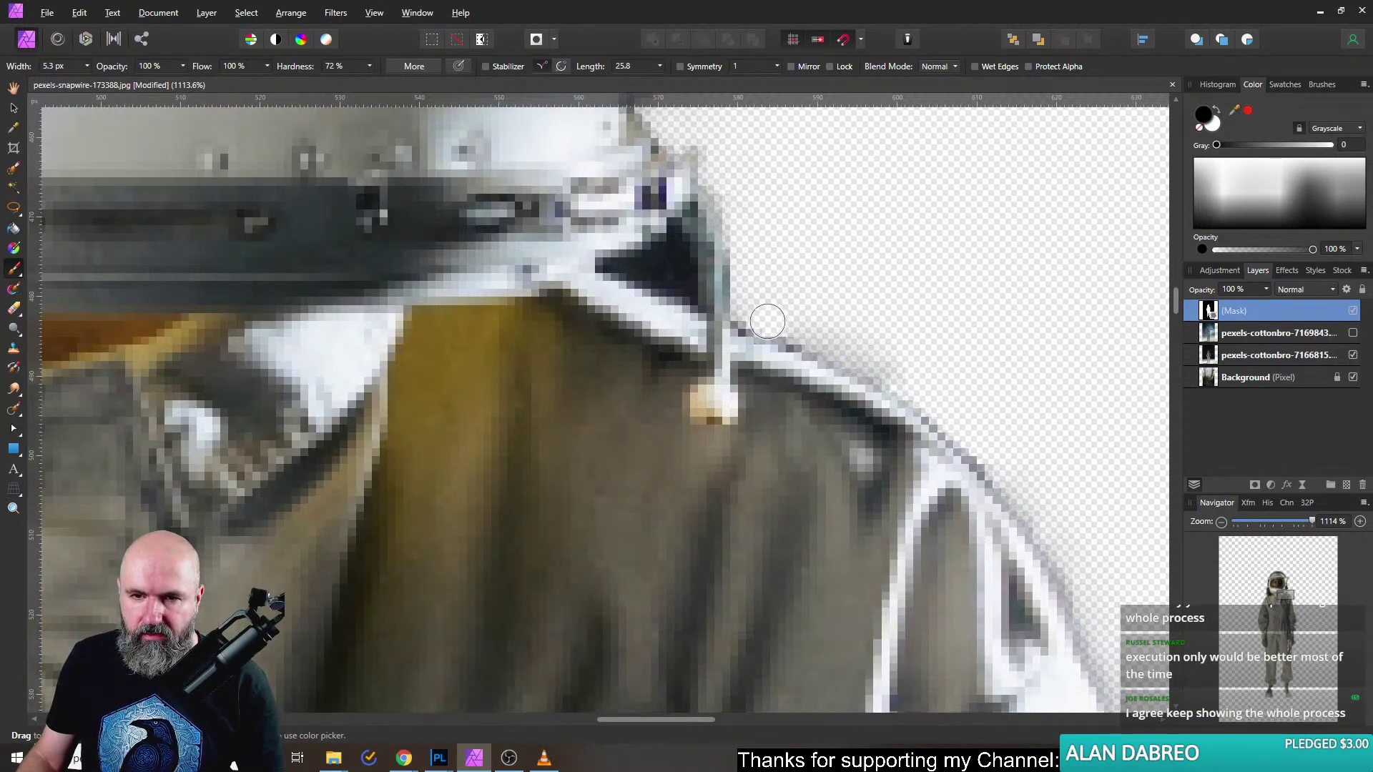
key("bracketleft")
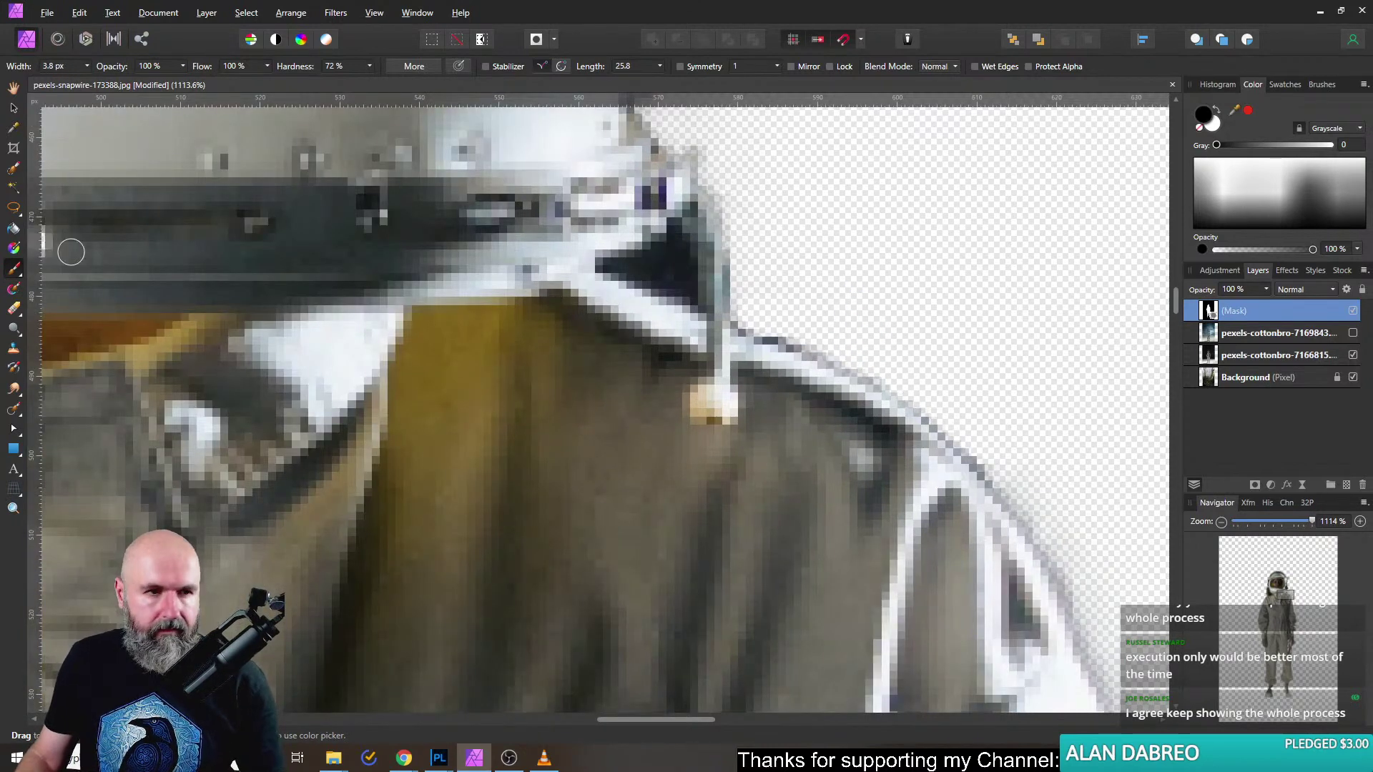
Lasso the dark triangular gap between the helmet ring and the hanging cable, erase it from the mask, and deselect.
key("x")
left_click(13, 207)
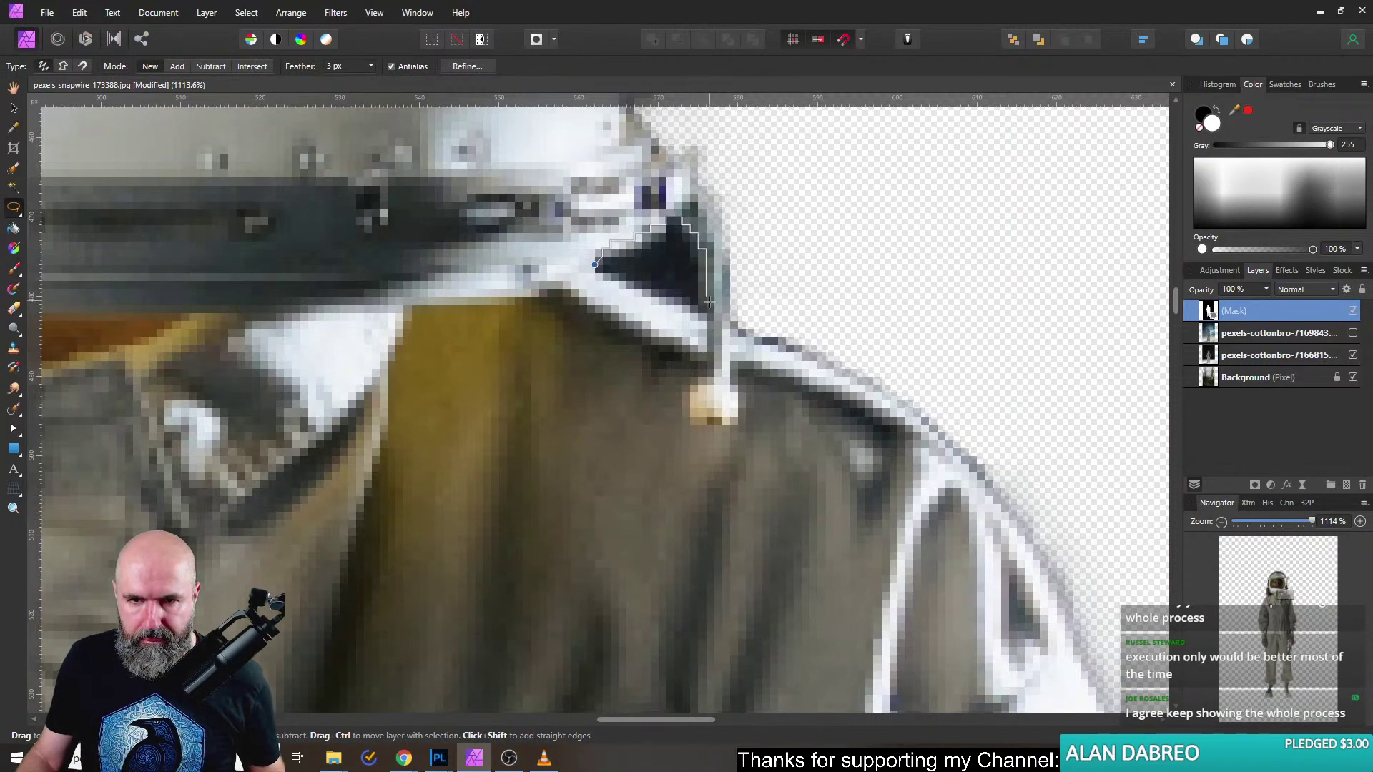
left_click_drag(598, 265, 627, 264)
left_click(13, 309)
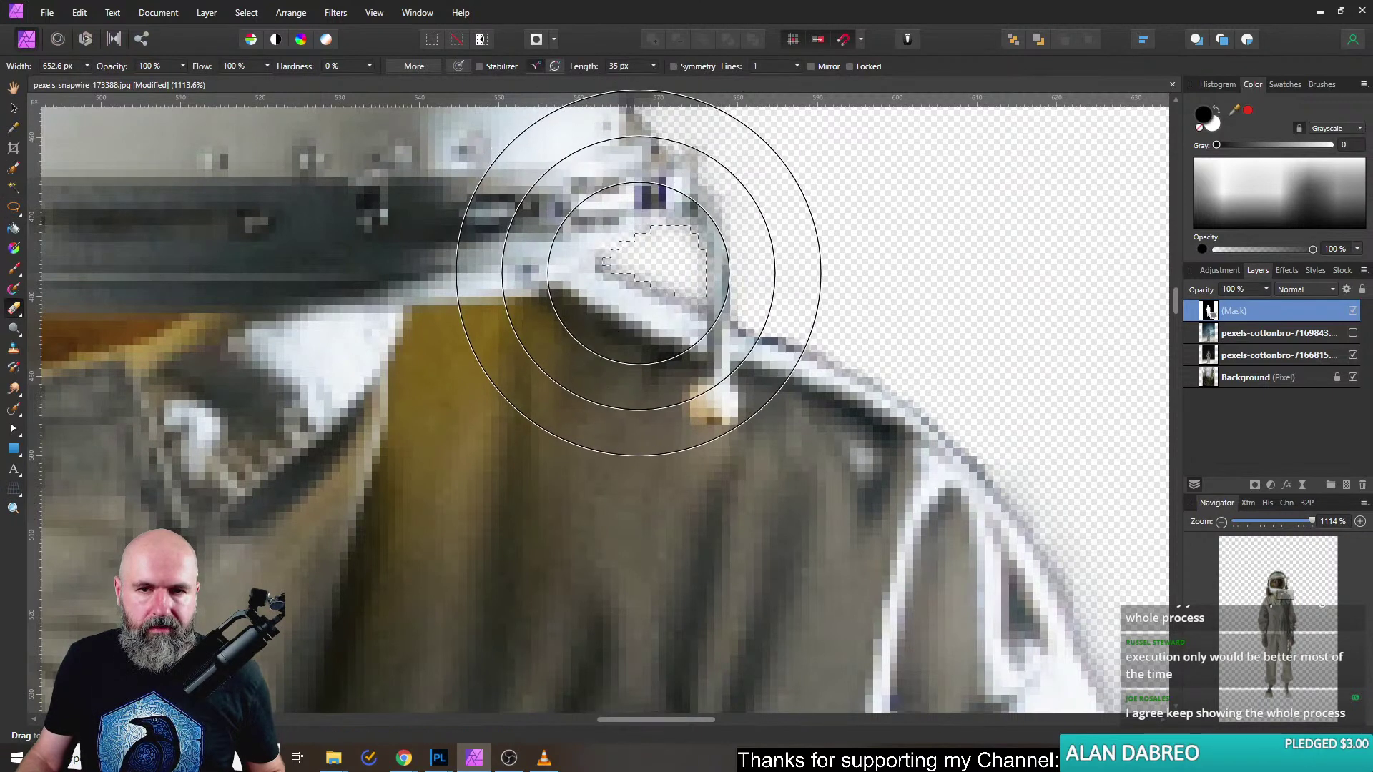
key("x")
key("ctrl+d")
left_click(627, 264)
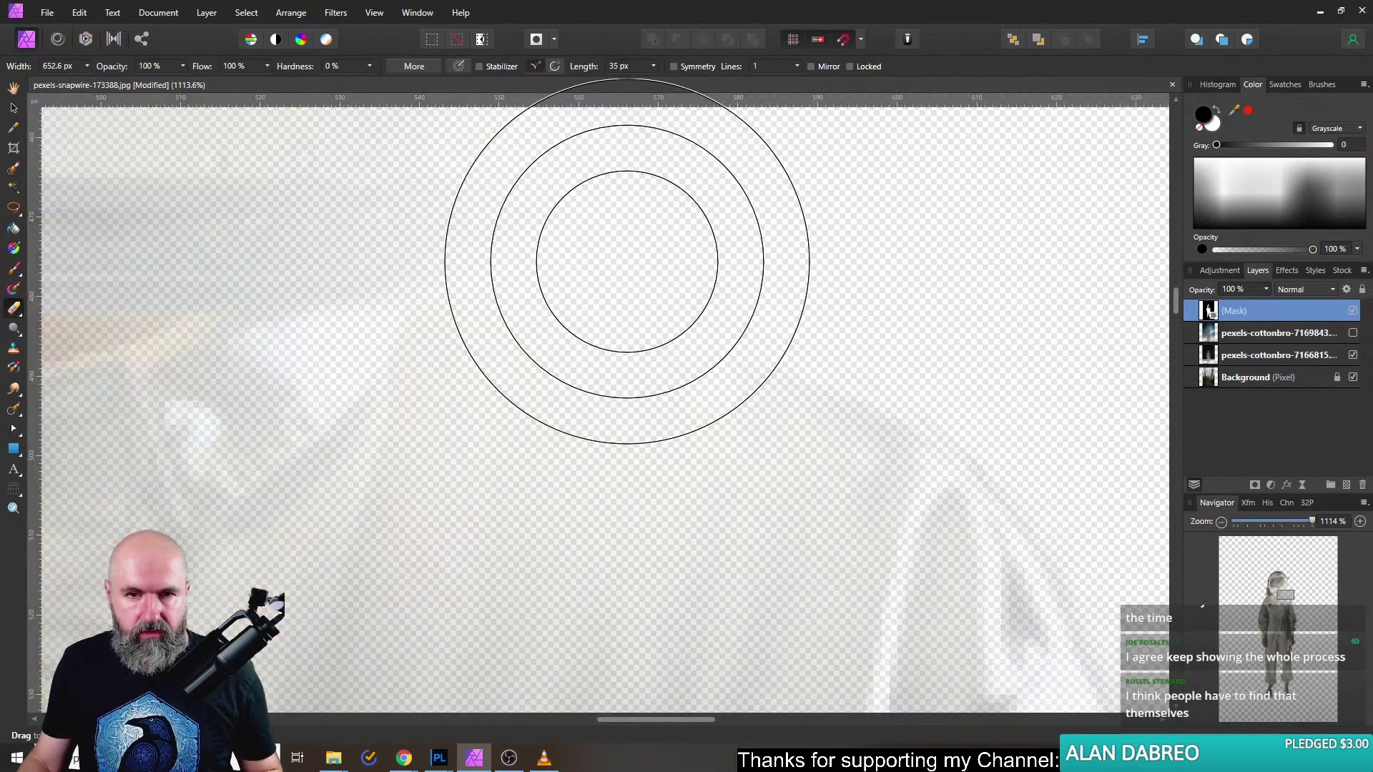
mouse_move(627, 256)
left_mouse_down()
mouse_move(1045, 322)
mouse_move(1080, 368)
mouse_move(307, 224)
mouse_move(934, 355)
left_mouse_up()
key("ctrl+z")
key("ctrl+z")
key("ctrl+z")
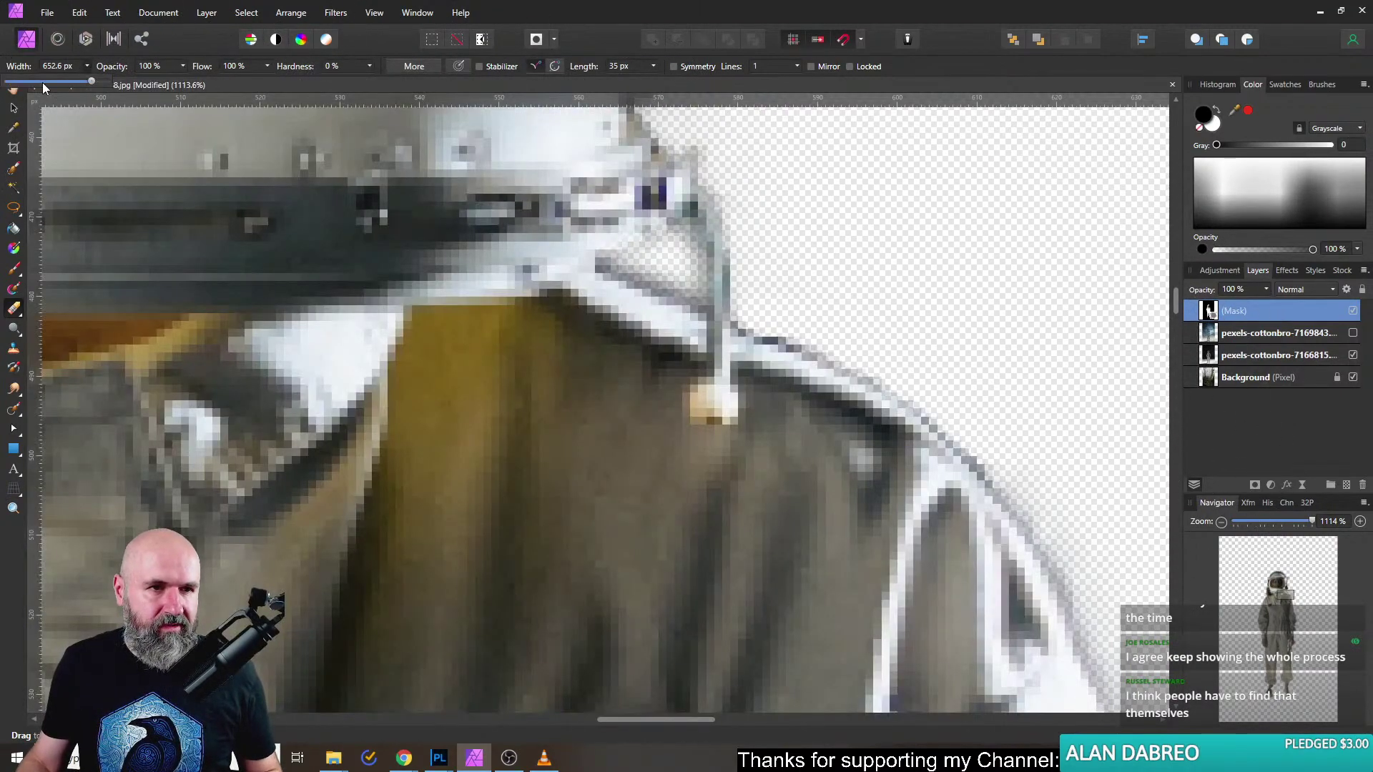
Return to the Paint Brush and paint the missing light area behind the boot's ankle back in white with a 27.6 px brush.
left_click(13, 269)
scroll(833, 404, "down", 5)
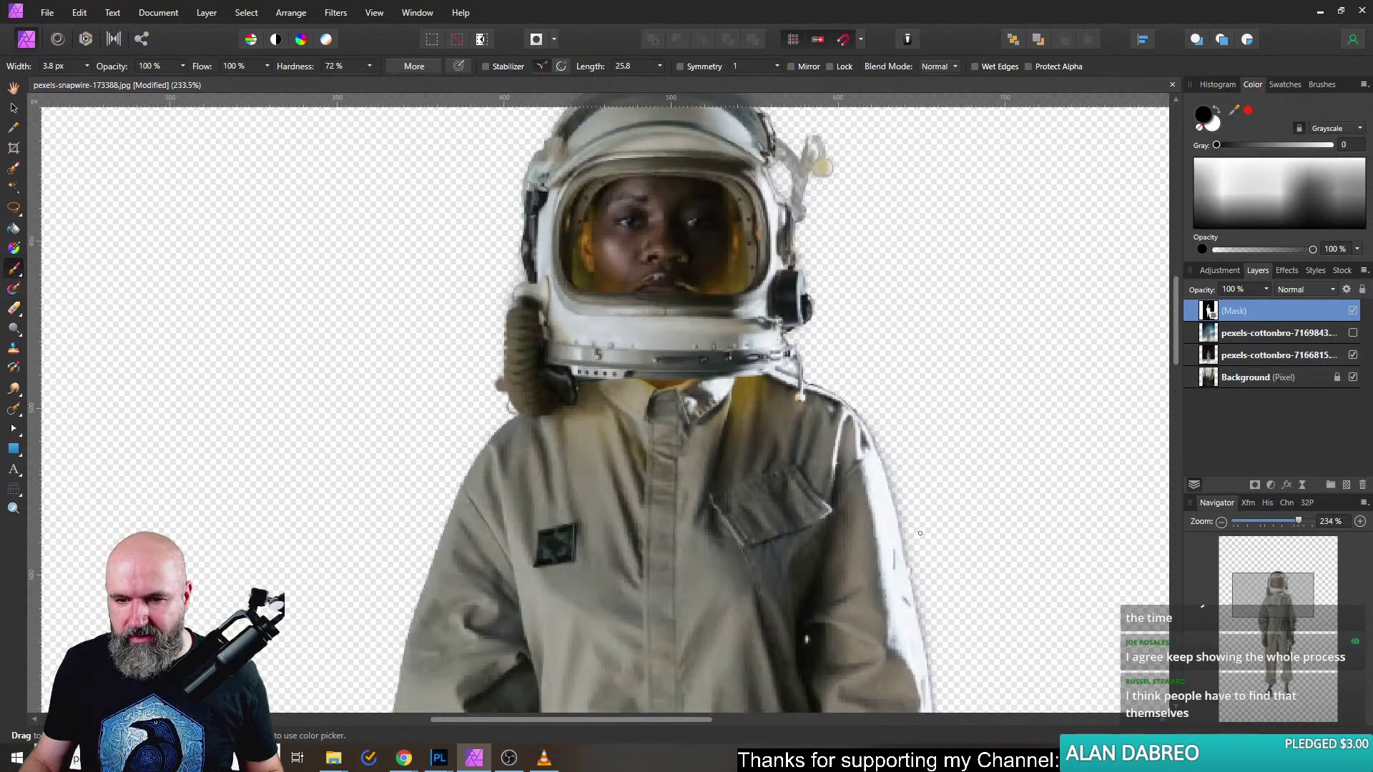
scroll(853, 163, "down", 5)
scroll(831, 481, "down", 3)
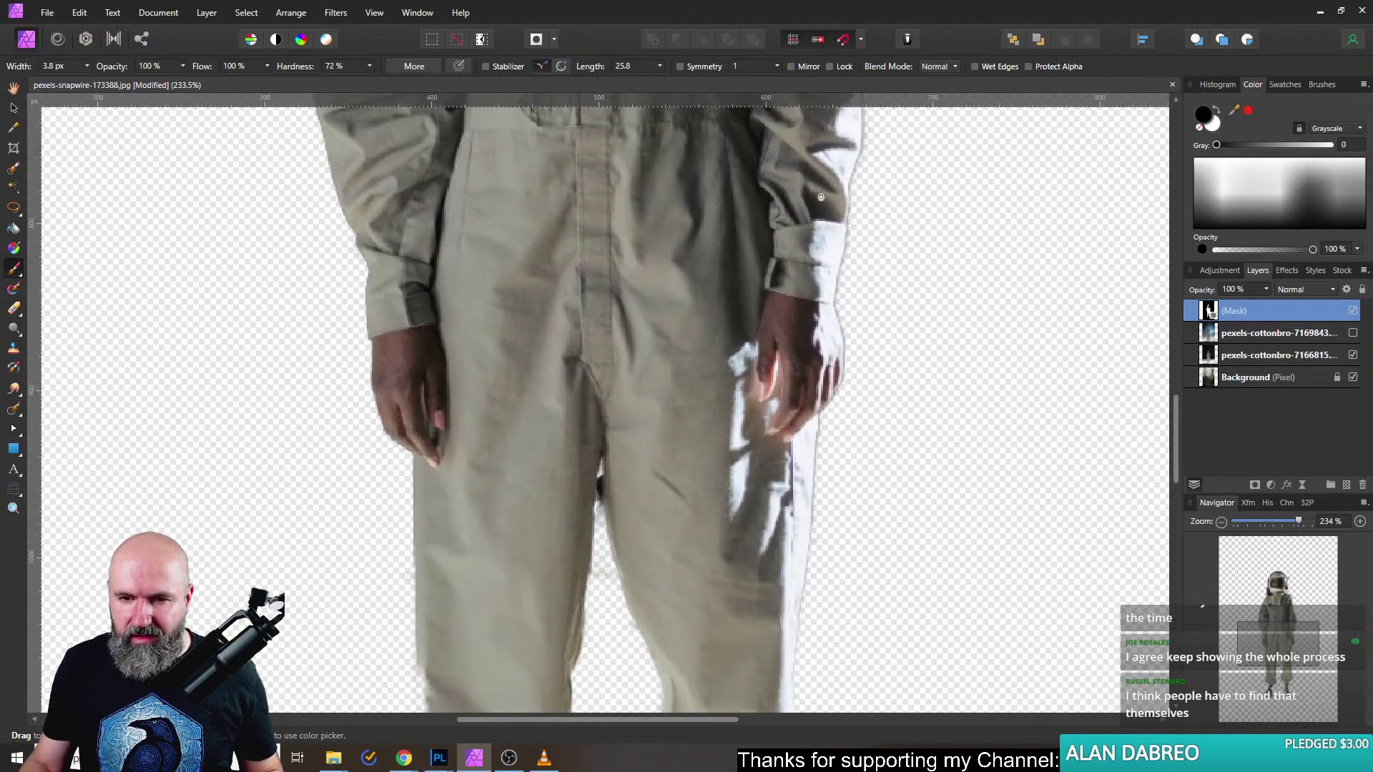
scroll(515, 437, "down", 3)
scroll(613, 487, "down", 3)
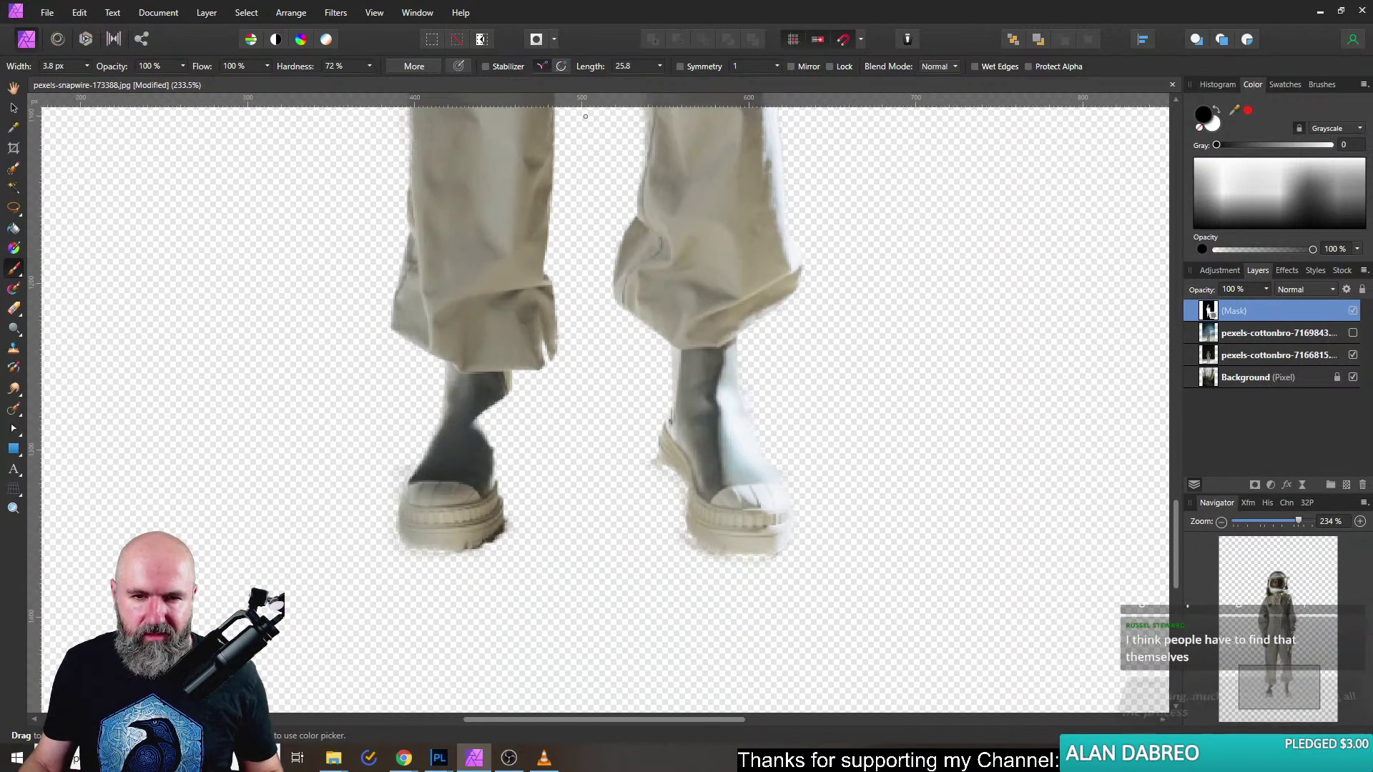
scroll(479, 409, "up", 5)
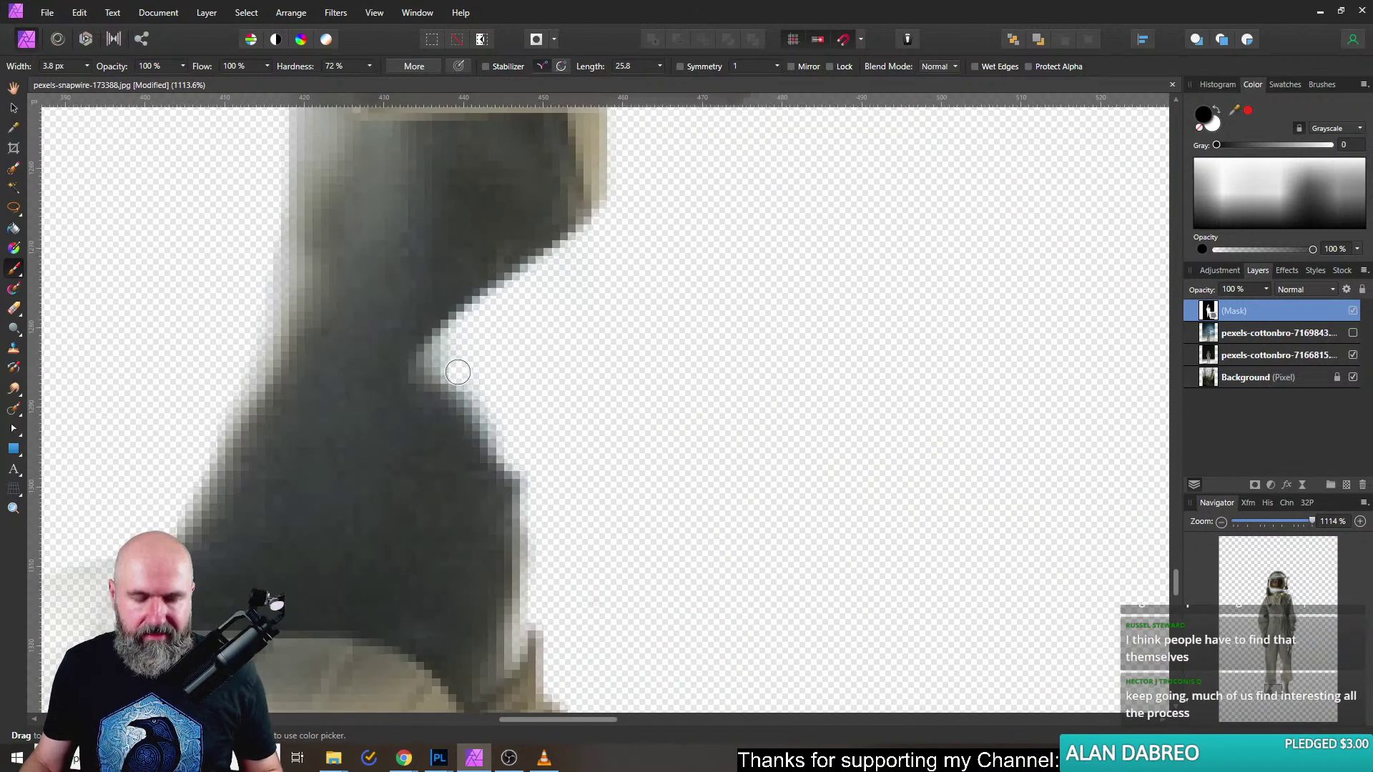
left_click(1214, 127)
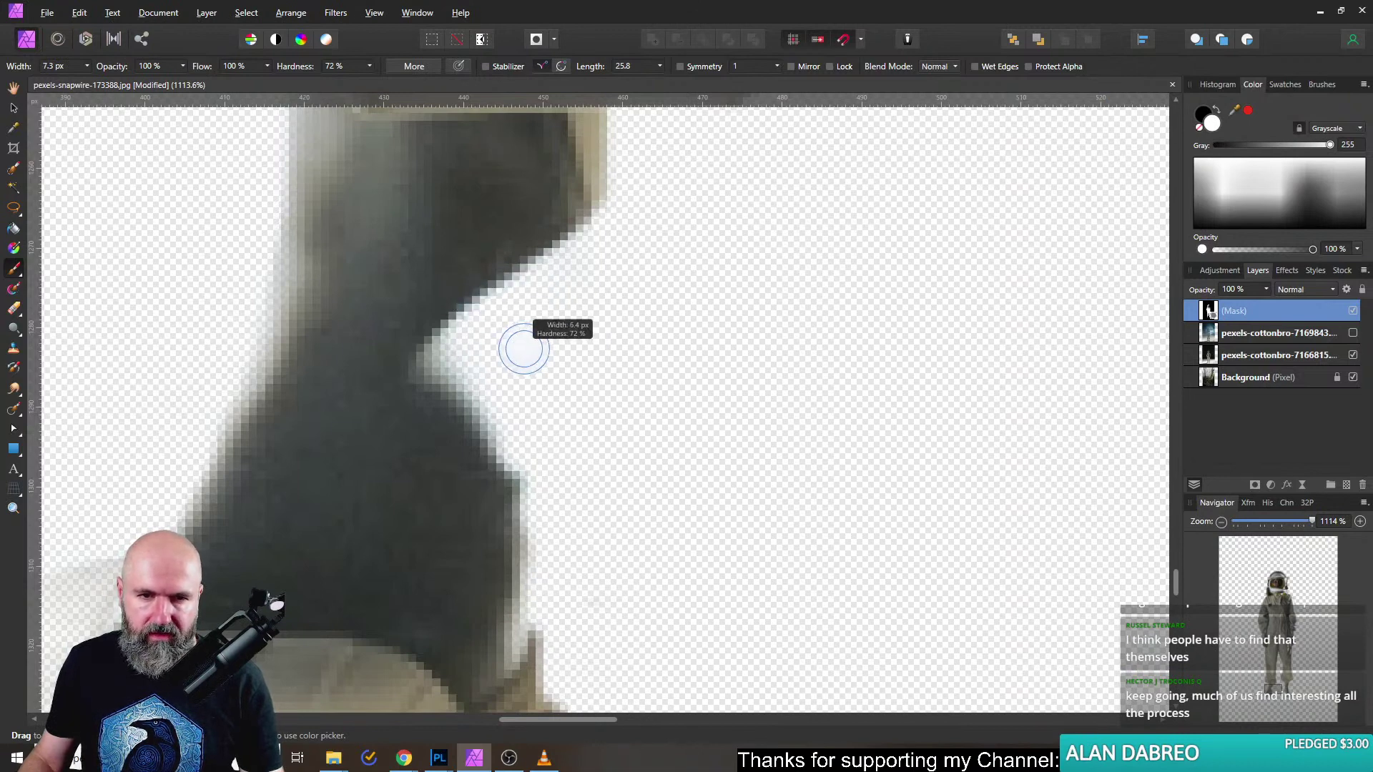
key("bracketright")
key("bracketright")
key("bracketright")
key("bracketright")
key("bracketright")
key("bracketright")
mouse_move(608, 223)
left_mouse_down()
mouse_move(605, 348)
mouse_move(541, 638)
mouse_move(490, 294)
mouse_move(448, 327)
left_mouse_up()
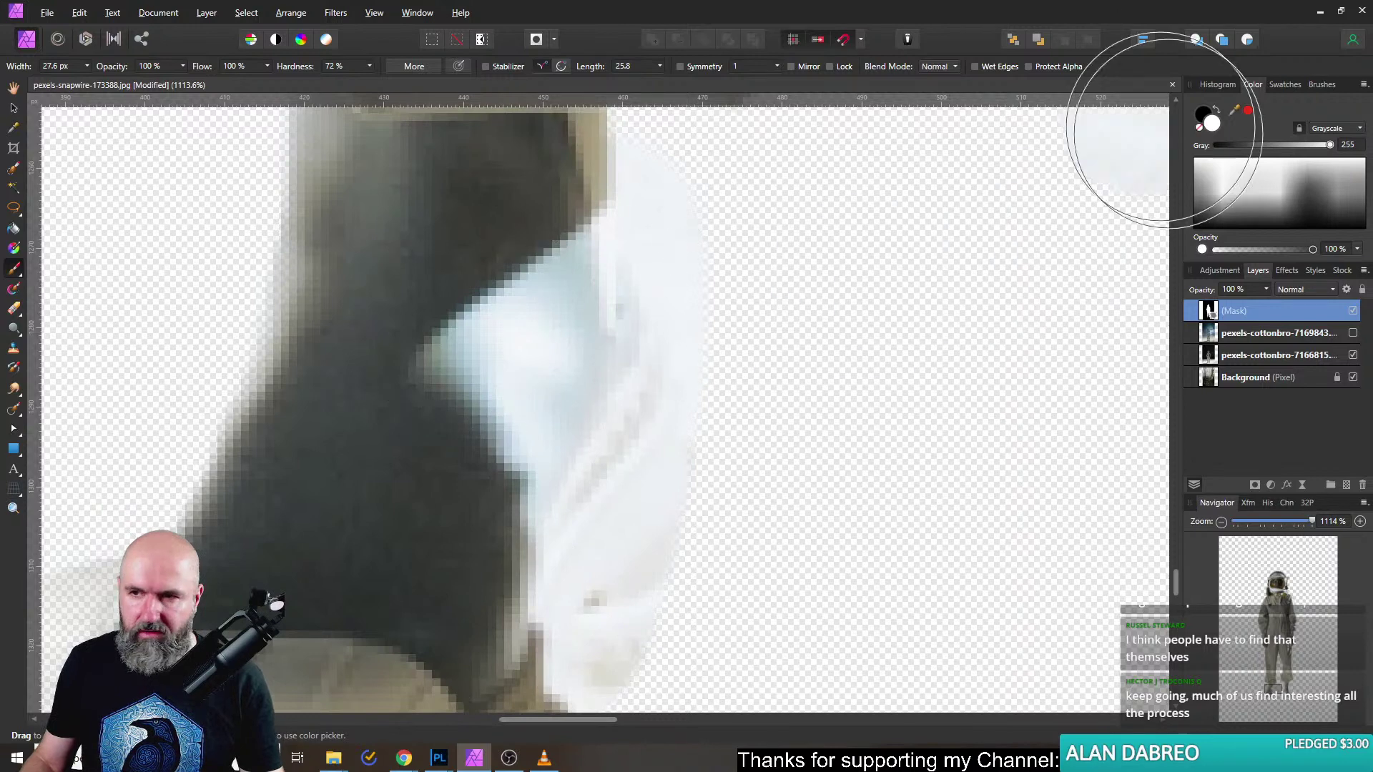
Mask out the excess ground behind the boot's ankle in black with the brush reduced to 7 px.
left_click(1214, 125)
key("bracketleft")
key("bracketleft")
key("bracketleft")
key("bracketleft")
key("bracketleft")
mouse_move(696, 189)
left_mouse_down()
mouse_move(642, 149)
mouse_move(658, 197)
mouse_move(646, 175)
mouse_move(652, 215)
mouse_move(643, 162)
mouse_move(649, 218)
mouse_move(704, 350)
mouse_move(695, 442)
mouse_move(702, 362)
mouse_move(683, 367)
mouse_move(680, 441)
mouse_move(586, 574)
mouse_move(549, 663)
mouse_move(626, 574)
mouse_move(623, 683)
left_mouse_up()
Enlarge the brush to 13.2 px and paint the boot's heel and adjoining sole edge back in white.
scroll(624, 683, "down", 5)
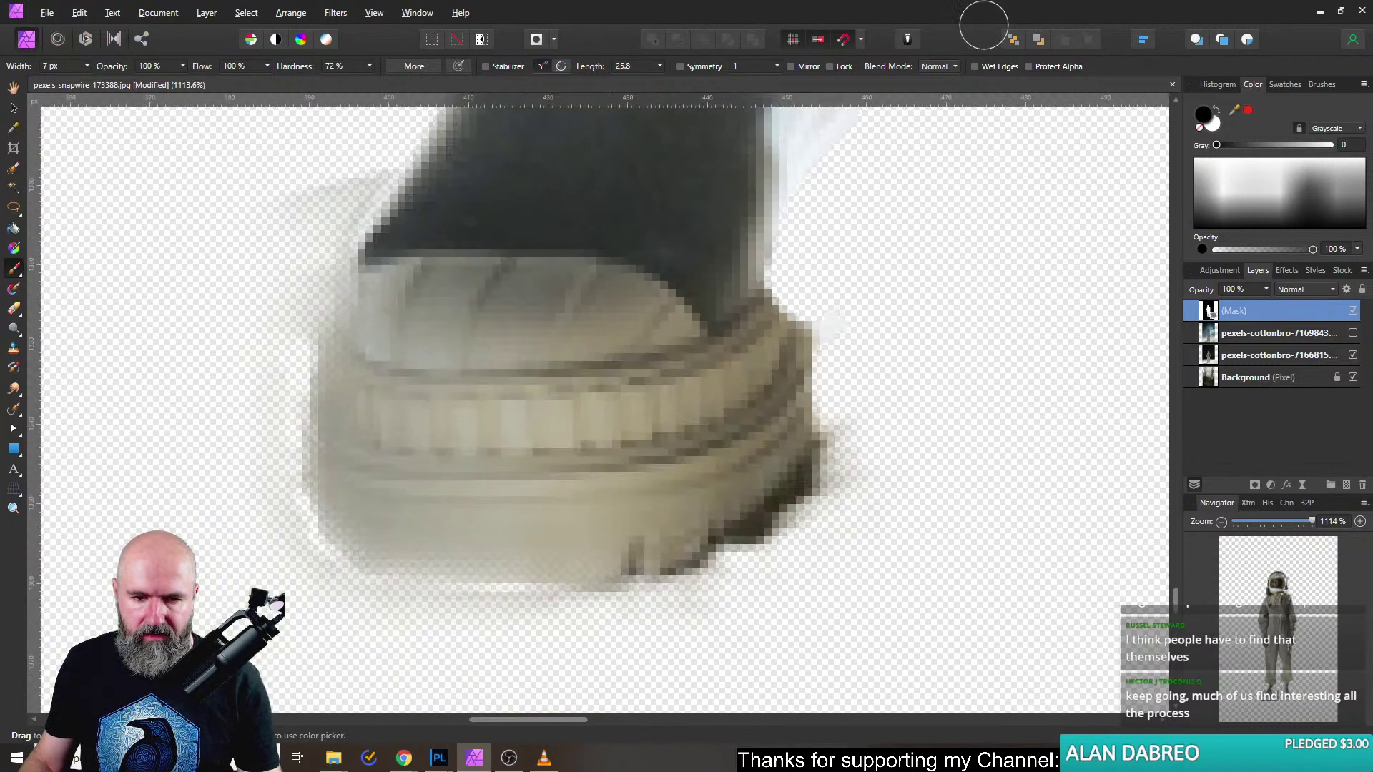
scroll(646, 453, "right", 2)
key("bracketright")
key("bracketright")
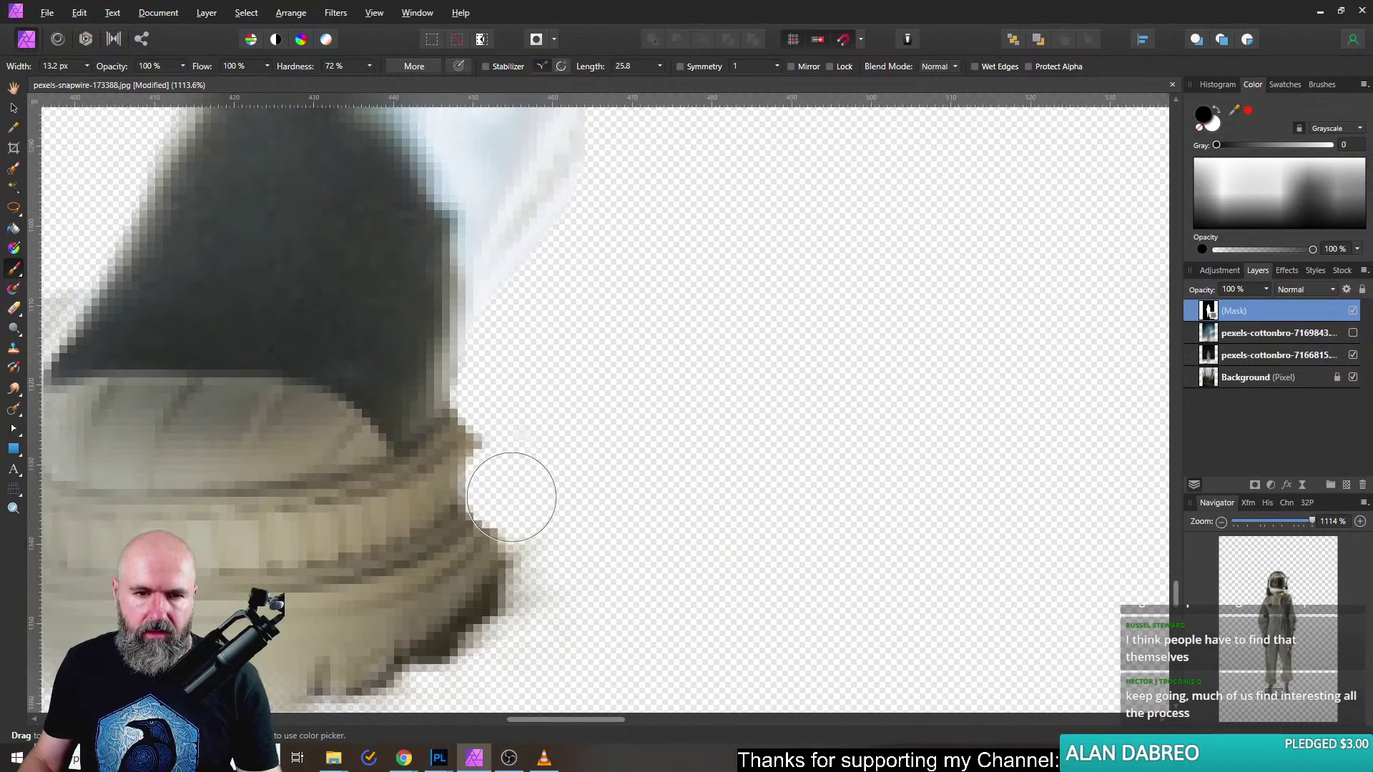
left_click(1215, 133)
mouse_move(582, 429)
left_mouse_down()
mouse_move(466, 318)
mouse_move(519, 569)
mouse_move(487, 231)
mouse_move(522, 189)
mouse_move(543, 241)
mouse_move(550, 336)
left_mouse_up()
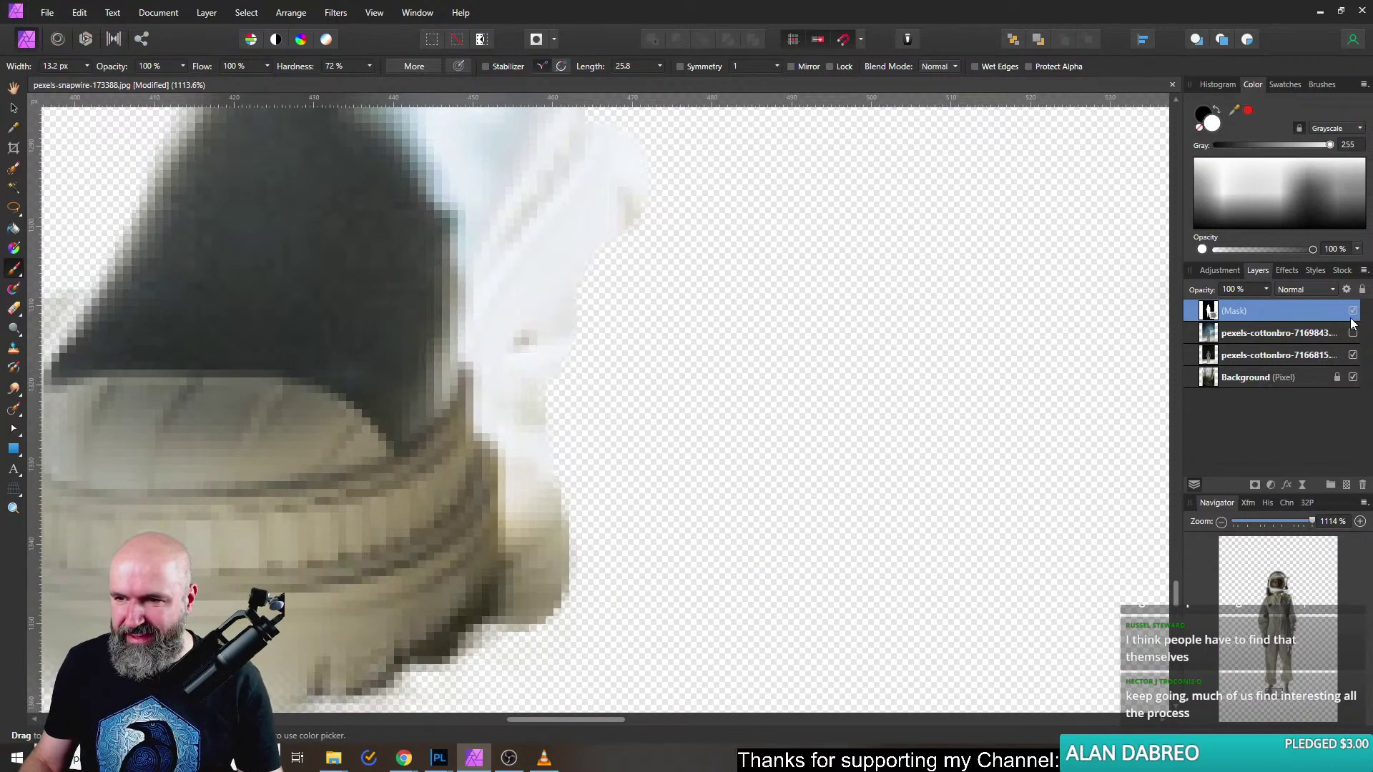
Hide the mask temporarily to check the original boot outline, show it again, and paint the rest of the heel back in.
left_click(1354, 311)
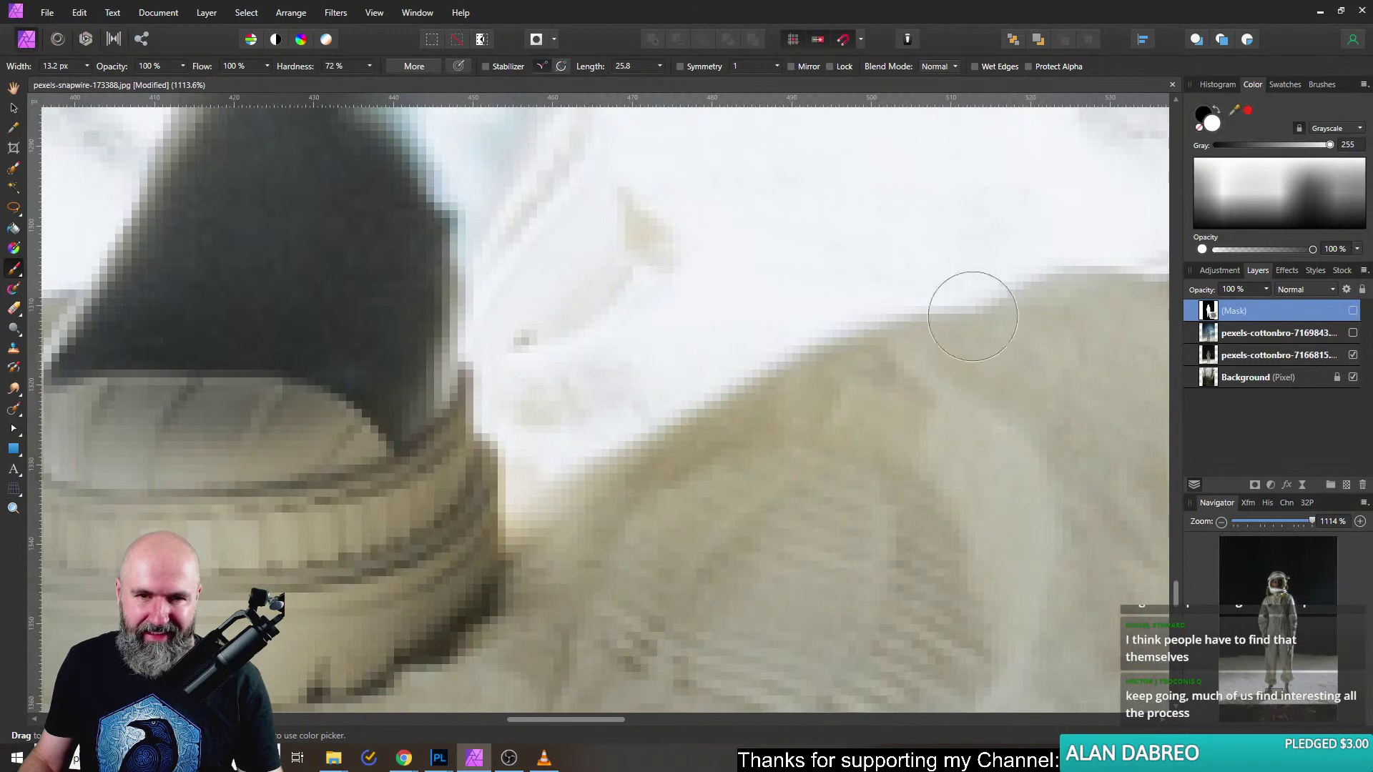
scroll(972, 316, "down", 3)
scroll(904, 316, "down", 3)
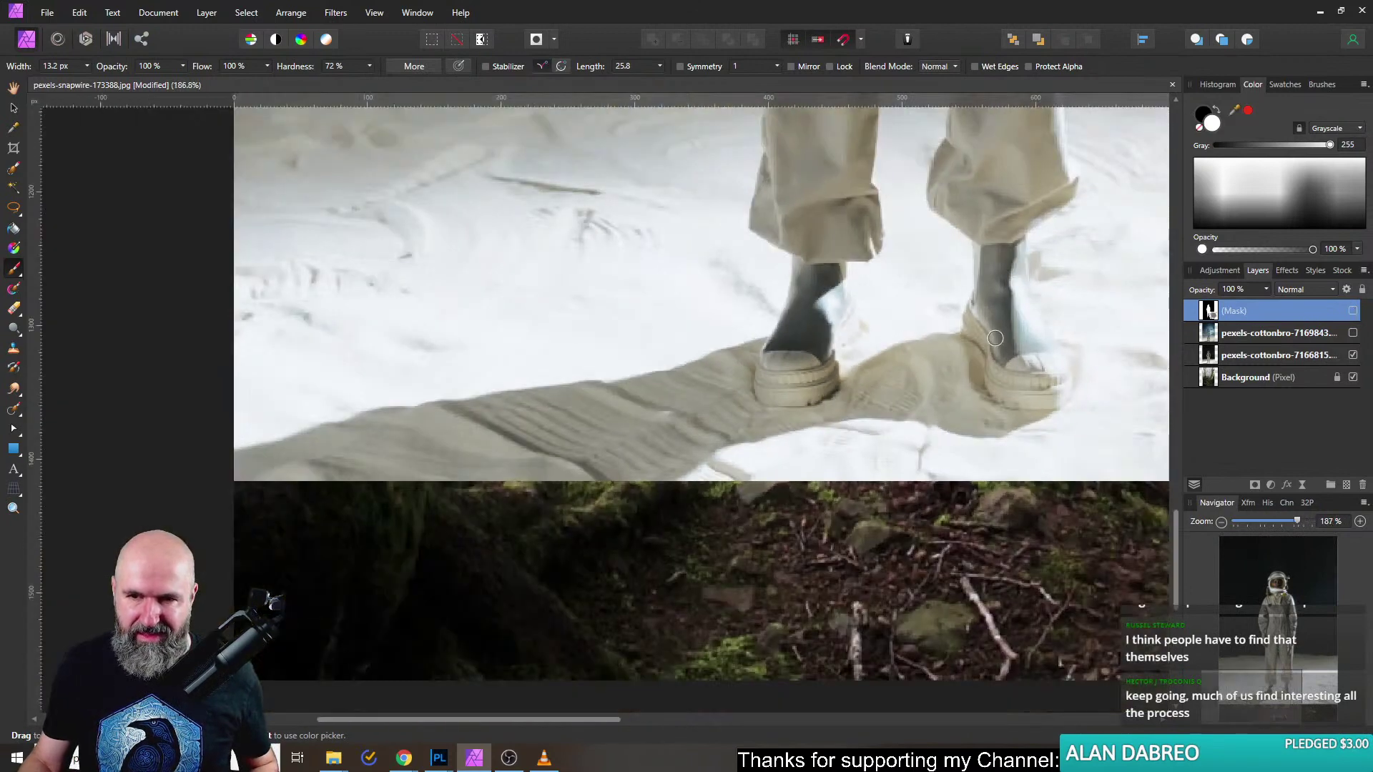
left_click_drag(819, 340, 608, 397)
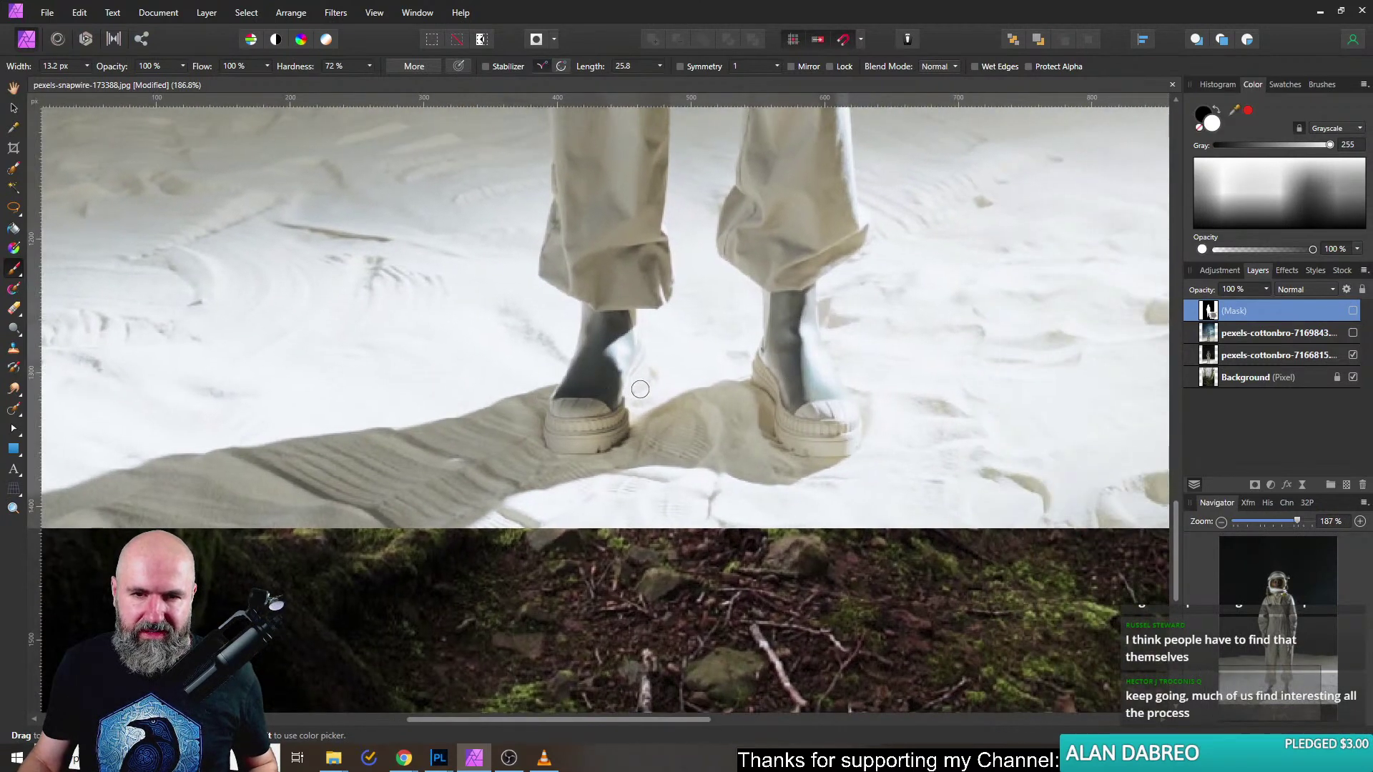
scroll(640, 388, "up", 4)
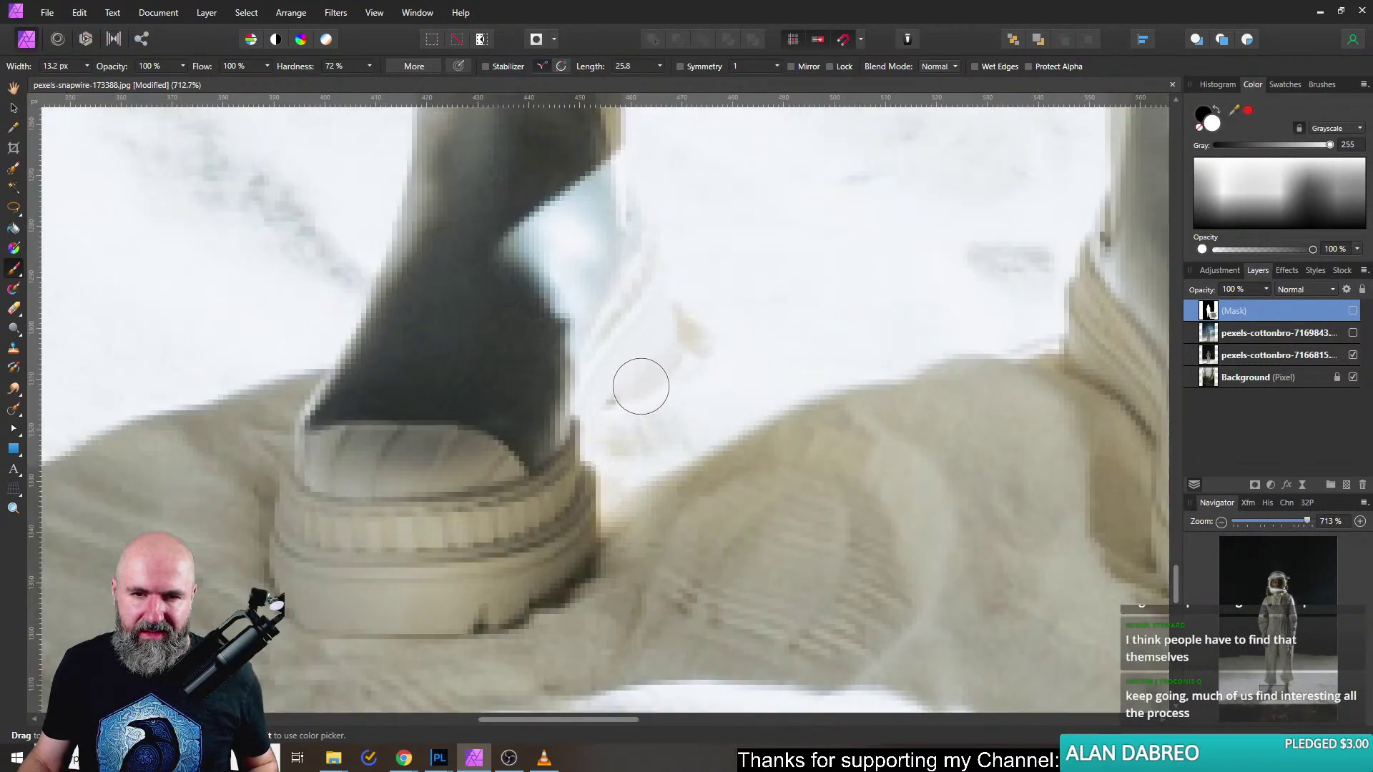
left_click(1351, 312)
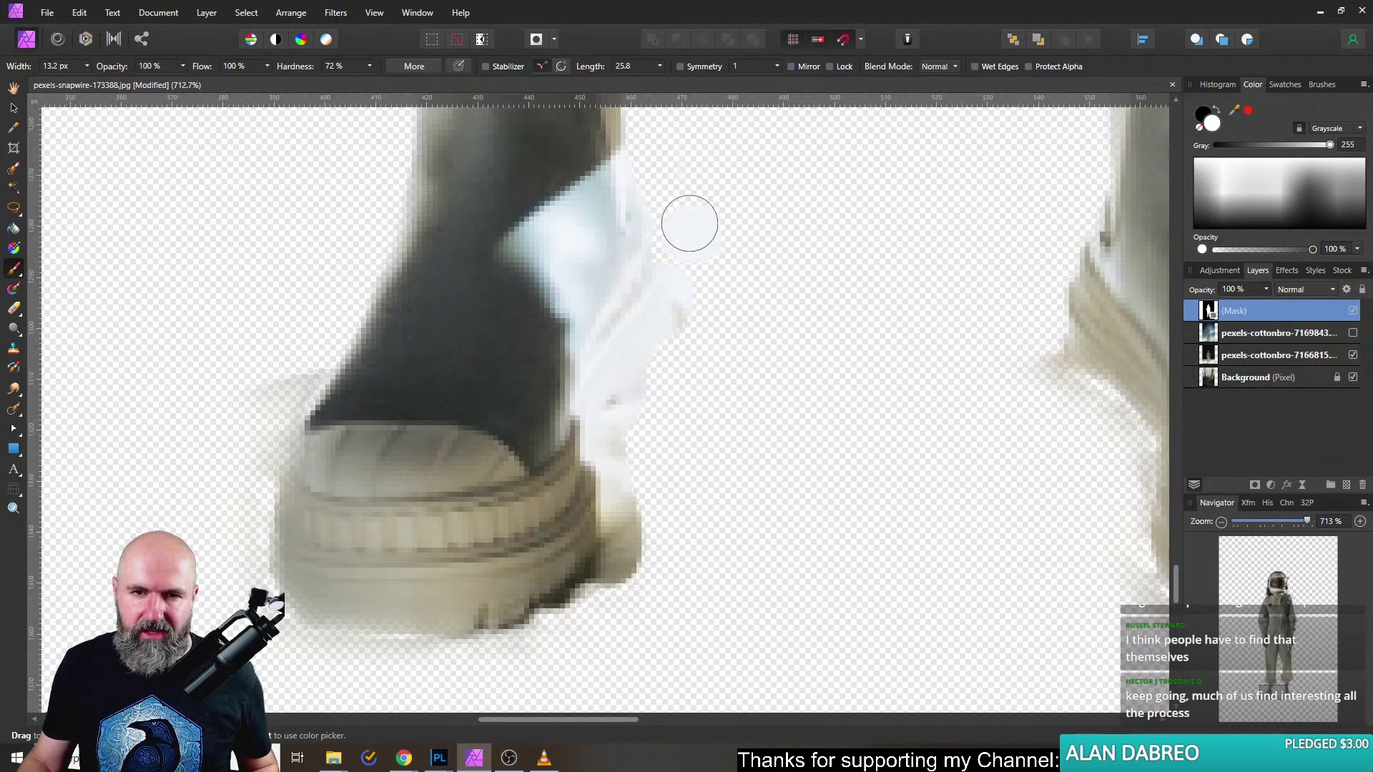
mouse_move(689, 223)
left_mouse_down()
mouse_move(634, 166)
mouse_move(660, 290)
mouse_move(645, 356)
mouse_move(587, 438)
mouse_move(597, 515)
mouse_move(651, 359)
mouse_move(676, 286)
left_mouse_up()
mouse_move(745, 179)
left_mouse_down()
mouse_move(681, 141)
mouse_move(659, 151)
mouse_move(700, 228)
left_mouse_up()
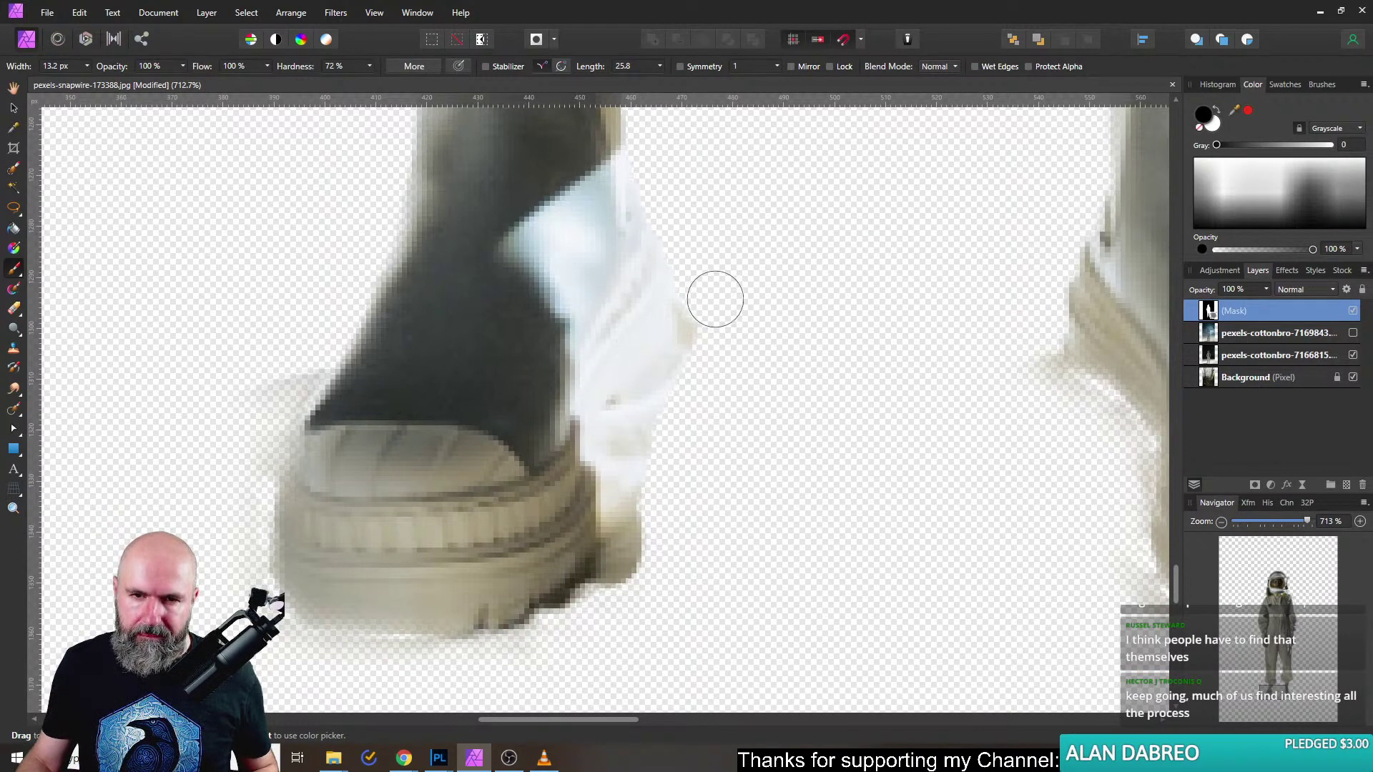
Mask out the ground around the first boot's sole and toe in black at 13.2 px, and paint the toe cap and sole back in white.
mouse_move(713, 366)
left_mouse_down()
mouse_move(693, 405)
mouse_move(656, 429)
mouse_move(668, 426)
mouse_move(632, 435)
mouse_move(621, 584)
mouse_move(540, 643)
mouse_move(414, 680)
mouse_move(435, 683)
mouse_move(447, 671)
mouse_move(273, 662)
mouse_move(353, 662)
mouse_move(339, 668)
left_mouse_up()
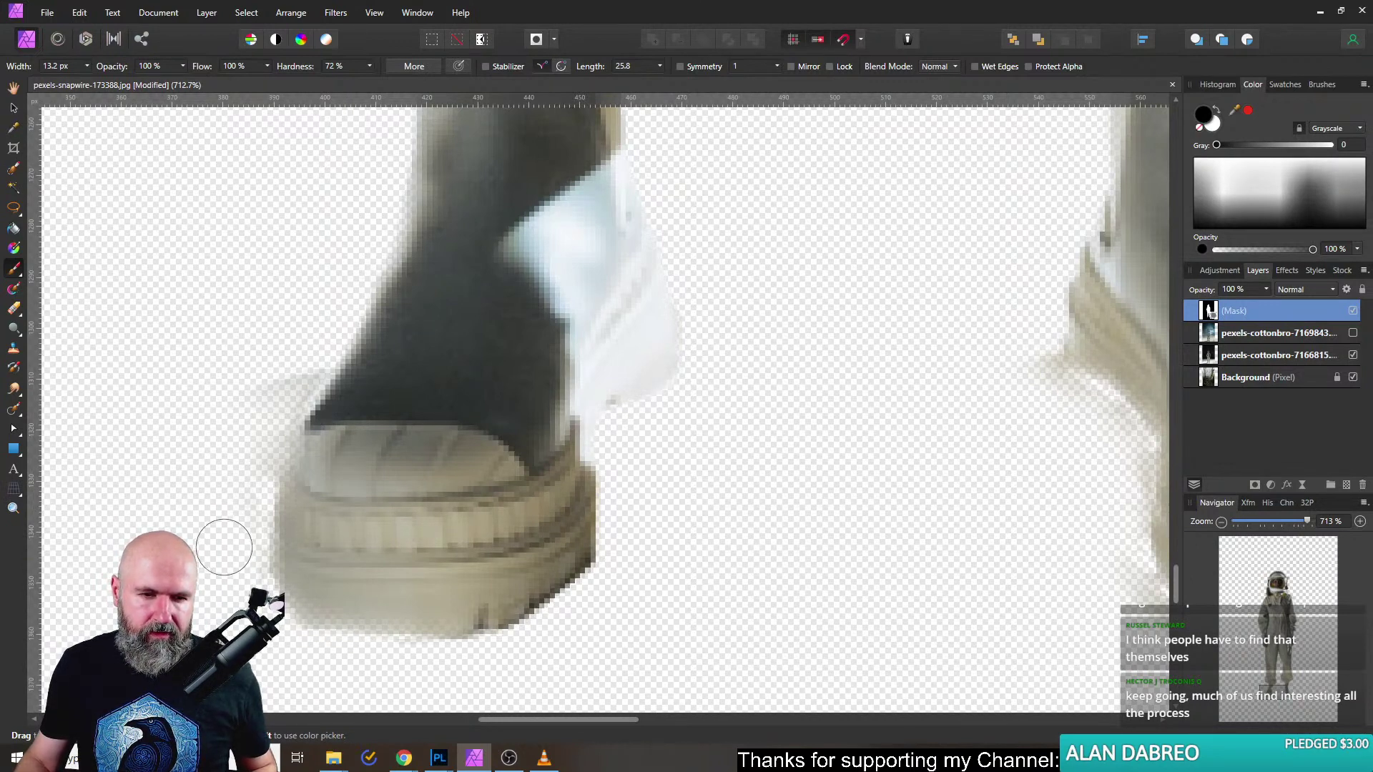
left_click_drag(238, 469, 319, 319)
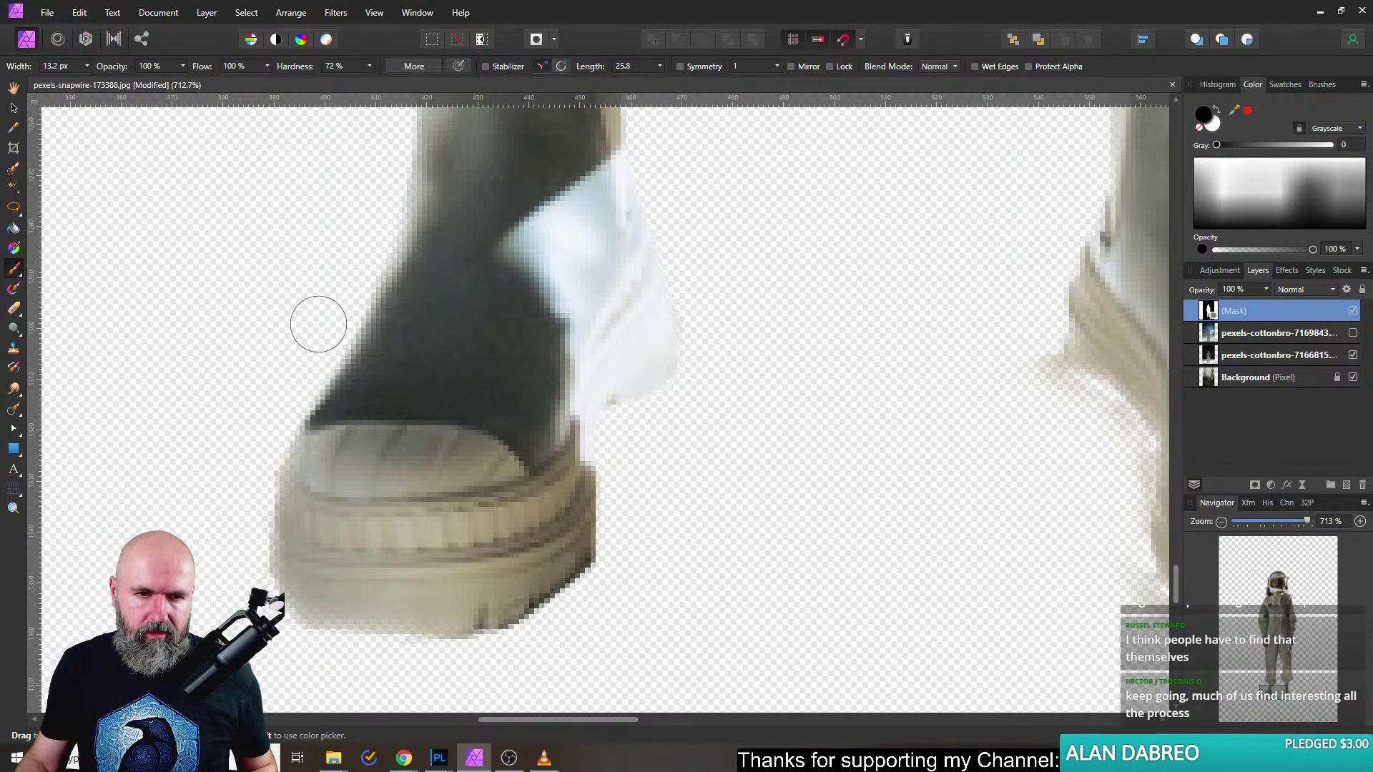
left_click(1218, 120)
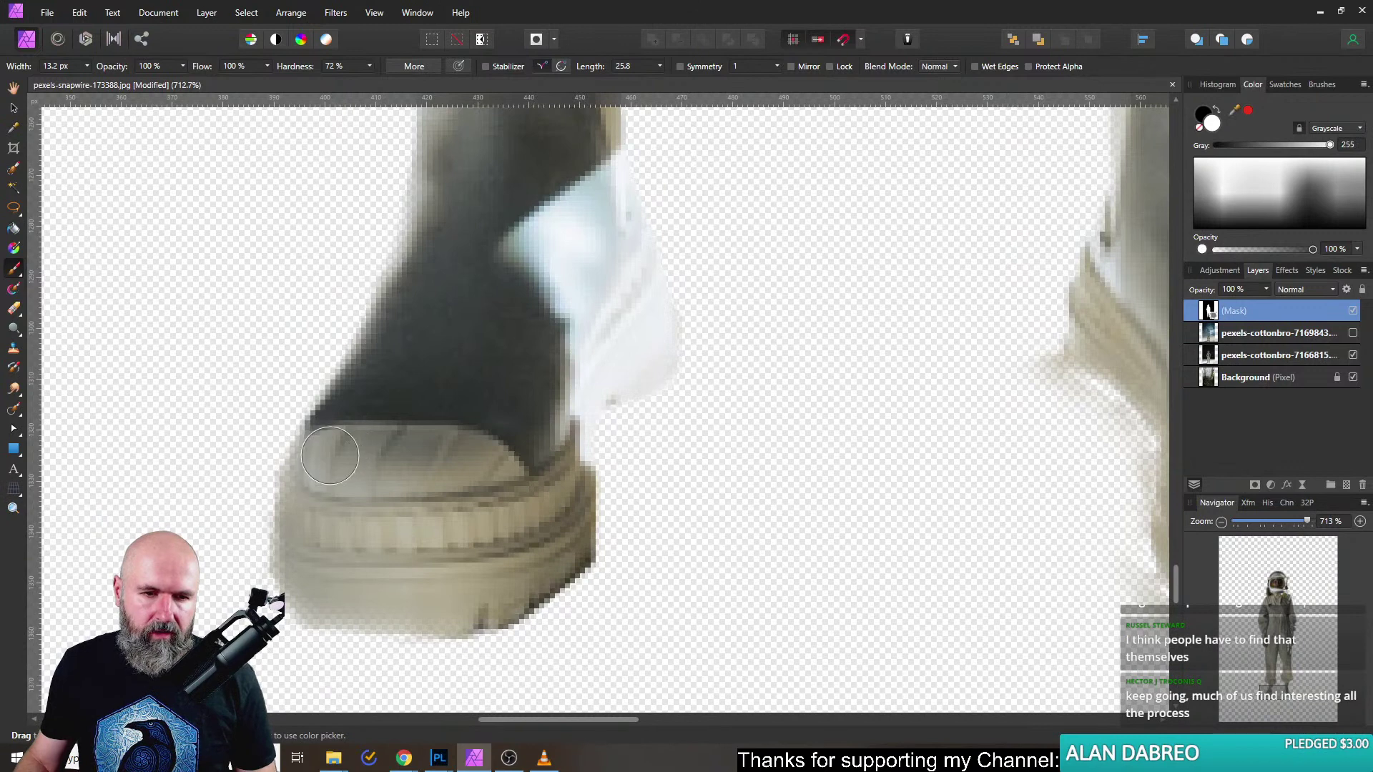
mouse_move(329, 455)
left_mouse_down()
mouse_move(309, 504)
mouse_move(325, 590)
mouse_move(379, 615)
mouse_move(450, 615)
mouse_move(352, 599)
left_mouse_up()
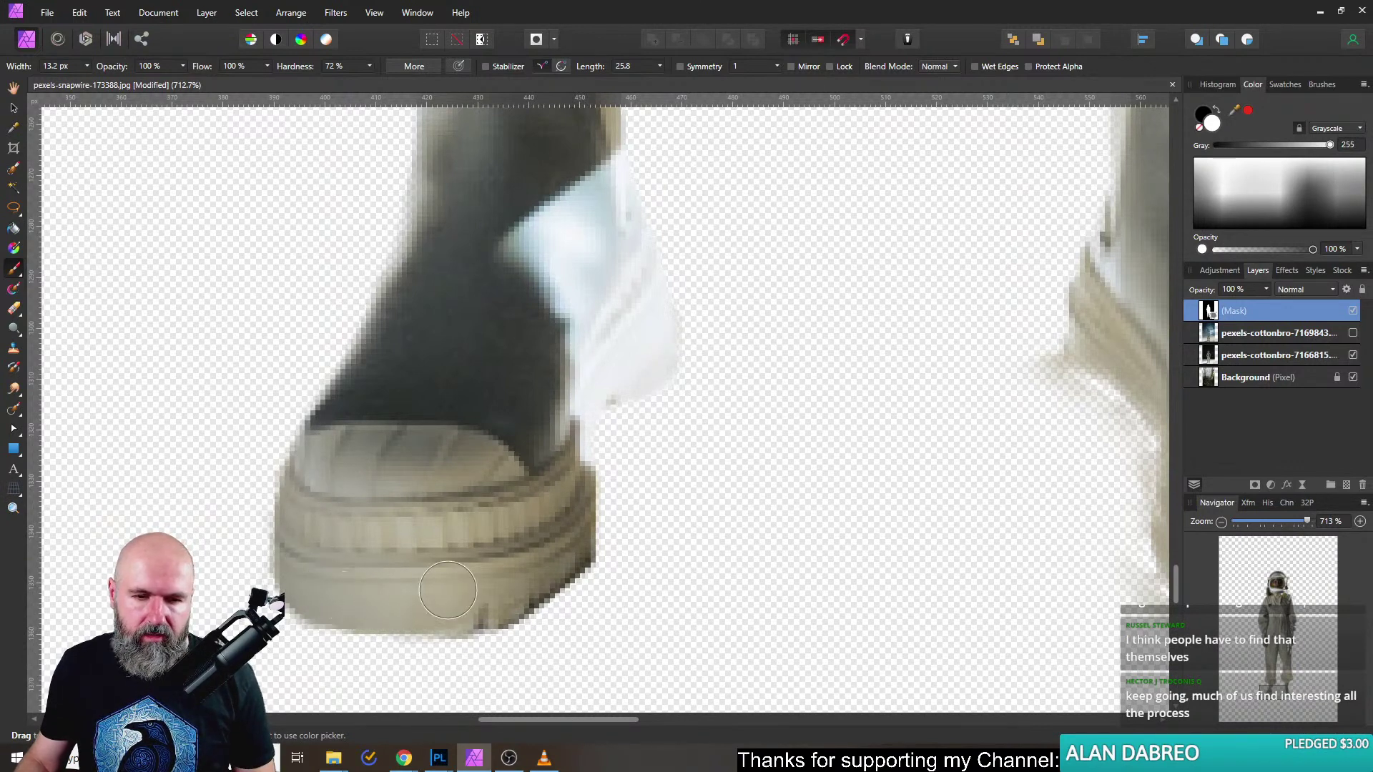
mouse_move(447, 590)
left_mouse_down()
mouse_move(444, 608)
mouse_move(514, 579)
mouse_move(421, 605)
left_mouse_up()
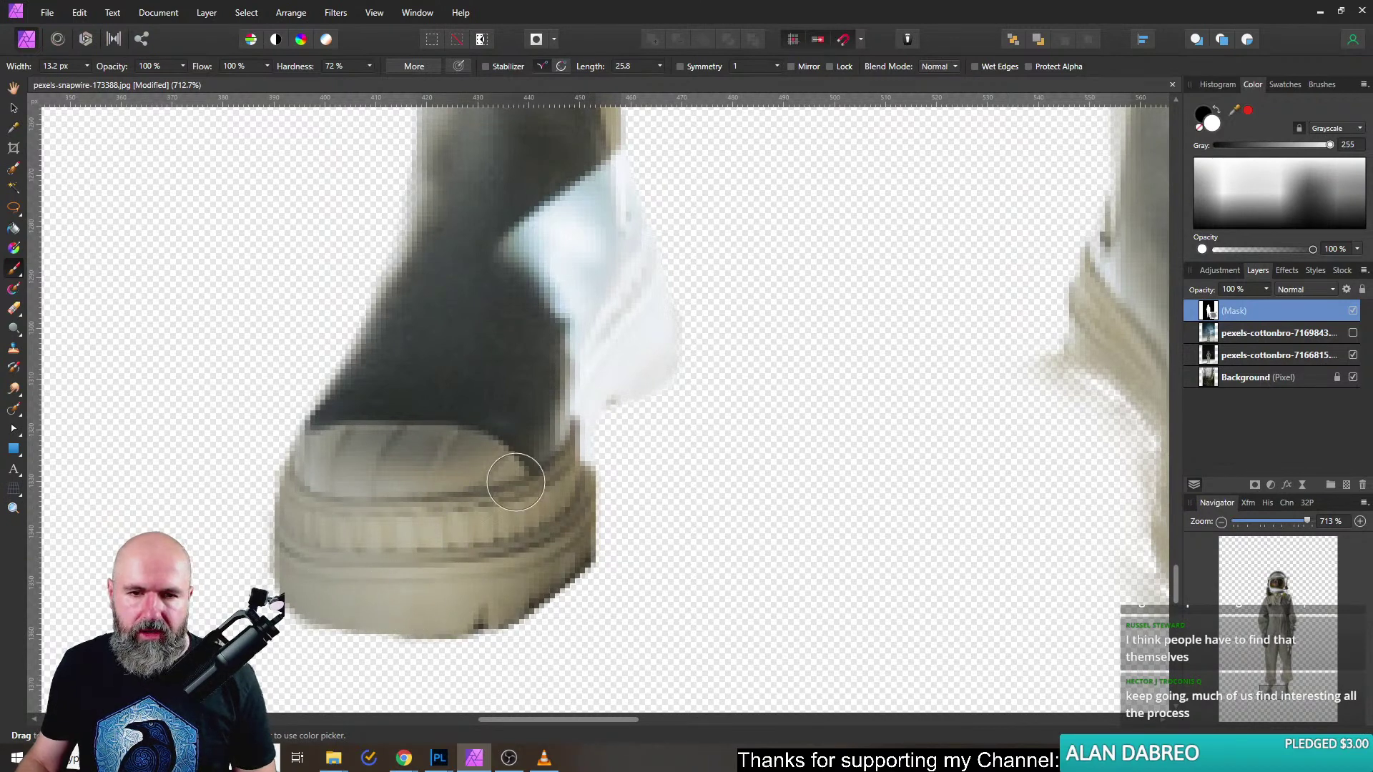
Mask out the light fringe along the front of the same boot's shaft, below the trouser cuff, in black.
scroll(515, 482, "up", 2)
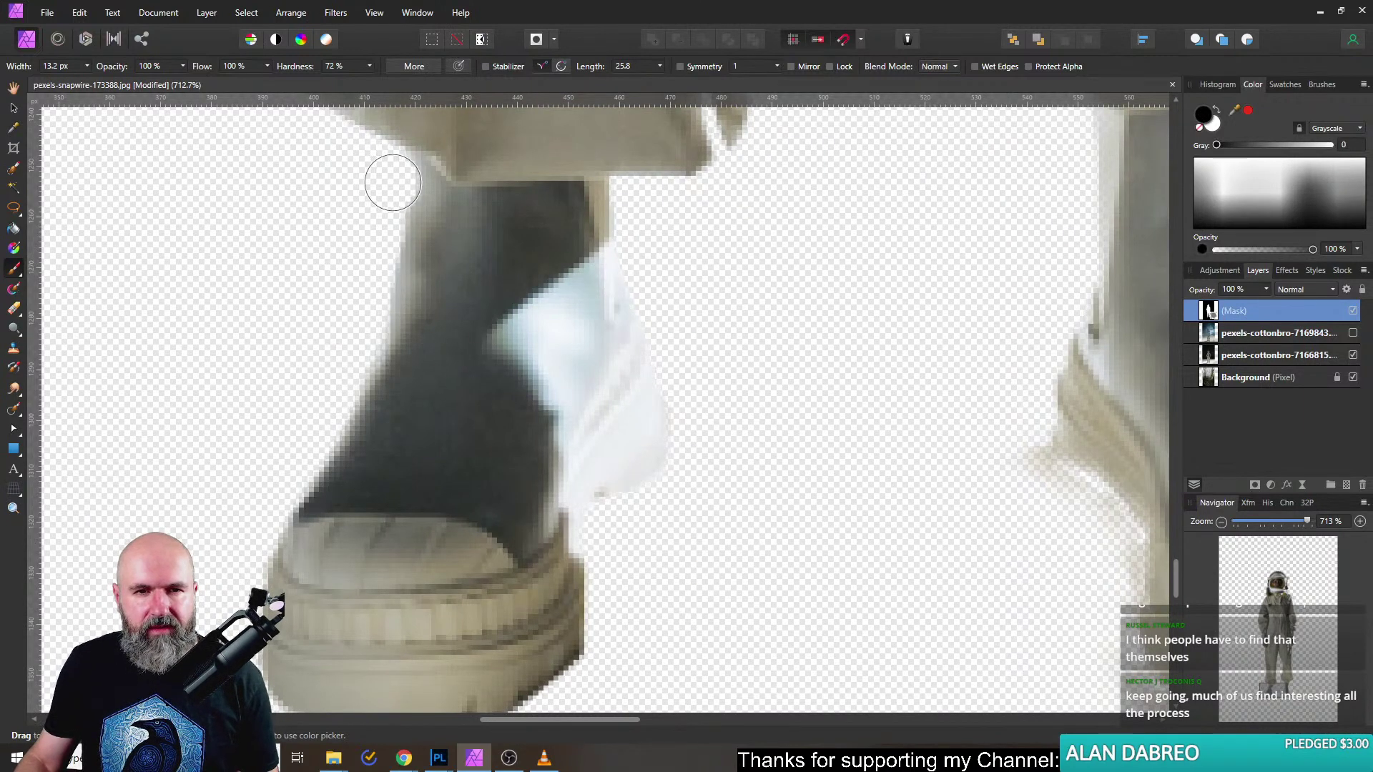
mouse_move(395, 189)
left_mouse_down()
mouse_move(393, 251)
mouse_move(356, 325)
left_mouse_up()
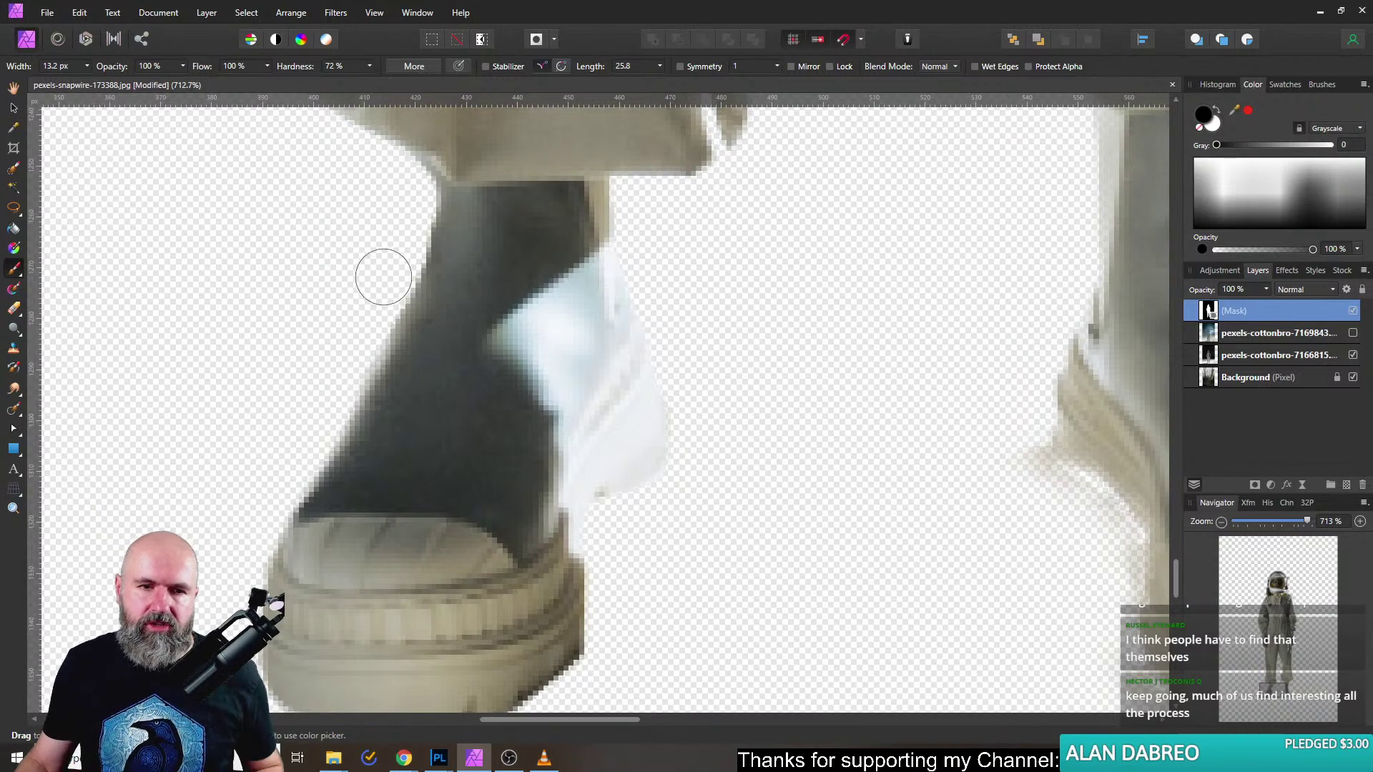
scroll(493, 446, "down", 5)
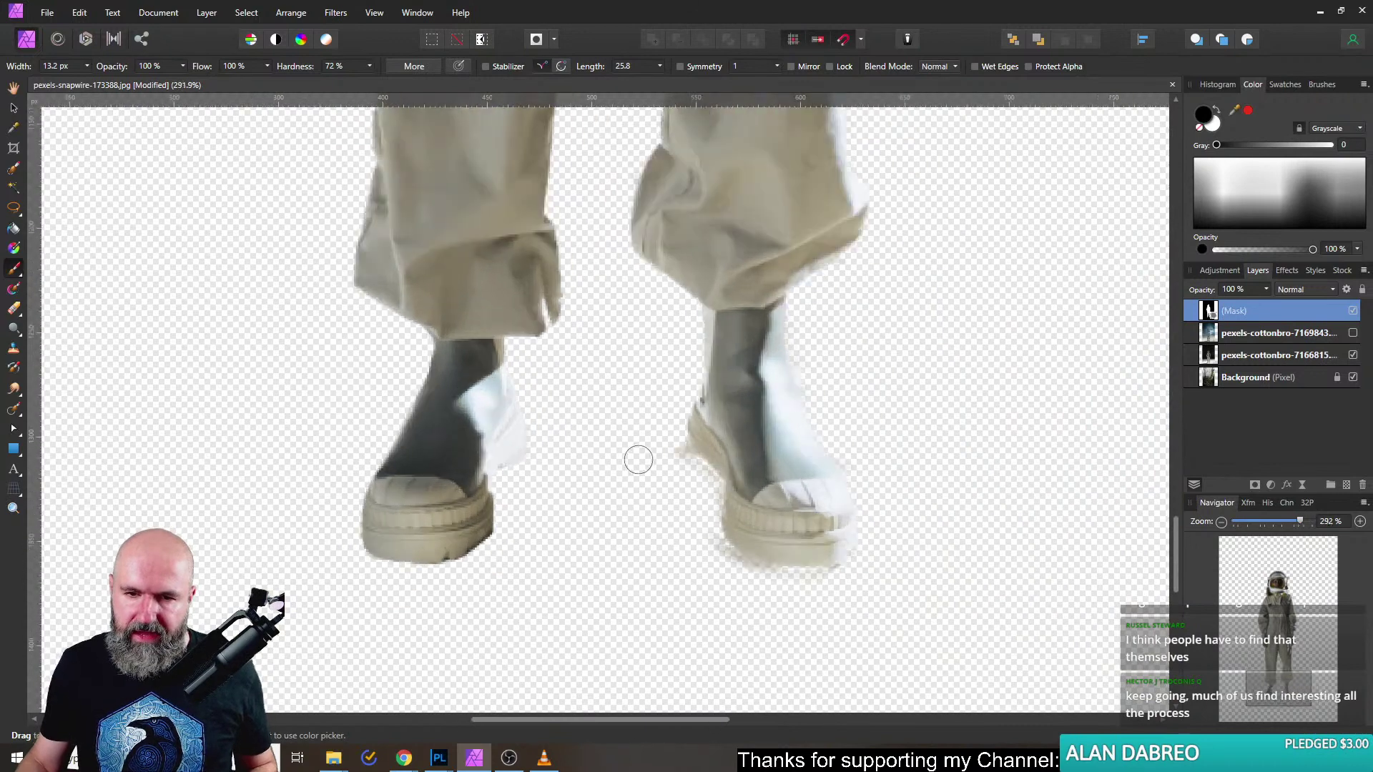
Mask out the leftover ground behind the other boot's heel and beneath its sole in black with the 13.2 px brush.
scroll(637, 456, "up", 5)
mouse_move(742, 471)
left_mouse_down()
mouse_move(708, 399)
mouse_move(813, 536)
mouse_move(812, 613)
mouse_move(788, 643)
mouse_move(597, 429)
left_mouse_up()
left_click_drag(534, 304, 498, 277)
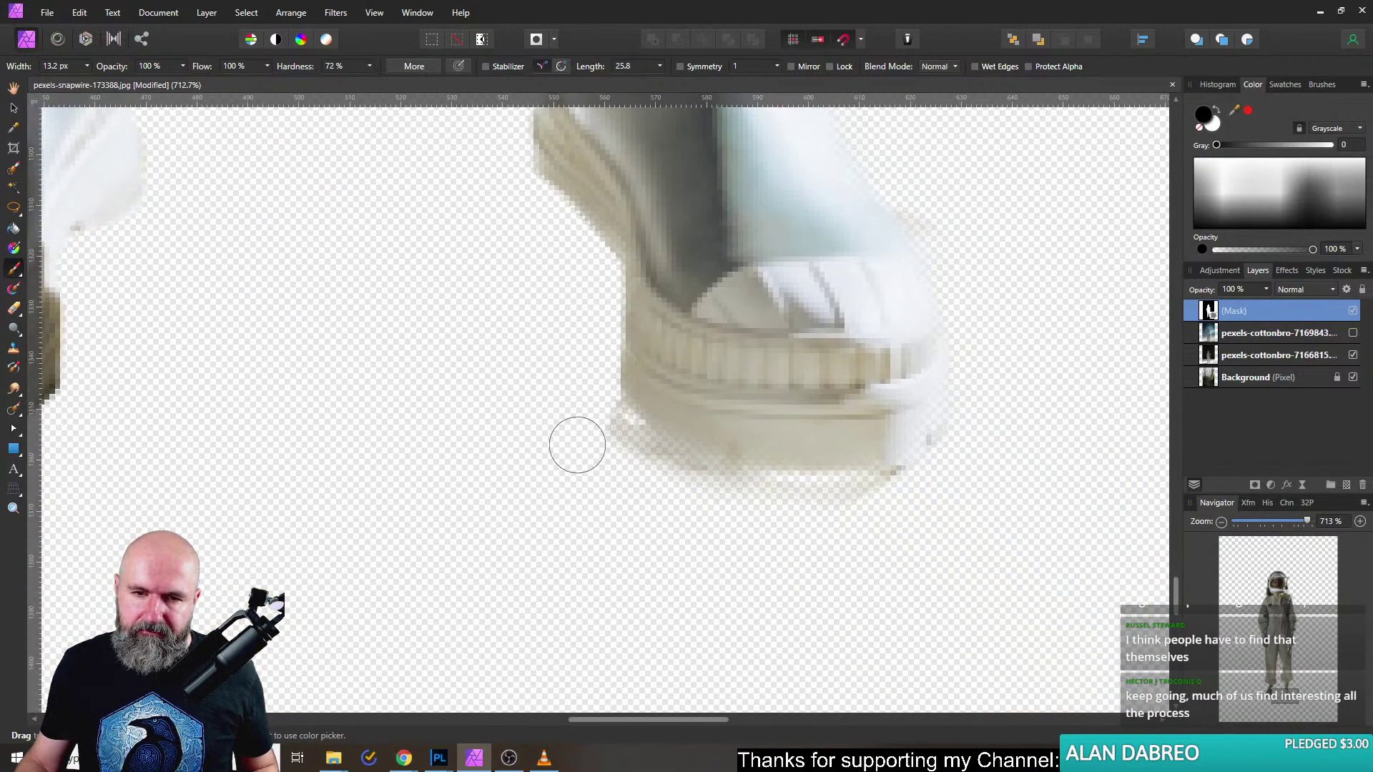
mouse_move(577, 423)
left_mouse_down()
mouse_move(568, 396)
mouse_move(603, 444)
mouse_move(585, 413)
mouse_move(613, 444)
mouse_move(600, 422)
mouse_move(727, 500)
mouse_move(627, 469)
mouse_move(797, 519)
mouse_move(989, 474)
left_mouse_up()
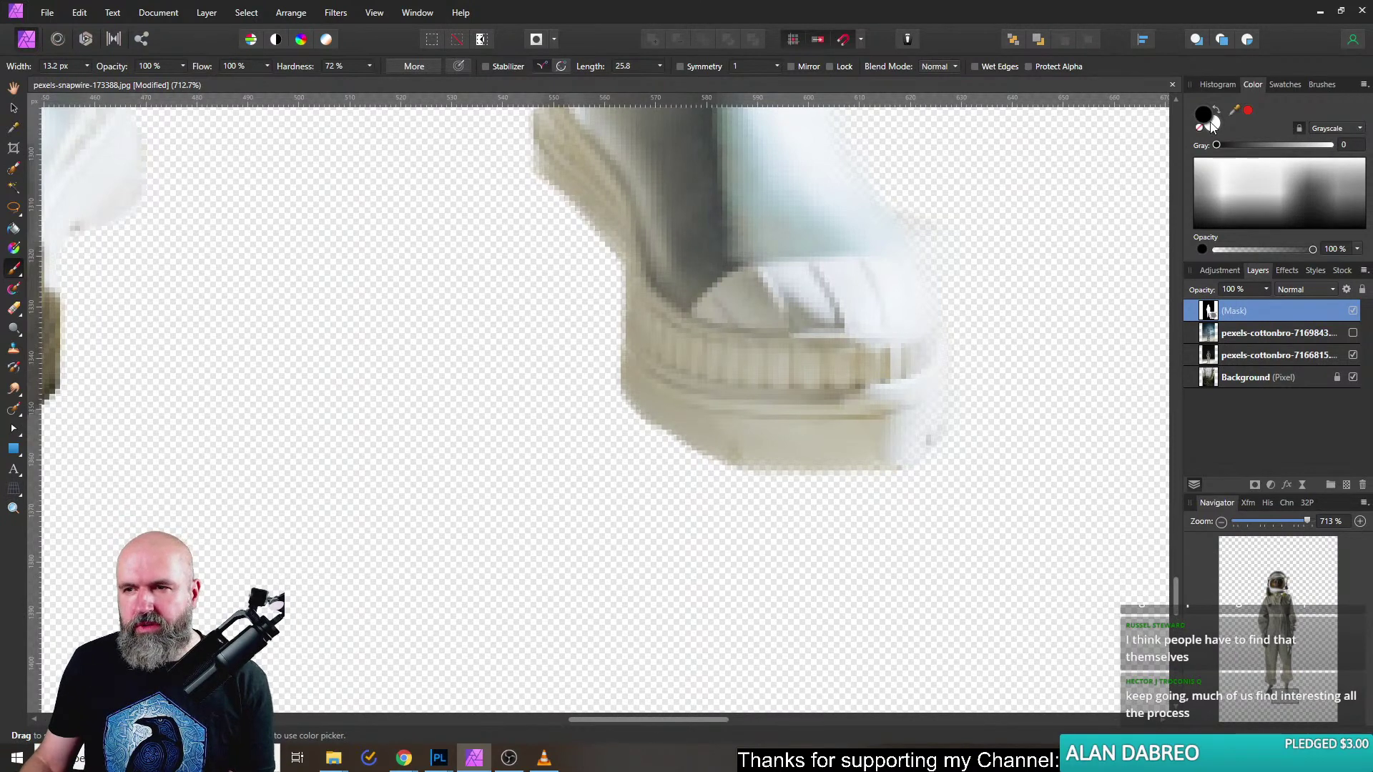
Paint the second boot's toe cap, front sole and sidewall back in white to fill the missing areas.
mouse_move(1035, 305)
left_mouse_down()
mouse_move(889, 328)
mouse_move(795, 367)
left_mouse_up()
left_click_drag(689, 361, 729, 397)
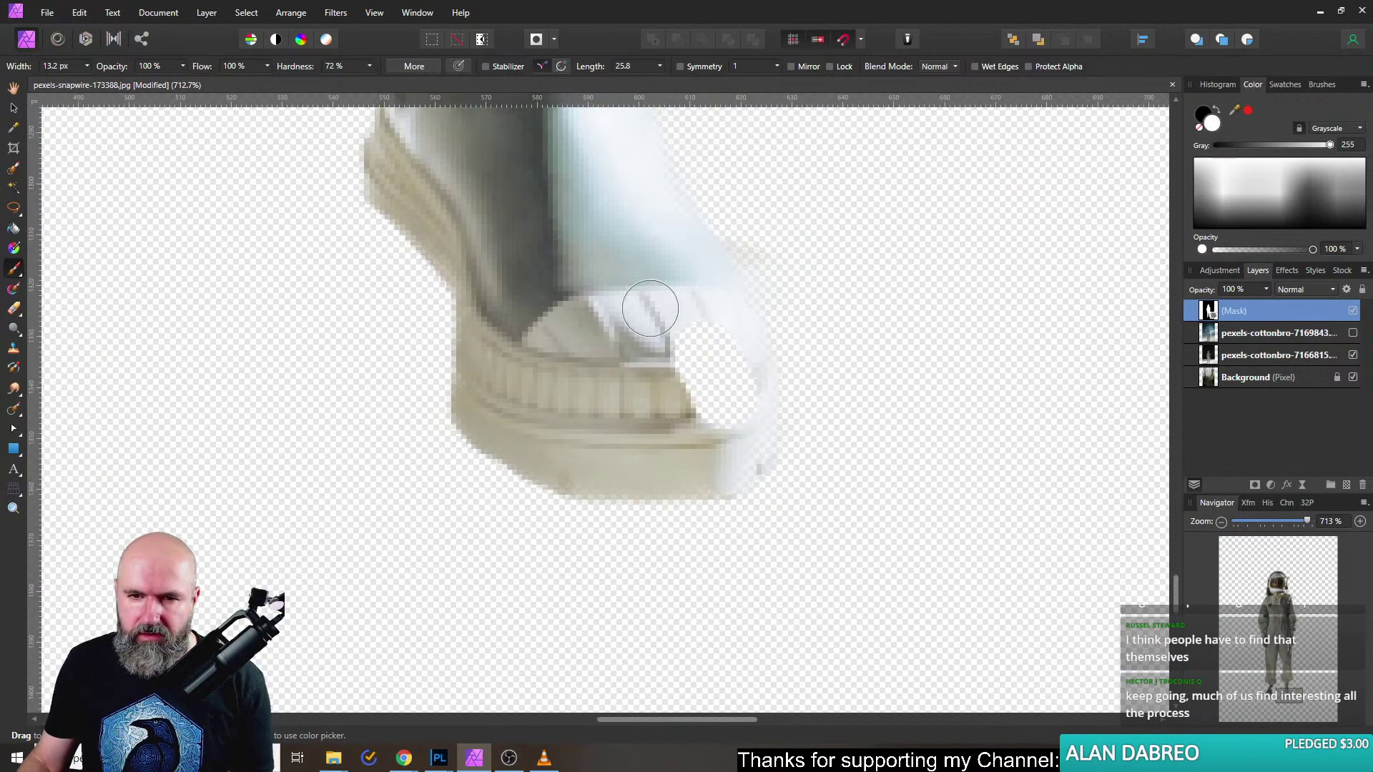
mouse_move(656, 316)
left_mouse_down()
mouse_move(693, 301)
mouse_move(743, 414)
left_mouse_up()
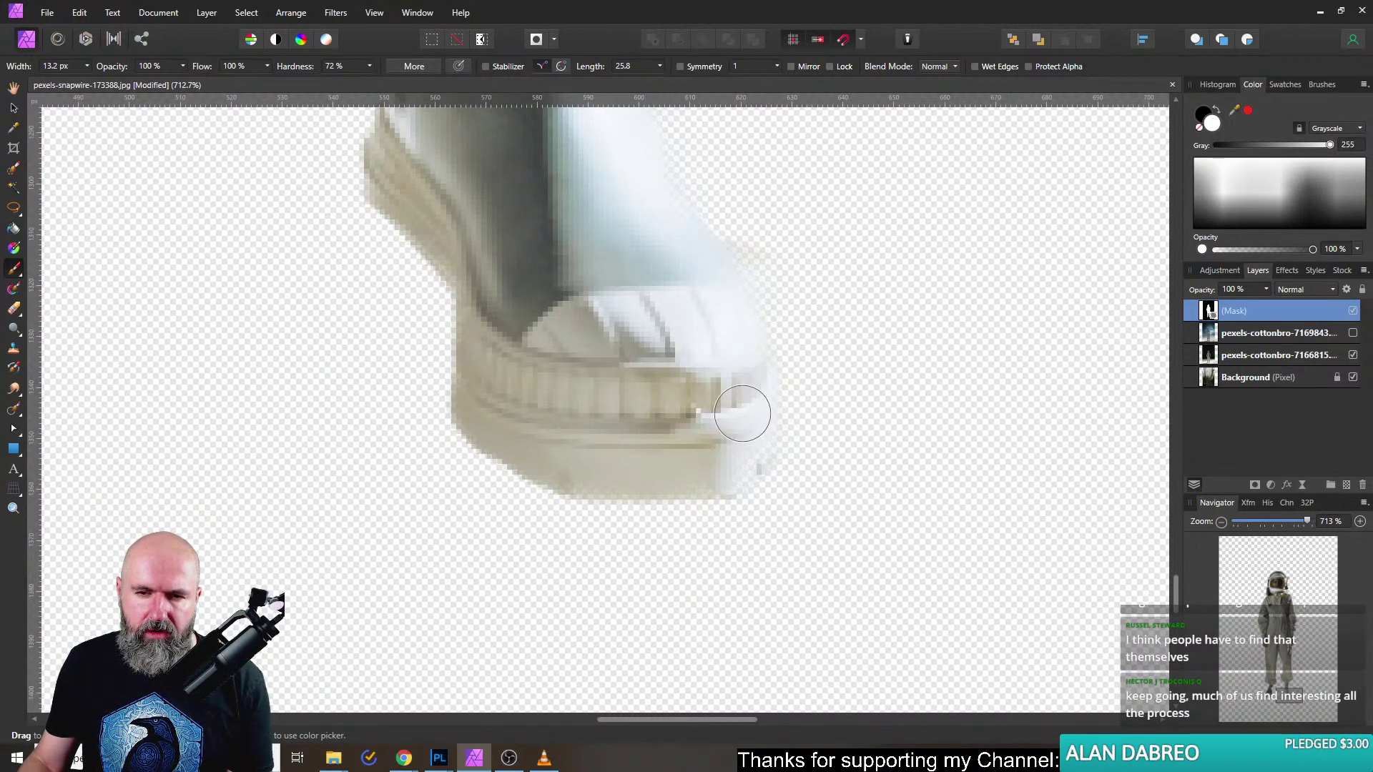
mouse_move(733, 461)
left_mouse_down()
mouse_move(683, 461)
mouse_move(712, 410)
left_mouse_up()
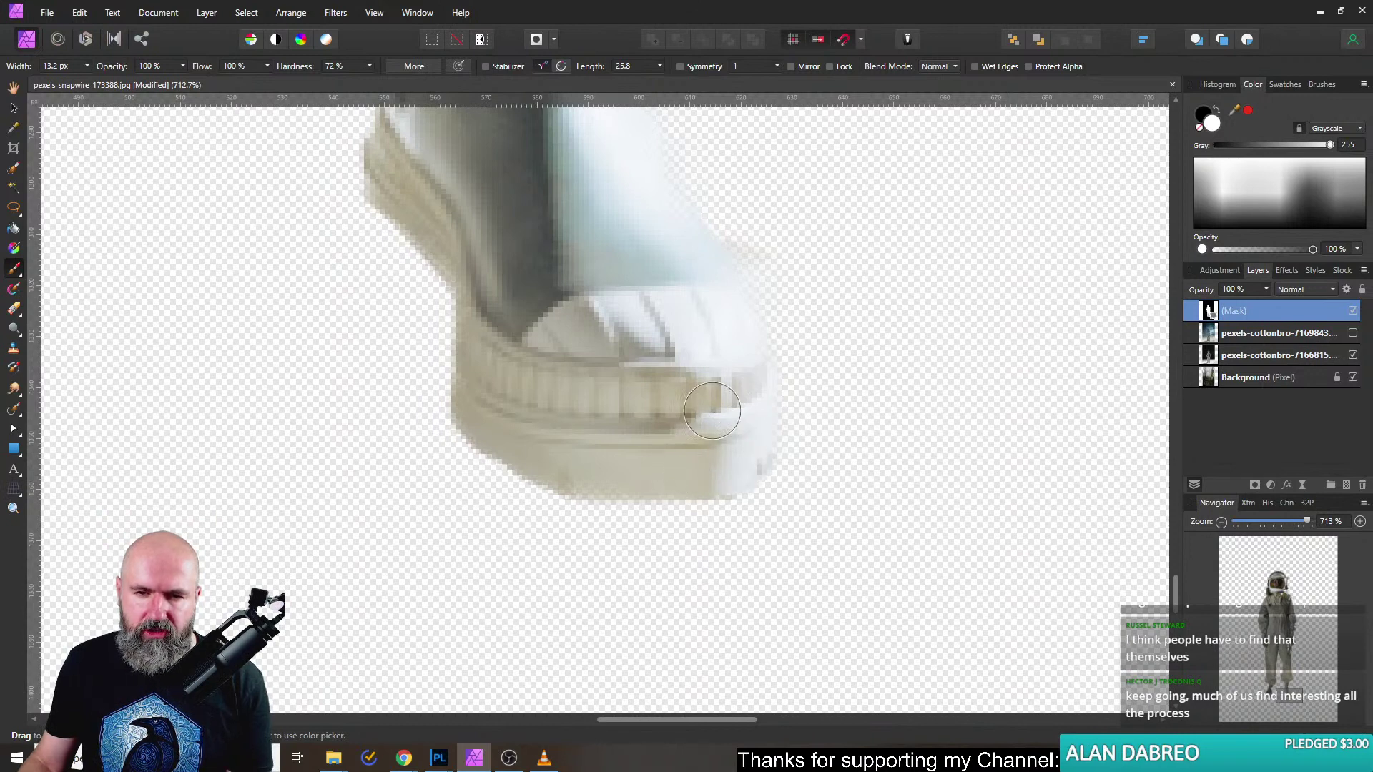
mouse_move(646, 460)
left_mouse_down()
mouse_move(560, 451)
mouse_move(597, 462)
left_mouse_up()
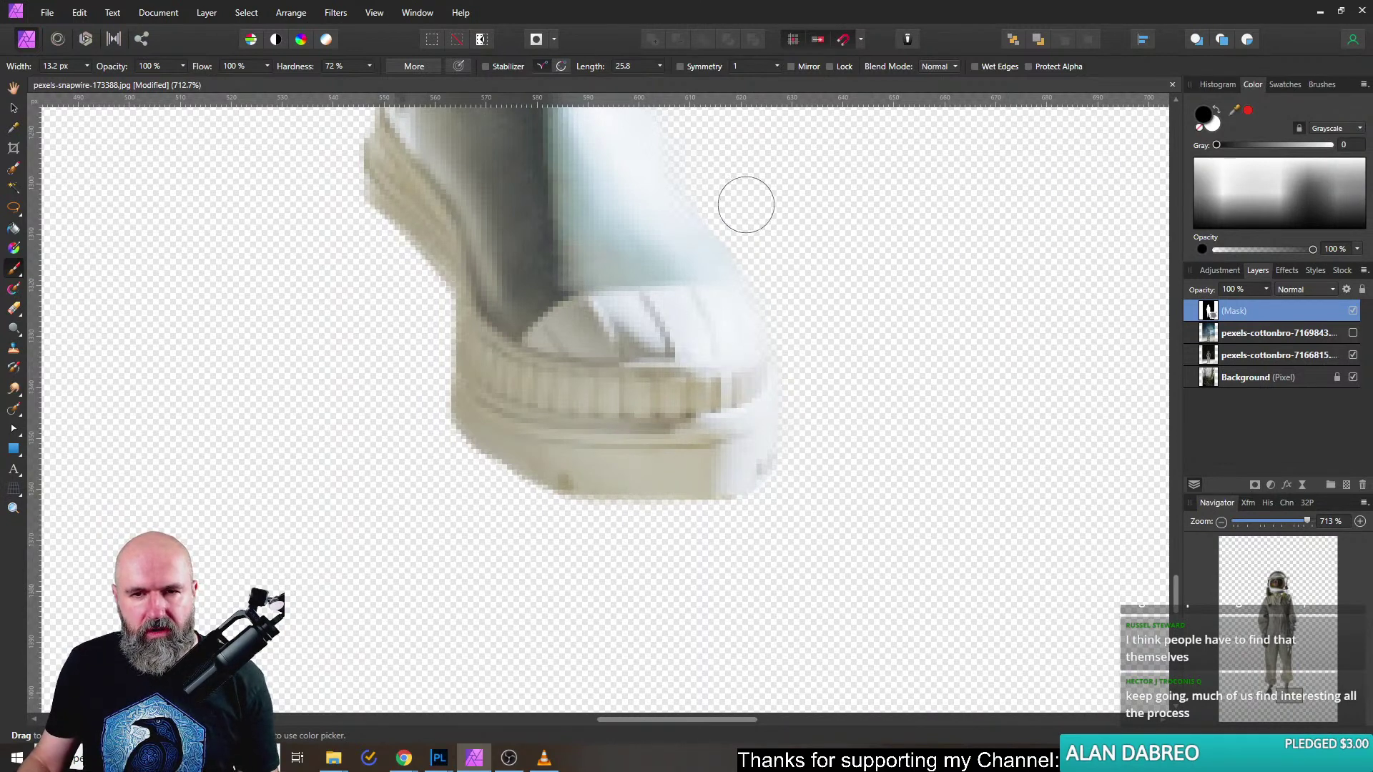
Mask out the fringe along the second boot's outer shaft in black and paint the trouser cuff's edge above it back in white.
left_click_drag(746, 204, 827, 438)
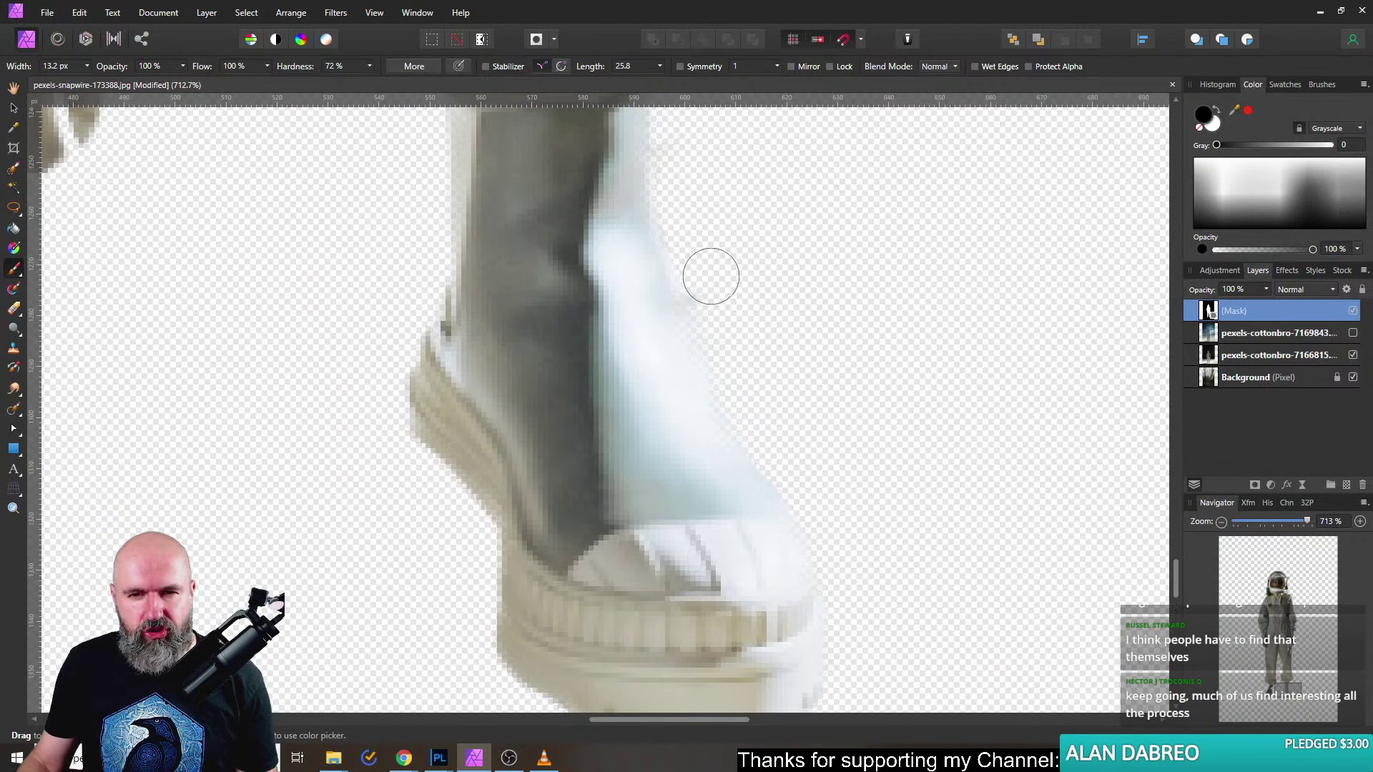
left_click_drag(710, 233, 738, 407)
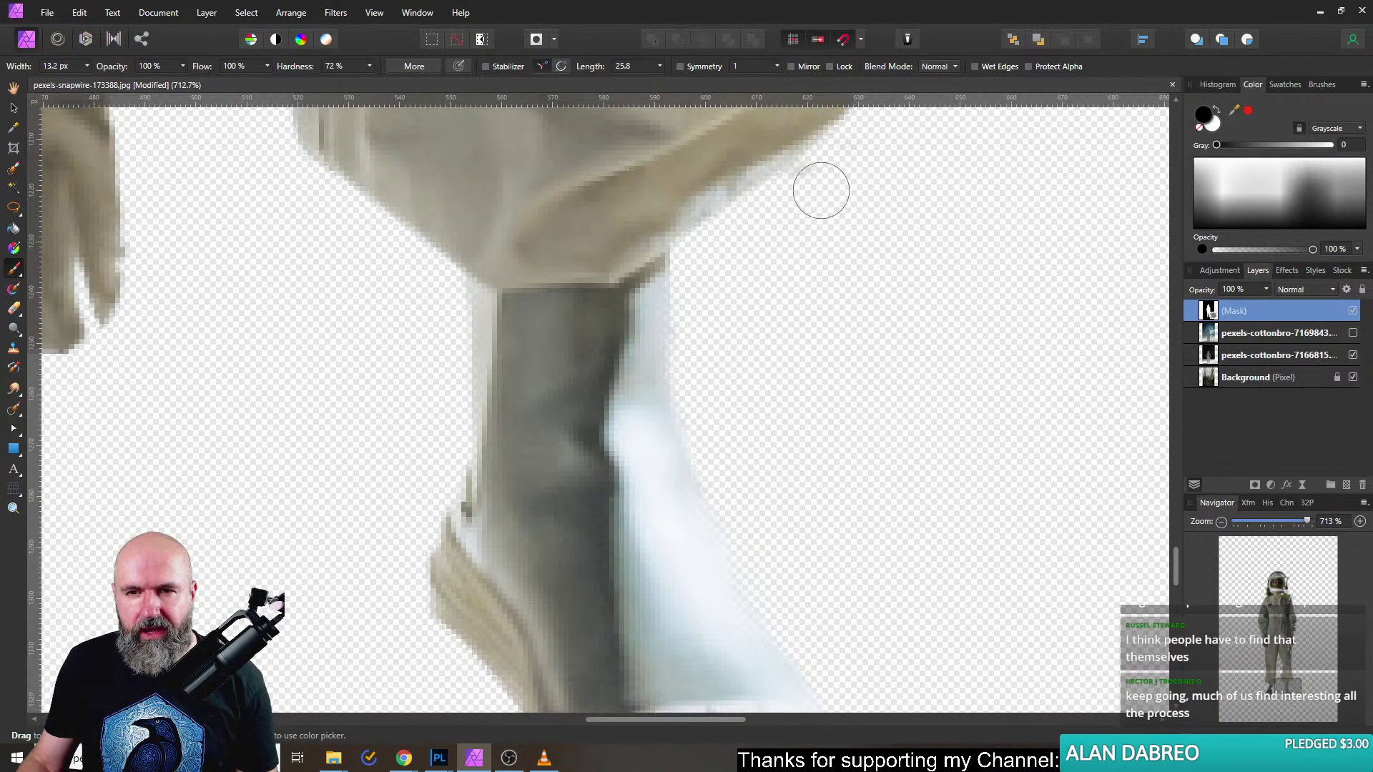
left_click(1213, 125)
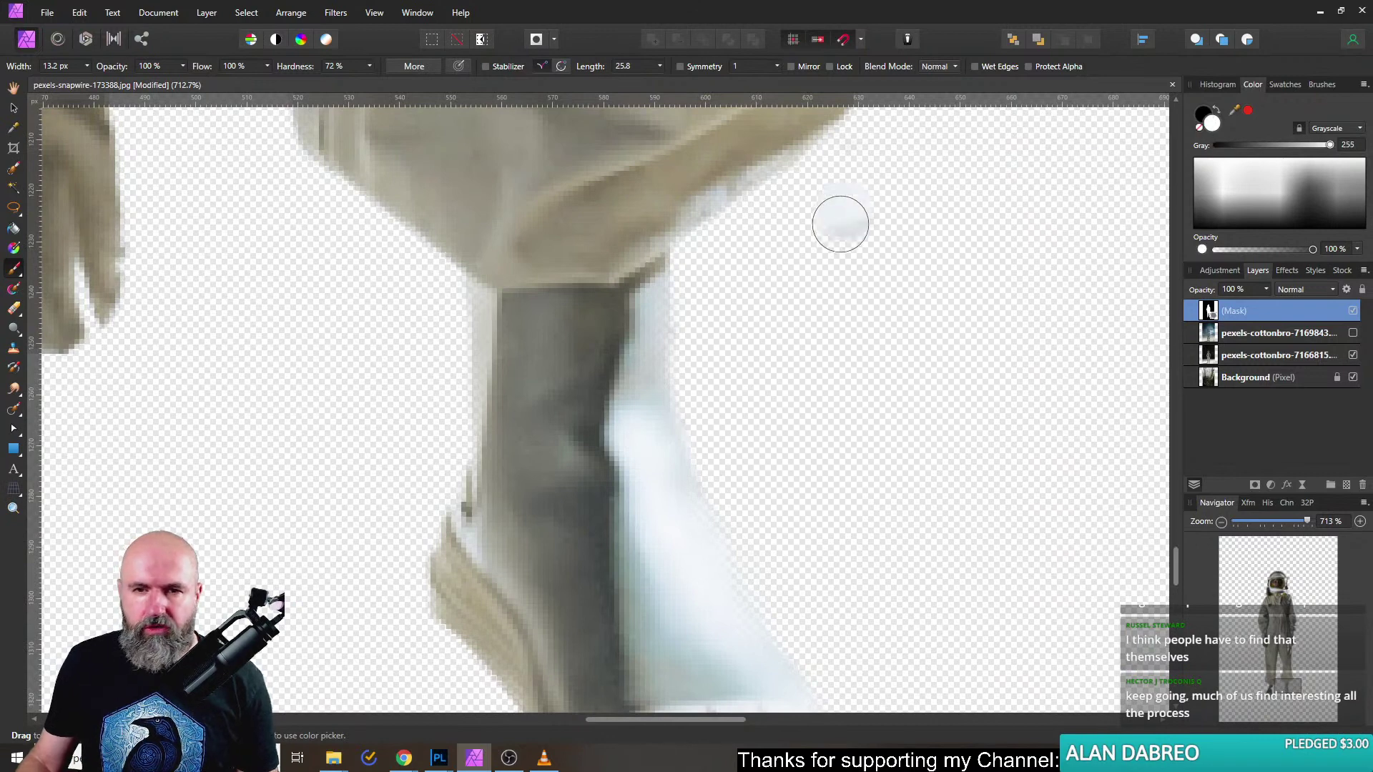
left_click_drag(838, 224, 568, 321)
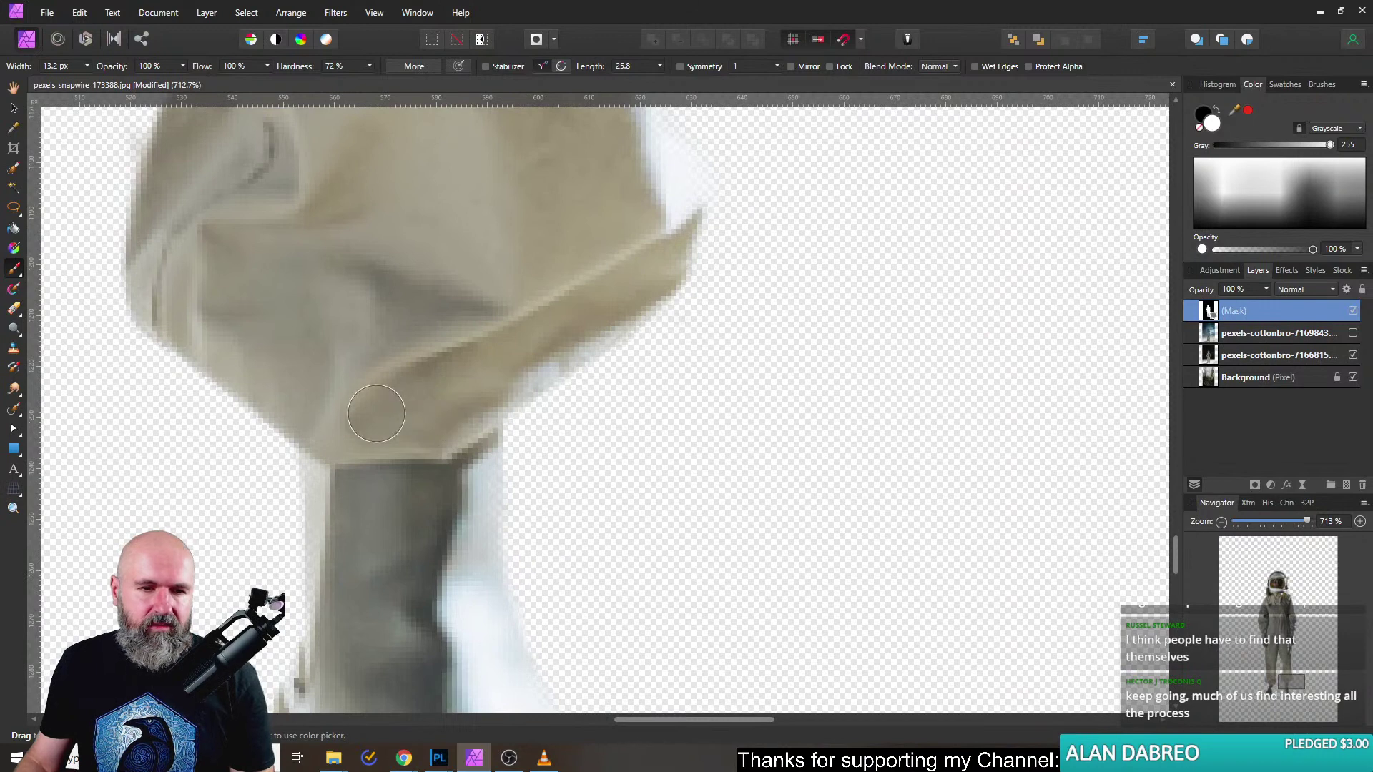
scroll(374, 407, "up", 4)
scroll(446, 336, "up", 5)
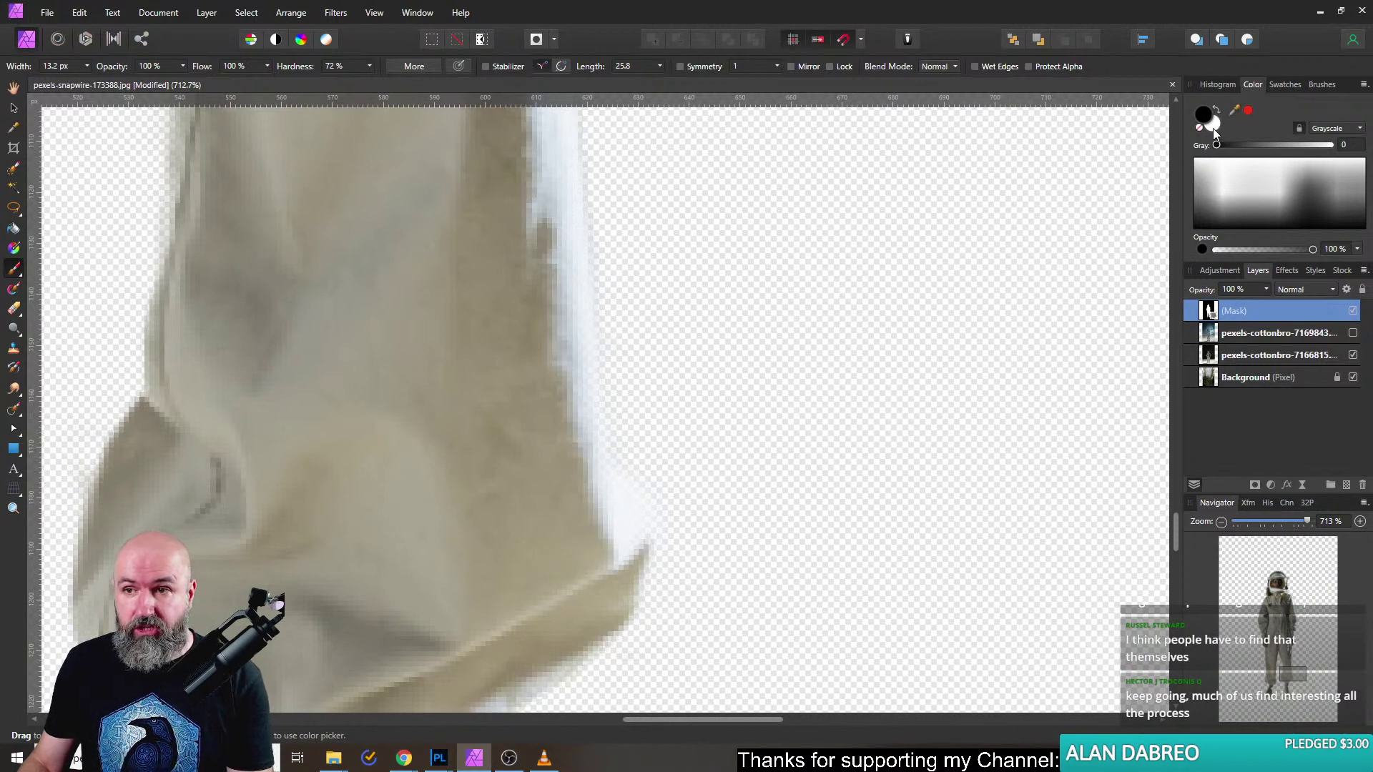
Mask out the blurry fringe along the inner edge of the second trouser leg below the knee in black.
left_click(1213, 128)
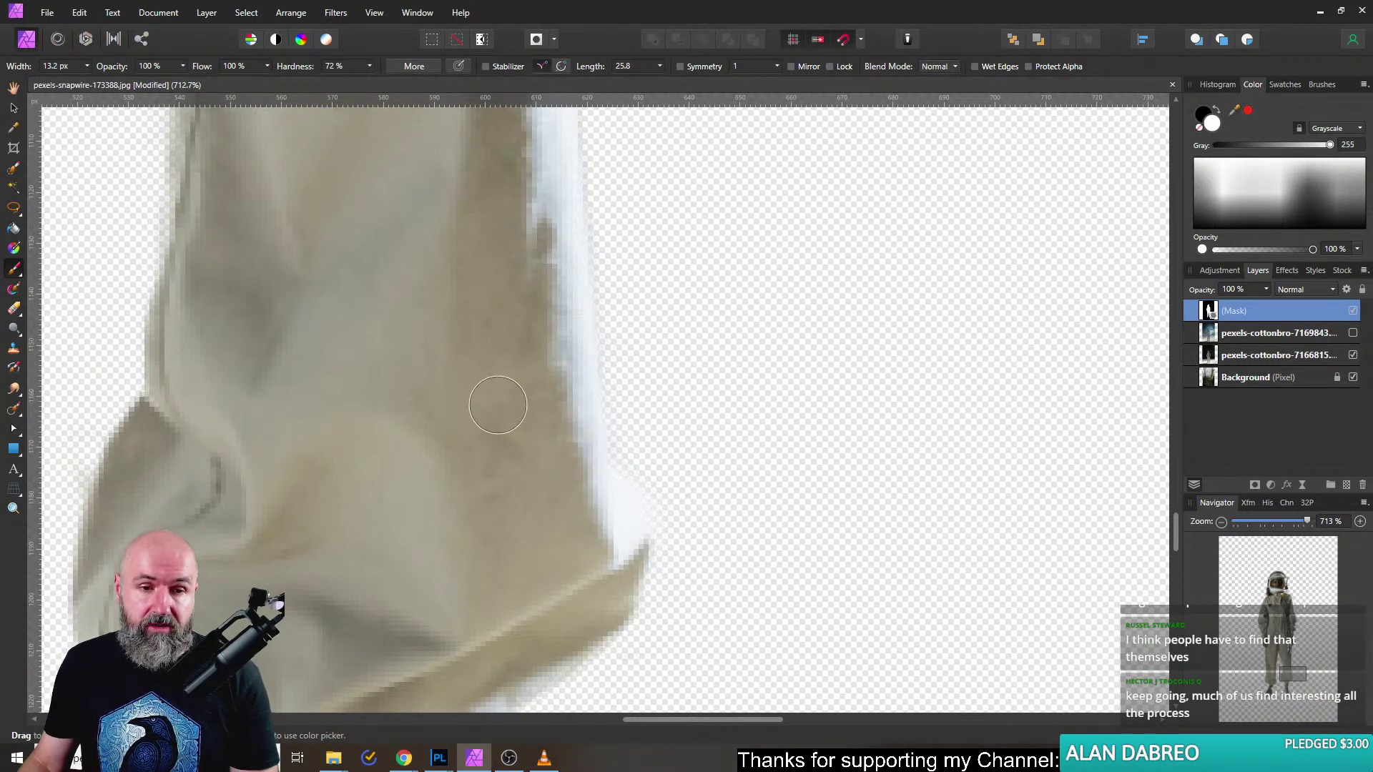
scroll(457, 436, "down", 5)
scroll(495, 457, "up", 5)
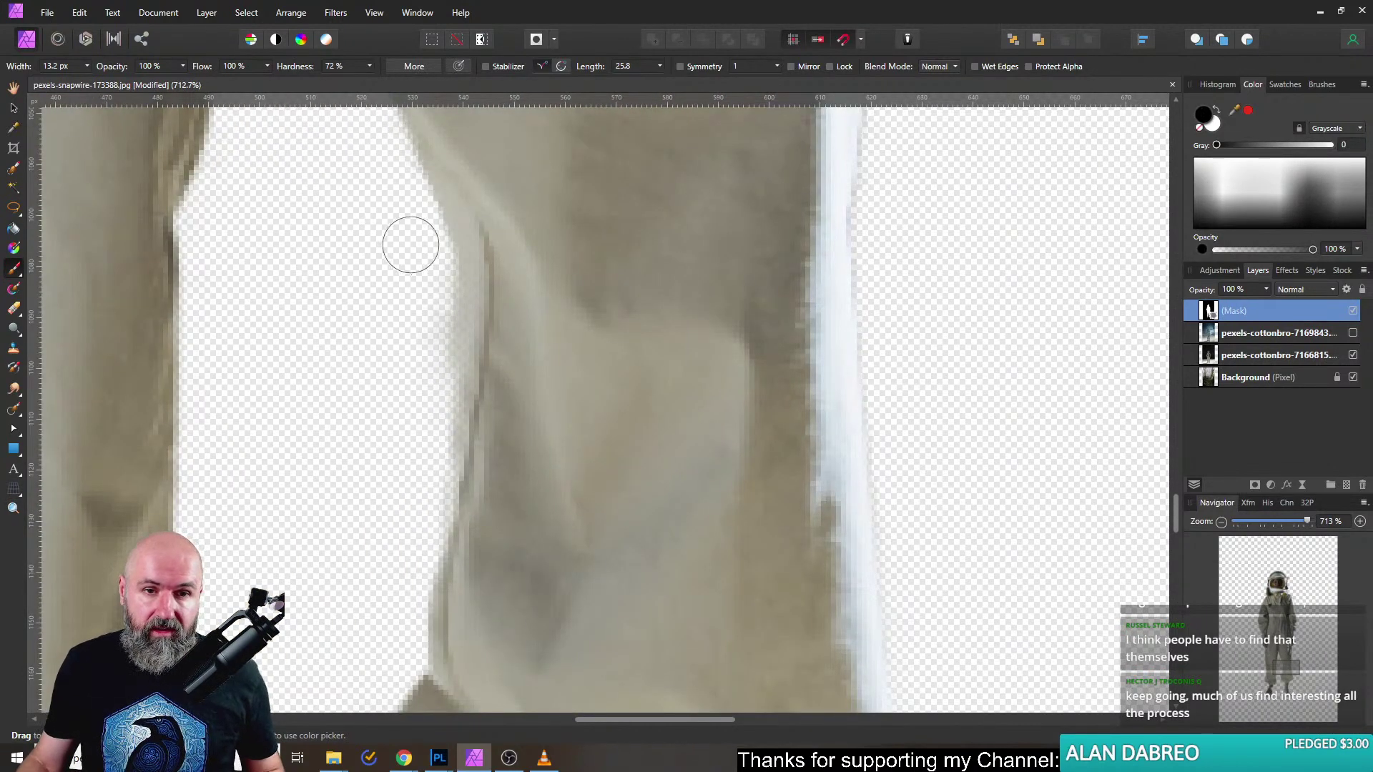
mouse_move(401, 213)
left_mouse_down()
mouse_move(416, 346)
mouse_move(422, 288)
mouse_move(407, 529)
left_mouse_up()
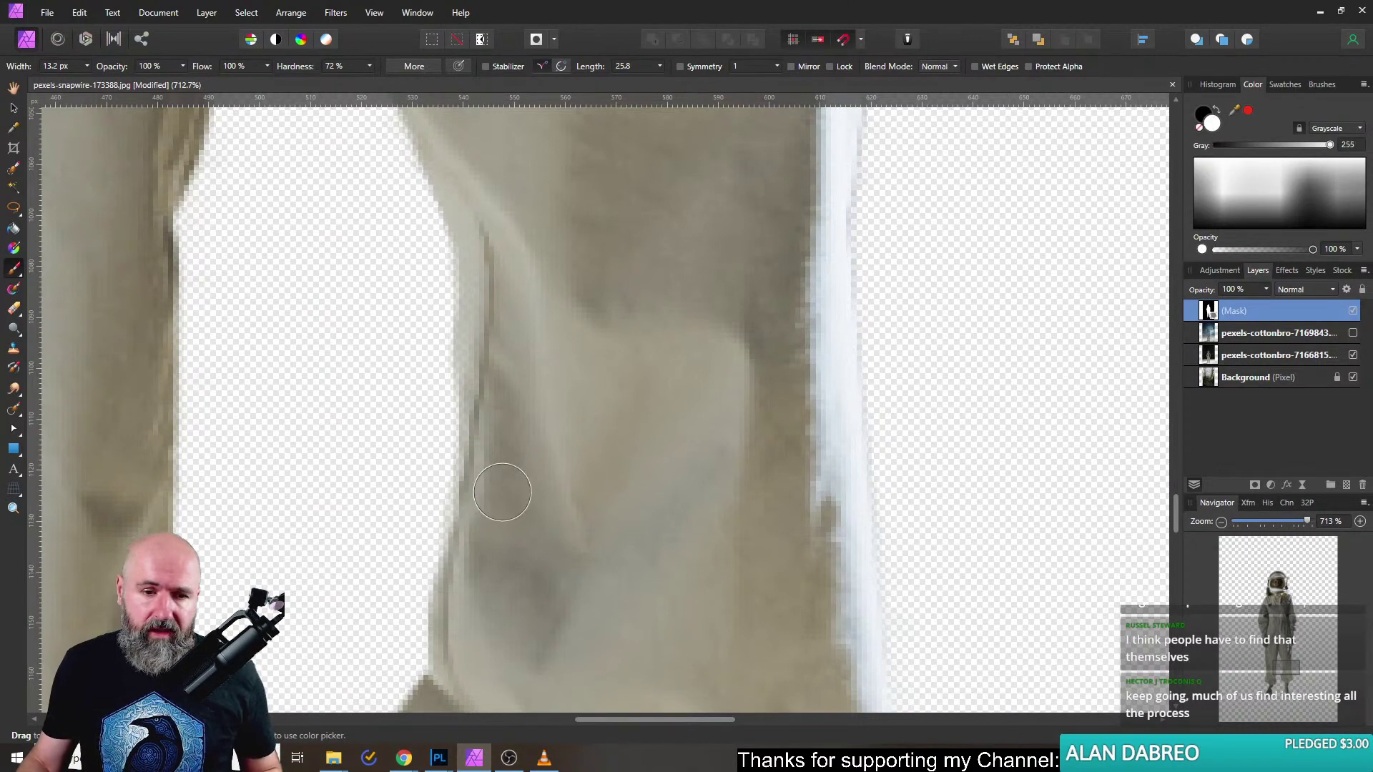
Paint the second trouser leg's inner edge back in white and mask out the stray speck beside the inner thigh in black.
mouse_move(502, 492)
left_mouse_down()
mouse_move(491, 502)
mouse_move(506, 254)
mouse_move(585, 443)
left_mouse_up()
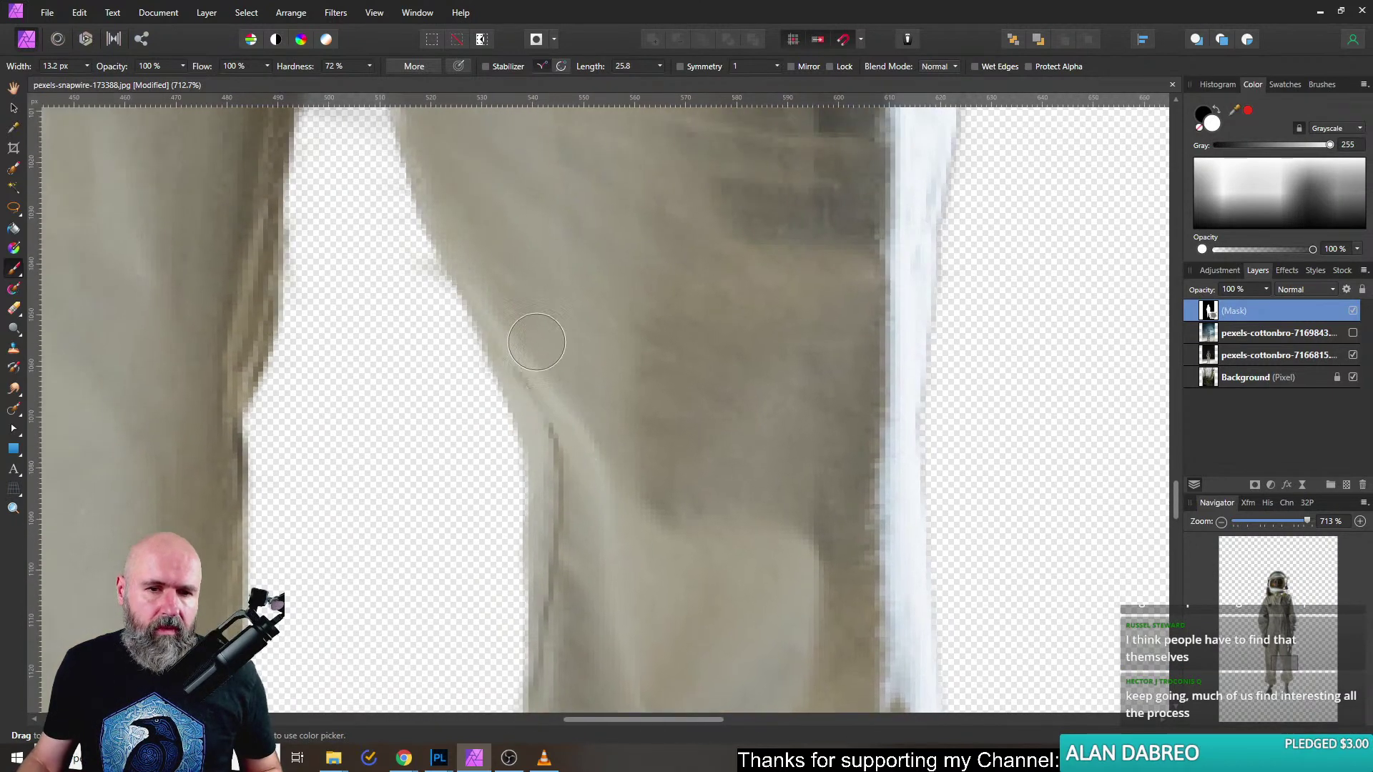
left_click_drag(537, 341, 490, 239)
mouse_move(458, 192)
left_mouse_down()
mouse_move(444, 154)
mouse_move(555, 393)
mouse_move(512, 291)
mouse_move(520, 335)
left_mouse_up()
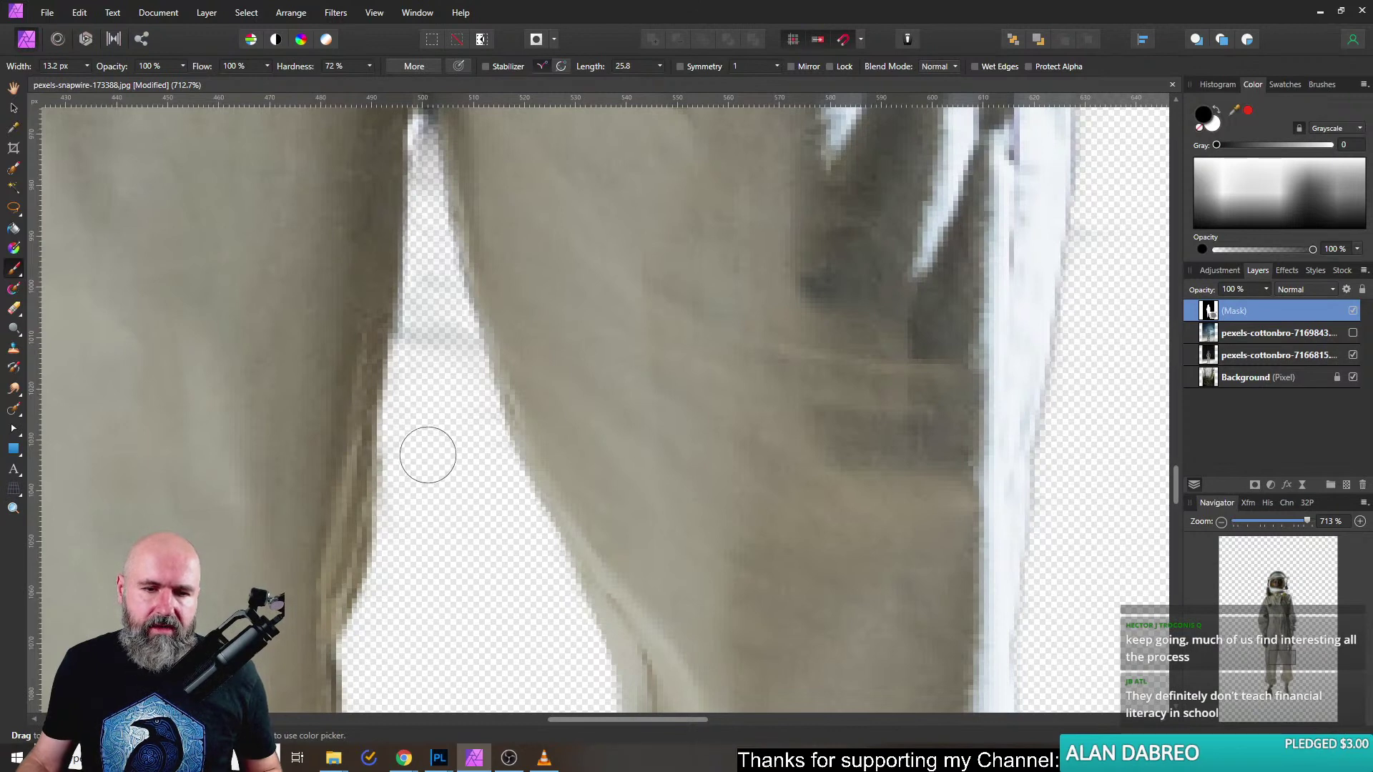
Outline the narrow gap between the legs up to the crotch with a freehand selection feathered 3 px.
left_click(13, 209)
scroll(443, 372, "up", 3)
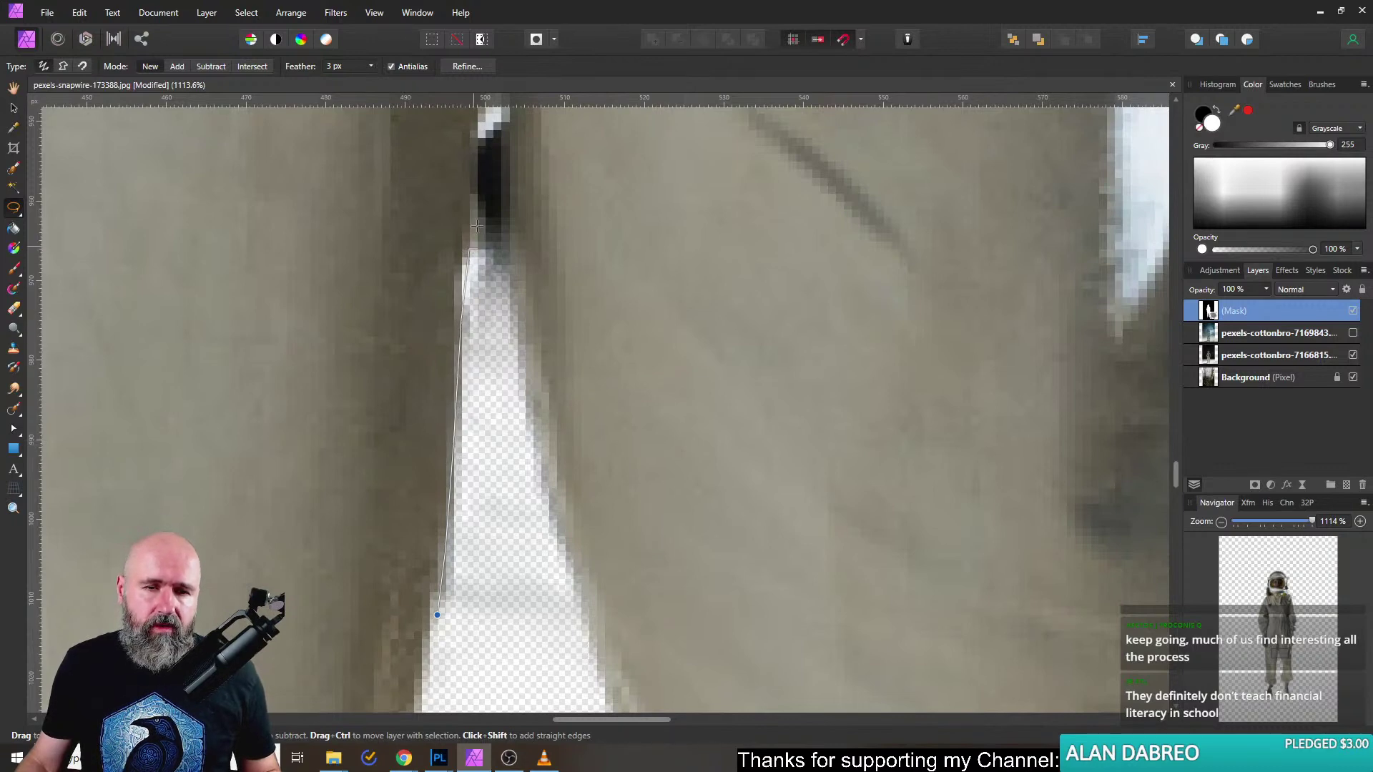
scroll(475, 168, "up", 3)
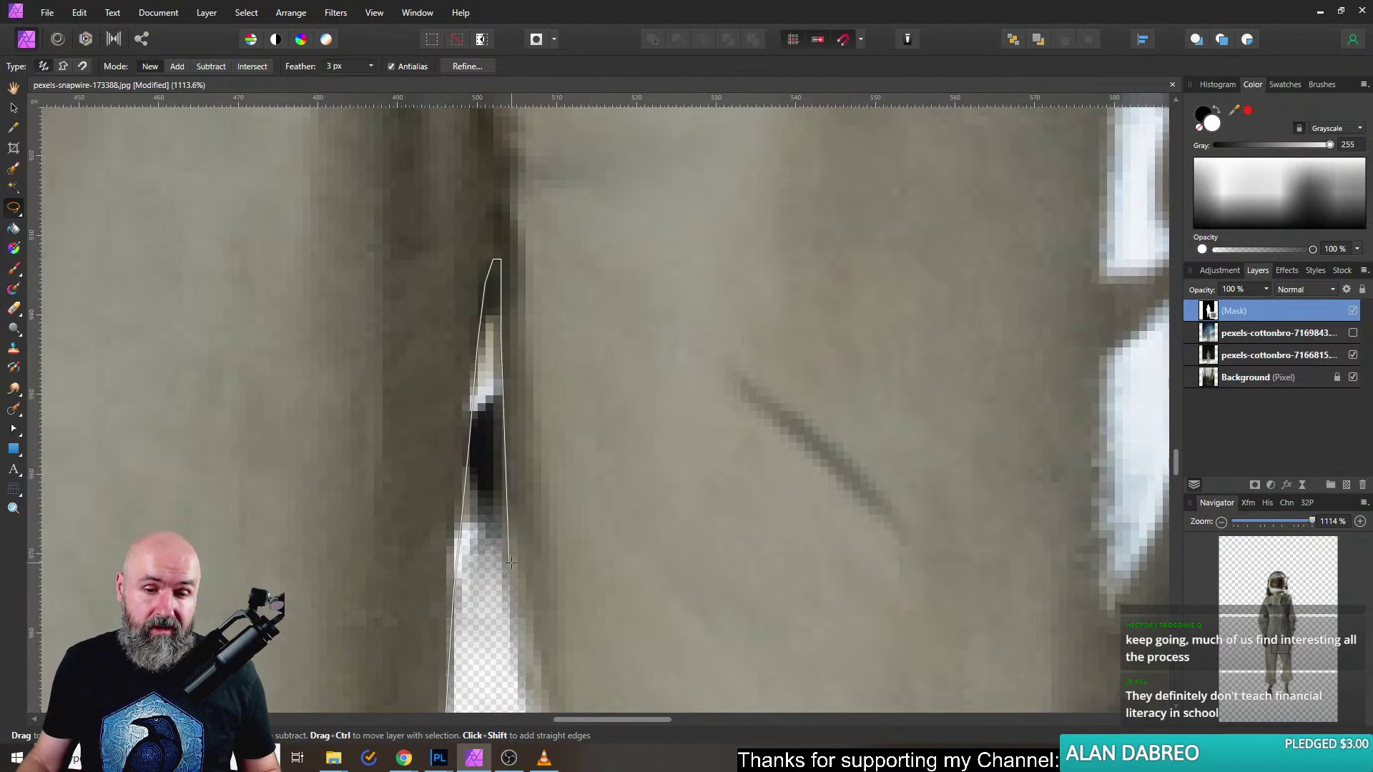
scroll(515, 558, "down", 4)
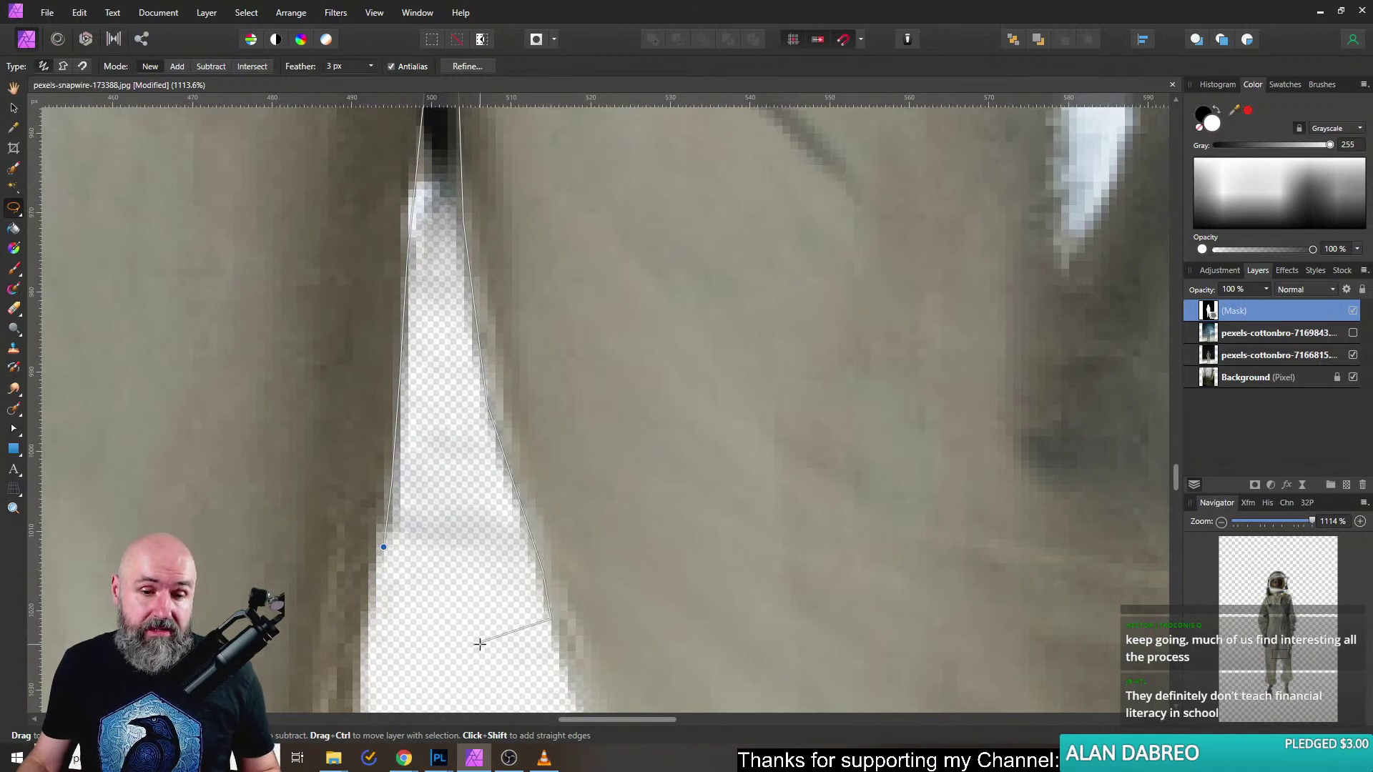
left_click_drag(380, 556, 383, 549)
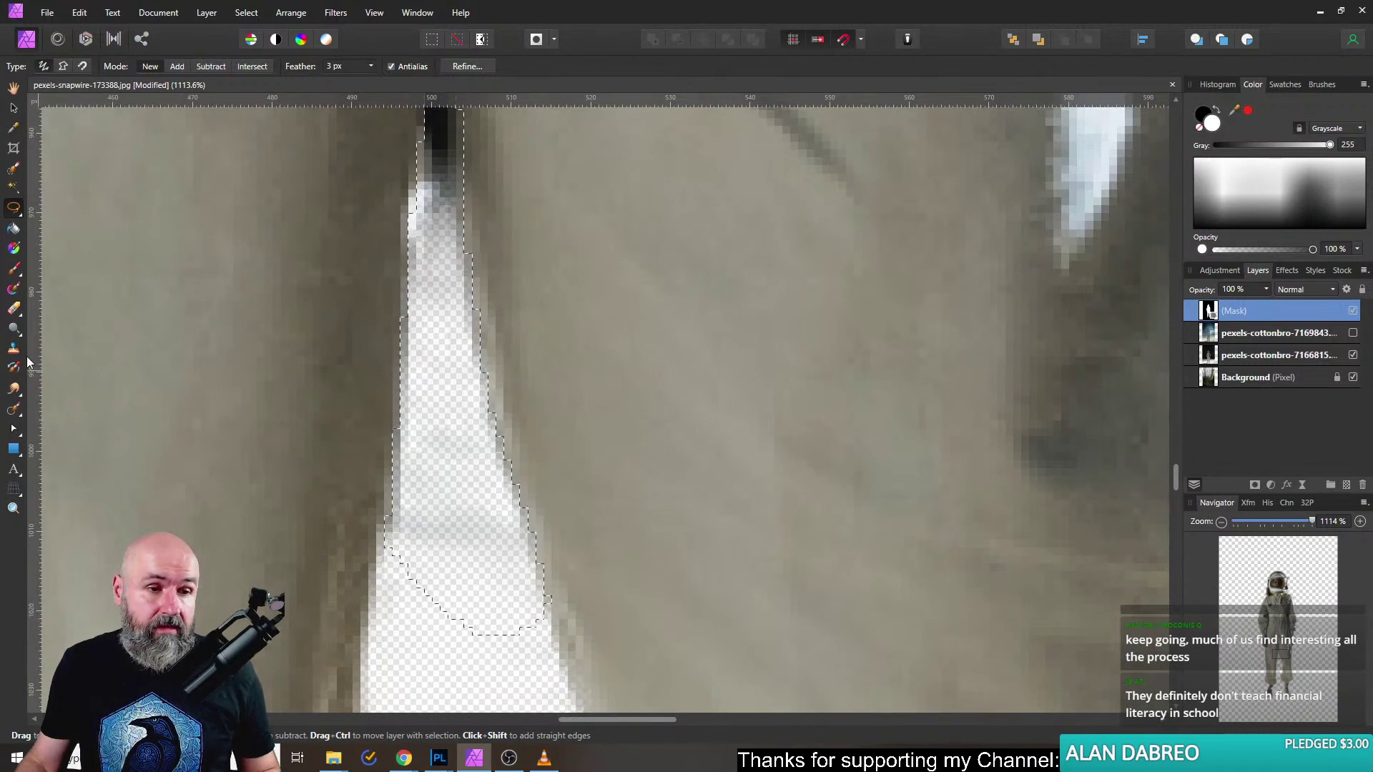
Paint the selected gap between the legs black on the mask with the Paint Brush and clear the selection.
left_click(13, 272)
key("x")
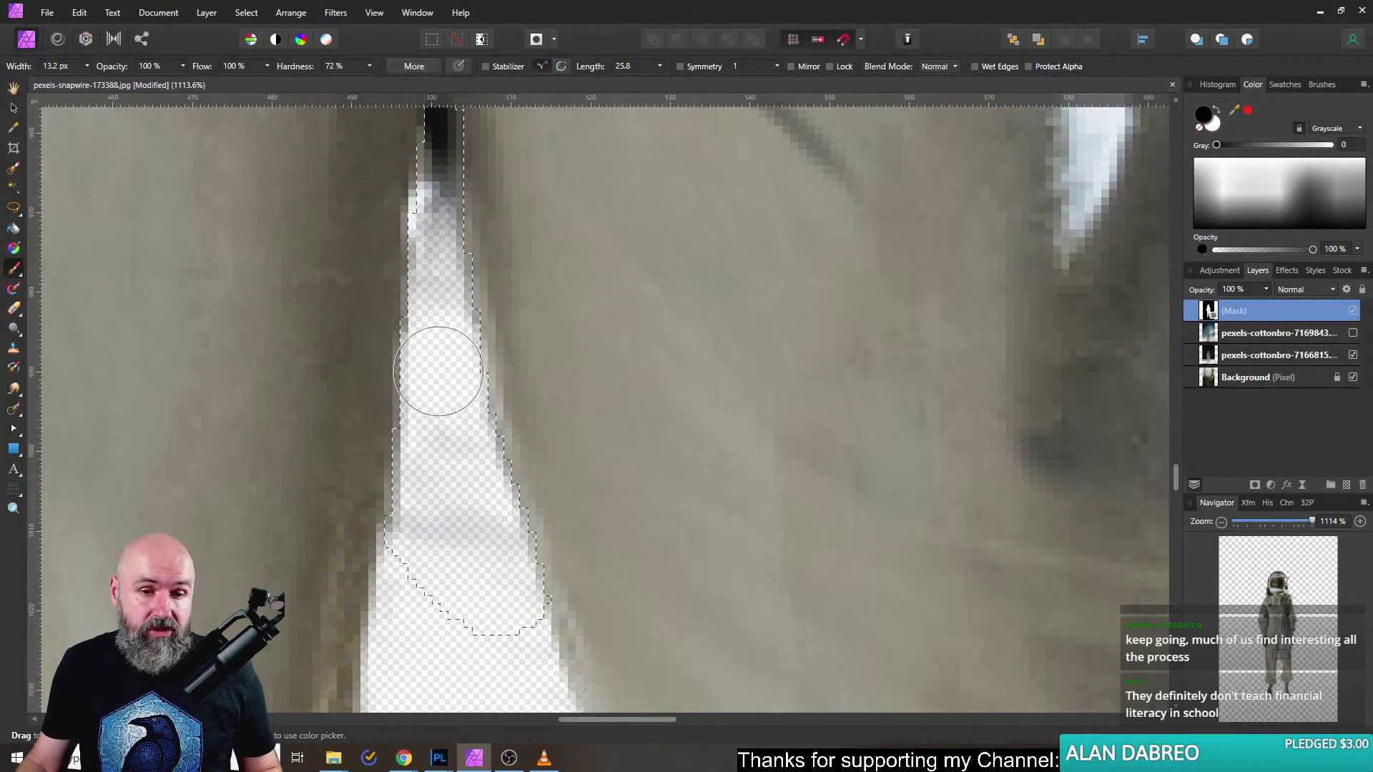
mouse_move(451, 565)
left_mouse_down()
mouse_move(479, 531)
mouse_move(497, 560)
mouse_move(442, 468)
mouse_move(427, 364)
mouse_move(437, 246)
mouse_move(470, 557)
mouse_move(443, 588)
mouse_move(439, 317)
mouse_move(445, 290)
mouse_move(439, 446)
mouse_move(454, 432)
mouse_move(492, 224)
mouse_move(527, 601)
mouse_move(517, 227)
mouse_move(481, 196)
mouse_move(459, 418)
mouse_move(469, 229)
mouse_move(504, 625)
mouse_move(492, 361)
mouse_move(440, 503)
mouse_move(580, 636)
mouse_move(619, 638)
mouse_move(628, 615)
mouse_move(653, 440)
mouse_move(637, 399)
left_mouse_up()
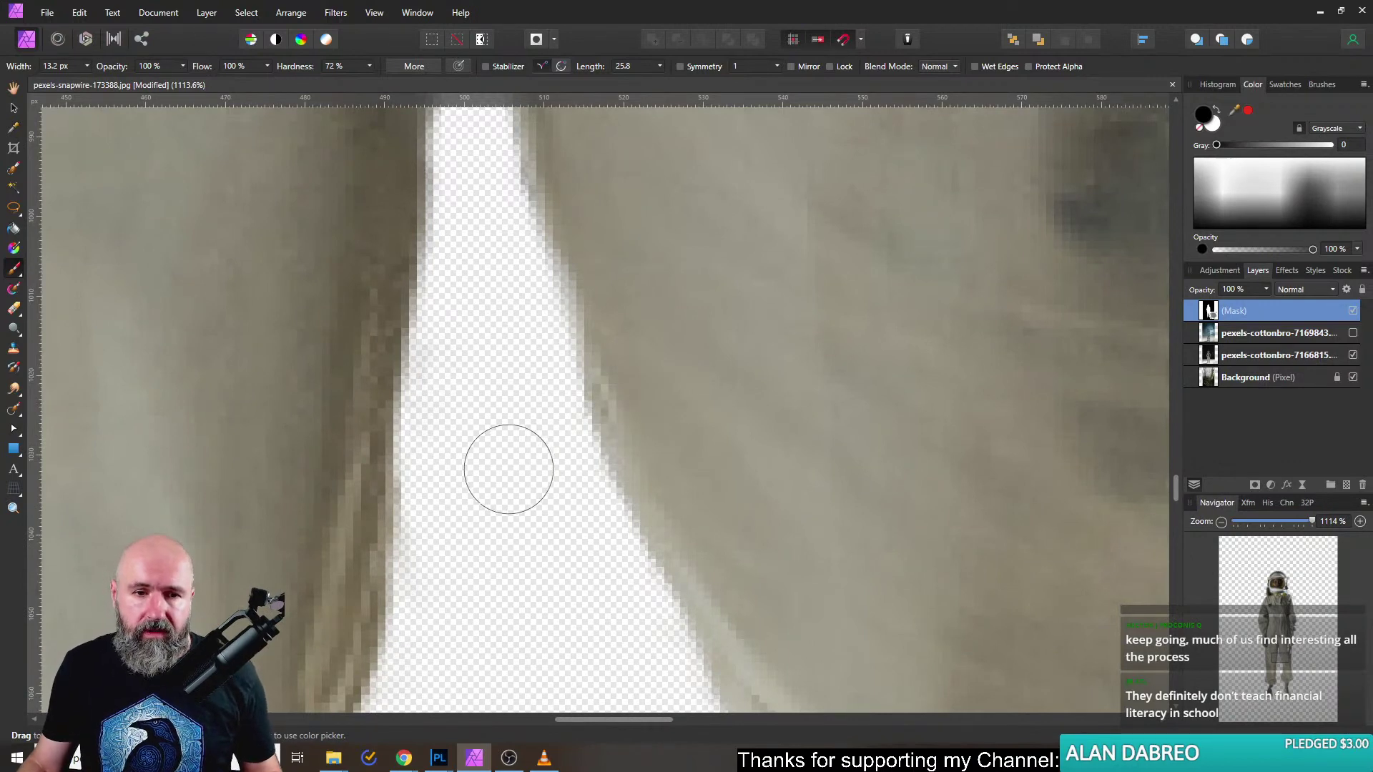
Narrow the black mask brush to 5.3 px for trimming the fringe along the sunlit lower sleeve.
scroll(509, 494, "down", 3)
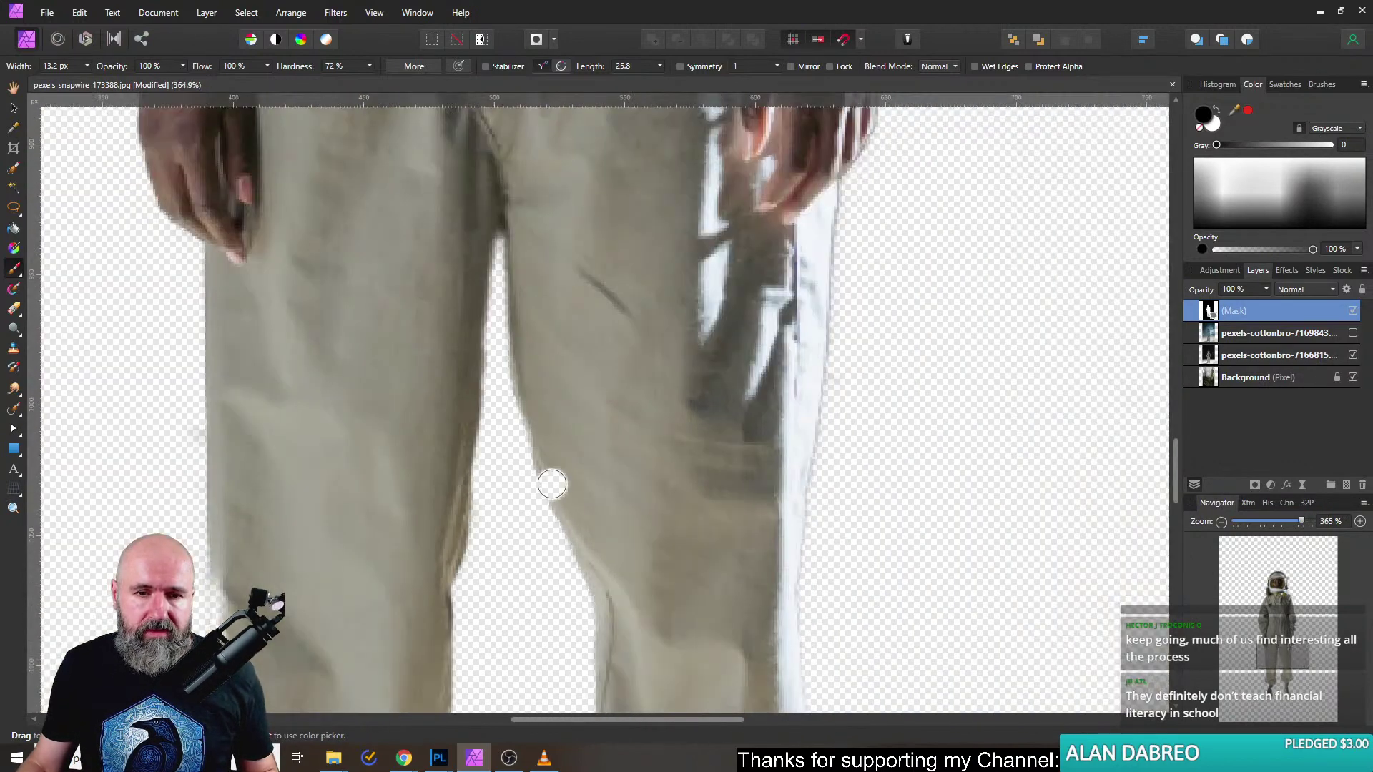
scroll(552, 485, "down", 4)
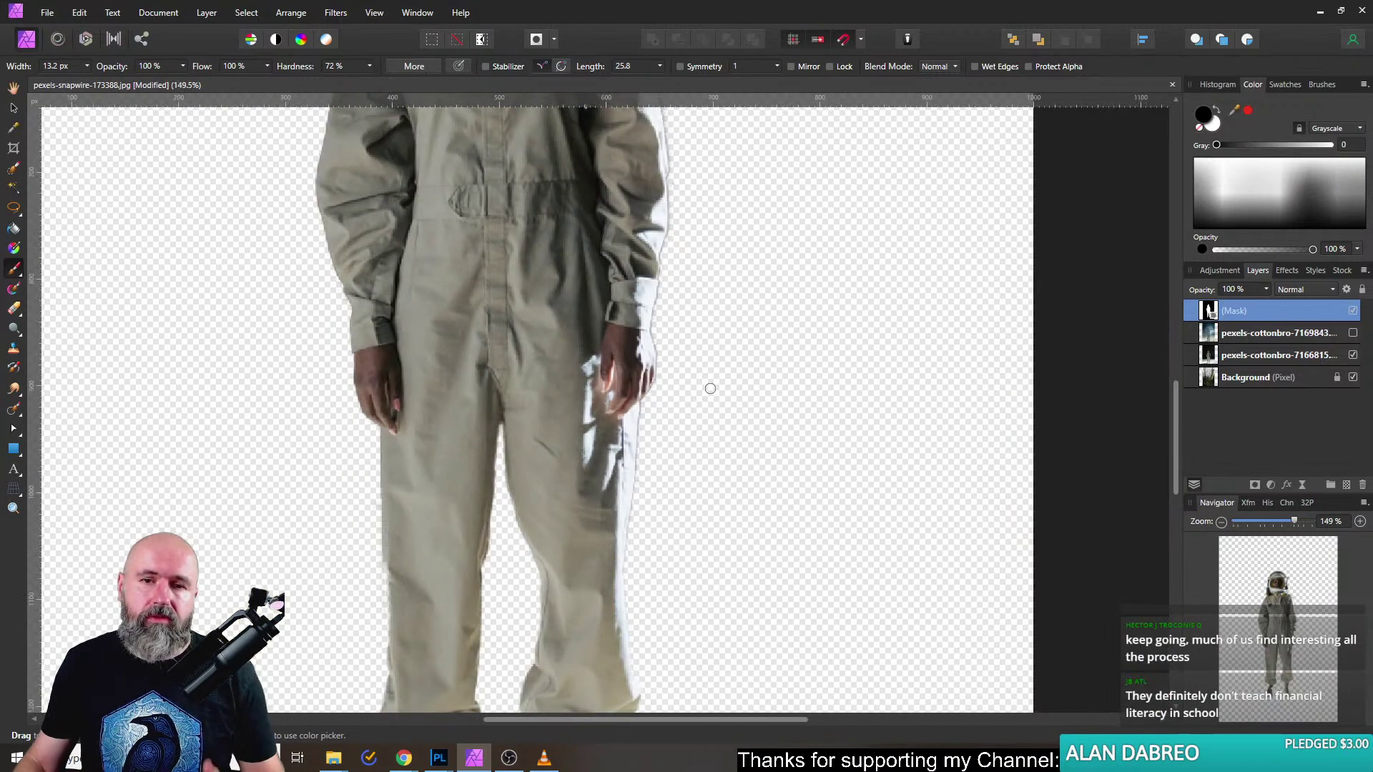
scroll(715, 286, "up", 5)
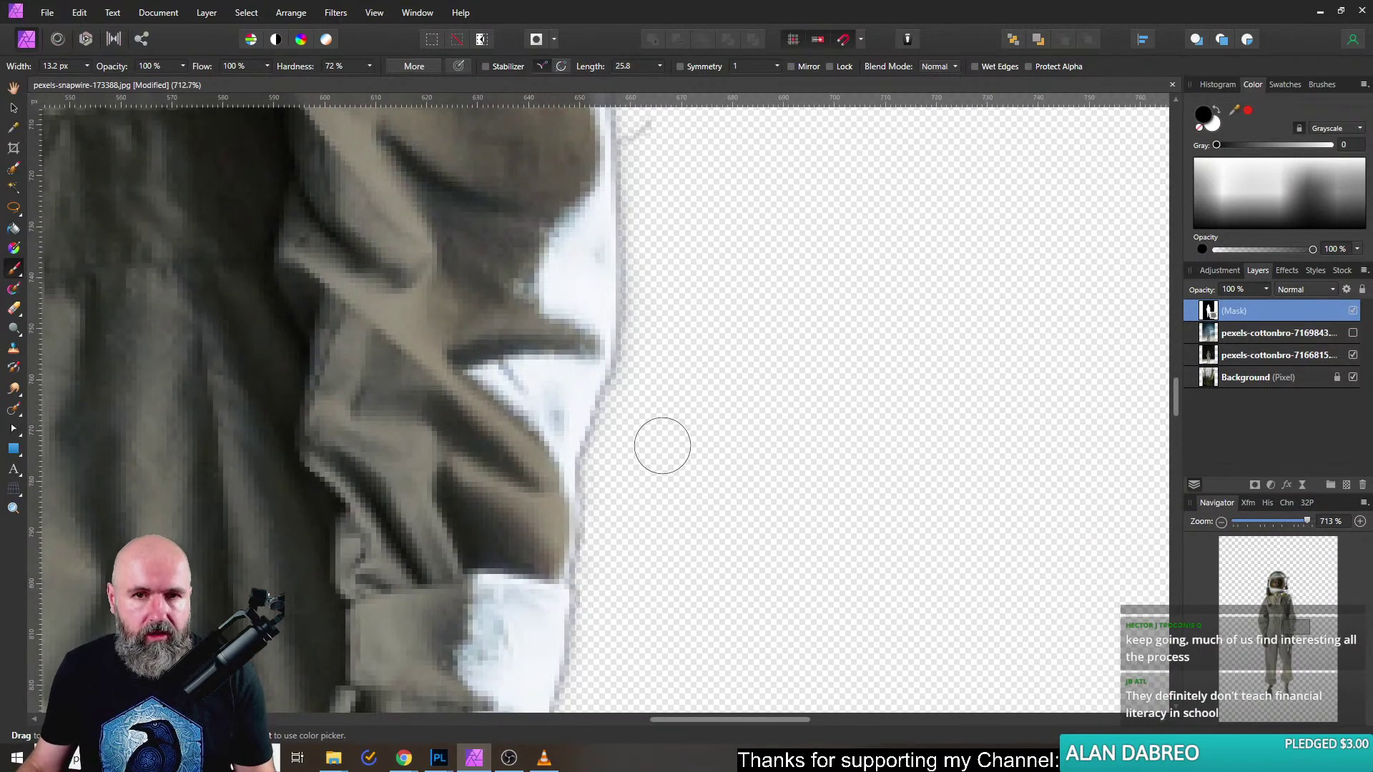
scroll(662, 446, "up", 4)
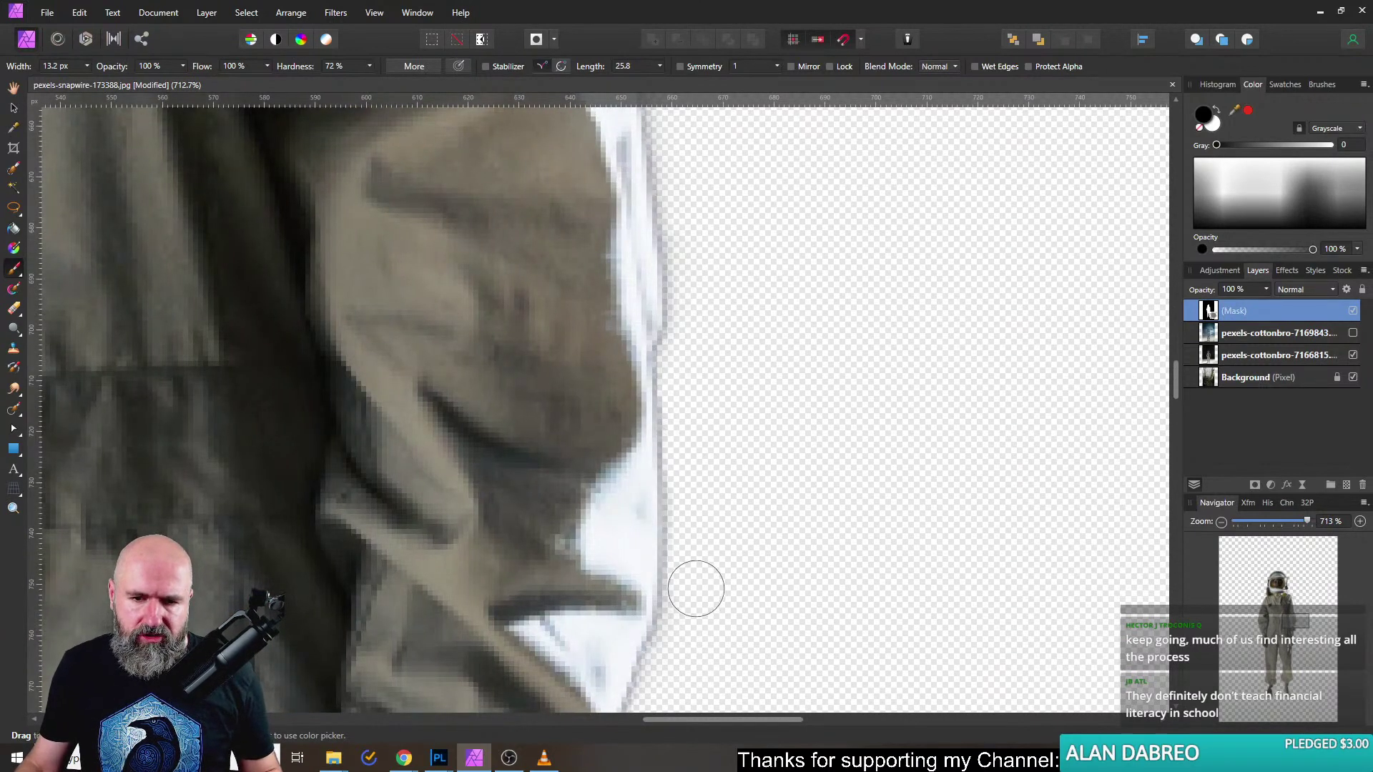
scroll(773, 565, "down", 2)
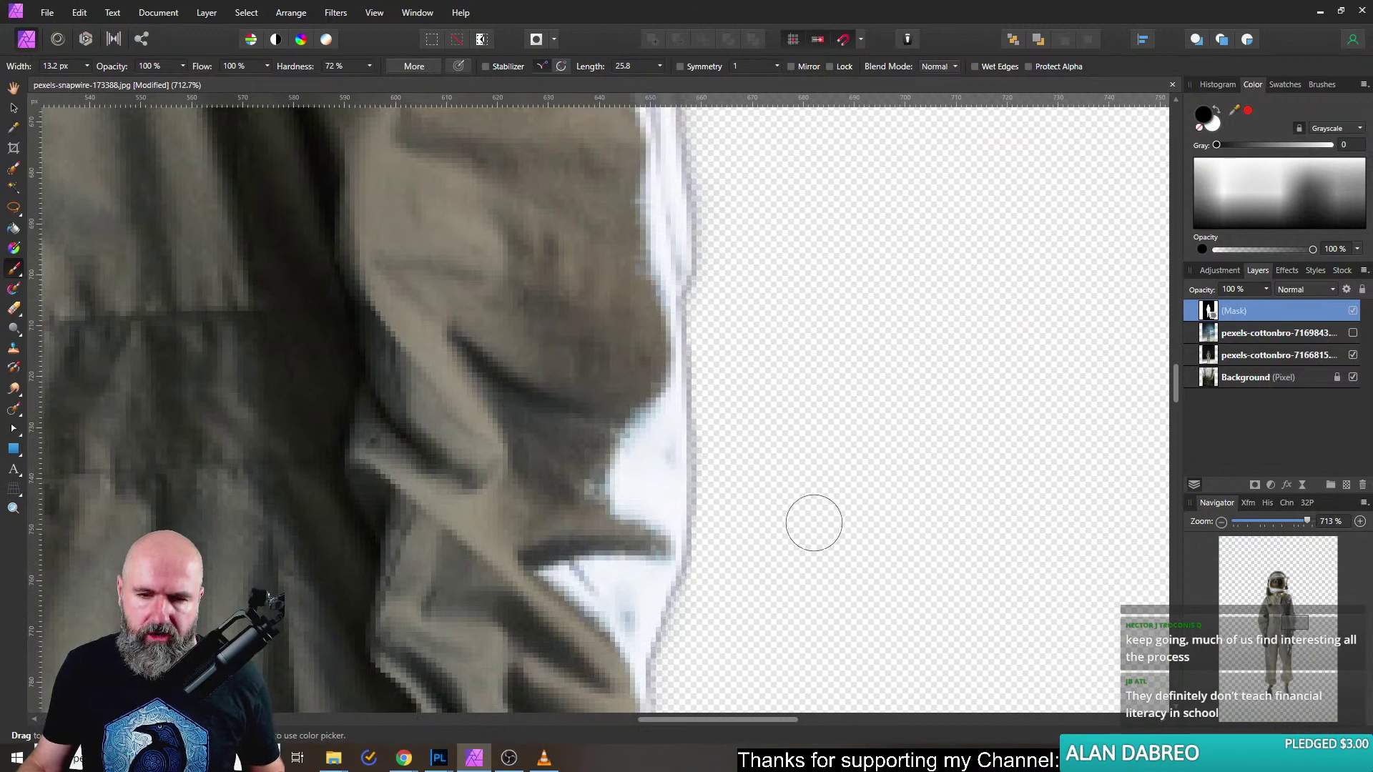
scroll(814, 523, "down", 3)
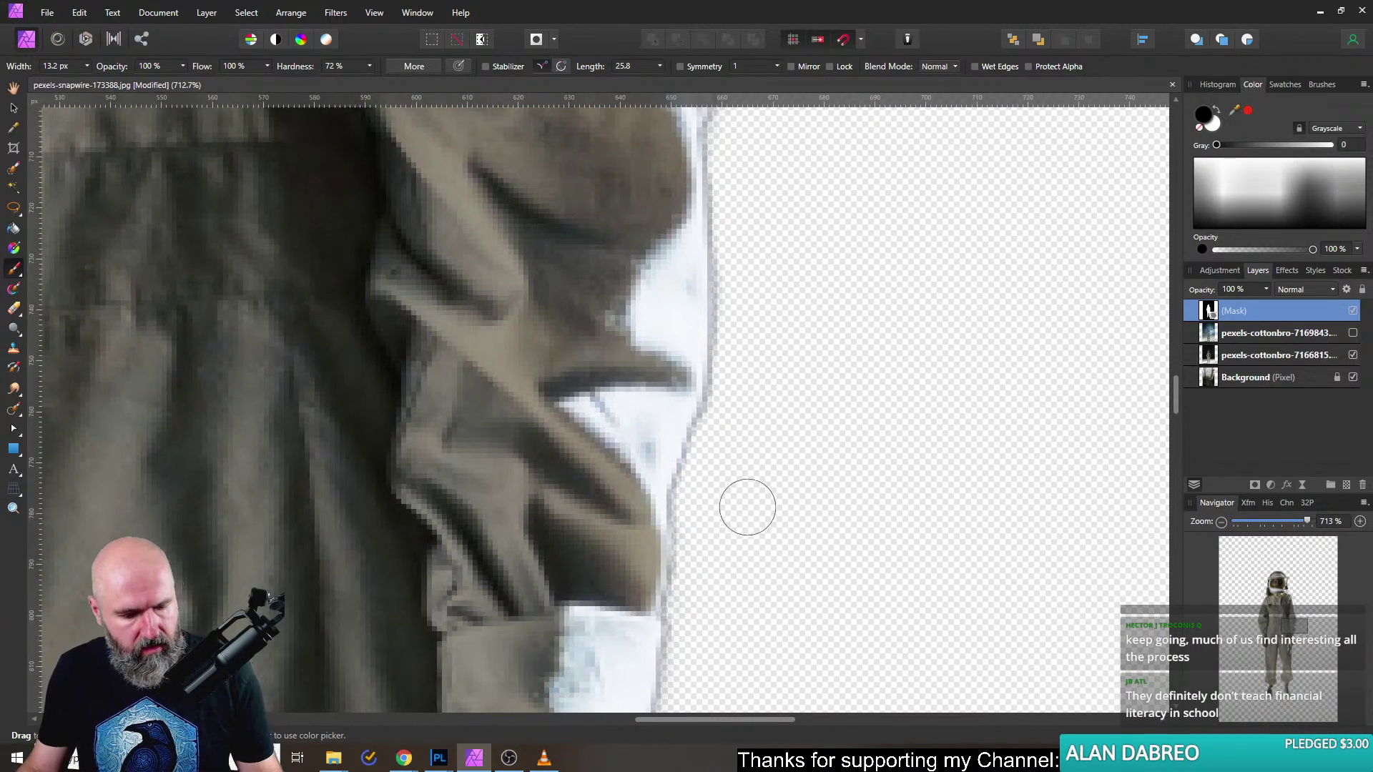
left_click_drag(776, 508, 727, 491)
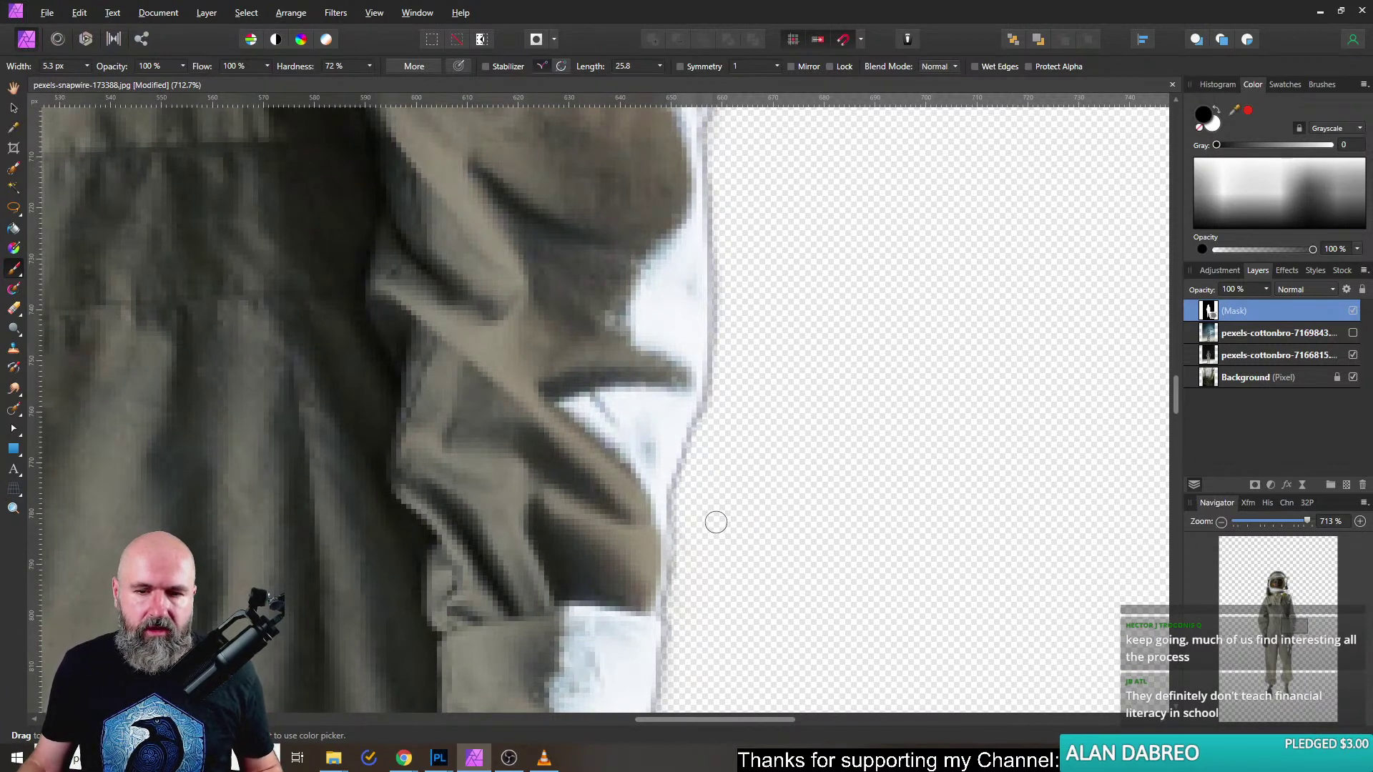
Mask out the grey fringe along the sunlit sleeve's outer edge around the elbow in black.
scroll(722, 540, "down", 3)
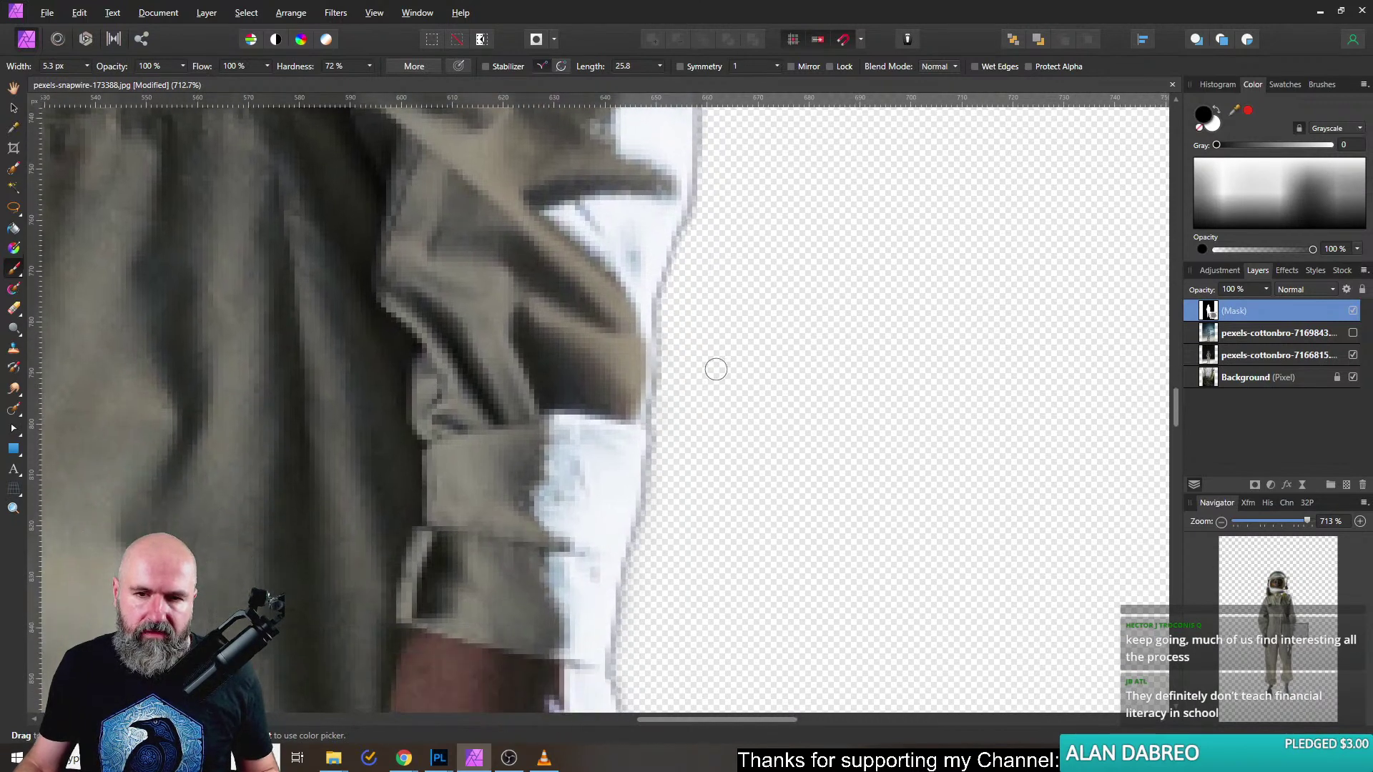
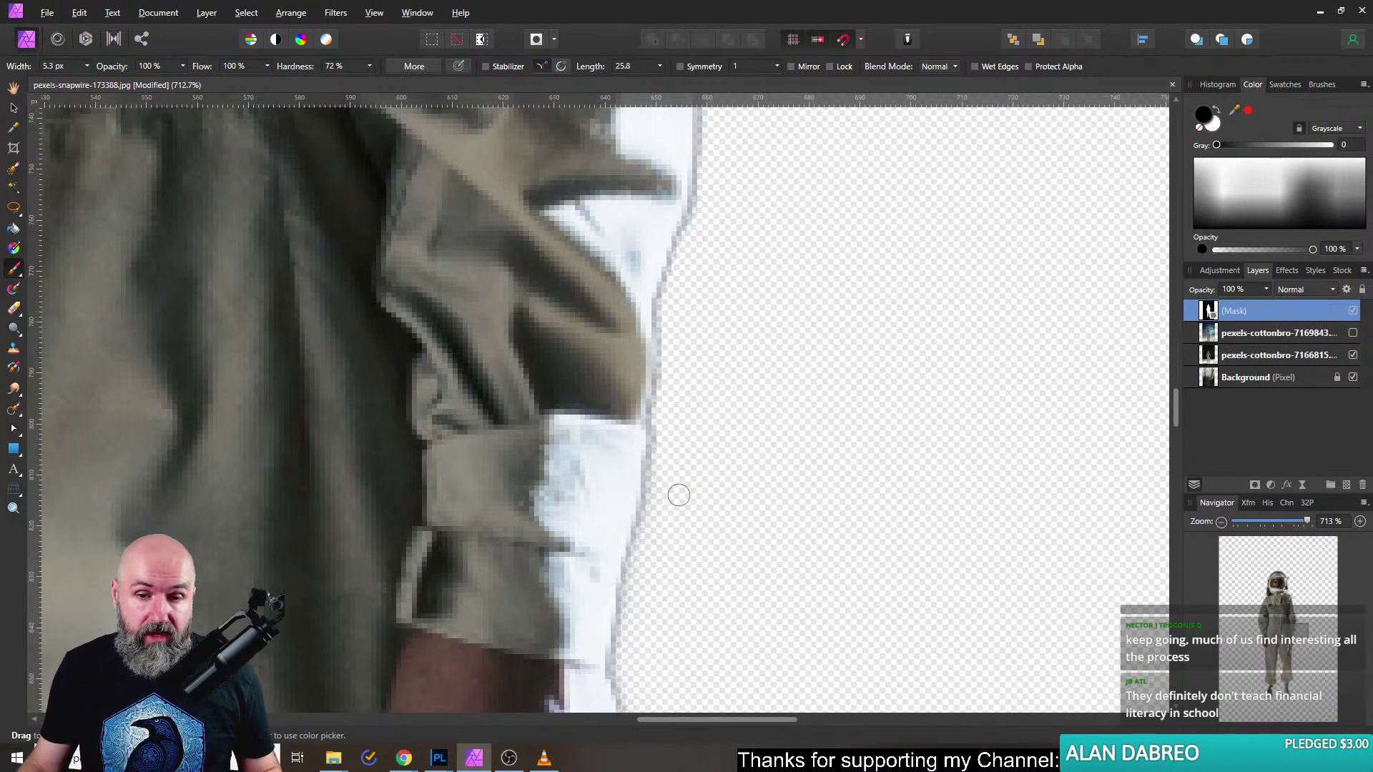
scroll(740, 436, "down", 1)
scroll(740, 436, "down", 1)
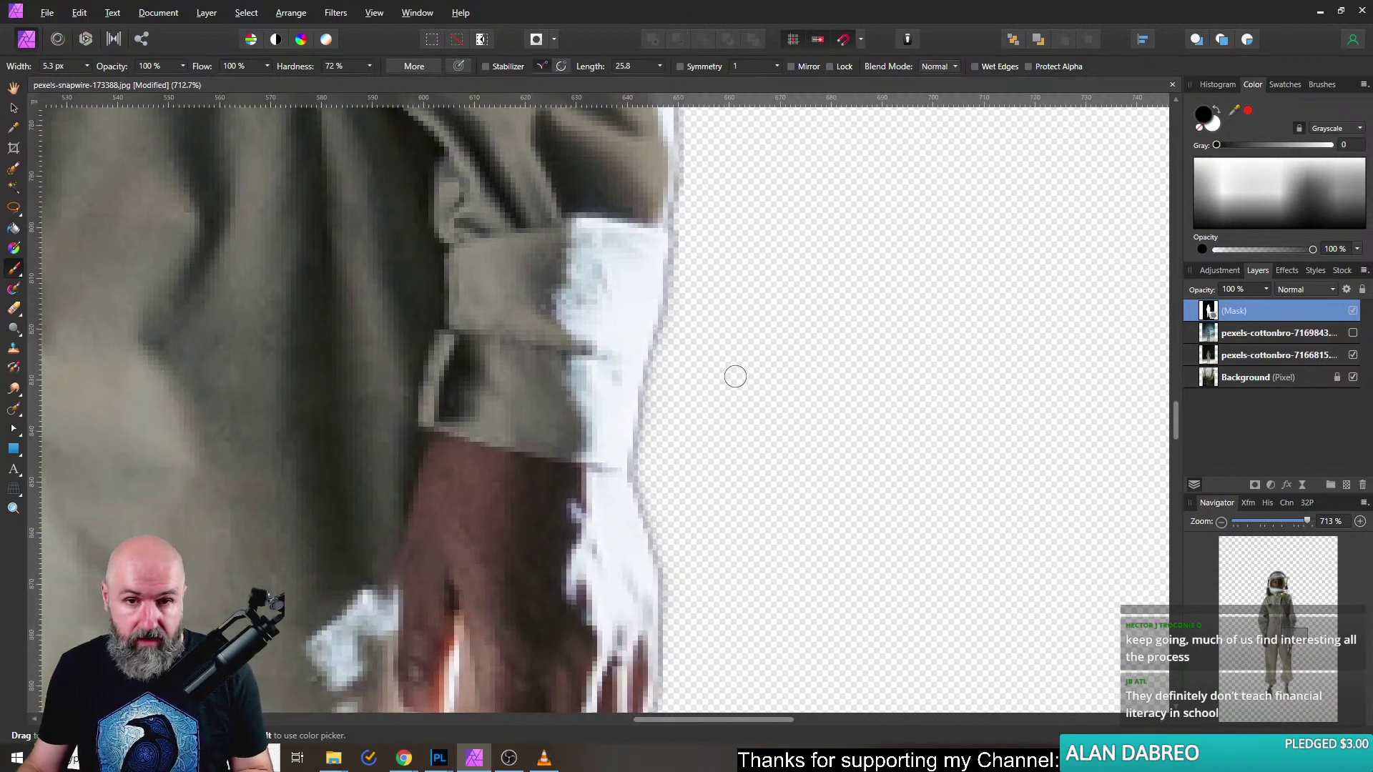
scroll(737, 477, "down", 6)
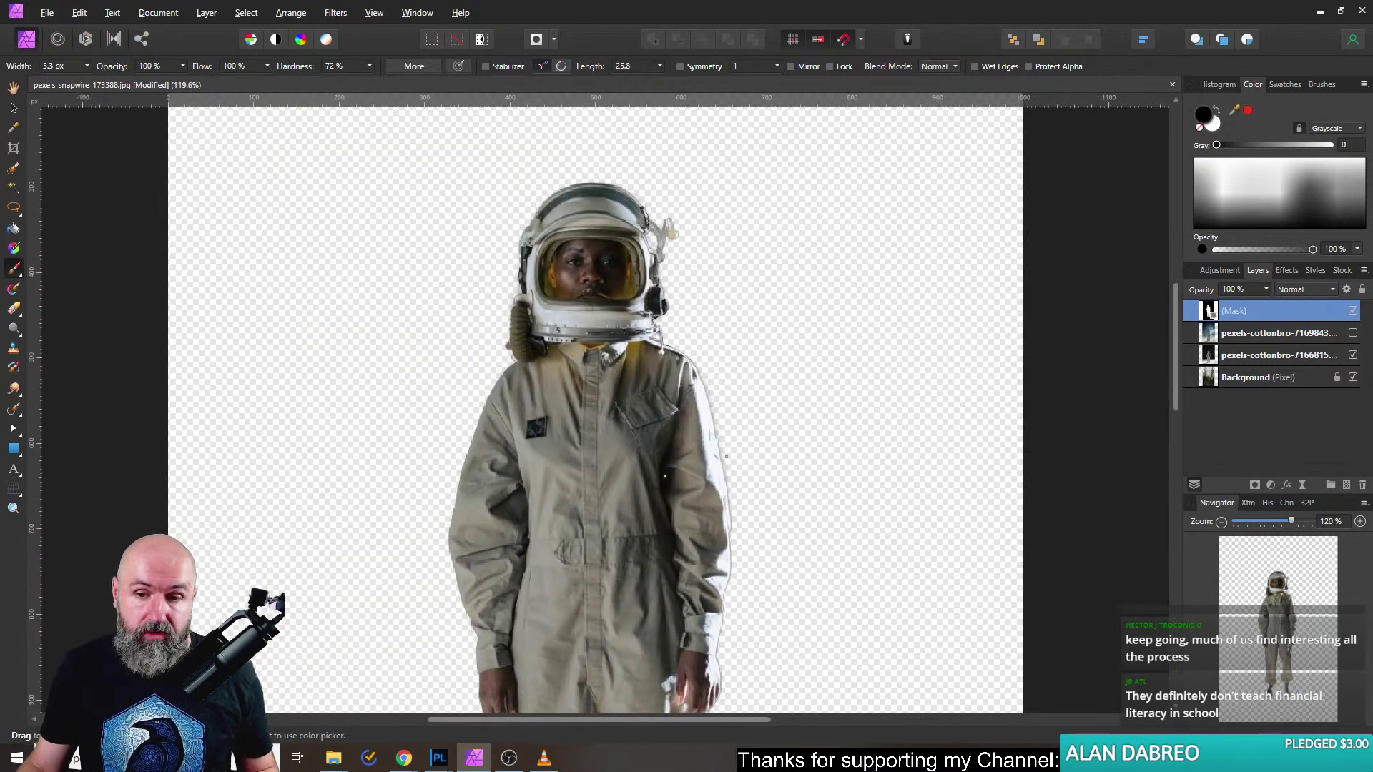
scroll(726, 456, "up", 6)
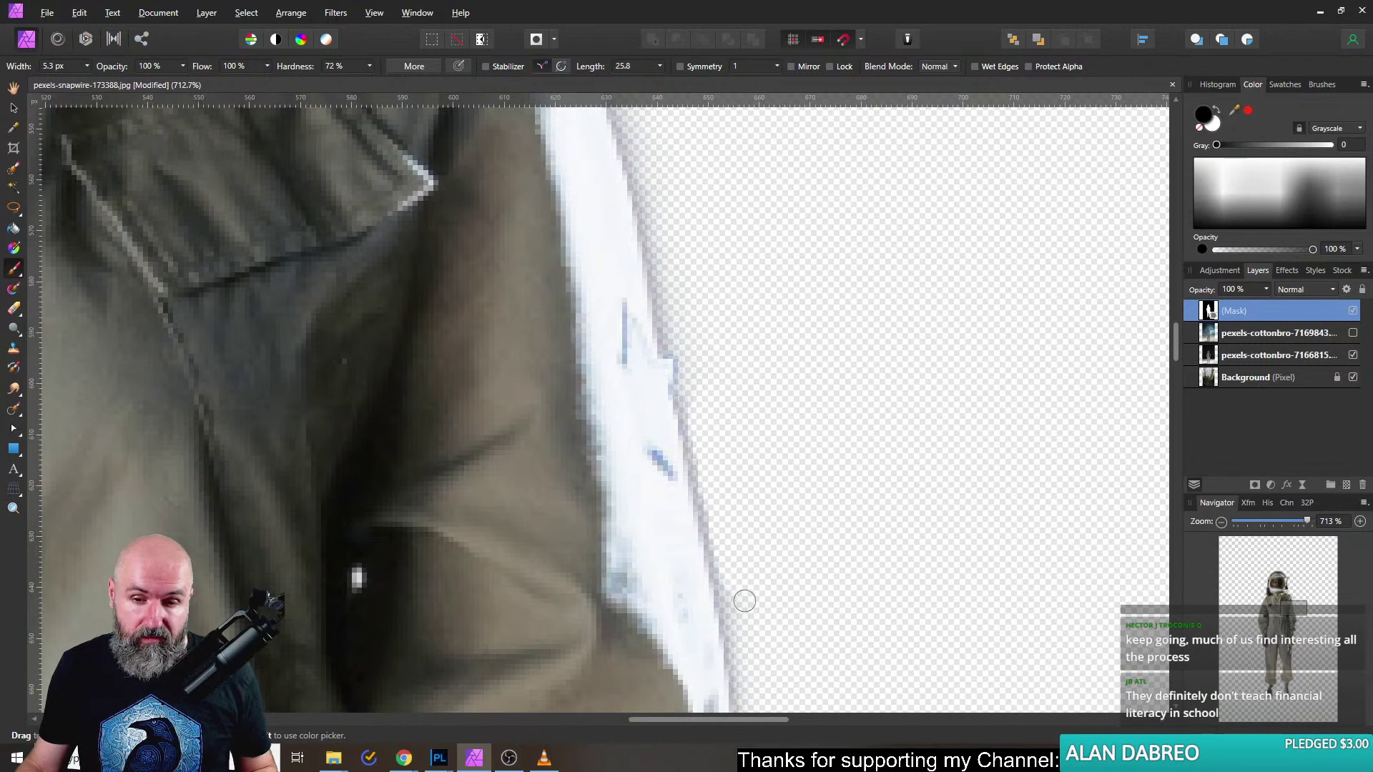
left_click_drag(785, 539, 701, 255)
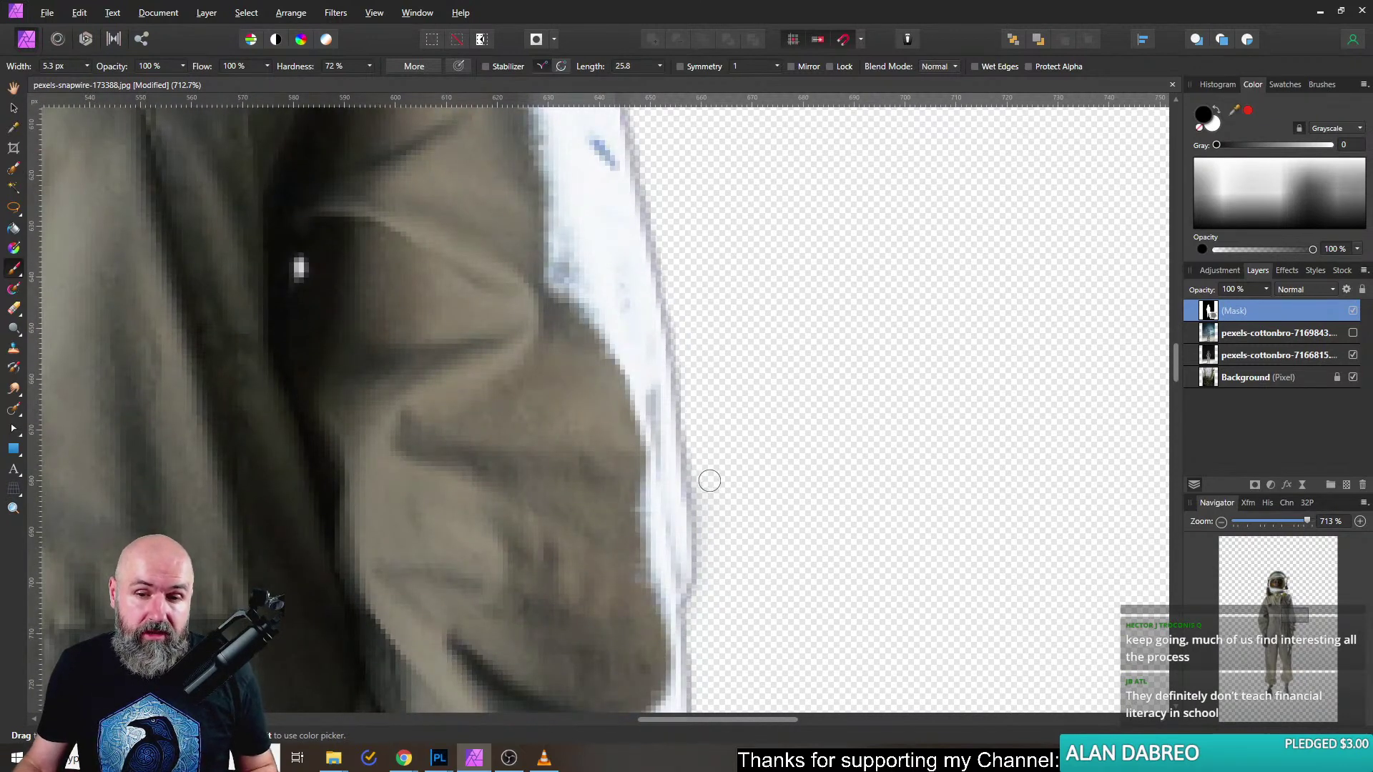
mouse_move(708, 598)
left_mouse_down()
mouse_move(780, 351)
mouse_move(736, 408)
left_mouse_up()
left_click_drag(781, 297, 772, 501)
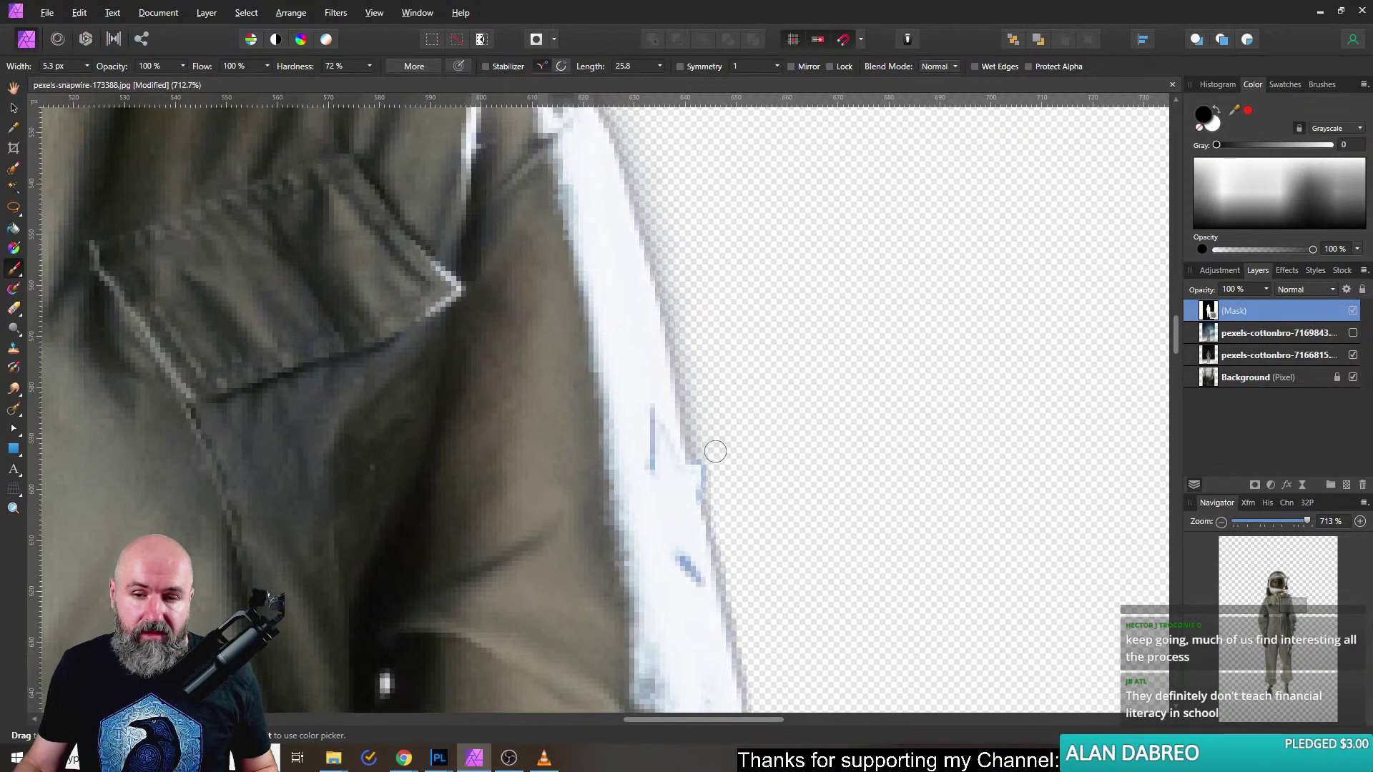
Mask out the blurry fringe along the sunlit upper sleeve and over the shoulder towards the helmet in black.
left_click_drag(715, 451, 656, 187)
left_click_drag(697, 249, 751, 453)
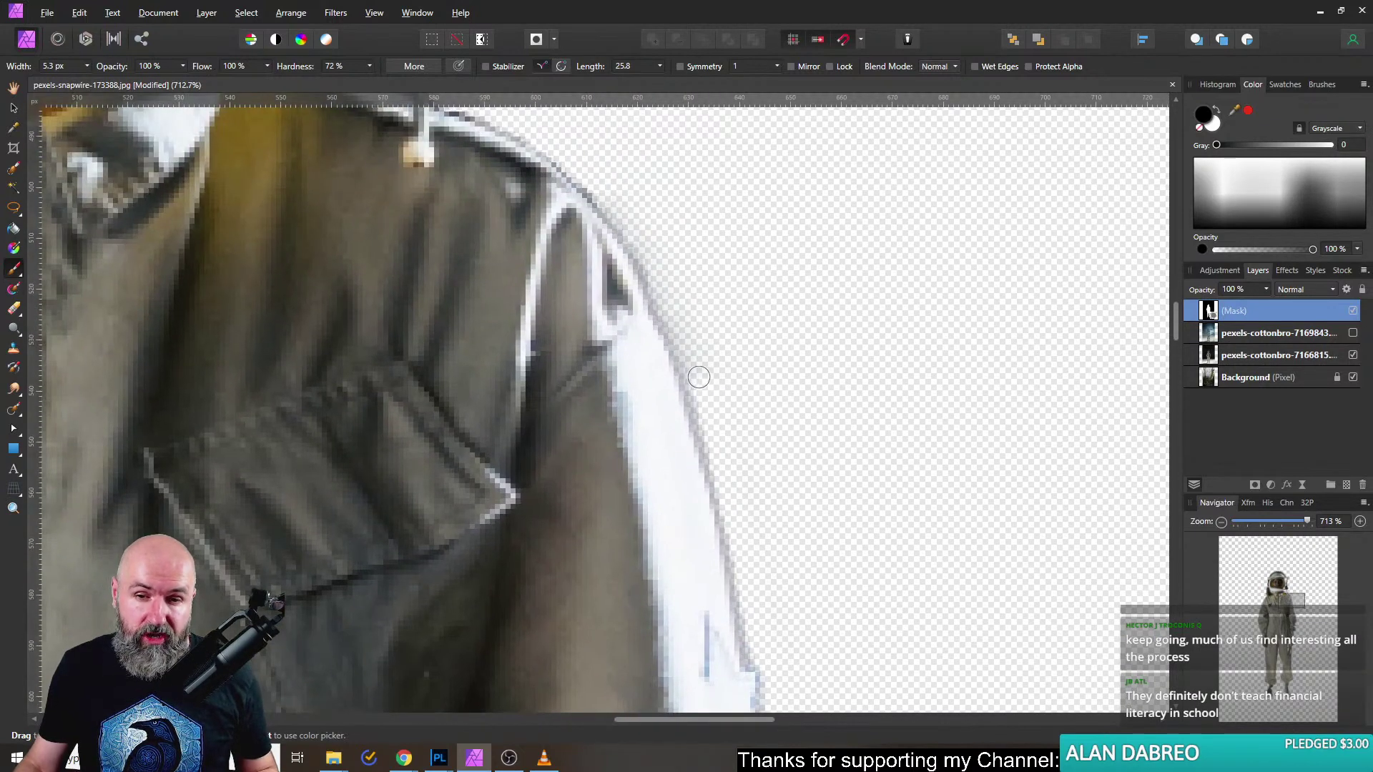
left_click_drag(698, 377, 629, 175)
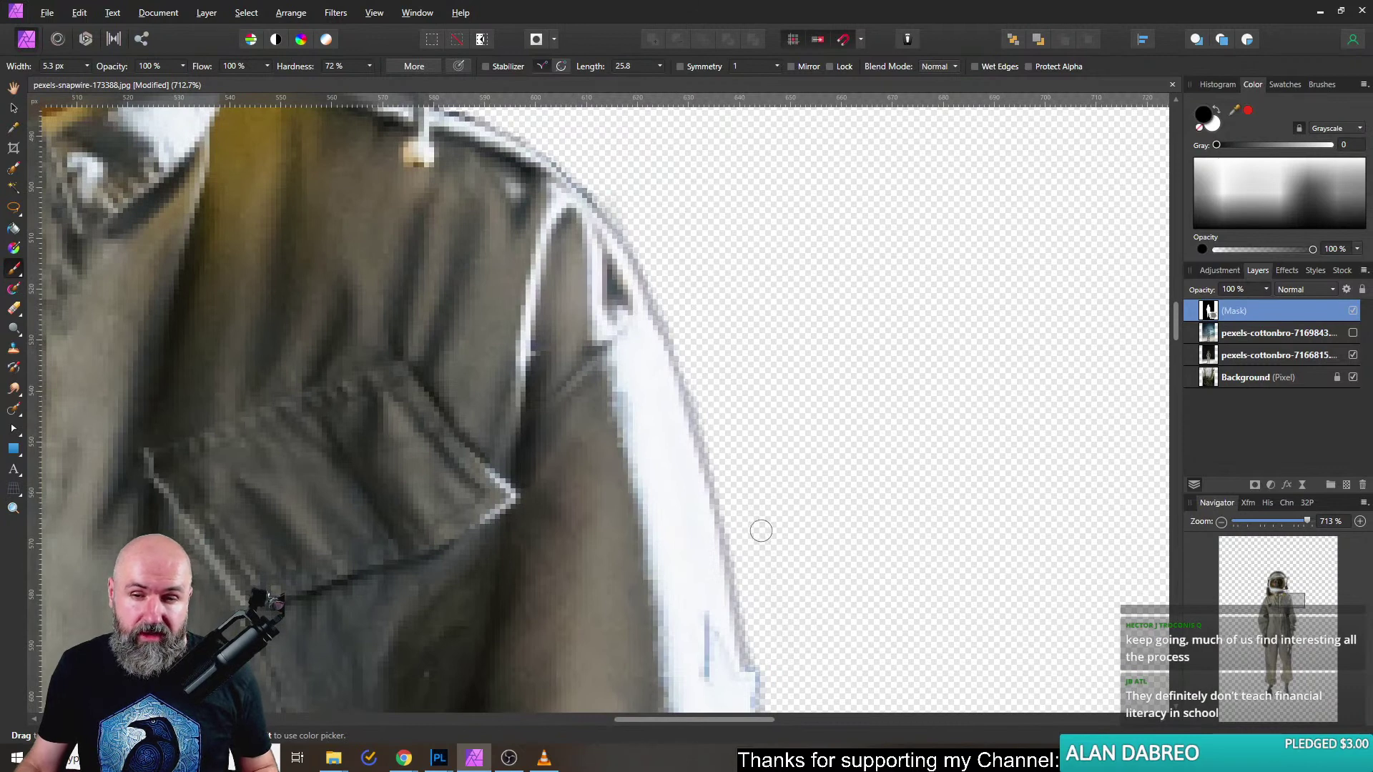
left_click_drag(732, 268, 818, 475)
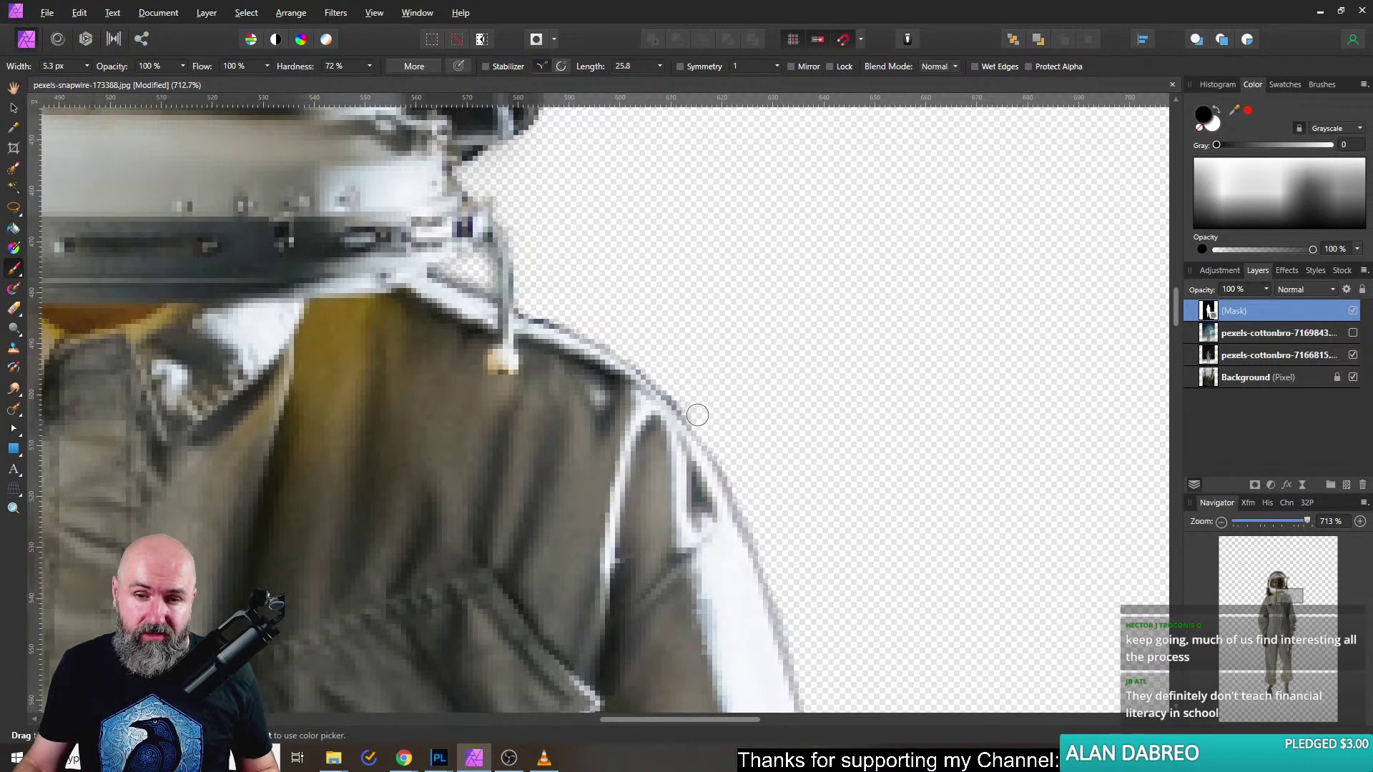
mouse_move(698, 415)
left_mouse_down()
mouse_move(625, 319)
mouse_move(788, 438)
mouse_move(711, 429)
mouse_move(668, 405)
mouse_move(630, 303)
left_mouse_up()
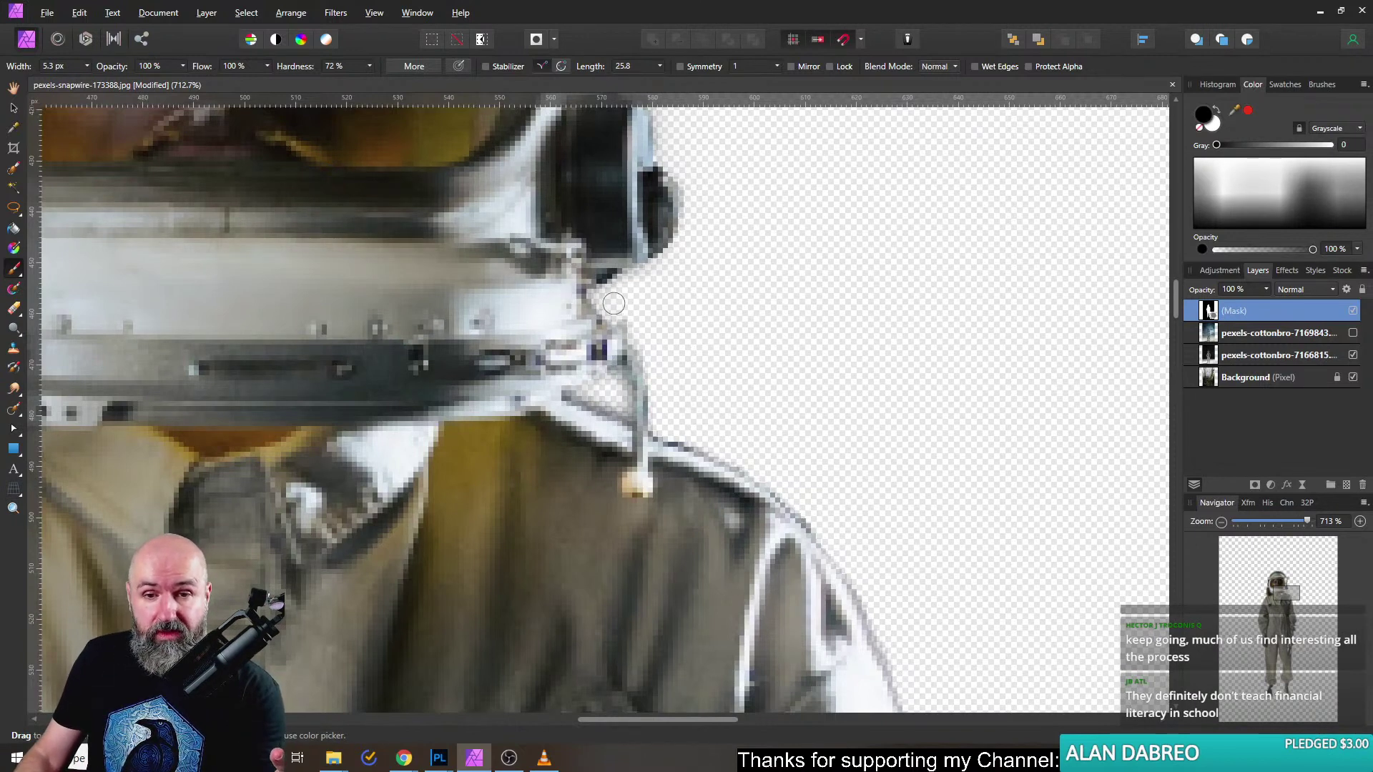
Paint the semi-transparent forked bracket on the side of the helmet back in white on the mask.
left_click_drag(744, 307, 768, 450)
scroll(768, 450, "up", 1)
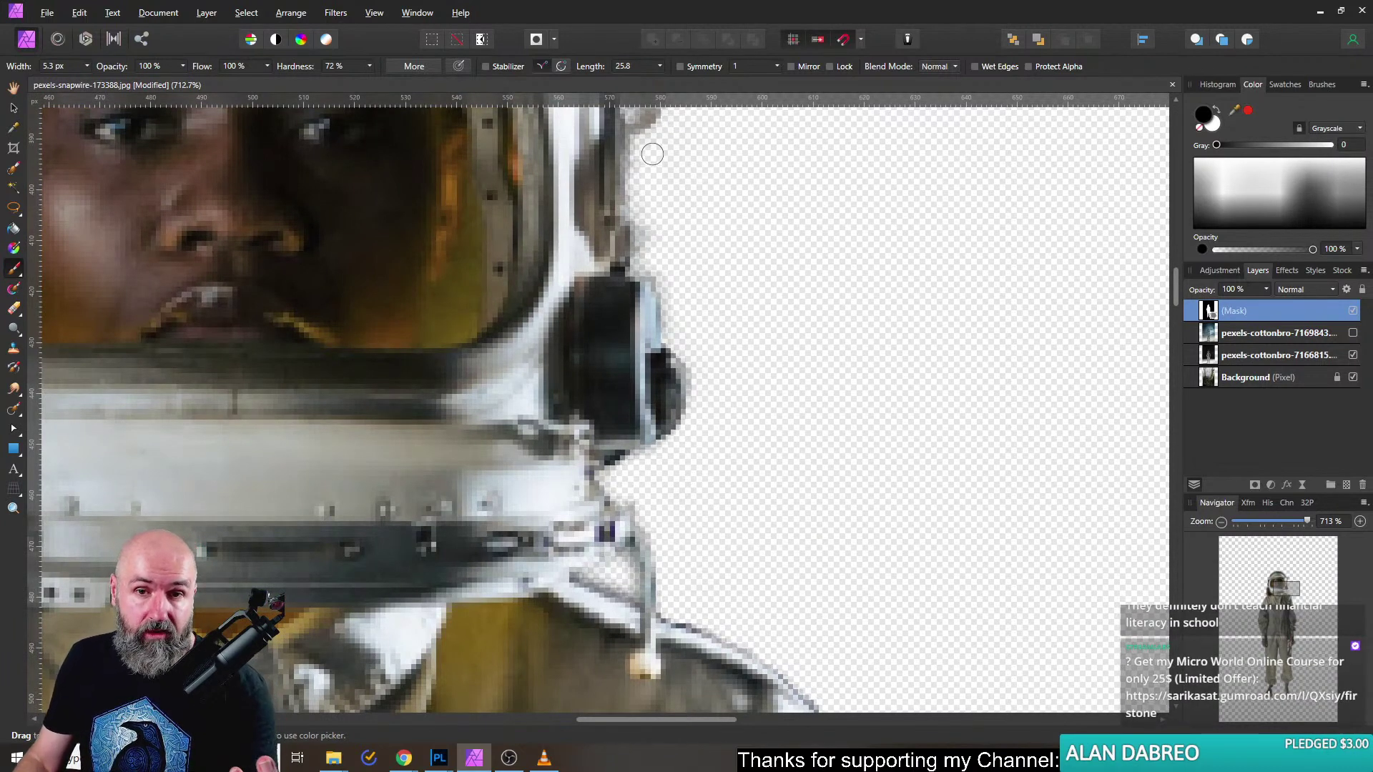
left_click_drag(705, 229, 698, 475)
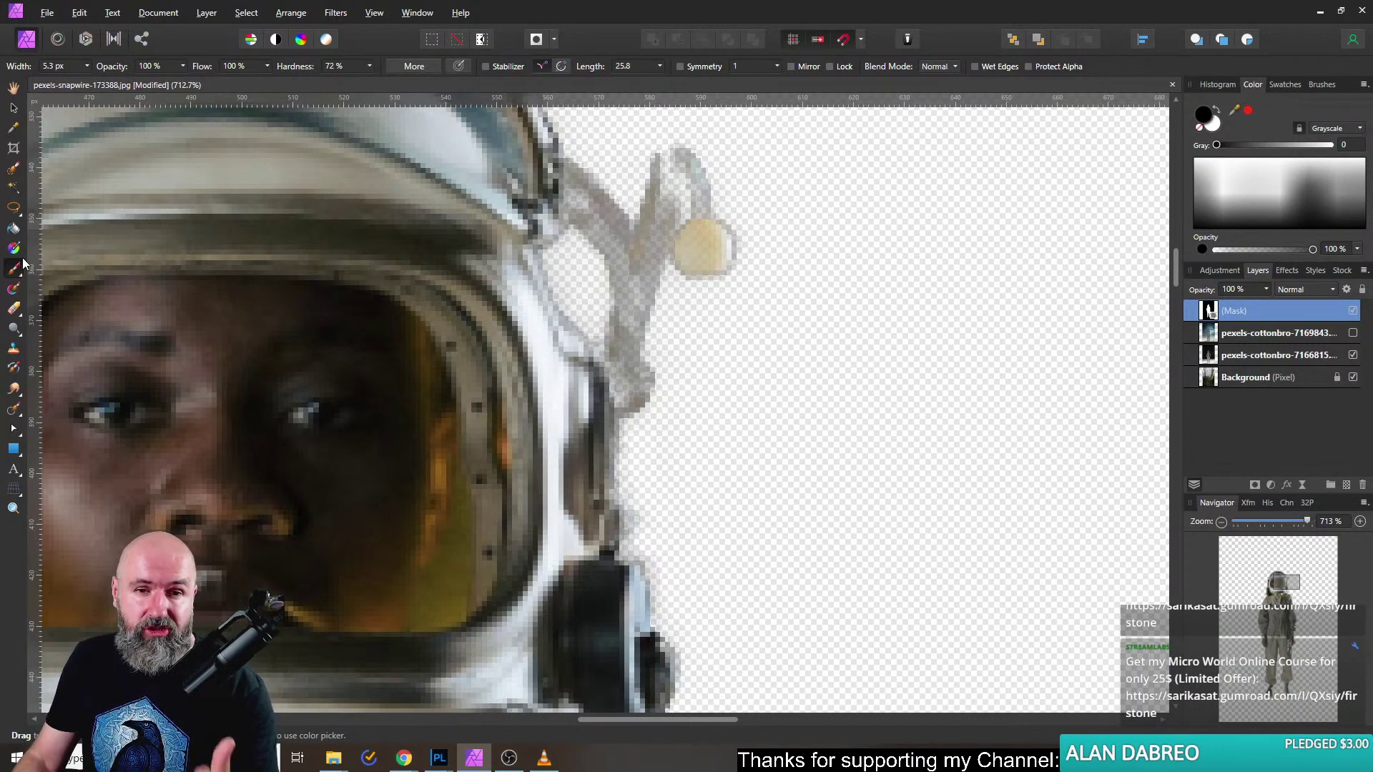
left_click(1208, 126)
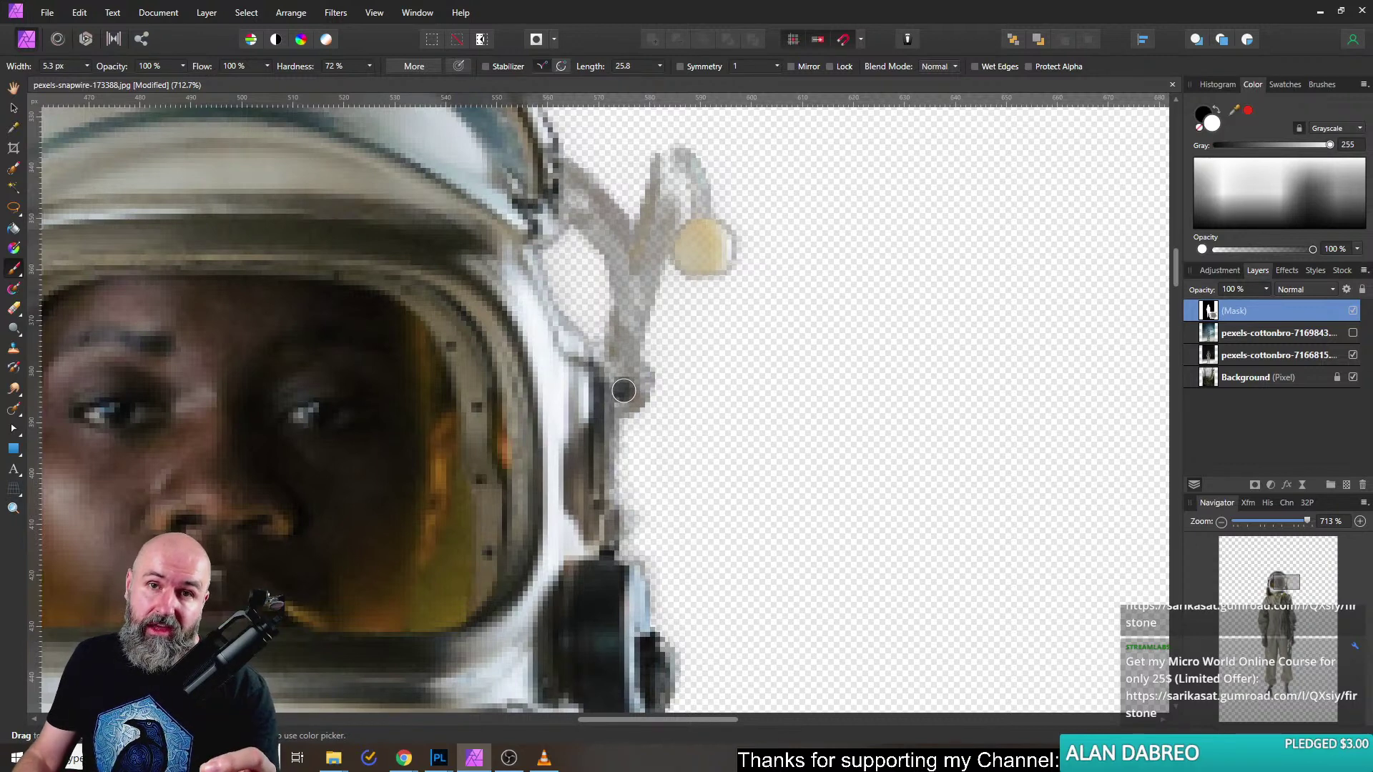
left_click(623, 390)
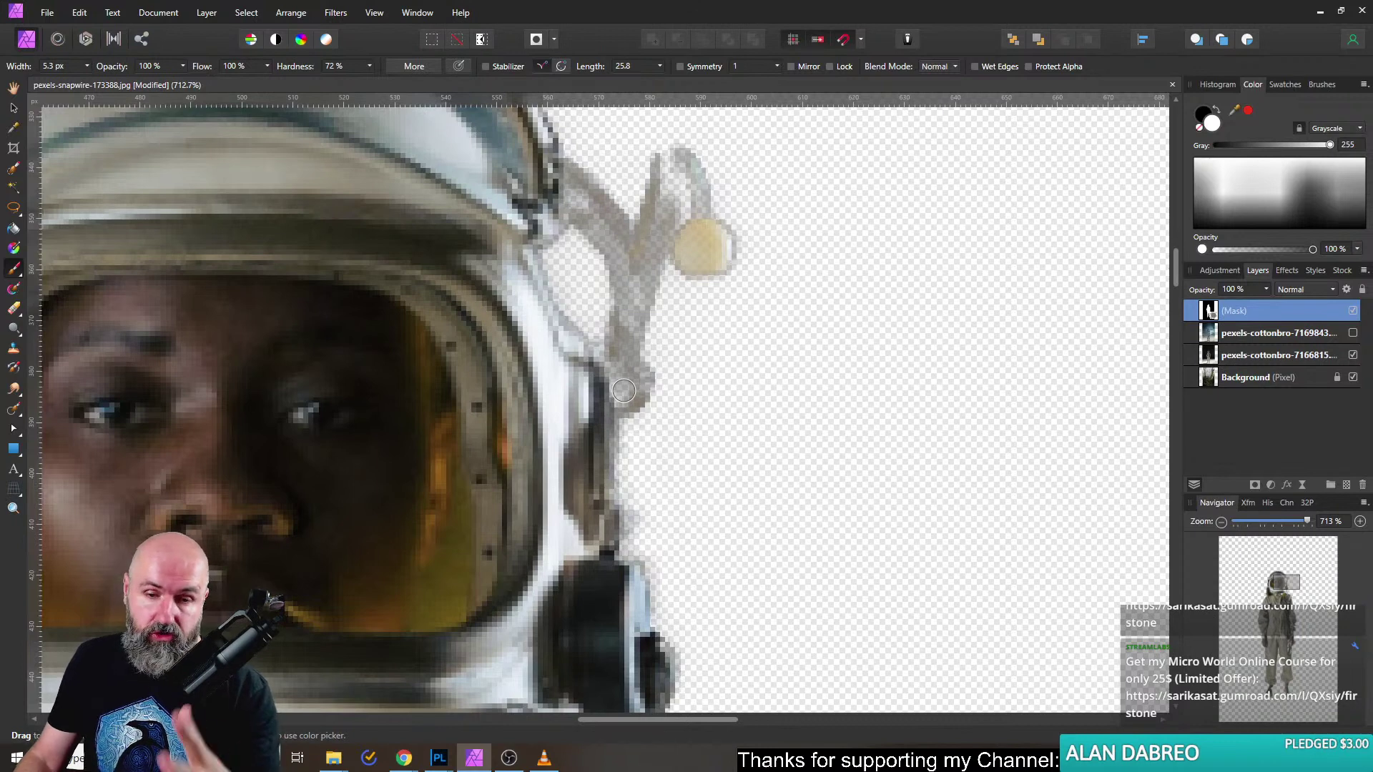
mouse_move(623, 391)
left_mouse_down()
mouse_move(617, 350)
mouse_move(615, 377)
mouse_move(631, 378)
mouse_move(616, 401)
mouse_move(638, 386)
mouse_move(625, 253)
mouse_move(629, 280)
mouse_move(614, 234)
mouse_move(542, 161)
mouse_move(635, 244)
mouse_move(660, 209)
mouse_move(639, 298)
mouse_move(649, 240)
mouse_move(666, 231)
mouse_move(710, 259)
mouse_move(705, 219)
mouse_move(754, 280)
left_mouse_up()
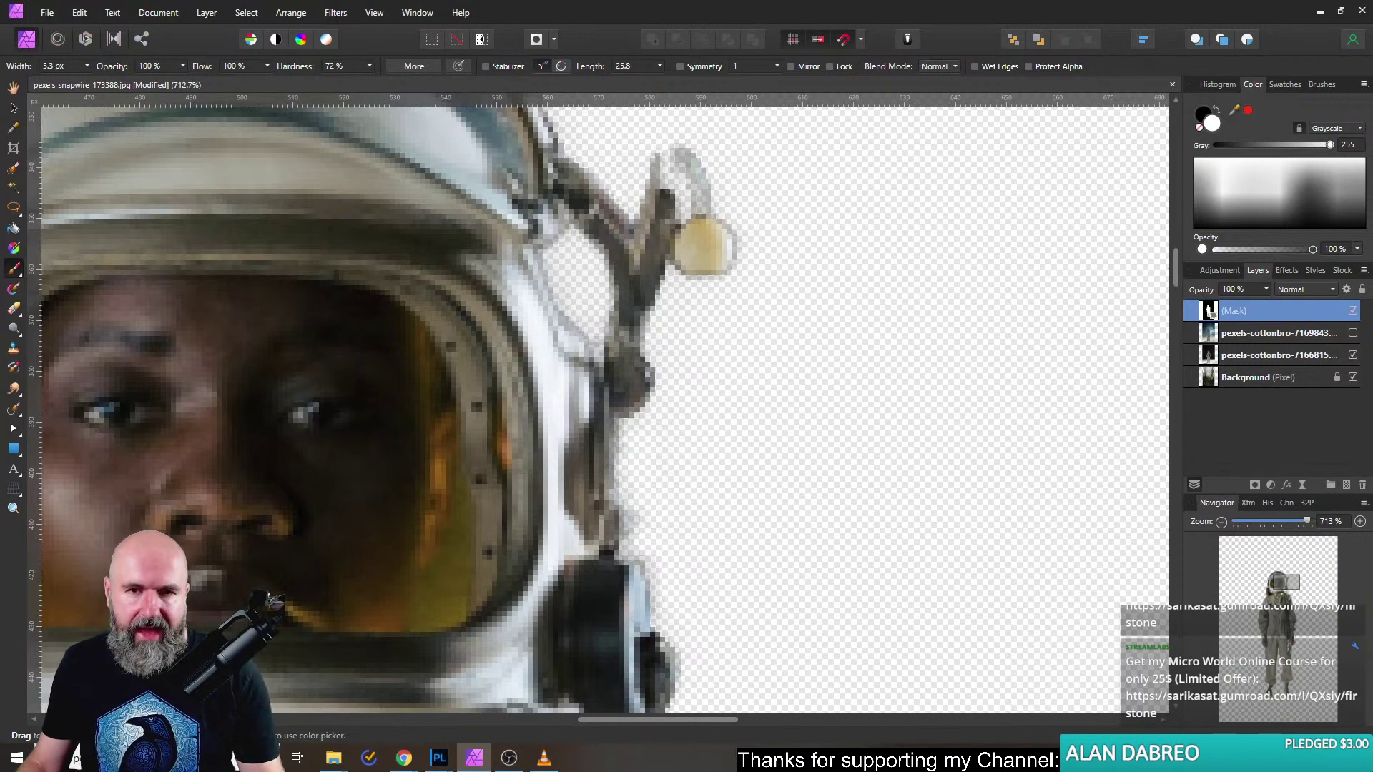
Narrow the brush to 2.2 px and paint the curved hook above the bracket's small lamp back in white.
key("bracketleft")
key("bracketleft")
key("bracketleft")
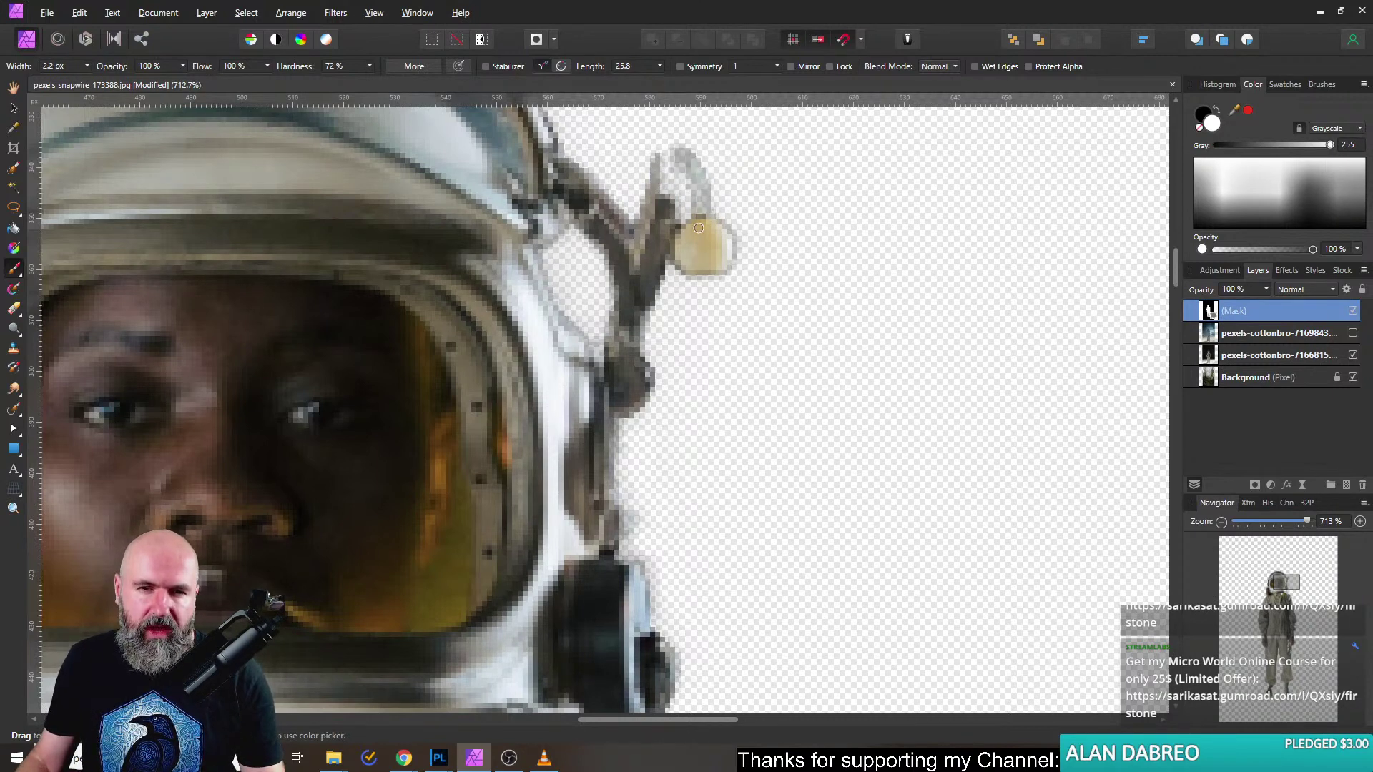
mouse_move(698, 228)
left_mouse_down()
mouse_move(680, 154)
mouse_move(660, 163)
mouse_move(647, 245)
mouse_move(652, 198)
mouse_move(685, 251)
left_mouse_up()
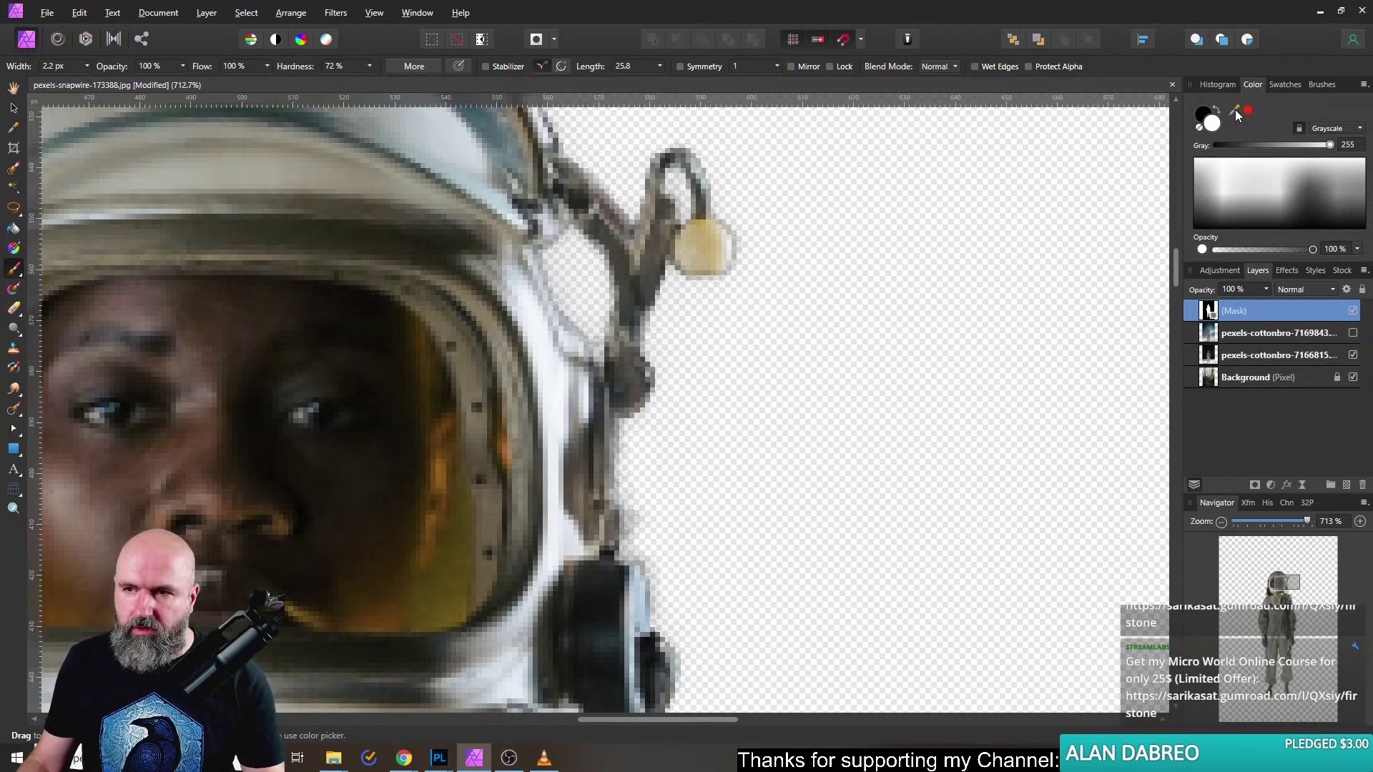
Switch the mask brush back to black and widen it to 7.1 px.
left_click(1207, 114)
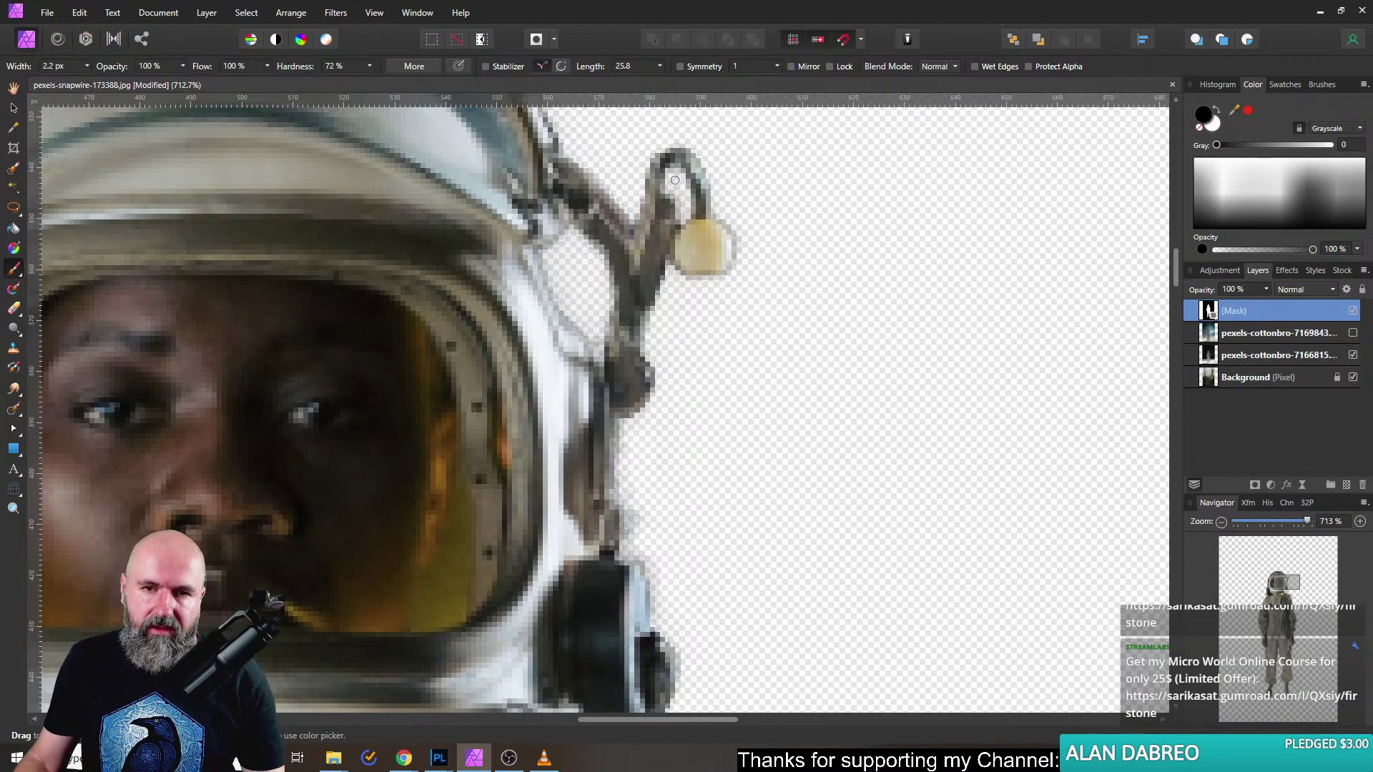
key("bracketright")
key("bracketright")
key("bracketright")
key("bracketright")
key("bracketright")
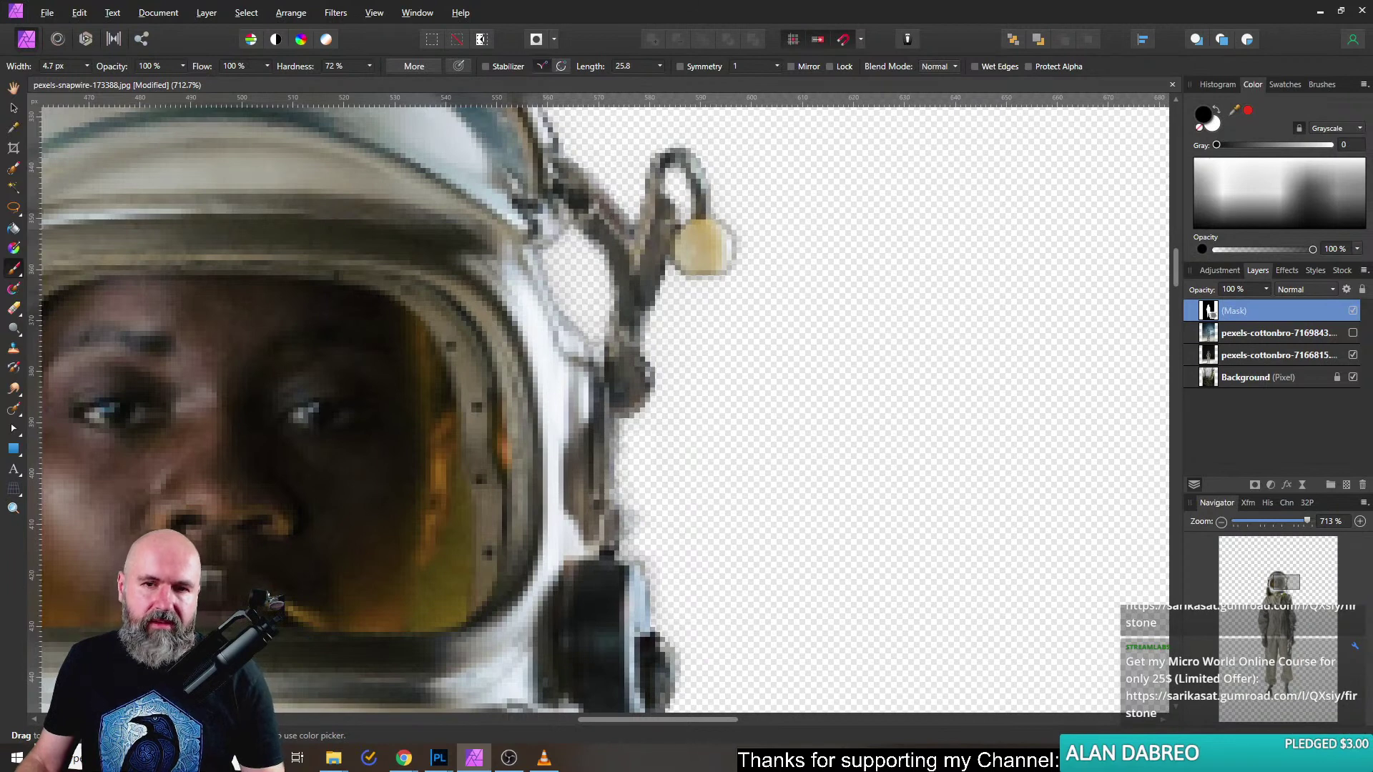
Attach the finished mask to the pexels-cottonbro-7166815 astronaut layer only, instead of leaving it over the whole layer stack.
scroll(773, 362, "down", 8)
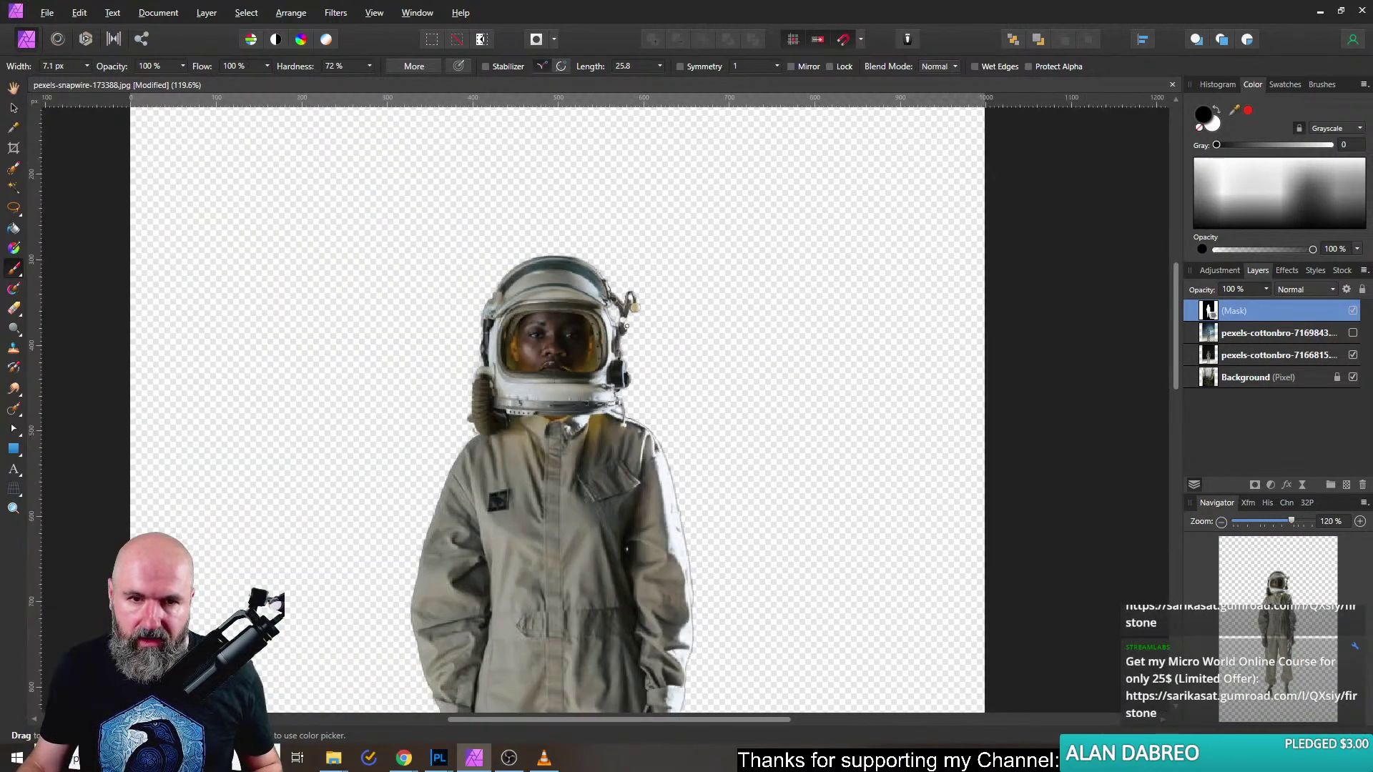
scroll(542, 320, "down", 3)
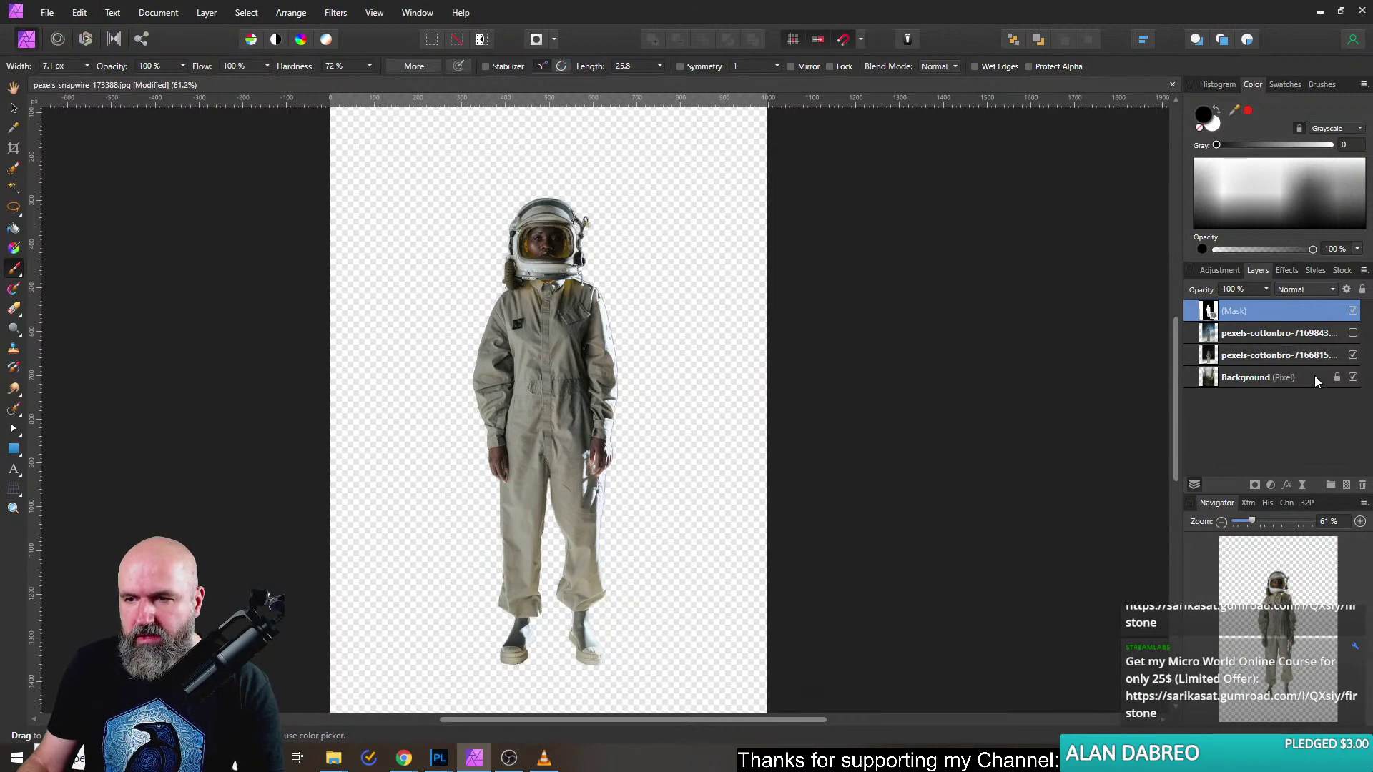
left_click_drag(1216, 315, 1217, 357)
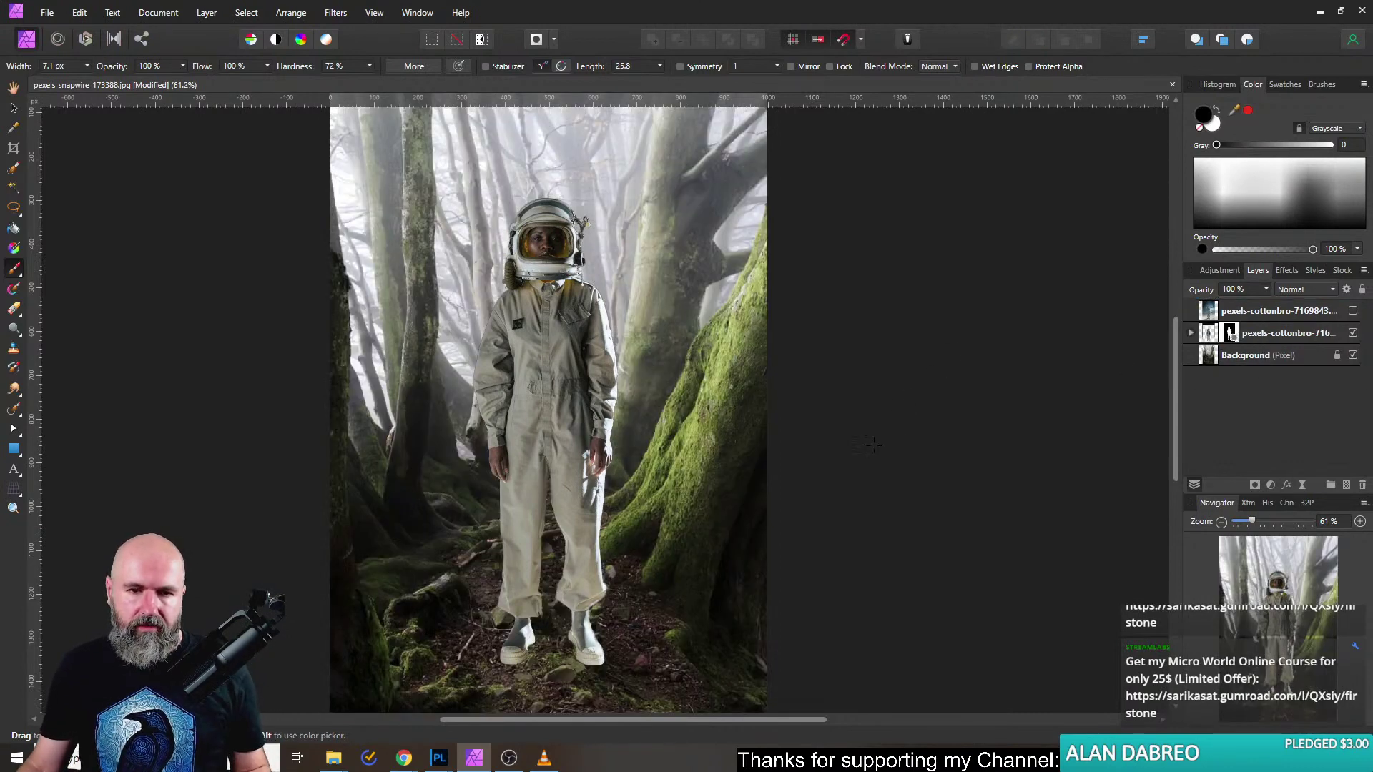
Examine the cut-out astronaut against the forest background, both as a whole and up close.
scroll(873, 444, "down", 2)
scroll(786, 378, "up", 2)
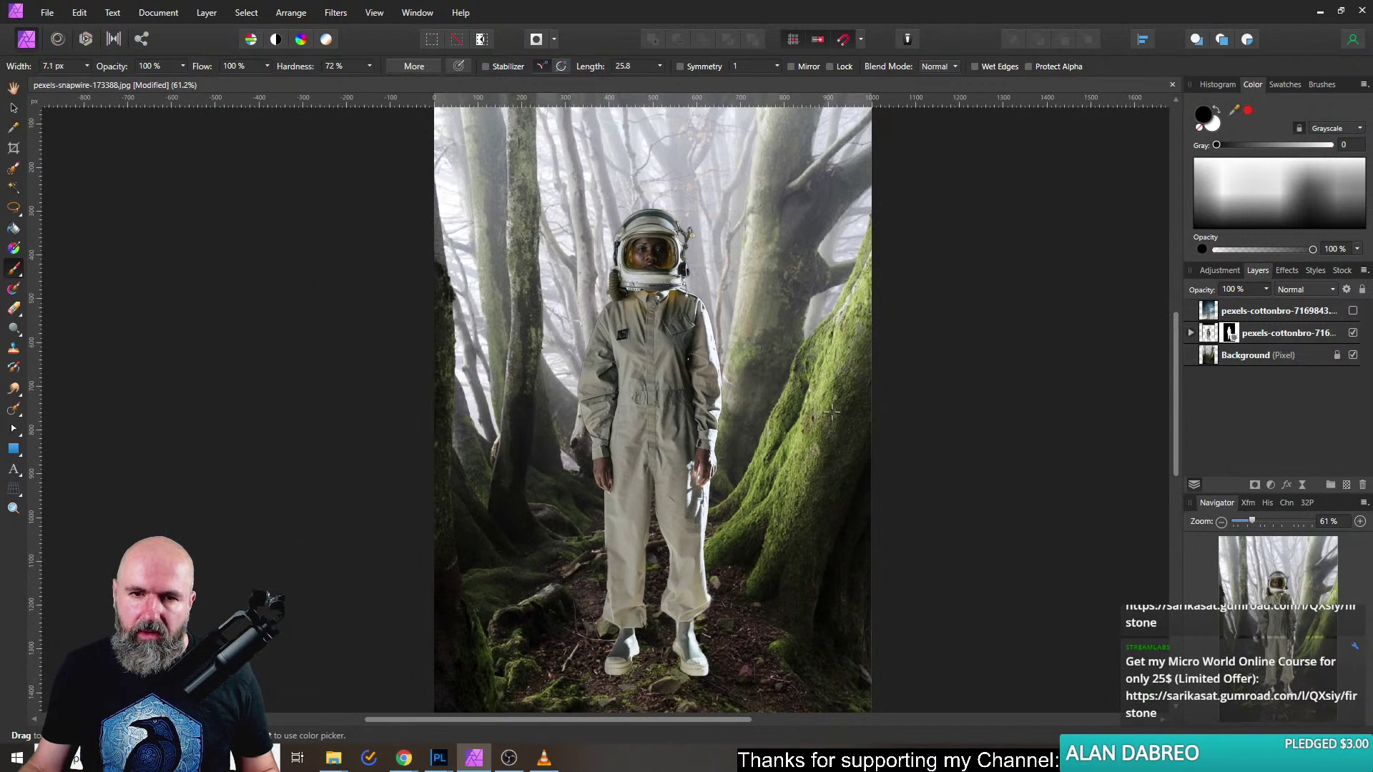
scroll(910, 444, "down", 1)
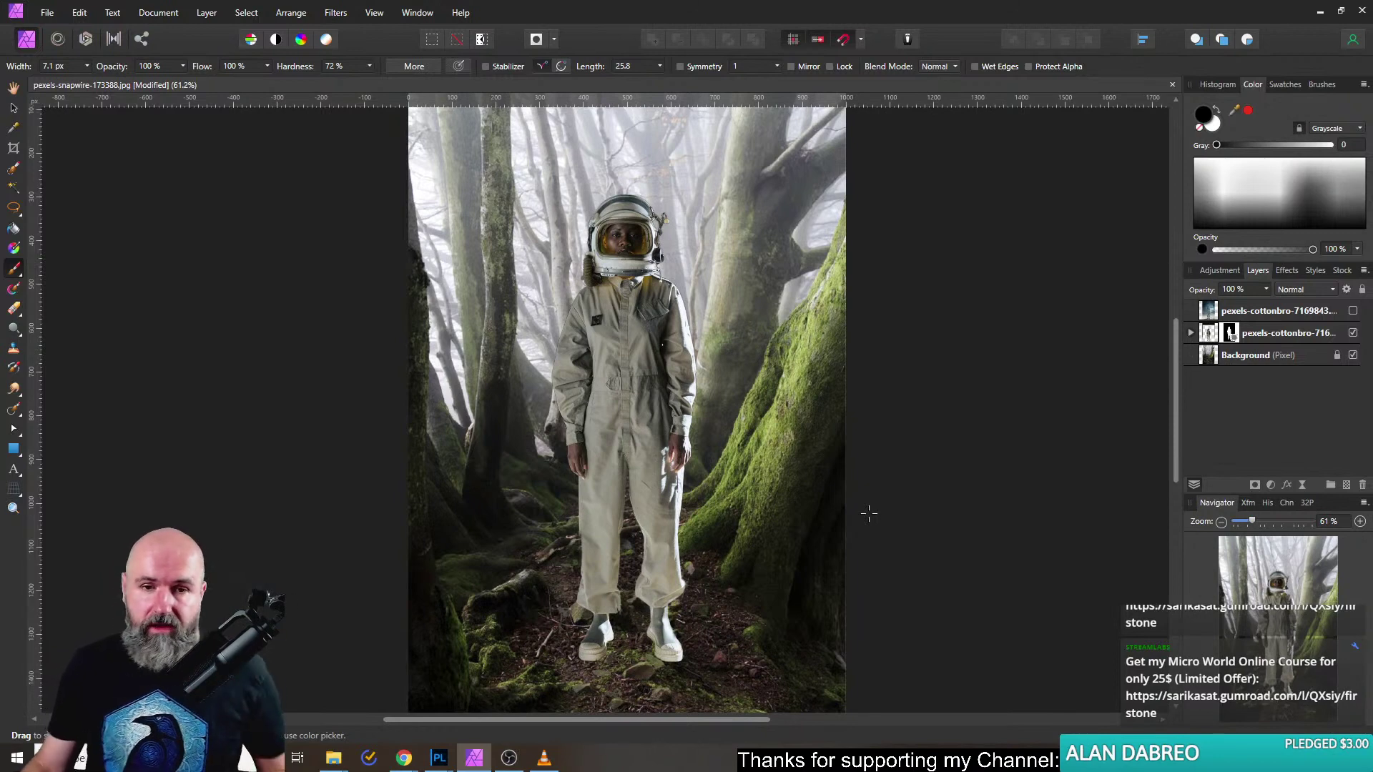
scroll(644, 415, "down", 2)
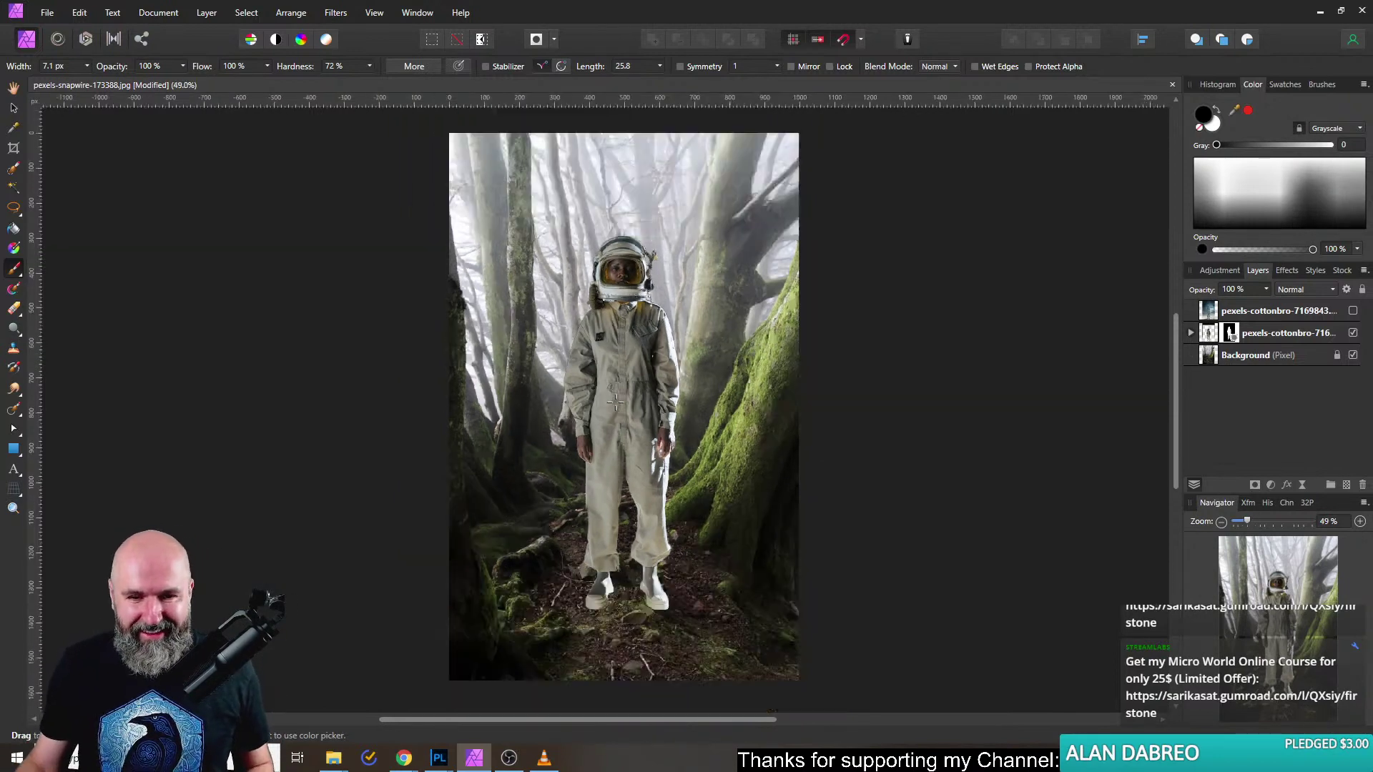
scroll(623, 401, "up", 4)
scroll(623, 400, "up", 2)
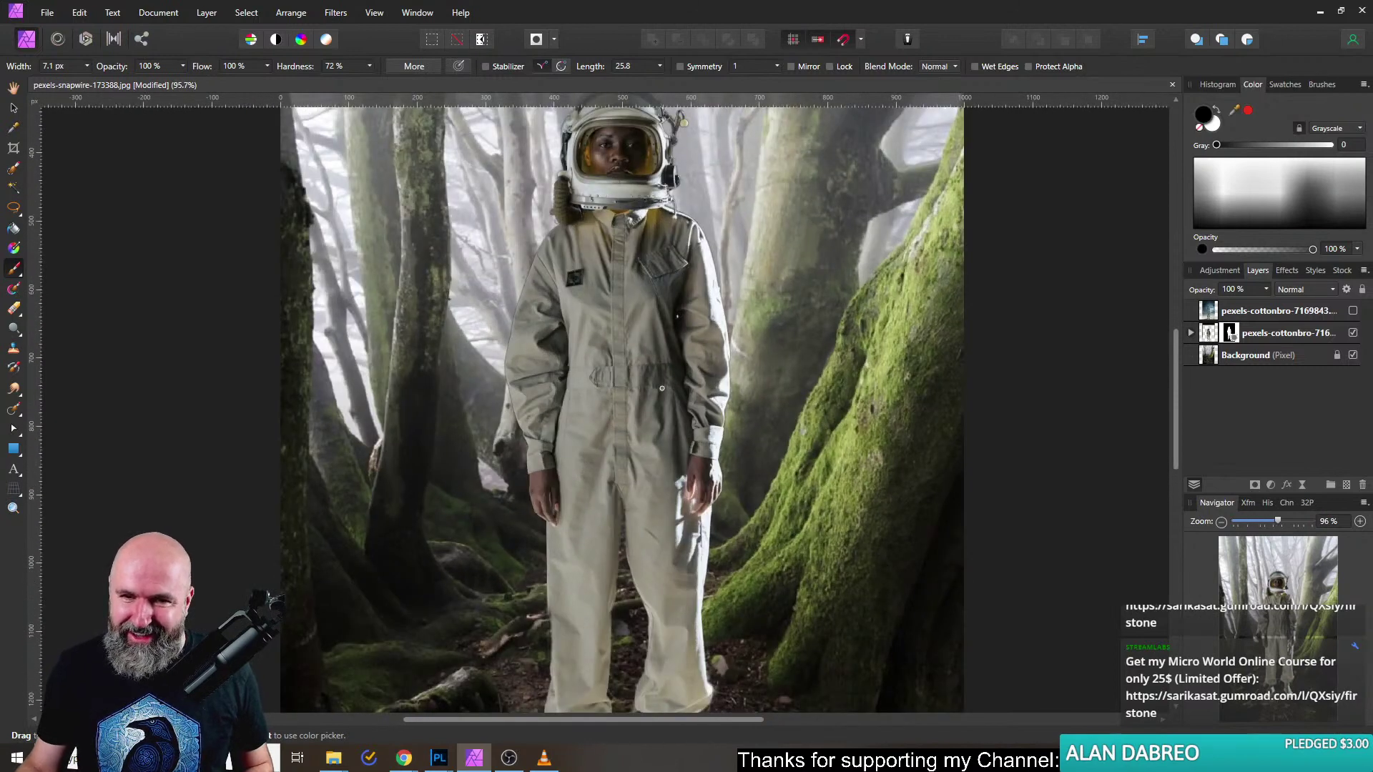
scroll(662, 388, "down", 2)
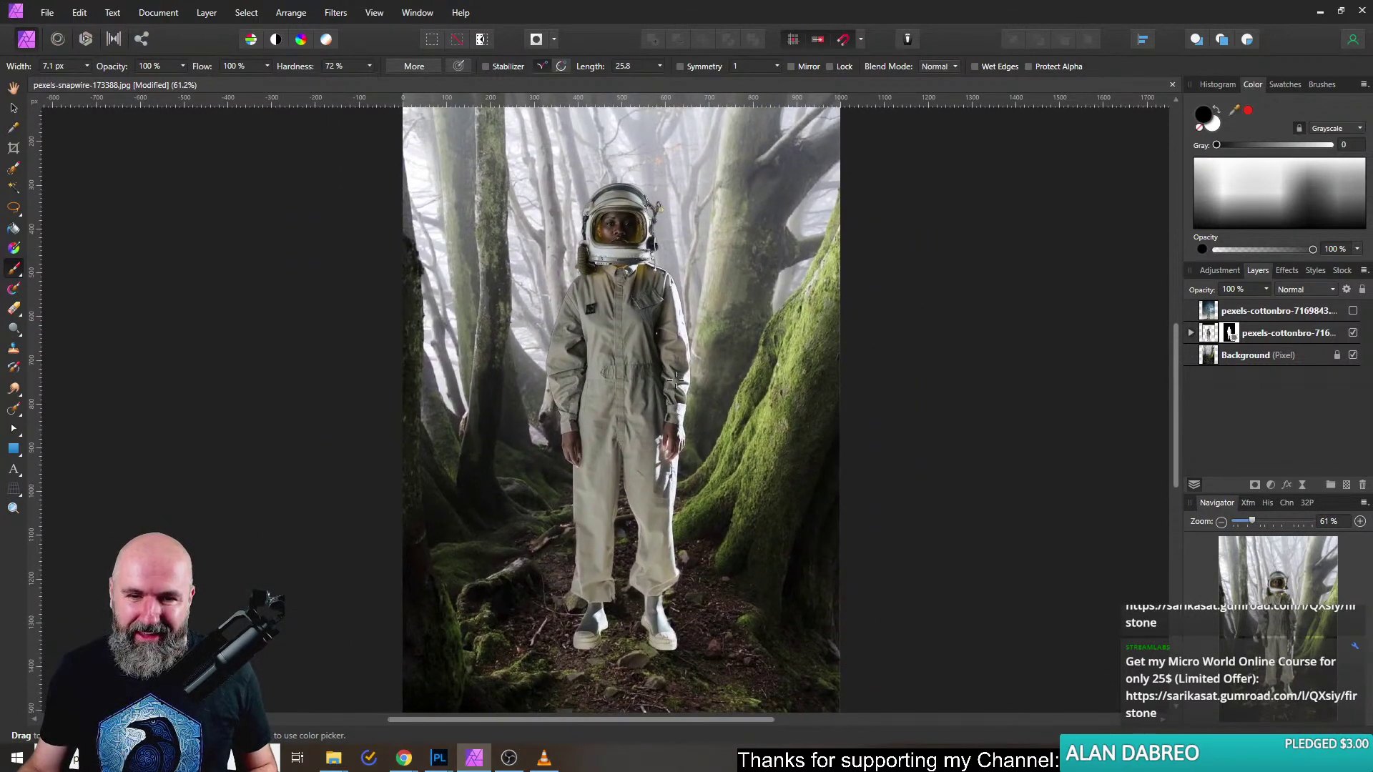
Start a crop with the 5:4 (10:8) preset ratio and rotate the frame to portrait 4:5.
left_click(14, 148)
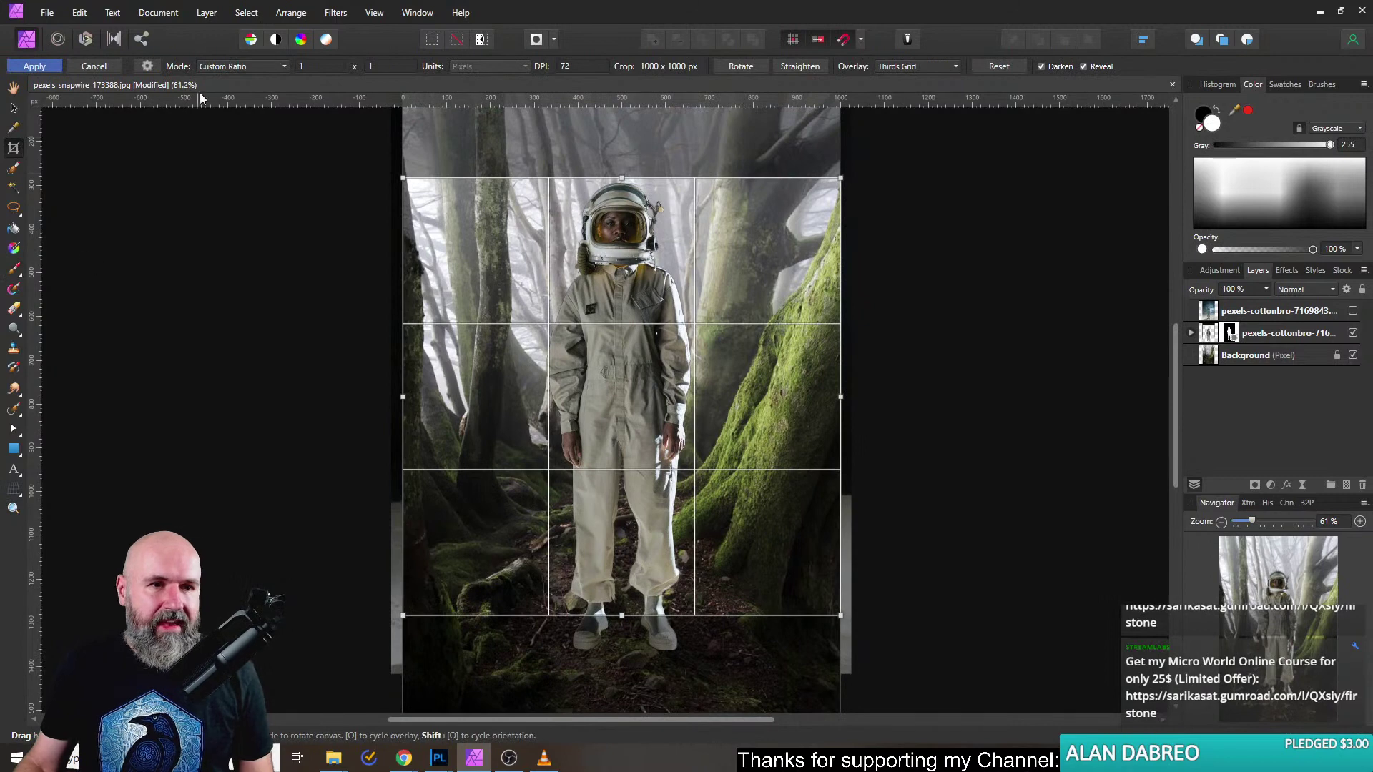
left_click(229, 67)
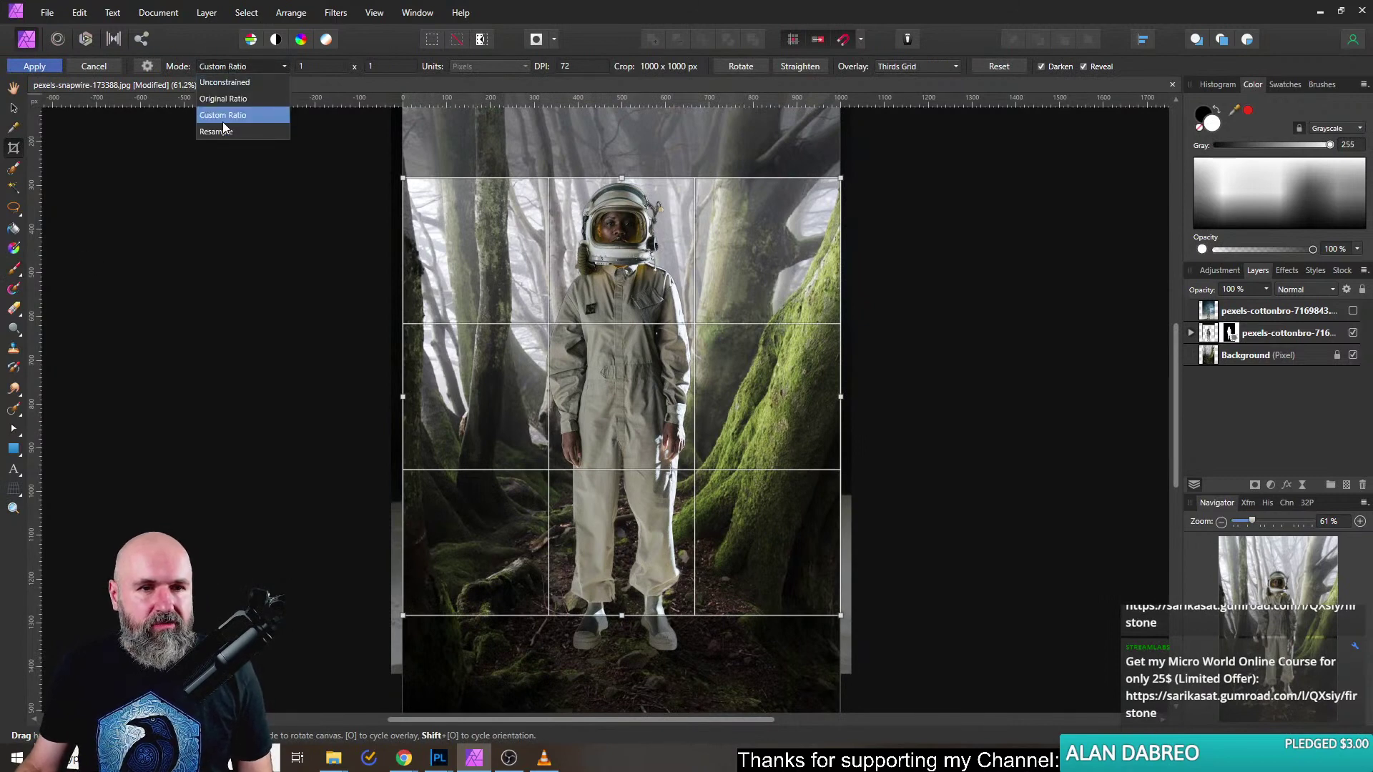
left_click(148, 70)
left_click(147, 65)
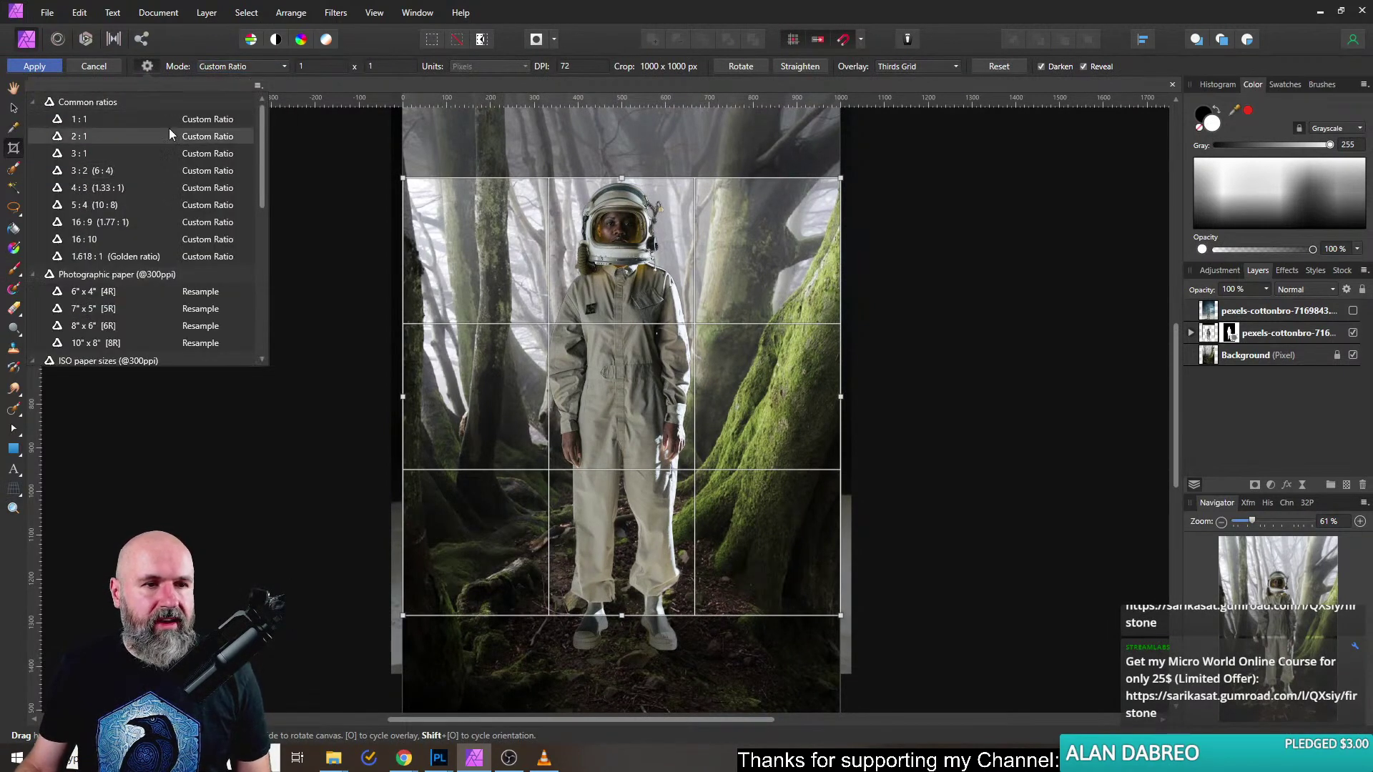
left_click(93, 205)
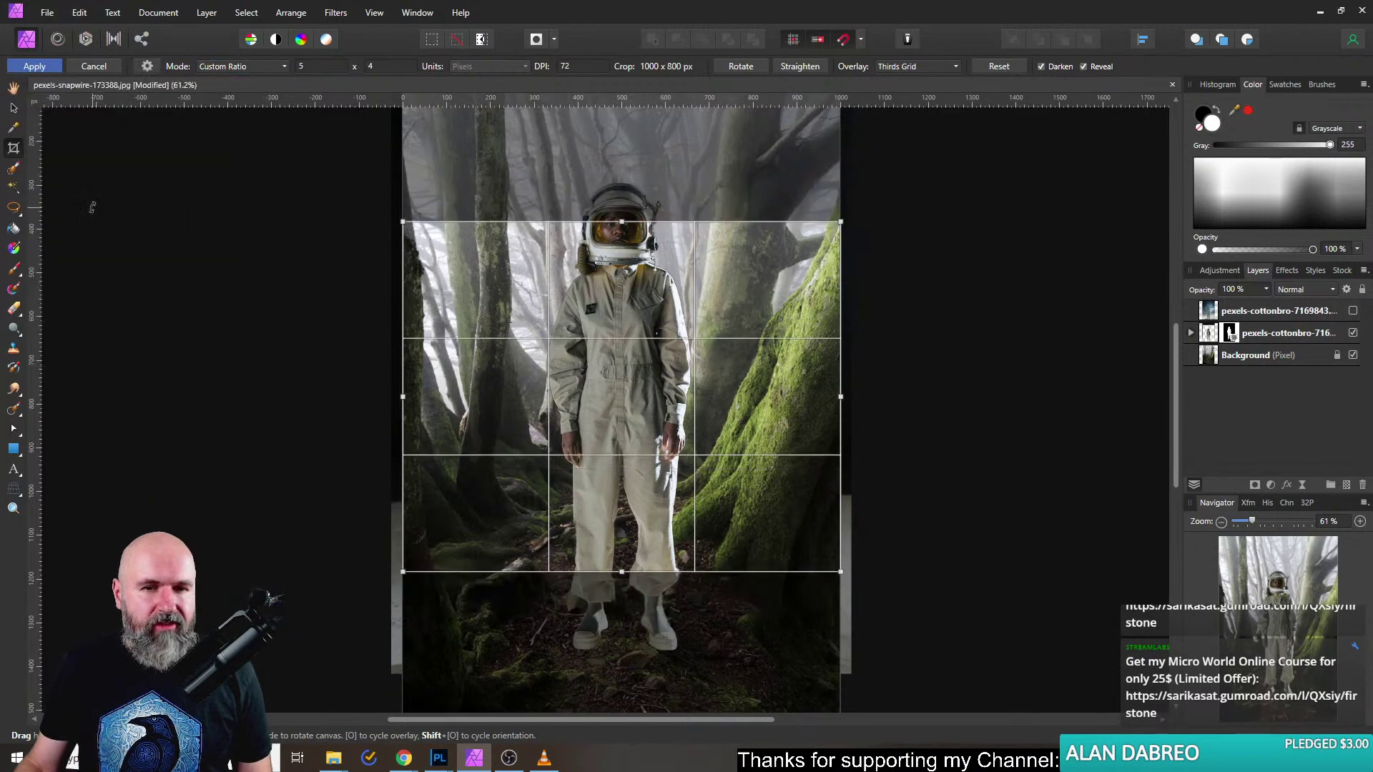
left_click(768, 68)
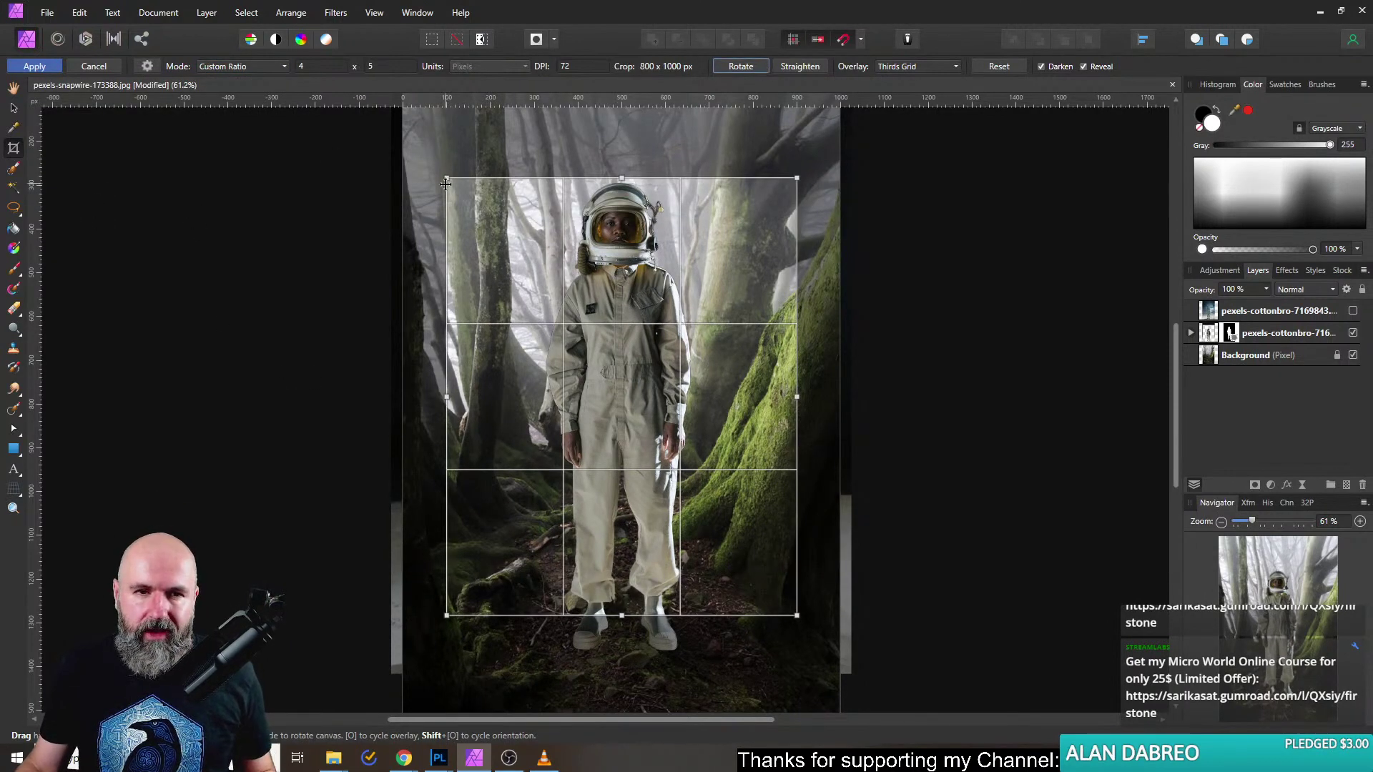
Enlarge and centre the crop frame around the whole astronaut, including the boots, at about 938 x 1173 px, and apply the crop.
mouse_move(443, 177)
left_mouse_down()
mouse_move(412, 127)
mouse_move(430, 157)
left_mouse_up()
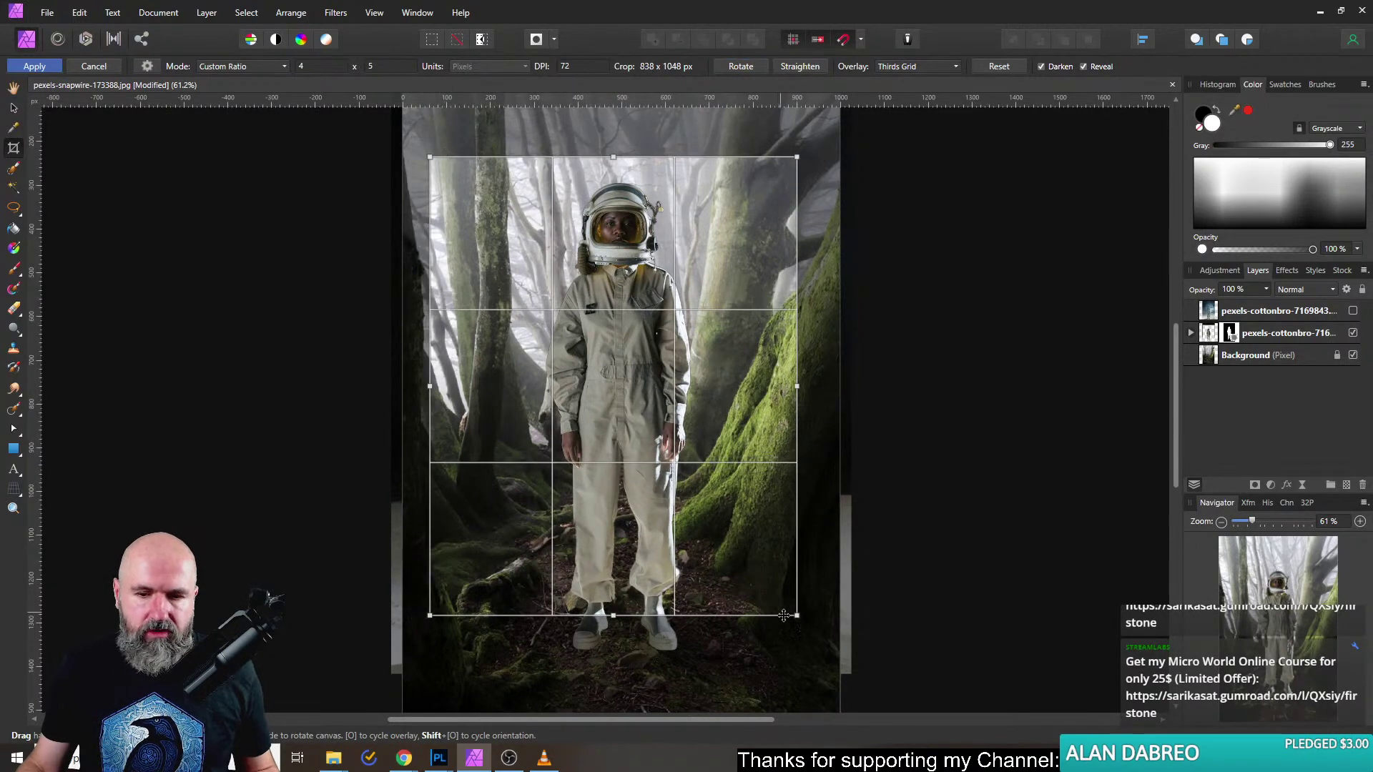
left_click_drag(796, 616, 841, 670)
left_click_drag(685, 499, 672, 504)
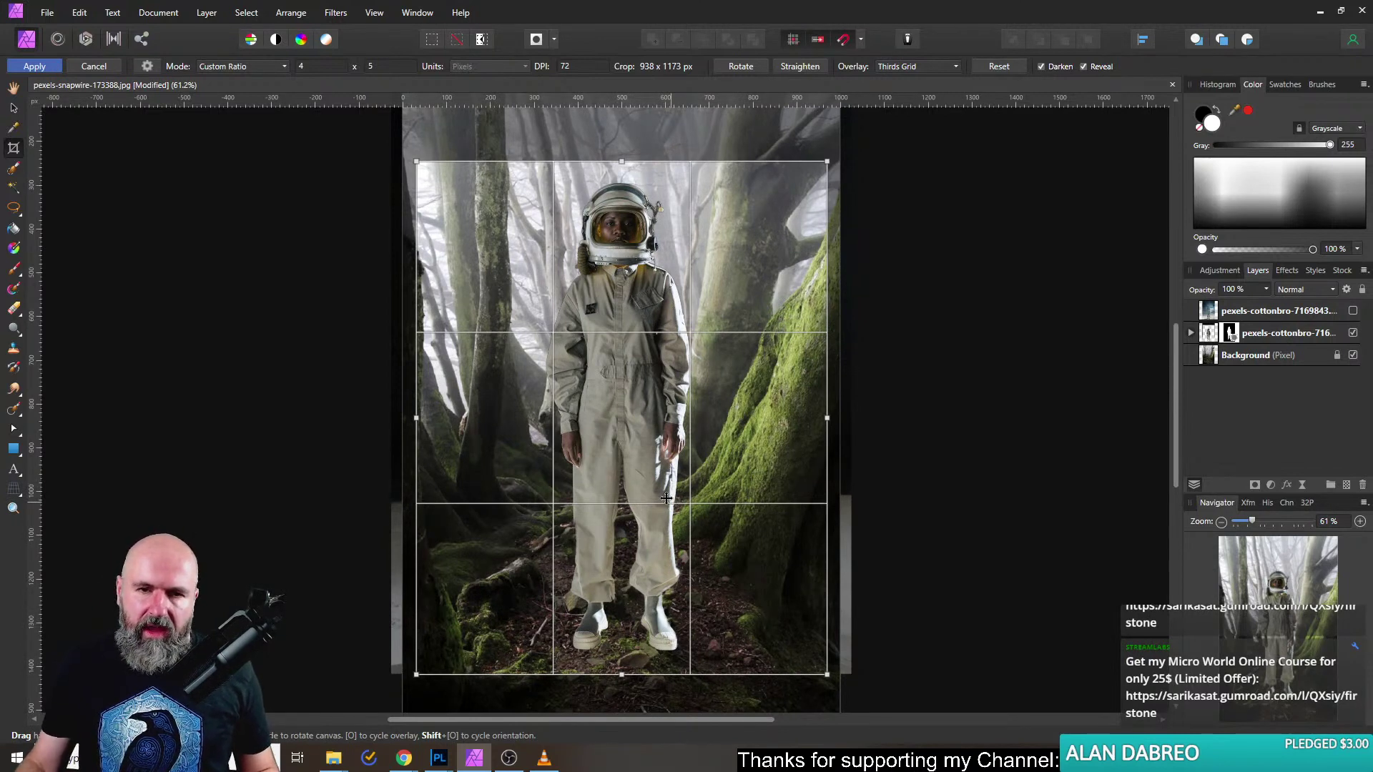
left_click_drag(671, 503, 670, 502)
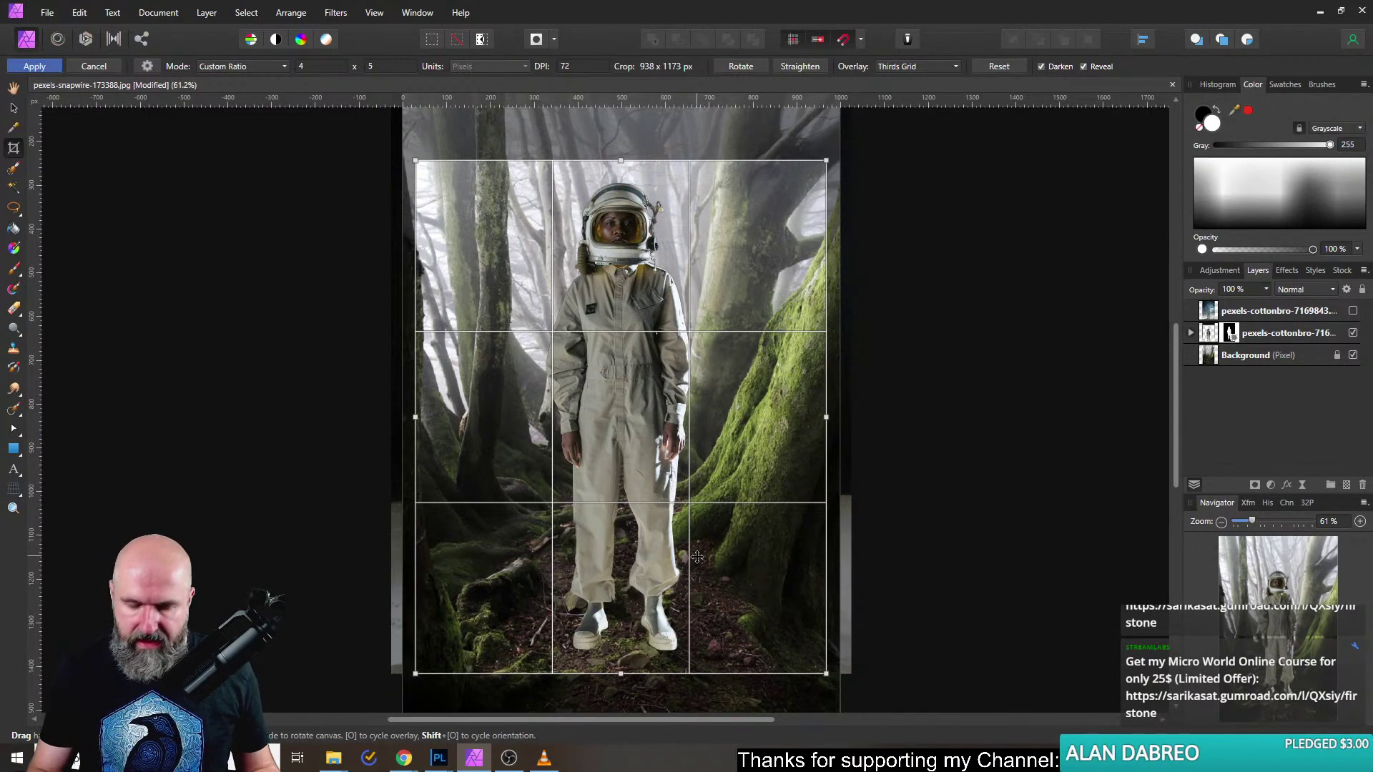
key("Return")
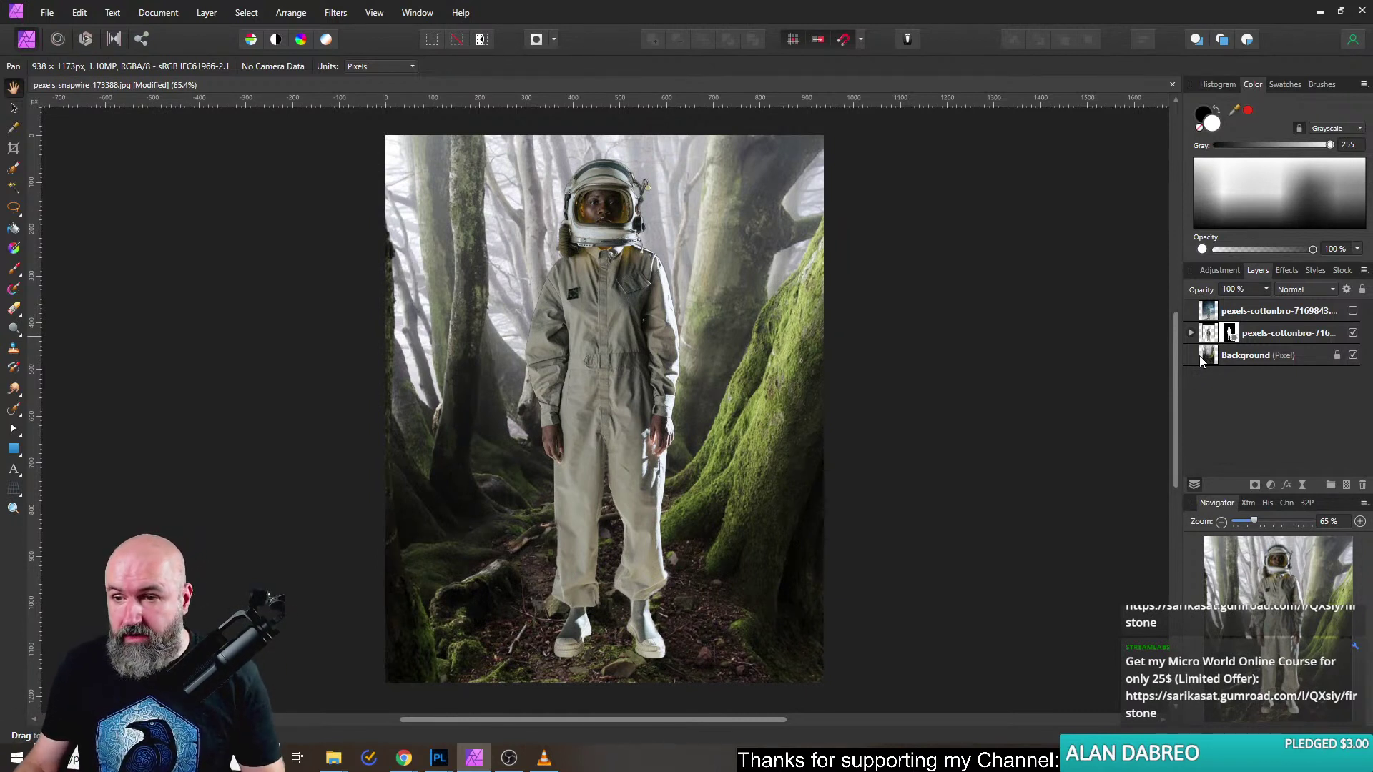
Delete the hidden pexels-cottonbro-7169843 layer above the masked astronaut.
left_click(1265, 318)
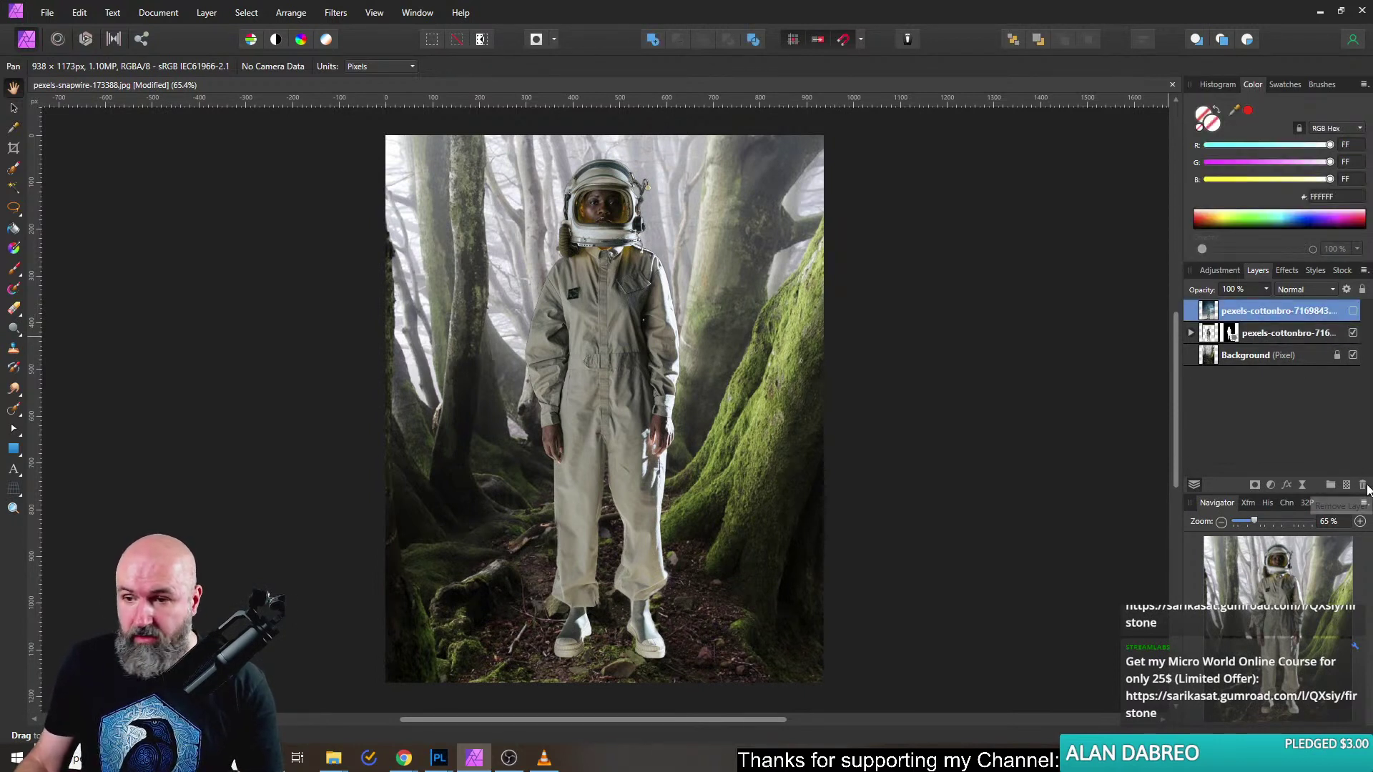
left_click(1363, 484)
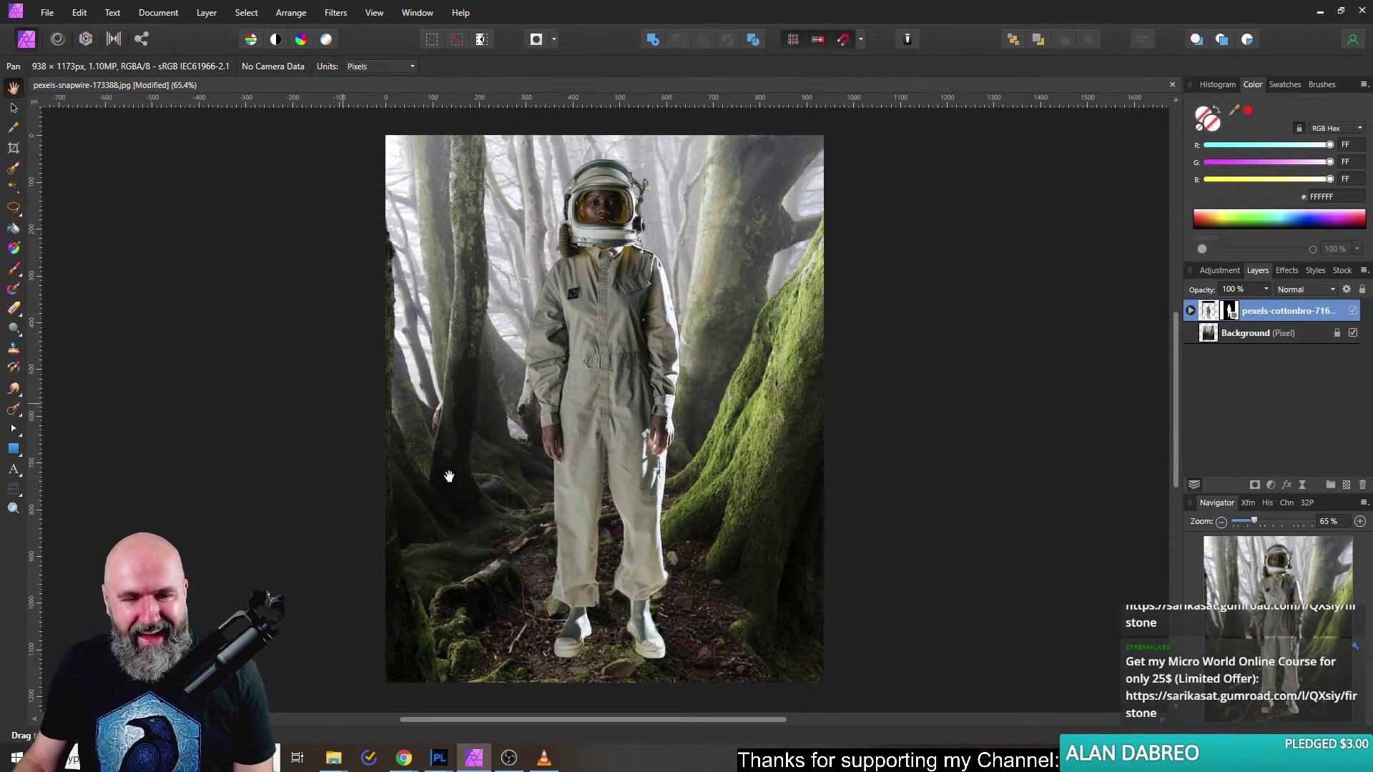
Switch to Chrome and open the Unsplash home page.
mouse_move(404, 757)
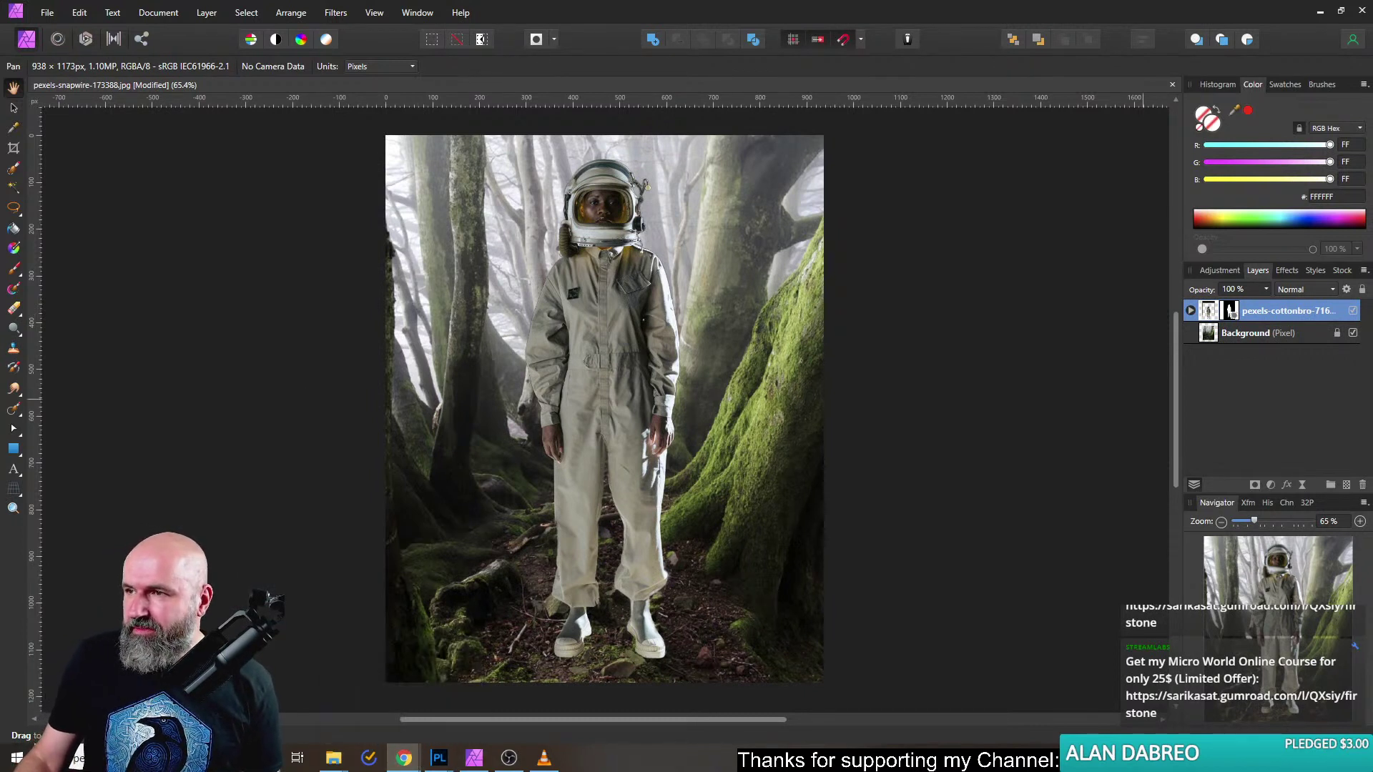
key("alt+Tab")
left_click_drag(529, 184, 329, 2)
left_click(327, 29)
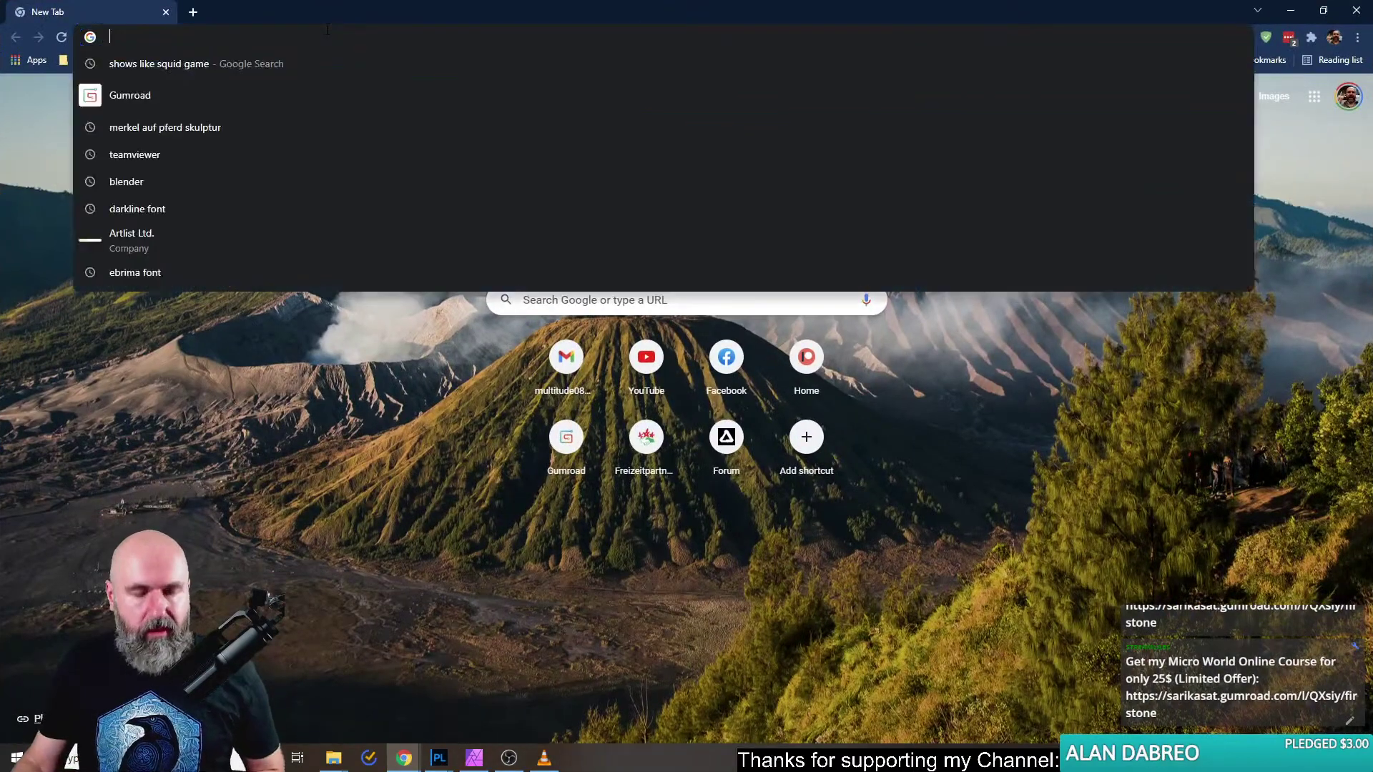
type("unsplash.com/photos/WwmxwnnSsnl")
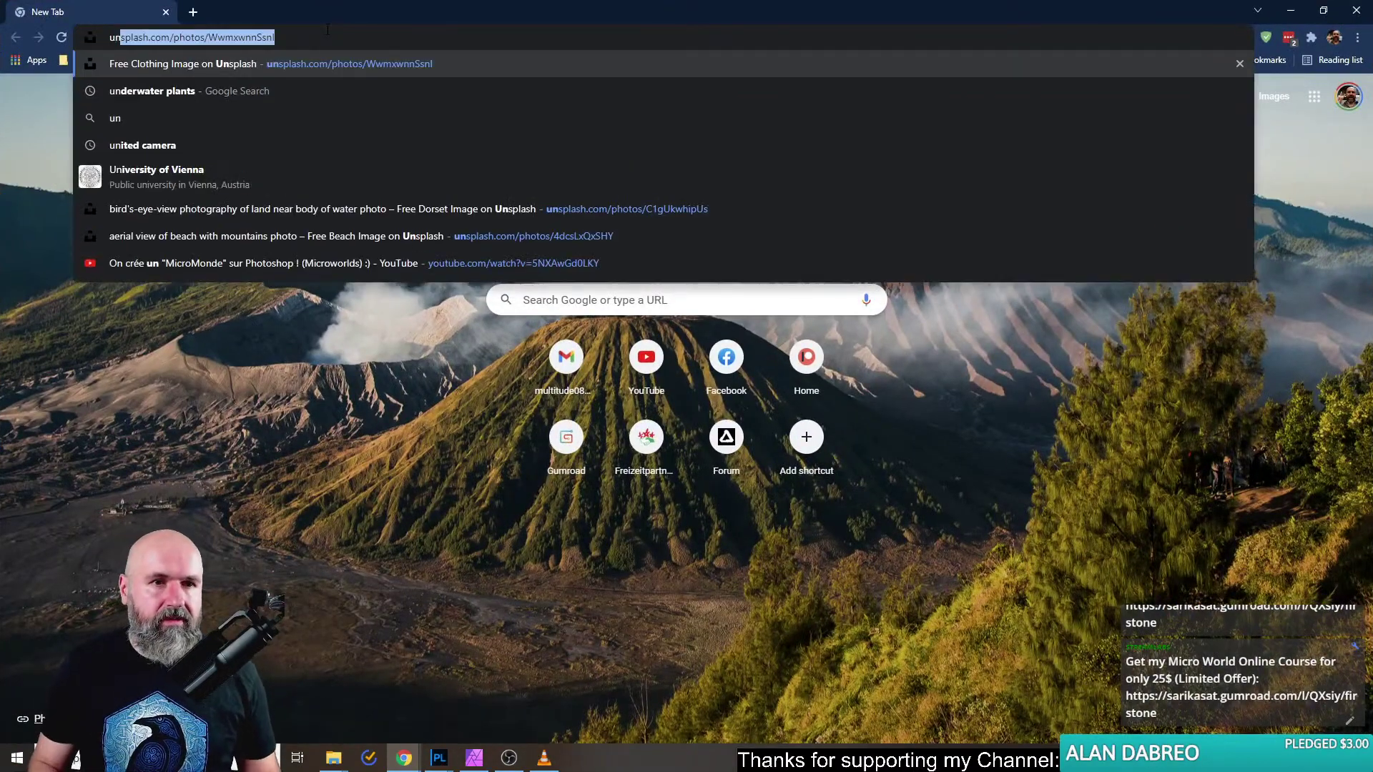
key("Return")
left_click(24, 105)
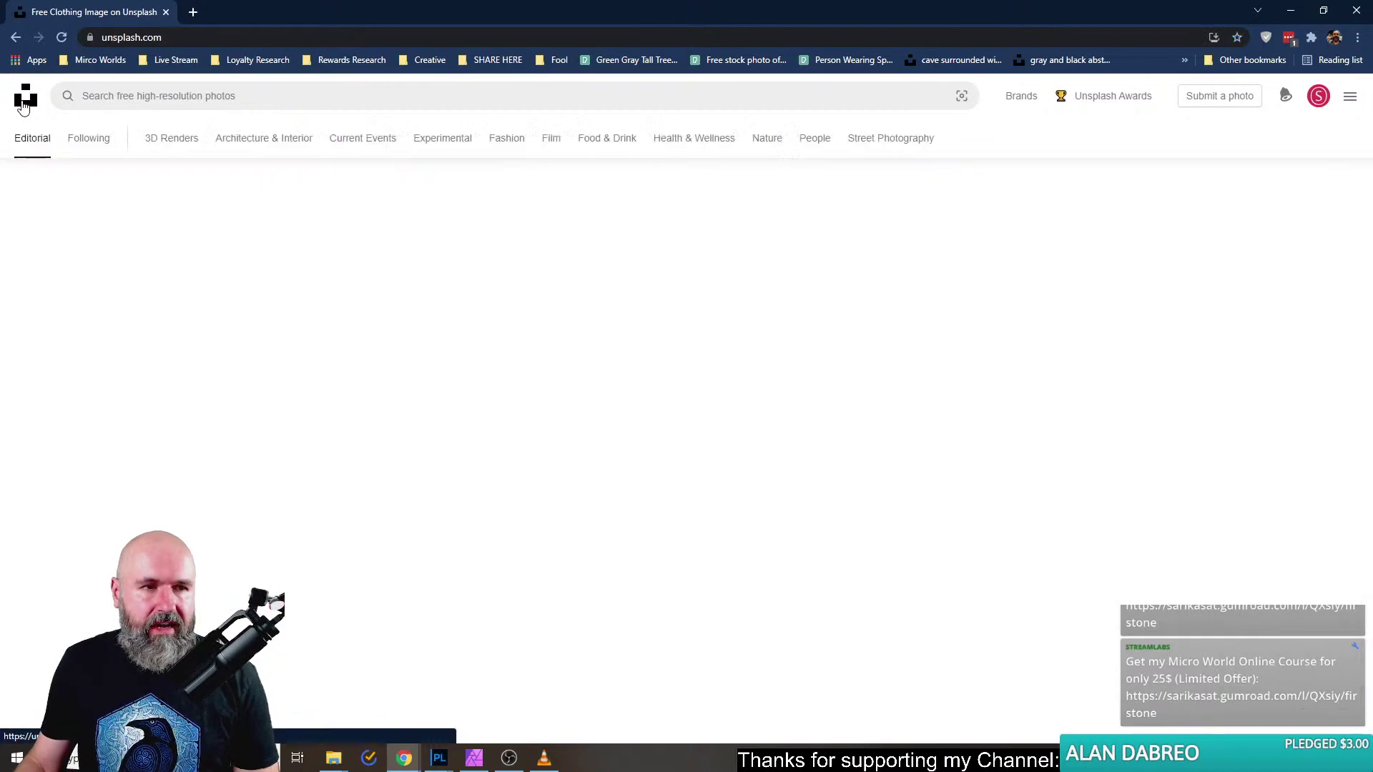
Search Unsplash for "fog" photos.
left_click(251, 99)
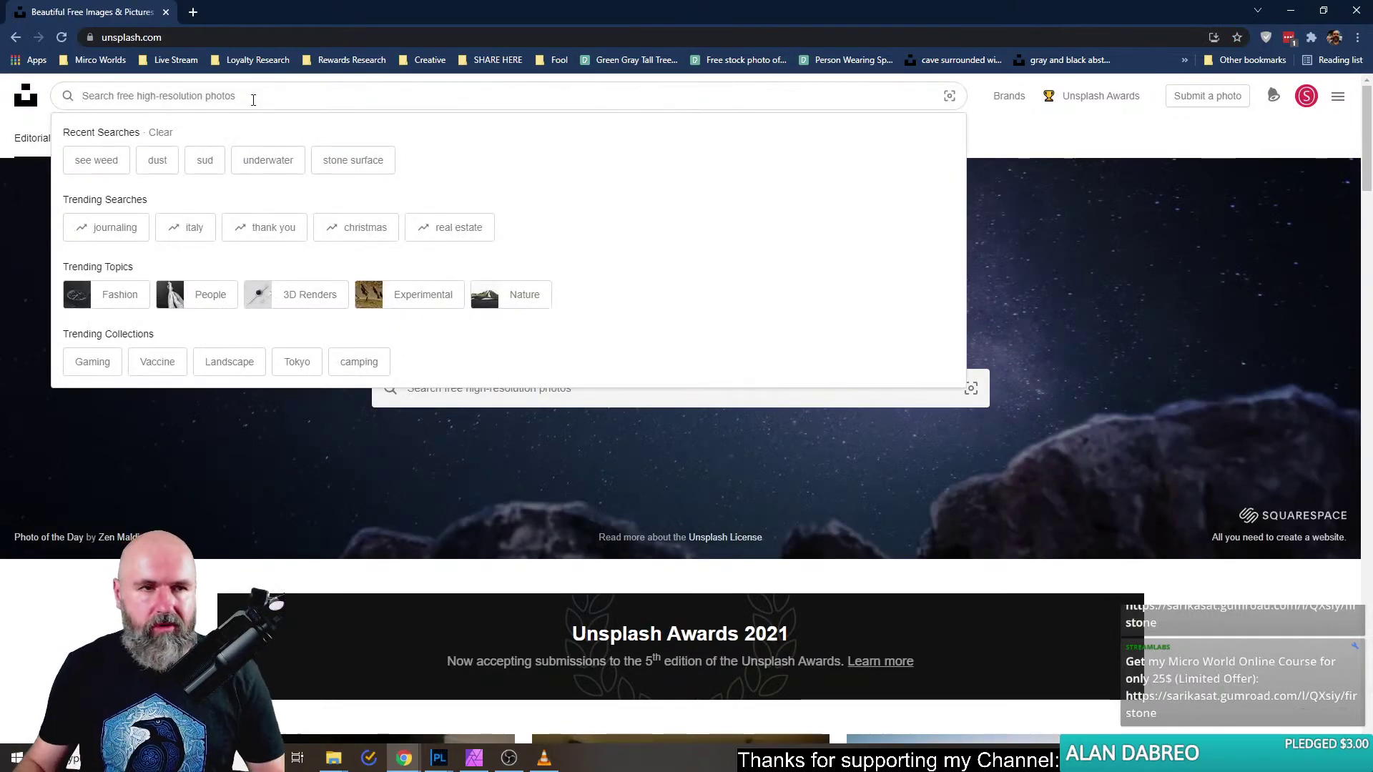
type("t")
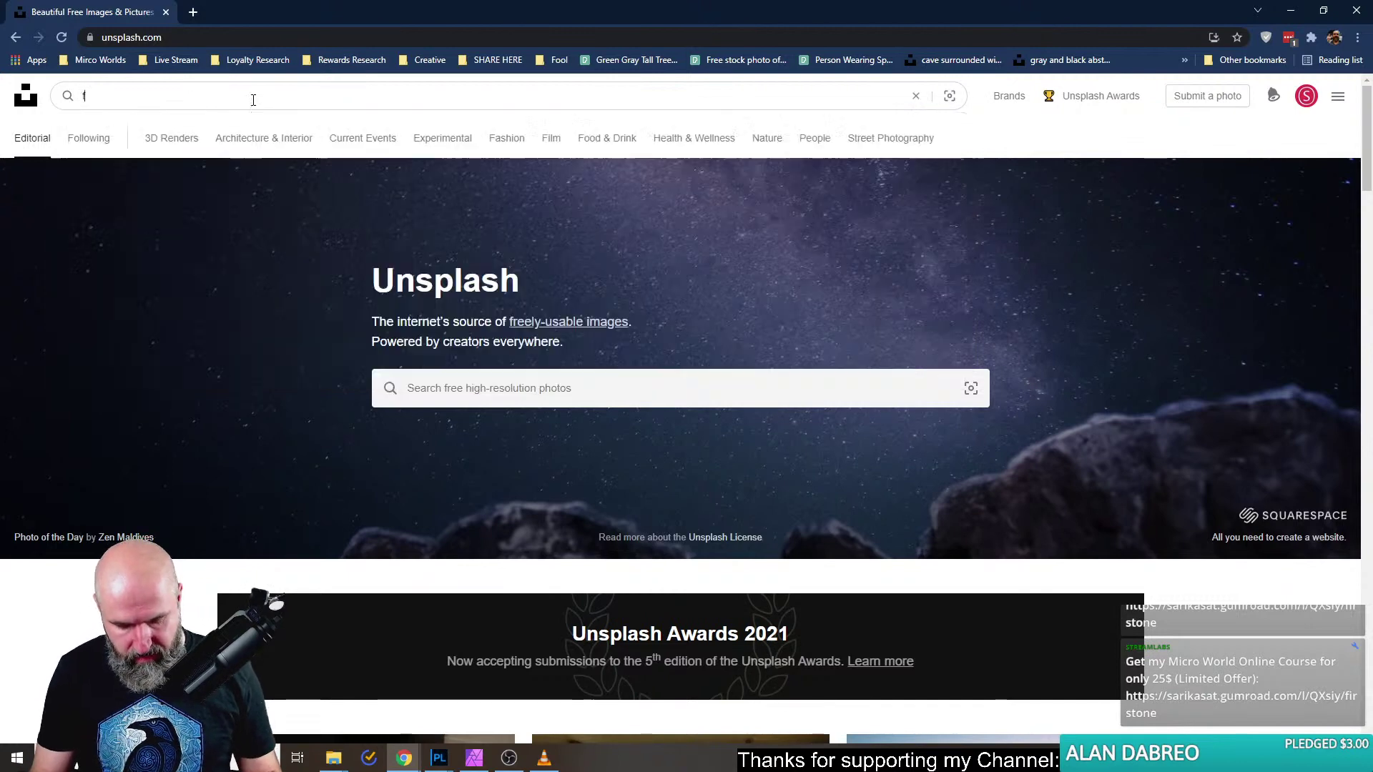
type("og")
key("Return")
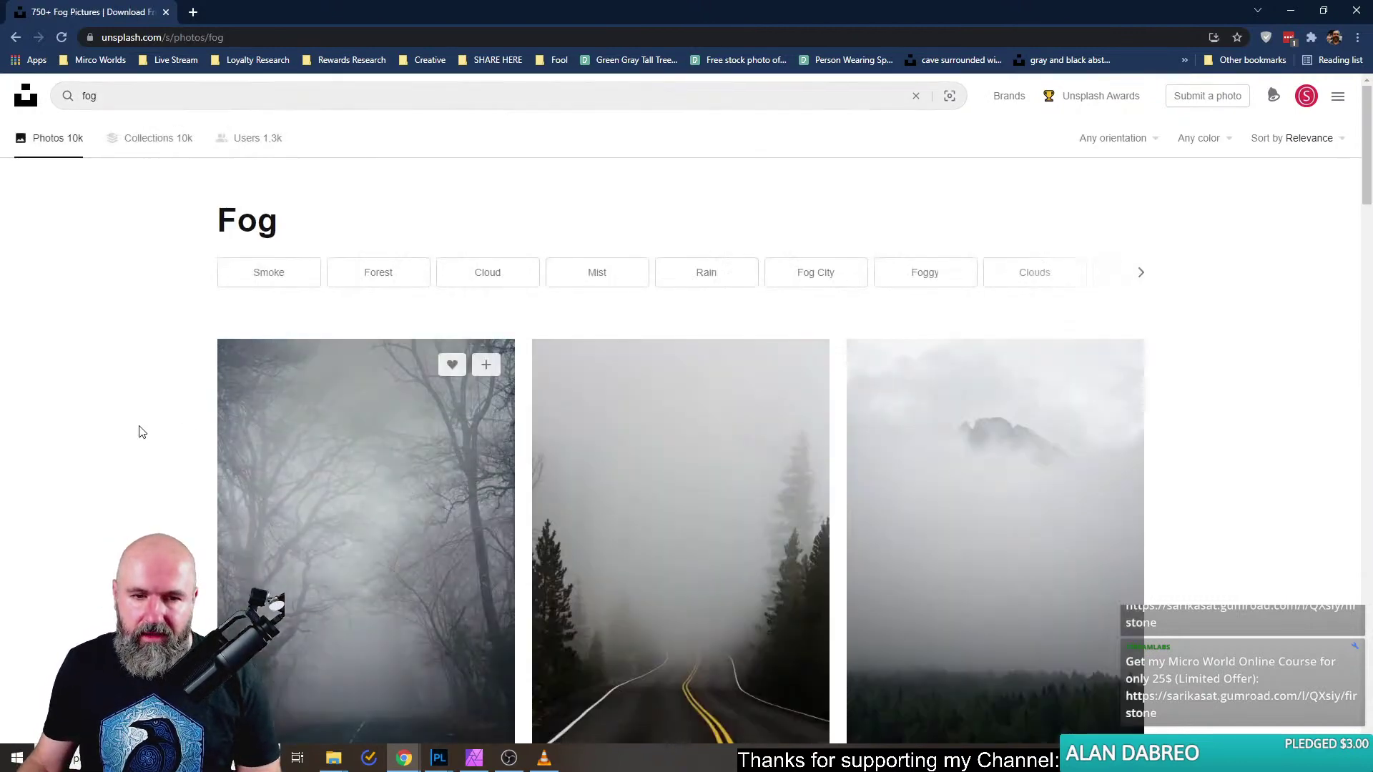
Look through the fog photos for one that could be overlaid on the forest scene.
scroll(157, 430, "down", 5)
scroll(192, 446, "down", 15)
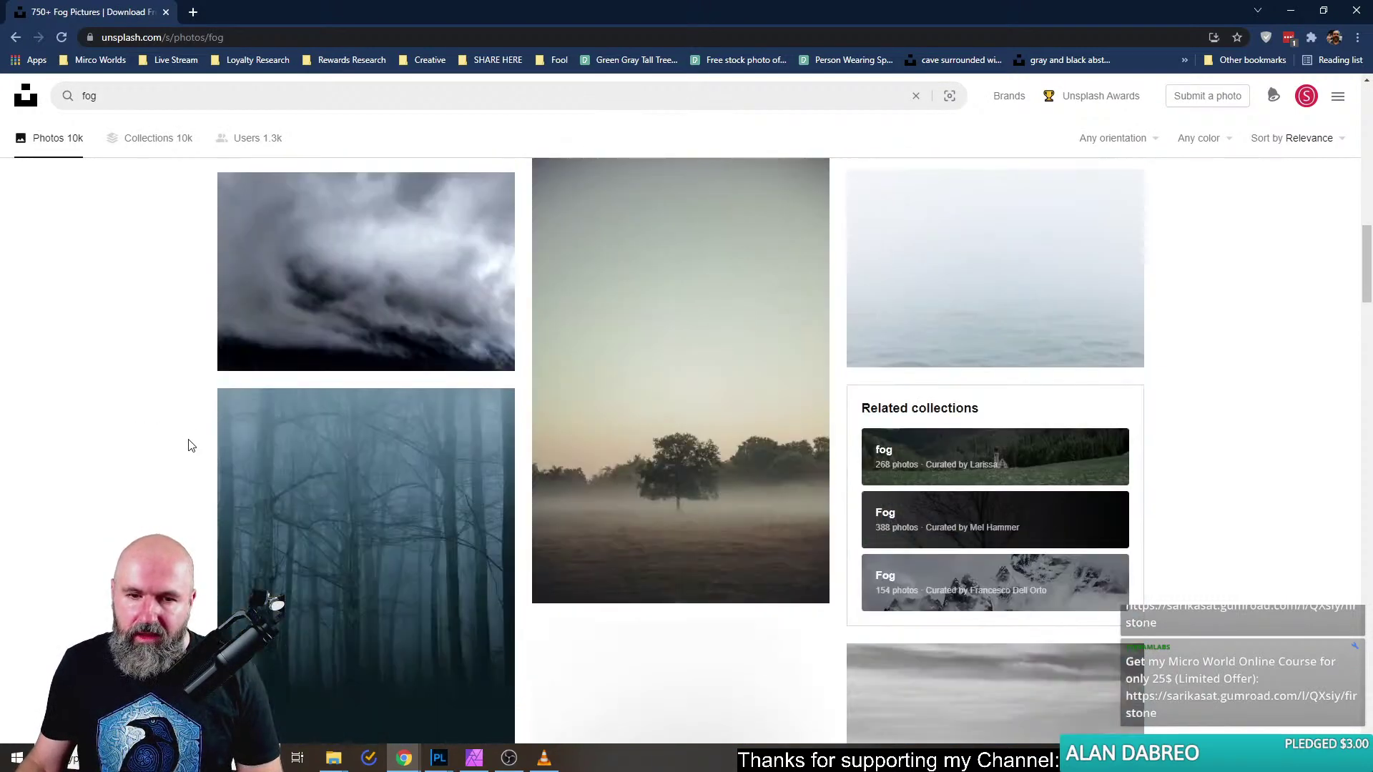
scroll(191, 446, "up", 6)
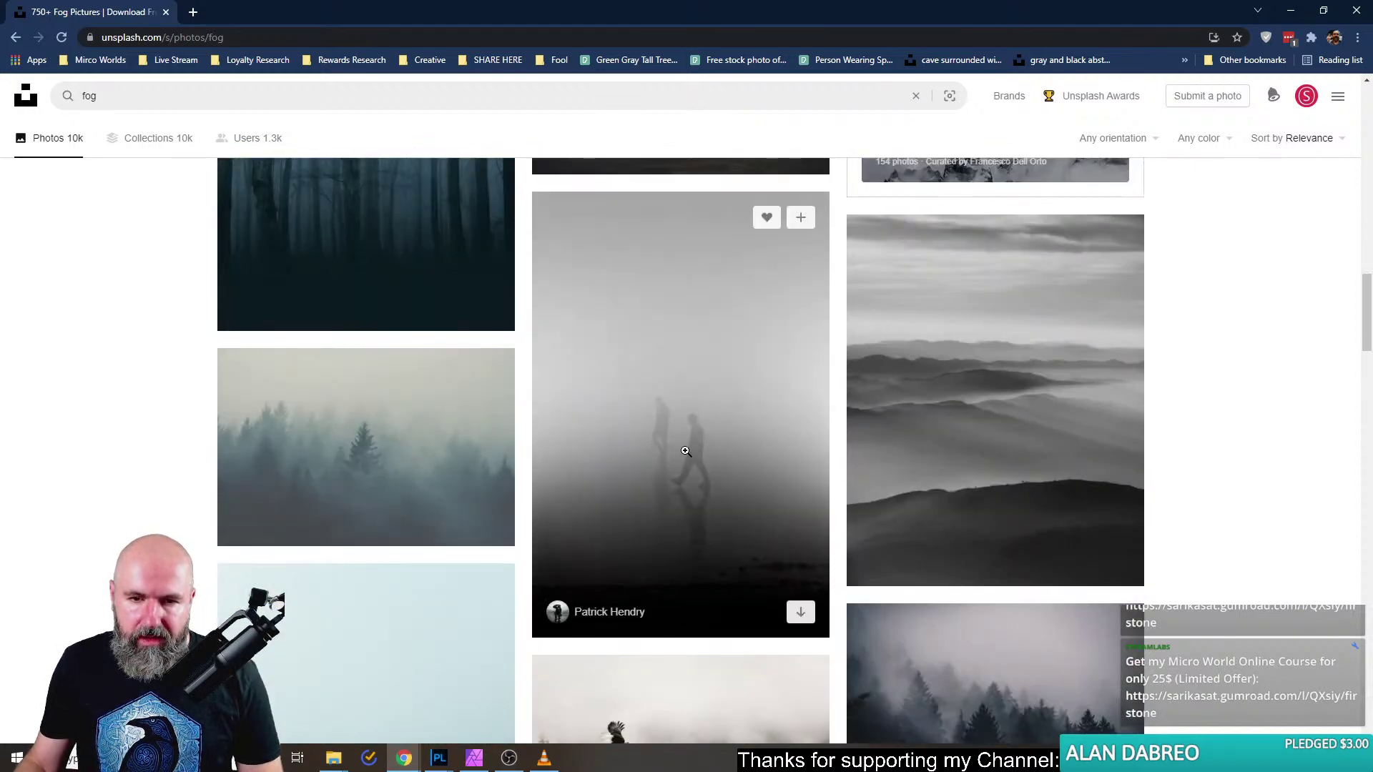
scroll(420, 514, "down", 6)
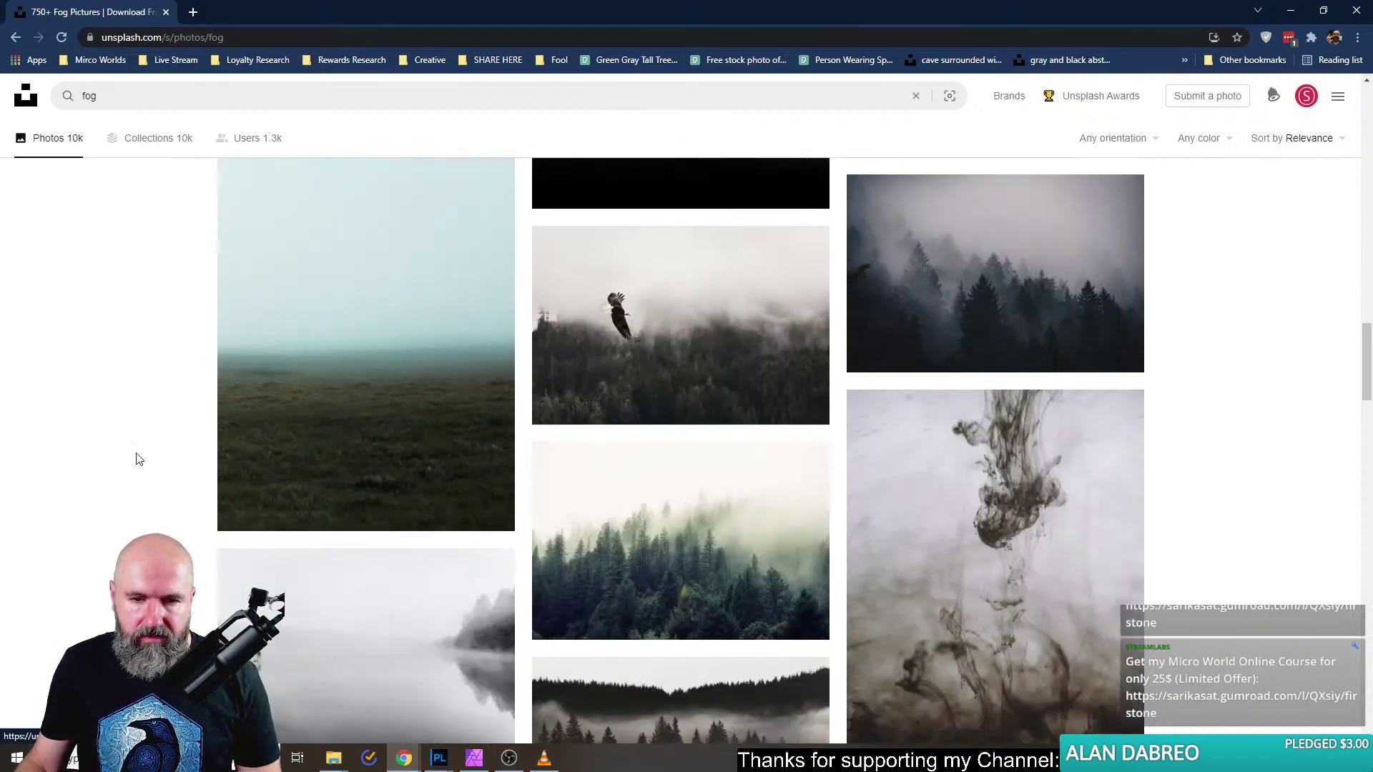
scroll(178, 465, "down", 10)
scroll(979, 407, "up", 1)
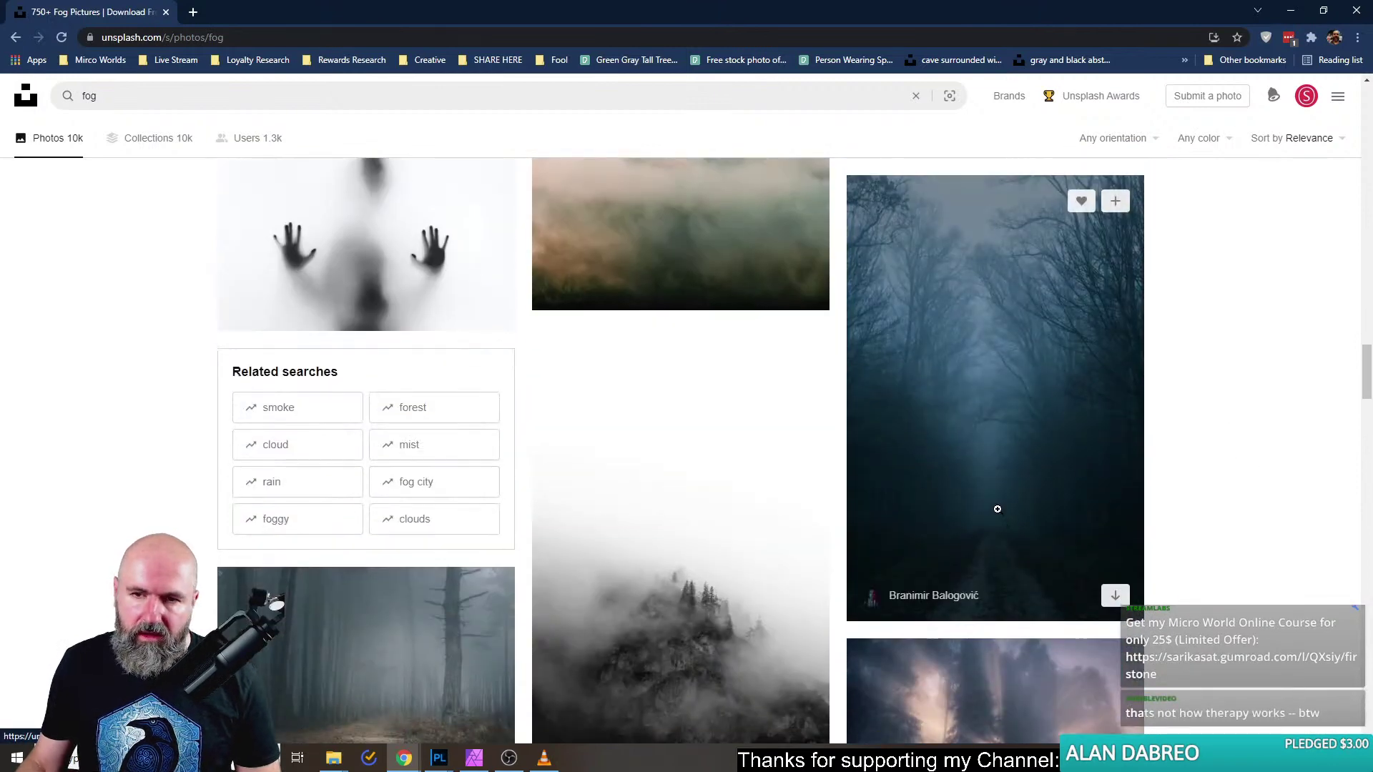
scroll(76, 359, "down", 20)
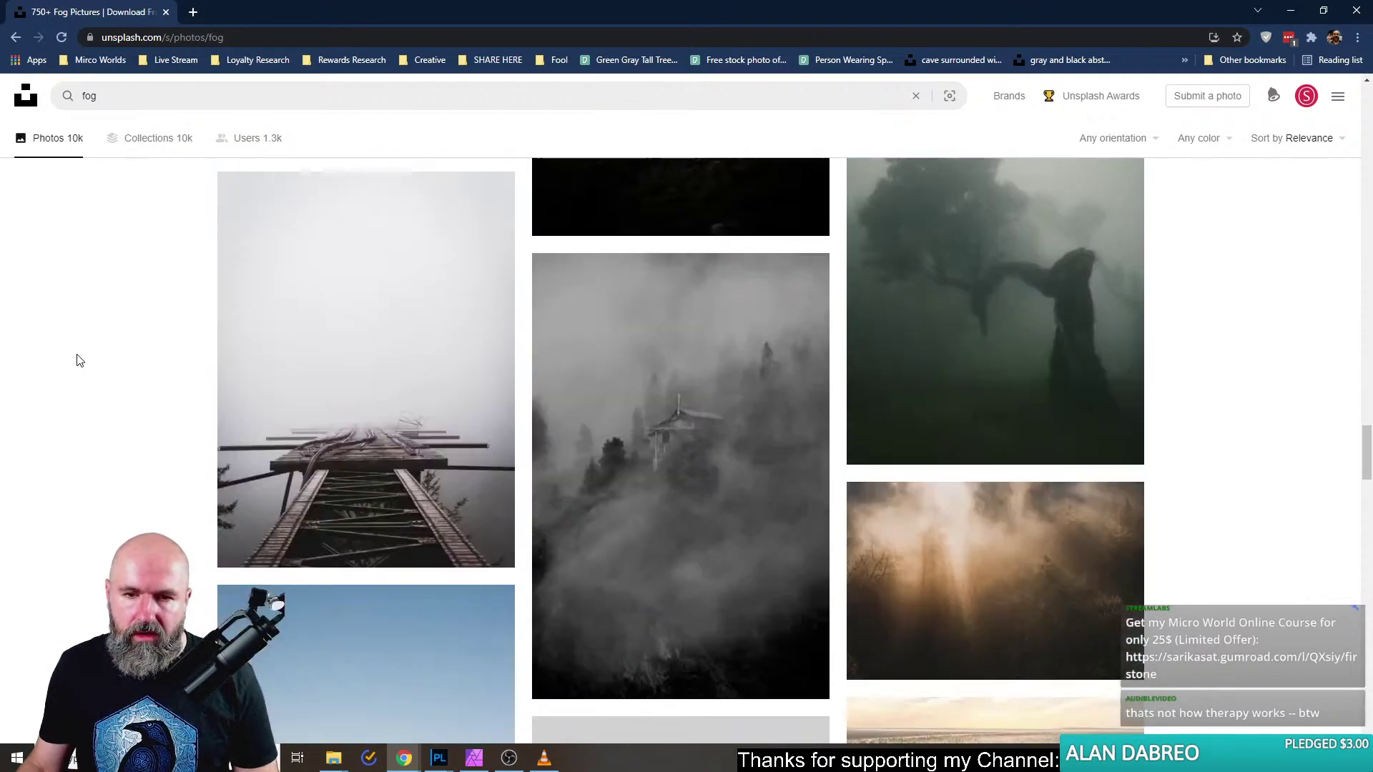
scroll(79, 360, "down", 20)
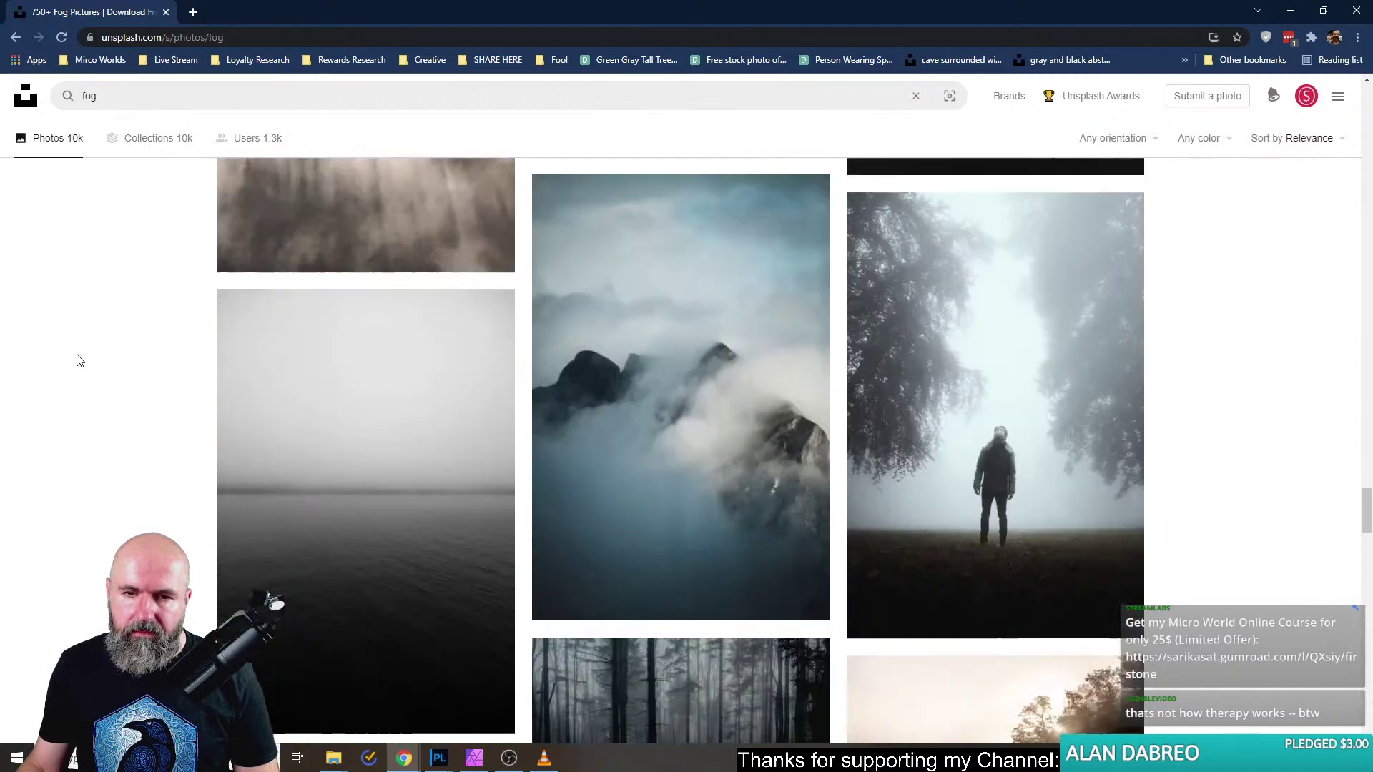
scroll(79, 350, "down", 20)
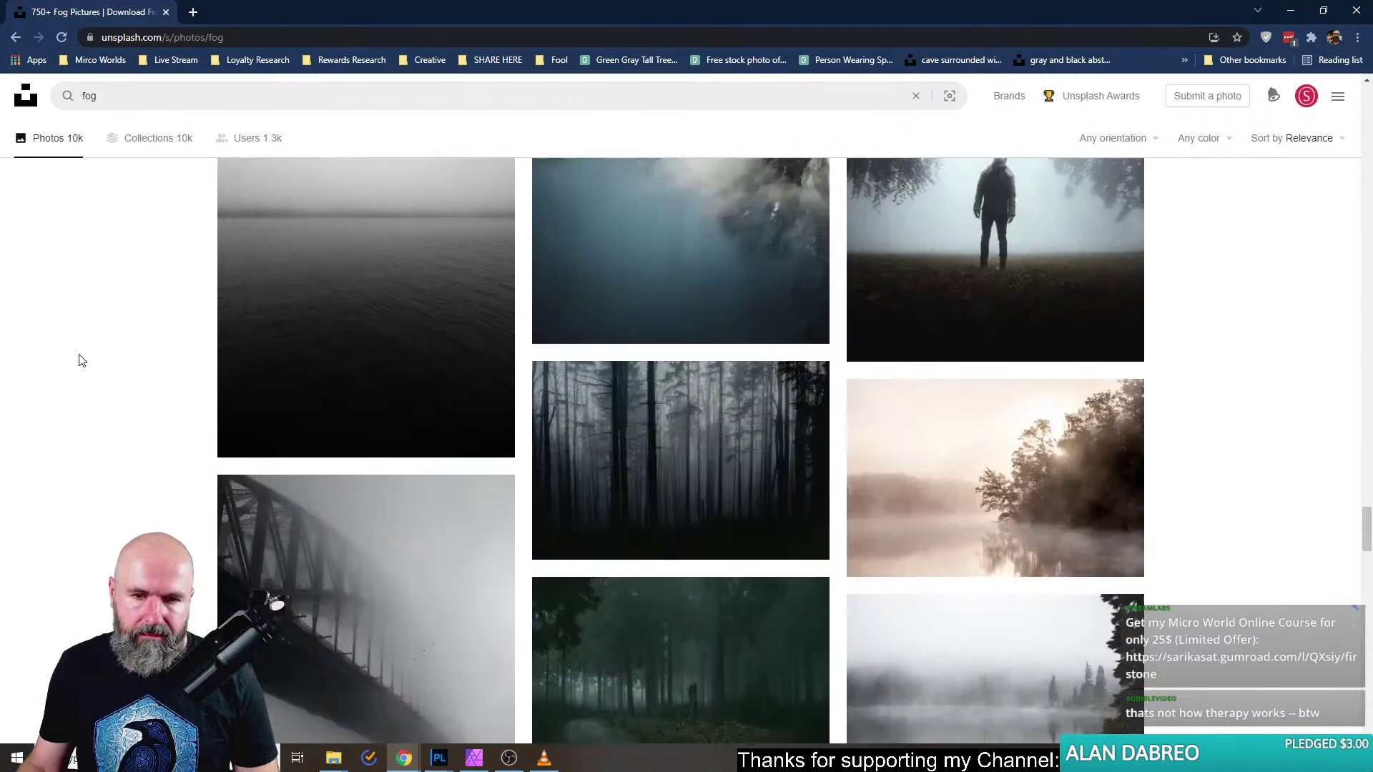
scroll(80, 354, "down", 20)
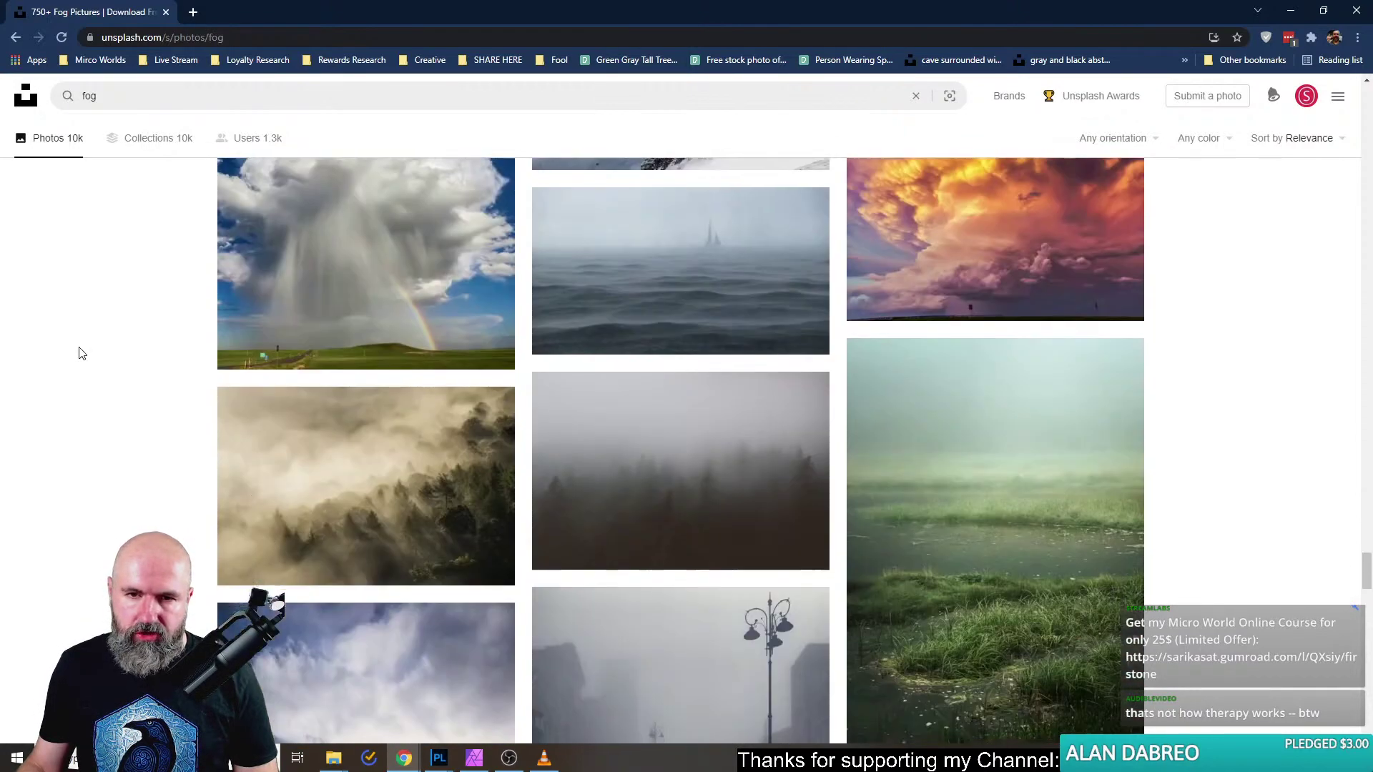
scroll(81, 346, "down", 20)
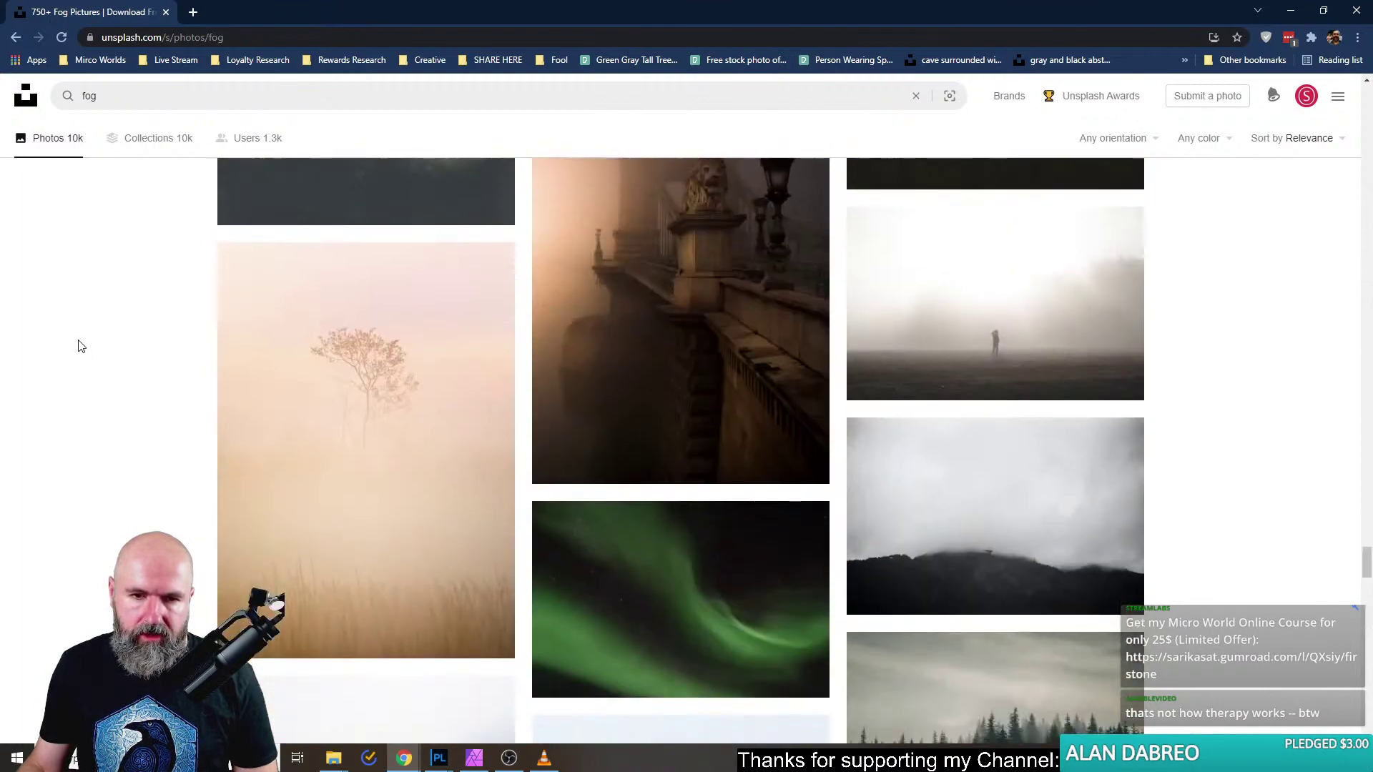
scroll(81, 346, "down", 20)
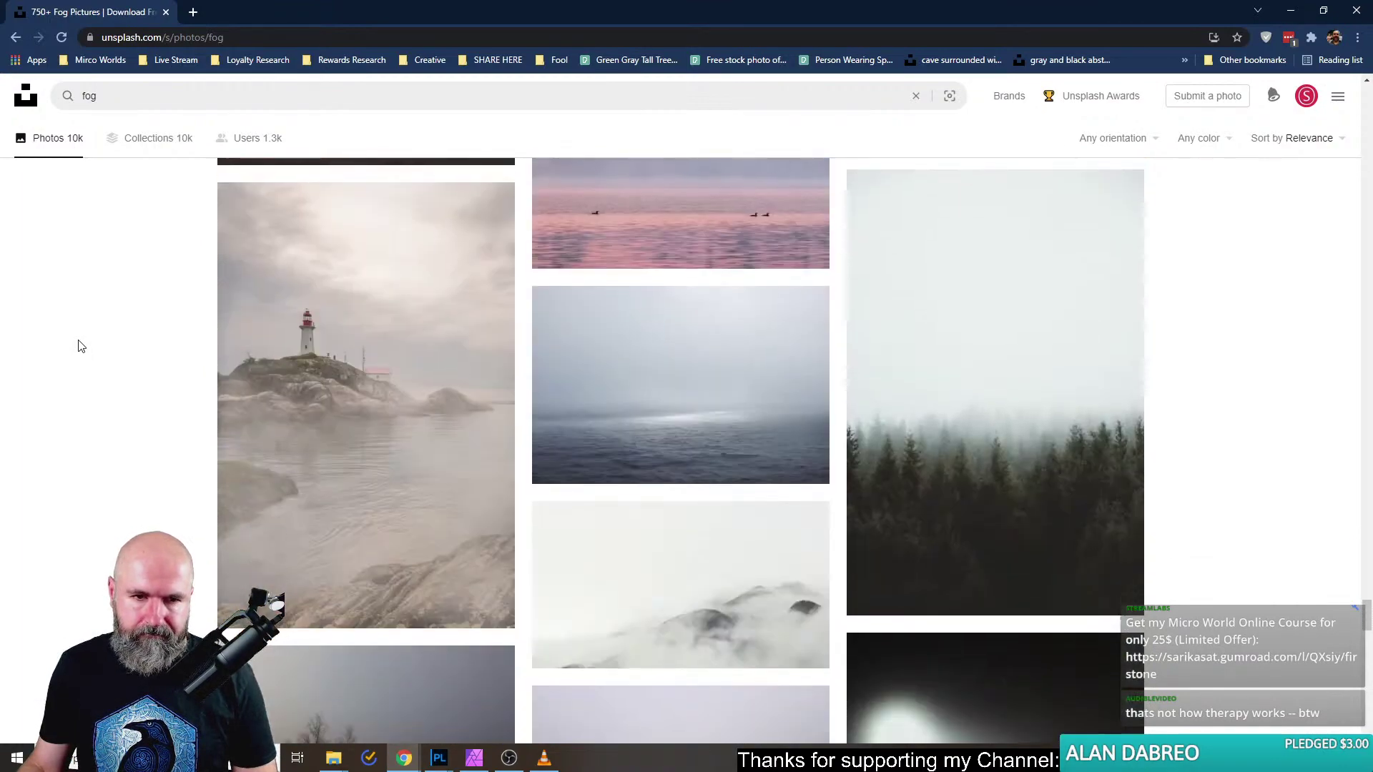
scroll(81, 346, "down", 7)
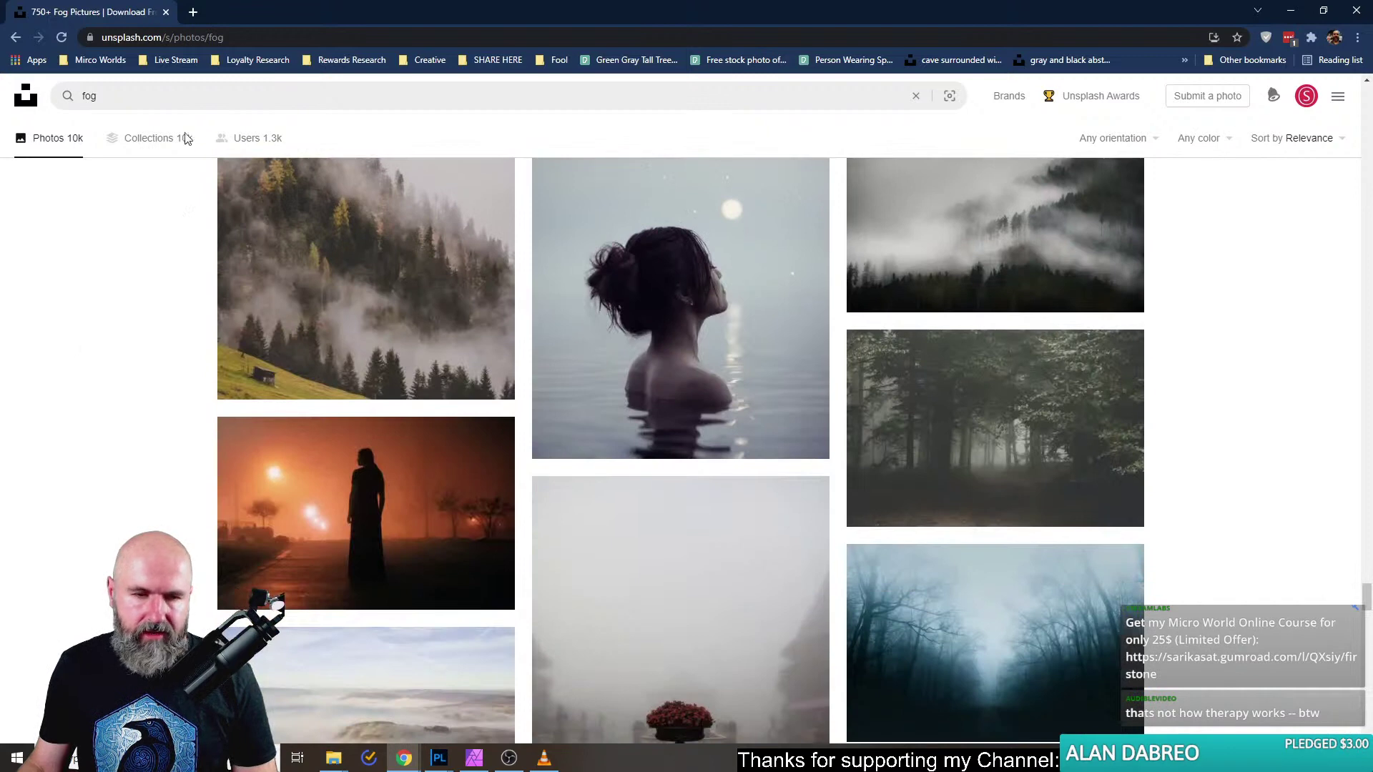
Replace the Unsplash search with "smoke" and browse the smoke photos.
double_click(100, 97)
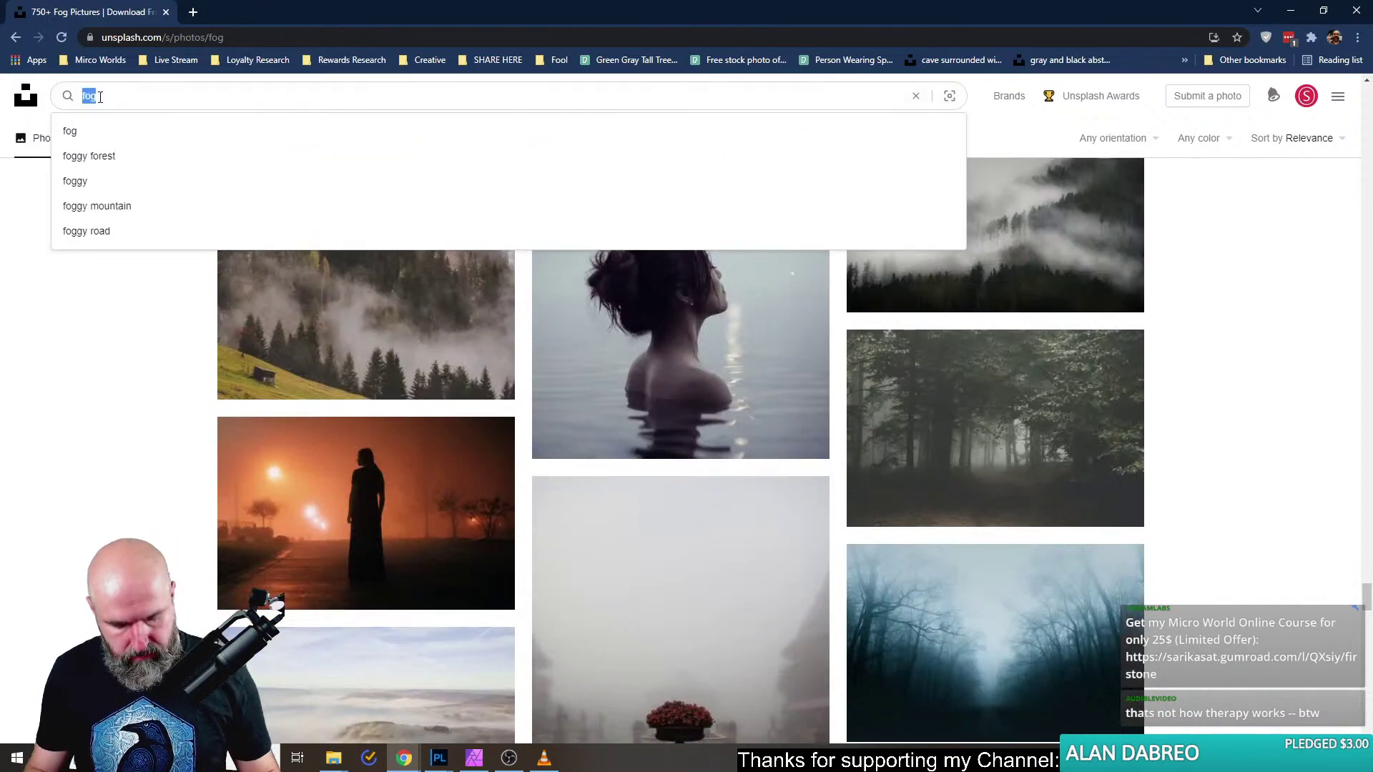
type("smoke")
key("Return")
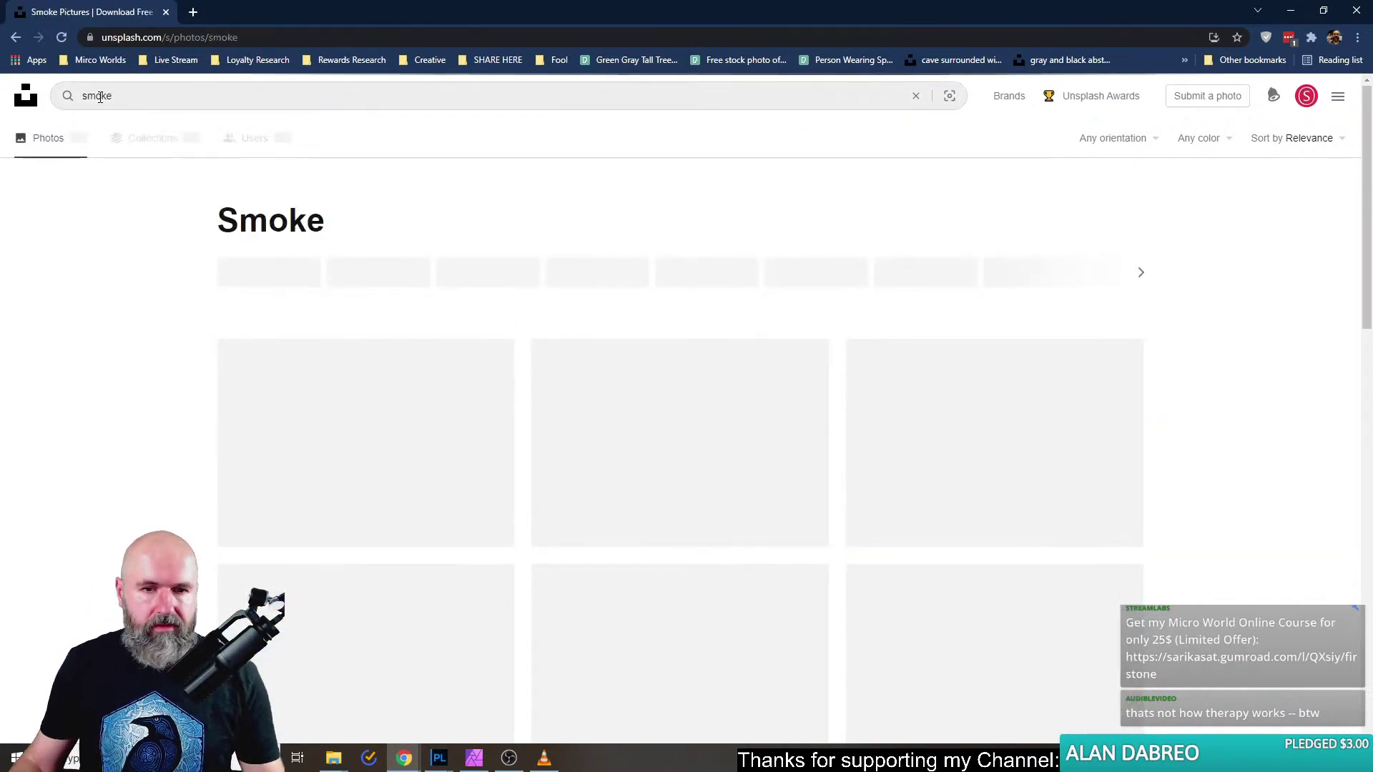
scroll(215, 277, "down", 9)
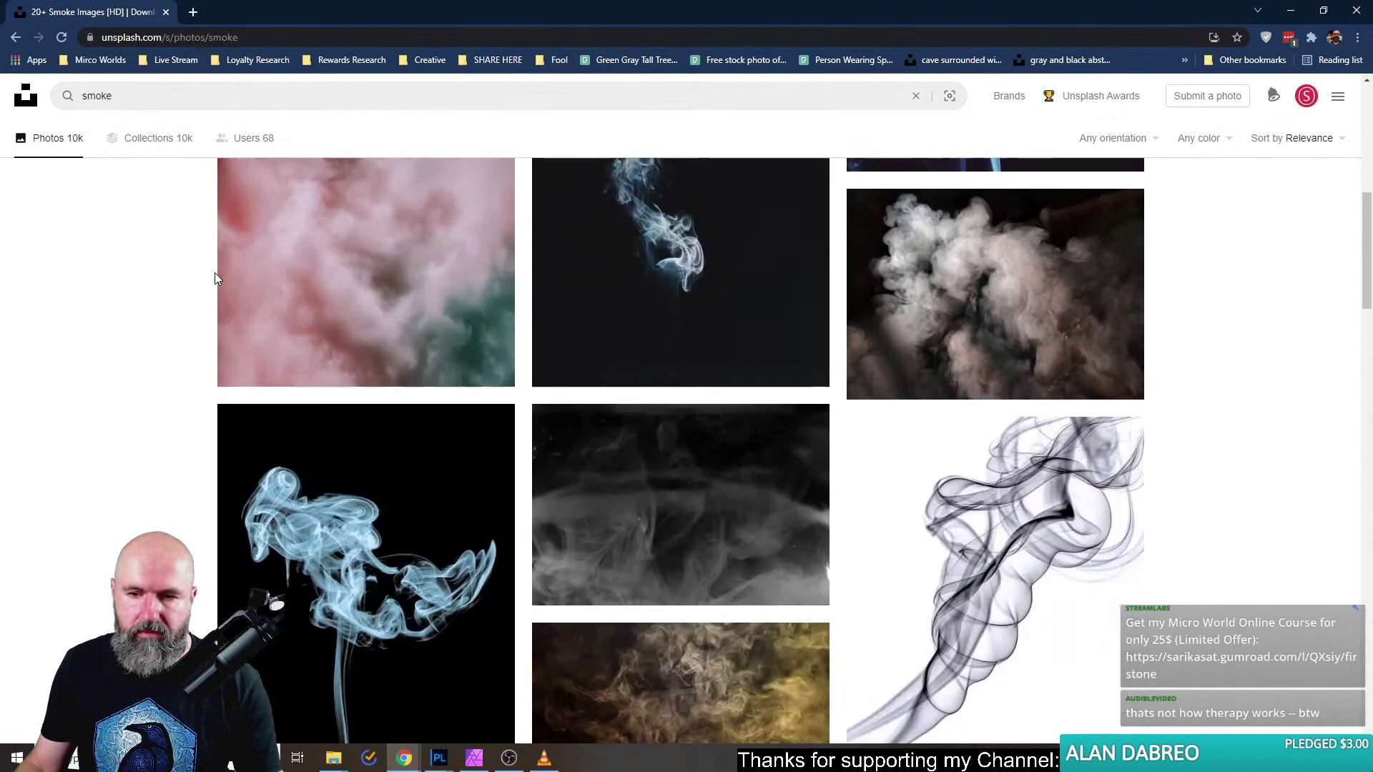
Open the white smoke on black photo in its own tab and download it to the 000 live stream folder.
right_click(1014, 235)
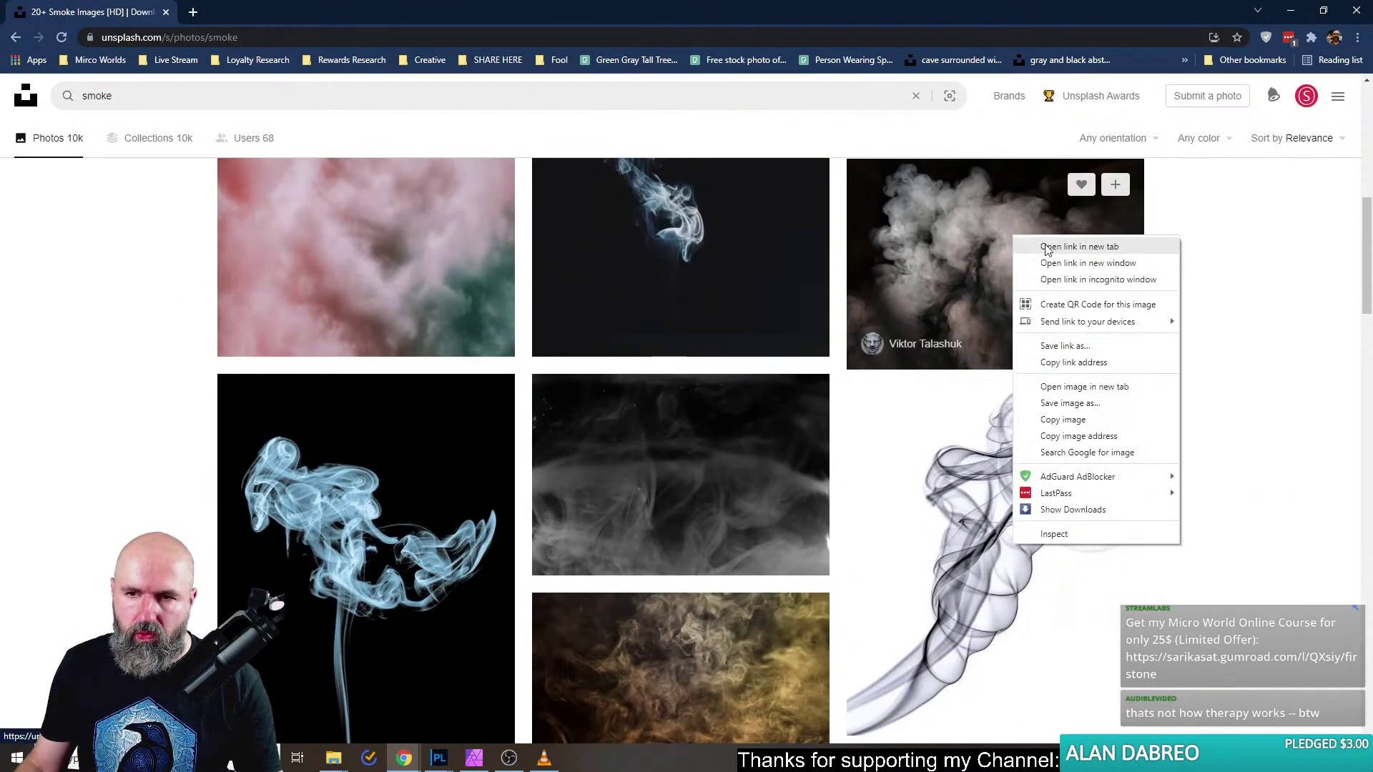
left_click(1046, 249)
left_click(236, 16)
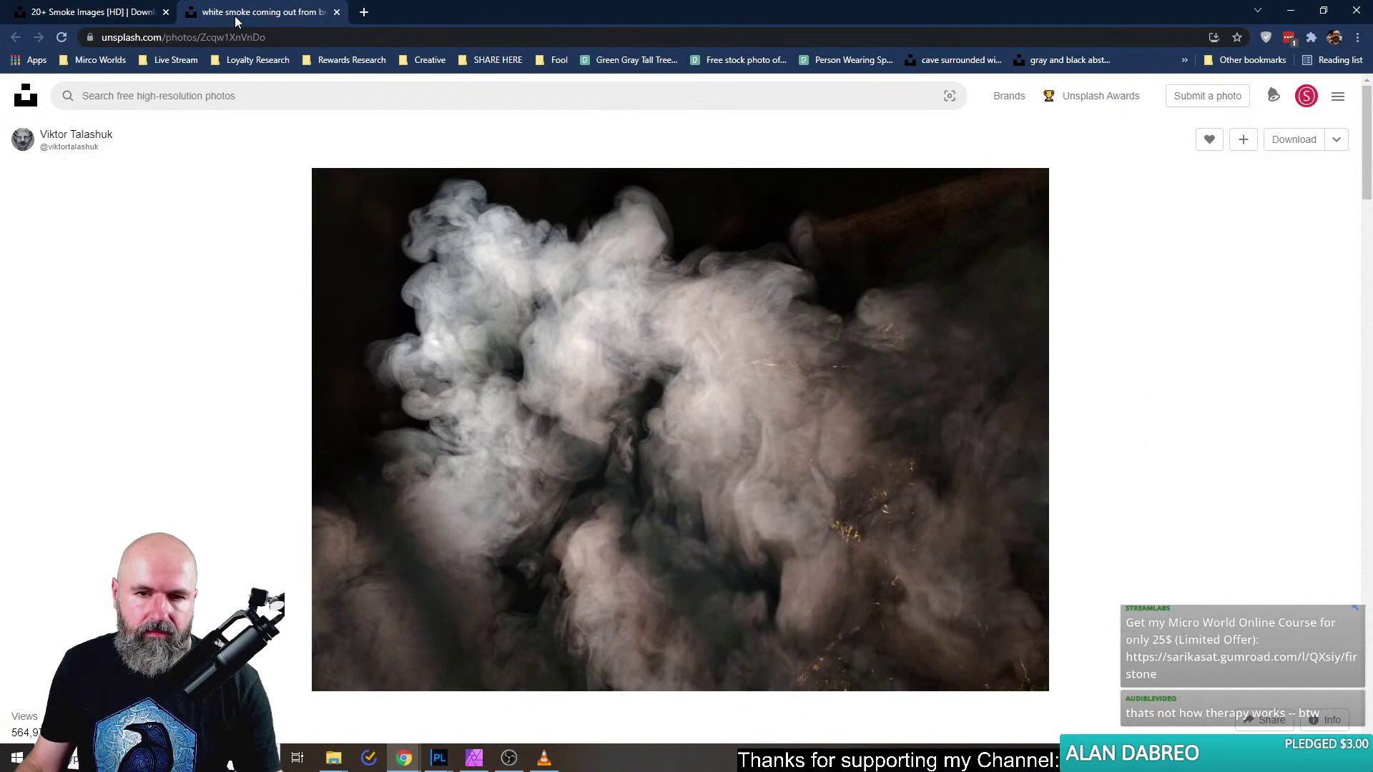
left_click(1282, 140)
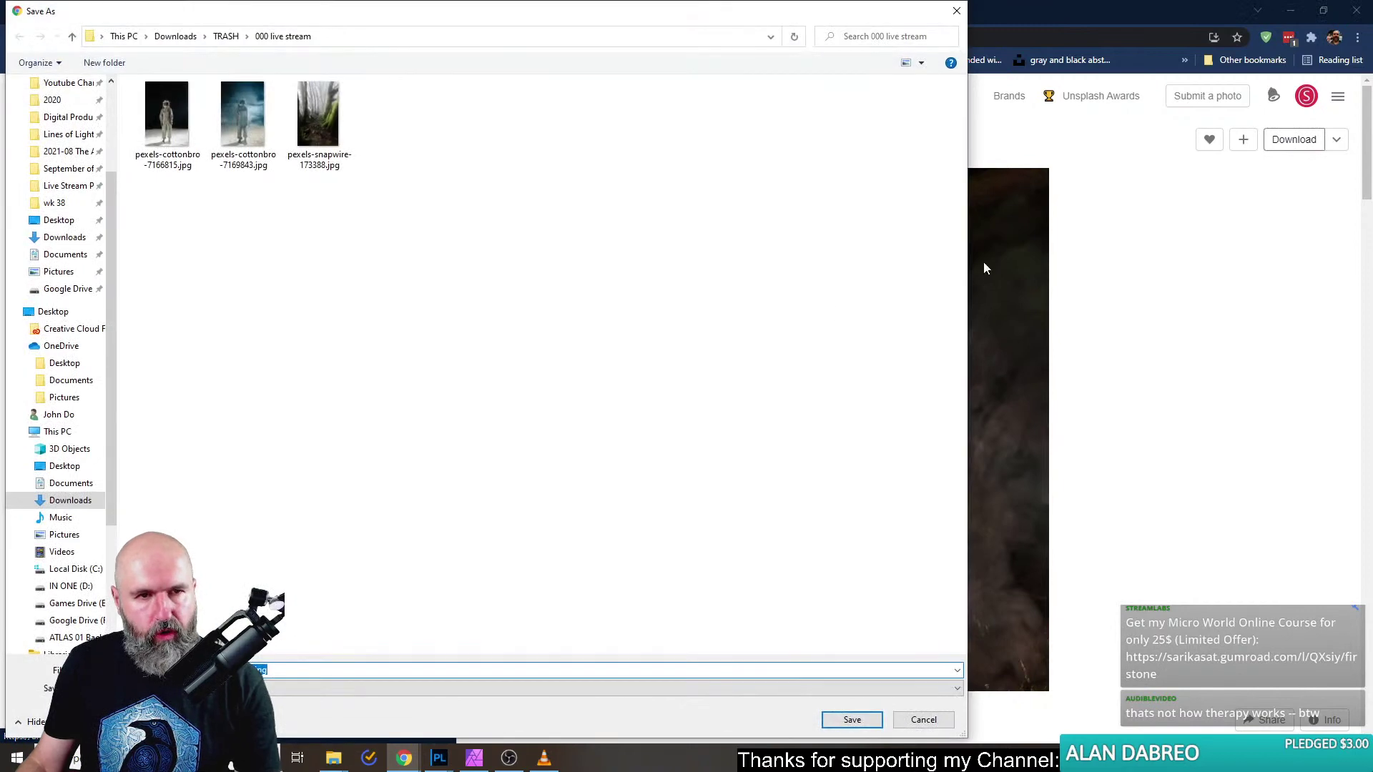
left_click(827, 725)
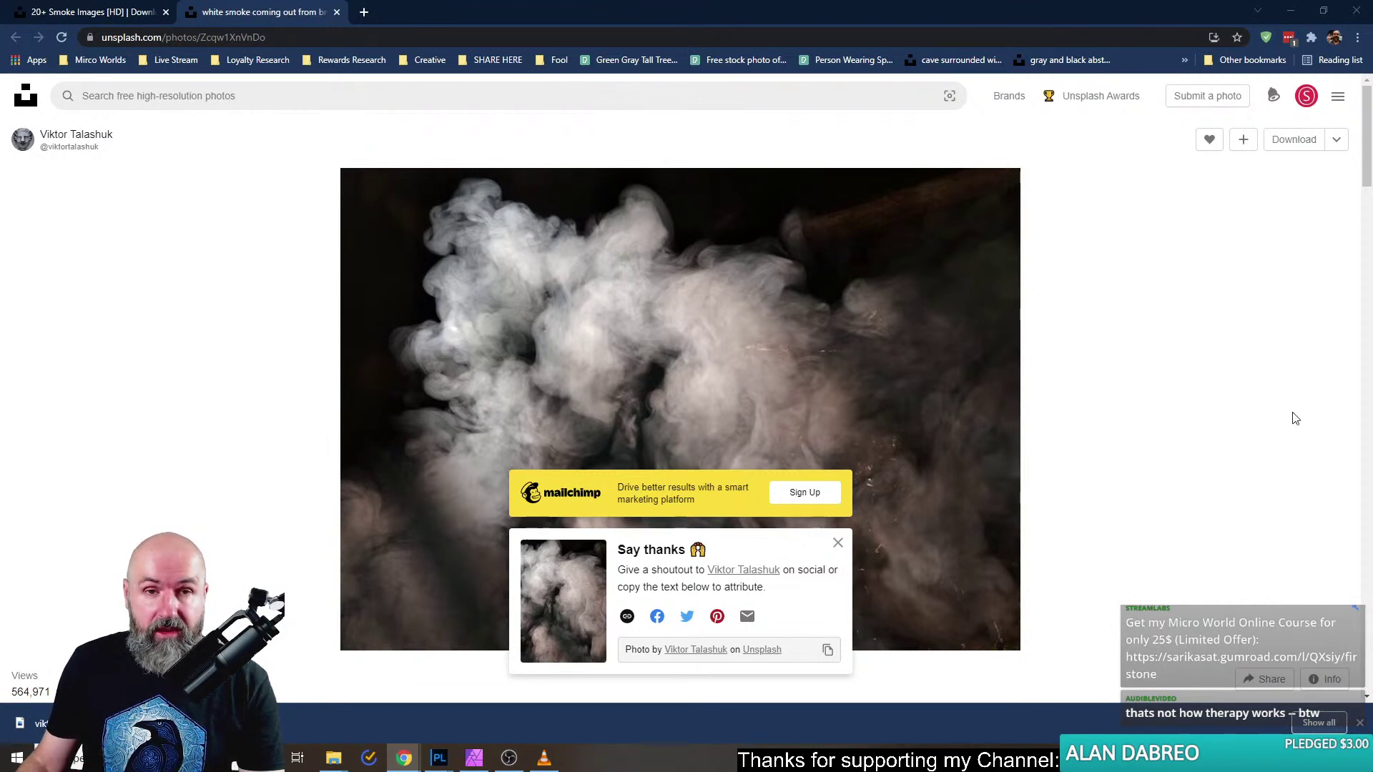
Switch to File Explorer, open Downloads > TRASH > 000 live stream, and close the GoPro Max window so the composite shows behind it.
left_click(477, 757)
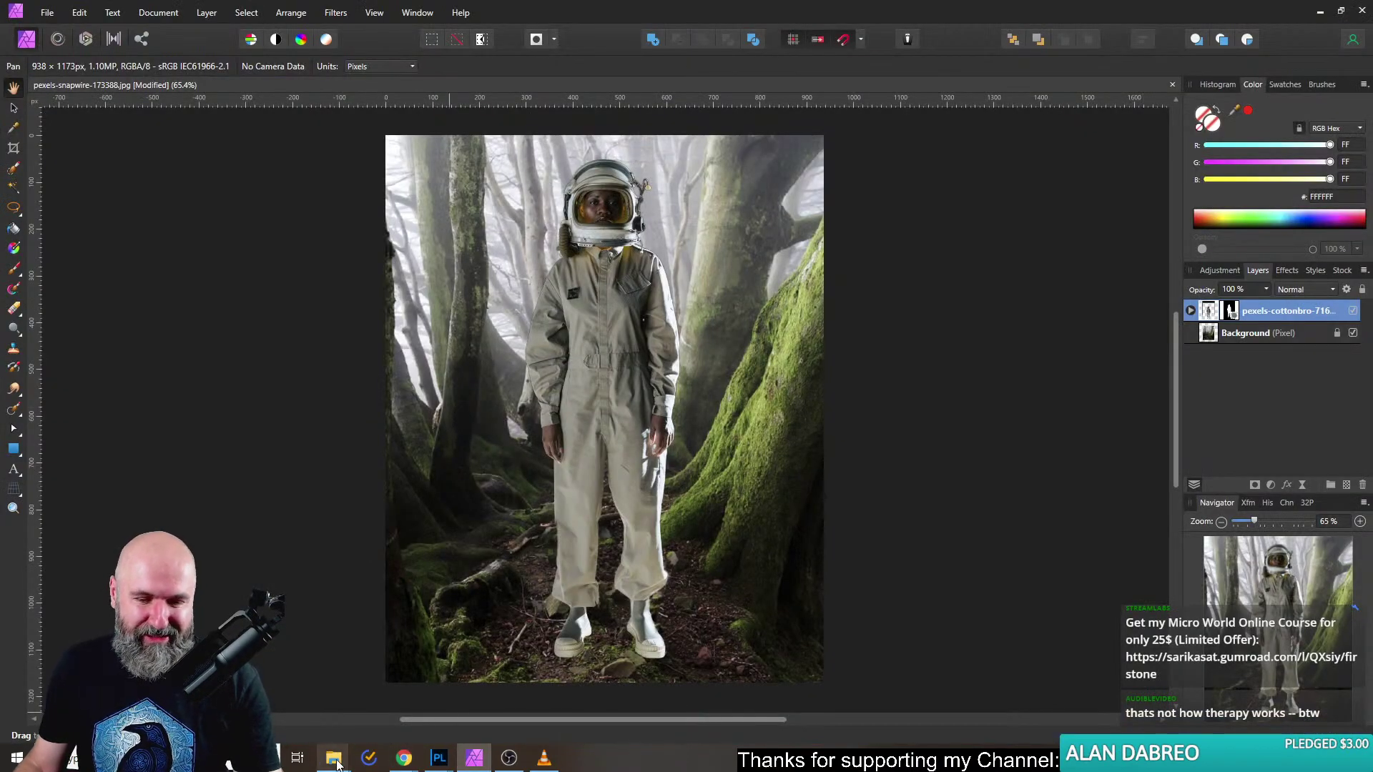
mouse_move(334, 757)
left_click(400, 685)
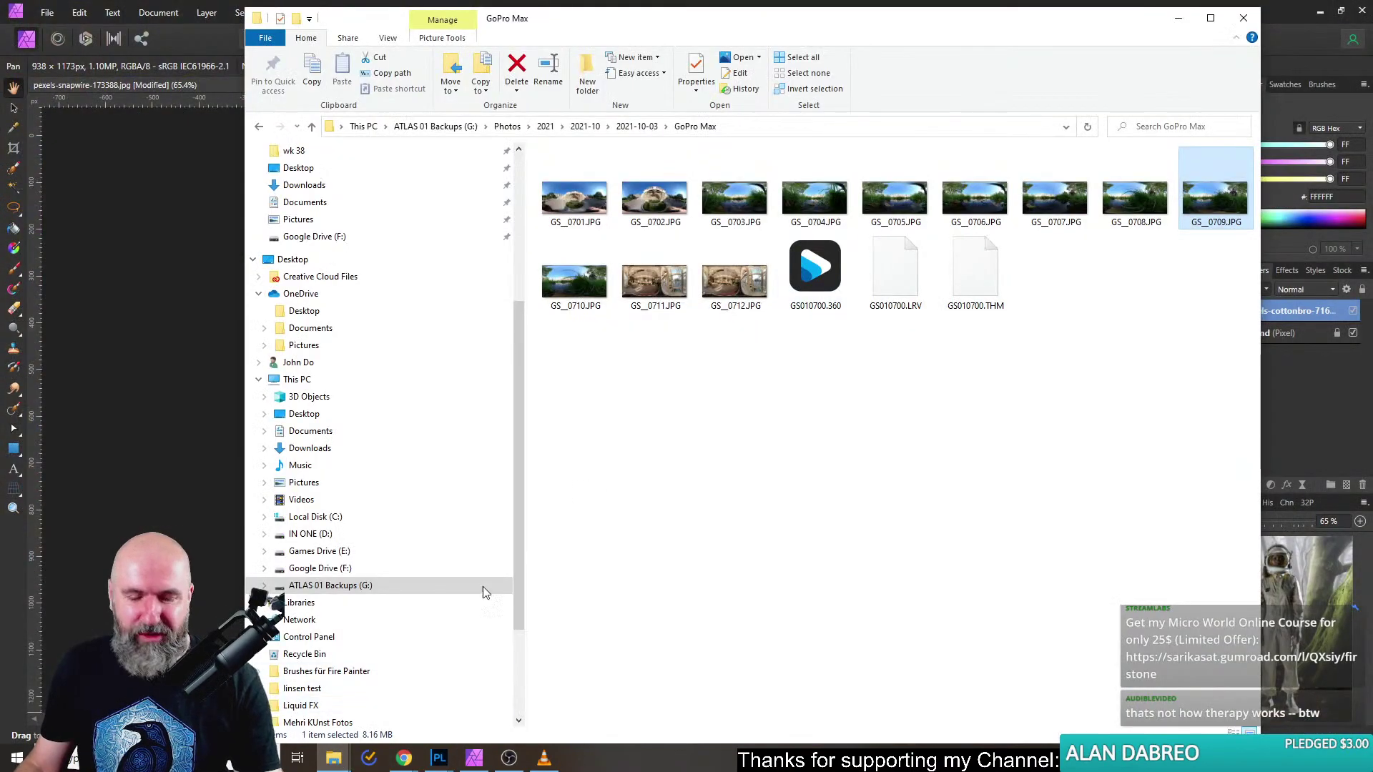
left_click(421, 724)
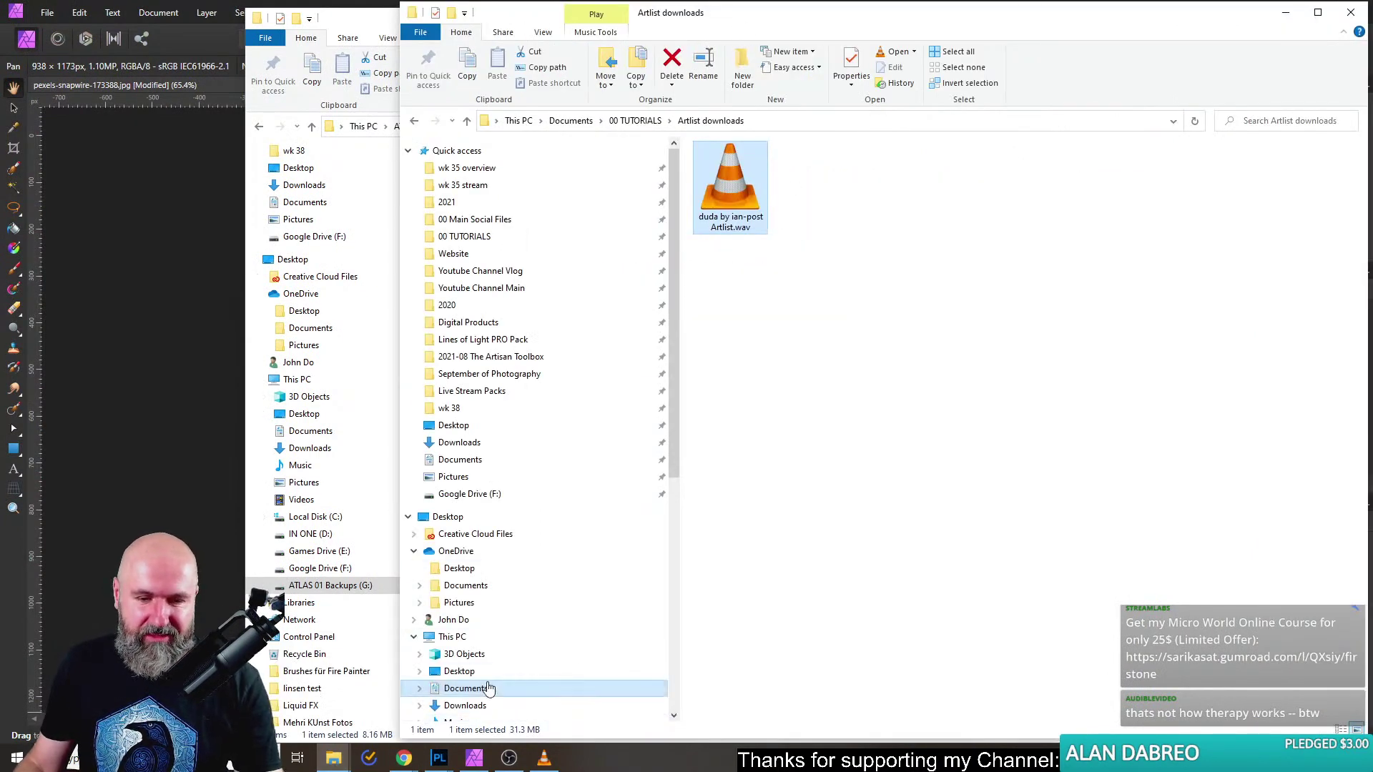
left_click(476, 705)
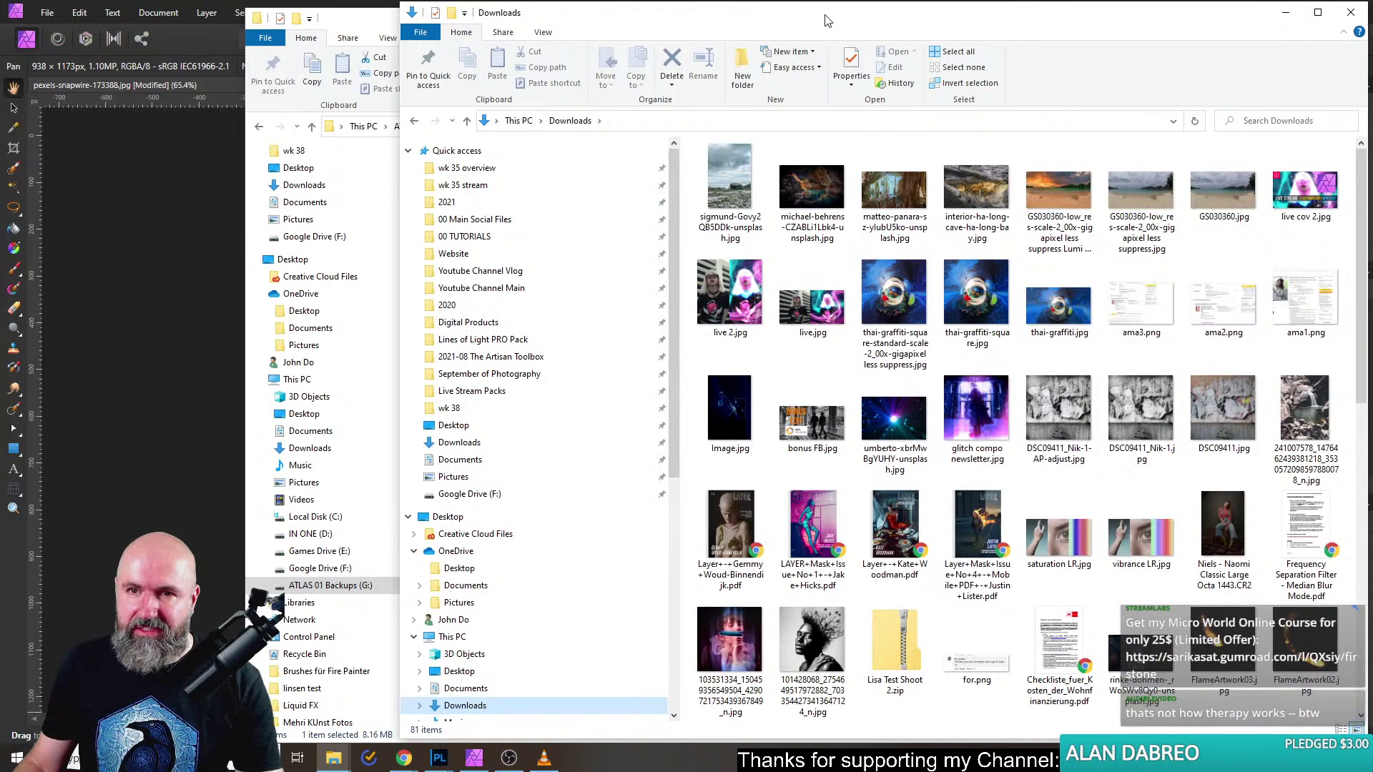
left_click_drag(828, 16, 512, 16)
scroll(690, 536, "down", 5)
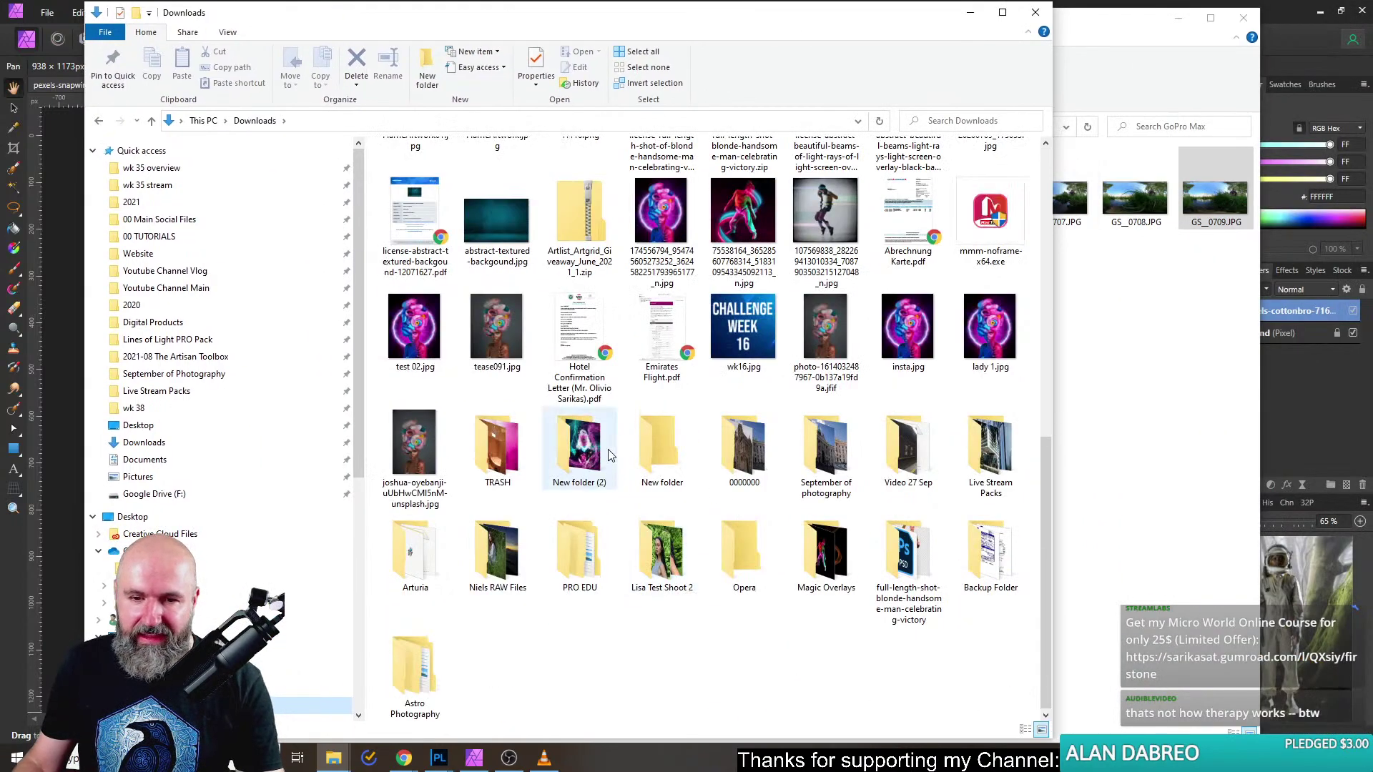
double_click(497, 436)
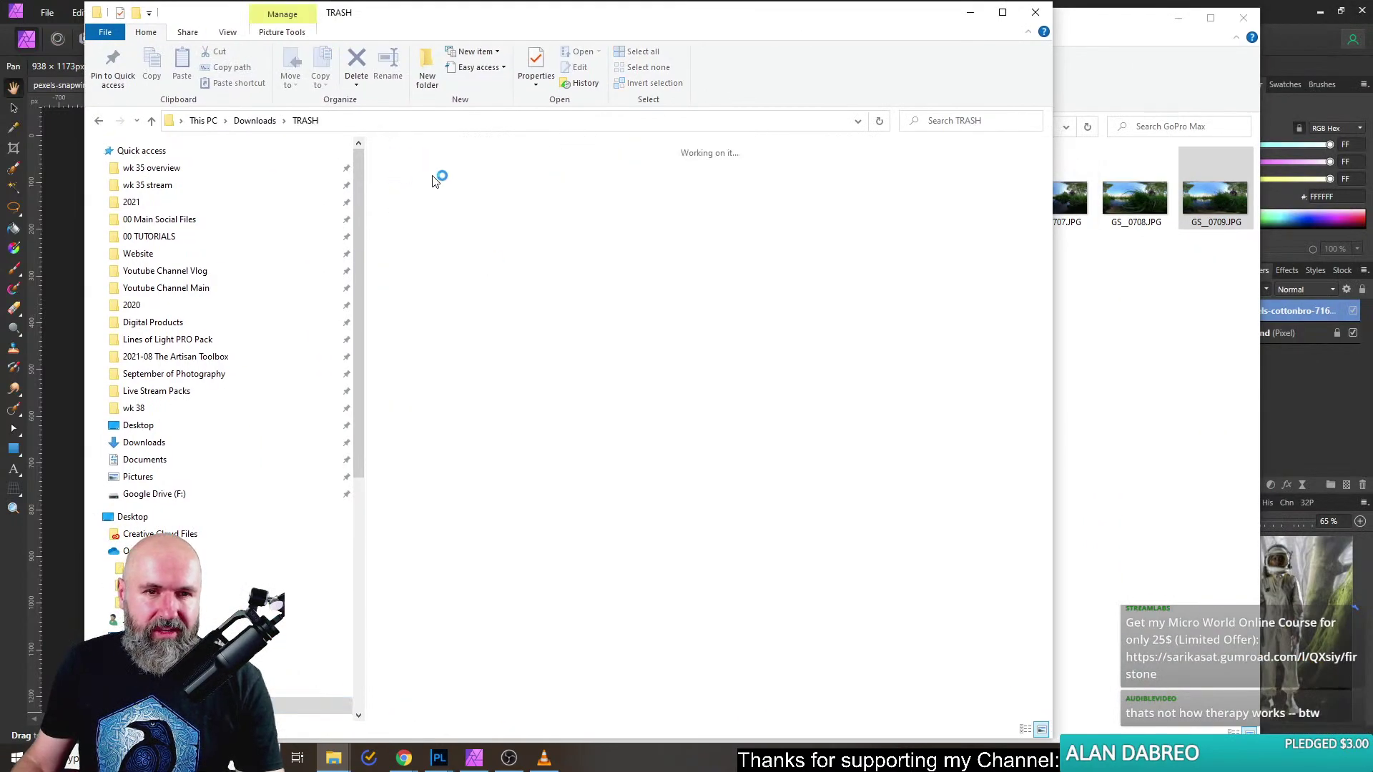
double_click(415, 183)
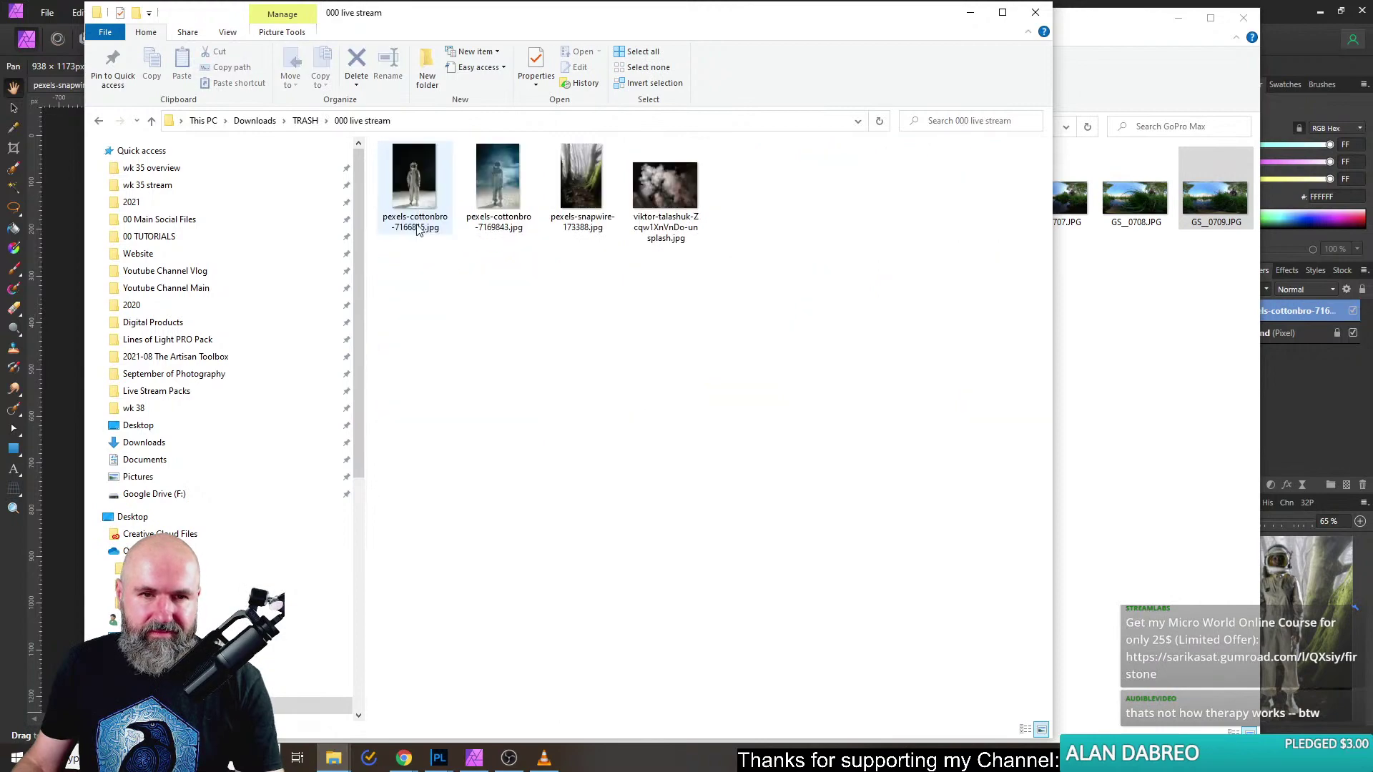
left_click_drag(497, 14, 656, 309)
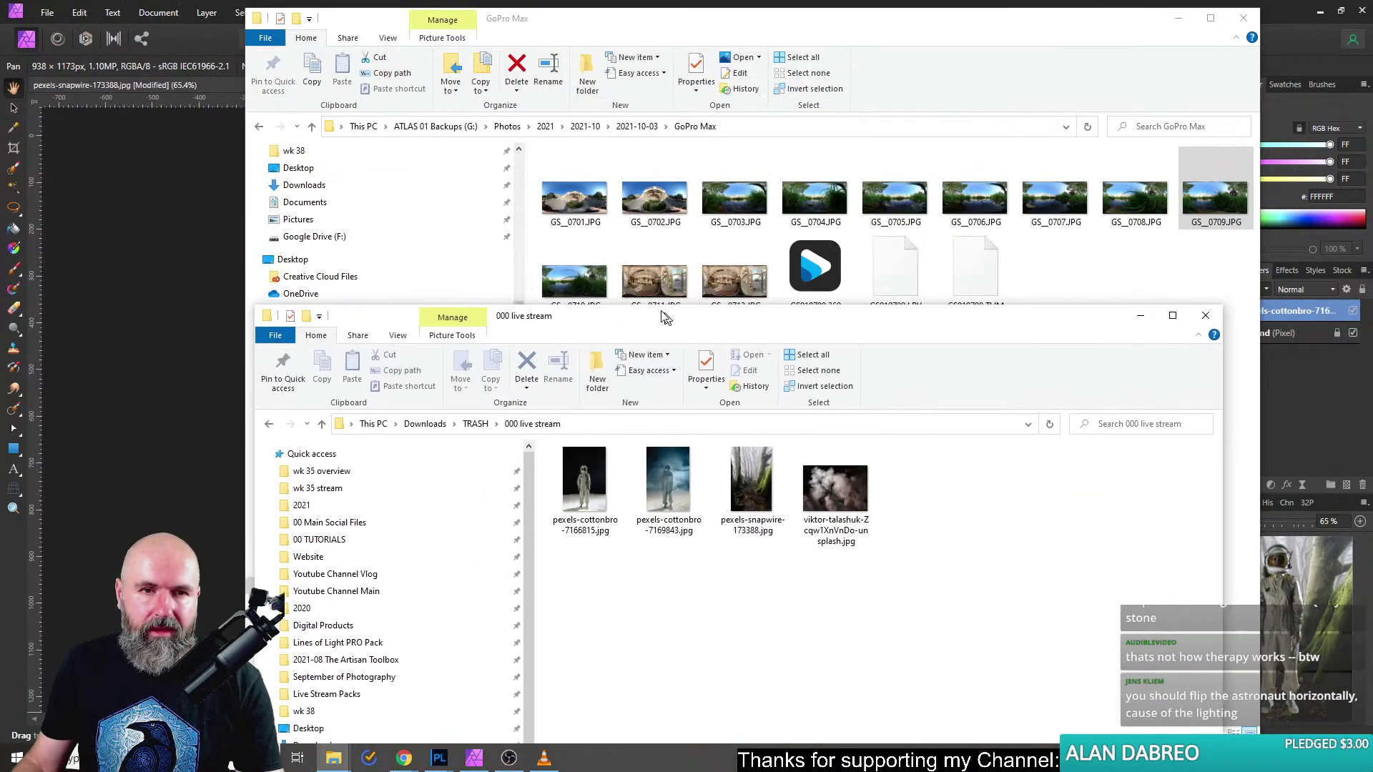
left_click(1244, 18)
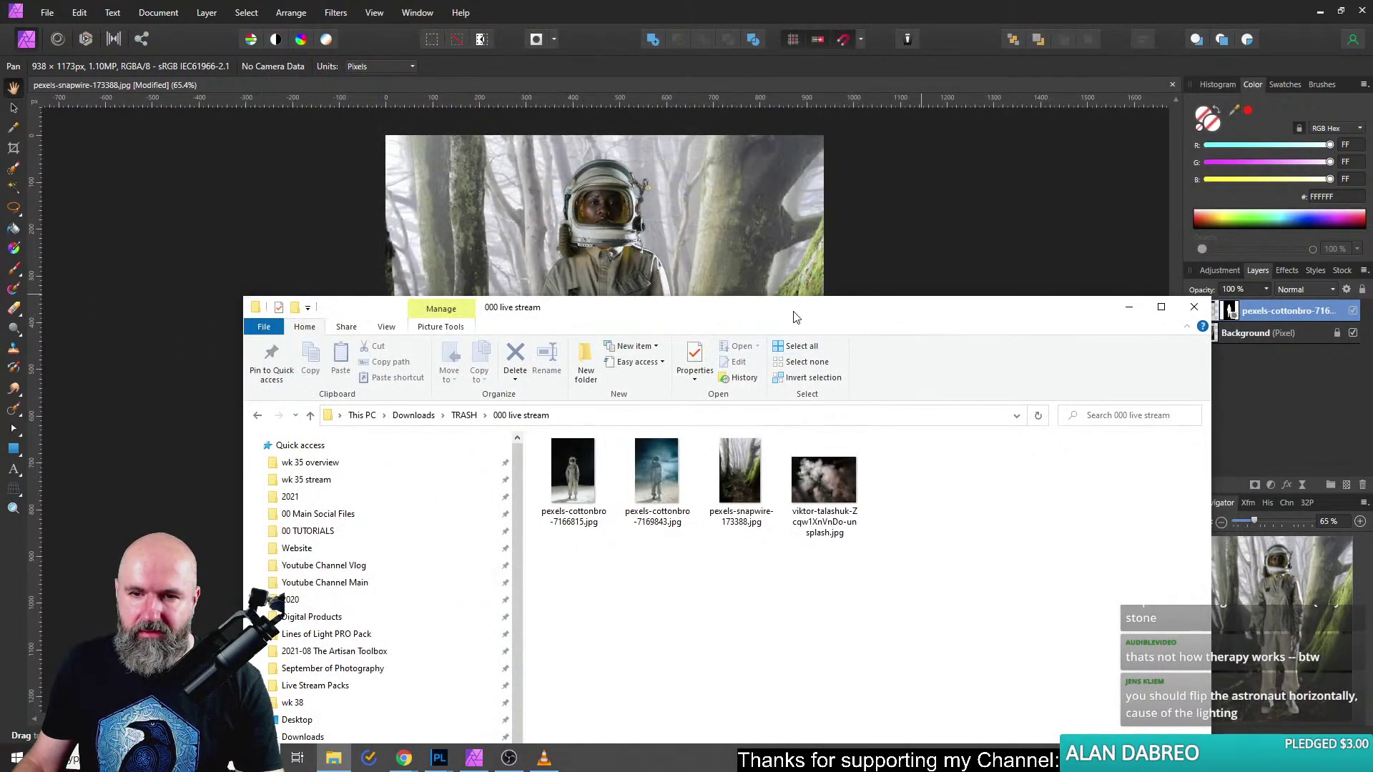
Place the downloaded smoke photo into the forest composite and move it to cover the whole canvas.
left_click_drag(824, 487, 588, 223)
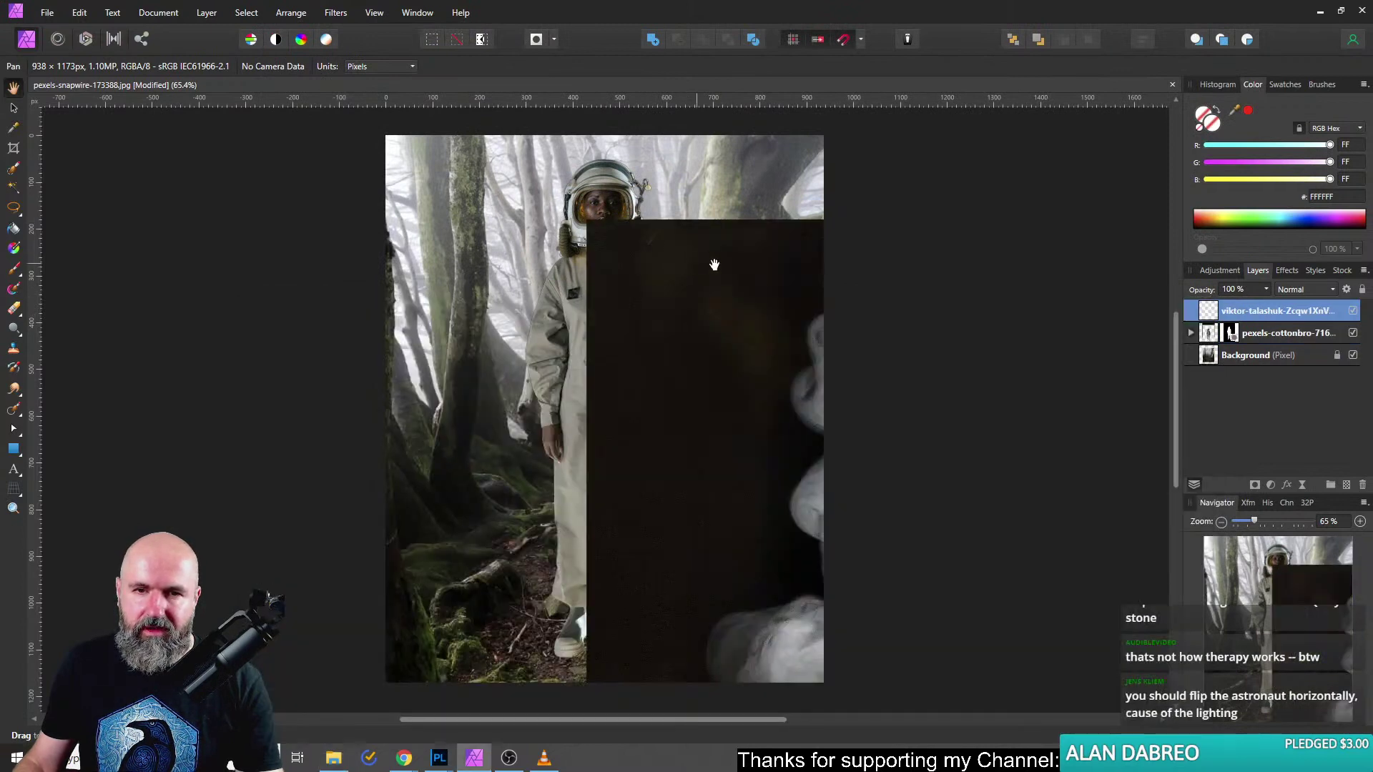
left_click(15, 111)
left_click_drag(696, 389, 311, 218)
Set the smoke layer's blend mode to Lighten and shift the smoke up and left over the scene.
left_click(1286, 289)
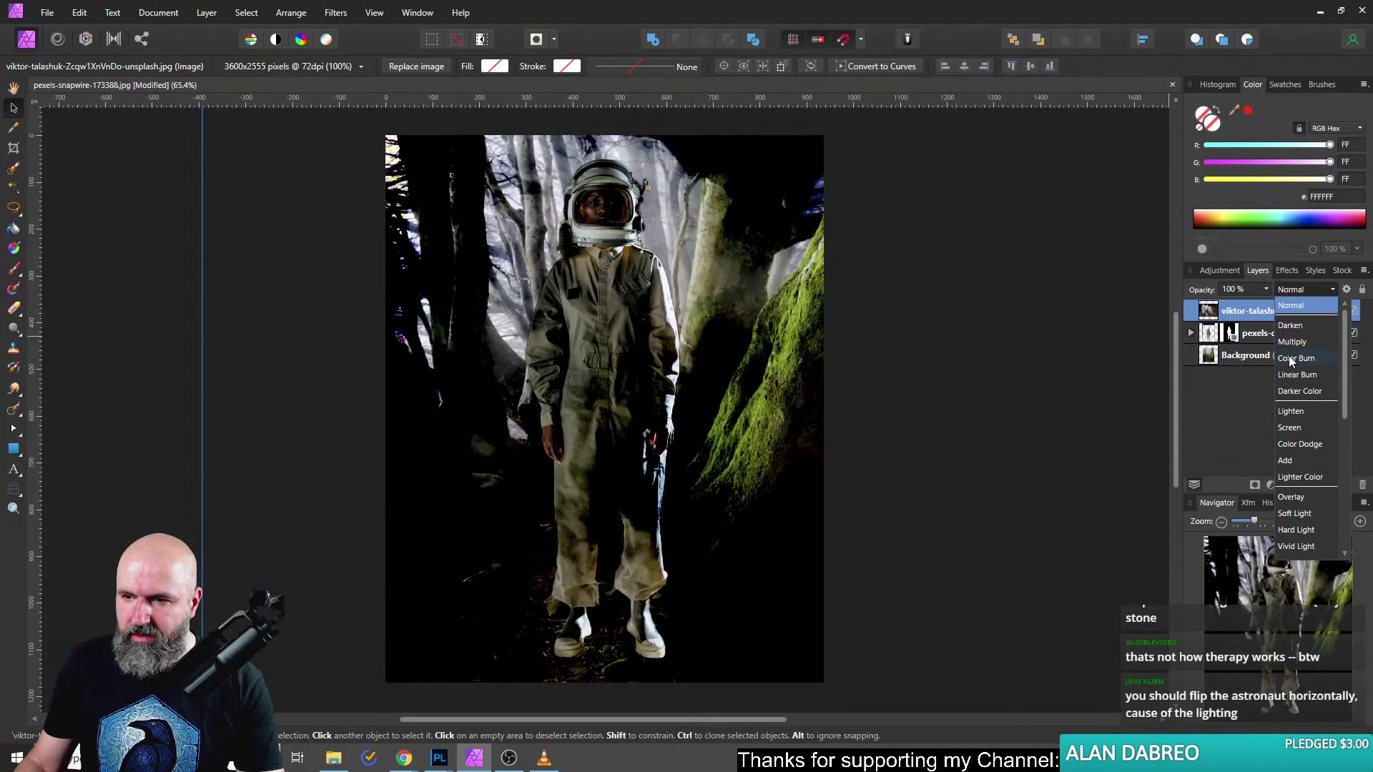
left_click(1296, 413)
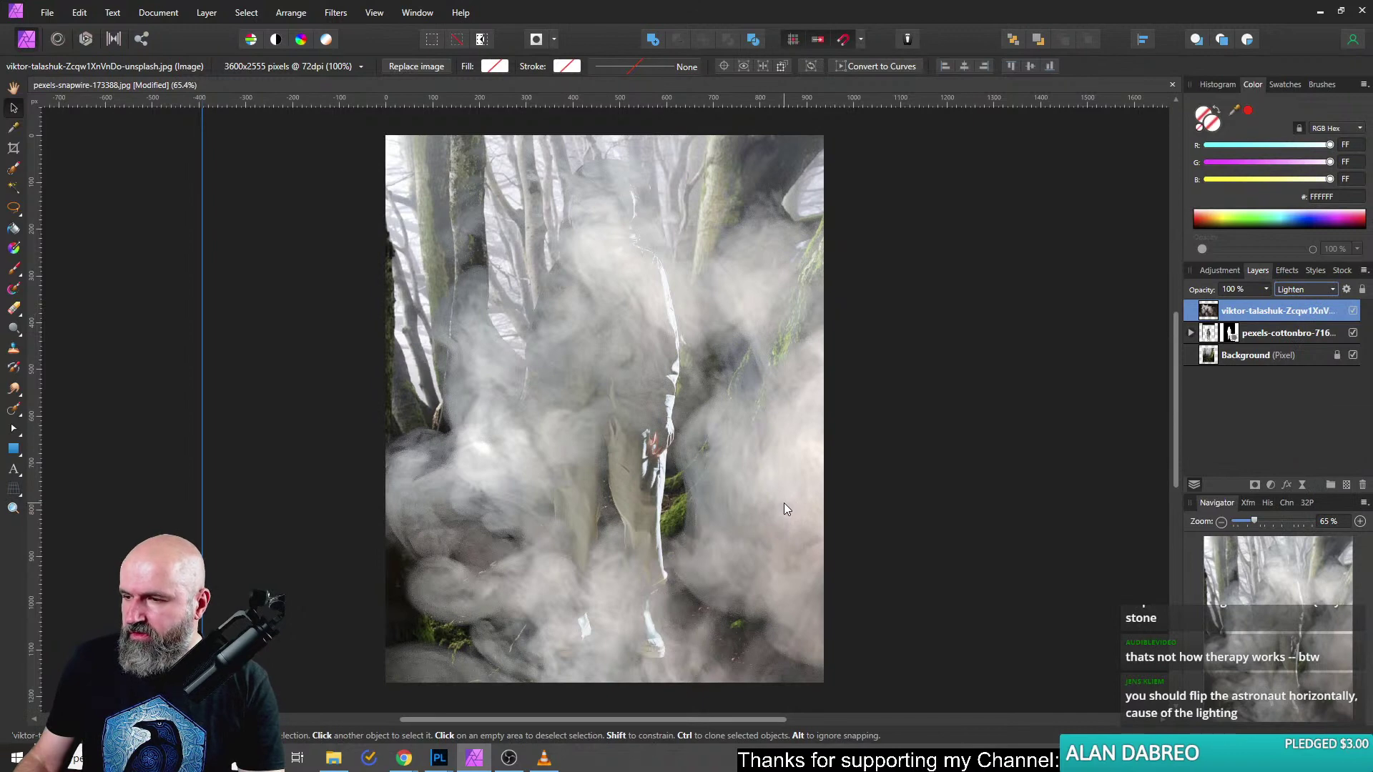
left_click_drag(745, 548, 572, 382)
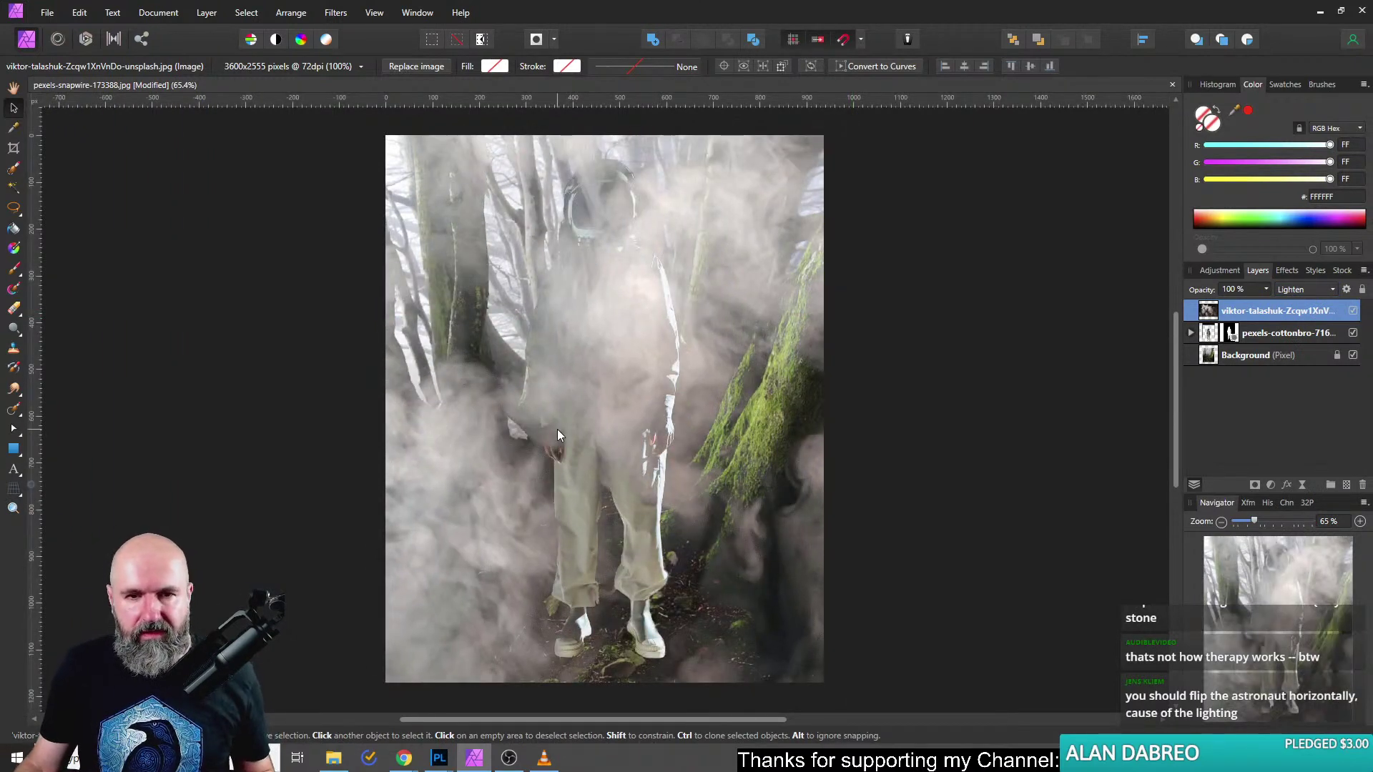
Scale the smoke layer down to about 57% and position it over the astronaut and forest.
scroll(556, 429, "down", 4)
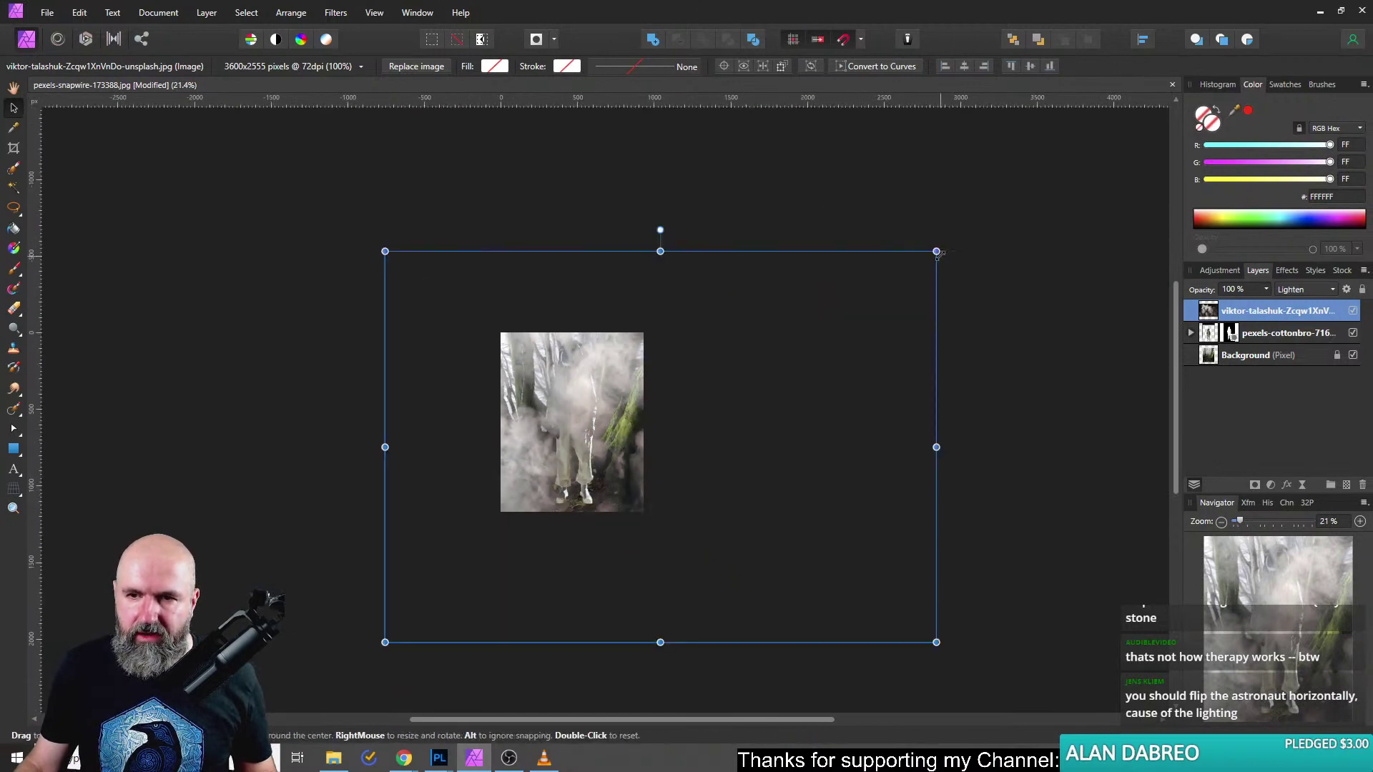
left_click_drag(936, 252, 647, 489)
left_click_drag(595, 542, 653, 412)
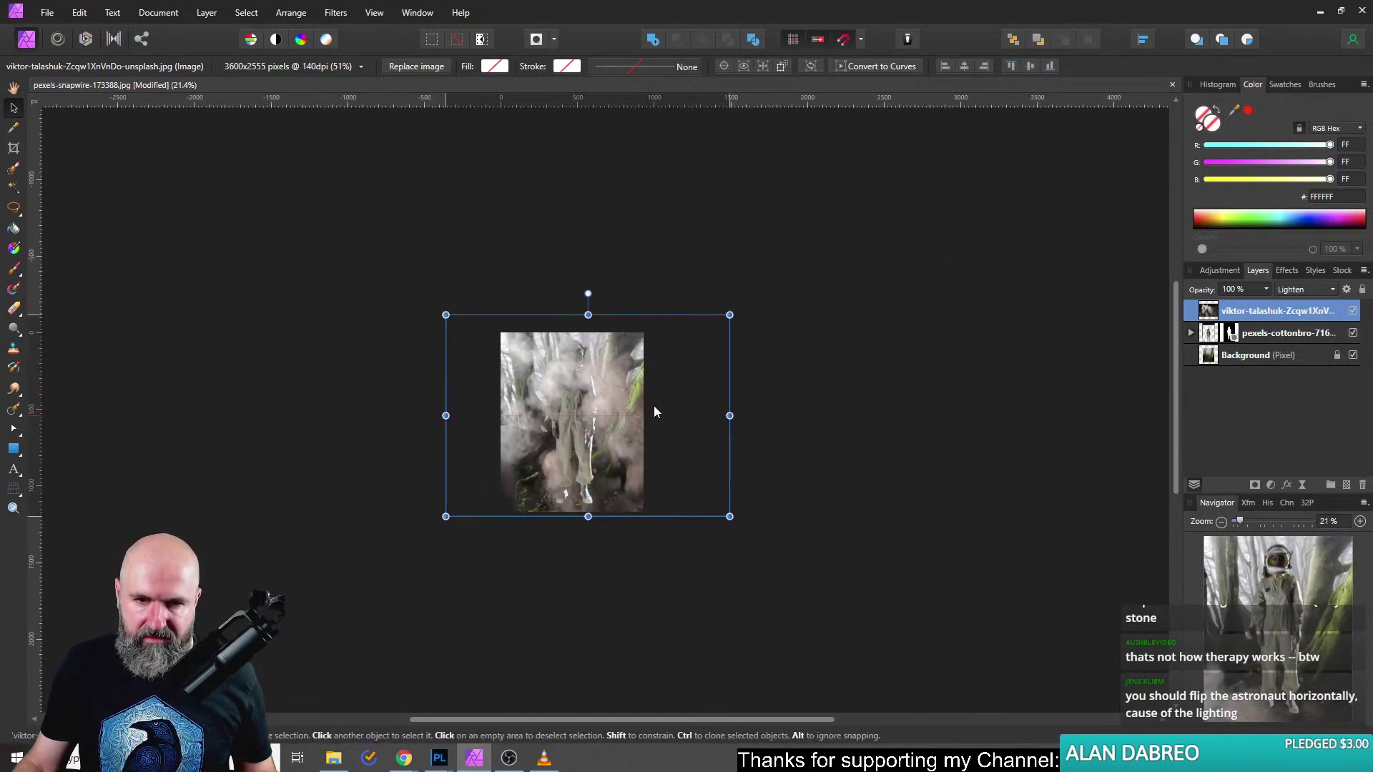
left_click_drag(730, 516, 714, 487)
left_click_drag(772, 293, 744, 313)
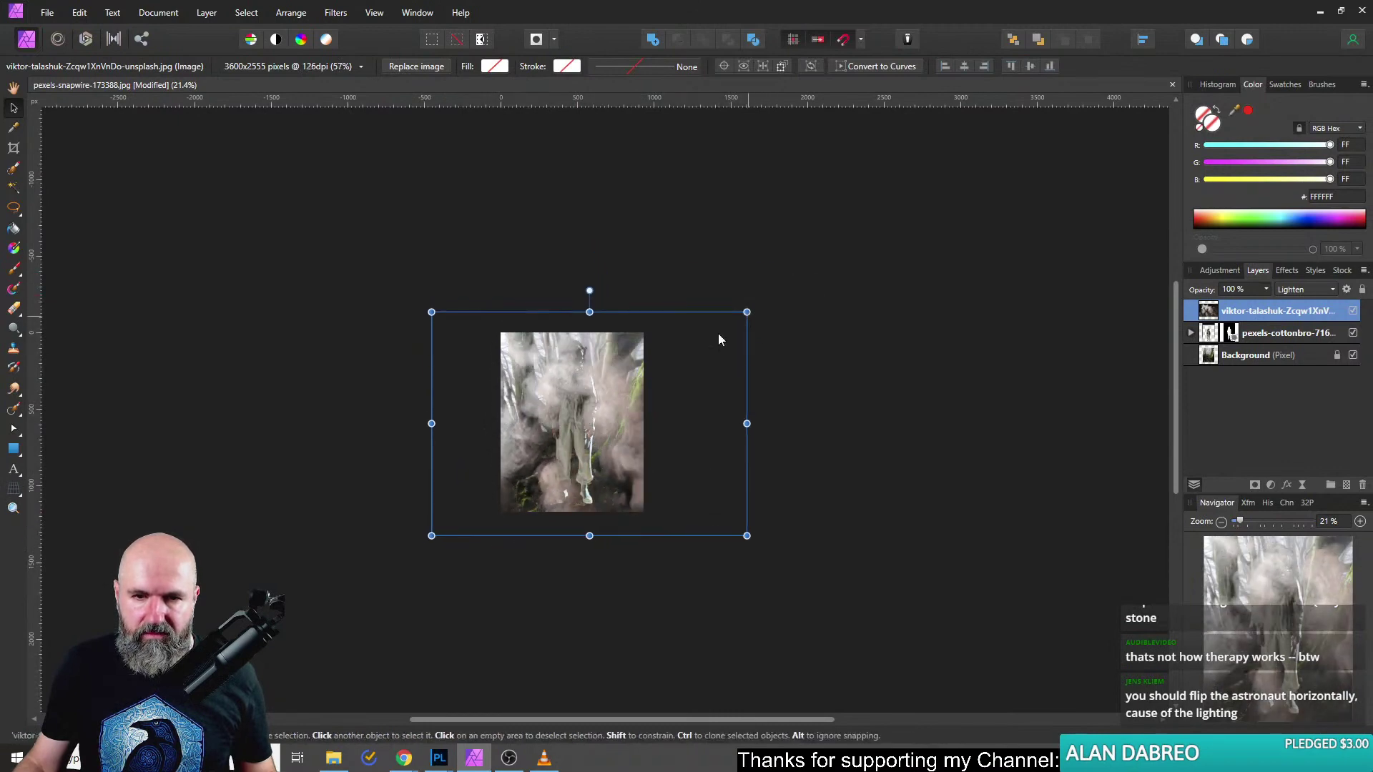
left_click_drag(660, 401, 659, 385)
scroll(659, 379, "up", 8)
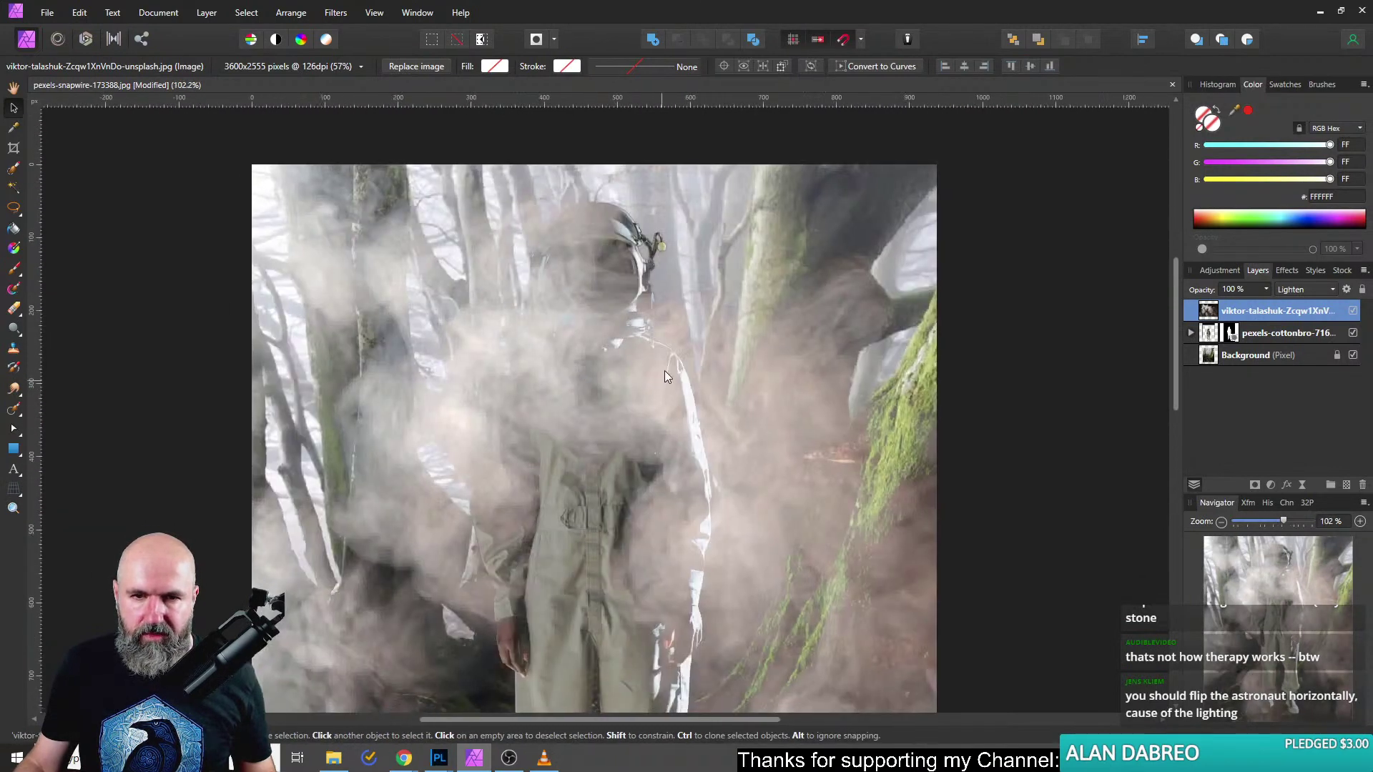
scroll(666, 331, "down", 2)
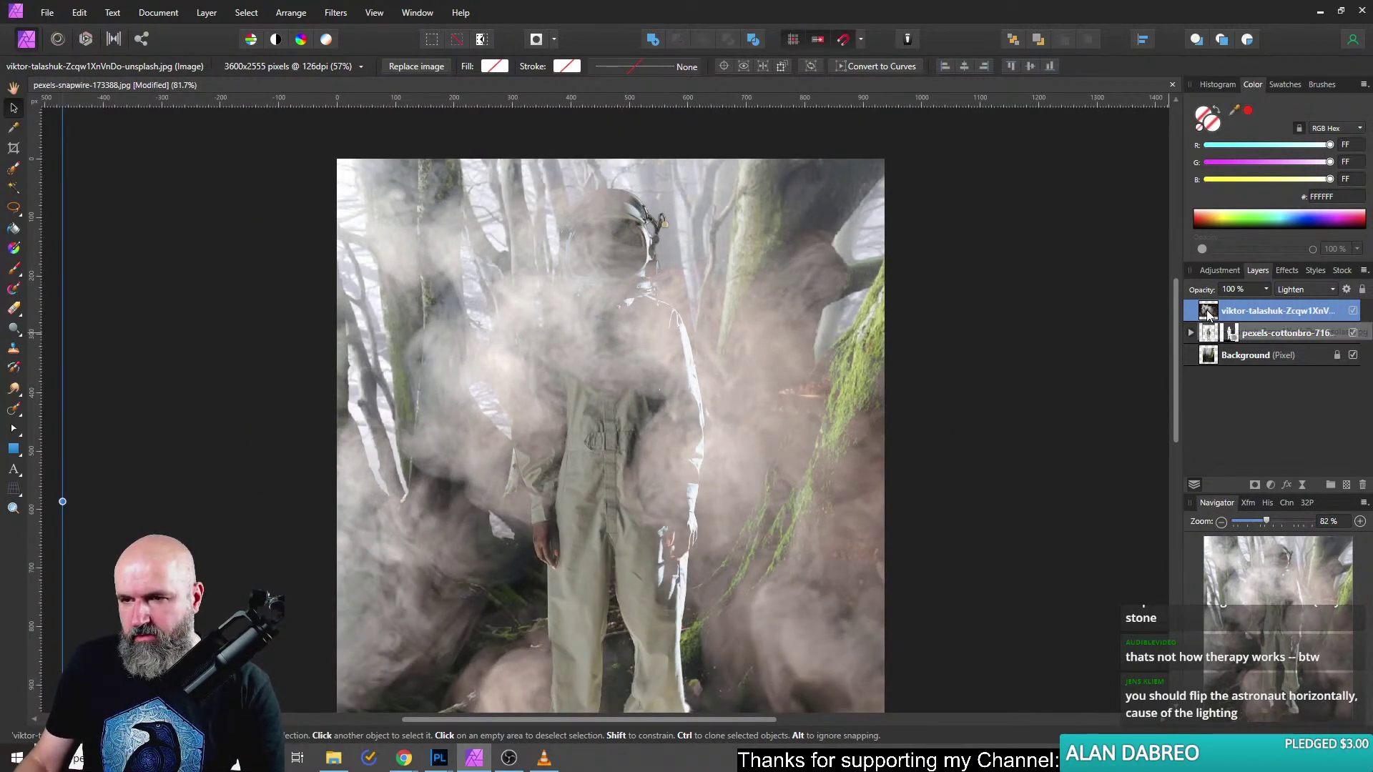
Hide the smoke layer and apply Rasterize & Trim to the masked astronaut layer.
left_click(1353, 311)
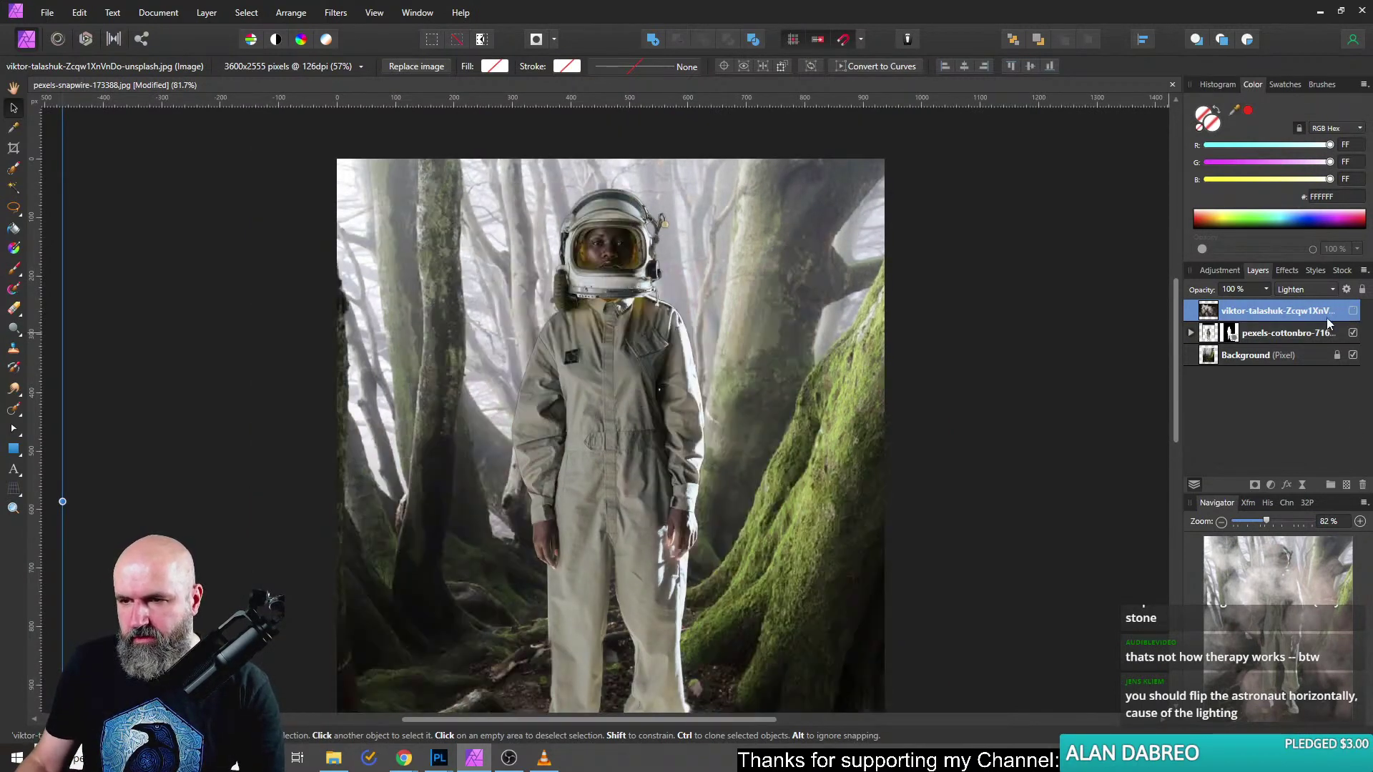
right_click(1209, 338)
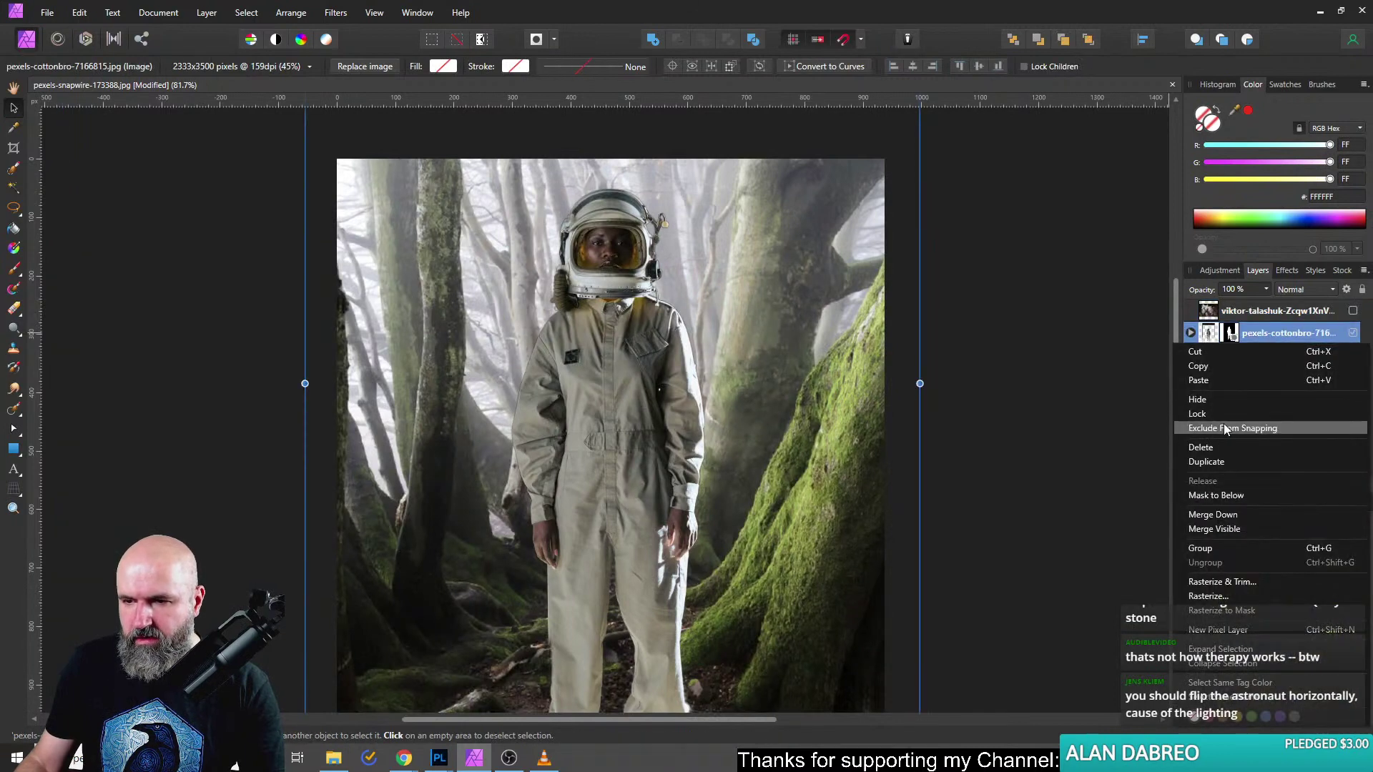
left_click(1229, 583)
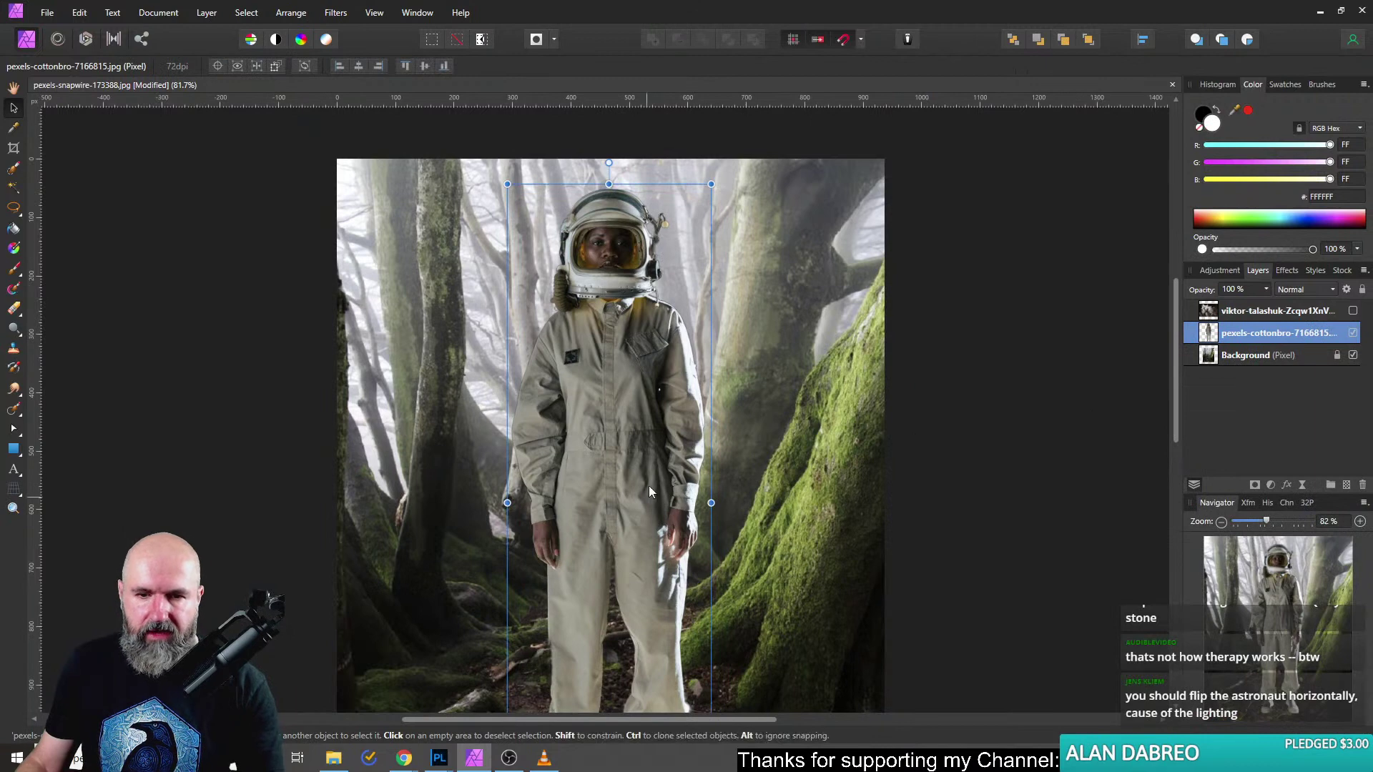
Flip the astronaut layer horizontally to suit the forest lighting, and deselect it.
scroll(602, 420, "down", 2)
scroll(603, 421, "up", 1)
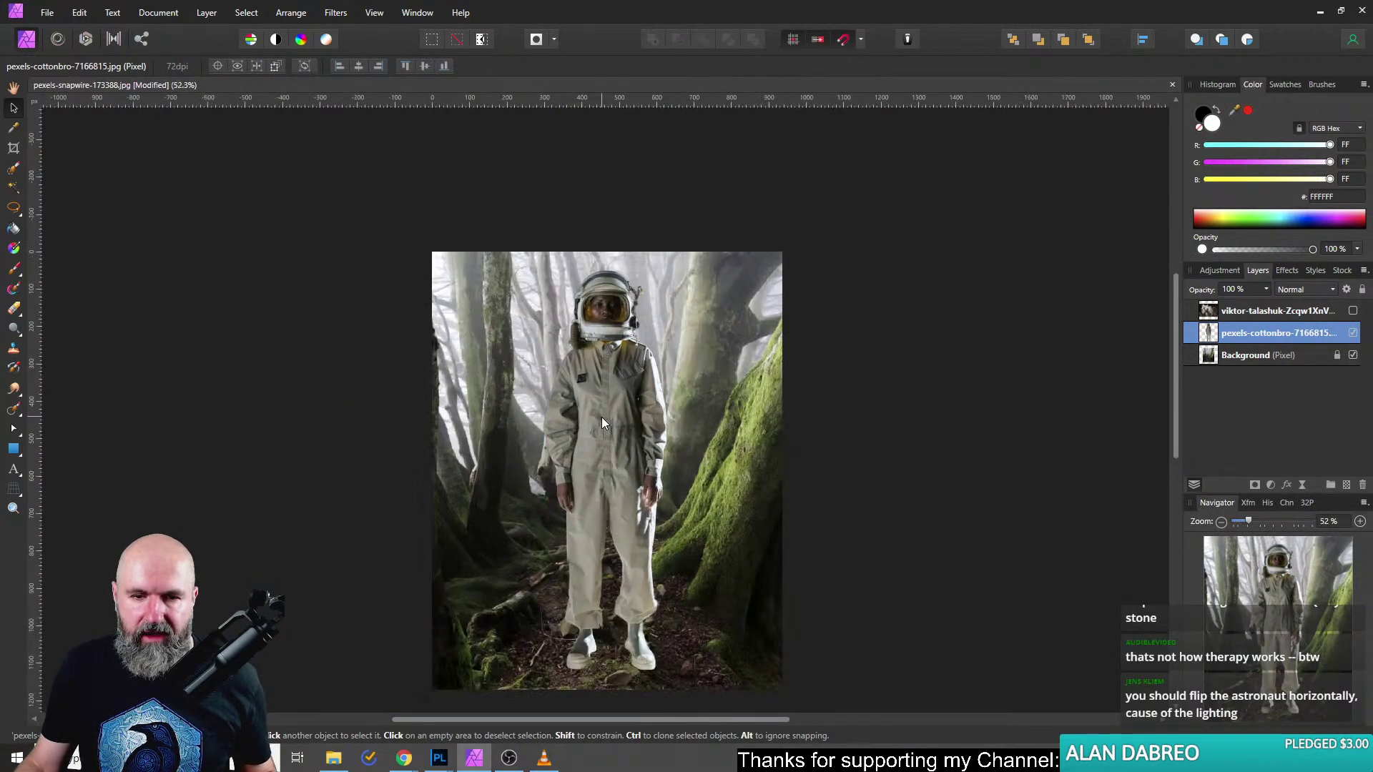
scroll(620, 370, "up", 1)
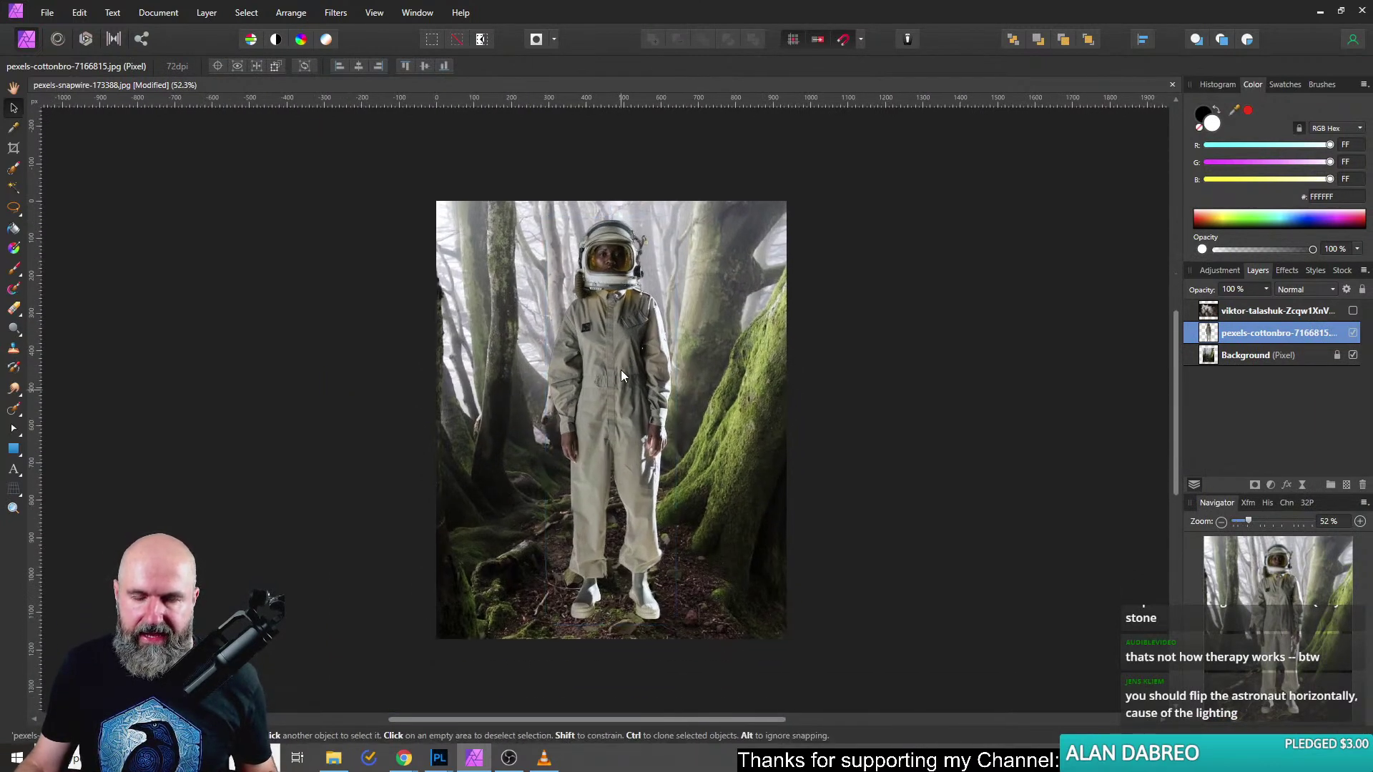
left_click(296, 13)
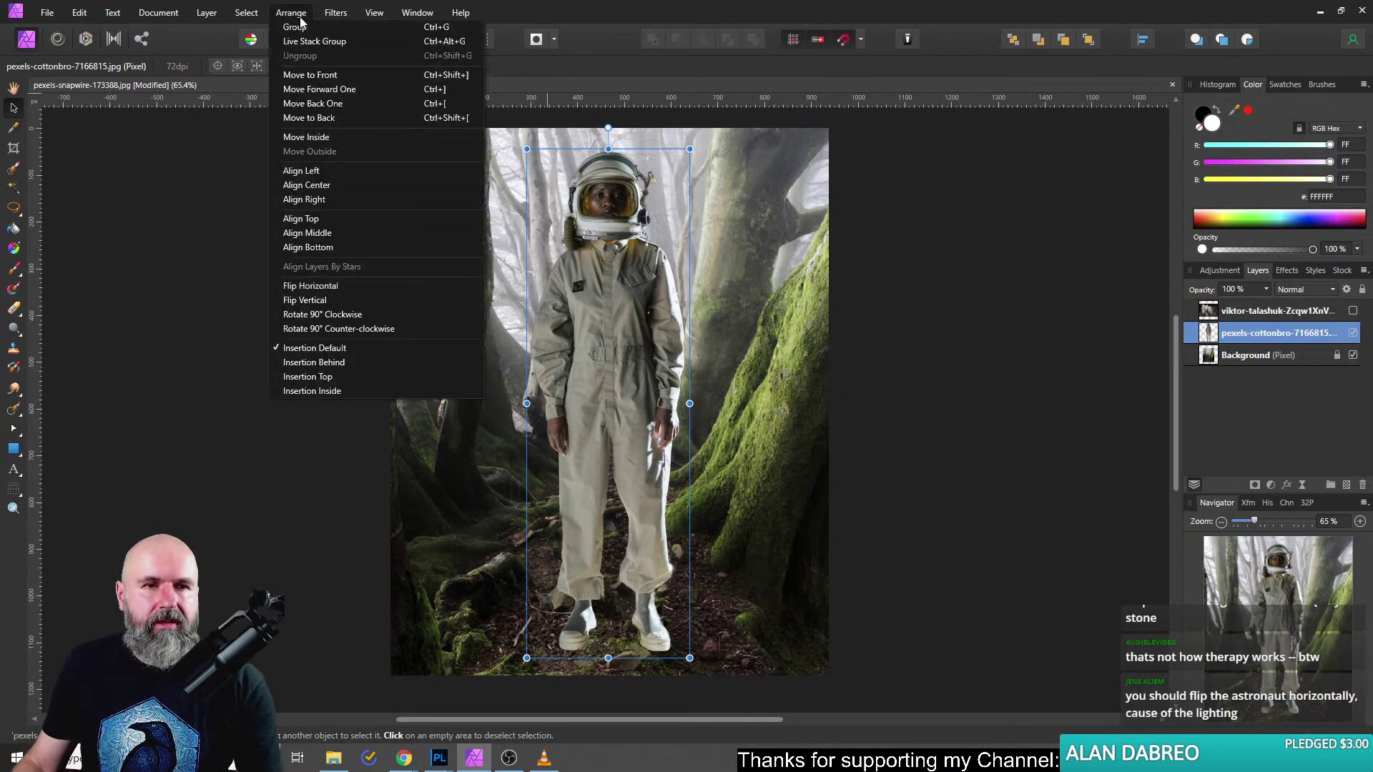
left_click(342, 281)
left_click(342, 282)
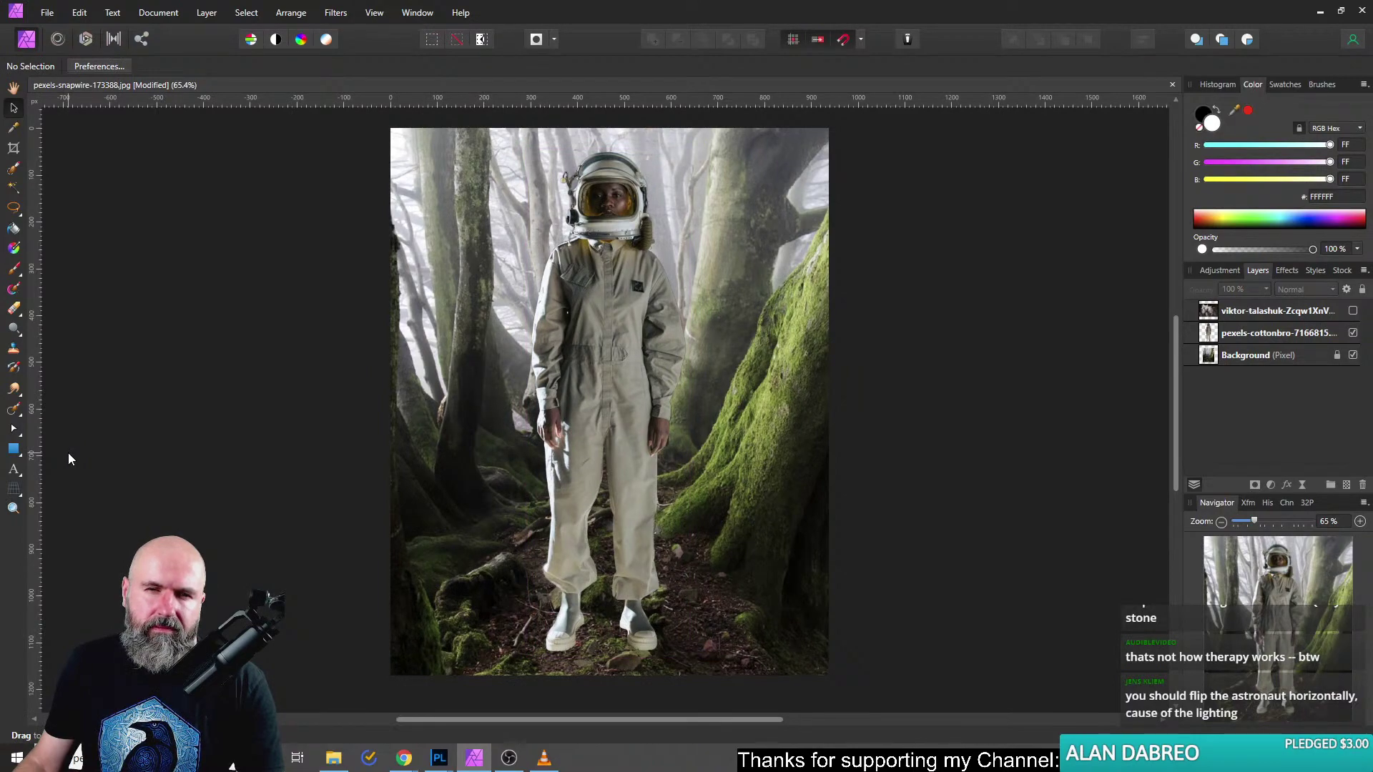
Examine the flipped astronaut's lighting against the trees on both sides of the forest.
scroll(536, 199, "up", 8)
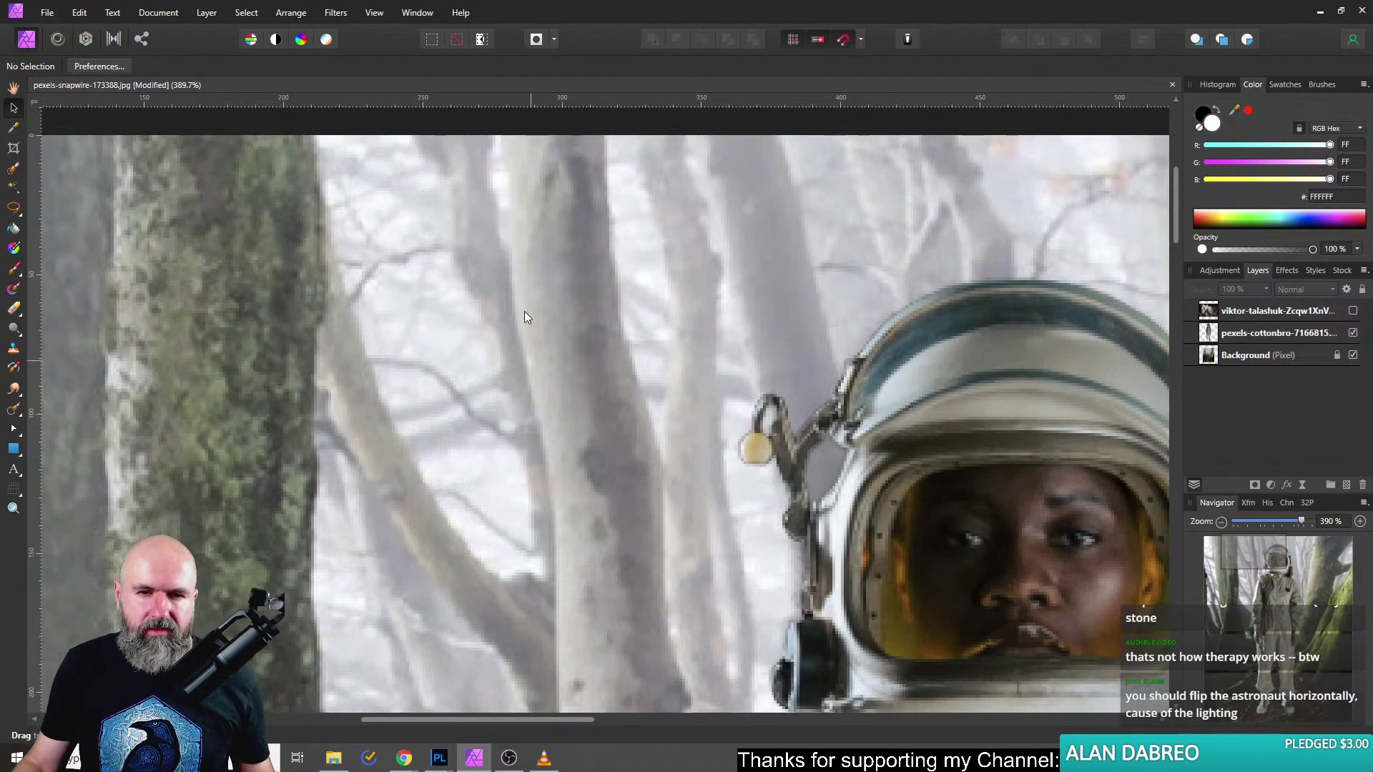
scroll(795, 397, "down", 8)
scroll(711, 380, "right", 3)
scroll(715, 379, "up", 6)
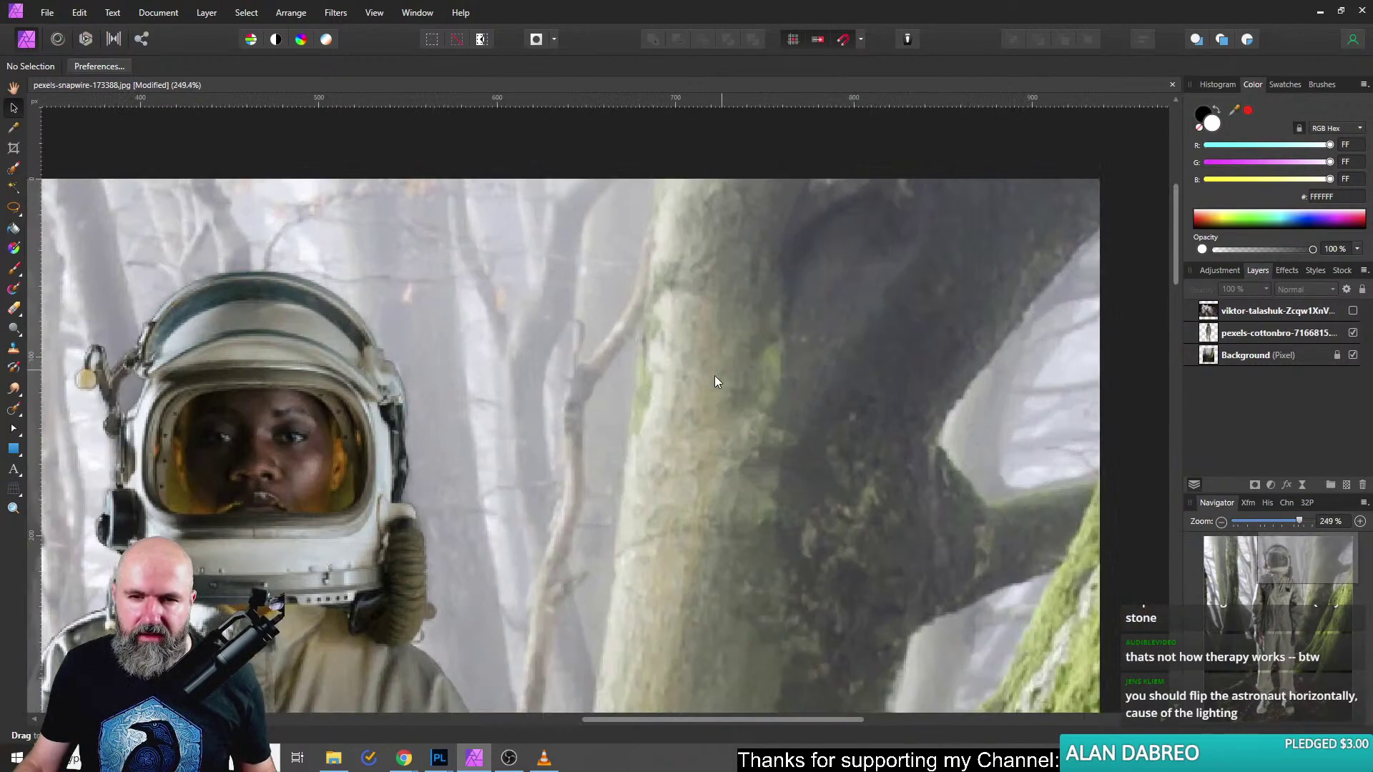
scroll(678, 444, "down", 5)
scroll(668, 521, "up", 3)
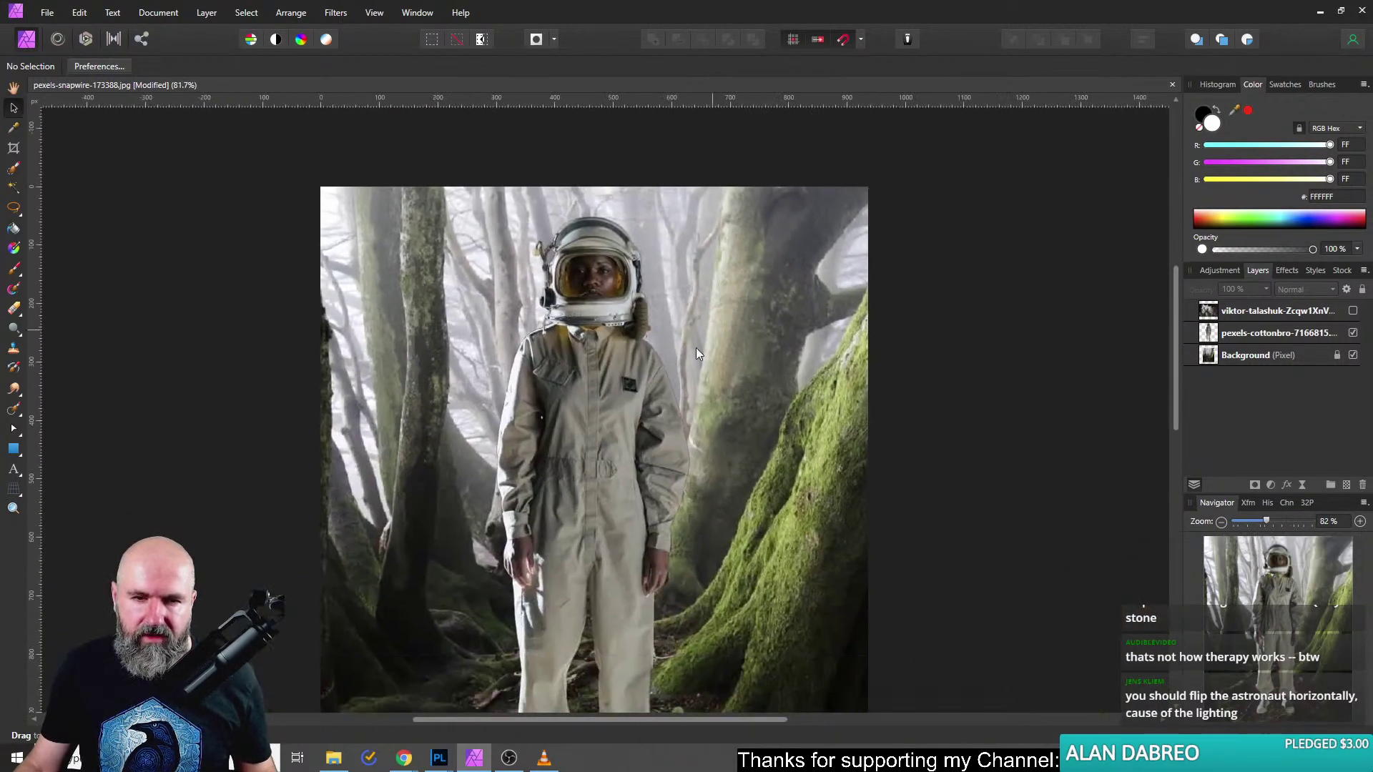
scroll(697, 348, "up", 2)
scroll(644, 390, "down", 1)
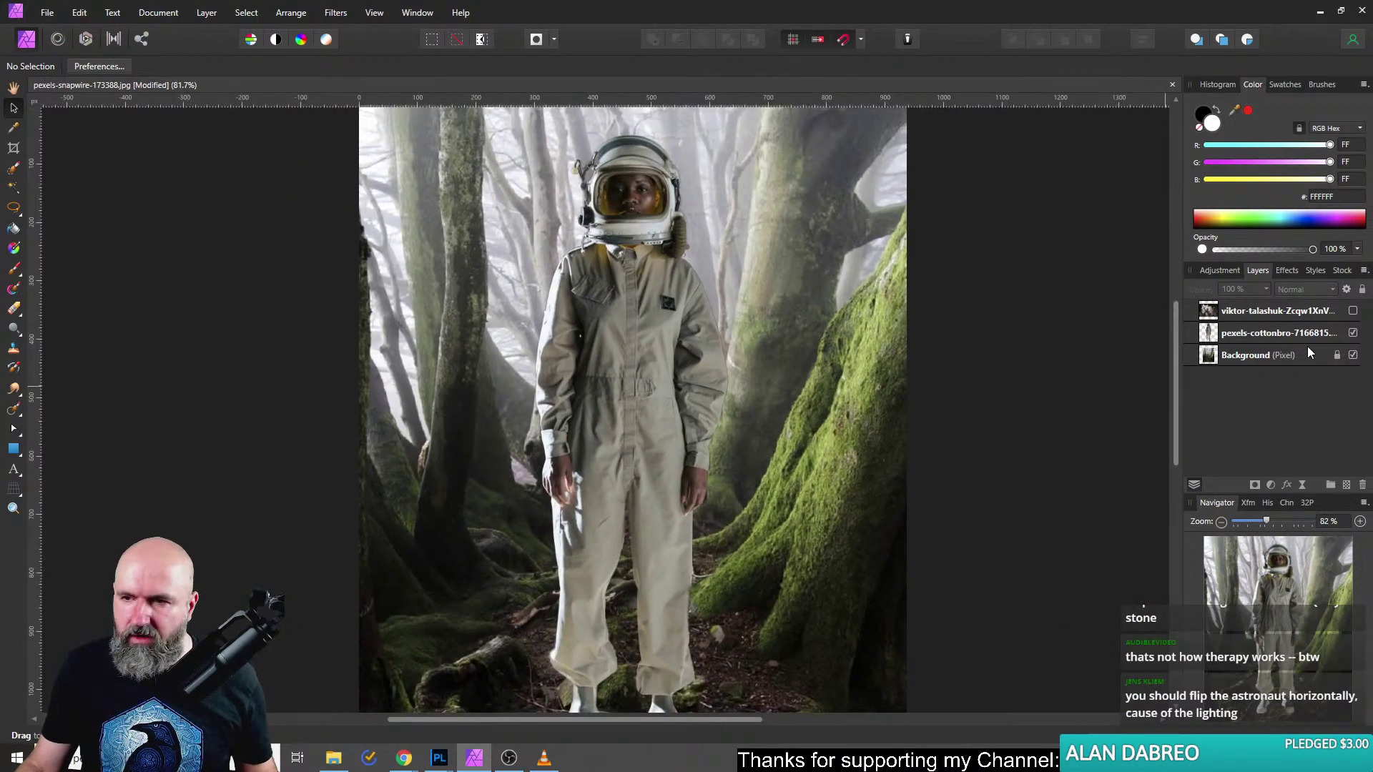
Show the smoke layer again and scale it down to about 52%, keeping it over the astronaut and forest.
left_click(1353, 311)
scroll(839, 448, "down", 2)
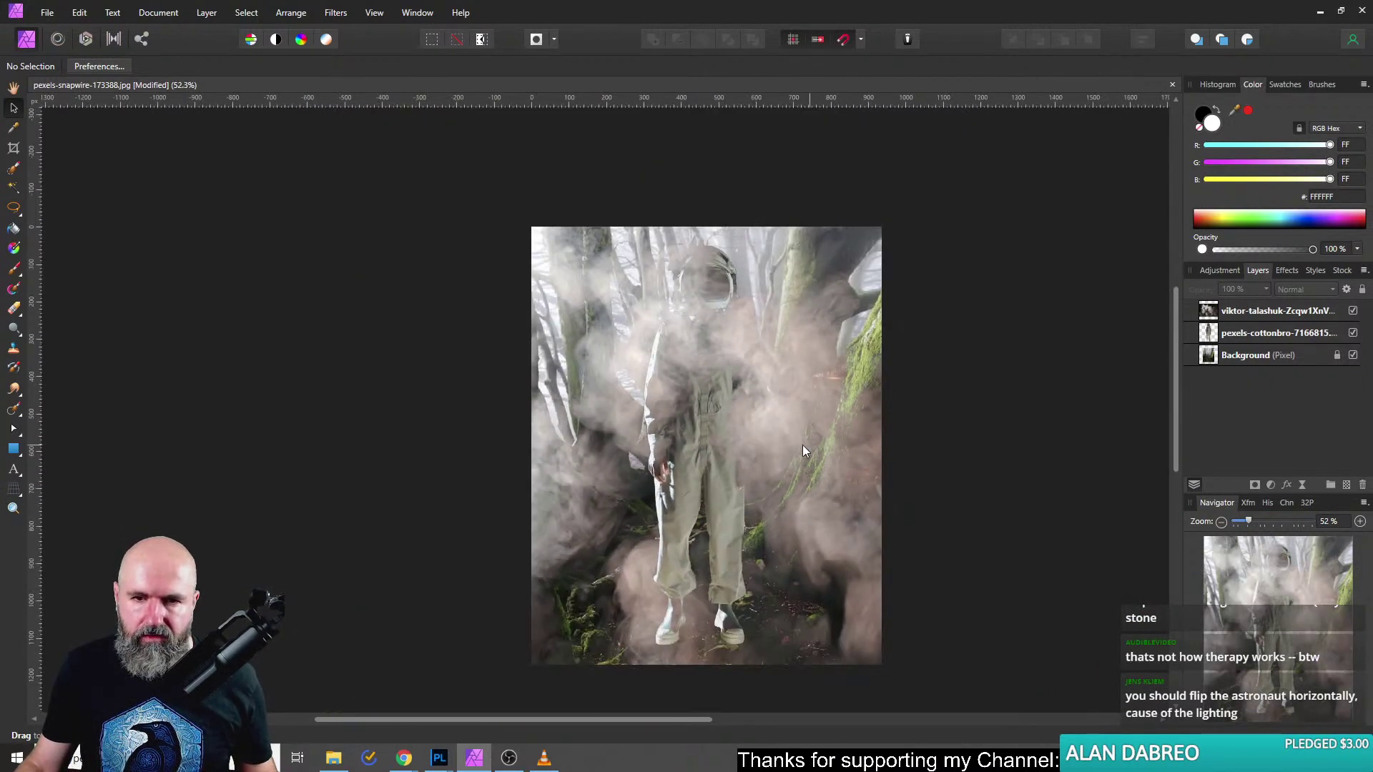
left_click(789, 410)
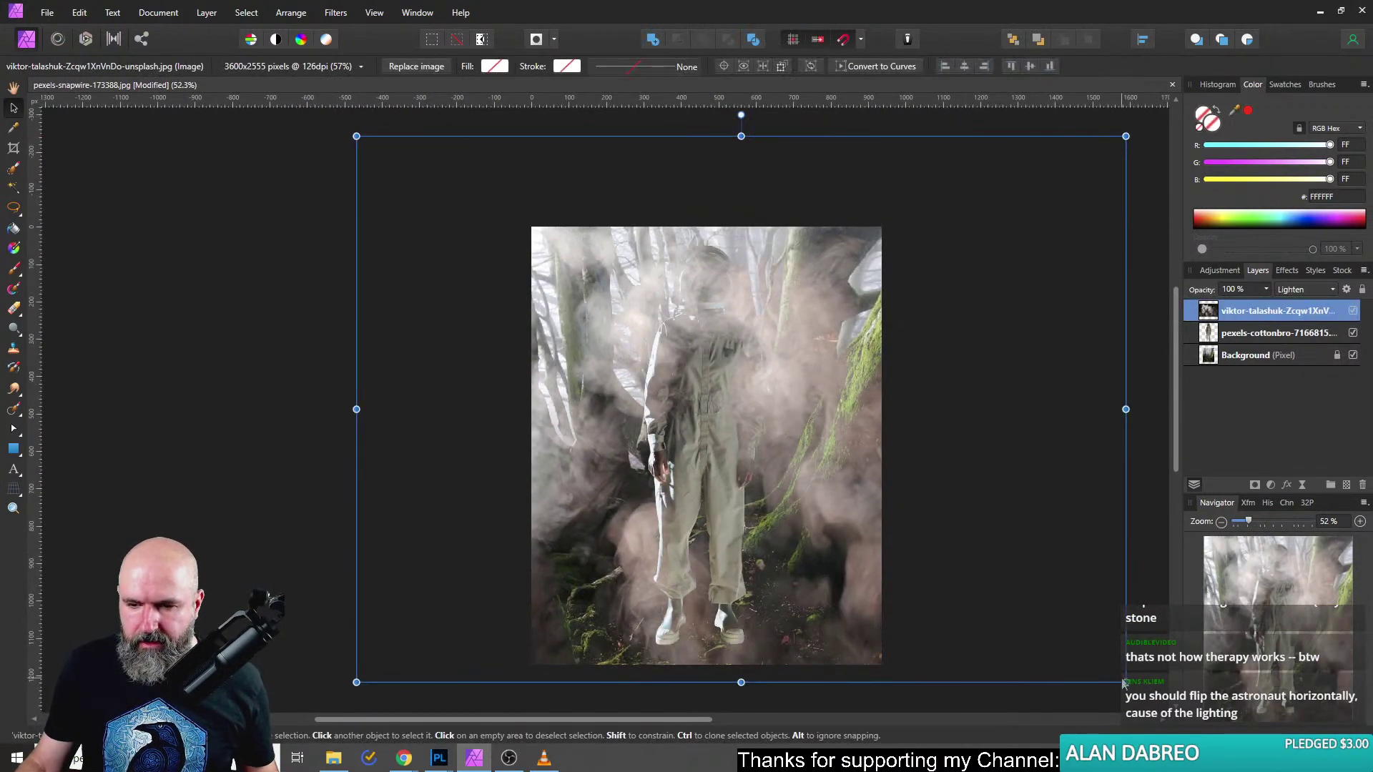
left_click_drag(1124, 683, 889, 535)
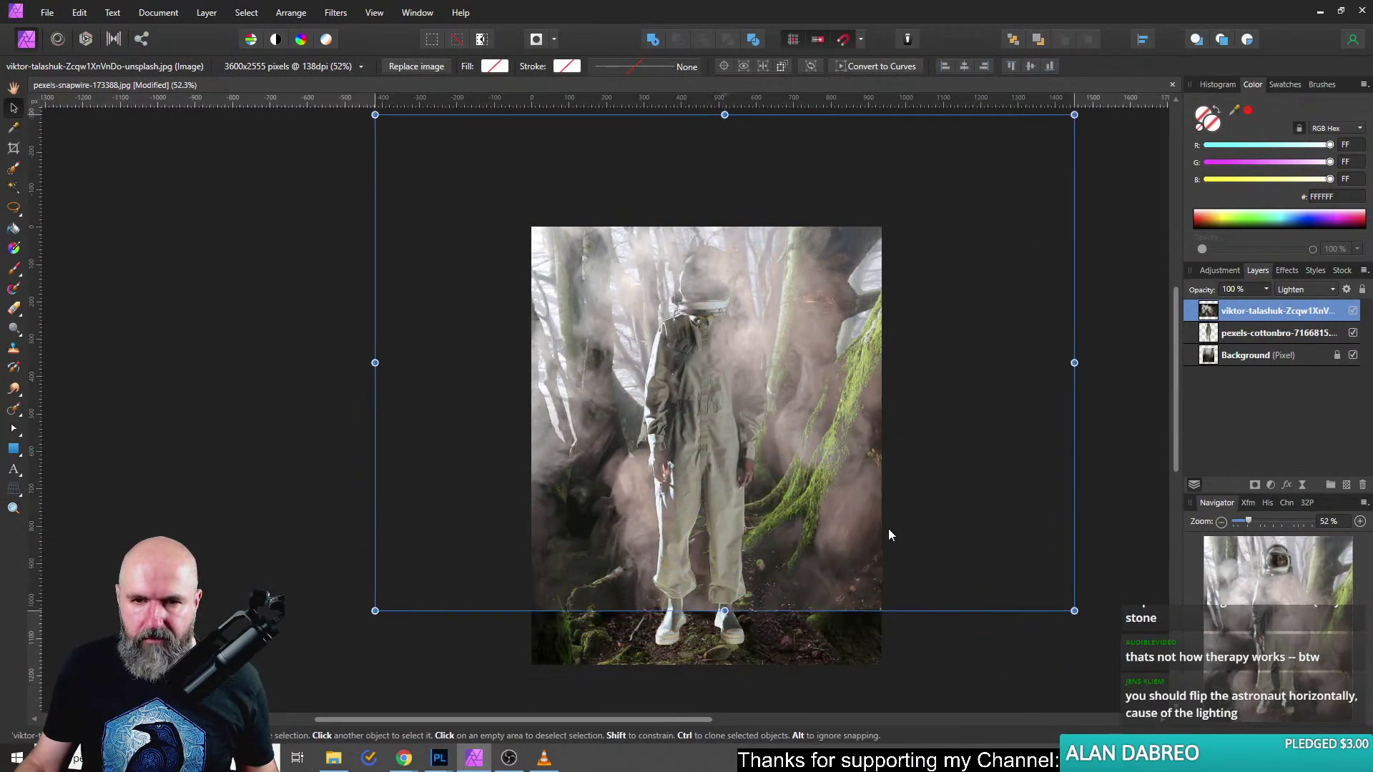
Set the smoke layer's blend mode to Screen.
scroll(728, 389, "up", 3)
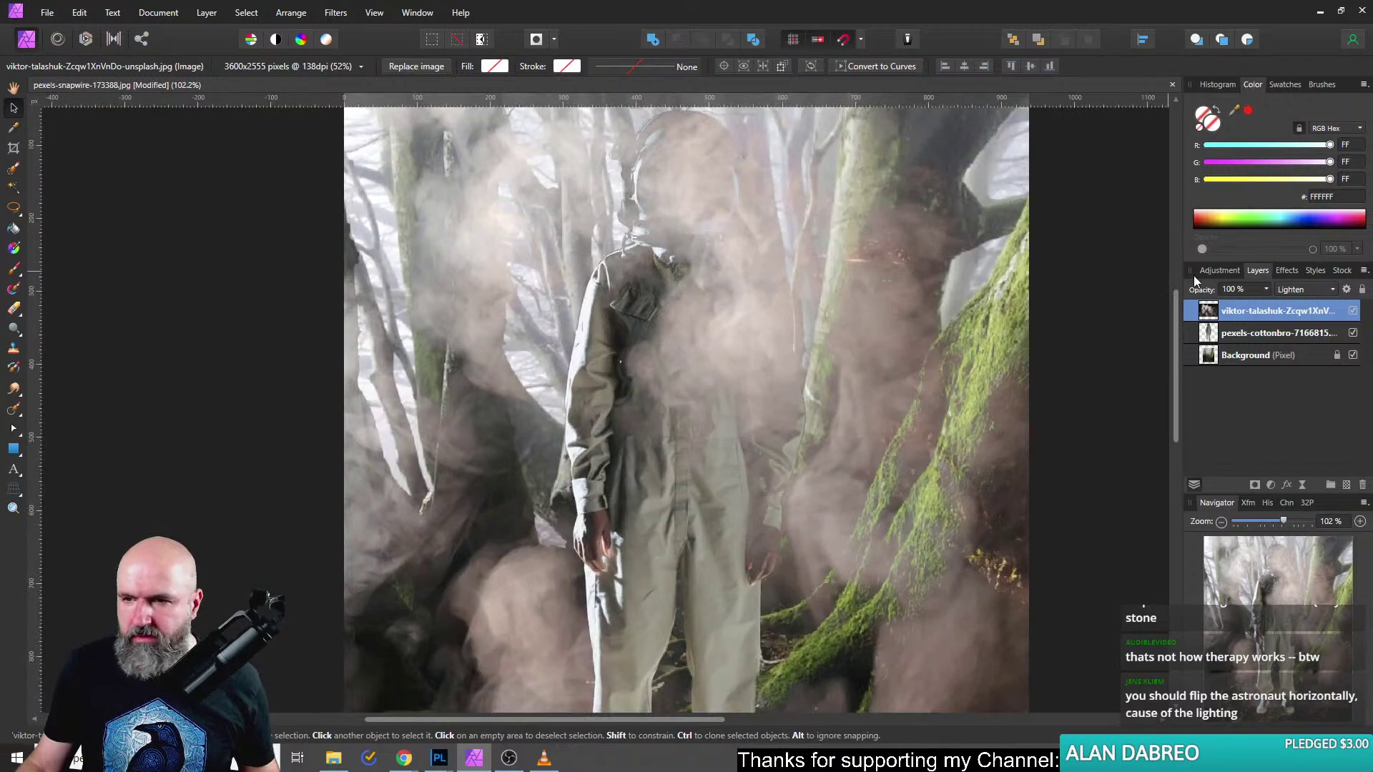
left_click(1305, 289)
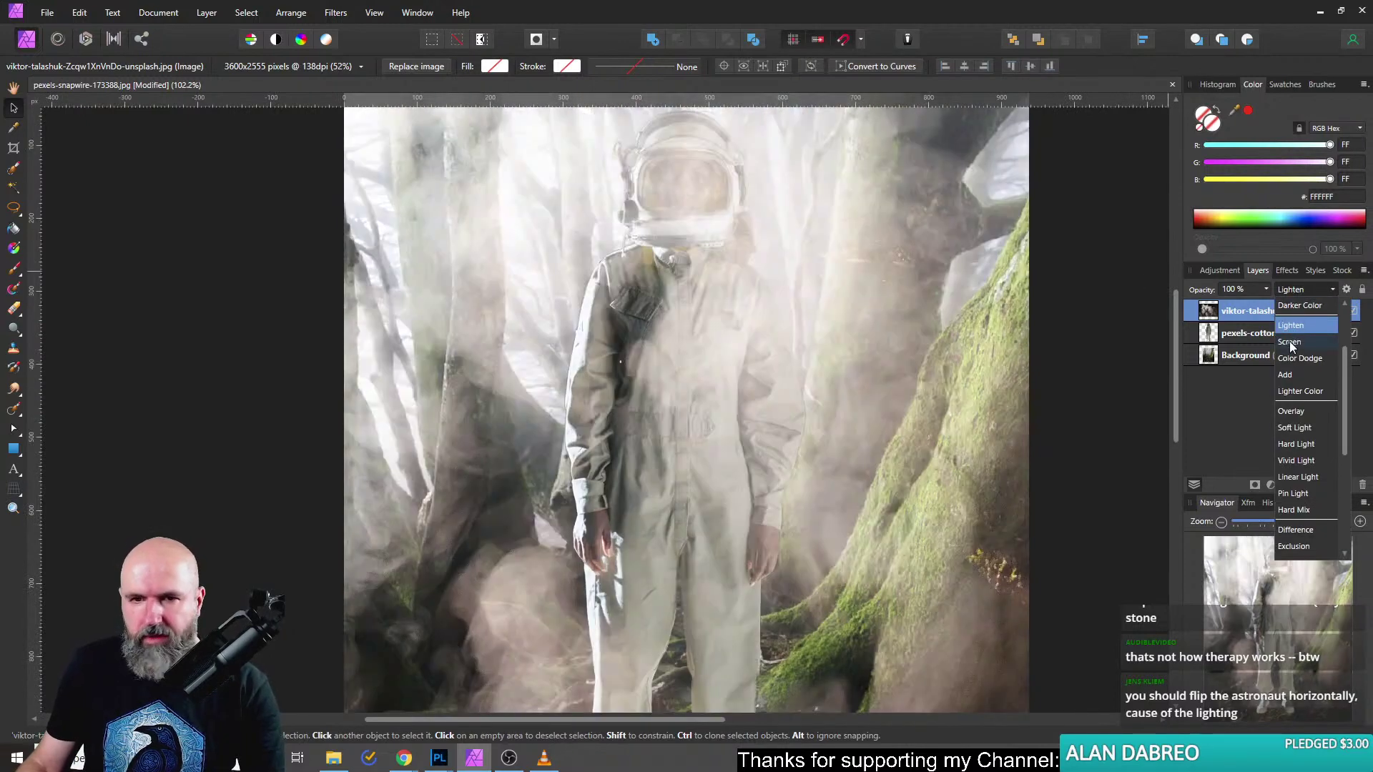
left_click(1290, 343)
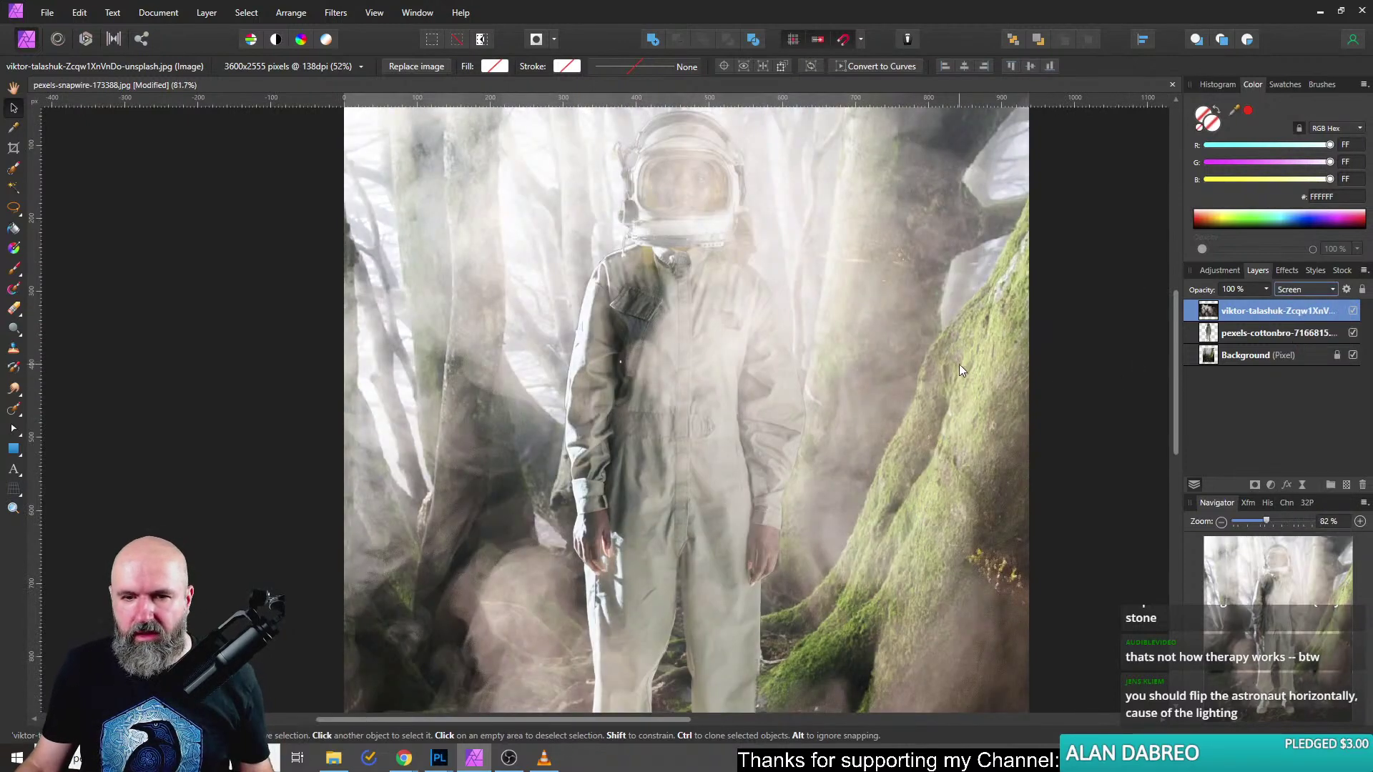
Move the smoke layer down until its upper edge meets the top of the forest image, leaving the helmet clearer.
scroll(959, 363, "down", 2)
left_click_drag(879, 442, 830, 503)
scroll(871, 457, "down", 1)
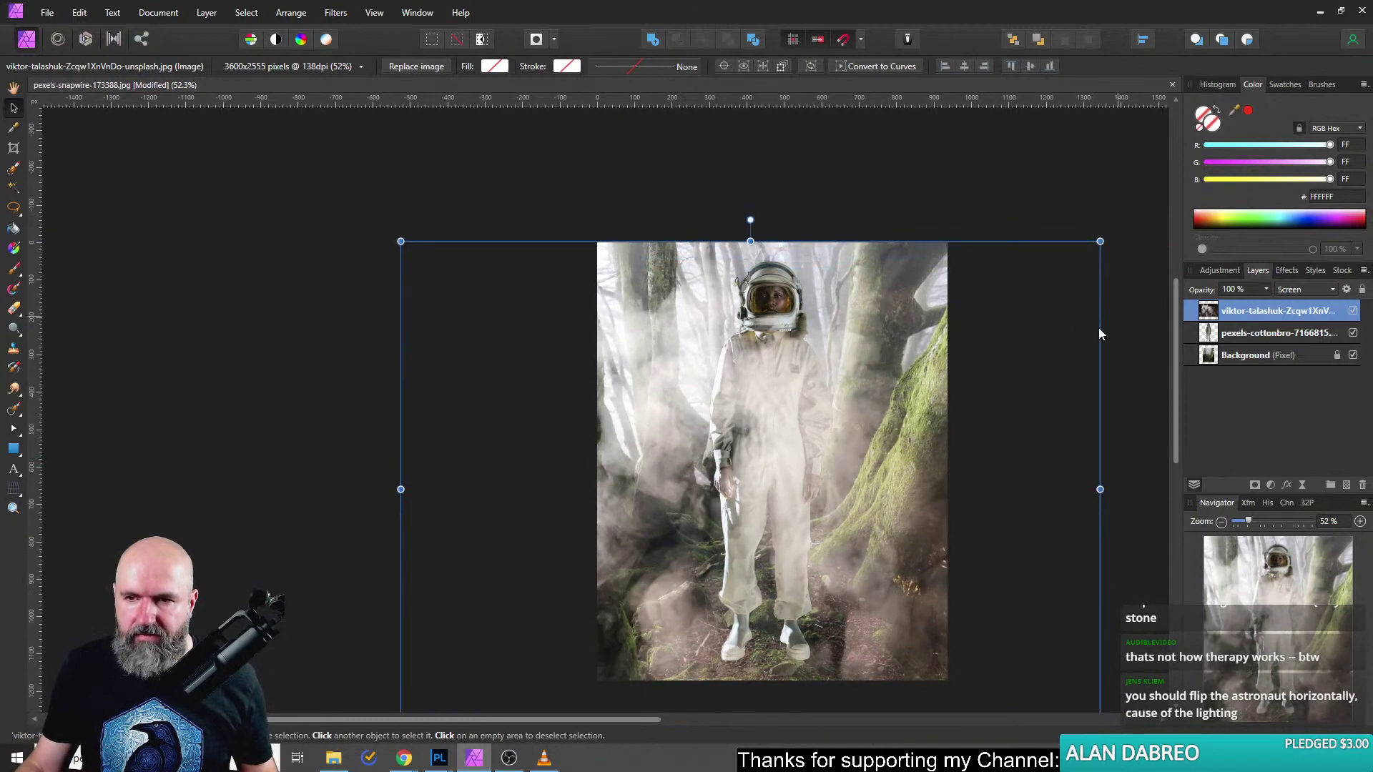
scroll(1023, 302, "up", 2)
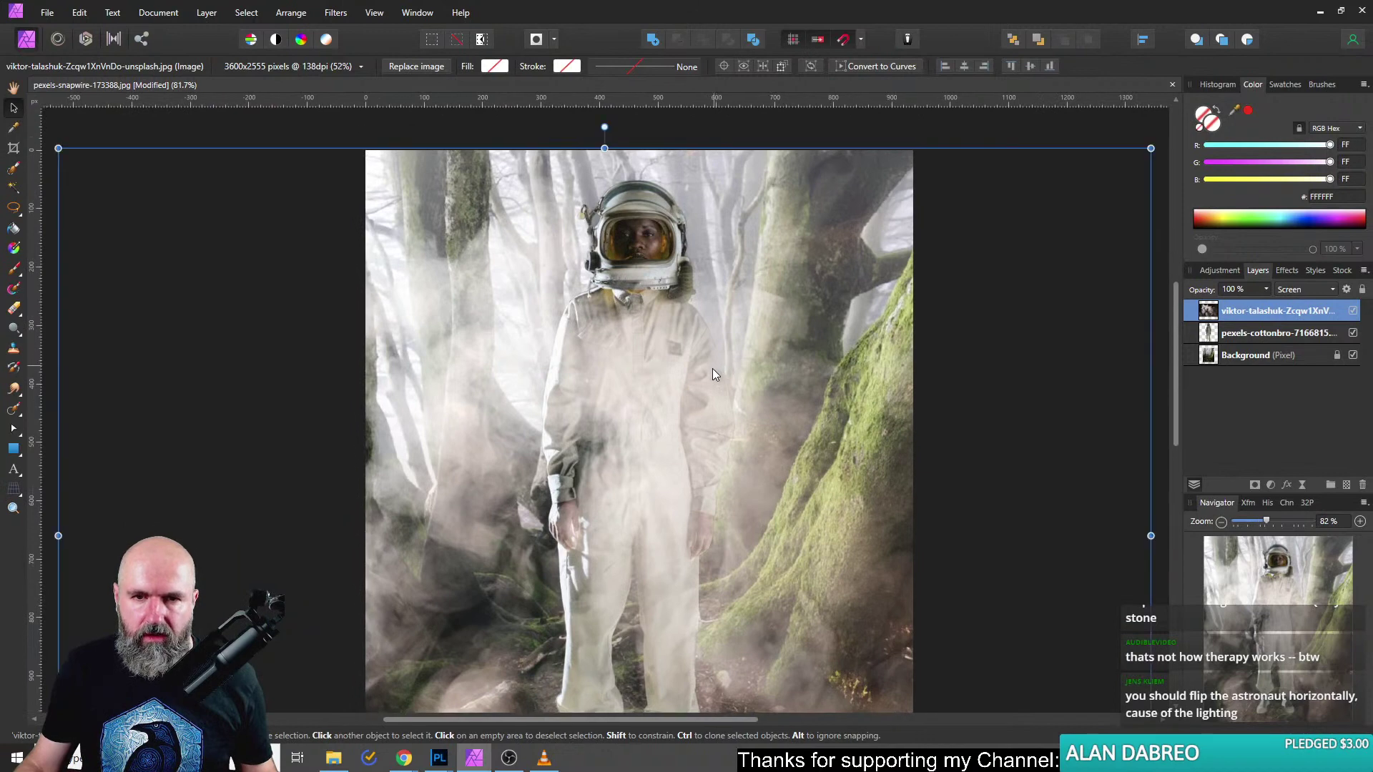
scroll(713, 367, "down", 1)
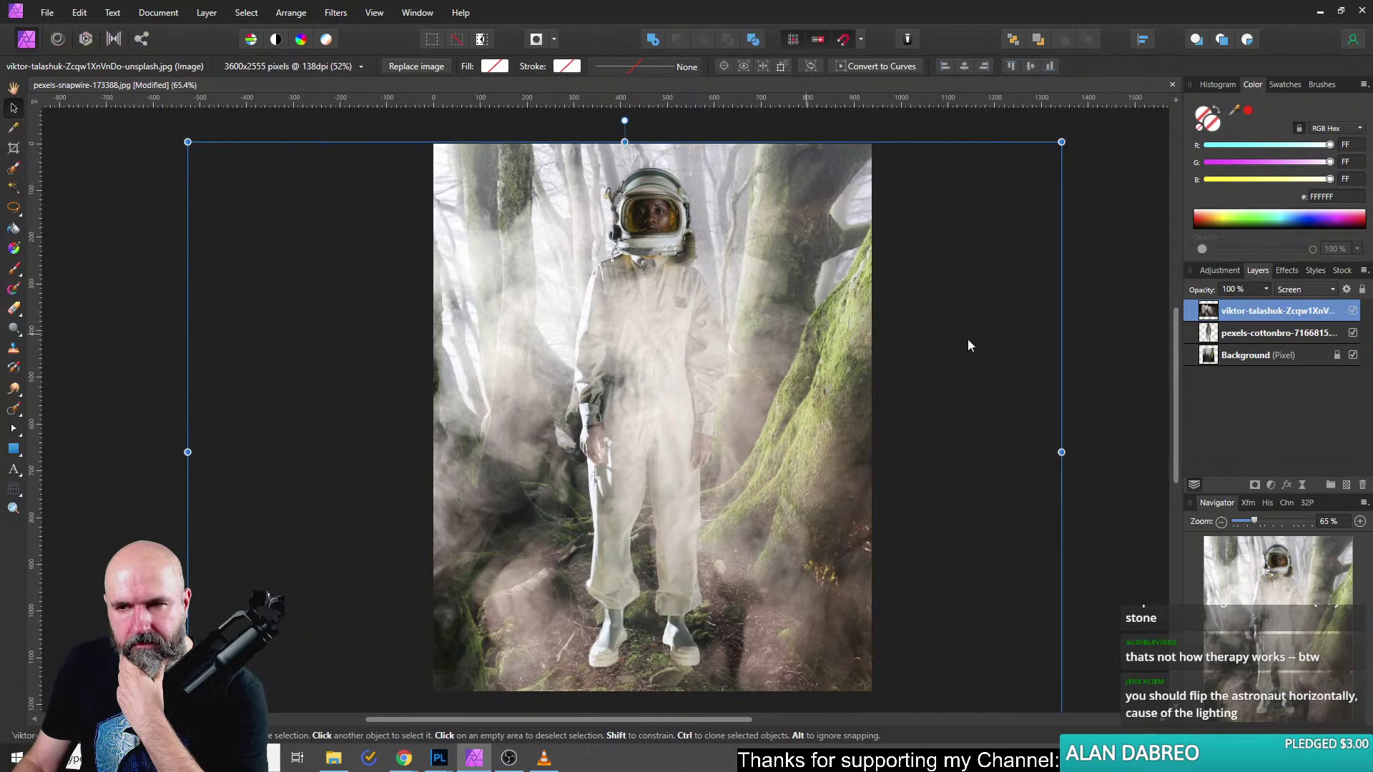
Add a Curves adjustment above the smoke layer and pull the Master curve's midtones slightly down.
left_click(1272, 485)
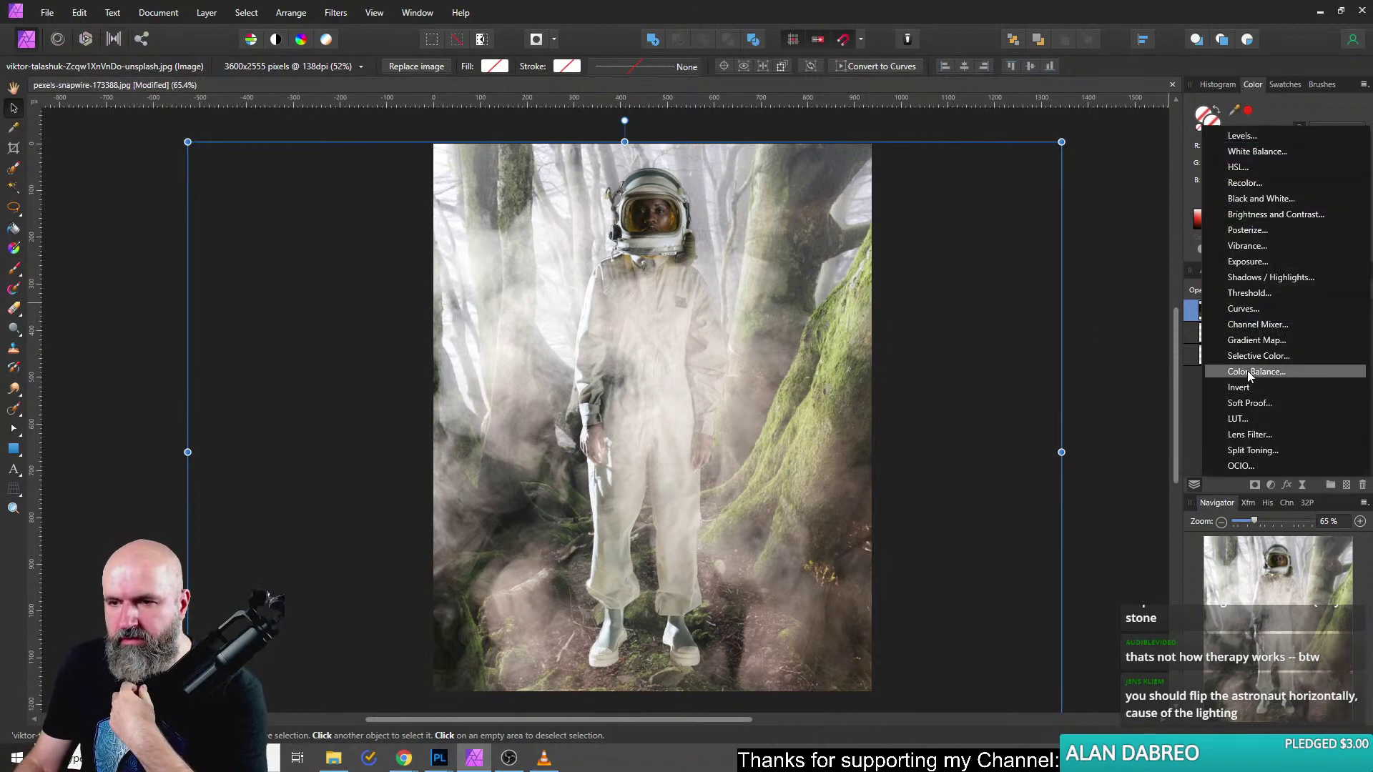
left_click(1243, 310)
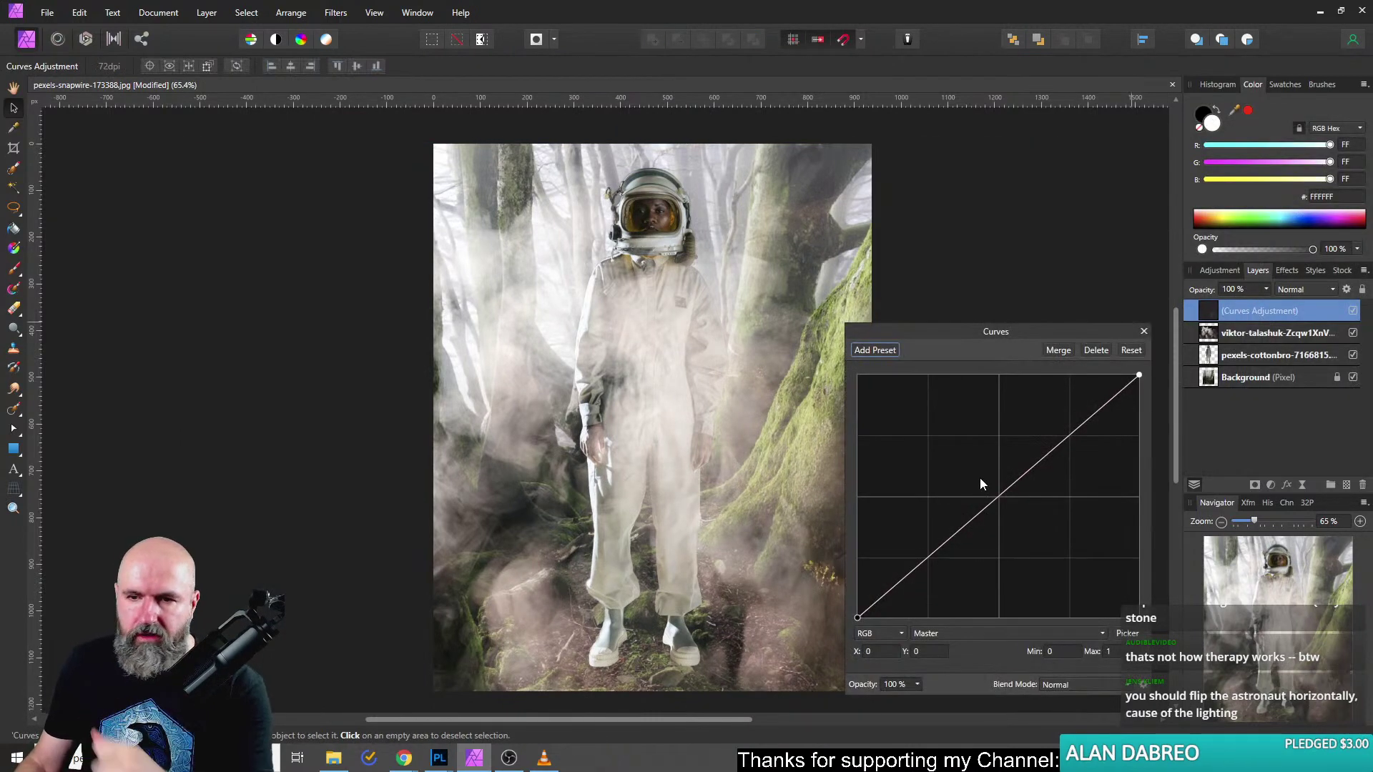
left_click_drag(968, 326, 918, 176)
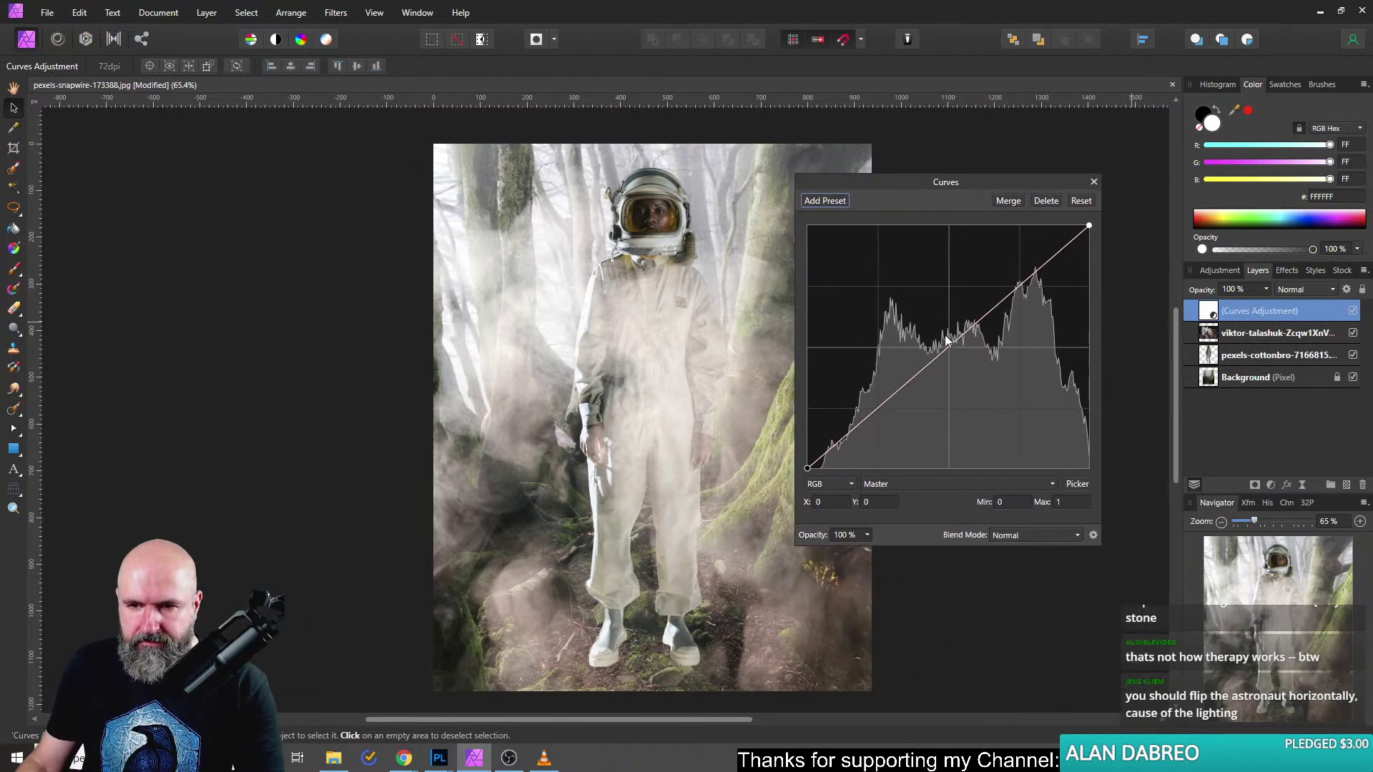
left_click_drag(948, 346, 951, 357)
Raise the midtones of the Blue channel curve to about X 0.407, Y 0.602.
left_click(922, 485)
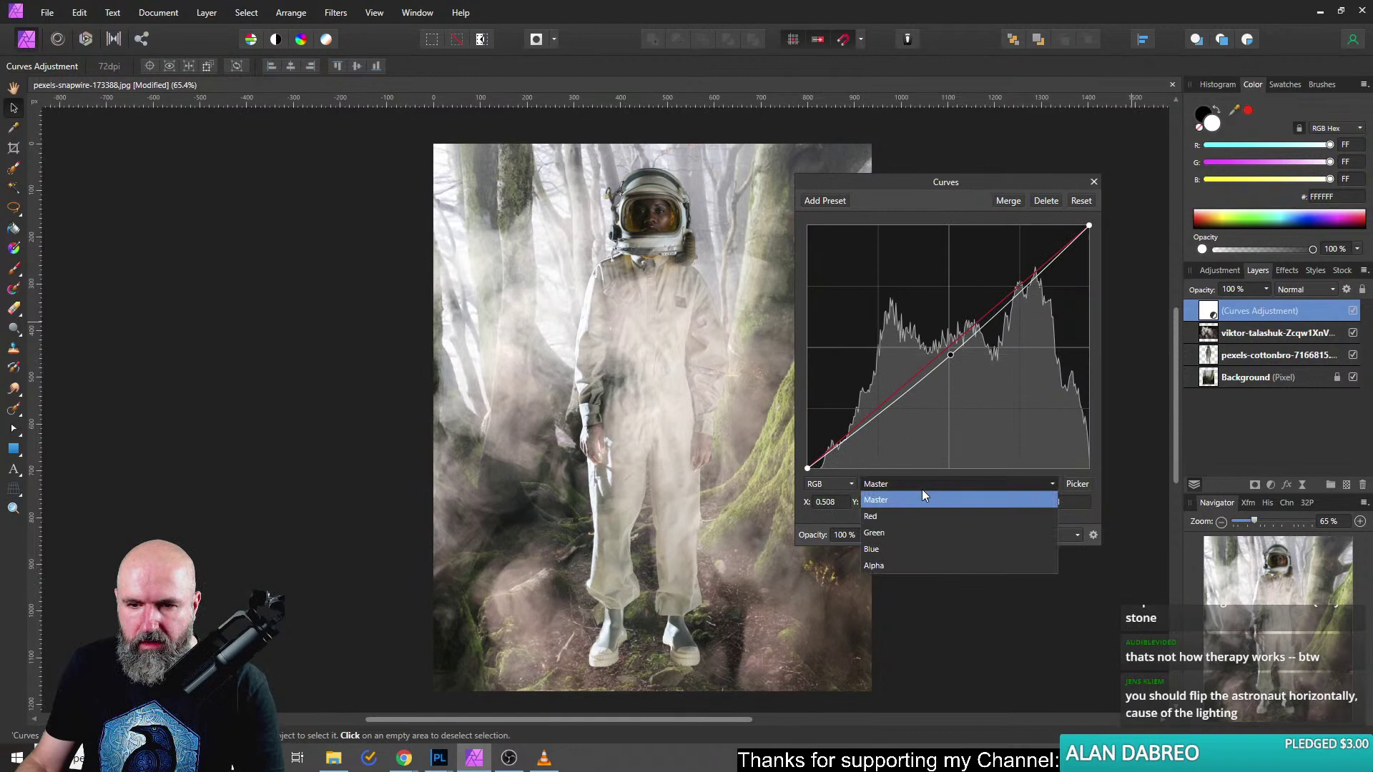
left_click(879, 537)
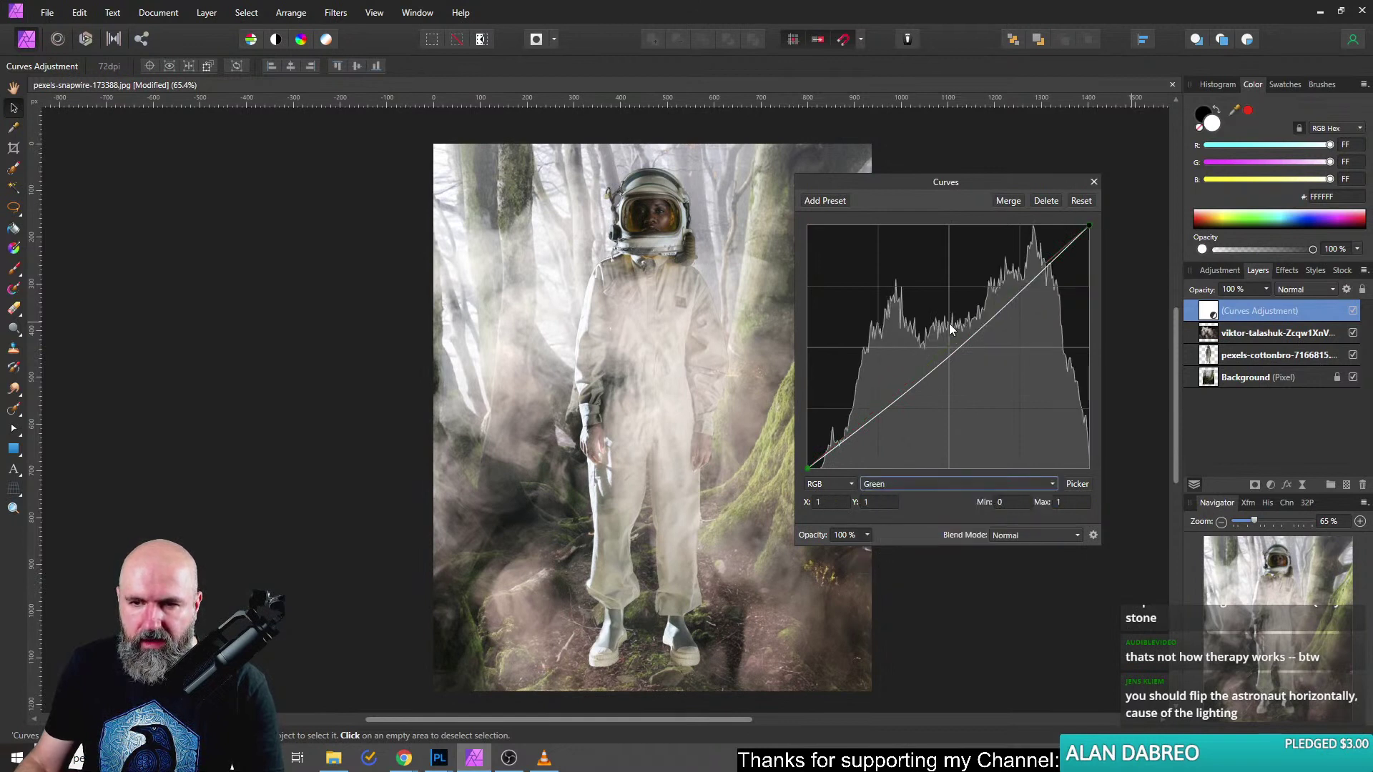
left_click(918, 486)
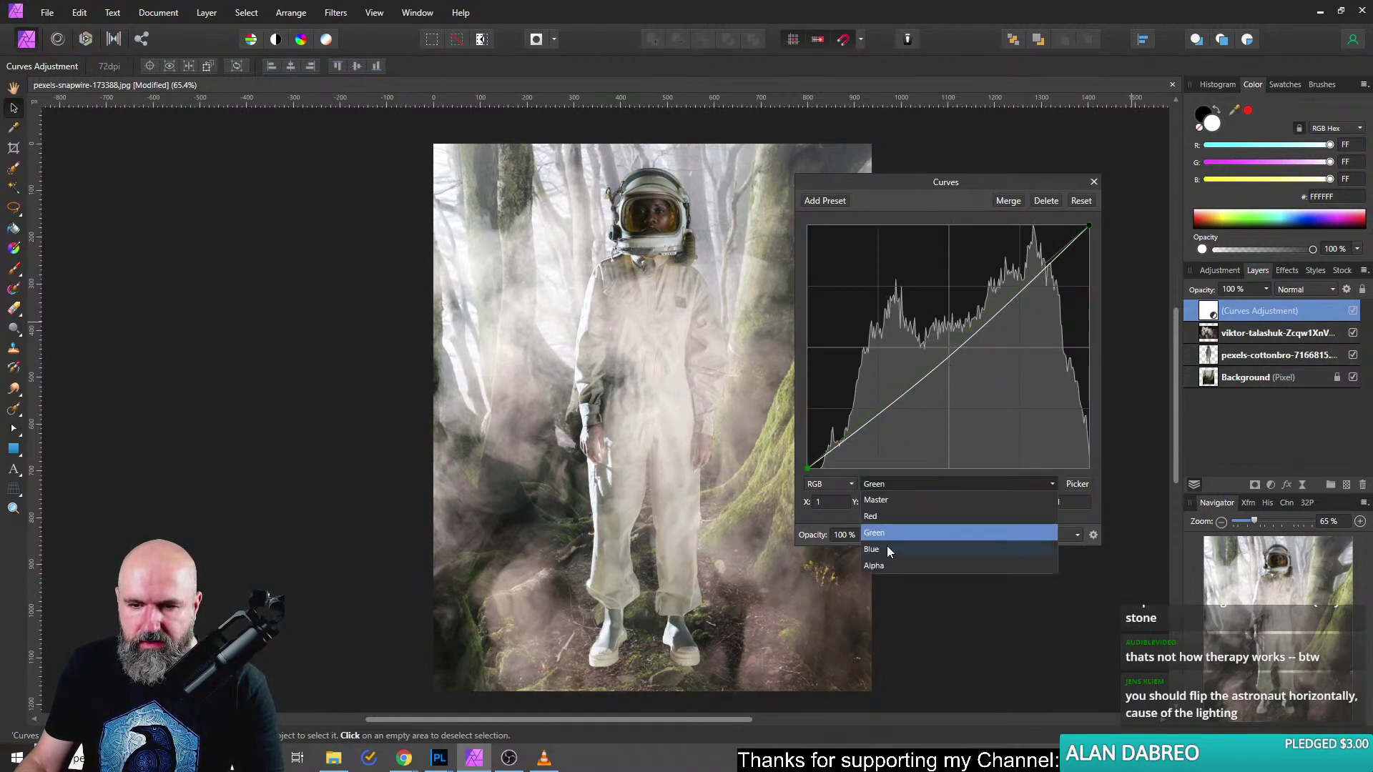
left_click(886, 549)
left_click_drag(943, 350, 921, 322)
Pull the Red channel curve's midtones down to about X 0.587, Y 0.293 for a cold blue cast.
left_click(941, 486)
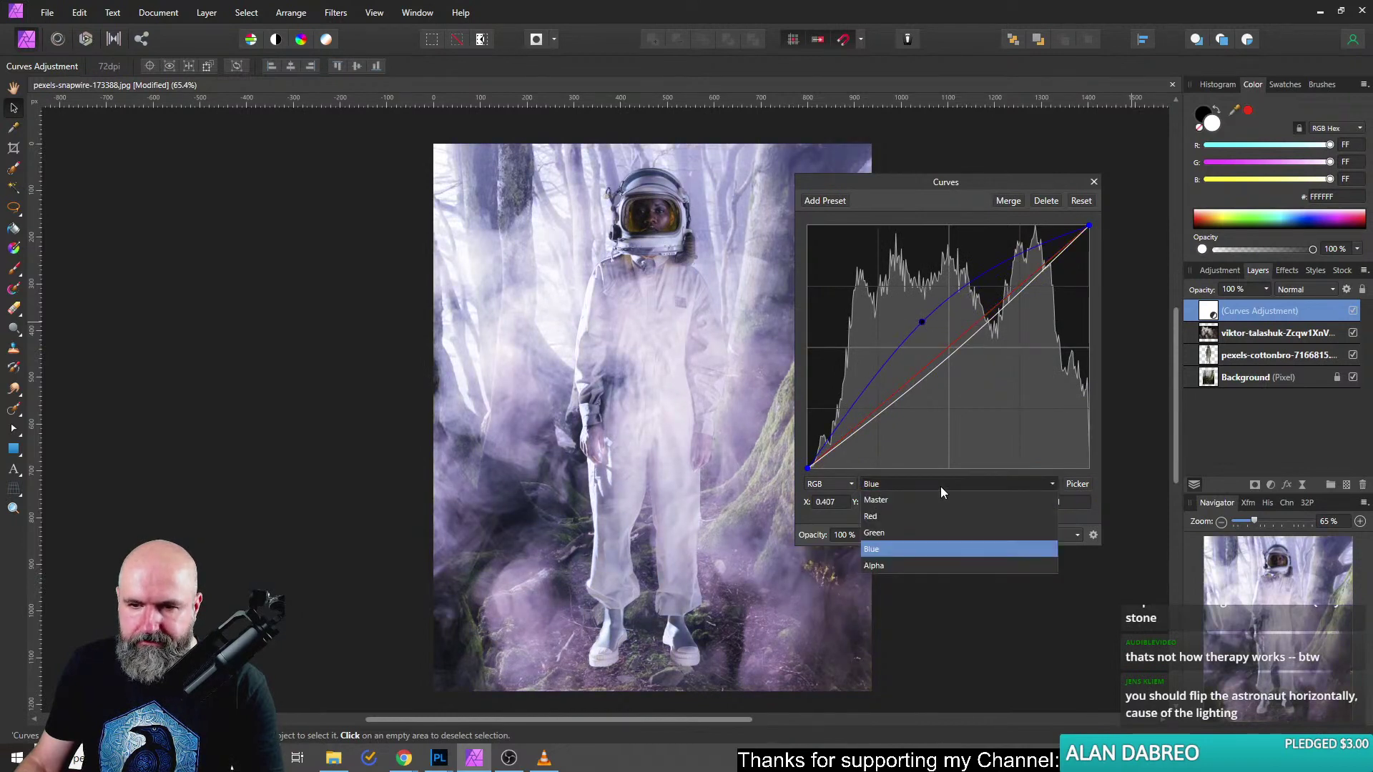
left_click(886, 517)
left_click_drag(945, 349, 972, 397)
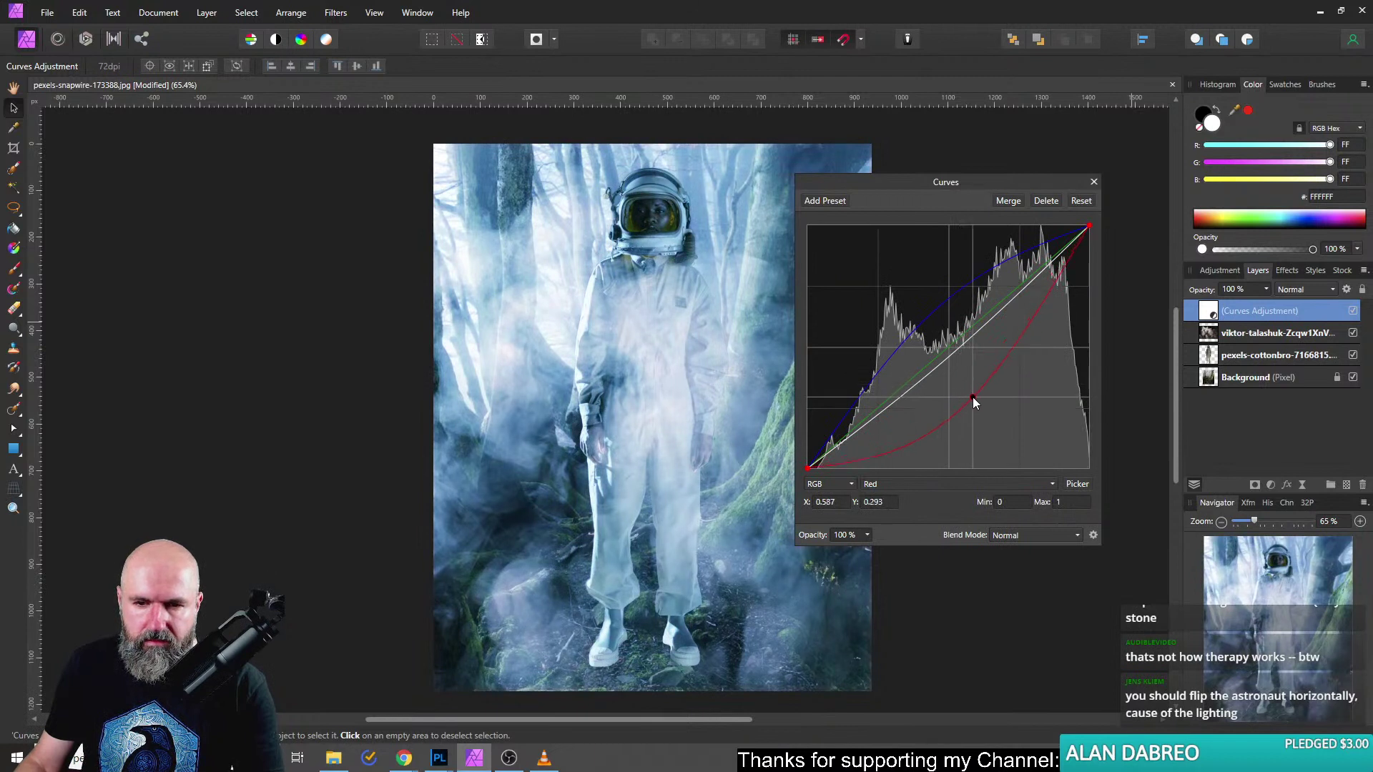
Adjust the Blue channel curve's point to about X 0.424, Y 0.635 and close the Curves settings.
left_click(941, 483)
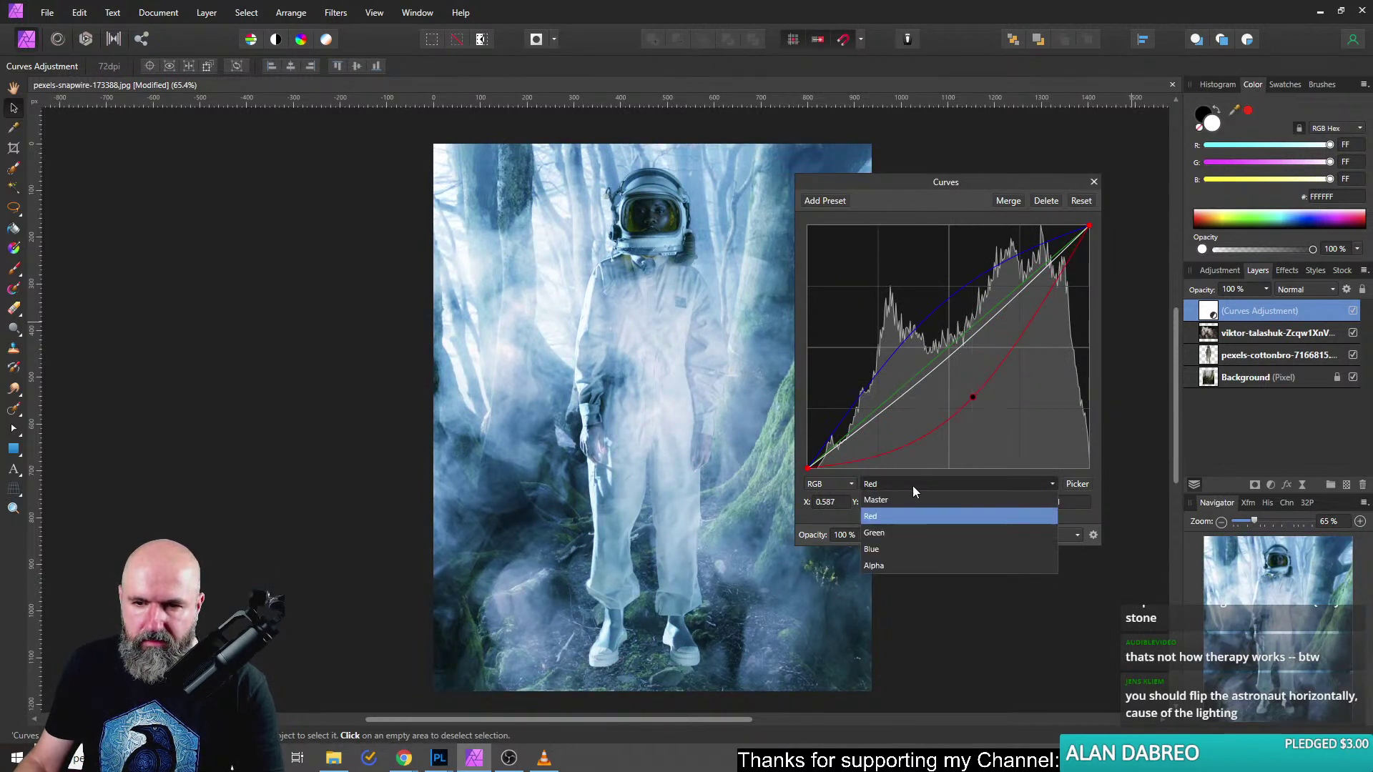
left_click(885, 550)
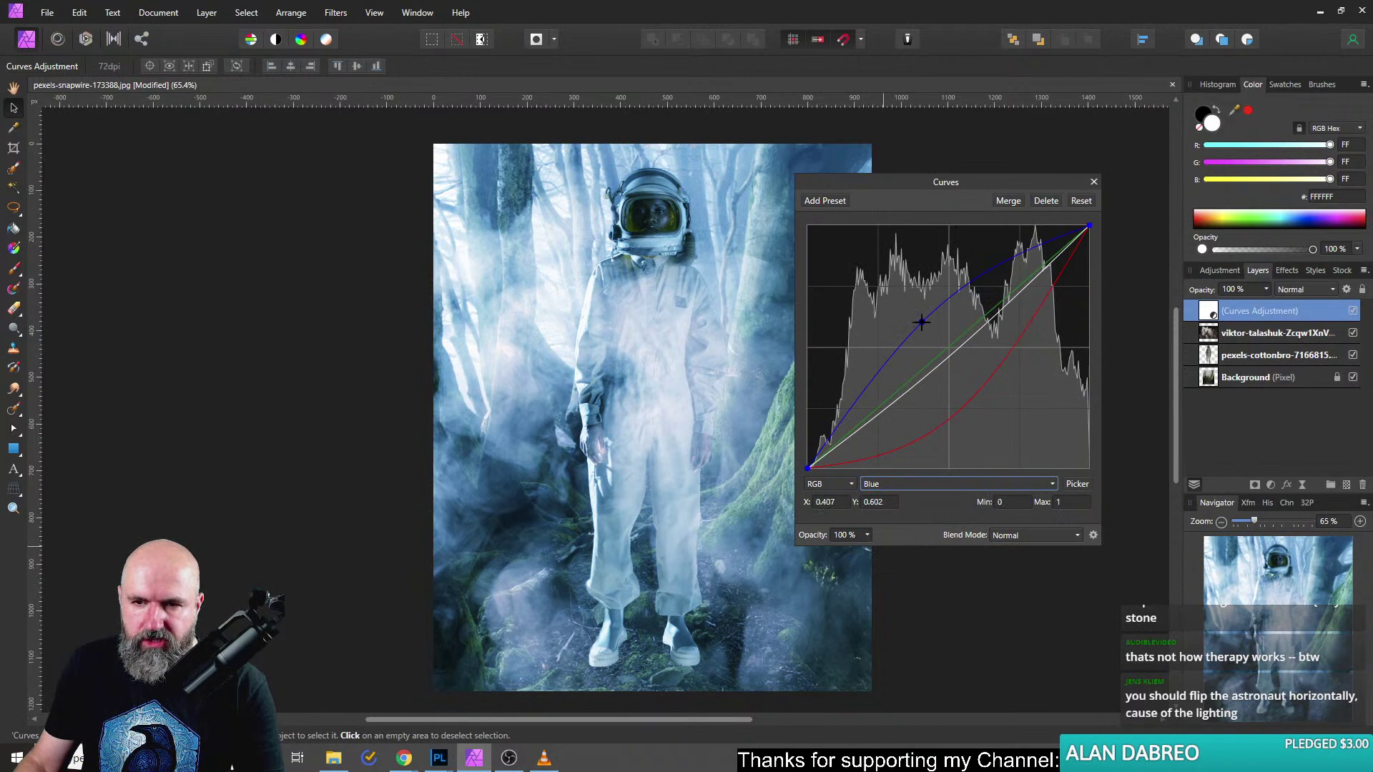
mouse_move(921, 322)
left_mouse_down()
mouse_move(920, 307)
mouse_move(932, 337)
mouse_move(910, 299)
mouse_move(929, 320)
left_mouse_up()
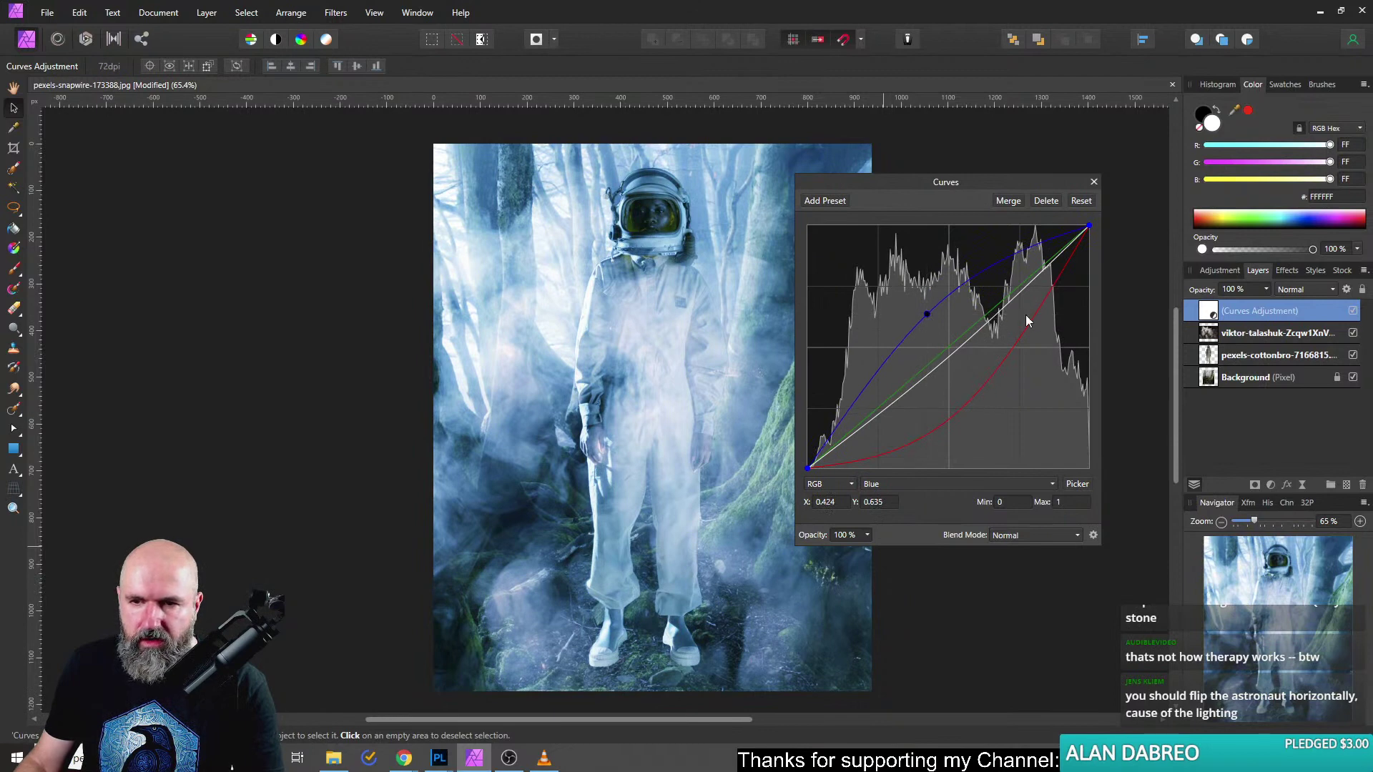
left_click(1093, 183)
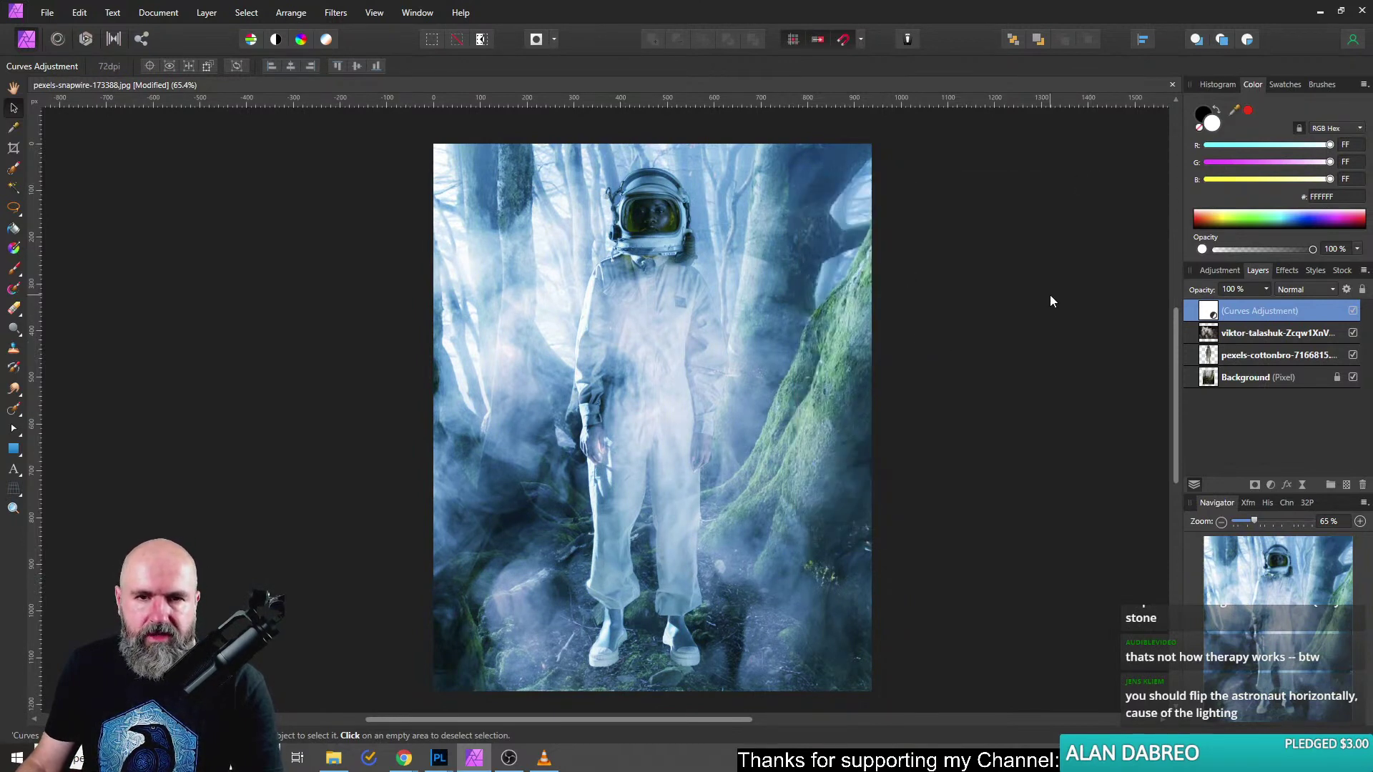
Reopen the Curves adjustment and add a second point to the Master curve at about X 0.624, Y 0.582.
double_click(1208, 311)
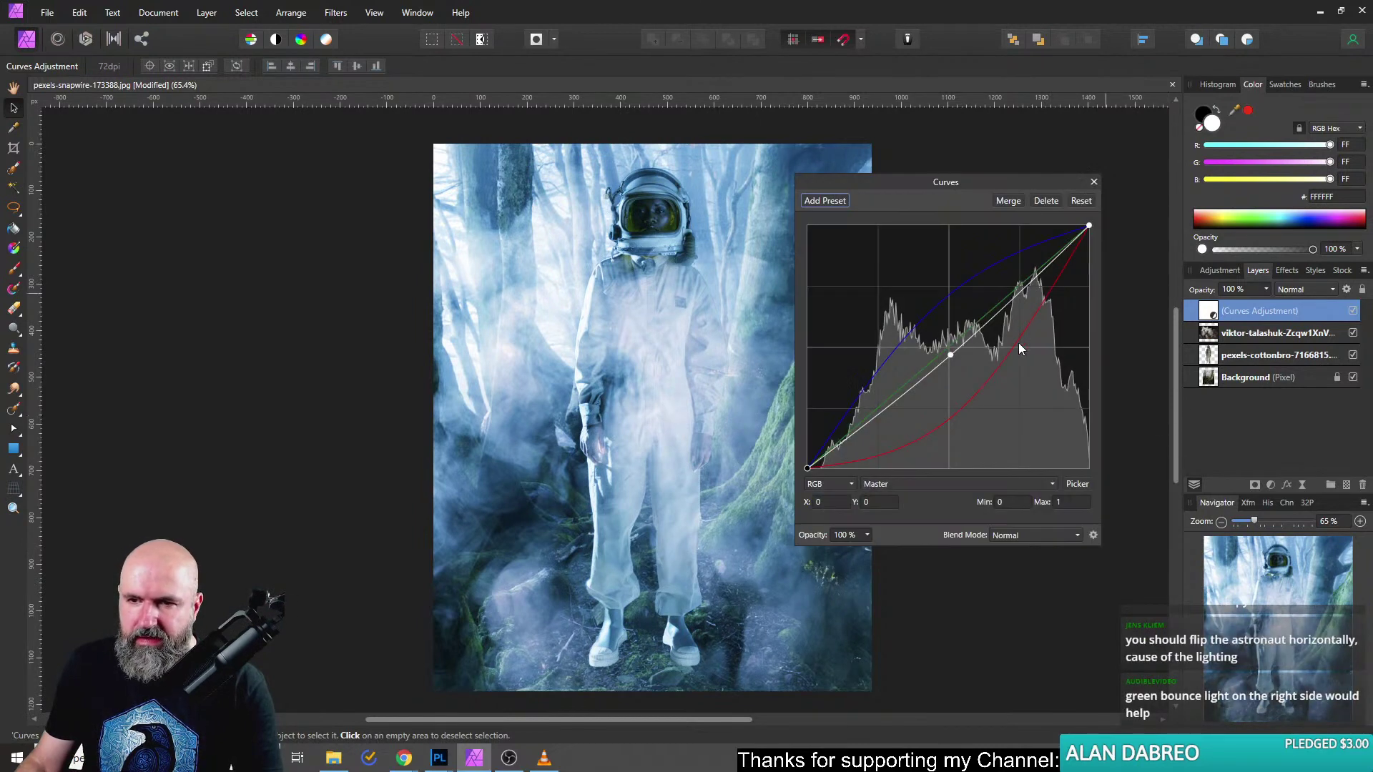
left_click(982, 327)
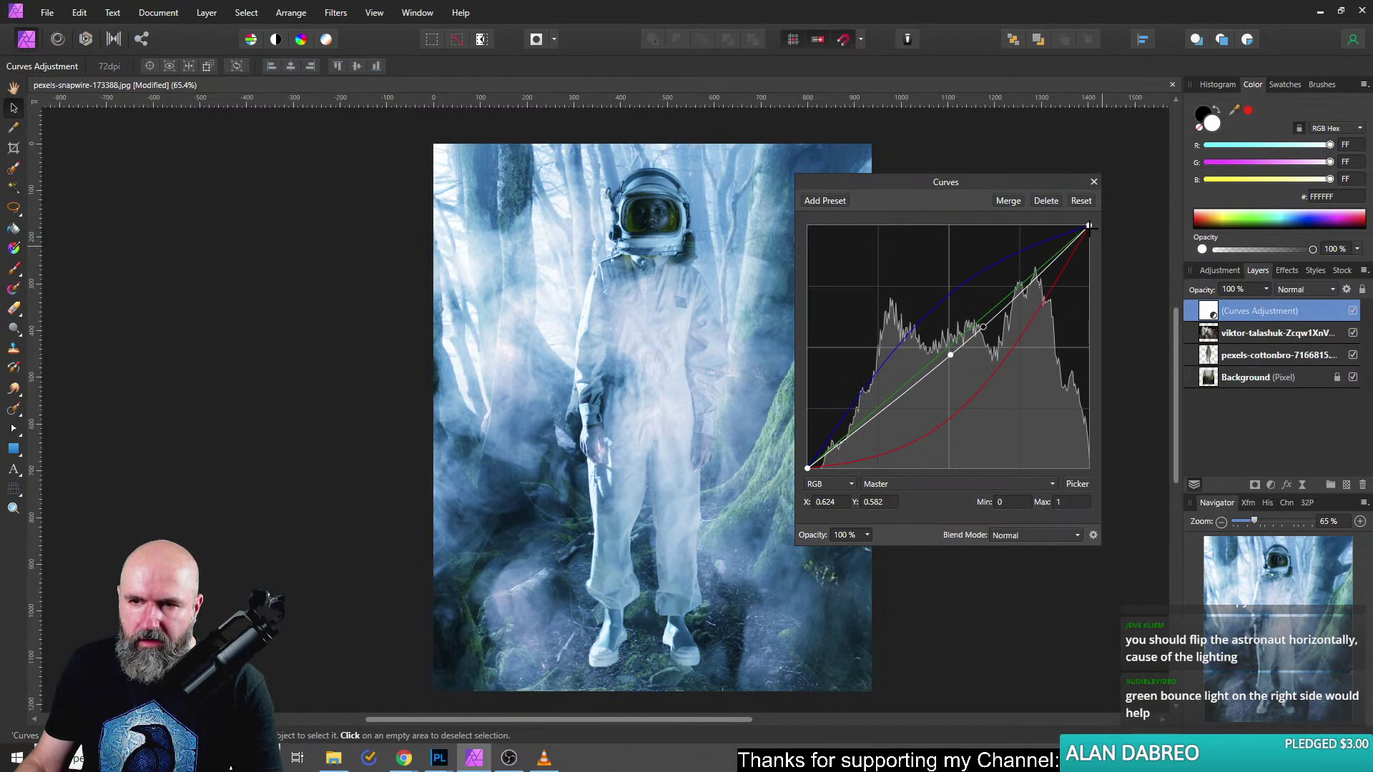
left_click_drag(1090, 228, 1093, 266)
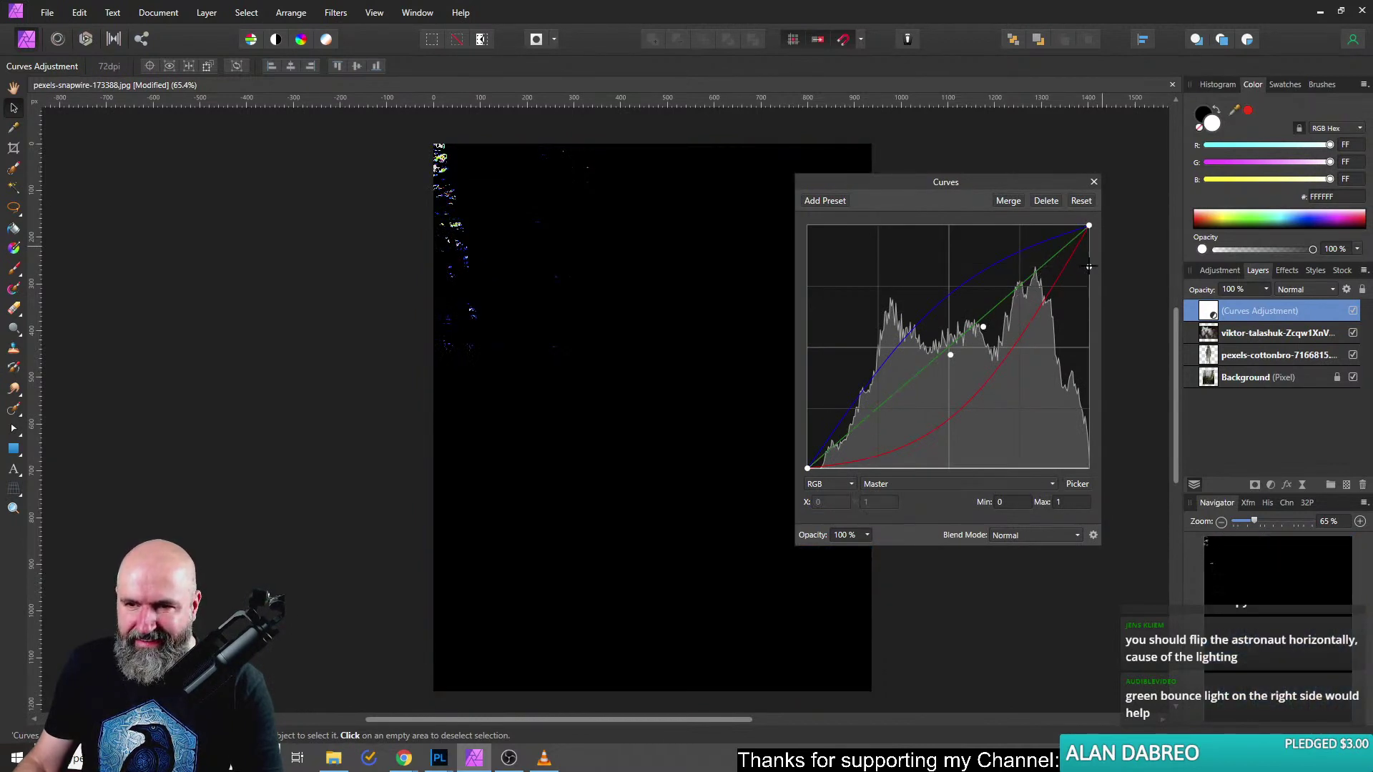
left_click_drag(1088, 266, 1043, 295)
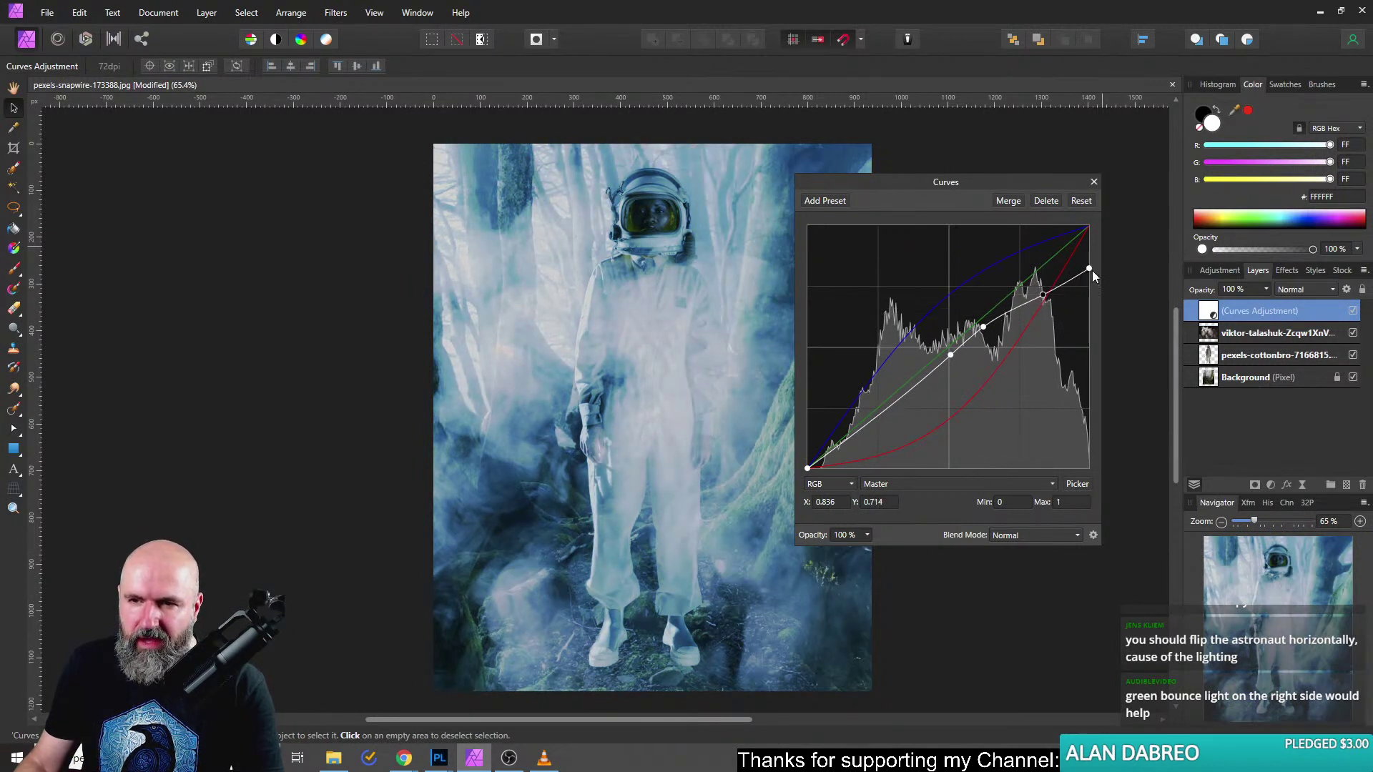
key("Delete")
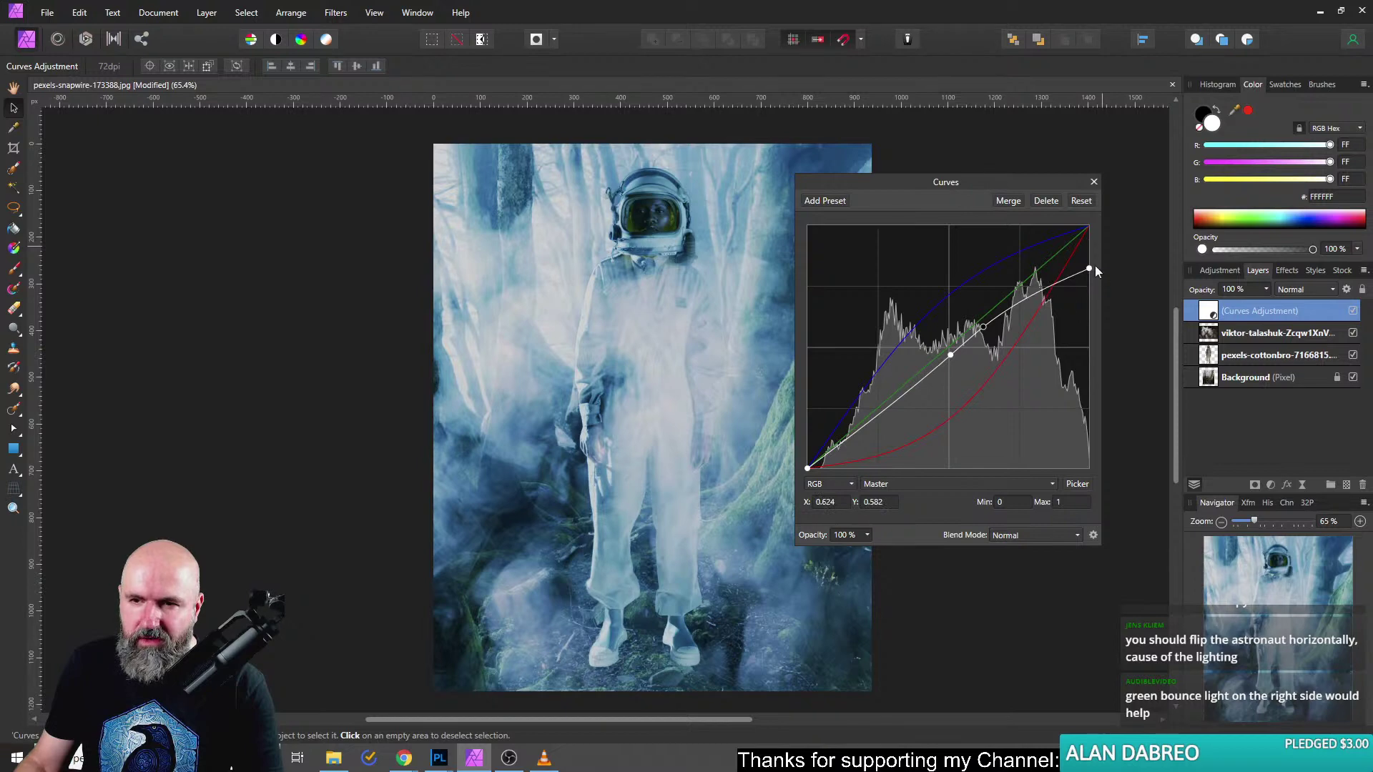
Set the master curve's white point to X 0.983, Y 1 and delete its two middle points.
left_click_drag(1089, 268, 1084, 226)
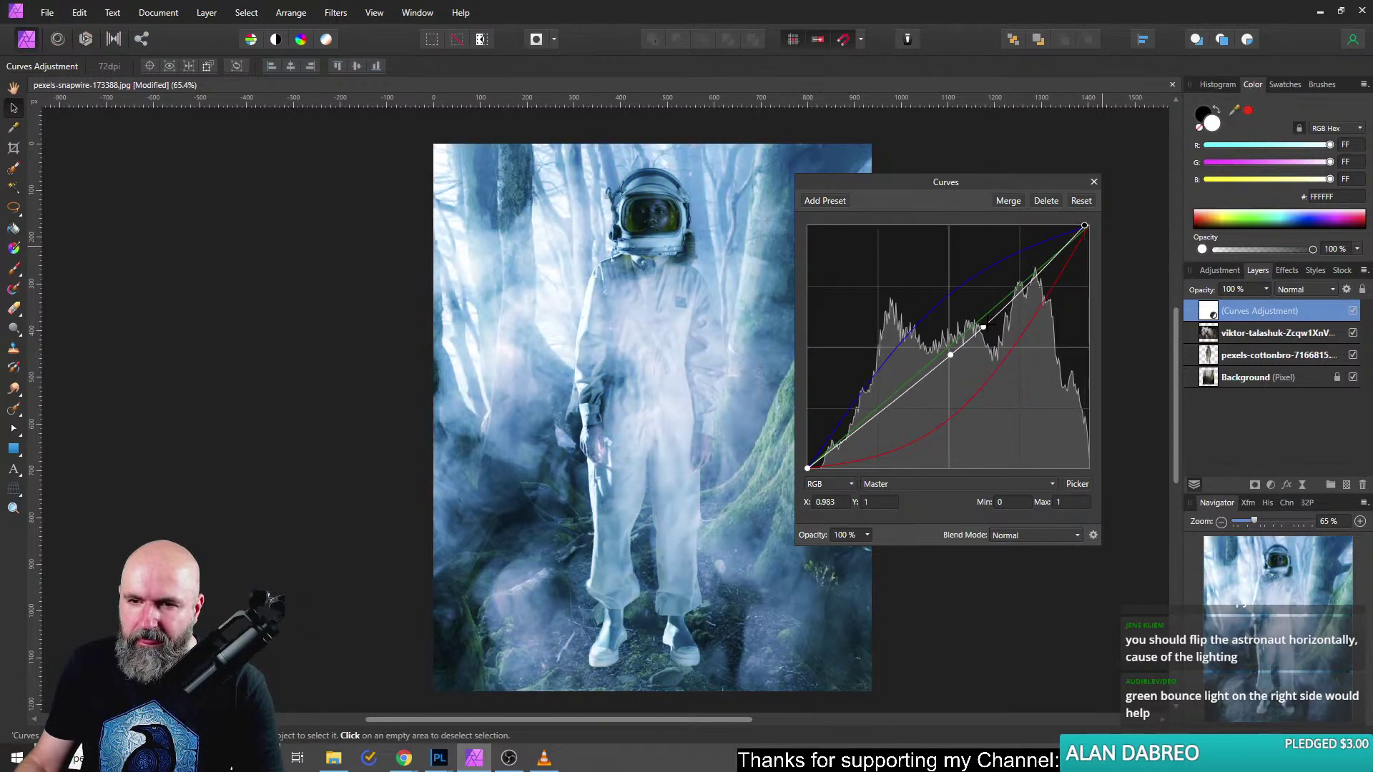
left_click(983, 327)
key("Delete")
left_click(951, 354)
key("Delete")
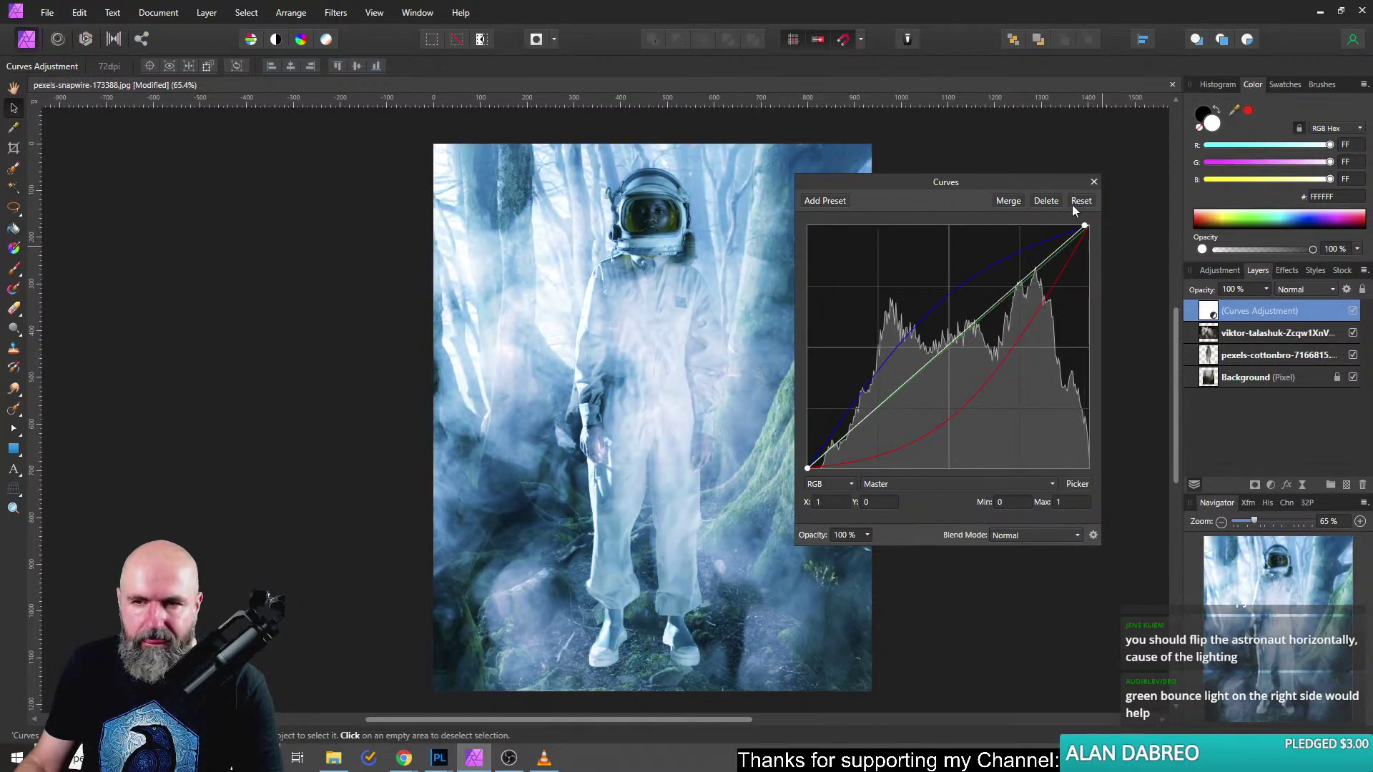
left_click(1094, 182)
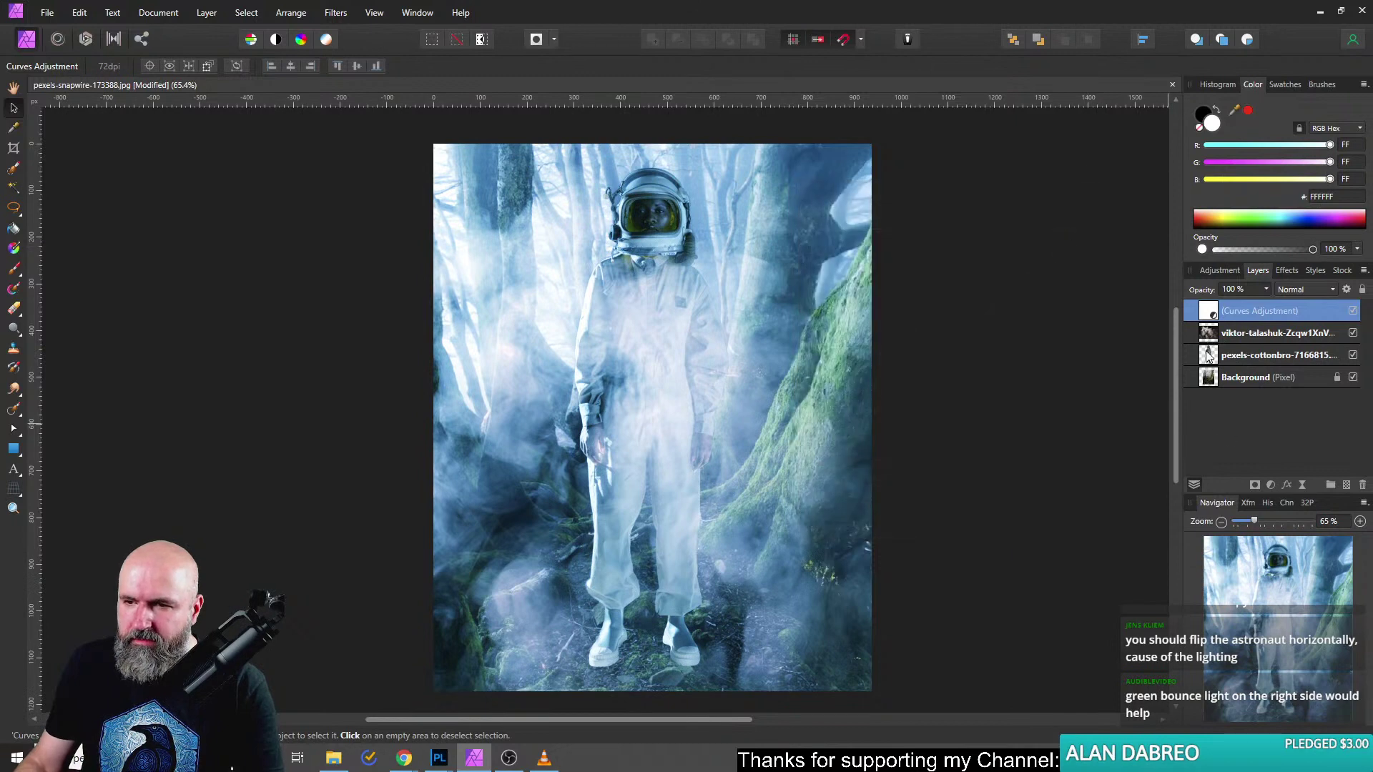
Add a Curves adjustment directly above the Background layer.
left_click(1209, 356)
left_click(1213, 379)
left_click(1270, 485)
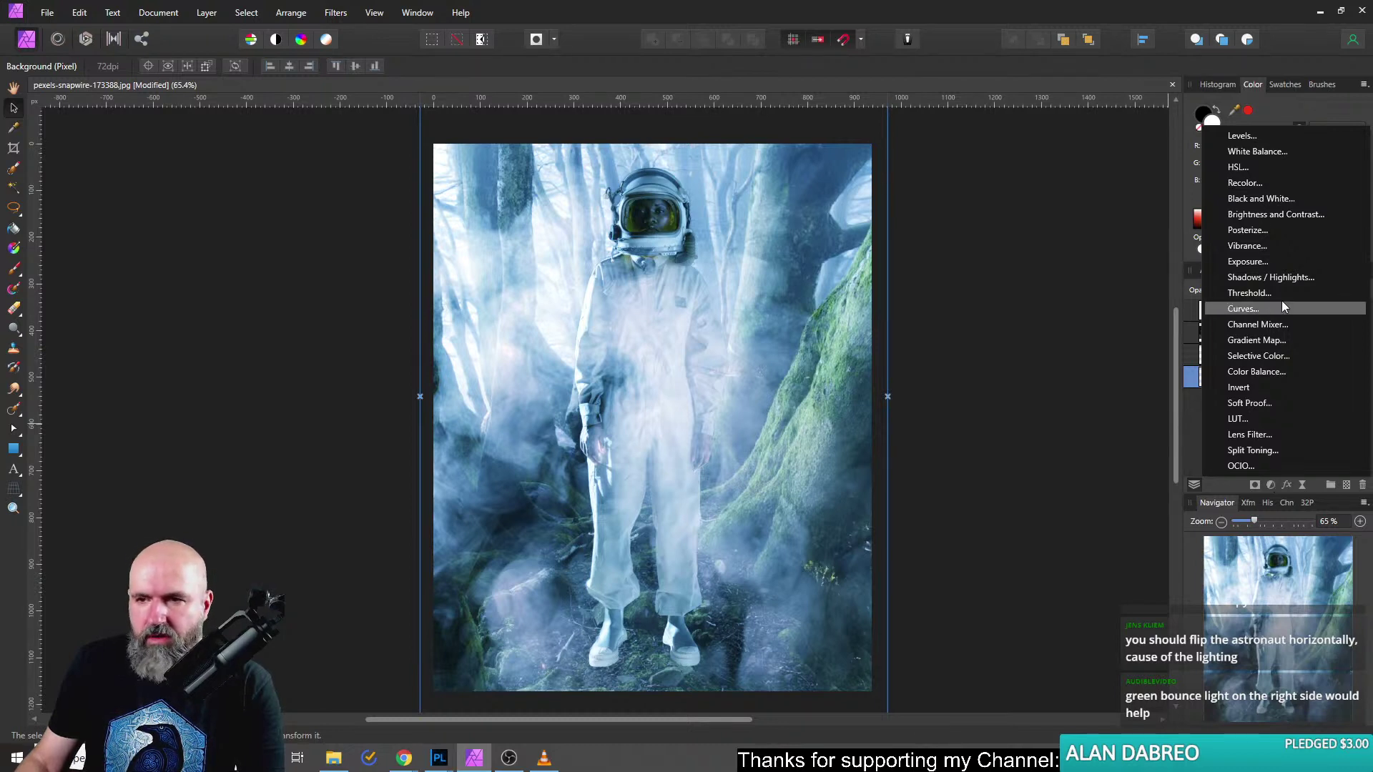
left_click(1242, 309)
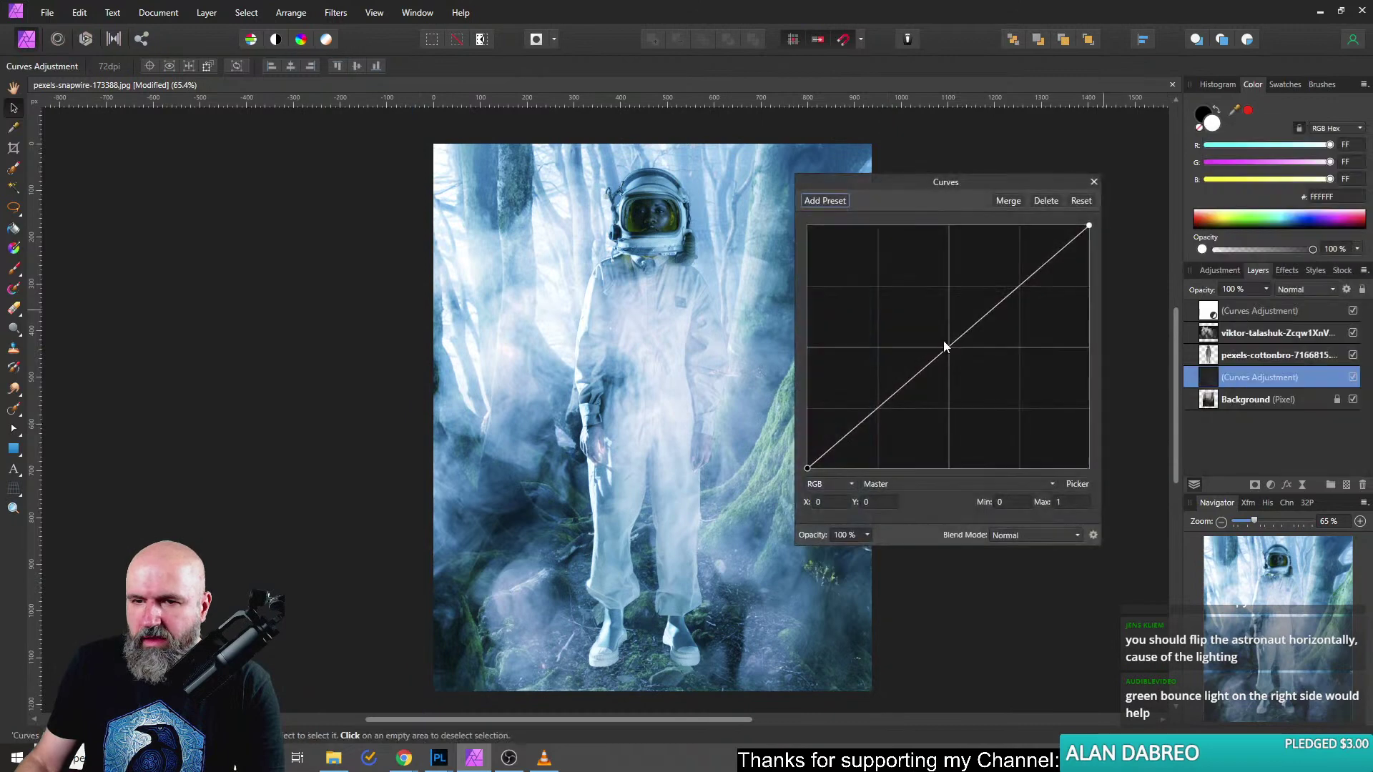
Darken the background's highlights by lowering the curve's white point to Y 0.844 and placing a highlight point at about X 0.78, Y 0.697.
left_click(1021, 283)
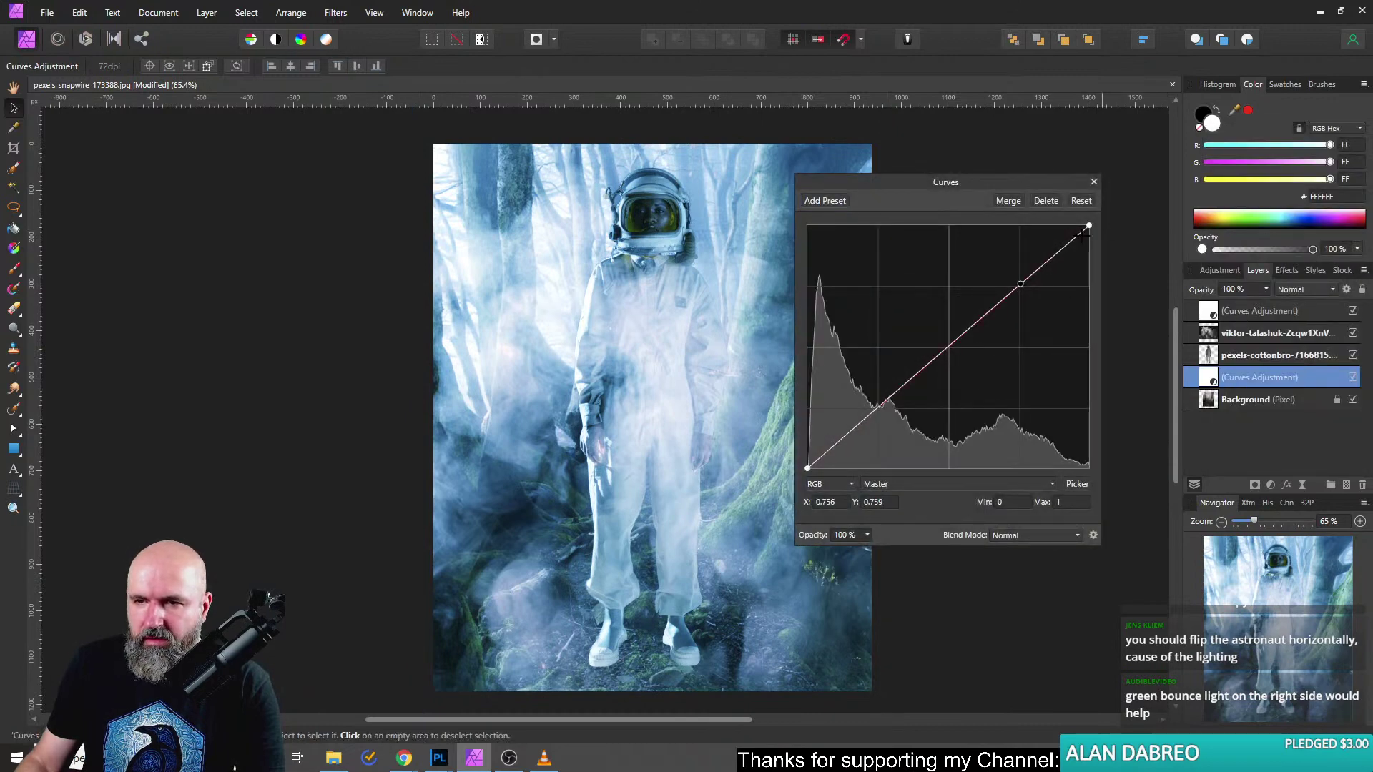
left_click_drag(1089, 224, 1113, 263)
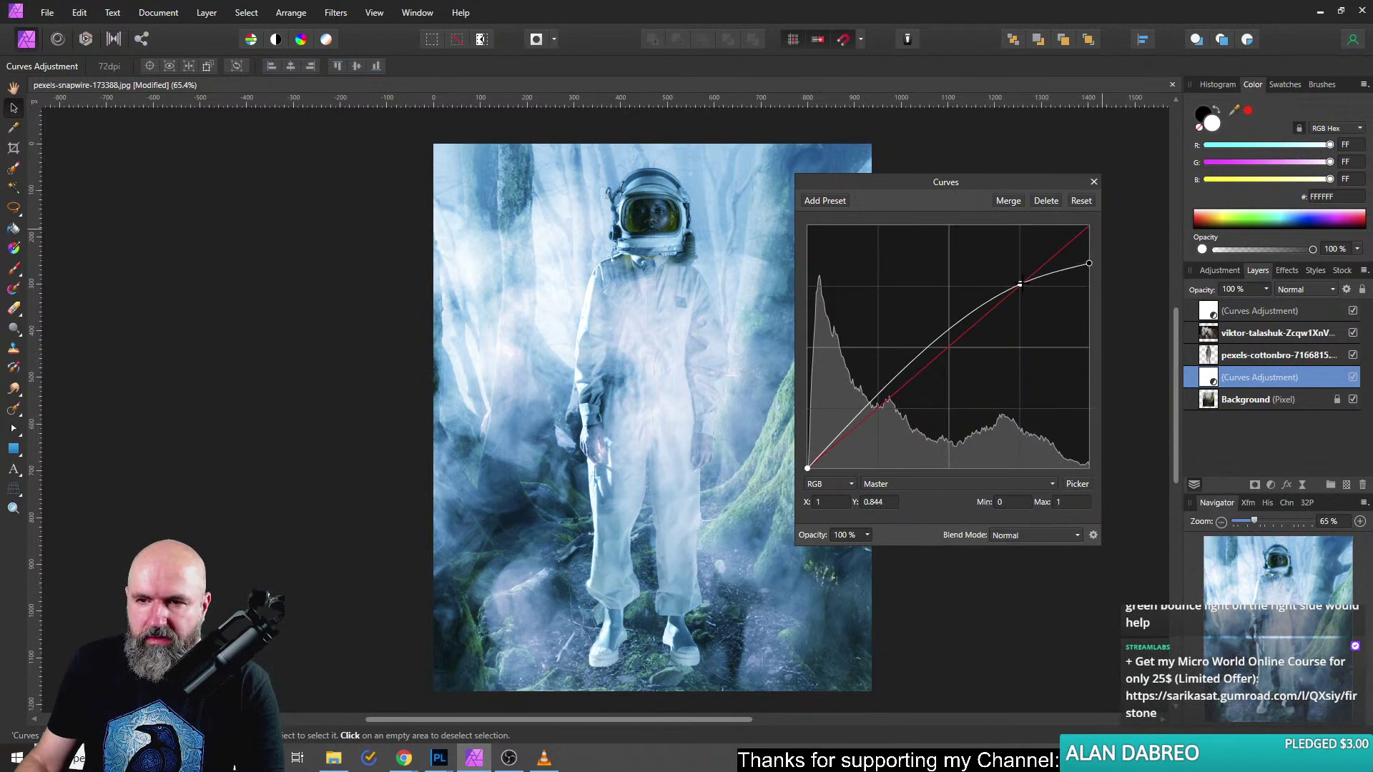
left_click(1021, 285)
left_click_drag(1021, 285, 1027, 299)
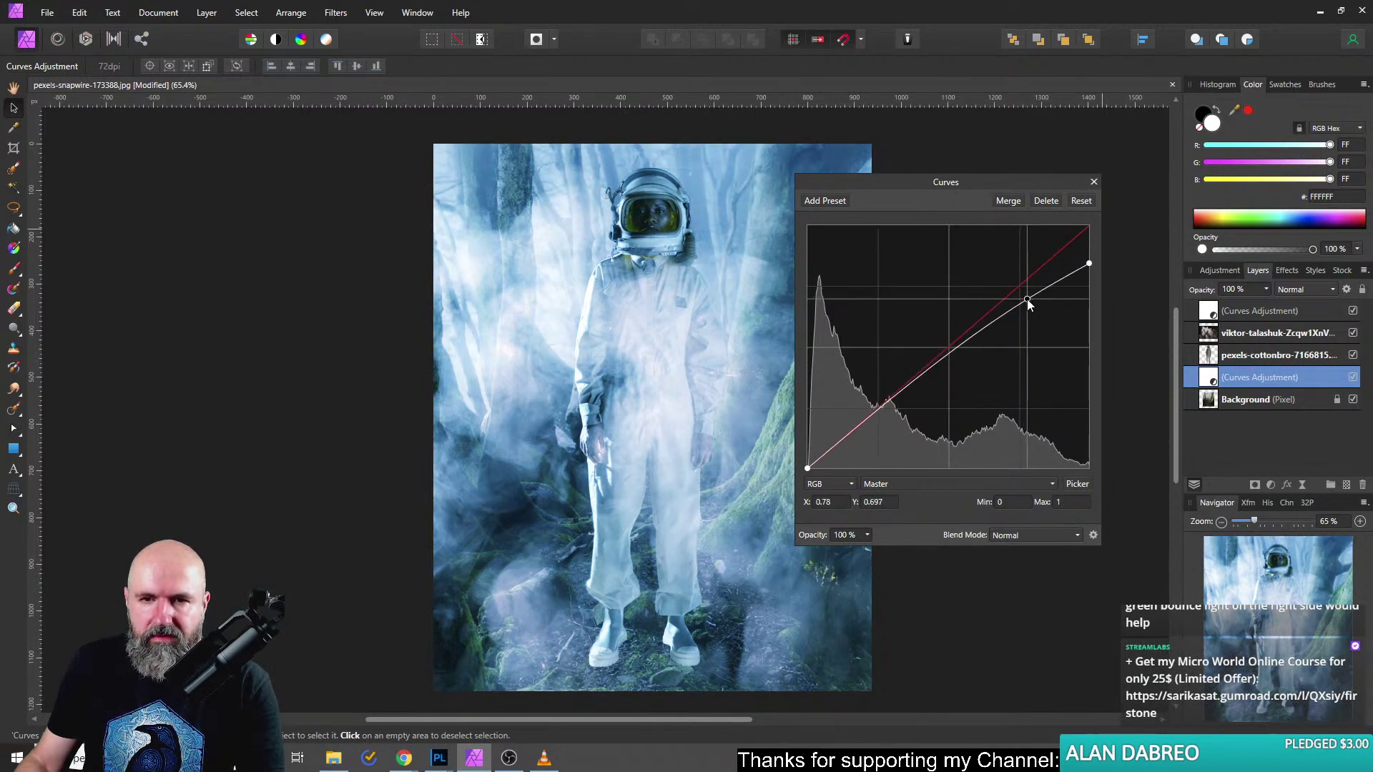
Add a shadow point to the background curve and move its black point to X 0.023.
left_click(868, 420)
mouse_move(807, 469)
left_mouse_down()
mouse_move(835, 470)
mouse_move(774, 467)
mouse_move(801, 427)
mouse_move(796, 483)
mouse_move(818, 492)
left_mouse_up()
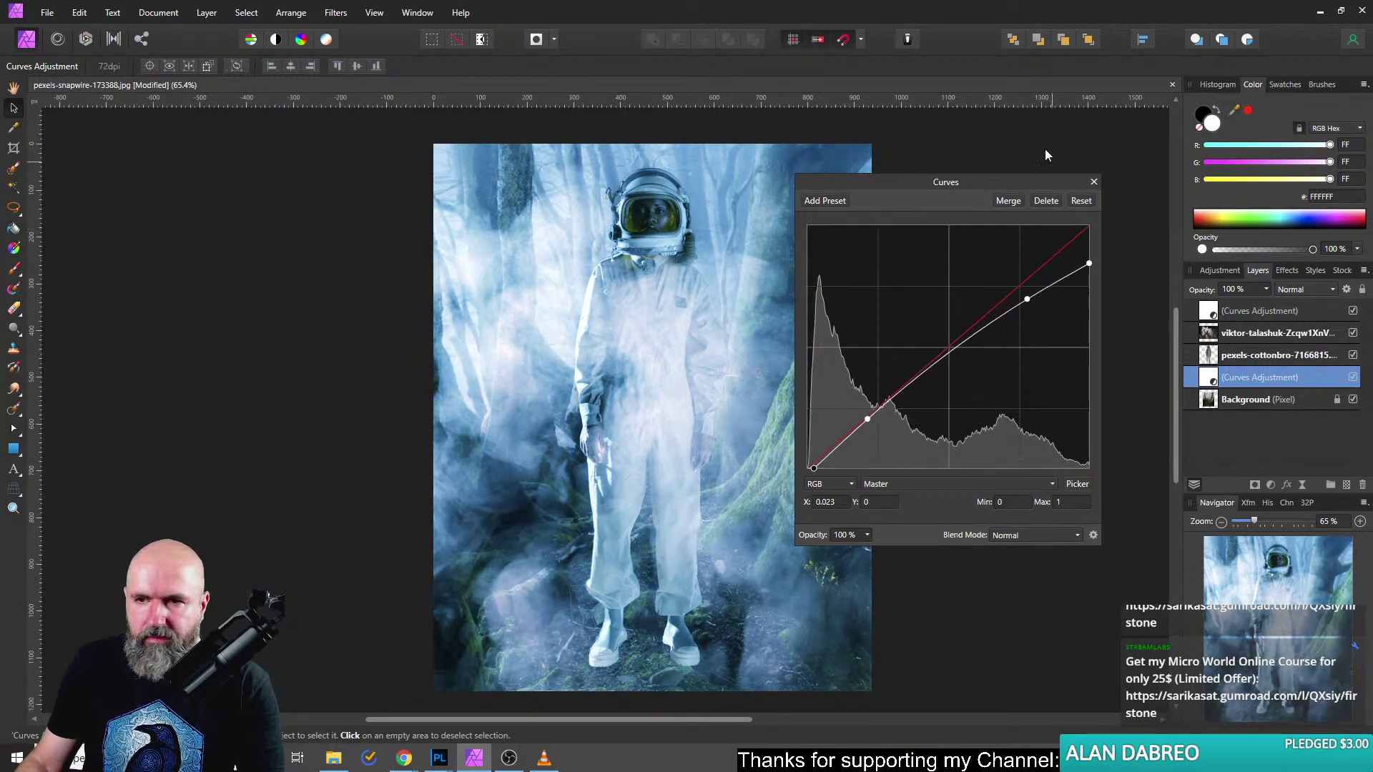
left_click(1093, 182)
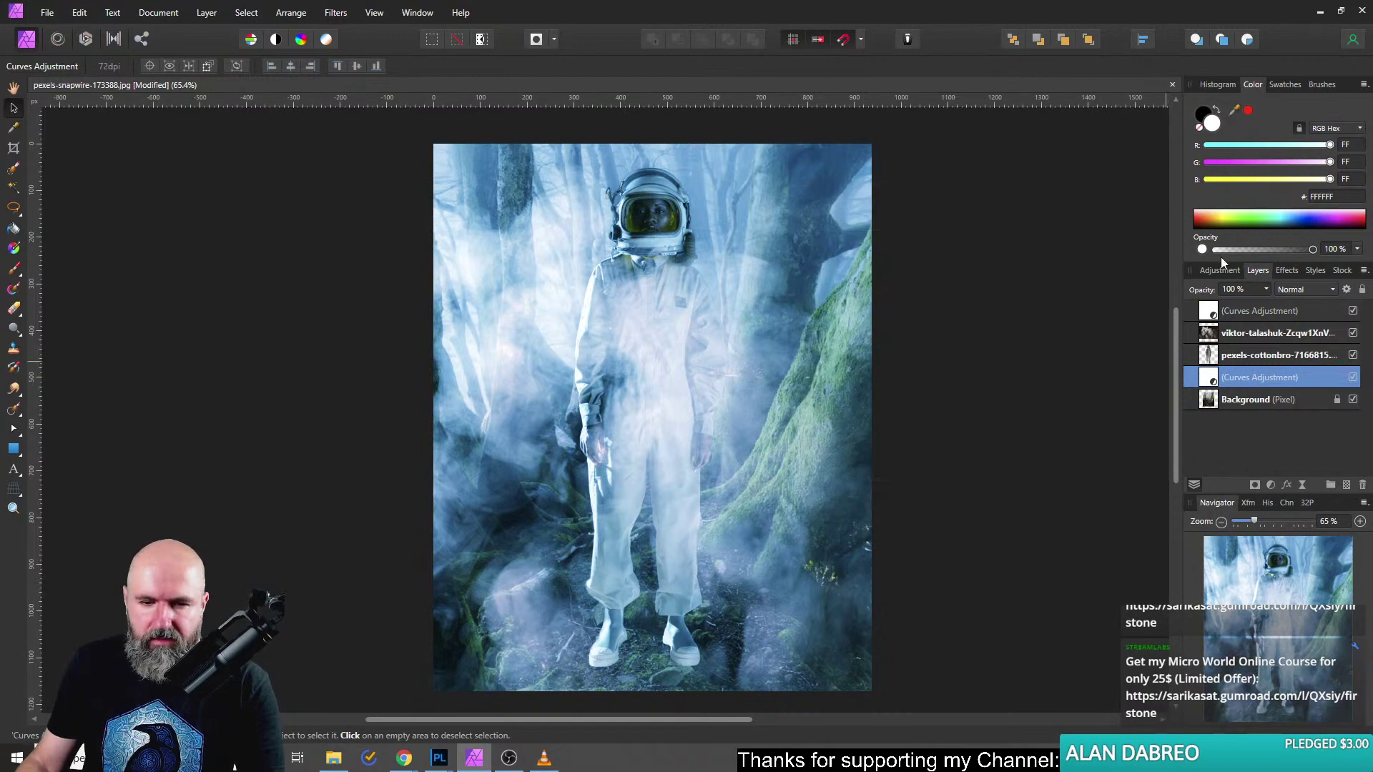
Shift the smoke image to the left and place its layer beneath the astronaut layer.
left_click(1206, 328)
left_click_drag(702, 525, 645, 515)
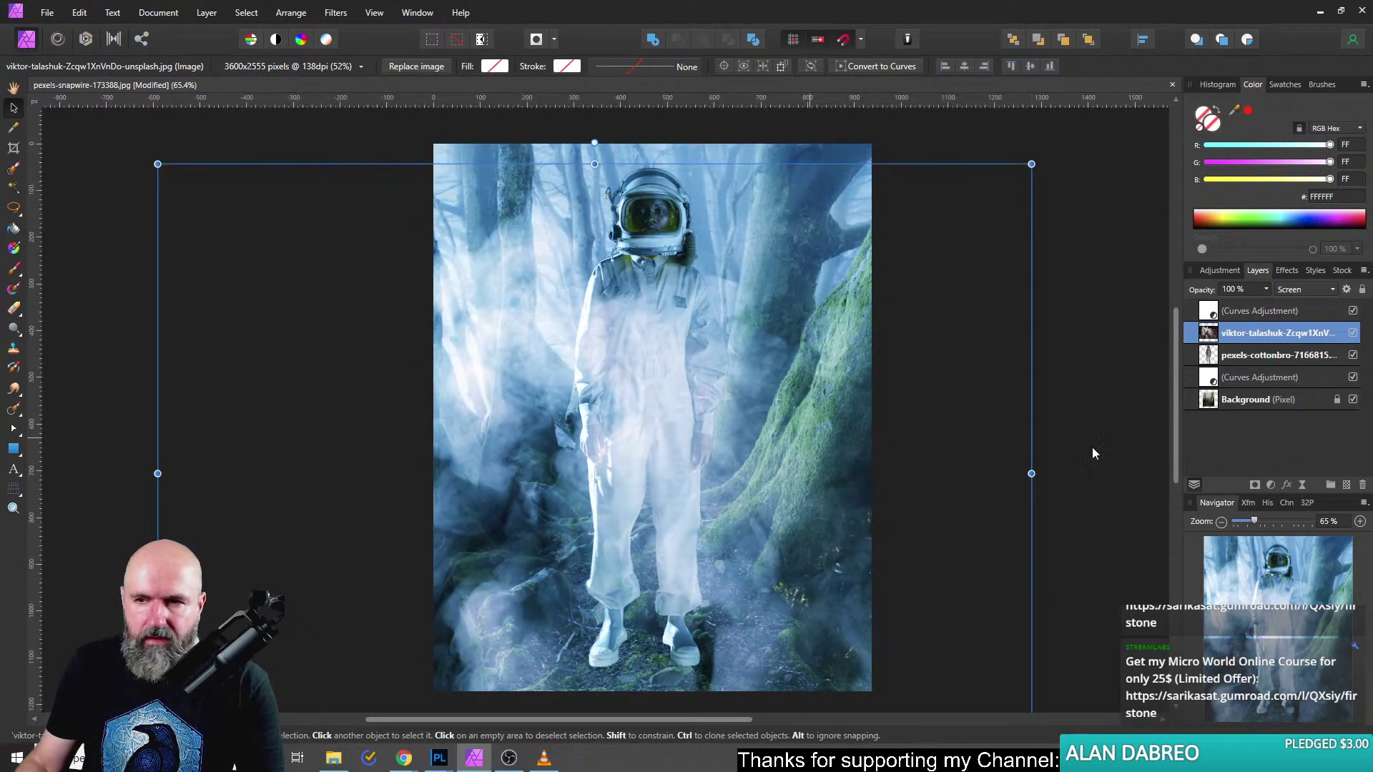
left_click_drag(1210, 333, 1207, 366)
mouse_move(778, 429)
left_mouse_down()
mouse_move(775, 410)
mouse_move(778, 426)
left_mouse_up()
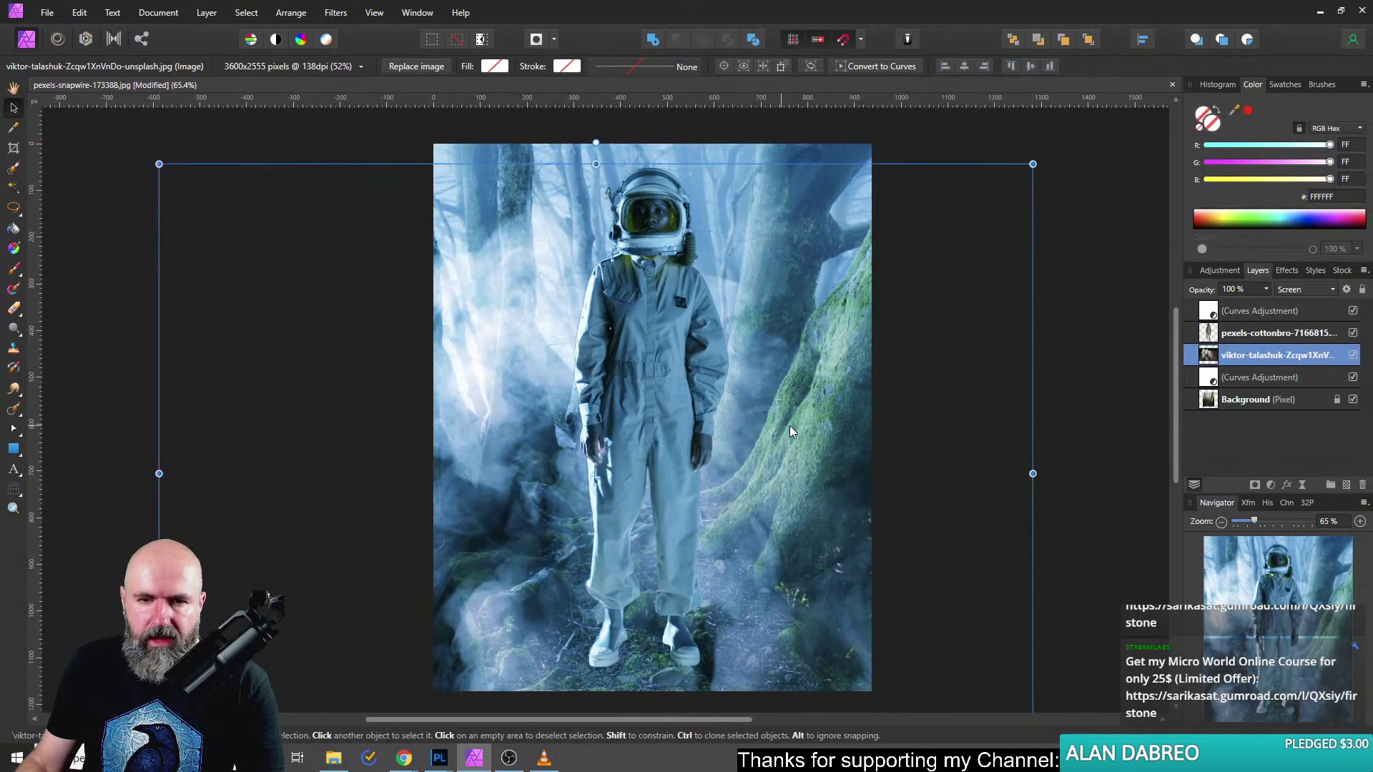
Duplicate the smoke layer and place the copy above the astronaut.
right_click(1210, 358)
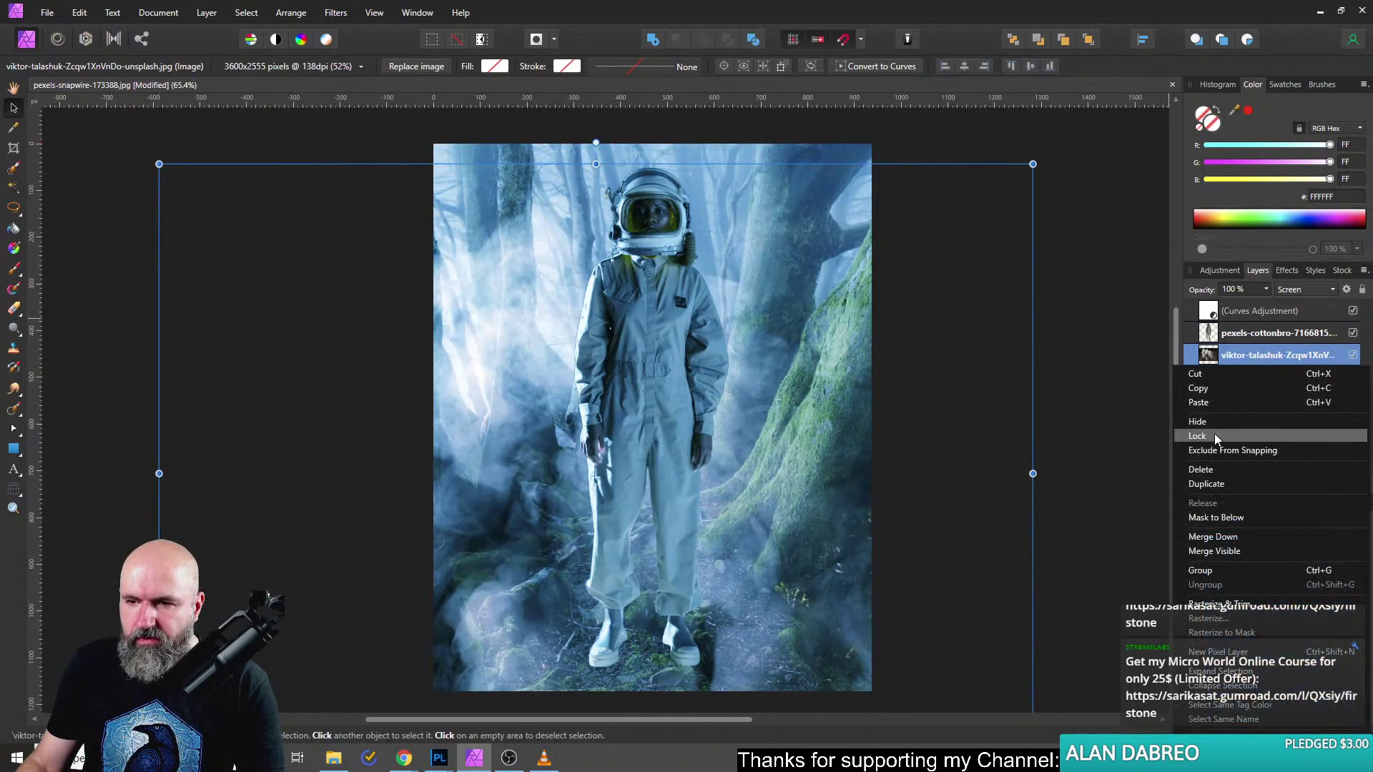
left_click(1207, 484)
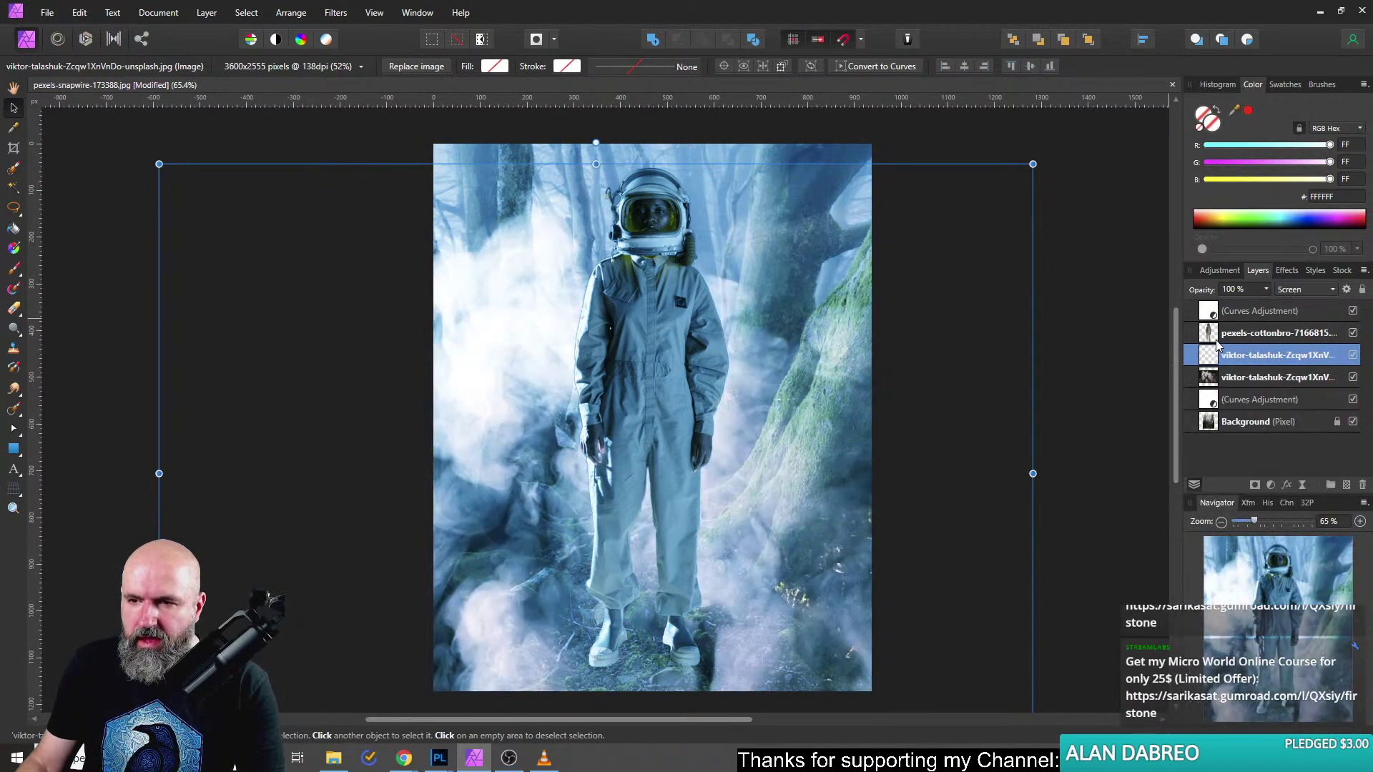
left_click_drag(1217, 355, 1218, 330)
Duplicate the astronaut layer and use the copy as a mask on the smoke layer in front of the astronaut.
left_click(1214, 359)
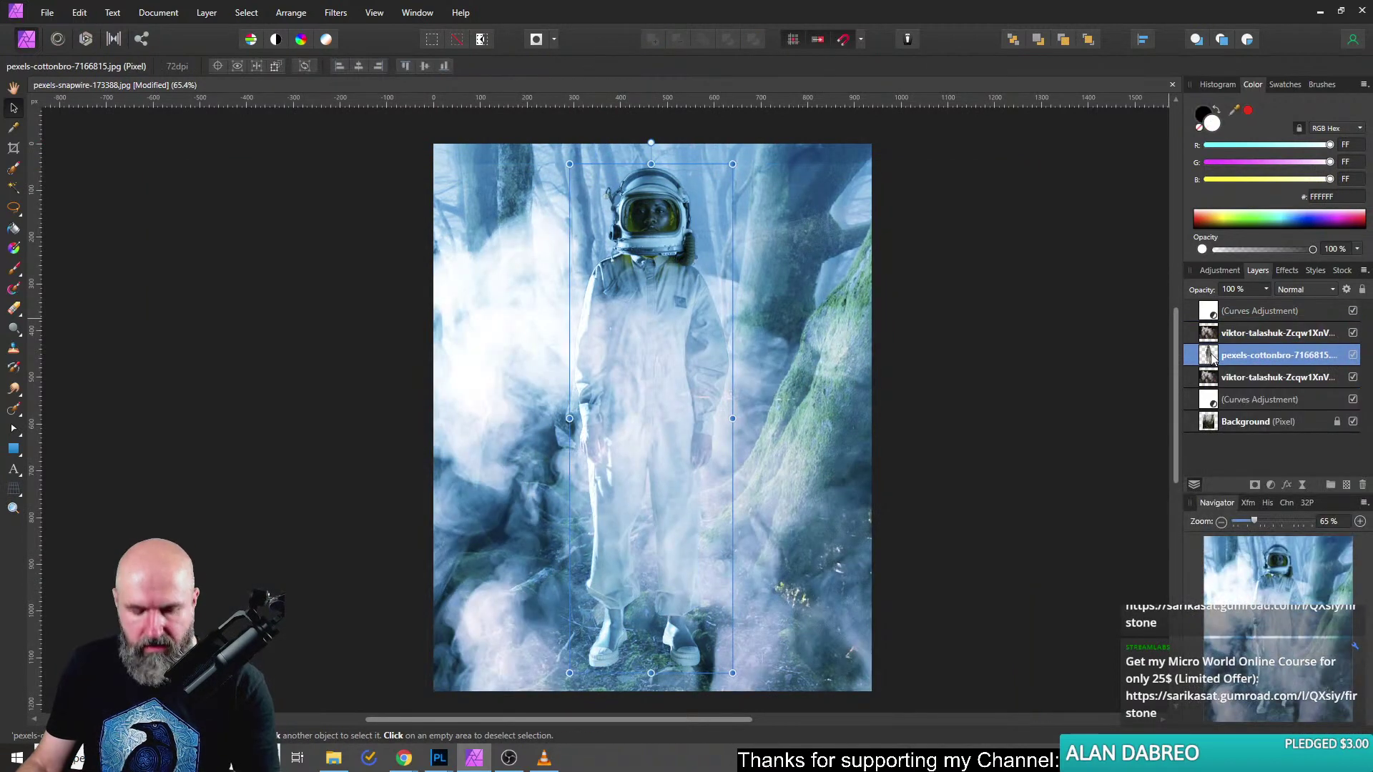
key("ctrl+j")
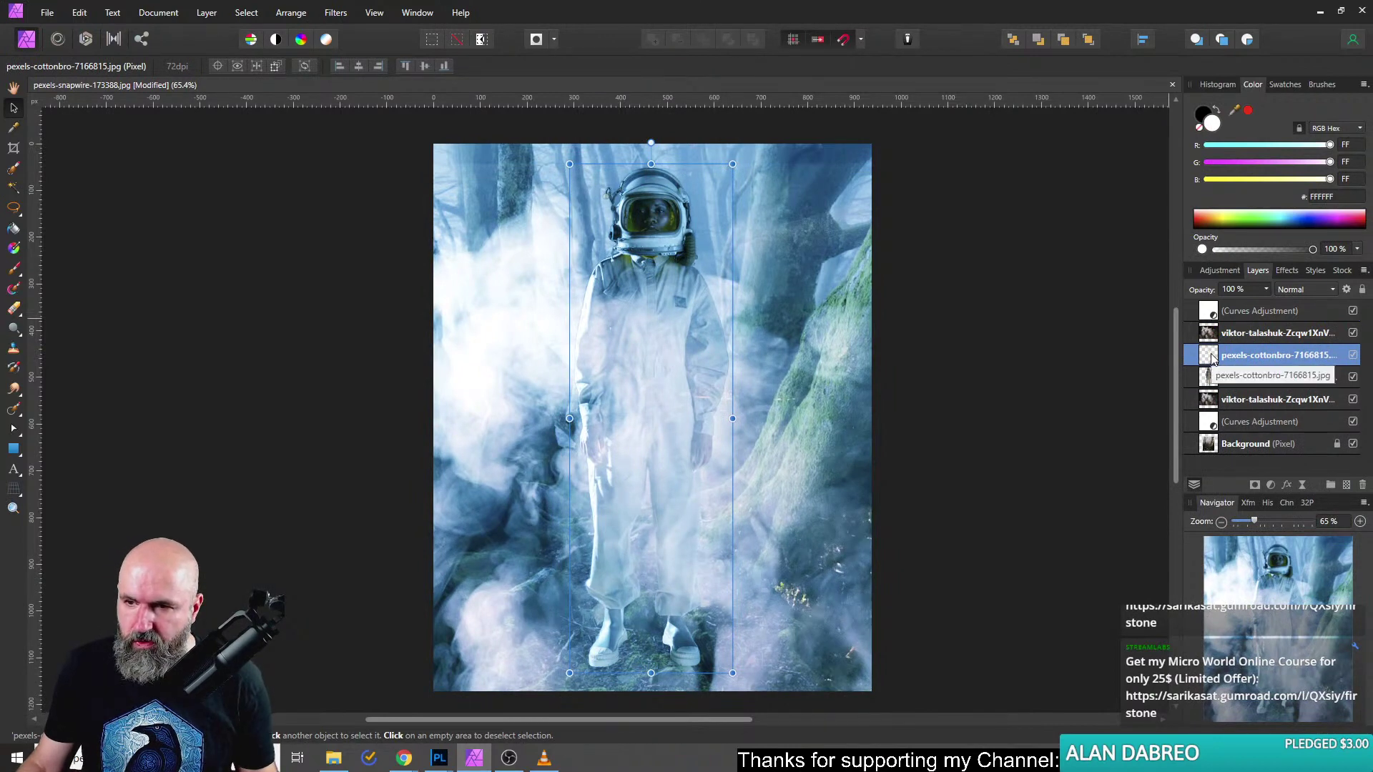
left_click_drag(1214, 360, 1214, 333)
right_click(1213, 334)
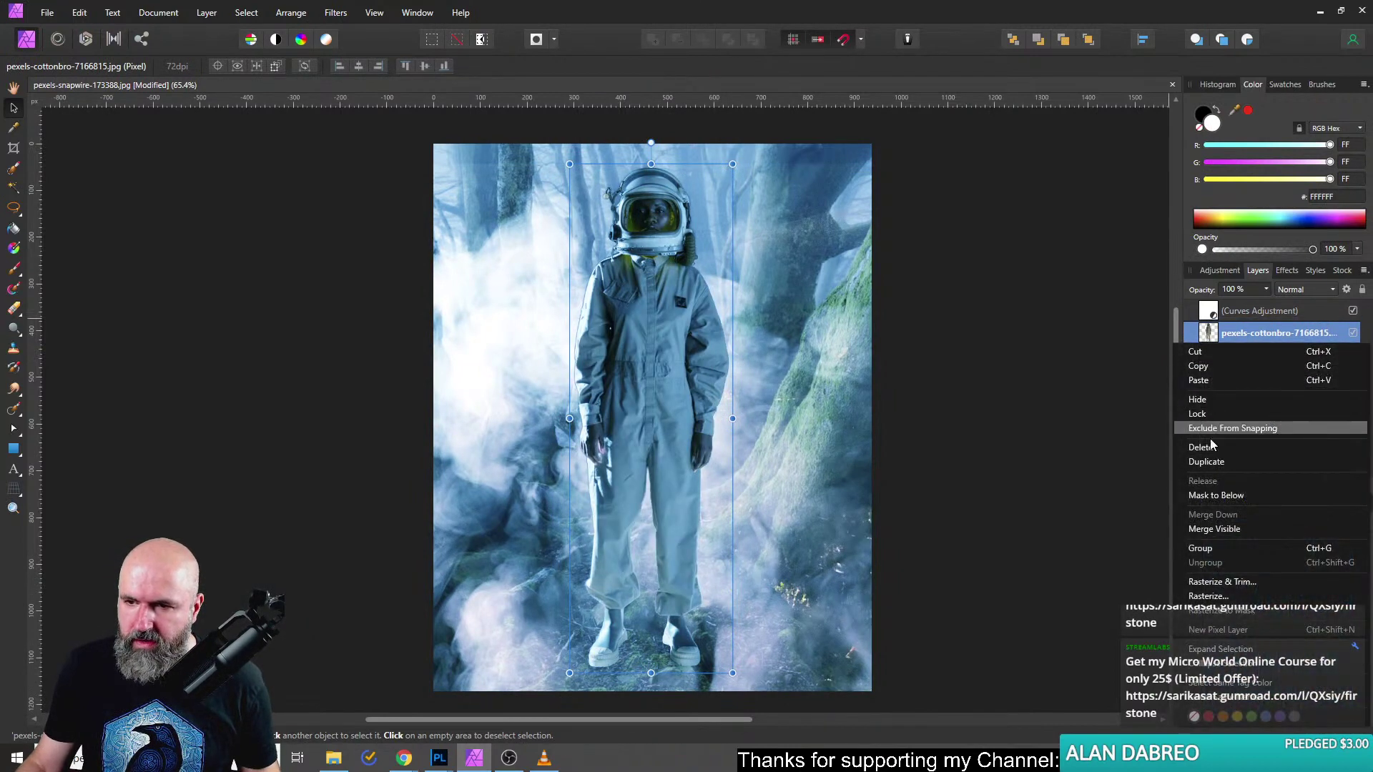
left_click(1214, 494)
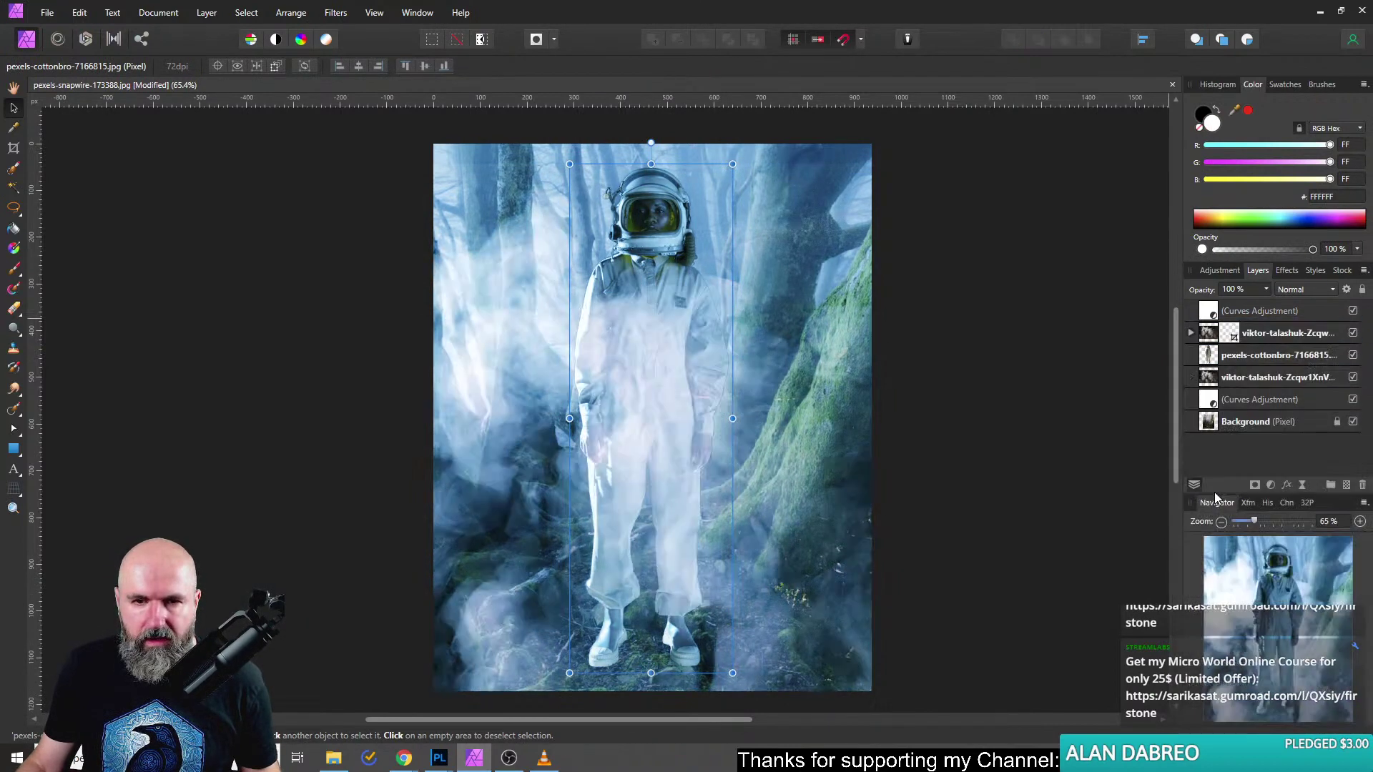
Reduce the opacity of the masked smoke layer to 71%.
left_click(1215, 336)
left_click(1190, 333)
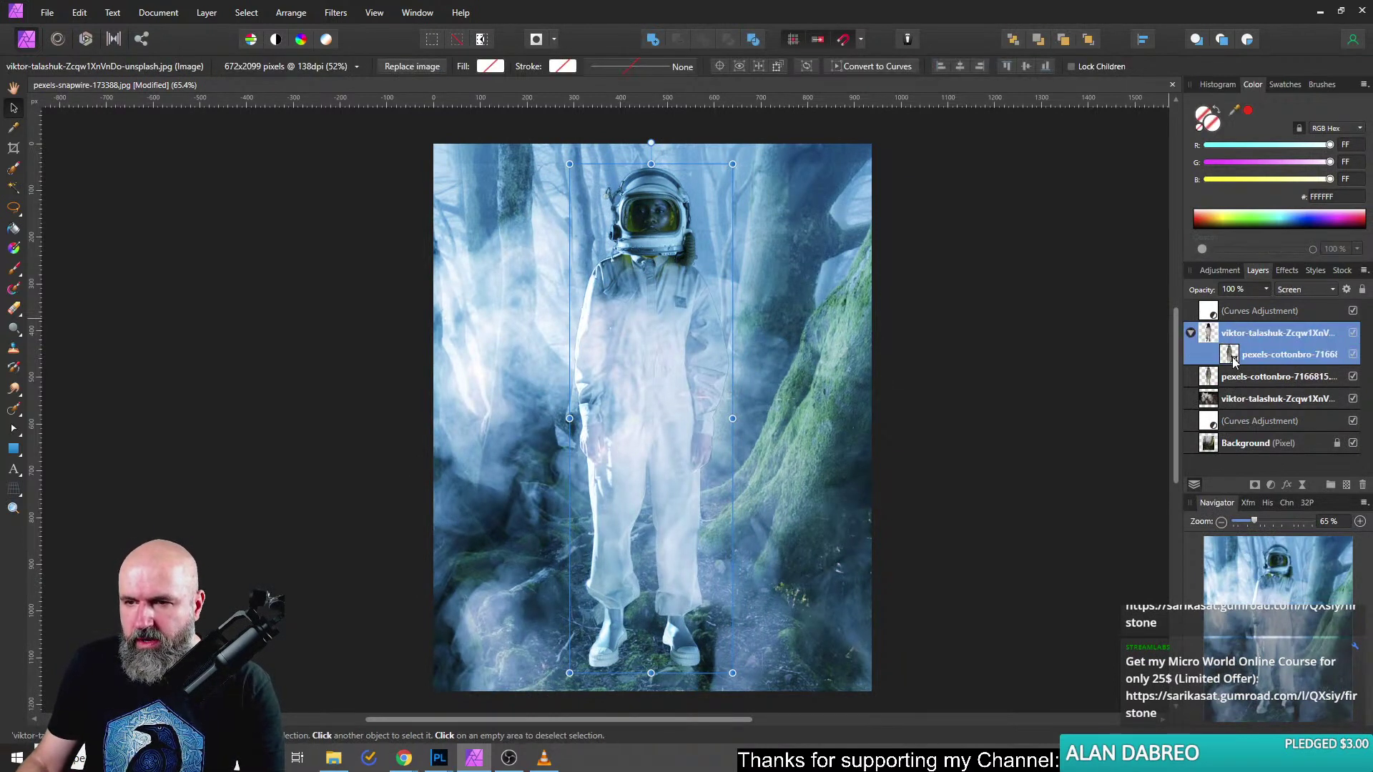
left_click(1266, 290)
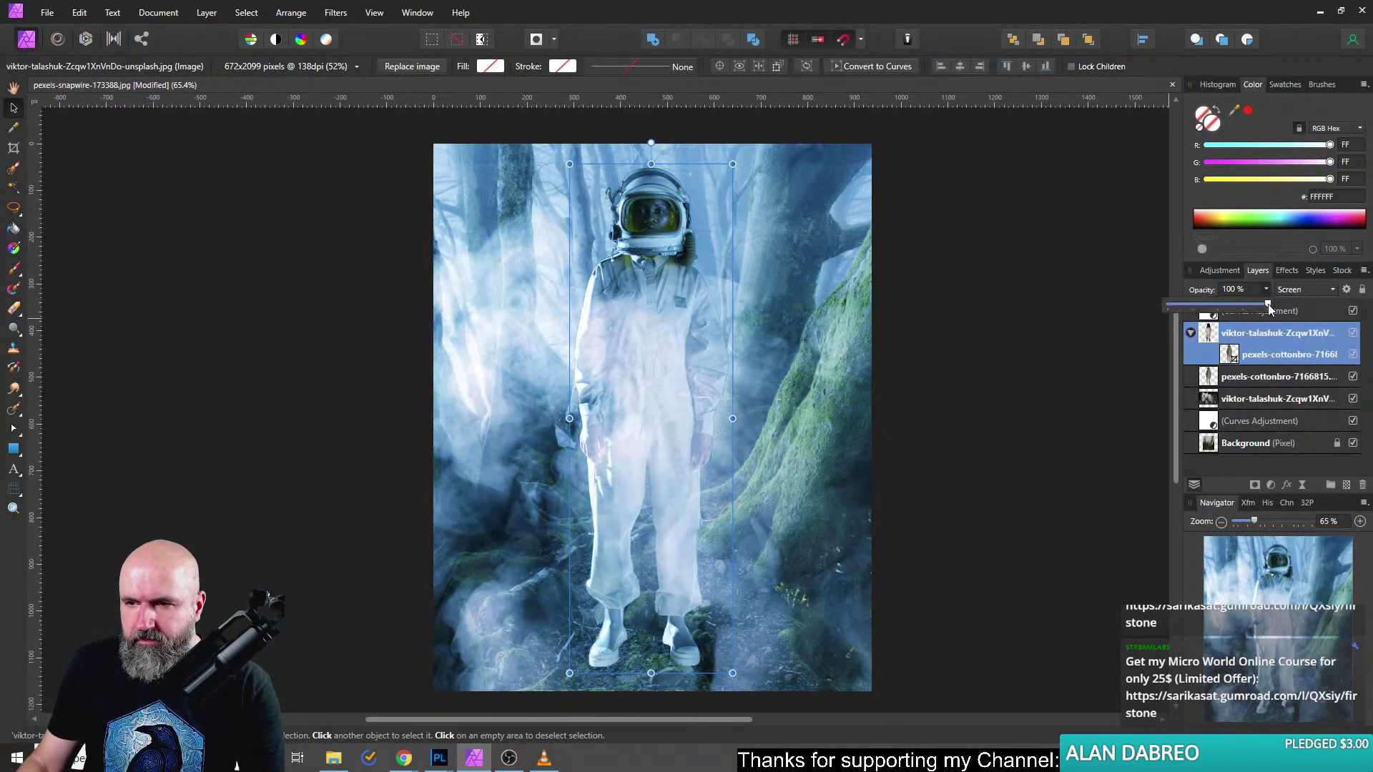
left_click_drag(1267, 303, 1240, 313)
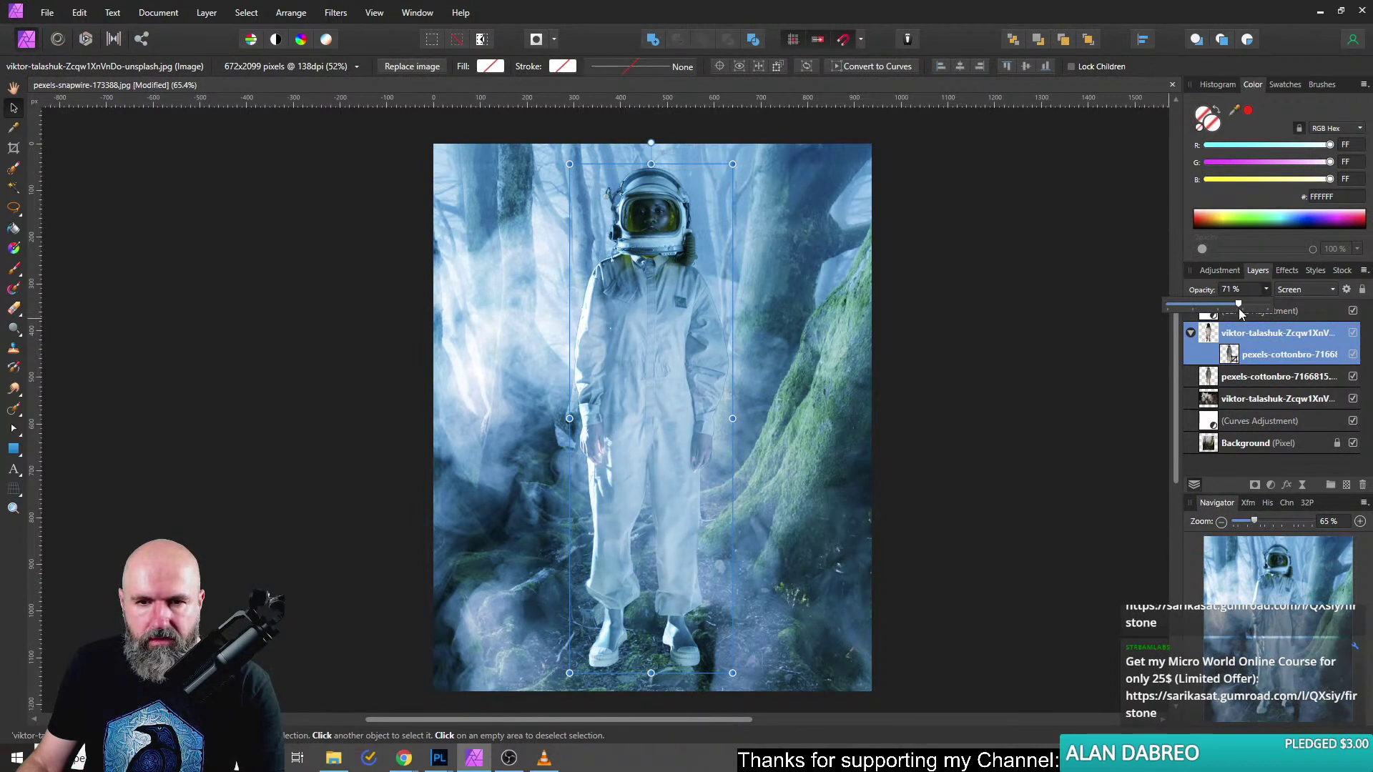
left_click(1223, 356)
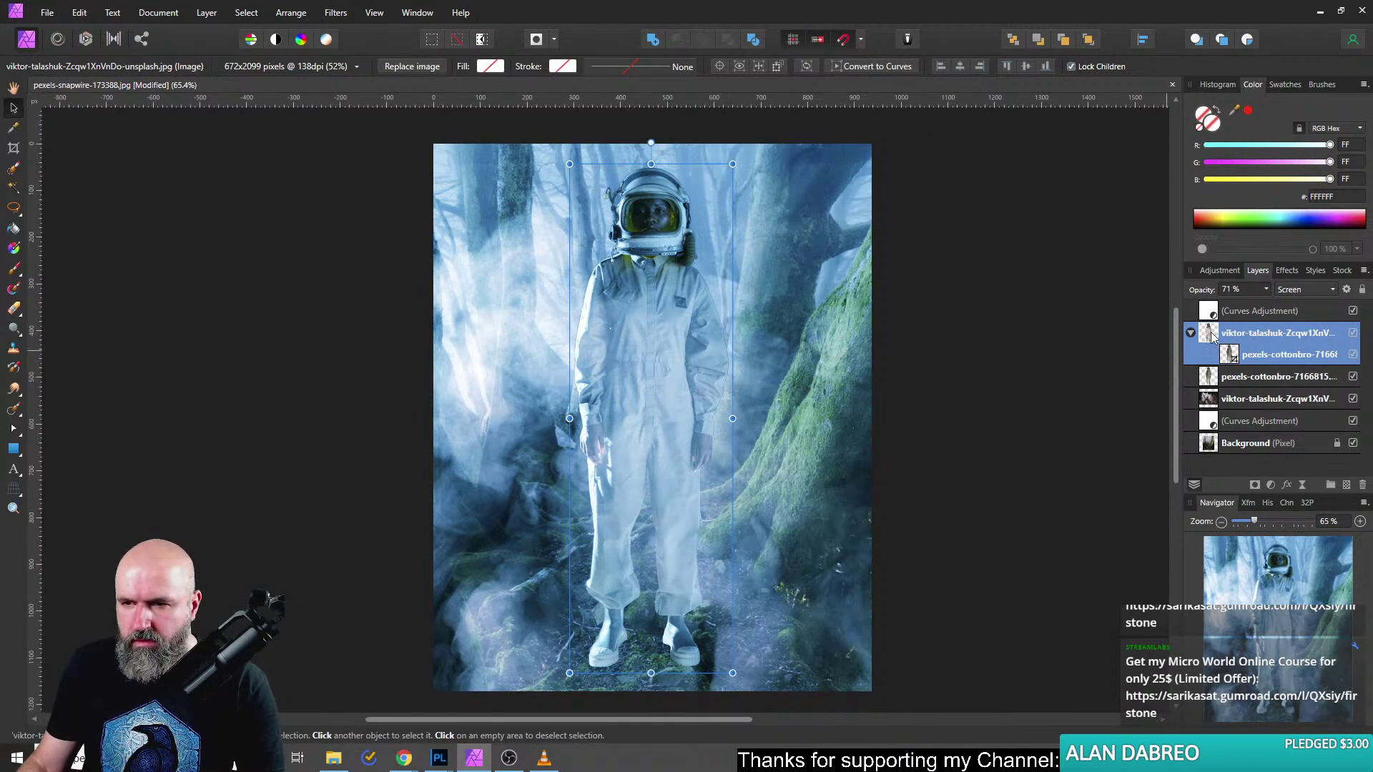
Try to enlarge and shift the upper smoke independently of its astronaut mask with Lock Children enabled.
left_click(1214, 377)
left_click(1215, 339)
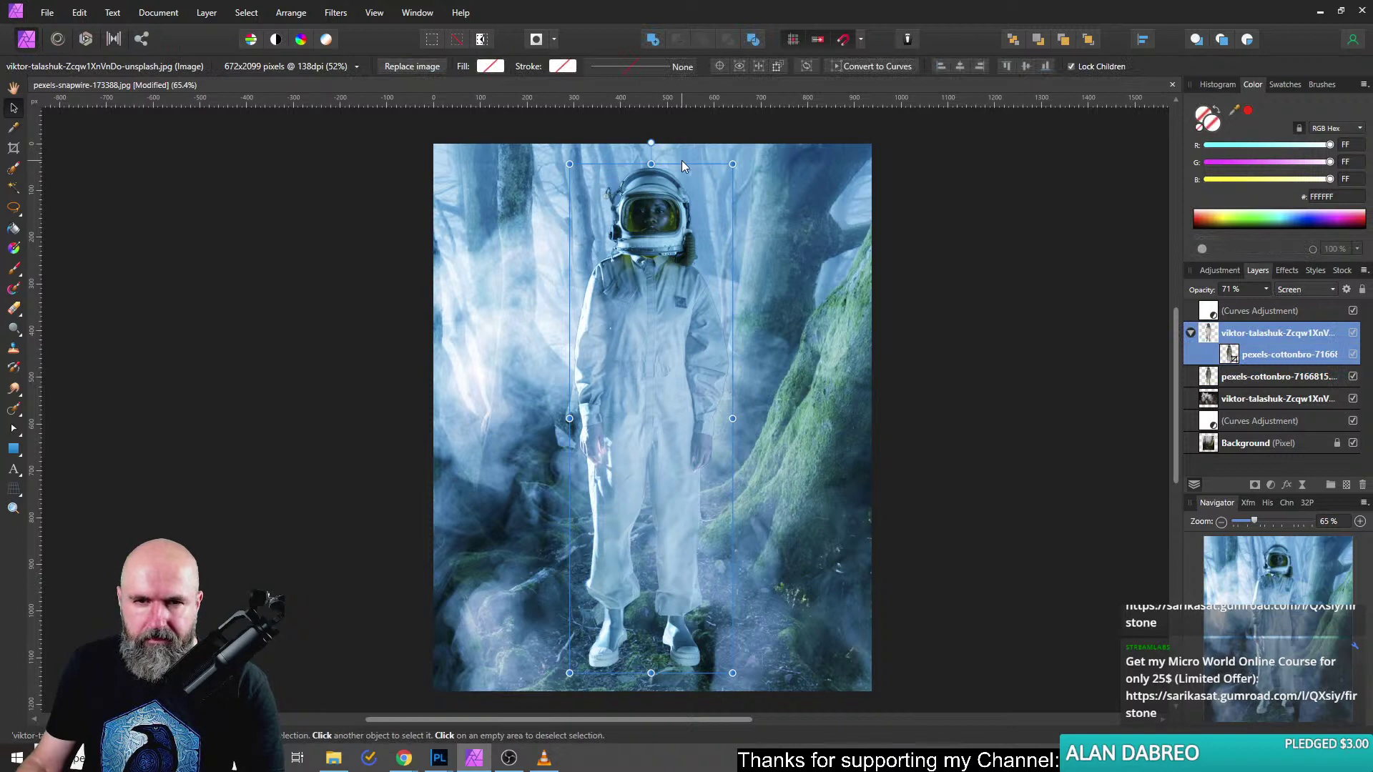
left_click(1242, 358)
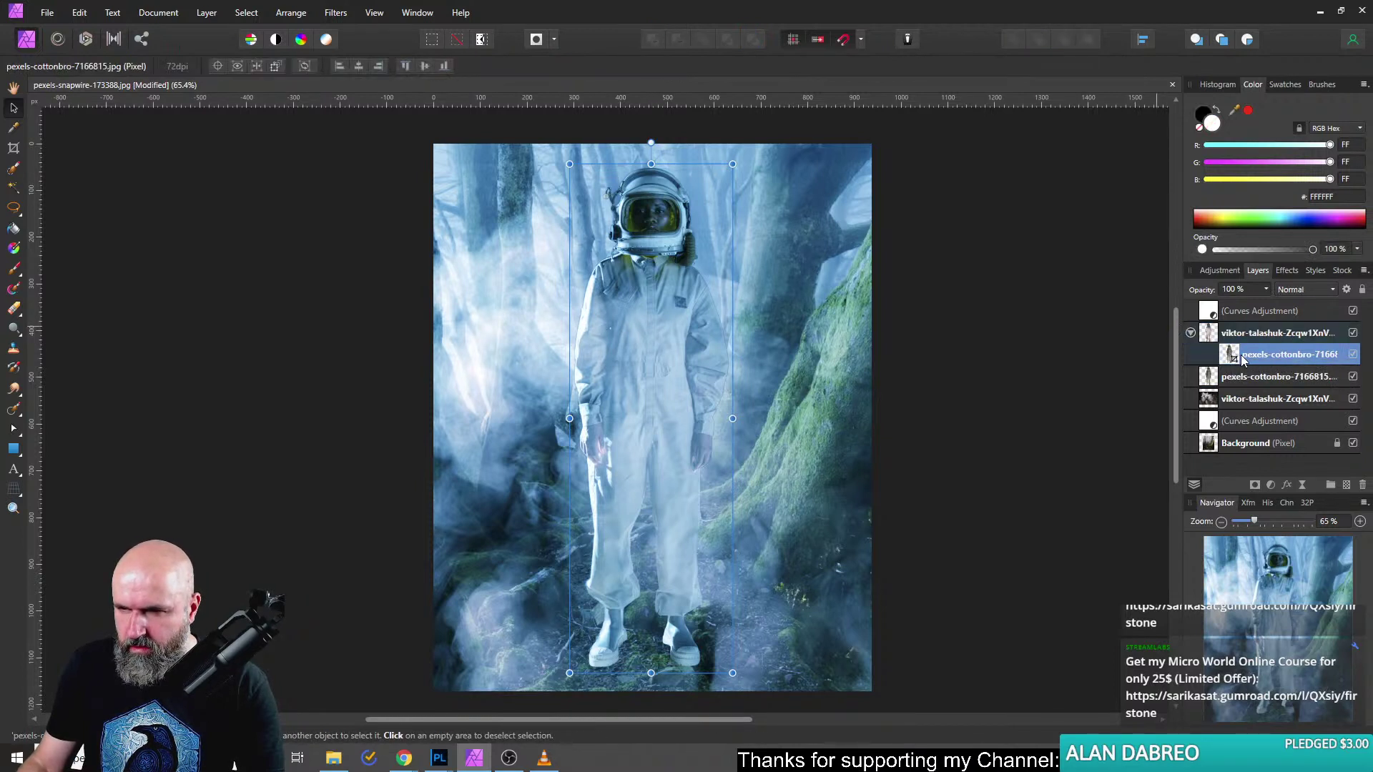
left_click(1213, 341)
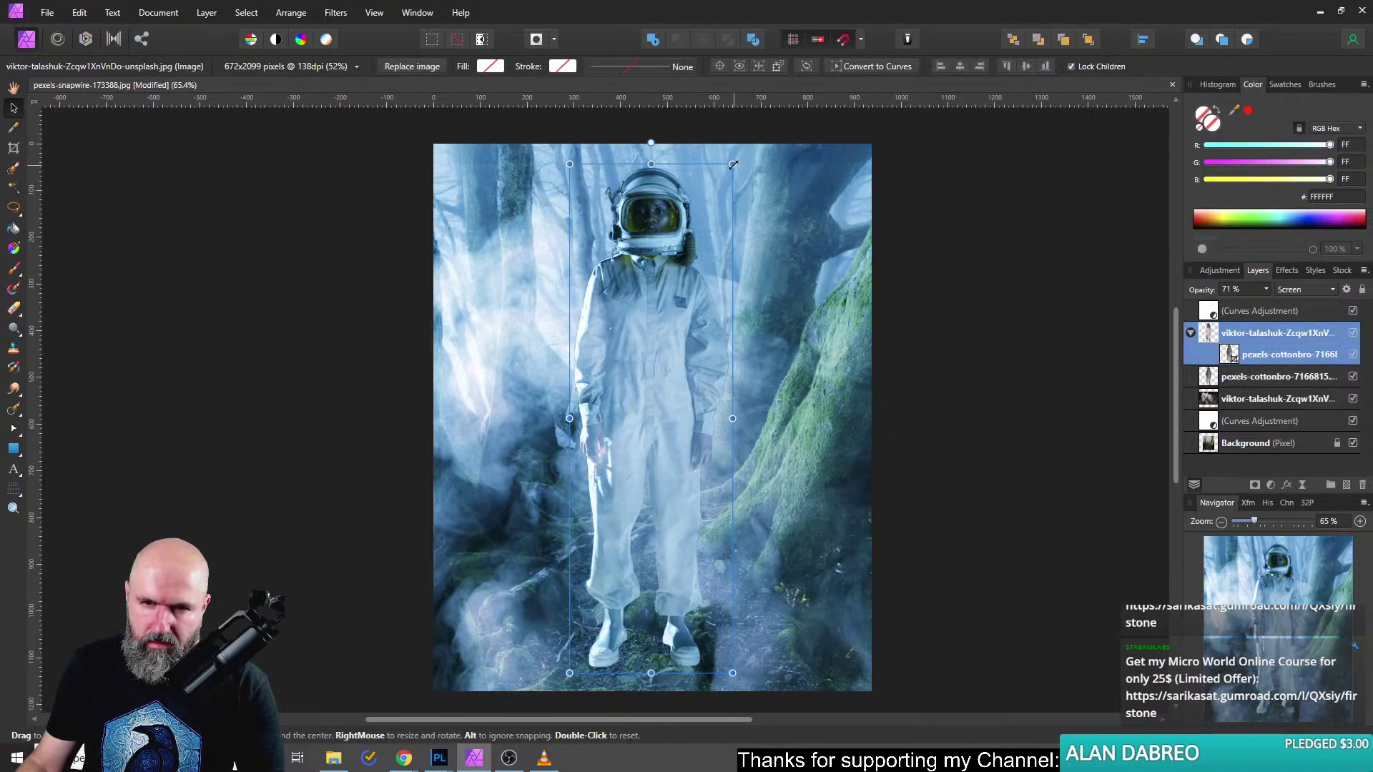
left_click_drag(733, 164, 815, 43)
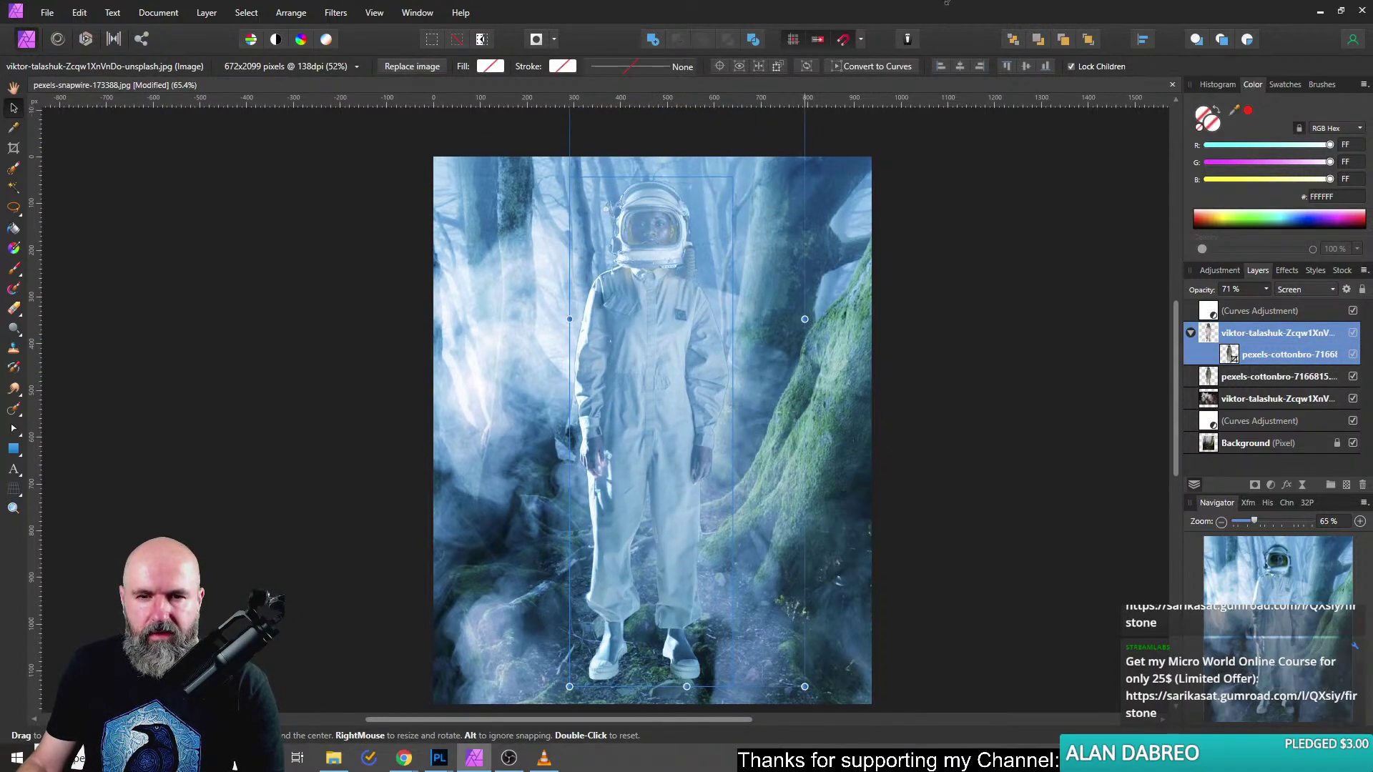
scroll(741, 363, "up", 1)
mouse_move(740, 362)
left_mouse_down()
mouse_move(757, 453)
mouse_move(762, 413)
mouse_move(741, 402)
mouse_move(755, 383)
left_mouse_up()
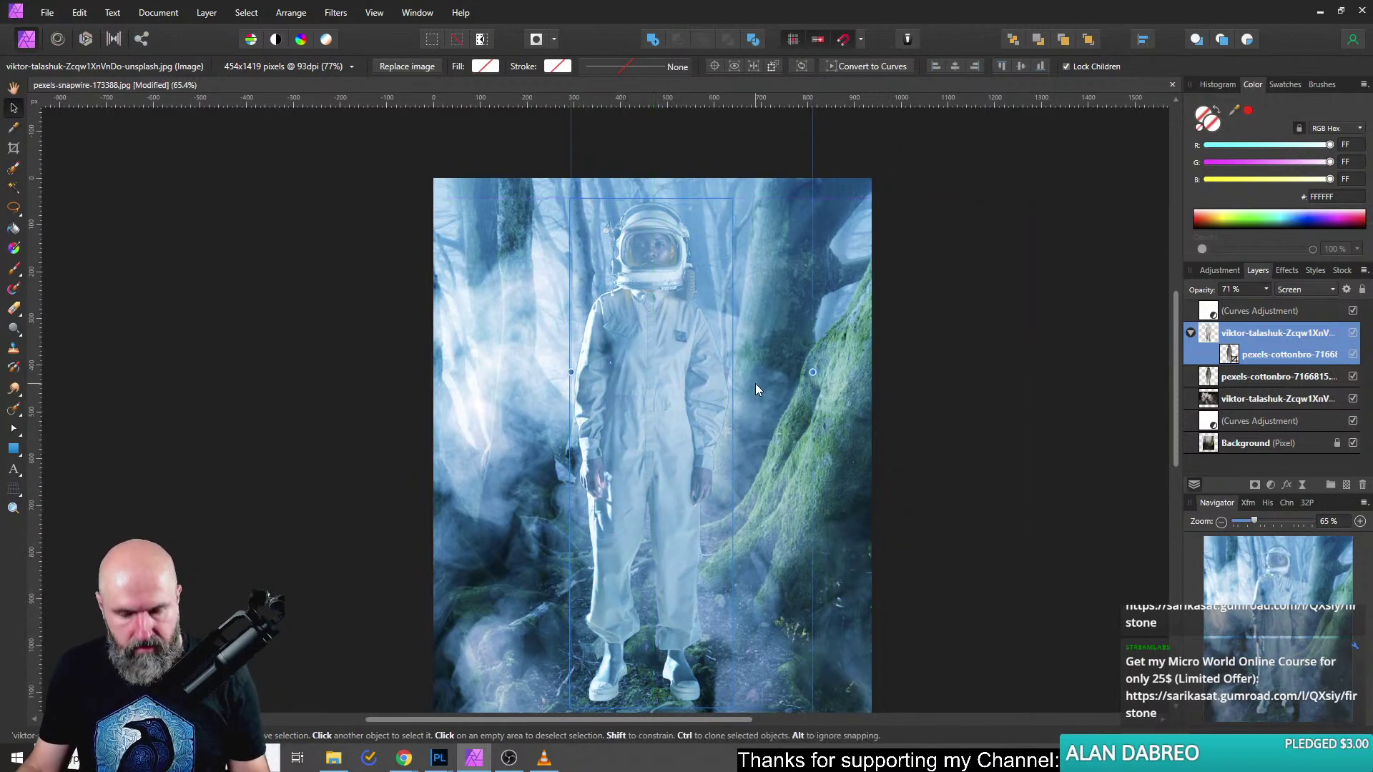
Take the astronaut mask out of the upper smoke layer and place it above that layer.
left_click(1235, 356)
left_click_drag(1235, 358, 1235, 338)
left_click(1235, 361)
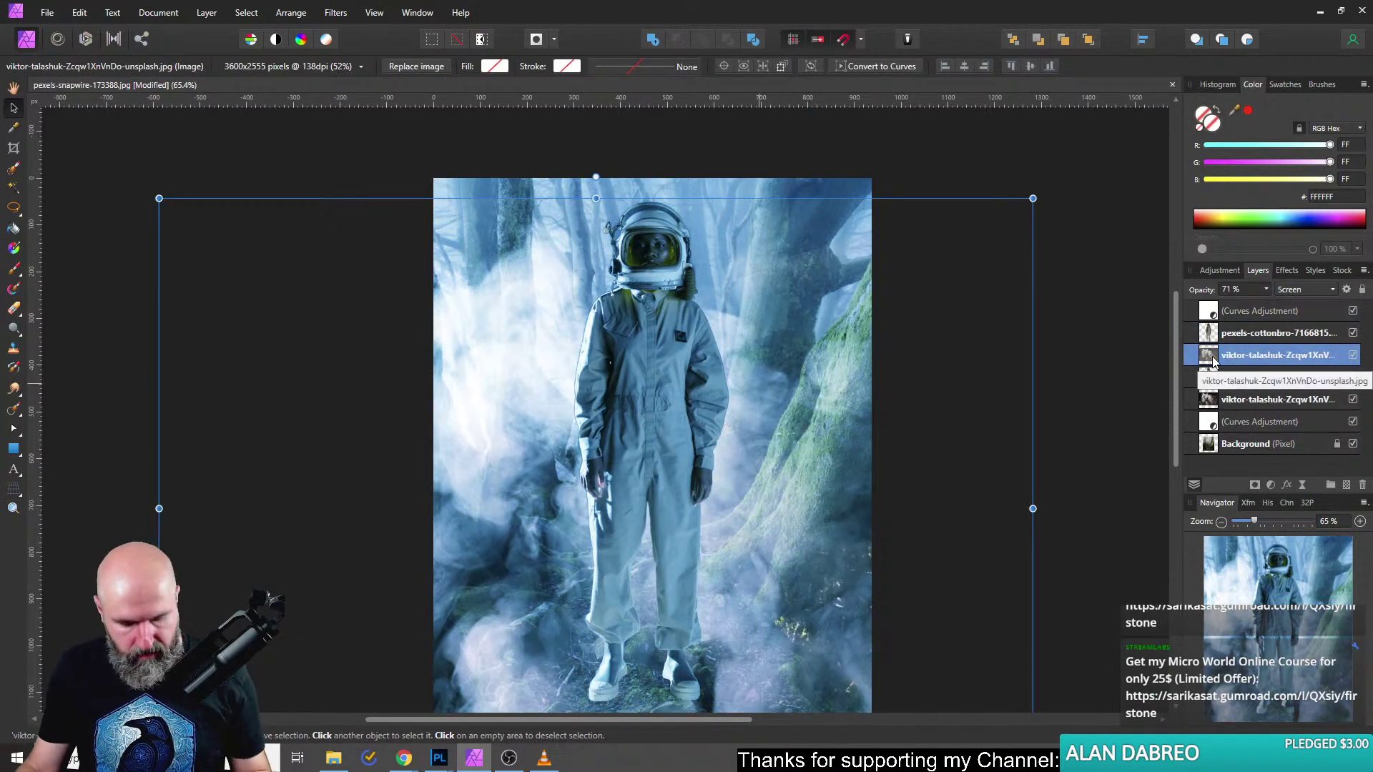
Group the upper smoke layer by itself and mask the group with the astronaut copy.
key("ctrl+g")
right_click(1207, 342)
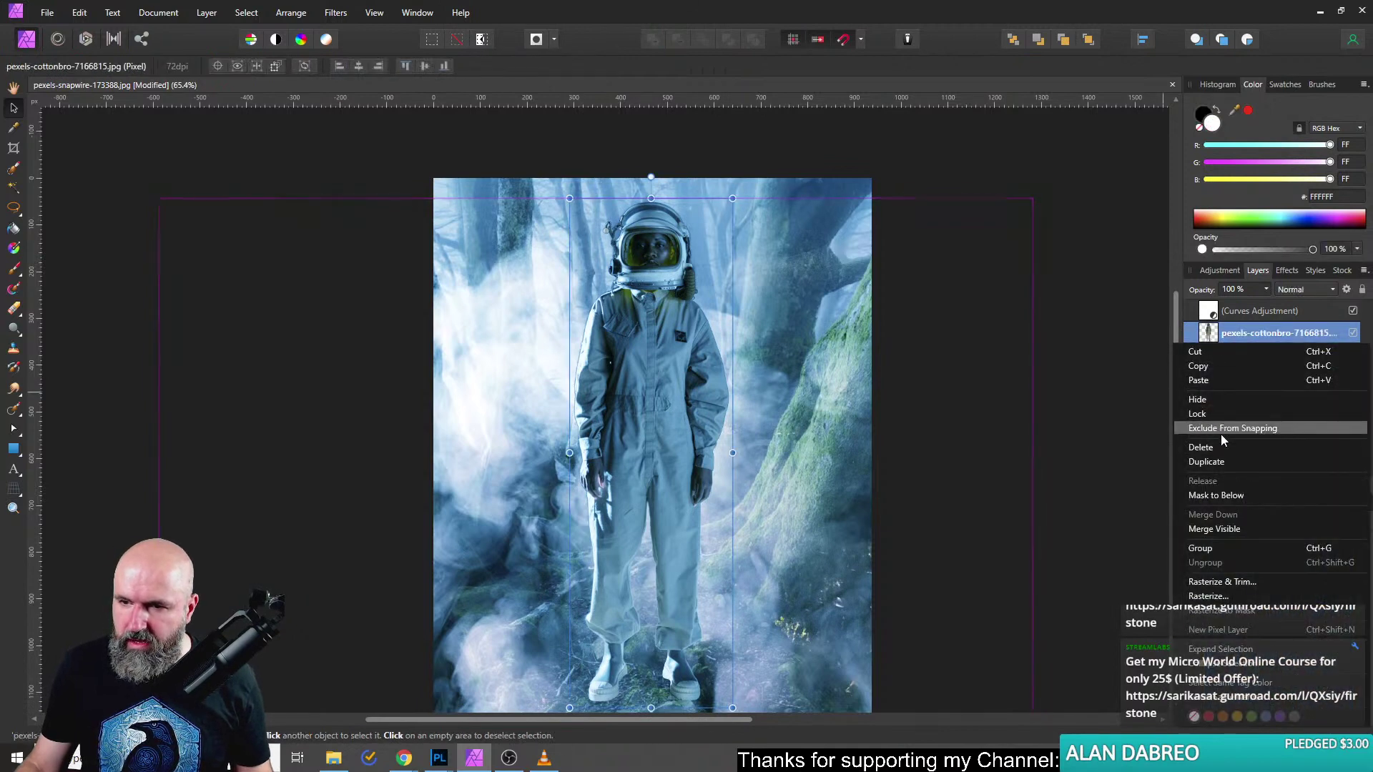
left_click(1218, 490)
left_click(1192, 333)
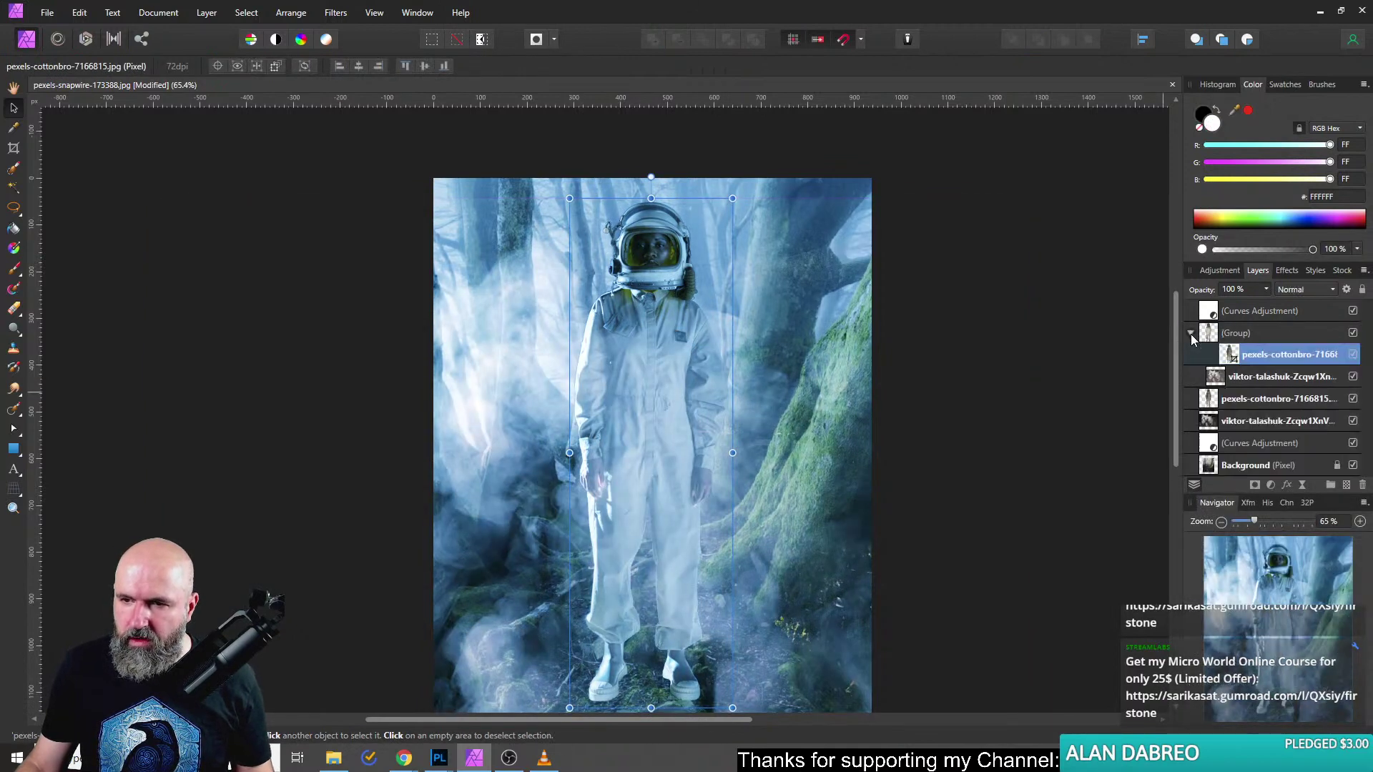
Scale the smoke inside the masked group down to about 32% and position it over the astronaut's lower body.
left_click(1220, 374)
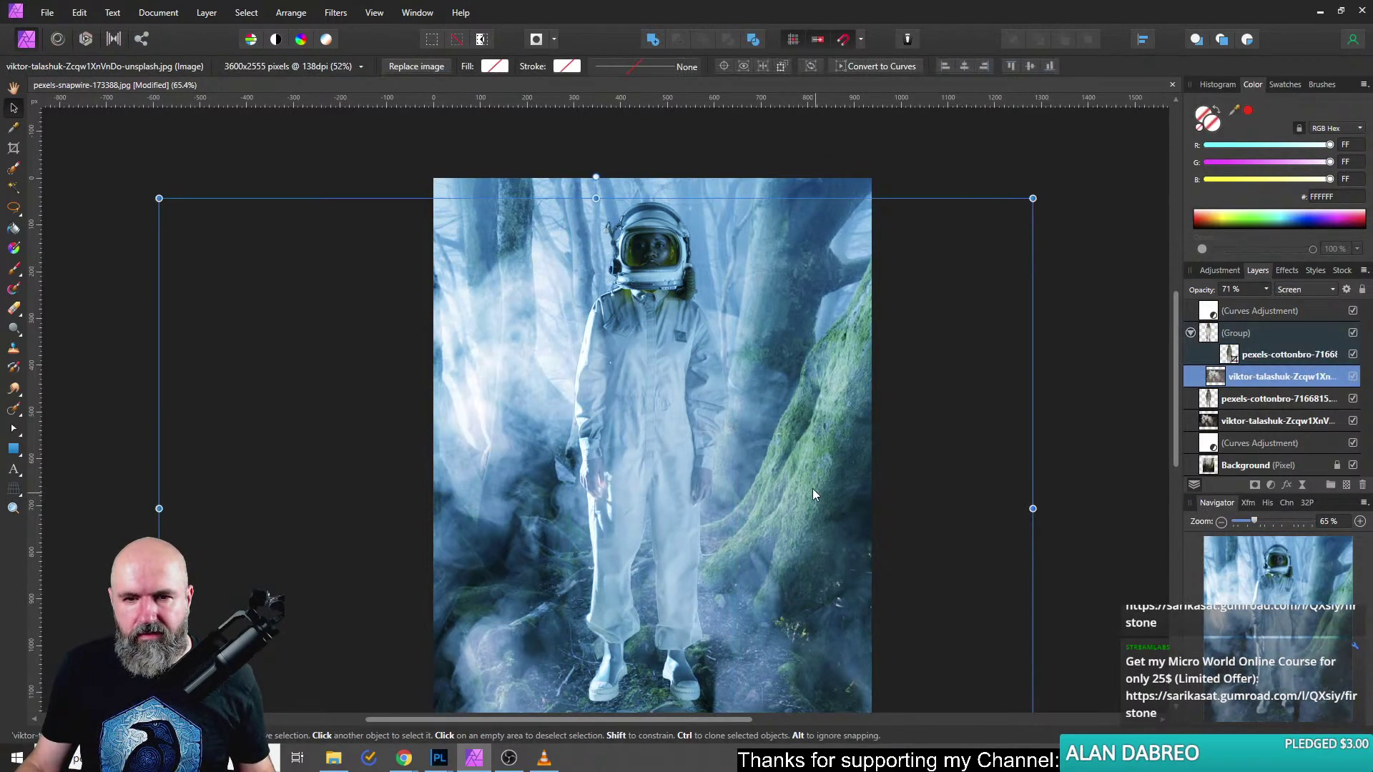
left_click_drag(813, 495, 977, 550)
left_click_drag(320, 248, 637, 404)
scroll(706, 464, "down", 1)
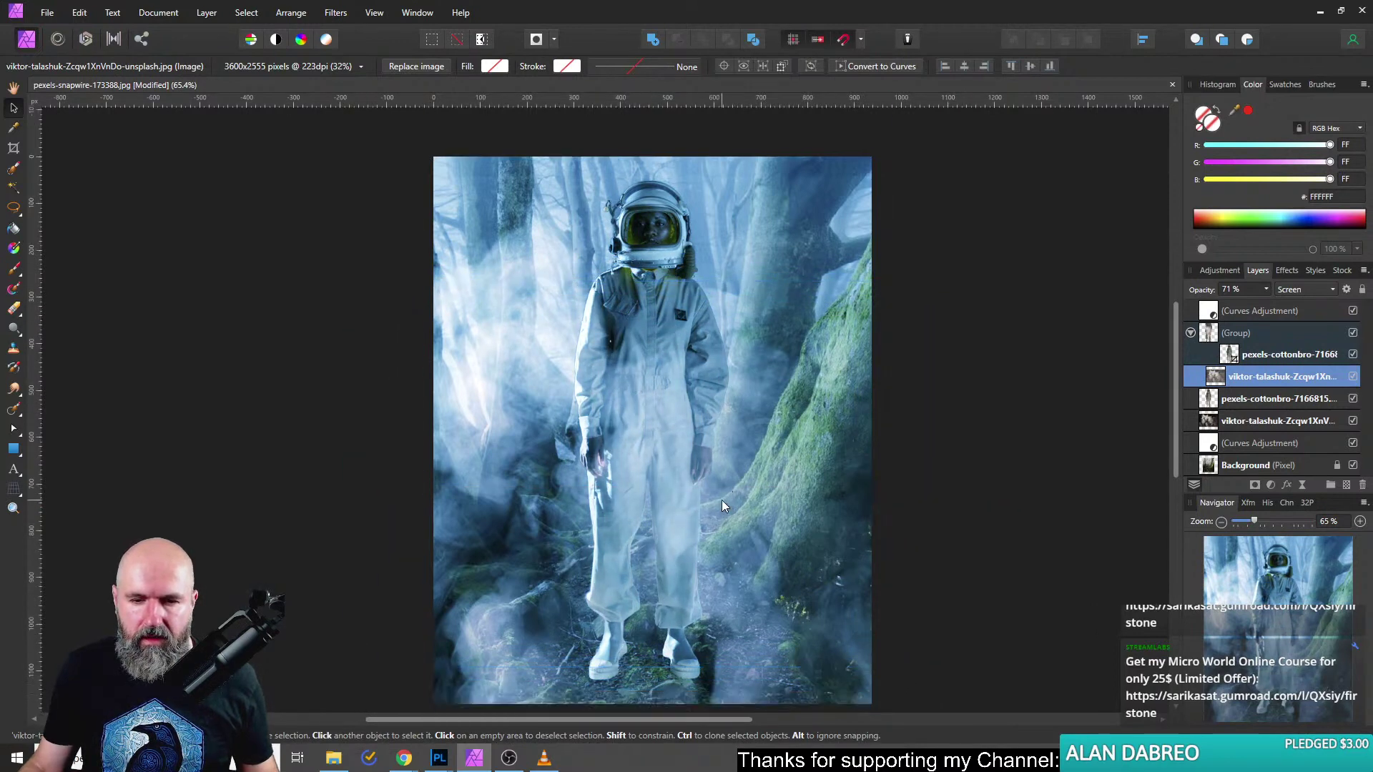
Scale the smoke inside the masked group down to about 19% and position it over the astronaut's torso and thighs.
scroll(655, 434, "down", 1)
scroll(654, 397, "up", 2)
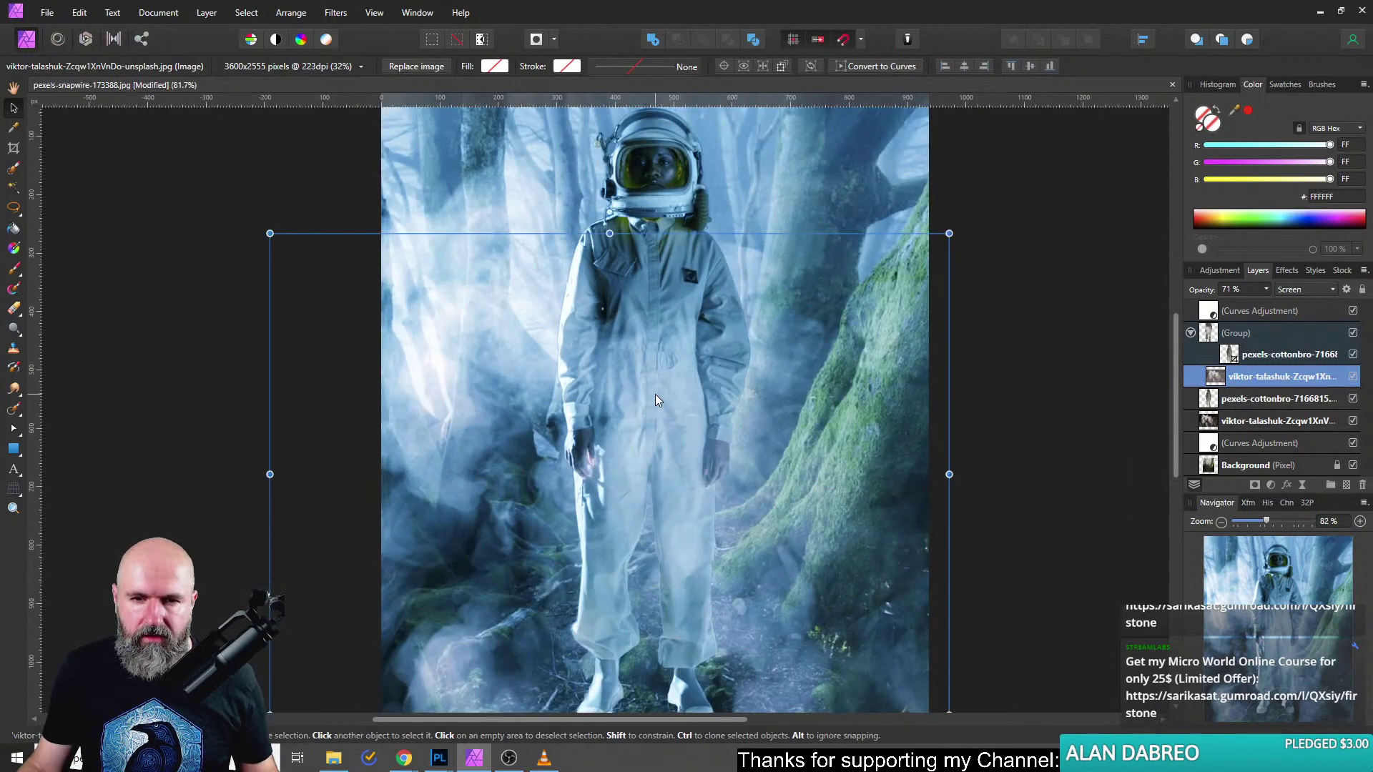
scroll(655, 398, "down", 1)
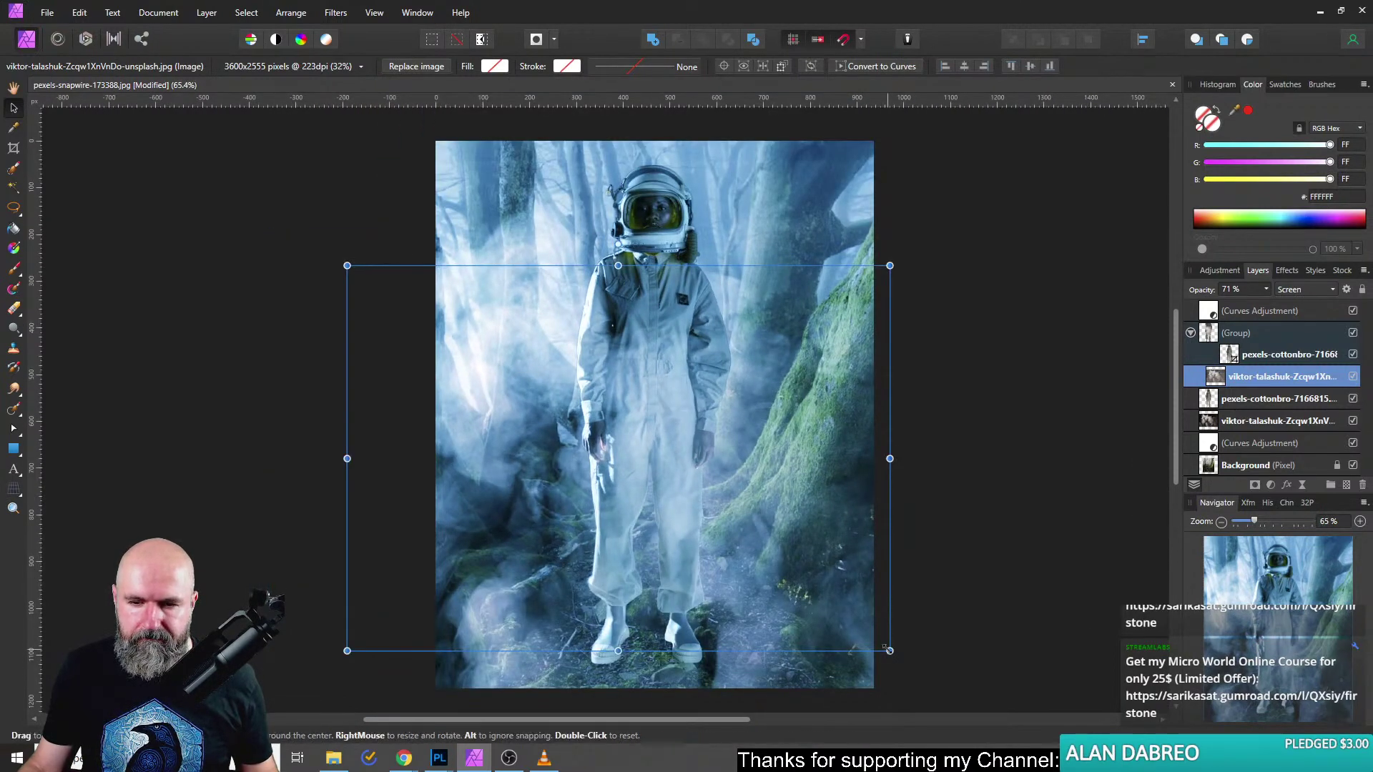
left_click_drag(889, 650, 662, 491)
left_click_drag(603, 382, 706, 443)
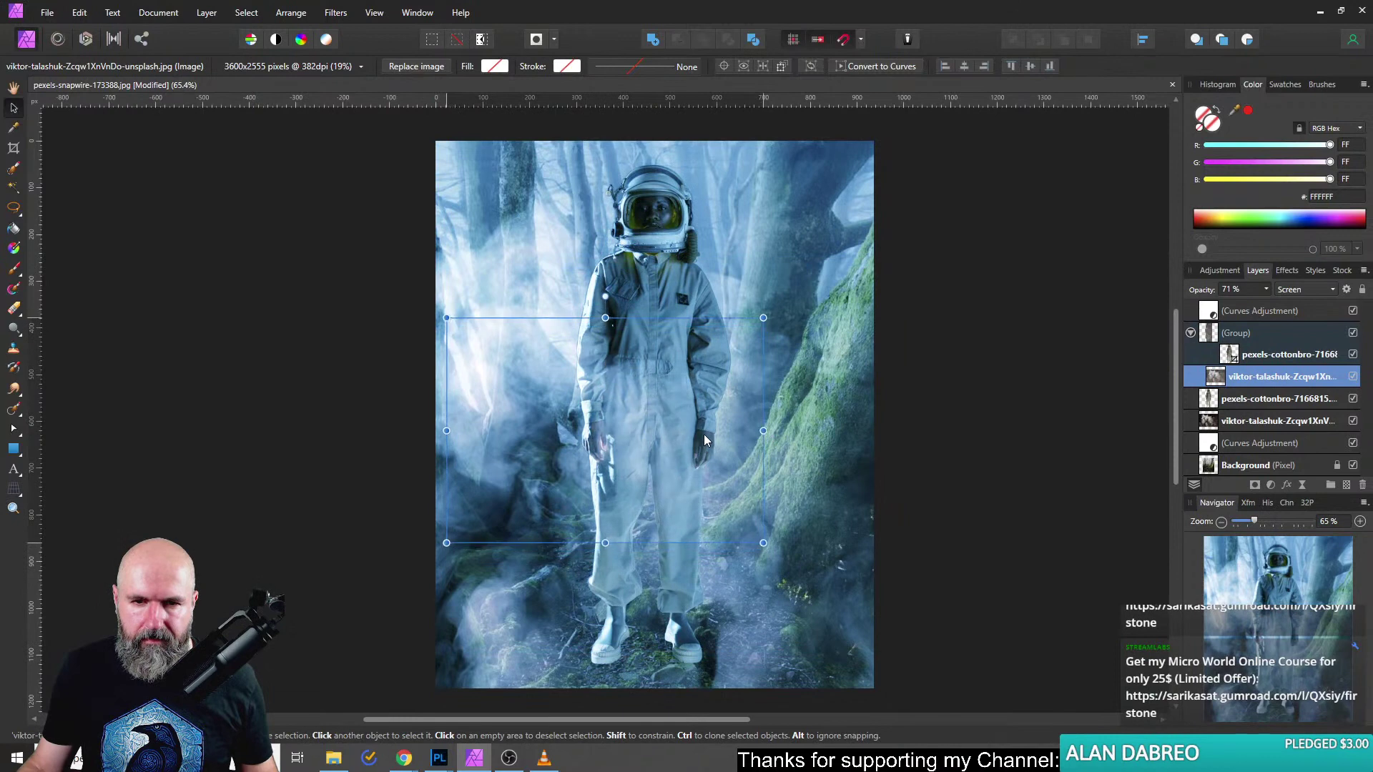
left_click(229, 272)
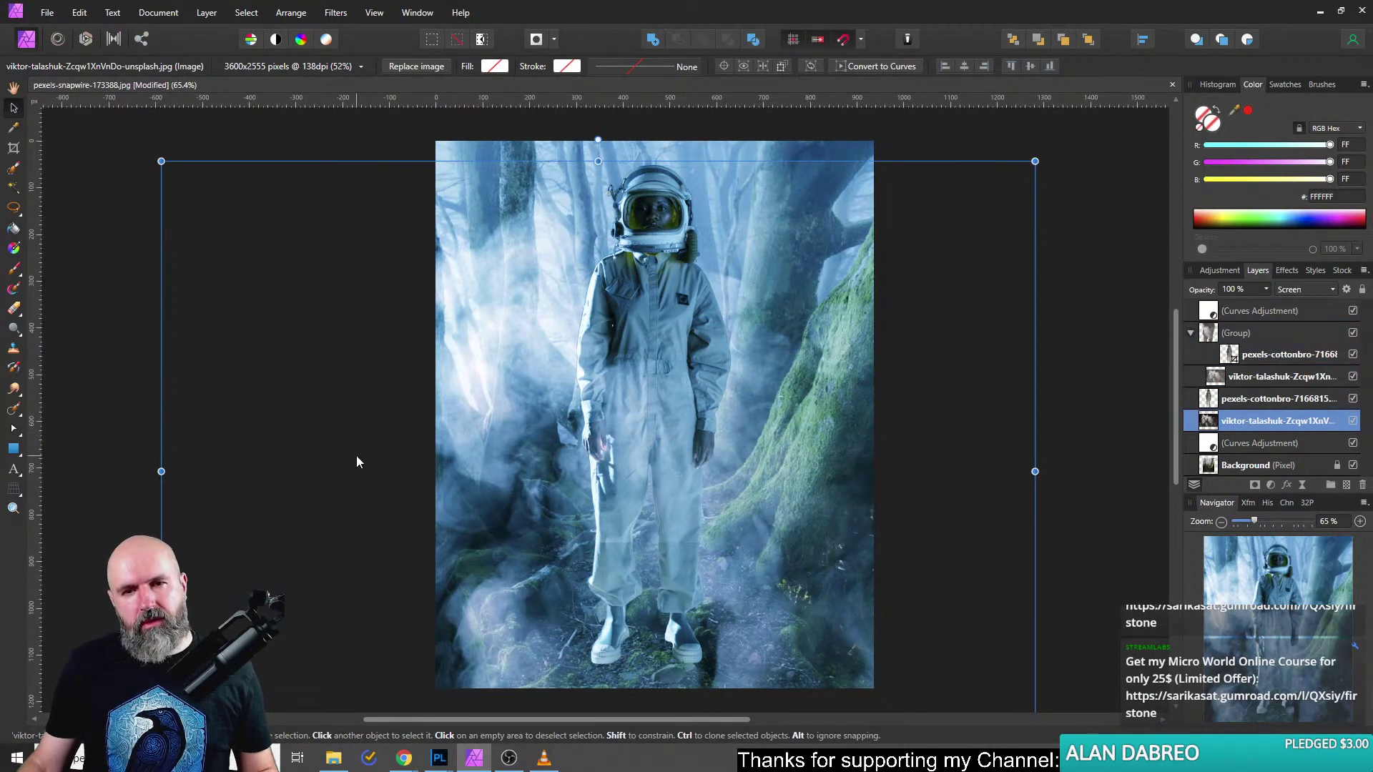
Move the masked smoke group slightly upward, centred on the astronaut's body.
left_click(663, 402)
left_click_drag(626, 400, 628, 366)
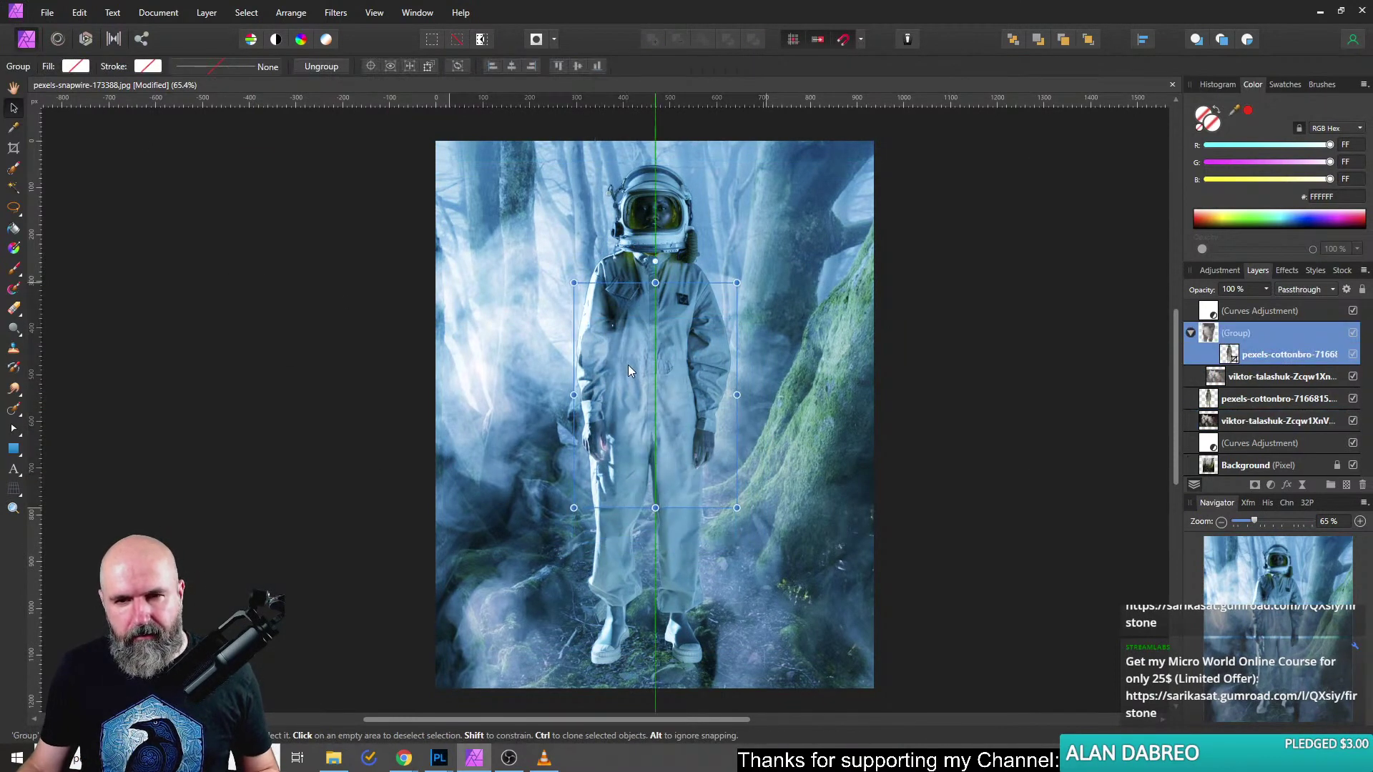
left_click(230, 305)
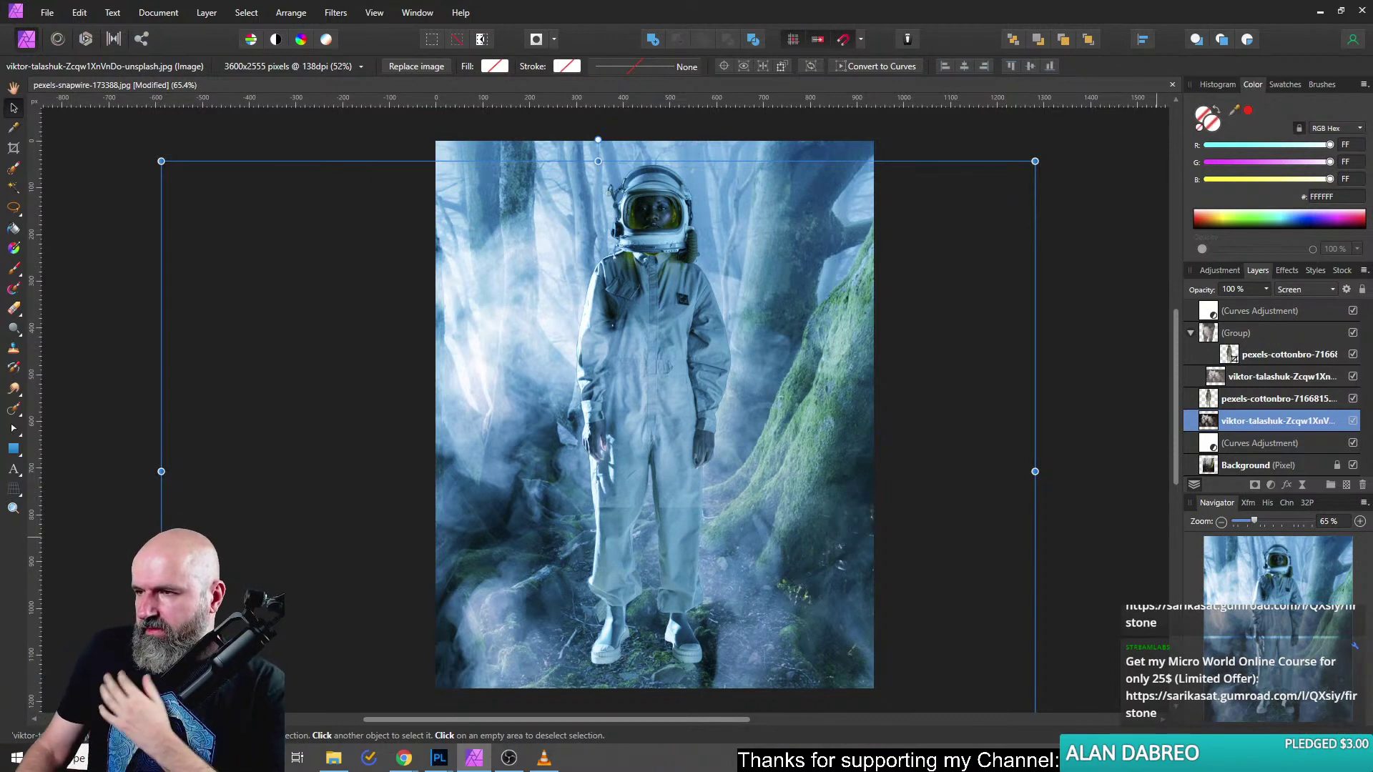
Check the viewers' comments in the pop-out YouTube live chat and return to the composite in Affinity Photo.
key("alt+Tab")
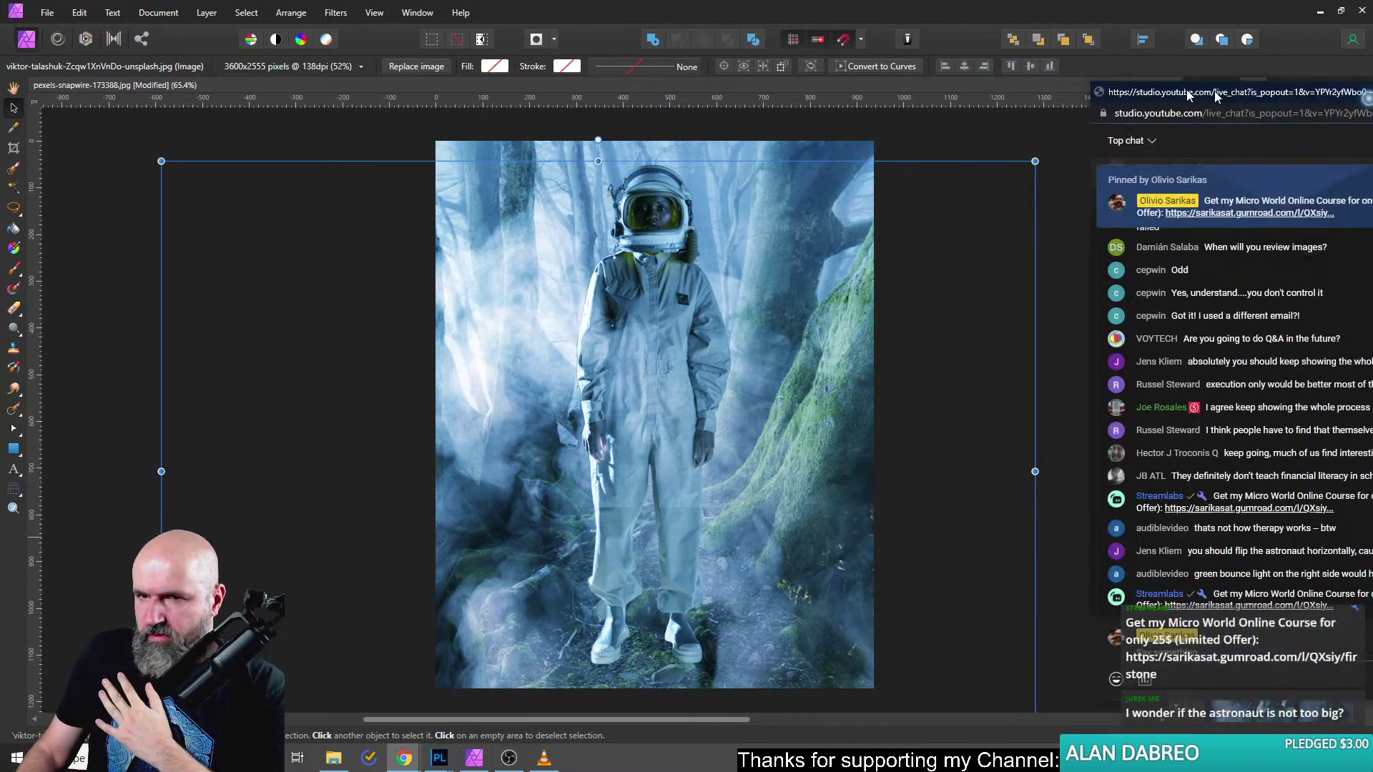
left_click_drag(1214, 92, 1007, 91)
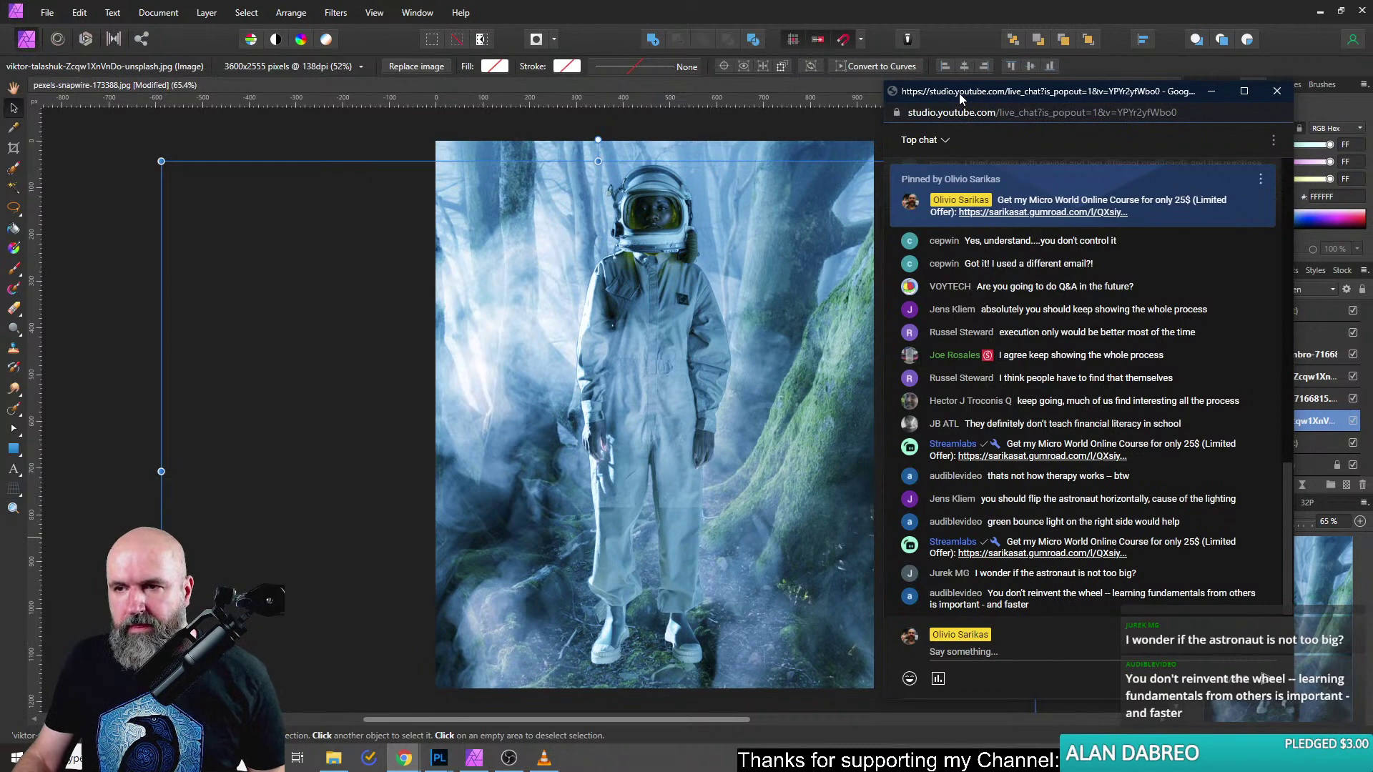
key("alt+Tab")
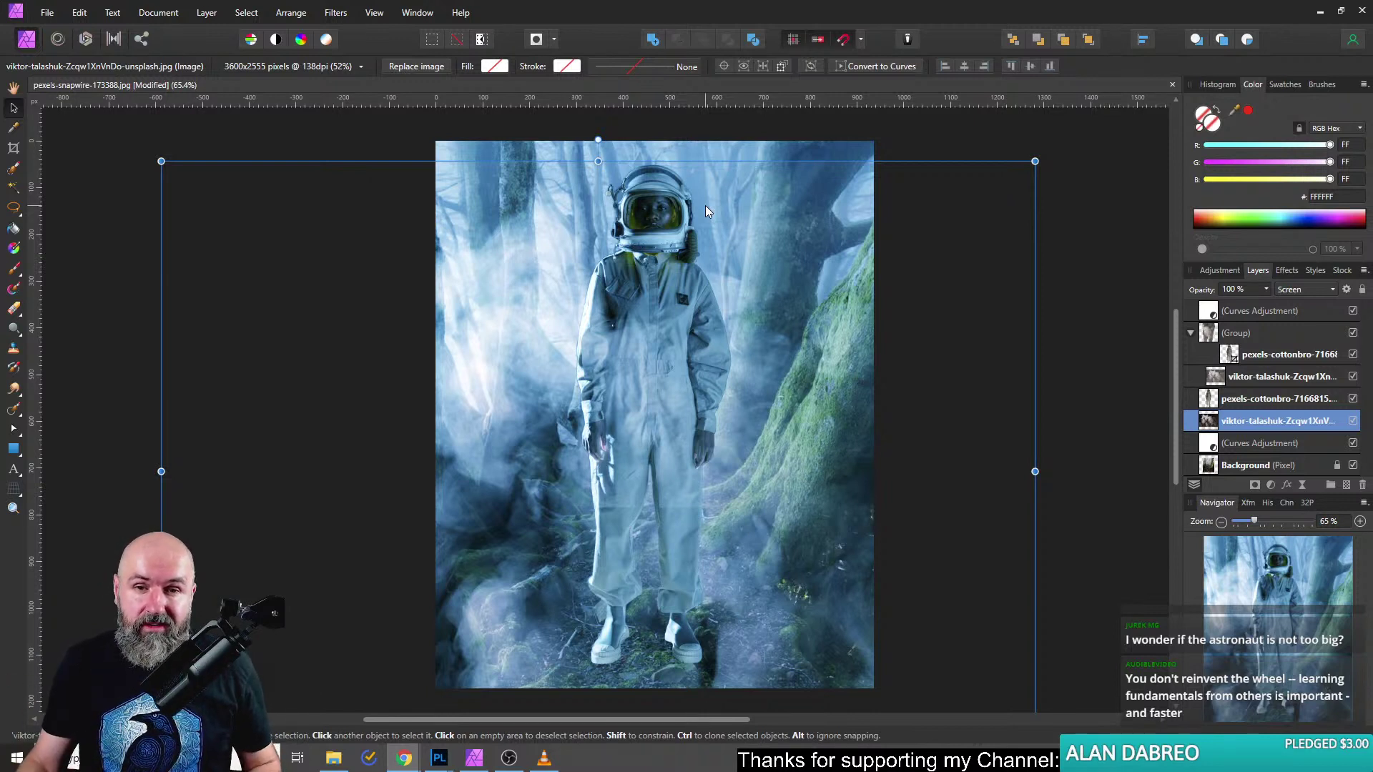
Examine the smoke over the astronaut's suit and its lower edge across the trousers, both close up and in full view.
scroll(660, 205, "up", 5)
scroll(661, 204, "down", 5)
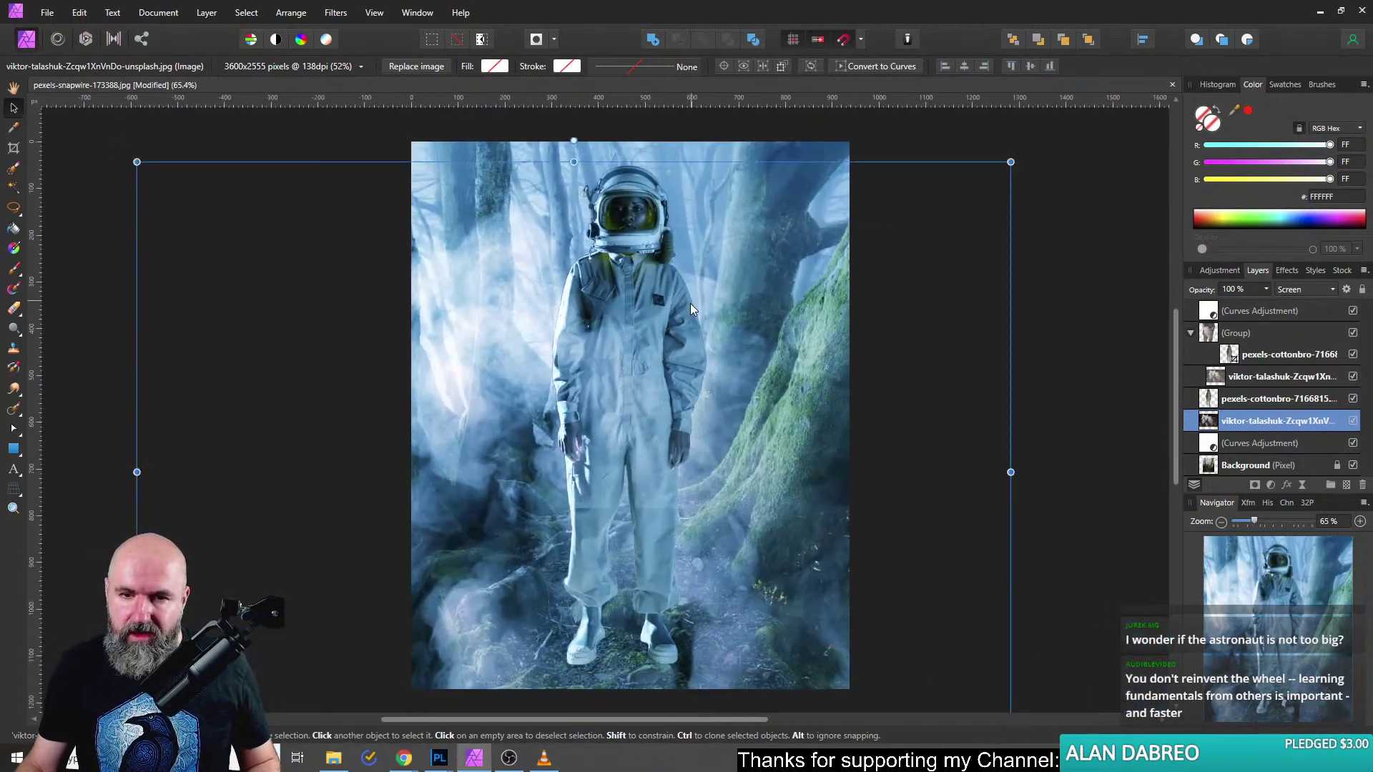
scroll(658, 465, "up", 4)
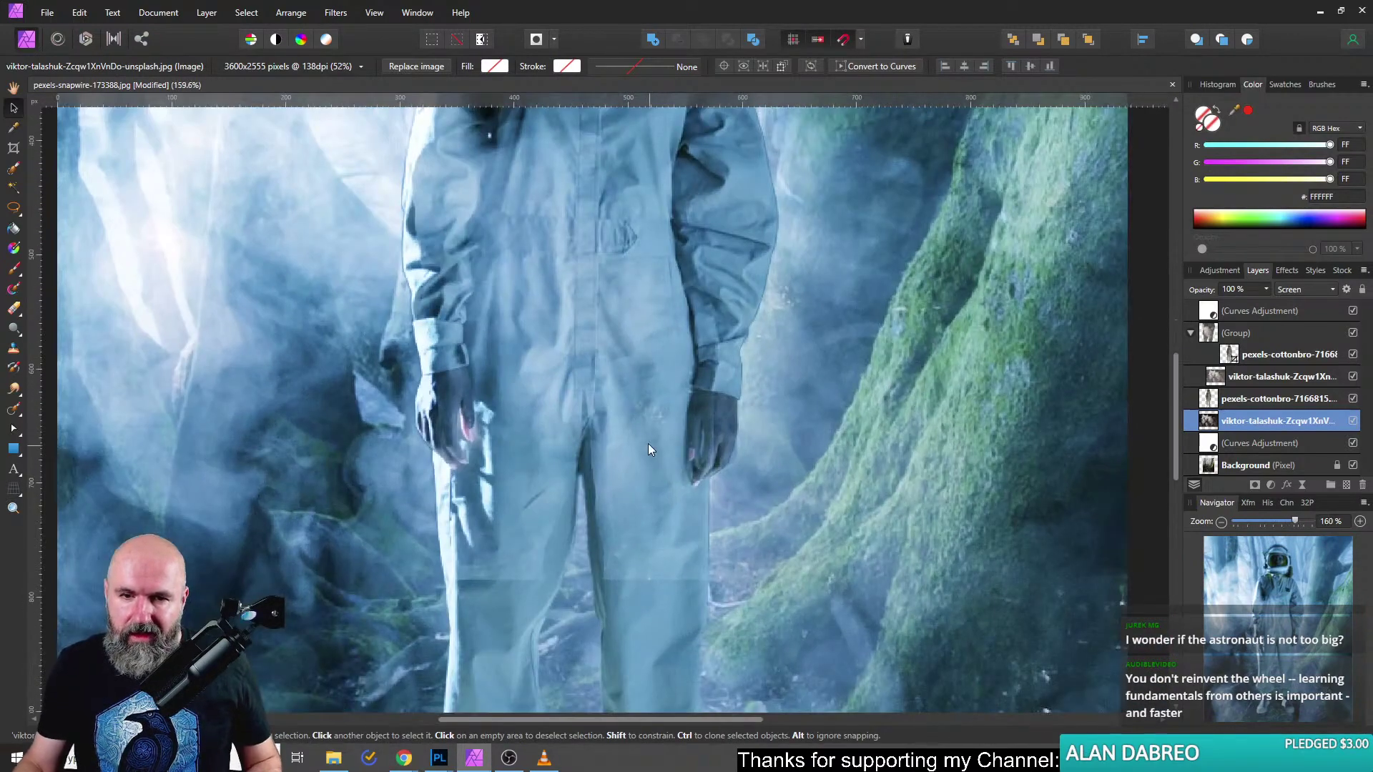
scroll(648, 443, "down", 3)
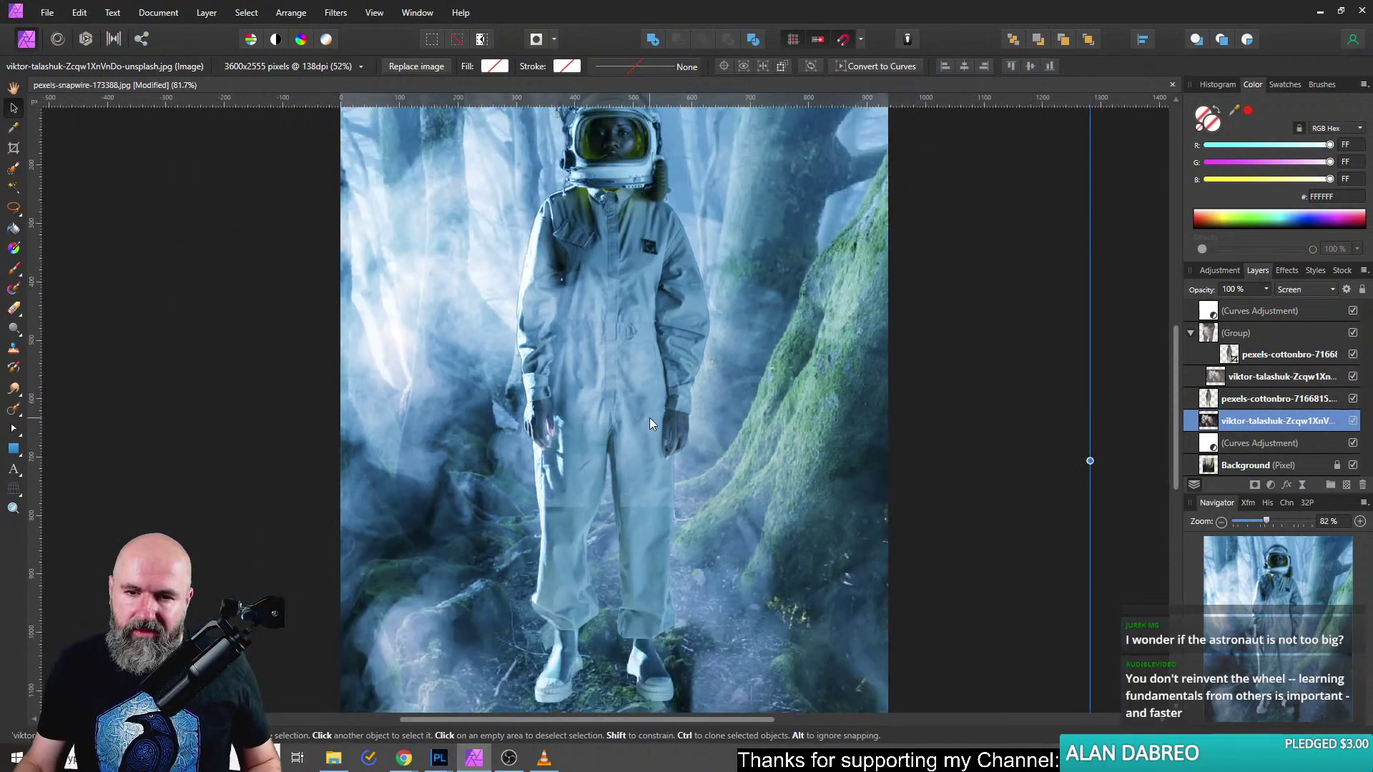
scroll(630, 509, "down", 2)
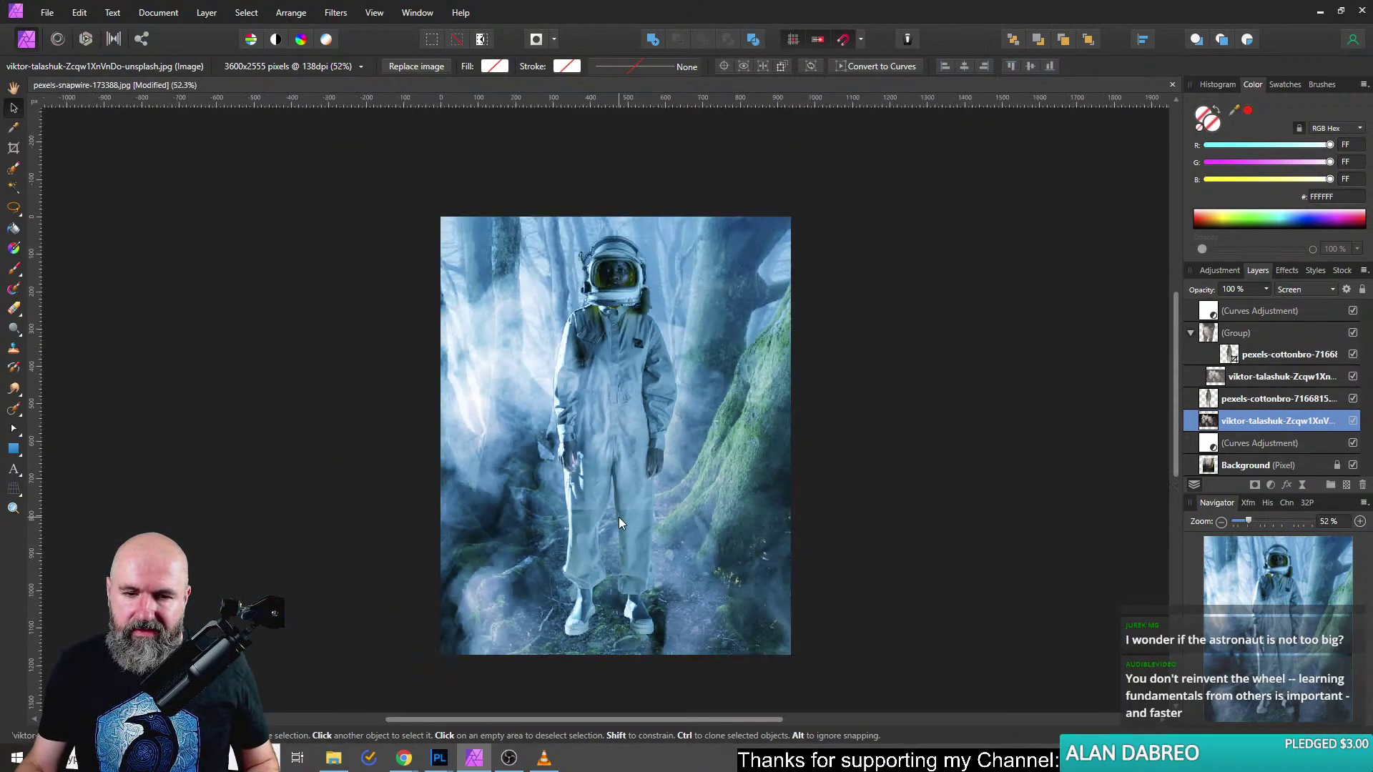
scroll(615, 626, "up", 6)
scroll(537, 525, "down", 4)
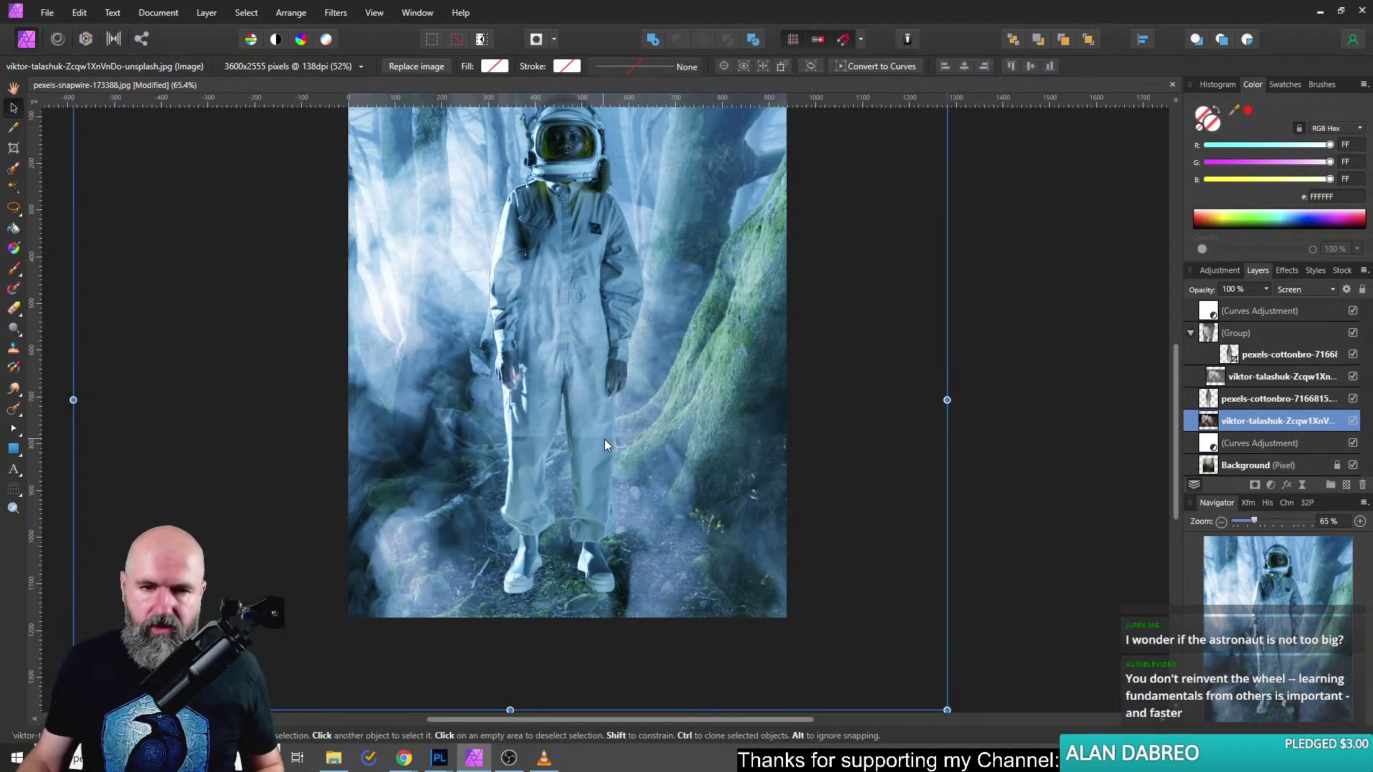
scroll(574, 431, "up", 6)
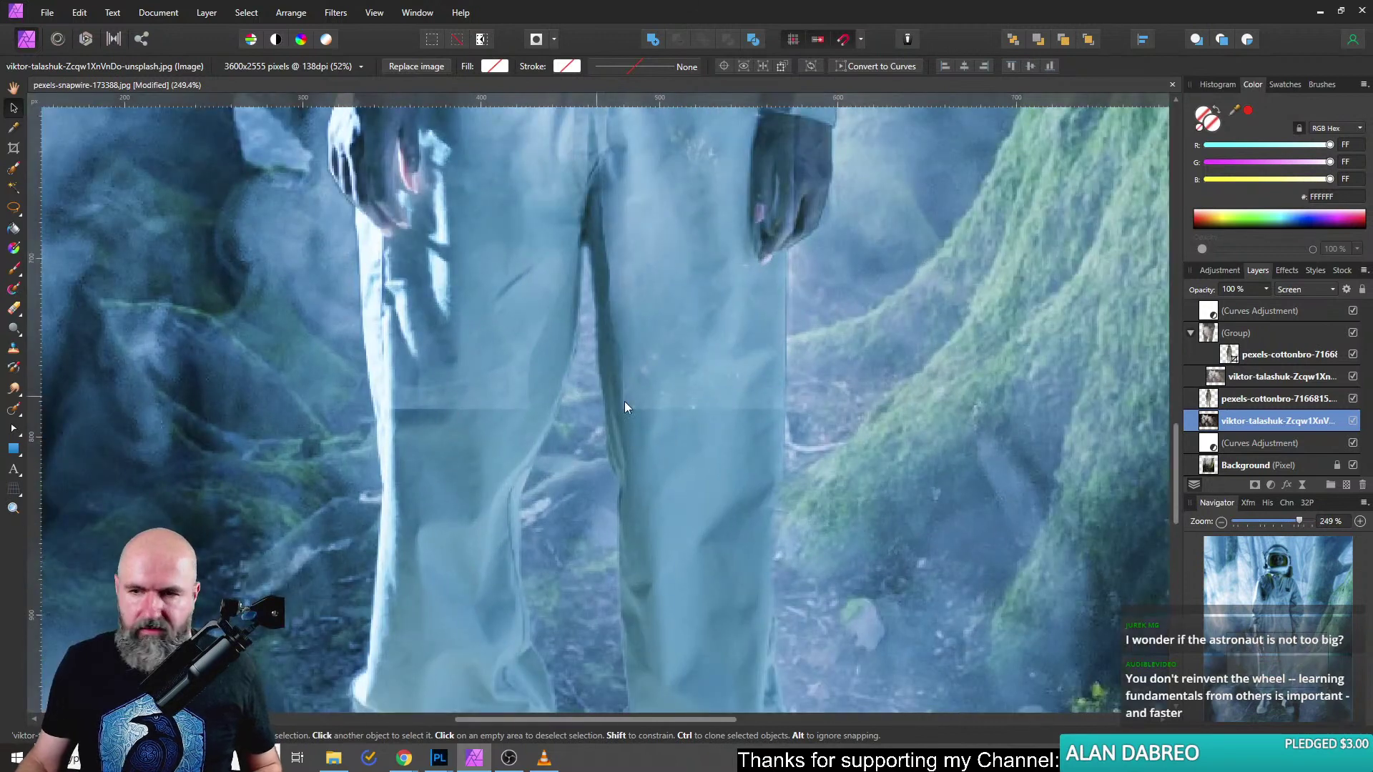
scroll(625, 406, "down", 2)
Erase the hard lower edge of the smoke group across the trousers with an Erase Brush about 236 px wide at 0% hardness.
left_click(1209, 337)
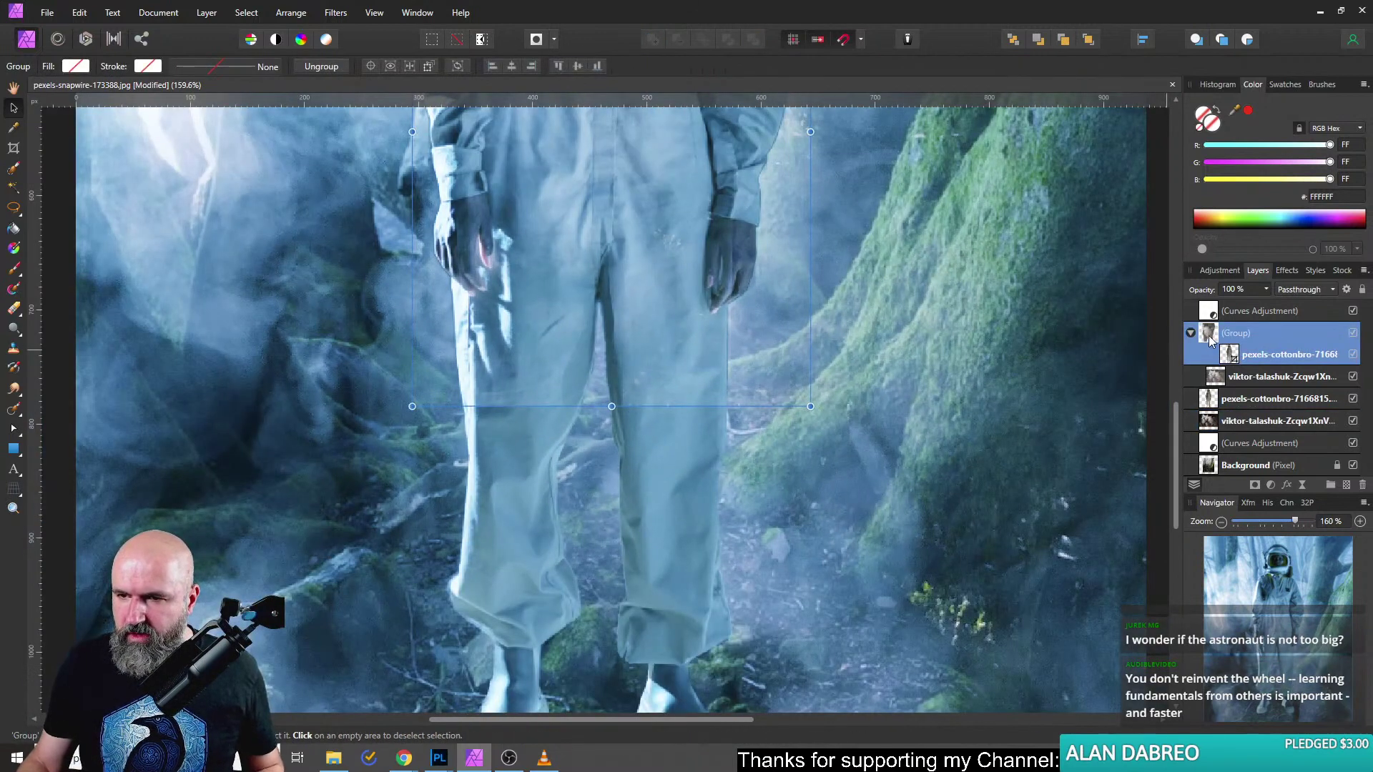
left_click(13, 309)
left_click(71, 310)
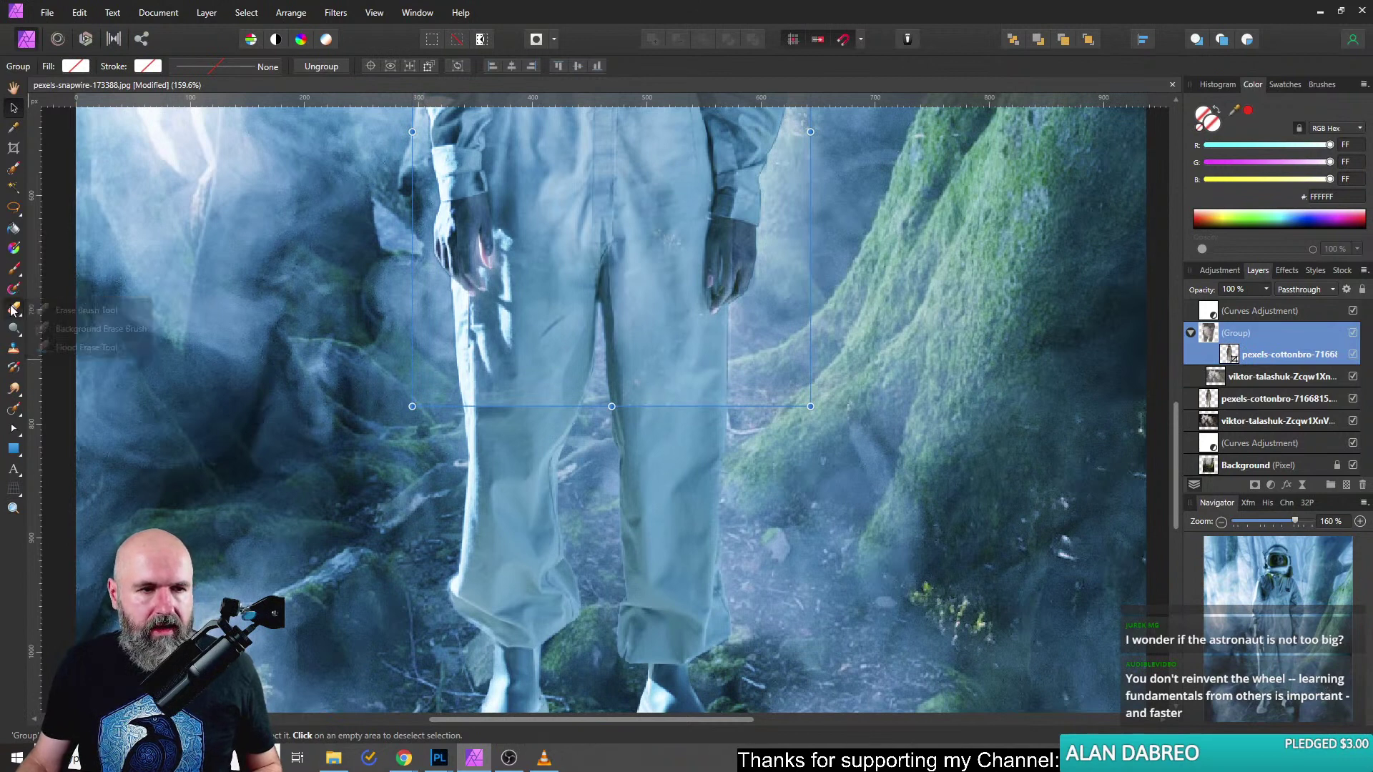
left_click_drag(534, 397, 629, 397)
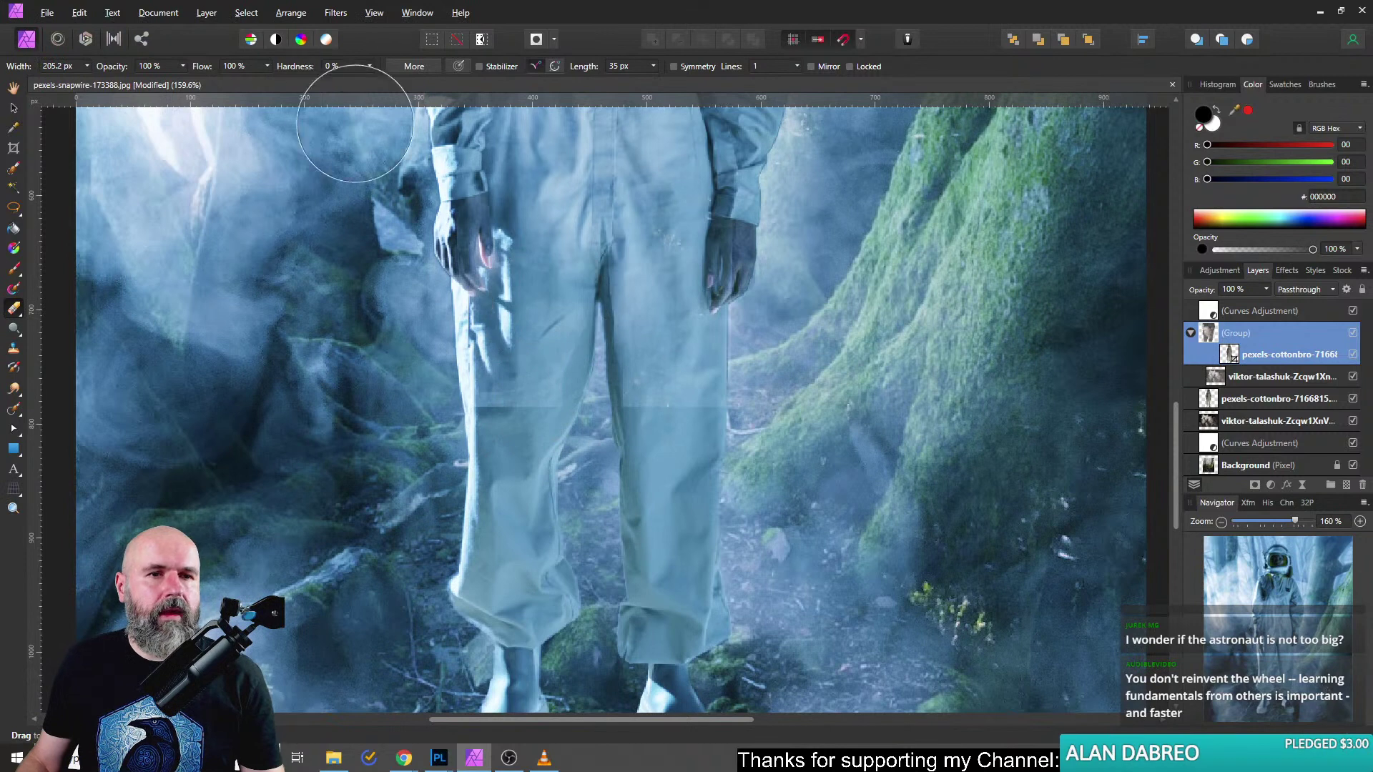
key("bracketright")
key("ctrl+shift+m")
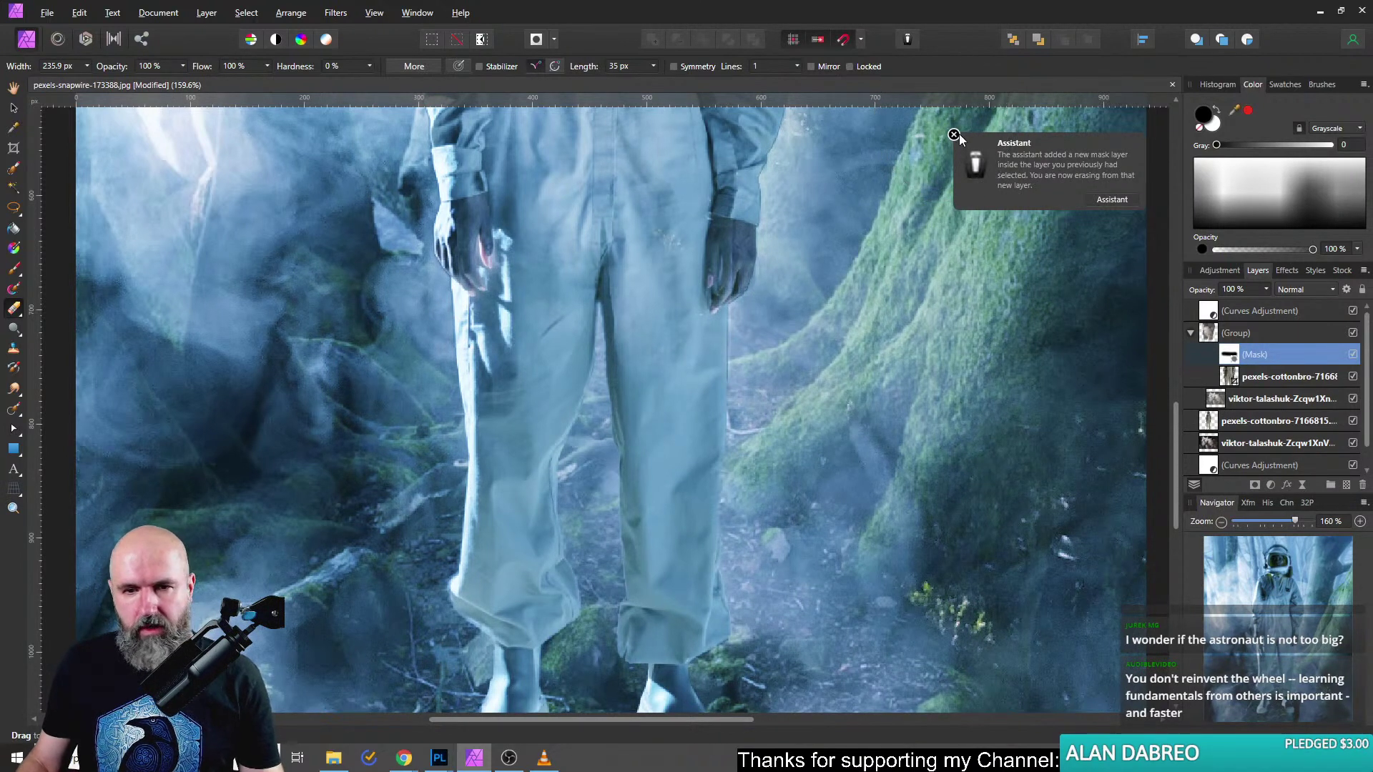
left_click(954, 134)
Erase the smoke group's upper edge across the chest and toggle the group's visibility to compare the effect.
scroll(716, 503, "down", 5)
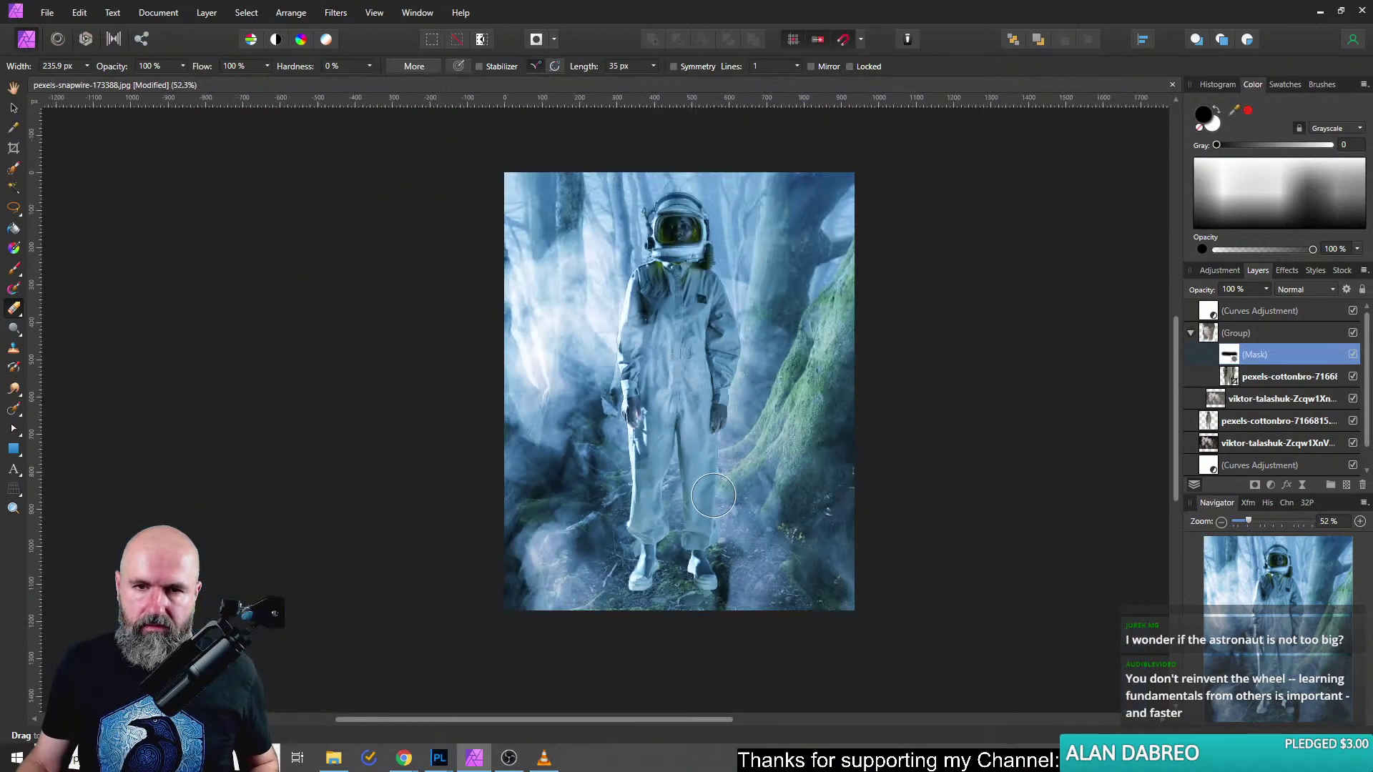
scroll(908, 344, "up", 5)
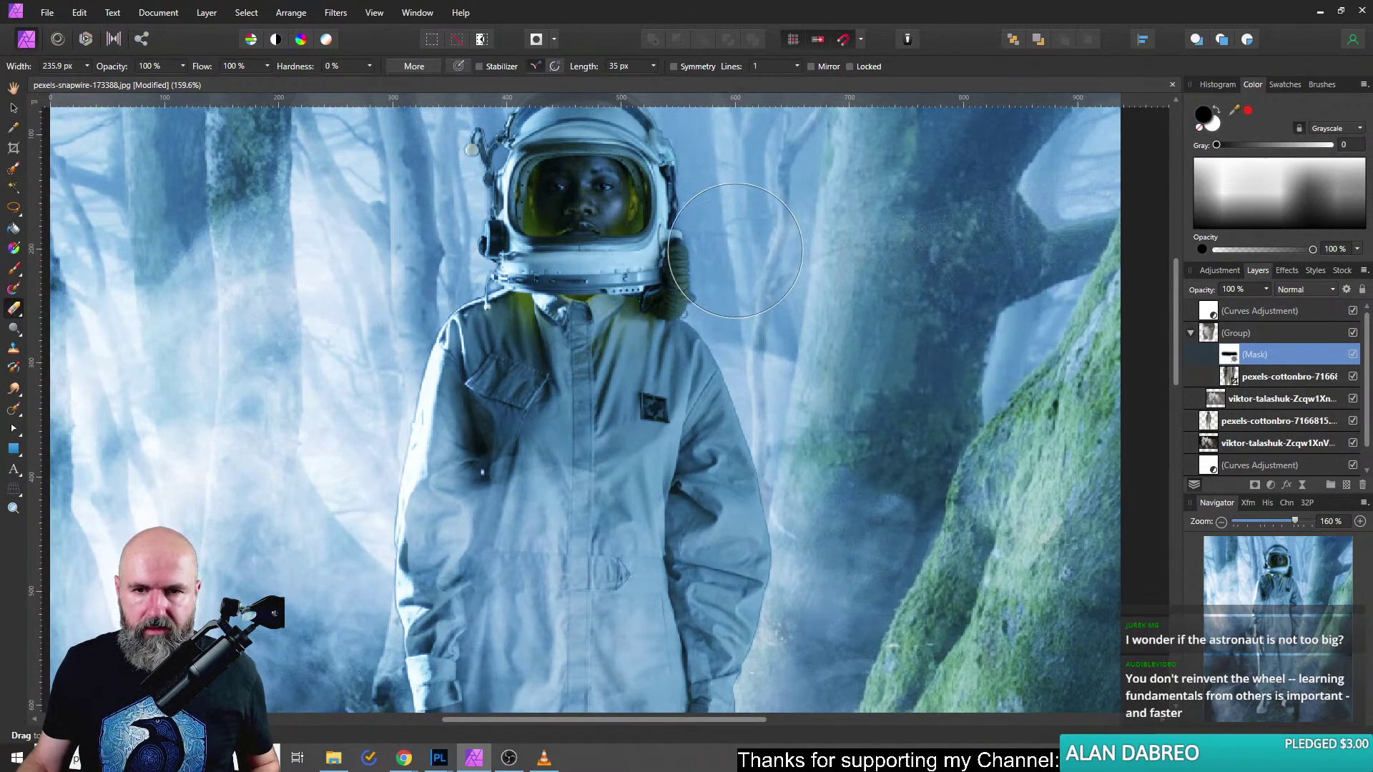
scroll(679, 293, "down", 3)
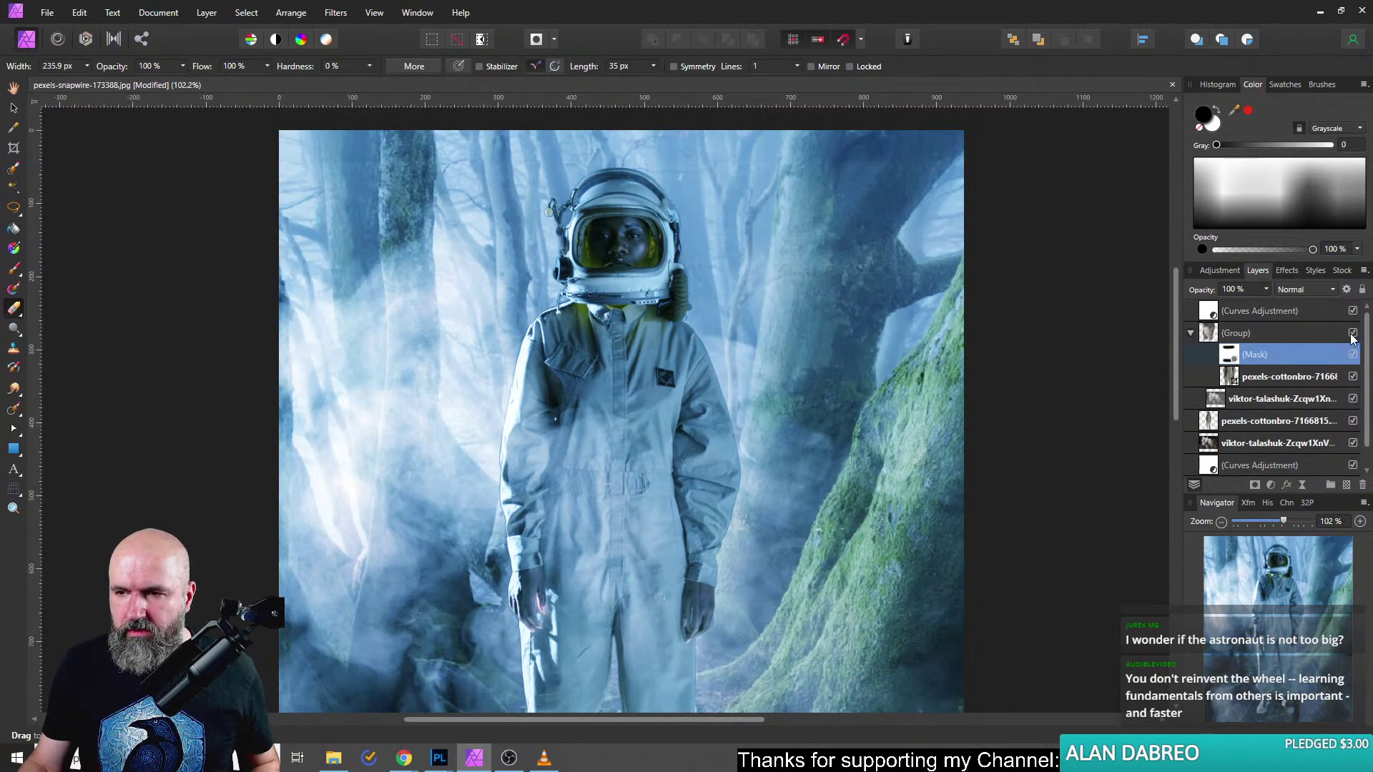
left_click(1352, 334)
left_click(1352, 334)
left_click(1352, 334)
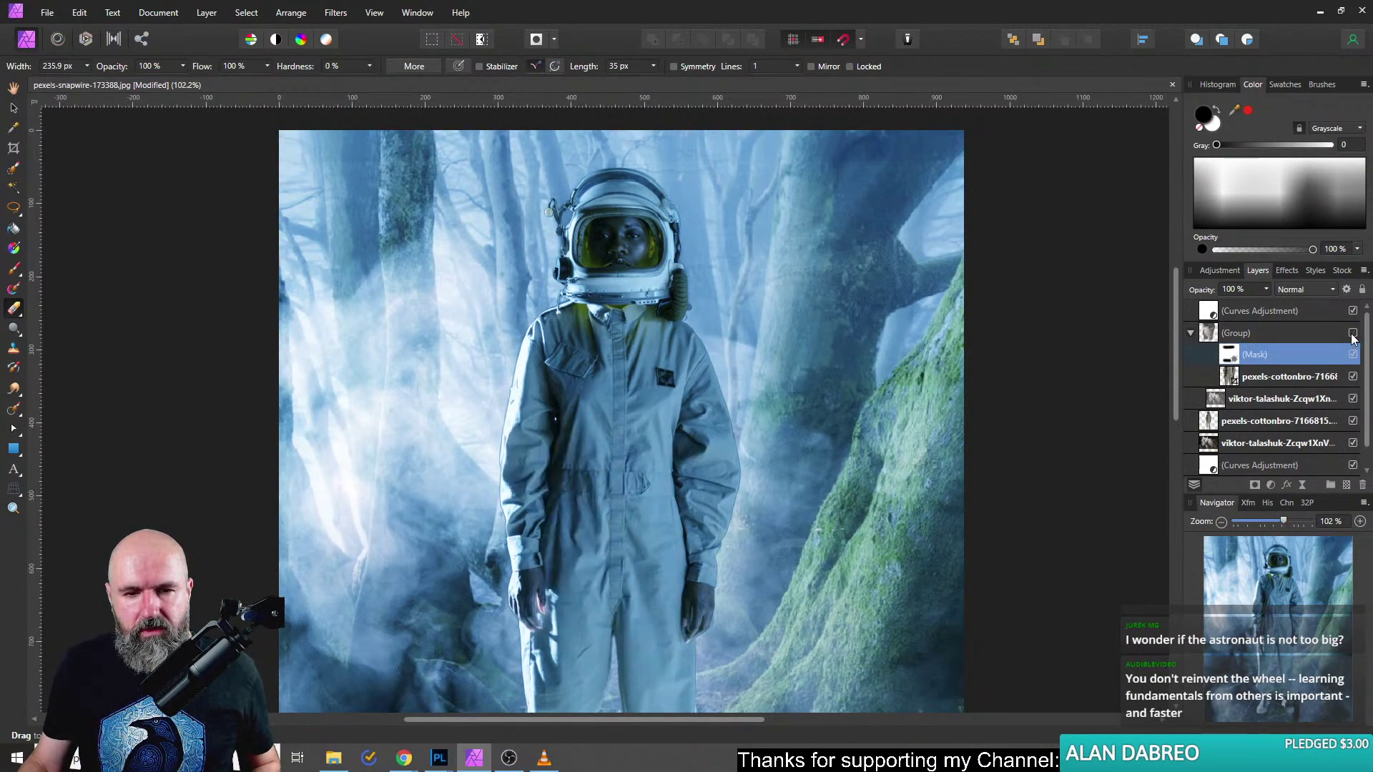
left_click(1352, 335)
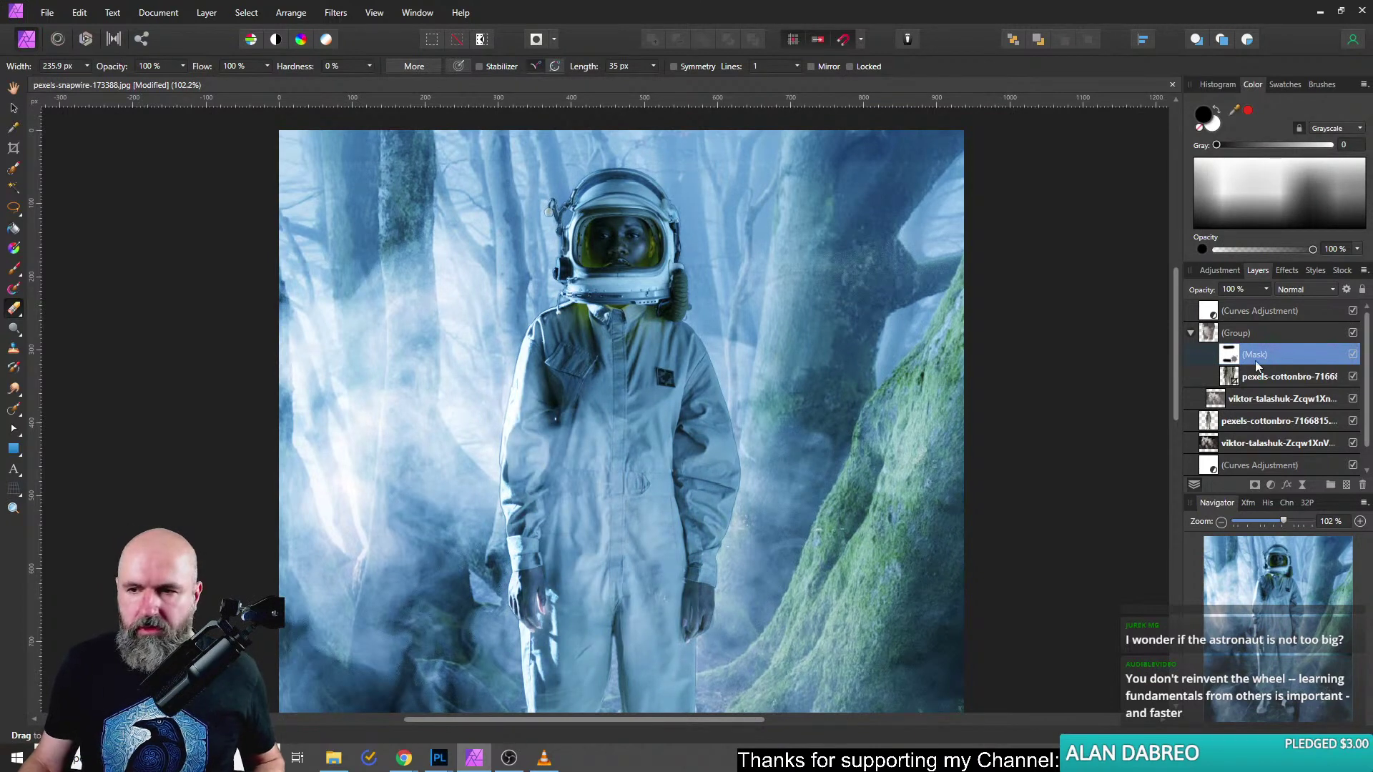
Stretch the masked smoke group horizontally on both sides so it extends past the astronaut's arms.
left_click(1208, 338)
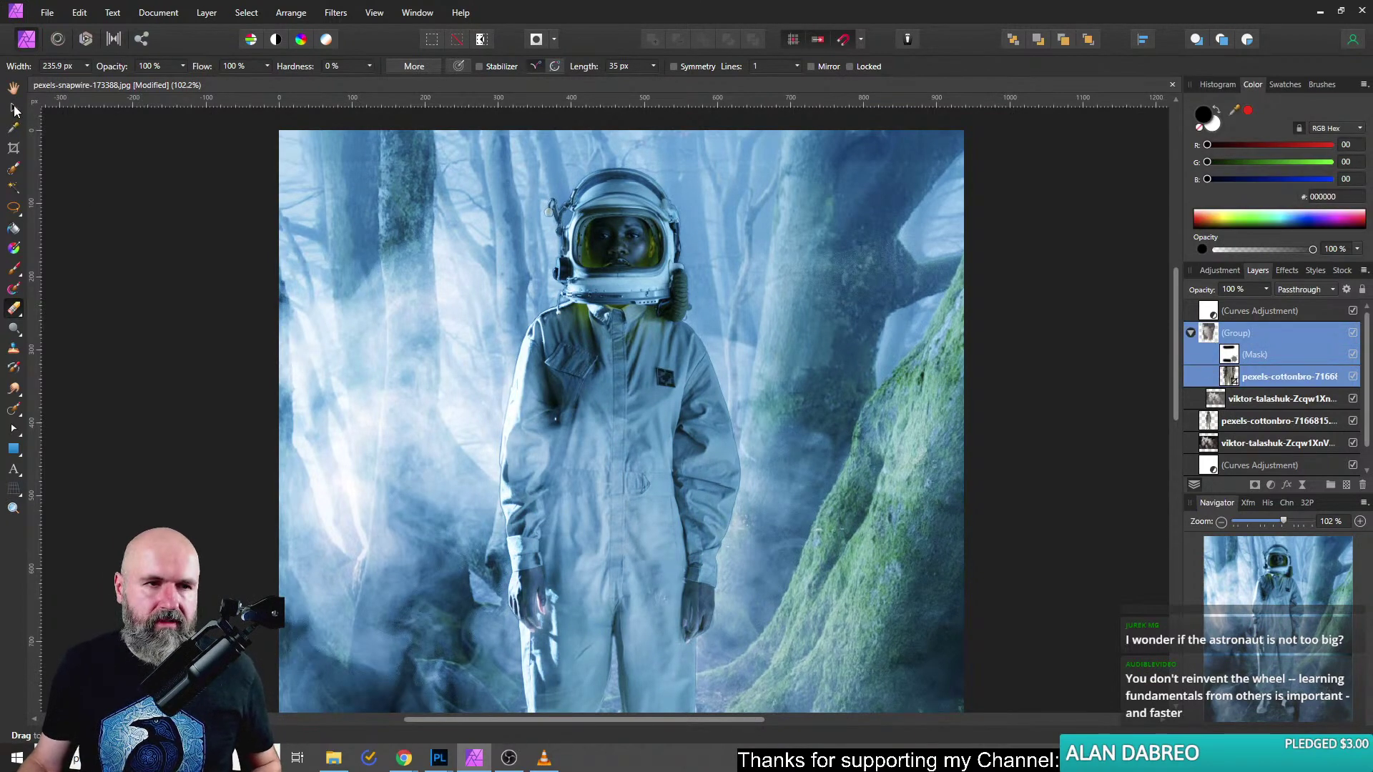
left_click(13, 108)
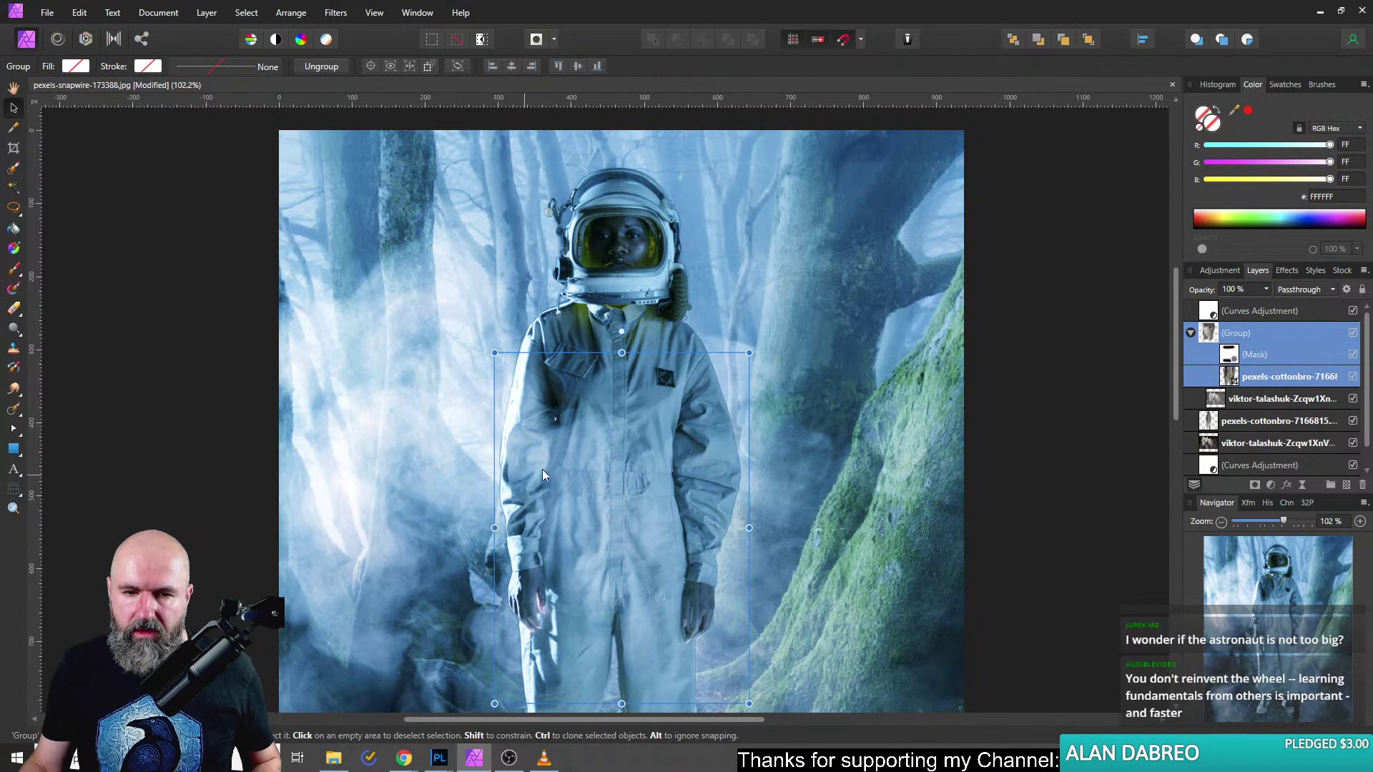
scroll(542, 469, "up", 4)
scroll(513, 462, "down", 2)
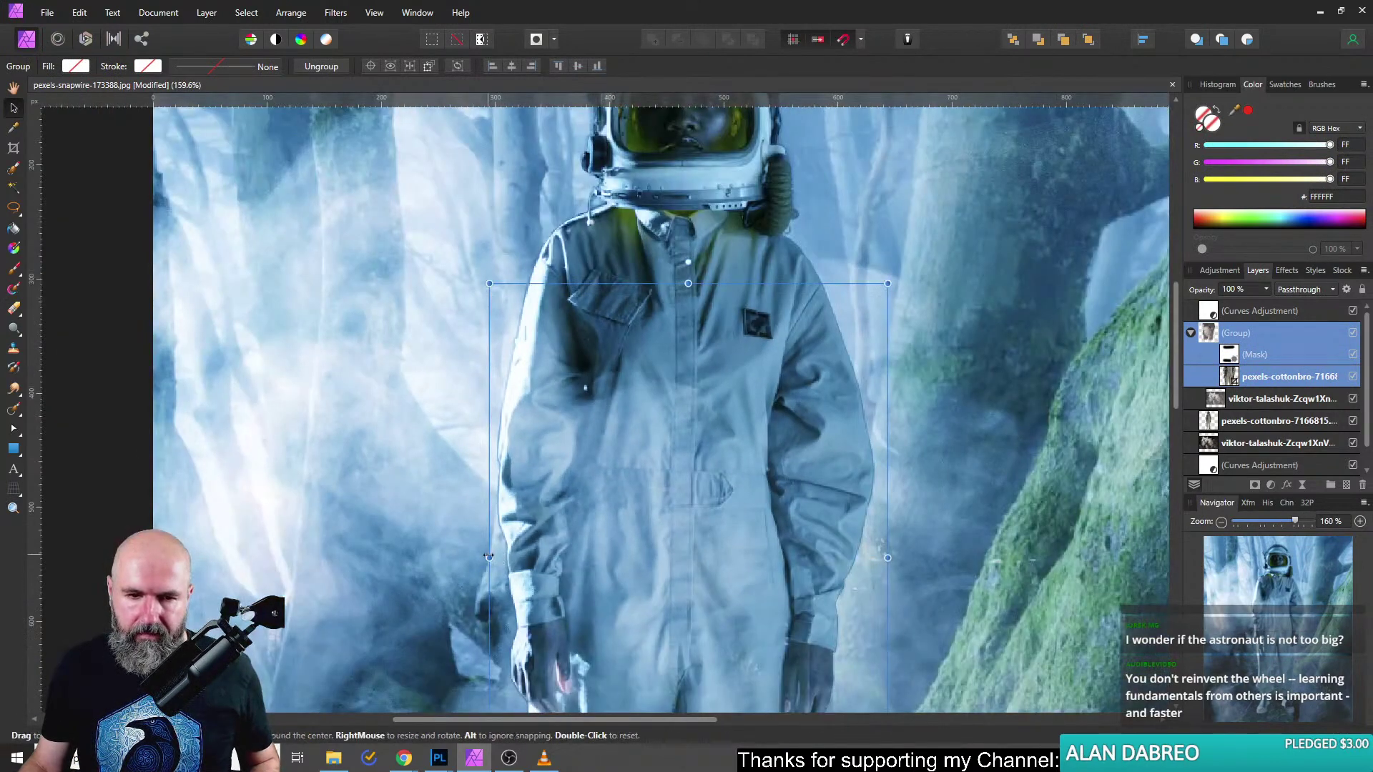
left_click_drag(489, 557, 427, 557)
left_click_drag(887, 558, 951, 557)
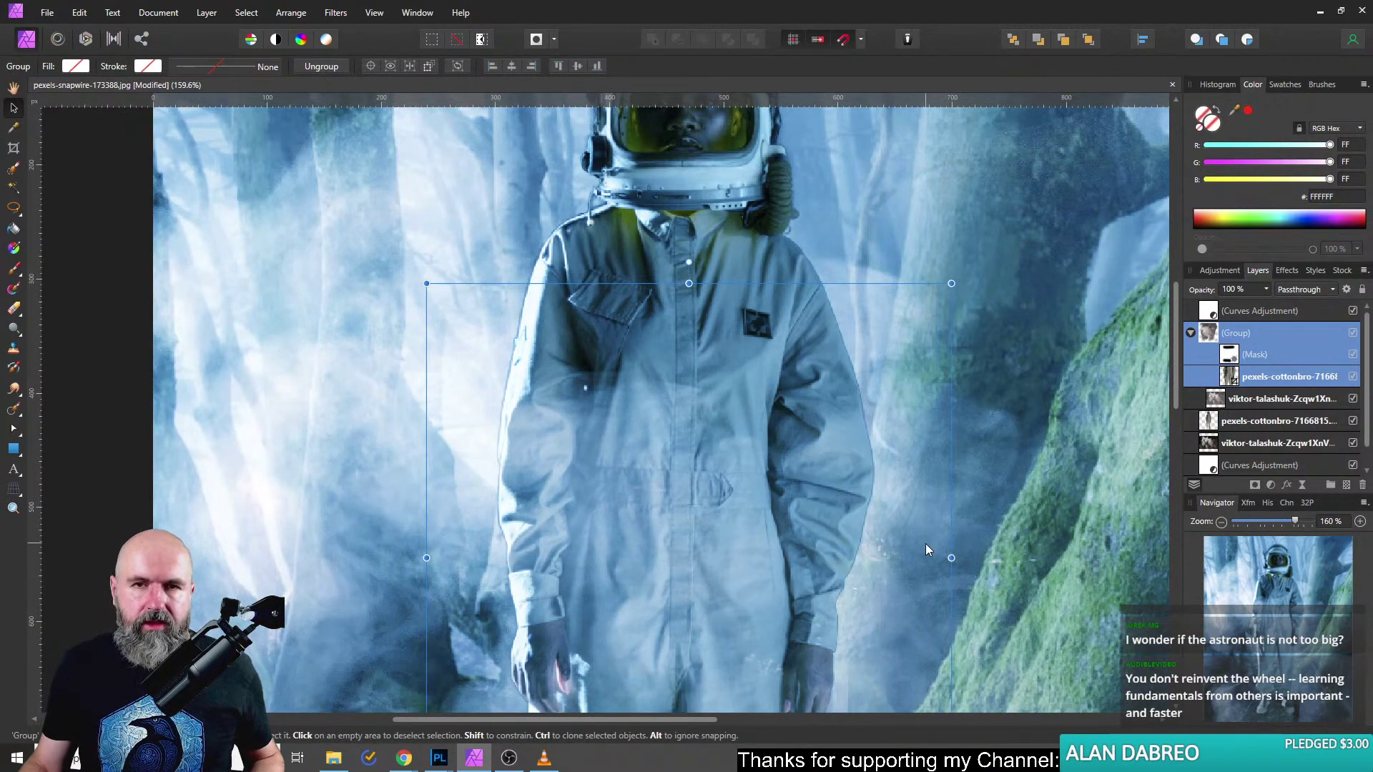
Erase the left and right edges of the widened smoke on the group's mask with the soft 235.9 px Erase Brush.
left_click(1232, 358)
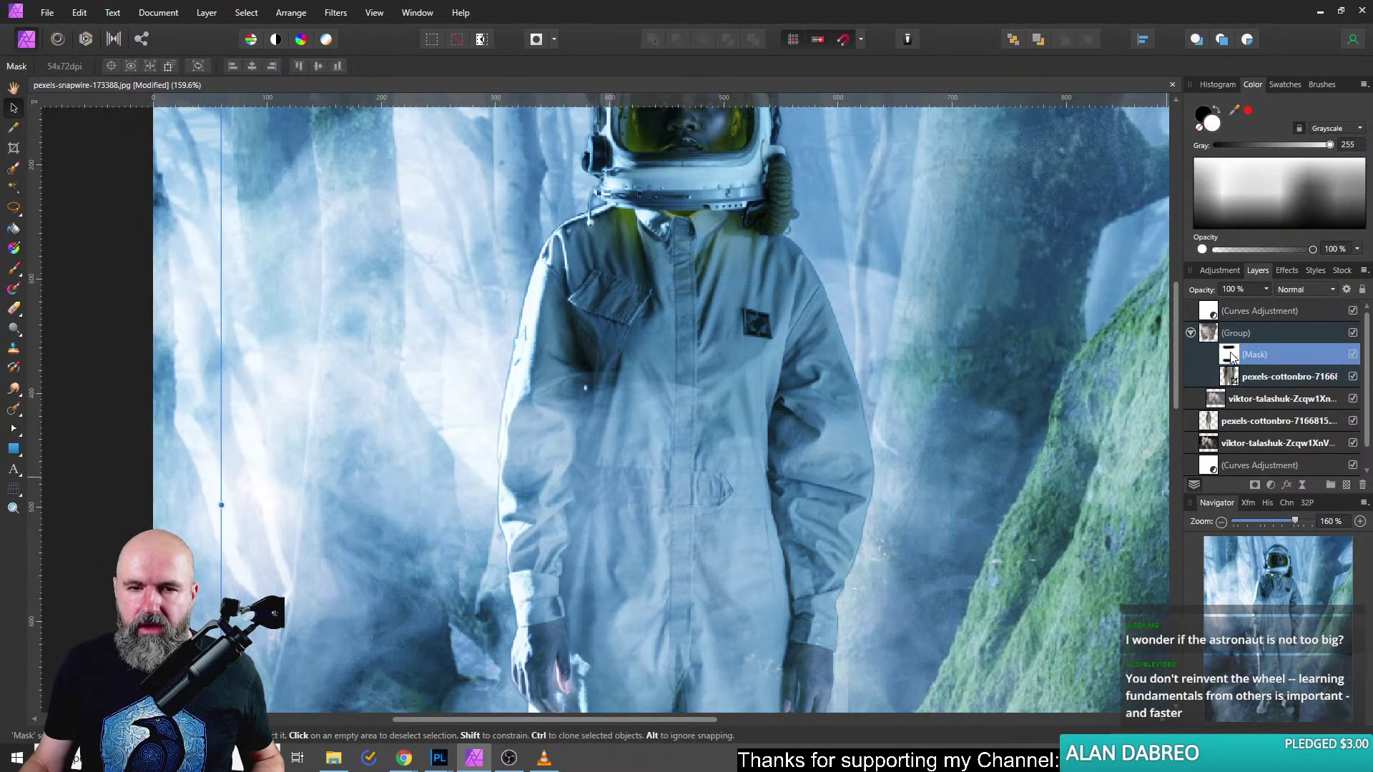
left_click(13, 308)
key("x")
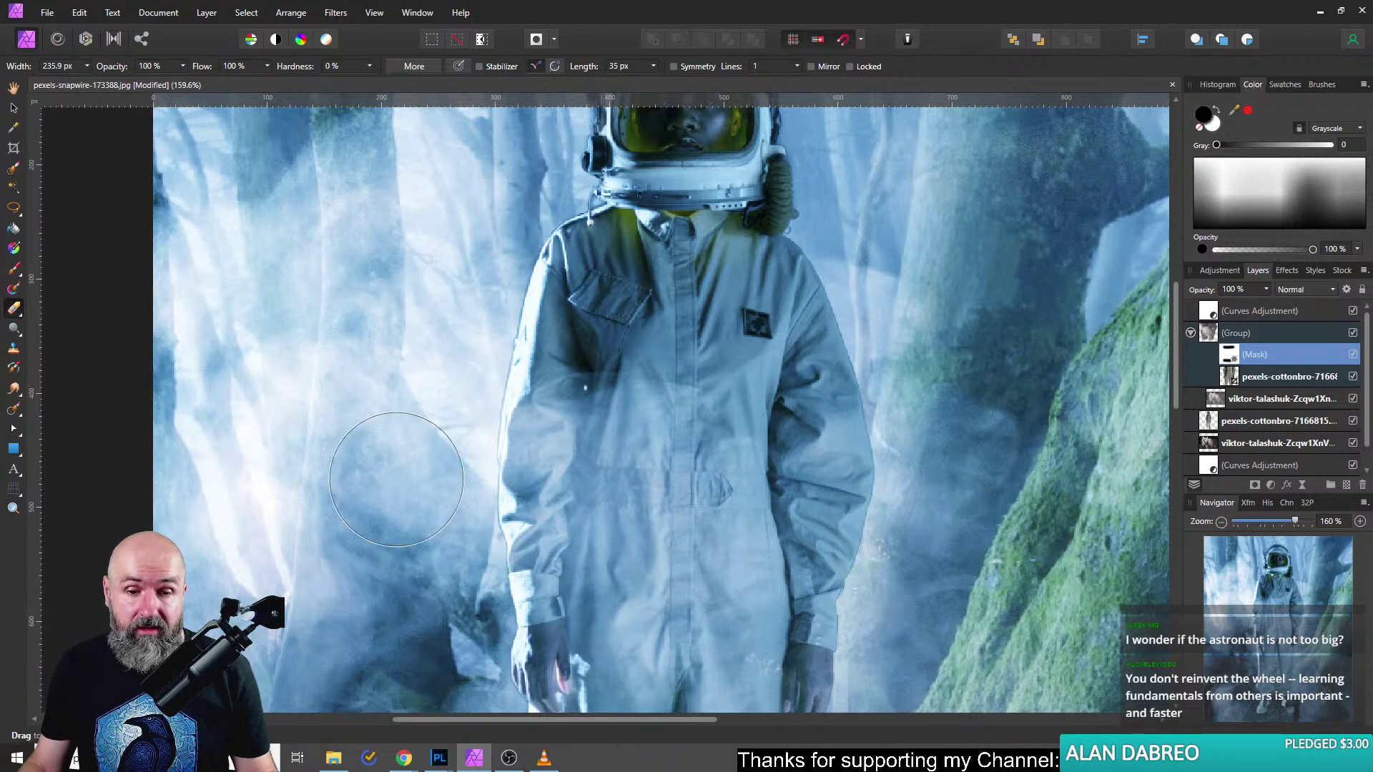
mouse_move(1014, 417)
left_mouse_down()
mouse_move(1014, 314)
mouse_move(976, 234)
mouse_move(1061, 506)
mouse_move(966, 361)
mouse_move(1031, 375)
mouse_move(958, 515)
mouse_move(1009, 319)
mouse_move(996, 460)
left_mouse_up()
scroll(959, 276, "down", 3)
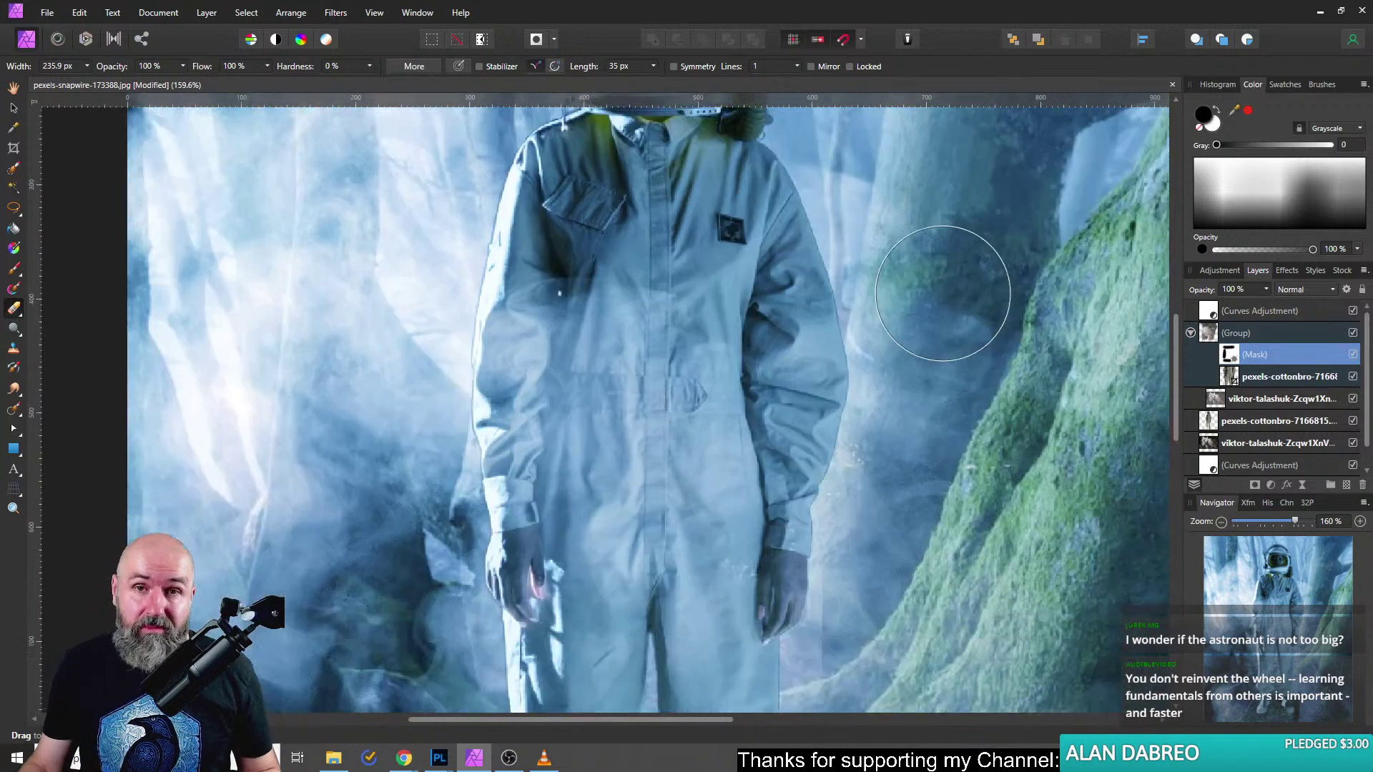
mouse_move(912, 522)
left_mouse_down()
mouse_move(907, 483)
mouse_move(919, 580)
mouse_move(924, 463)
mouse_move(907, 559)
mouse_move(895, 489)
mouse_move(900, 576)
mouse_move(871, 644)
mouse_move(867, 605)
left_mouse_up()
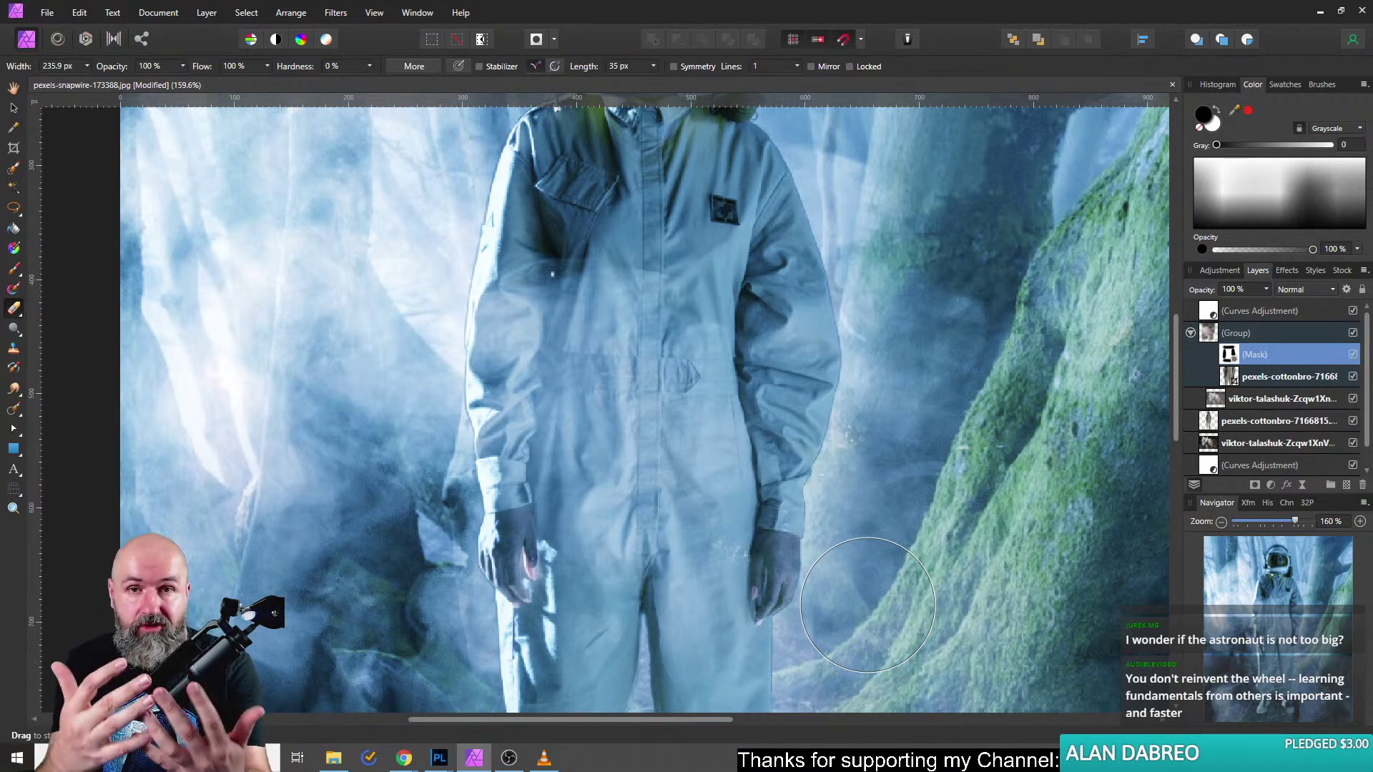
Select the masked smoke group with the Move tool and review the blend across the astronaut's figure.
left_click(14, 107)
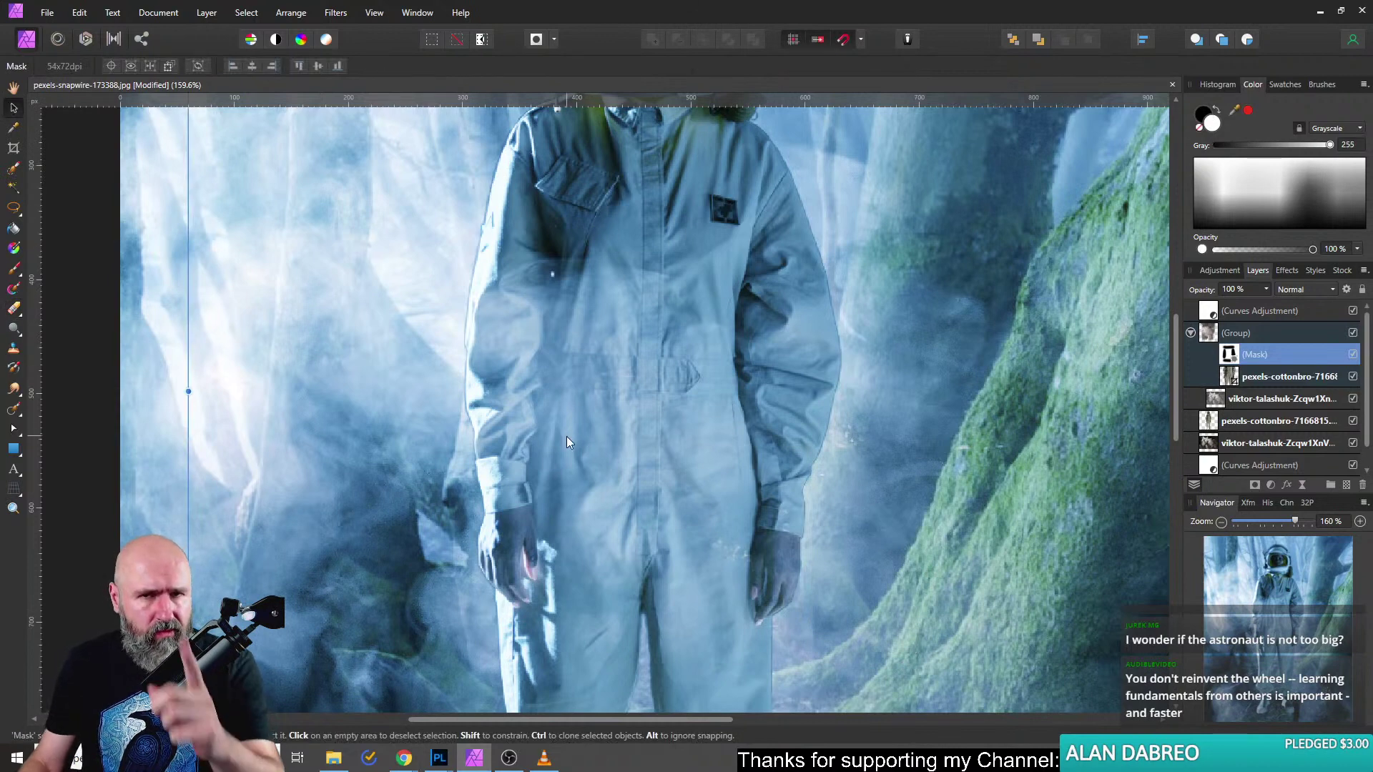
left_click(1216, 335)
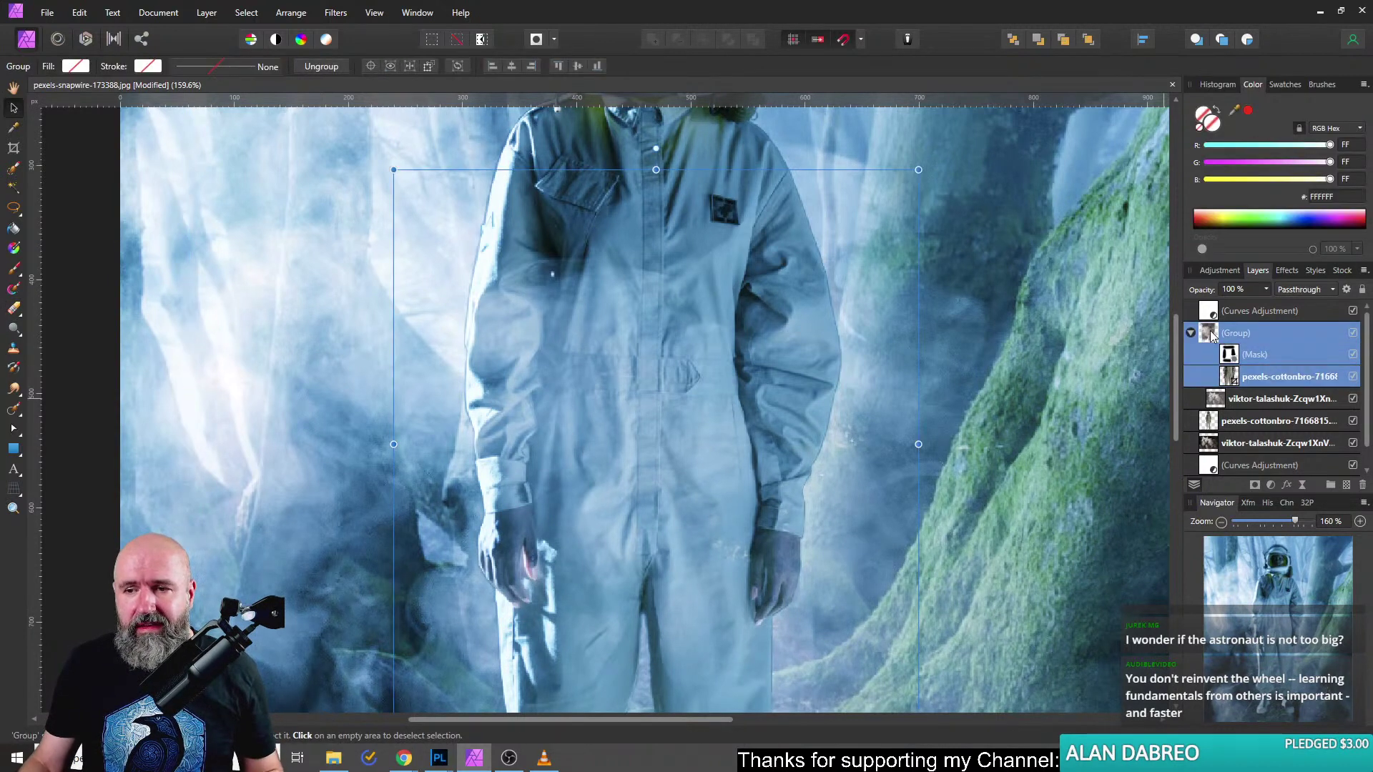
scroll(783, 452, "down", 4)
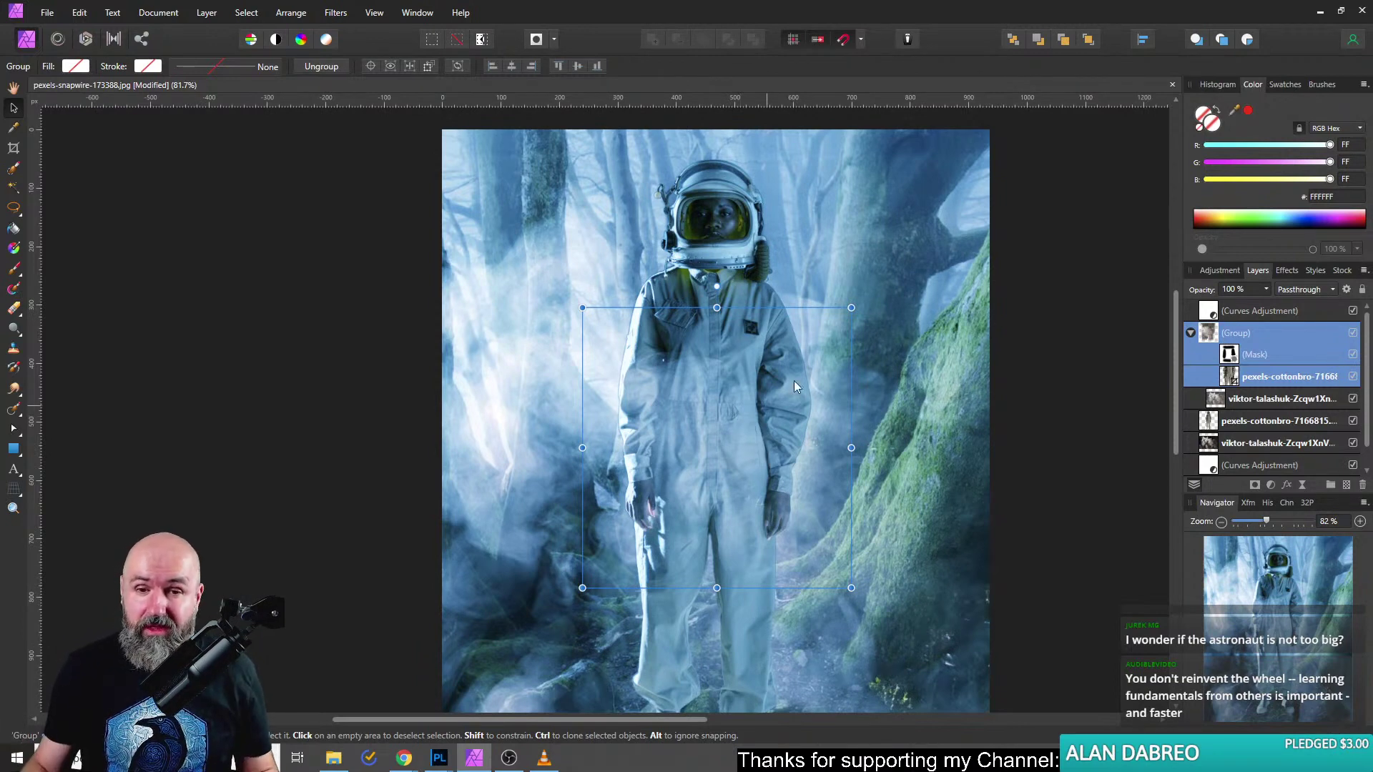
Deselect all layers and examine the colours of the astronaut's helmet, visor and collar up close.
left_click(675, 200)
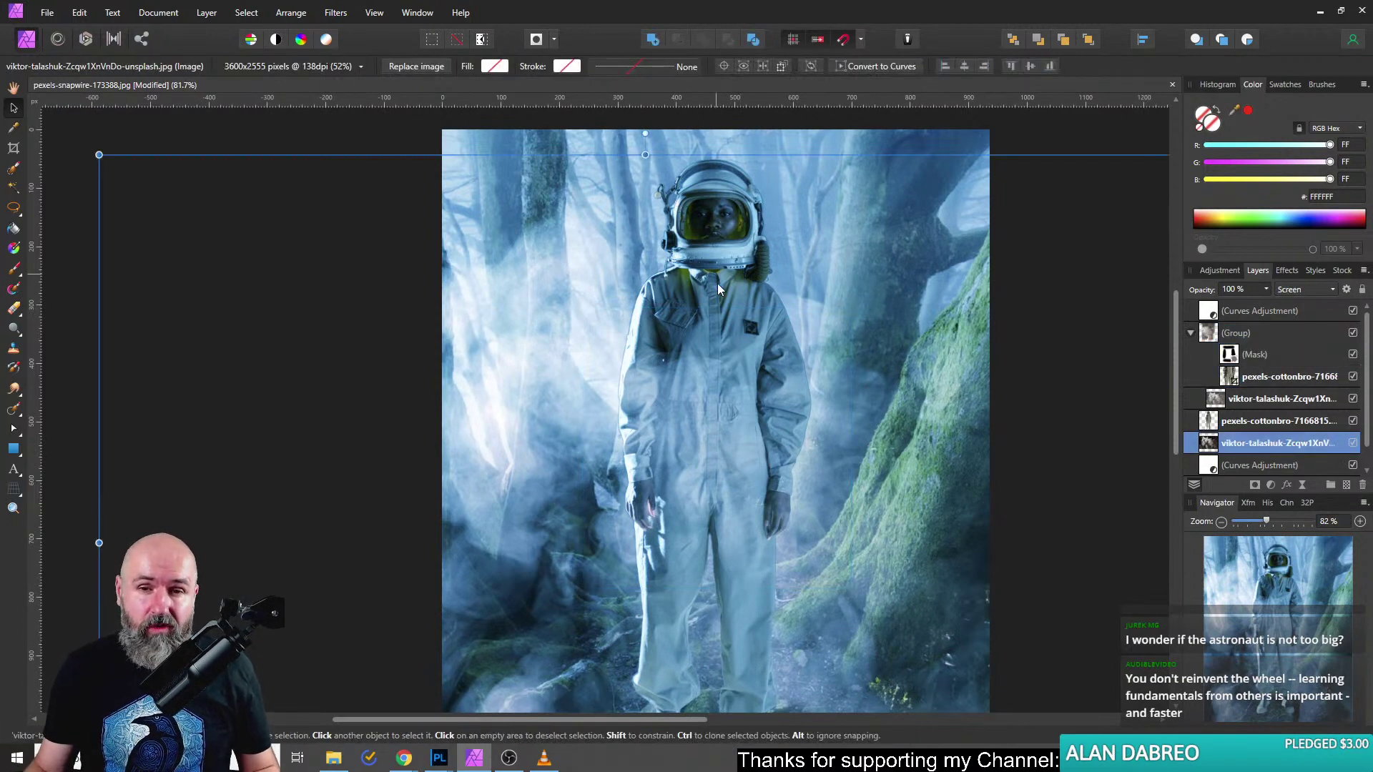
left_click(414, 131)
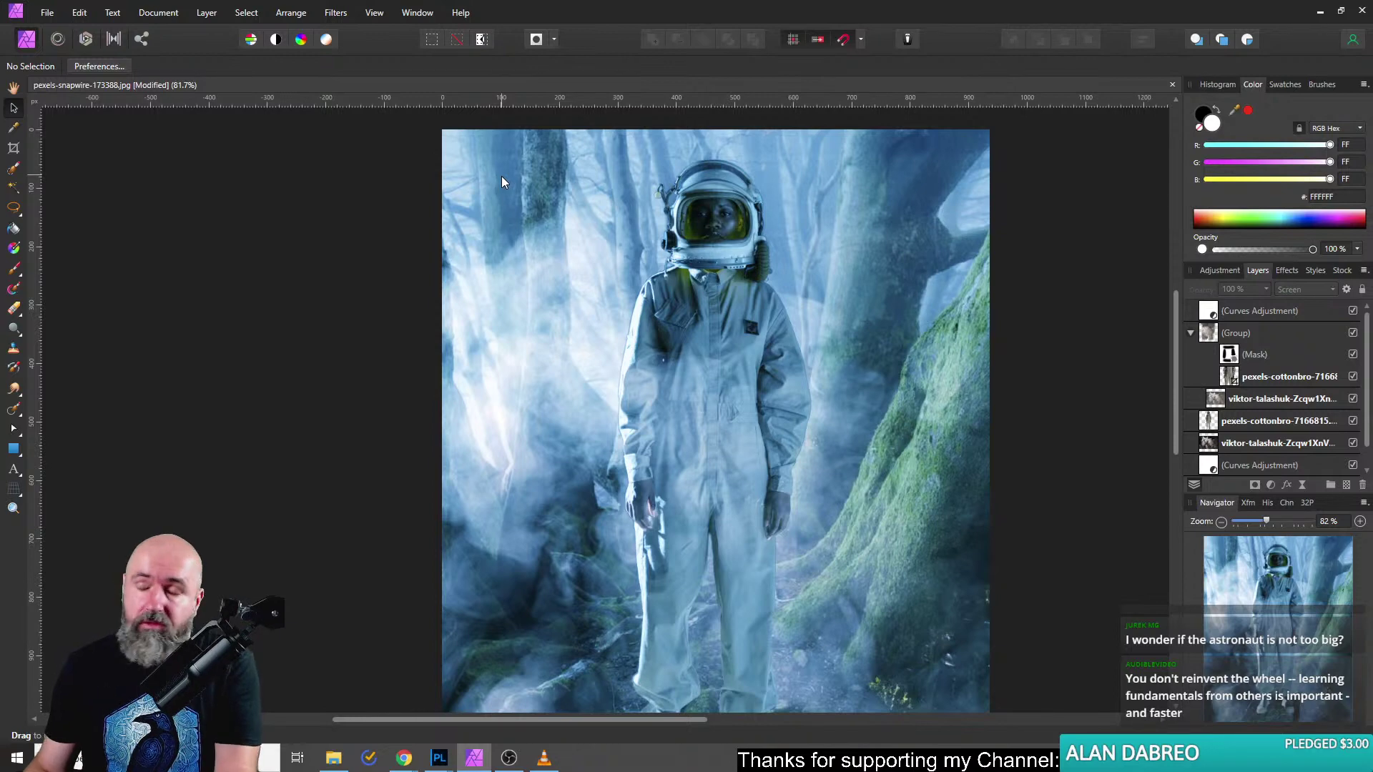
scroll(714, 212, "up", 10)
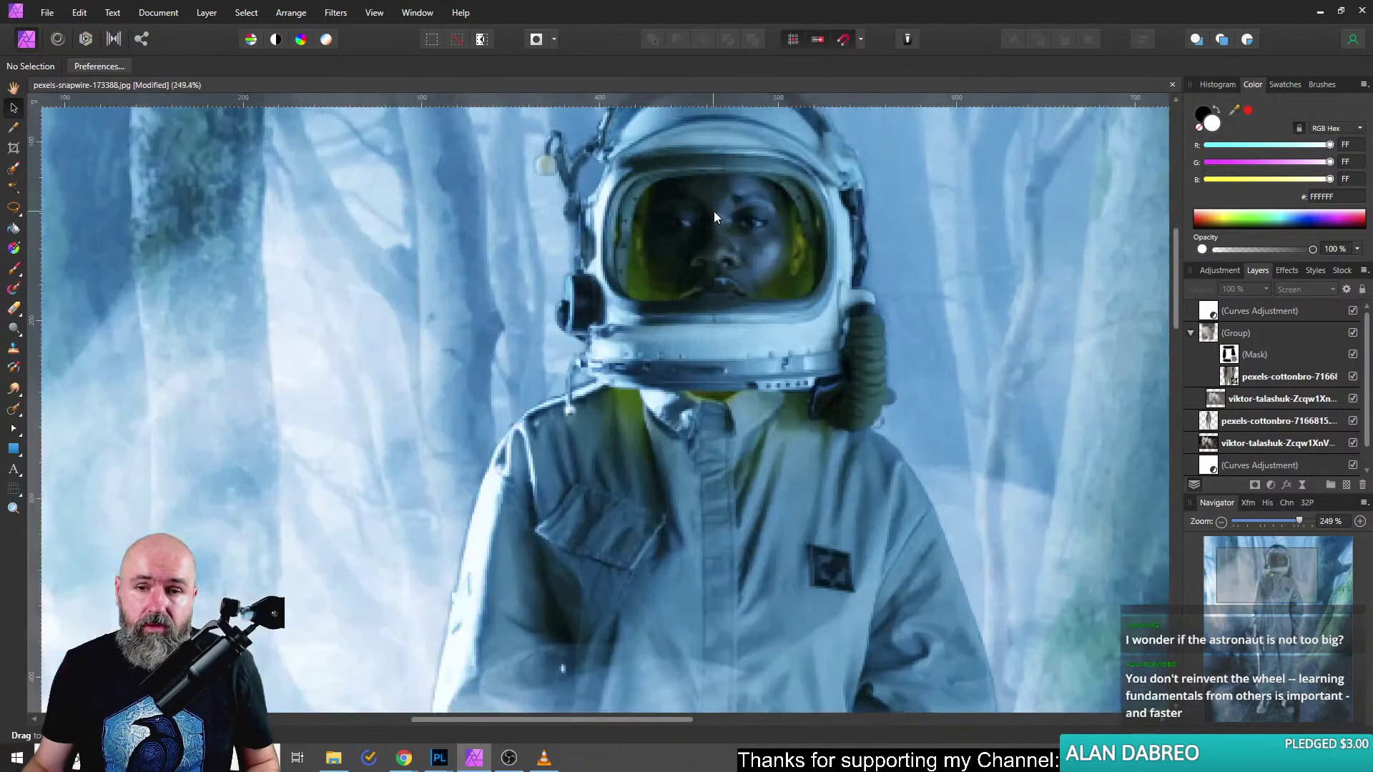
scroll(611, 281, "down", 3)
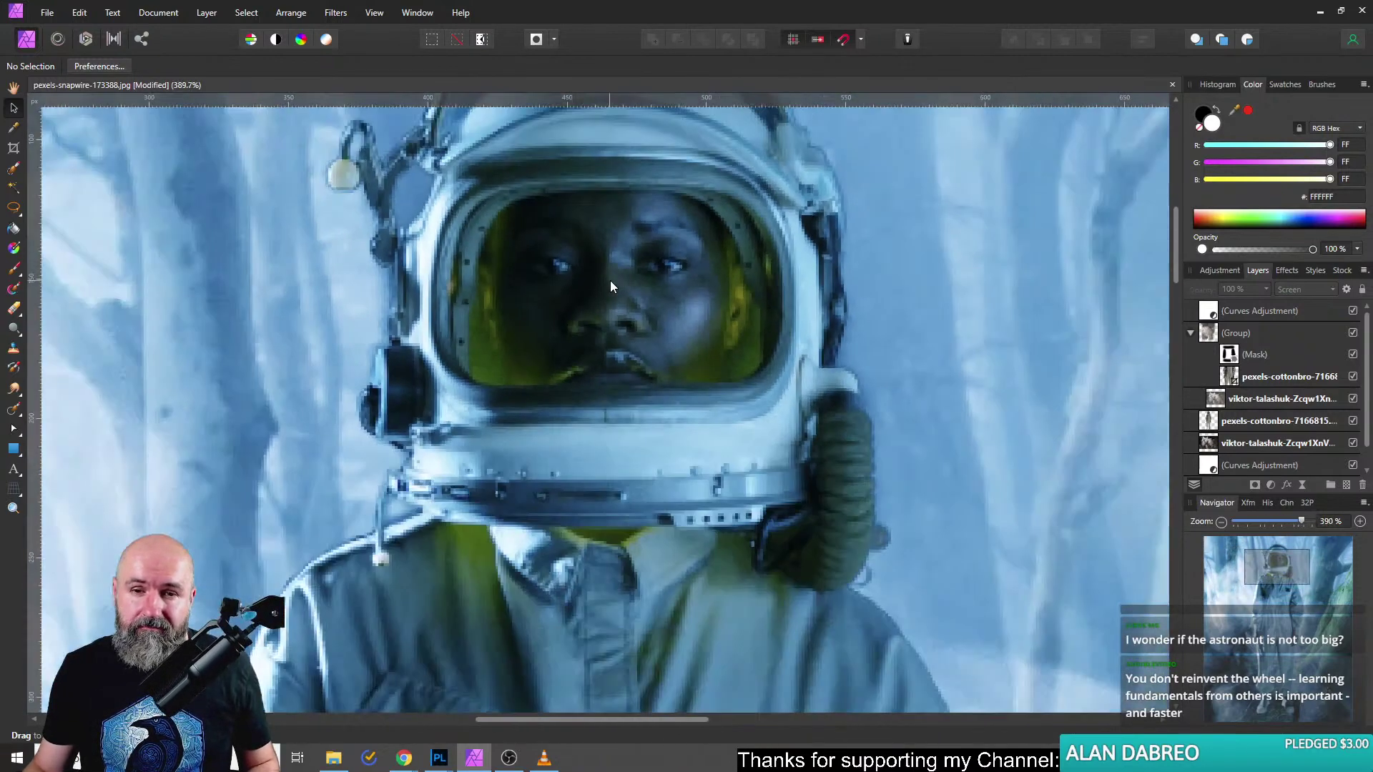
left_click_drag(610, 280, 636, 385)
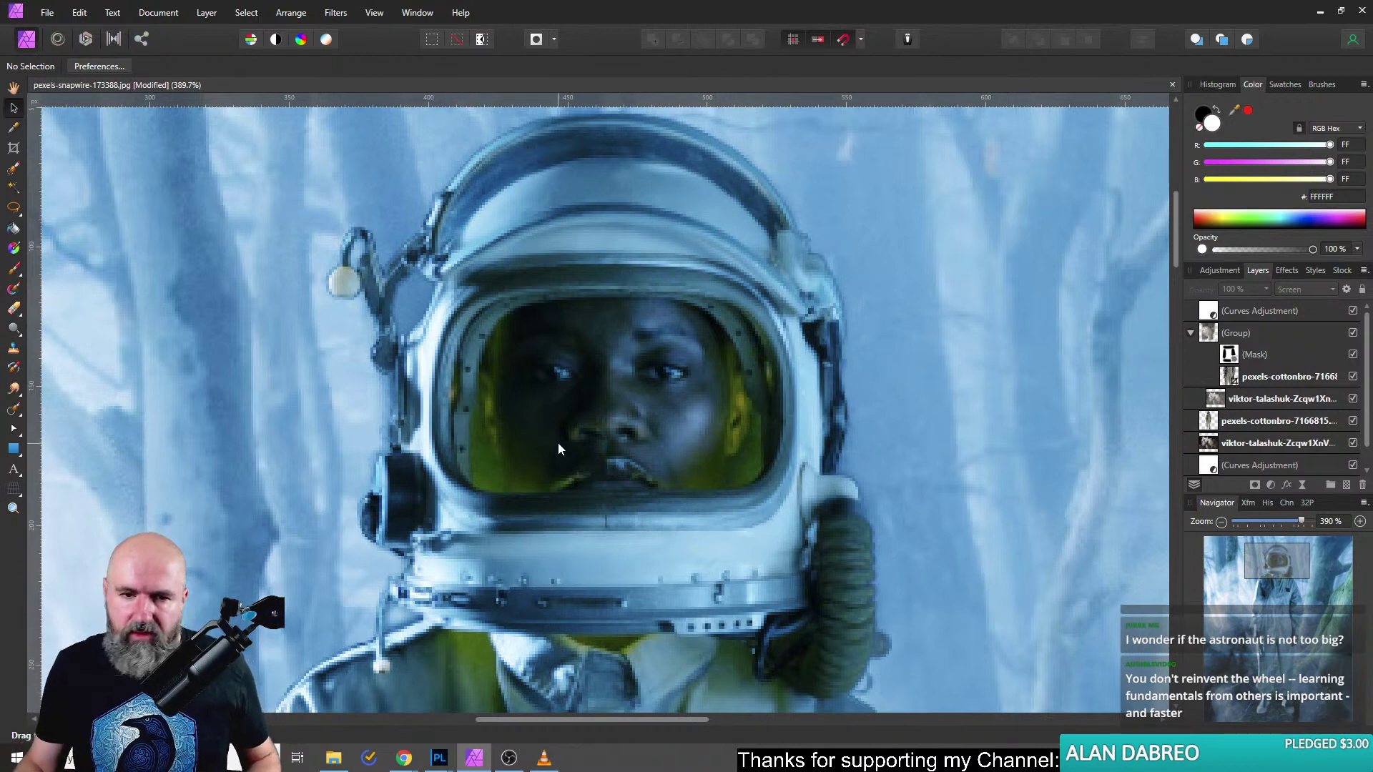
scroll(594, 474, "down", 5)
scroll(641, 475, "down", 3)
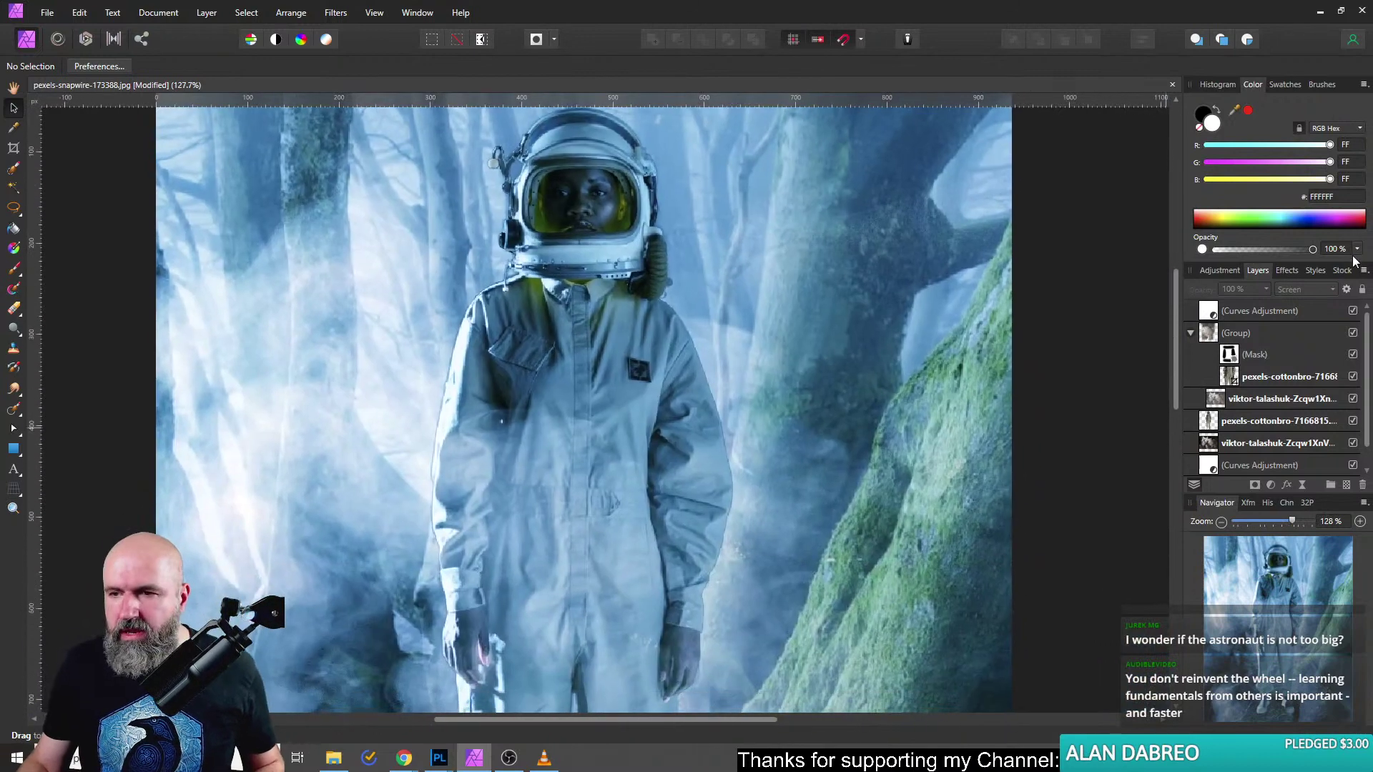
Load the astronaut layer's outline as a pixel selection around the whole figure.
left_click(1212, 335)
left_click(1214, 400)
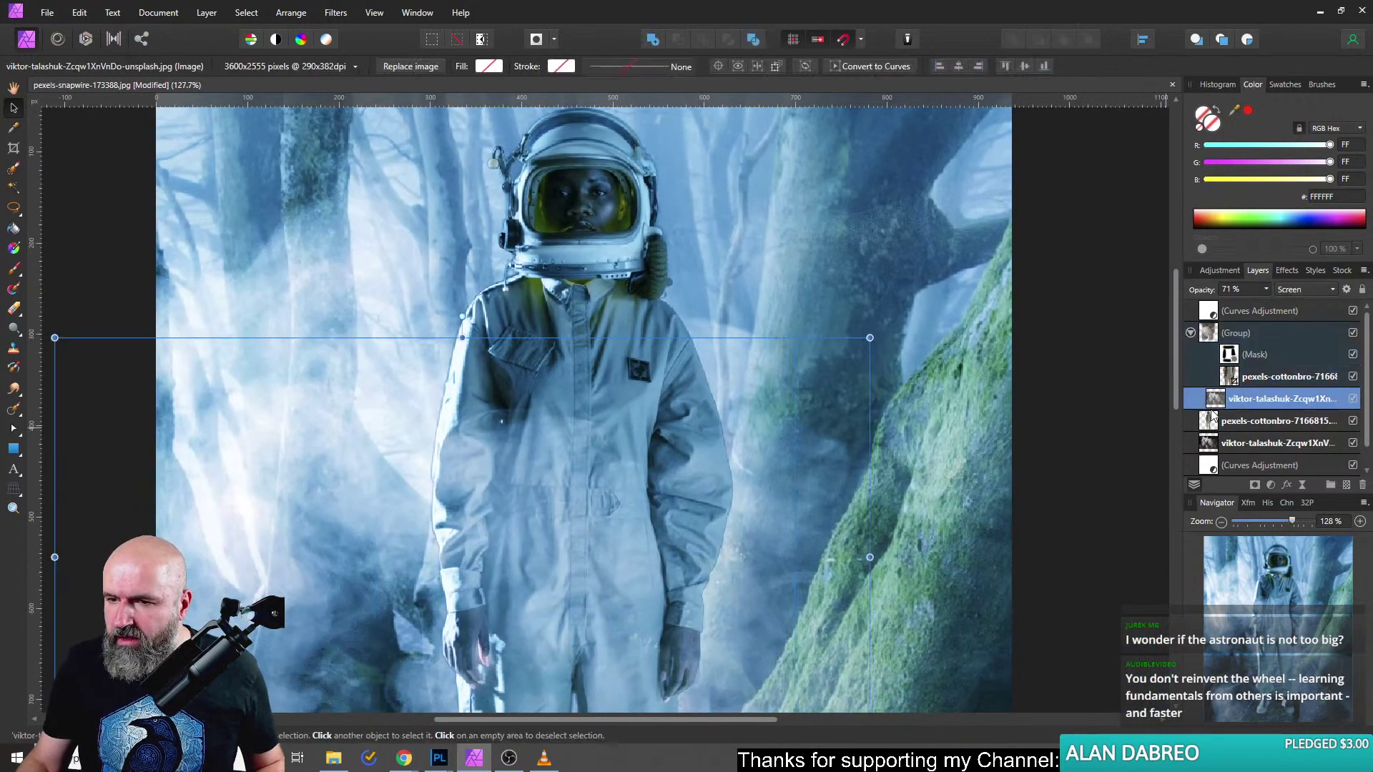
left_click(1212, 423)
left_click(1211, 425, "ctrl")
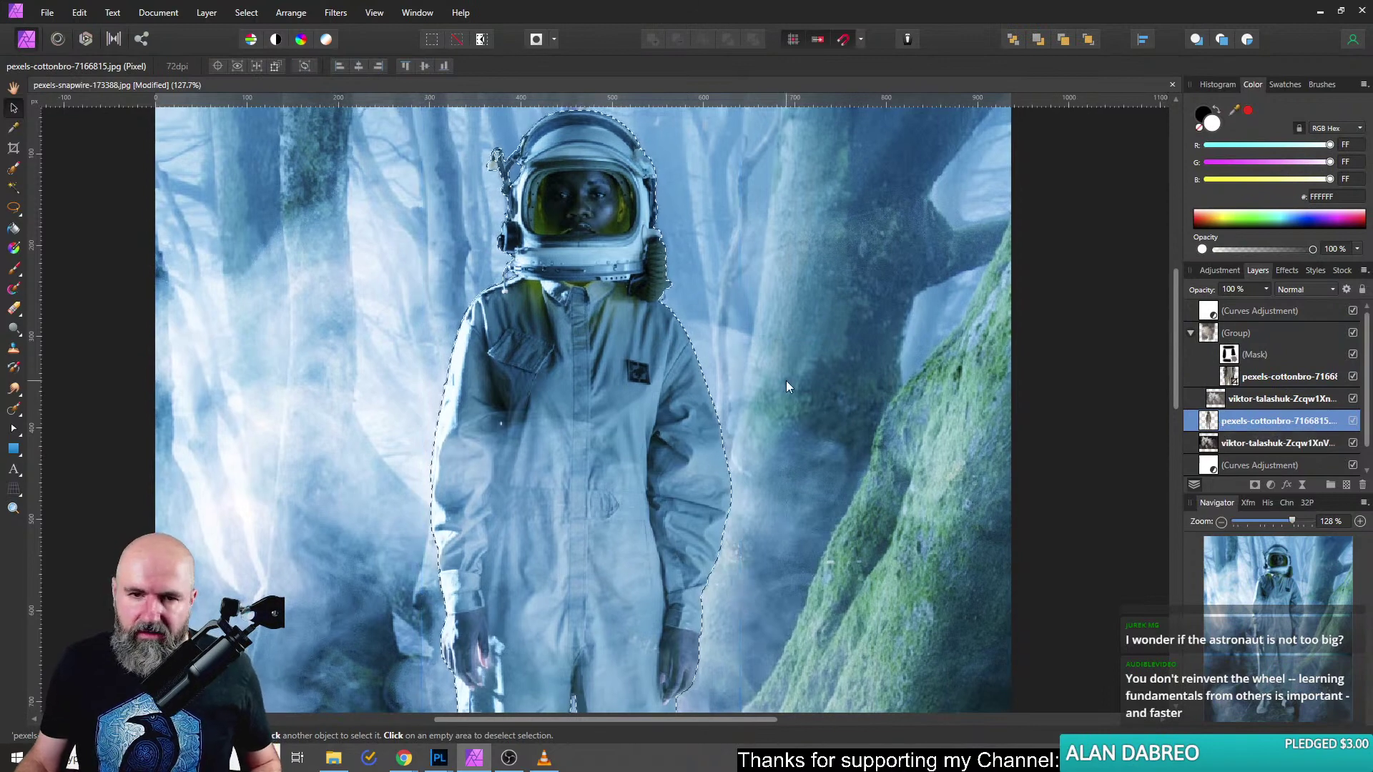
scroll(716, 379, "down", 3)
scroll(659, 376, "down", 3)
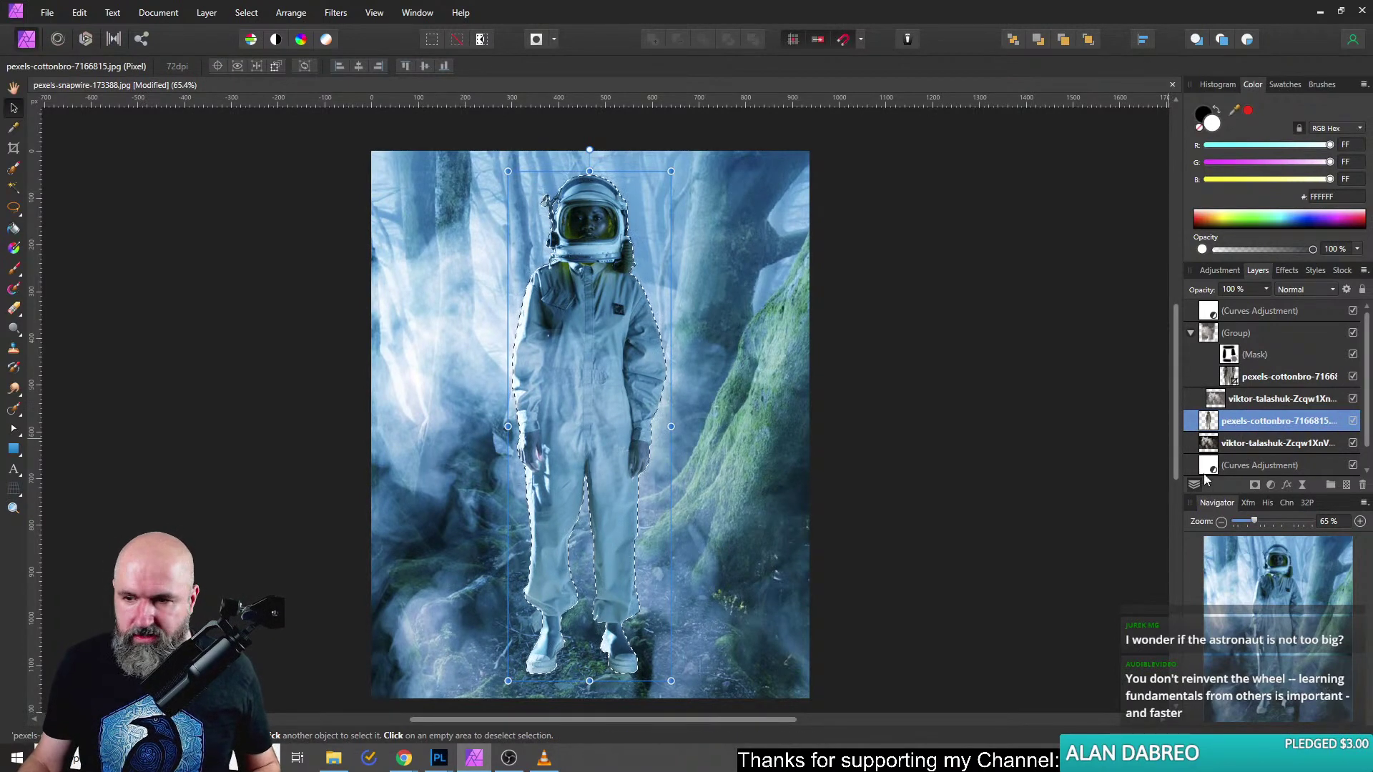
Add a Curves adjustment masked to the selected astronaut and clear the pixel selection.
left_click(1271, 486)
left_click(1244, 309)
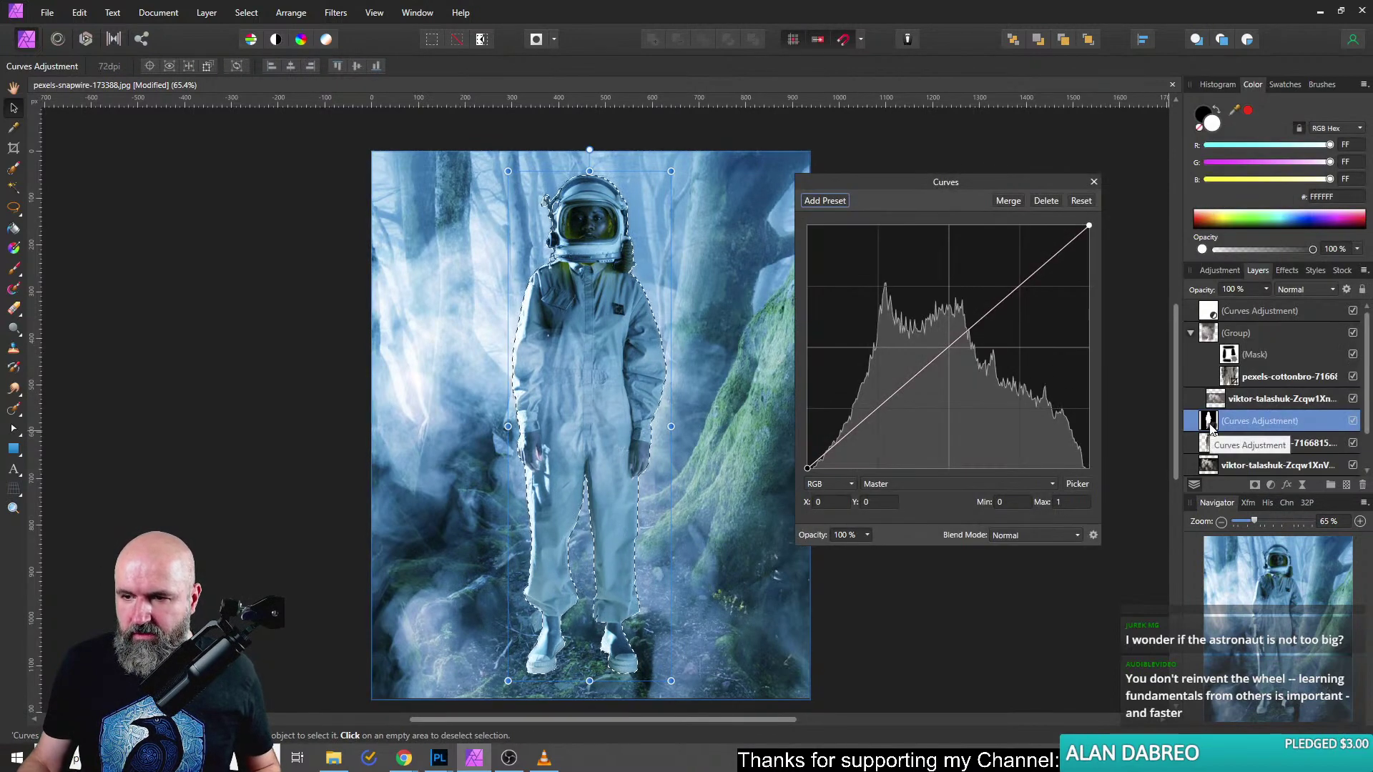
key("ctrl+d")
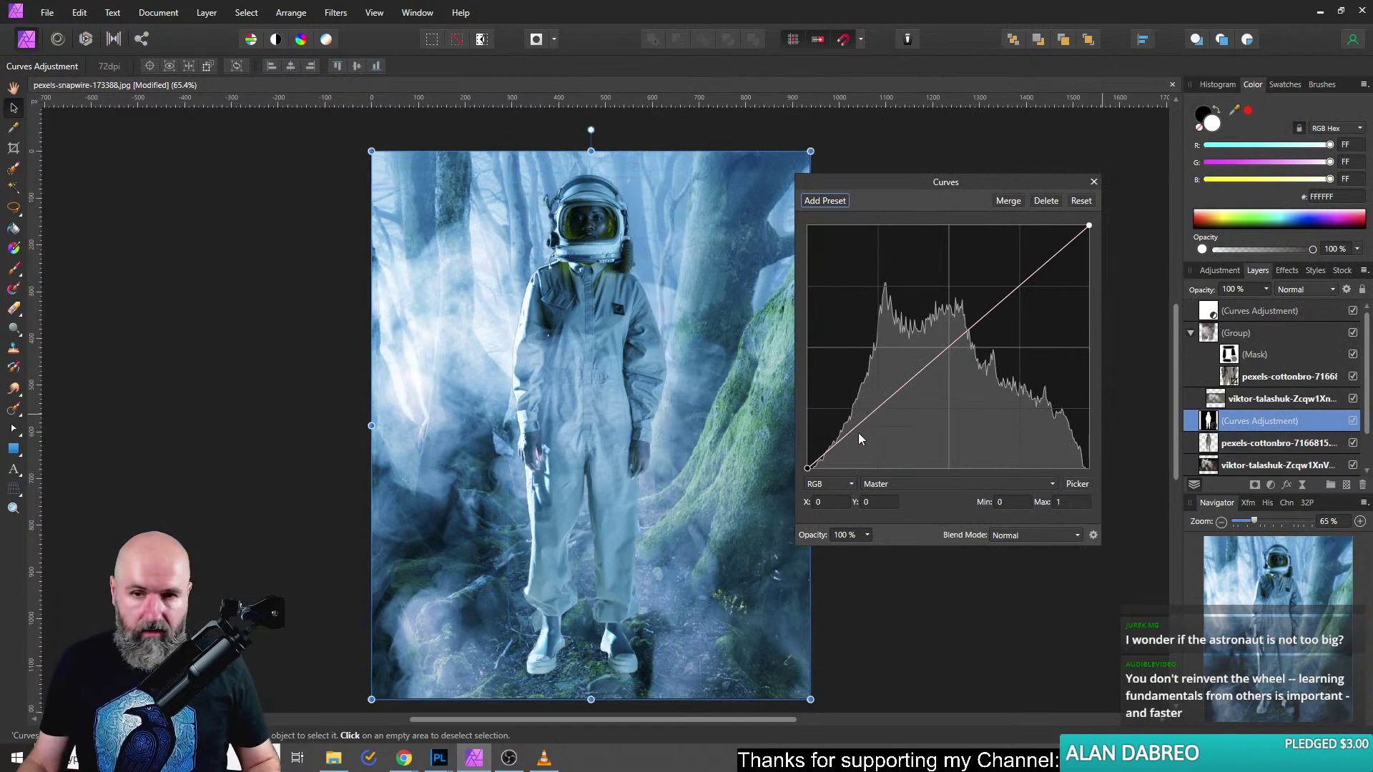
Try raising the Green curve's midtones to X 0.463, Y 0.529 on the astronaut-masked Curves adjustment, and delete that adjustment.
left_click_drag(939, 357, 977, 400)
left_click_drag(904, 269, 937, 327)
key("Delete")
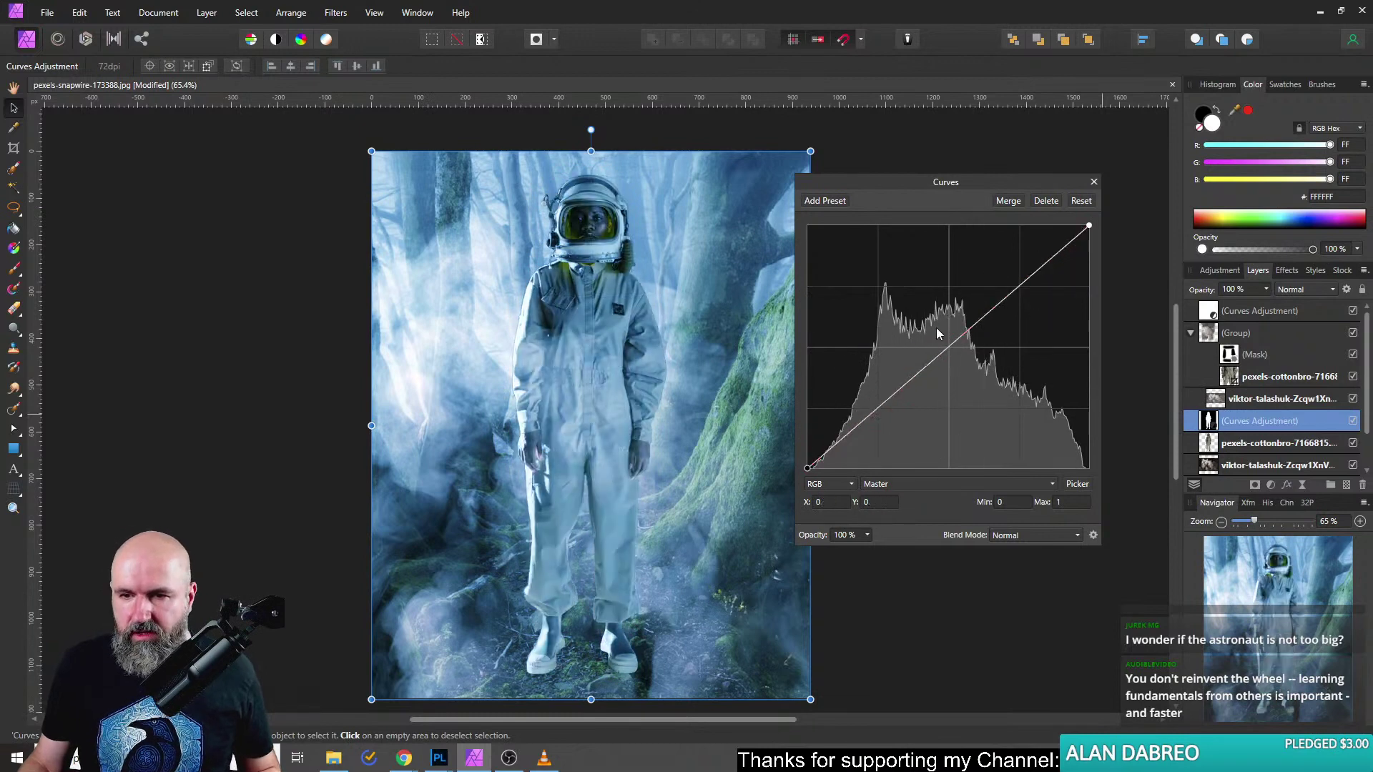
left_click(915, 485)
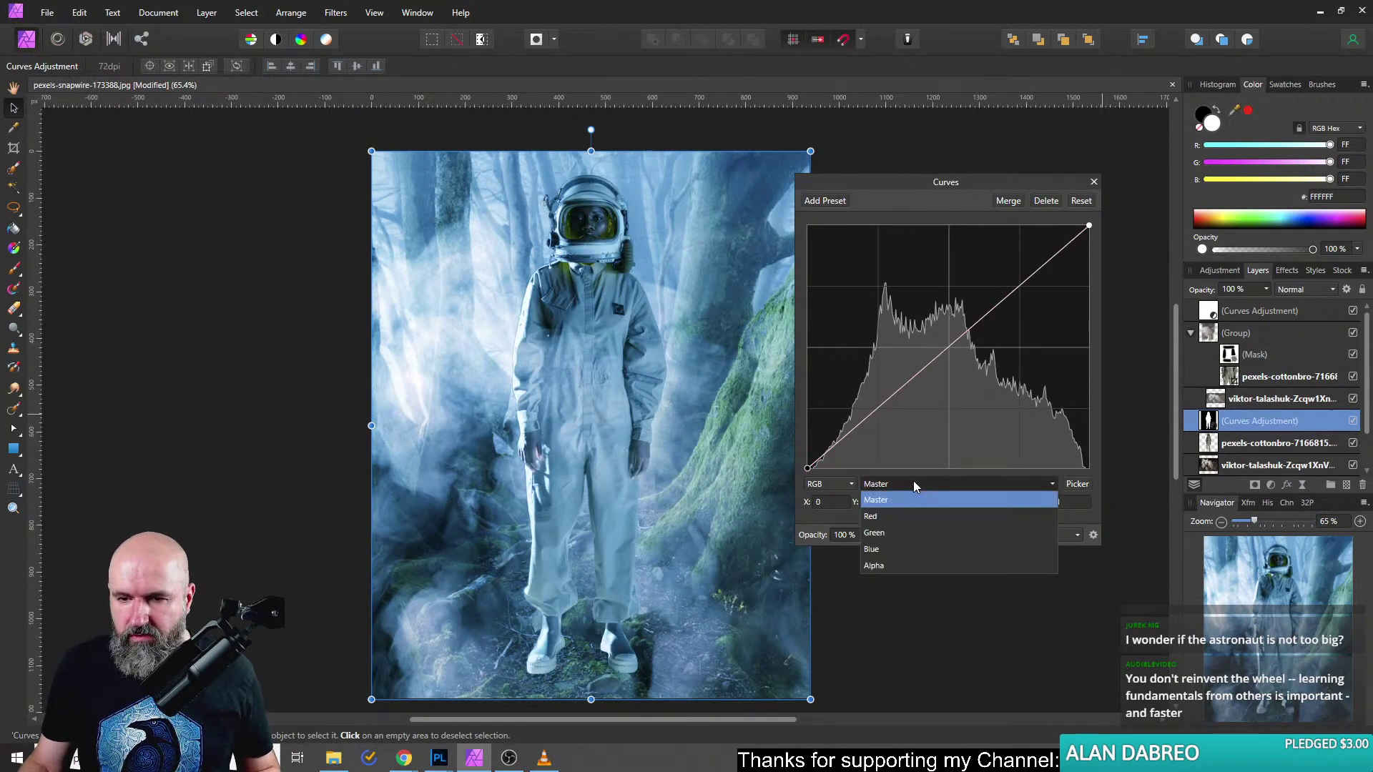
left_click(886, 533)
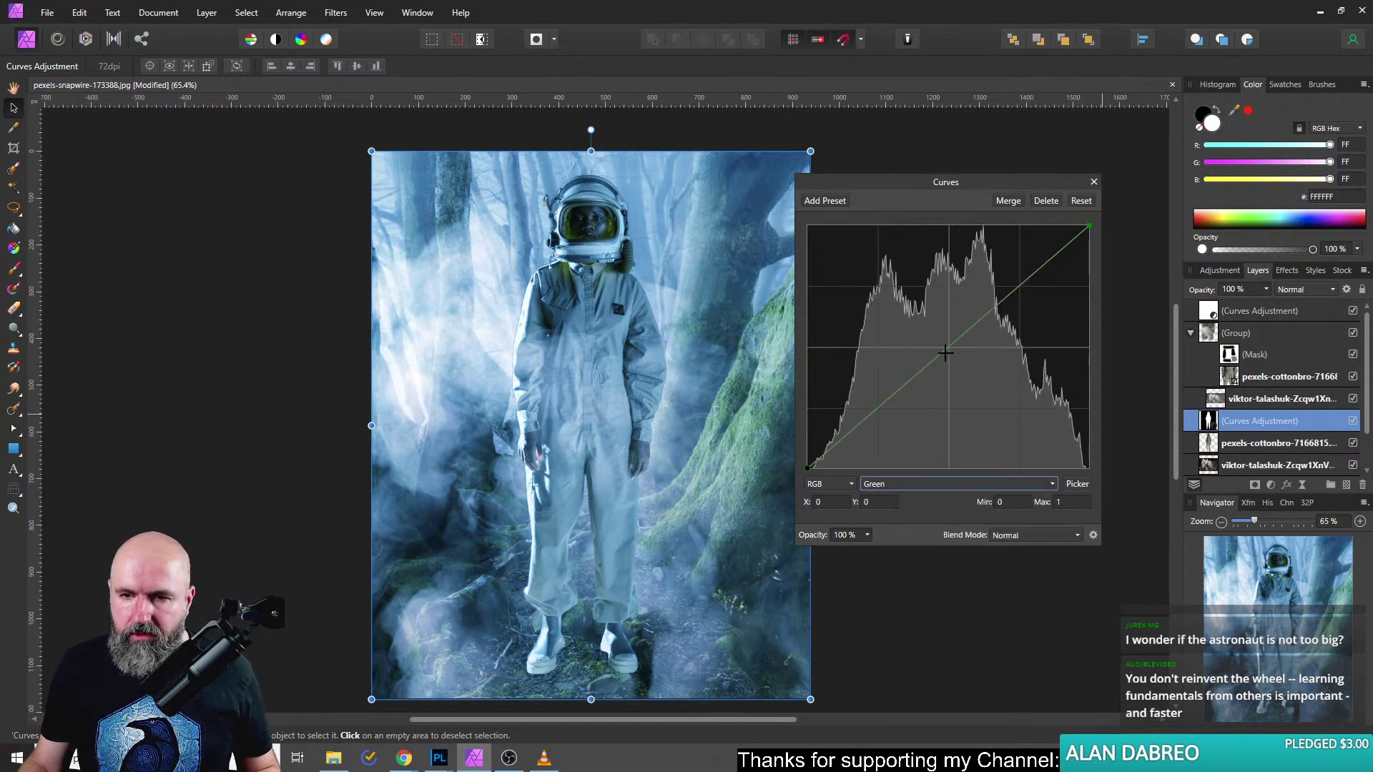
mouse_move(944, 352)
left_mouse_down()
mouse_move(959, 371)
mouse_move(937, 341)
left_mouse_up()
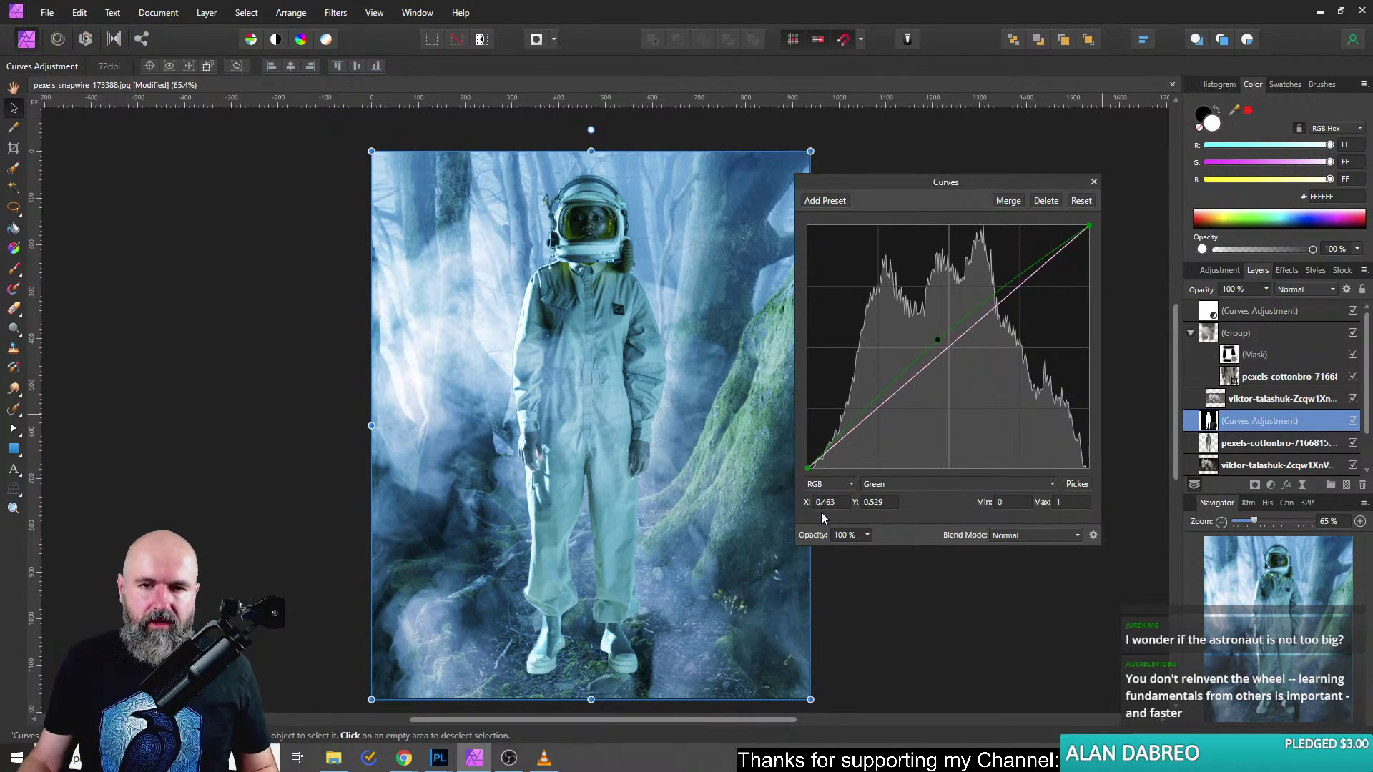
left_click(1094, 181)
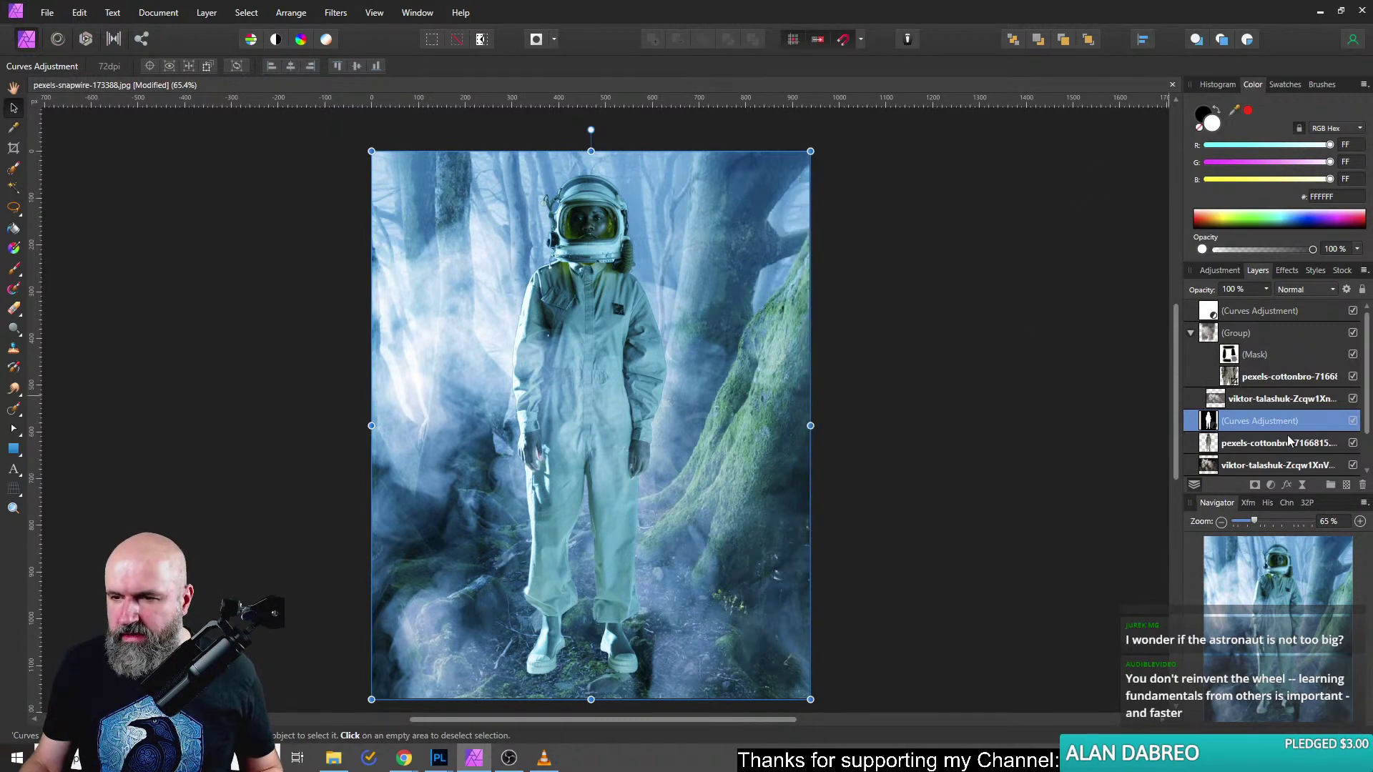
left_click(1362, 485)
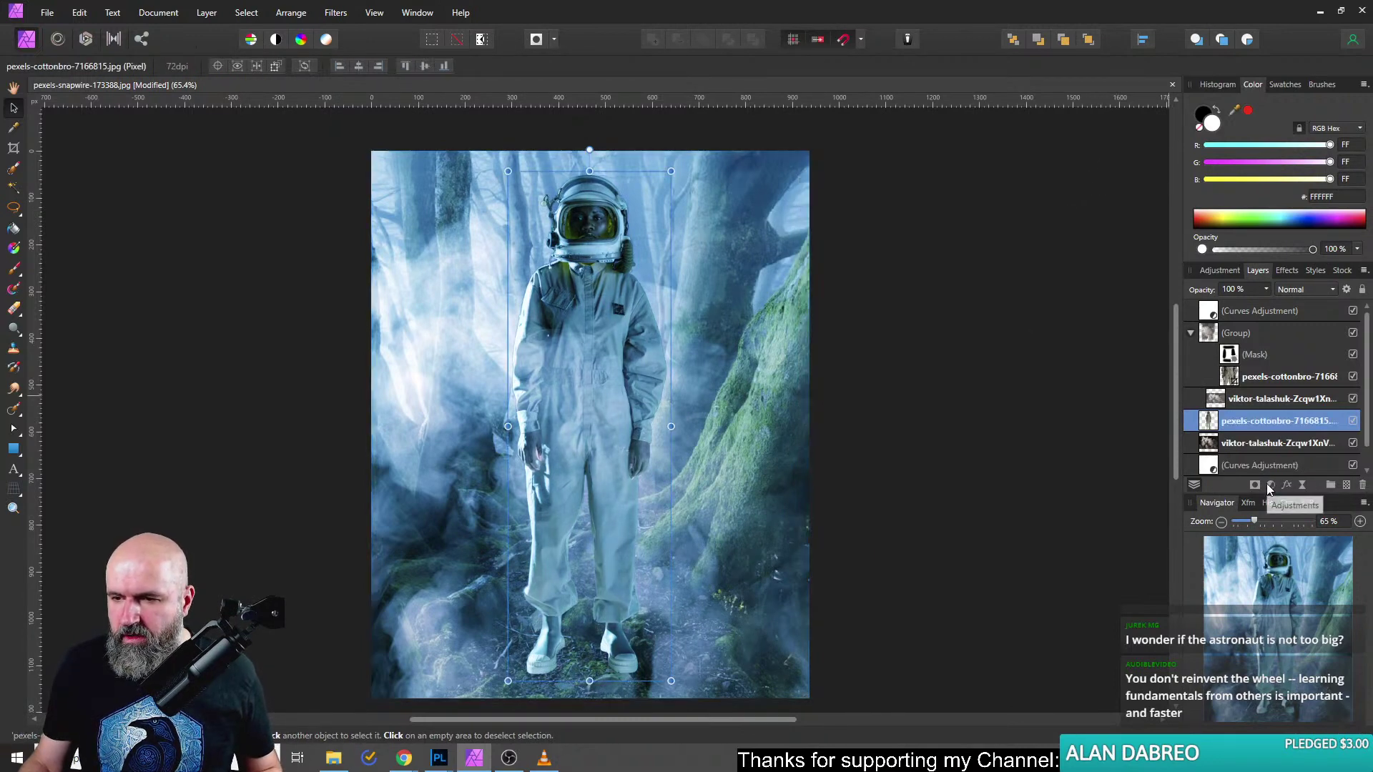
Add an unmasked Curves adjustment above the astronaut layer and raise the Green channel's midtones to X 0.447, Y 0.541.
left_click(1269, 486)
left_click(1244, 306)
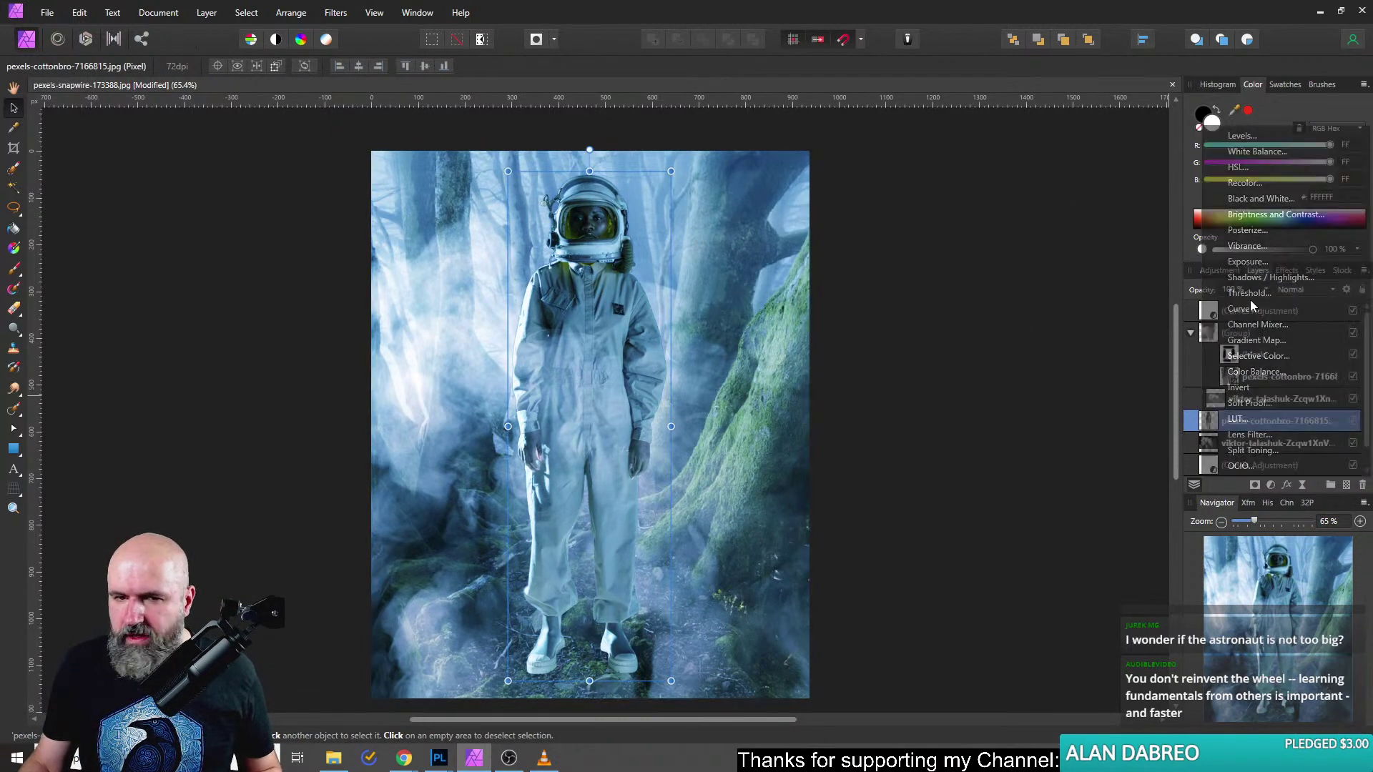
left_click(908, 483)
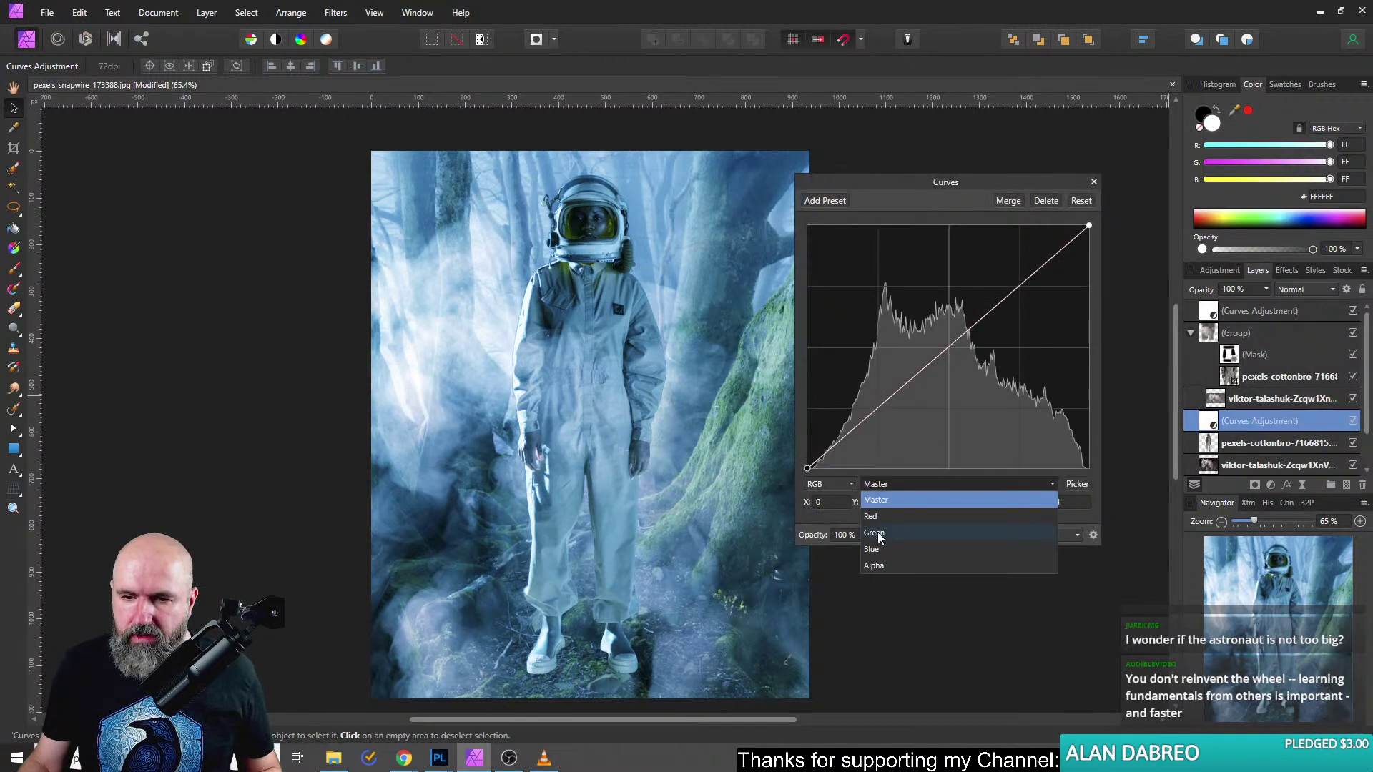
left_click(912, 531)
left_click_drag(952, 341, 934, 342)
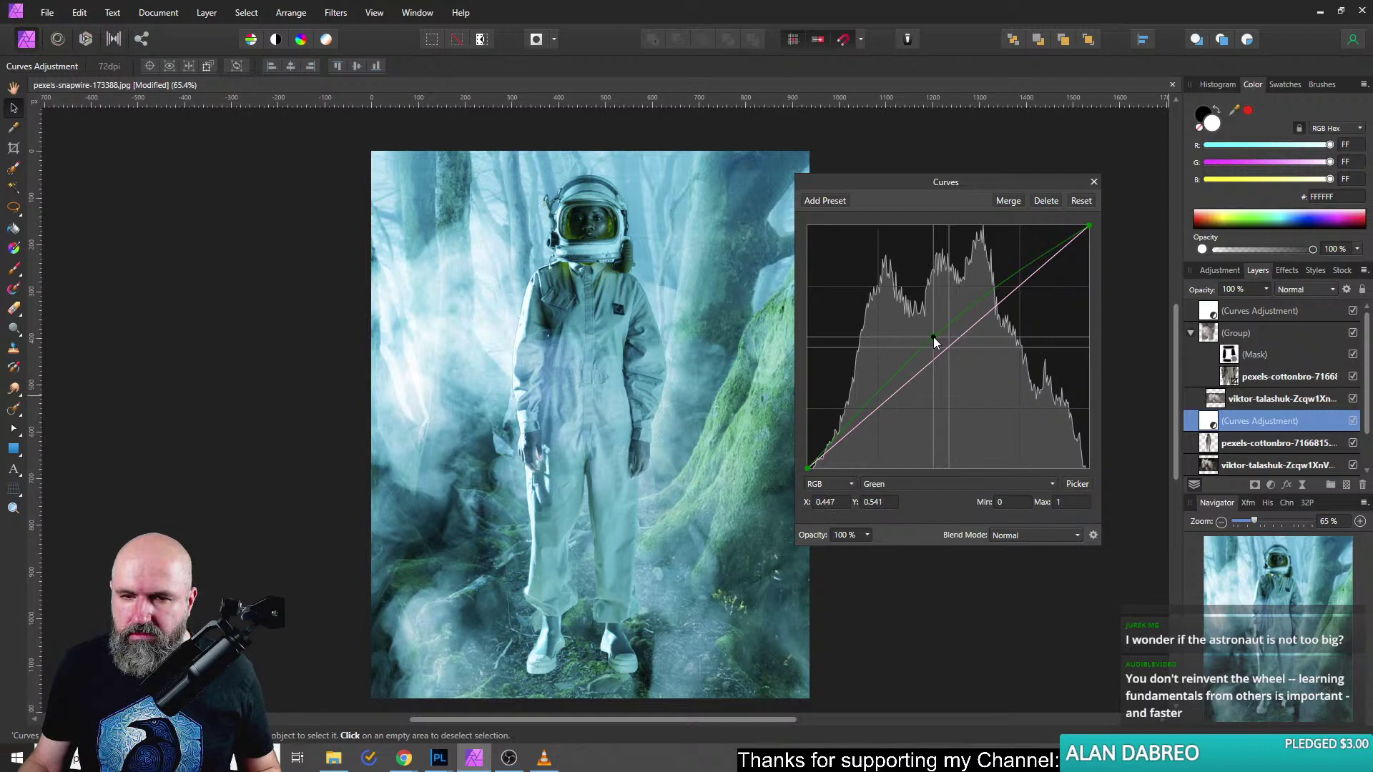
left_click(1094, 182)
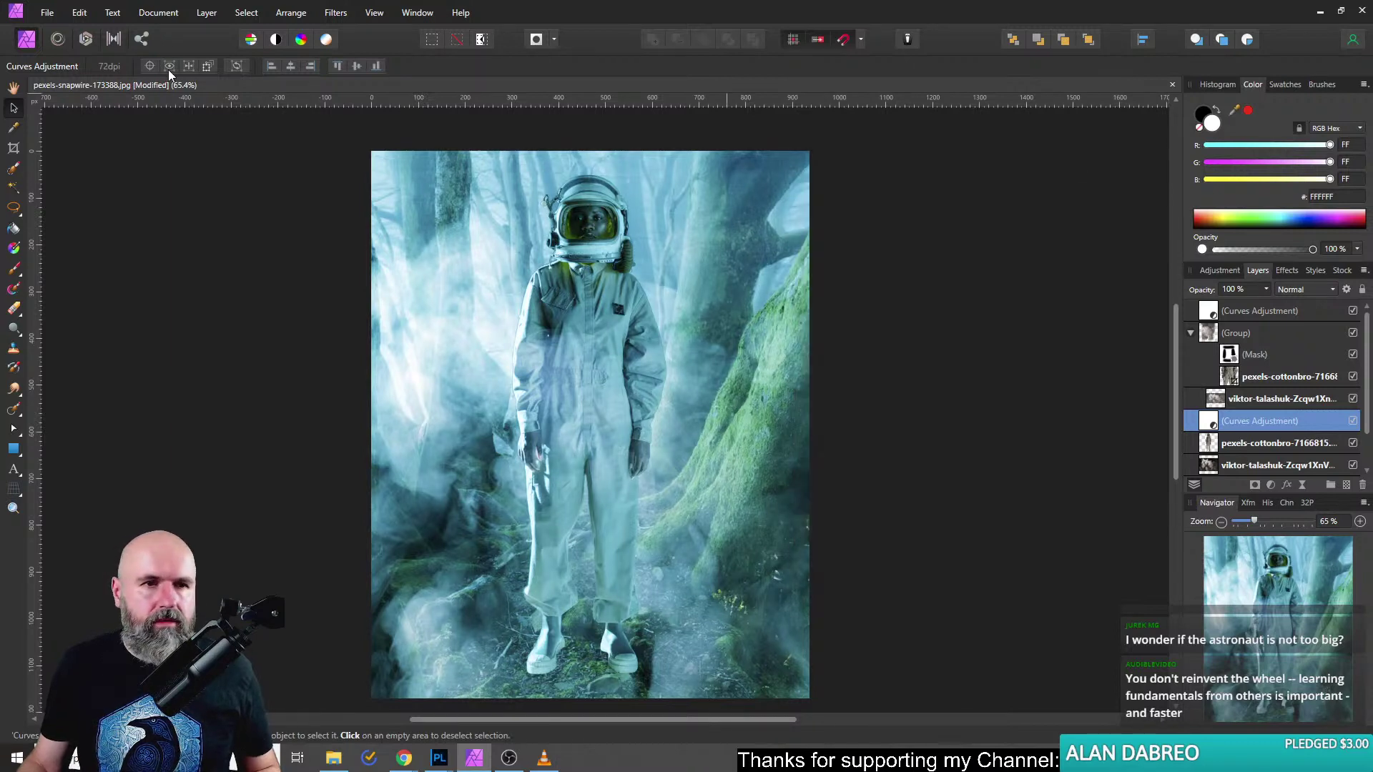
Invert the green Curves adjustment's mask to black and load the astronaut's outline as a pixel selection.
left_click(207, 12)
left_click(213, 42)
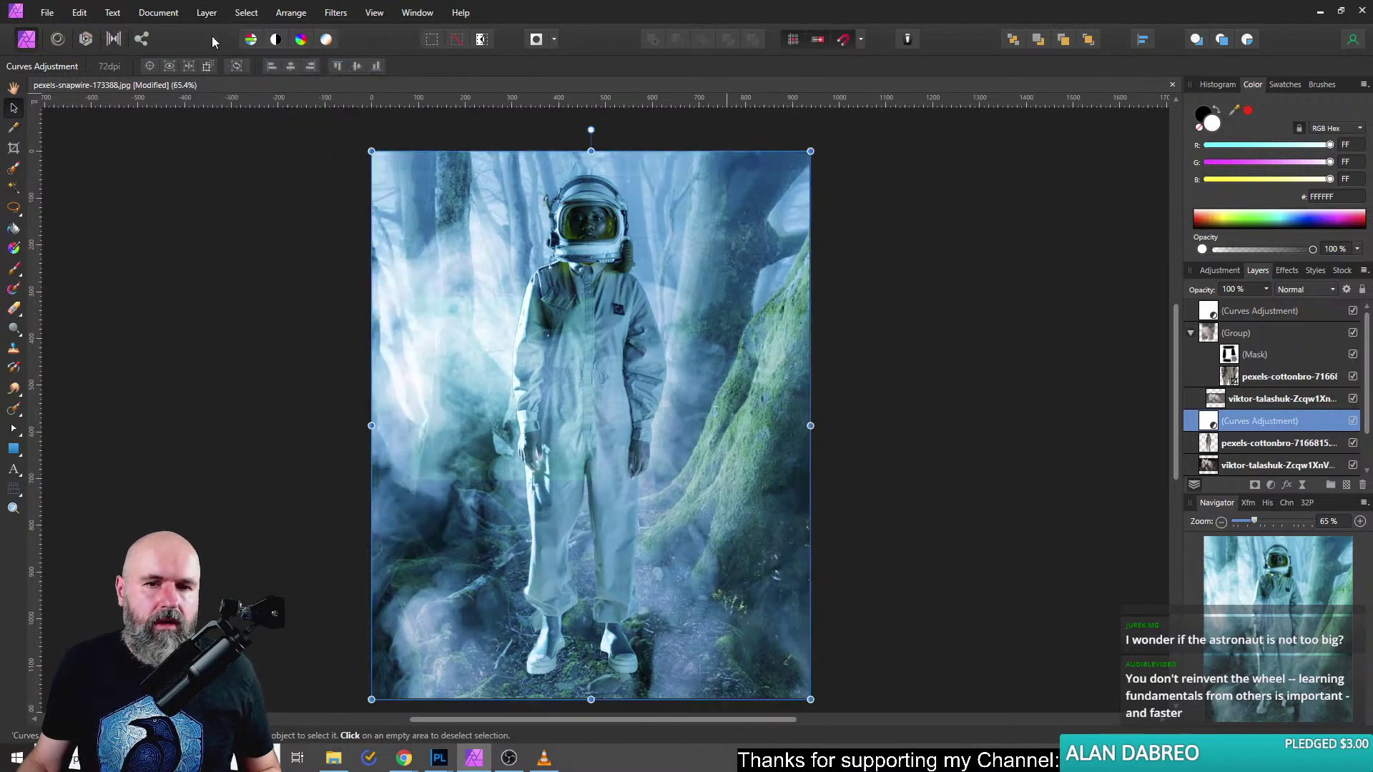
left_click(1208, 445, "ctrl")
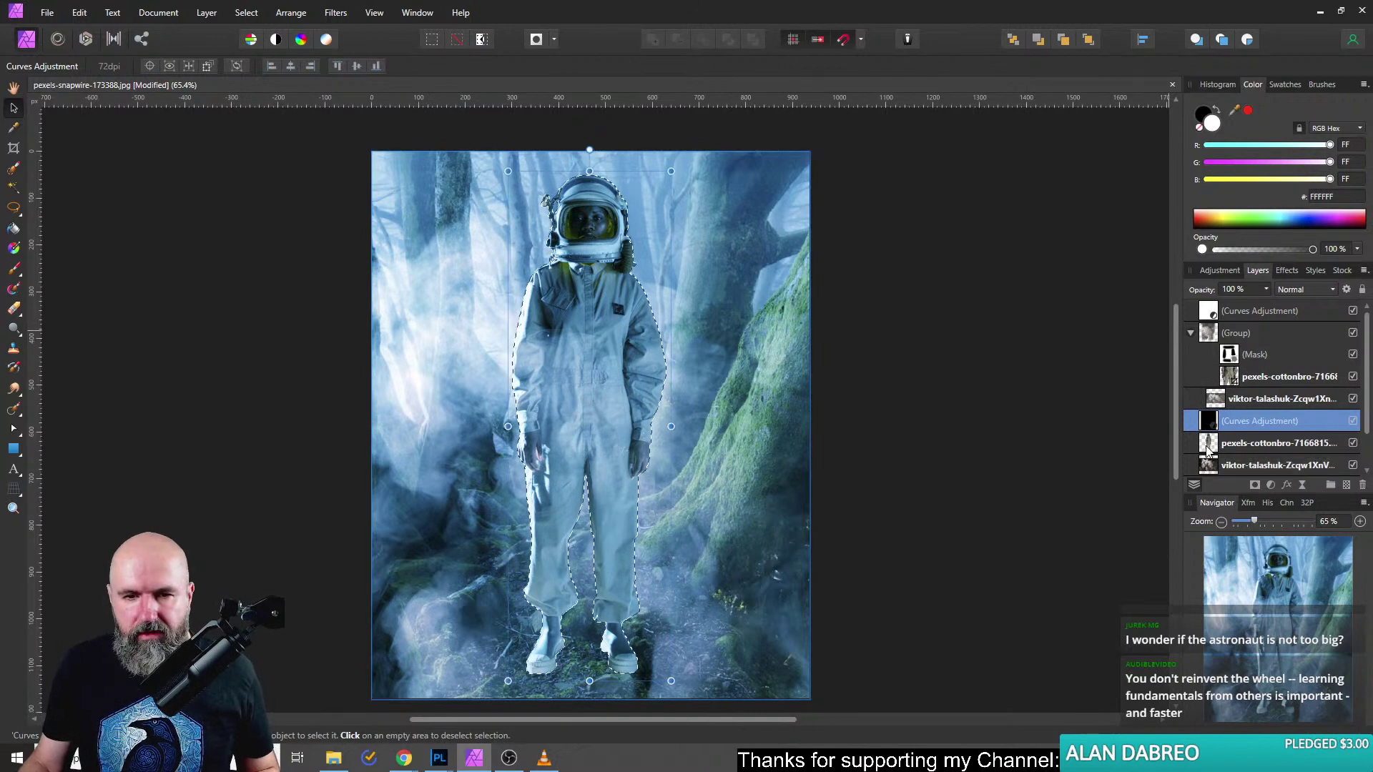
Set up the Paint Brush with a width of 276.7 px, 0% hardness and white as the painting colour.
left_click(13, 270)
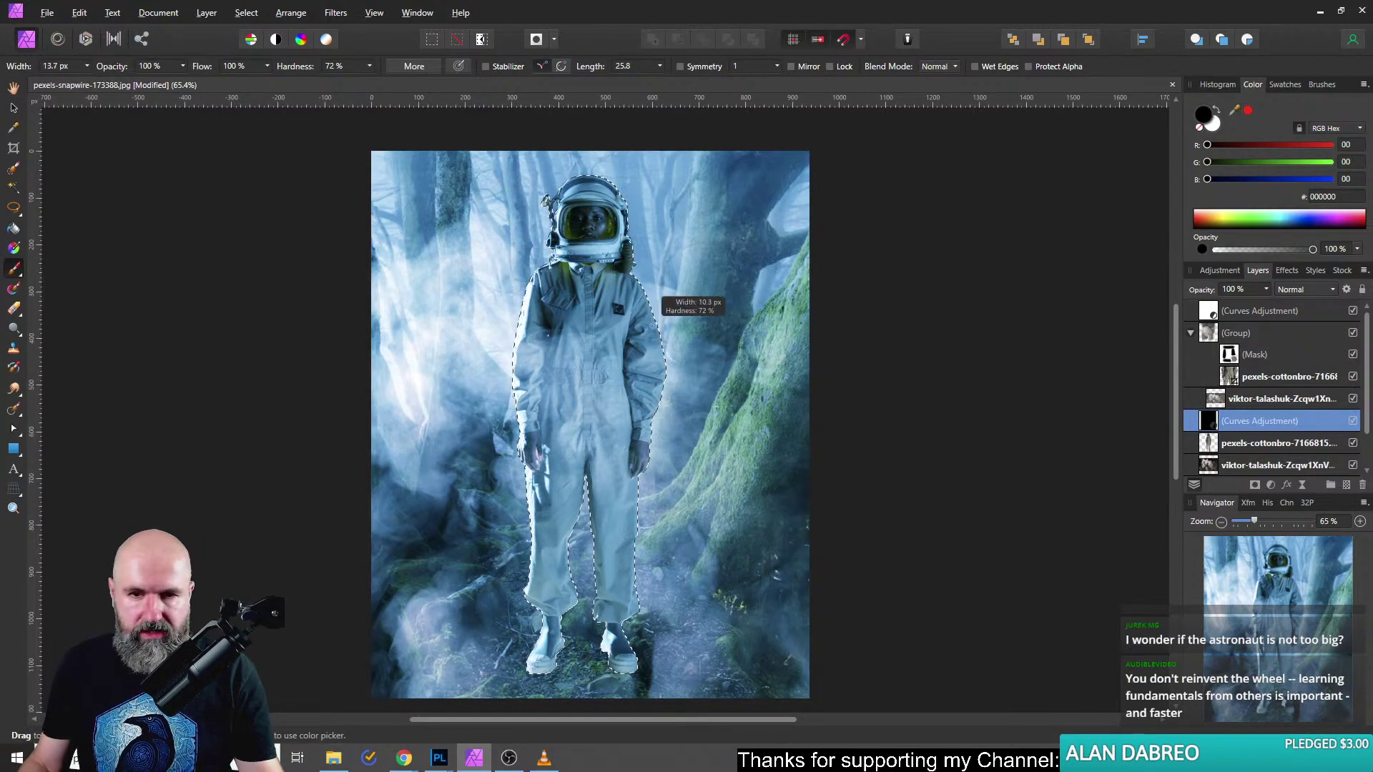
left_click_drag(678, 321, 866, 322)
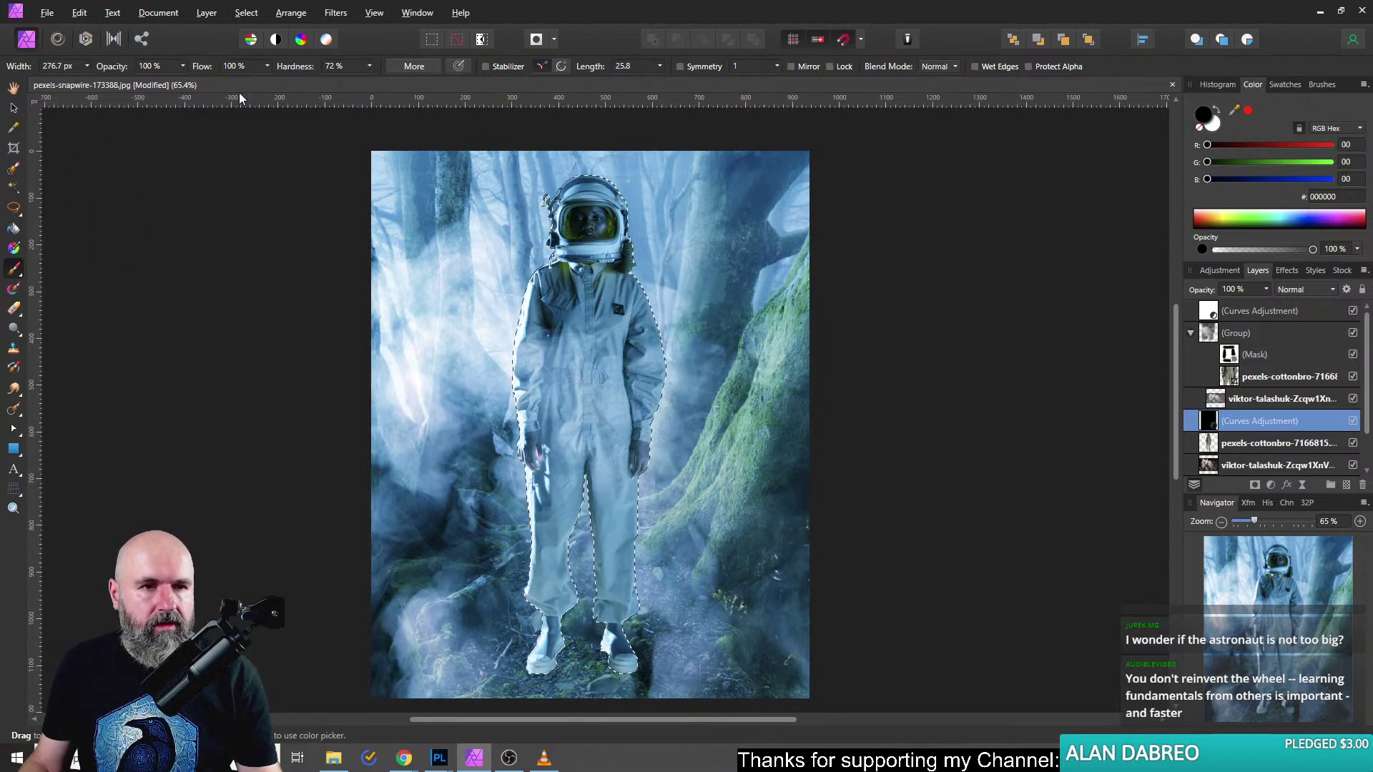
left_click(367, 67)
left_click_drag(372, 77, 355, 80)
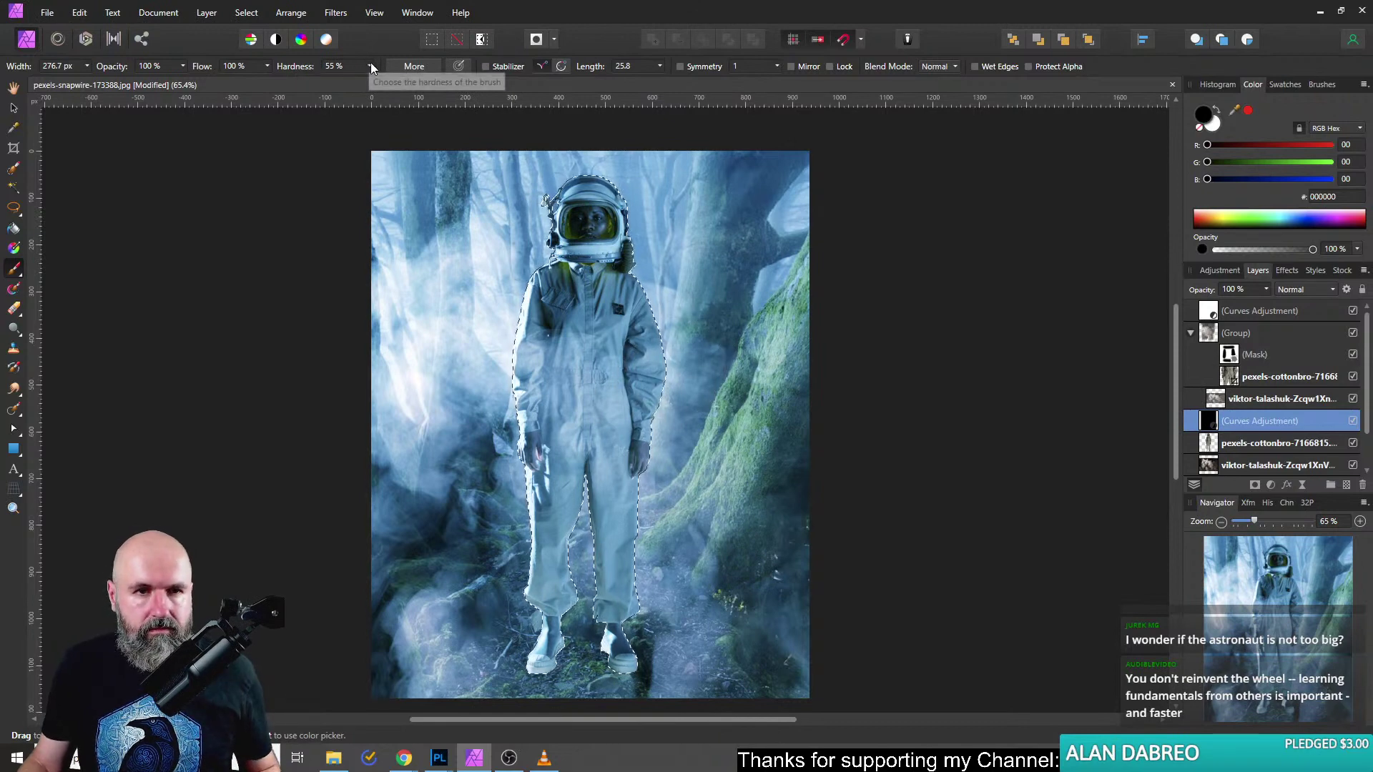
left_click(371, 65)
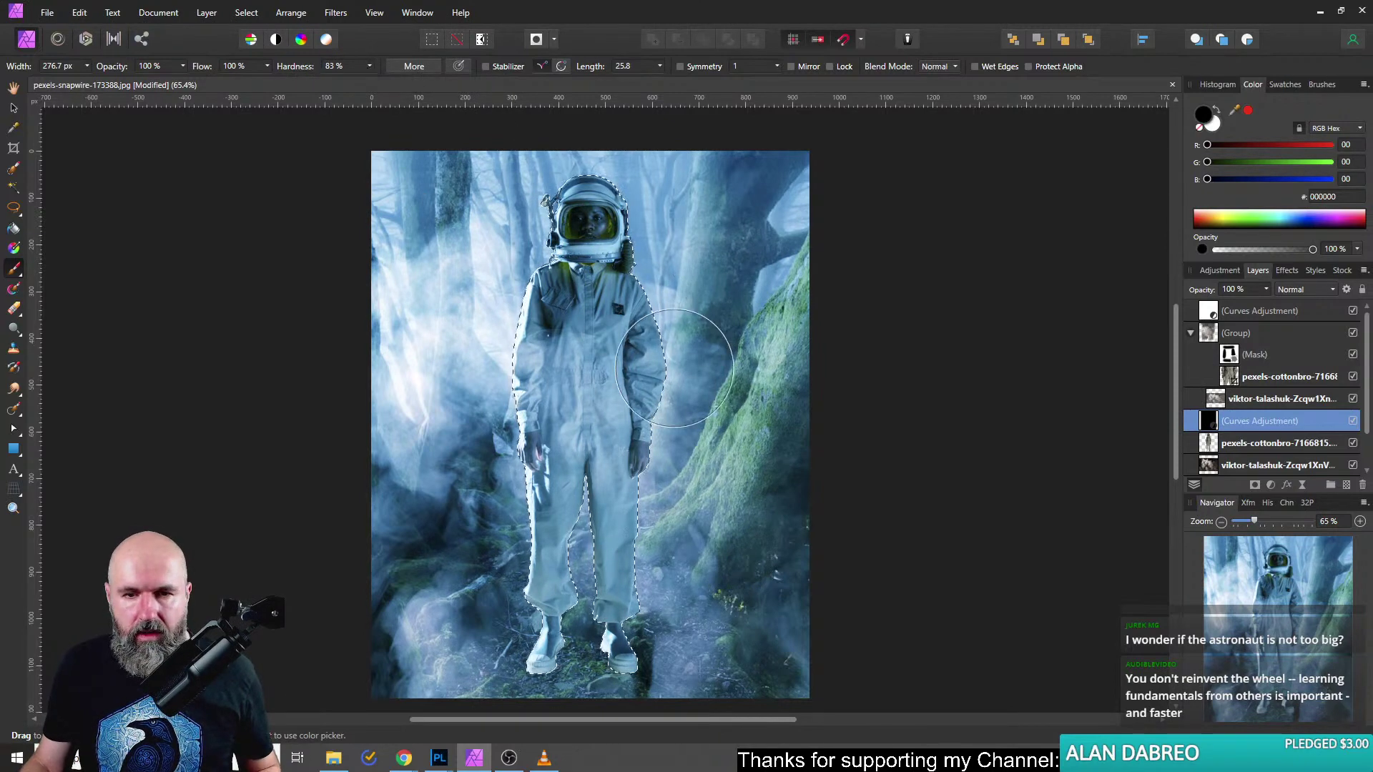
scroll(651, 422, "up", 5)
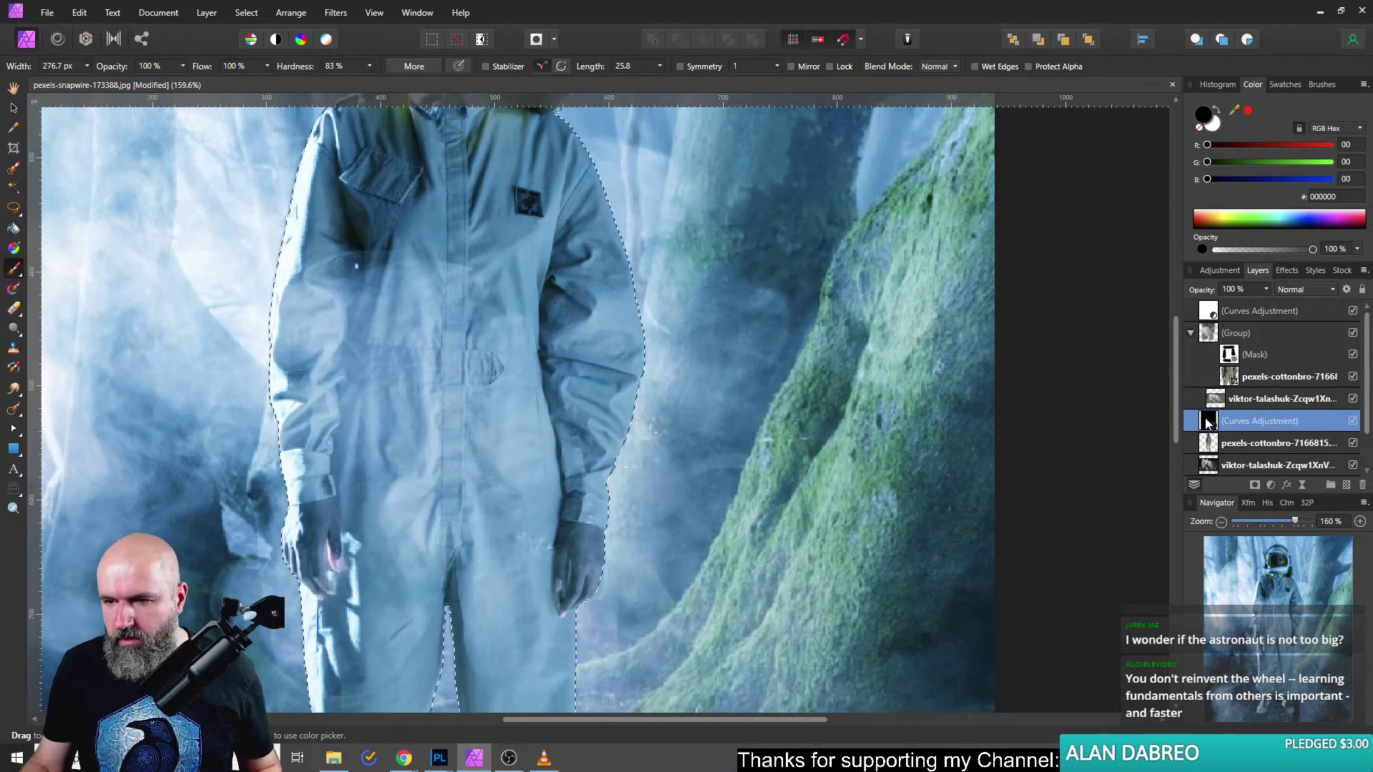
left_click(1215, 132)
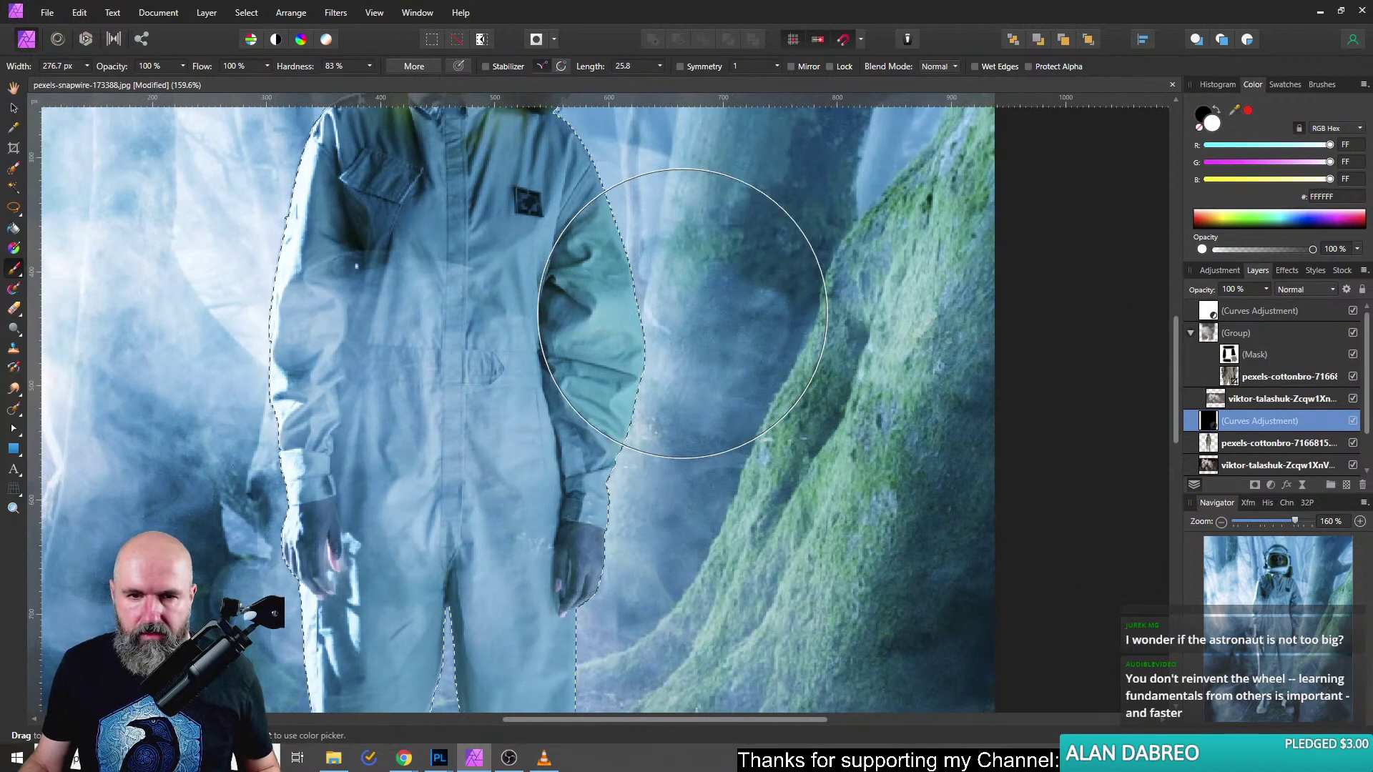
left_click(369, 66)
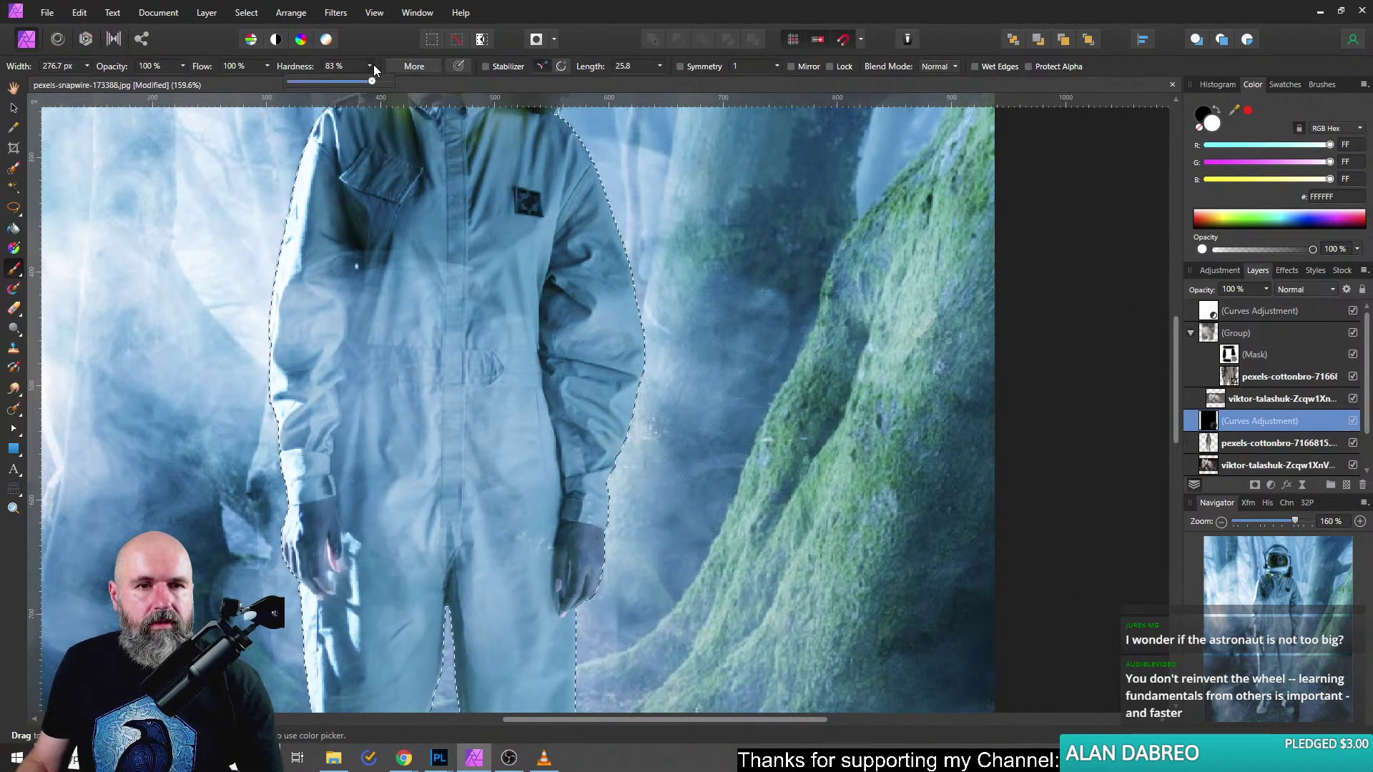
left_click_drag(373, 79, 251, 86)
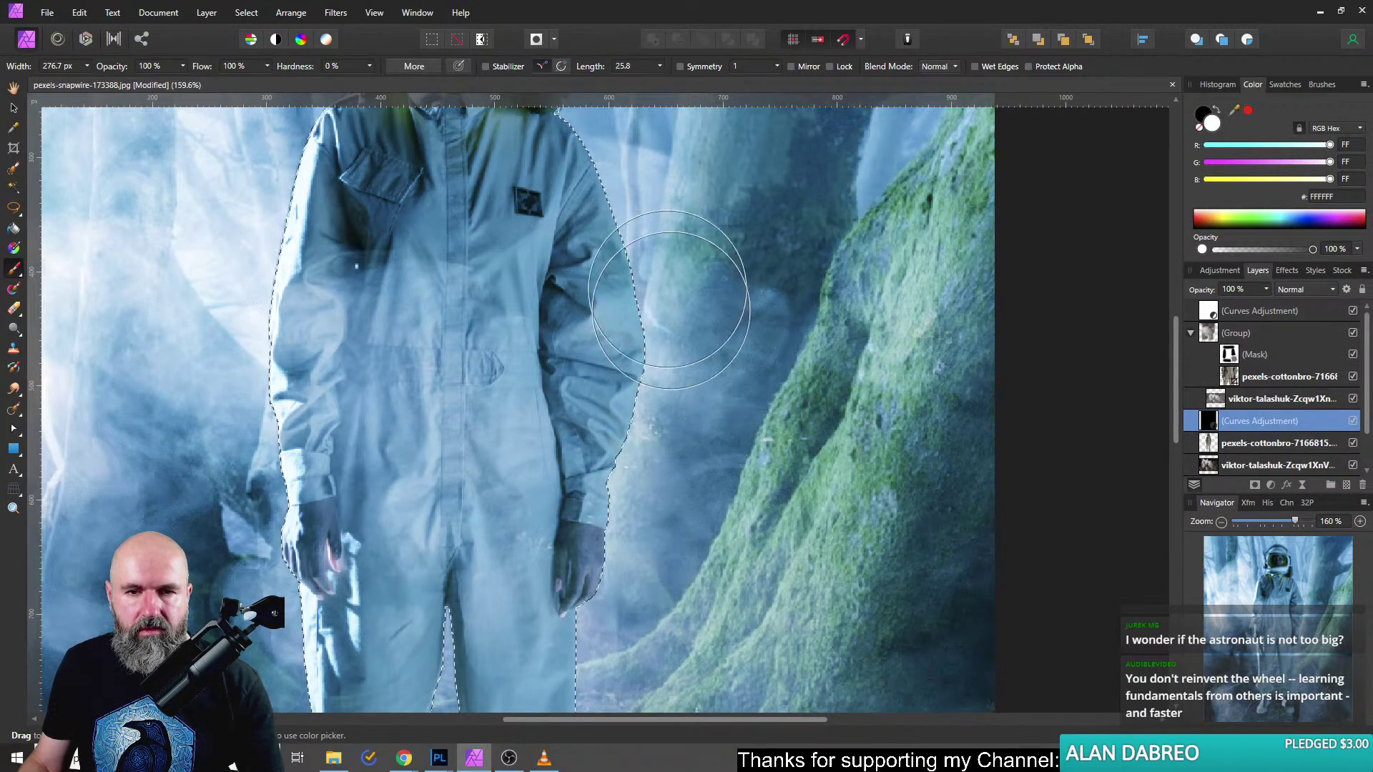
Paint the green tint into the Curves mask along the astronaut's tree-side edge, from the lower leg up to the upper arm.
scroll(730, 429, "down", 5, "ctrl")
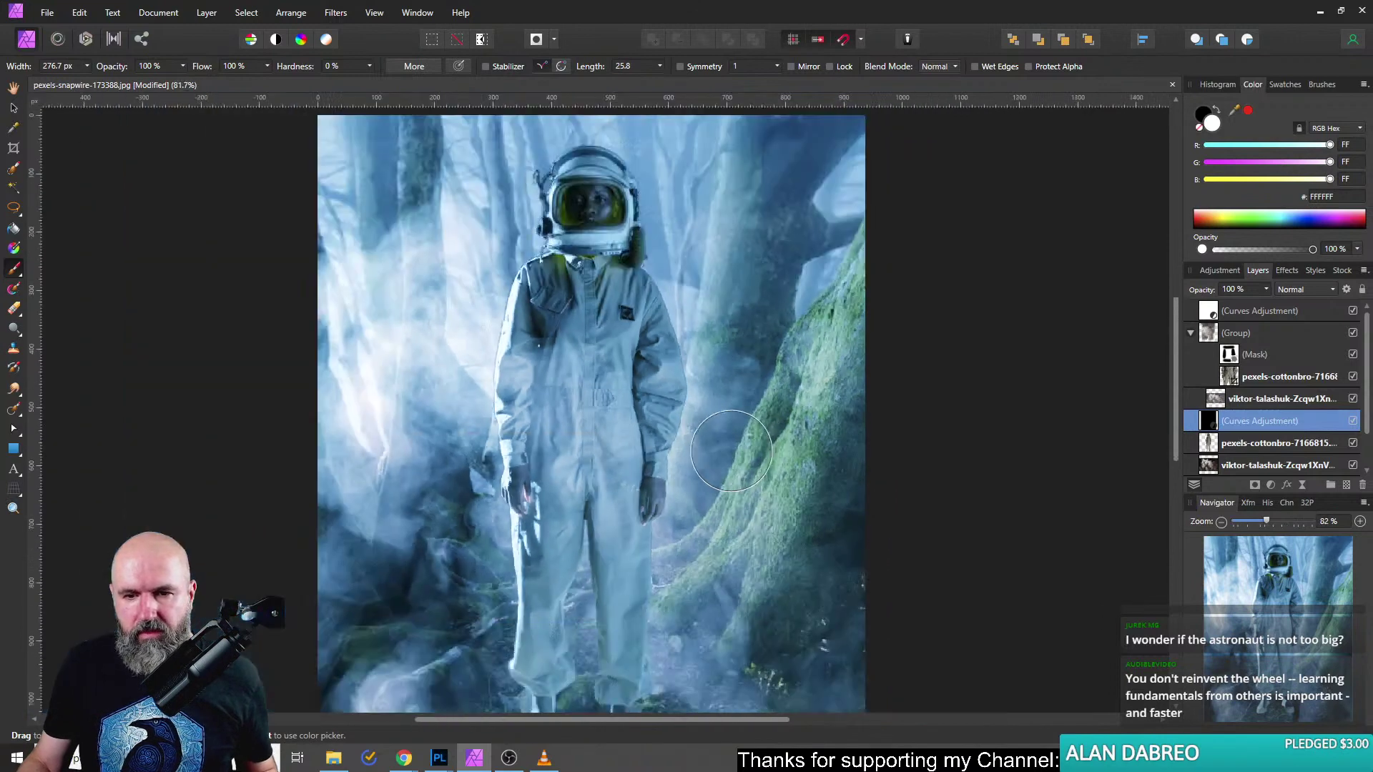
scroll(659, 607, "down", 3)
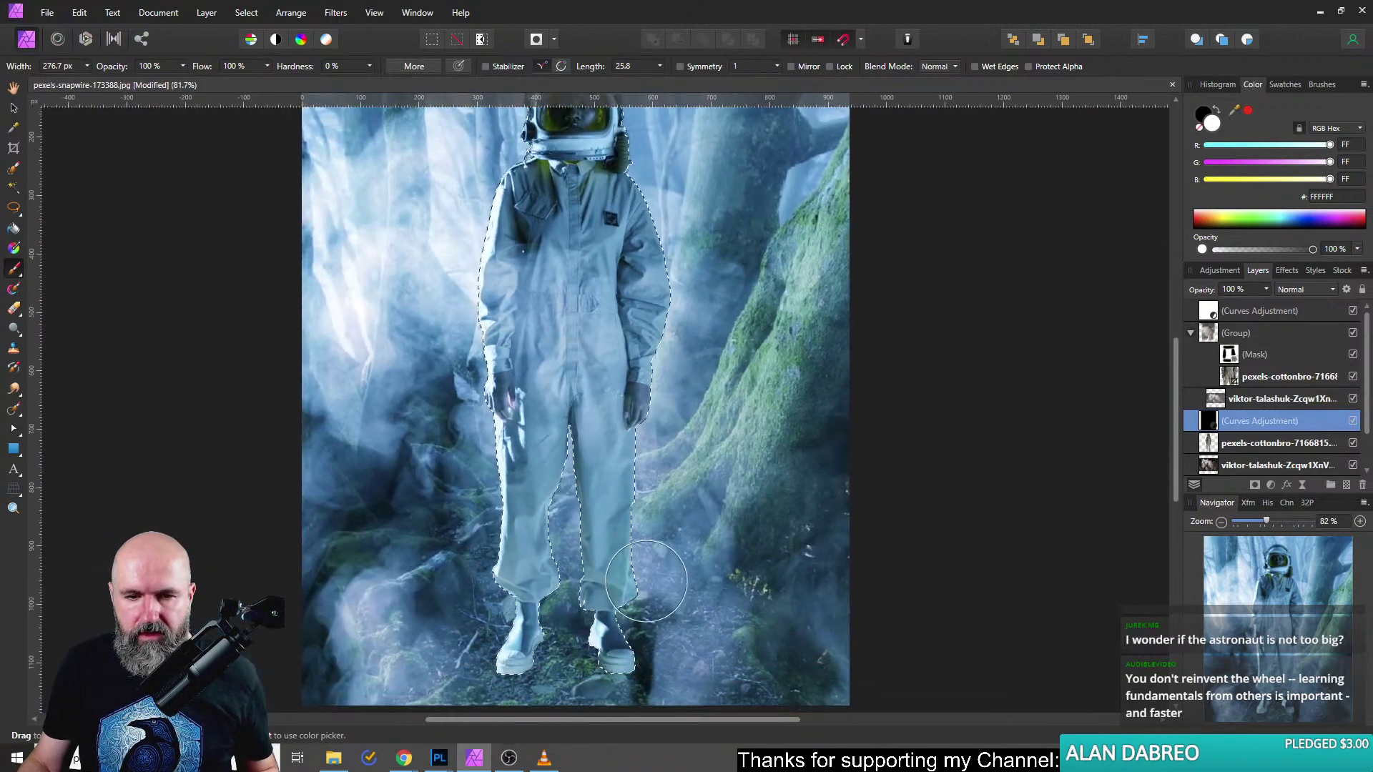
mouse_move(660, 570)
left_mouse_down()
mouse_move(645, 470)
mouse_move(685, 269)
left_mouse_up()
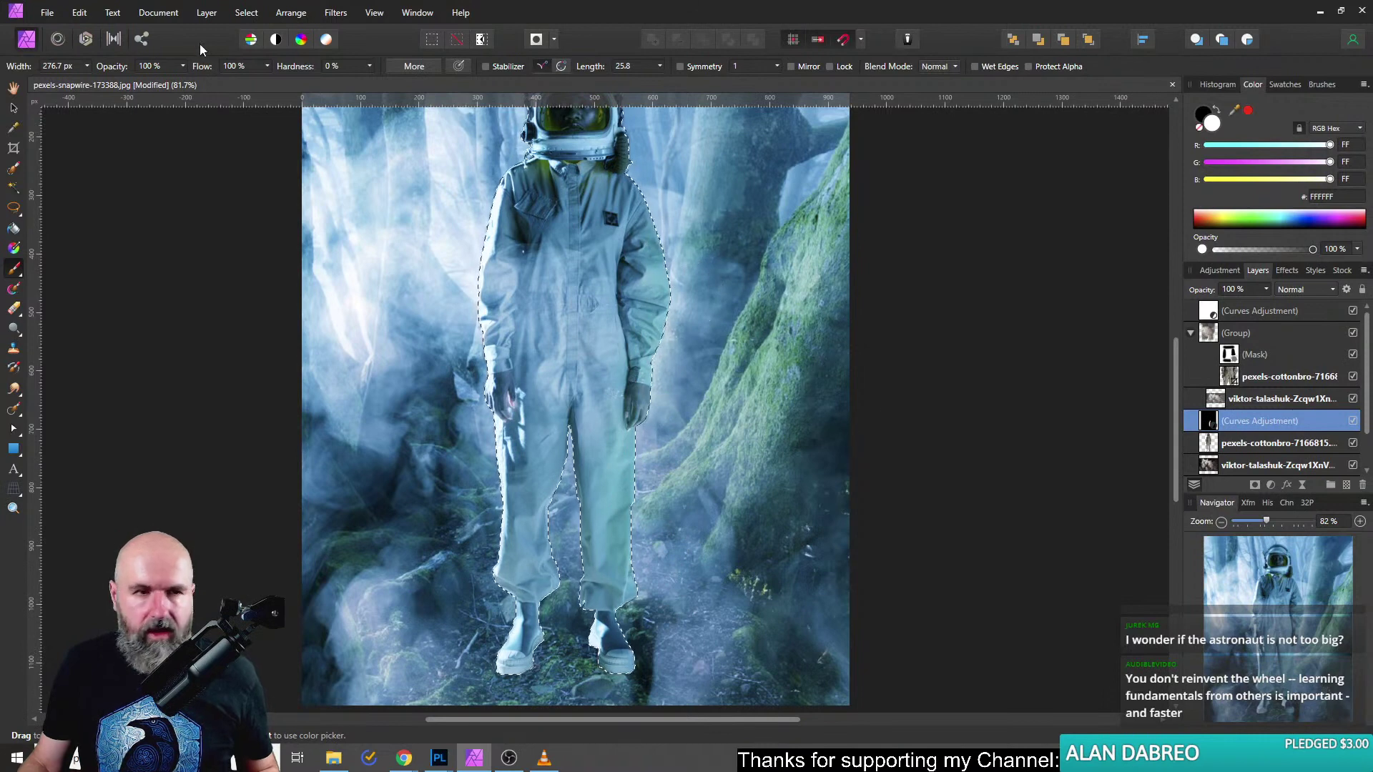
Lower the Paint Brush opacity to 19% for subtler mask painting.
left_click(183, 66)
left_click_drag(182, 77, 119, 79)
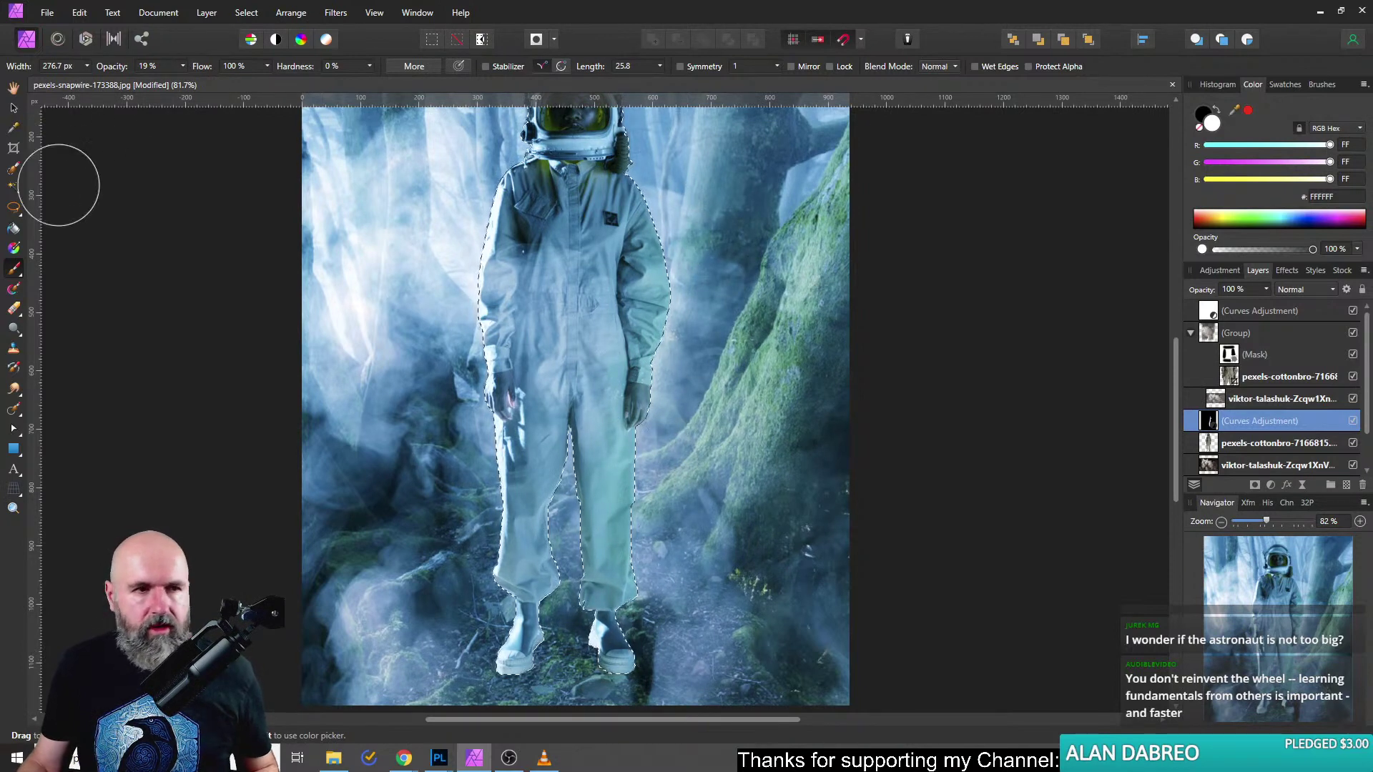
Reduce the Paint Brush width to 59.8 px and set black as the painting colour for correcting the tint on the astronaut's tree-side hand.
left_click(13, 107)
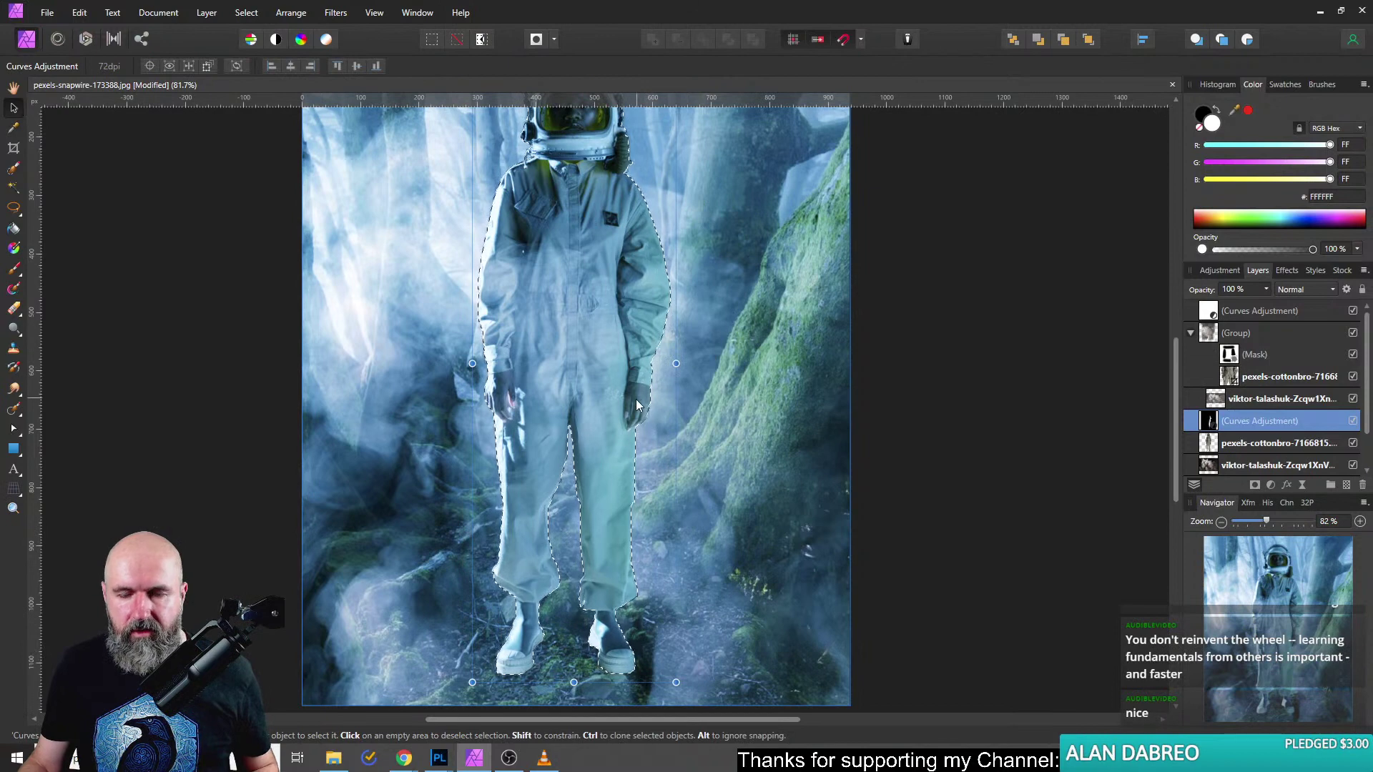
scroll(642, 435, "up", 2)
scroll(642, 435, "up", 8)
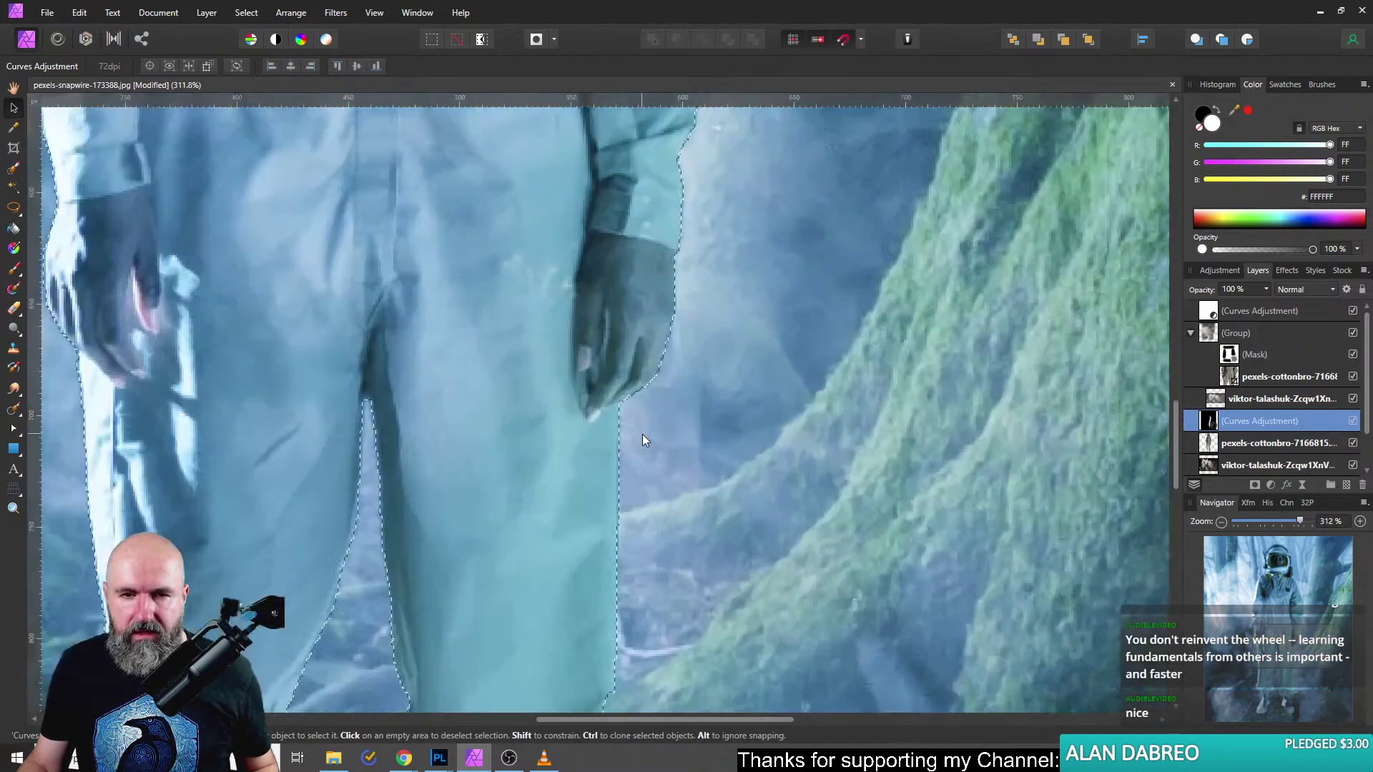
left_click(13, 272)
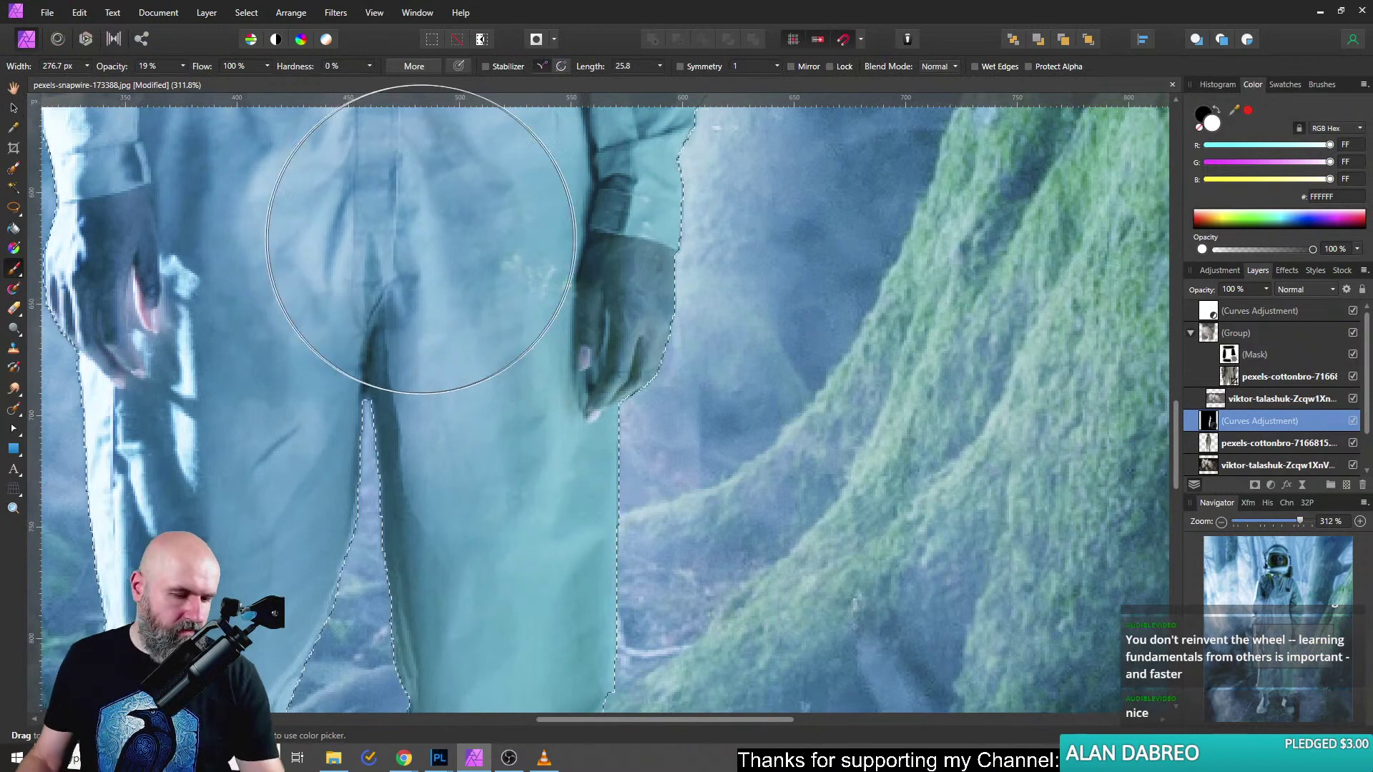
key("bracketleft")
key("bracketleft")
key("bracketleft")
key("bracketleft")
key("bracketleft")
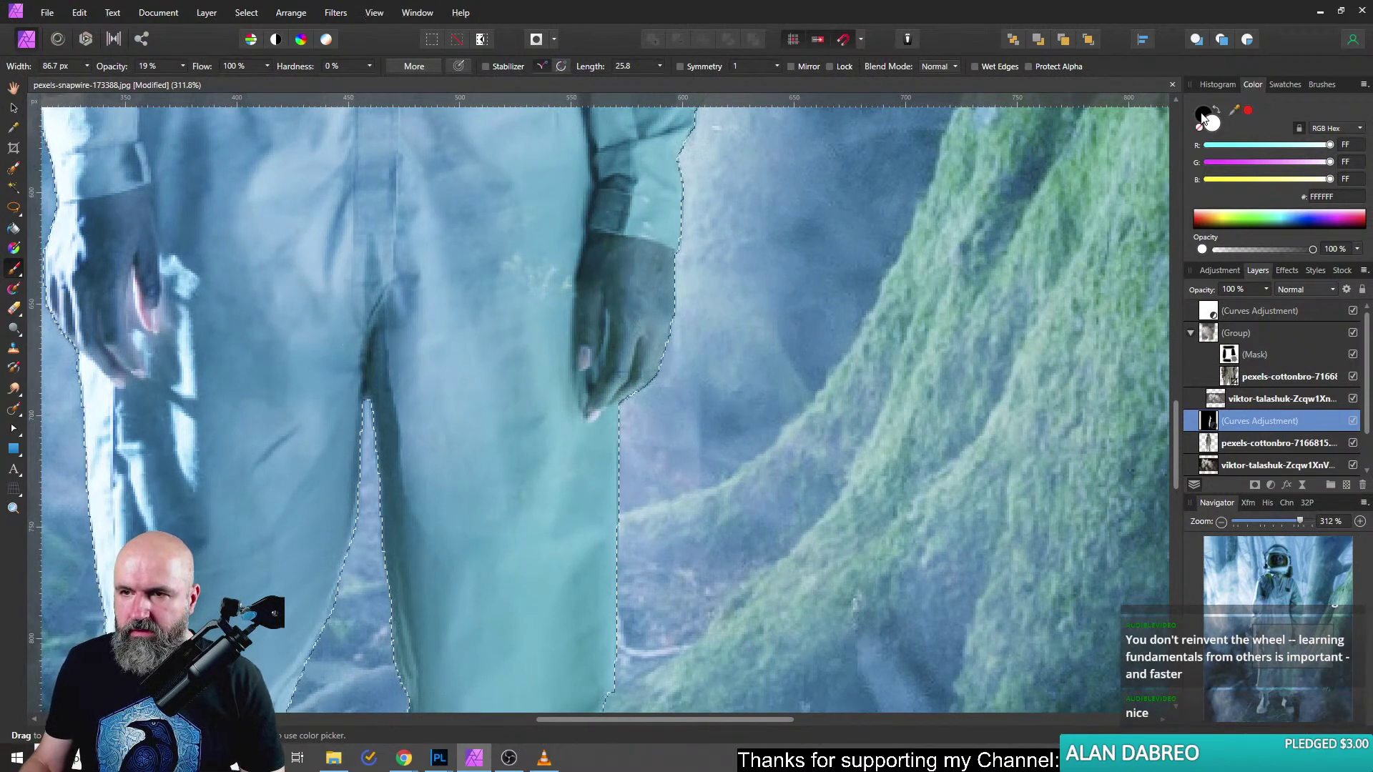
left_click(1204, 116)
key("bracketleft")
key("bracketleft")
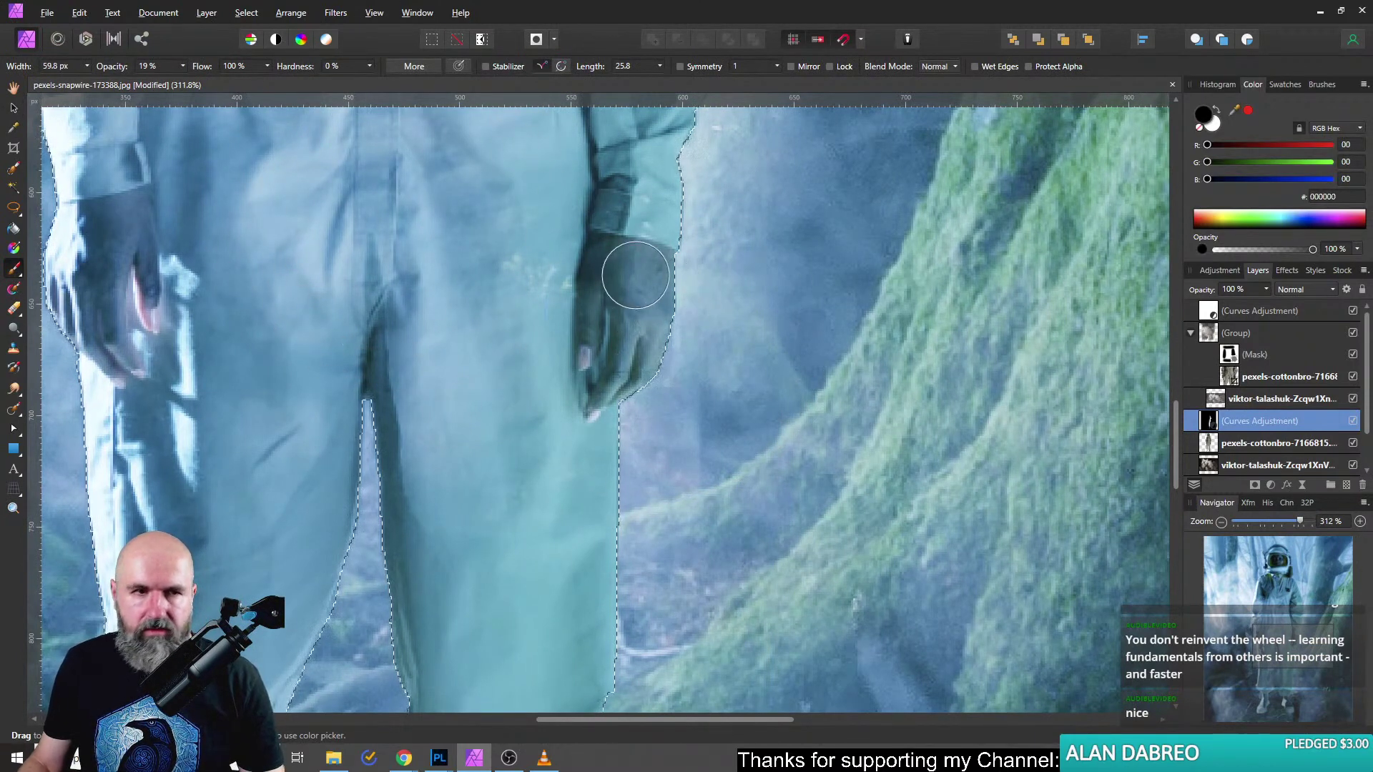
Paint with black in the green Curves mask over the astronaut's tree-side hand to reduce its tint, and clear the pixel selection.
mouse_move(635, 275)
left_mouse_down()
mouse_move(717, 309)
mouse_move(672, 299)
mouse_move(674, 281)
mouse_move(643, 351)
mouse_move(656, 269)
mouse_move(641, 381)
mouse_move(621, 404)
mouse_move(595, 384)
mouse_move(594, 257)
mouse_move(605, 266)
mouse_move(597, 407)
left_mouse_up()
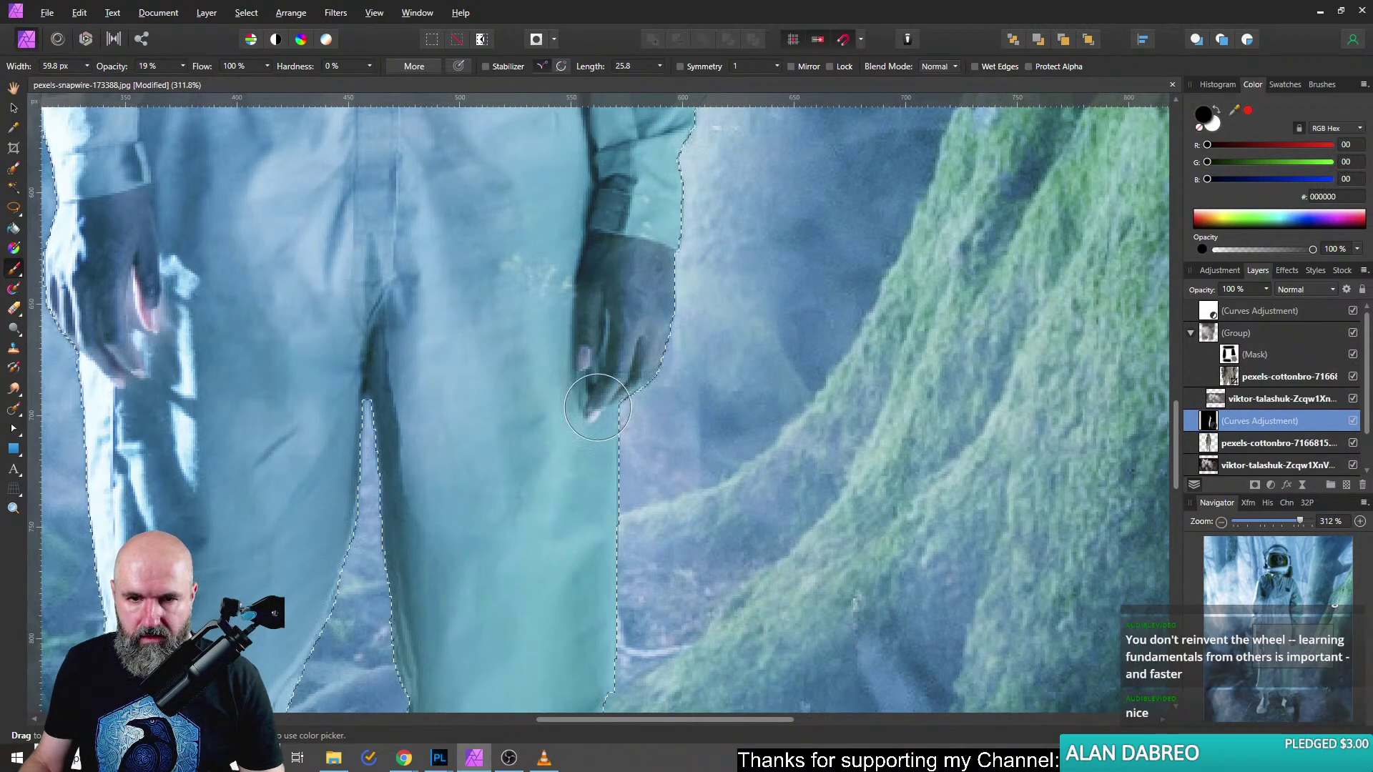
mouse_move(677, 299)
left_mouse_down()
mouse_move(645, 273)
mouse_move(686, 281)
mouse_move(683, 316)
mouse_move(606, 395)
mouse_move(629, 289)
mouse_move(691, 286)
left_mouse_up()
left_click(14, 108)
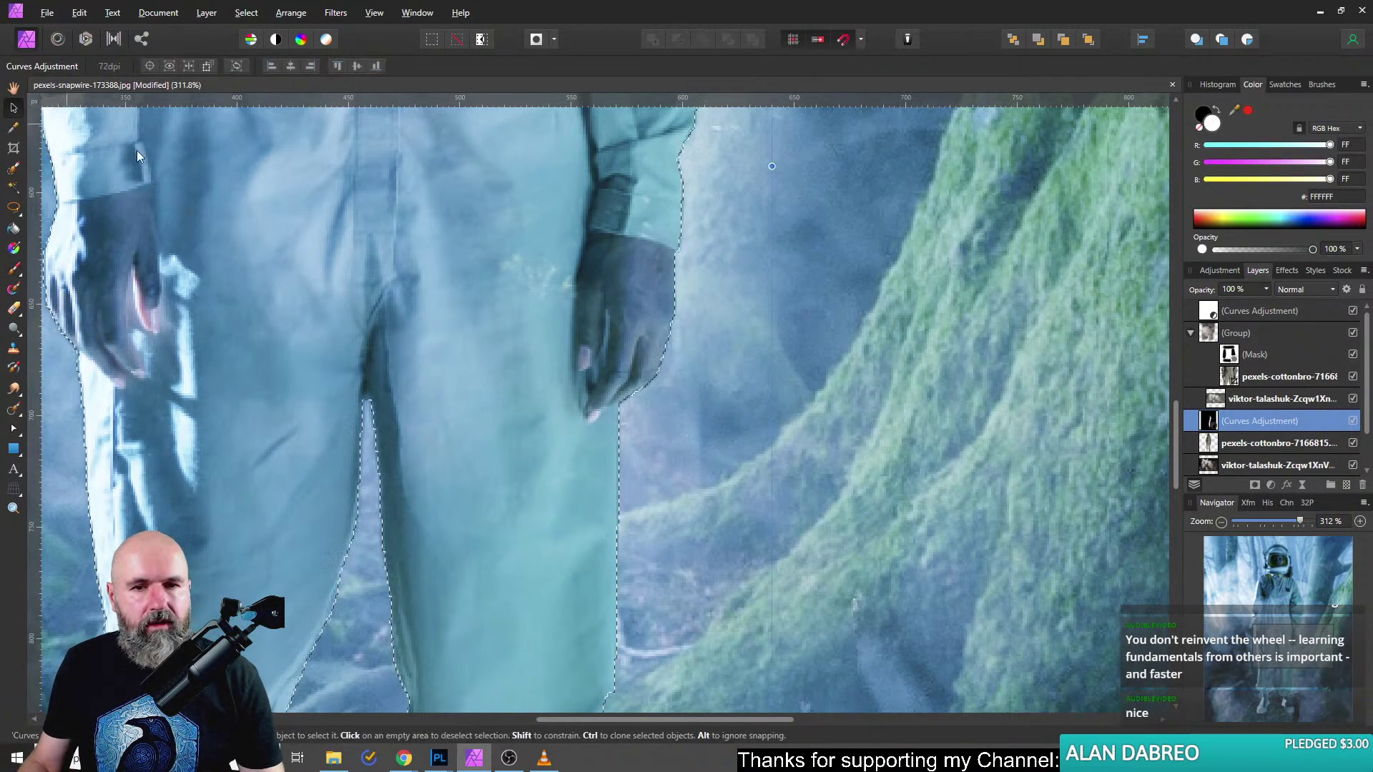
key("ctrl+0")
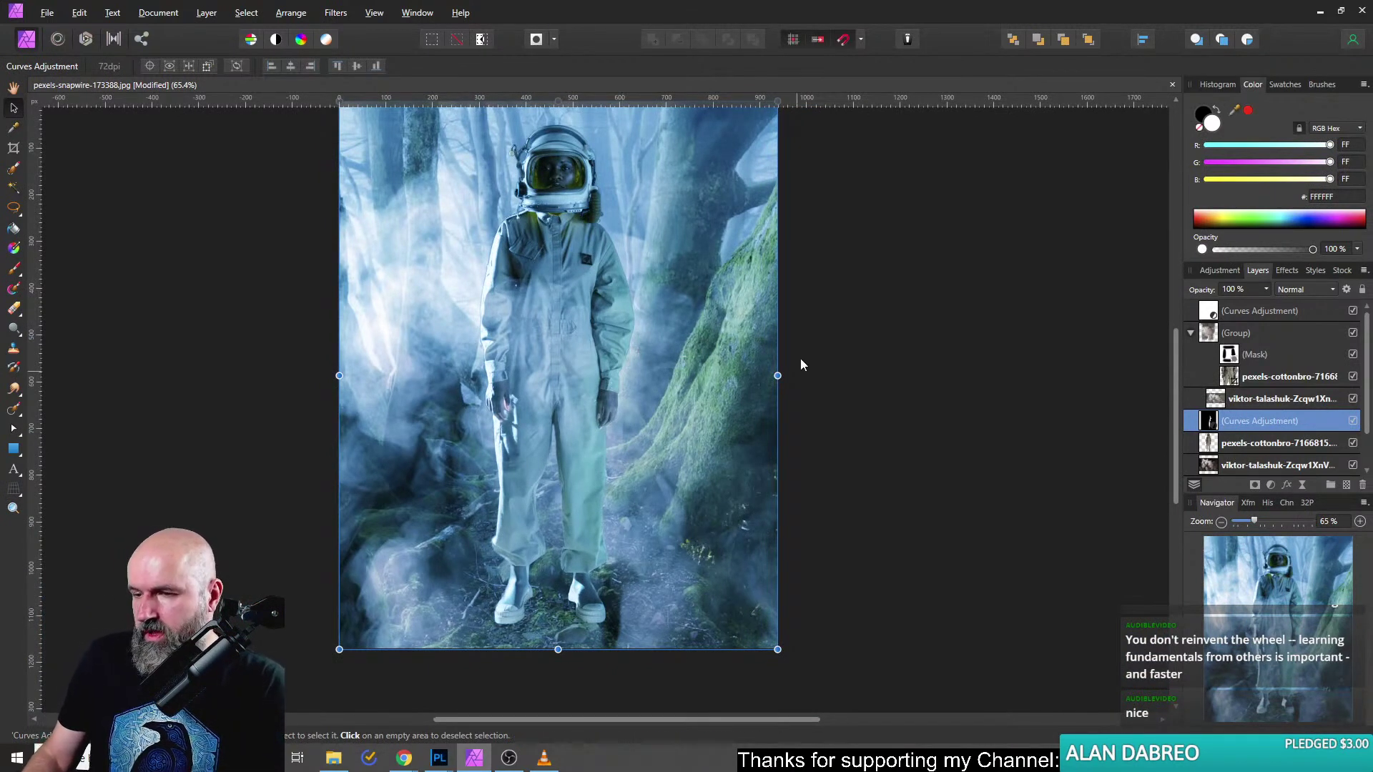
Add a Curves adjustment directly above the astronaut layer and darken the midtones with a curve point at X 0.633, Y 0.302.
left_click(1215, 445)
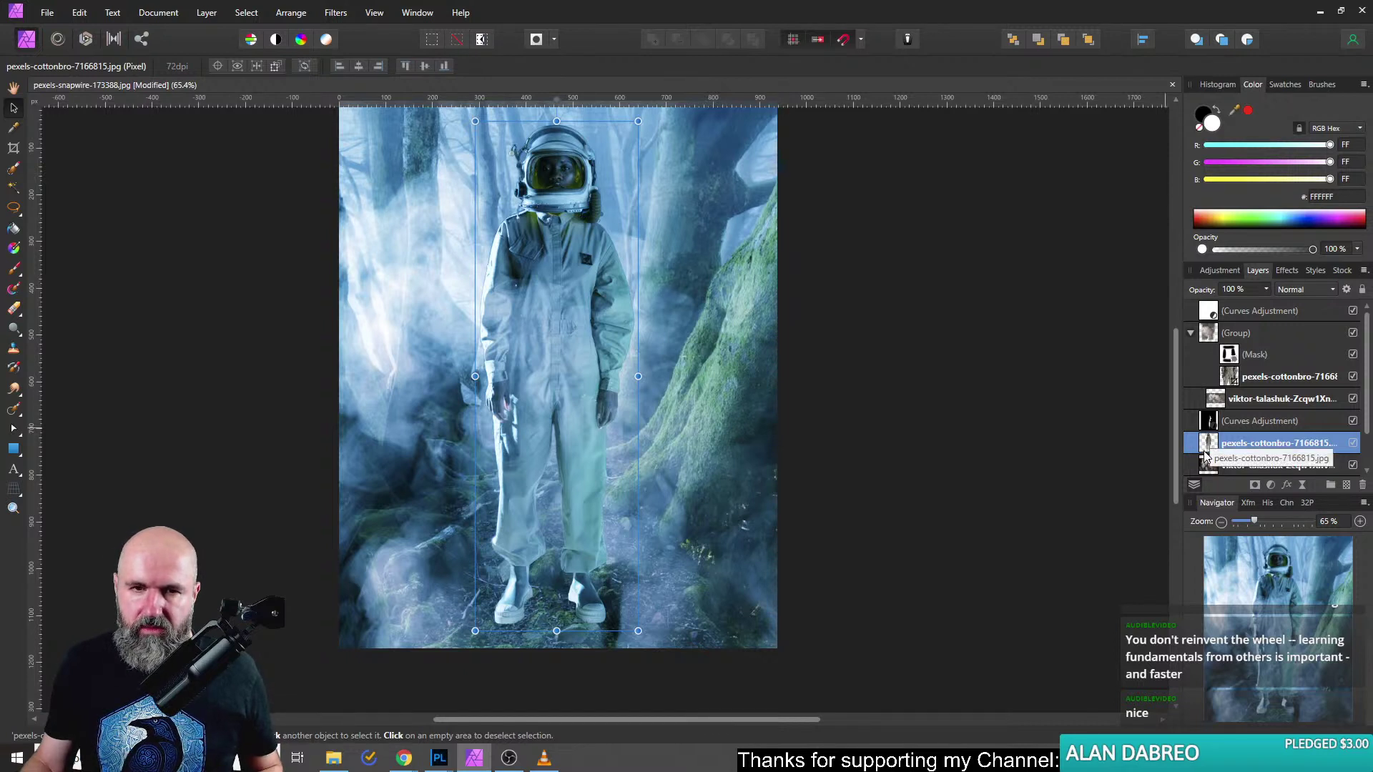
left_click(1270, 486)
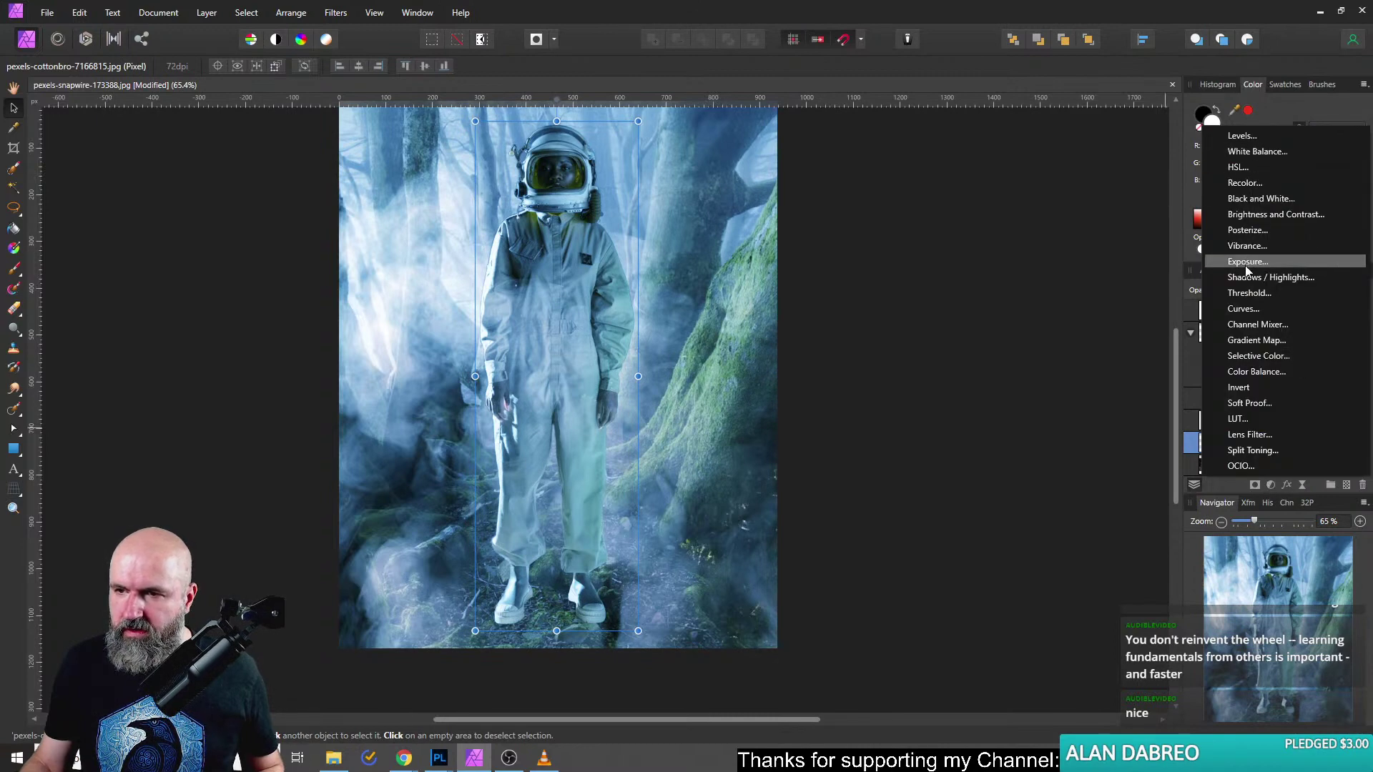
left_click(1250, 309)
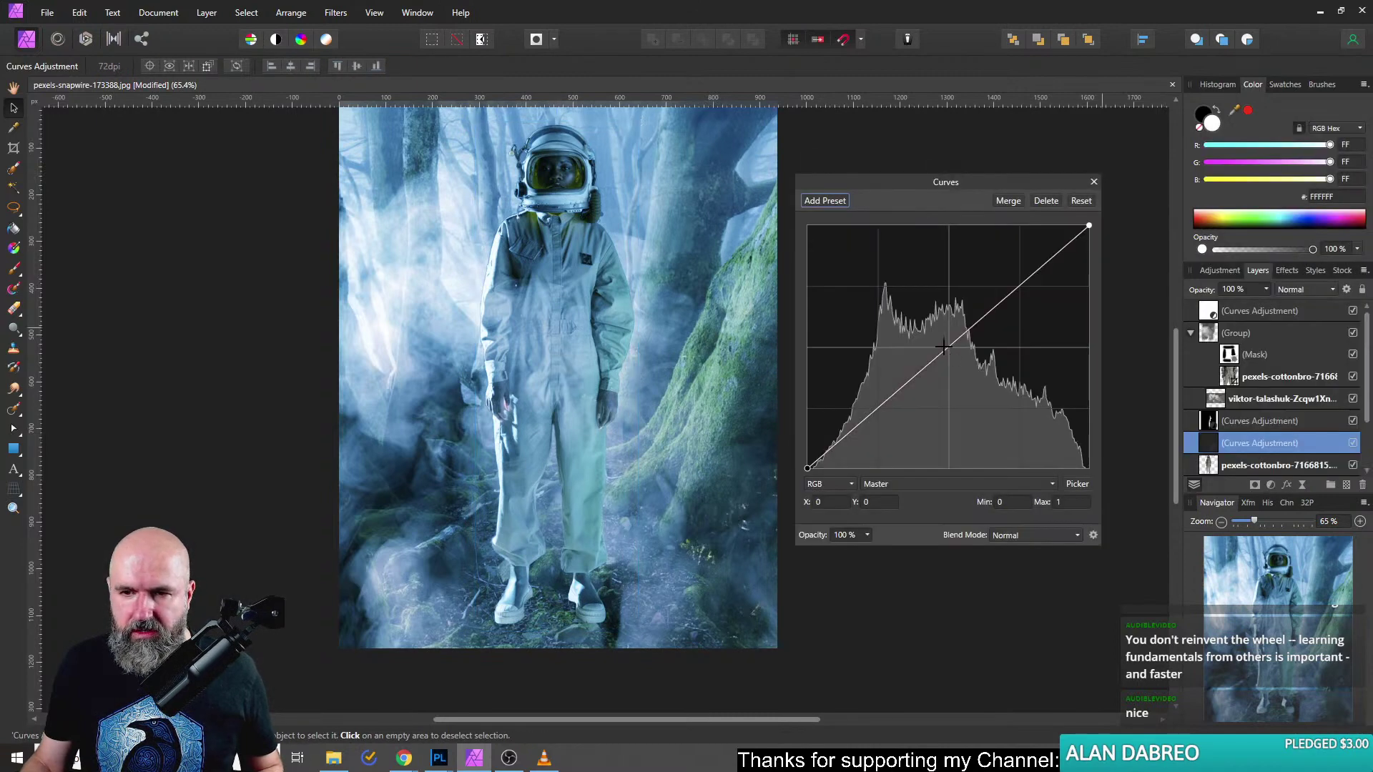
left_click_drag(949, 350, 986, 400)
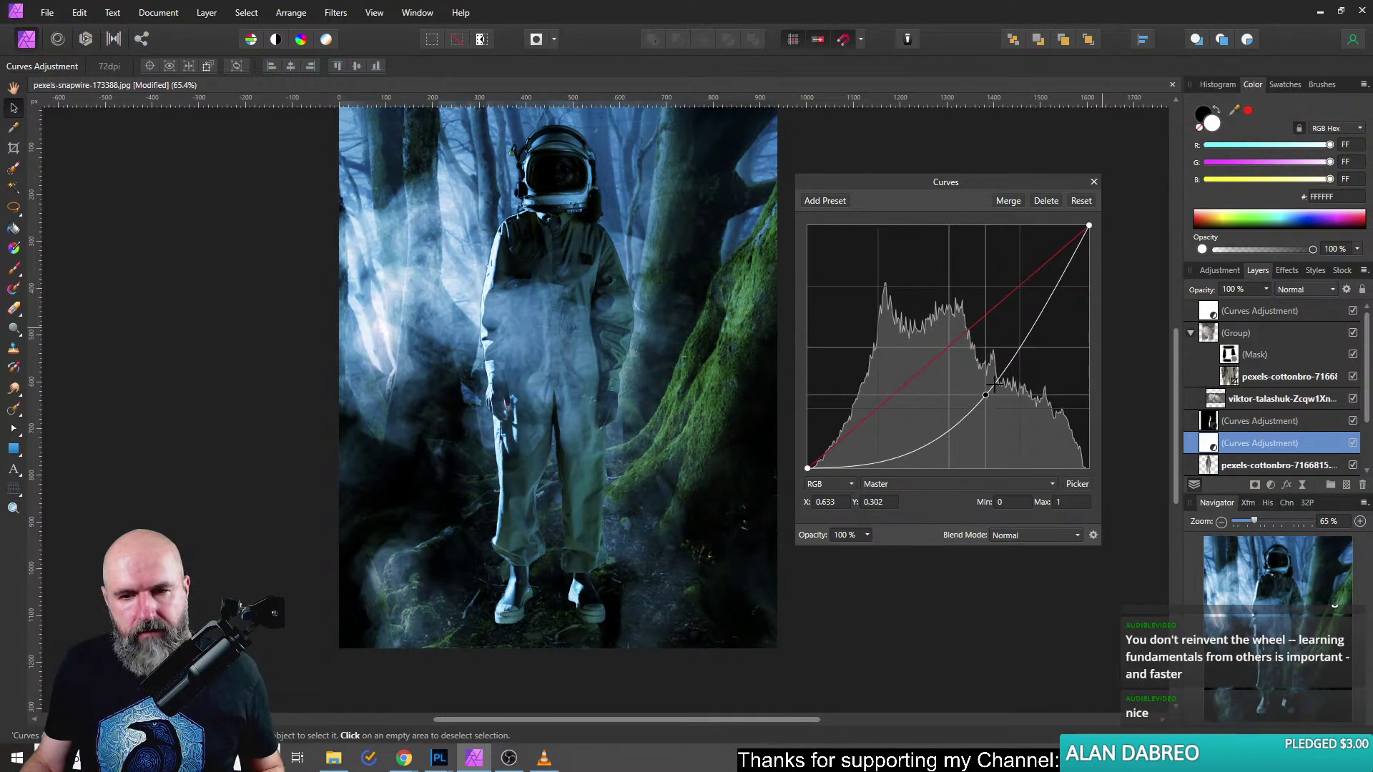
left_click(1094, 181)
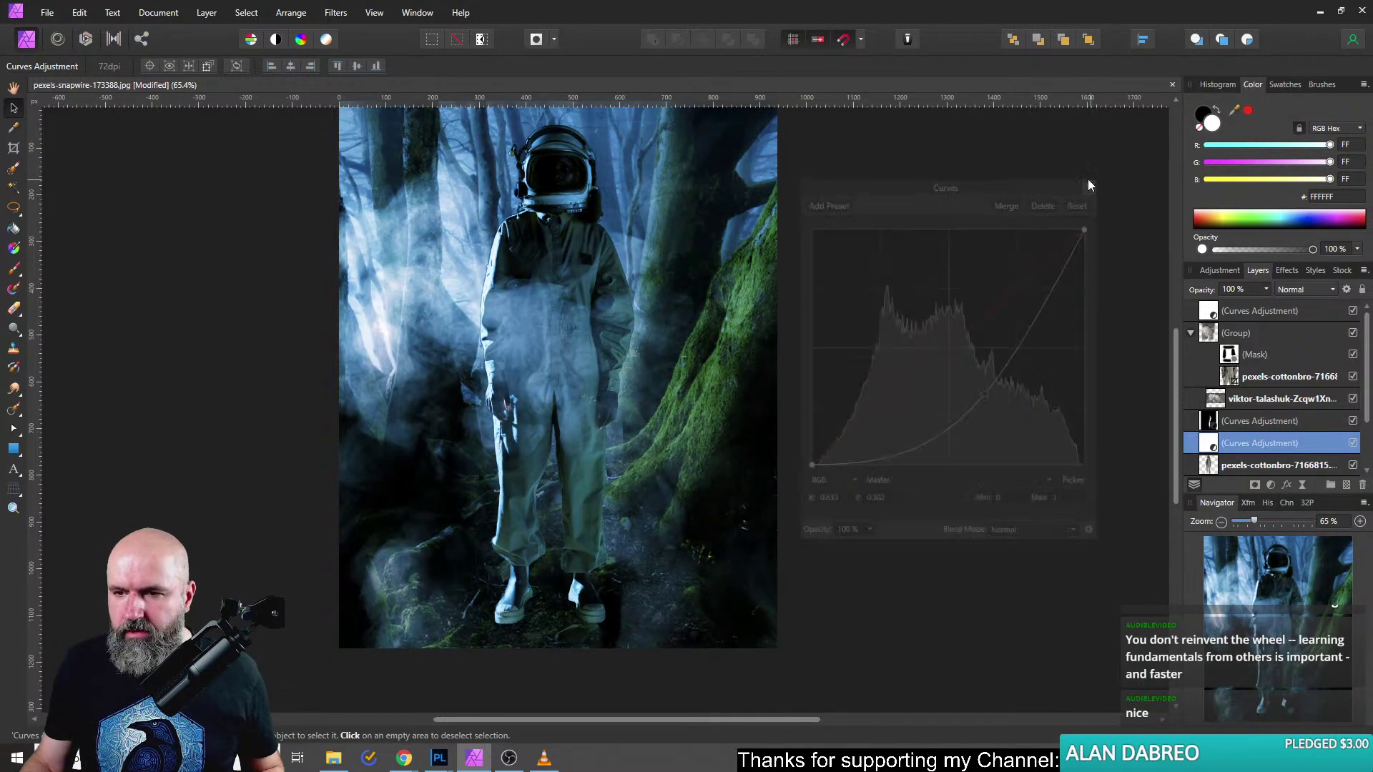
Invert the darkening Curves adjustment's mask to black and load the astronaut's outline as a pixel selection.
left_click(206, 12)
left_click(222, 45)
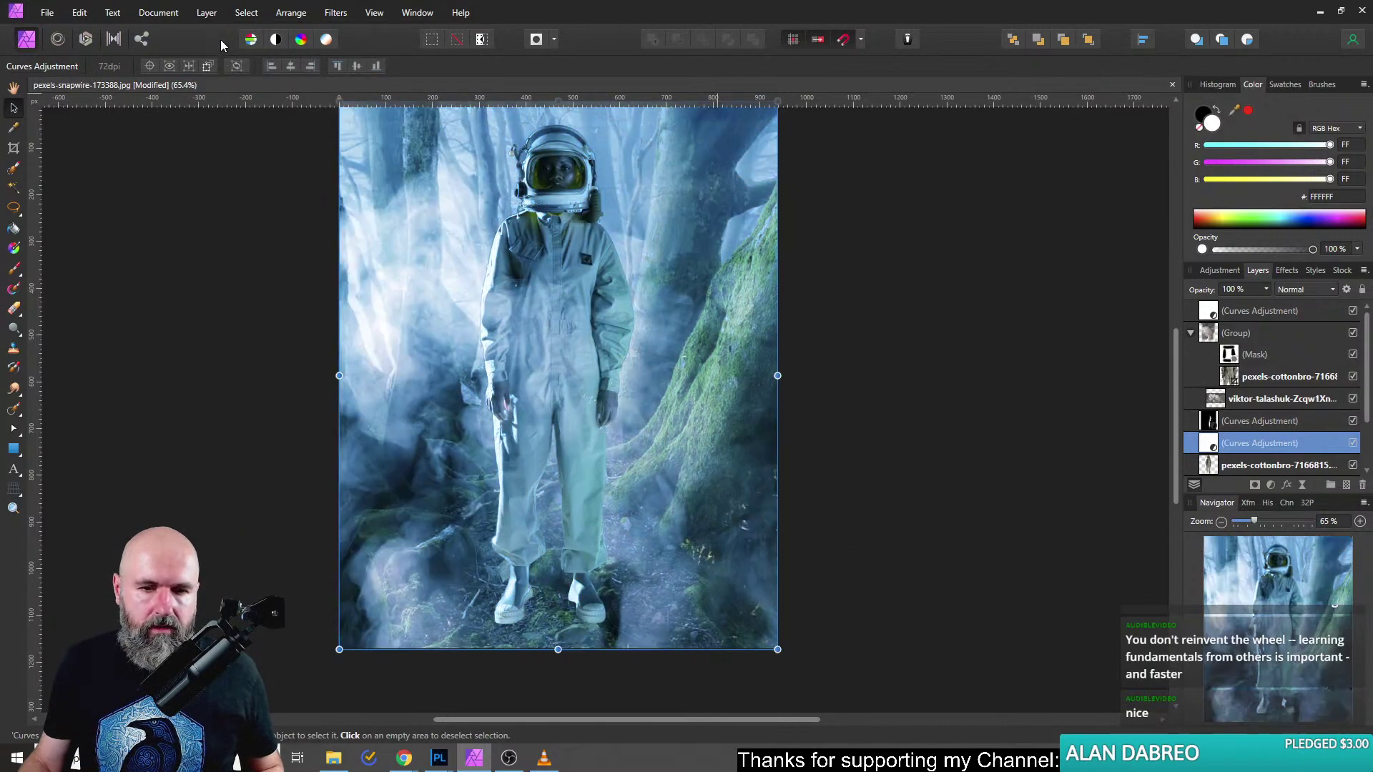
left_click(1213, 469, "ctrl")
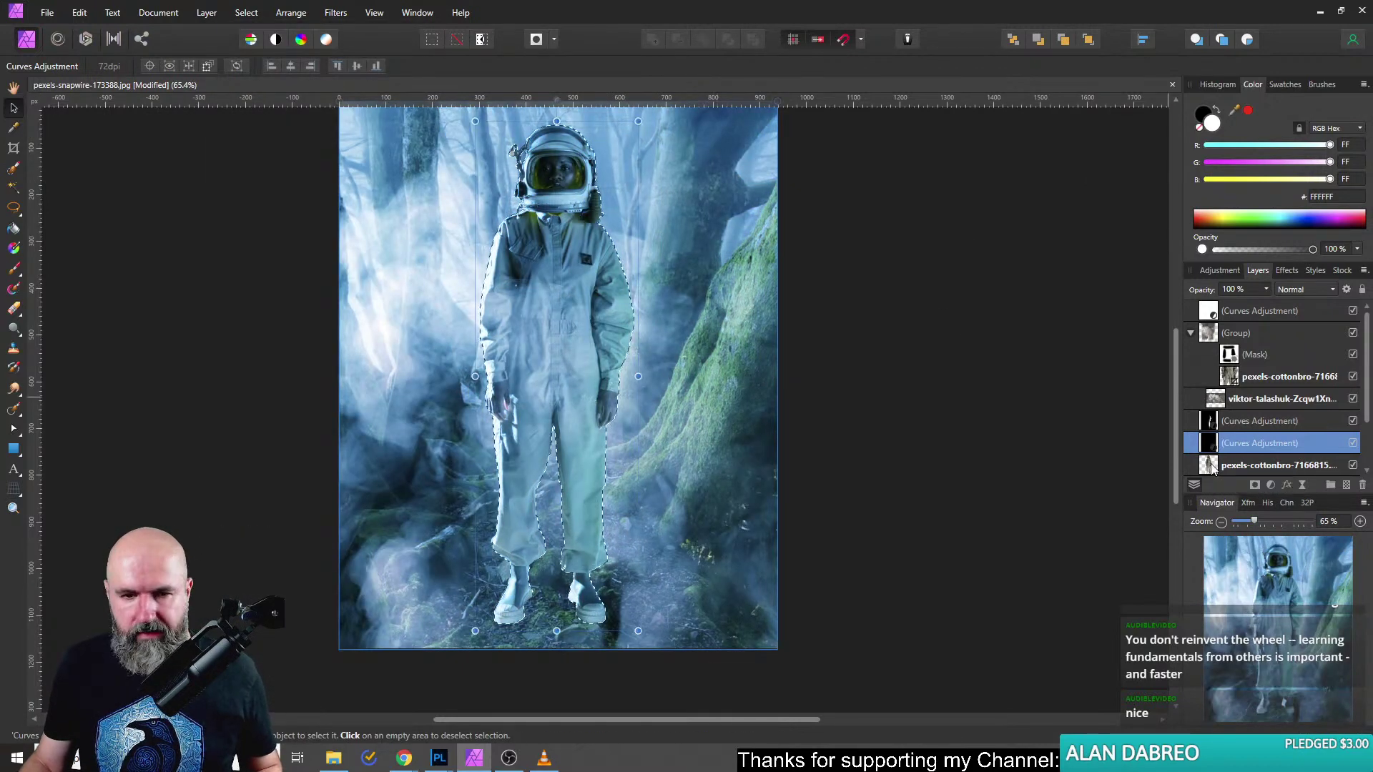
Paint the darkening into the mask over the astronaut's legs and boots with a white, 1846.1 px wide brush at 19% opacity.
left_click(14, 268)
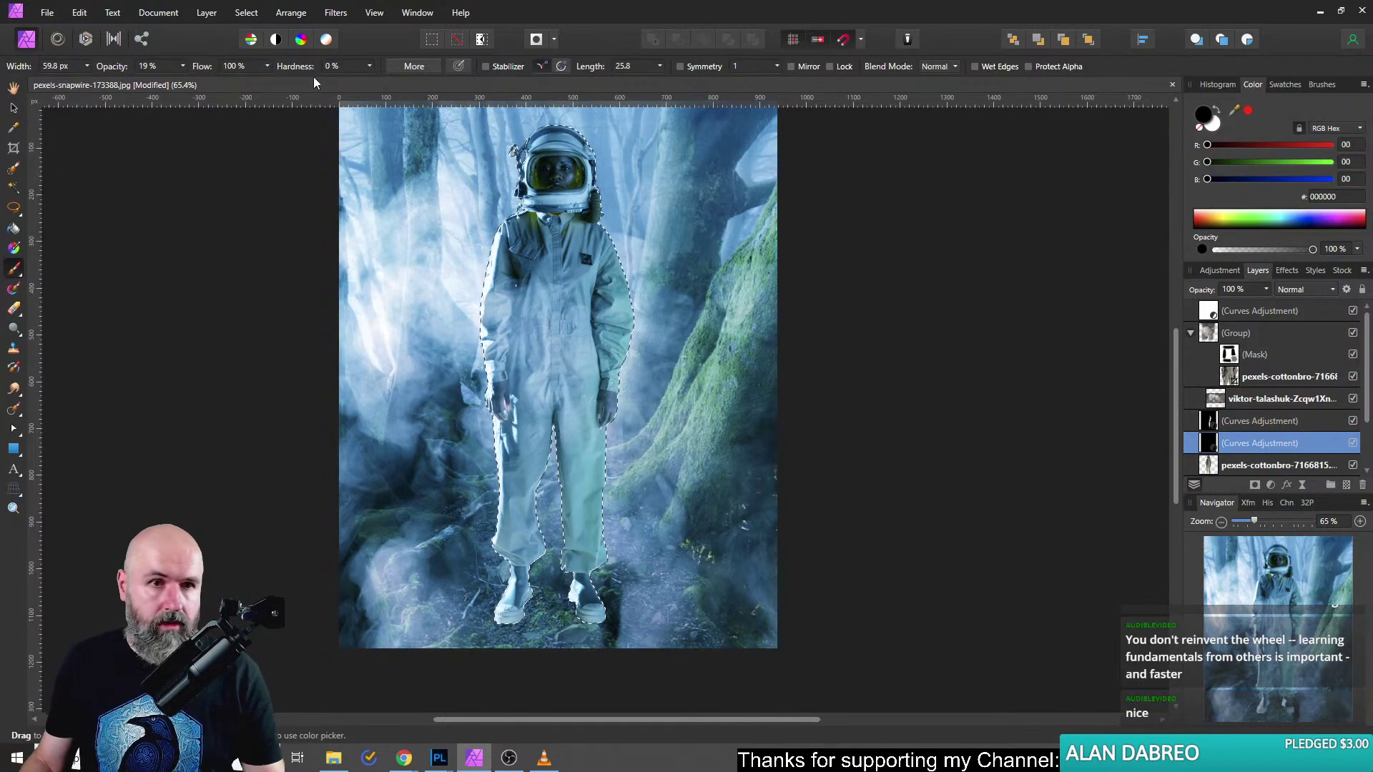
left_click(1218, 123)
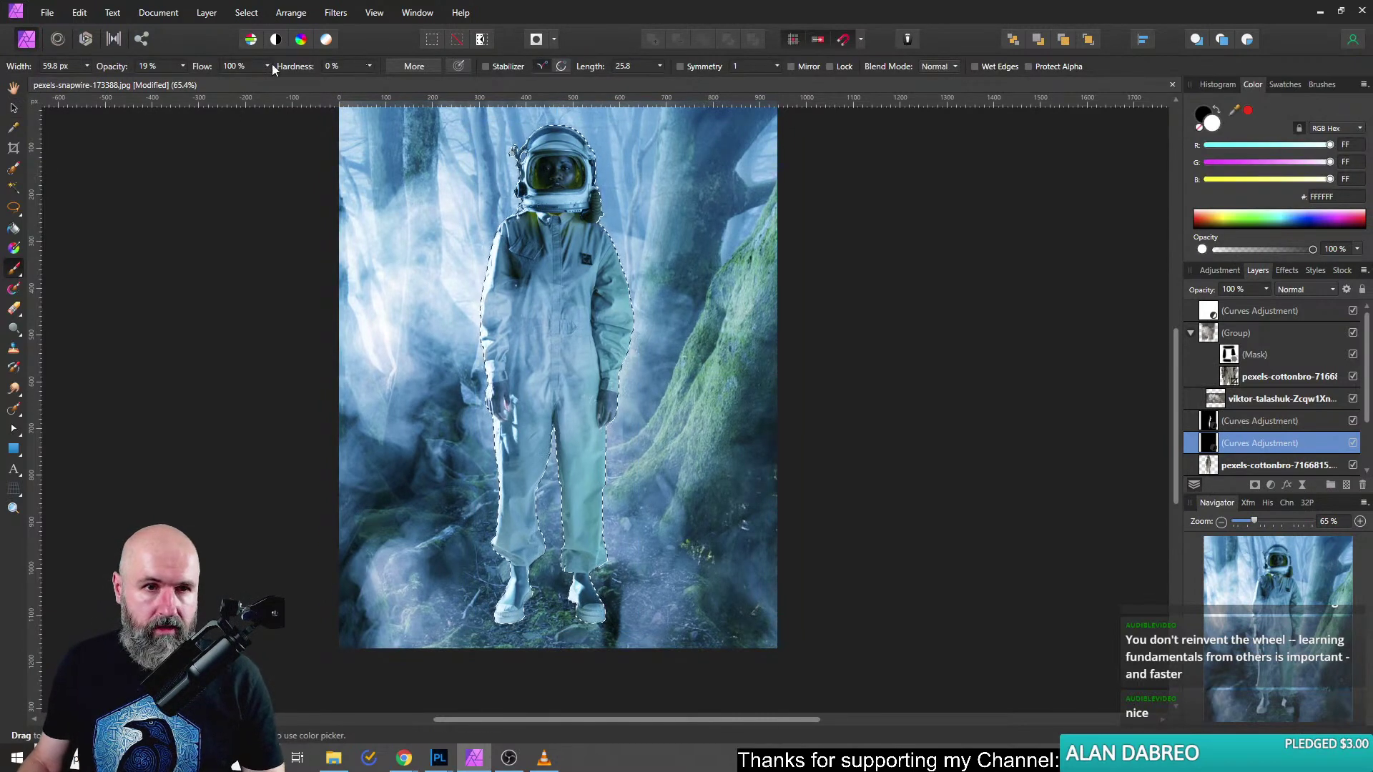
mouse_move(553, 511)
left_mouse_down()
mouse_move(740, 511)
mouse_move(558, 515)
mouse_move(561, 461)
mouse_move(565, 630)
mouse_move(541, 468)
mouse_move(546, 552)
mouse_move(579, 565)
left_mouse_up()
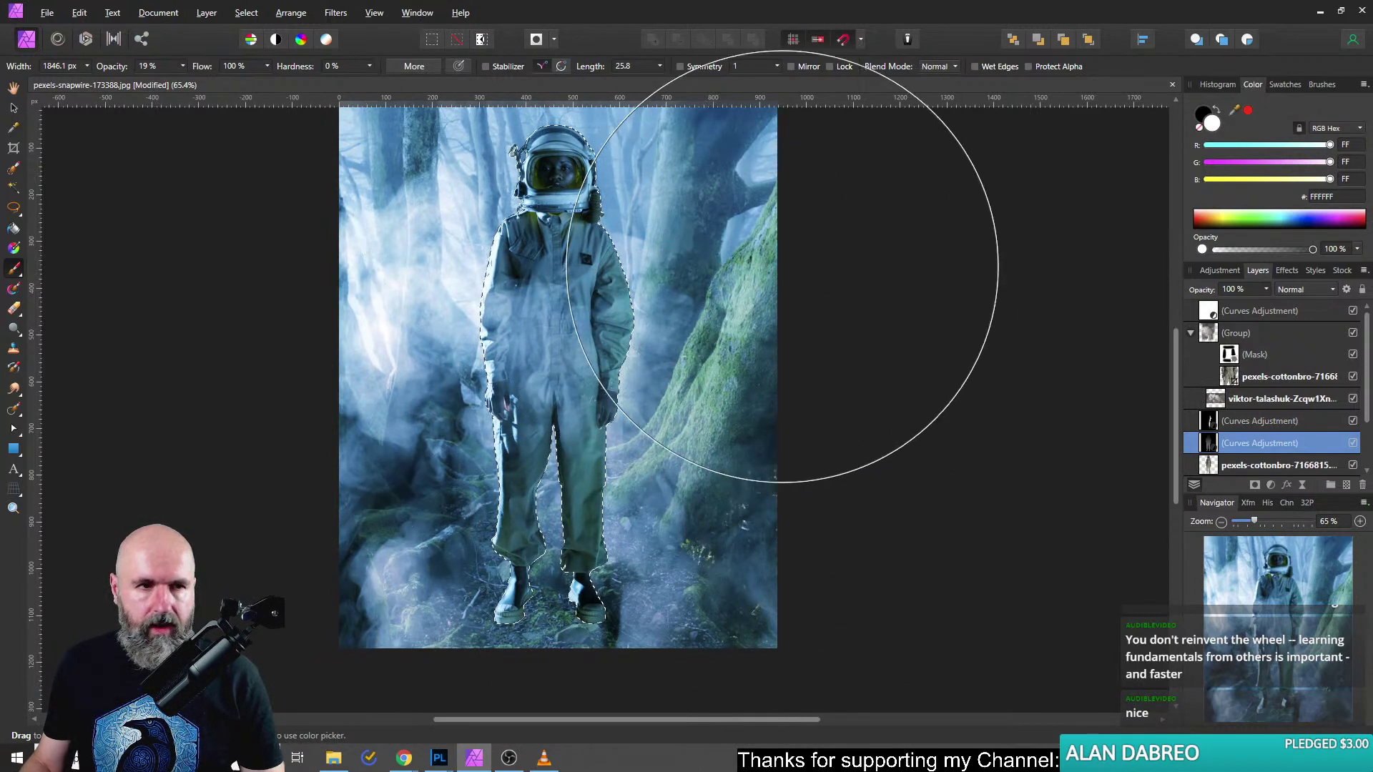
Paint with black at 19% opacity in the darkening mask to soften the effect across the astronaut's body and legs.
left_click(1209, 113)
scroll(551, 321, "up", 4)
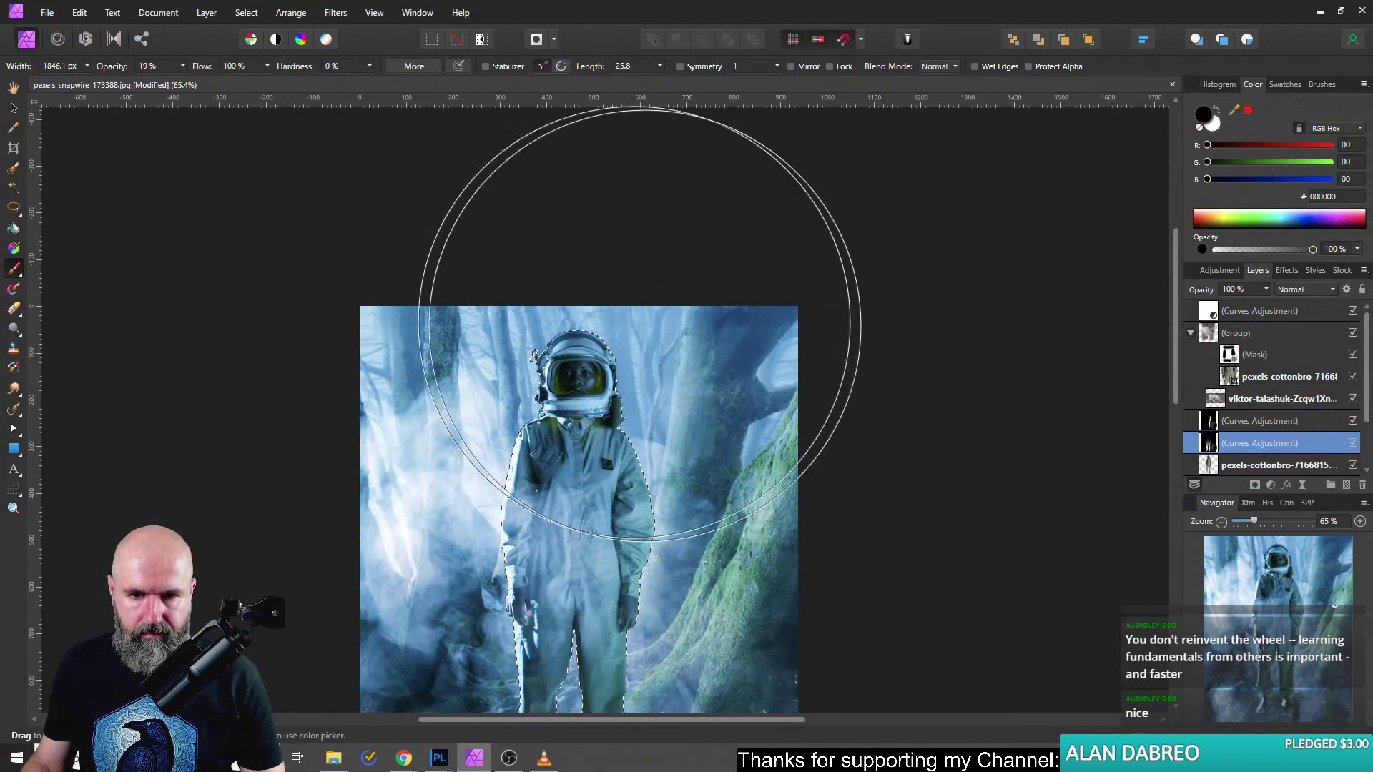
scroll(716, 261, "down", 4)
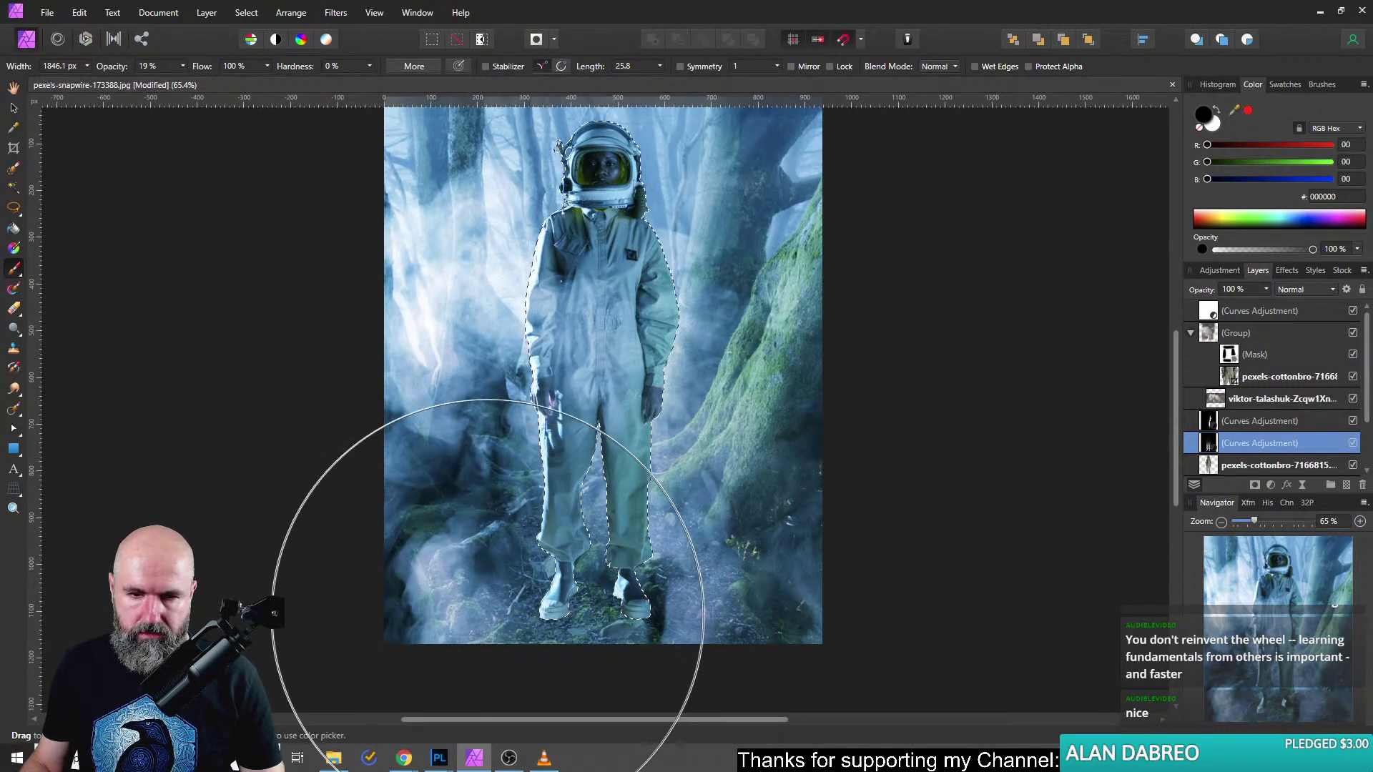
left_click(1215, 127)
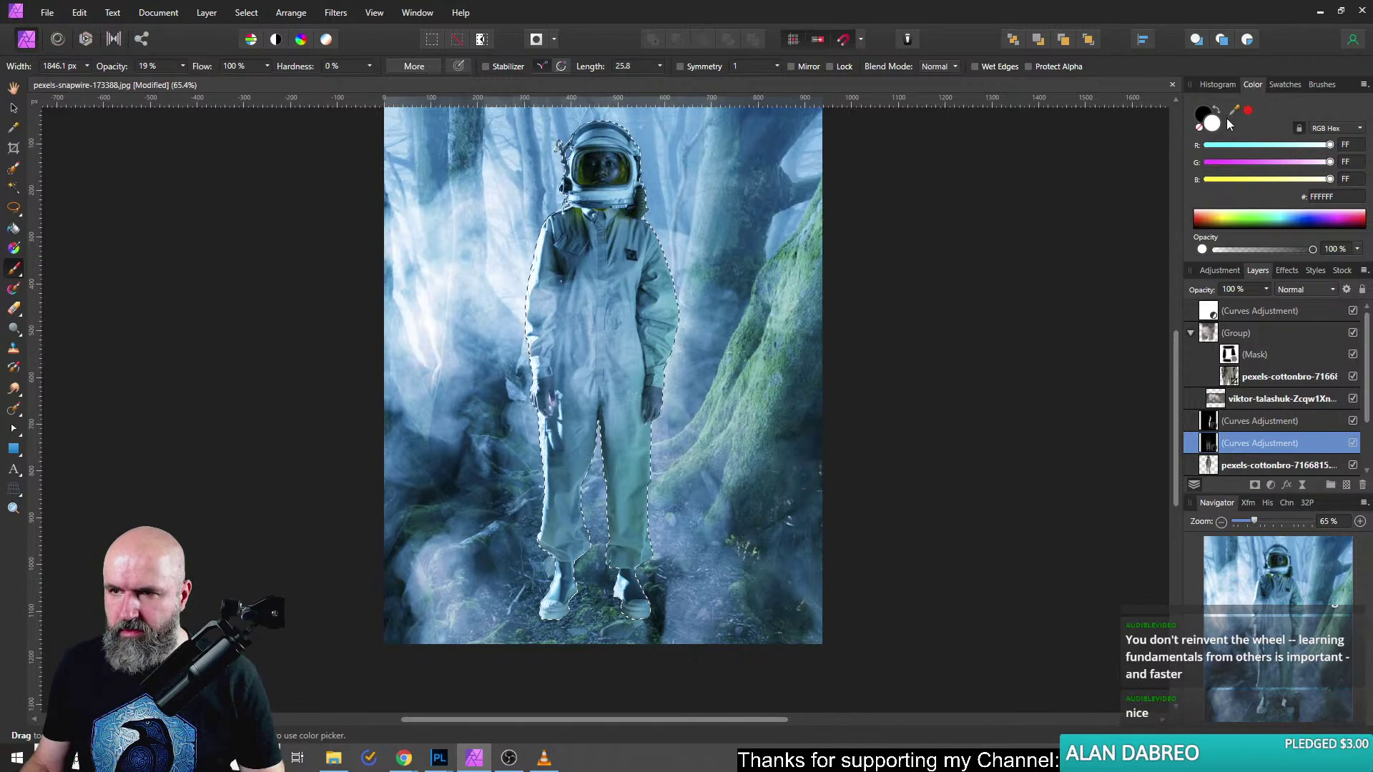
left_click(1204, 112)
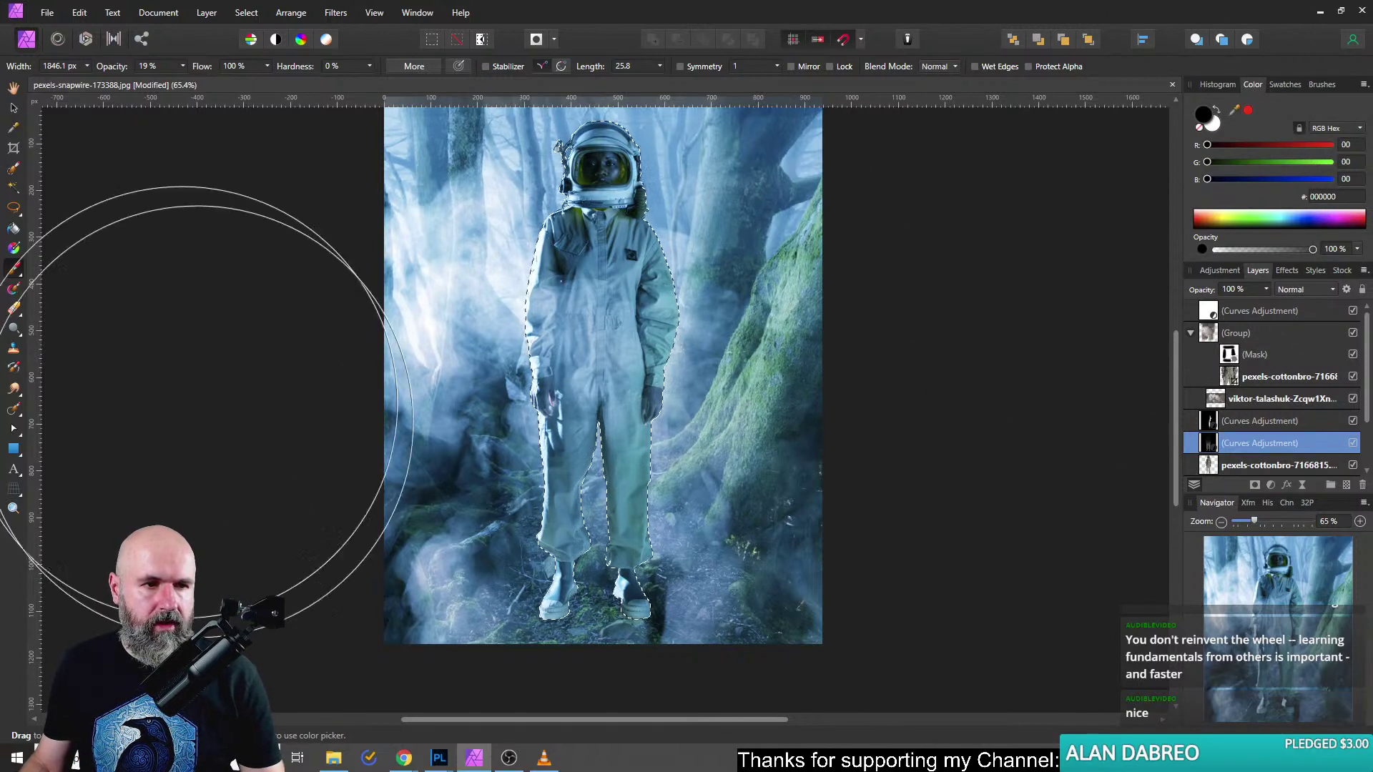
mouse_move(584, 615)
left_mouse_down()
mouse_move(575, 497)
mouse_move(581, 600)
left_mouse_up()
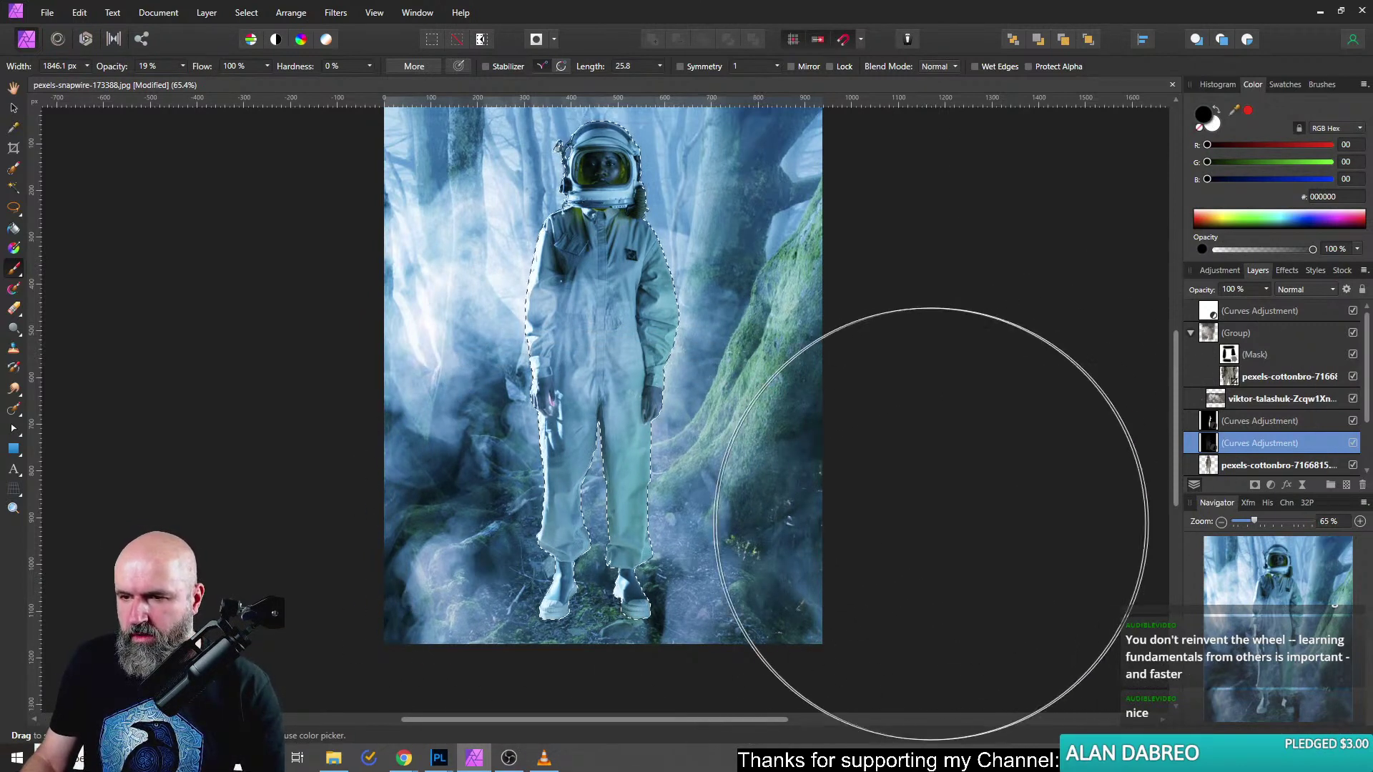
Repaint the darkening with white over the astronaut's lower legs and boots, and clear the pixel selection.
scroll(685, 543, "down", 2)
left_click(1217, 125)
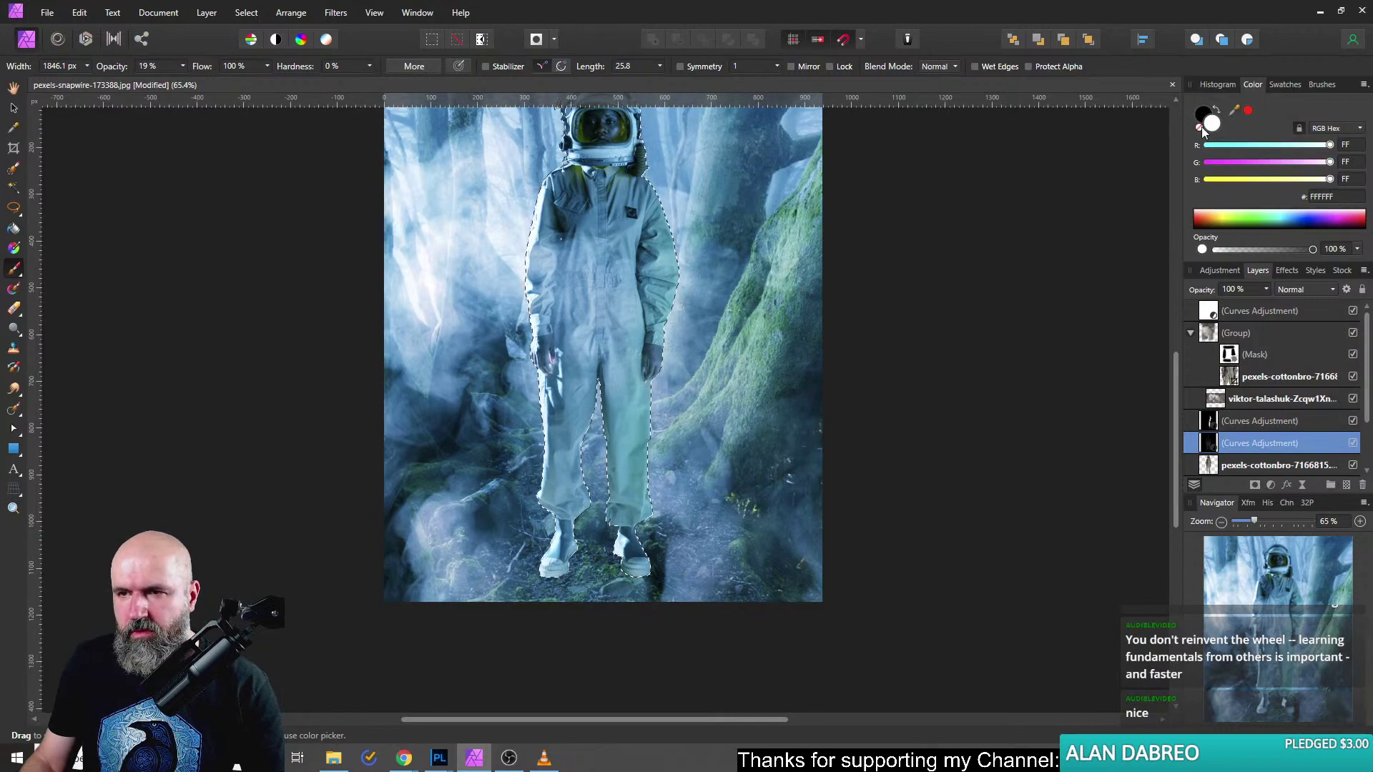
mouse_move(565, 558)
left_mouse_down()
mouse_move(505, 582)
mouse_move(414, 582)
mouse_move(646, 522)
mouse_move(674, 497)
mouse_move(597, 577)
mouse_move(544, 669)
mouse_move(521, 669)
mouse_move(466, 617)
left_mouse_up()
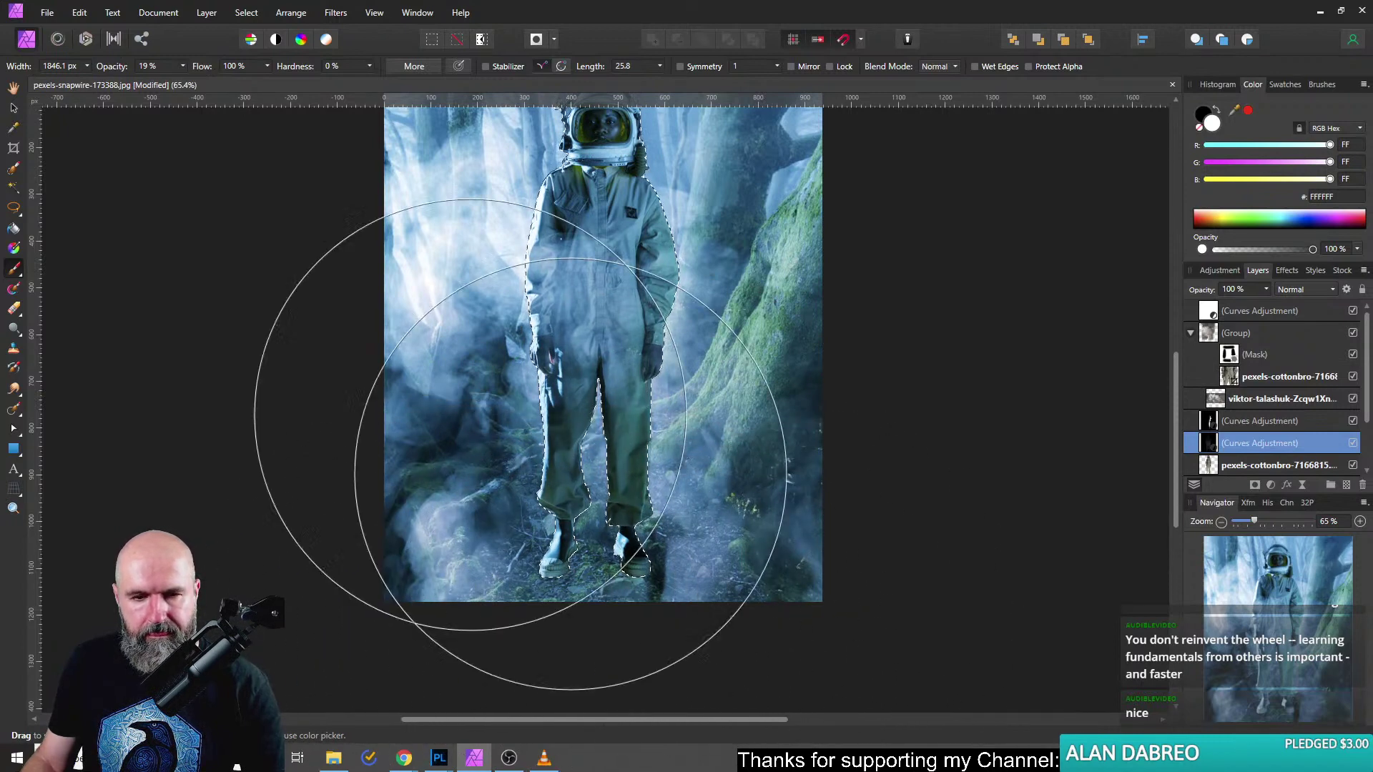
left_click(13, 107)
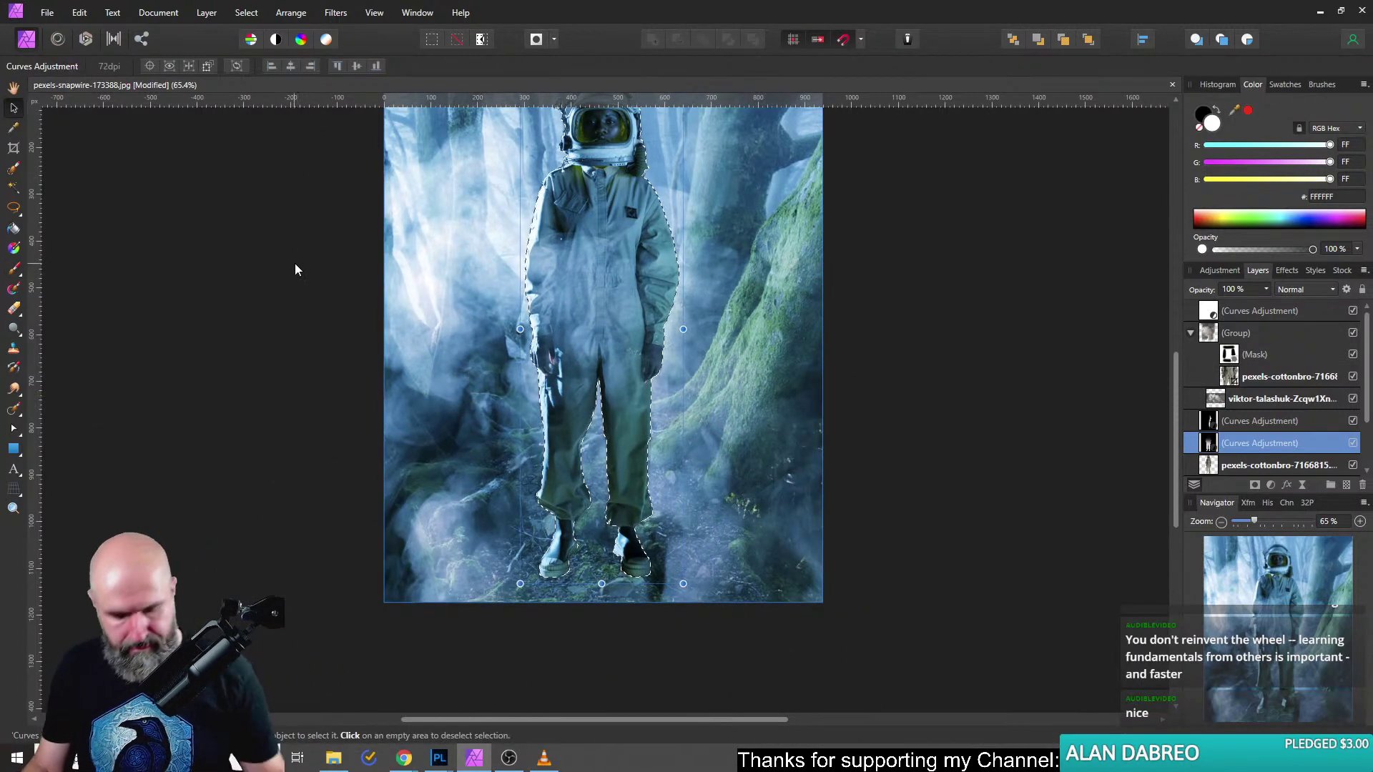
key("ctrl+d")
Toggle the darkening Curves adjustment off and on repeatedly to compare the astronaut with and without it.
scroll(256, 386, "down", 4)
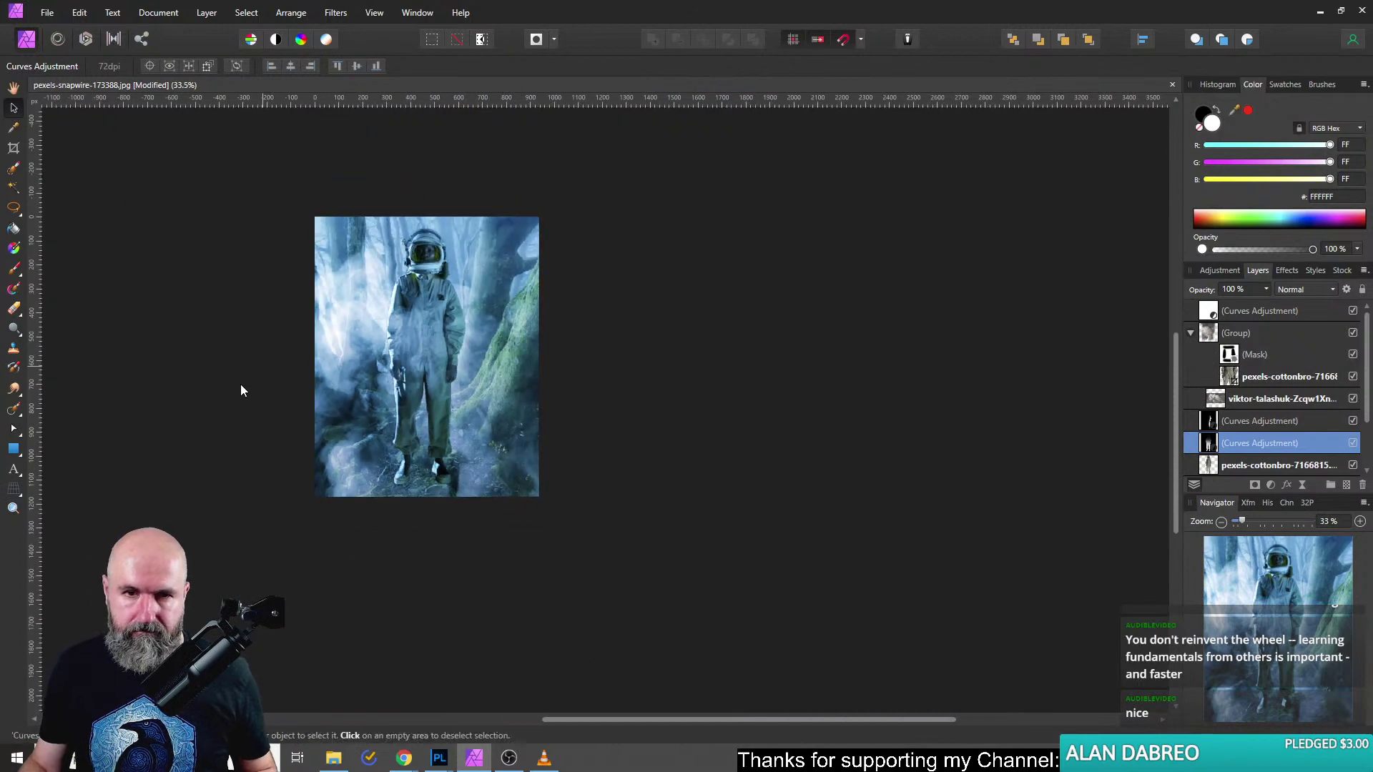
left_click(1352, 444)
left_click(1352, 444)
left_click(1353, 443)
left_click(1353, 443)
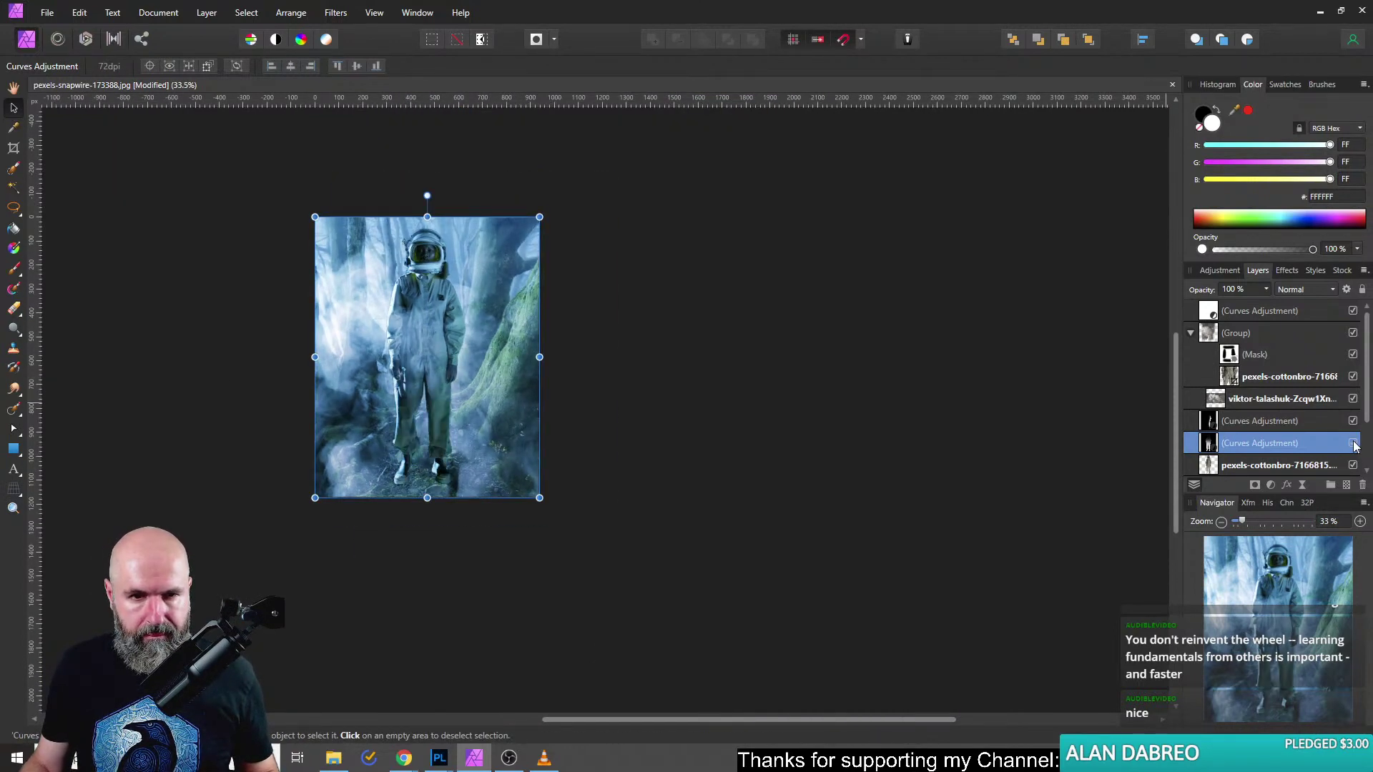
left_click(1352, 443)
left_click(1353, 443)
Examine how the darkened legs and boots blend with the forest floor, from close up and across the whole figure.
scroll(658, 427, "up", 1)
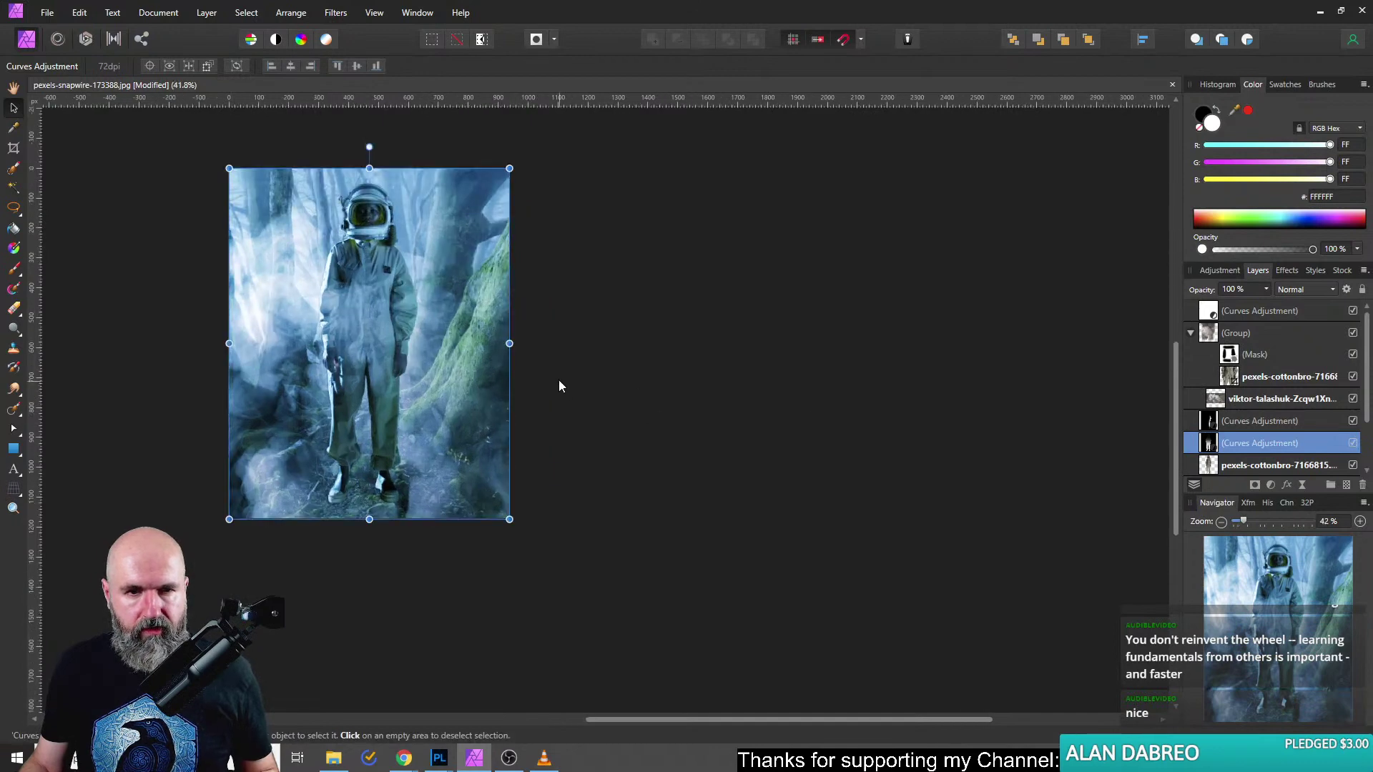
left_click_drag(558, 383, 859, 444)
scroll(873, 444, "up", 1)
scroll(827, 478, "up", 1)
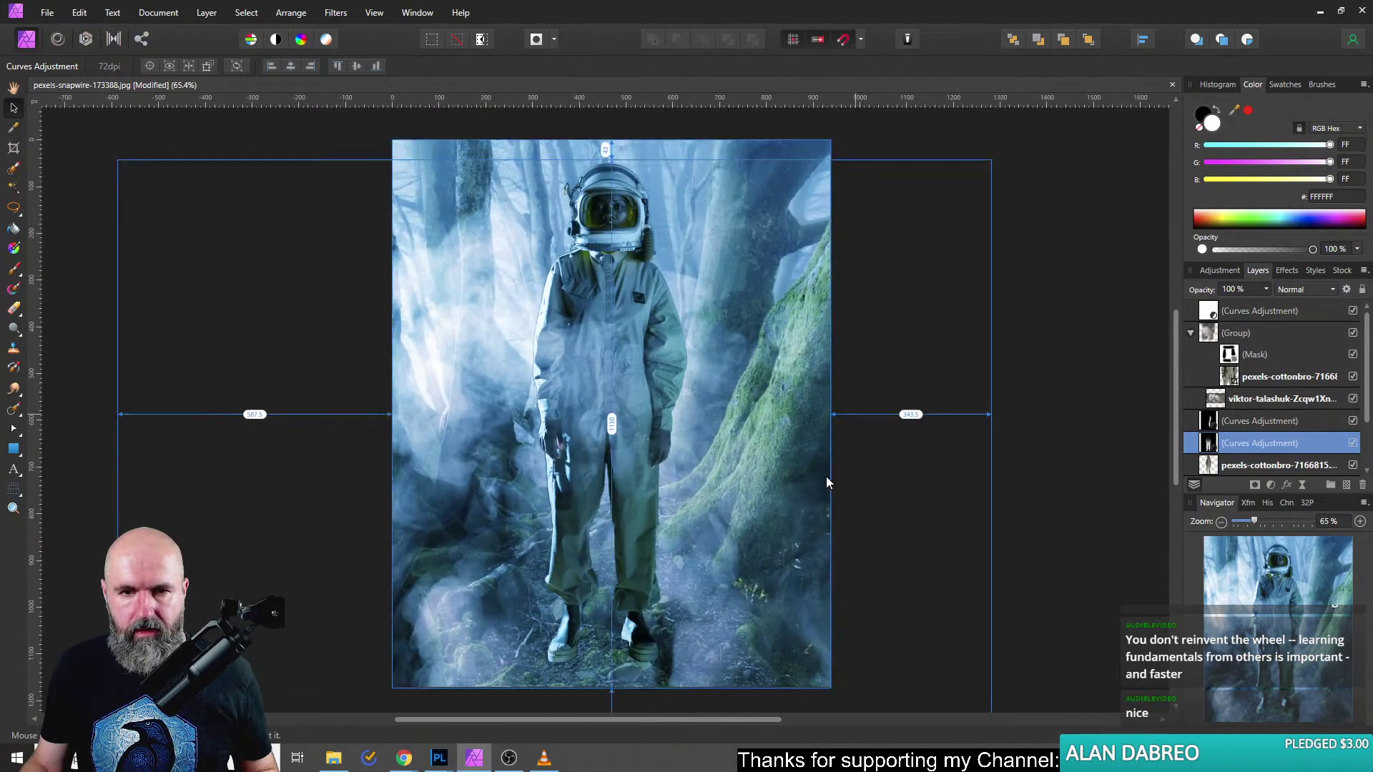
scroll(769, 420, "down", 1)
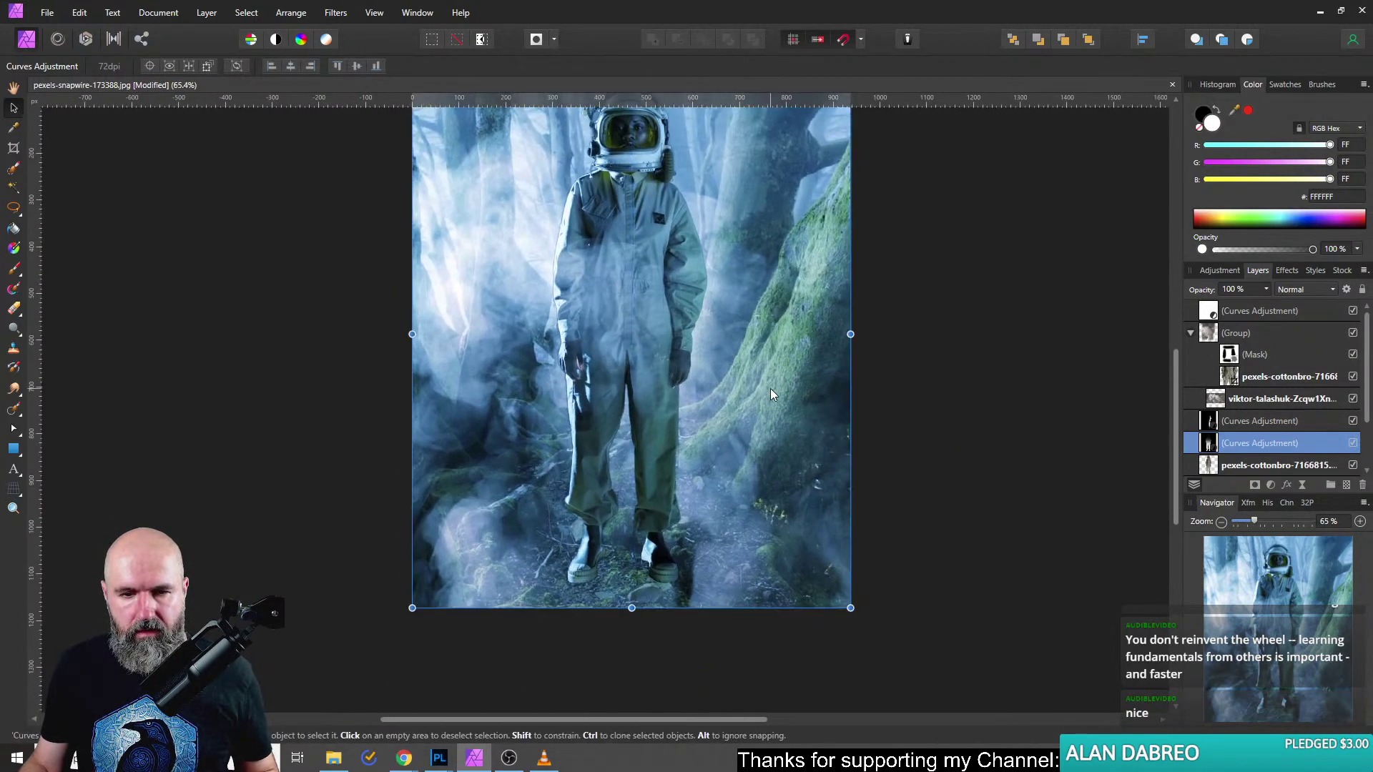
scroll(614, 570, "up", 2)
scroll(618, 563, "down", 3)
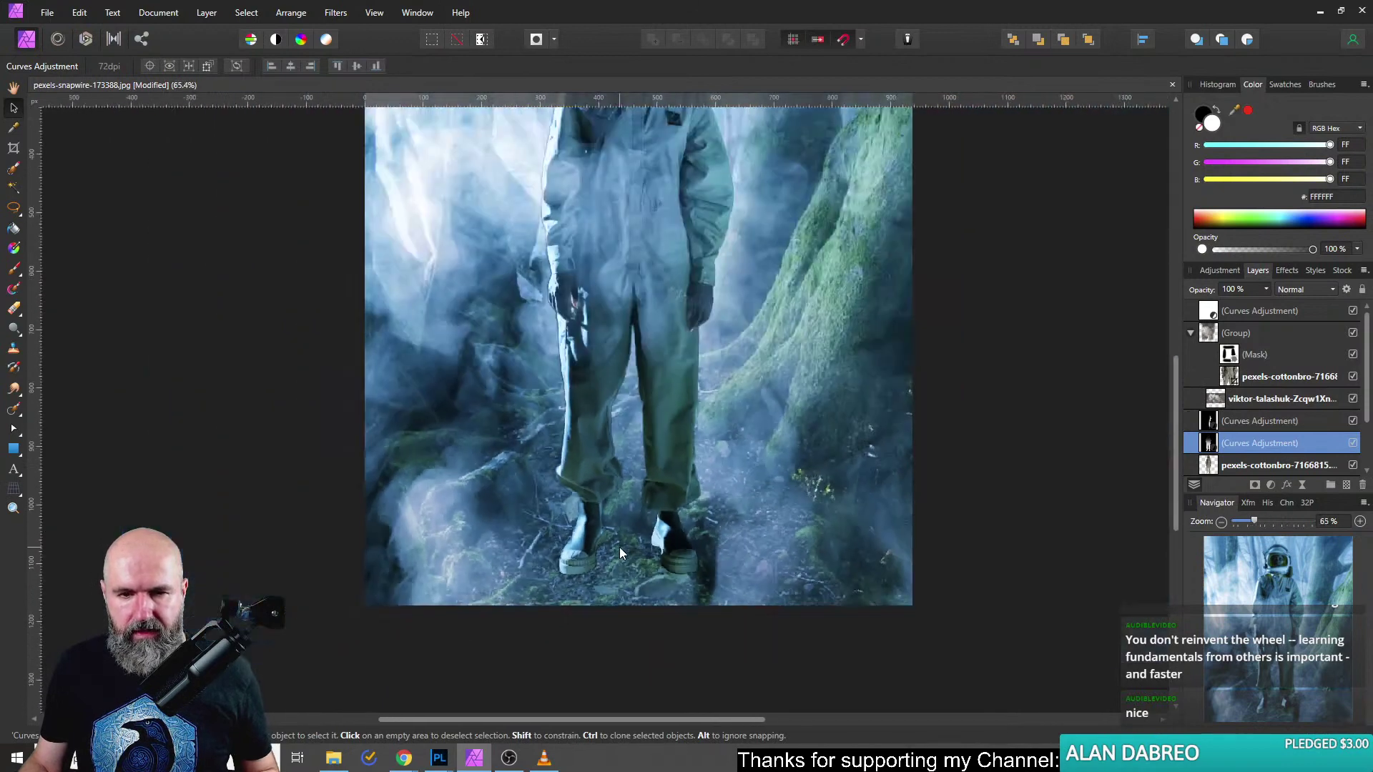
scroll(627, 487, "up", 1)
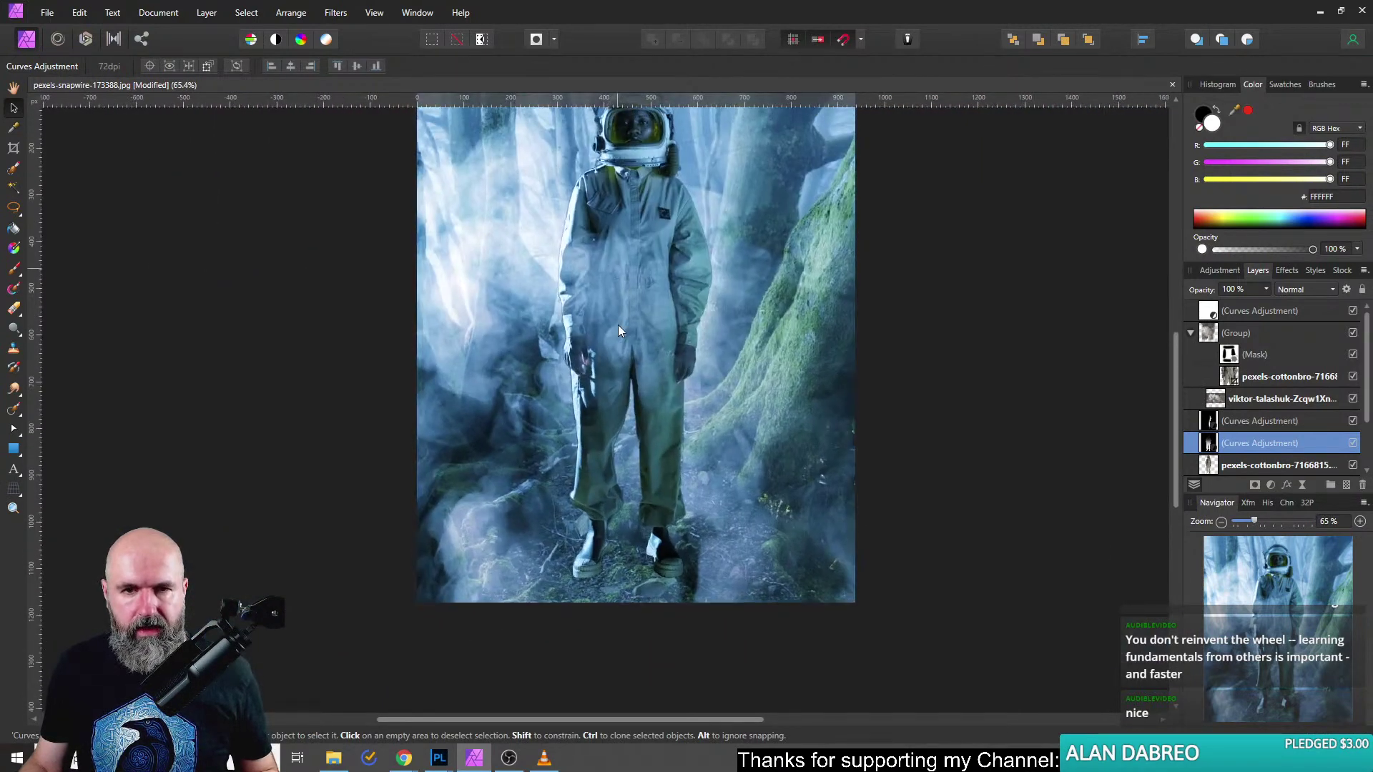
Add a Curves adjustment above the leg-darkening one and raise its master curve to X 0.376, Y 0.523 to brighten the image.
scroll(610, 379, "up", 1)
scroll(593, 308, "up", 2)
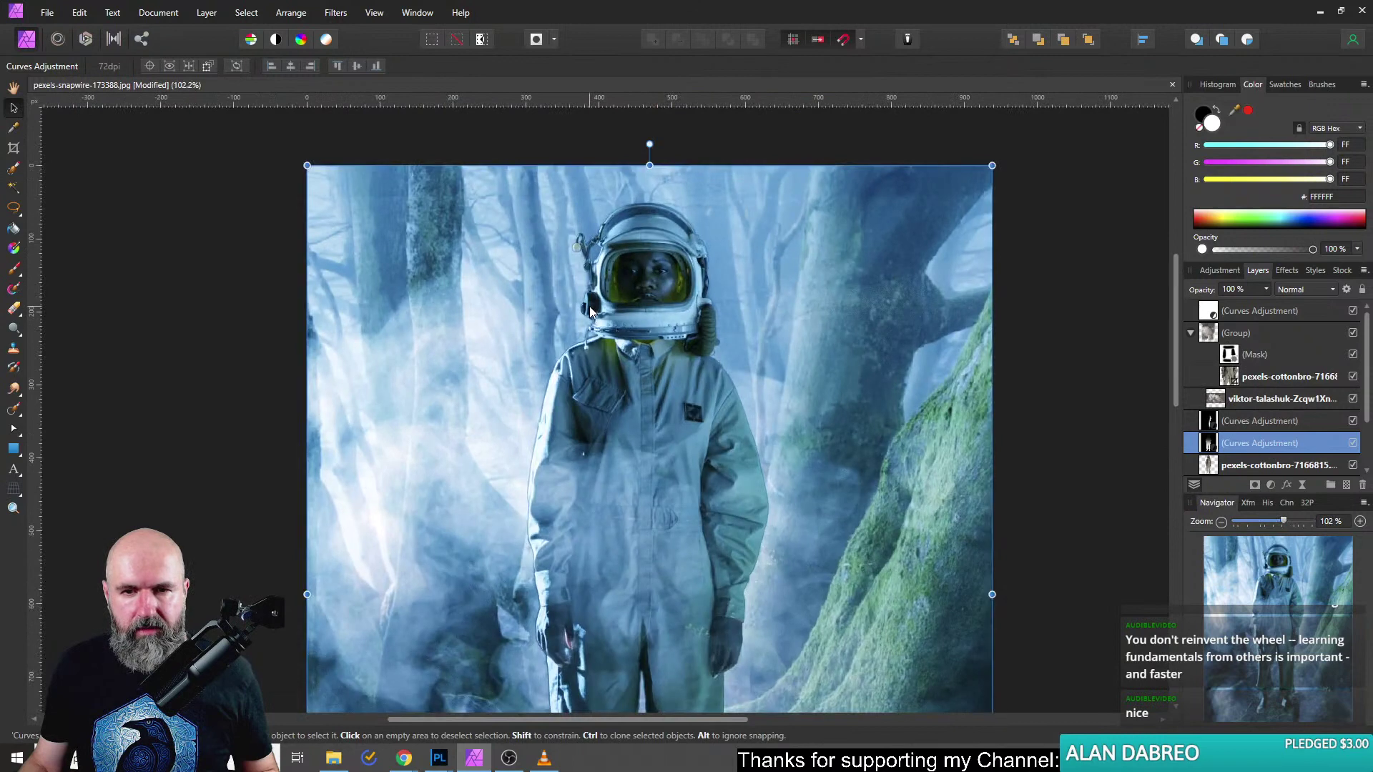
scroll(592, 307, "down", 1)
left_click(1272, 486)
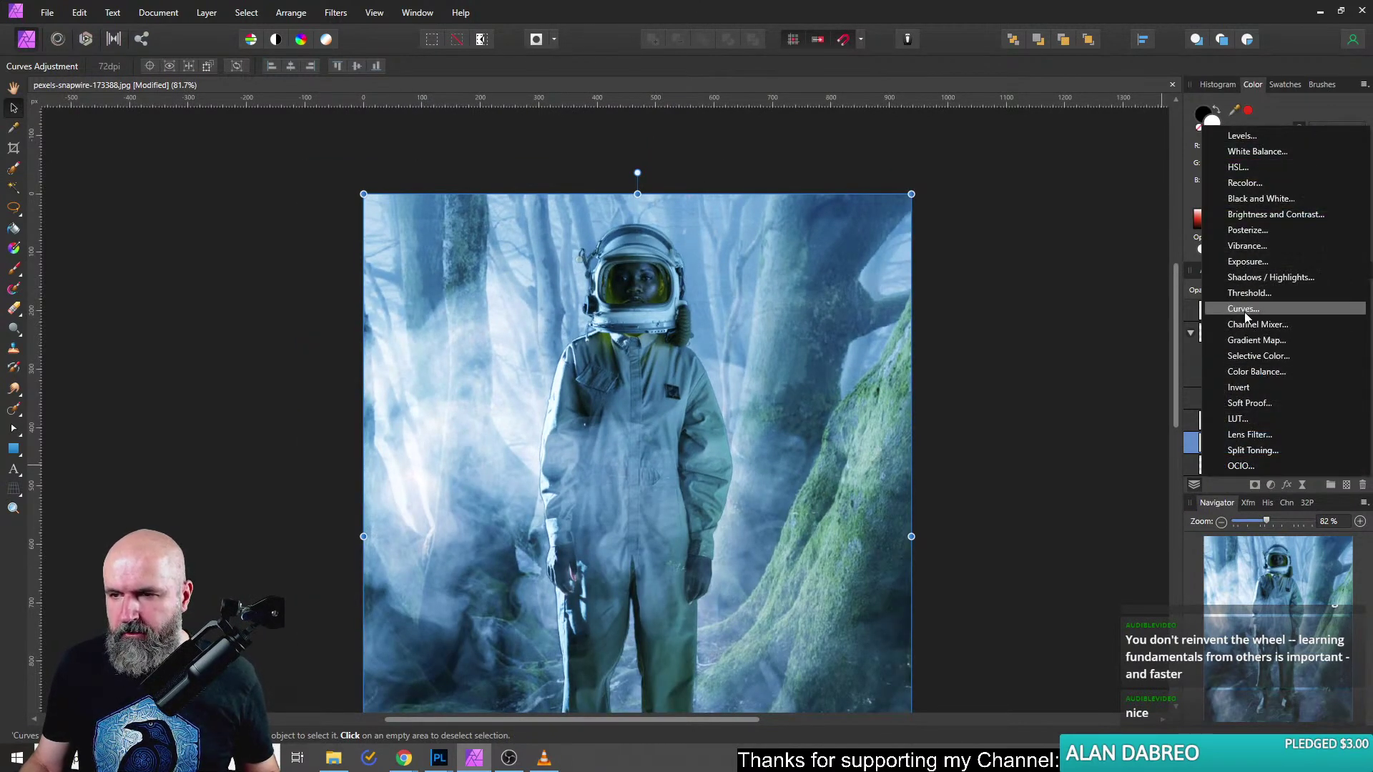
left_click(1244, 309)
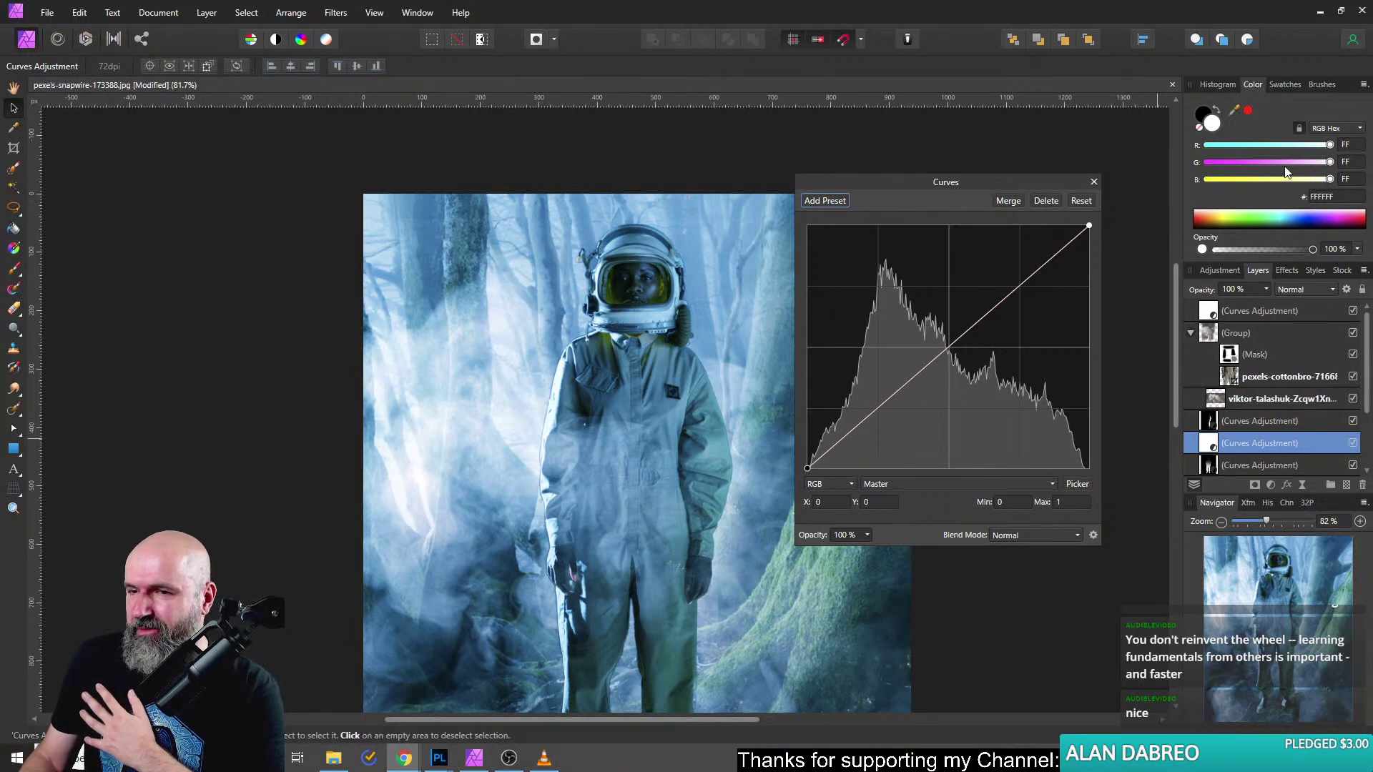
left_click(921, 348)
left_click_drag(921, 348, 913, 341)
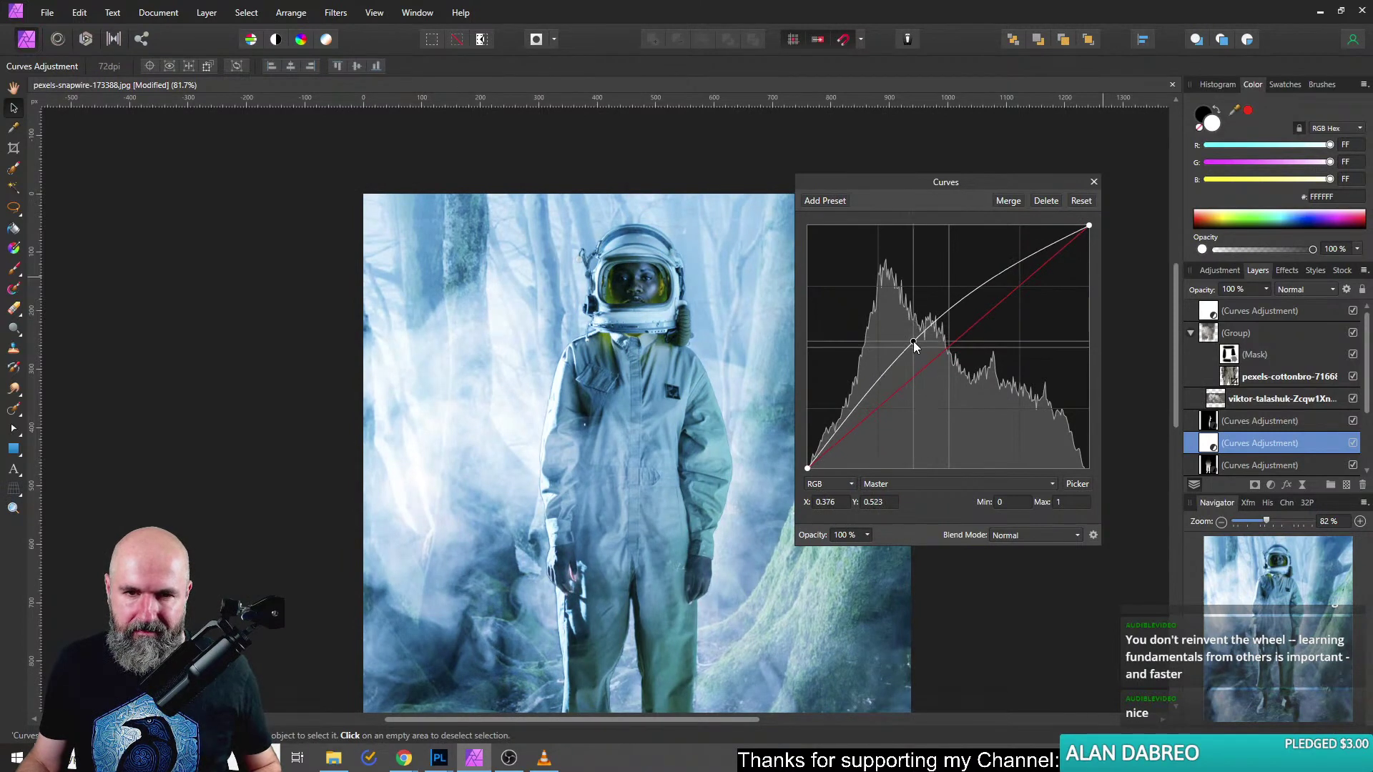
left_click(1093, 181)
Clear the astronaut-shaped selection and invert the new brightening Curves adjustment's mask to hide its effect.
scroll(1217, 449, "down", 3)
left_click(1210, 426, "ctrl")
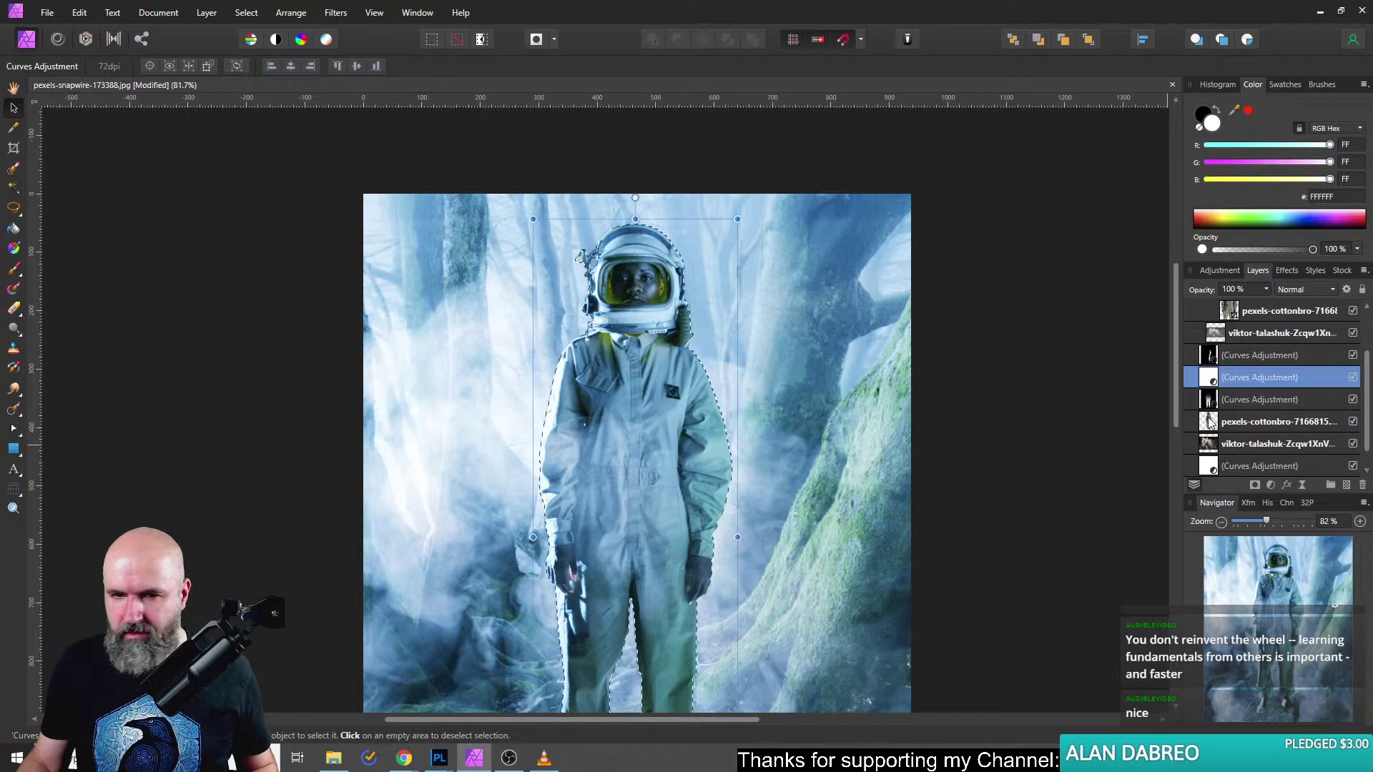
key("ctrl+d")
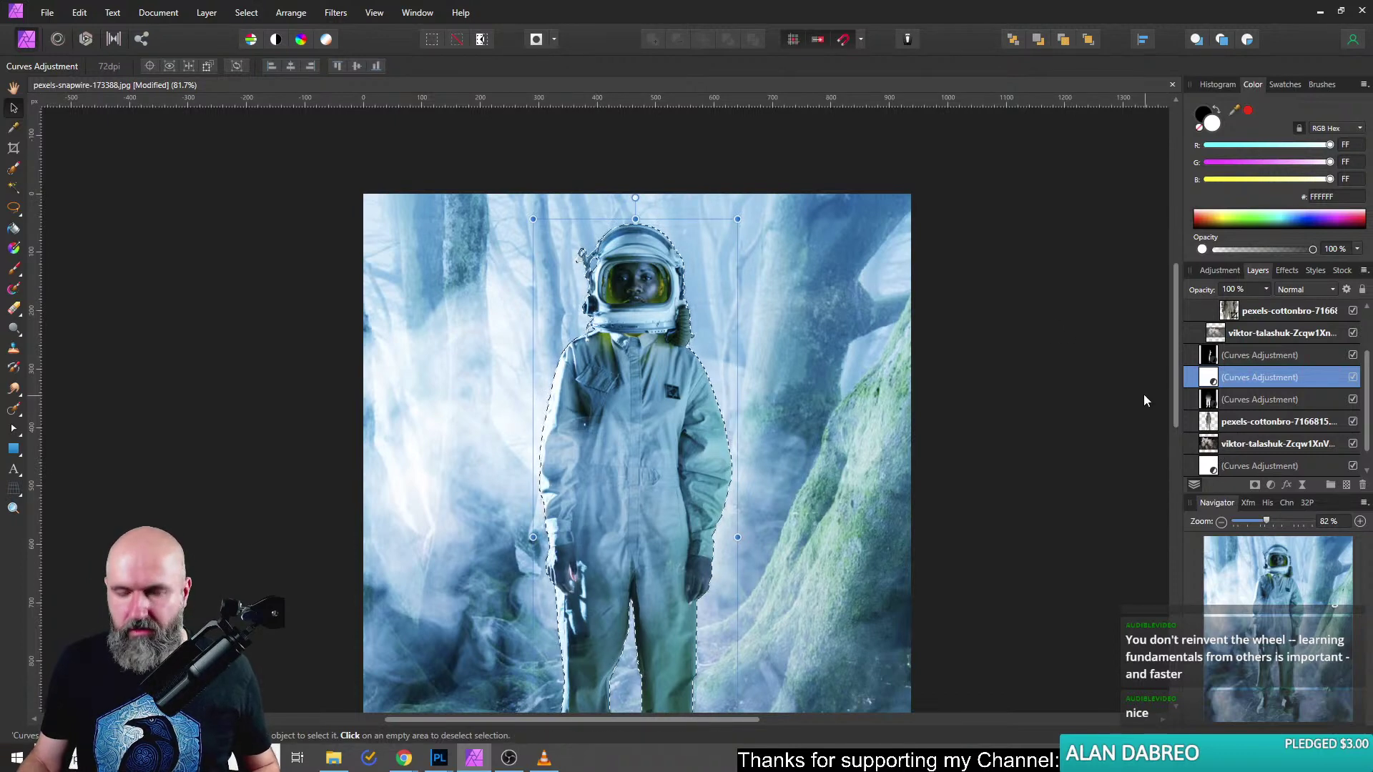
left_click(207, 12)
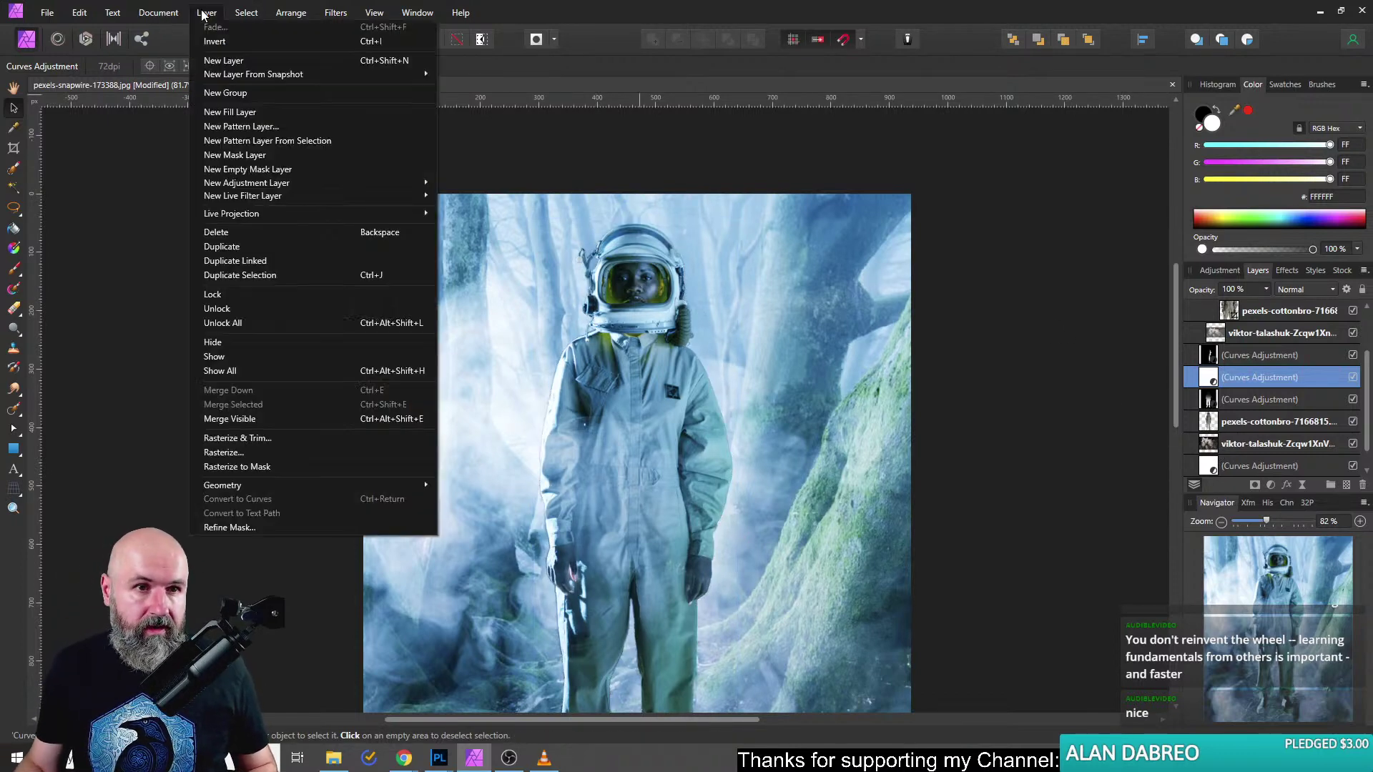
left_click(214, 46)
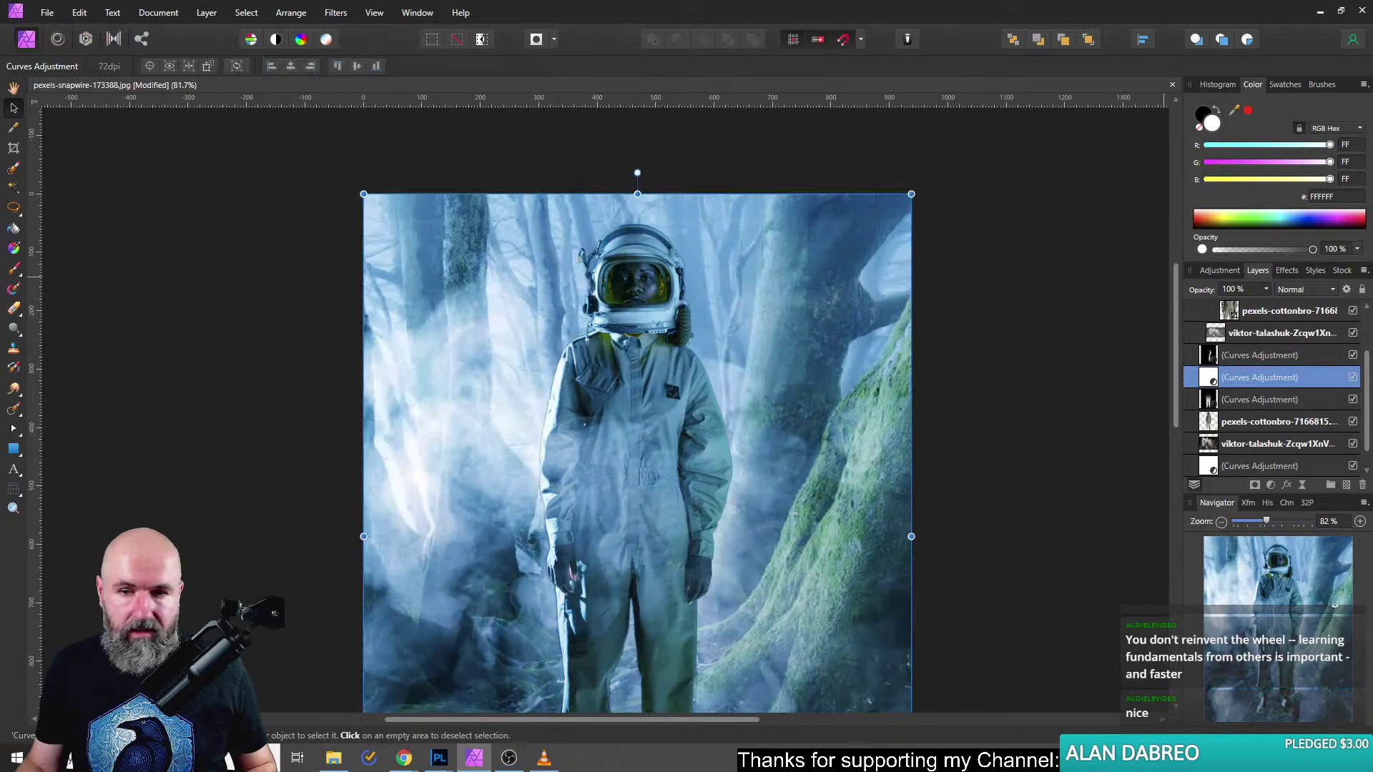
Load the astronaut's outline as a selection, paint the brightening onto the suit with a soft 19% opacity brush, refine with black, and deselect.
left_click(1210, 427, "ctrl")
left_click(15, 270)
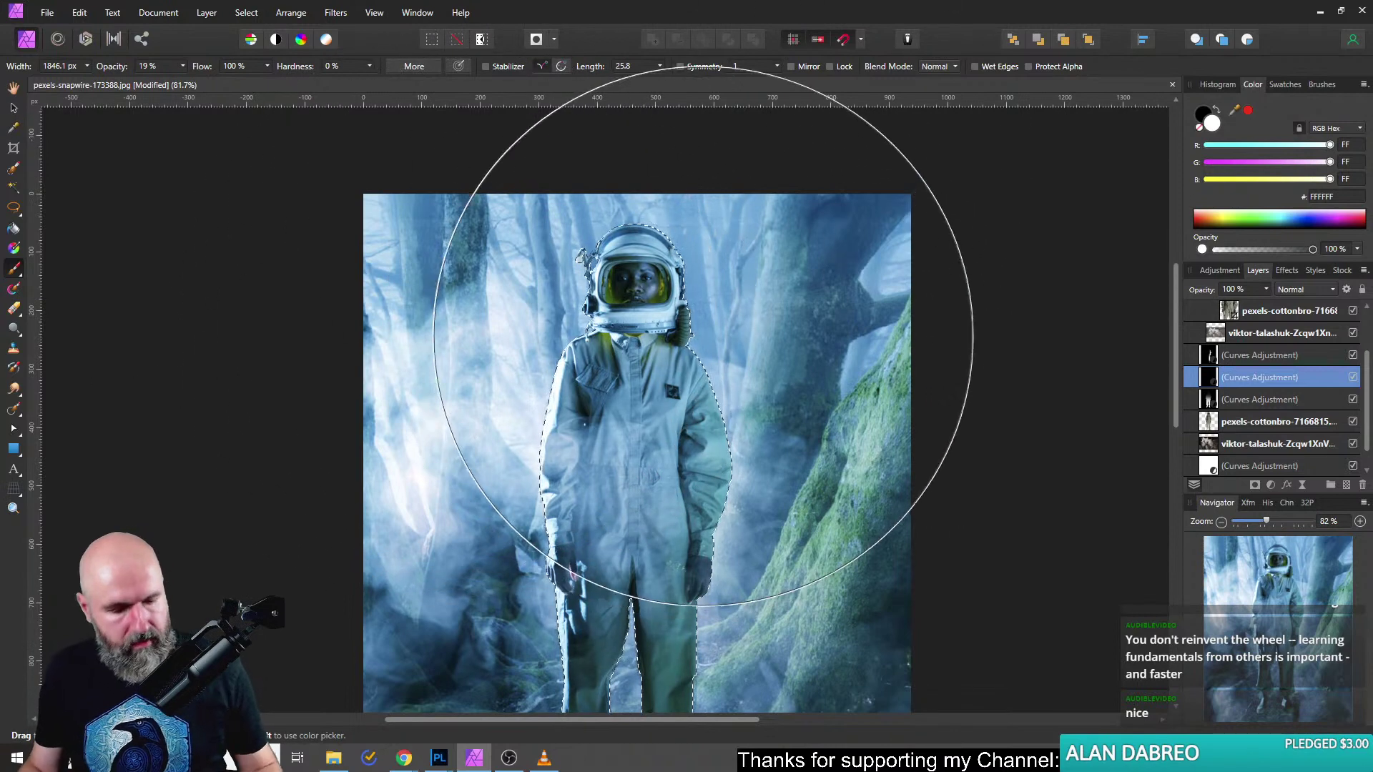
mouse_move(720, 291)
left_mouse_down()
mouse_move(744, 368)
mouse_move(622, 300)
mouse_move(711, 329)
mouse_move(677, 346)
left_mouse_up()
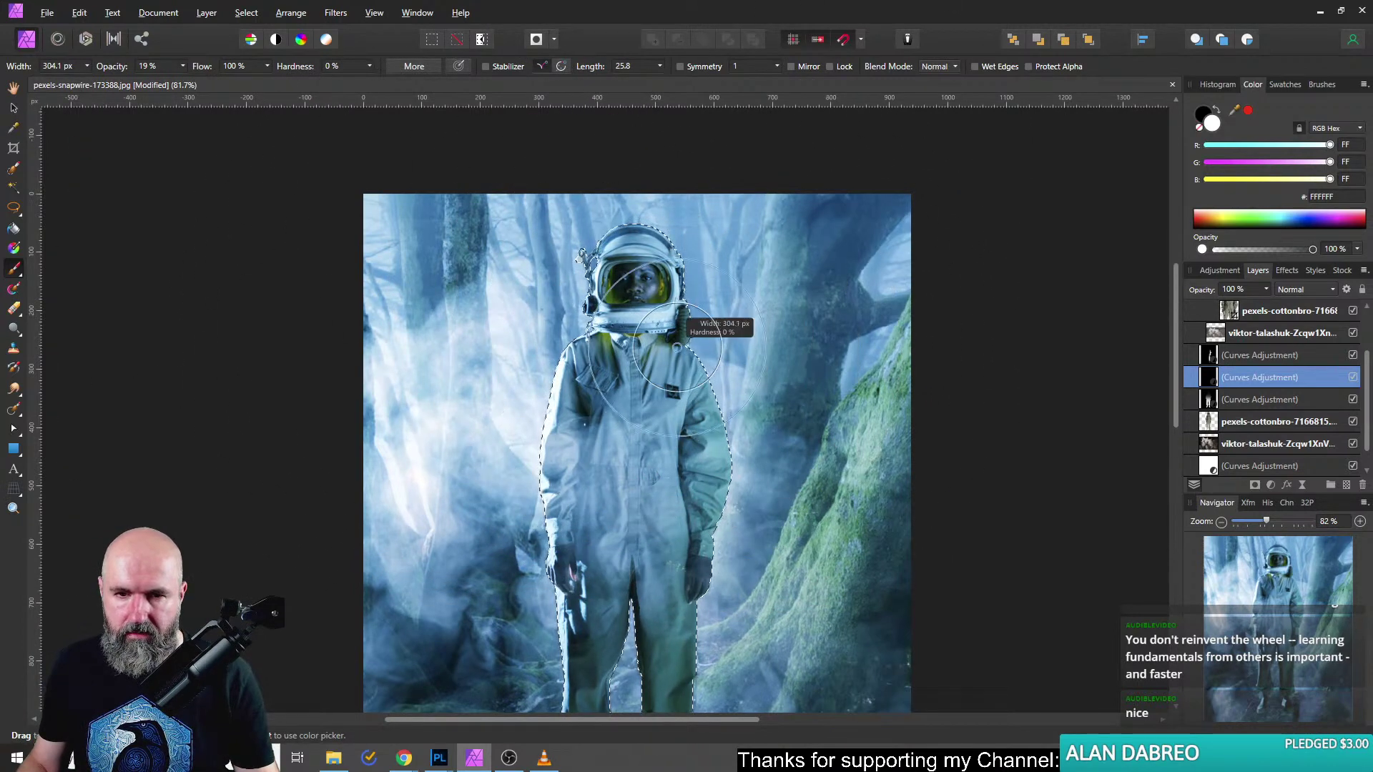
left_click(1198, 116)
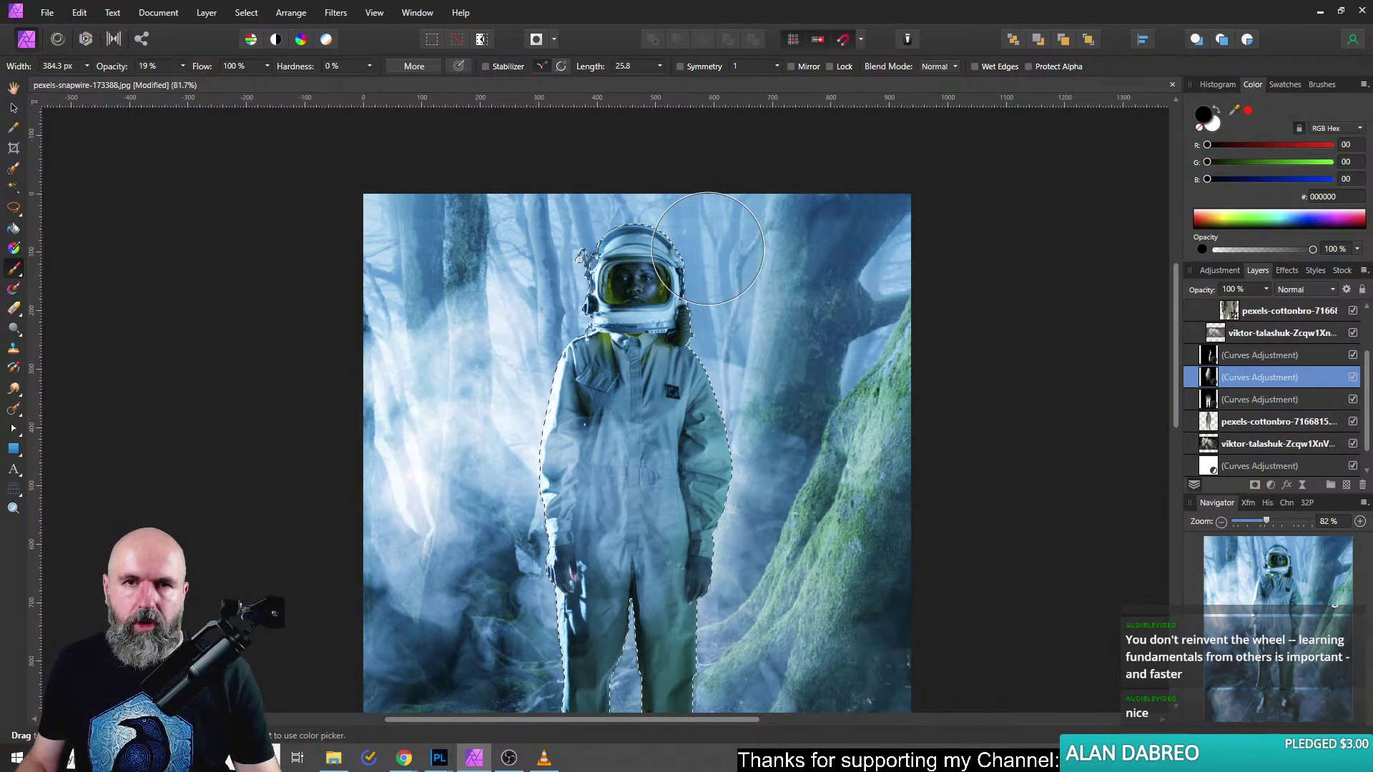
left_click_drag(791, 476, 791, 415)
scroll(791, 415, "down", 3)
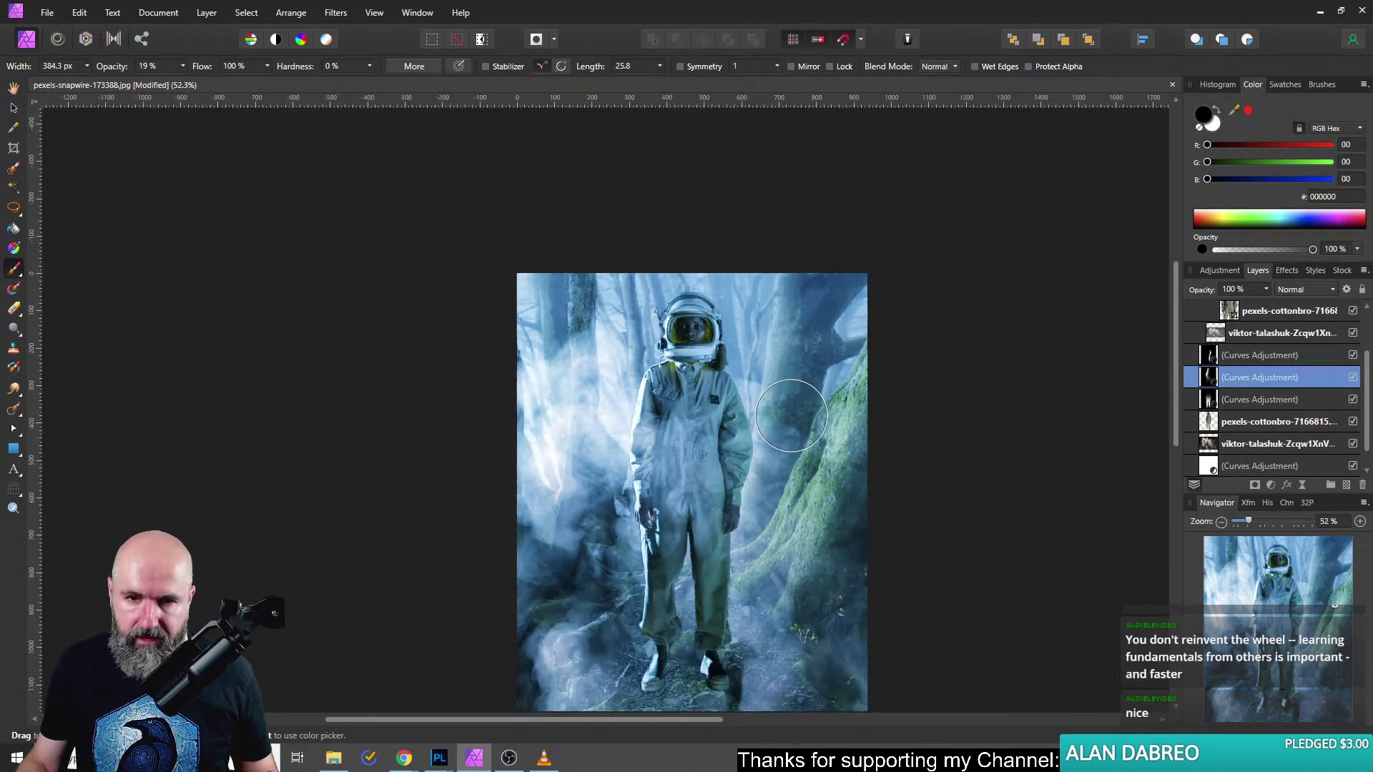
Add a pixel layer above the astronaut's Curves adjustments and paint soft black over the boots and trouser hems within the astronaut's outline.
scroll(675, 502, "up", 1)
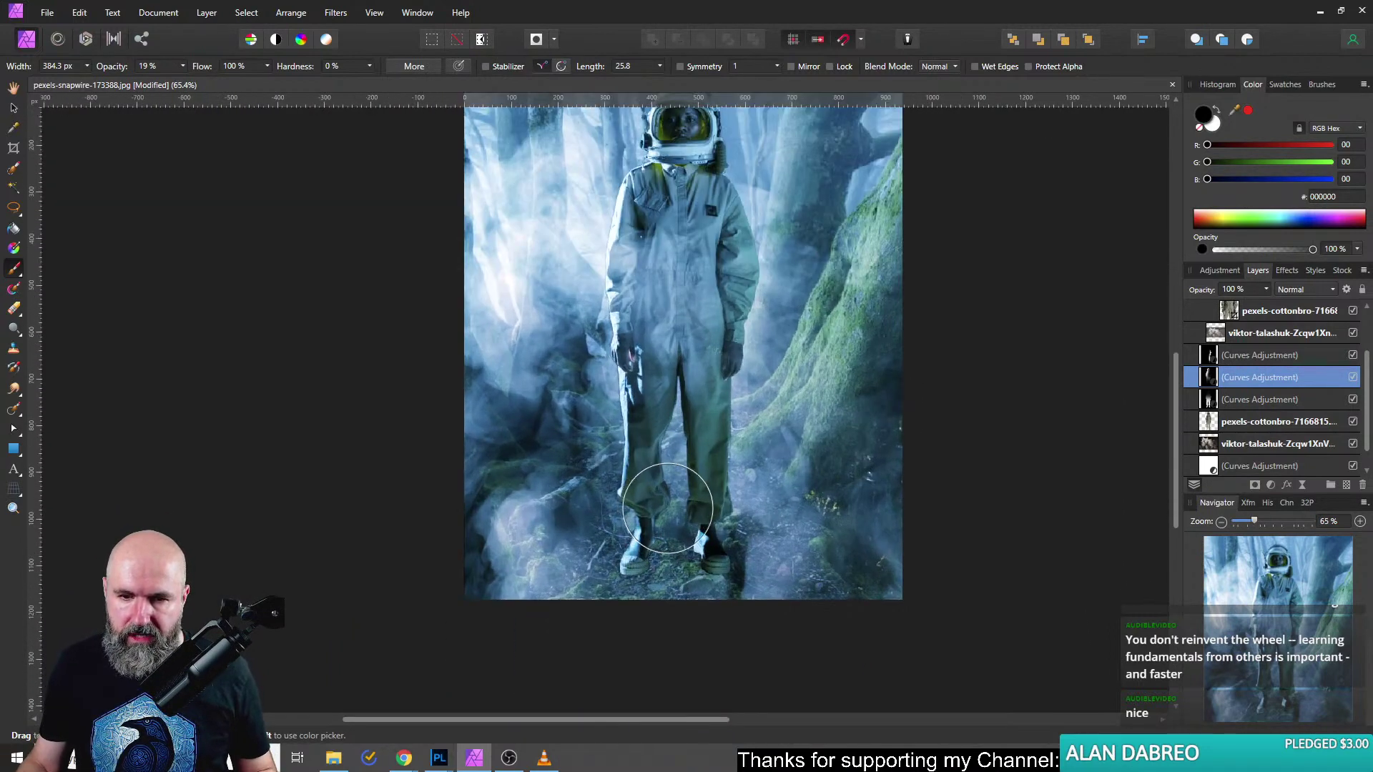
scroll(652, 551, "up", 4)
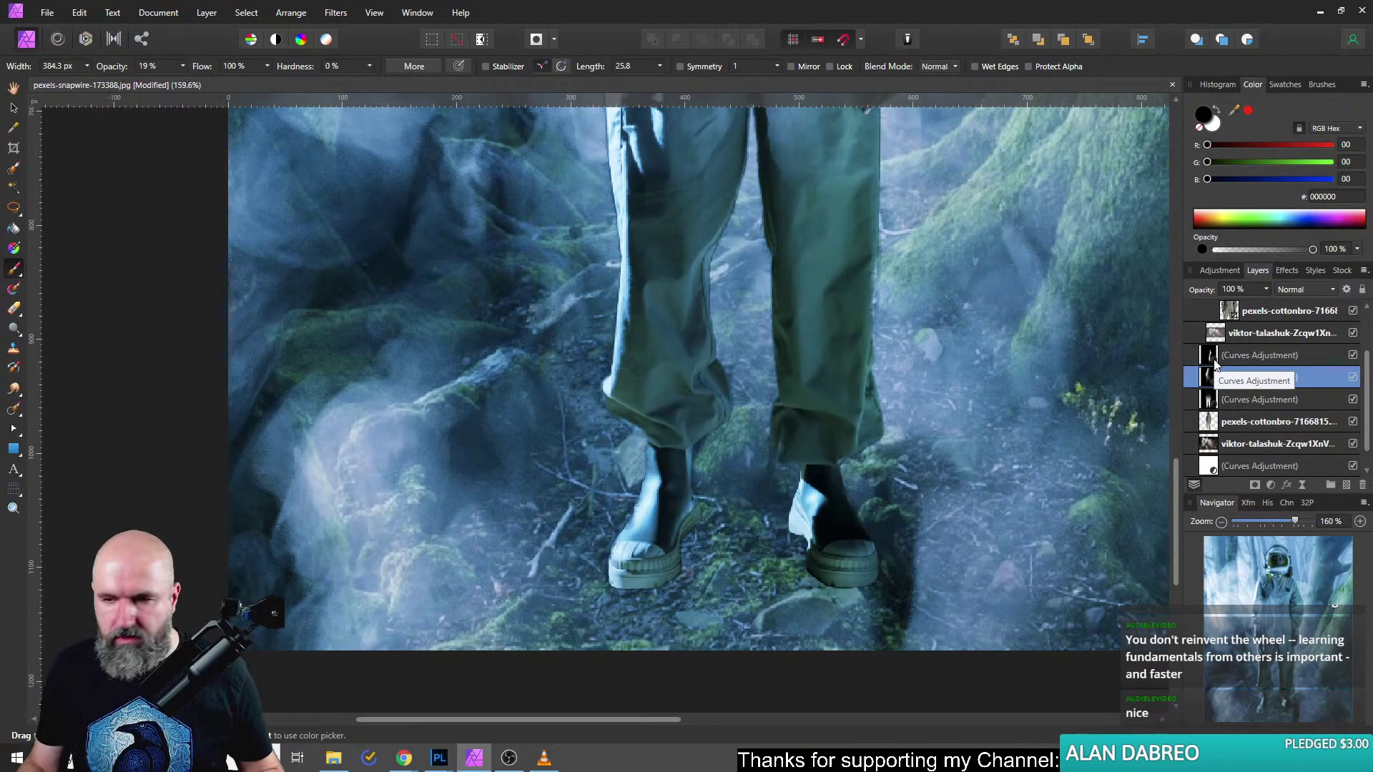
left_click(1210, 352)
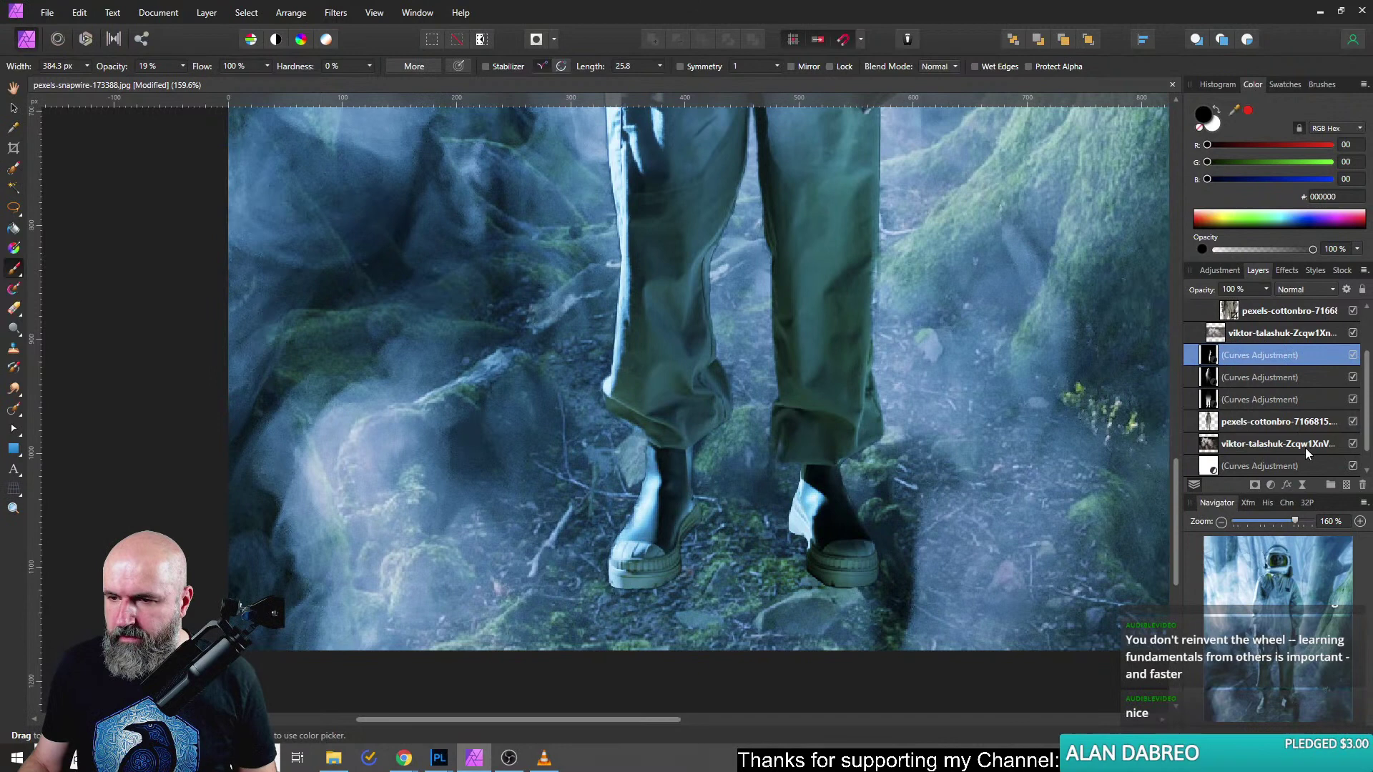
left_click(1347, 487)
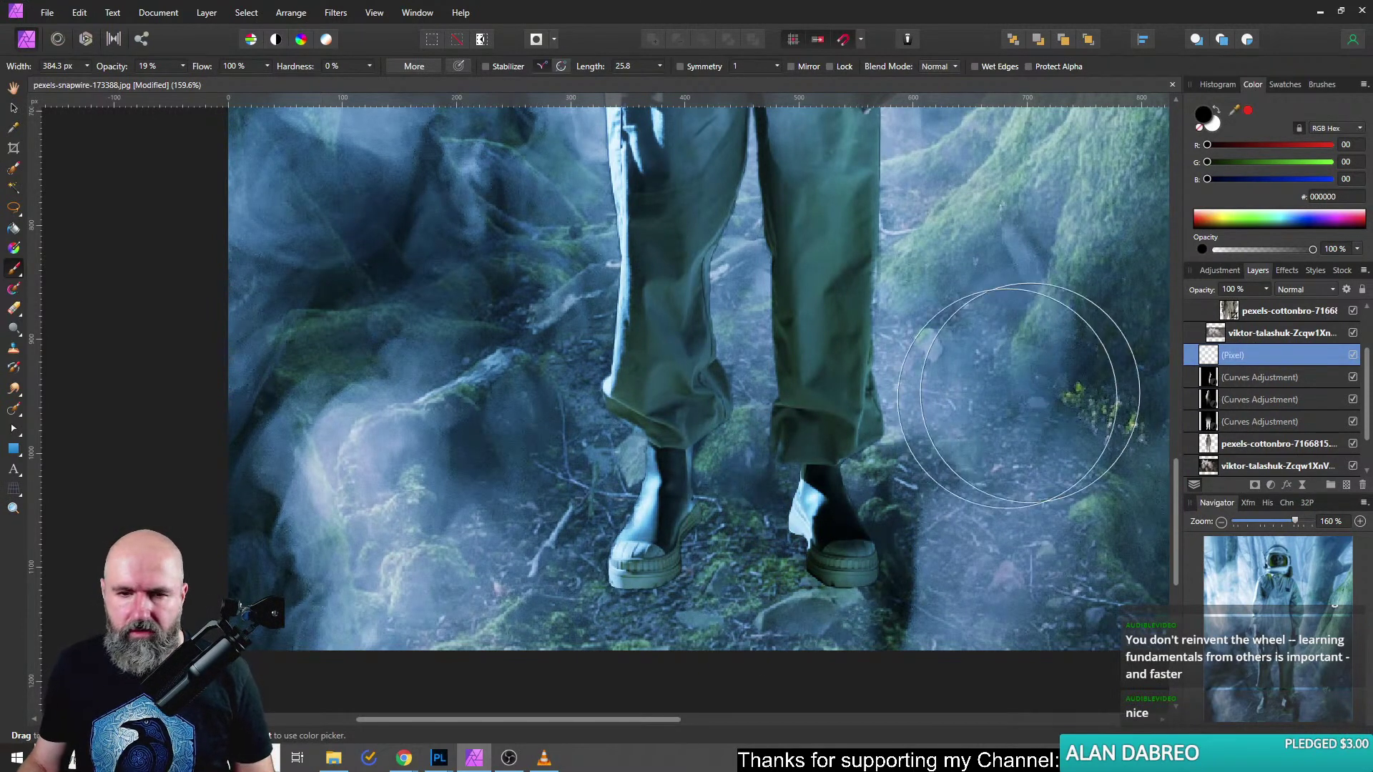
left_click(1208, 445, "ctrl")
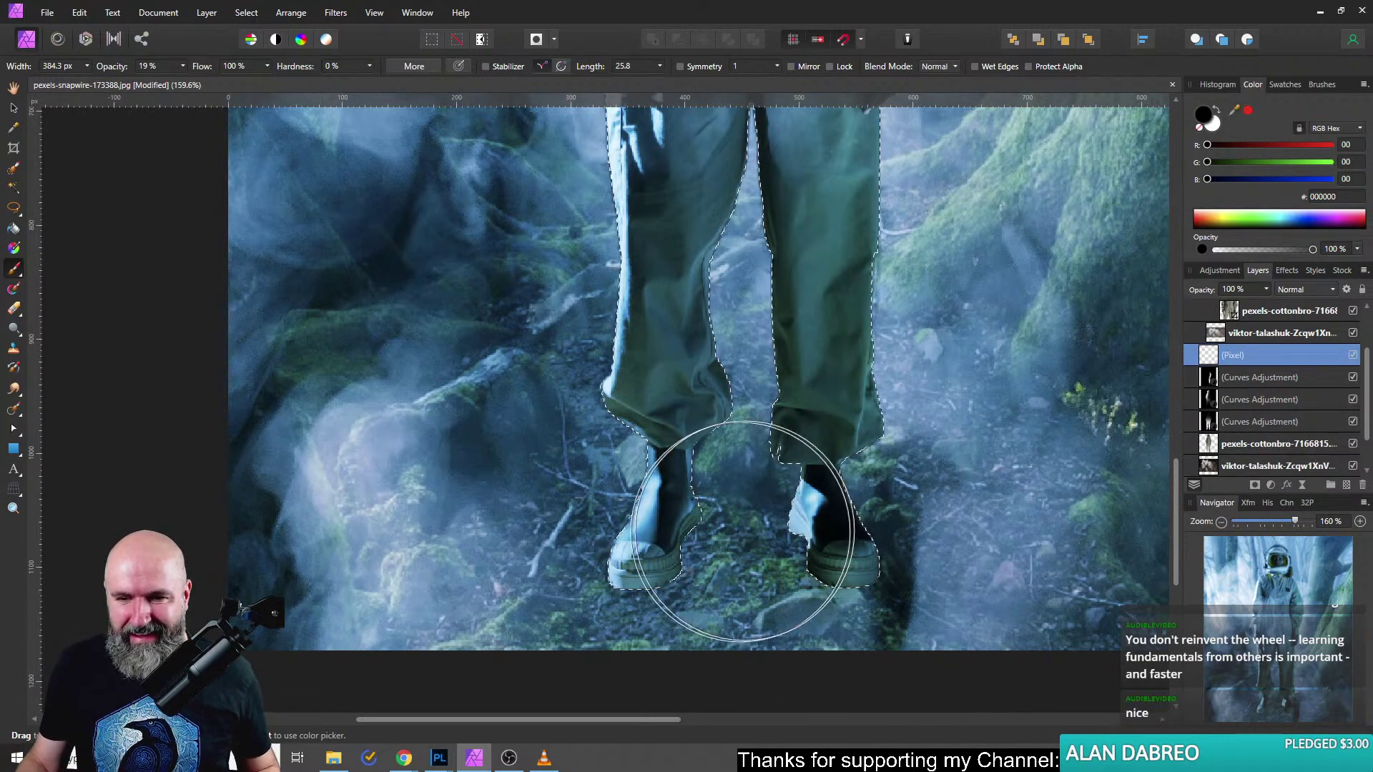
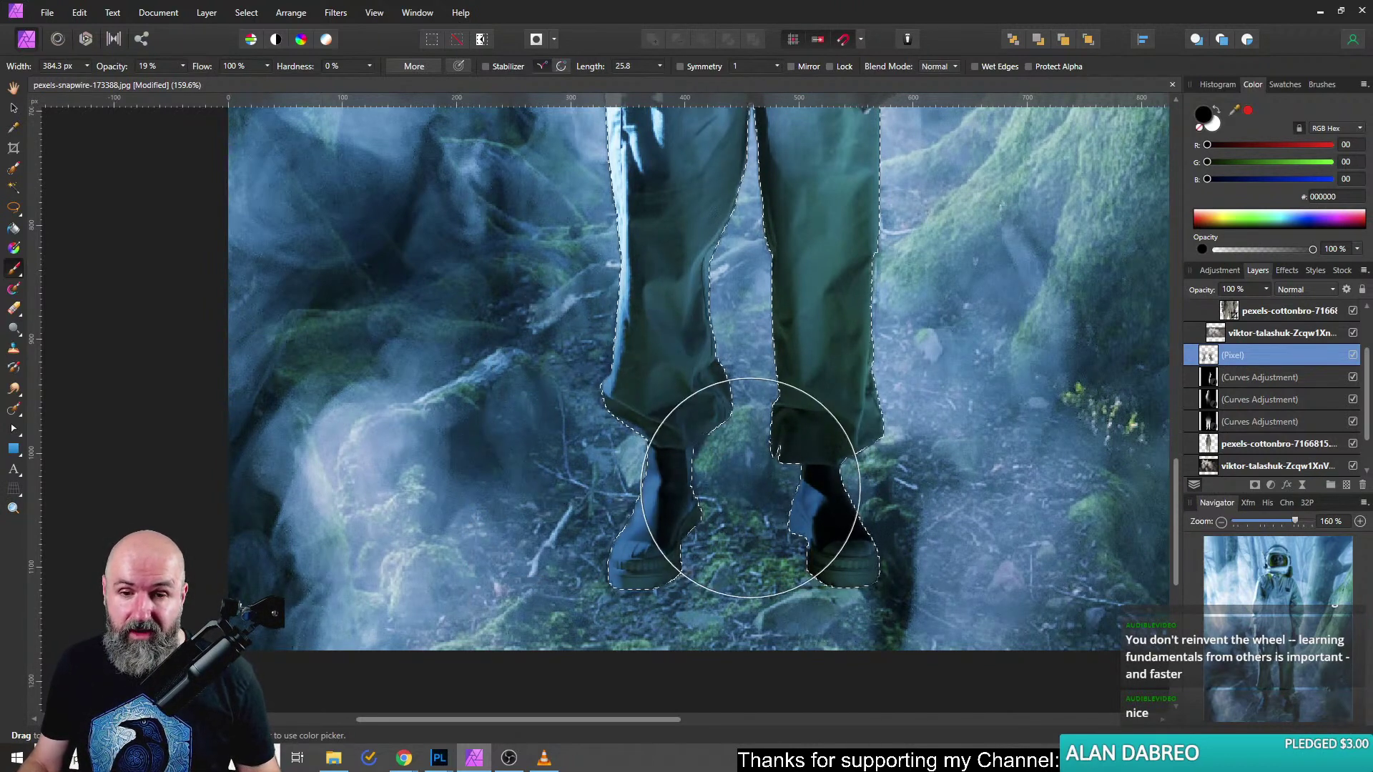
Examine the black shading on the boots and trouser hems from close up and across the full composite.
scroll(911, 619, "down", 6)
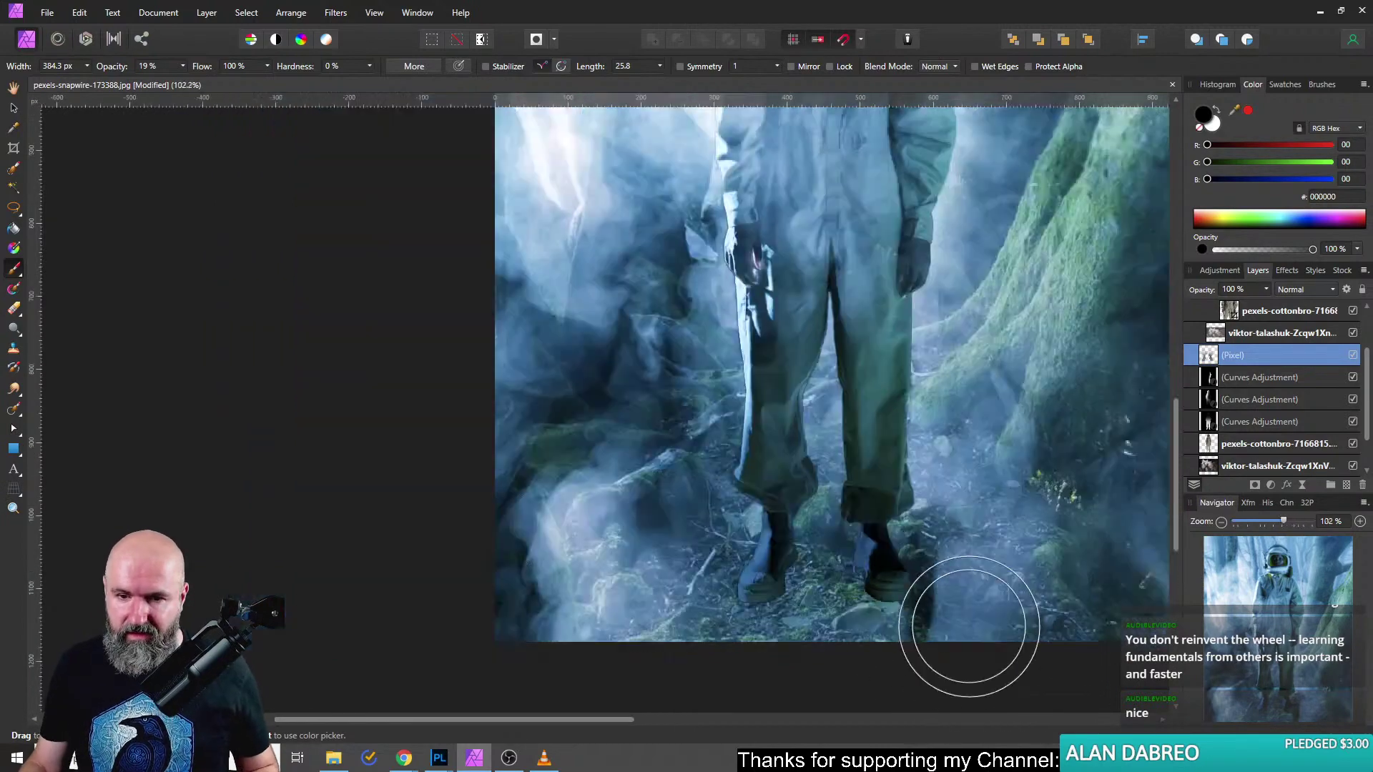
scroll(975, 643, "up", 4)
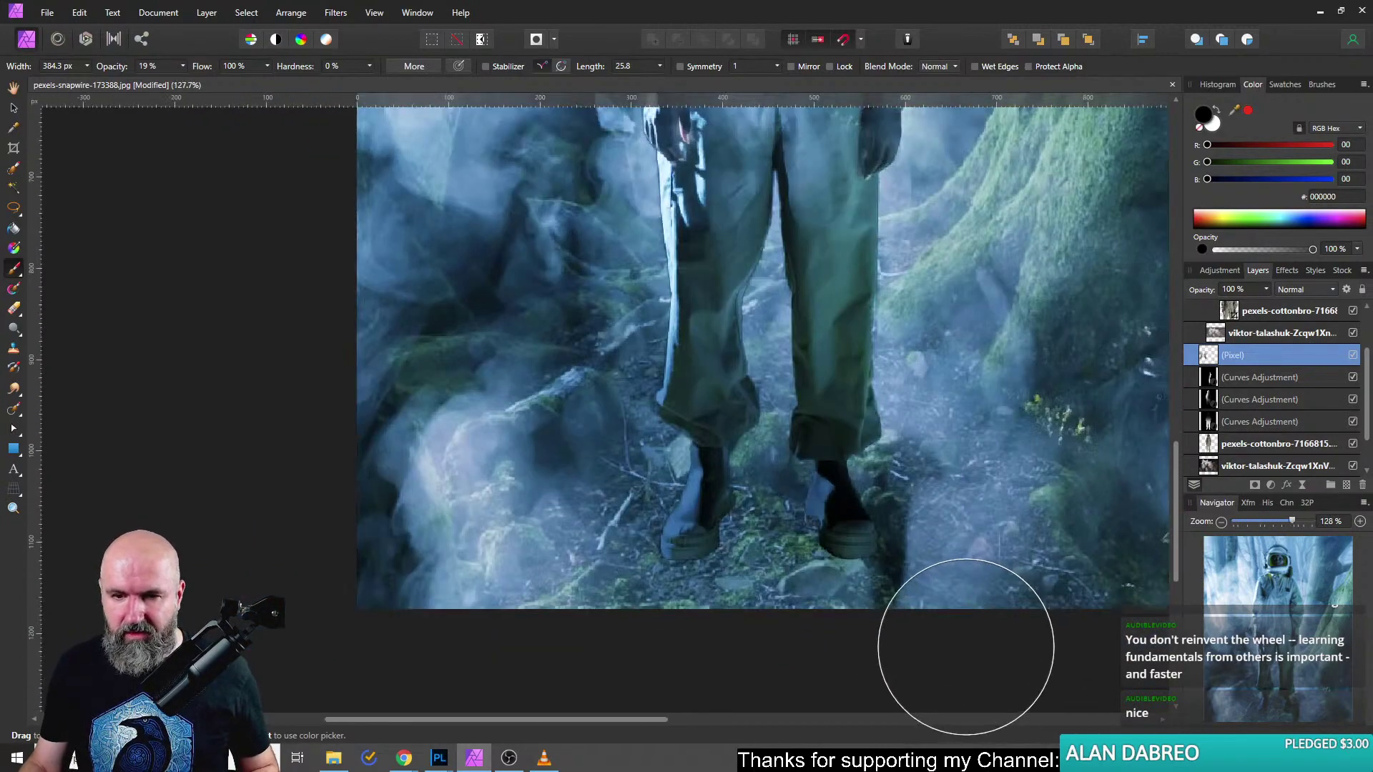
scroll(937, 650, "down", 3)
scroll(950, 644, "up", 4)
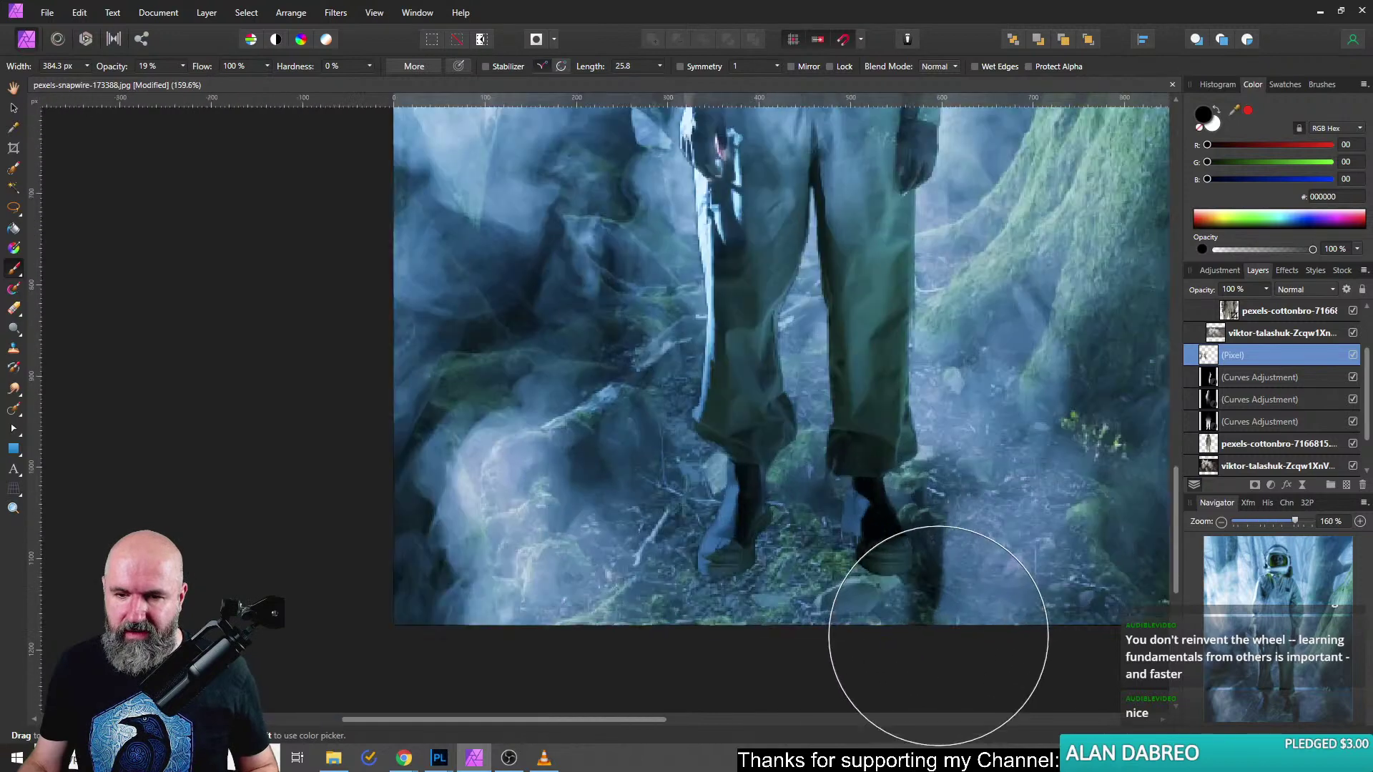
scroll(944, 601, "down", 4)
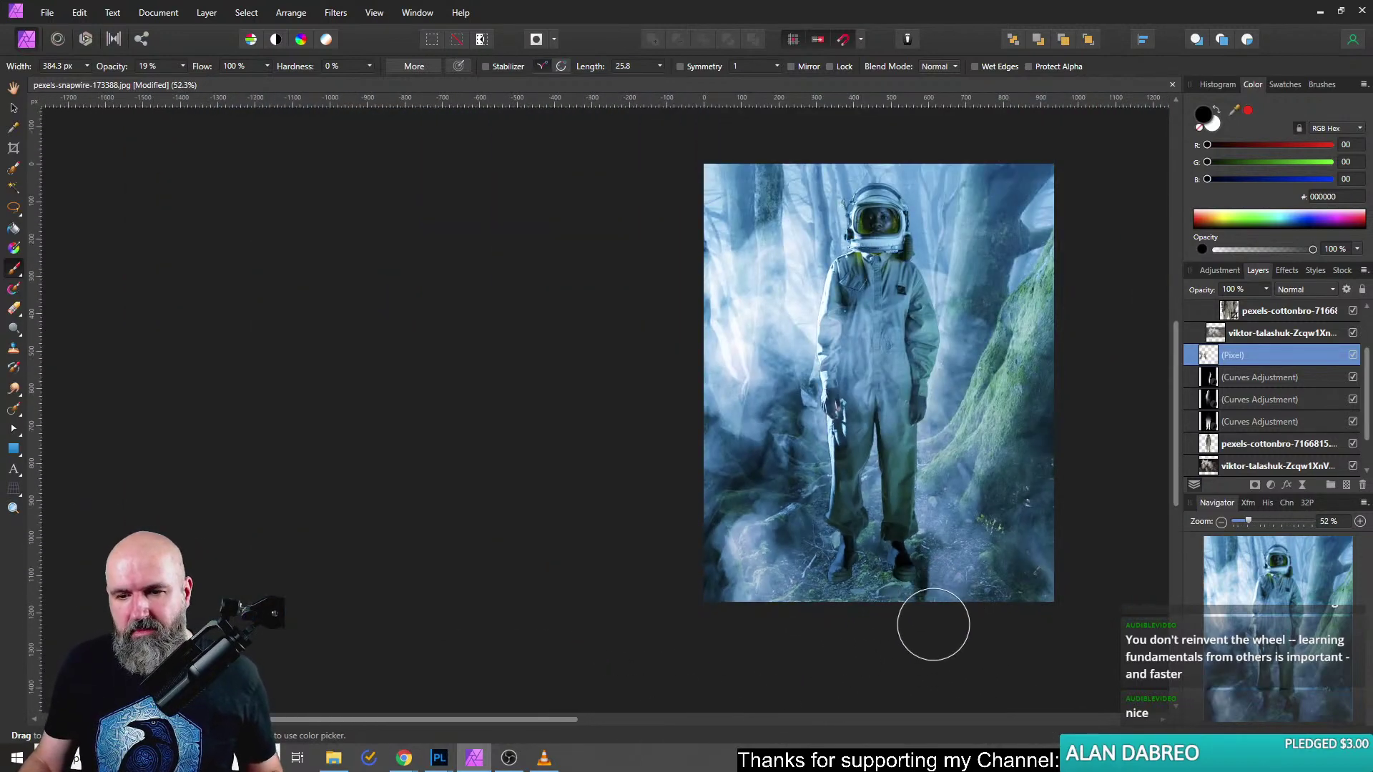
scroll(921, 625, "up", 4)
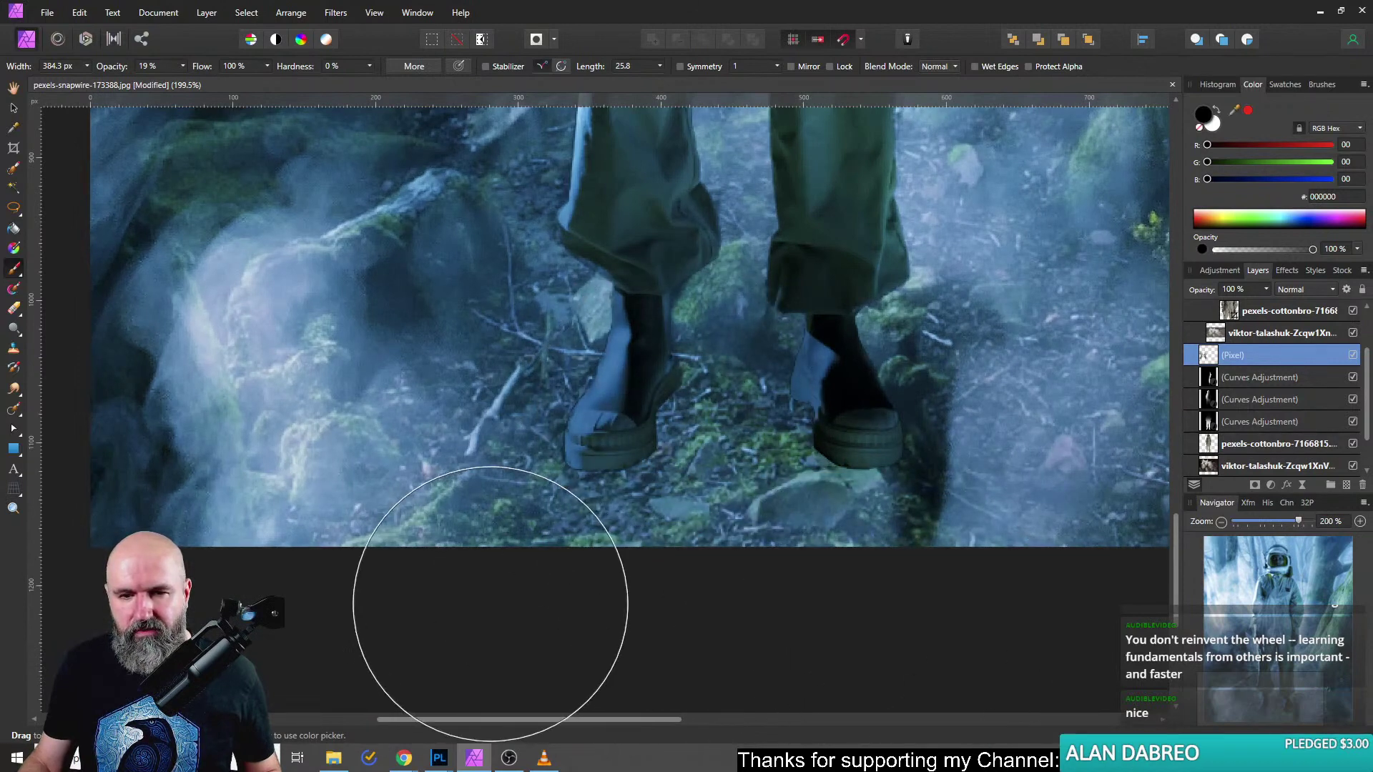
scroll(1030, 526, "down", 2)
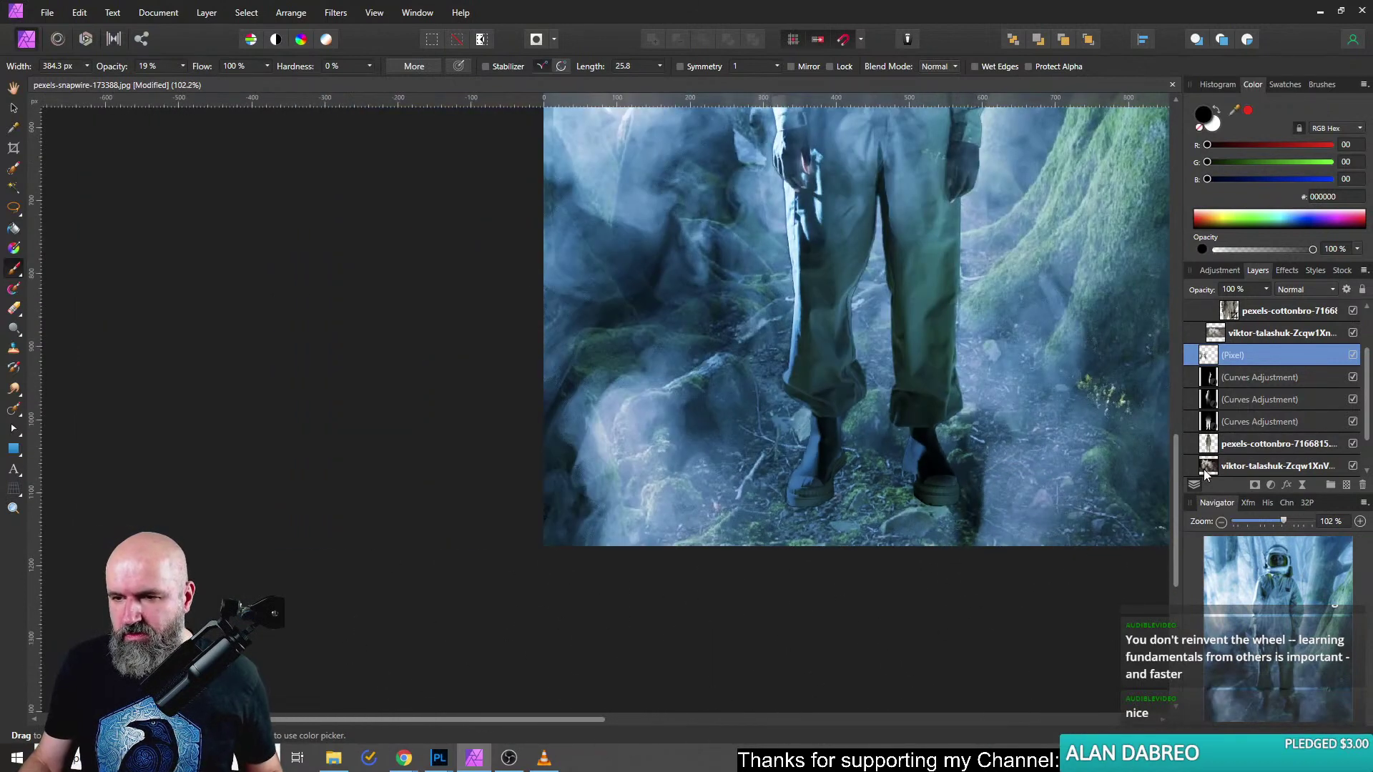
Add a pixel layer directly above the Background and paint a soft black shadow on the forest floor around the boots at 19% opacity.
scroll(1213, 469, "down", 2)
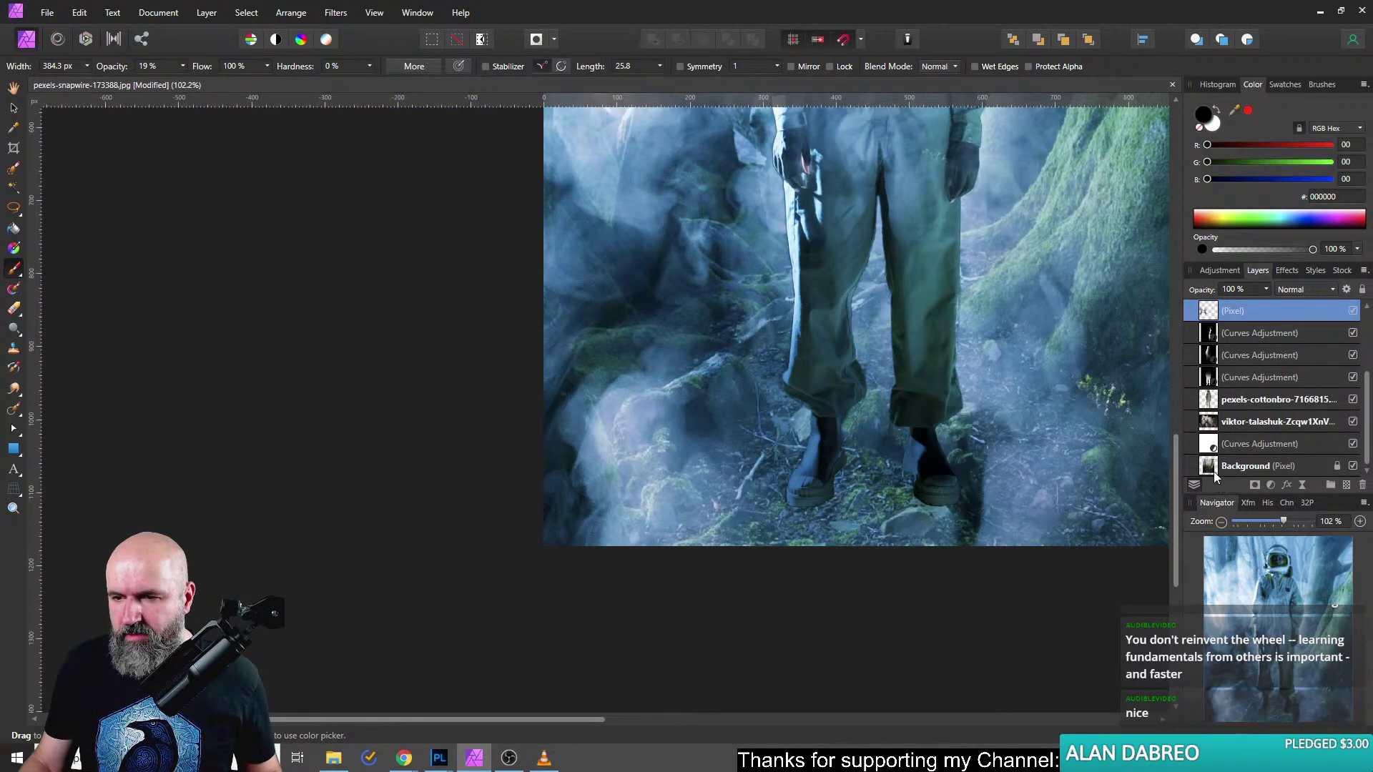
left_click(1213, 475)
left_click(1345, 487)
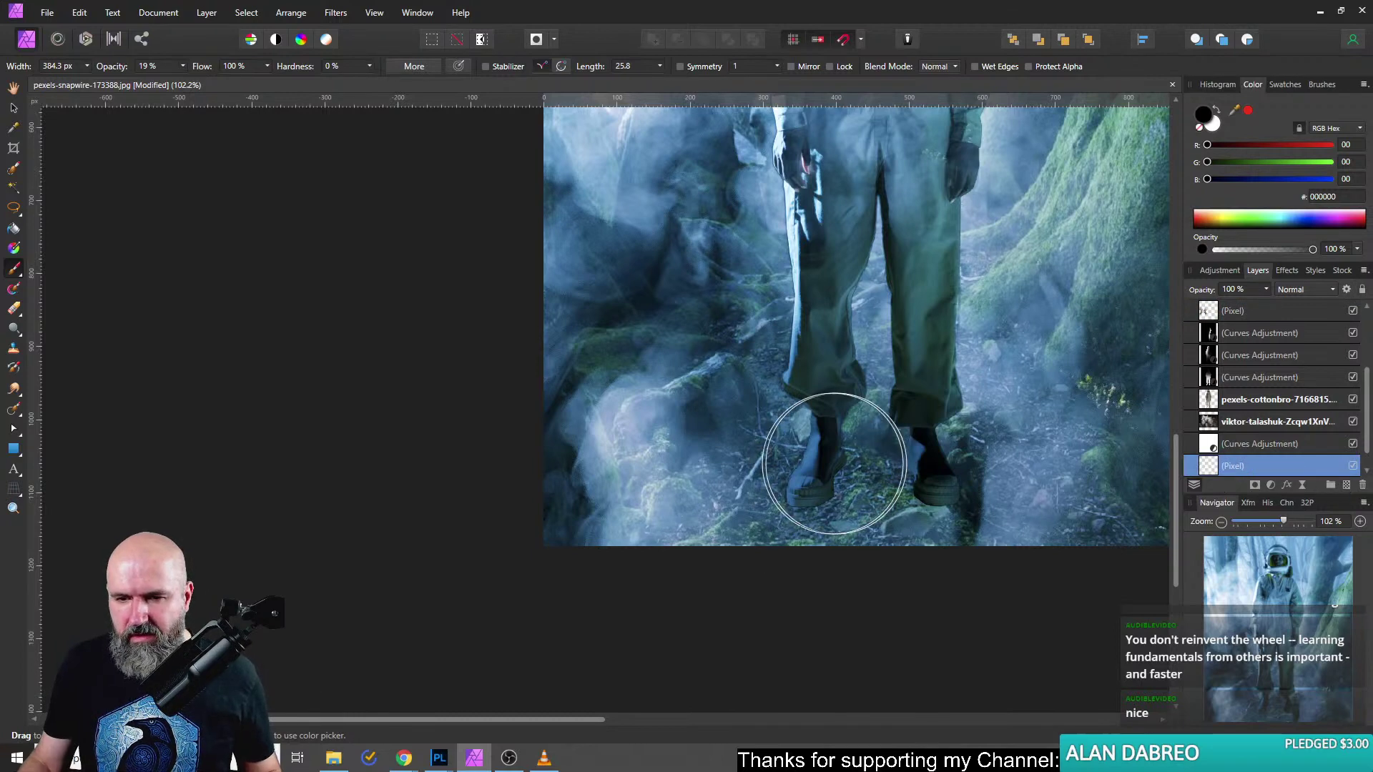
scroll(904, 450, "right", 3)
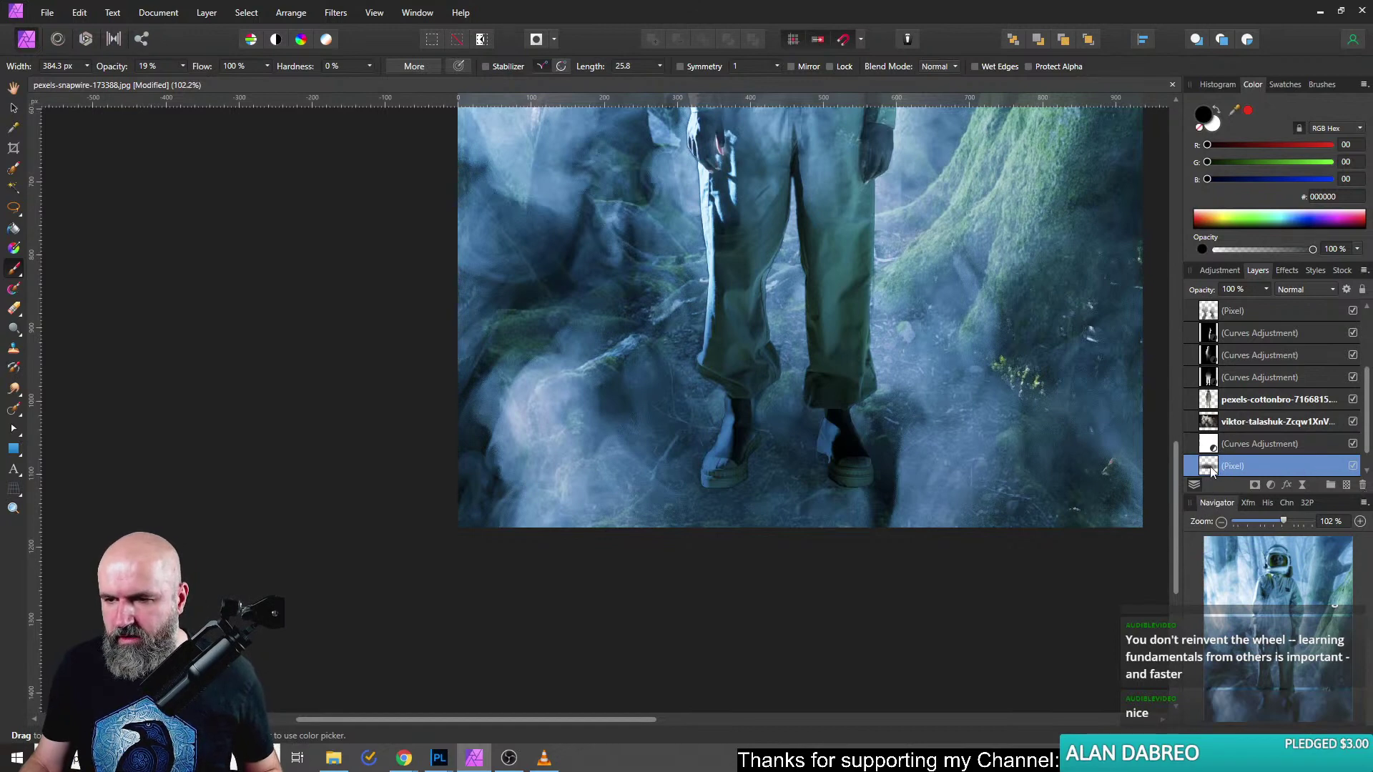
Draw a rectangle about 91 by 69 px over one boot, place it directly beneath the astronaut layer, and fill it with black (000000).
left_click_drag(18, 455, 71, 71)
left_click_drag(691, 402, 757, 451)
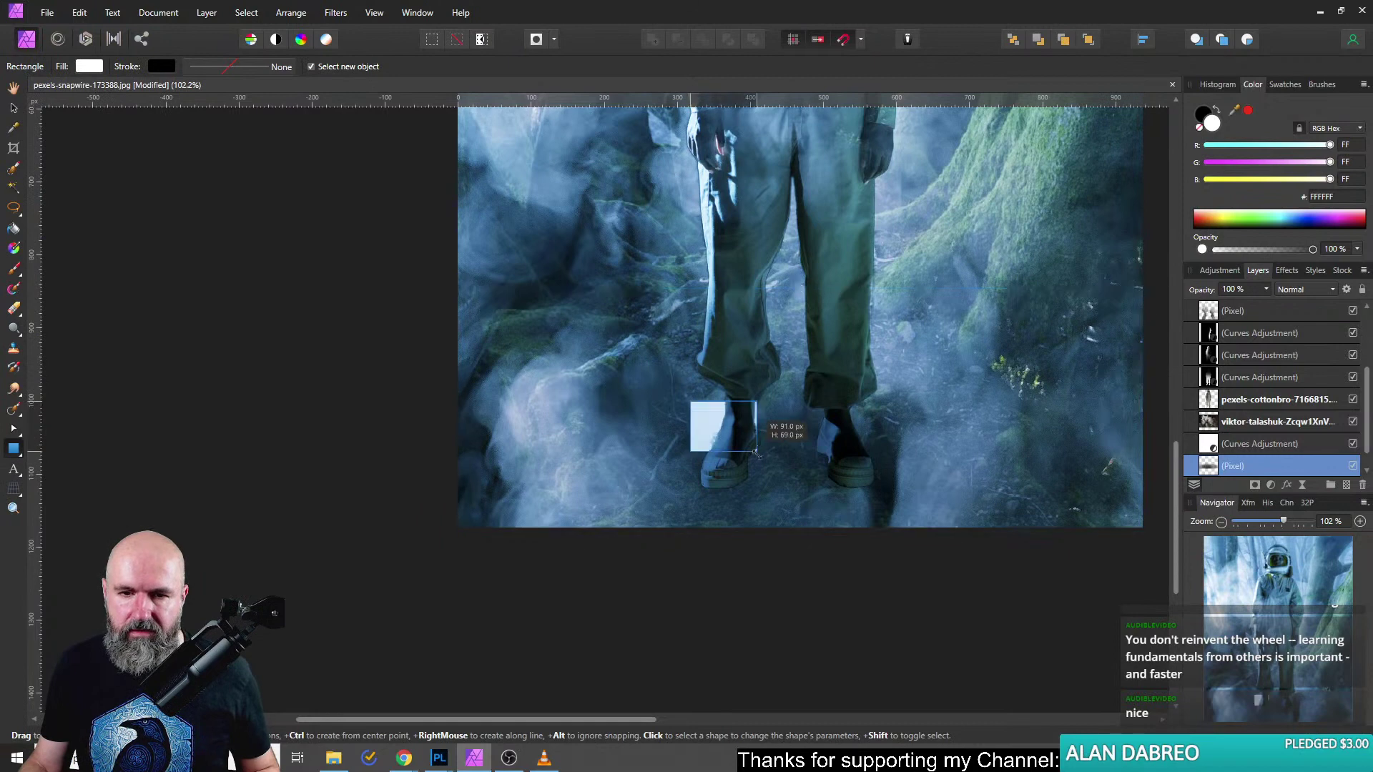
left_click_drag(1212, 451, 1206, 399)
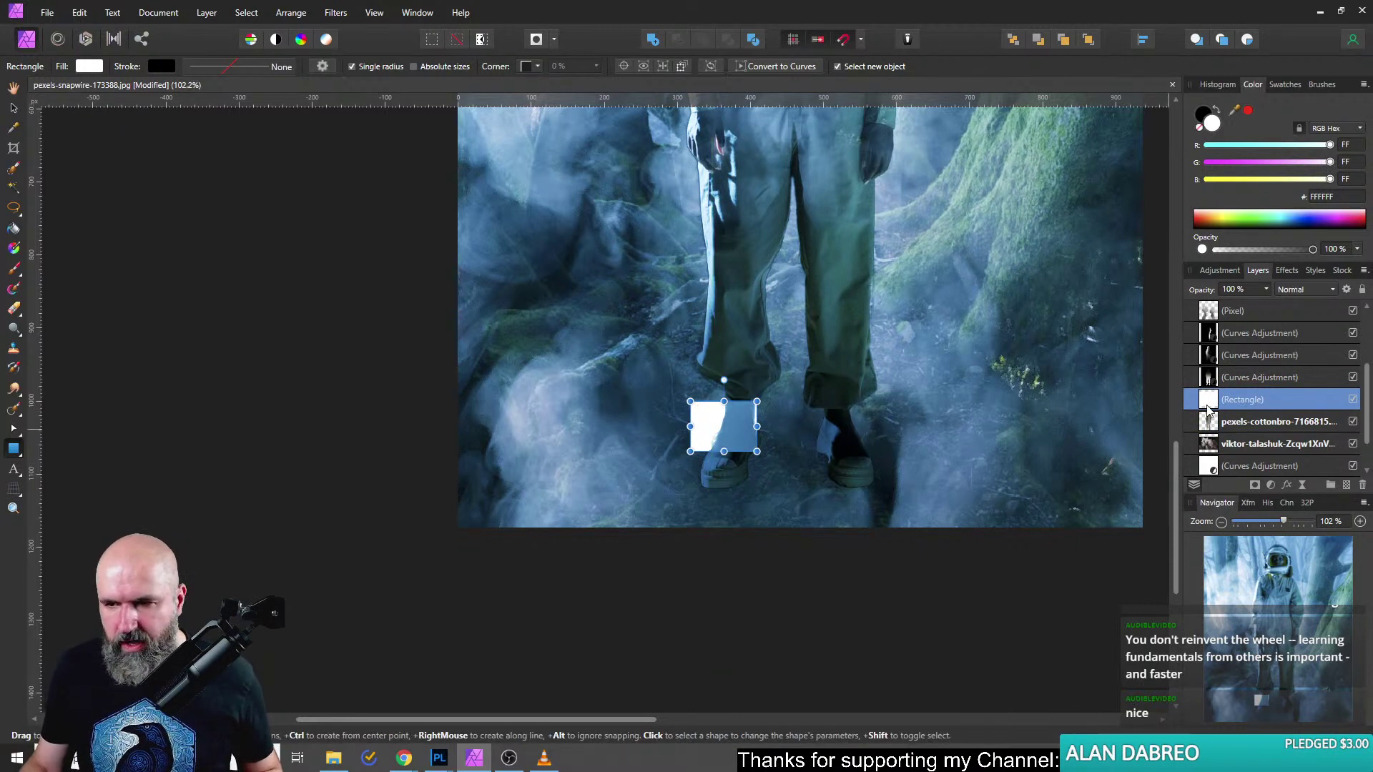
left_click_drag(1208, 408, 1218, 438)
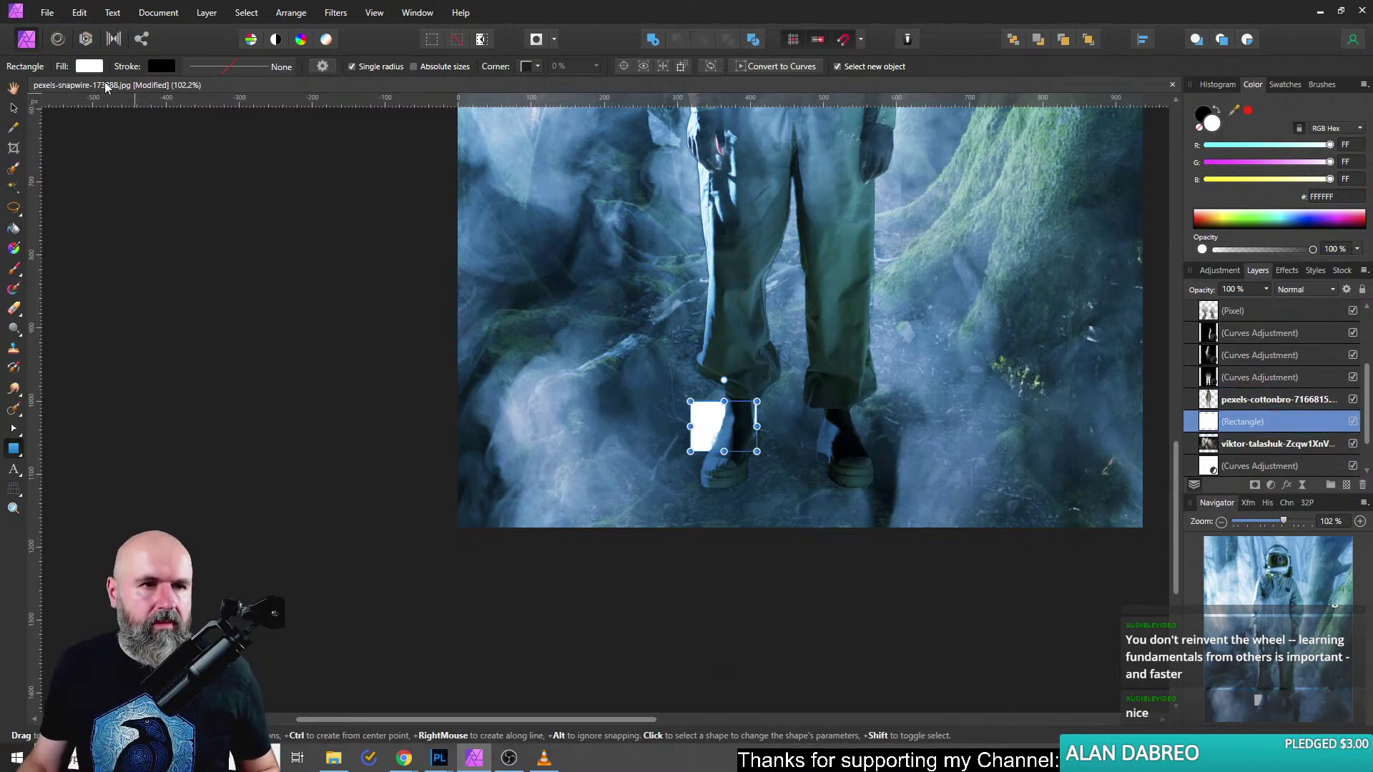
left_click(89, 66)
left_click_drag(75, 229, 75, 234)
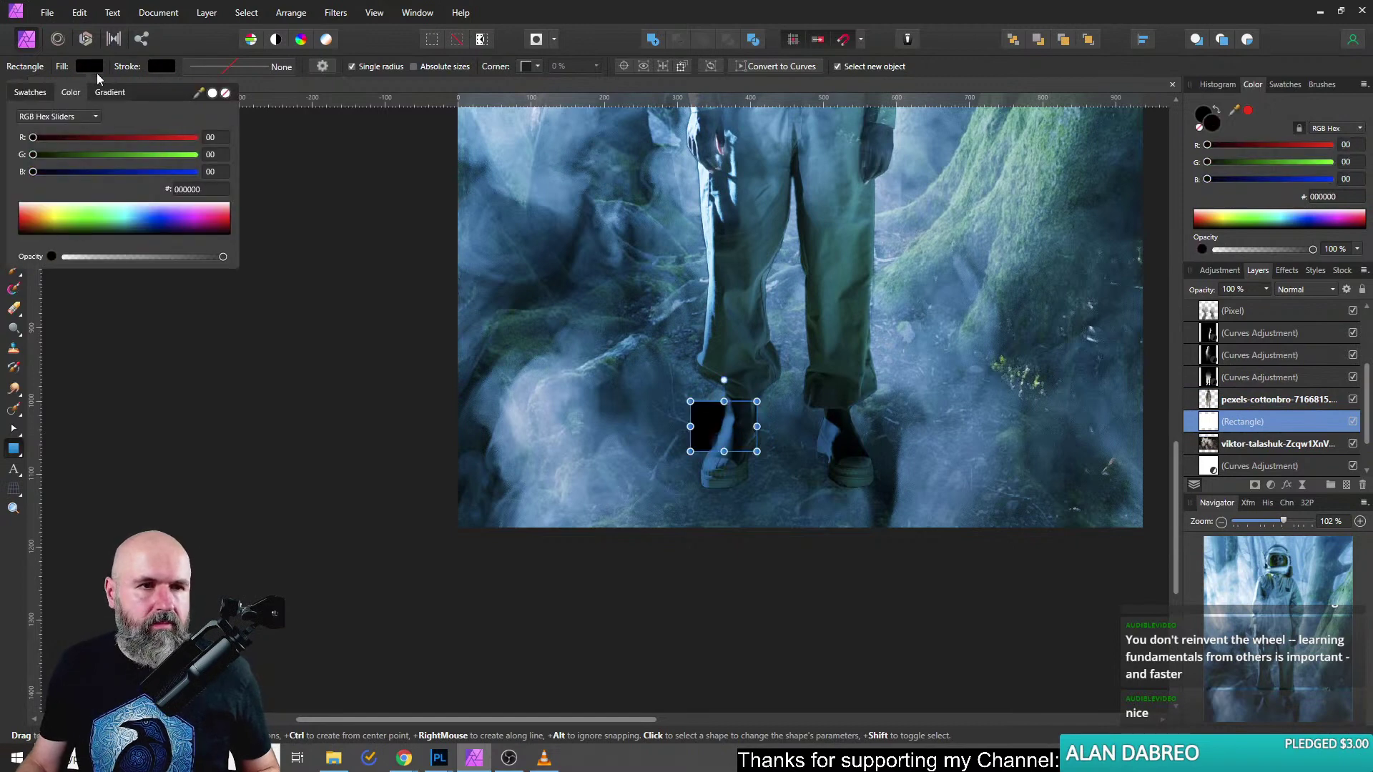
Convert the black rectangle to curves and reshape its corners into a cast shadow widening from the boot sole past the image's lower edge.
right_click(725, 426)
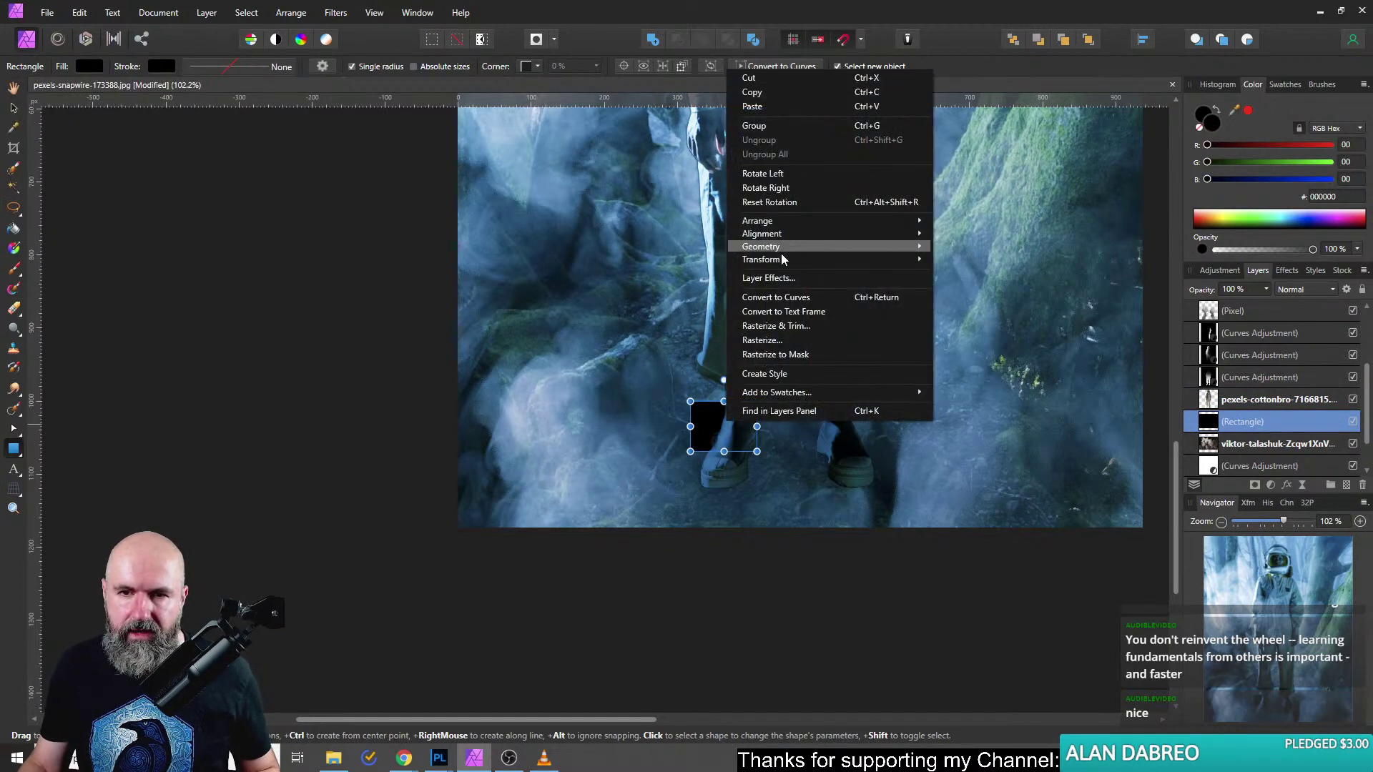
left_click(785, 296)
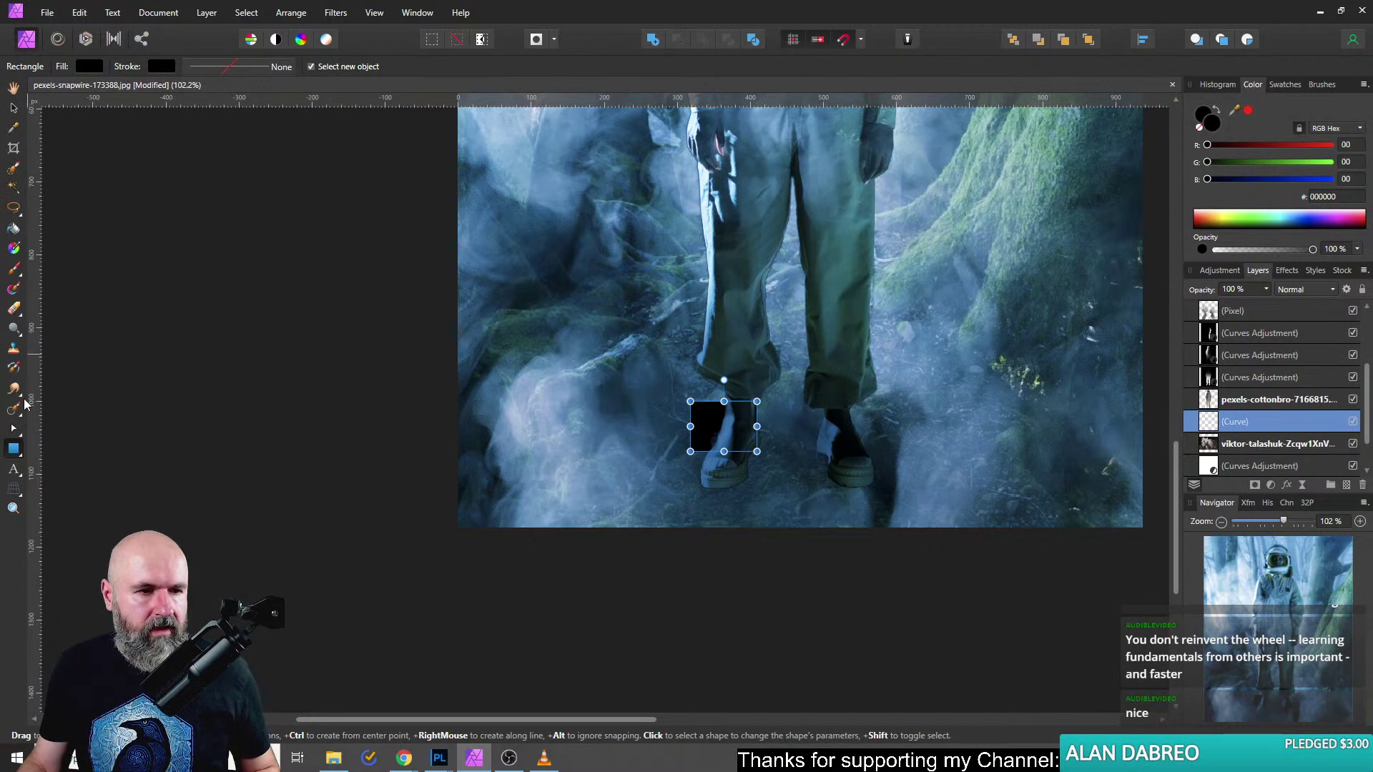
left_click(14, 429)
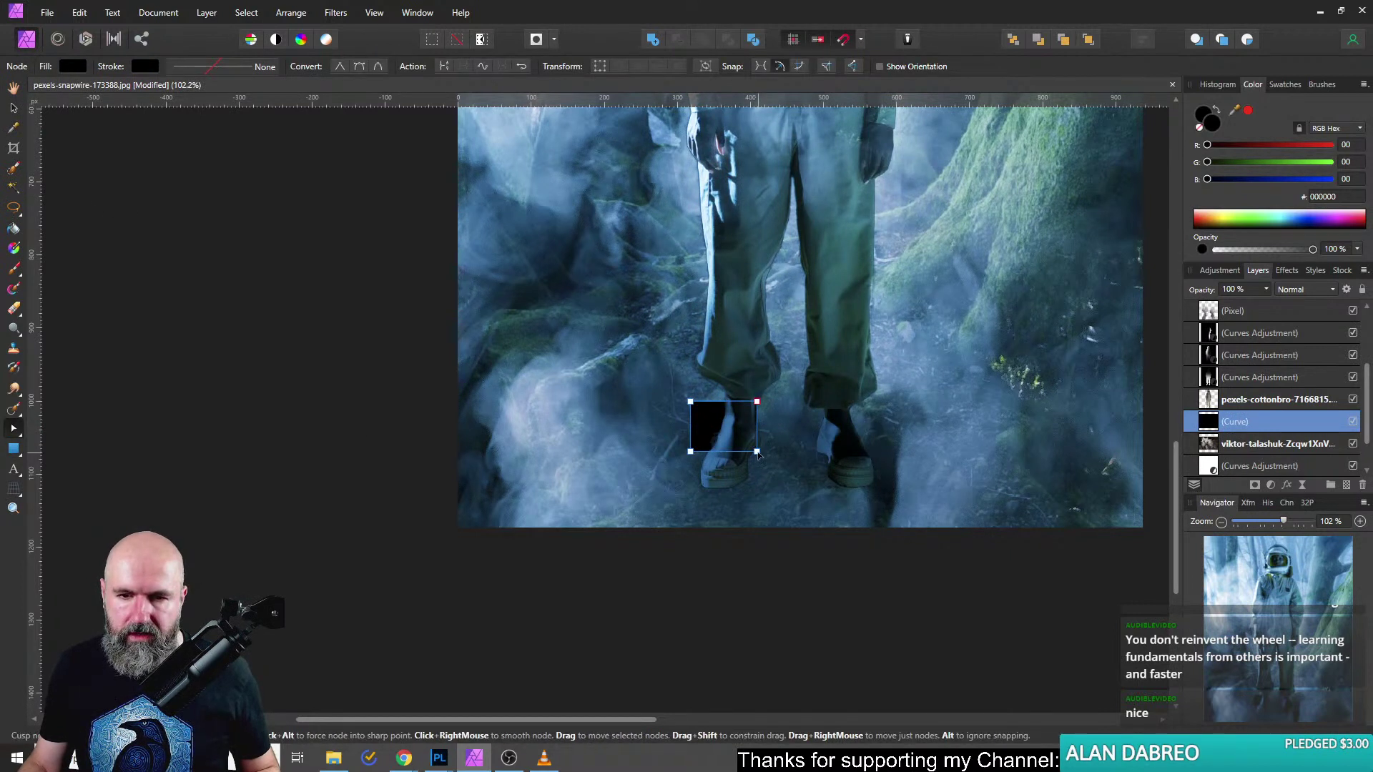
left_click_drag(758, 452, 754, 599)
left_click_drag(690, 451, 640, 624)
left_click_drag(690, 401, 673, 458)
scroll(708, 468, "up", 6)
left_click_drag(879, 211, 894, 352)
scroll(882, 429, "down", 4)
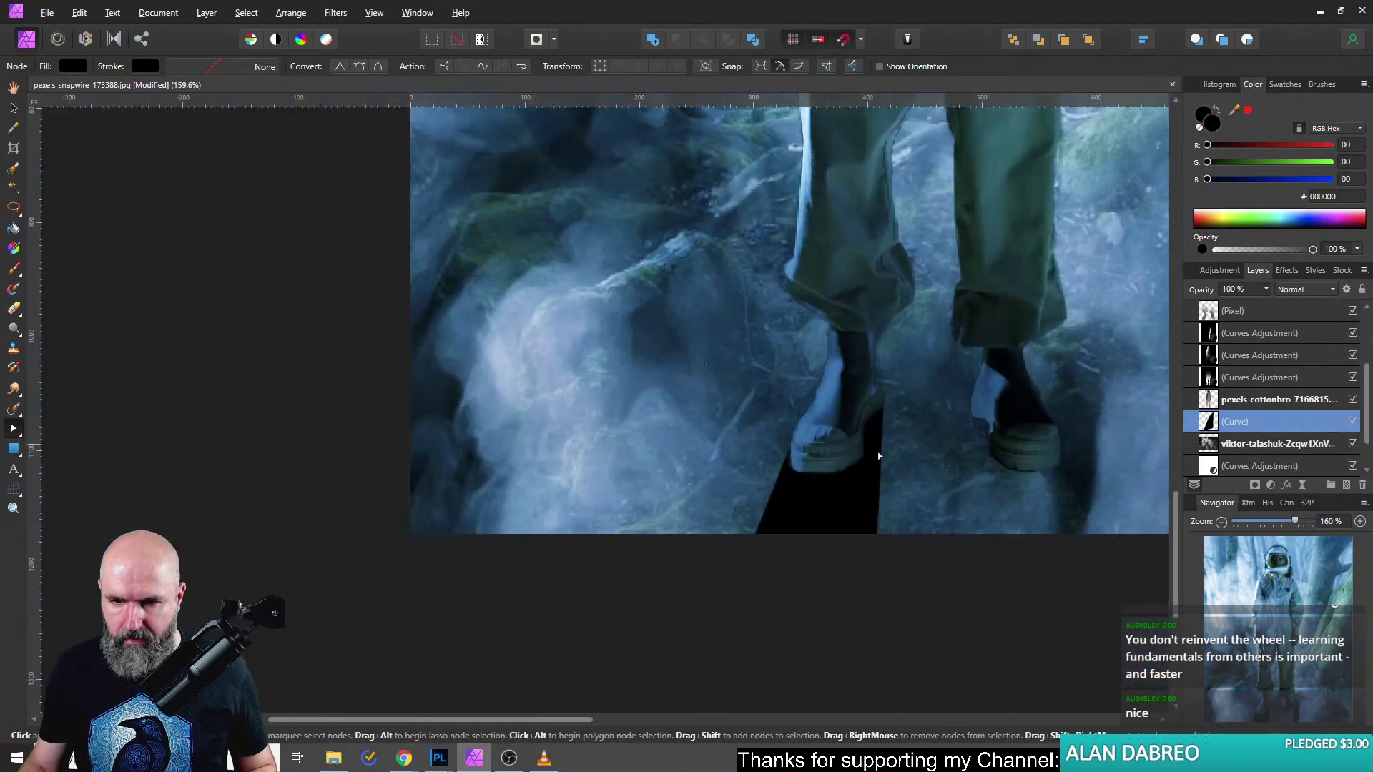
Soften the left boot's shadow with a 9.2 px Gaussian Blur and raise its two upper corners further behind the boot.
scroll(879, 456, "down", 2)
left_click_drag(844, 555, 866, 562)
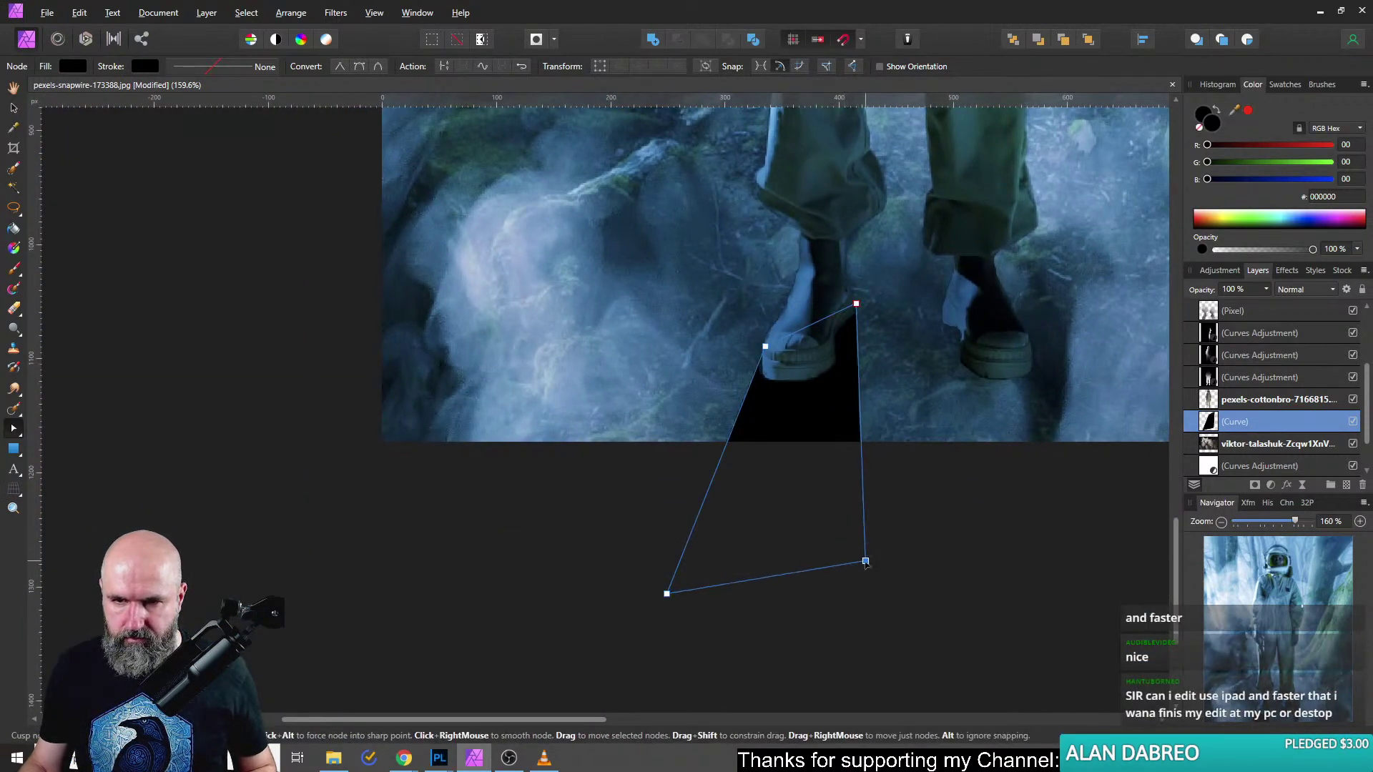
left_click(1287, 271)
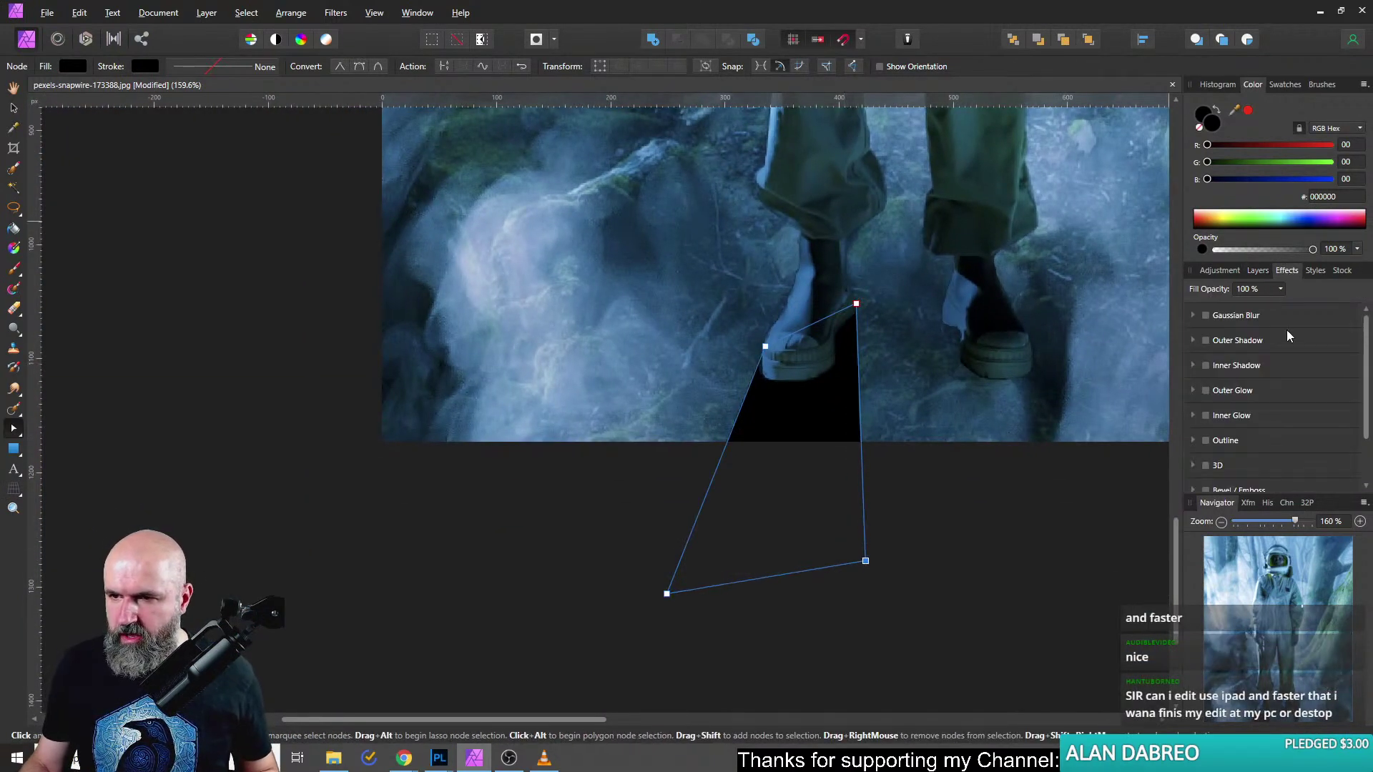
left_click(1228, 317)
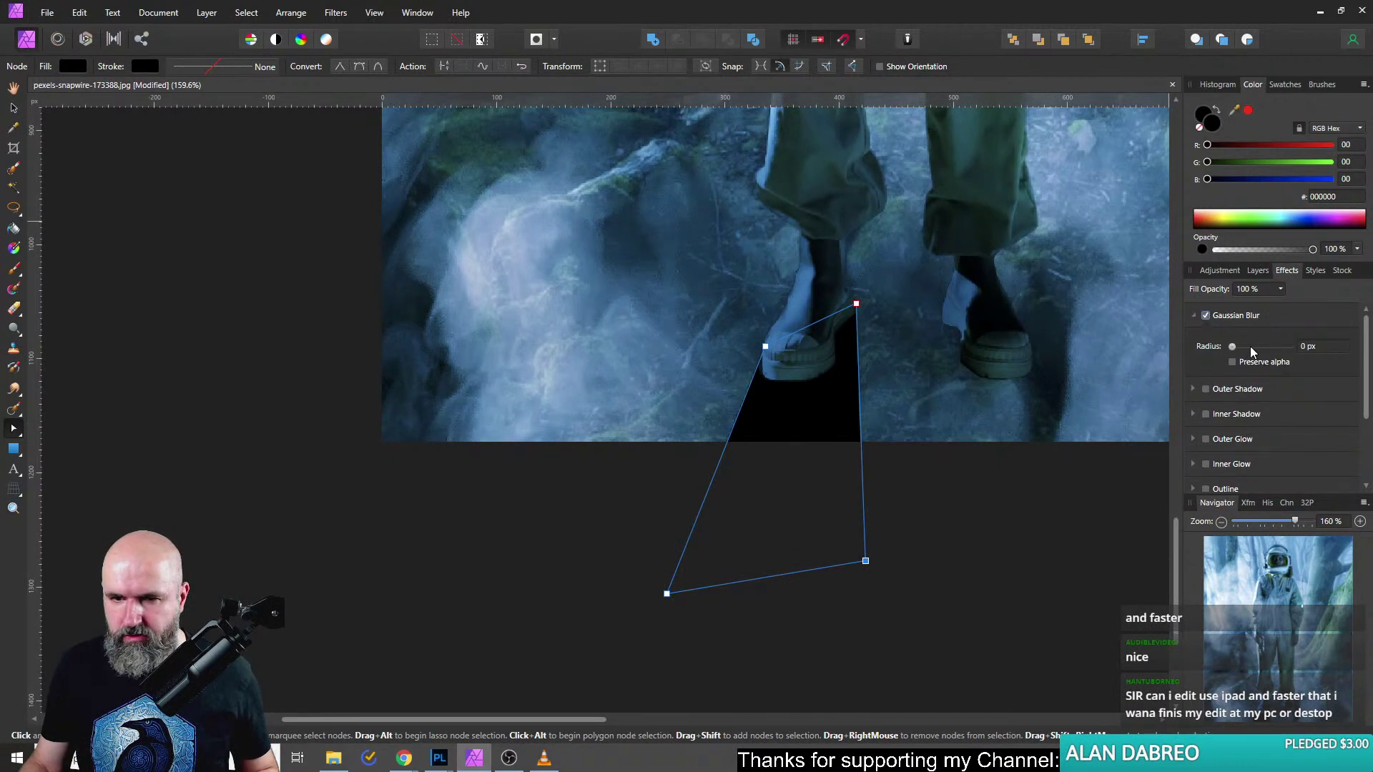
left_click_drag(1253, 348, 1268, 349)
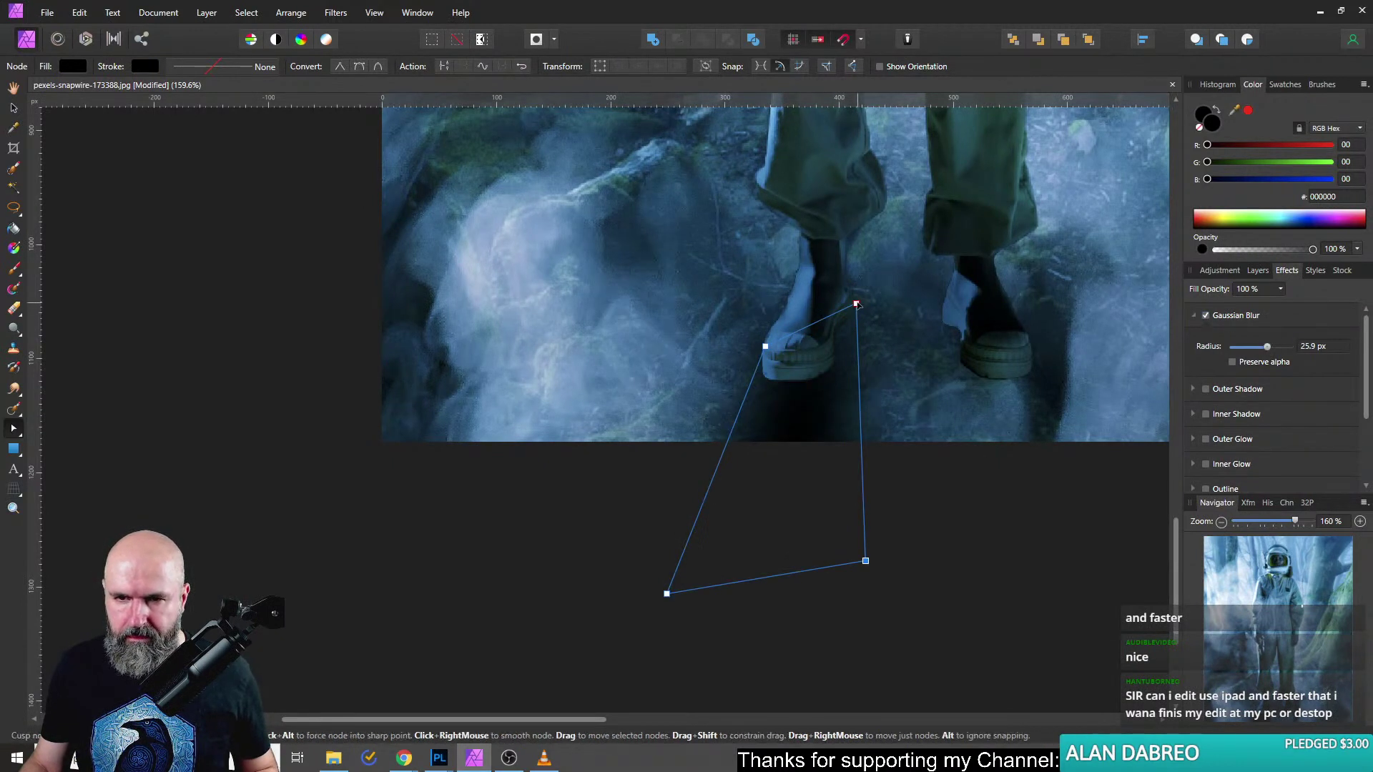
left_click_drag(856, 304, 846, 285)
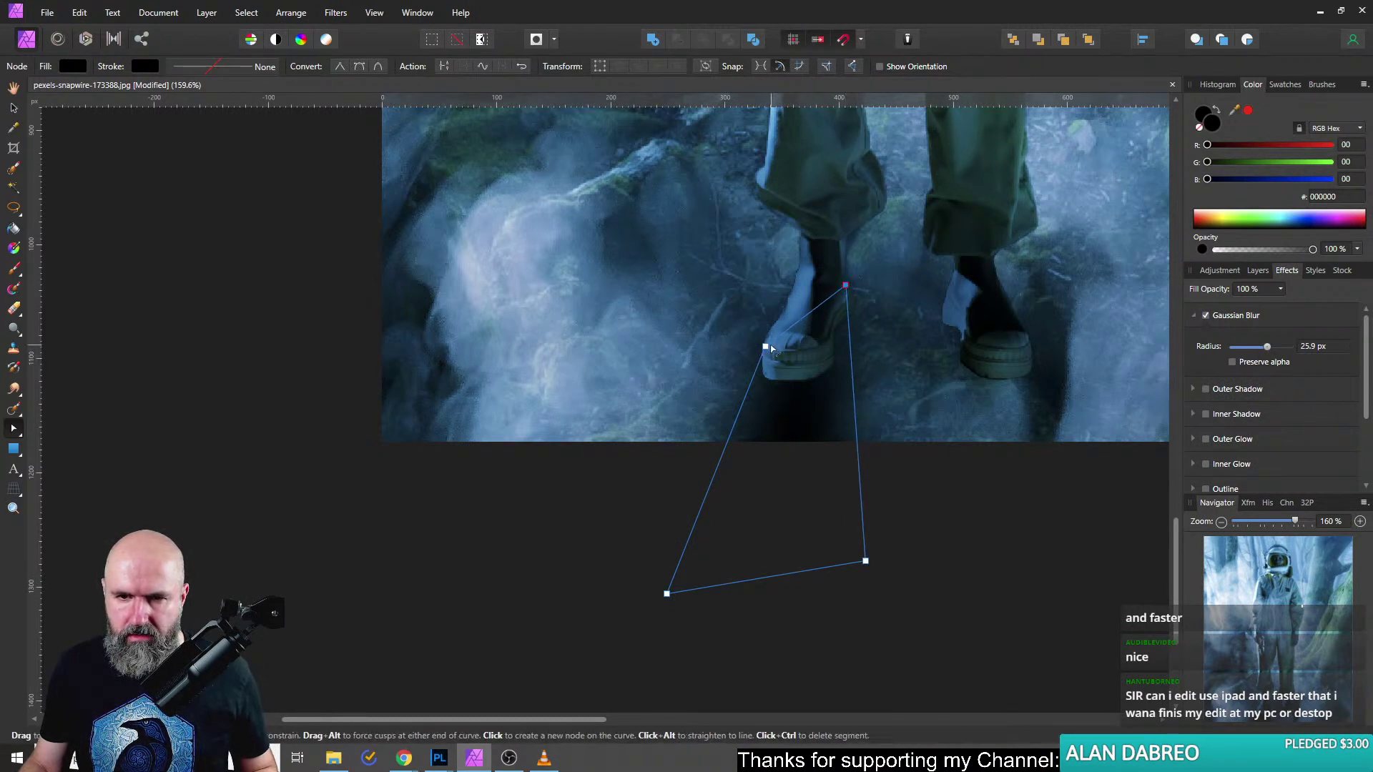
left_click_drag(765, 346, 786, 316)
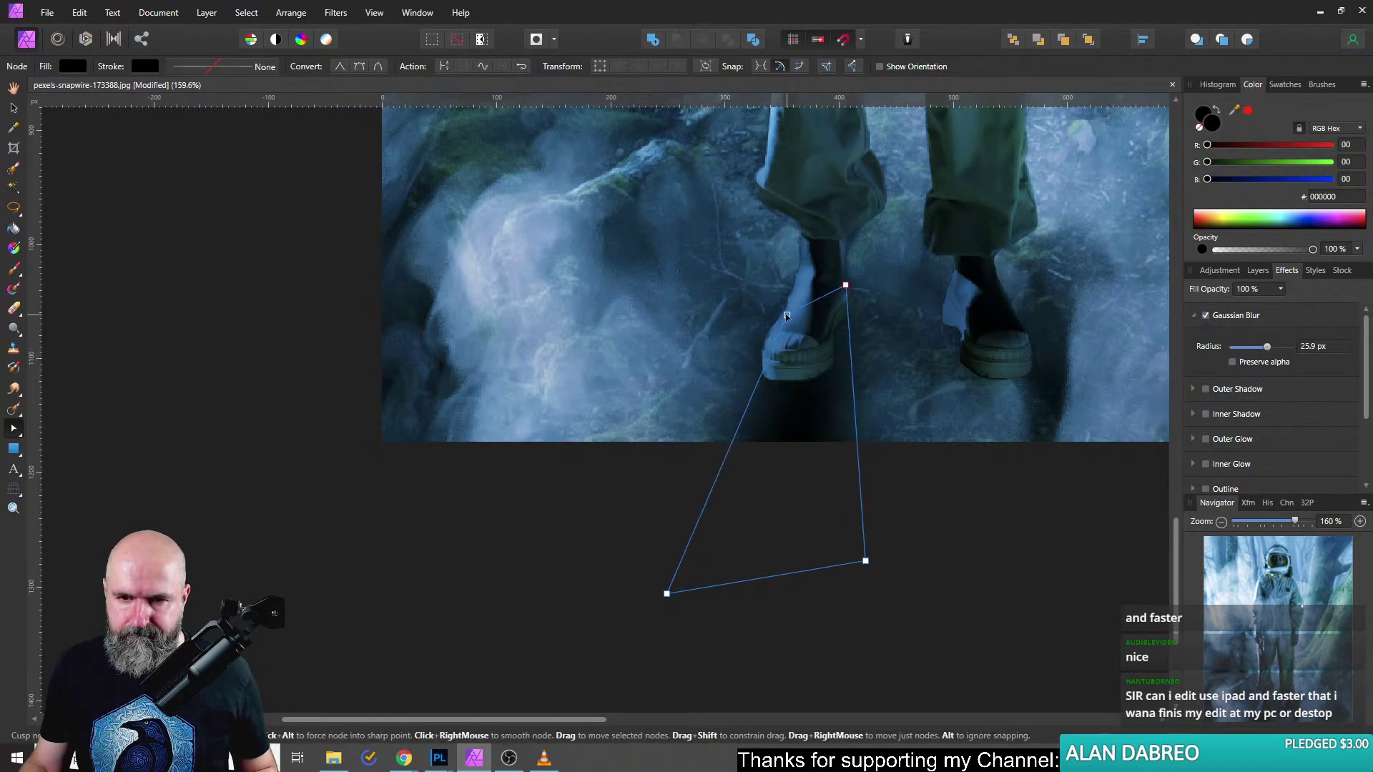
left_click_drag(1268, 349, 1254, 350)
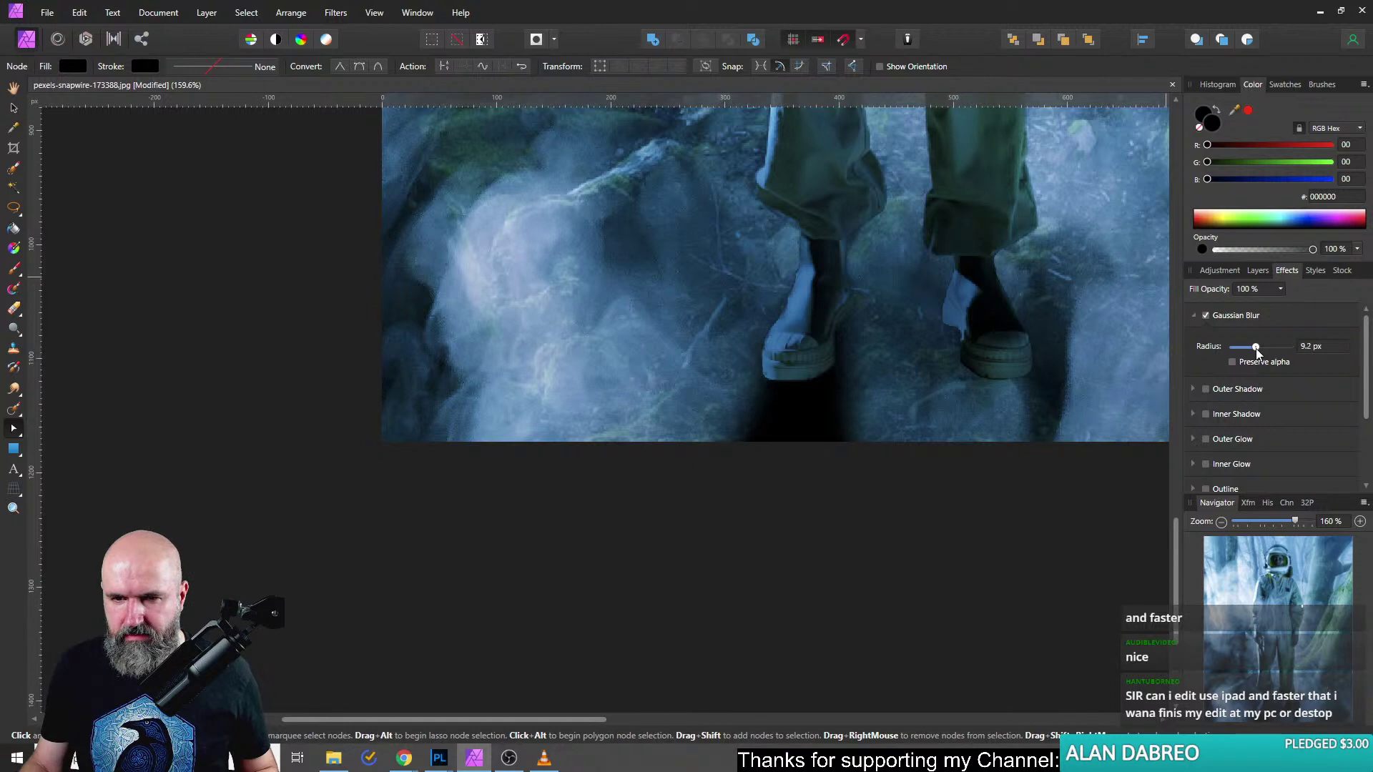
Reduce the opacity of the blurred shadow curve layer to 66%.
left_click(1257, 272)
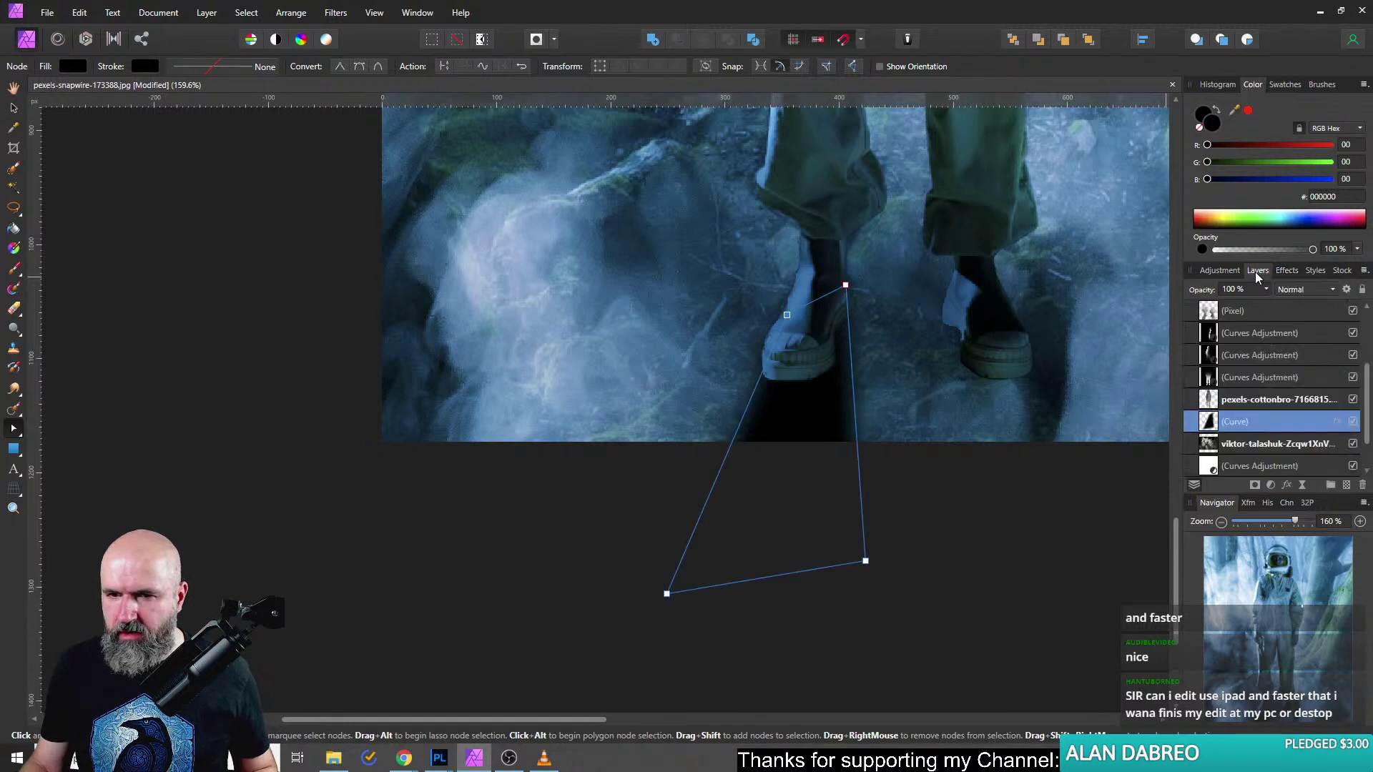
left_click(1267, 290)
left_click_drag(1268, 306, 1220, 309)
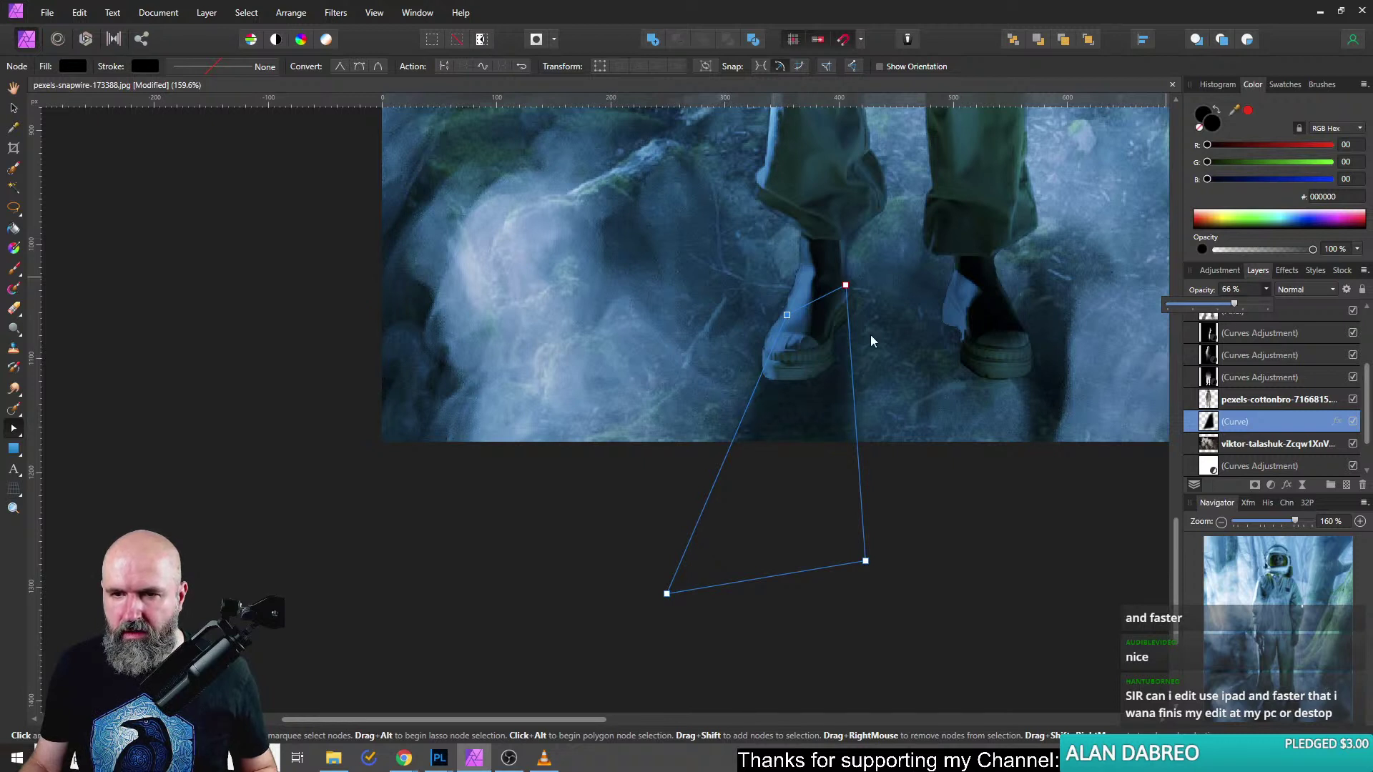
left_click(1210, 424)
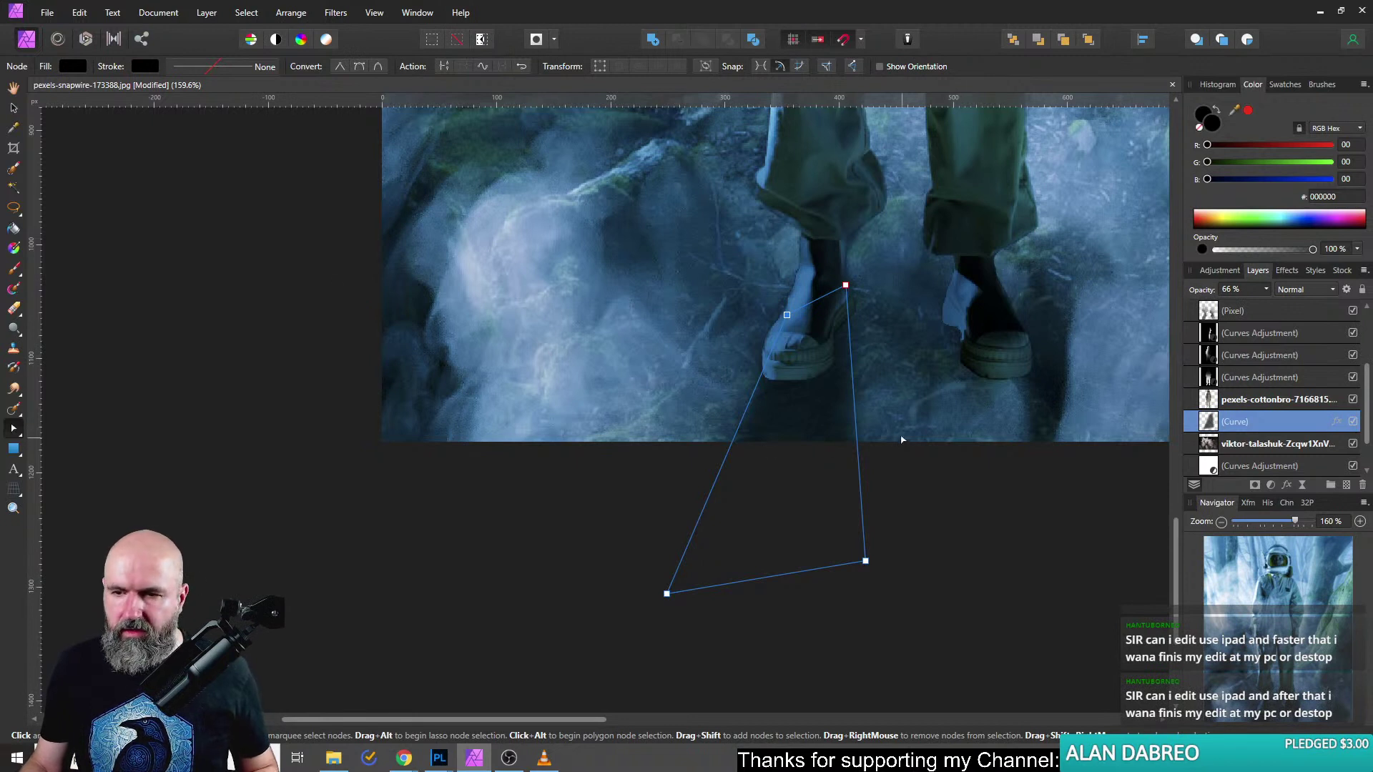
Duplicate the shadow curve and reshape its corners into a shadow running from the right boot diagonally past the image's lower edge.
key("ctrl+j")
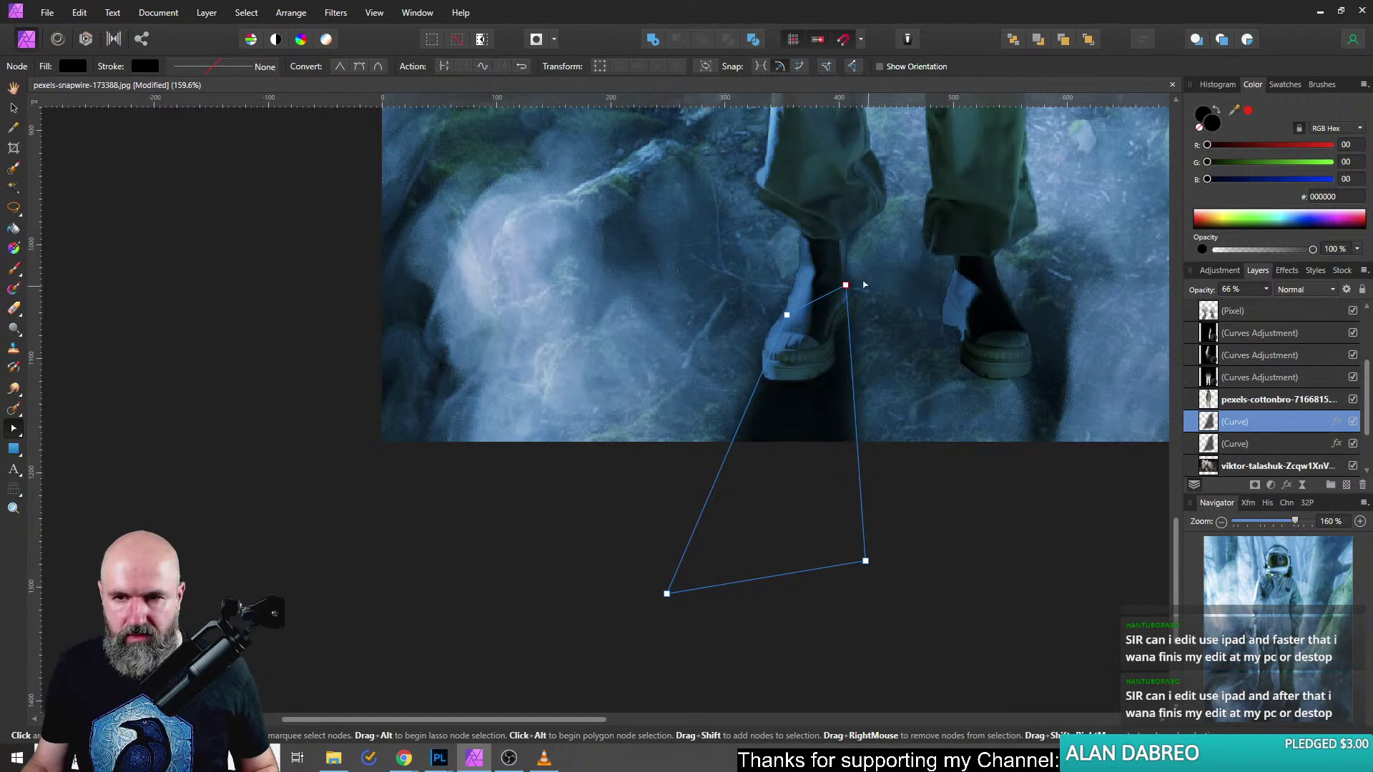
left_click_drag(845, 285, 1013, 312)
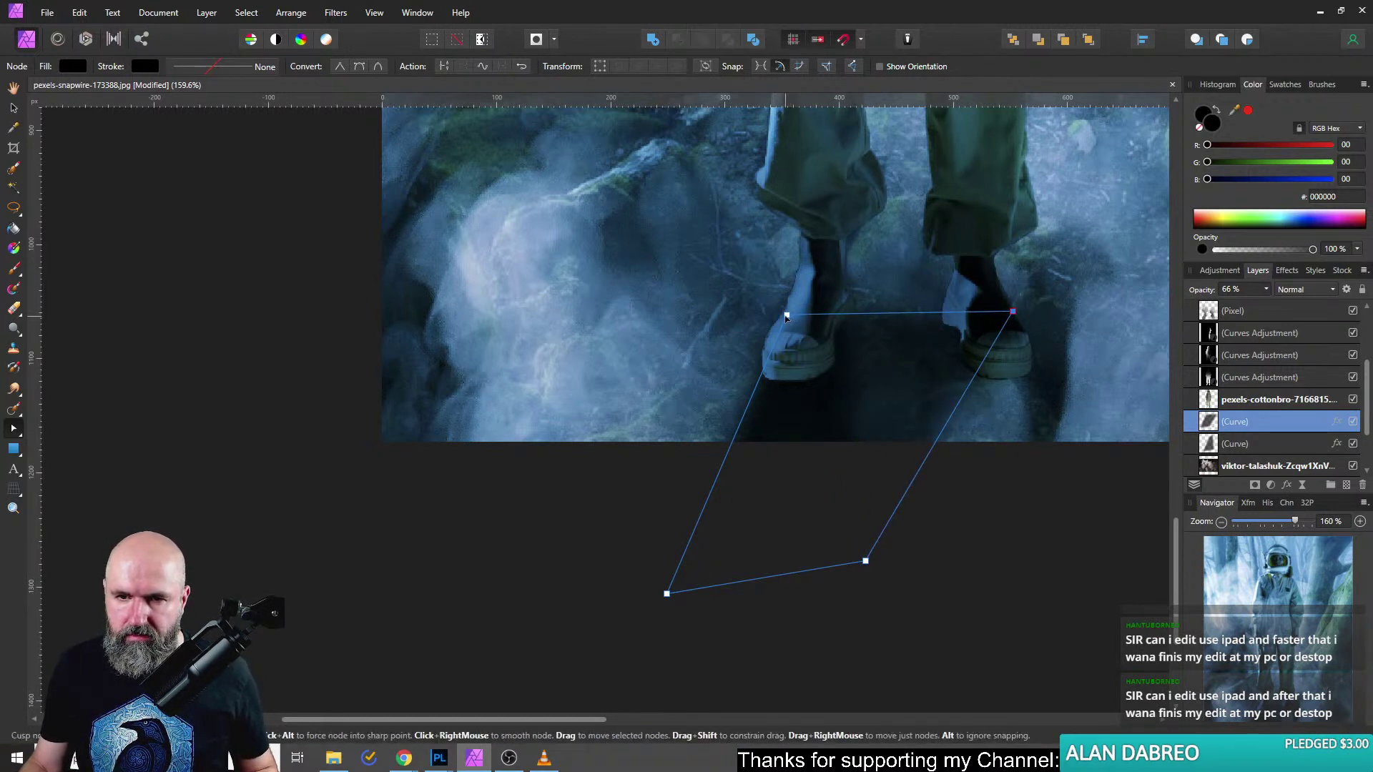
left_click_drag(788, 316, 952, 315)
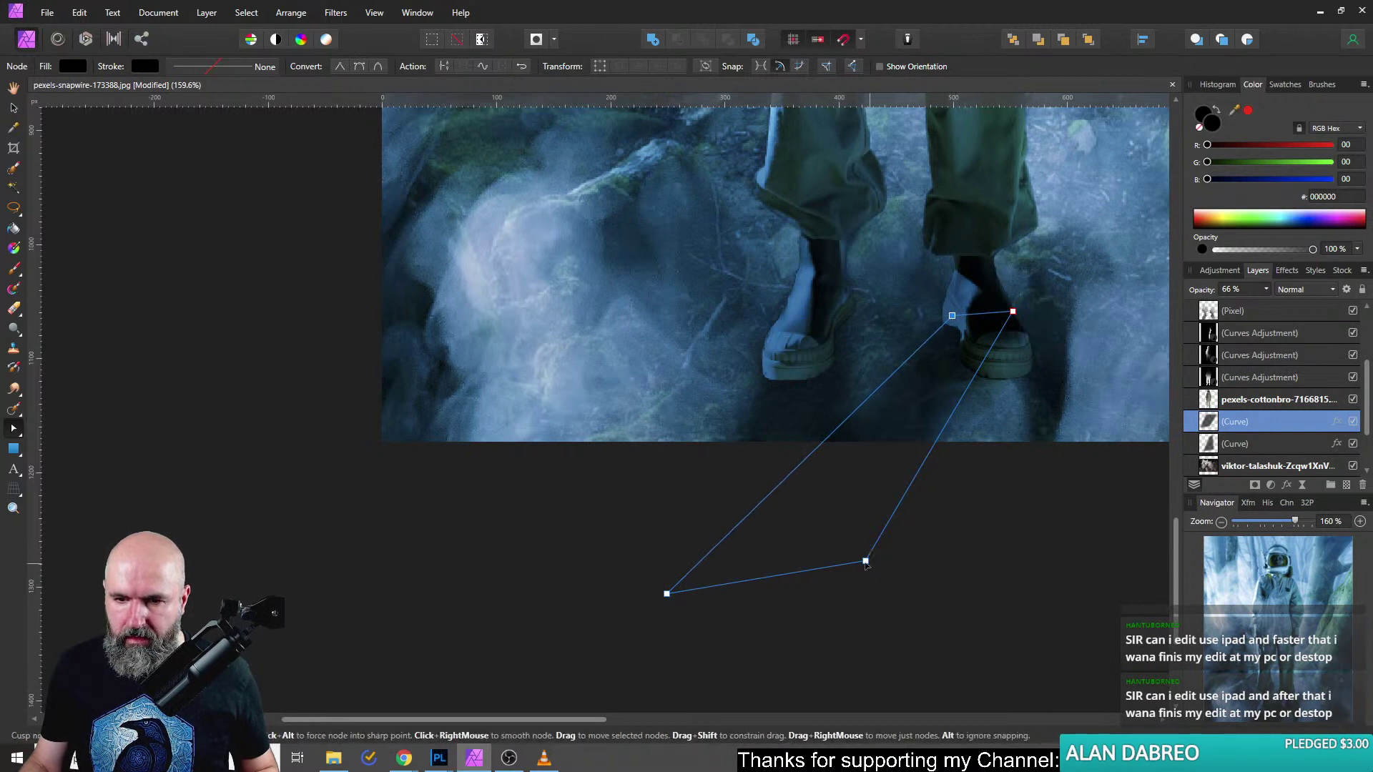
left_click_drag(865, 561, 1128, 537)
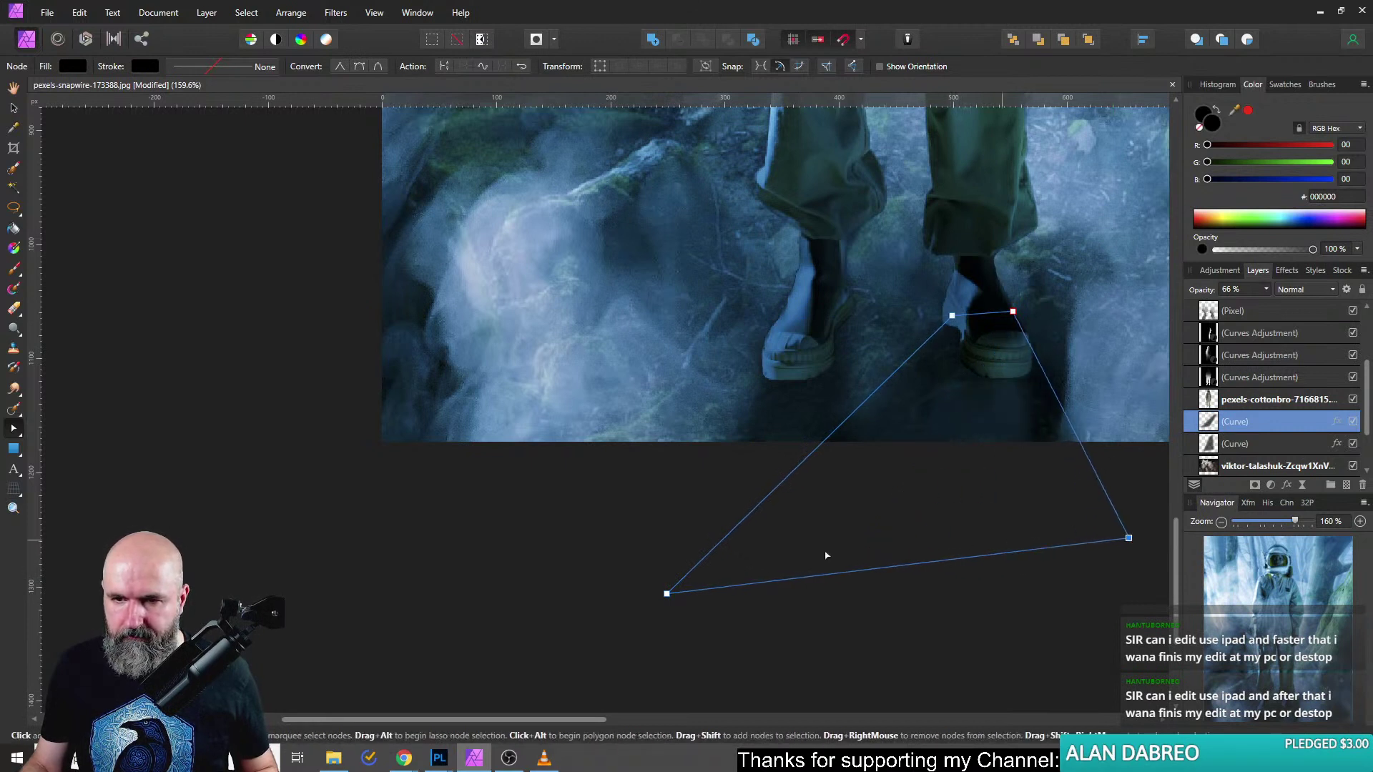
left_click_drag(667, 593, 1021, 547)
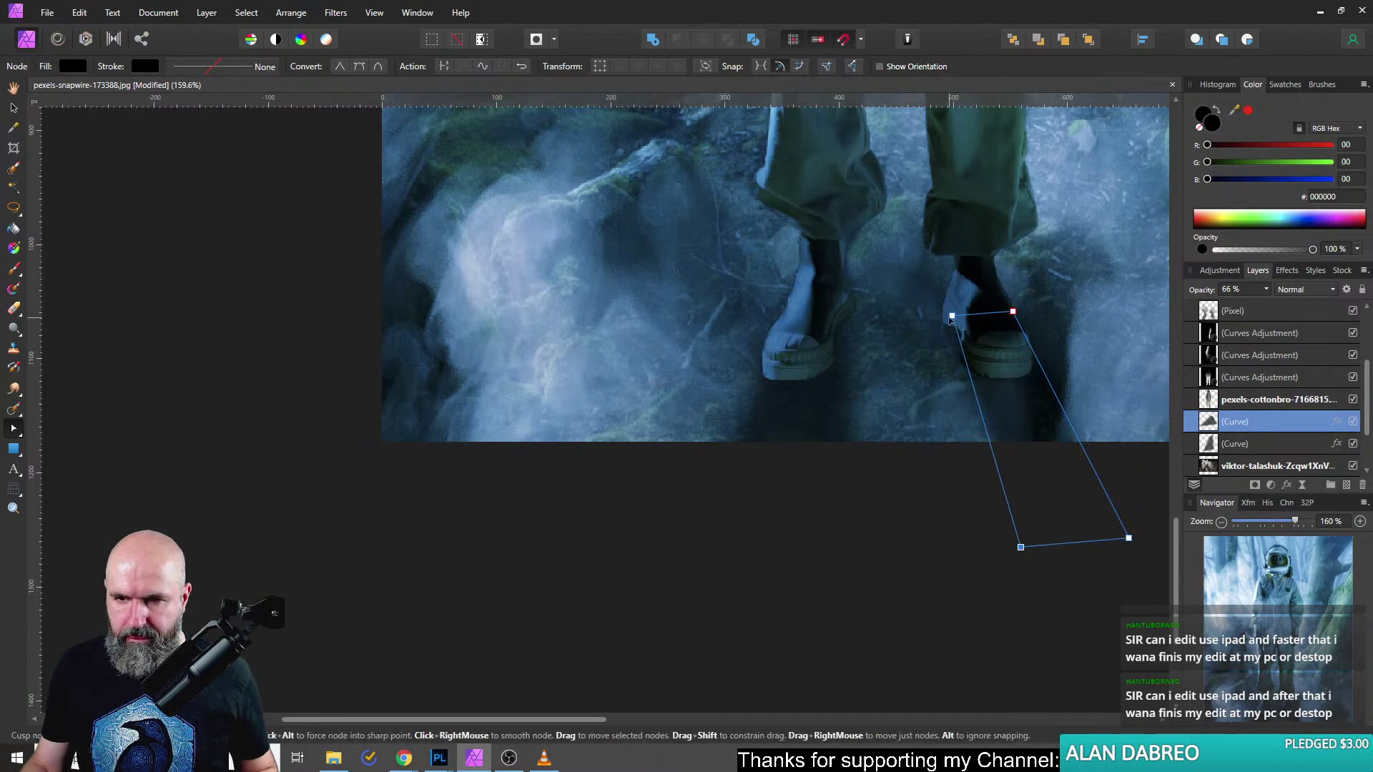
scroll(892, 455, "down", 8)
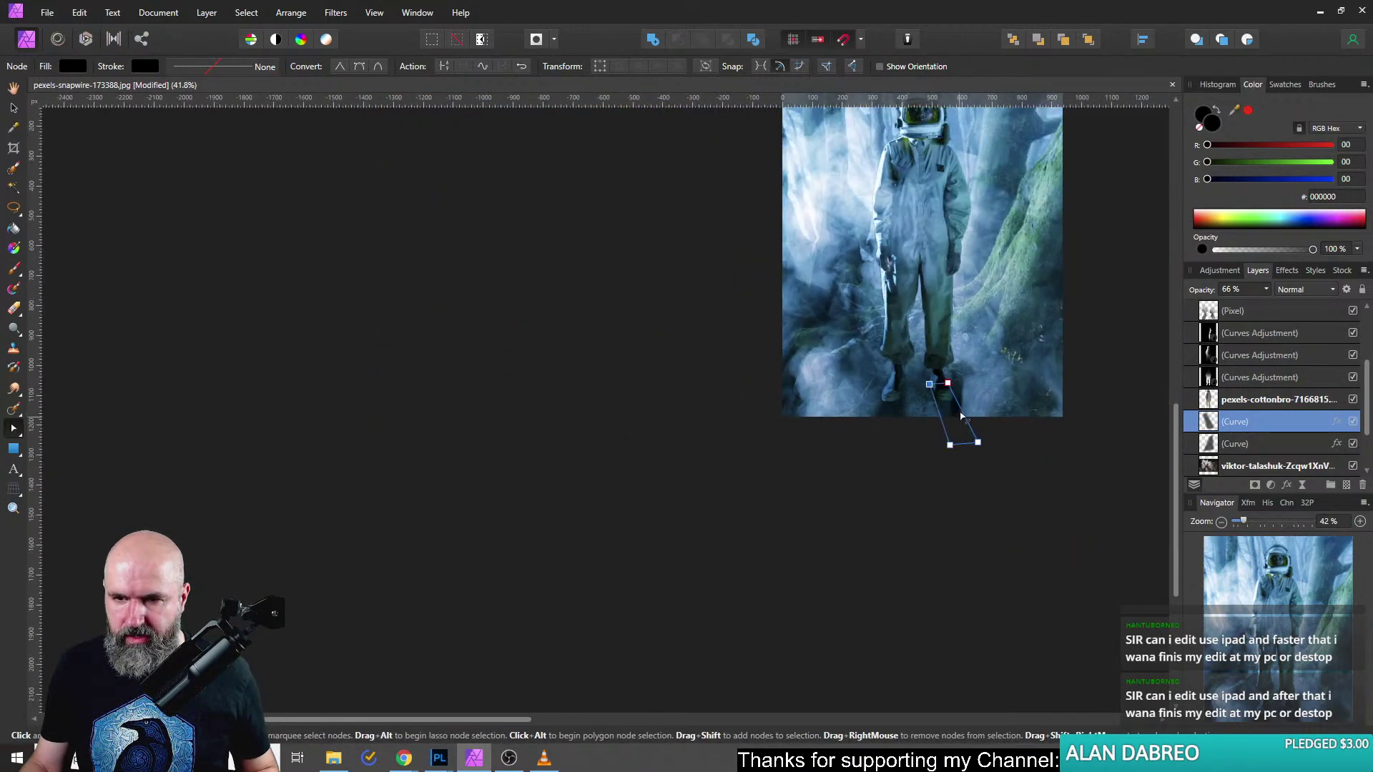
scroll(887, 465, "down", 3)
scroll(879, 480, "up", 7)
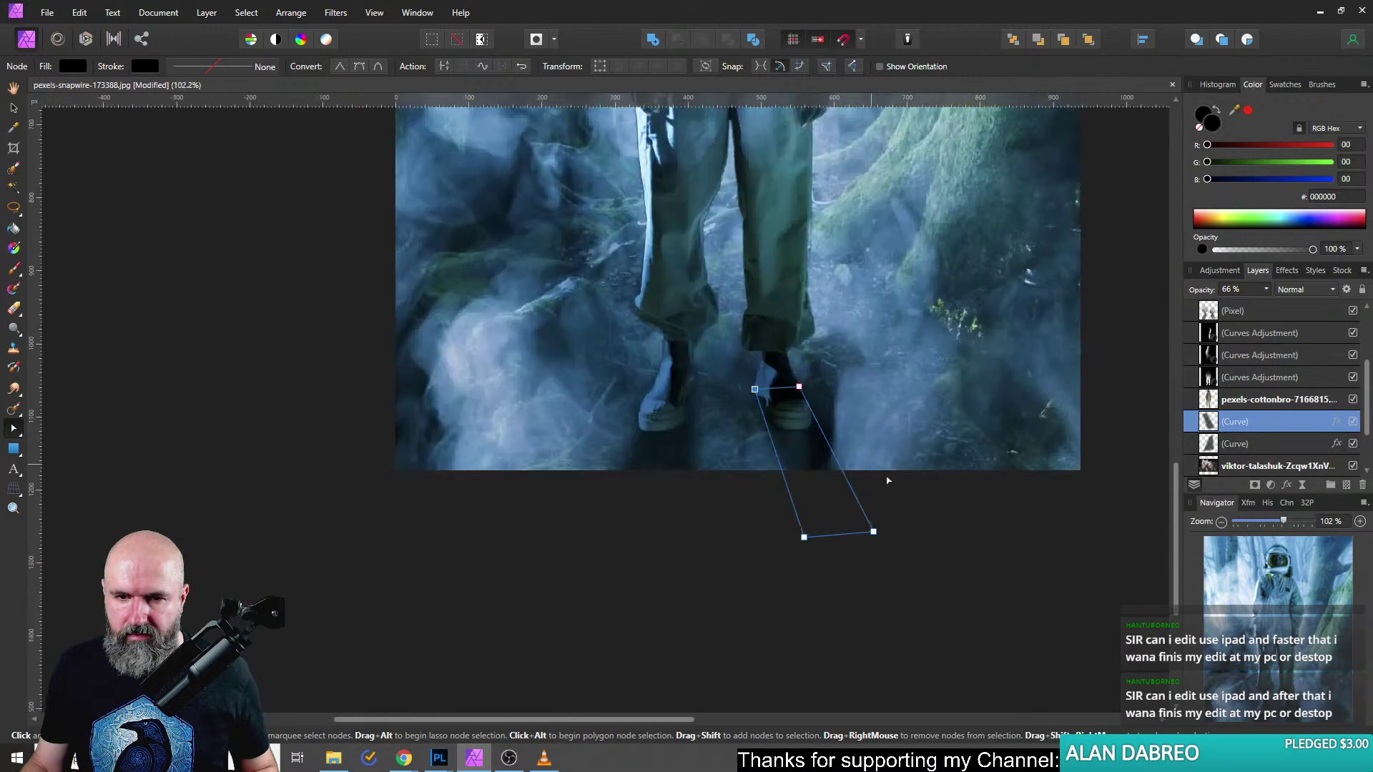
left_click_drag(873, 532, 877, 540)
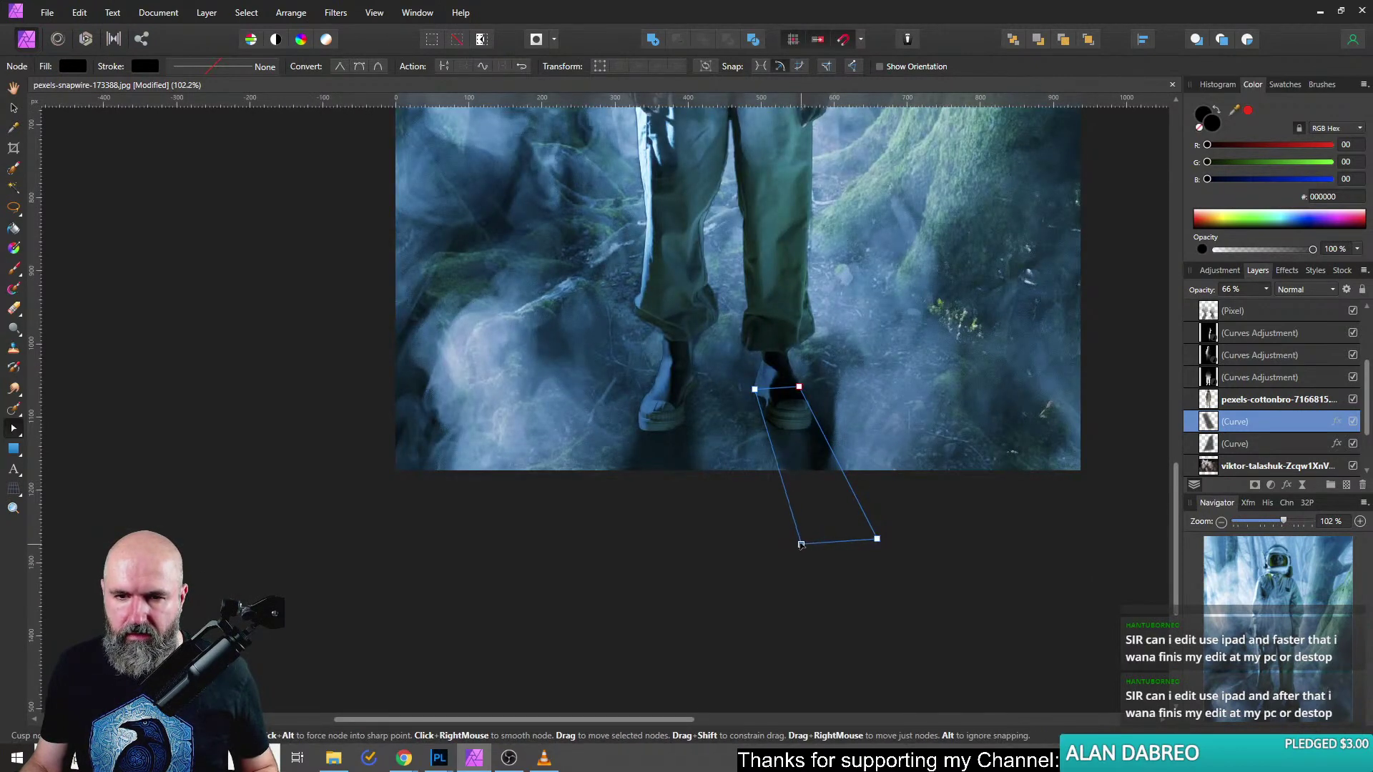
Shift the two lower corners of the left boot's shadow further left so it slants away from the right boot's shadow.
left_click(645, 452)
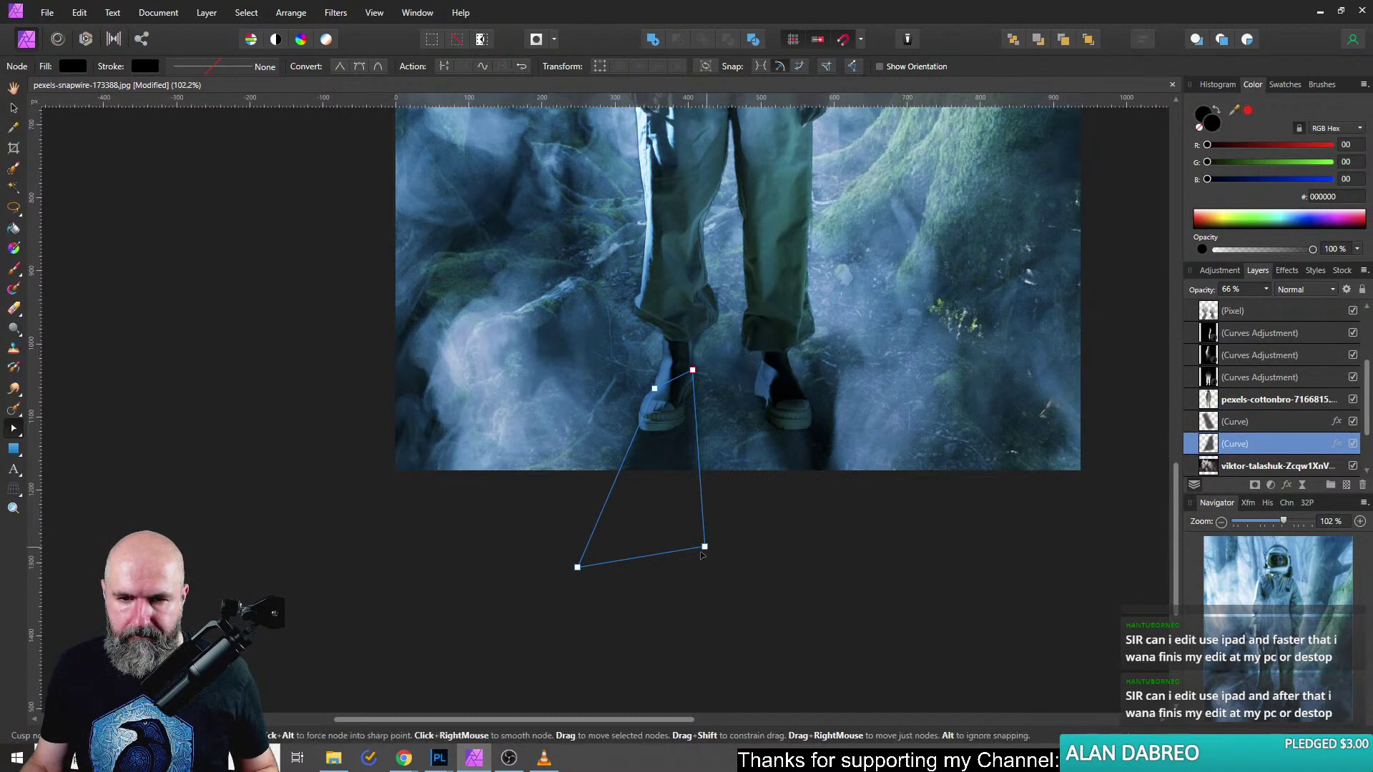
left_click_drag(706, 547, 688, 569)
left_click_drag(578, 569, 559, 567)
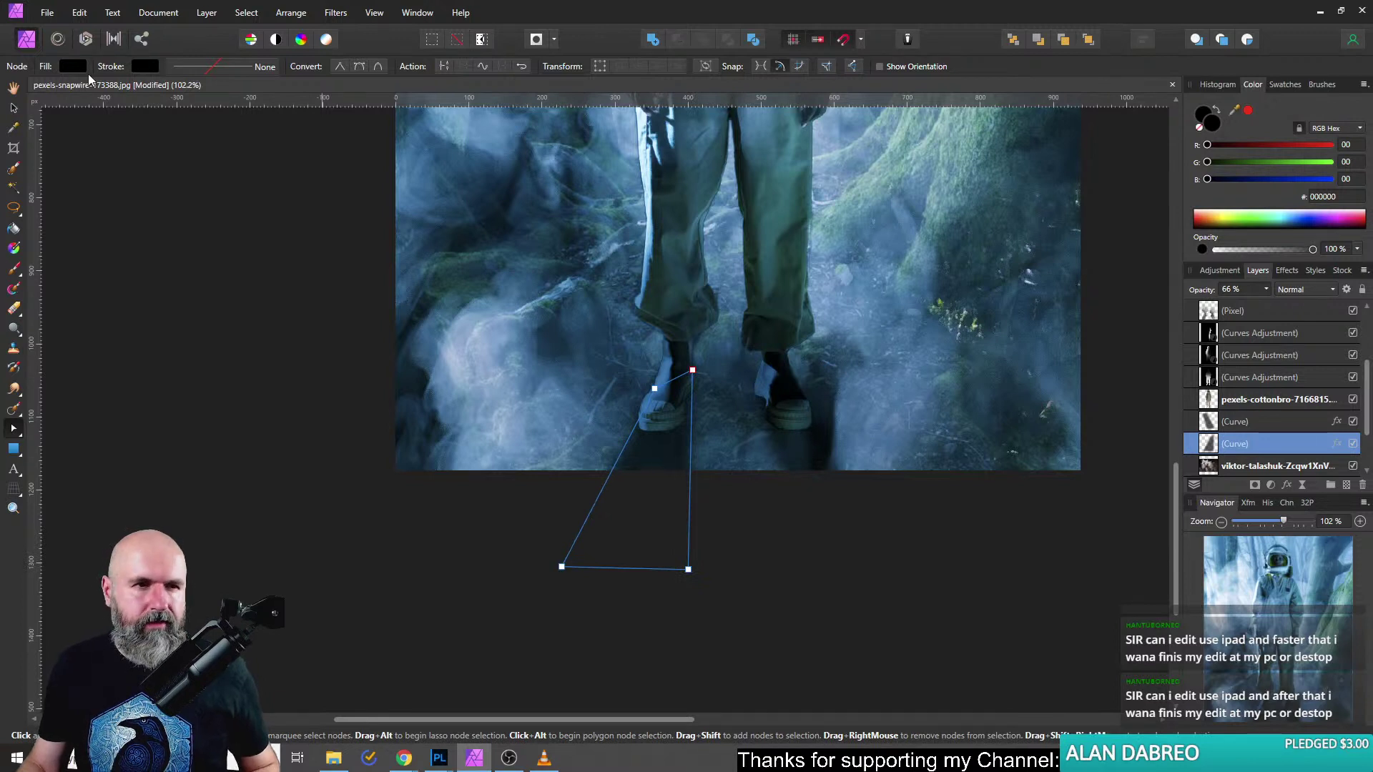
Try a near-black blue fill (000007) on the left boot's shadow and compare it with the right boot's shadow.
left_click(63, 67)
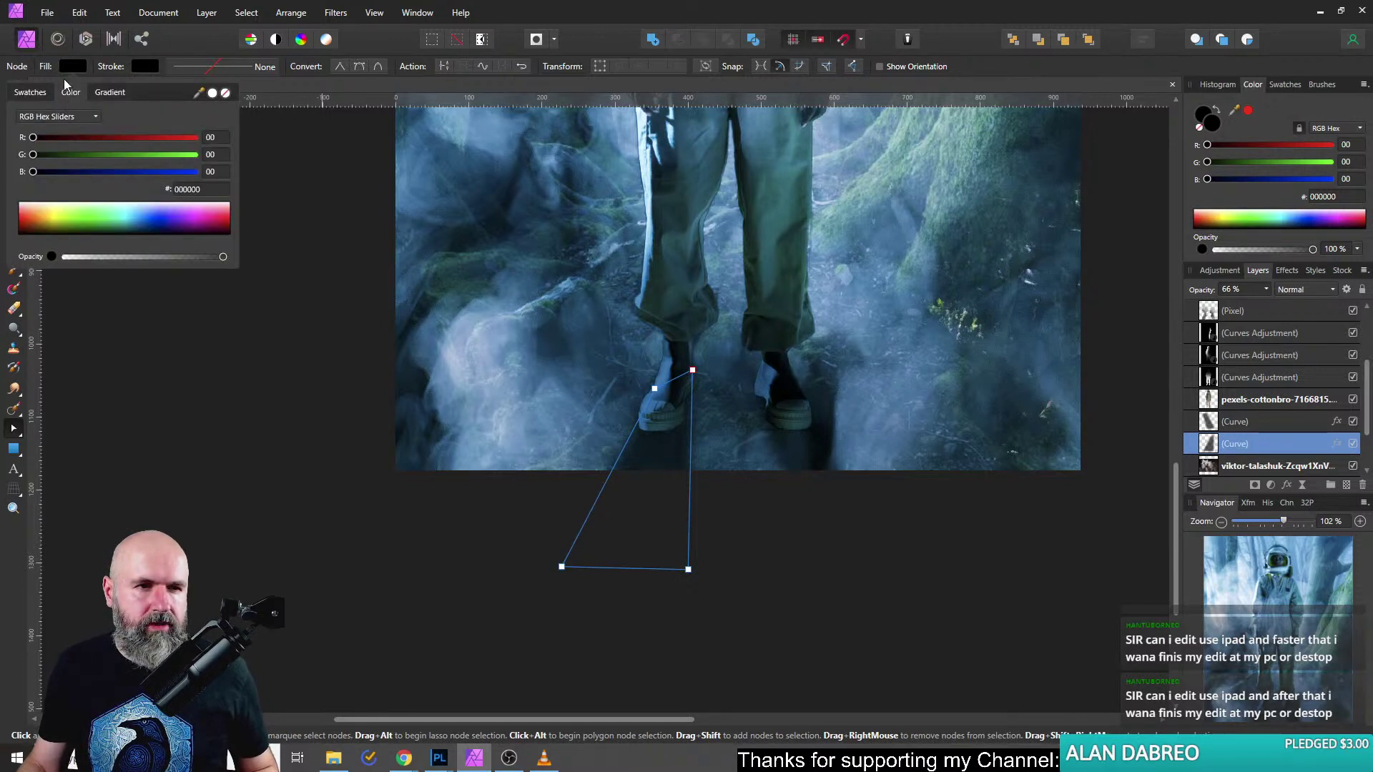
left_click(64, 172)
left_click_drag(51, 173, 32, 173)
left_click(784, 442)
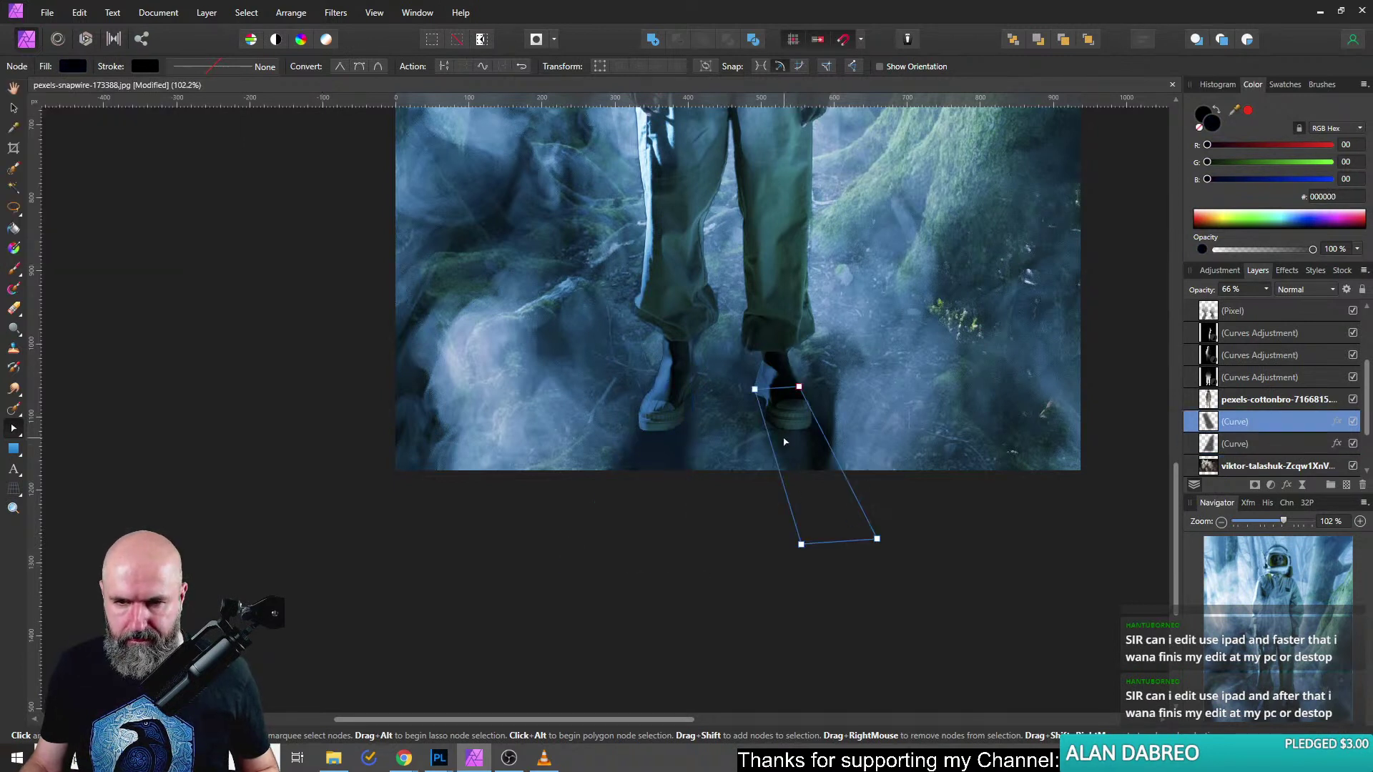
left_click(661, 450)
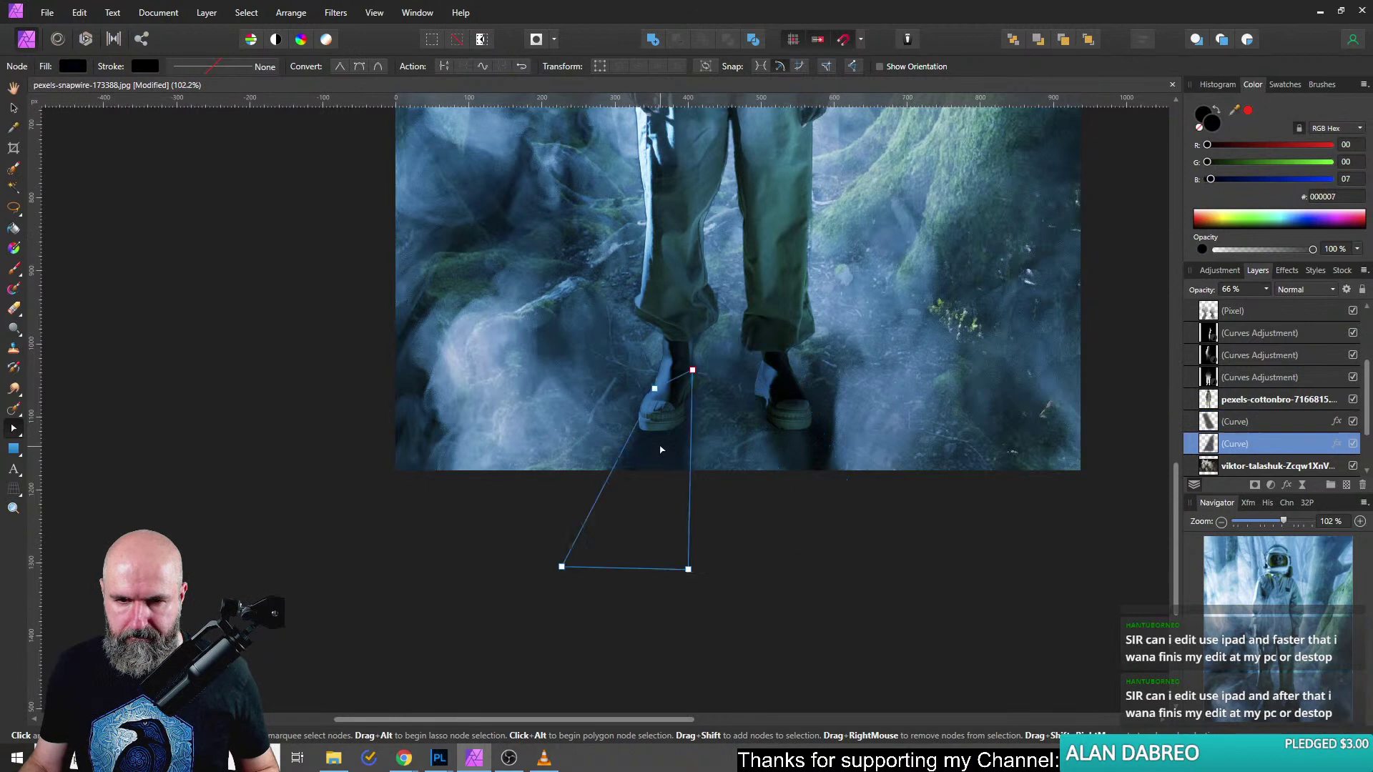
Fill the left boot's shadow with a blue (093049) sampled from the image and darken it to an HSL lightness of 2.
left_click(63, 68)
left_click_drag(209, 96, 546, 337)
left_click(218, 96)
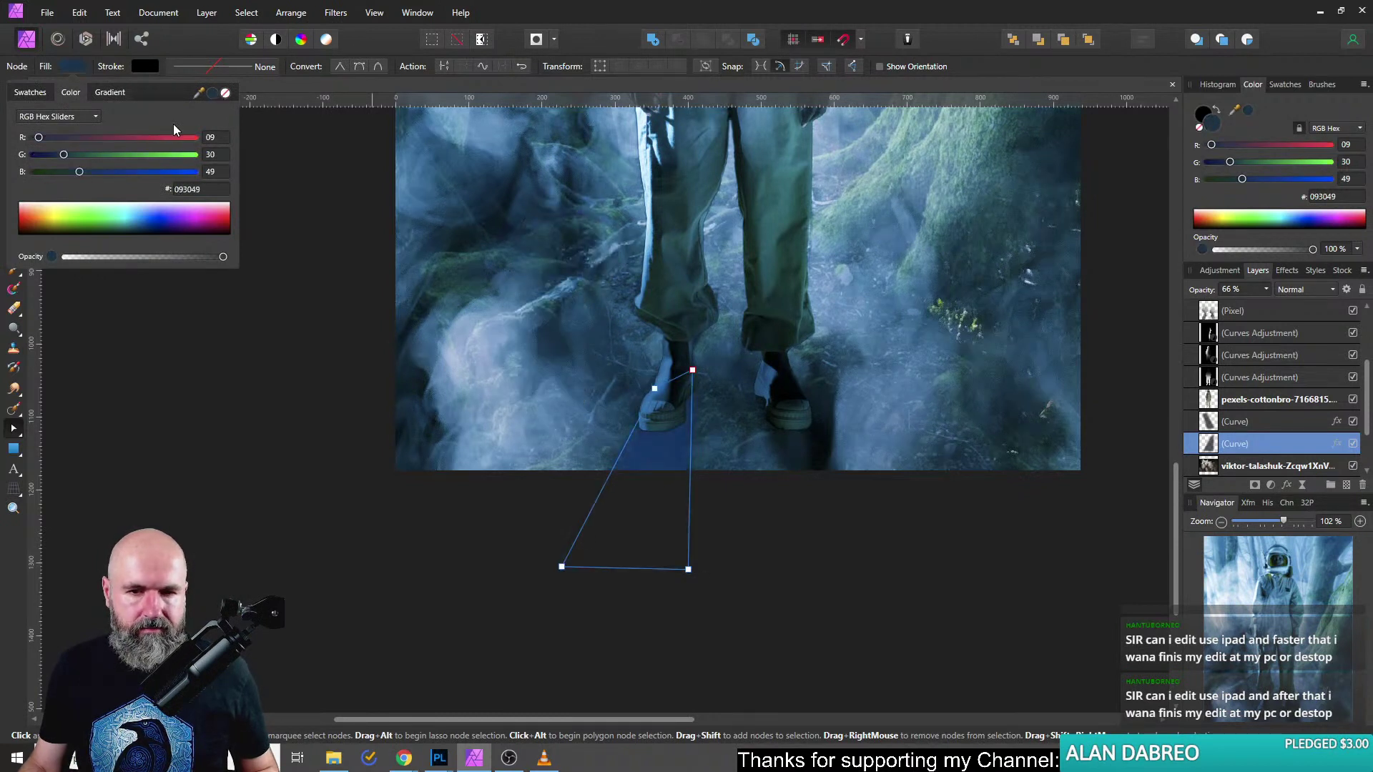
left_click(54, 115)
left_click(50, 221)
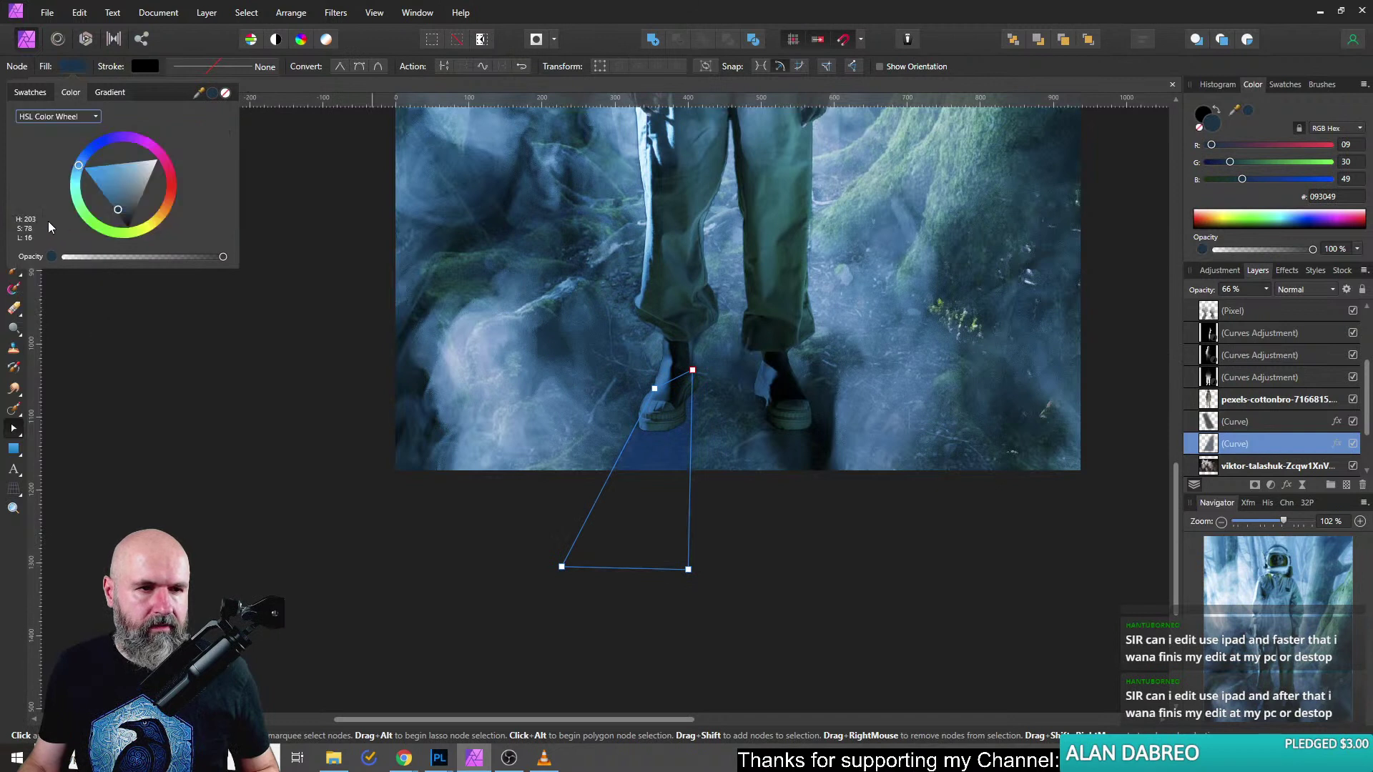
left_click(77, 116)
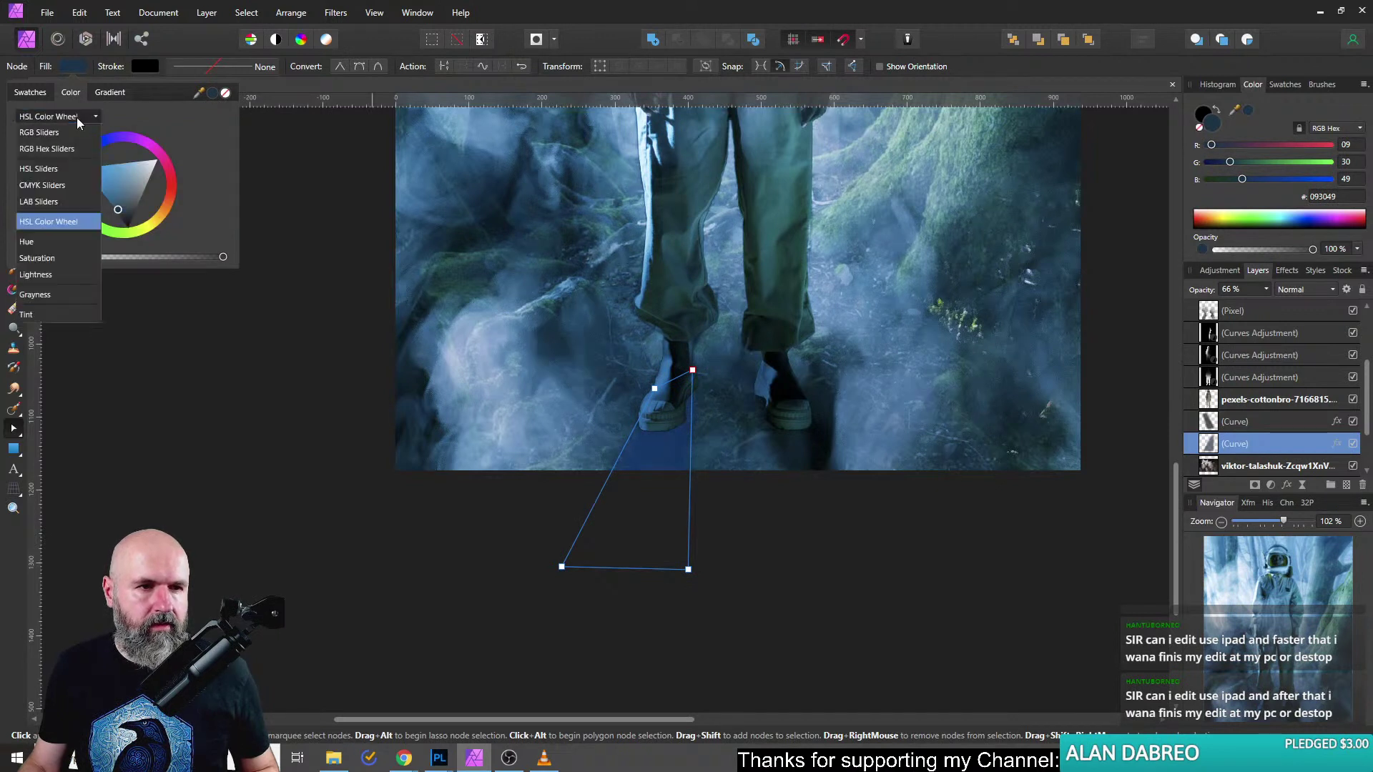
left_click(40, 169)
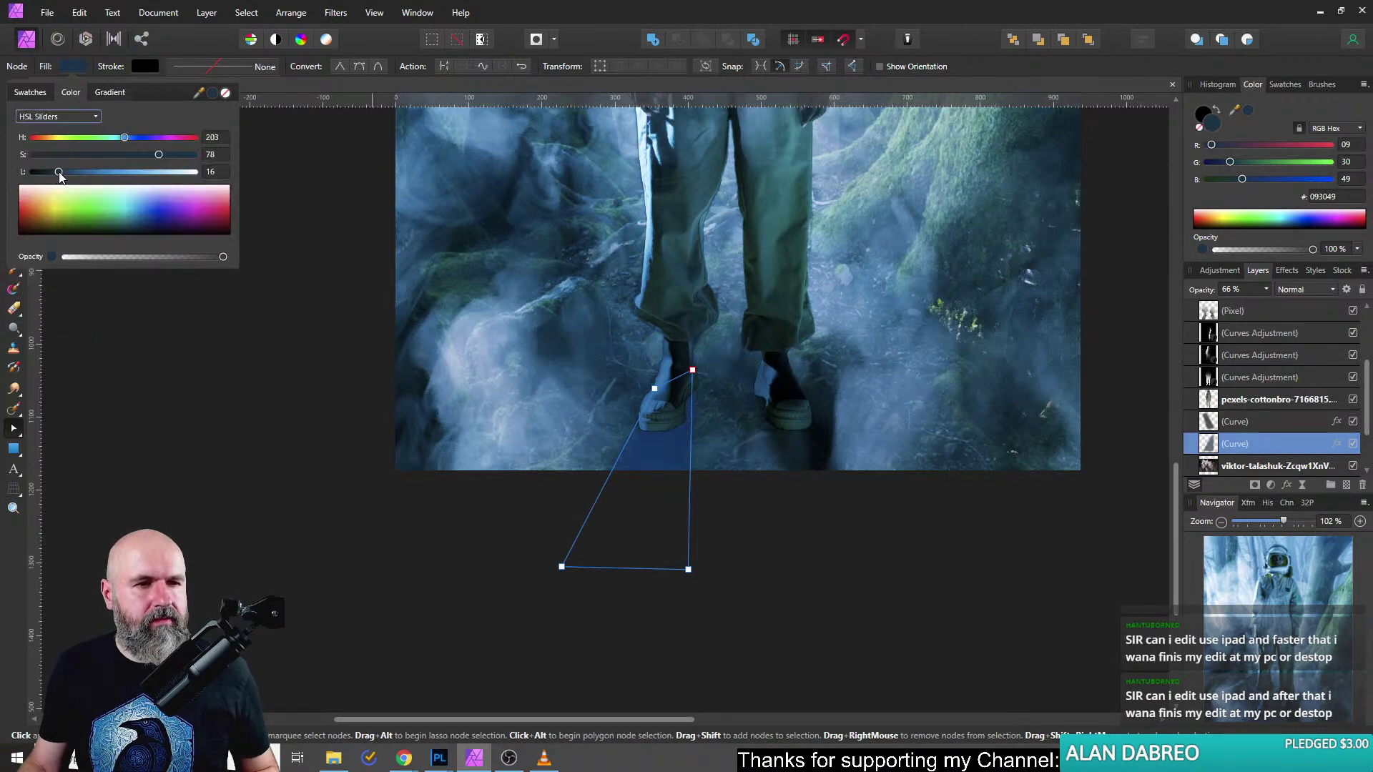
left_click_drag(59, 174, 37, 172)
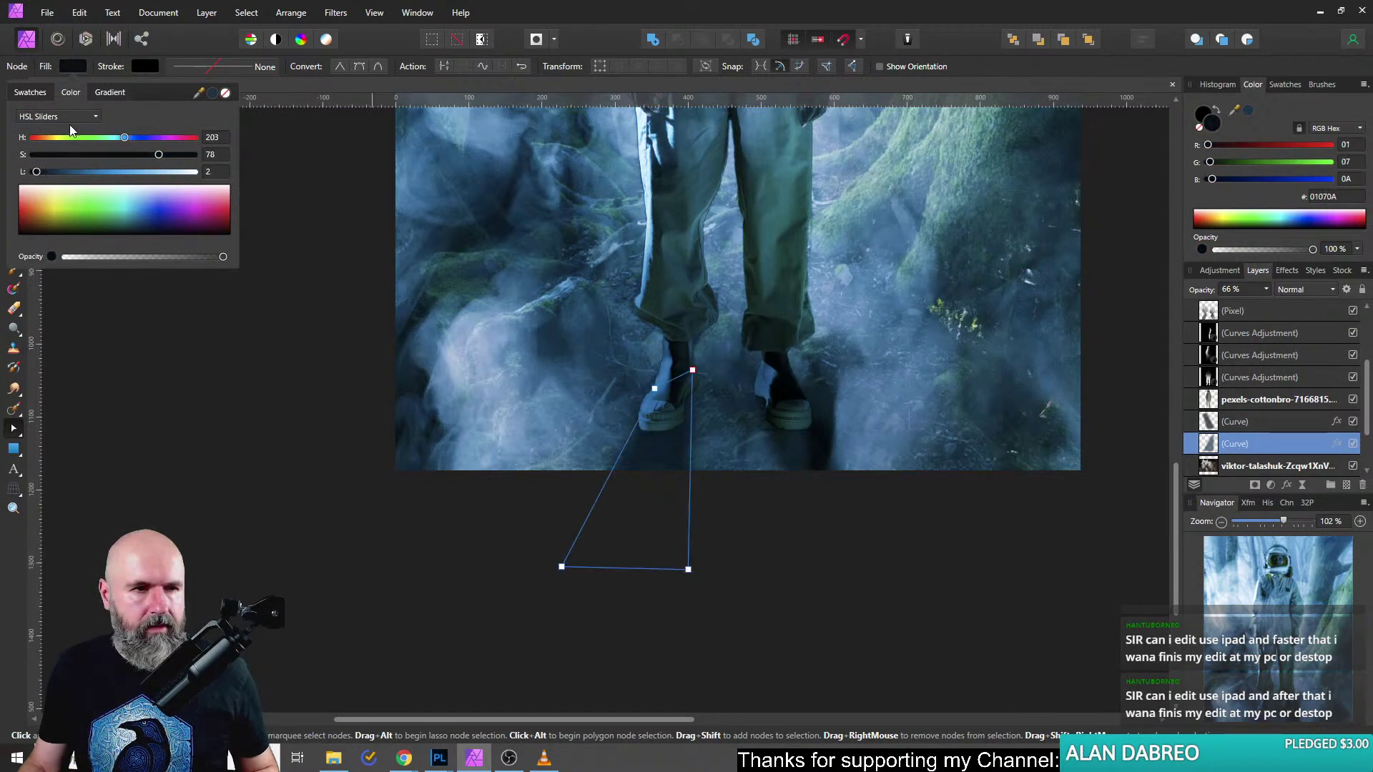
left_click(75, 70)
Copy the hex fill color 01070A from the left boot's shadow and apply it to the right boot's shadow.
left_click(806, 451)
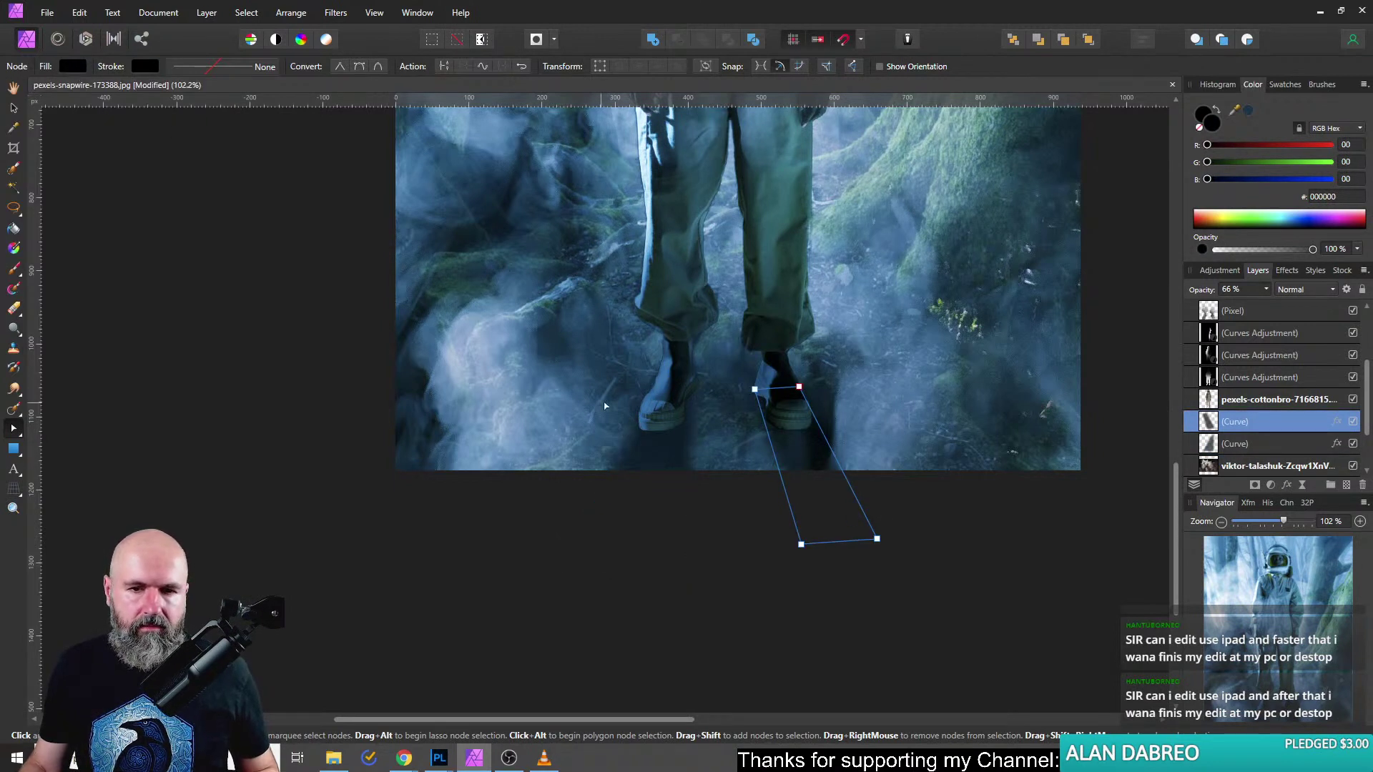
left_click(666, 459)
left_click(70, 66)
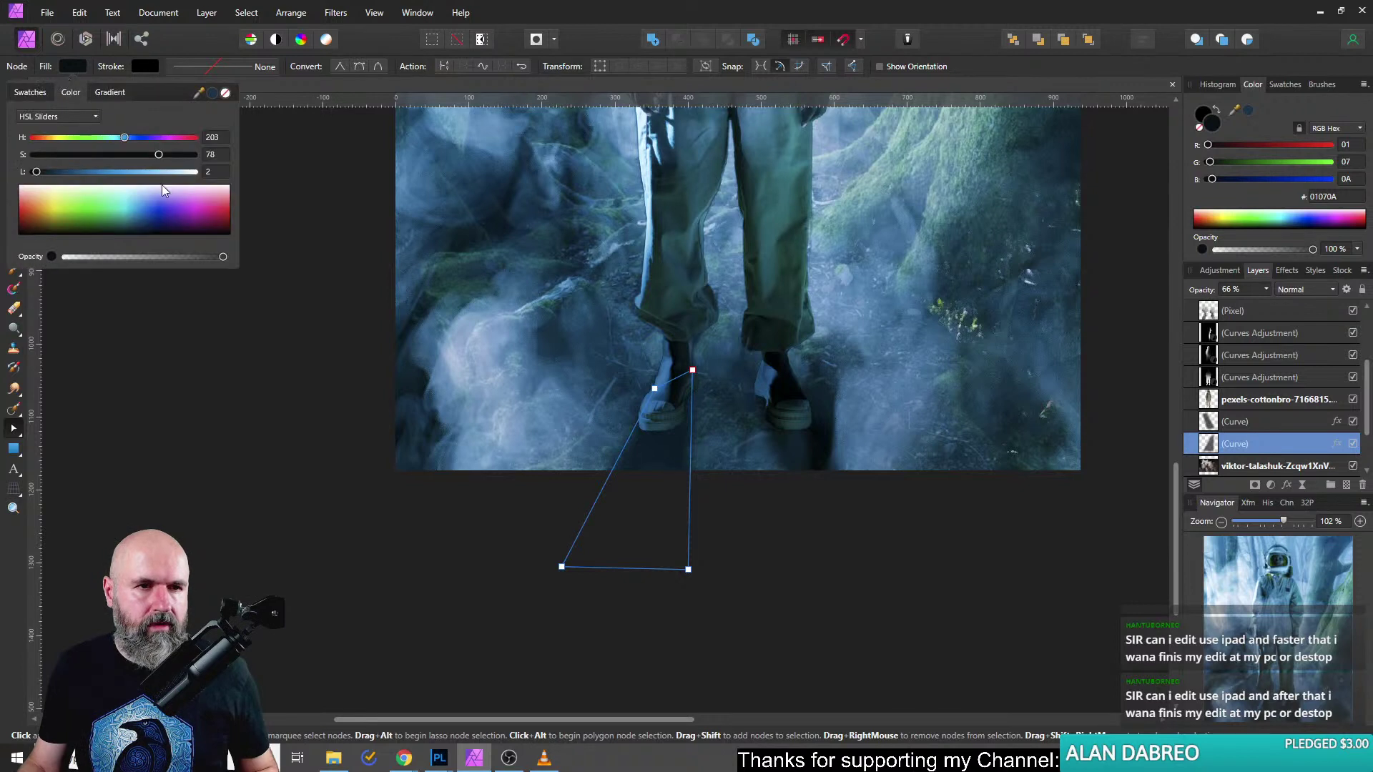
left_click(94, 116)
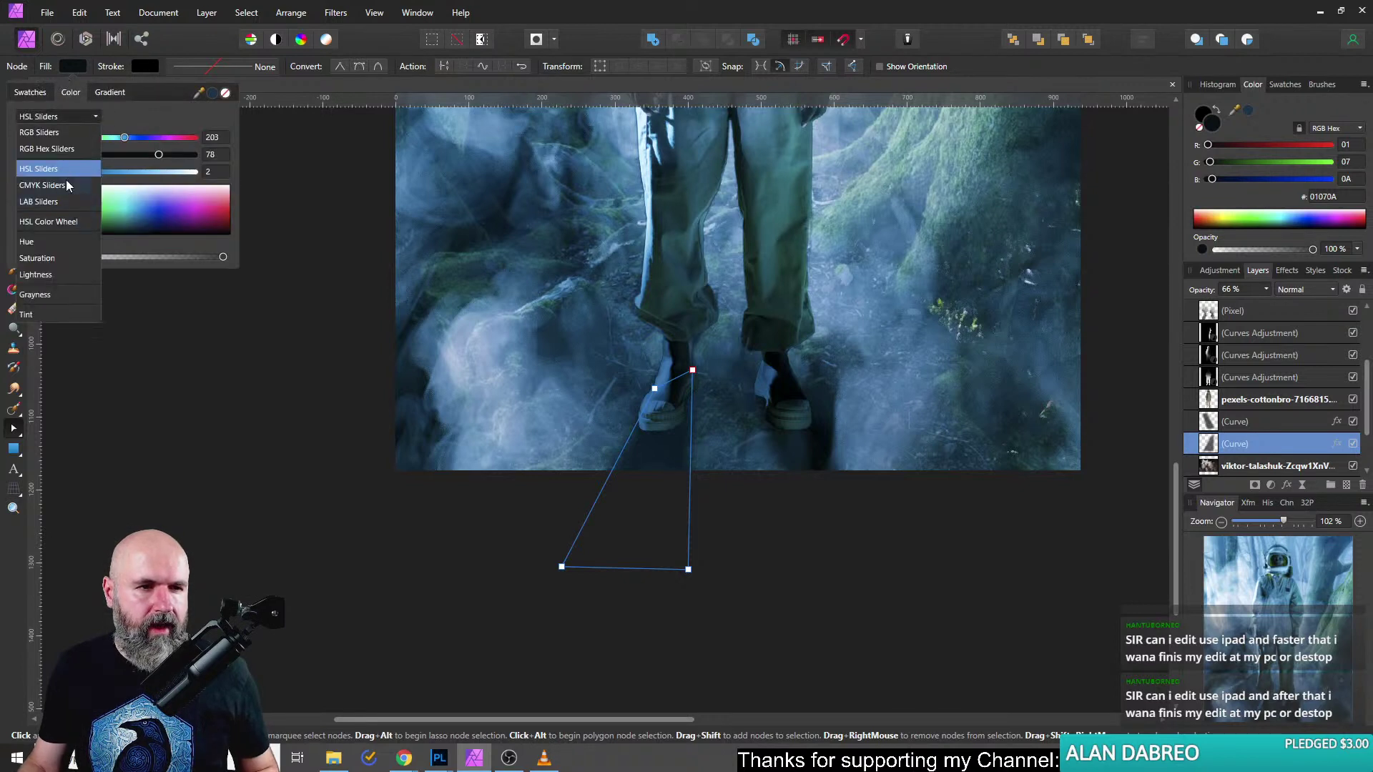
left_click(52, 149)
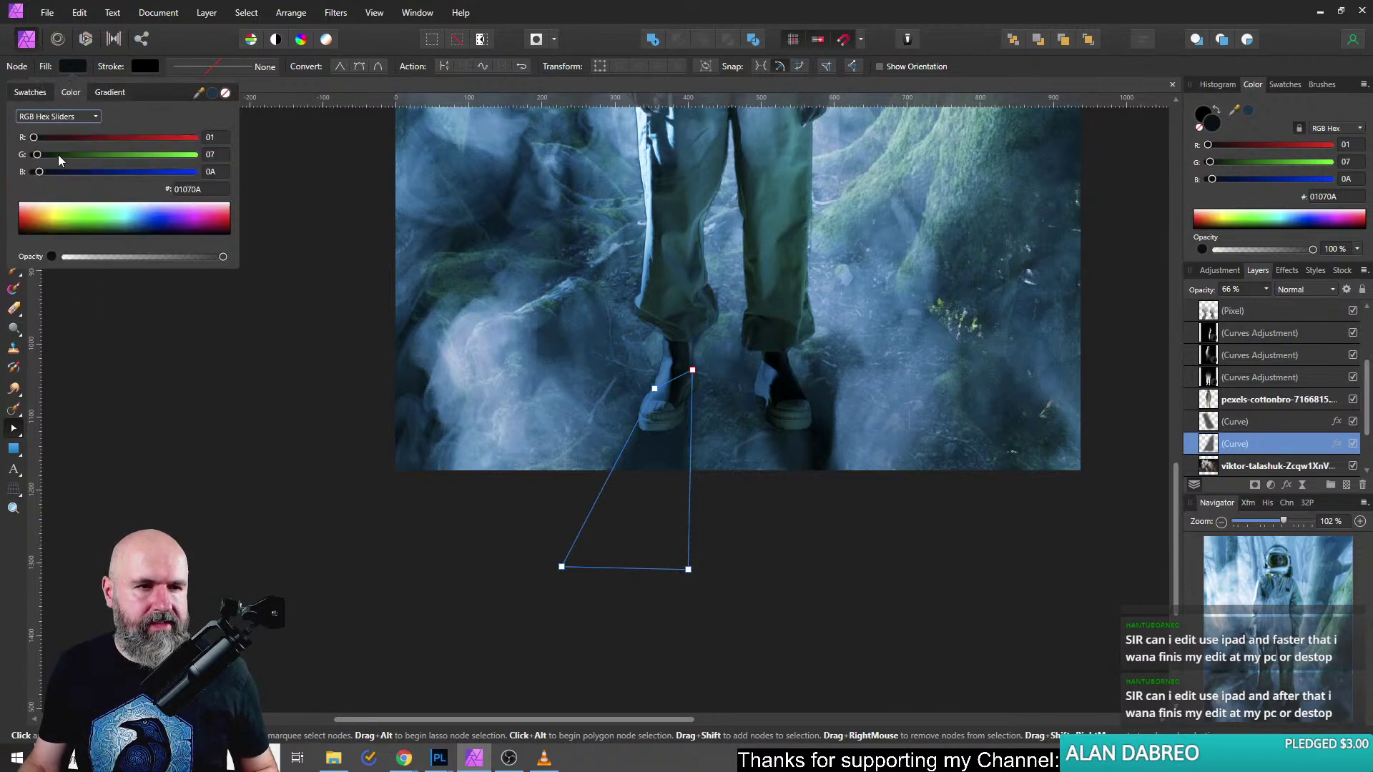
left_click(190, 190)
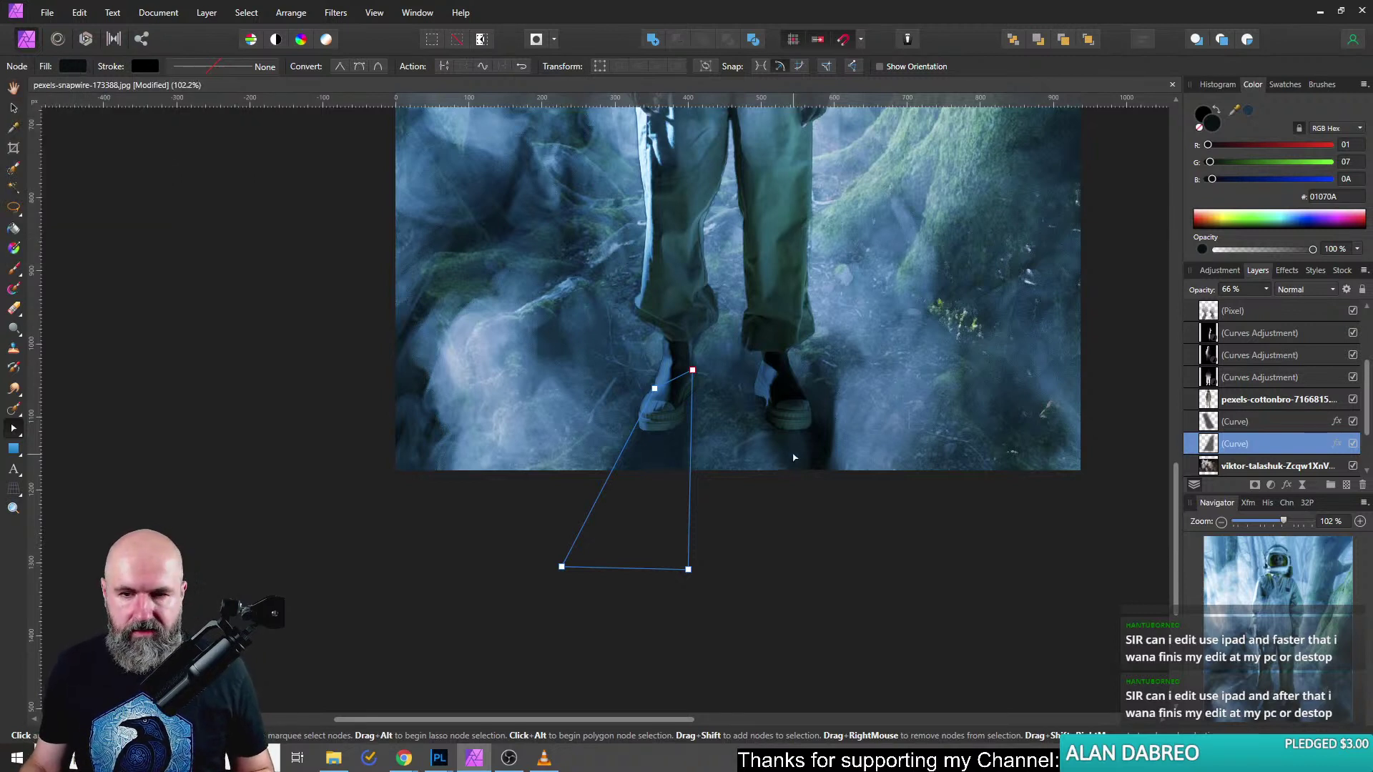
left_click(759, 399)
left_click(74, 68)
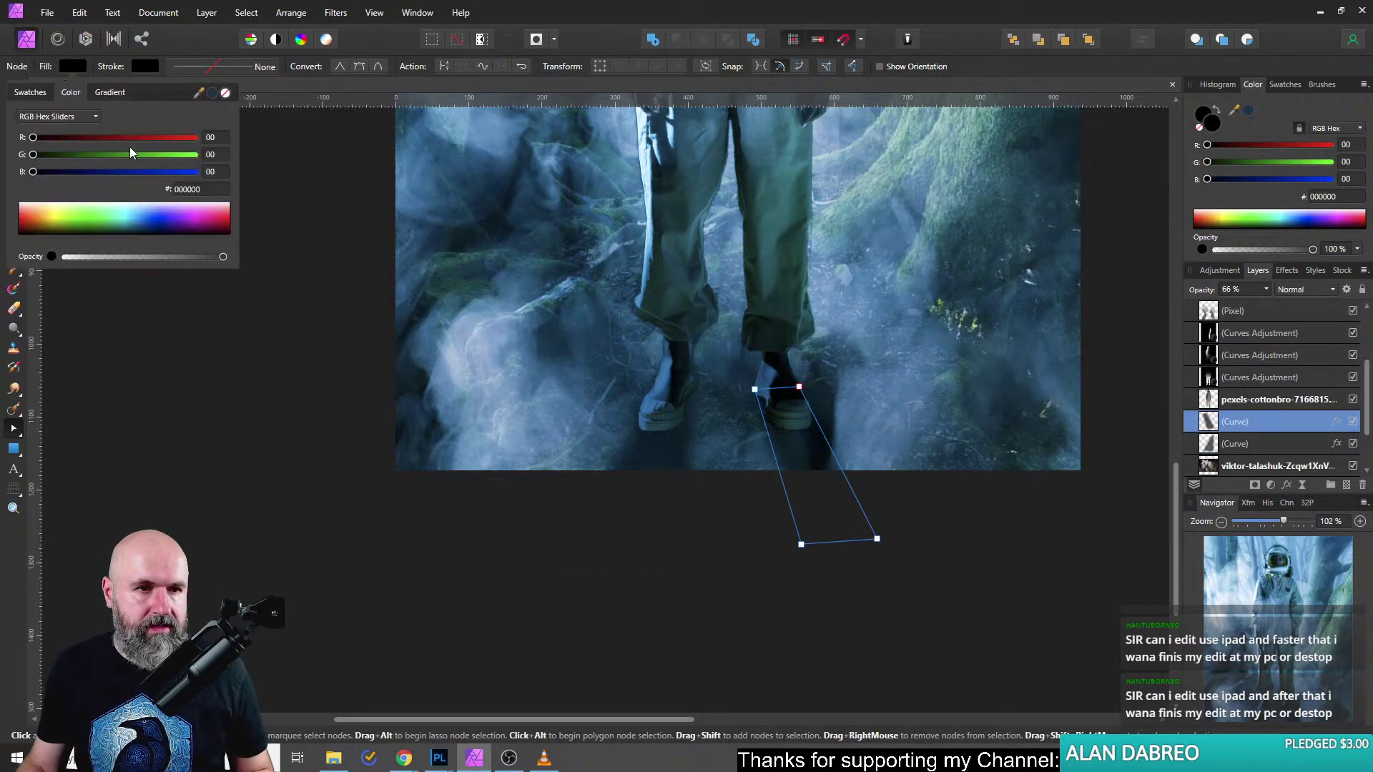
left_click(206, 188)
key("Return")
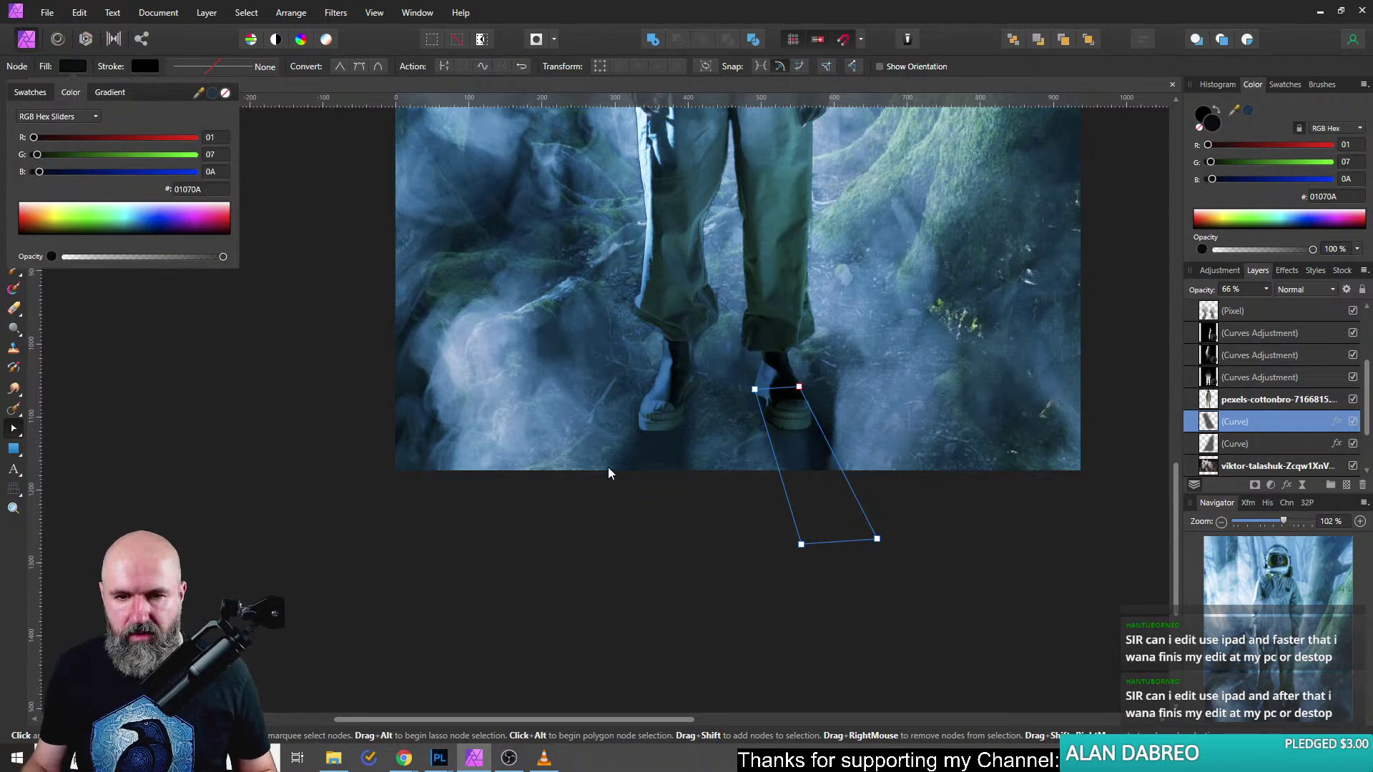
Set the blend mode of both the left and right boot shadows to Multiply.
left_click(629, 468)
left_click(1305, 289)
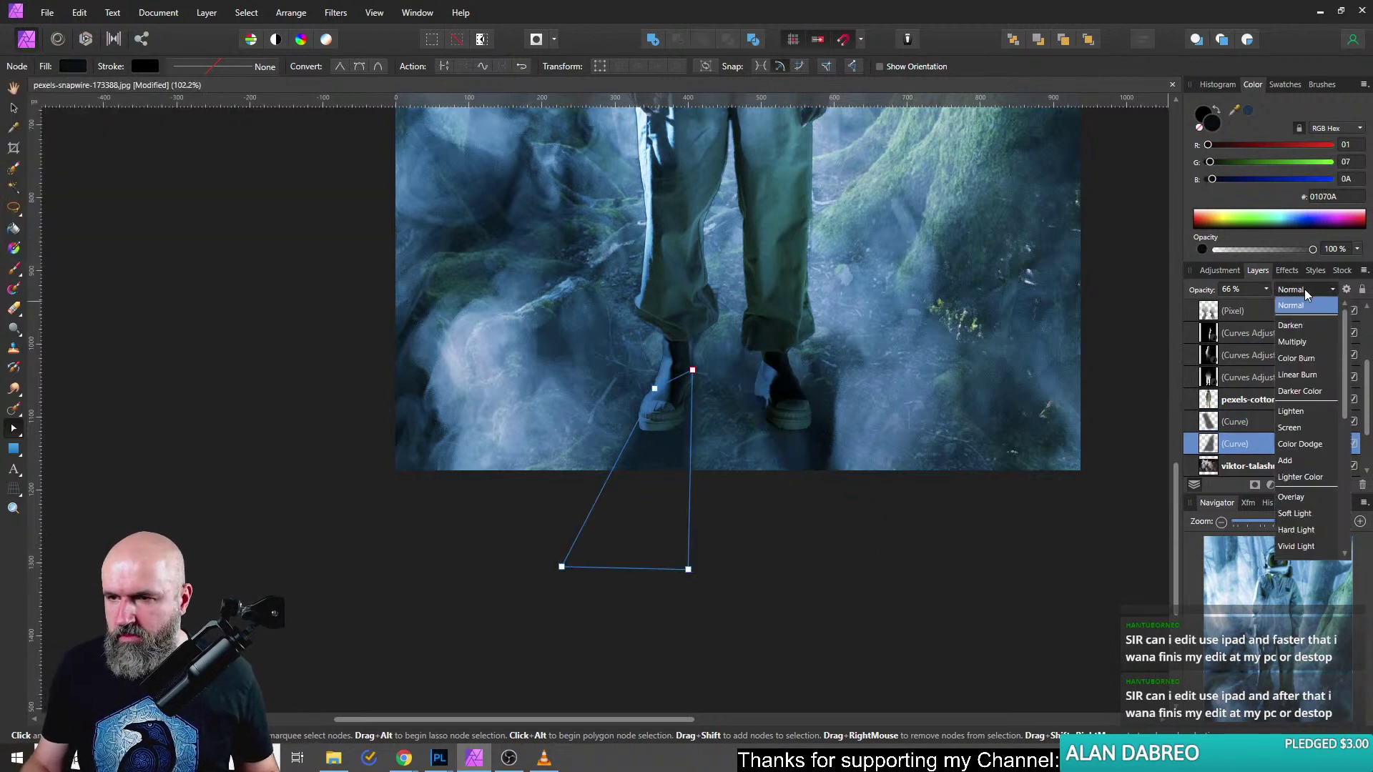
left_click(1303, 337)
left_click(796, 458)
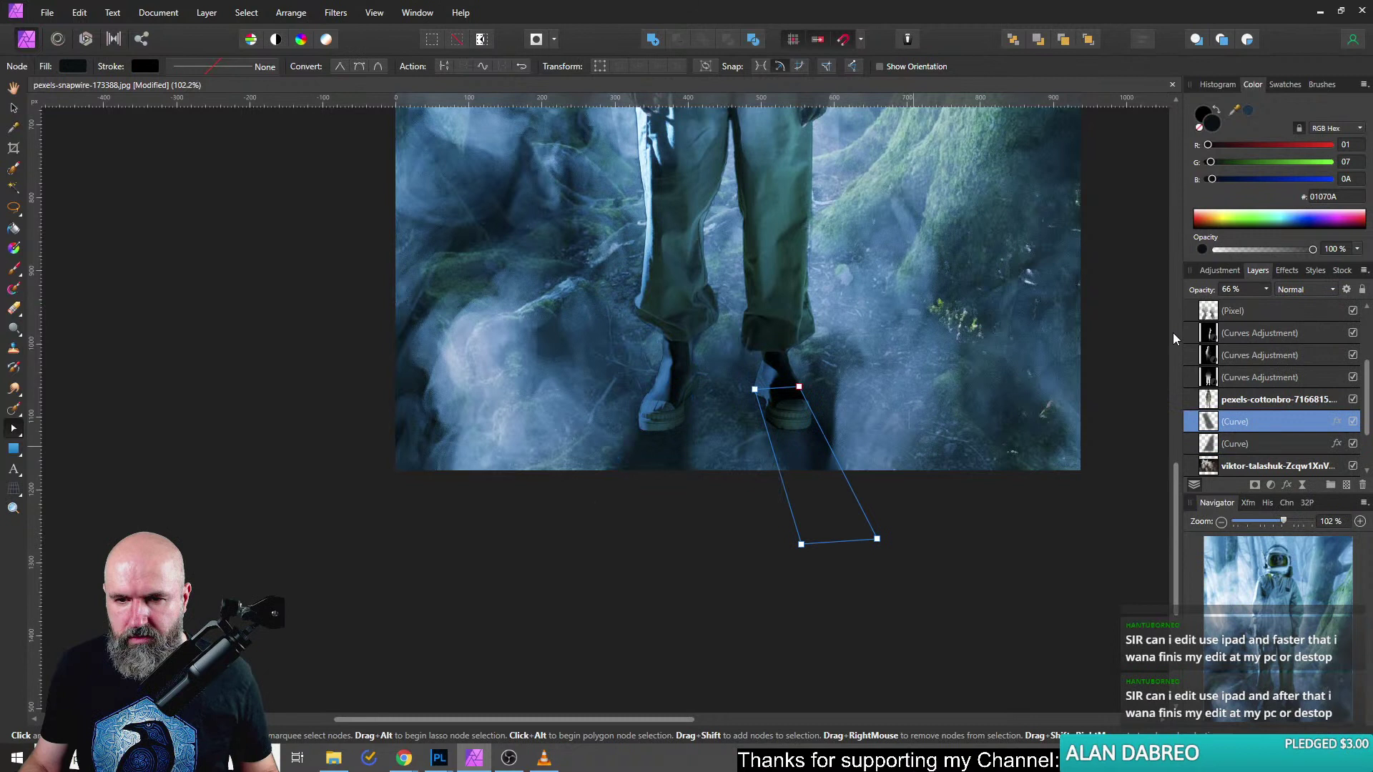
left_click(1300, 290)
left_click(1298, 343)
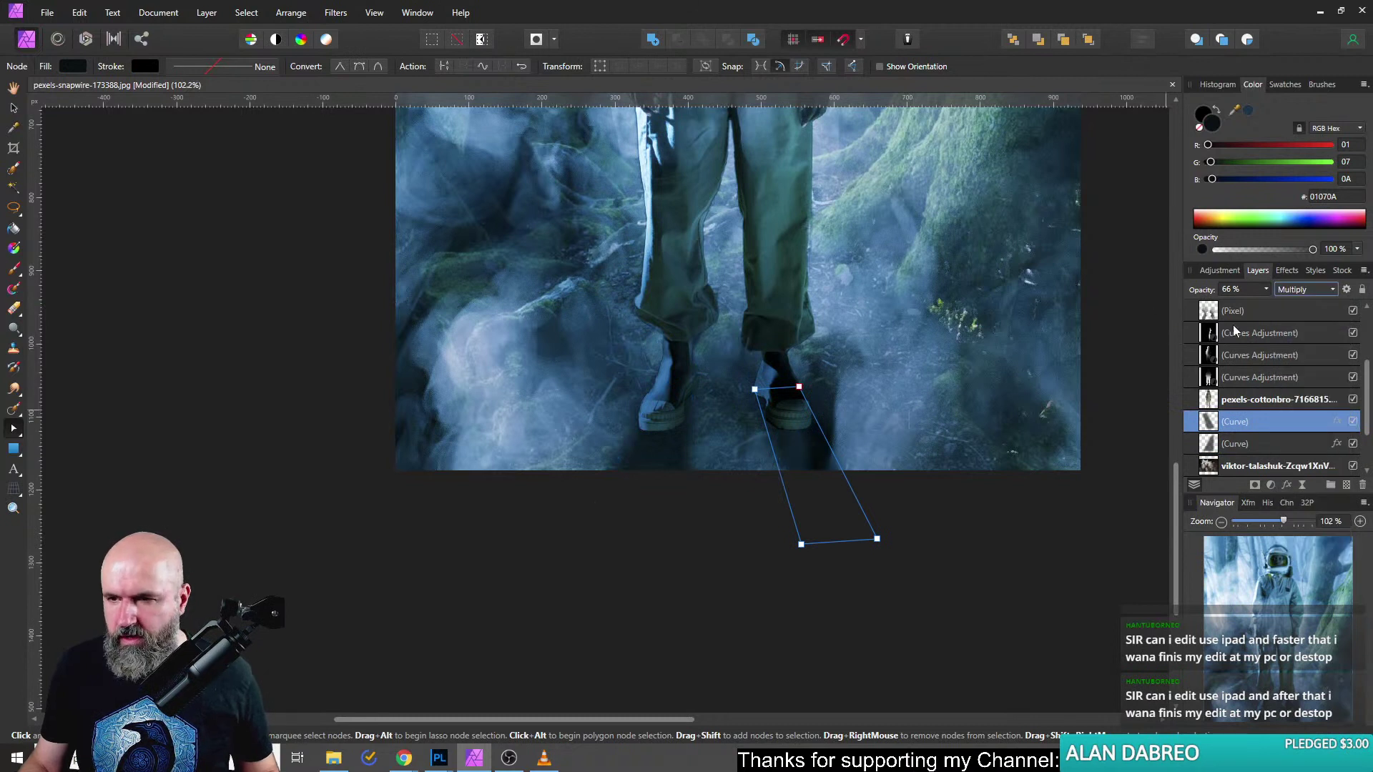
Load the astronaut's outline as a selection and add a new pixel layer above the astronaut named "shoe darkness".
left_click(1219, 402)
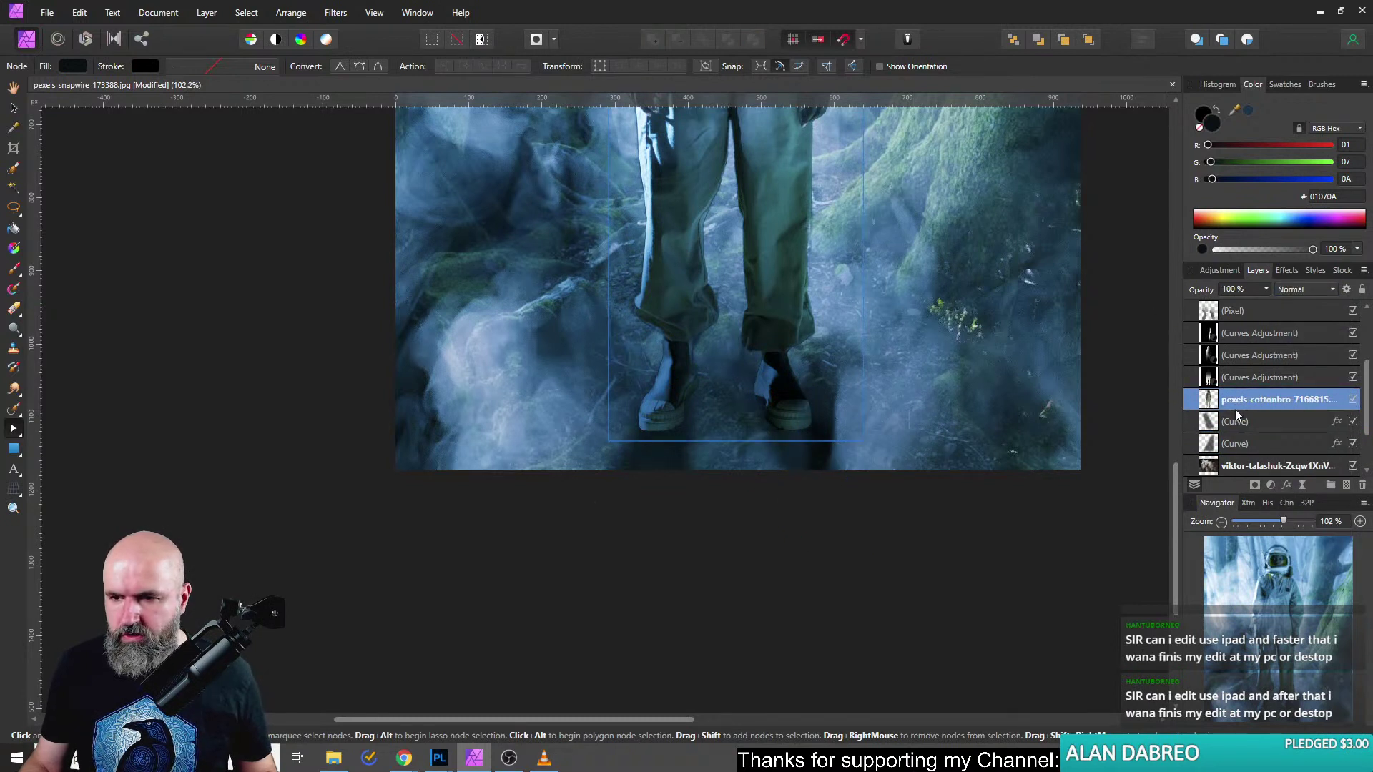
left_click(1209, 401, "ctrl")
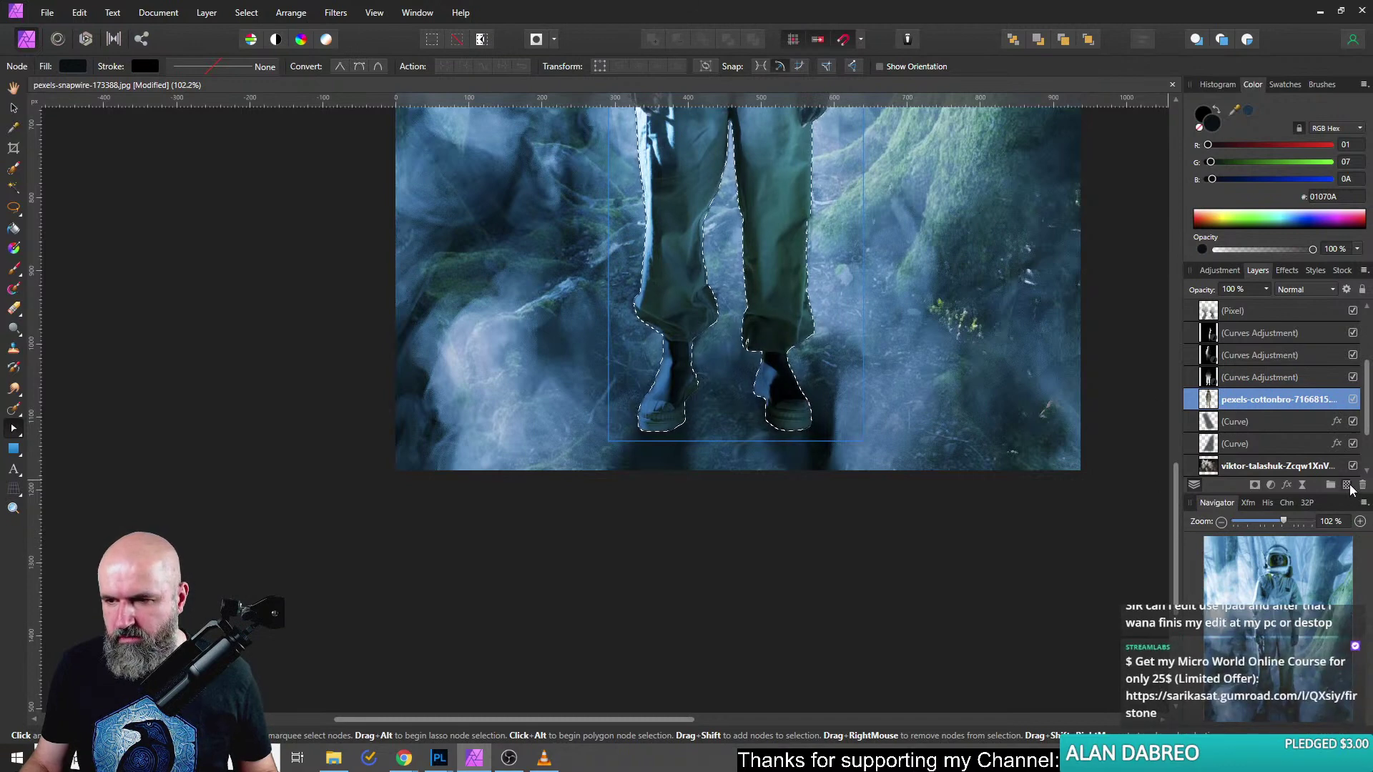
key("ctrl+shift+n")
double_click(1271, 401)
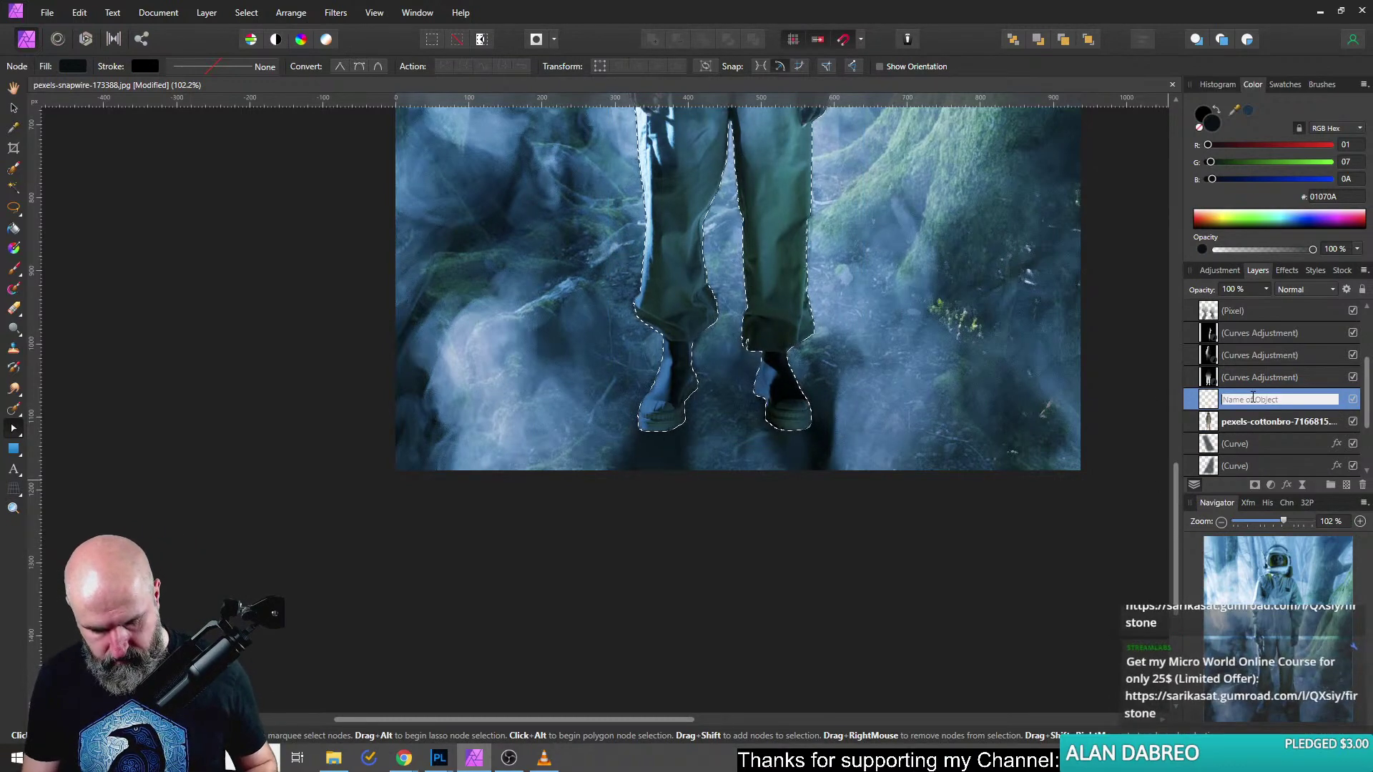
type("shoe ")
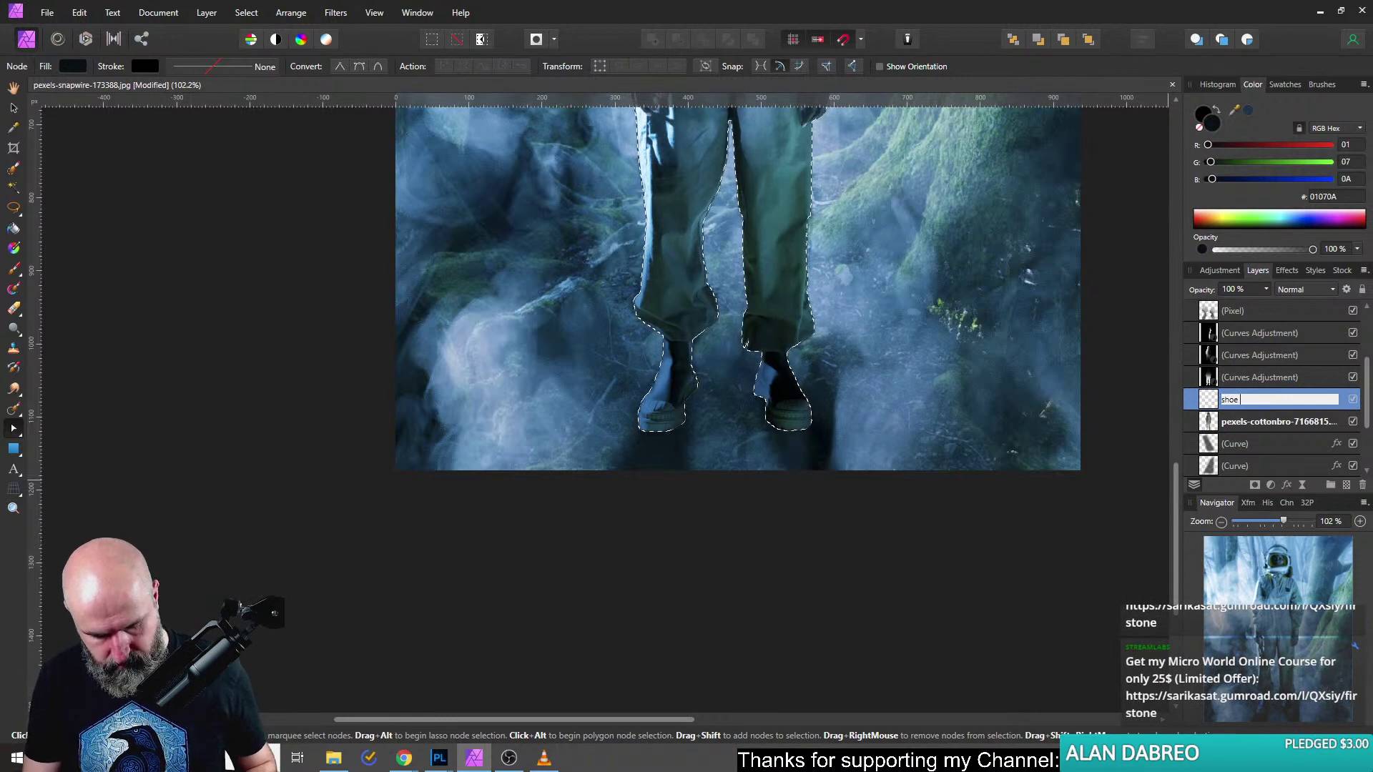
type("darkness")
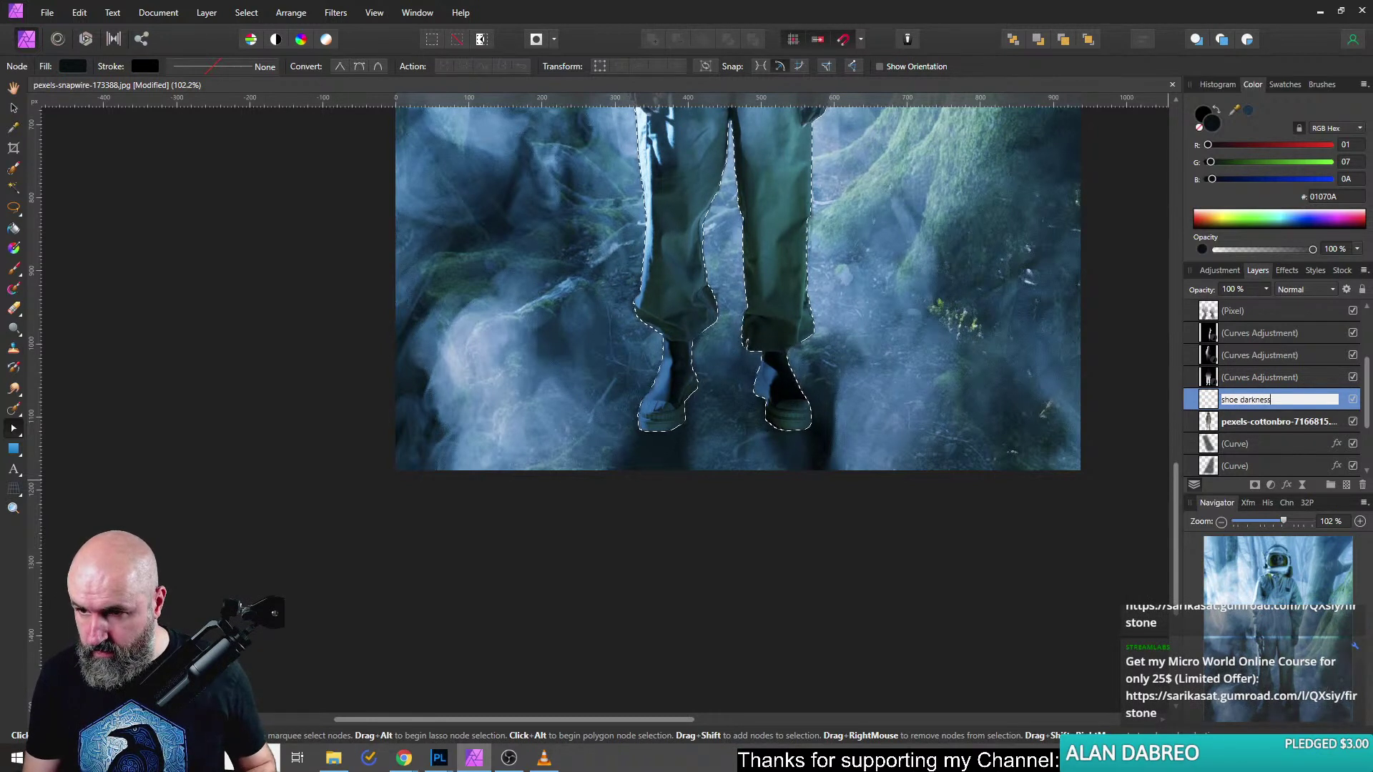
key("Return")
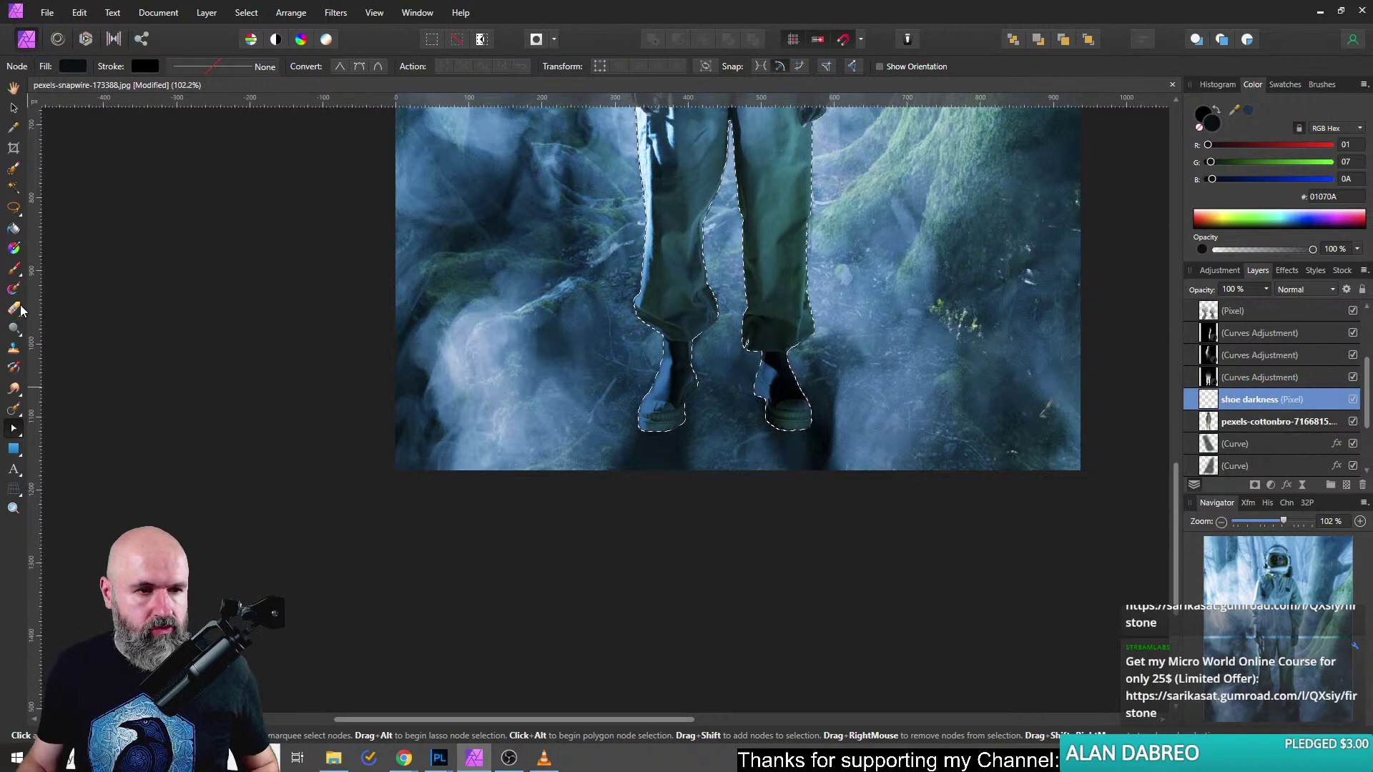
Darken both boots inside the selection with a soft black brush at 19% opacity and clear the selection.
left_click(13, 269)
scroll(629, 438, "up", 5)
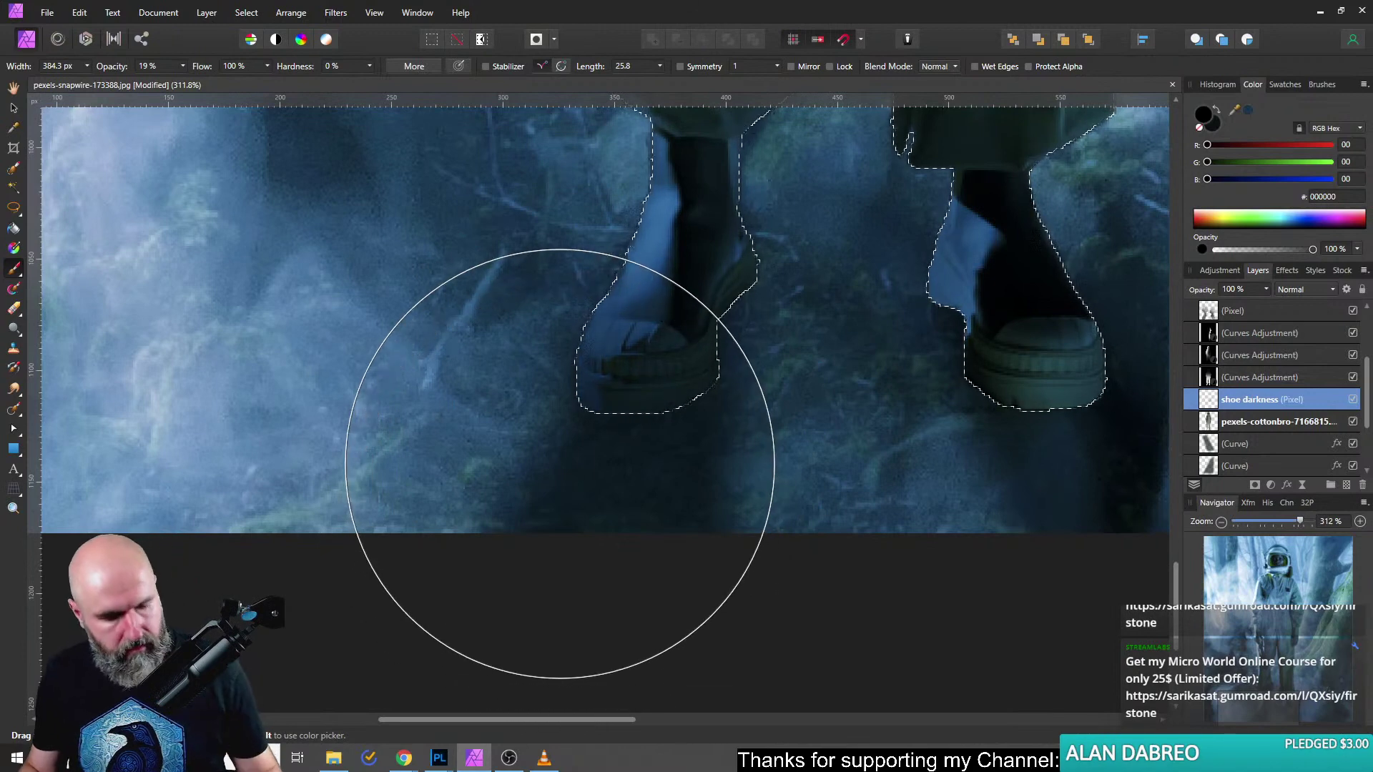
mouse_move(588, 424)
left_mouse_down()
mouse_move(655, 424)
mouse_move(583, 374)
mouse_move(598, 373)
left_mouse_up()
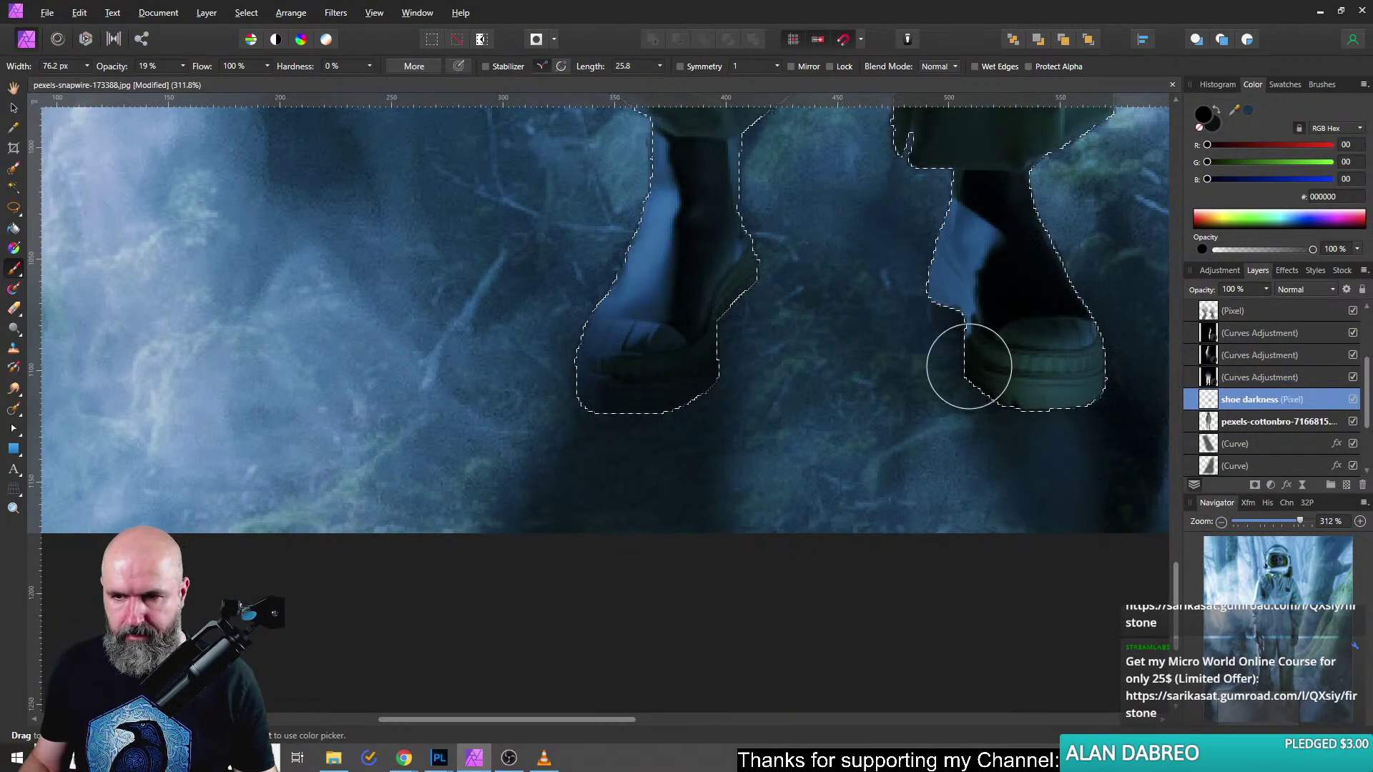
left_click_drag(966, 362, 877, 429)
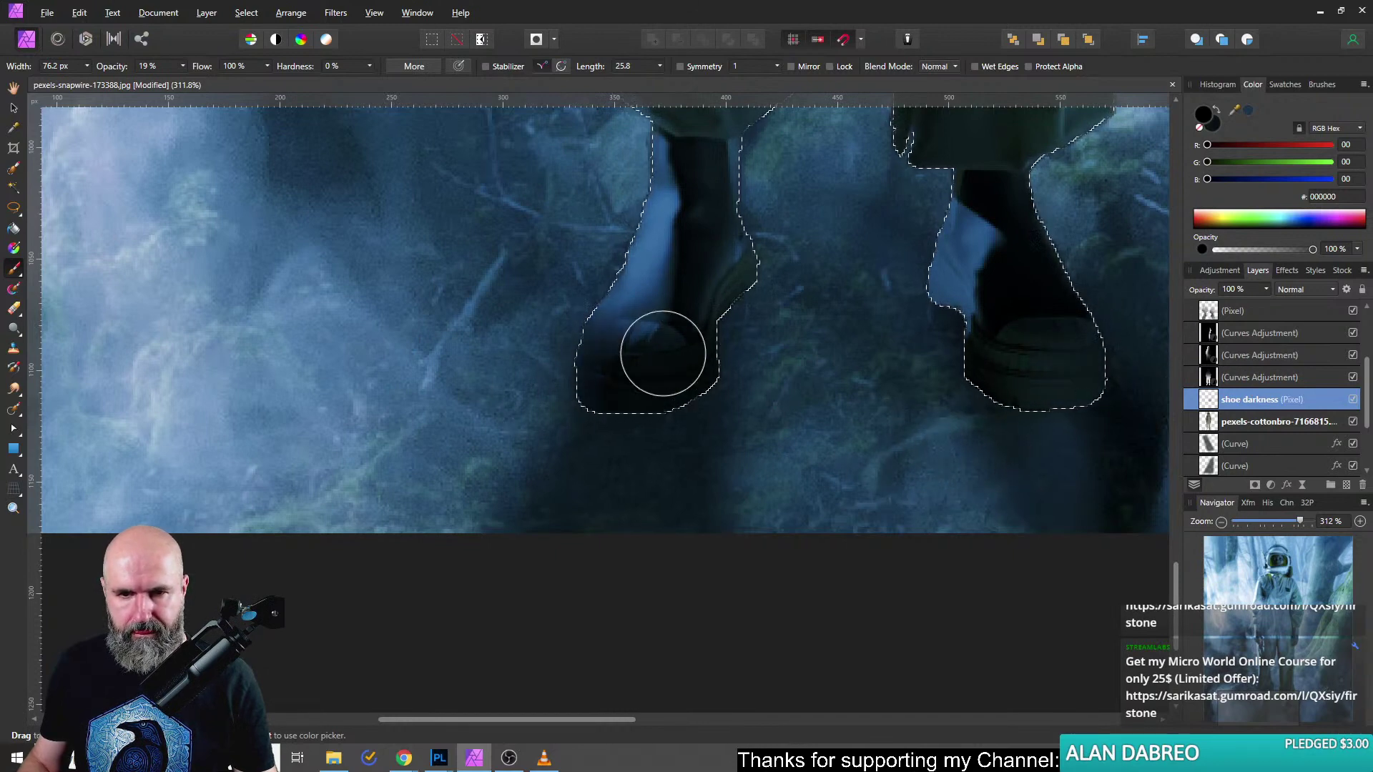
left_click_drag(671, 303, 707, 302)
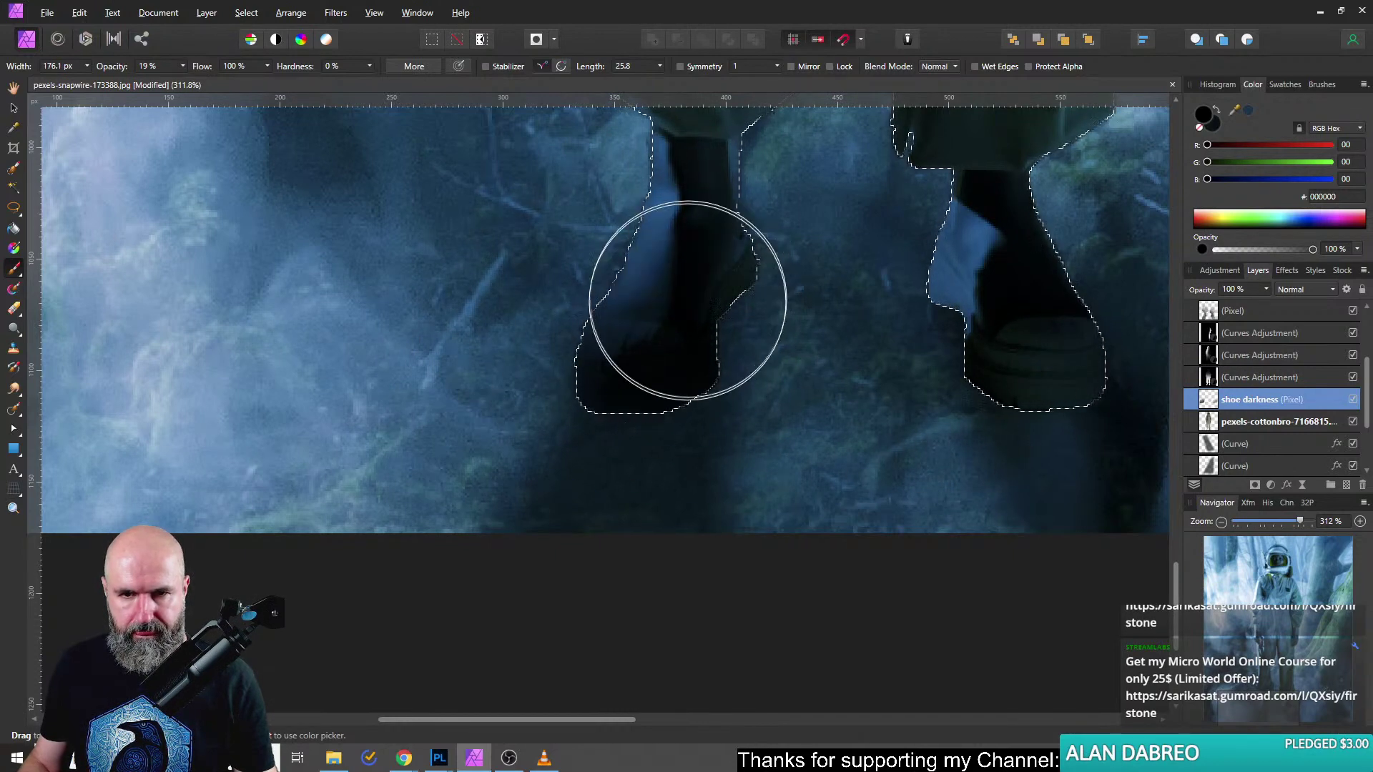
left_click_drag(987, 306, 968, 322)
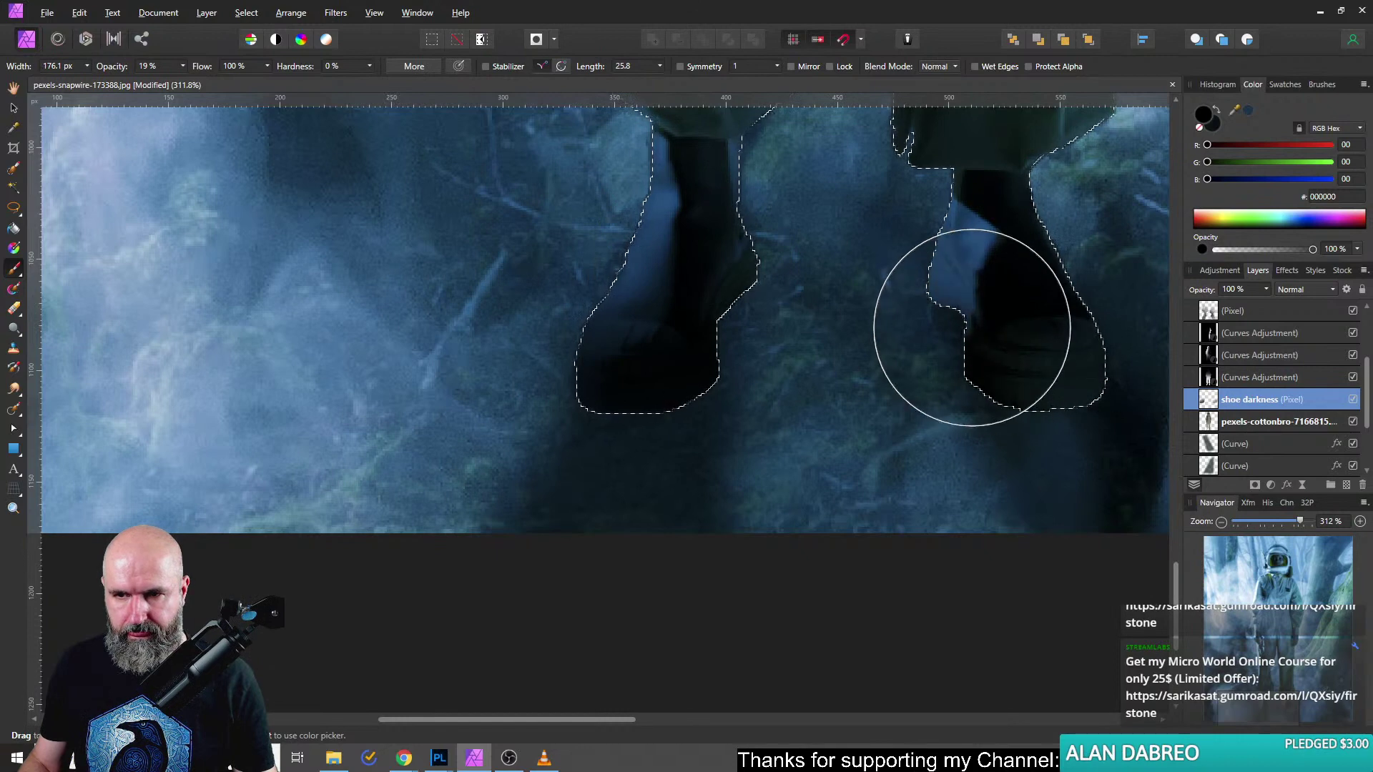
mouse_move(884, 354)
left_mouse_down()
mouse_move(791, 321)
mouse_move(768, 367)
mouse_move(775, 349)
mouse_move(907, 333)
mouse_move(884, 322)
mouse_move(762, 360)
mouse_move(569, 303)
left_mouse_up()
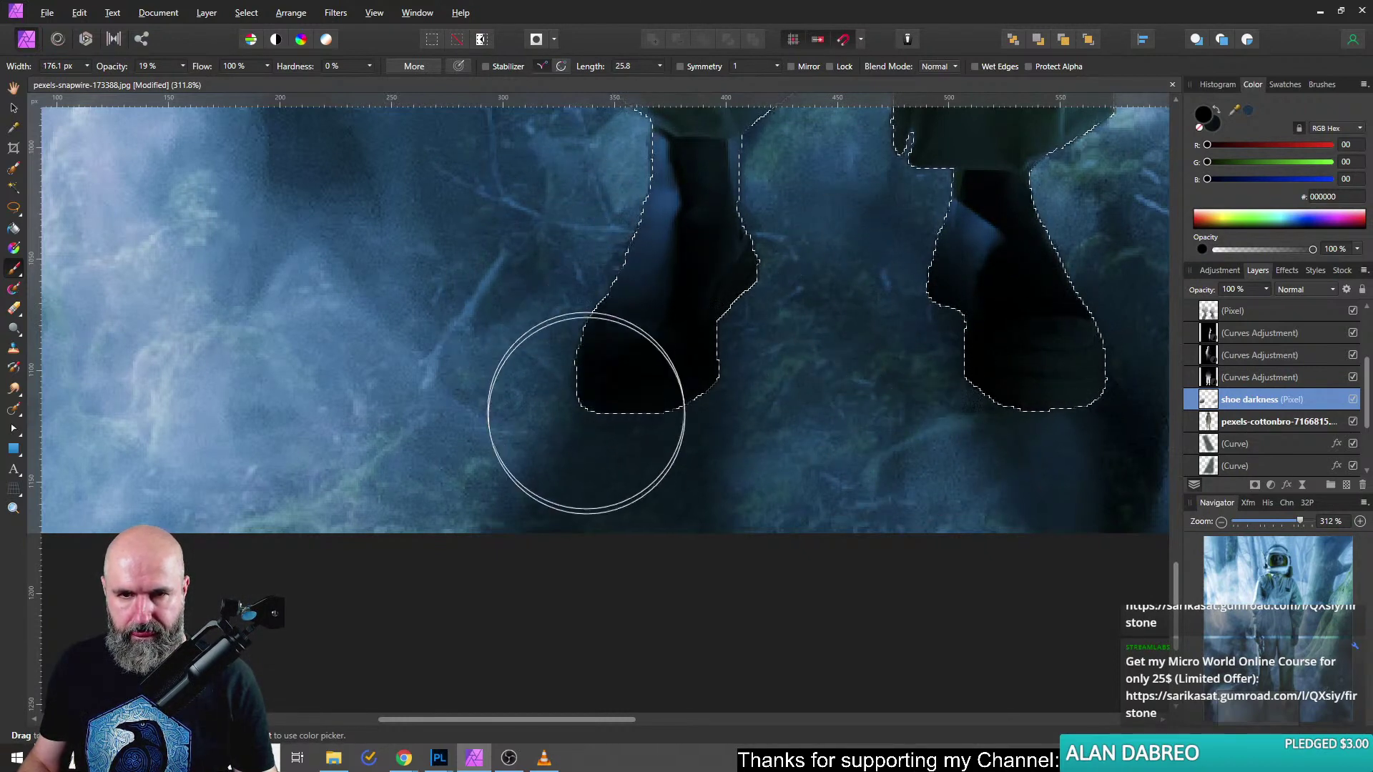
key("ctrl+d")
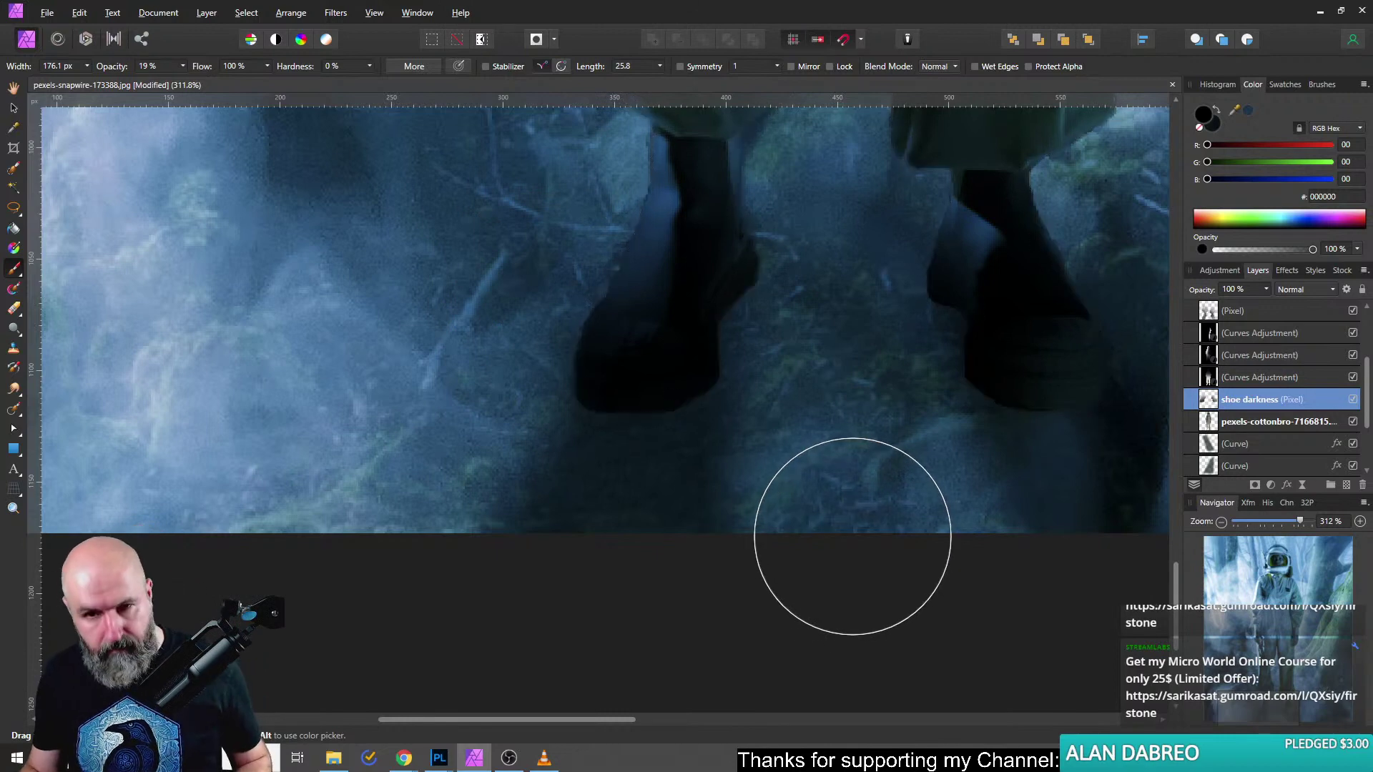
Set the opacity of the left boot's shadow to 85%.
scroll(851, 543, "down", 8)
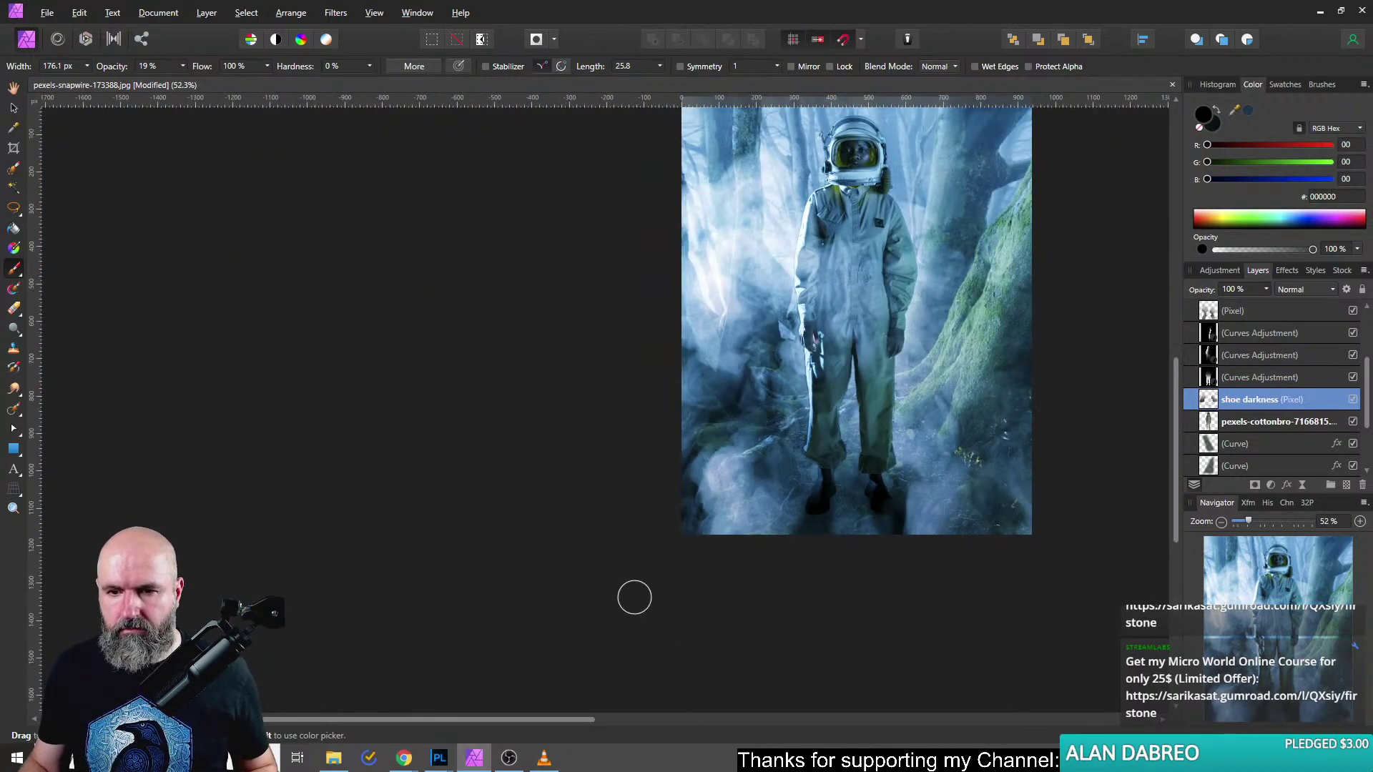
left_click_drag(982, 481, 728, 530)
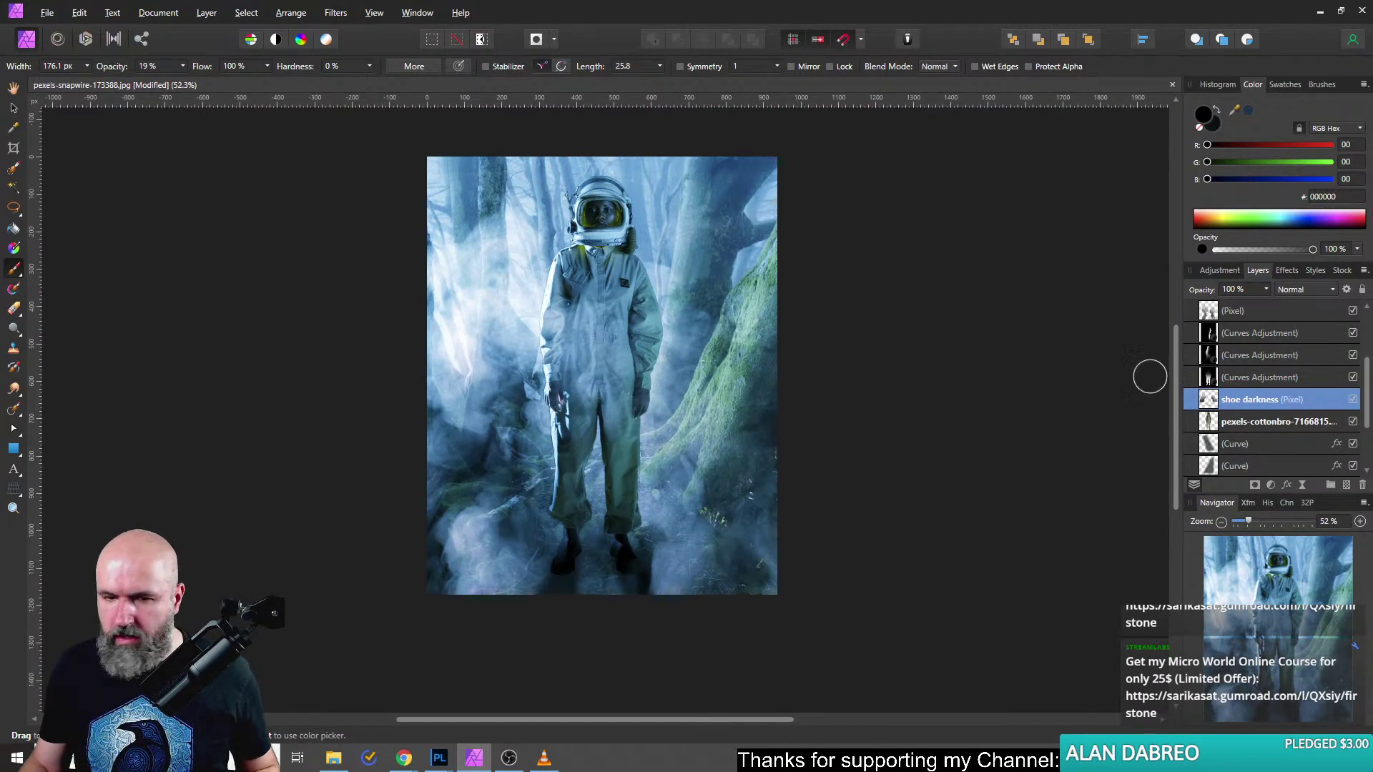
scroll(572, 601, "up", 5)
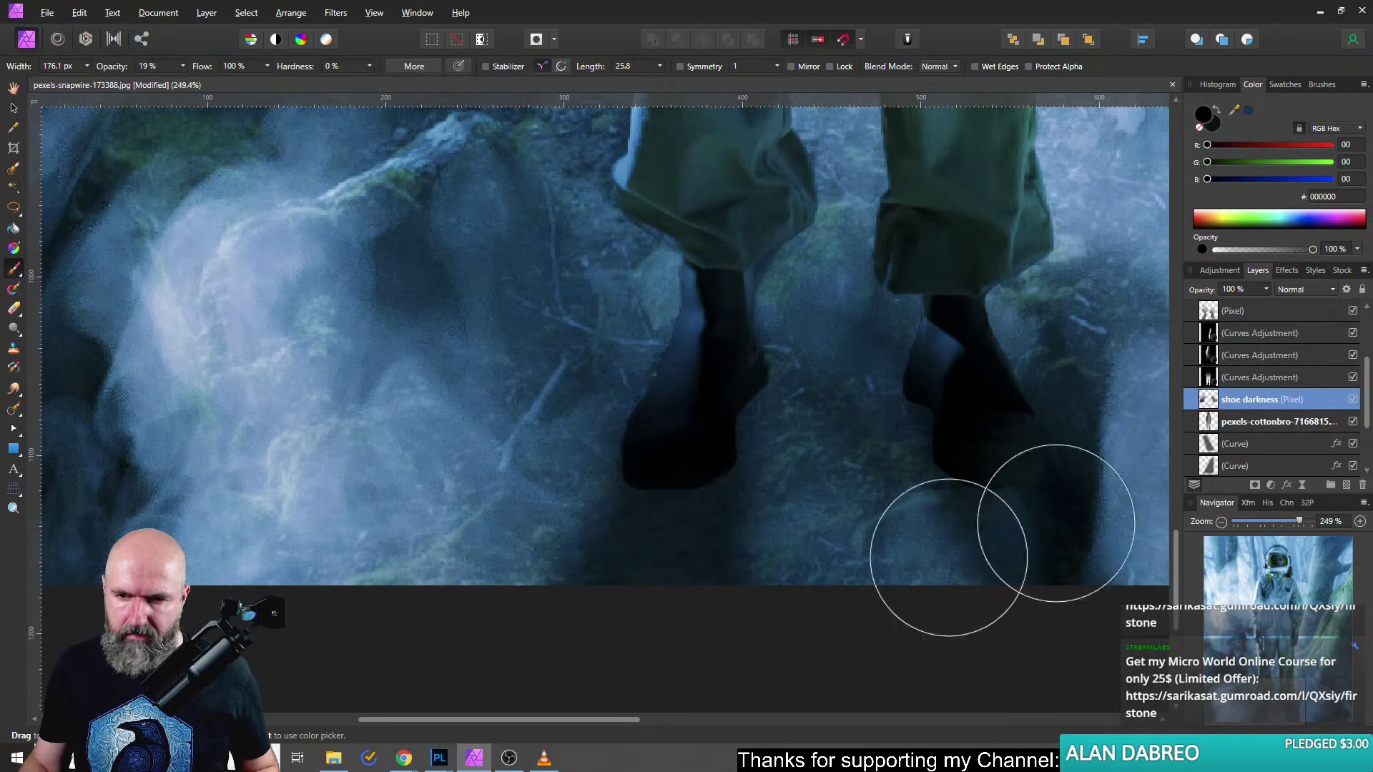
left_click(1233, 465)
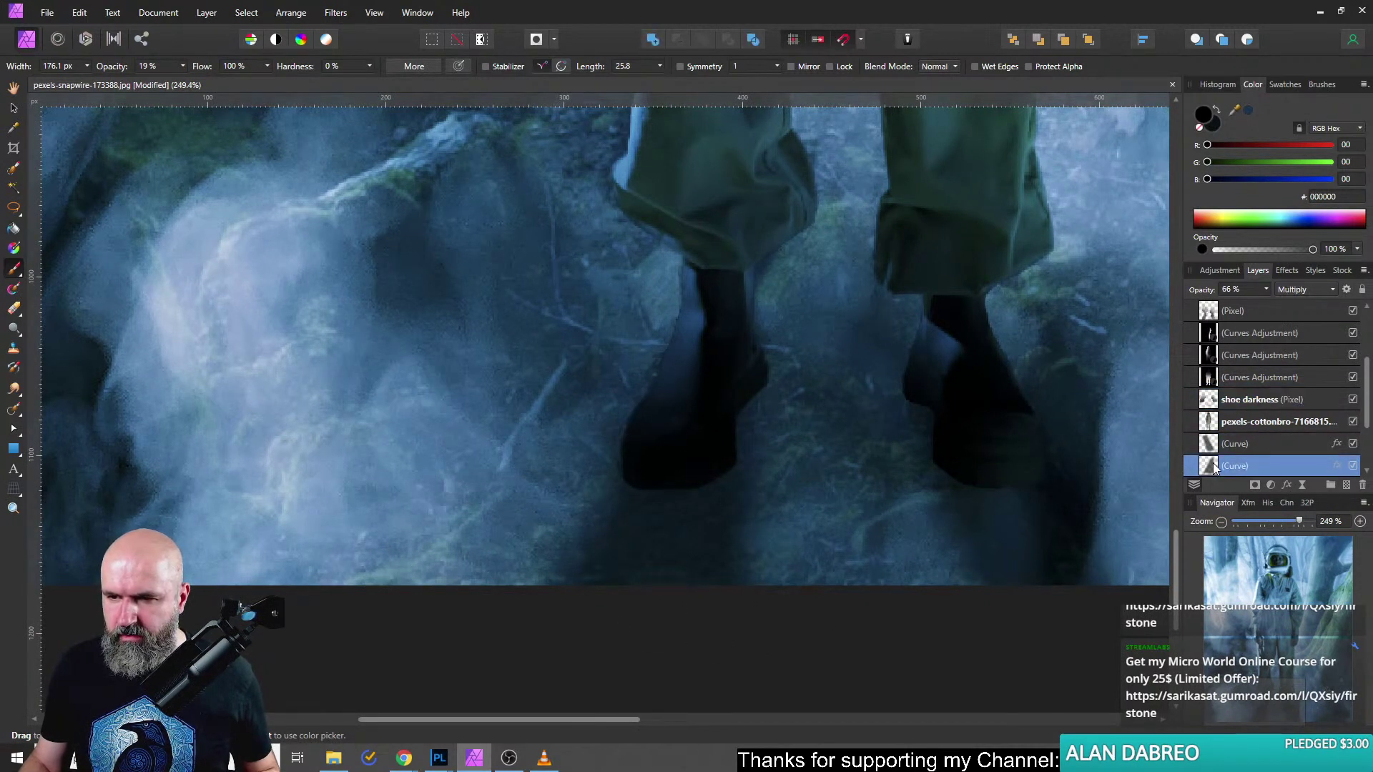
left_click(1266, 289)
mouse_move(1268, 302)
left_mouse_down()
mouse_move(1306, 301)
mouse_move(1293, 306)
left_mouse_up()
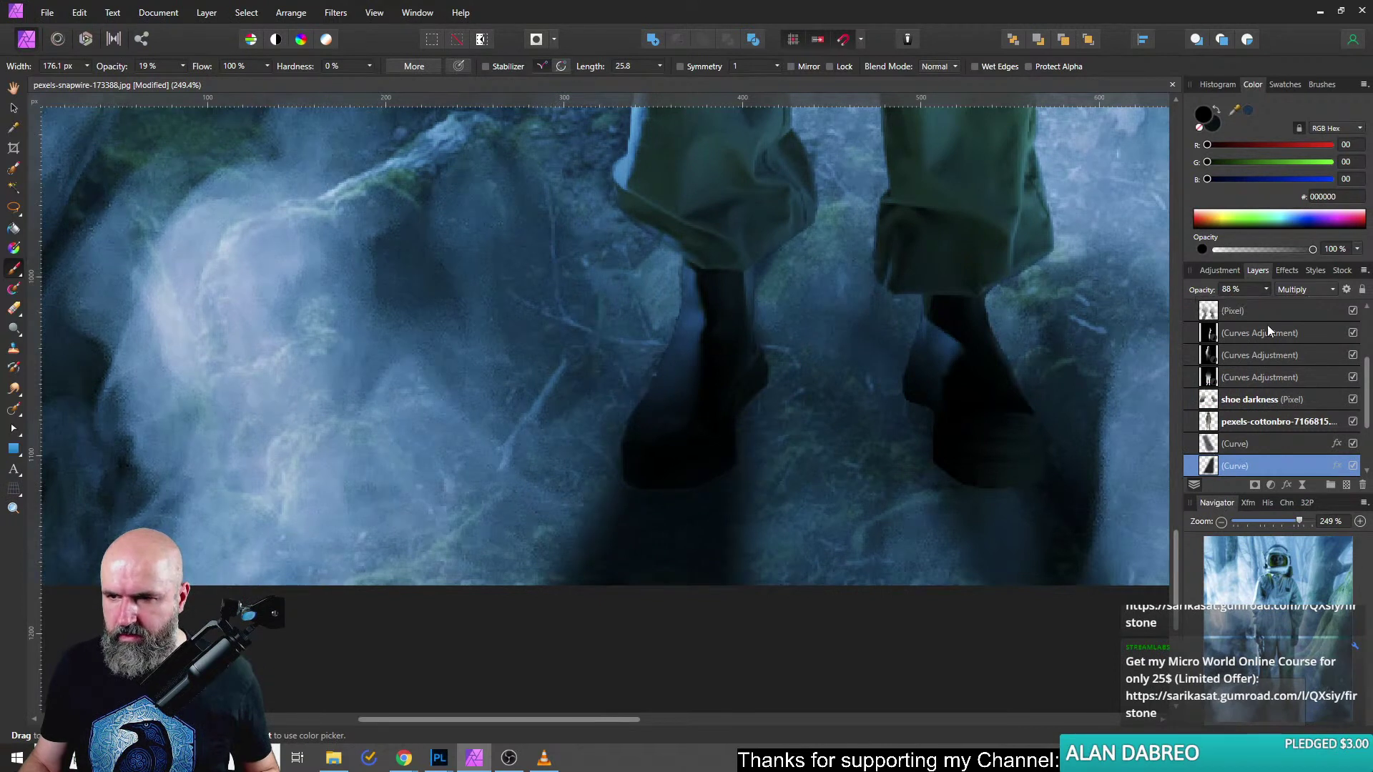
left_click(1266, 289)
left_click_drag(1270, 303, 1262, 299)
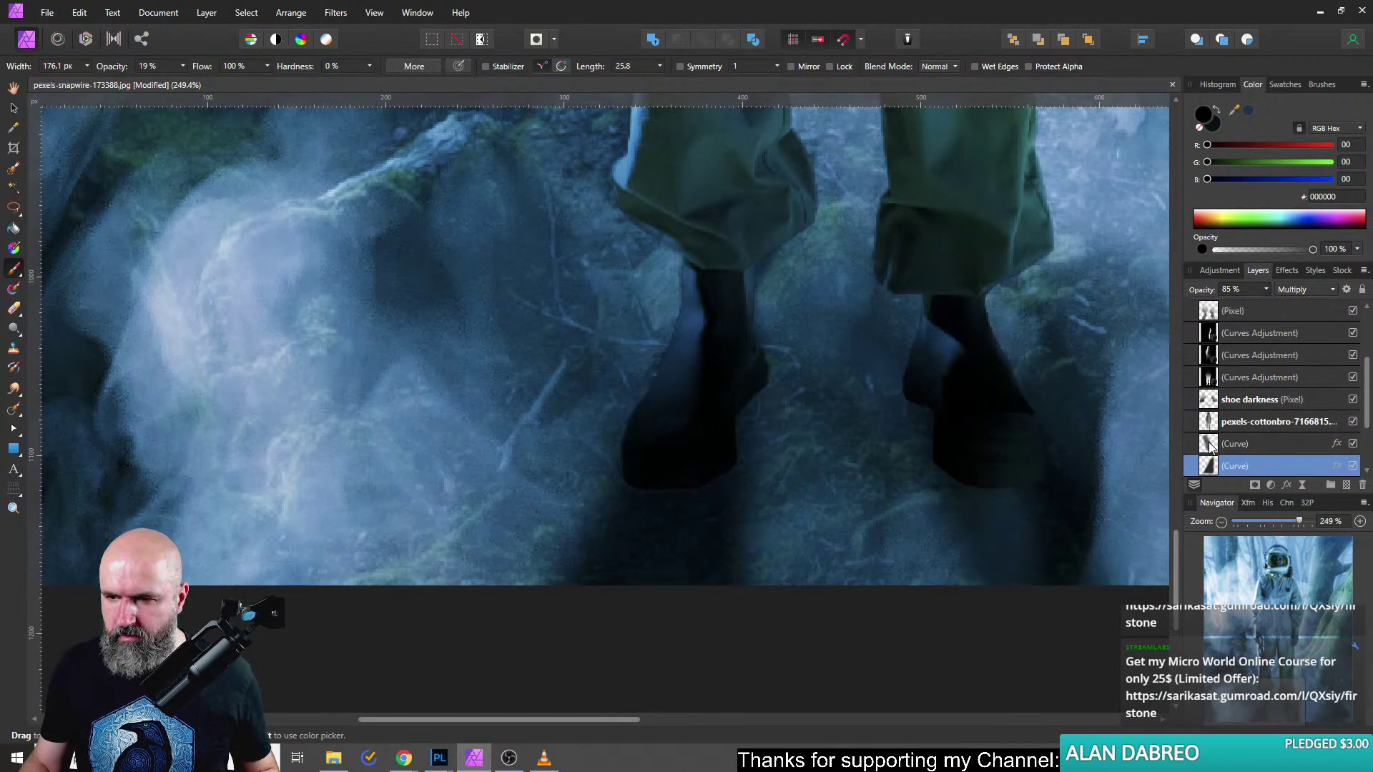
Set the opacity of the right boot's shadow to 84%.
key("alt+bracketright")
left_click(1265, 289)
left_click_drag(1268, 301, 1286, 304)
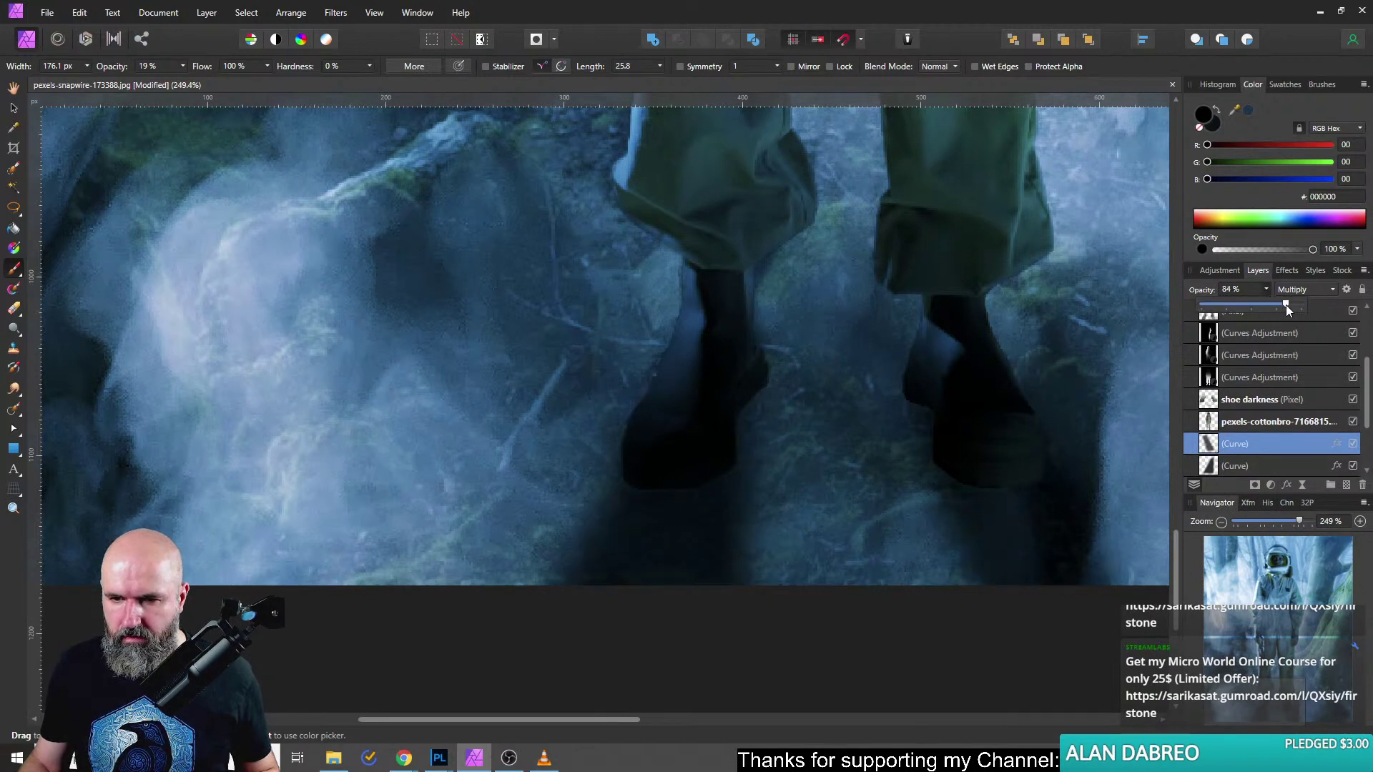
Examine the darkened boots and their cast shadows up close and within the whole composite.
left_click(1212, 421)
left_click(13, 308)
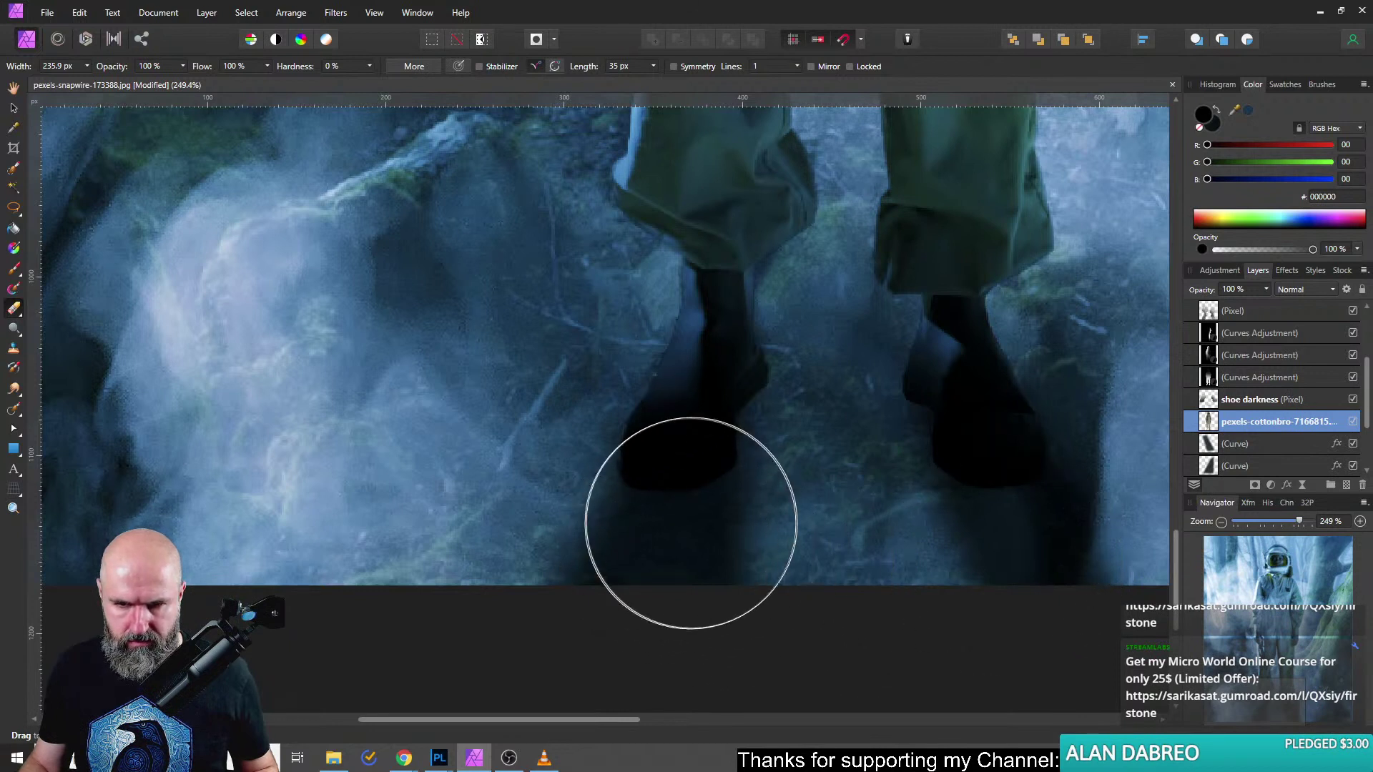
left_click(1211, 403)
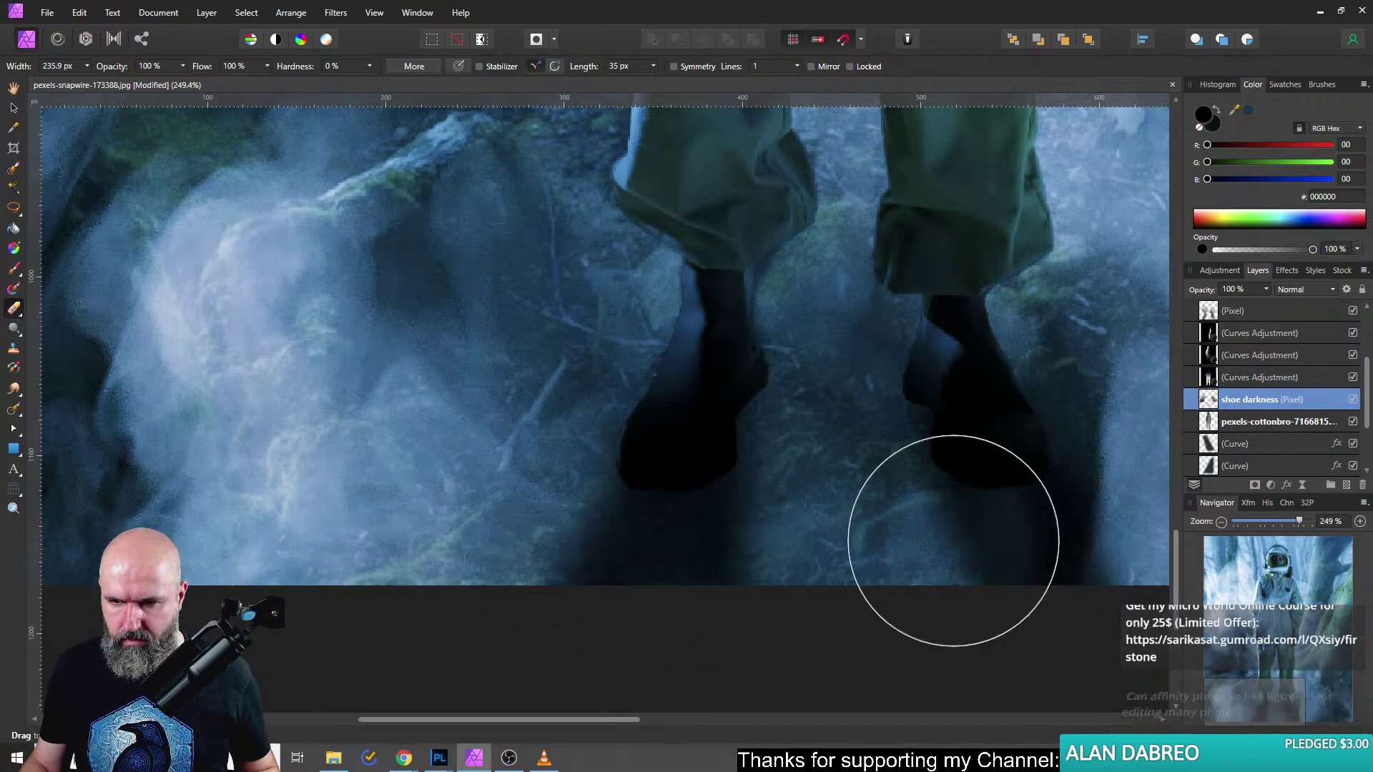
key("v")
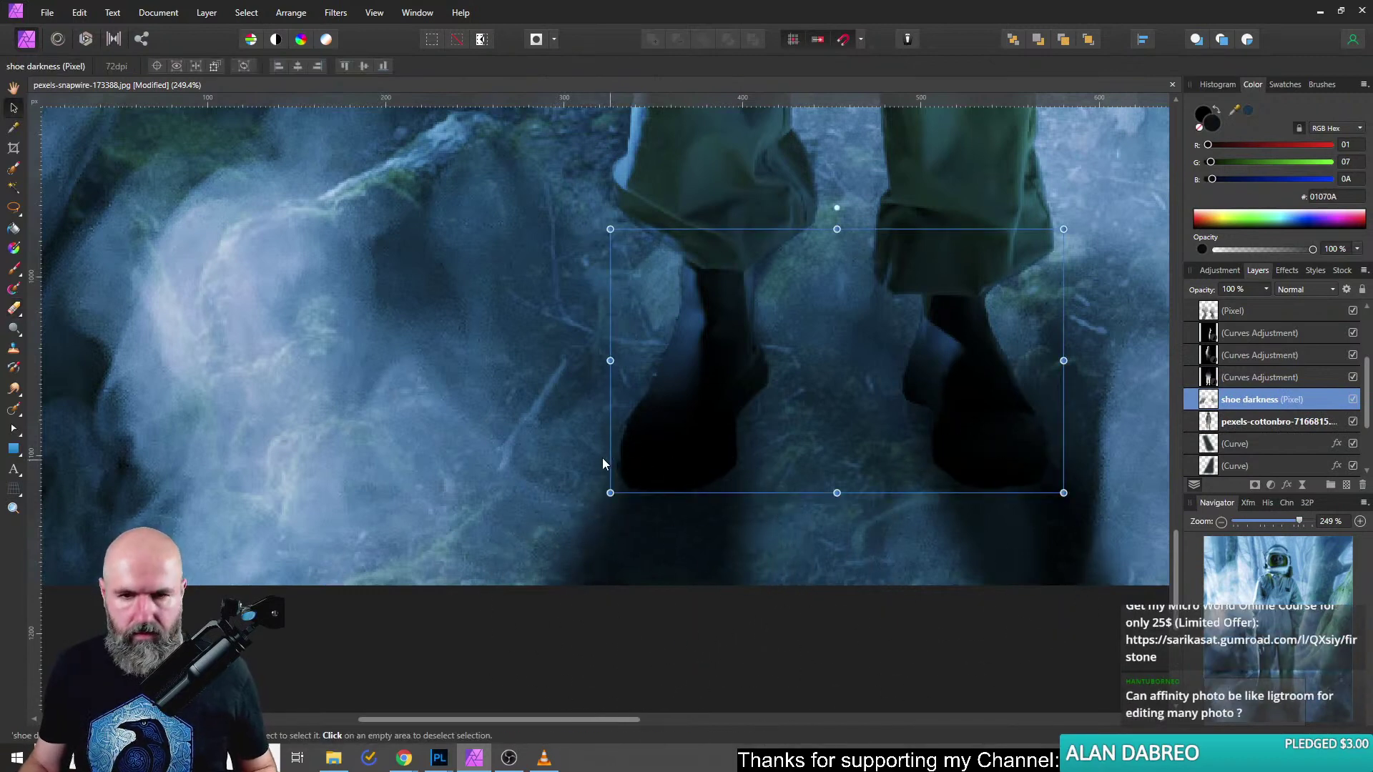
scroll(602, 458, "down", 5)
left_click(299, 392)
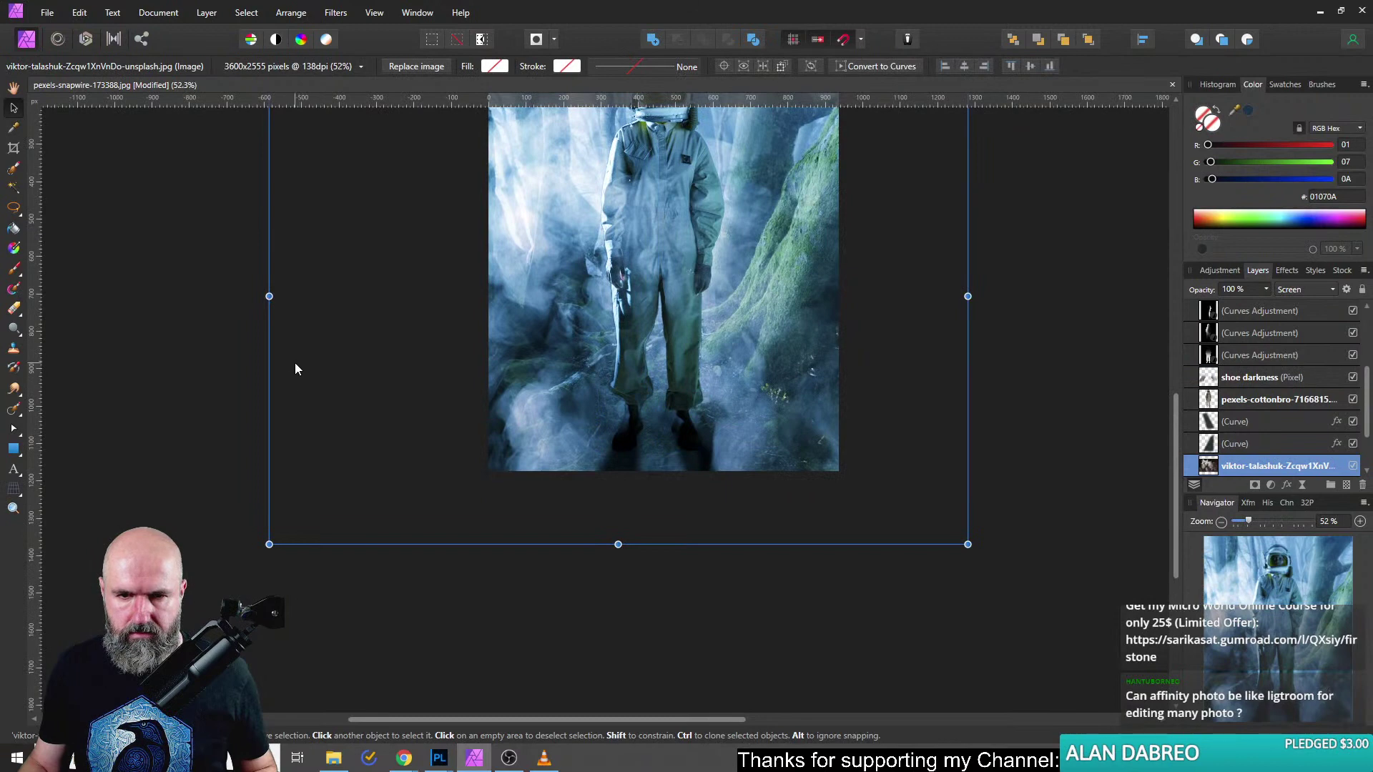
scroll(295, 362, "down", 2)
scroll(400, 409, "up", 3)
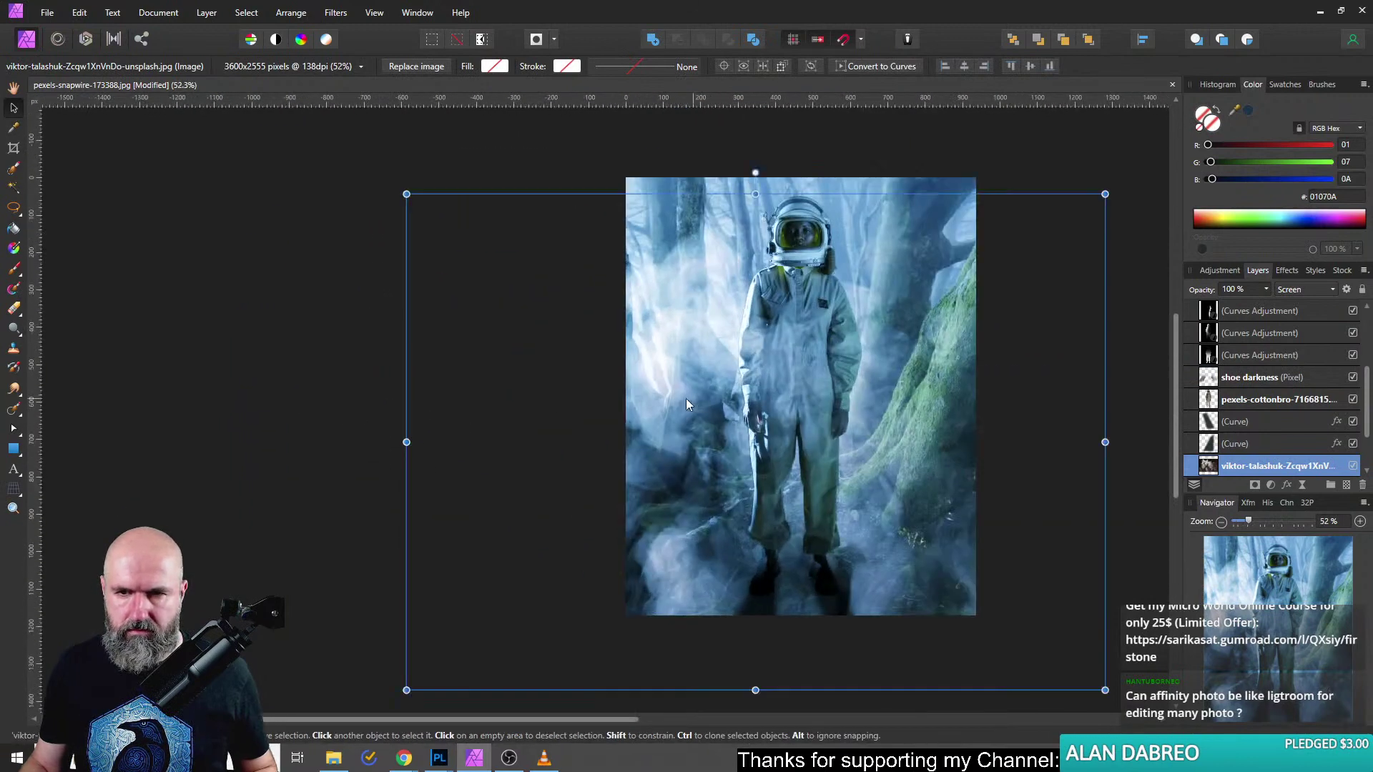
left_click_drag(684, 389, 632, 402)
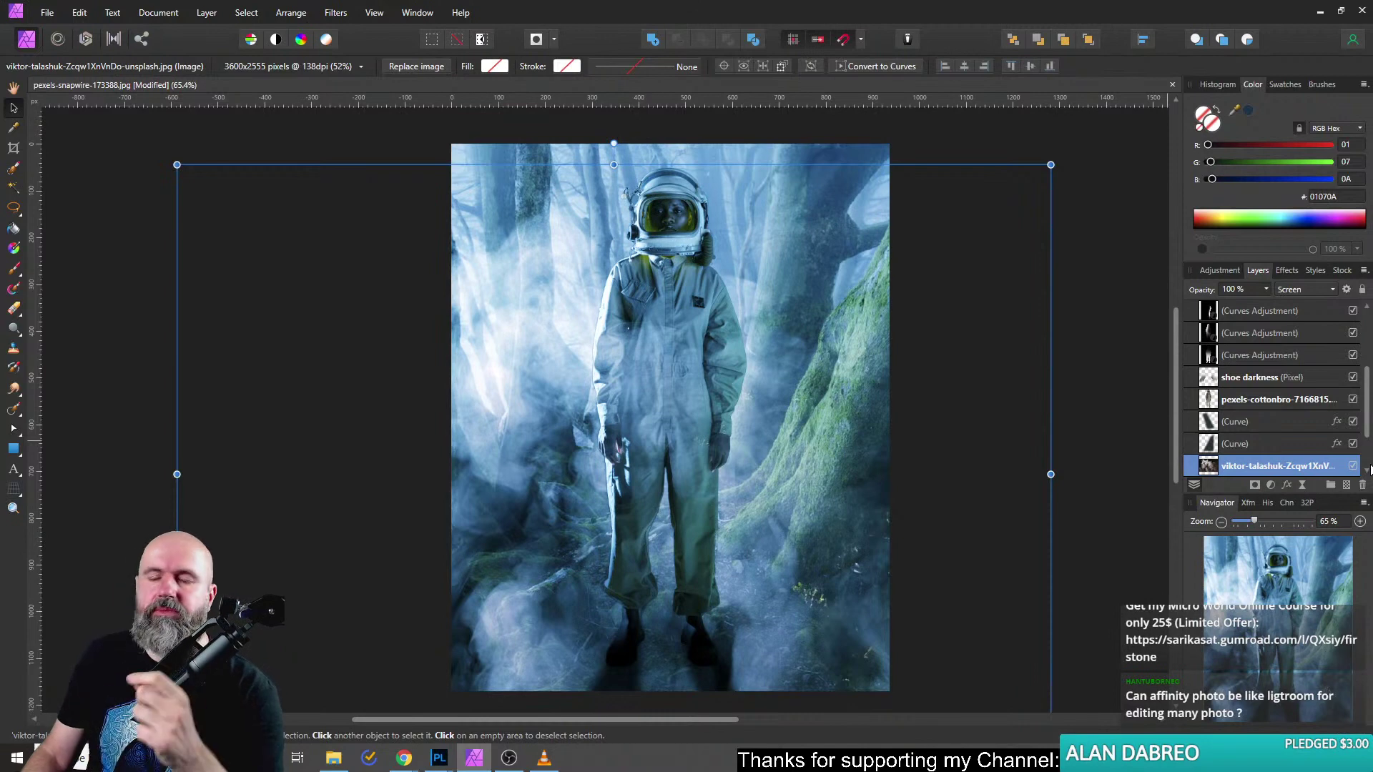
Deselect everything and save the layered composite as a new document named "forest astronaut".
left_click(356, 116)
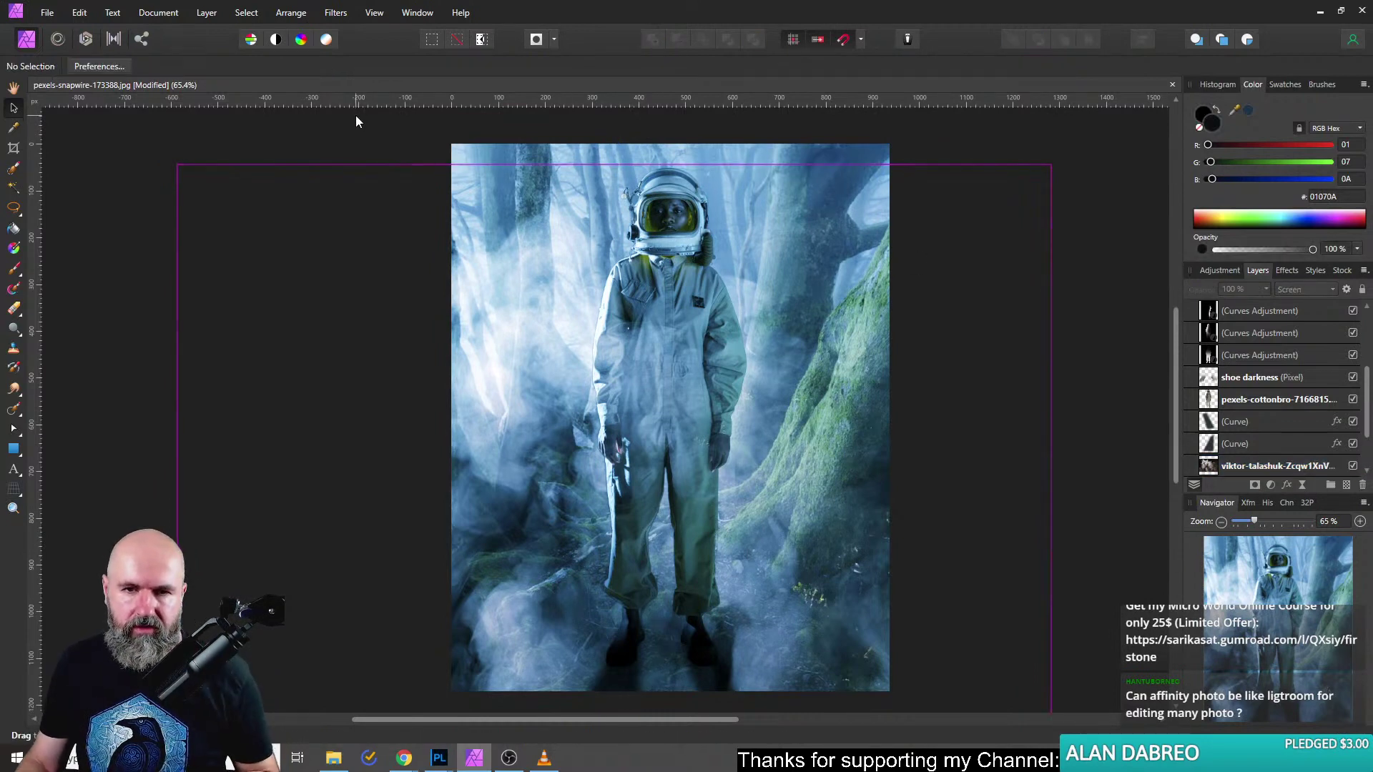
key("ctrl+s")
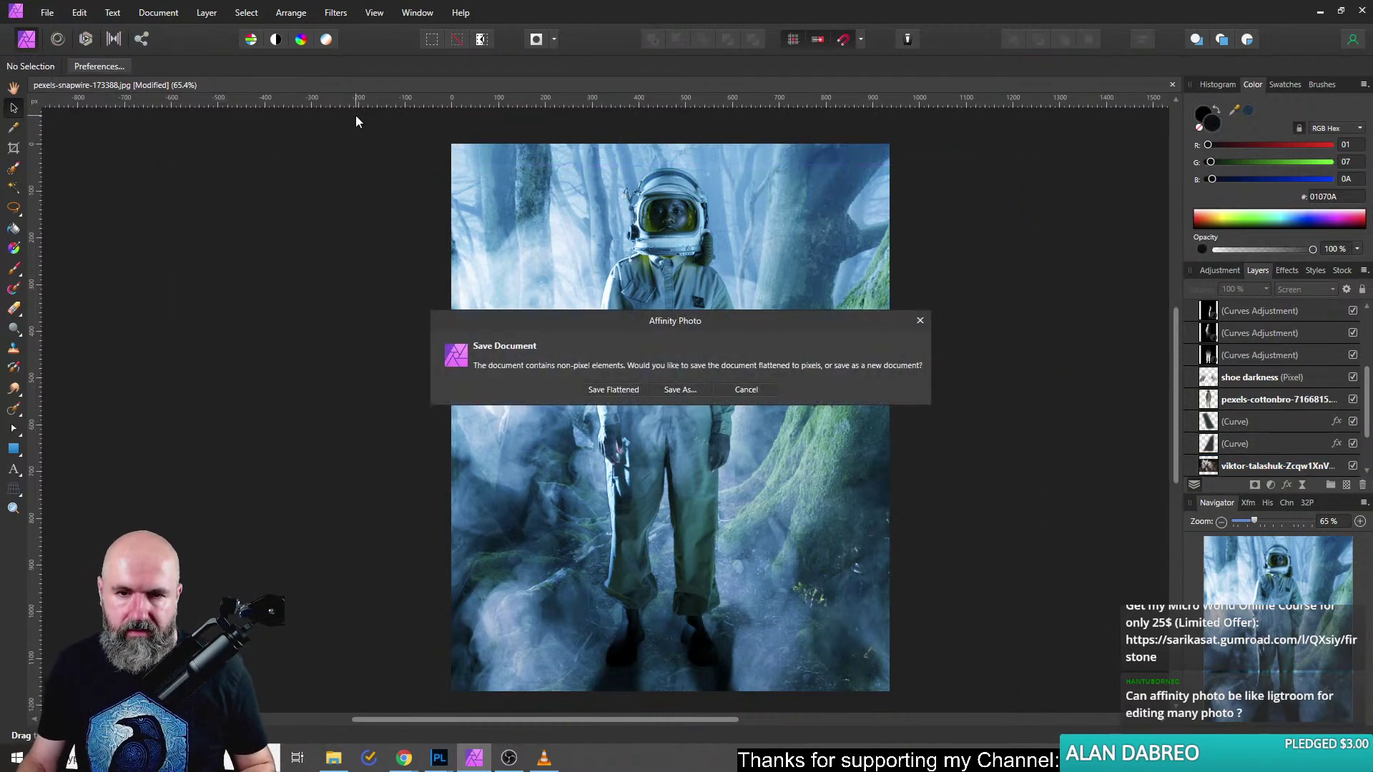
left_click(673, 390)
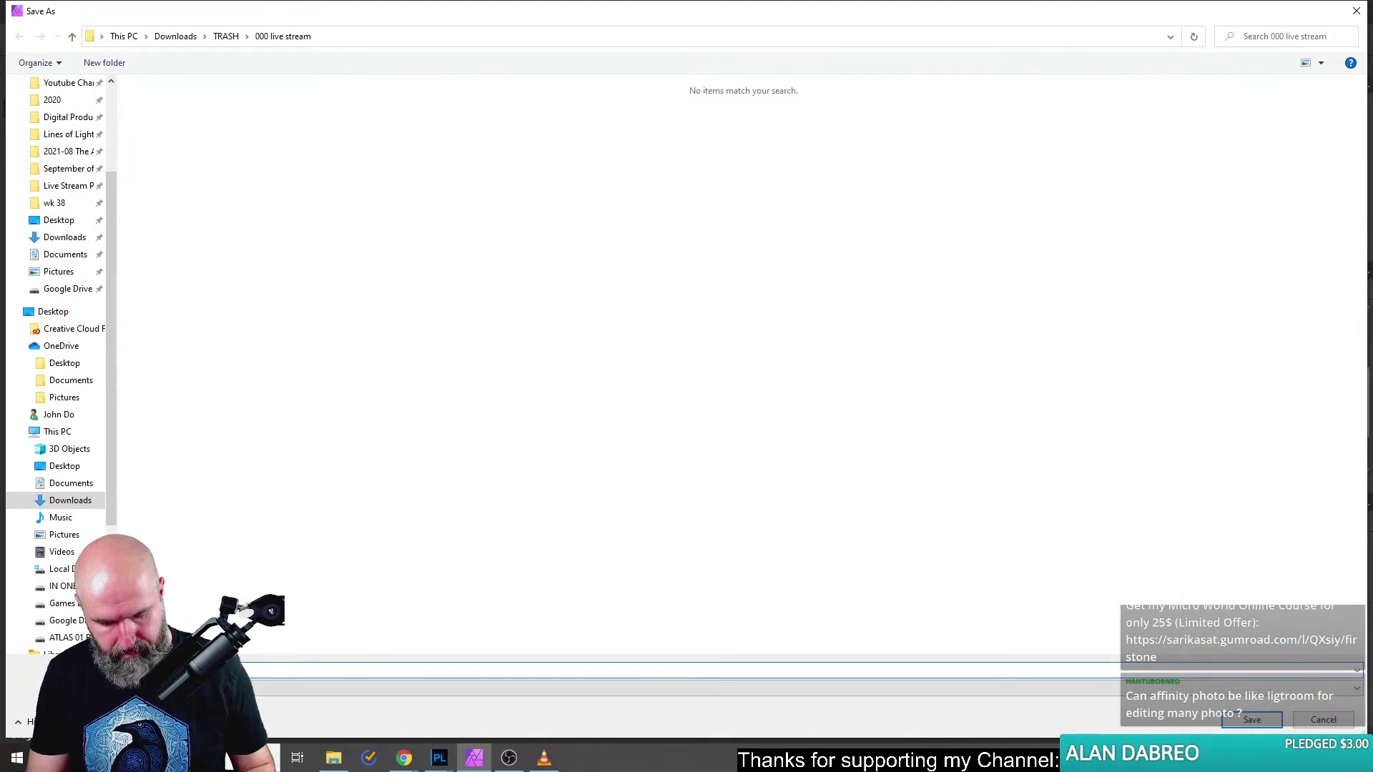
key("Return")
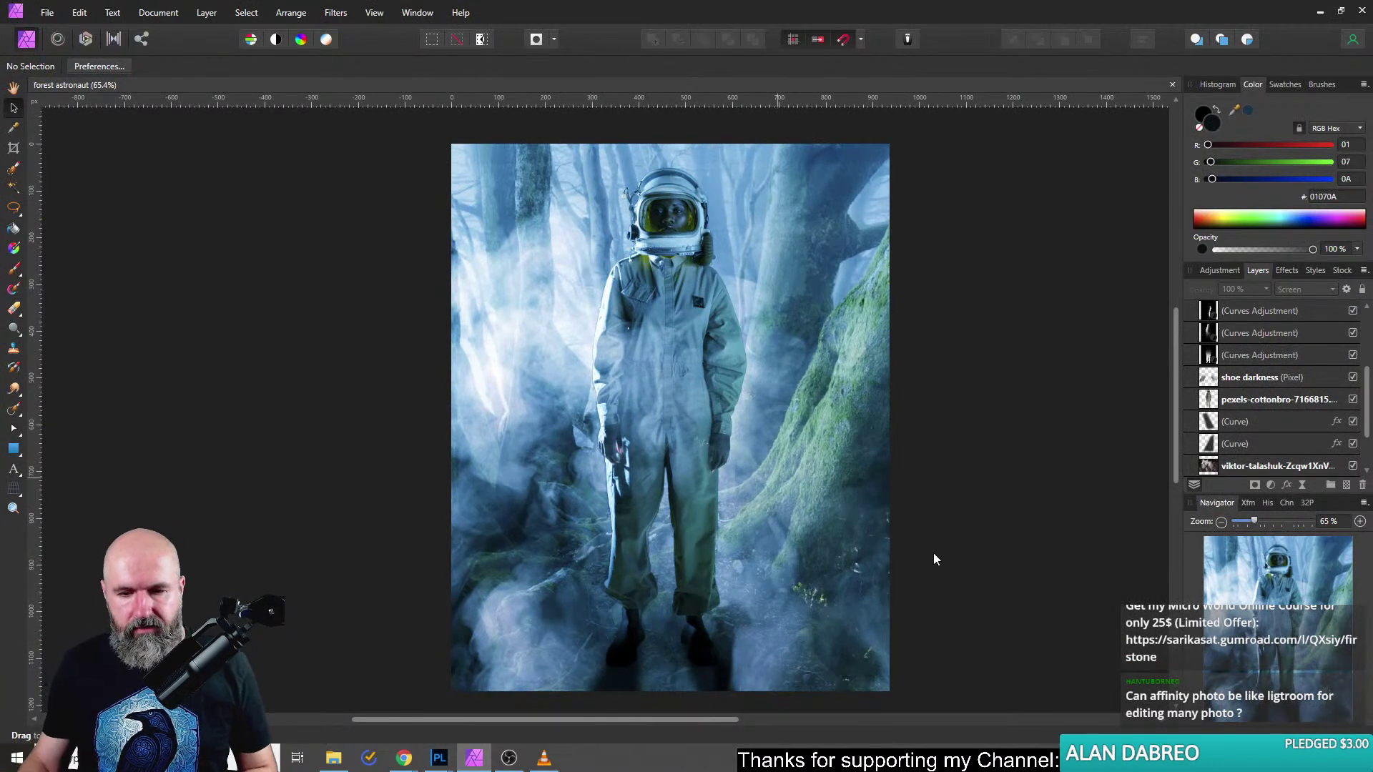
Reshape the left boot's shadow curve by moving its upper inner corner node out to the edge of the heel.
left_click(1216, 444)
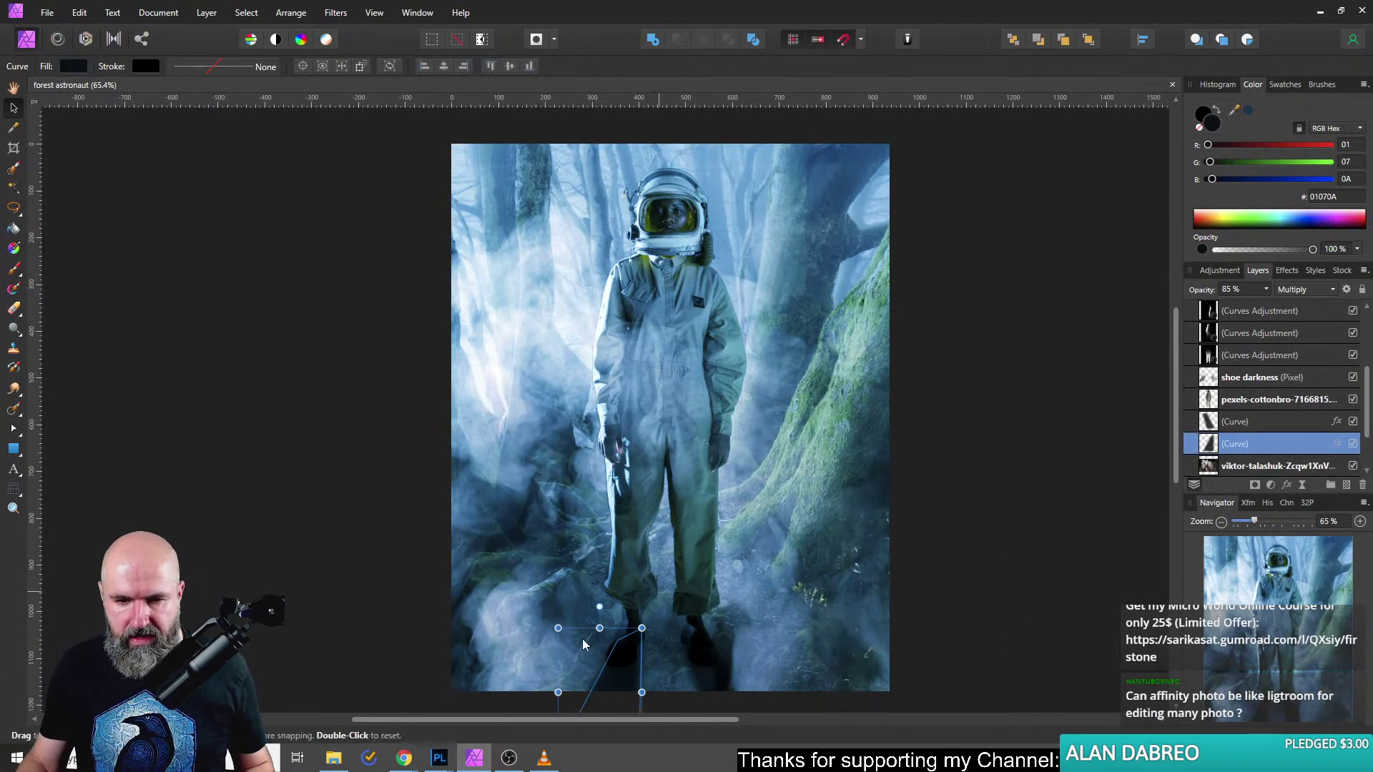
scroll(628, 654, "up", 5)
left_click_drag(715, 607, 732, 393)
left_click(13, 428)
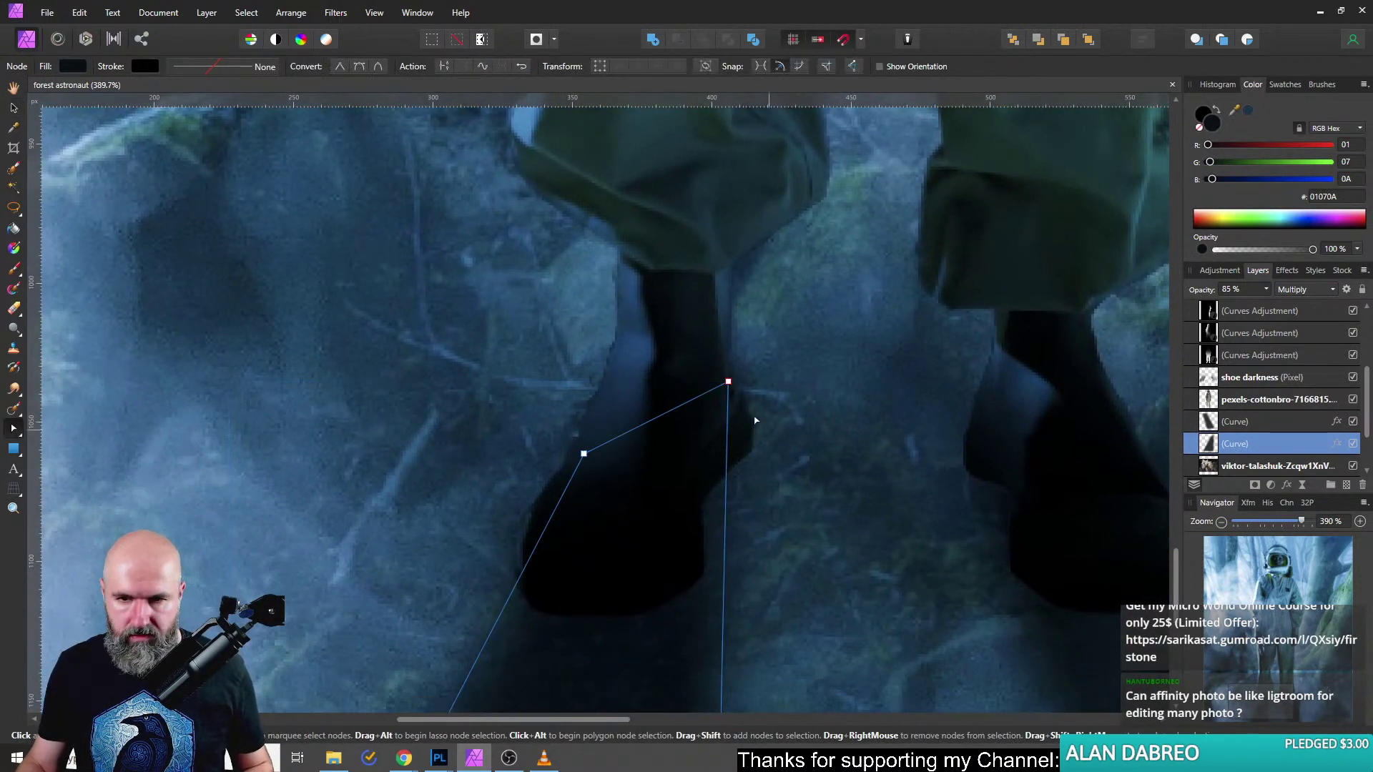
left_click(728, 382)
left_click_drag(728, 382, 756, 429)
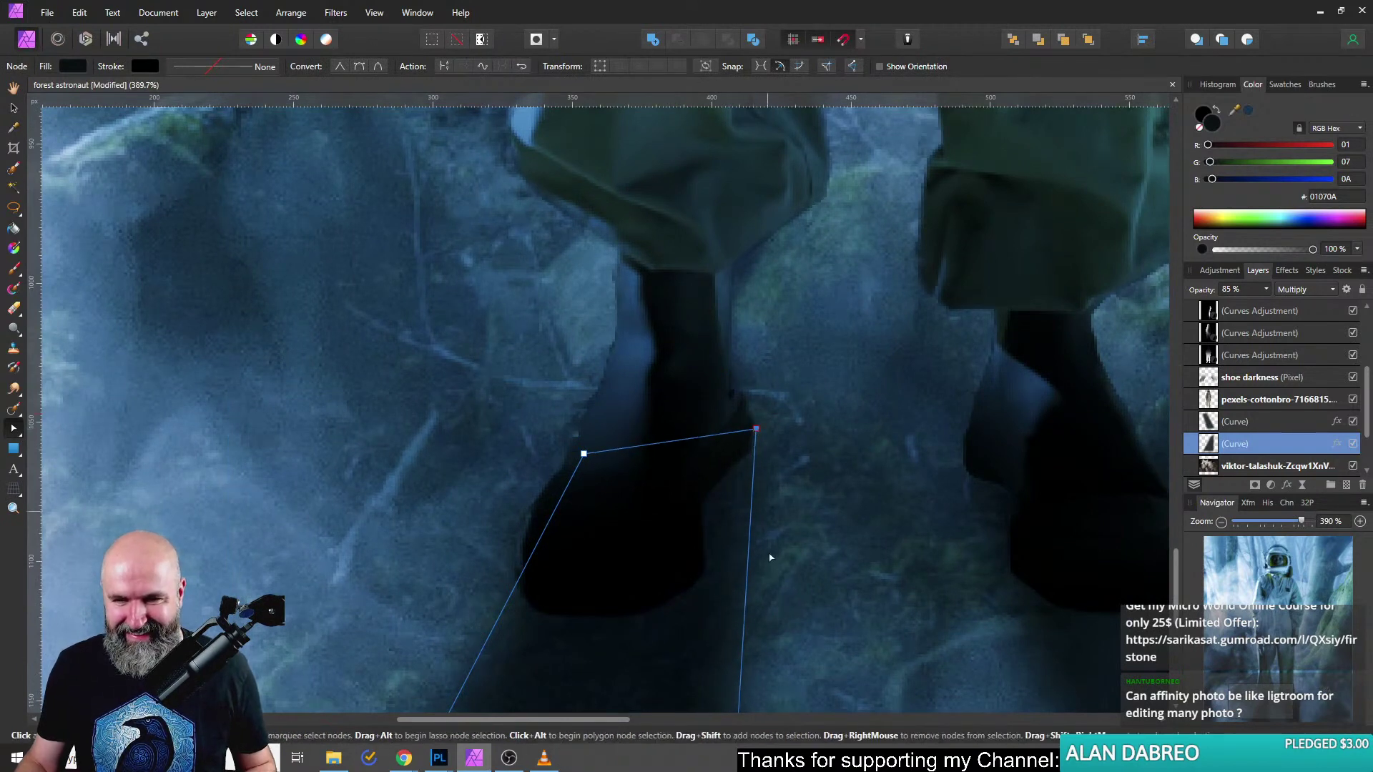
scroll(758, 556, "down", 5)
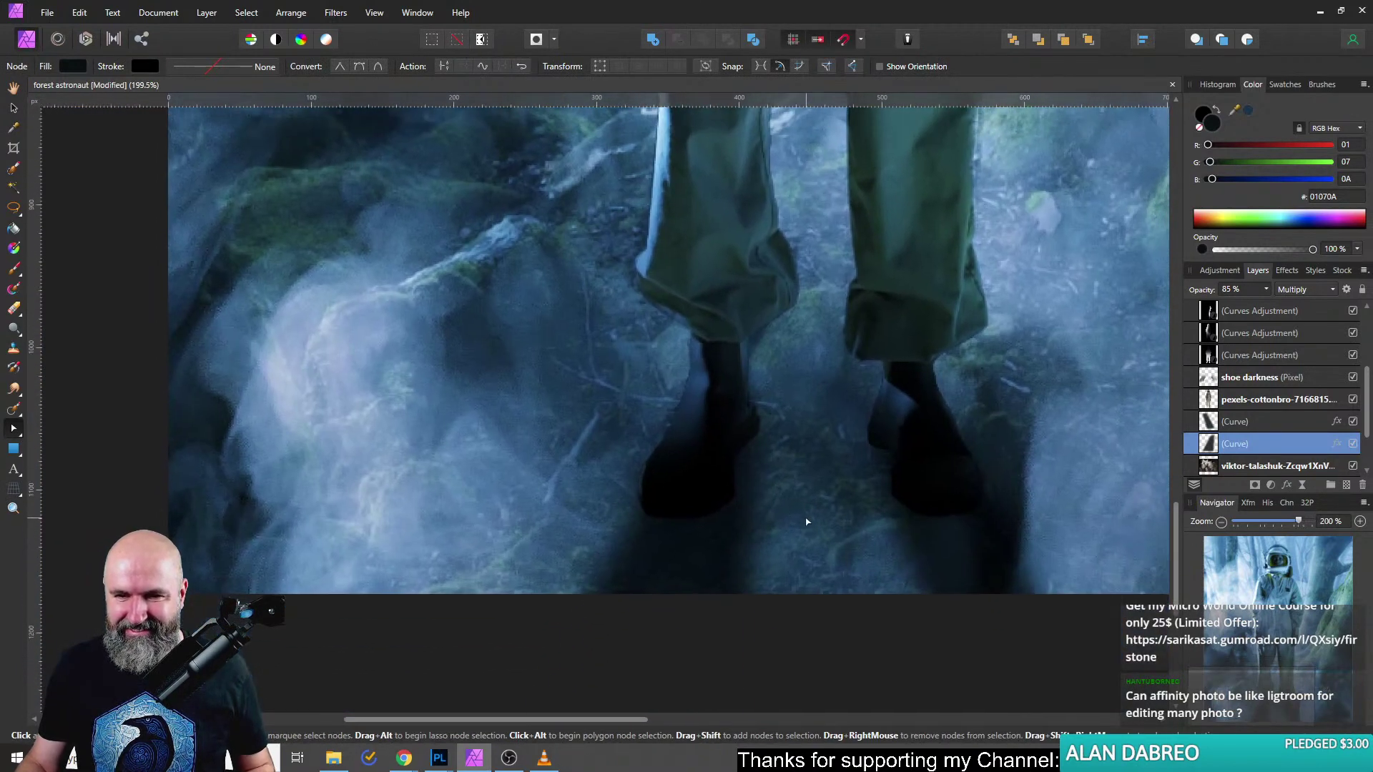
Paint the left boot's heel black on the "shoe darkness" layer with a soft 20.5 px brush at 19% opacity.
left_click(1210, 380)
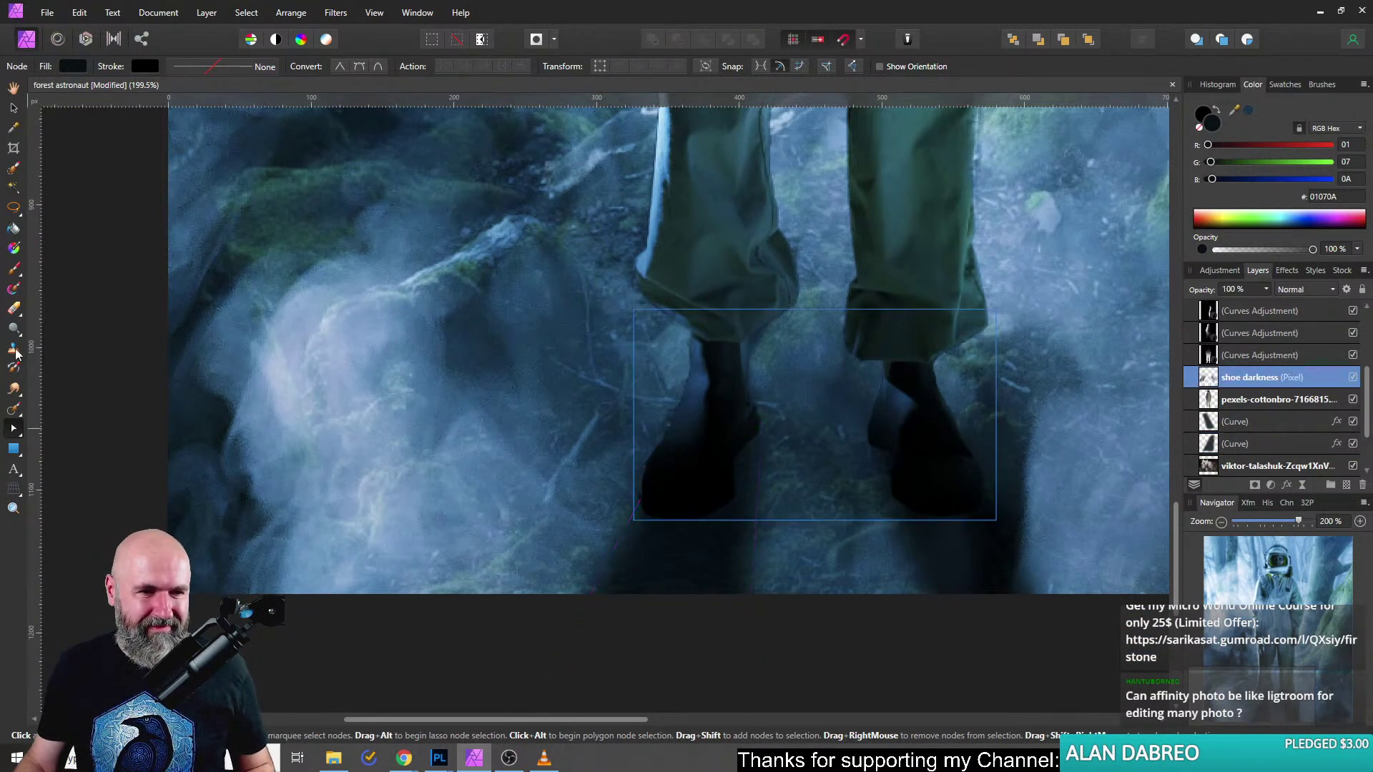
left_click(13, 270)
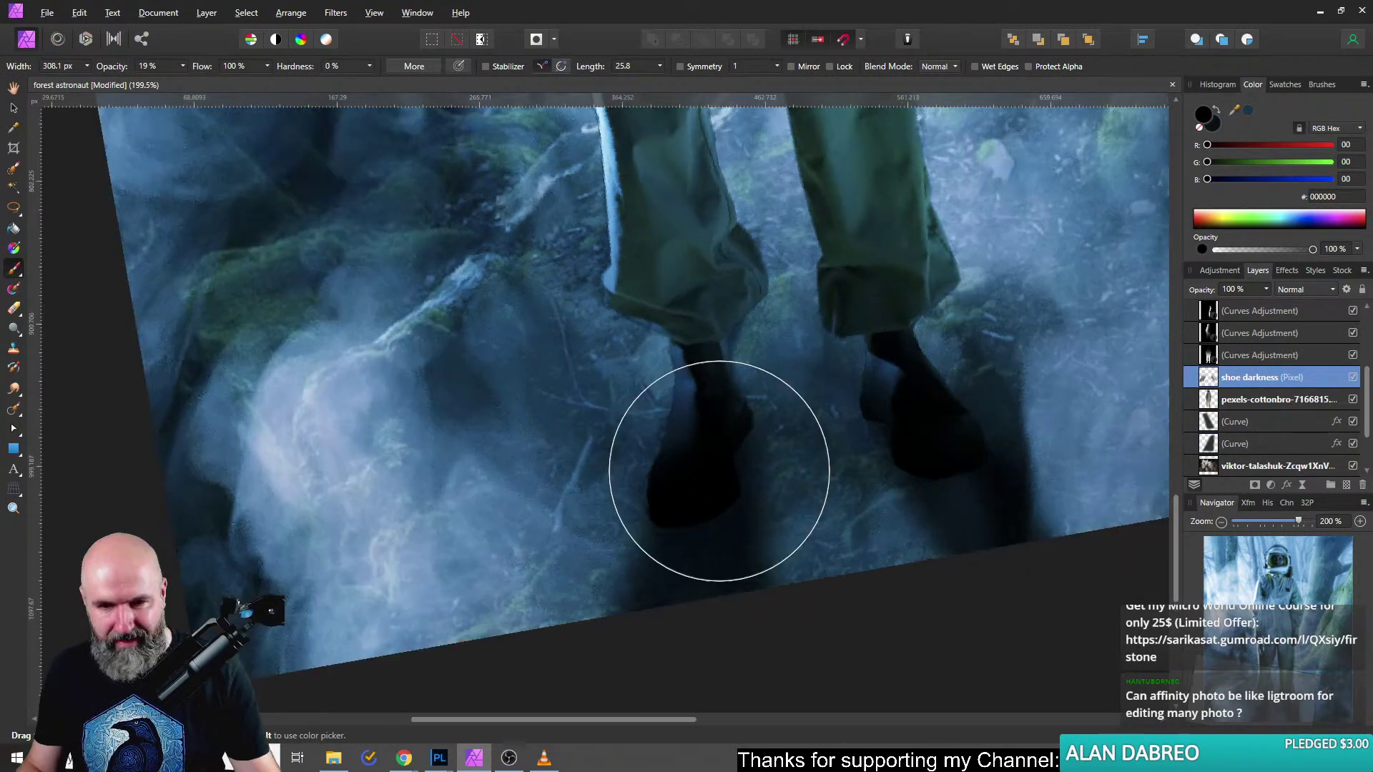
mouse_move(720, 471)
left_mouse_down()
mouse_move(723, 454)
mouse_move(737, 458)
left_mouse_up()
scroll(724, 457, "down", 3)
scroll(723, 454, "up", 3)
scroll(738, 455, "up", 5)
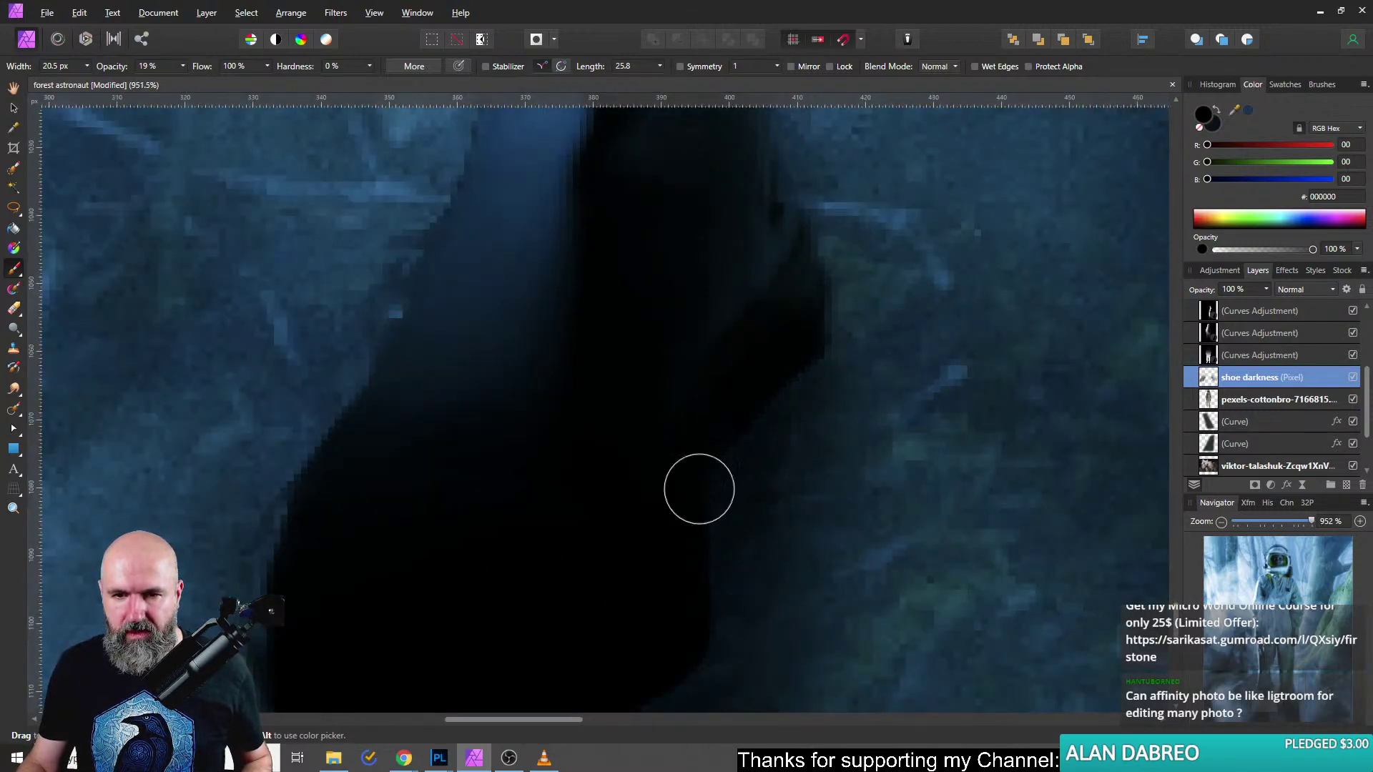
scroll(728, 578, "down", 4)
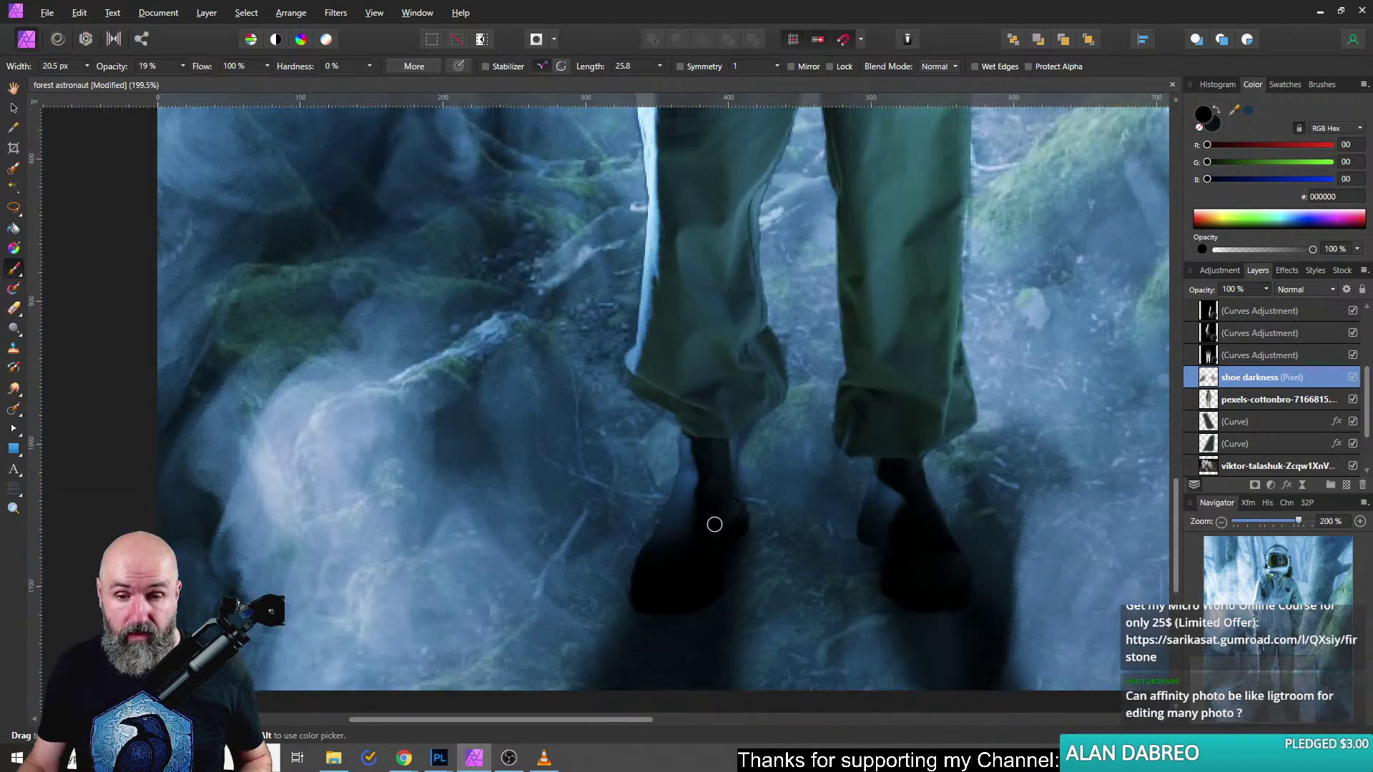
scroll(726, 550, "up", 4)
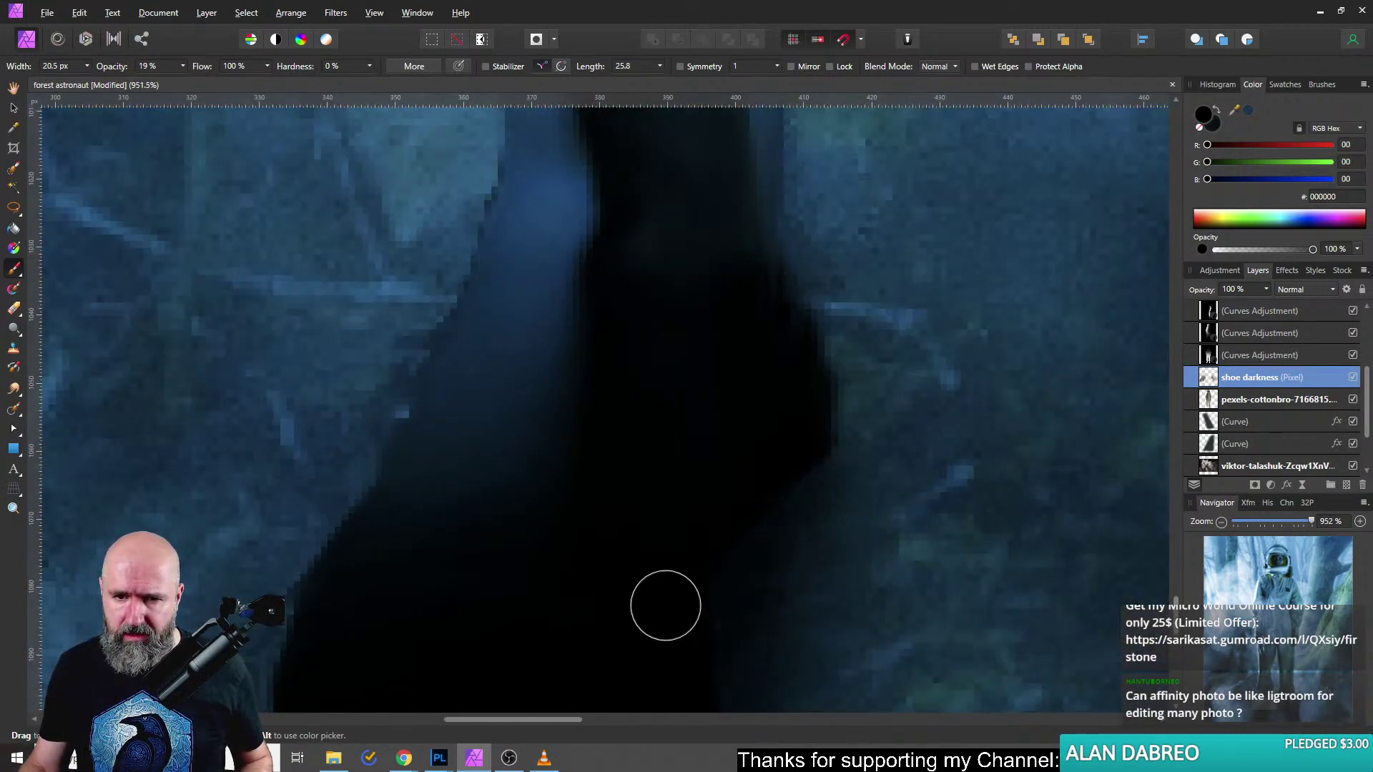
scroll(664, 603, "down", 10)
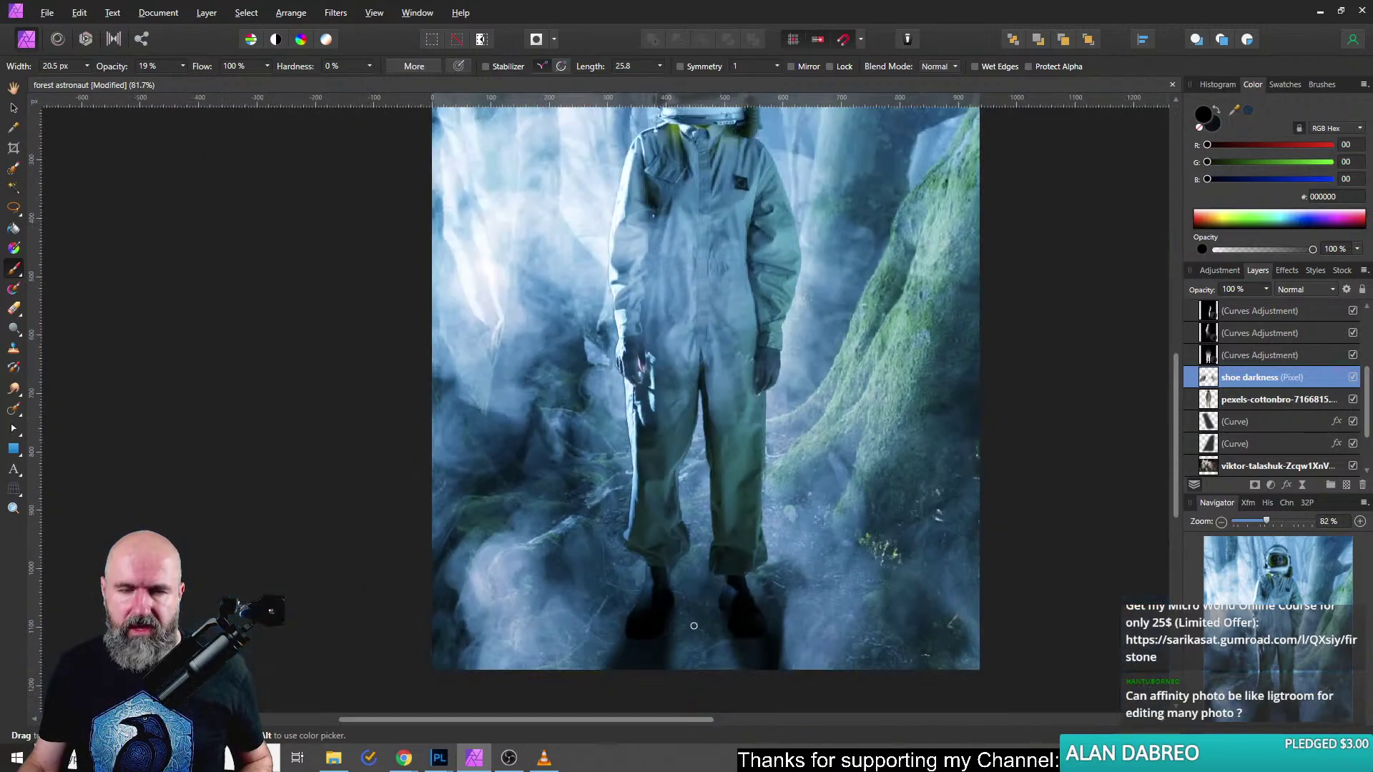
Deselect everything and review the whole composite together with its layer stack.
left_click(15, 107)
left_click(184, 274)
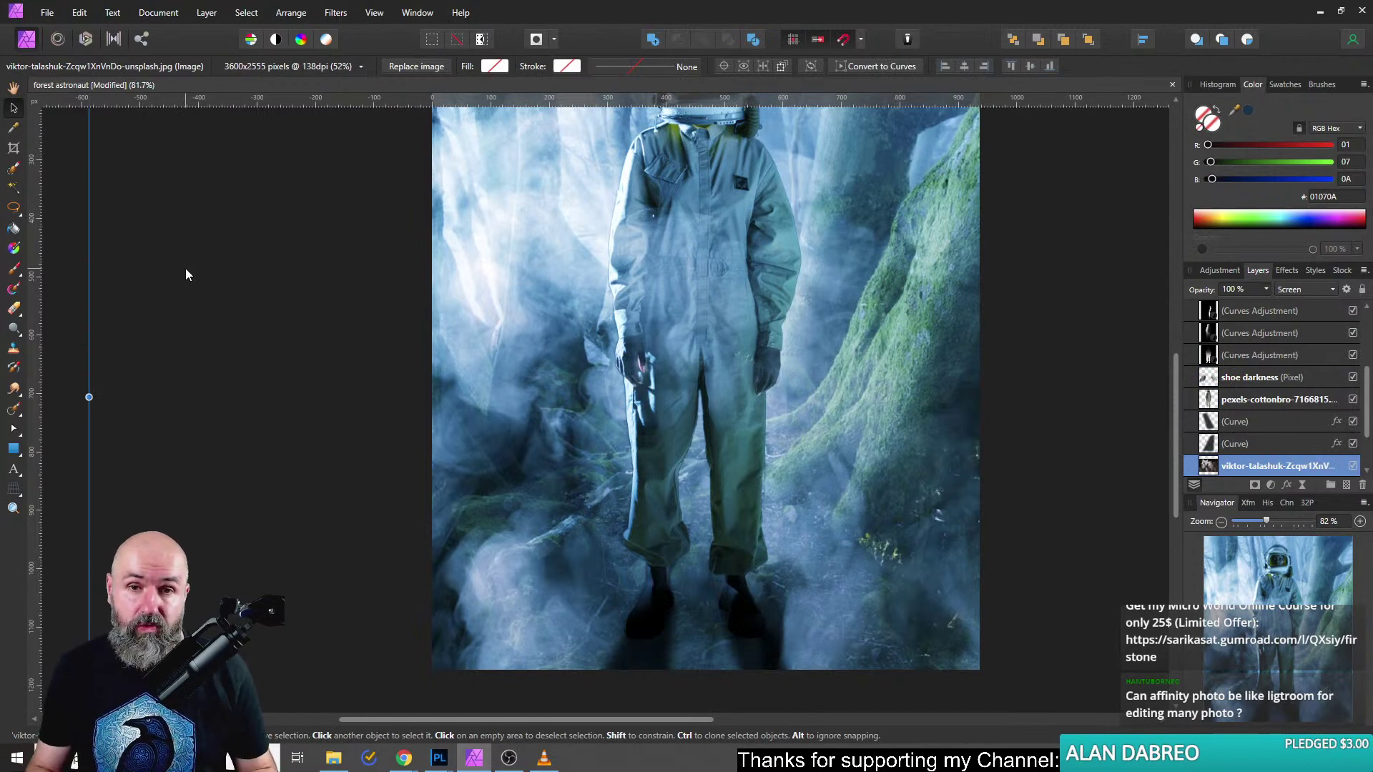
left_click_drag(786, 319, 689, 474)
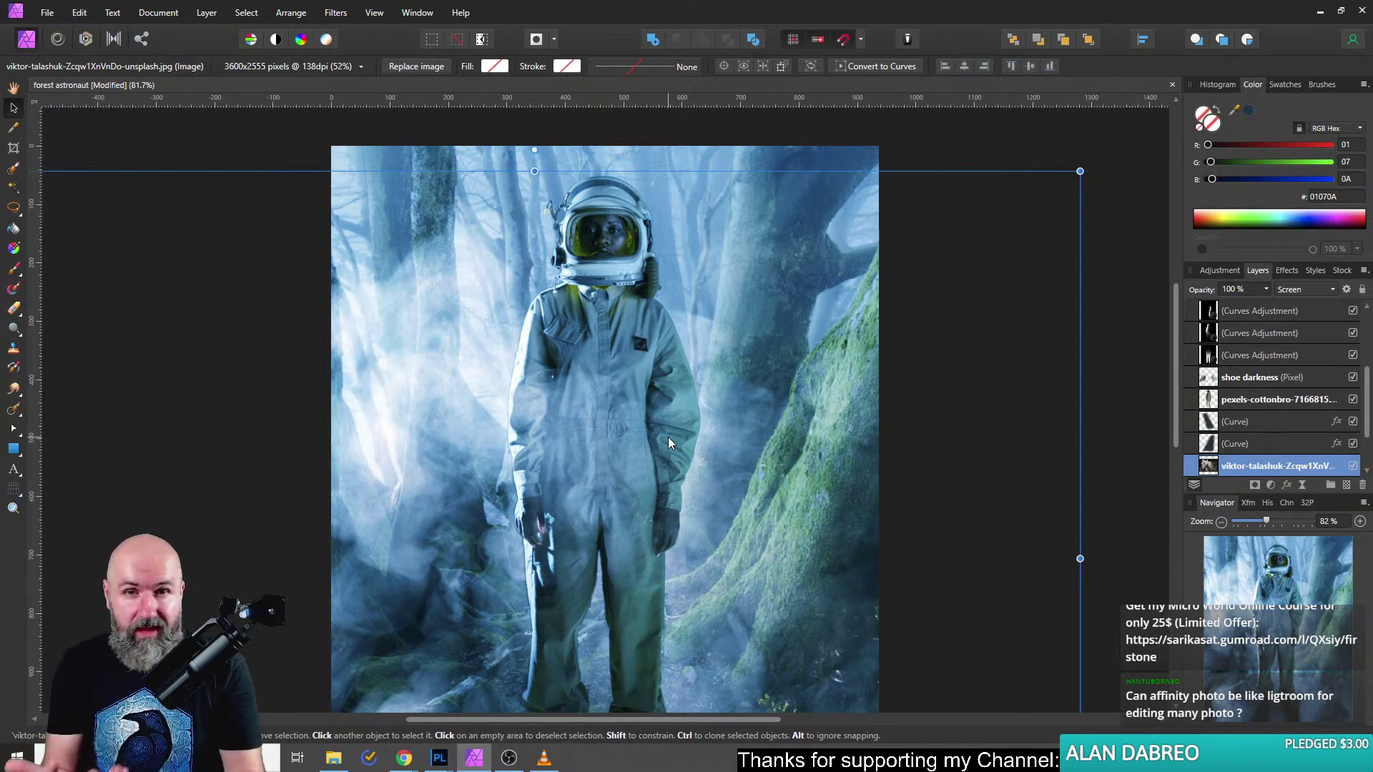
left_click(204, 148)
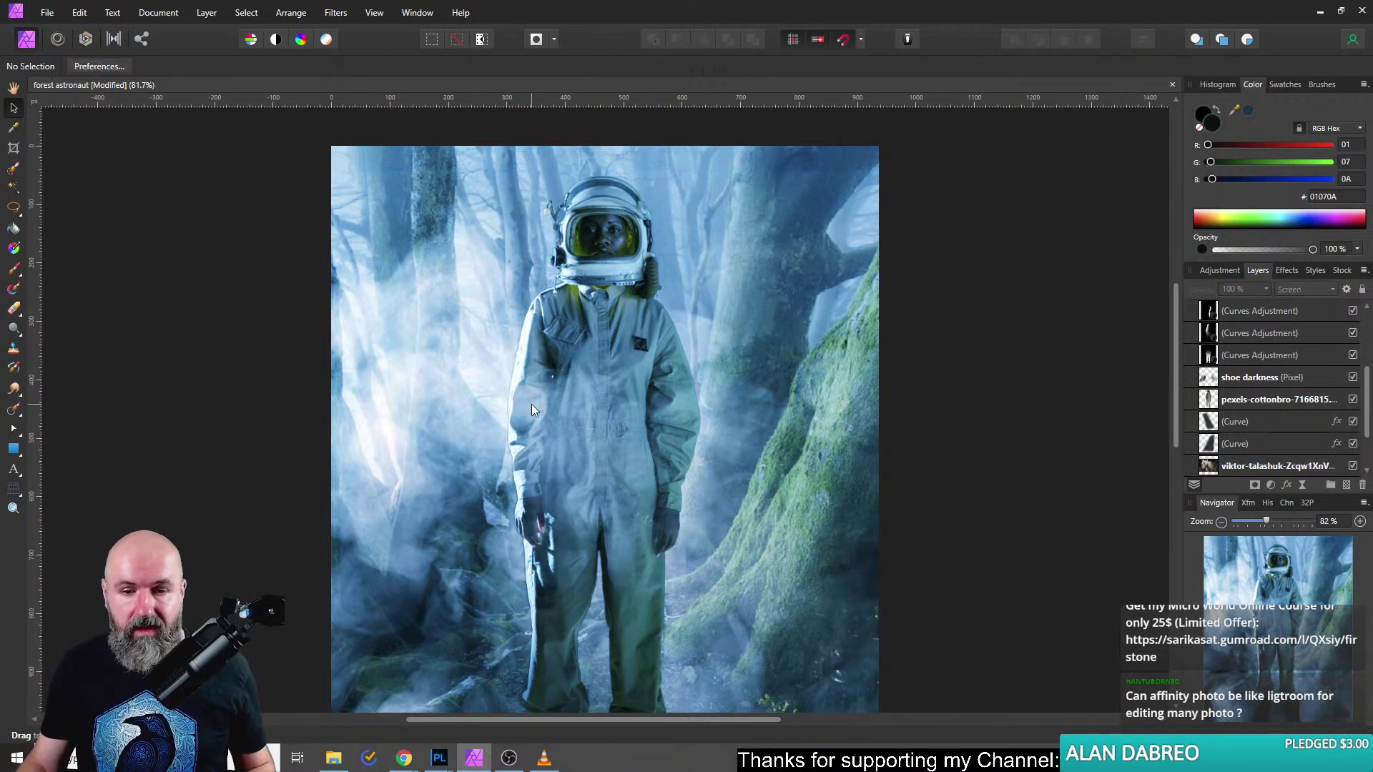
scroll(561, 417, "down", 3)
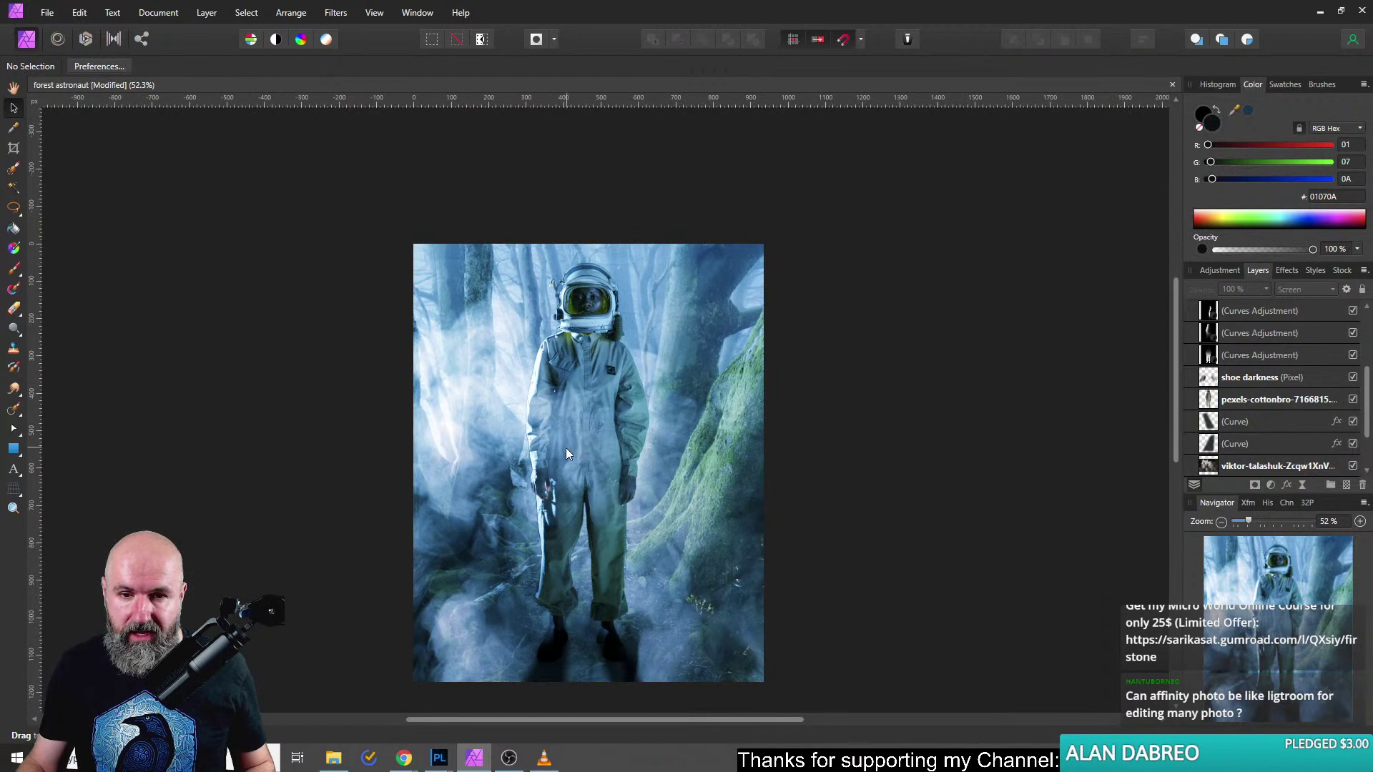
scroll(1203, 419, "down", 2)
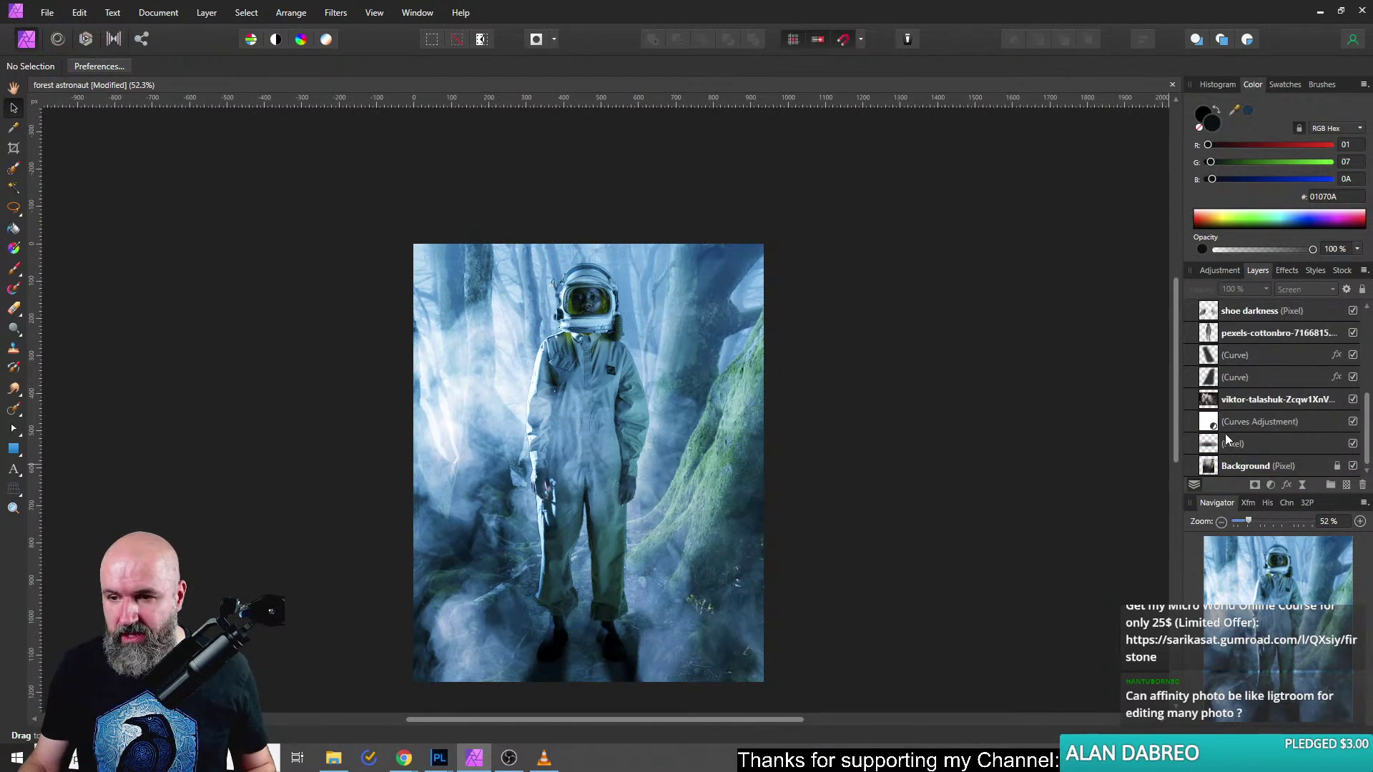
scroll(1207, 430, "up", 2)
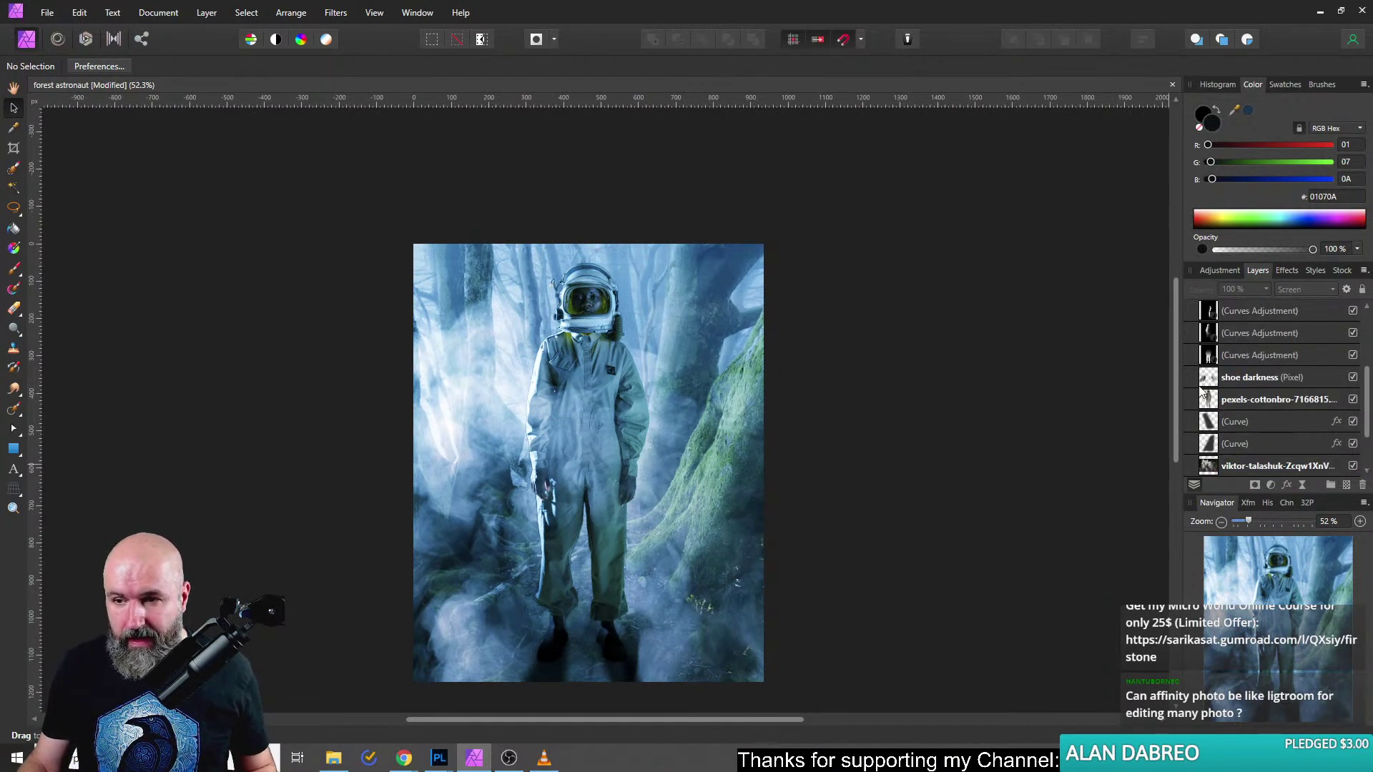
Load the astronaut's outline as a selection and add an empty pixel layer directly above the astronaut.
left_click(1208, 400)
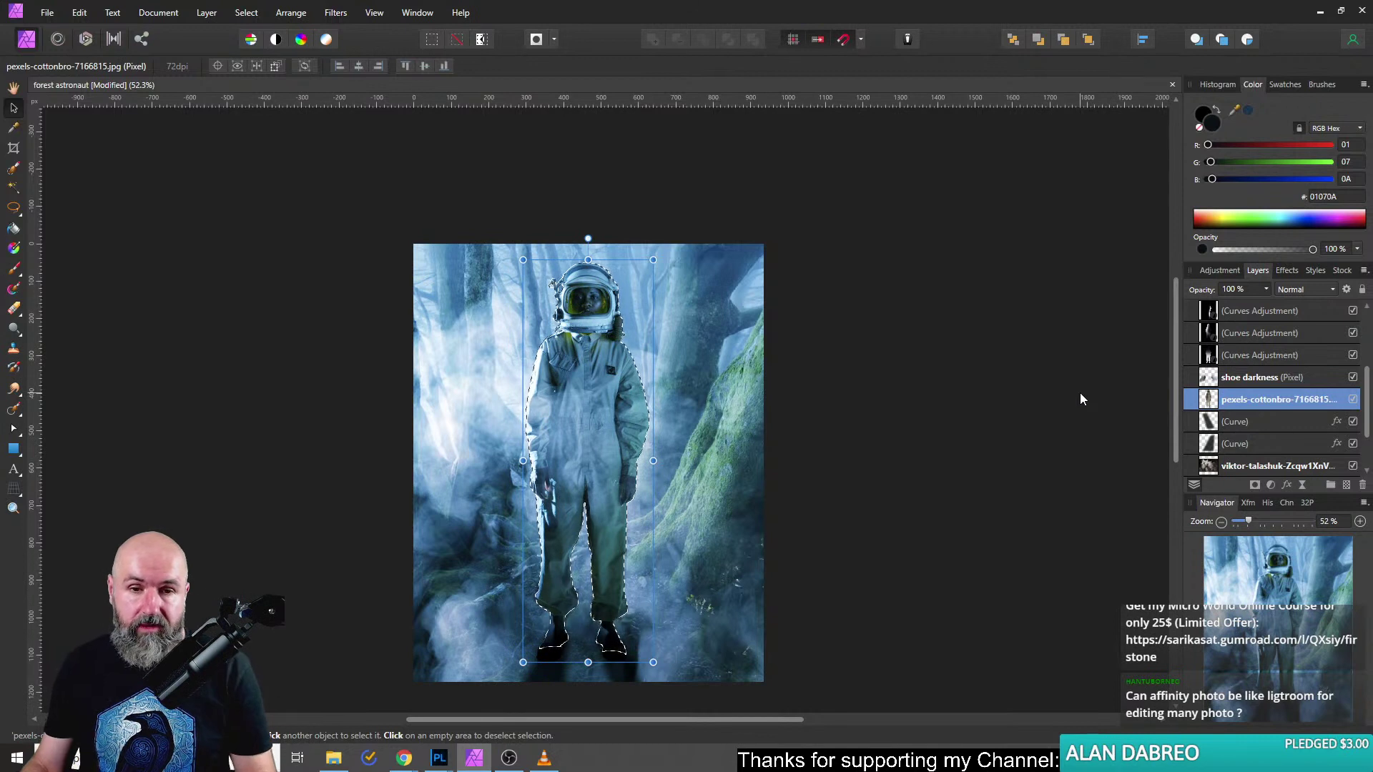
left_click(1345, 486)
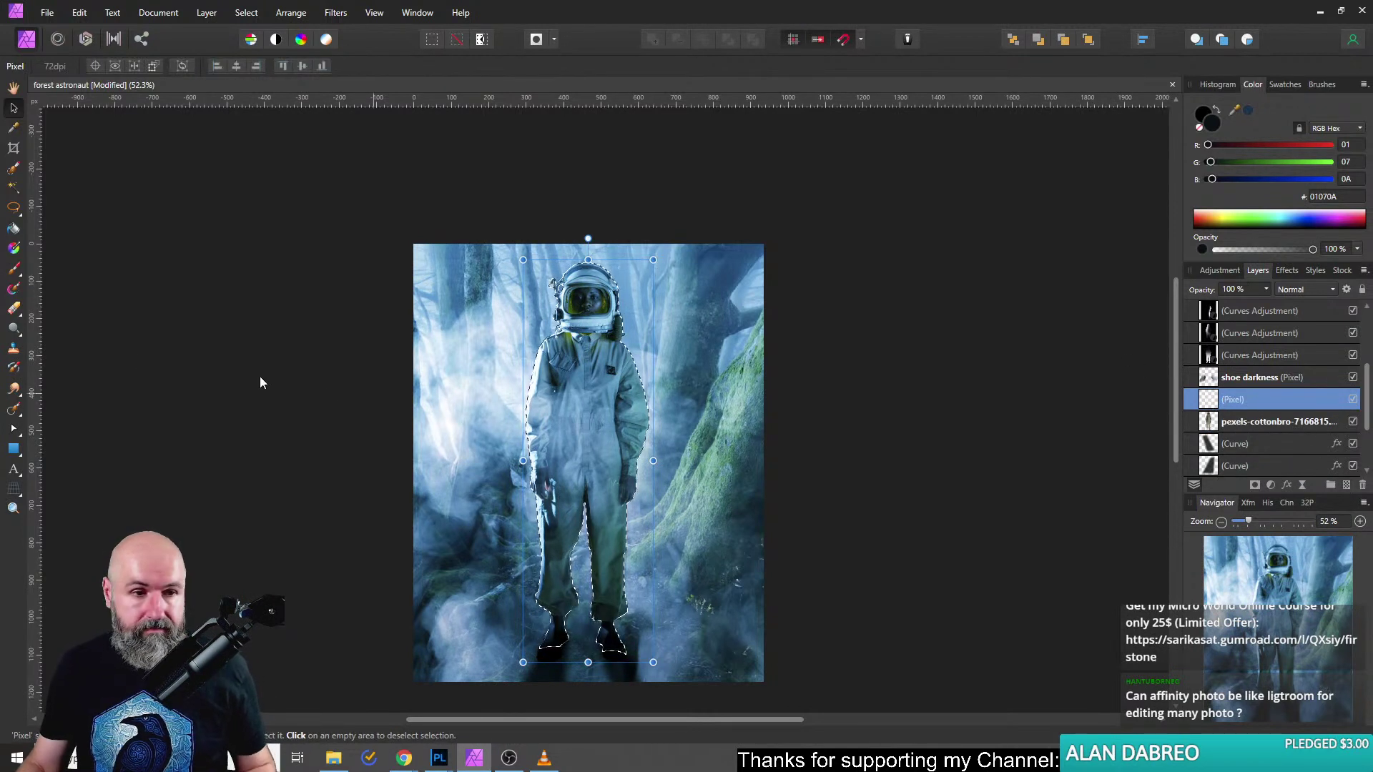
Set the paint brush to a width of 47.4 px and its colour to dark grey 262626.
left_click(14, 270)
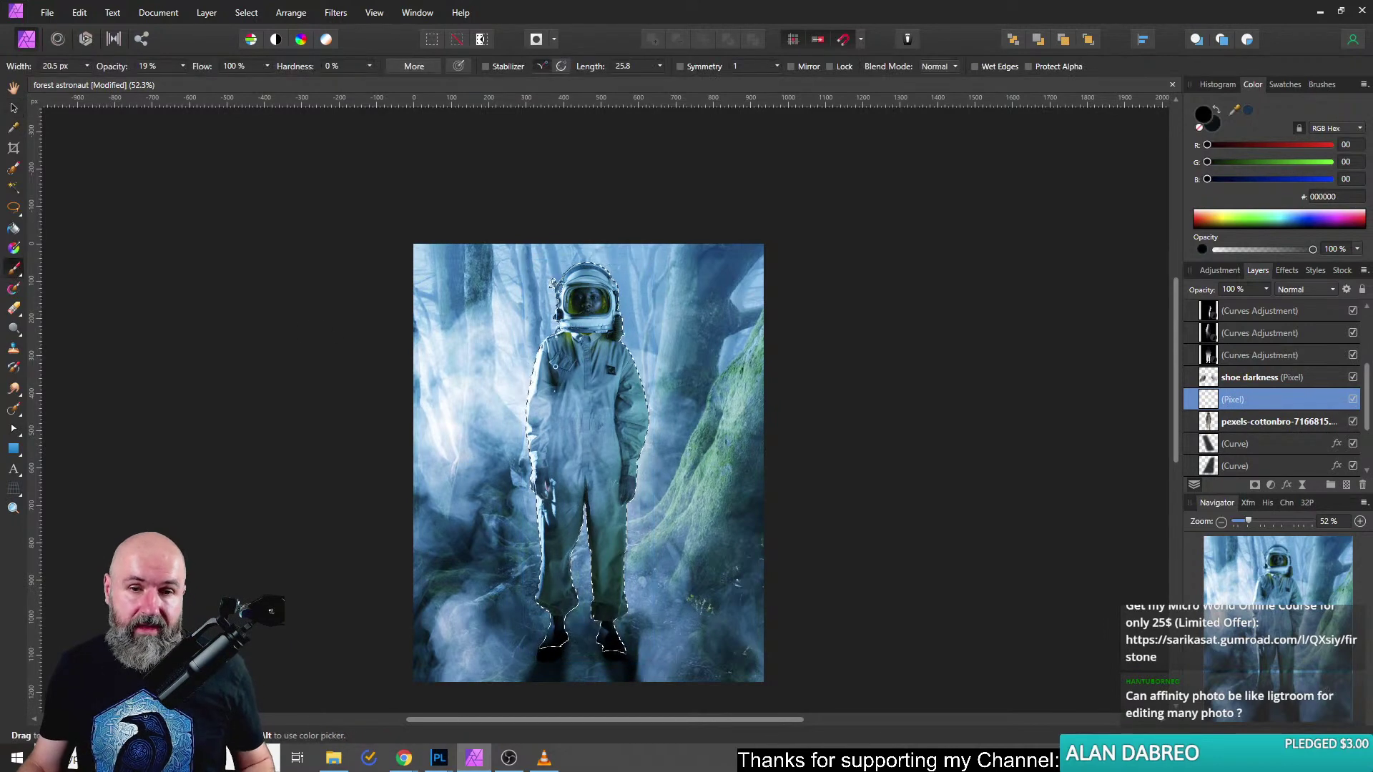
scroll(550, 373, "up", 5)
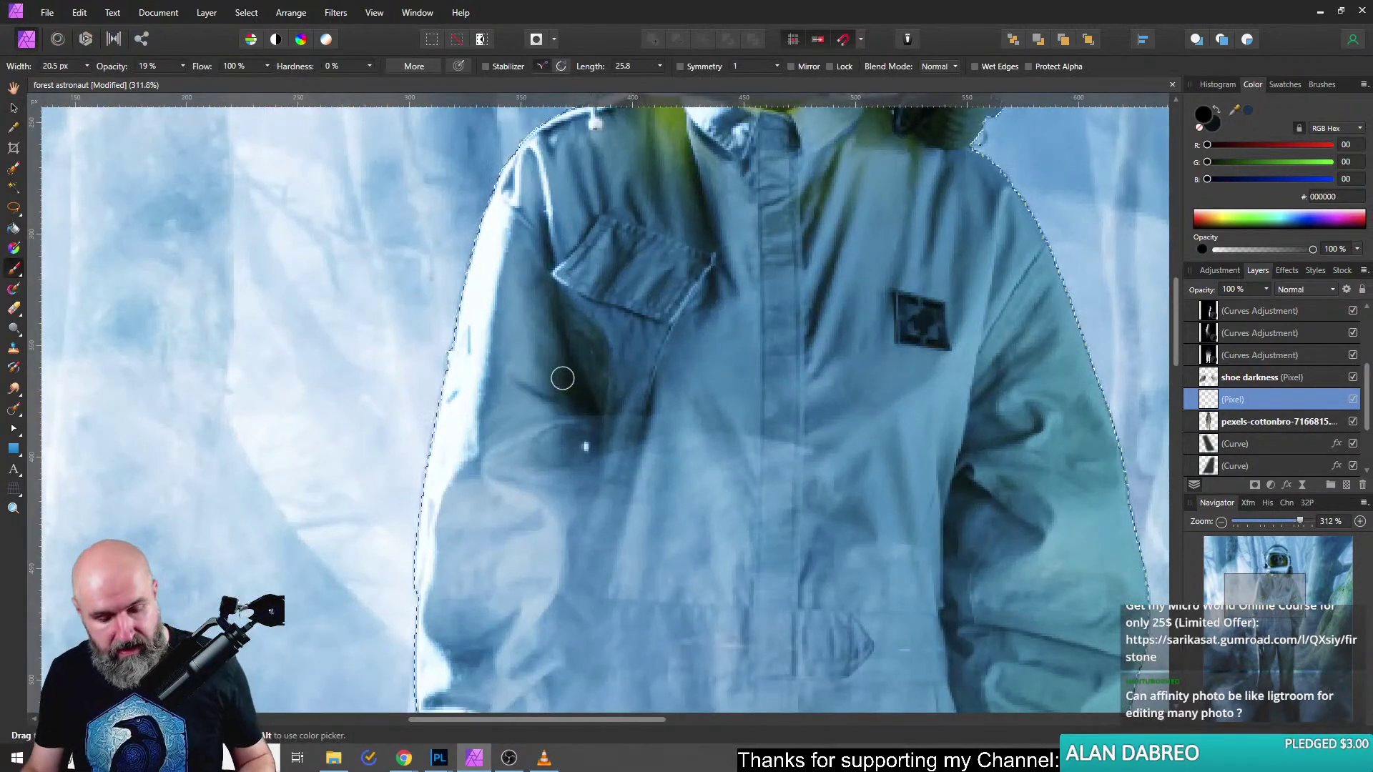
key("bracketright")
key("bracketright")
key("bracketright")
key("bracketright")
key("bracketright")
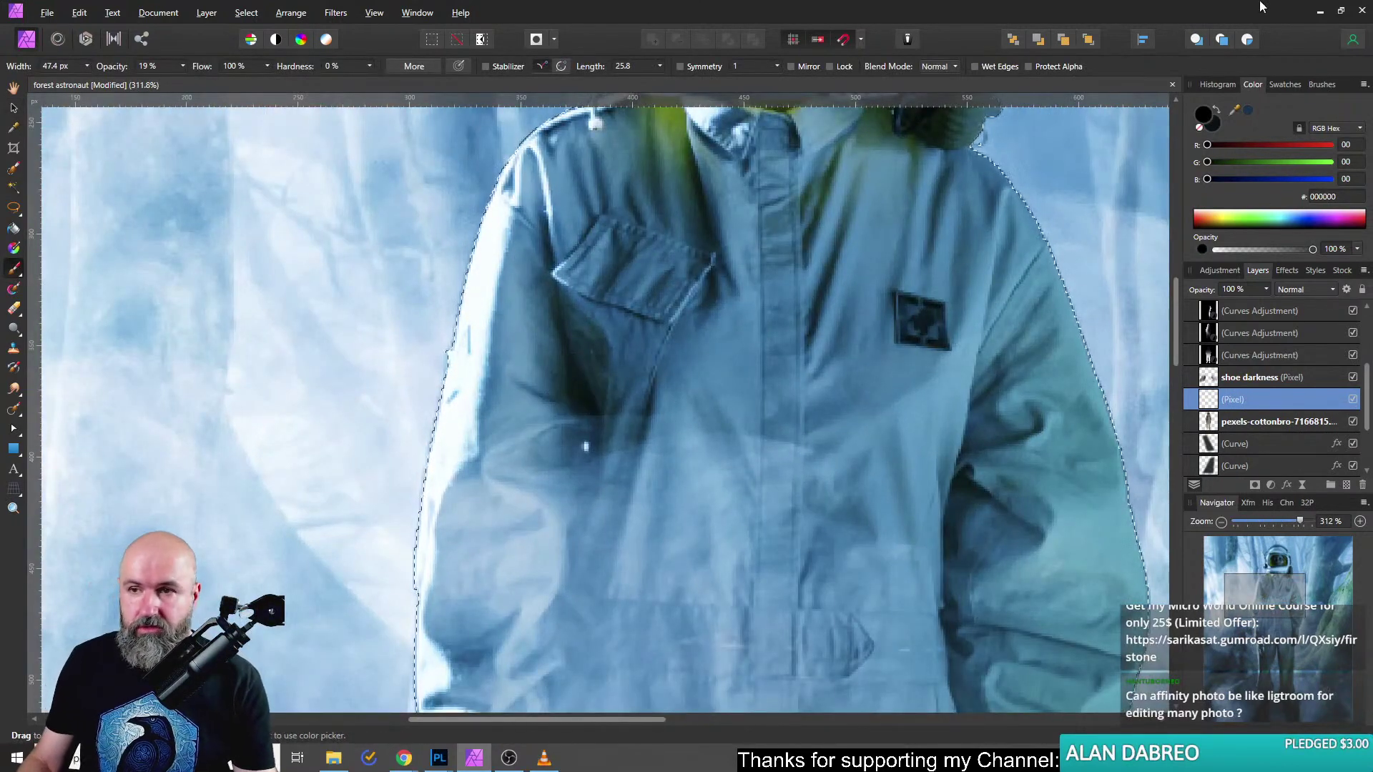
double_click(1204, 118)
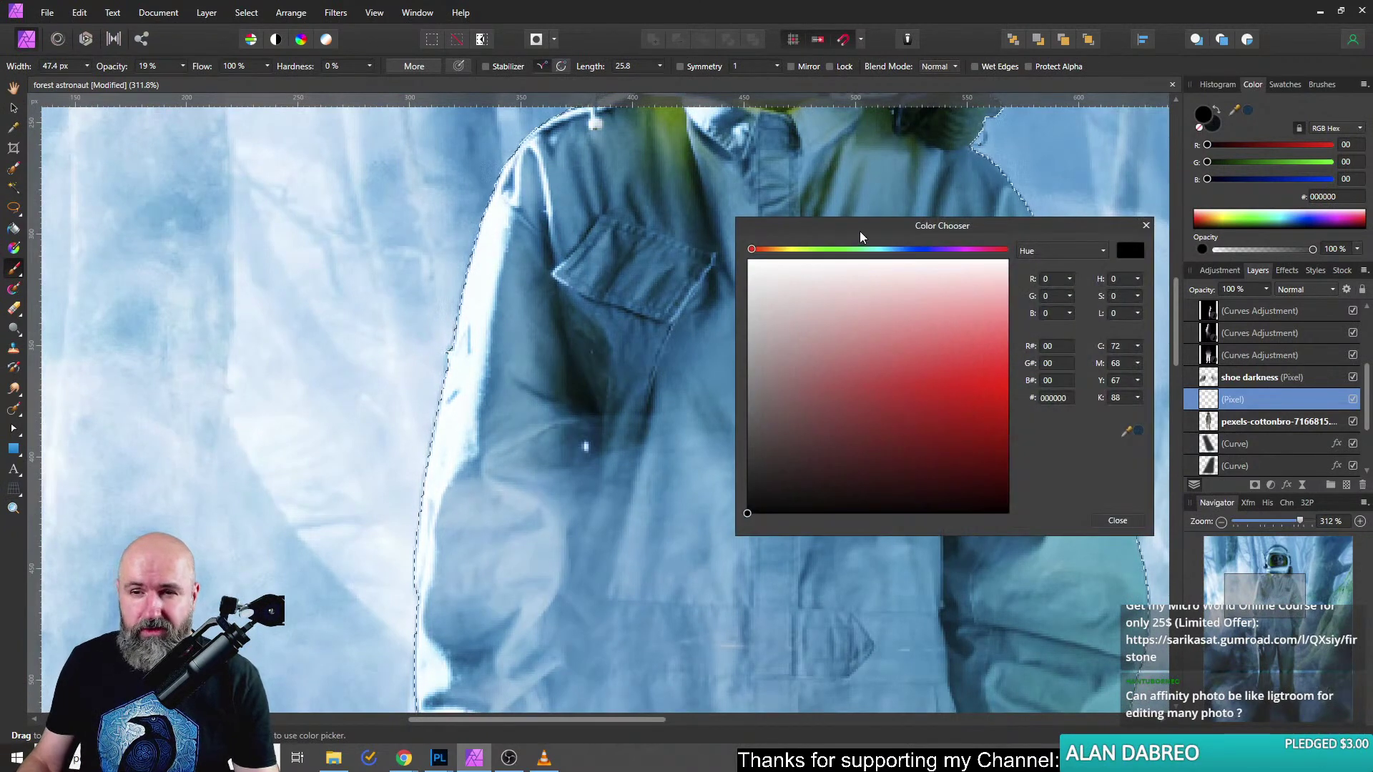
left_click_drag(861, 230, 953, 214)
left_click_drag(851, 408, 805, 398)
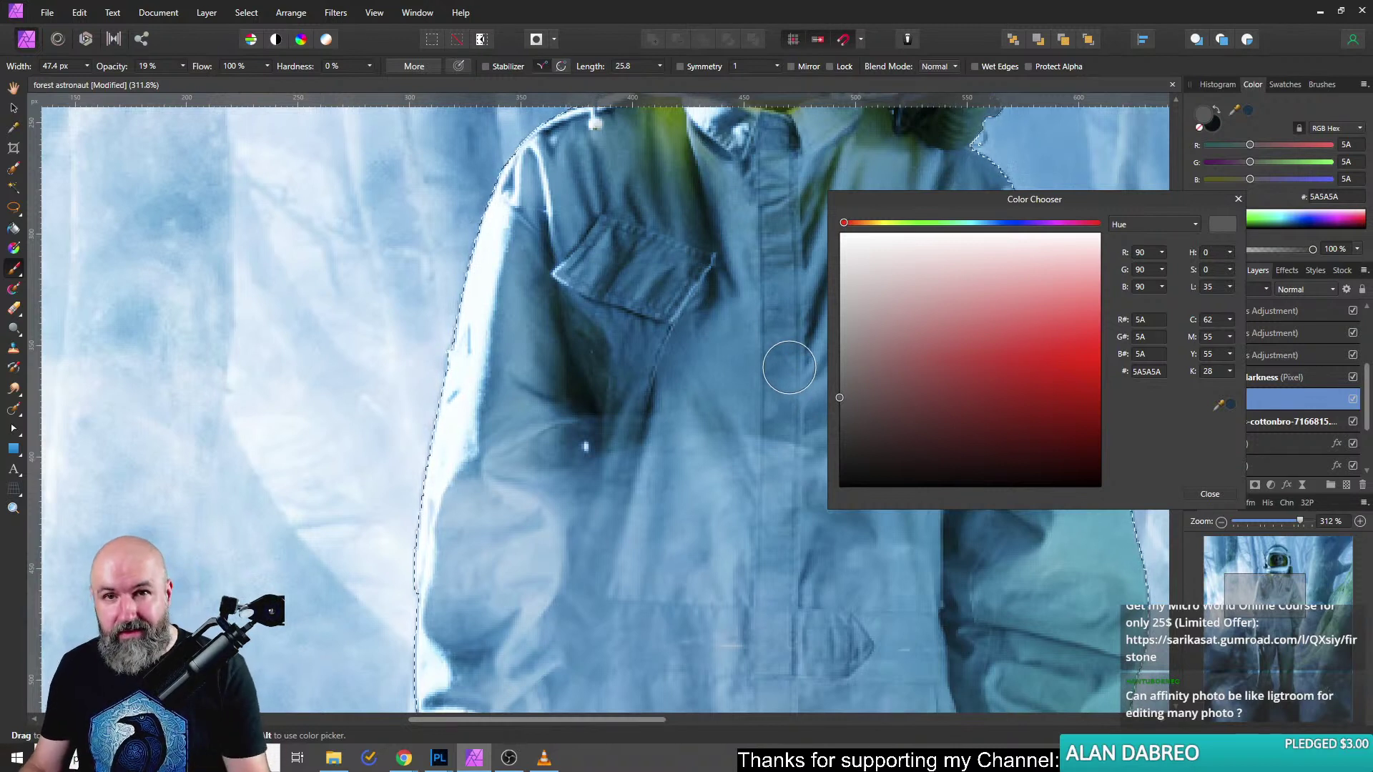
mouse_move(865, 201)
left_mouse_down()
mouse_move(912, 171)
mouse_move(908, 147)
left_mouse_up()
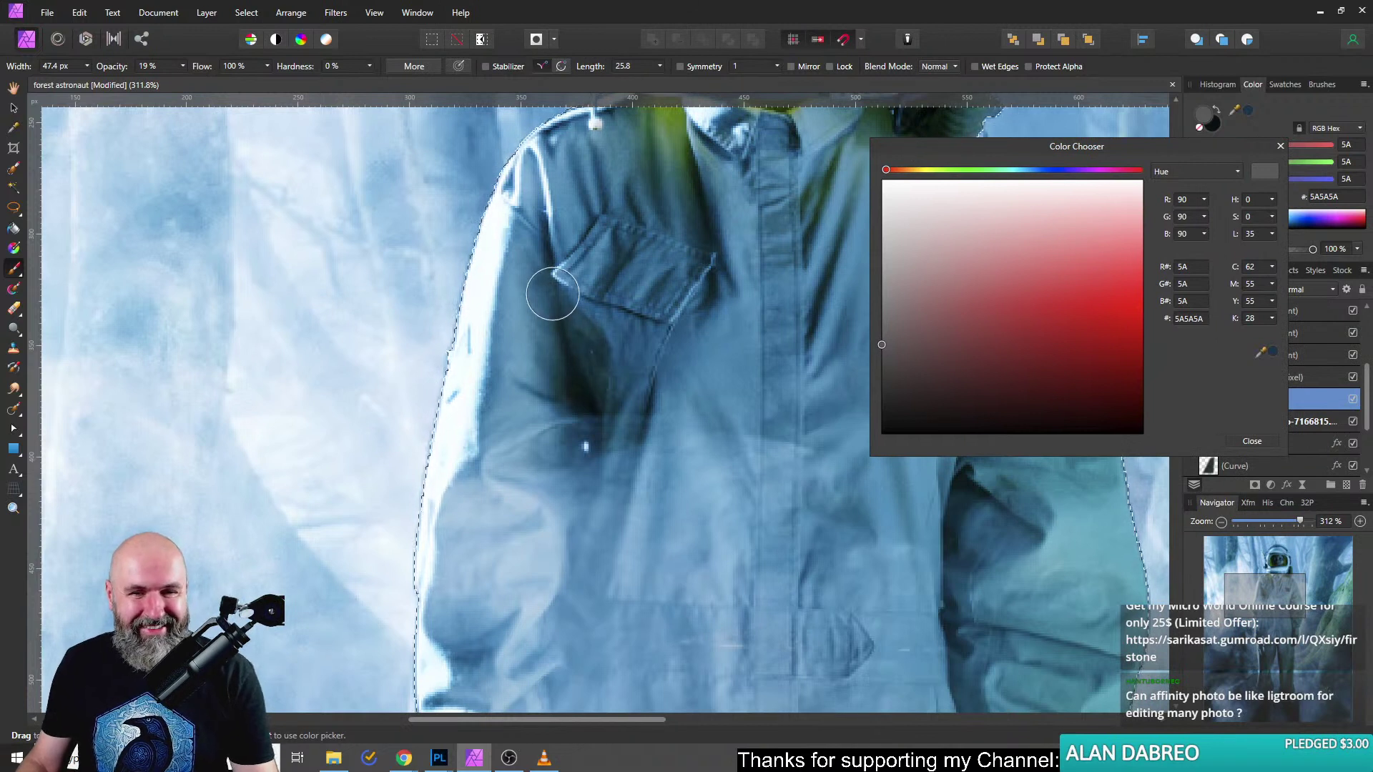
left_click_drag(901, 388, 881, 397)
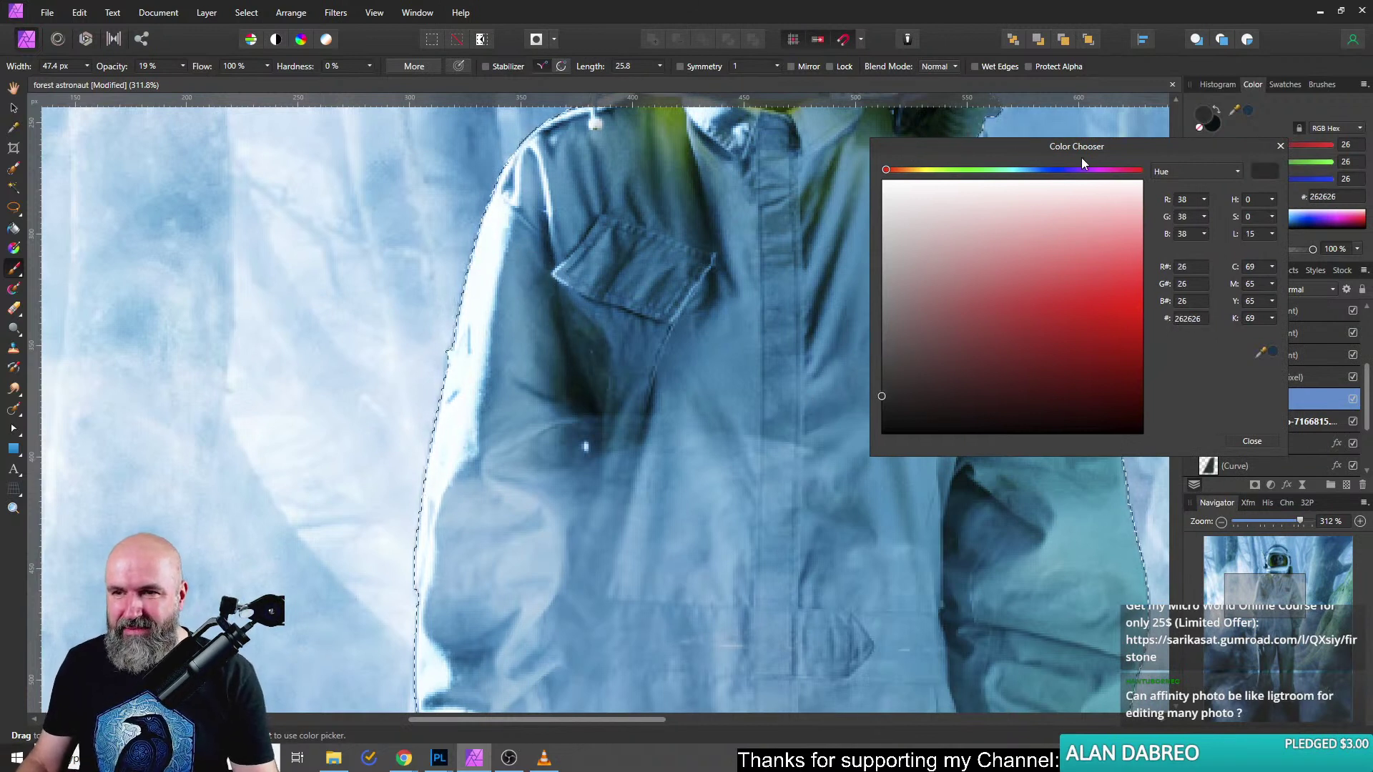
Set the blend mode of the new pixel layer to Soft Light.
left_click_drag(1081, 163, 866, 175)
left_click(1303, 290)
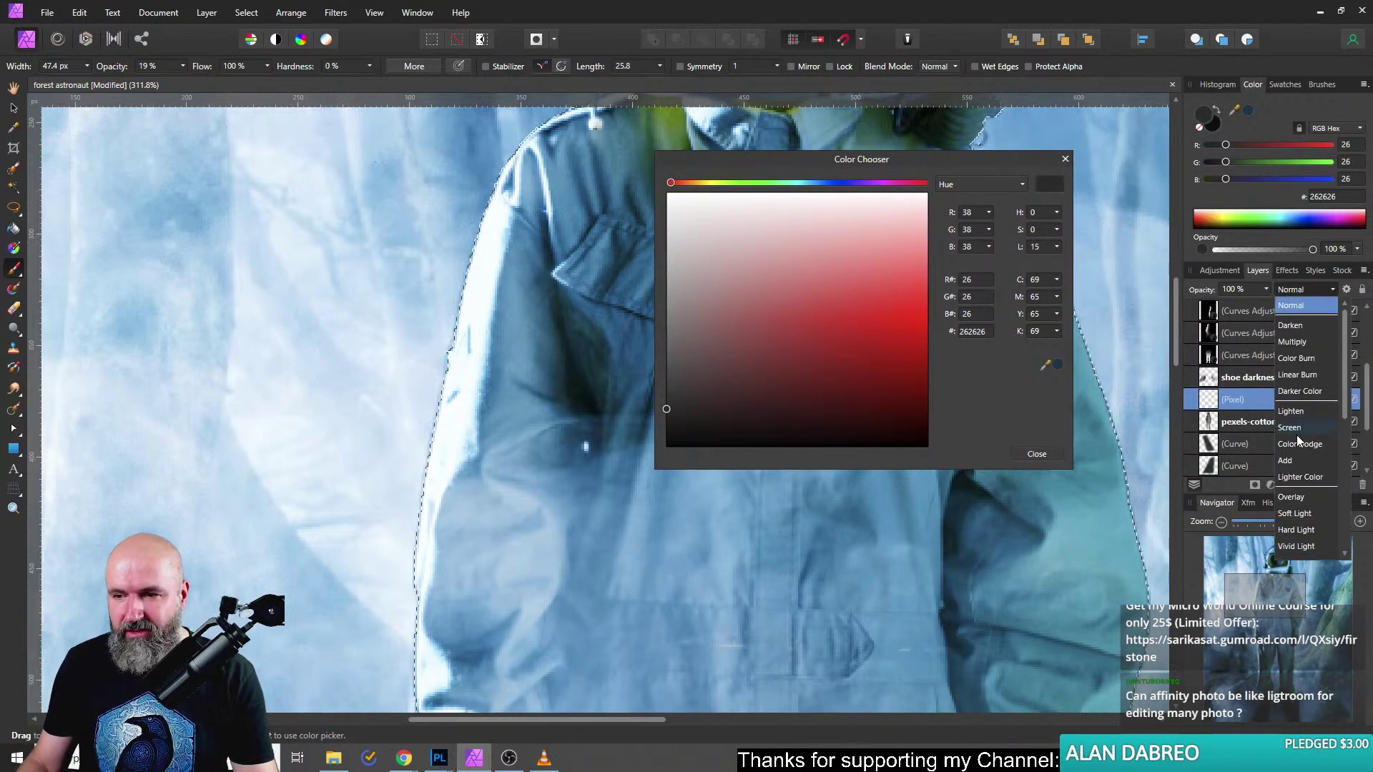
left_click(1295, 514)
left_click_drag(738, 165, 862, 153)
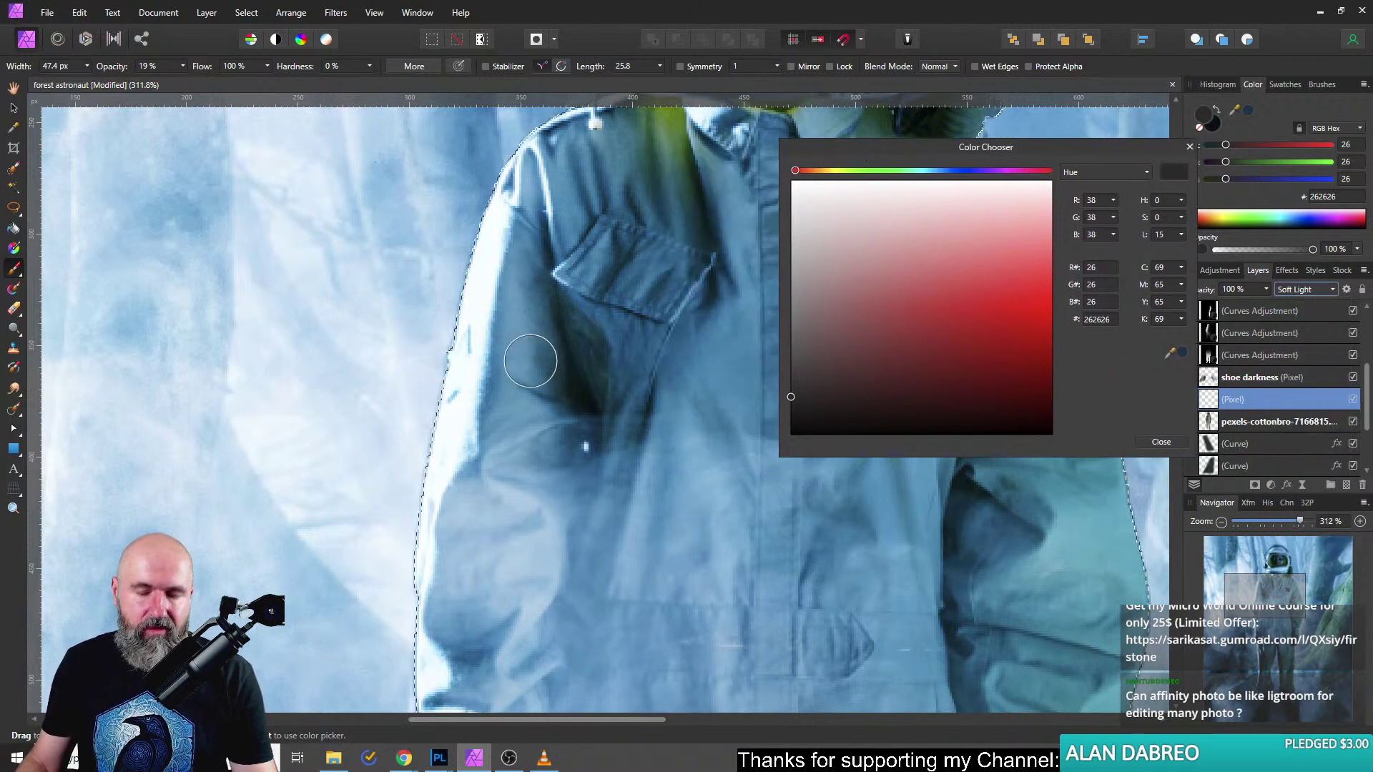
Paint dark grey shading over the inner upper sleeve and armpit folds below the chest pocket.
mouse_move(530, 361)
left_mouse_down()
mouse_move(535, 266)
mouse_move(554, 442)
mouse_move(529, 280)
mouse_move(562, 430)
mouse_move(552, 367)
mouse_move(547, 529)
mouse_move(528, 224)
mouse_move(541, 459)
mouse_move(560, 437)
mouse_move(534, 524)
mouse_move(545, 404)
mouse_move(537, 523)
mouse_move(535, 481)
left_mouse_up()
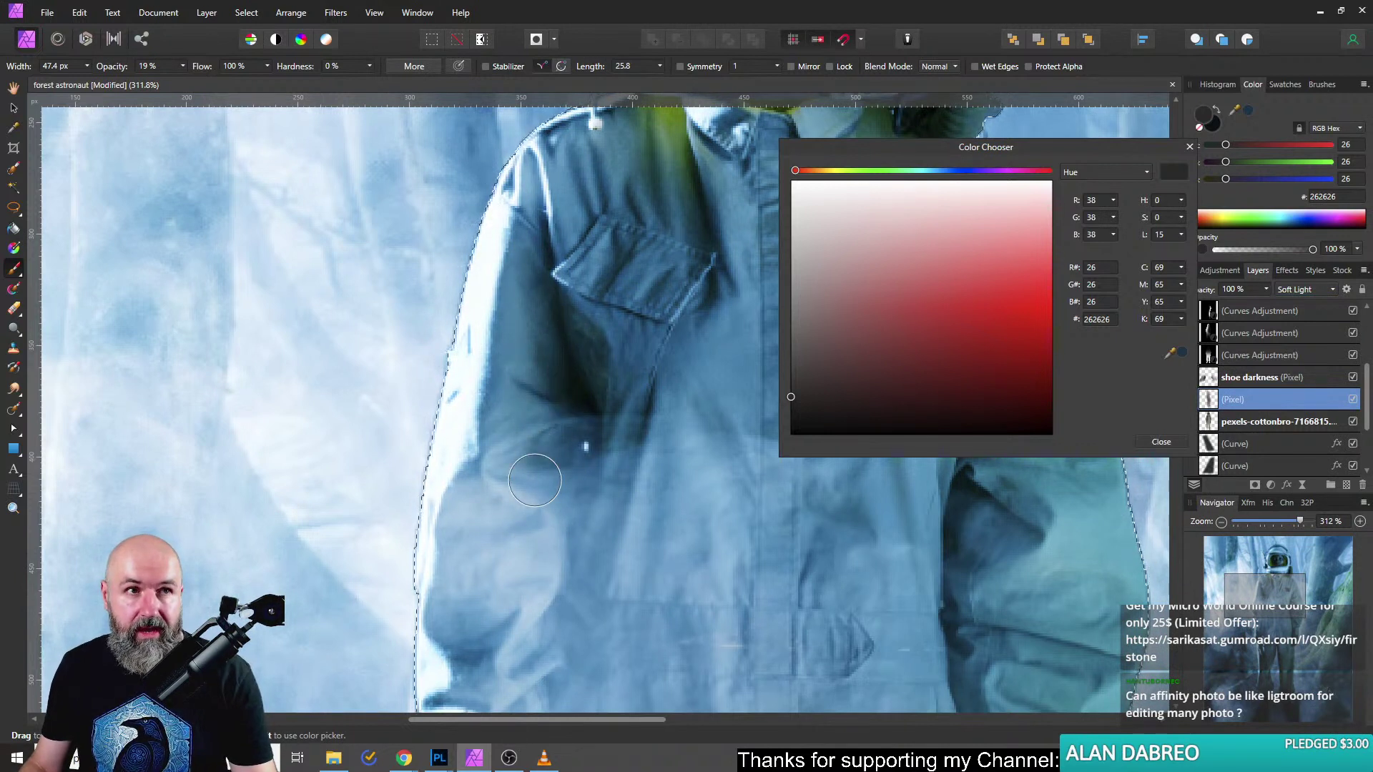
mouse_move(535, 480)
left_mouse_down()
mouse_move(583, 519)
mouse_move(568, 320)
mouse_move(607, 428)
mouse_move(580, 343)
mouse_move(558, 370)
mouse_move(538, 286)
mouse_move(531, 516)
left_mouse_up()
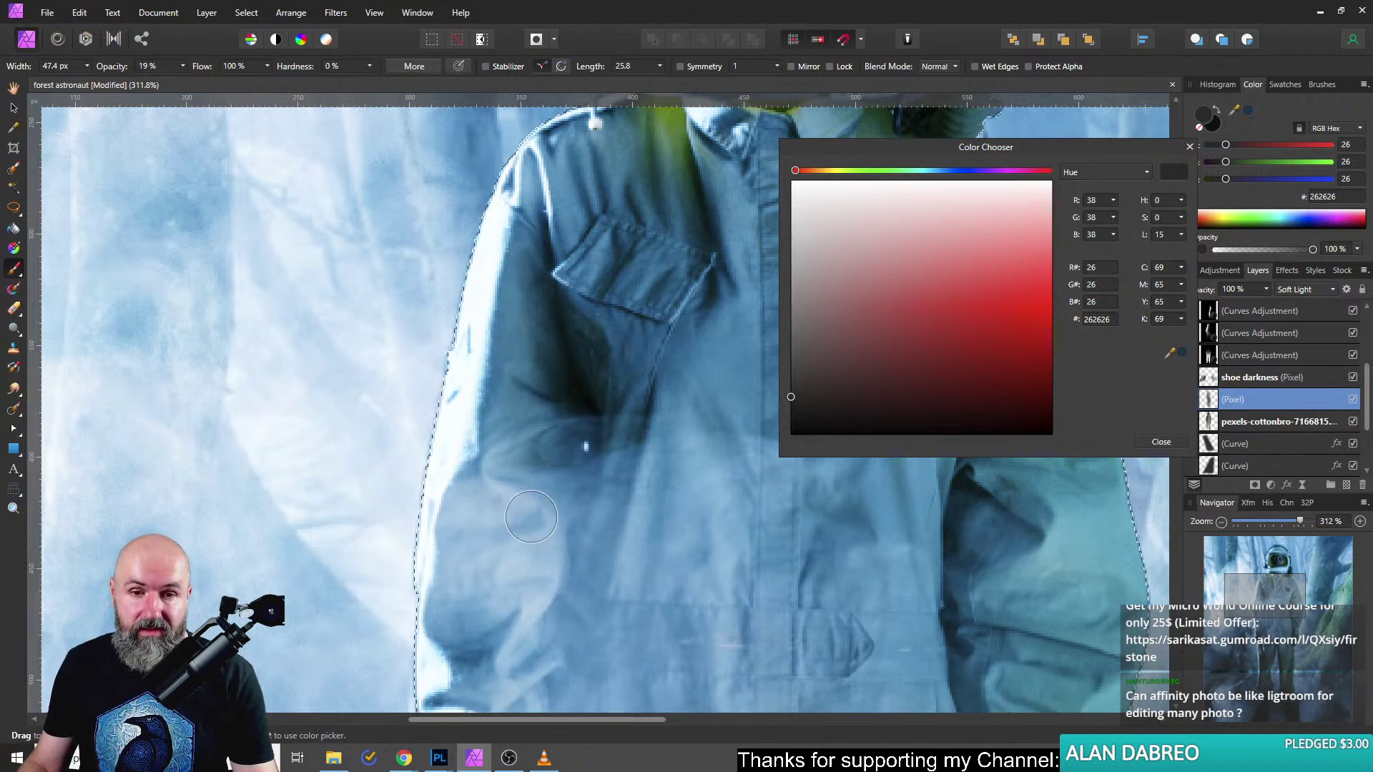
mouse_move(530, 467)
left_mouse_down()
mouse_move(549, 512)
mouse_move(566, 419)
left_mouse_up()
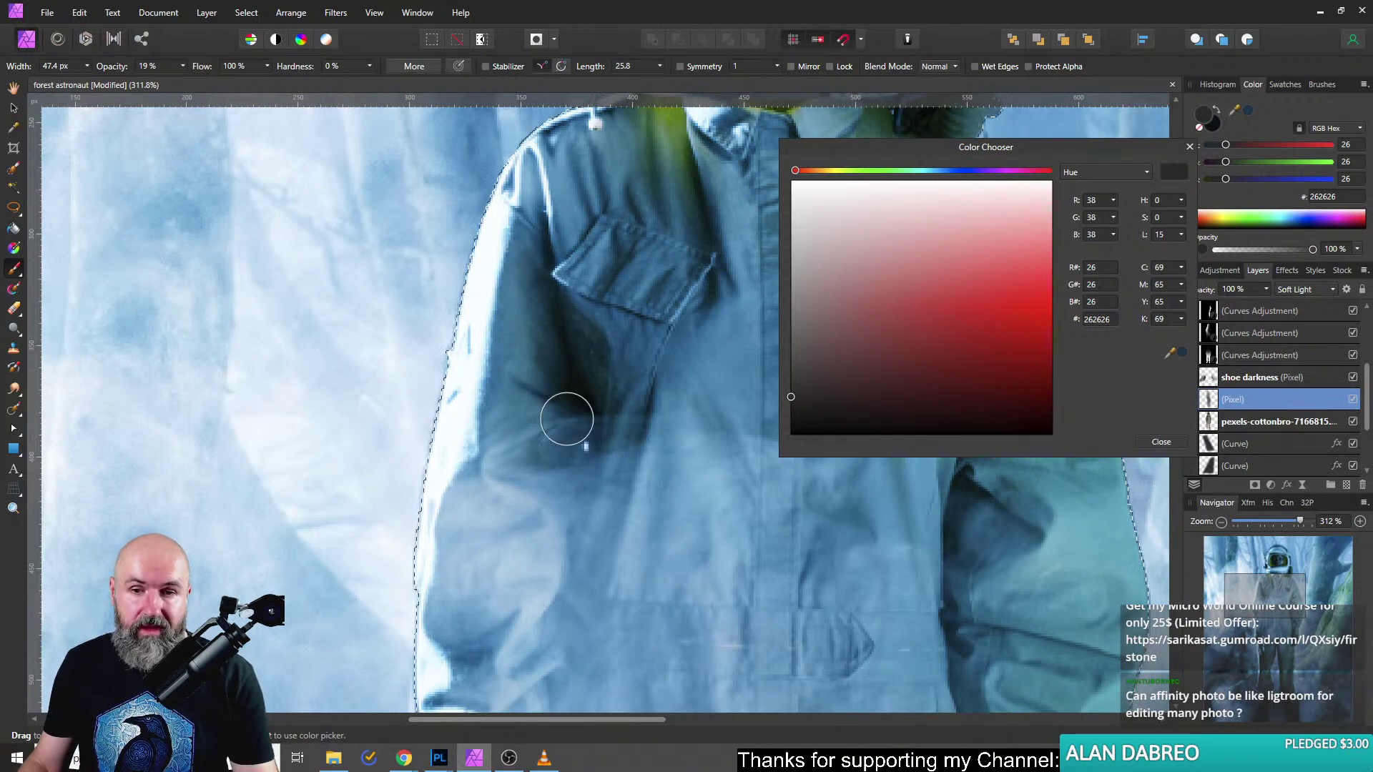
Brighten the lit outer edge of the same upper sleeve with light grey 969696.
left_click_drag(807, 291, 783, 285)
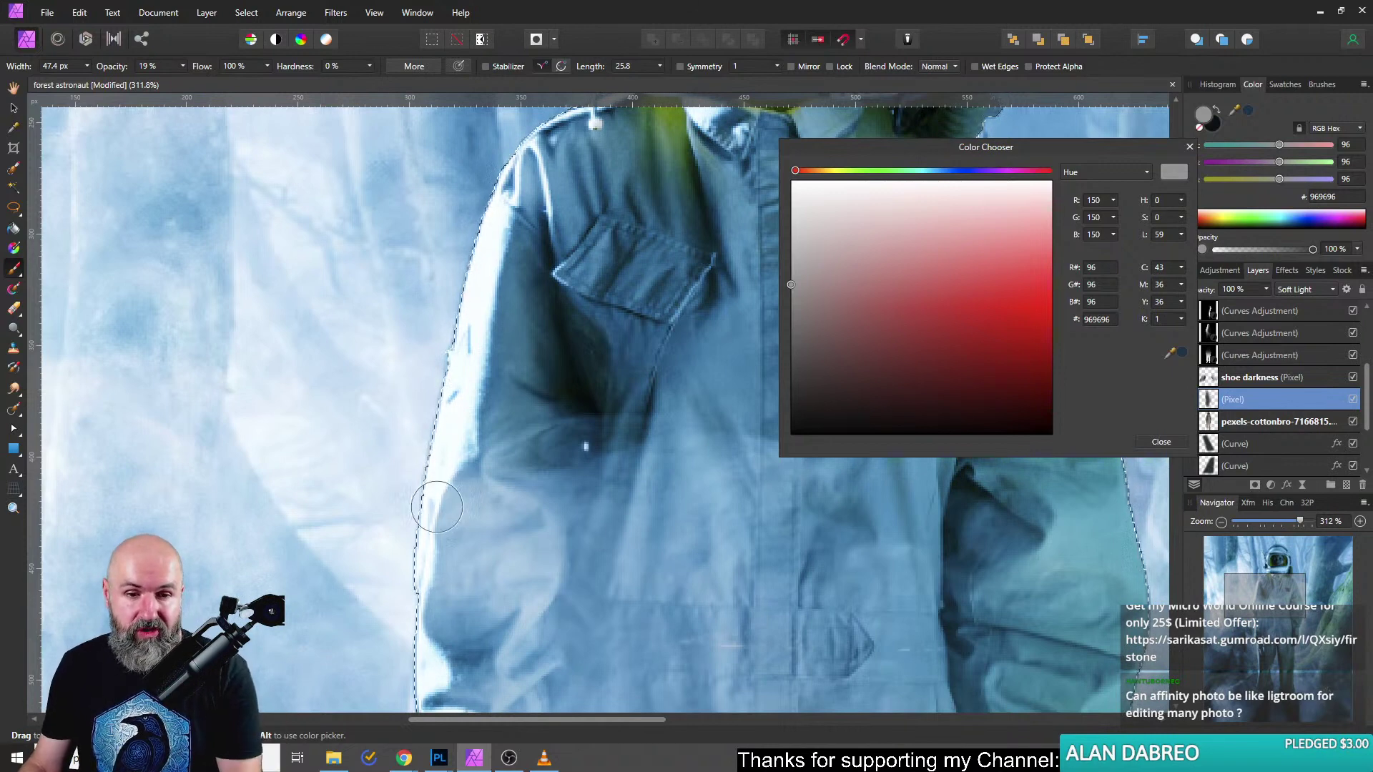
left_click_drag(454, 452, 493, 334)
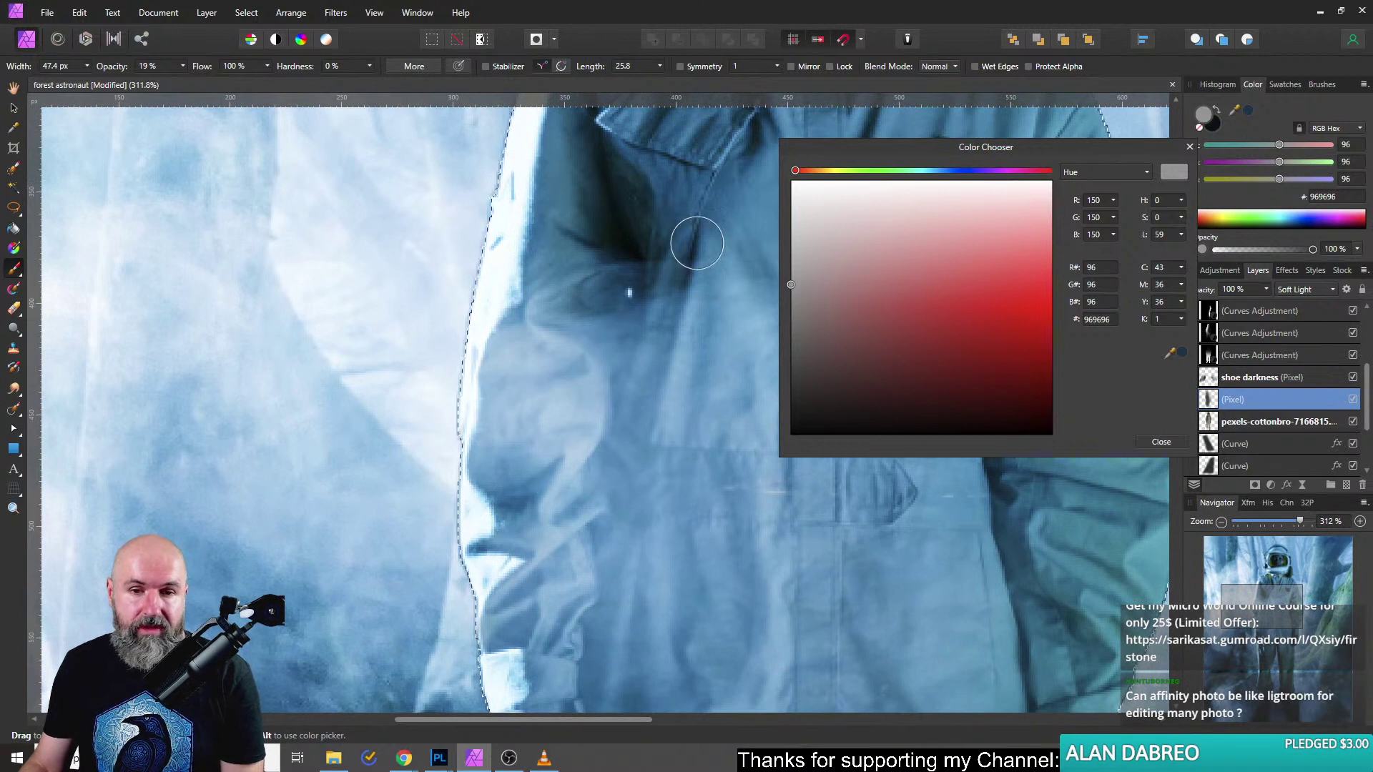
Darken the folds around the elbow of the same sleeve with dark grey 2A2A2A.
left_click_drag(809, 350, 778, 394)
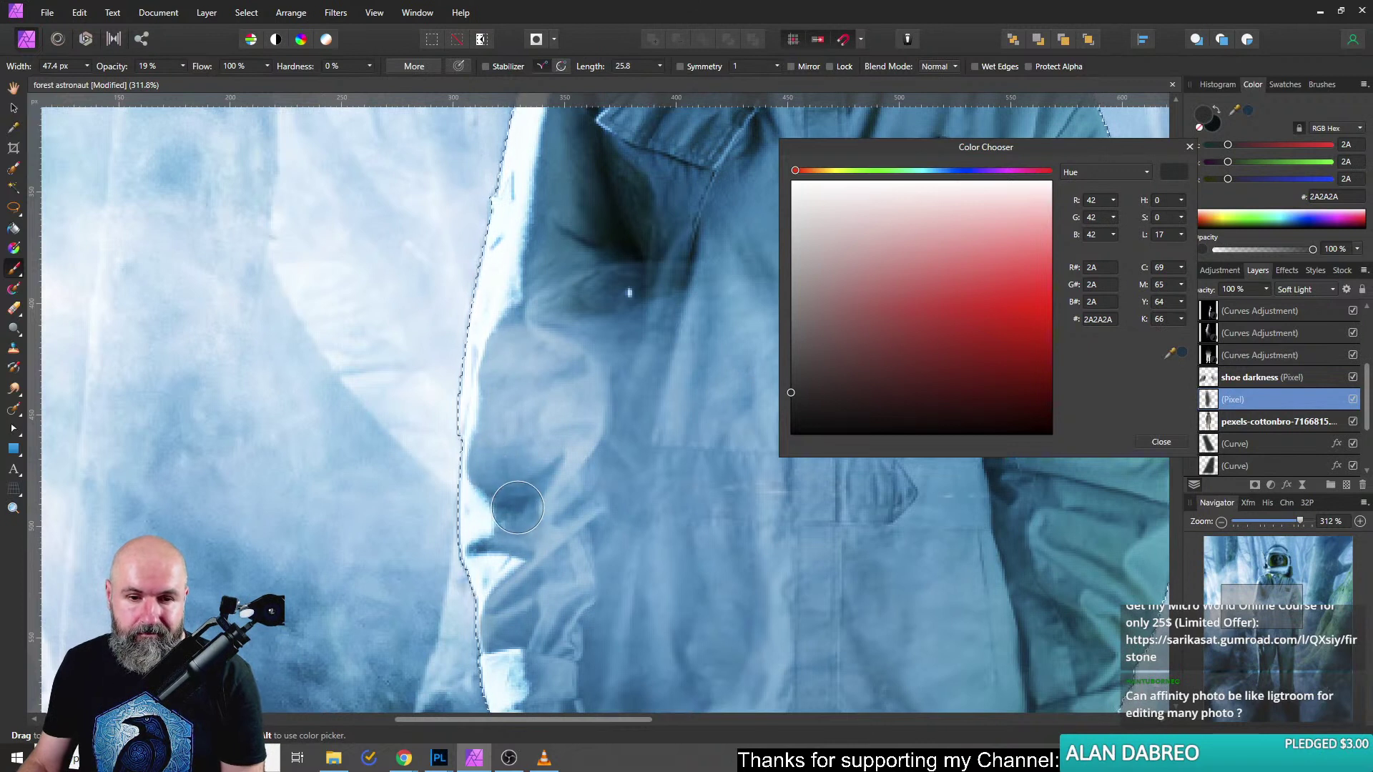
left_click_drag(481, 461, 551, 462)
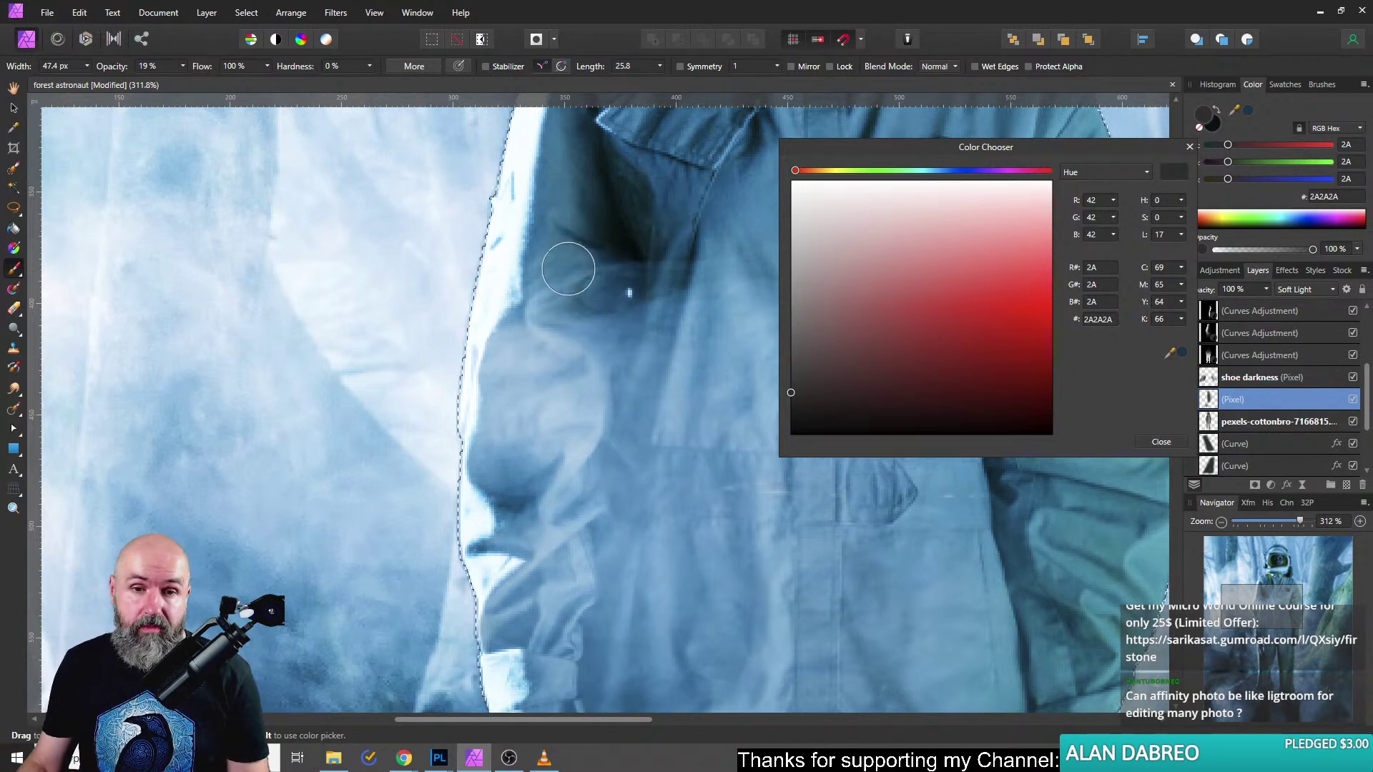
scroll(628, 289, "down", 5)
scroll(628, 289, "right", 2)
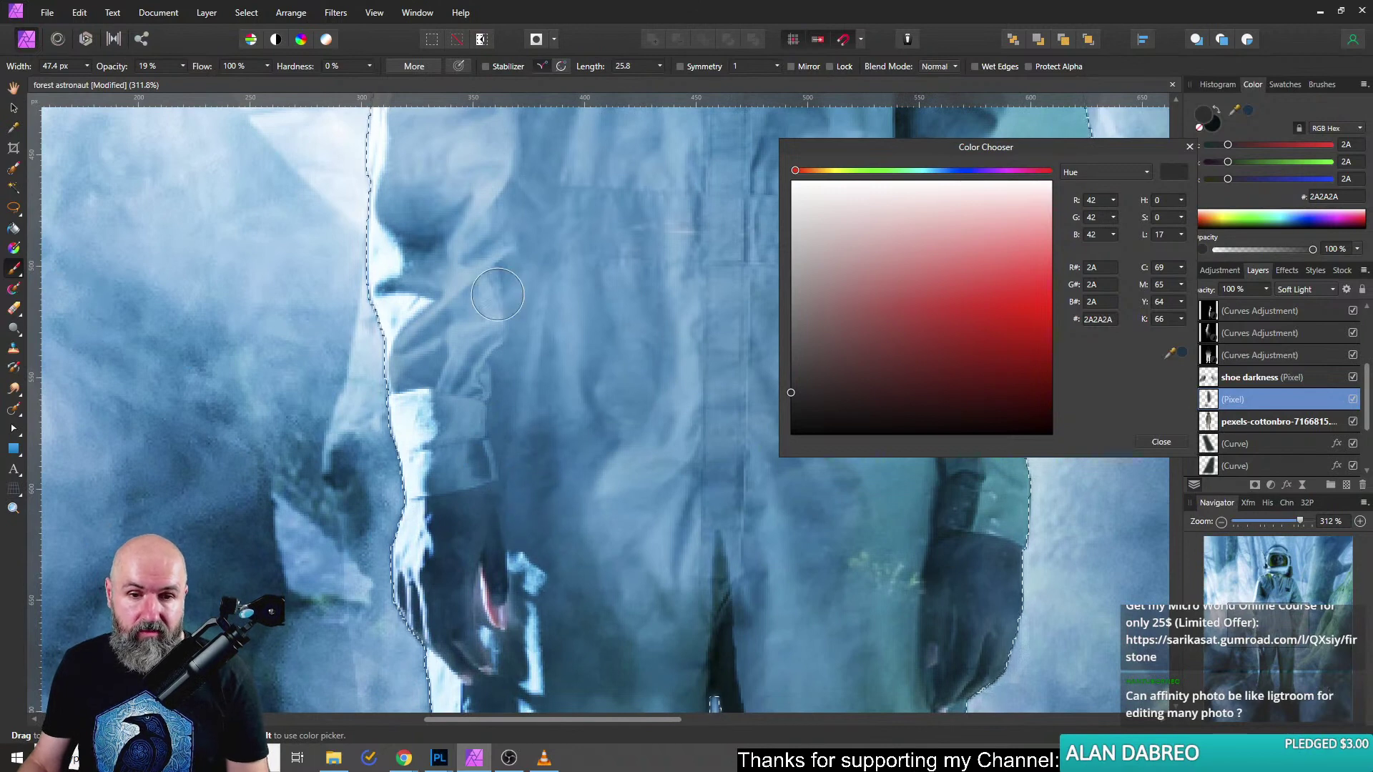
Darken the round earpiece on the lower side of the helmet with dark grey 2A2A2A.
scroll(482, 496, "down", 4)
scroll(482, 497, "right", 1)
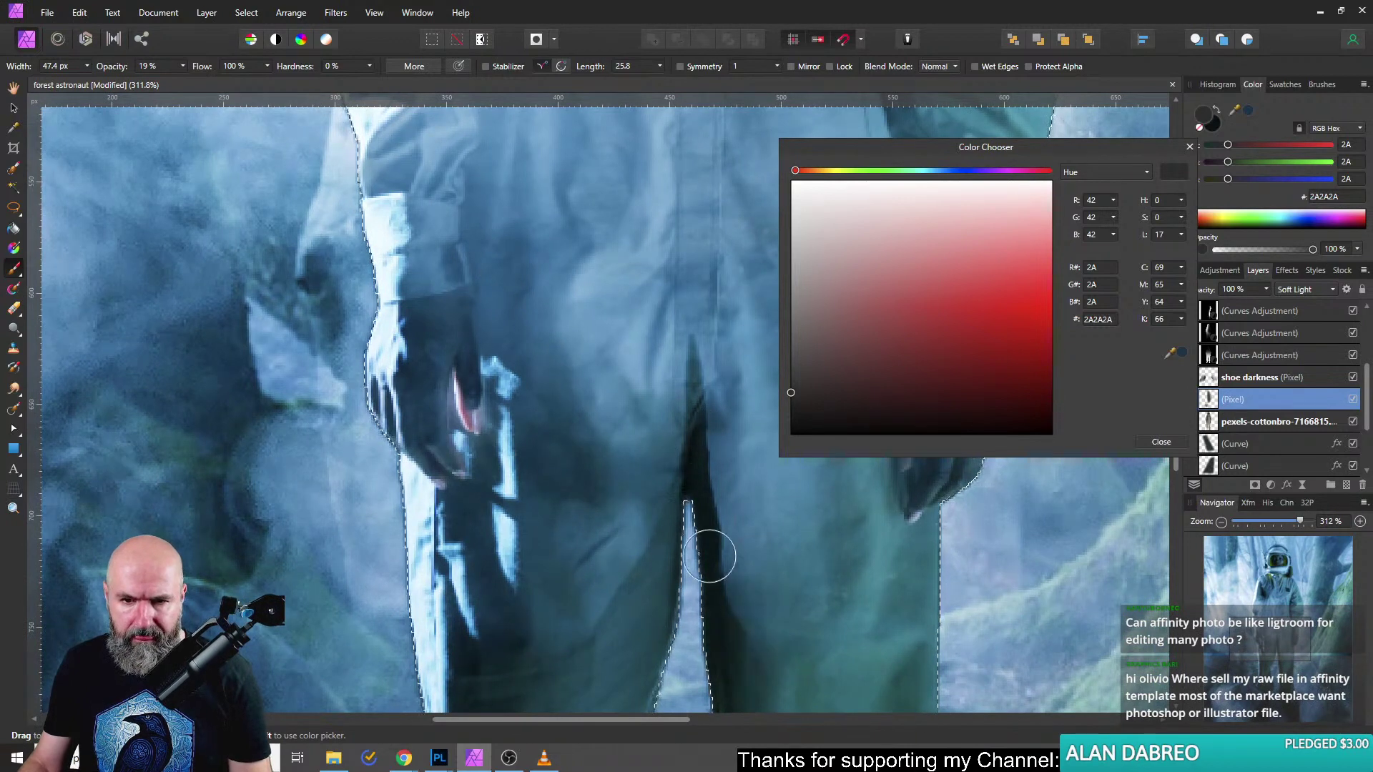
scroll(392, 480, "up", 4)
scroll(392, 481, "right", 6)
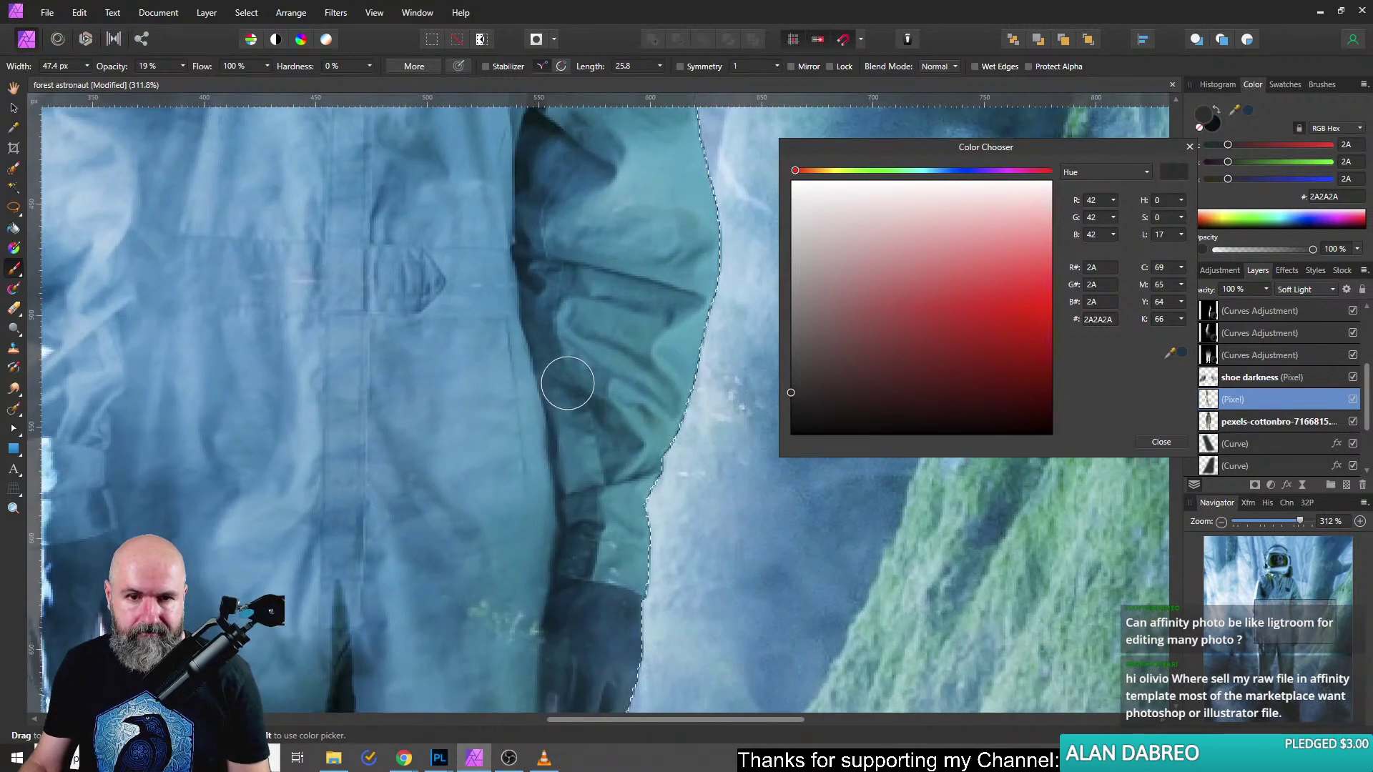
scroll(555, 389, "up", 4)
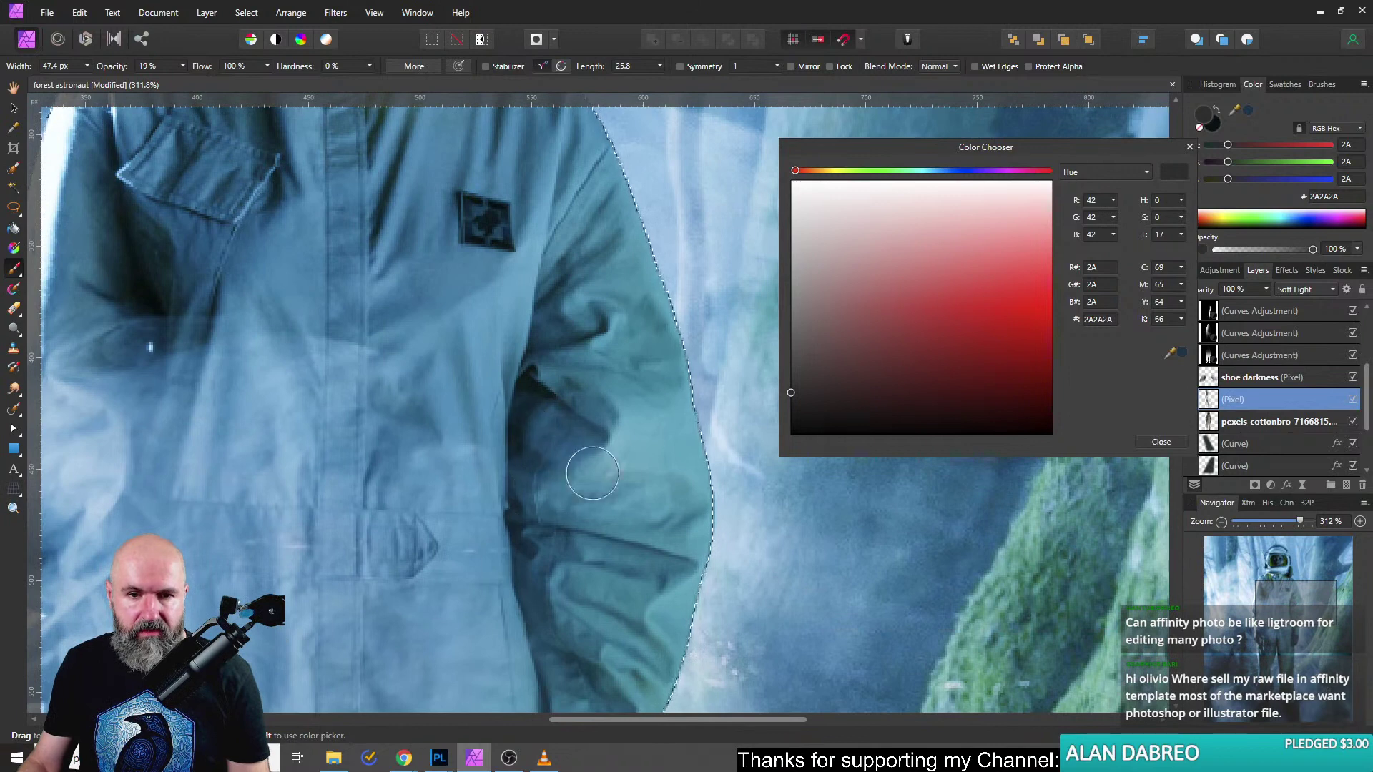
scroll(579, 481, "up", 4)
scroll(580, 481, "left", 2)
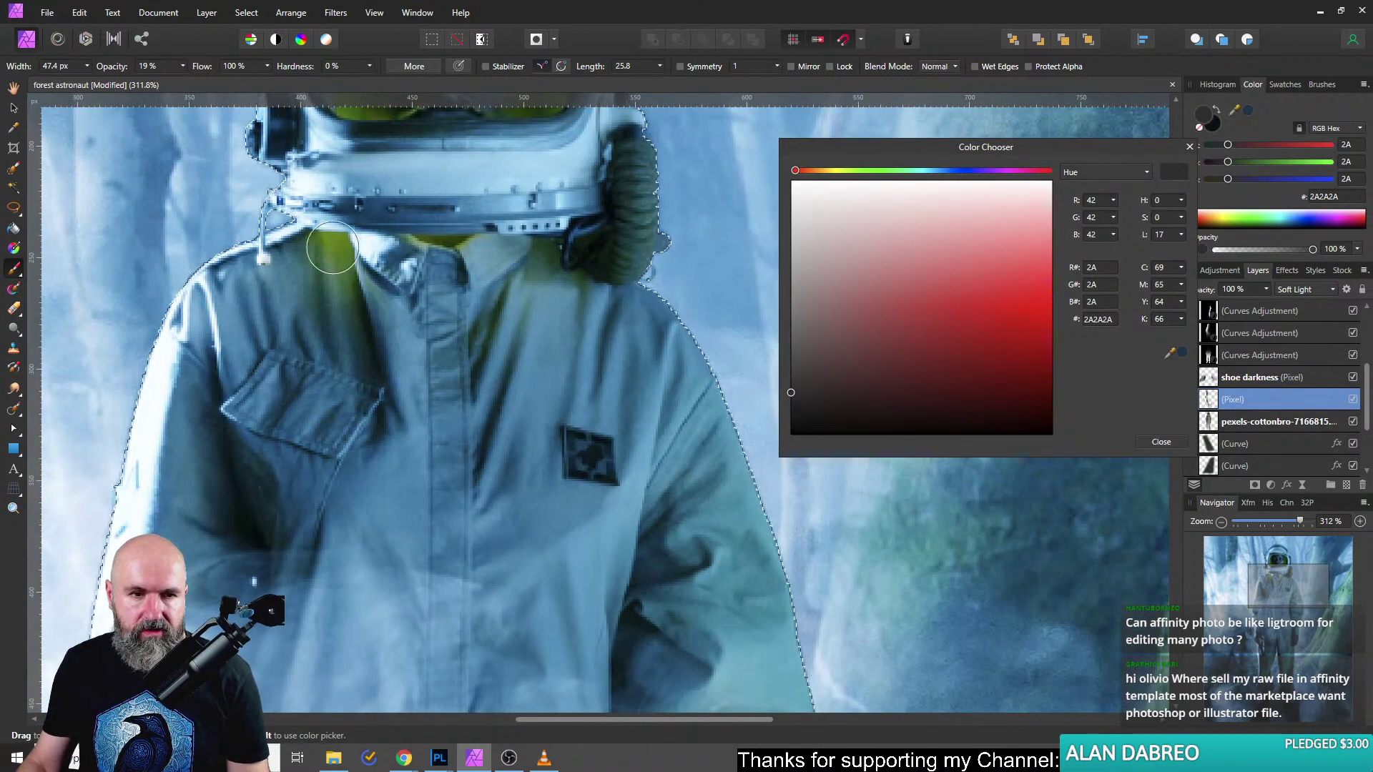
scroll(557, 269, "up", 4)
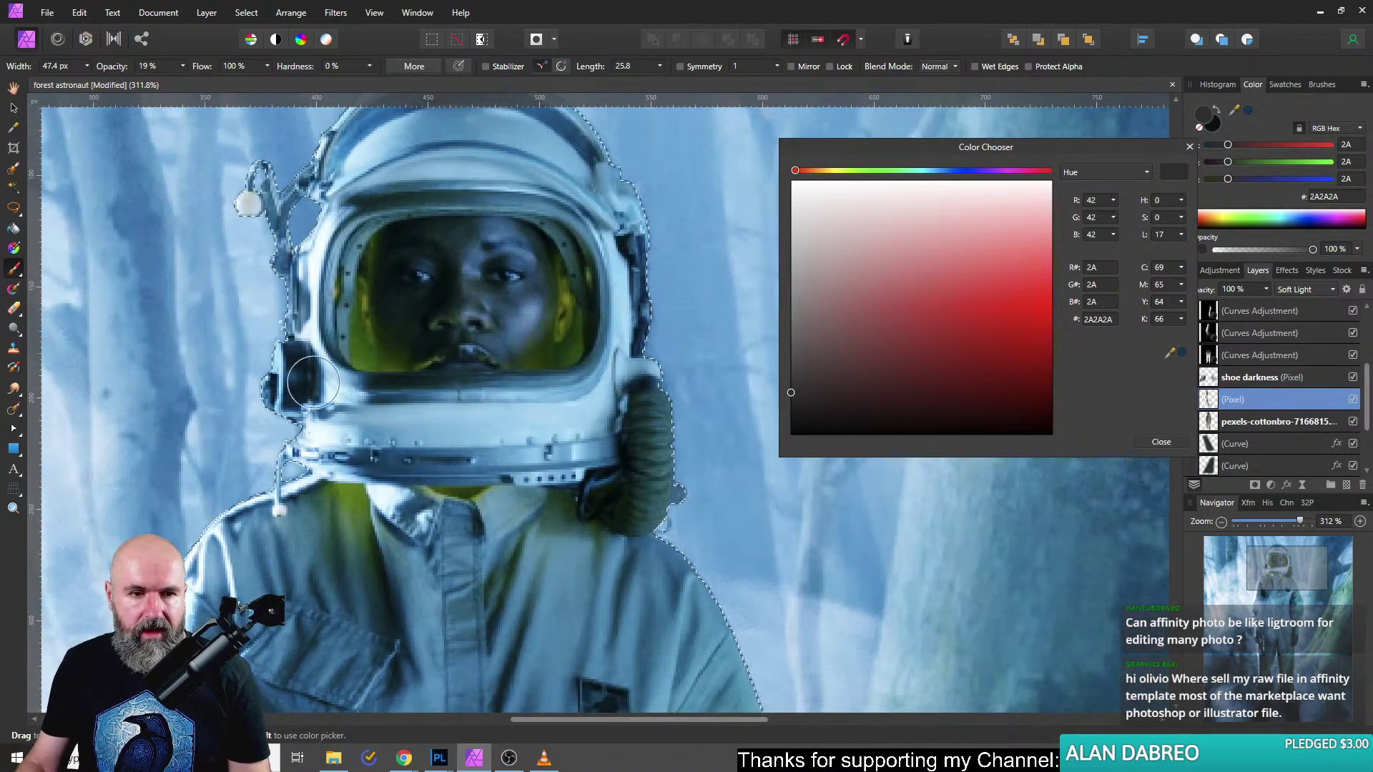
left_click_drag(313, 383, 283, 414)
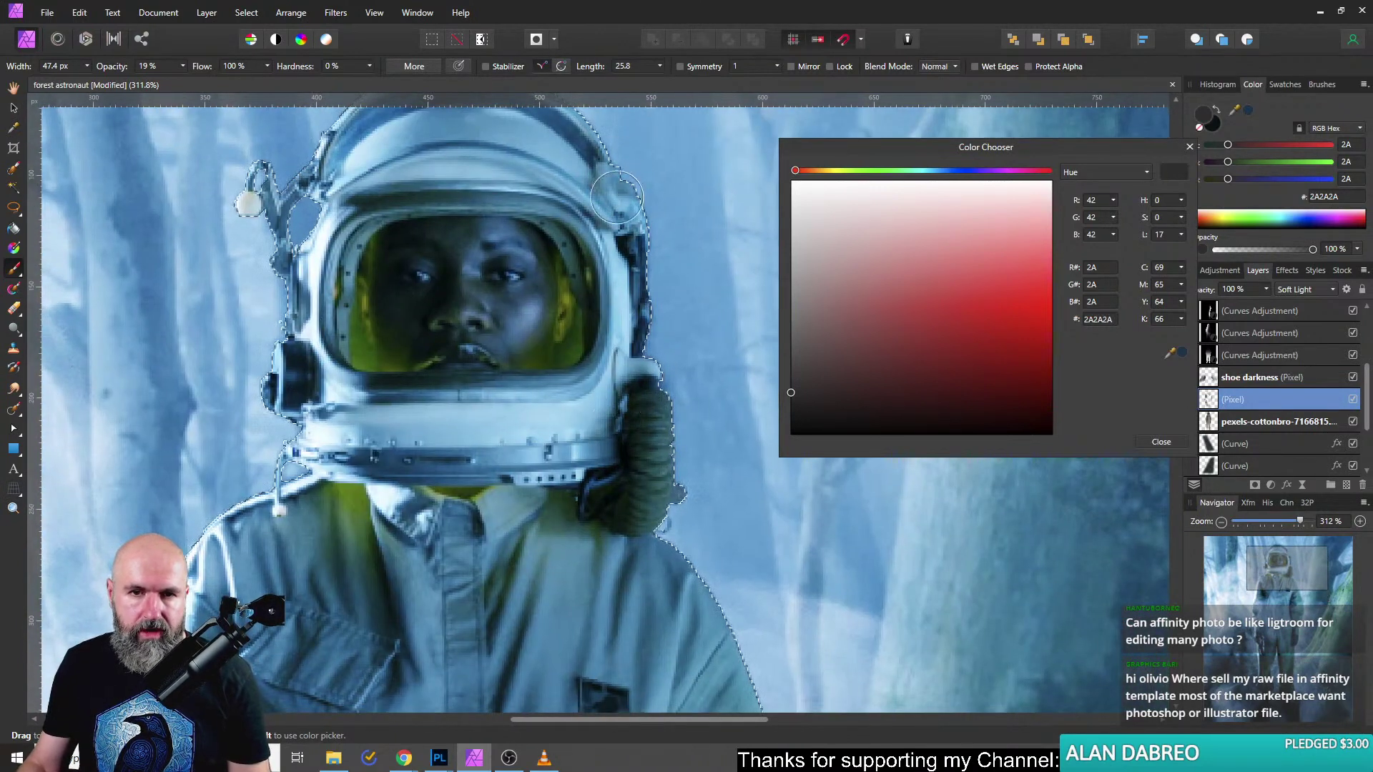
Brighten the highlights on the helmet shell with light grey D0D0D0.
scroll(308, 172, "up", 1)
scroll(308, 172, "left", 1)
left_click(799, 315)
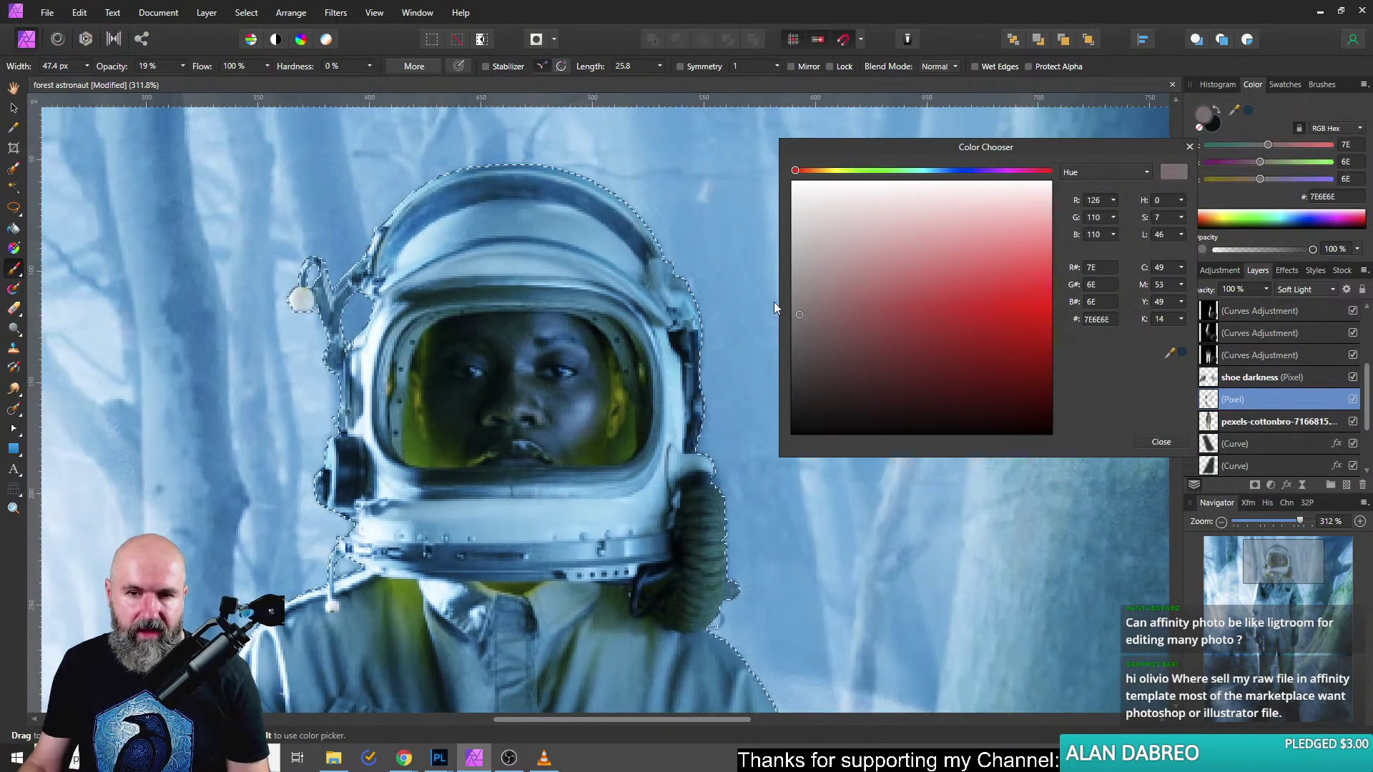
mouse_move(813, 291)
left_mouse_down()
mouse_move(781, 278)
mouse_move(766, 243)
mouse_move(790, 226)
left_mouse_up()
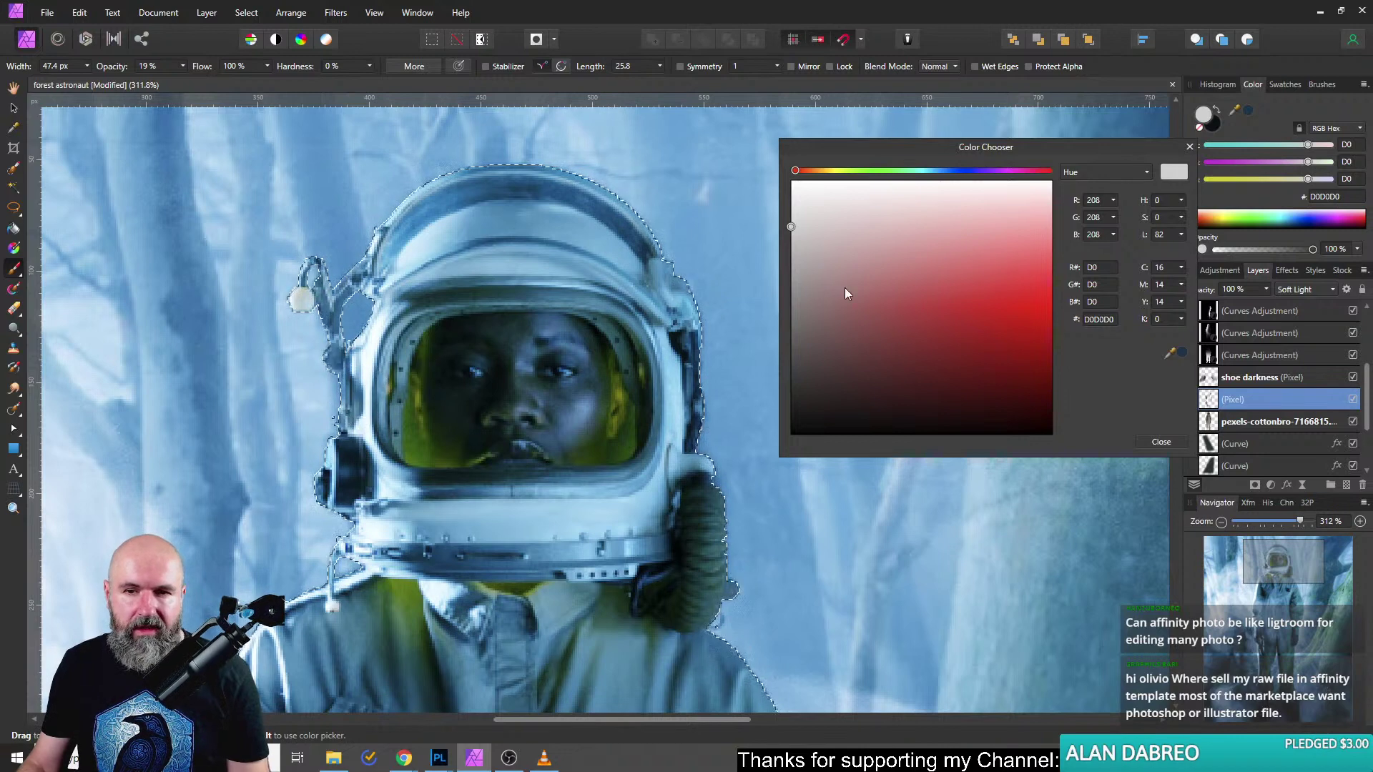
Darken the small fittings and shaded edges along both sides of the helmet with dark grey 323232, using a 12.4 px brush.
left_click_drag(843, 287, 758, 385)
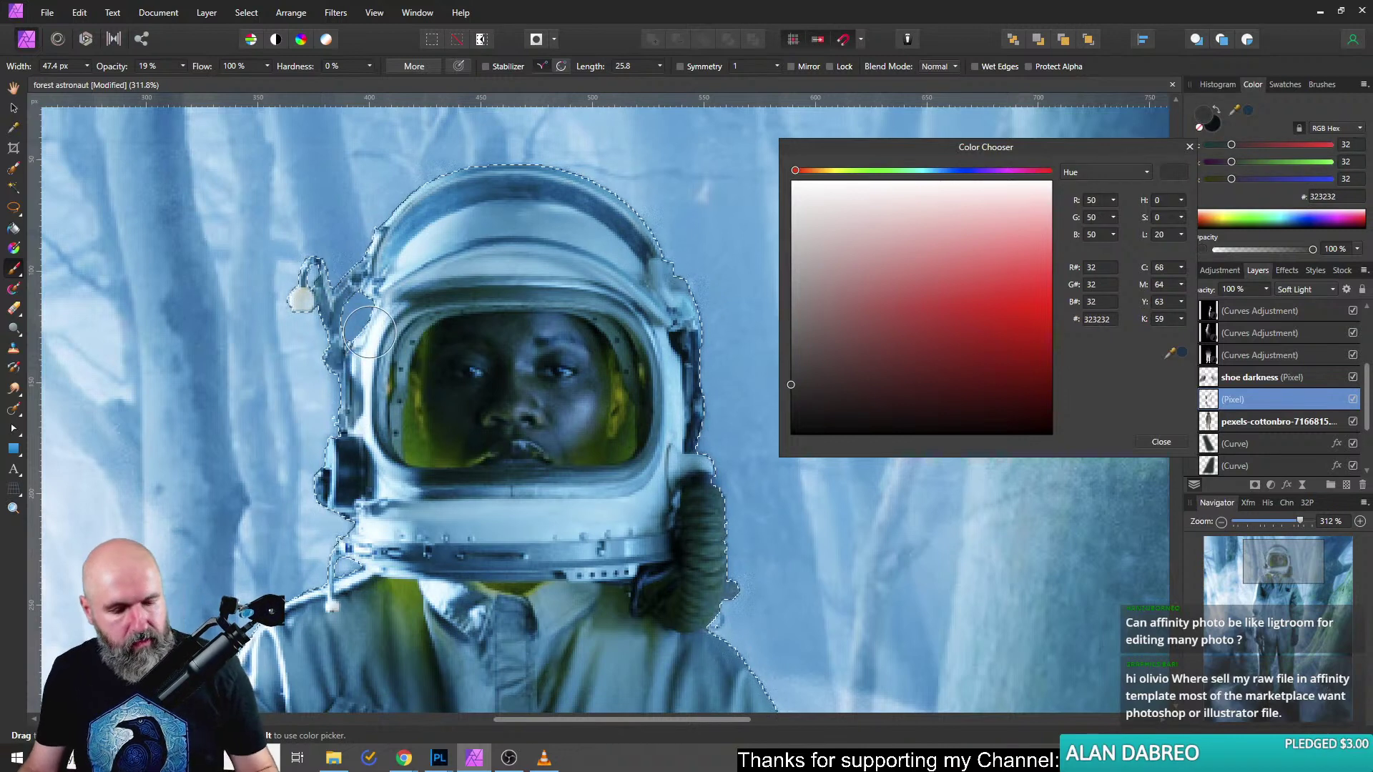
left_click_drag(322, 286, 322, 265)
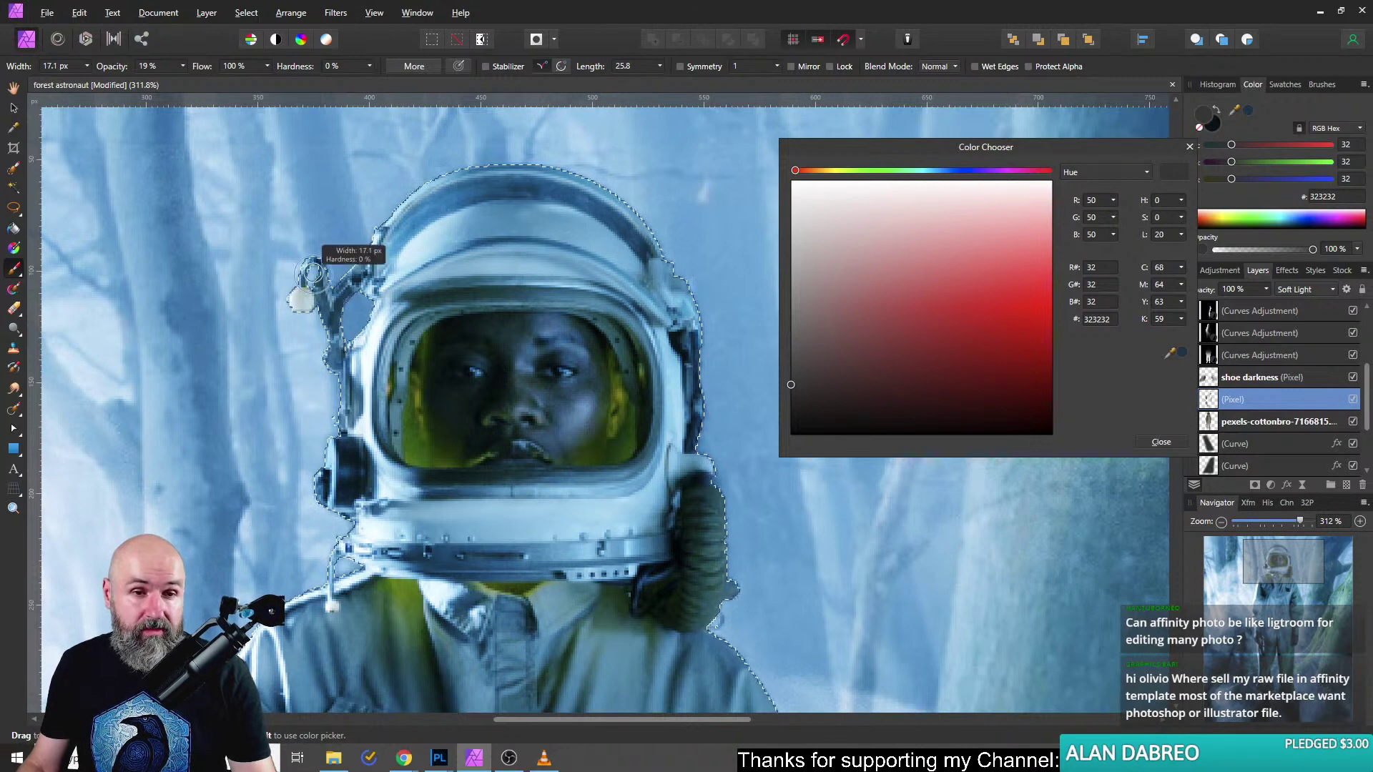
left_click_drag(312, 272, 313, 268)
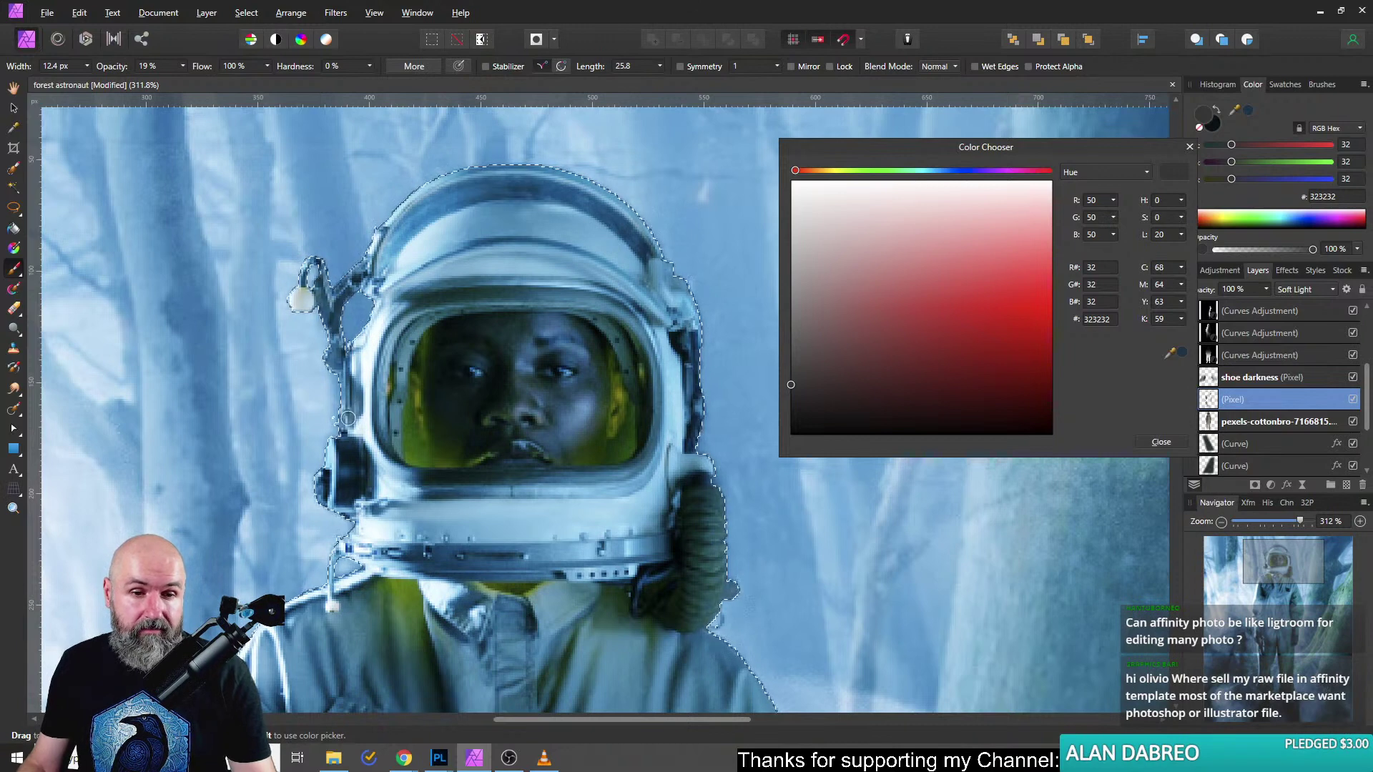
mouse_move(705, 465)
left_mouse_down()
mouse_move(698, 322)
mouse_move(684, 401)
left_mouse_up()
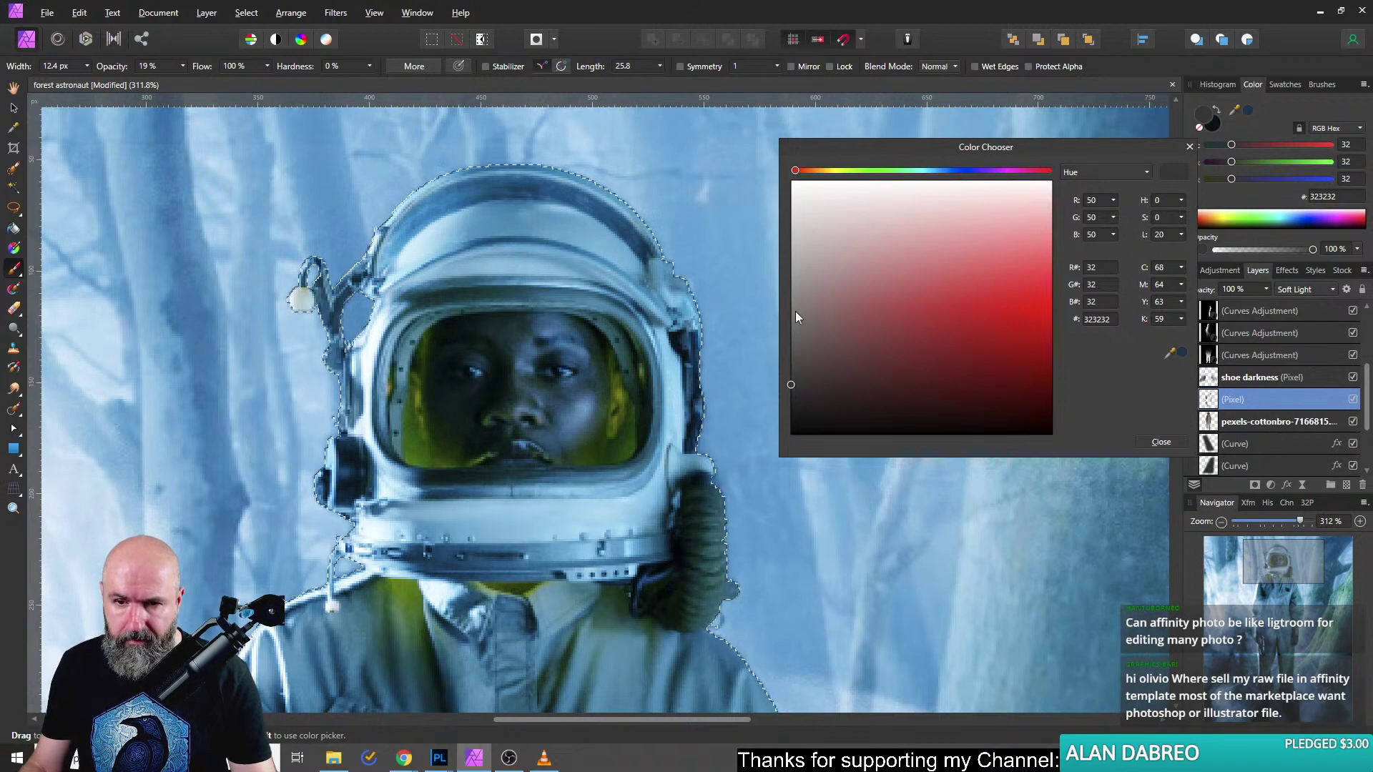
Paint light grey DDDDDD highlights on the ridges of the helmet's breathing hose with a 2.8 px brush.
left_click_drag(795, 312, 768, 214)
scroll(713, 570, "up", 5)
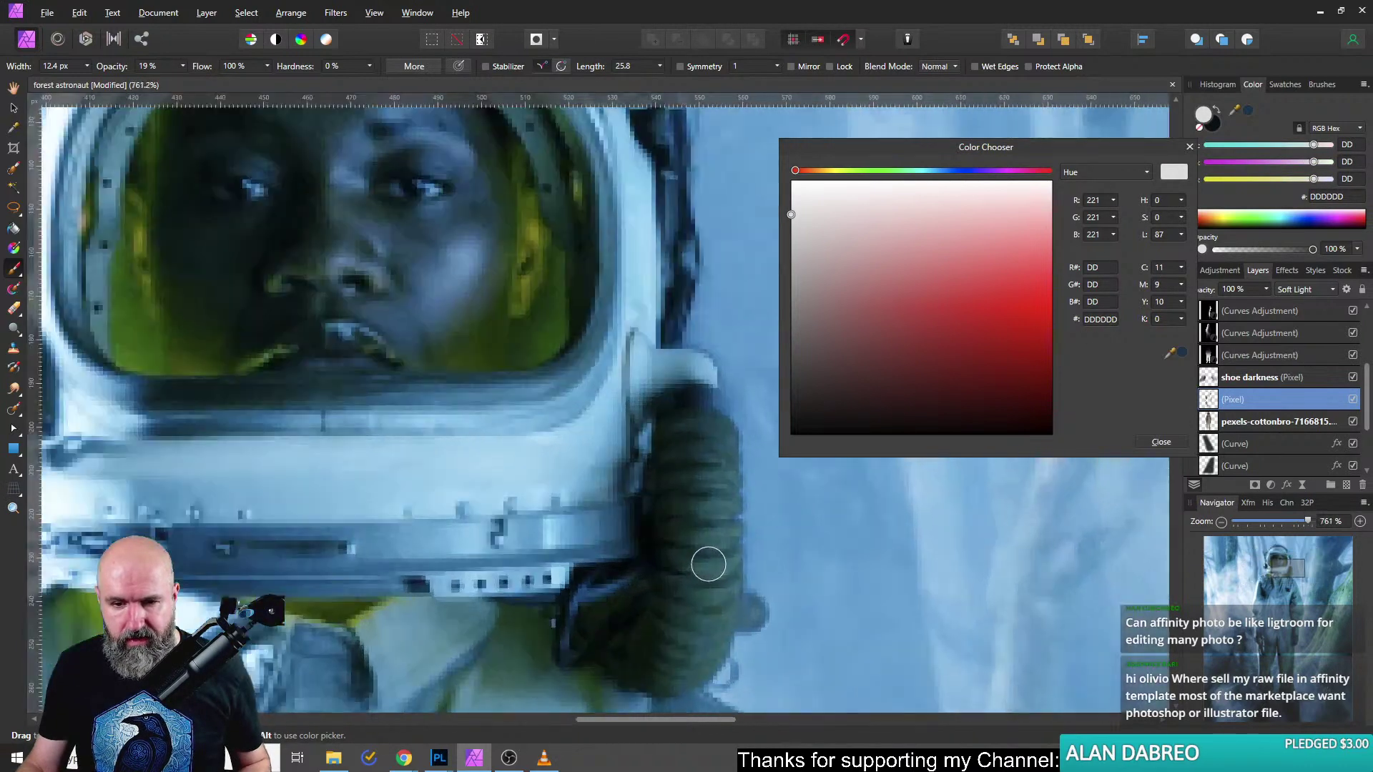
left_click_drag(705, 573, 686, 569)
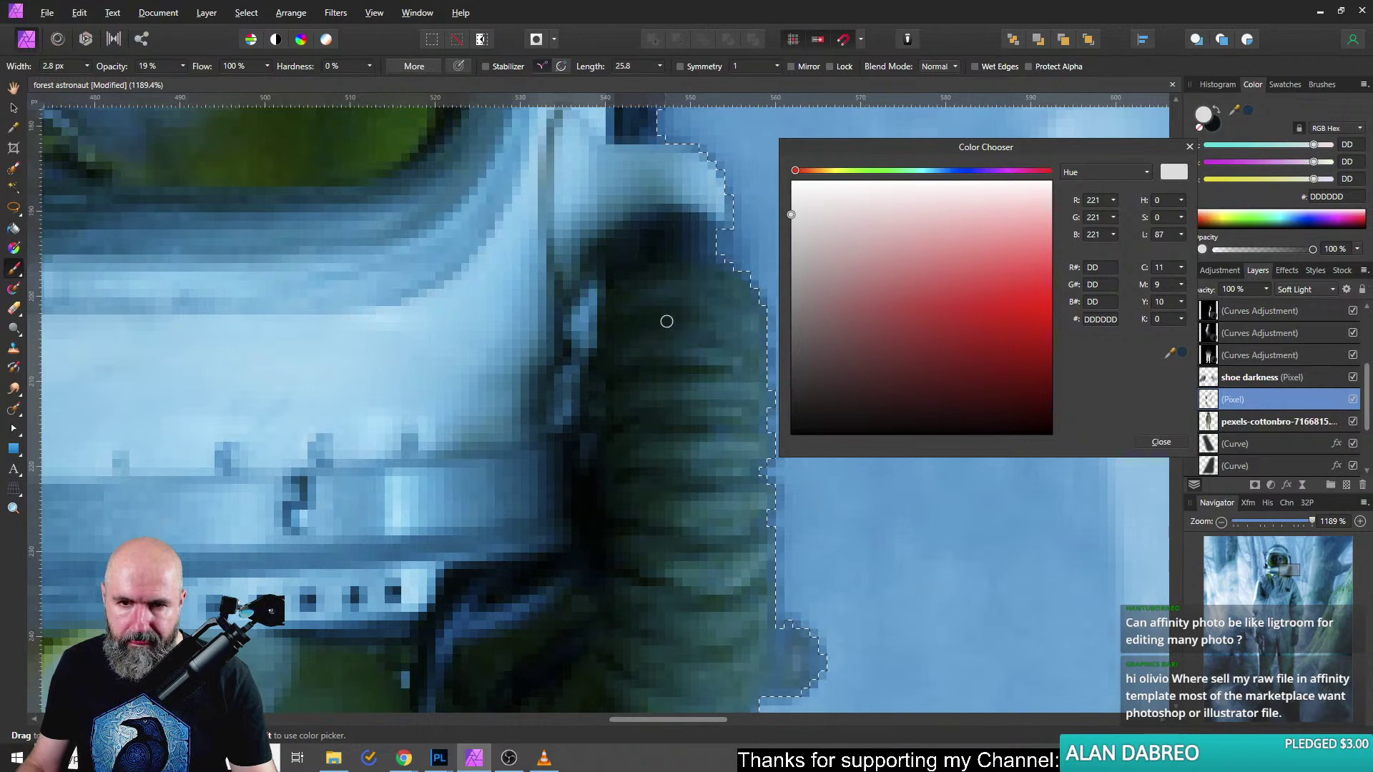
scroll(737, 517, "down", 3)
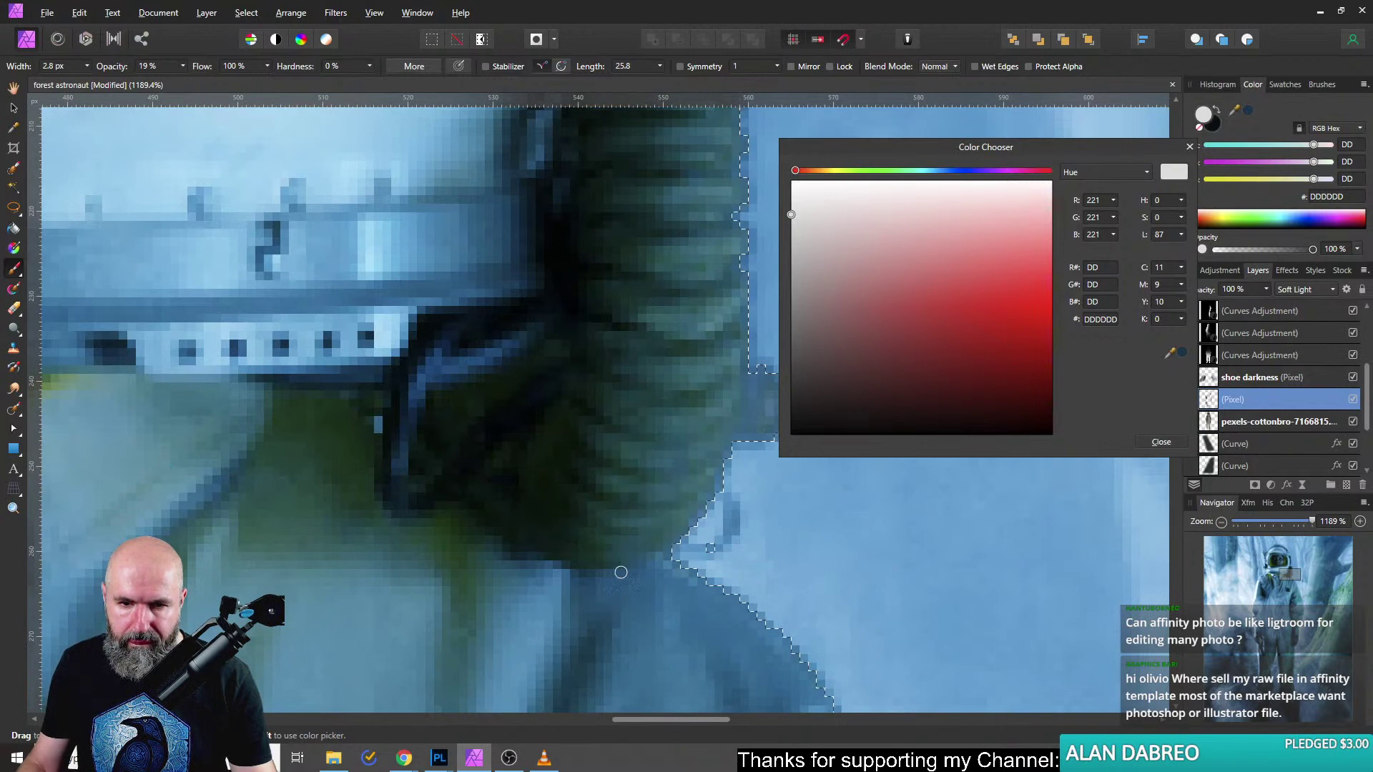
scroll(673, 564, "down", 10)
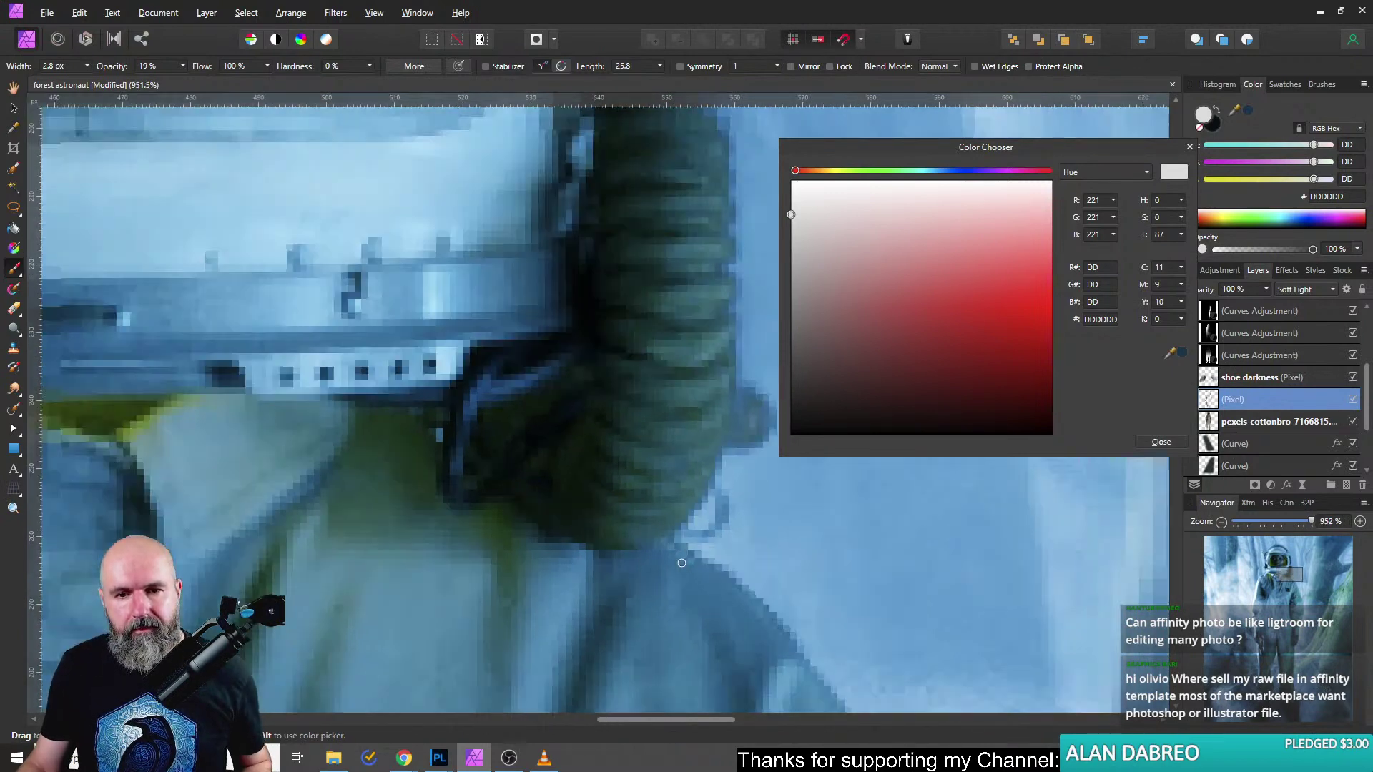
Clear the astronaut selection and make the topmost Curves Adjustment the active layer.
key("ctrl+d")
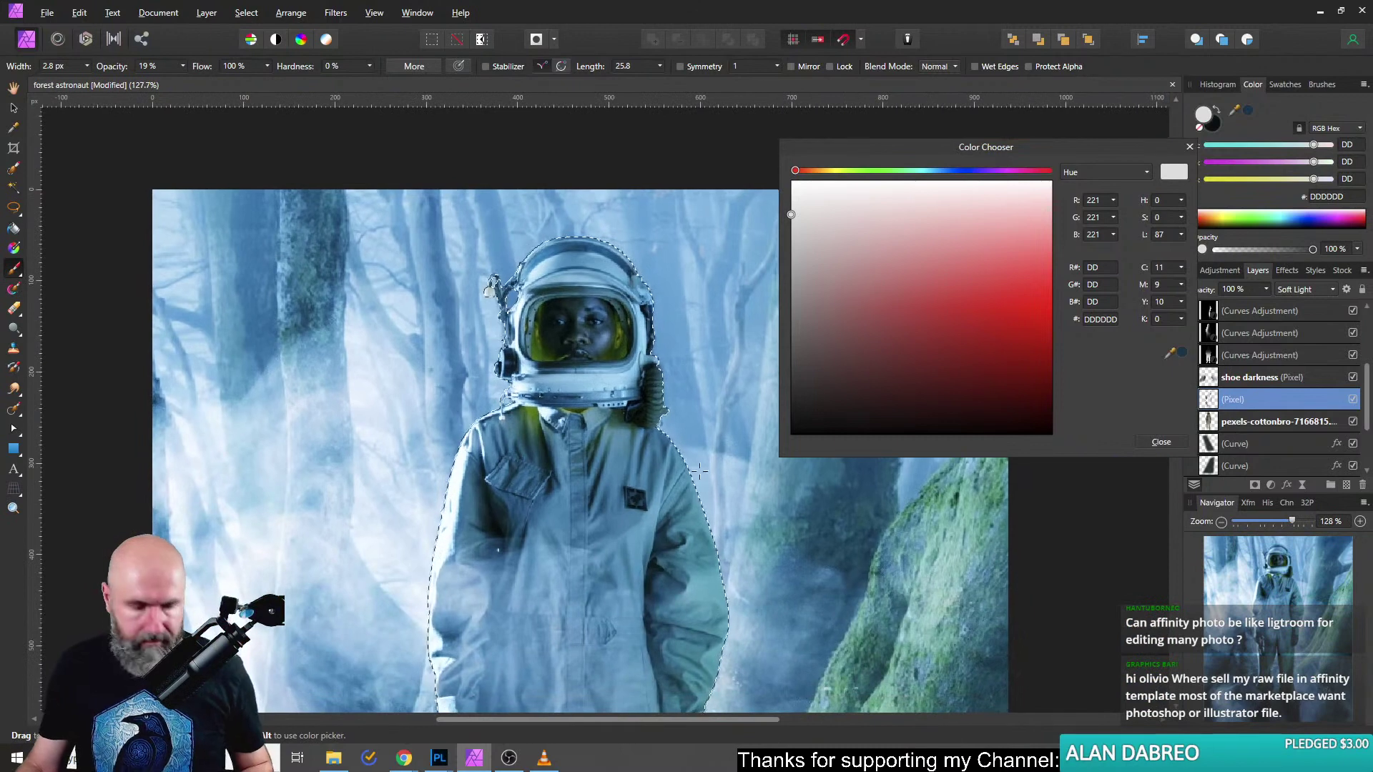
scroll(618, 515, "down", 5)
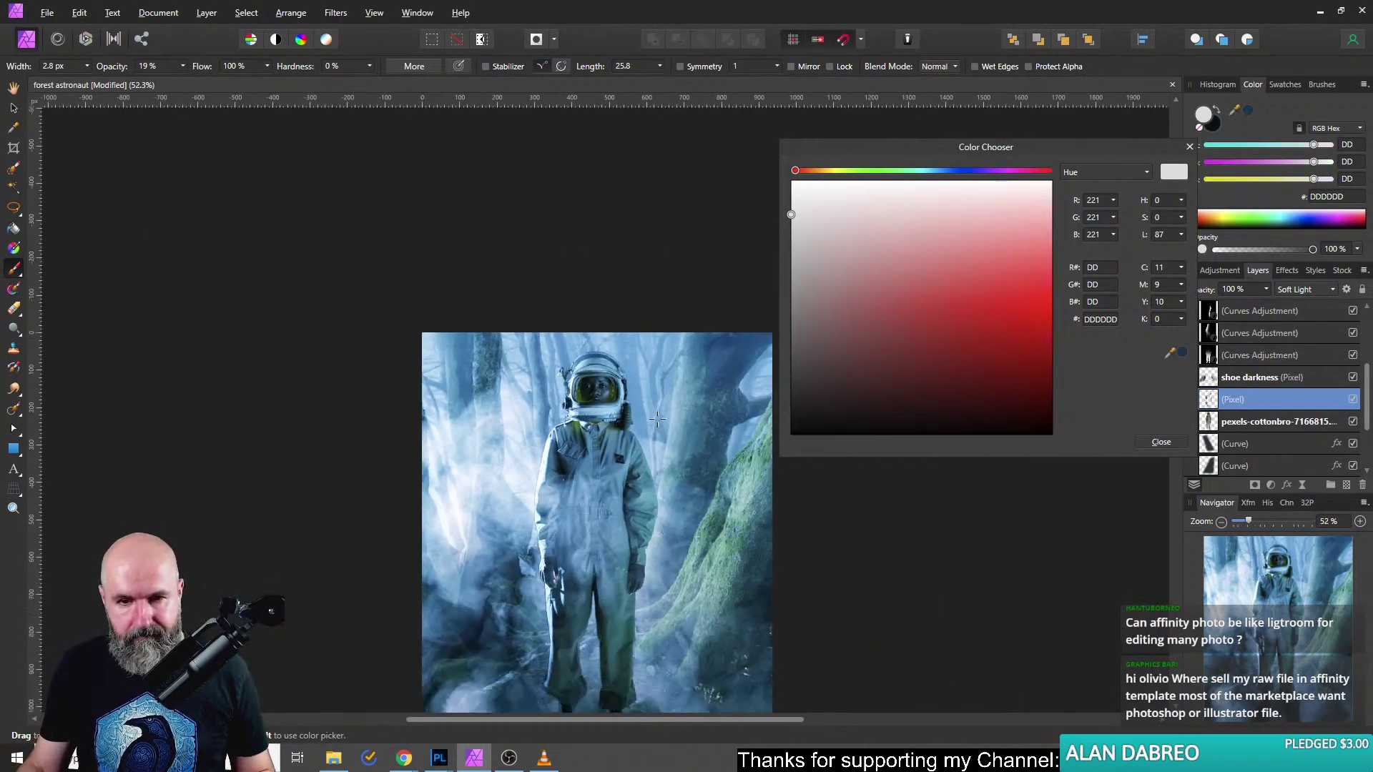
scroll(647, 327, "down", 1)
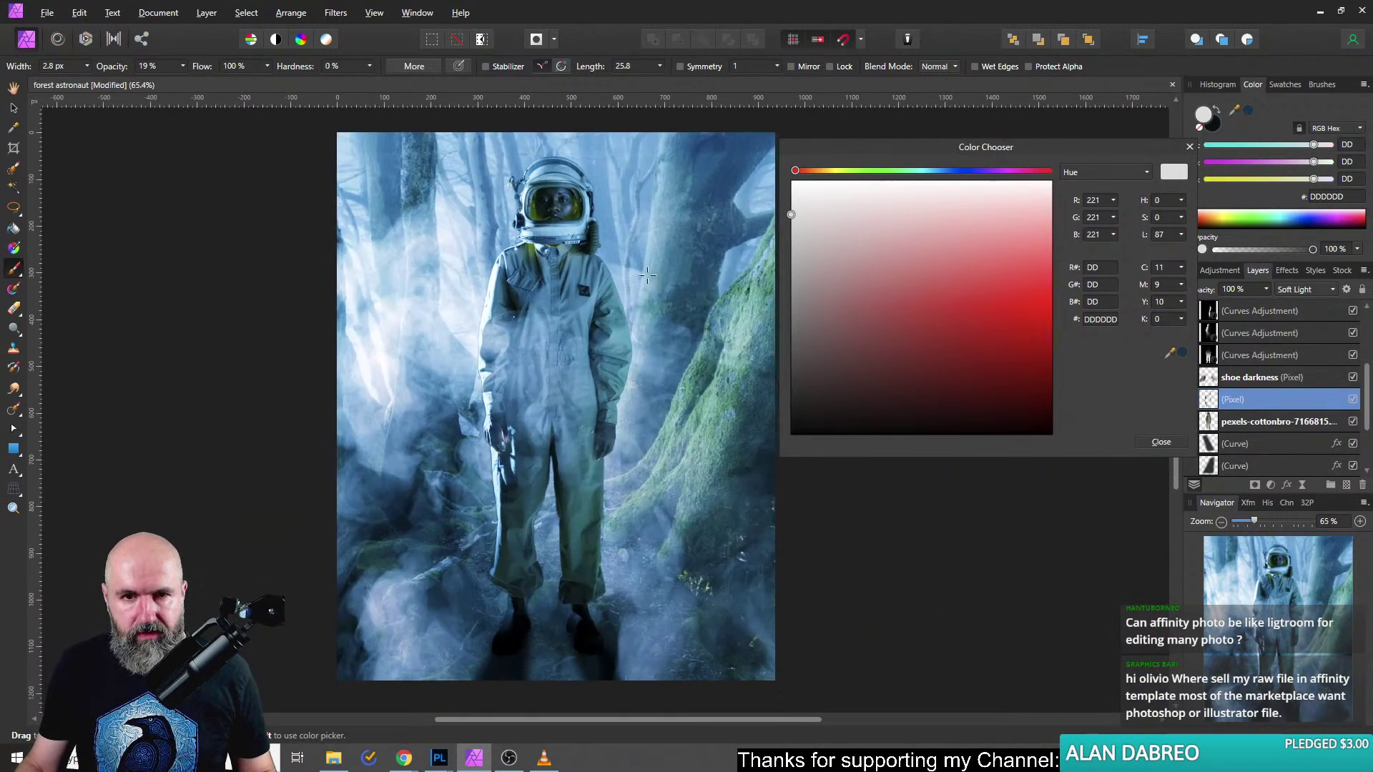
left_click(1190, 148)
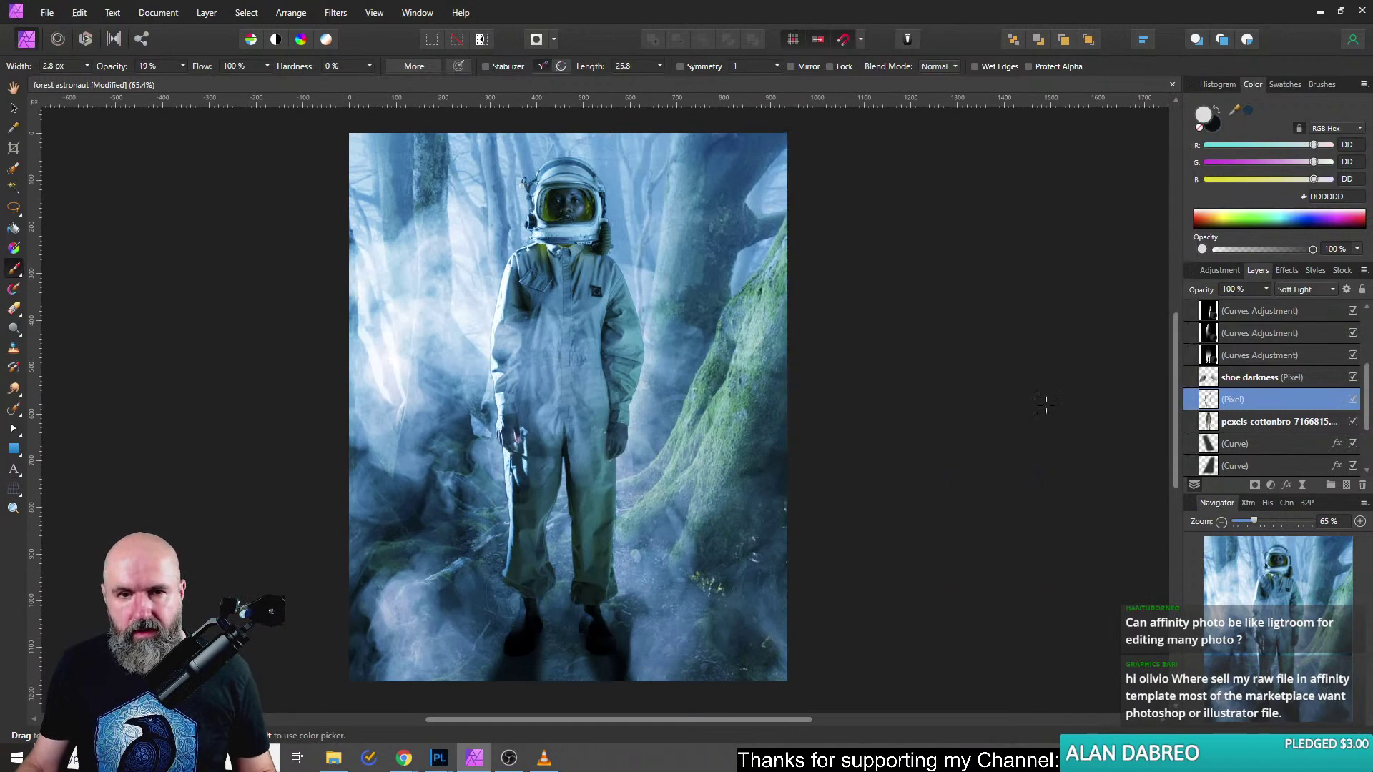
scroll(1241, 410, "up", 5)
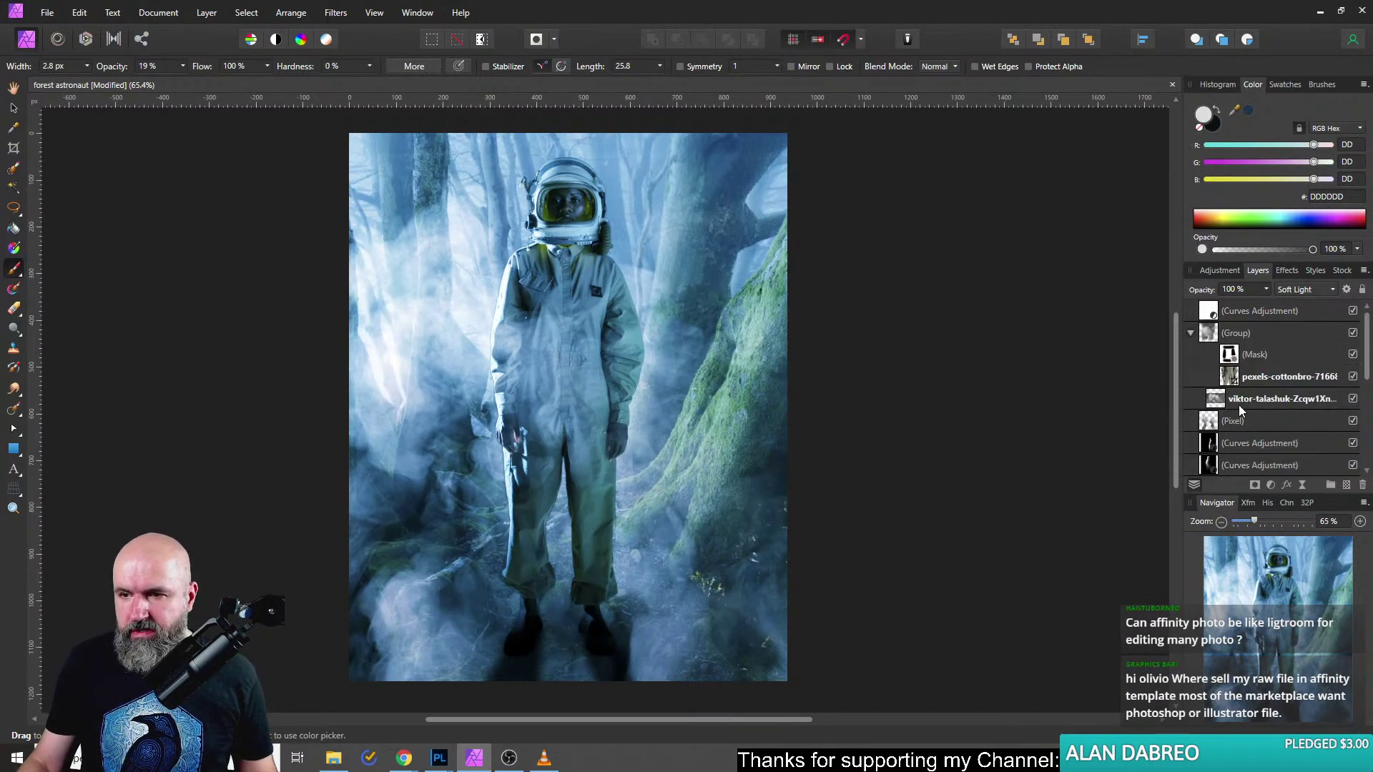
left_click(1208, 315)
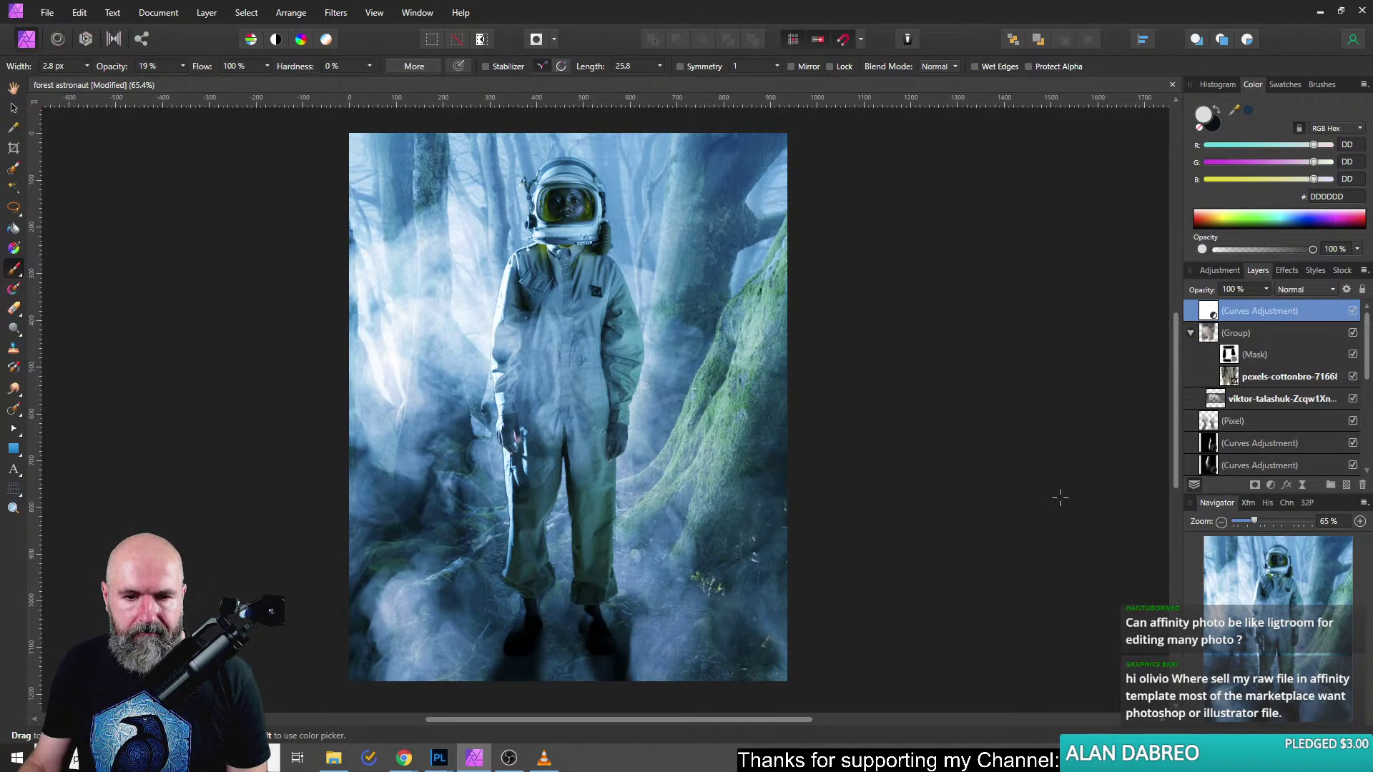
left_click(1271, 485)
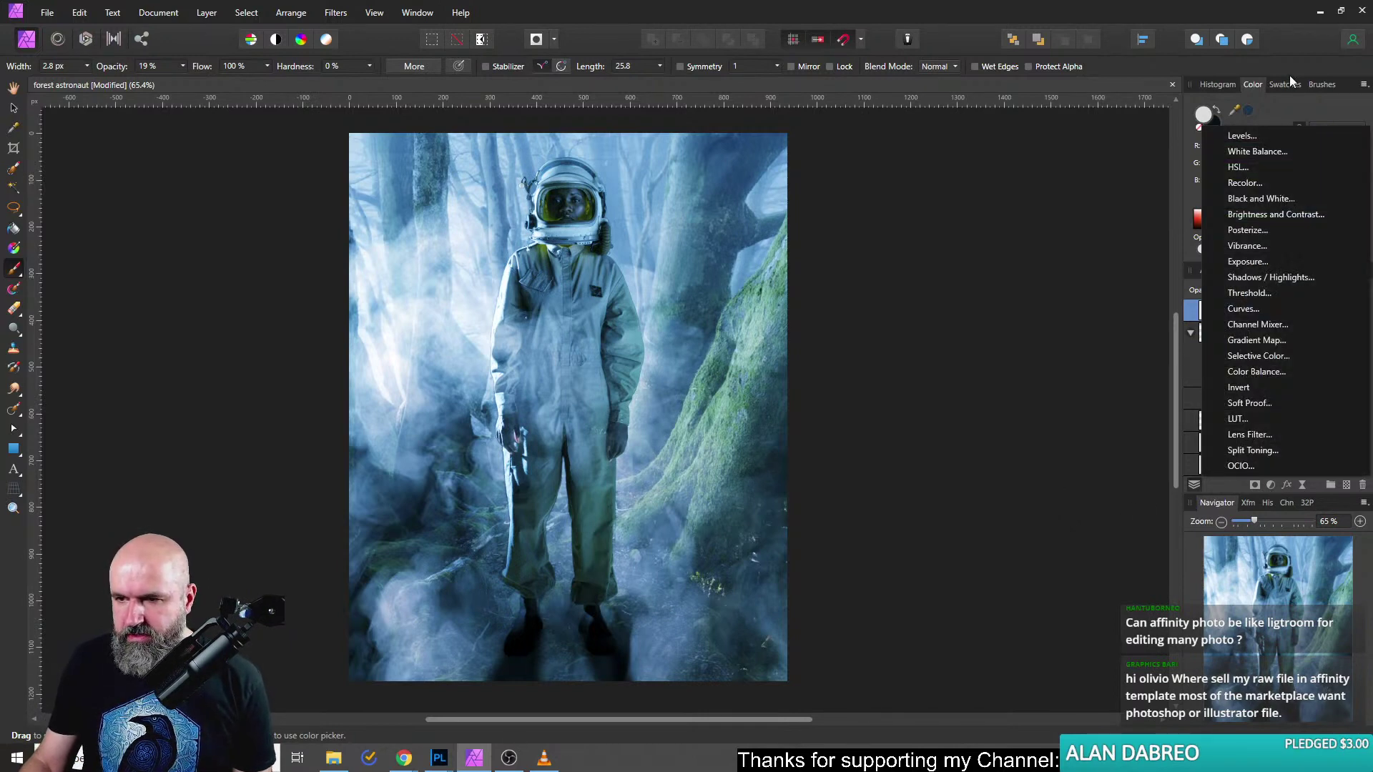
left_click(1263, 326)
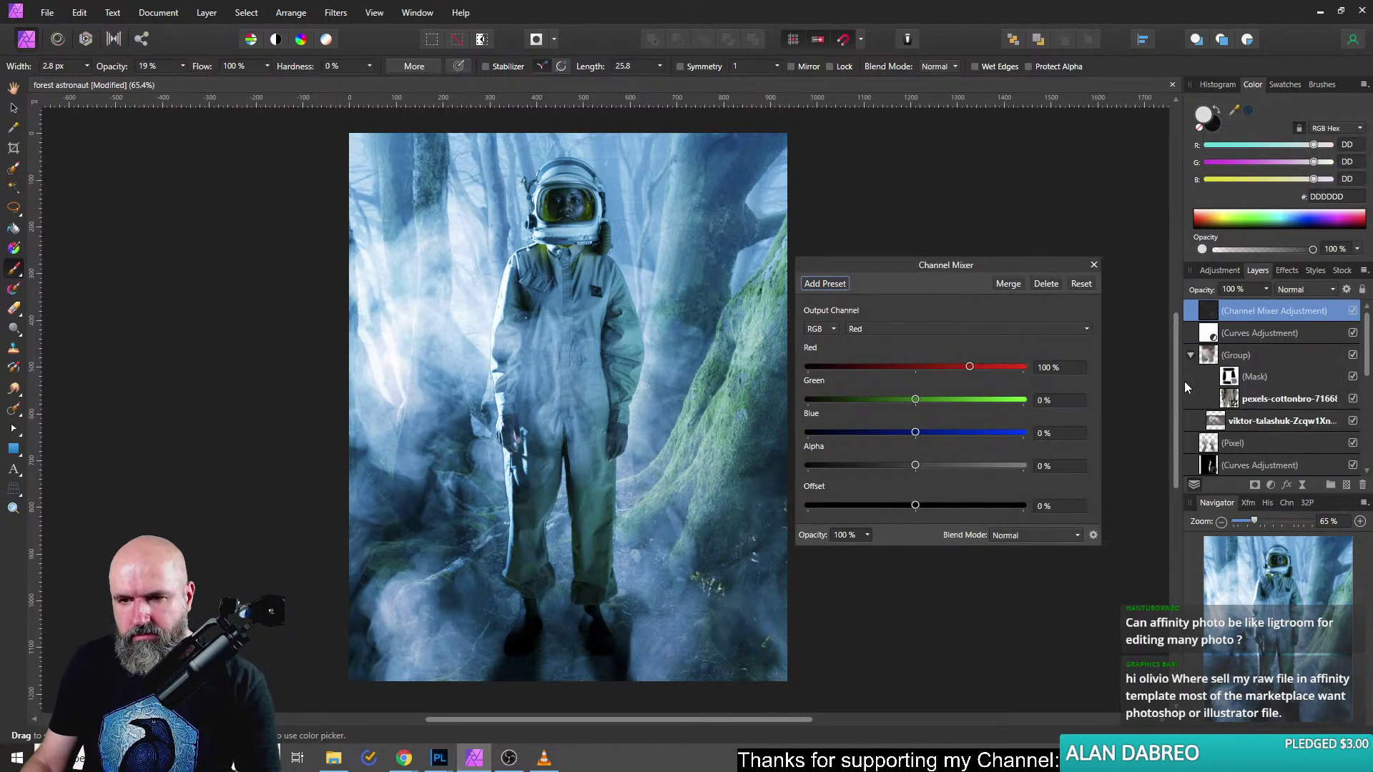
left_click(1046, 284)
Add a Color Balance adjustment with midtones at Cyan/Red -33%, Magenta/Green -12% and Yellow/Blue -22%.
left_click(1271, 486)
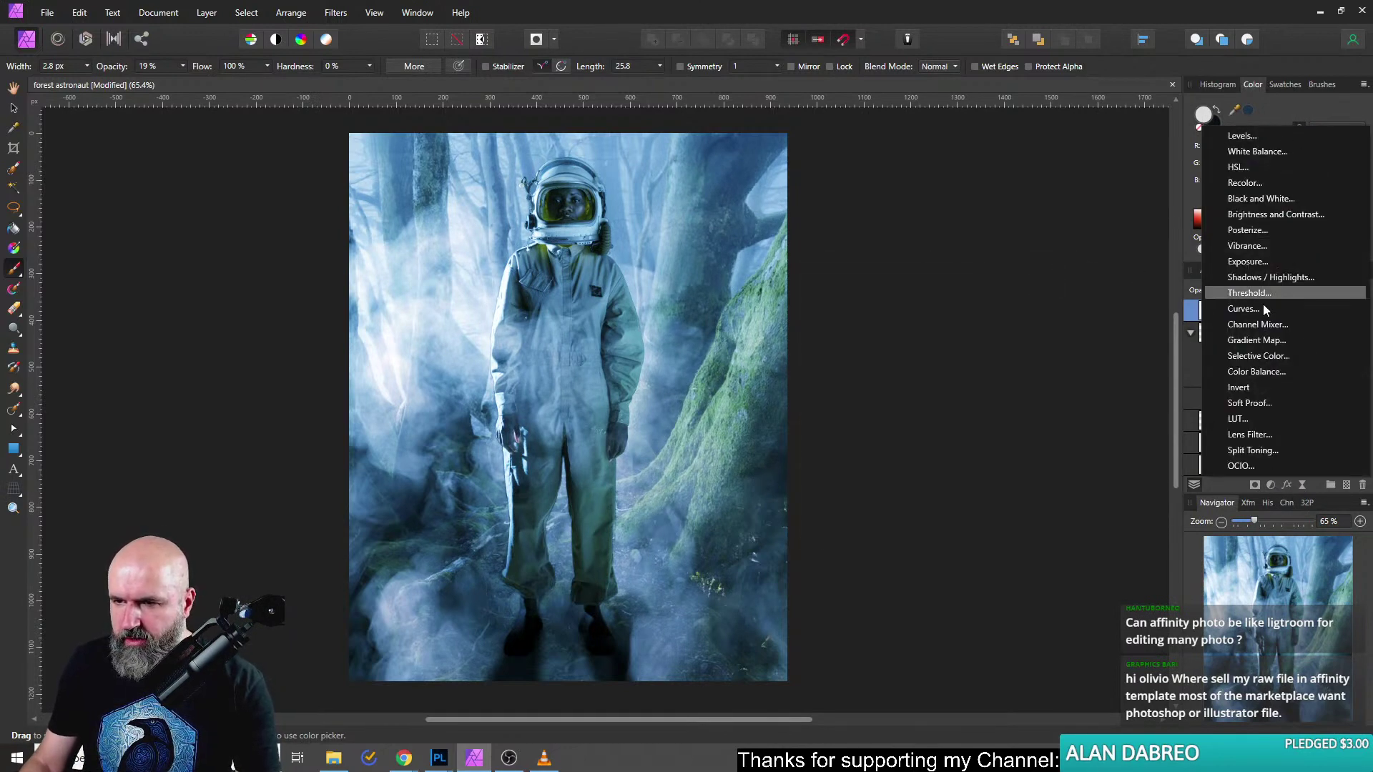
left_click(1298, 372)
left_click_drag(942, 326, 915, 346)
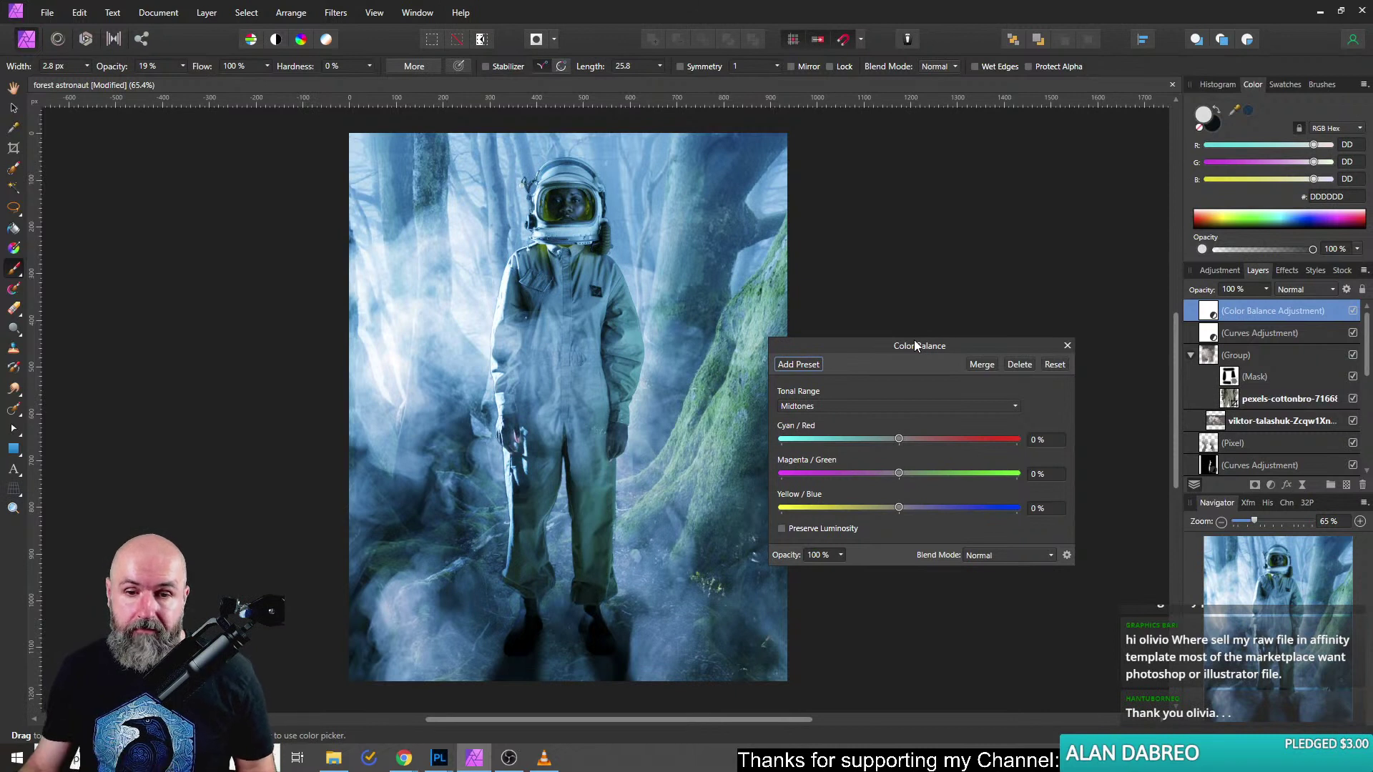
left_click_drag(899, 439, 886, 474)
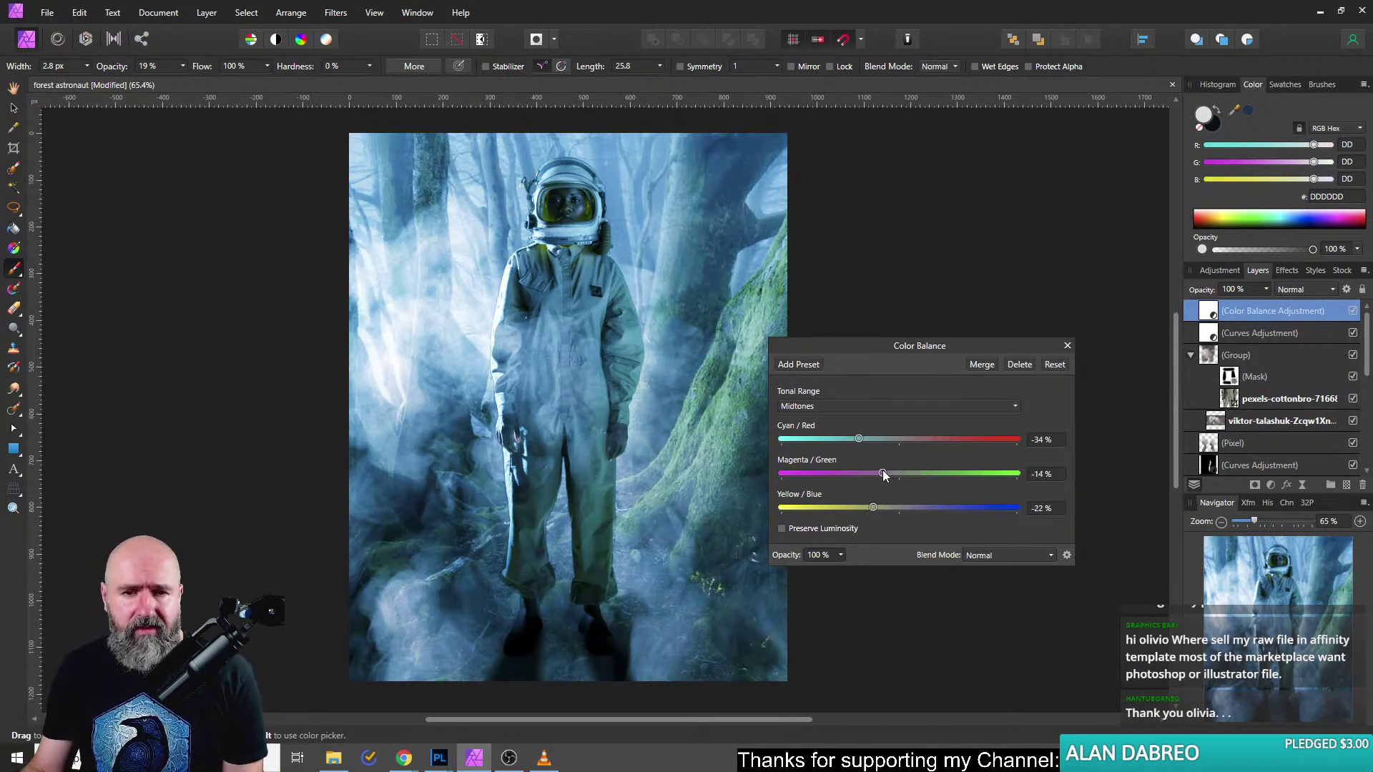
mouse_move(860, 440)
left_mouse_down()
mouse_move(848, 439)
mouse_move(908, 440)
mouse_move(860, 440)
left_mouse_up()
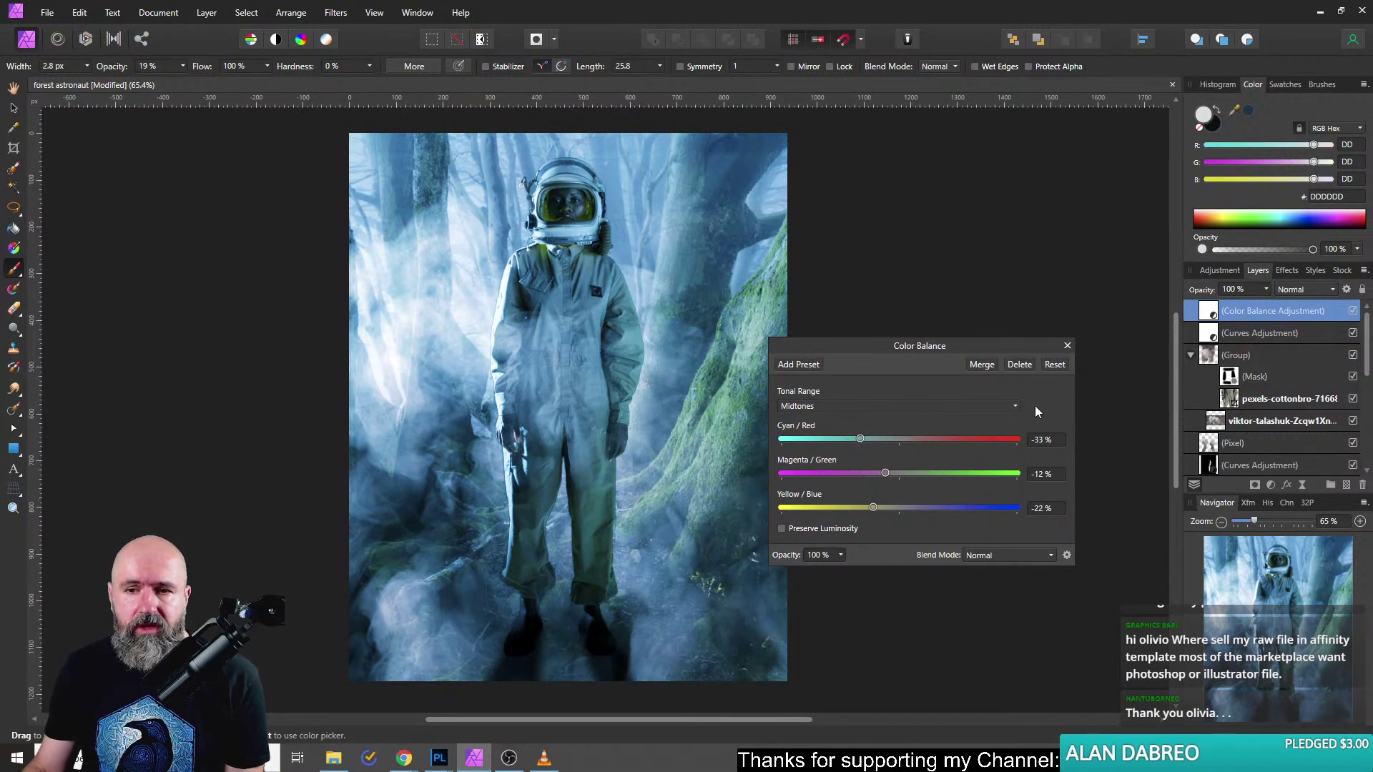
left_click(1067, 346)
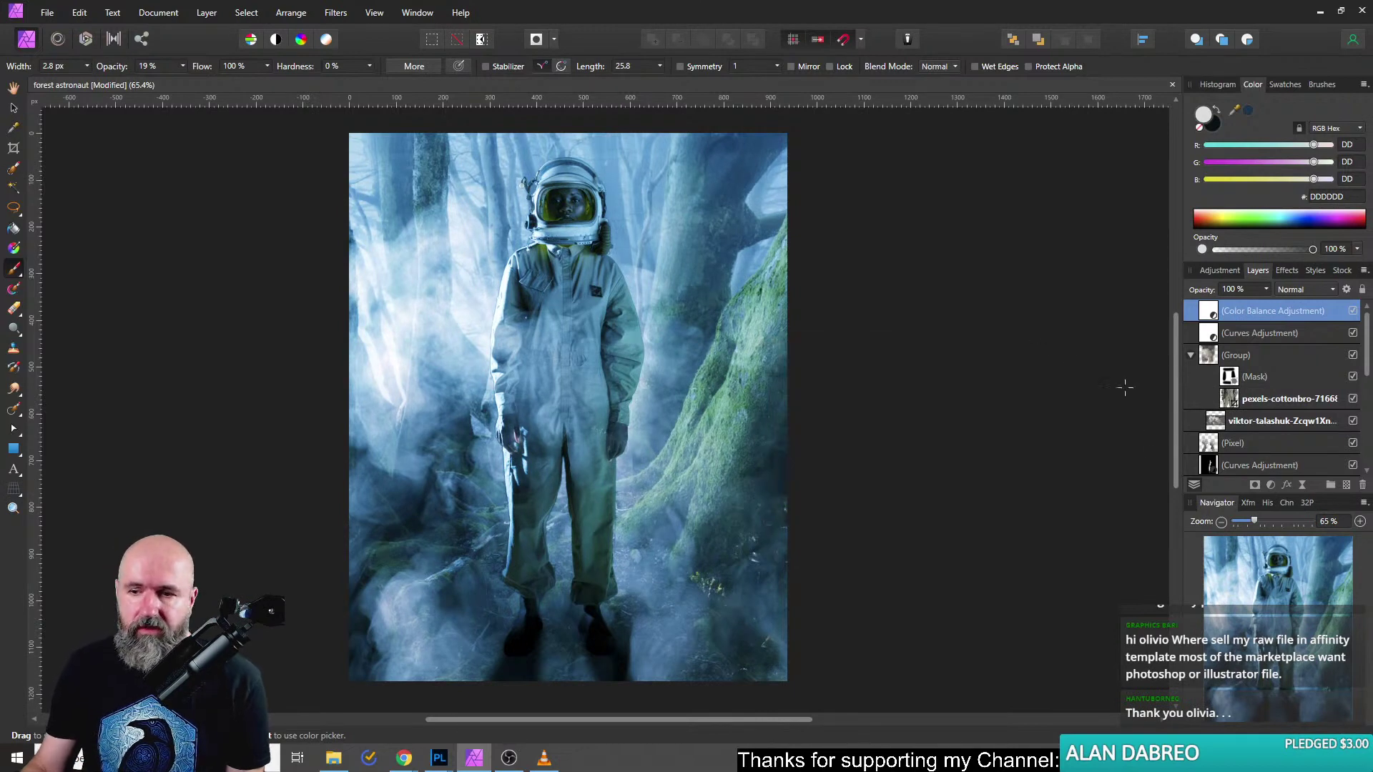
Add a Selective Color adjustment and set its Cyans to Cyan 37%, Magenta 15%, Yellow -23% and Black 6%.
left_click(1270, 484)
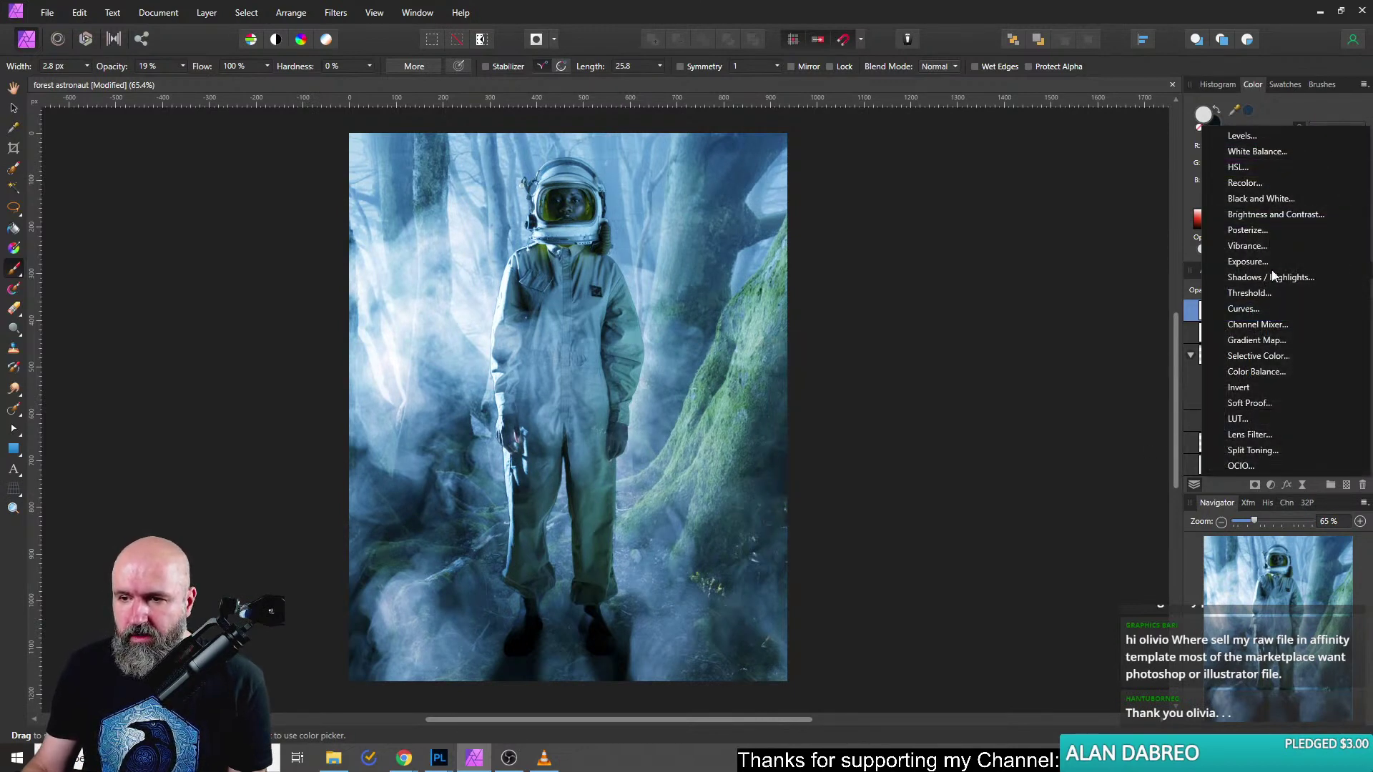
left_click(1290, 356)
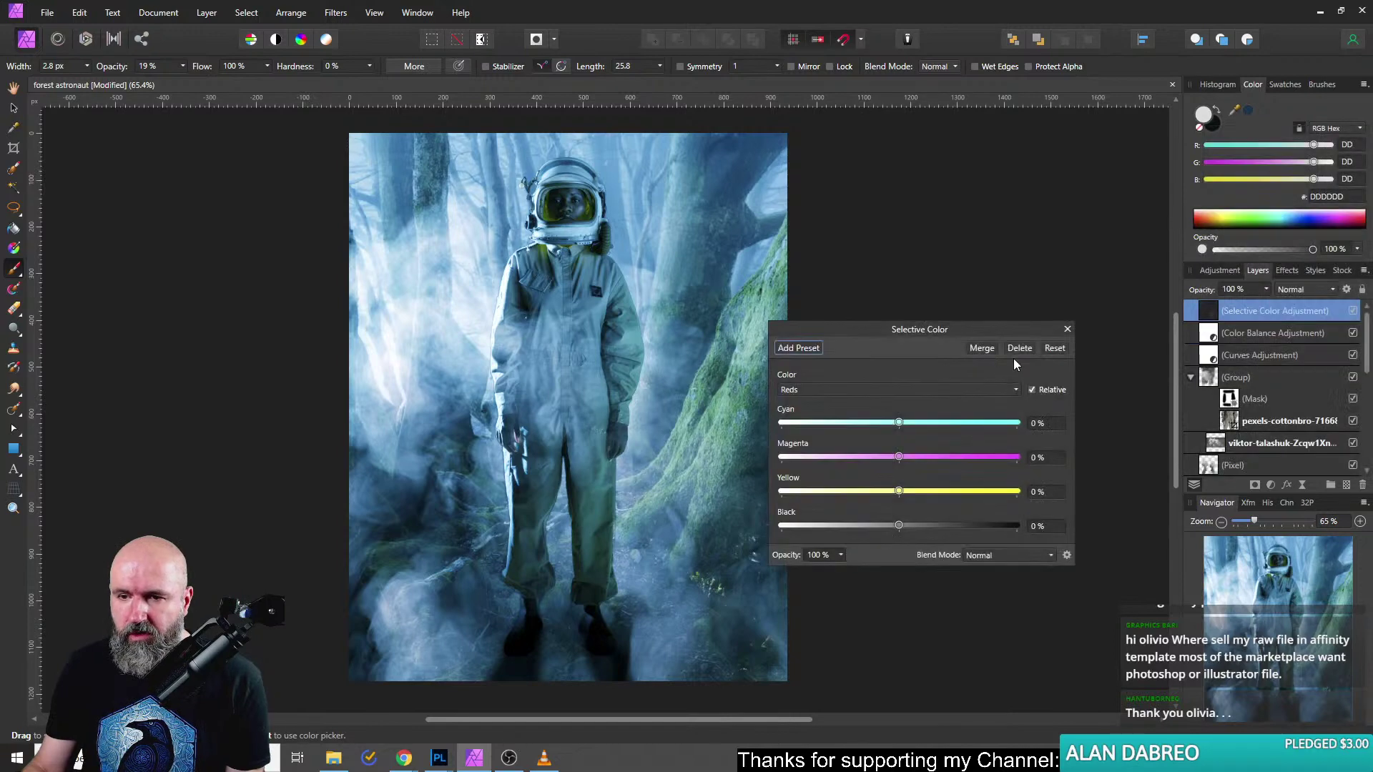
left_click(873, 390)
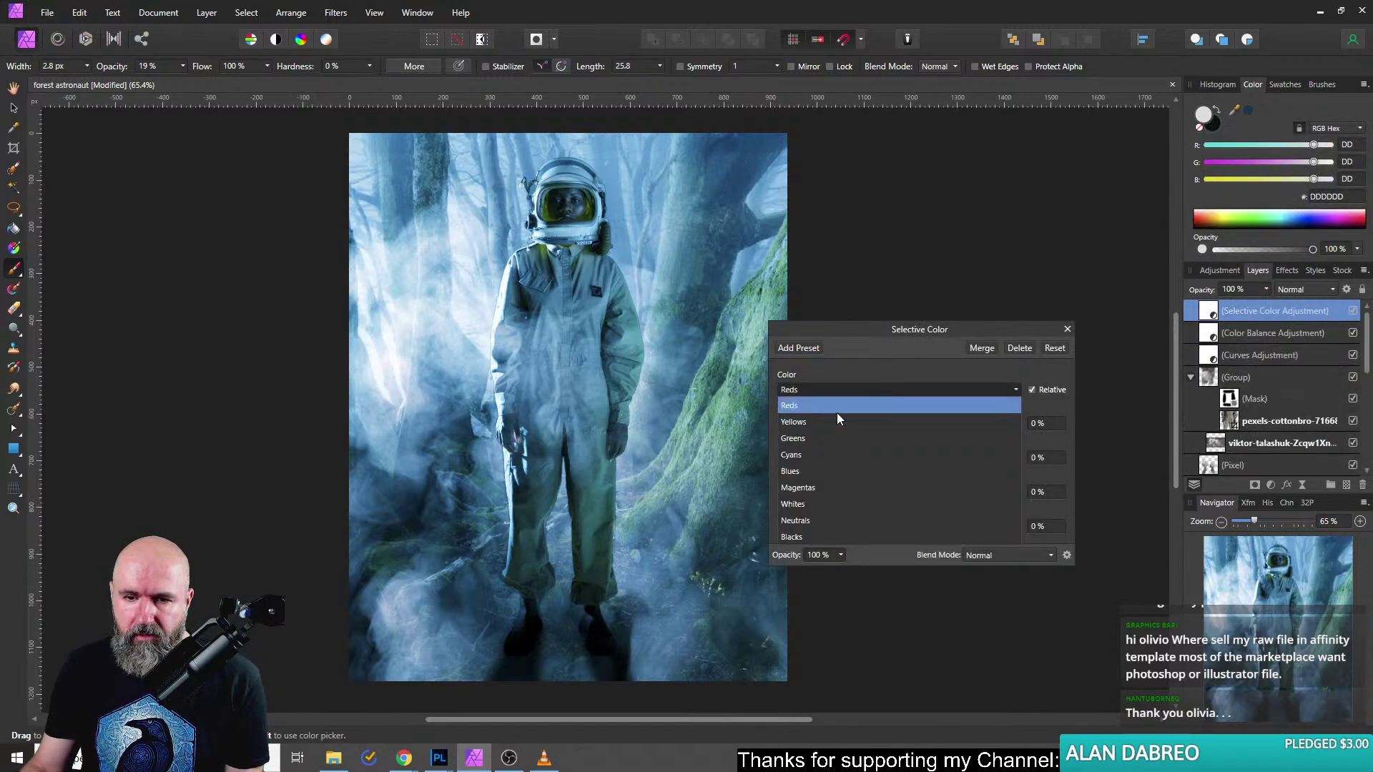
left_click(804, 457)
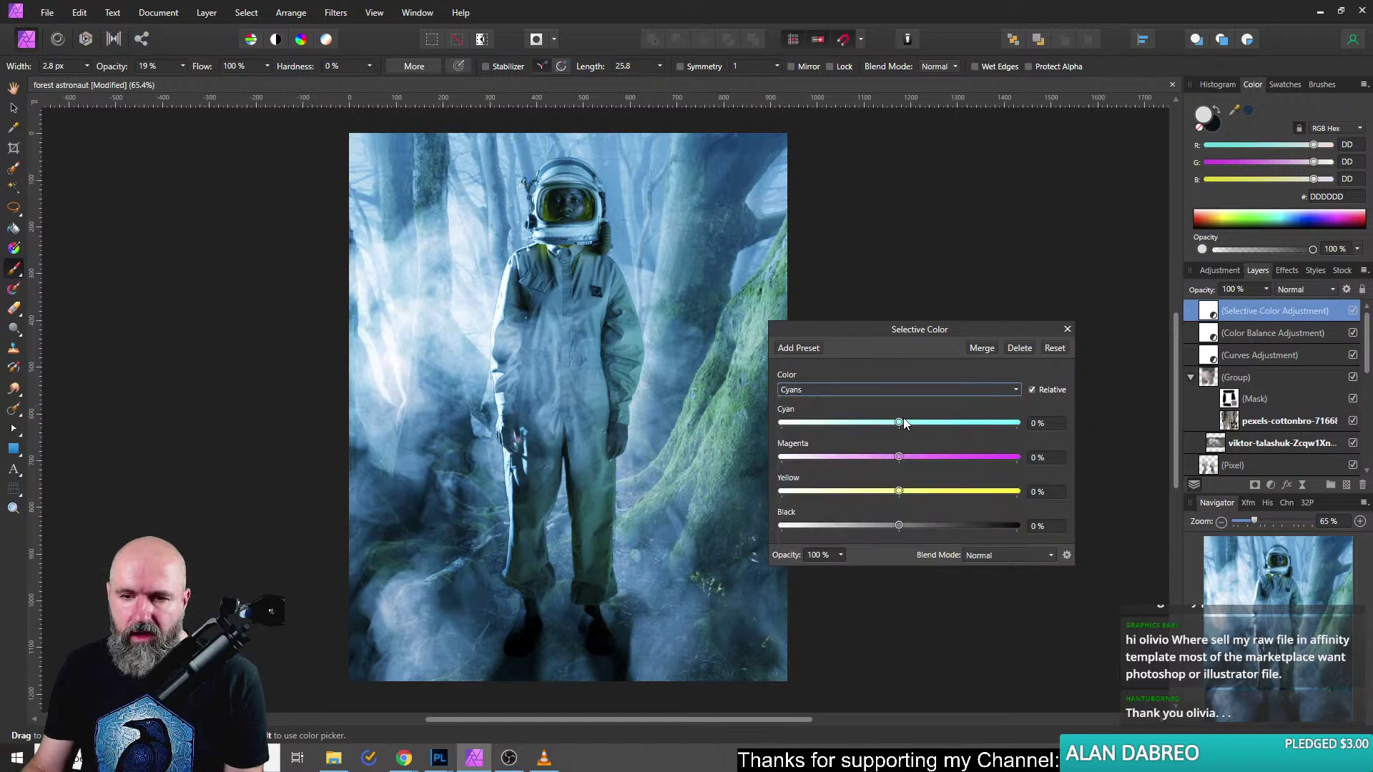
left_click_drag(900, 423, 908, 529)
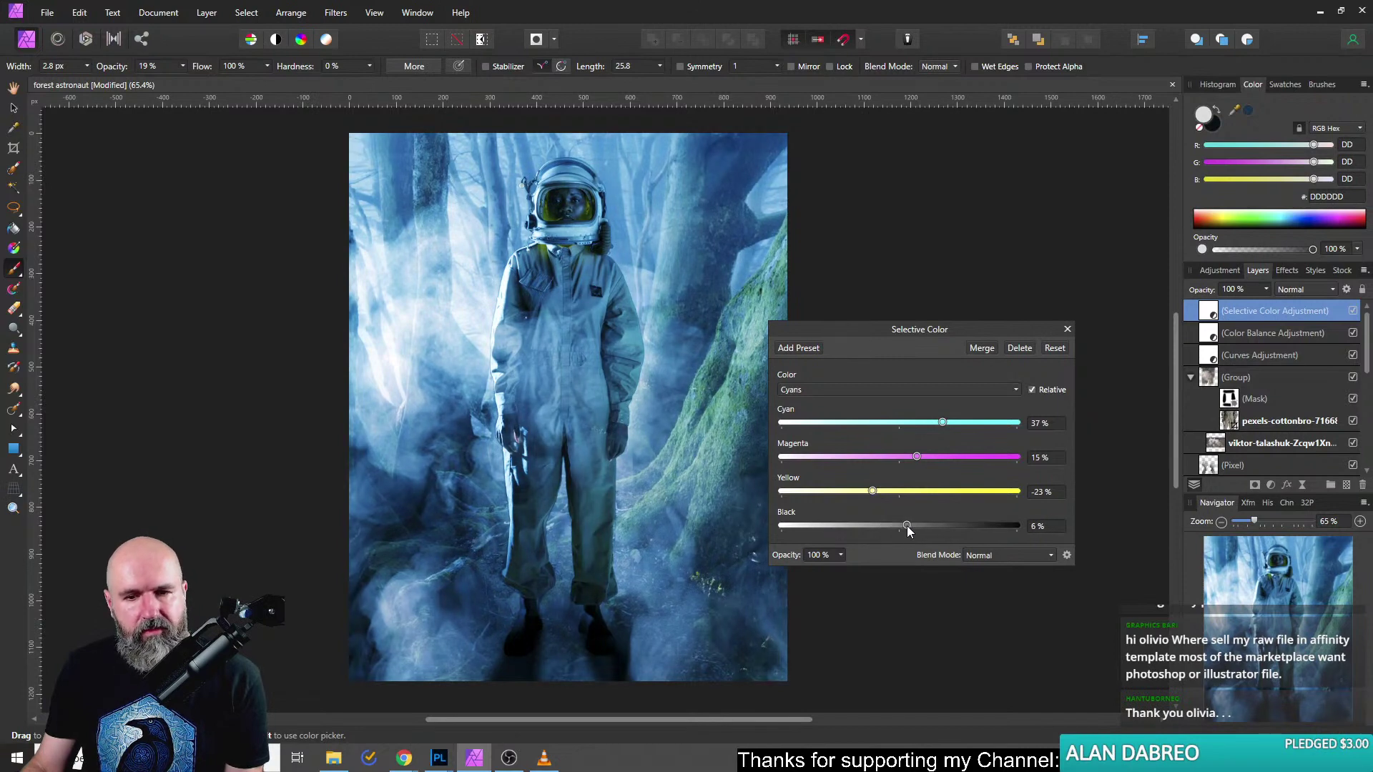
Set the Selective Color adjustment's Blues to Magenta 0%, Yellow -15% and Black -12%, after trying stronger negative and positive Magenta shifts.
left_click(848, 393)
left_click(800, 466)
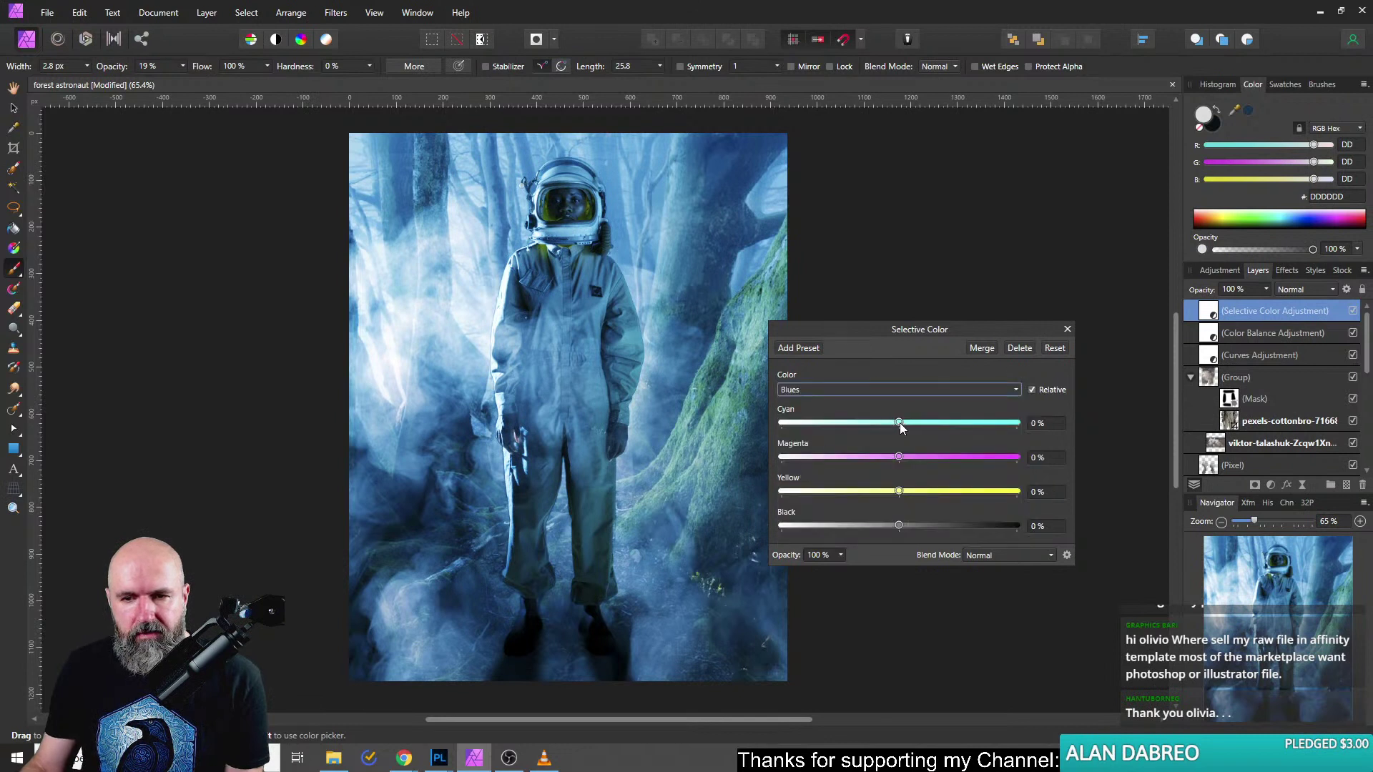
left_click_drag(900, 427, 893, 456)
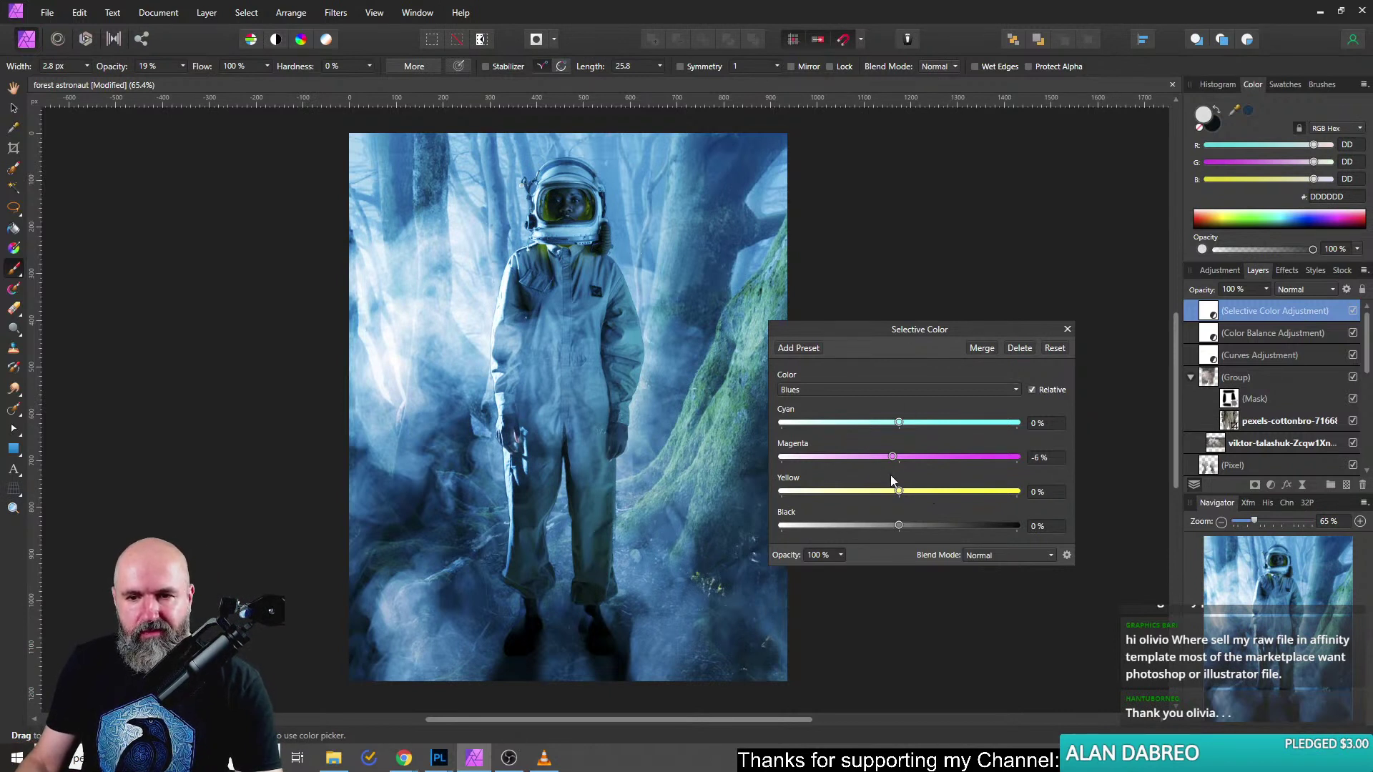
left_click_drag(892, 463, 831, 468)
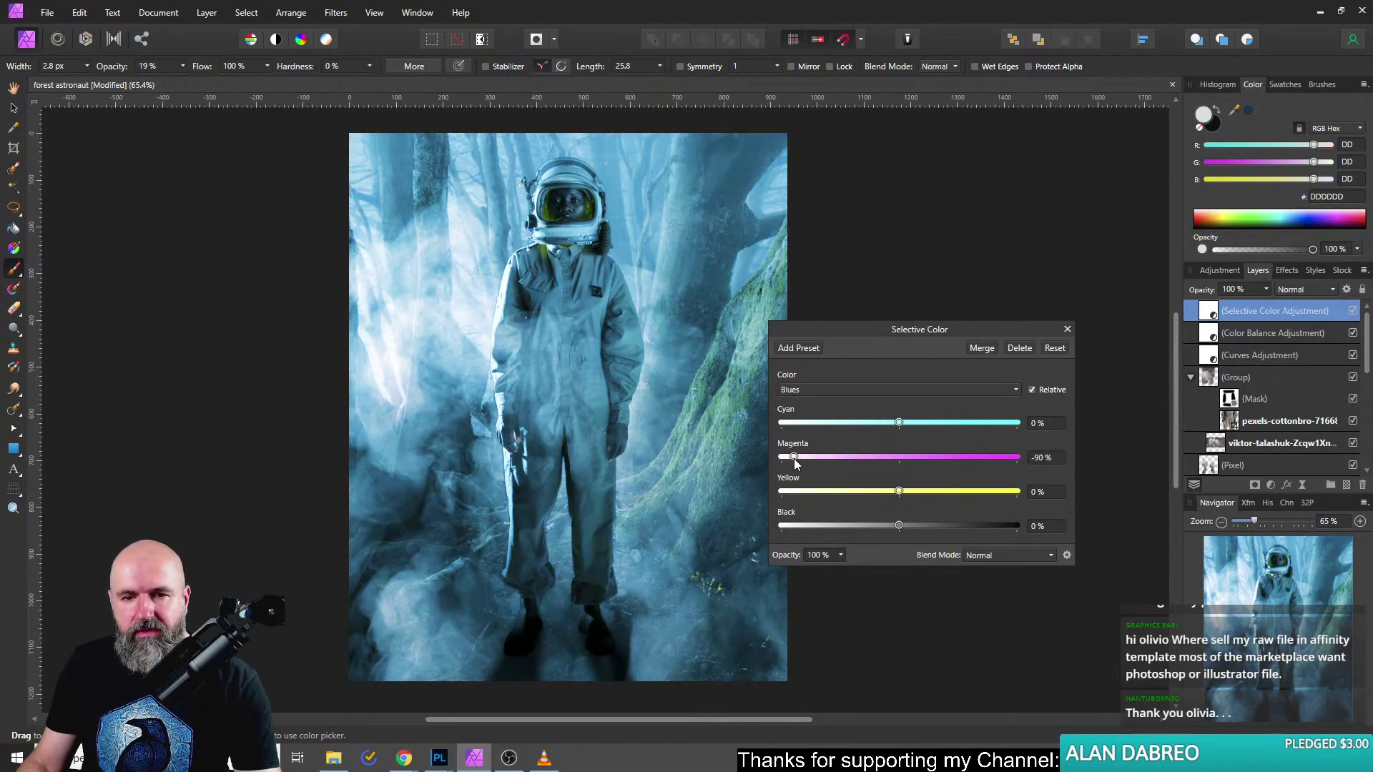
left_click_drag(794, 457, 938, 465)
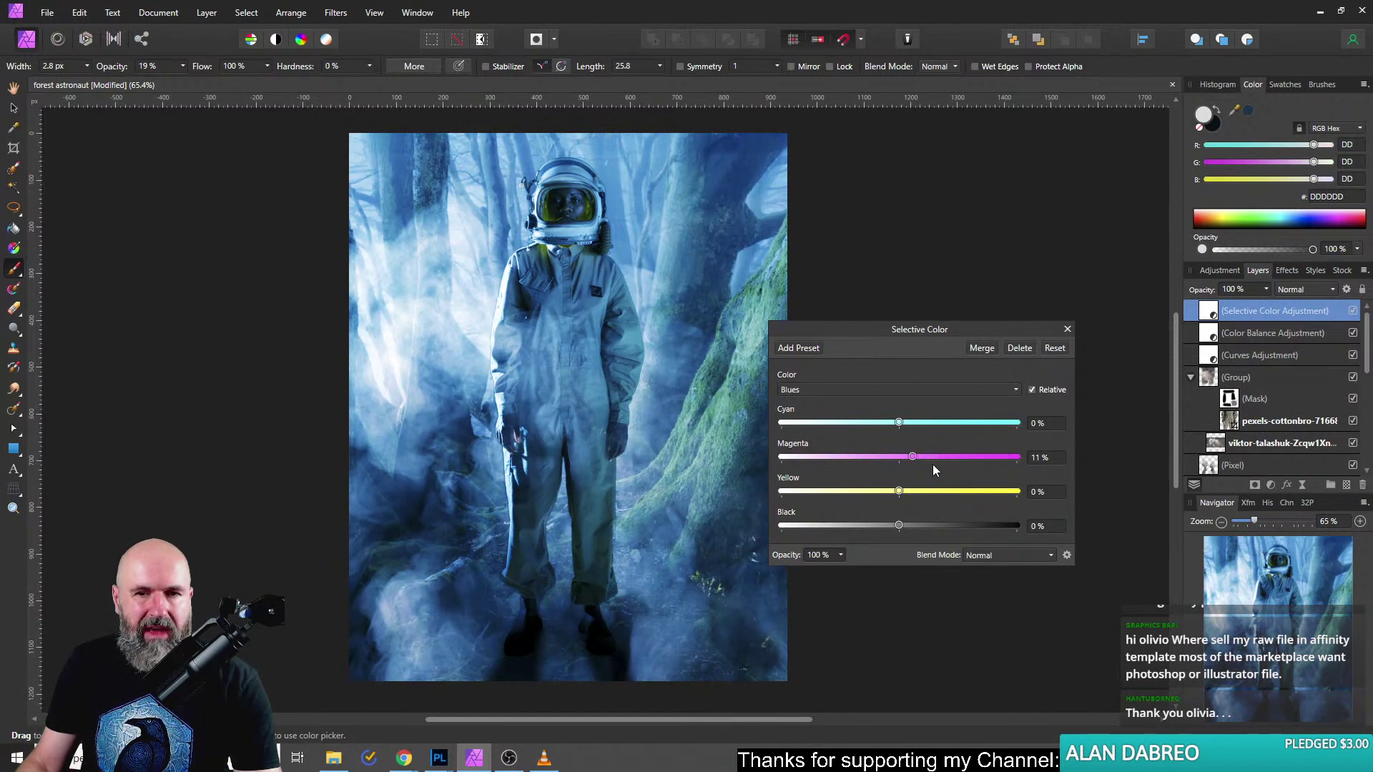
left_click(933, 465)
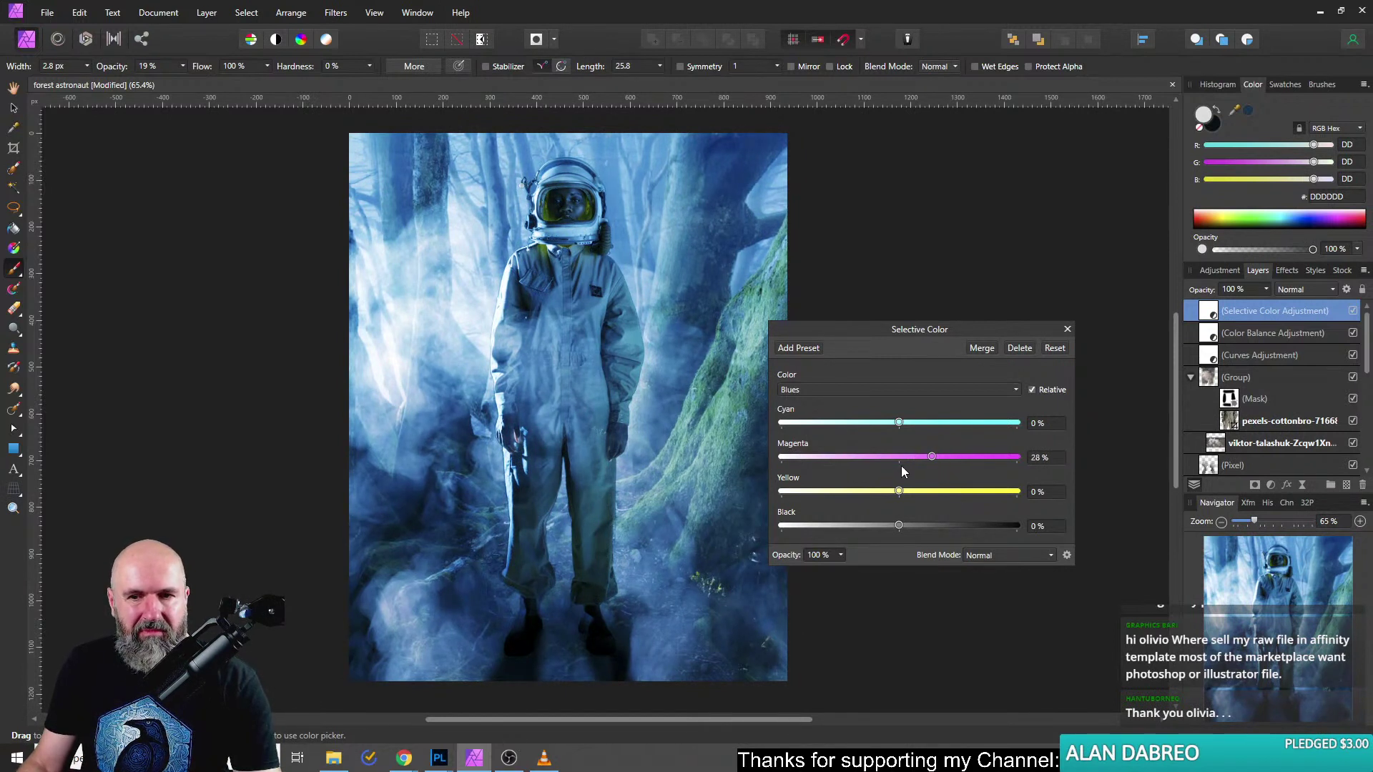
scroll(931, 466, "down", 3)
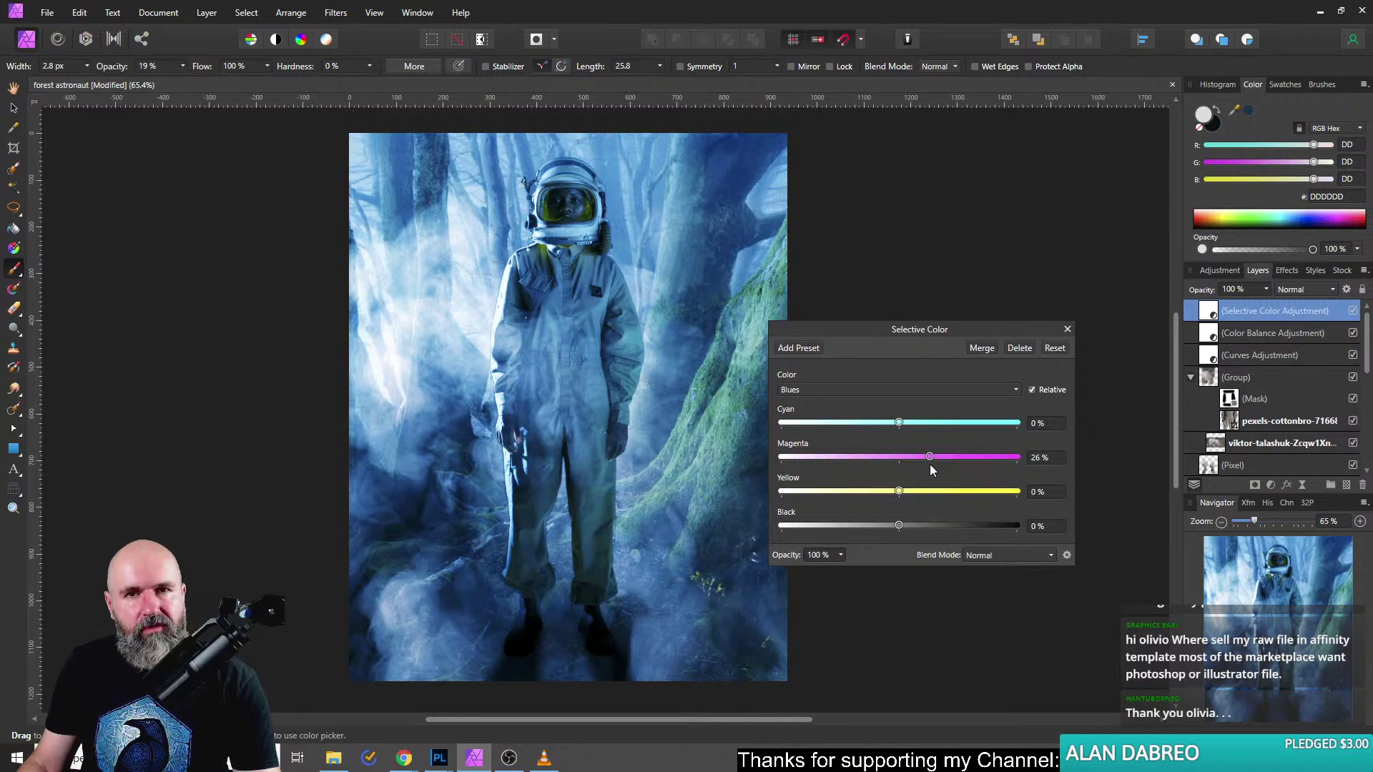
mouse_move(929, 465)
left_mouse_down()
mouse_move(914, 462)
mouse_move(932, 468)
left_mouse_up()
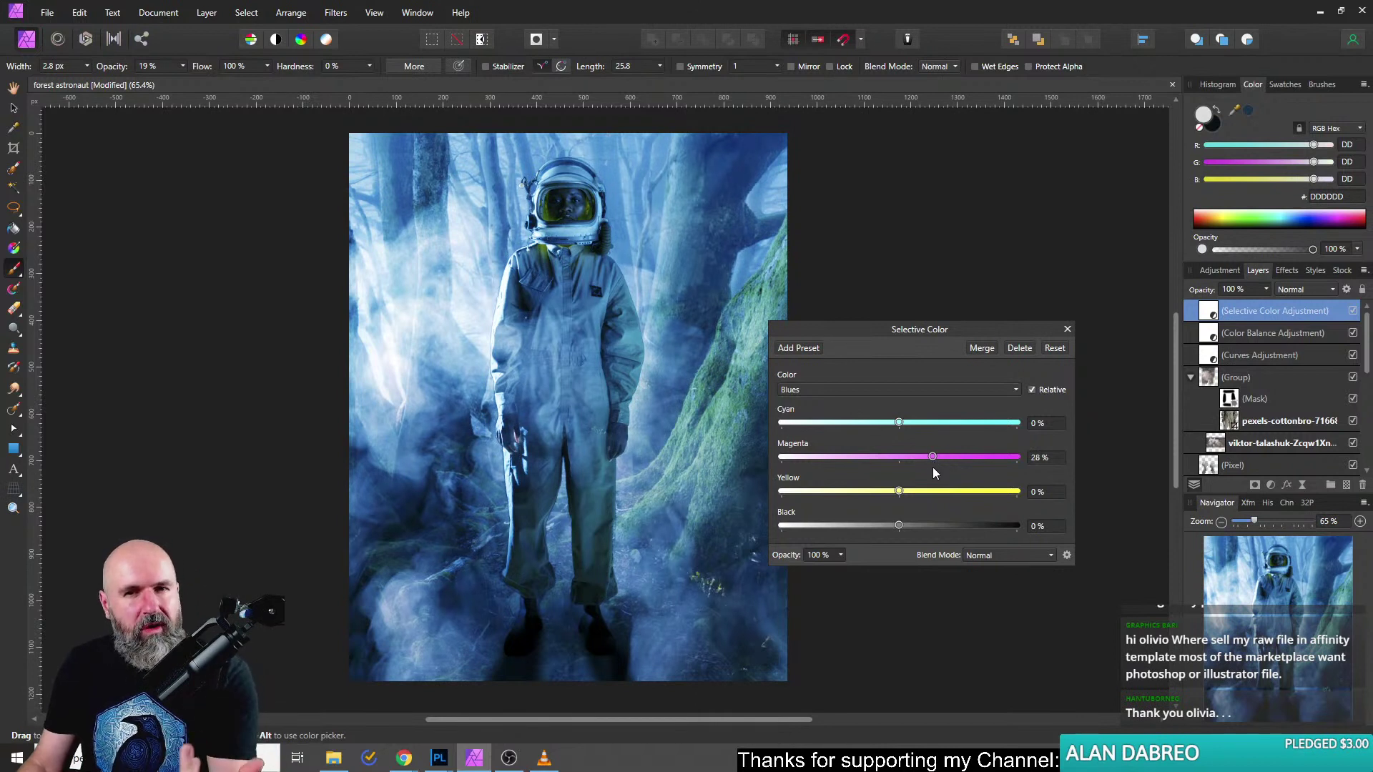
left_click_drag(945, 466, 838, 466)
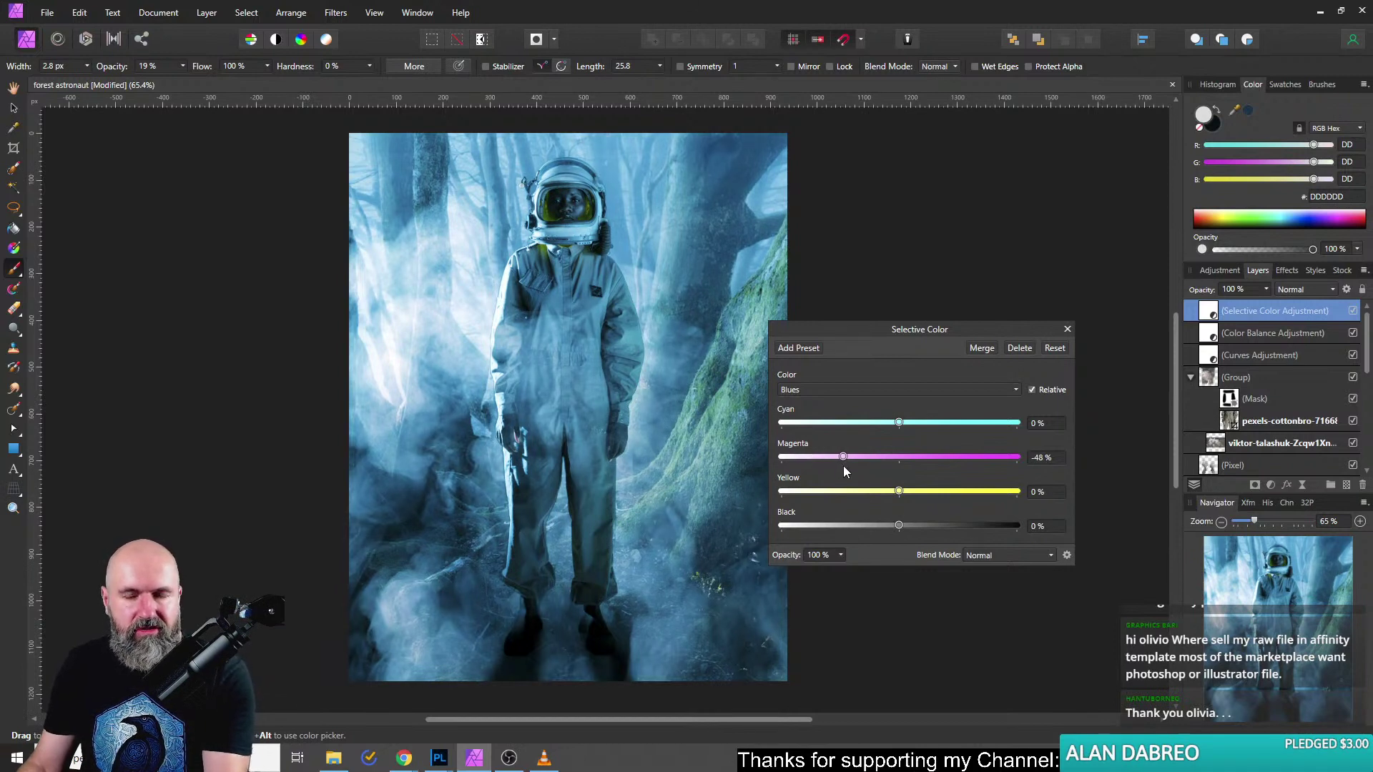
left_click_drag(844, 465, 941, 462)
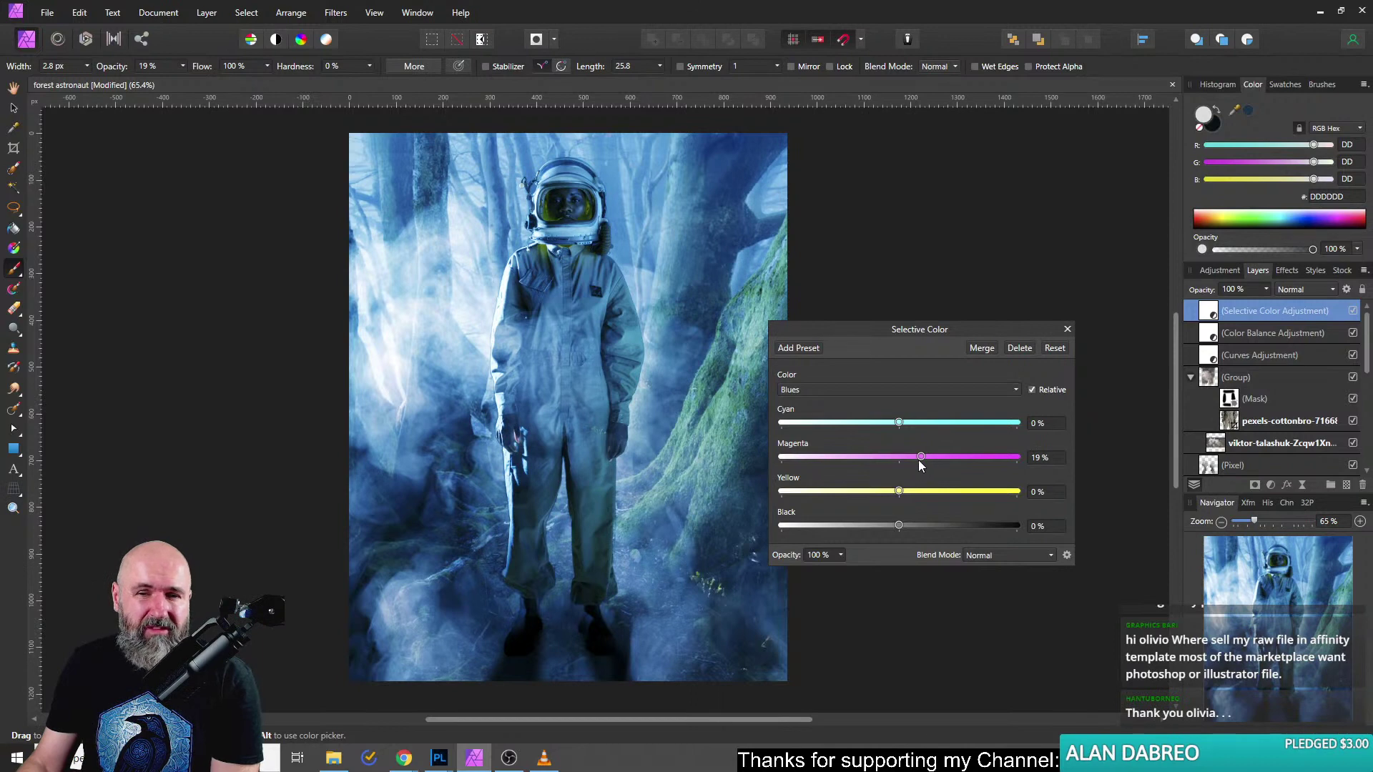
left_click_drag(919, 460, 891, 527)
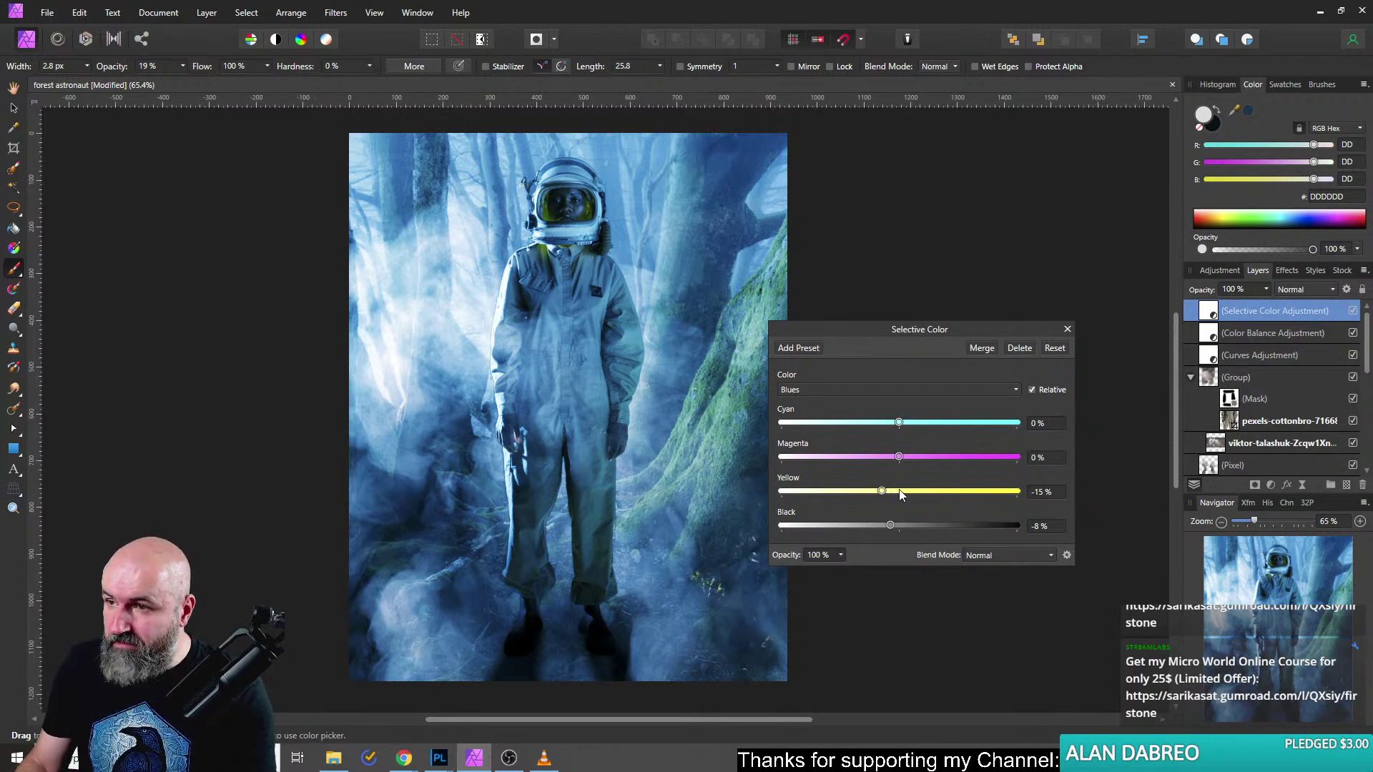
left_click_drag(894, 526, 873, 526)
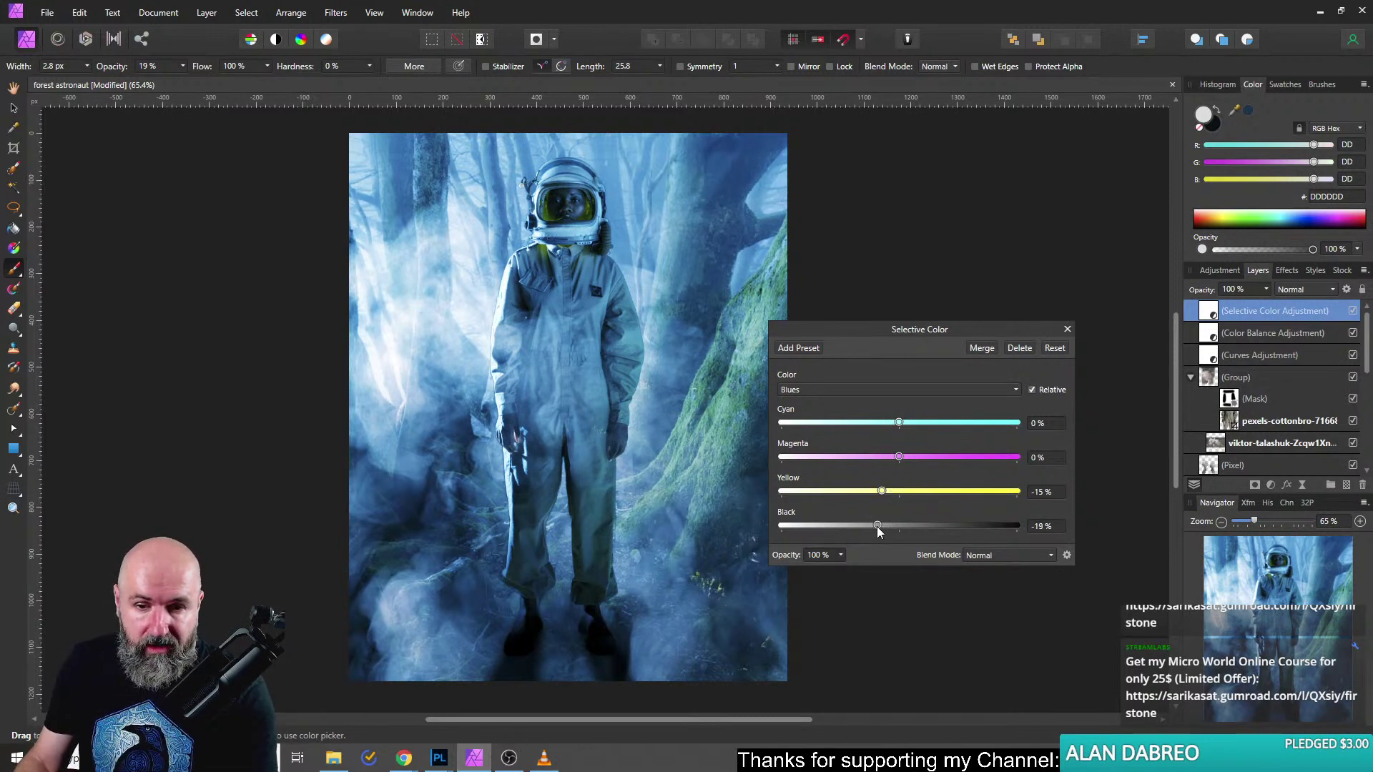
Set the Selective Color adjustment's Greens to Cyan -13%, Magenta -4% and Yellow 6%.
left_click(842, 392)
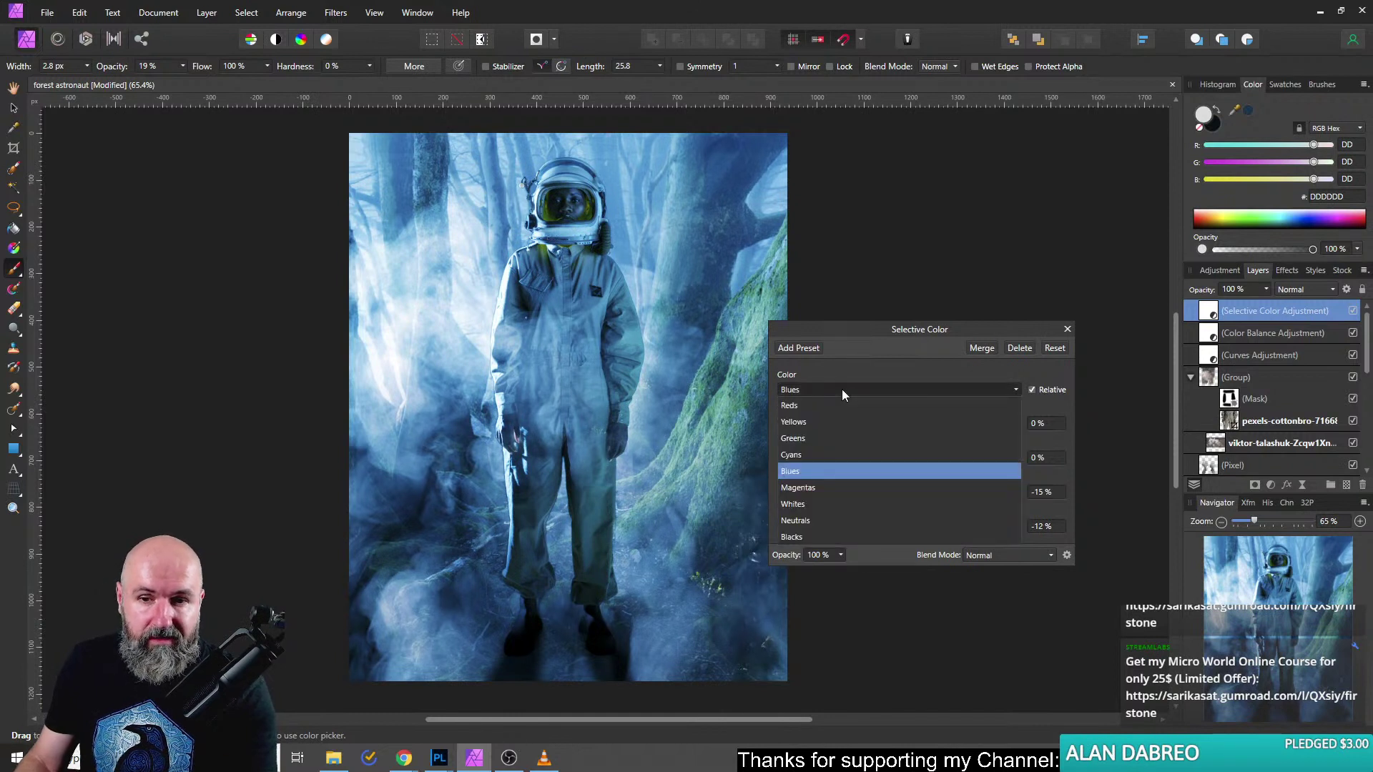
left_click(801, 438)
left_click_drag(900, 427, 835, 422)
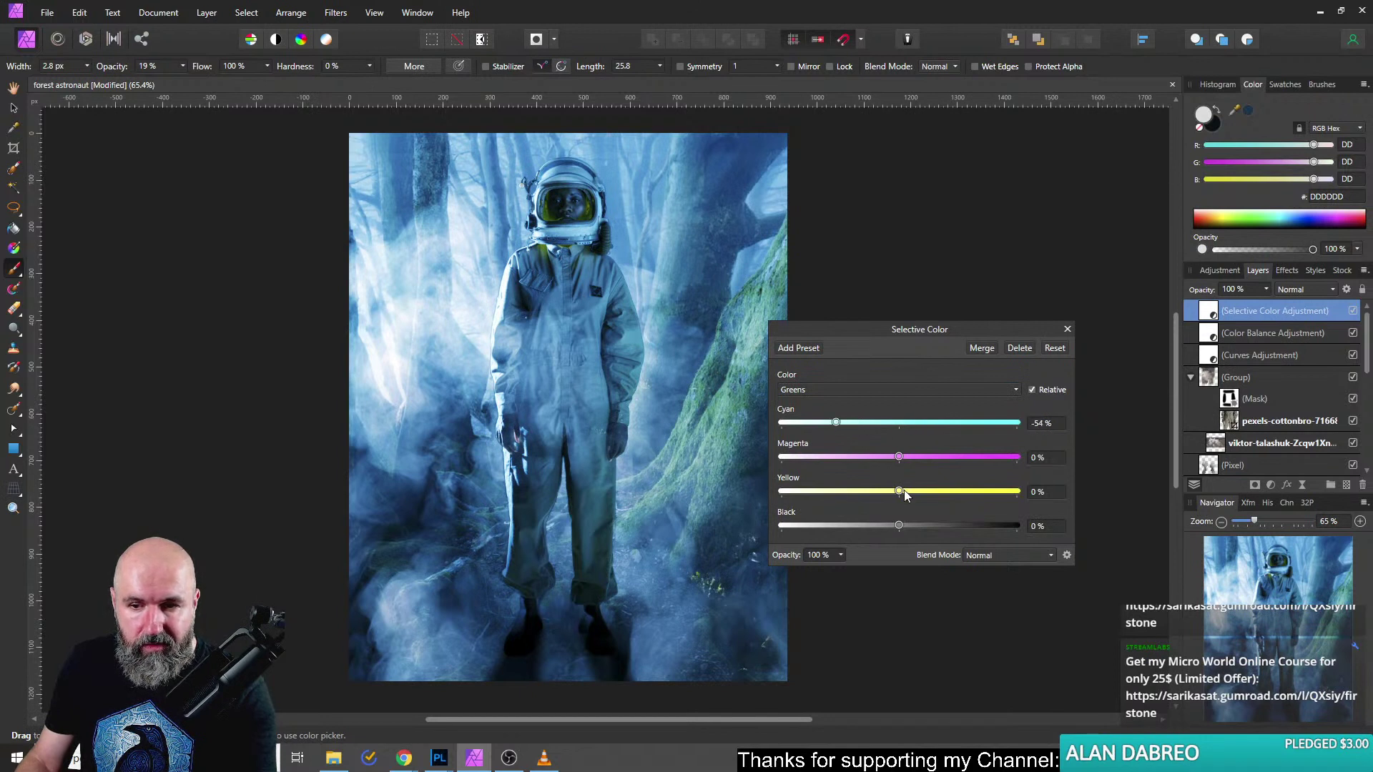
left_click_drag(894, 496, 958, 494)
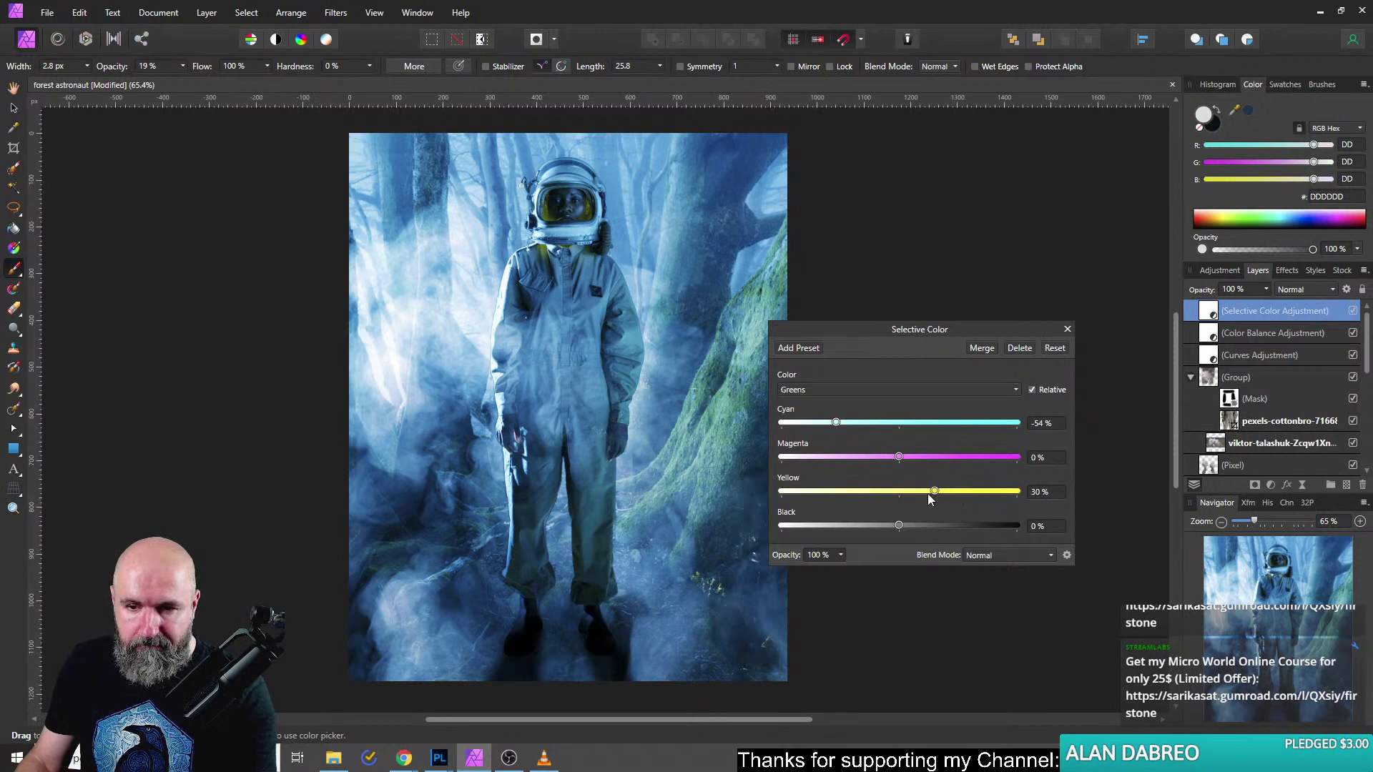
left_click_drag(899, 458, 955, 463)
left_click_drag(846, 457, 907, 495)
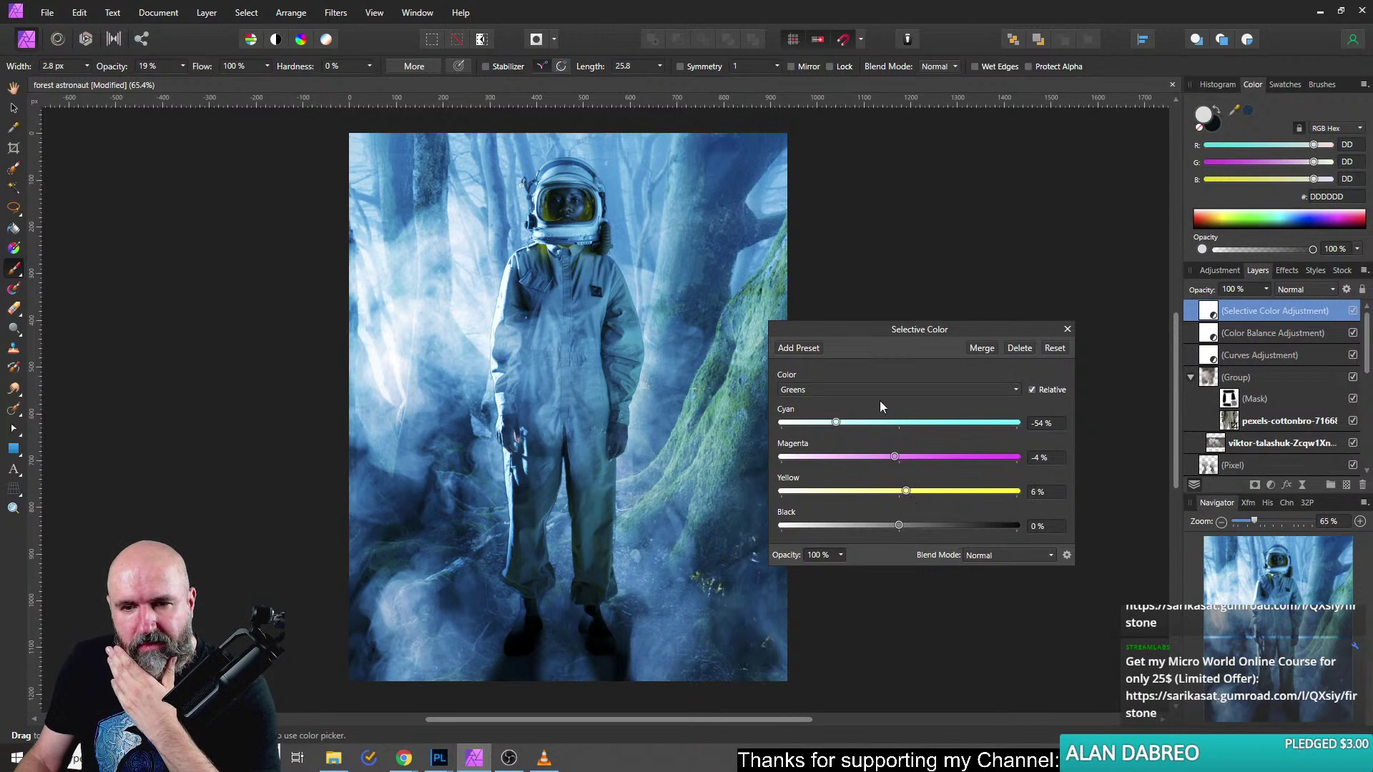
left_click_drag(834, 423, 877, 432)
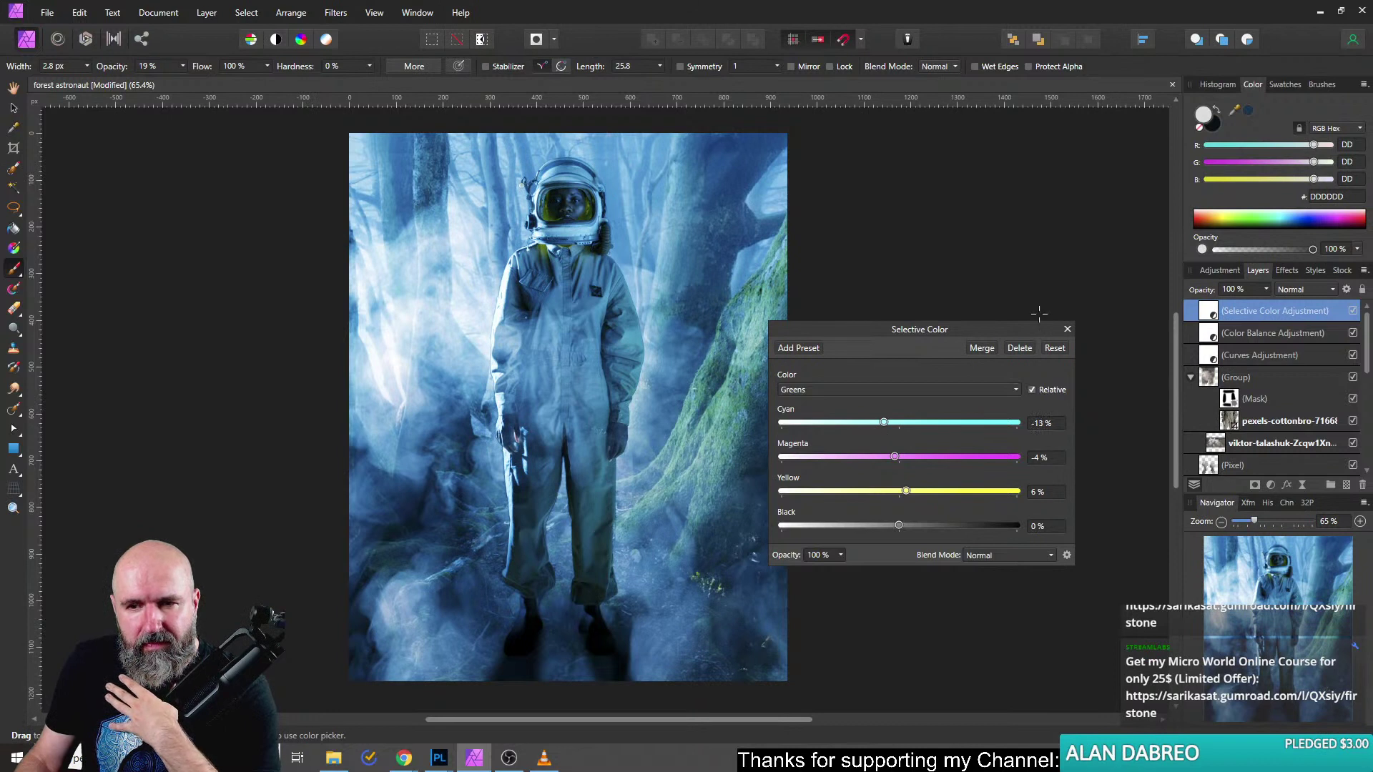
Set the Selective Color adjustment's Whites to Black 10%, keeping Cyan, Magenta and Yellow at 0%.
left_click(881, 392)
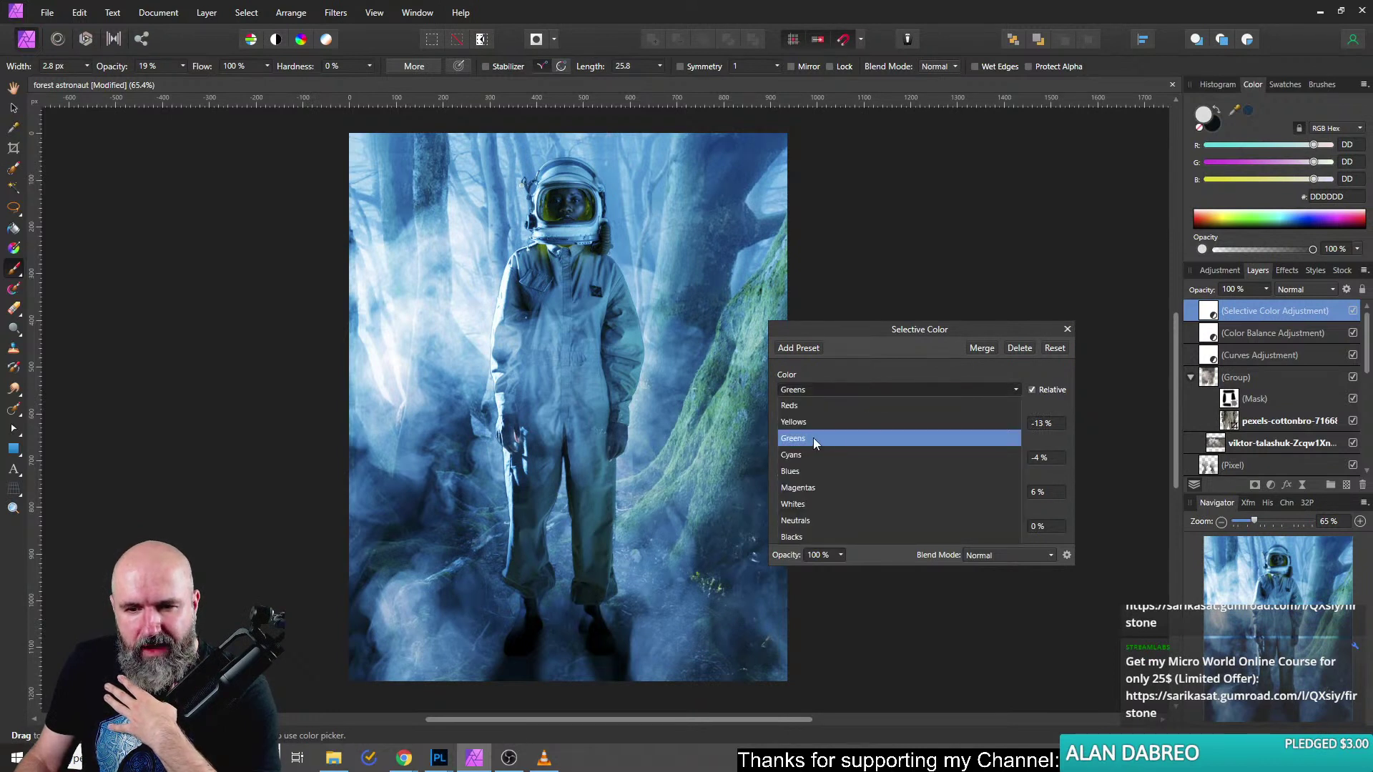
left_click(806, 505)
left_click_drag(899, 424, 873, 469)
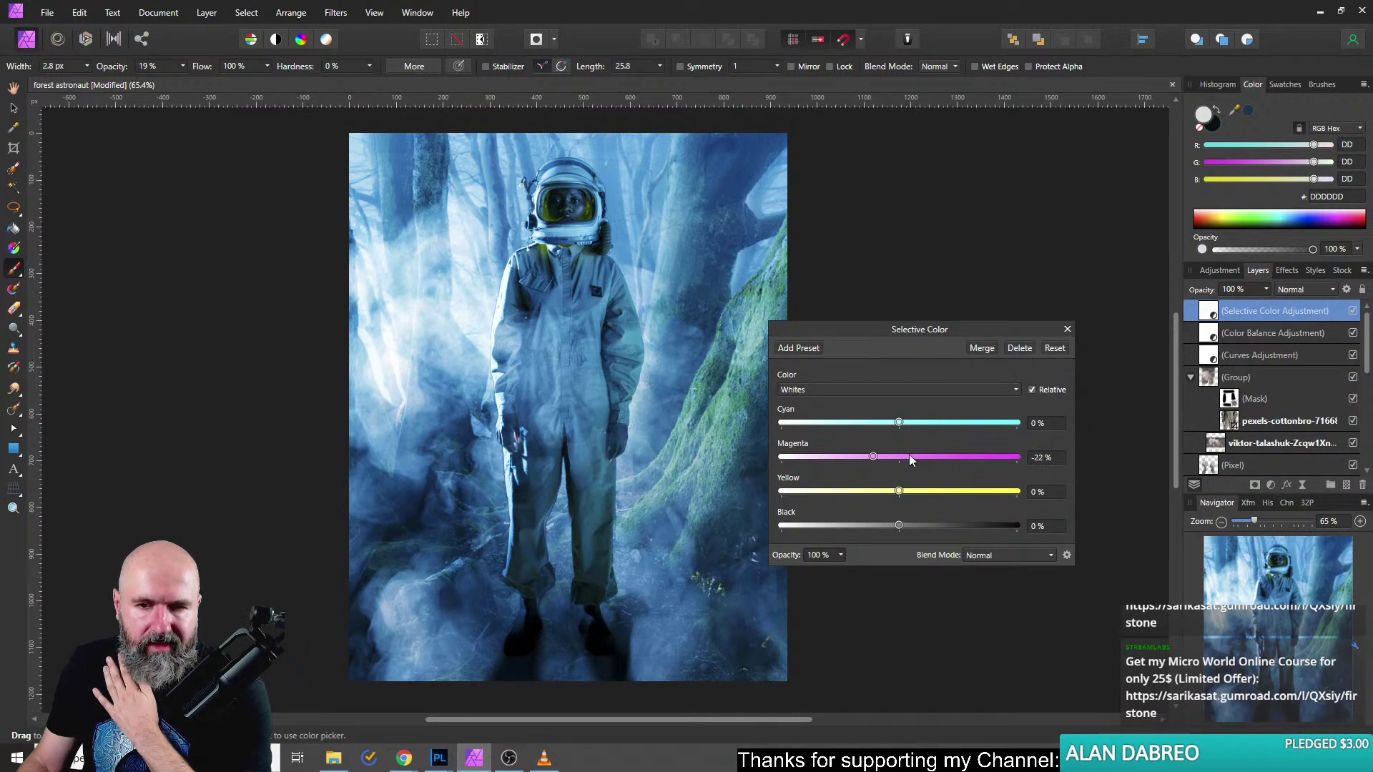
left_click_drag(877, 456, 955, 458)
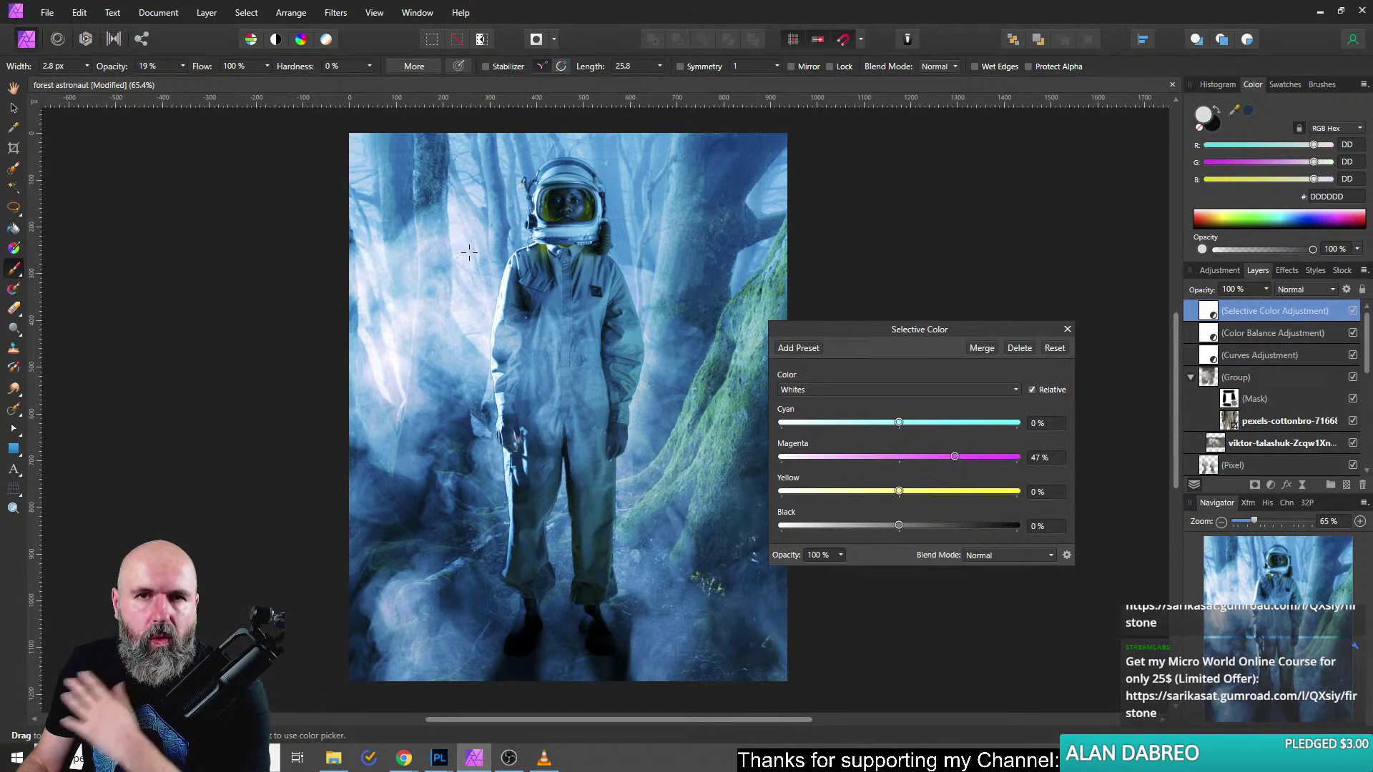
left_click(878, 456)
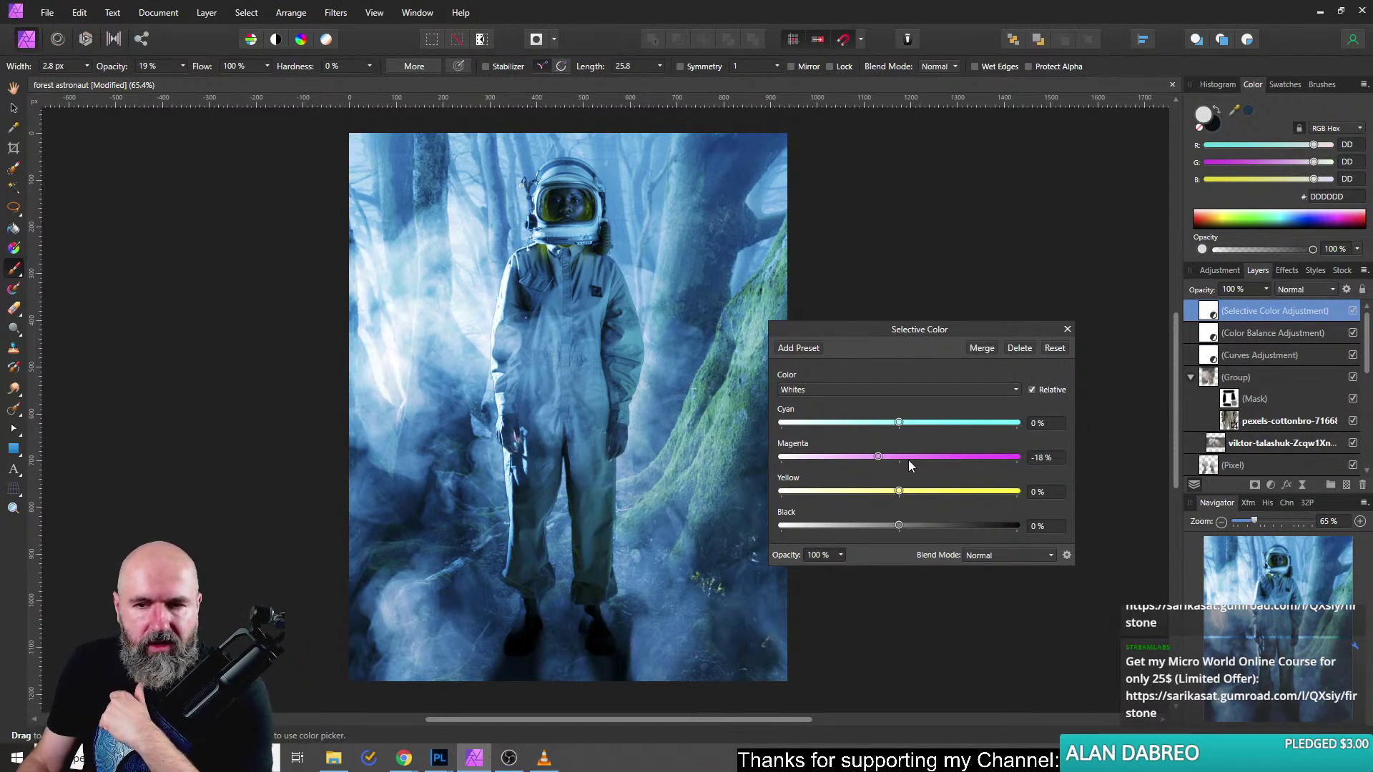
left_click(899, 457)
left_click_drag(903, 492, 917, 524)
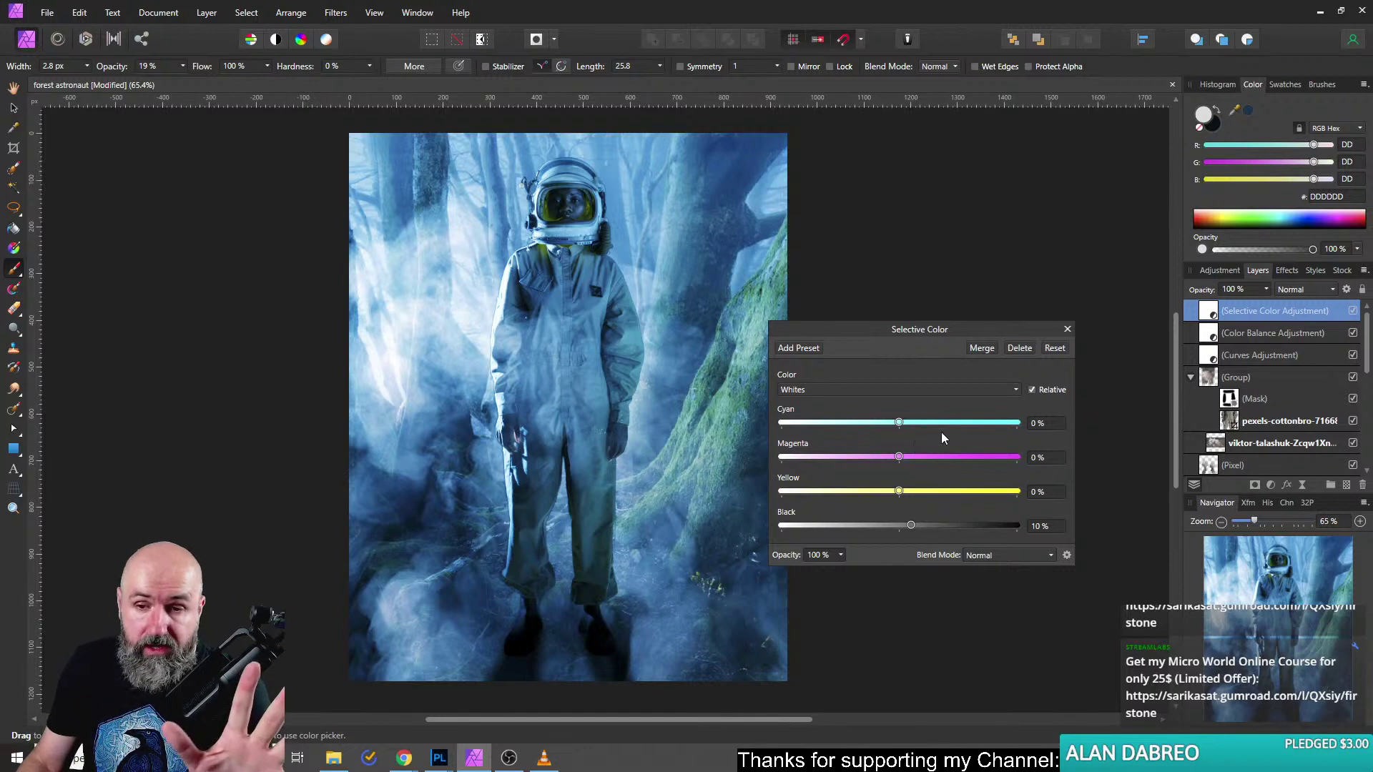
Set the Selective Color adjustment's Neutrals to Cyan 17%, Magenta -5%, Yellow 5% and Black 6%, and close its settings.
left_click(890, 392)
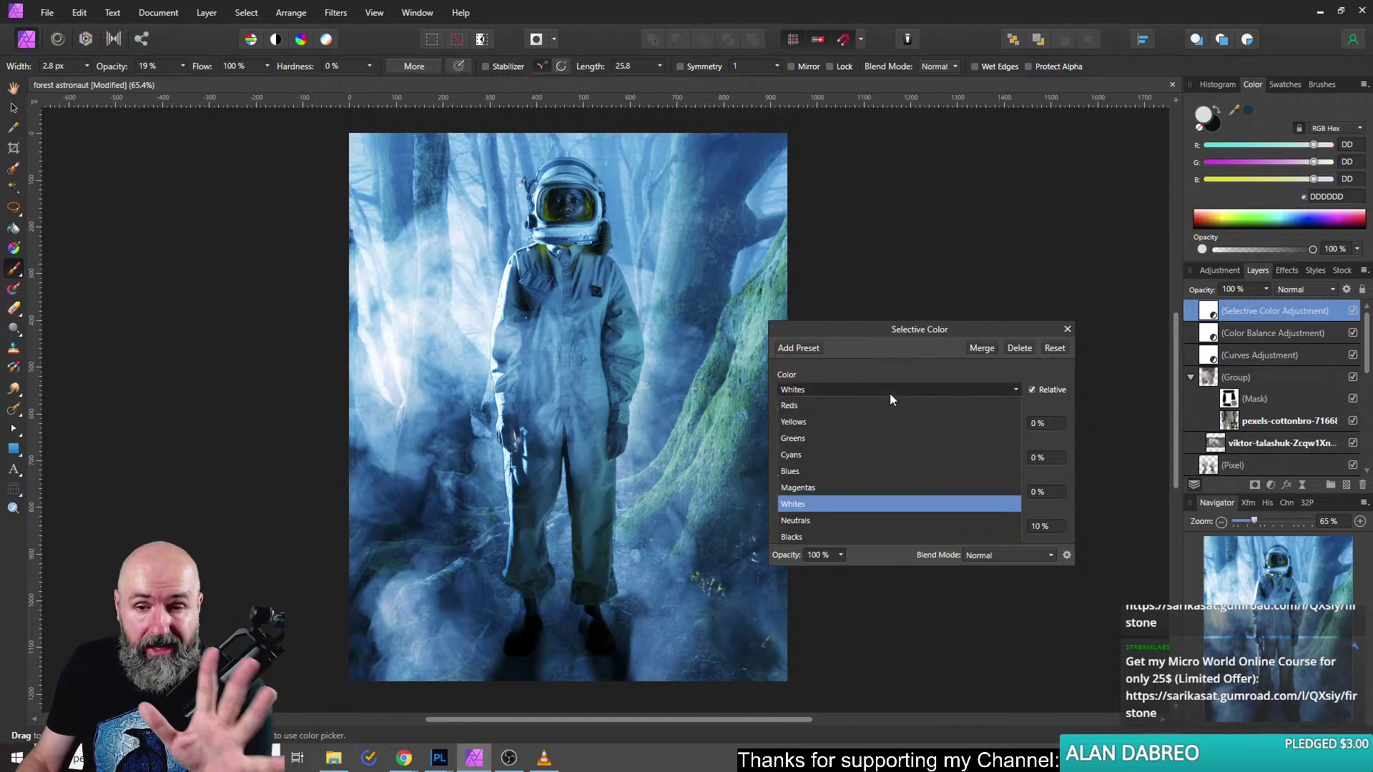
left_click(809, 521)
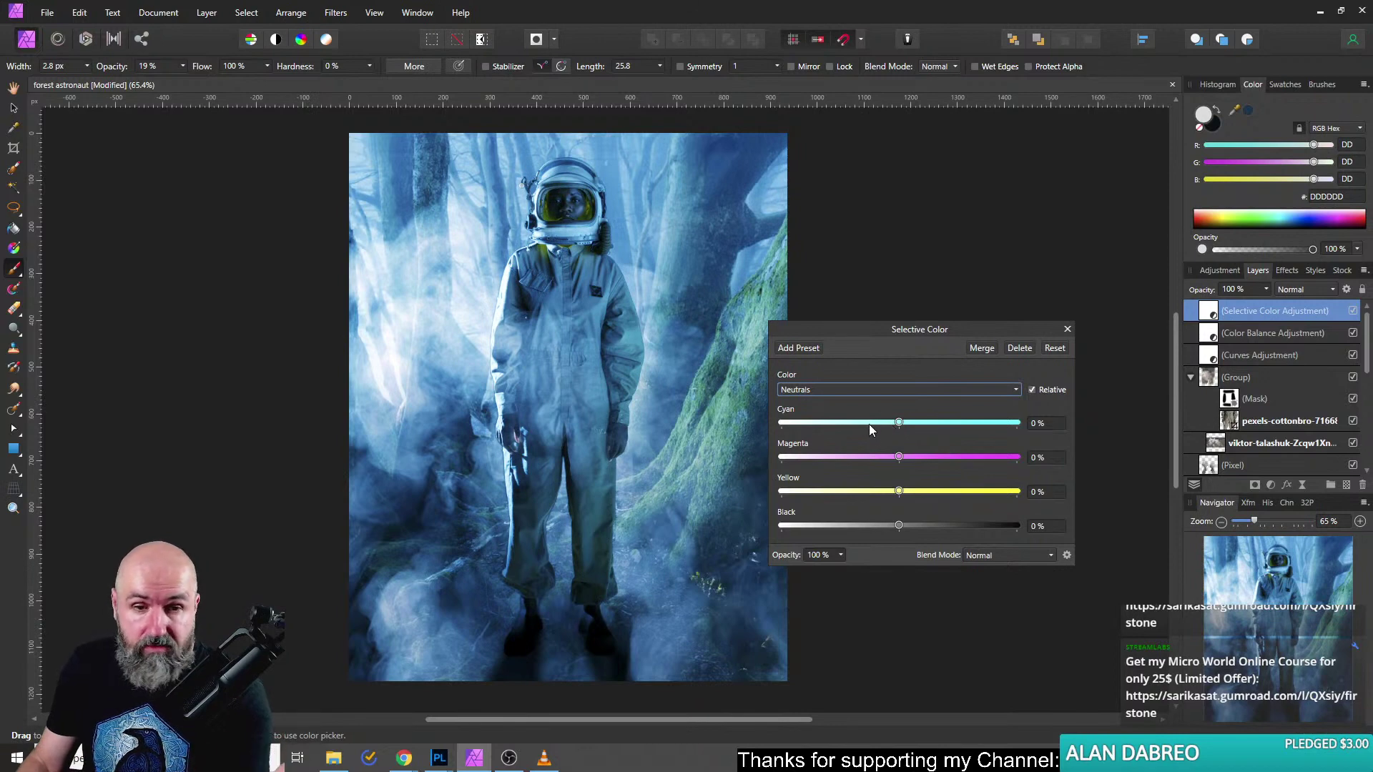
left_click_drag(869, 423, 904, 524)
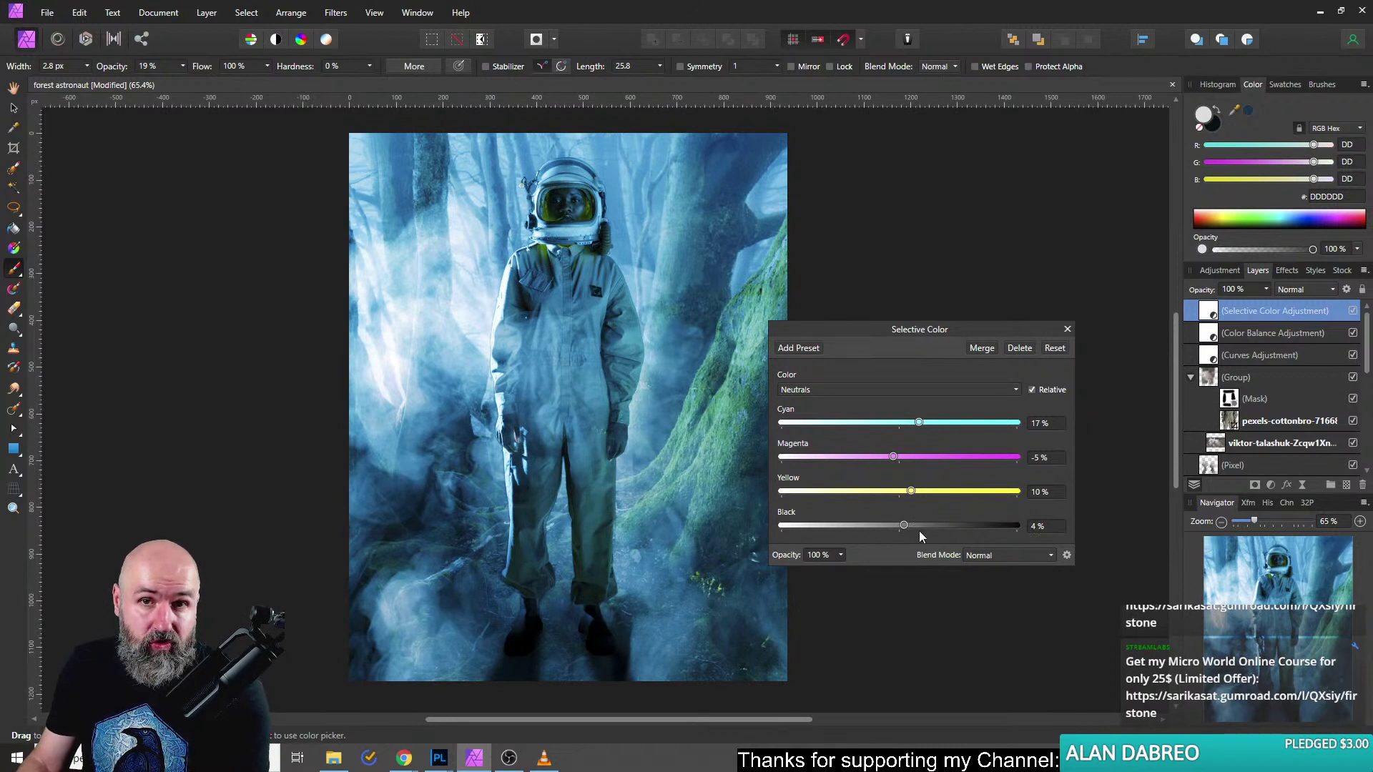
left_click_drag(904, 529, 904, 530)
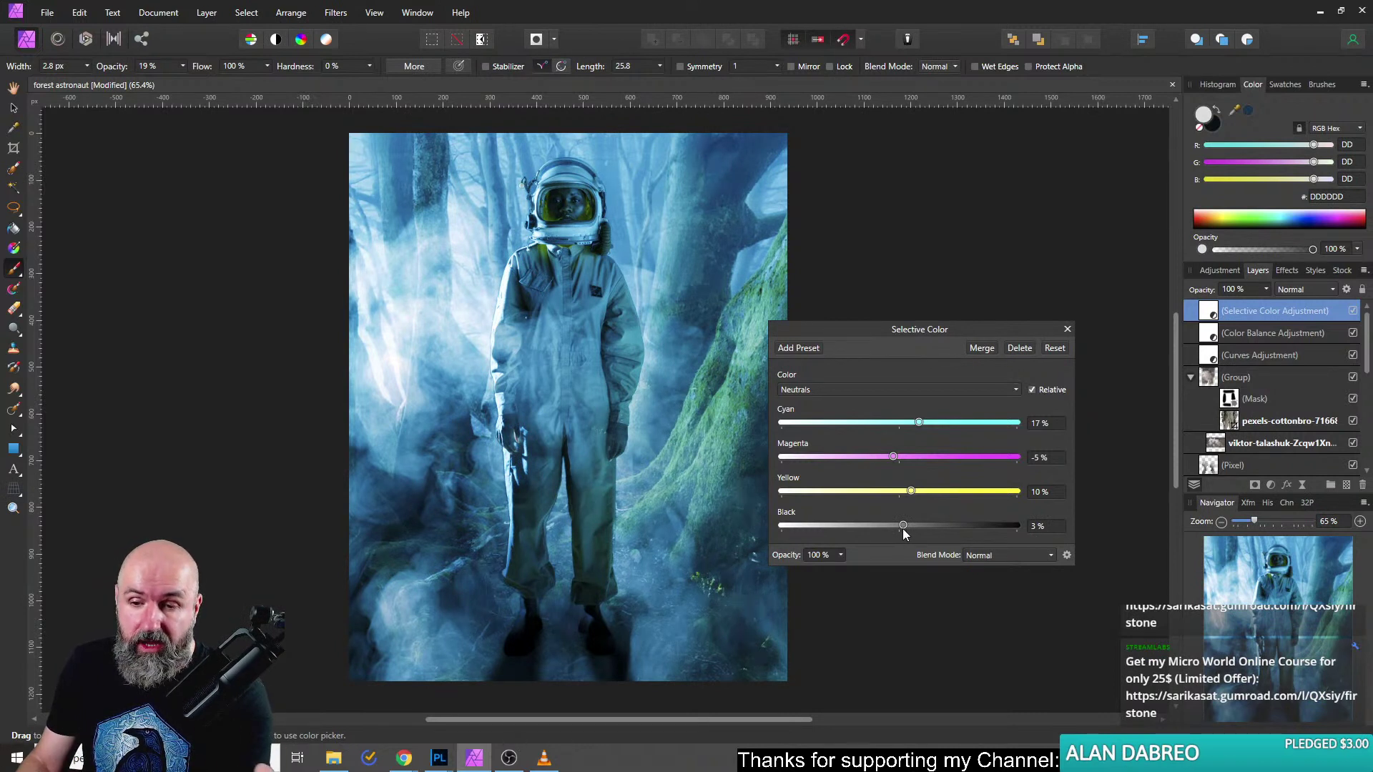
left_click_drag(903, 535, 906, 534)
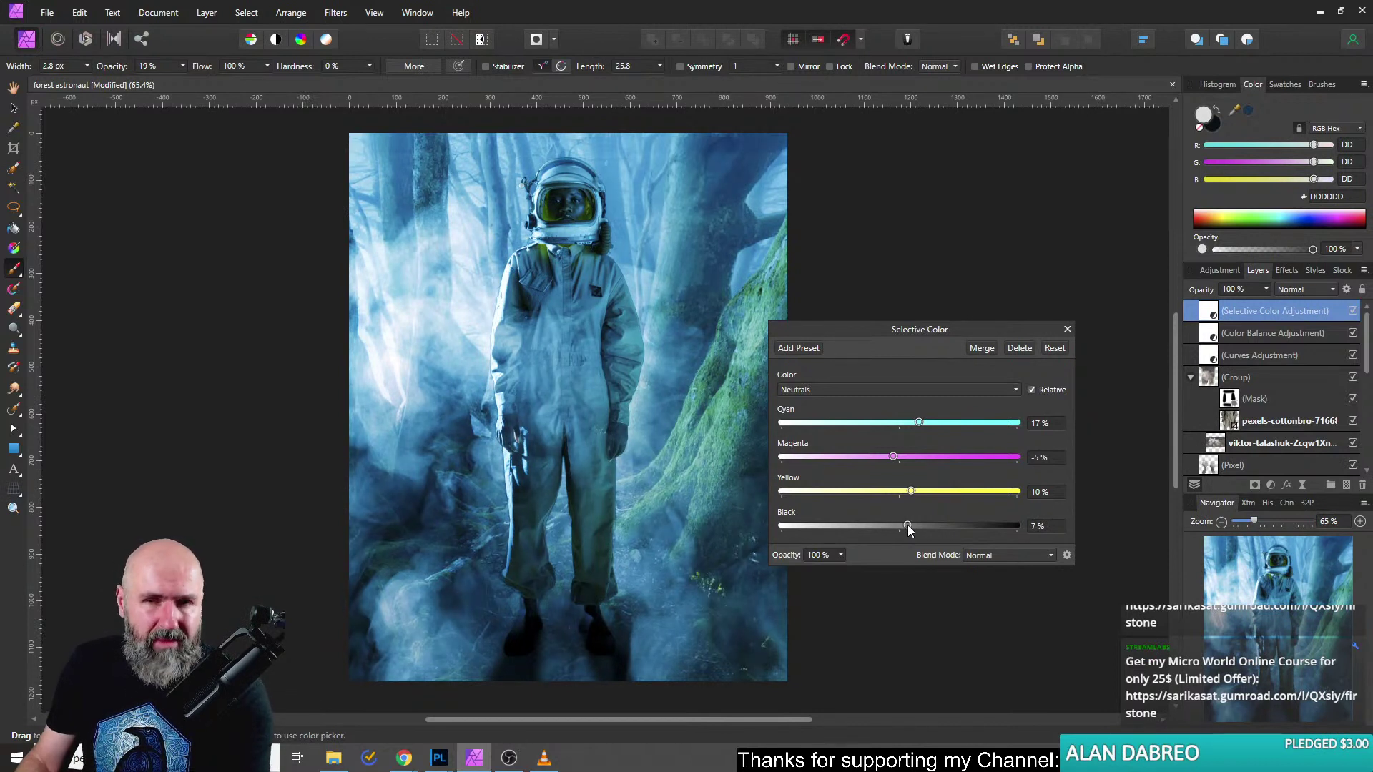
left_click_drag(910, 529, 907, 528)
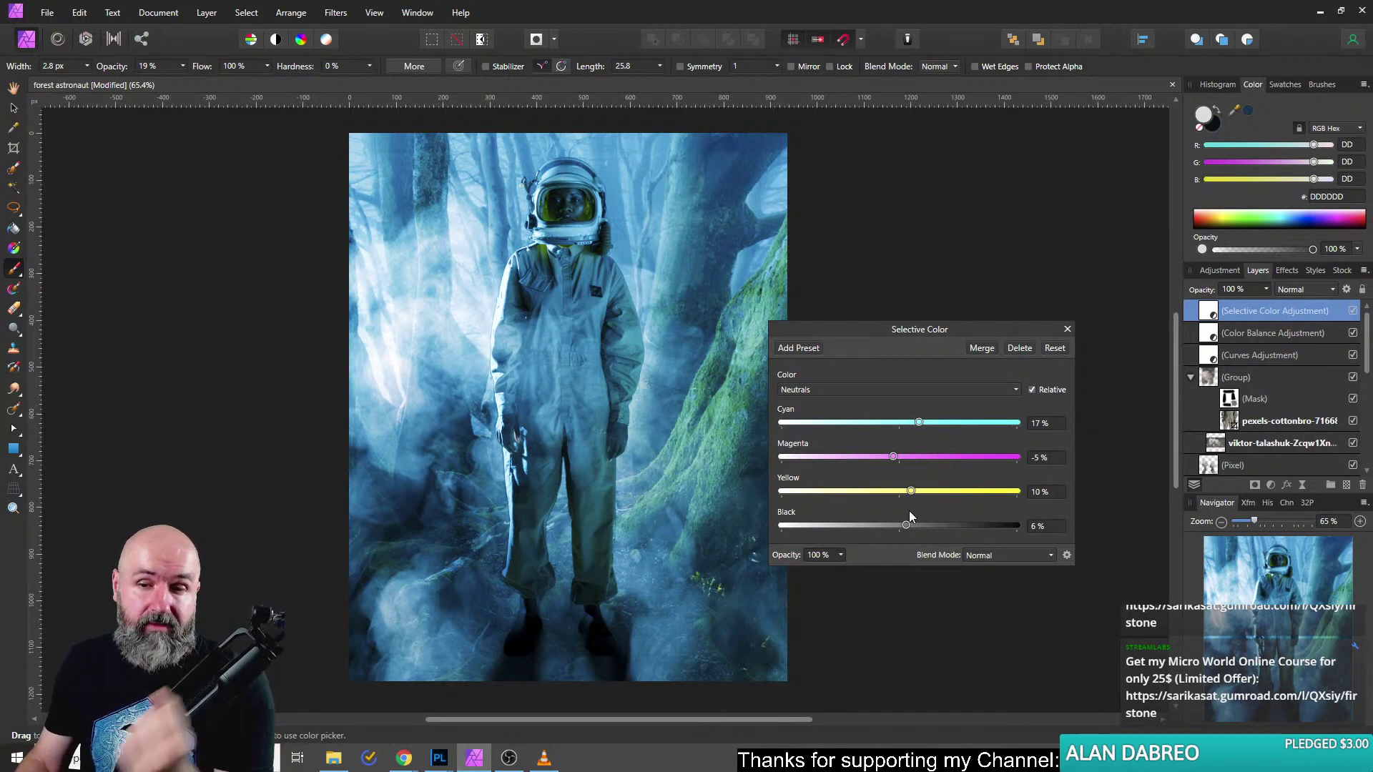
left_click_drag(907, 491, 905, 492)
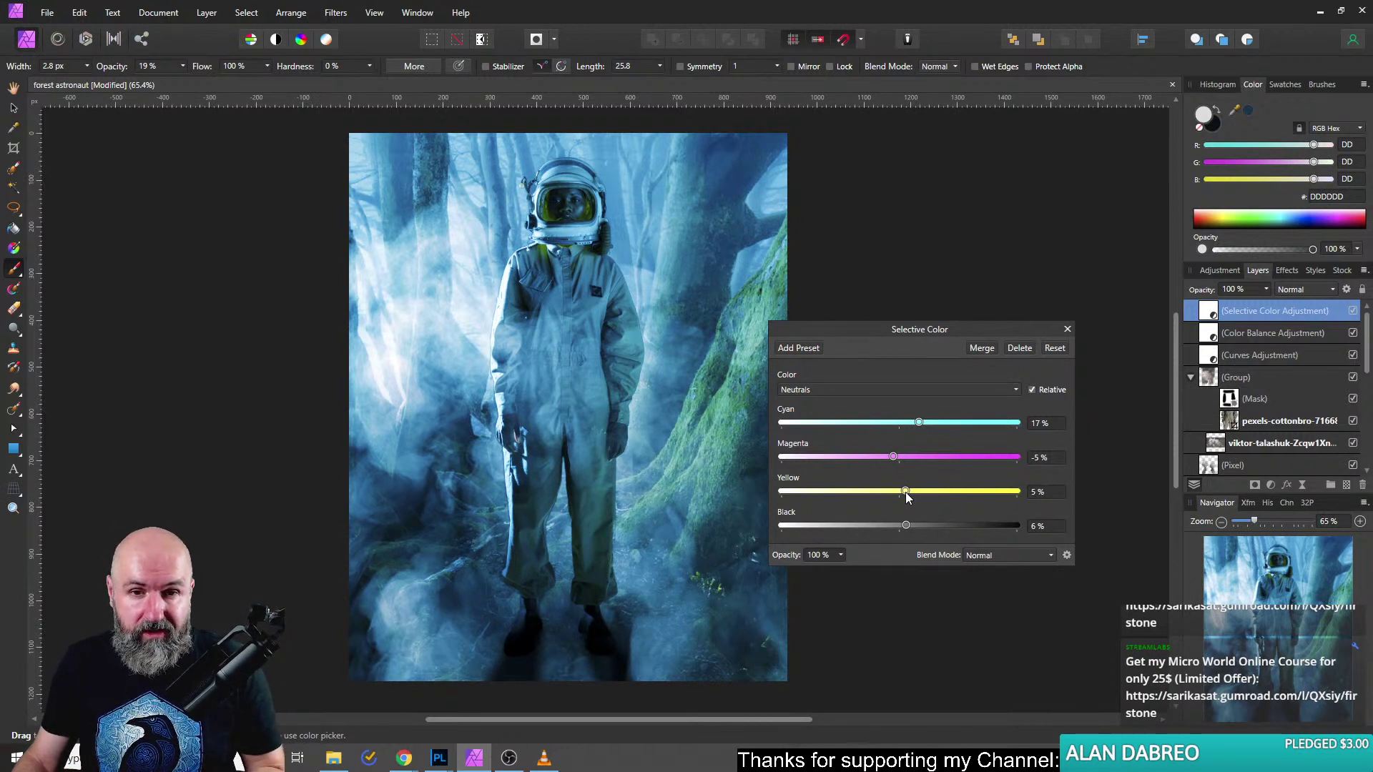
left_click(1068, 329)
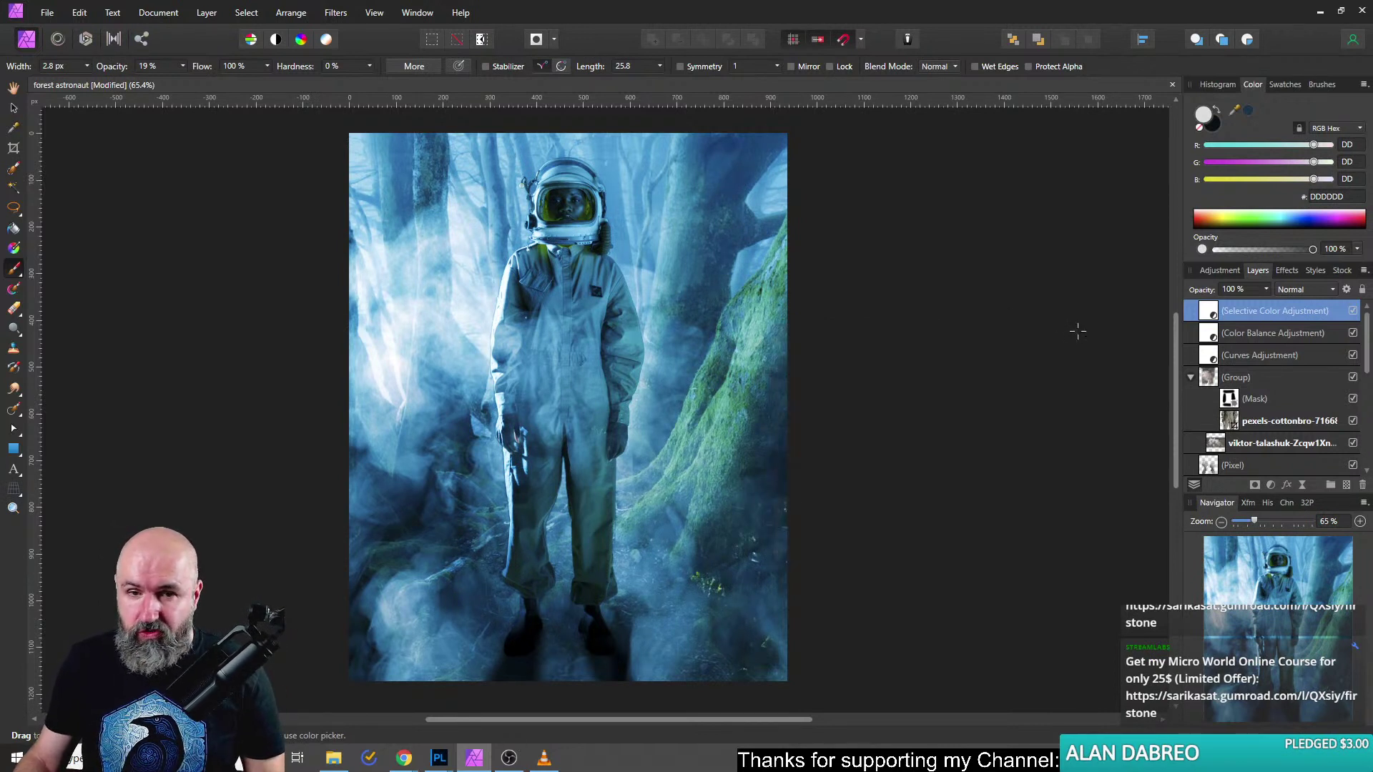
Merge all visible layers into a new pixel layer above the Selective Color adjustment.
right_click(1210, 315)
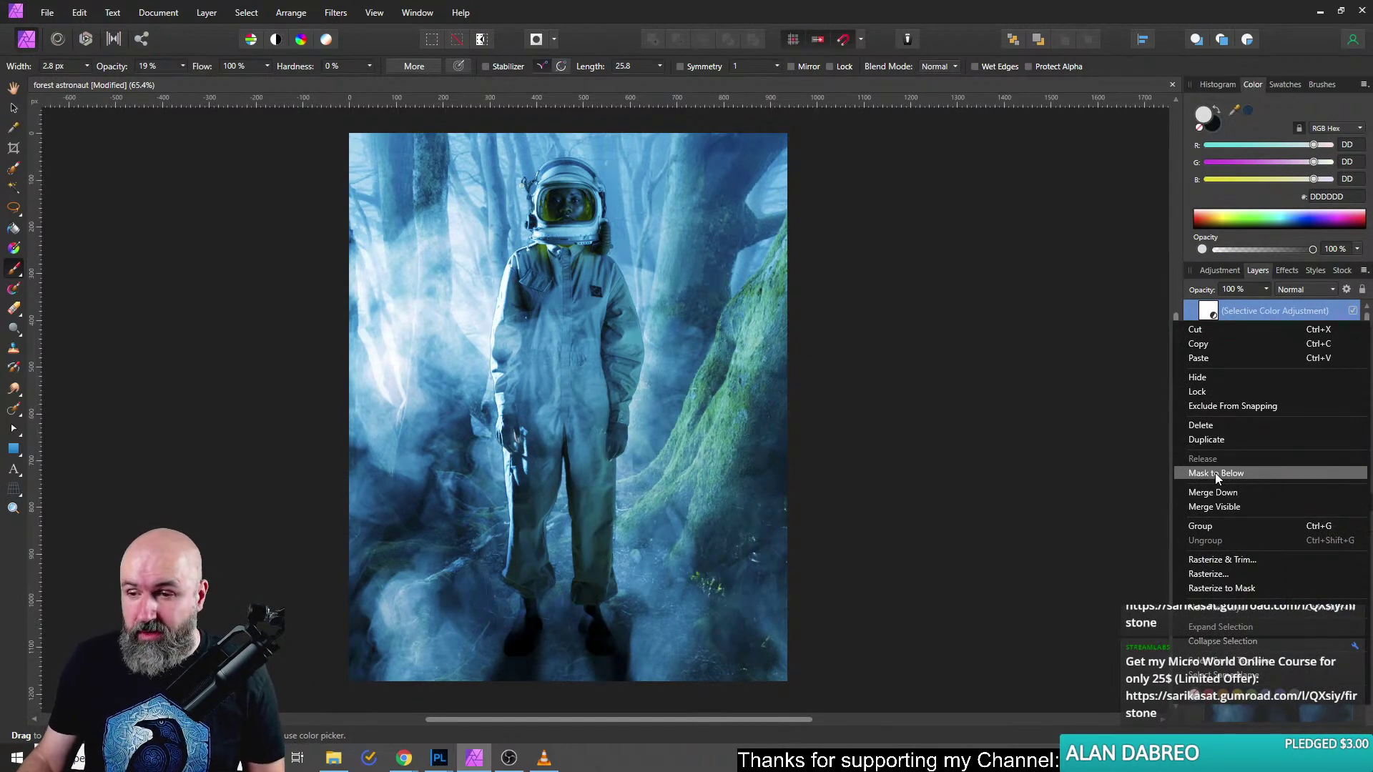
left_click(1224, 506)
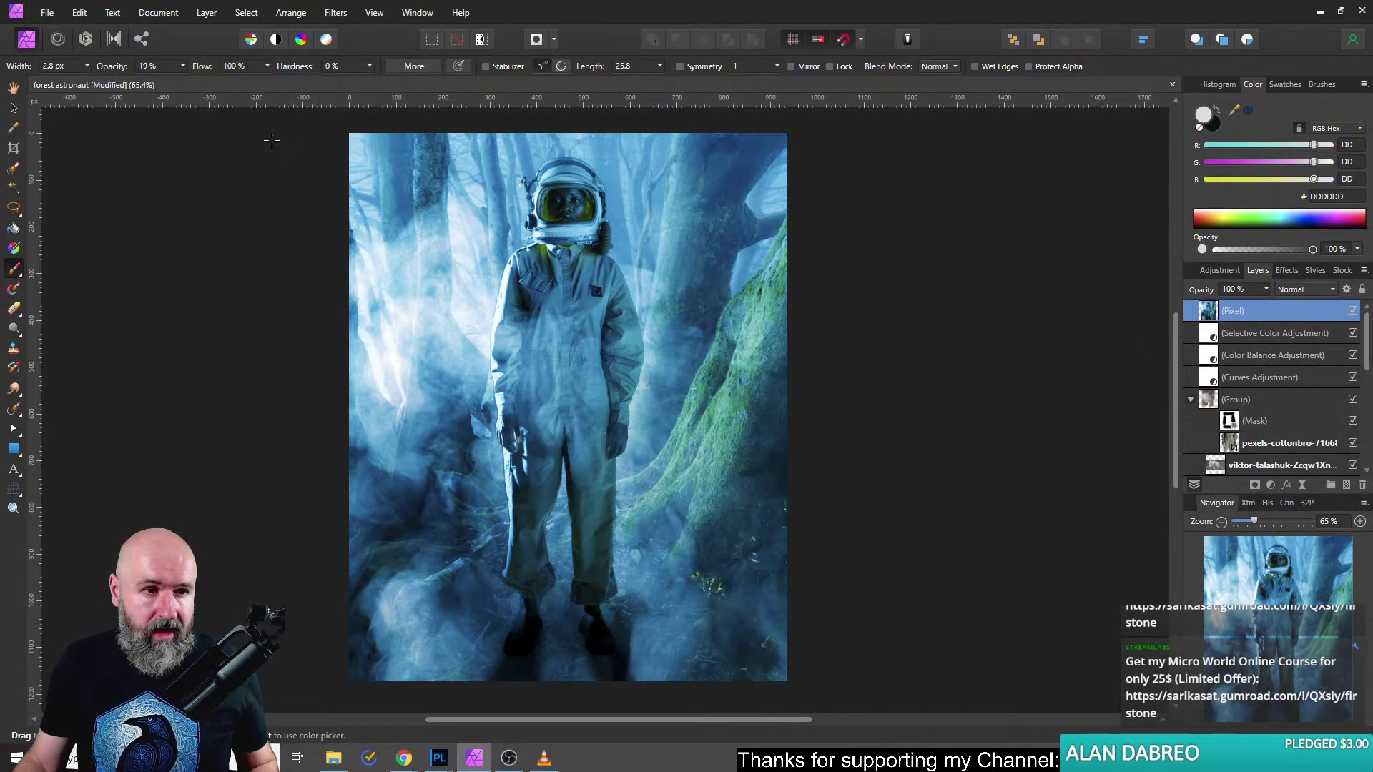
Compare the Composite Green and Composite Blue channels individually around the astronaut's helmet and face.
scroll(562, 170, "up", 5)
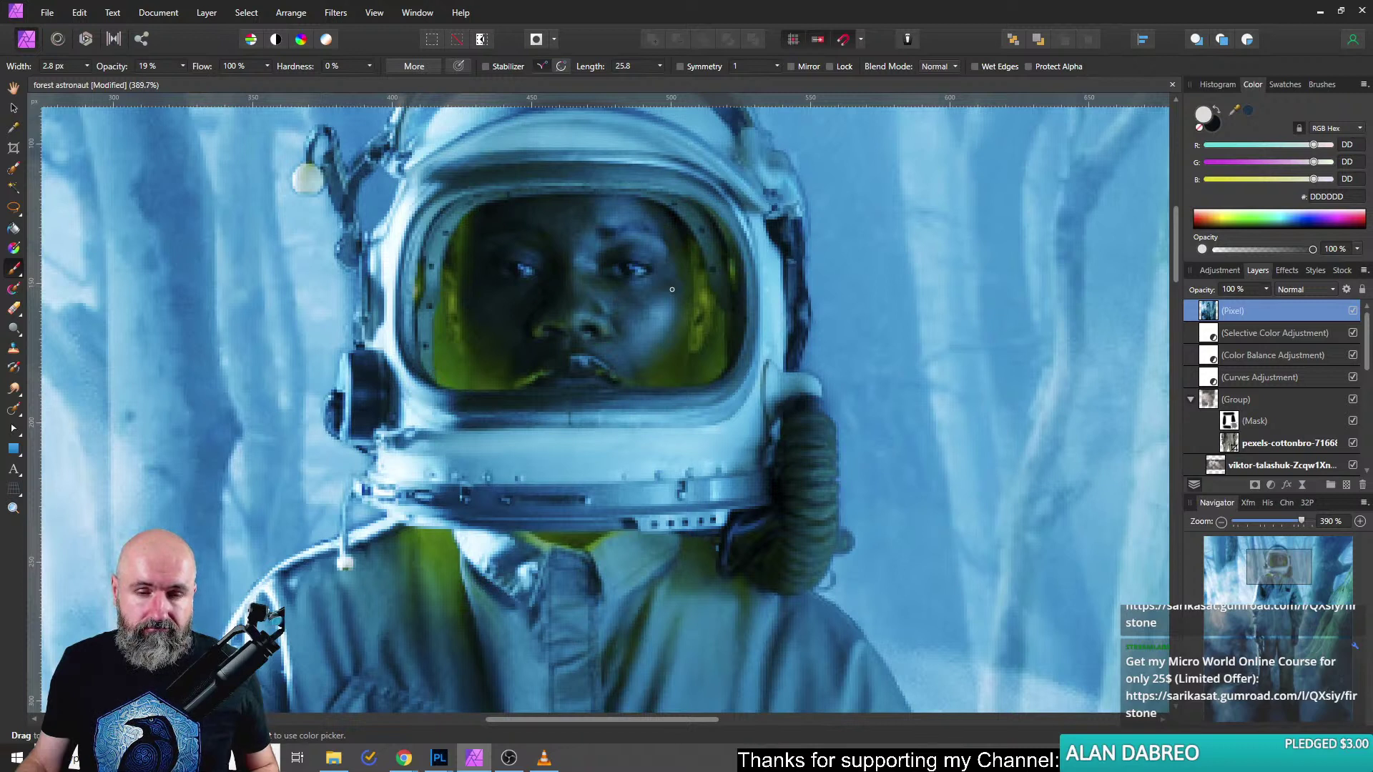
left_click(1280, 503)
left_click(1207, 564, "alt")
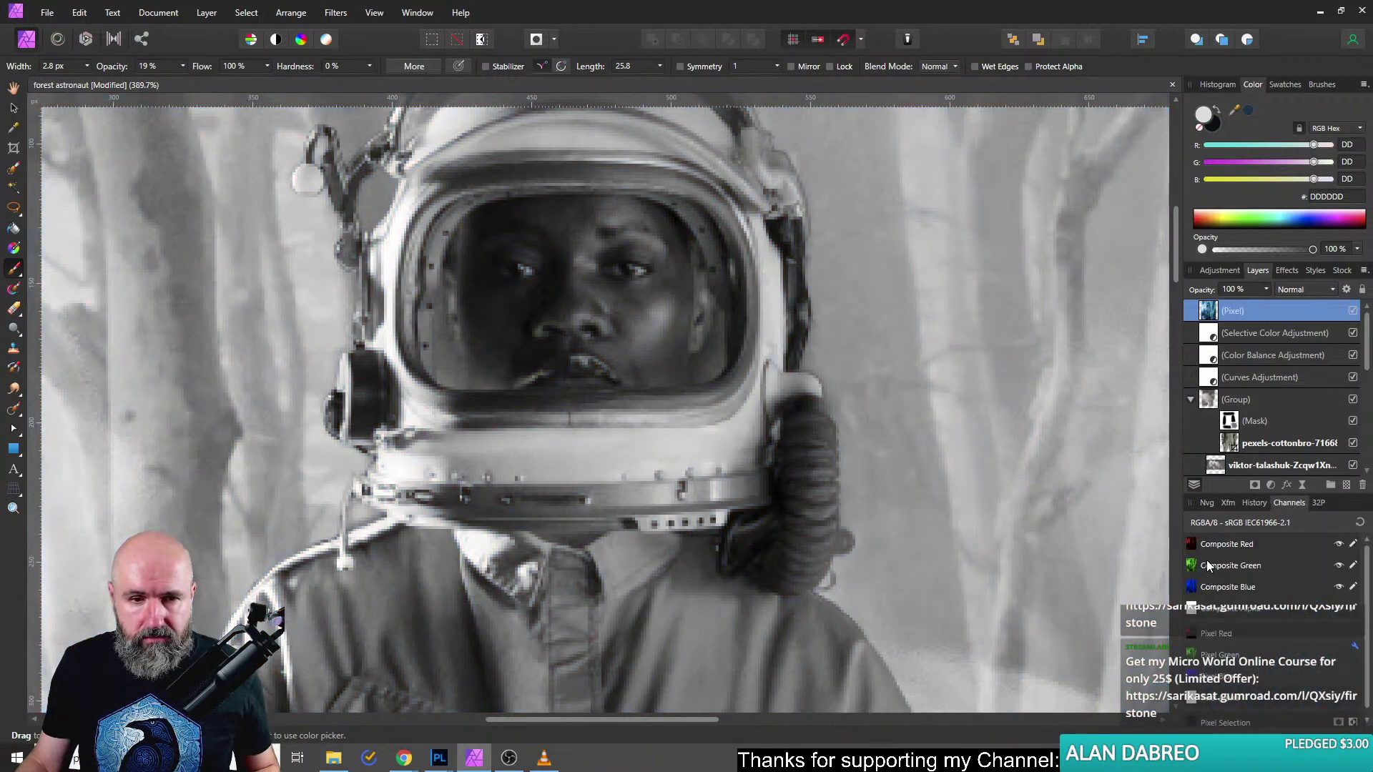
left_click(1211, 587, "alt")
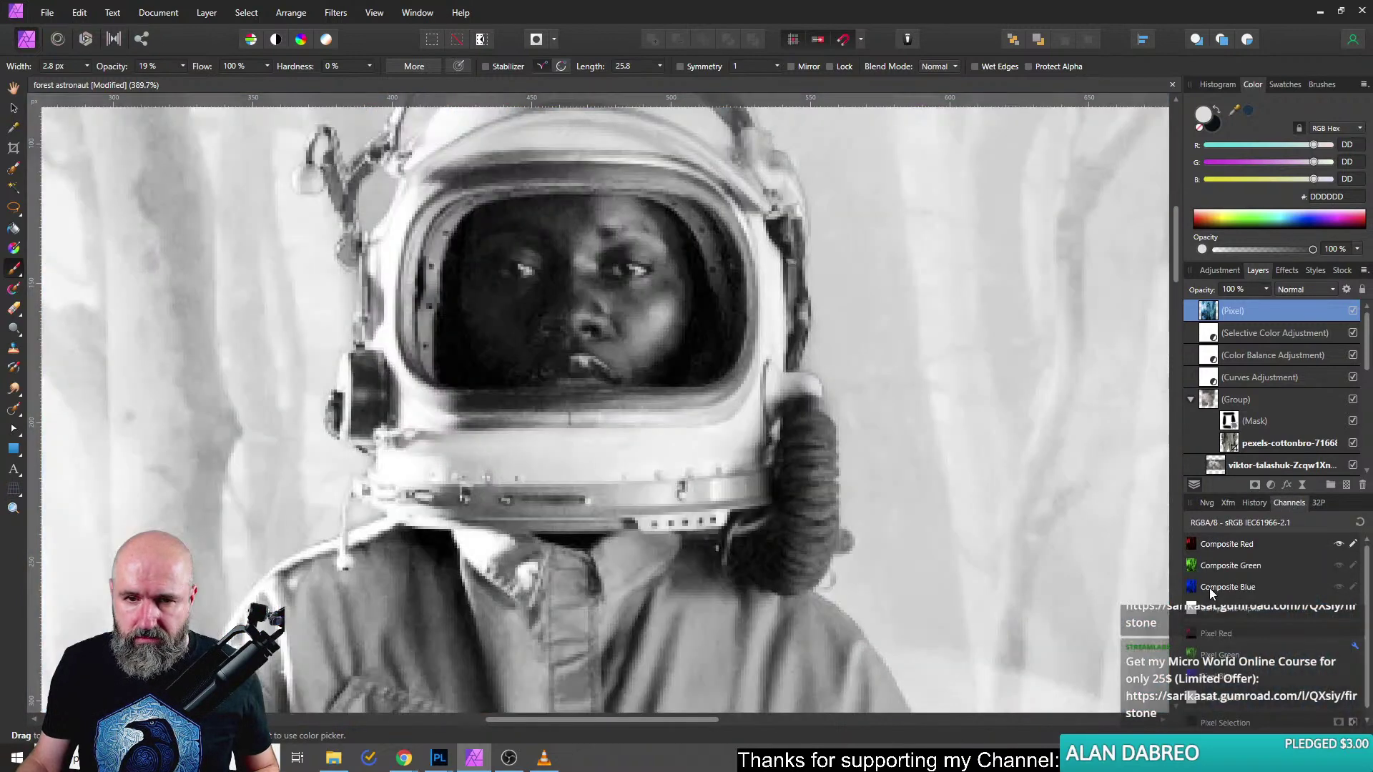
left_click(1210, 566, "alt")
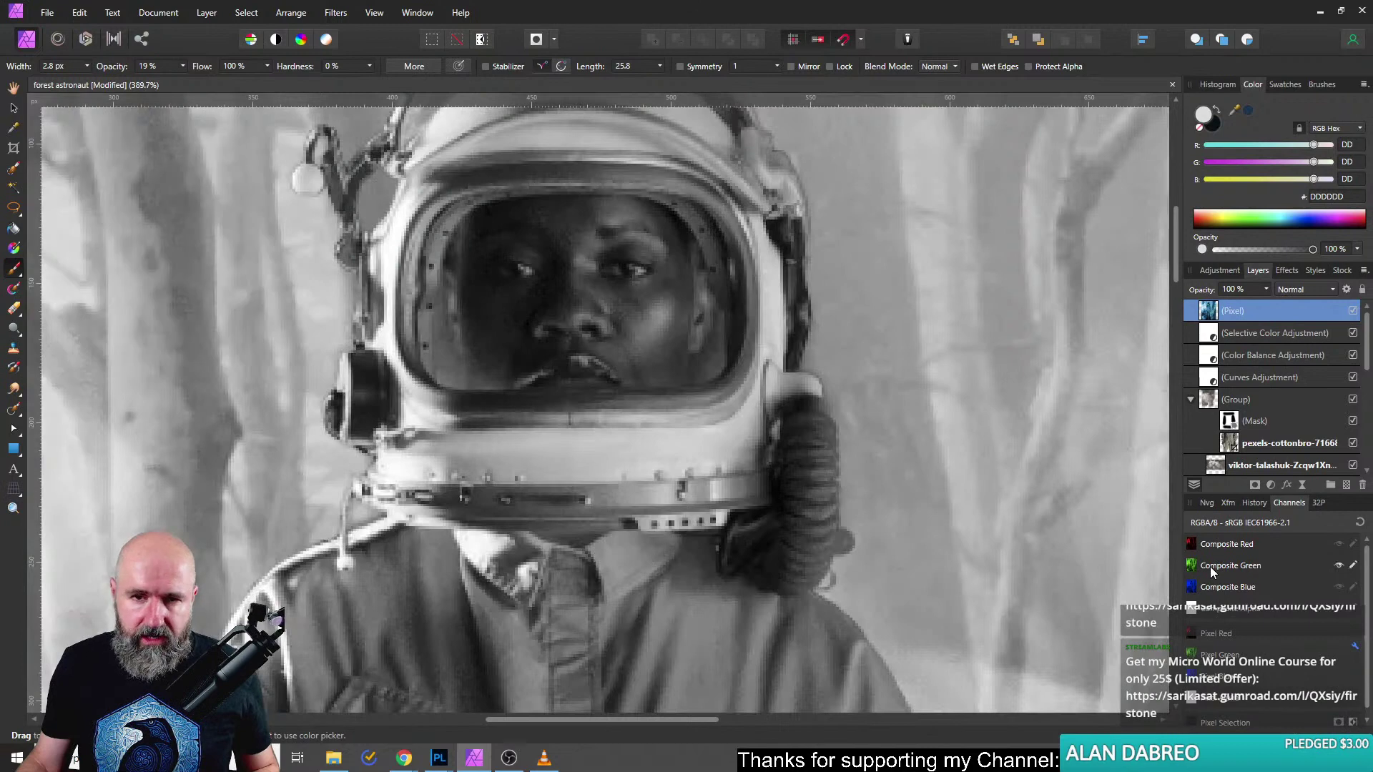
View the Composite Blue, Green and Red channels individually around the helmet, and reset the channels to the full-colour view.
left_click(1212, 588, "alt")
left_click(1212, 565, "alt")
left_click(1248, 545, "alt")
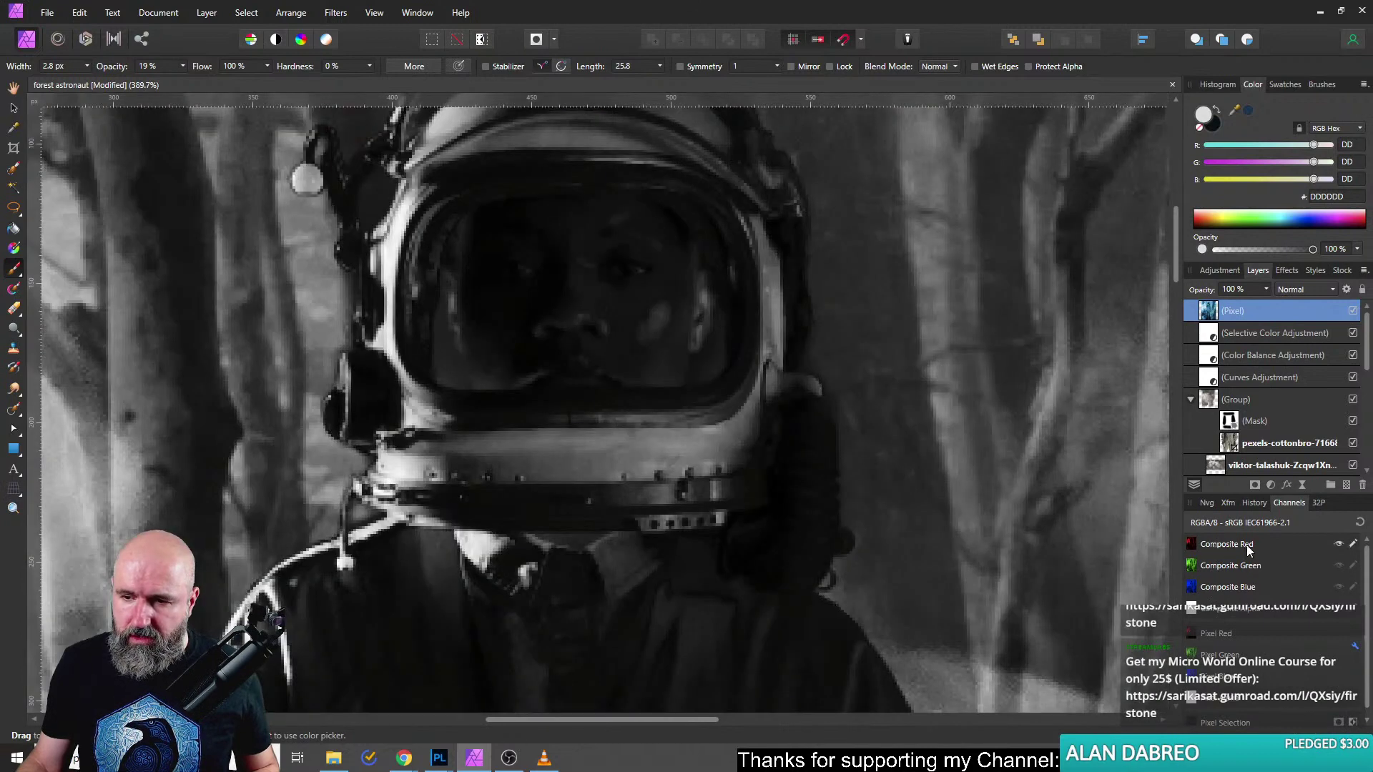
left_click(1360, 523)
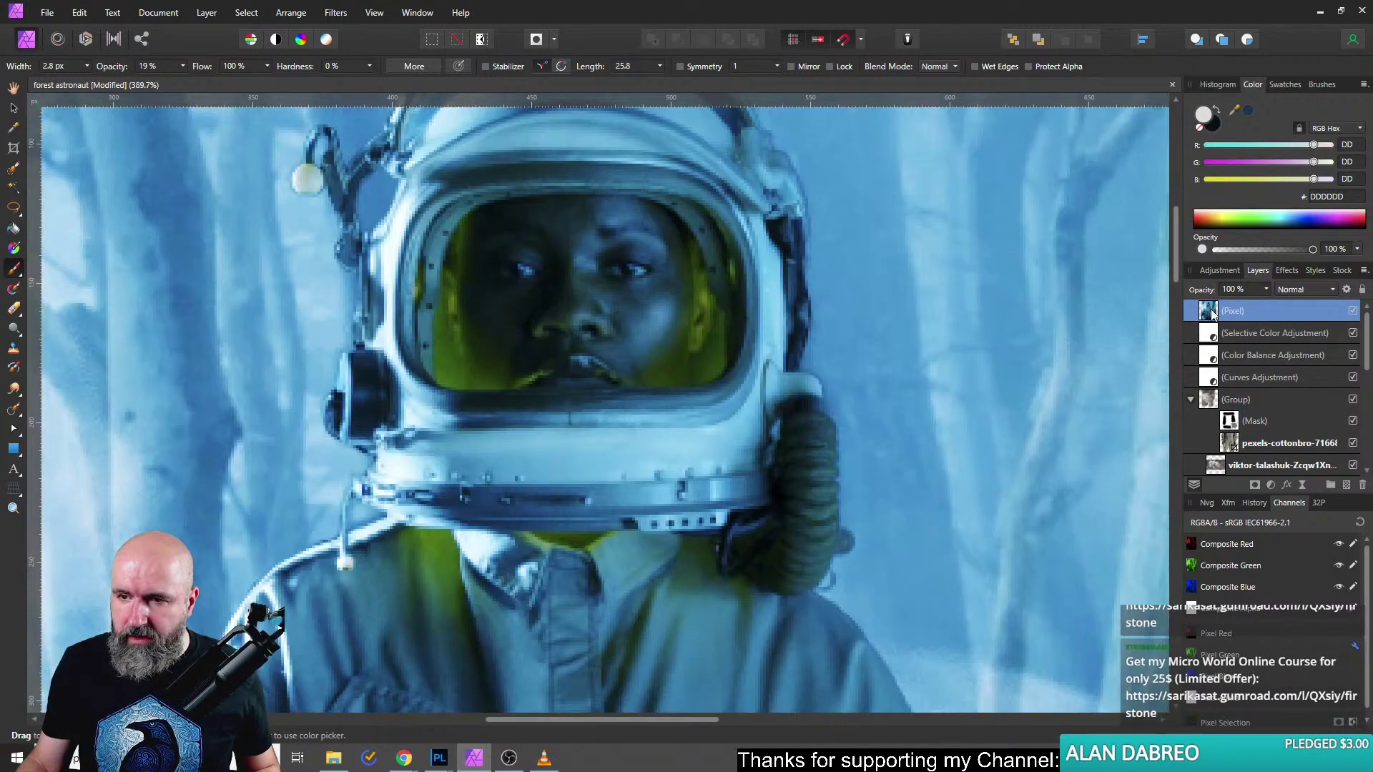
Add an inverted, fully black mask to the merged pixel layer and set the brush to 20.8 px width and 72% opacity.
left_click(1256, 486)
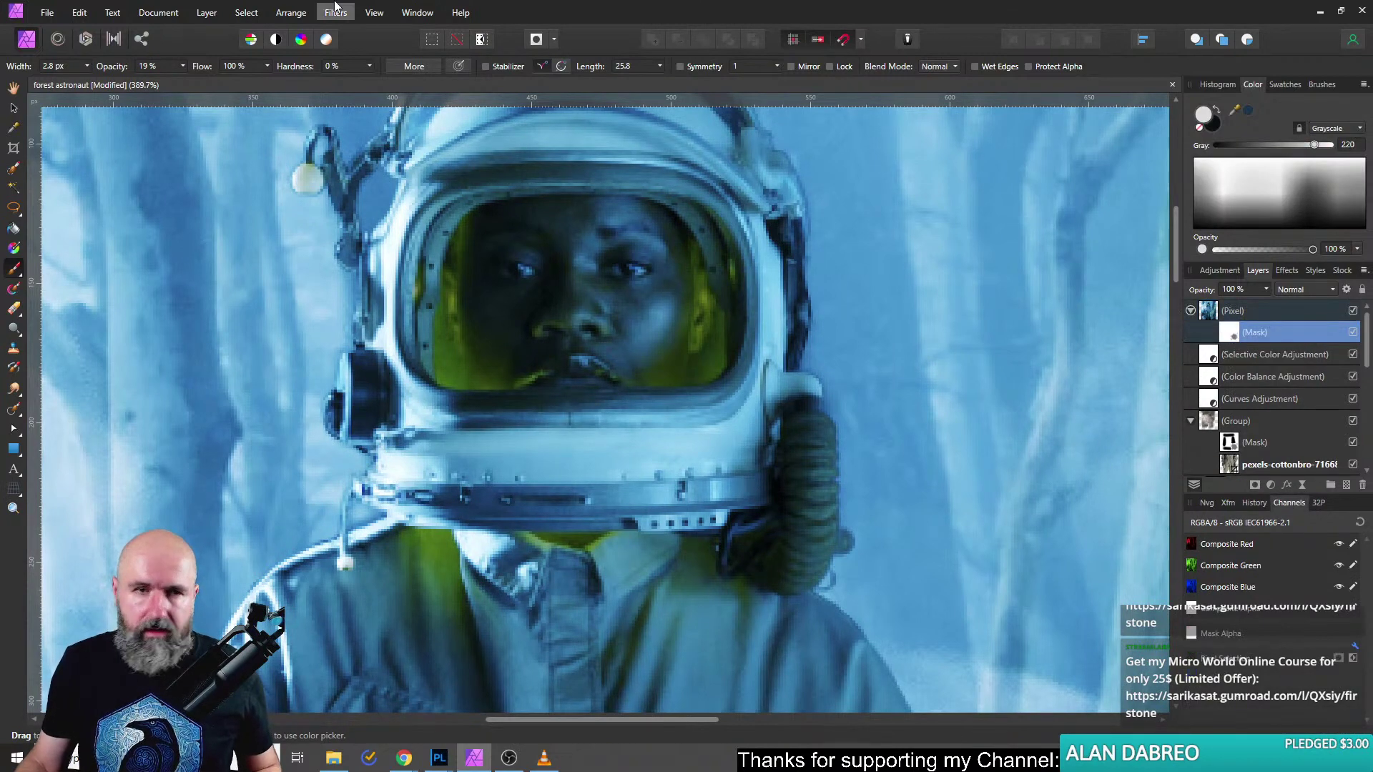
left_click(250, 12)
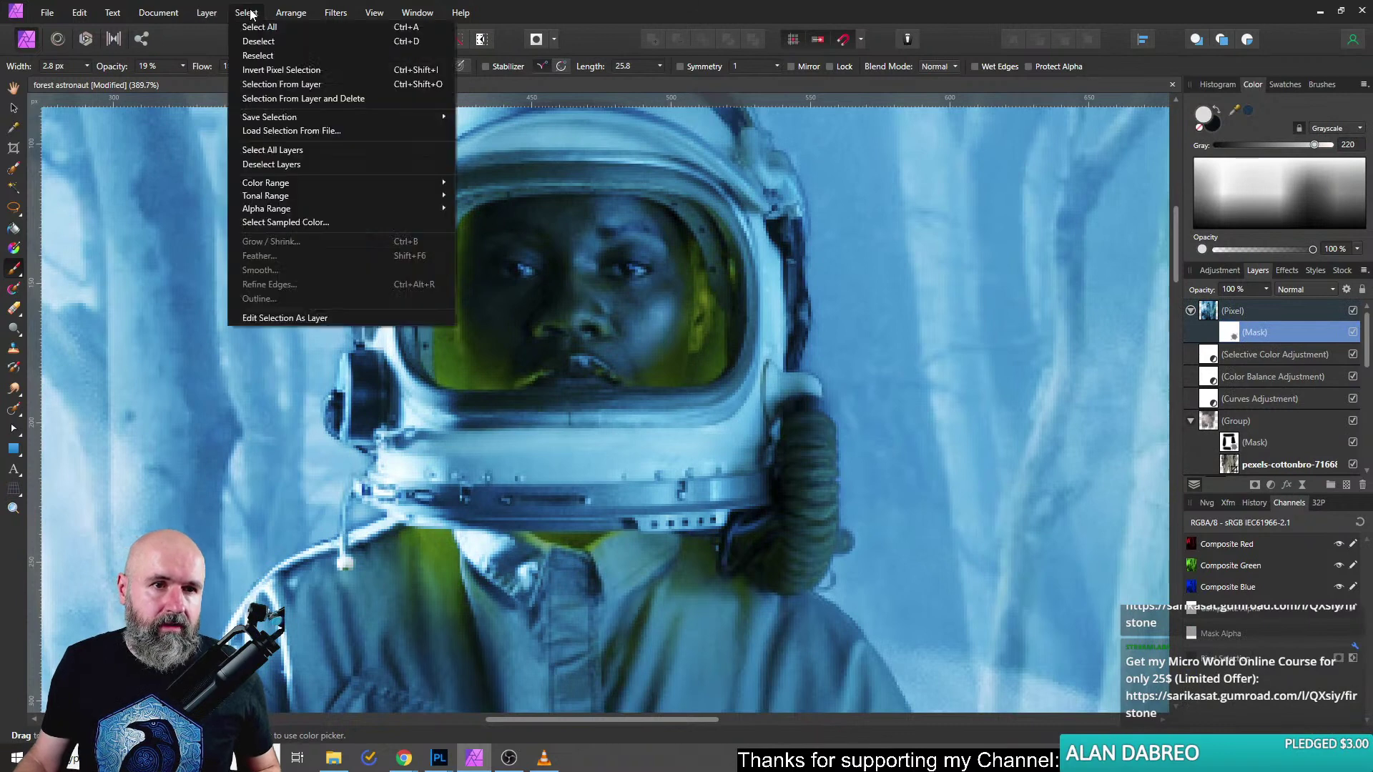
left_click(272, 71)
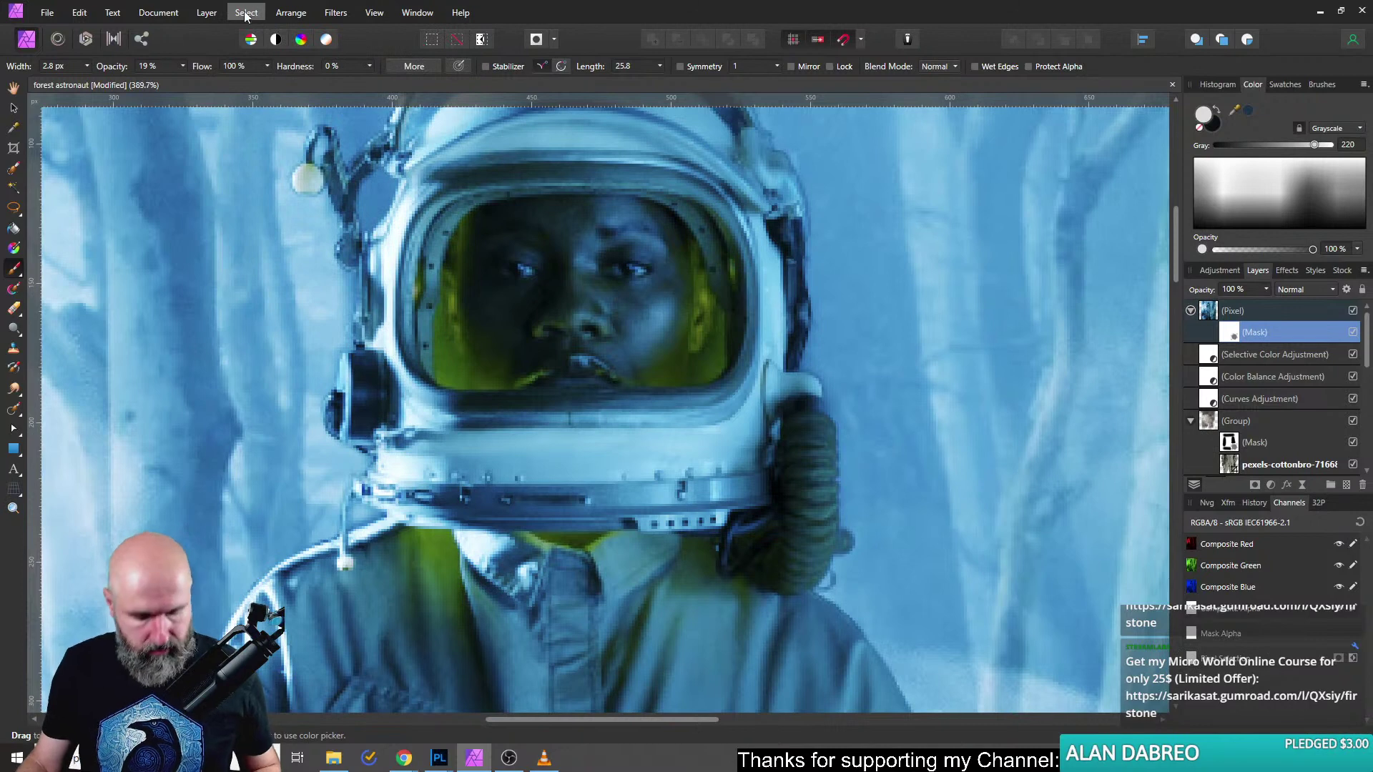
left_click(209, 12)
left_click(214, 43)
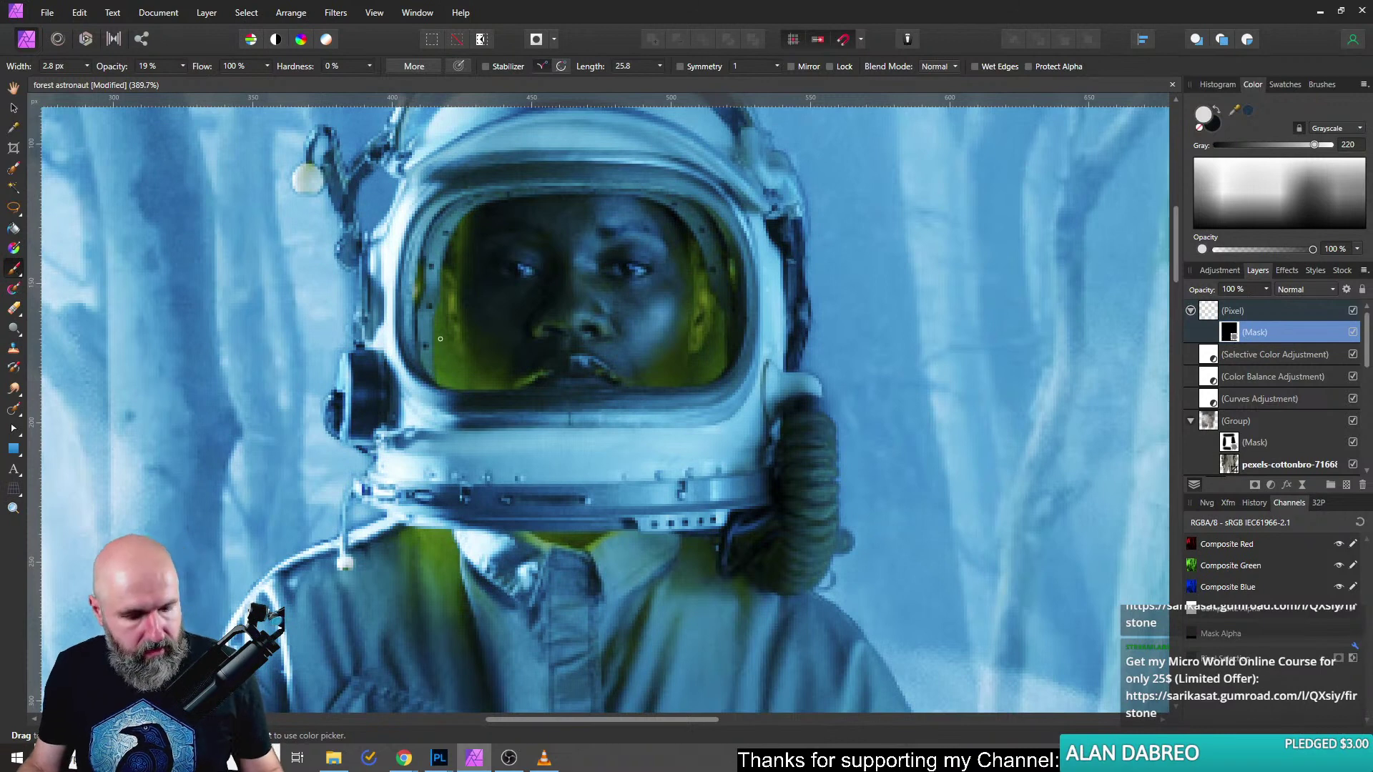
left_click_drag(445, 345, 460, 345, "alt")
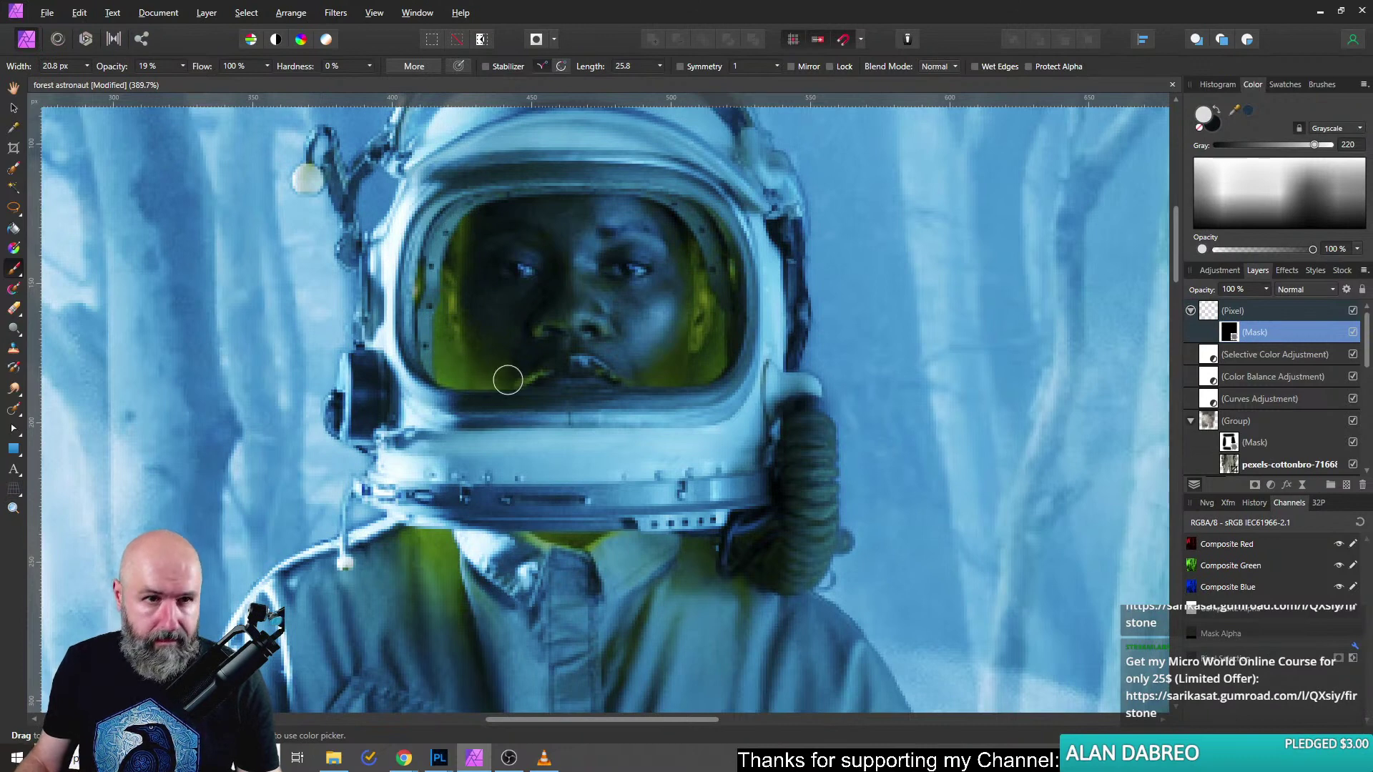
left_click_drag(184, 67, 250, 77)
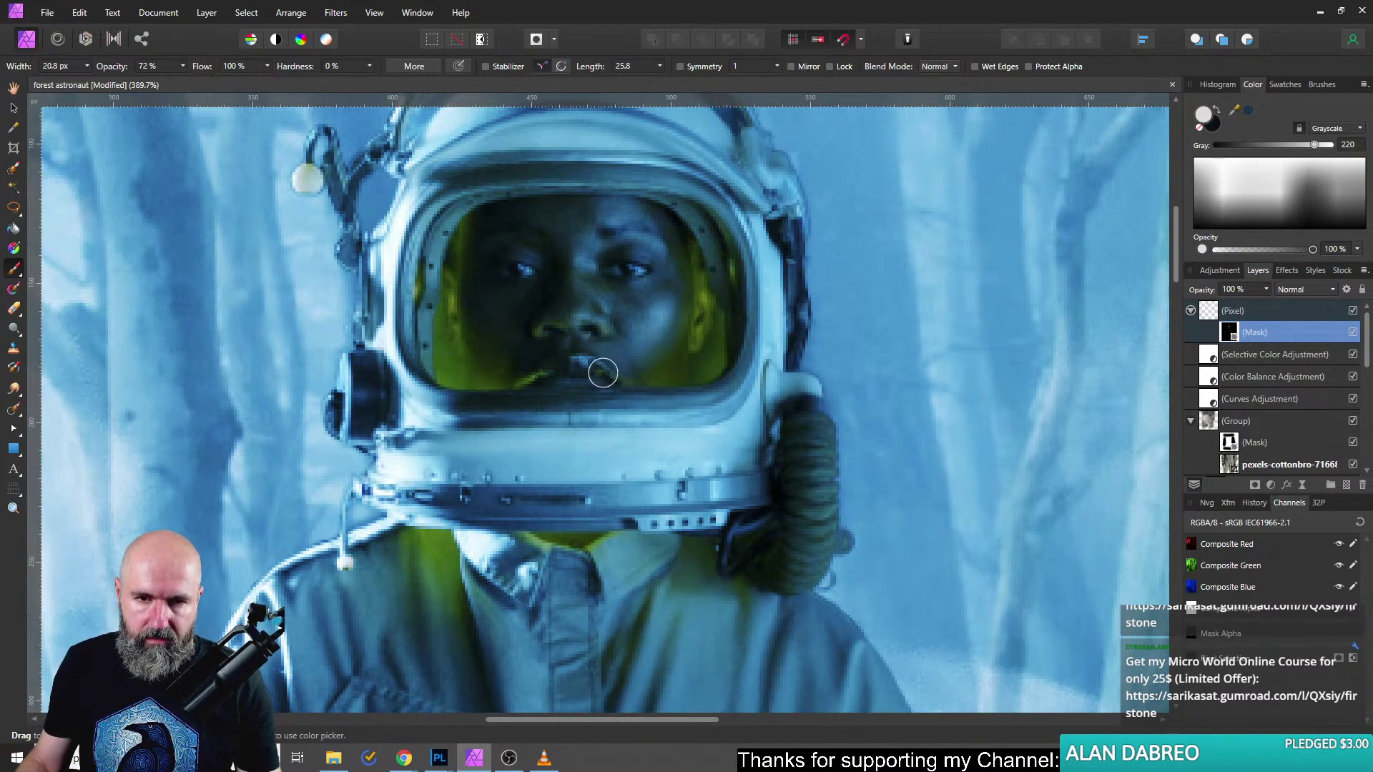
Set the masked pixel layer's blend mode to Screen and compare the image with the layer hidden and shown.
left_click(1191, 311)
left_click(1190, 311)
left_click(1244, 311)
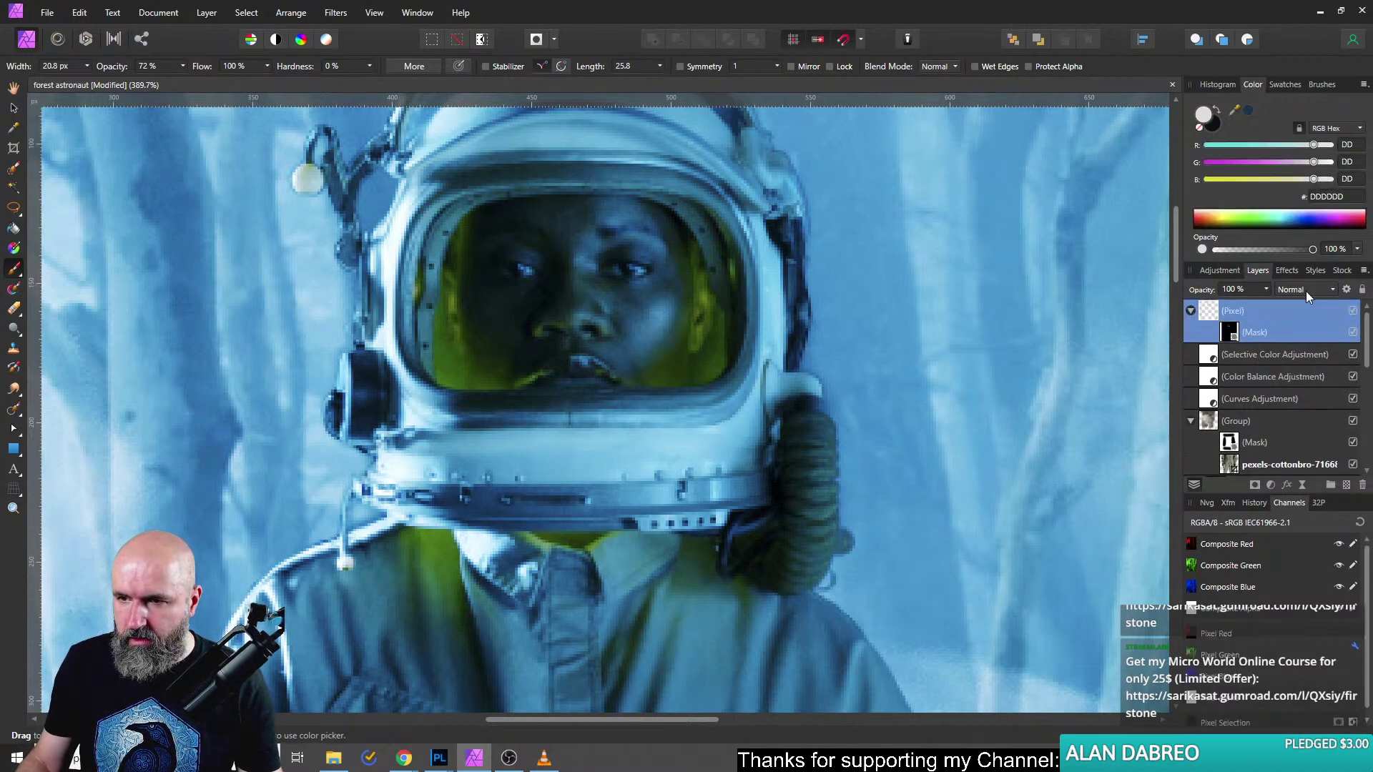
left_click(1306, 289)
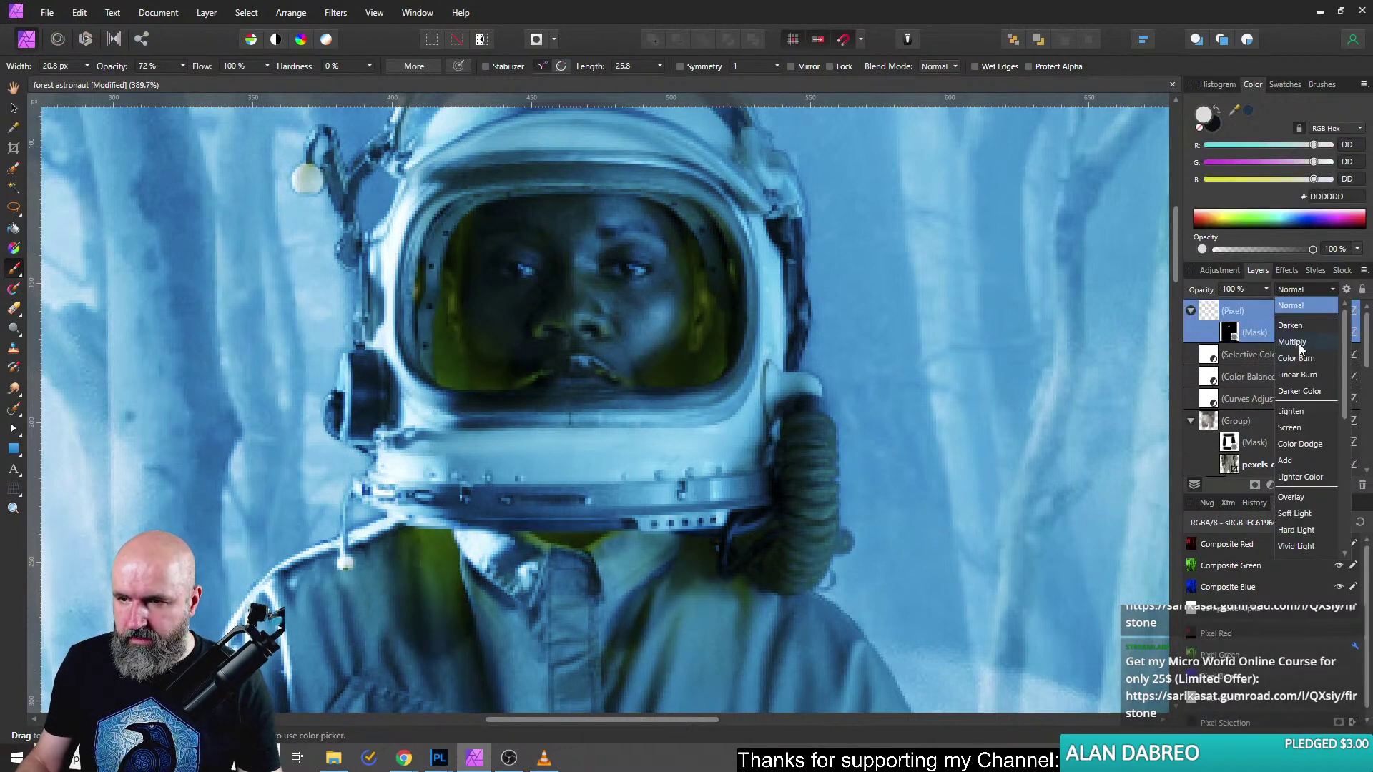
left_click(1292, 427)
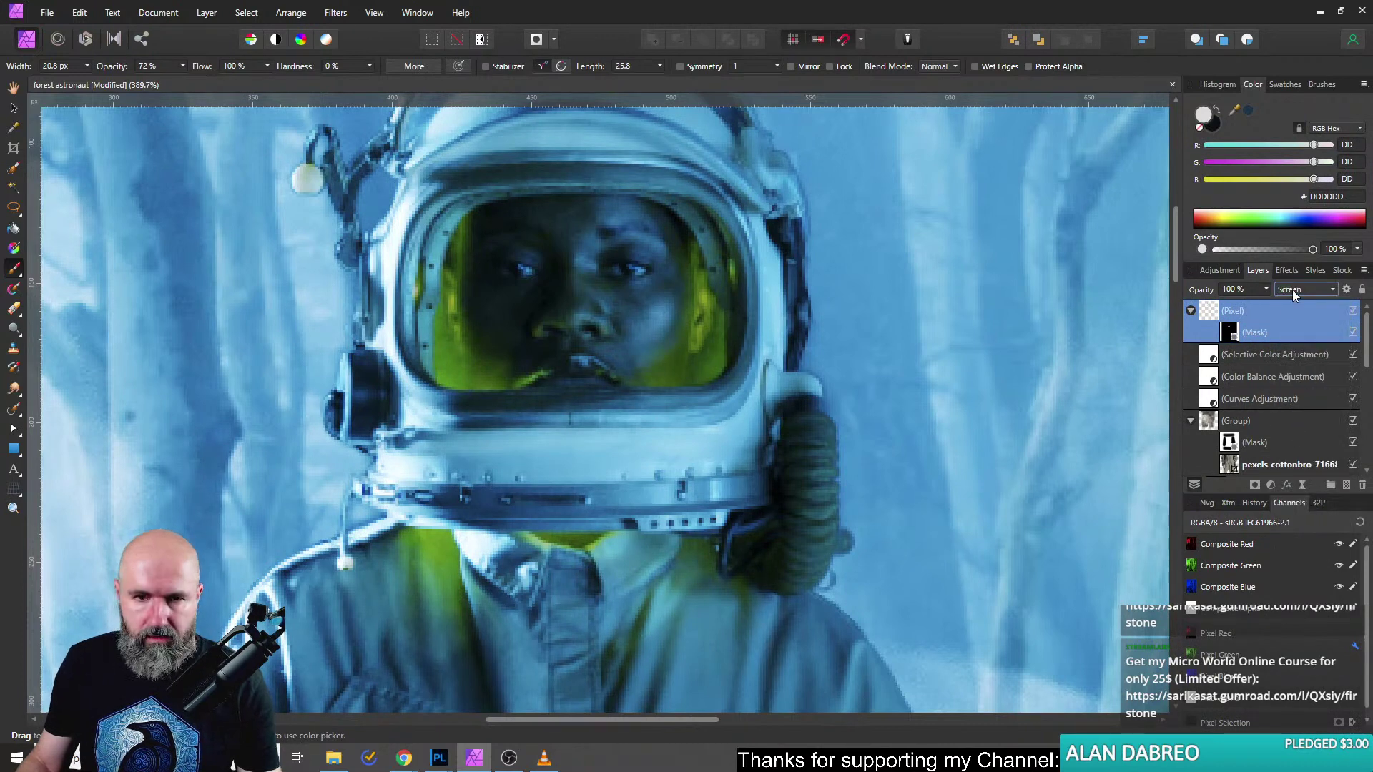
left_click(1353, 312)
left_click(1353, 312)
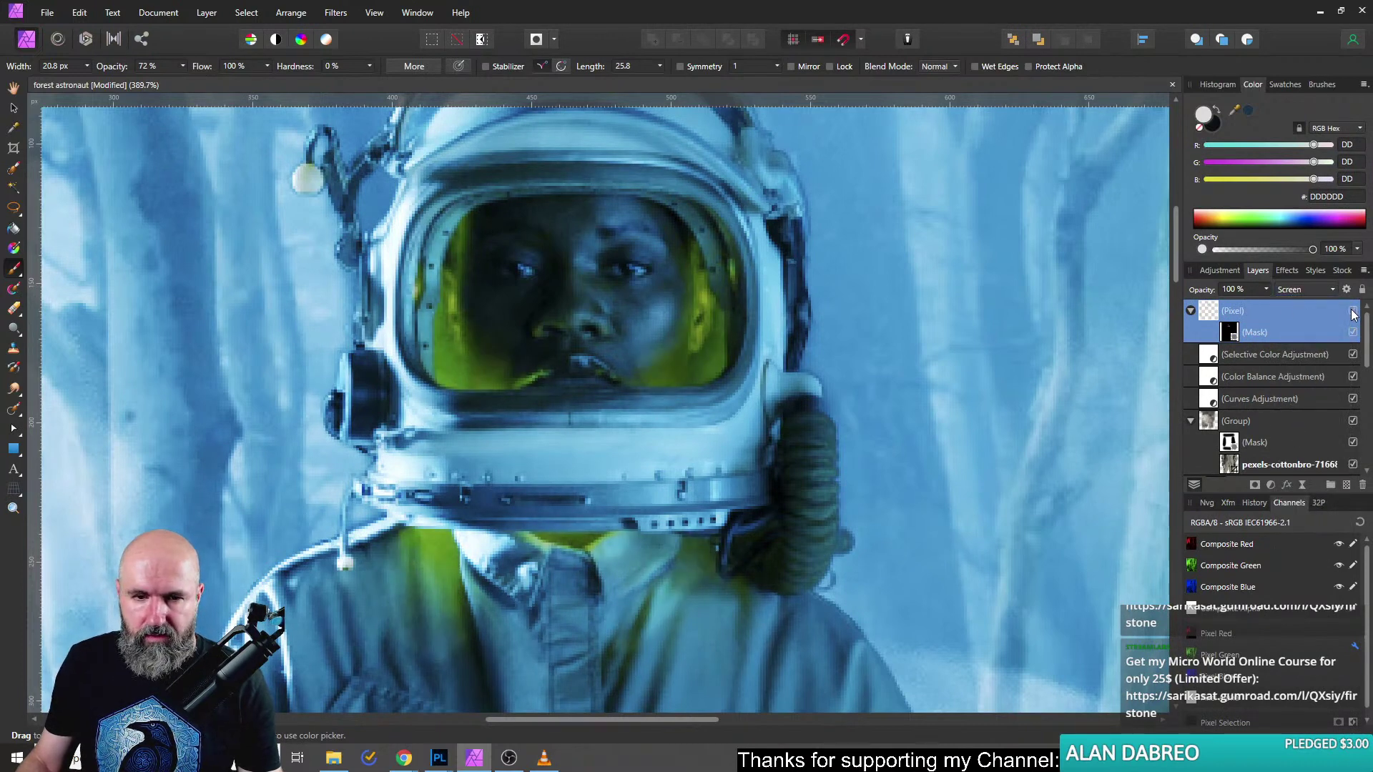
left_click(1353, 312)
left_click(1352, 311)
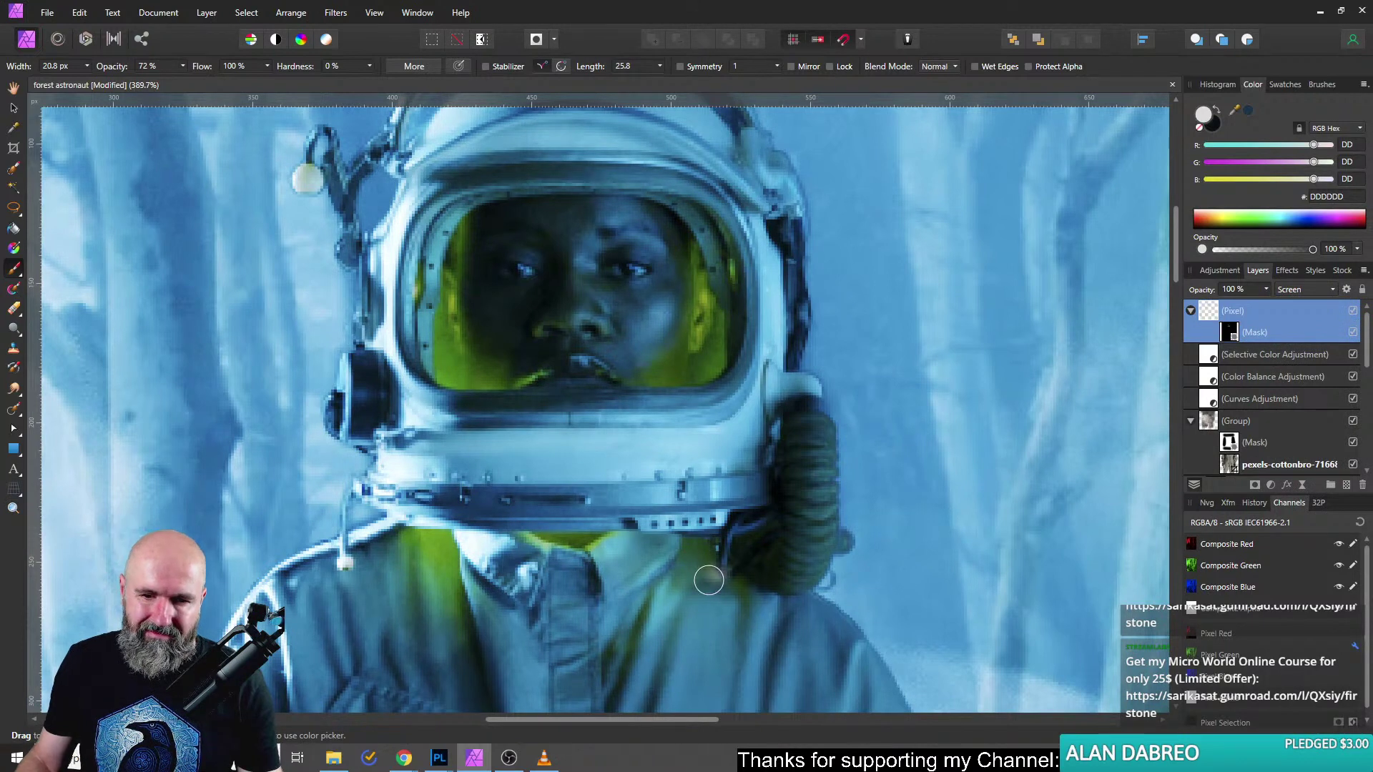
Reduce the brush width to 3.8 px and set the foreground colour to pure white, FFFFFF.
left_click(1217, 124)
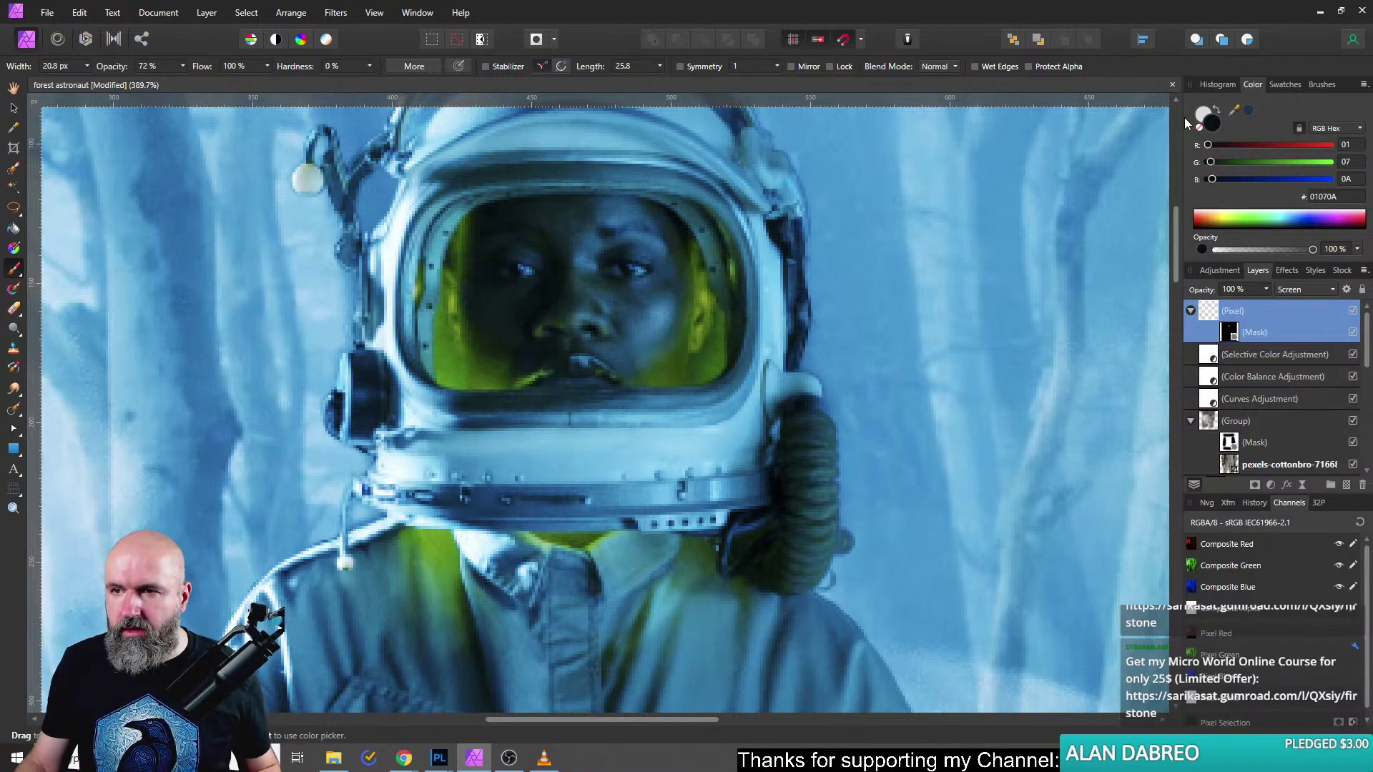
left_click(1205, 116)
scroll(546, 315, "up", 5)
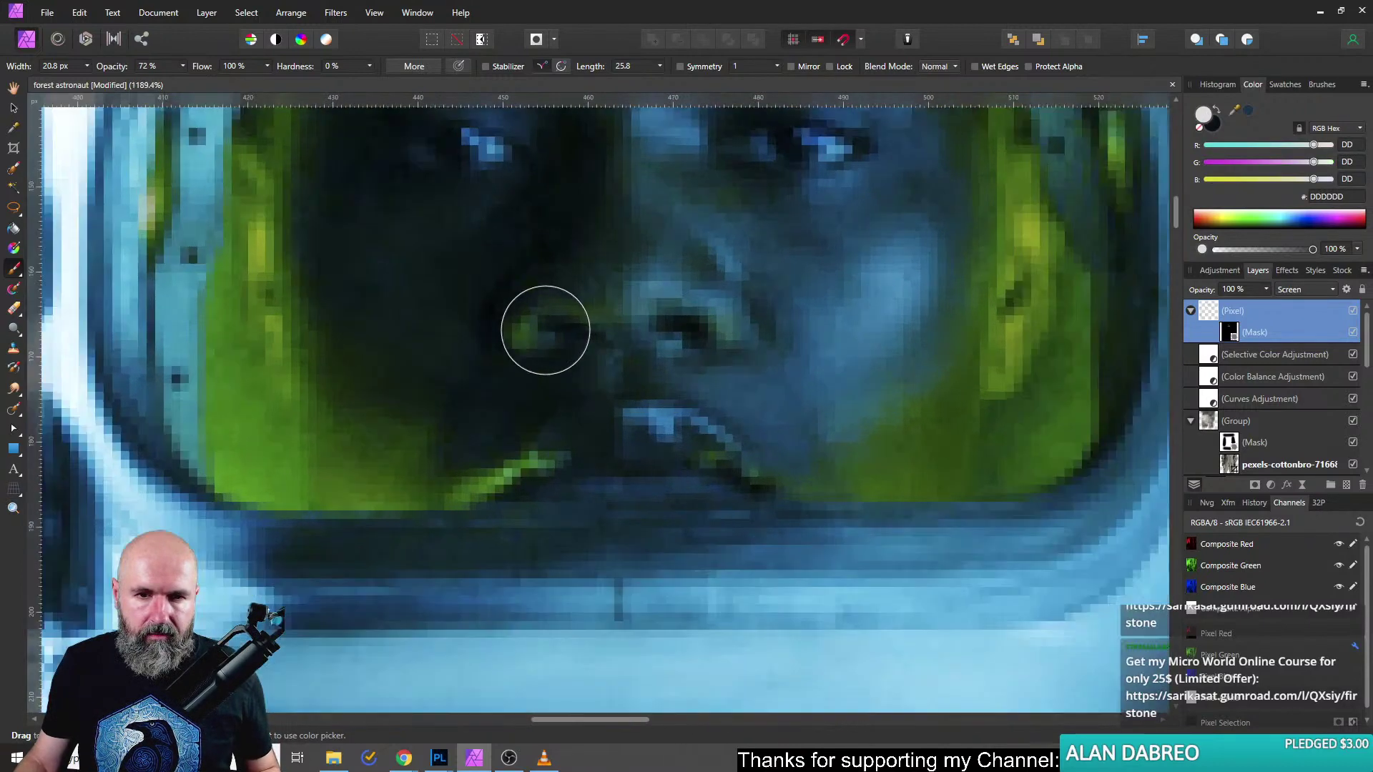
key("bracketleft")
key("bracketleft")
key("bracketleft")
key("bracketleft")
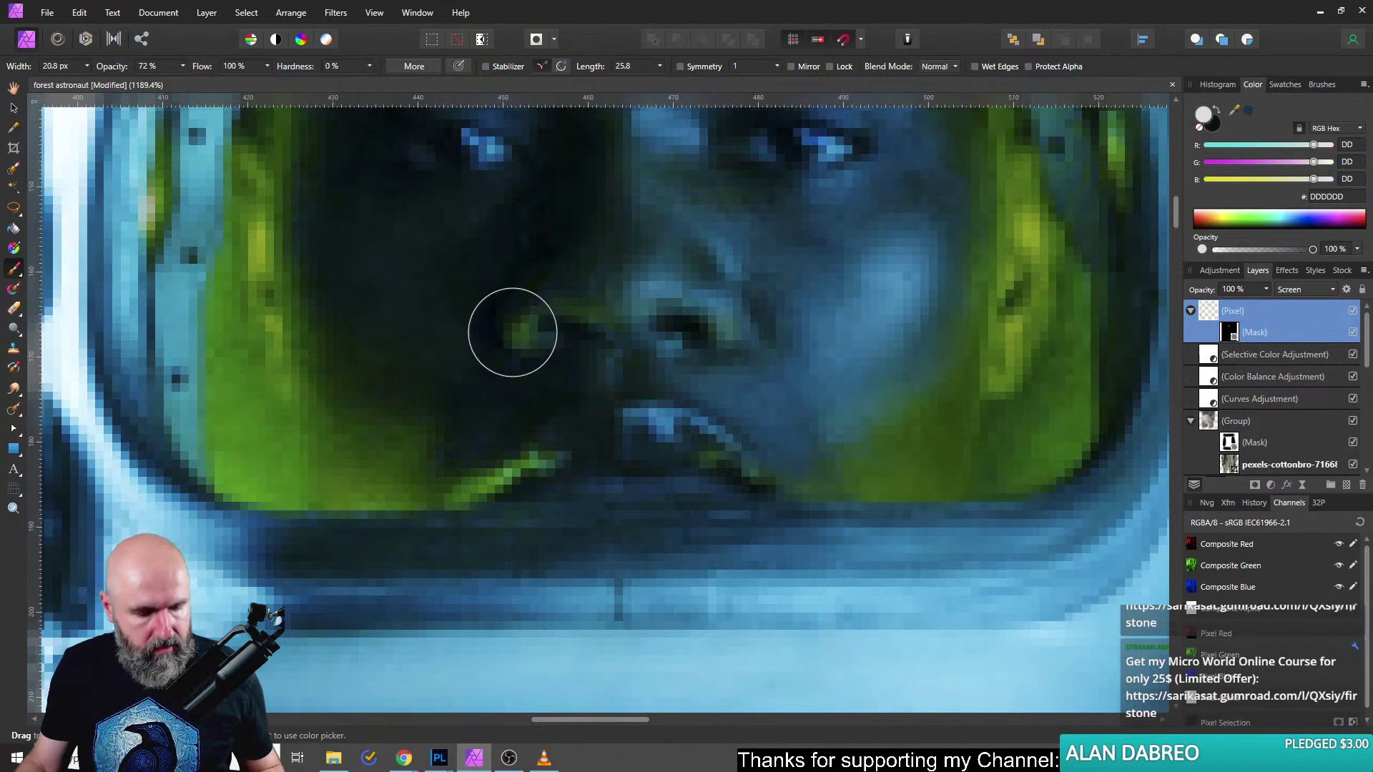
key("bracketleft")
key("bracketleft")
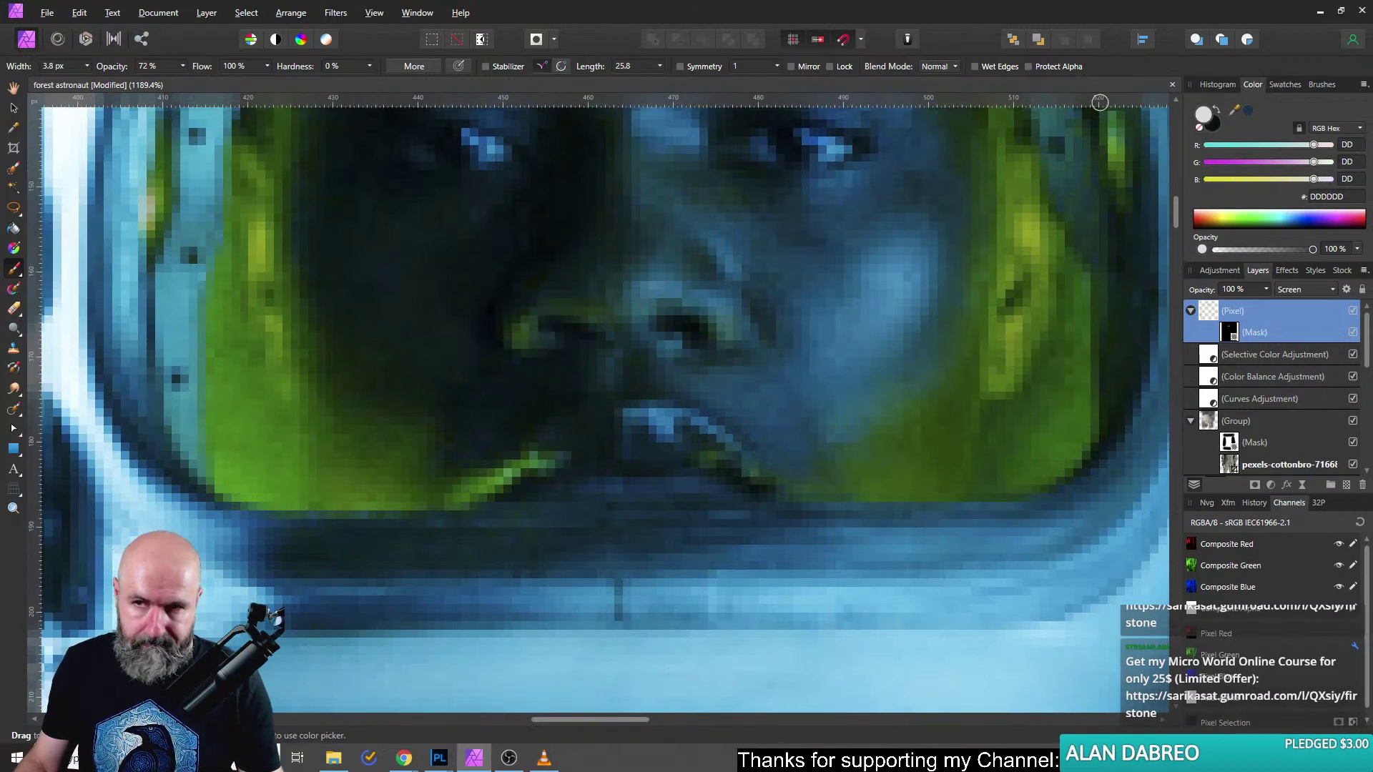
double_click(1207, 119)
left_click_drag(864, 268, 791, 181)
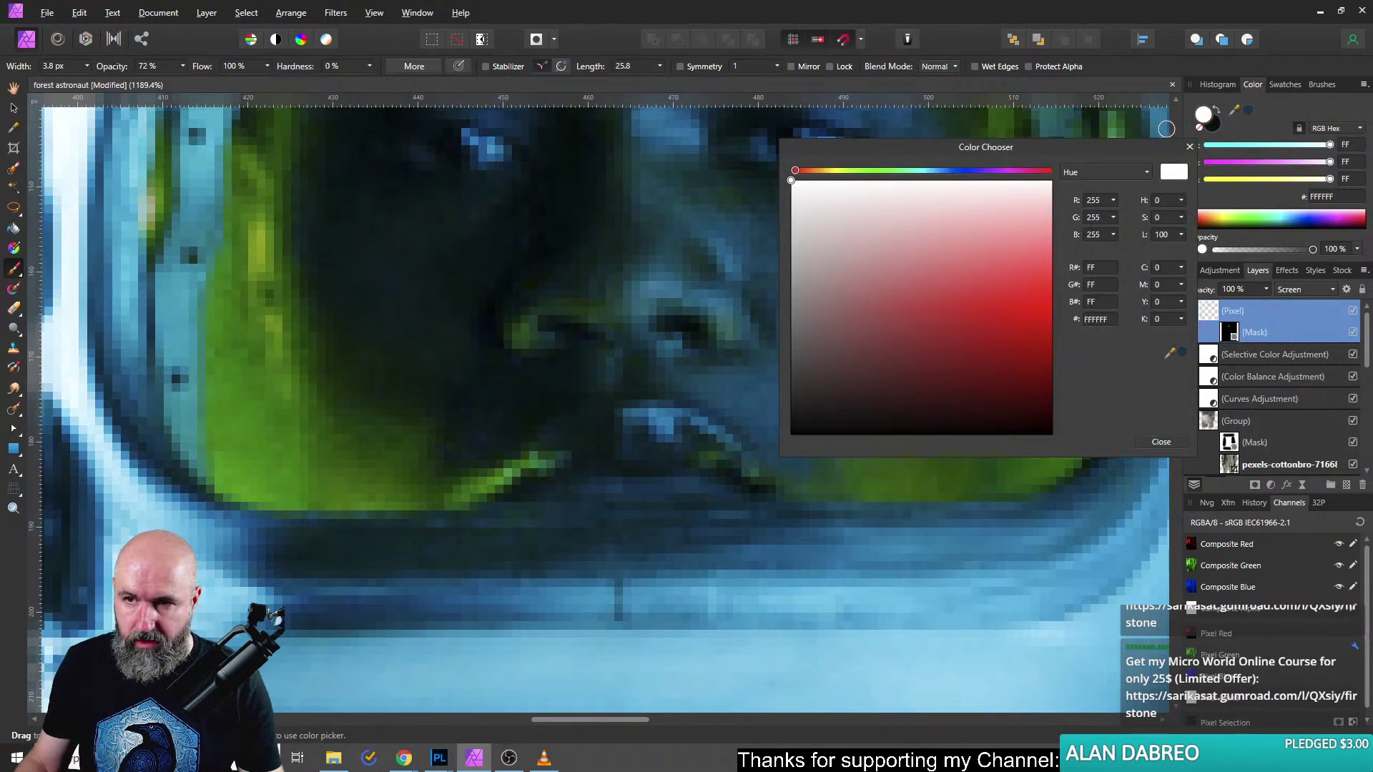
left_click(1190, 148)
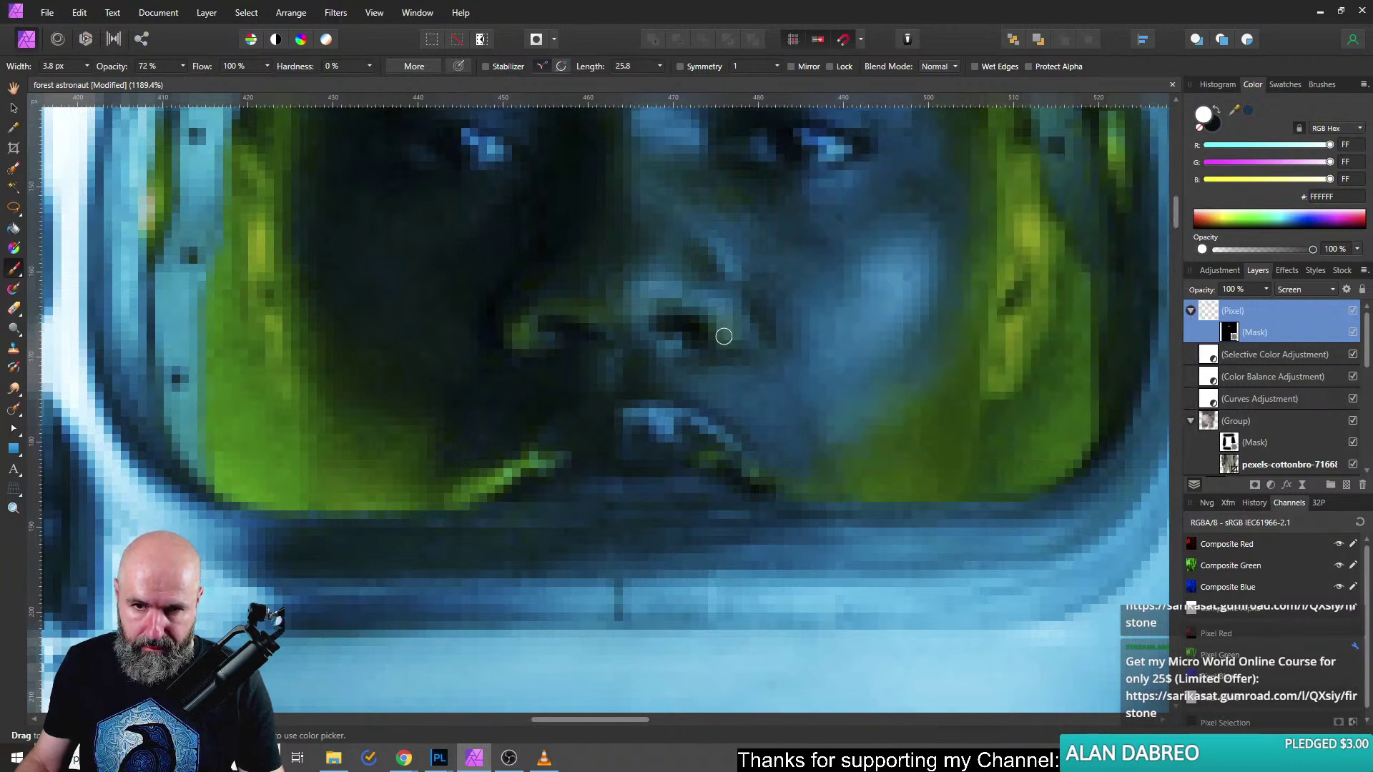
Undo the white stroke made on the pixel layer and paint the green rim light beside the astronaut's mouth on the layer's mask instead.
left_click_drag(558, 456, 464, 492)
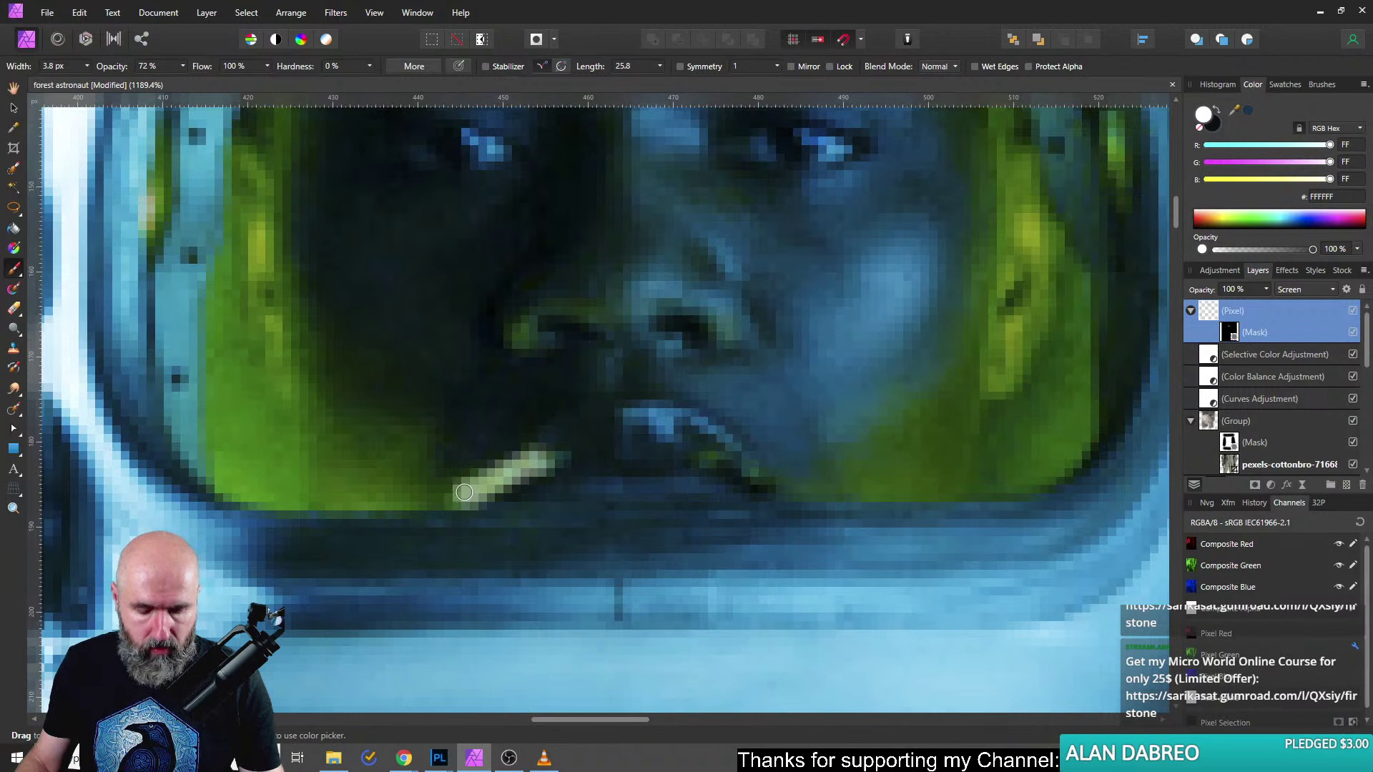
key("ctrl+z")
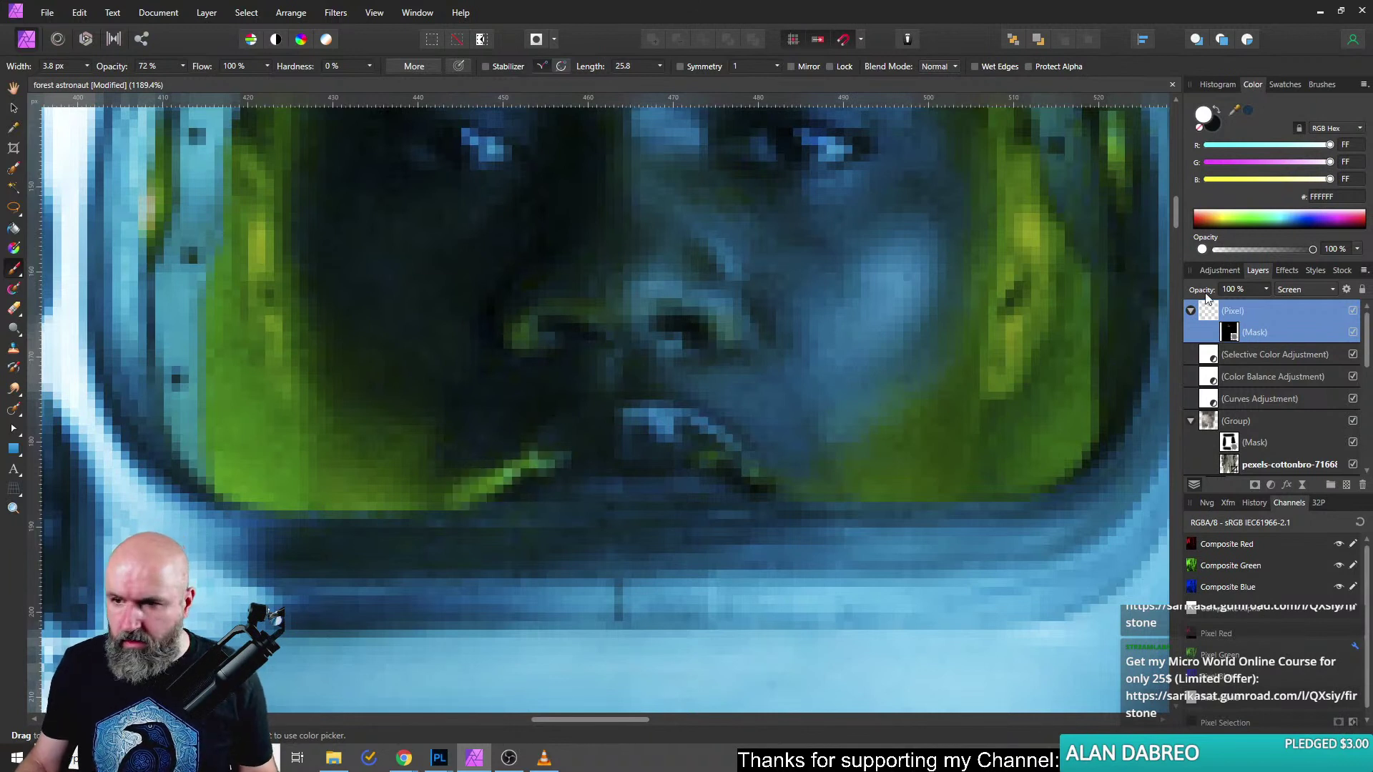
left_click(1230, 333)
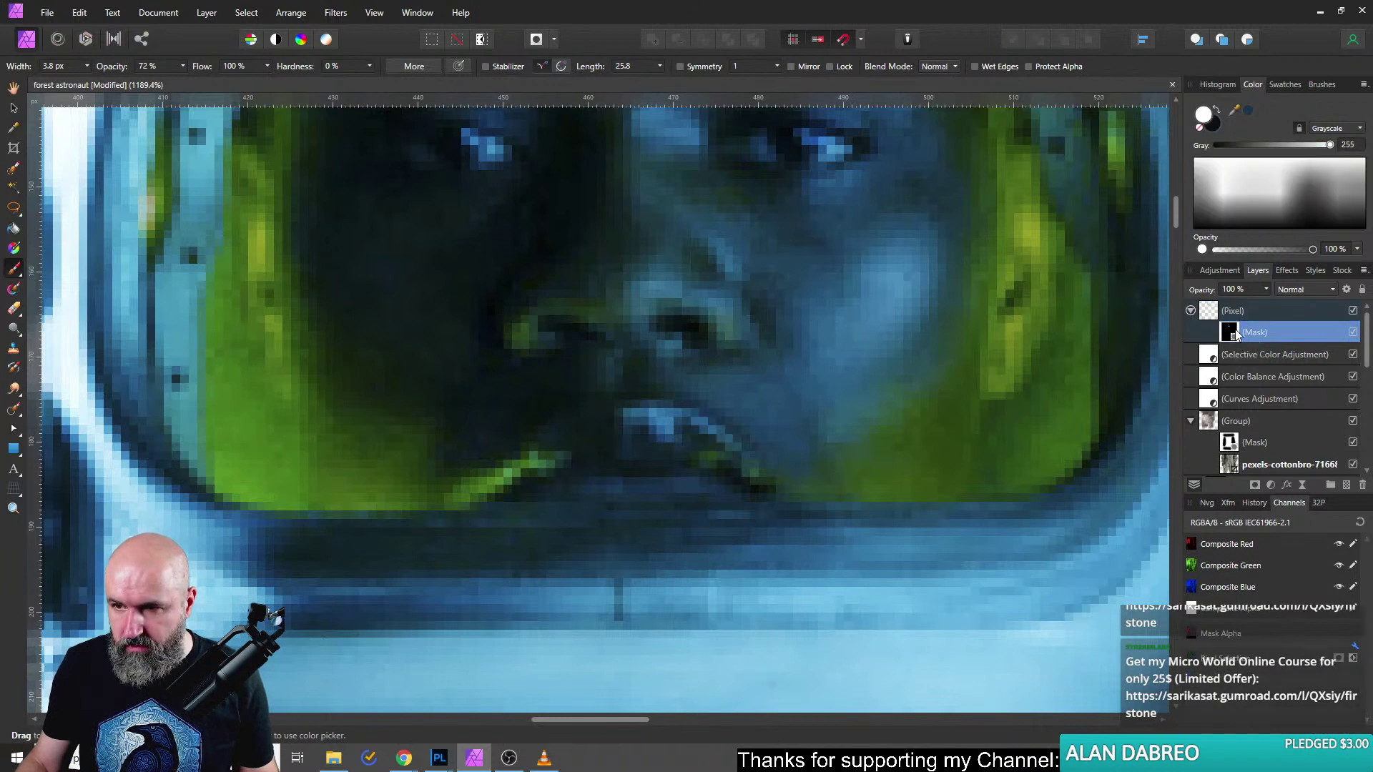
left_click_drag(536, 463, 467, 494)
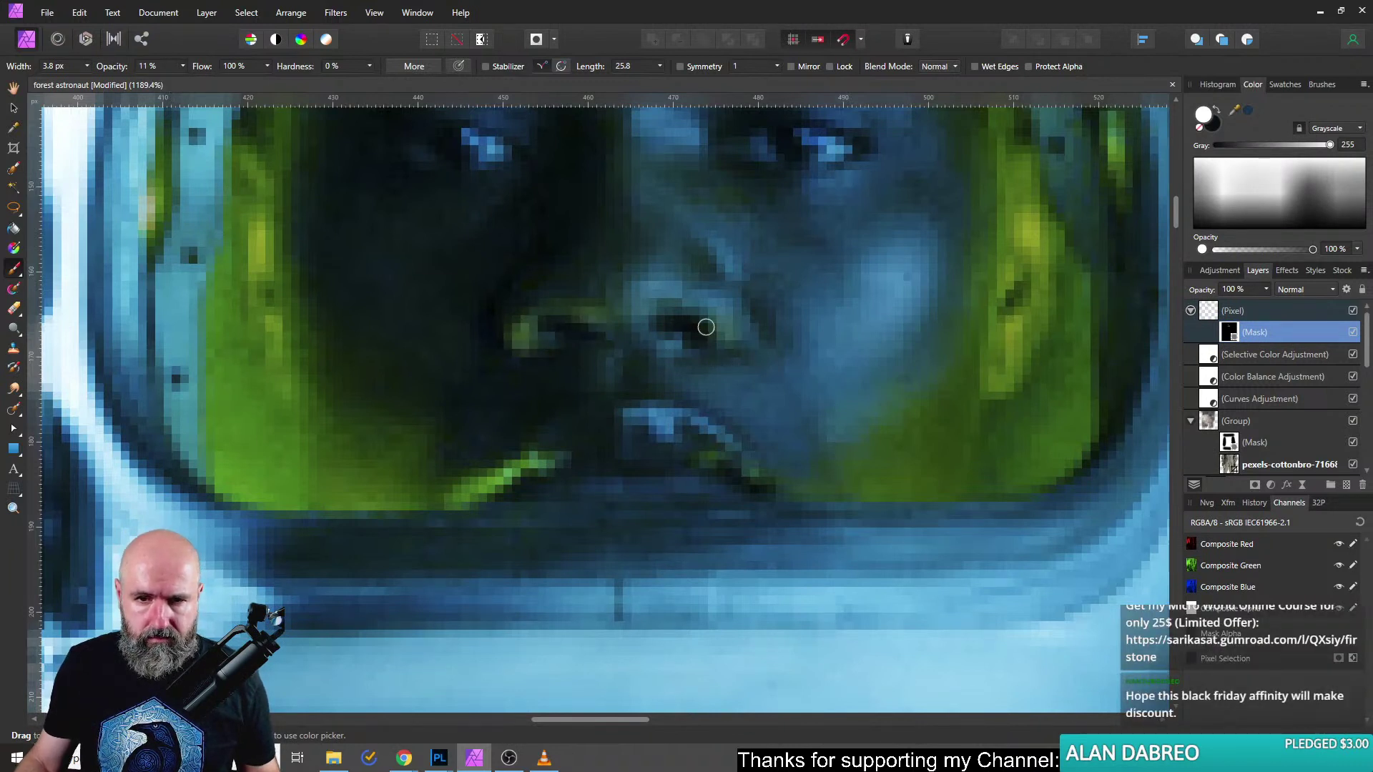
Set the brush to 54% opacity and 7.5 px width, and work on the mask over the green glow inside the visor.
left_click(183, 66)
left_click_drag(199, 82, 229, 80)
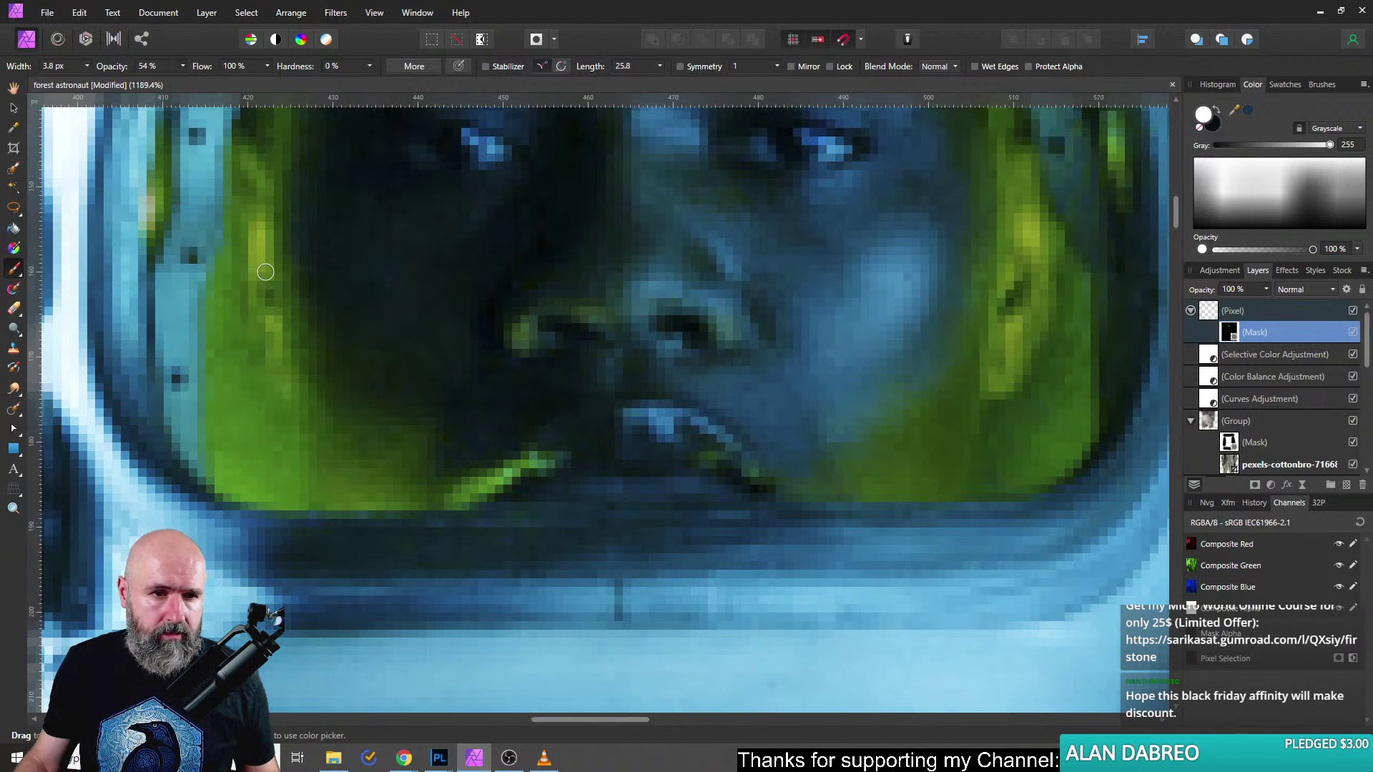
key("bracketright")
key("bracketright")
key("bracketright")
key("bracketright")
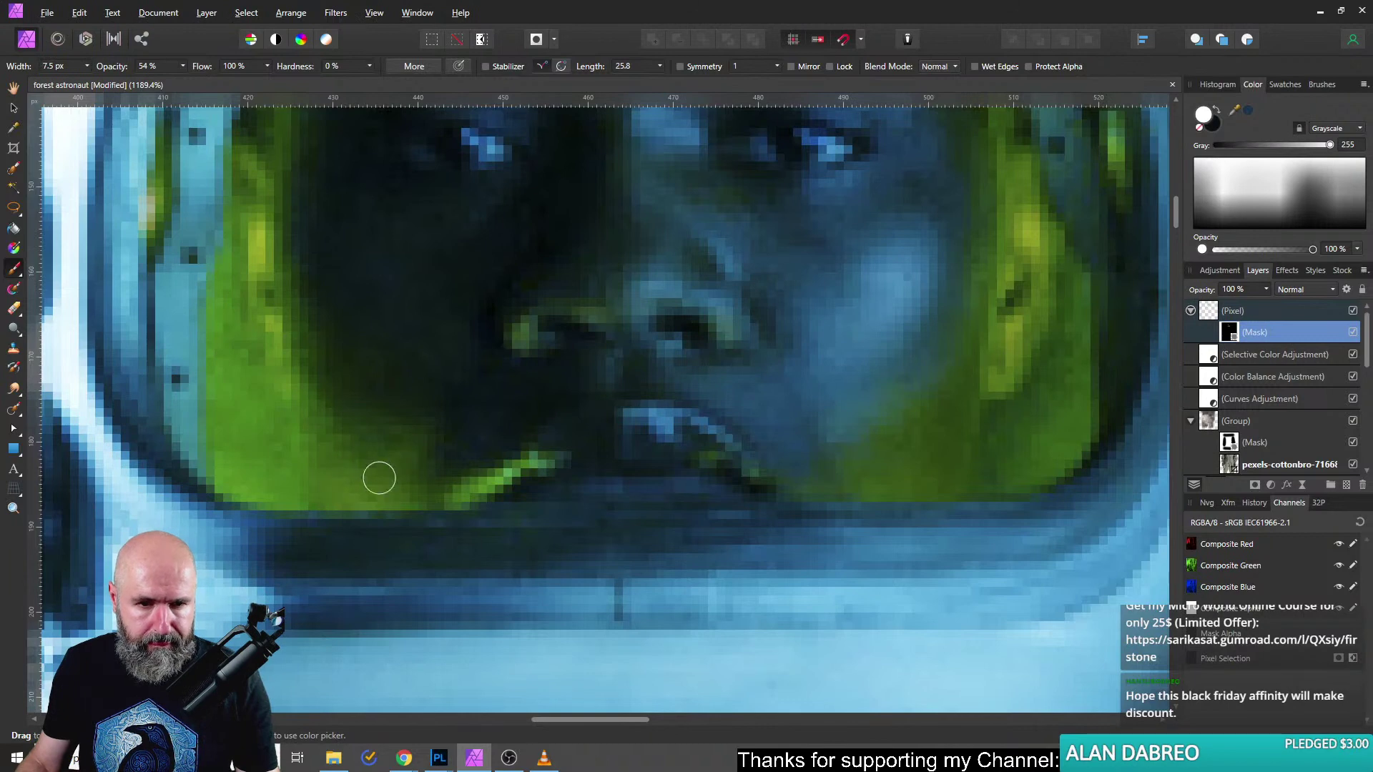
scroll(227, 358, "up", 3)
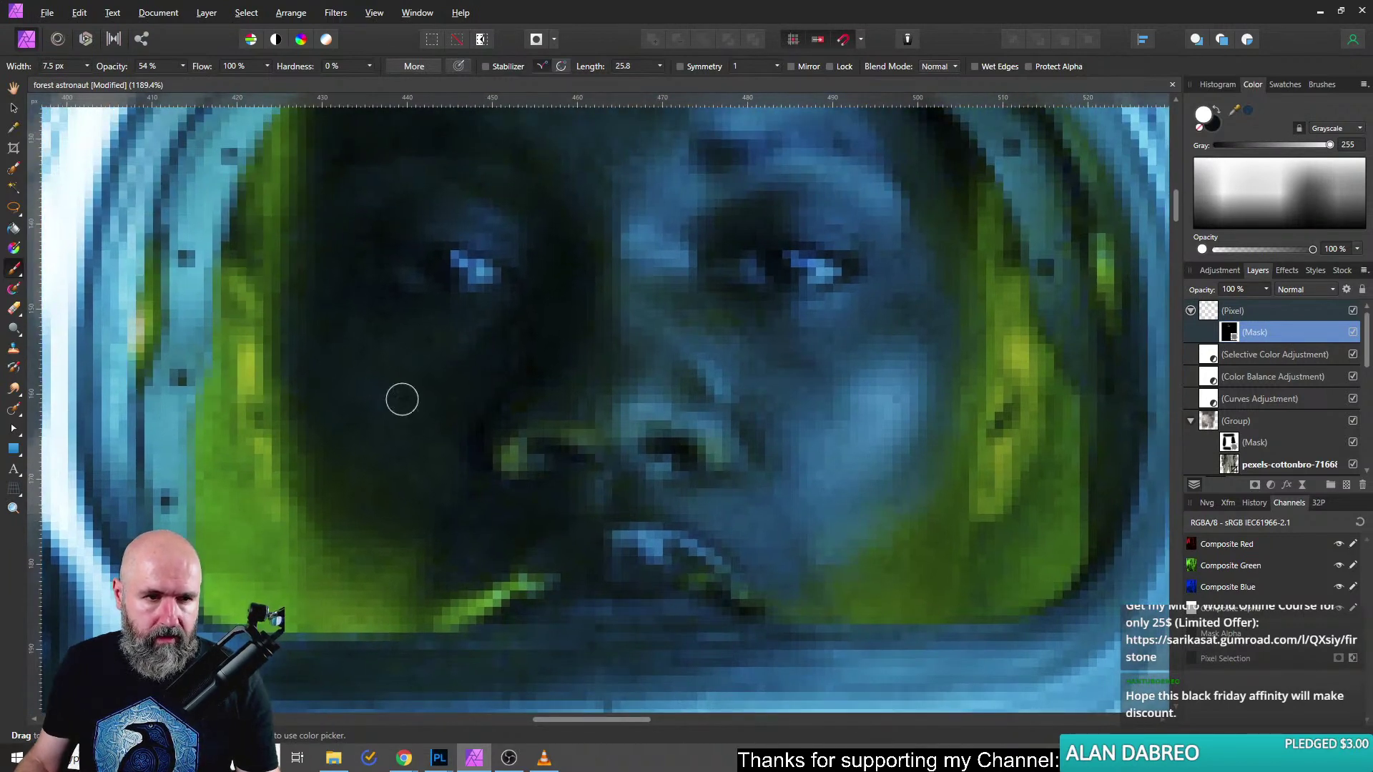
scroll(436, 399, "right", 5)
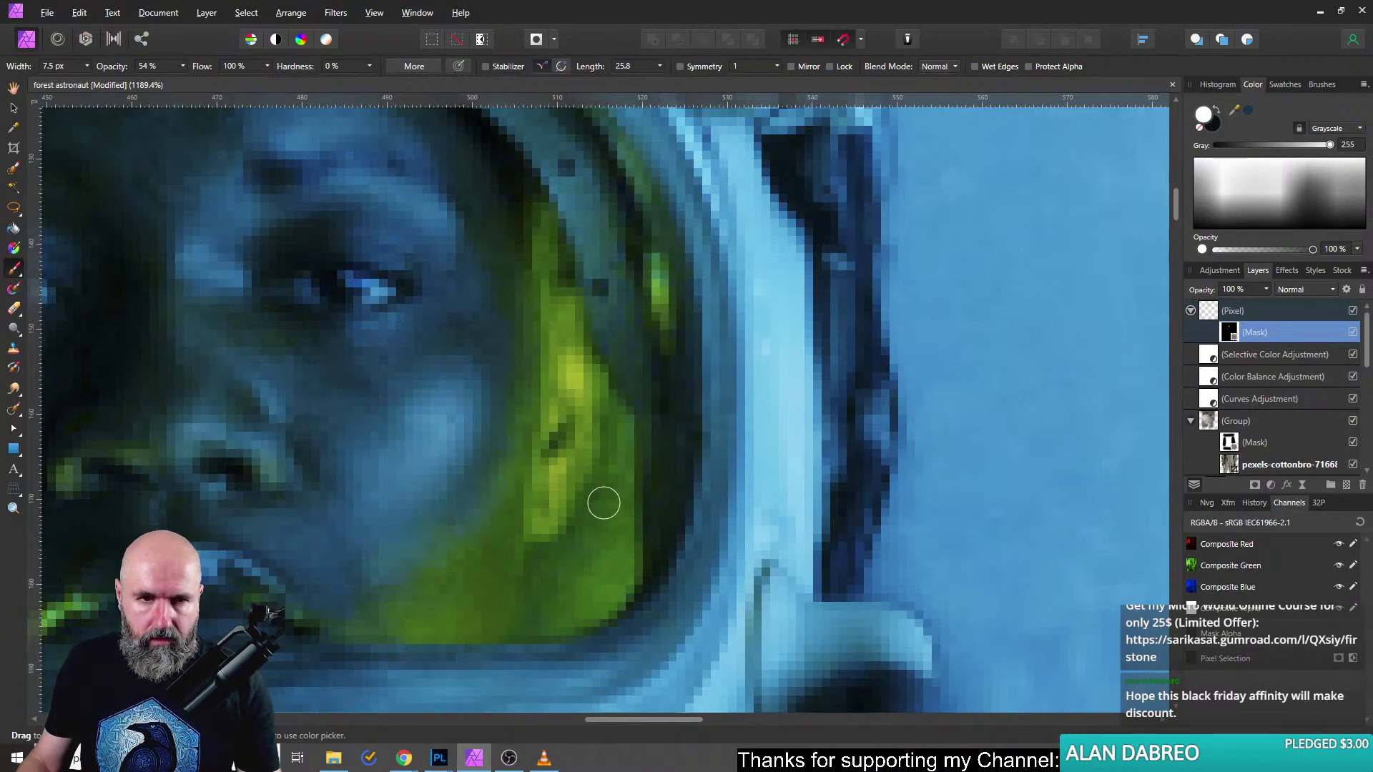
Paint the mask over the green glow at the suit's collar and below the hose, with the brush opacity set to 41%.
scroll(603, 503, "down", 8)
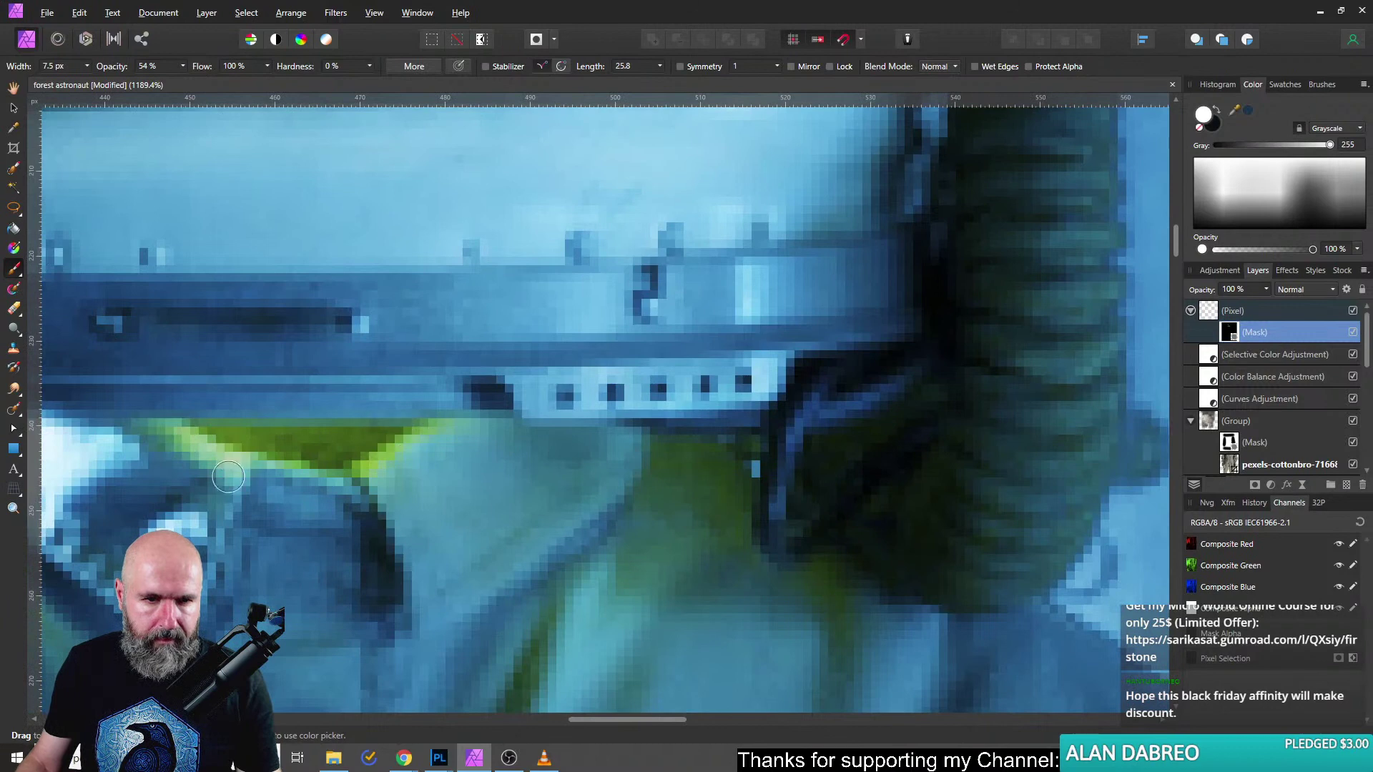
scroll(228, 476, "left", 6)
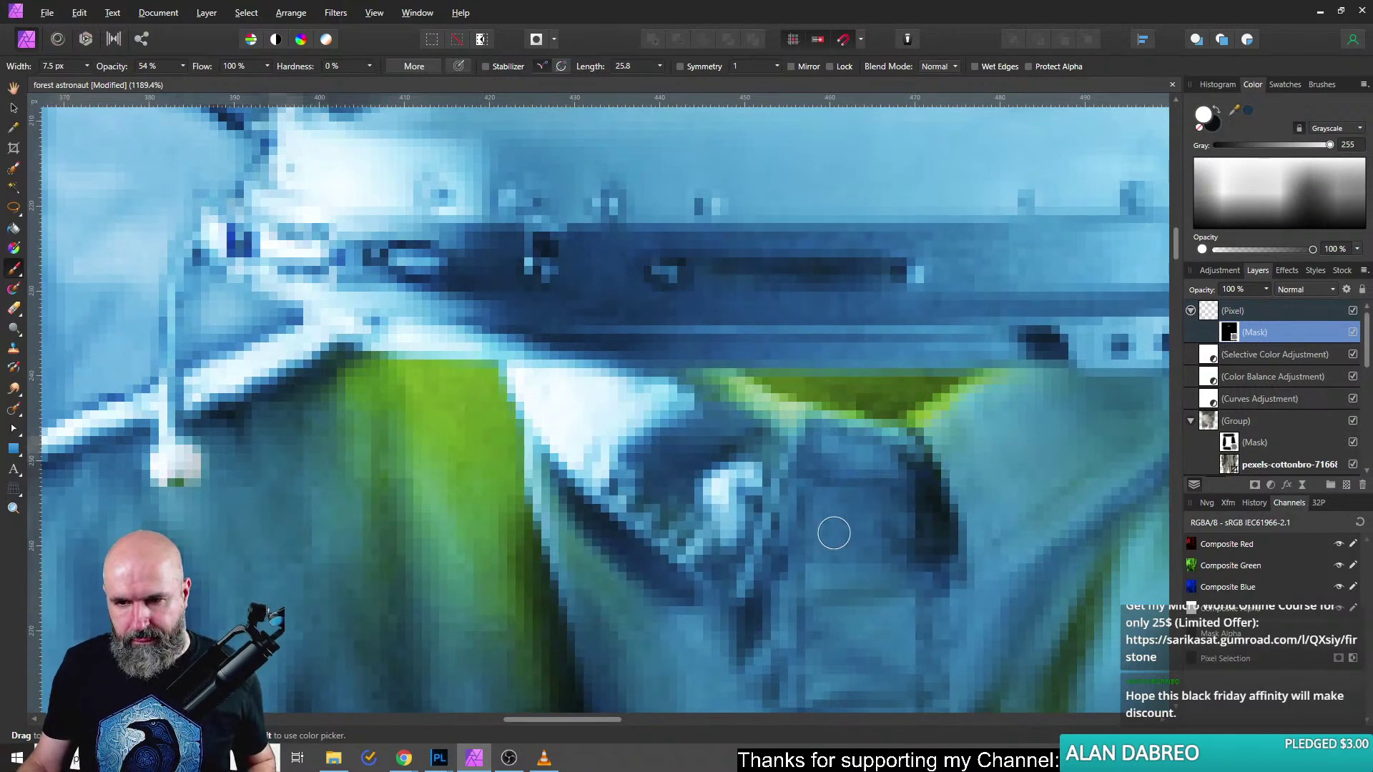
scroll(834, 533, "down", 5)
scroll(570, 500, "up", 6)
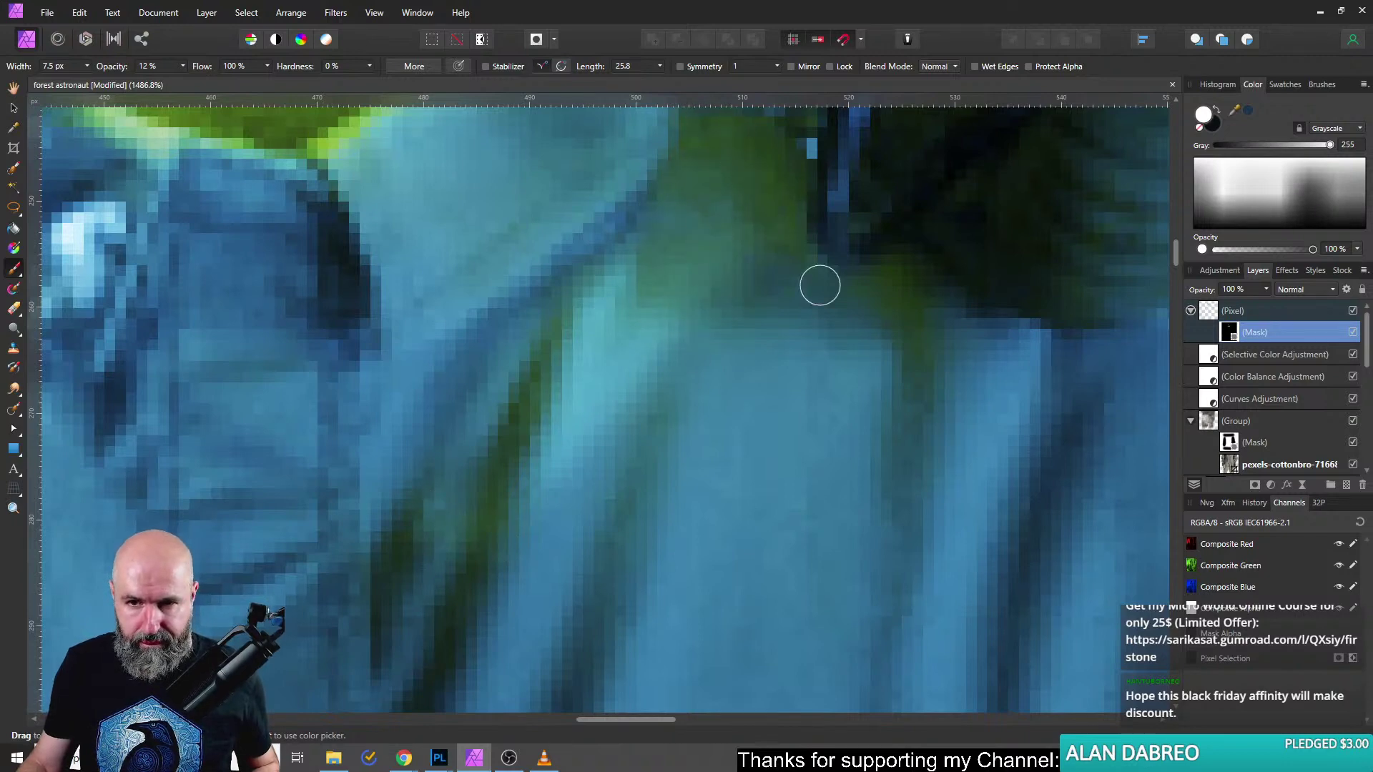
left_click_drag(865, 285, 891, 546)
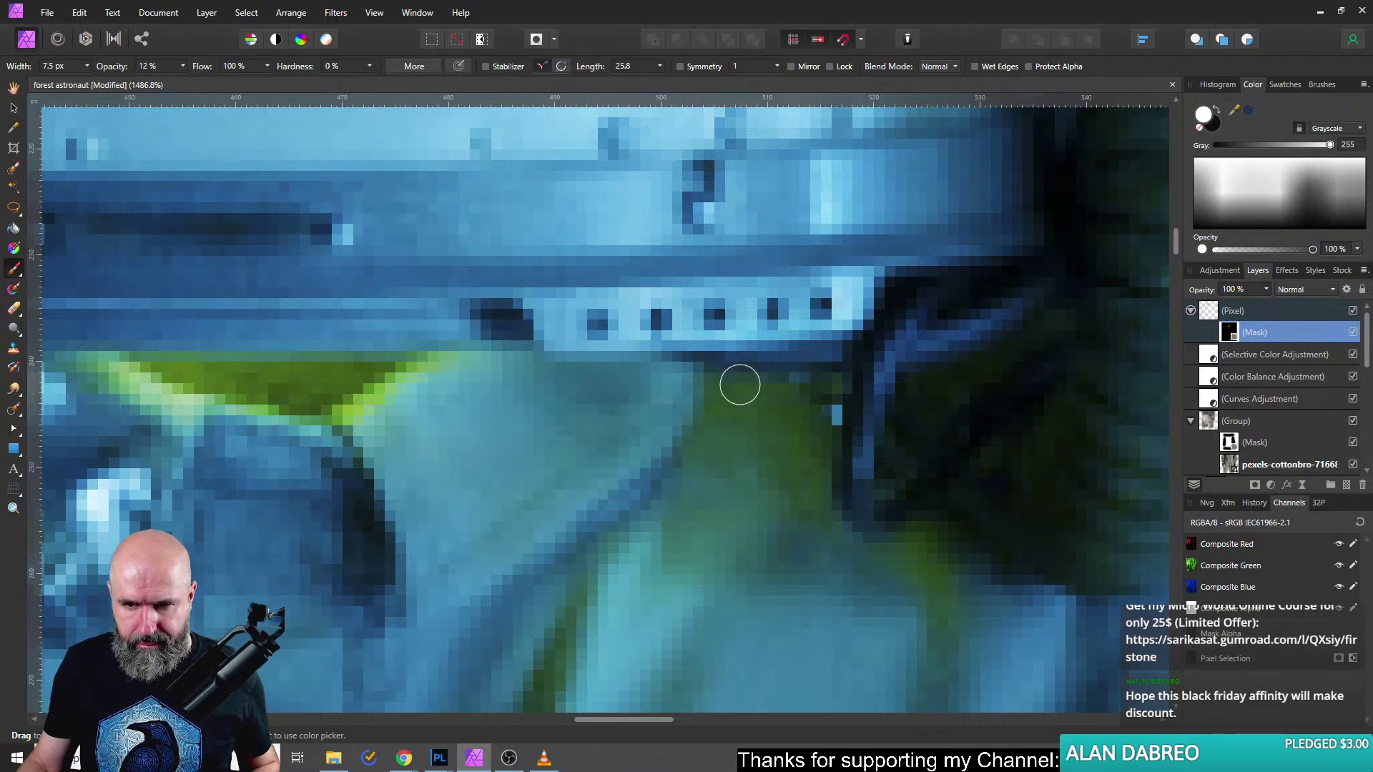
left_click(186, 68)
left_click(212, 82)
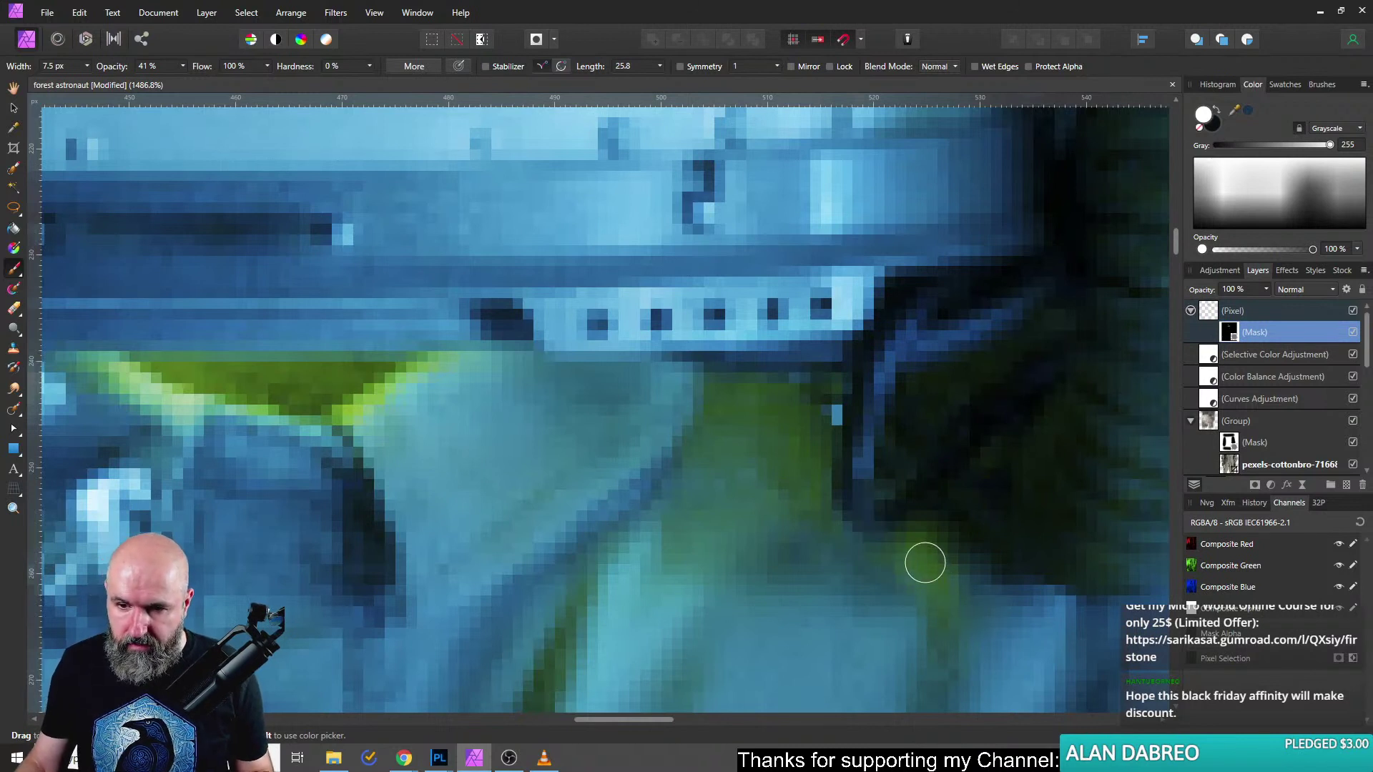
left_click_drag(929, 564, 859, 537)
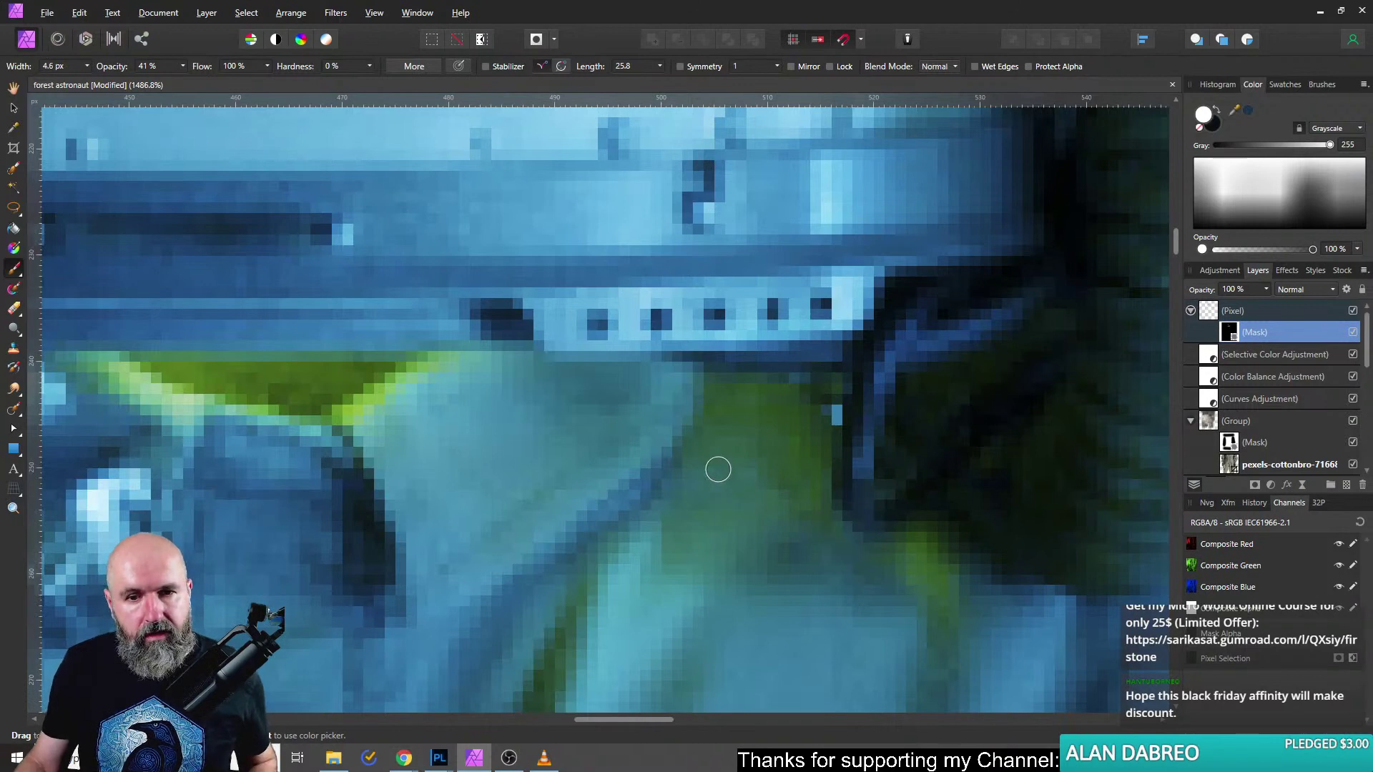
Duplicate the masked Screen pixel layer that holds the green glow, including its mask.
scroll(714, 469, "down", 5)
scroll(757, 466, "down", 3)
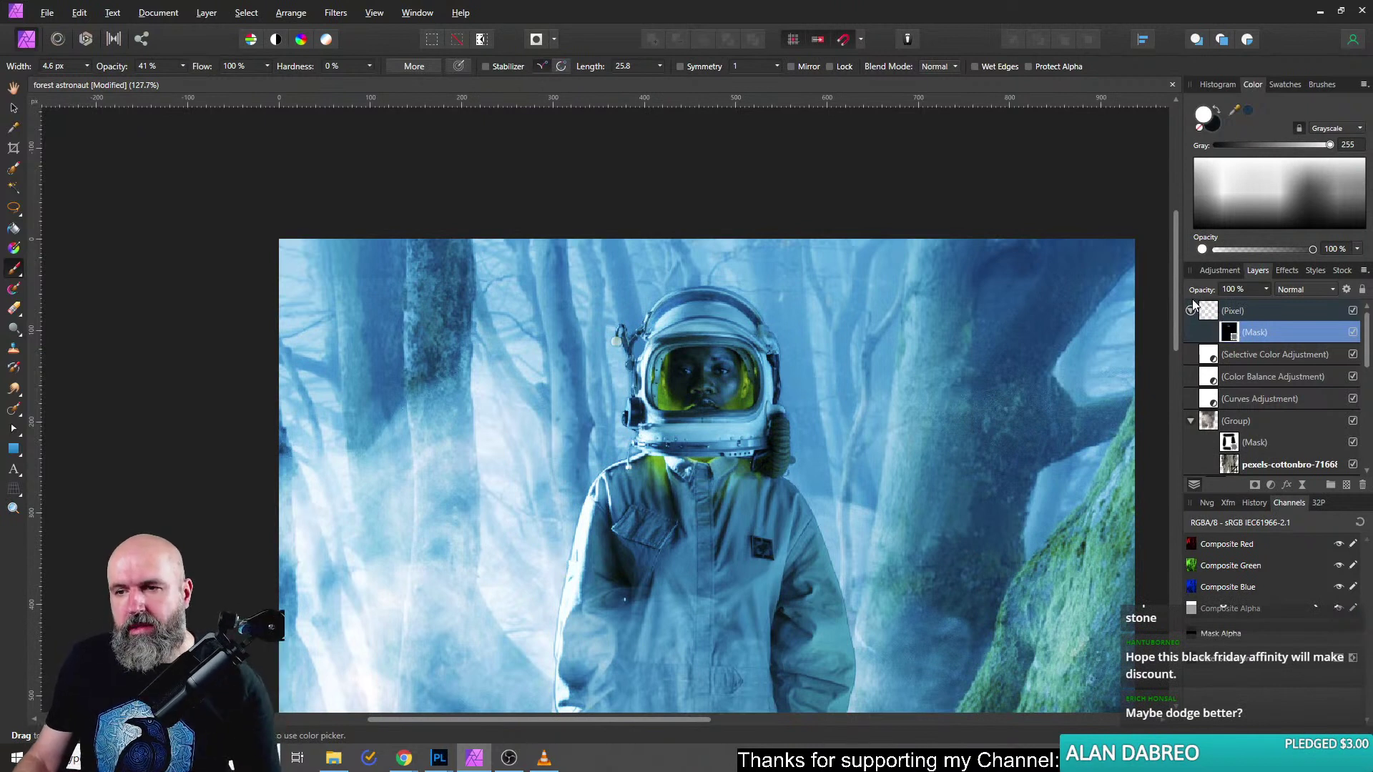
left_click(1208, 315)
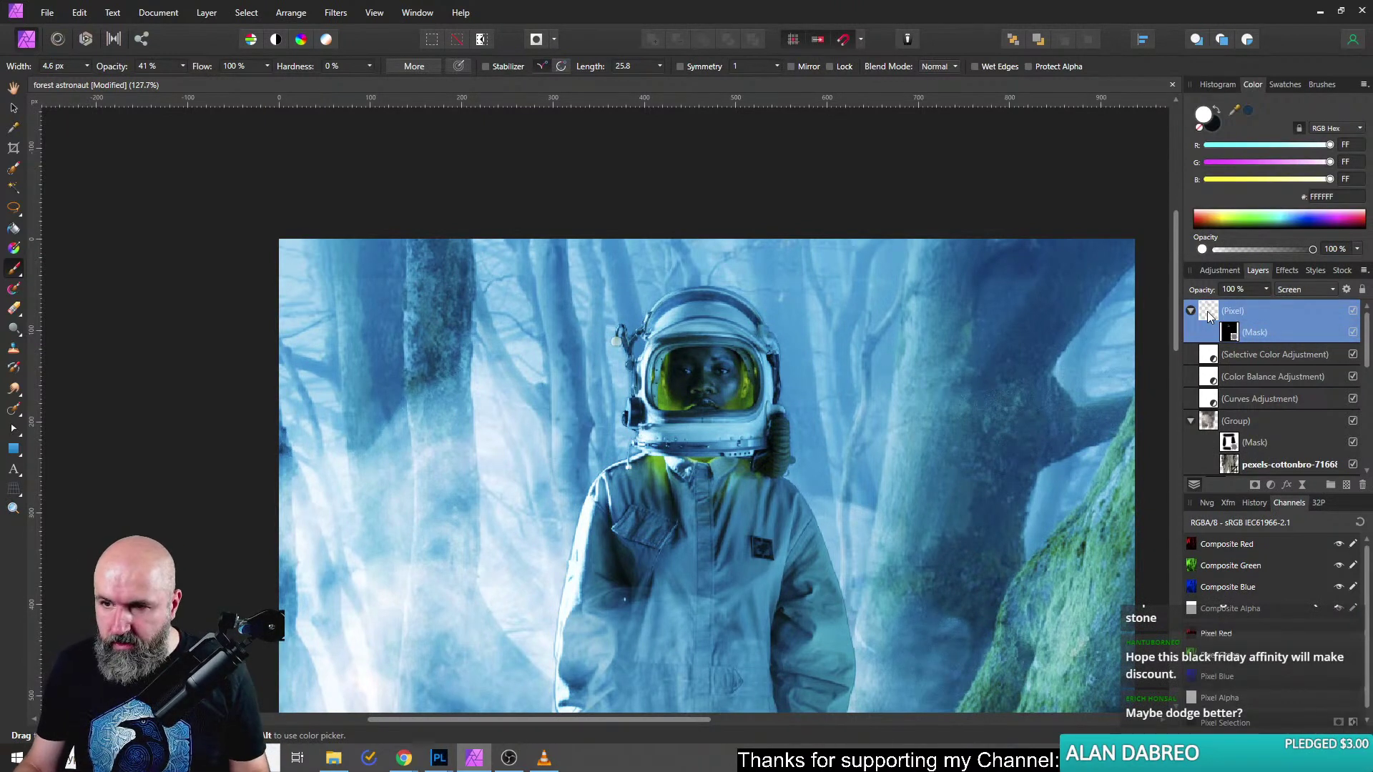
key("ctrl+j")
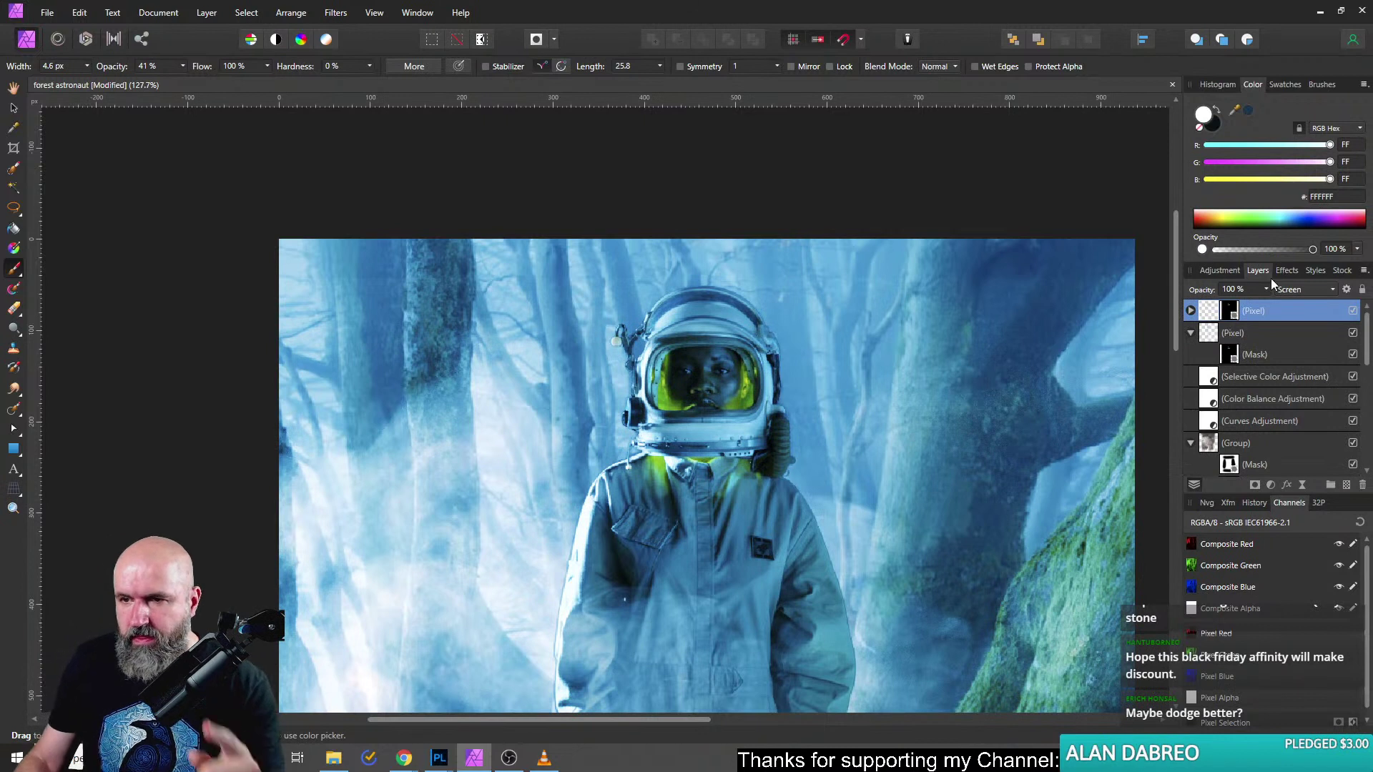
left_click(1287, 271)
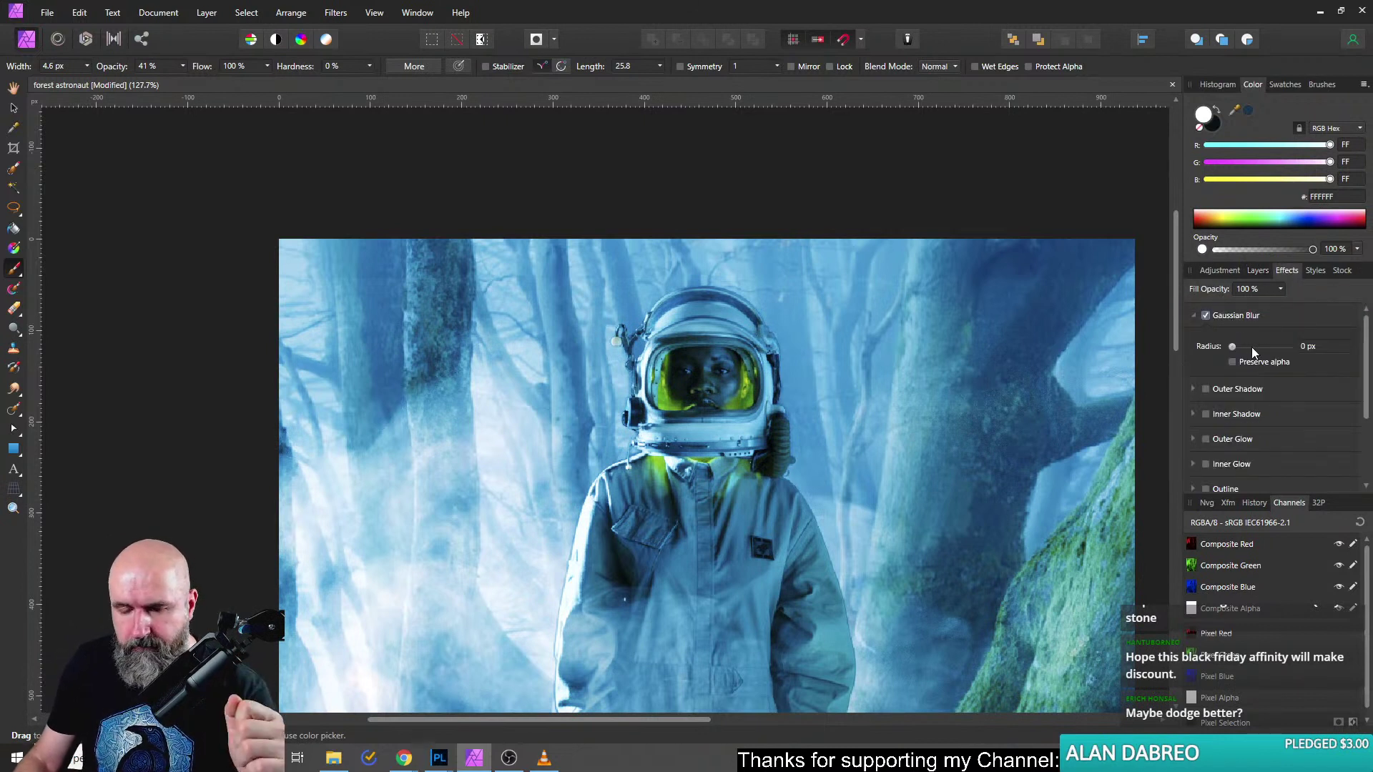
left_click(1252, 346)
left_click_drag(1252, 346, 1227, 358)
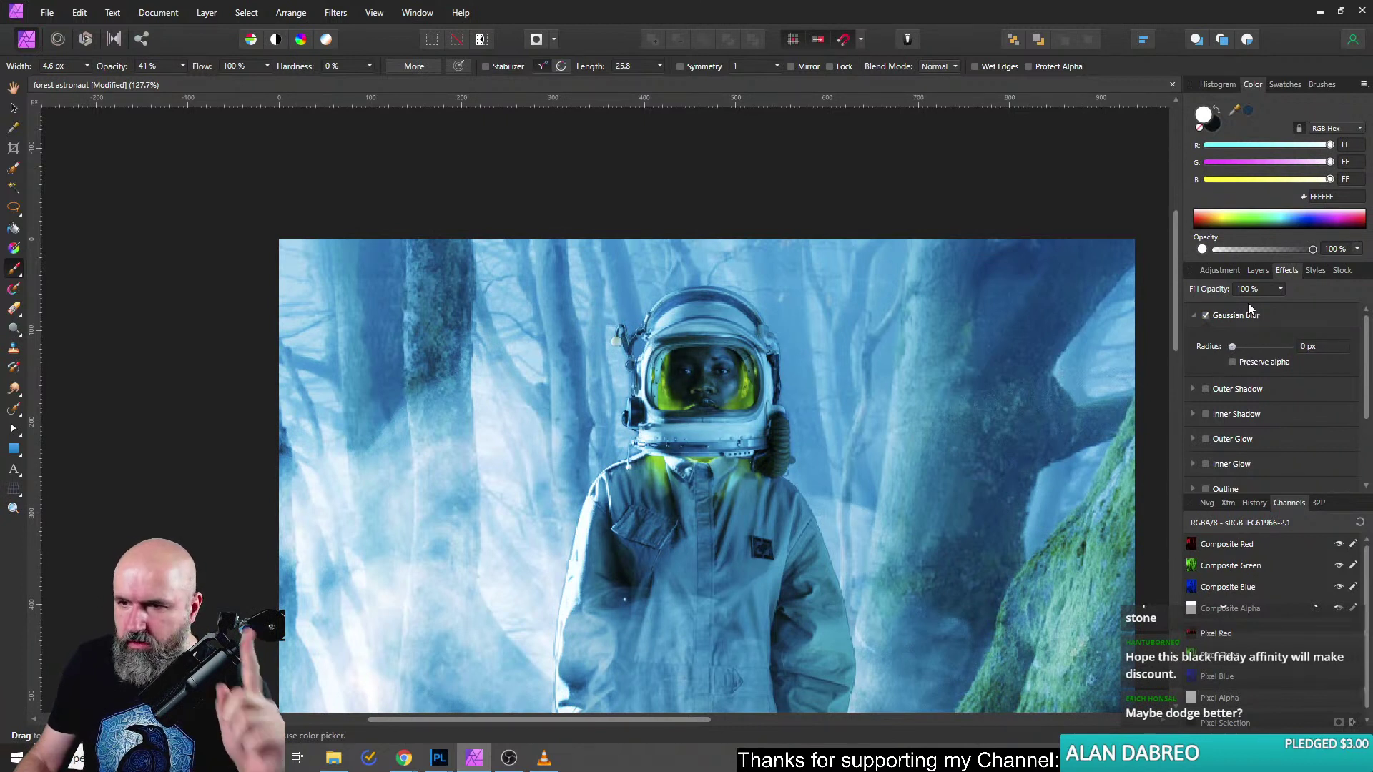
Rasterize the duplicated Screen glow layer so that its mask is baked into the pixels.
left_click(1257, 271)
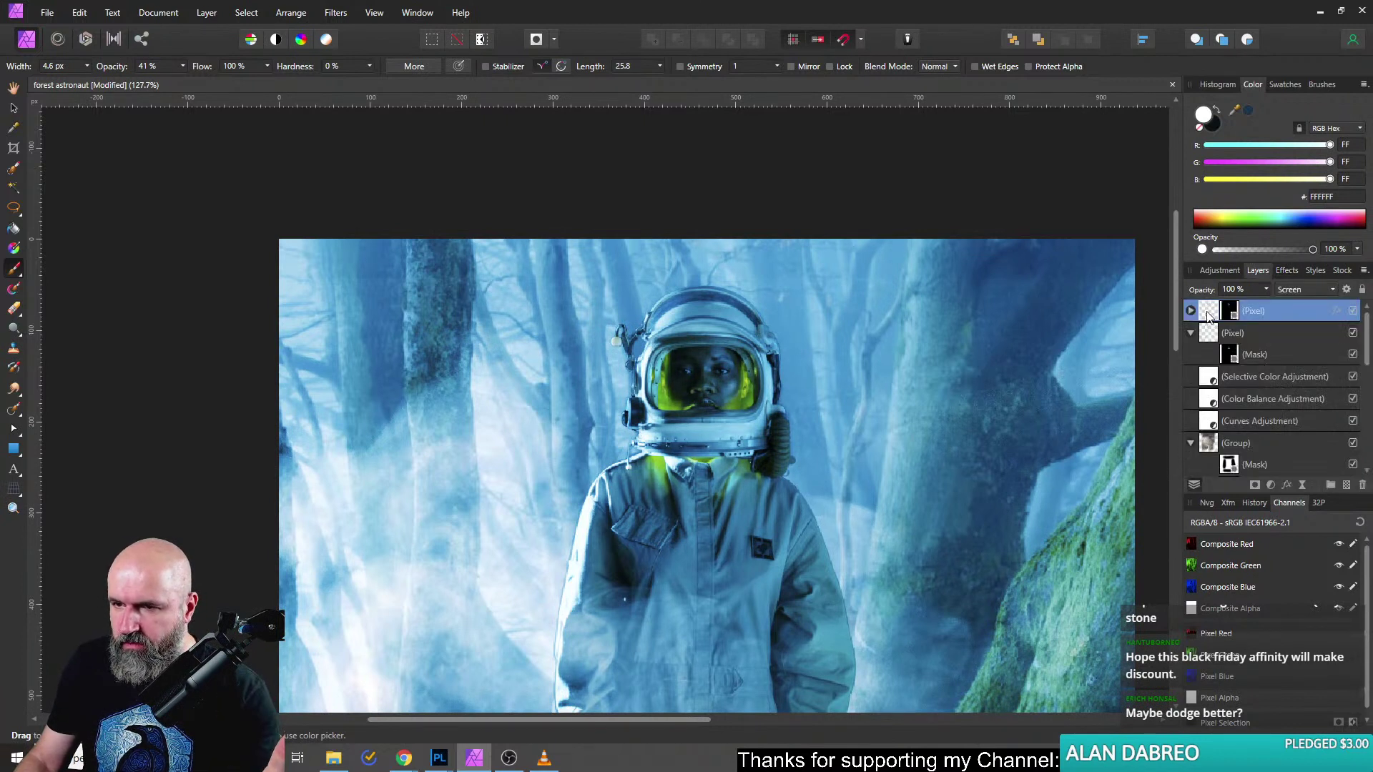
right_click(1208, 317)
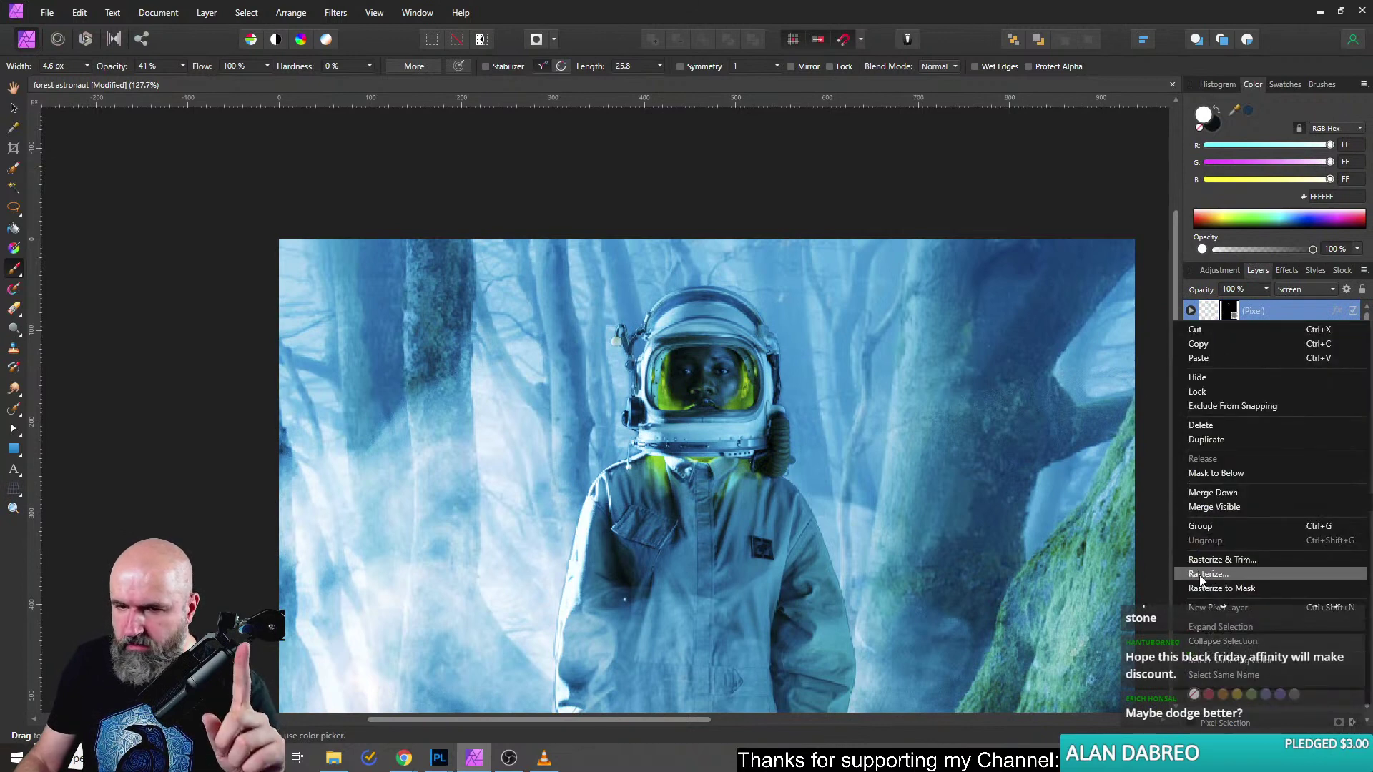
left_click(1201, 577)
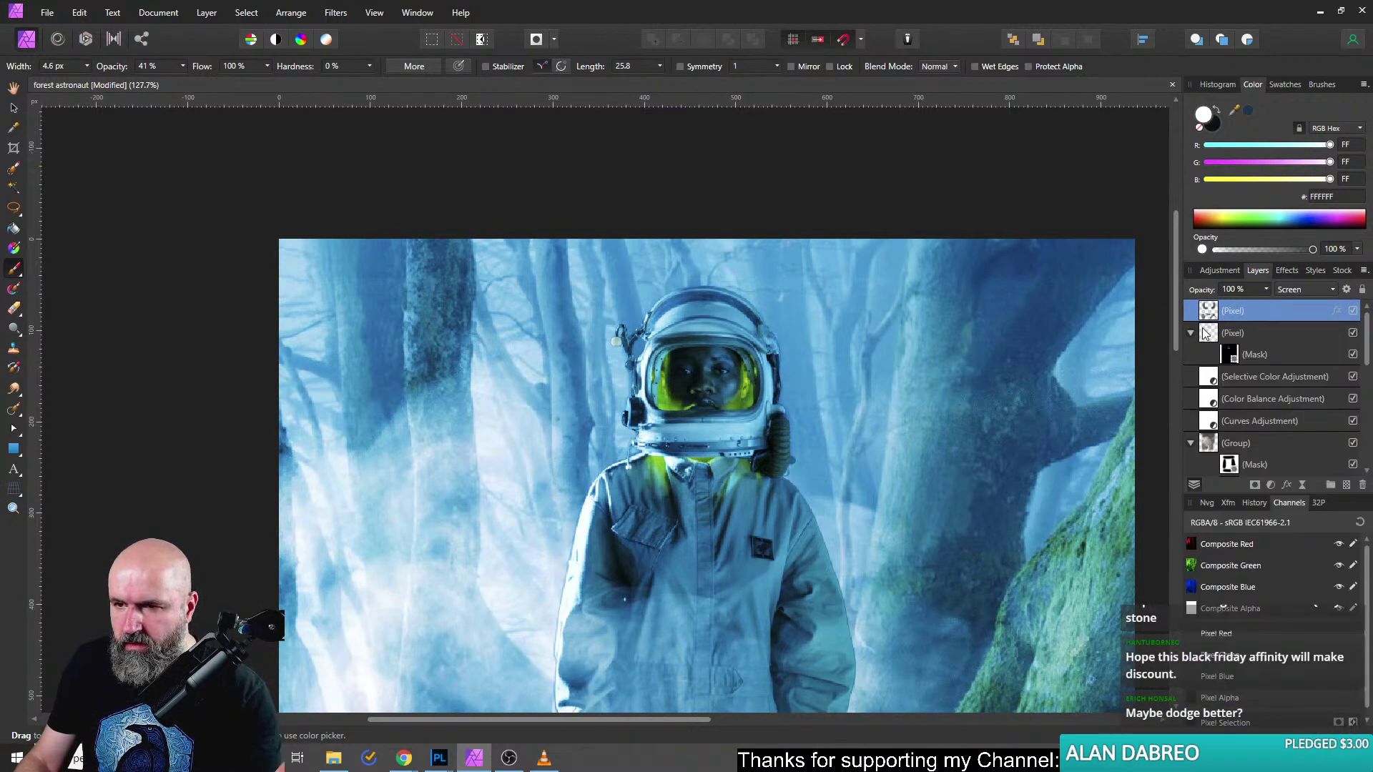
Set the Gaussian Blur radius of the top Pixel layer's effects to 1 px.
left_click(1281, 272)
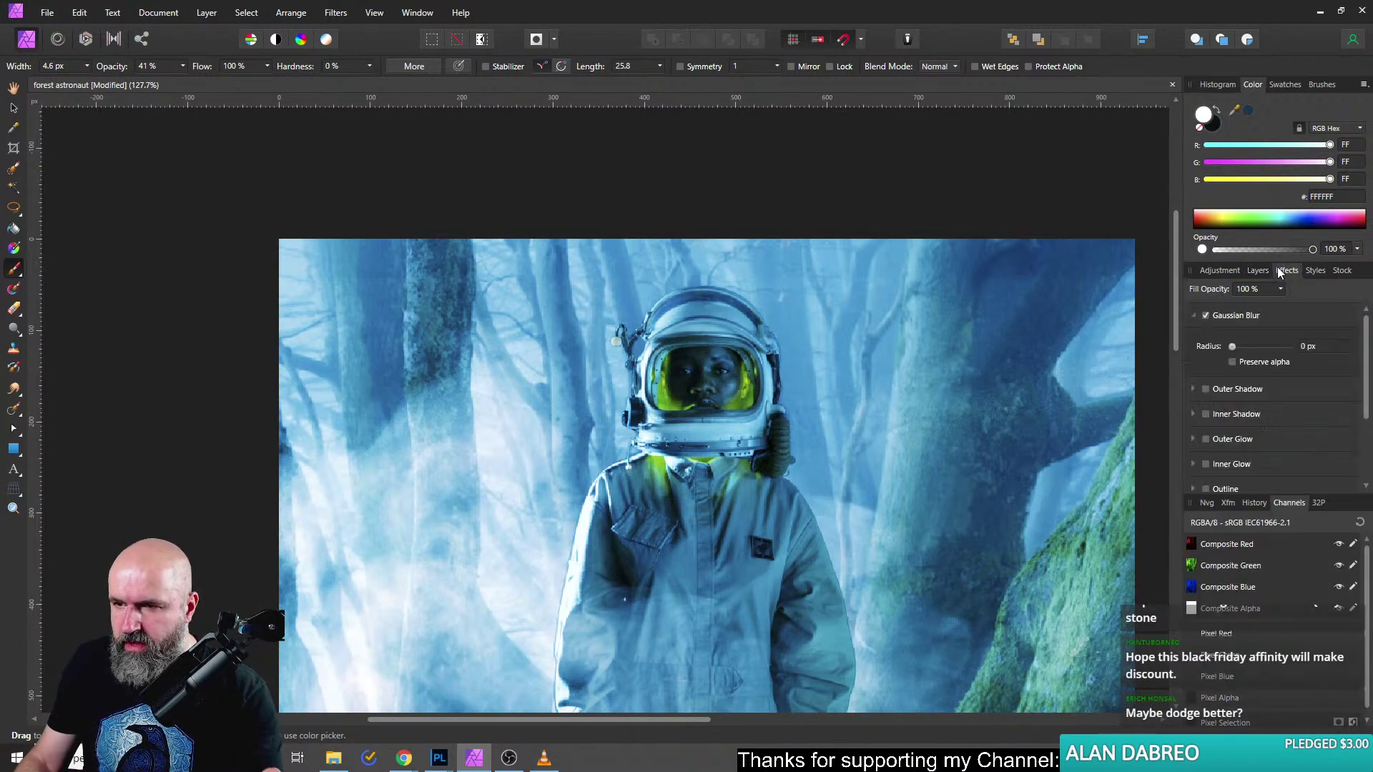
left_click(1253, 348)
mouse_move(1255, 352)
left_mouse_down()
mouse_move(1304, 349)
mouse_move(1247, 354)
left_mouse_up()
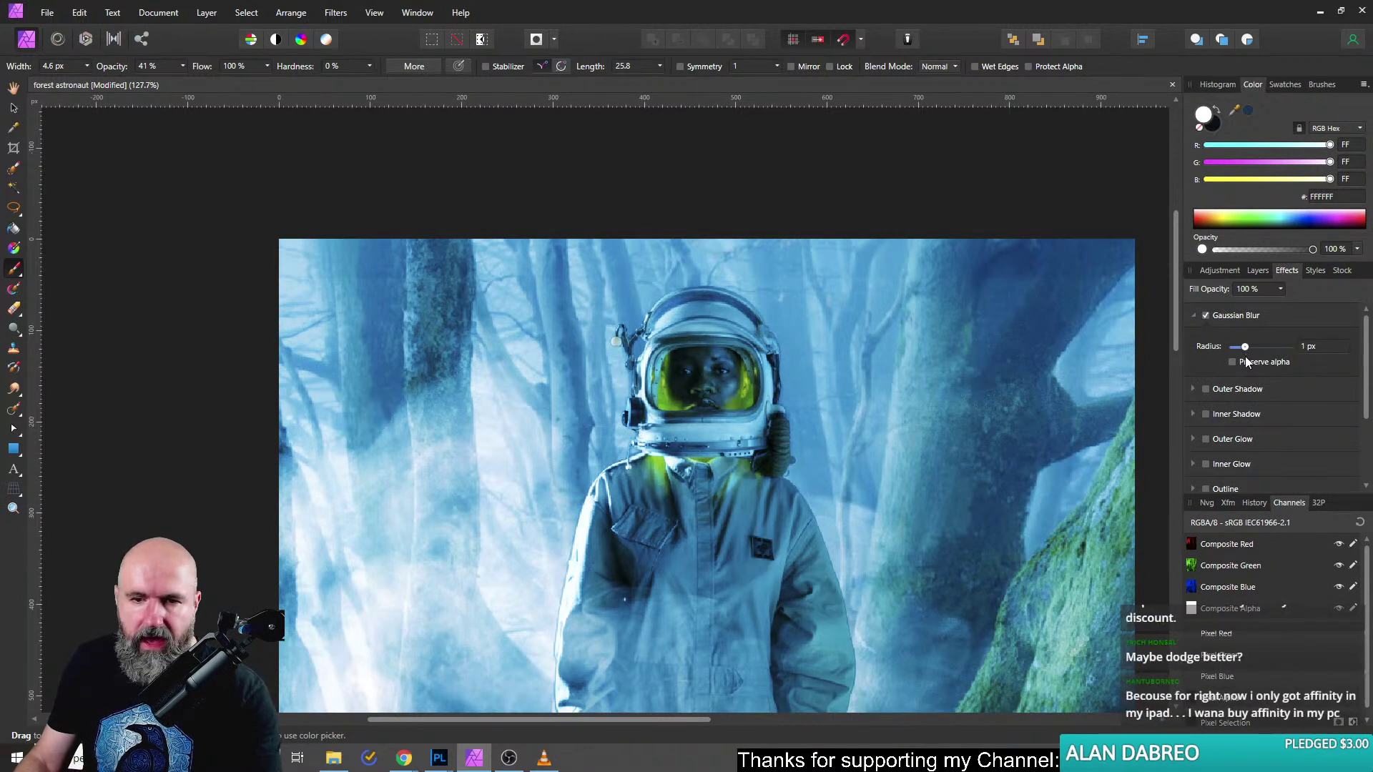
left_click(1258, 271)
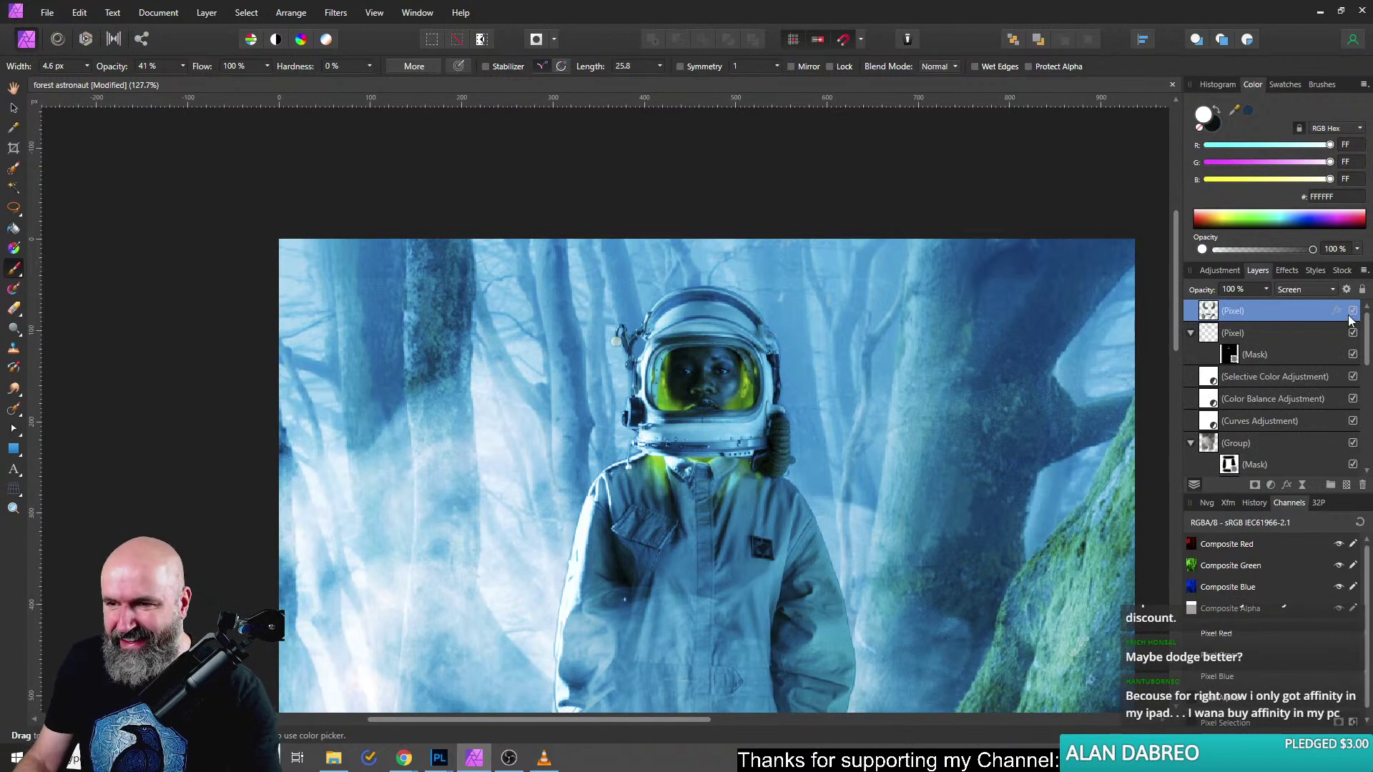
Compare the image with and without the top Pixel layer, both close up on the helmet and at full view.
left_click(1352, 316)
left_click(1352, 316)
left_click(1352, 315)
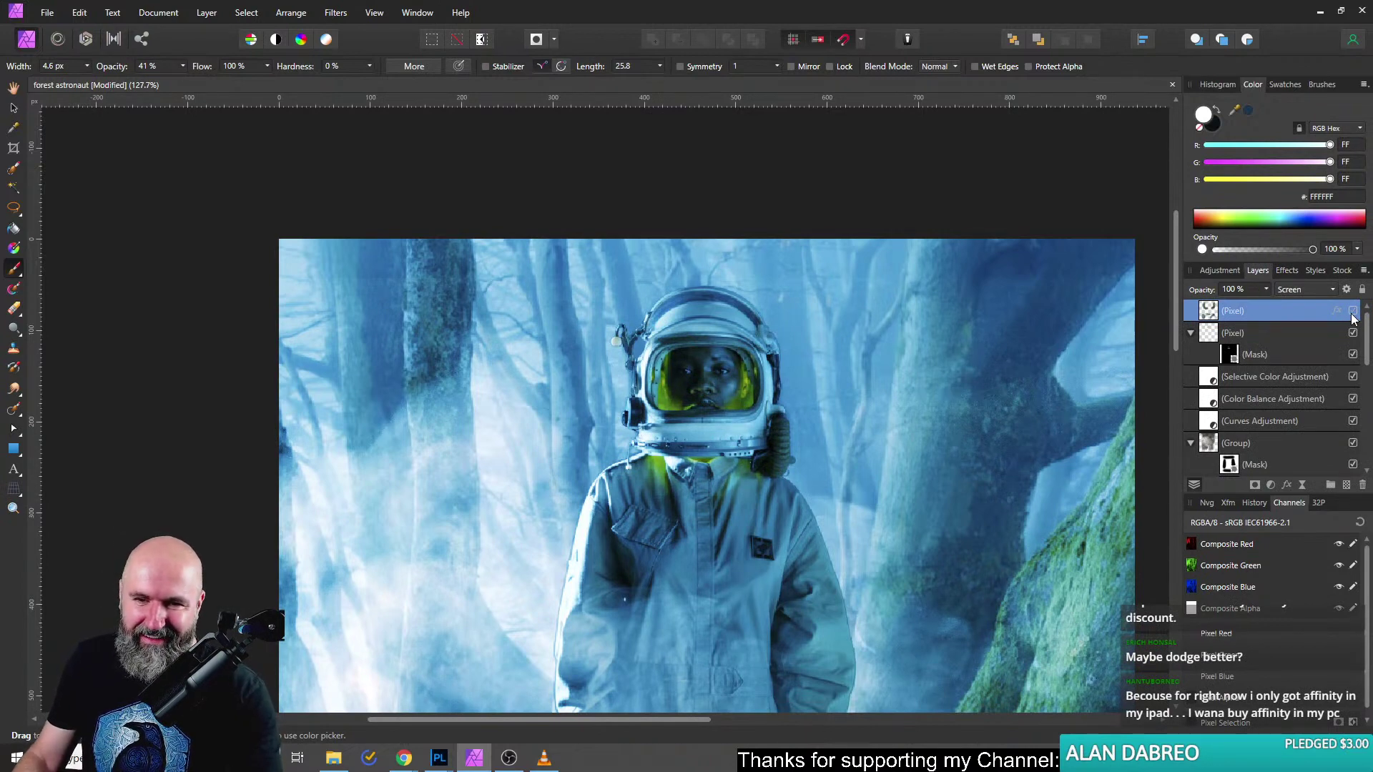
left_click(1352, 315)
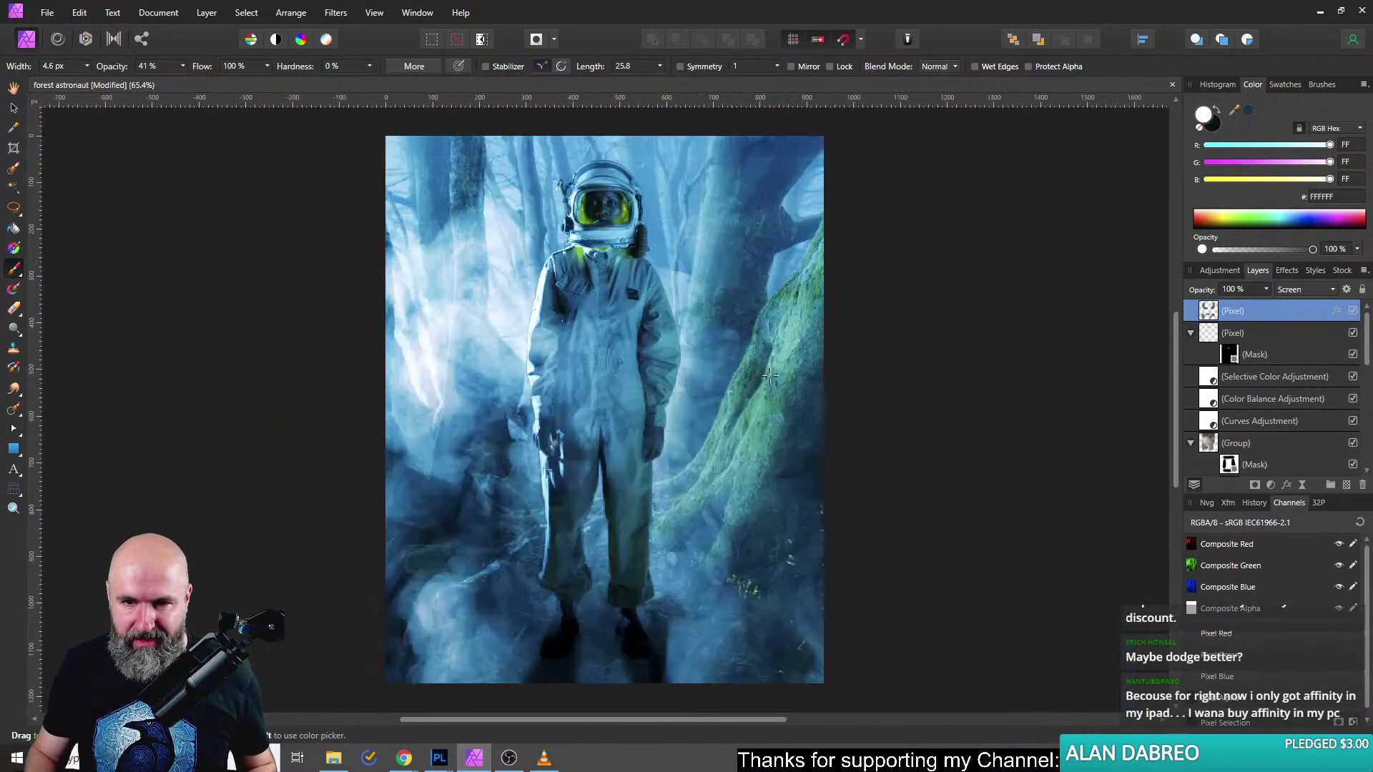
key("ctrl+0")
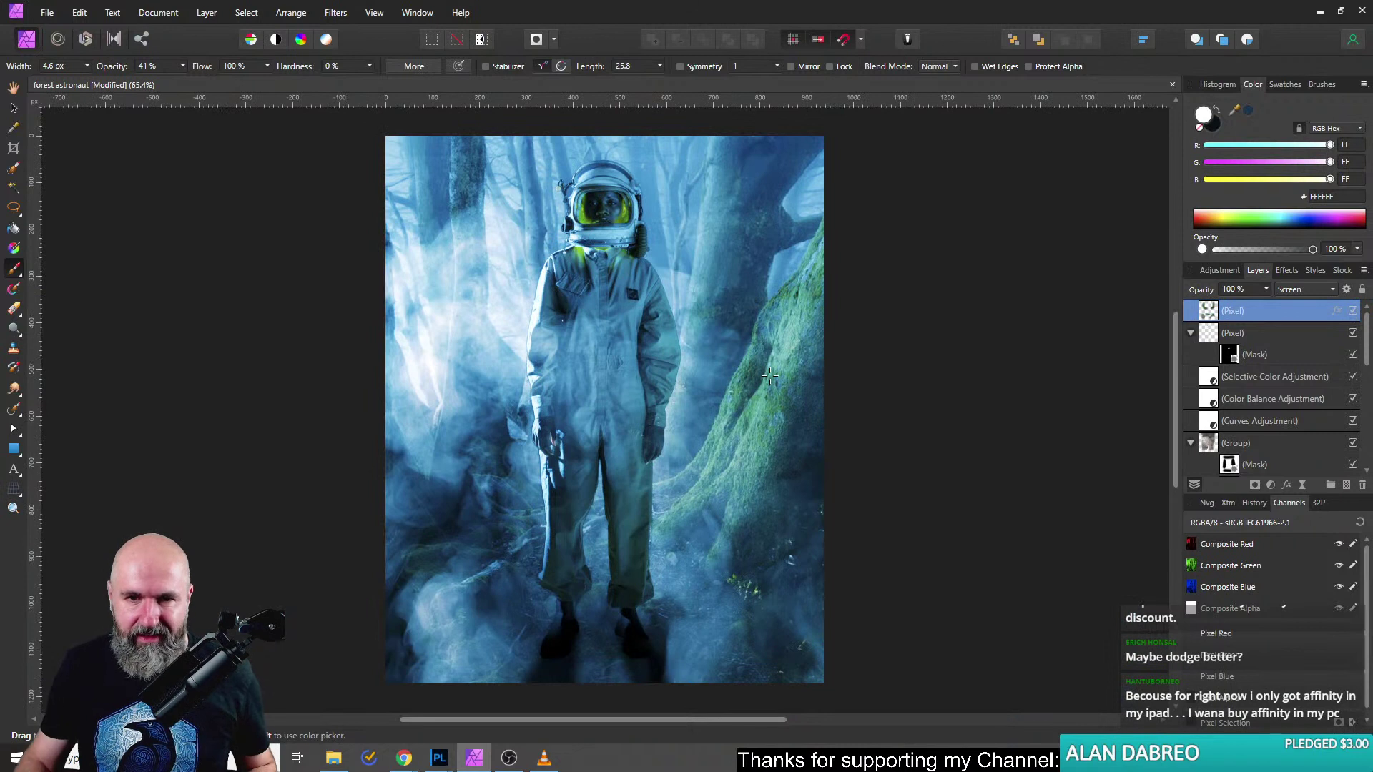
left_click(1353, 311)
left_click(1353, 311)
left_click(1353, 311)
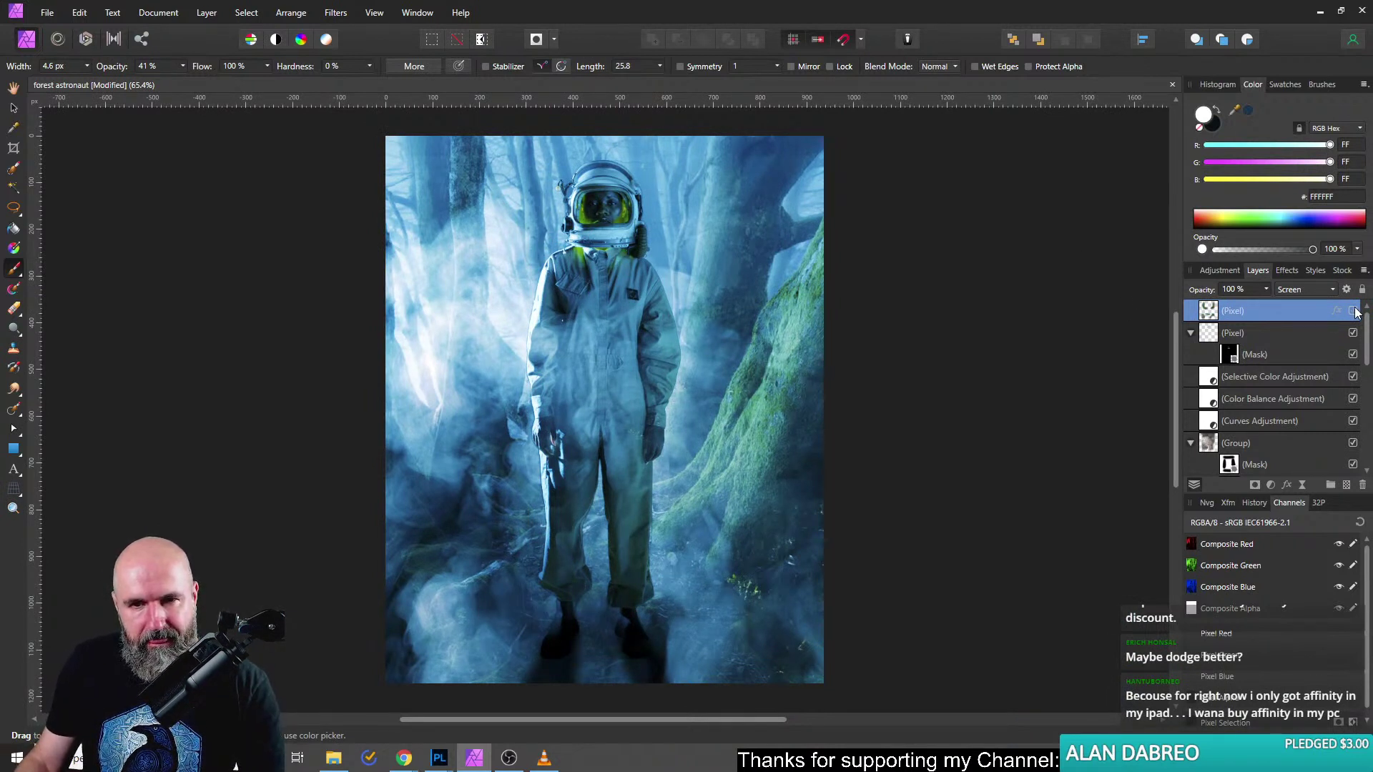
left_click(1353, 311)
left_click(1353, 311)
left_click(1353, 311)
left_click(1353, 311)
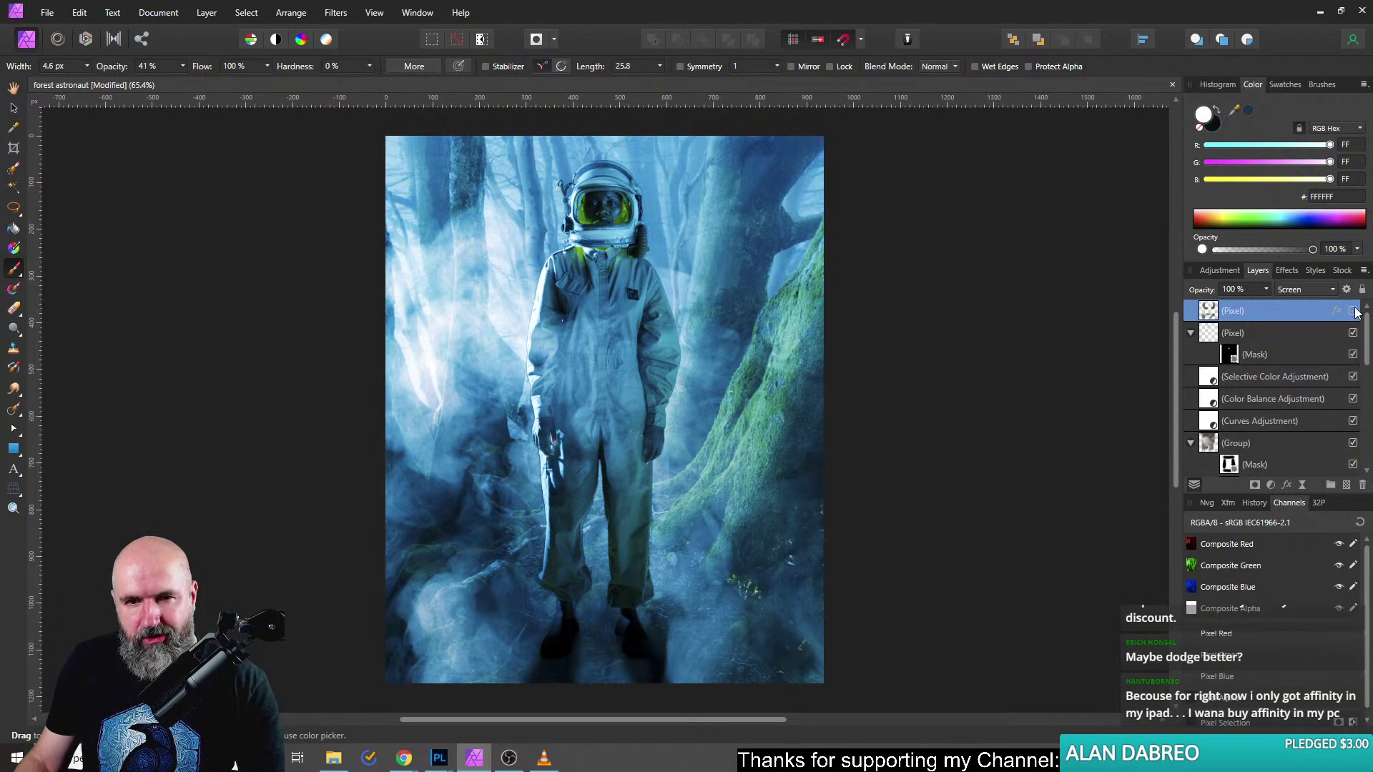
left_click(1353, 311)
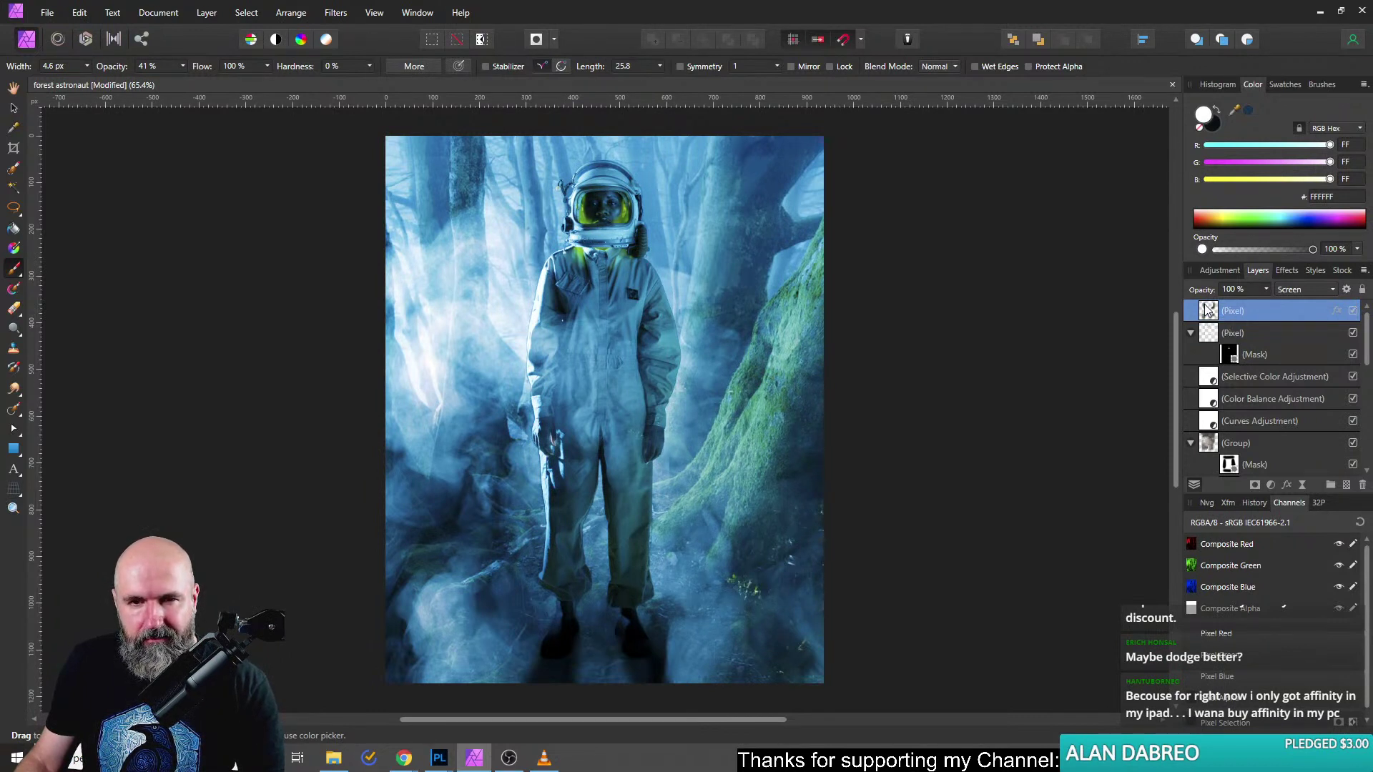
Set the top Pixel layer's blend mode to Add and its Gaussian Blur radius to 2 px.
left_click(1296, 290)
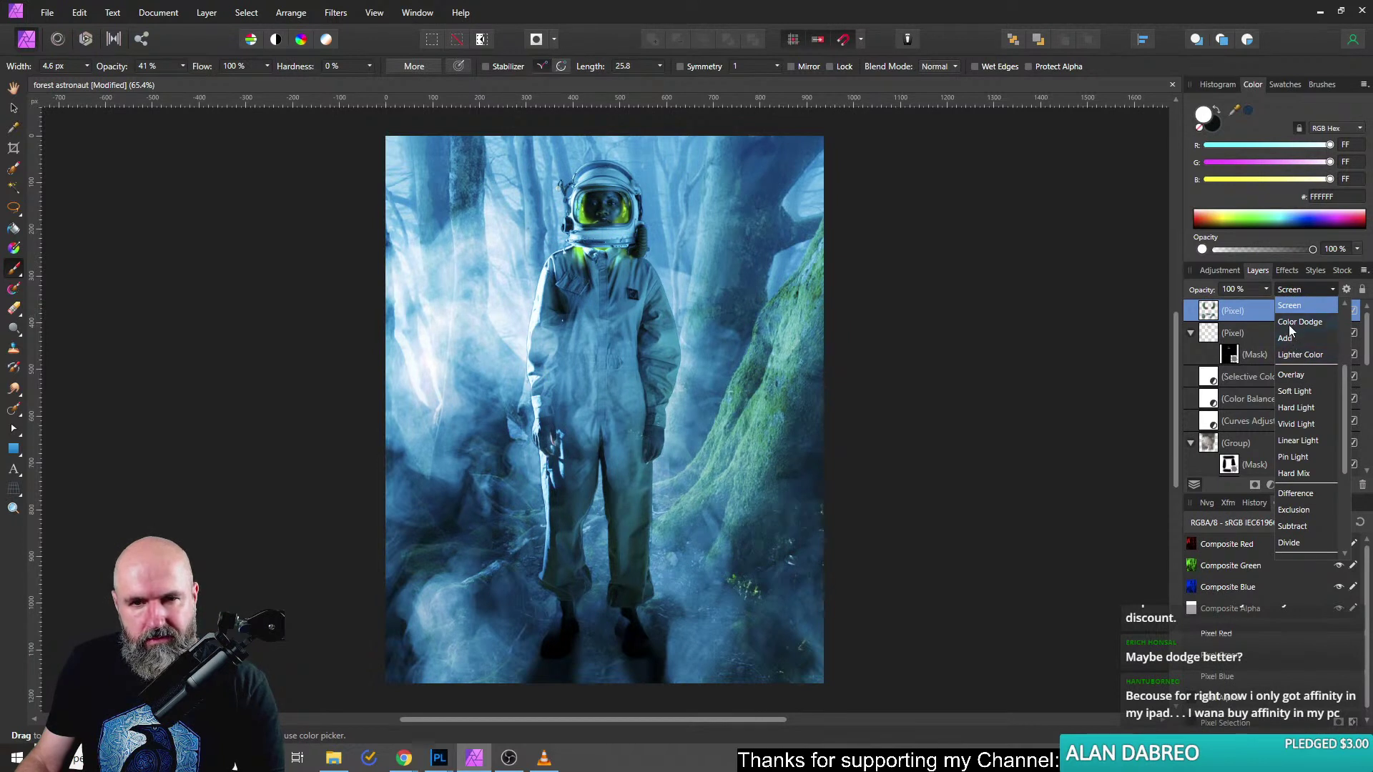
left_click(1291, 325)
left_click(1286, 270)
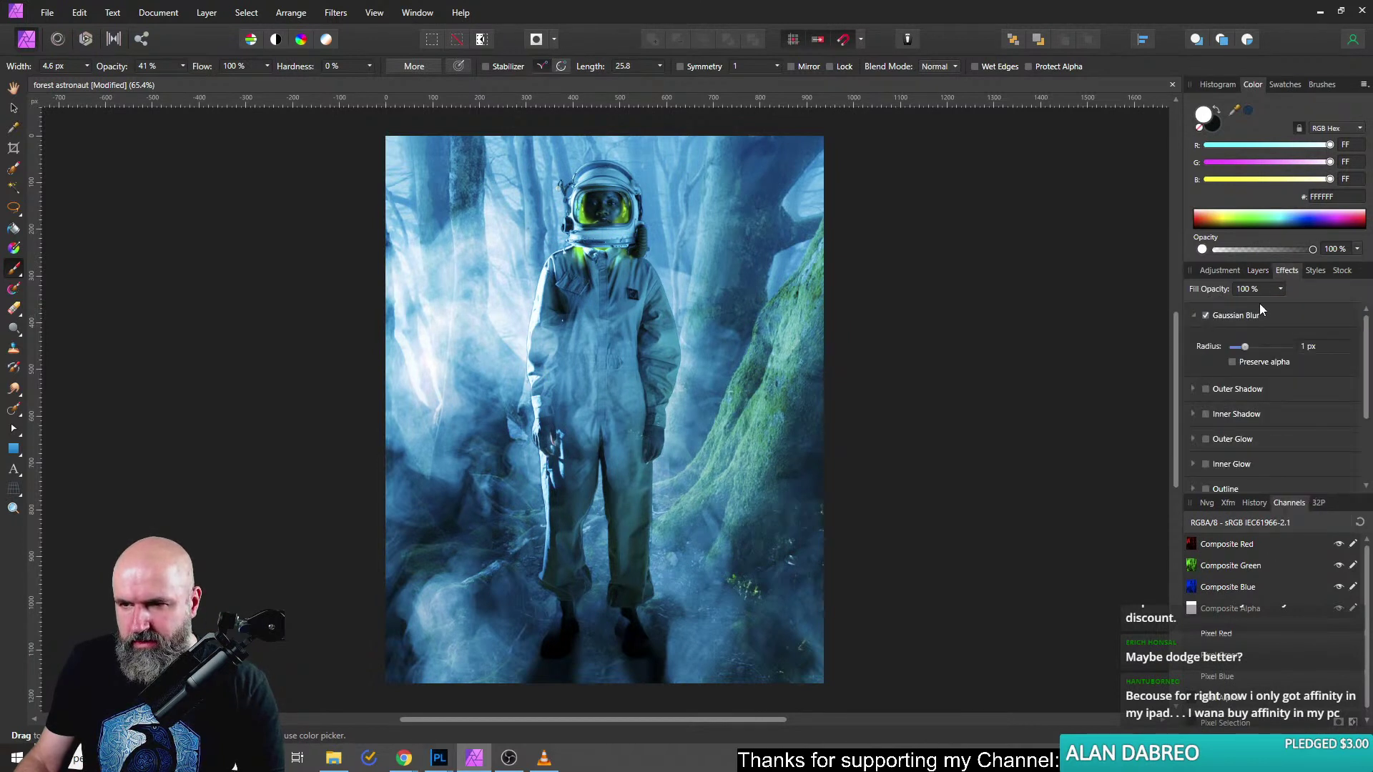
left_click_drag(1245, 349, 1248, 357)
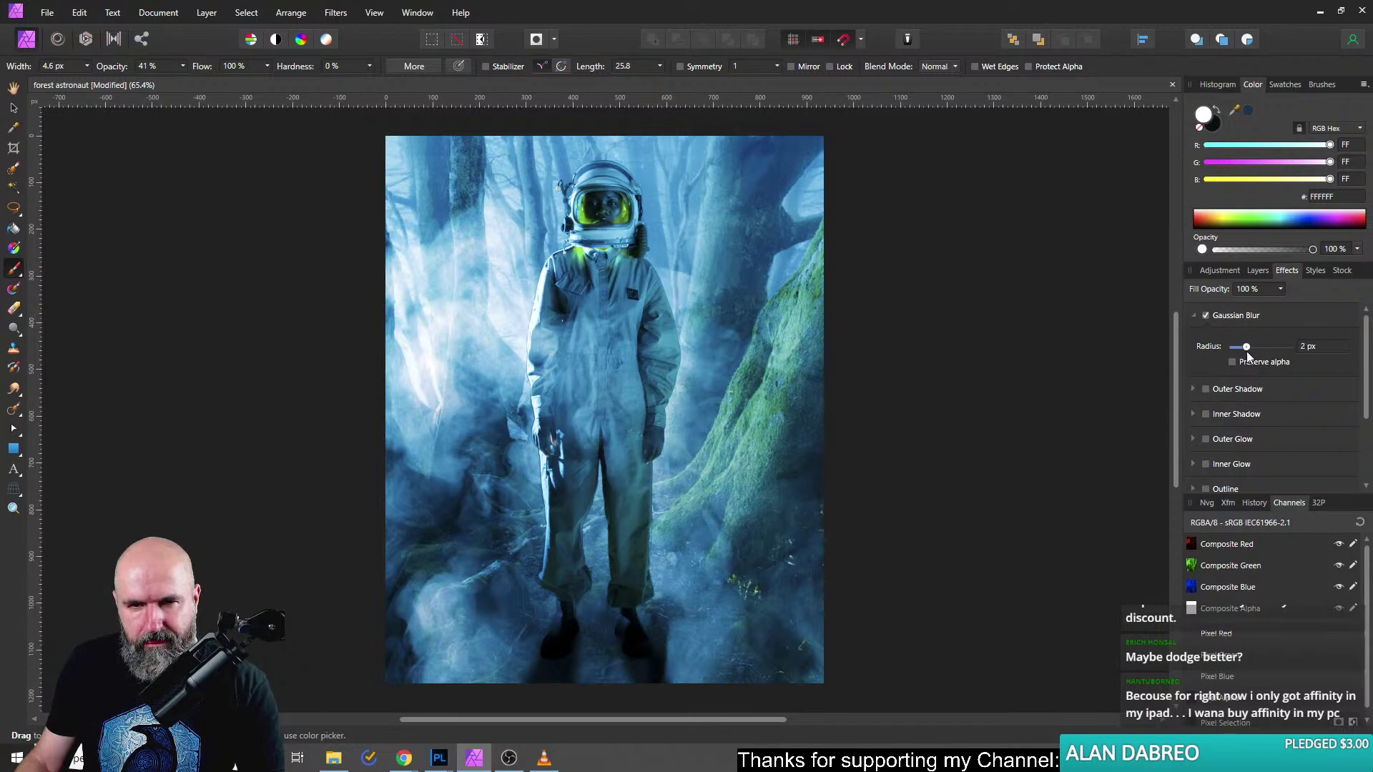
left_click(1258, 271)
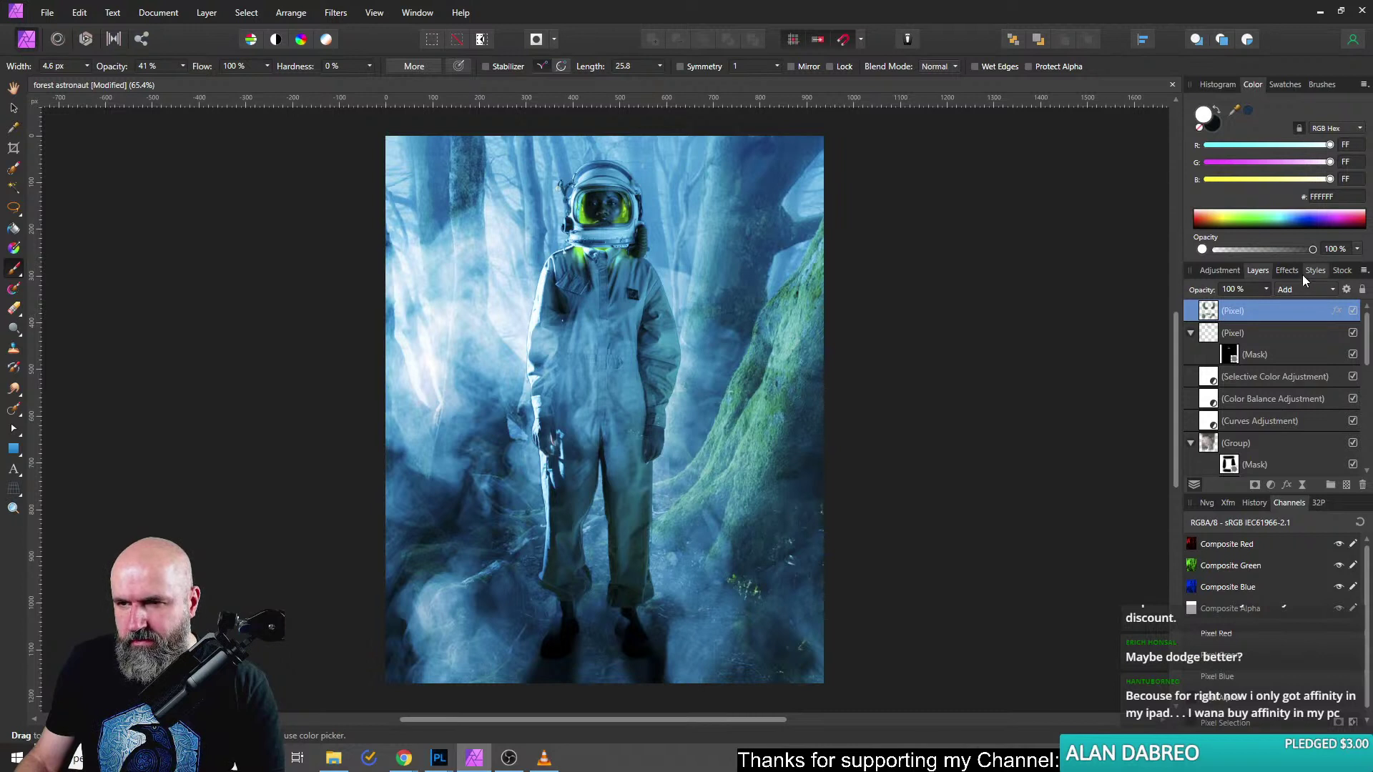
left_click(1285, 271)
left_click(1258, 271)
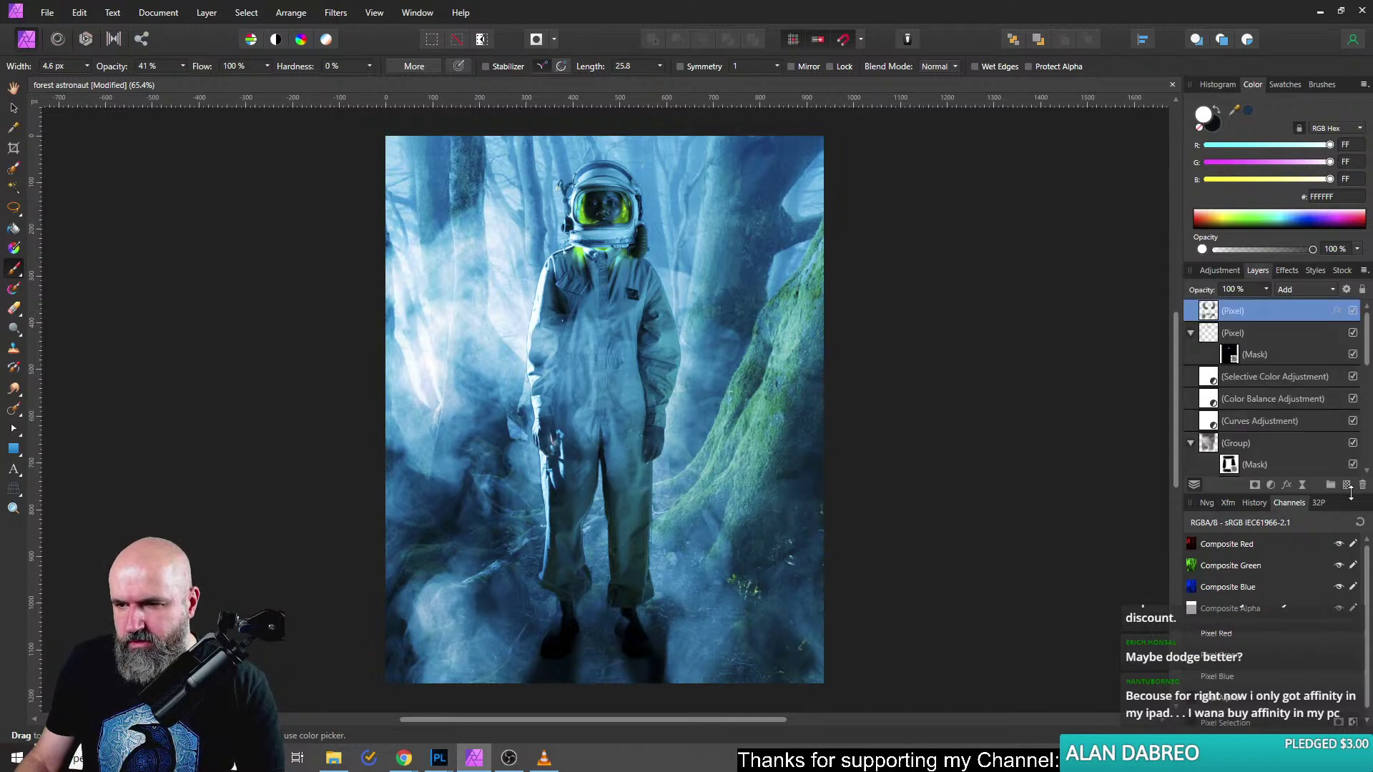
Add an Outer Glow to the top Pixel layer in green sampled from the helmet visor, with radius 28.4 px and intensity 23 %.
left_click(1291, 484)
left_click_drag(723, 182, 1014, 219)
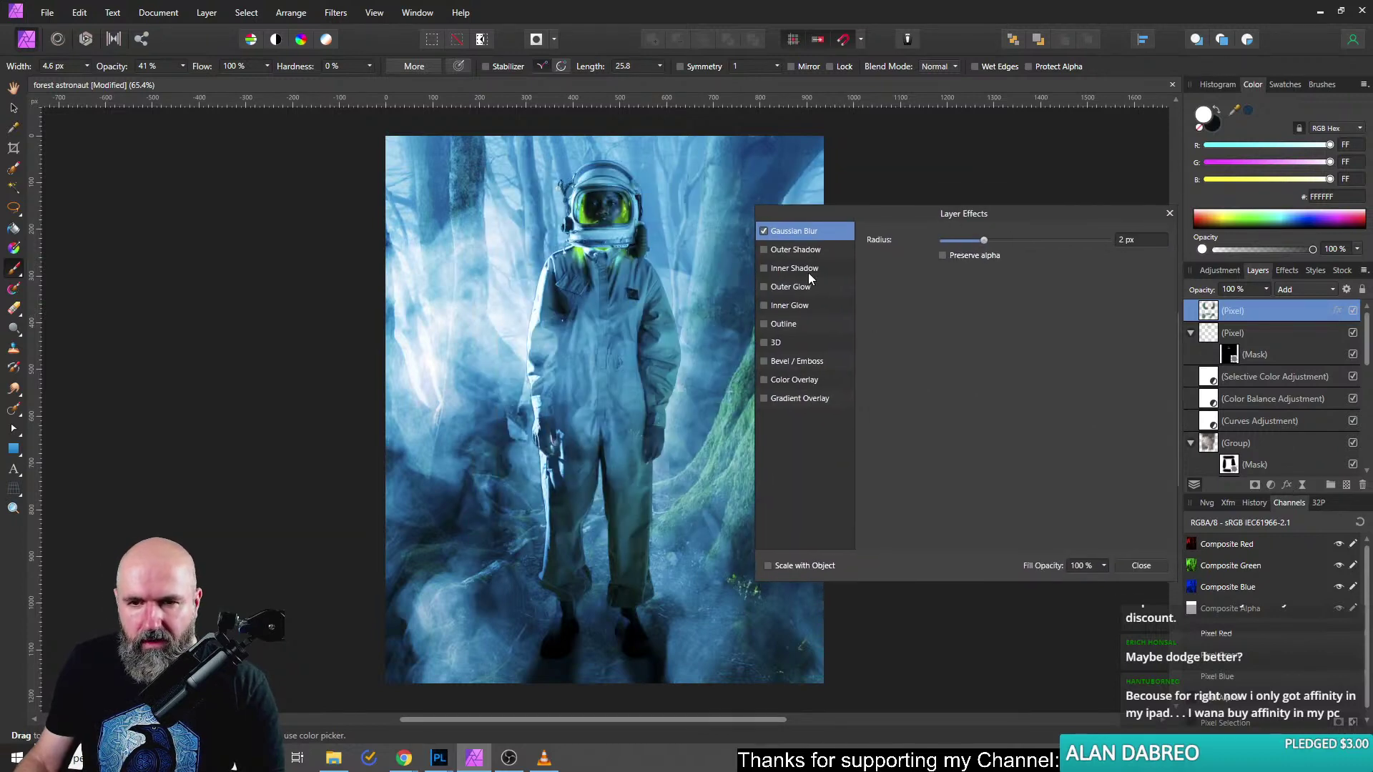
left_click(794, 286)
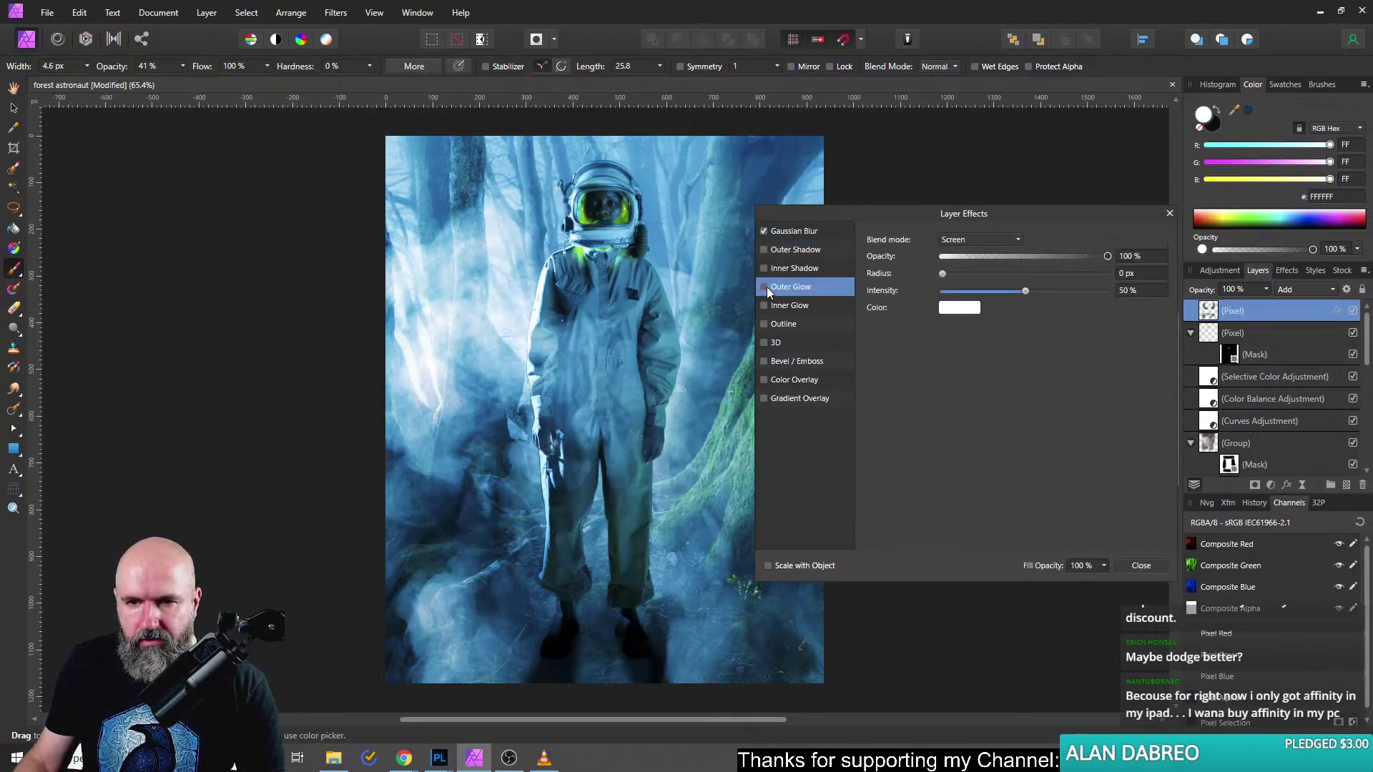
left_click(764, 287)
left_click(959, 308)
left_click_drag(1041, 336, 583, 212)
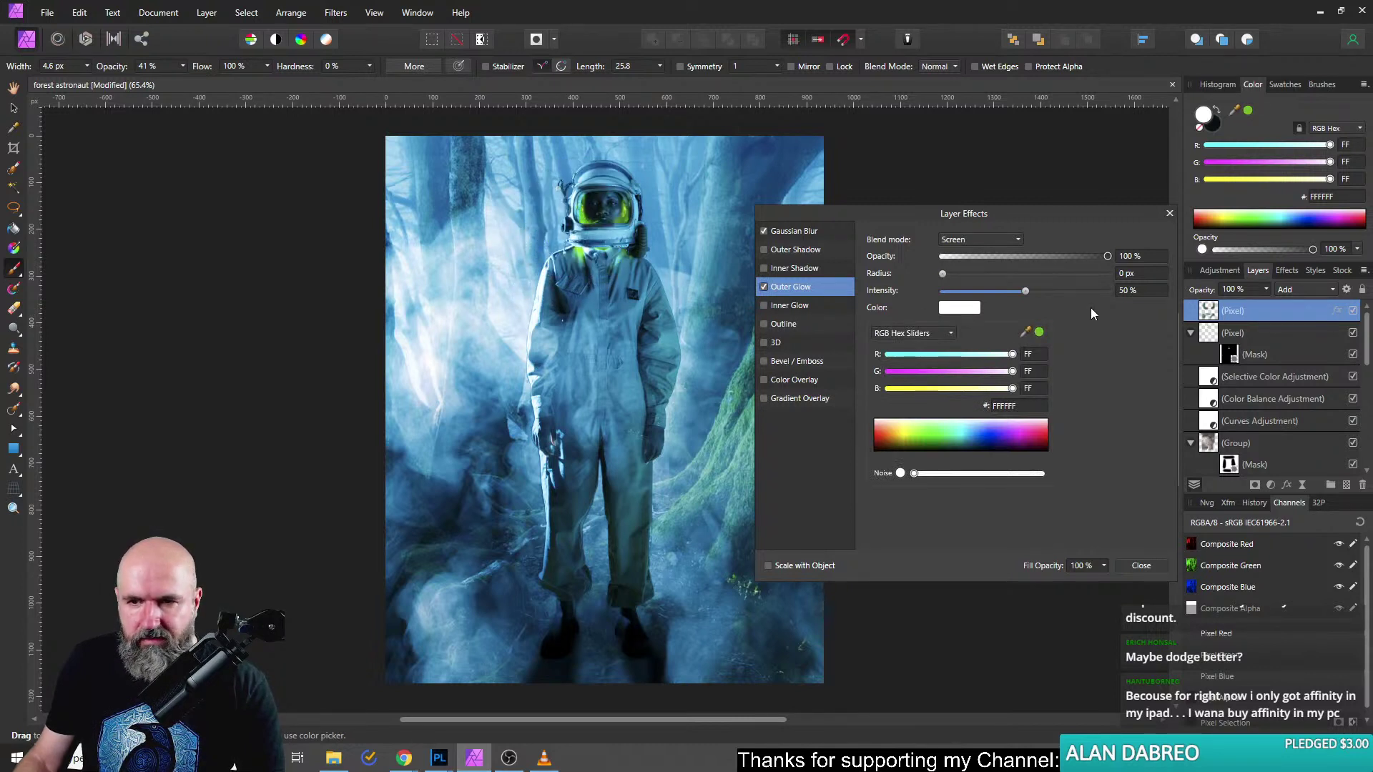
left_click(1039, 334)
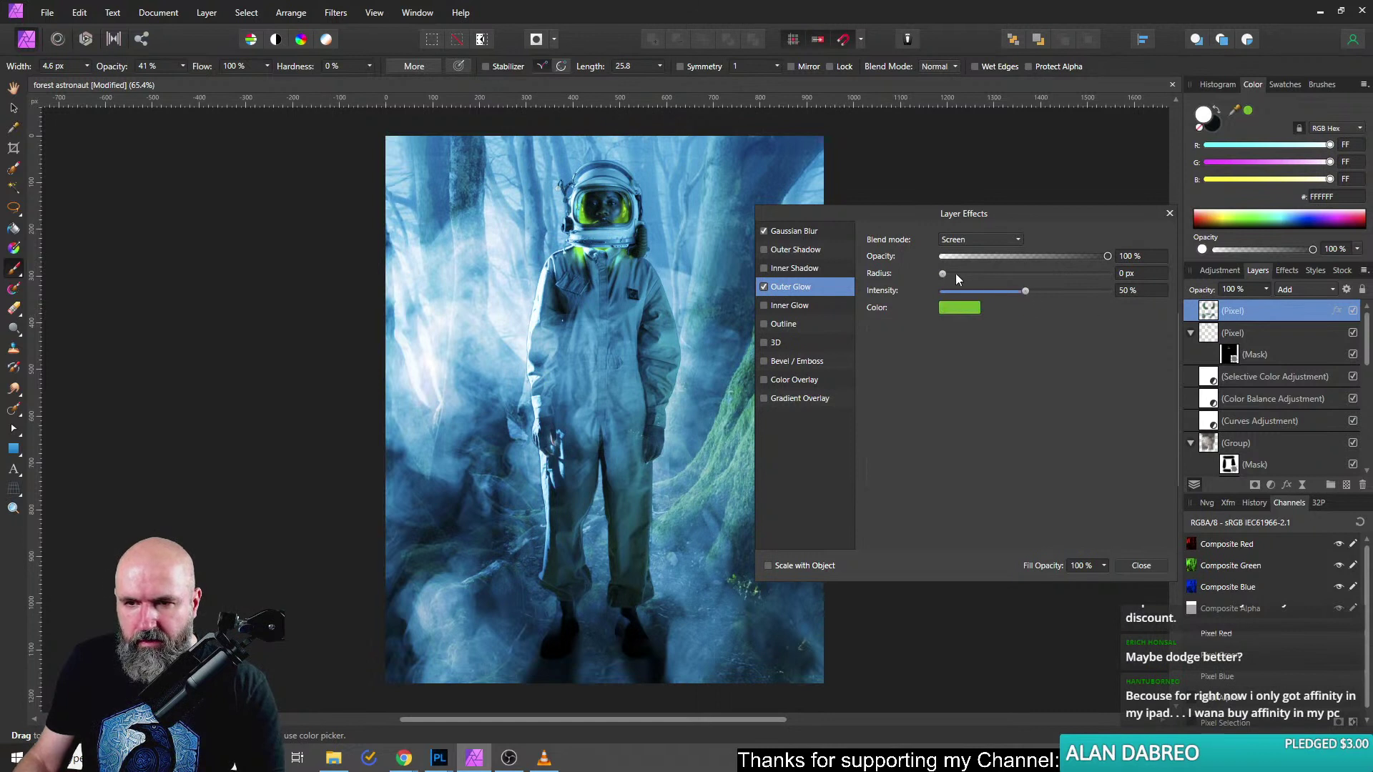
left_click_drag(941, 274, 1014, 286)
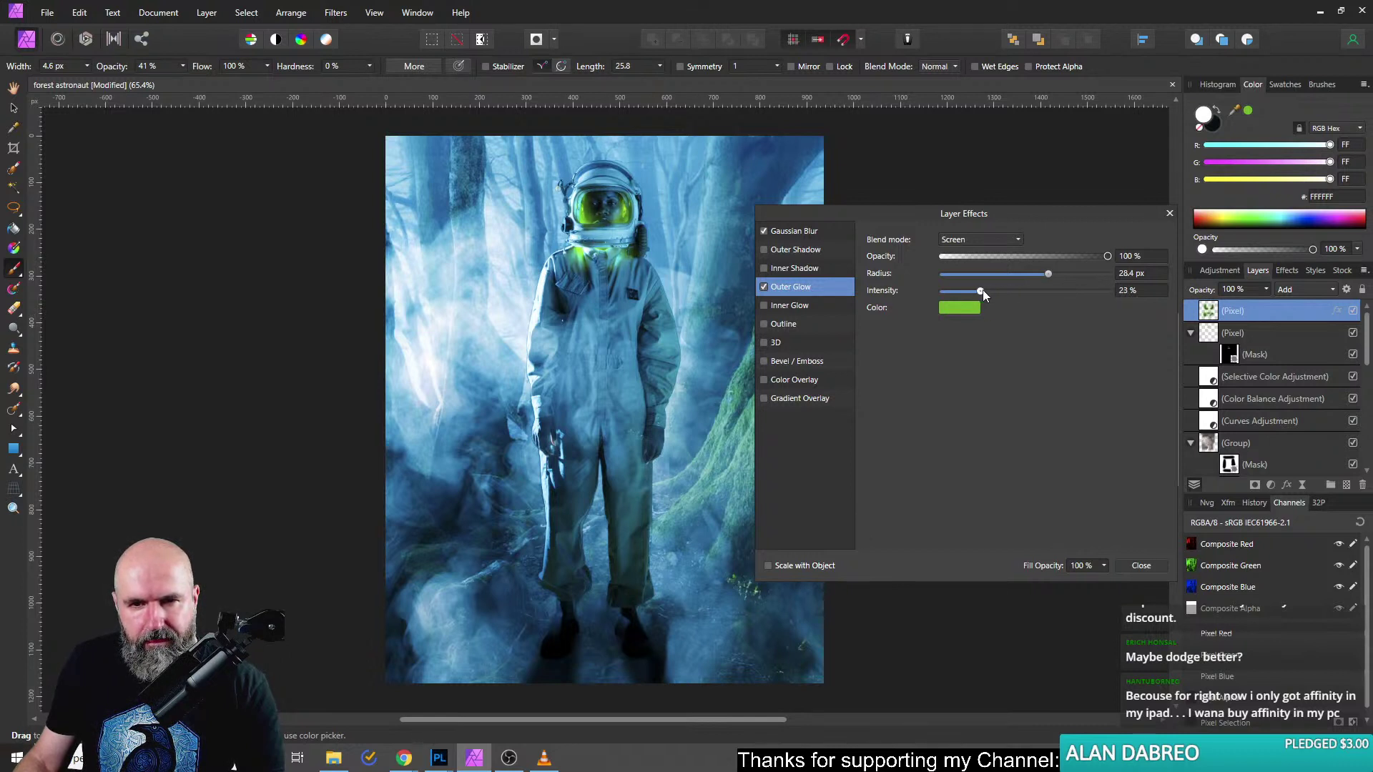
left_click(1169, 213)
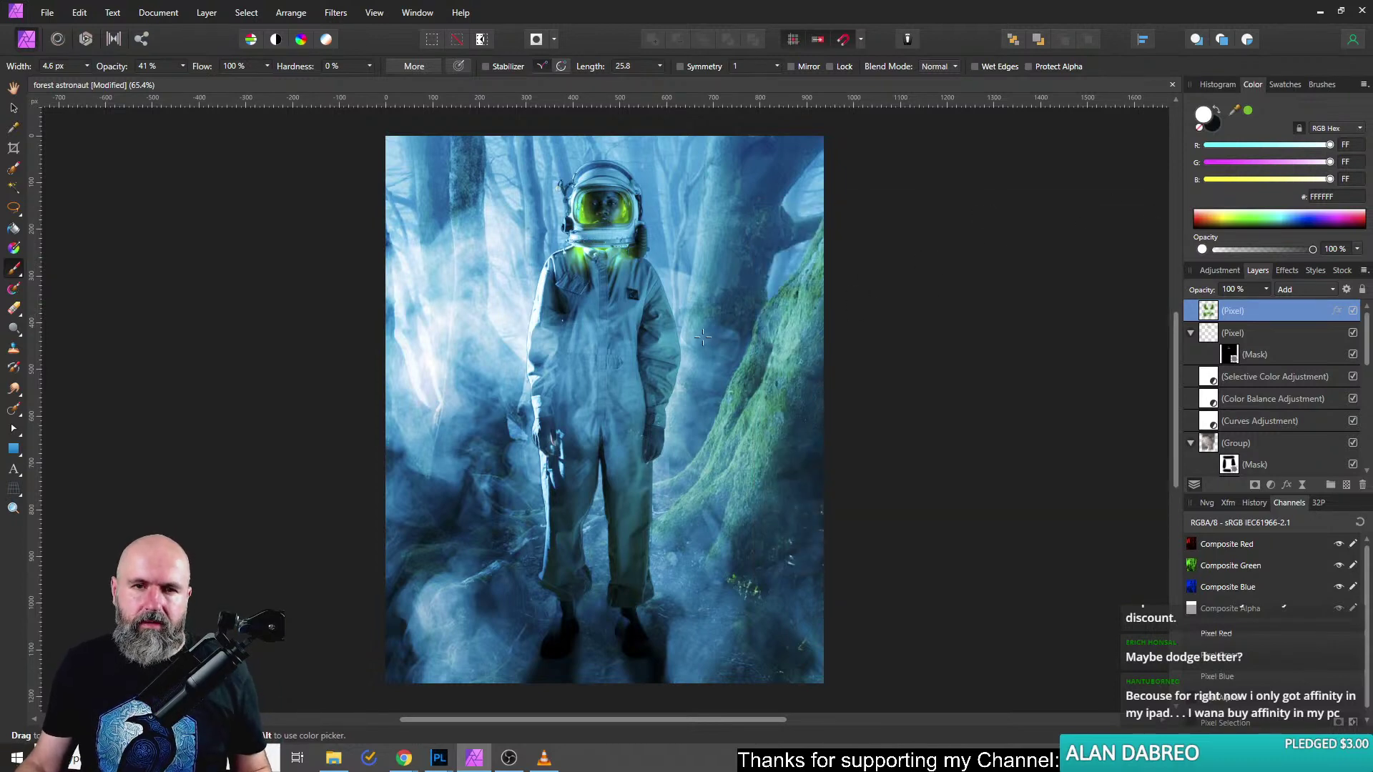
Add a Curves adjustment directly above the Selective Color Adjustment and raise the master curve's midtone point to X 0.325, Y 0.738.
scroll(703, 336, "up", 1)
scroll(738, 336, "down", 1)
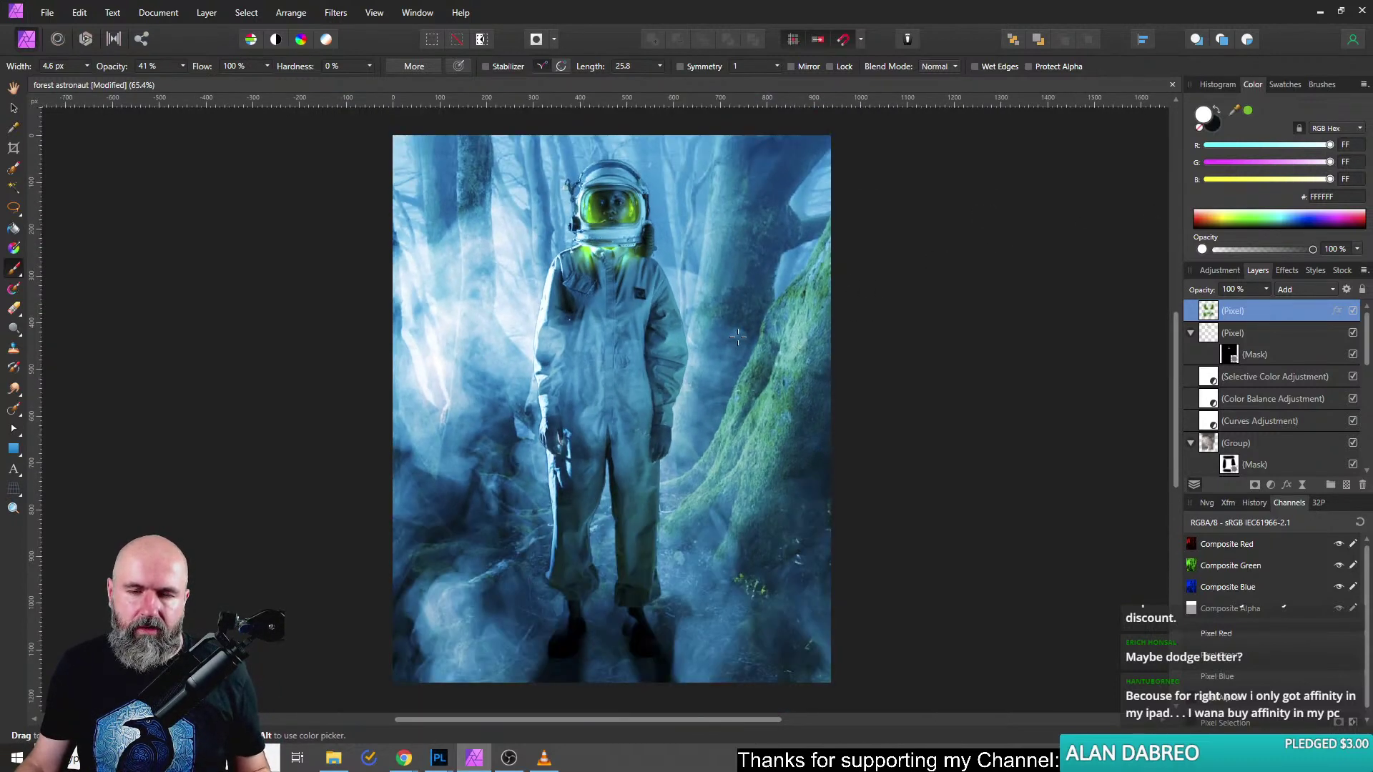
scroll(757, 314, "up", 1)
scroll(755, 317, "up", 1)
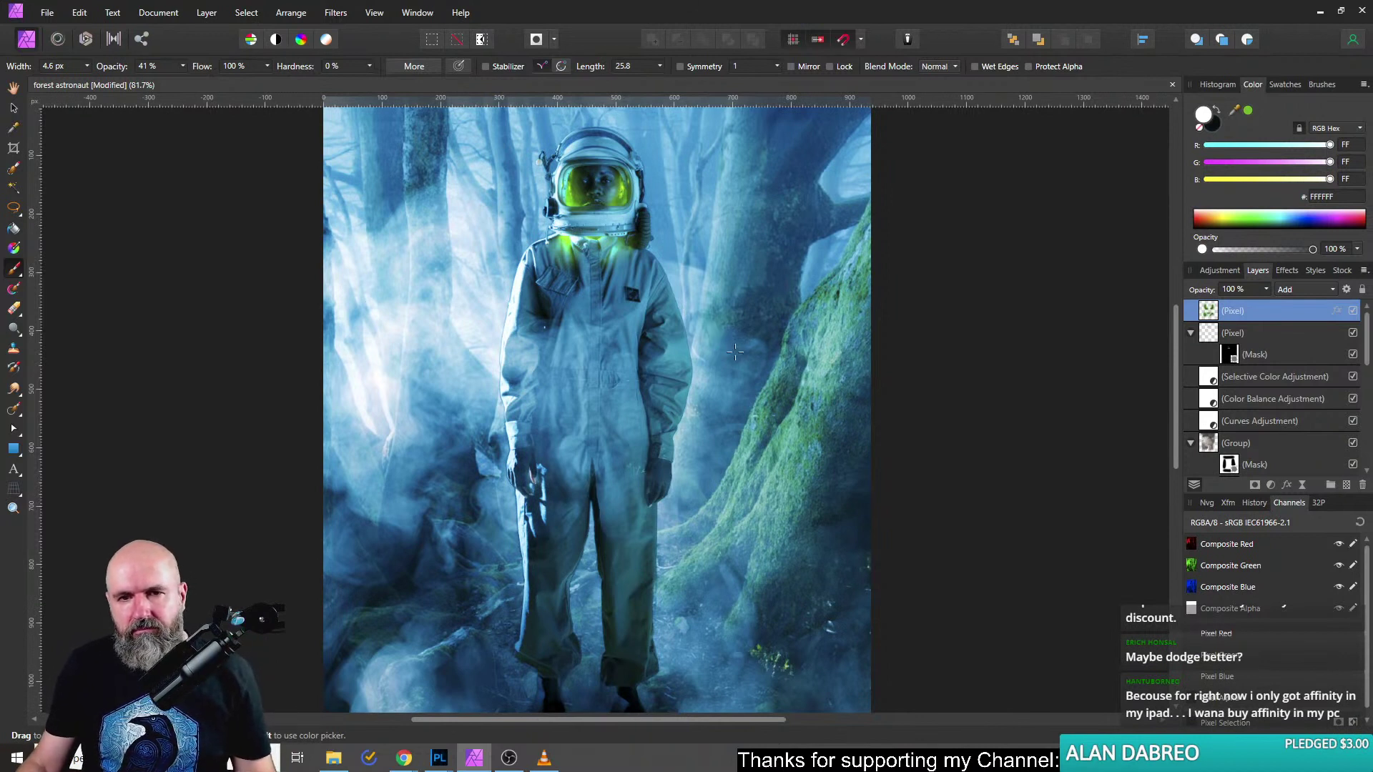
left_click(1203, 335)
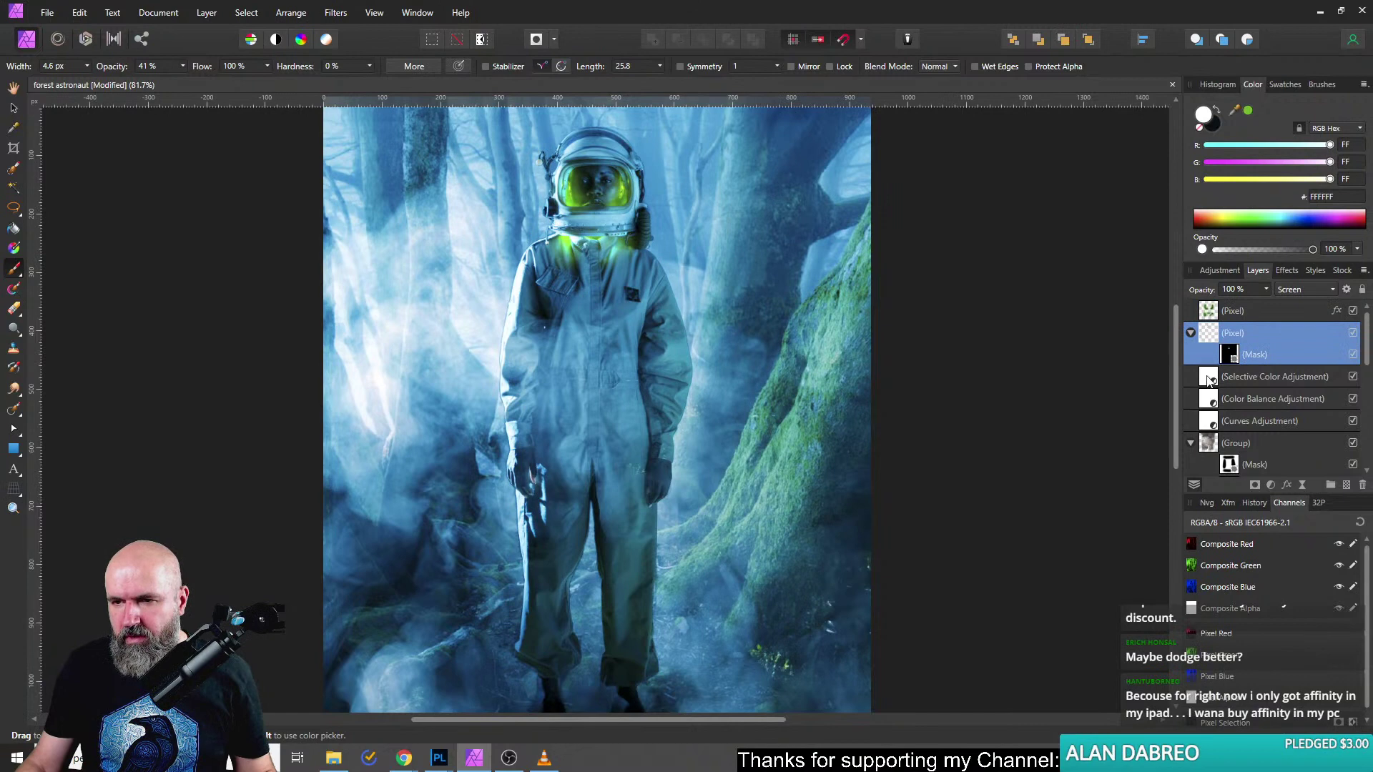
left_click(1209, 380)
left_click(1271, 485)
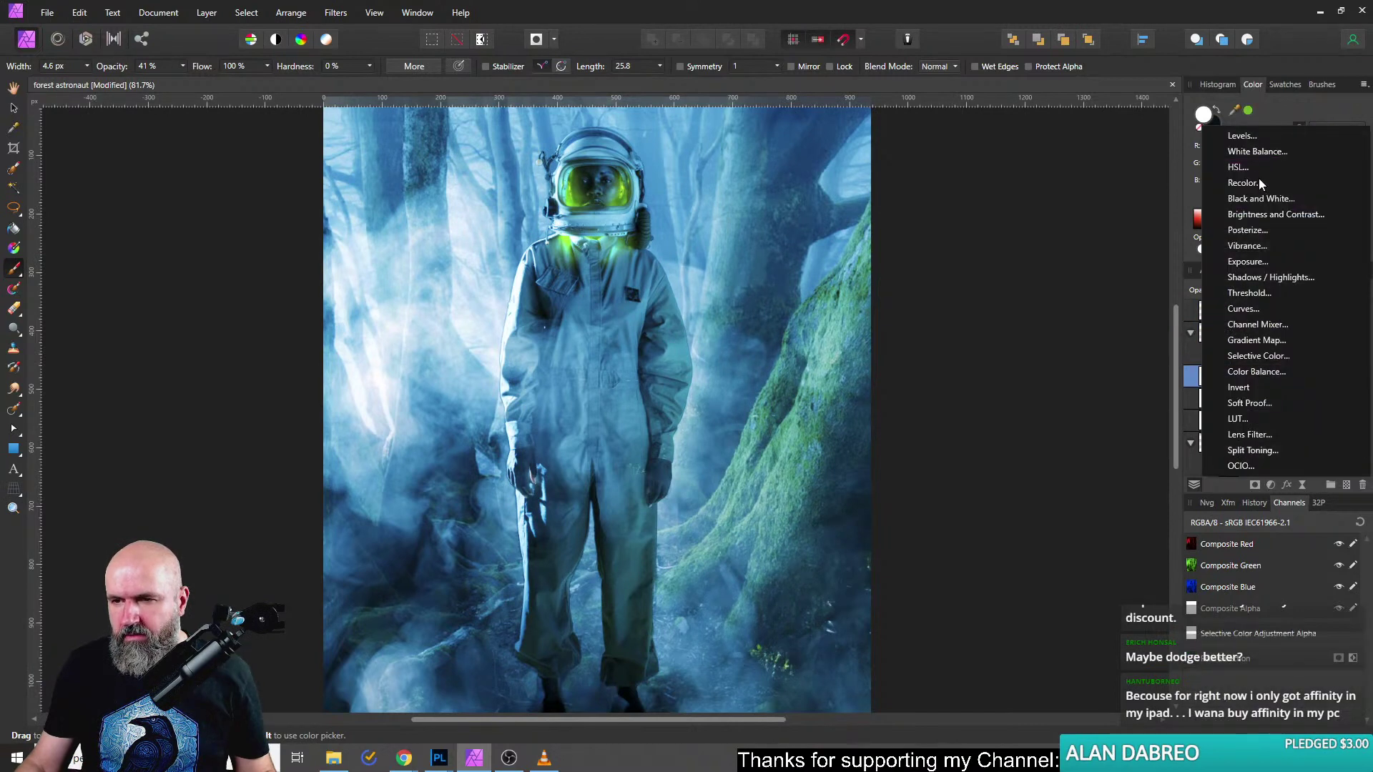
left_click(1244, 308)
left_click_drag(894, 201, 920, 219)
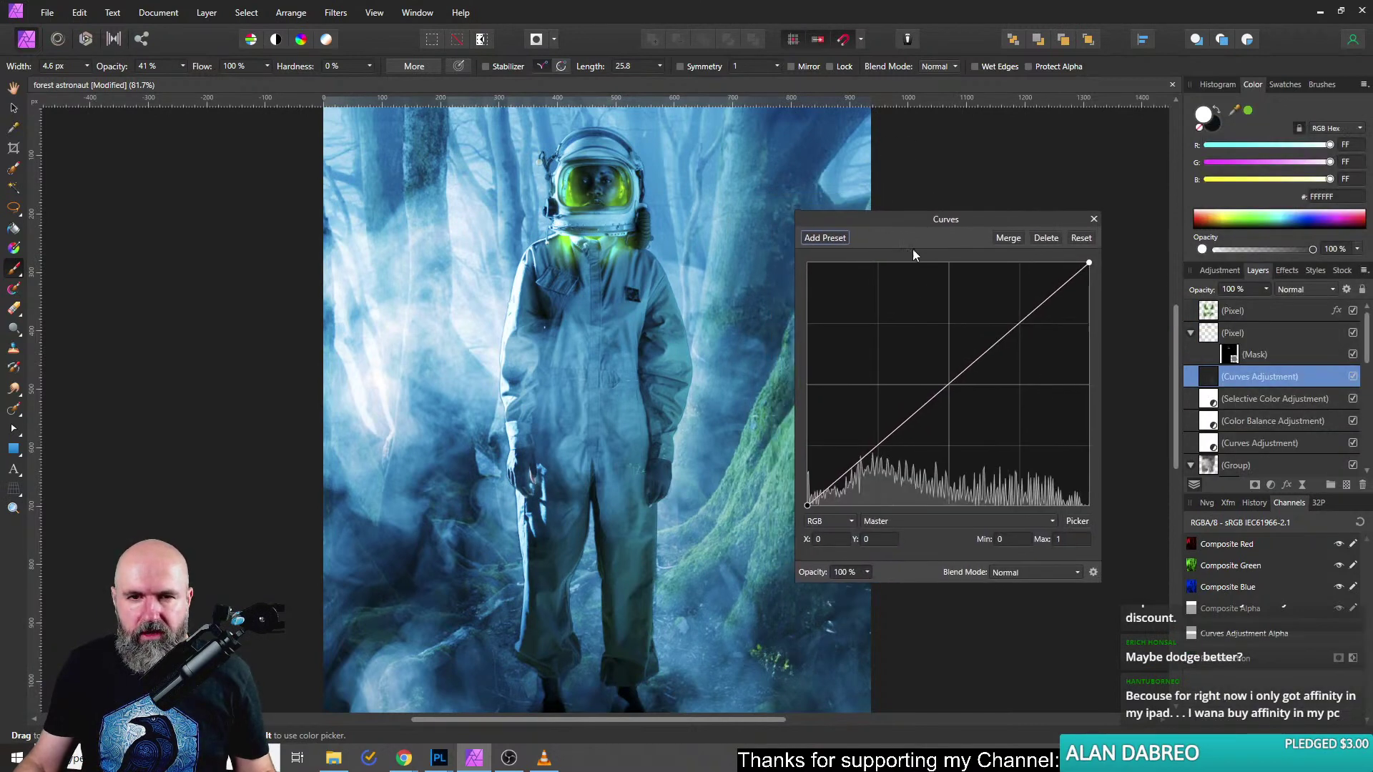
left_click_drag(950, 382, 899, 326)
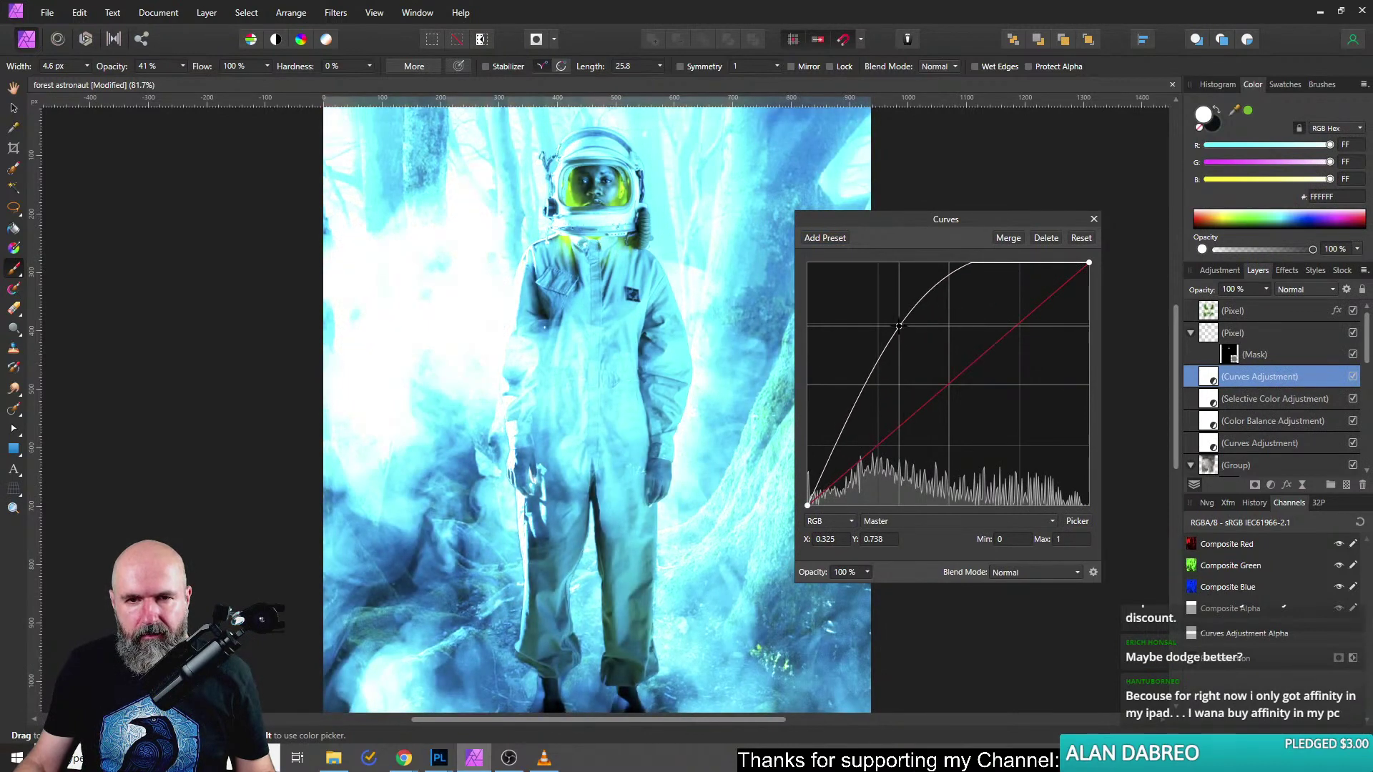
Raise the green channel's midtones in the curves and lower the blue channel with a point at X 0.559, Y 0.461.
left_click(930, 521)
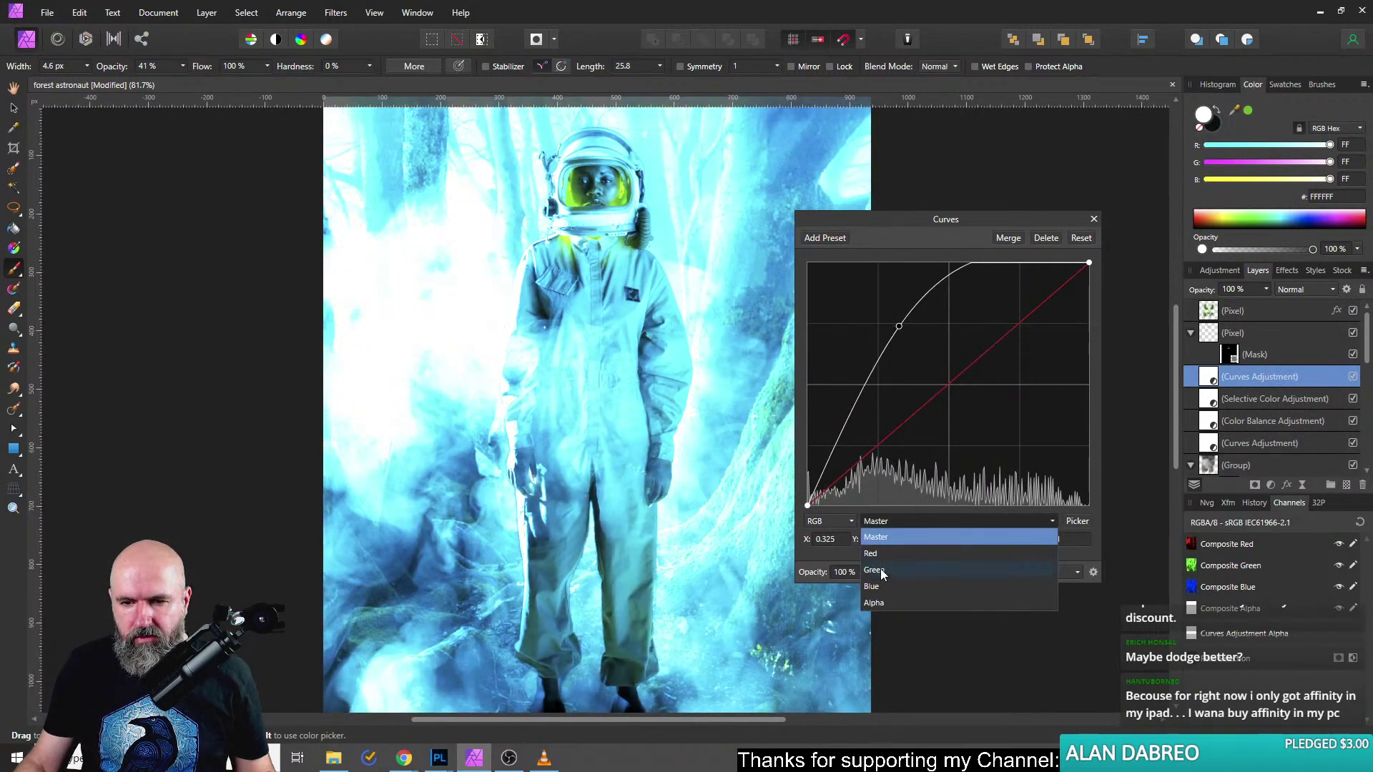
left_click(882, 569)
left_click_drag(946, 387, 921, 349)
left_click(904, 521)
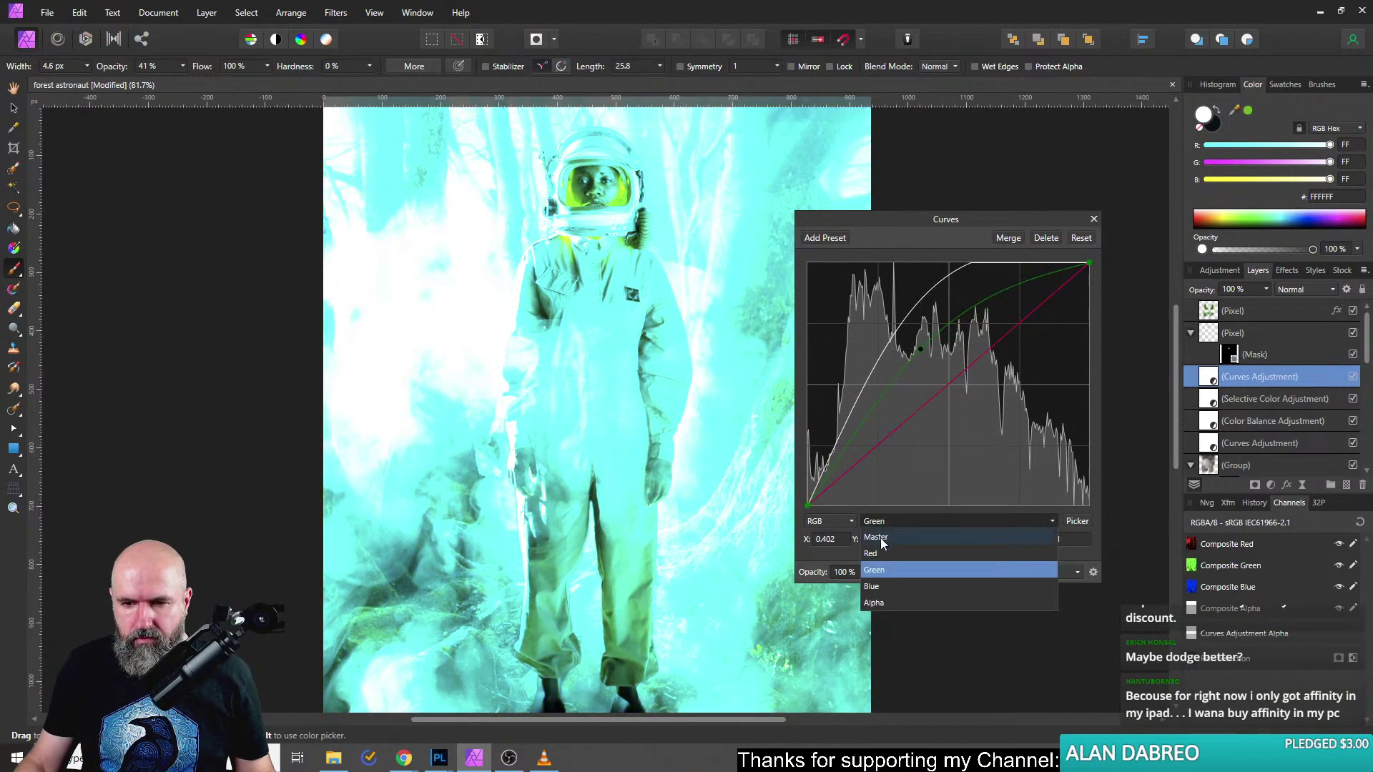
left_click(882, 586)
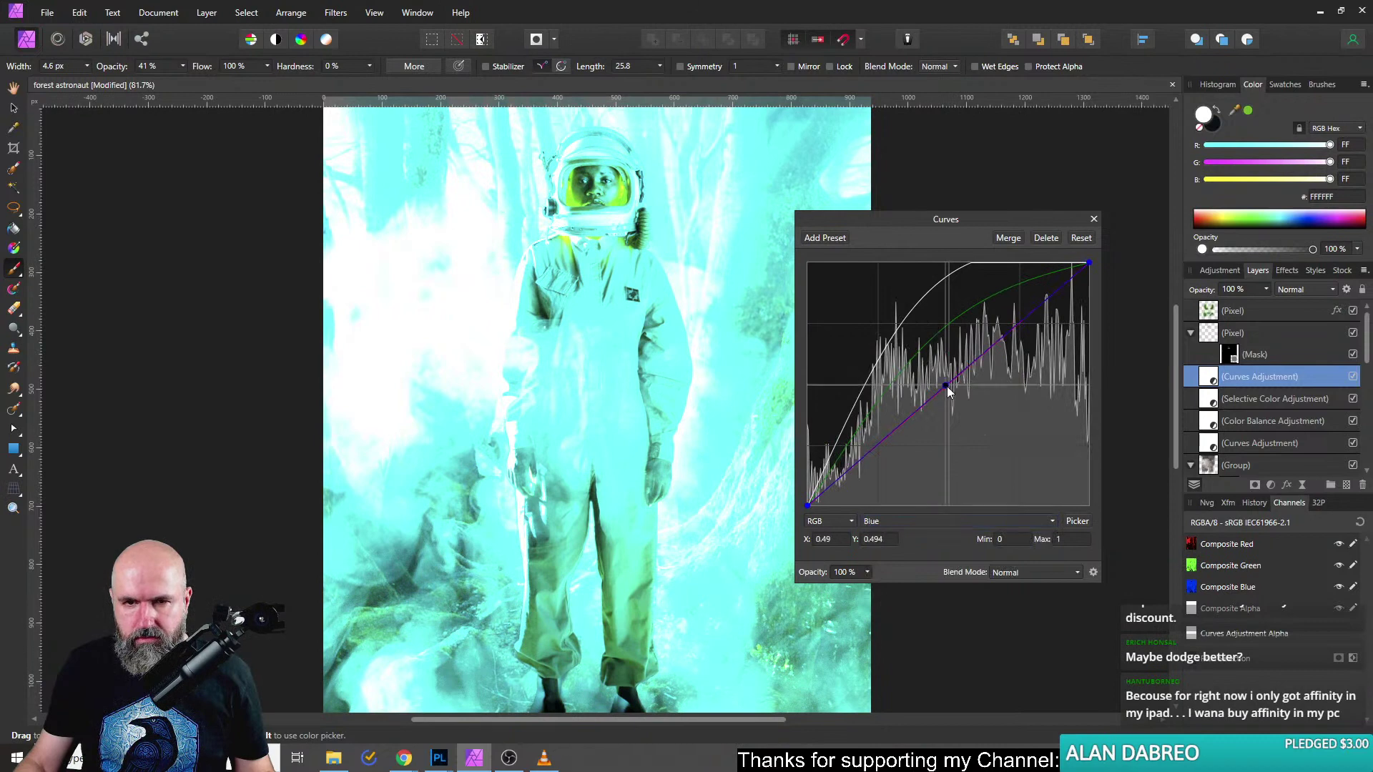
mouse_move(947, 386)
left_mouse_down()
mouse_move(972, 412)
mouse_move(965, 395)
left_mouse_up()
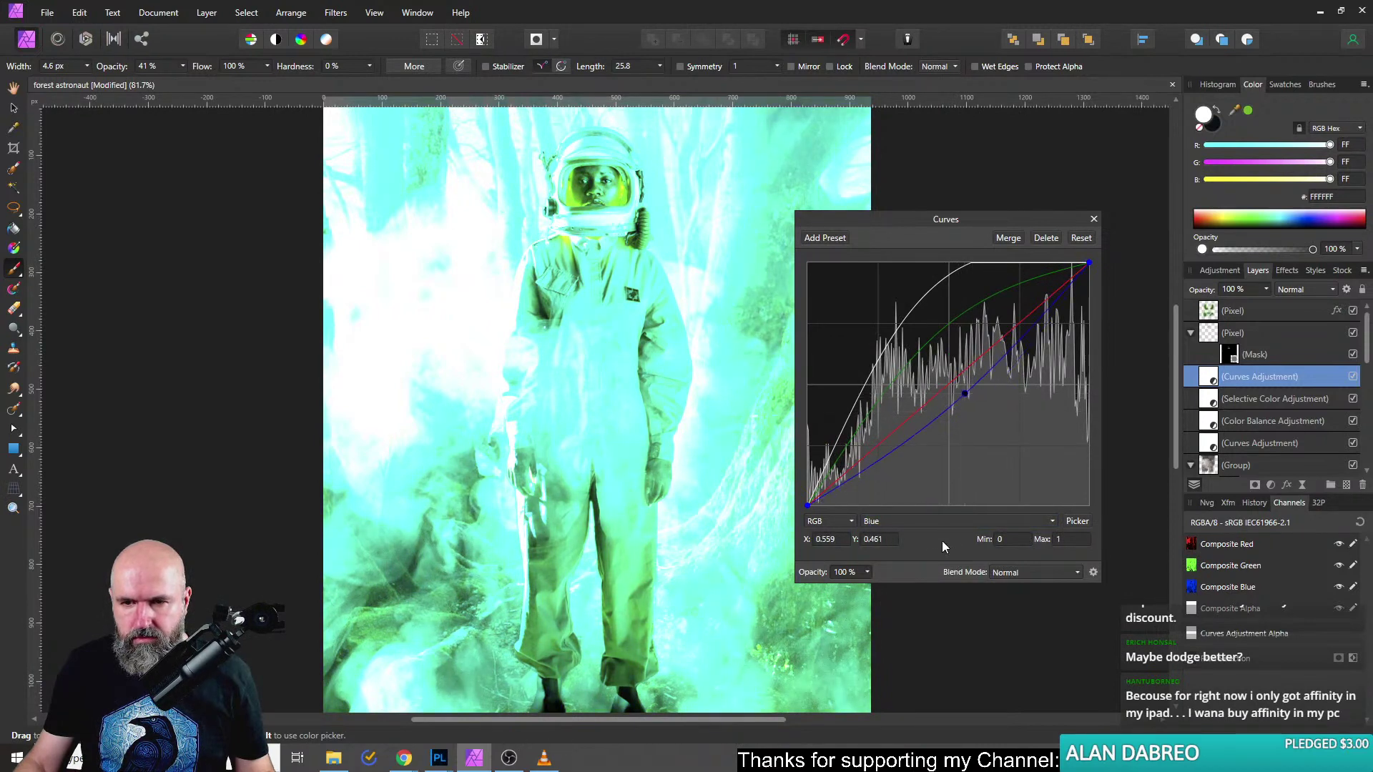
Raise the red channel's curve with a midtone point at X 0.468, Y 0.585.
left_click(913, 523)
left_click(883, 556)
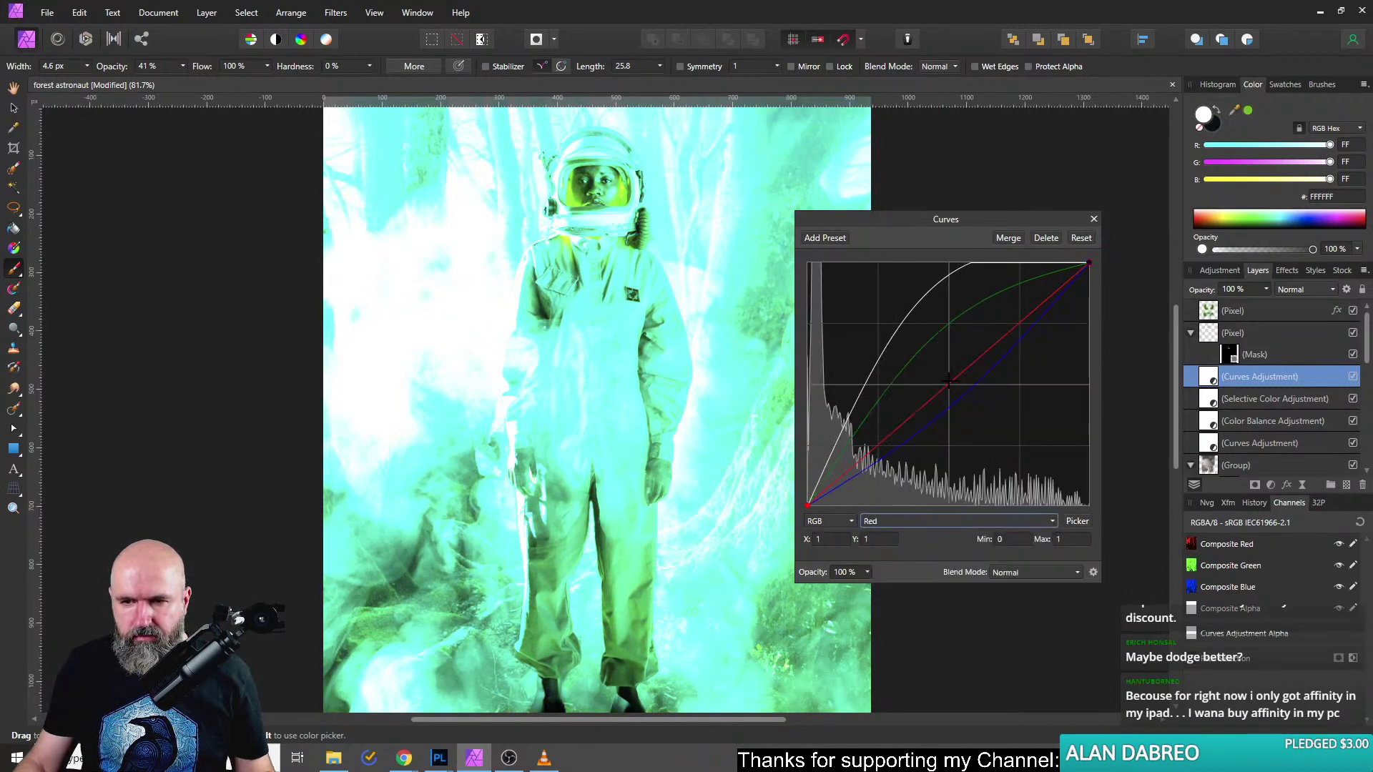
mouse_move(948, 383)
left_mouse_down()
mouse_move(974, 402)
mouse_move(925, 329)
mouse_move(956, 380)
mouse_move(927, 350)
mouse_move(938, 364)
left_mouse_up()
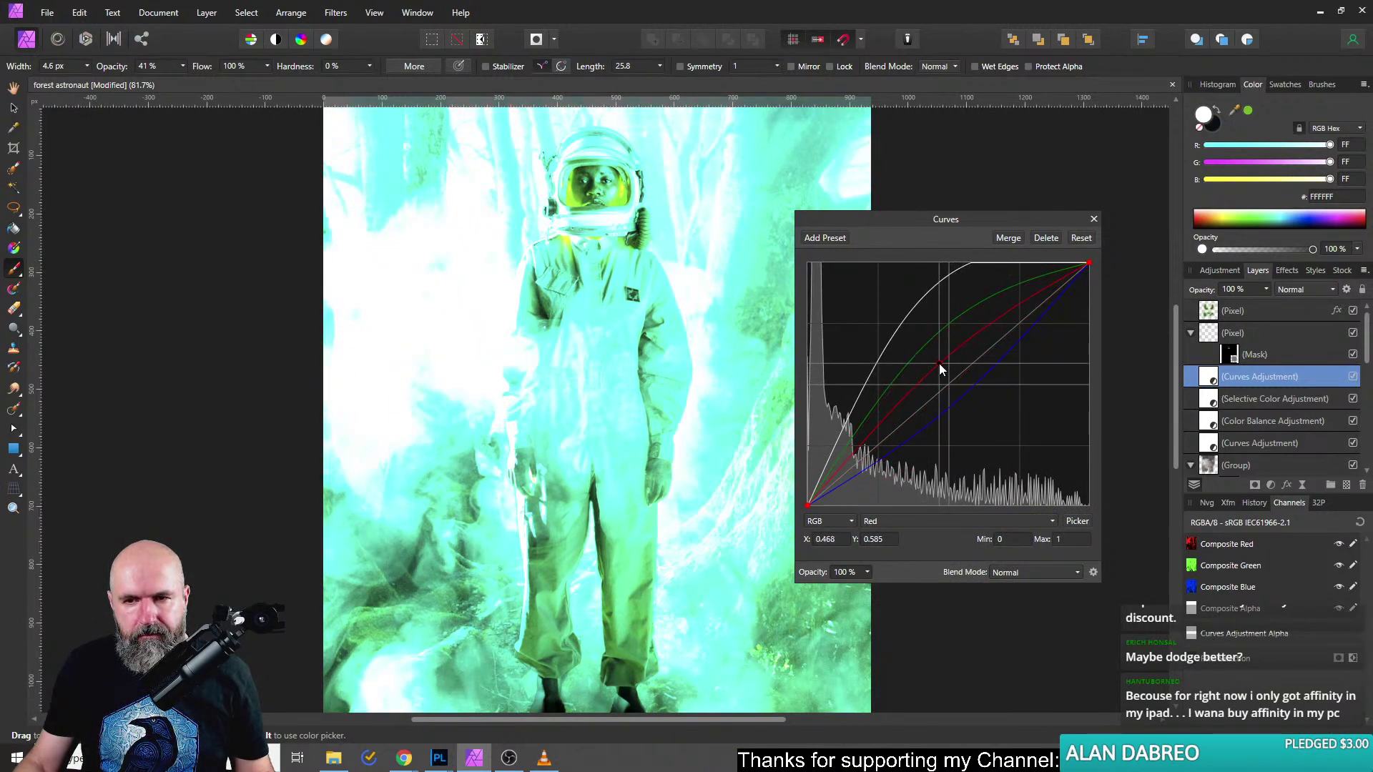
Readjust the green channel's curve point to about X 0.424, Y 0.67.
left_click(915, 520)
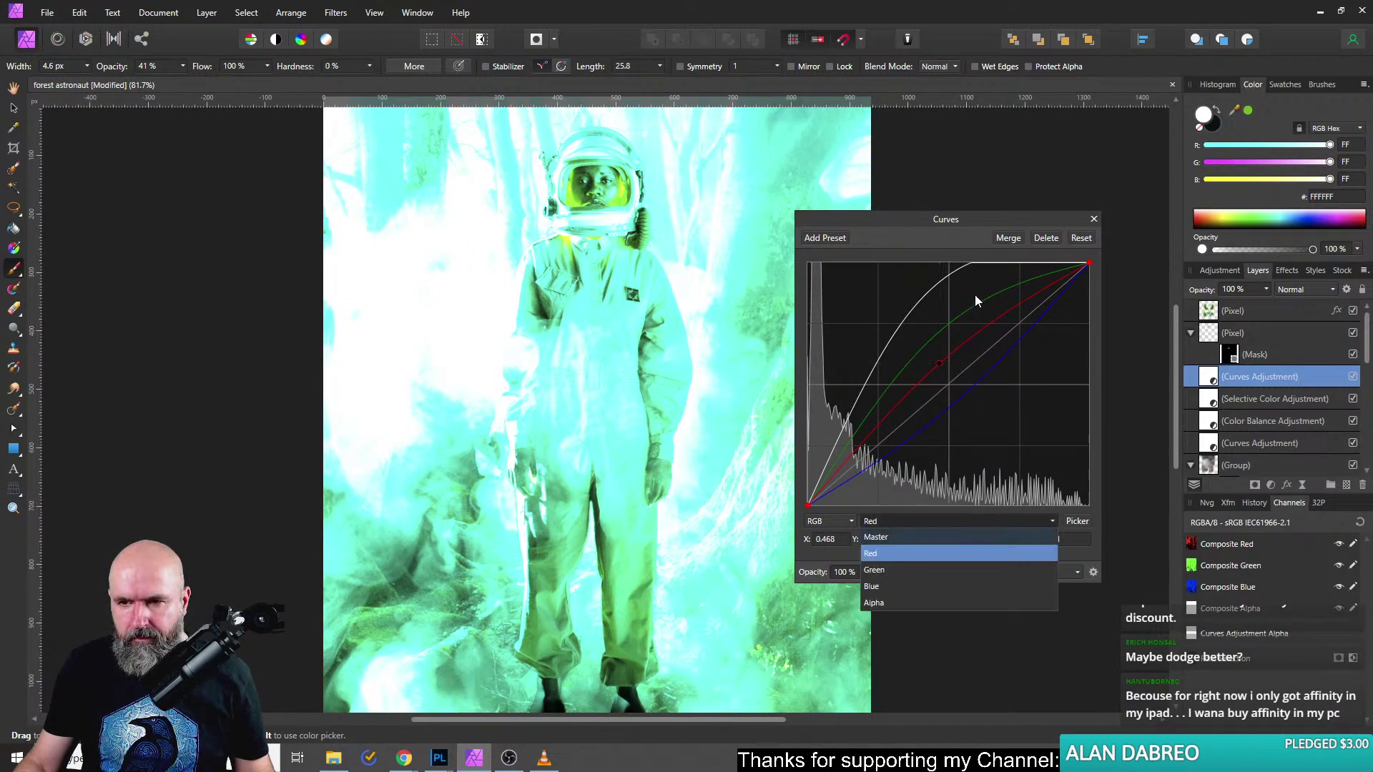
left_click(897, 538)
left_click(894, 521)
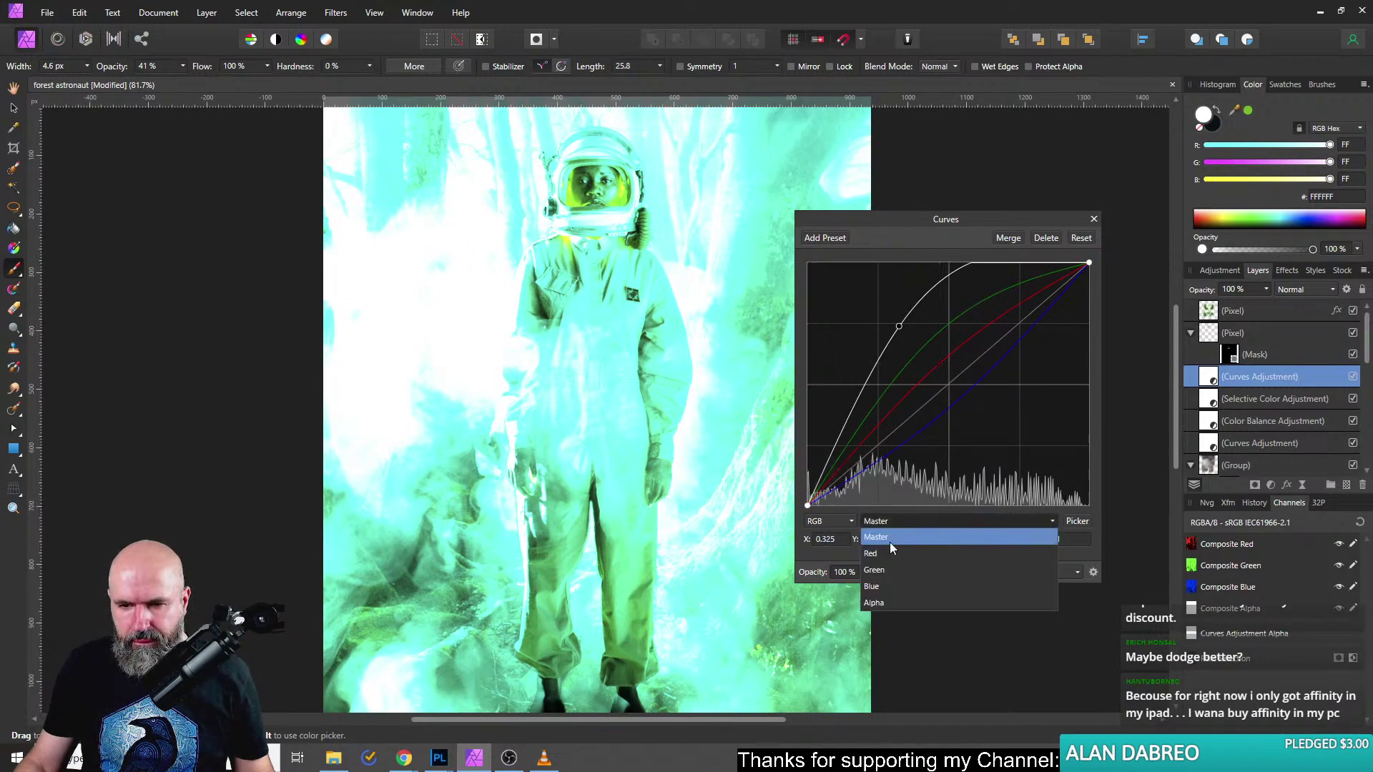
left_click(879, 570)
mouse_move(921, 349)
left_mouse_down()
mouse_move(918, 316)
mouse_move(927, 348)
left_mouse_up()
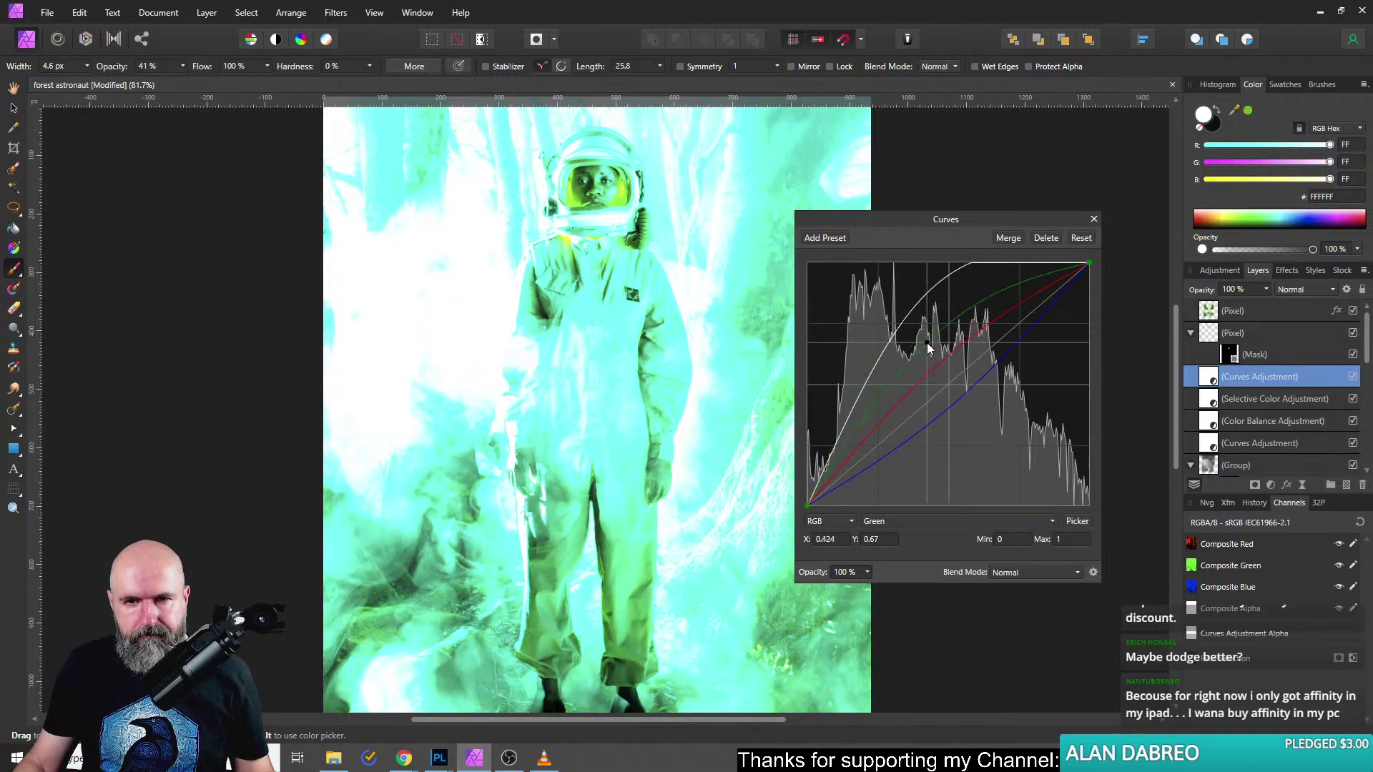
Close the curves settings and invert the Curves adjustment's mask to hide its effect from the whole image.
left_click(1094, 219)
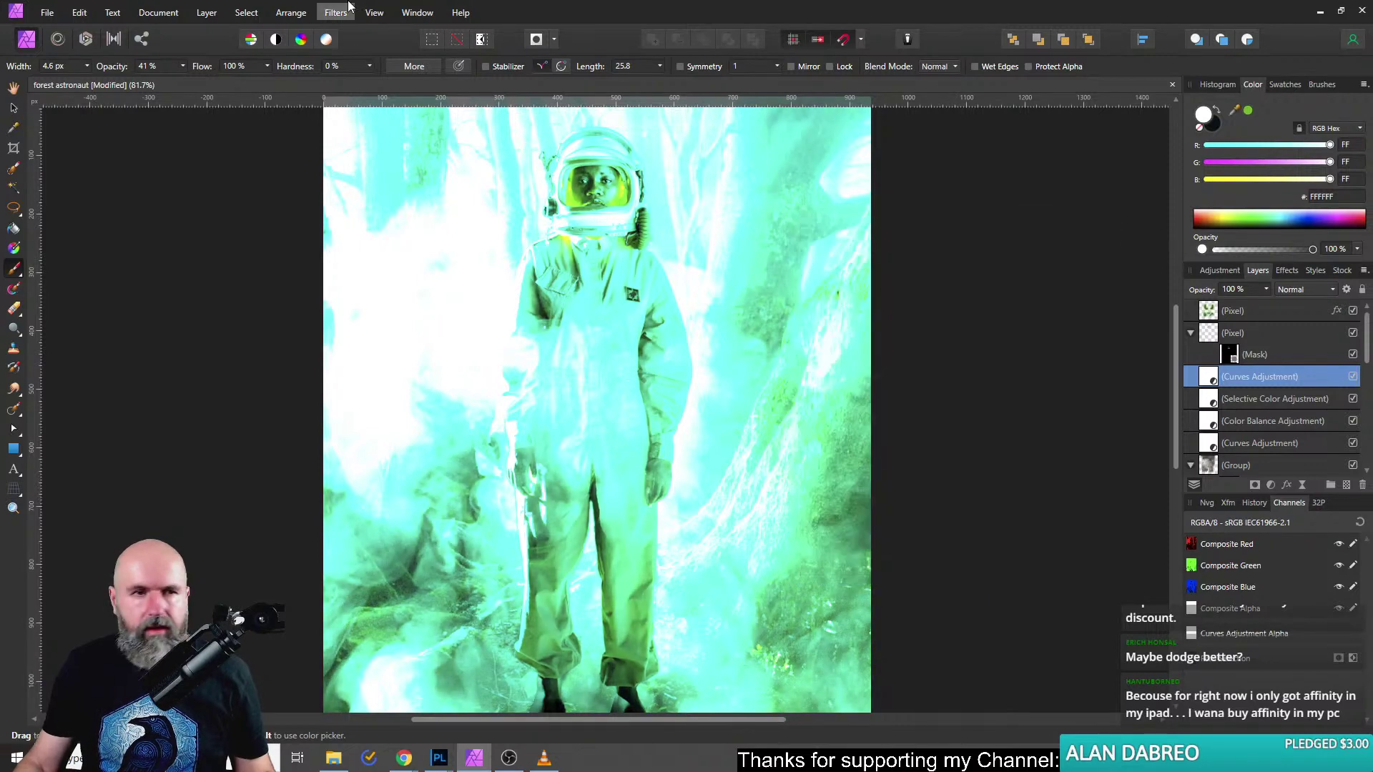
left_click(205, 14)
left_click(605, 204)
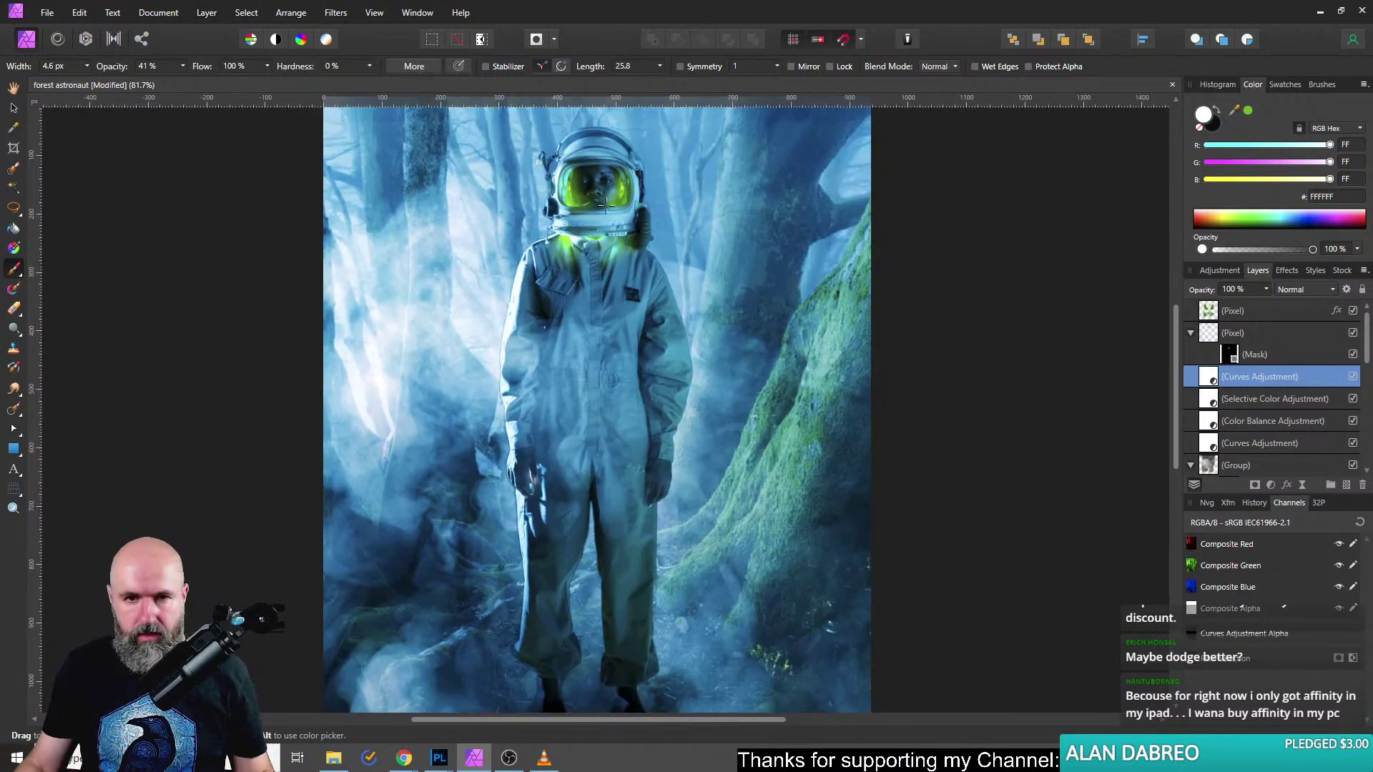
key("ctrl+i")
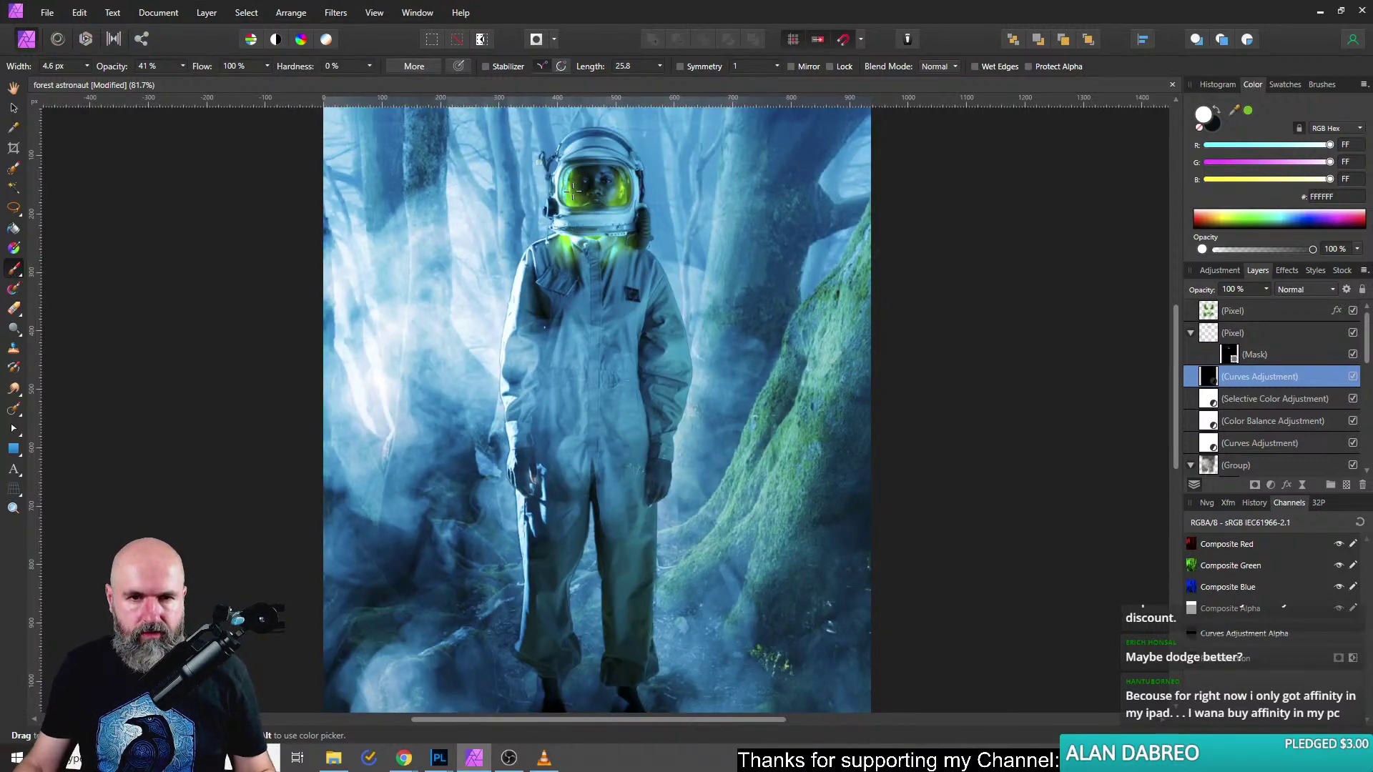
Paint the Curves adjustment back in along both sides of the helmet visor's rim with a soft white brush at 16% opacity.
left_click_drag(565, 193, 572, 193)
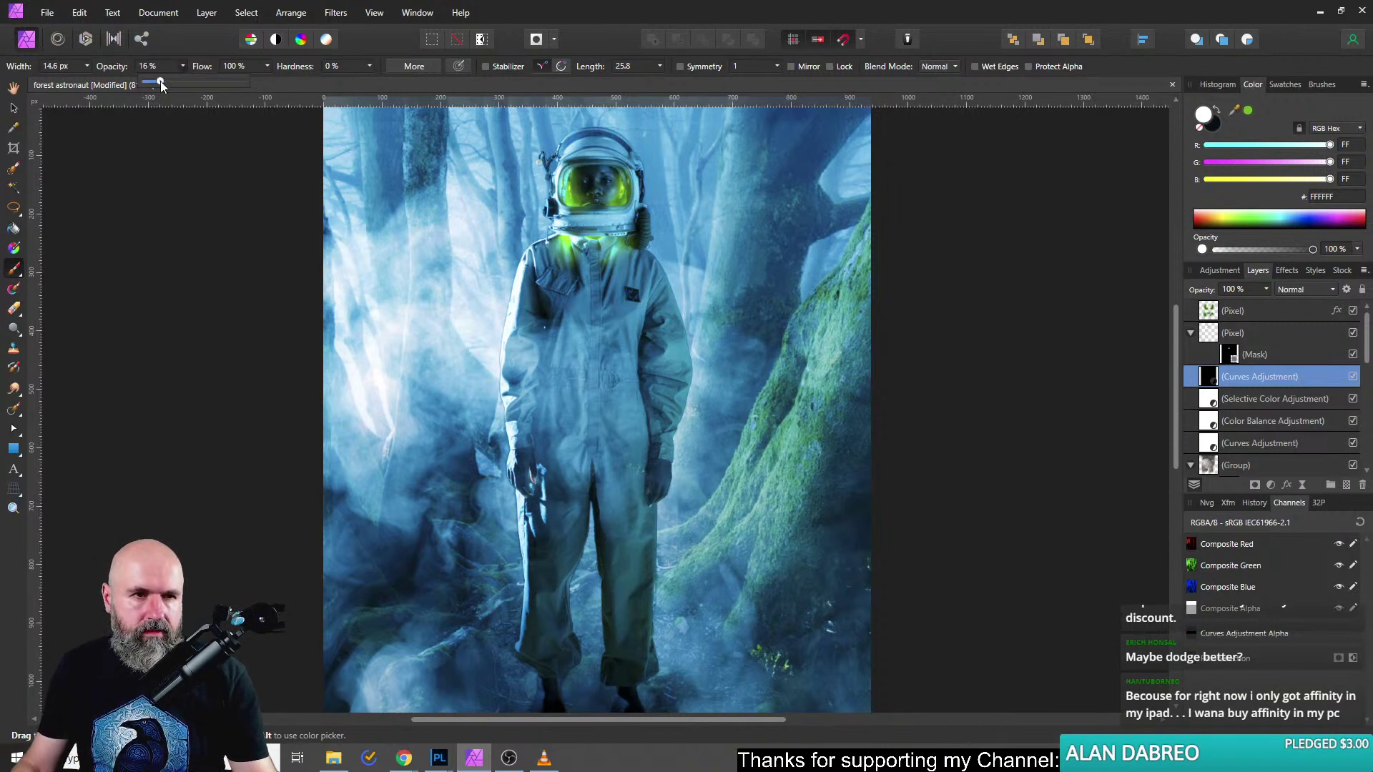
scroll(576, 169, "up", 5)
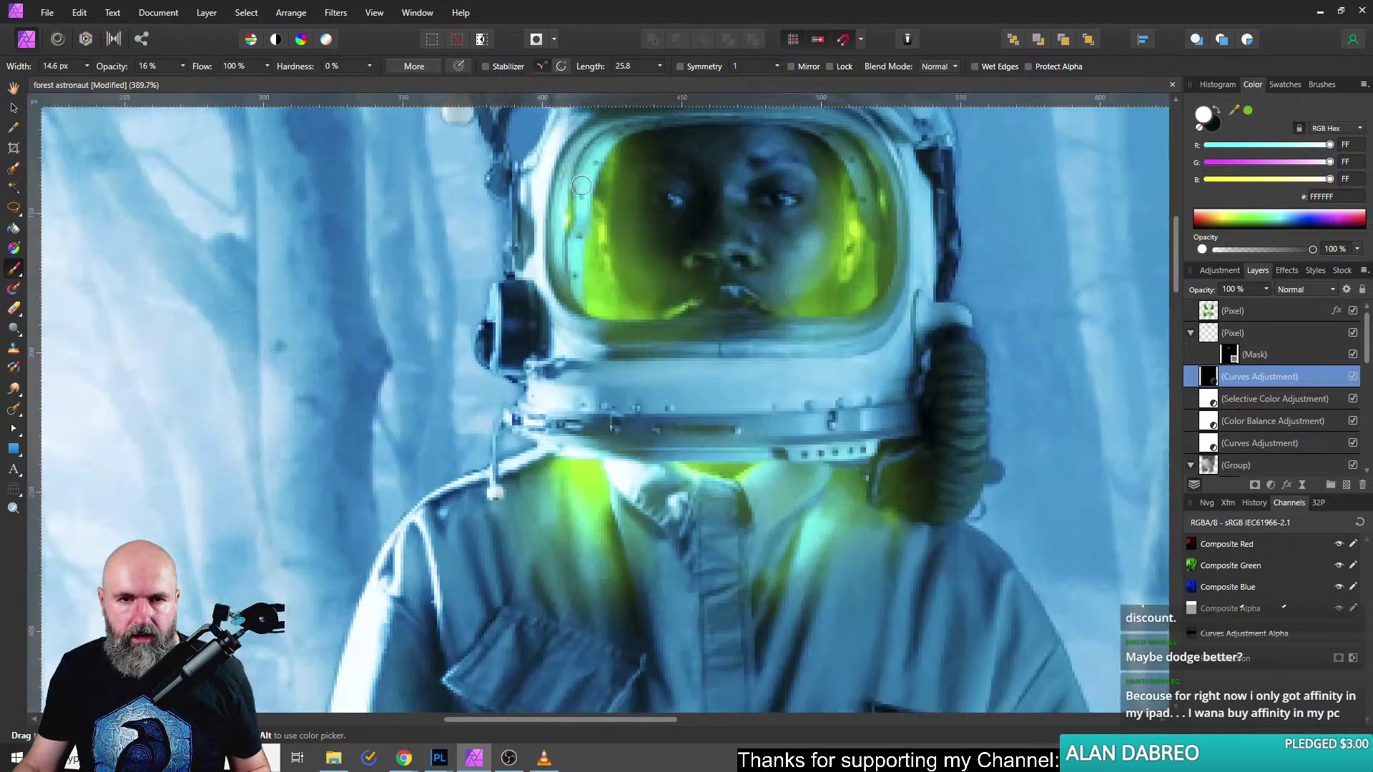
key("]")
key("]")
key("]")
key("]")
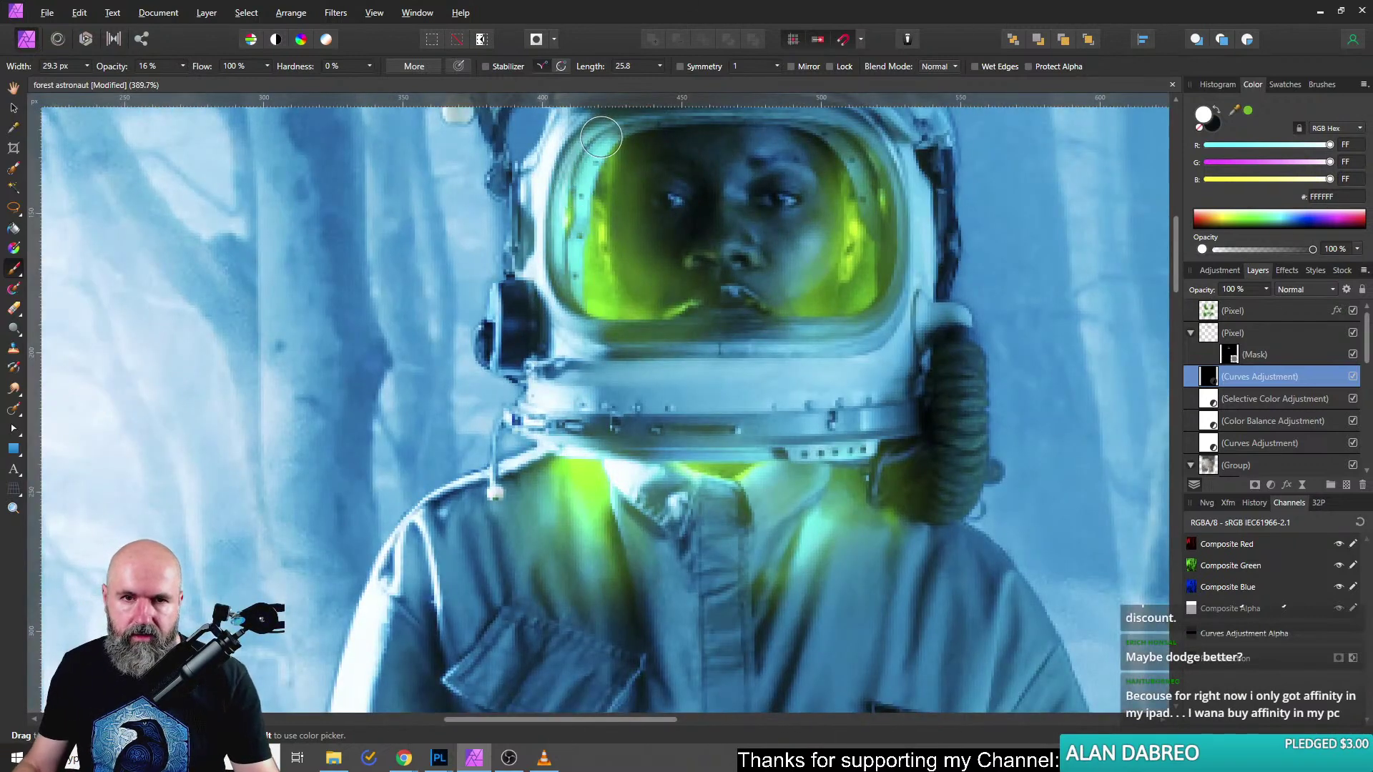
mouse_move(620, 132)
left_mouse_down()
mouse_move(616, 211)
mouse_move(537, 243)
mouse_move(507, 301)
mouse_move(510, 370)
mouse_move(541, 404)
mouse_move(517, 378)
mouse_move(506, 311)
mouse_move(536, 242)
mouse_move(580, 218)
left_mouse_up()
key("bracketleft")
key("bracketleft")
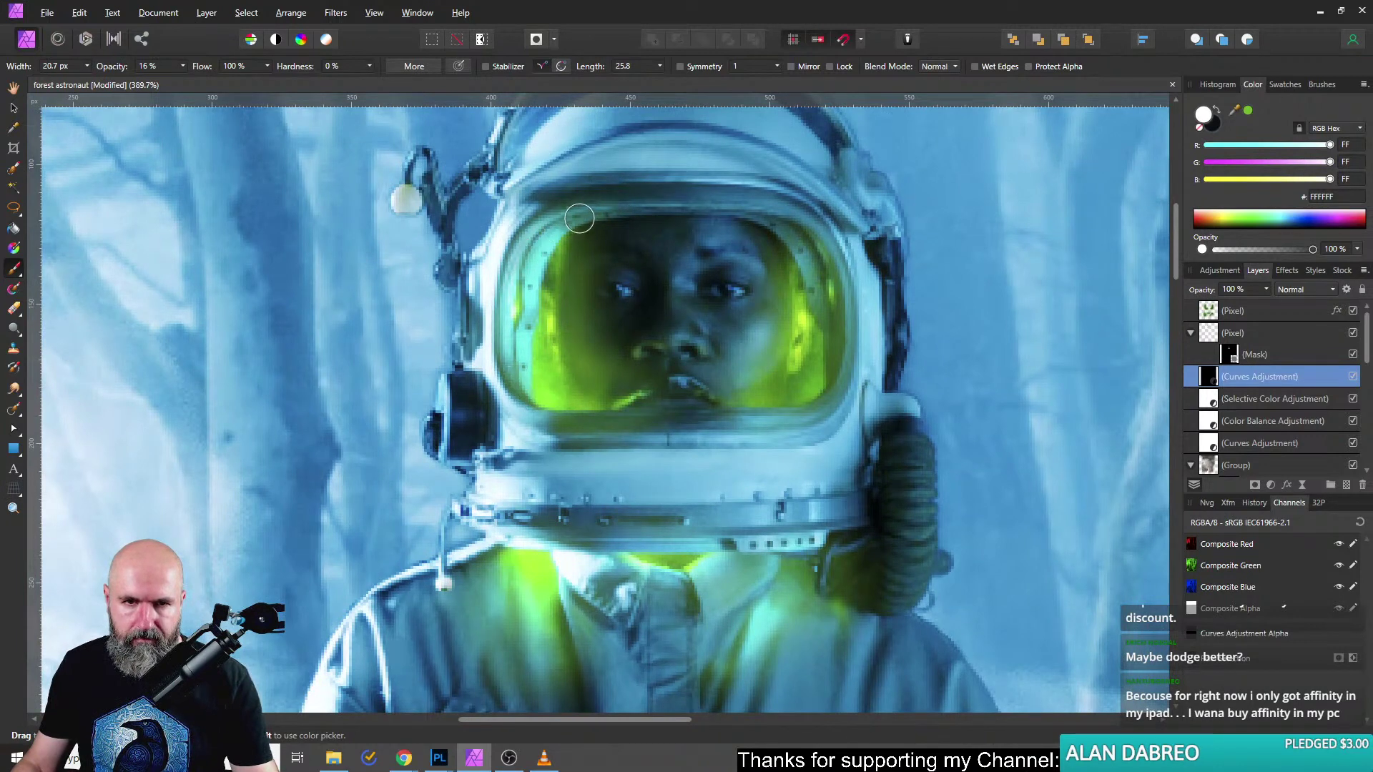
mouse_move(805, 264)
left_mouse_down()
mouse_move(837, 282)
mouse_move(842, 374)
mouse_move(772, 410)
mouse_move(816, 395)
mouse_move(842, 254)
mouse_move(806, 233)
mouse_move(820, 269)
left_mouse_up()
Paint the green light onto the ribbed hose and its inner edge below the helmet with an 8.8 px brush.
mouse_move(872, 574)
left_mouse_down()
mouse_move(856, 599)
mouse_move(881, 554)
mouse_move(879, 601)
mouse_move(878, 567)
mouse_move(858, 600)
mouse_move(886, 564)
mouse_move(886, 512)
mouse_move(891, 601)
mouse_move(879, 490)
mouse_move(837, 597)
mouse_move(873, 579)
mouse_move(875, 546)
mouse_move(877, 577)
left_mouse_up()
scroll(883, 535, "up", 5)
left_click_drag(861, 637, 822, 551)
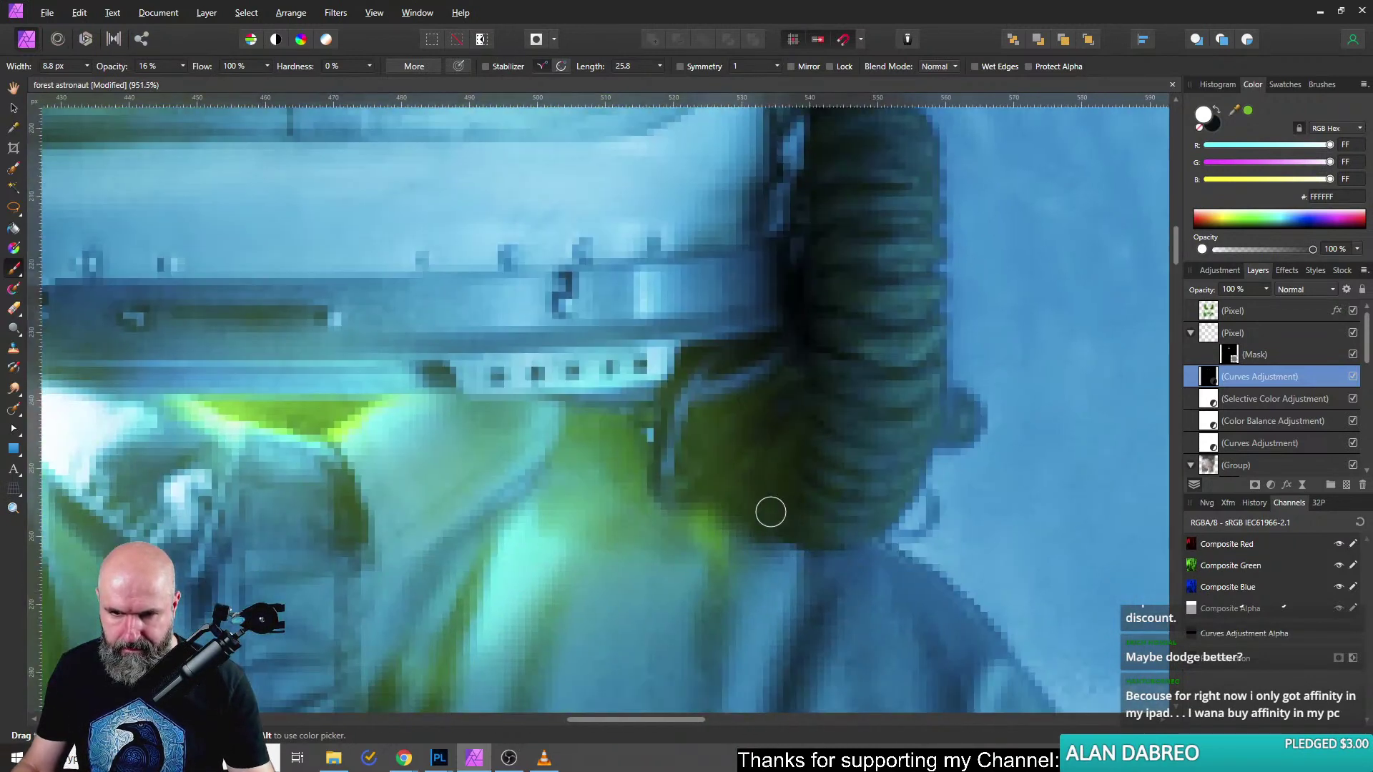
mouse_move(774, 490)
left_mouse_down()
mouse_move(806, 493)
mouse_move(800, 463)
mouse_move(839, 379)
mouse_move(849, 298)
left_mouse_up()
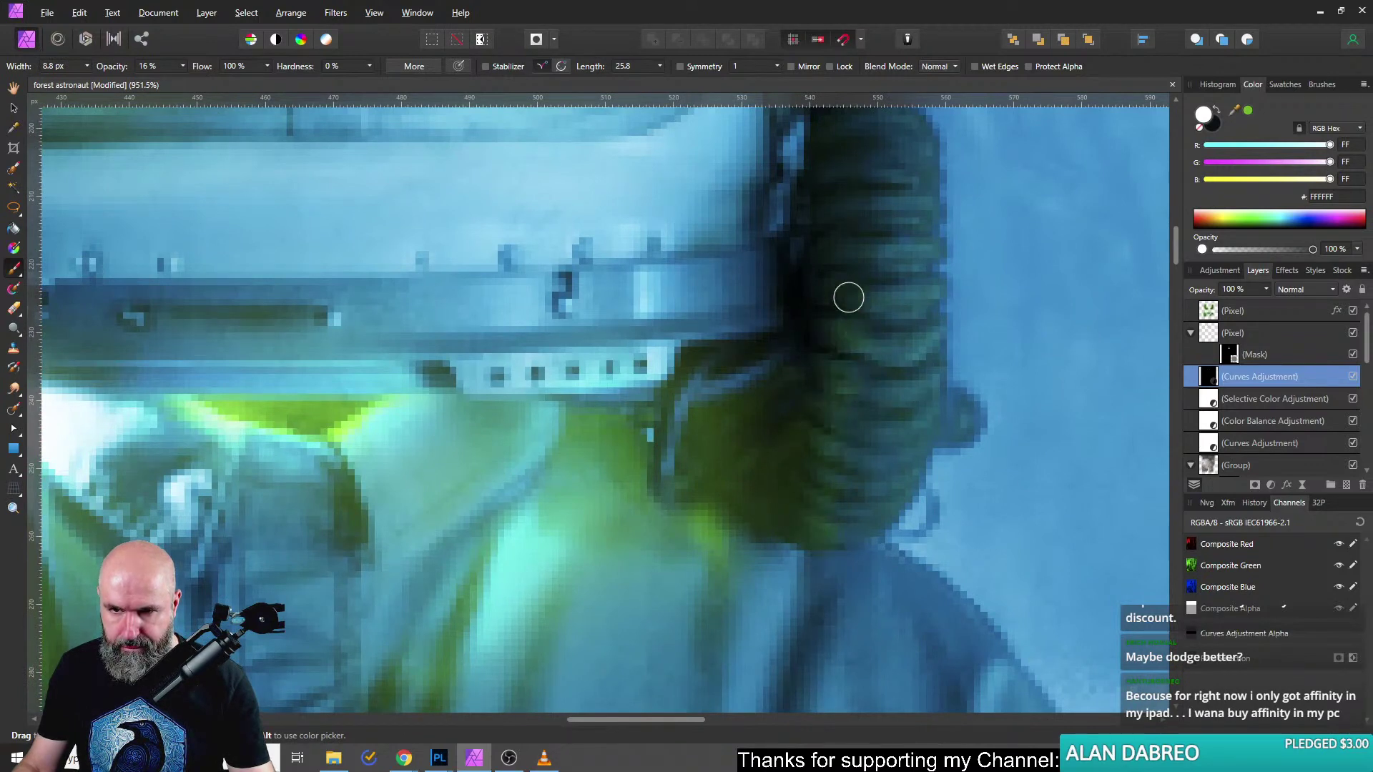
mouse_move(813, 400)
left_mouse_down()
mouse_move(861, 337)
mouse_move(845, 280)
left_mouse_up()
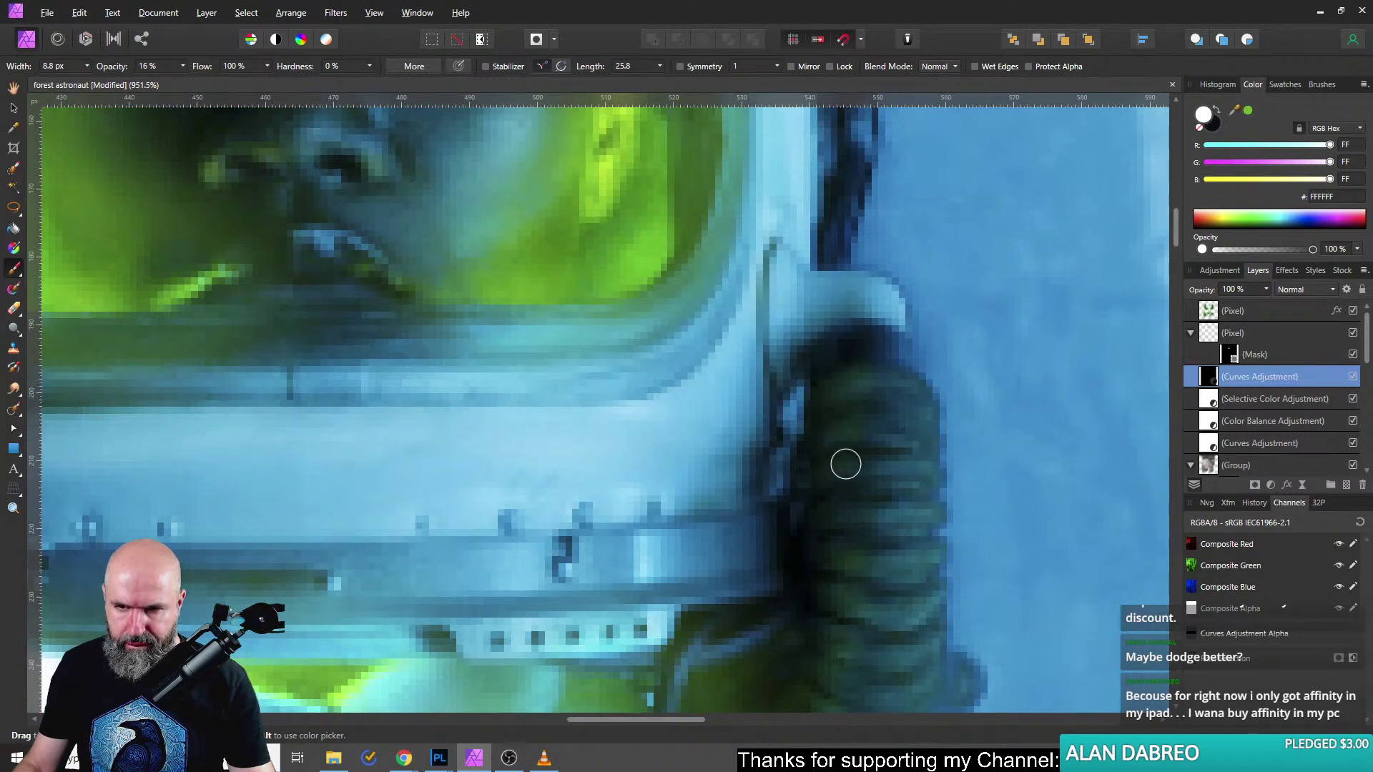
Paint the green light along the visor's lower rim with a 15.3 px brush and undo the last stroke.
scroll(828, 472, "down", 5)
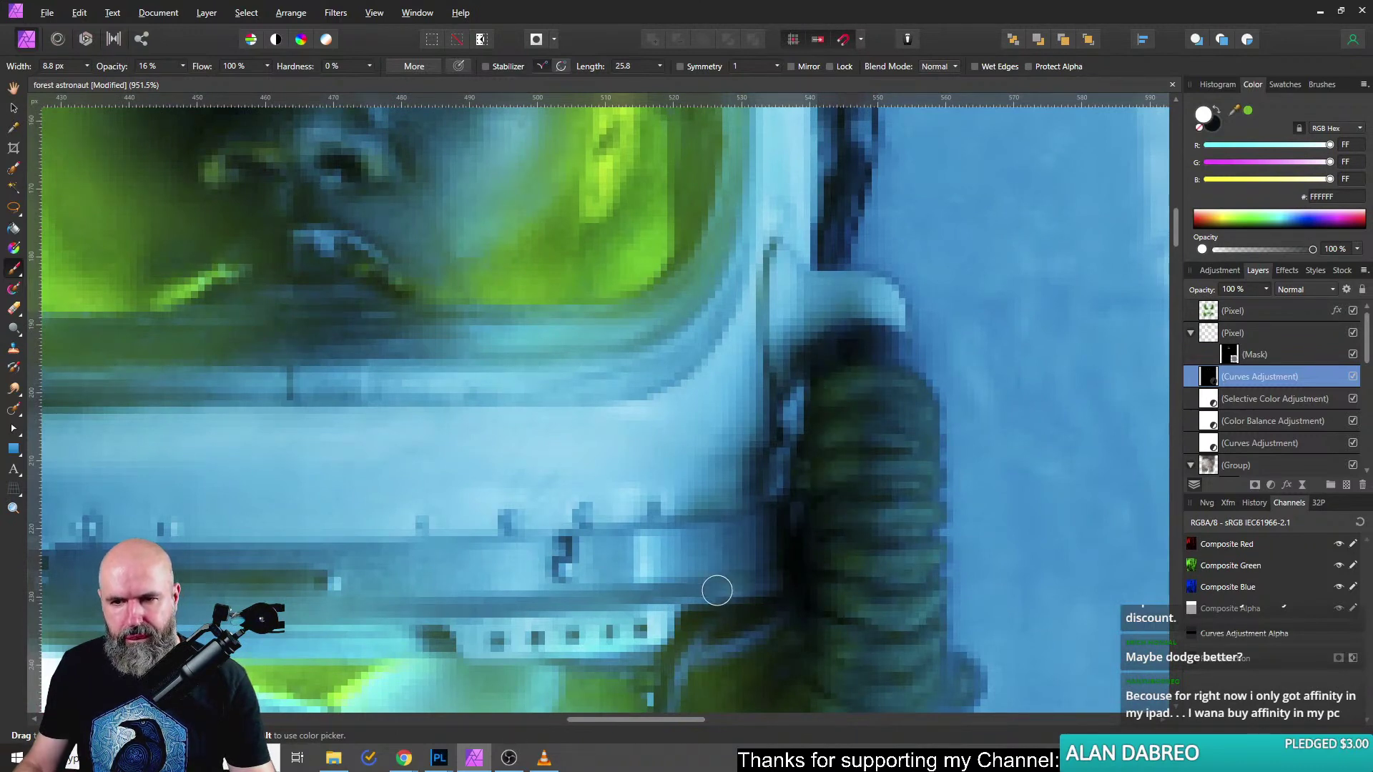
scroll(714, 582, "up", 4)
scroll(560, 361, "down", 1)
scroll(561, 362, "down", 3)
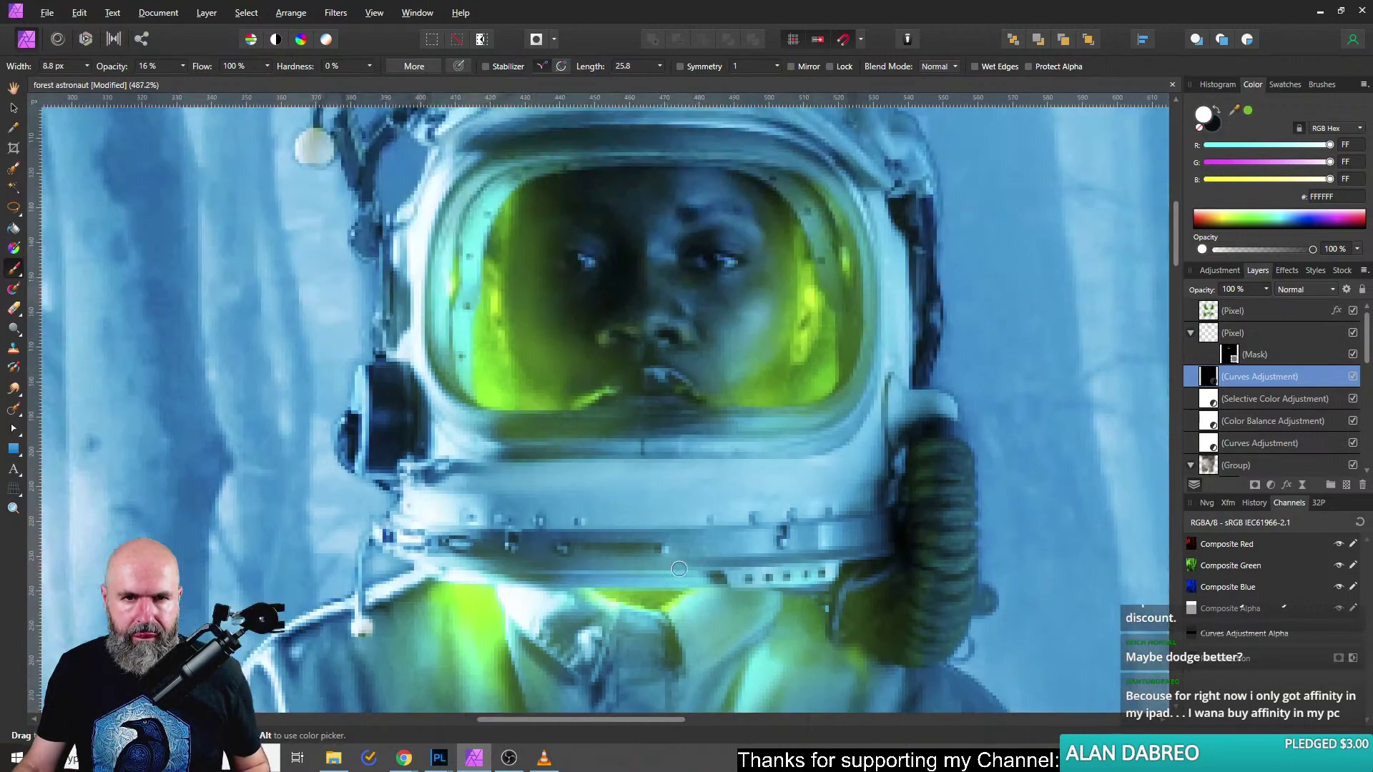
scroll(570, 389, "up", 4)
key("bracketright")
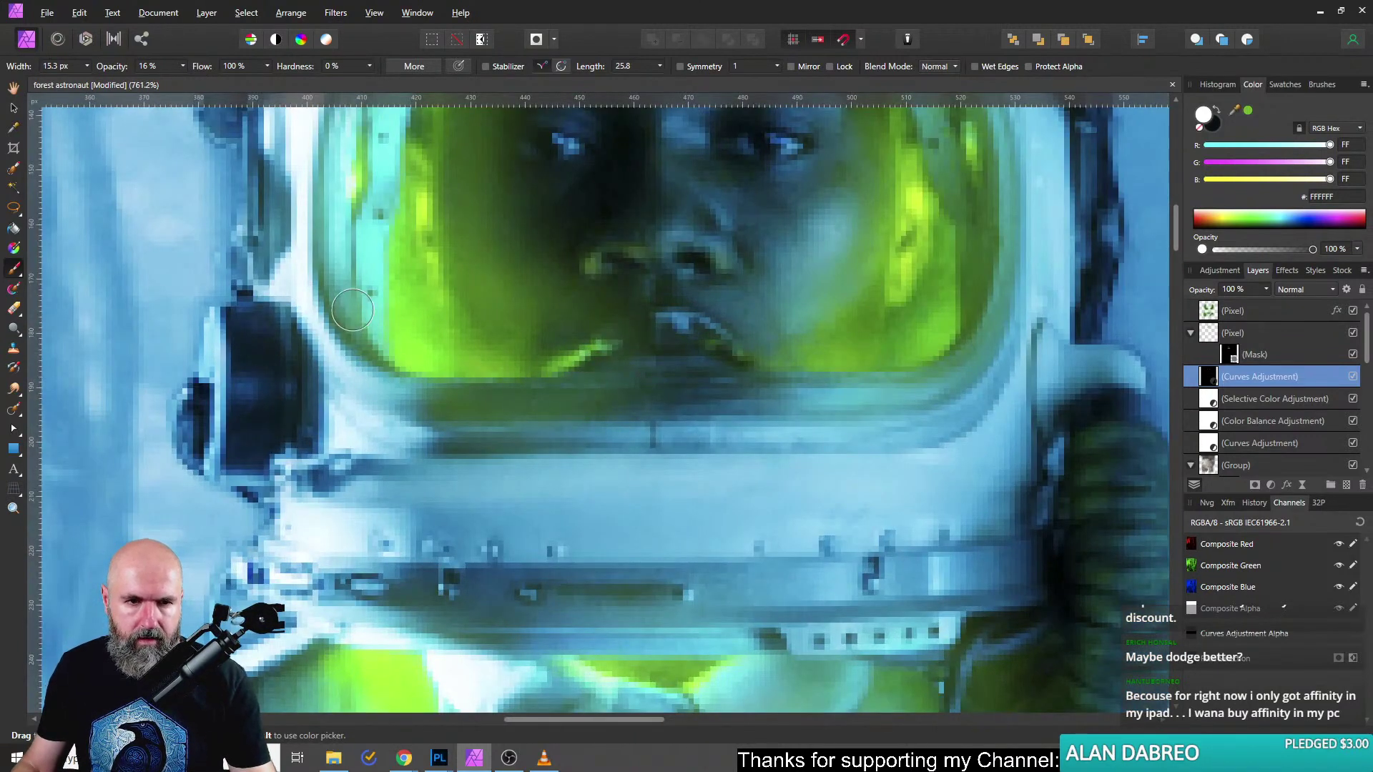
key("bracketright")
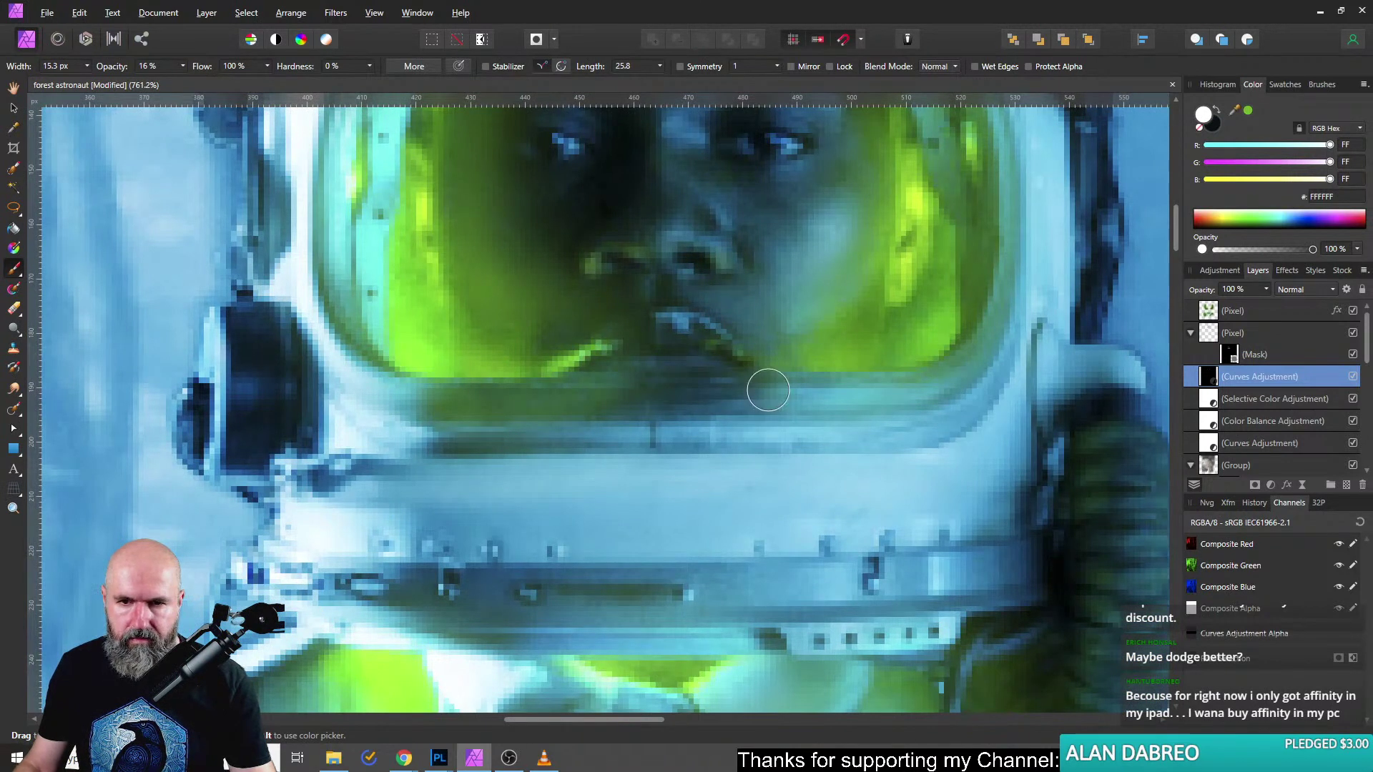
left_click_drag(760, 383, 887, 389)
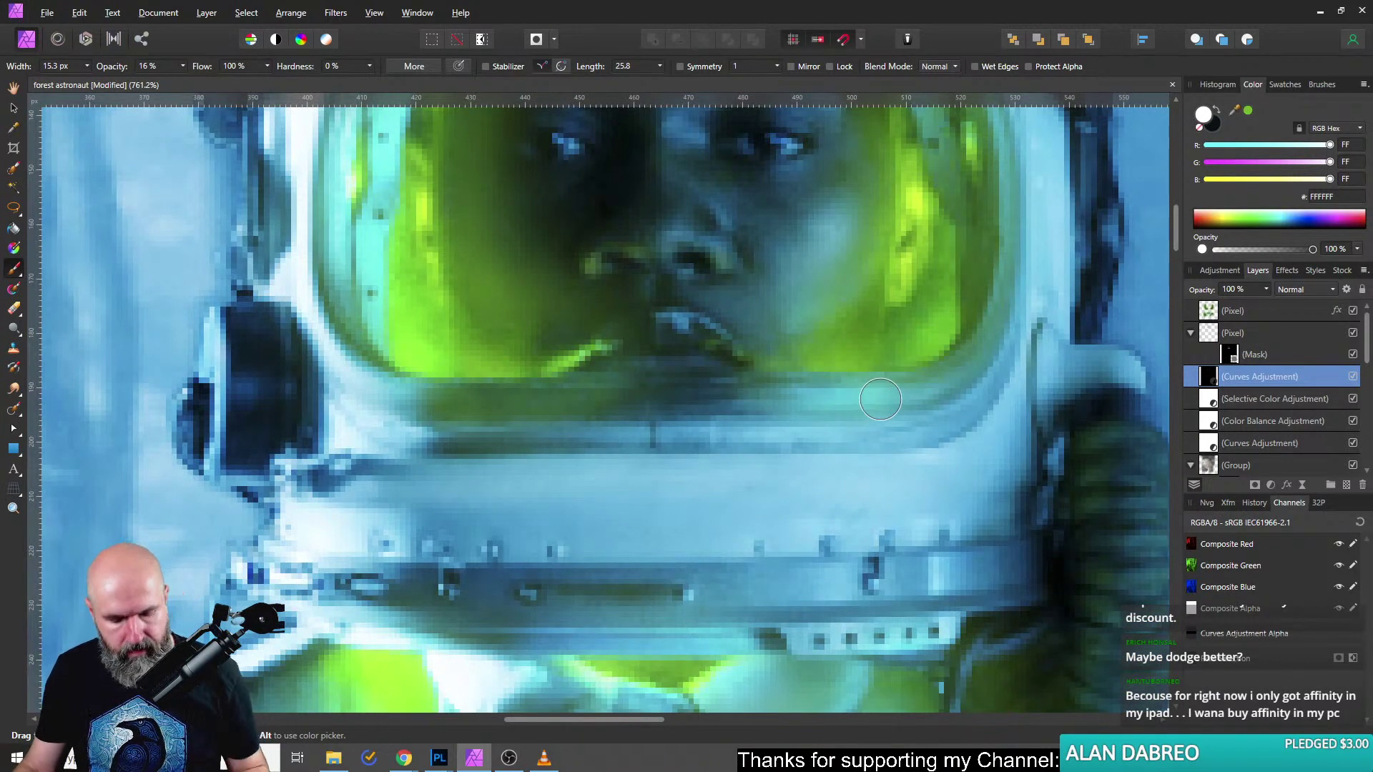
key("ctrl+z")
Examine the helmet's green lighting up close, including its side antenna, and in the full composite.
key("ctrl+1")
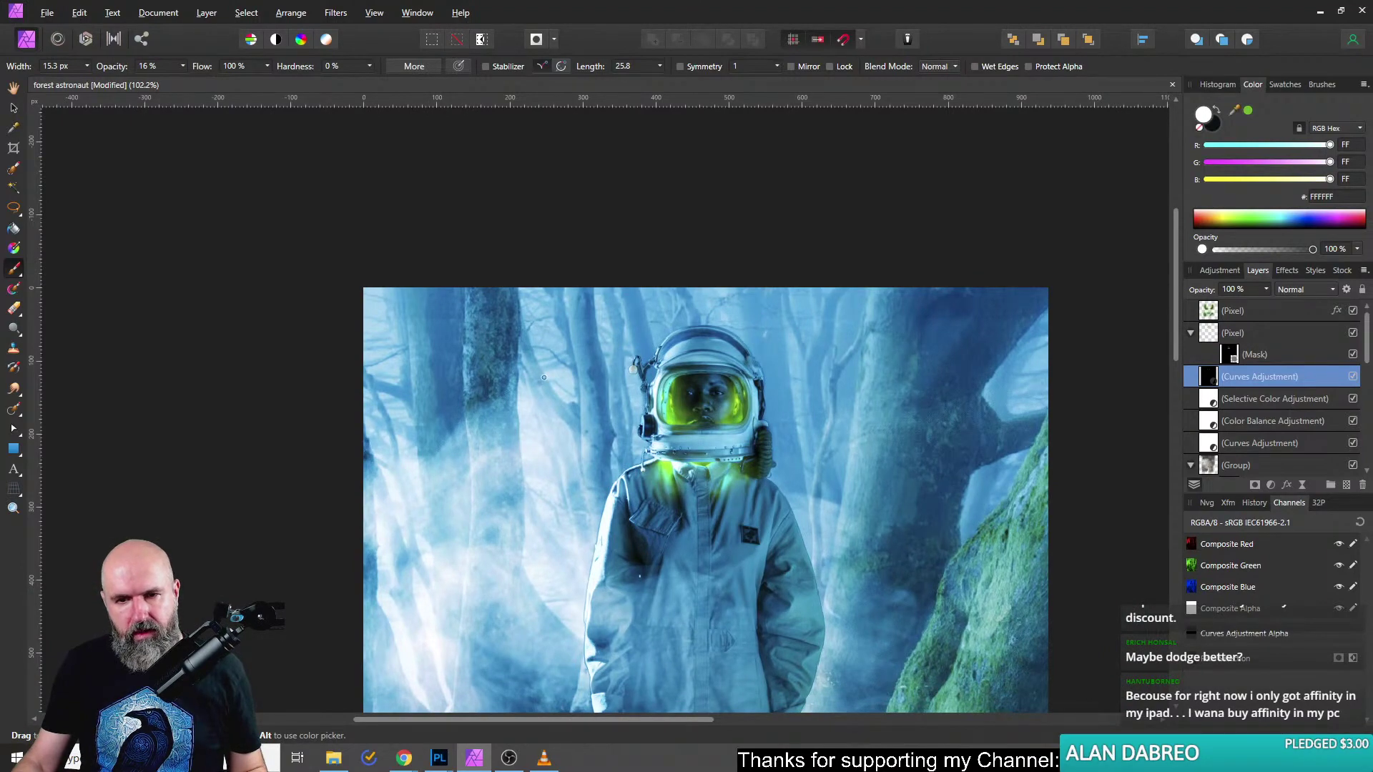
scroll(653, 349, "up", 5)
scroll(629, 365, "down", 4)
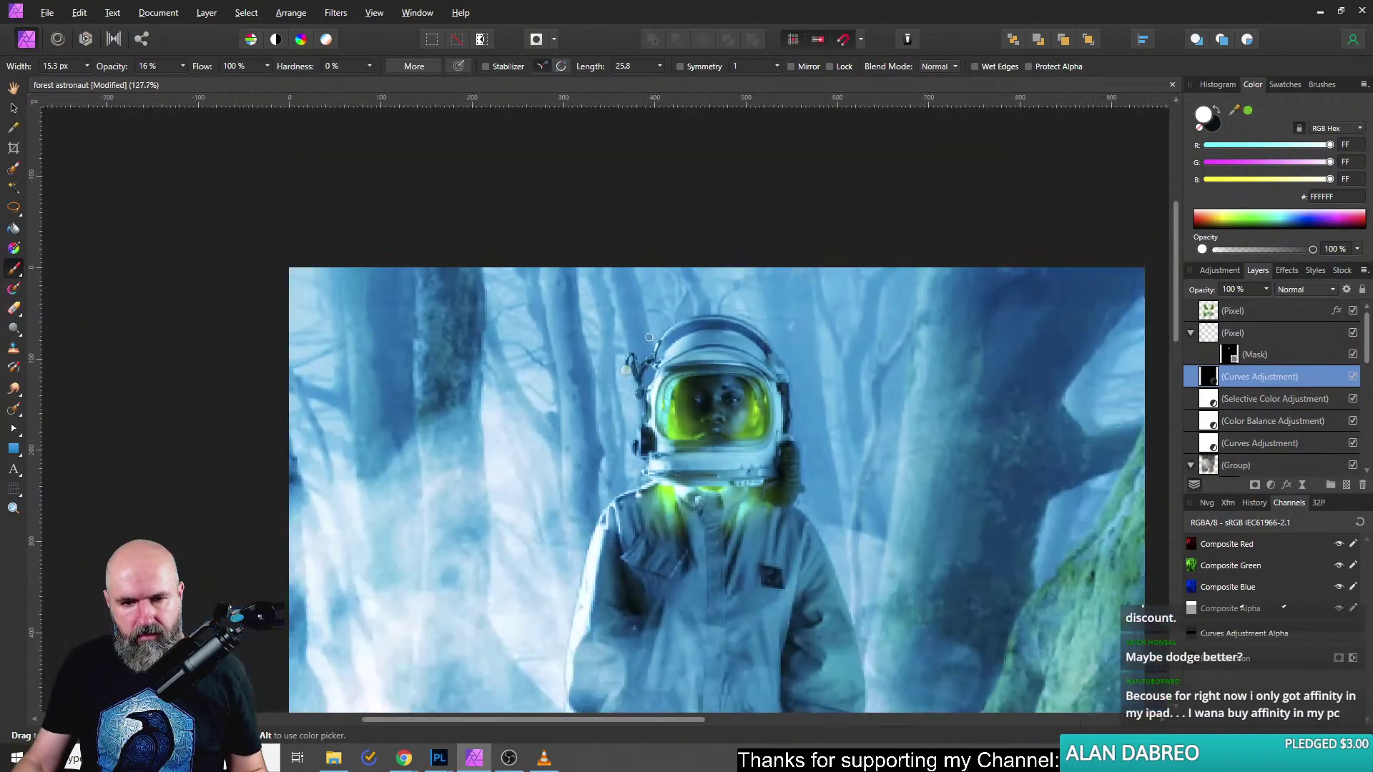
scroll(649, 372, "up", 4)
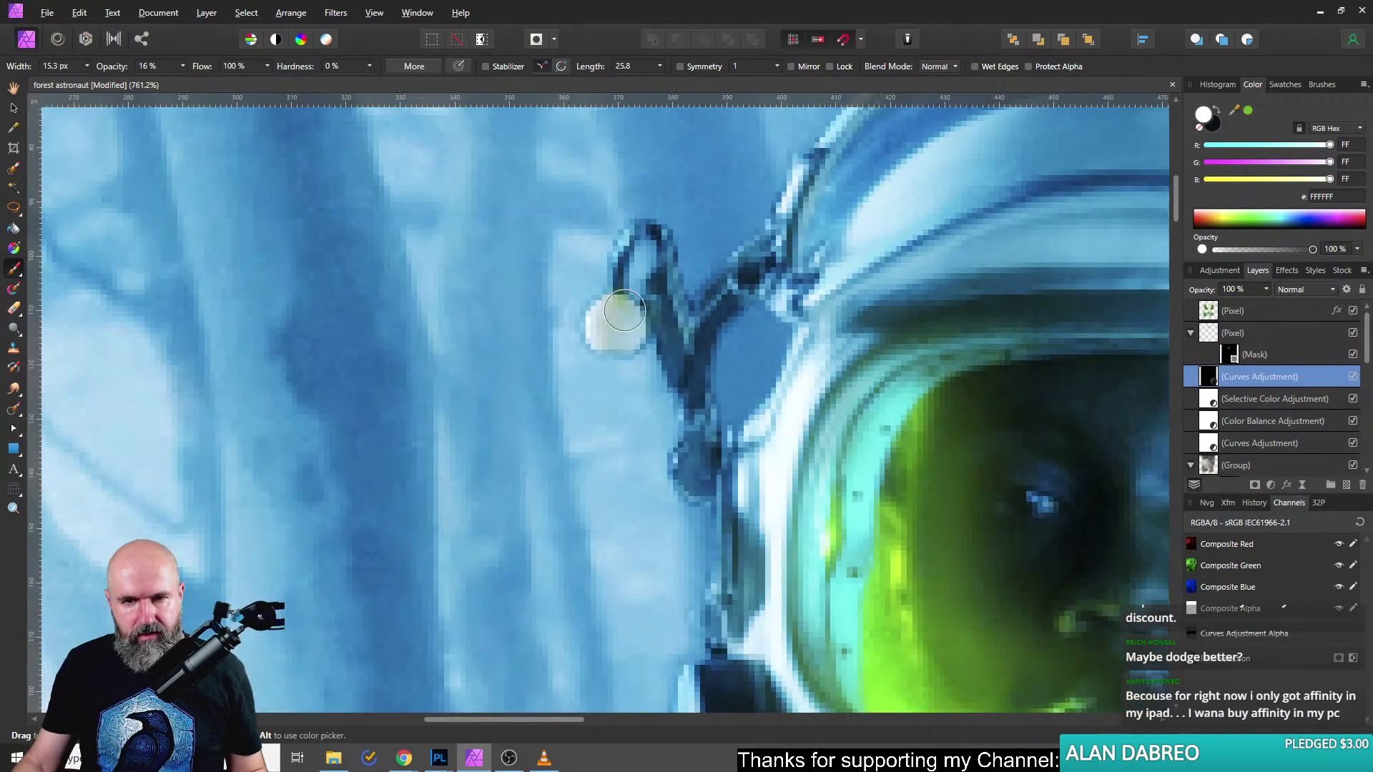
scroll(648, 372, "down", 5)
scroll(800, 502, "down", 4)
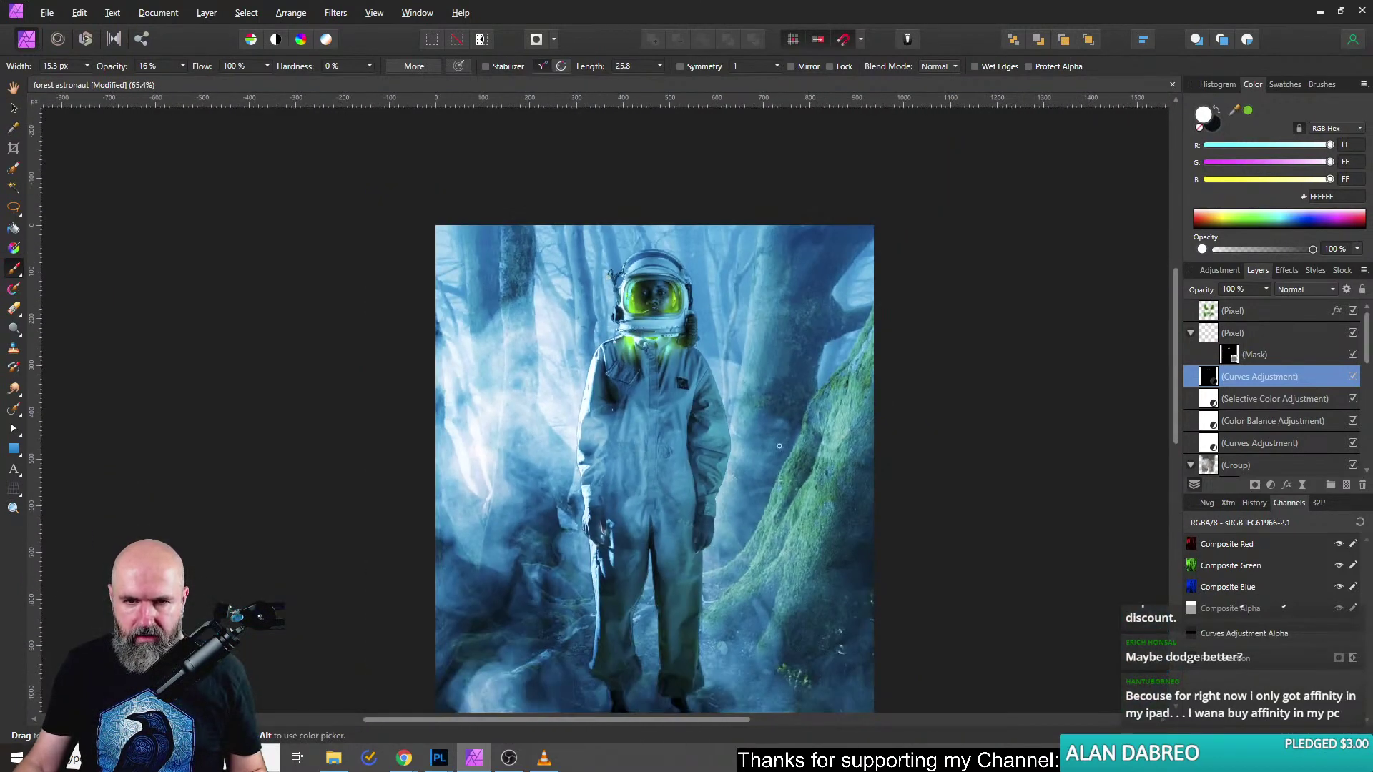
left_click_drag(753, 357, 768, 361)
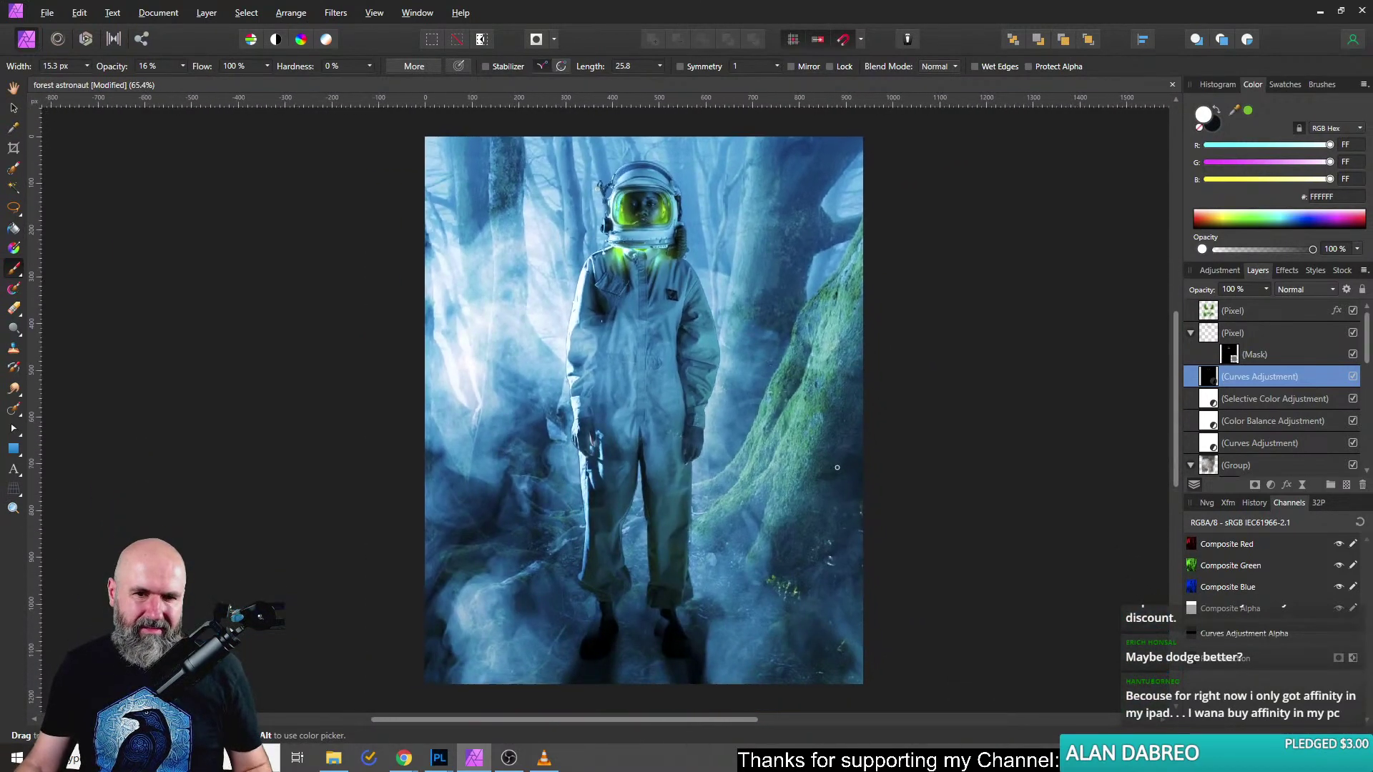
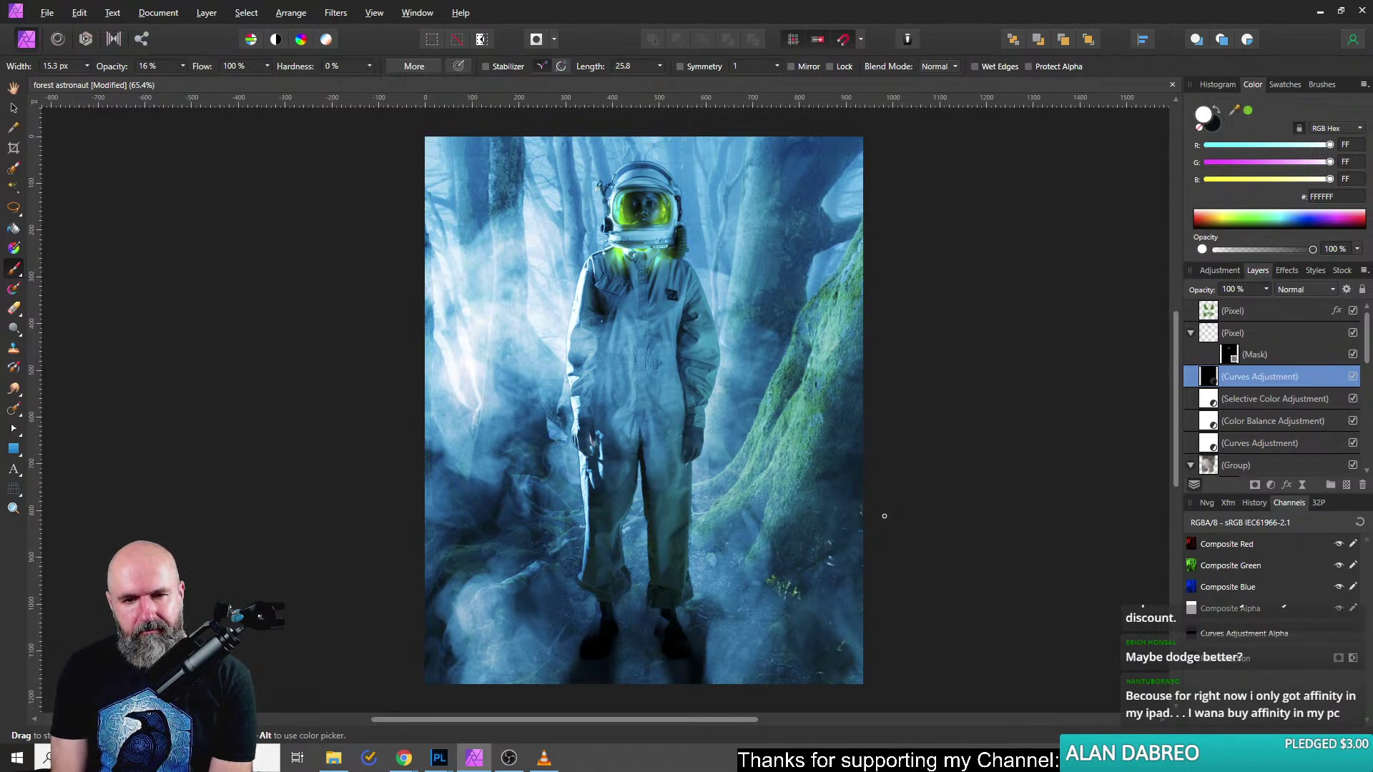
Add a new pixel layer directly above the Unsplash image layer, below the two Curve layers.
scroll(1251, 416, "down", 5)
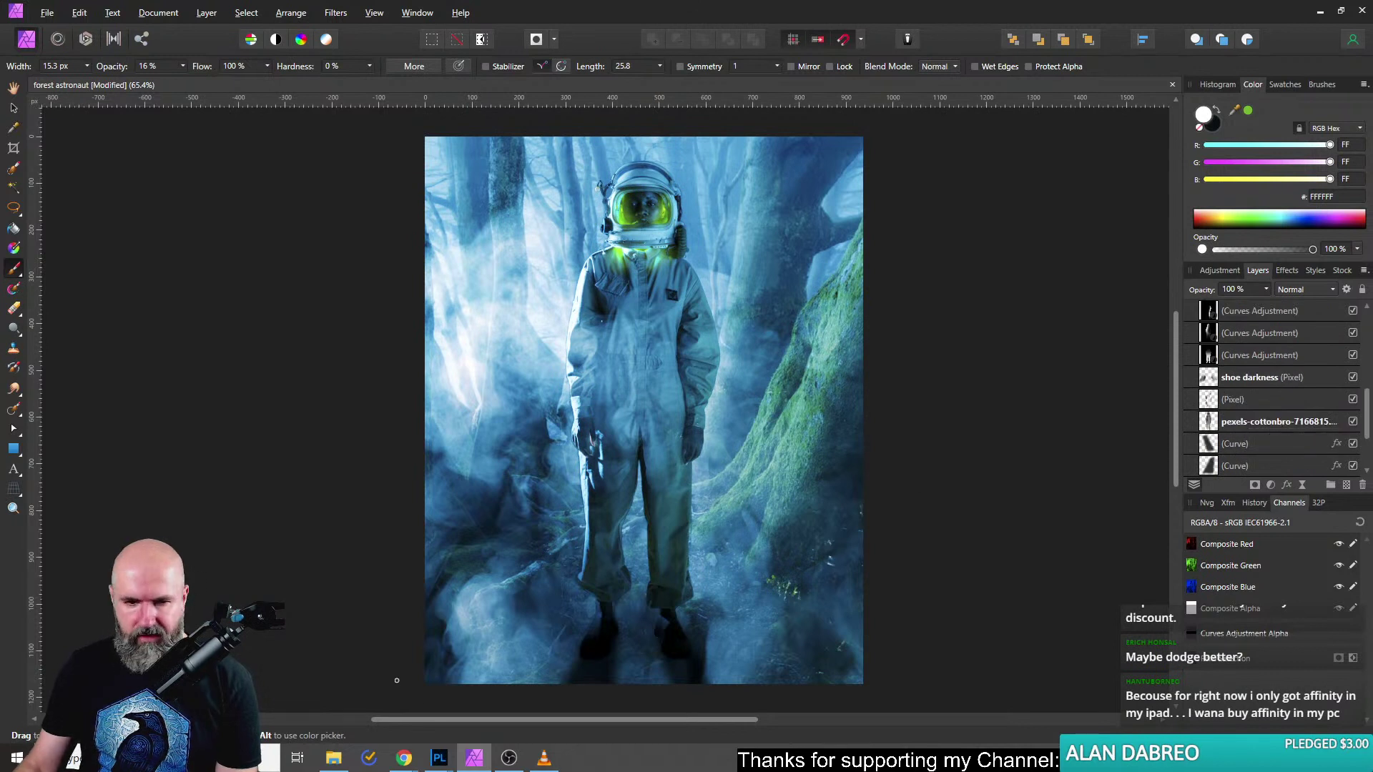
left_click(11, 108)
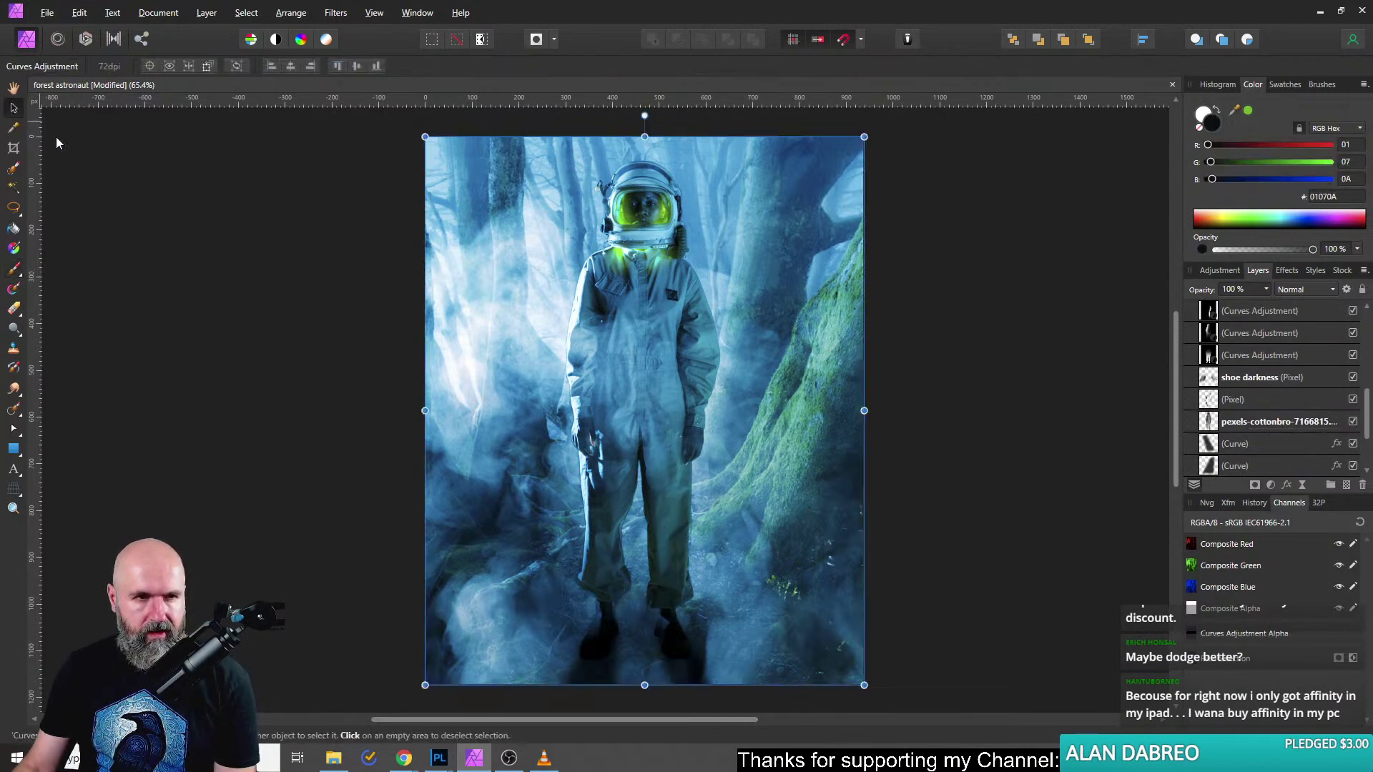
left_click(473, 635)
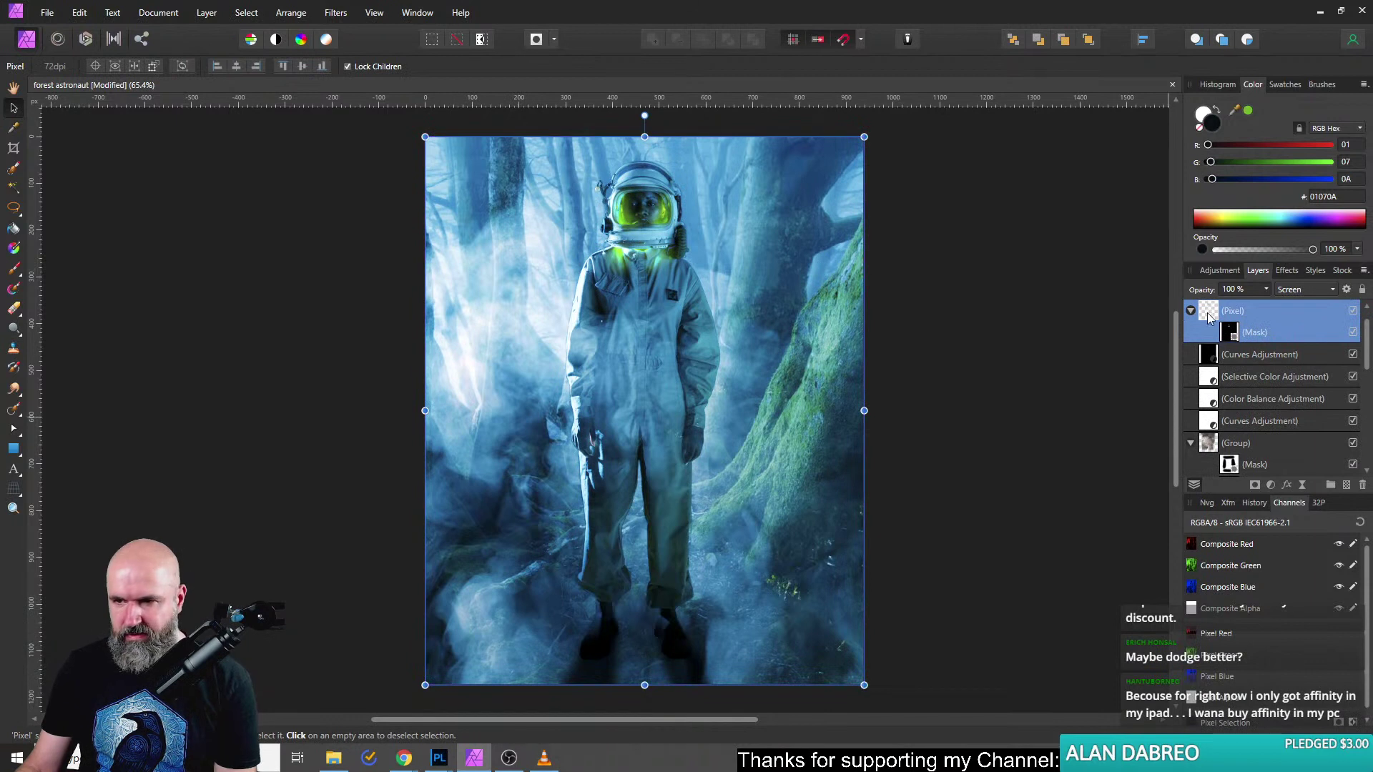
scroll(1257, 387, "down", 5)
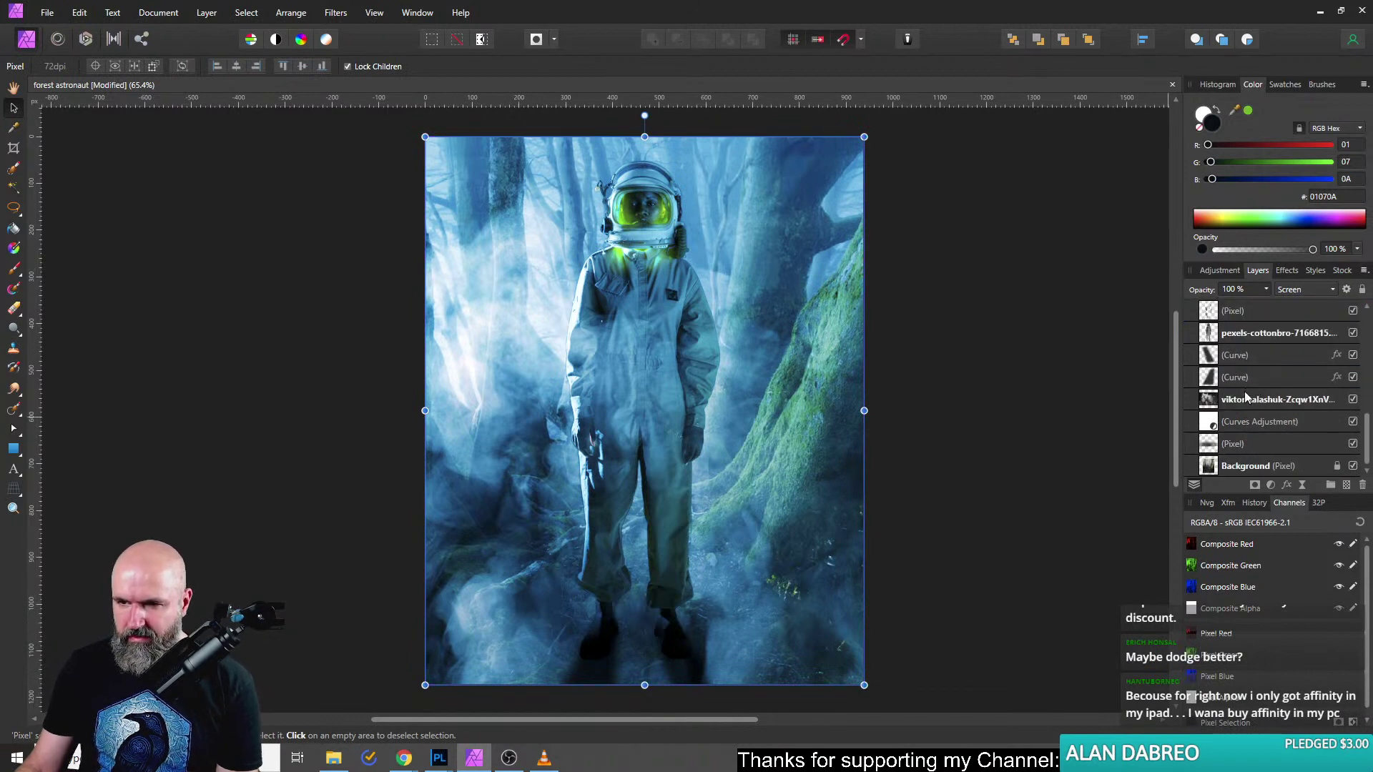
scroll(1252, 386, "up", 5)
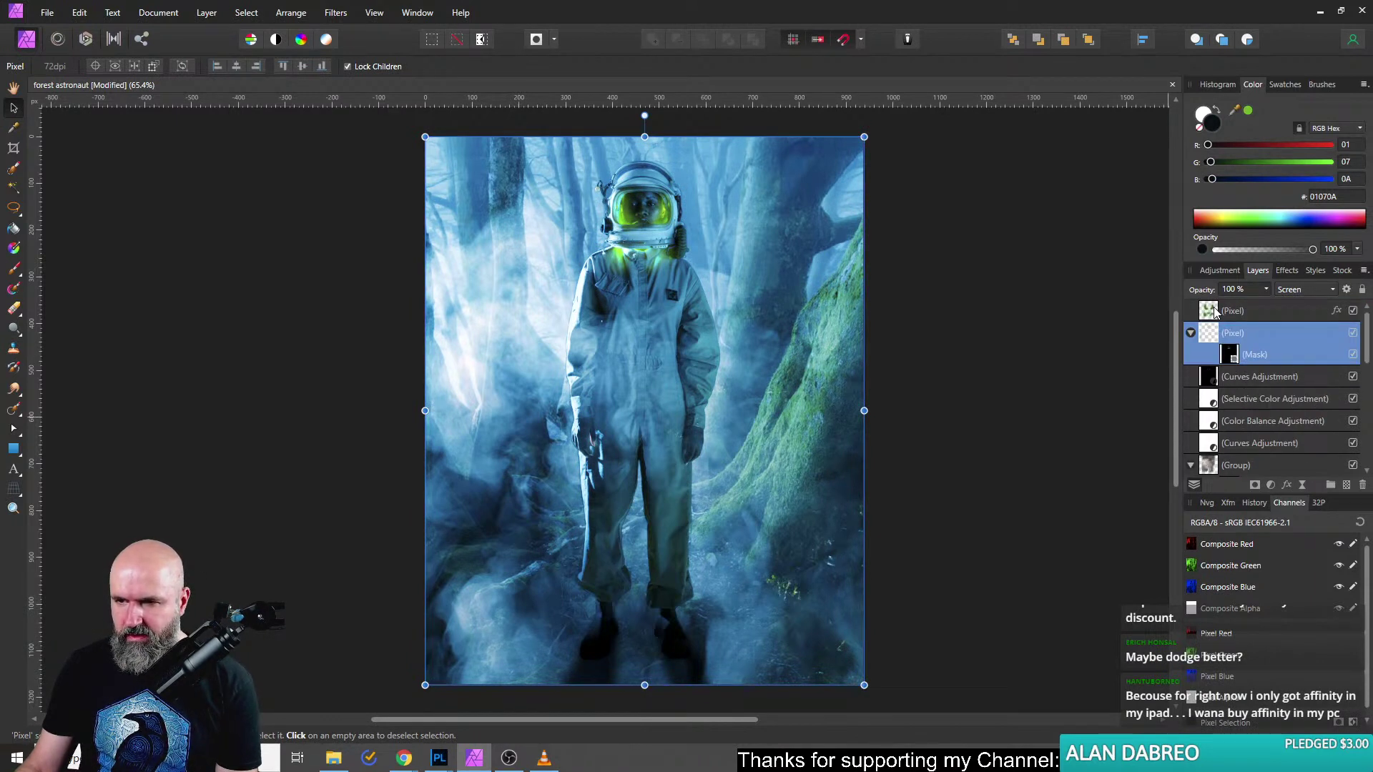
scroll(1208, 429, "down", 3)
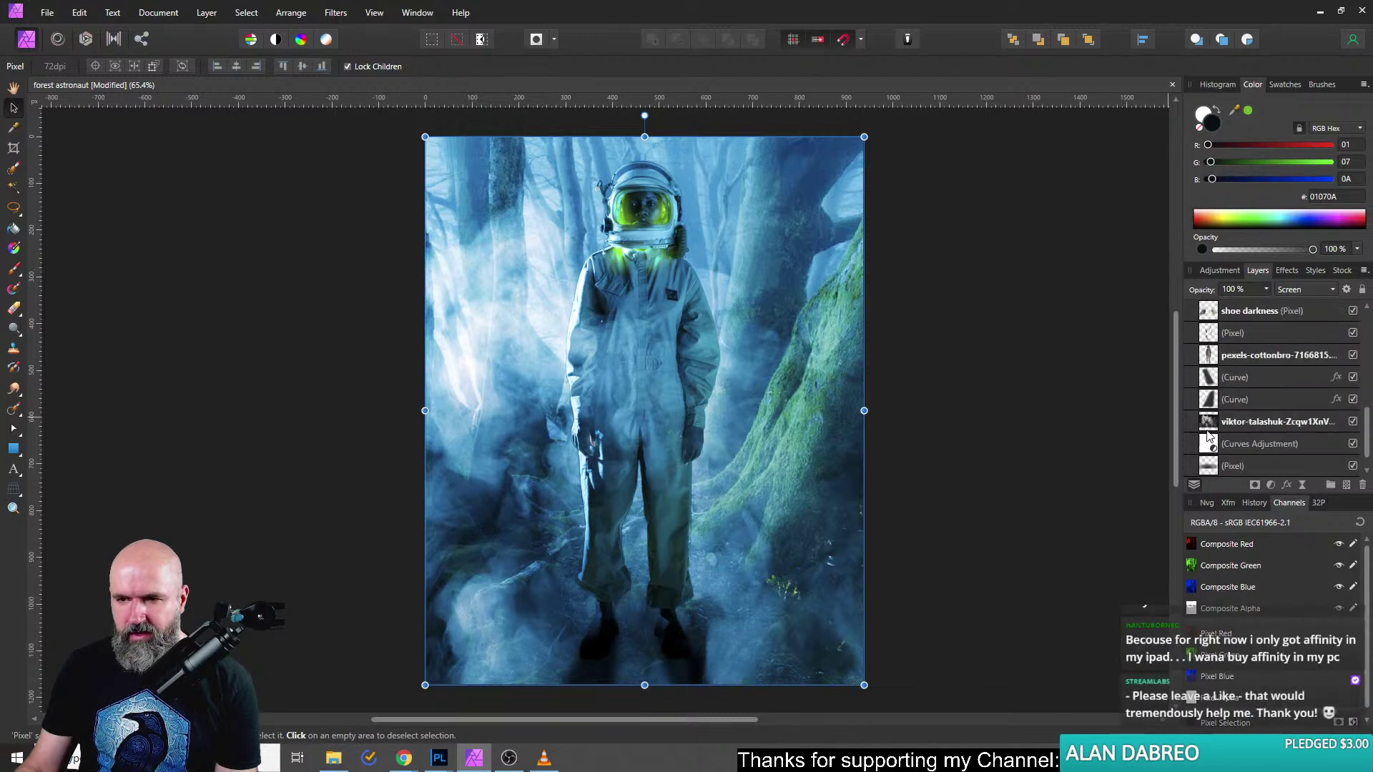
left_click(1237, 424)
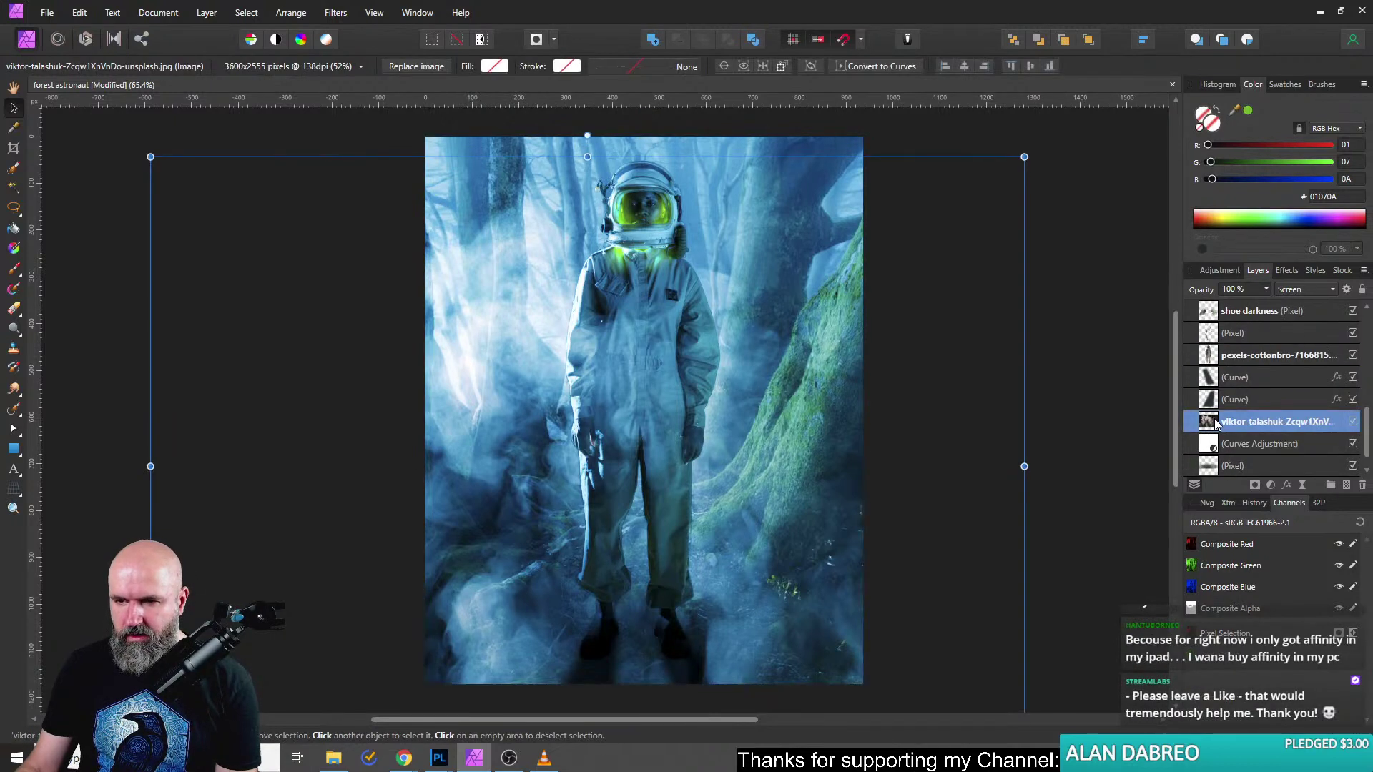
scroll(443, 549, "down", 3)
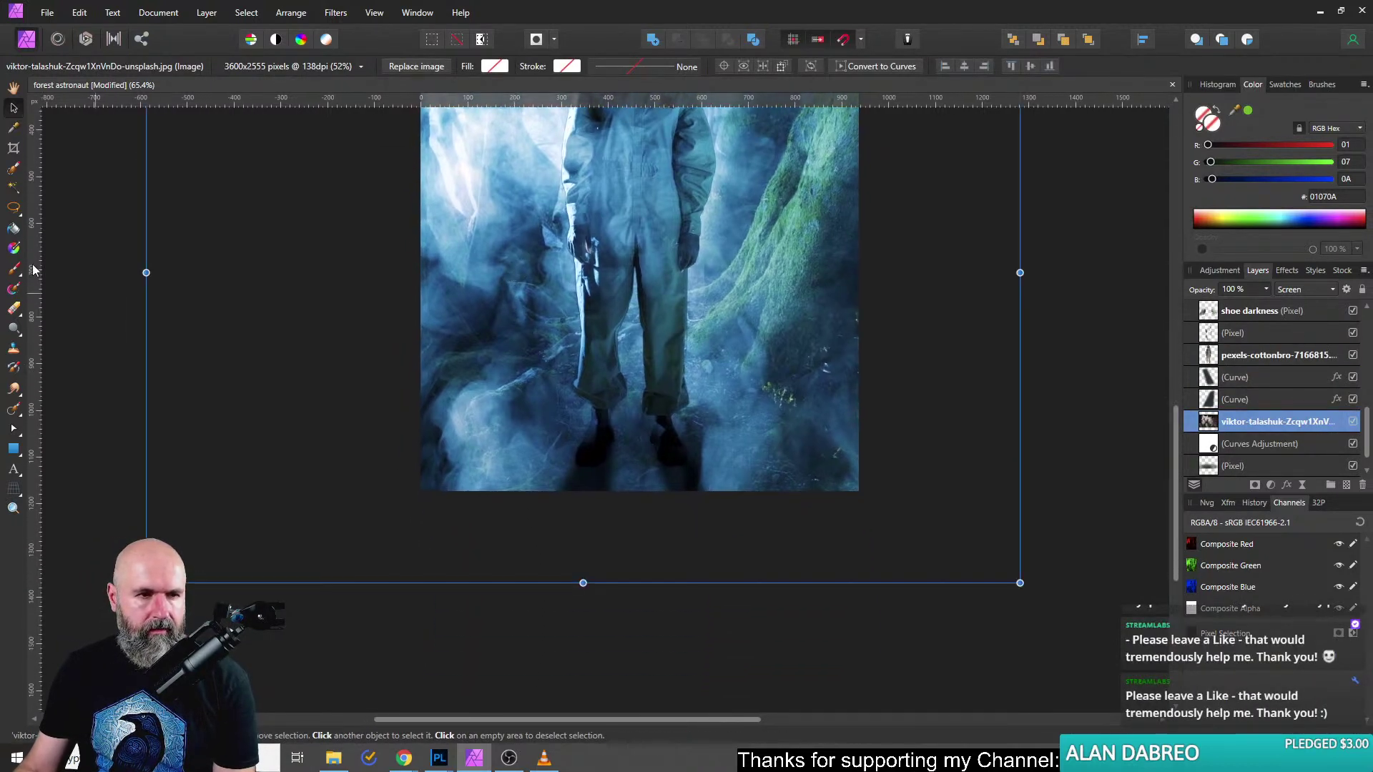
left_click(1345, 486)
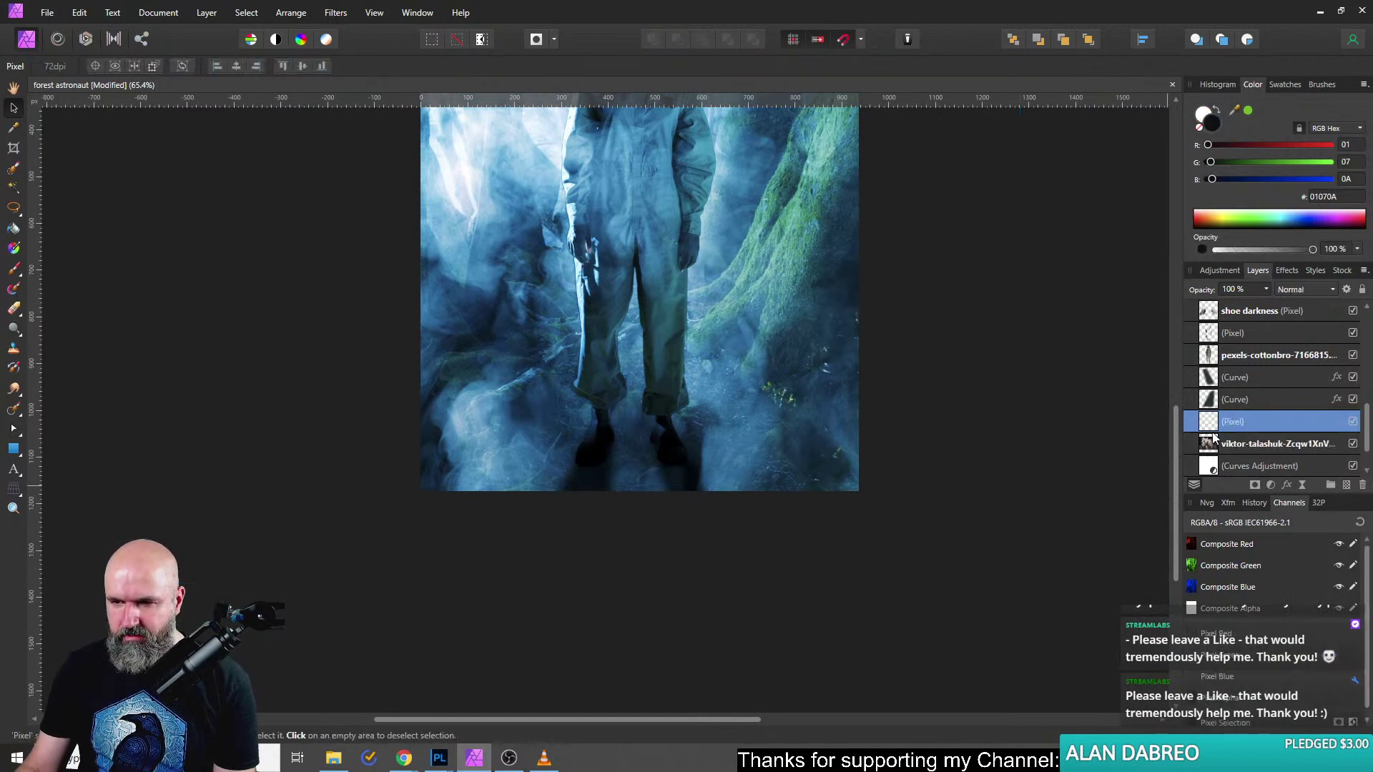
Paint the dark colour 01070A over the foggy foreground at the image's lower edge with a soft 213.3 px brush at 16% opacity.
left_click(12, 268)
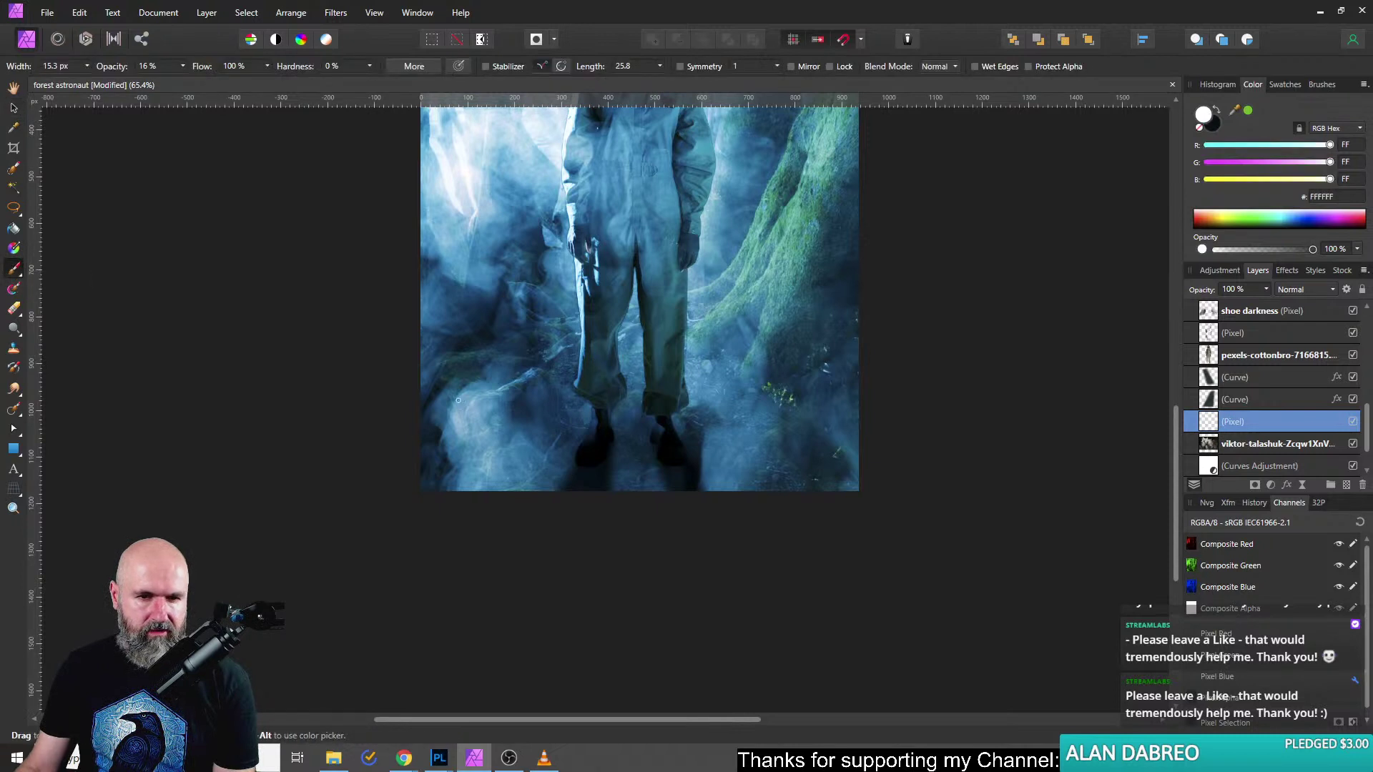
left_click_drag(454, 397, 501, 402)
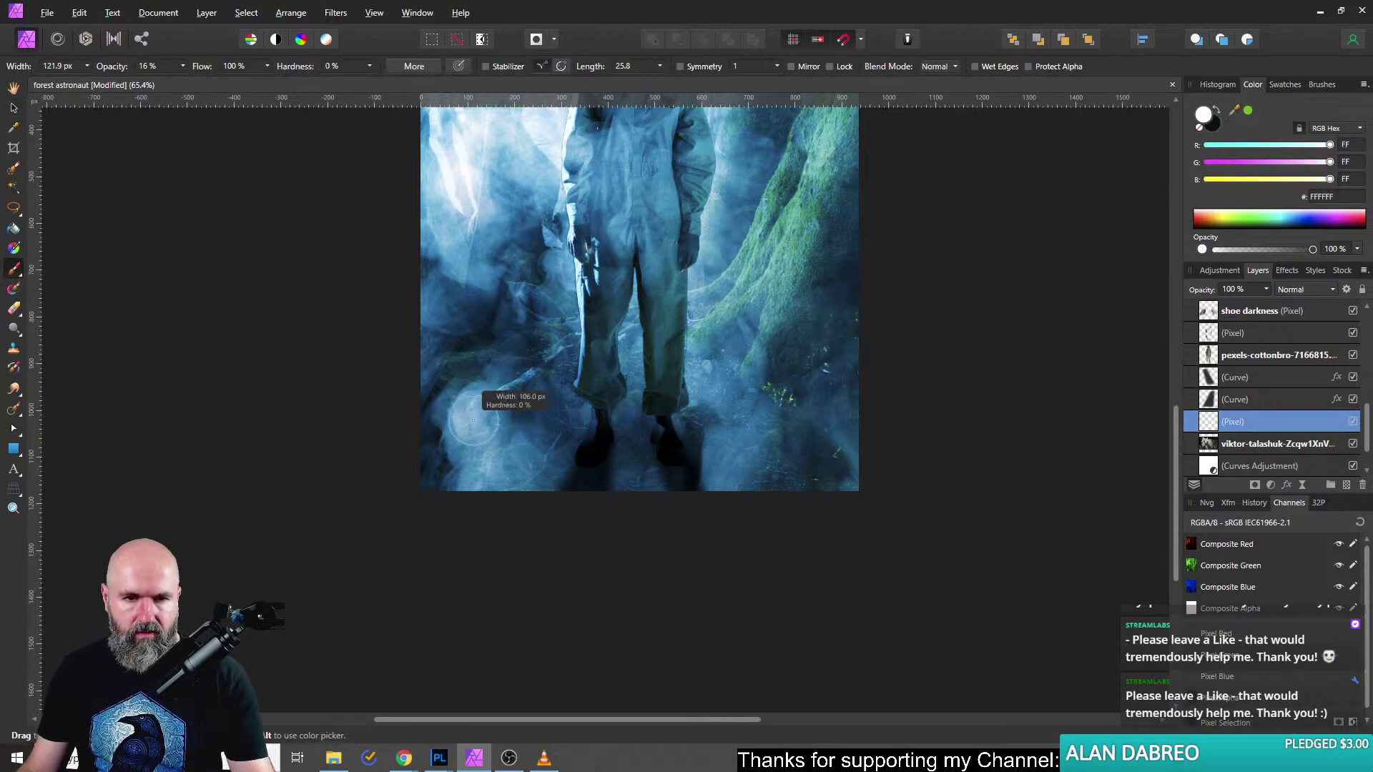
left_click(1212, 128)
mouse_move(472, 458)
left_mouse_down()
mouse_move(459, 415)
mouse_move(497, 390)
mouse_move(461, 450)
mouse_move(512, 472)
mouse_move(510, 489)
mouse_move(471, 438)
mouse_move(492, 374)
mouse_move(491, 392)
mouse_move(457, 402)
mouse_move(519, 472)
mouse_move(499, 490)
mouse_move(539, 452)
mouse_move(465, 464)
mouse_move(447, 440)
mouse_move(482, 394)
mouse_move(456, 436)
mouse_move(497, 538)
mouse_move(464, 436)
mouse_move(494, 485)
mouse_move(488, 530)
mouse_move(464, 475)
mouse_move(535, 503)
left_mouse_up()
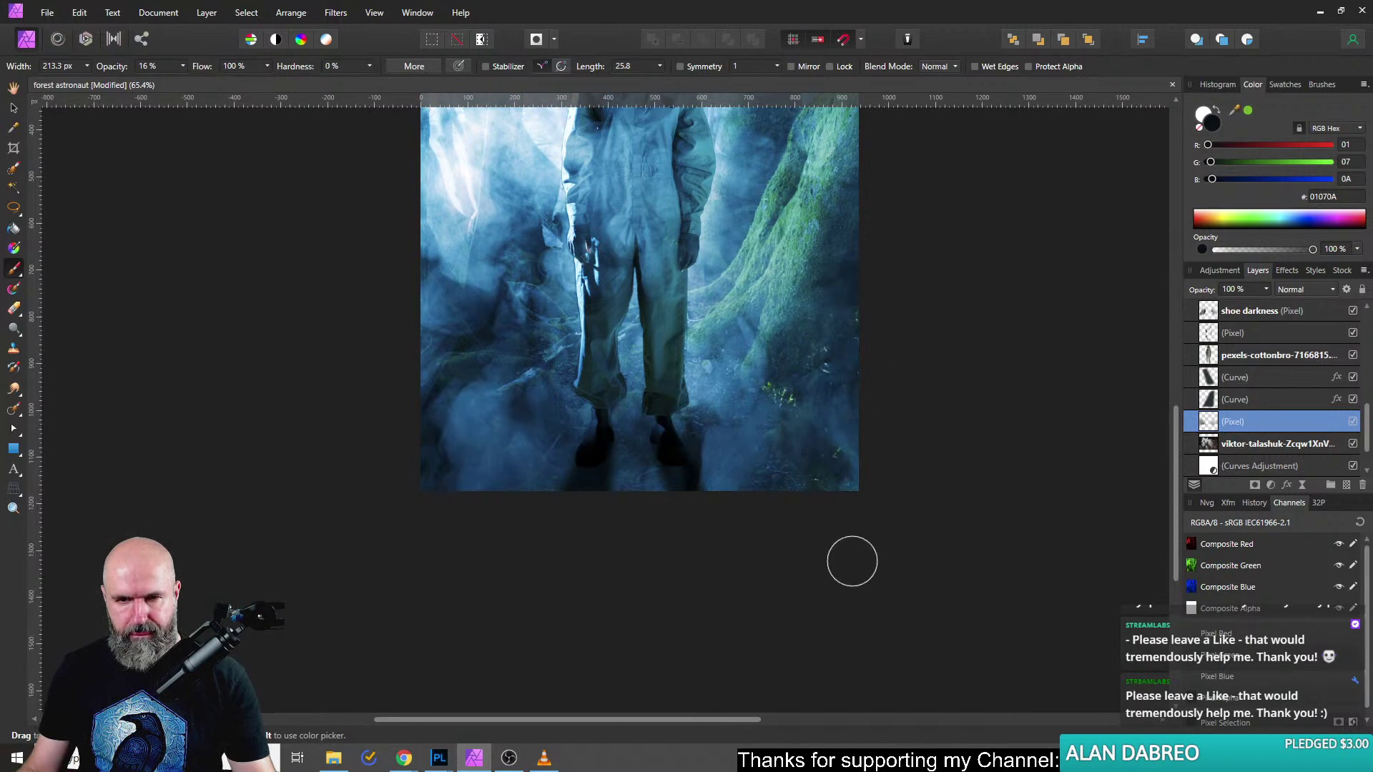
scroll(846, 526, "down", 5)
scroll(775, 460, "up", 5)
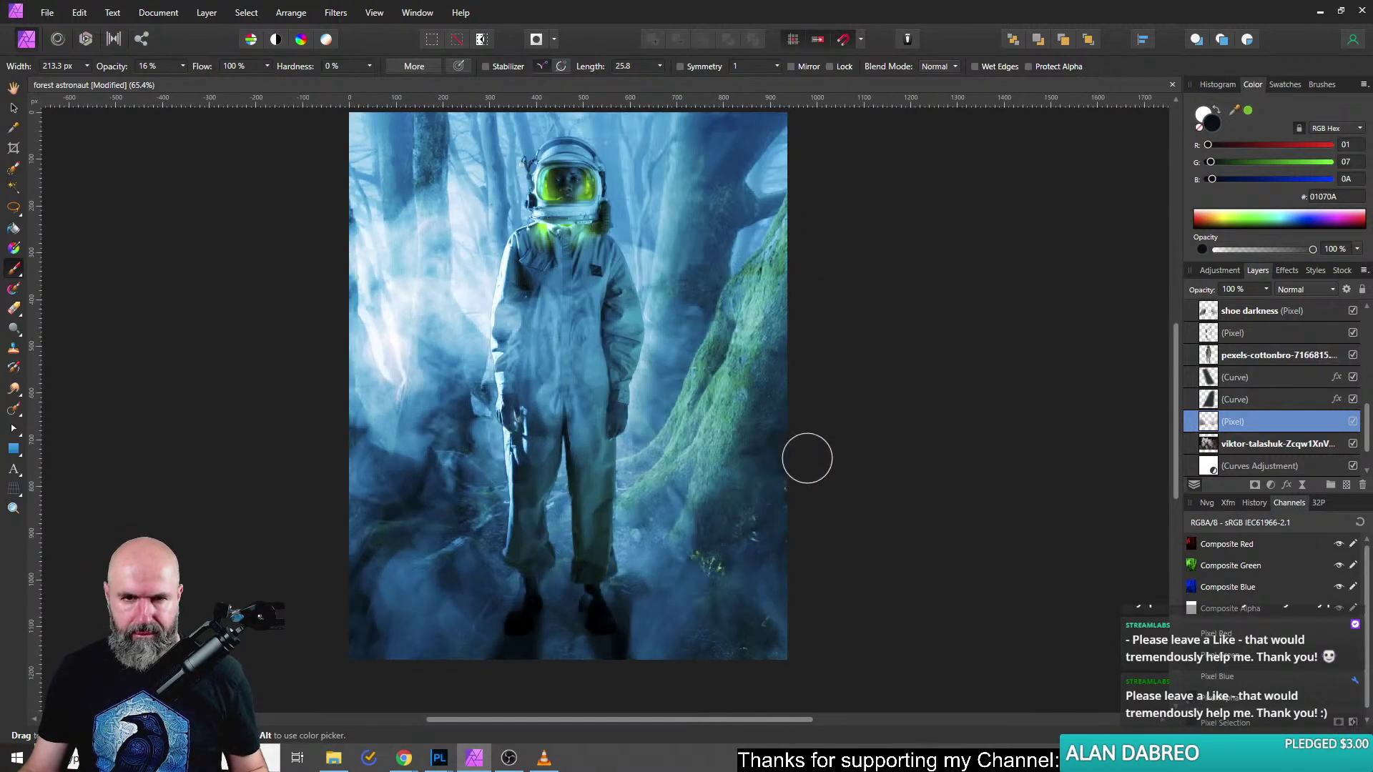
scroll(863, 491, "down", 1)
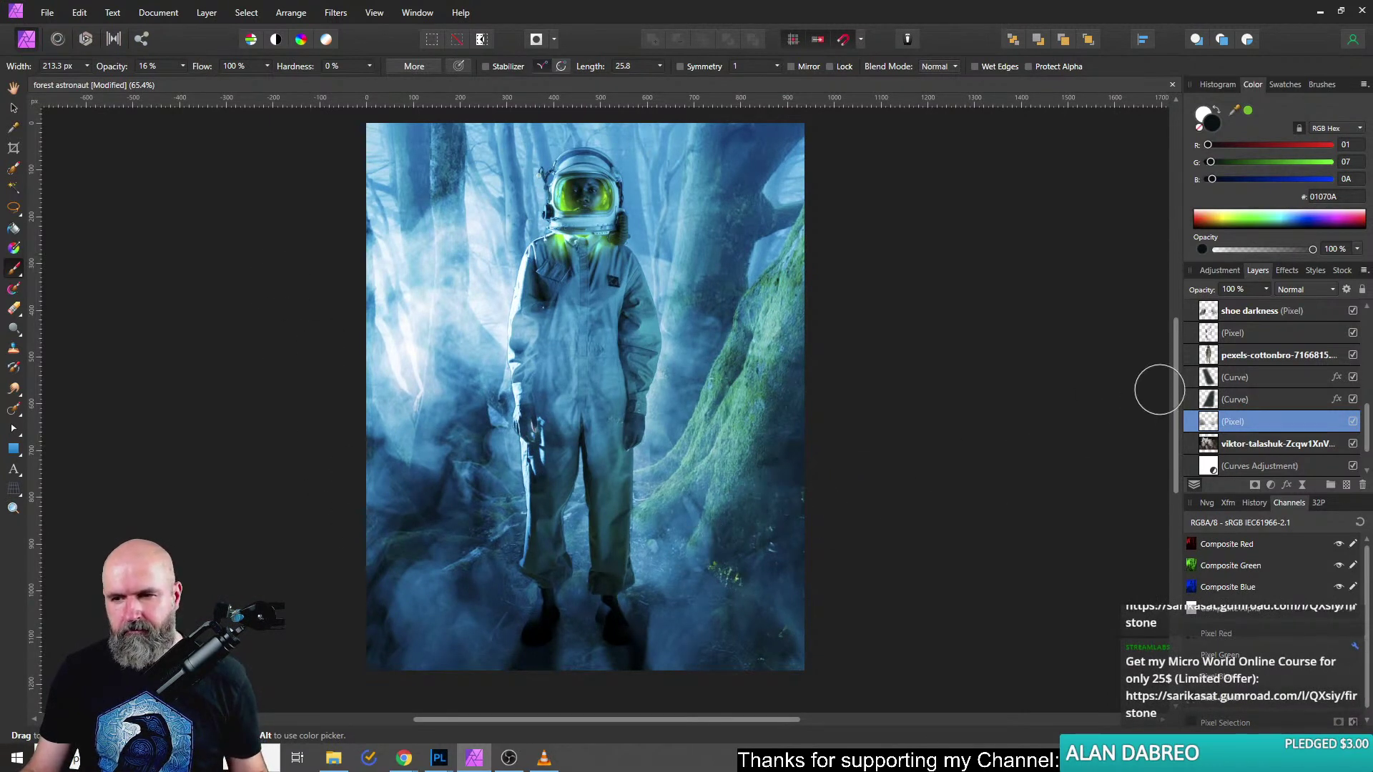
Draw a large donut in 01070A with a 50% hole radius over the composite, above the topmost pixel layer.
scroll(1220, 377, "up", 5)
left_click(1216, 304)
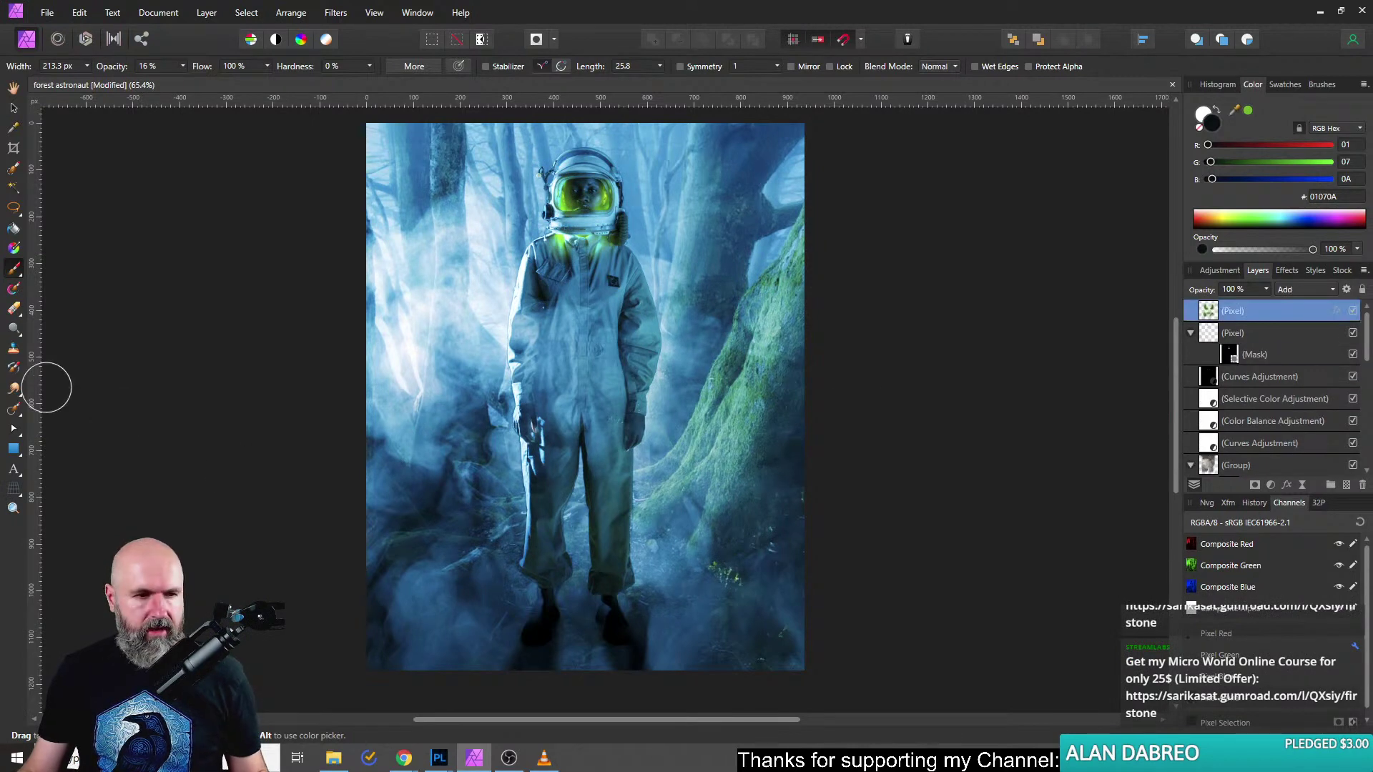
left_click(14, 448)
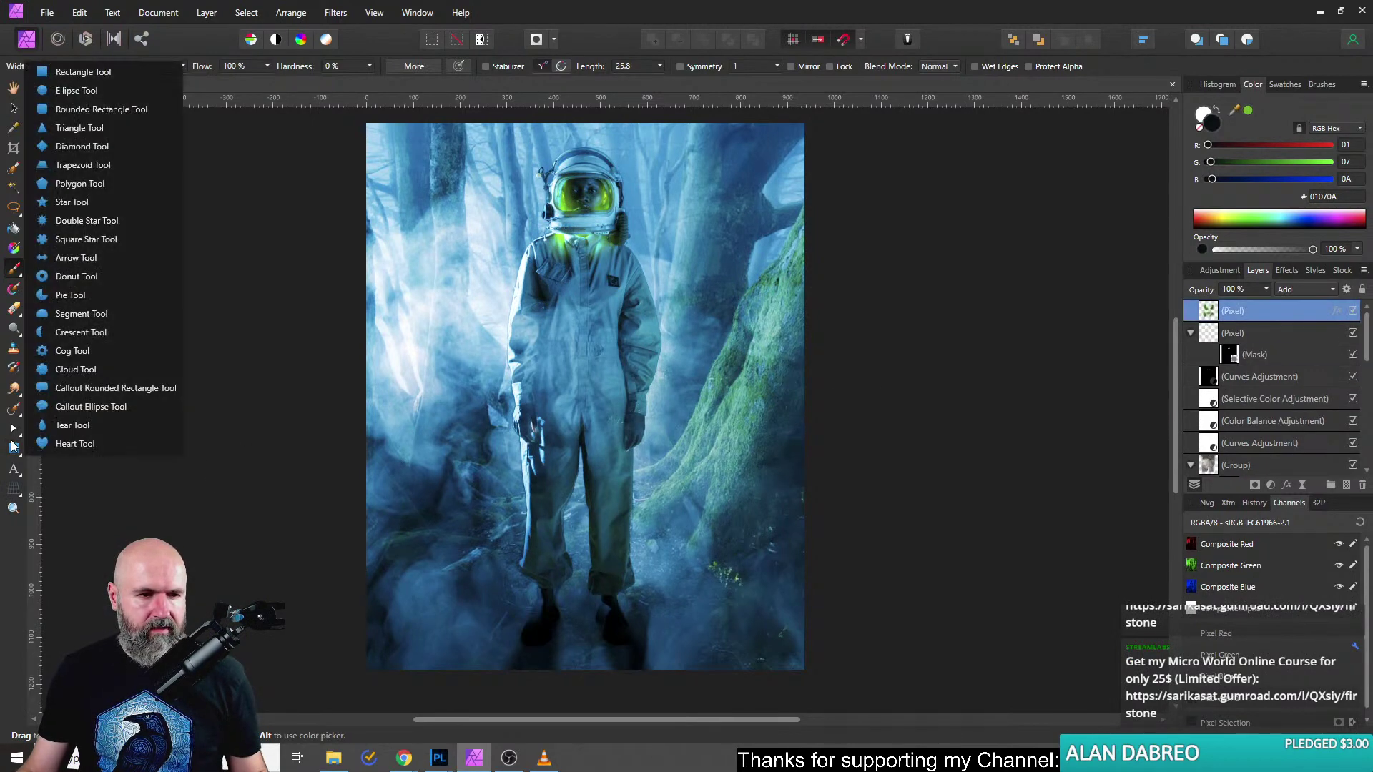
left_click(76, 276)
scroll(492, 425, "down", 3)
left_click_drag(522, 299, 555, 340)
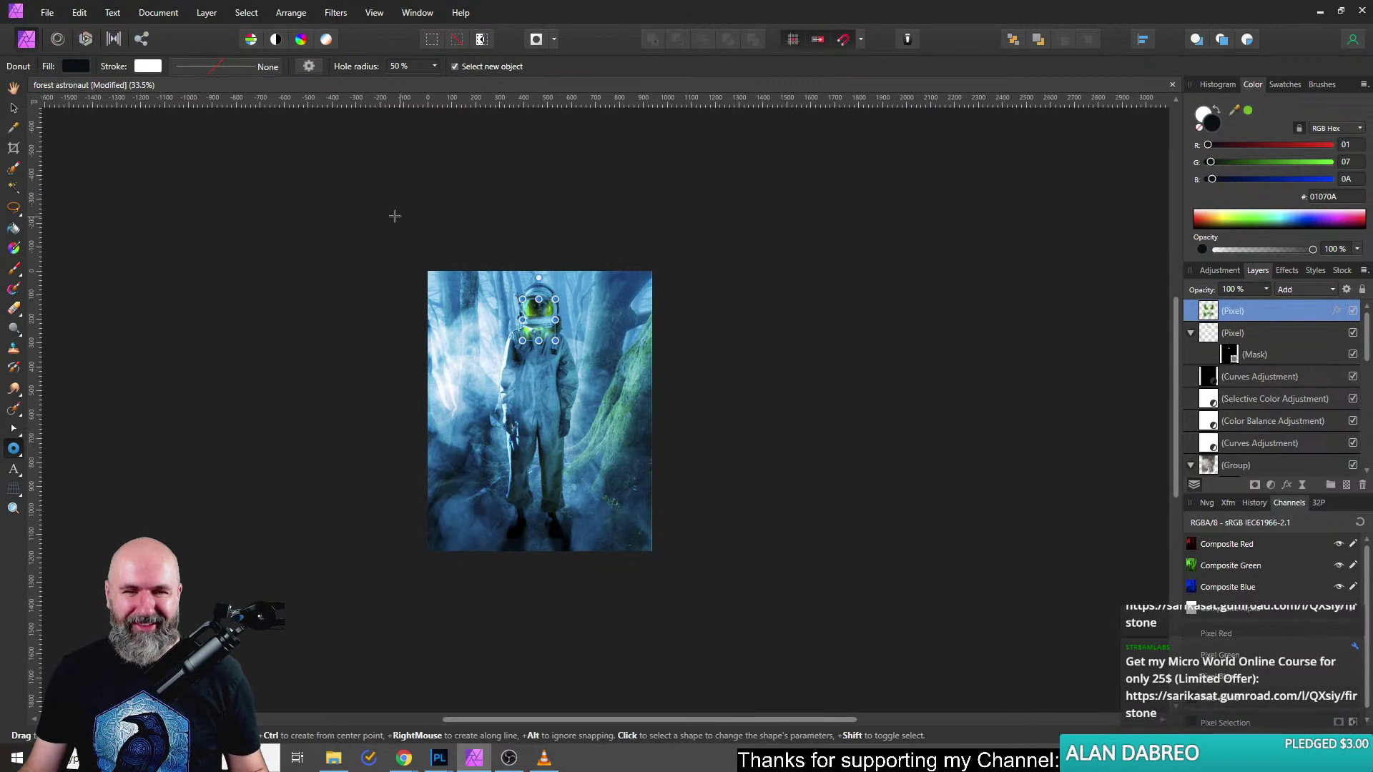
left_click_drag(395, 215, 775, 694)
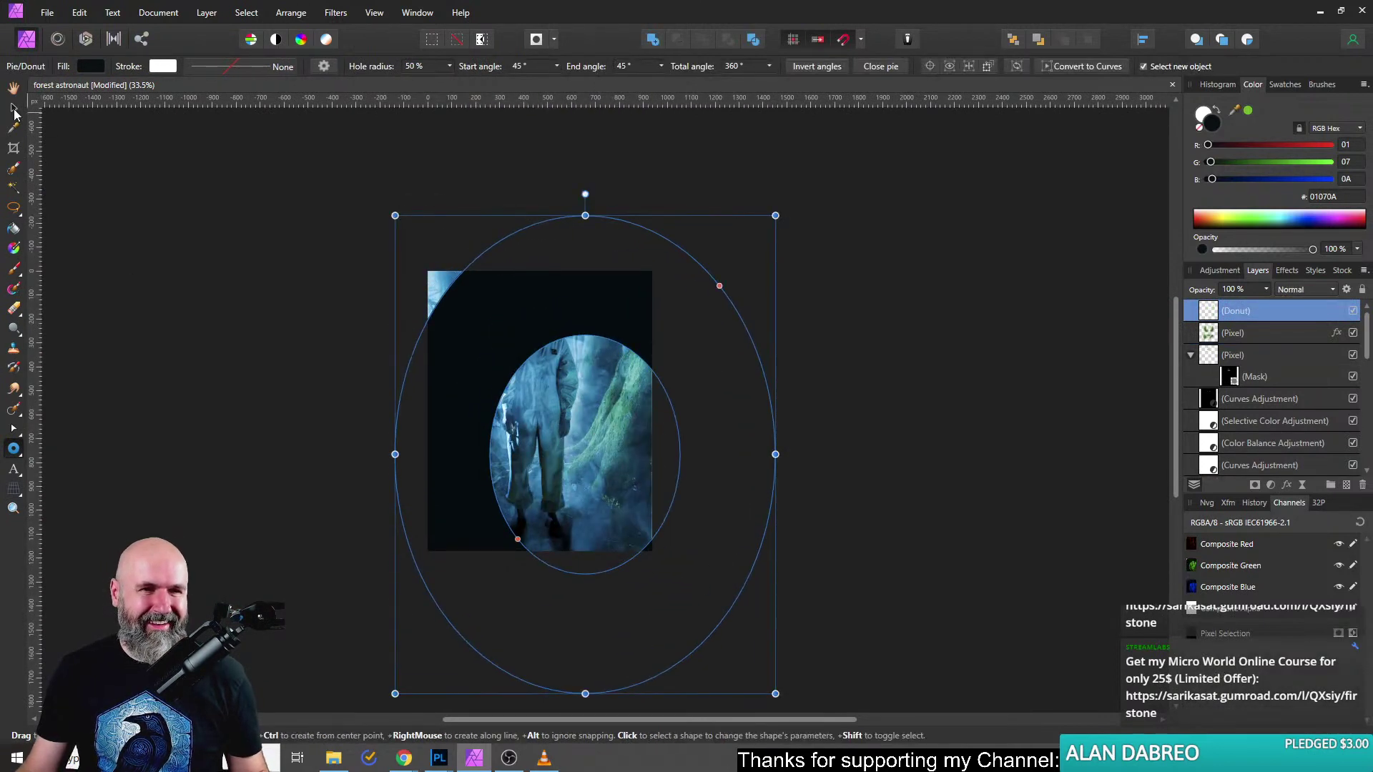
Enlarge the donut to about 1807 × 2417 px and center it so its hole frames the astronaut.
left_click(13, 109)
left_click_drag(680, 521, 643, 469)
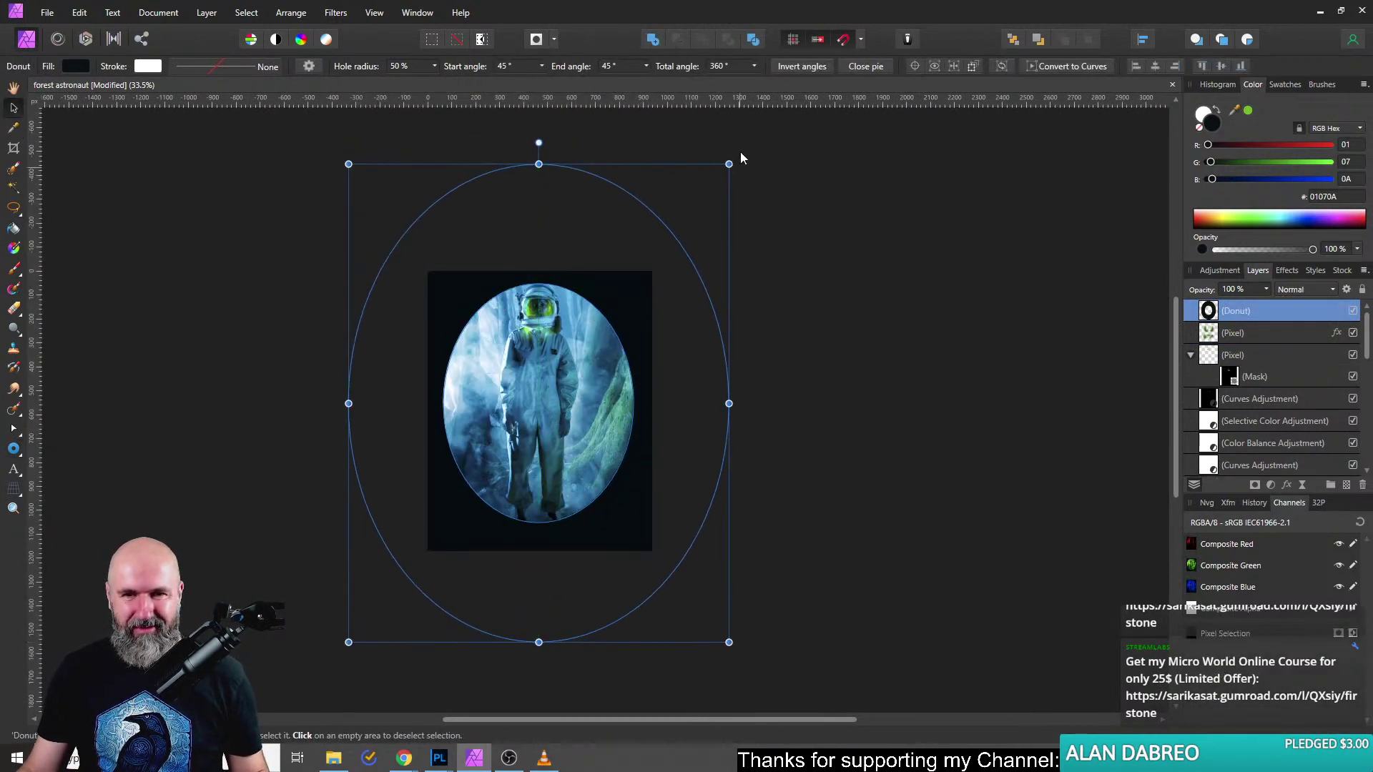
left_click_drag(729, 163, 708, 429)
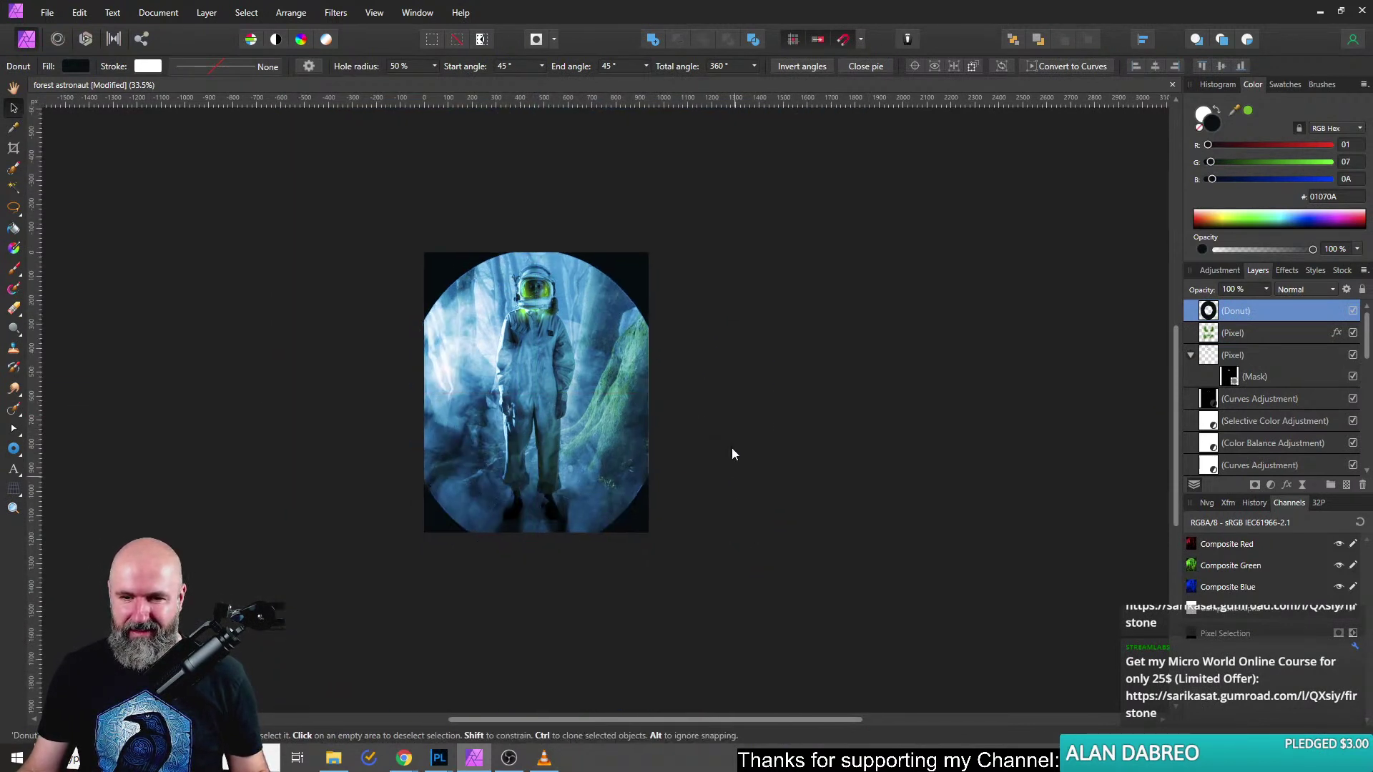
left_click_drag(806, 552, 717, 526)
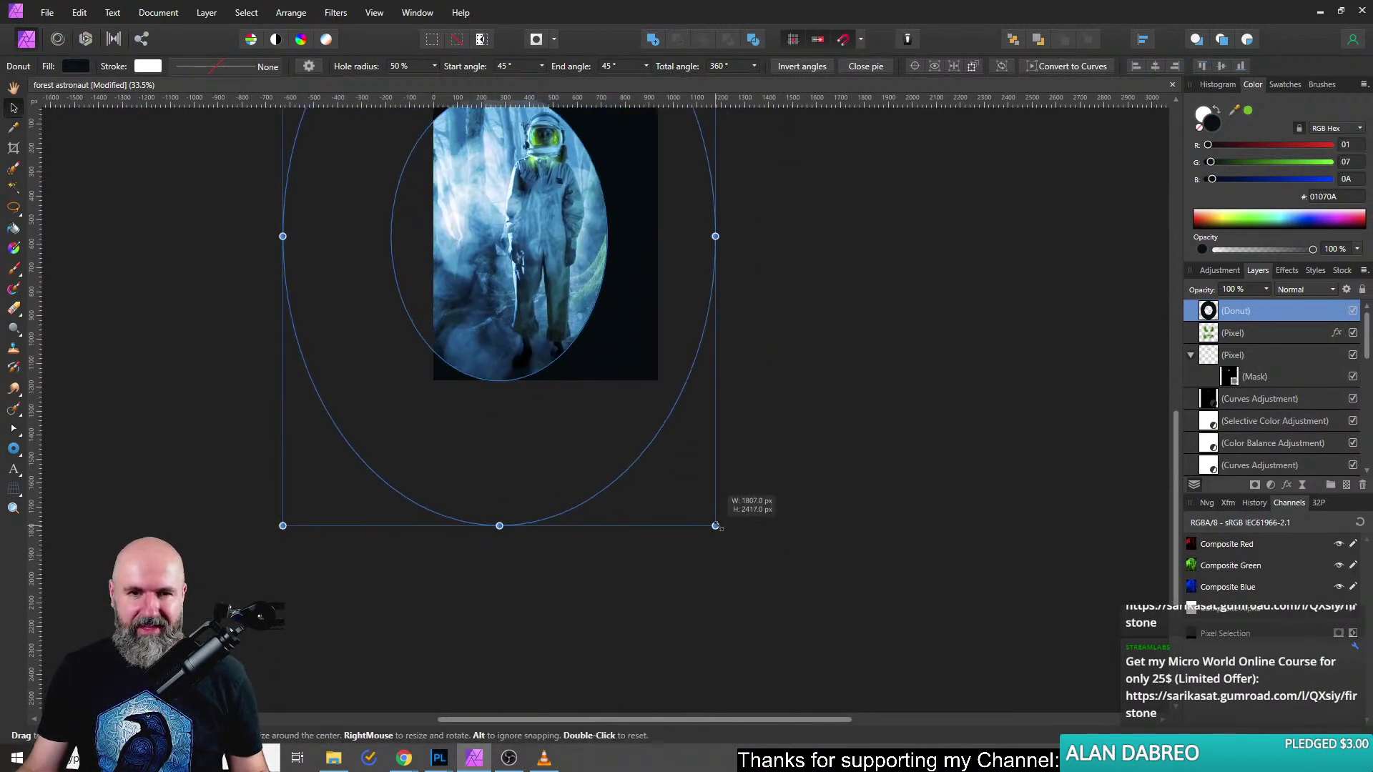
left_click_drag(647, 438, 691, 431)
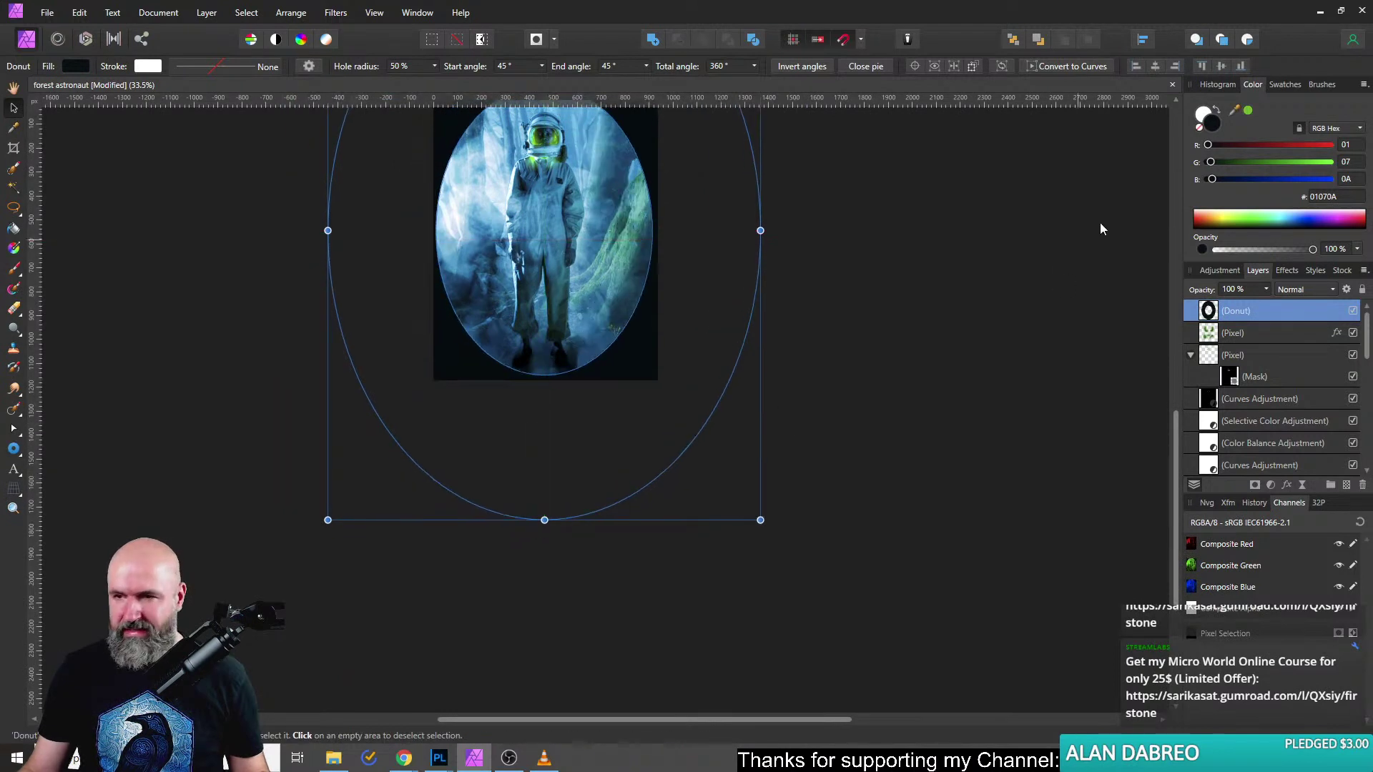
Apply a Gaussian Blur with a 200 px radius to the donut.
left_click(1291, 270)
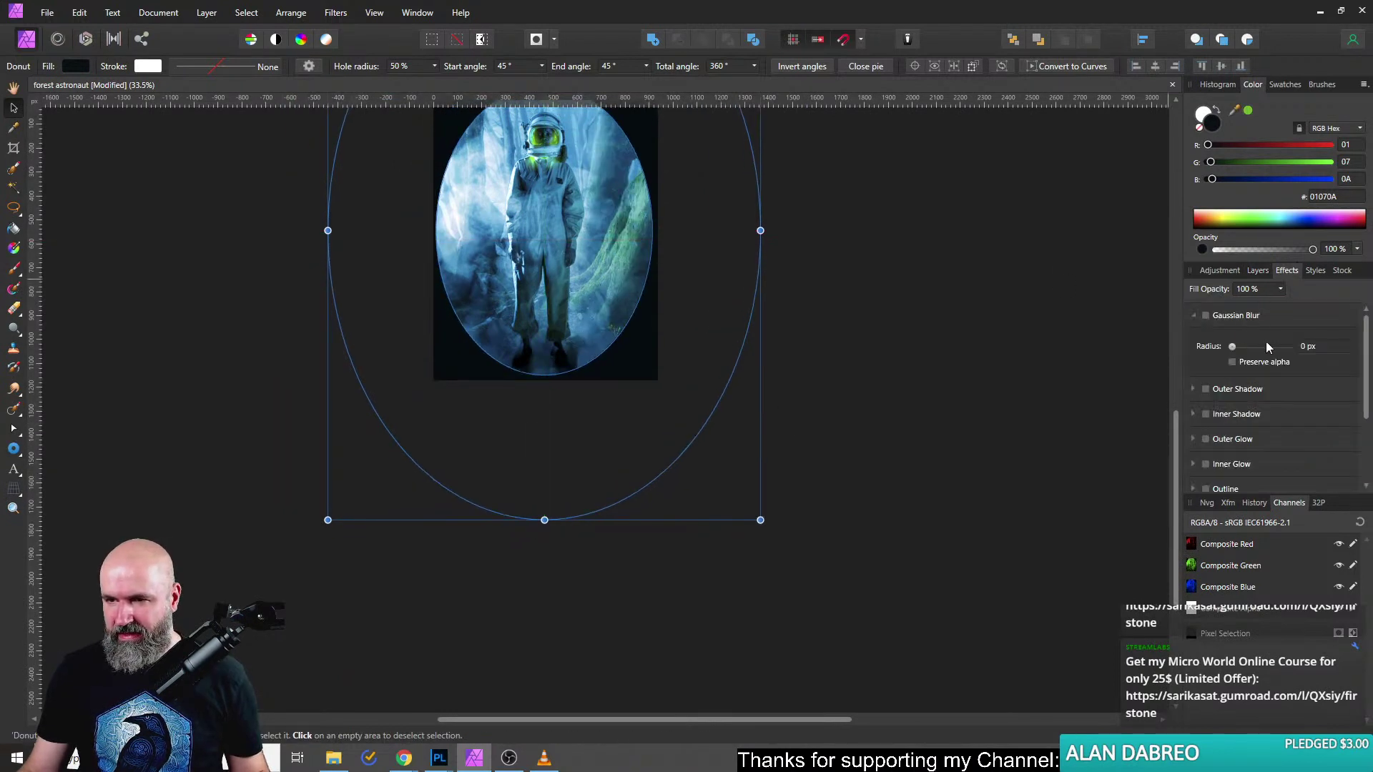
left_click(1322, 349)
type("450")
key("Return")
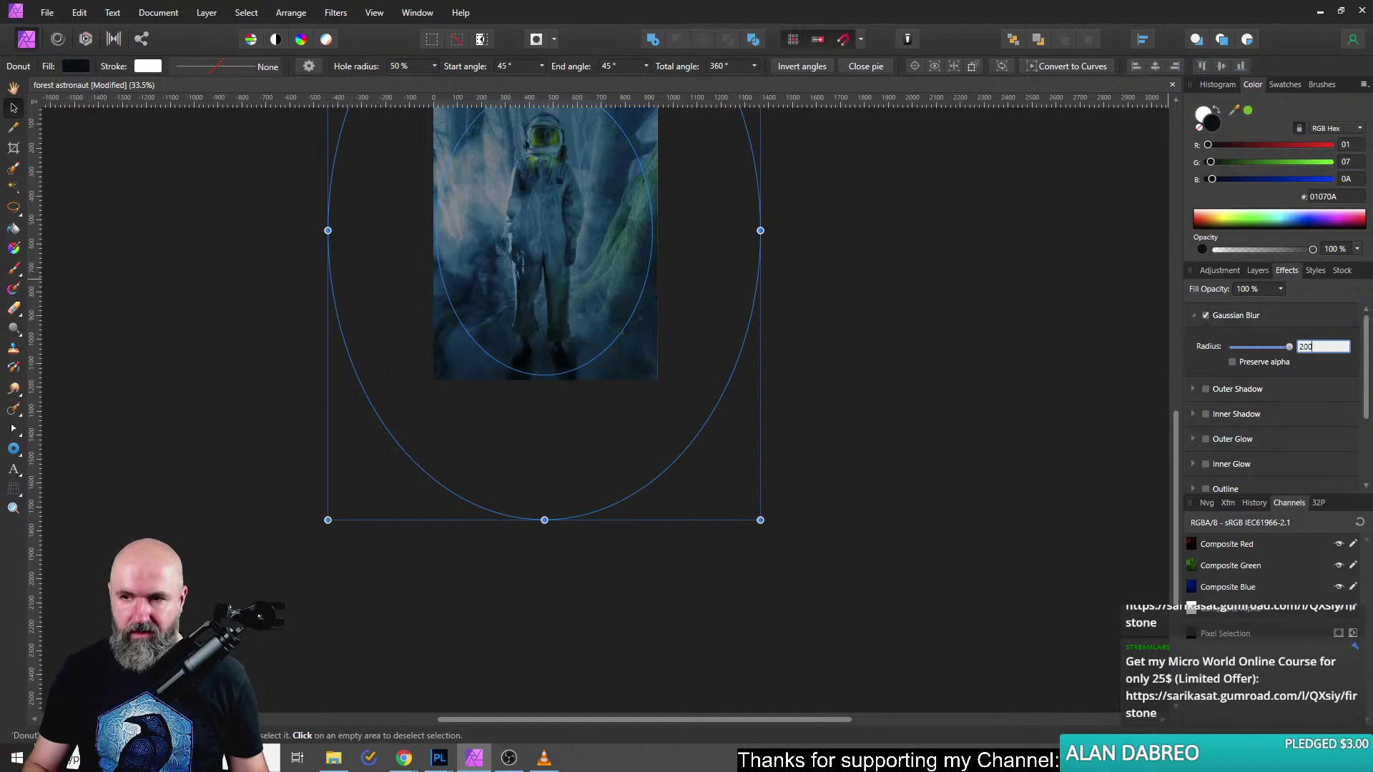
key("Return")
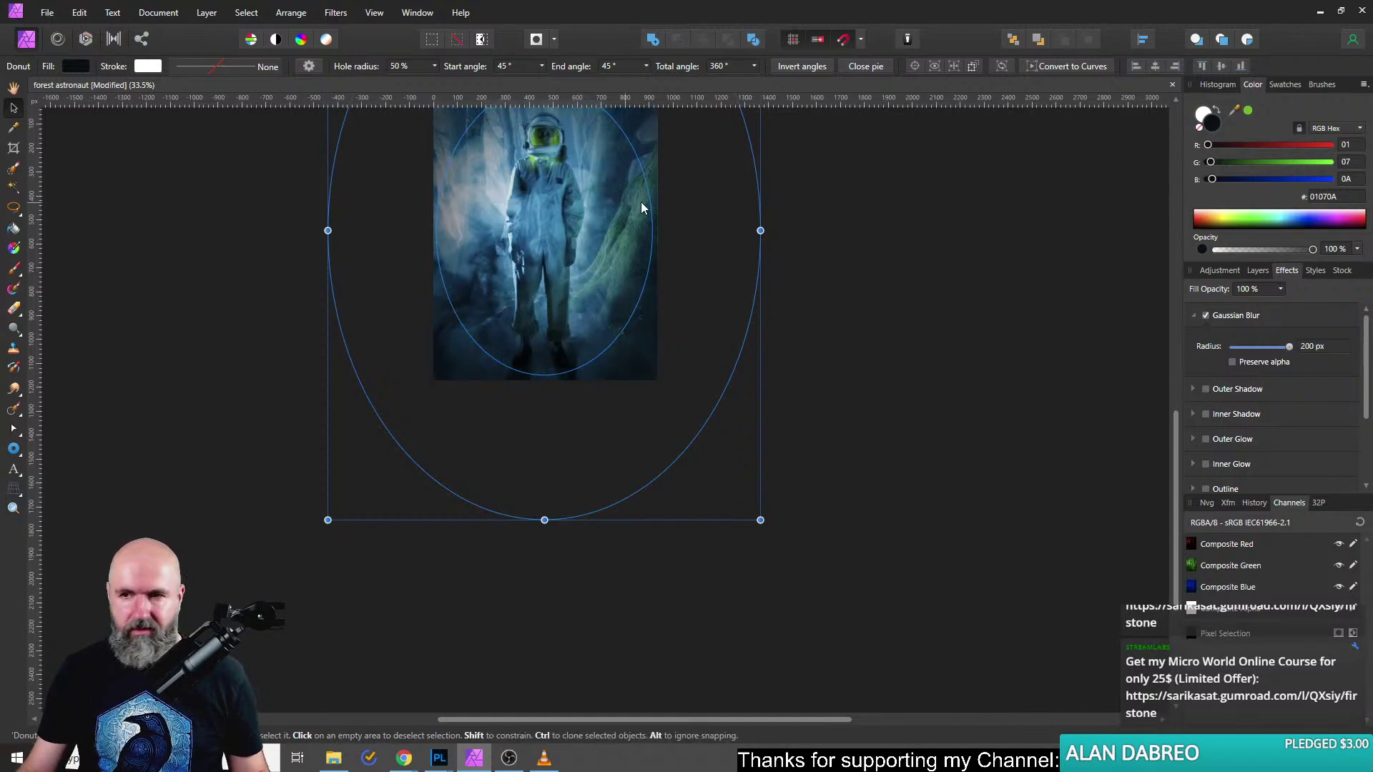
left_click(1257, 271)
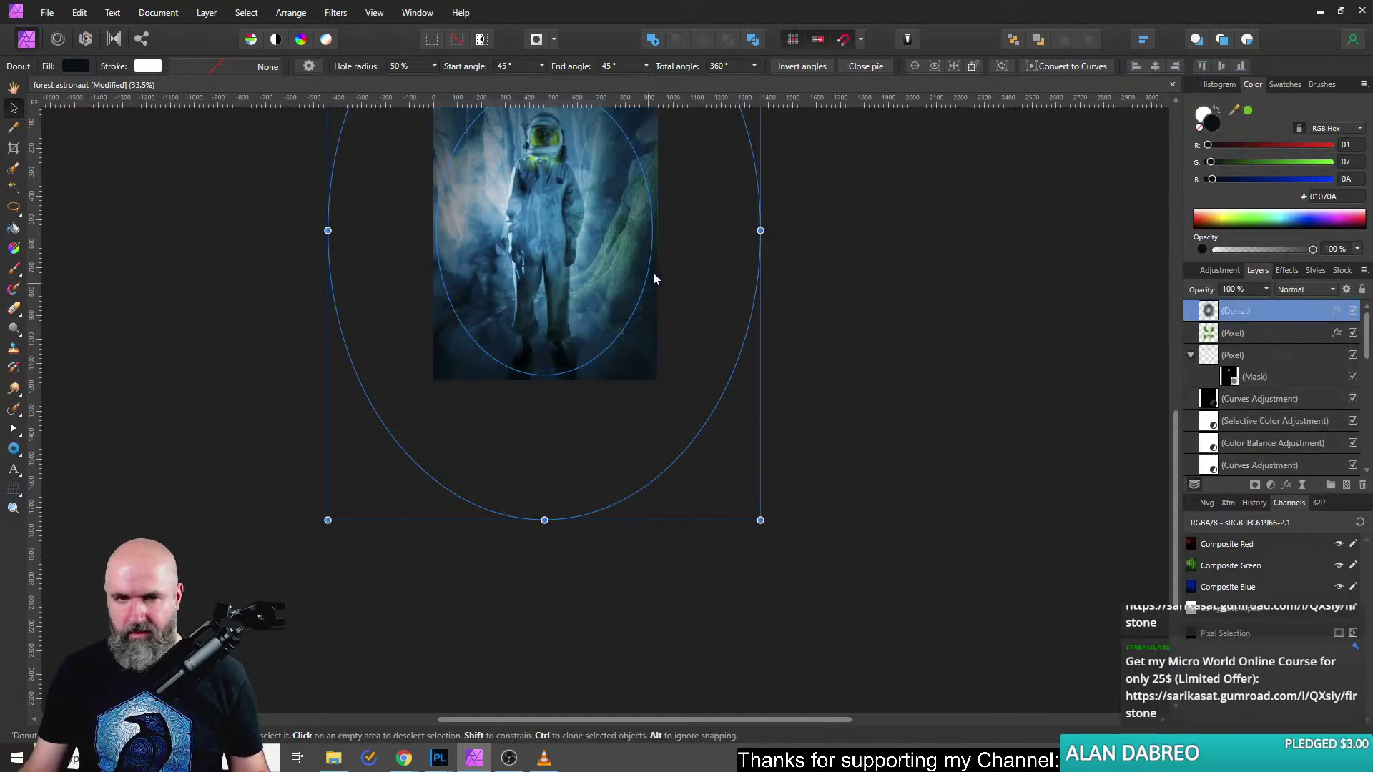
scroll(615, 301, "up", 3)
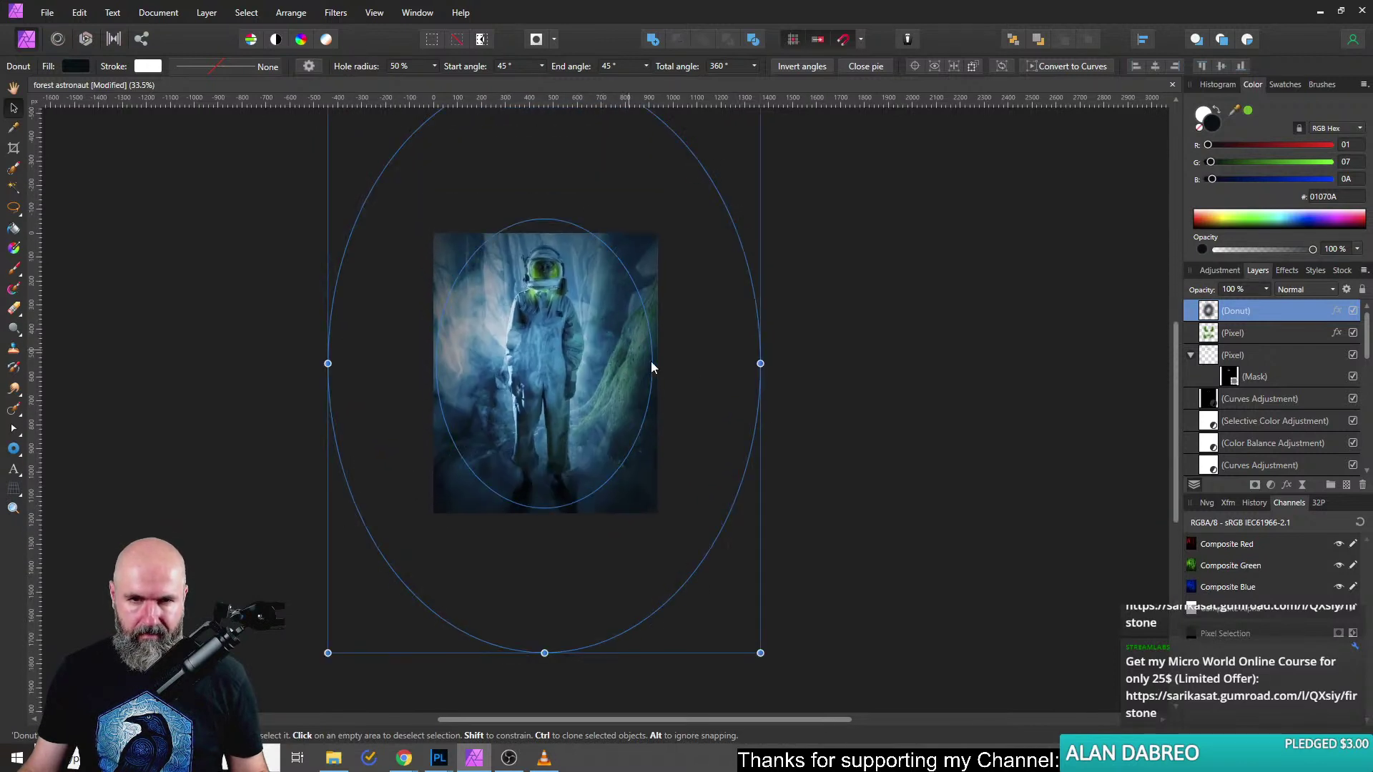
scroll(630, 336, "down", 1)
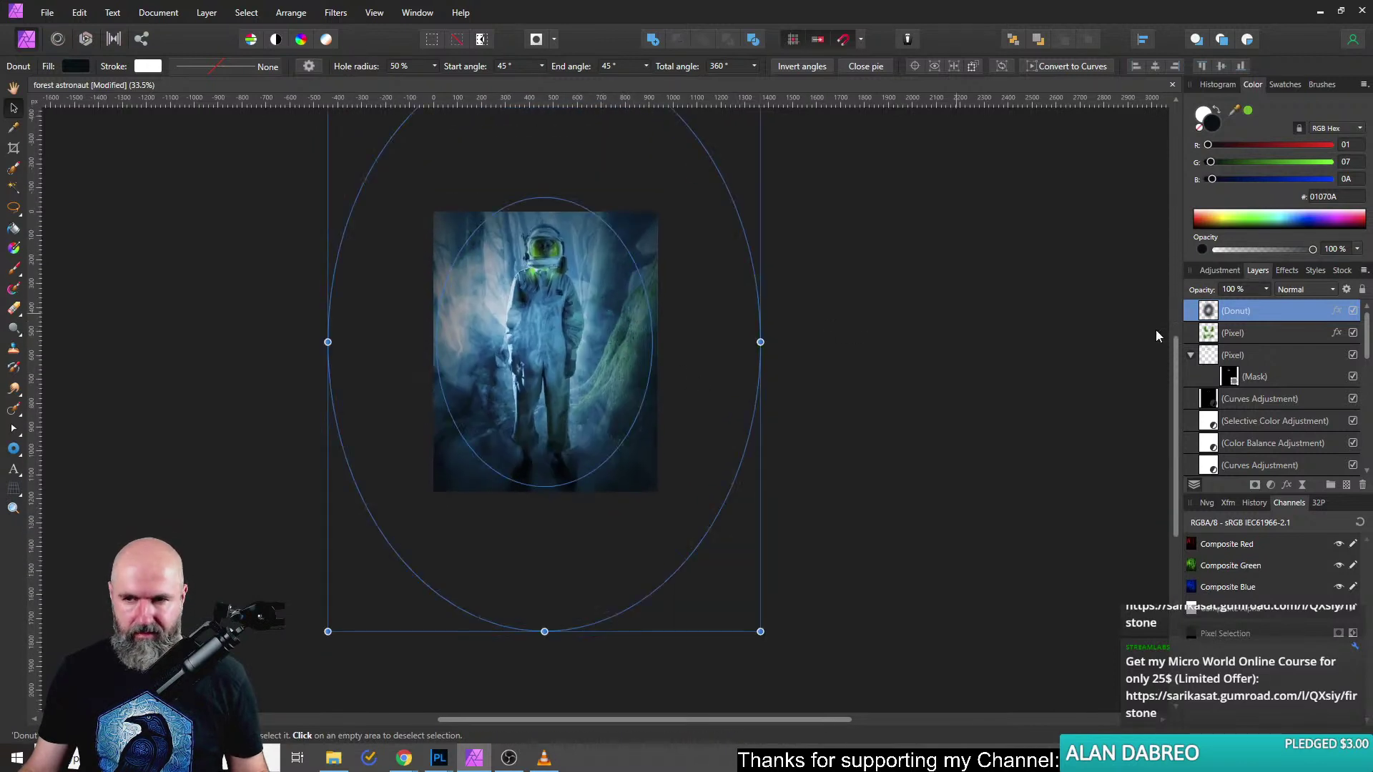
Try Preserve alpha on the donut's Gaussian Blur with radii of 150 px and 300 px.
left_click(1286, 271)
left_click(1233, 361)
left_click(1320, 347)
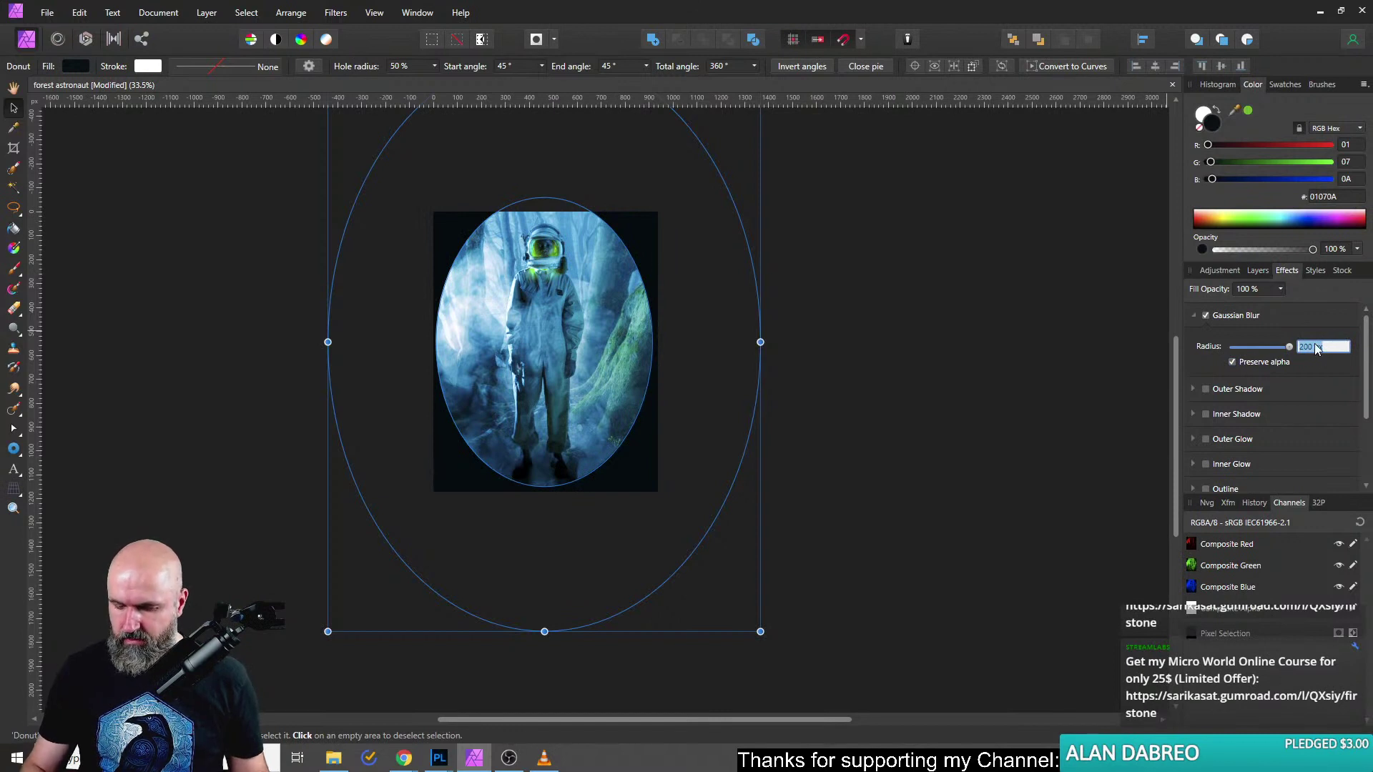
type("150")
key("Return")
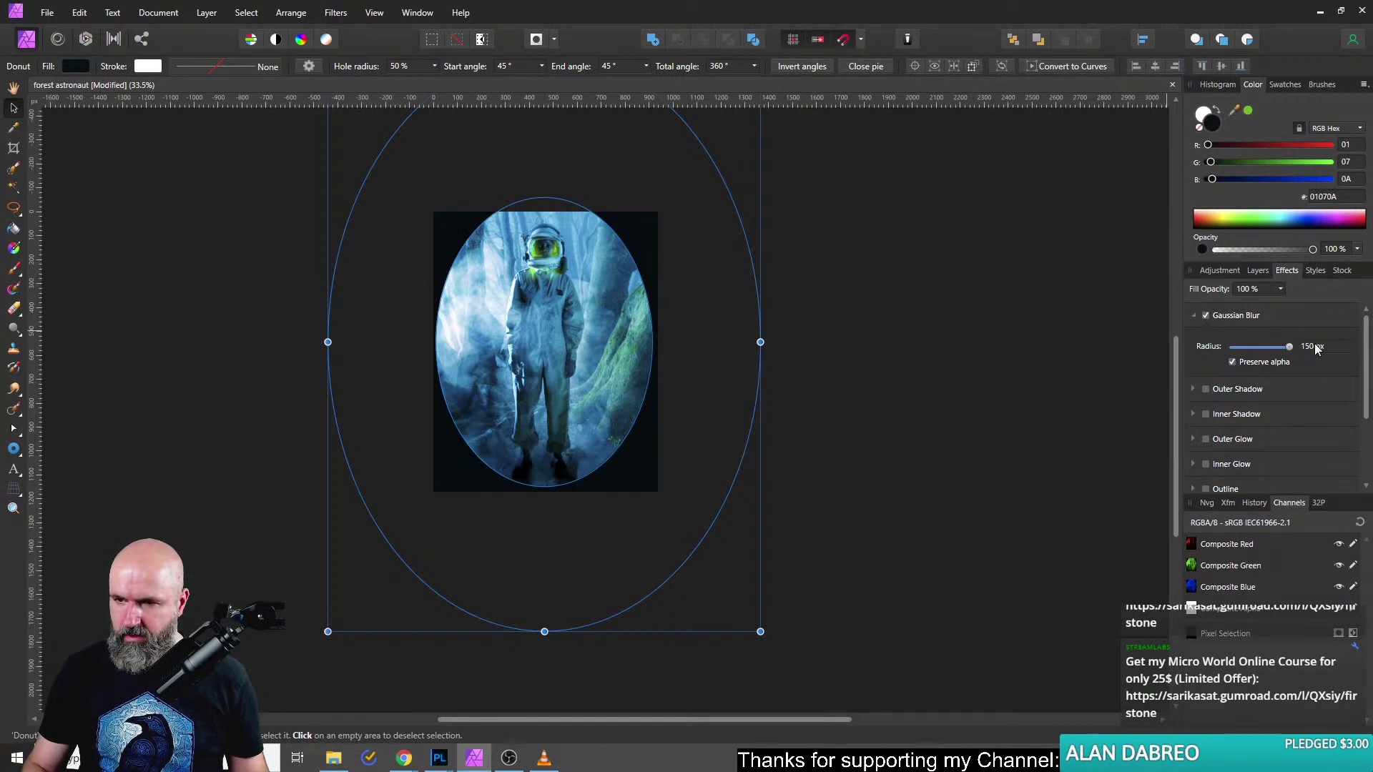
left_click(1261, 274)
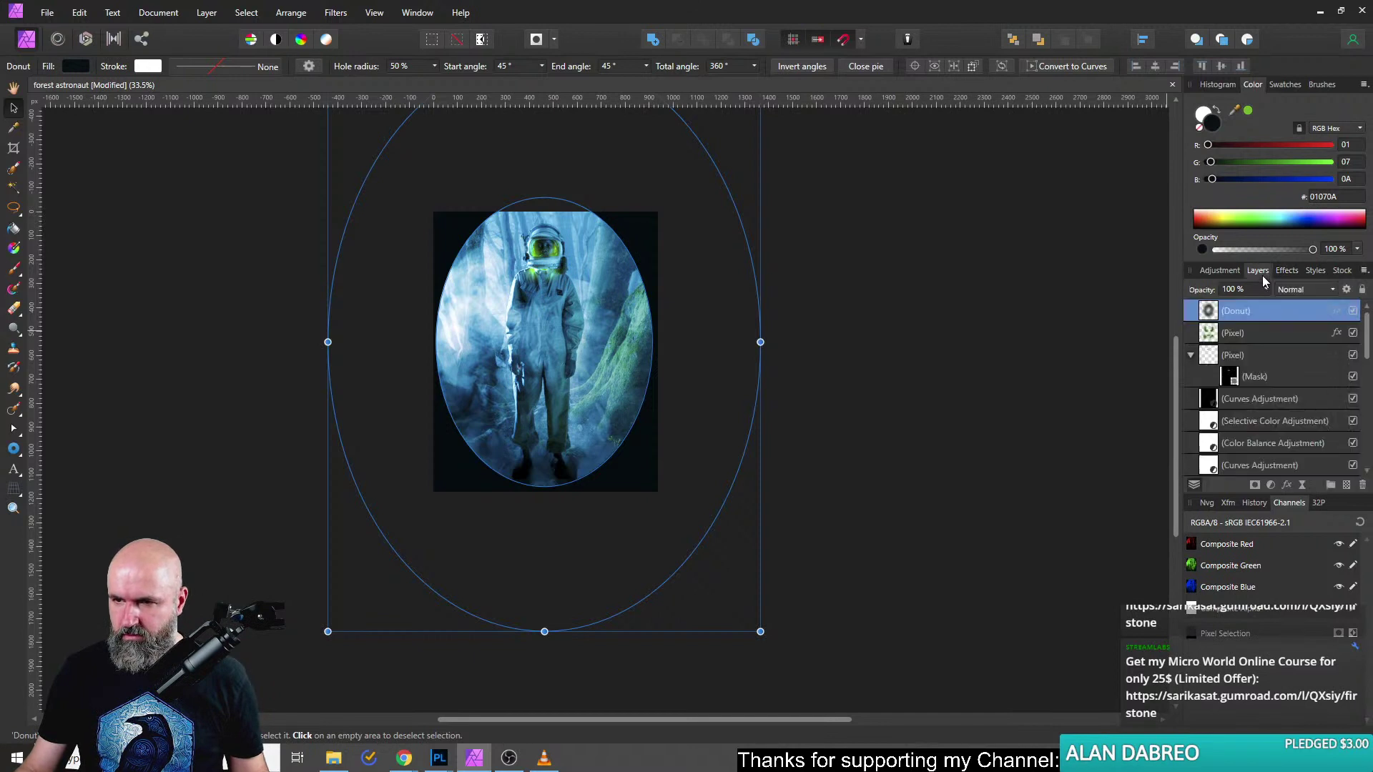
left_click(1287, 270)
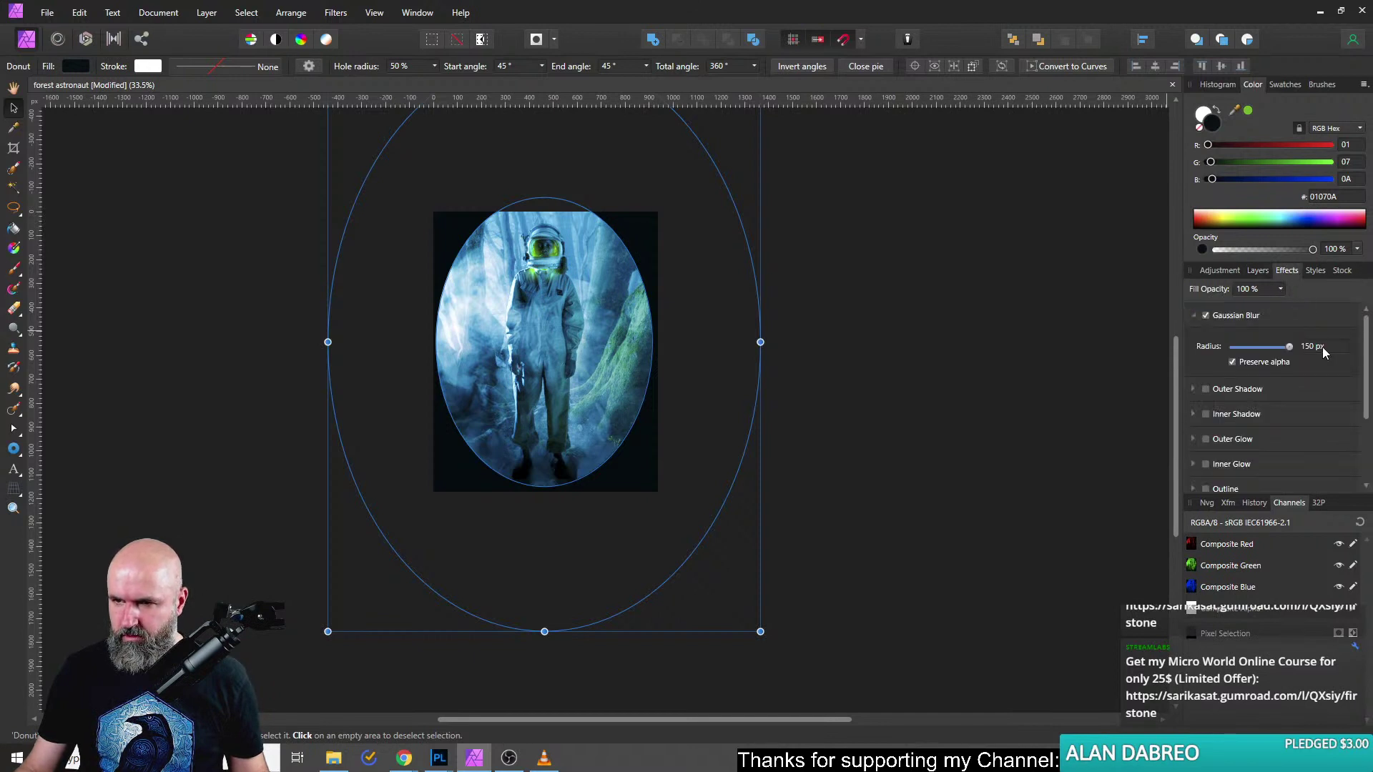
left_click(1326, 348)
type("30")
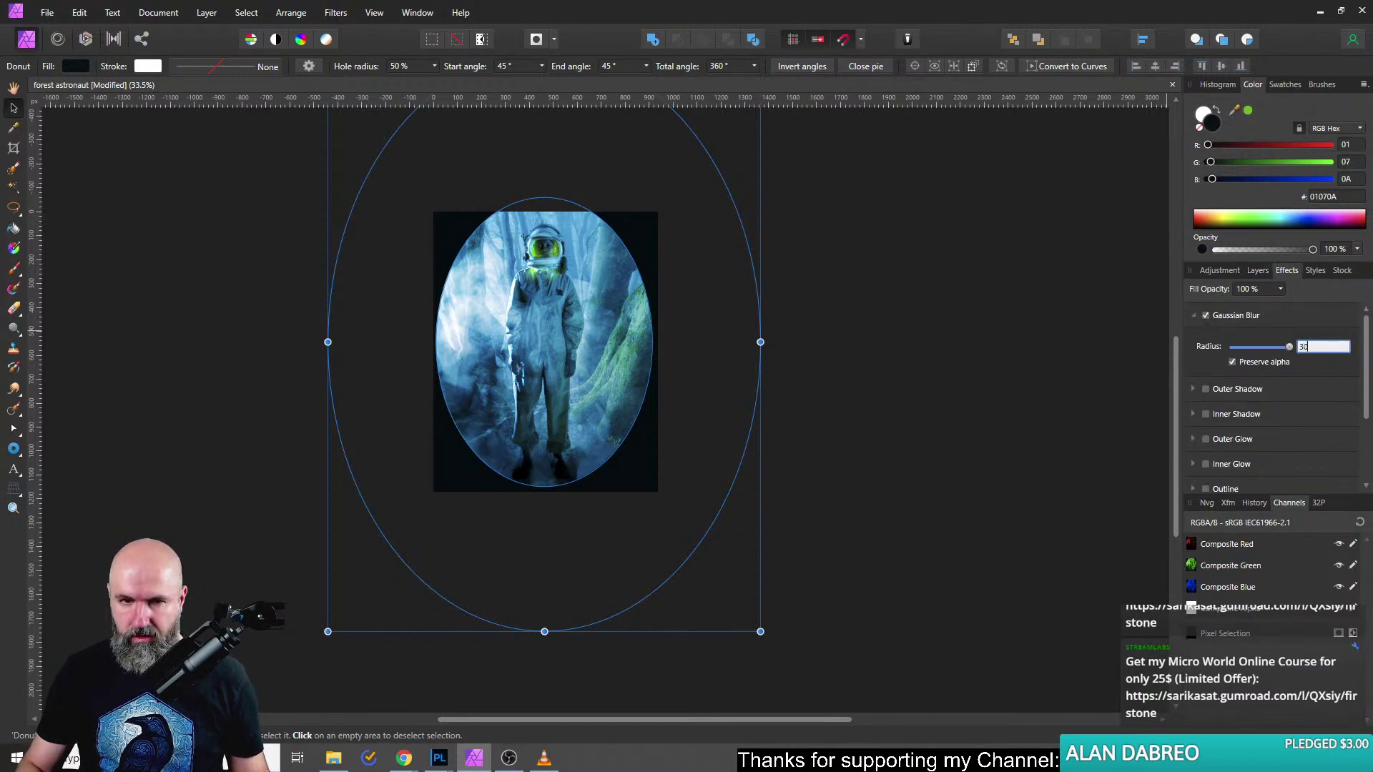
type("0")
key("Return")
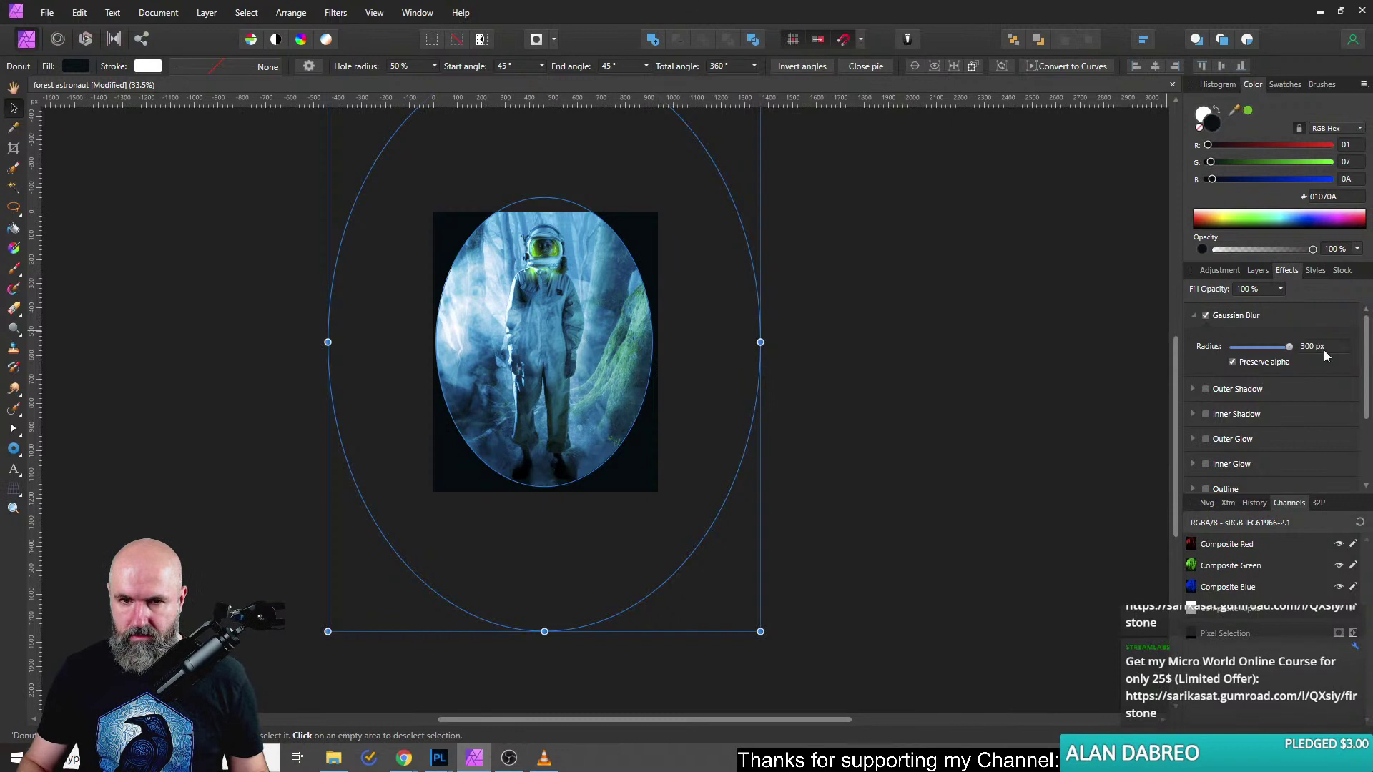
left_click(1252, 365)
Set the donut's Gaussian Blur radius to 150 px and refine it to 100 px.
left_click(1318, 346)
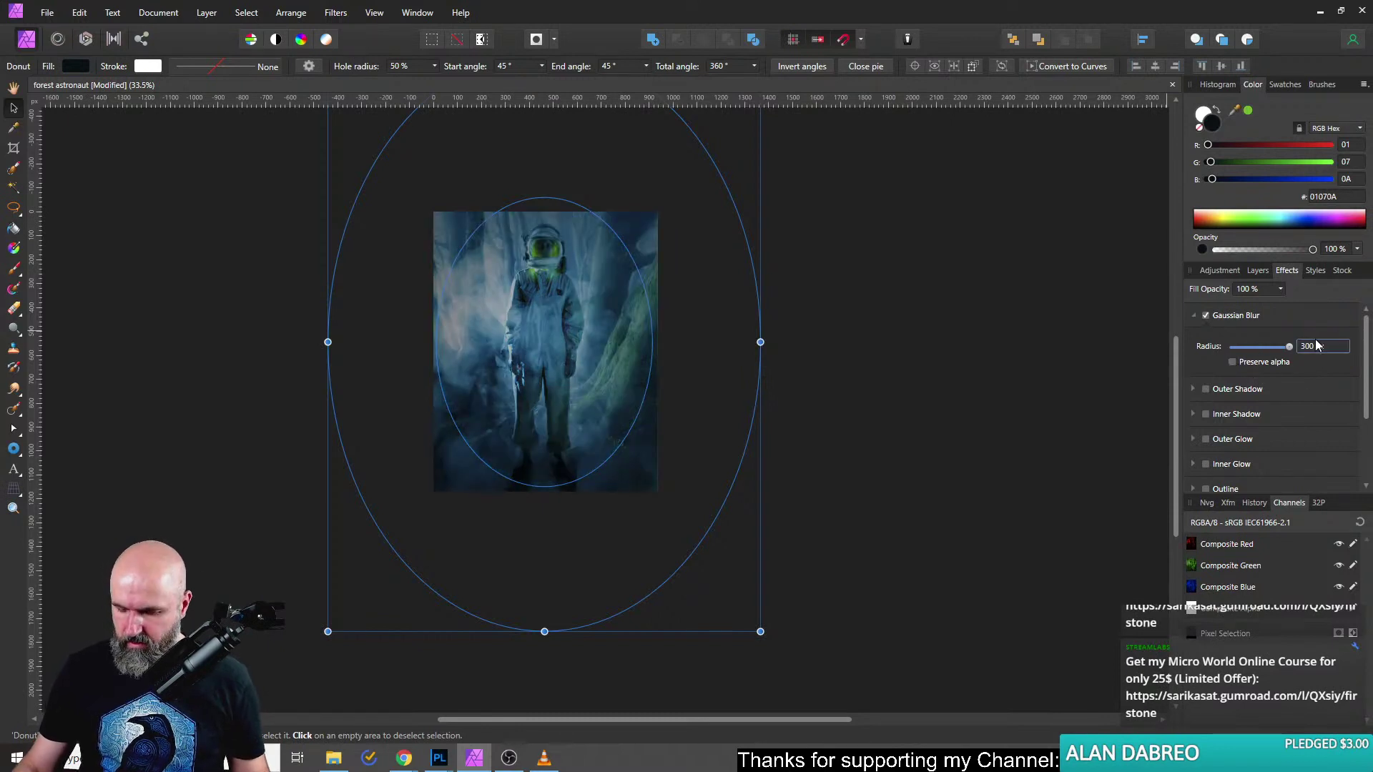
left_click(1319, 347)
type("15")
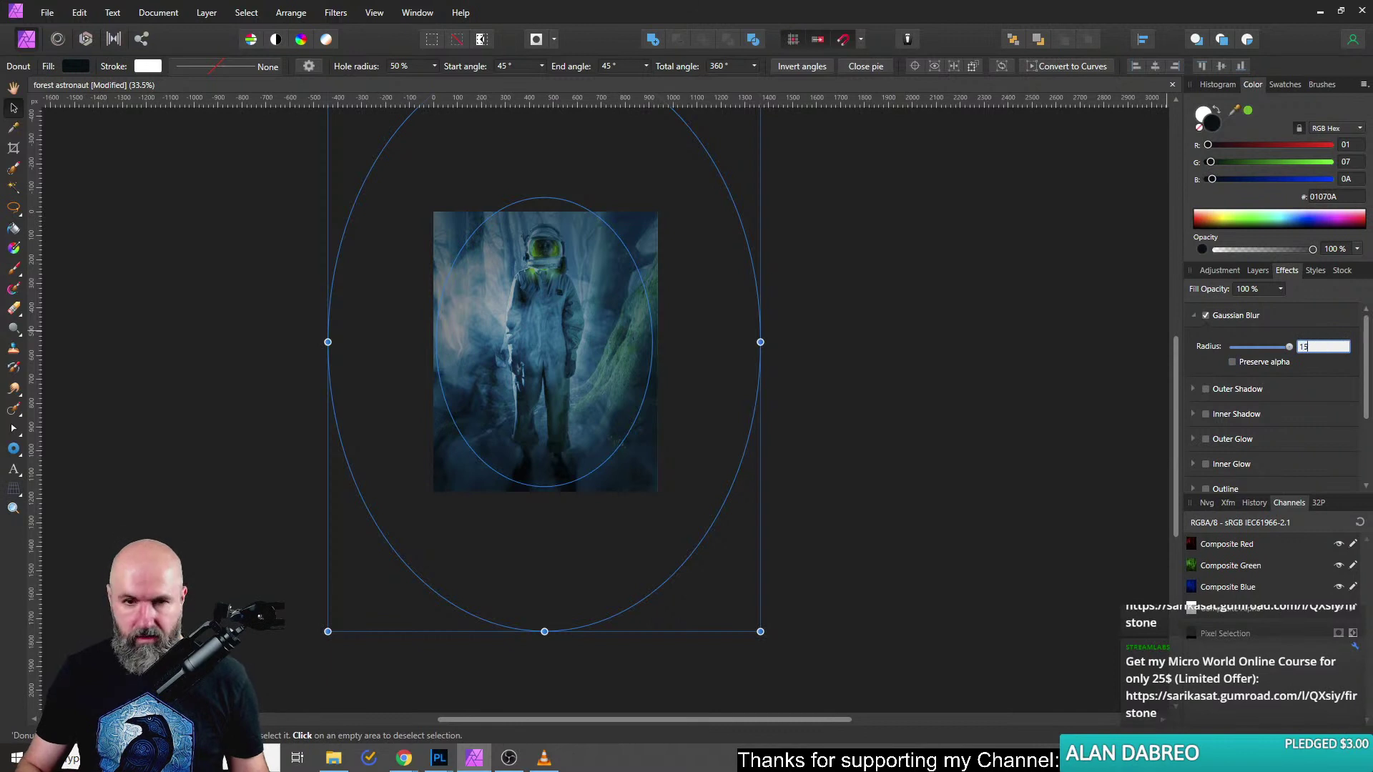
type("0")
key("Return")
left_click(1320, 347)
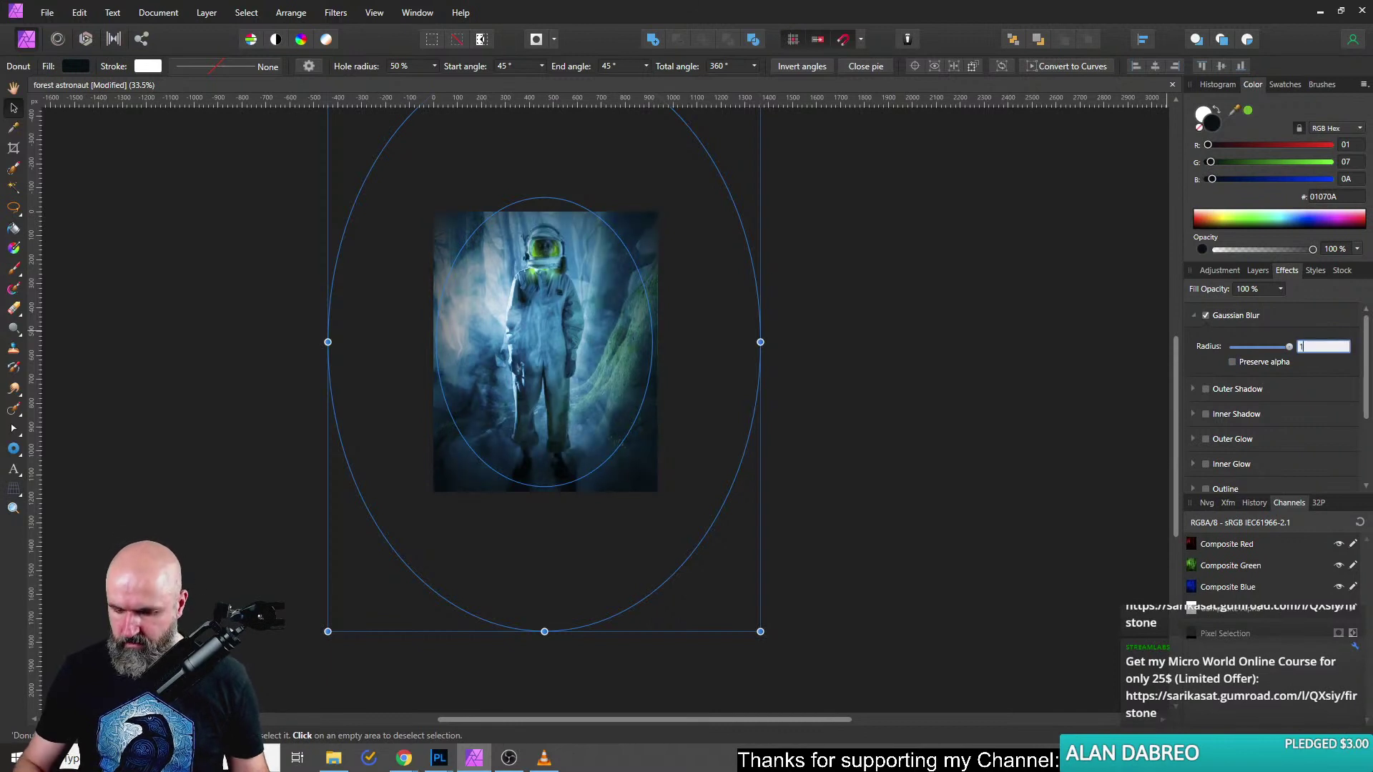
key("Return")
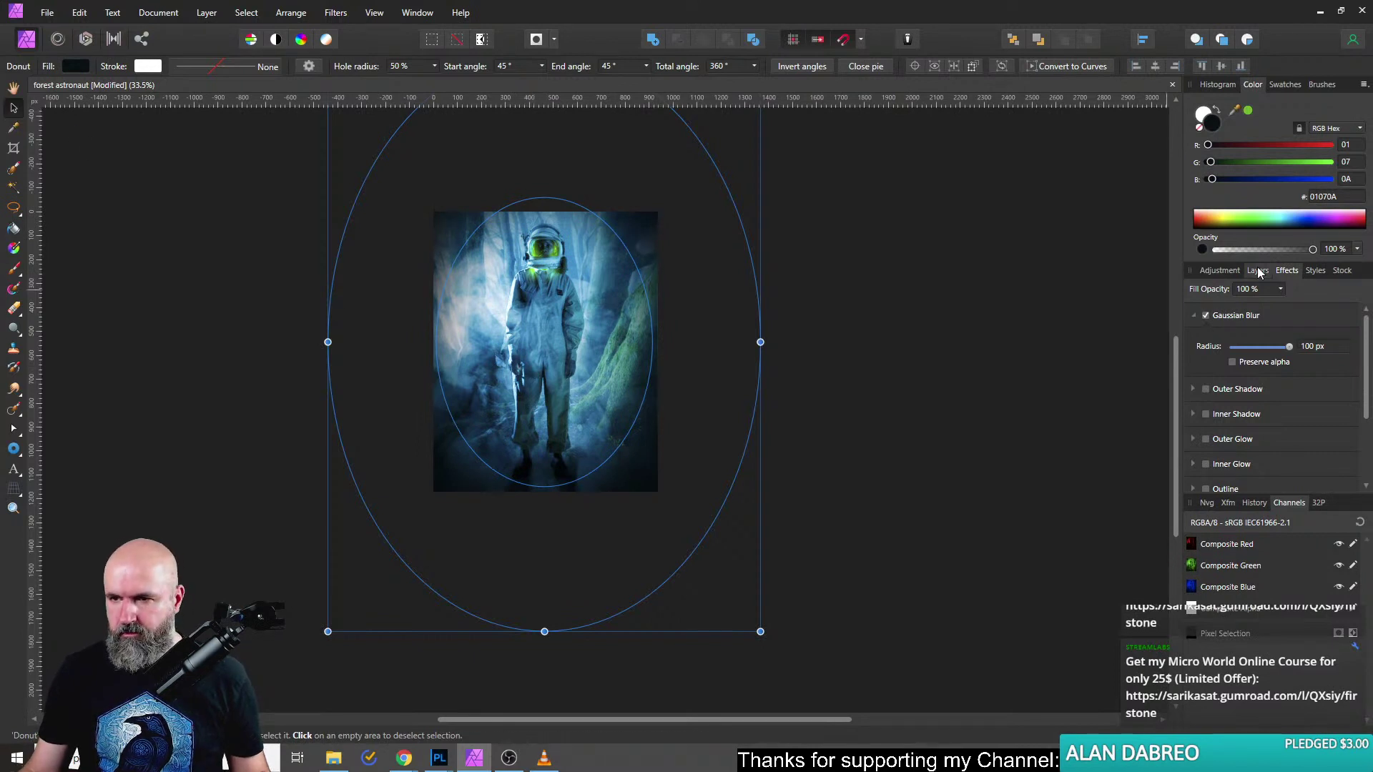
key("F7")
Stretch the blurred donut taller and slightly wider, keeping it centered horizontally on the image, so it mainly darkens the lower edge and corners.
scroll(547, 347, "down", 3)
scroll(564, 337, "up", 1)
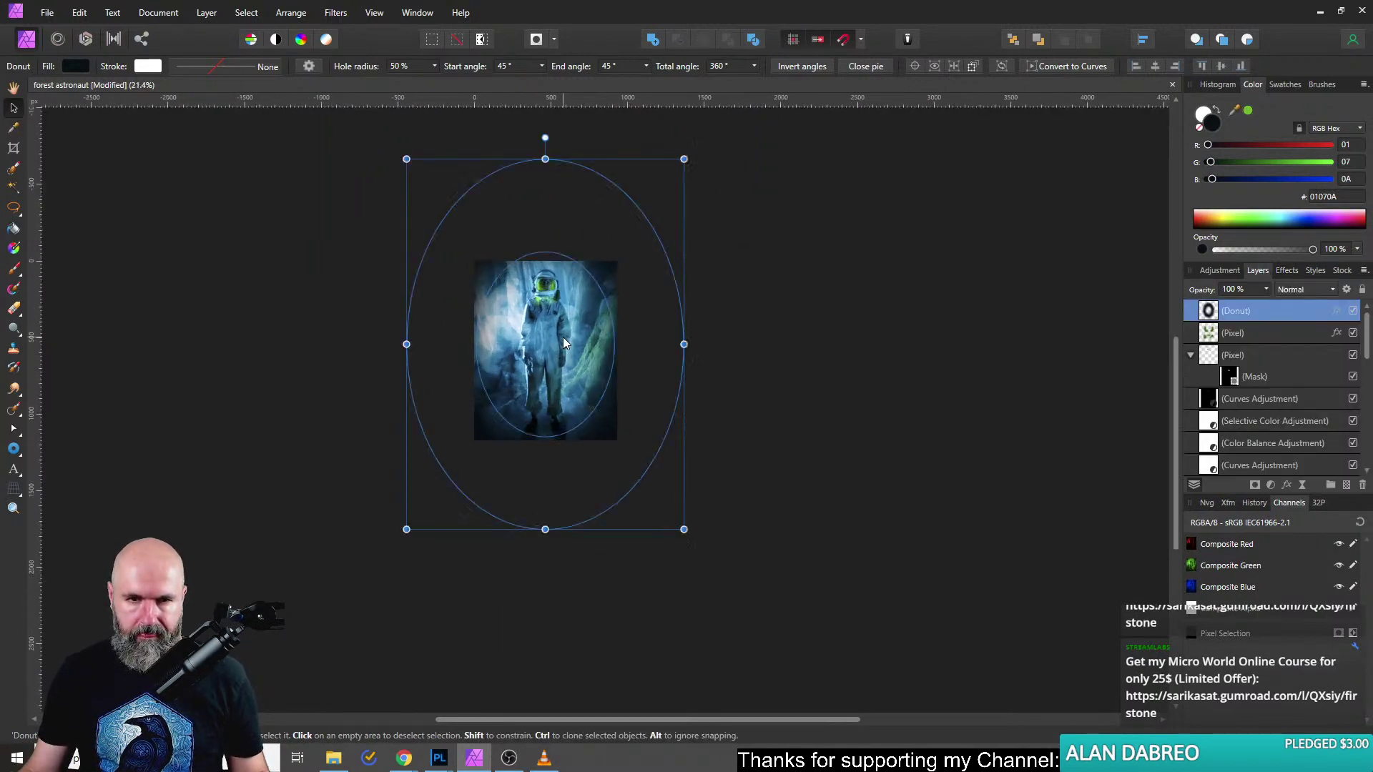
left_click_drag(564, 337, 565, 350)
left_click_drag(545, 165, 545, 18)
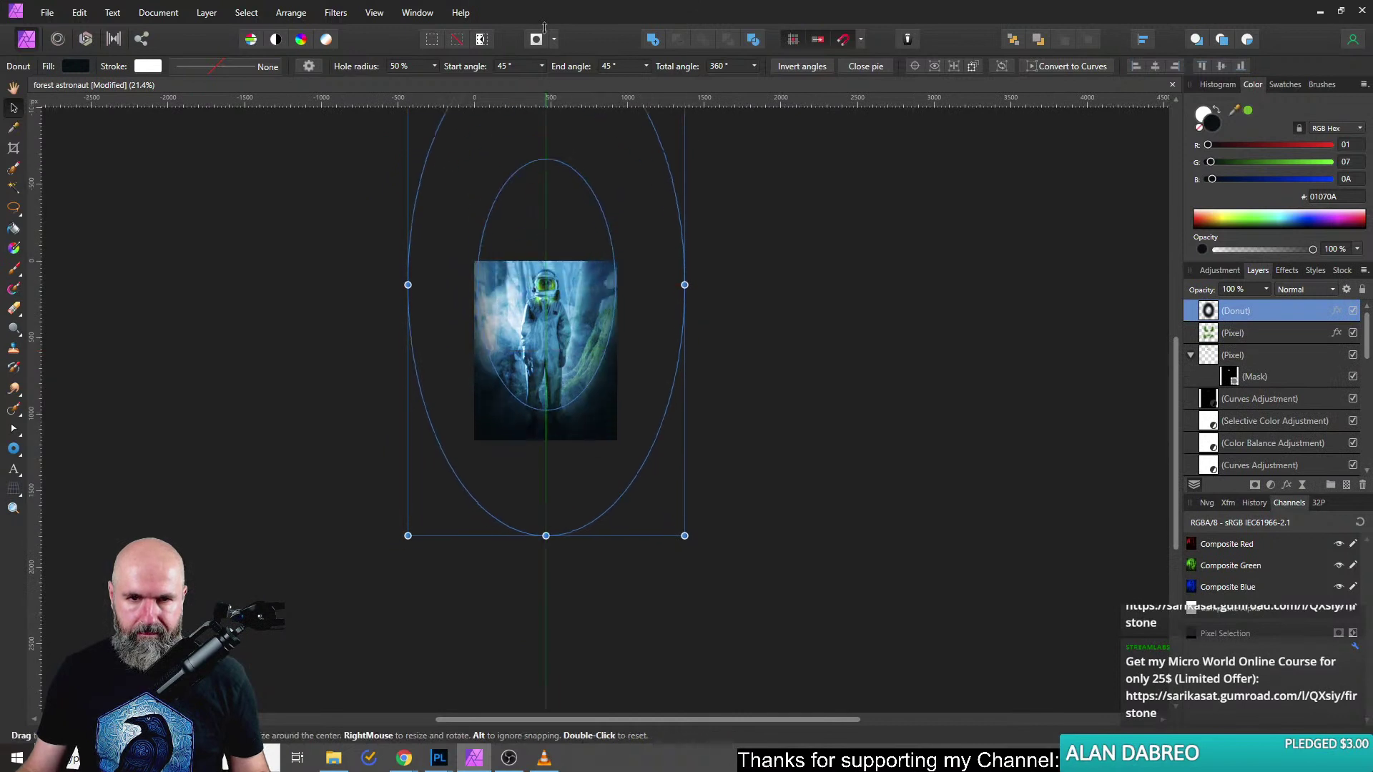
scroll(572, 327, "down", 4)
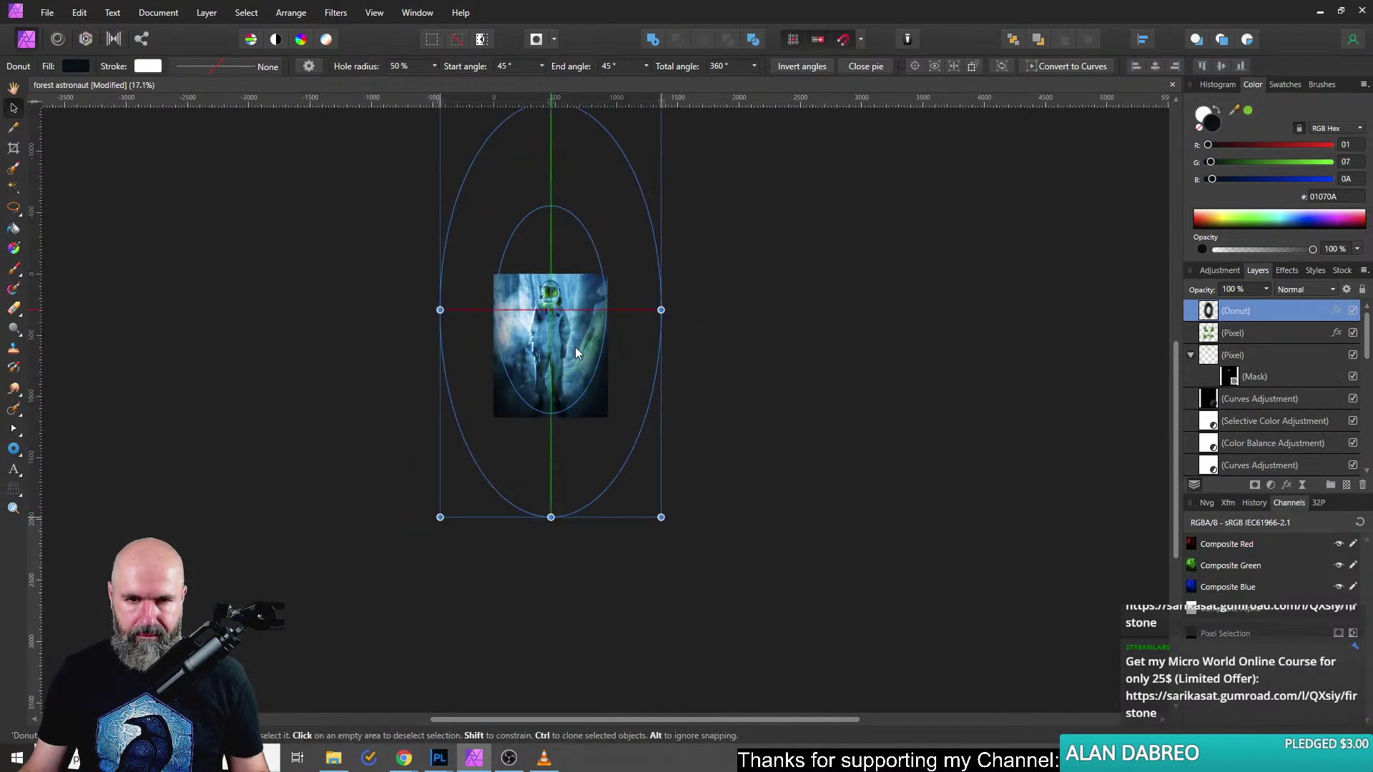
left_click_drag(581, 259, 600, 282)
left_click_drag(489, 284, 475, 285)
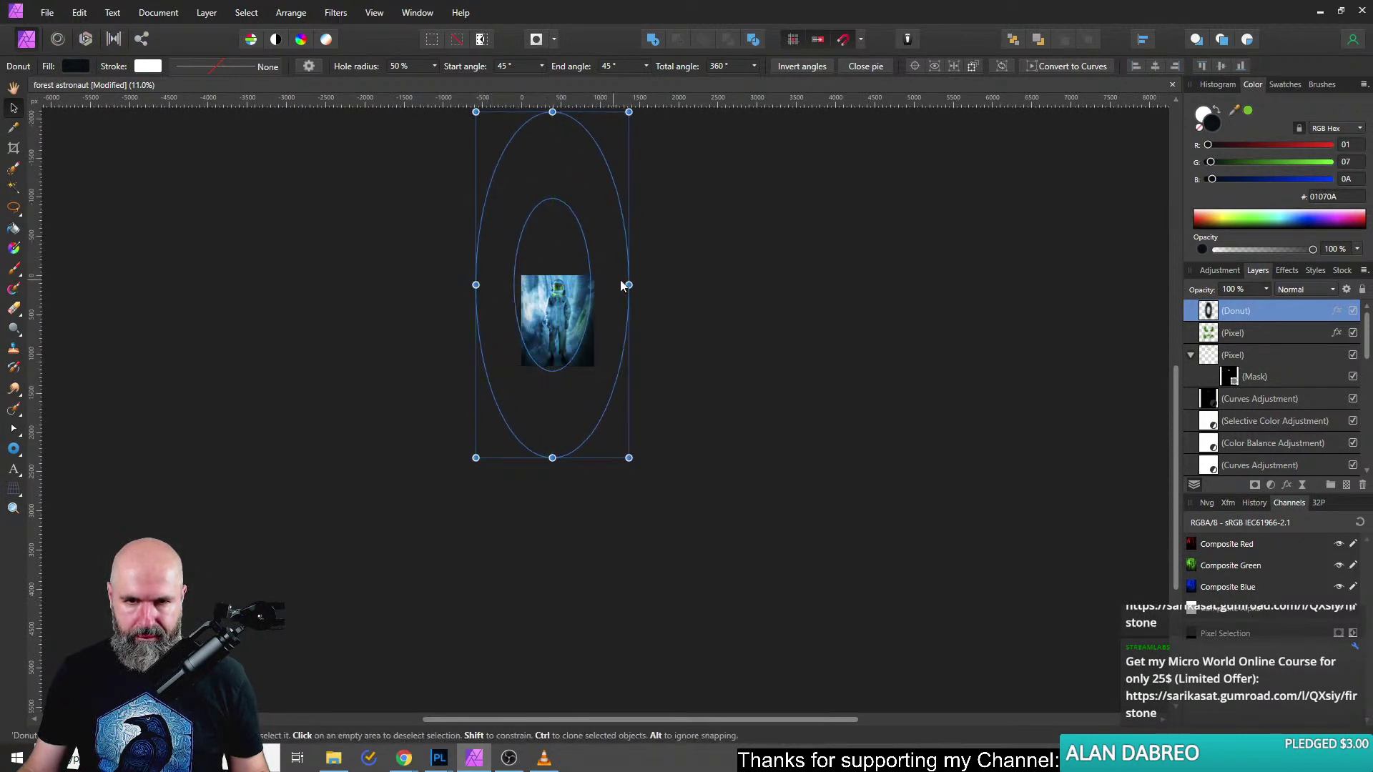
left_click_drag(635, 285, 637, 285)
left_click_drag(595, 325, 599, 324)
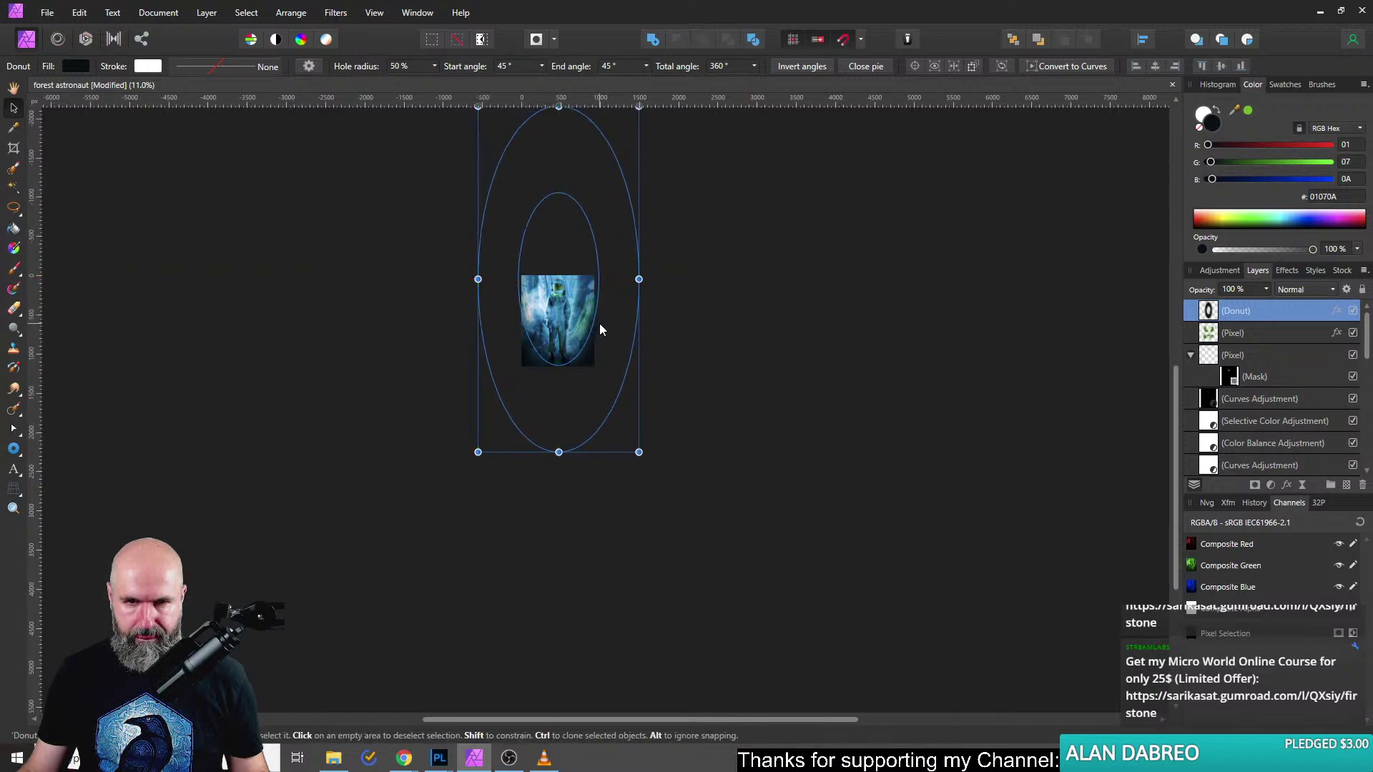
Lower the donut layer's opacity to 9% and deselect it.
left_click(1265, 289)
left_click_drag(1266, 306, 1178, 312)
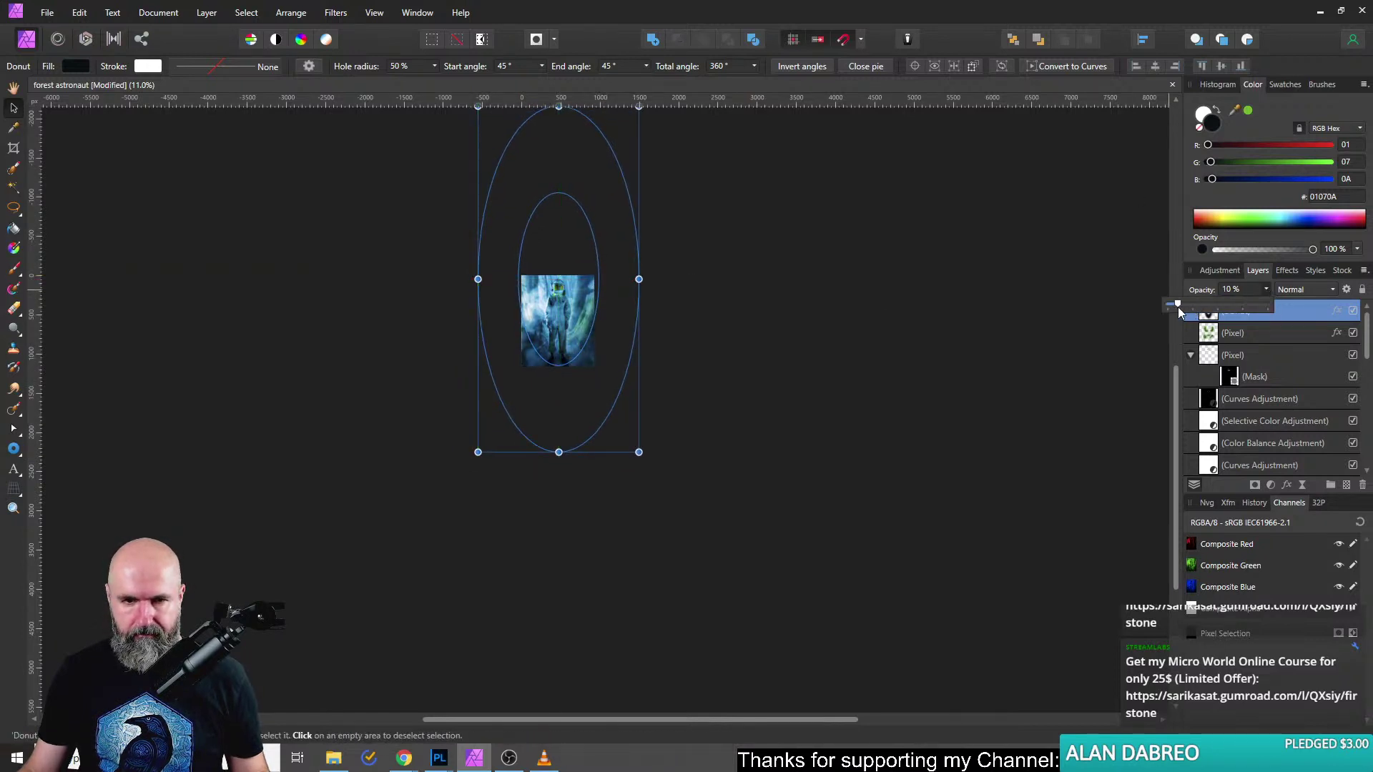
scroll(542, 306, "up", 6)
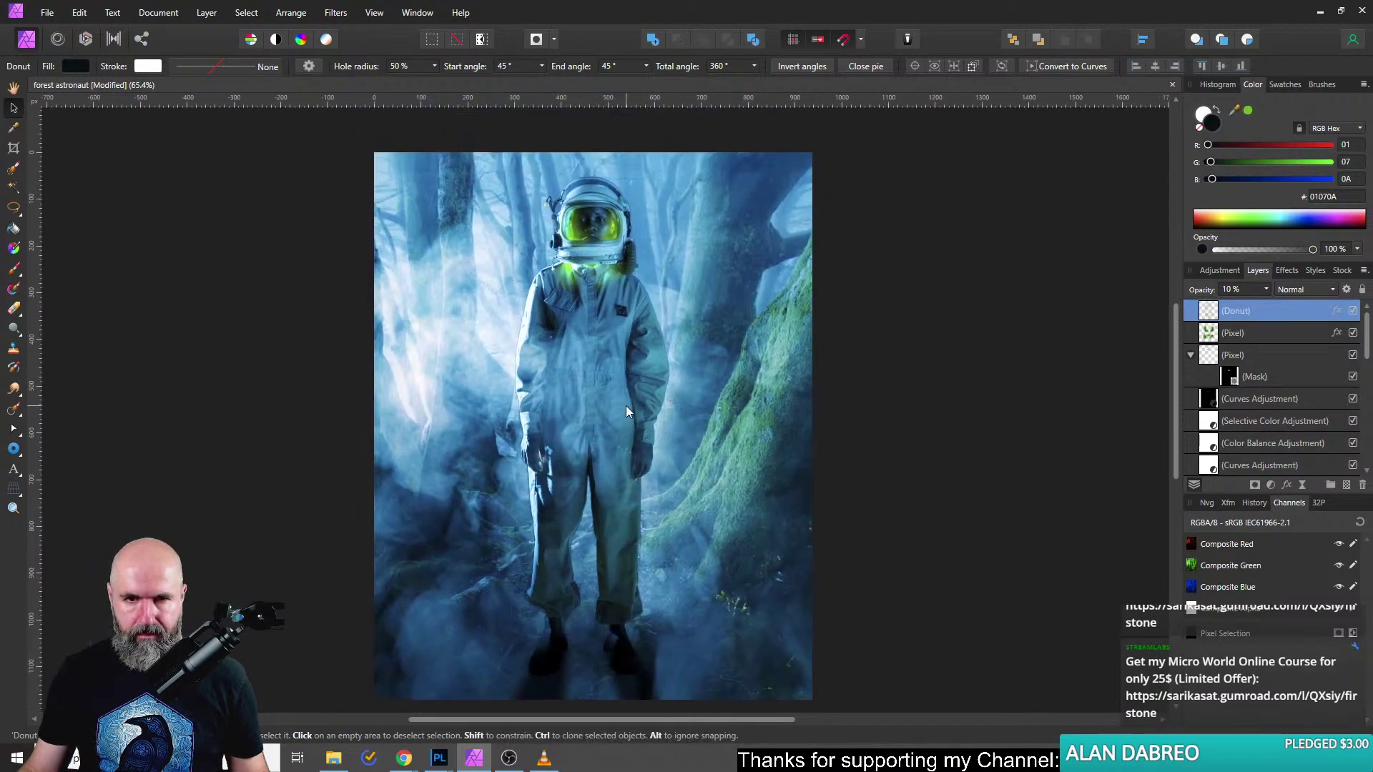
left_click(1269, 290)
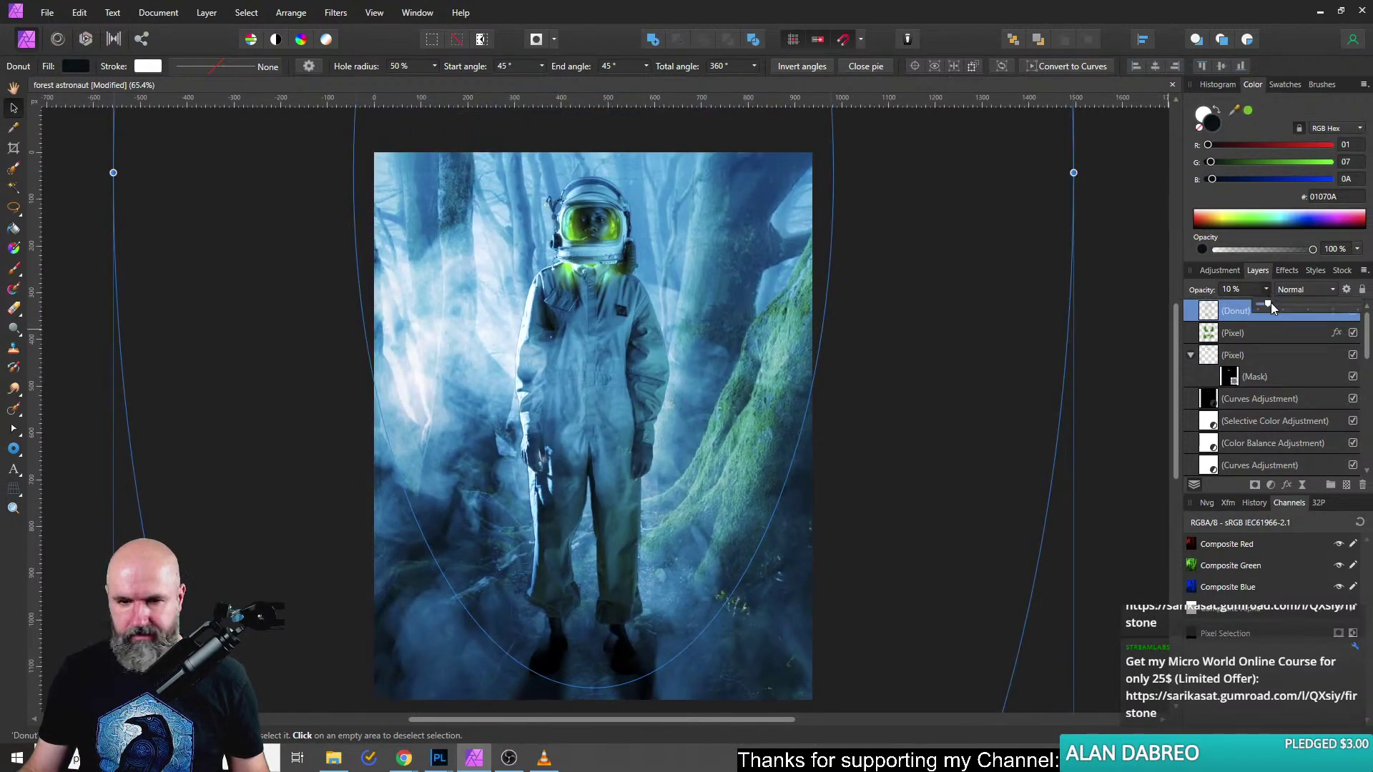
left_click_drag(1272, 306, 1243, 312)
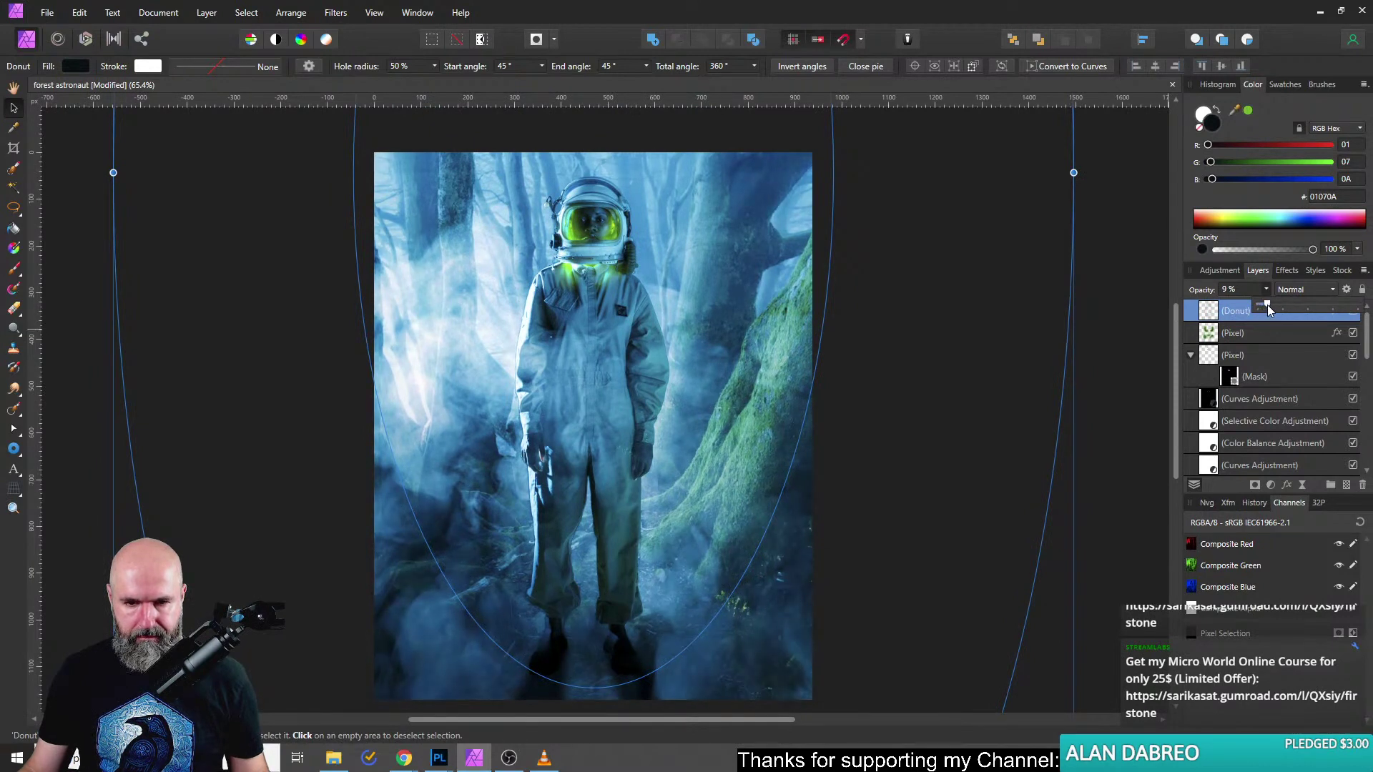
left_click(1086, 455)
Add a new pixel layer directly above the pexels-cottonbro astronaut layer for retouching the bright spots around the hand.
scroll(928, 394, "down", 2)
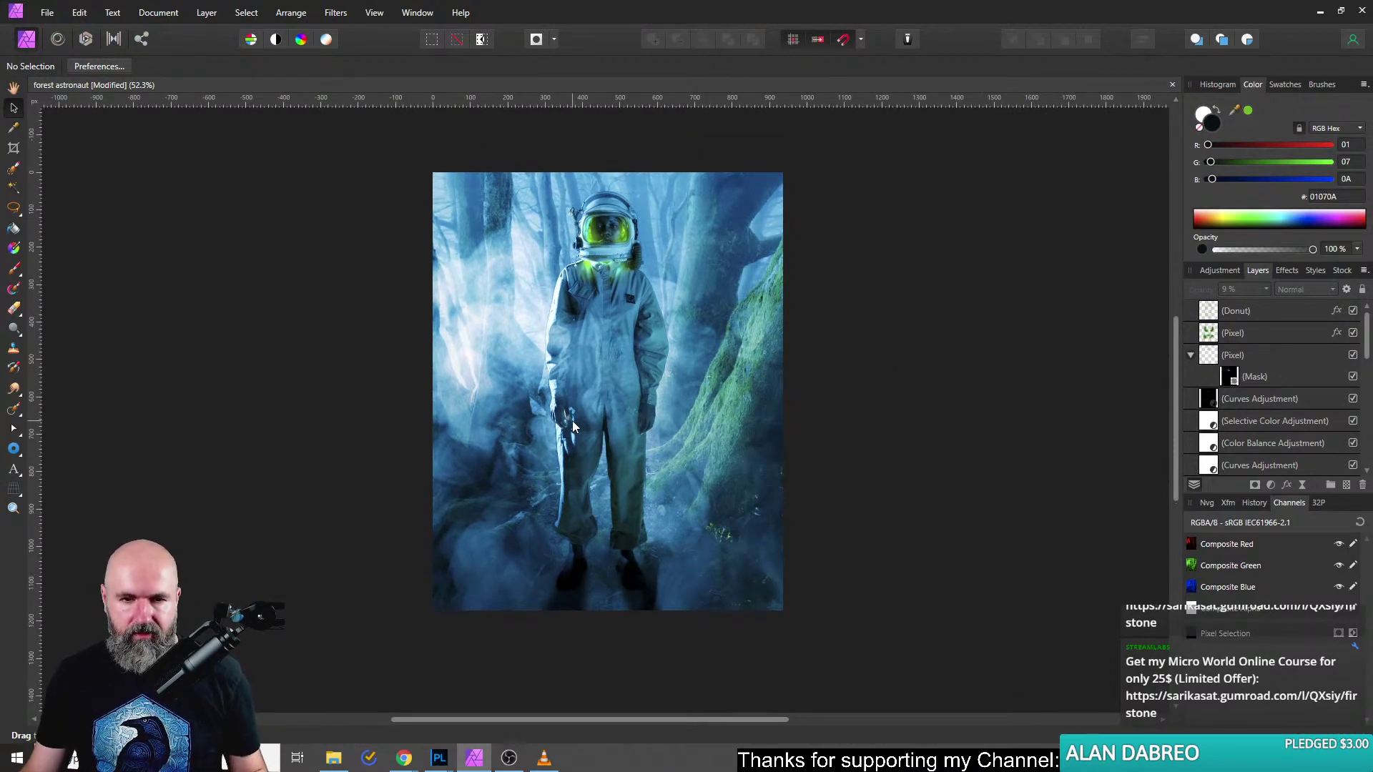
scroll(572, 421, "up", 5)
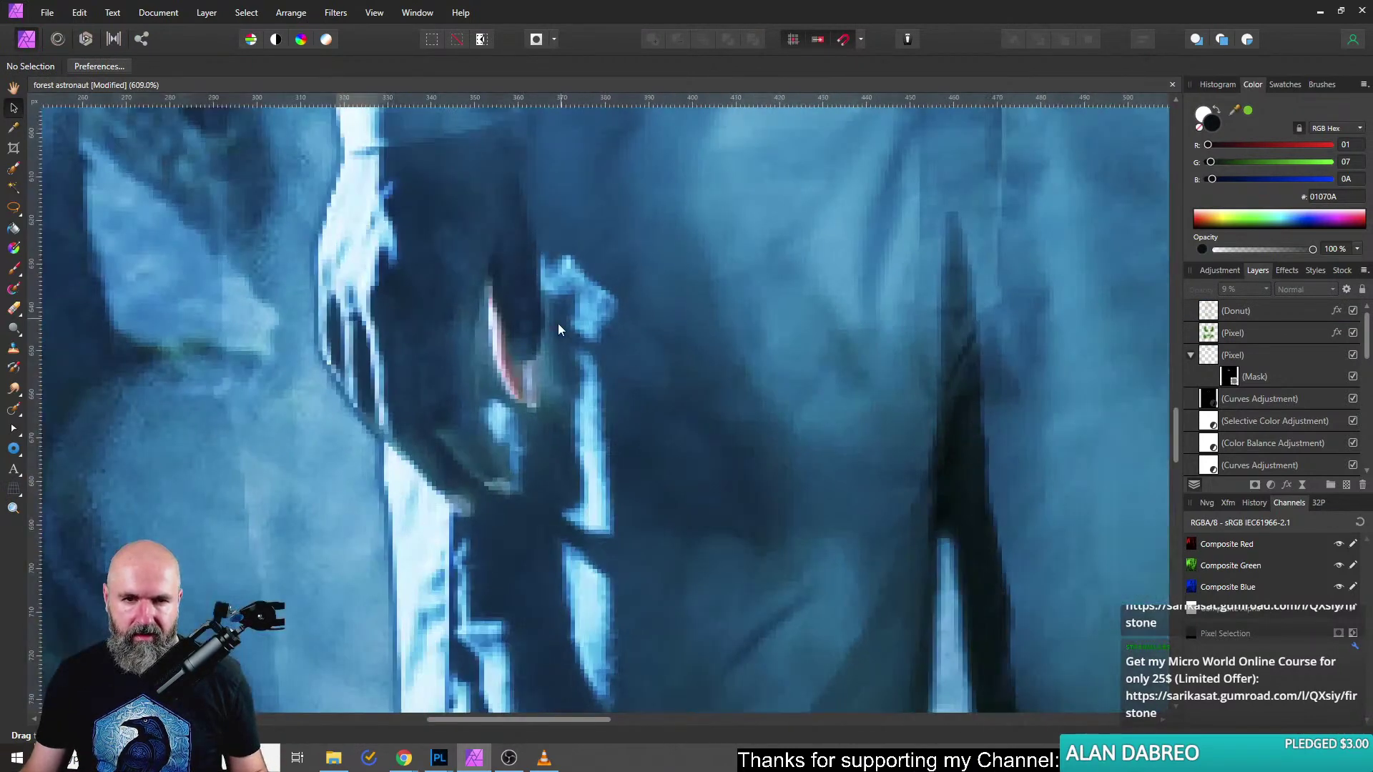
scroll(616, 420, "down", 5)
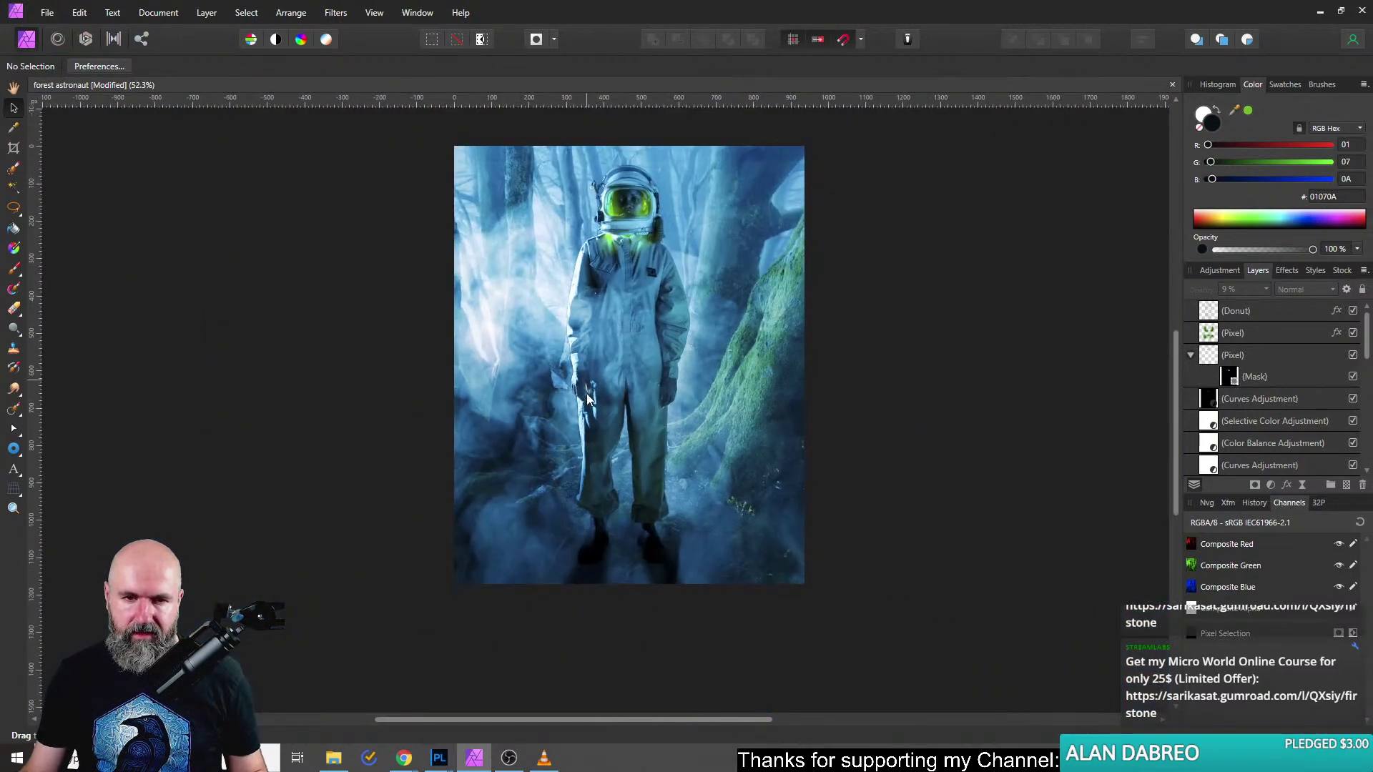
scroll(588, 399, "up", 4)
scroll(609, 346, "down", 4)
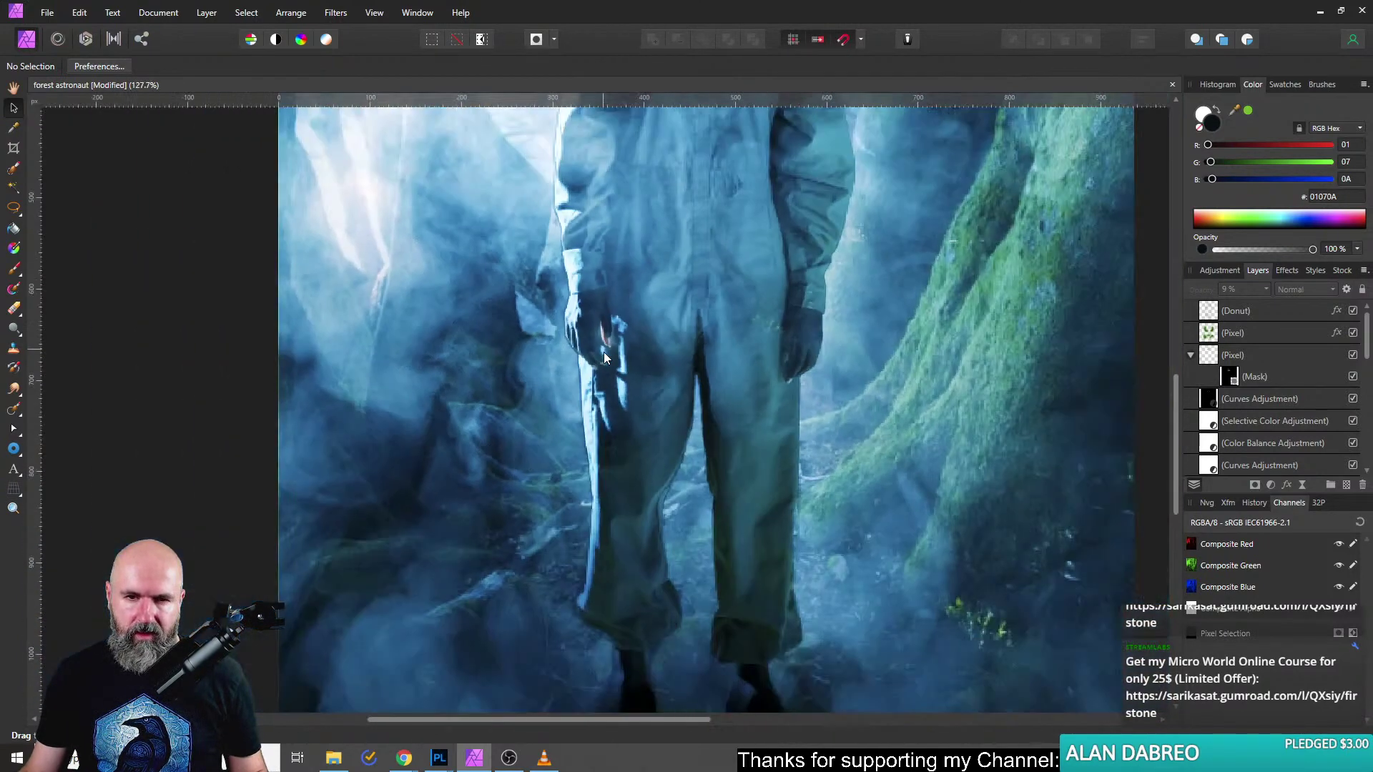
scroll(615, 401, "up", 3)
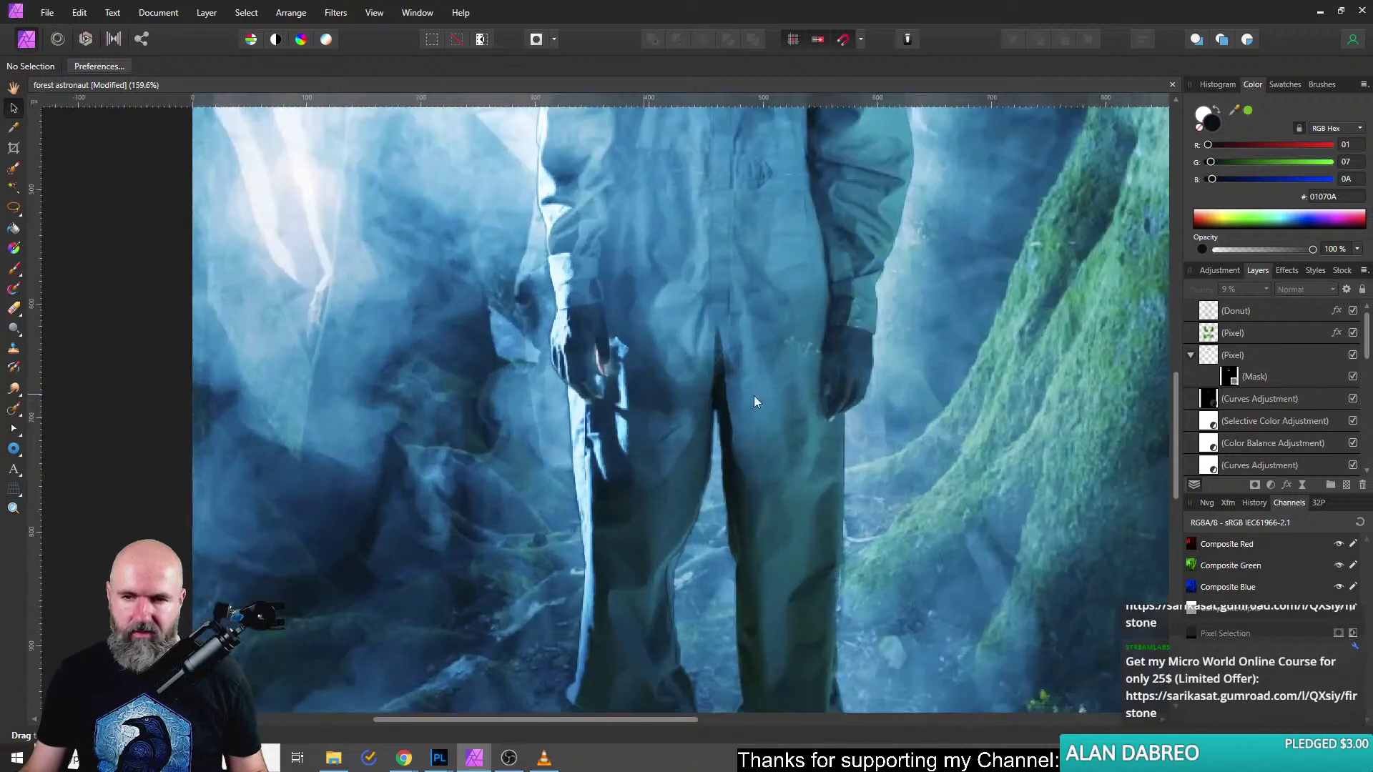
scroll(1257, 412, "down", 5)
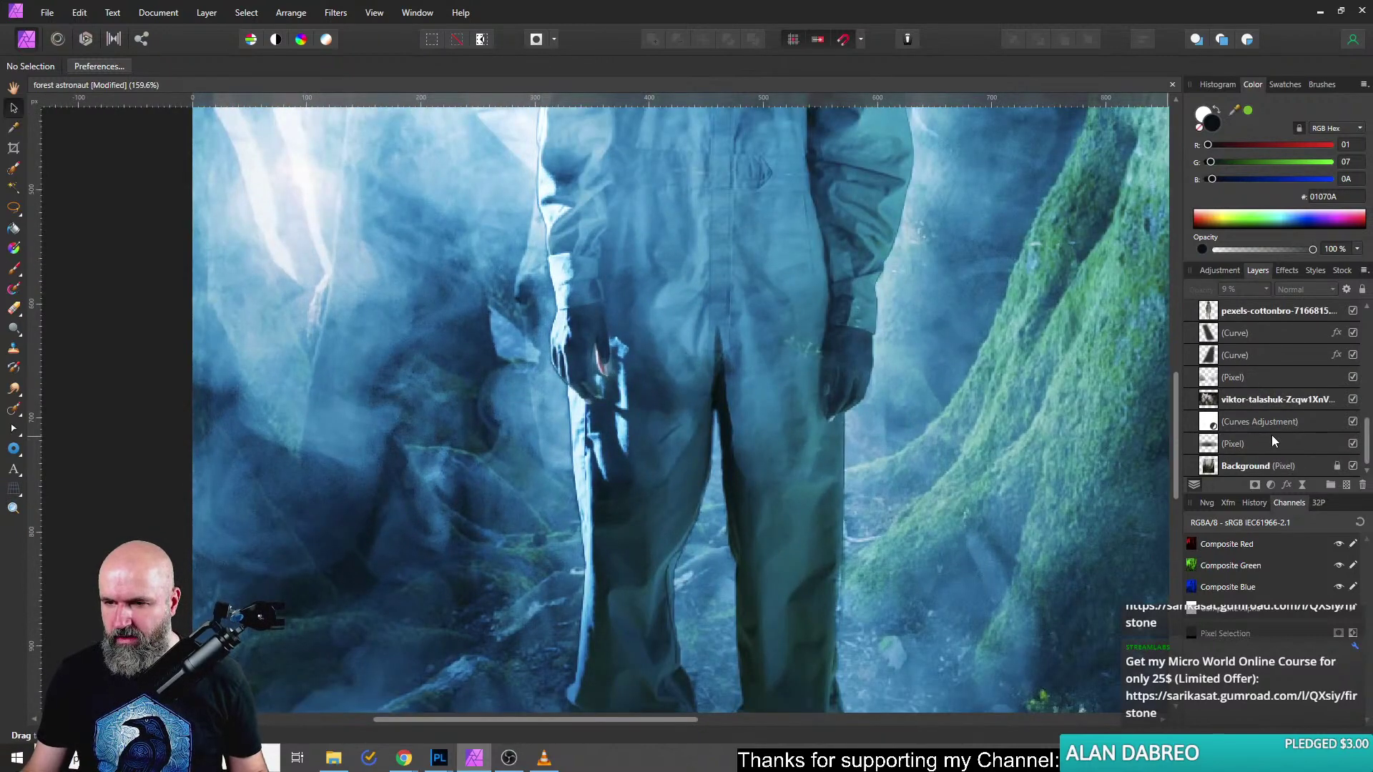
scroll(1232, 384, "up", 3)
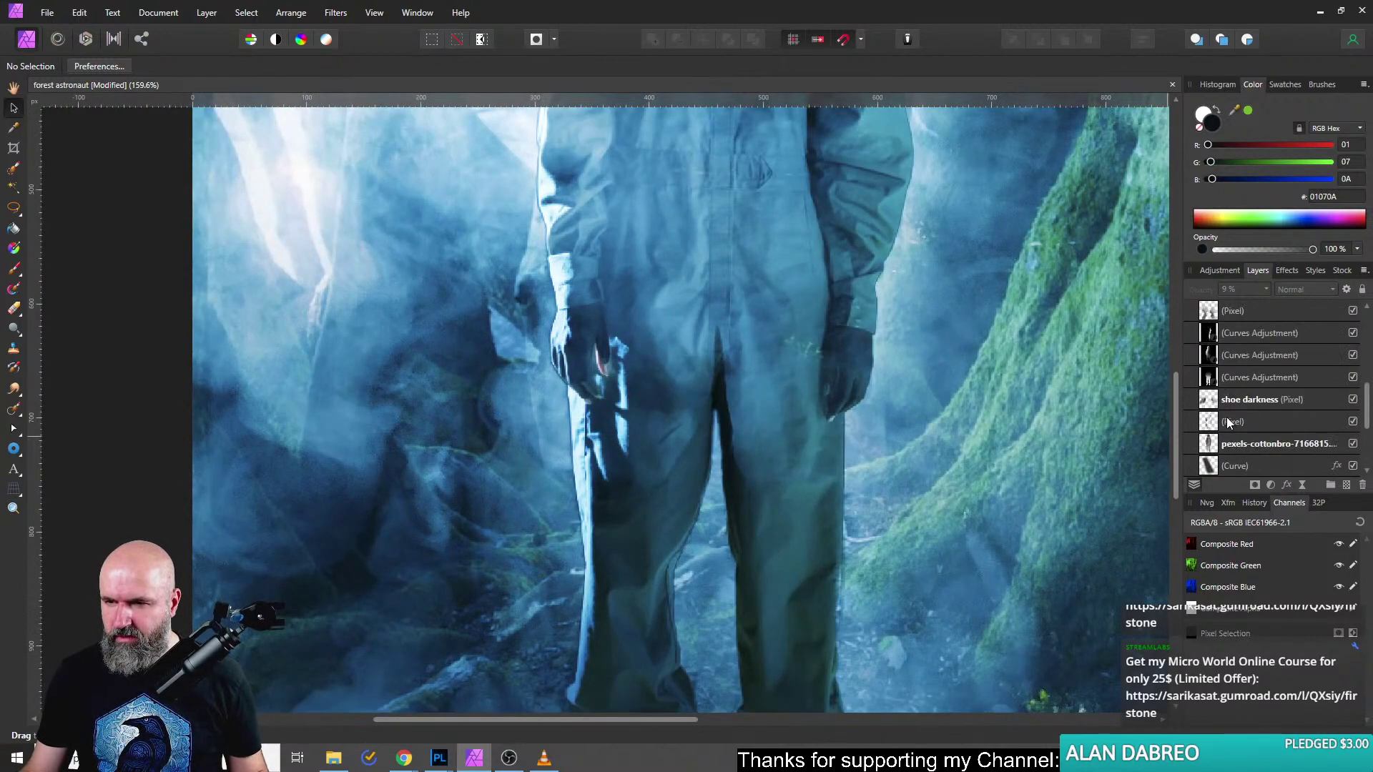
left_click(1231, 445)
left_click(1344, 486)
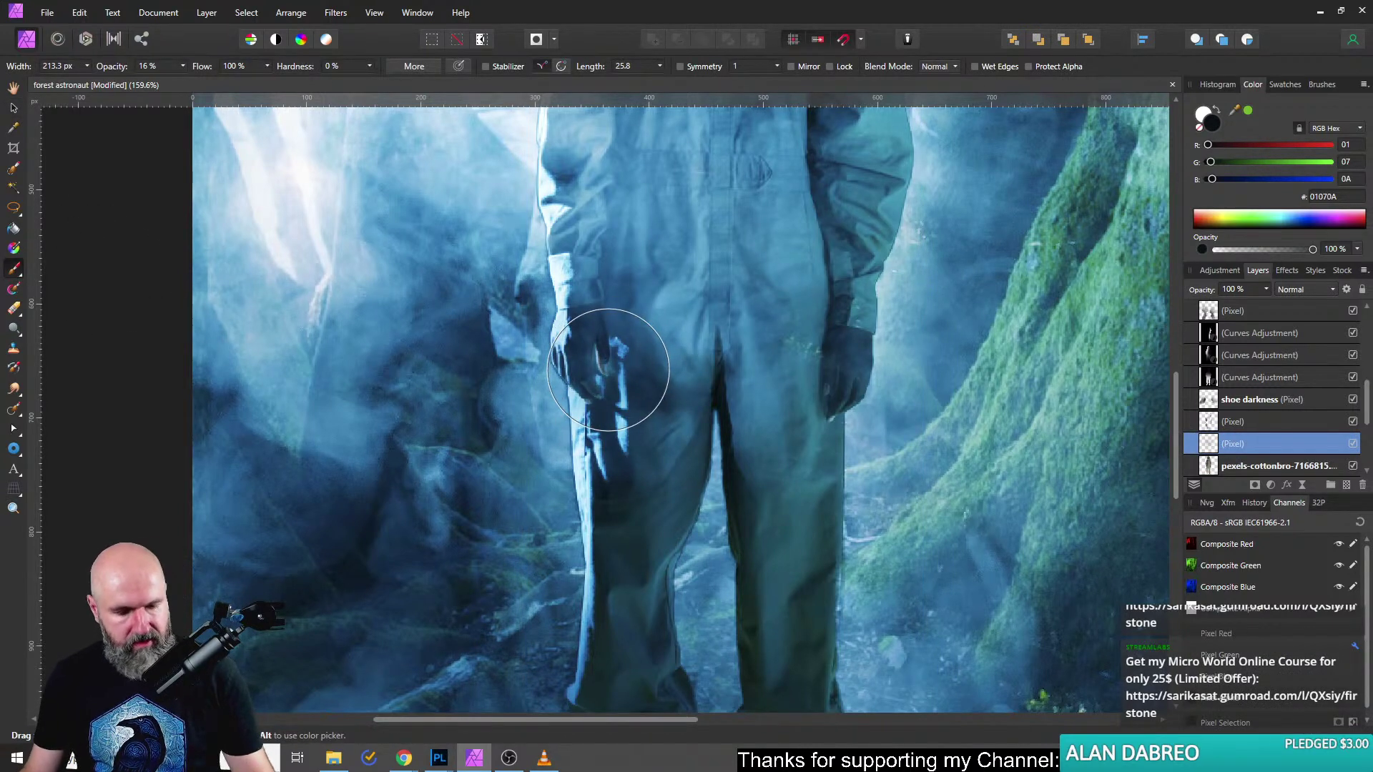
Paint over the bright highlights beside the astronaut's hand using a soft dark brush about 65 px wide at 16% opacity.
left_click_drag(607, 370, 598, 365)
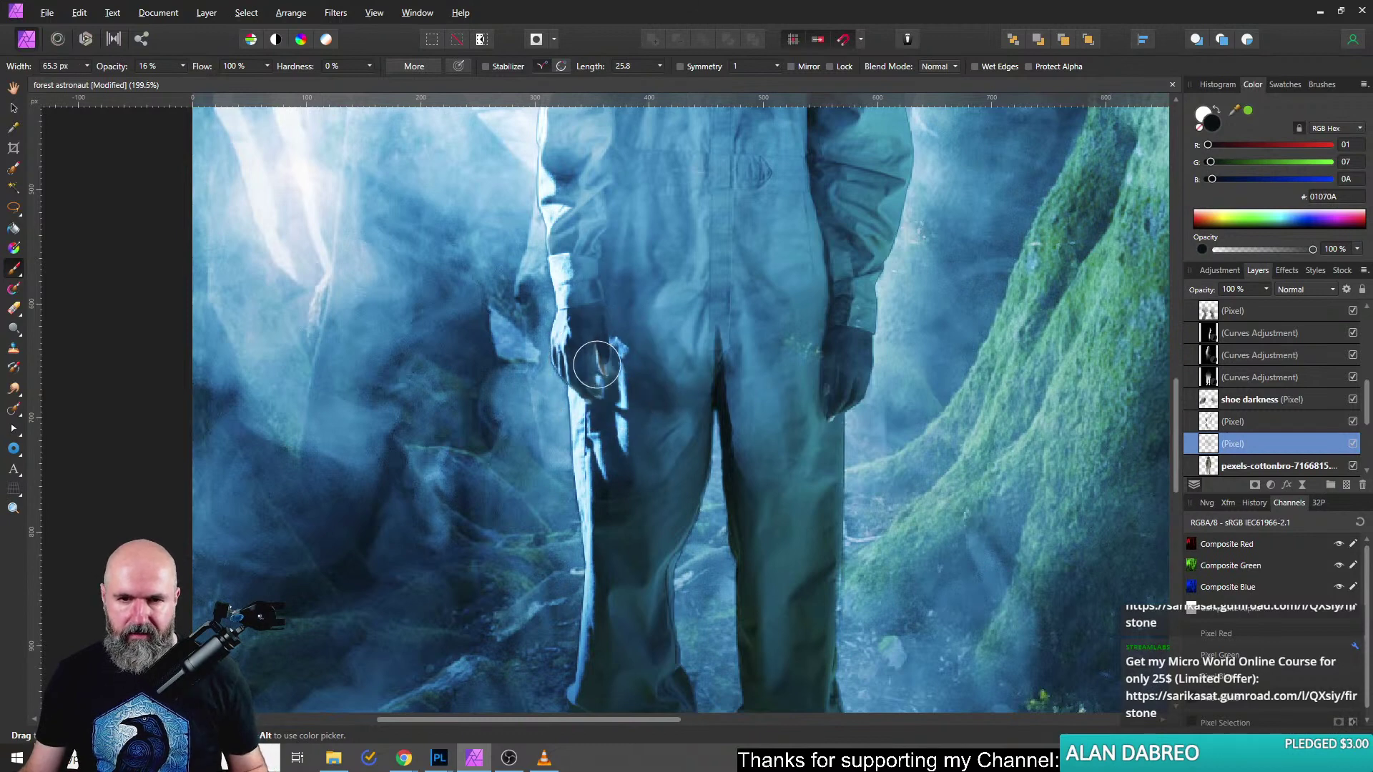
scroll(597, 365, "up", 5)
mouse_move(591, 307)
left_mouse_down()
mouse_move(631, 389)
mouse_move(671, 234)
mouse_move(680, 466)
mouse_move(796, 522)
mouse_move(773, 238)
left_mouse_up()
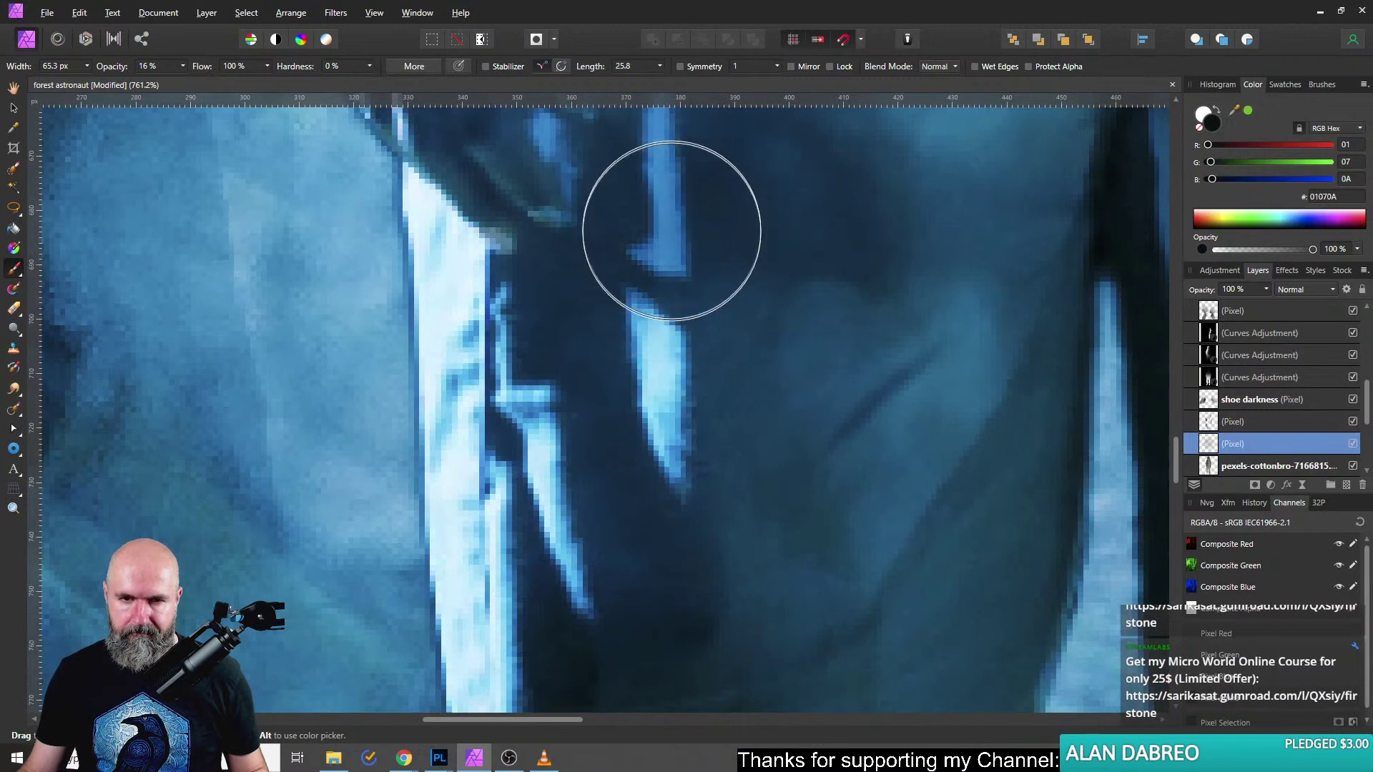
mouse_move(672, 231)
left_mouse_down()
mouse_move(713, 221)
mouse_move(711, 200)
mouse_move(773, 436)
mouse_move(615, 277)
left_mouse_up()
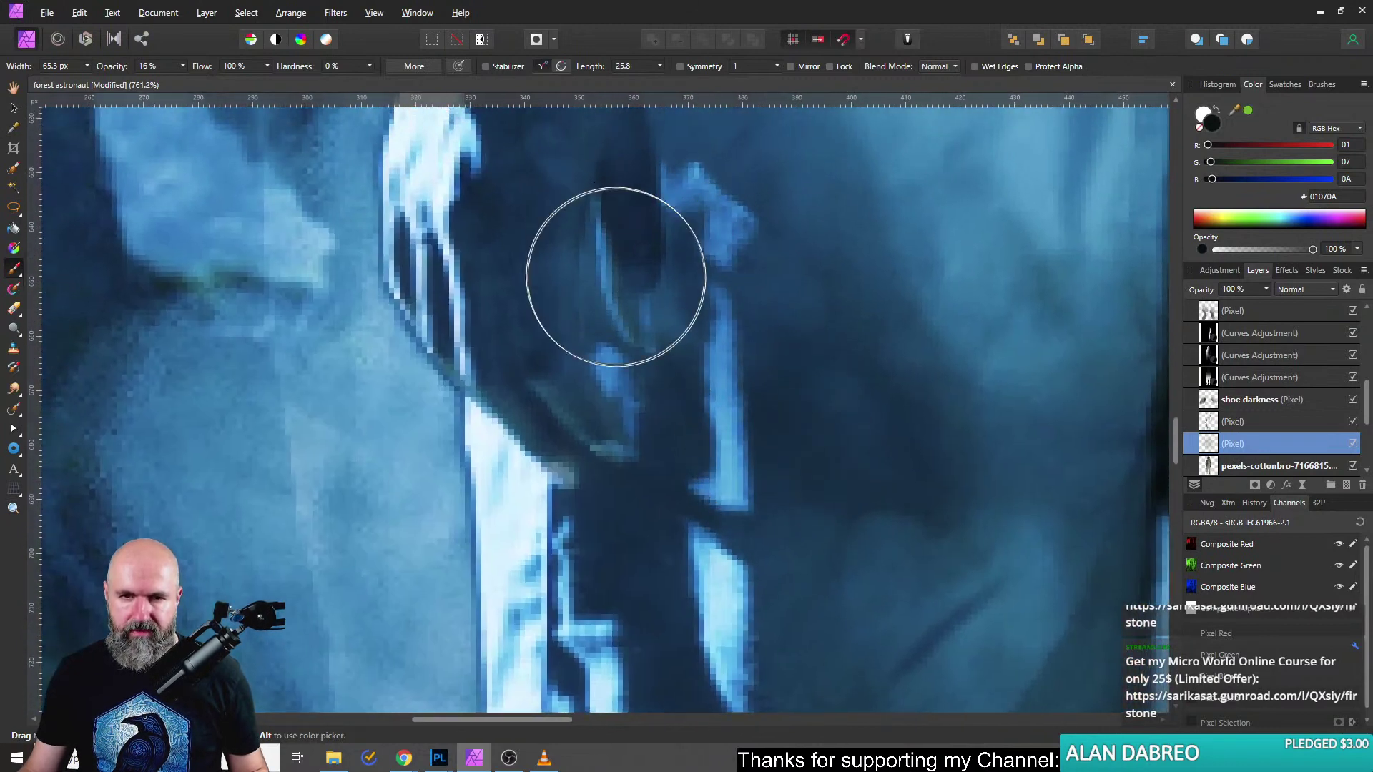
scroll(615, 277, "down", 12)
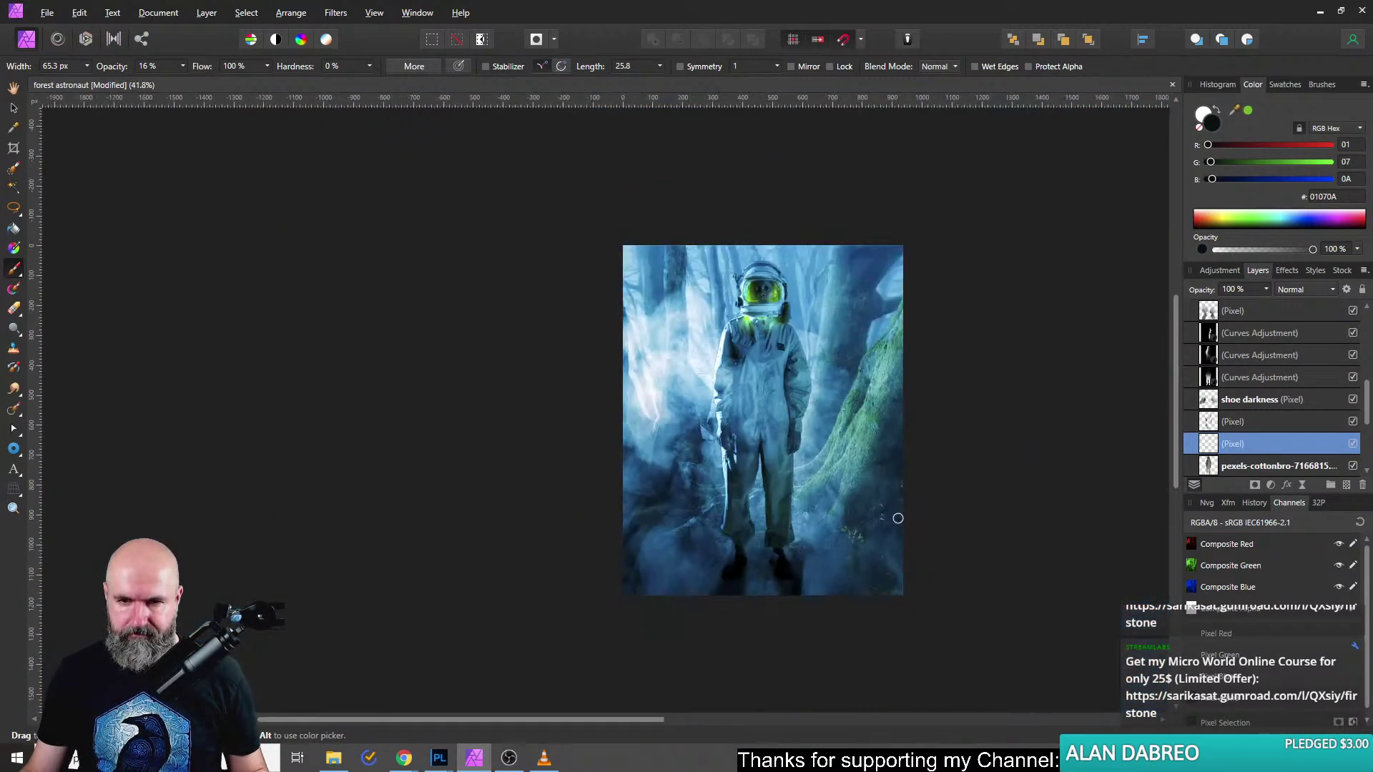
key("ctrl+0")
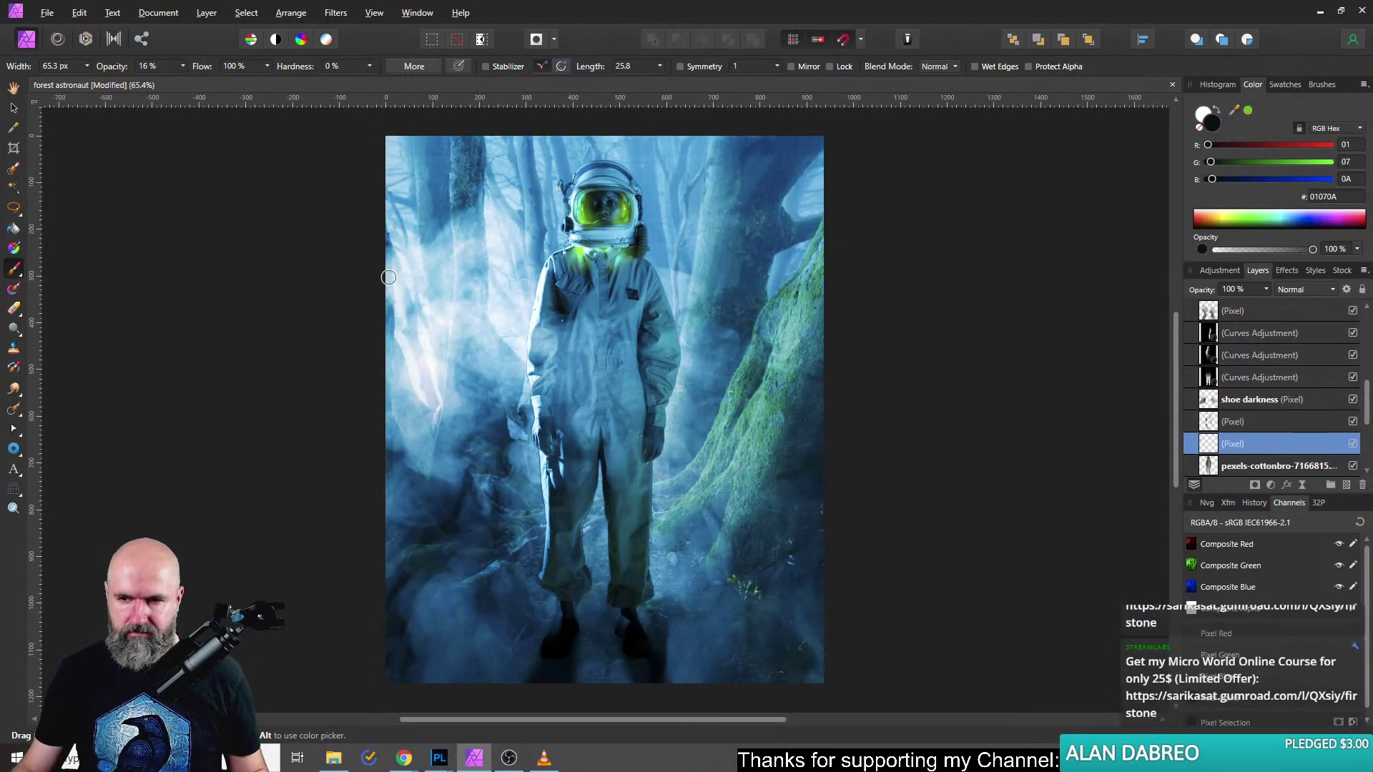
Lower the retouching layer's opacity to 61% and save the document.
left_click(1267, 290)
left_click_drag(1267, 303, 1226, 304)
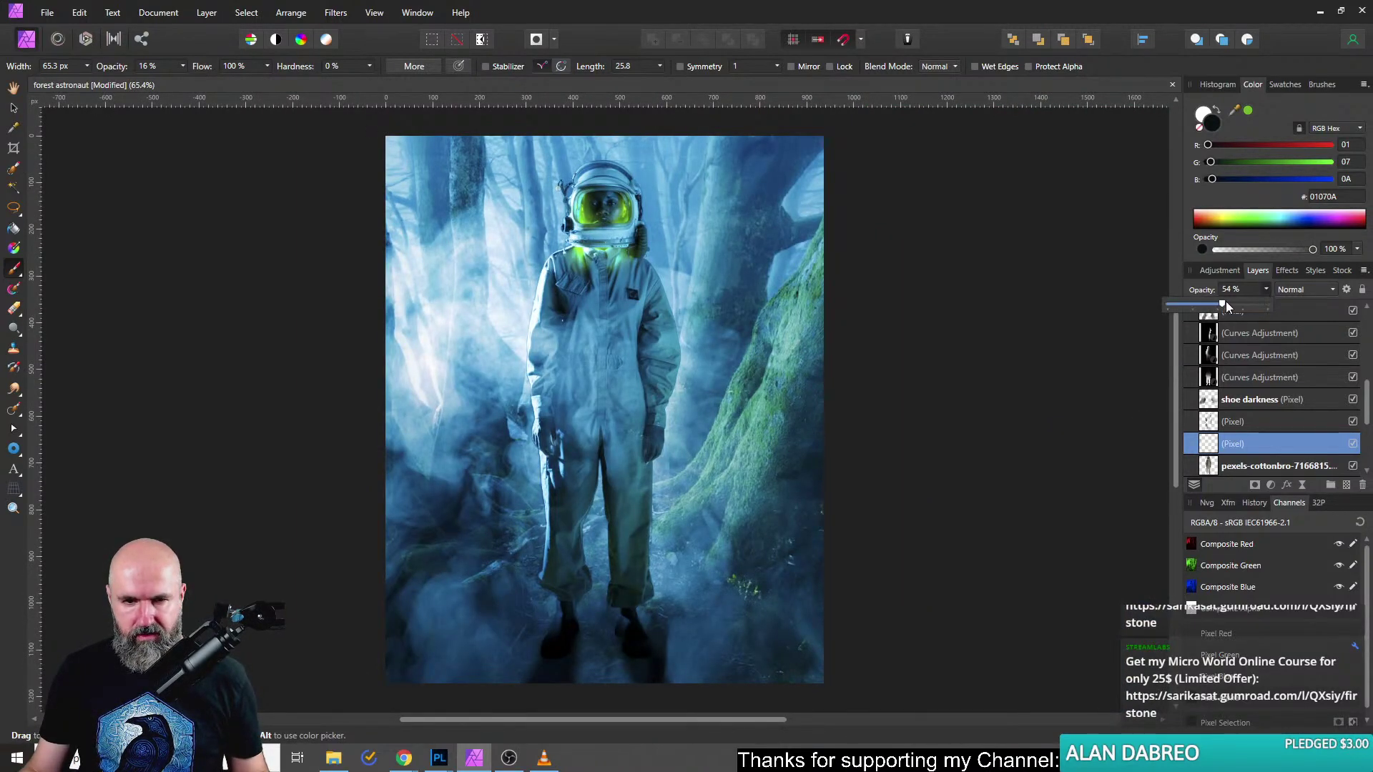
left_click(47, 13)
key("Escape")
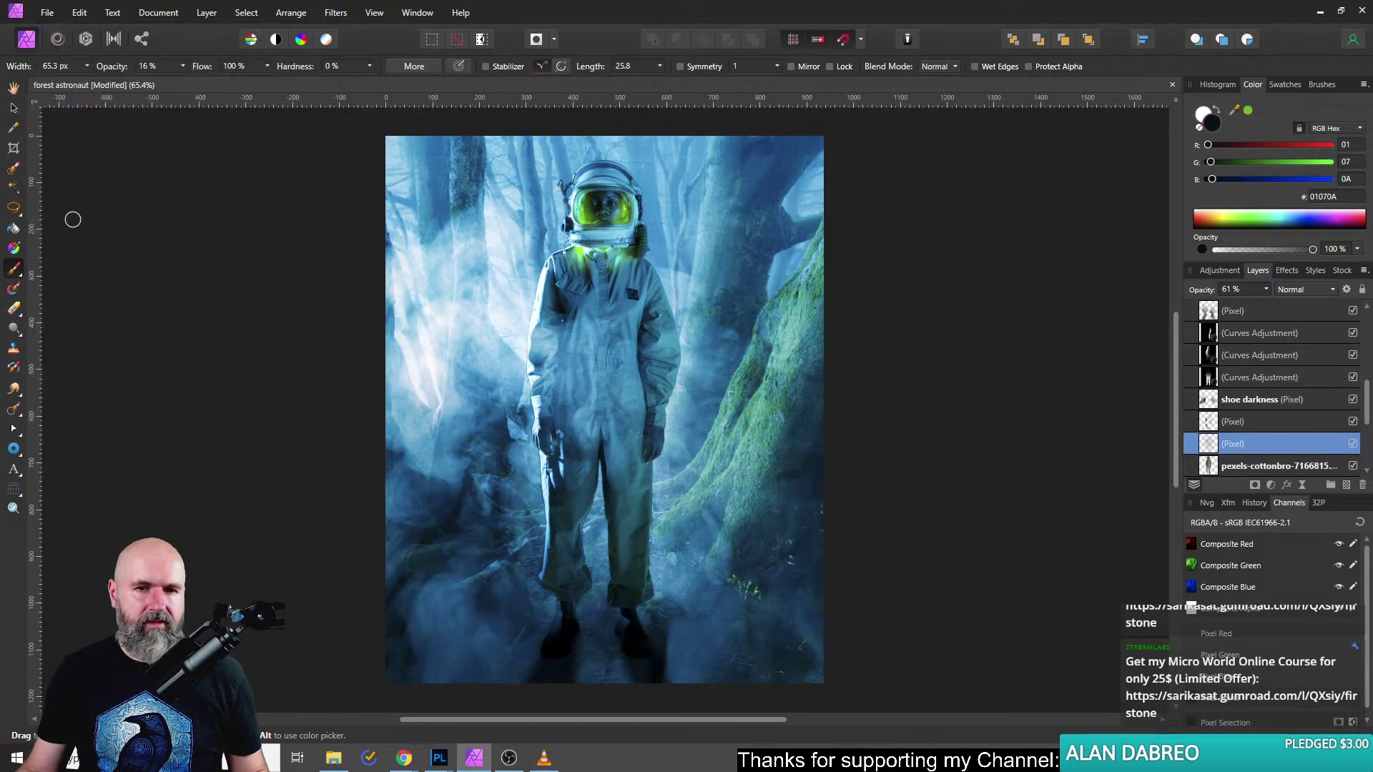
Examine the finished composite up close around the helmet and upper suit, and check the whole figure within the scene.
scroll(998, 395, "up", 8)
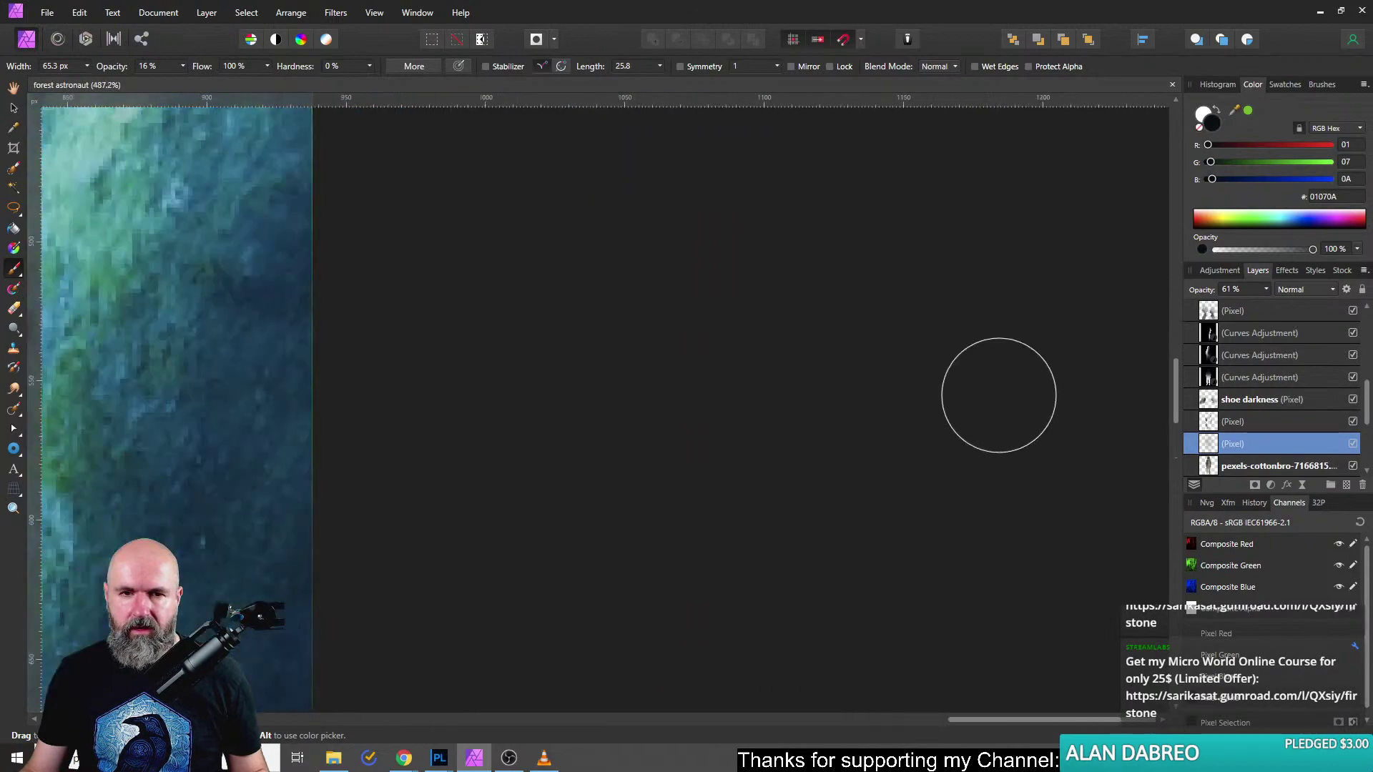
scroll(919, 389, "down", 7)
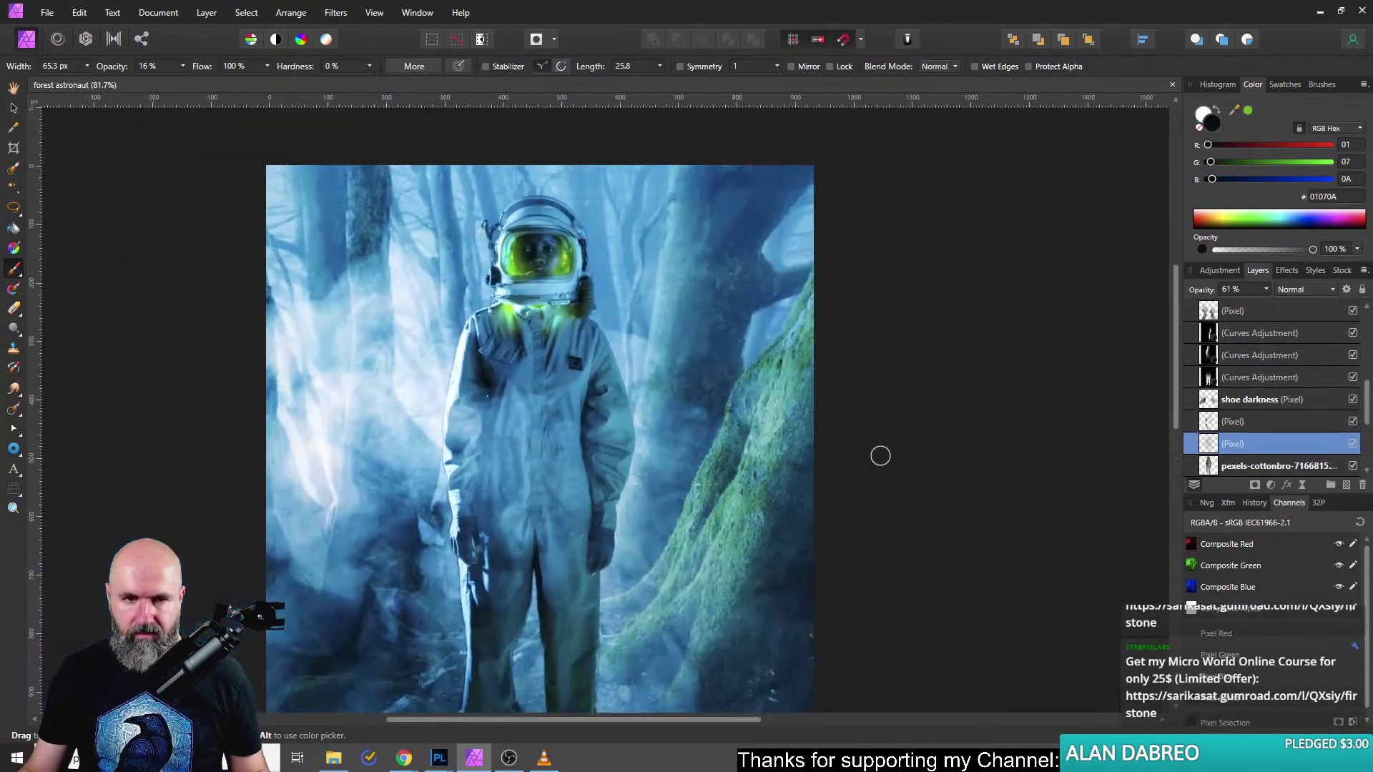
scroll(881, 455, "up", 3)
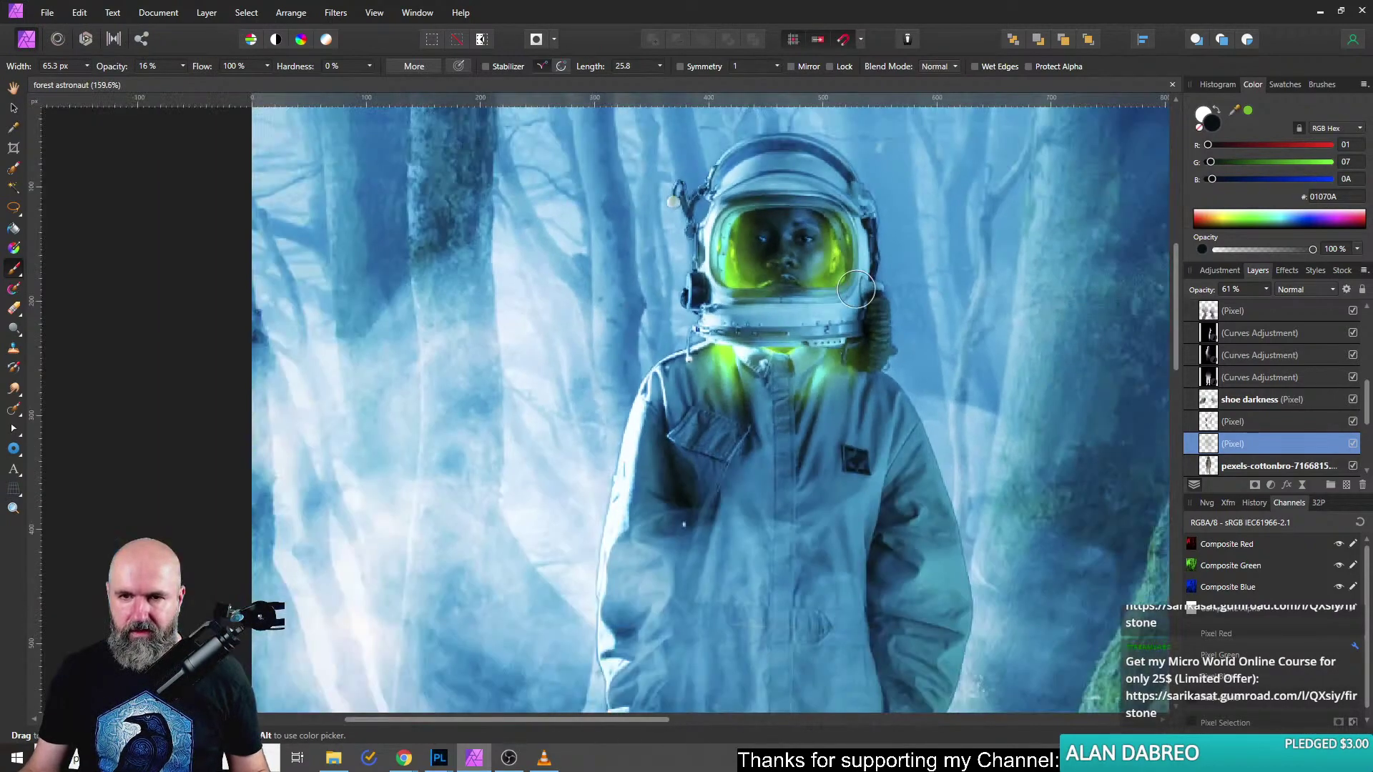
scroll(856, 288, "right", 5)
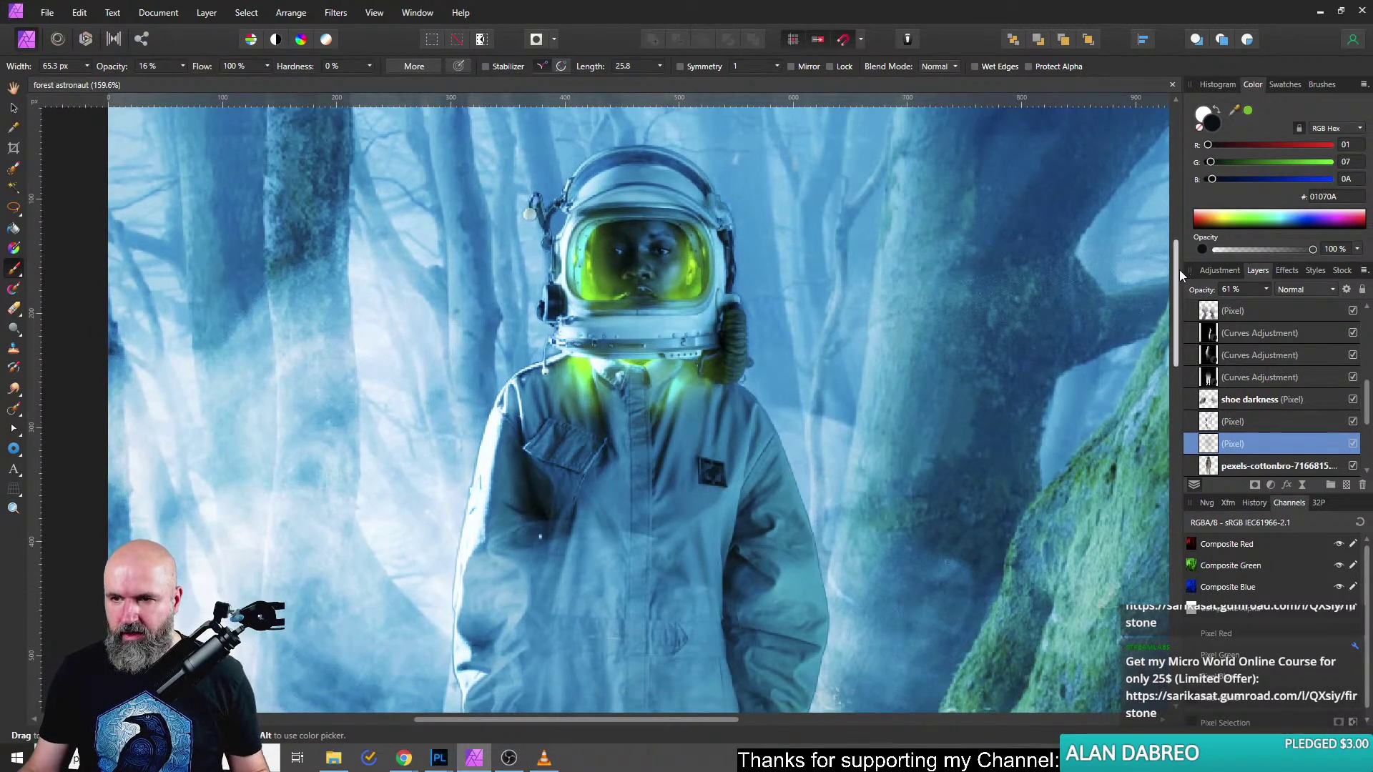
mouse_move(1178, 269)
left_mouse_down()
mouse_move(1193, 457)
mouse_move(1175, 273)
left_mouse_up()
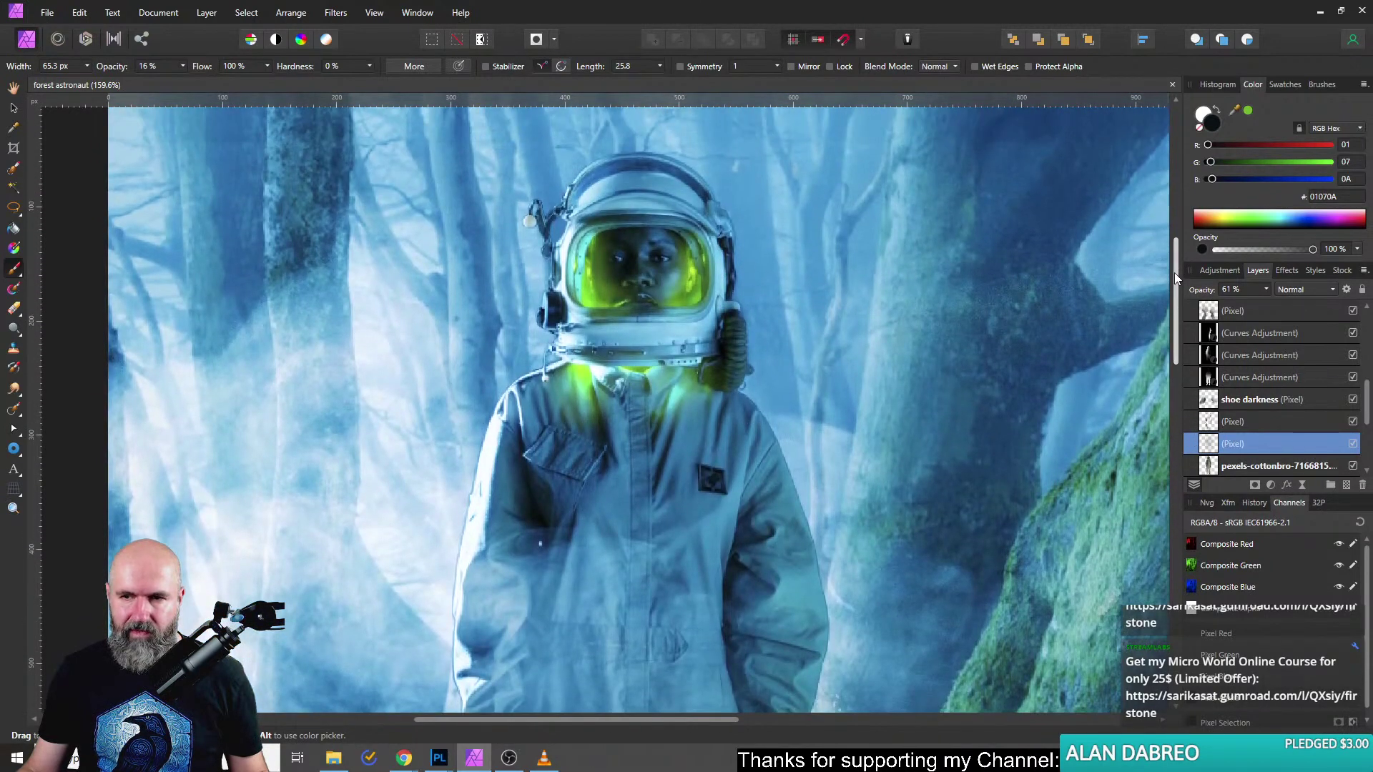
left_click(1210, 465)
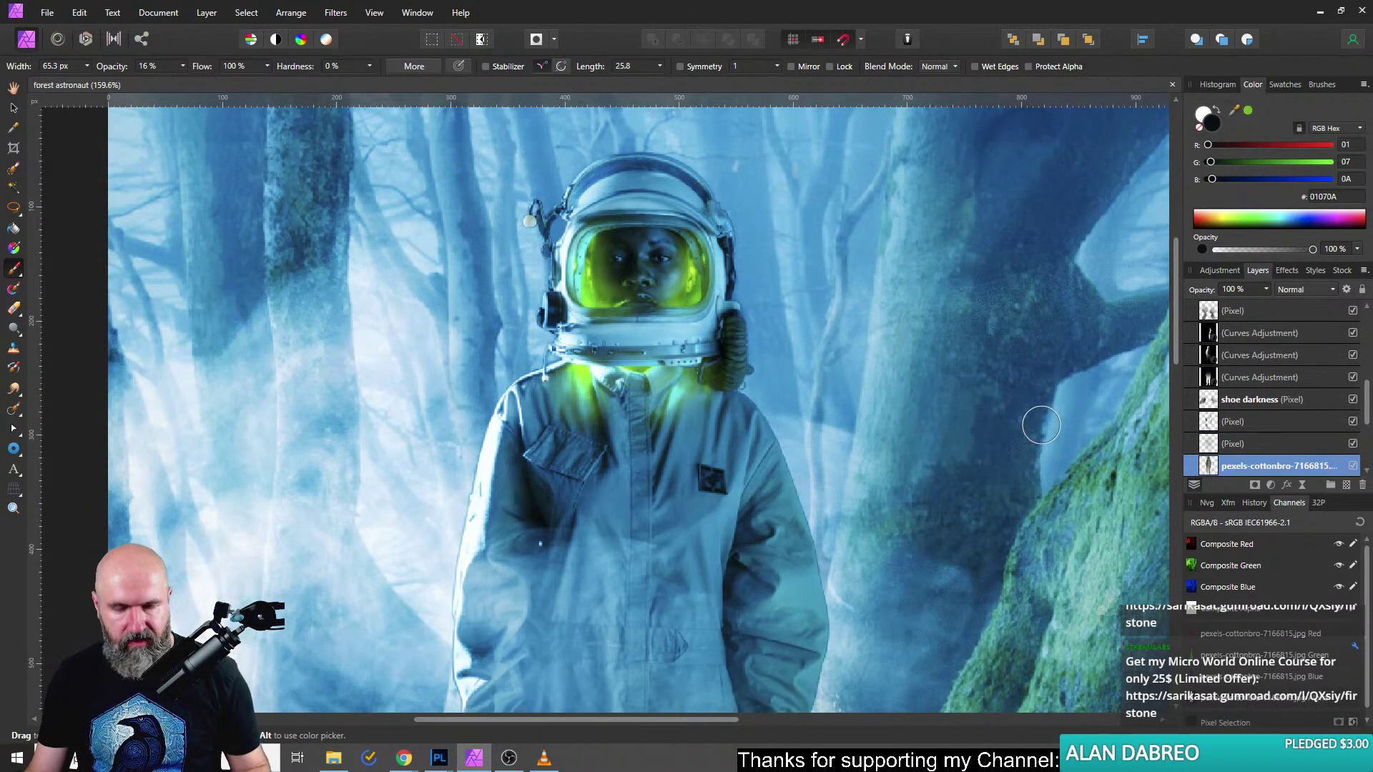
scroll(1042, 420, "down", 7)
scroll(972, 414, "up", 4)
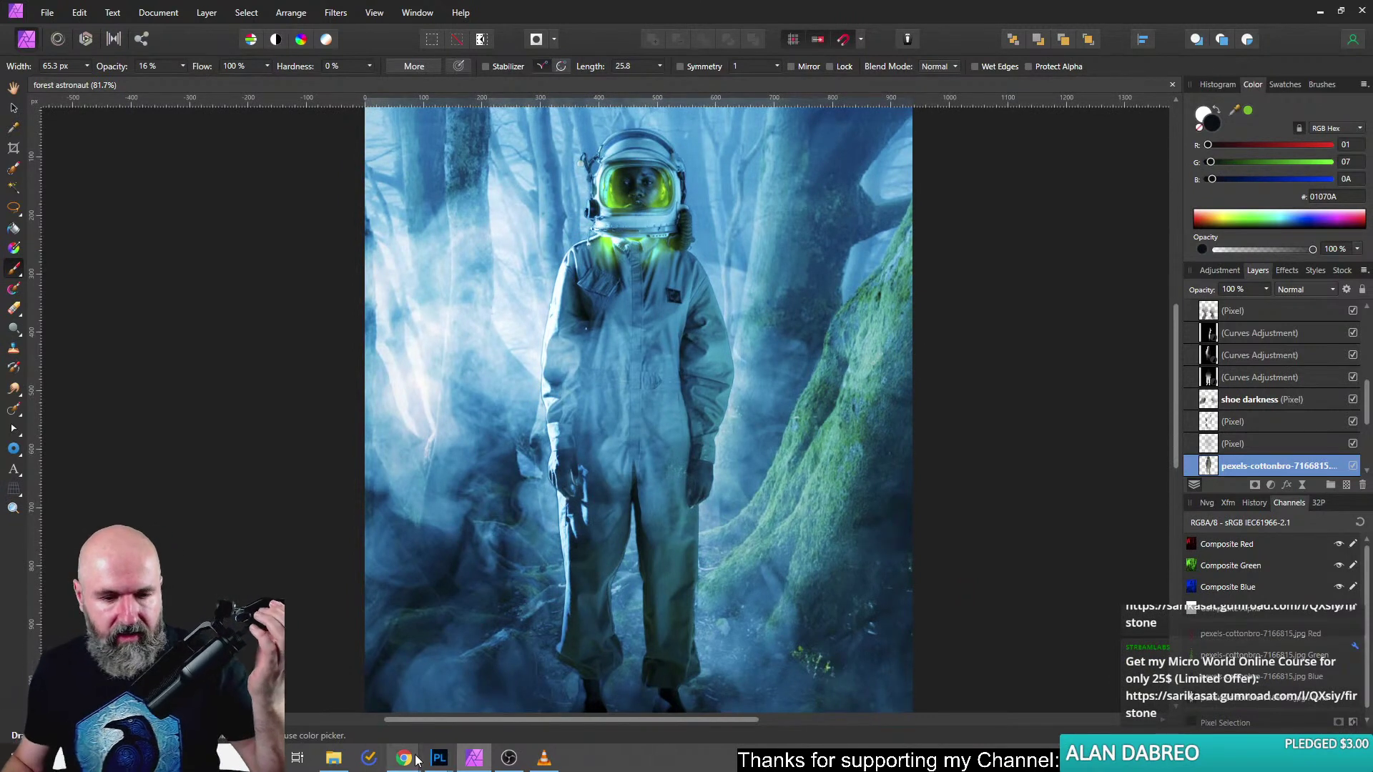
Switch to the Chrome window with the white smoke photo and load instagram.com in its place.
mouse_move(399, 762)
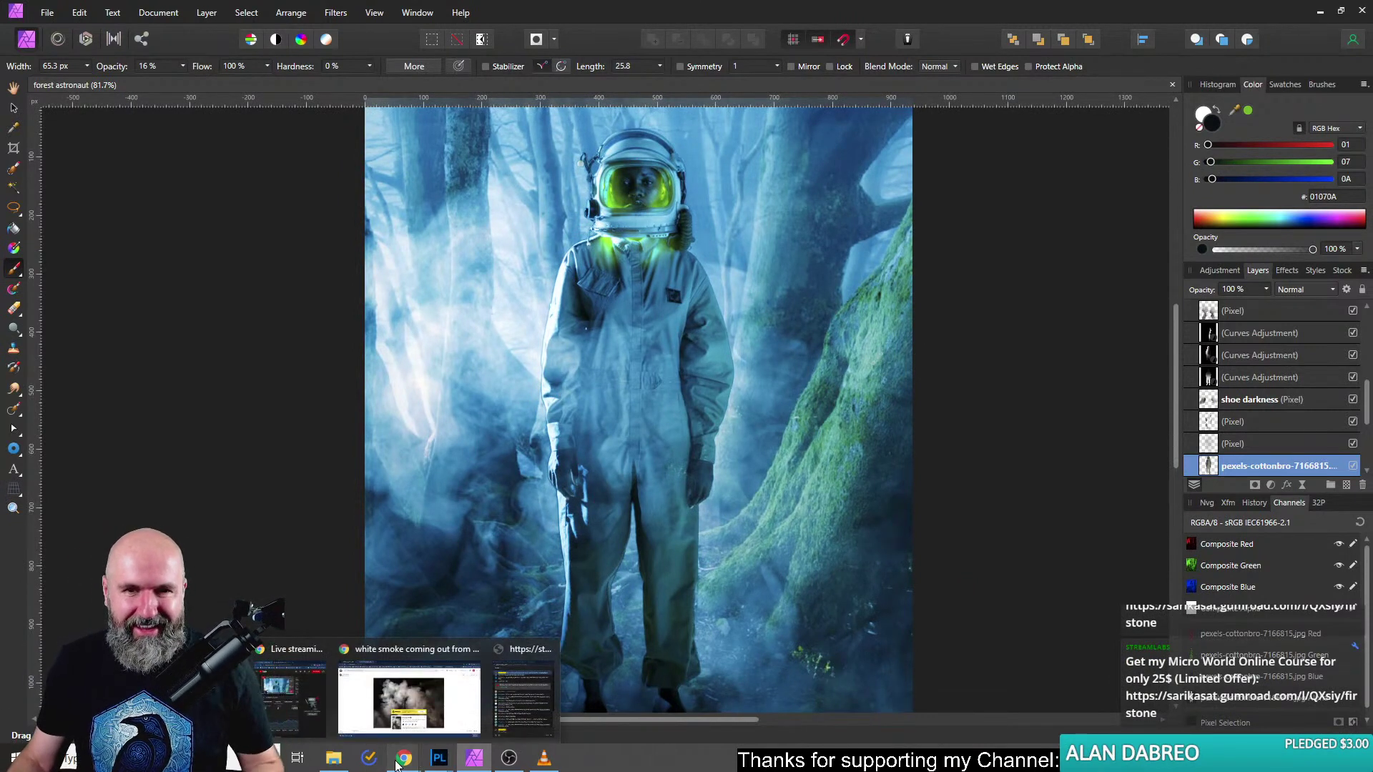
left_click(386, 705)
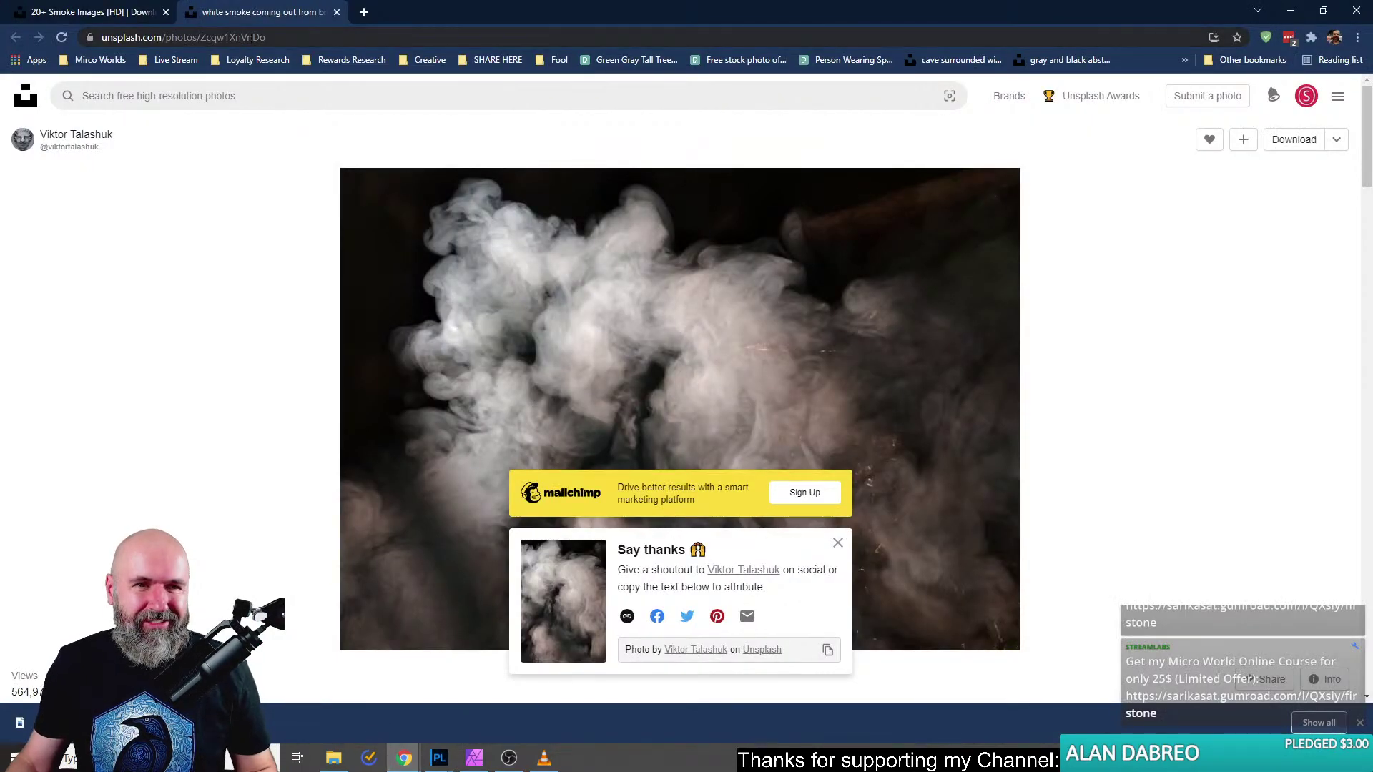
left_click(259, 38)
type("ins")
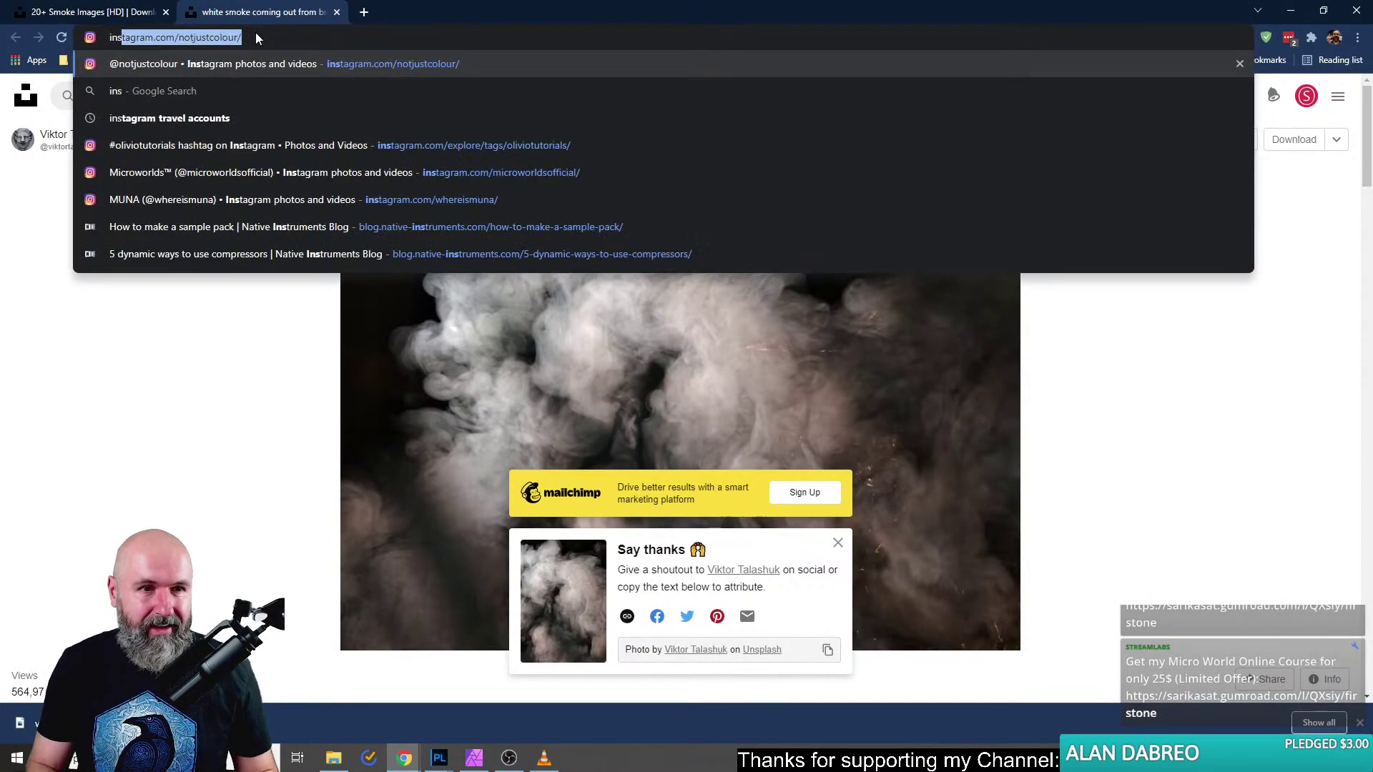
type("tagram.com")
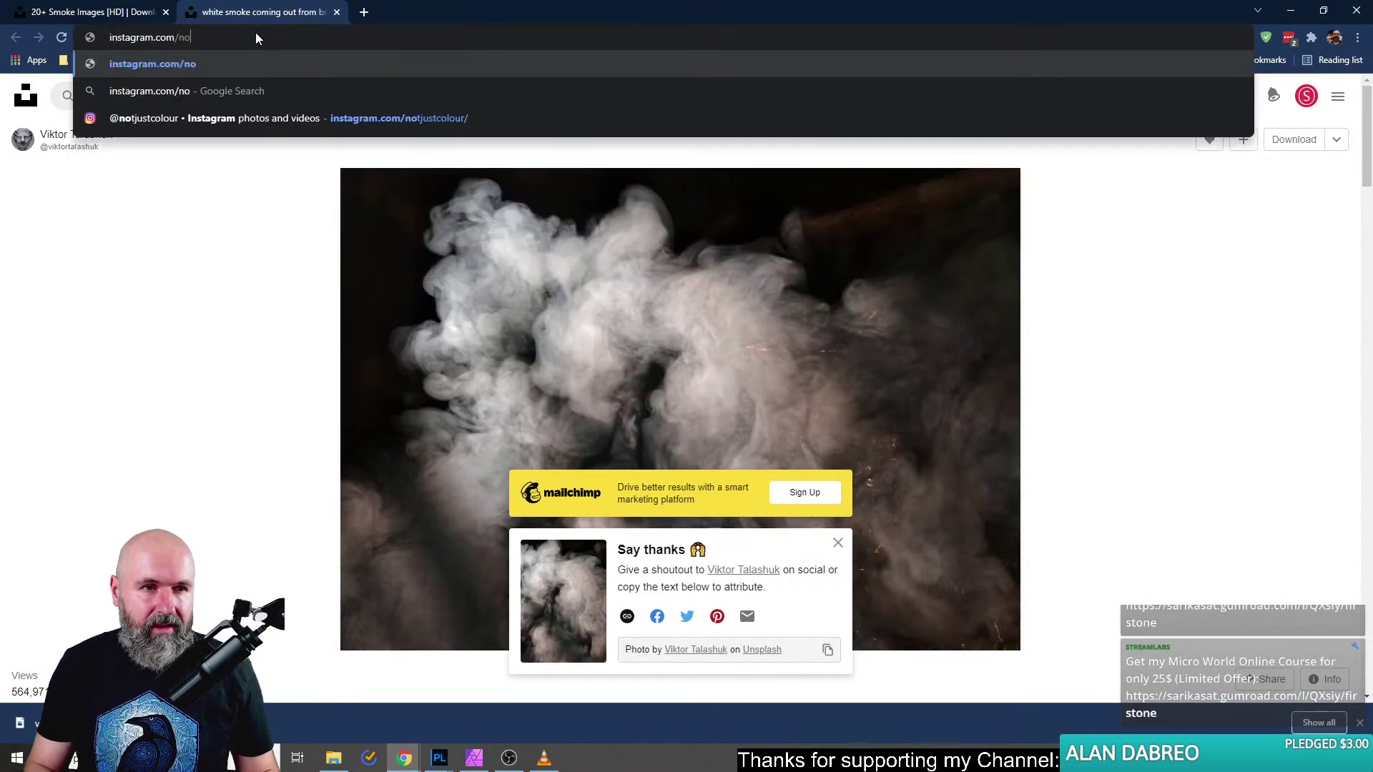
key("Return")
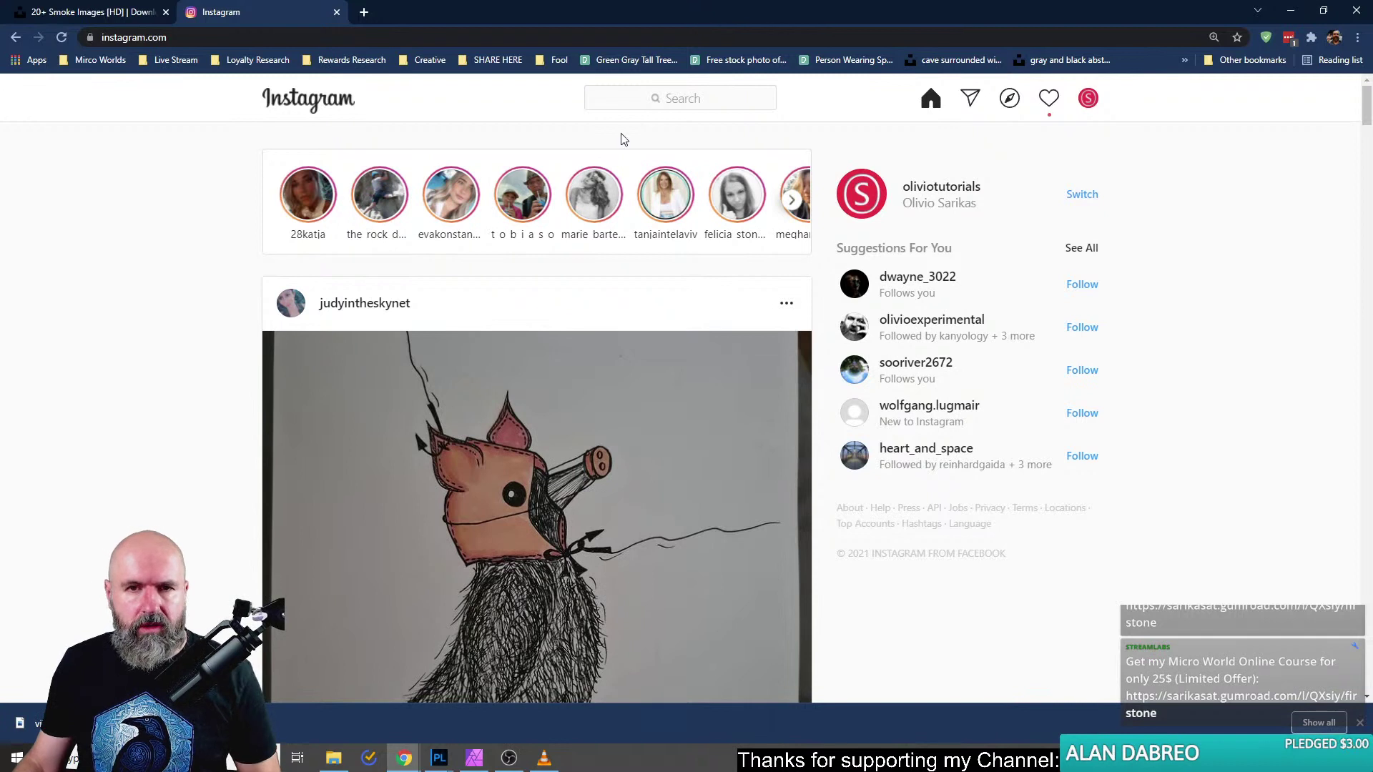
Search Instagram for #oliviotutorials and open the hashtag's page.
left_click(654, 99)
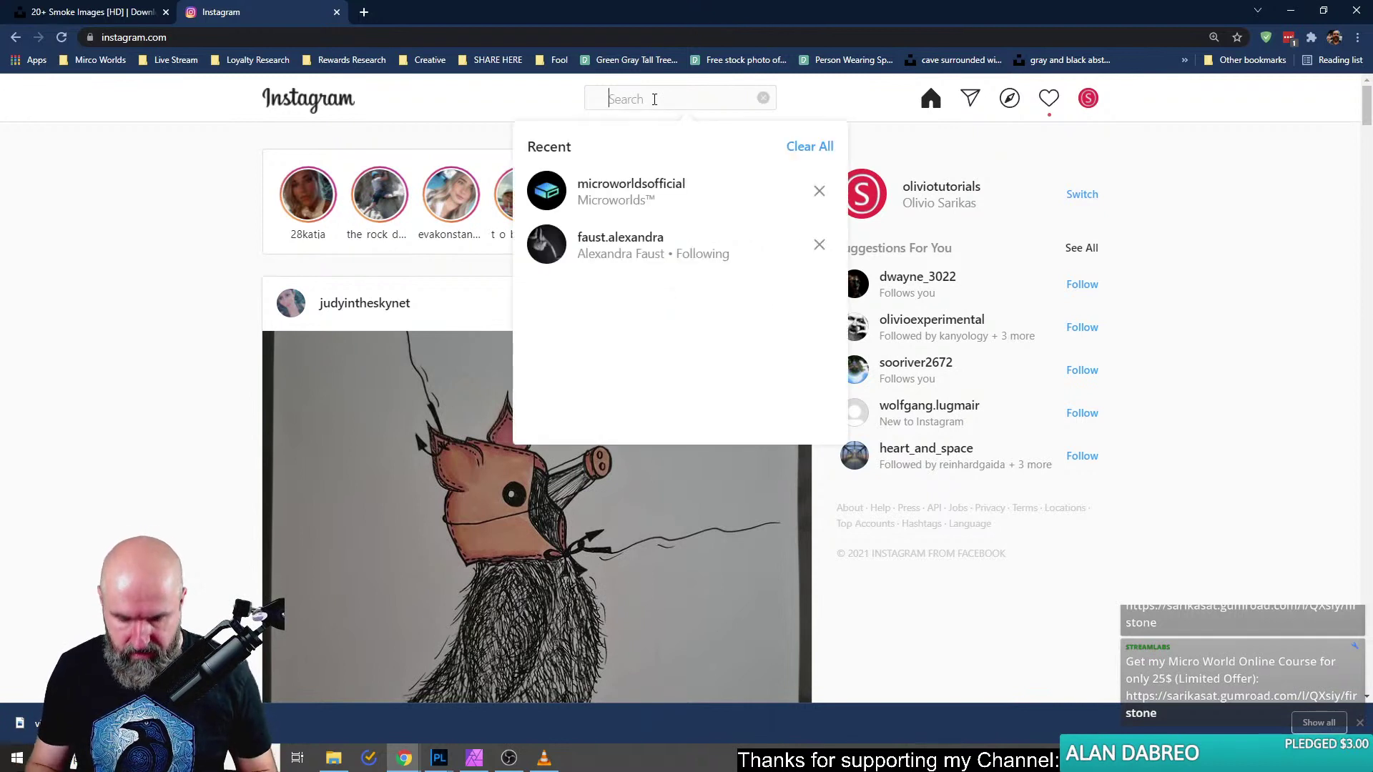
type("#")
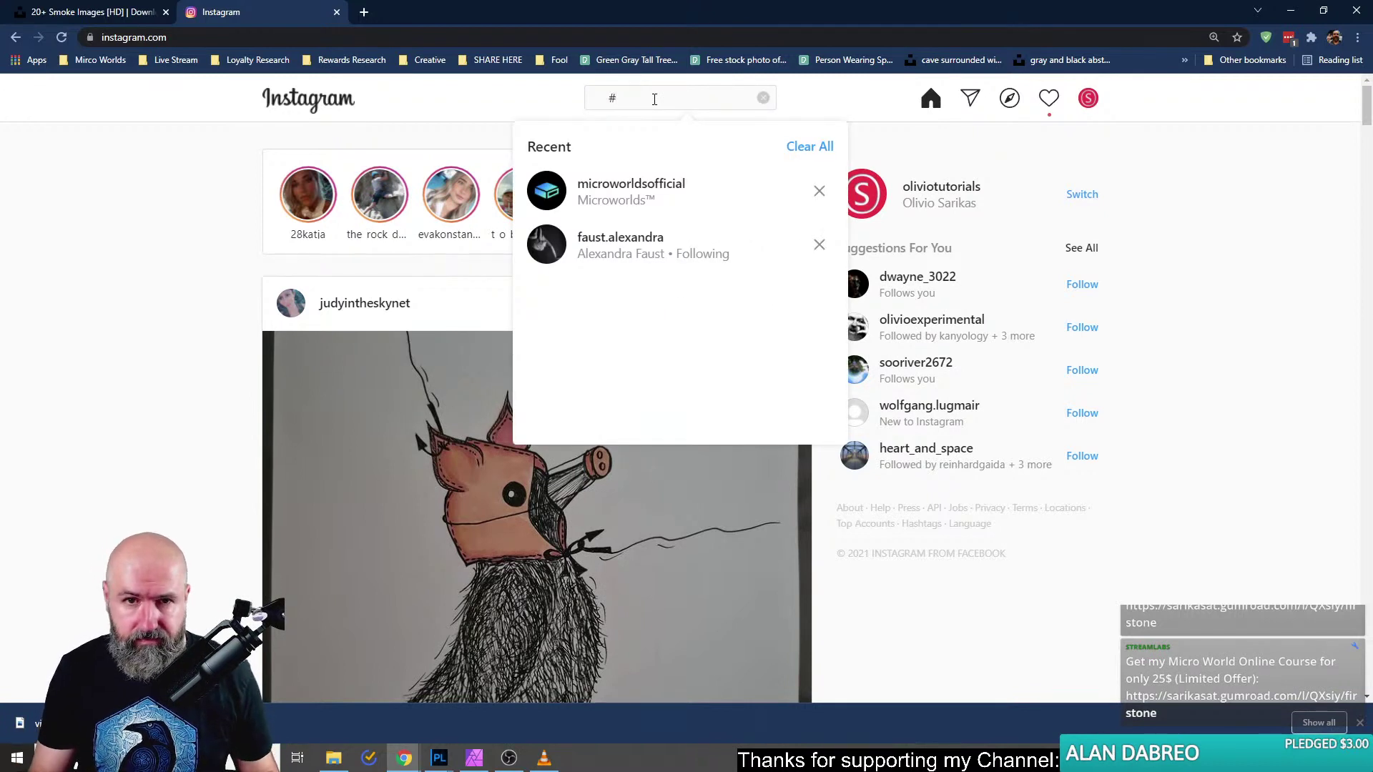
type("olivio")
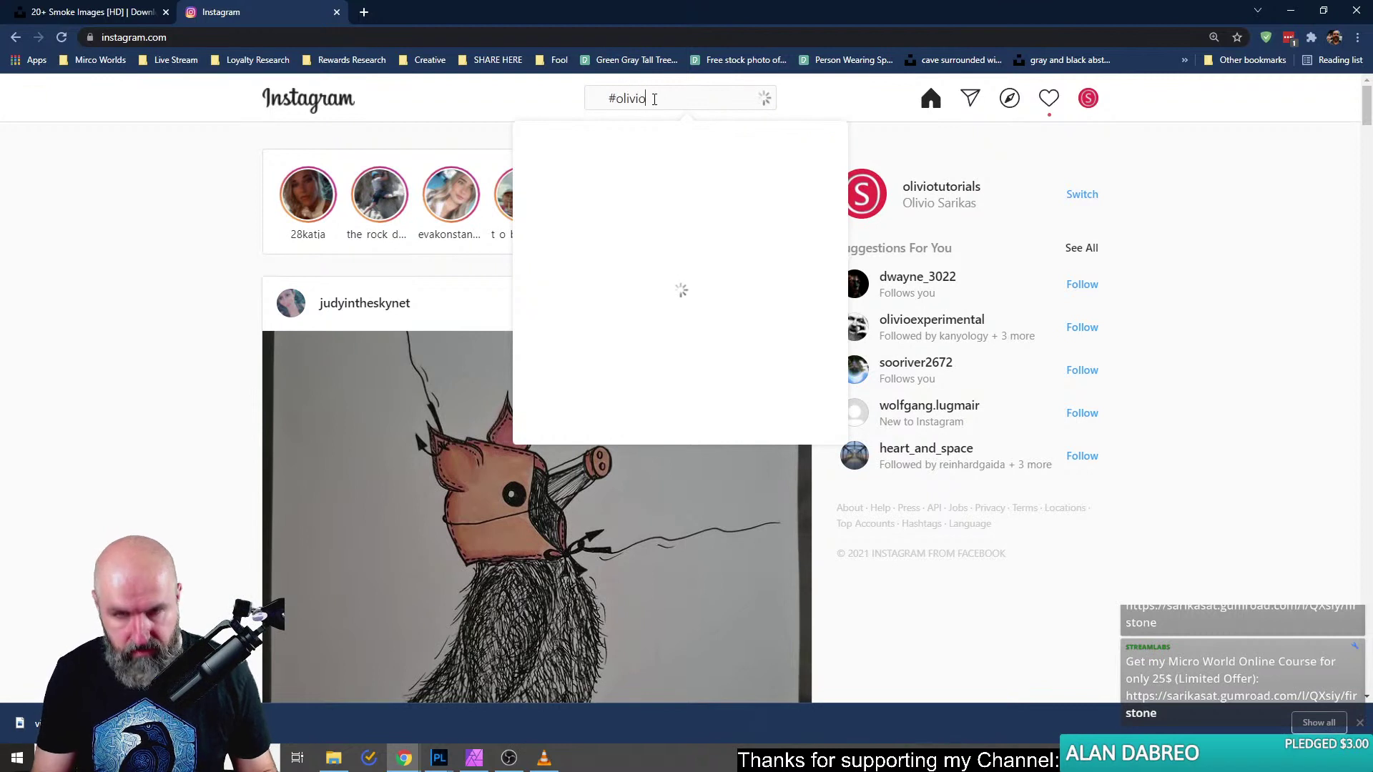
type("tutorials")
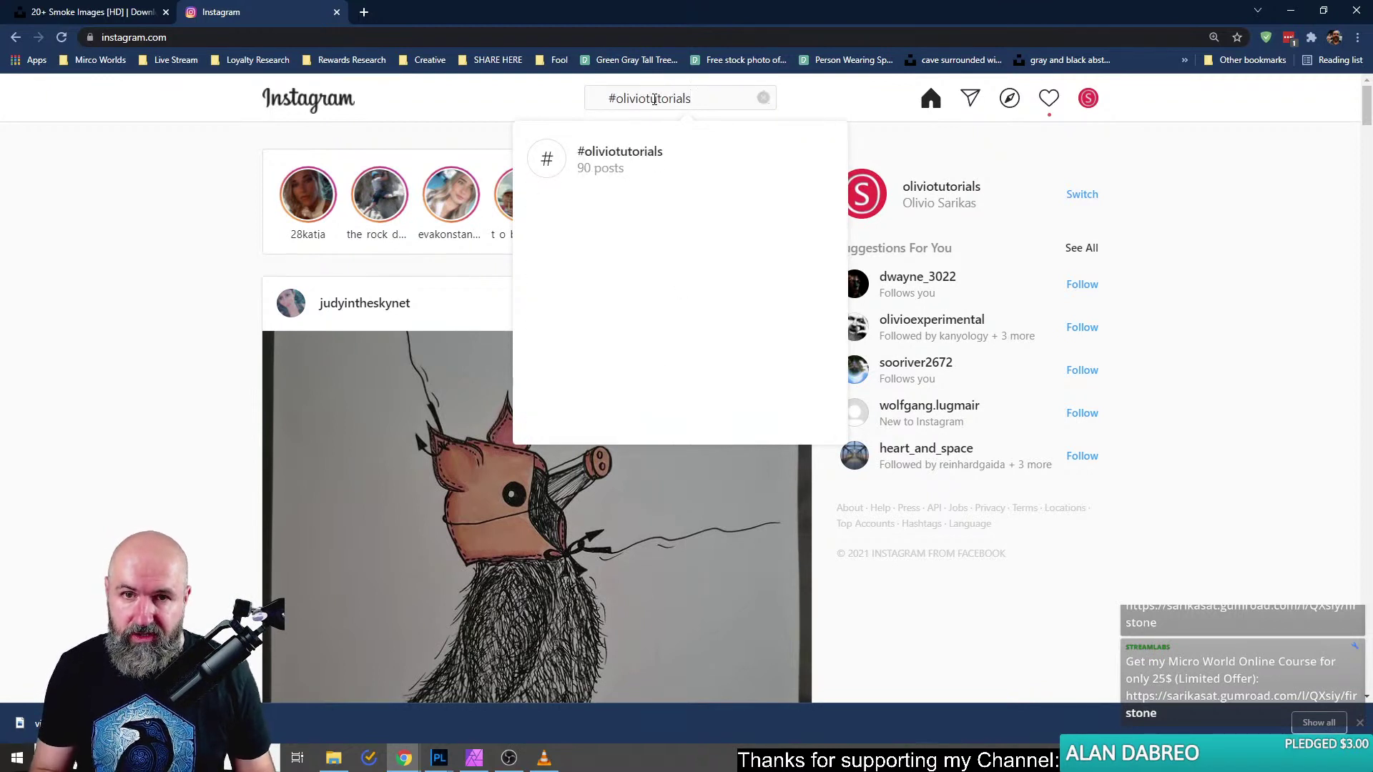
left_click(613, 164)
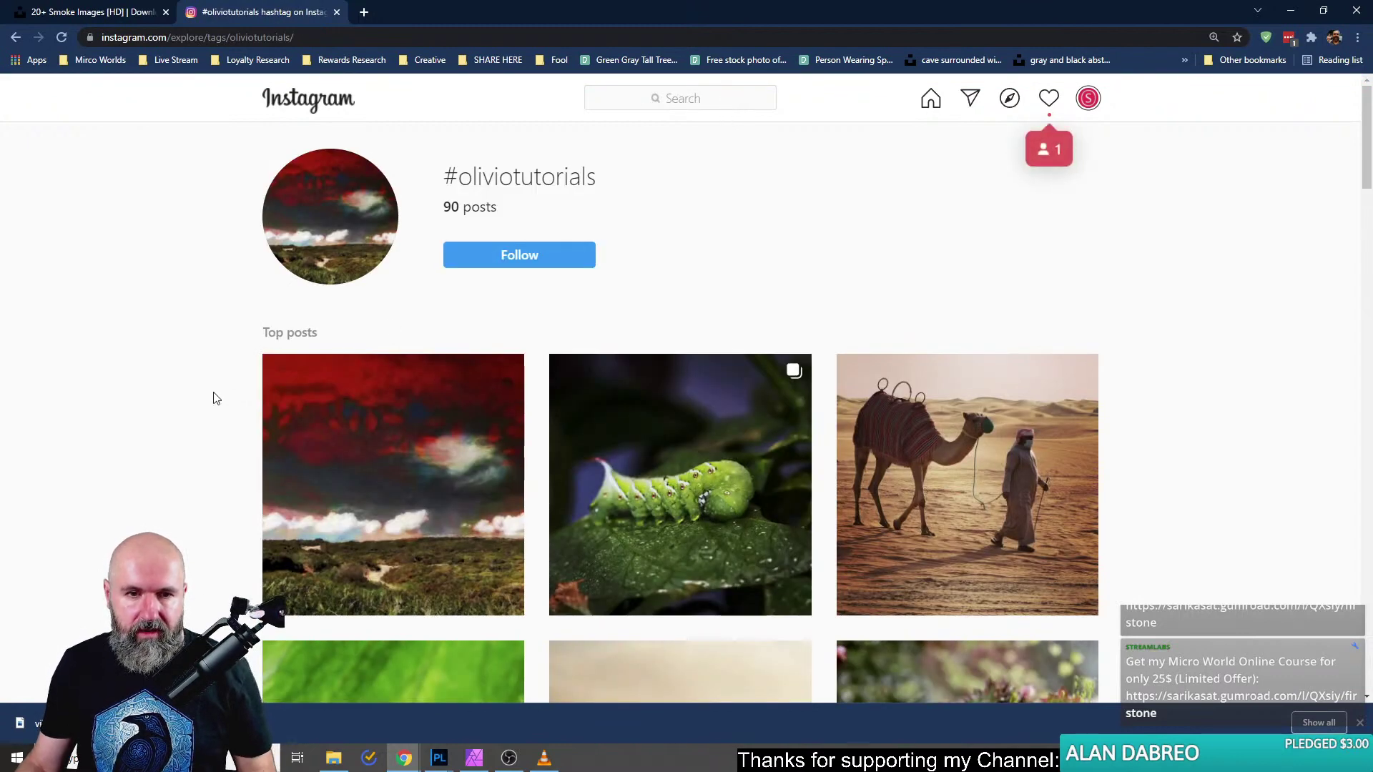
Browse the hashtag's top posts and most recent posts.
scroll(213, 409, "down", 6)
scroll(212, 409, "down", 6)
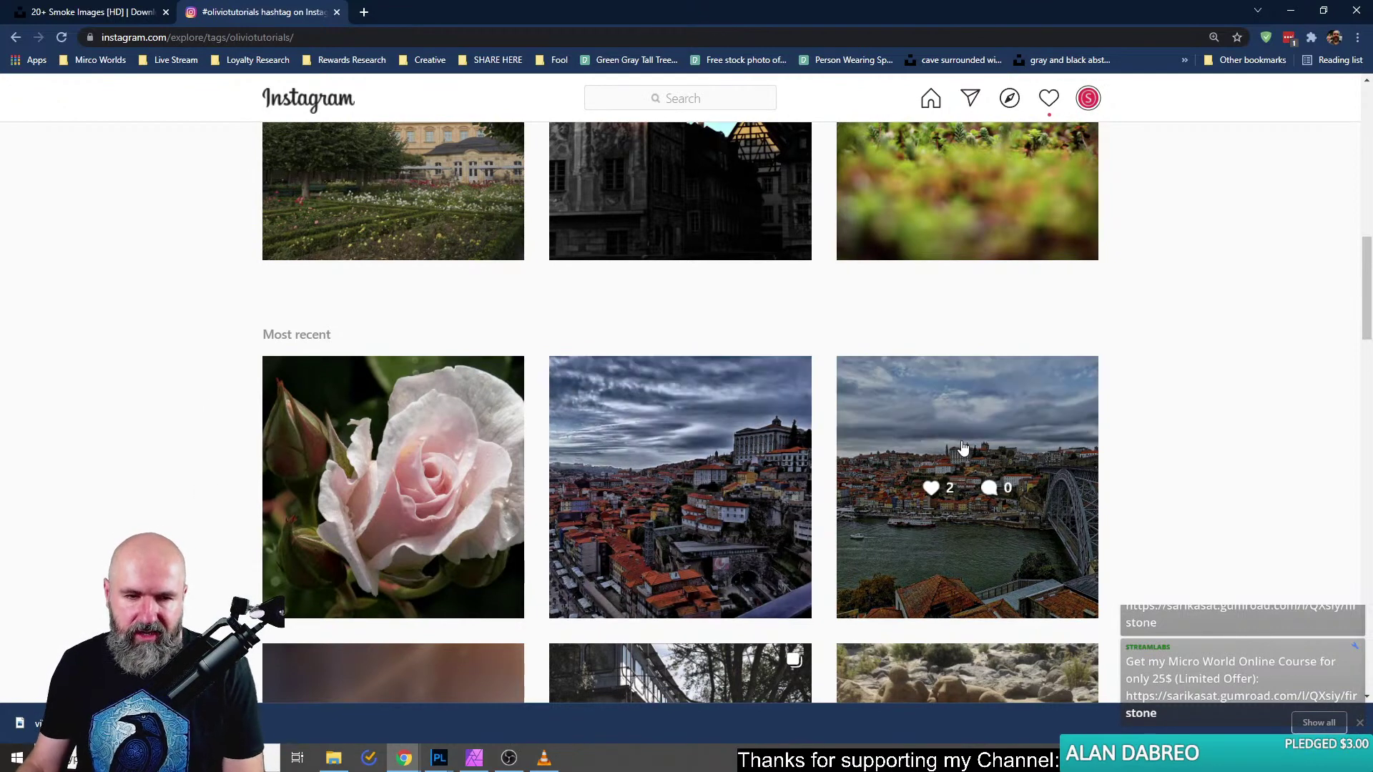
scroll(185, 448, "down", 2)
scroll(188, 446, "down", 4)
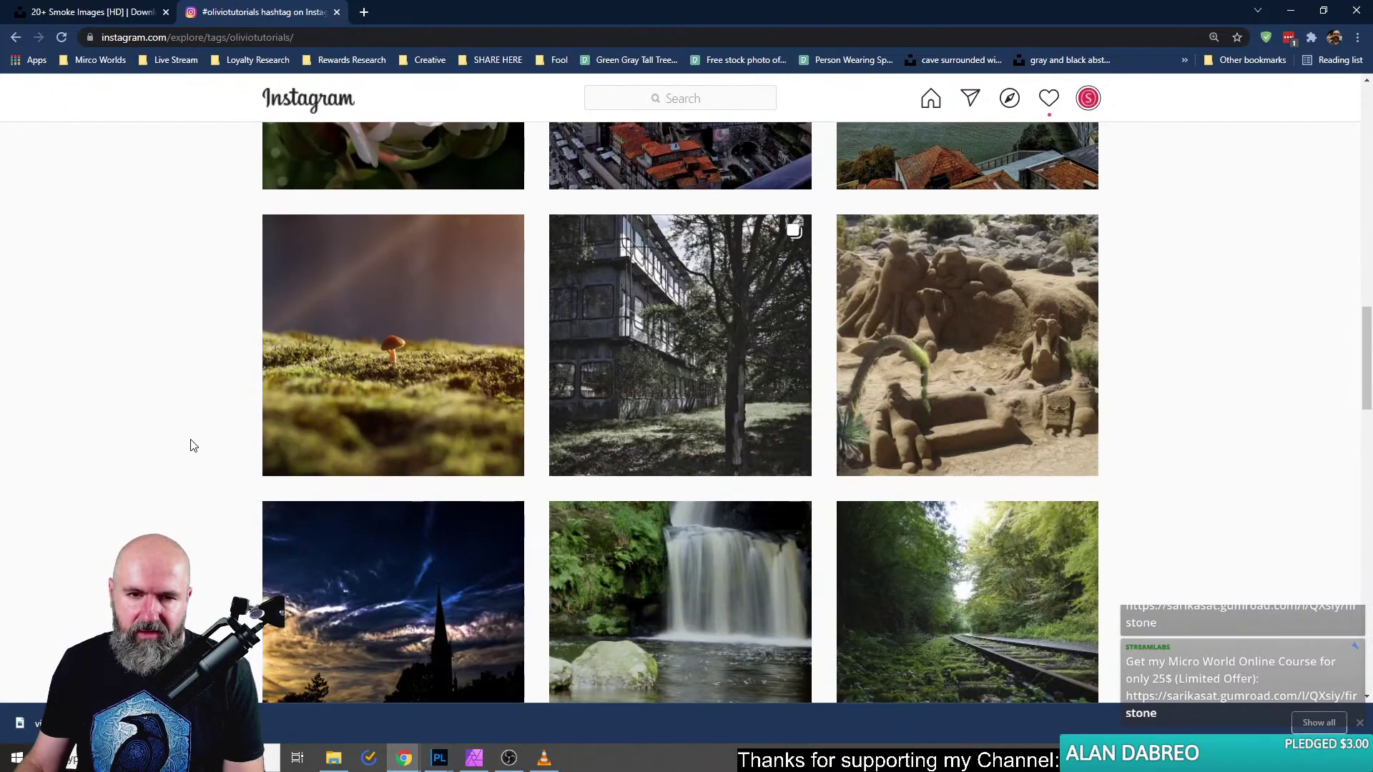
scroll(204, 432, "down", 1)
scroll(203, 430, "down", 5)
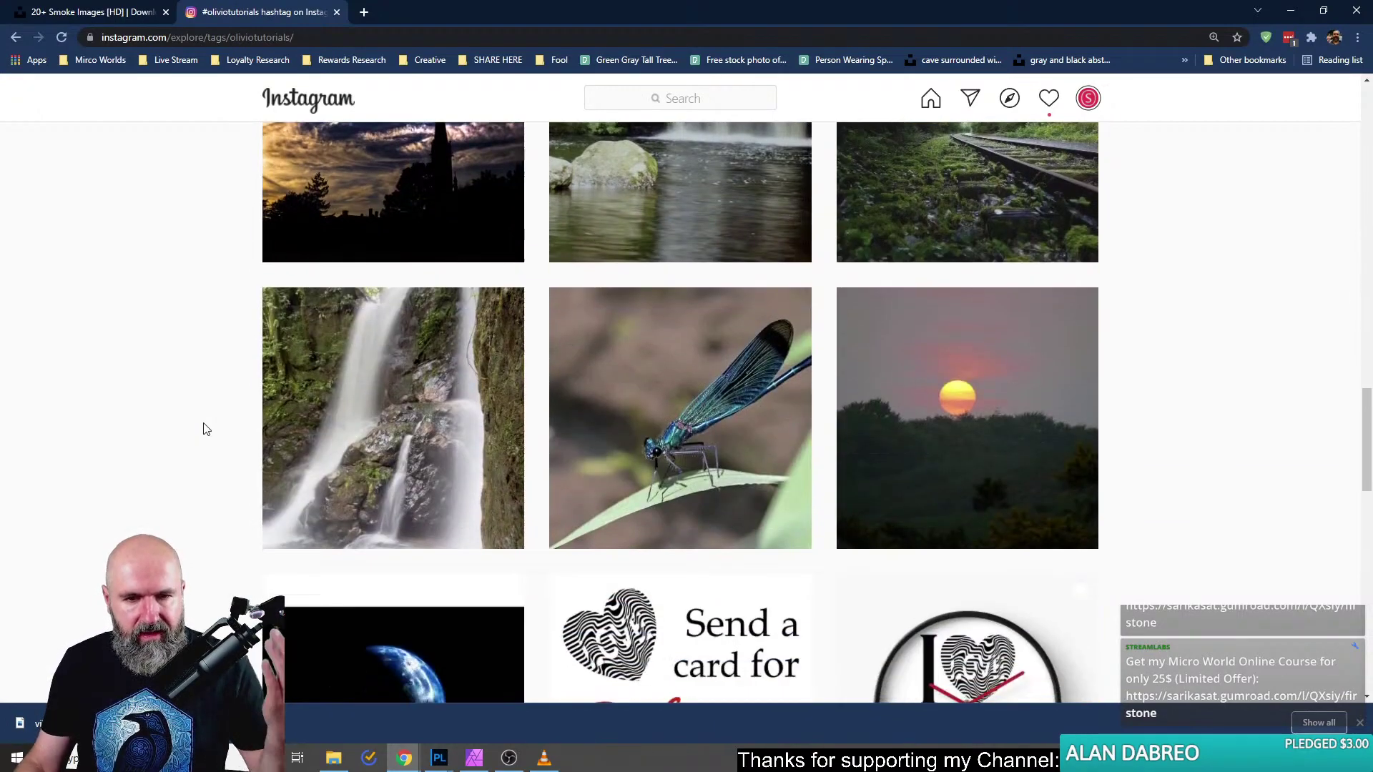
Open the pink rose photo from the hashtag's most recent posts in a new browser tab and view it.
scroll(204, 429, "down", 4)
scroll(204, 429, "up", 15)
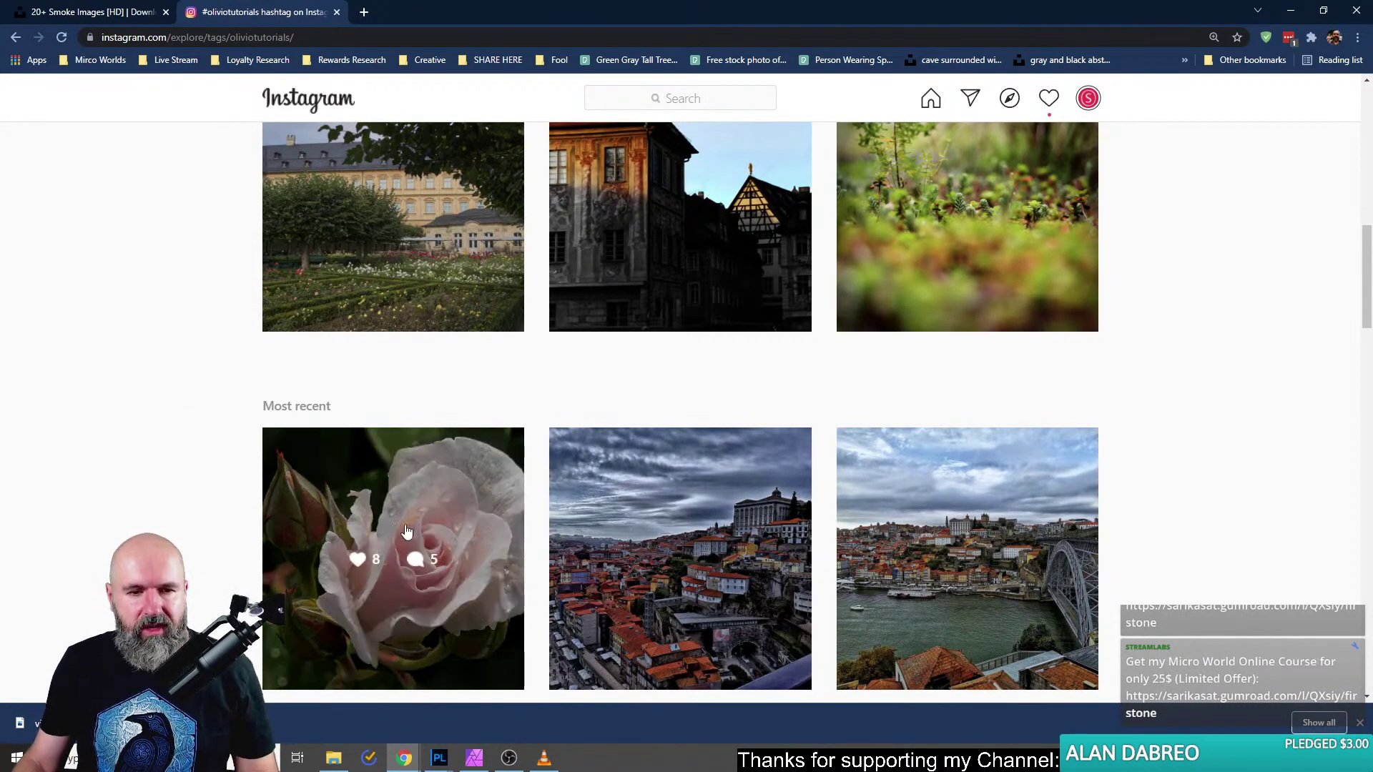
right_click(386, 475)
left_click(451, 485)
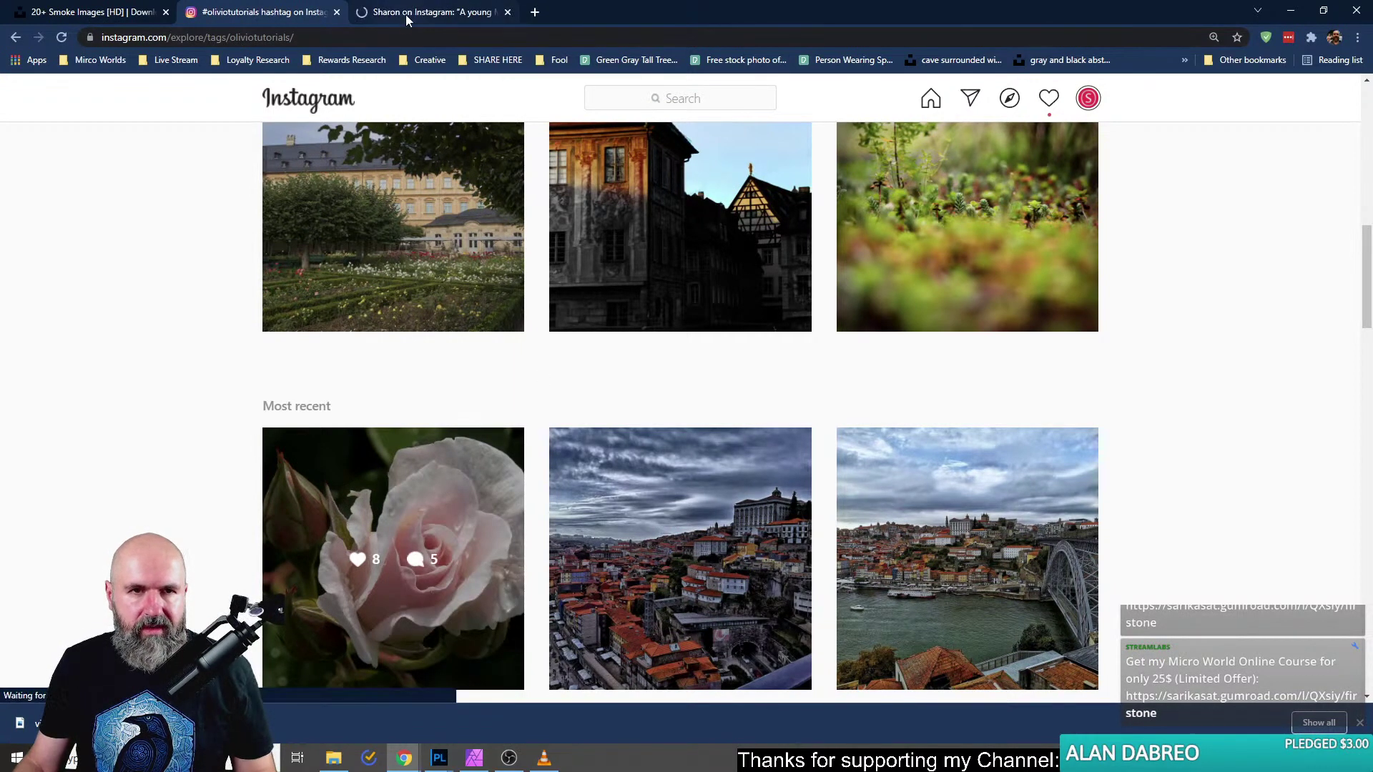
left_click(429, 12)
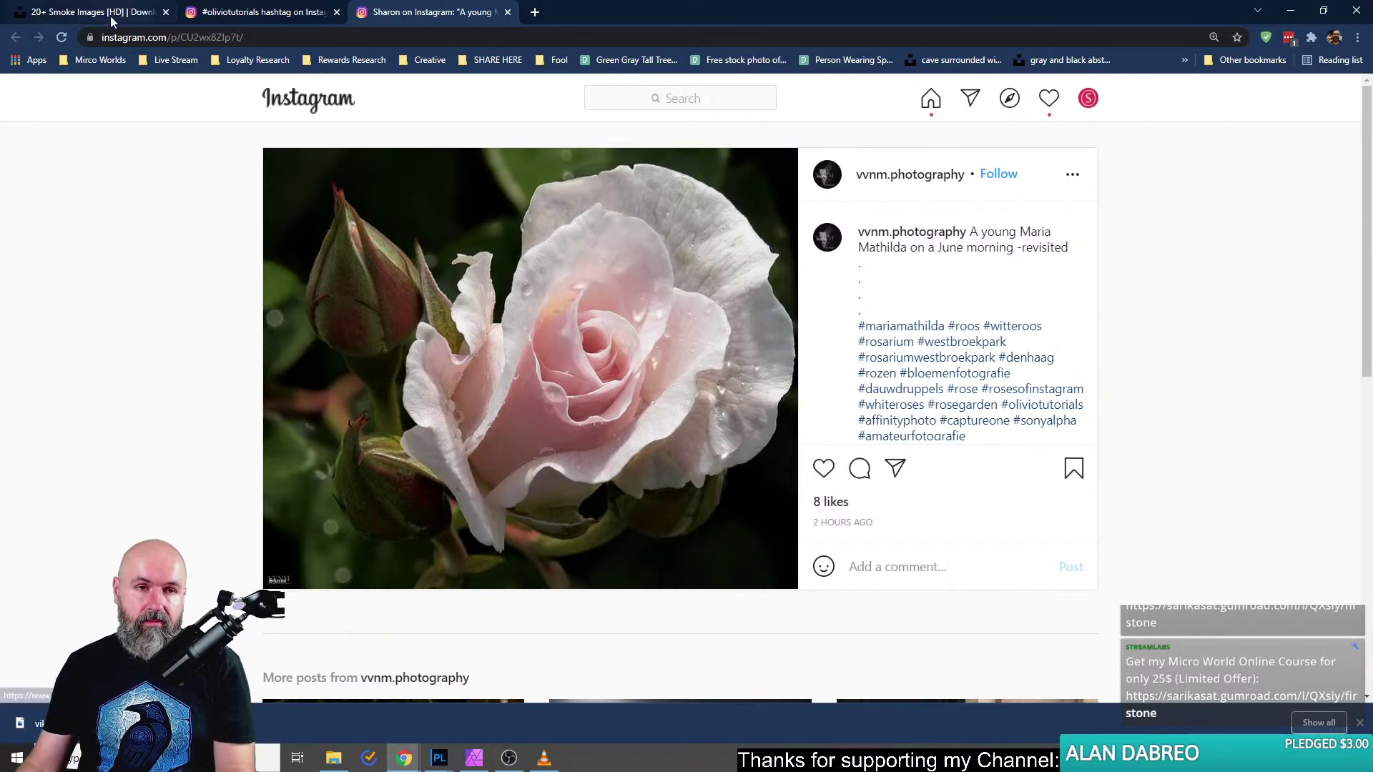
Look through the most recent posts on the hashtag page again, revisiting the opened rose post in between.
left_click(214, 13)
scroll(158, 408, "down", 1)
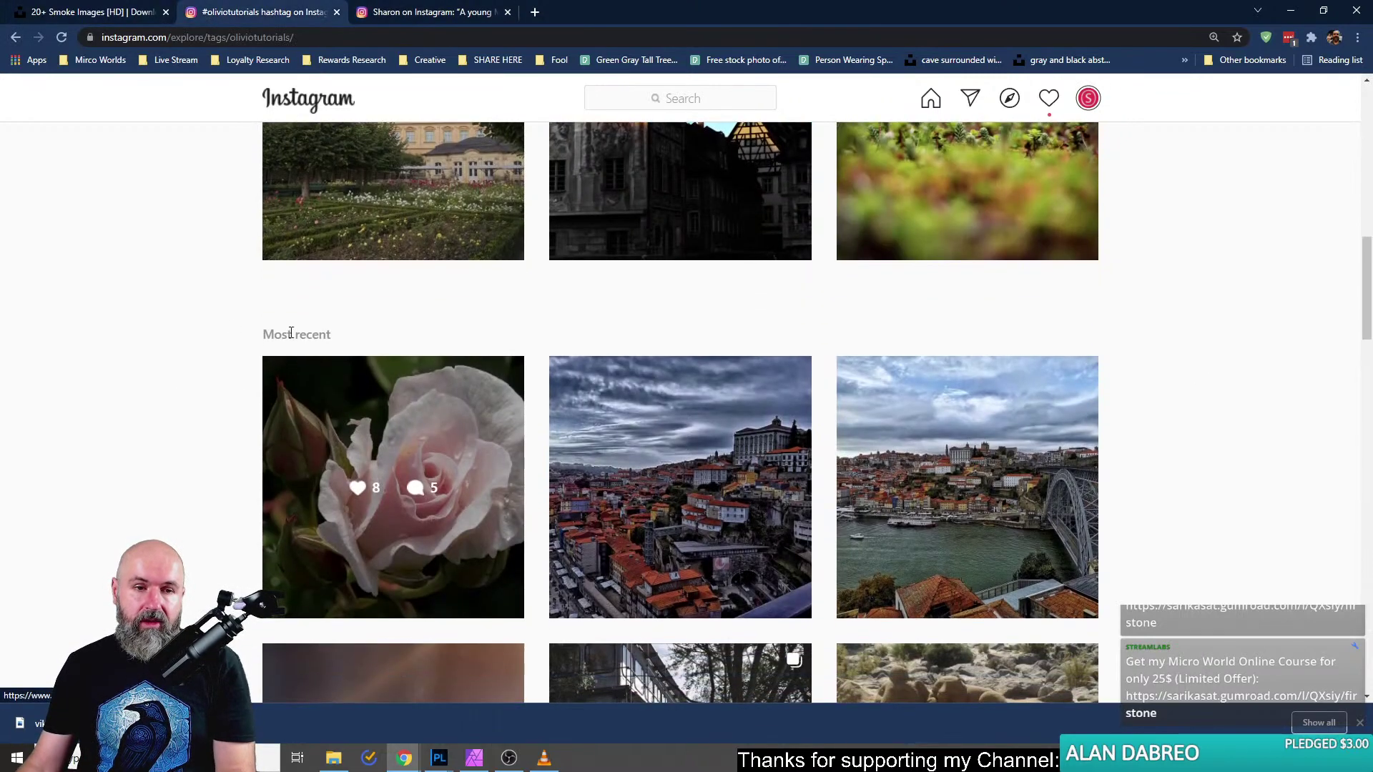
scroll(969, 448, "down", 6)
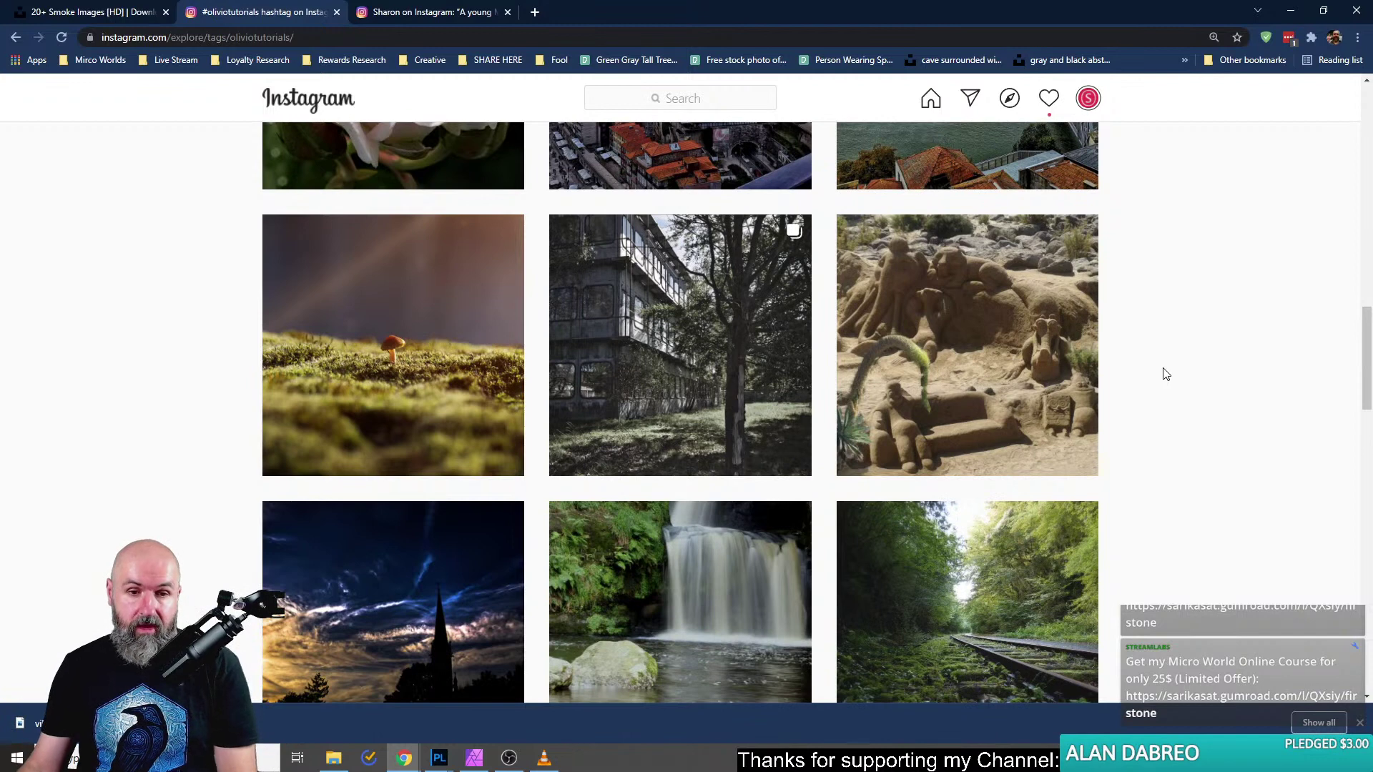
left_click(427, 12)
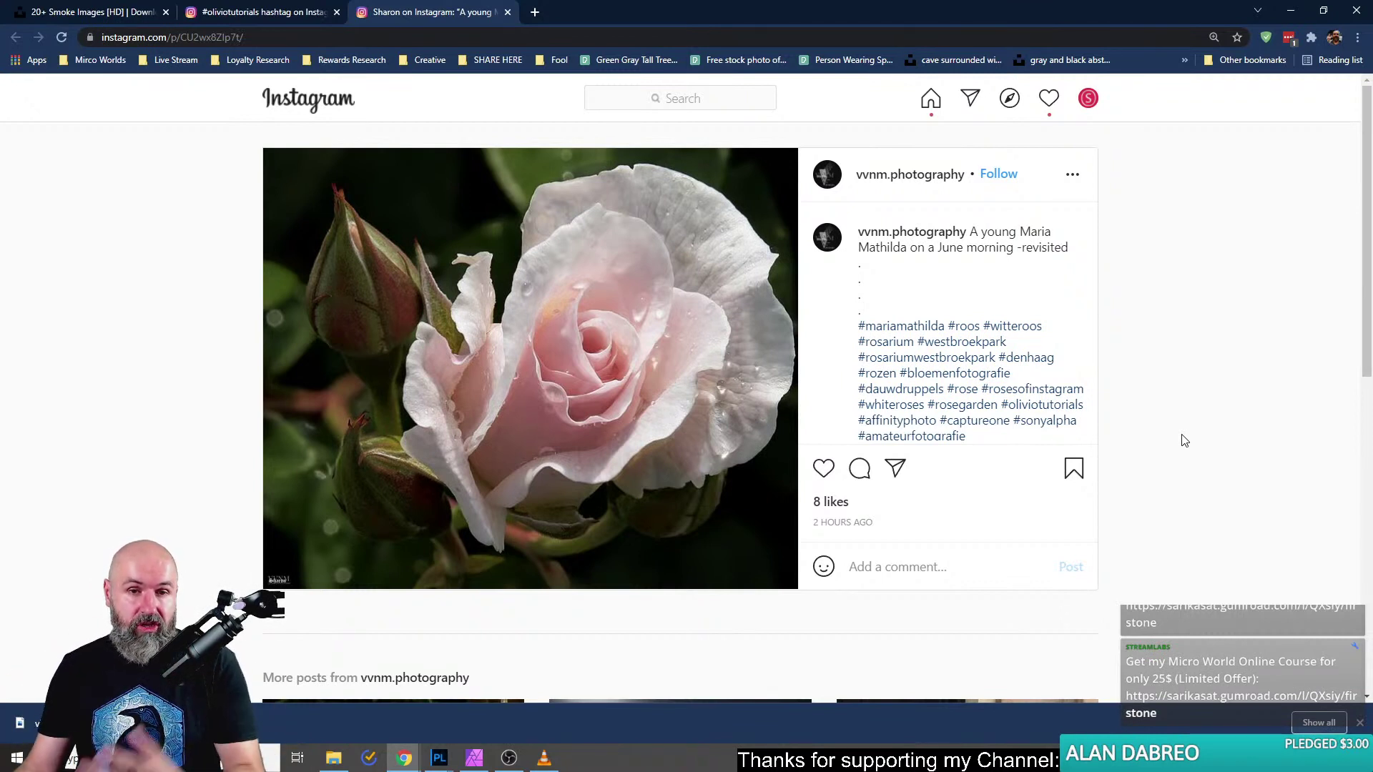
left_click(288, 11)
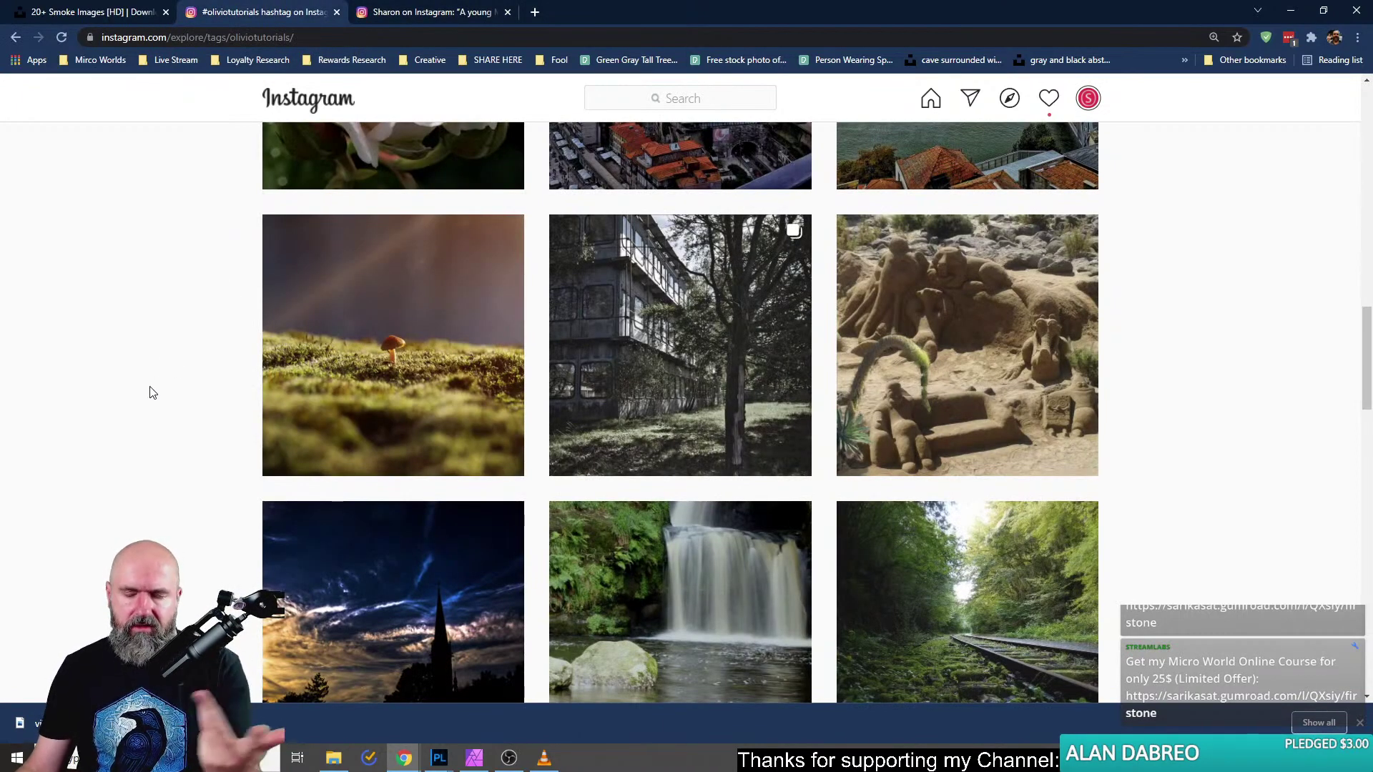
scroll(205, 450, "up", 9)
scroll(207, 449, "down", 4)
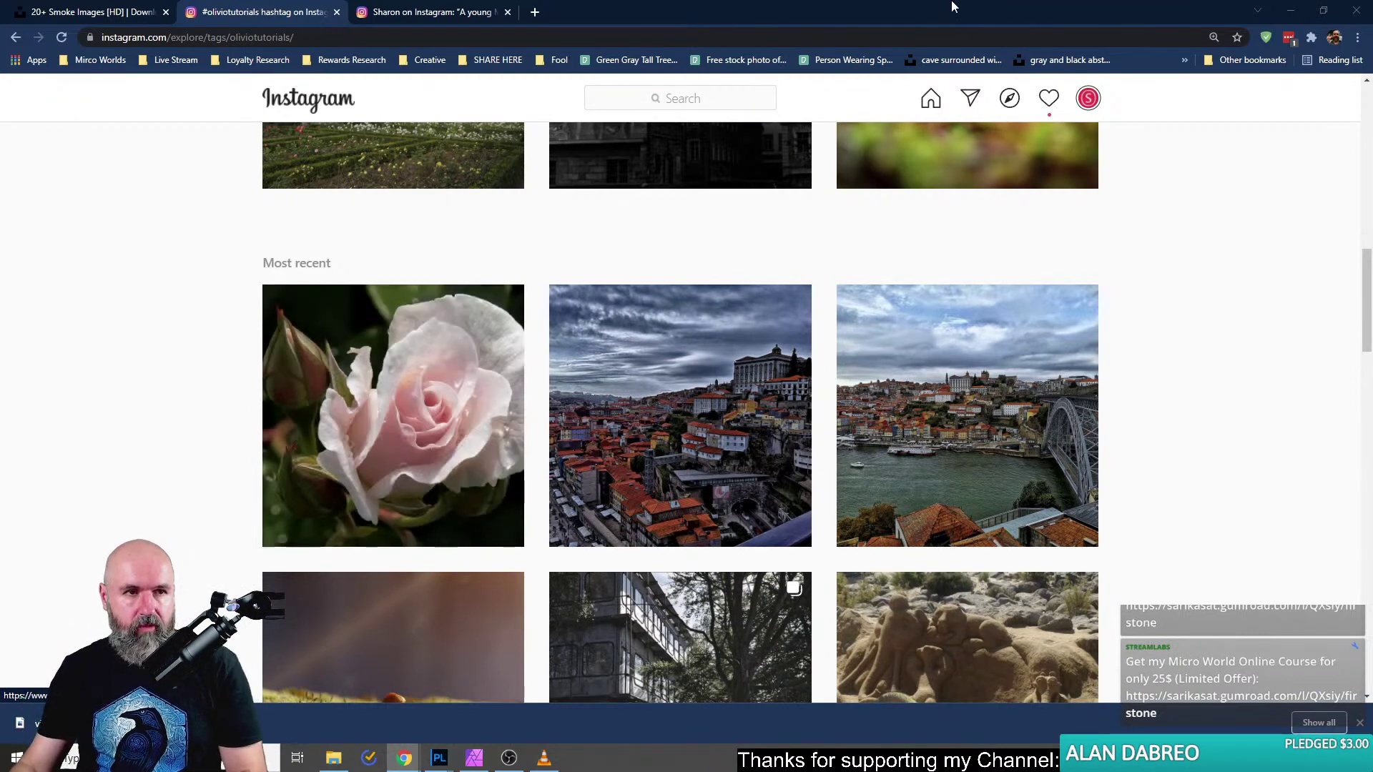
Load Facebook in a new browser tab and open the Super Fan Community group.
left_click(535, 12)
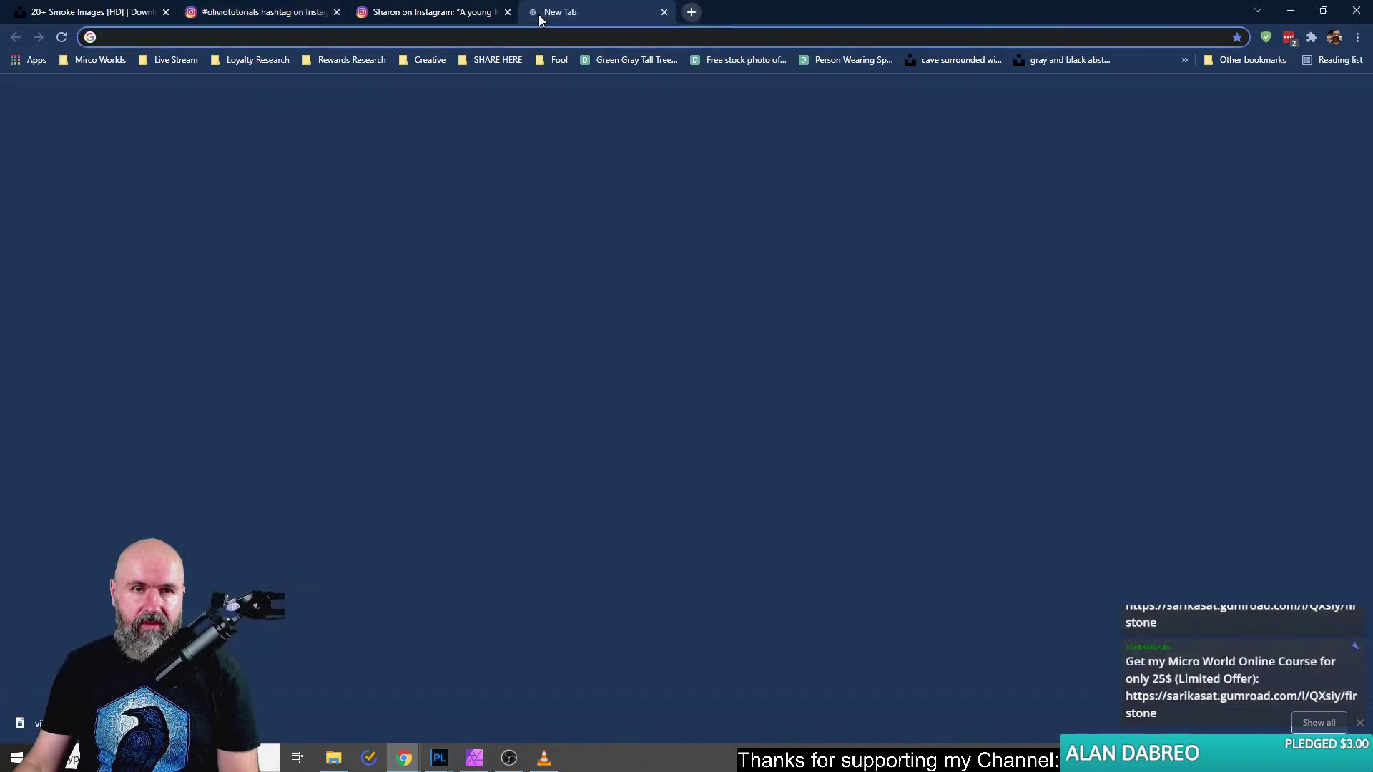
left_click(726, 357)
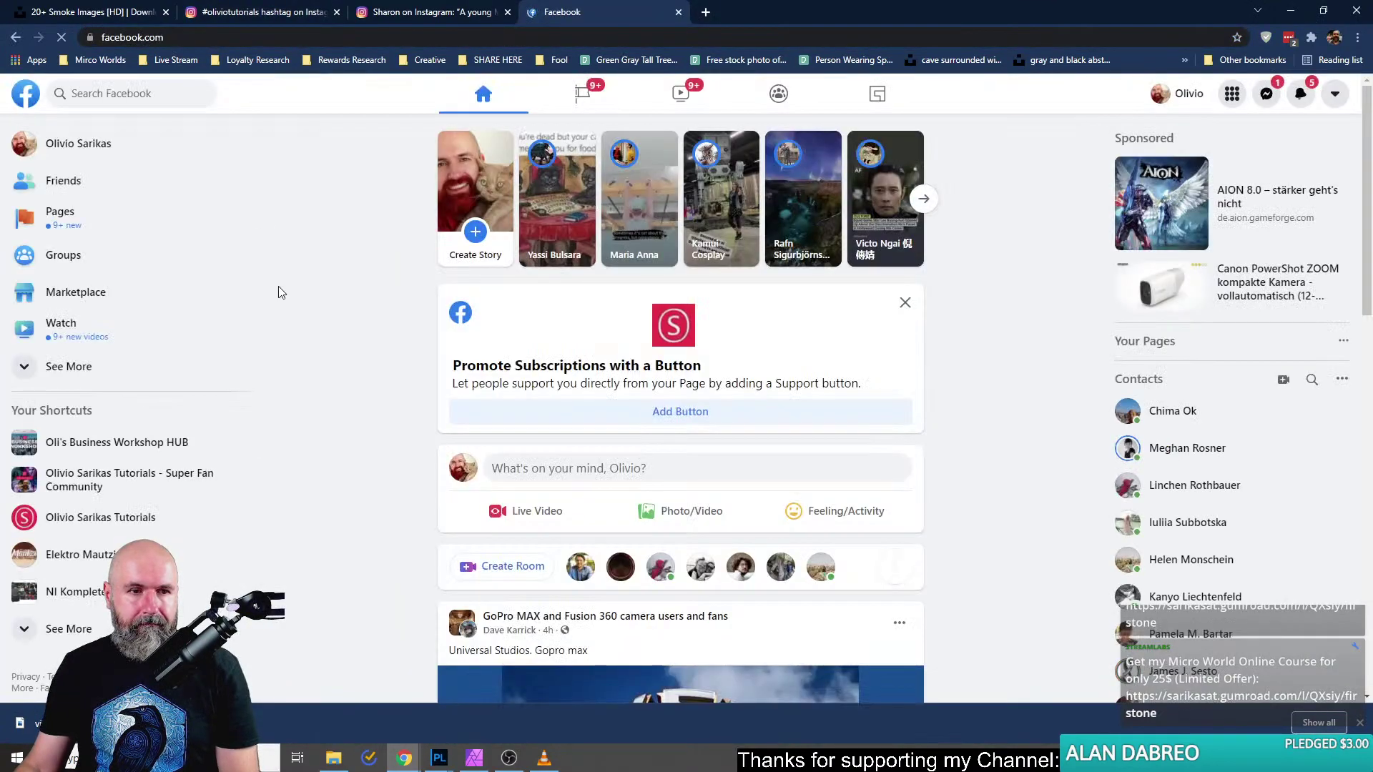
left_click(148, 489)
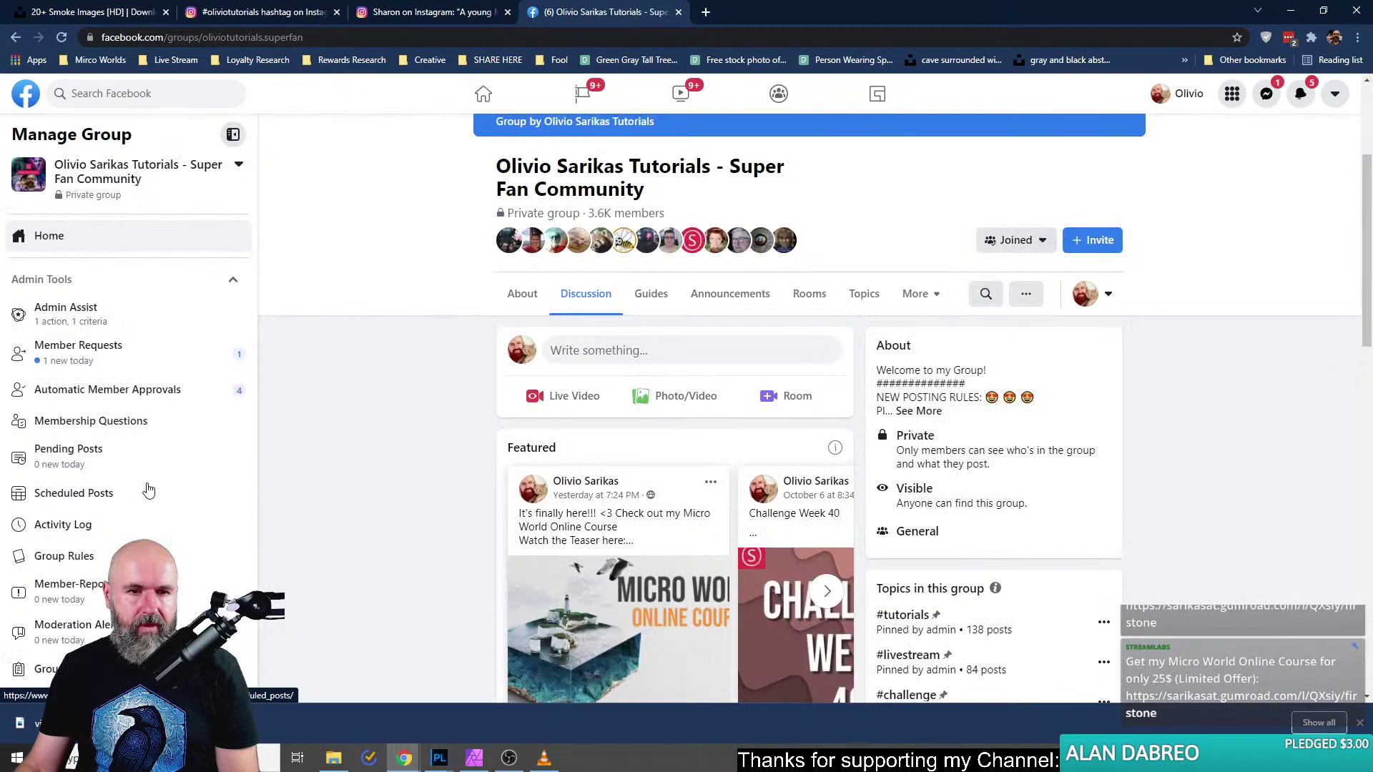
Open the group's featured Challenge Week 40 post and copy its link over to the live stream chat.
scroll(742, 576, "down", 1)
left_click(741, 576)
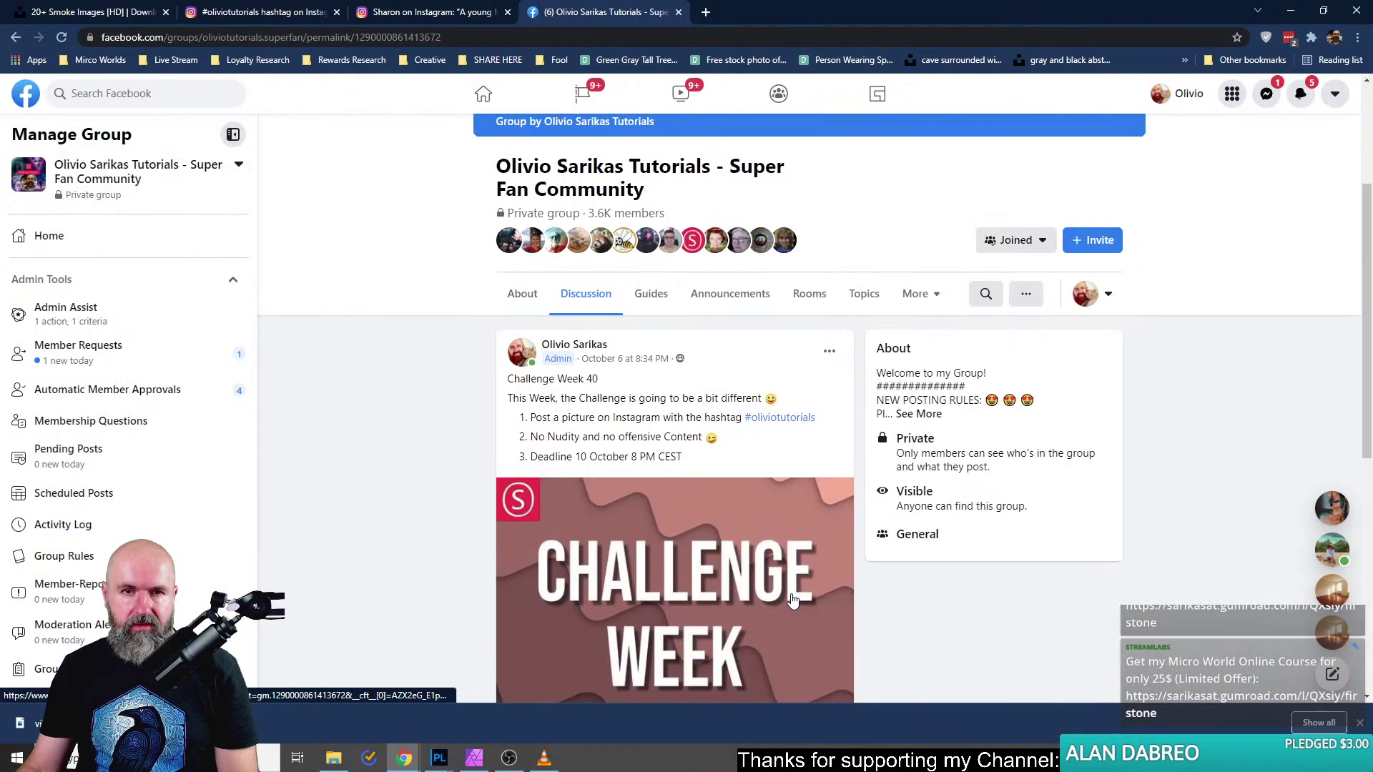
left_click(465, 36)
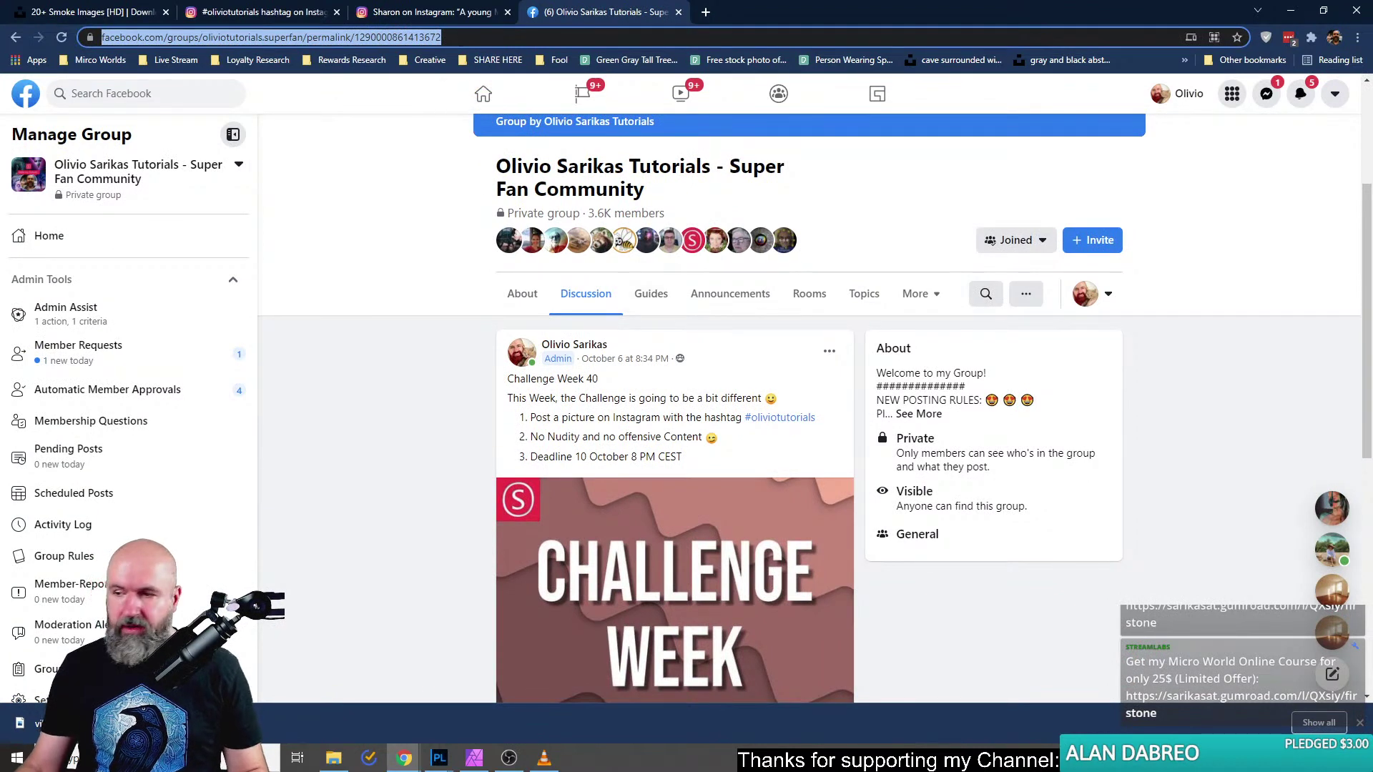
key("alt+Tab")
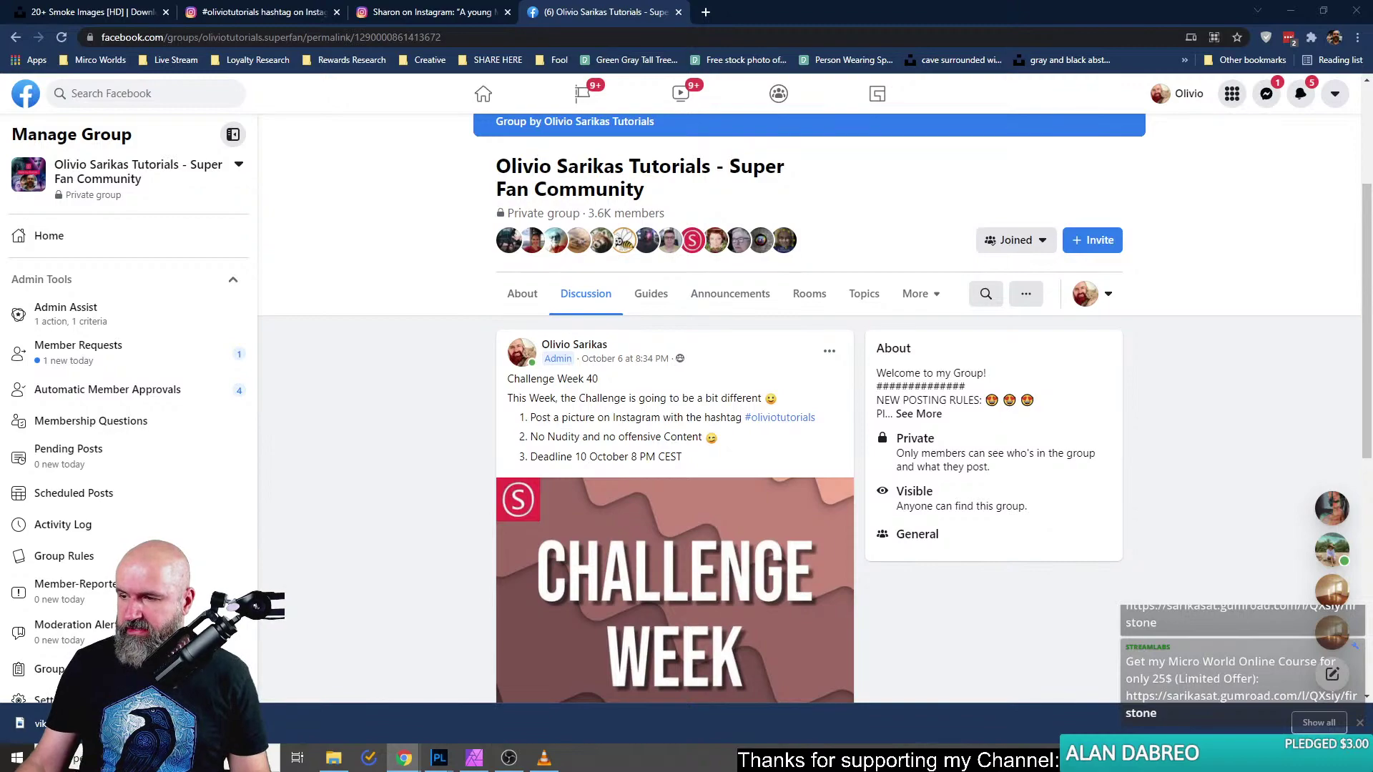
Return to the #oliviotutorials page on Instagram and review the submitted photos across its most recent and top posts.
left_click(440, 12)
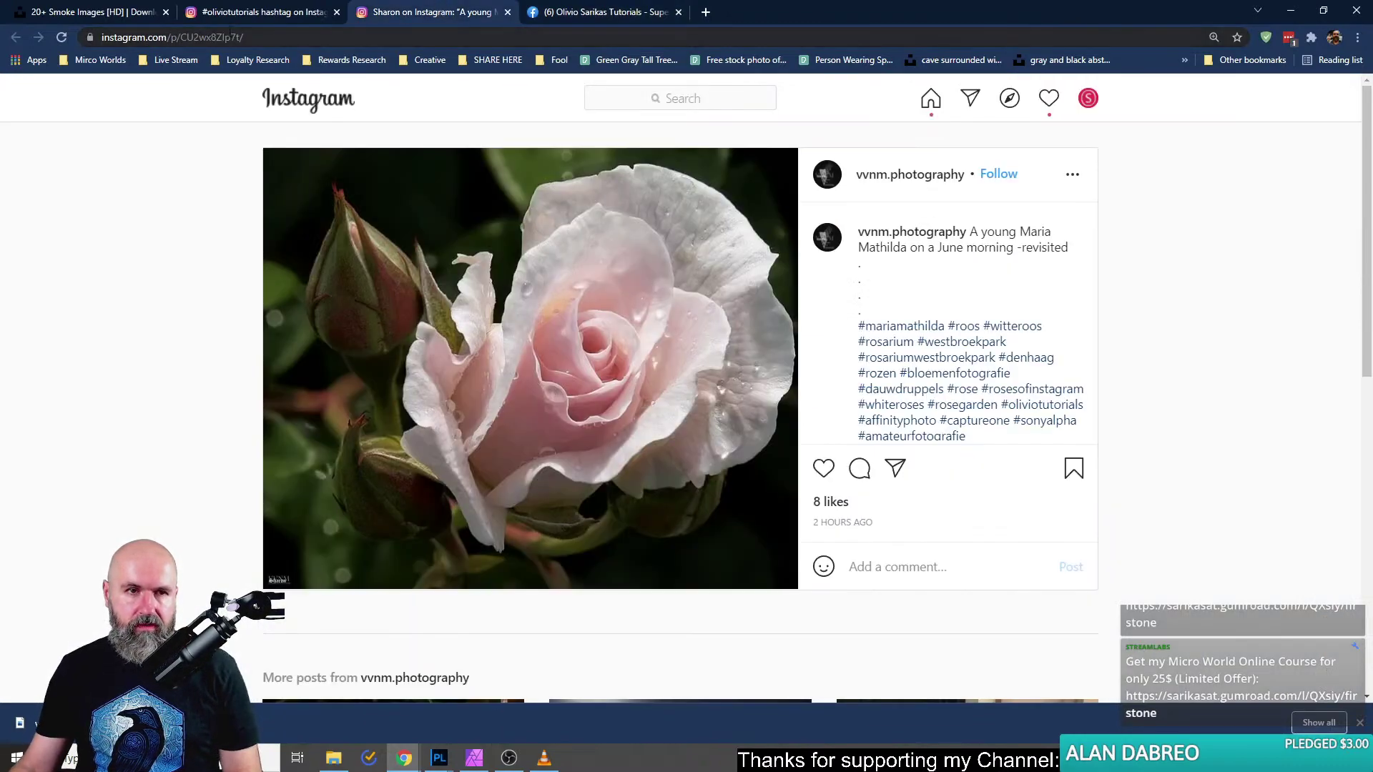
left_click(251, 12)
scroll(181, 411, "down", 5)
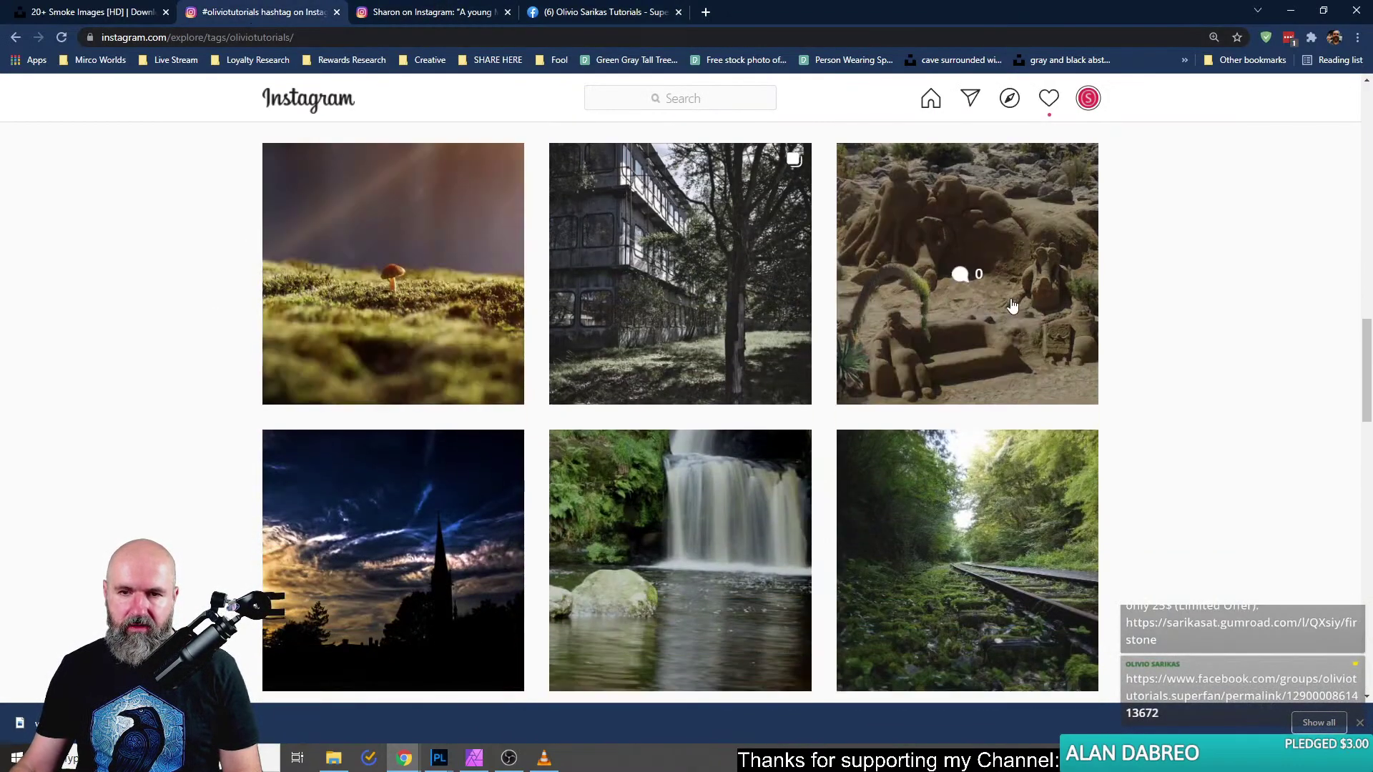
scroll(1004, 358, "down", 5)
scroll(1145, 493, "down", 4)
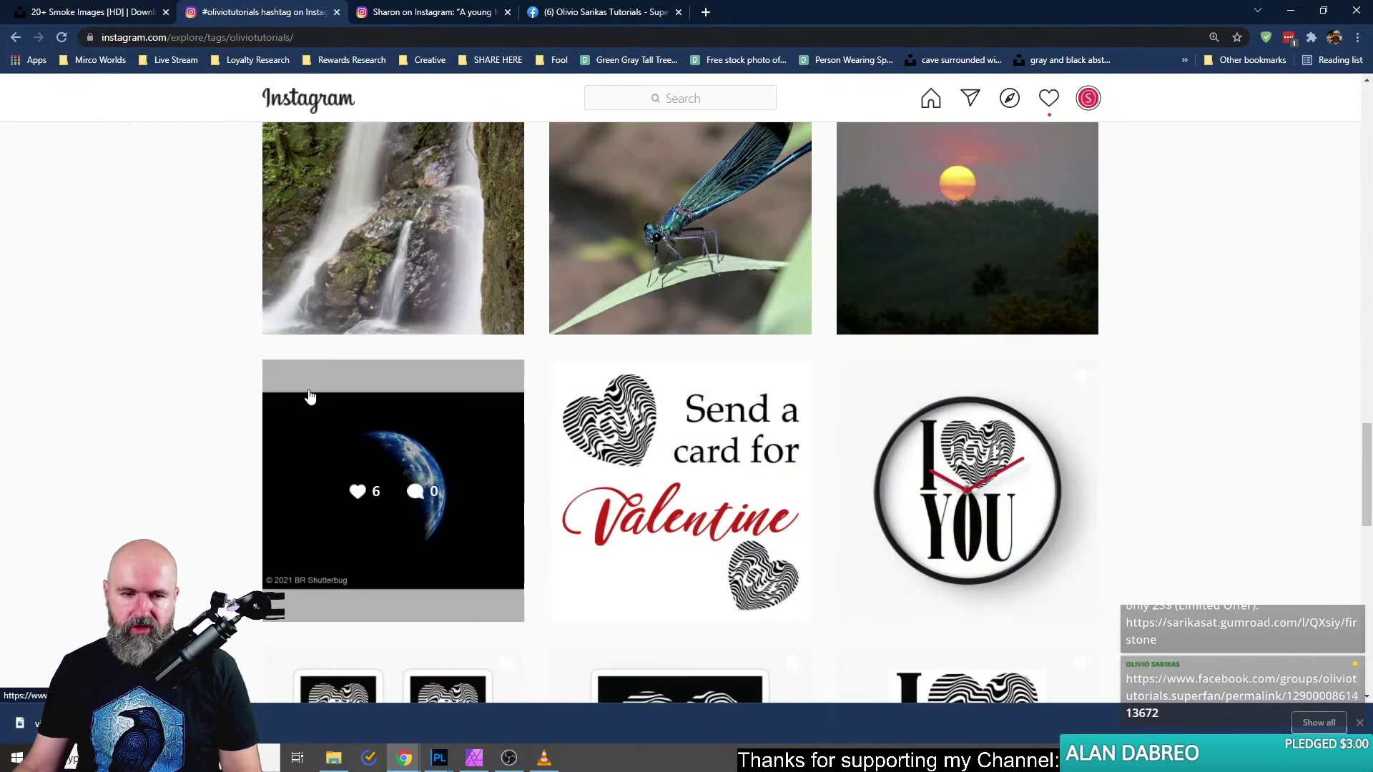
scroll(1187, 420, "up", 10)
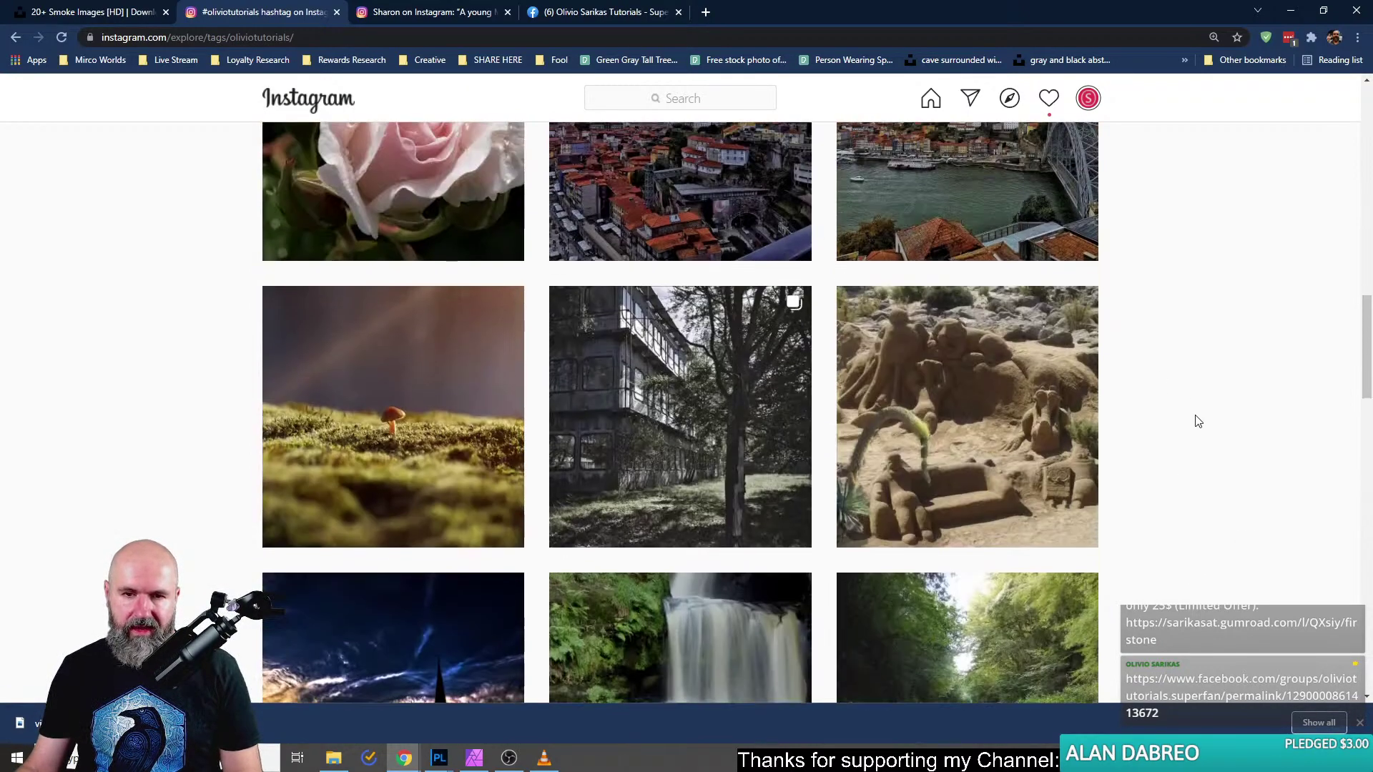
scroll(1198, 421, "up", 4)
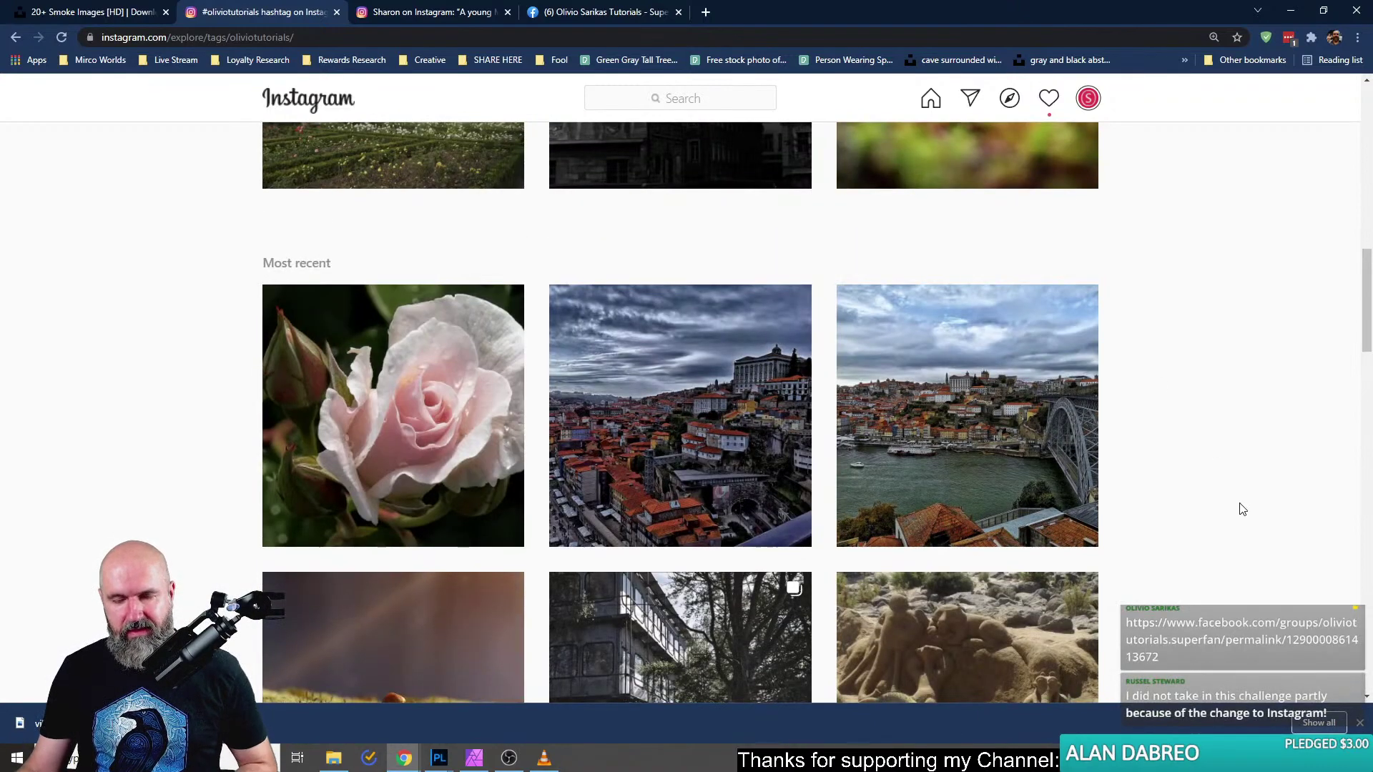
scroll(1243, 504, "up", 8)
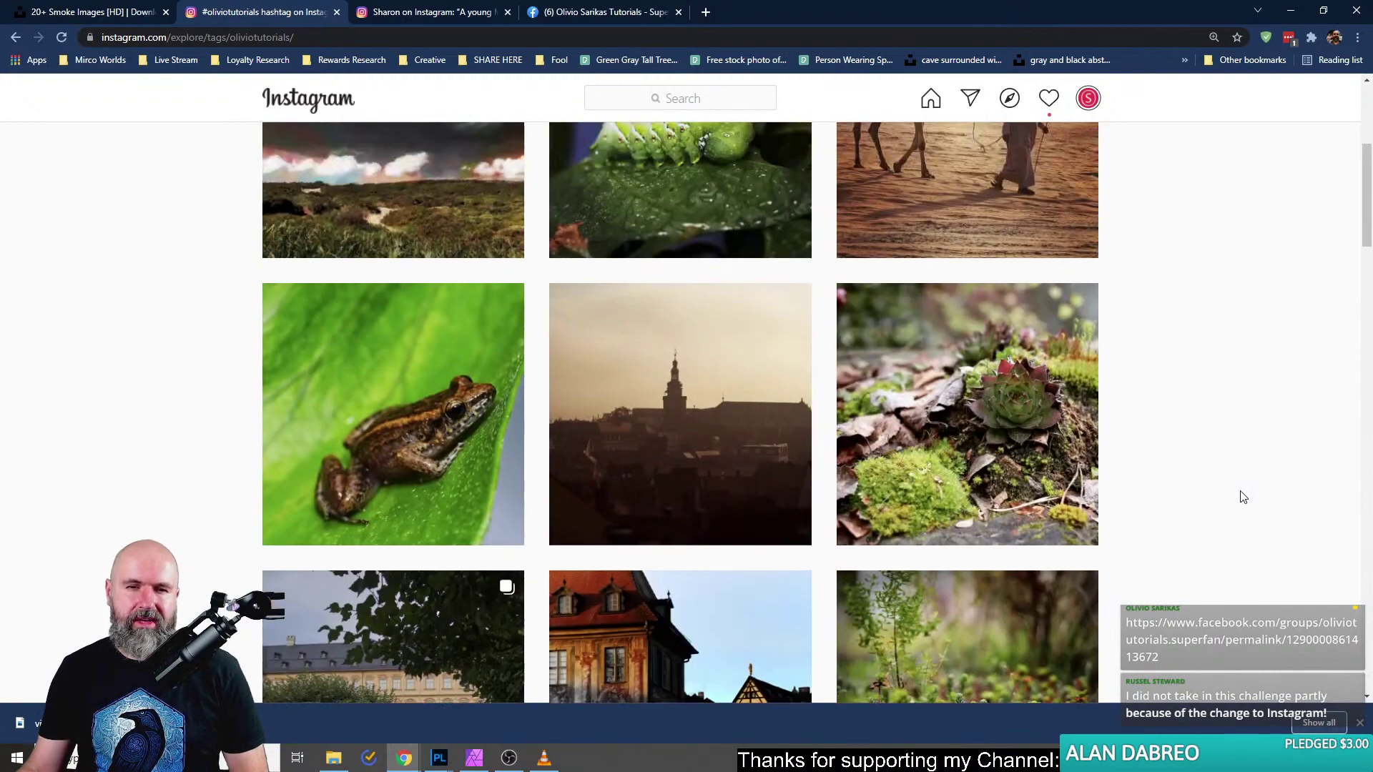
scroll(1240, 495, "up", 5)
scroll(1205, 513, "down", 10)
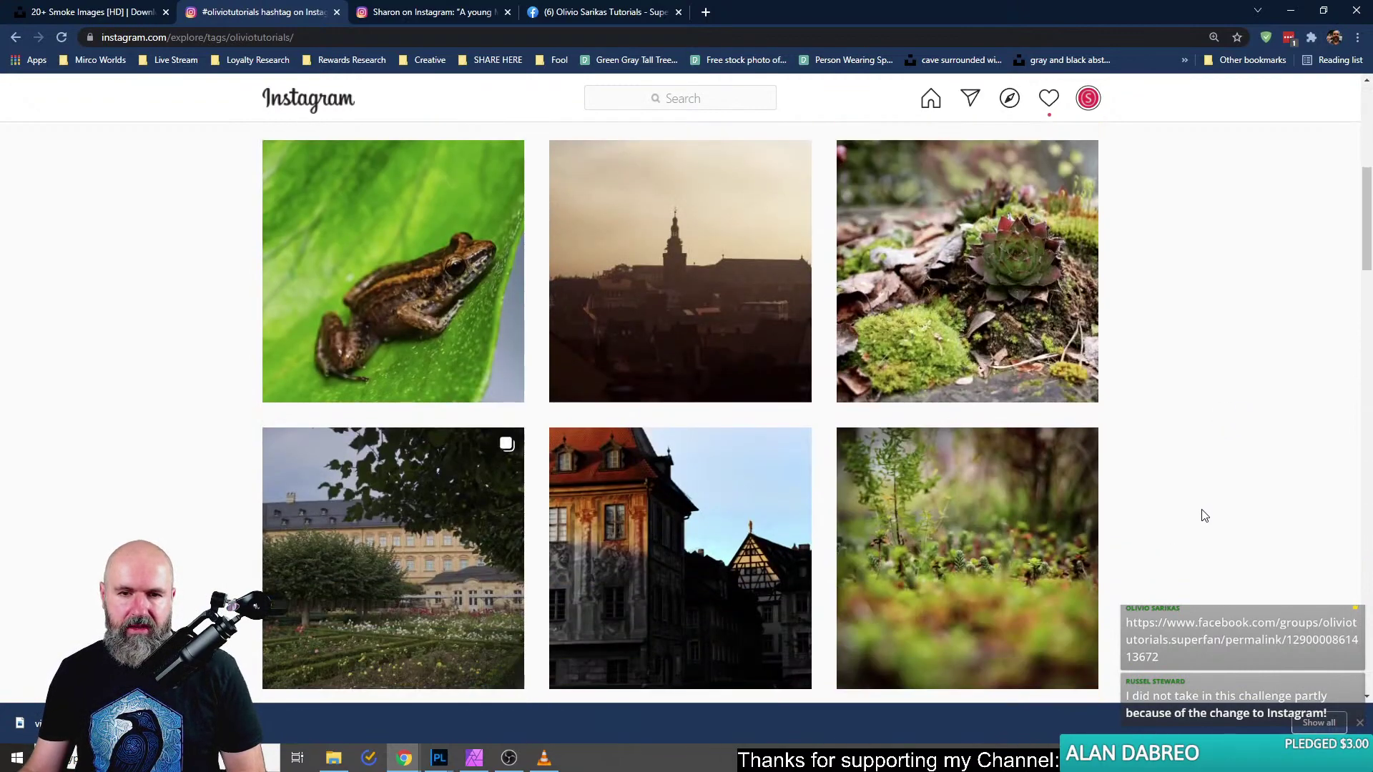
scroll(1205, 515, "down", 1)
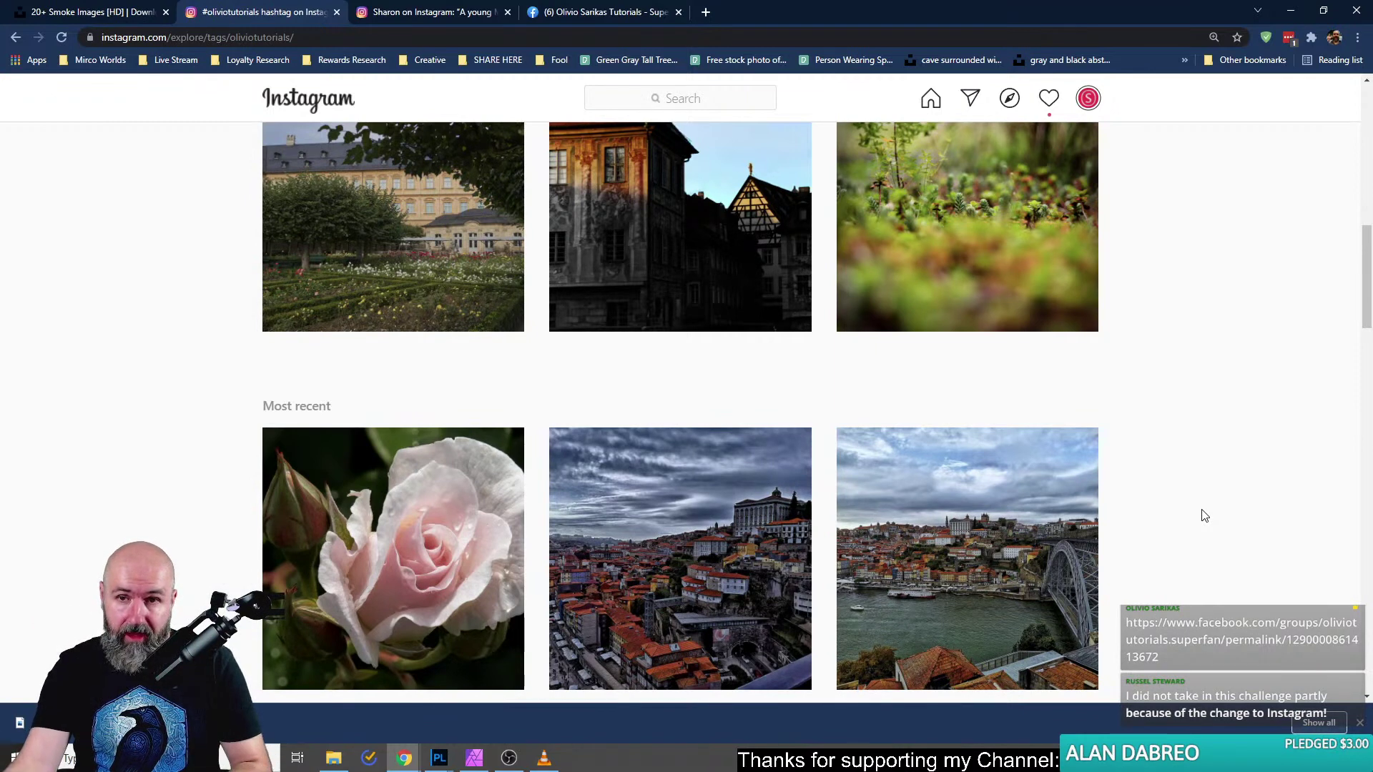
Open the Instagram home page in a new browser tab and switch to the oliviophotography account.
right_click(328, 100)
left_click(362, 109)
left_click(439, 13)
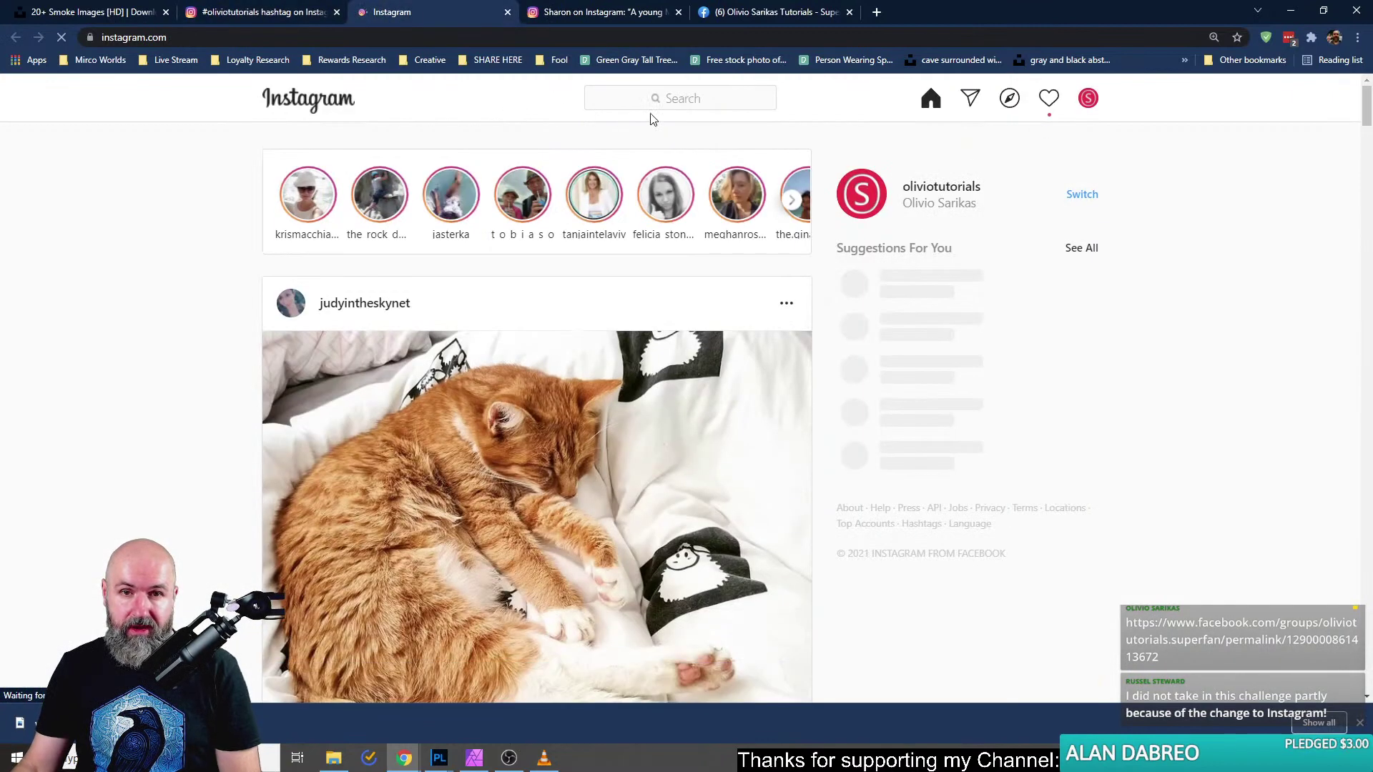
left_click(1089, 100)
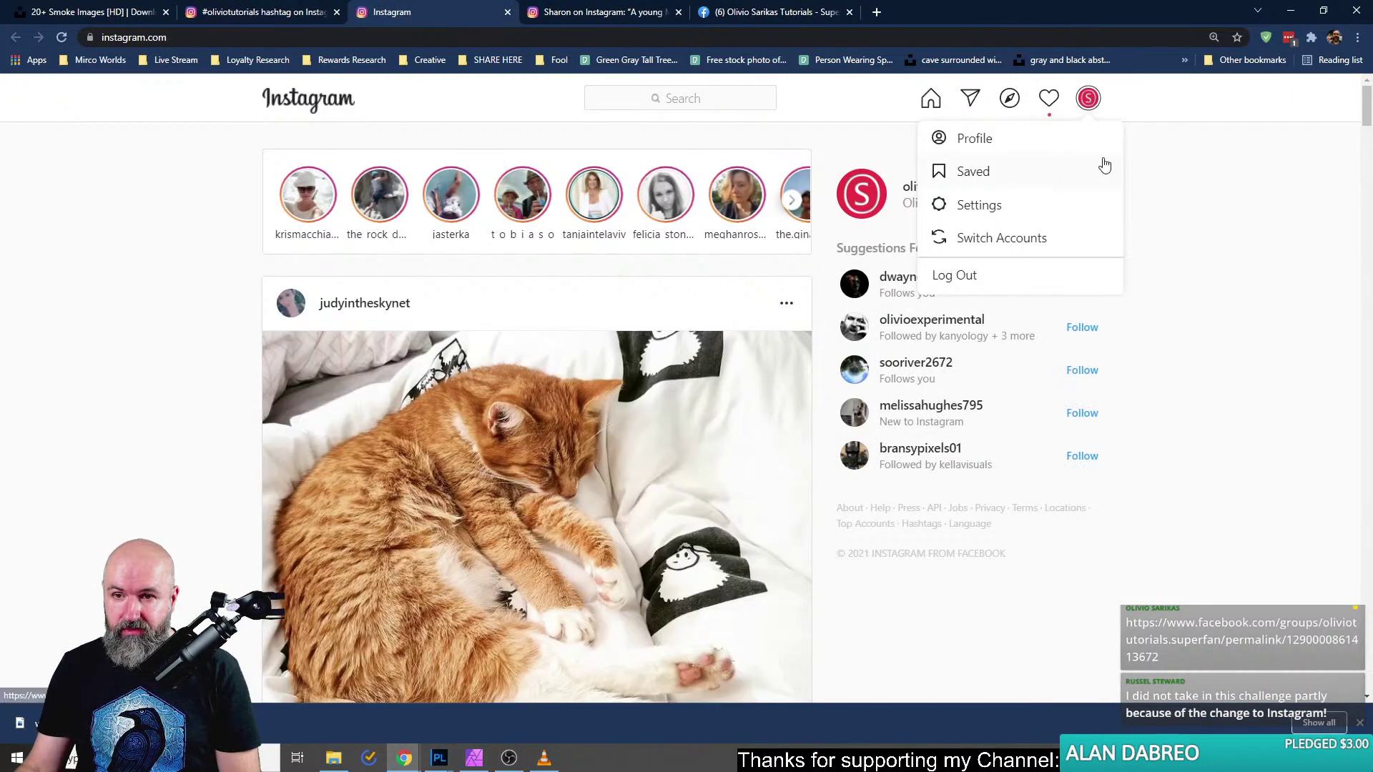
left_click(1004, 239)
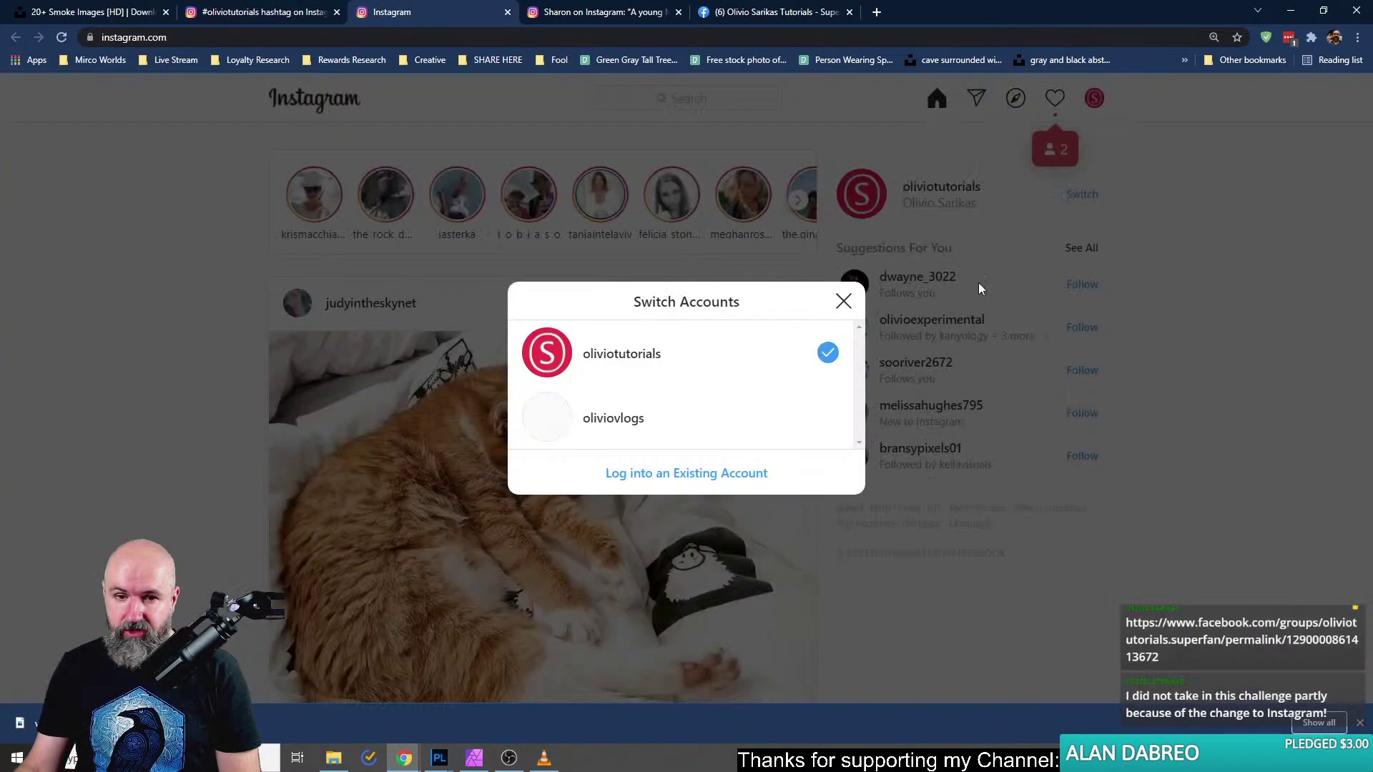
left_click(622, 424)
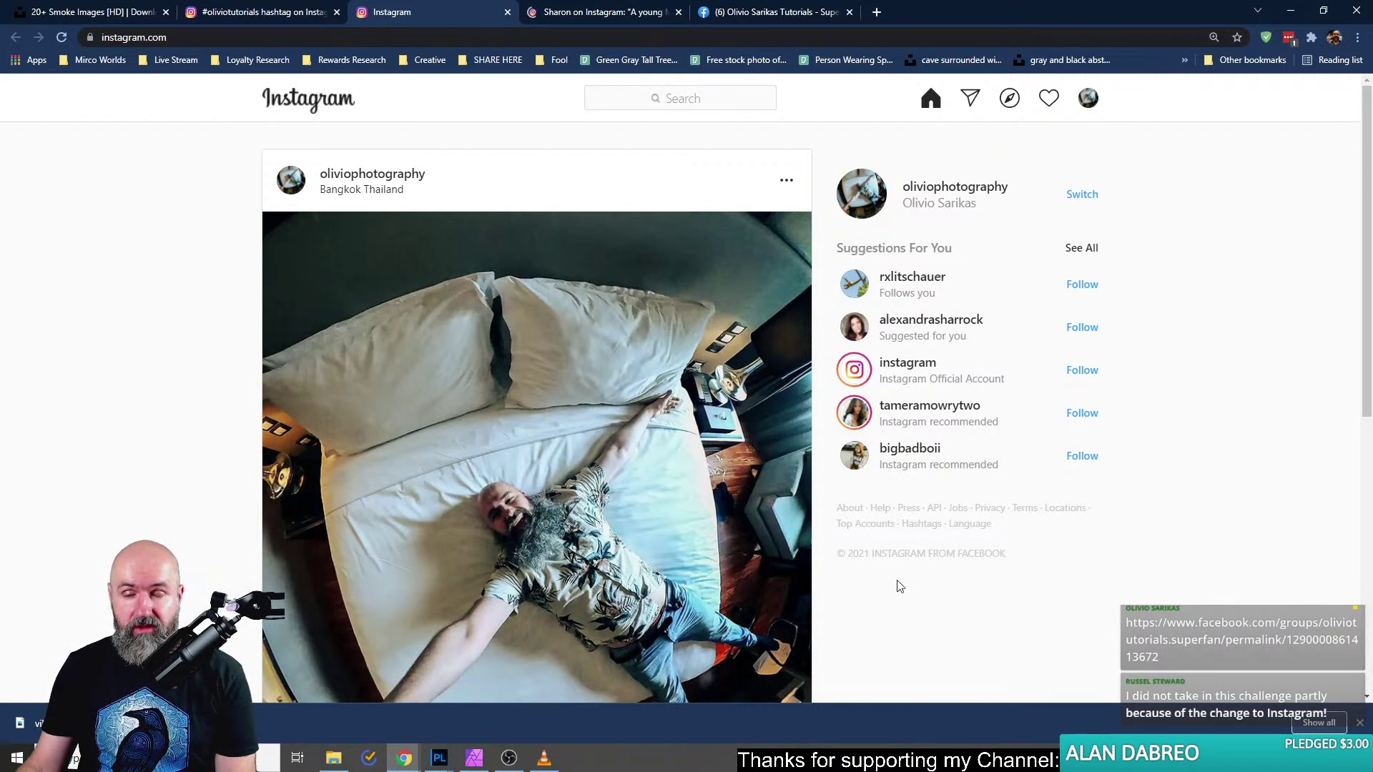
Check the rose post's page and web address, and look over the Bangkok hotel photo in the oliviophotography feed.
left_click(585, 15)
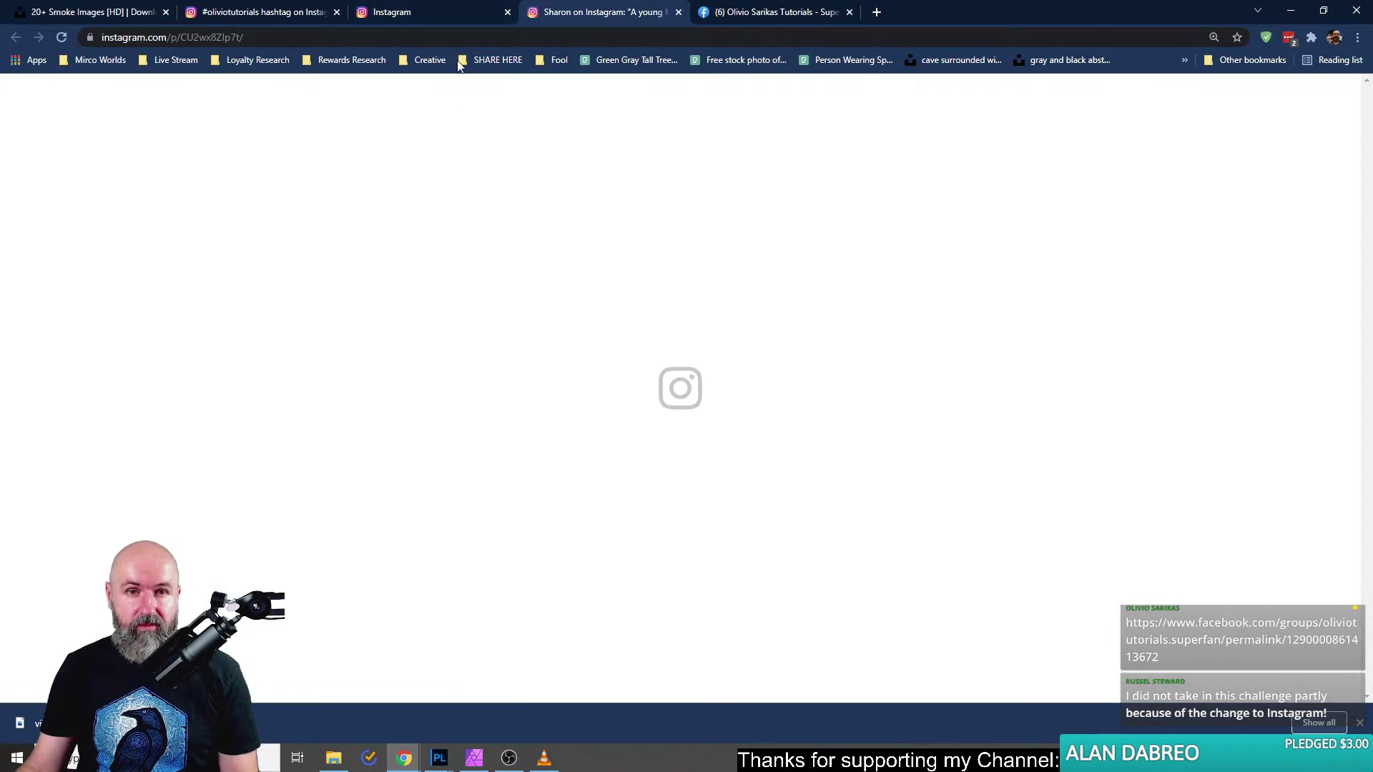
left_click(241, 37)
left_click(241, 37)
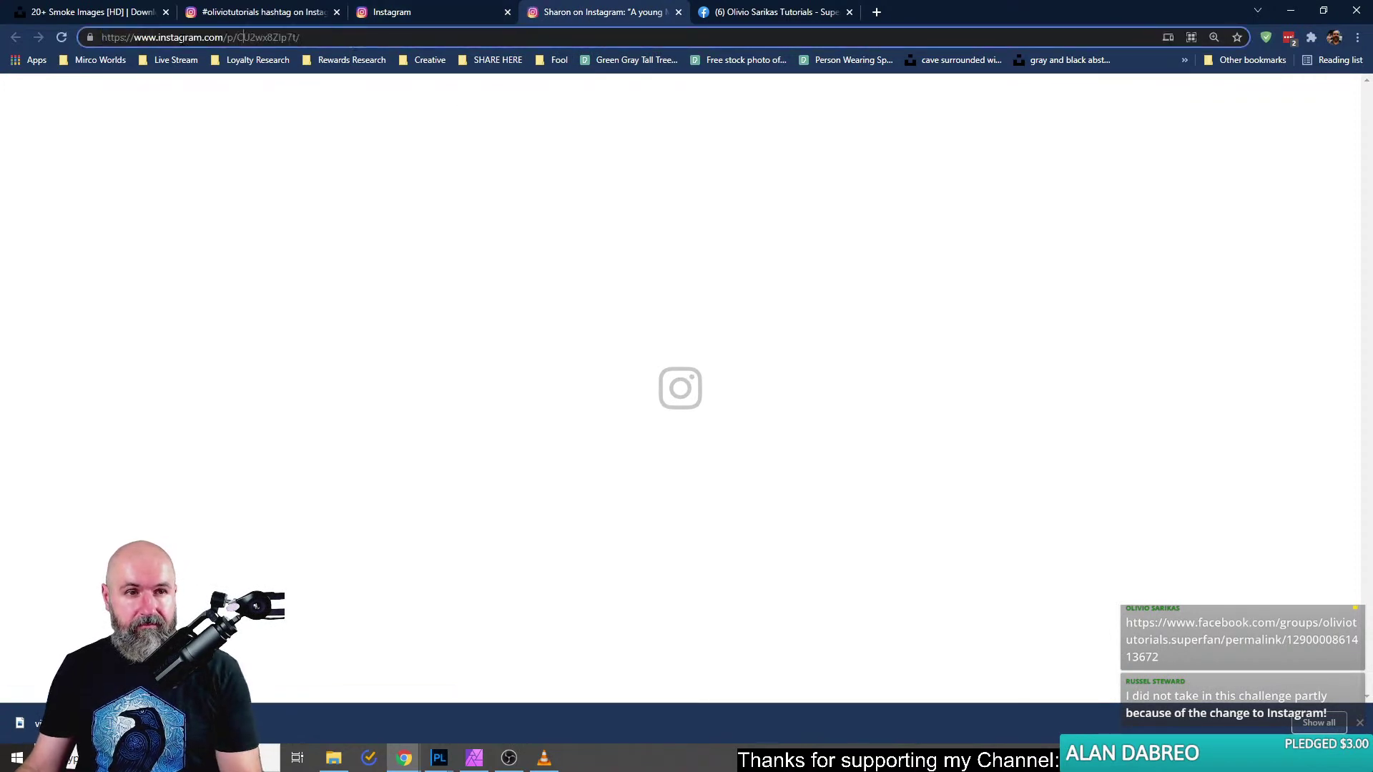
left_click(443, 13)
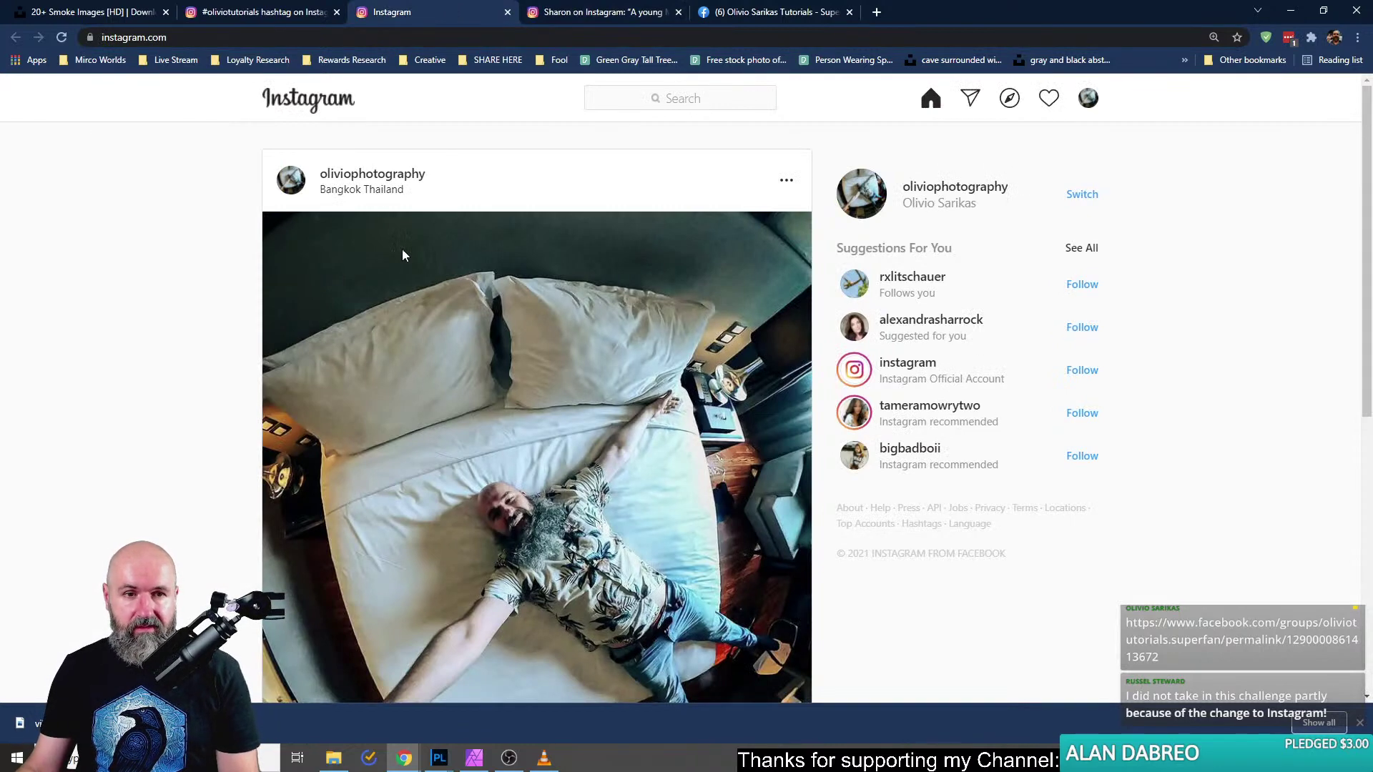
scroll(522, 392, "down", 4)
scroll(512, 394, "up", 2)
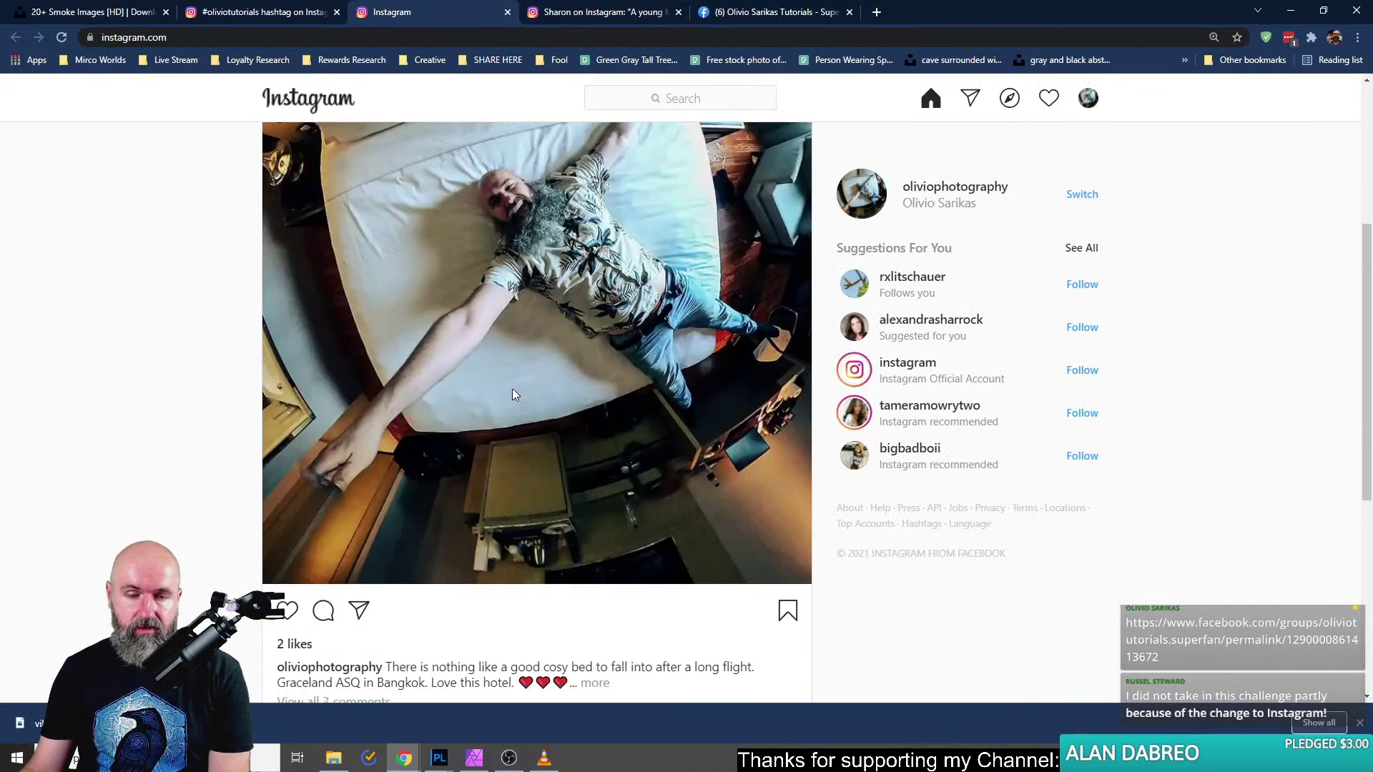
scroll(512, 395, "up", 2)
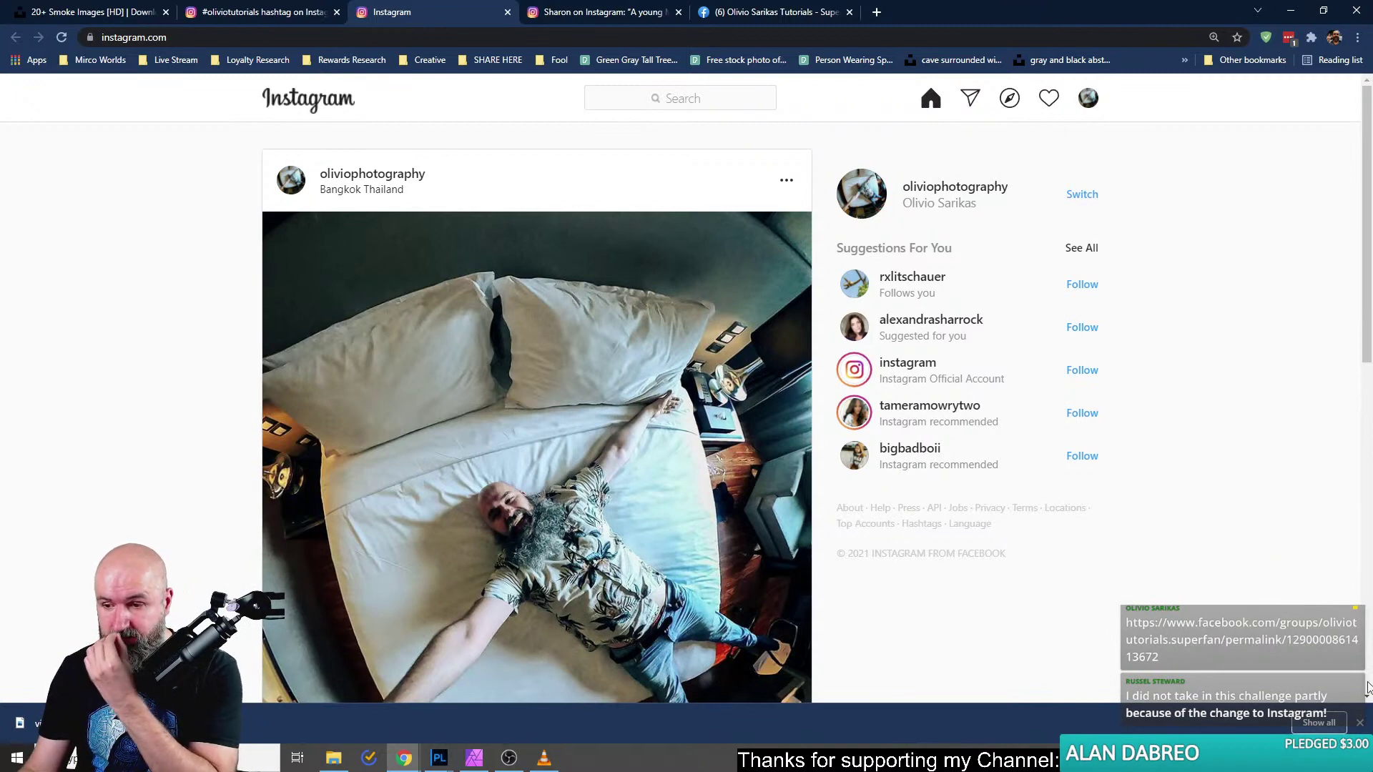
Dismiss the browser's downloads bar and check the date in the system calendar.
left_click(1360, 723)
left_click(1344, 759)
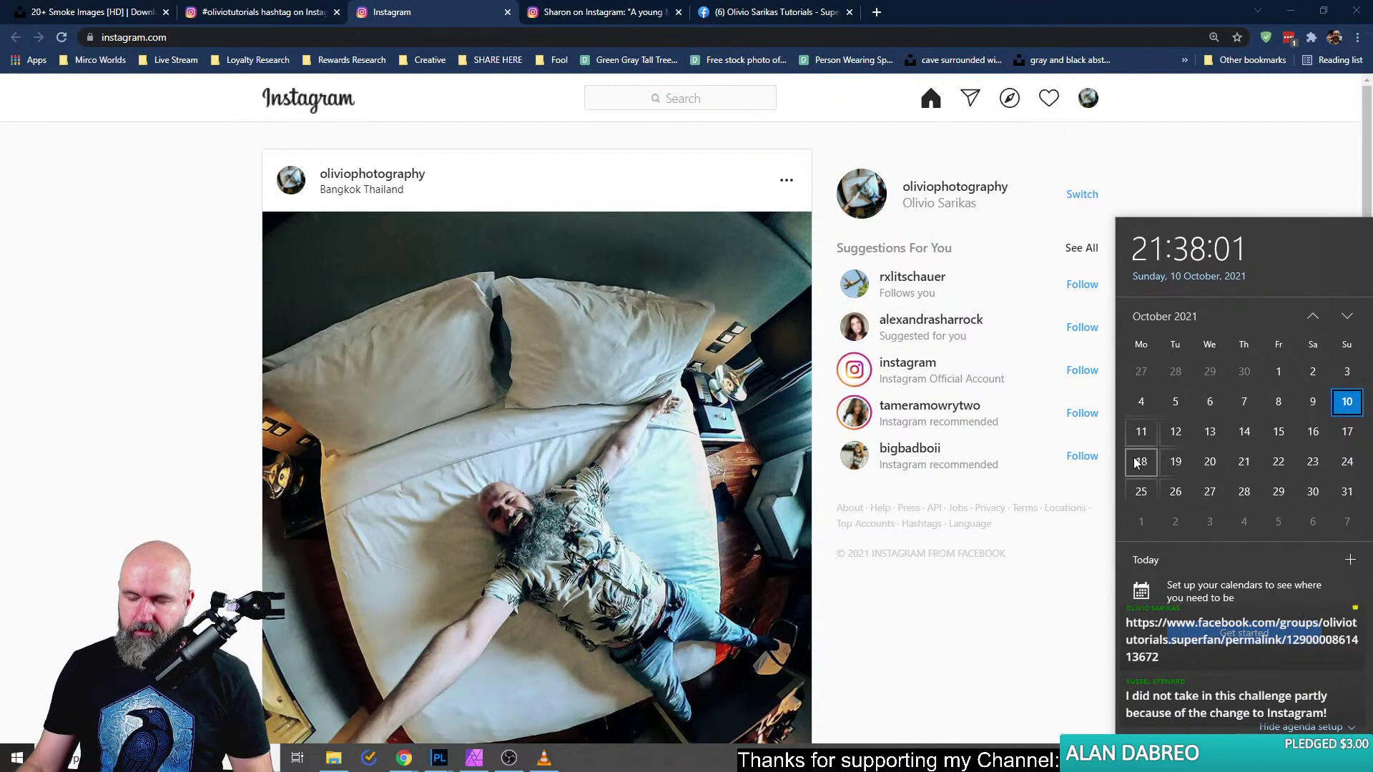
left_click(1061, 686)
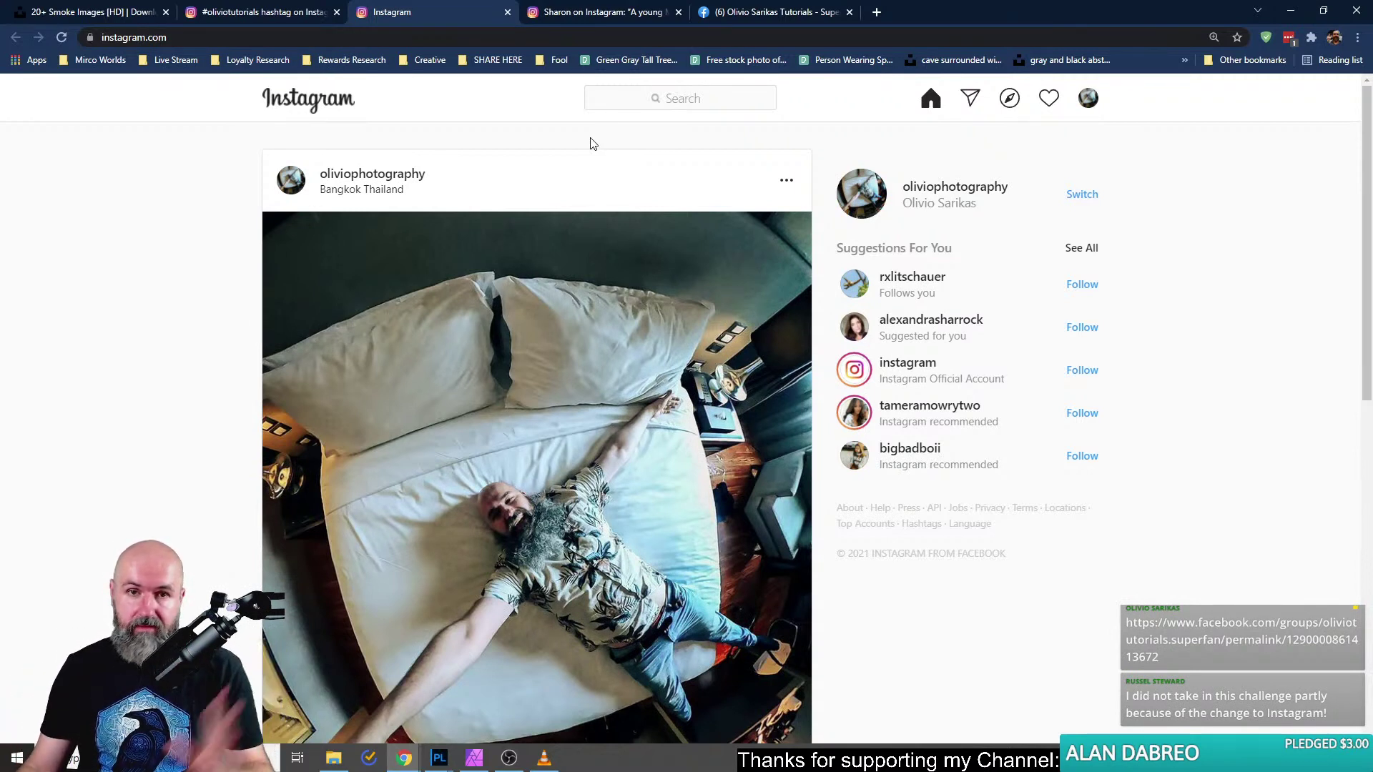
Switch Instagram to the oliviotutorials account and open the #oliviotutorials page from the recent searches.
left_click(1088, 98)
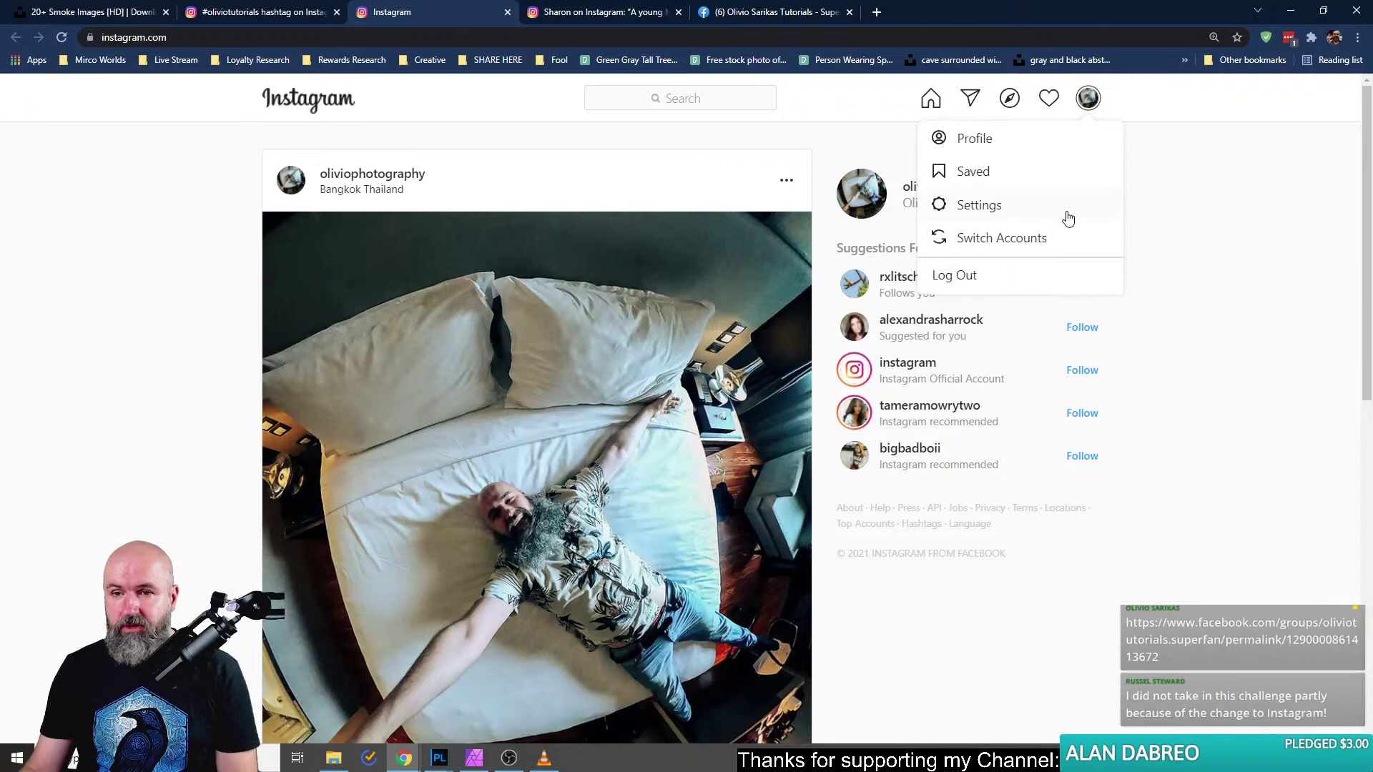
left_click(1019, 236)
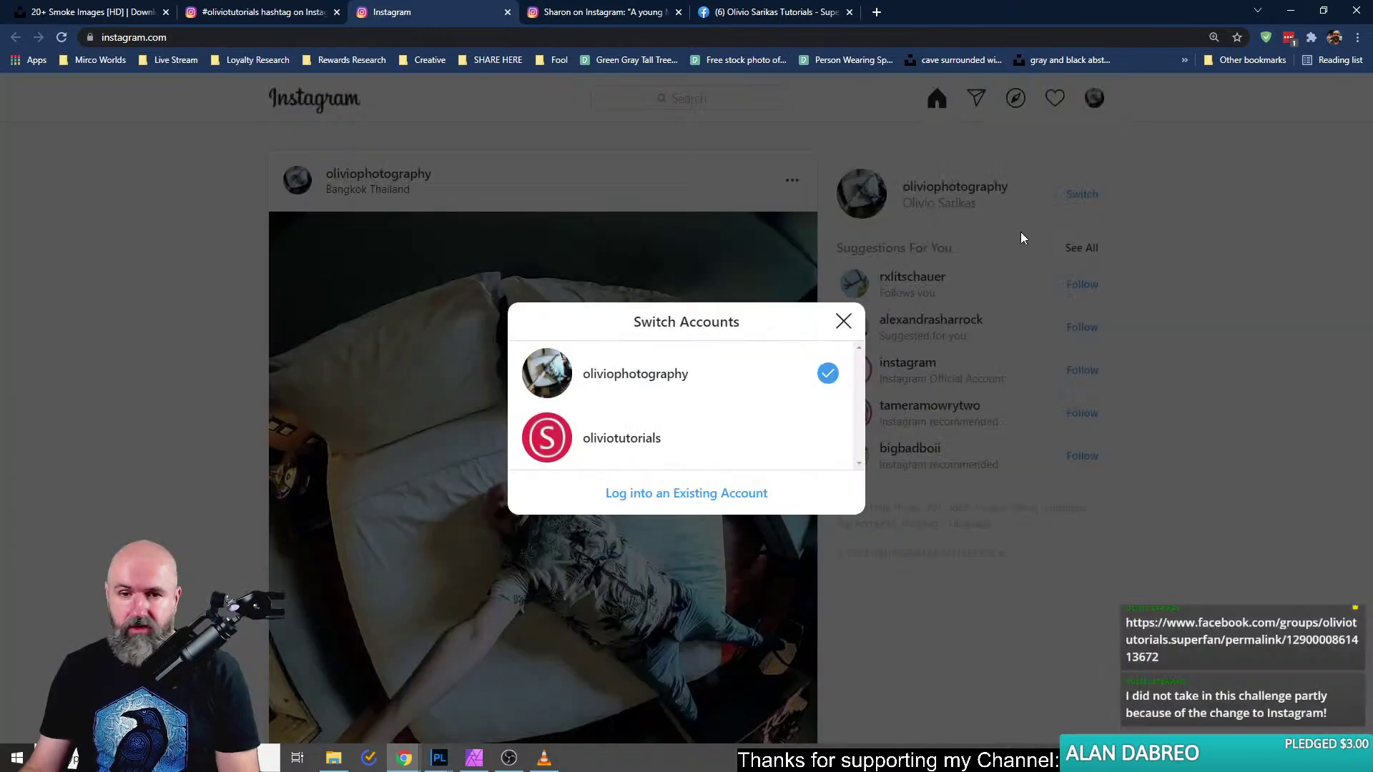
left_click(668, 440)
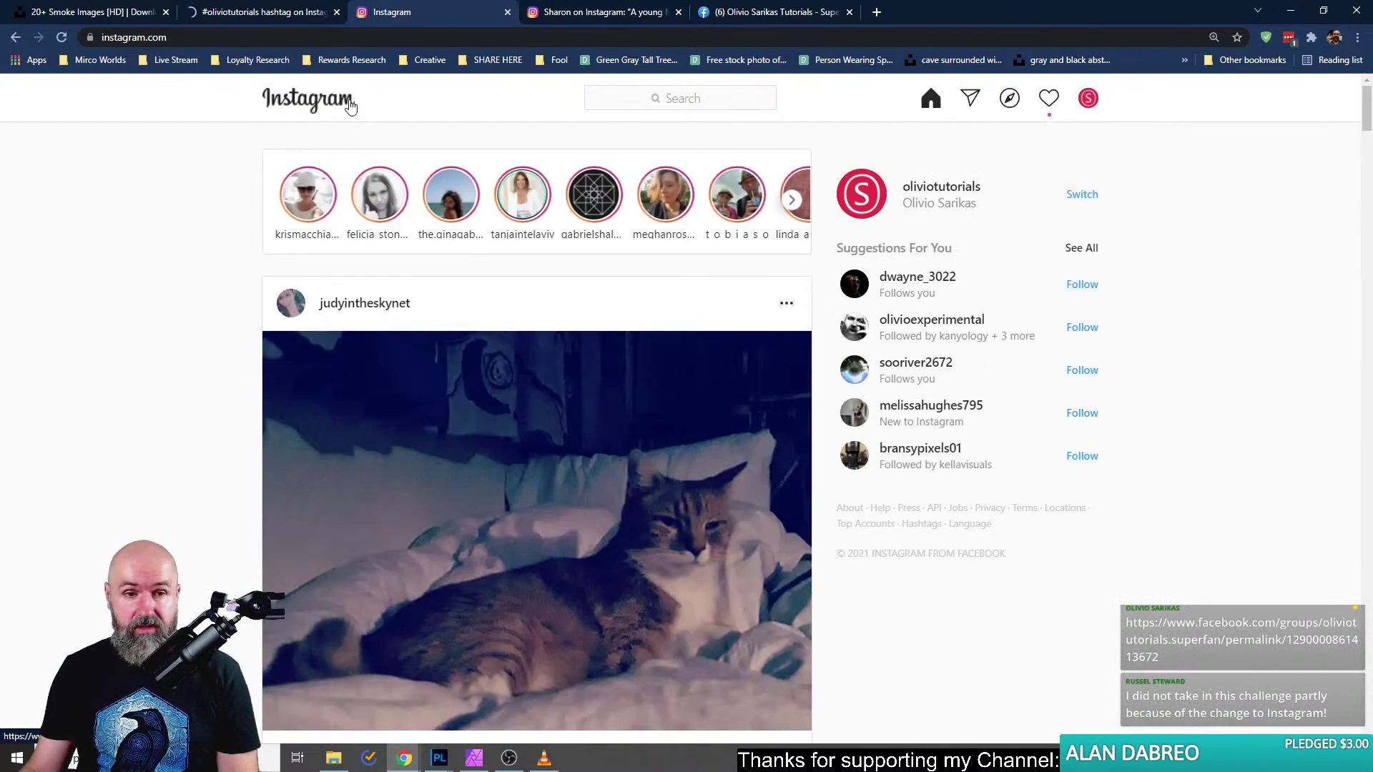
left_click(695, 100)
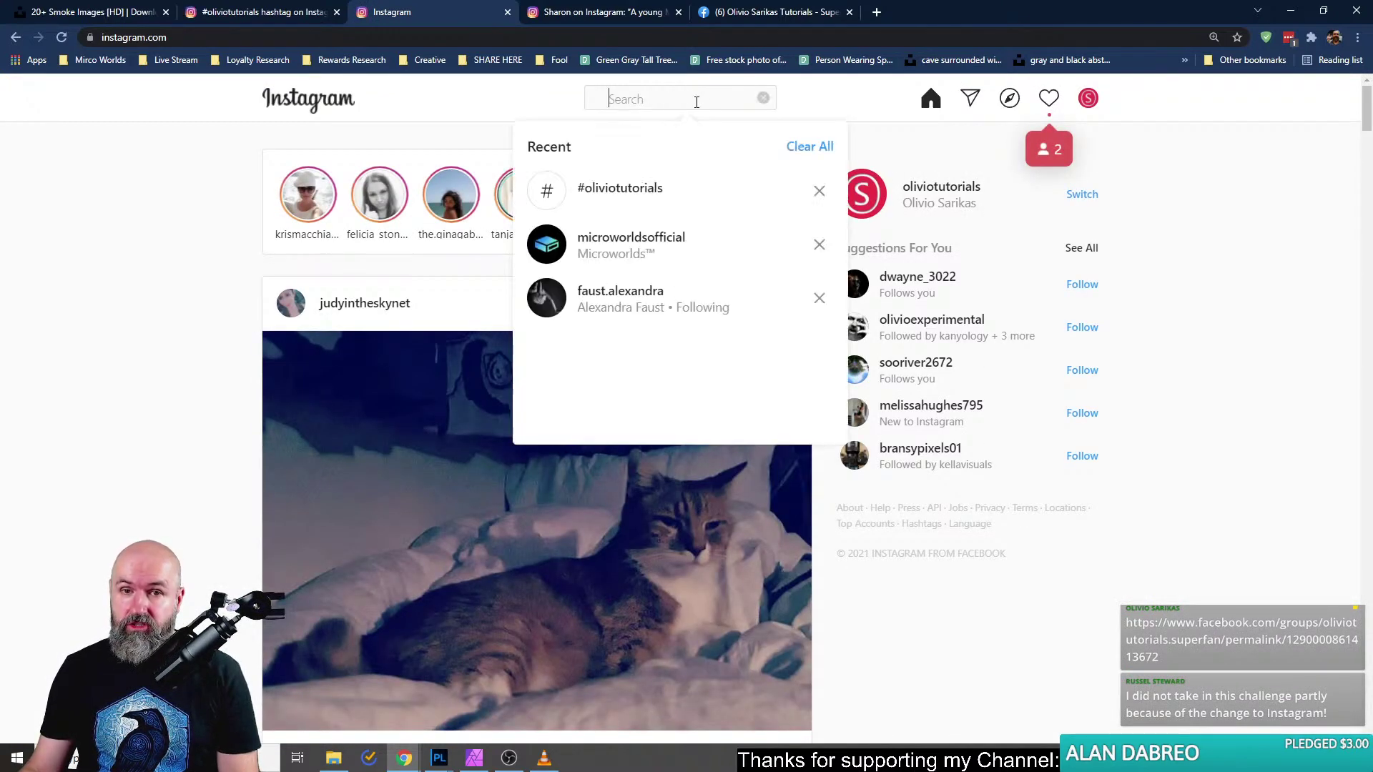
left_click(629, 191)
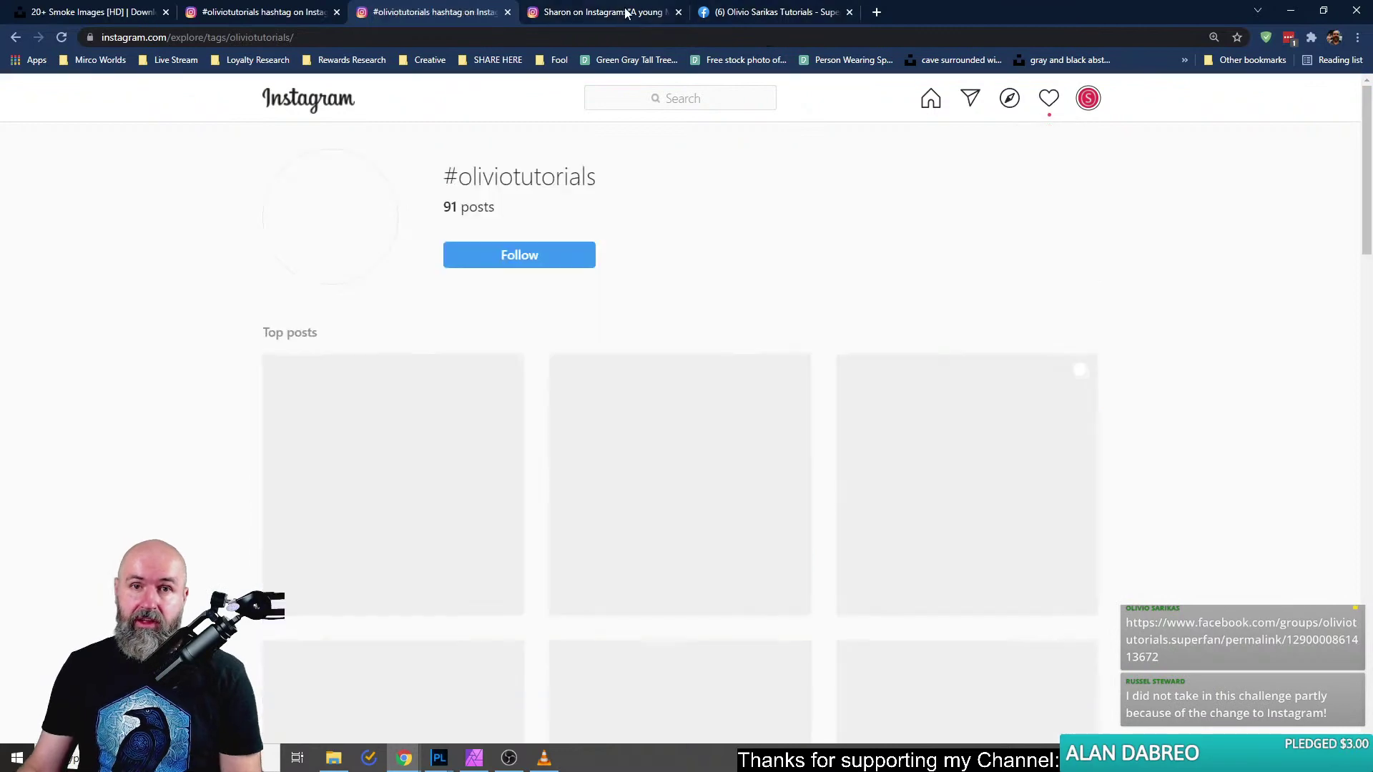
Close the old rose post page and review the Challenge Week 40 post in the Facebook group.
left_click(661, 12)
left_click(677, 12)
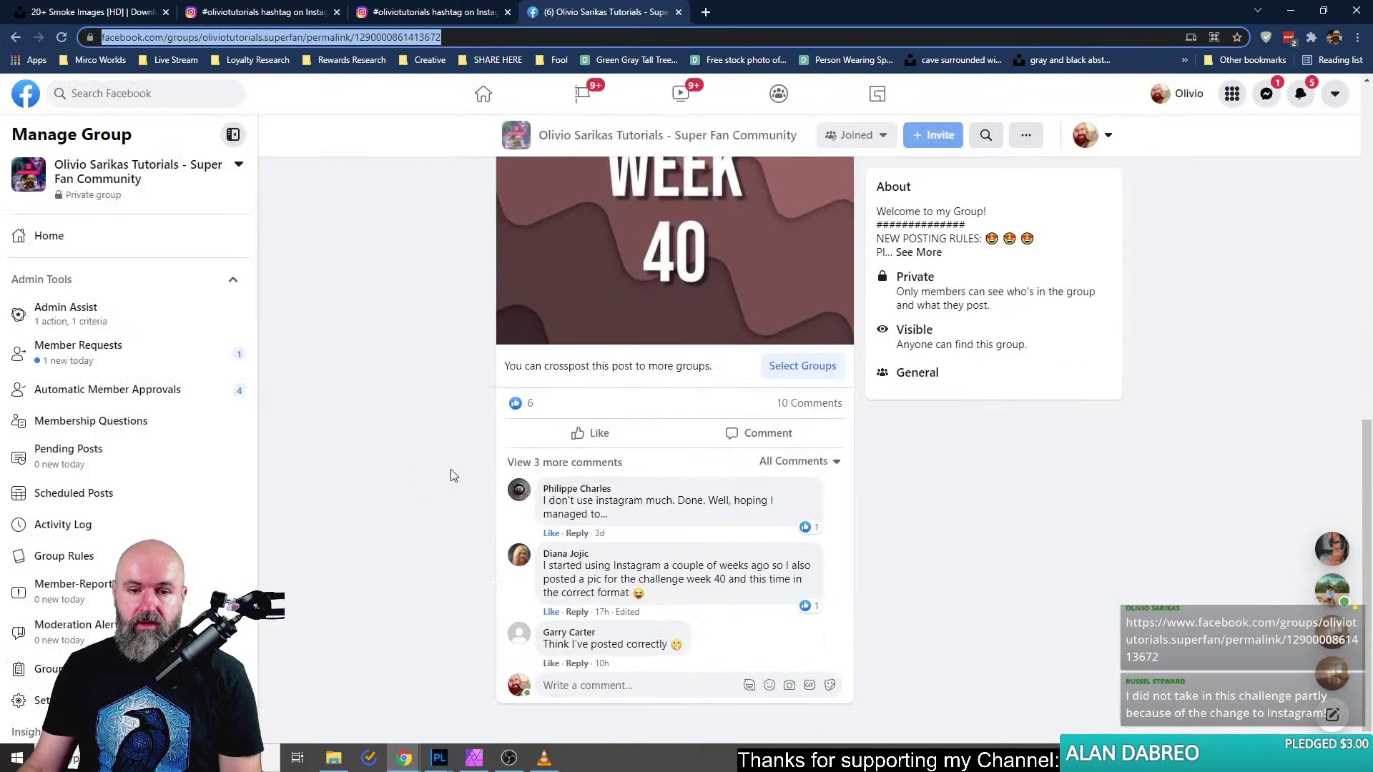
scroll(447, 481, "down", 6)
scroll(462, 344, "up", 7)
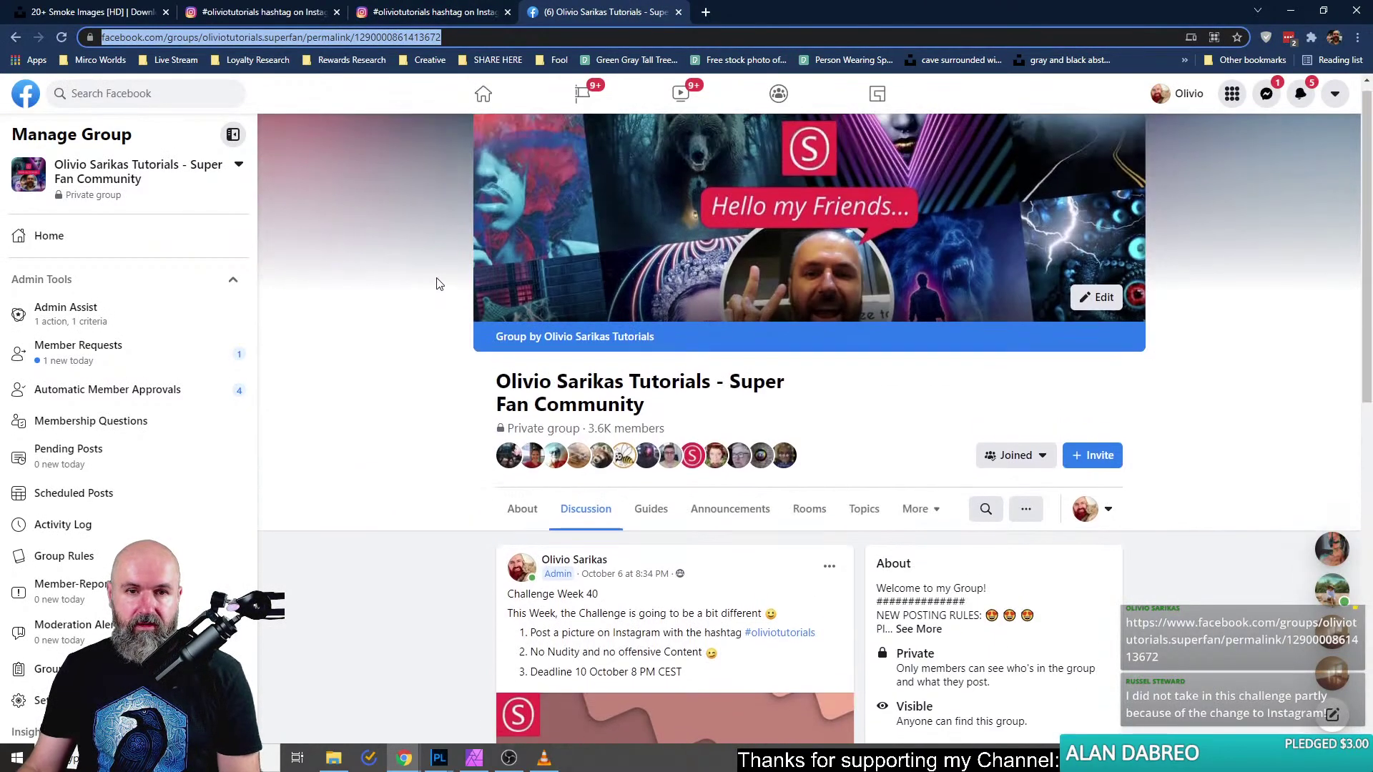
Return to the #oliviotutorials page and open the first photo under Most recent, the pink rose, in a new browser tab.
left_click(422, 13)
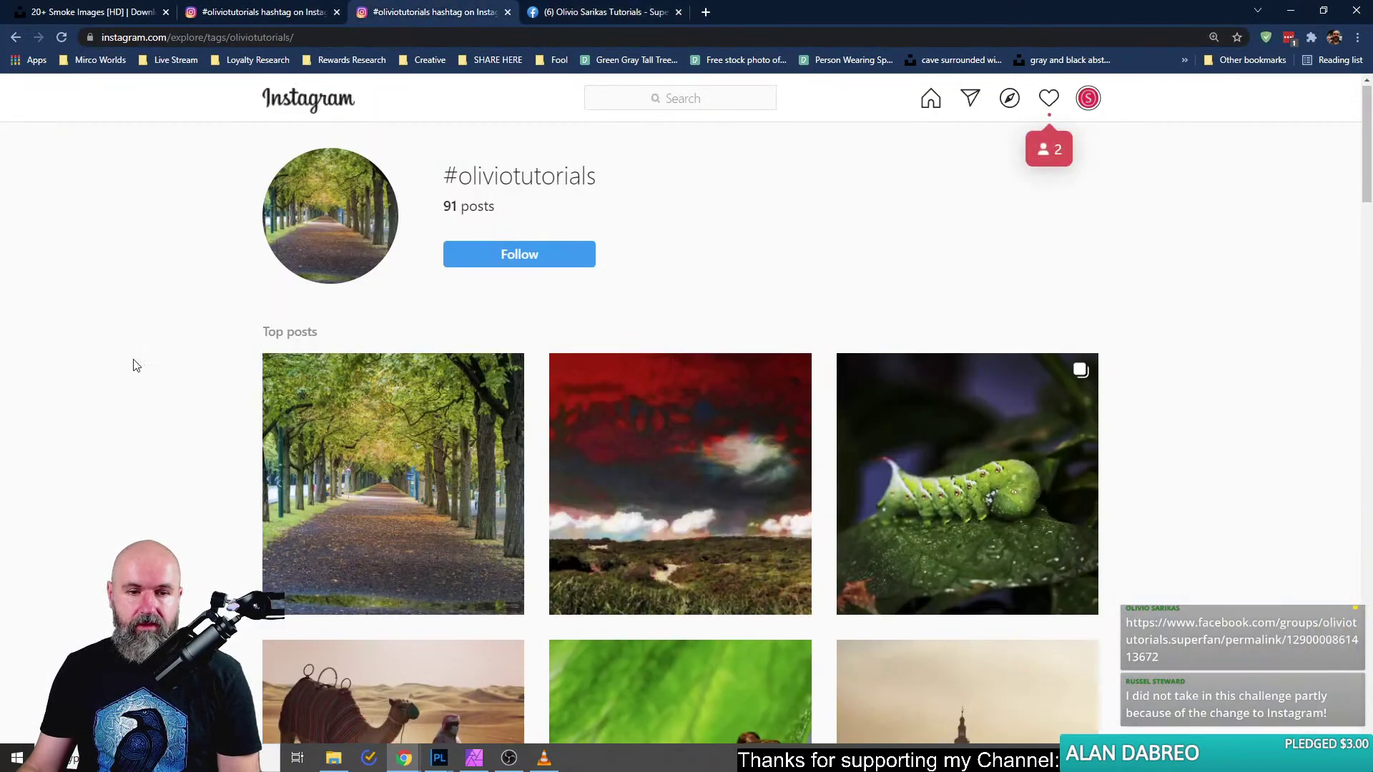
scroll(150, 368, "down", 12)
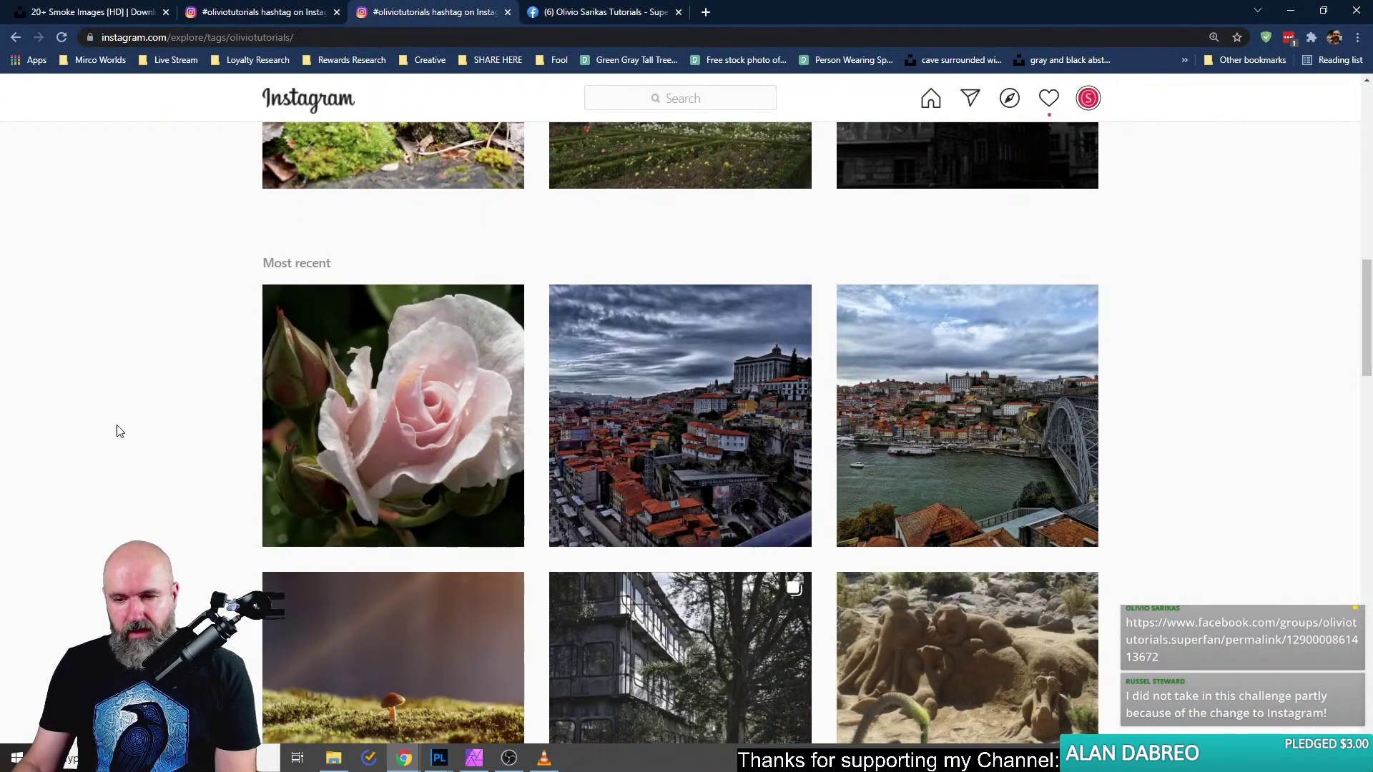
scroll(119, 429, "down", 7)
scroll(121, 434, "up", 2)
scroll(121, 433, "up", 7)
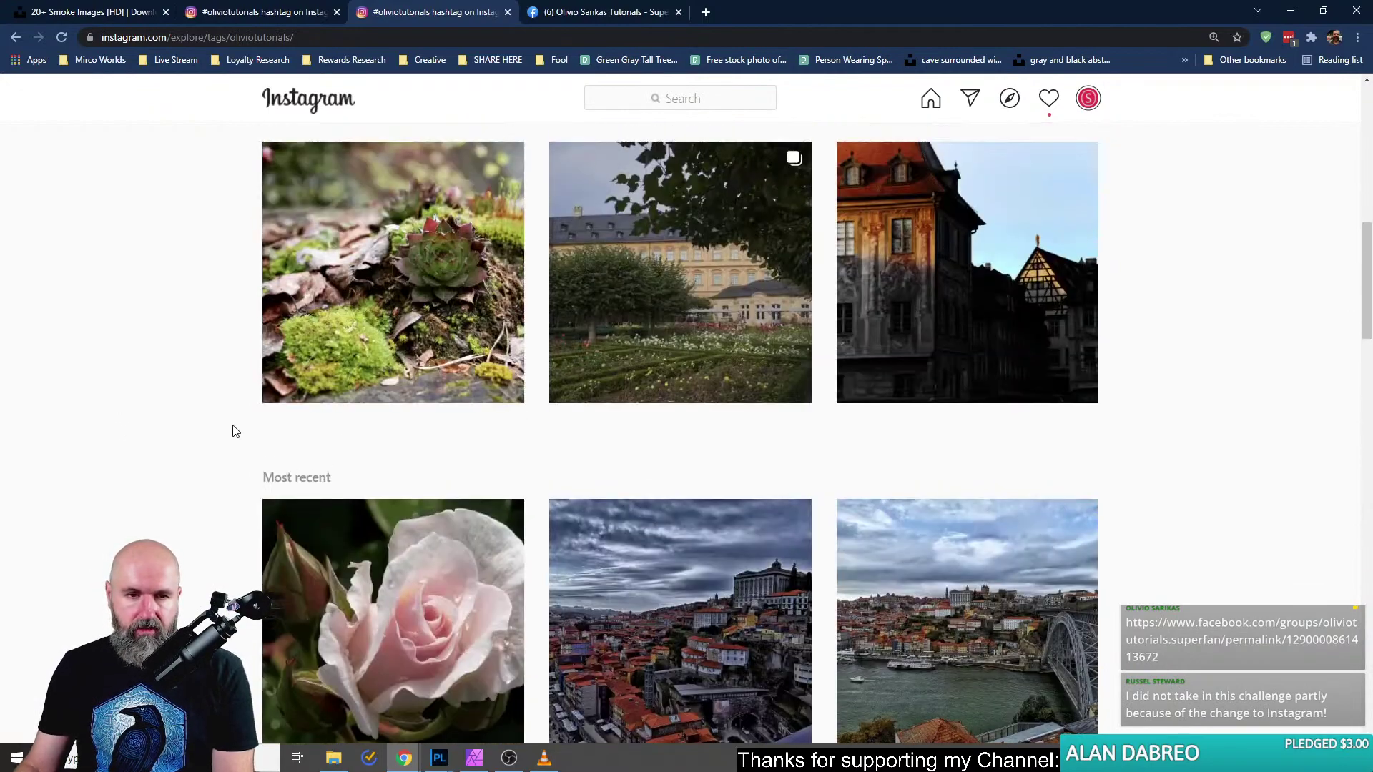
scroll(128, 420, "down", 3)
right_click(344, 364)
left_click(408, 373)
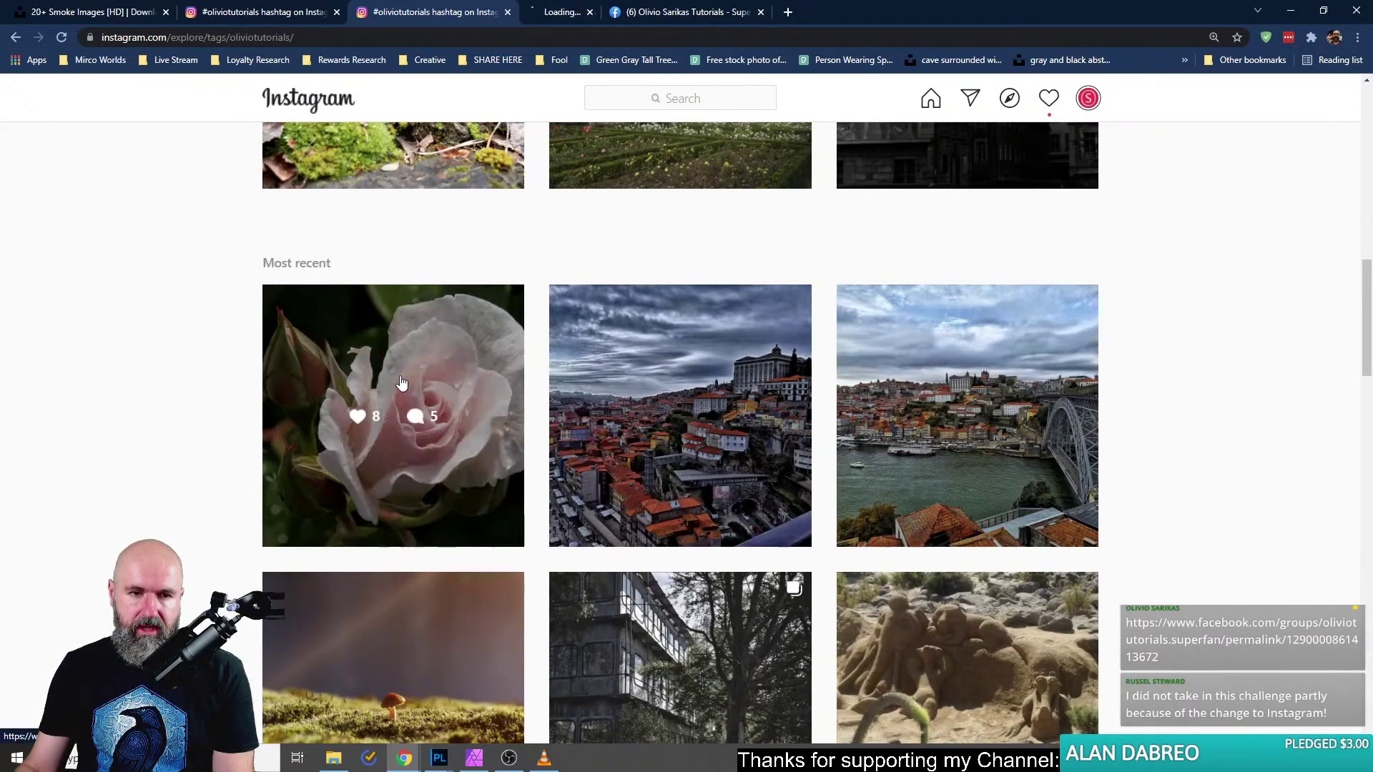
key("ctrl+Tab")
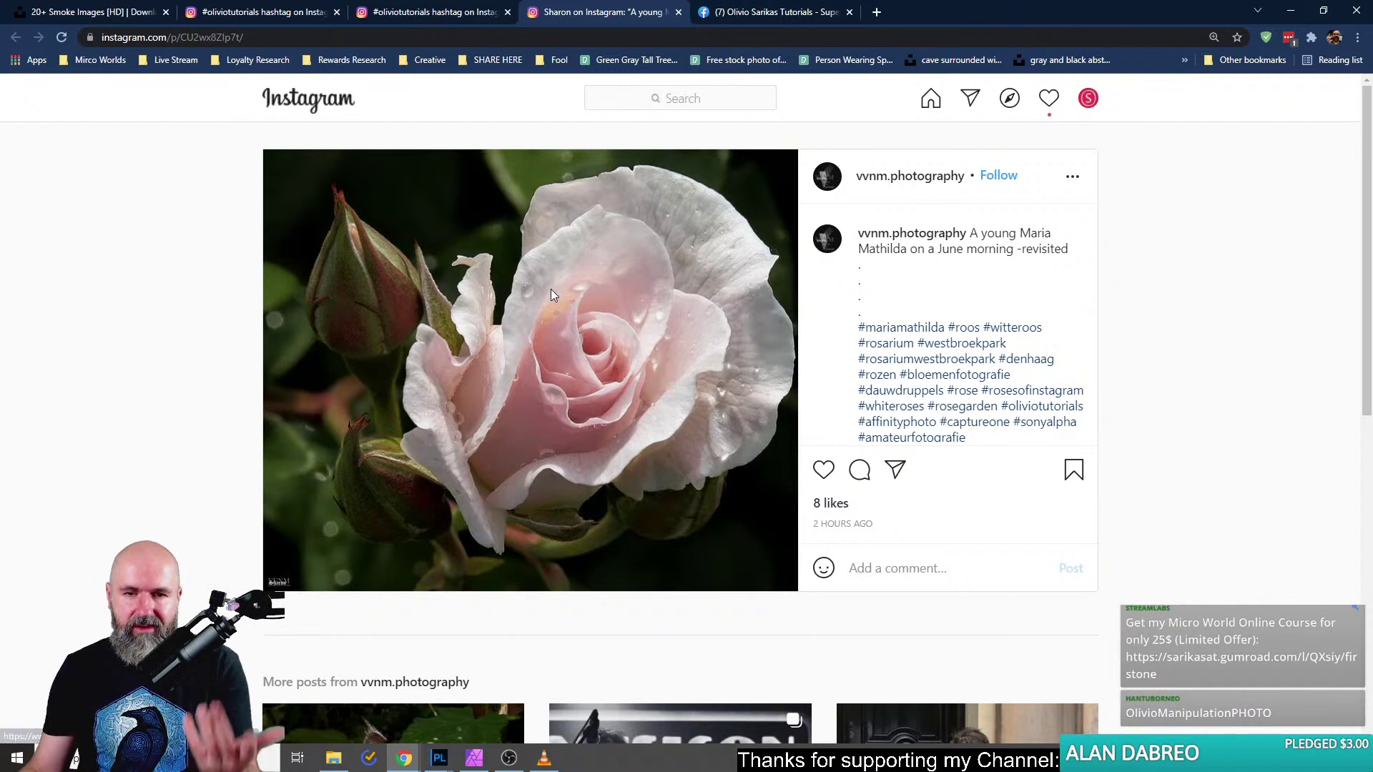
Open the oliviotutorials account's own profile in a new browser tab and look over its posts.
left_click(1086, 107)
right_click(984, 138)
left_click(1015, 148)
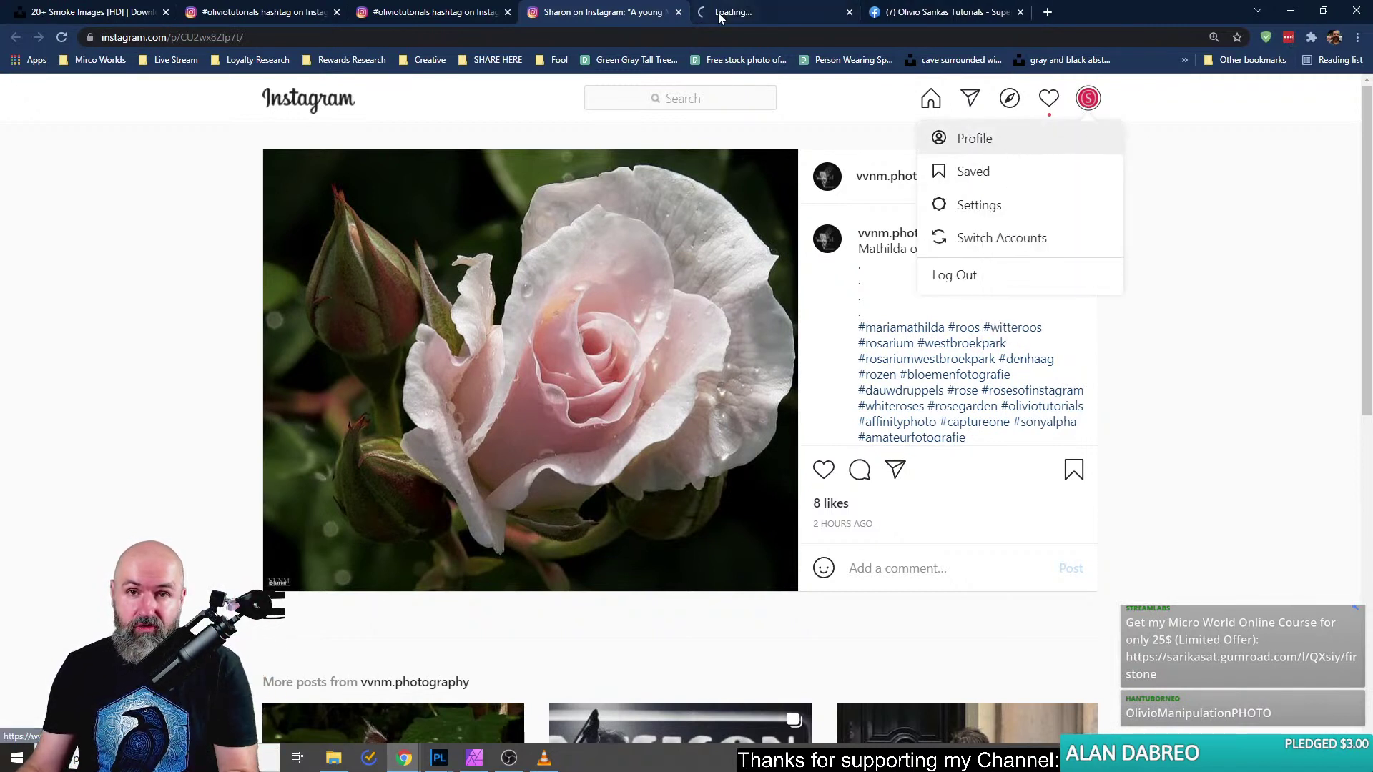
left_click(718, 11)
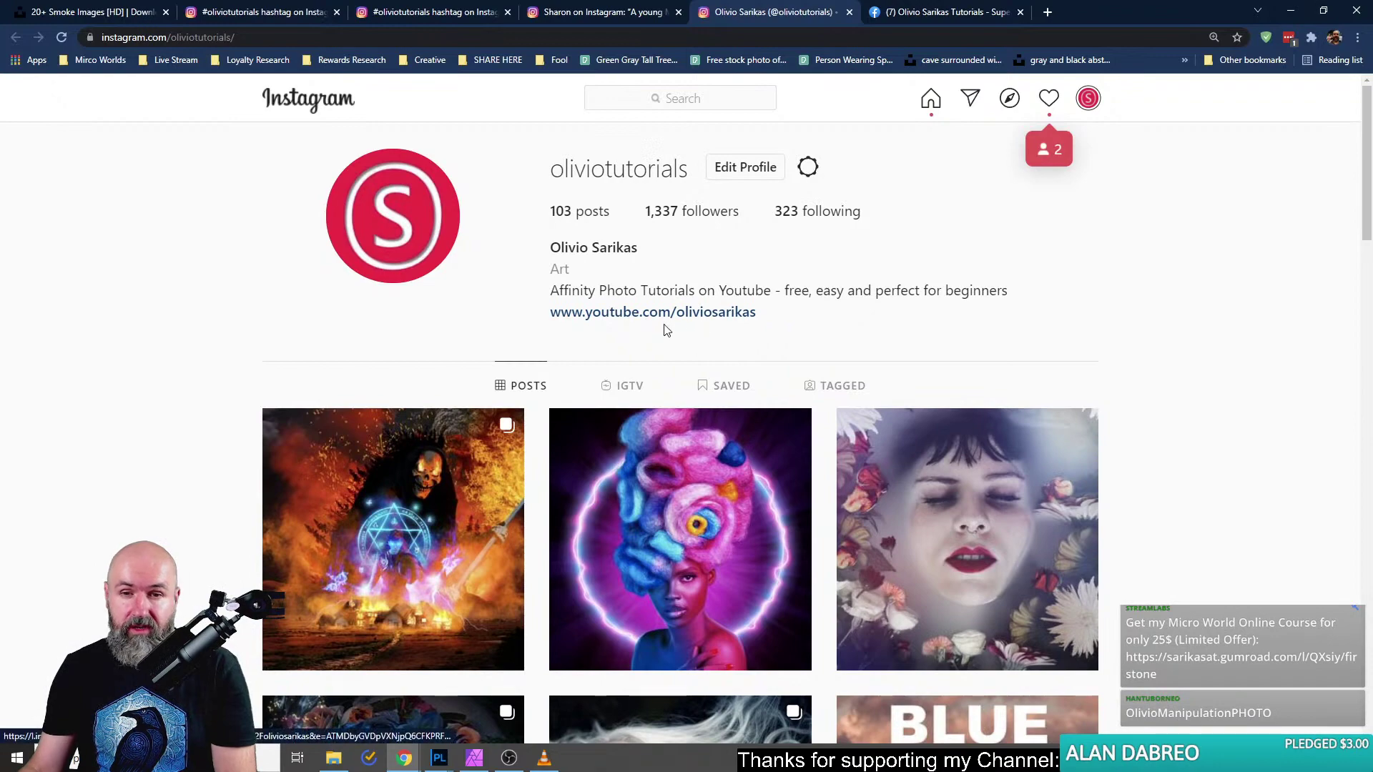
scroll(1087, 353, "down", 4)
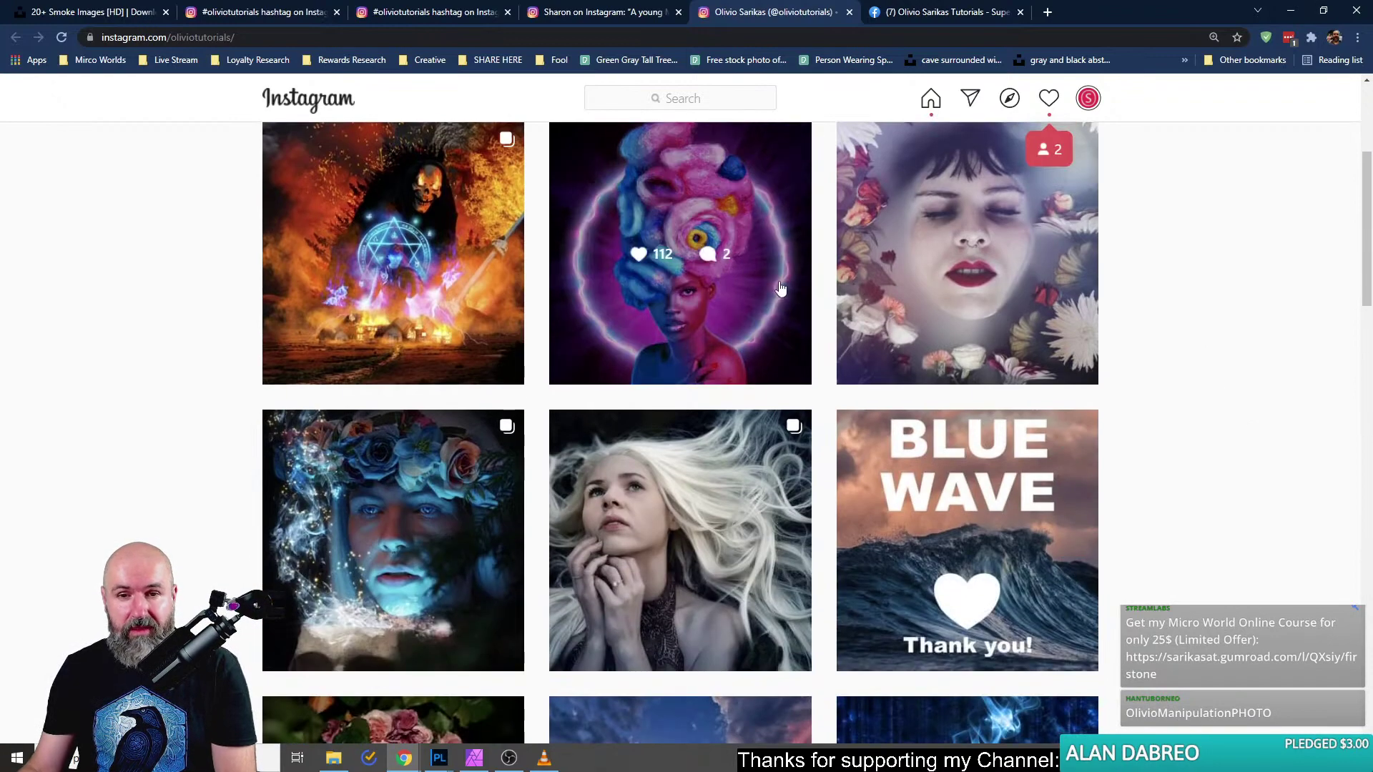
scroll(1097, 512, "down", 8)
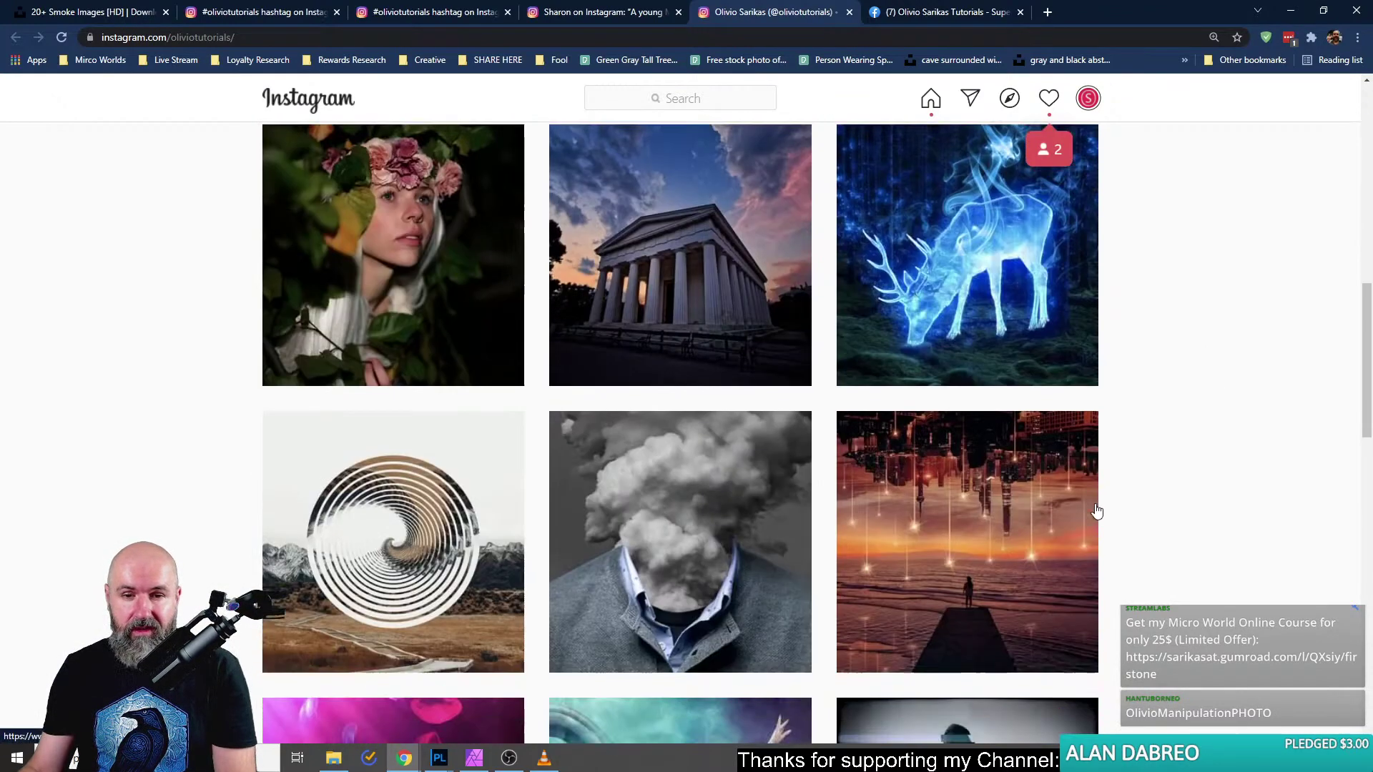
scroll(1101, 508, "up", 12)
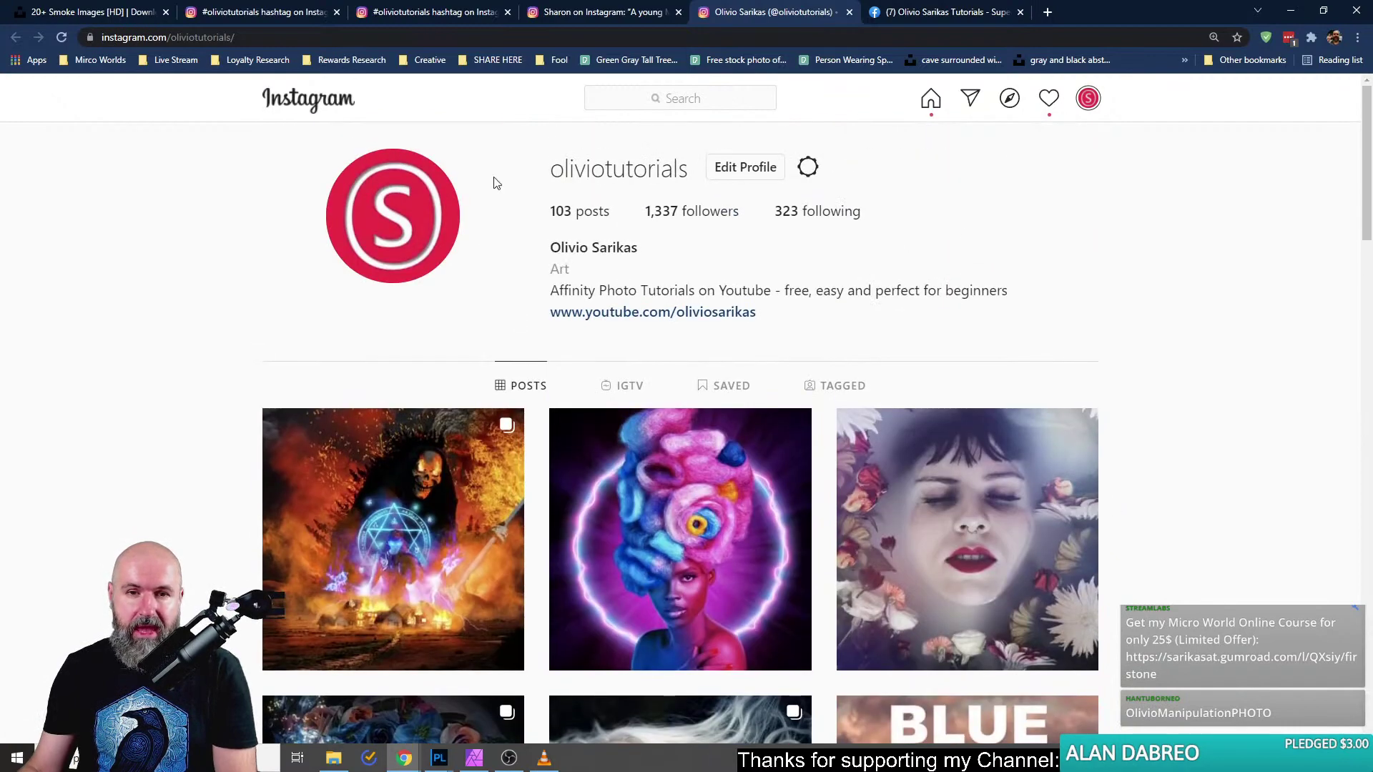
Go back to the rose post, close its page, and return to the #oliviotutorials hashtag page.
left_click(604, 11)
left_click(735, 21)
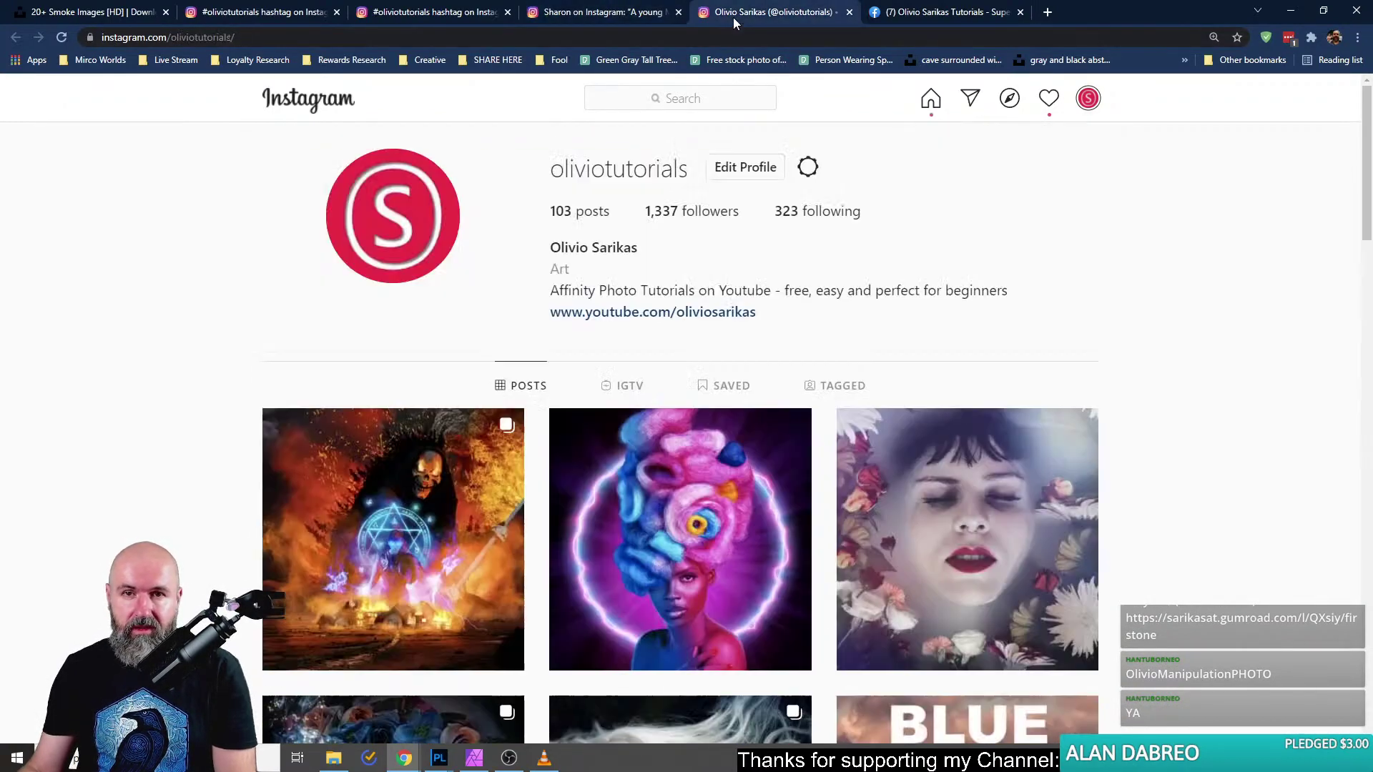
left_click(594, 12)
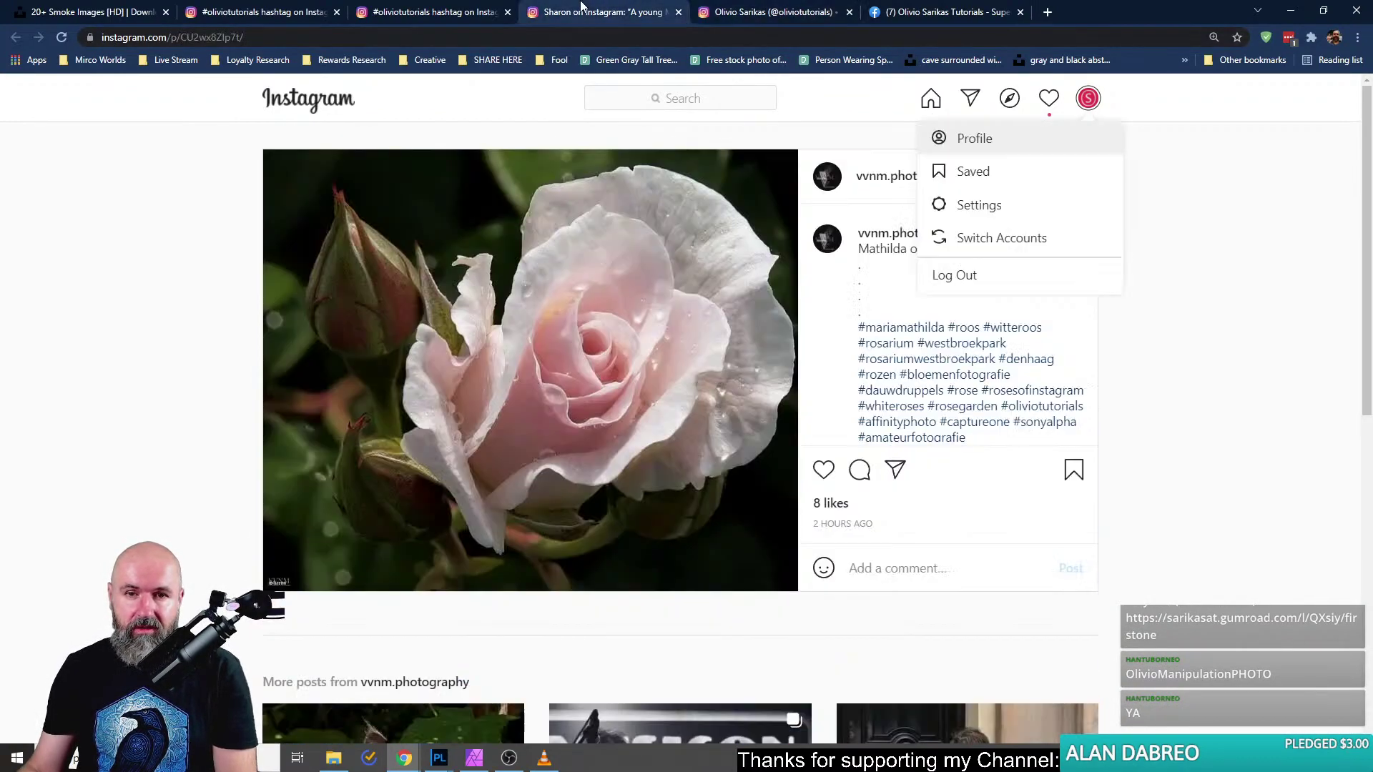
left_click(143, 285)
key("ctrl+w")
key("ctrl+Page_Up")
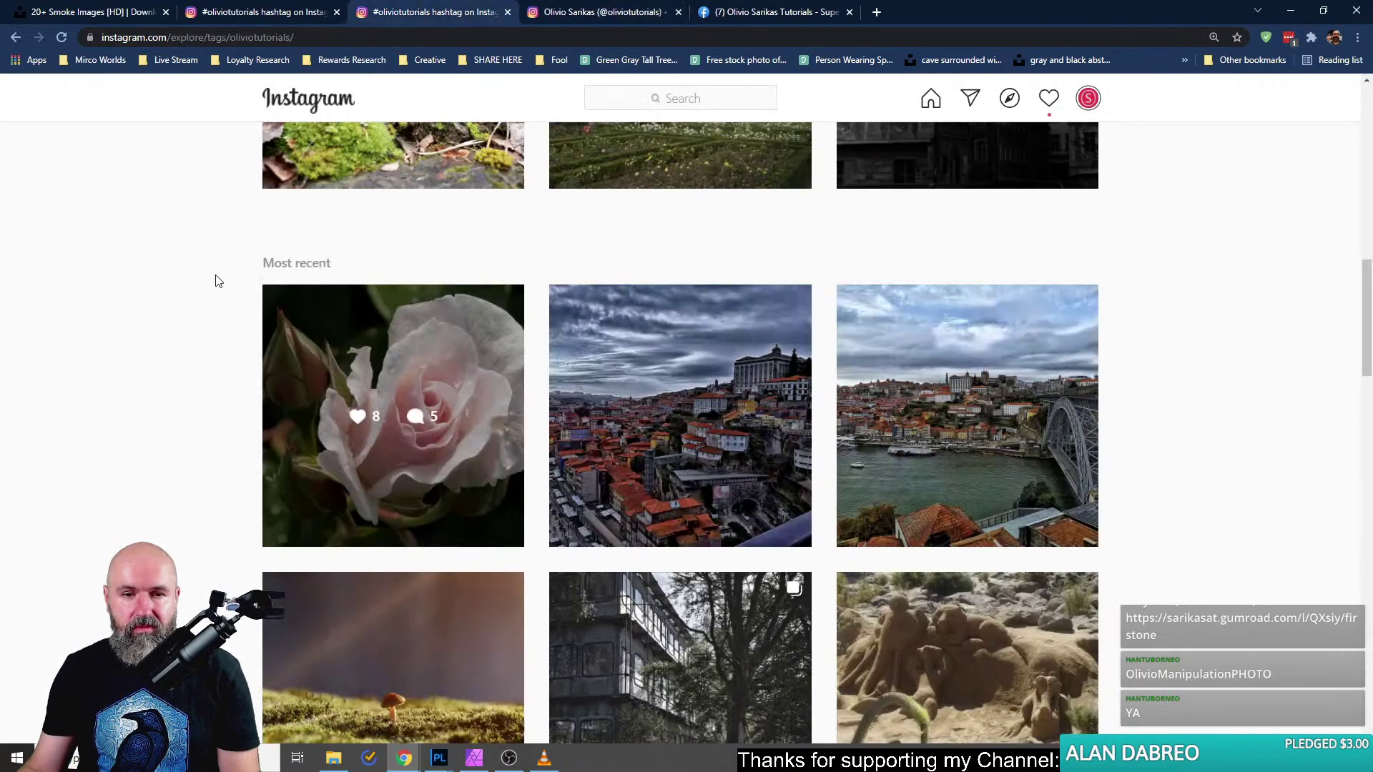
Open the two Porto city photos under Most recent in new browser tabs and display the first one.
scroll(218, 281, "down", 2)
right_click(644, 209)
left_click(686, 221)
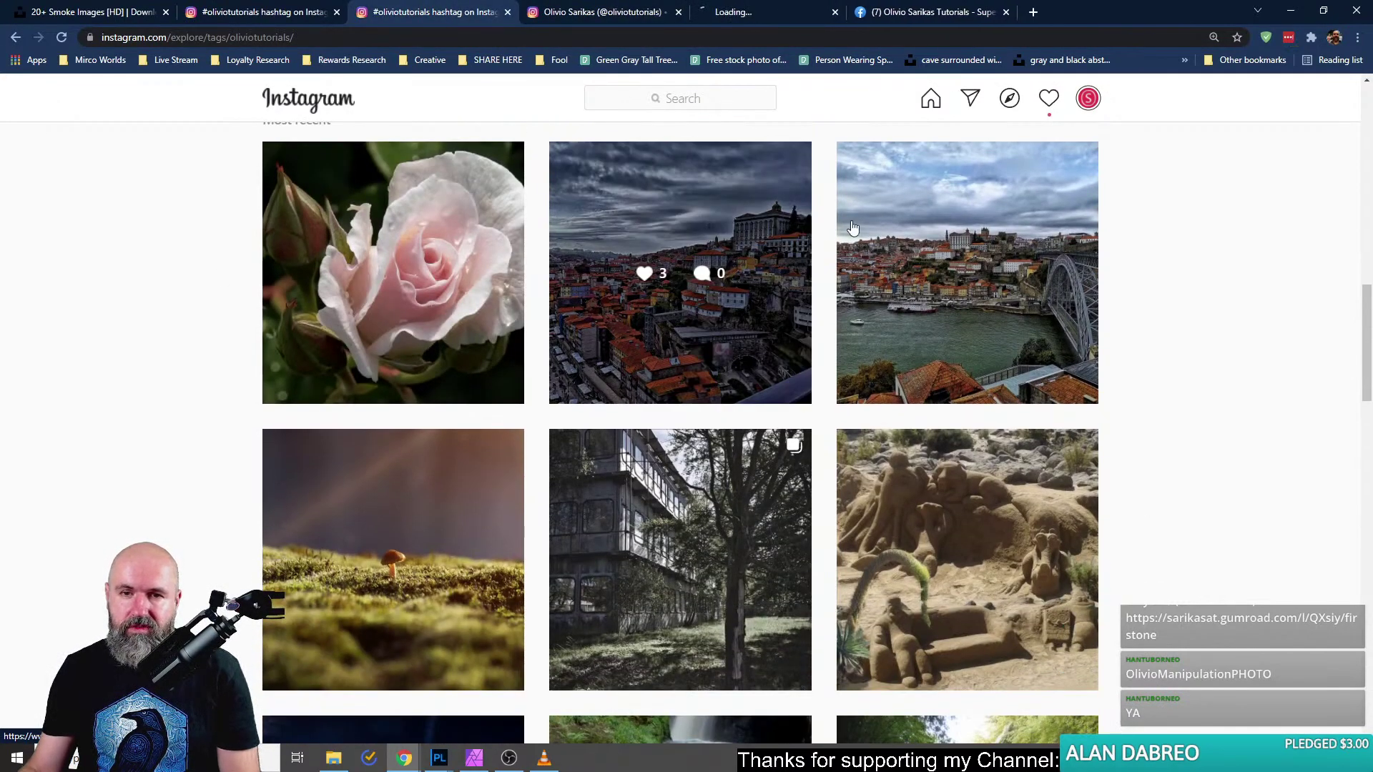
right_click(882, 209)
left_click(922, 223)
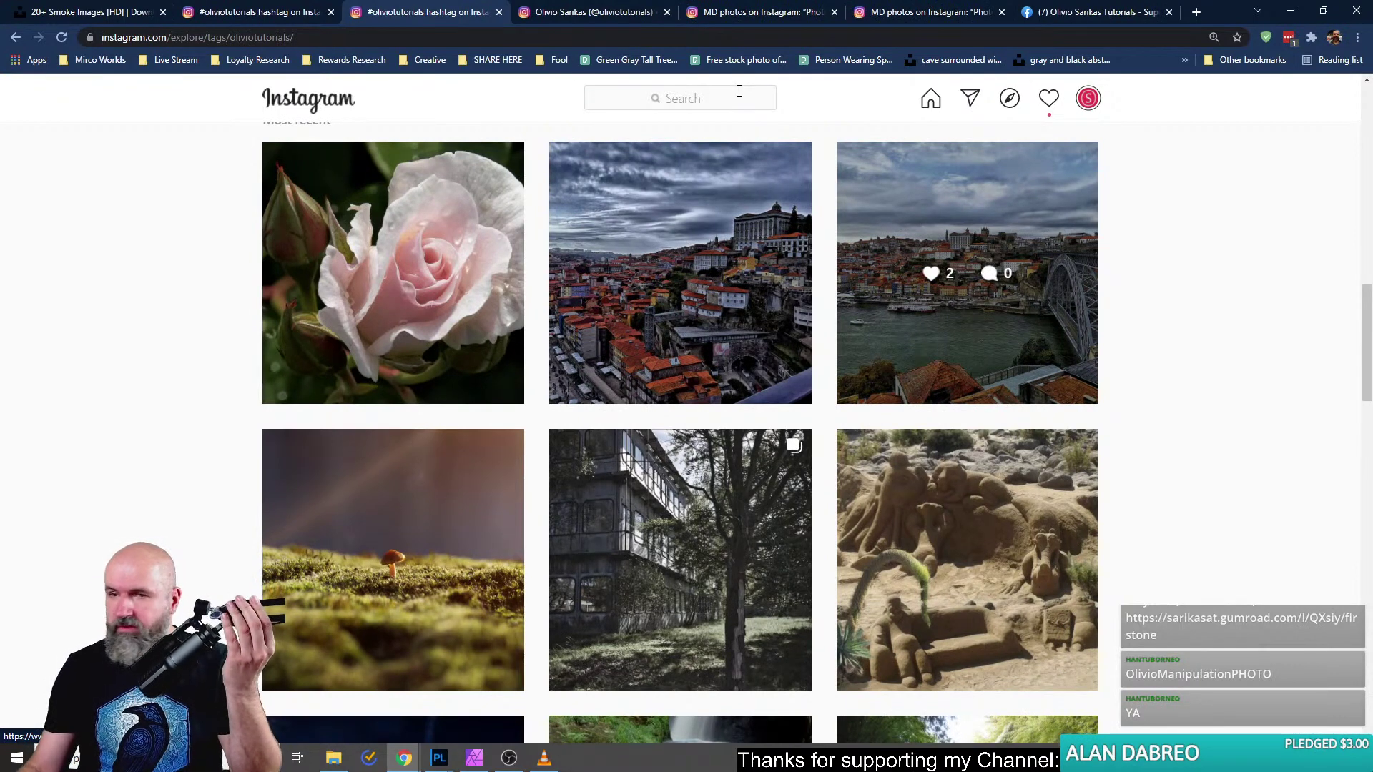
left_click(736, 14)
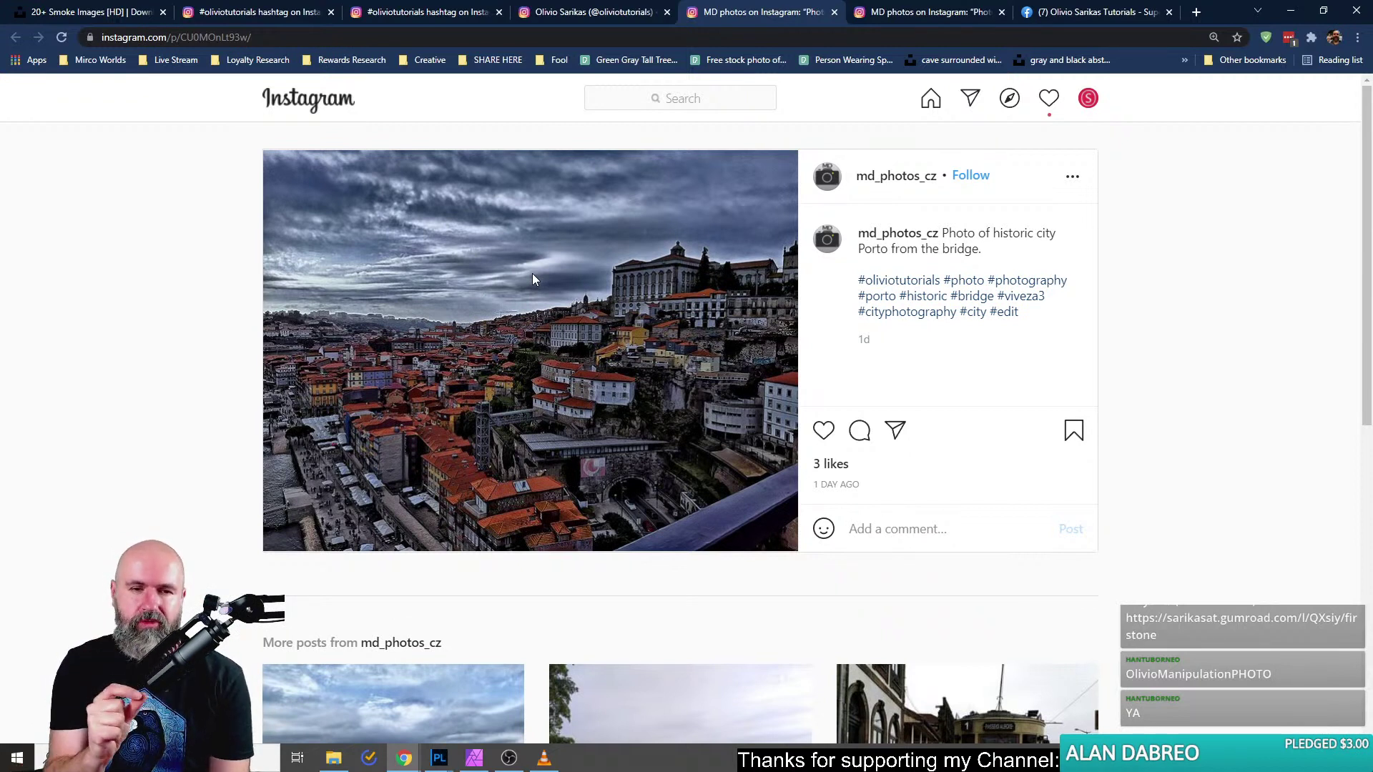
Enlarge the md_photos_cz Porto post and examine the photo's sky, rooftops and buildings in detail.
right_click(401, 317)
left_click(299, 316)
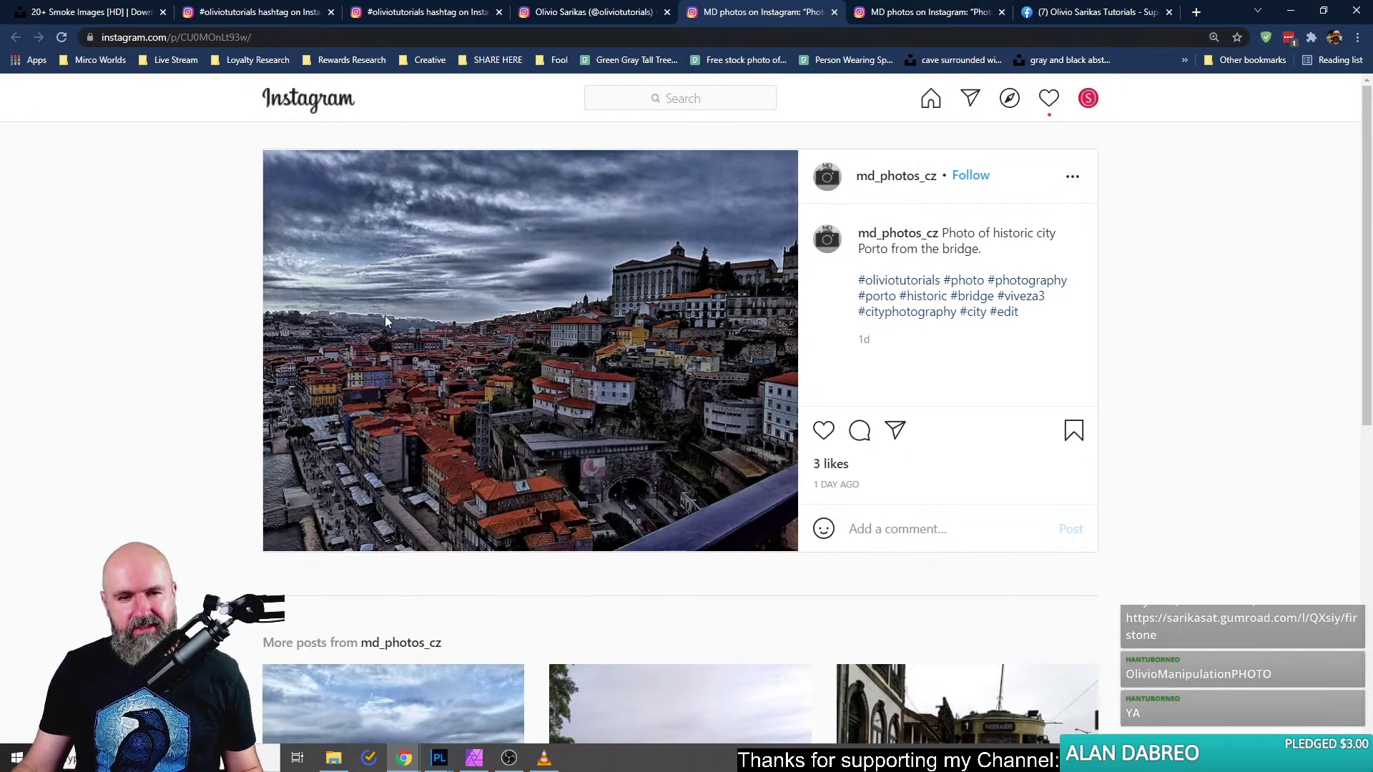
key("ctrl+plus")
key("ctrl+plus")
key("ctrl+plus")
key("ctrl+plus")
key("ctrl+plus")
scroll(473, 352, "down", 3)
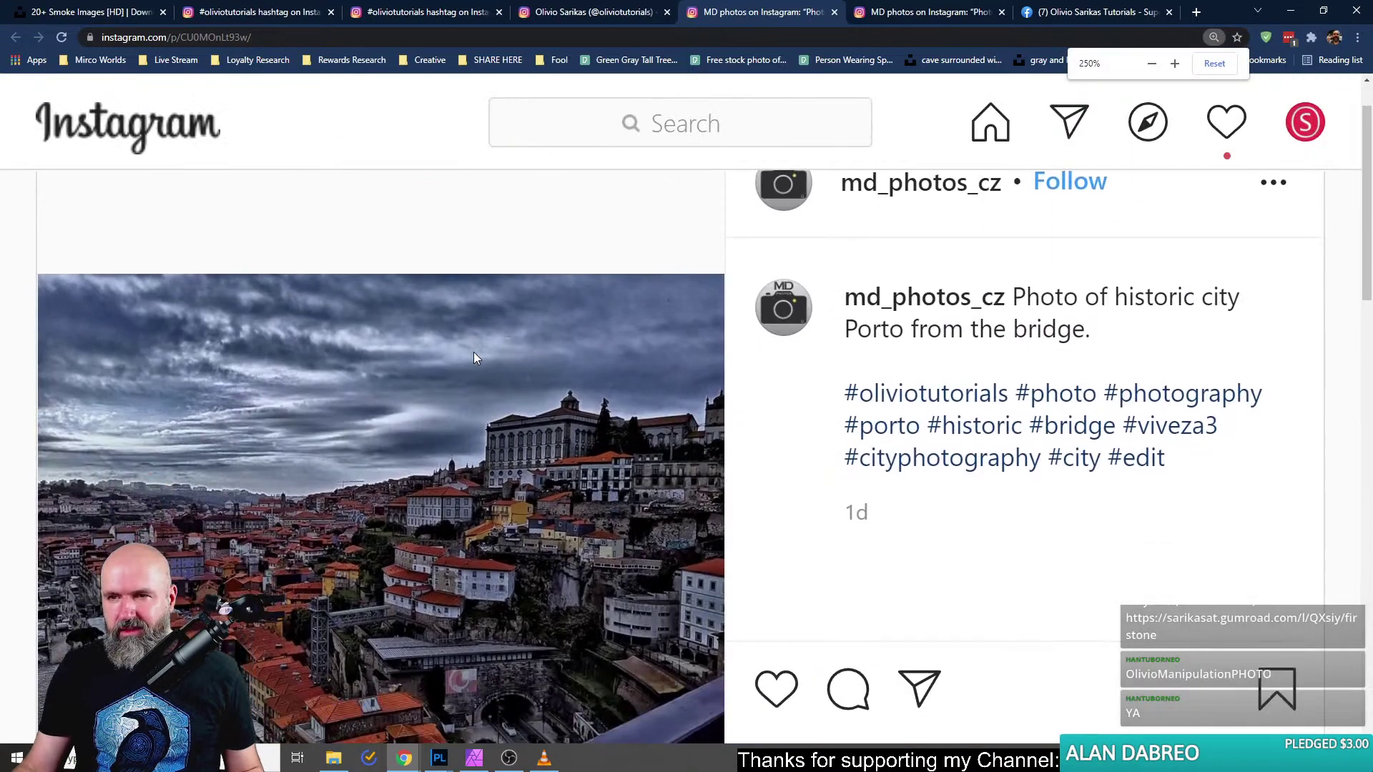
scroll(473, 347, "up", 1)
key("ctrl+minus")
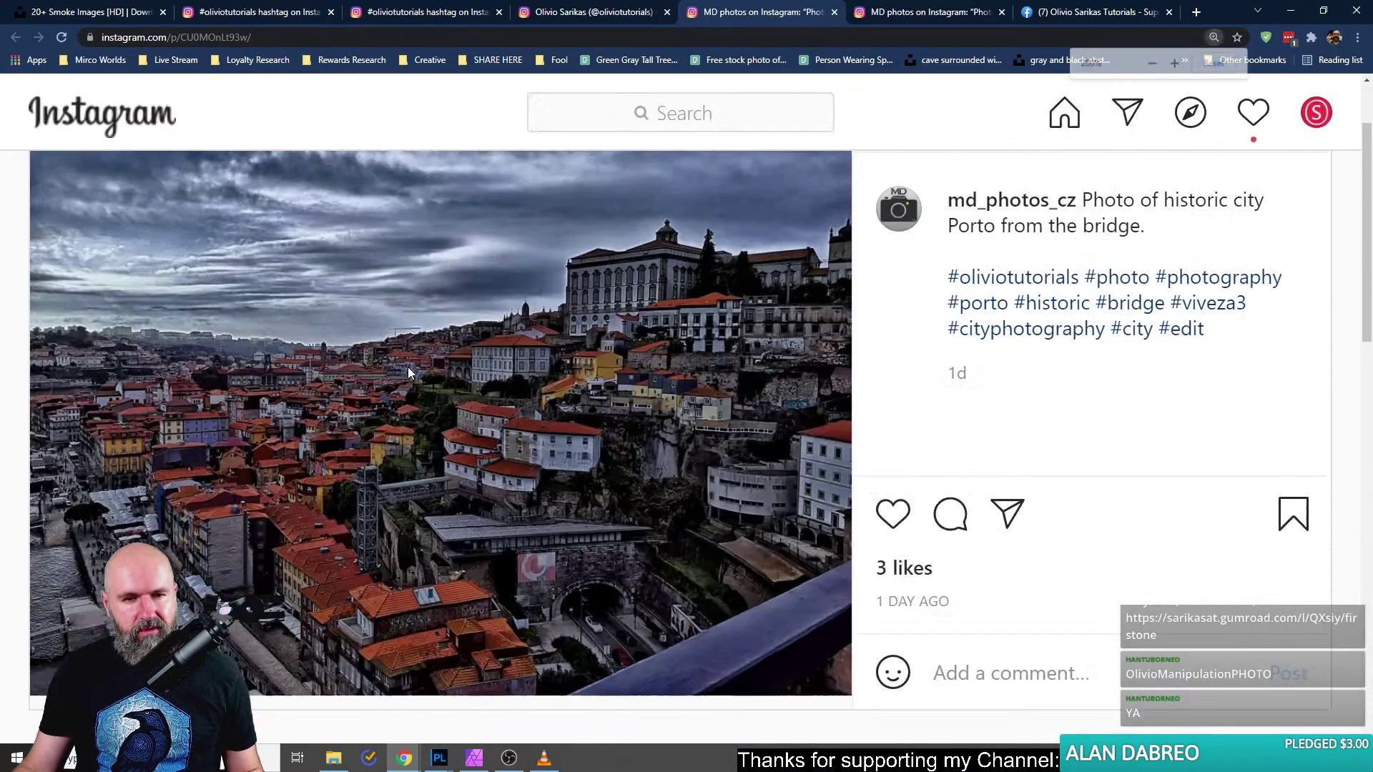
scroll(379, 358, "up", 1)
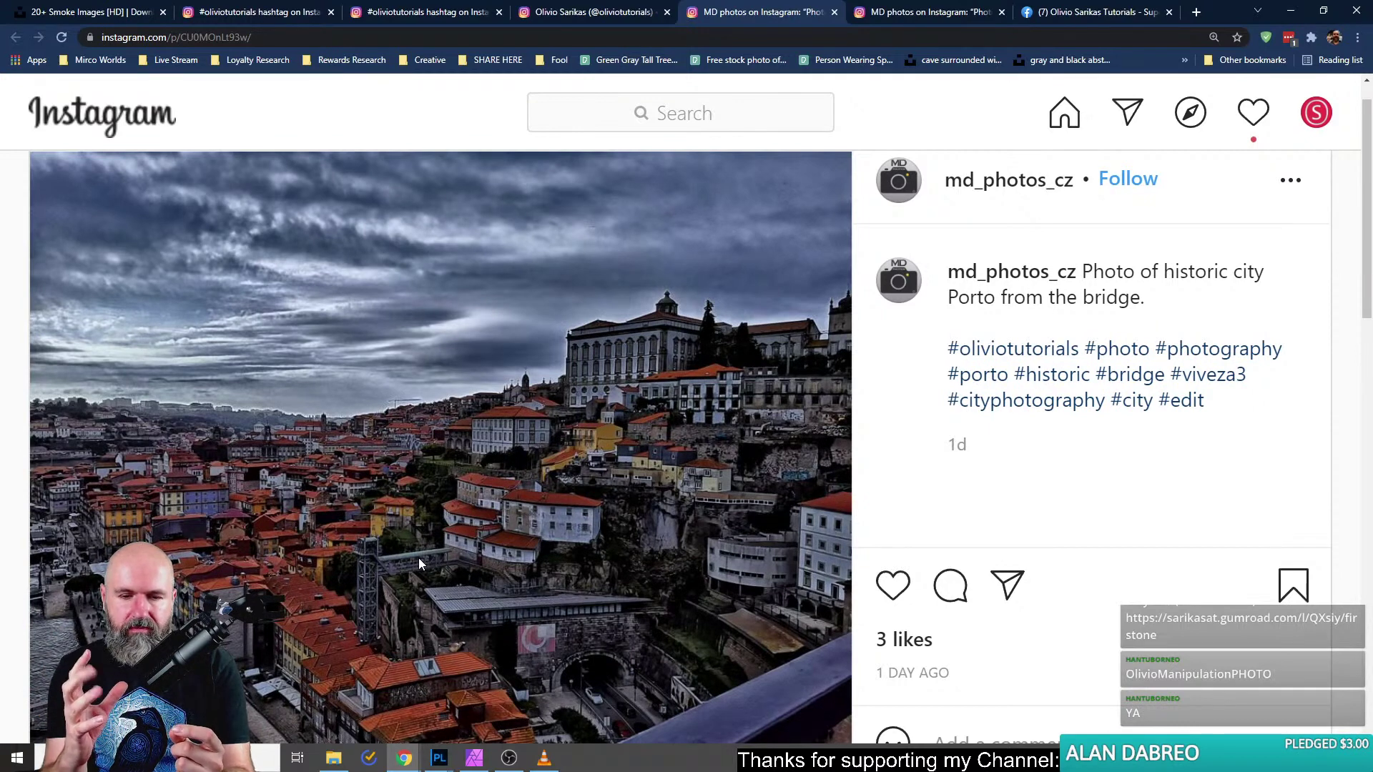
Switch to DxO PhotoLab, open the September of Photography folder under 2021-09, and select the Gothic cathedral photo.
left_click(438, 760)
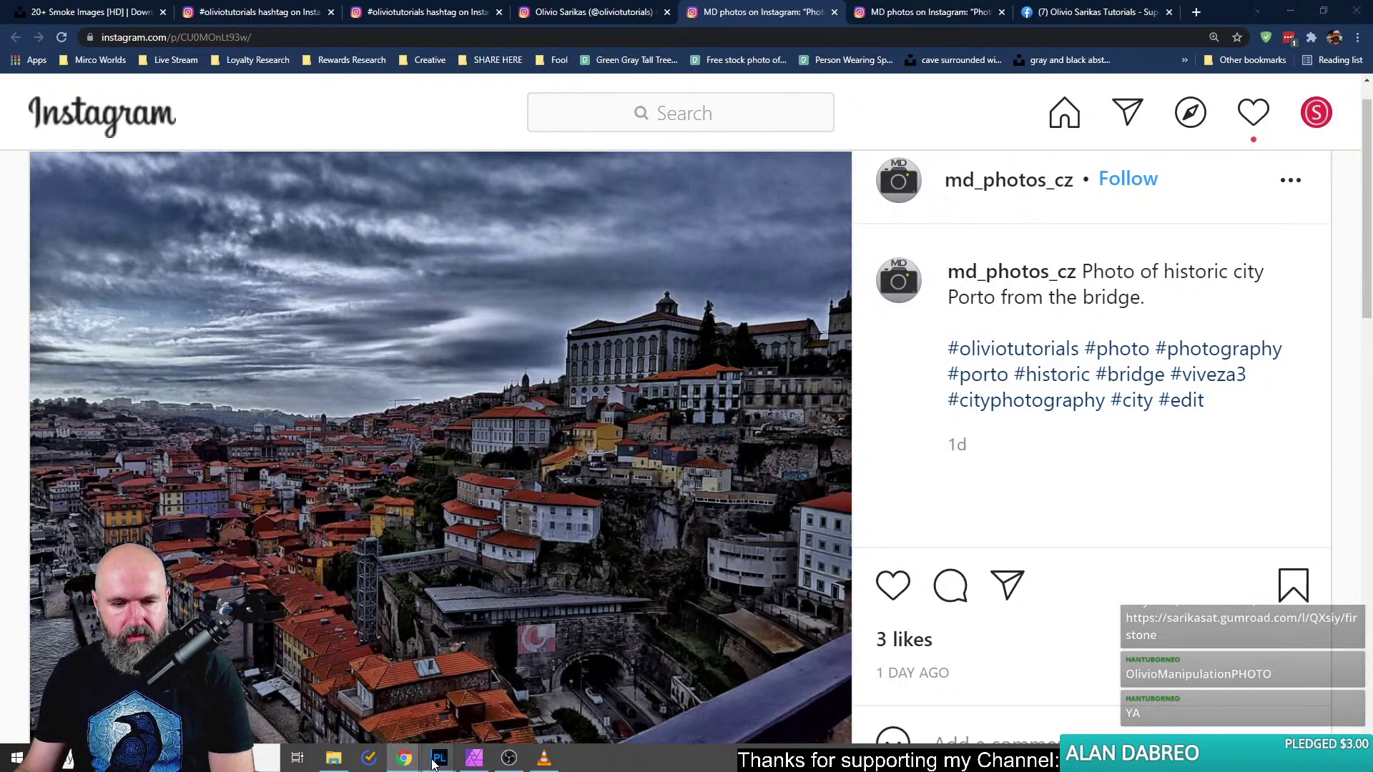
left_click(380, 697)
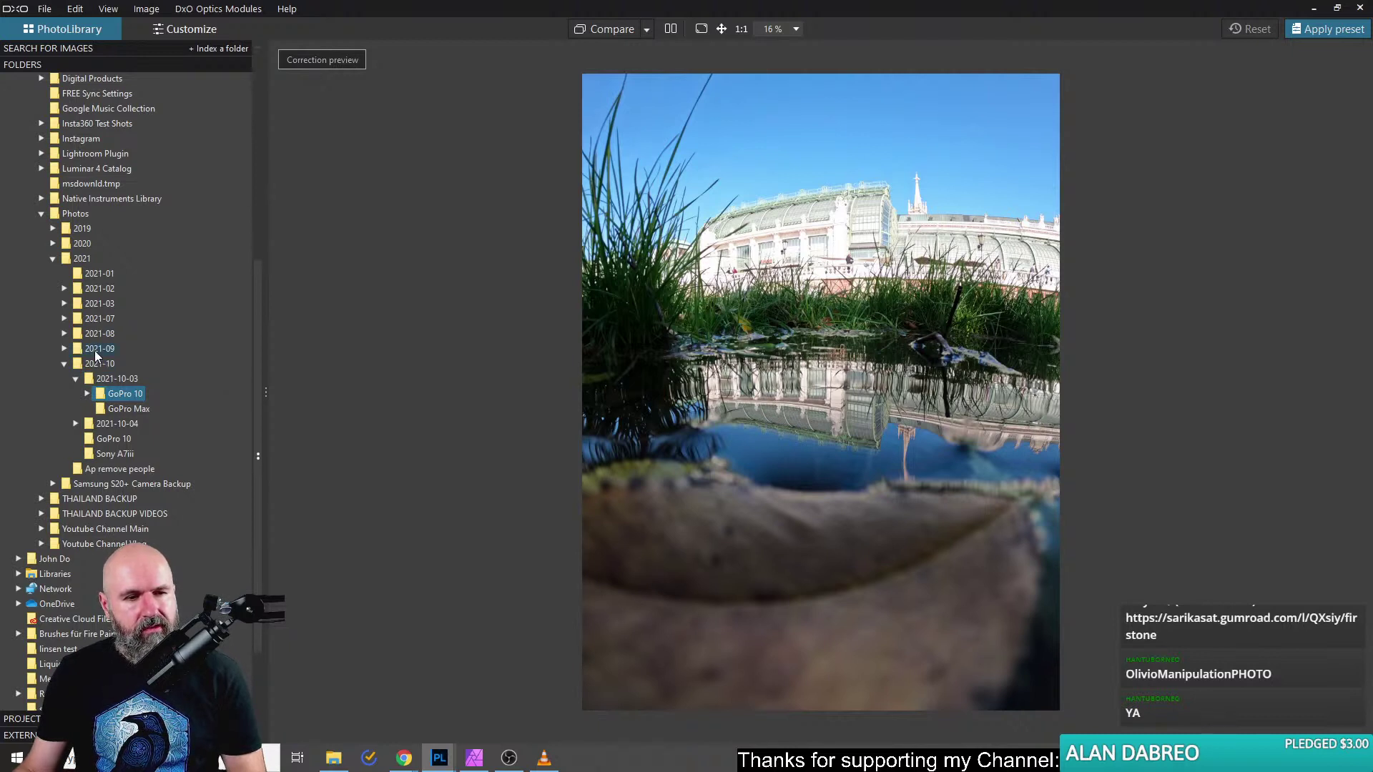
left_click(65, 348)
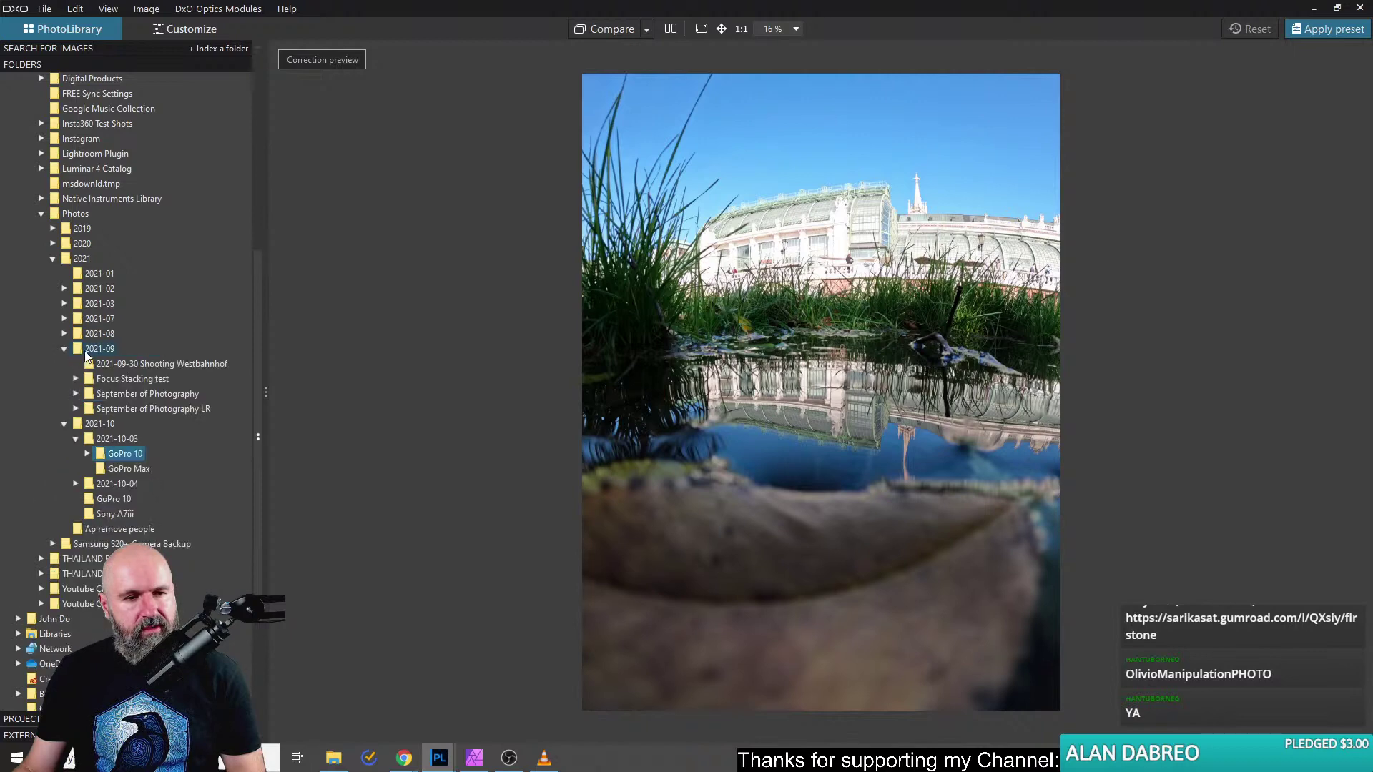
left_click(159, 394)
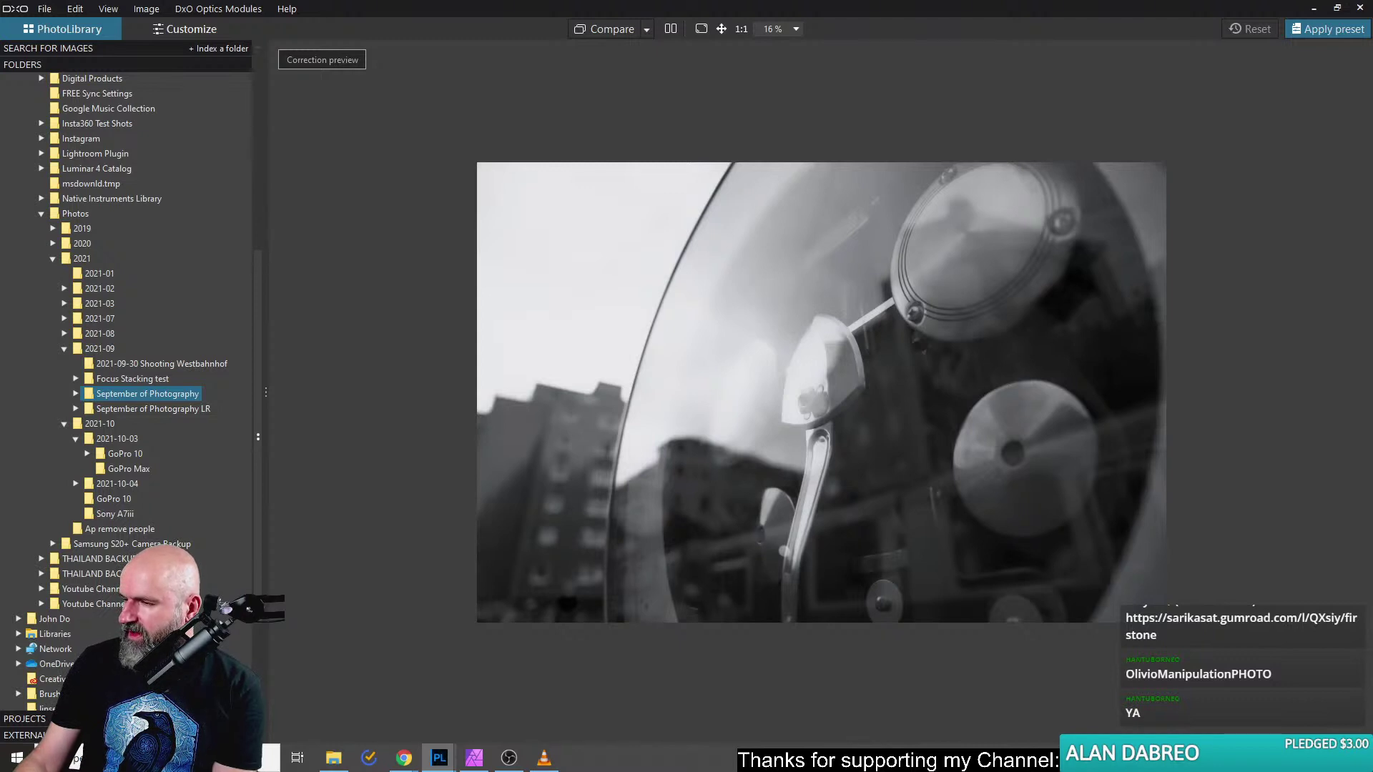
key("Right")
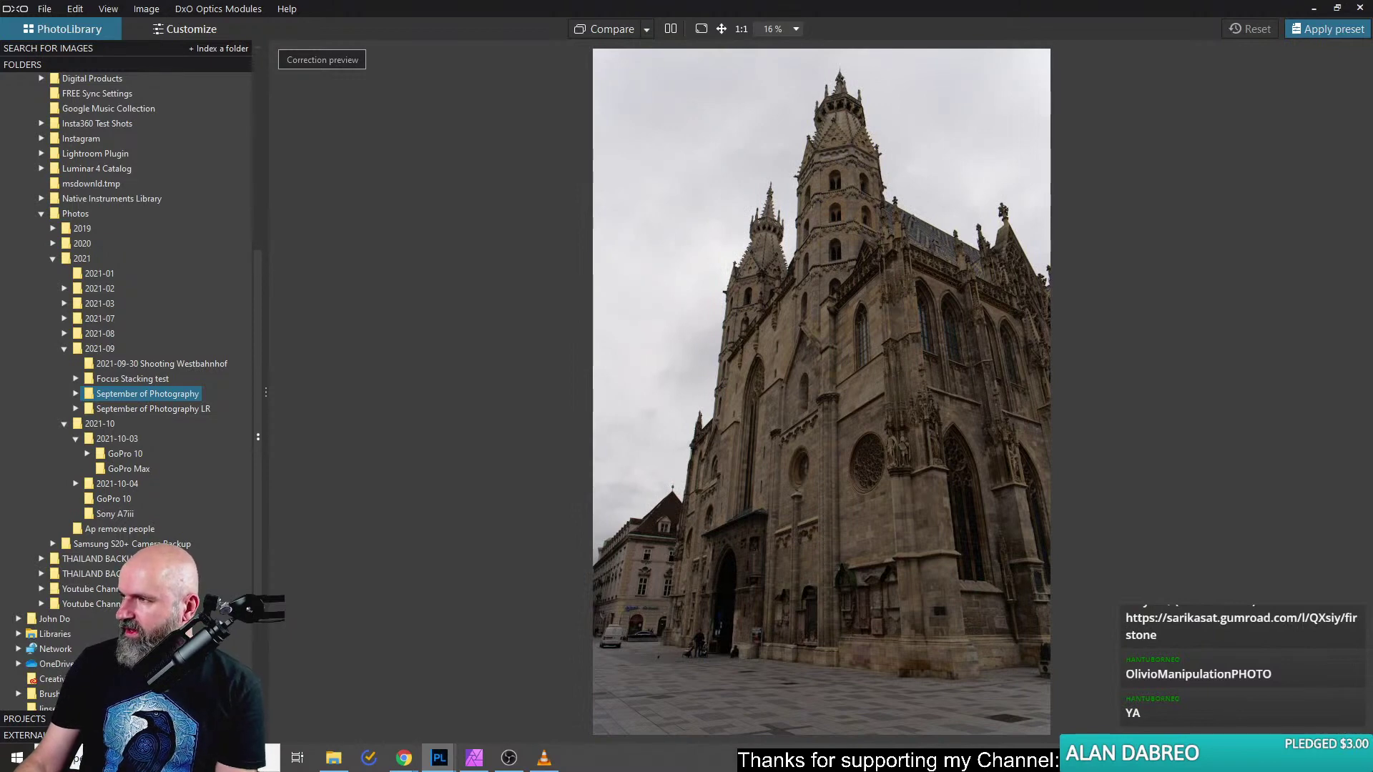
Send the cathedral photo to the Viveza 3 plugin, using unique names for the exported file.
key("ctrl+shift+e")
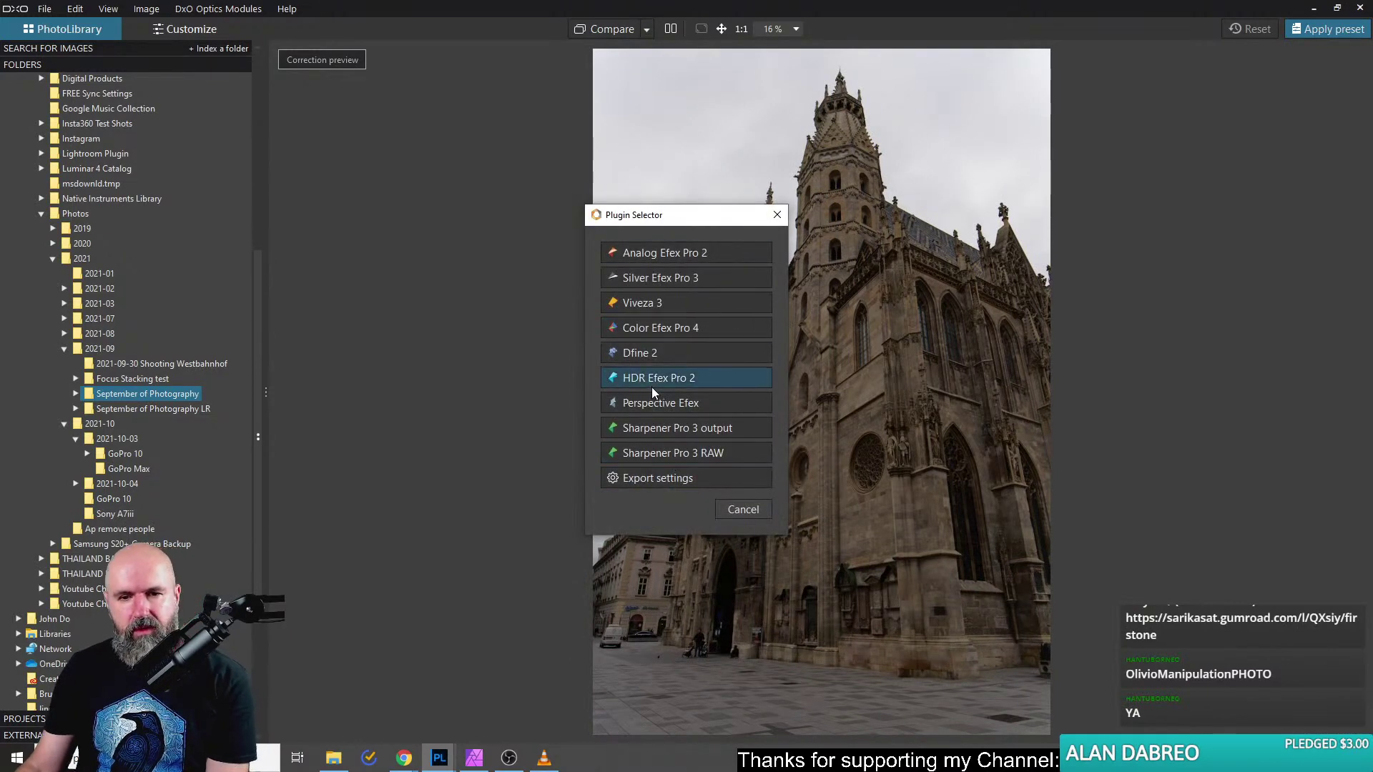
left_click(647, 302)
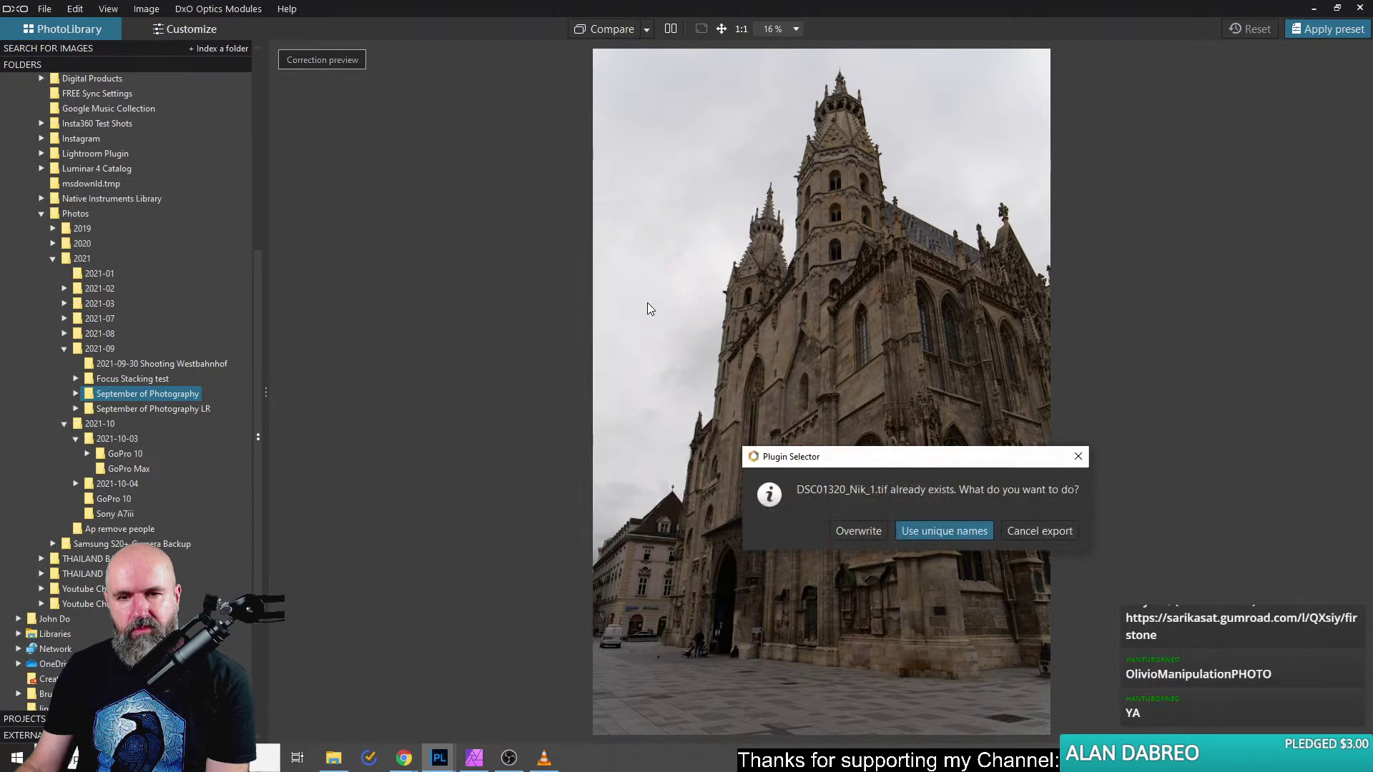
left_click(923, 533)
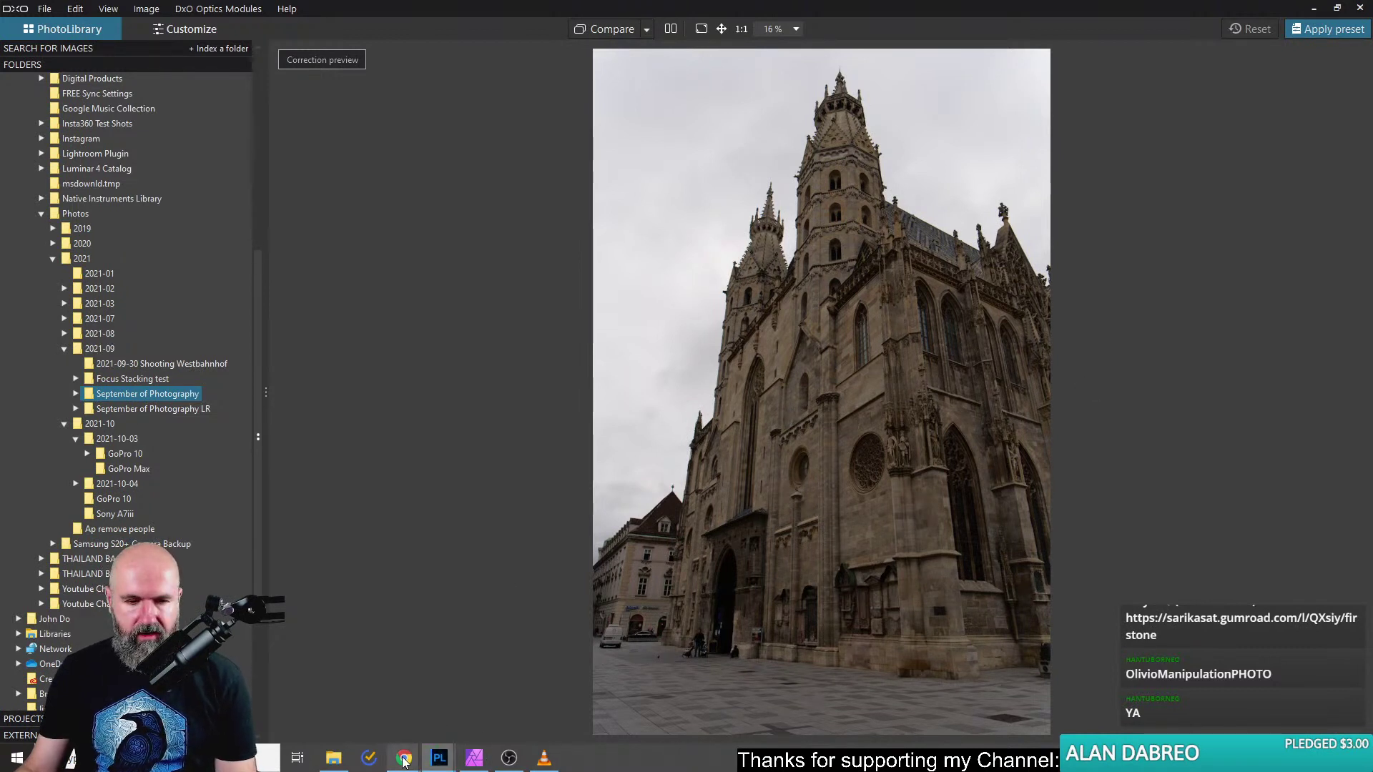
mouse_move(404, 753)
left_click(513, 720)
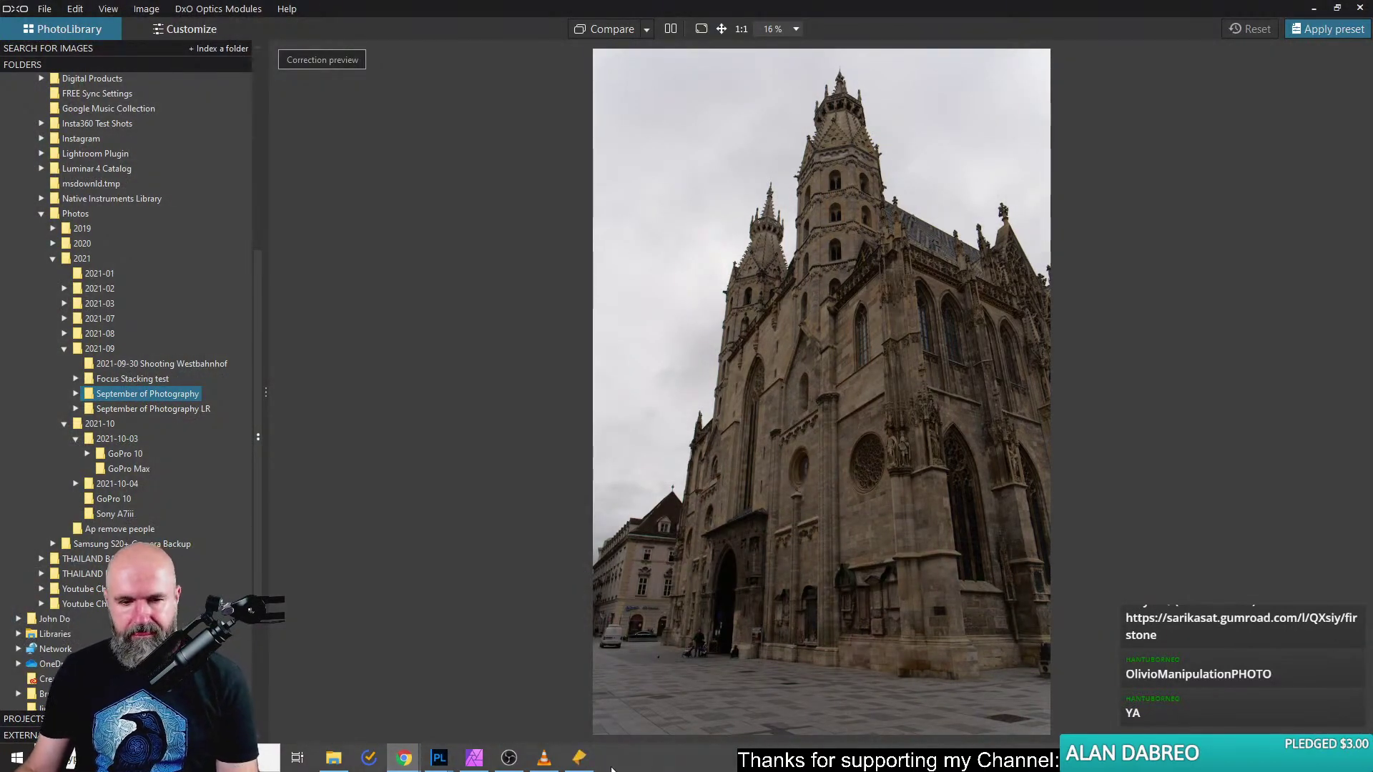
mouse_move(431, 756)
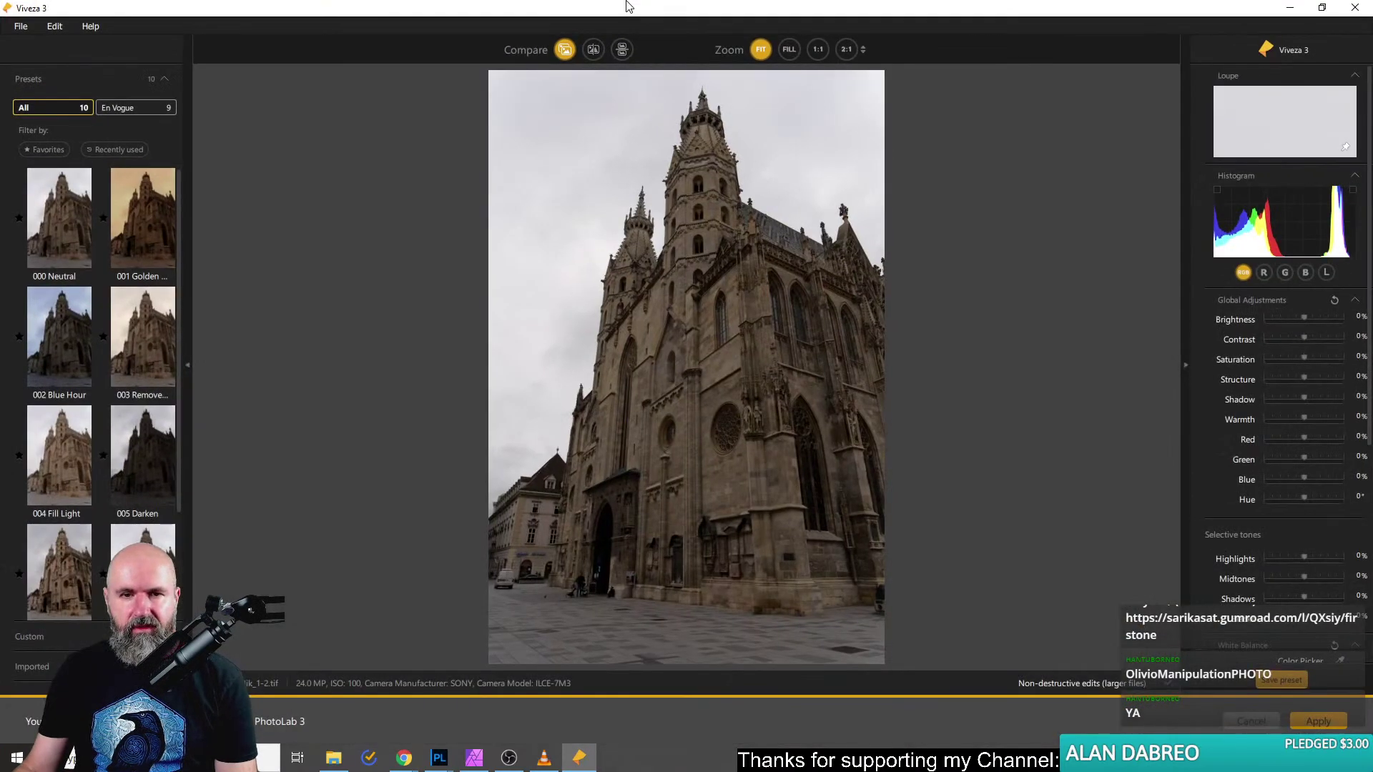
Add a control point in the sky beside the cathedral's smaller spire, working at 1:1 zoom.
left_click(817, 53)
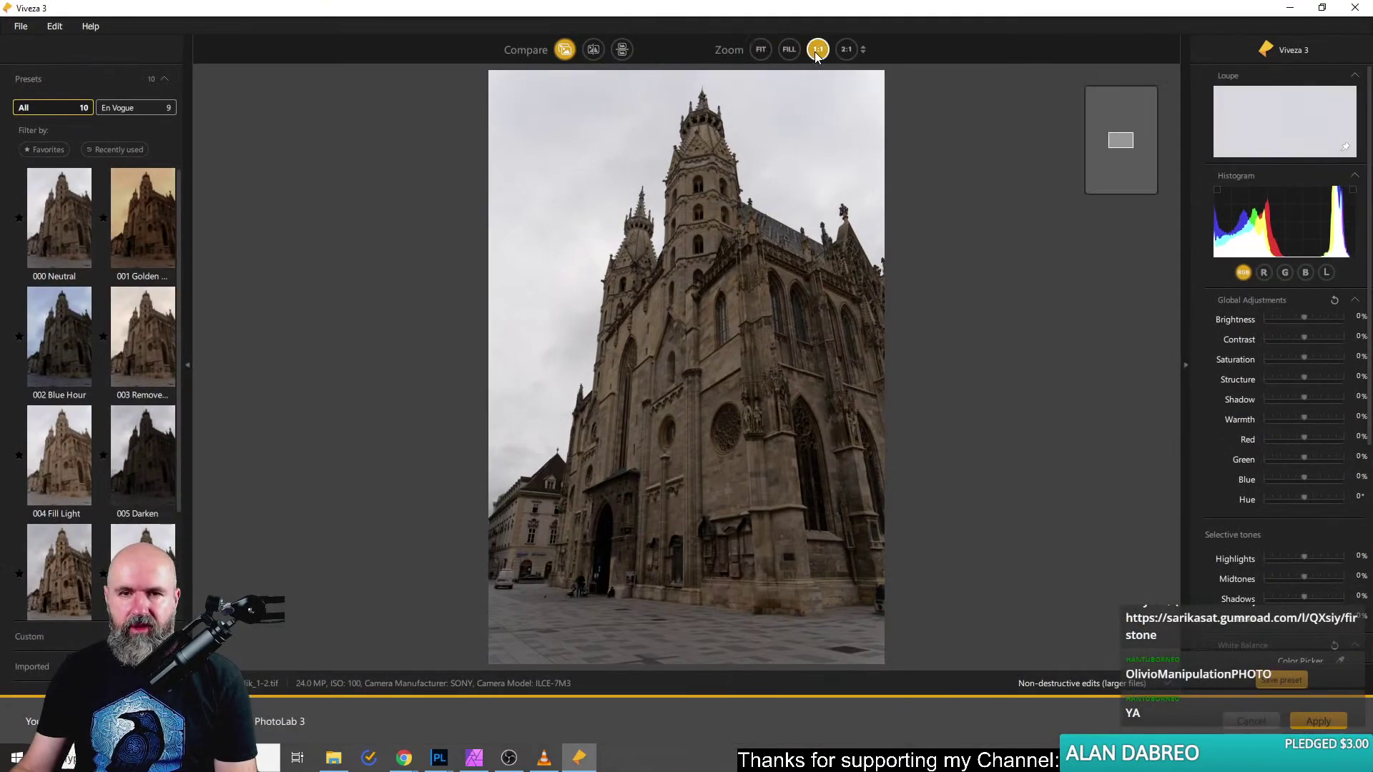
left_click_drag(1120, 136, 1104, 106)
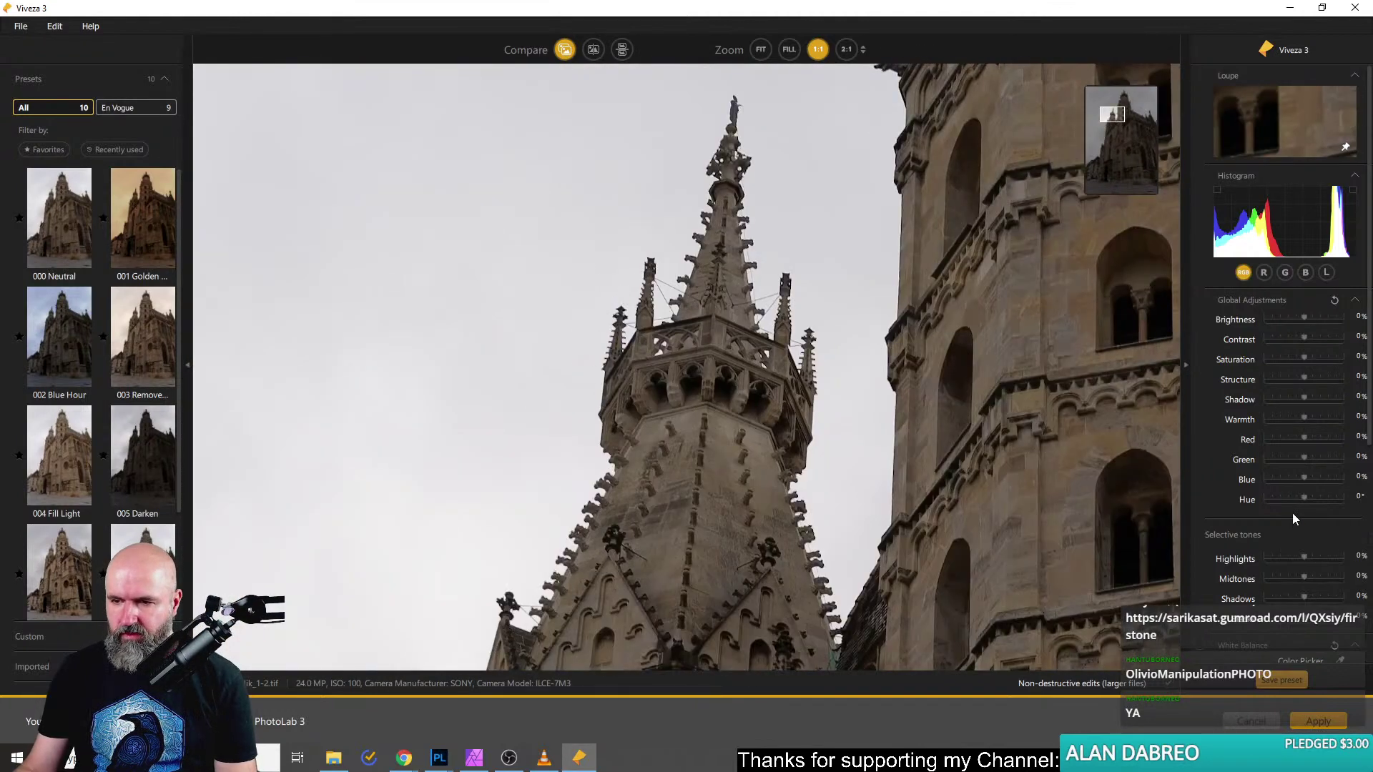
scroll(1293, 512, "down", 5)
left_click(1325, 414)
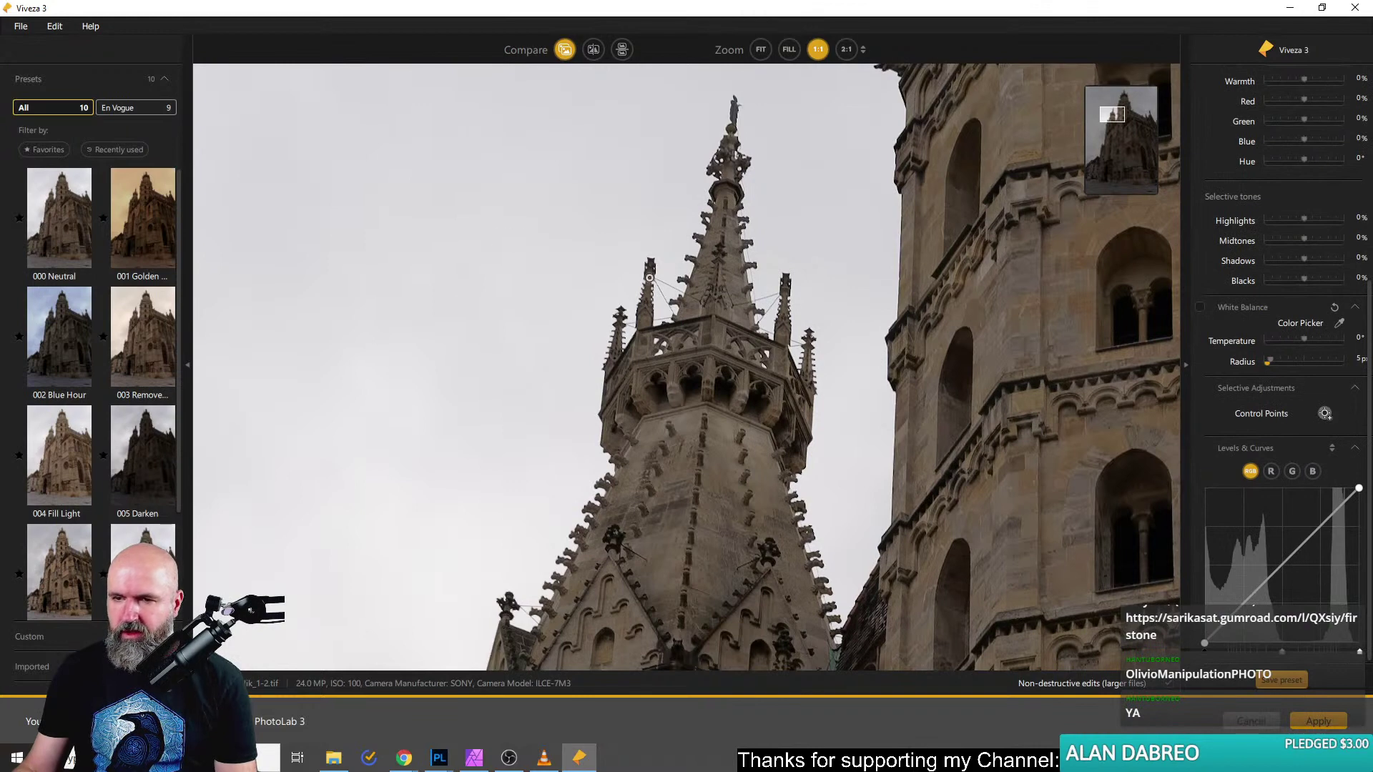
left_click(455, 194)
left_click_drag(454, 193, 497, 209)
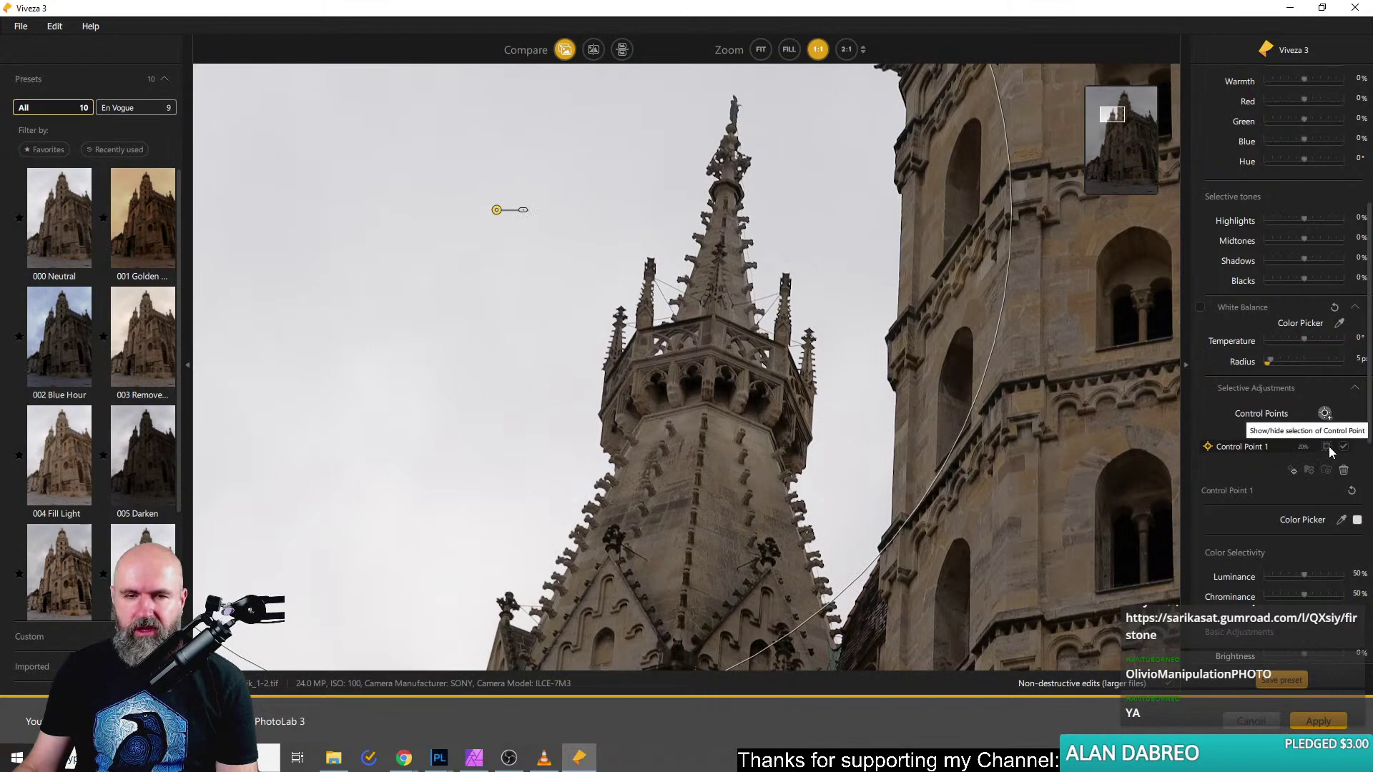
Show the sky control point's selection mask, try Luminance at 6%, 100% and 51% with Chrominance at 100%, and hide the mask.
left_click(1327, 446)
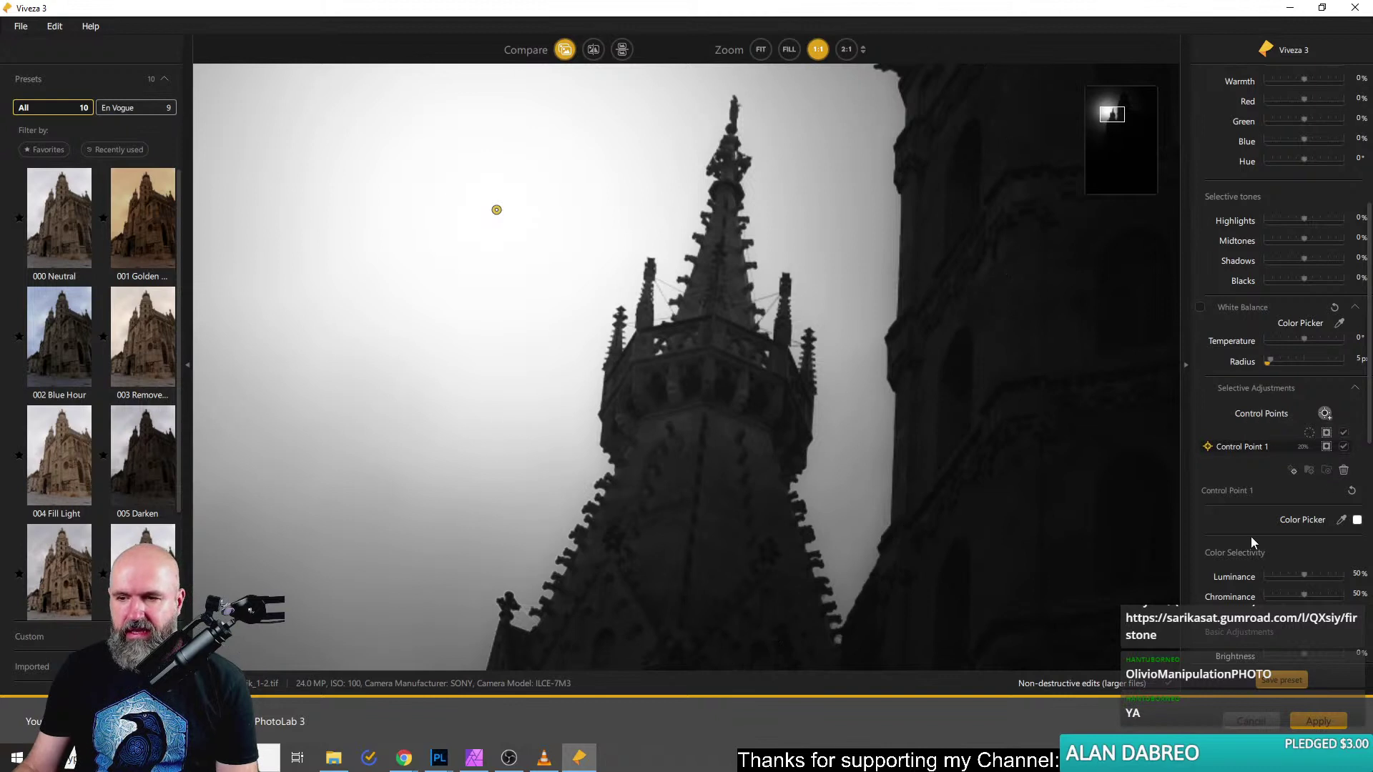
scroll(1259, 544, "down", 3)
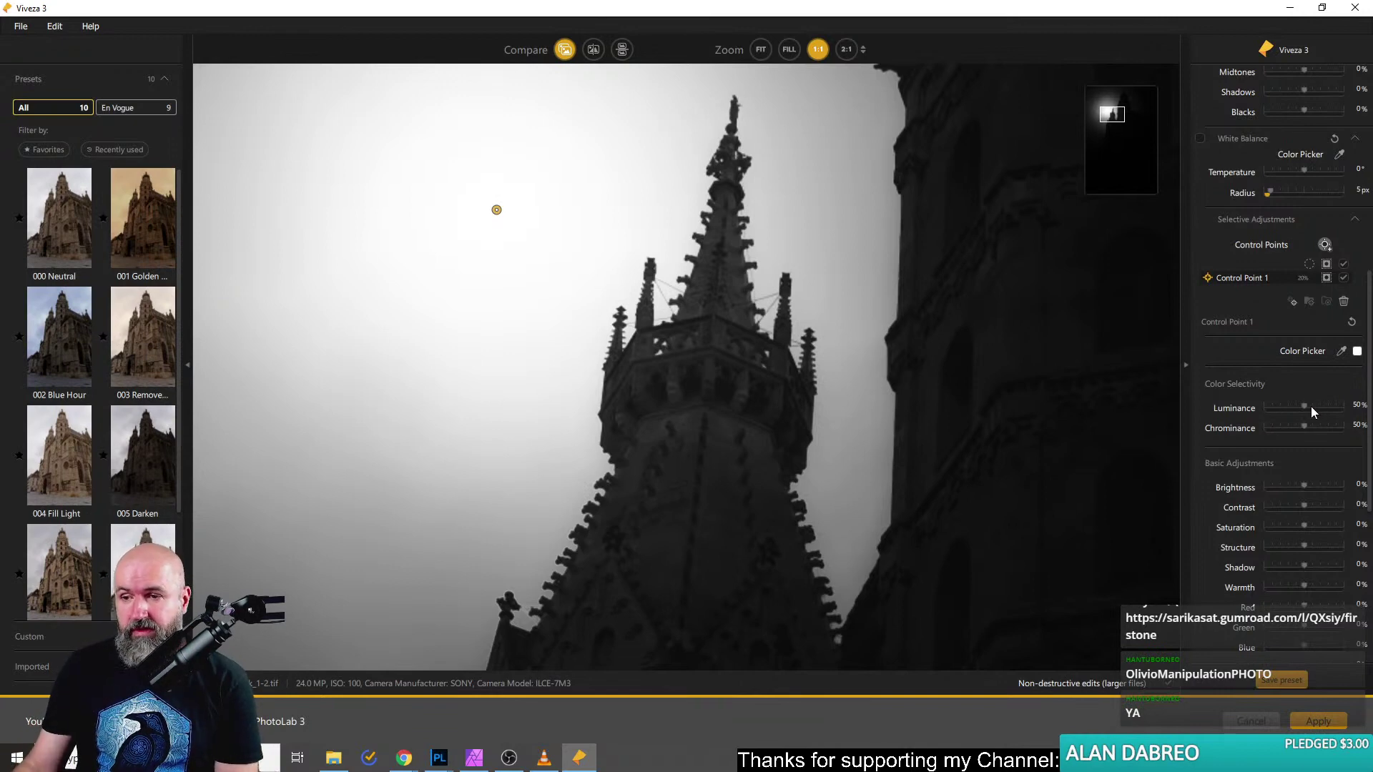
left_click_drag(1306, 404, 1271, 406)
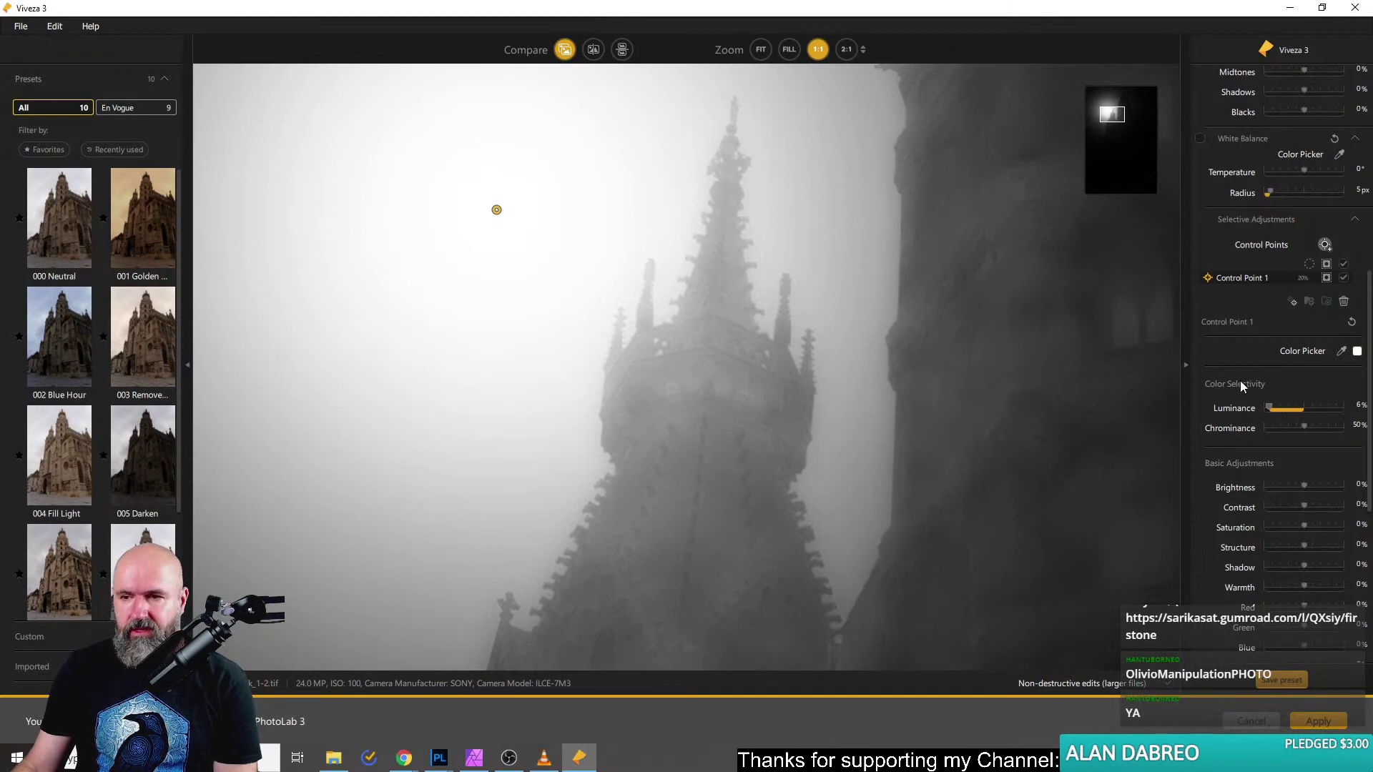
left_click_drag(1270, 406, 1347, 403)
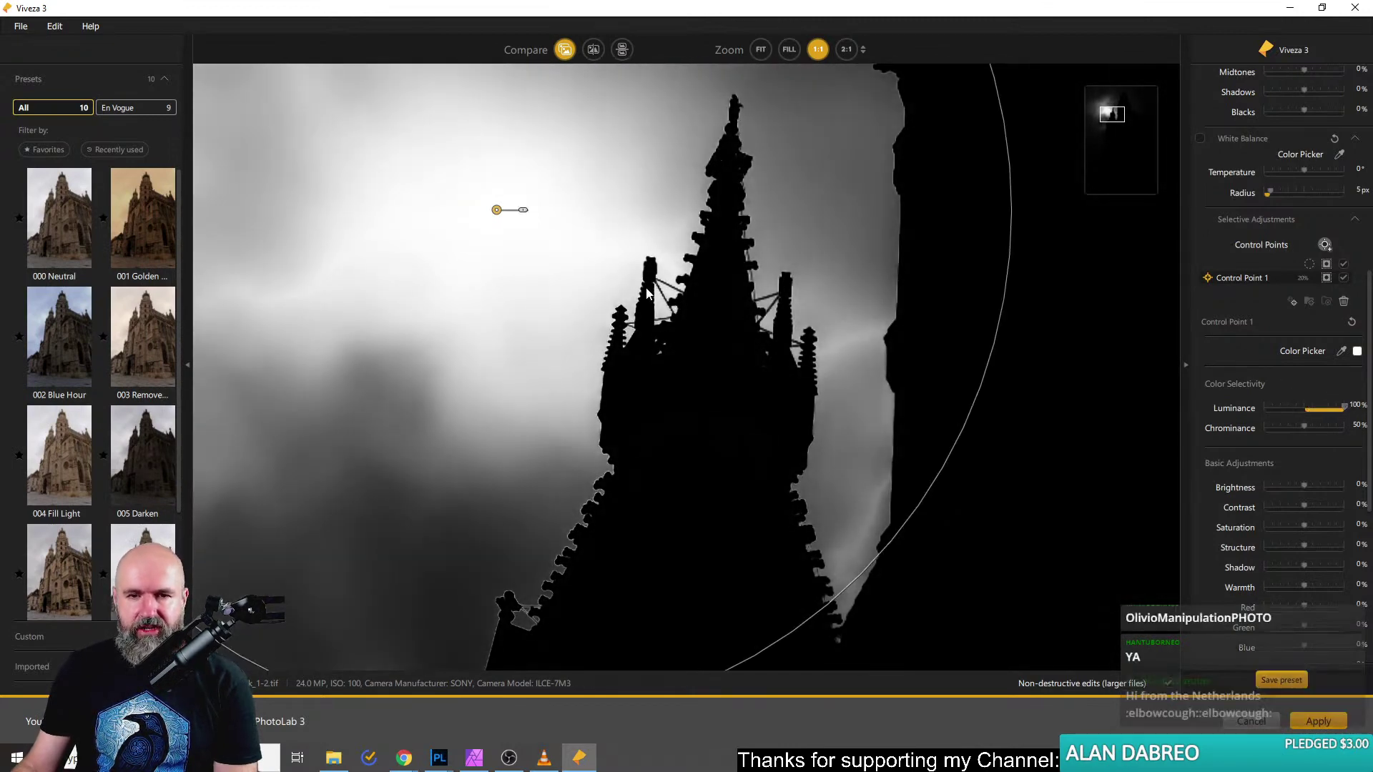
left_click_drag(1343, 407, 1351, 439)
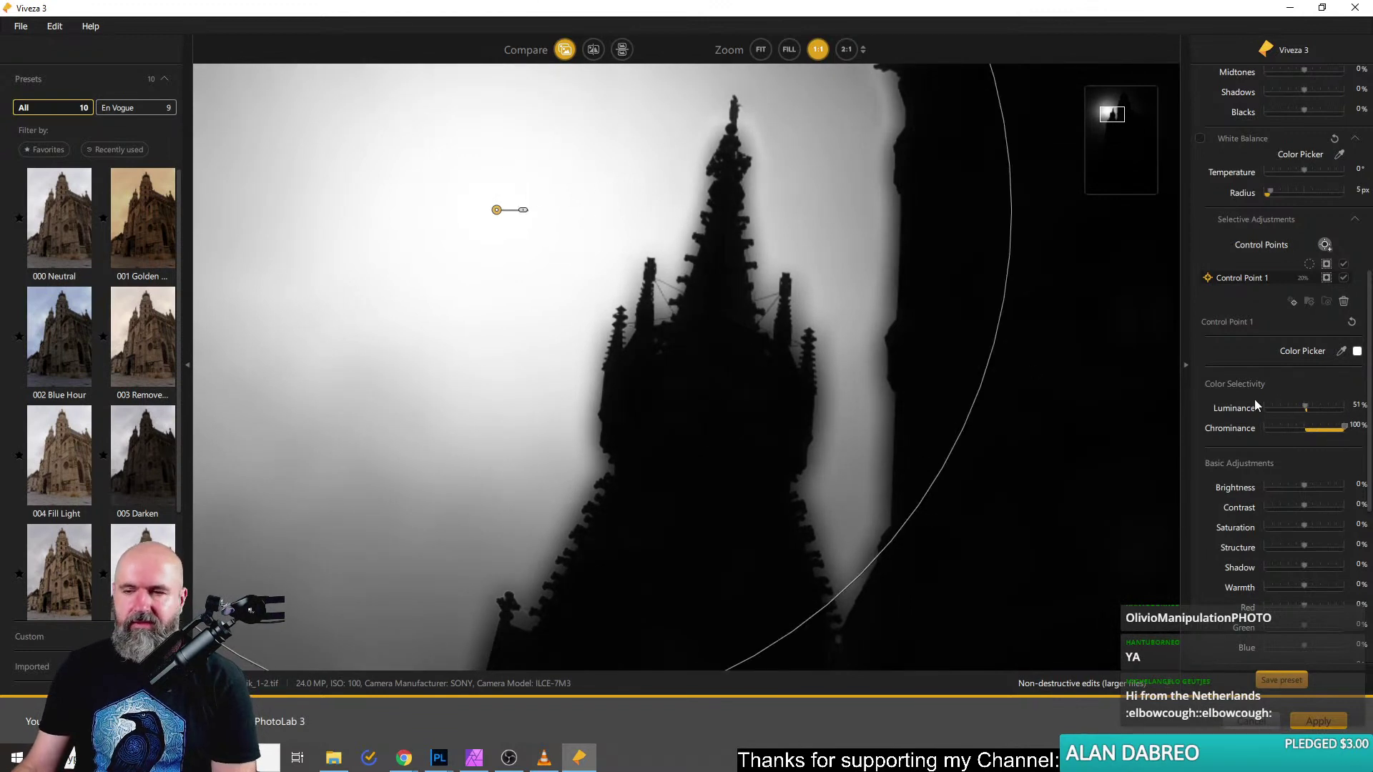
left_click(1323, 278)
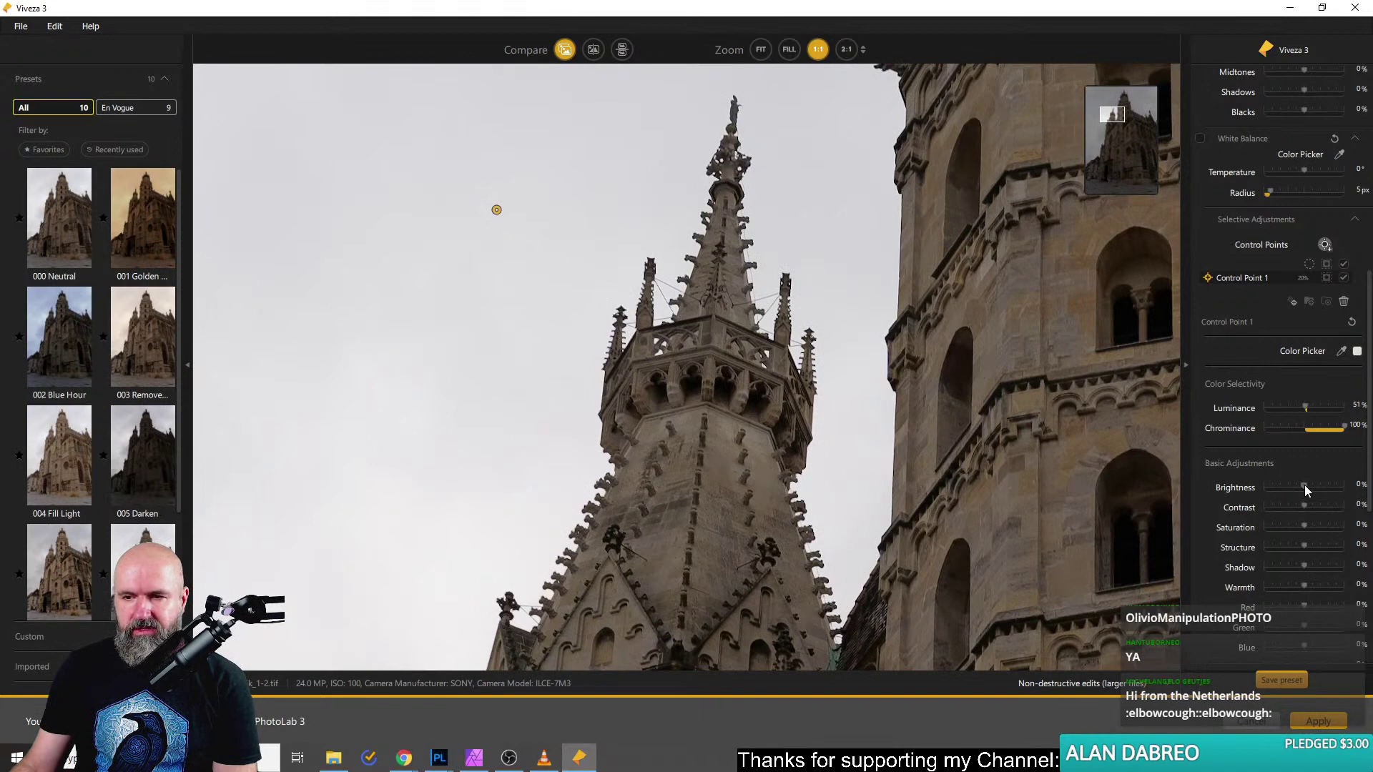
Set the sky control point's Brightness to -100% and Structure to 100%, with Chrominance selectivity at 20% and Luminance selectivity at 35%.
left_click_drag(1305, 486, 1261, 485)
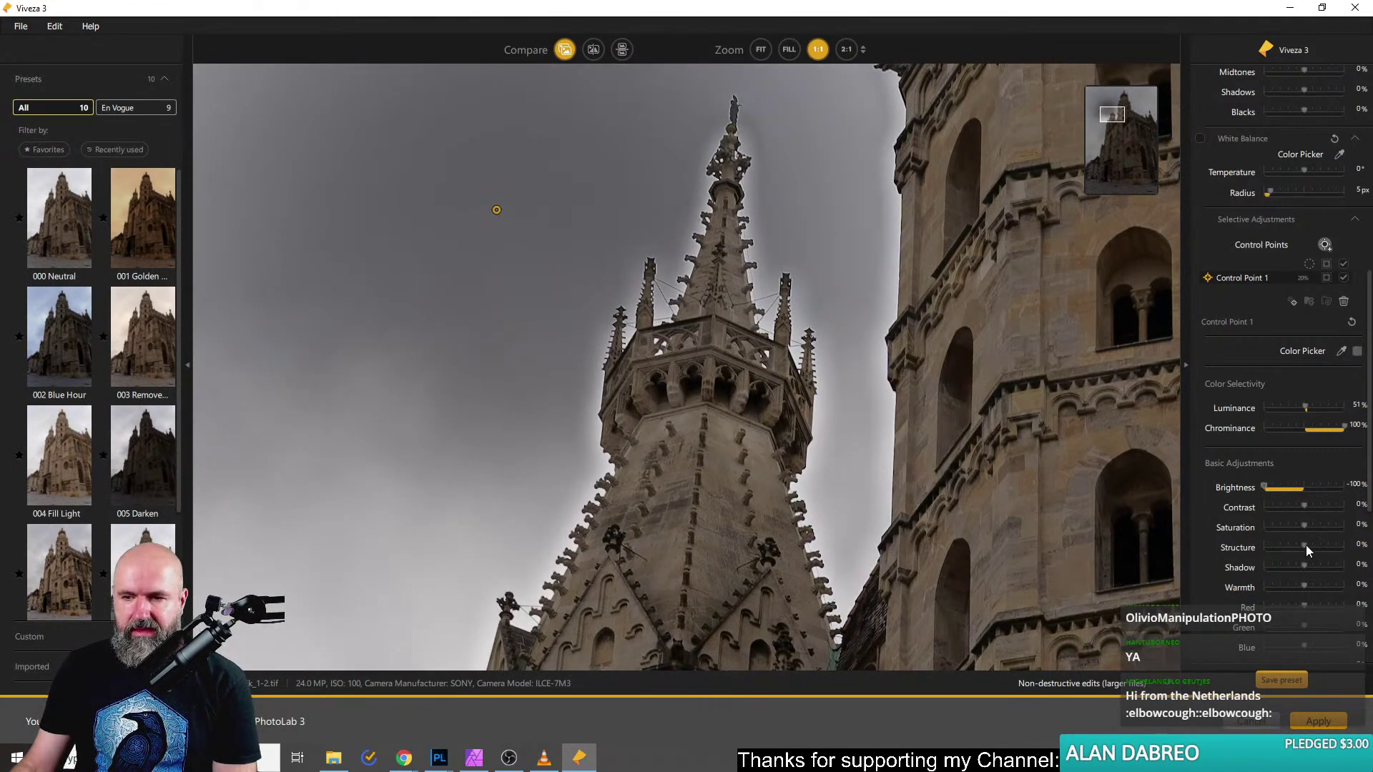
left_click_drag(1301, 548, 1357, 550)
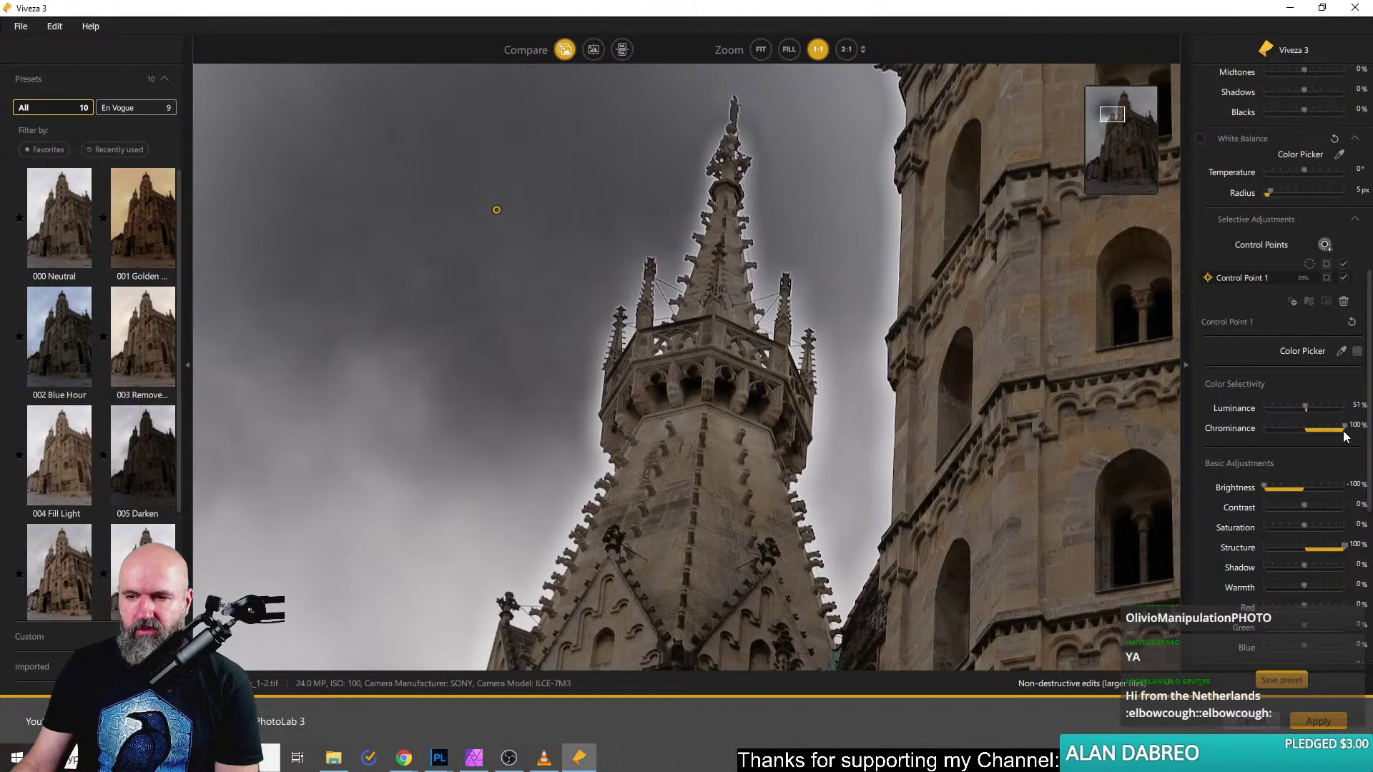
left_click_drag(1344, 427, 1292, 429)
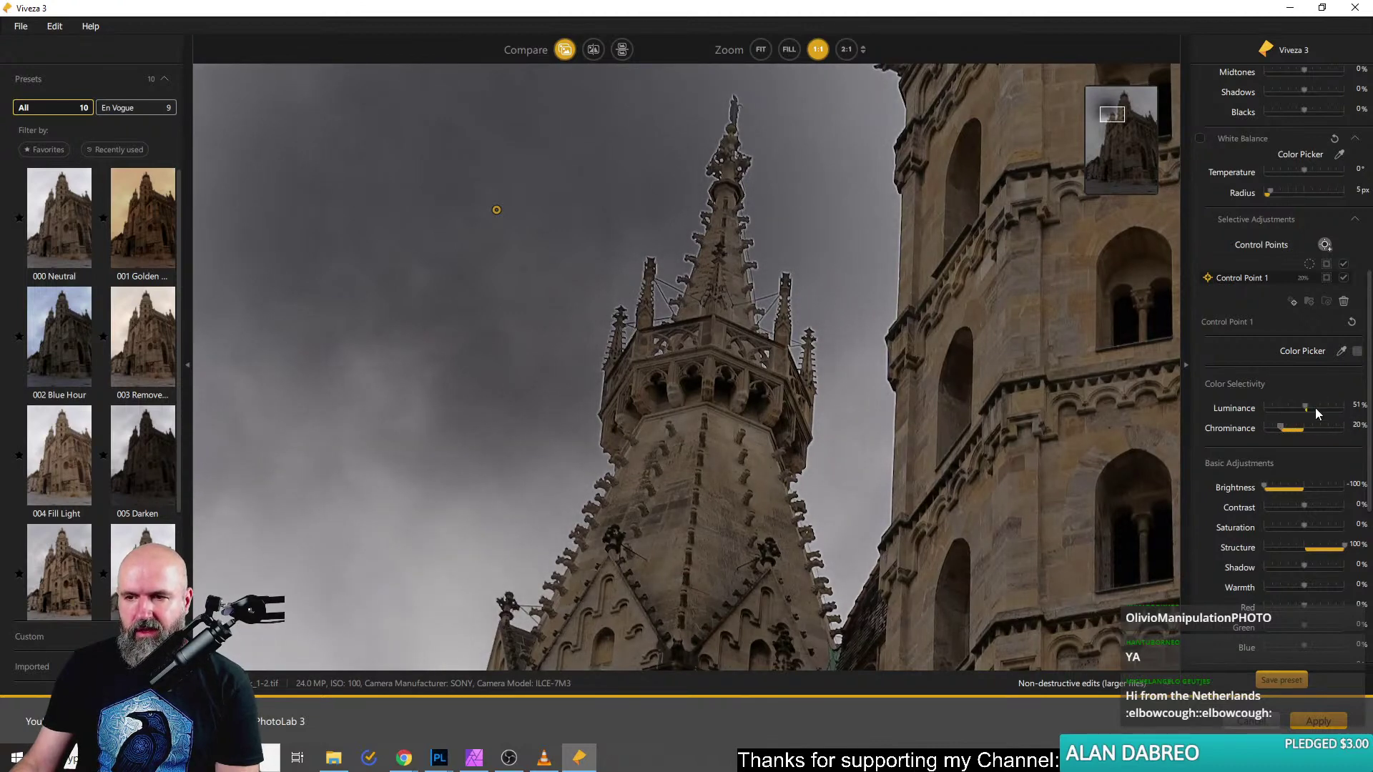
mouse_move(1306, 409)
left_mouse_down()
mouse_move(1273, 407)
mouse_move(1295, 410)
left_mouse_up()
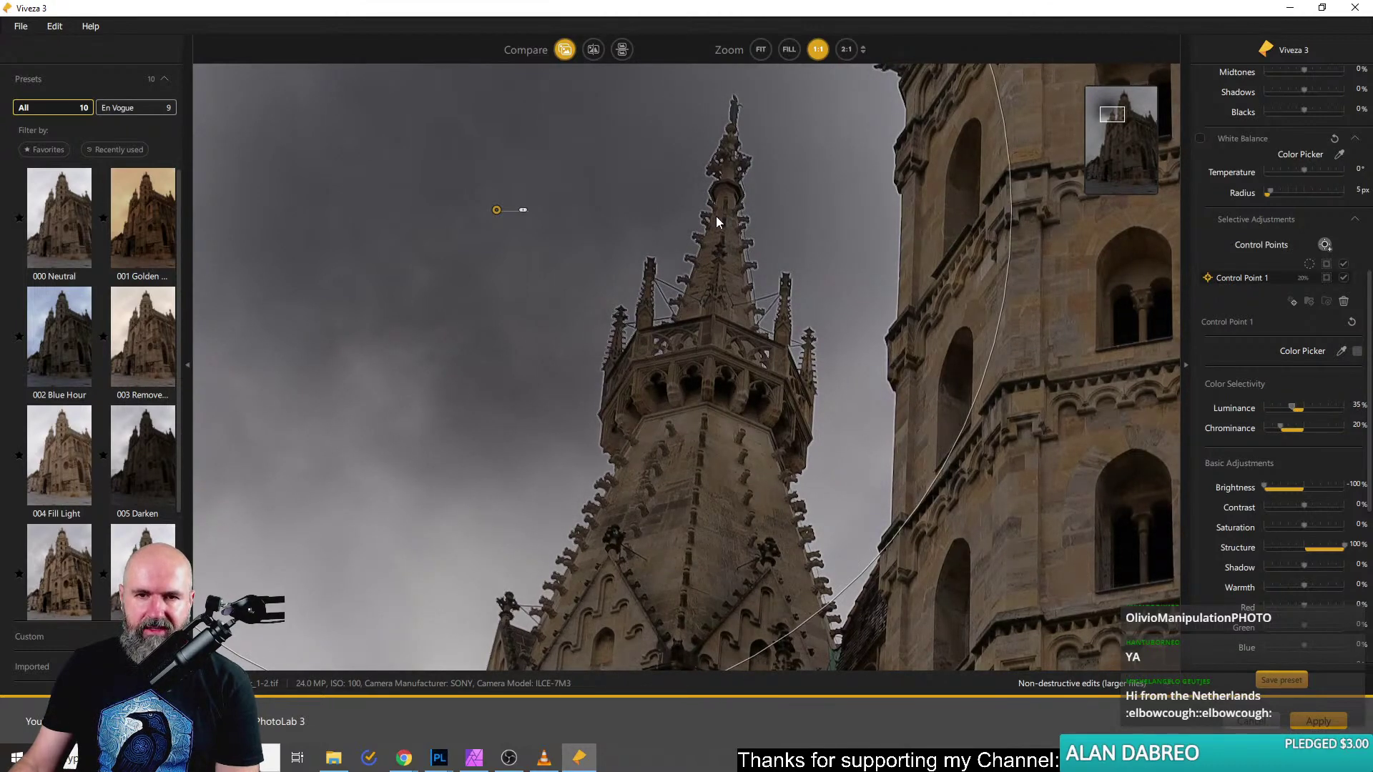
Add a second control point on the cathedral's smaller spire and frame the spire at 1:1 zoom.
left_click(789, 50)
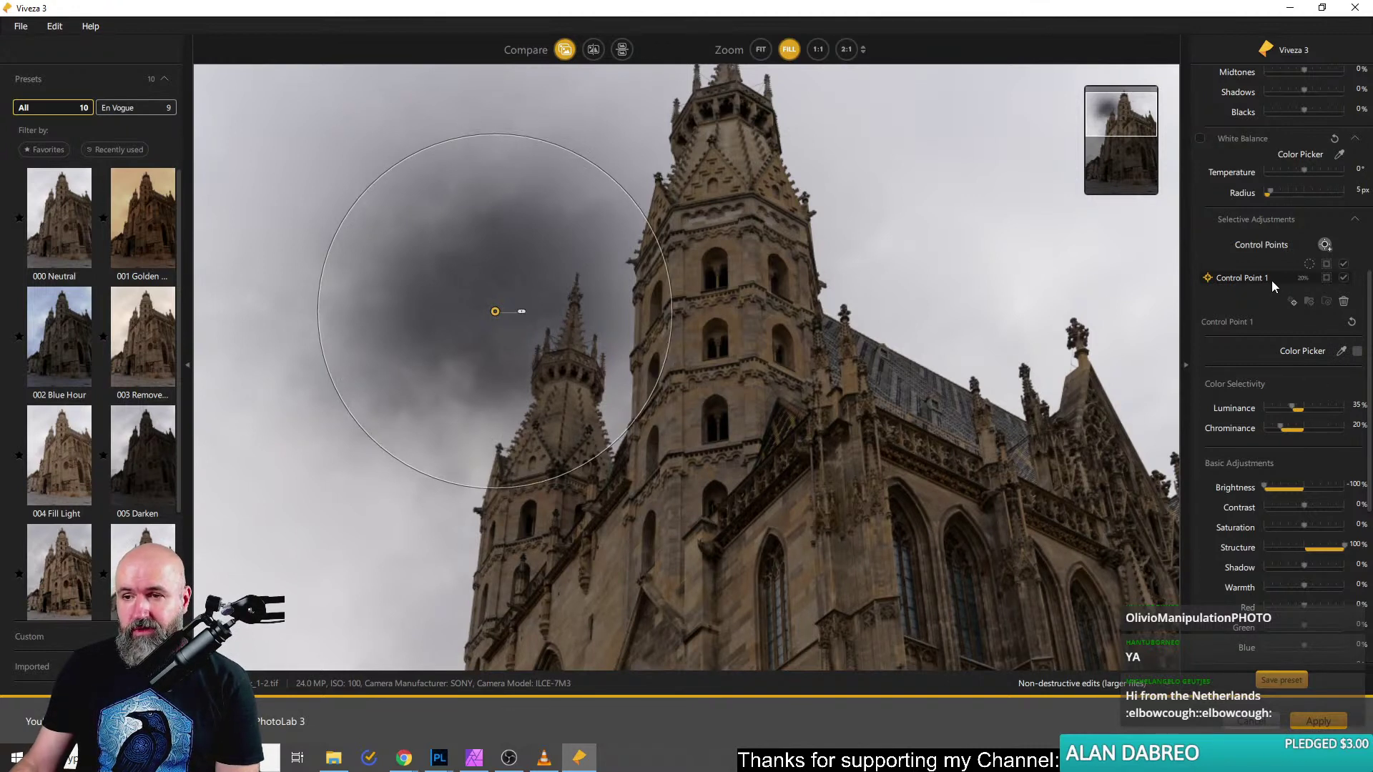
left_click(1325, 245)
left_click(567, 331)
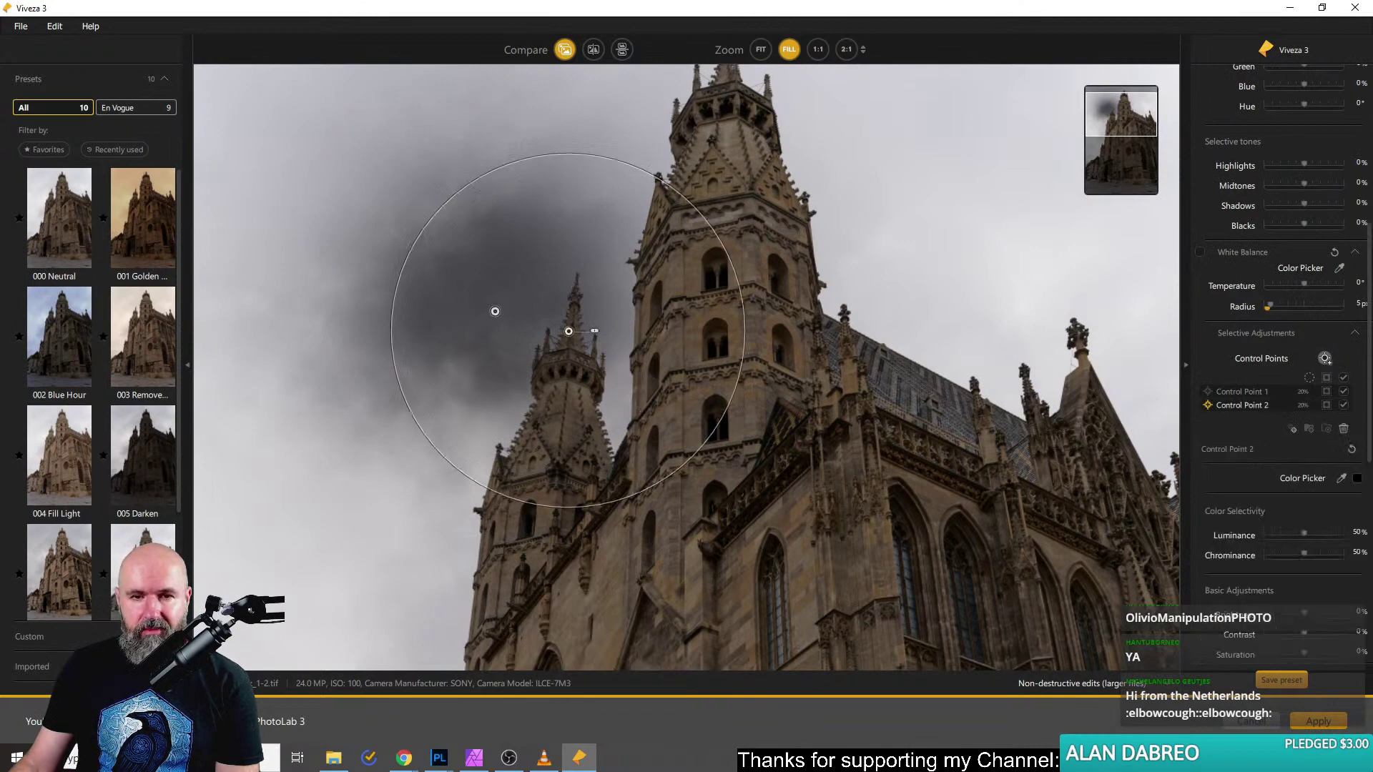
left_click(819, 49)
left_click(655, 349)
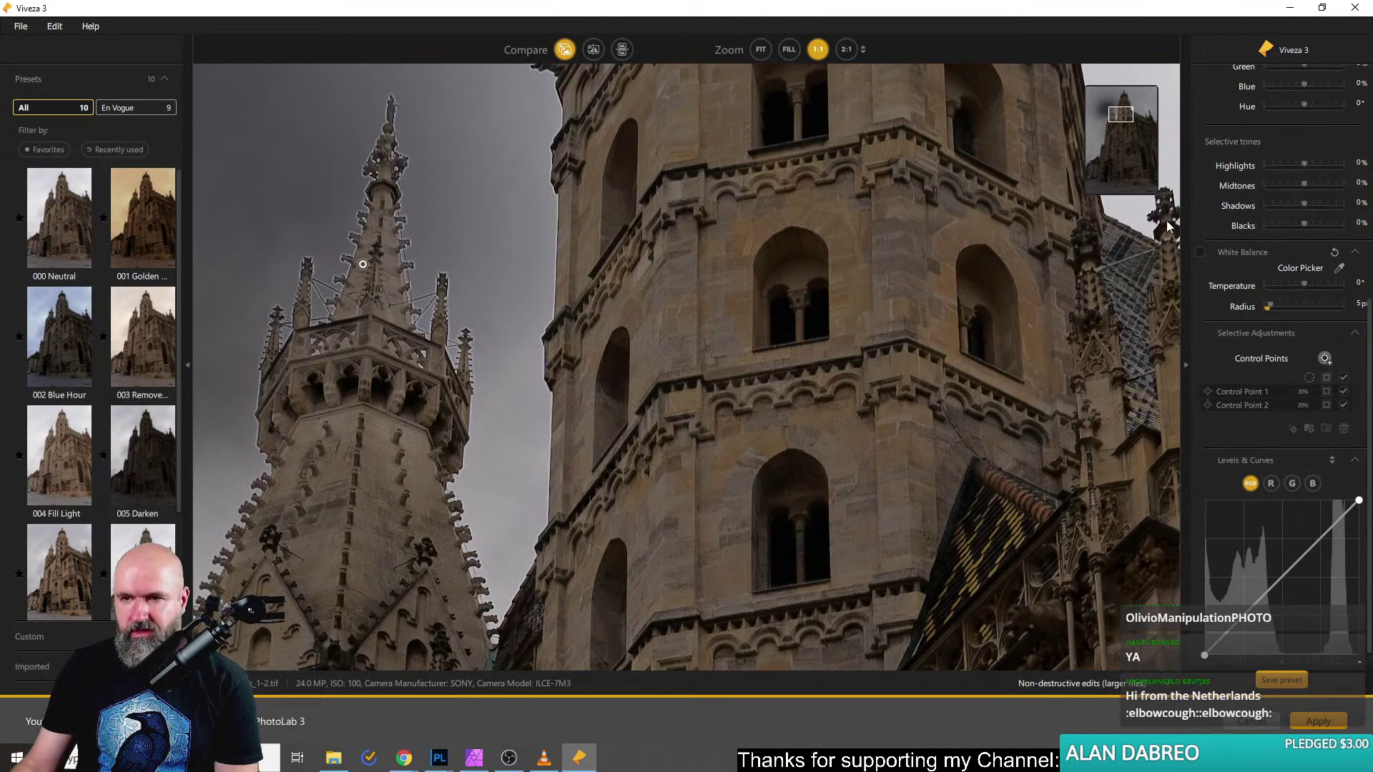
left_click_drag(1115, 118, 1105, 116)
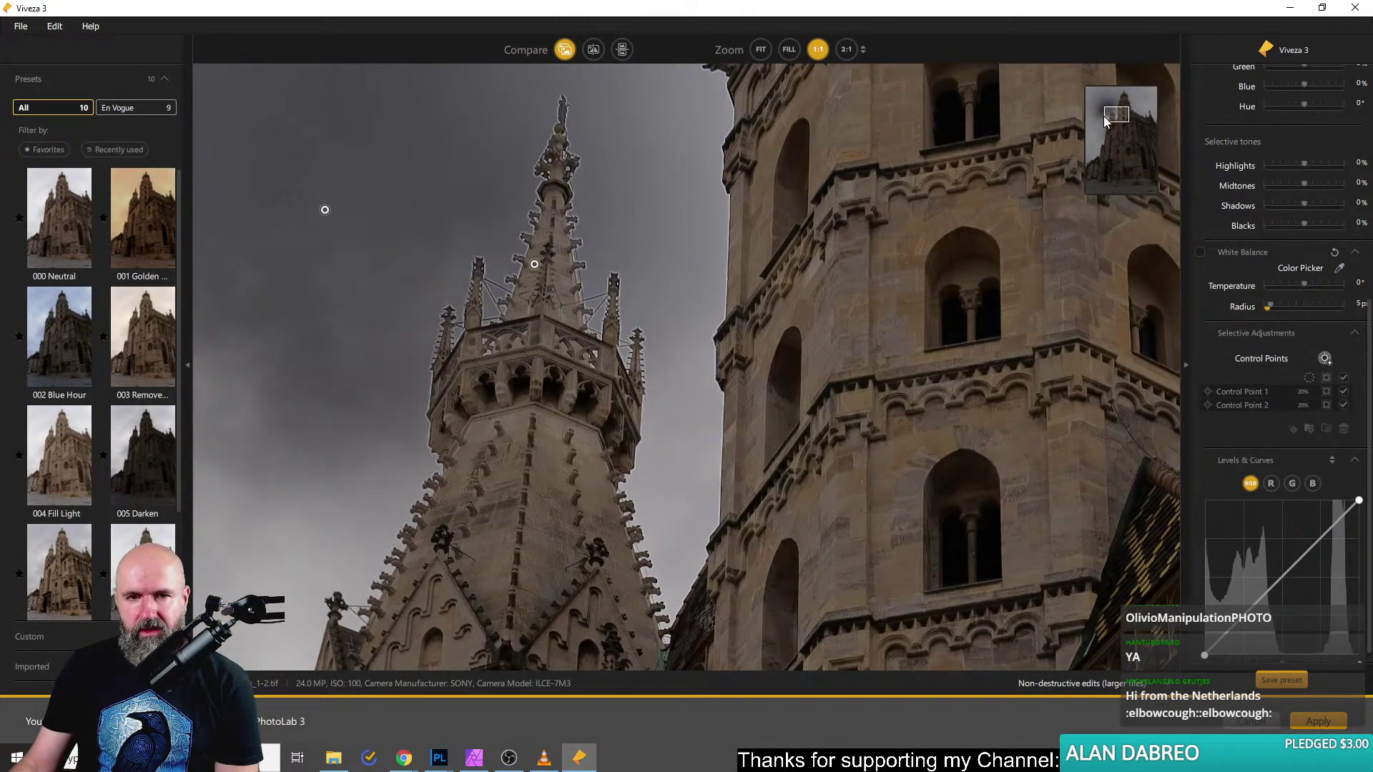
Check the spire control point by toggling its effect off and on and viewing its selection mask.
left_click(1277, 406)
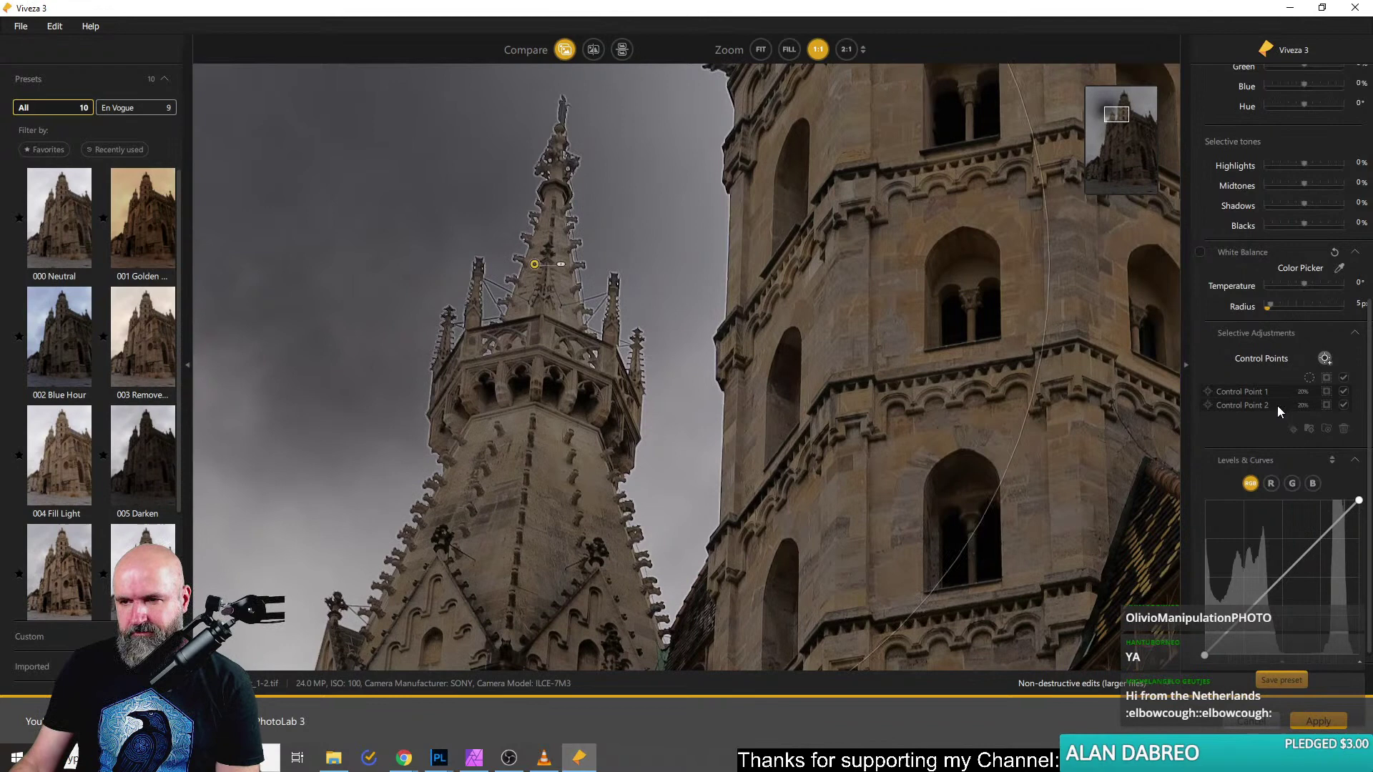
left_click(1344, 405)
left_click(1344, 404)
left_click(1345, 405)
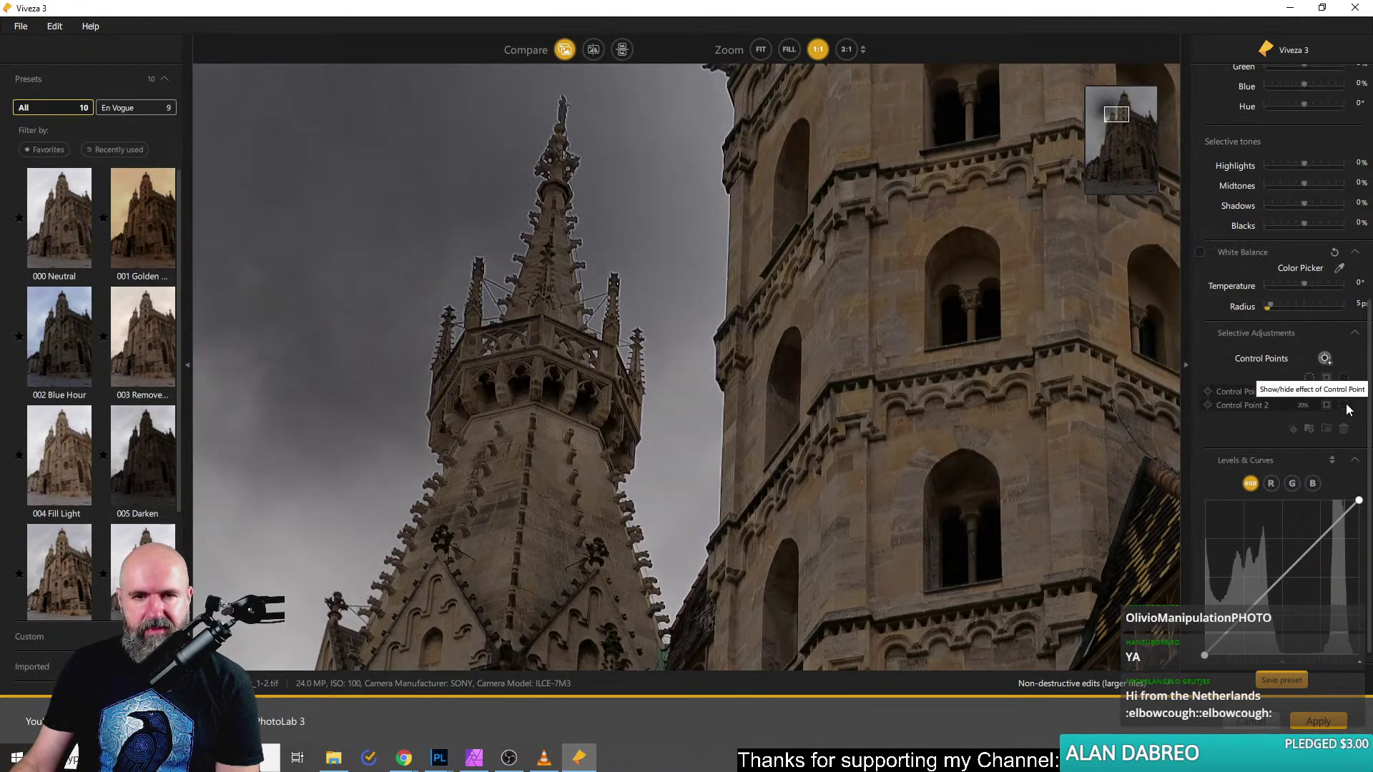
left_click(1345, 405)
left_click(1346, 406)
left_click(1345, 405)
left_click(1346, 406)
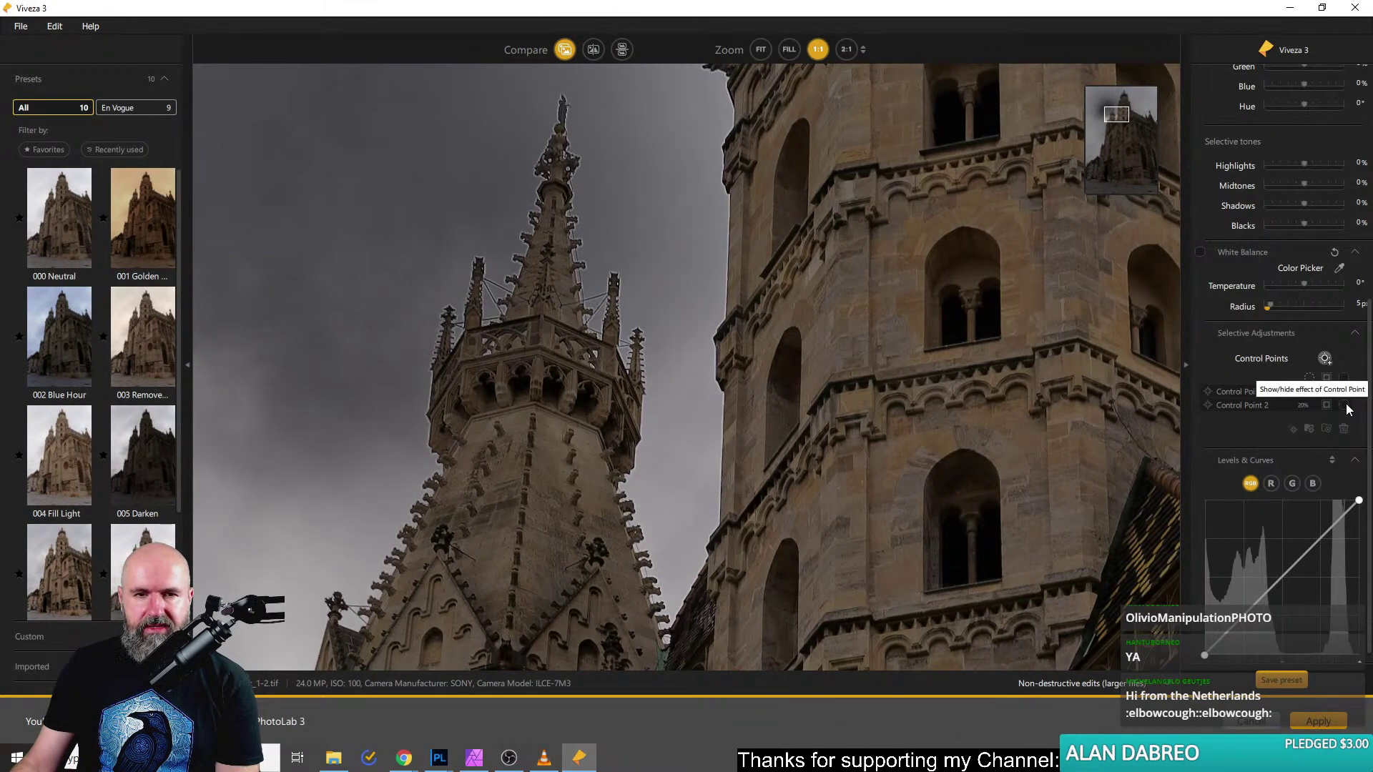
left_click(1346, 405)
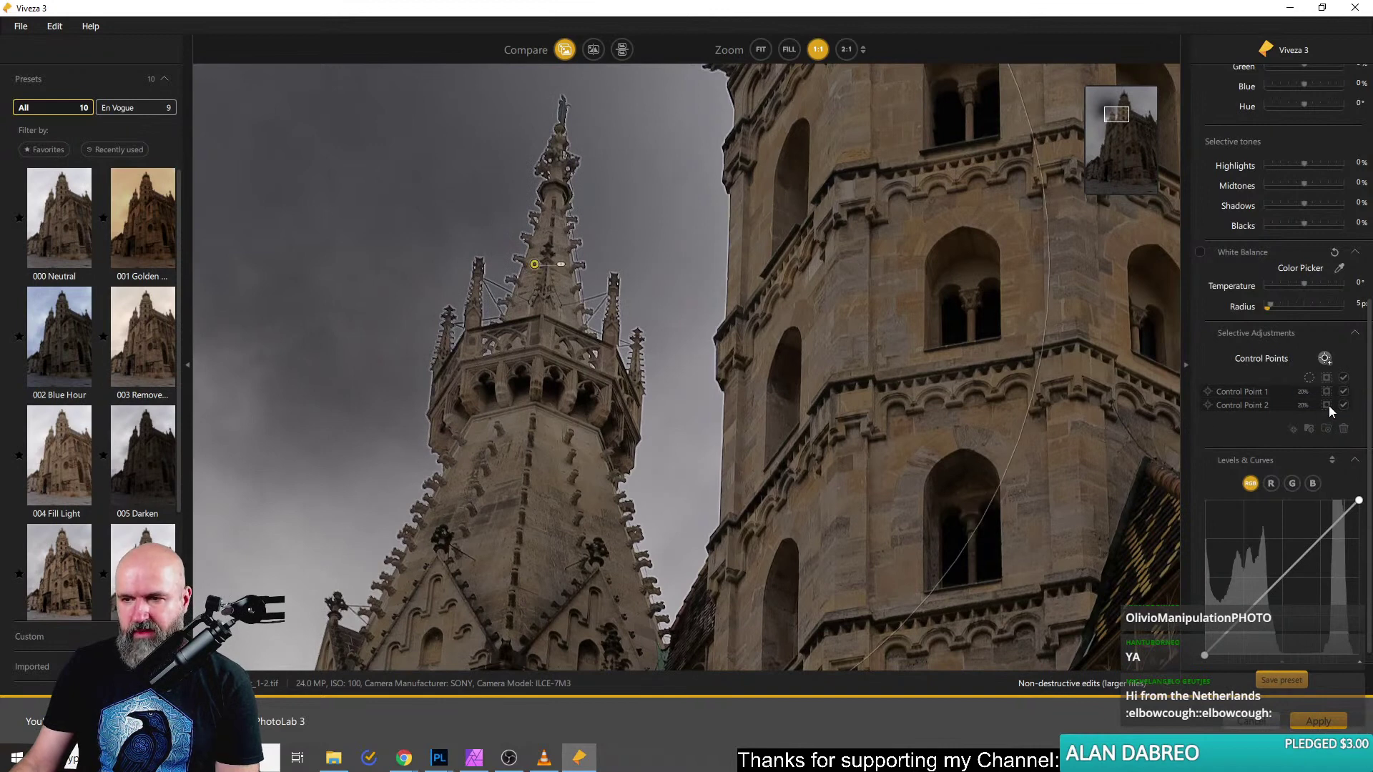
left_click(1327, 404)
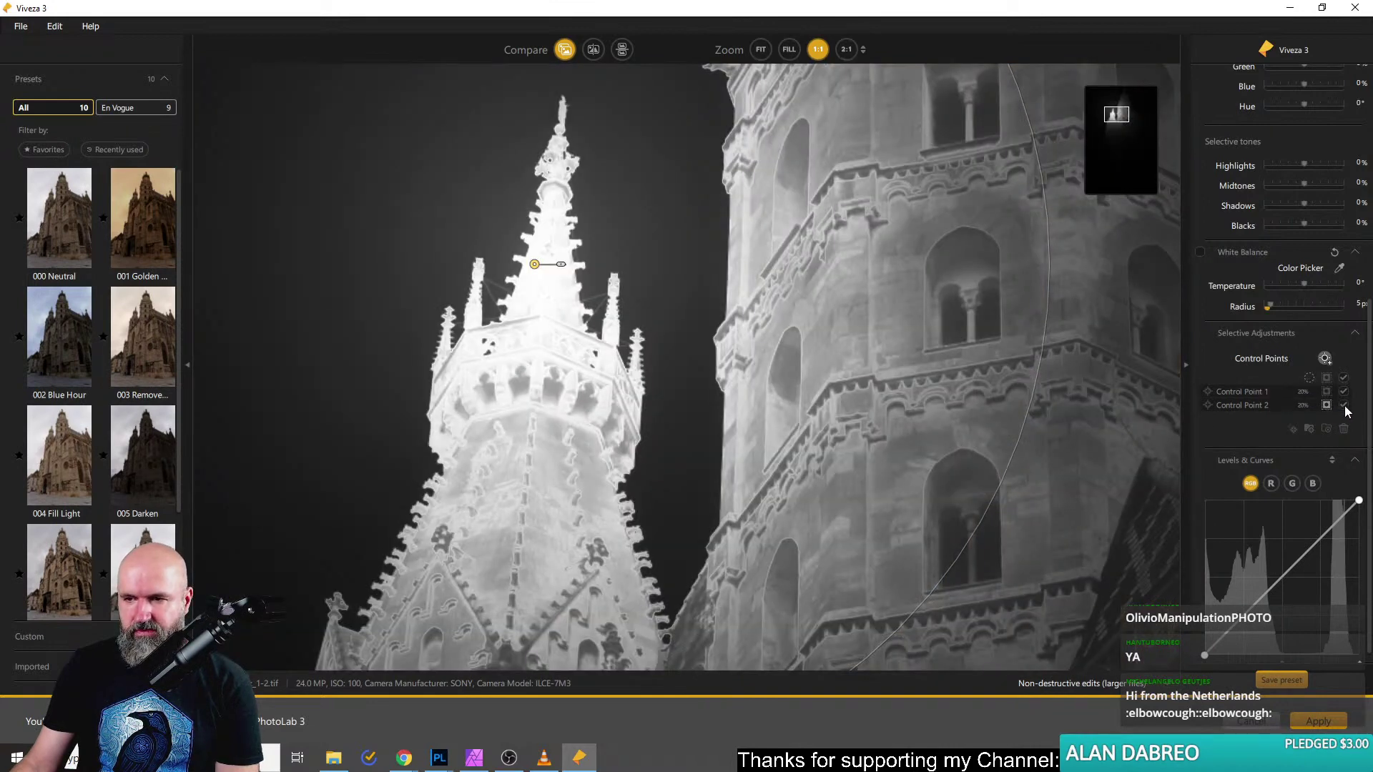
left_click(1344, 406)
left_click(1343, 405)
Set the spire control point's Brightness to 21%, Structure to 58% and Warmth to 29%.
scroll(1293, 438, "down", 1)
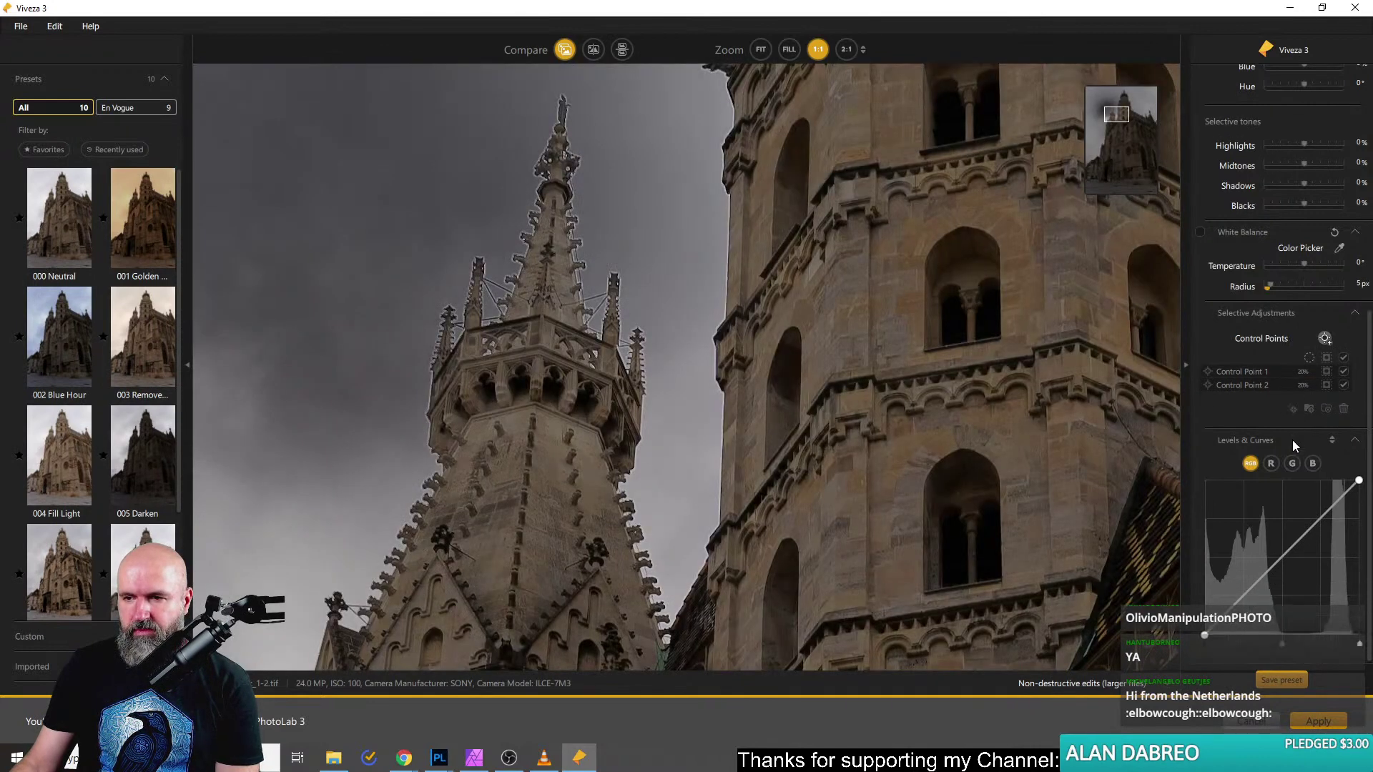
scroll(1246, 493, "up", 5)
scroll(1250, 482, "down", 5)
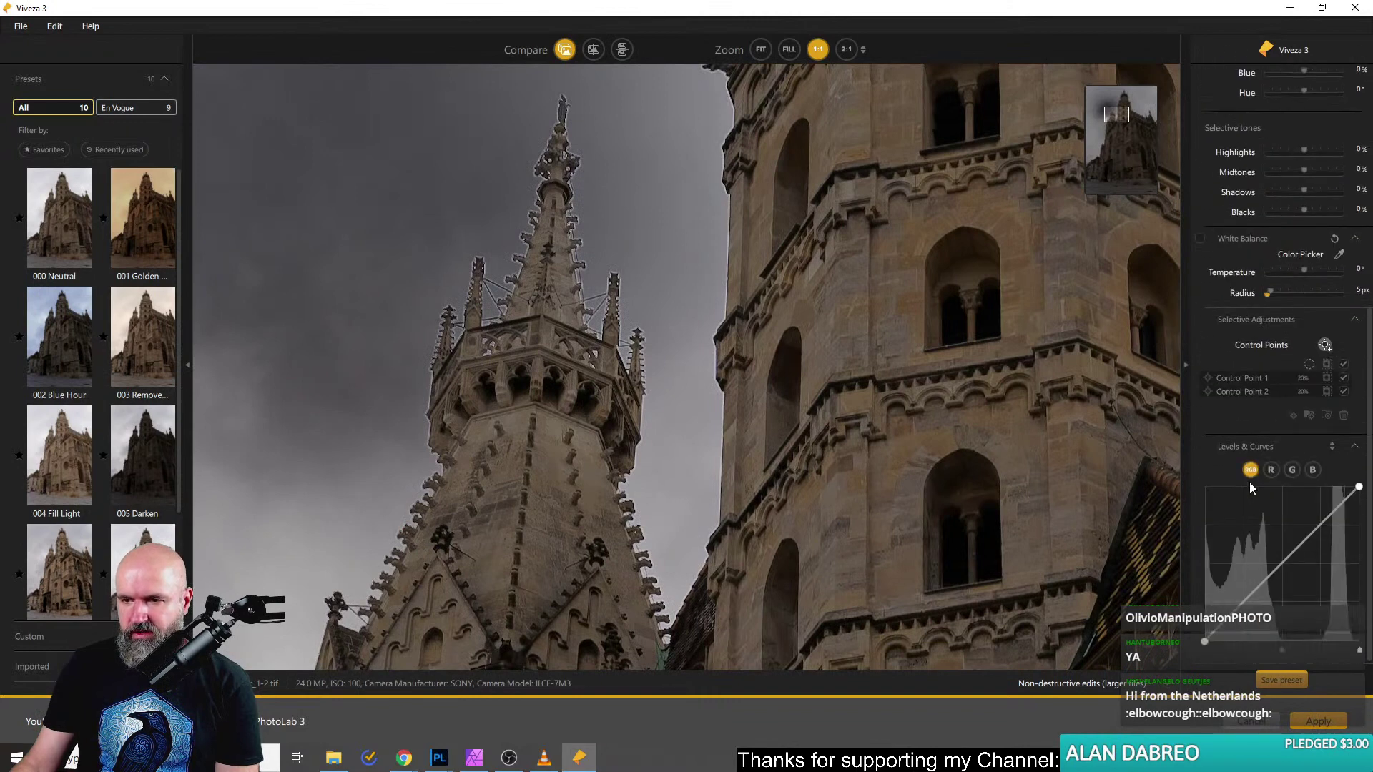
mouse_move(1263, 389)
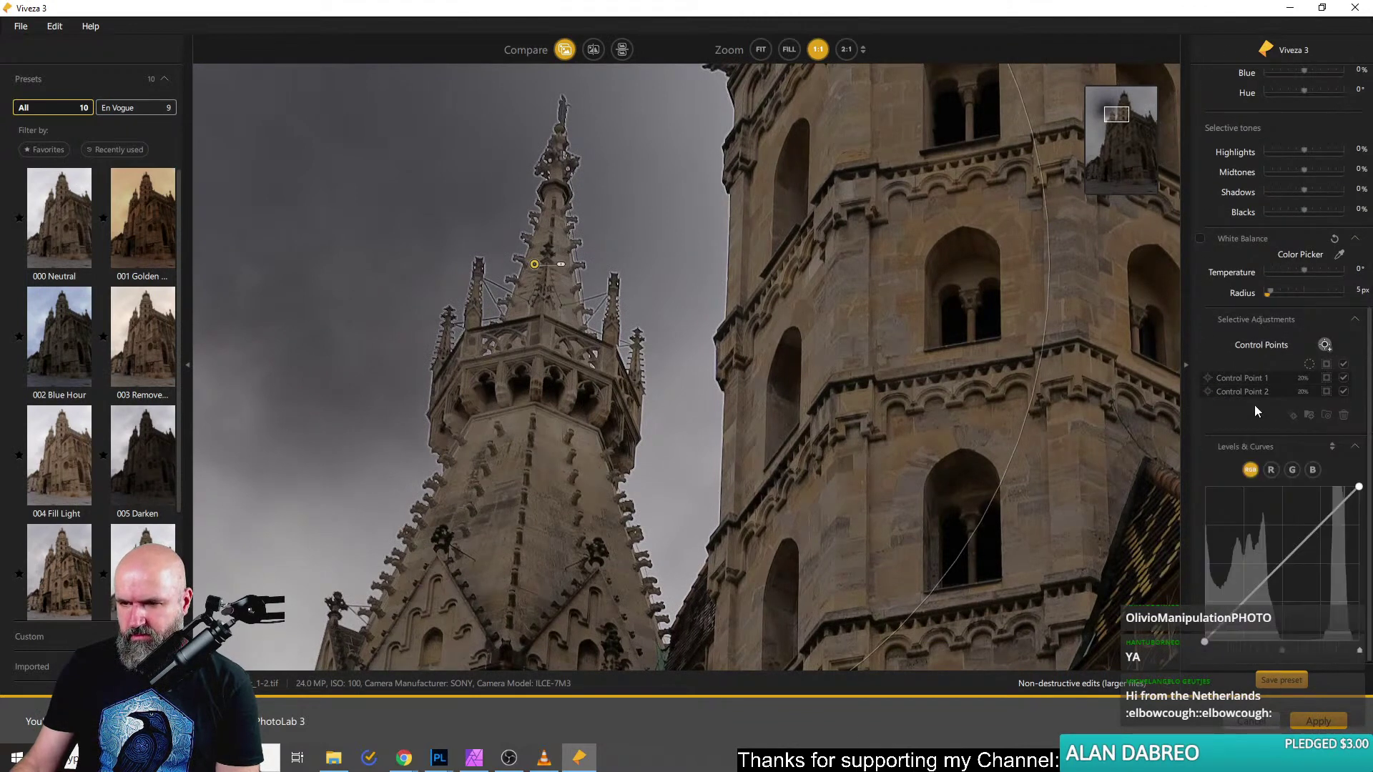
left_click(1250, 390)
scroll(1277, 500, "down", 8)
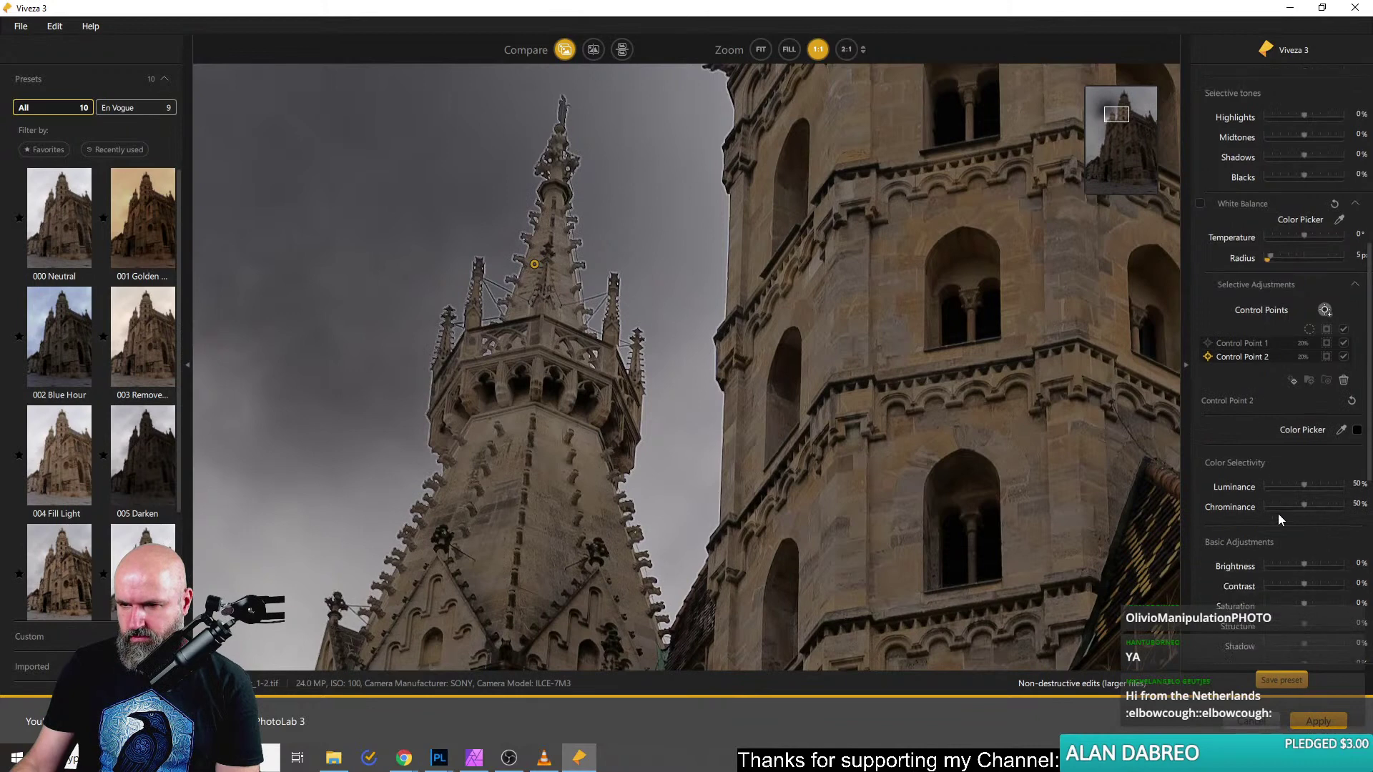
scroll(1282, 436, "up", 3)
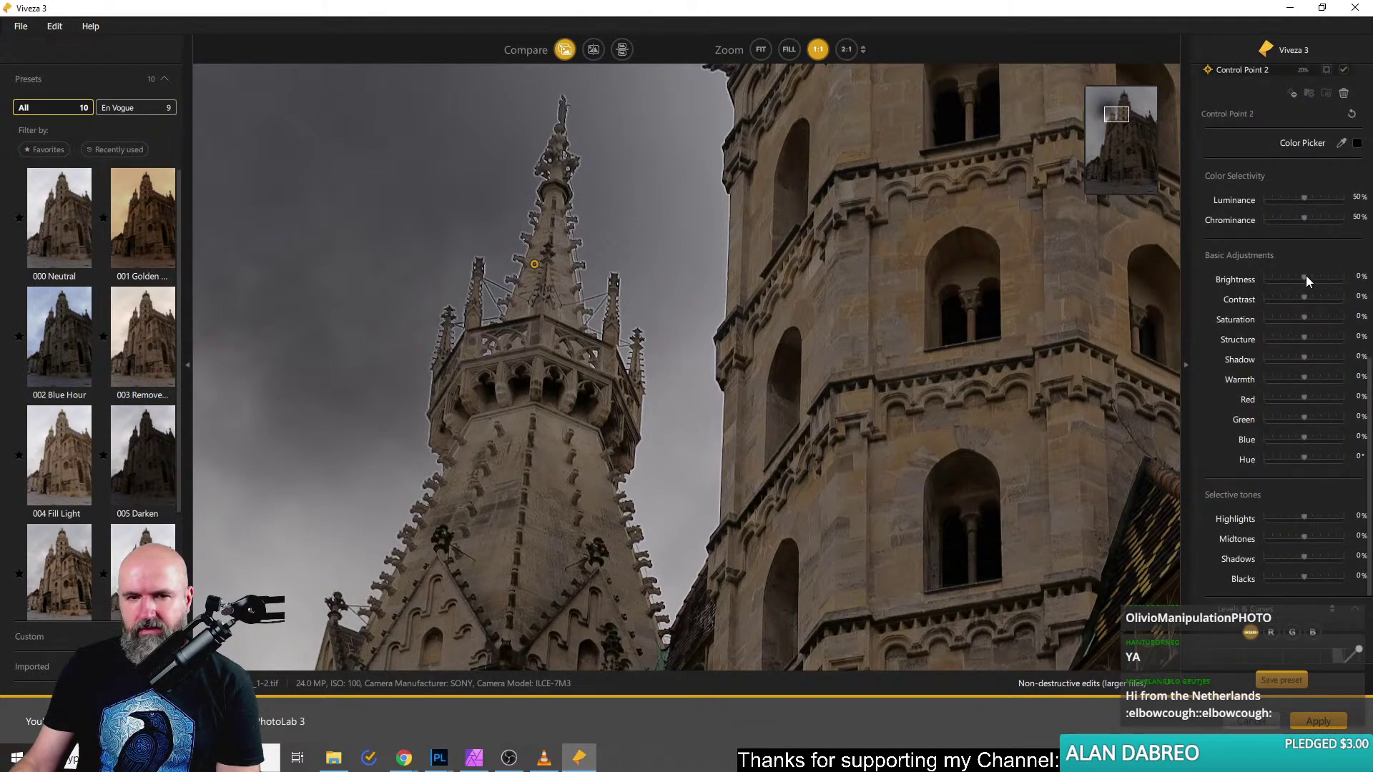
left_click_drag(1306, 276, 1313, 276)
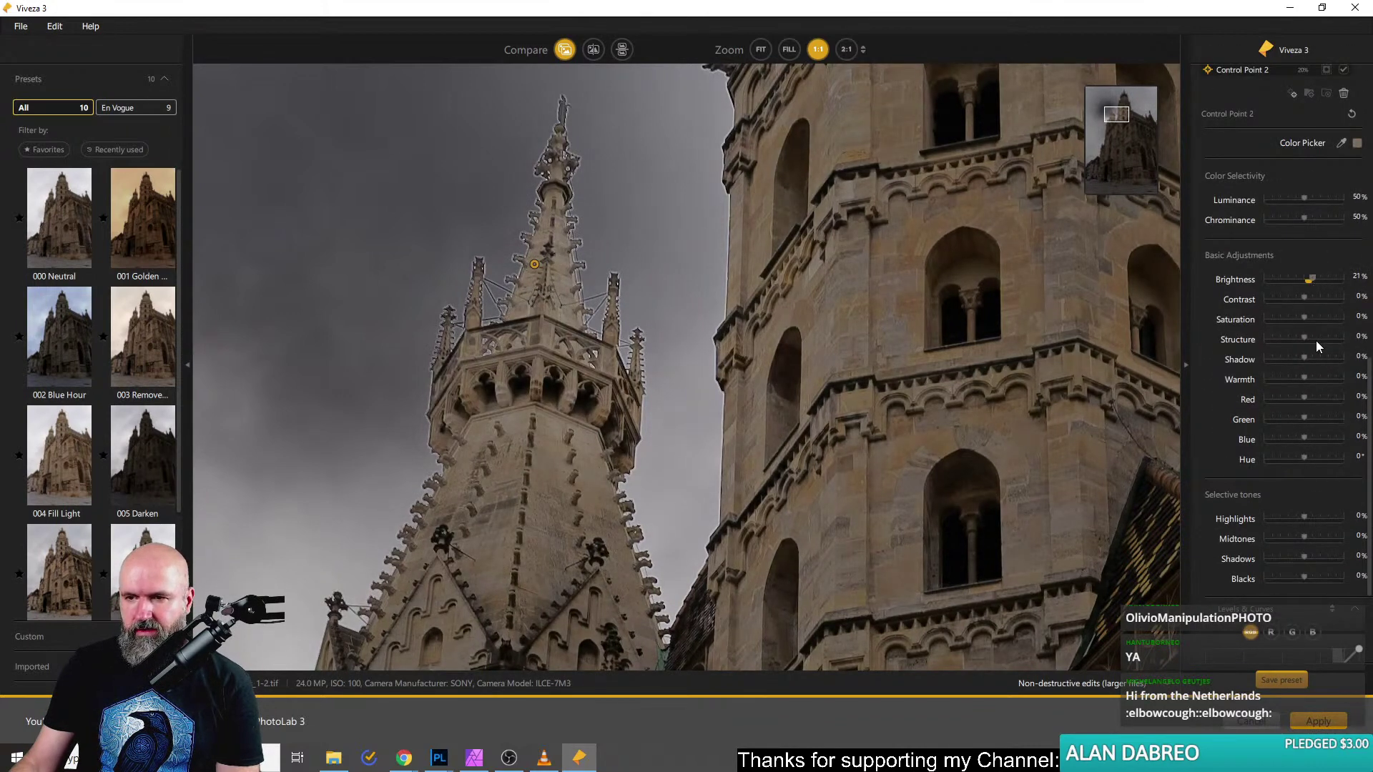
left_click_drag(1323, 341, 1333, 339)
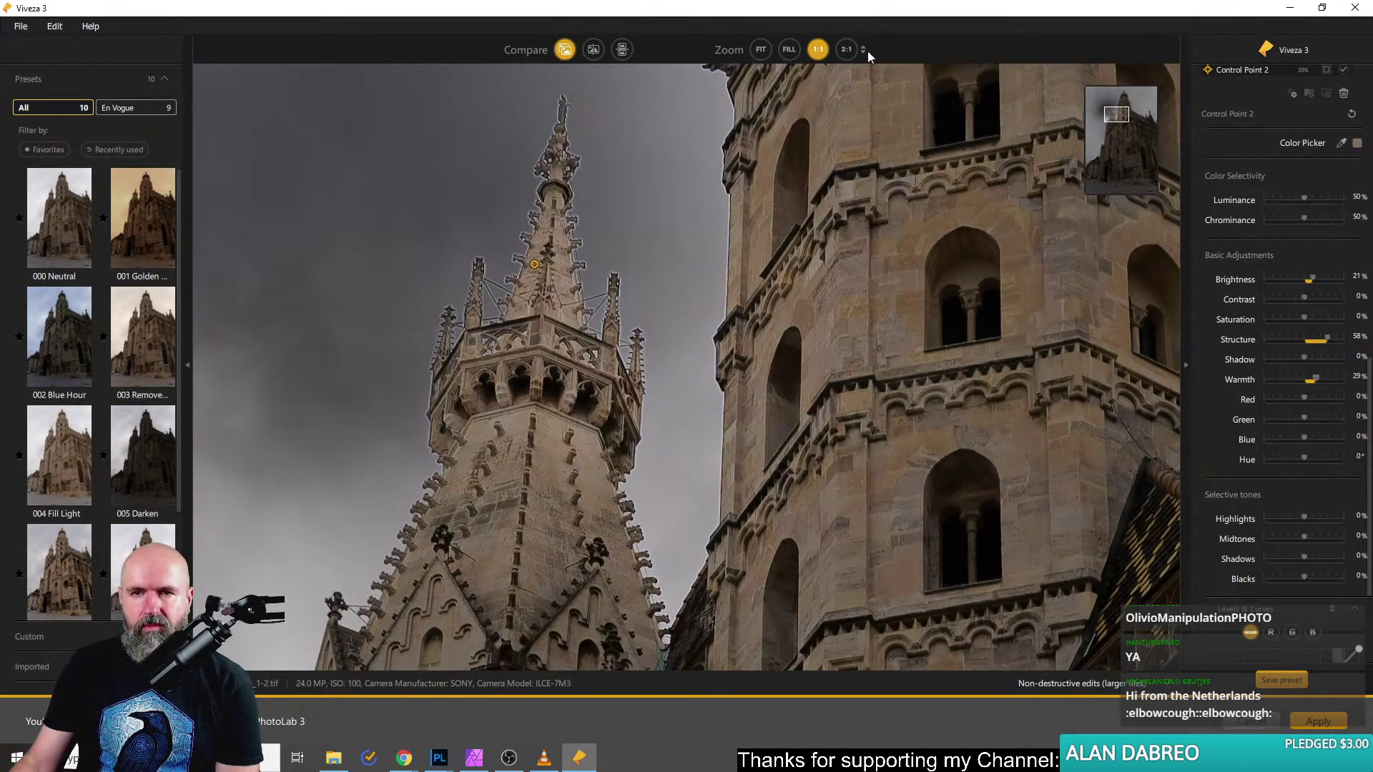
Fill the view with the photo, deselect the control point, and compare the edited cathedral with the original.
left_click(788, 49)
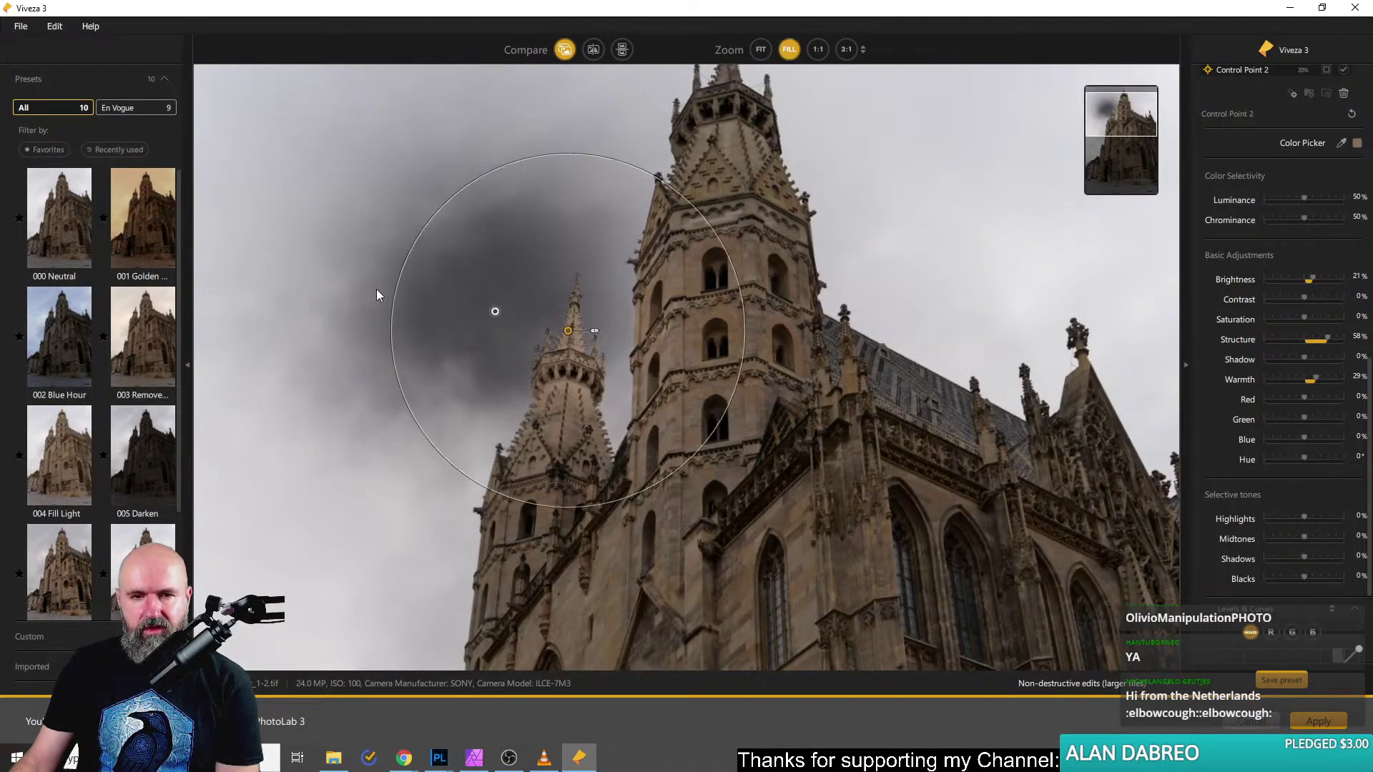
left_click(318, 219)
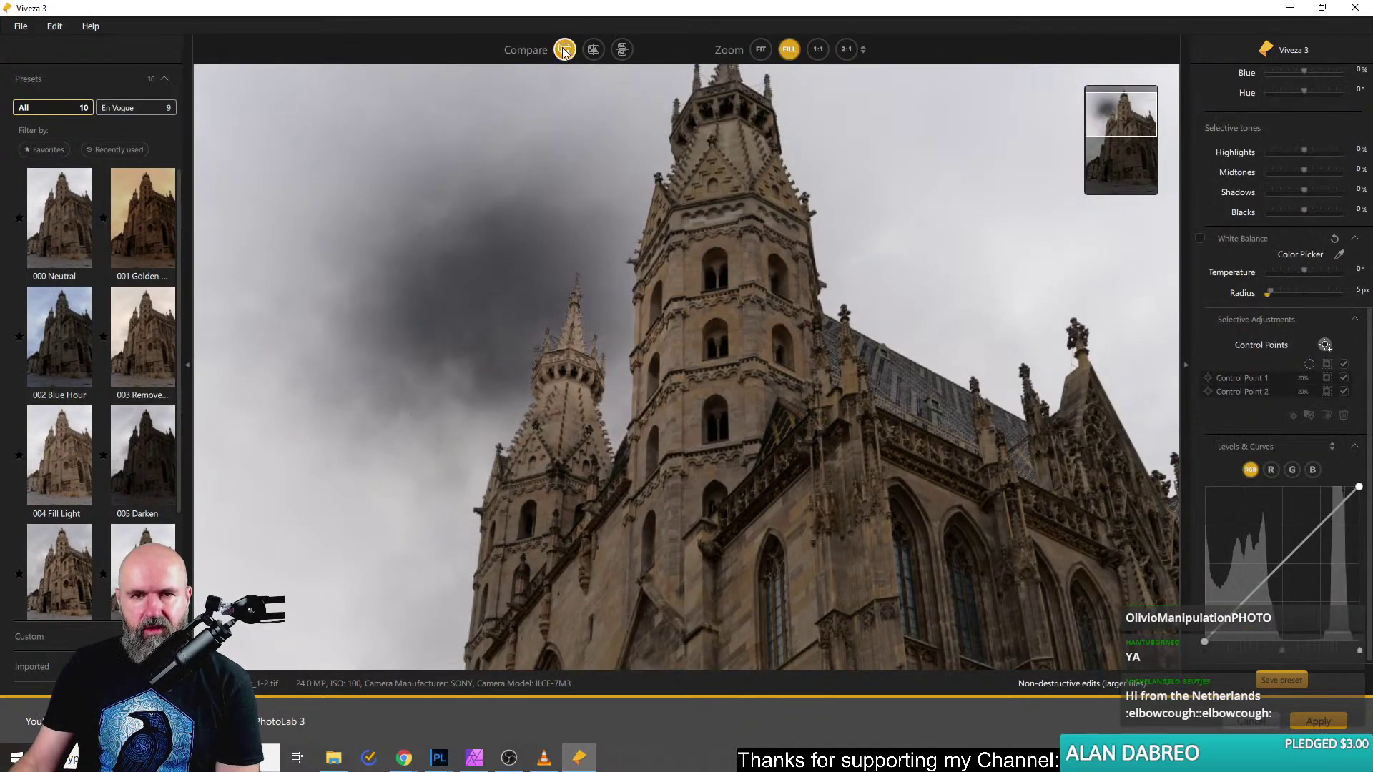
left_click(564, 50)
left_click(564, 50)
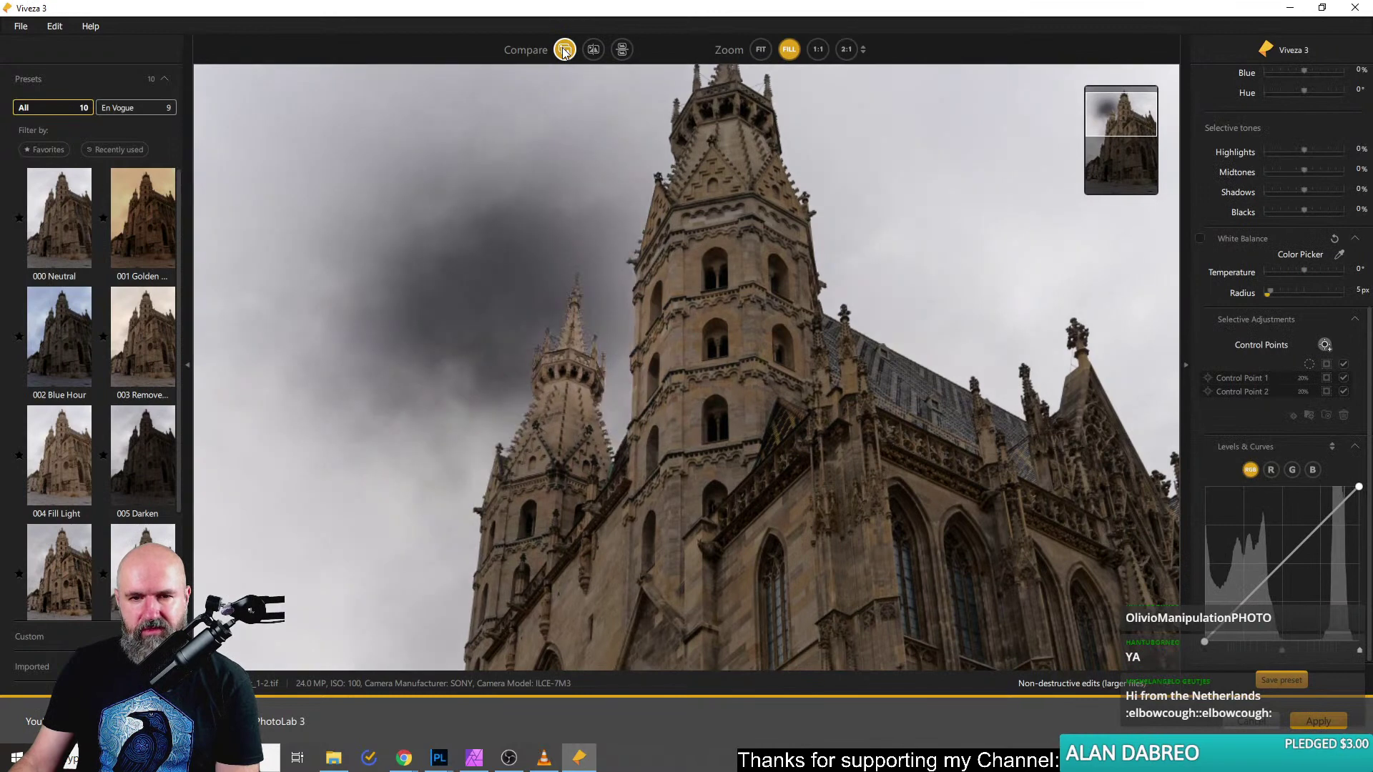
Compare the cathedral edit with the original once more, close Viveza 3 without applying the edit, and exit PhotoLab.
left_click(564, 50)
left_click(565, 50)
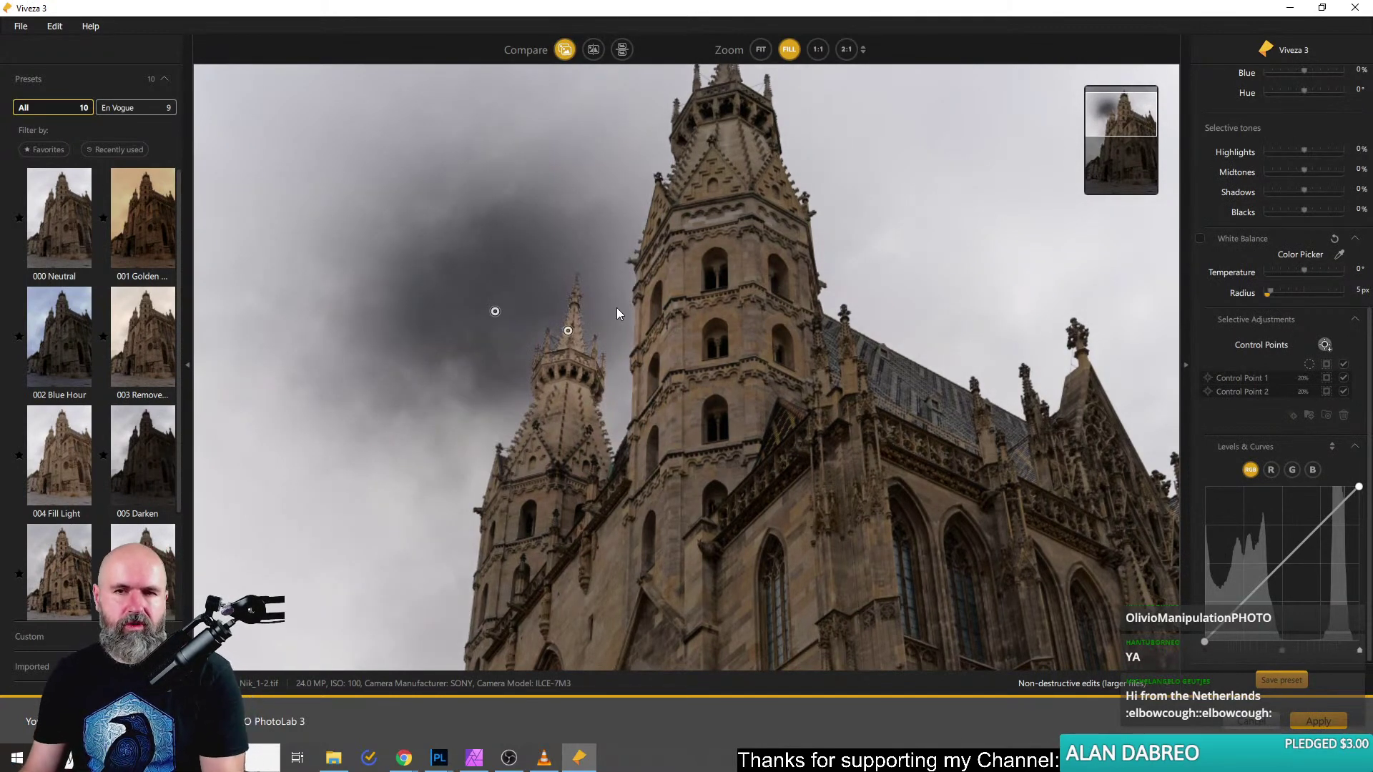
left_click(1250, 721)
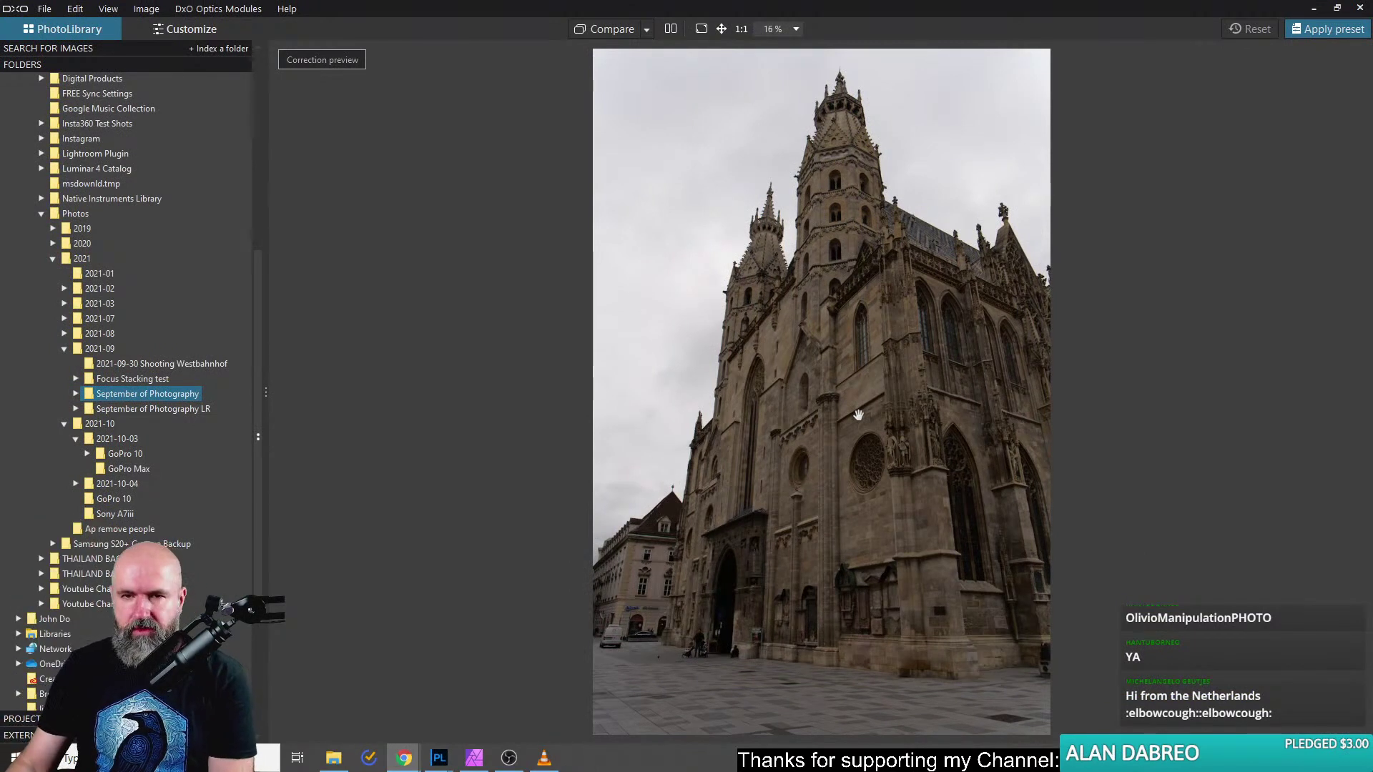
left_click(1361, 7)
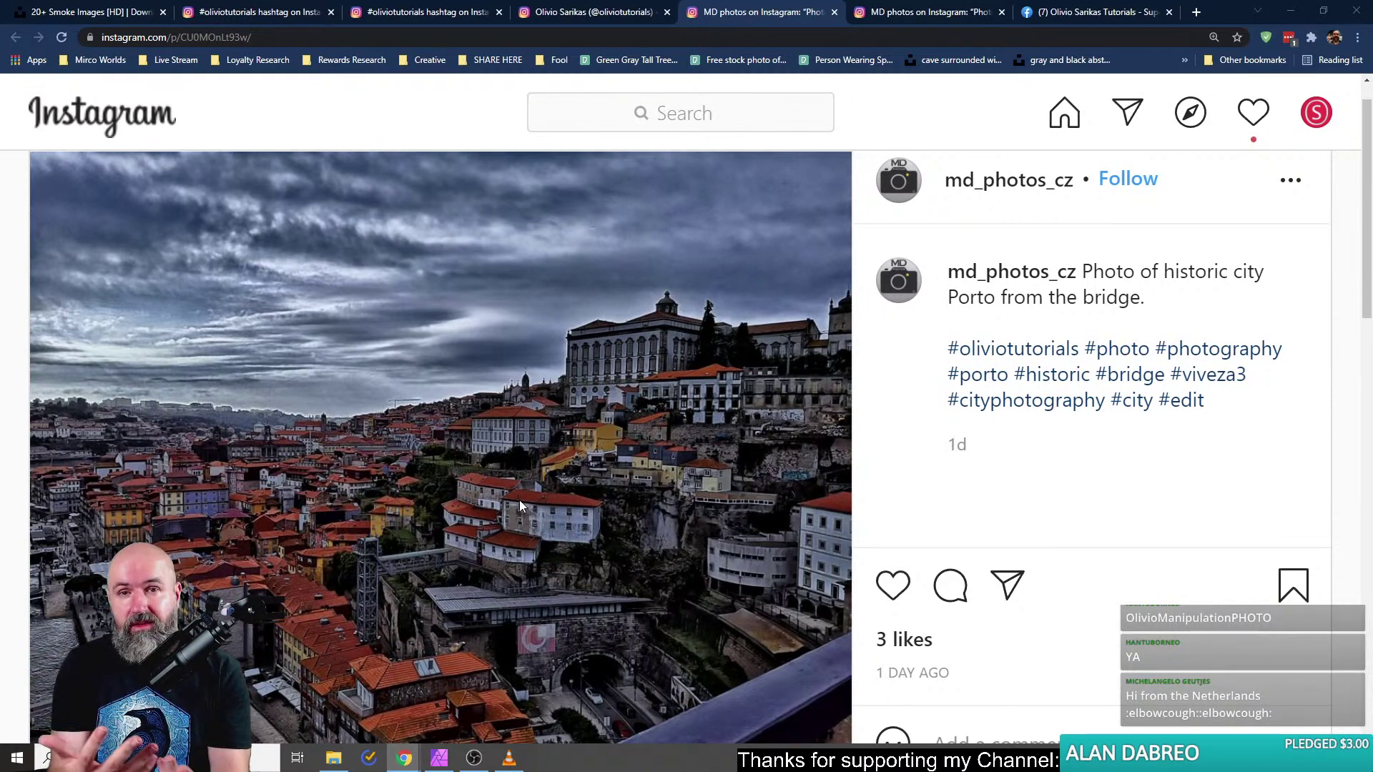
Reset the browser zoom to 100% and close the tab with the oliviotutorials profile.
key("ctrl+minus")
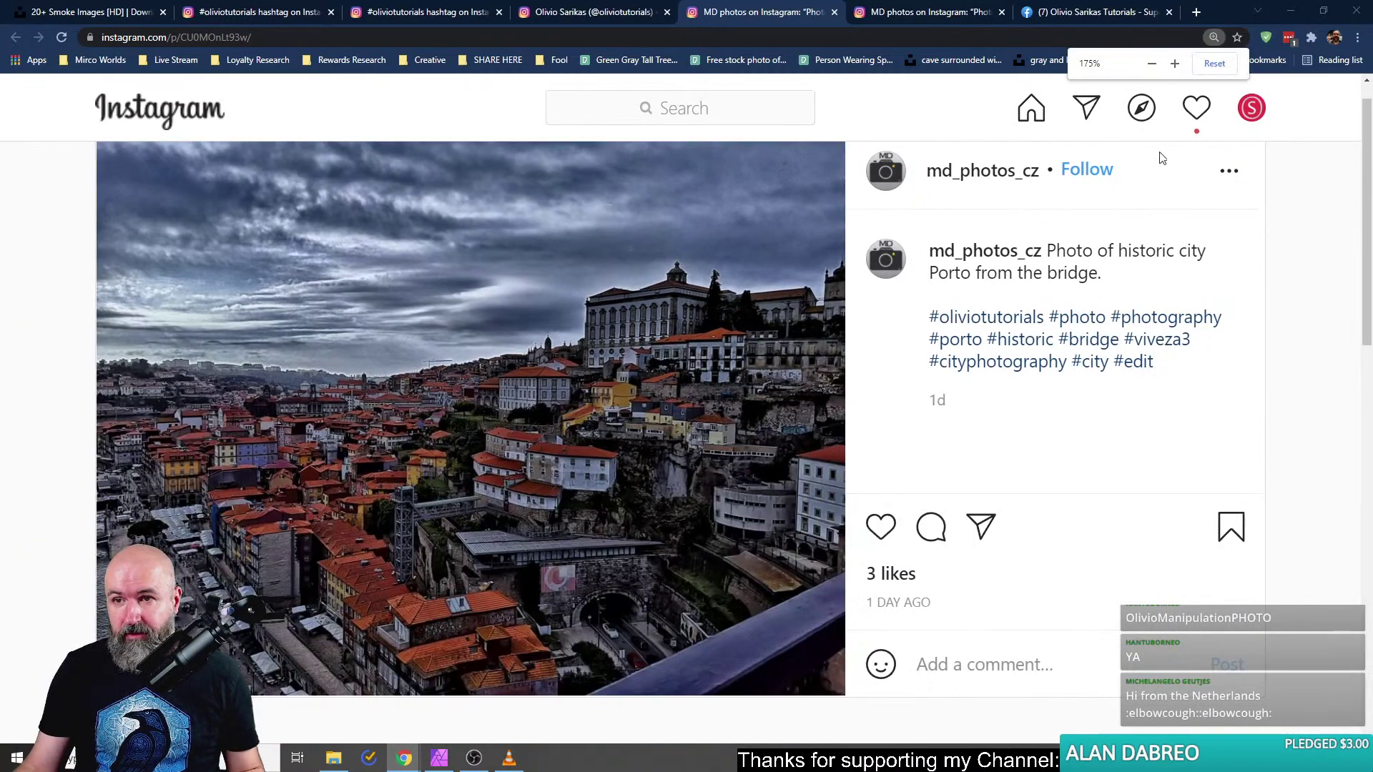
left_click(1216, 63)
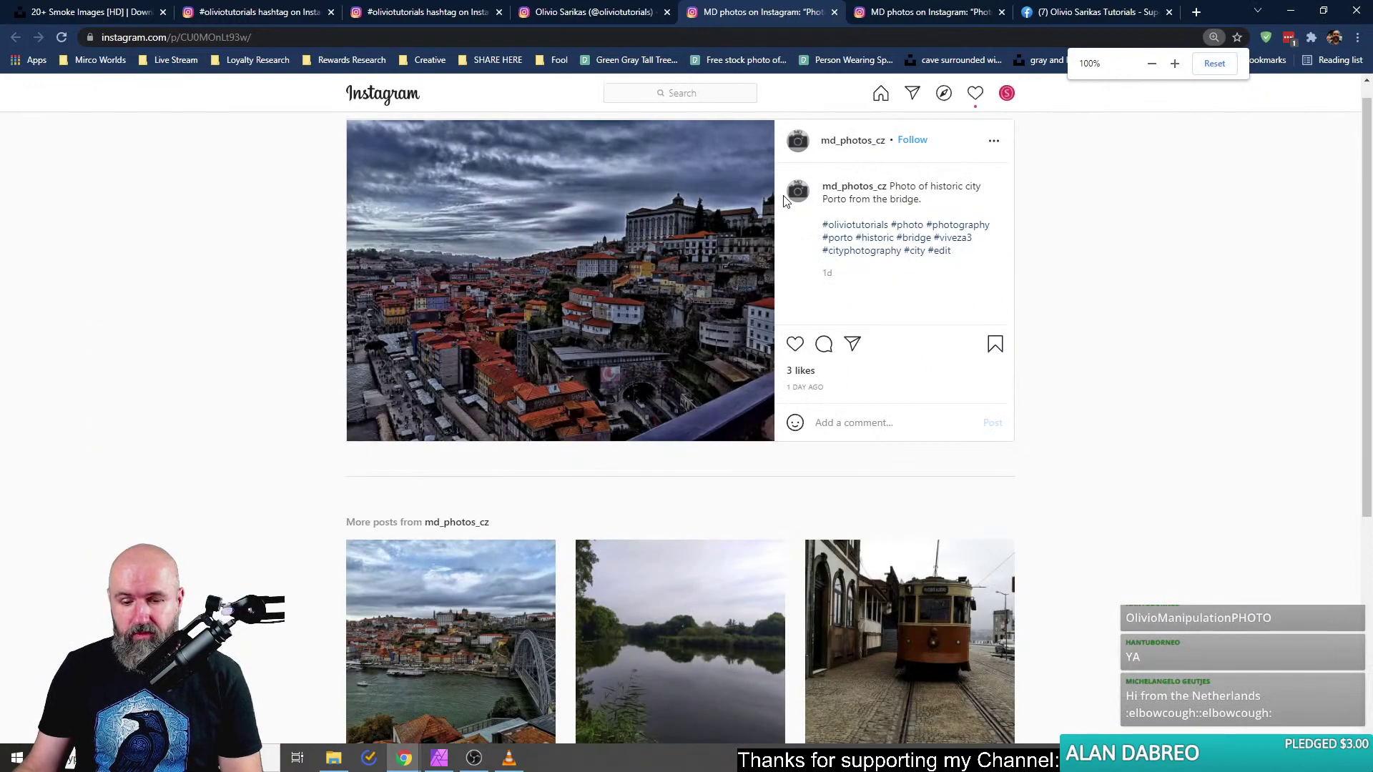
left_click(572, 12)
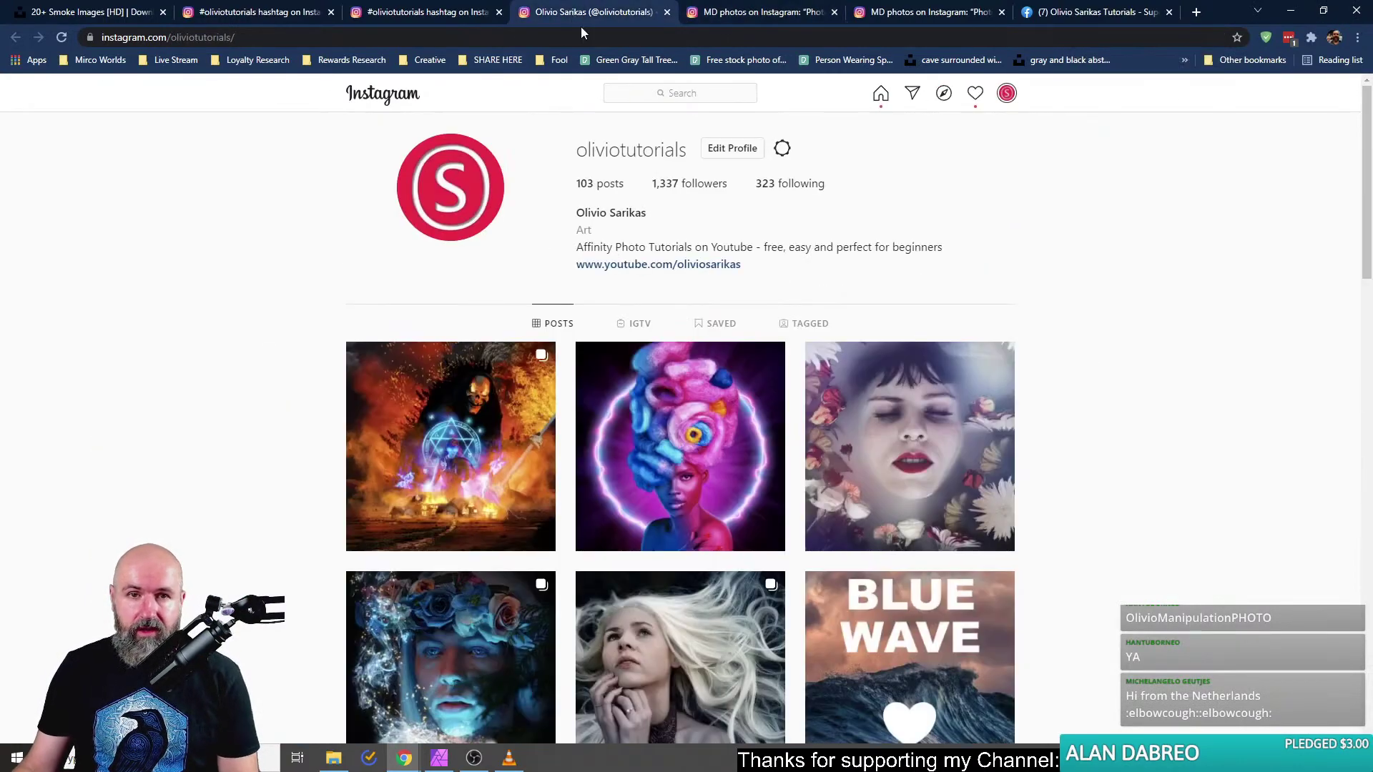
left_click(665, 13)
left_click(457, 12)
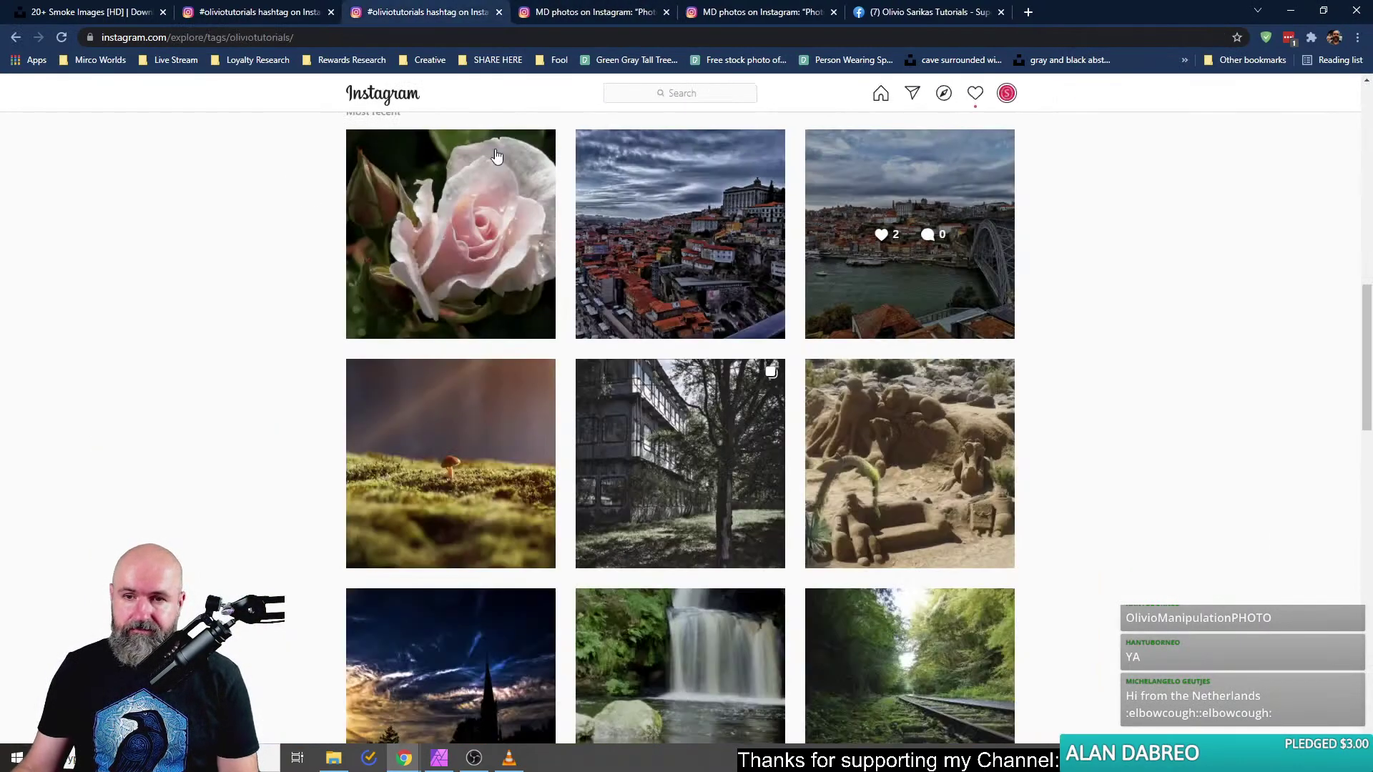
left_click(620, 14)
left_click(740, 14)
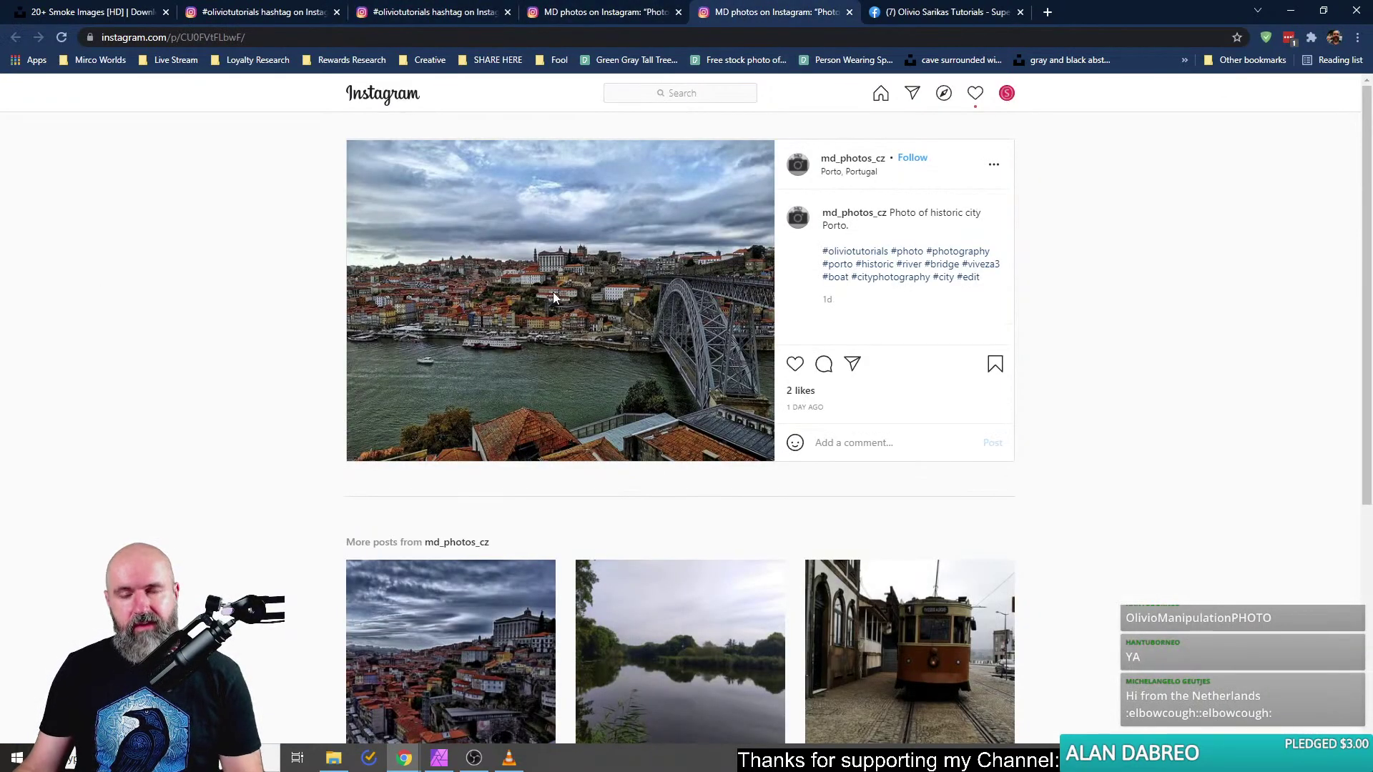
scroll(560, 282, "up", 4)
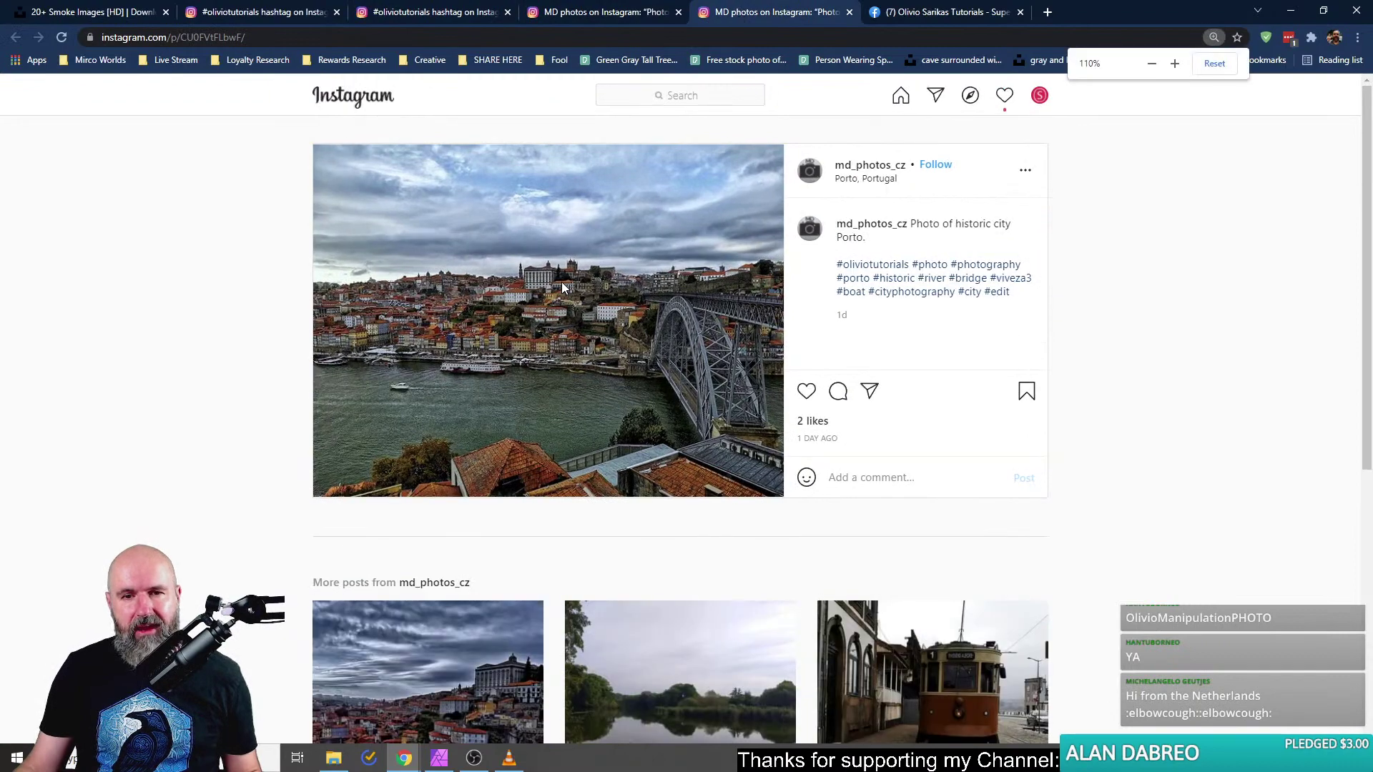
scroll(557, 282, "down", 1)
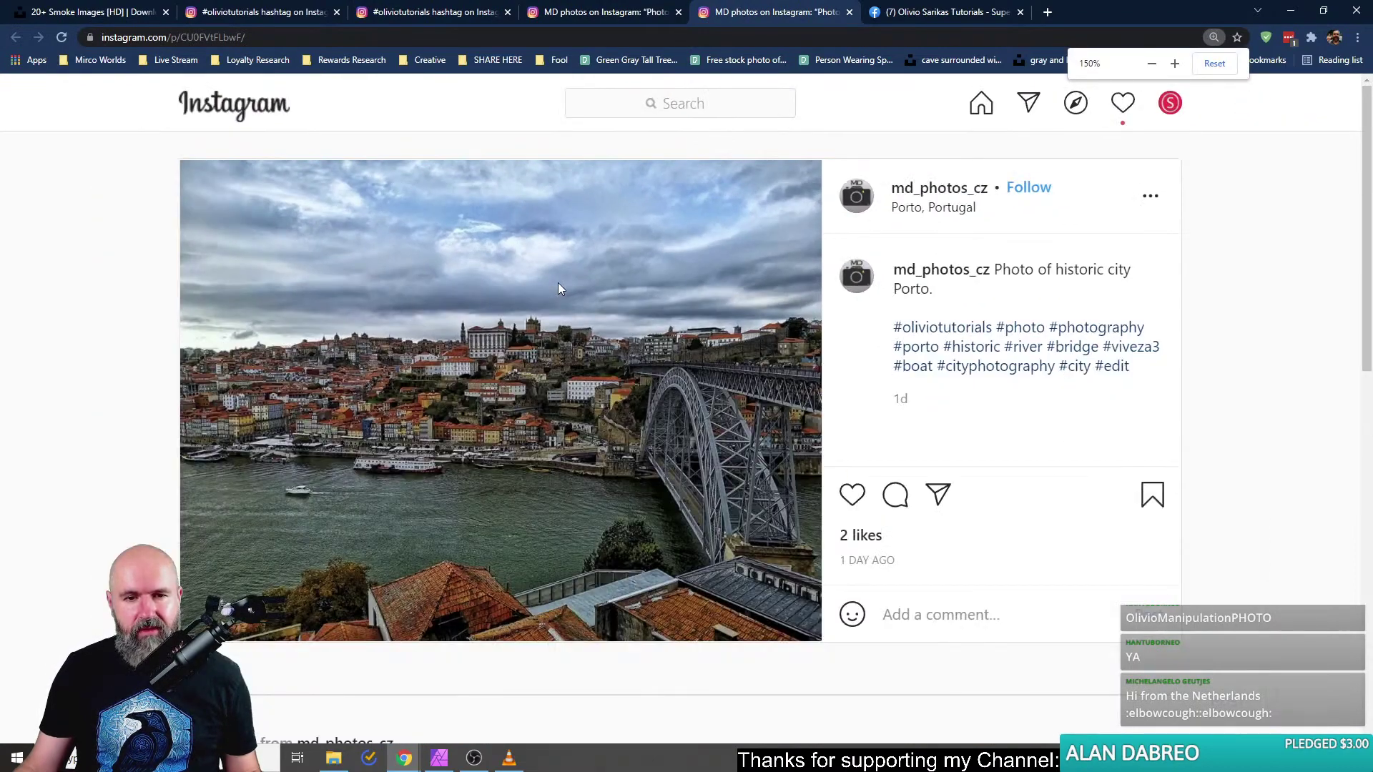
scroll(558, 282, "up", 1)
scroll(624, 297, "down", 1)
scroll(624, 297, "up", 1)
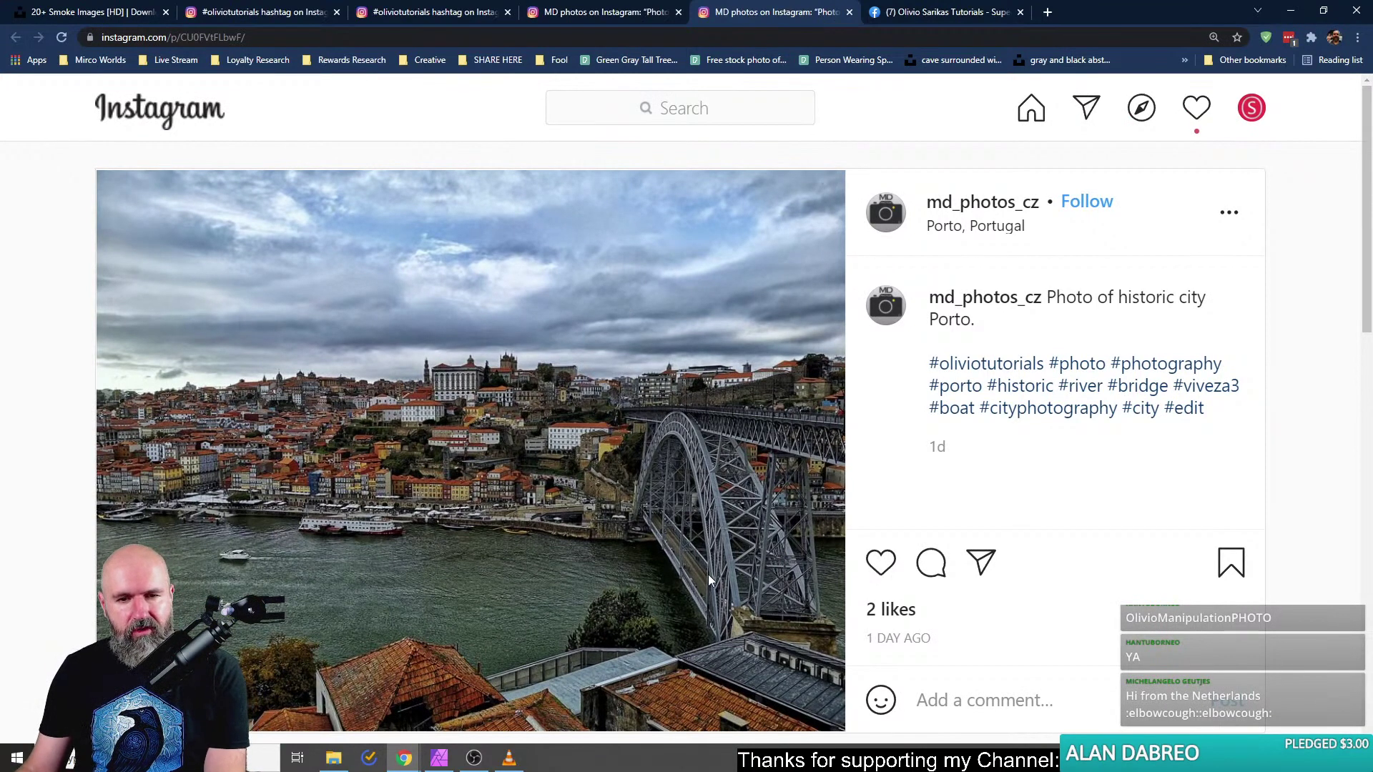
scroll(632, 605, "down", 1)
scroll(632, 605, "up", 1)
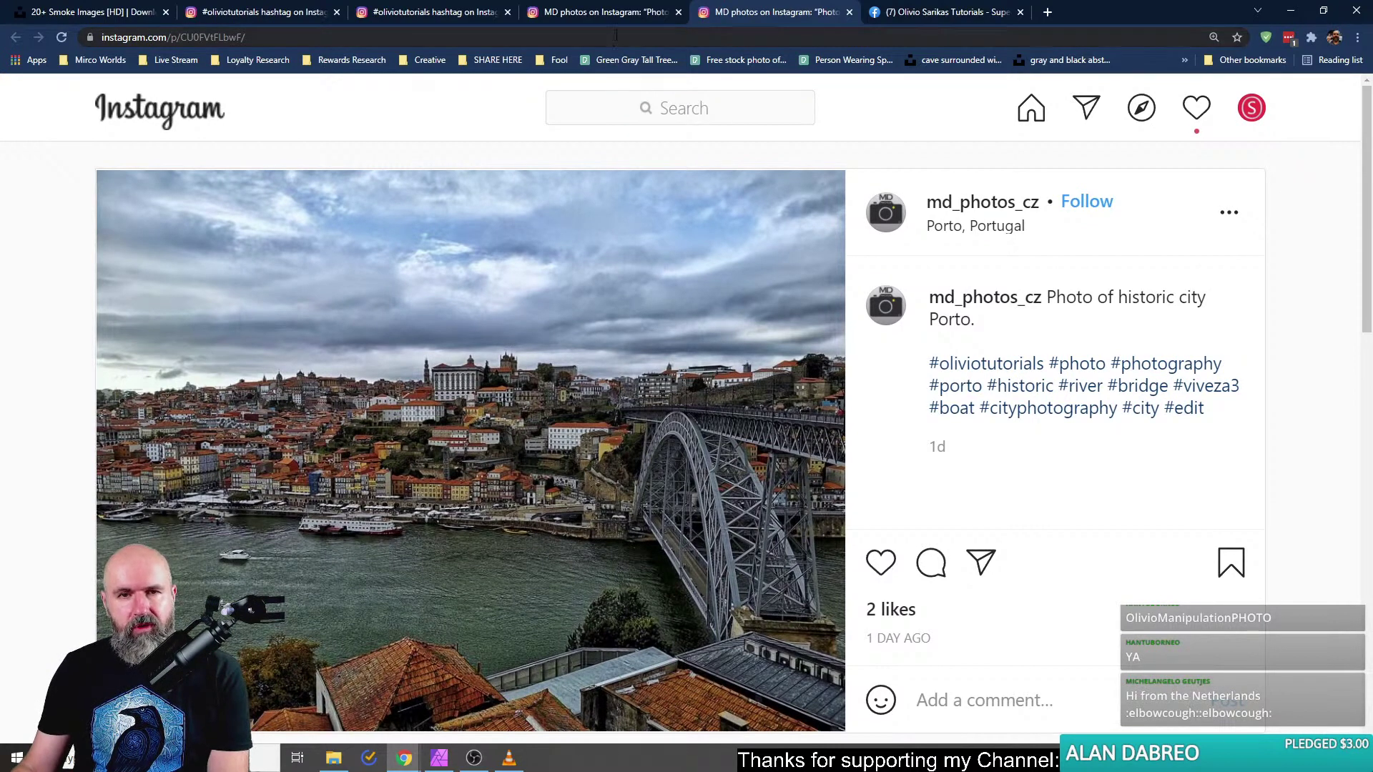
Compare the darker Porto rooftops photo with the Porto river and bridge photo by switching between the two posts.
left_click(617, 10)
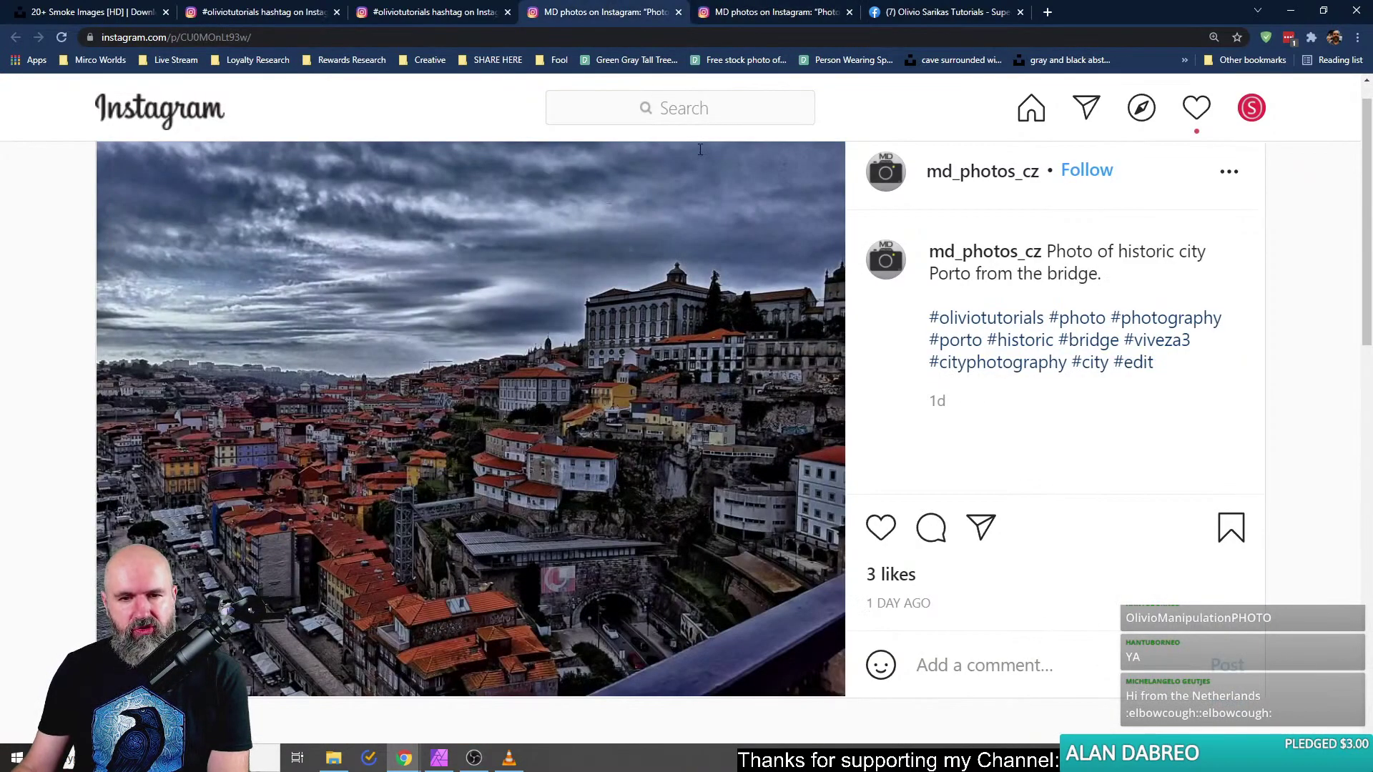
left_click(779, 11)
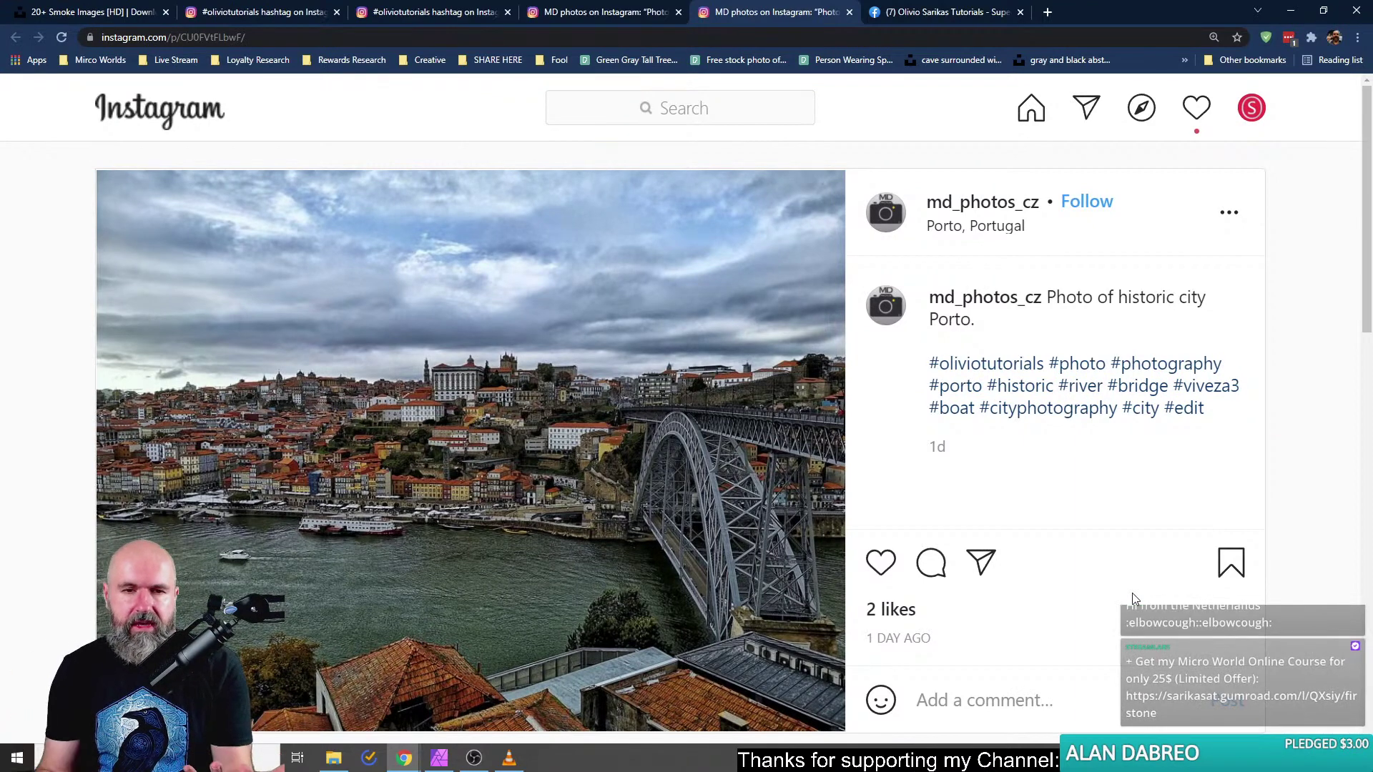
scroll(753, 544, "down", 1)
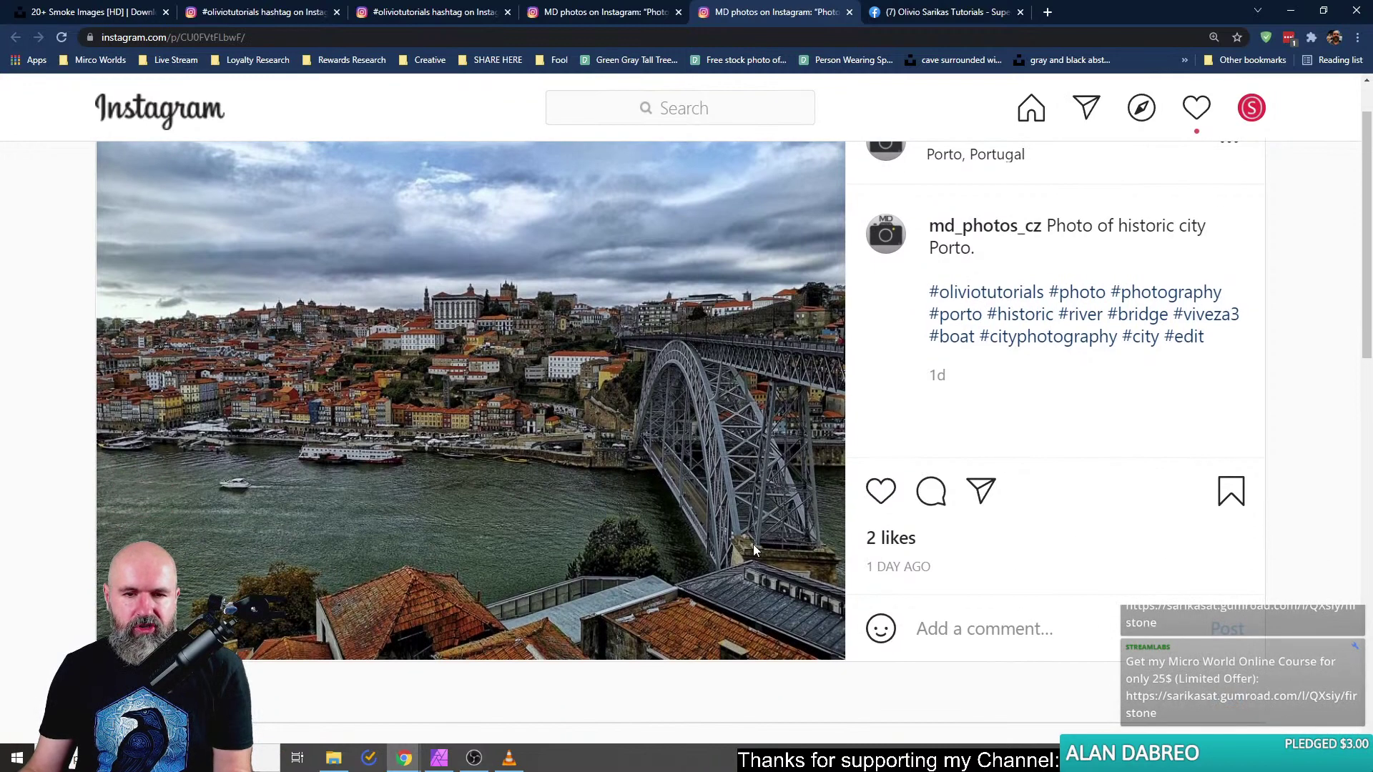
scroll(801, 561, "up", 1)
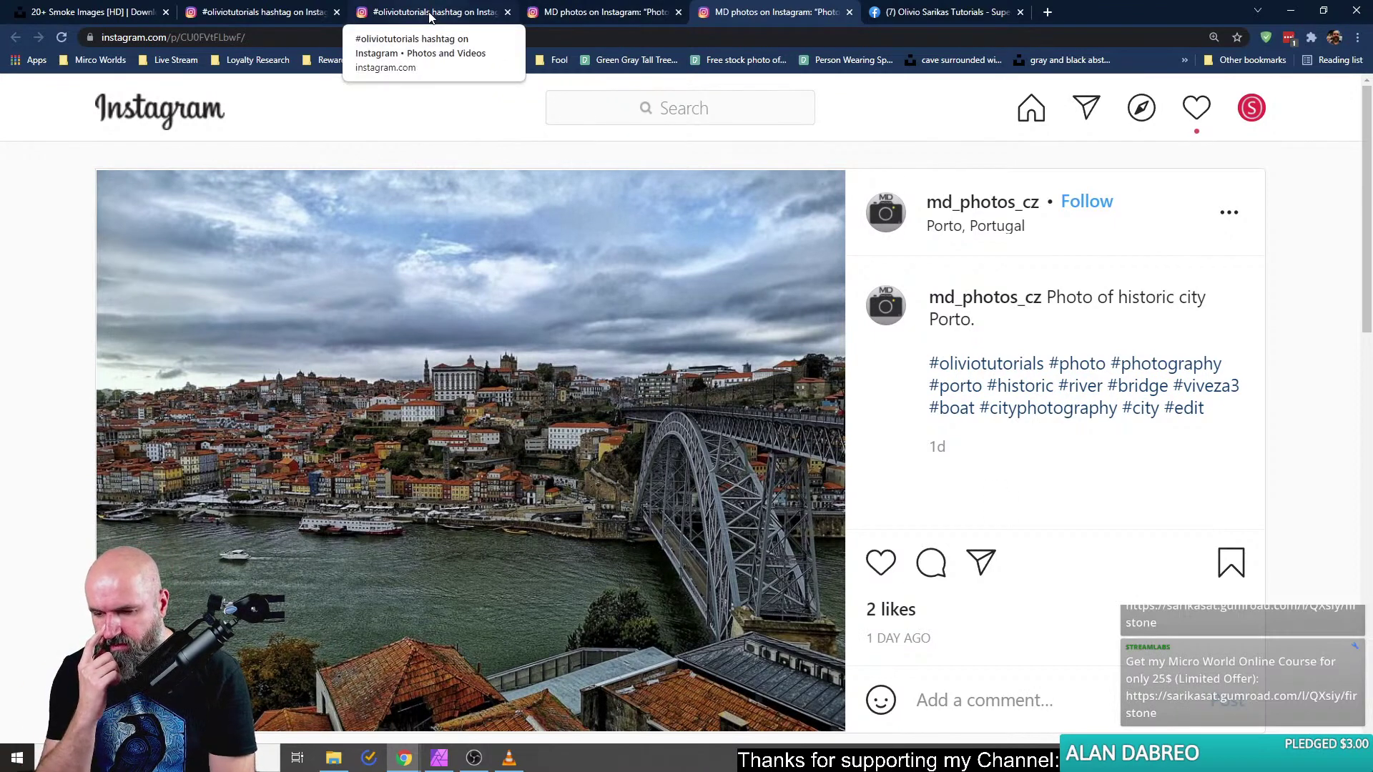
Return to the Porto rooftops post and open the Instagram home page in a new tab.
left_click(578, 20)
right_click(162, 111)
left_click(200, 115)
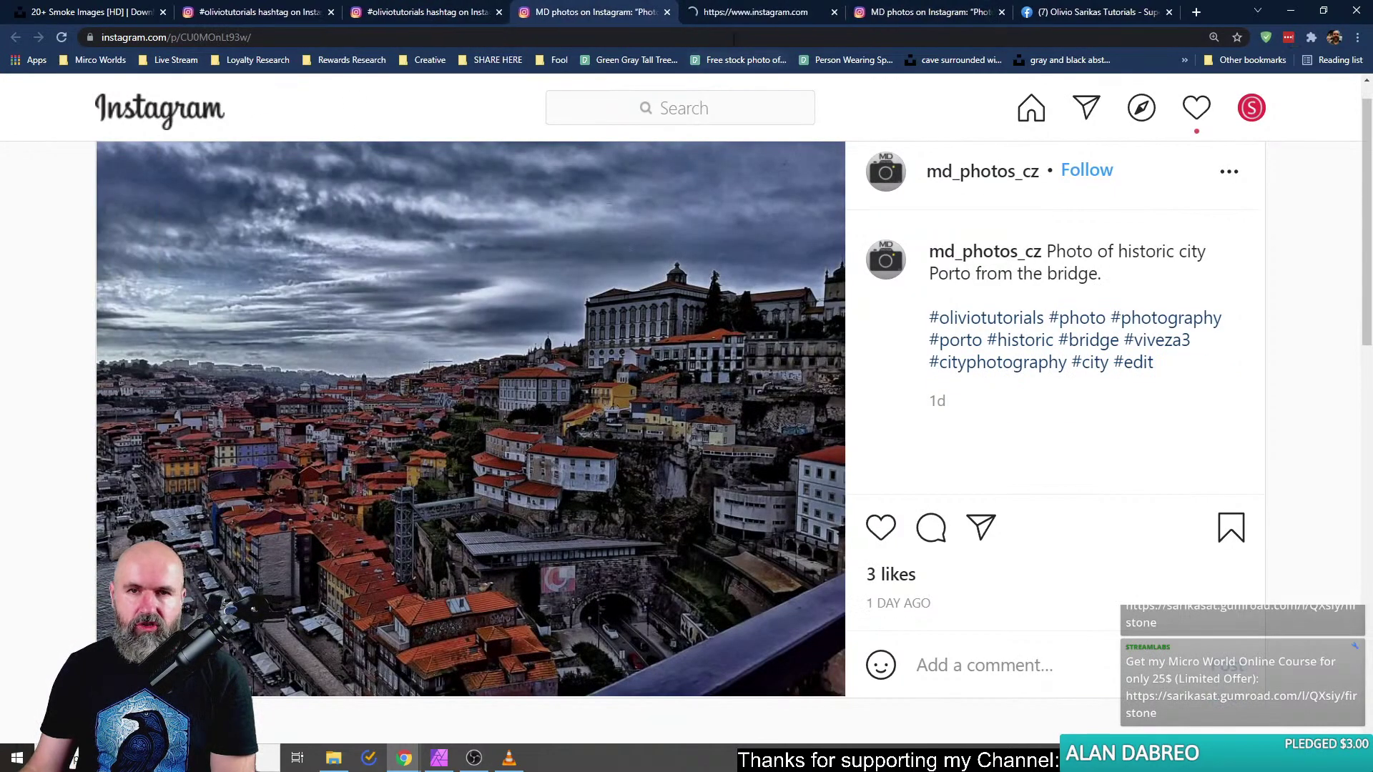
key("ctrl+Tab")
Search Instagram for the travel video creator by name, refining the spelling, and open the creator's travel profile.
left_click(651, 107)
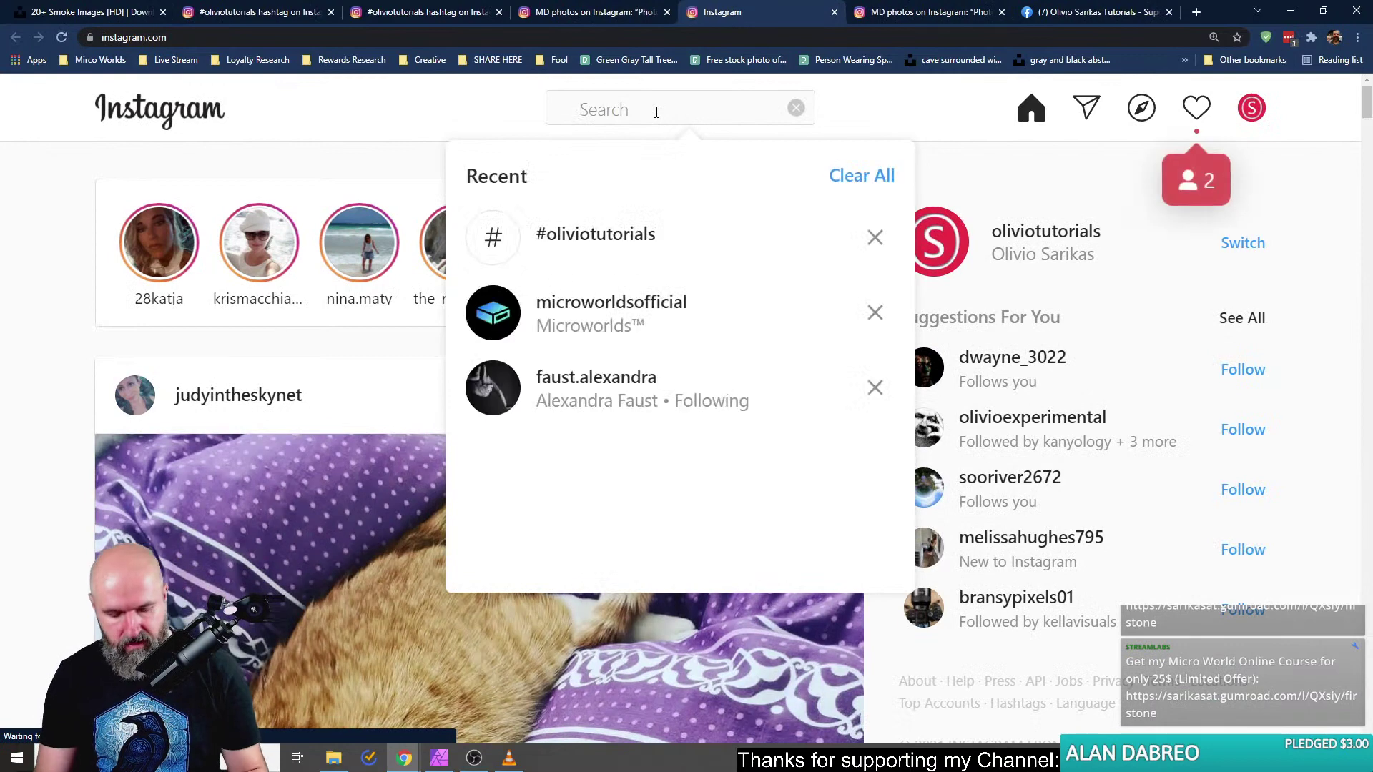
type("jackrich")
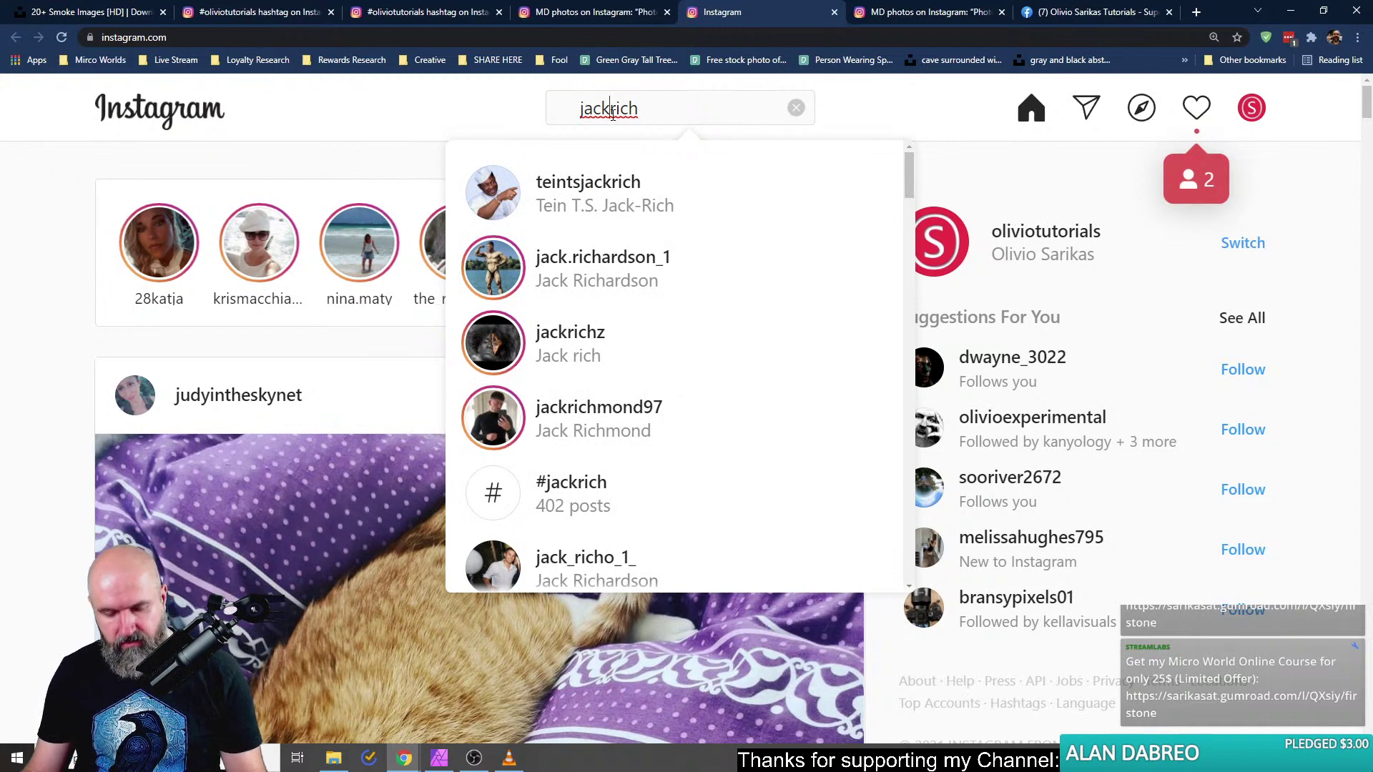
type(".")
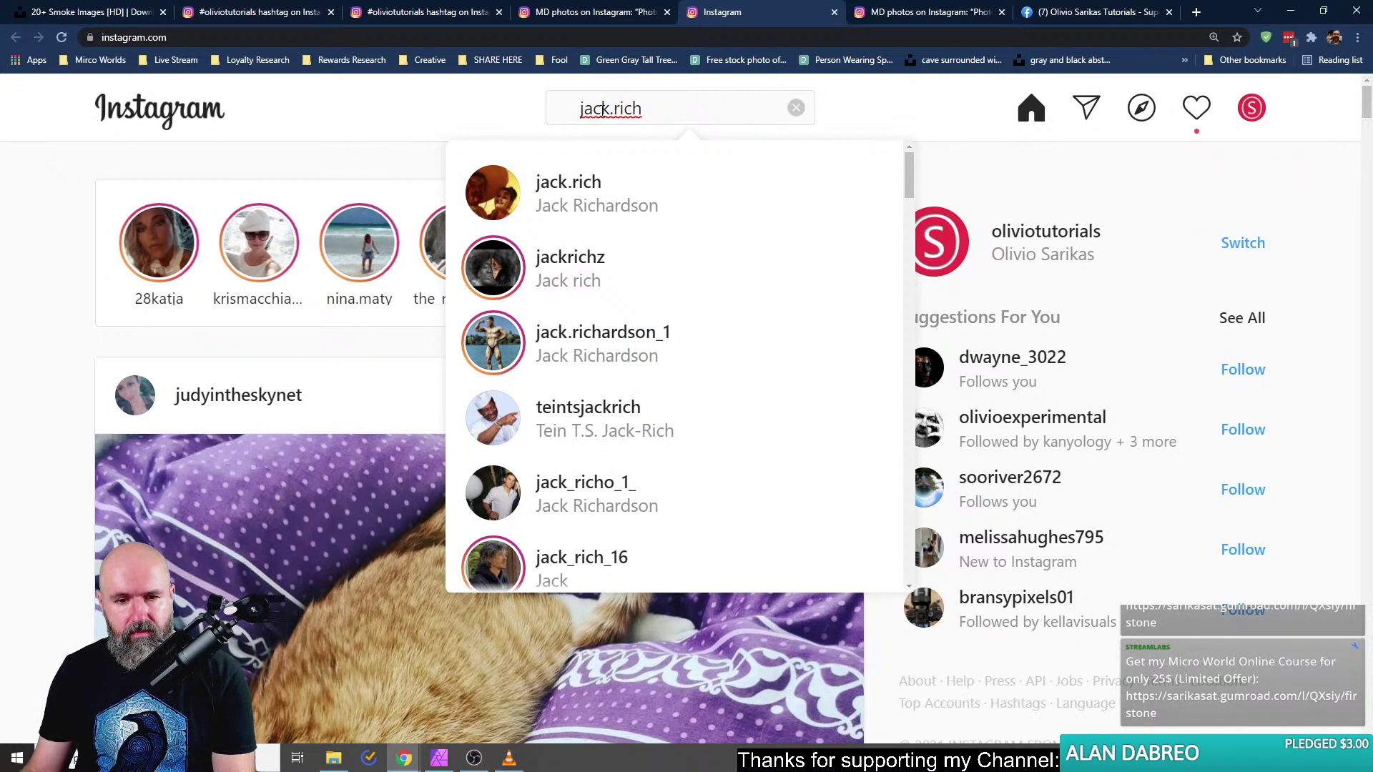
key("BackSpace")
left_click(603, 109)
key("BackSpace")
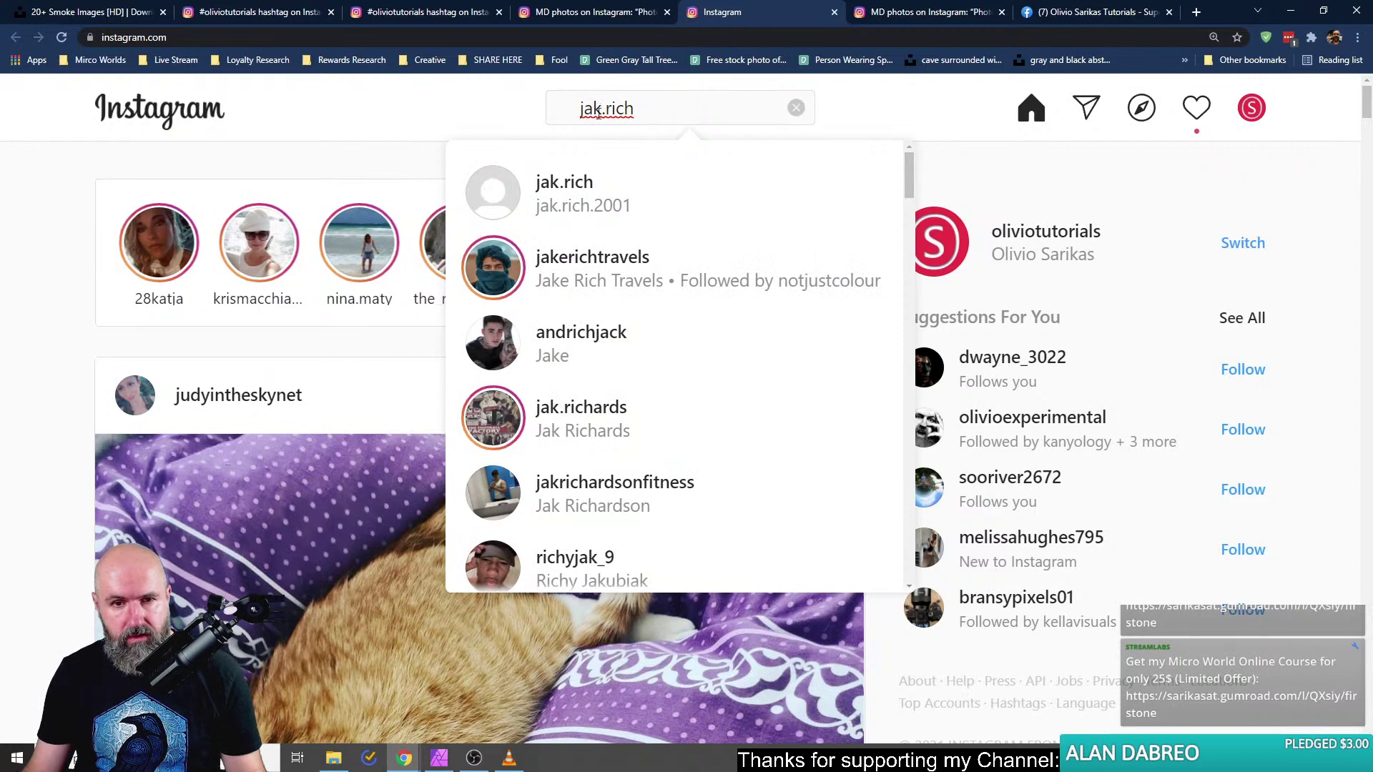
left_click(568, 272)
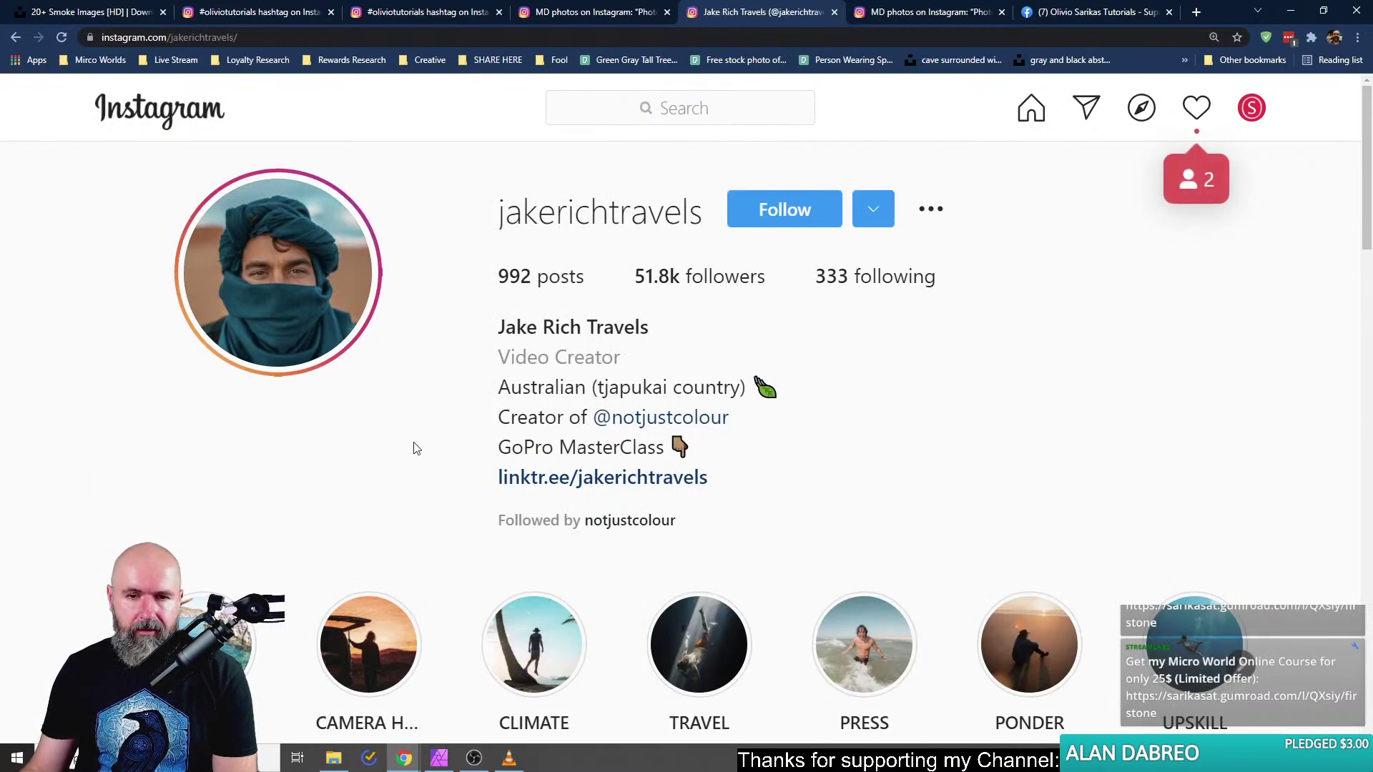
View the aerial post of sea rocks in Paros and the underwater swimmer reel on the profile, closing each after viewing.
scroll(568, 469, "down", 8)
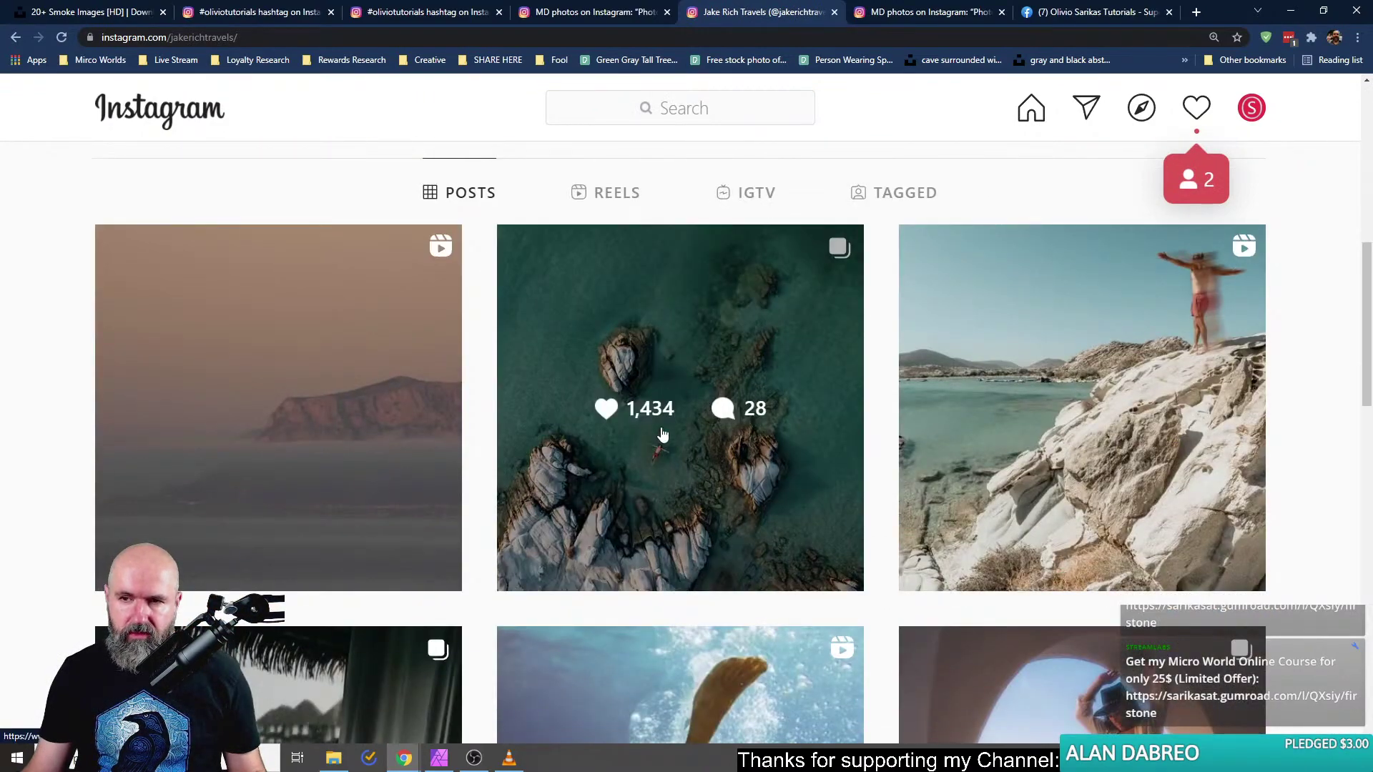
left_click(778, 300)
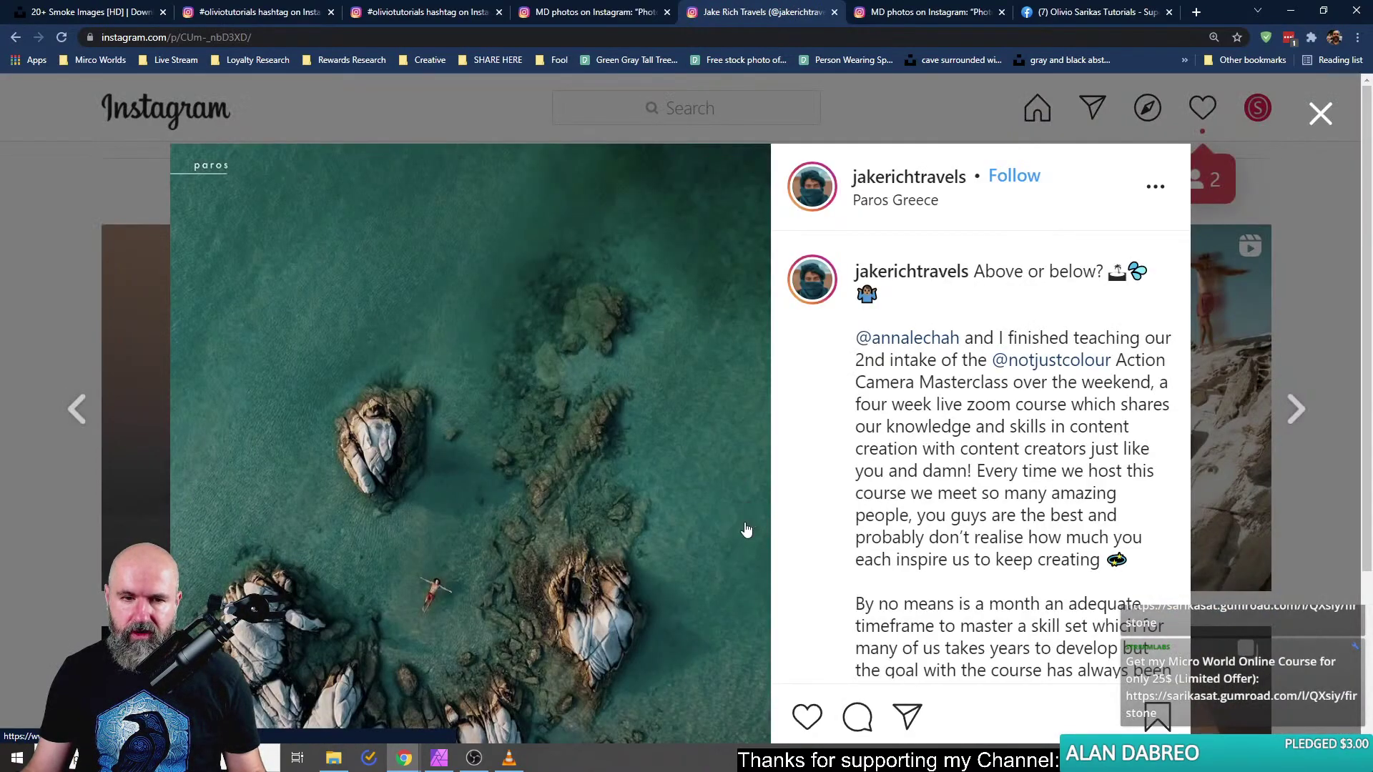
key("Right")
left_click(76, 250)
scroll(338, 493, "down", 1)
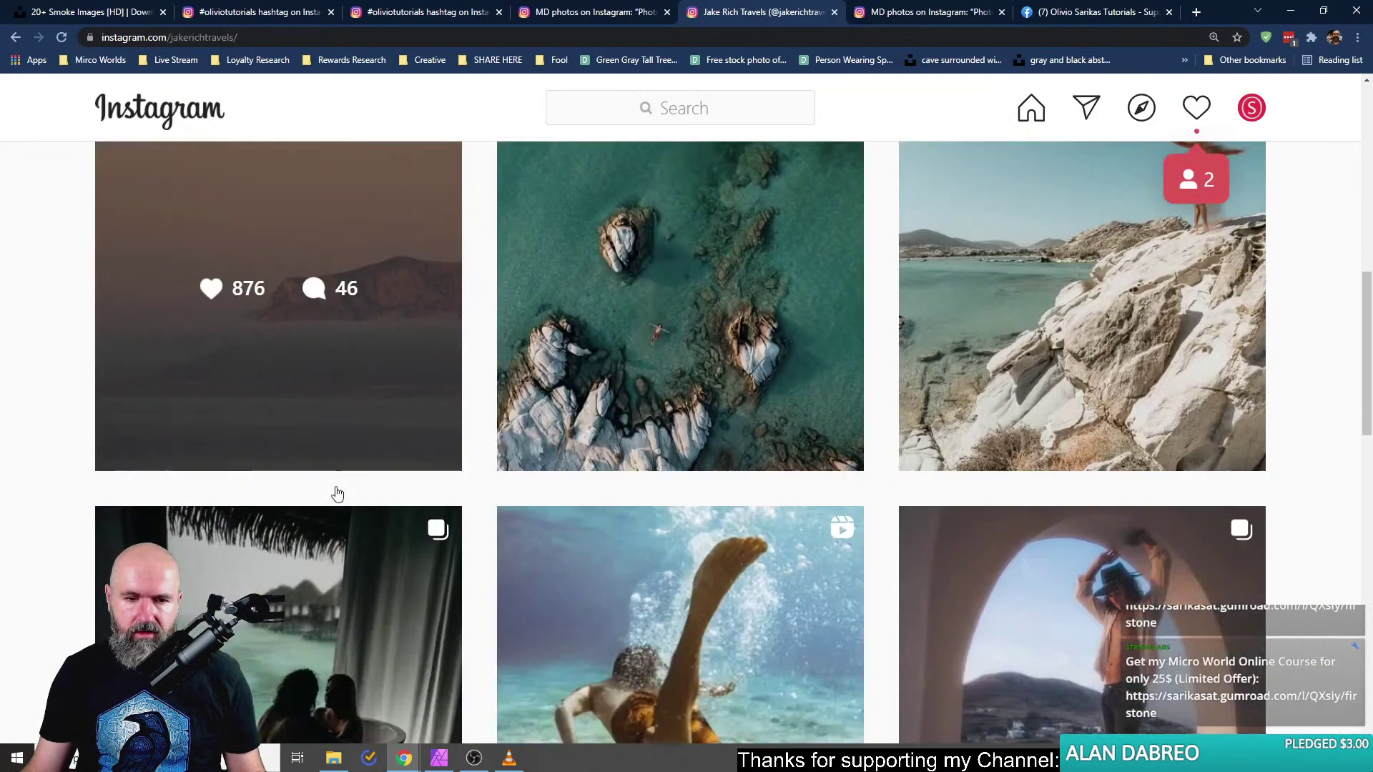
scroll(572, 394, "down", 4)
left_click(657, 372)
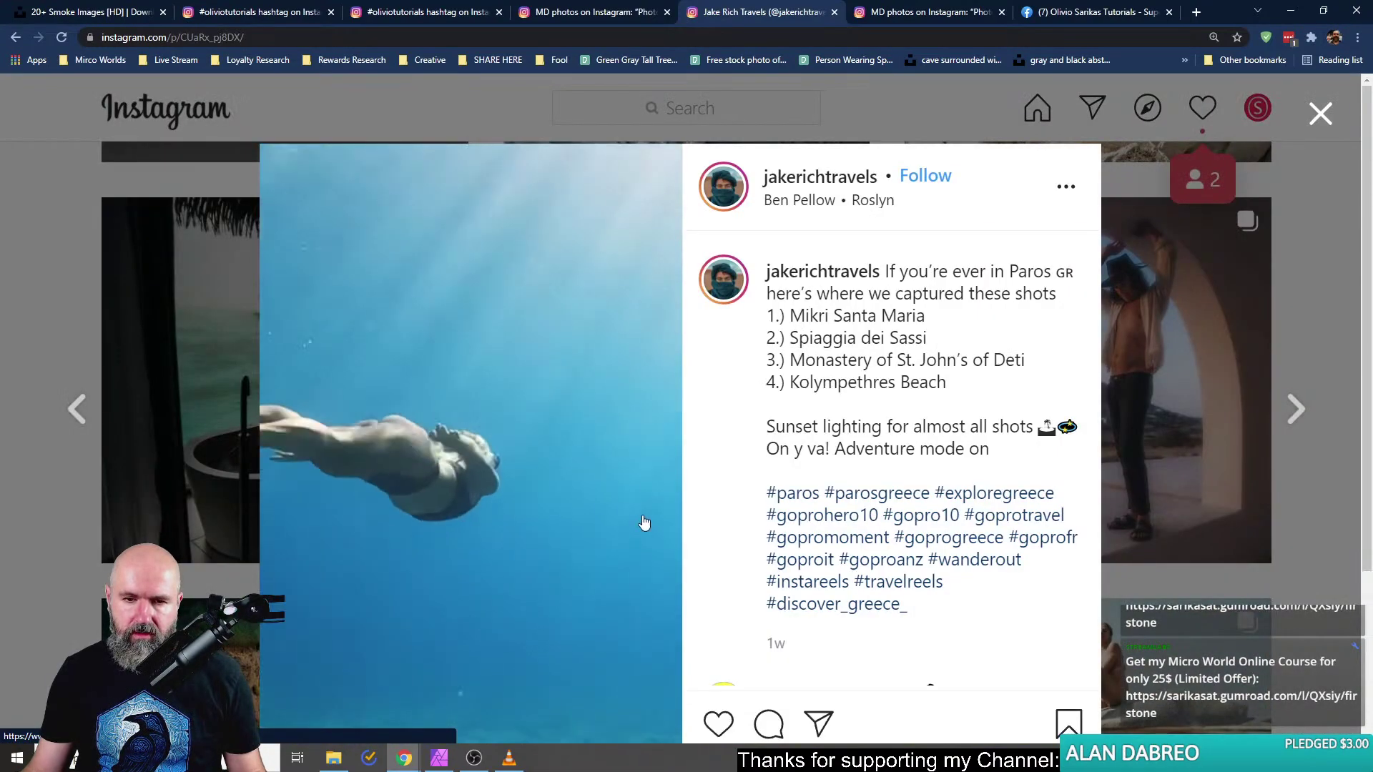
left_click(62, 294)
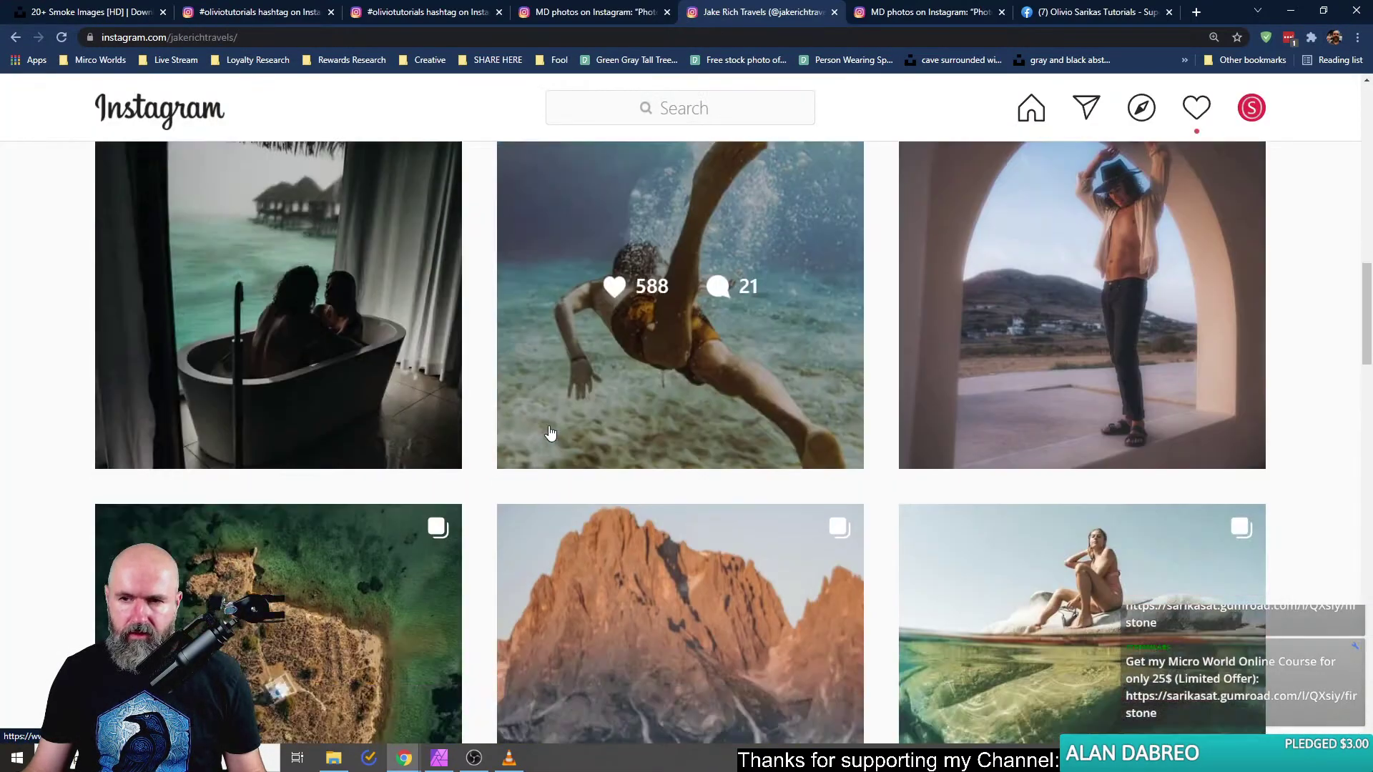
Open the Golden Hour in Greece aerial island post, view its next slide, and close the post.
scroll(550, 433, "down", 5)
left_click(332, 305)
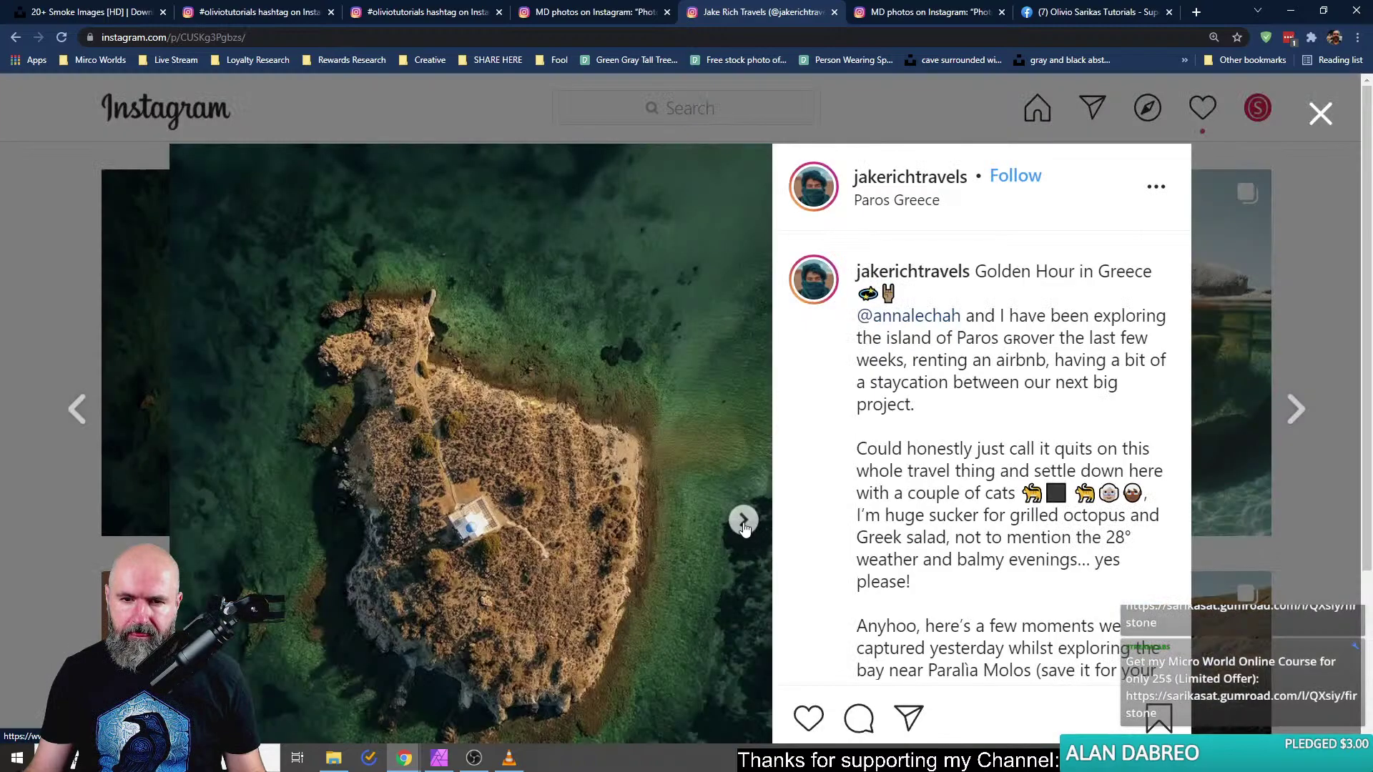
left_click(744, 525)
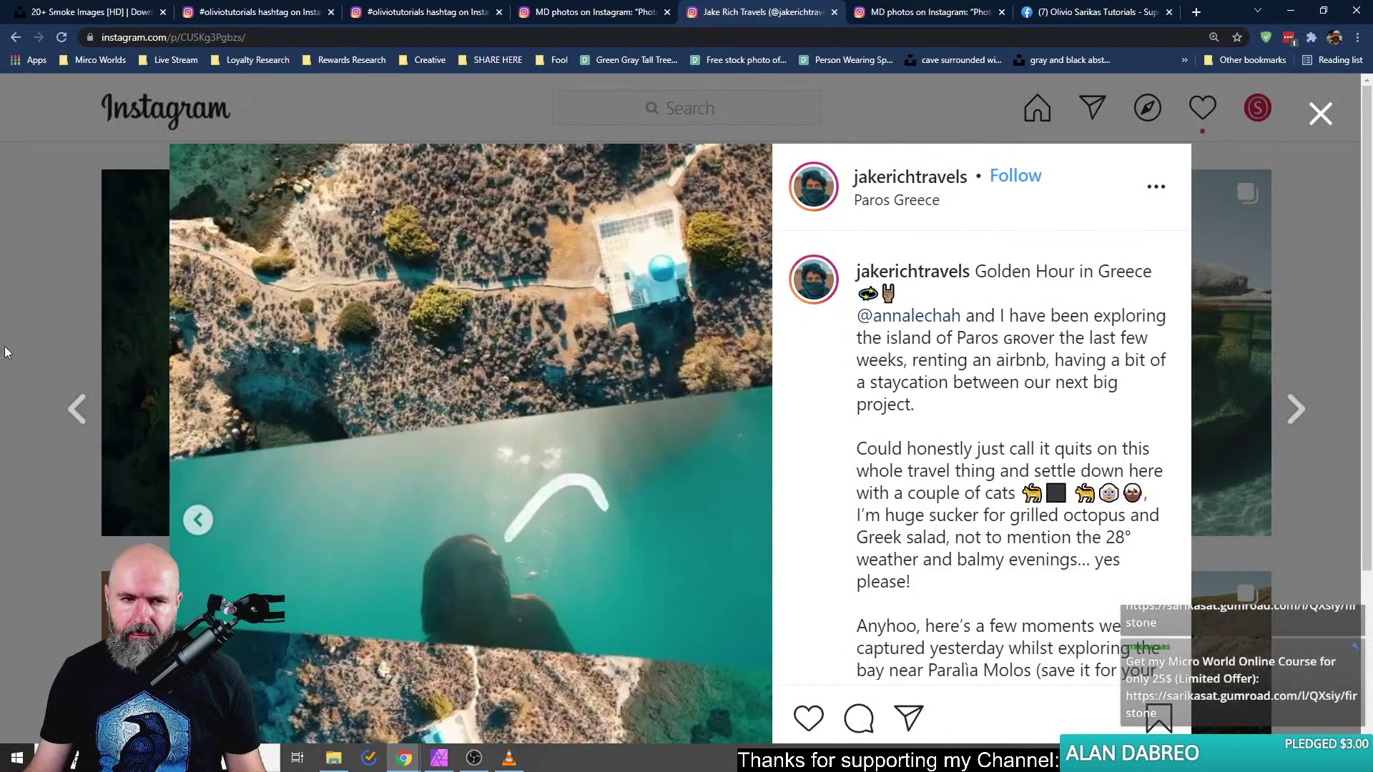
left_click(15, 310)
Open the preset giveaway post with the wooden stairs into the sea, compare its slides, and close the post.
scroll(165, 408, "down", 5)
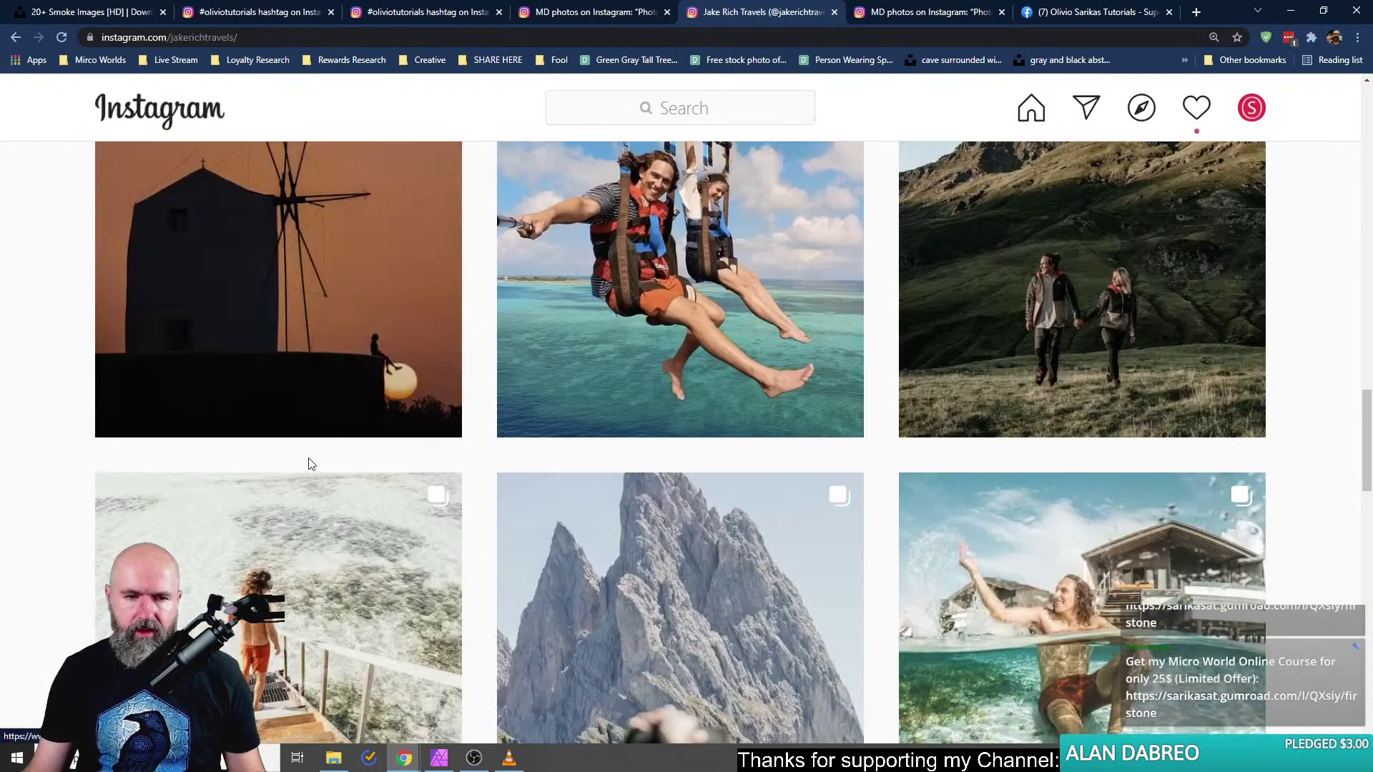
scroll(773, 338, "up", 2)
scroll(613, 458, "down", 4)
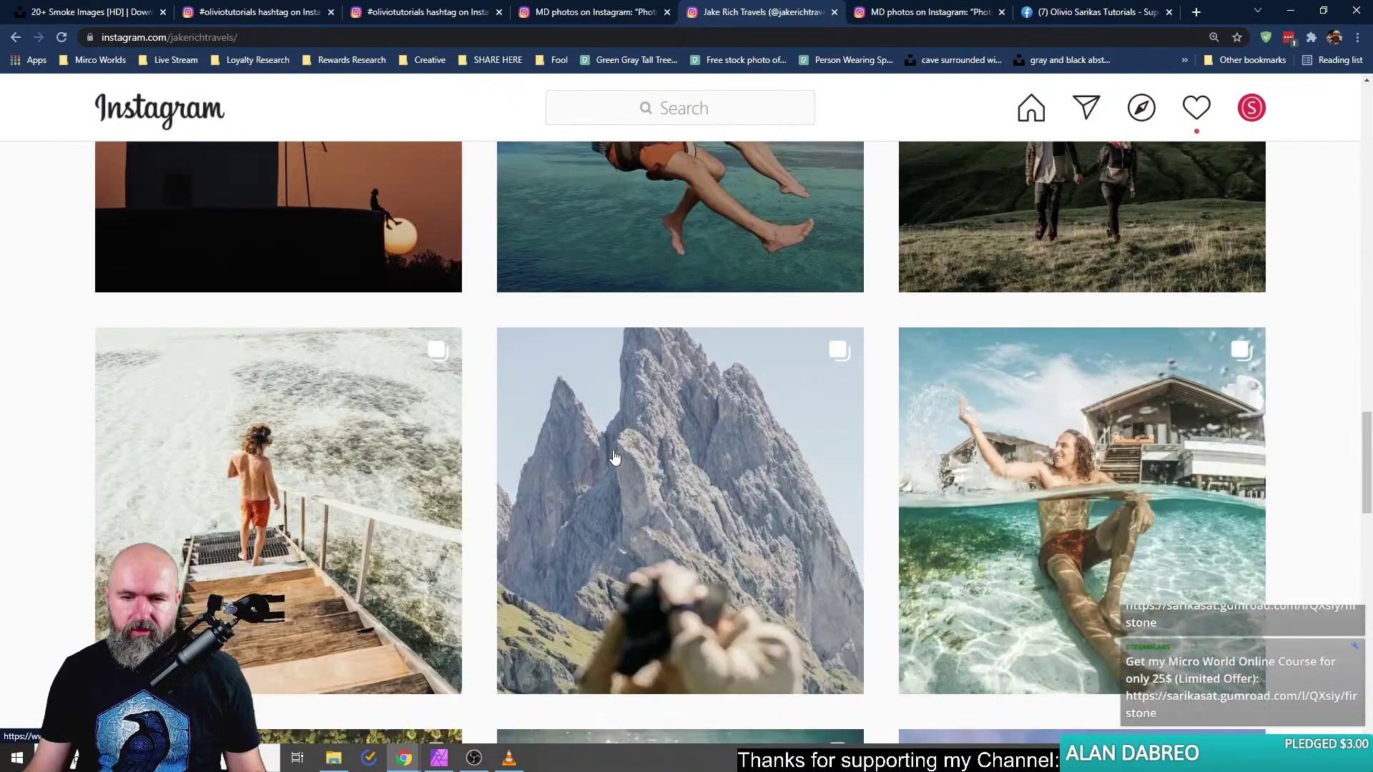
left_click(380, 314)
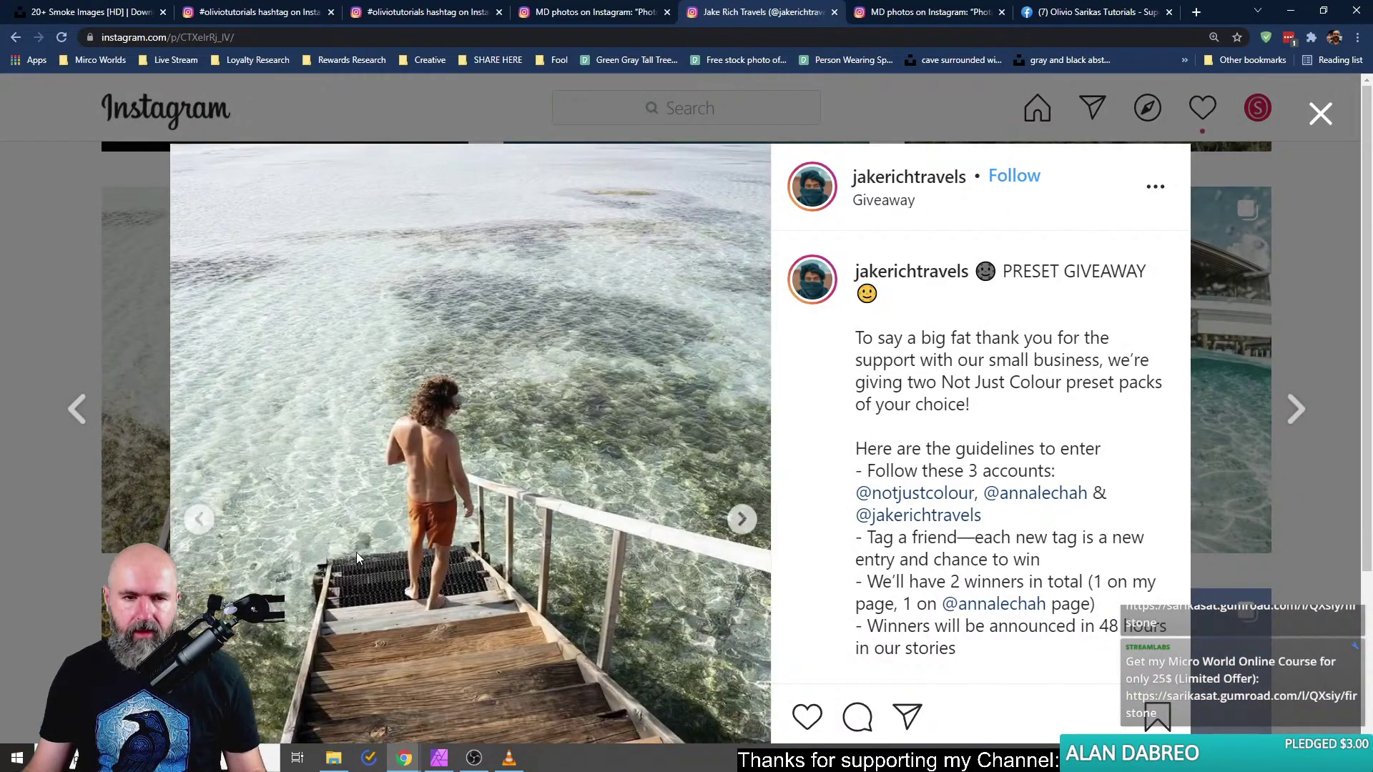
scroll(361, 537, "down", 1)
left_click(196, 451)
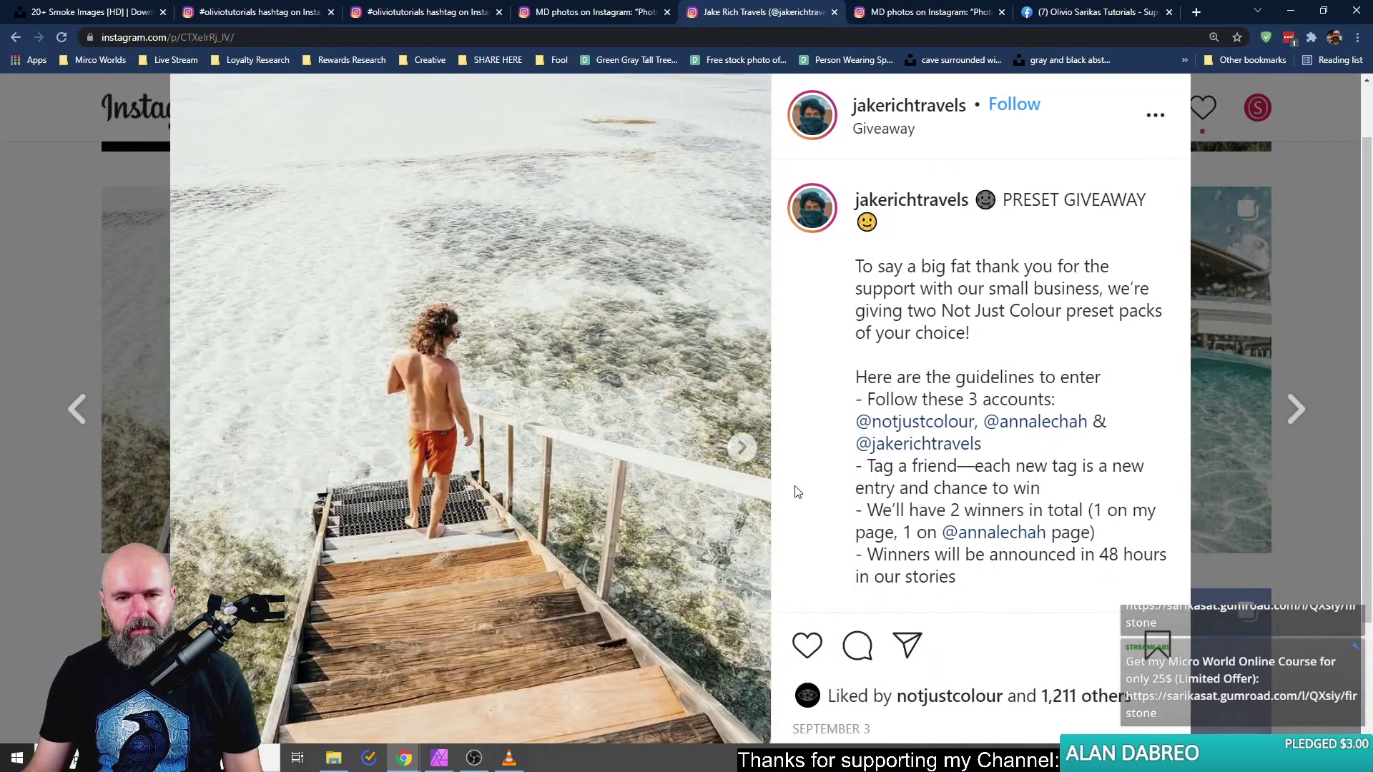
left_click(743, 448)
left_click(86, 343)
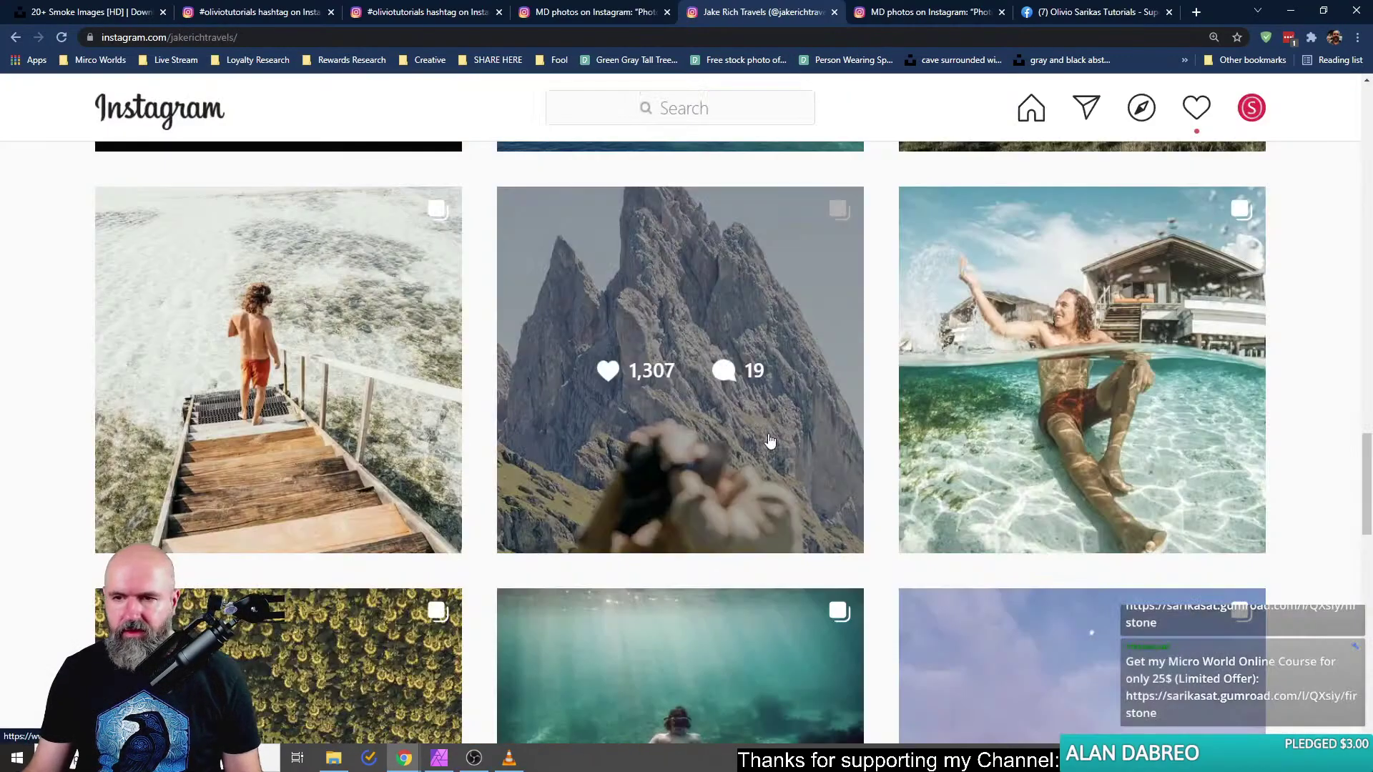
Open the Club Med Finolhu Villa half-underwater post, check its slides, and reduce the page zoom to 150%.
left_click(912, 343)
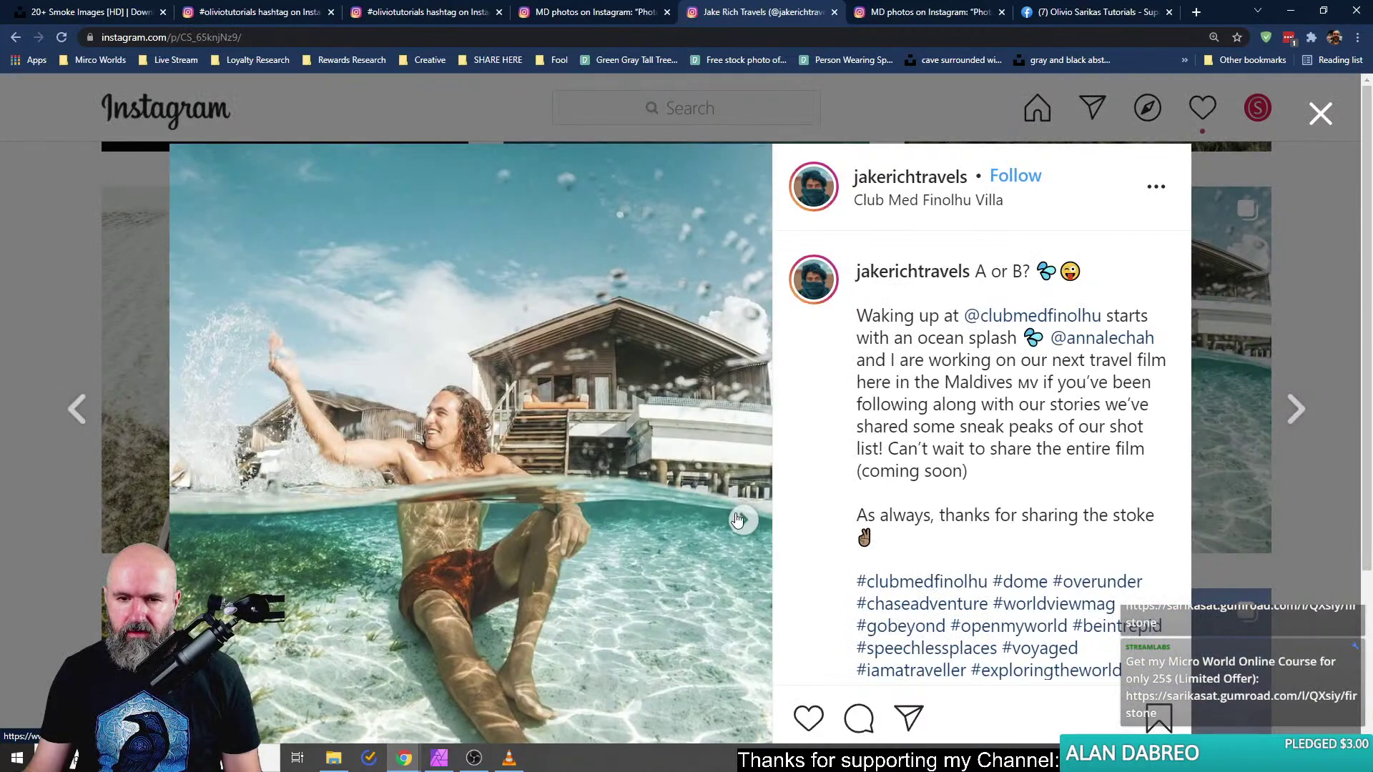
left_click(739, 520)
left_click(202, 515)
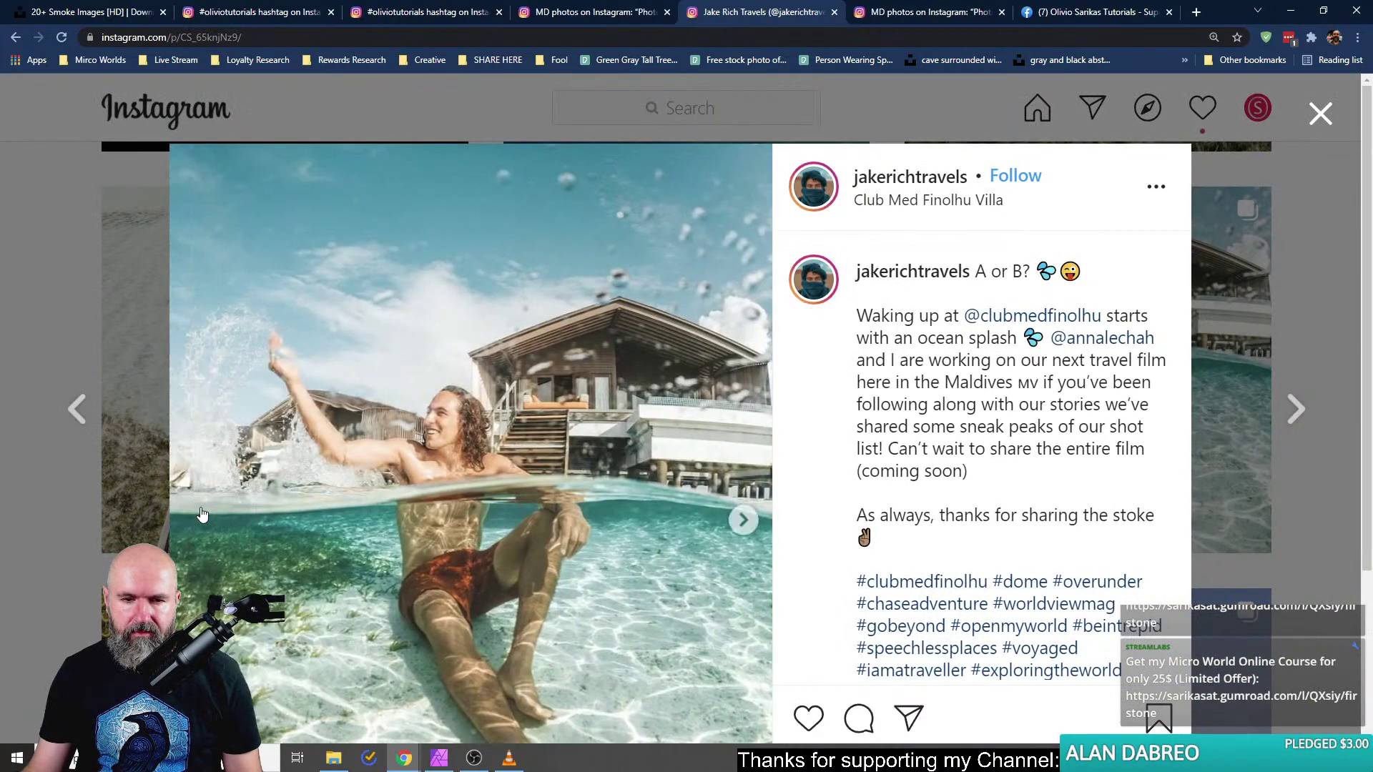
scroll(250, 509, "down", 1)
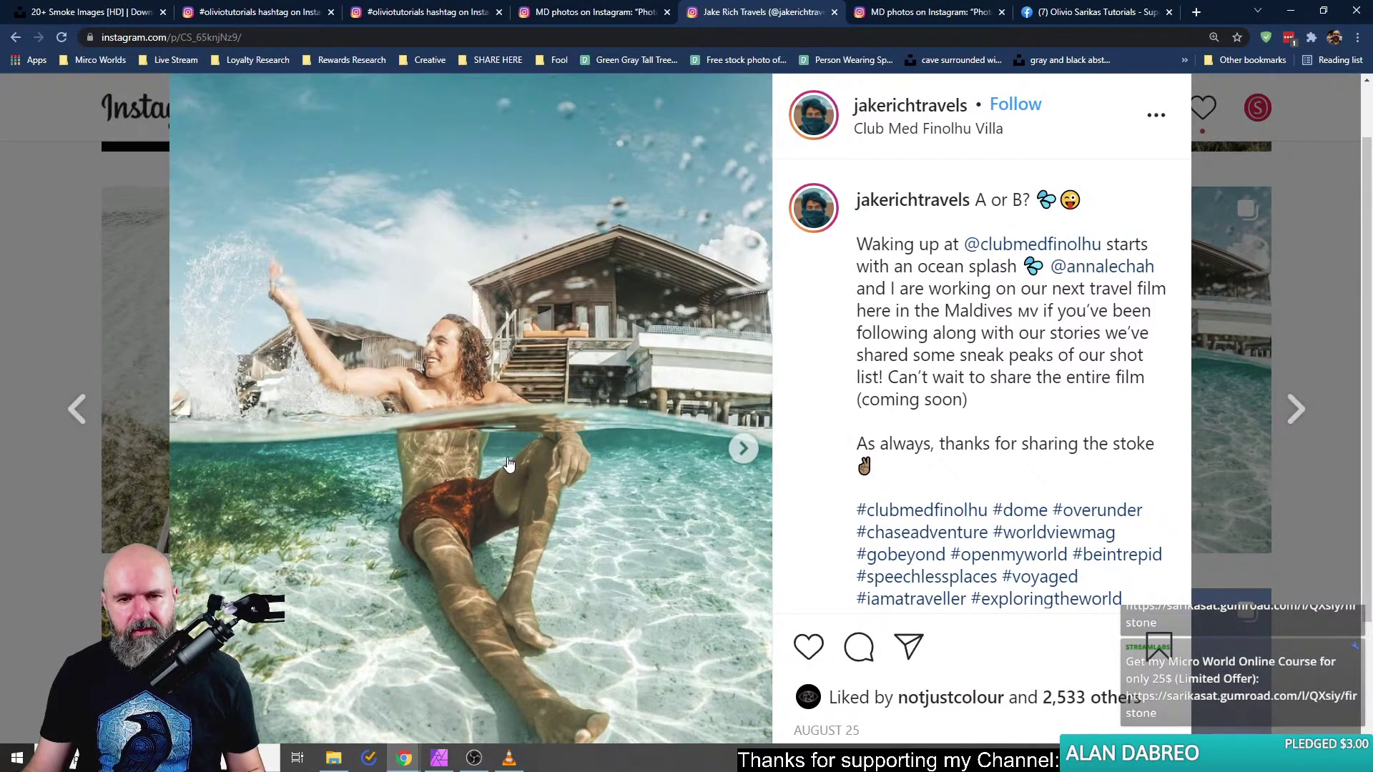
key("ctrl+minus")
key("ctrl+minus")
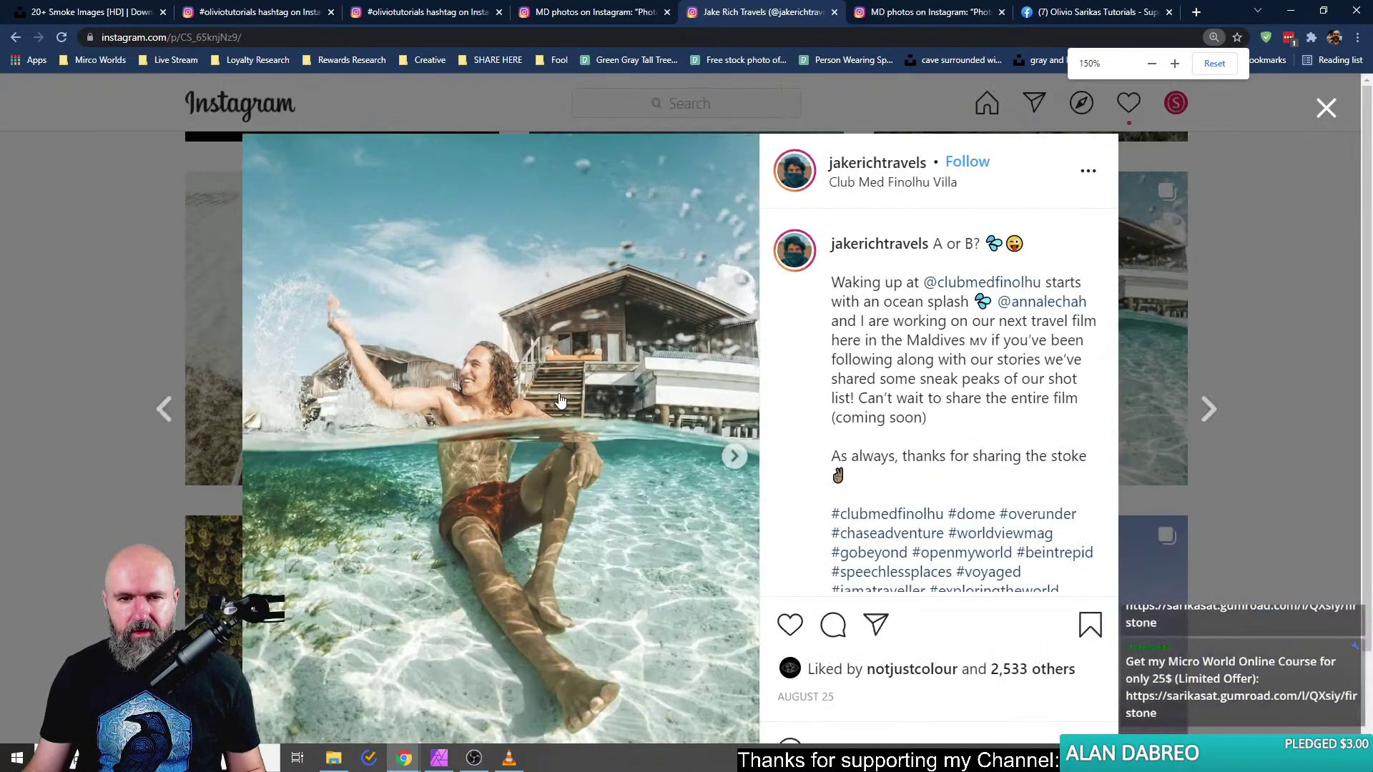
Compare the A and B slides of the Club Med Finolhu Villa post by switching back and forth between them.
left_click(733, 449)
scroll(744, 401, "down", 1)
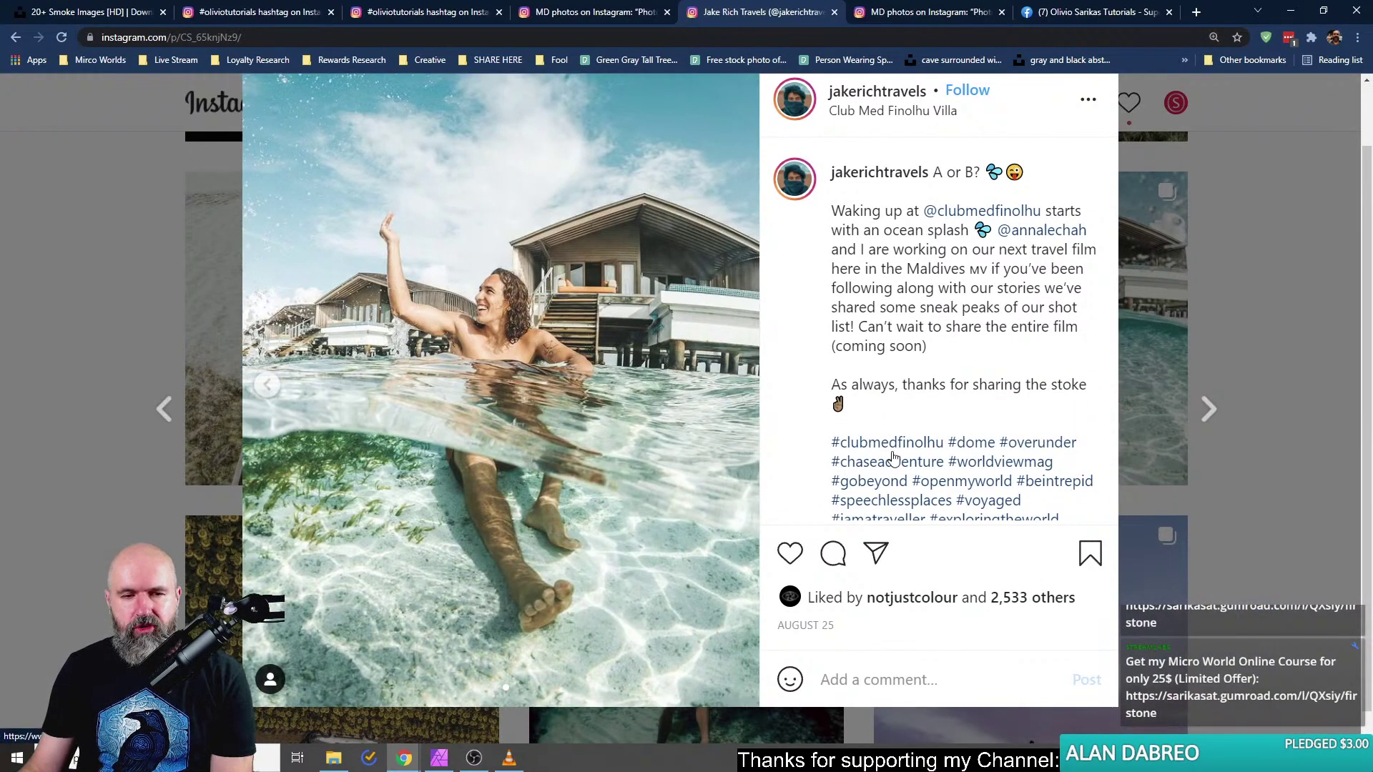
left_click(258, 397)
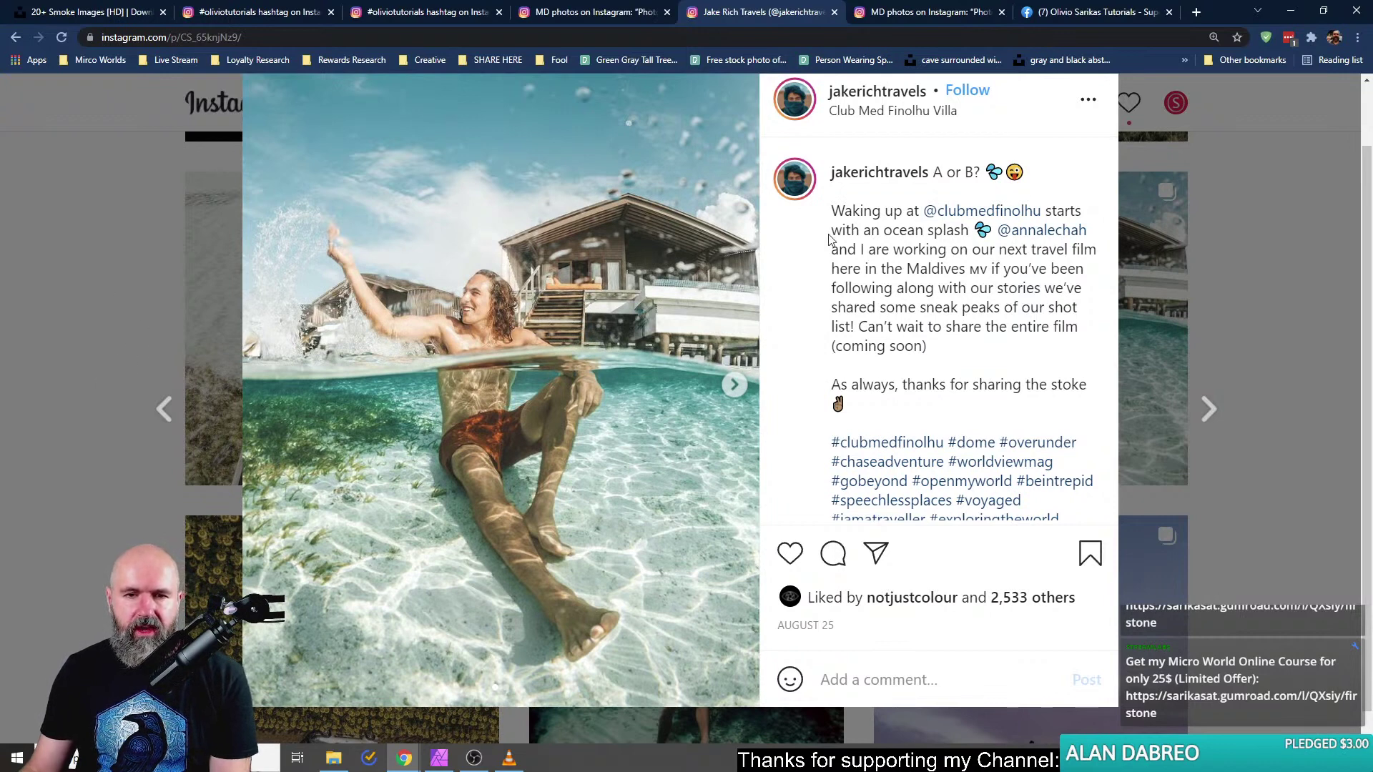
left_click(734, 386)
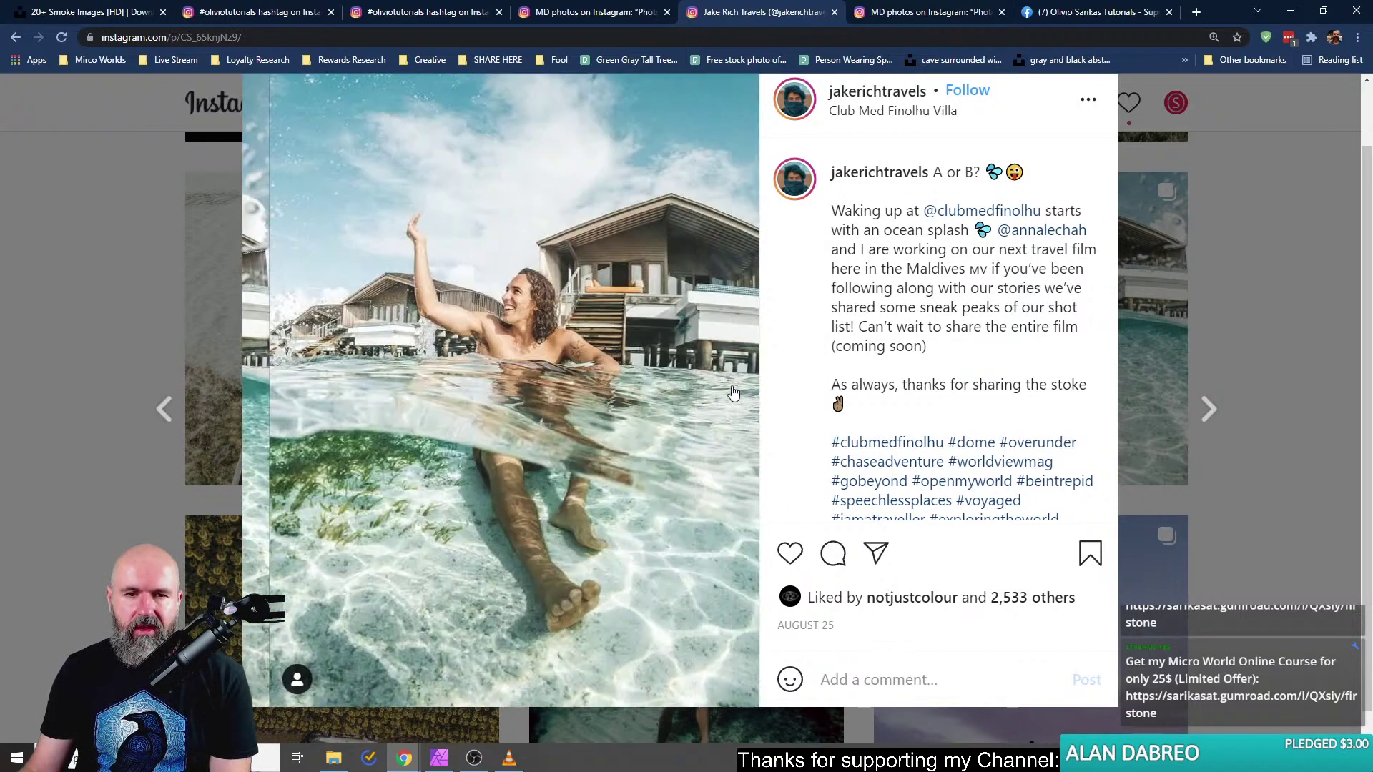
left_click(267, 386)
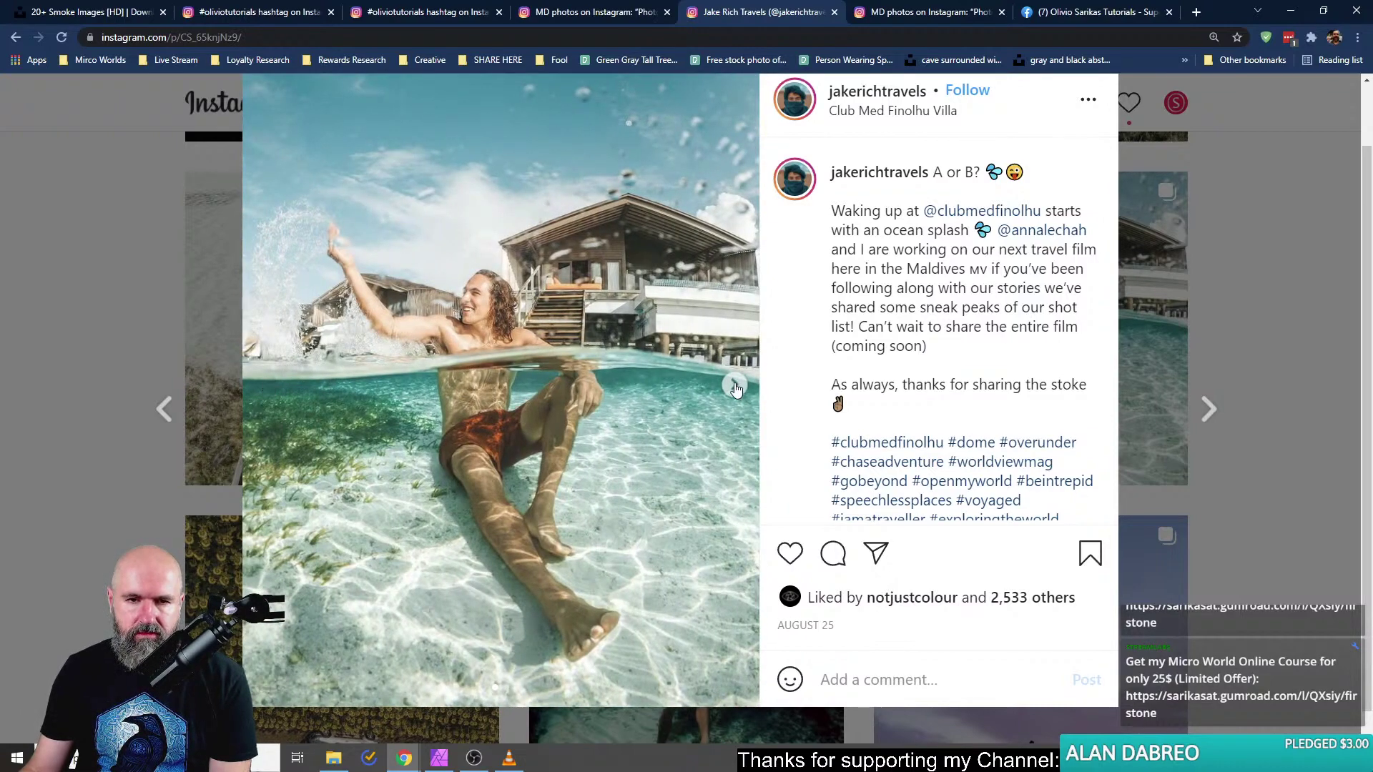
left_click(733, 386)
left_click(267, 387)
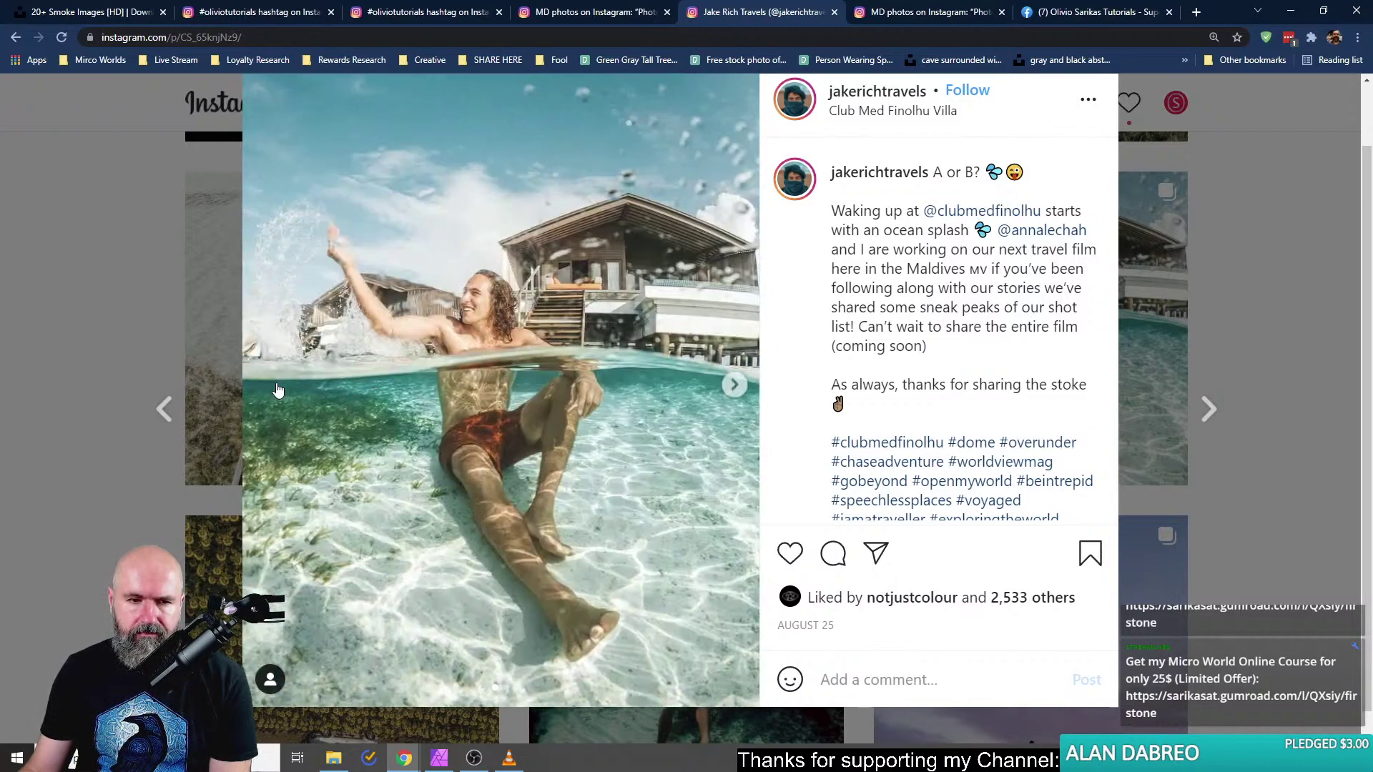
left_click(727, 386)
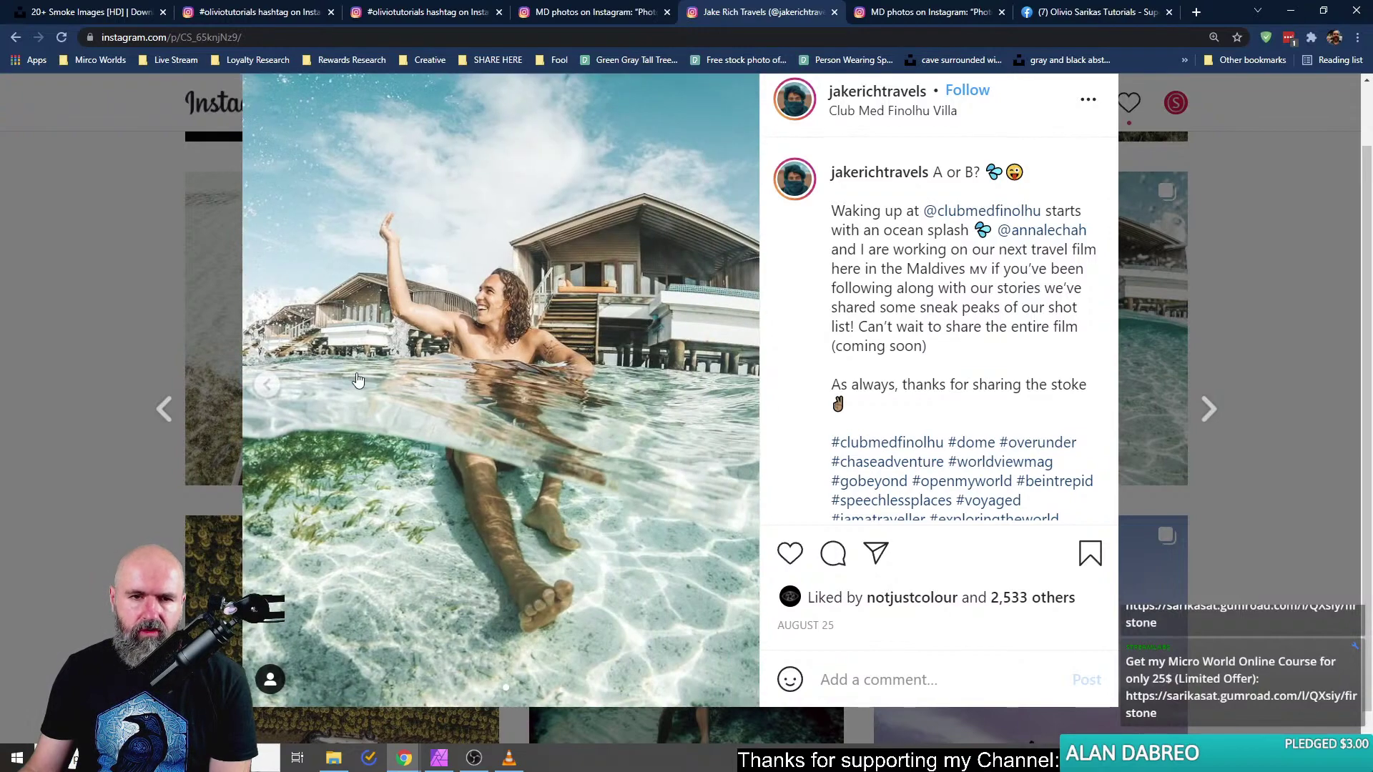
left_click(270, 388)
left_click(733, 386)
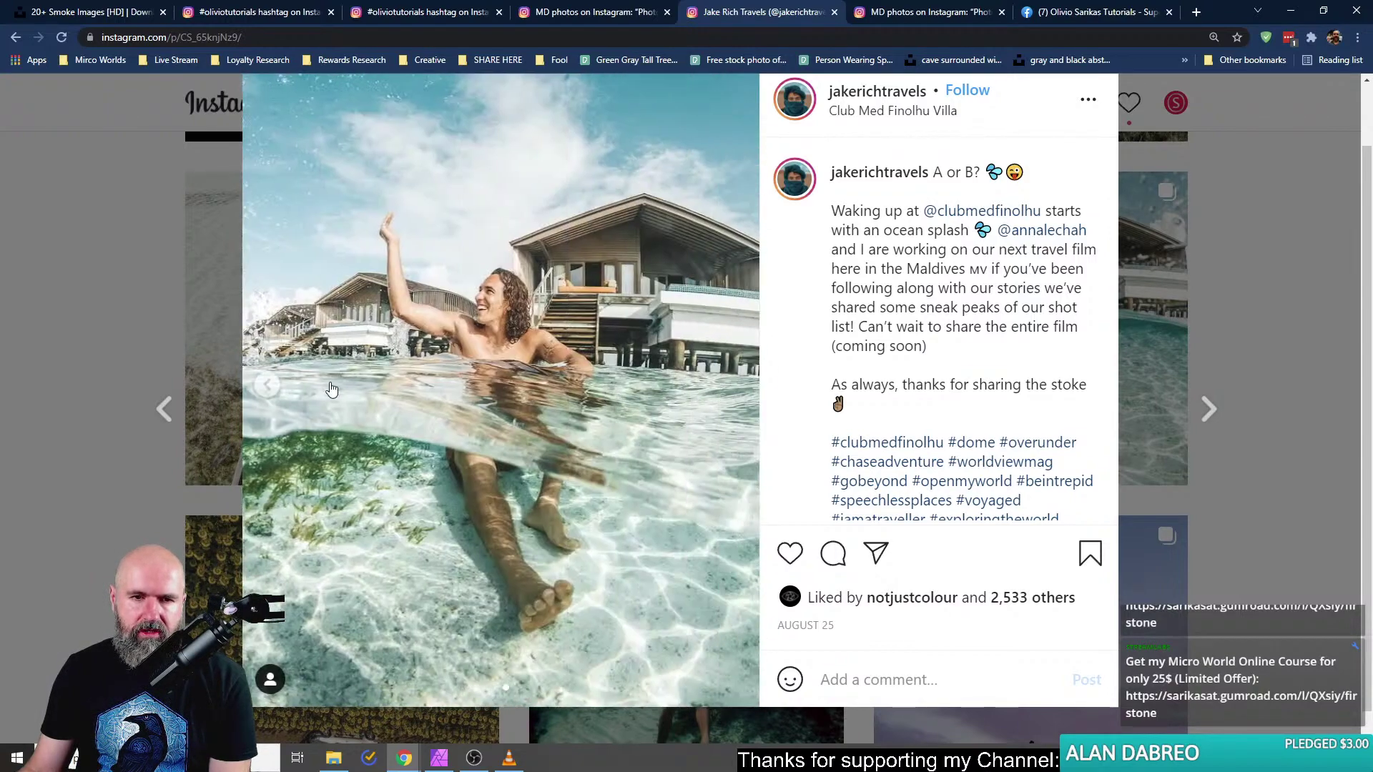
left_click(271, 388)
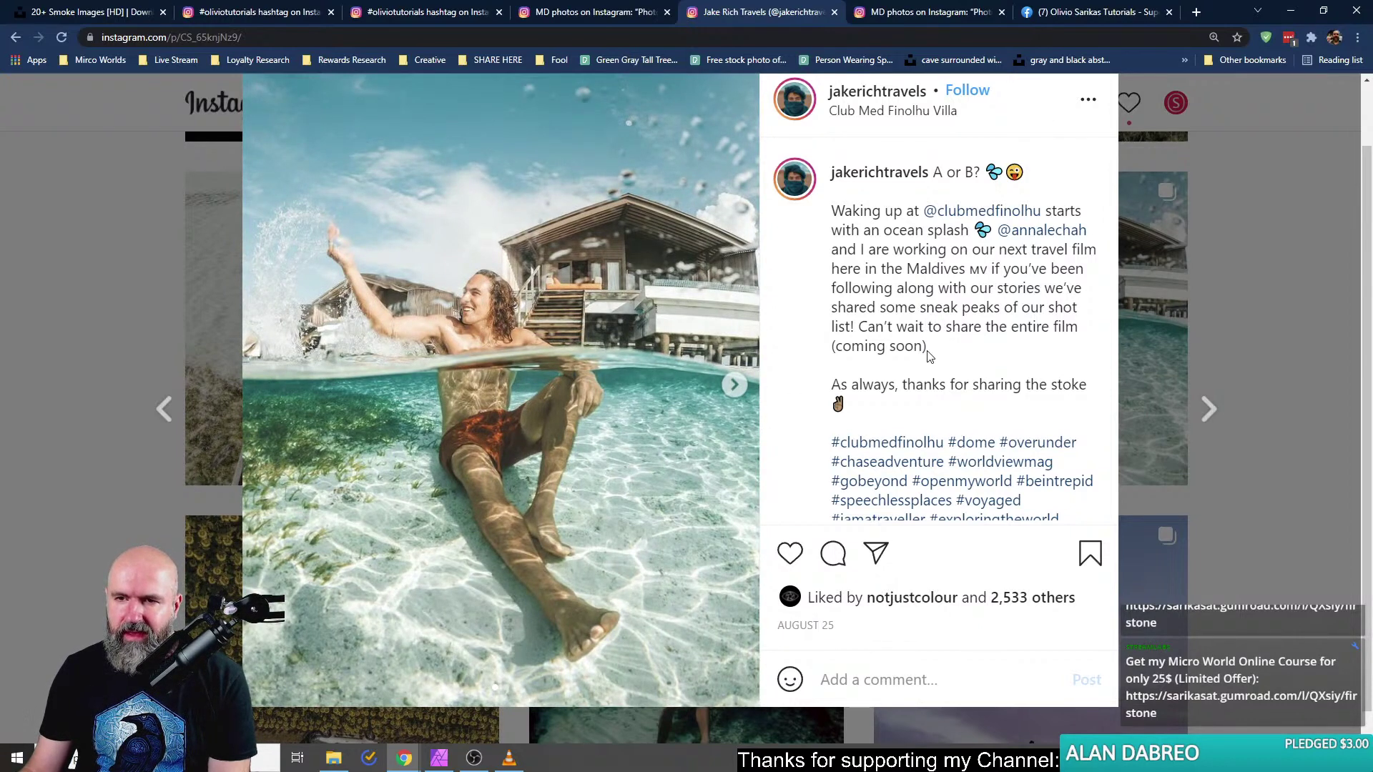
Look through the villa post's hashtags and comments, return to its caption, and close the post.
scroll(926, 365, "down", 4)
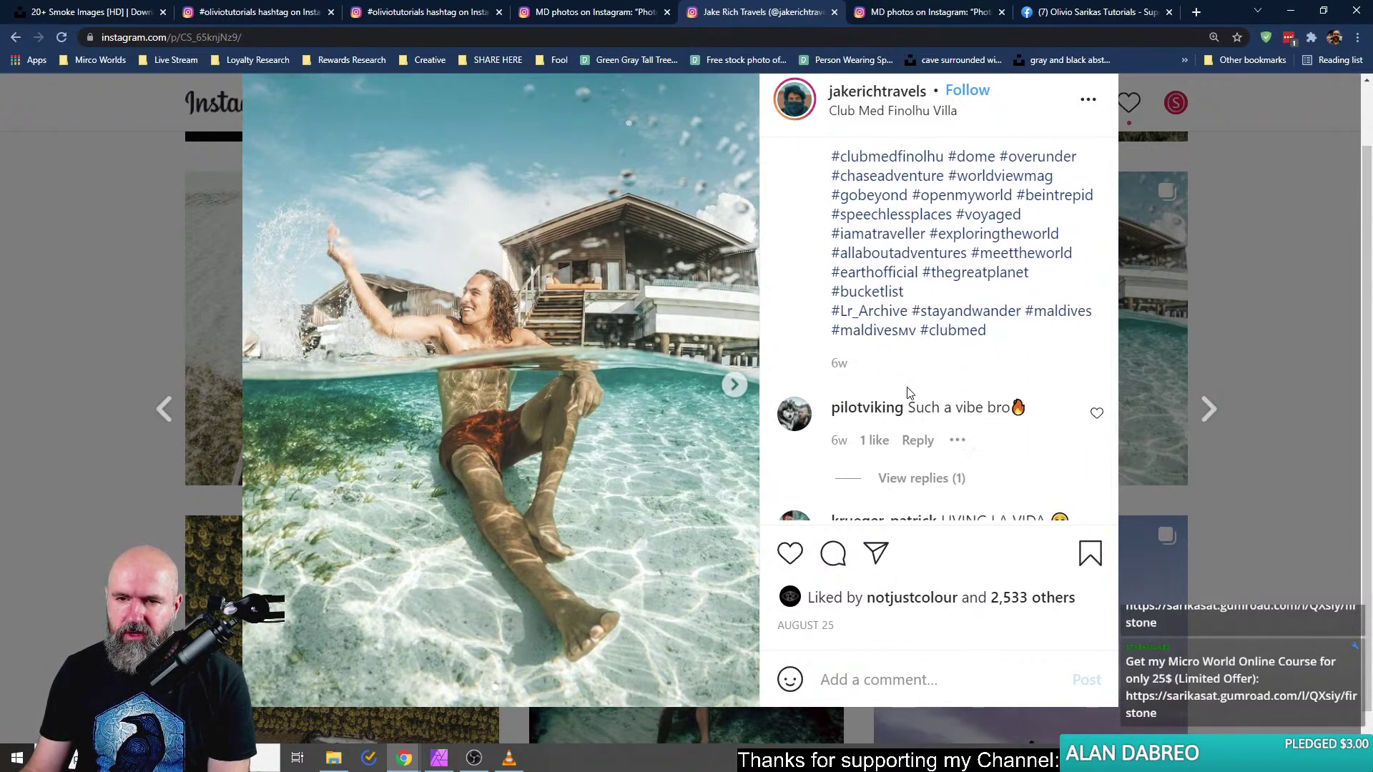
scroll(908, 394, "down", 3)
scroll(908, 393, "up", 7)
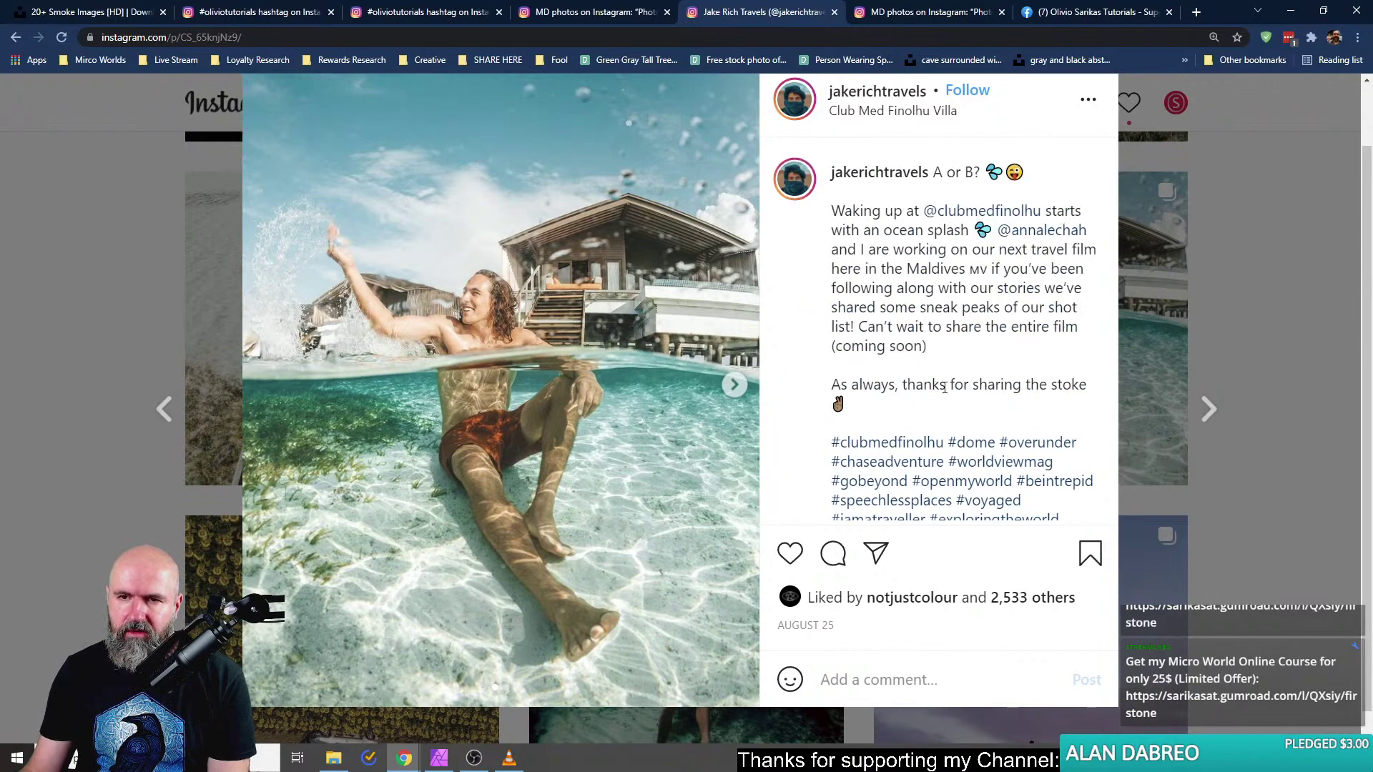
left_click(142, 262)
Open the notjustcolour profile linked in the travel creator's bio and browse its post grid.
scroll(303, 343, "up", 10)
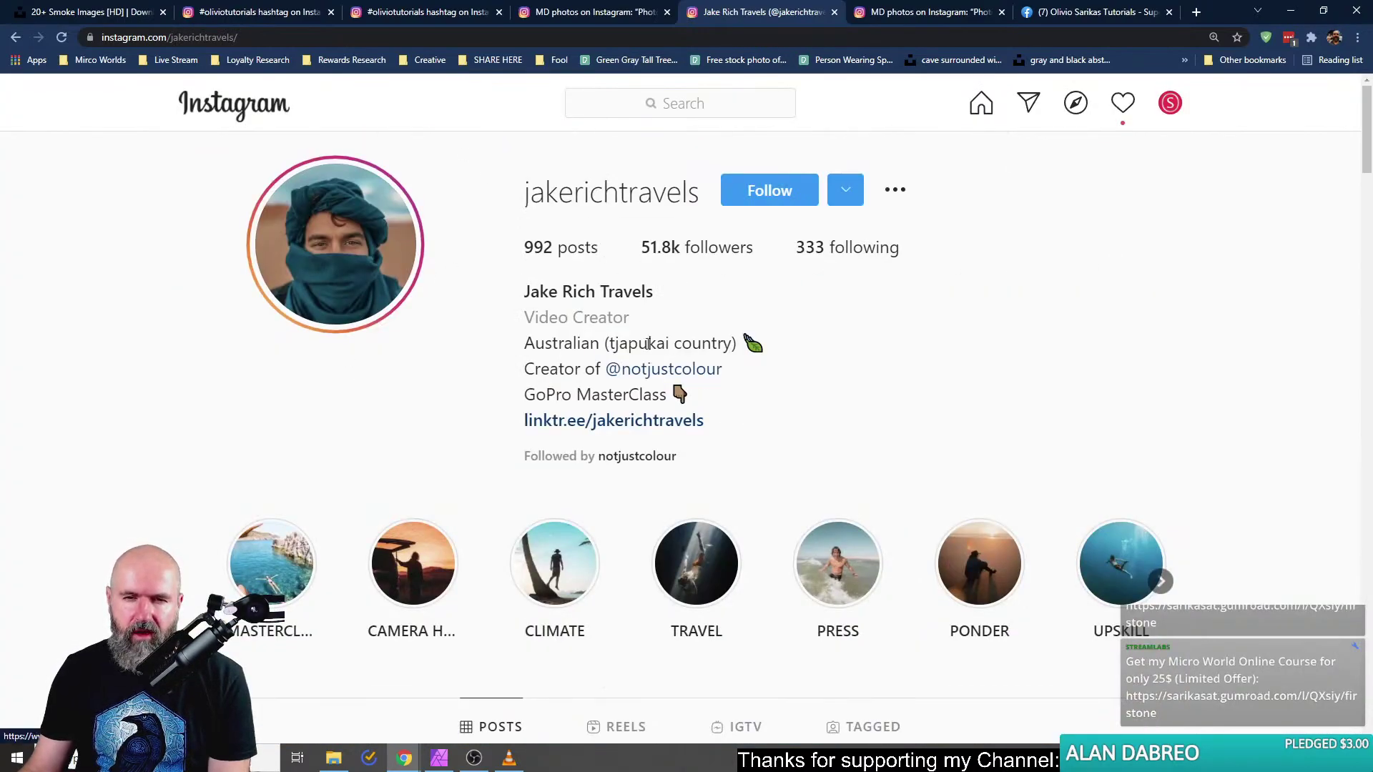
left_click(676, 370)
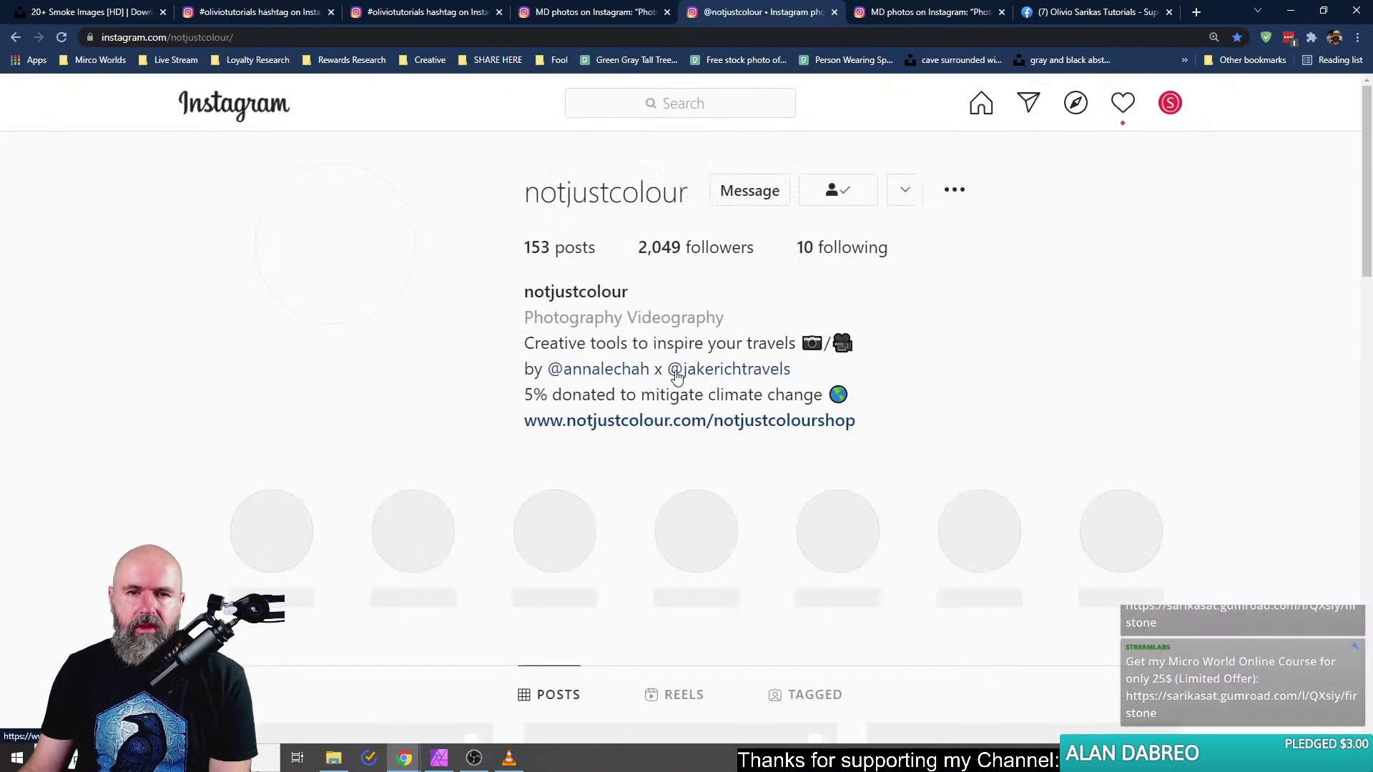
scroll(136, 411, "down", 7)
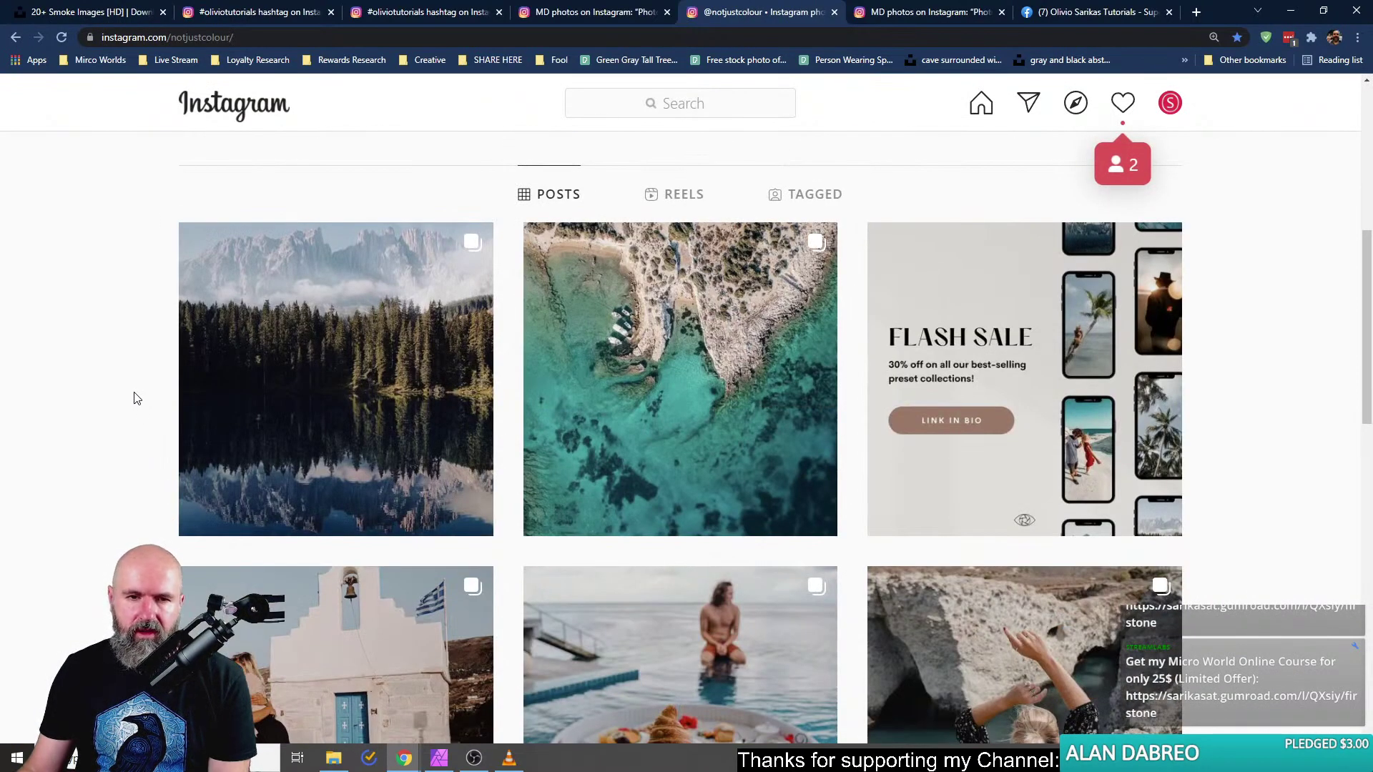
scroll(133, 391, "down", 6)
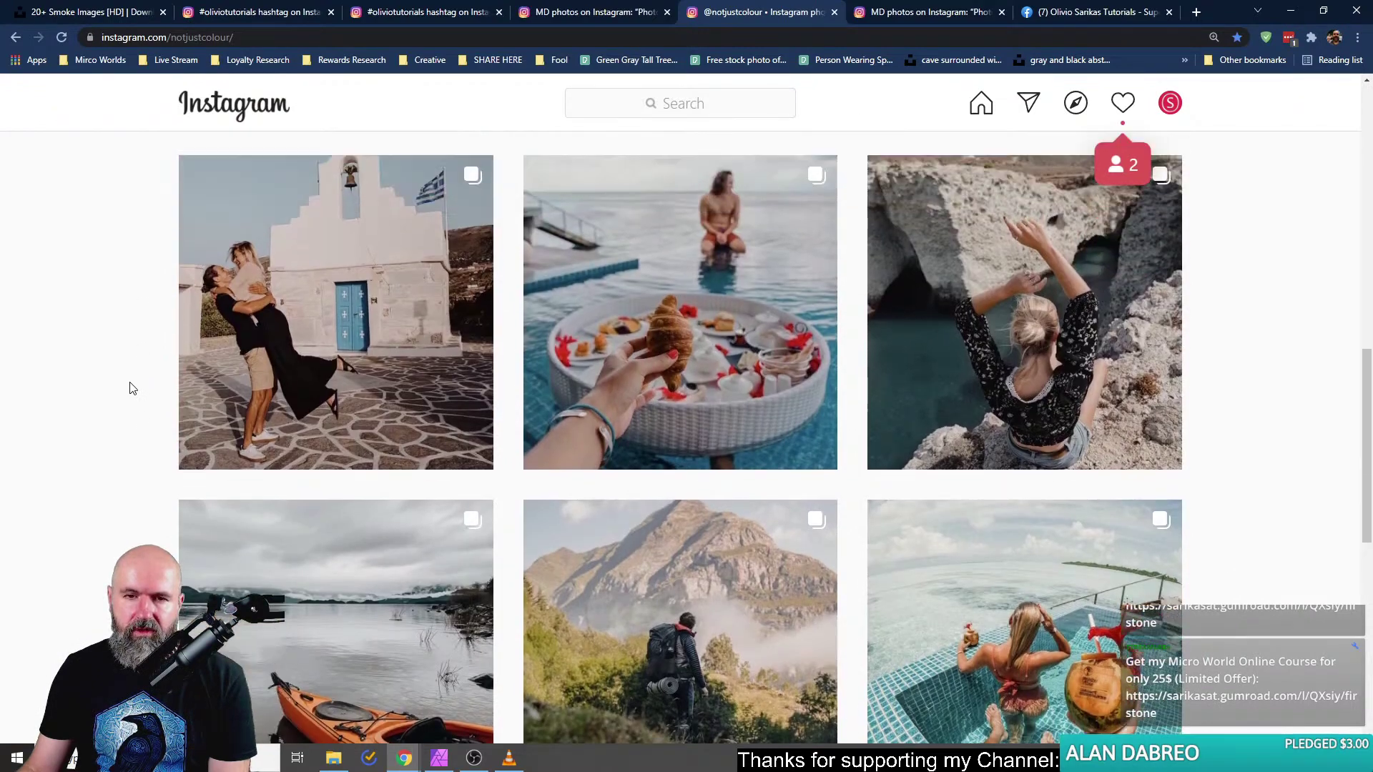
scroll(132, 389, "up", 2)
Open the Maldives floating breakfast post, compare the edited photo with its before version several times, and close the post.
left_click(667, 379)
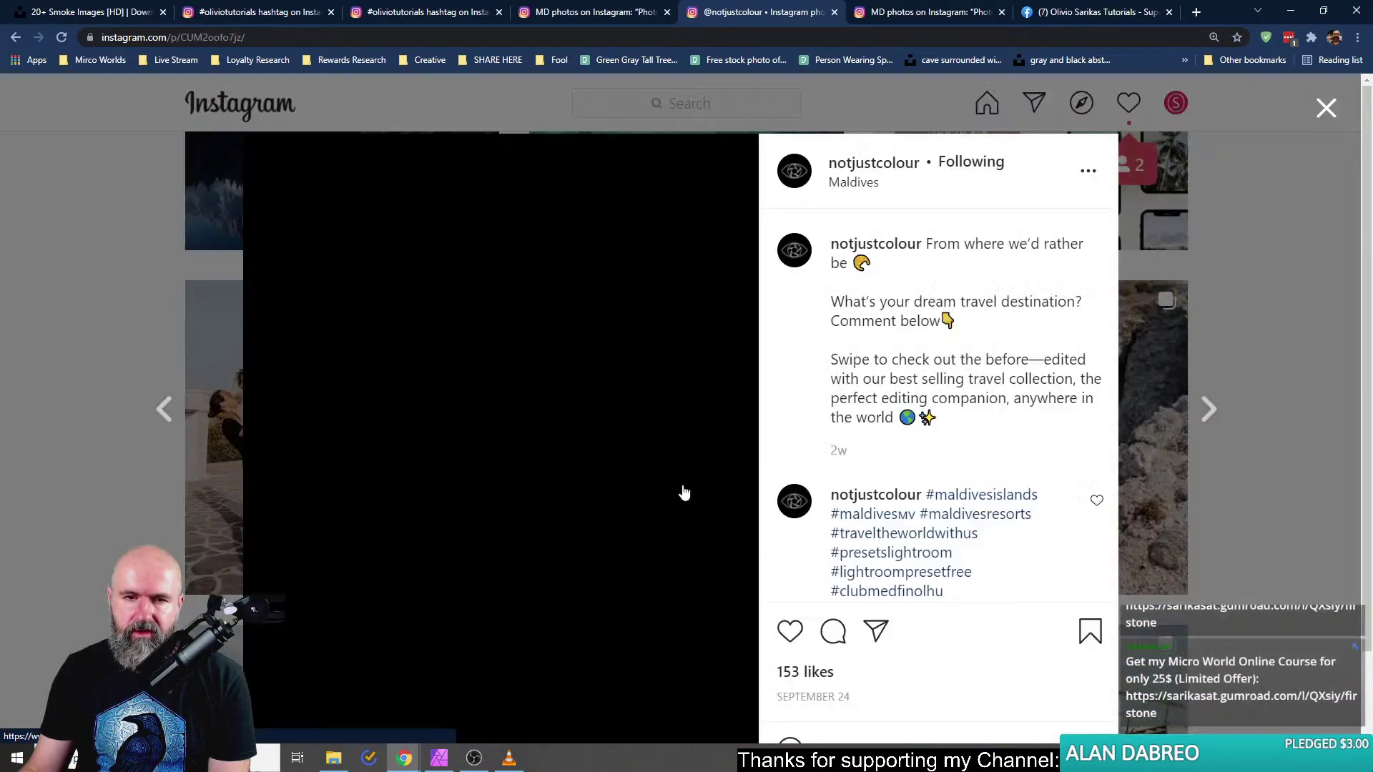
left_click(734, 455)
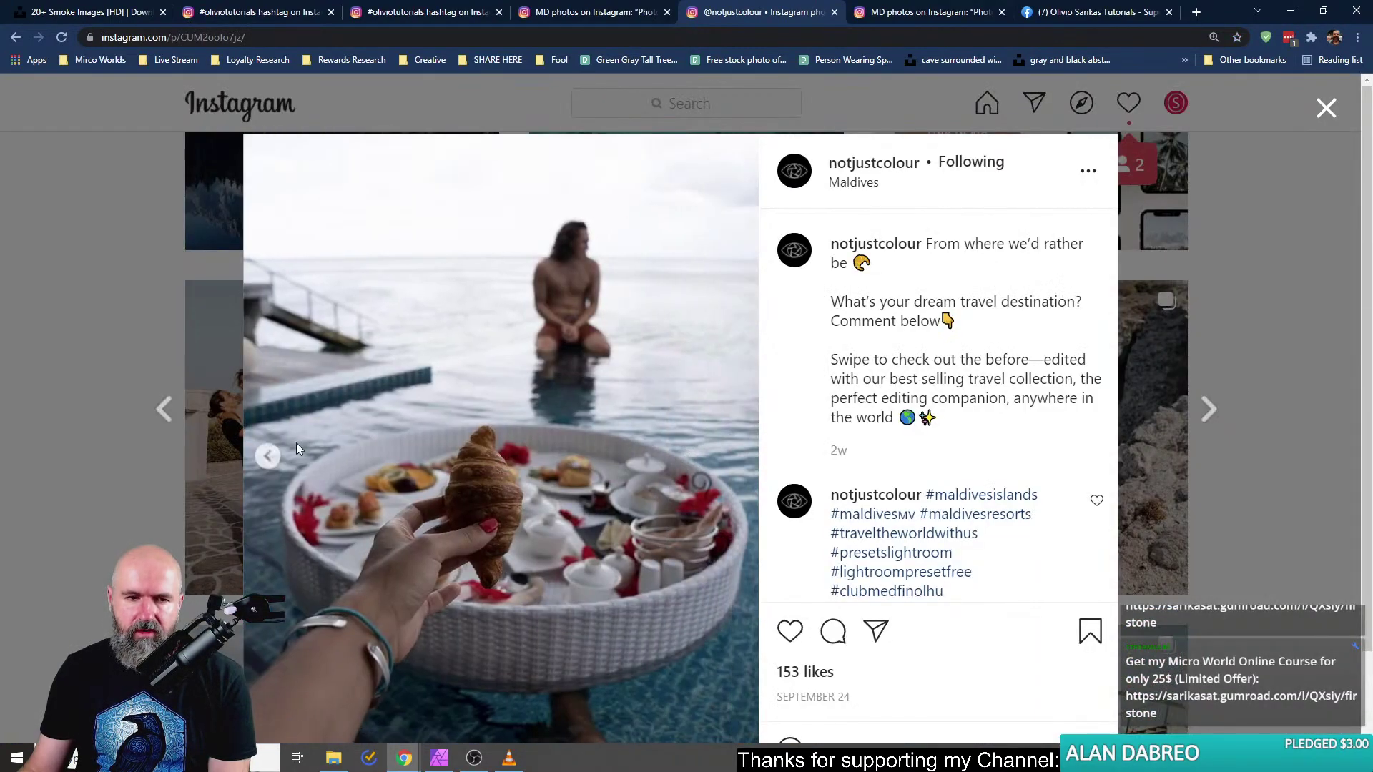
left_click(269, 458)
left_click(734, 458)
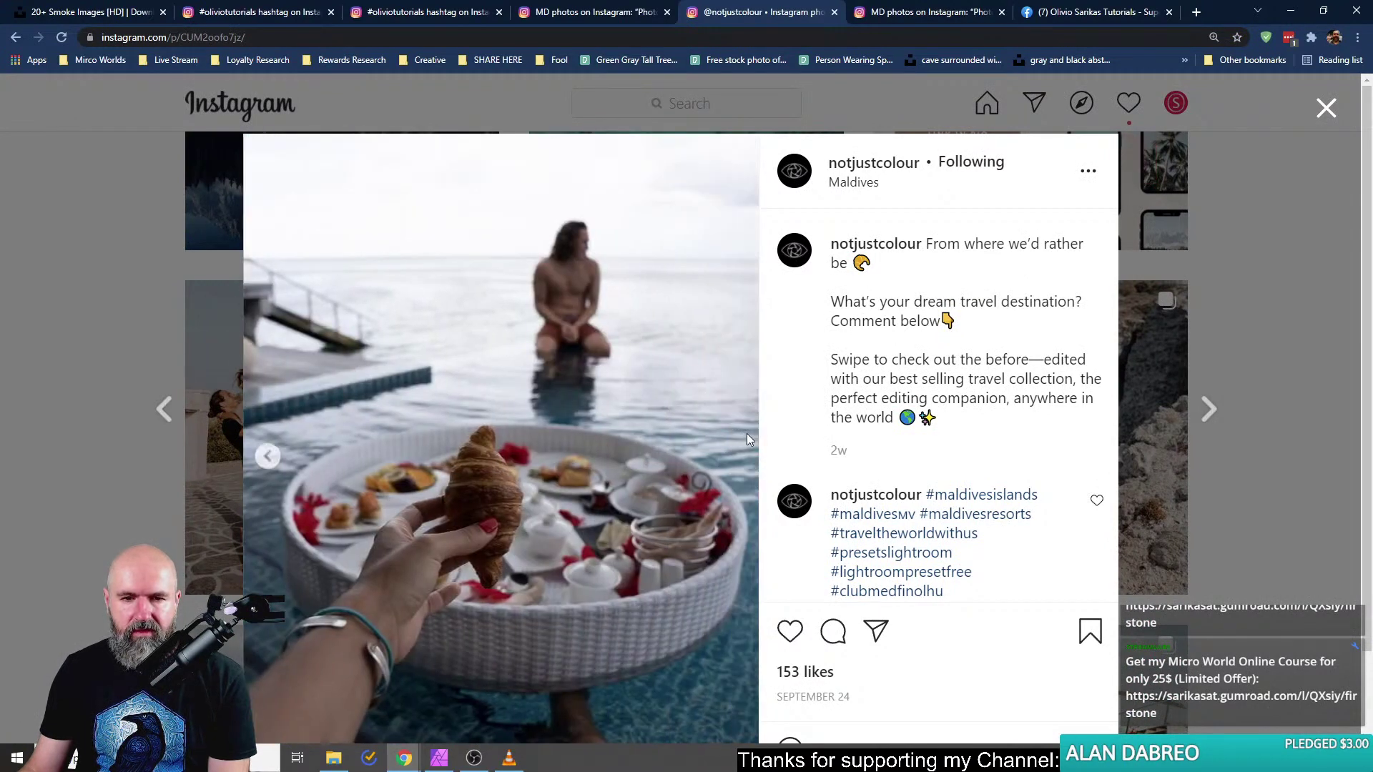
scroll(748, 439, "down", 1)
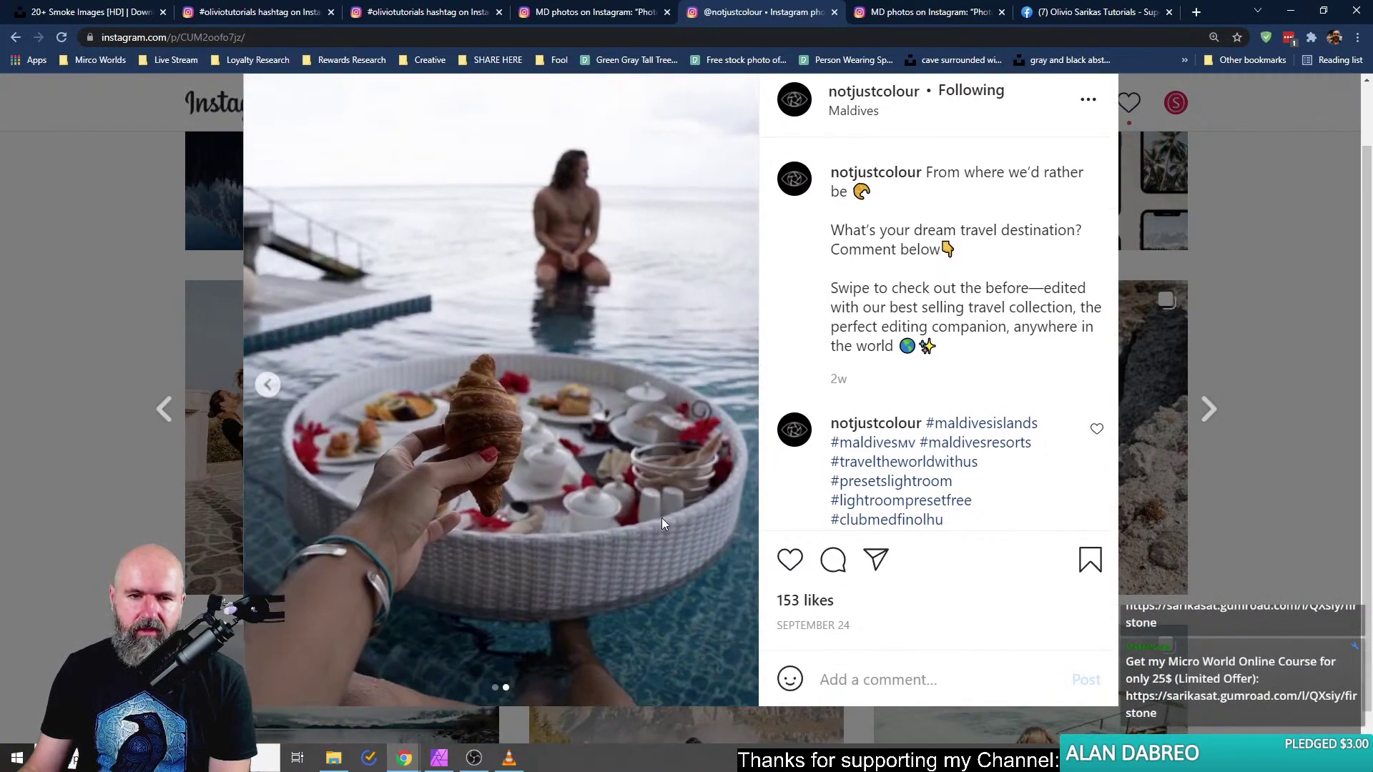
left_click(274, 389)
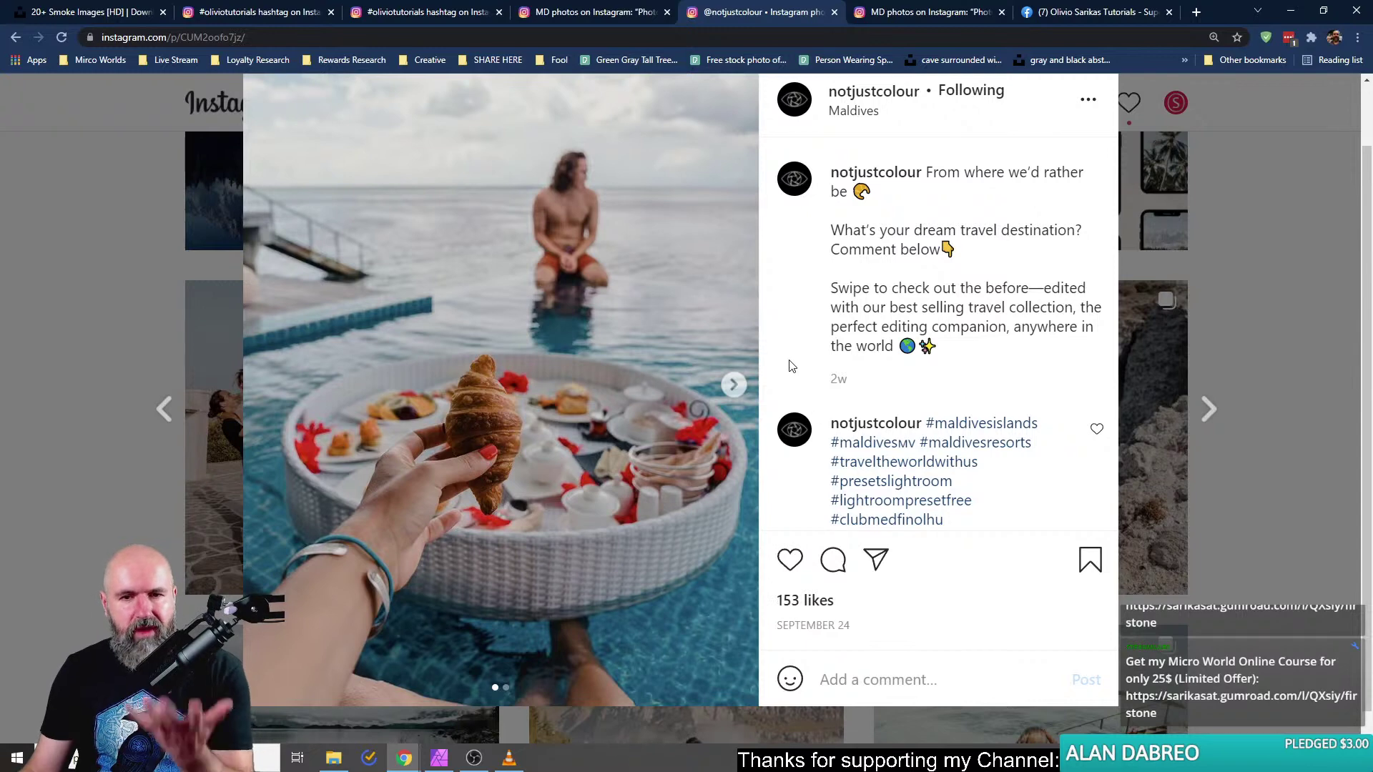
left_click(734, 385)
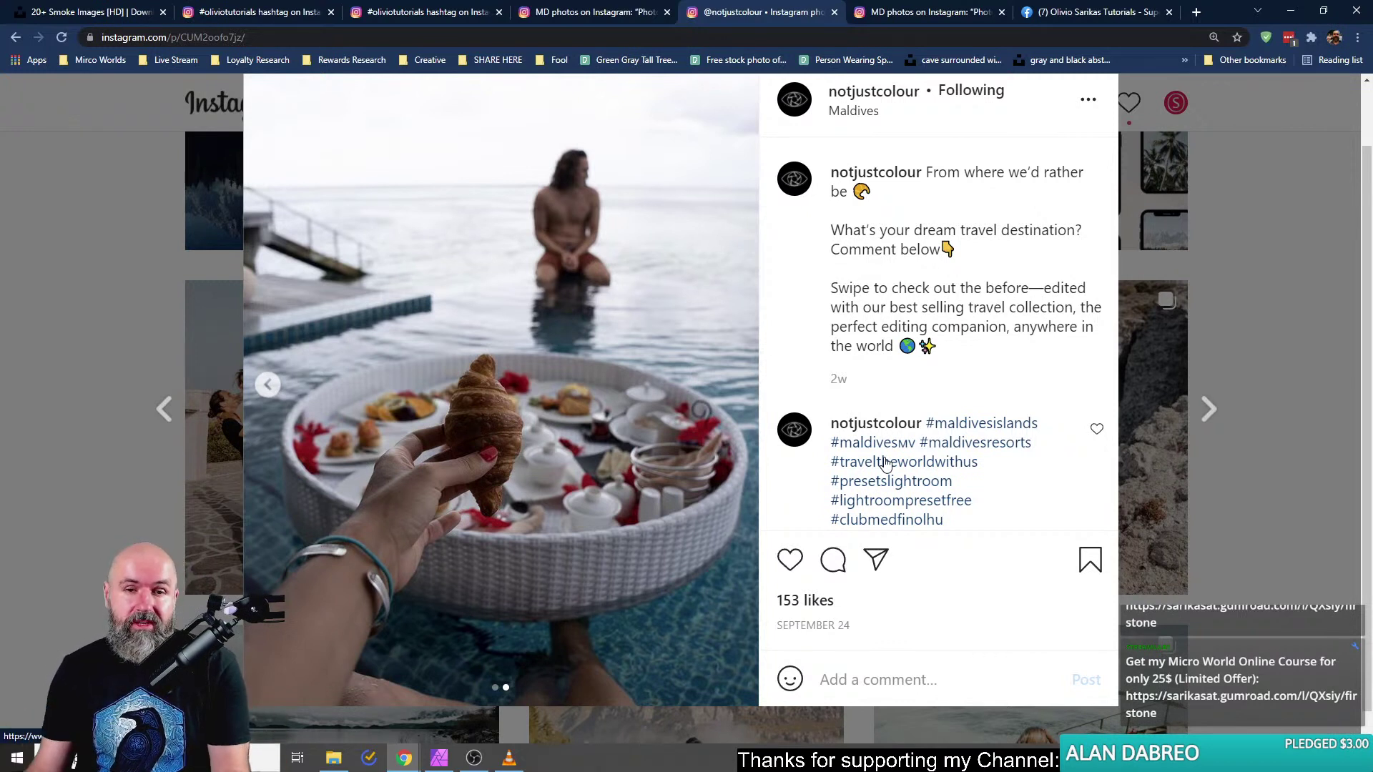
left_click(267, 385)
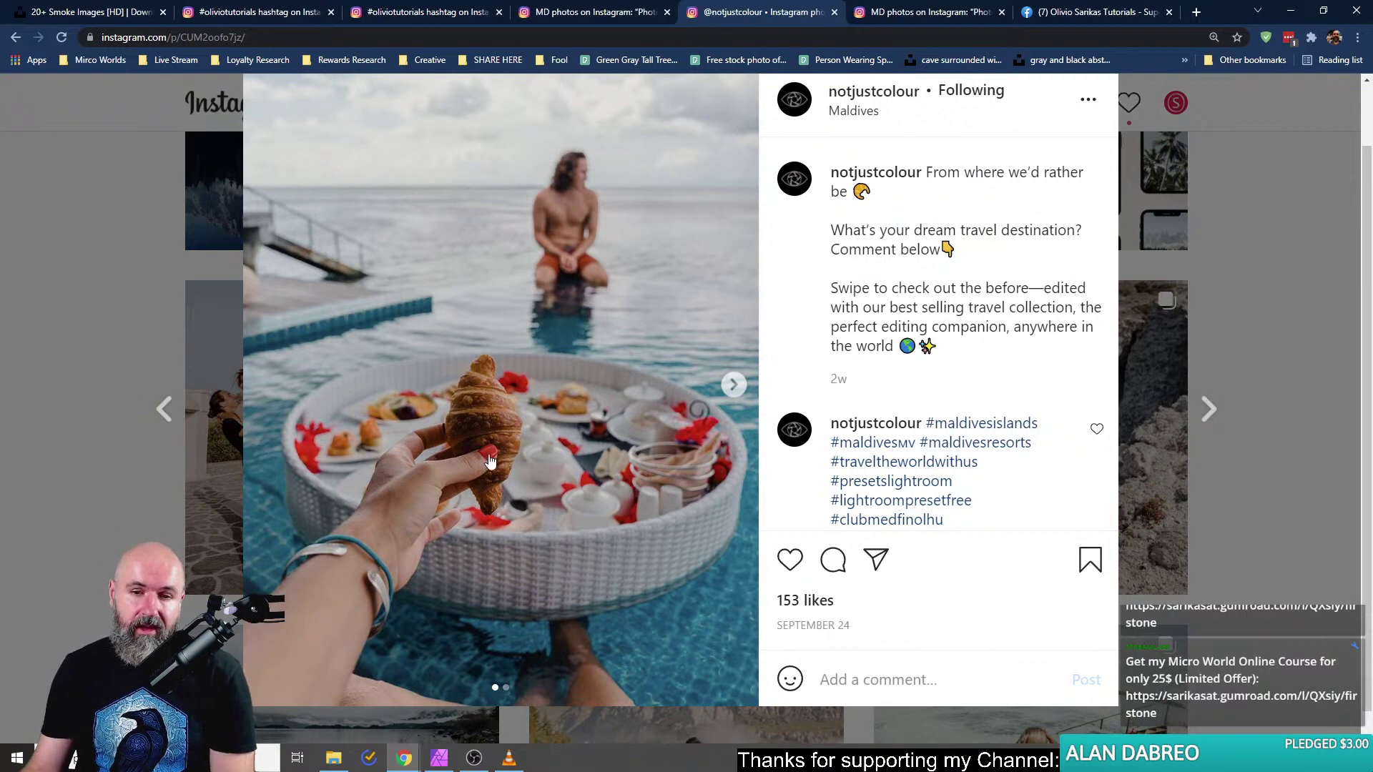
left_click(733, 385)
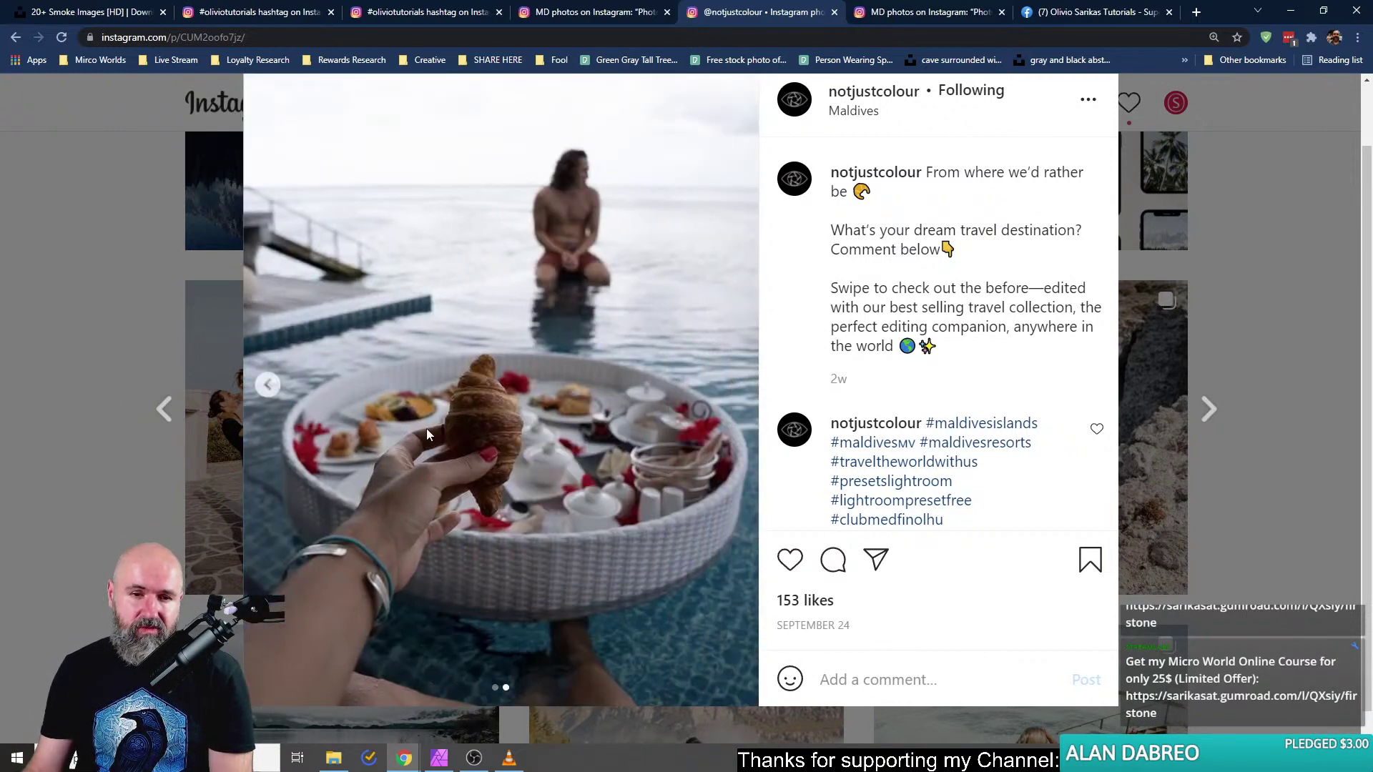
left_click(269, 386)
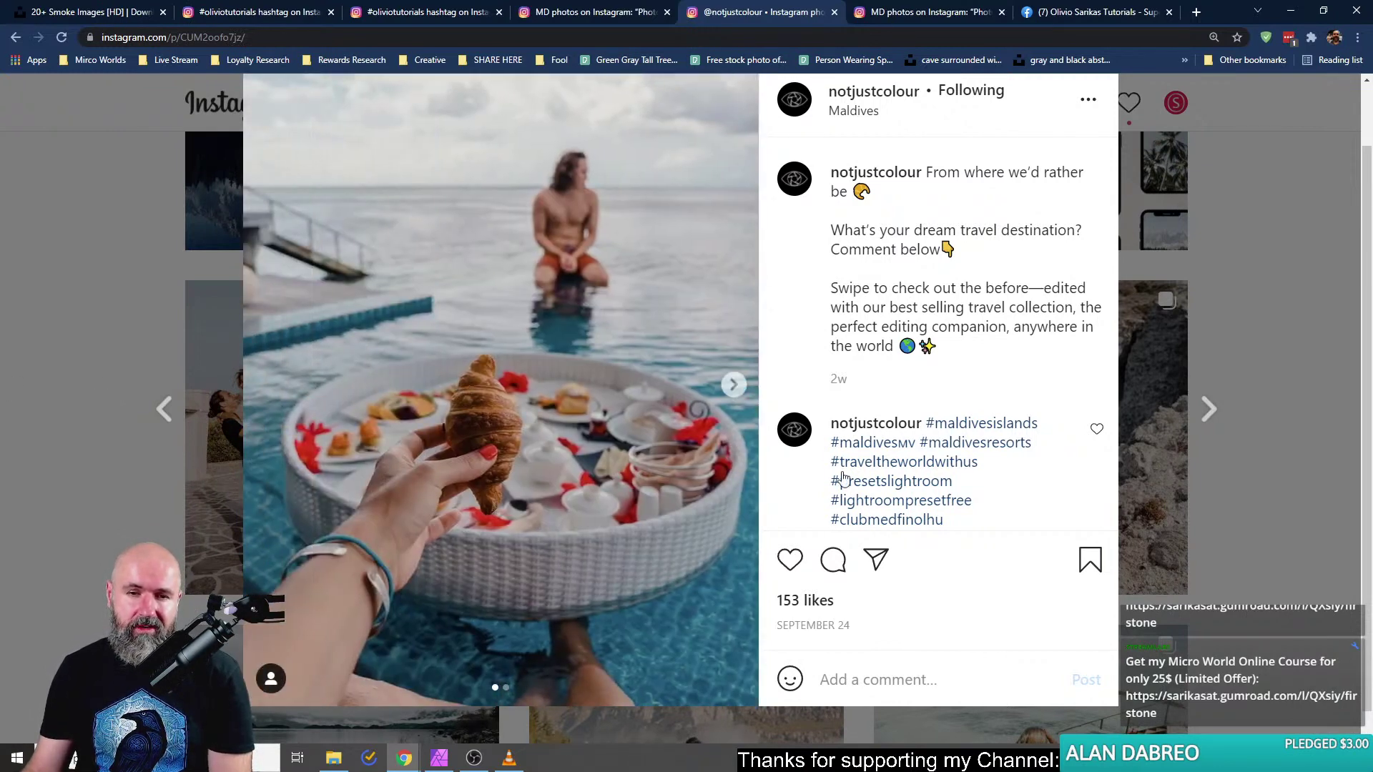
left_click(736, 386)
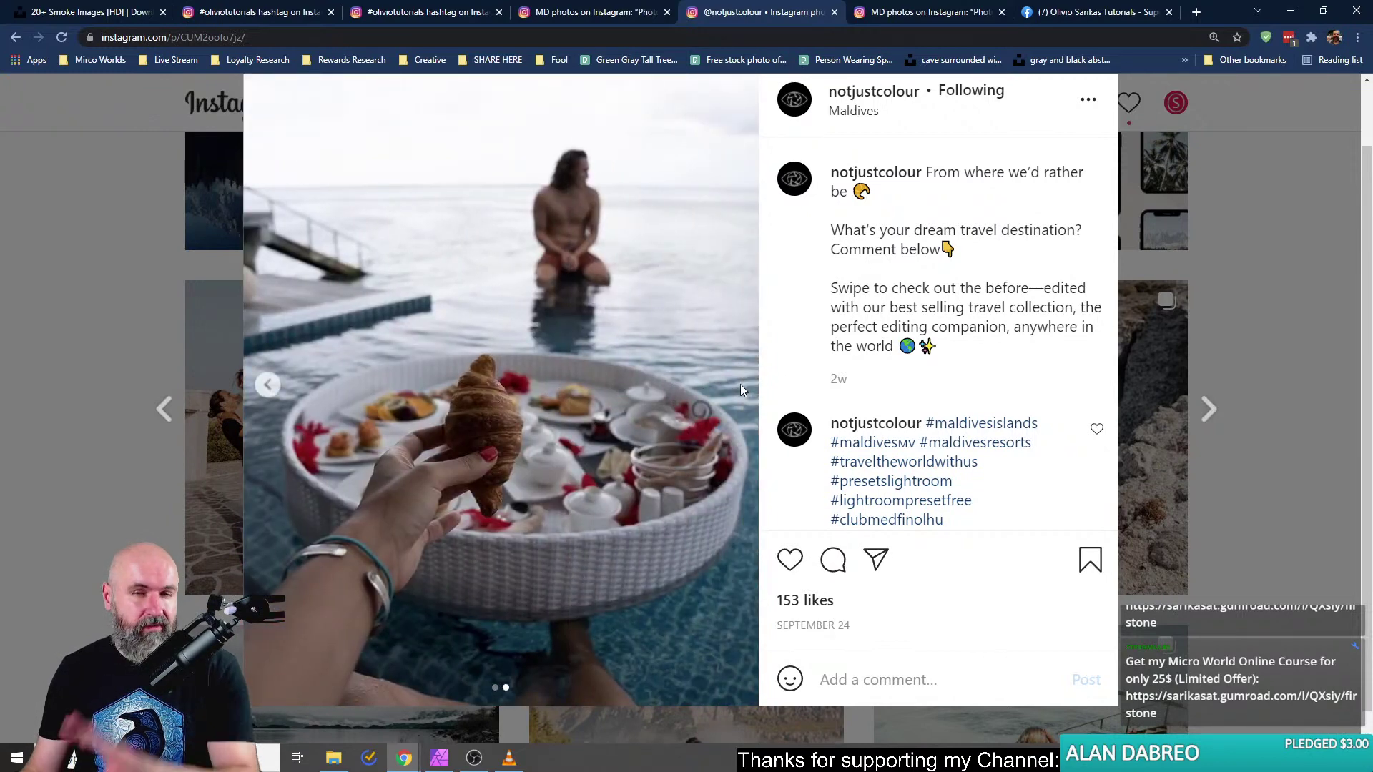
left_click(264, 386)
left_click(106, 299)
Open the Hautes Pyrénées hiker post further down the profile and compare its edited photo with the before version.
scroll(169, 489, "down", 5)
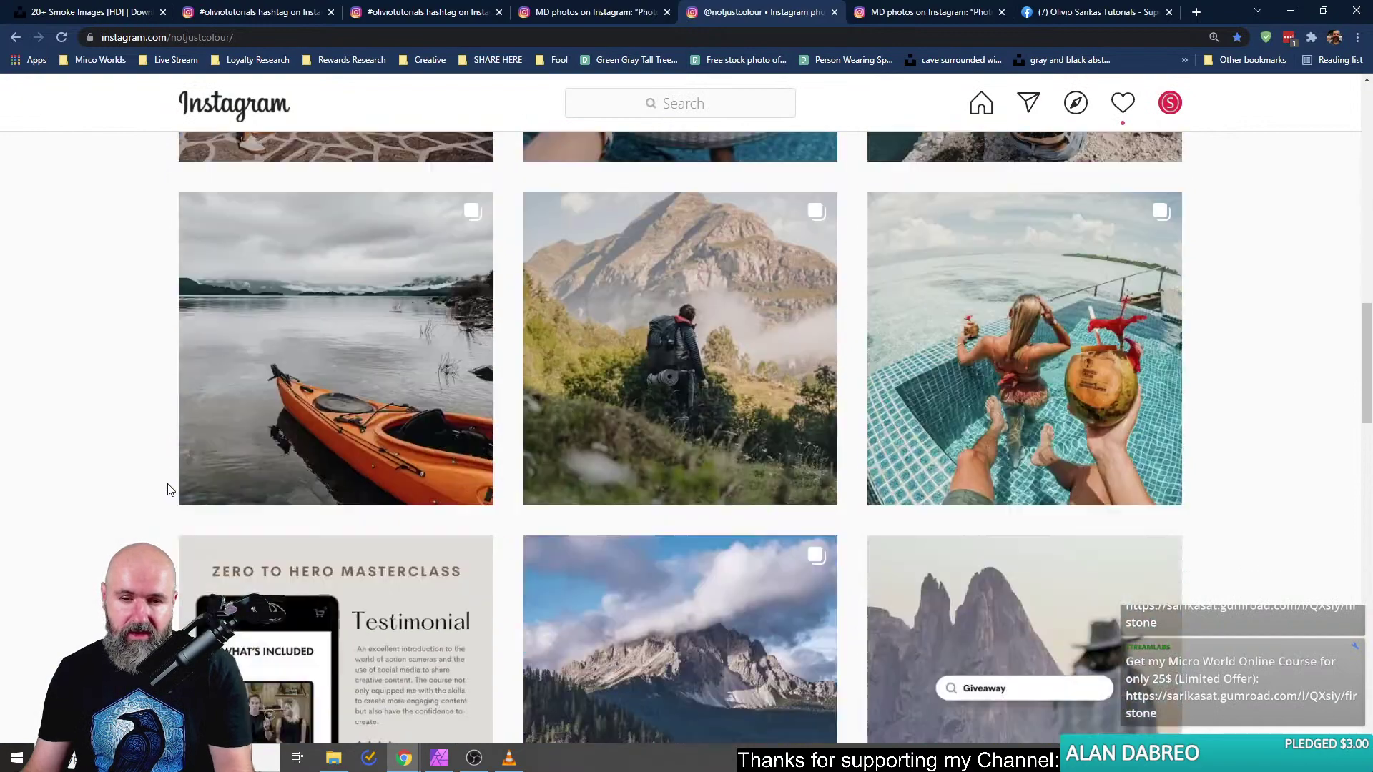
scroll(678, 540, "up", 2)
left_click(665, 469)
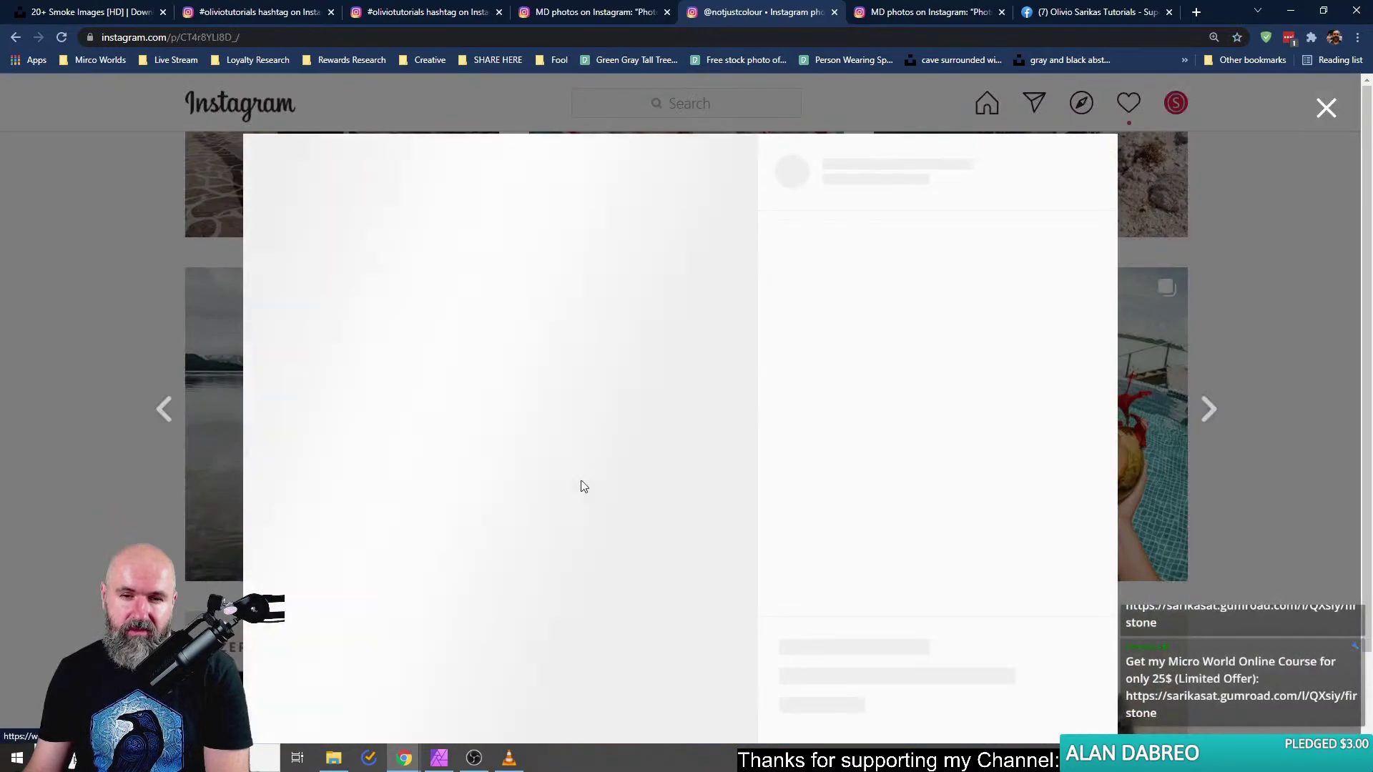
left_click(730, 454)
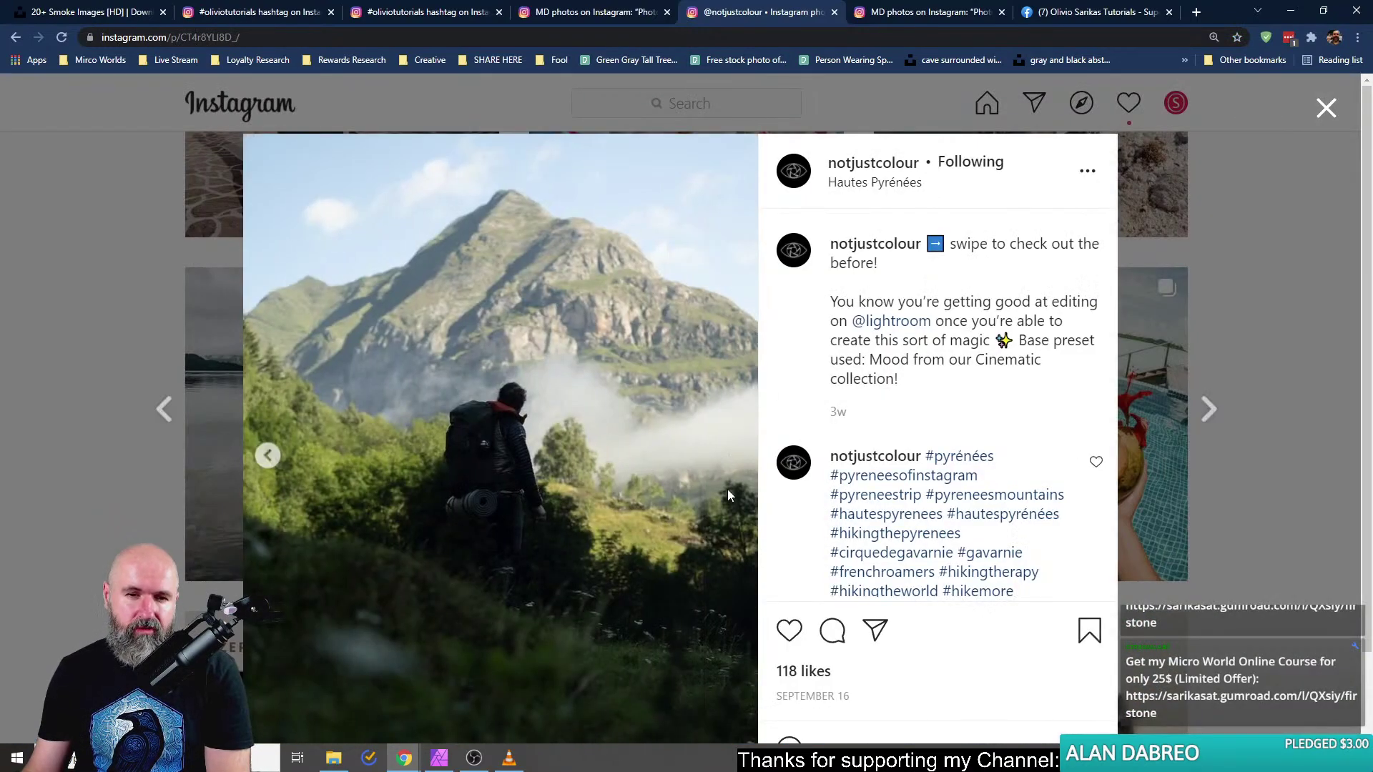
scroll(727, 489, "down", 1)
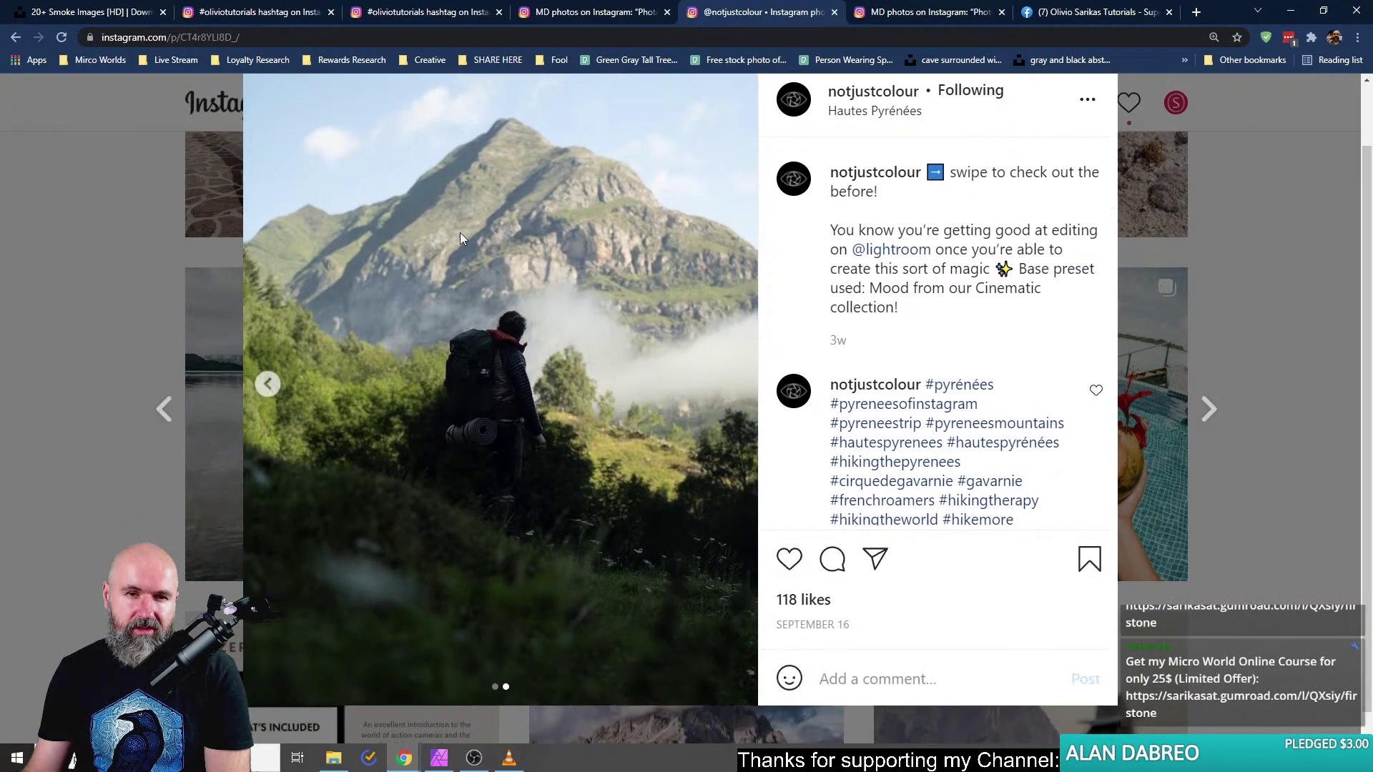
left_click(268, 387)
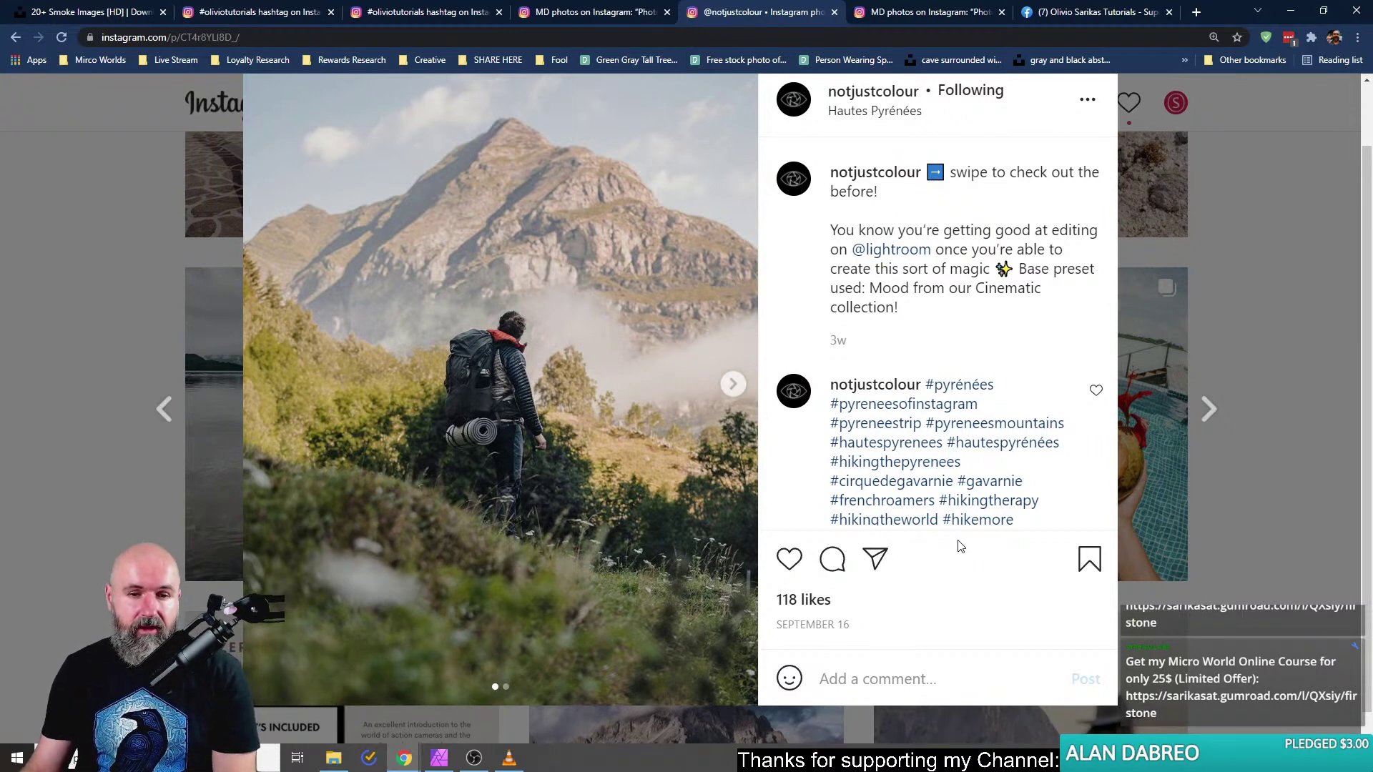
left_click(731, 387)
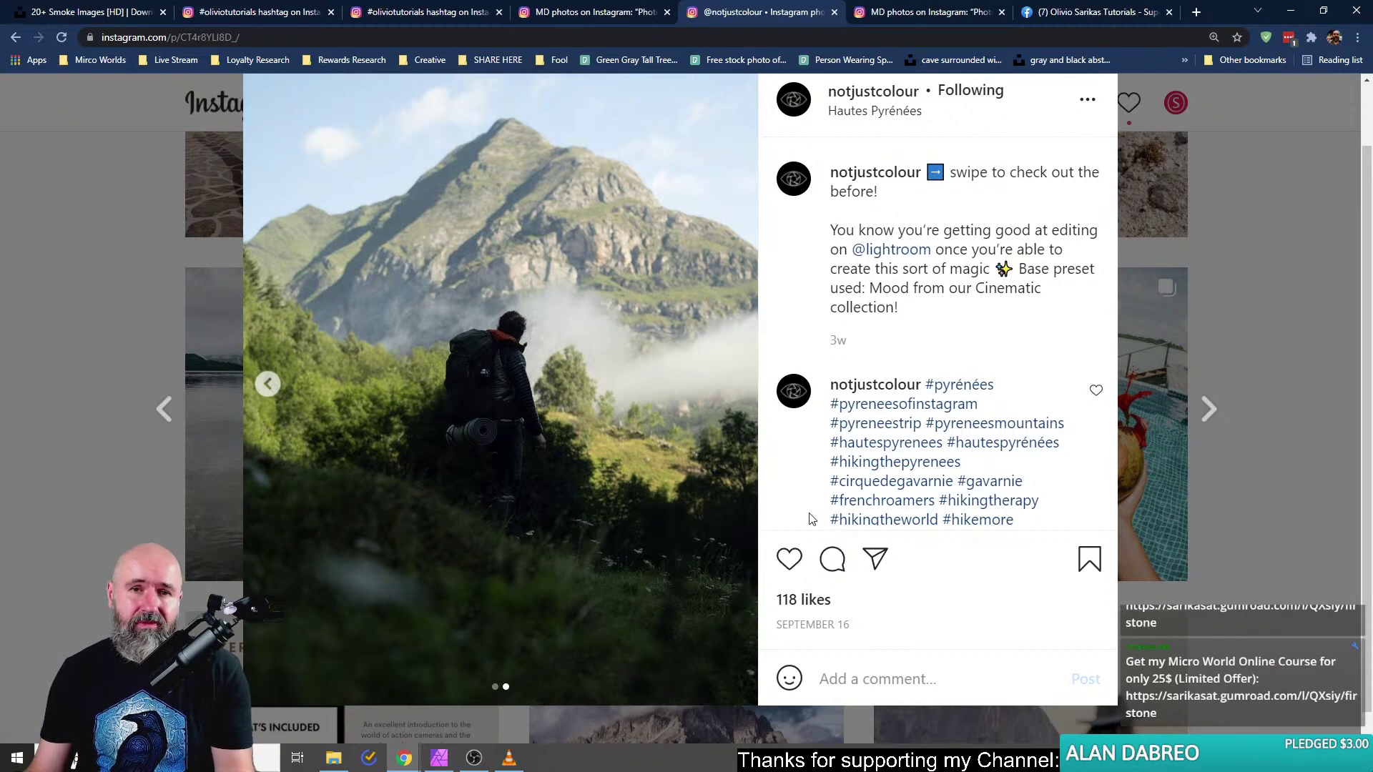
left_click(268, 385)
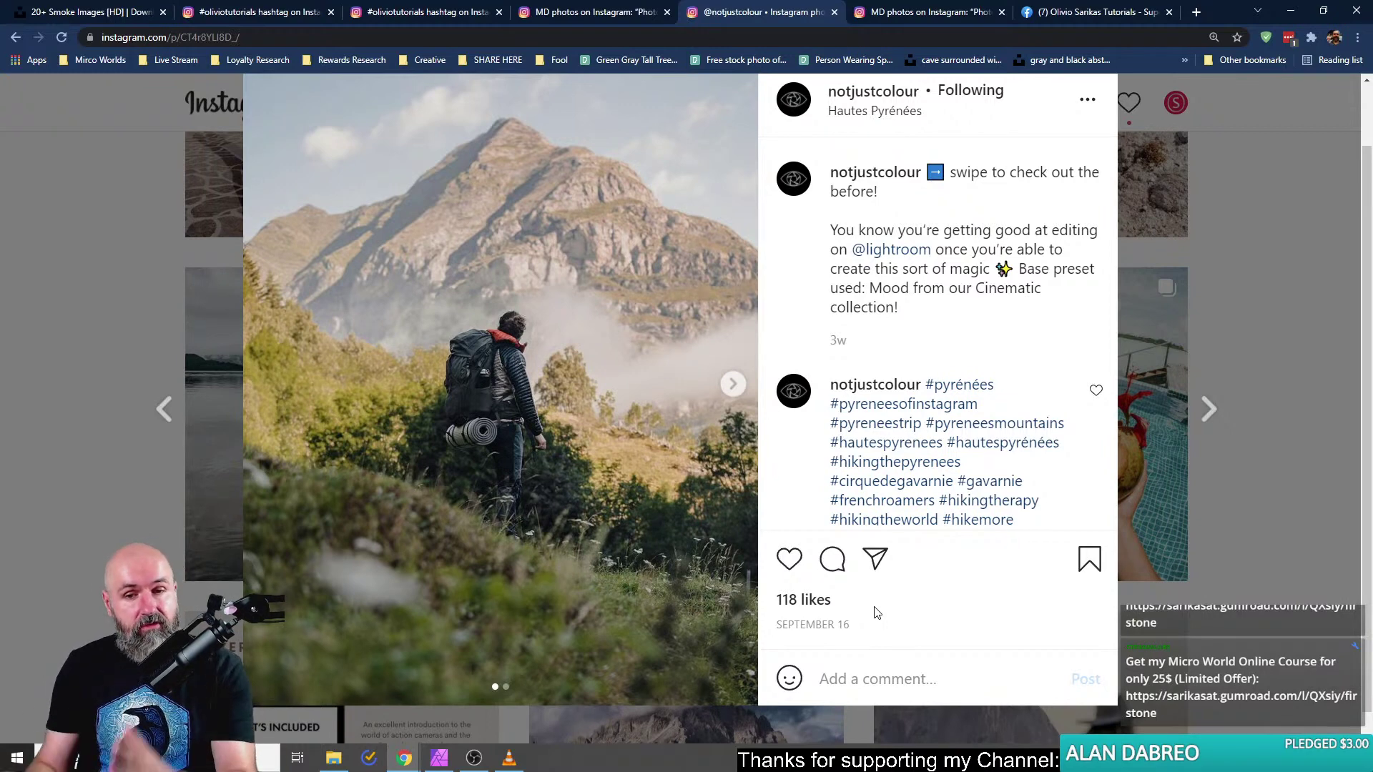
Compare the hiker photo with its before version once more, close the post, and close the notjustcolour profile's tab.
left_click(732, 384)
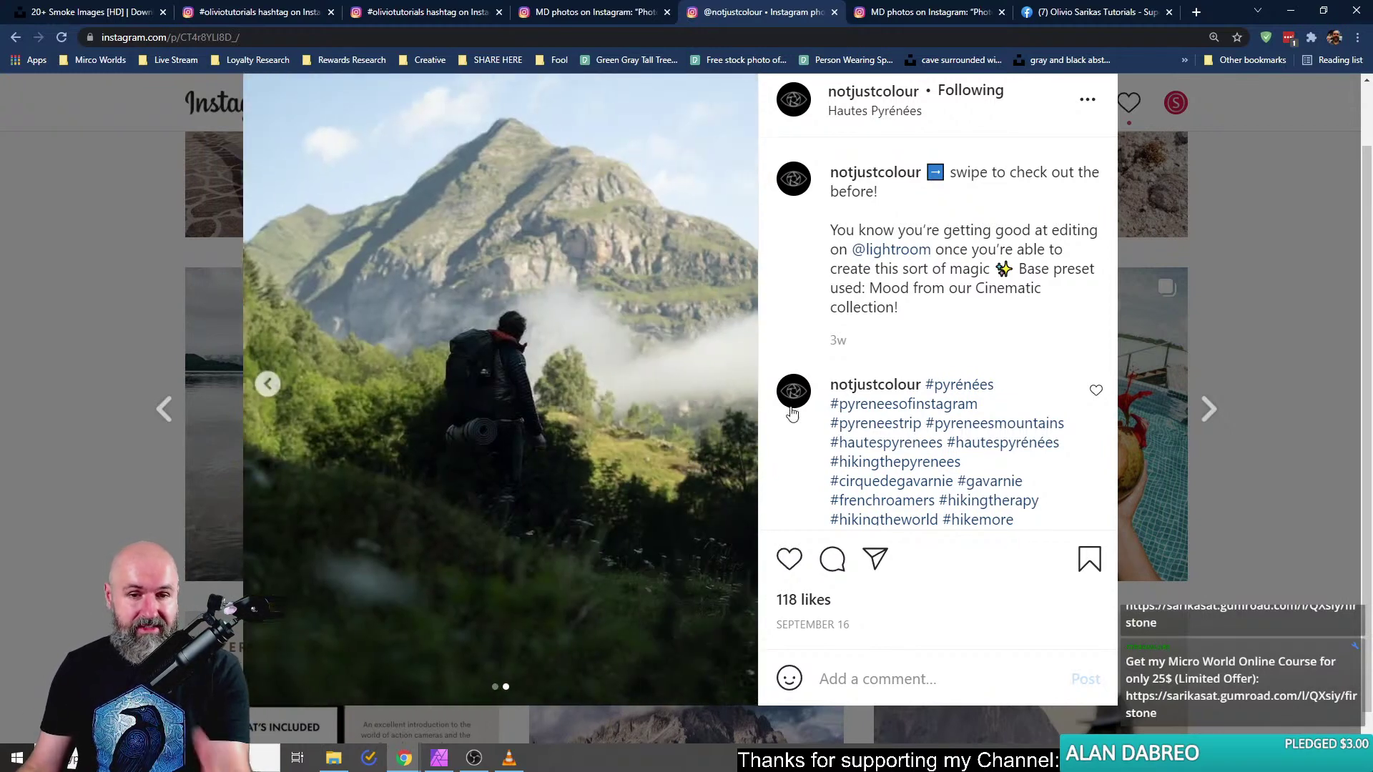
left_click(276, 378)
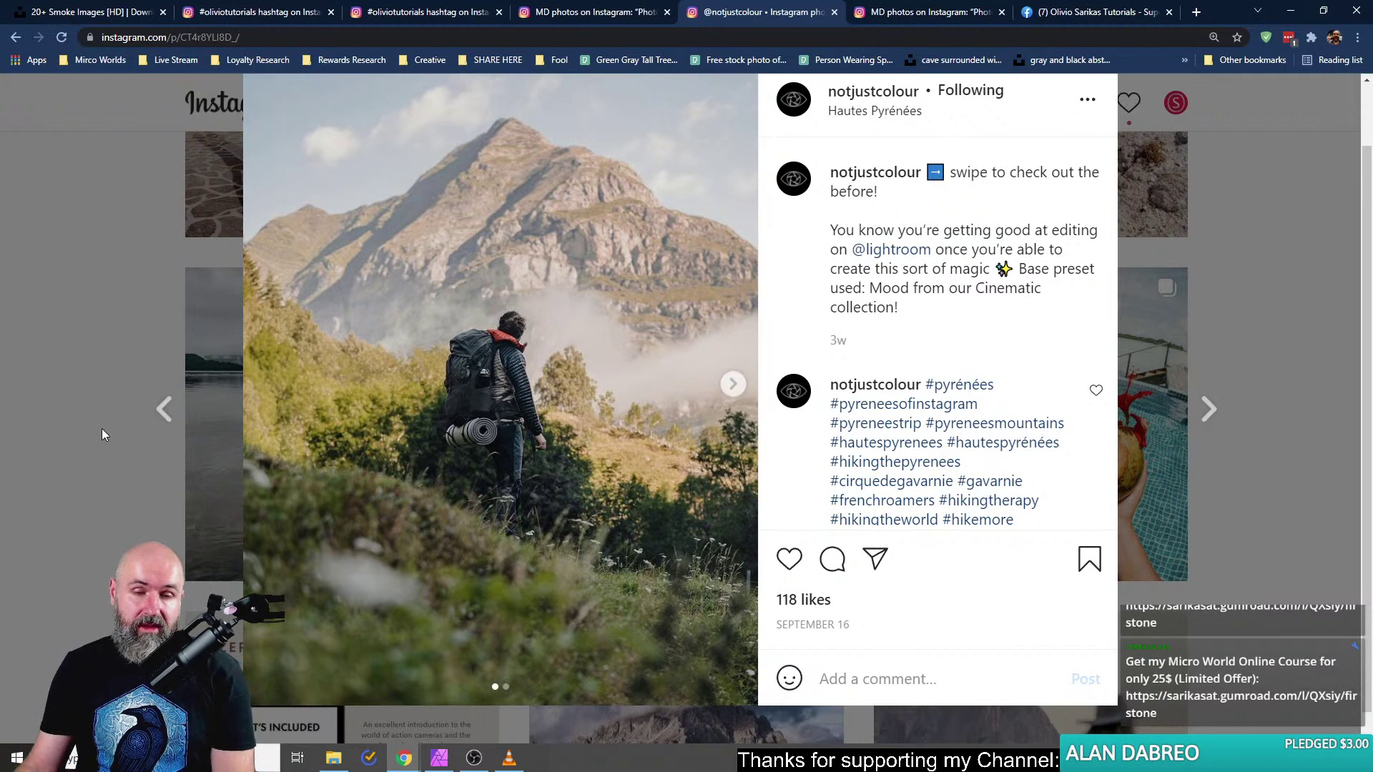
left_click(129, 294)
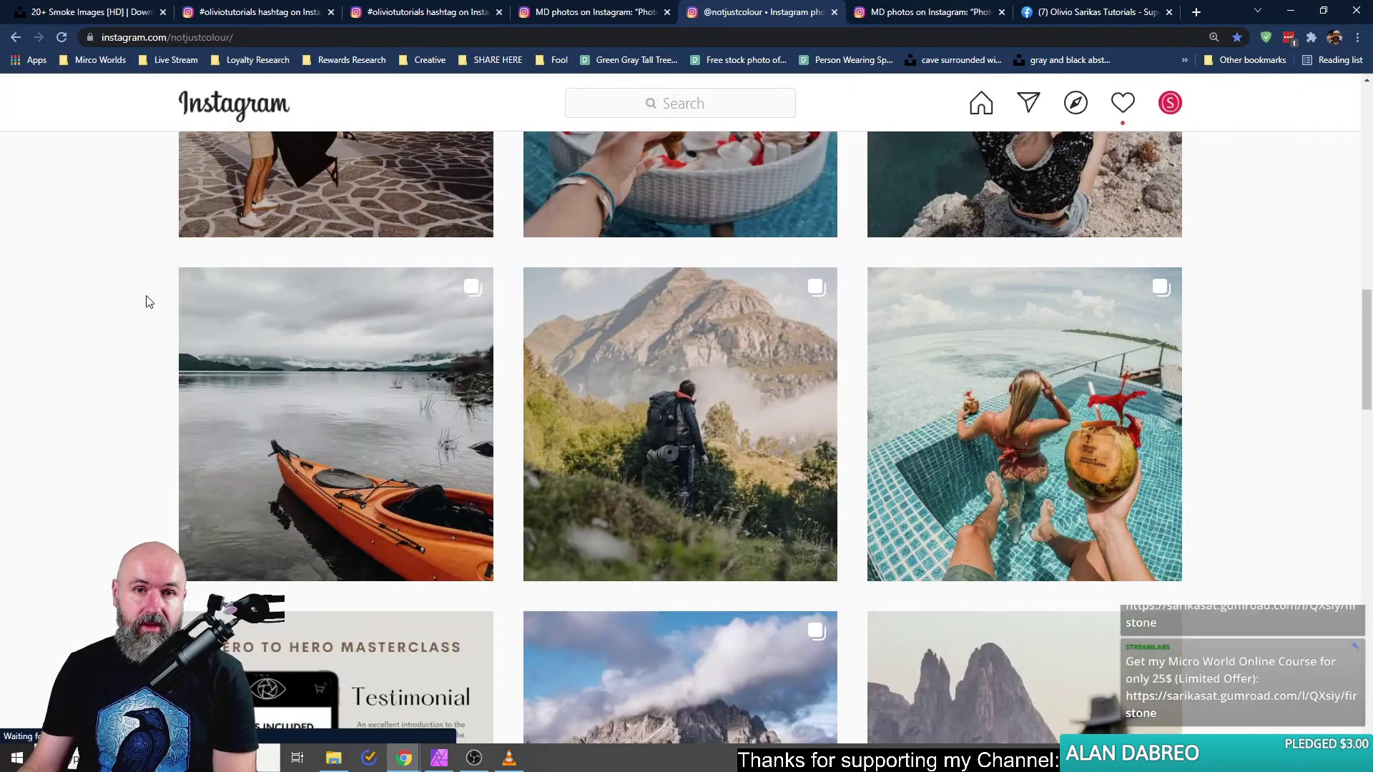
left_click(606, 14)
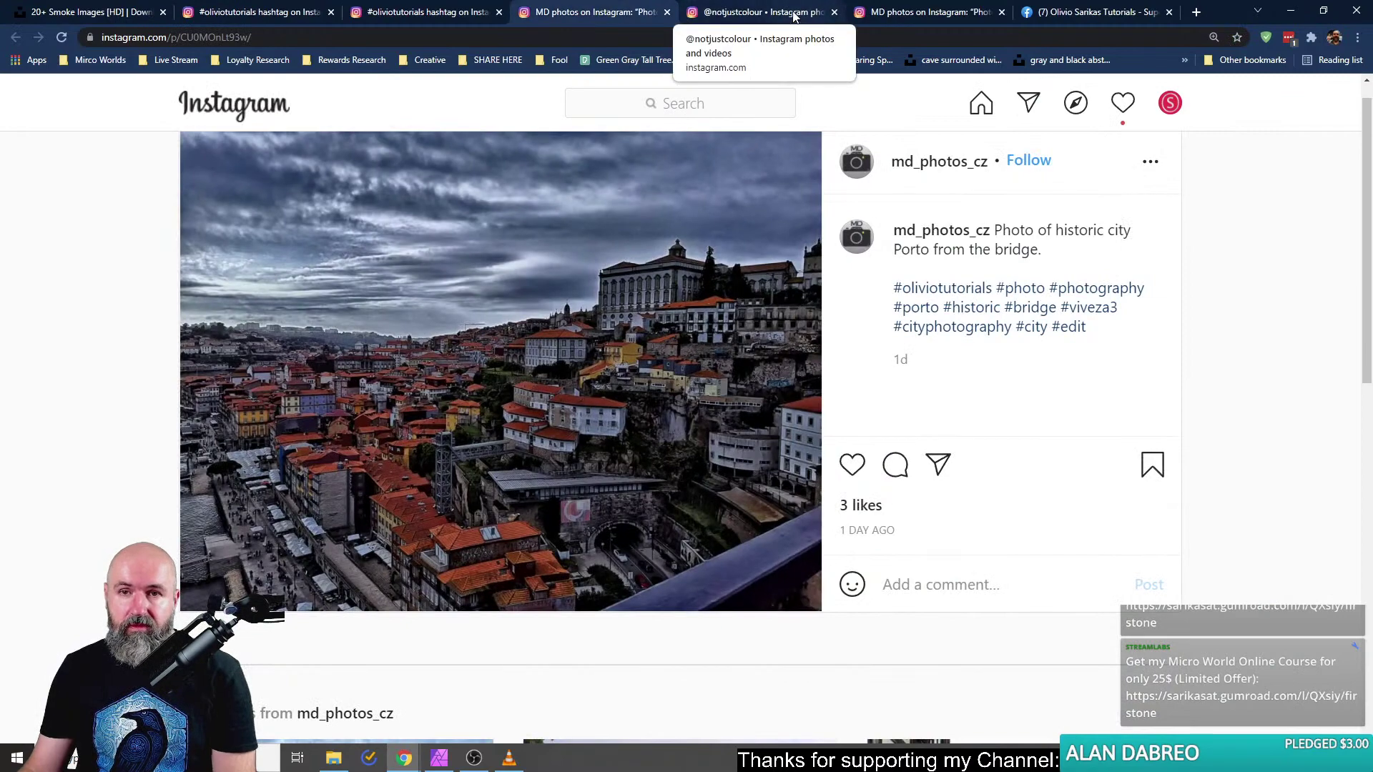
left_click(826, 13)
left_click(835, 13)
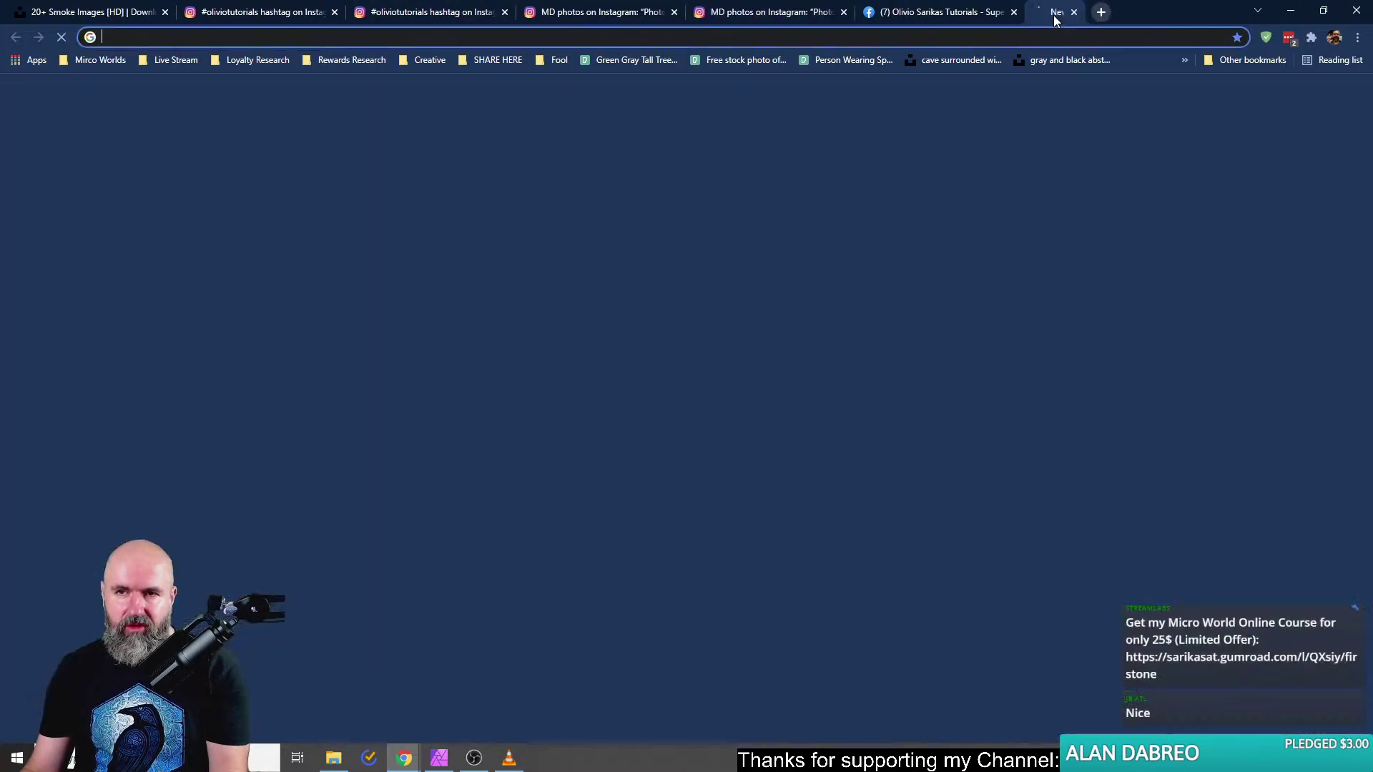
Open the Unsplash home page in a new browser tab.
left_click(1053, 15)
type("uns")
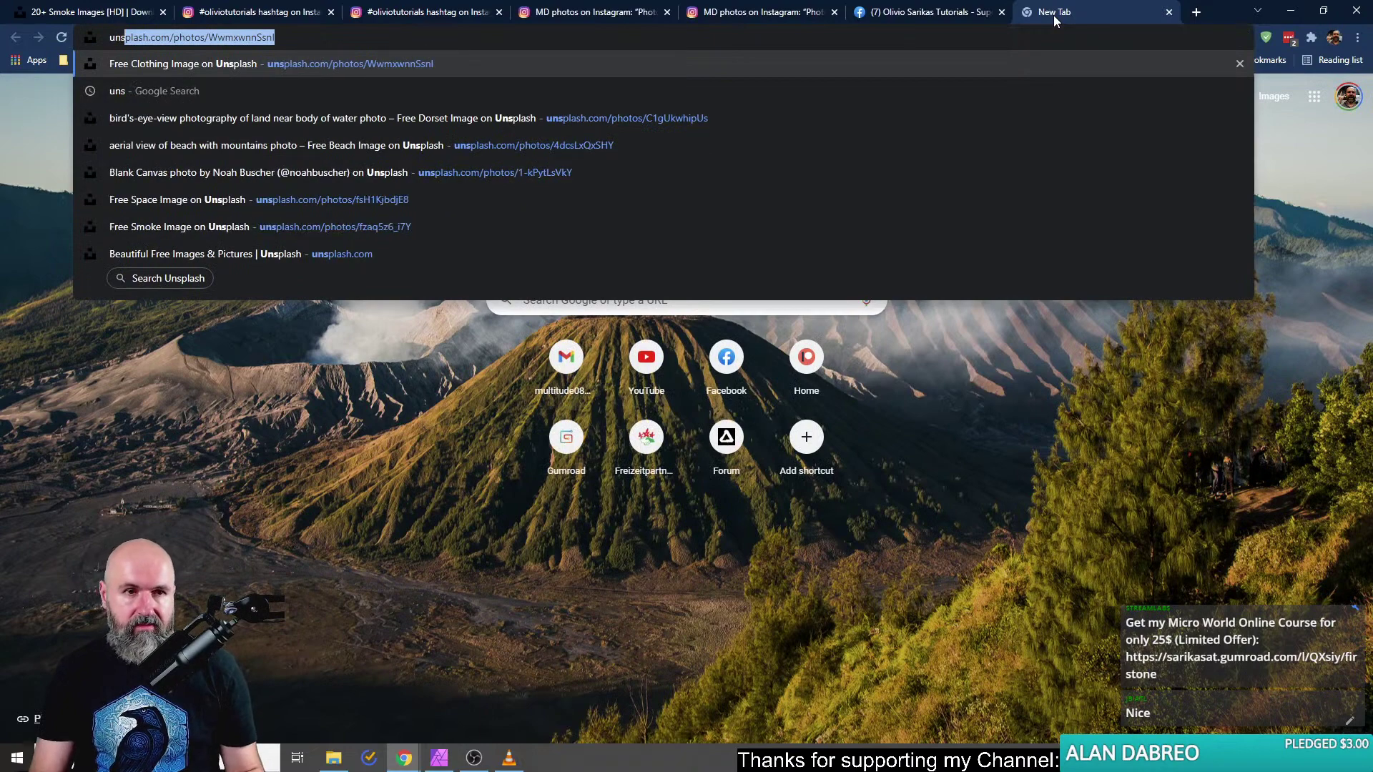
key("Return")
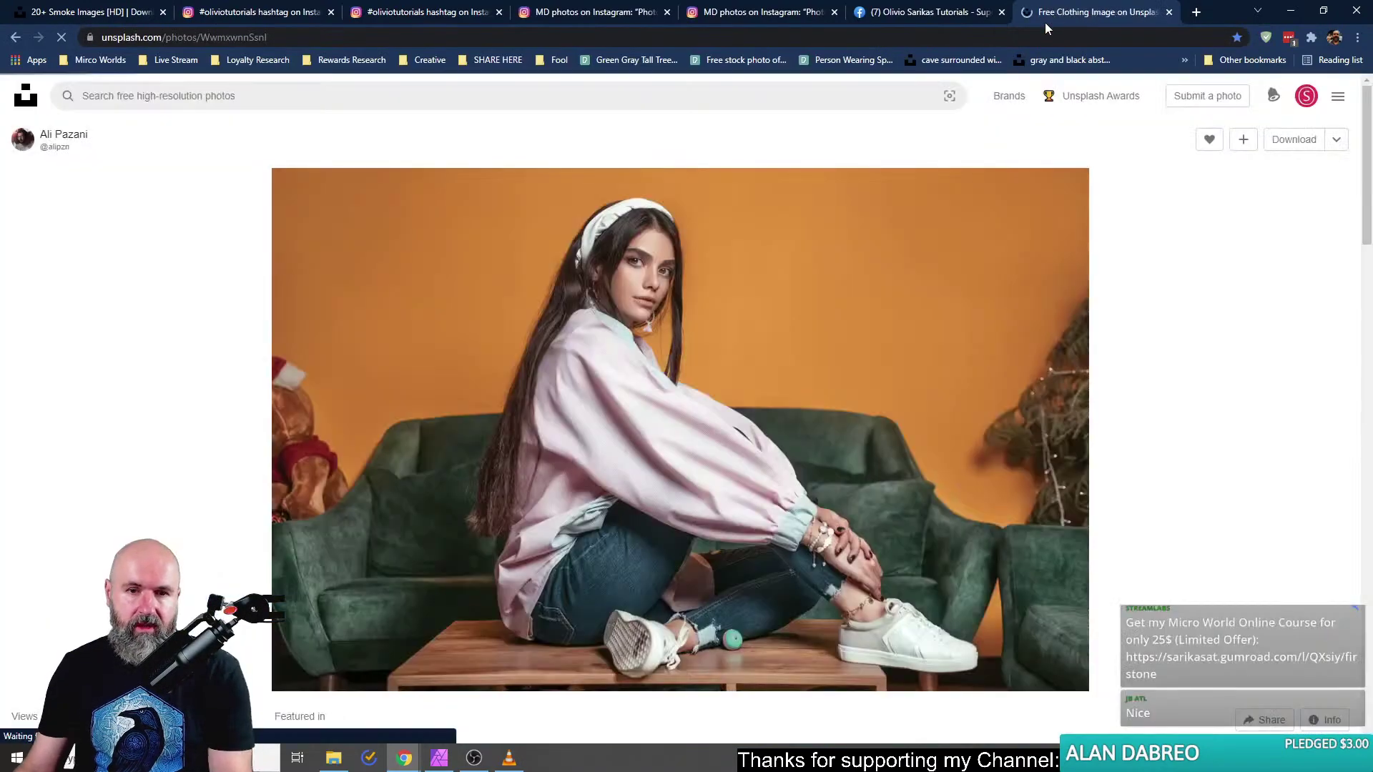
left_click(37, 102)
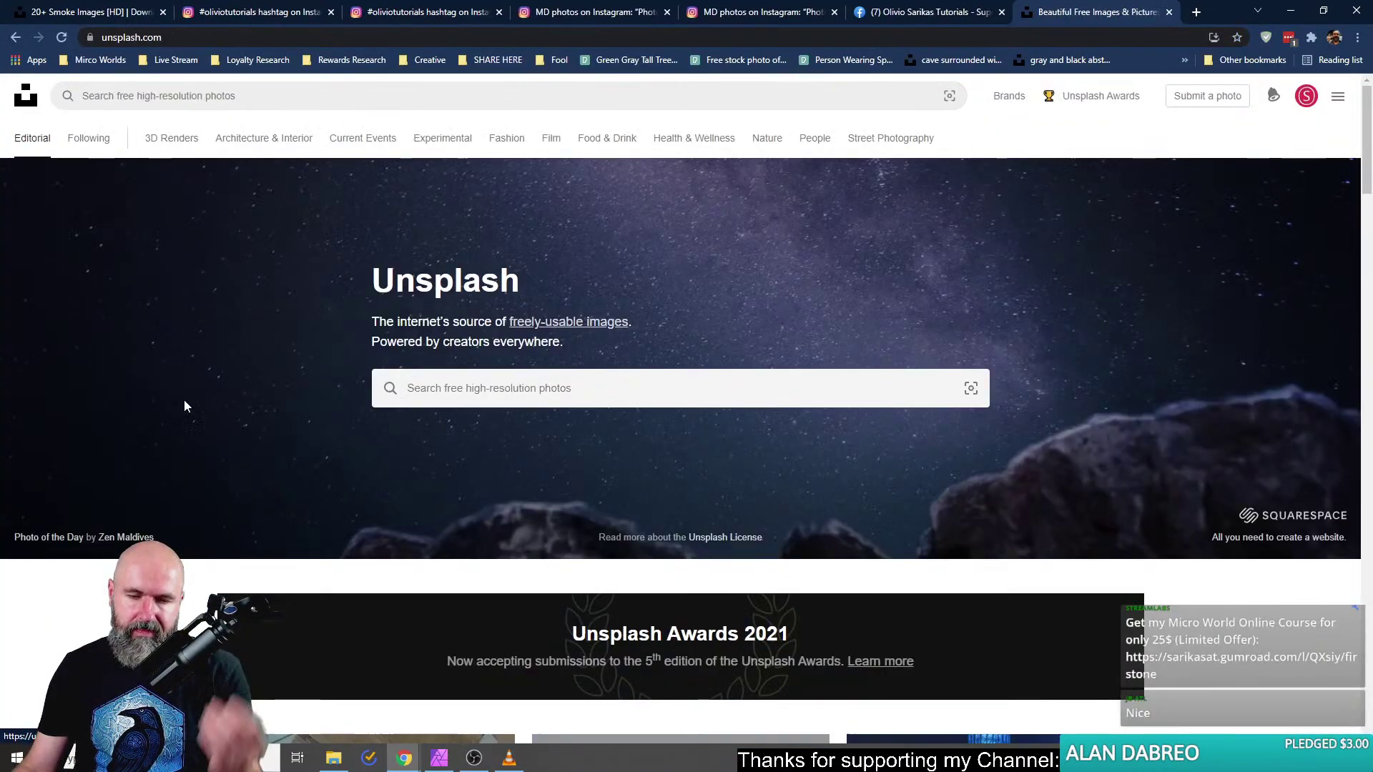
Browse the Unsplash editorial photo feed for example images with distinct colour moods.
scroll(183, 401, "down", 9)
scroll(911, 409, "up", 1)
scroll(1219, 445, "down", 15)
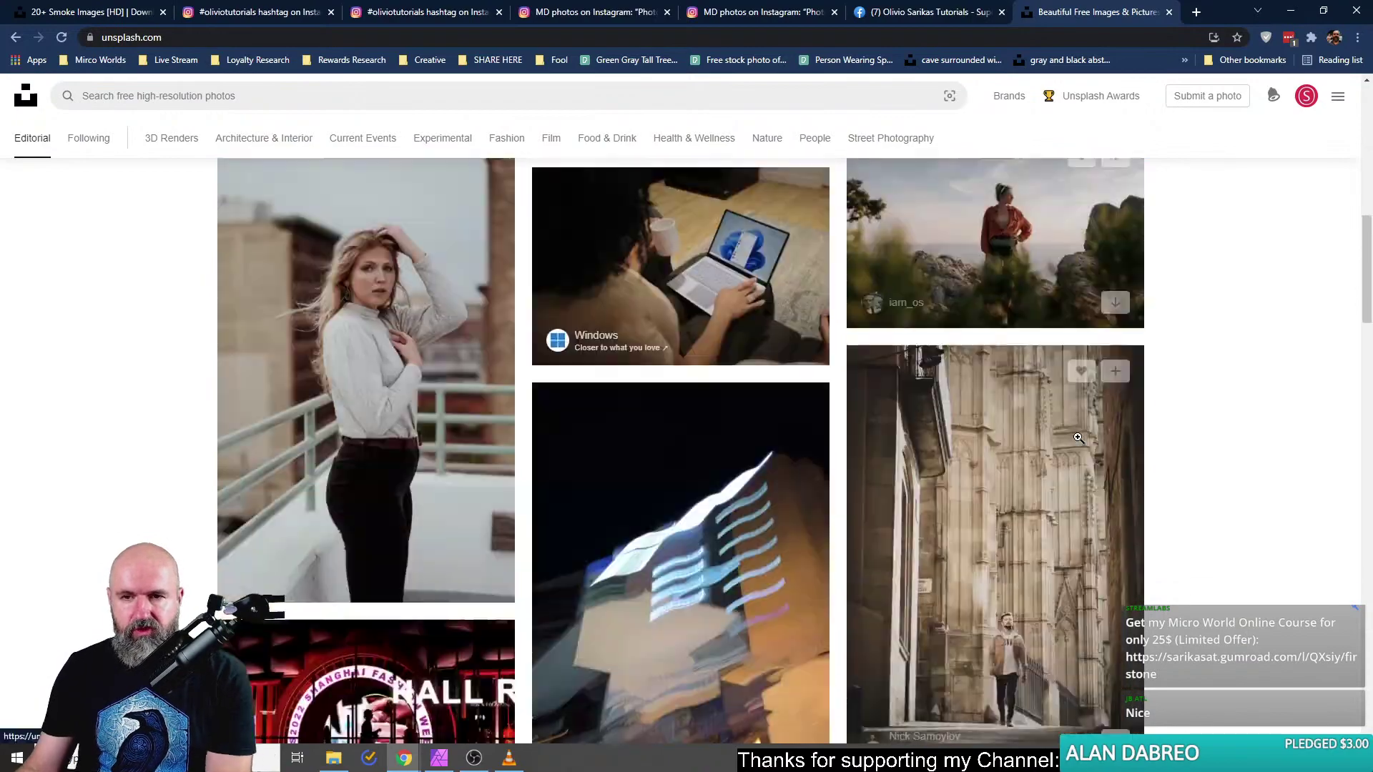
scroll(1222, 446, "down", 15)
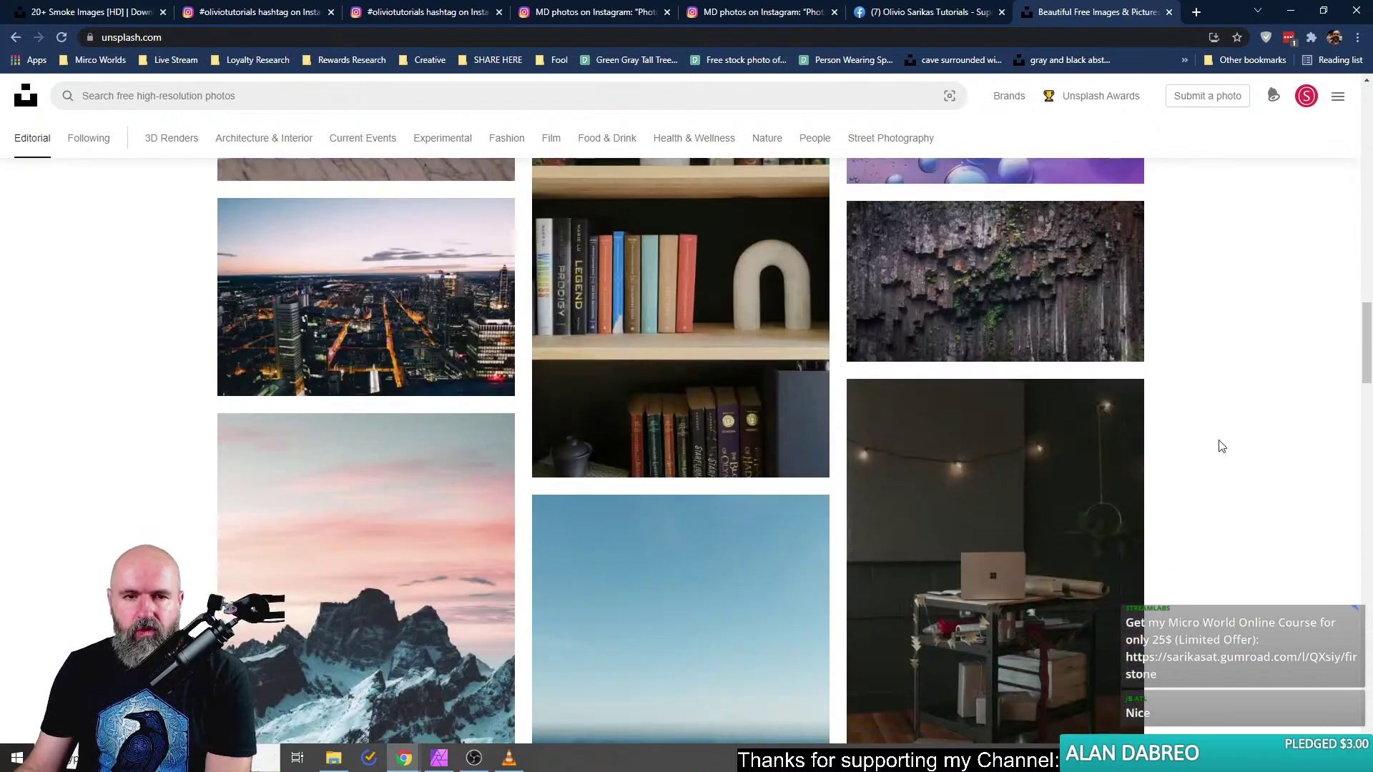
scroll(1222, 446, "down", 15)
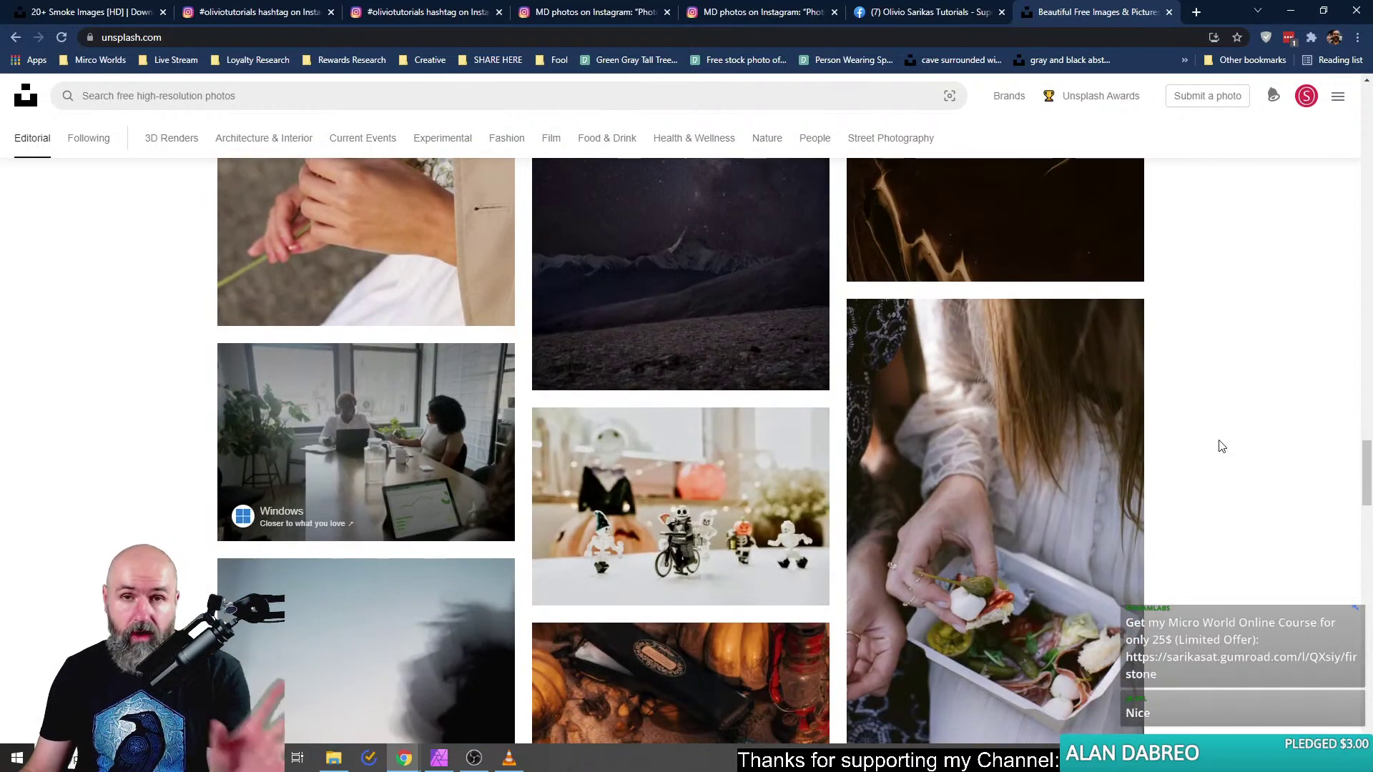
scroll(1222, 446, "down", 6)
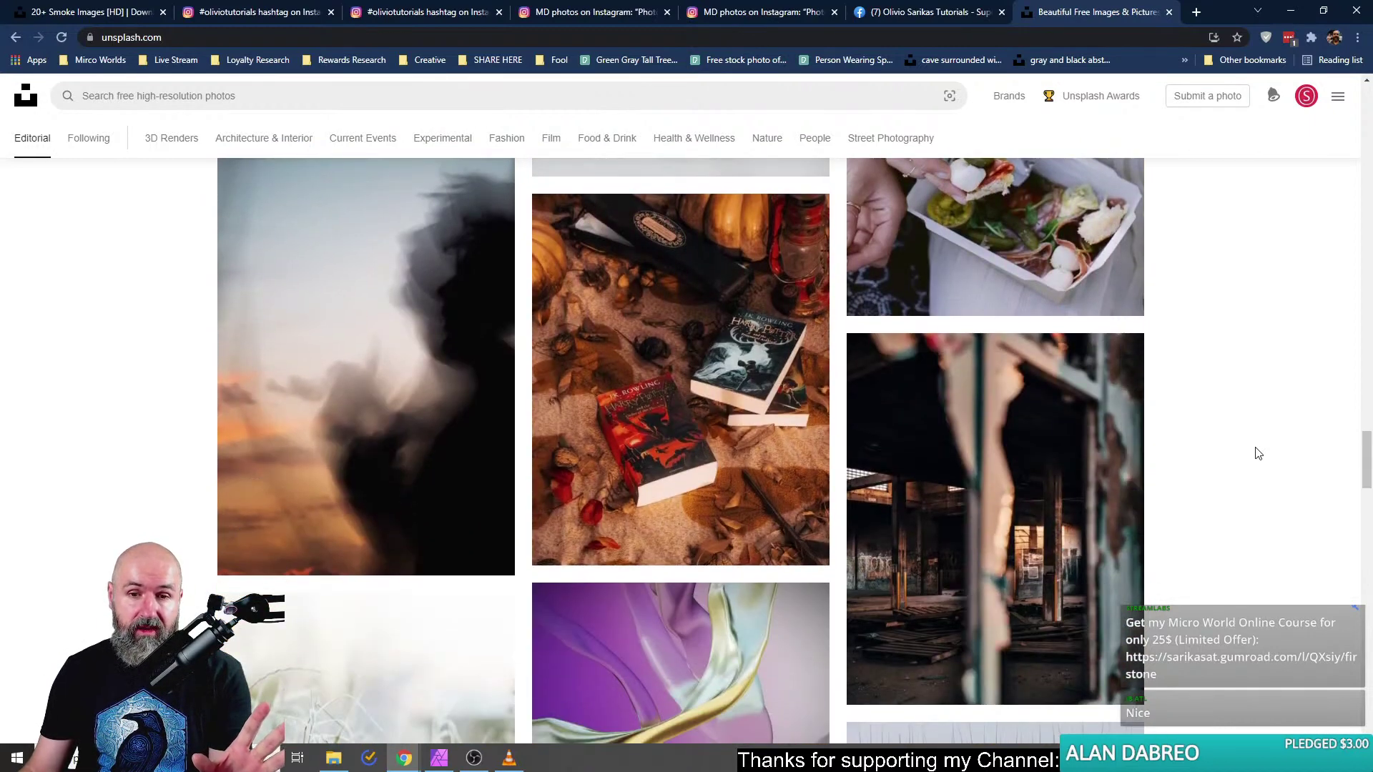
scroll(1242, 456, "down", 6)
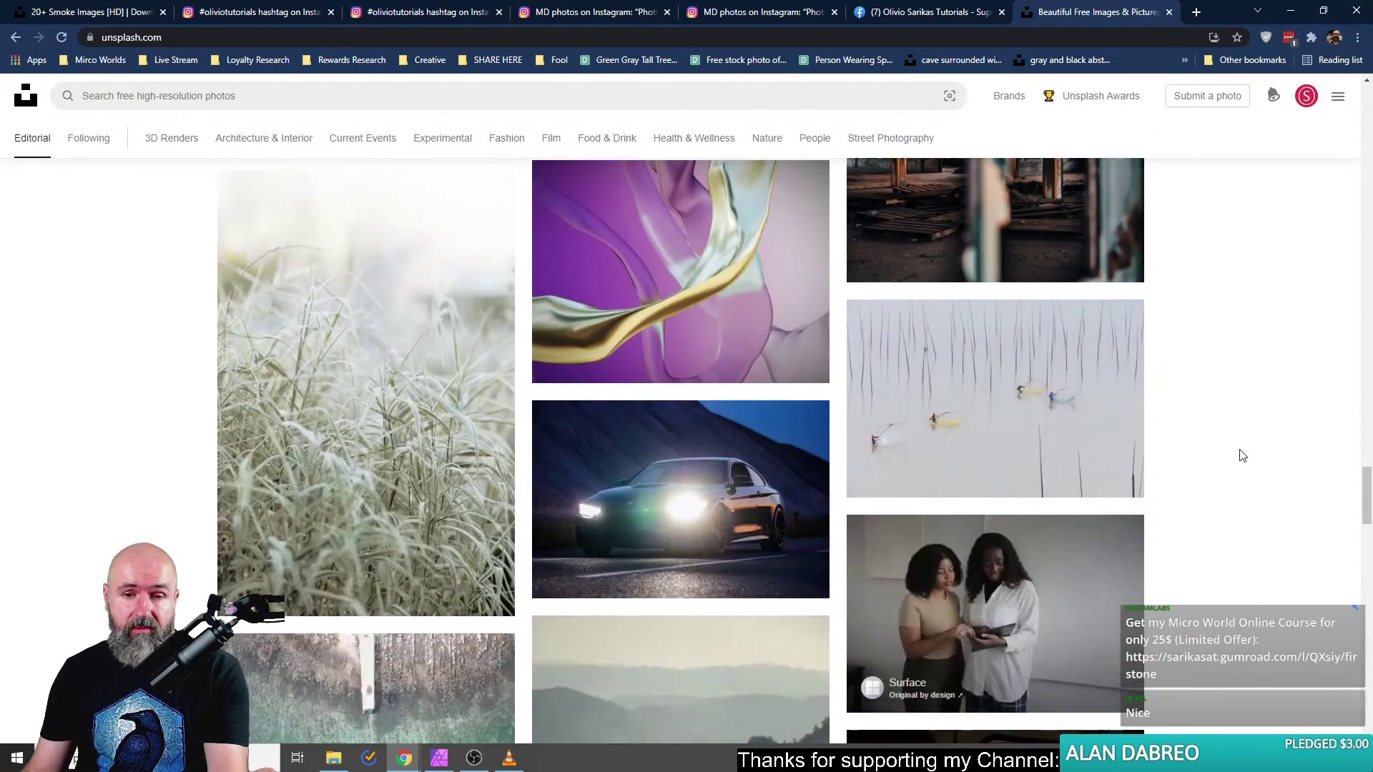
scroll(1245, 466, "down", 2)
scroll(1248, 475, "down", 2)
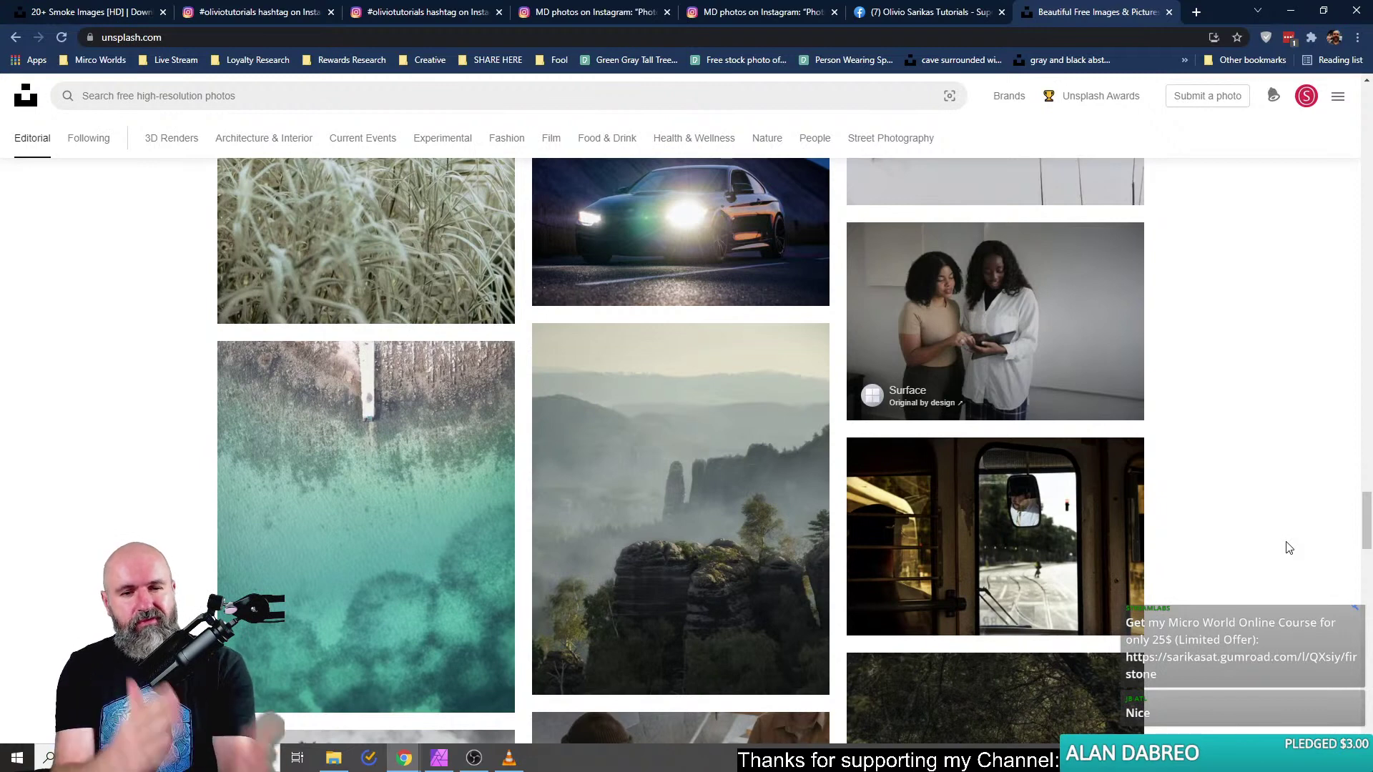
scroll(342, 257, "up", 1)
Open the pale grass photo and the teal aerial water photo from the Unsplash feed in separate tabs.
right_click(339, 252)
left_click(411, 263)
right_click(347, 155)
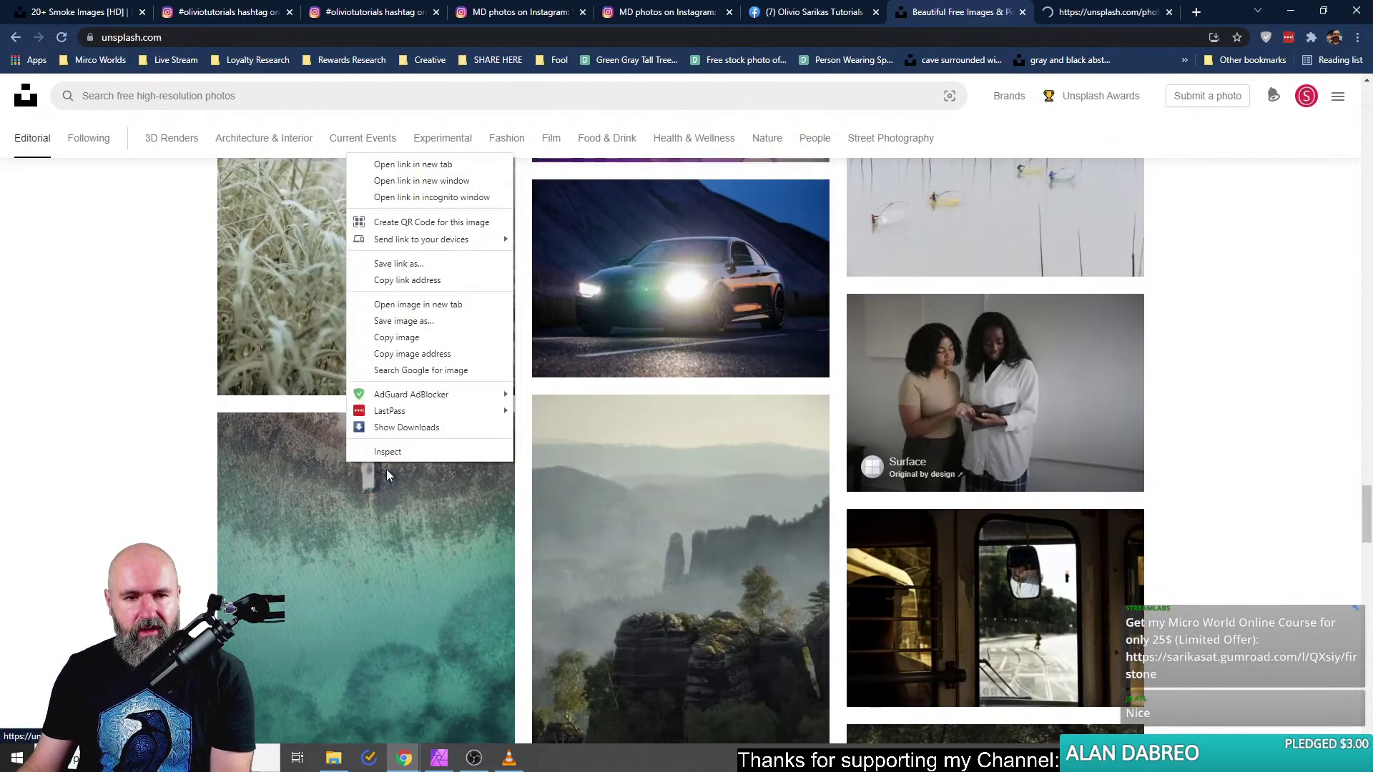
left_click(427, 165)
Compare the colours of the pale grass photo and the teal aerial water photo, alternating between them several times.
left_click(1005, 14)
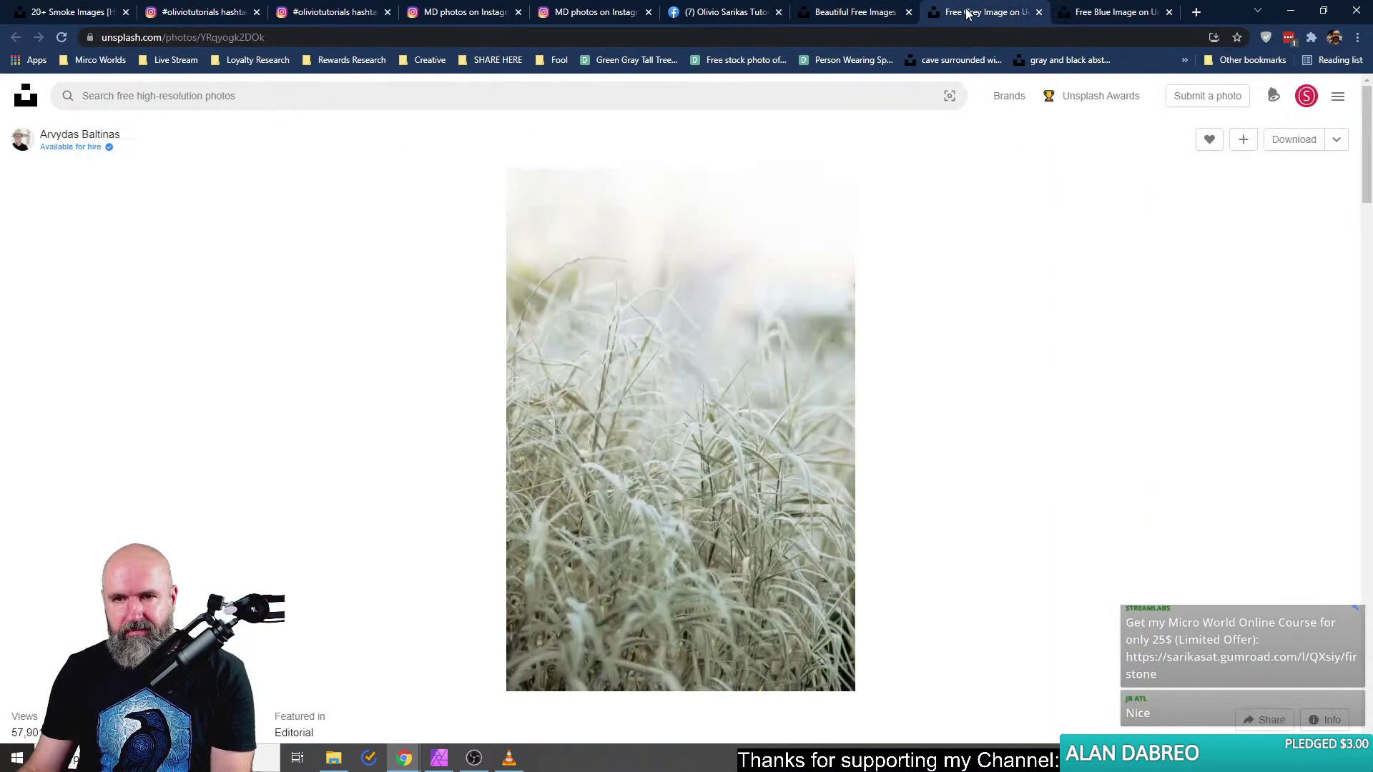
left_click(1099, 14)
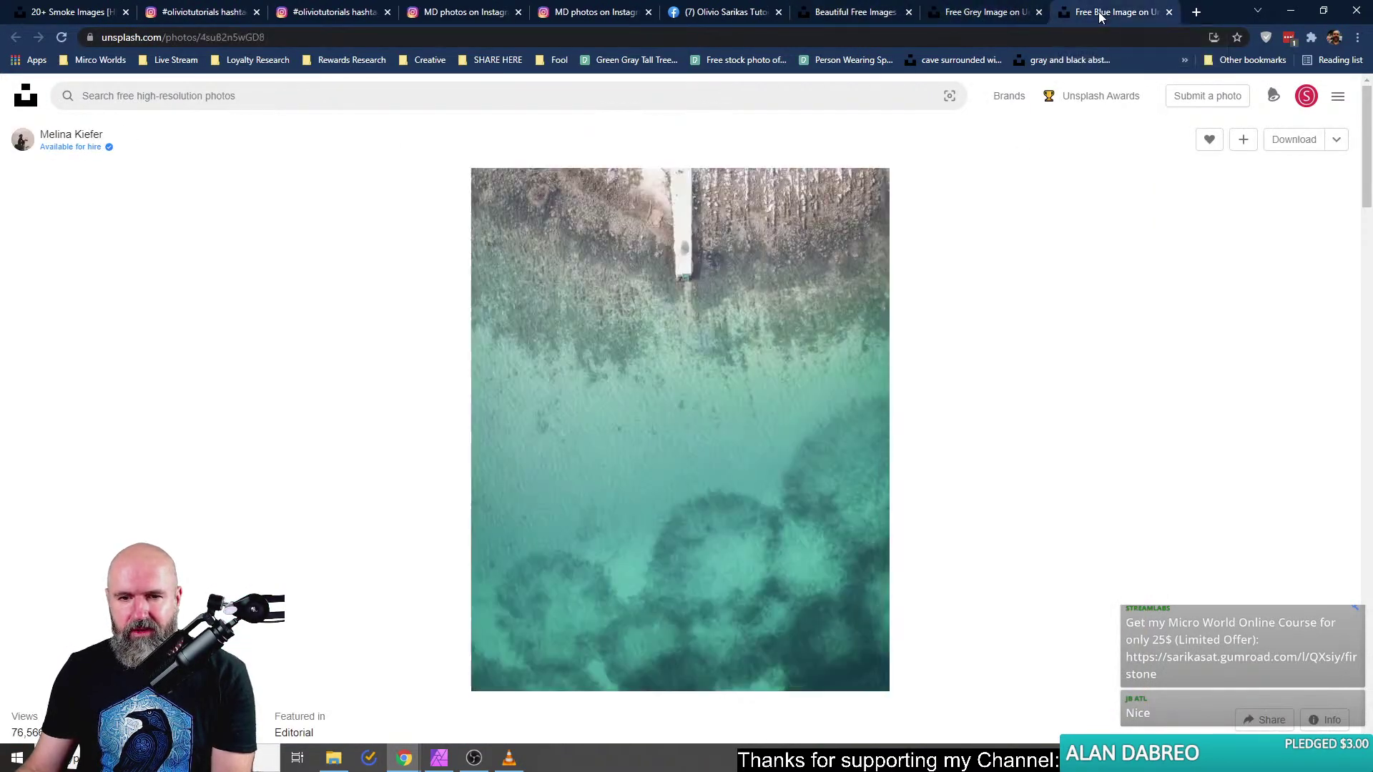
left_click(996, 21)
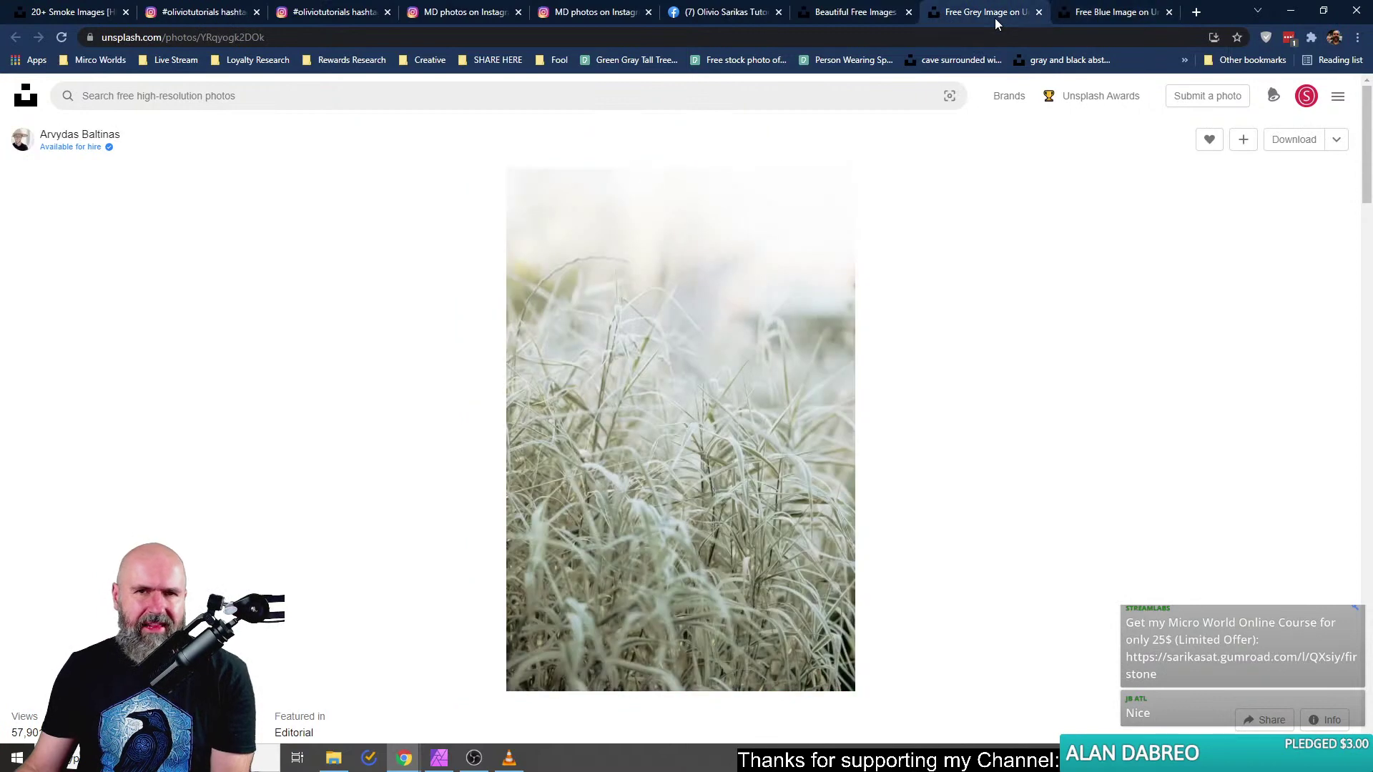
left_click(1099, 21)
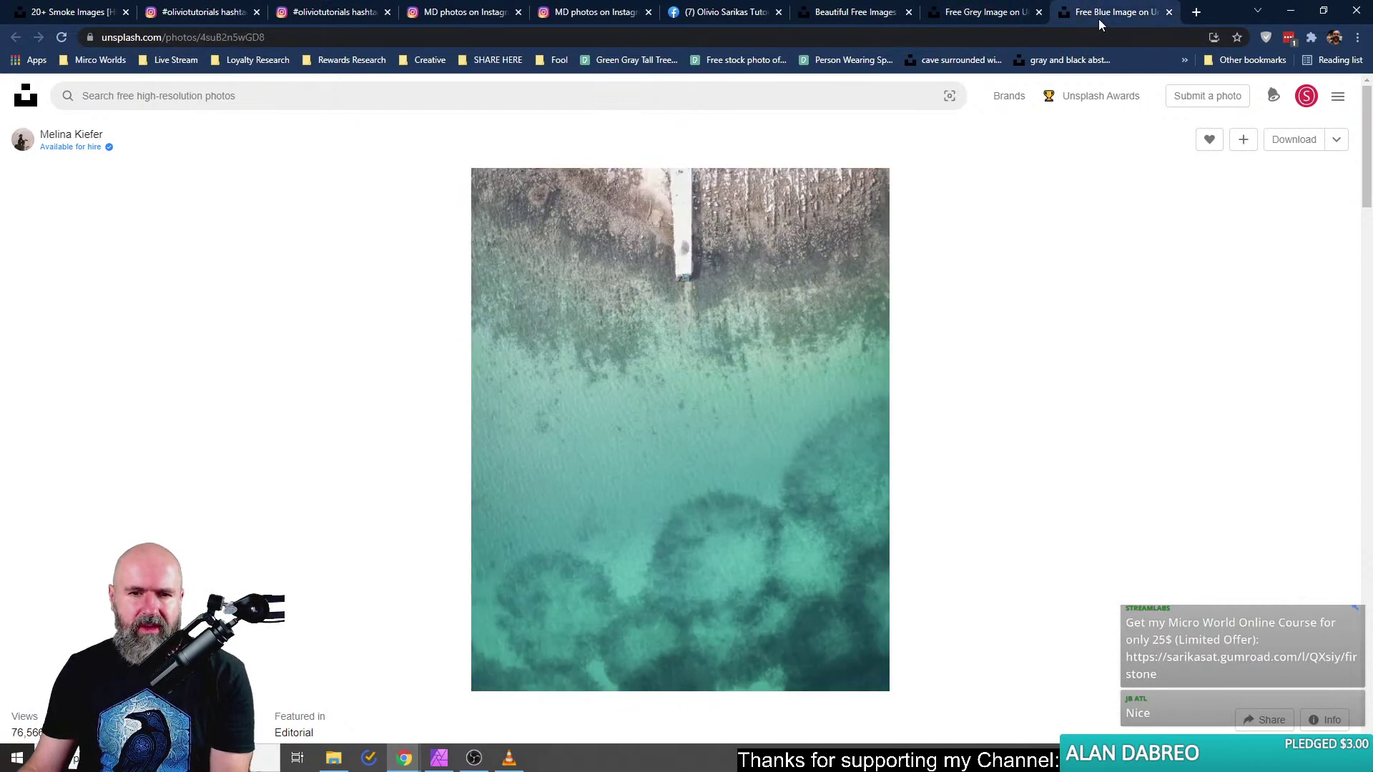
left_click(994, 16)
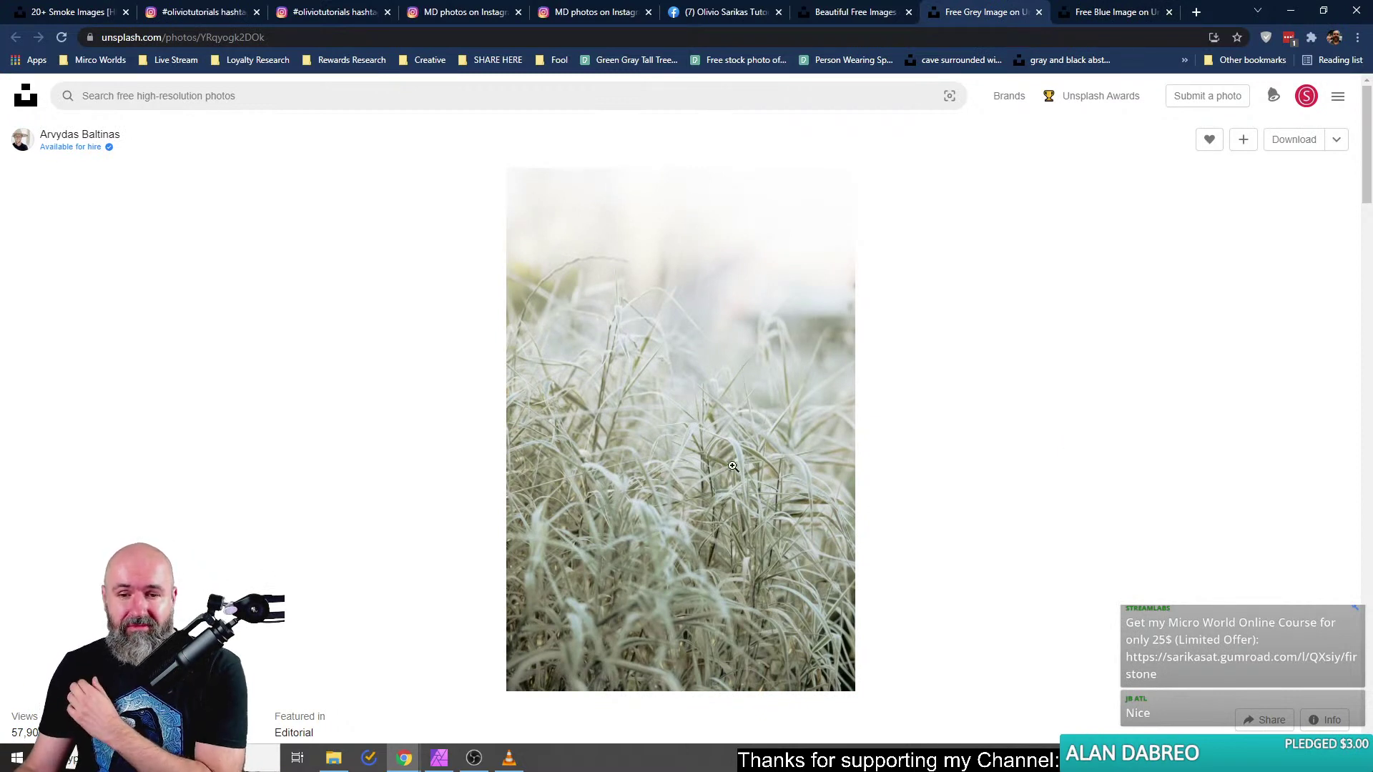
left_click(1108, 15)
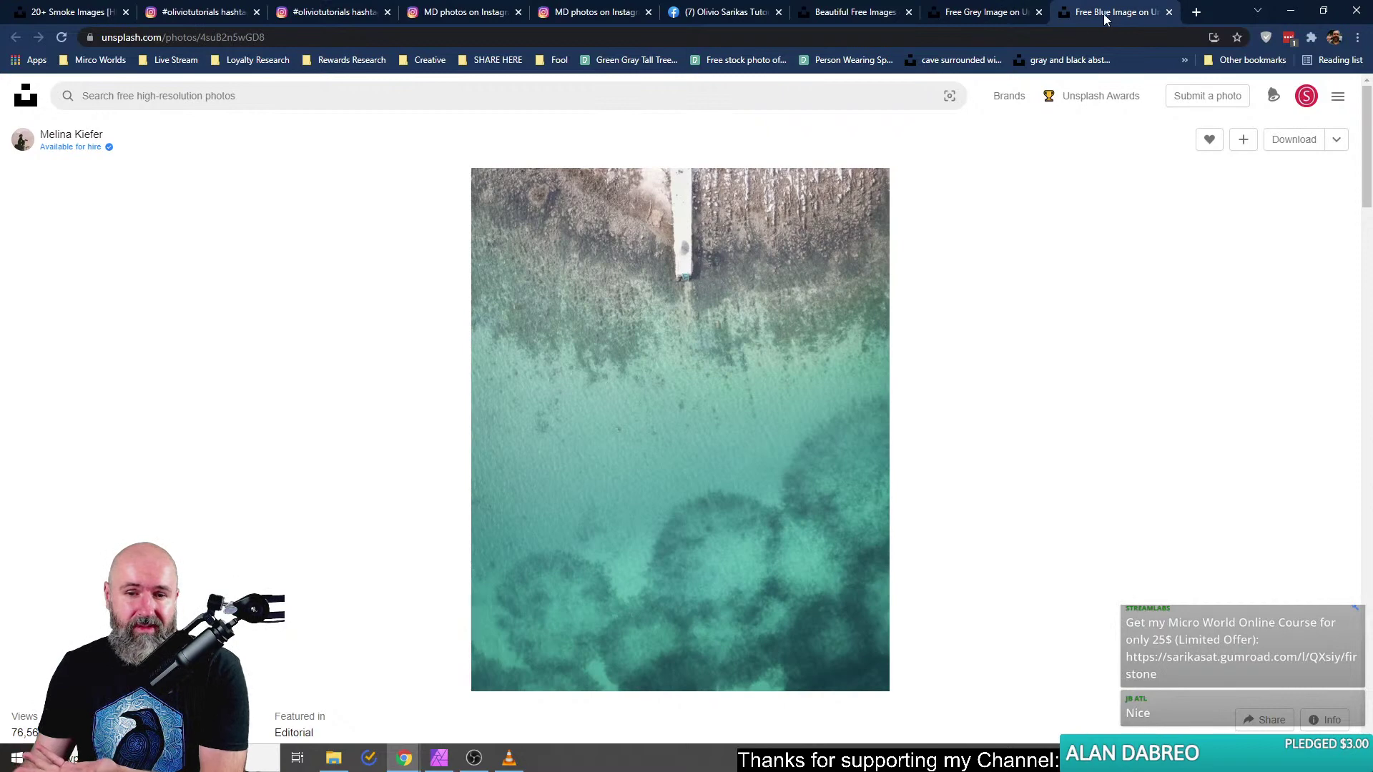
left_click(986, 16)
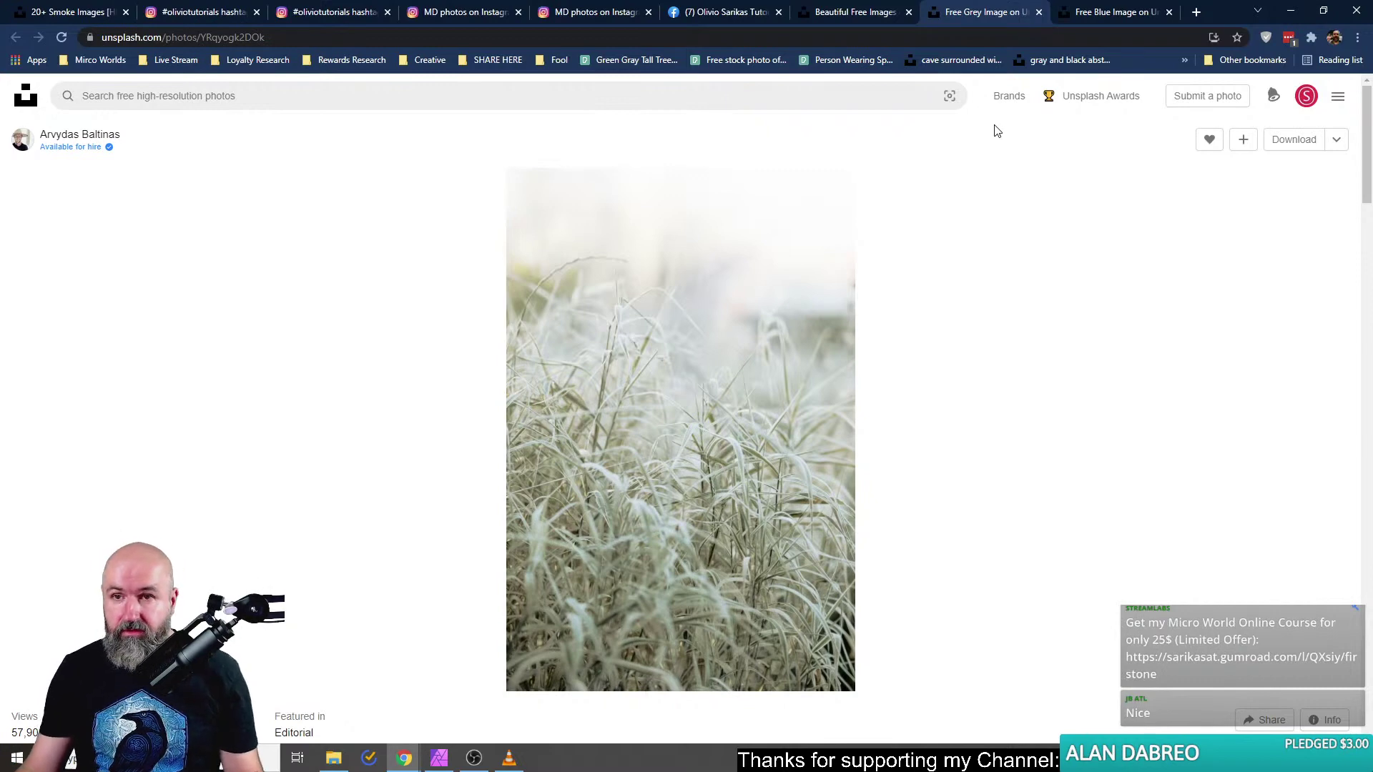
Close both Unsplash photo tabs, look further down the editorial feed, and close the Unsplash tab.
key("ctrl+w")
key("ctrl+w")
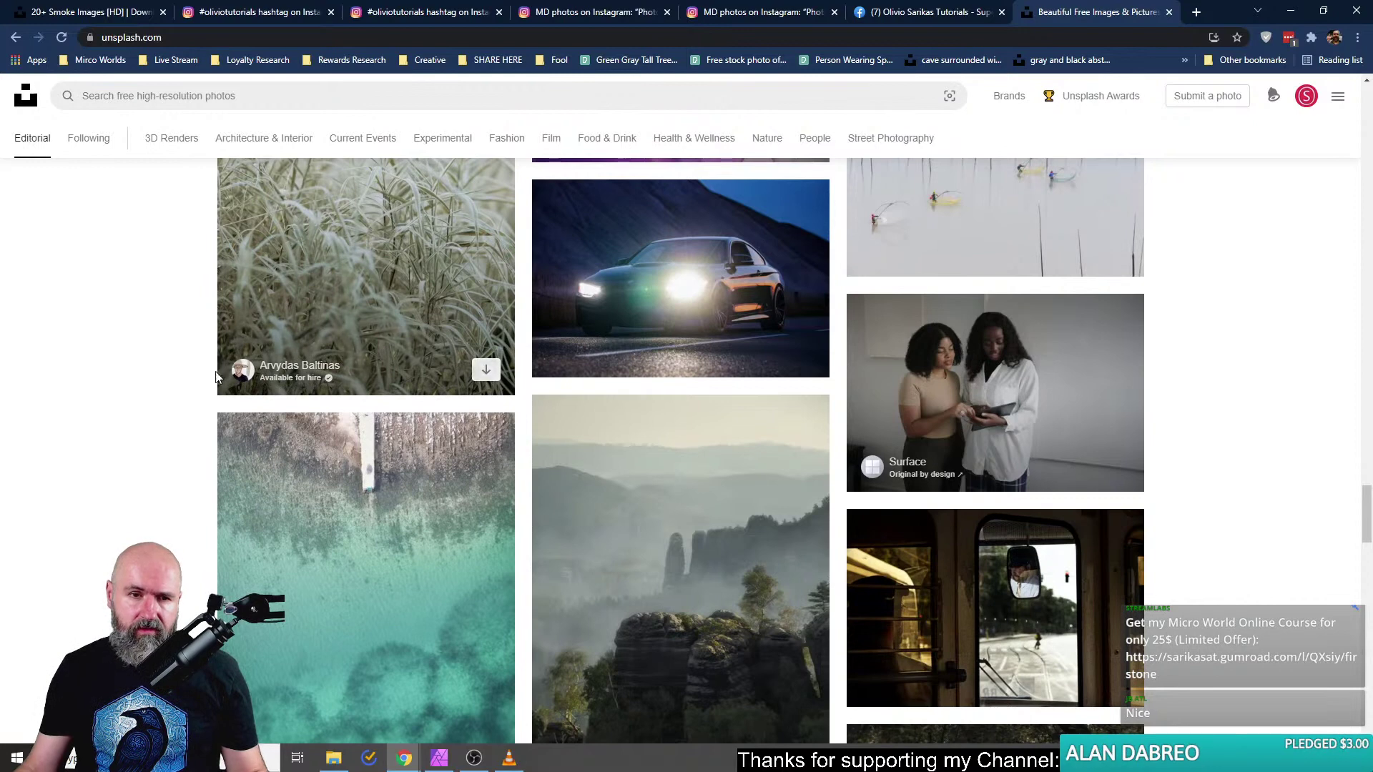
scroll(185, 401, "down", 3)
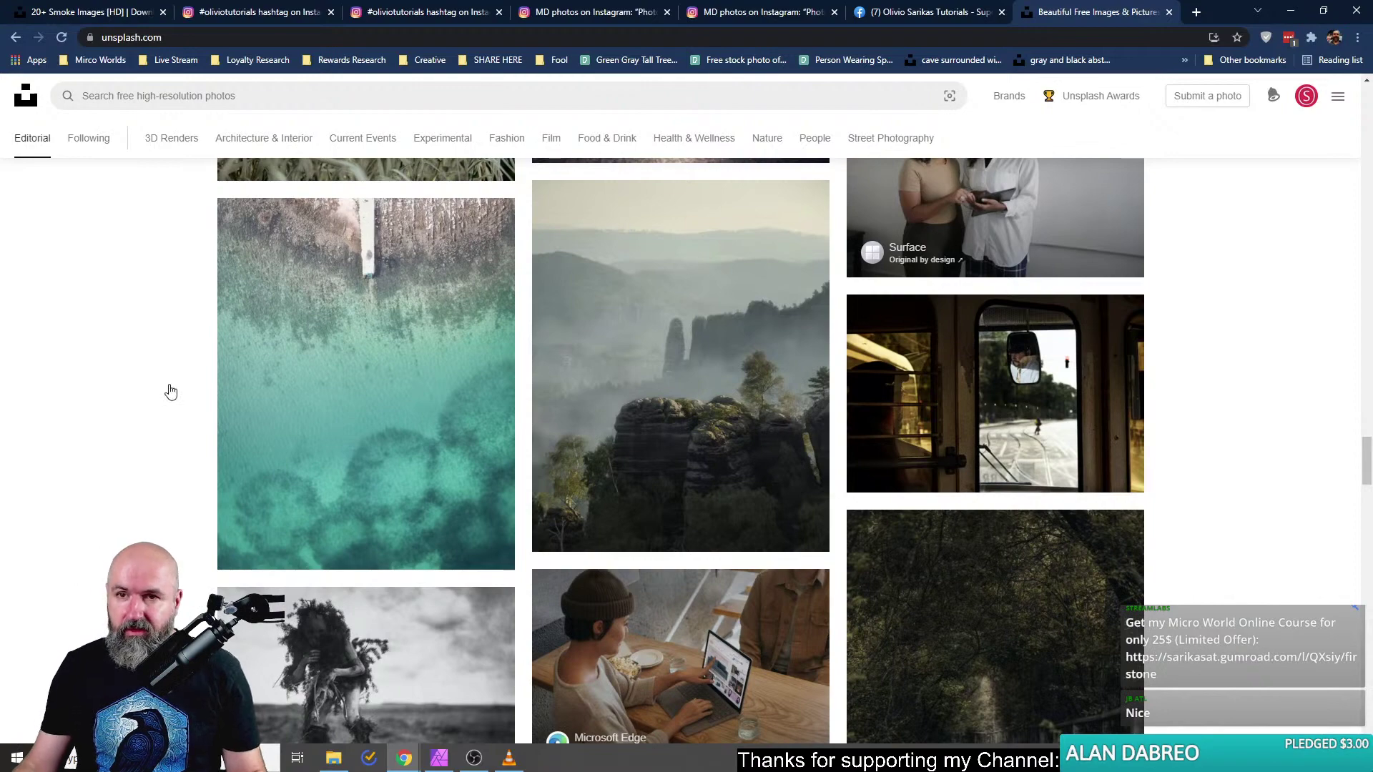
key("ctrl+w")
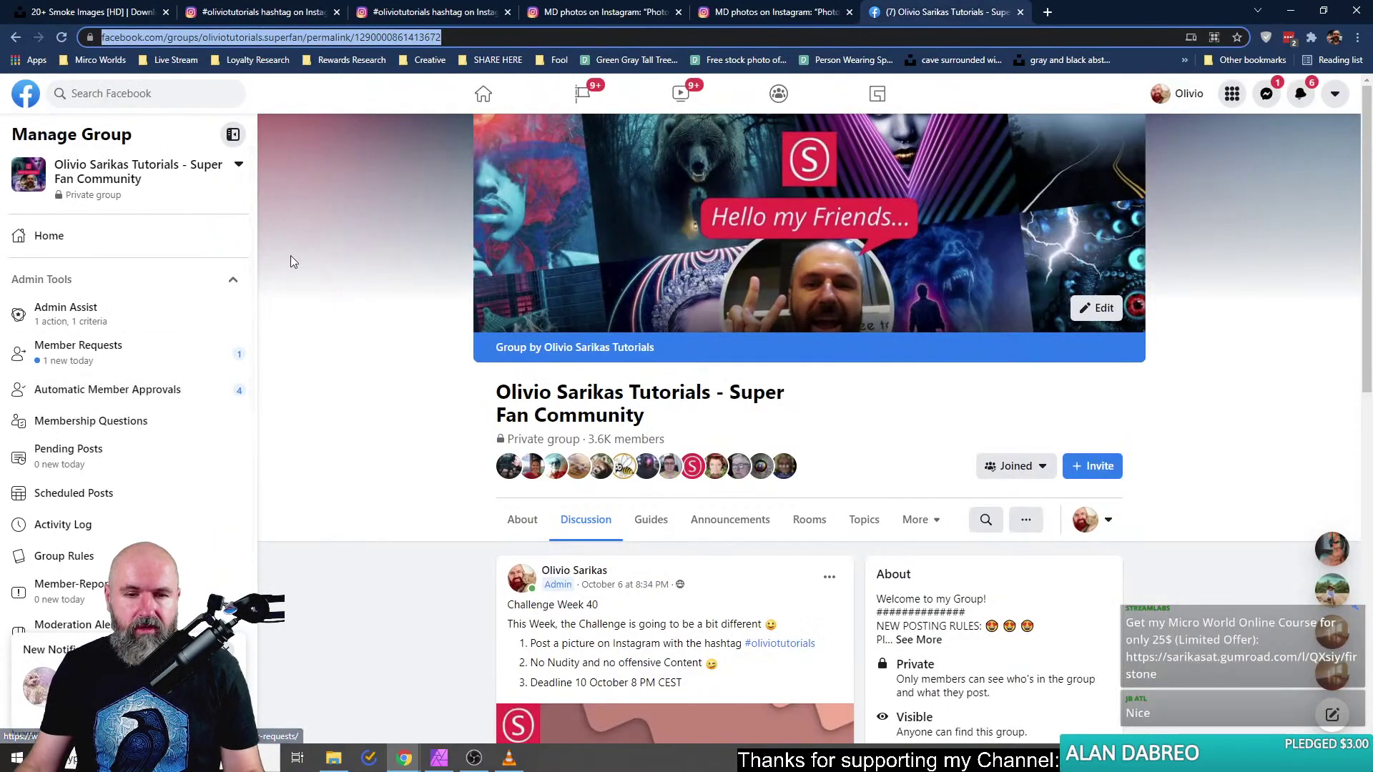
left_click(619, 14)
key("ctrl+w")
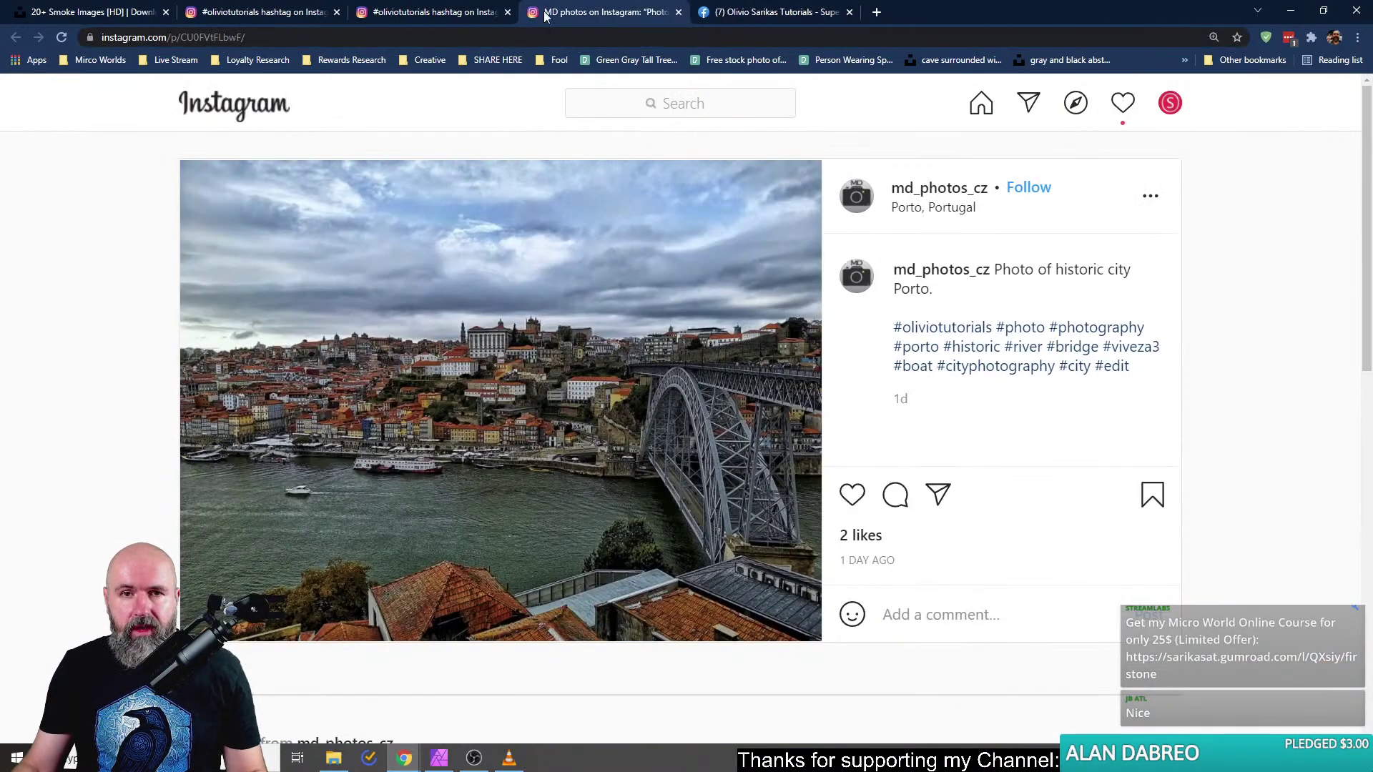
key("ctrl+w")
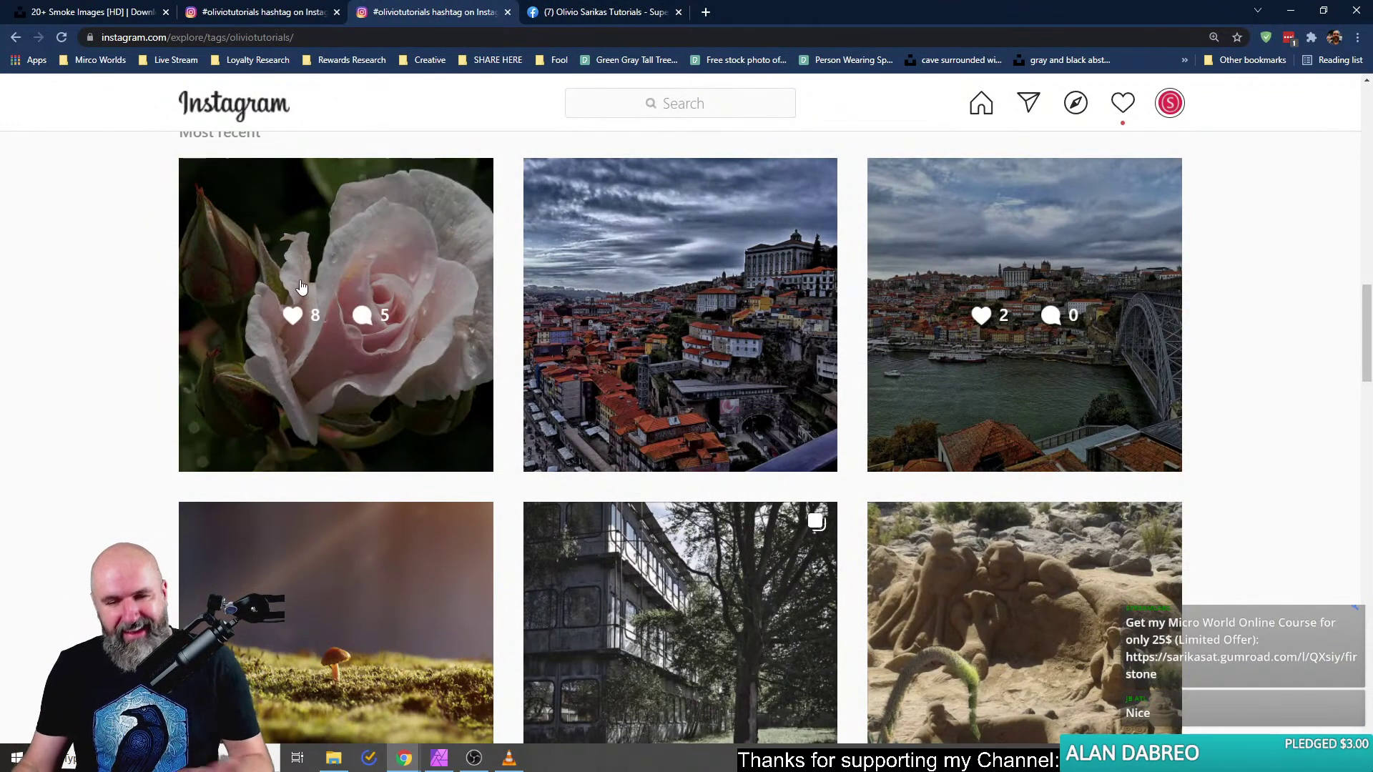
Open the mushroom-on-moss post from the hashtag's most recent photos in a new tab and view it.
scroll(229, 401, "down", 2)
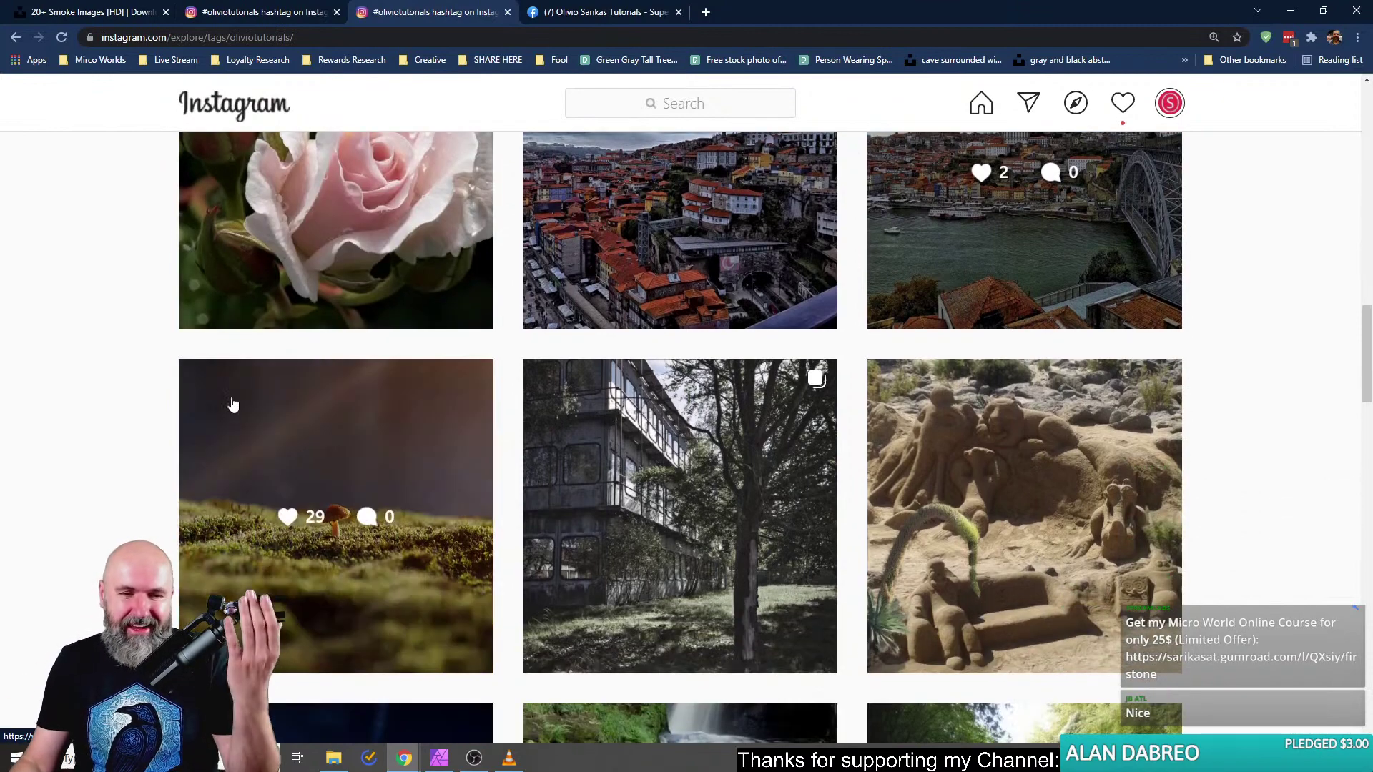
right_click(306, 433)
left_click(358, 442)
key("ctrl+Tab")
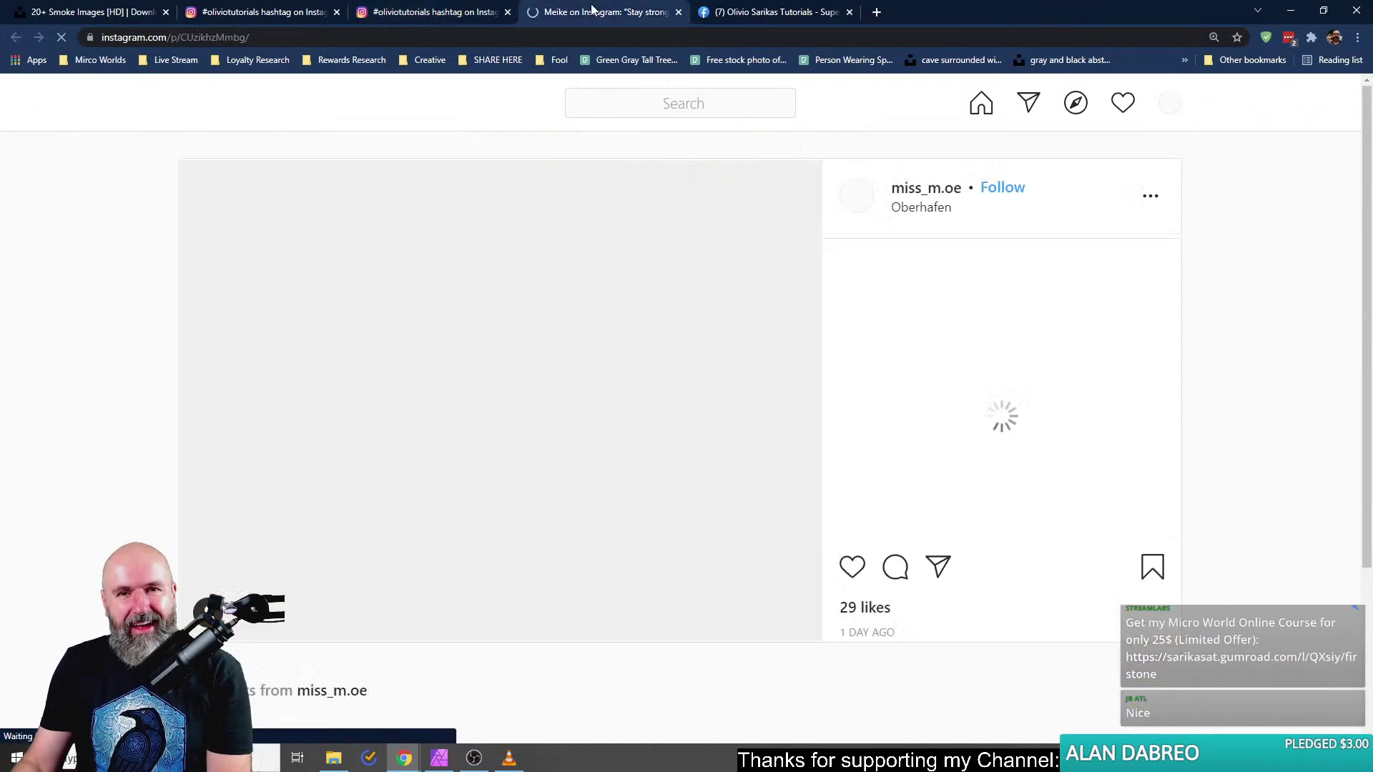
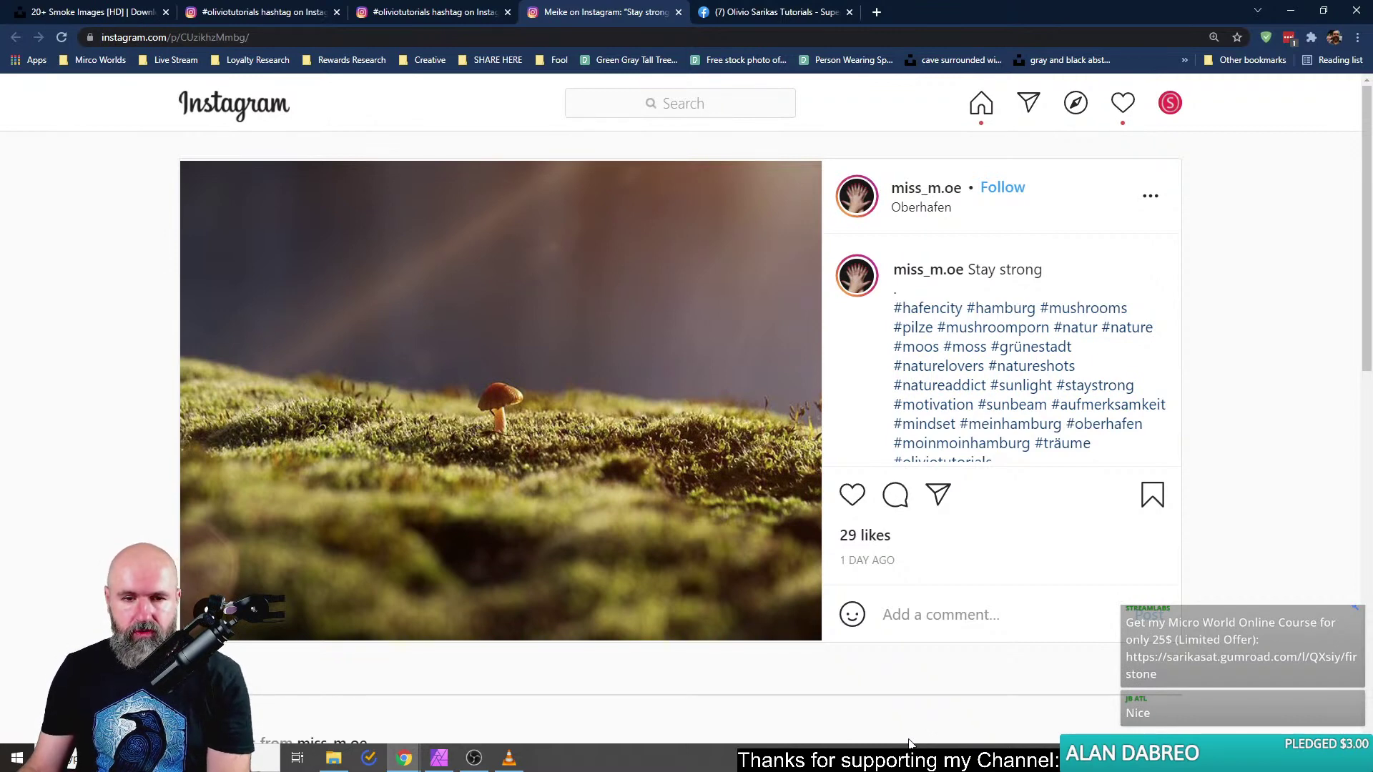
Open the pink rose post and the Porto city-from-the-bridge post from the hashtag's most recent photos in new tabs.
left_click(461, 13)
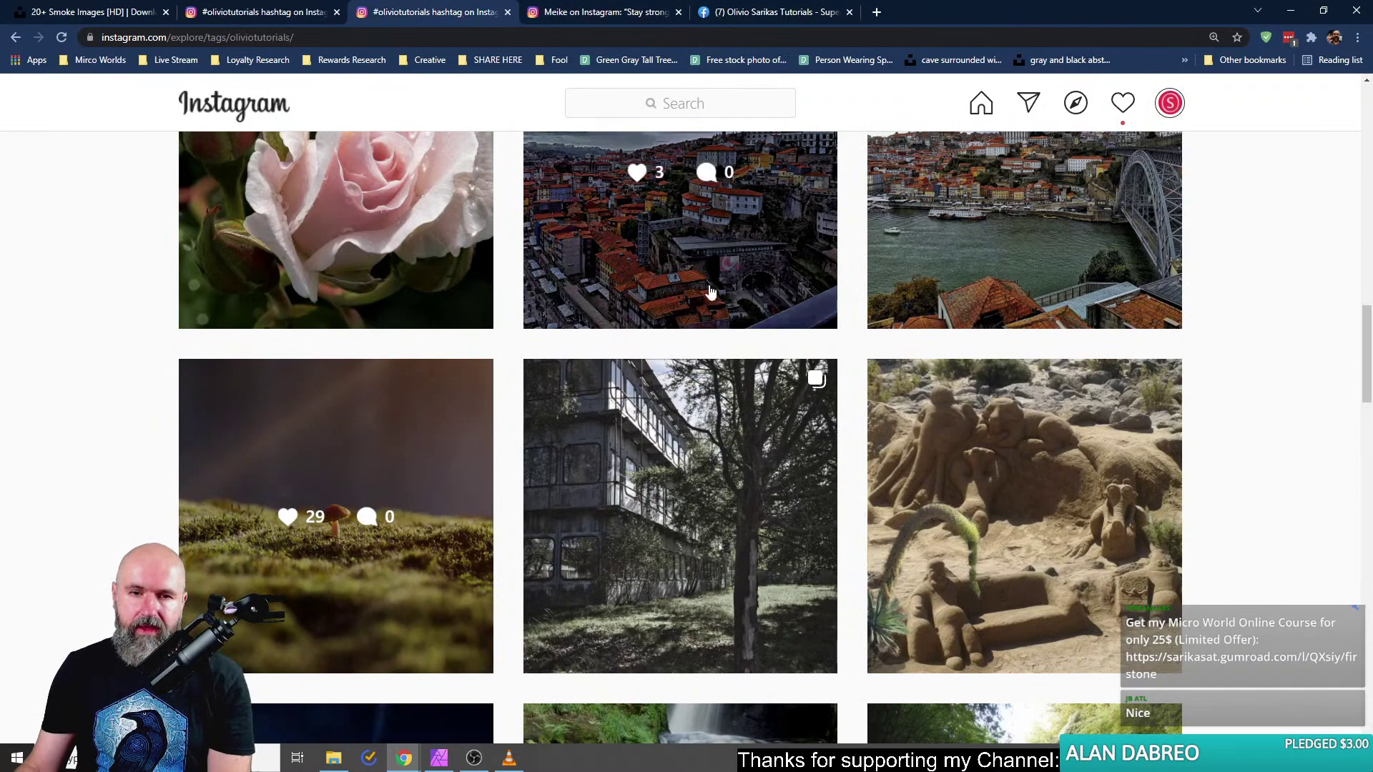
scroll(710, 291, "up", 3)
right_click(376, 374)
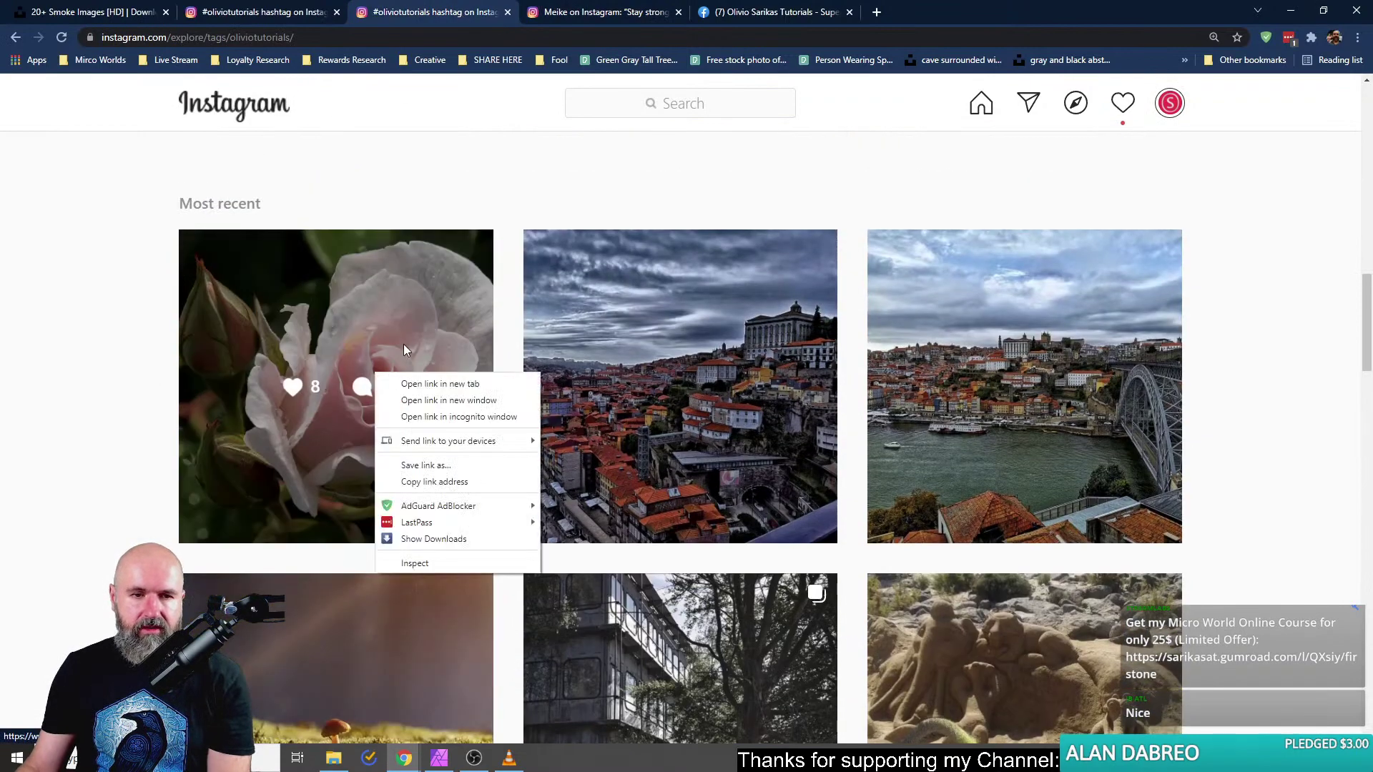
left_click(419, 388)
right_click(574, 339)
left_click(601, 349)
View the rose and Porto posts again, closing each one to return to the mushroom post.
left_click(737, 14)
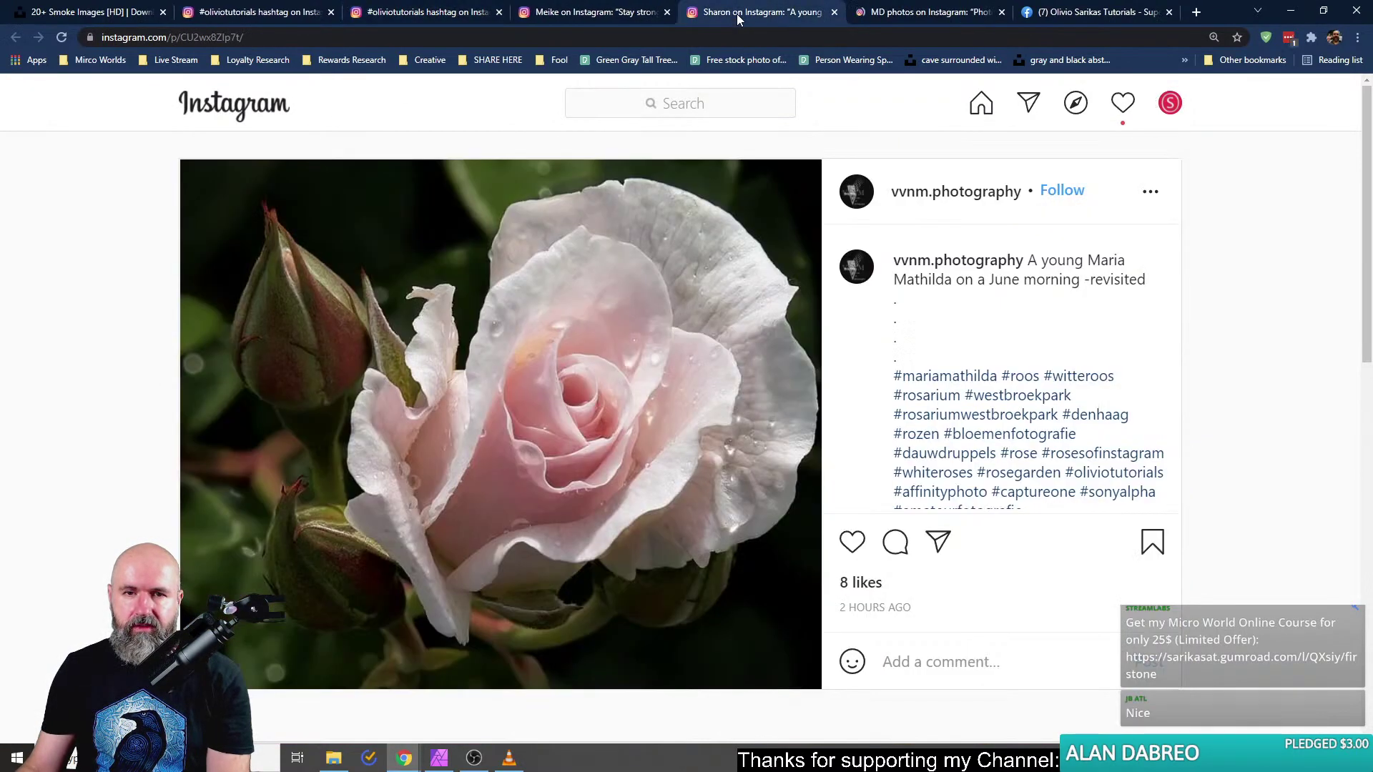
left_click(834, 12)
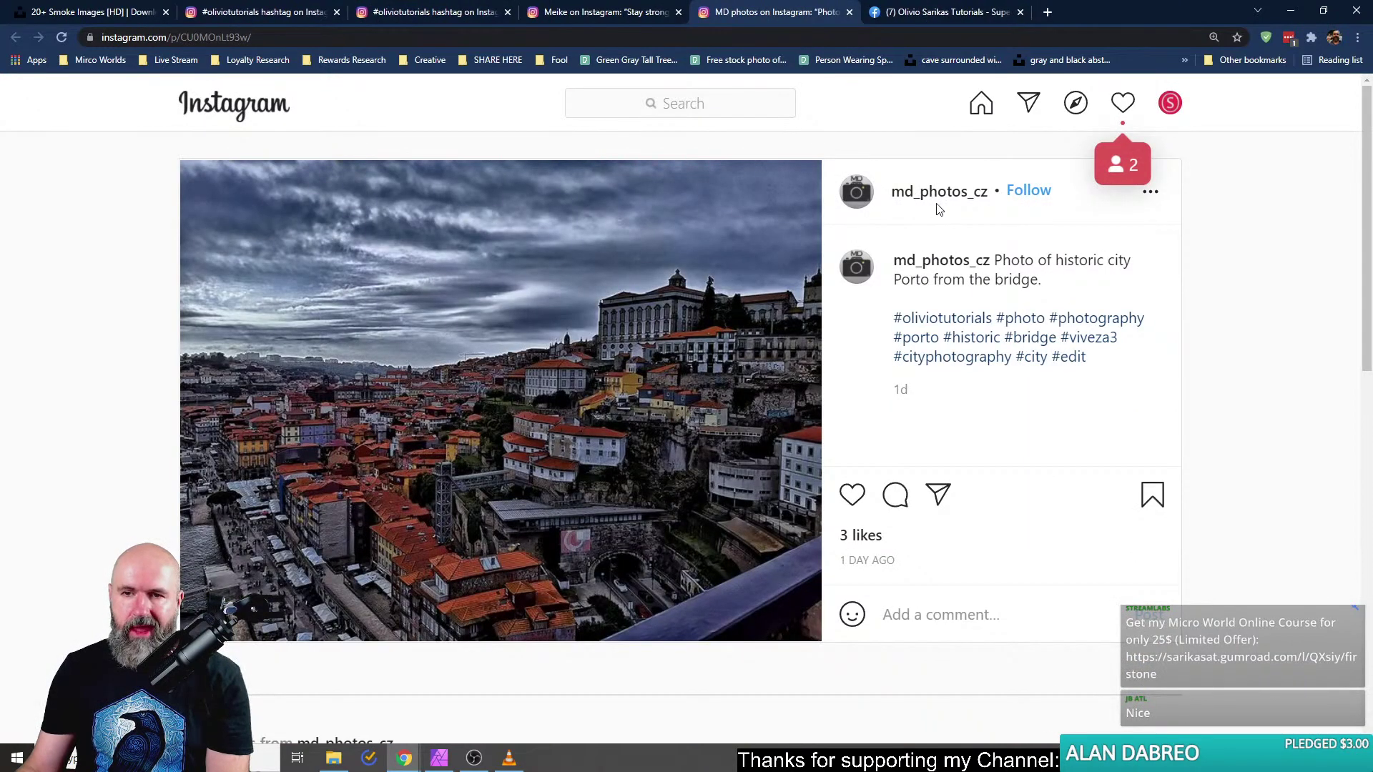
left_click(849, 13)
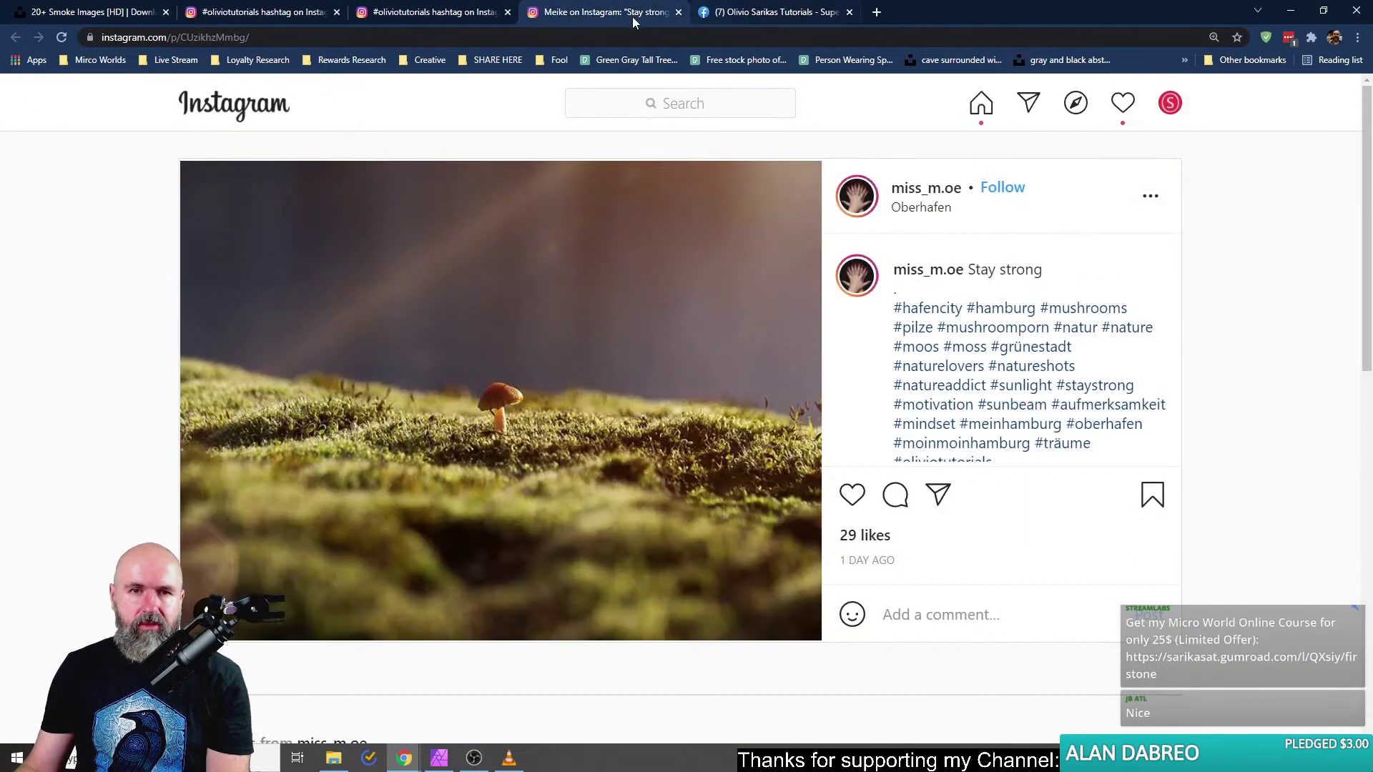
Close the mushroom post and open the building-and-tree post from the hashtag's most recent photos in a new tab.
left_click(679, 12)
scroll(153, 429, "down", 4)
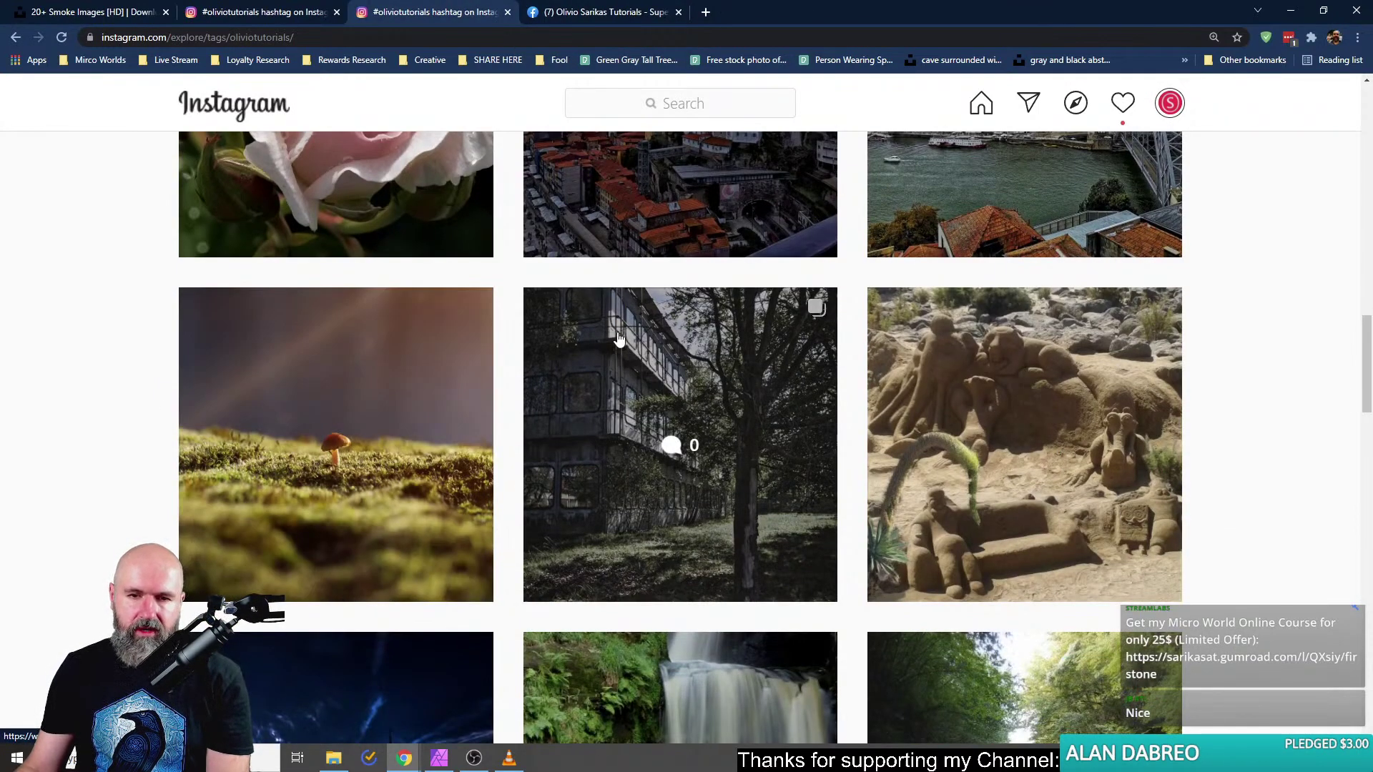
right_click(615, 333)
left_click(646, 348)
left_click(603, 16)
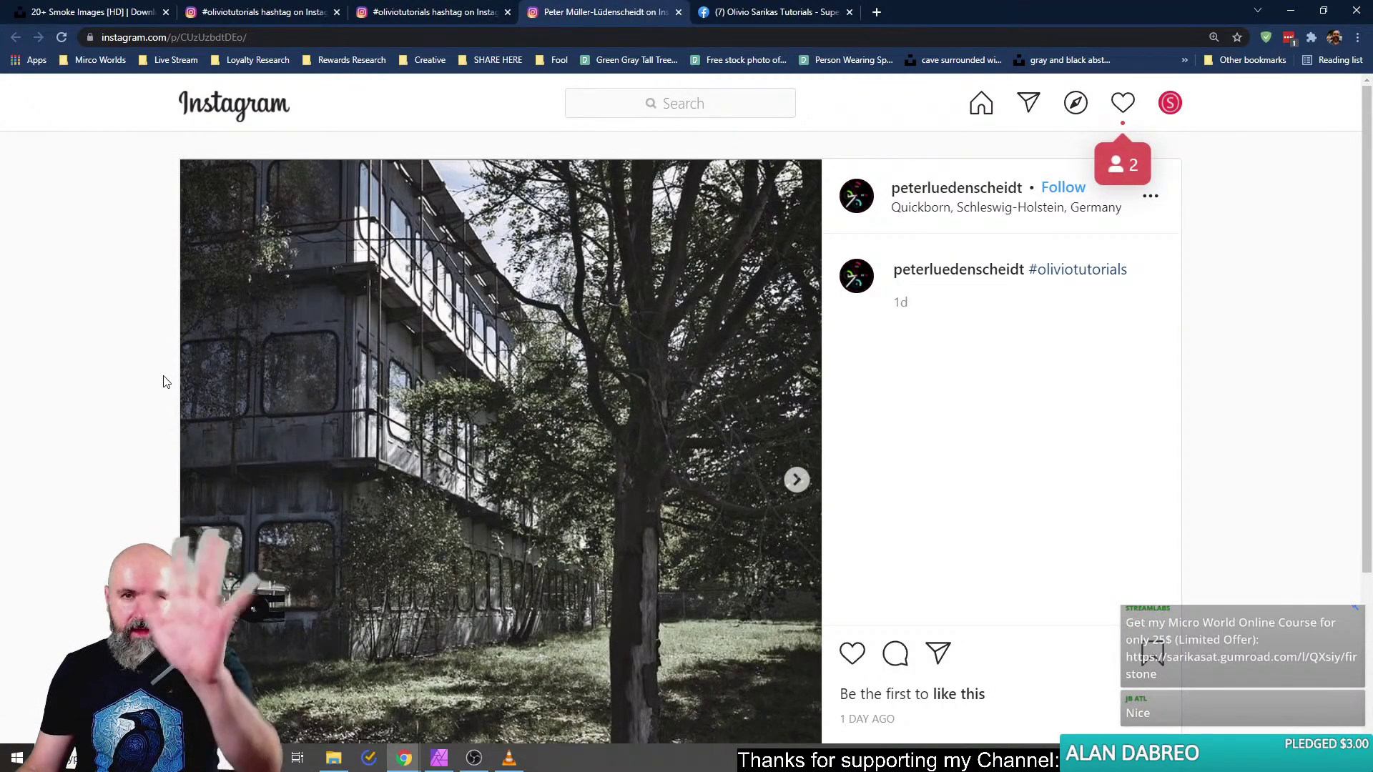
scroll(163, 390, "down", 1)
scroll(163, 382, "up", 1)
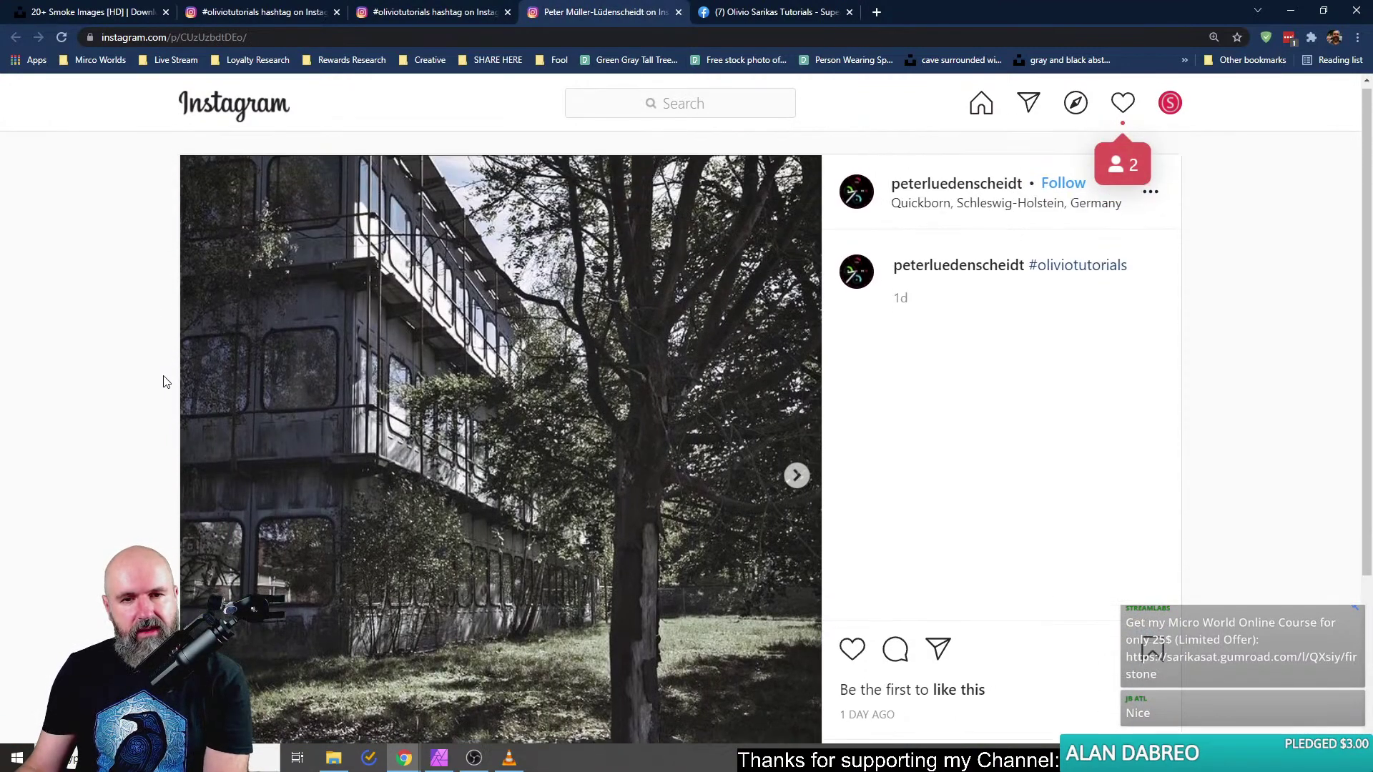
scroll(163, 382, "down", 1)
scroll(163, 382, "up", 1)
scroll(163, 382, "down", 1)
scroll(164, 382, "up", 1)
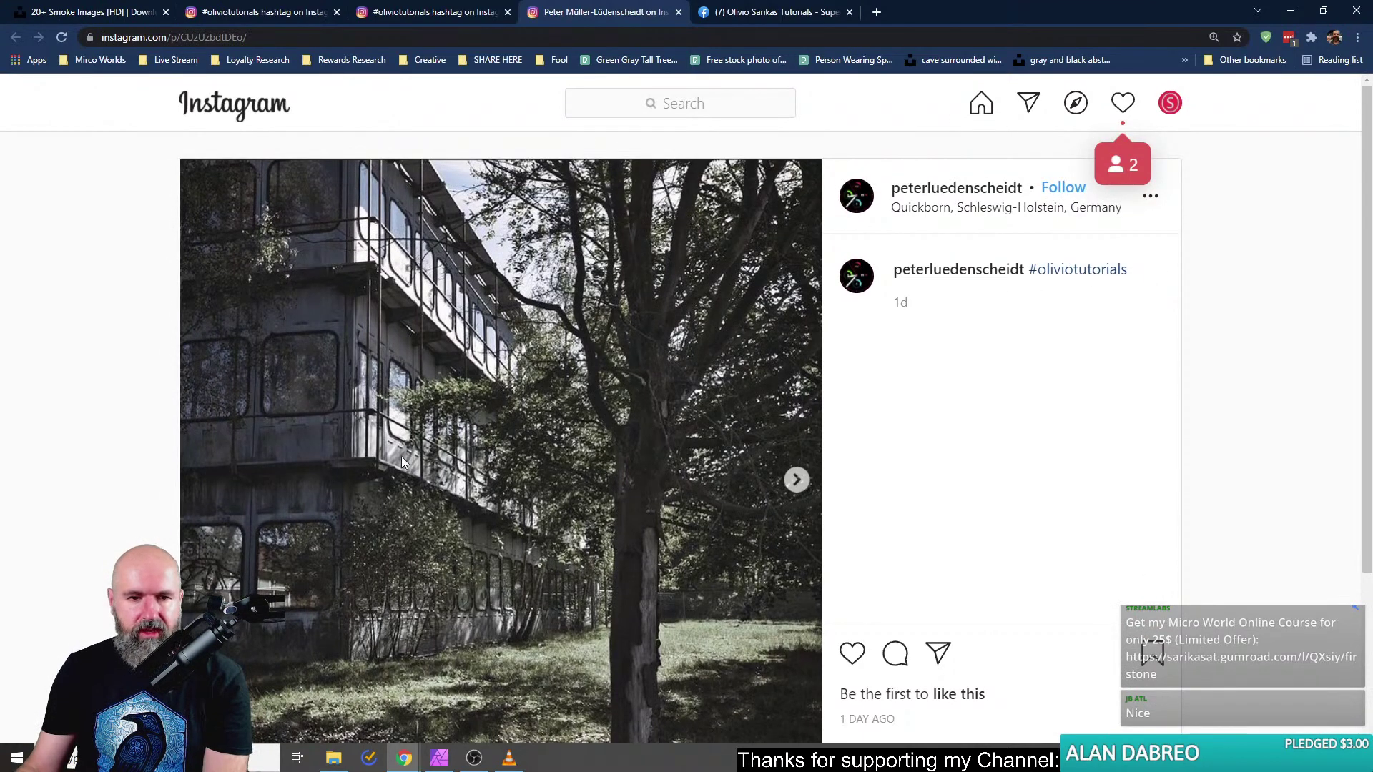
Compare the post's two versions of the building-and-tree photo by switching between its images.
left_click(797, 479)
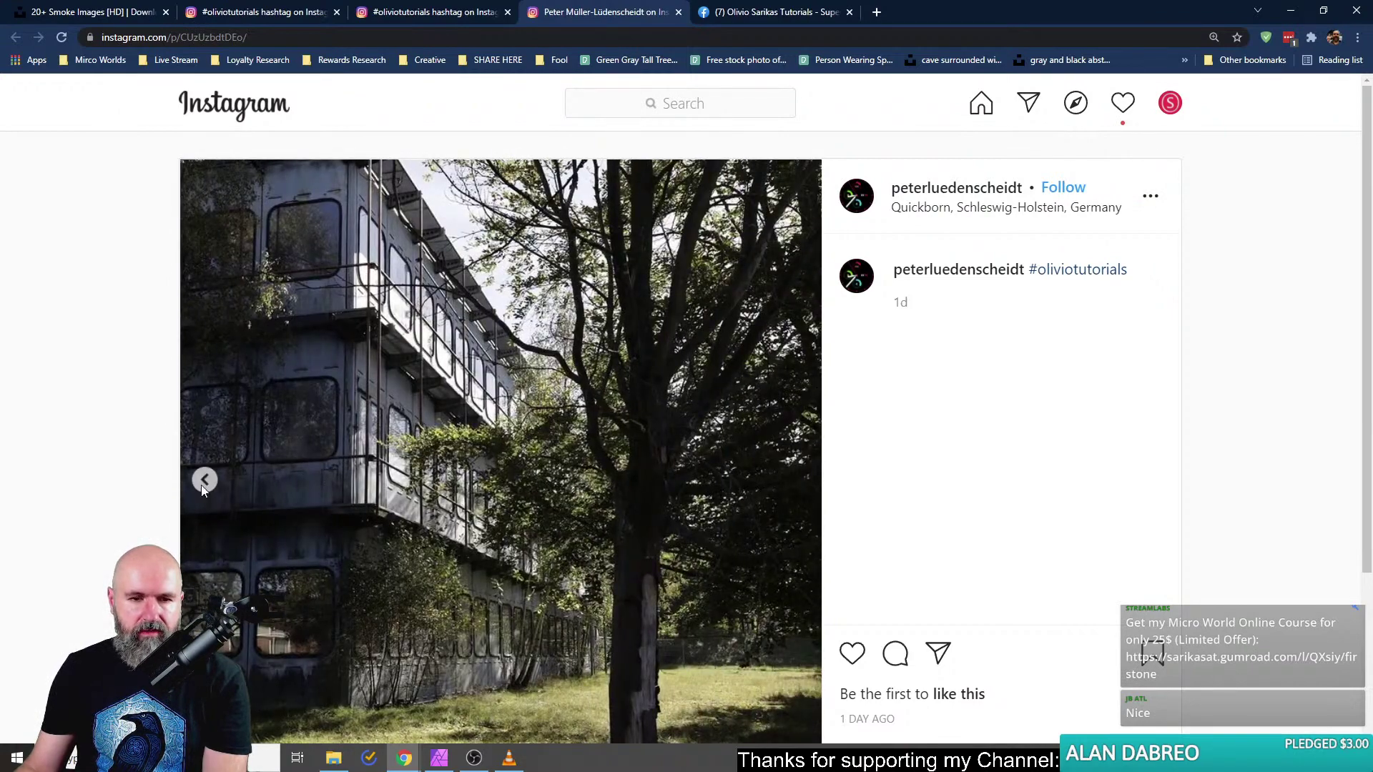
left_click(203, 485)
left_click(797, 479)
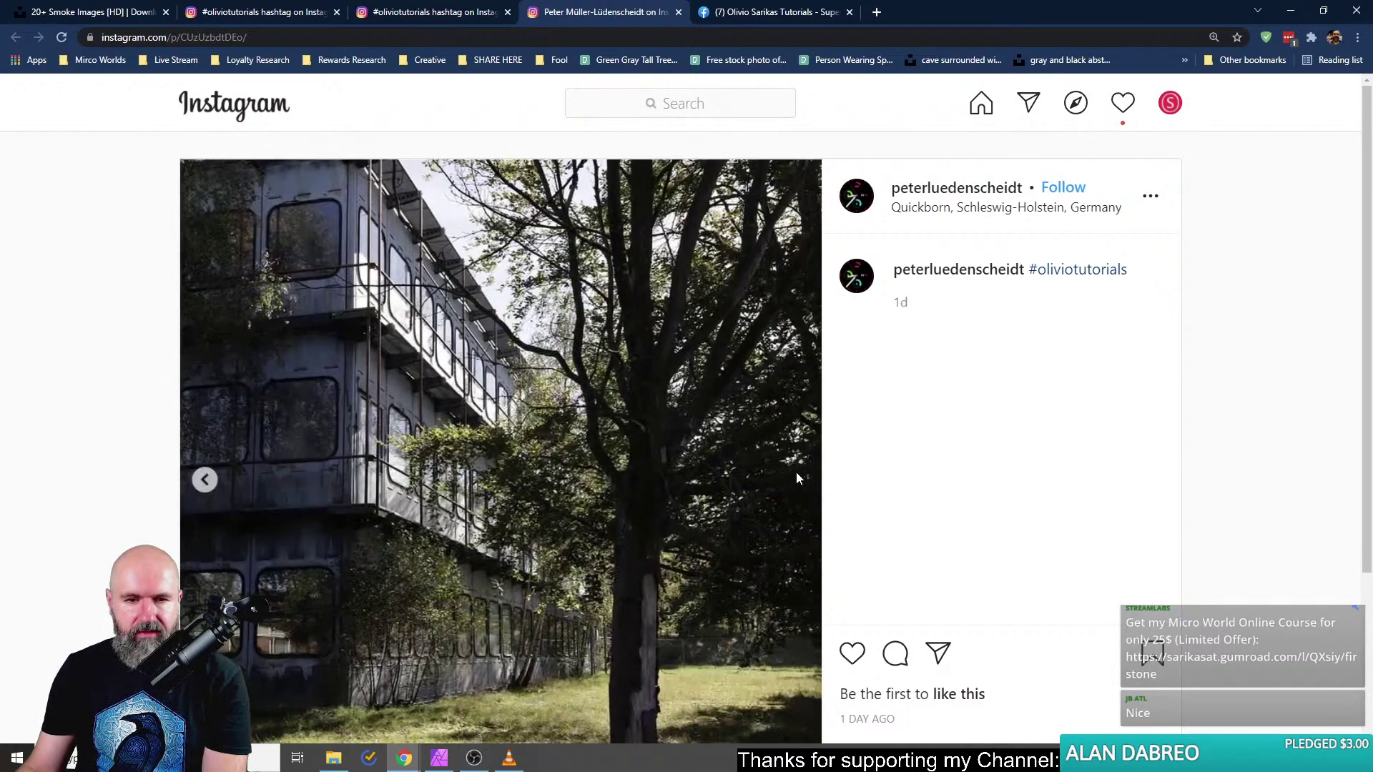
scroll(749, 495, "down", 1)
left_click(206, 408)
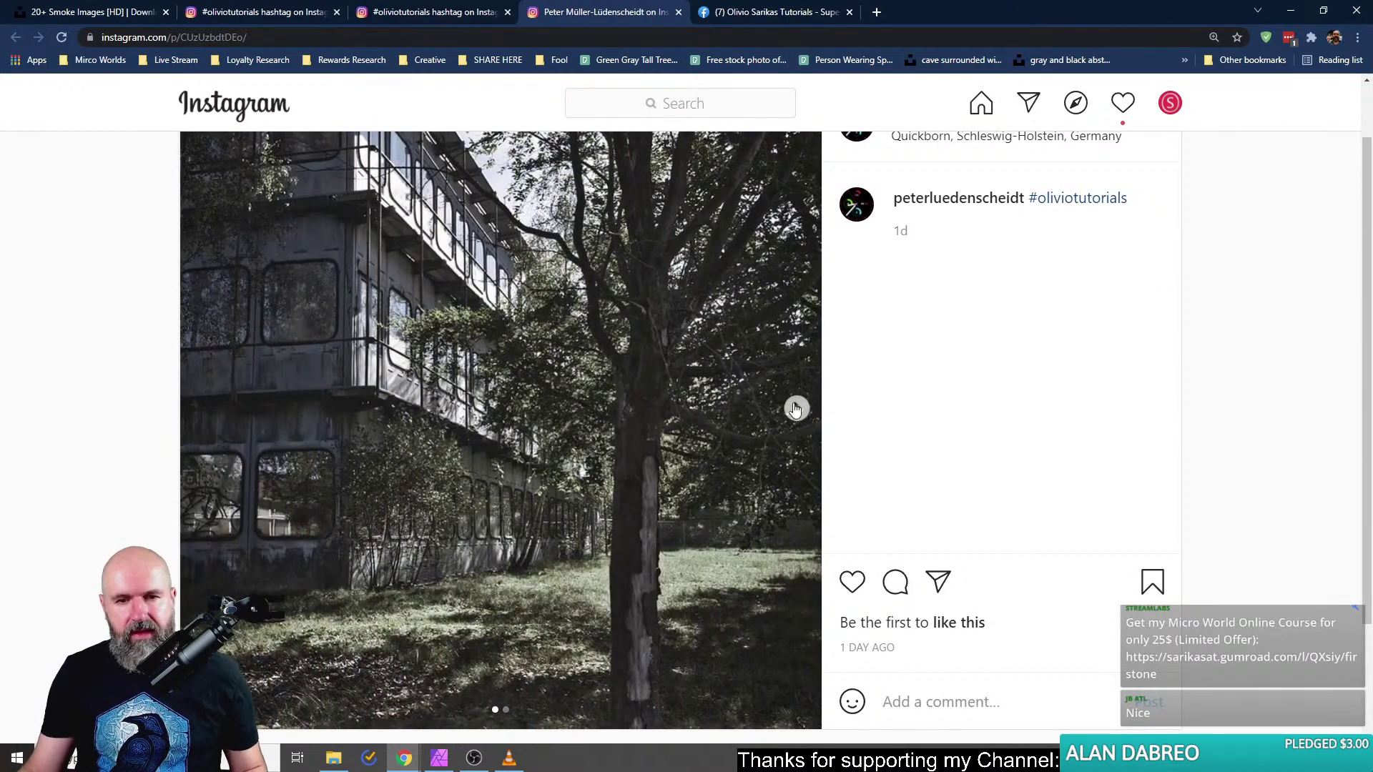
Reduce the page zoom to 125% and flip repeatedly between the darker and more colourful versions of the building photo.
key("ctrl+minus")
scroll(770, 416, "up", 1)
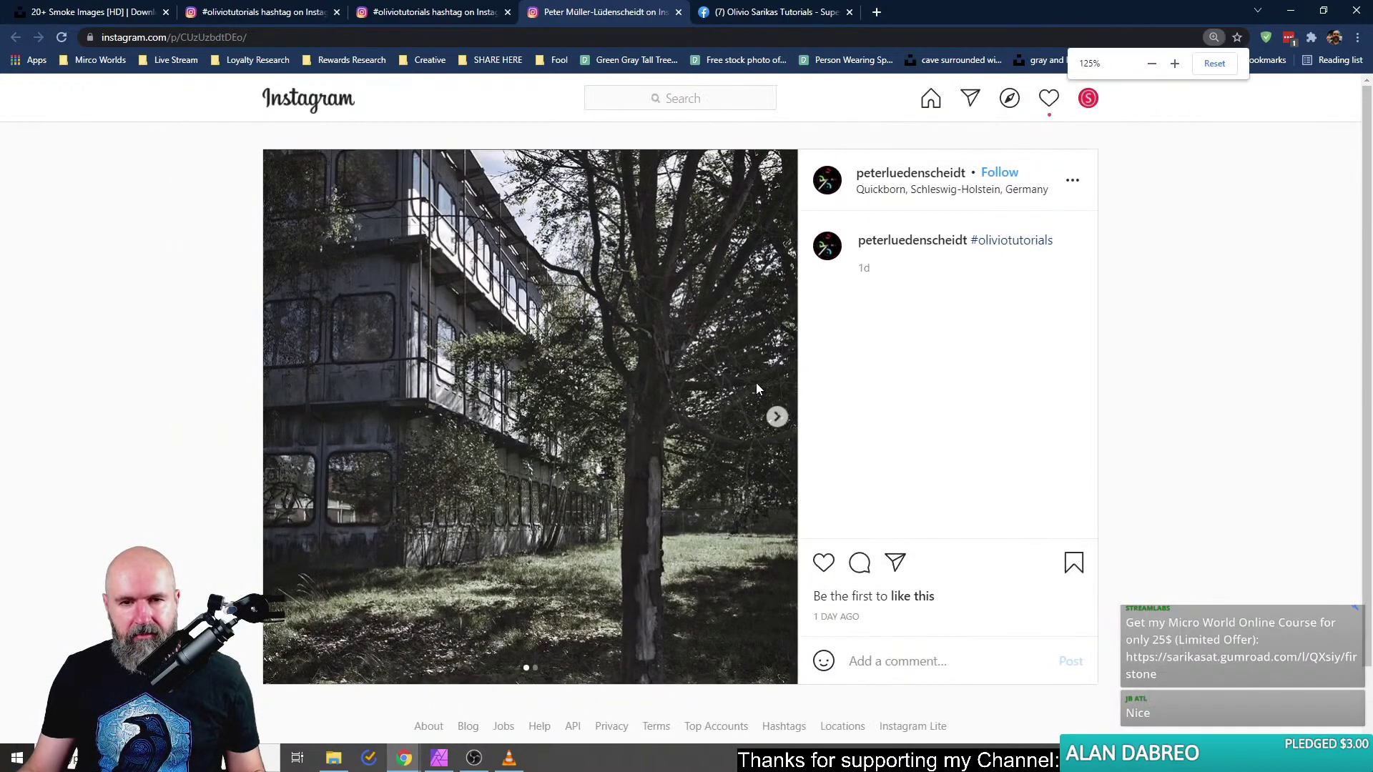
left_click(776, 415)
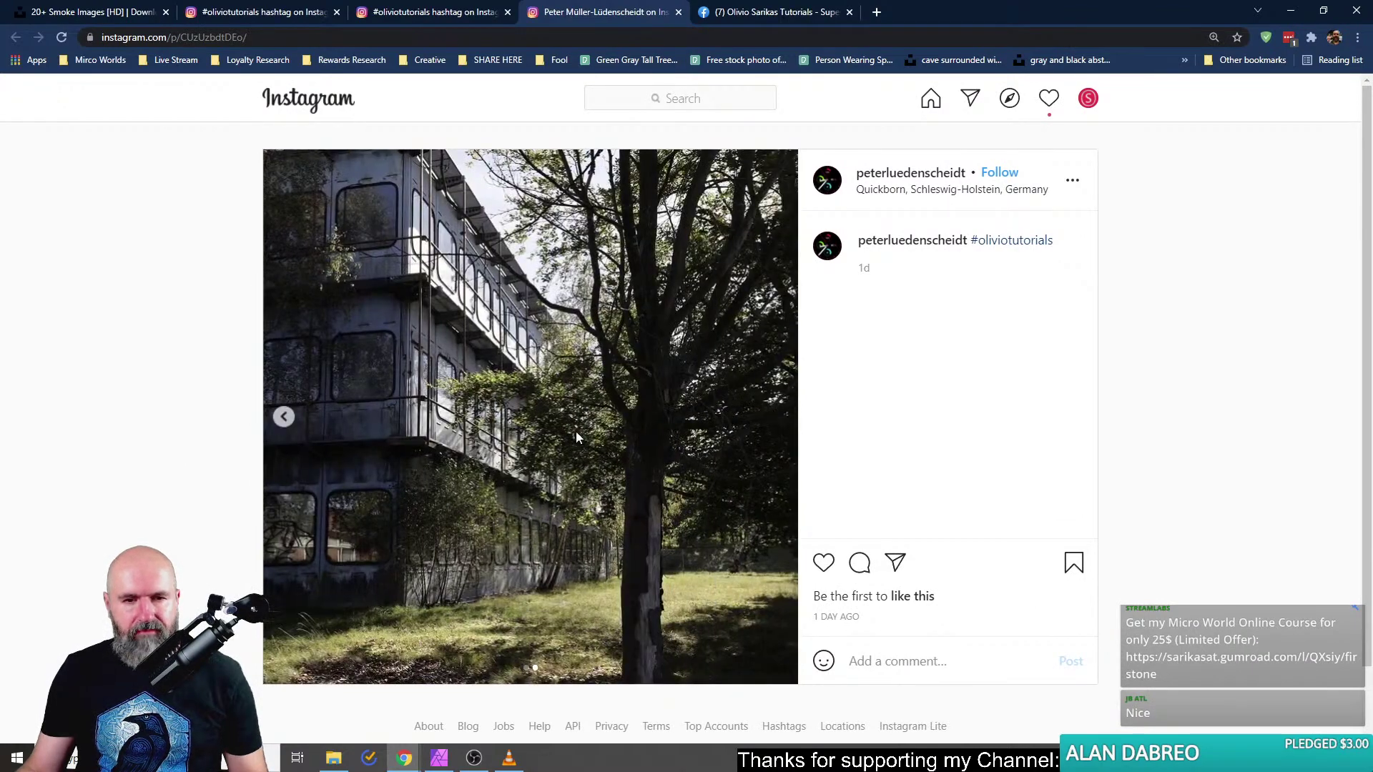
left_click(286, 417)
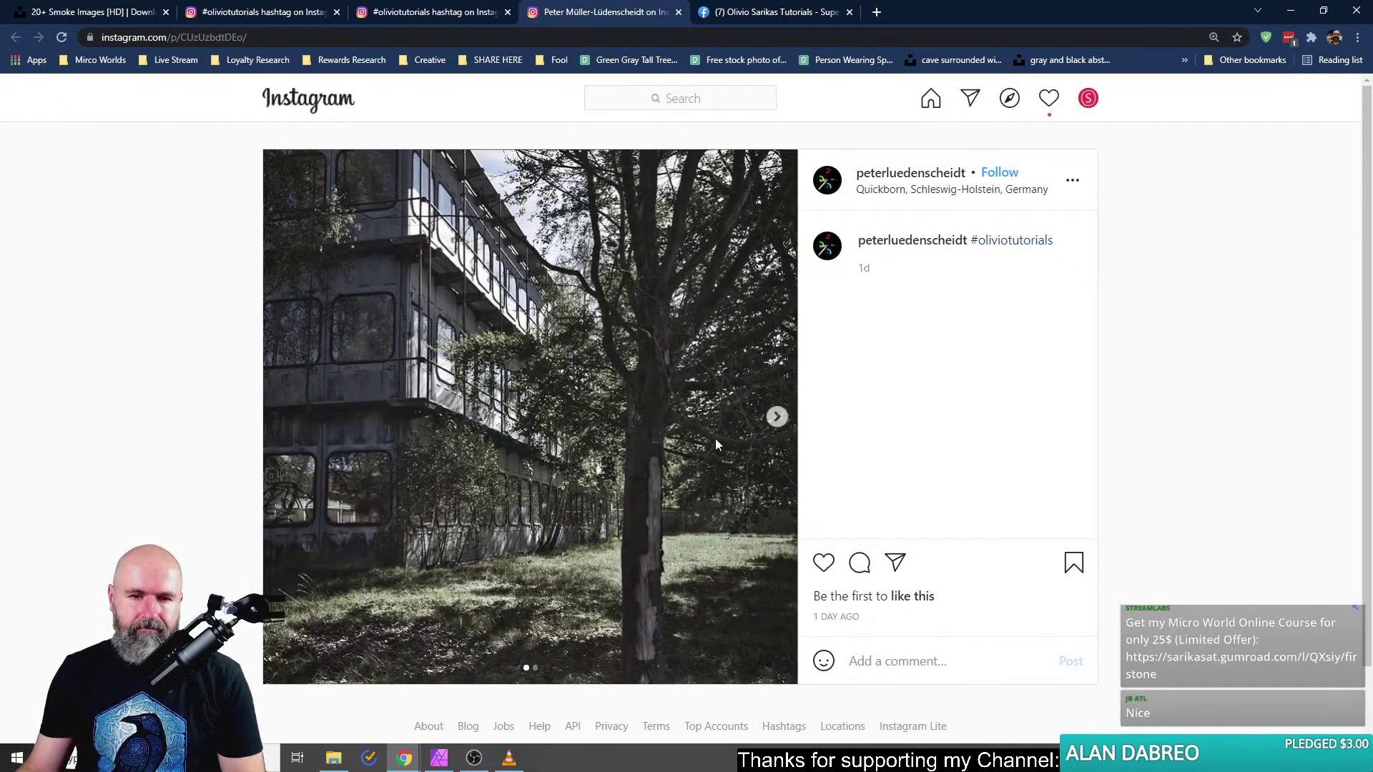
left_click(776, 416)
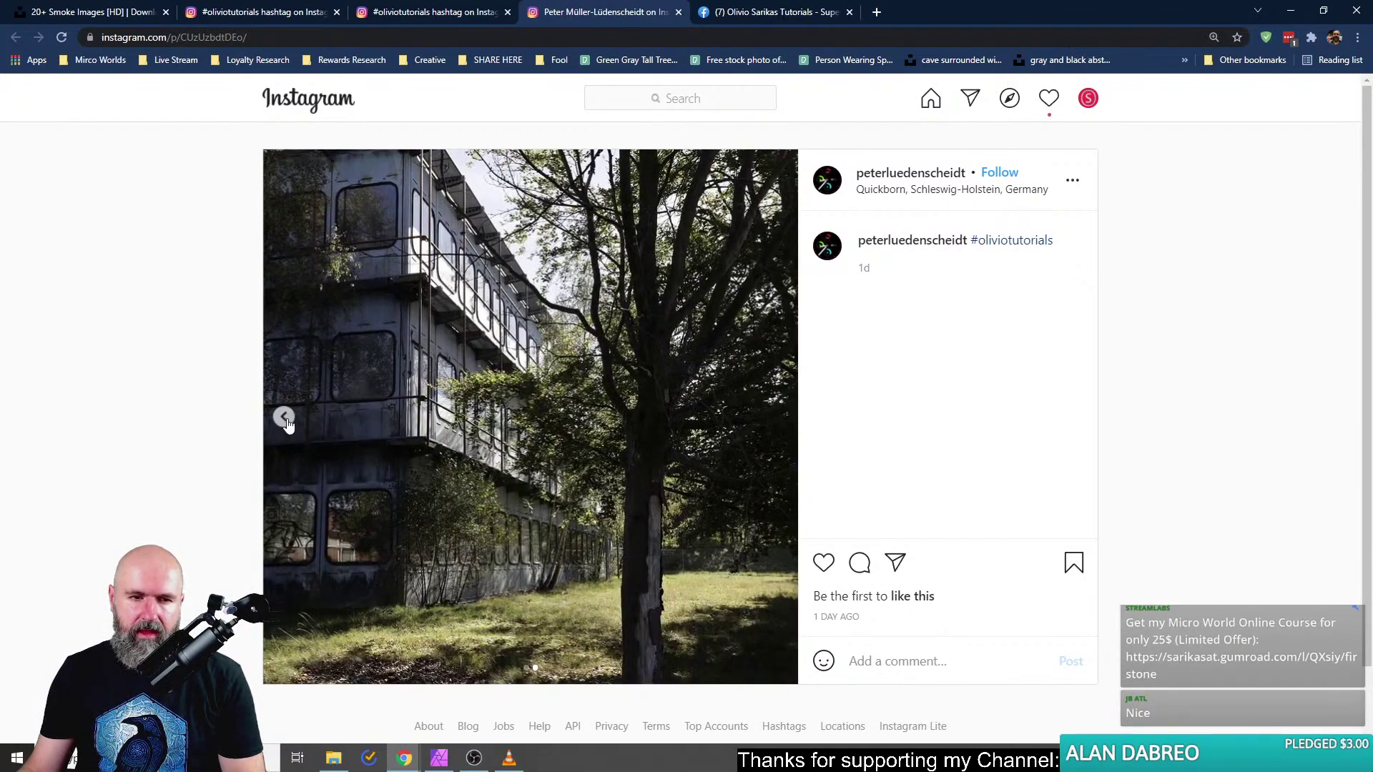
left_click(284, 418)
left_click(776, 418)
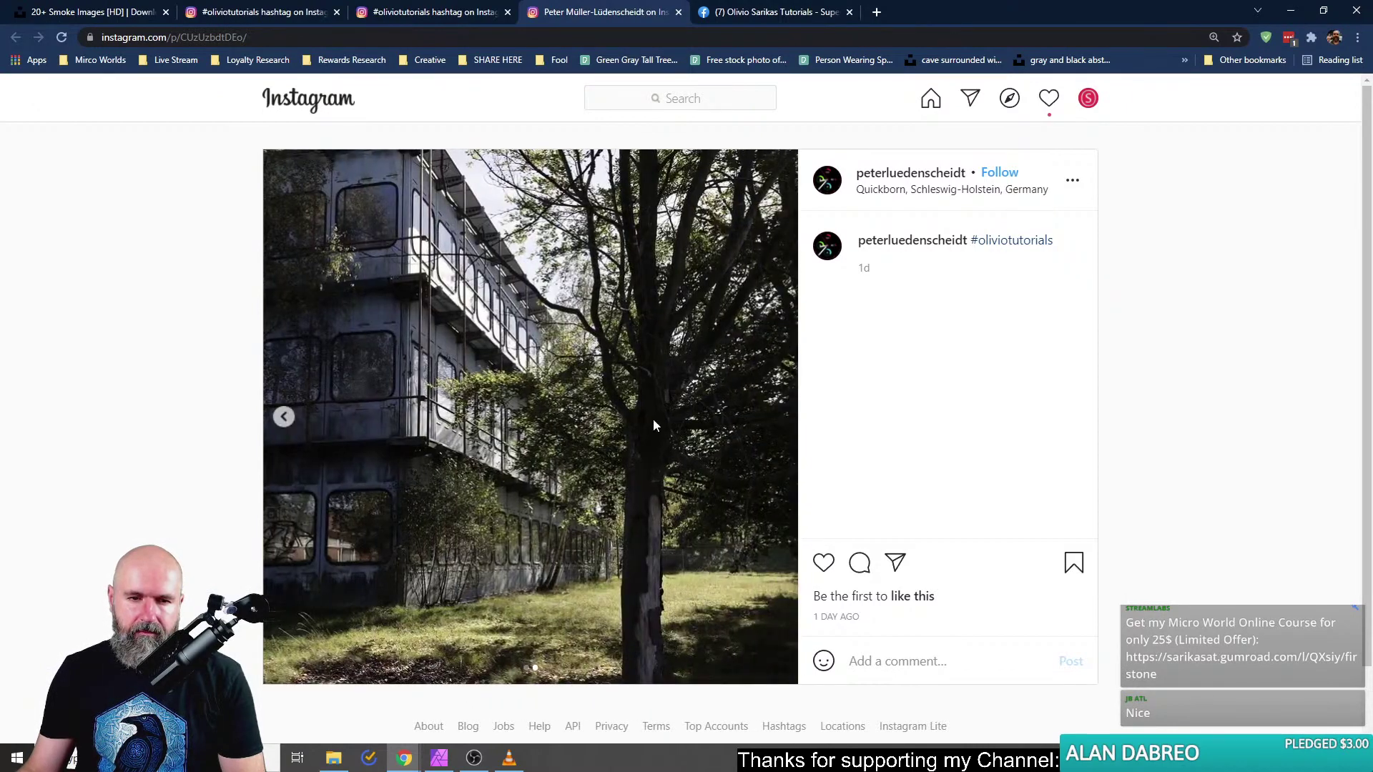
left_click(283, 417)
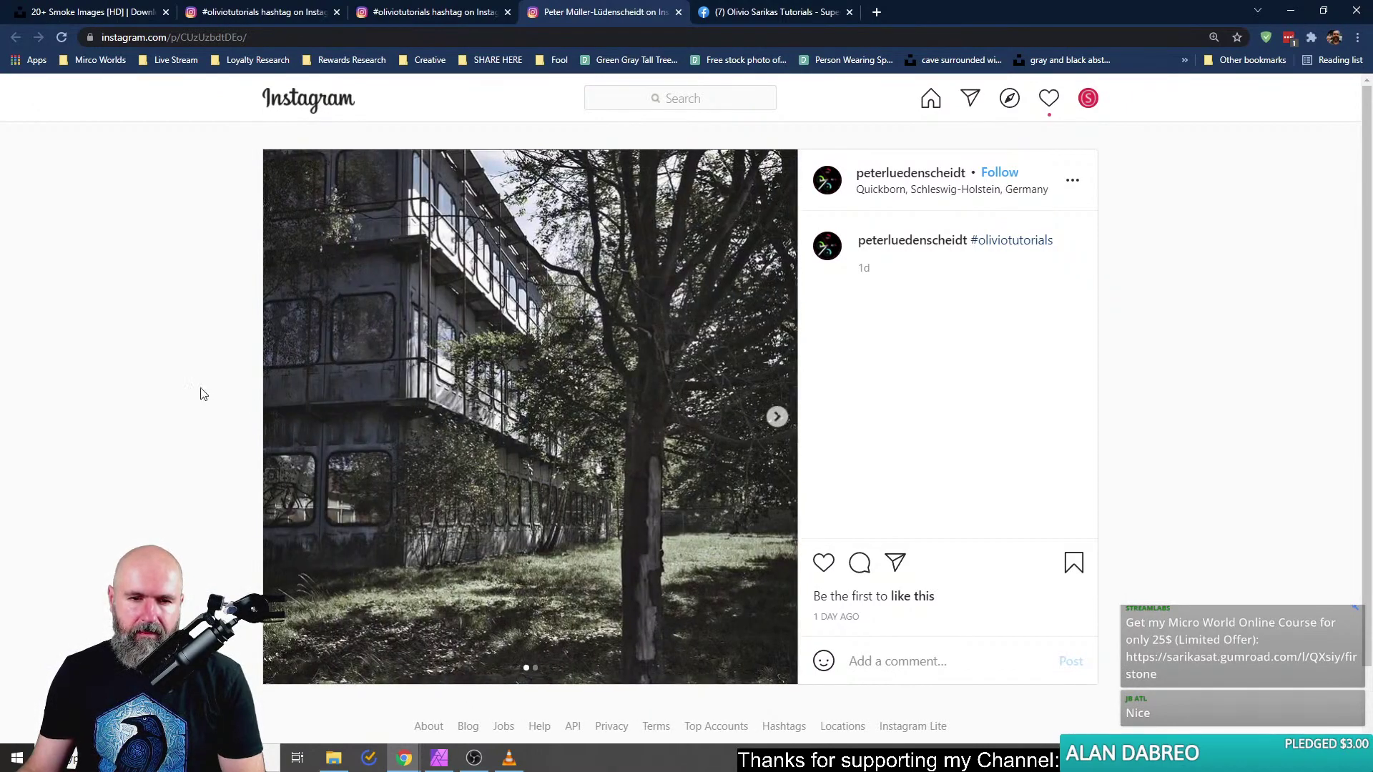
left_click(769, 419)
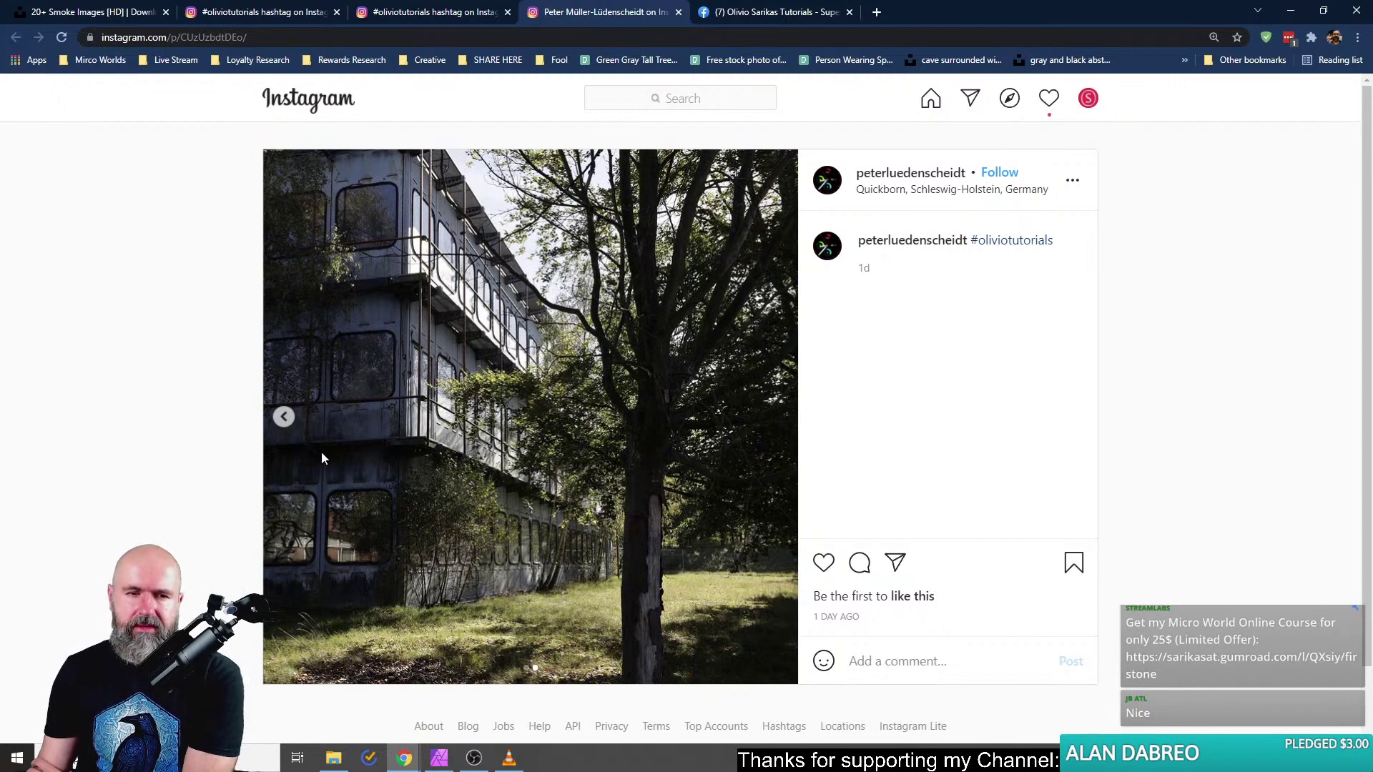
left_click(283, 417)
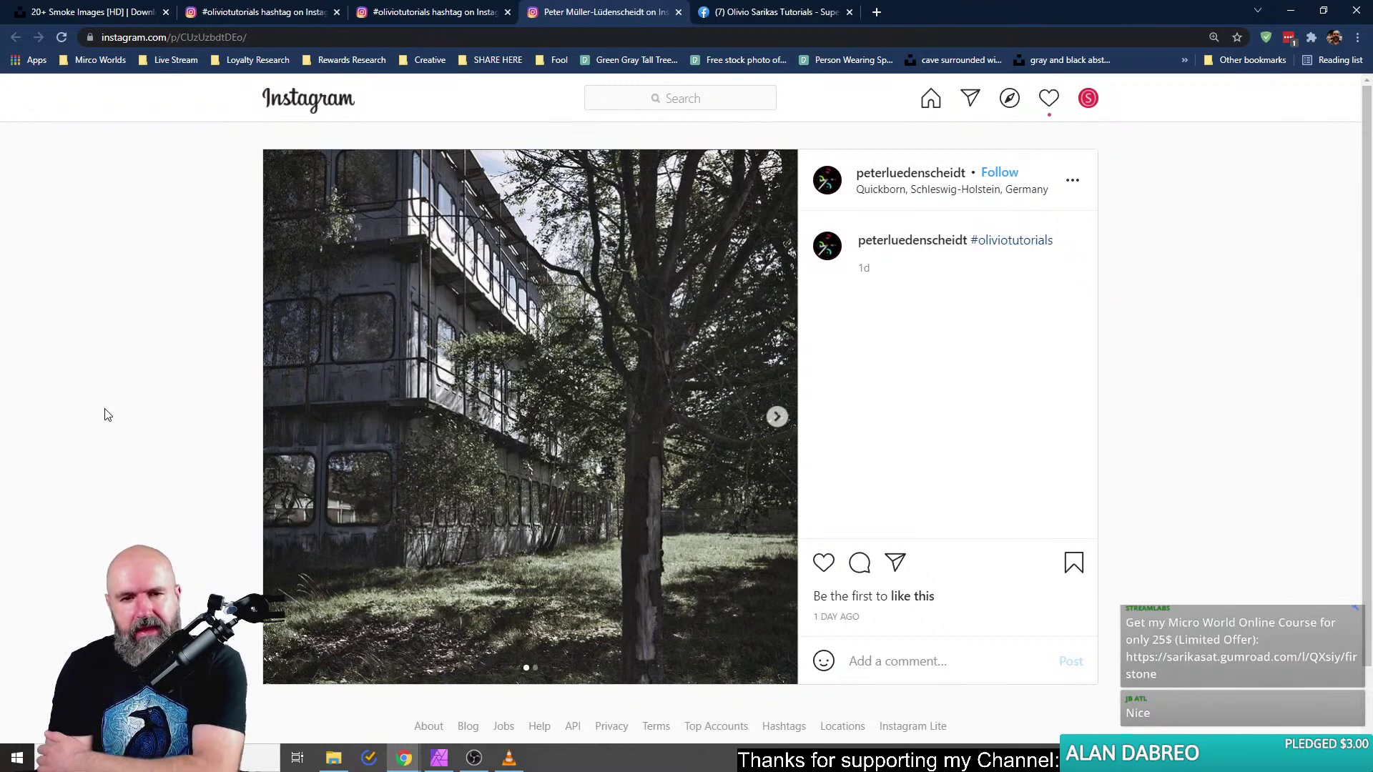
left_click(775, 418)
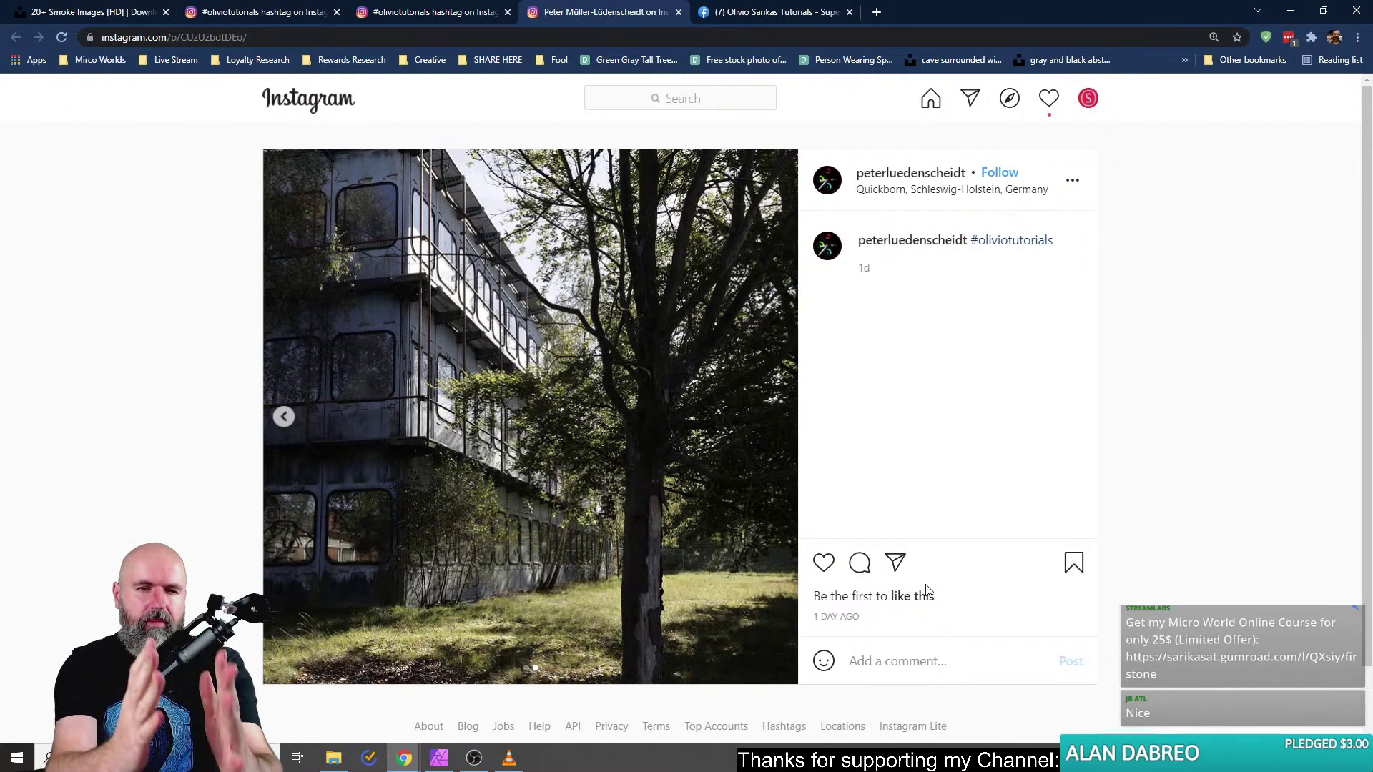
left_click(283, 417)
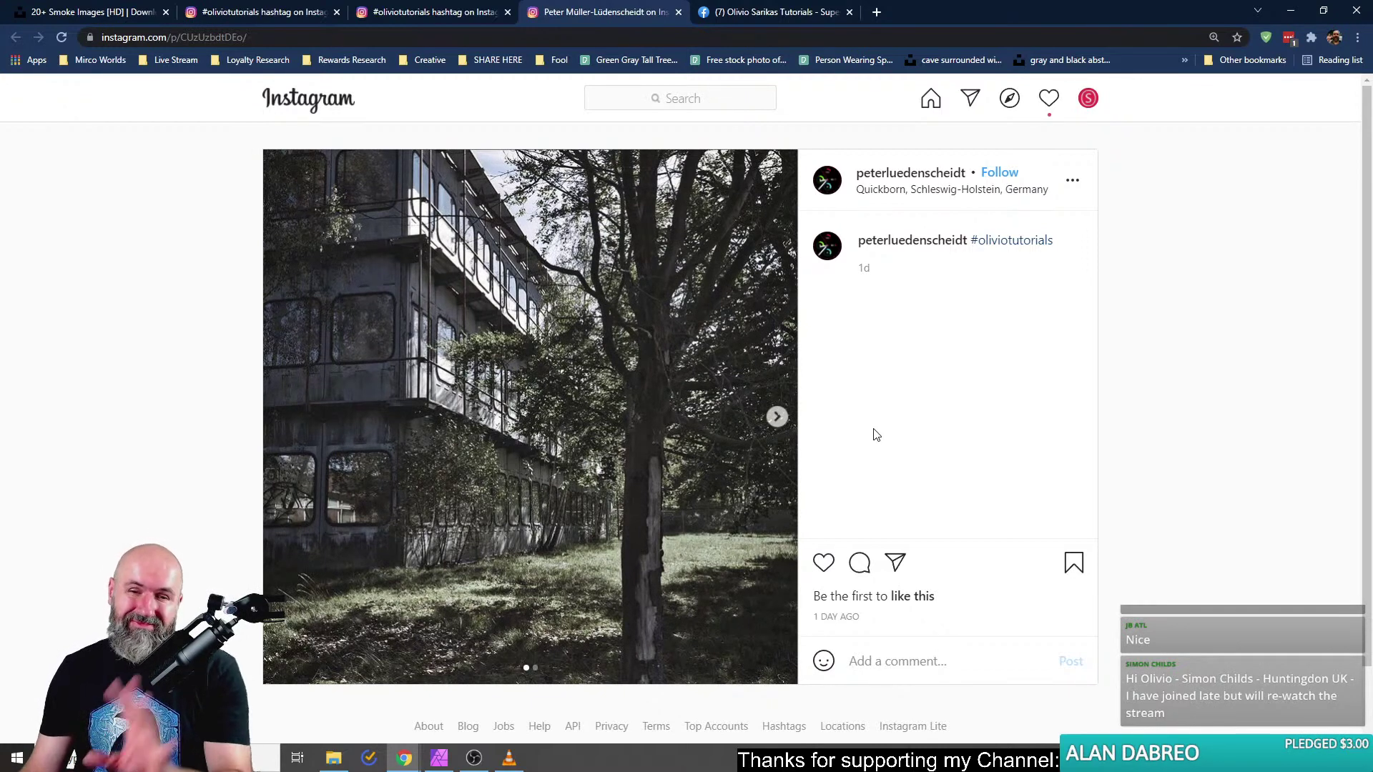
left_click(787, 418)
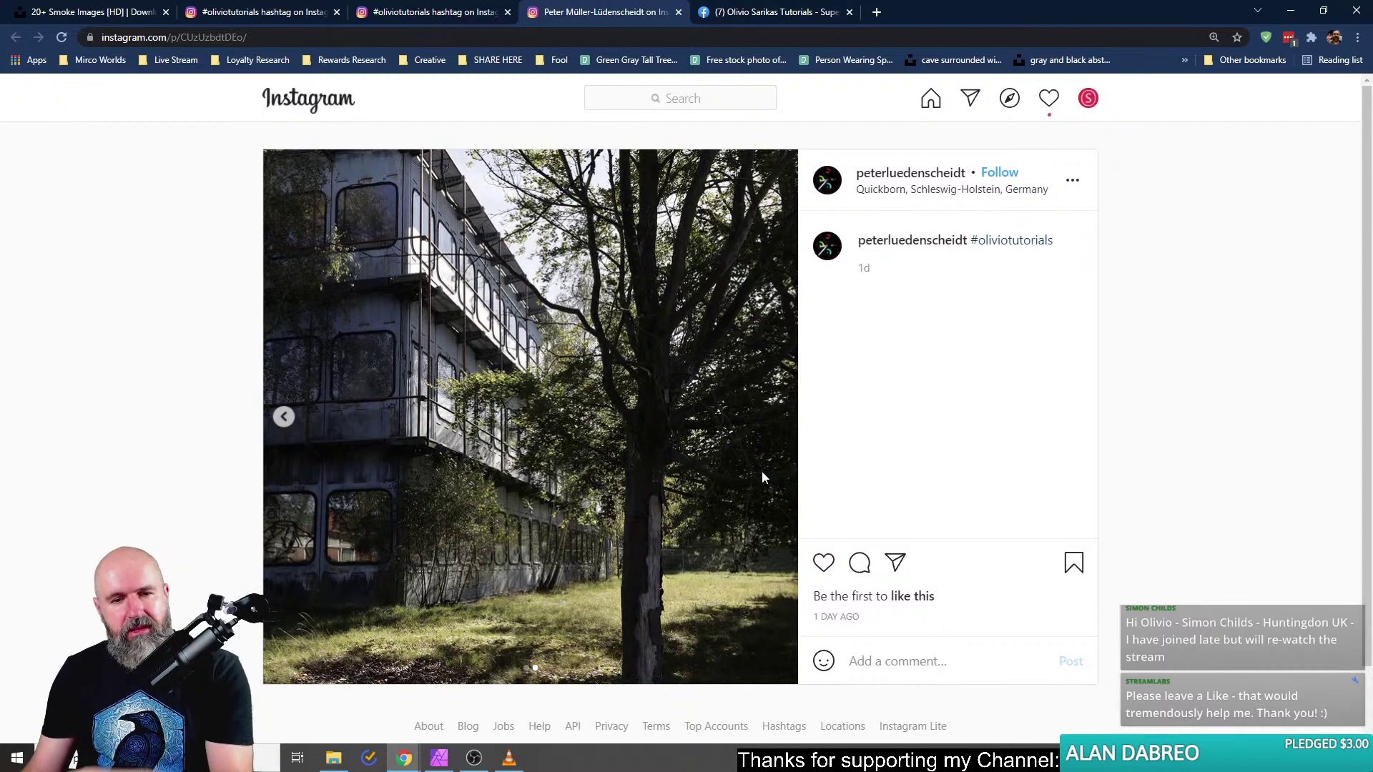
left_click(283, 422)
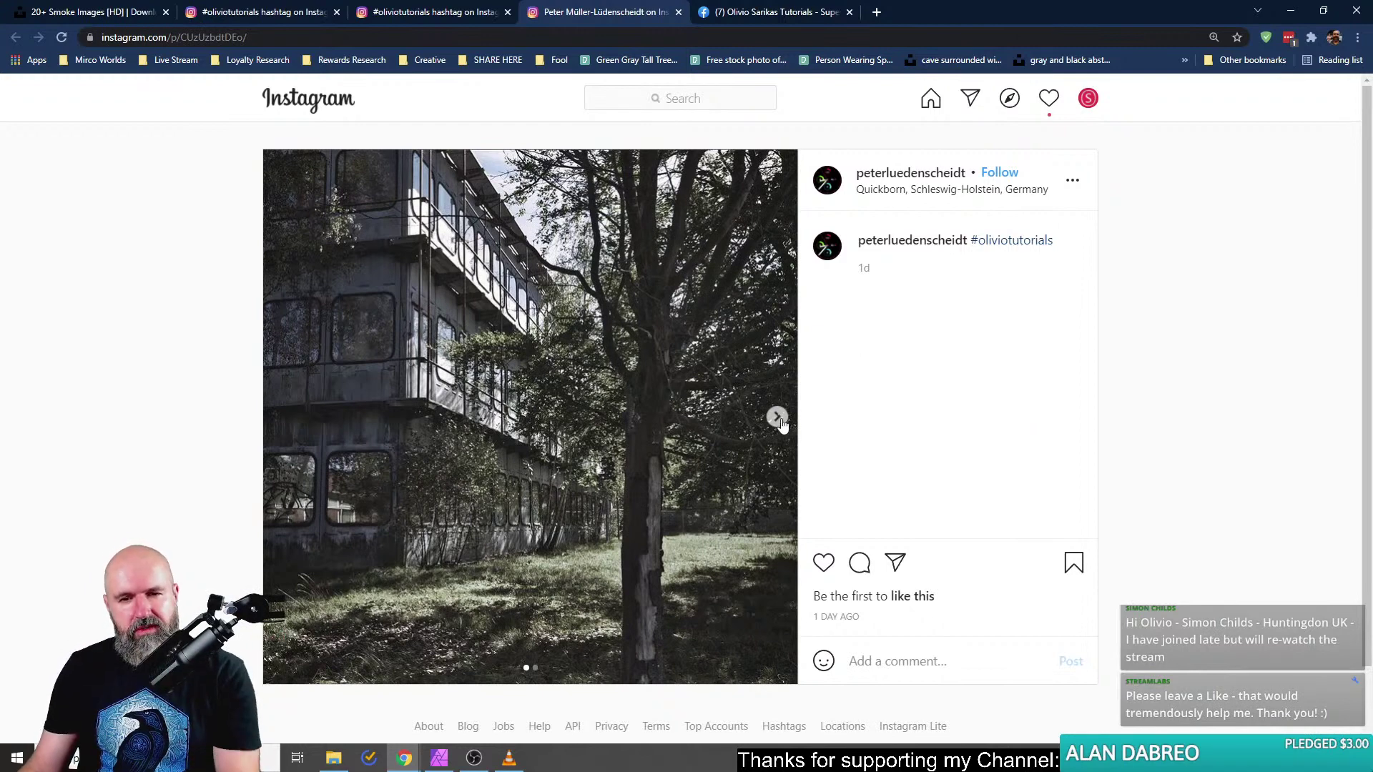
left_click(776, 417)
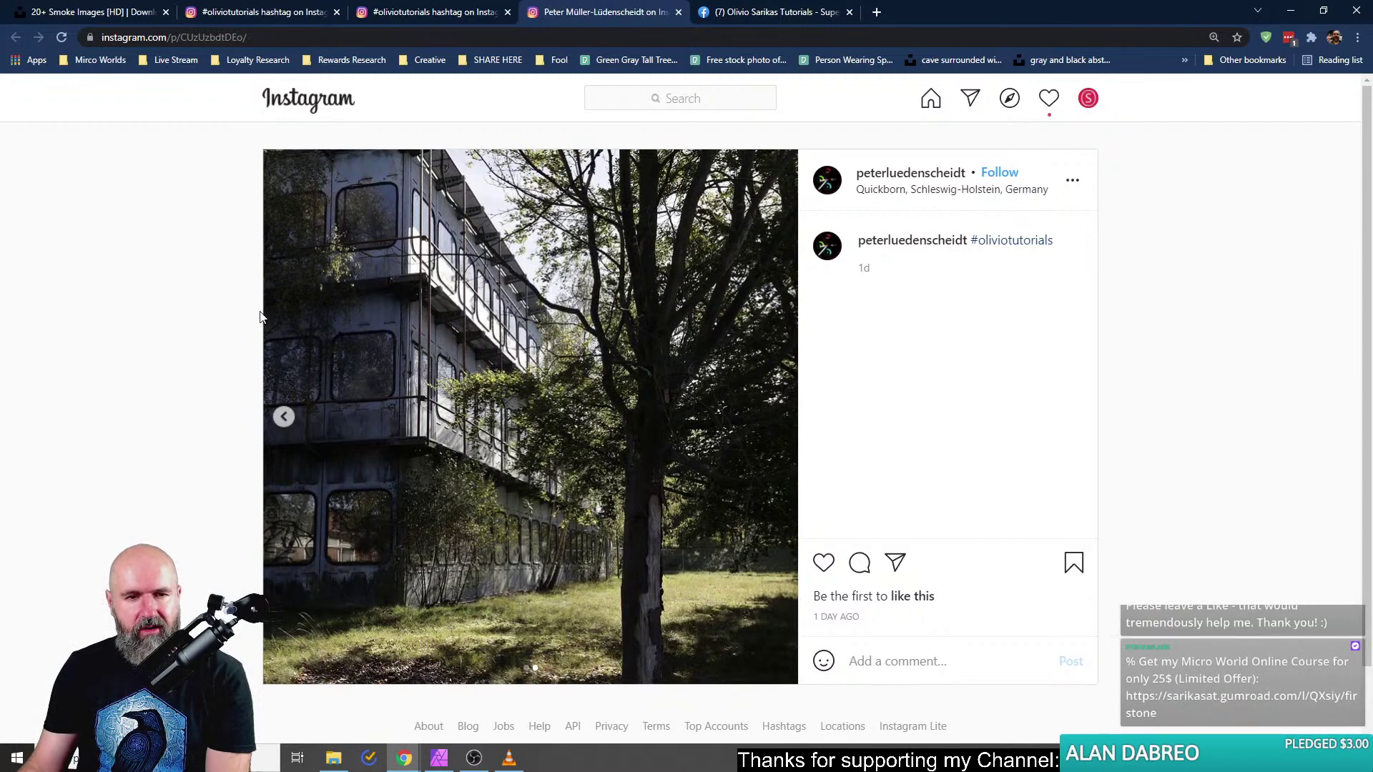
left_click(283, 416)
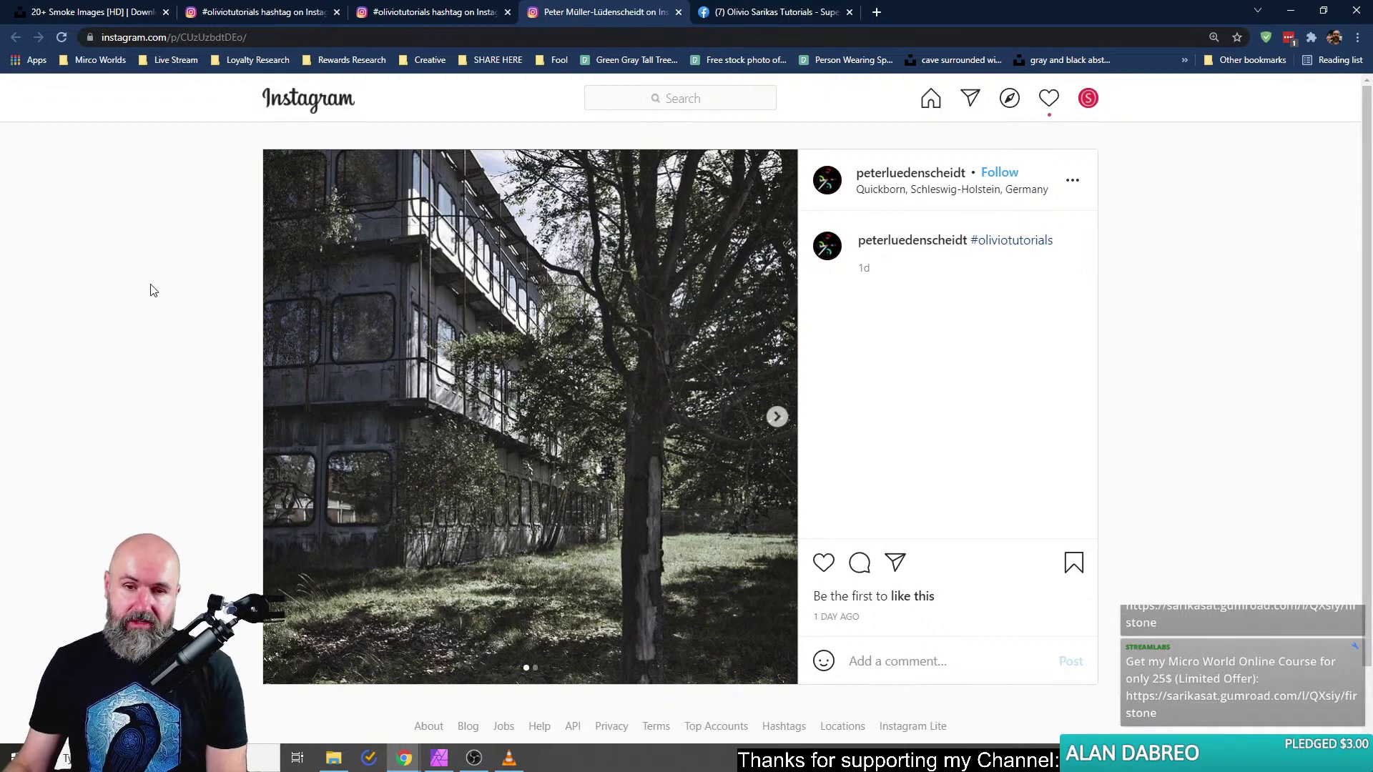
left_click(776, 416)
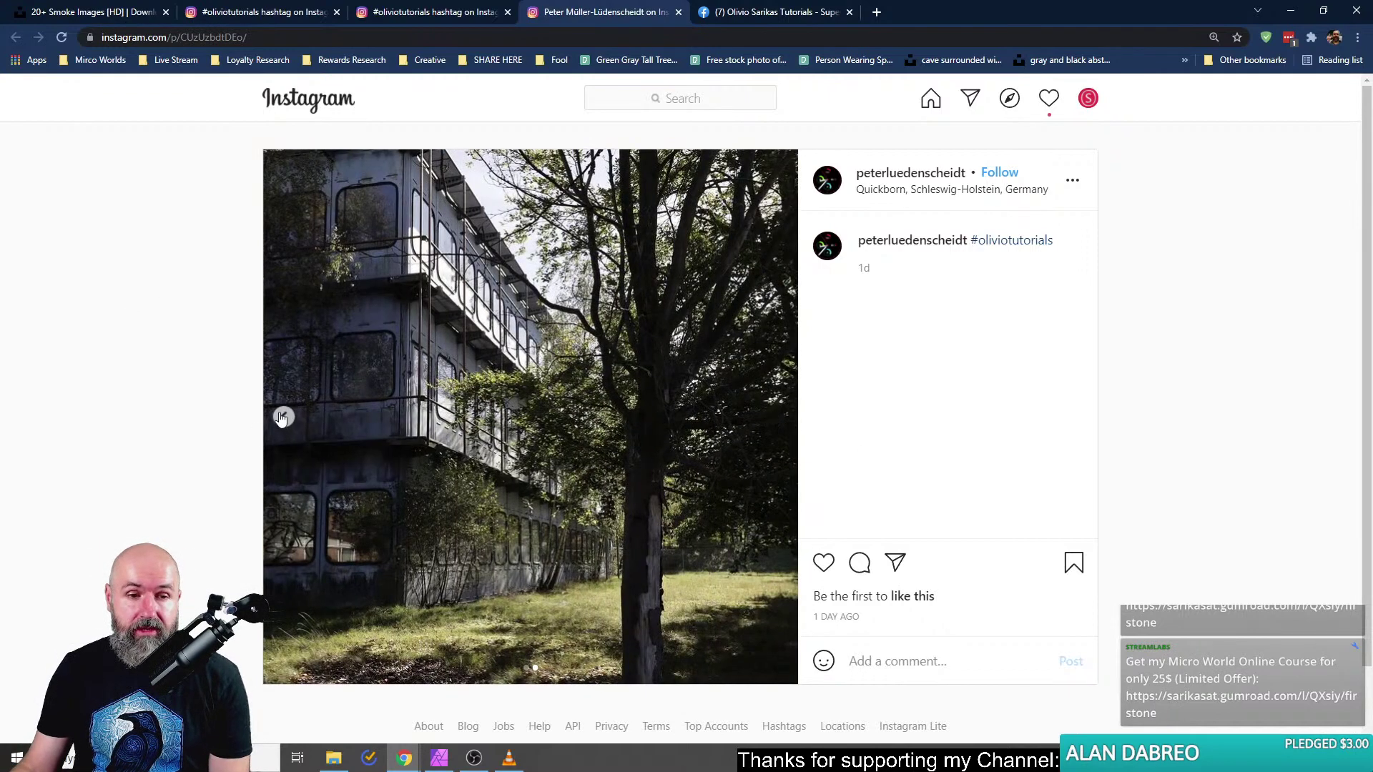
left_click(283, 416)
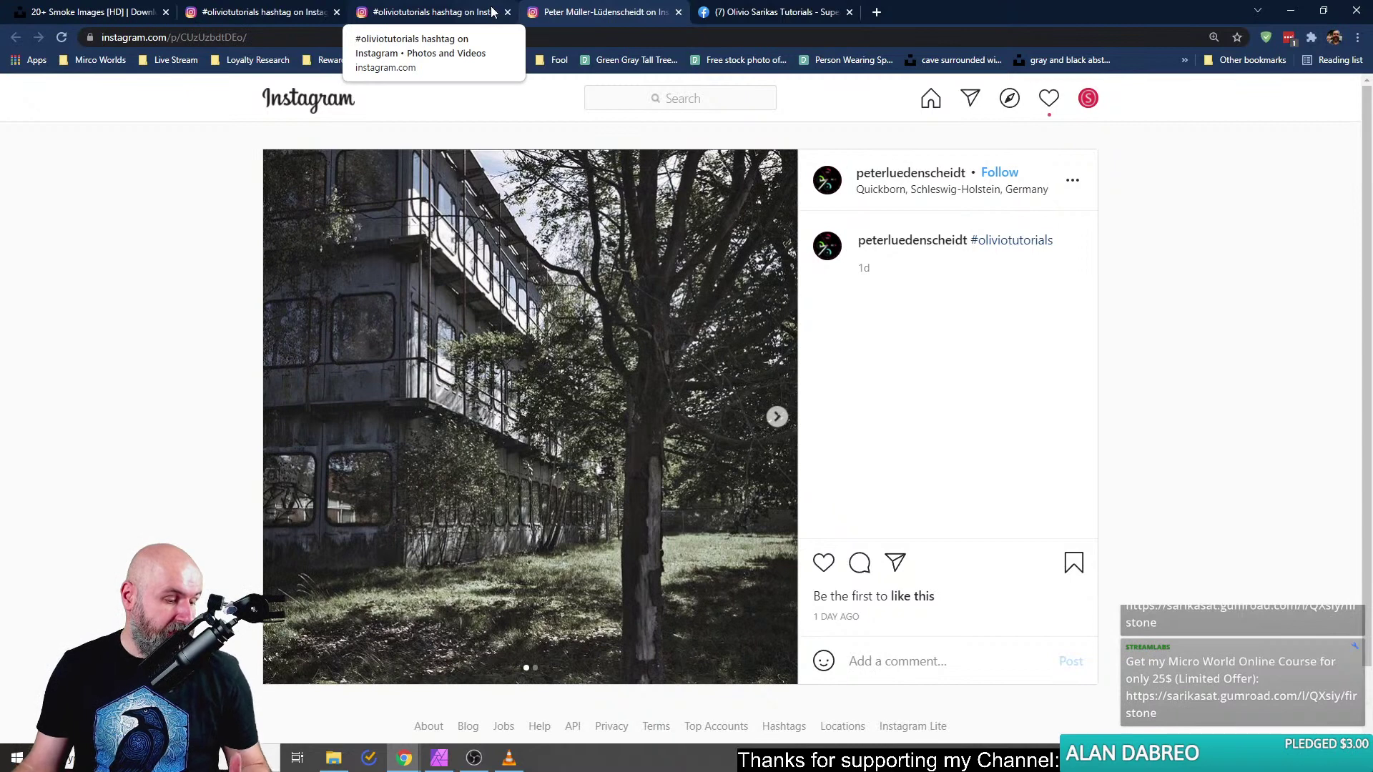
Close the building post and open the sand sculpture post from the hashtag page in a new tab.
left_click(678, 12)
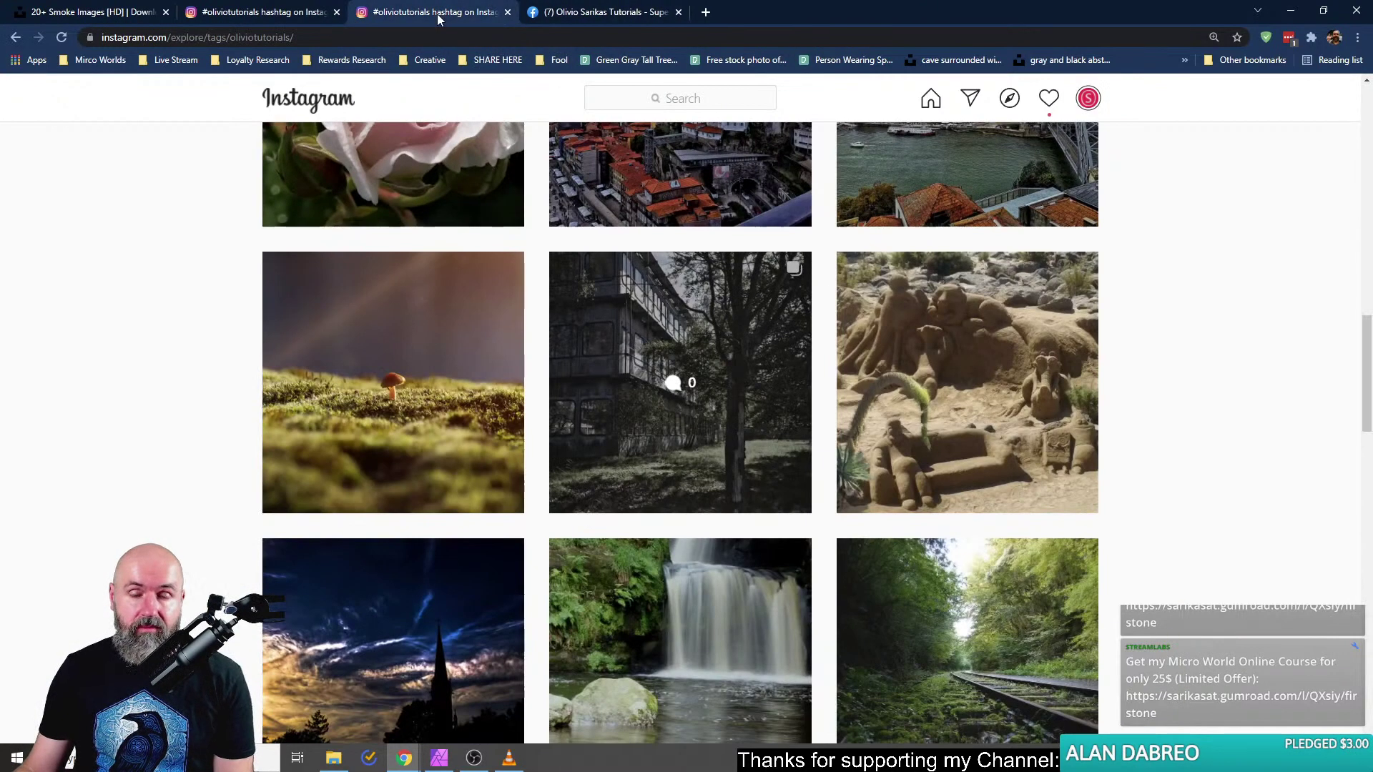
right_click(931, 353)
left_click(965, 362)
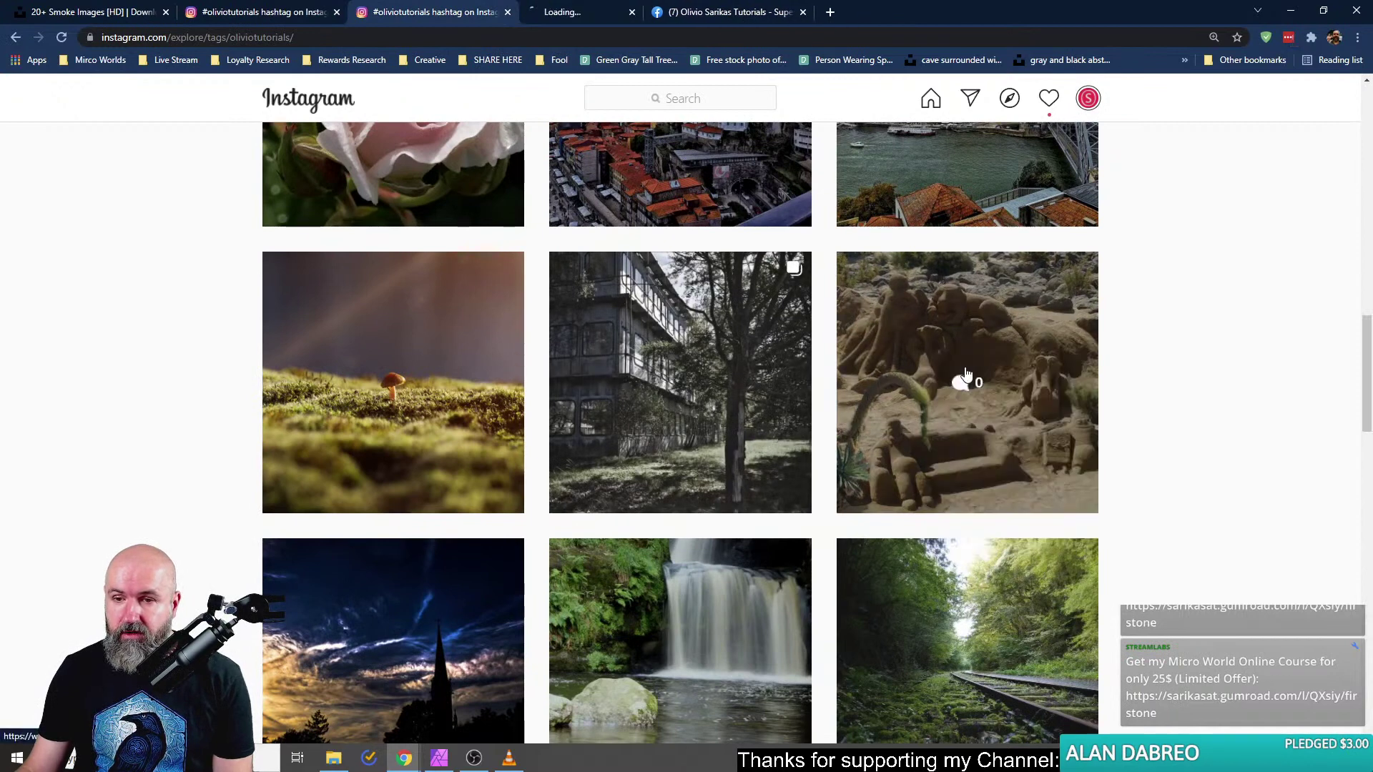
left_click(629, 15)
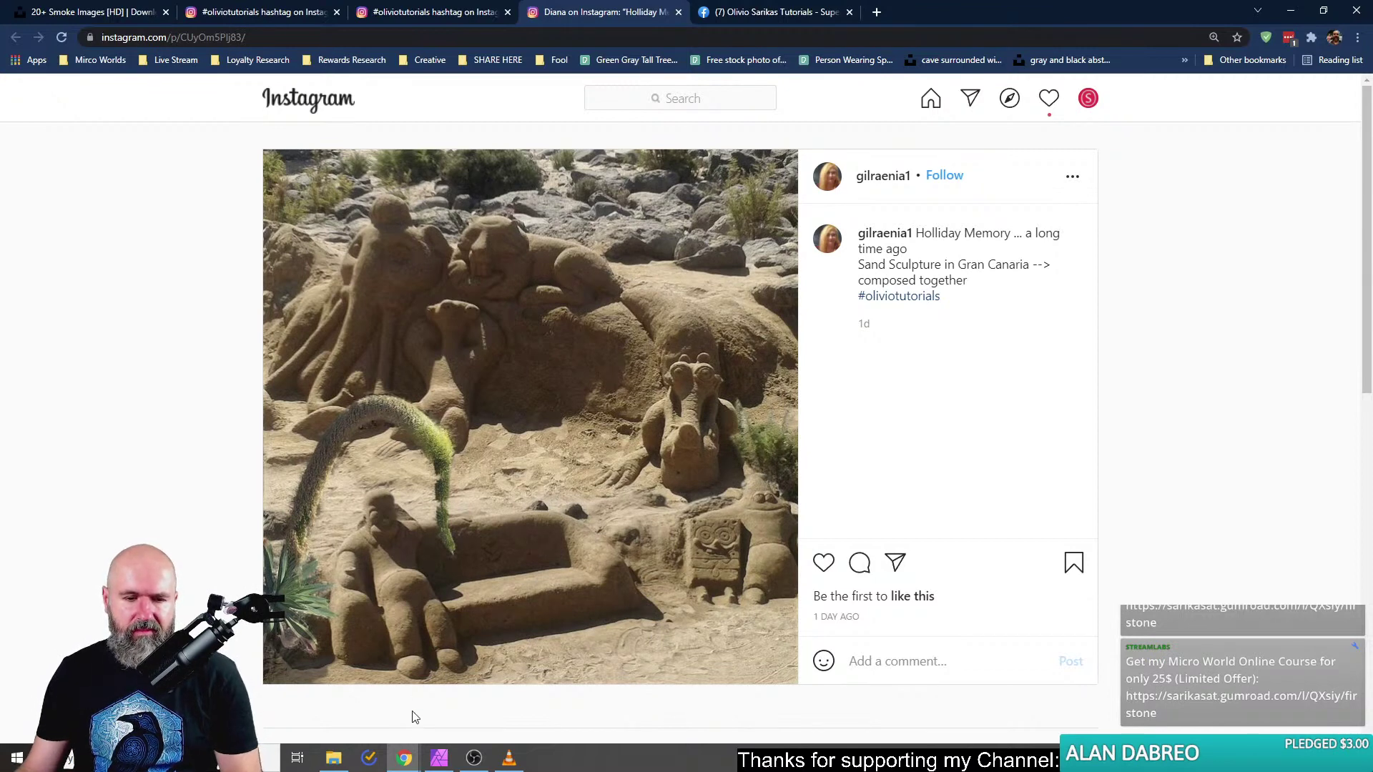
Switch to File Explorer and open the ATLAS 01 Backups (G:) drive.
mouse_move(409, 765)
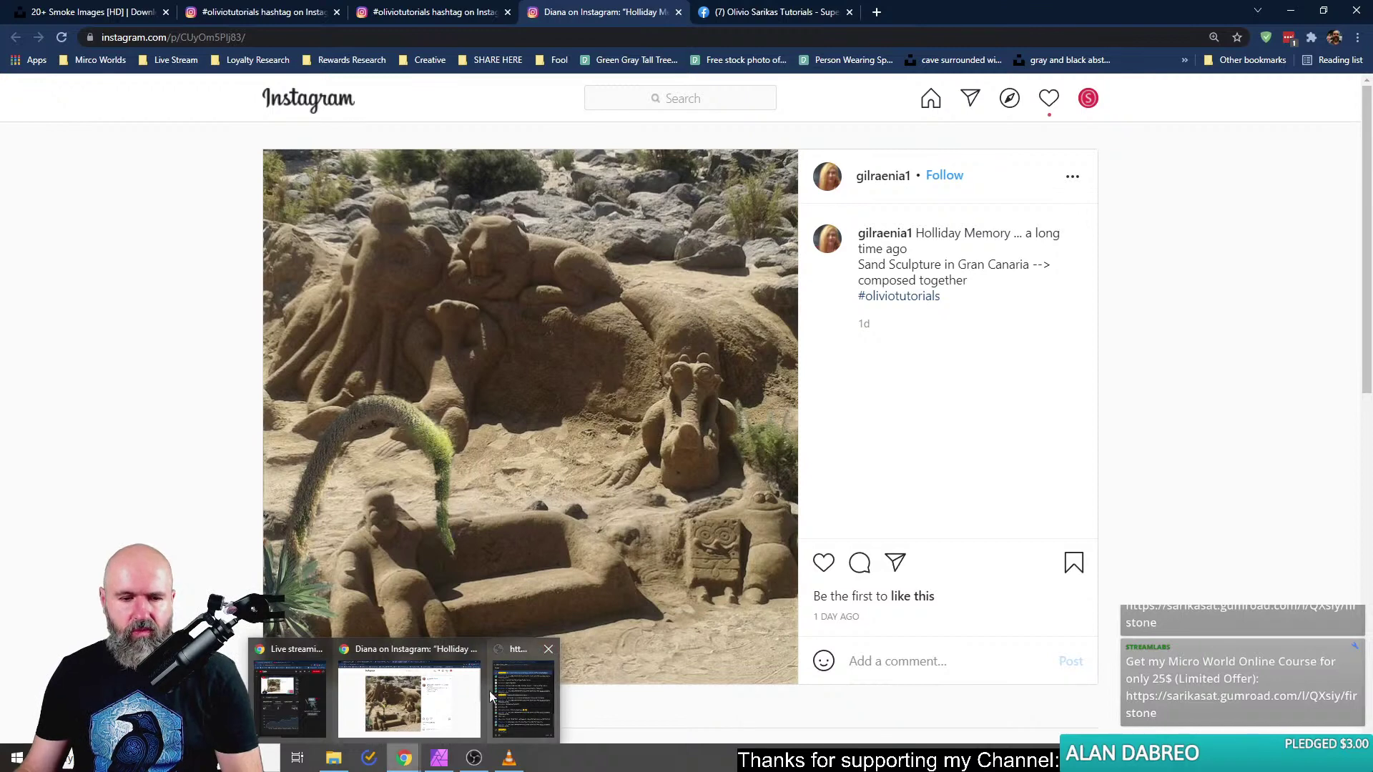
left_click(327, 759)
left_click_drag(590, 307, 553, 78)
left_click(280, 463)
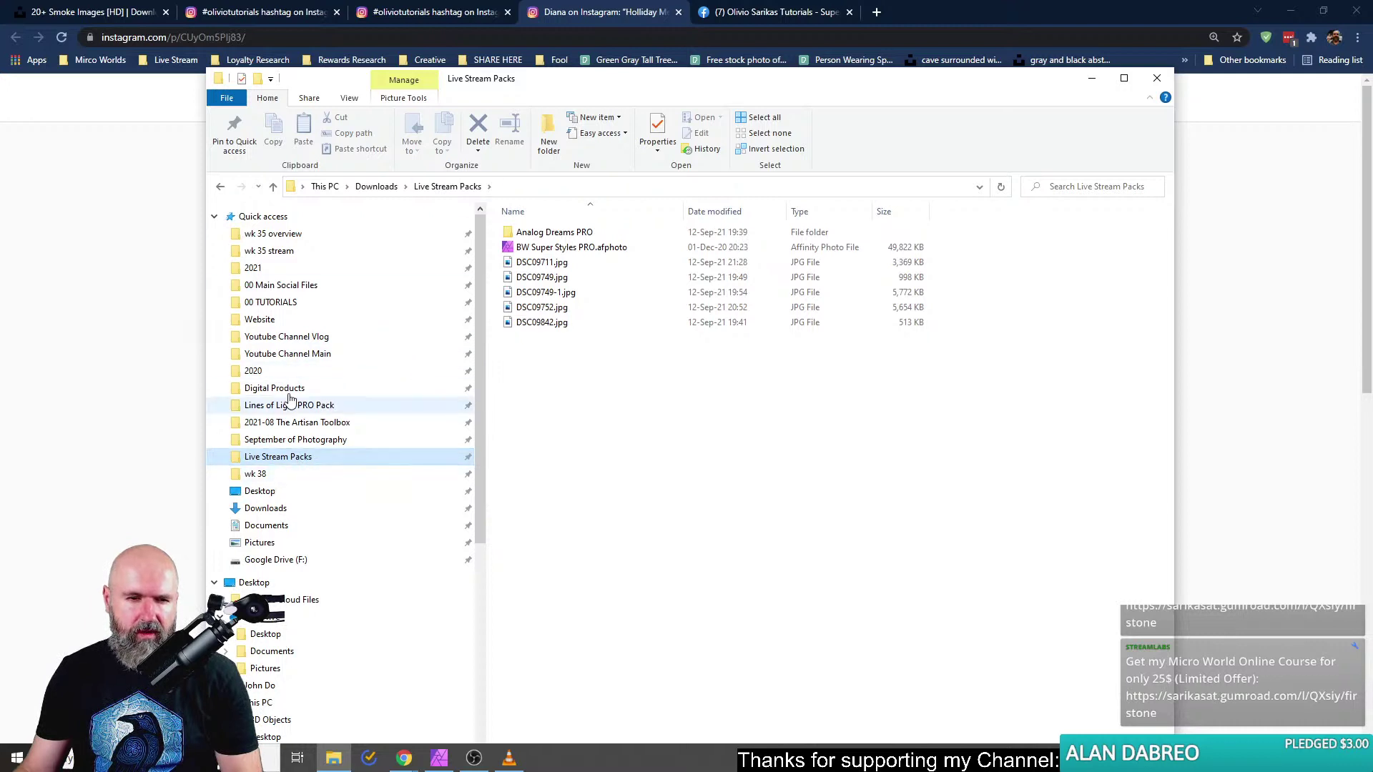
scroll(354, 532, "down", 3)
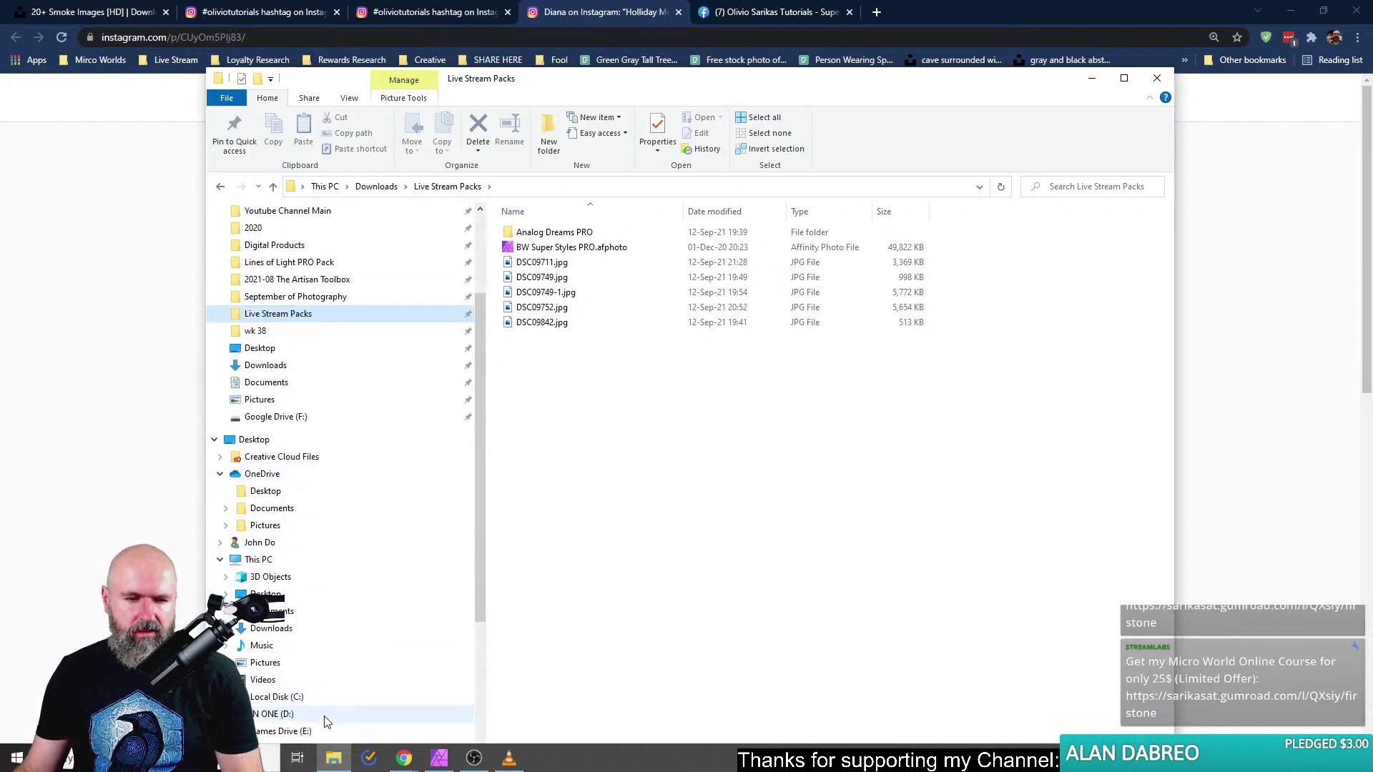
scroll(340, 659, "down", 2)
left_click(335, 696)
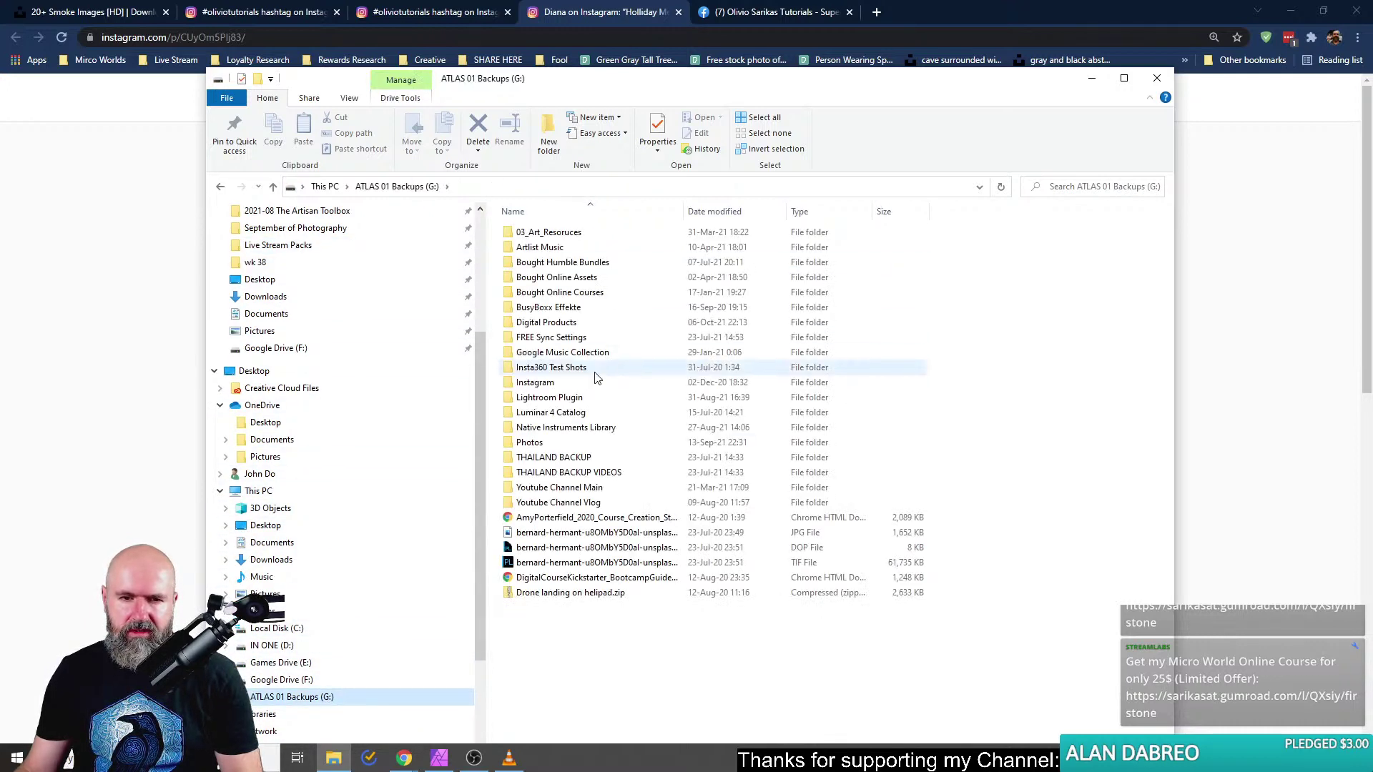
Open Photos > 2021 > 2021-10 > 2021-10-03 > GoPro 10 on the backup drive and browse its photos.
double_click(559, 444)
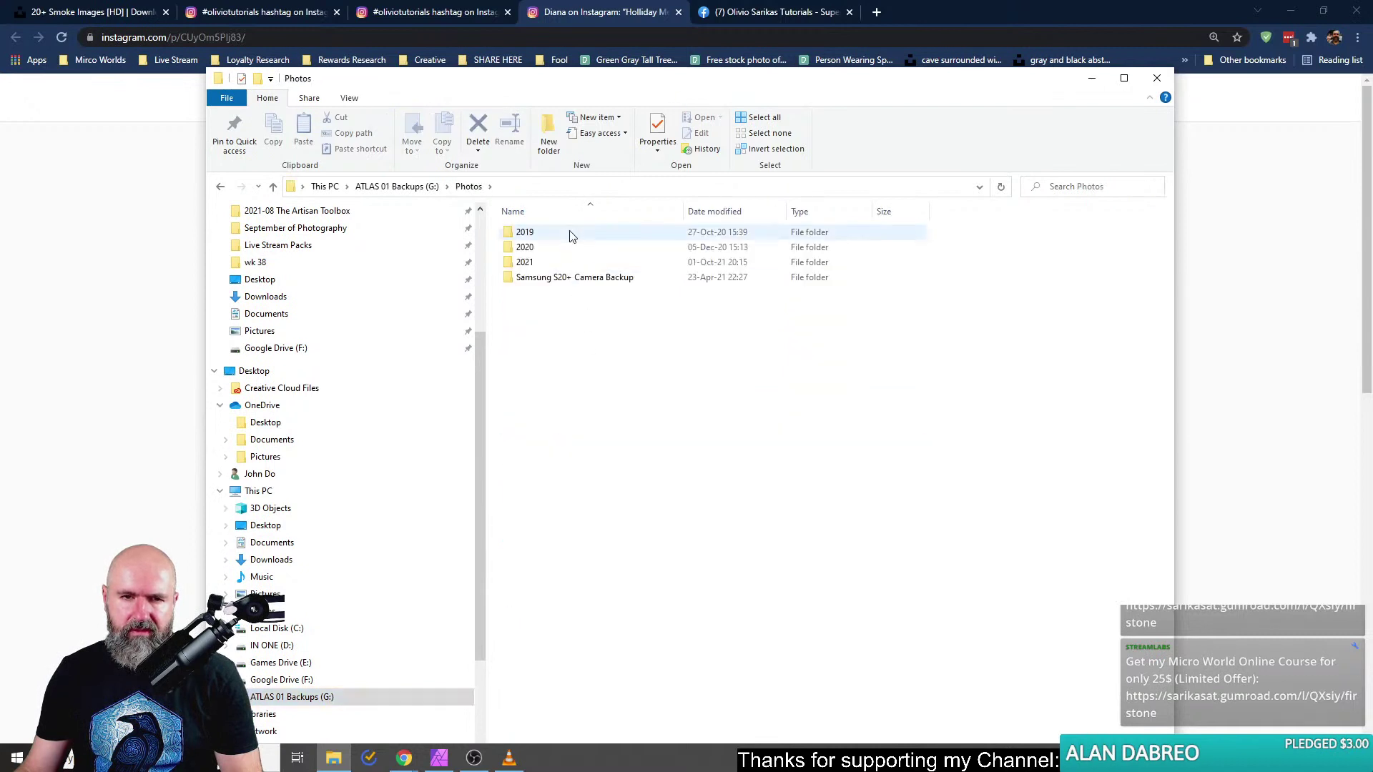
double_click(524, 264)
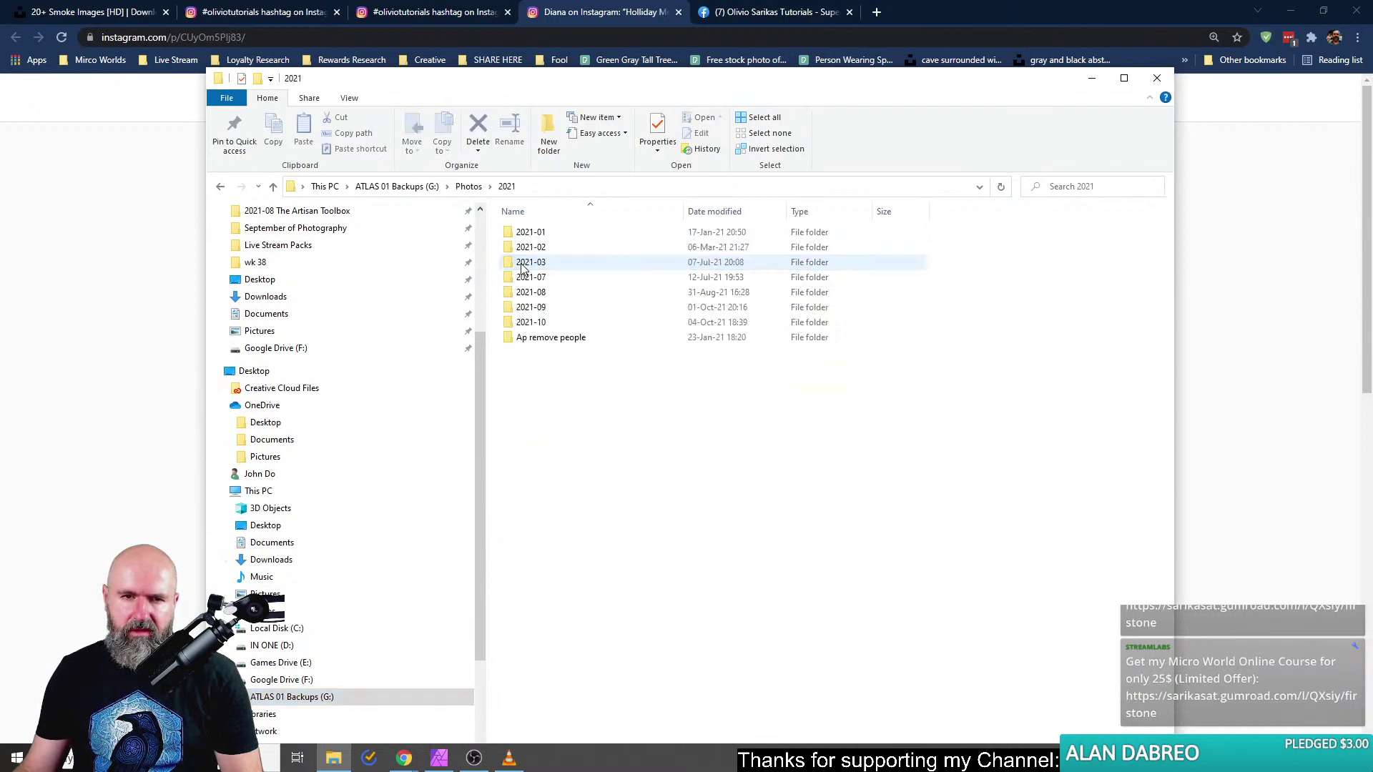
double_click(531, 322)
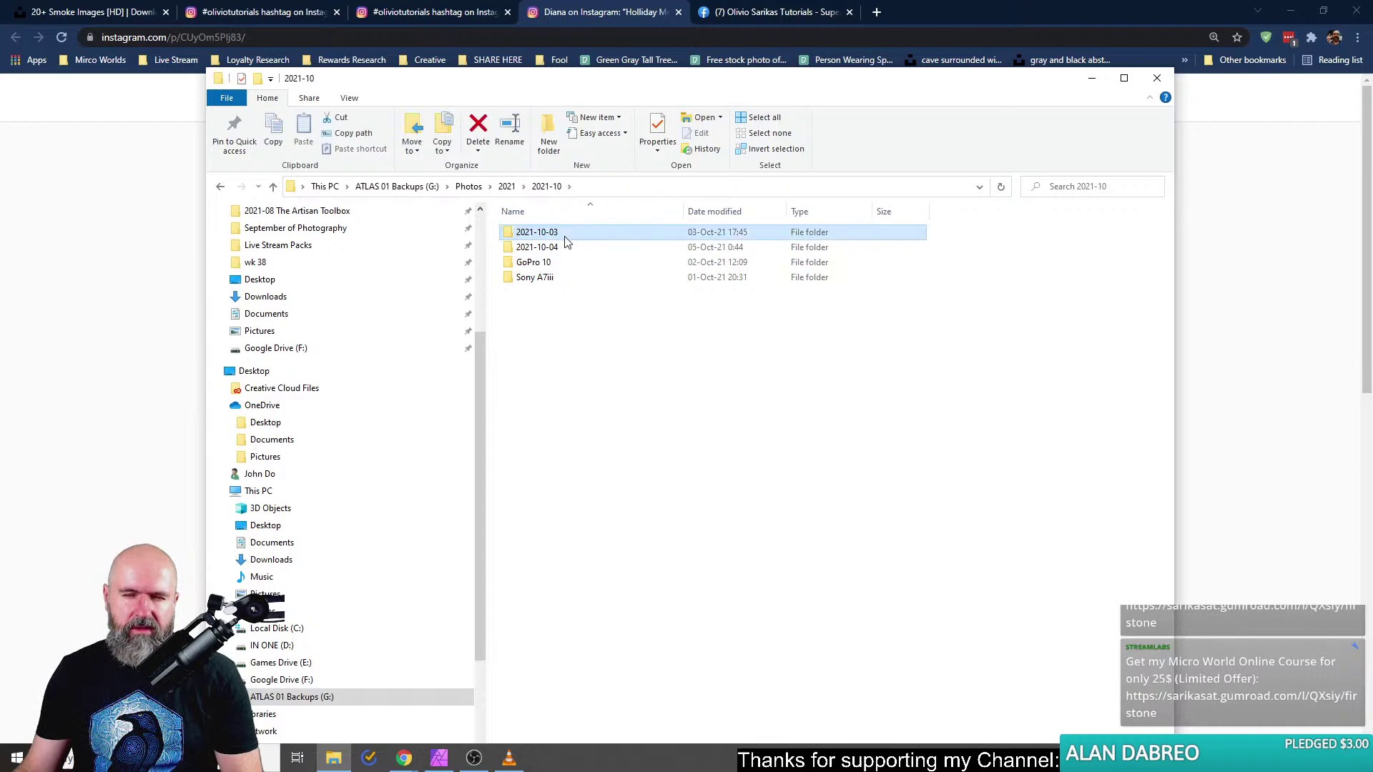
double_click(564, 240)
double_click(564, 239)
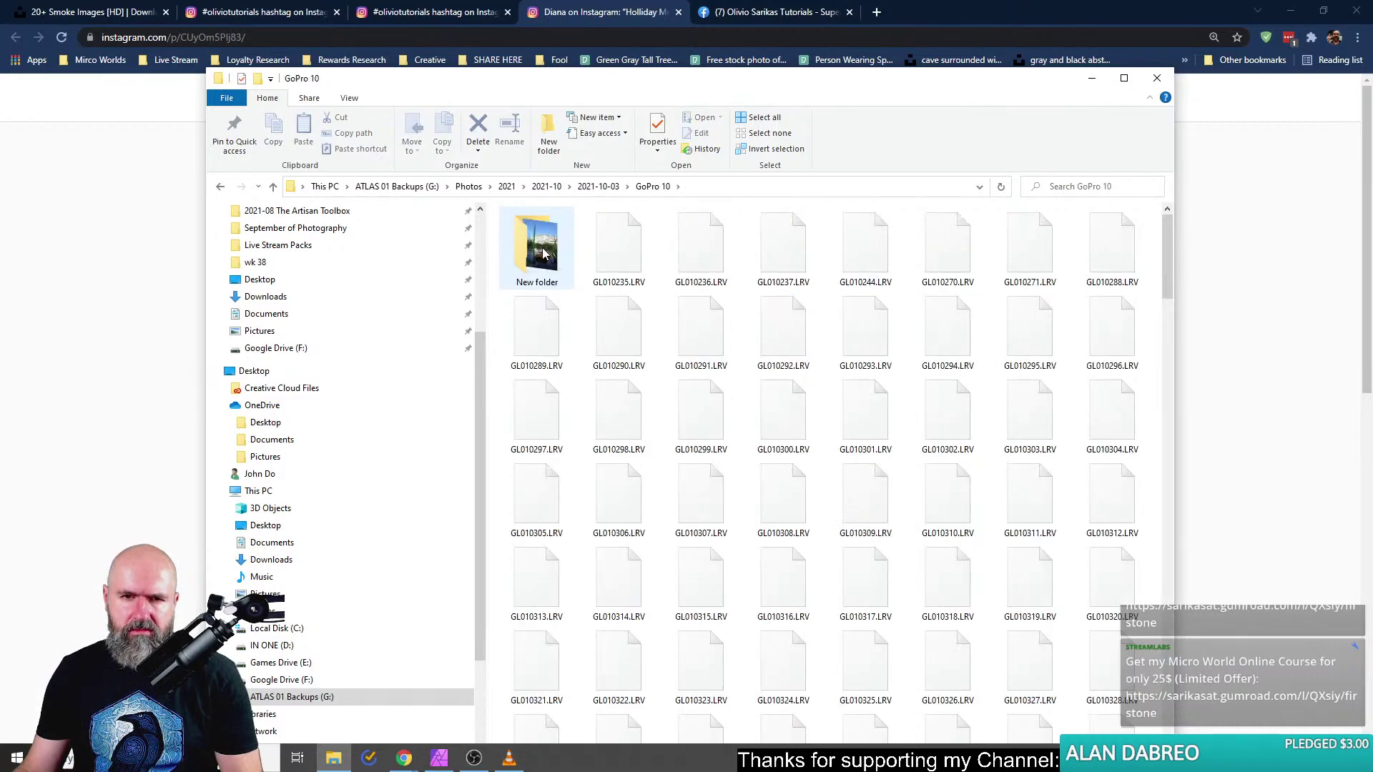
scroll(687, 482, "down", 10)
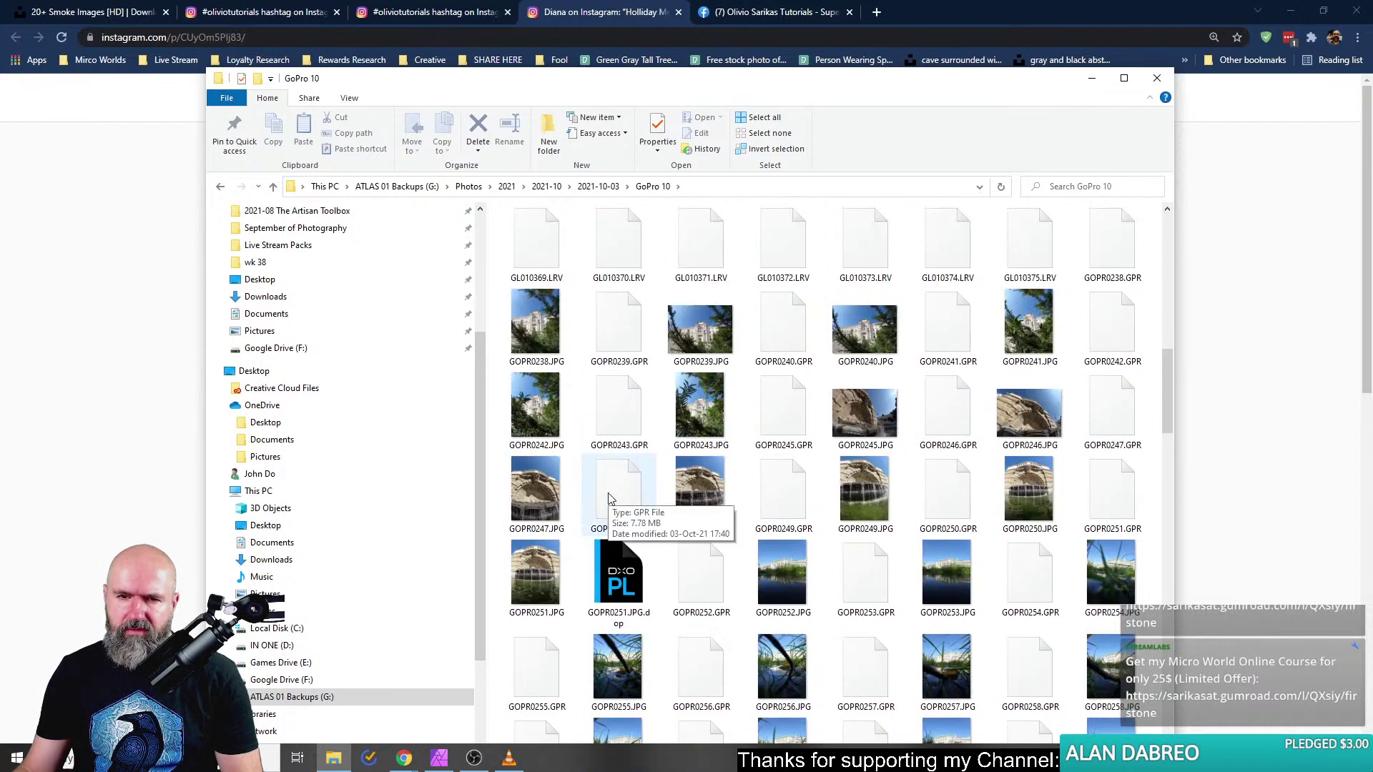
Open GOPR0243.JPG, close the File Explorer window, and examine the photo of the building framed by branches up close and full screen.
double_click(700, 411)
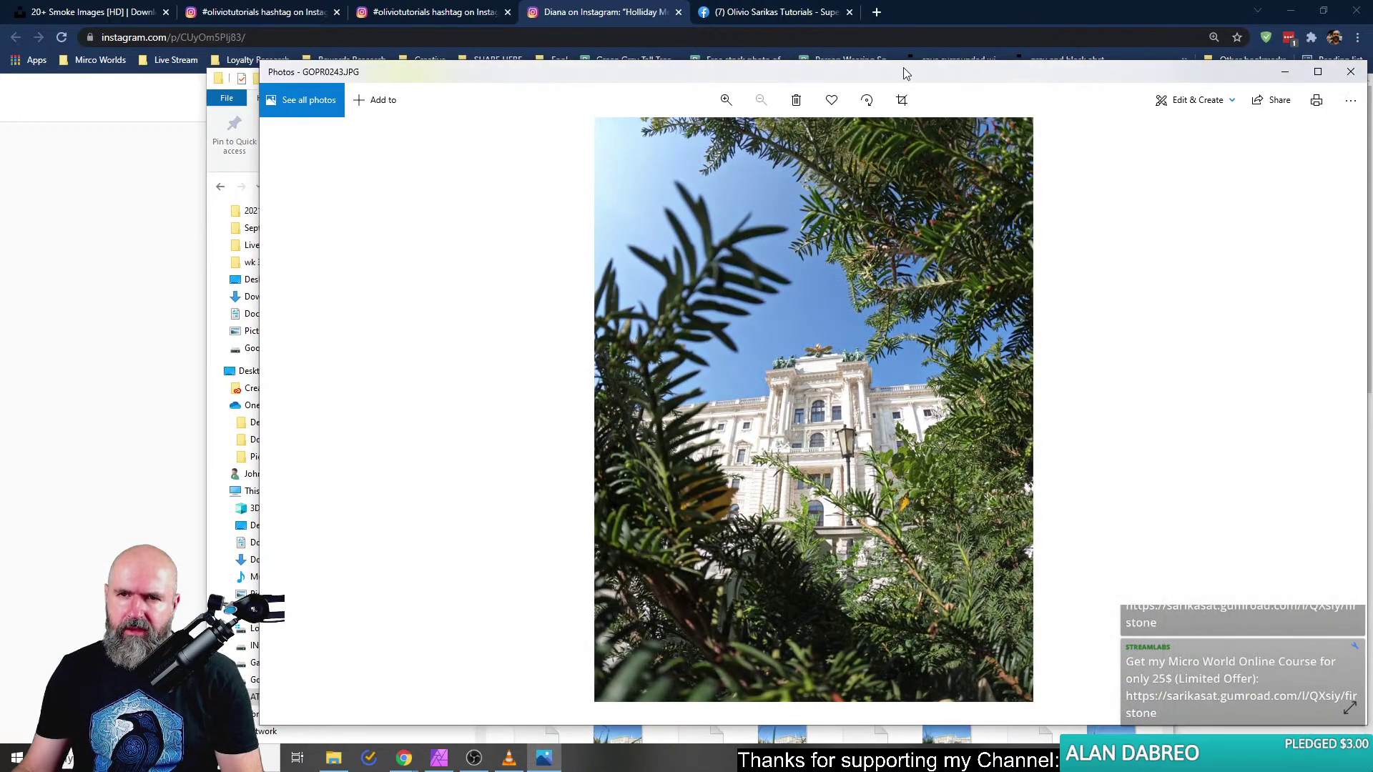
left_click_drag(904, 71, 687, 40)
left_click(1156, 78)
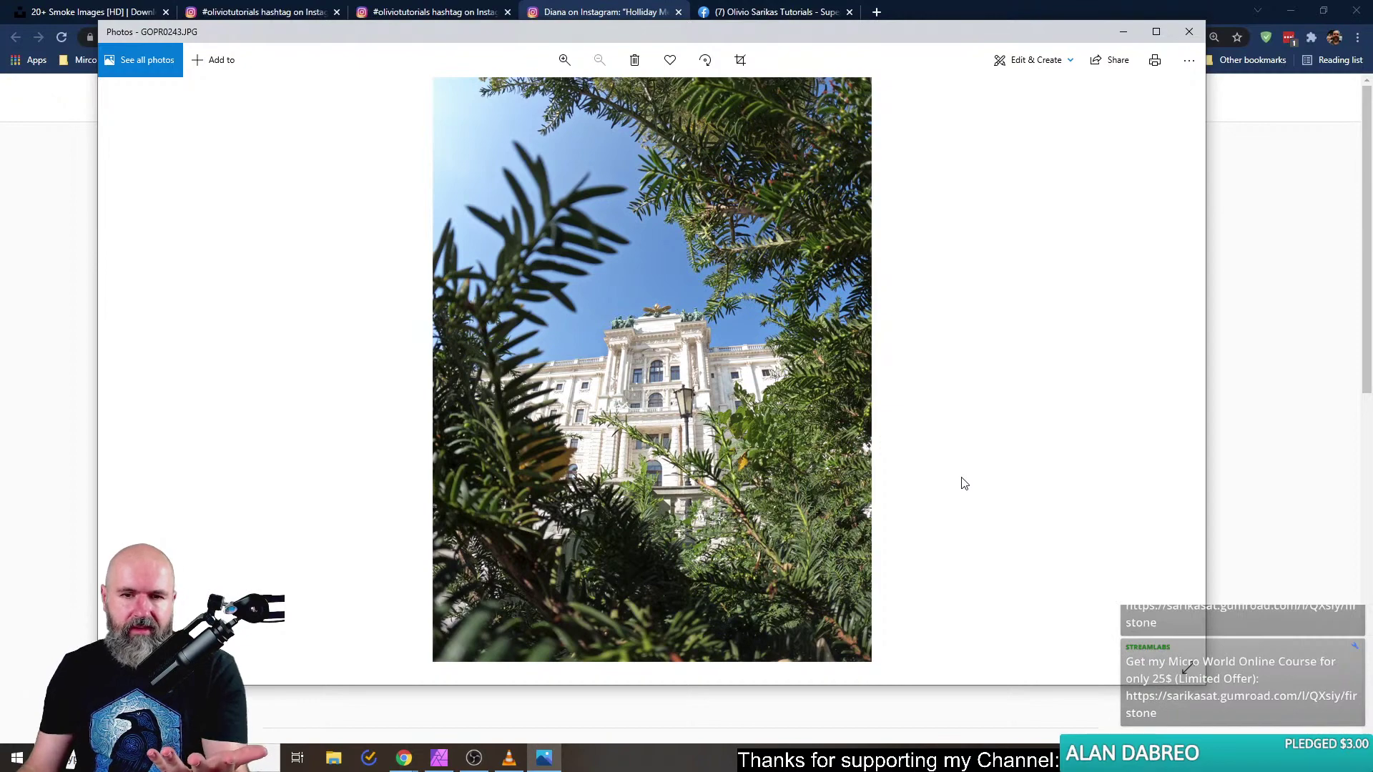
scroll(760, 270, "up", 2)
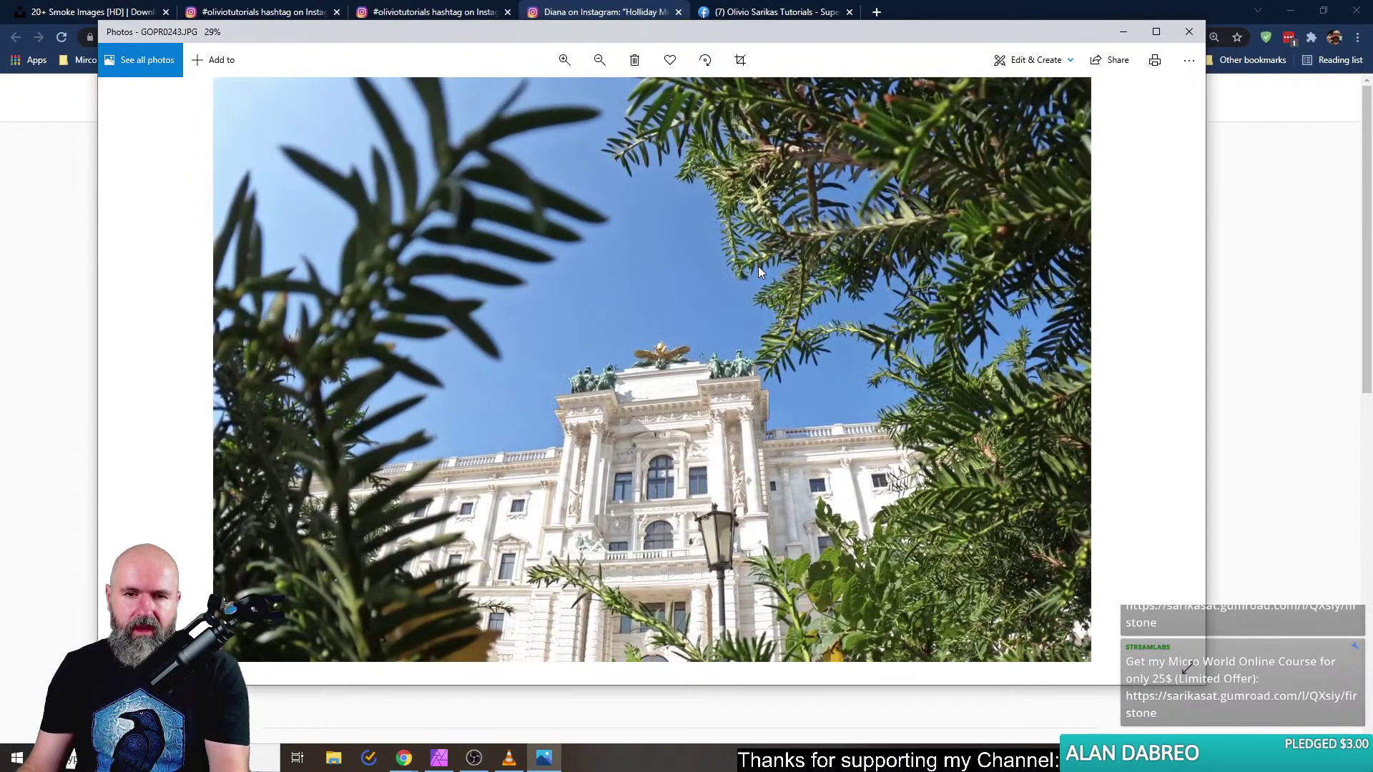
scroll(758, 266, "down", 2)
left_click(1156, 31)
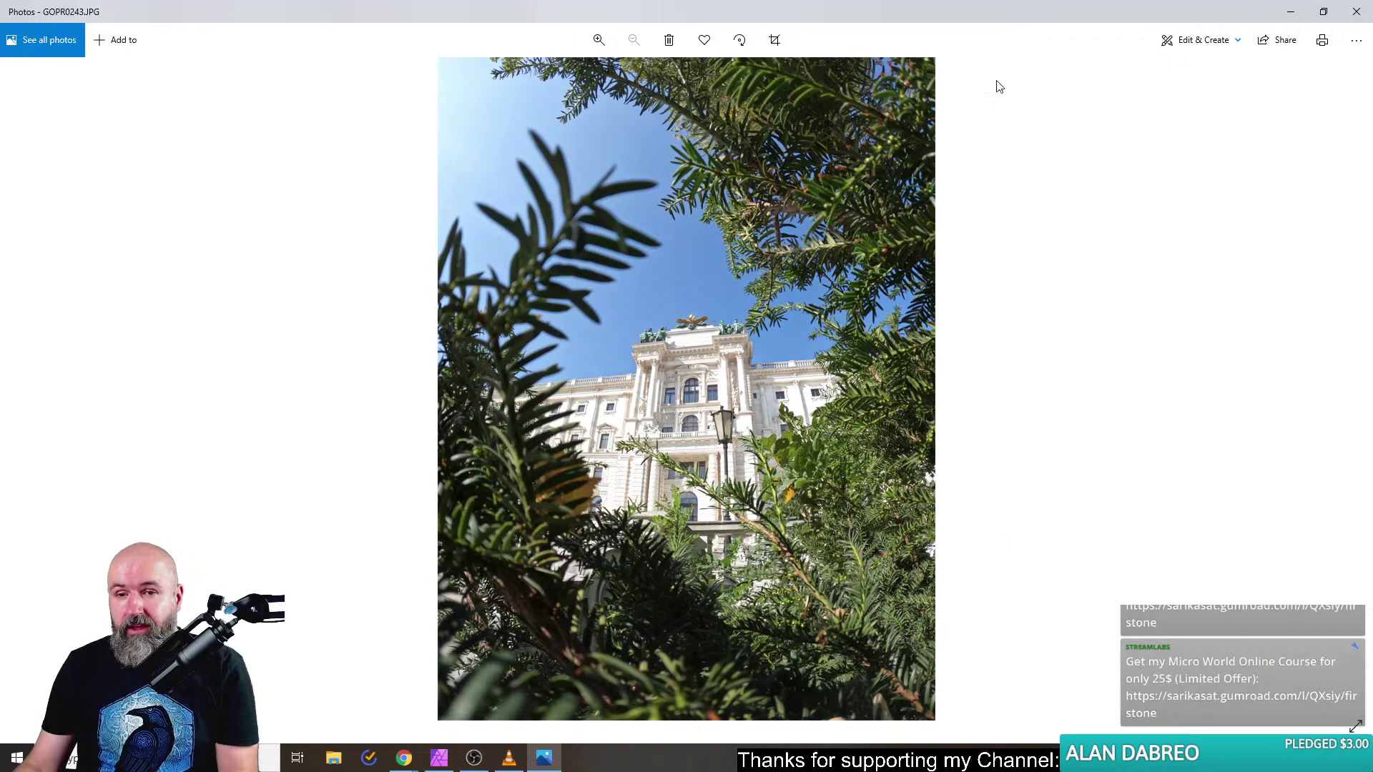
Close the GoPro photo and return to the #oliviotutorials hashtag page in the browser.
left_click(1357, 11)
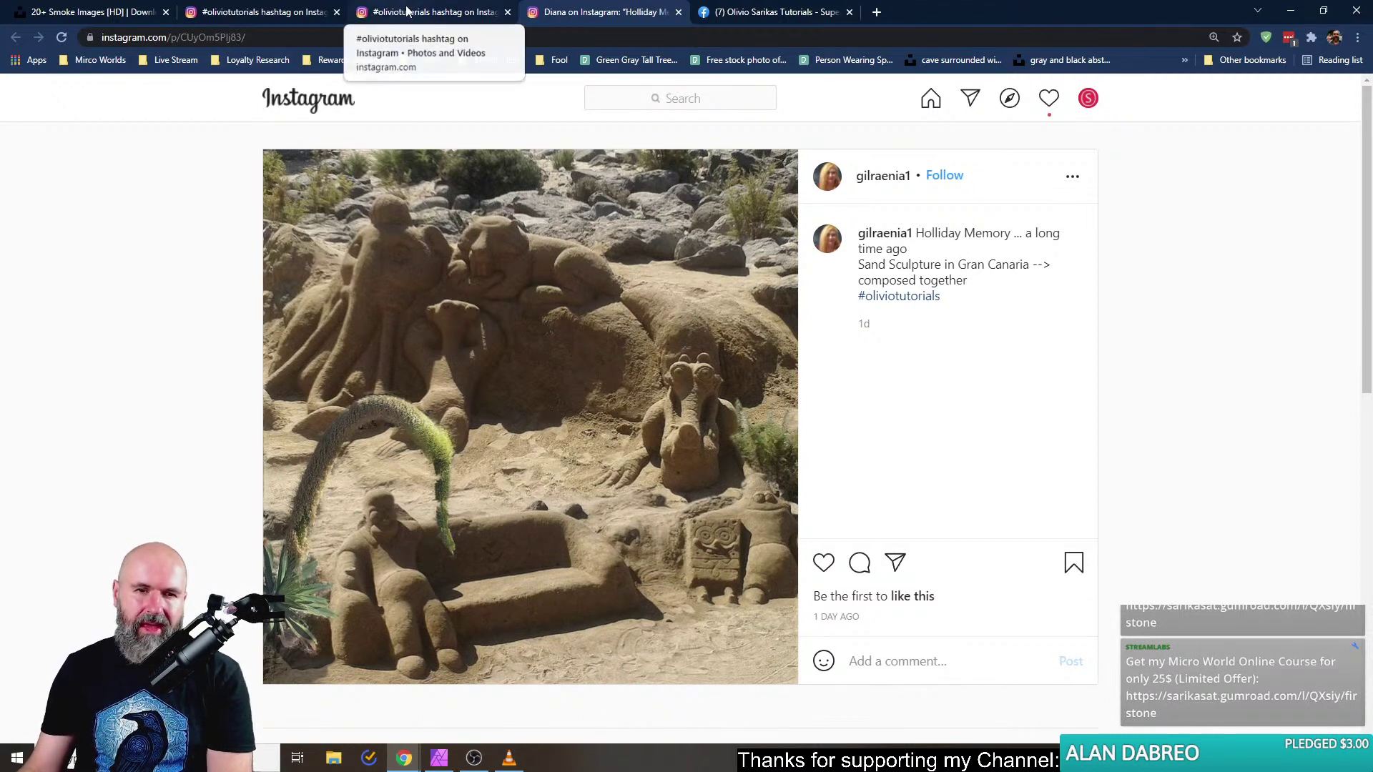
left_click(428, 9)
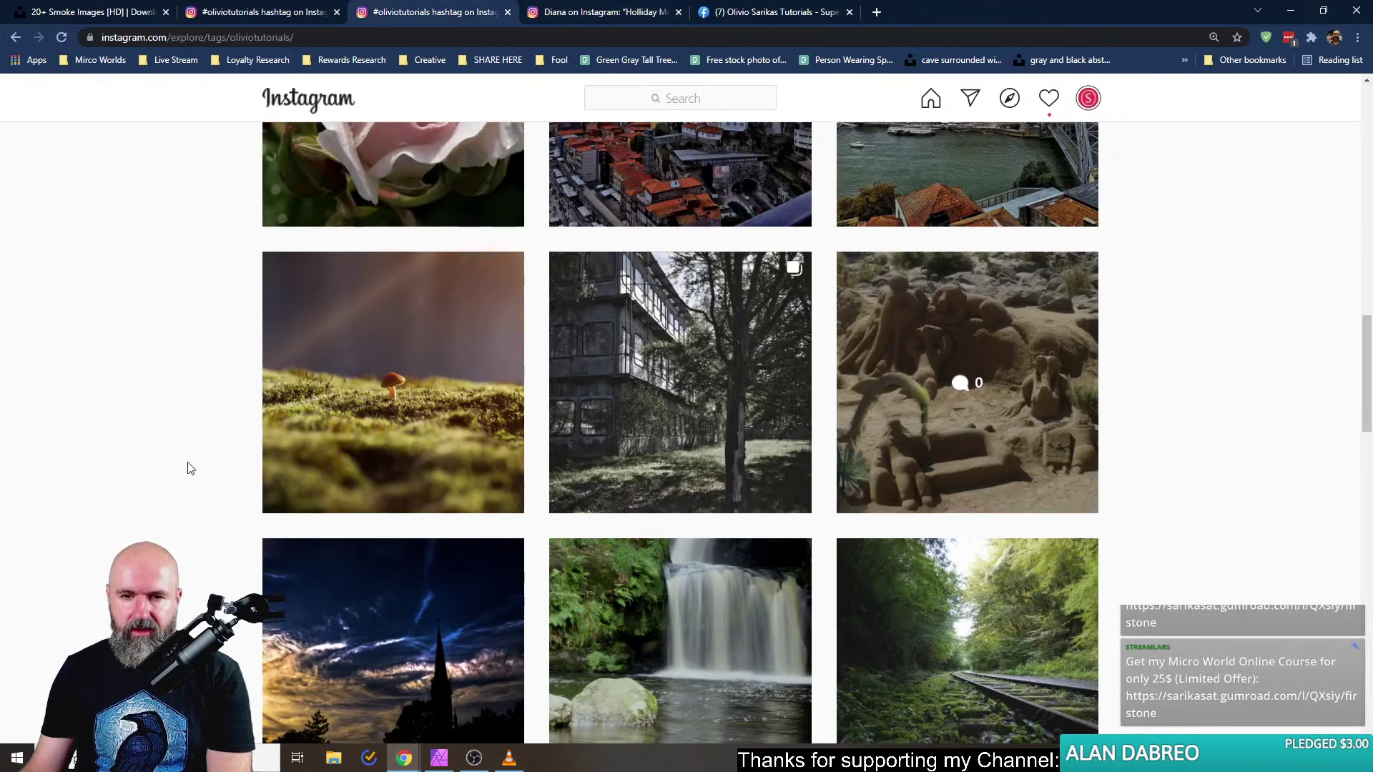
Open the church steeple sunset post from the #oliviotutorials feed in a separate tab and close the sand sculpture post.
scroll(193, 424, "down", 5)
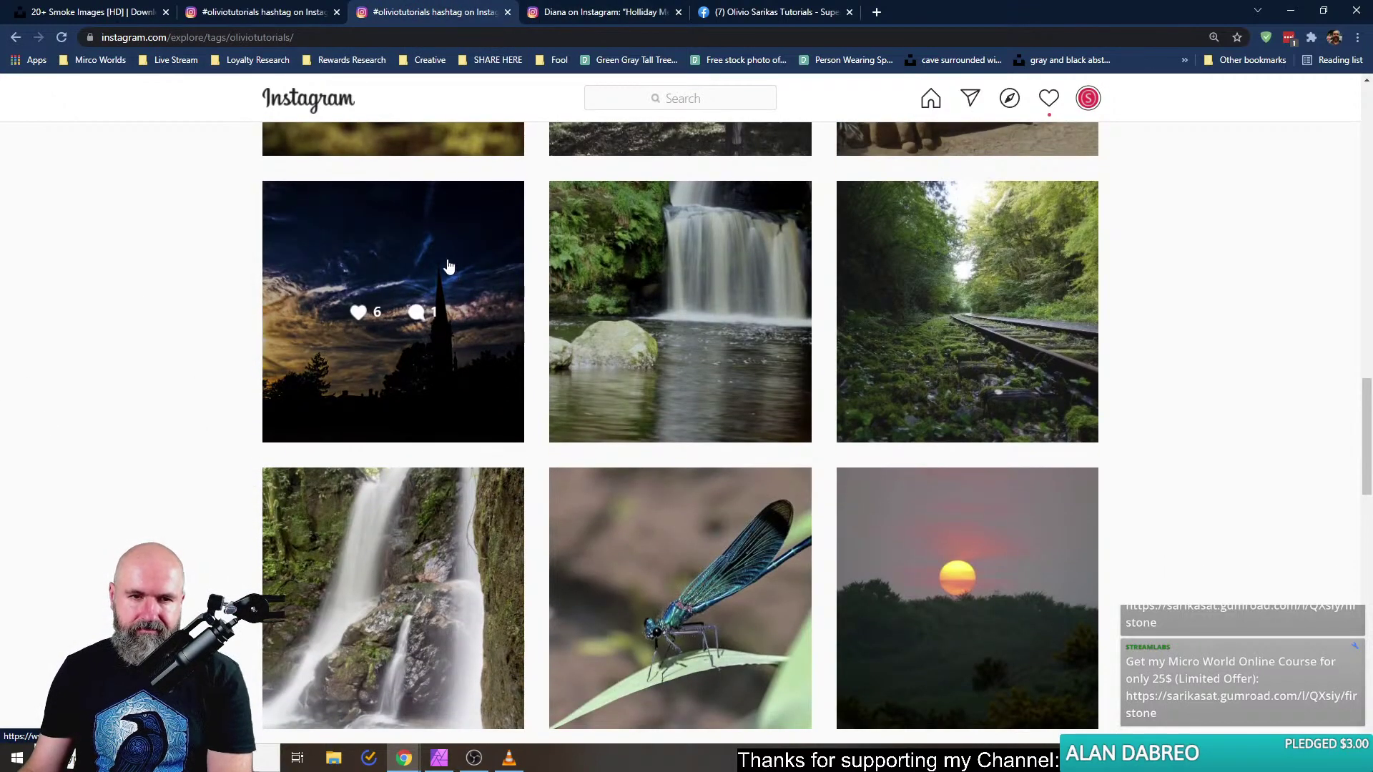
right_click(448, 261)
left_click(485, 273)
left_click(630, 12)
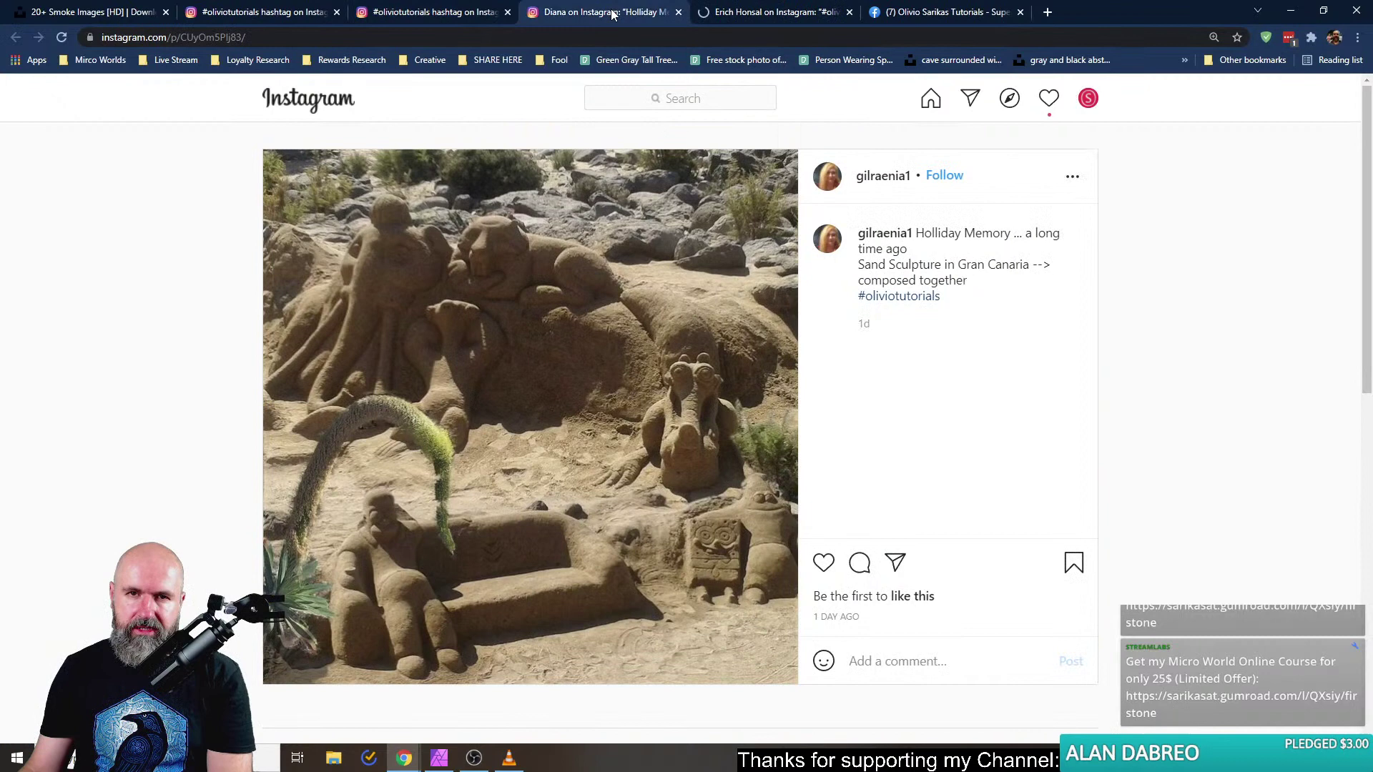
left_click(678, 12)
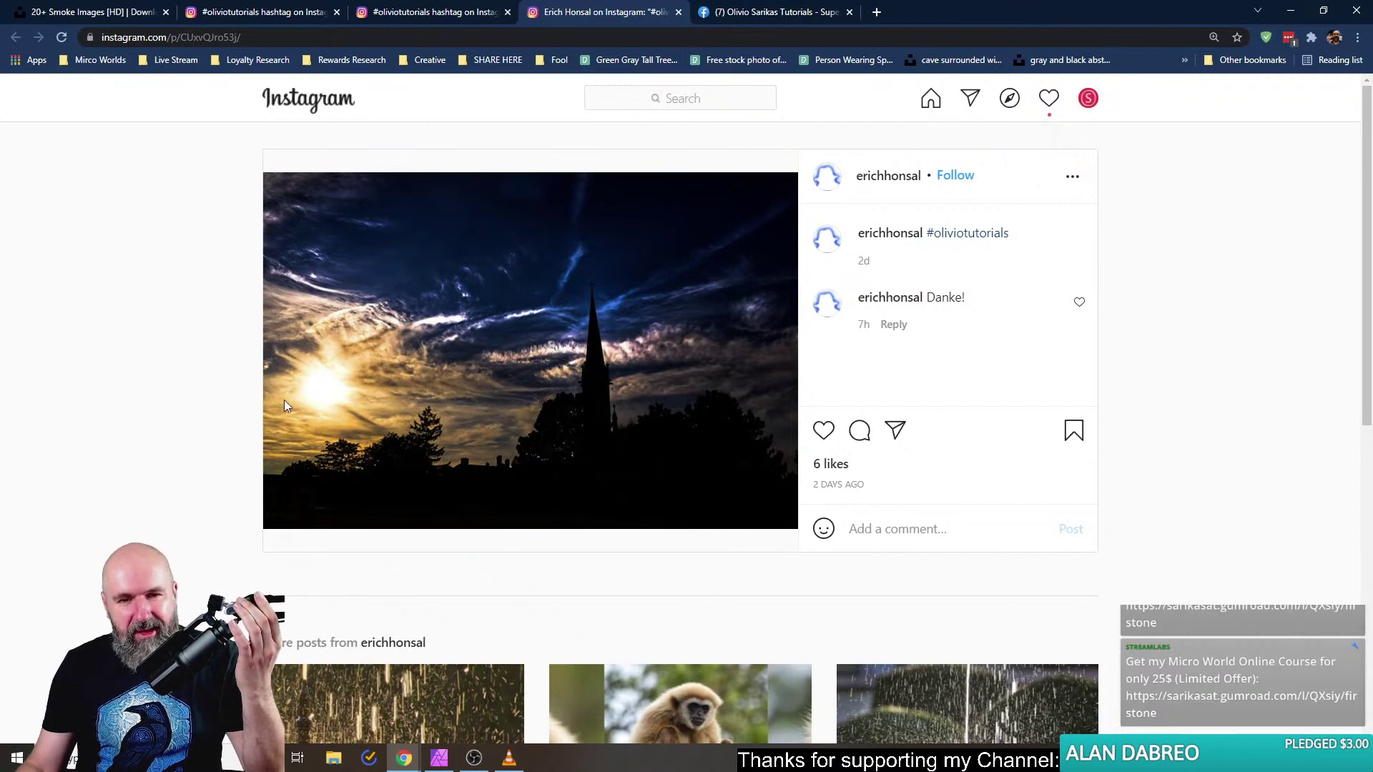
Enlarge the steeple sunset post to 175% and examine the full photo.
key("ctrl+plus")
key("ctrl+plus")
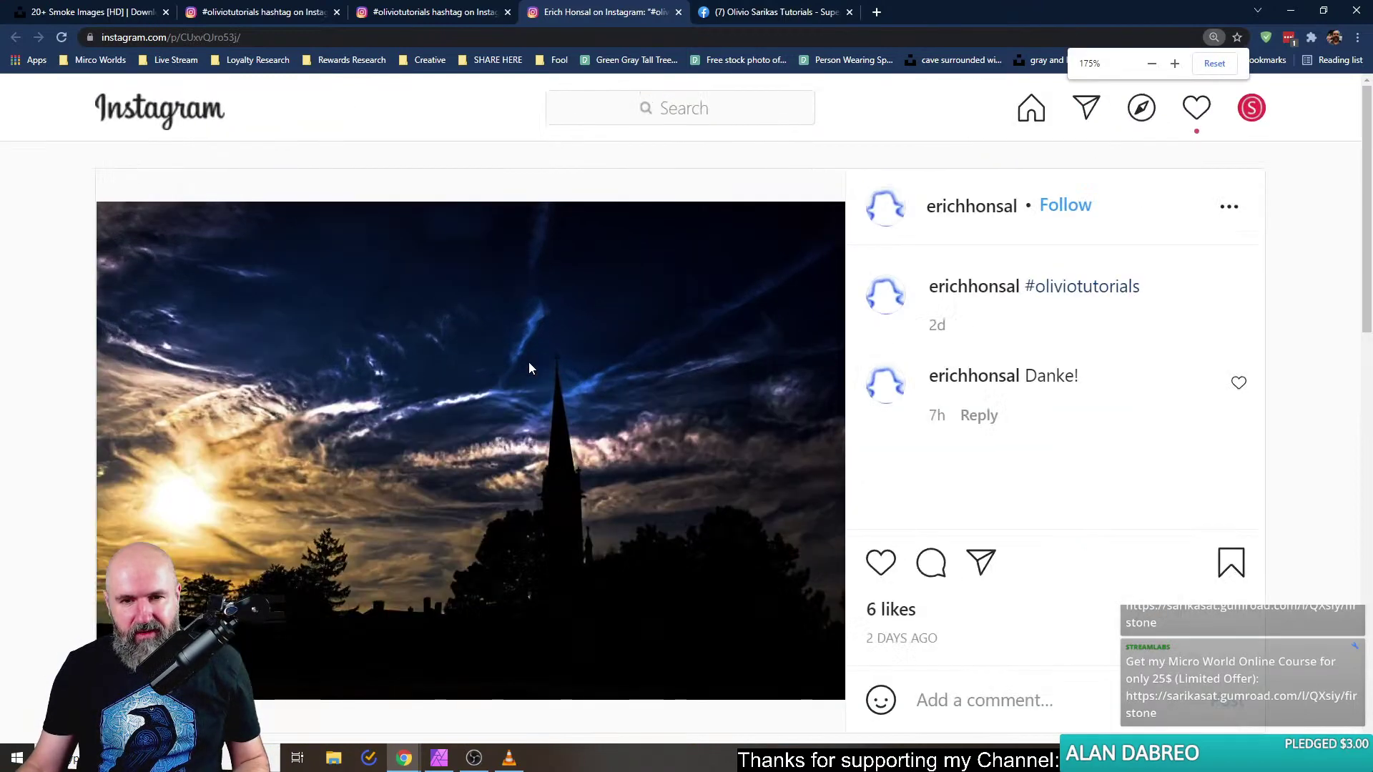
scroll(504, 404, "down", 1)
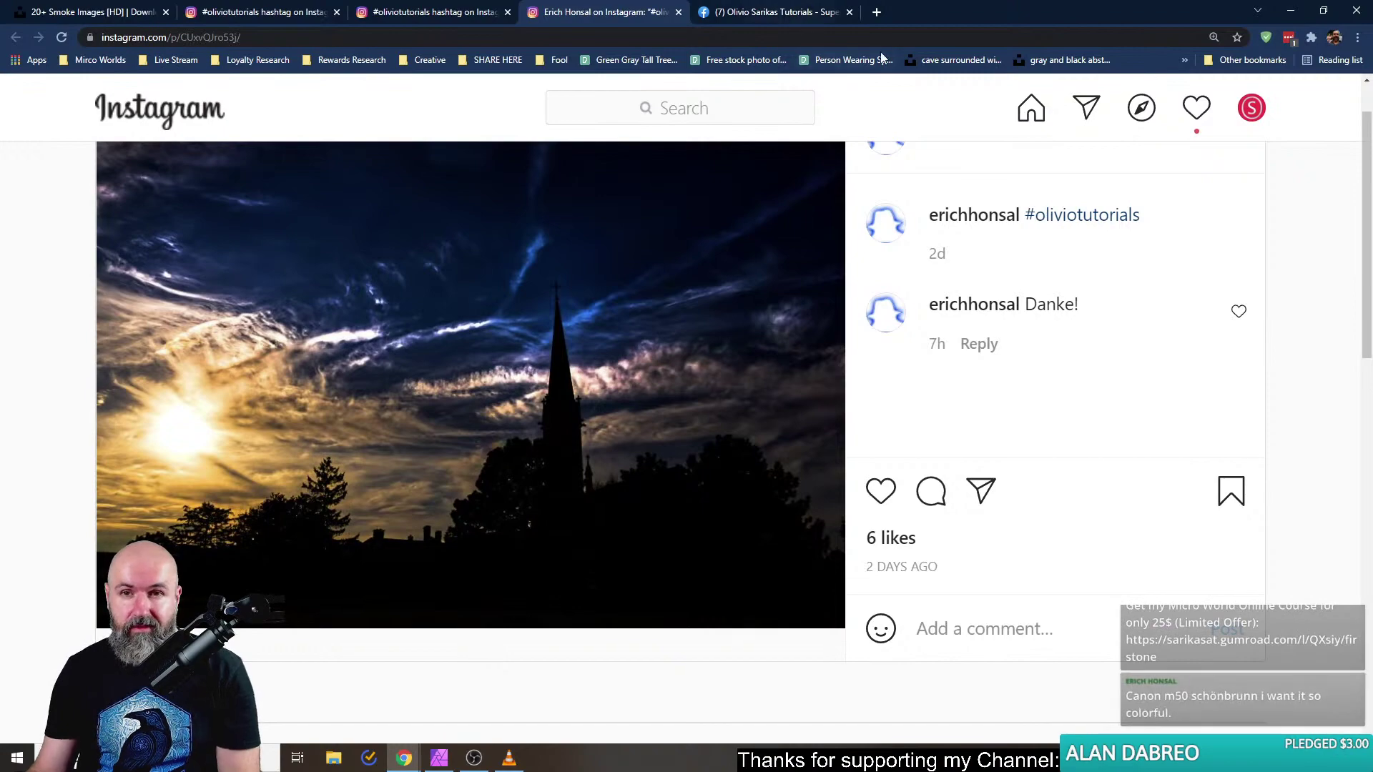
Open Unsplash in a new tab and search its photos for "sunset".
left_click(877, 12)
type("unsplash")
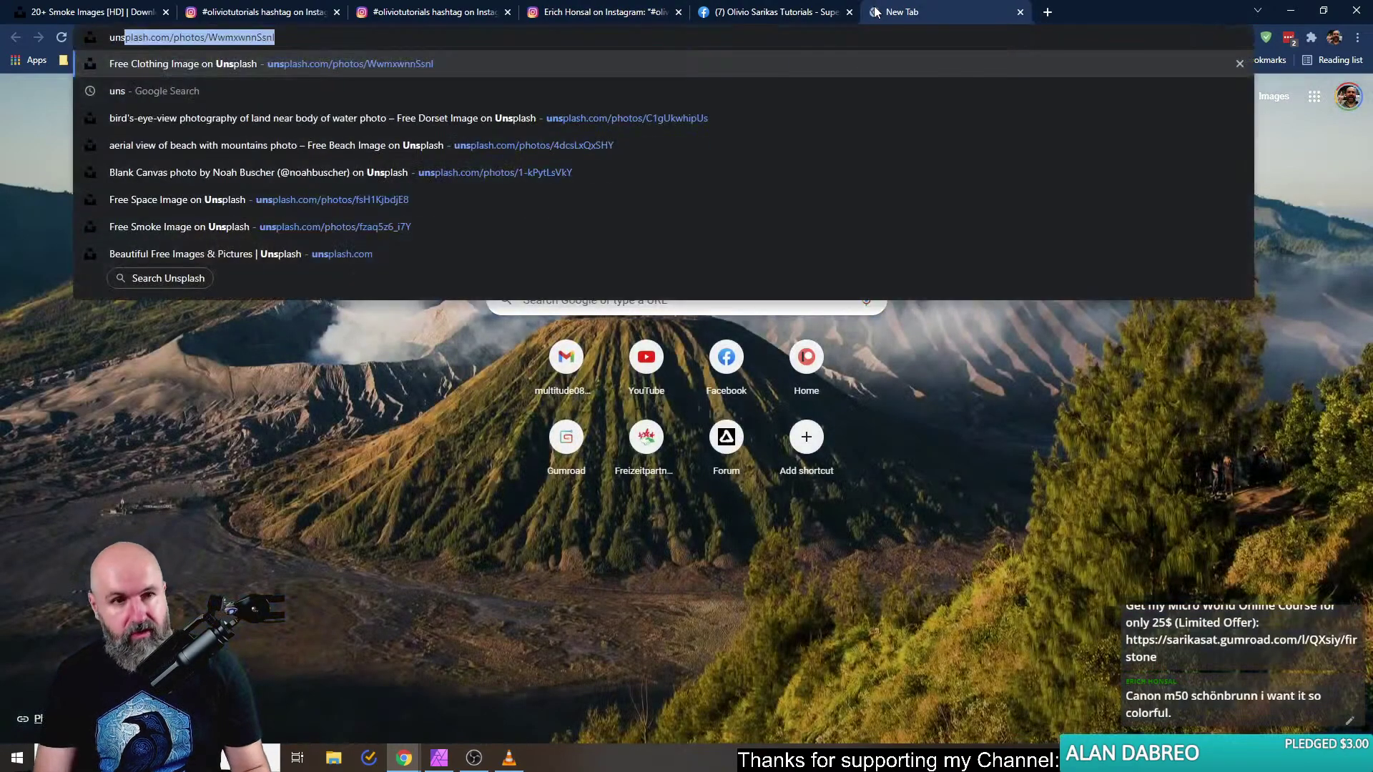
key("Return")
left_click(335, 93)
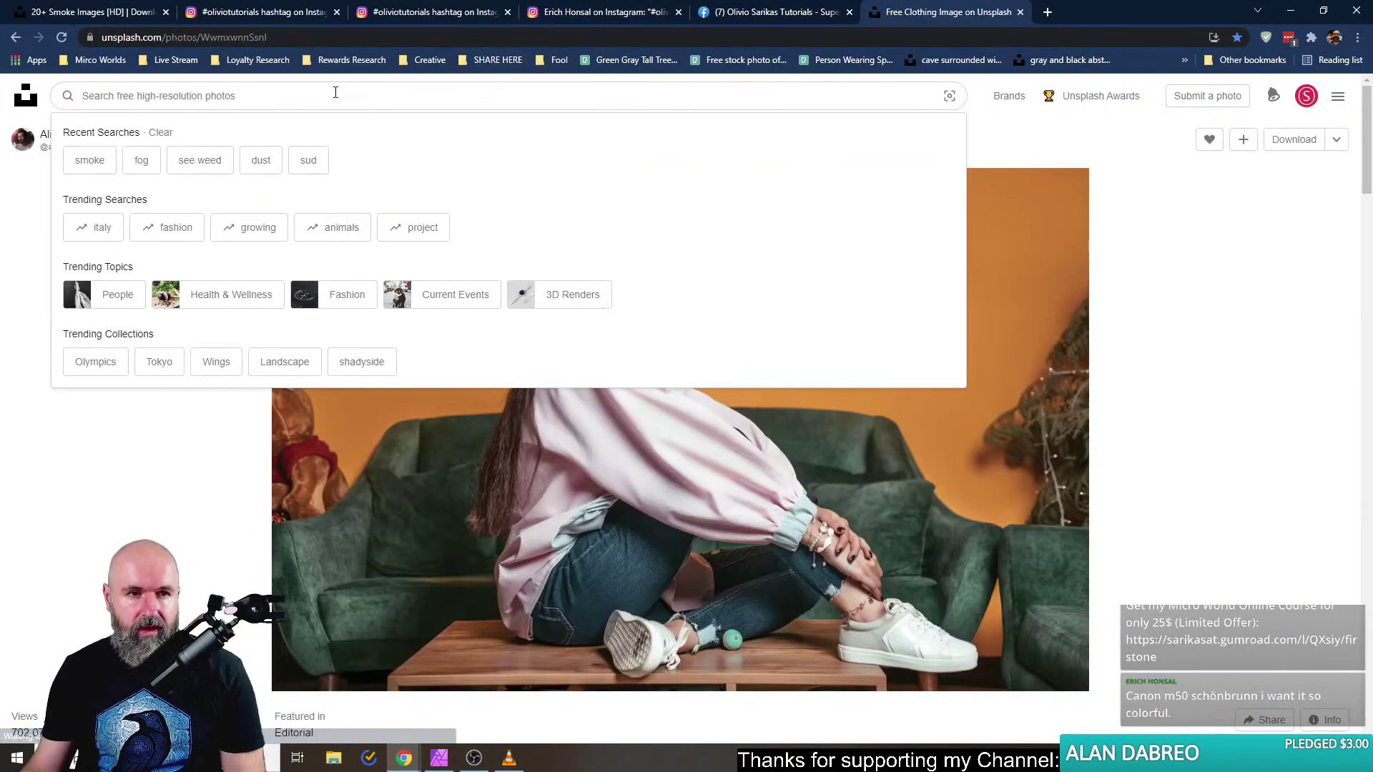
type("sunset")
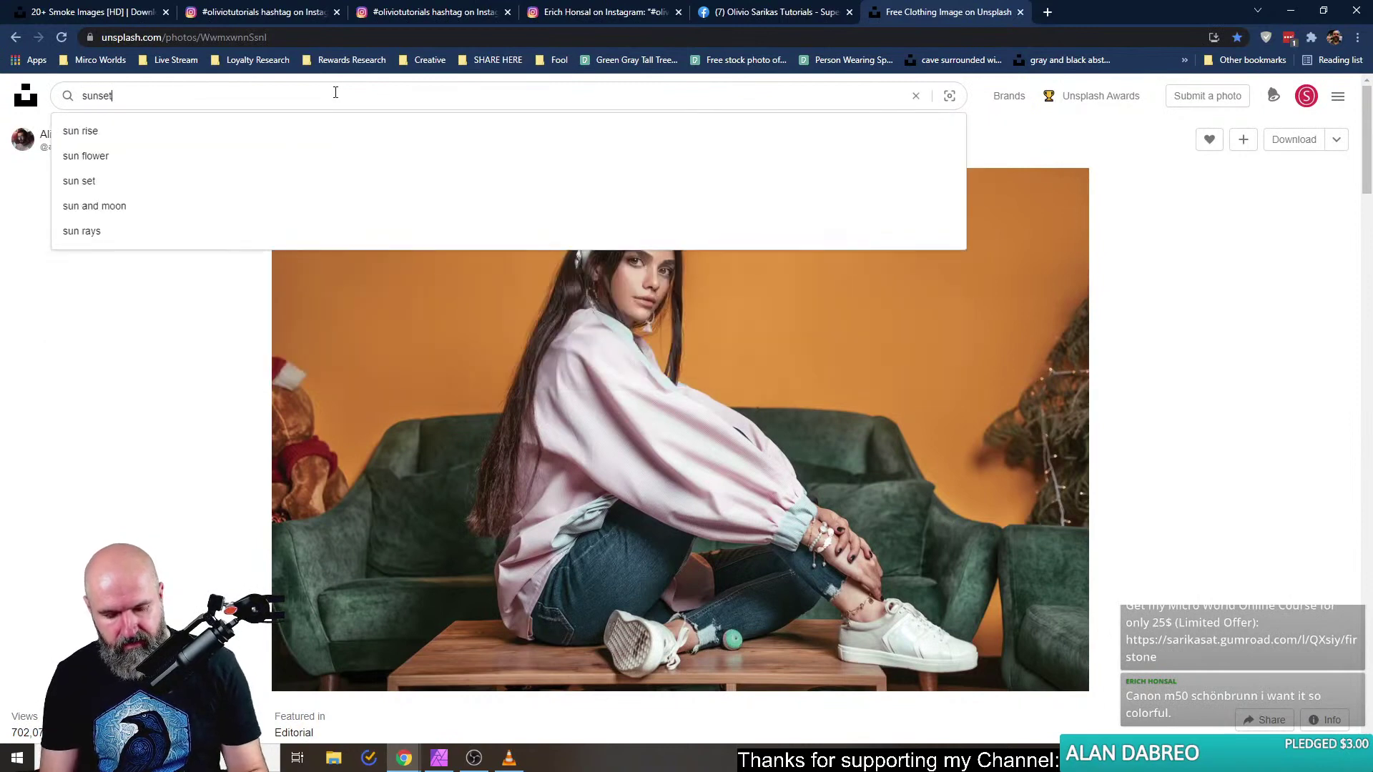
key("Return")
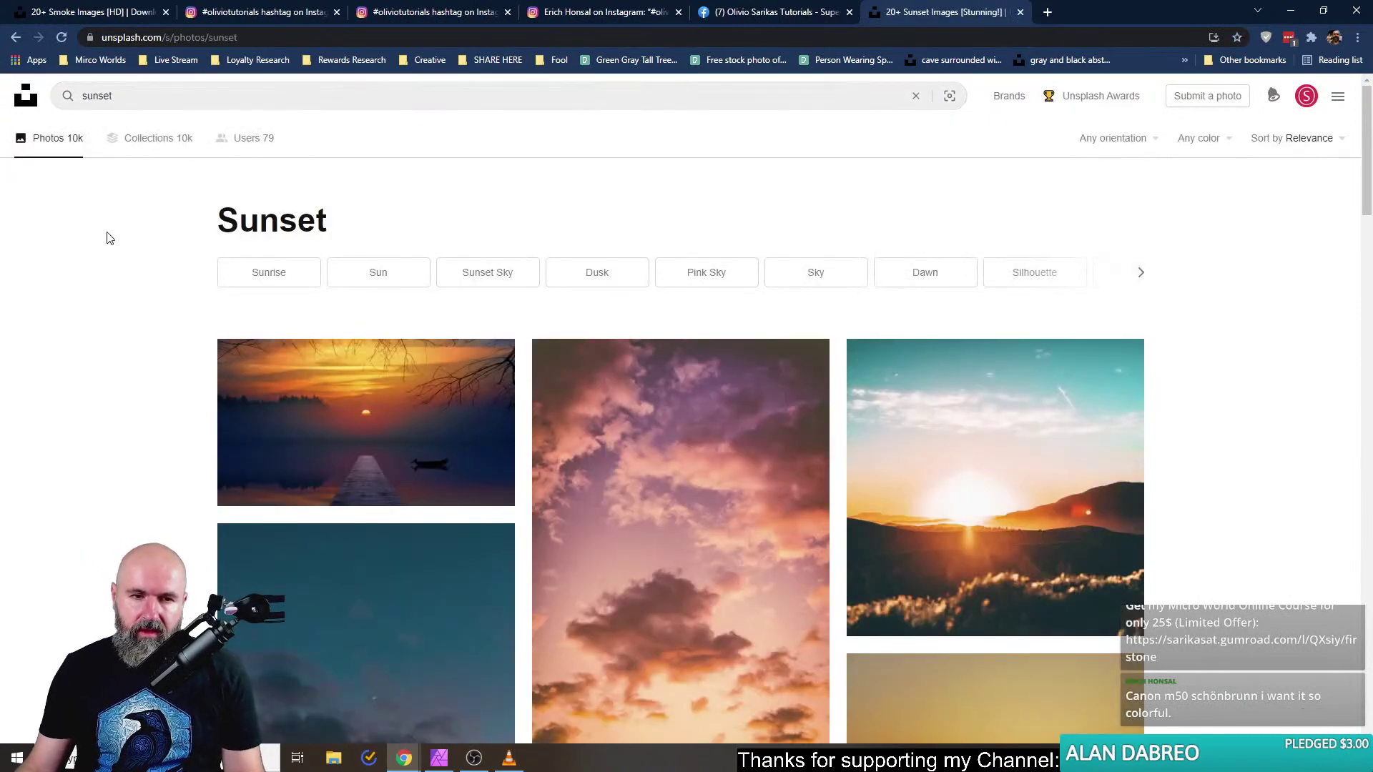
Open the pink cumulus clouds photo and the blue-to-pink sky photo in separate tabs and compare their colours.
scroll(398, 306, "down", 3)
right_click(672, 303)
left_click(705, 312)
right_click(367, 417)
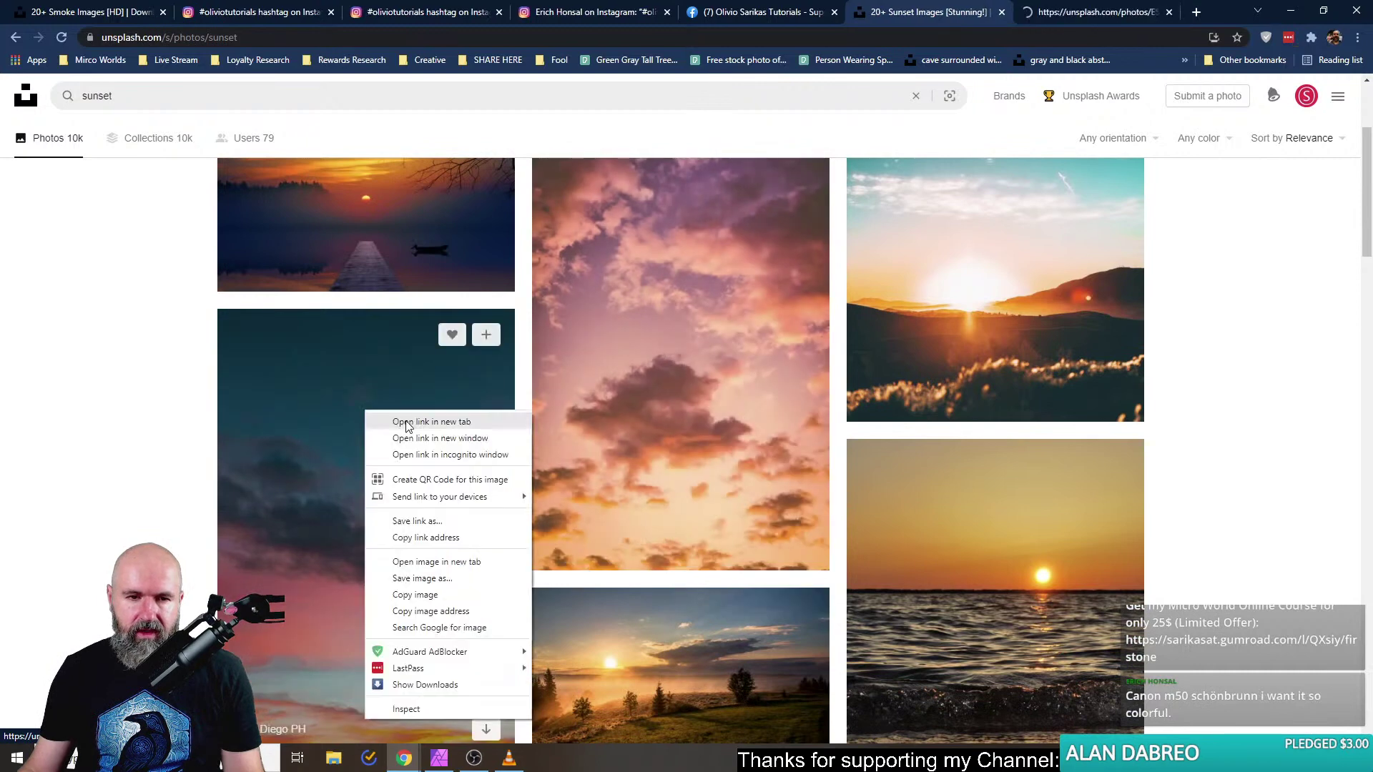
left_click(396, 425)
left_click(960, 14)
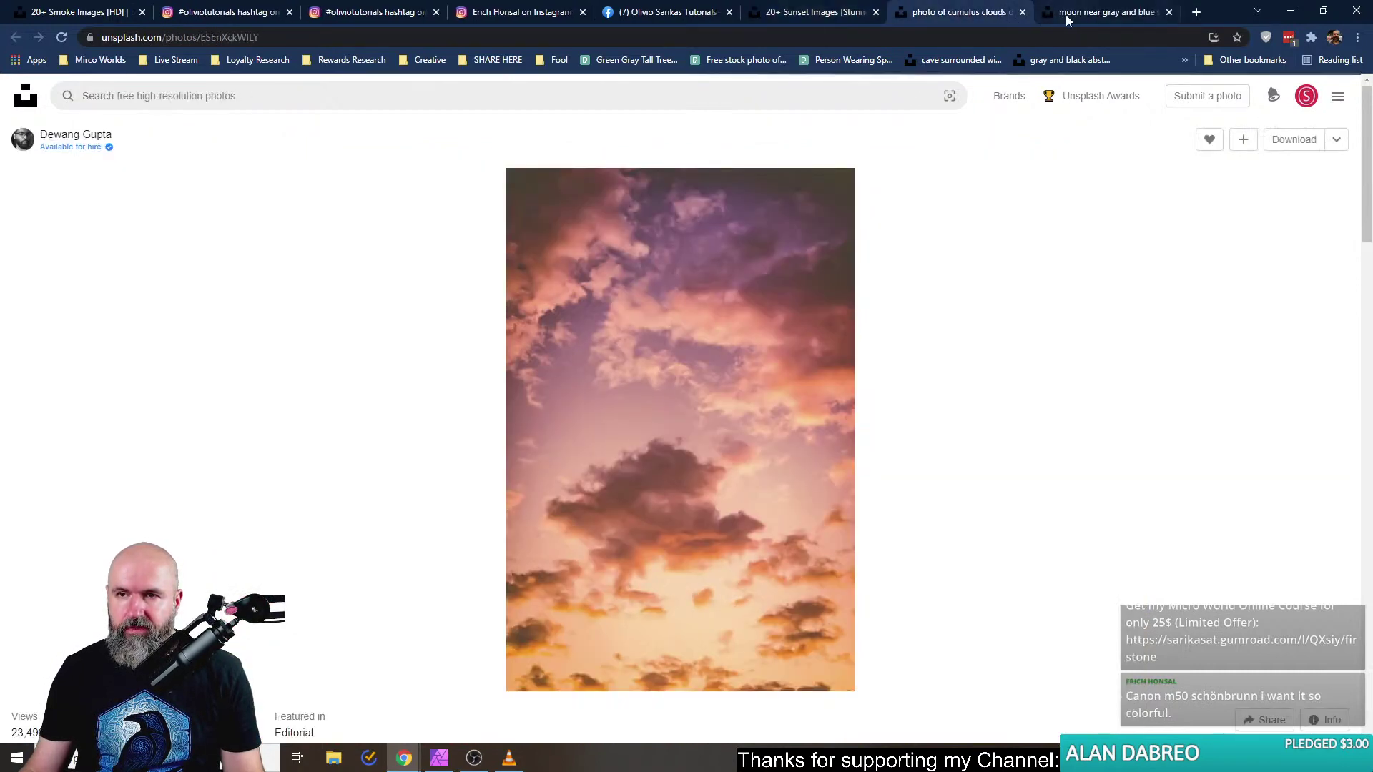
left_click(1066, 14)
left_click(959, 16)
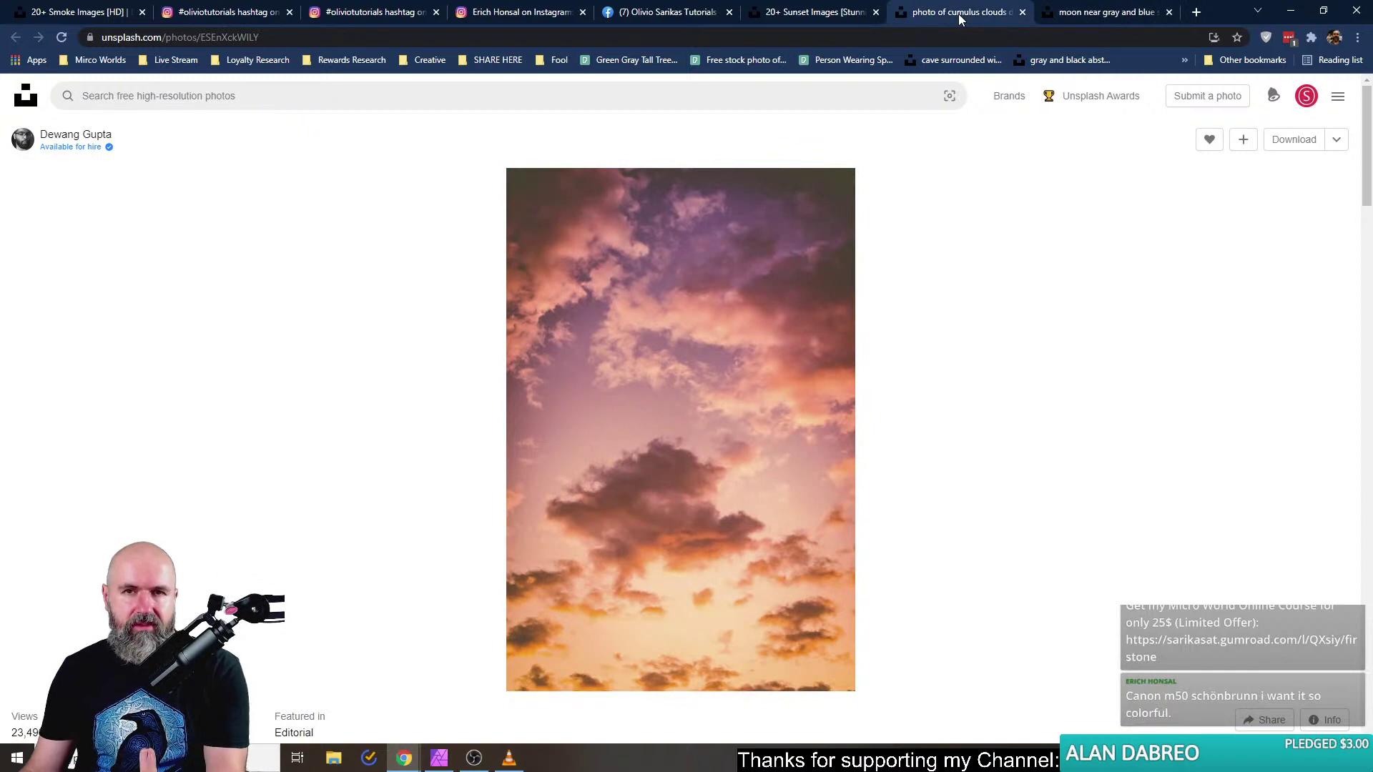
Return to the sunset results and view the photo of the dock and boat in a separate tab.
left_click(831, 16)
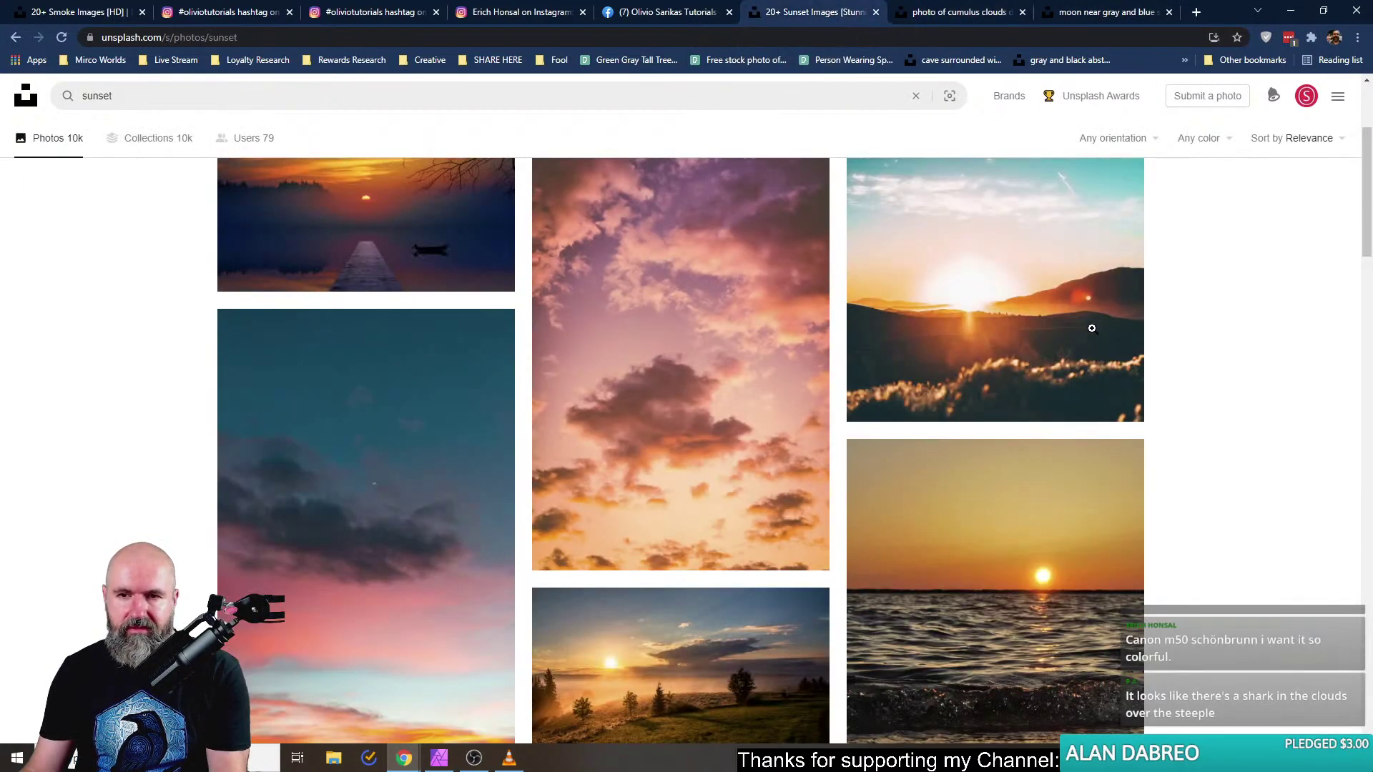
scroll(1092, 328, "up", 3)
scroll(1100, 312, "down", 1)
right_click(401, 357)
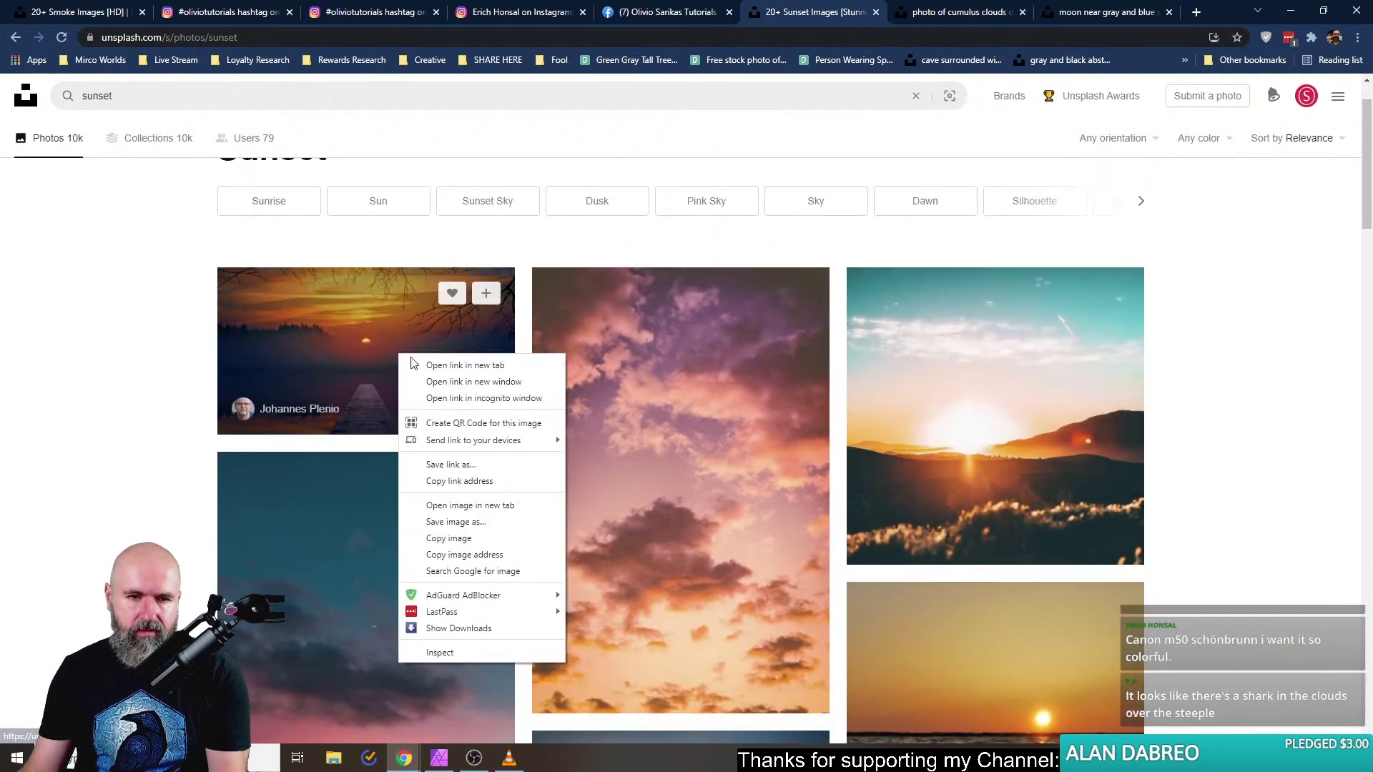
left_click(415, 364)
left_click(1118, 14)
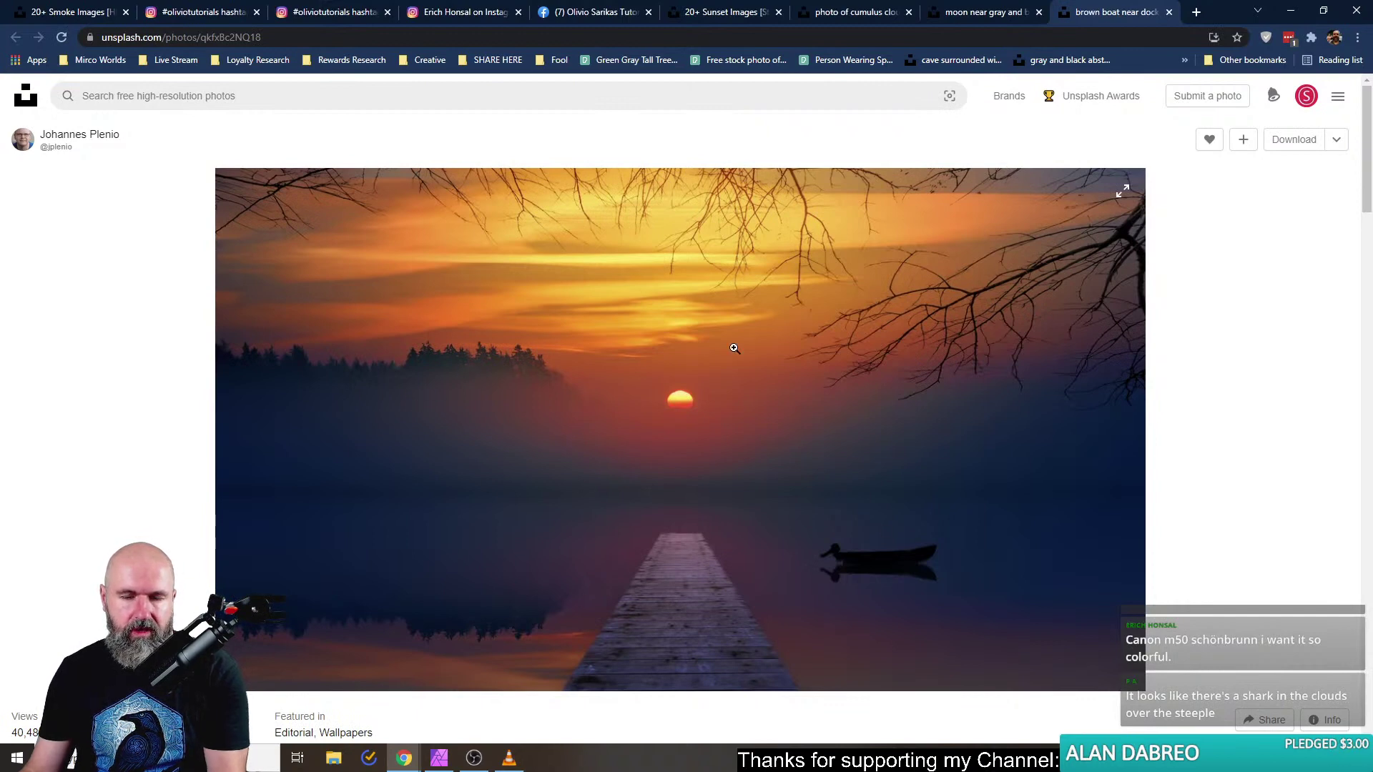
Open the photo of the bright sun setting over the hills from the sunset results in a separate tab.
left_click(744, 13)
key("Escape")
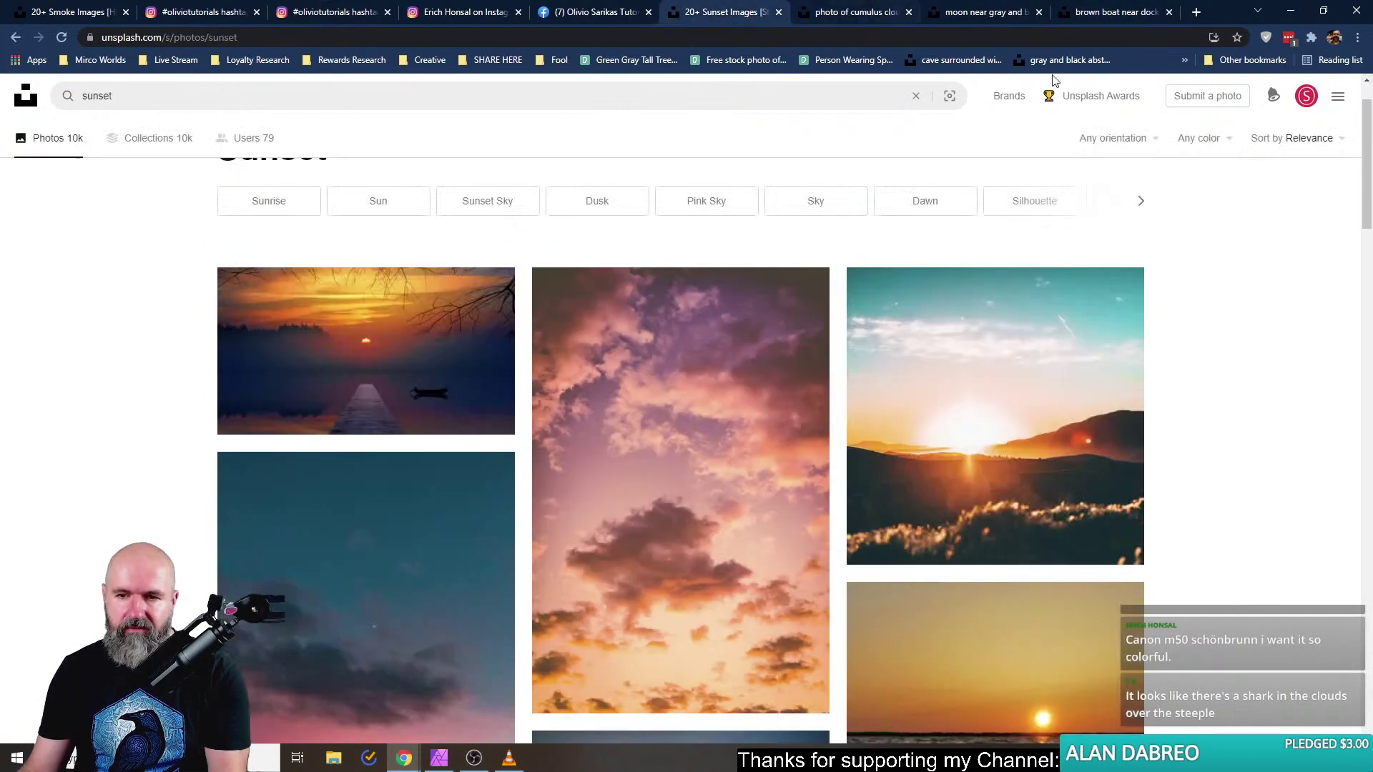
right_click(961, 401)
left_click(987, 411)
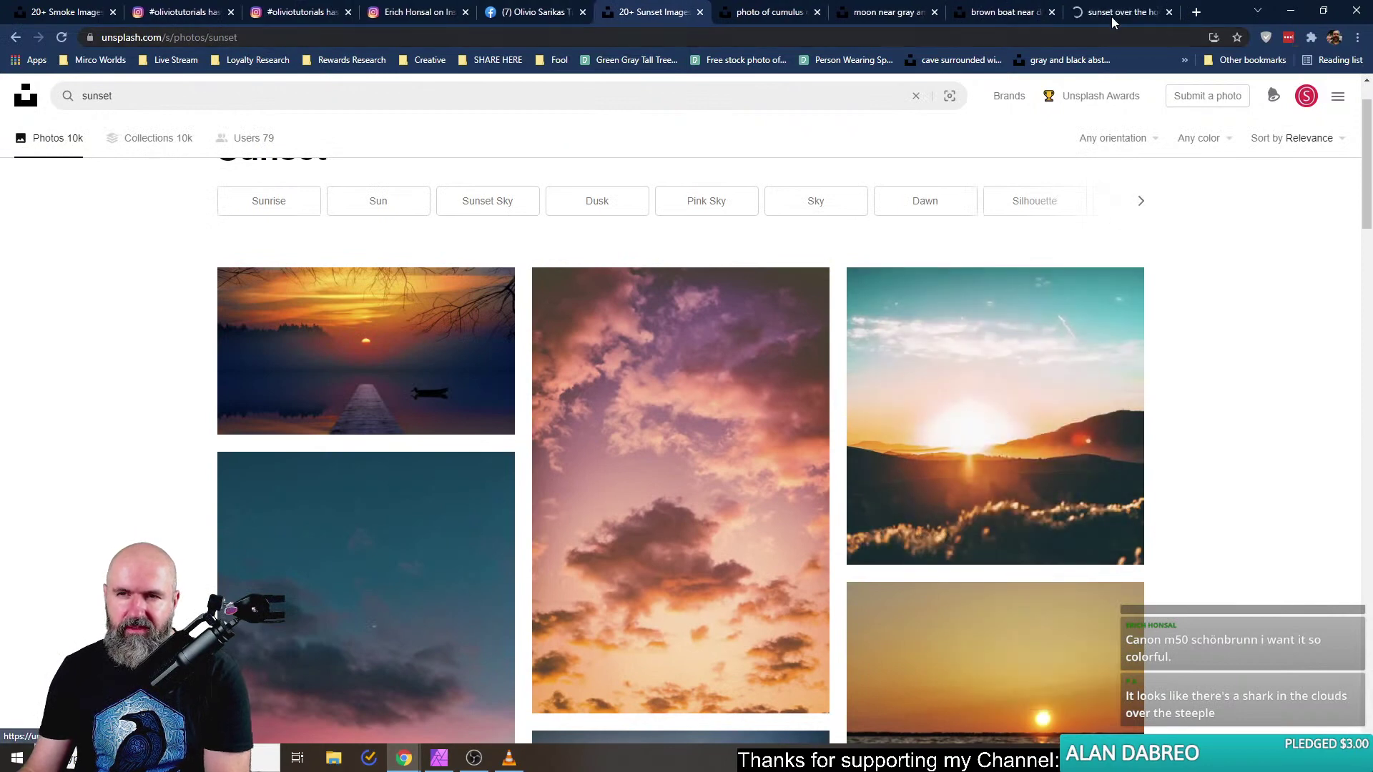
left_click(1112, 21)
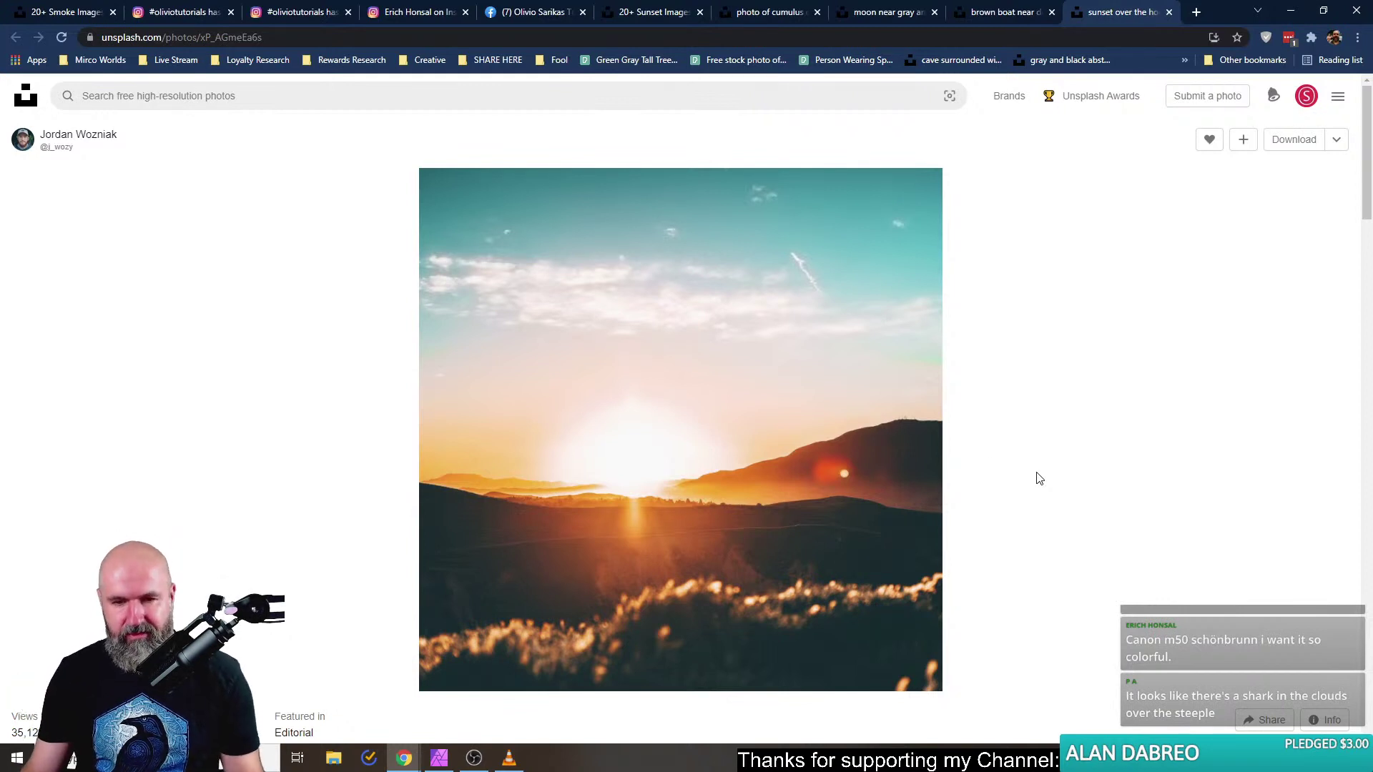
Close the four opened sunset photo tabs to return to the search results.
key("ctrl+w")
key("ctrl+w")
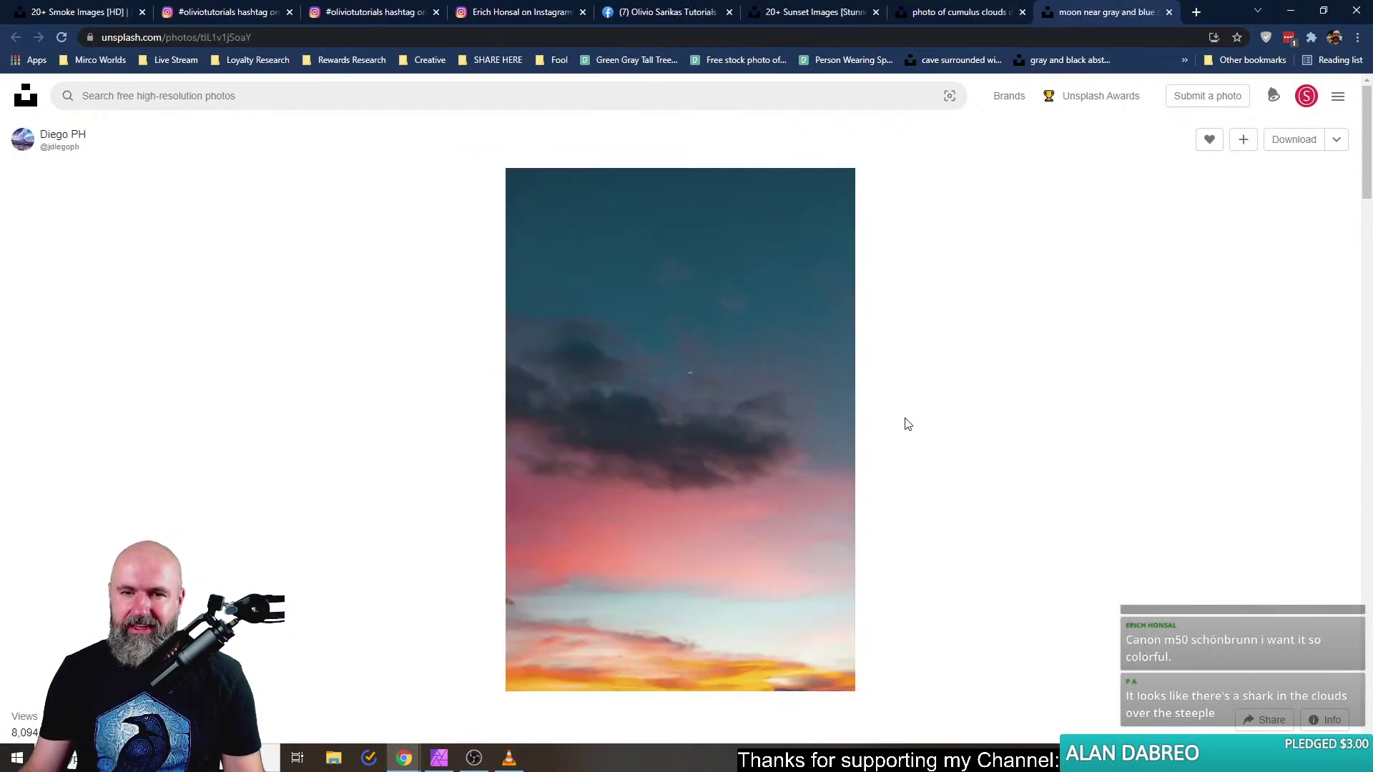
key("ctrl+w")
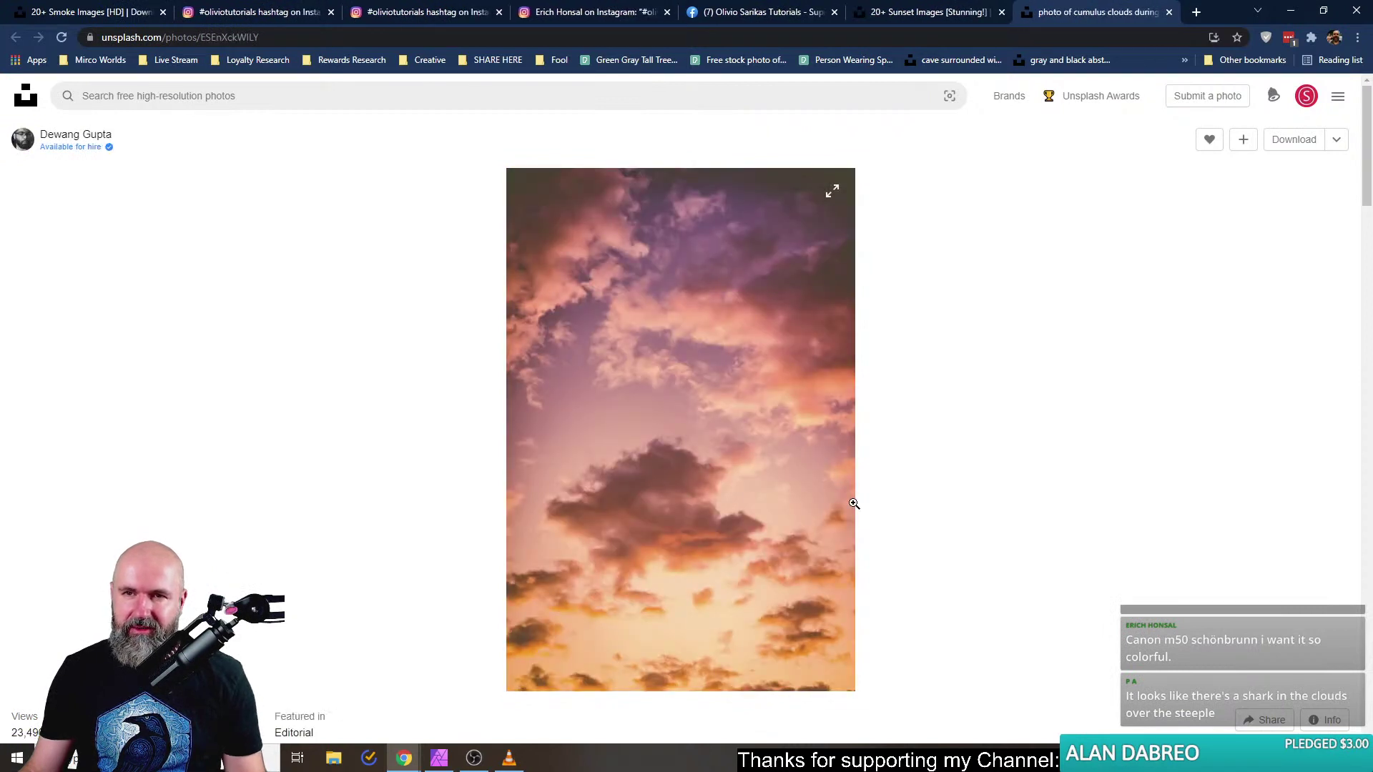
key("ctrl+w")
Search Unsplash for "sports" and open the silhouette photo of three runners in a separate tab.
left_click(226, 101)
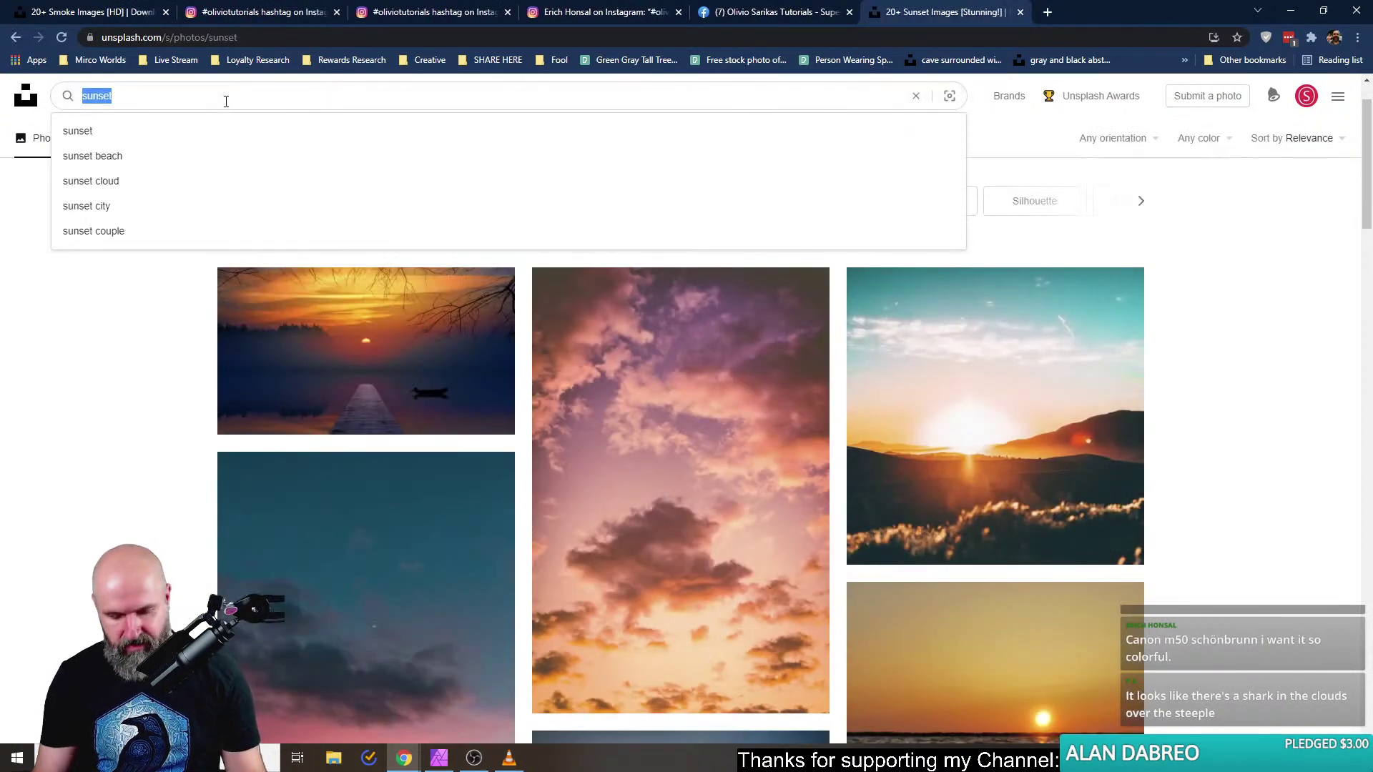
type("sports")
key("Return")
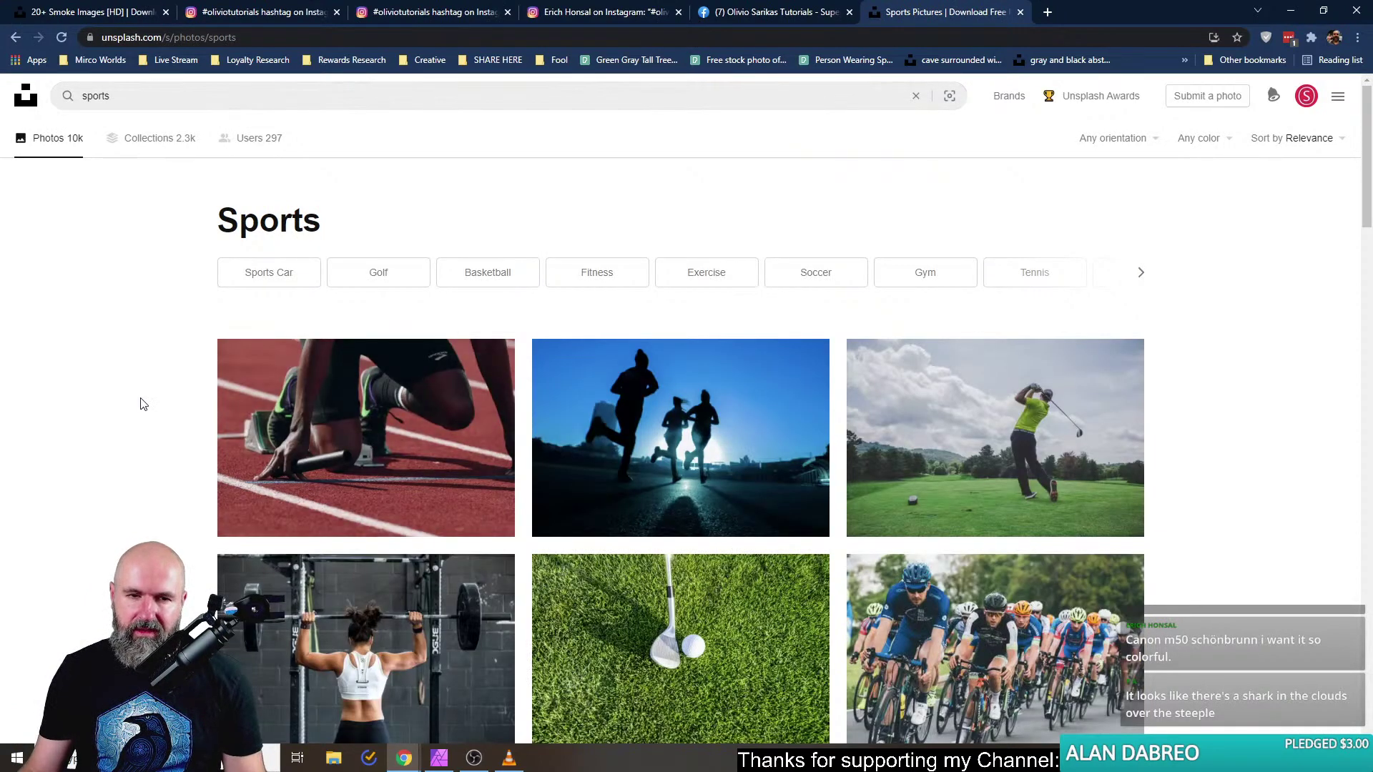
scroll(138, 401, "down", 2)
scroll(143, 404, "up", 1)
right_click(659, 341)
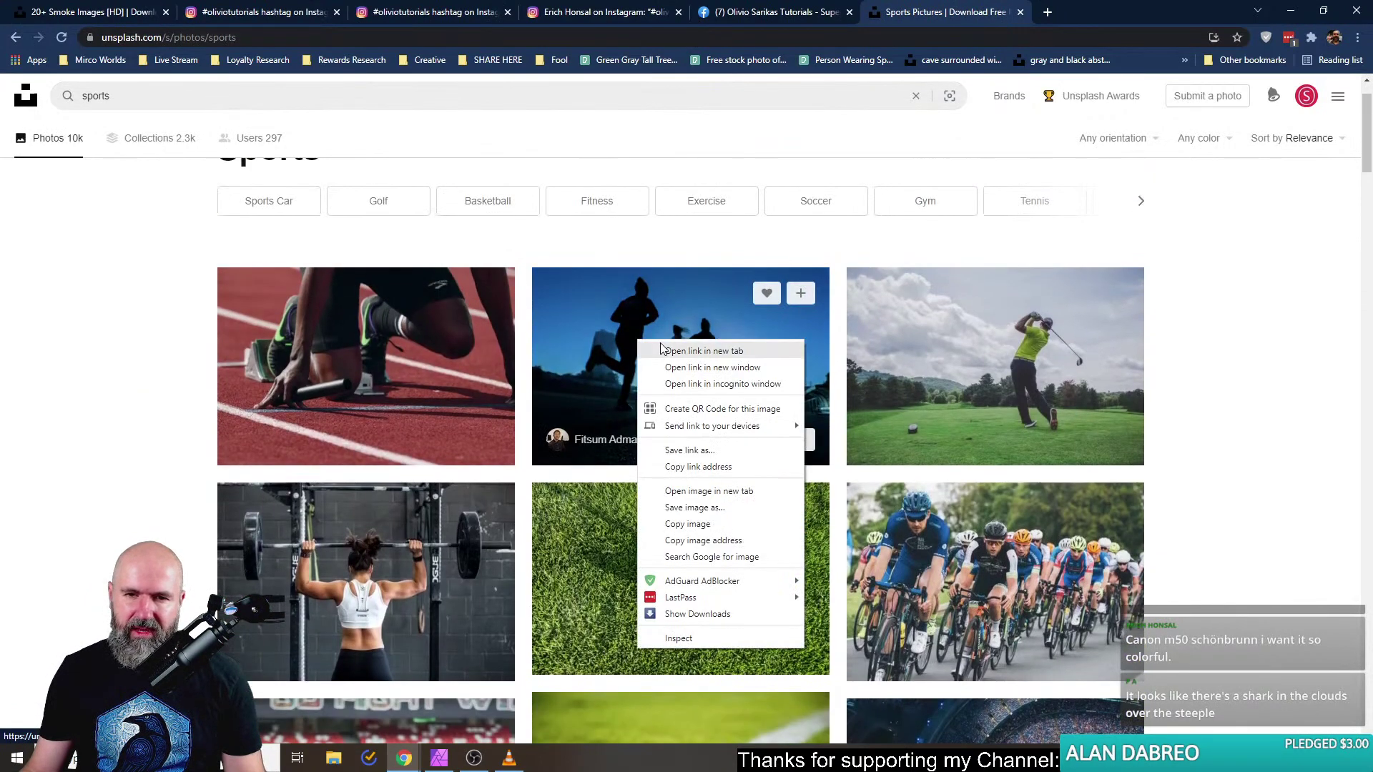
left_click(665, 350)
Browse the sports results and open the photo of the tennis player with two balls in a separate tab.
scroll(423, 390, "down", 5)
scroll(653, 339, "down", 9)
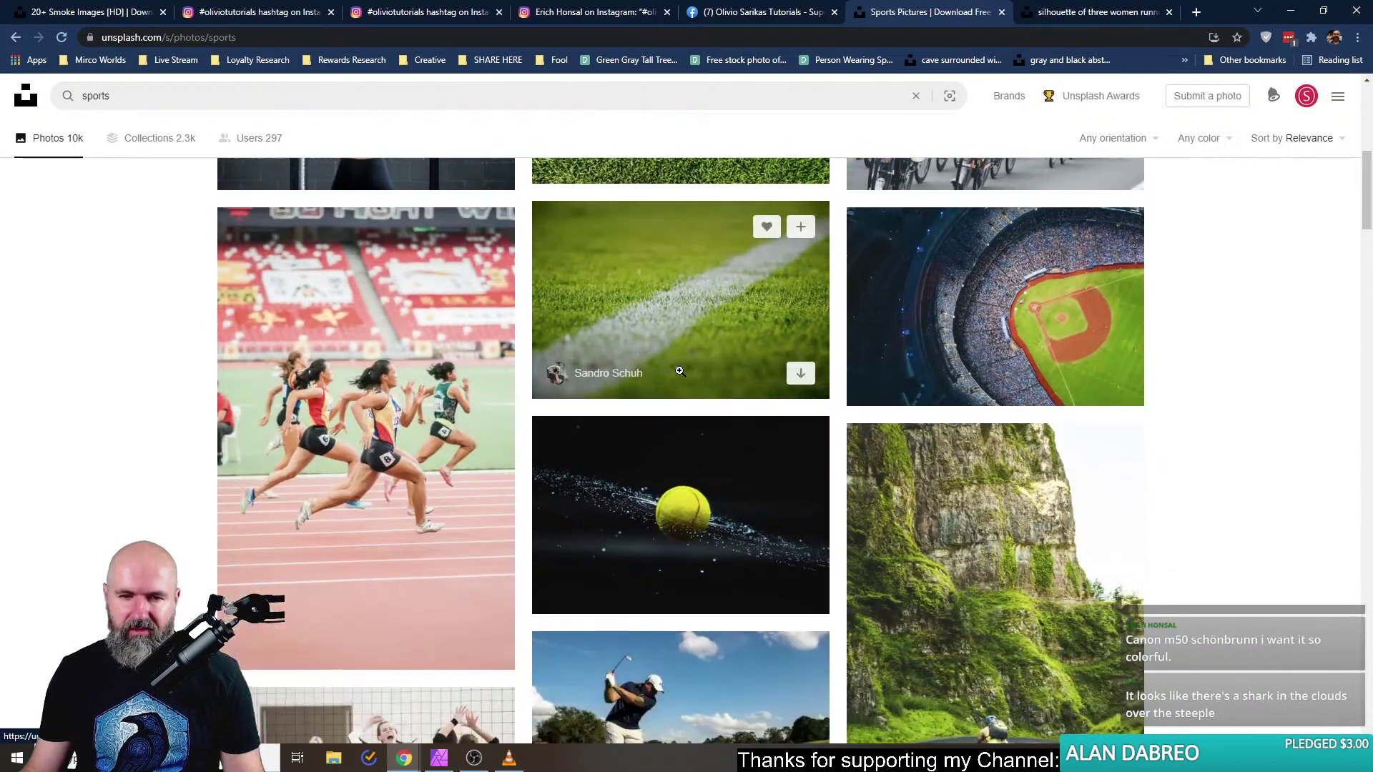
scroll(115, 412, "down", 8)
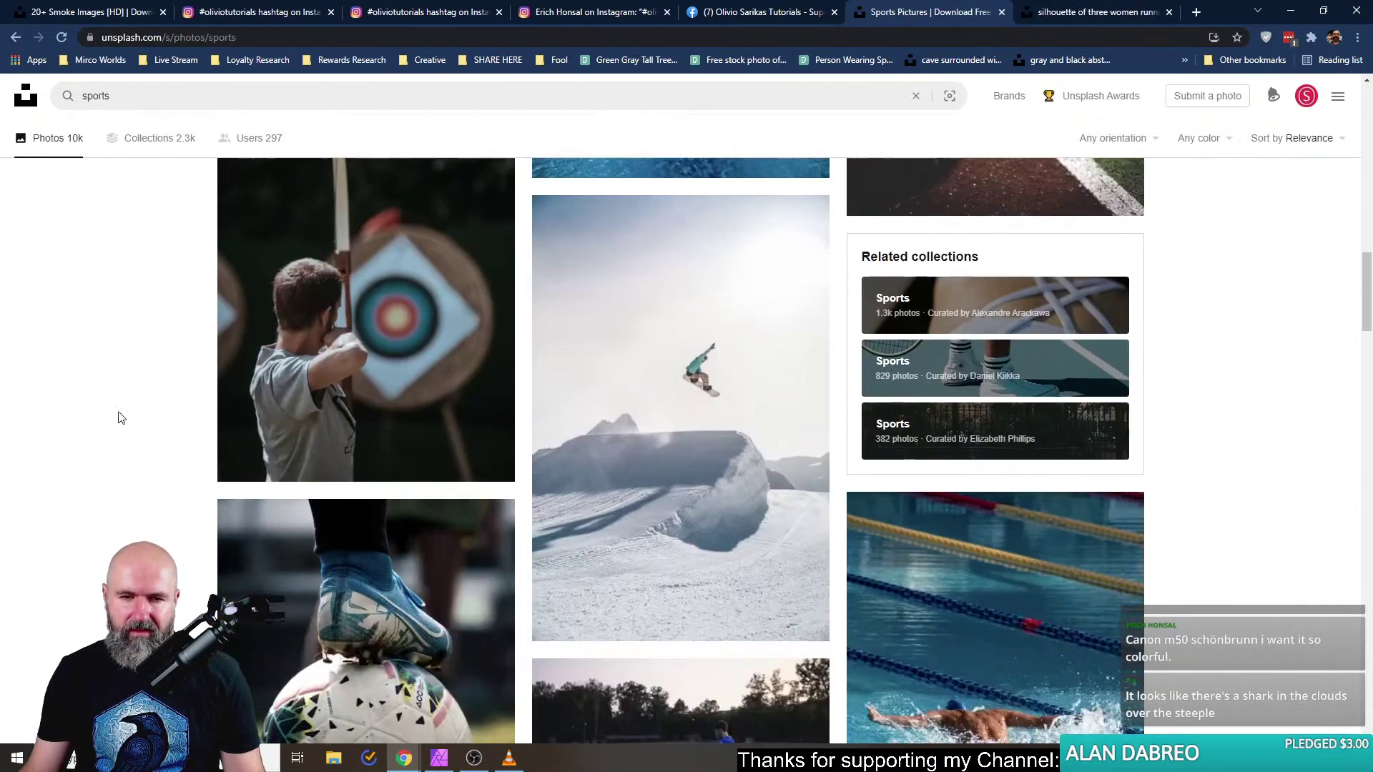
scroll(153, 418, "down", 6)
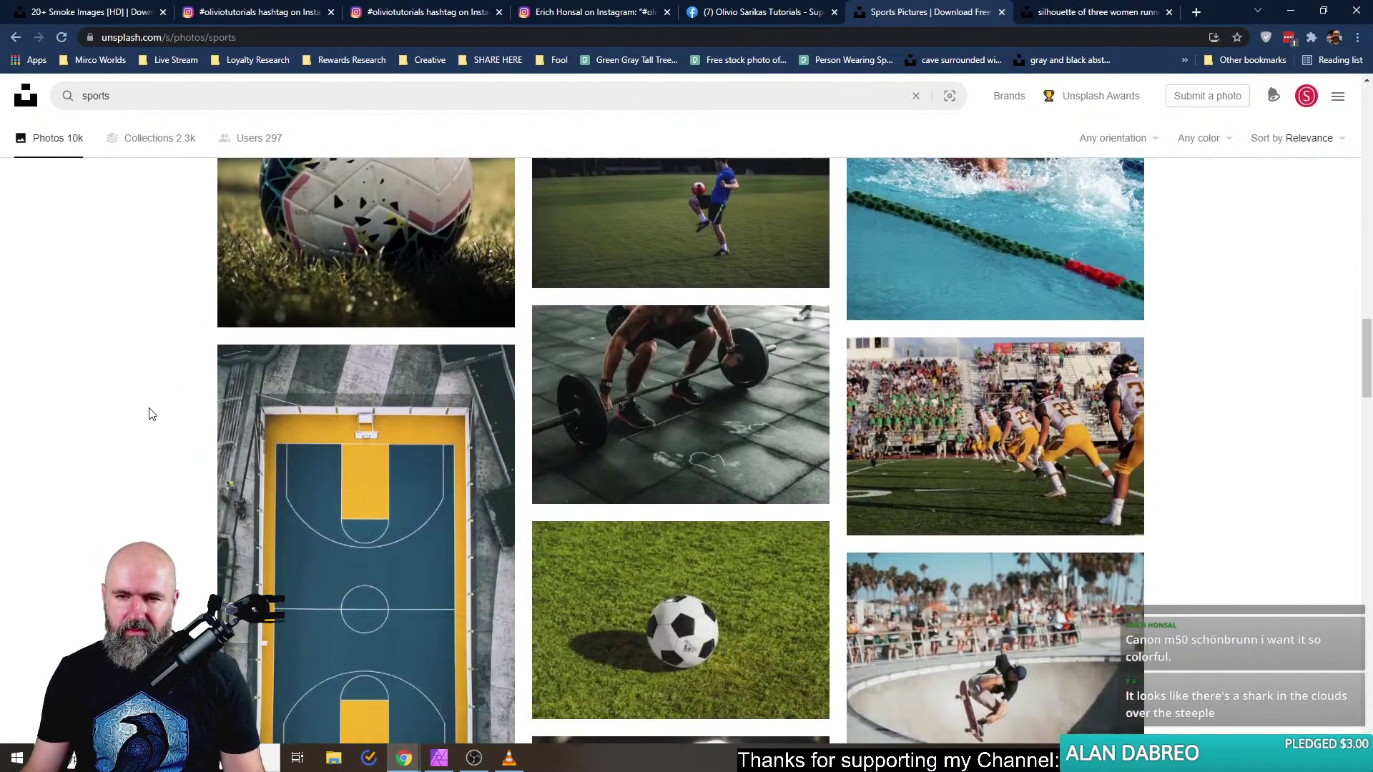
scroll(152, 409, "down", 5)
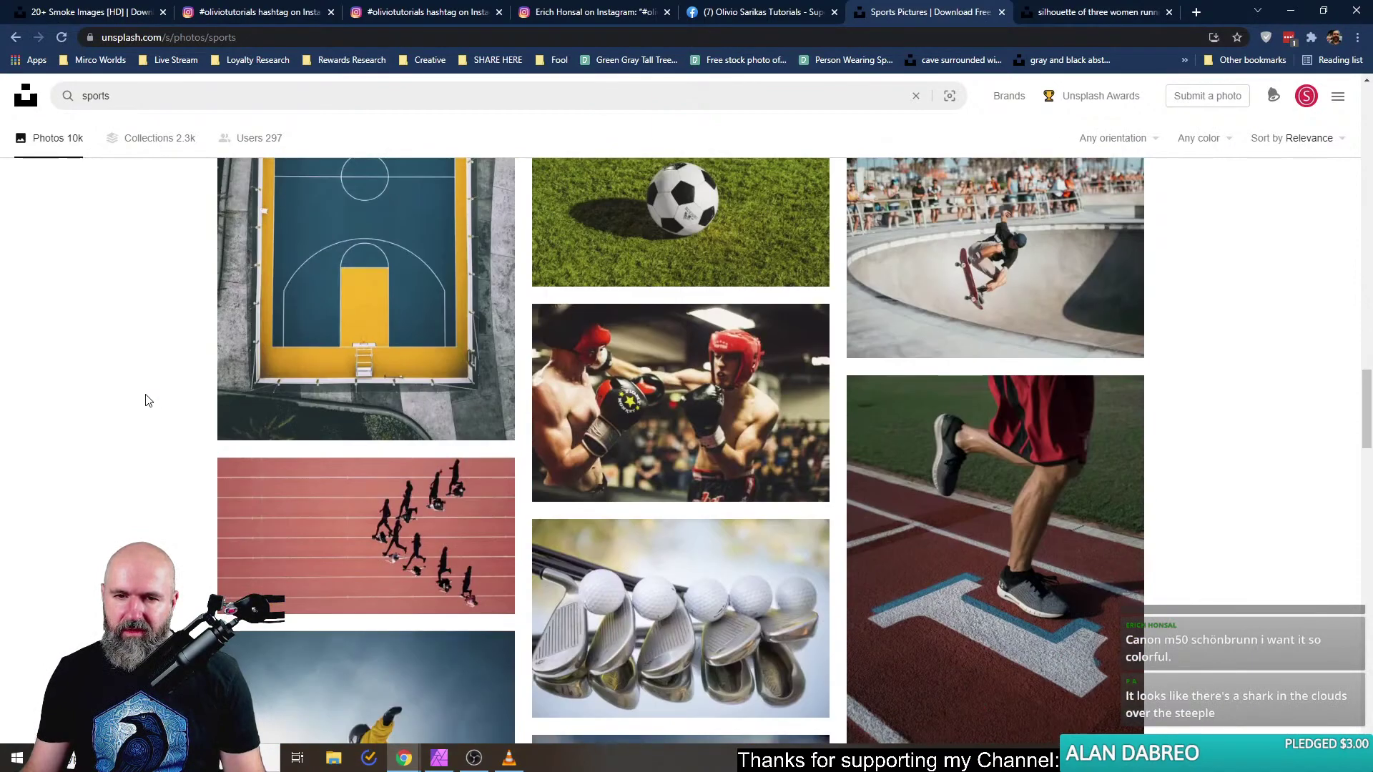
scroll(148, 400, "down", 8)
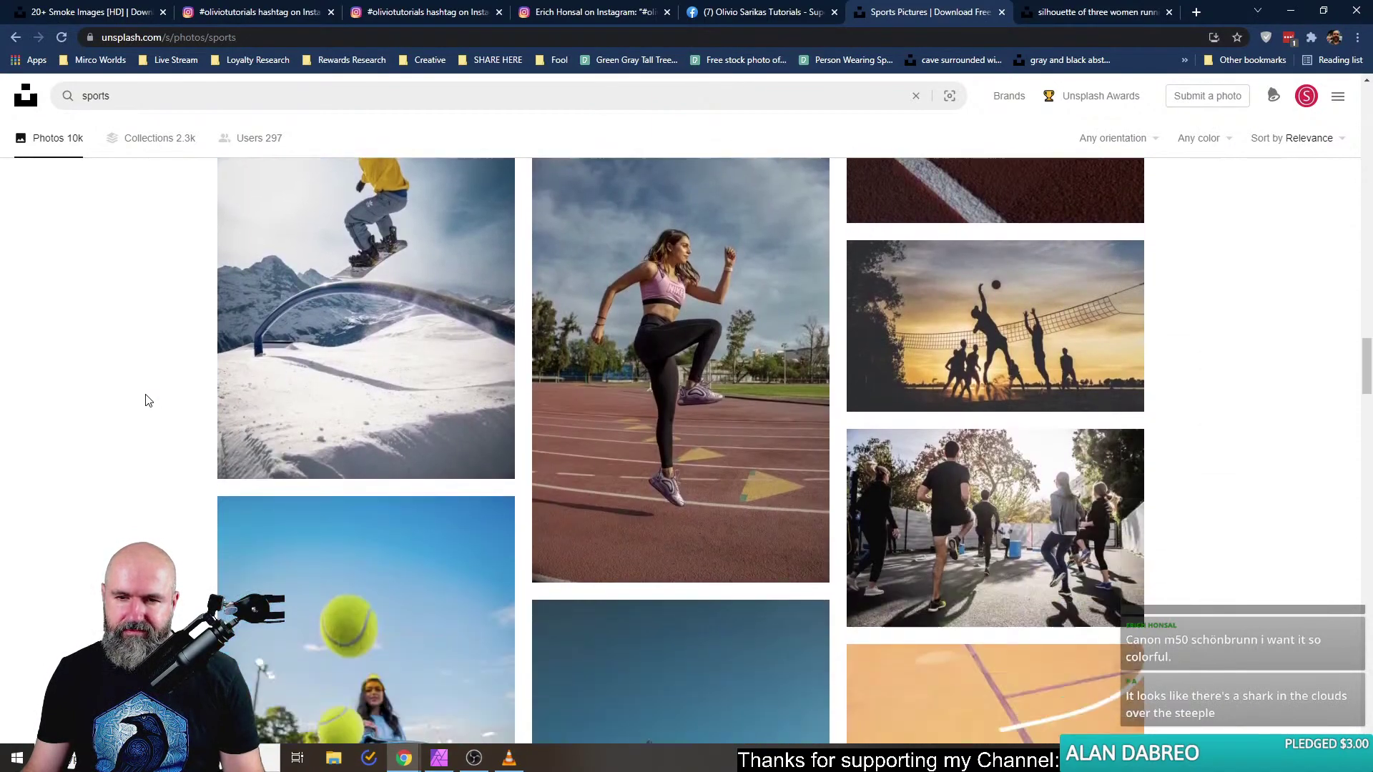
scroll(148, 400, "down", 3)
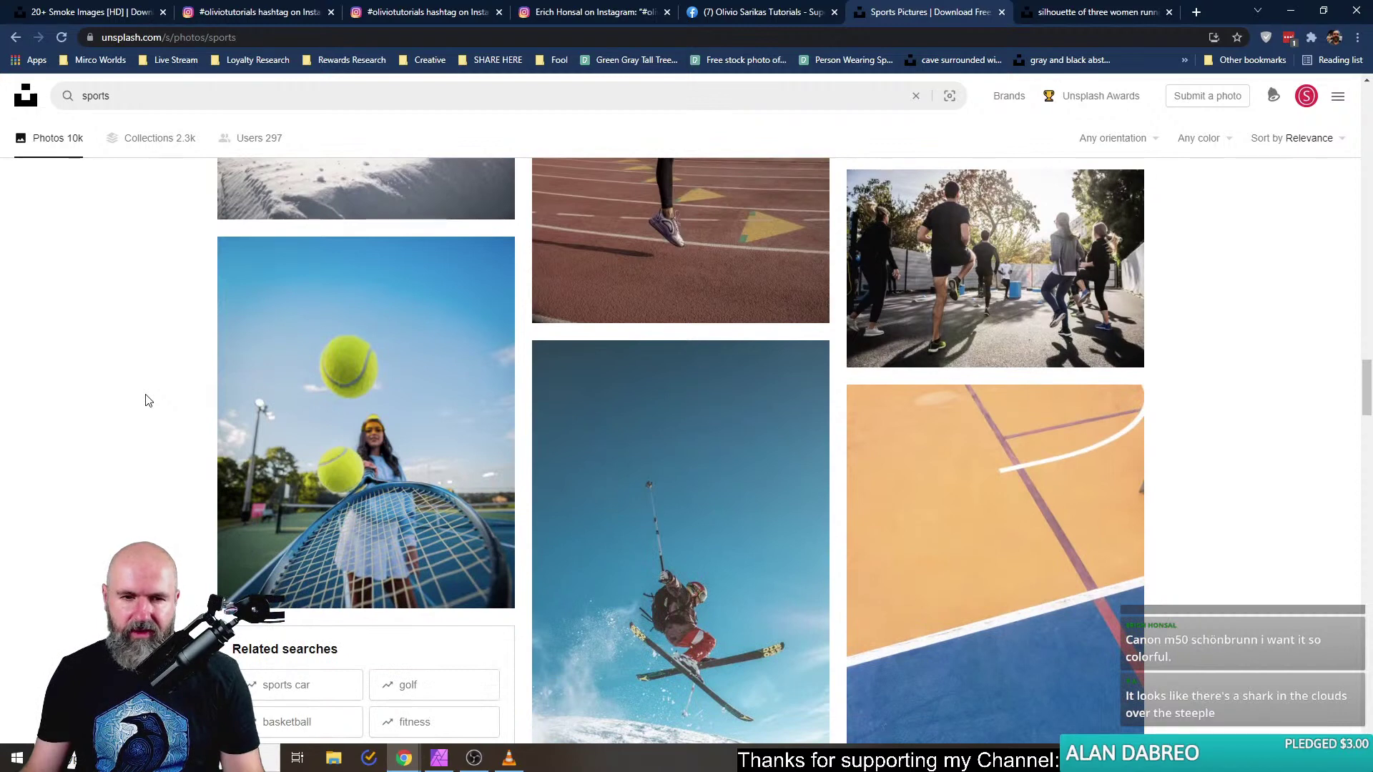
scroll(148, 400, "down", 2)
right_click(296, 334)
left_click(360, 345)
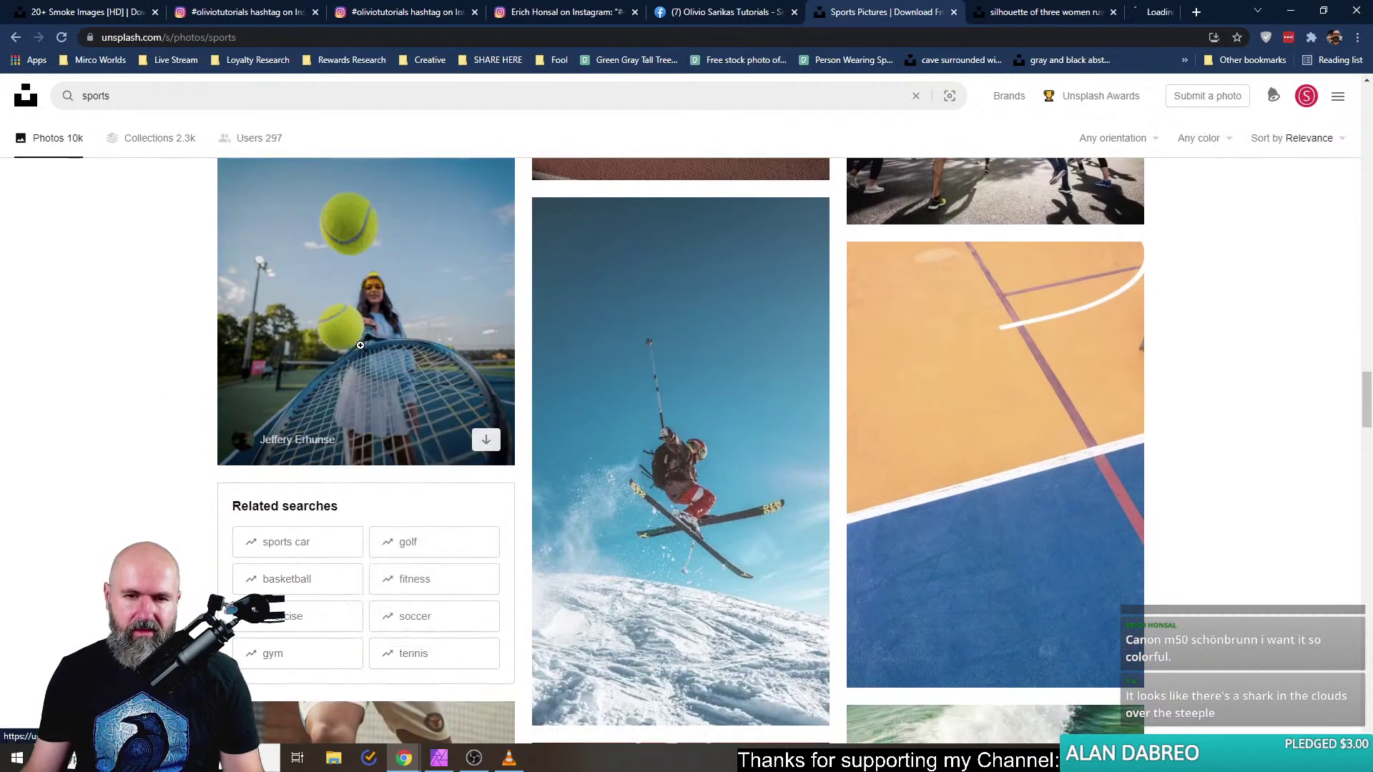
View the runners silhouette and tennis player photos and close both tabs.
scroll(264, 390, "down", 6)
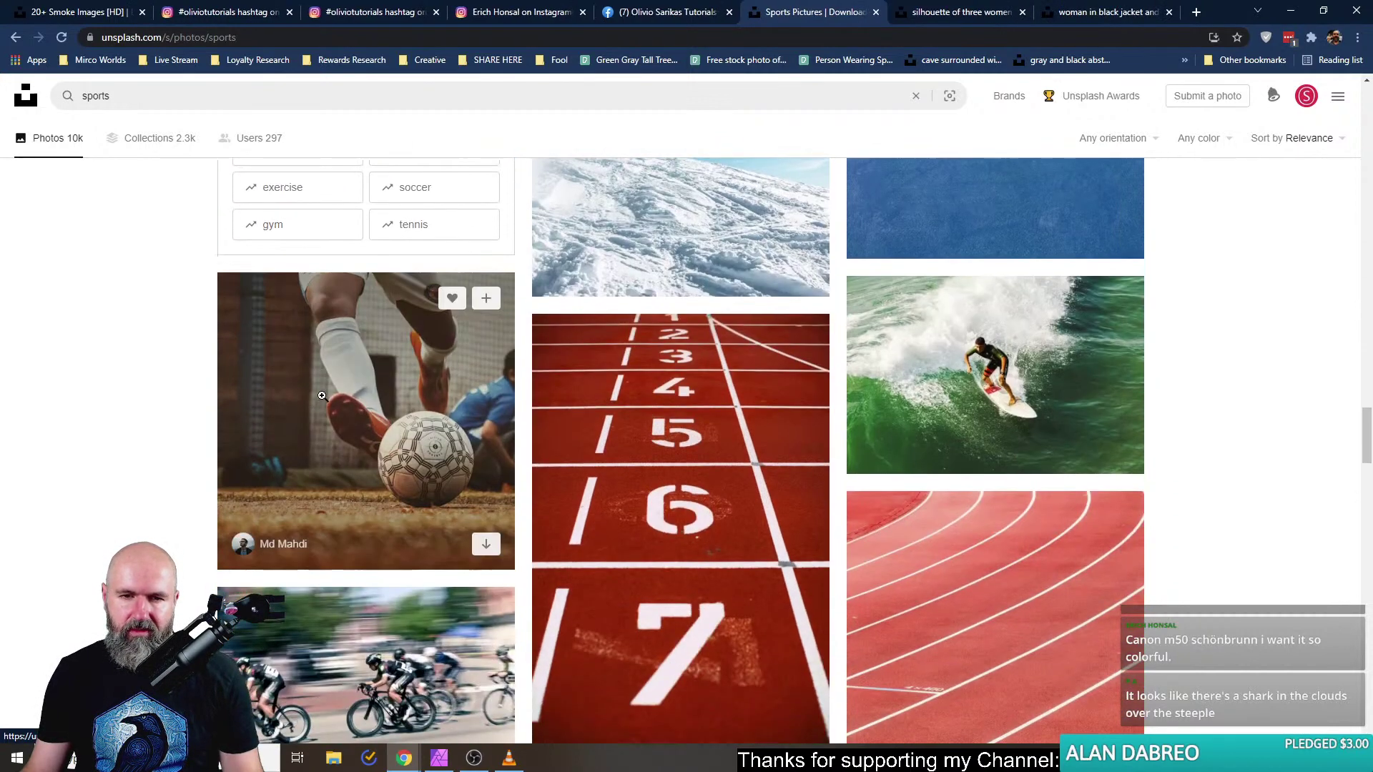
scroll(178, 402, "down", 2)
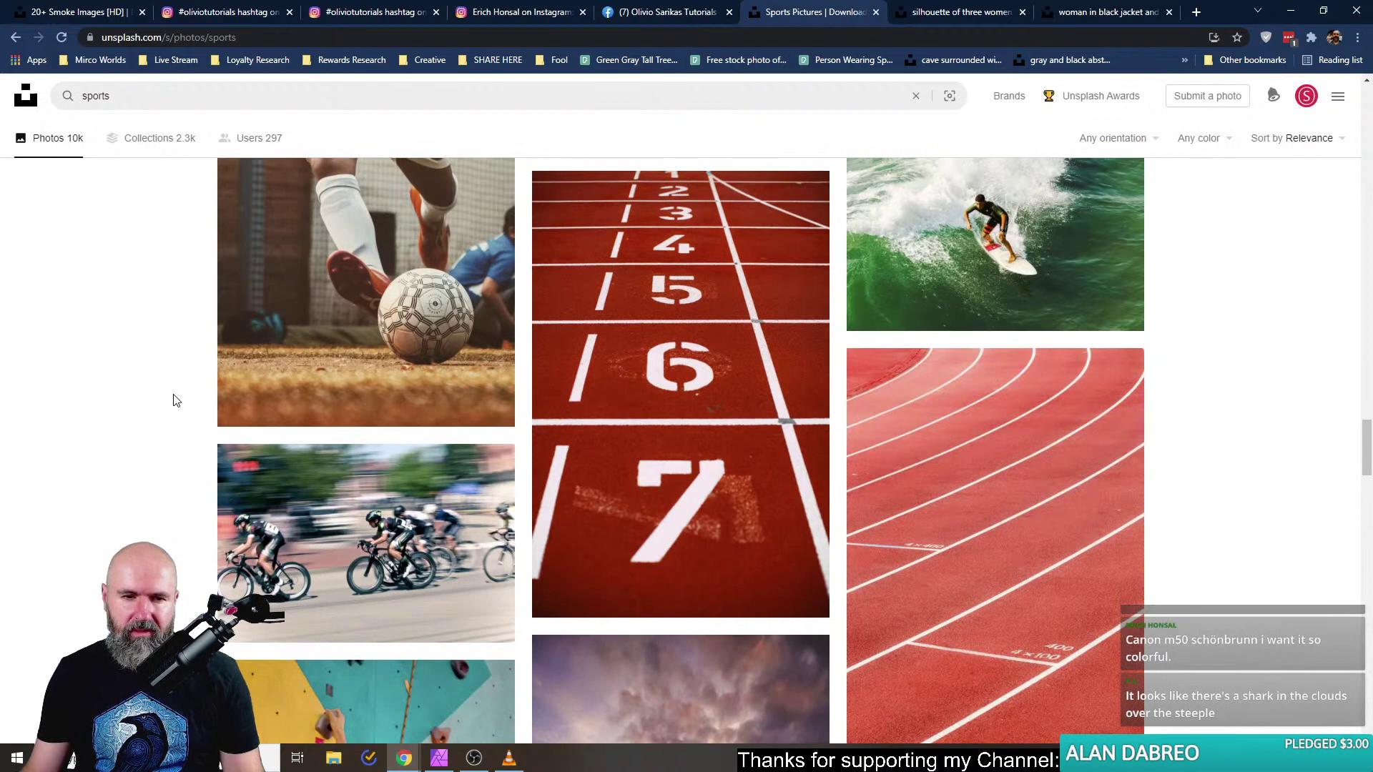
left_click(964, 13)
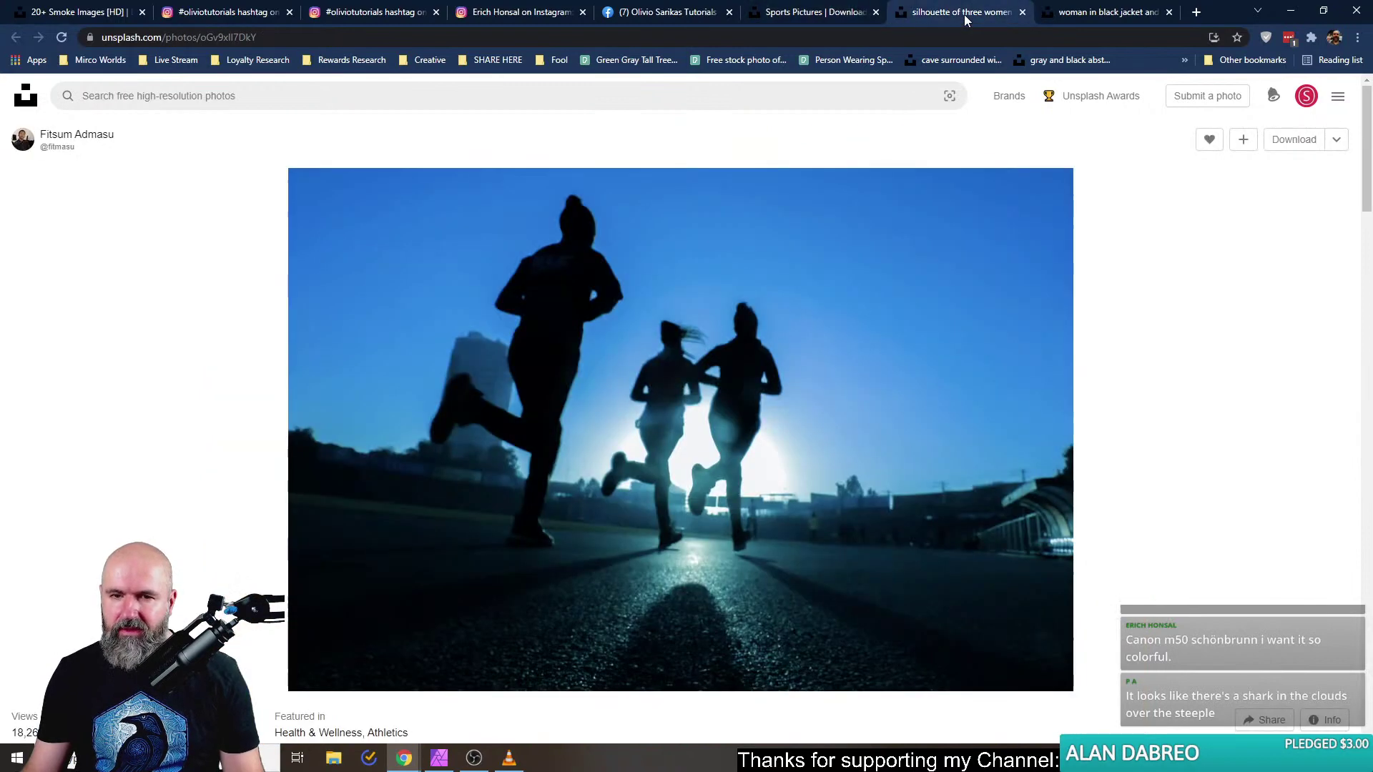
left_click(1023, 12)
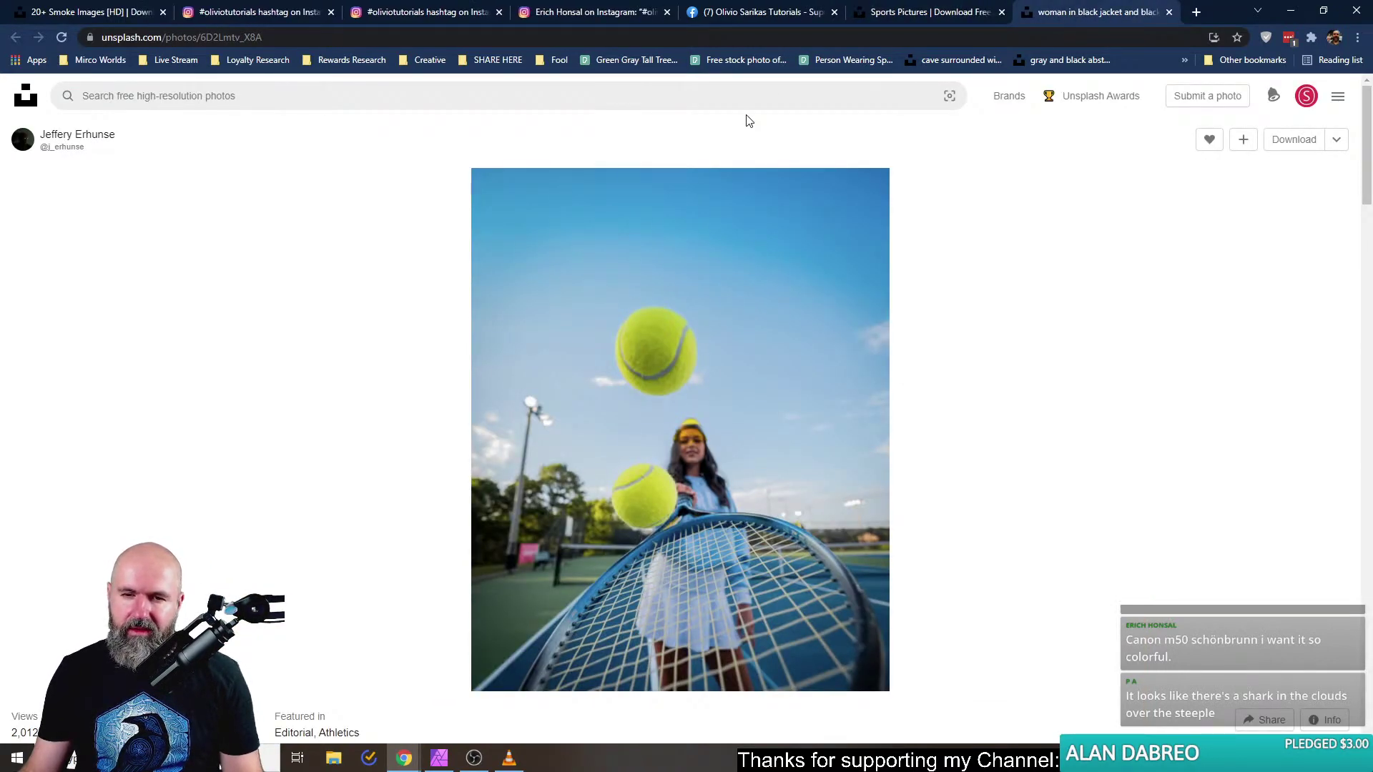
key("ctrl+w")
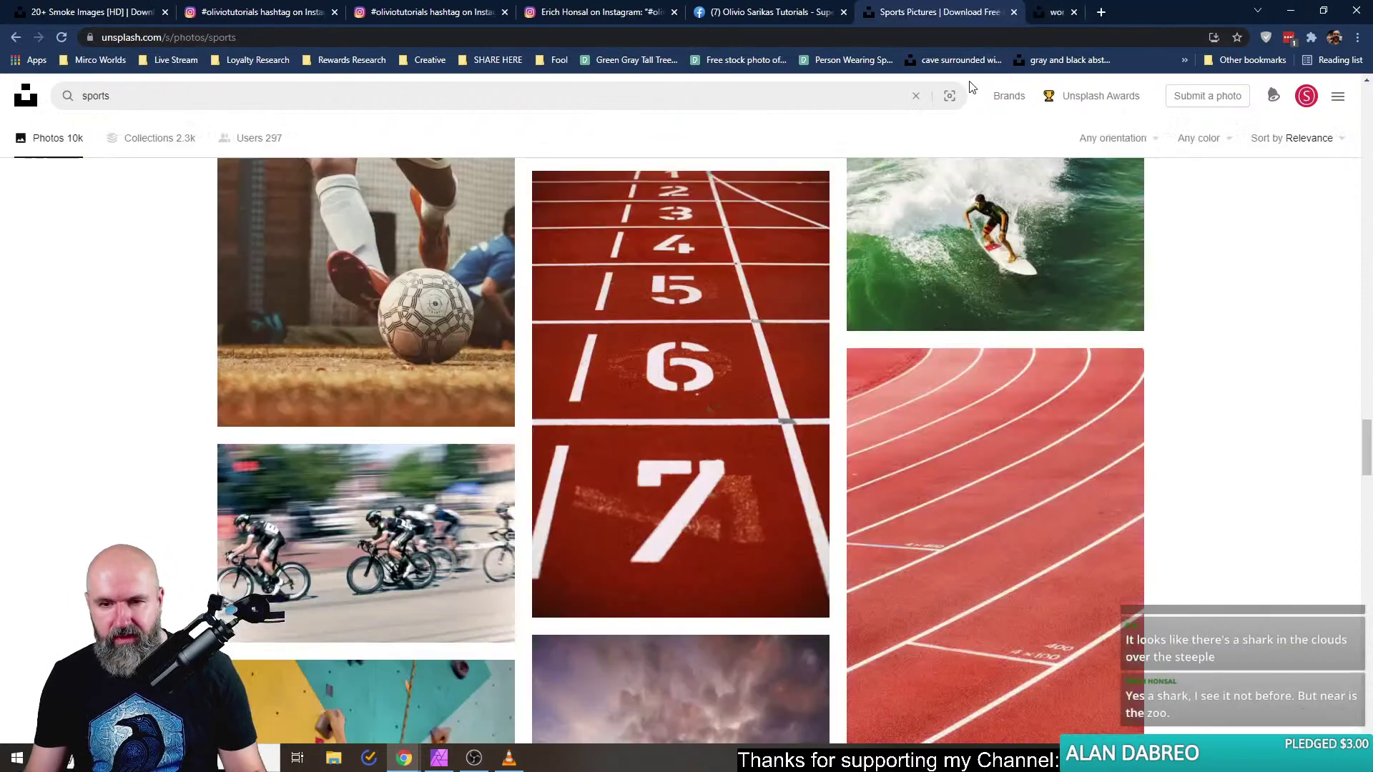
Open the hooded skateboarder photo from the sports results in a separate tab, view it, and close that tab.
scroll(1009, 343, "down", 7)
scroll(1045, 318, "down", 4)
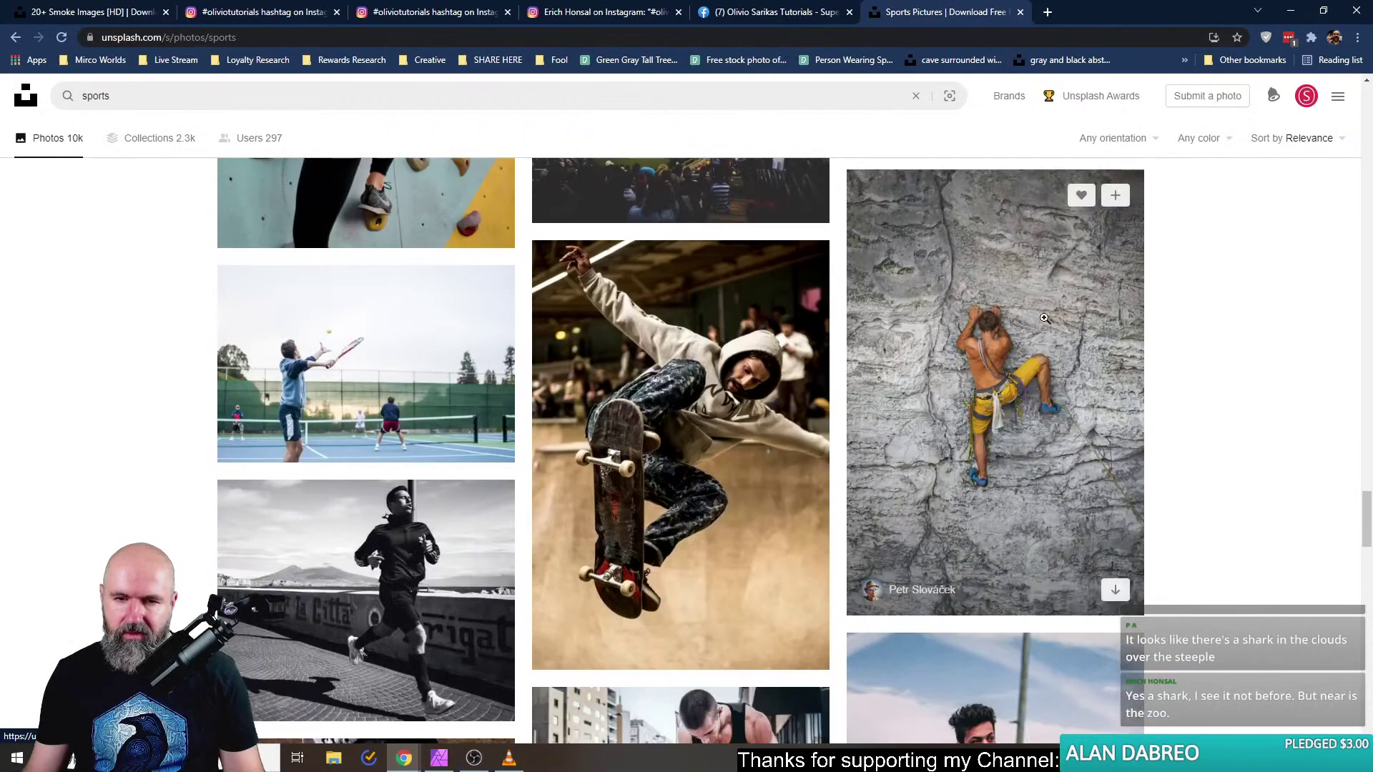
right_click(737, 359)
left_click(780, 378)
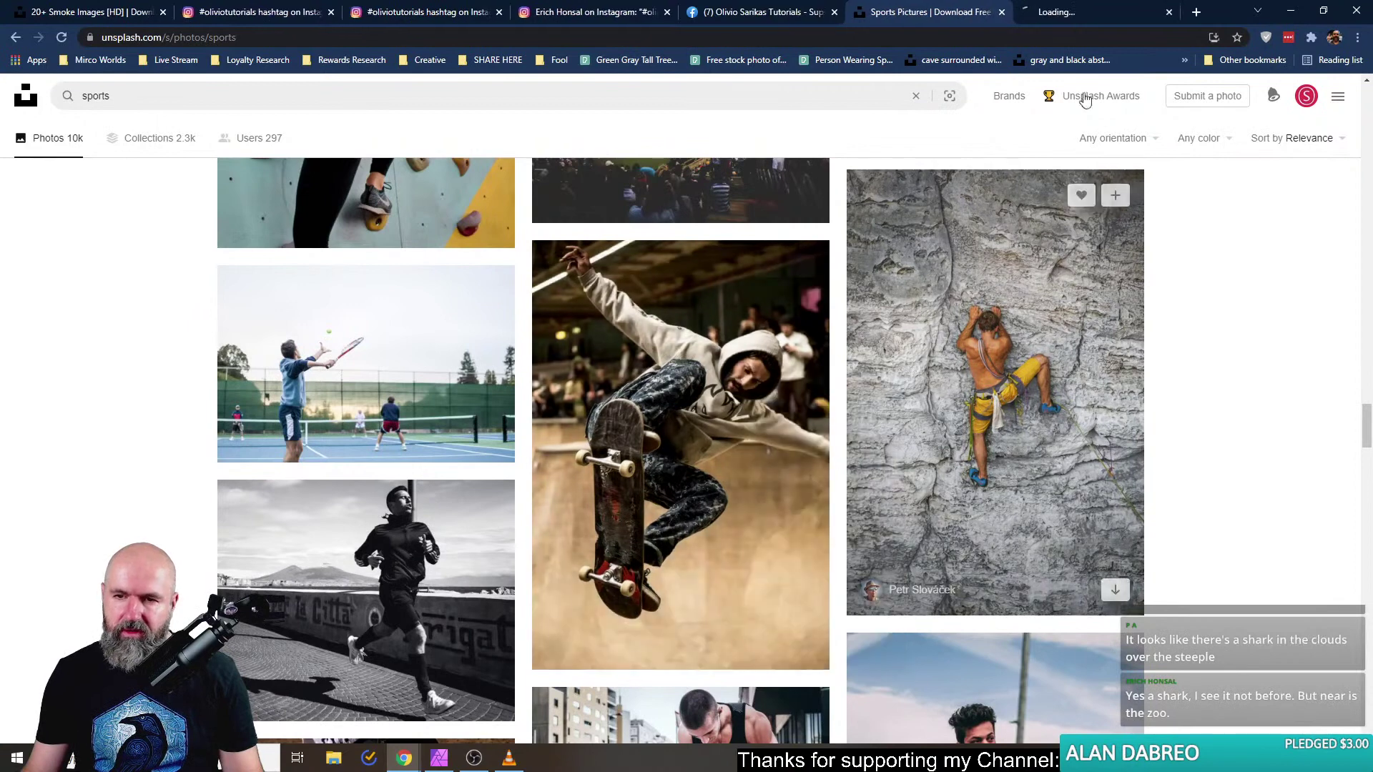
left_click(1076, 11)
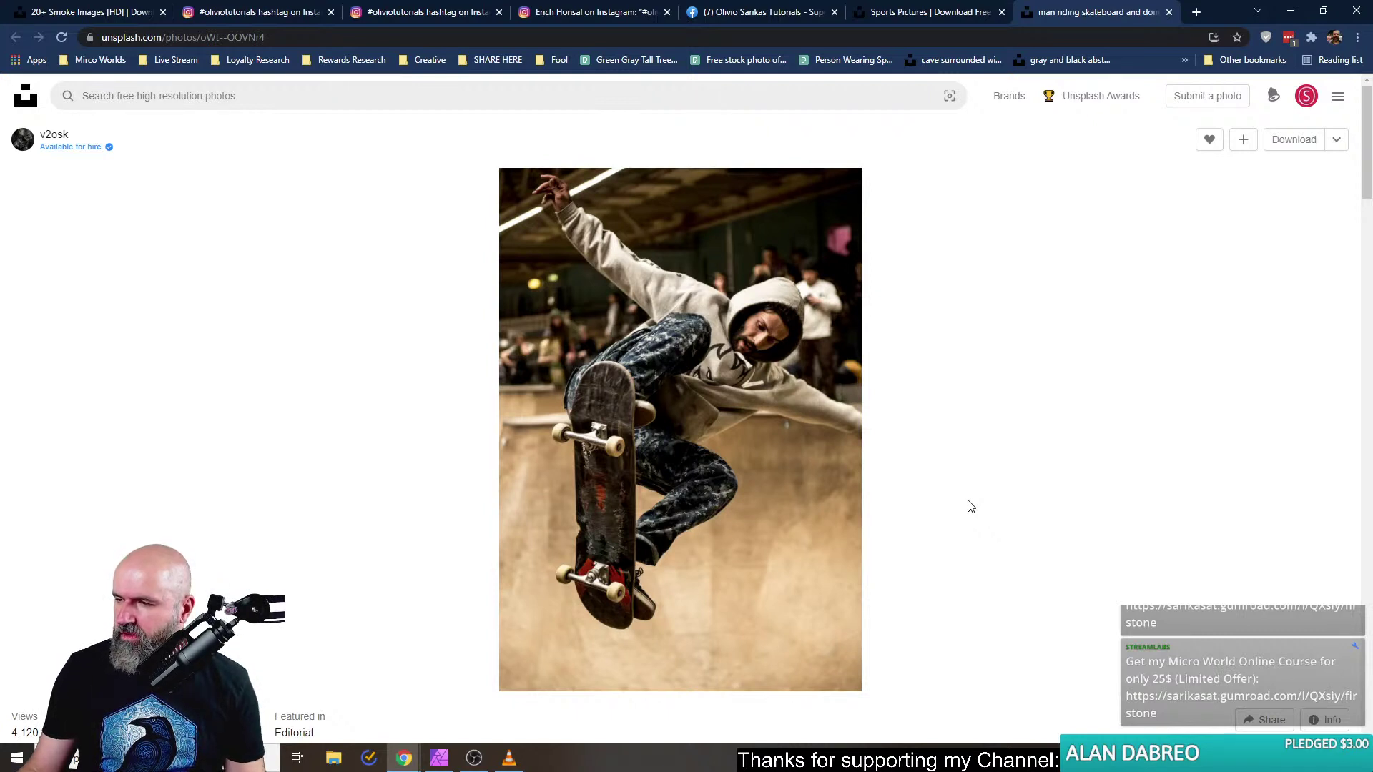
key("ctrl+w")
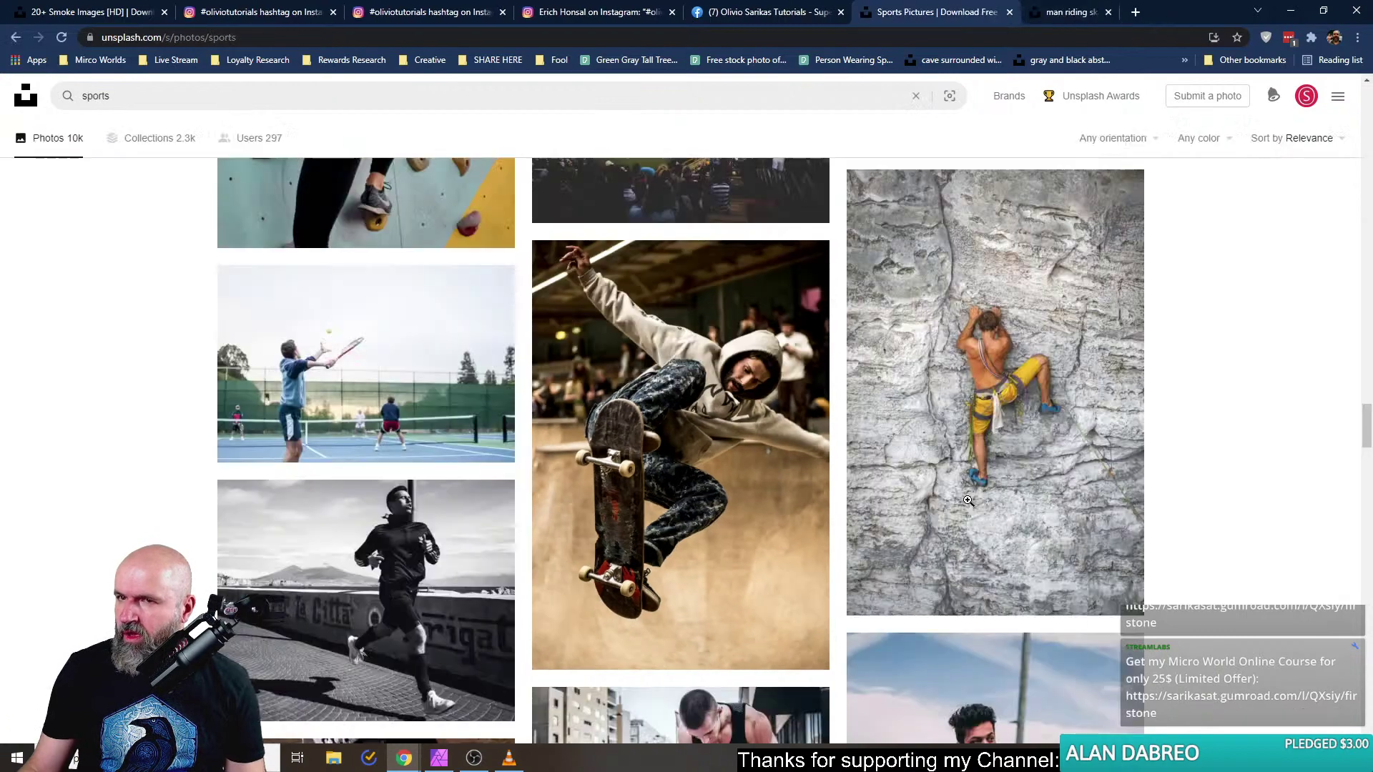
Search Unsplash for "sunset" and open the photo of the wooden dock and boat under an orange sky.
scroll(708, 415, "down", 5)
scroll(715, 406, "down", 8)
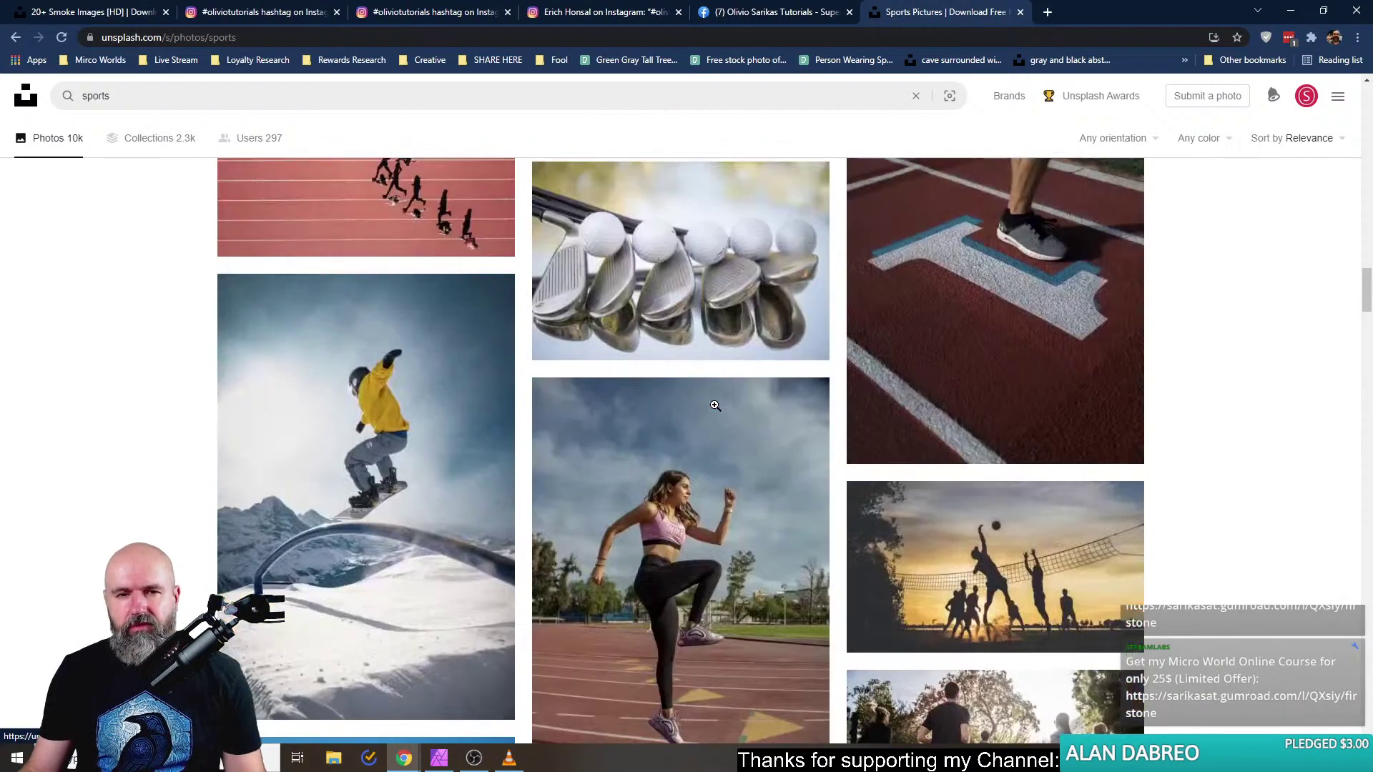
left_click(181, 100)
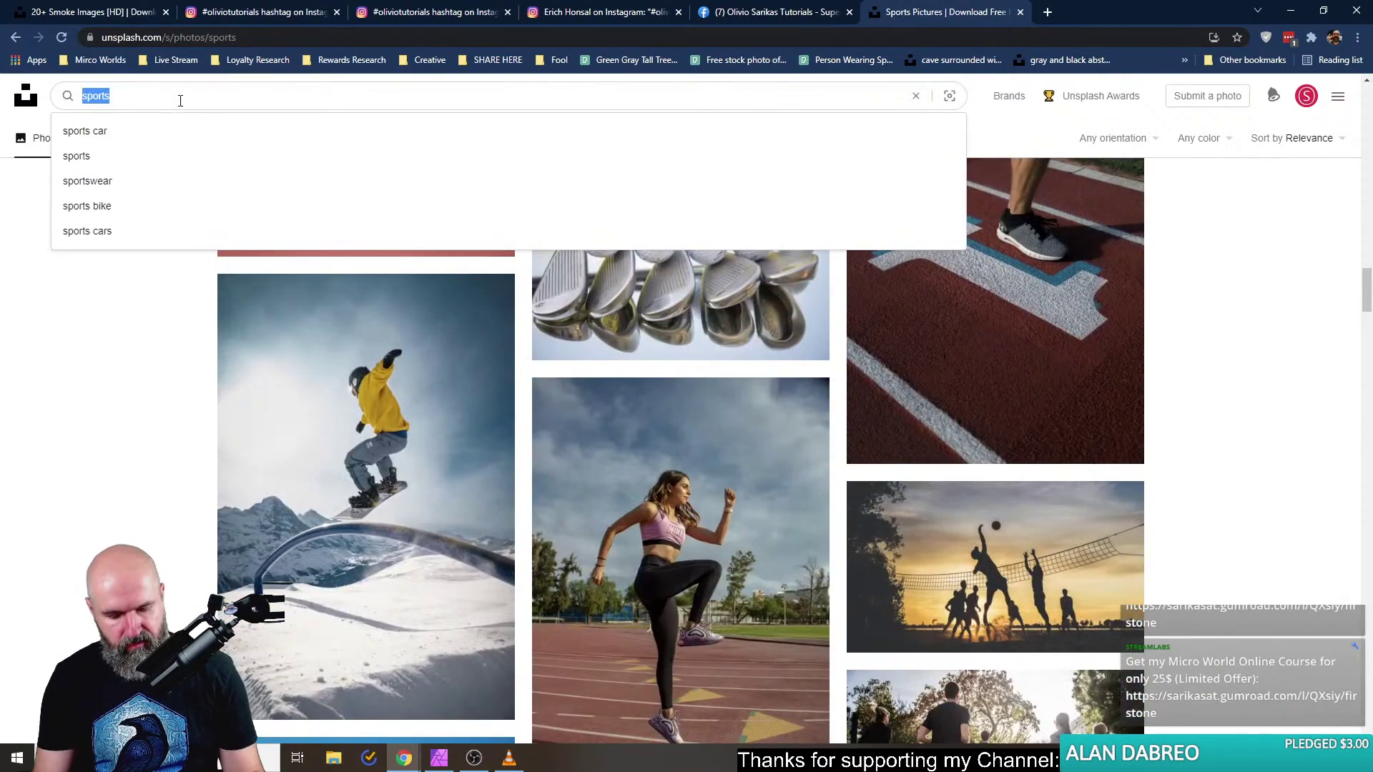
type("sunset")
key("Return")
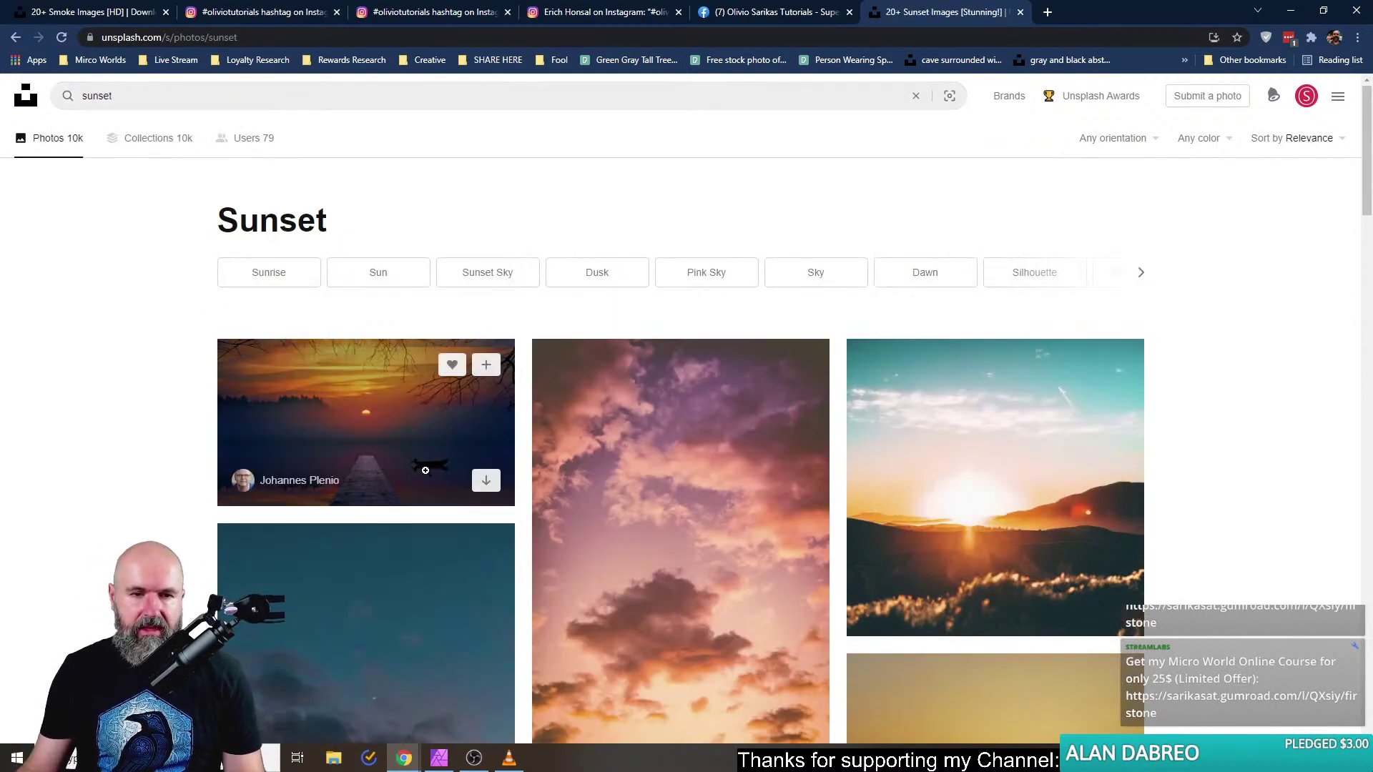
scroll(185, 375, "down", 6)
scroll(185, 374, "up", 6)
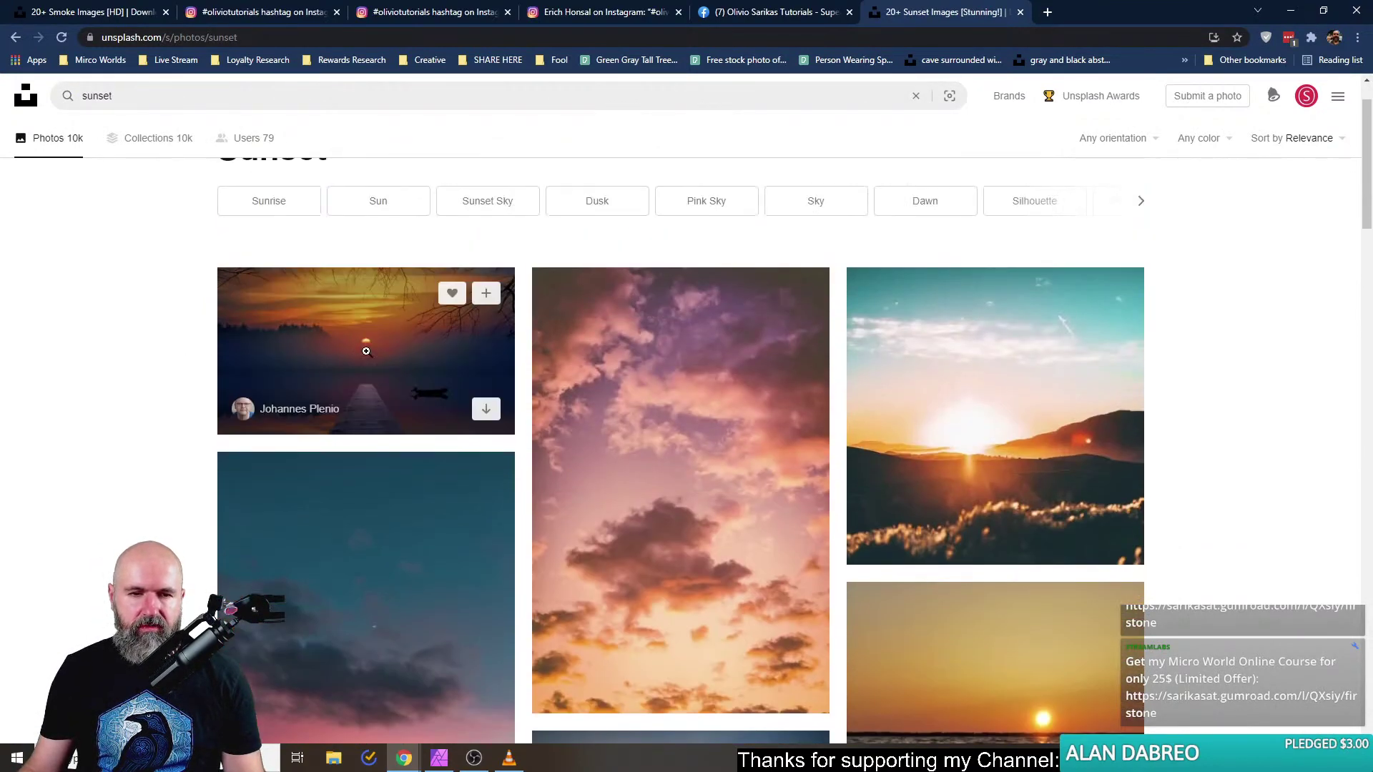
left_click(365, 351)
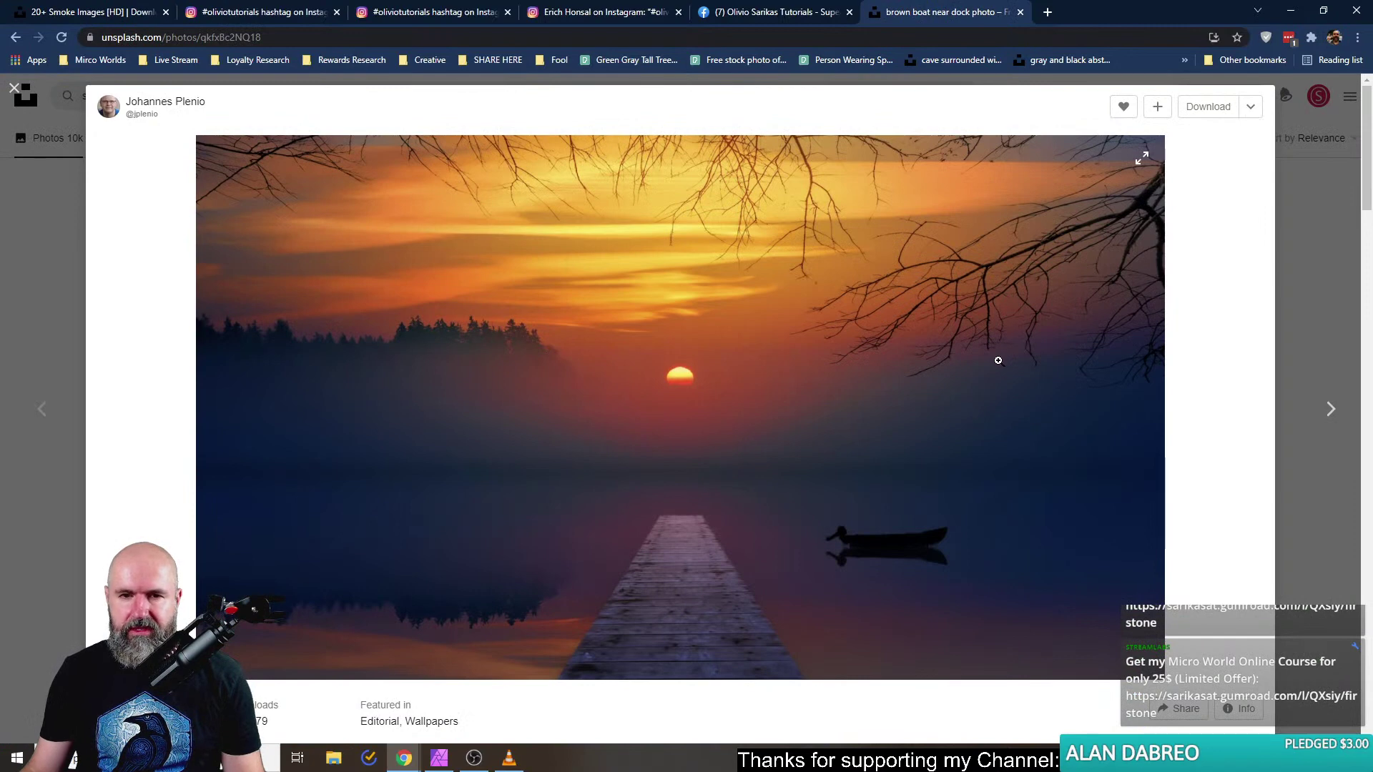
Compare the dock sunset photo with the church steeple post on Instagram and close the dock photo.
left_click(598, 12)
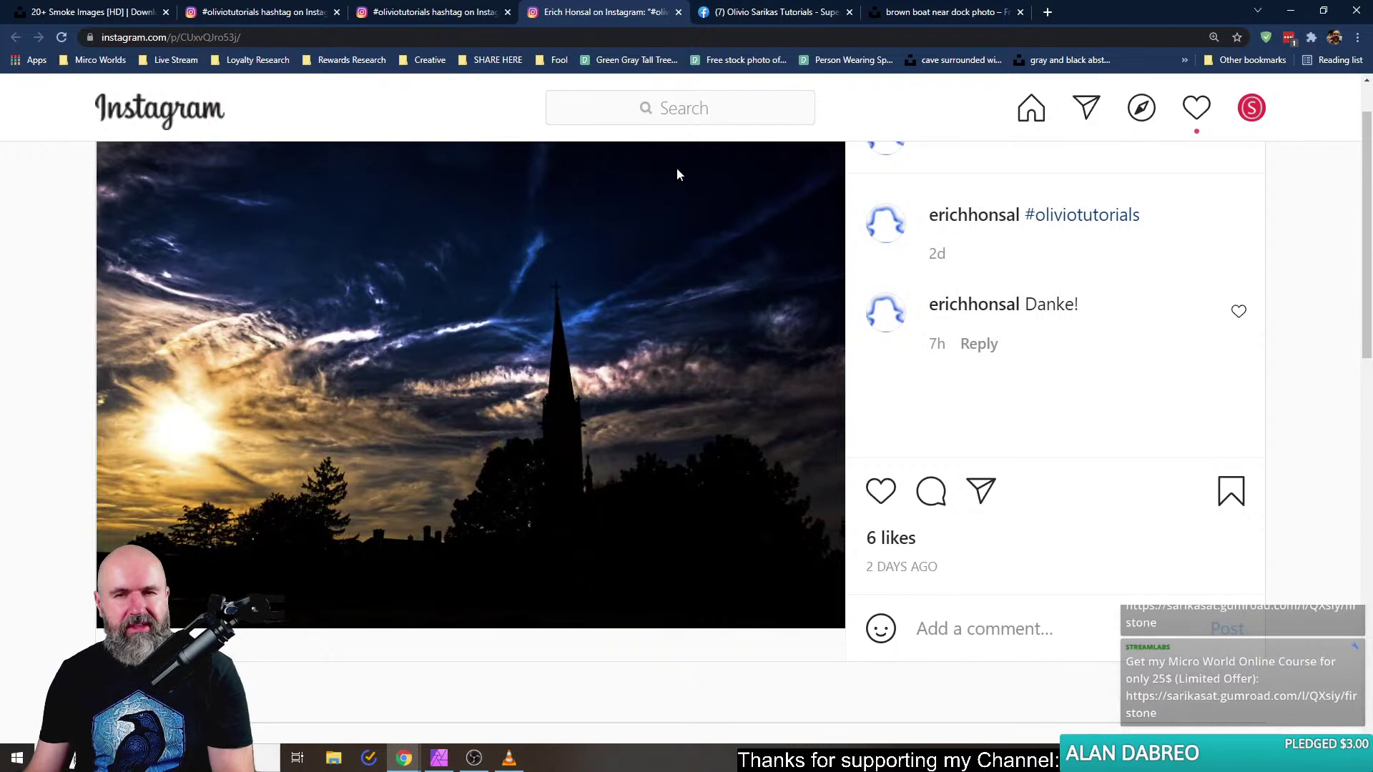
left_click(895, 14)
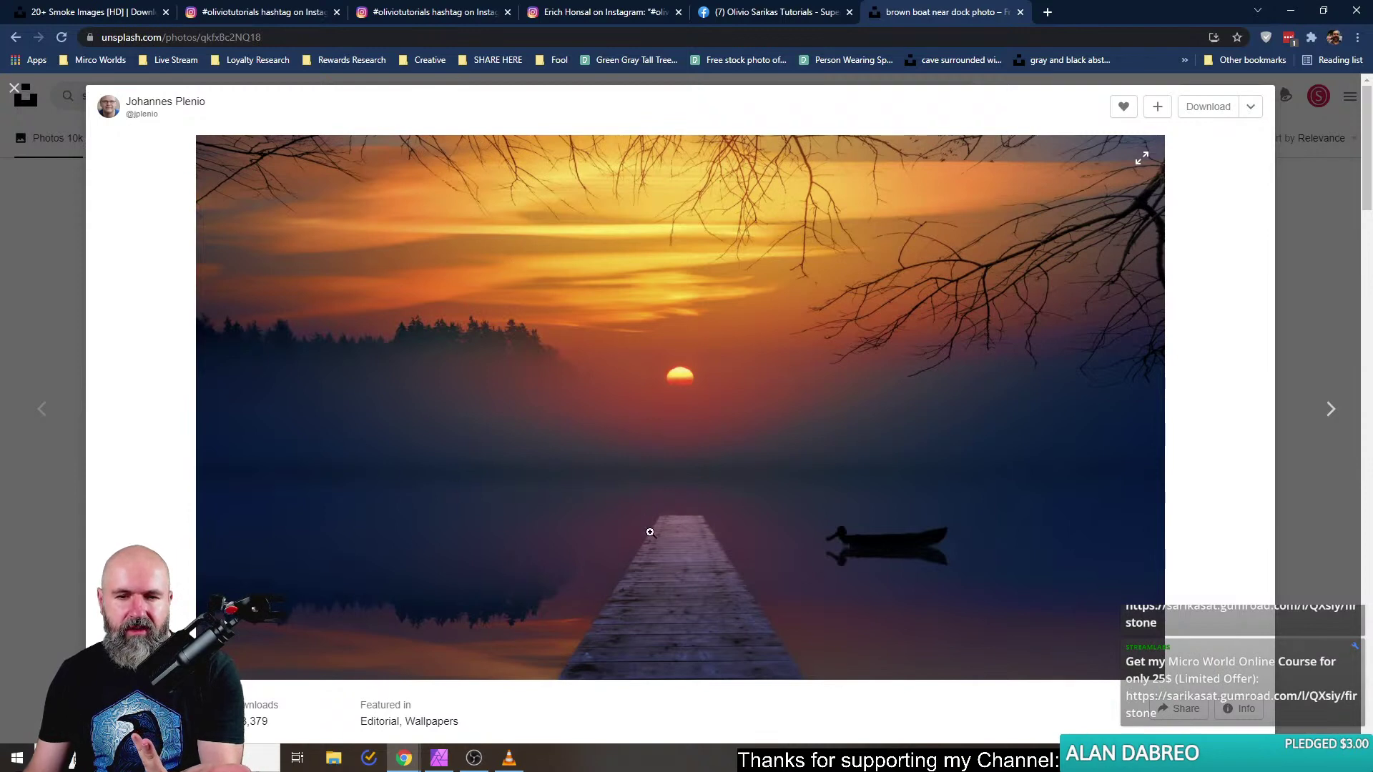
left_click(69, 313)
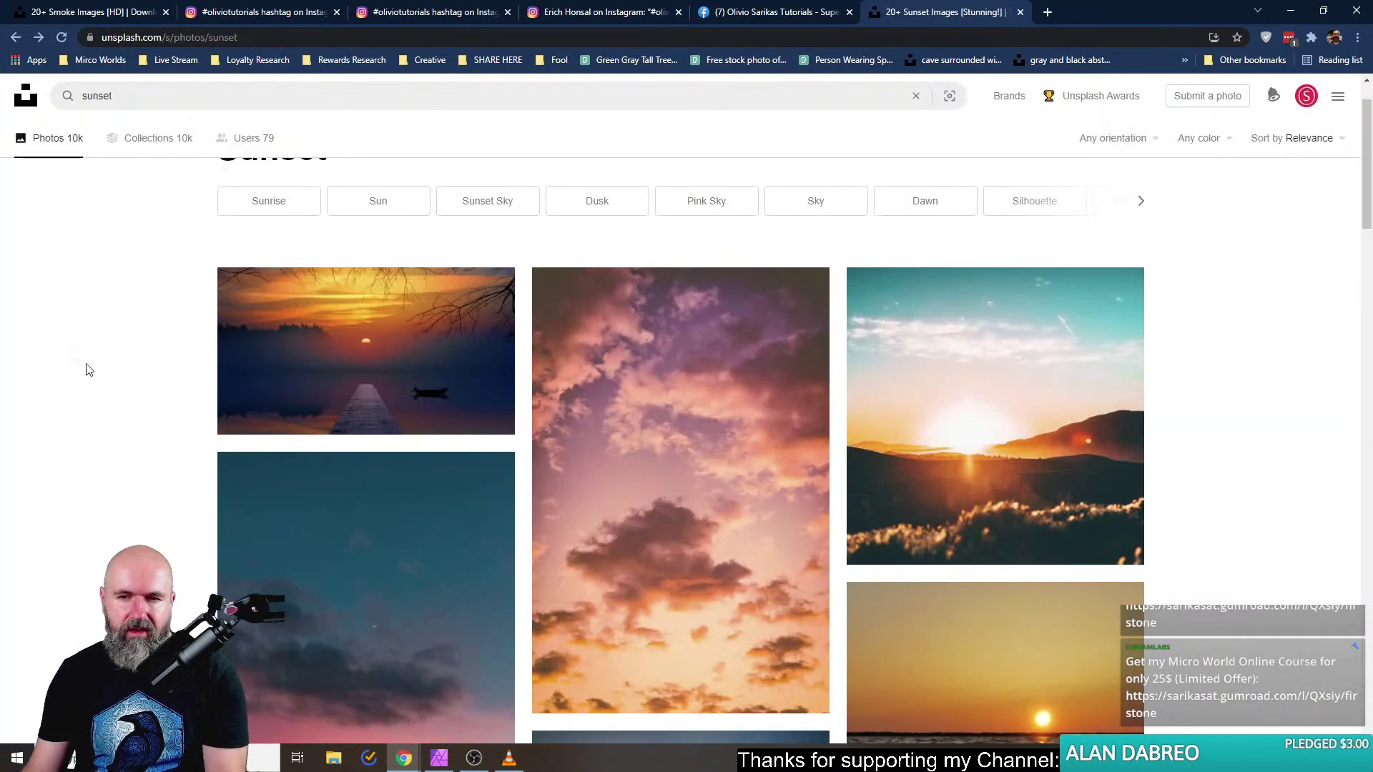
View the sunset result with dark clouds above a pink and teal sky and close it.
scroll(184, 383, "down", 4)
left_click(393, 386)
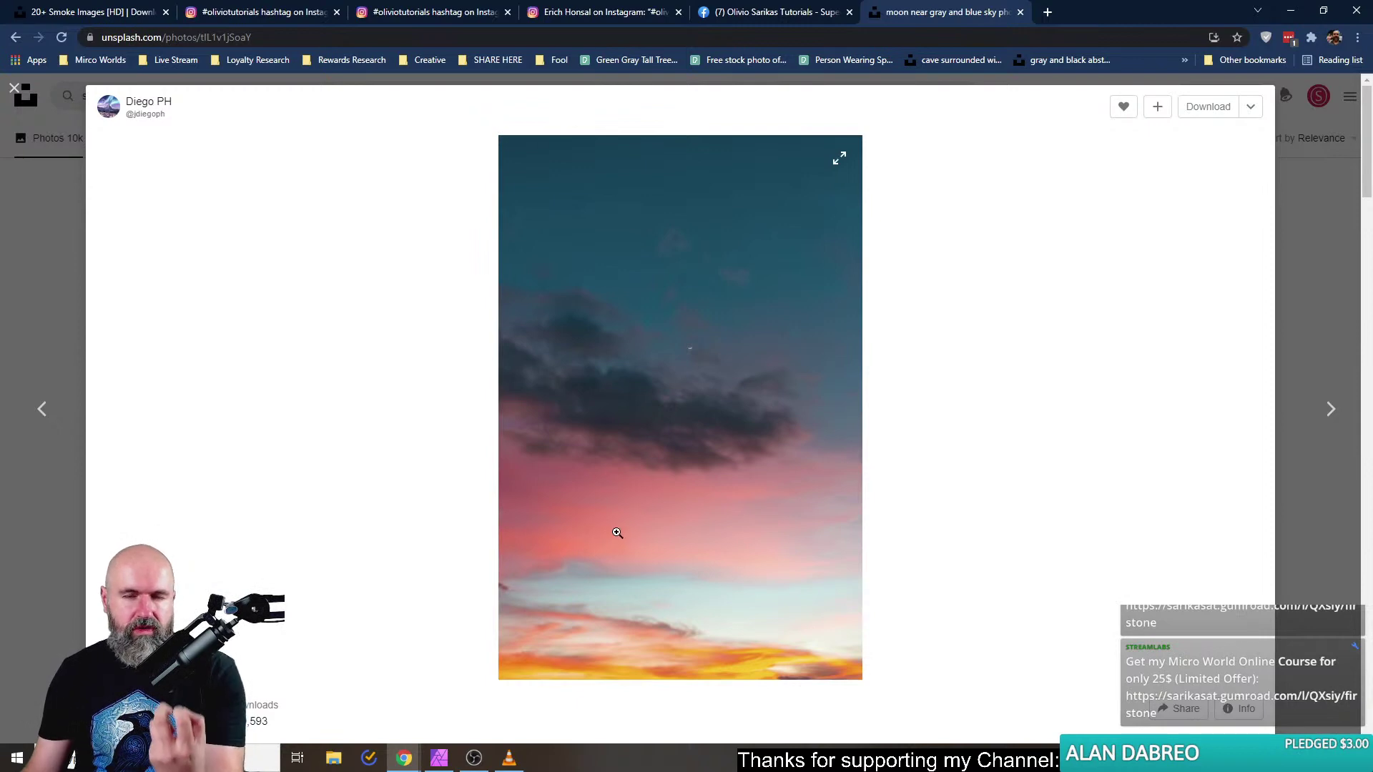
key("Escape")
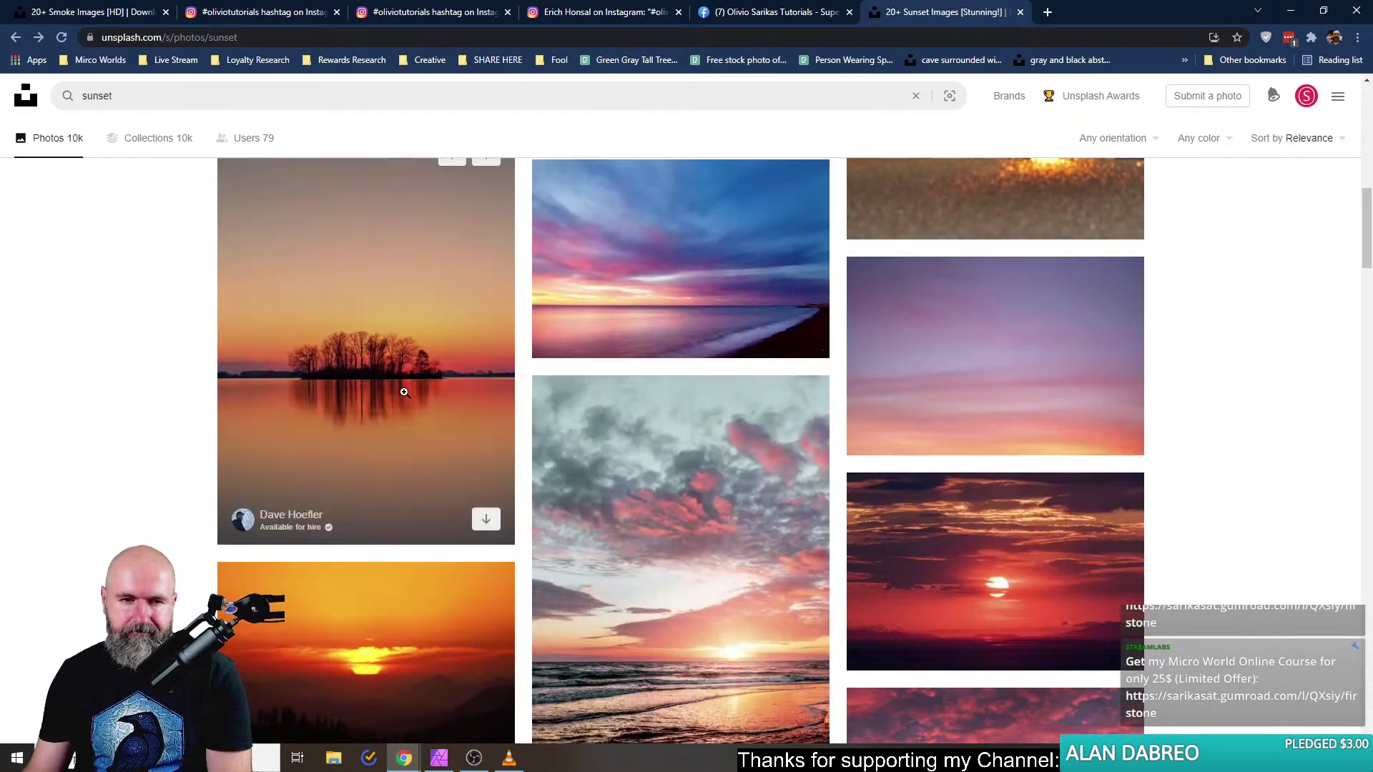
Open the photo of the tree island reflected in water, compare it with the Instagram steeple post, and close it.
left_click(404, 392)
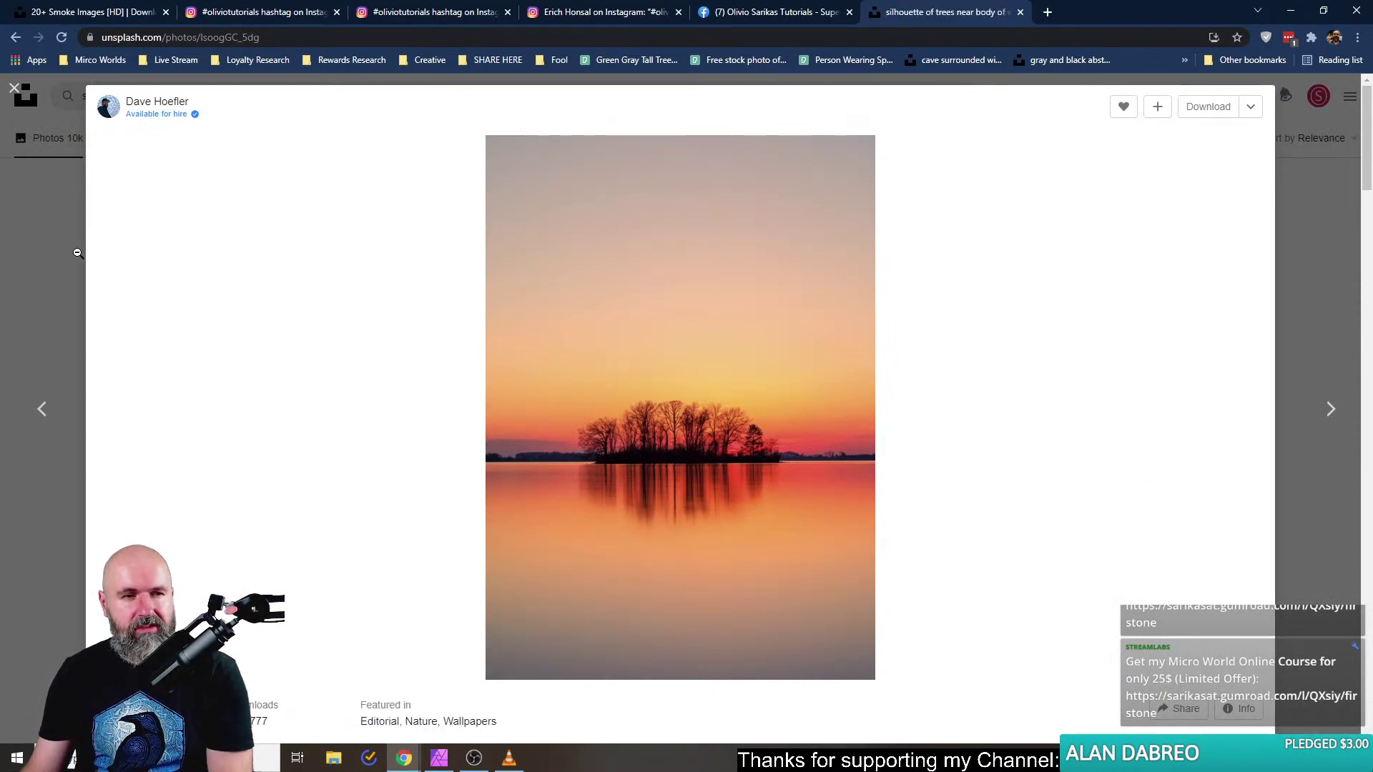
left_click(605, 13)
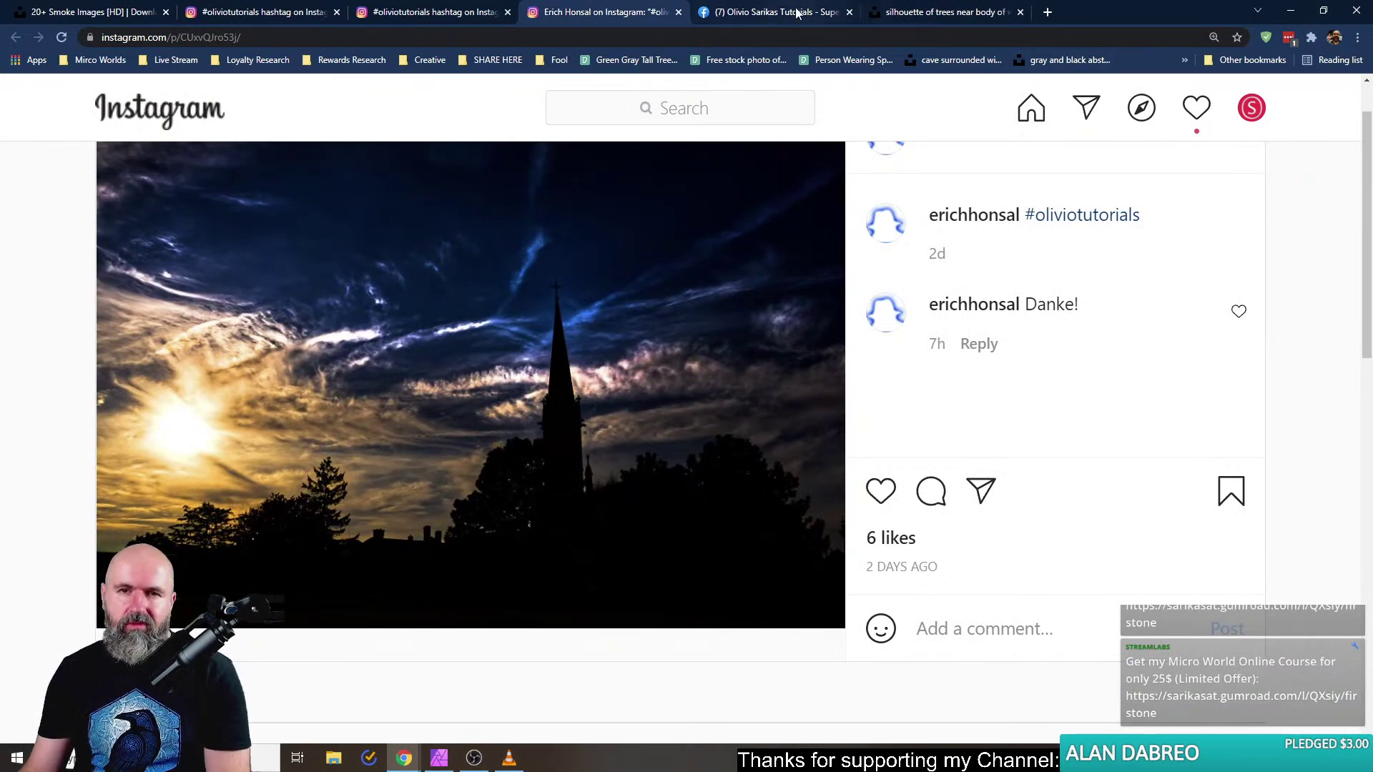
left_click(940, 12)
left_click(622, 12)
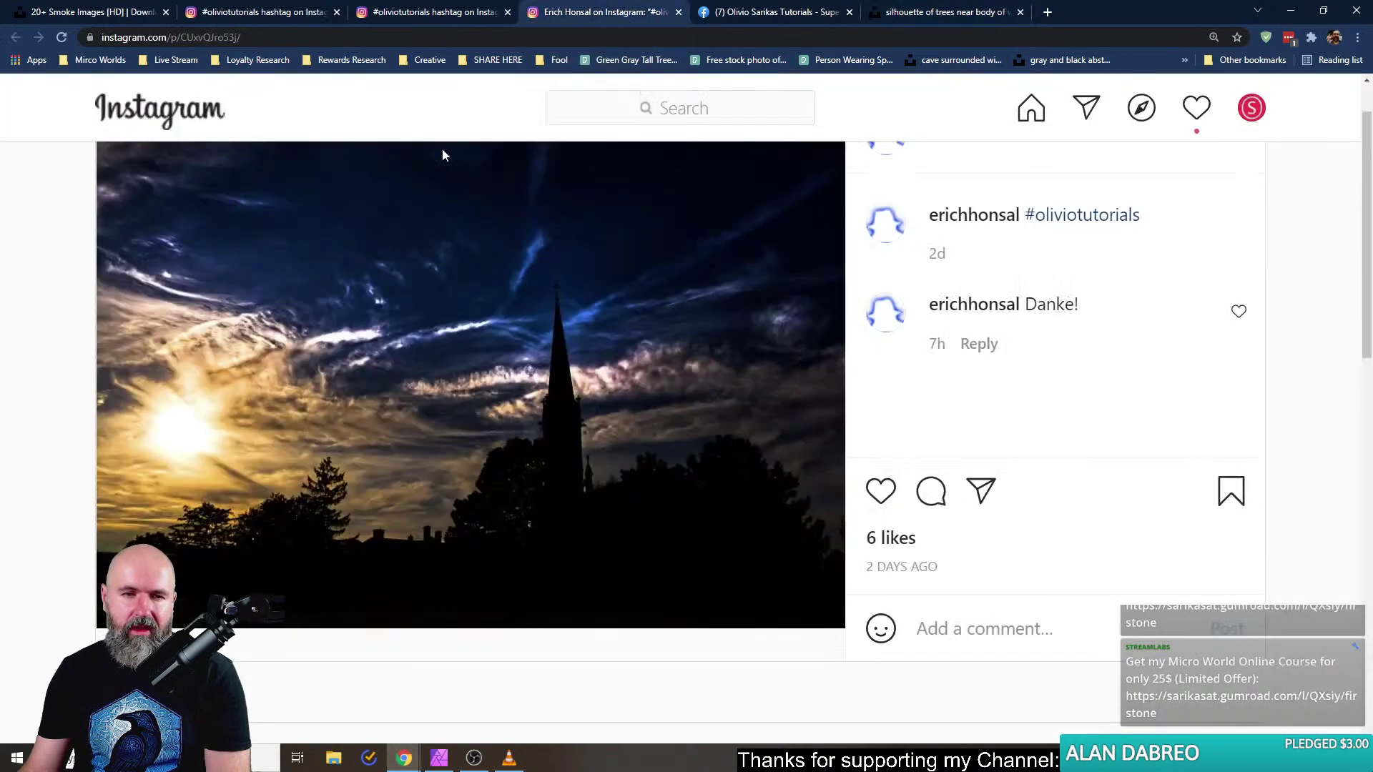
left_click(910, 12)
left_click(77, 202)
Browse further sunset results, compare the blue and pink rocky seashore photo with the Instagram steeple post, and close the photo.
scroll(237, 362, "down", 4)
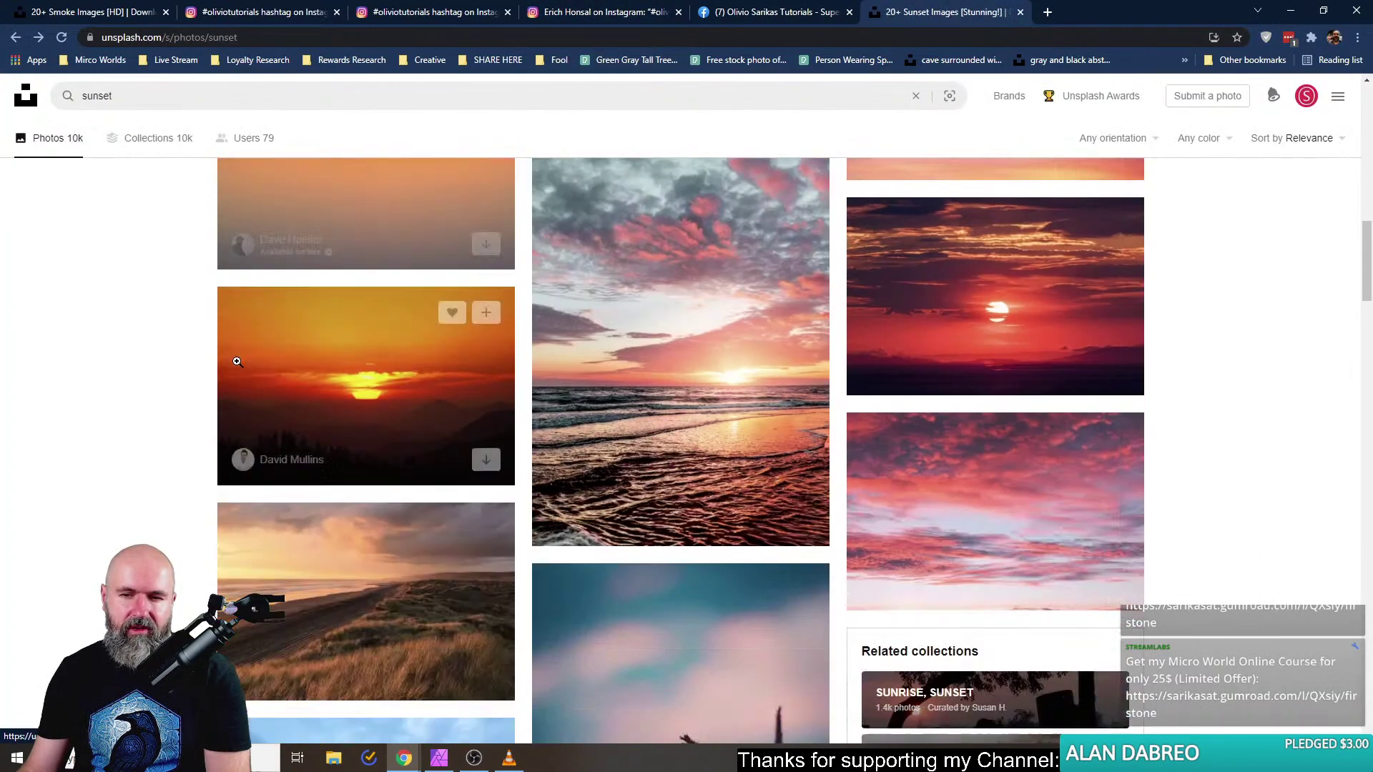
scroll(93, 421, "down", 1)
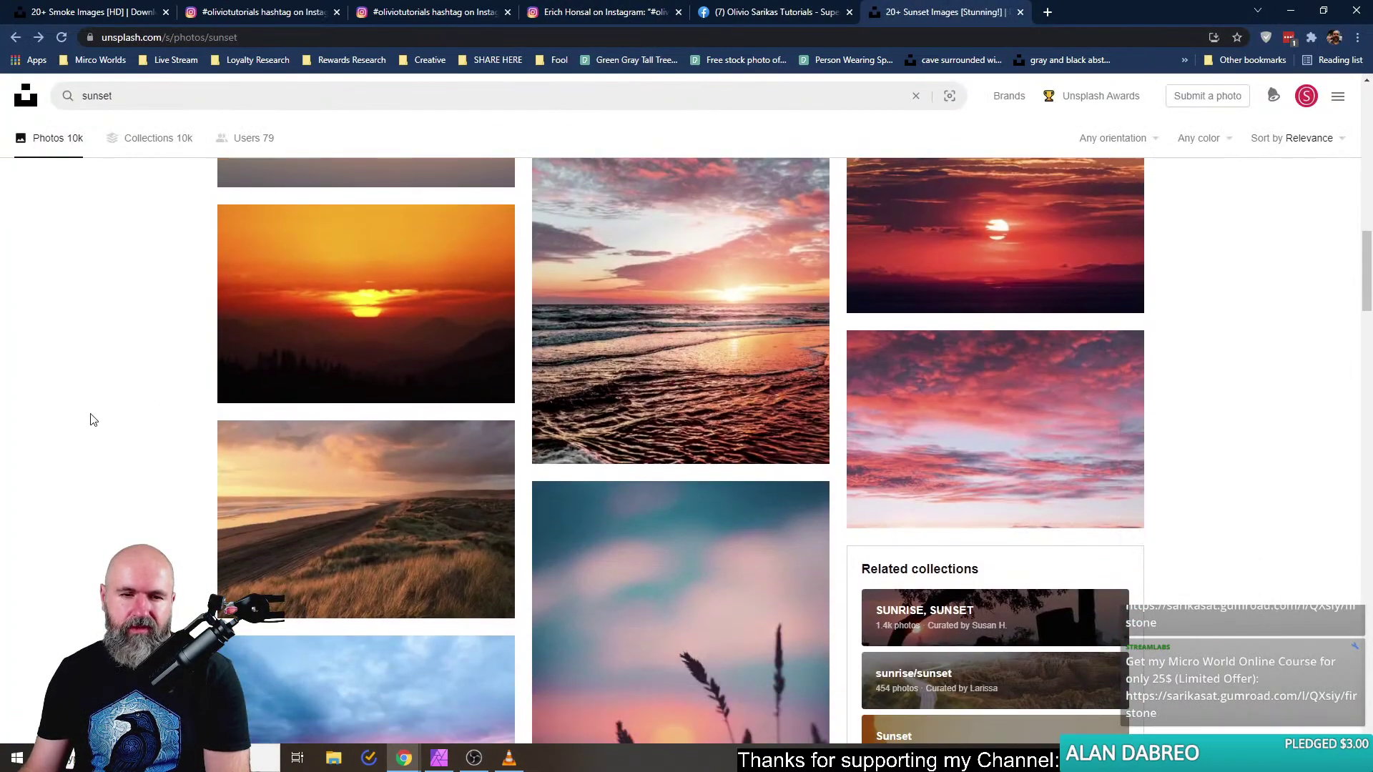
scroll(93, 420, "down", 4)
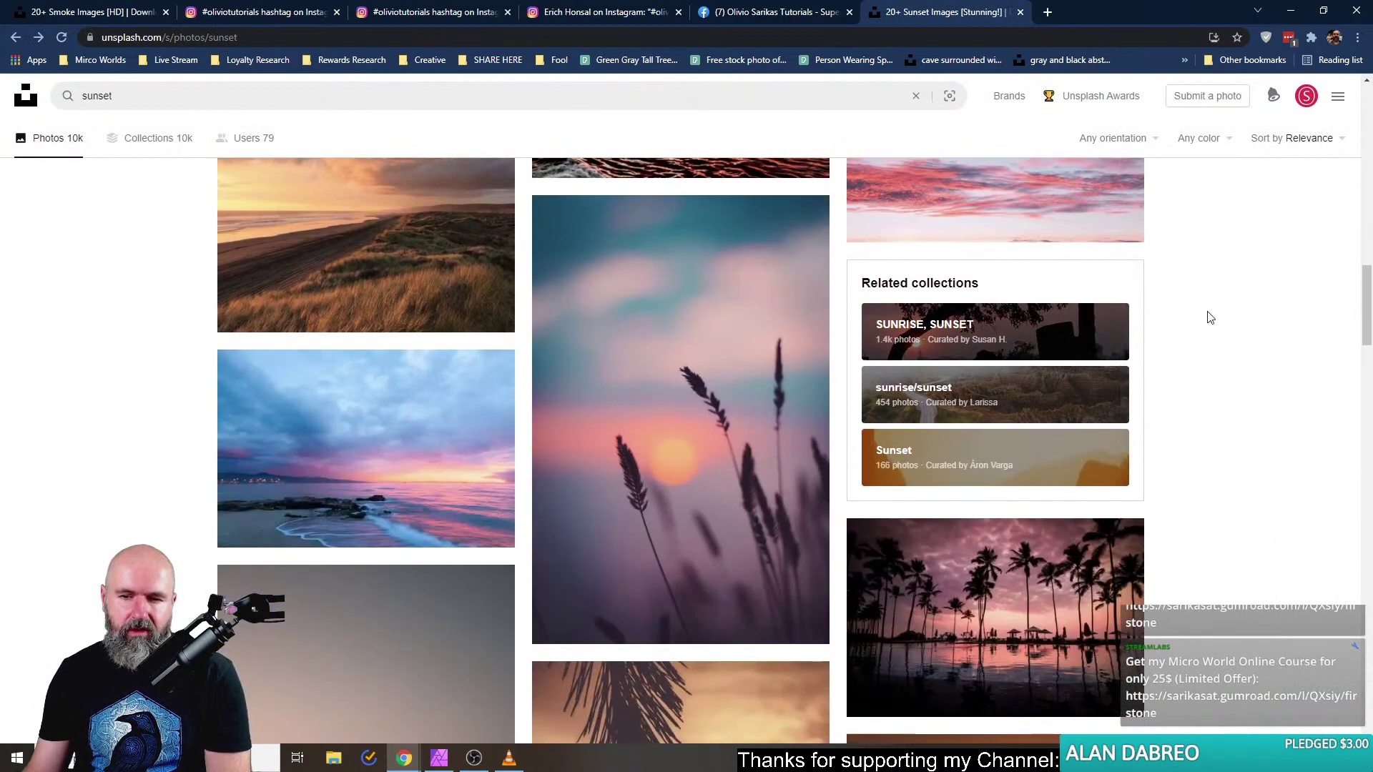
scroll(1219, 372, "down", 1)
left_click(500, 372)
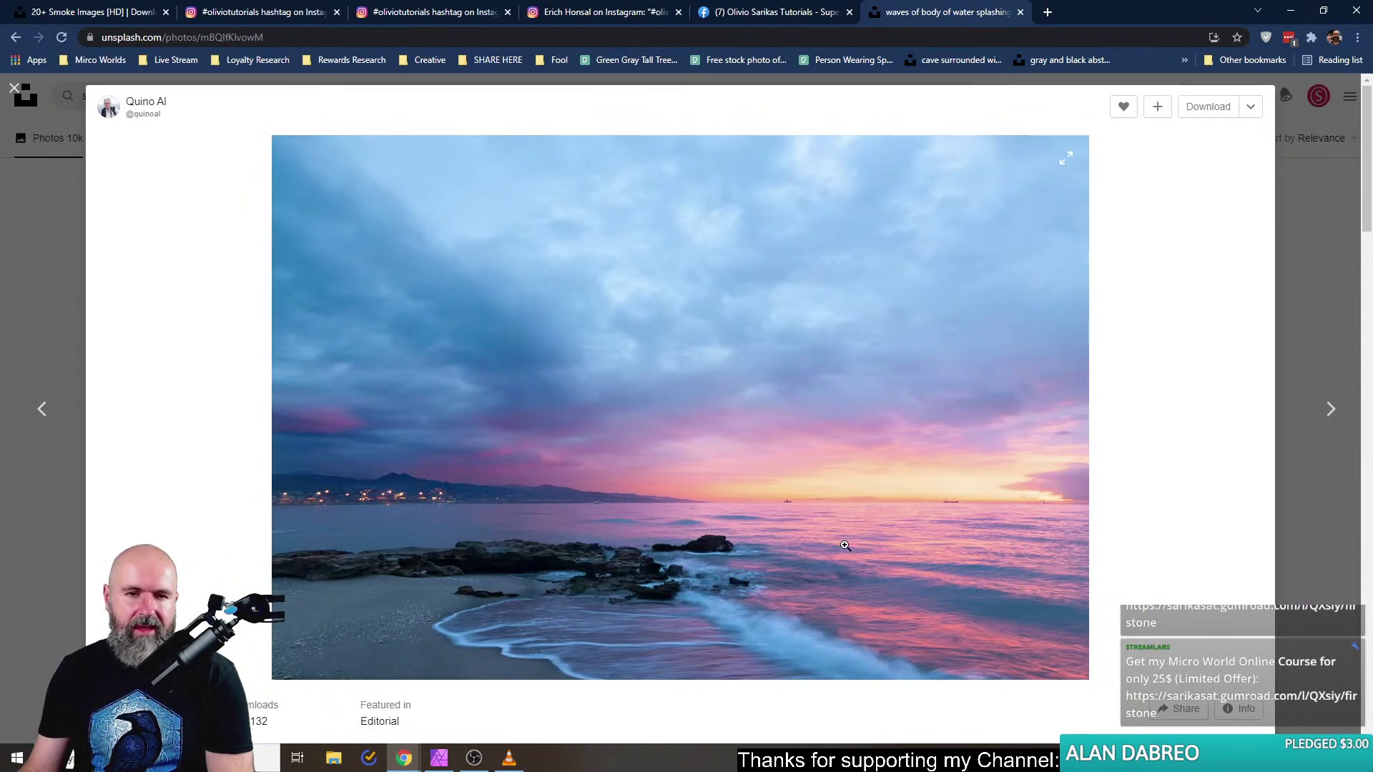
left_click(590, 20)
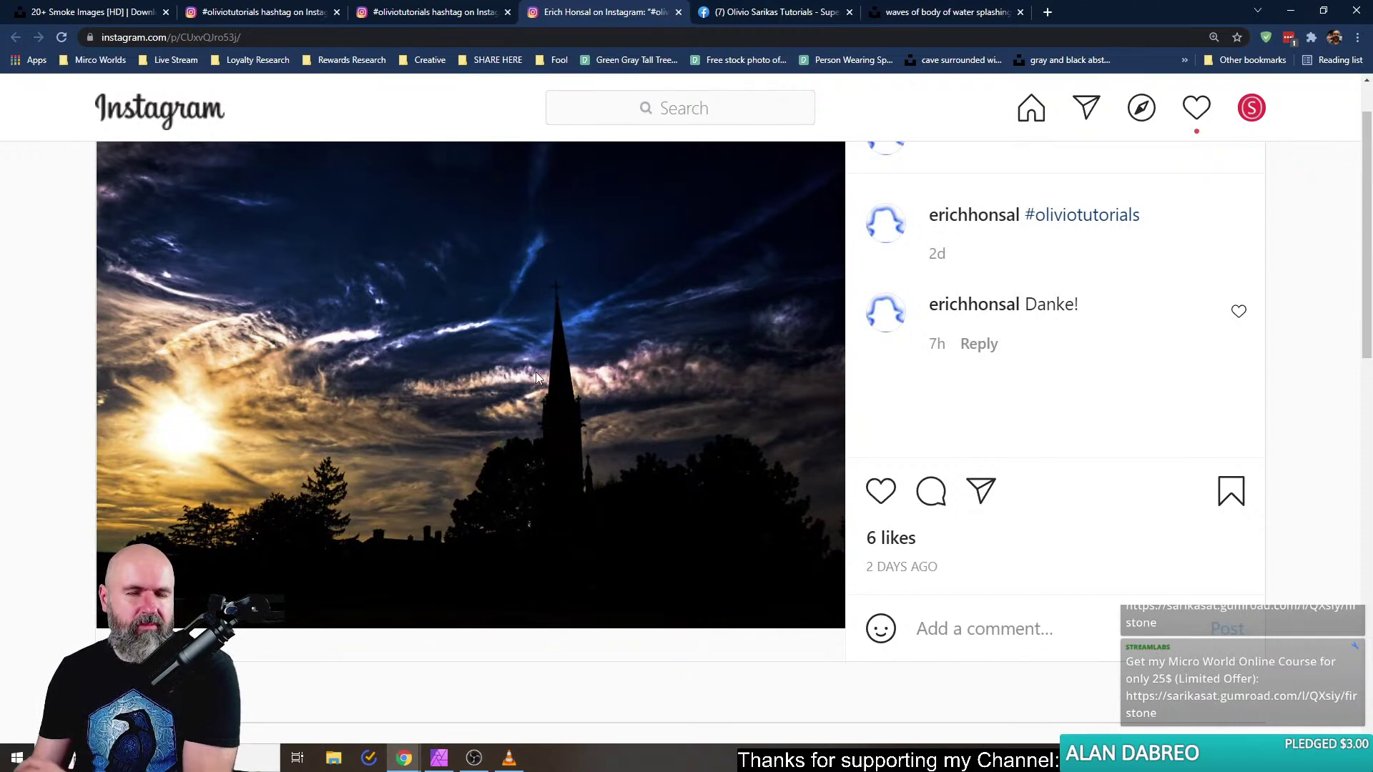
left_click(933, 12)
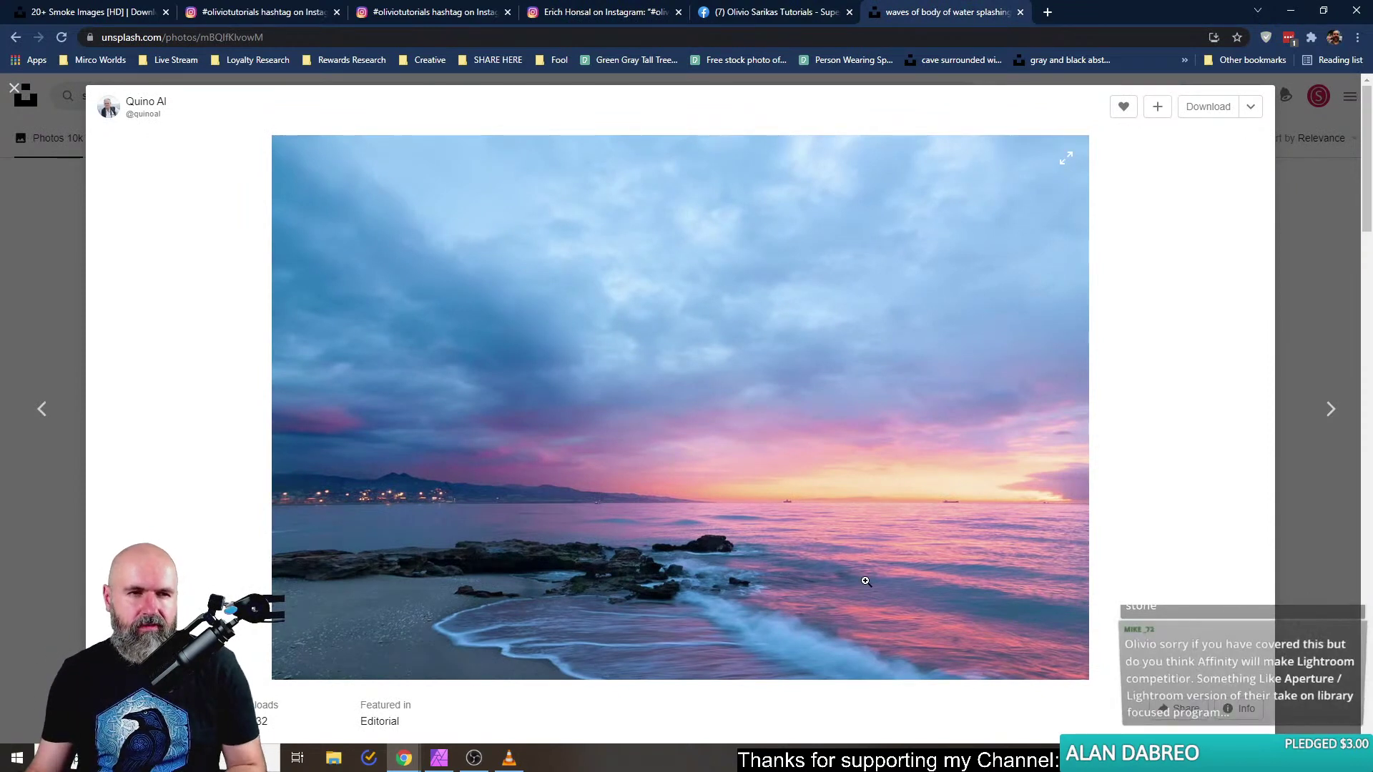
left_click(41, 223)
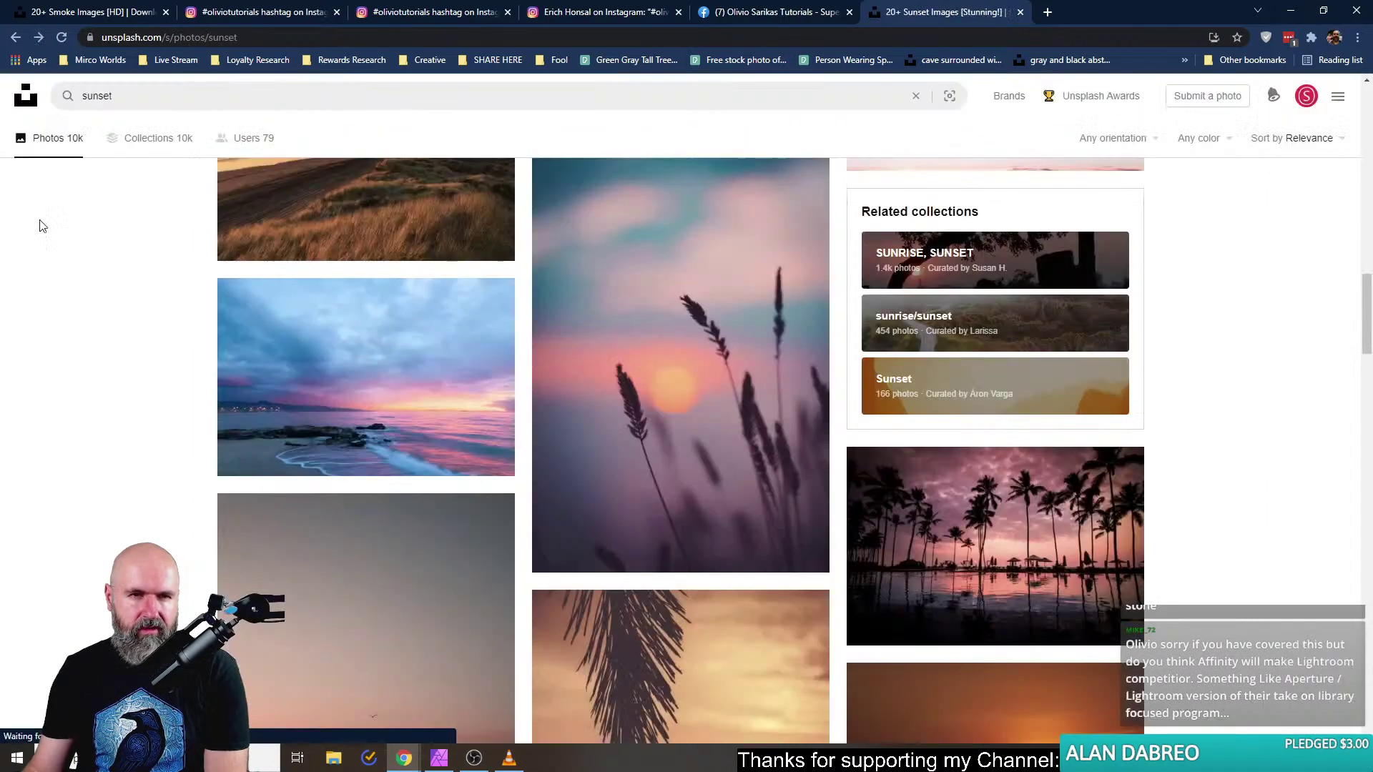
Review the church steeple post on Instagram once more, close its tab, and return to the #oliviotutorials photo grid.
left_click(453, 12)
left_click(572, 13)
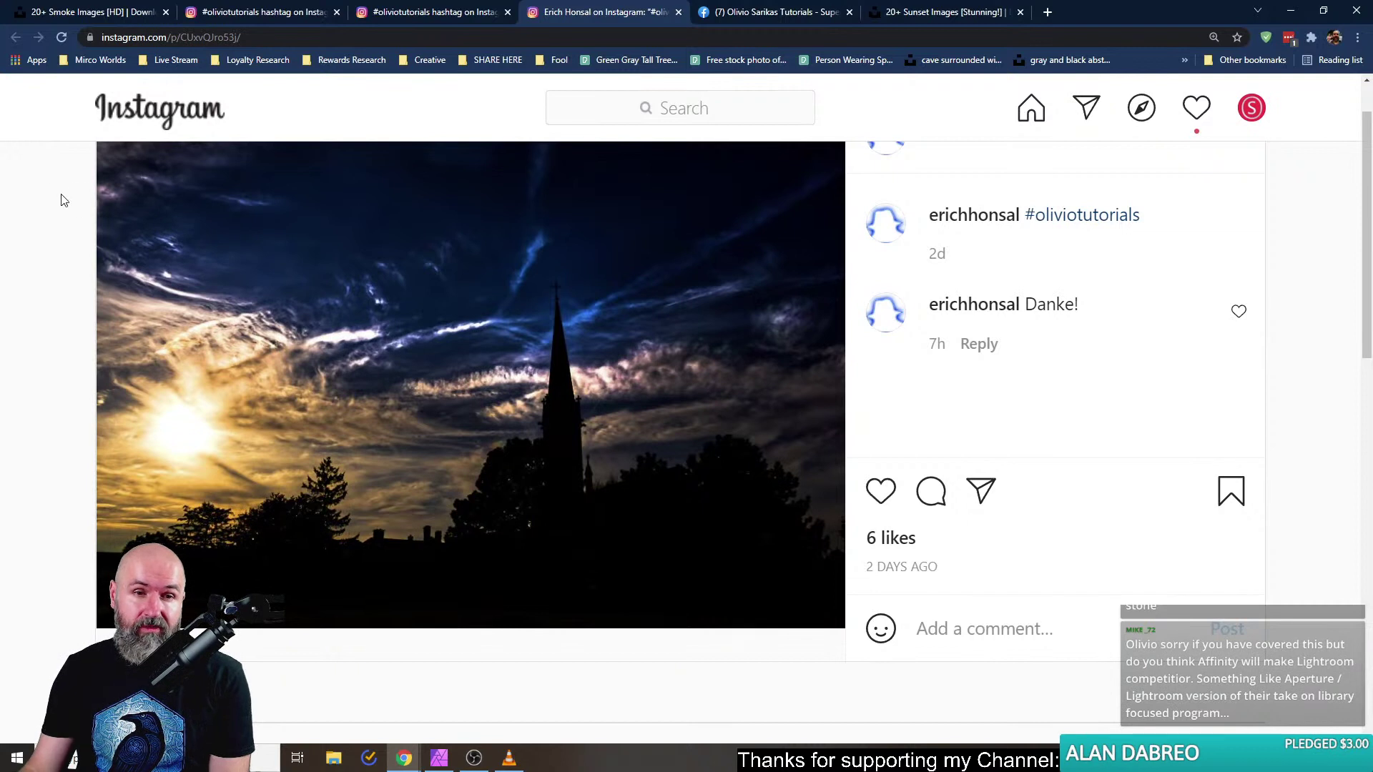
scroll(172, 270, "up", 1)
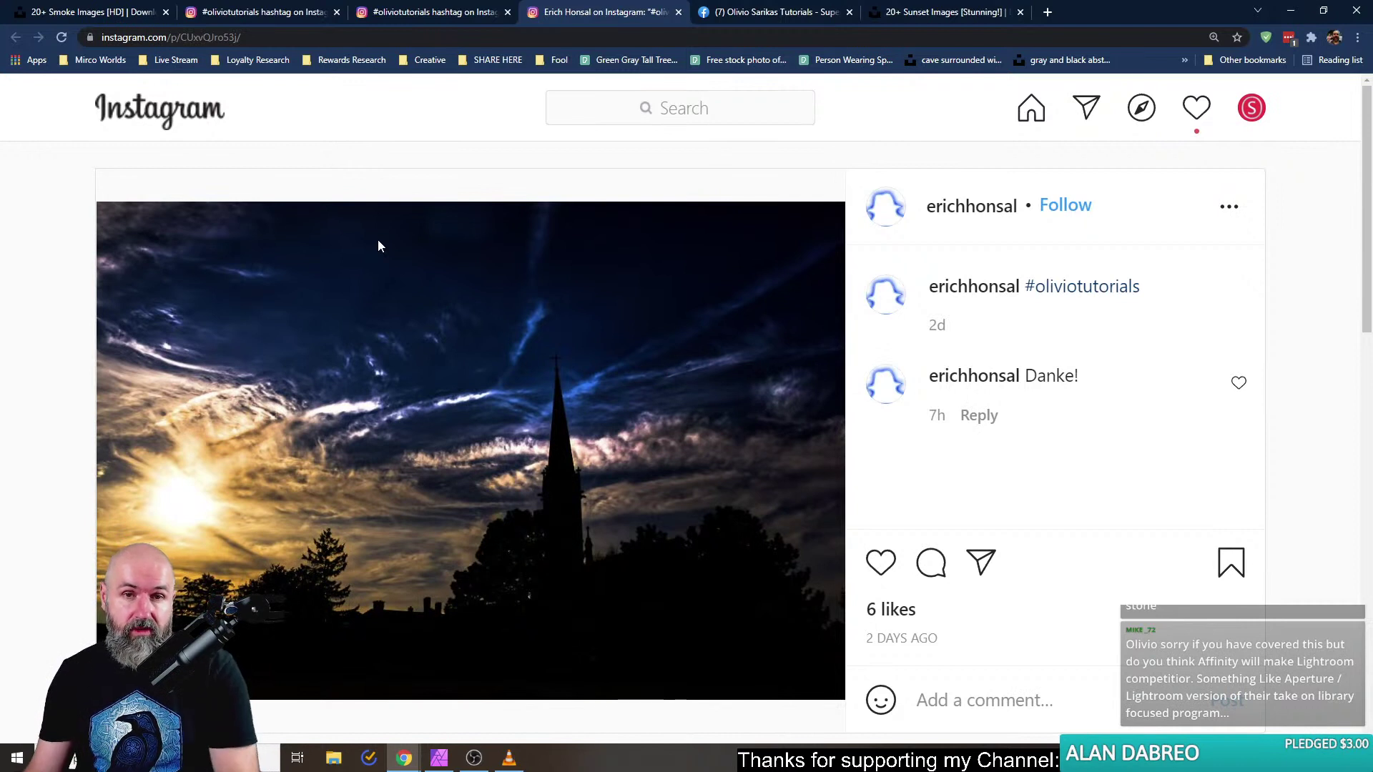
left_click(678, 12)
left_click(436, 13)
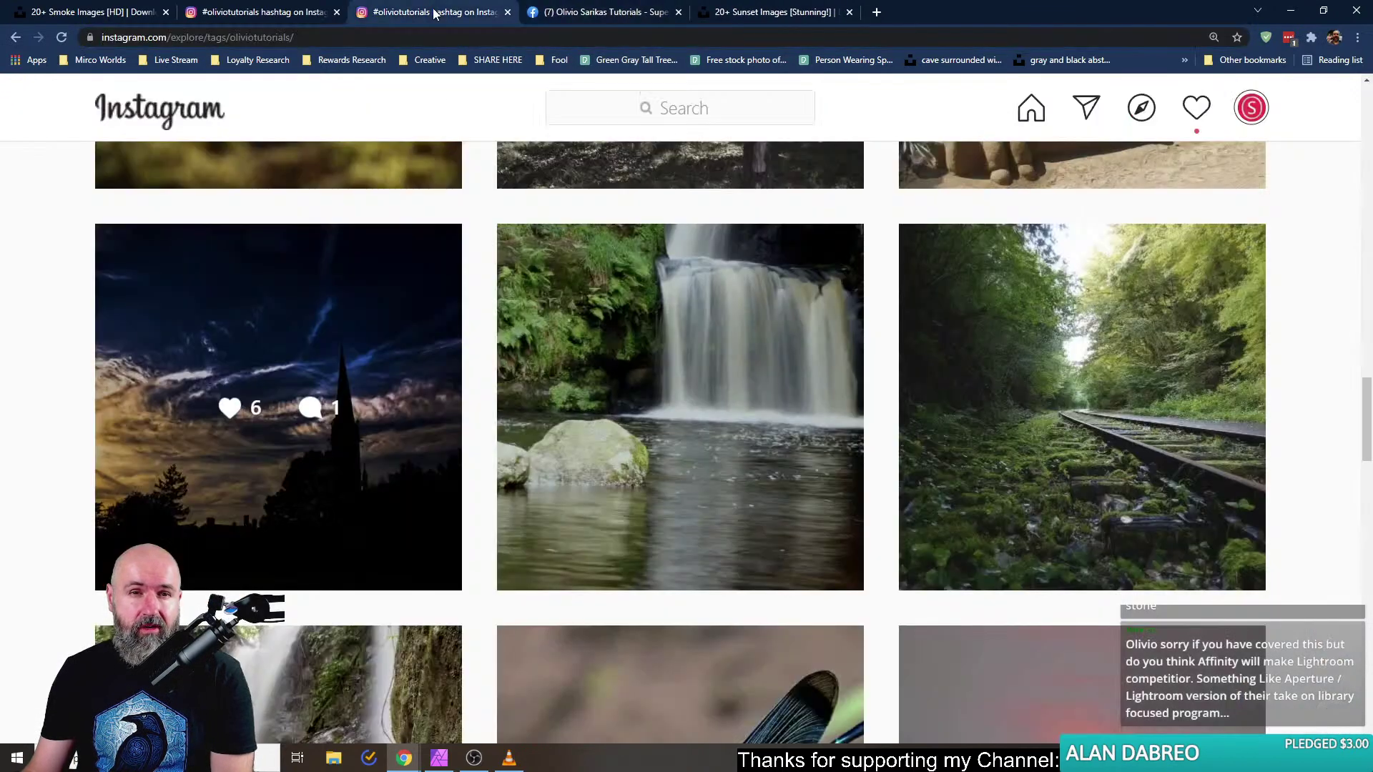
Open the waterfall photo next to the steeple image in a separate tab and switch to it.
right_click(605, 261)
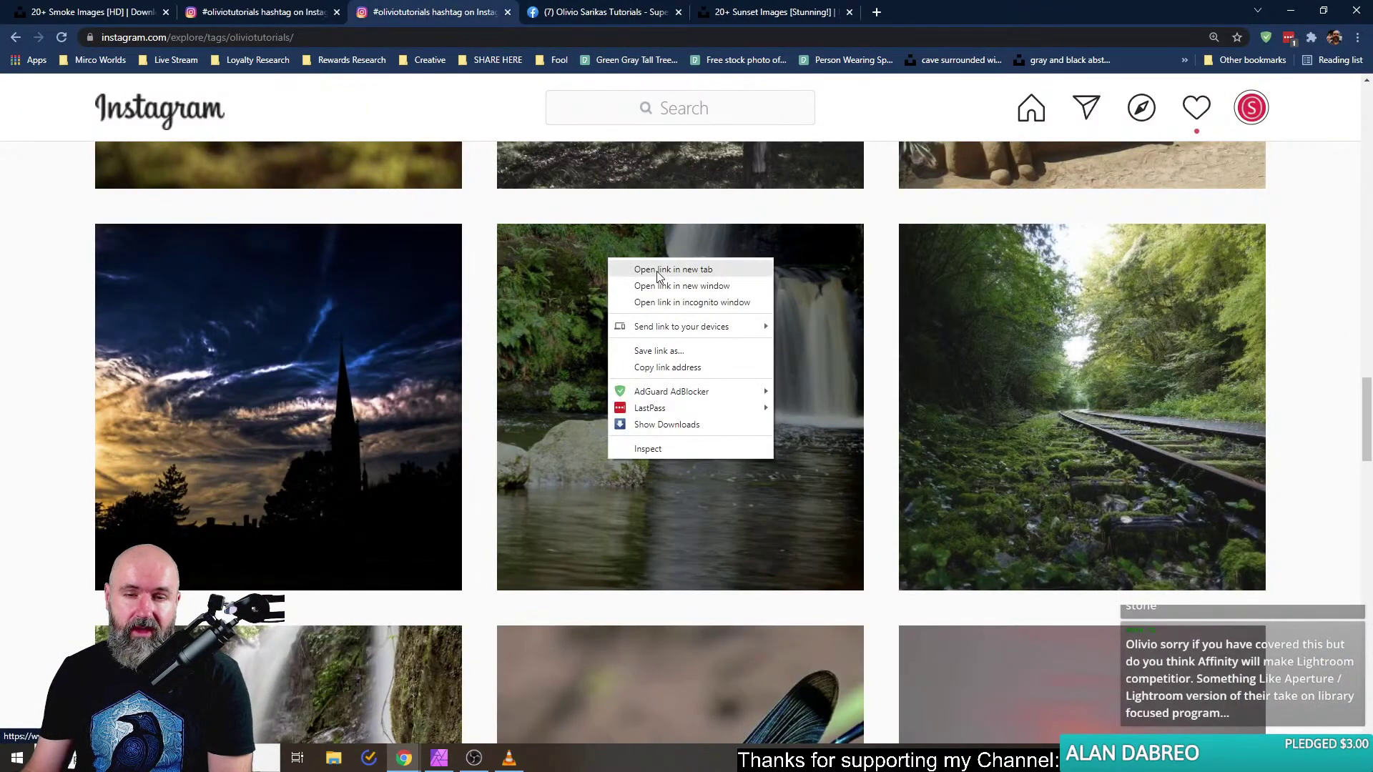
left_click(654, 272)
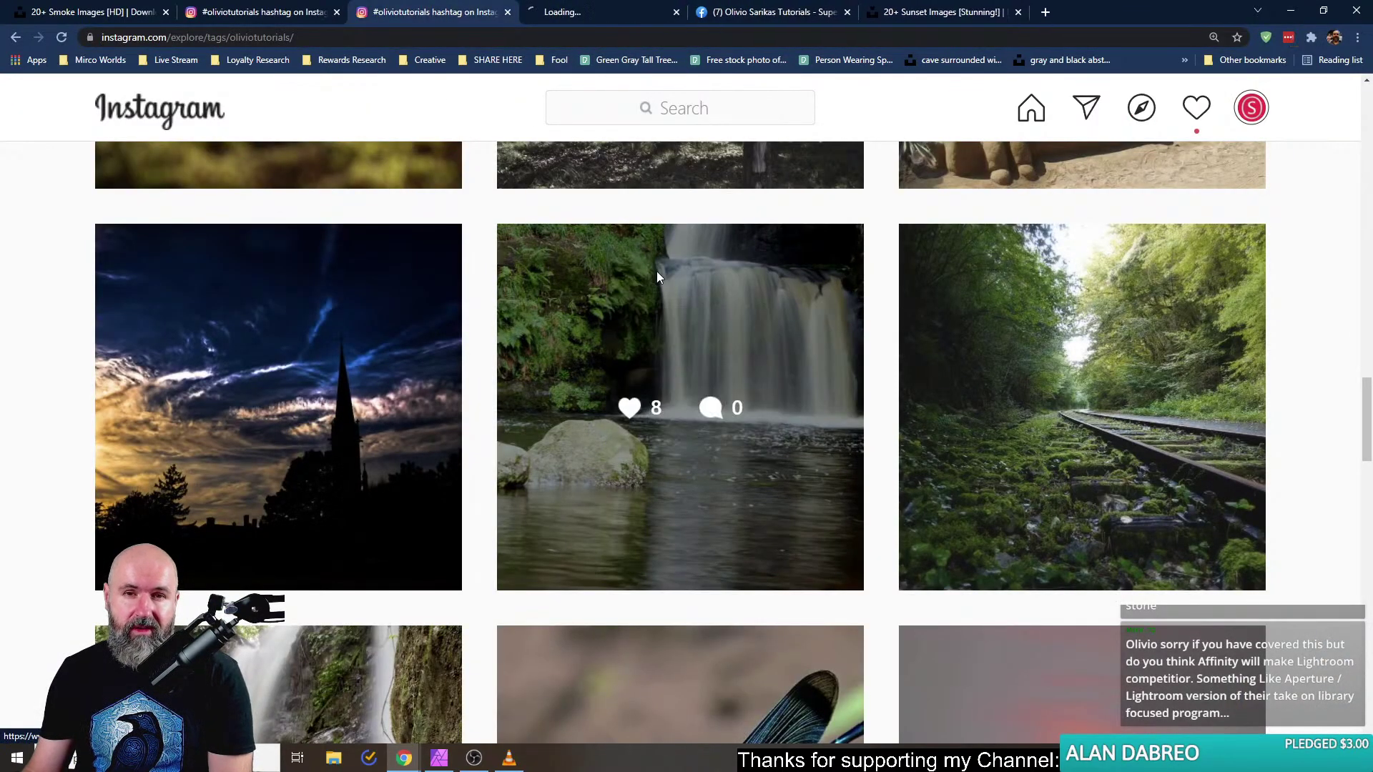
left_click(604, 13)
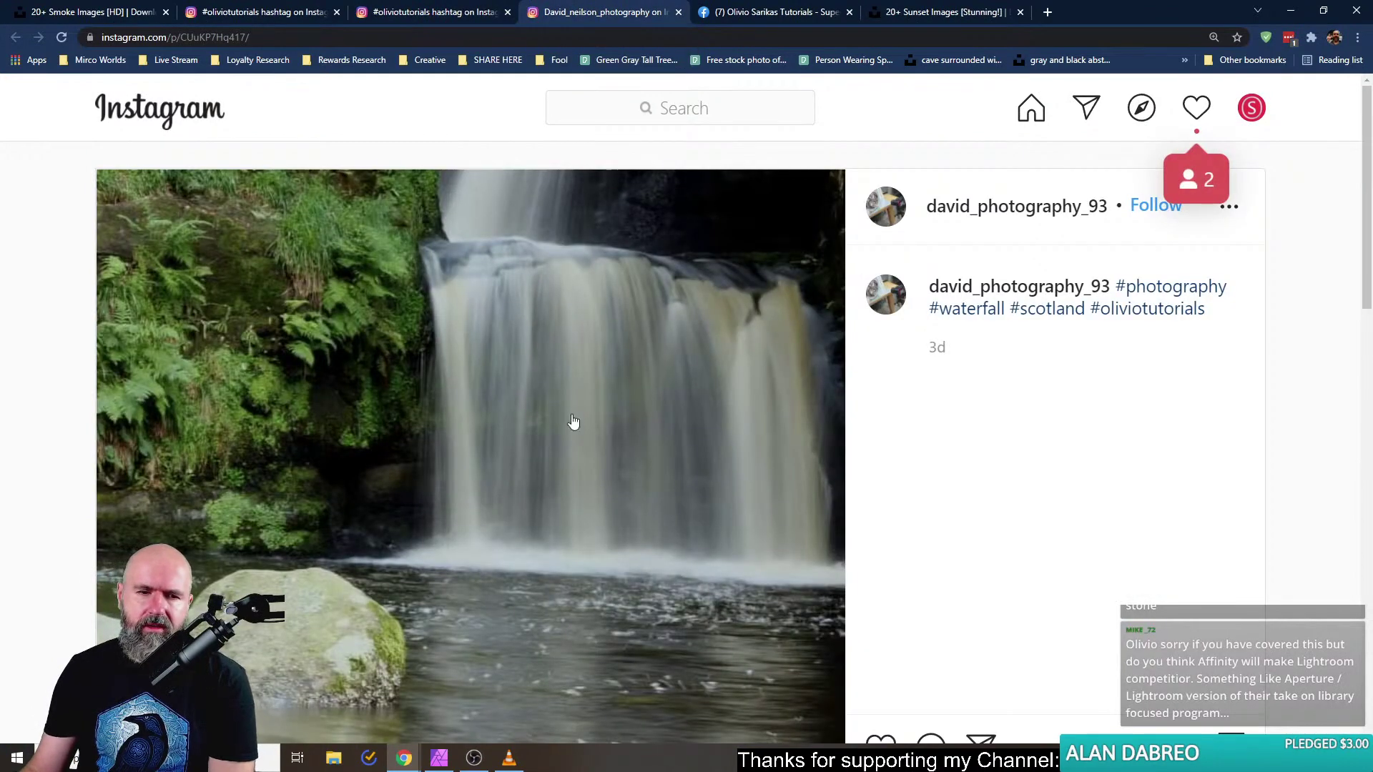
Examine the whole waterfall photo at a reduced page zoom, from the falls down to the rock and water.
scroll(696, 445, "down", 1)
scroll(695, 445, "down", 3)
scroll(694, 440, "up", 4)
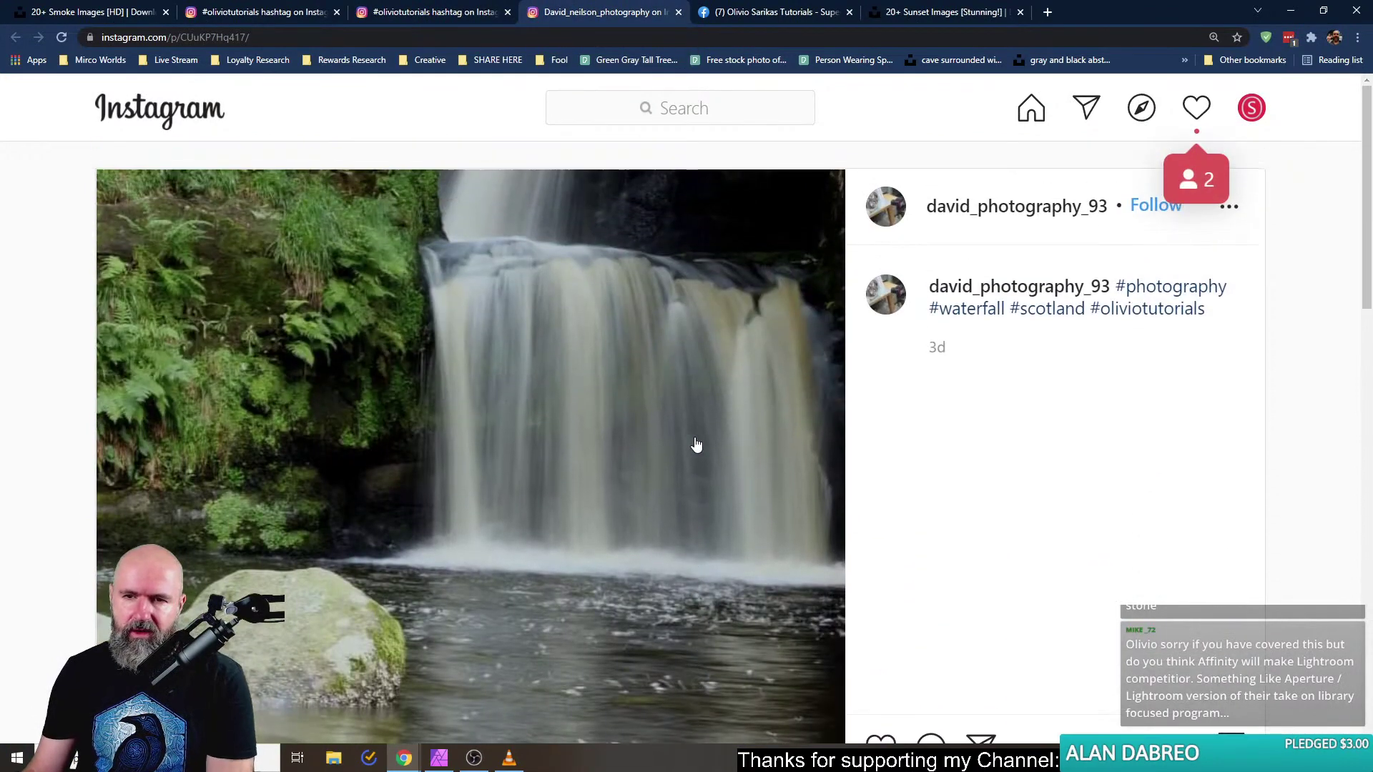
key("ctrl+minus")
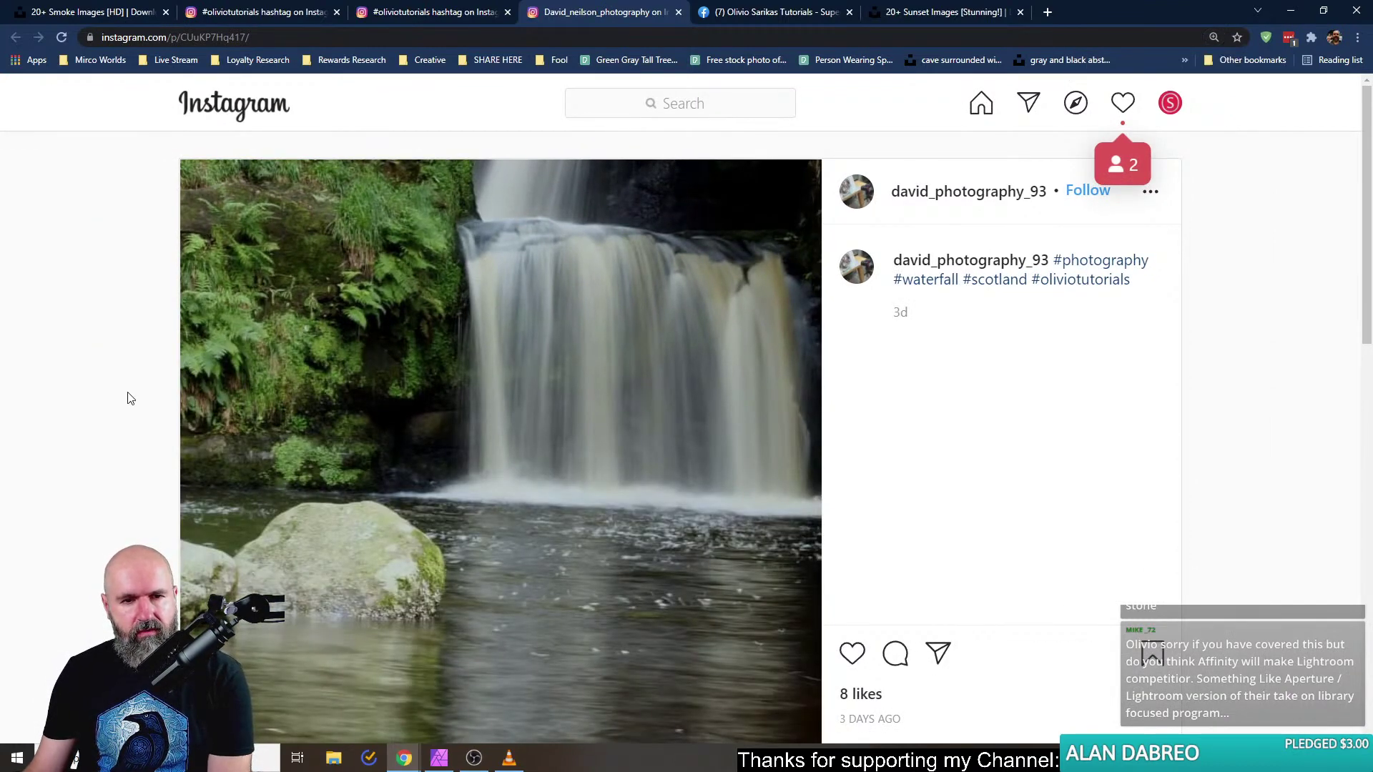
scroll(127, 395, "down", 3)
scroll(127, 395, "up", 3)
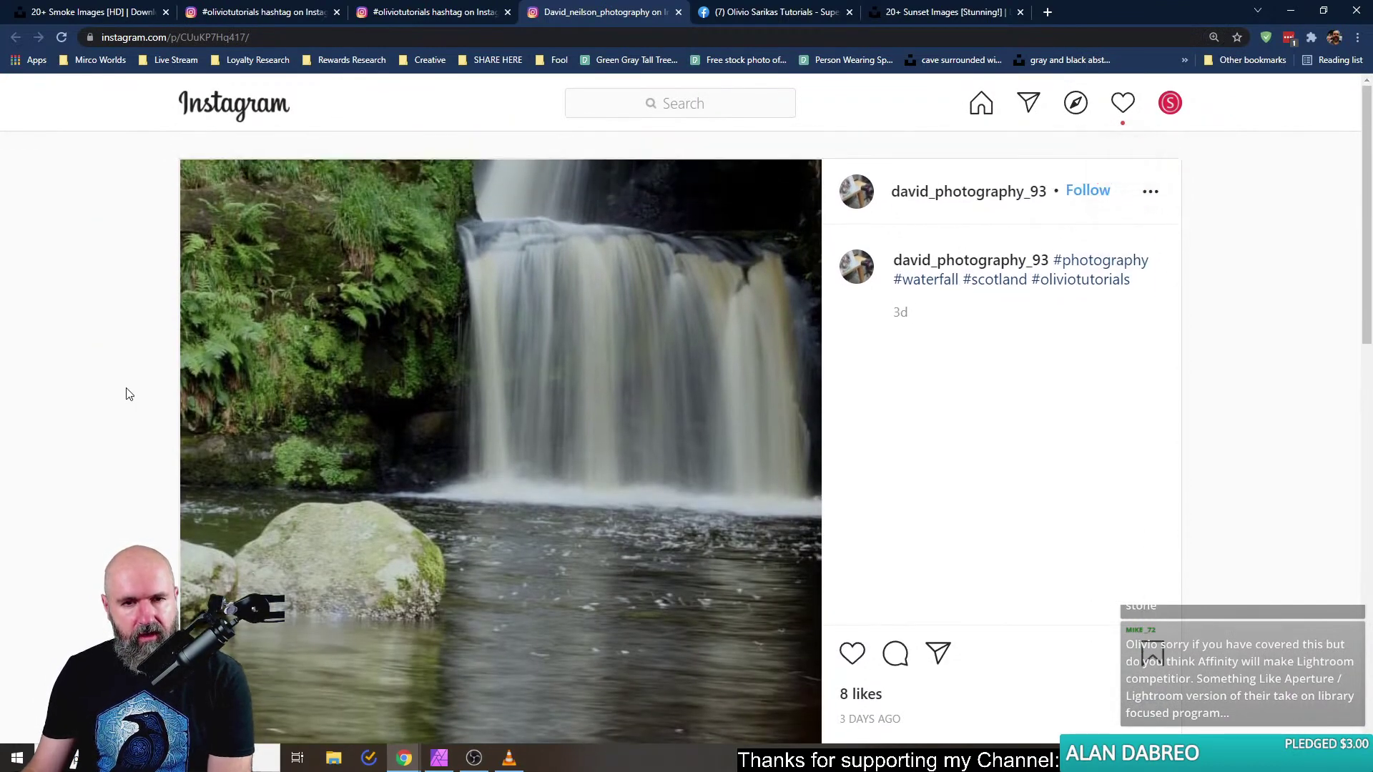
scroll(127, 396, "down", 2)
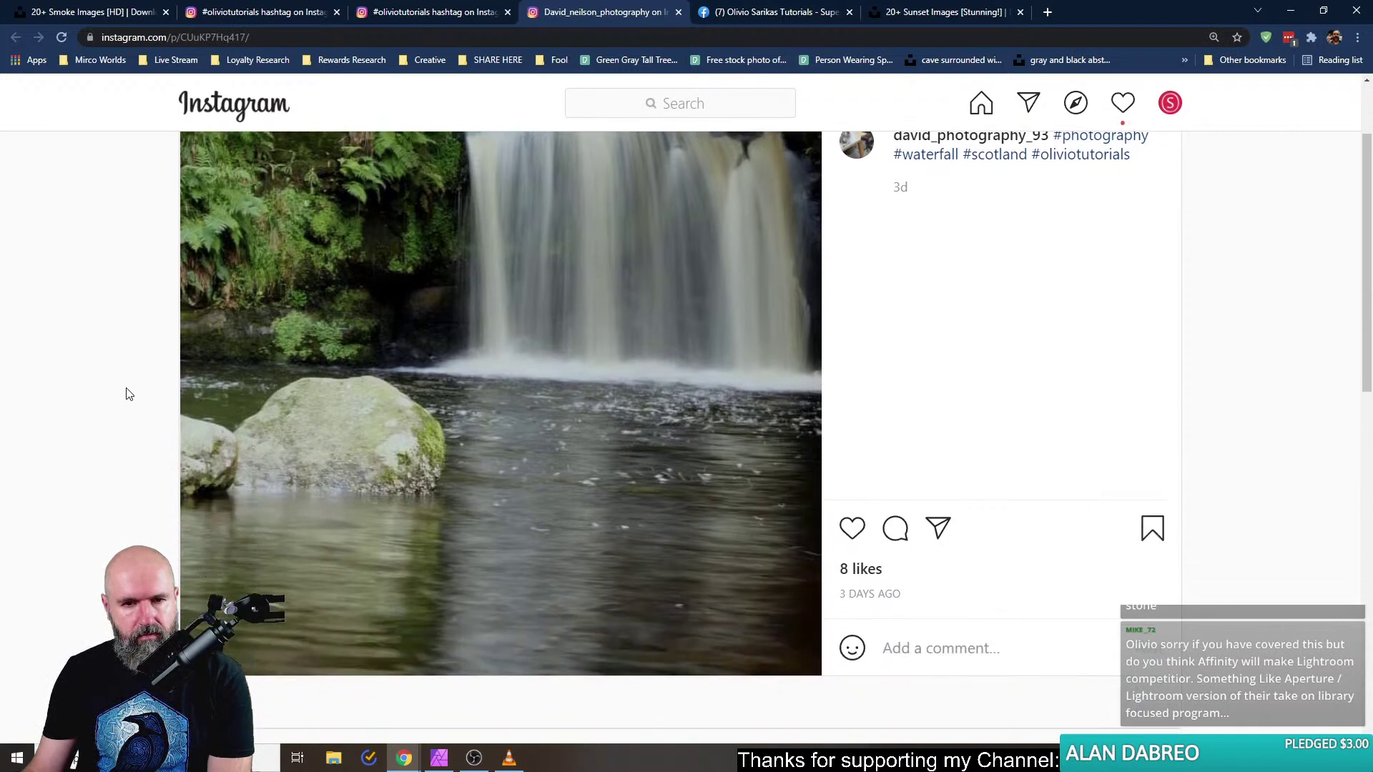
scroll(128, 395, "up", 2)
scroll(127, 396, "down", 2)
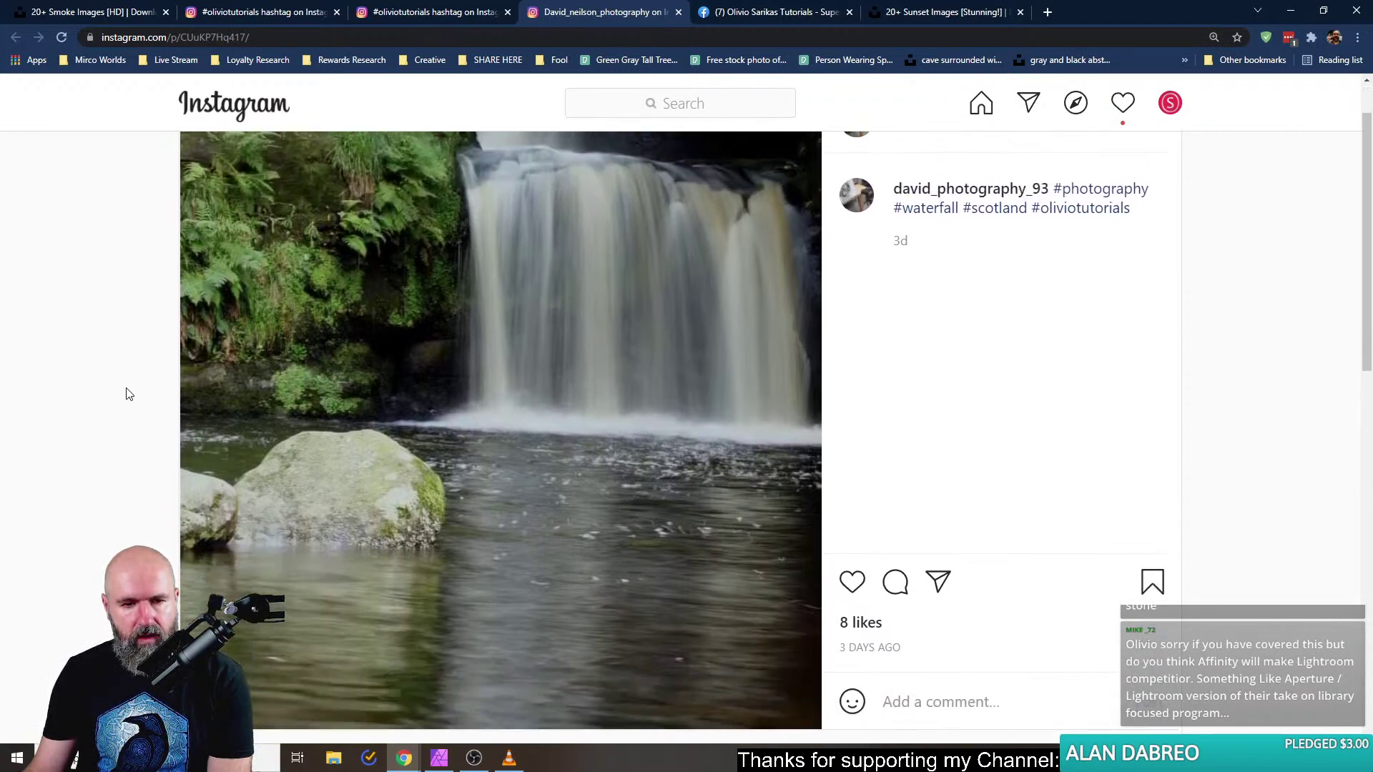
View the whole Instagram waterfall post at a smaller page zoom, and search Unsplash for "runner" photos.
scroll(128, 396, "up", 2)
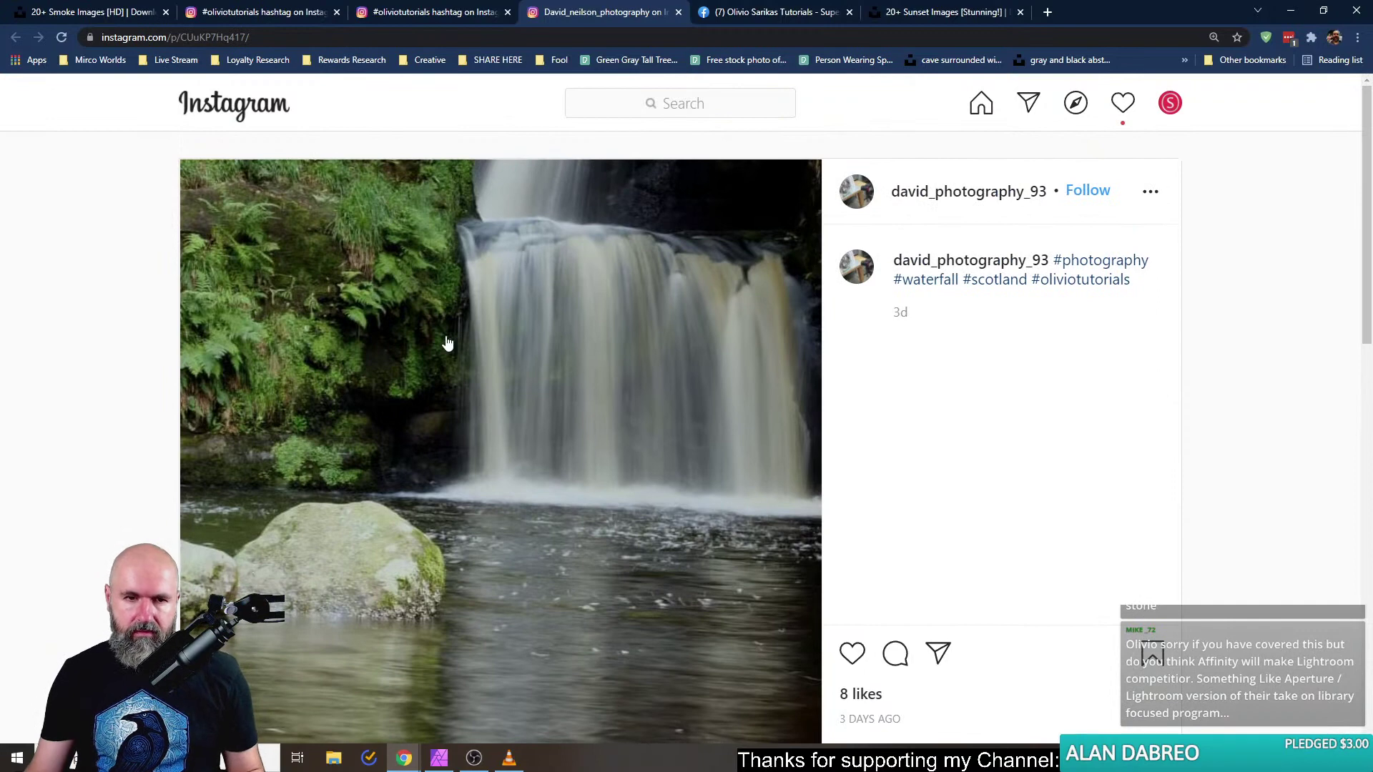
key("ctrl+minus")
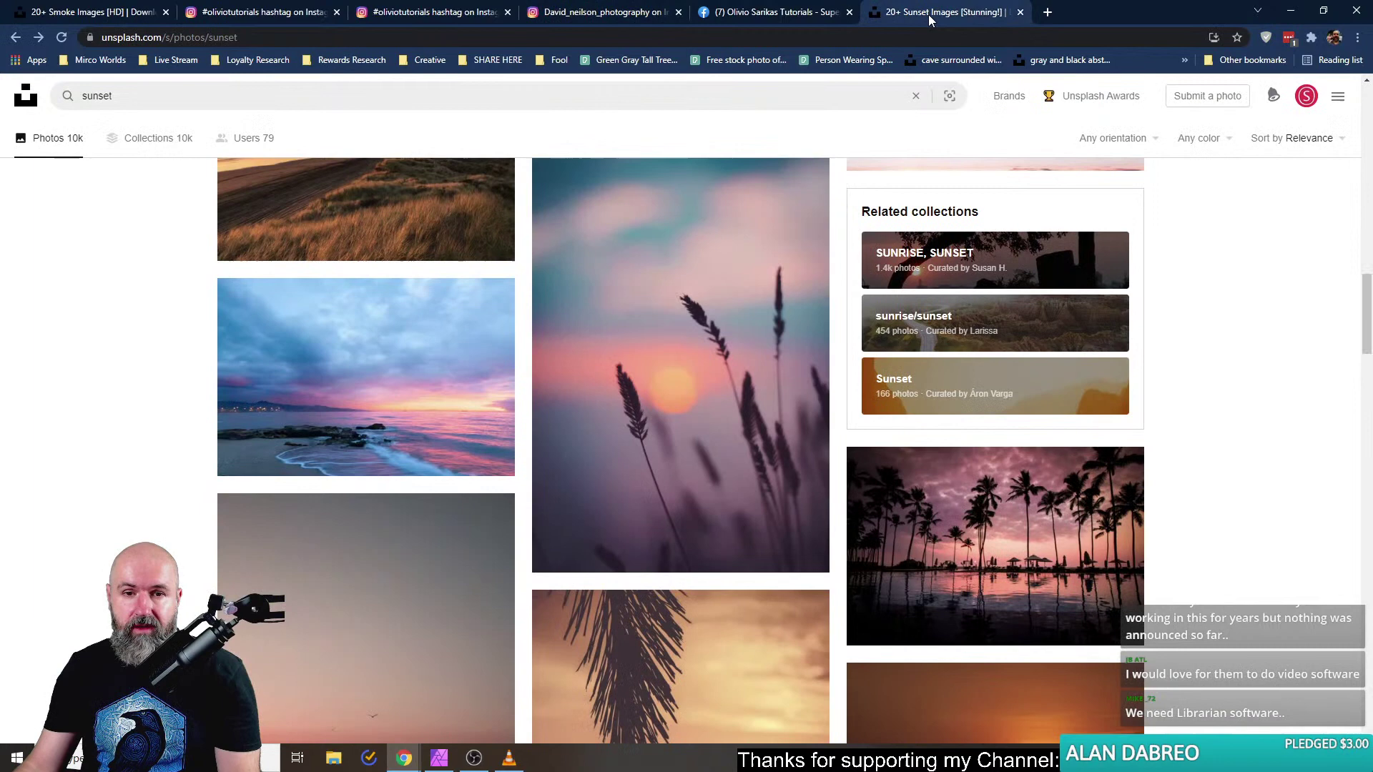
left_click(928, 14)
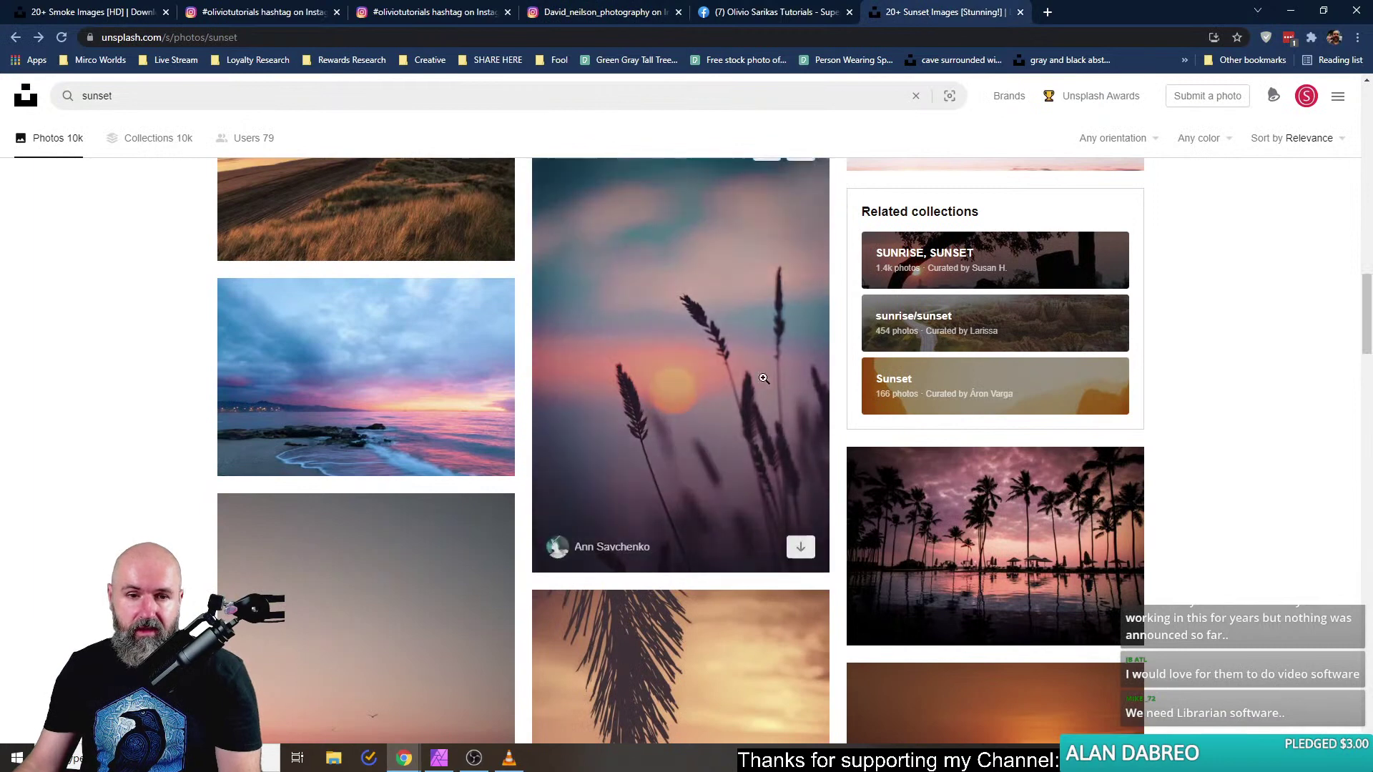
left_click(299, 90)
type("ru")
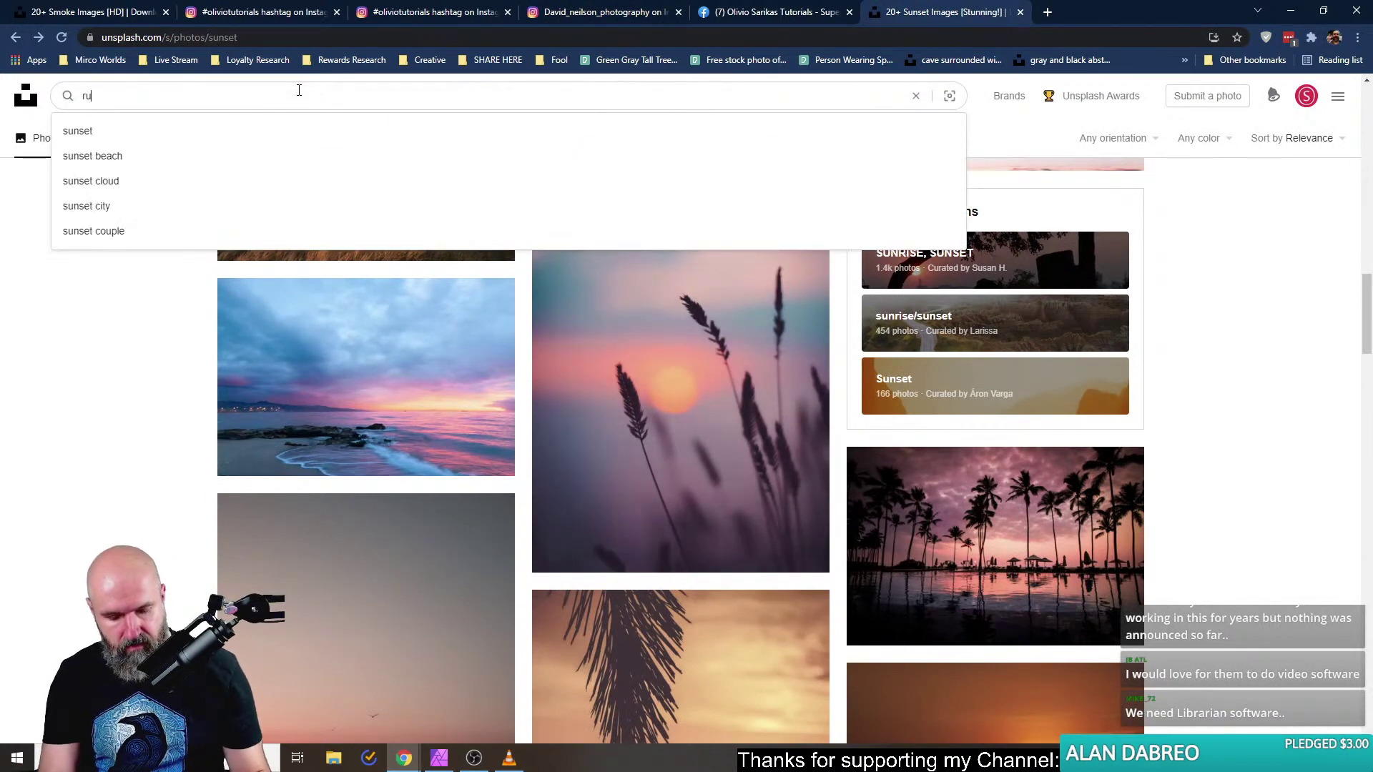
type("nner")
key("Return")
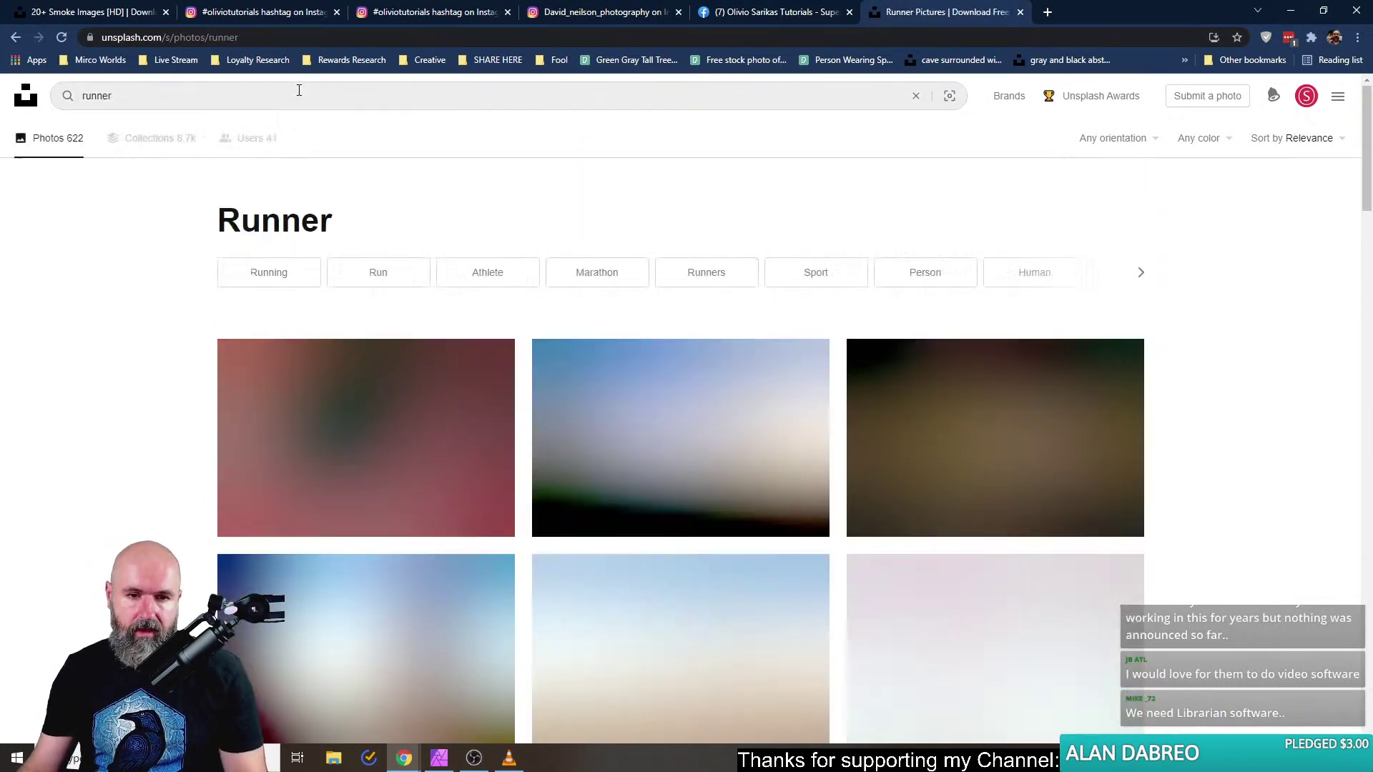
scroll(153, 329, "down", 3)
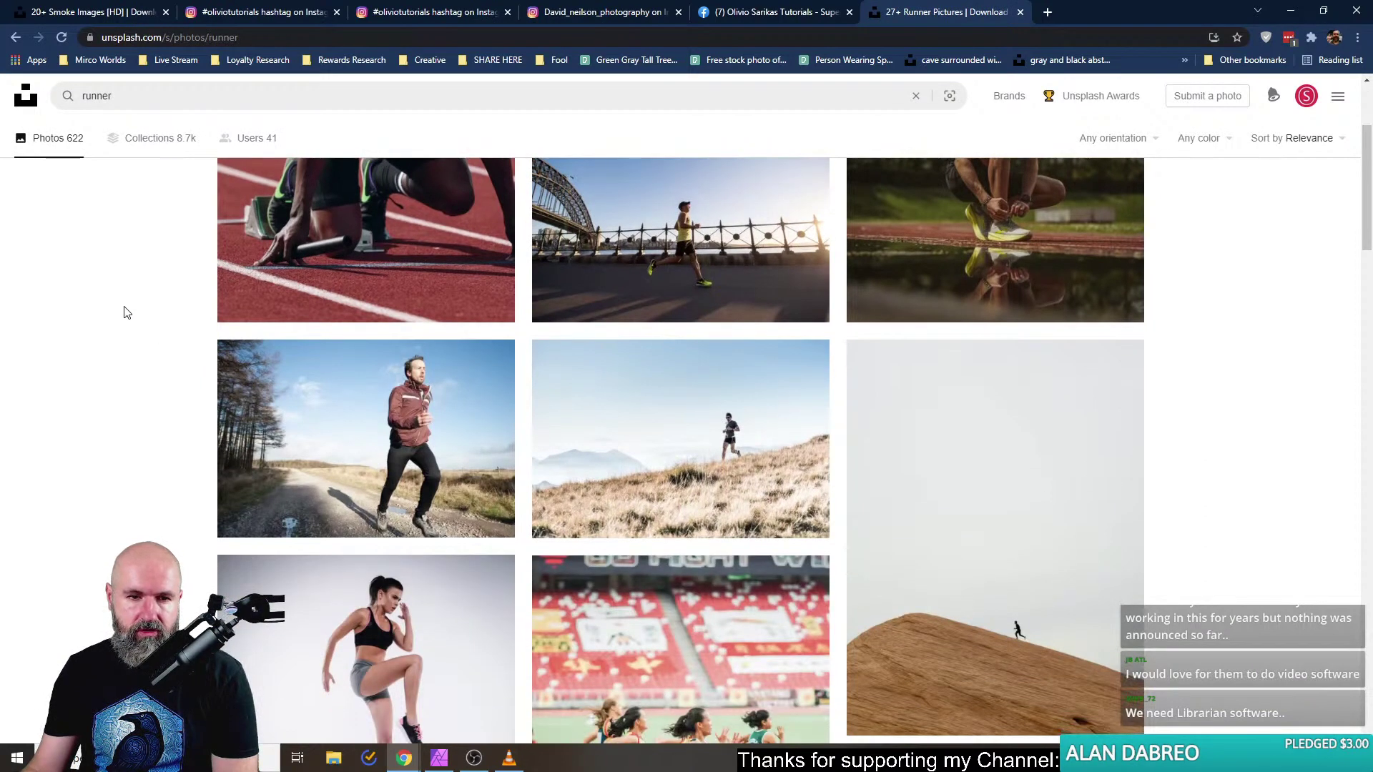
Look at the photo of the man running on a gravel path, and copy the image of the runner beside the bridge.
left_click(383, 449)
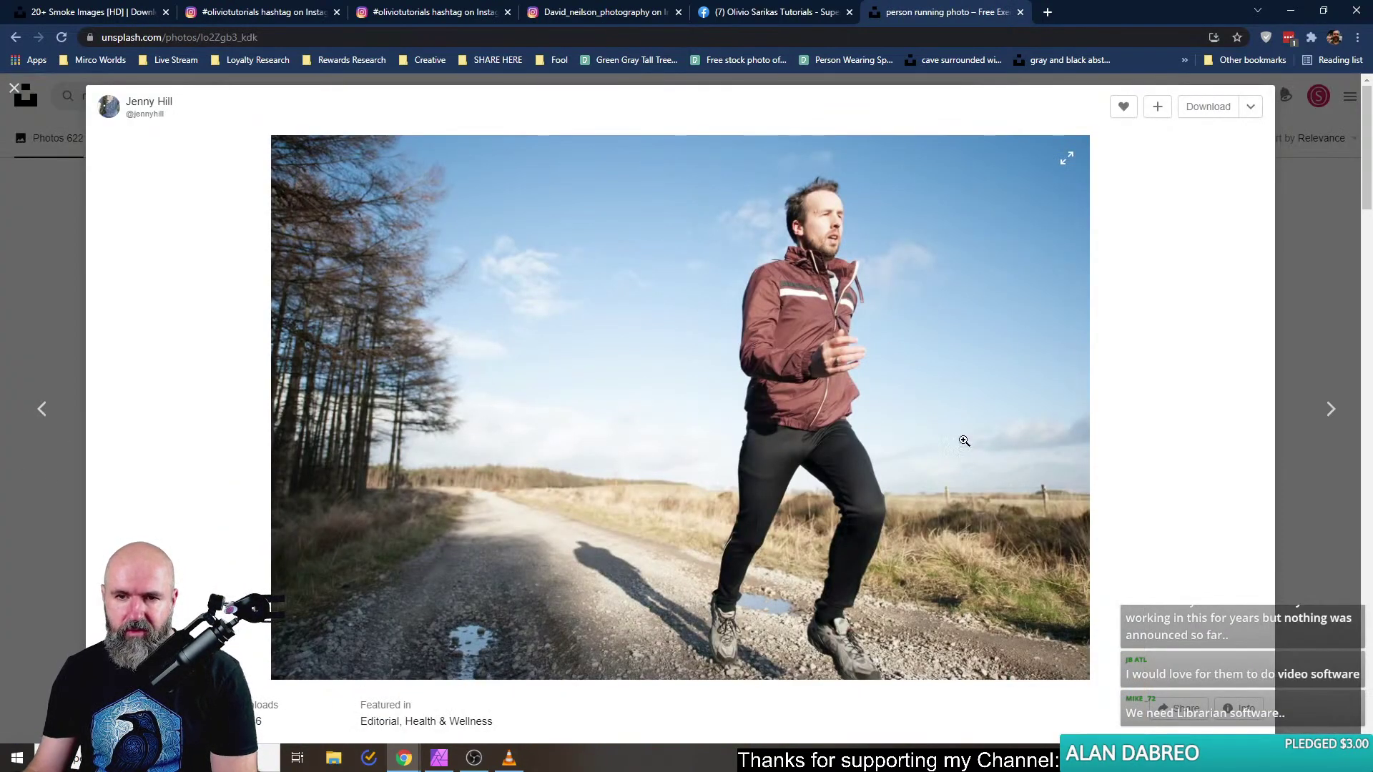
left_click(64, 261)
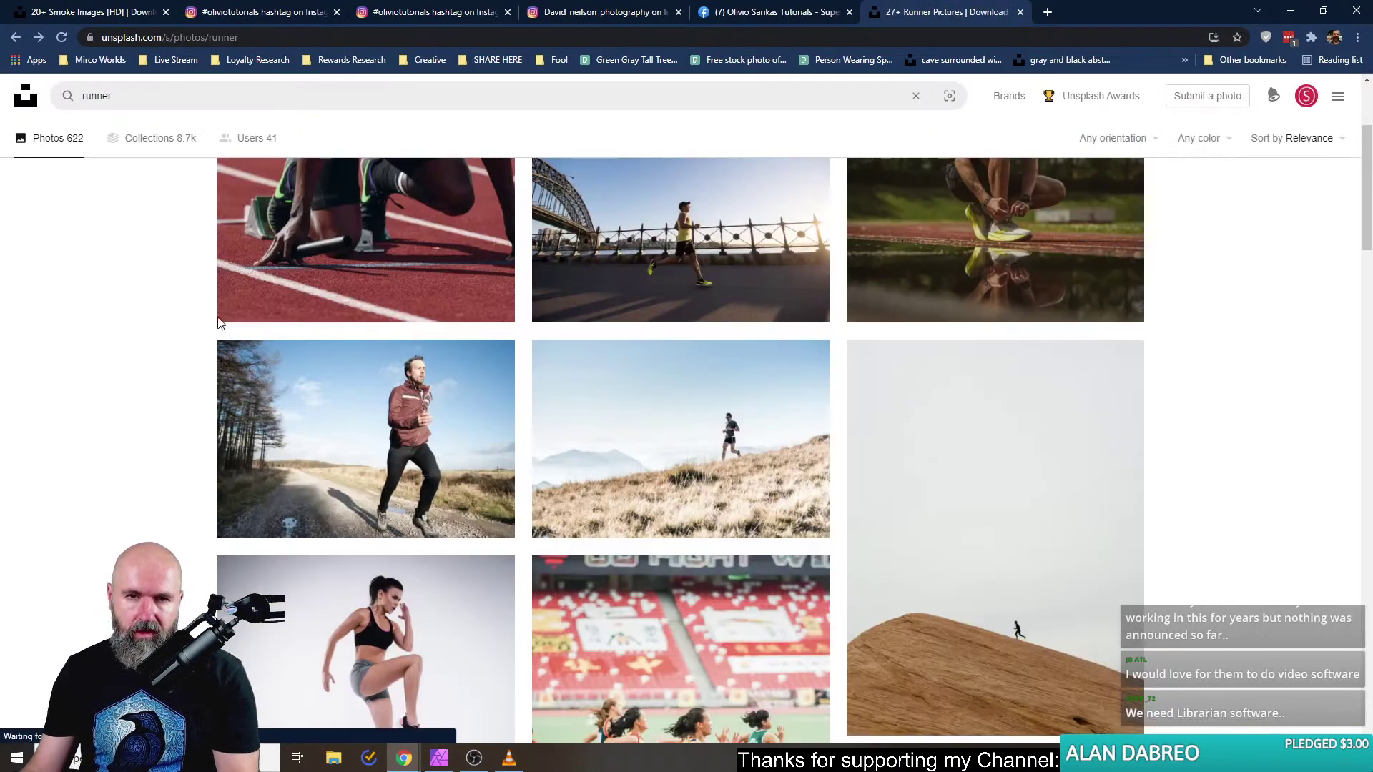
left_click(644, 279)
right_click(675, 393)
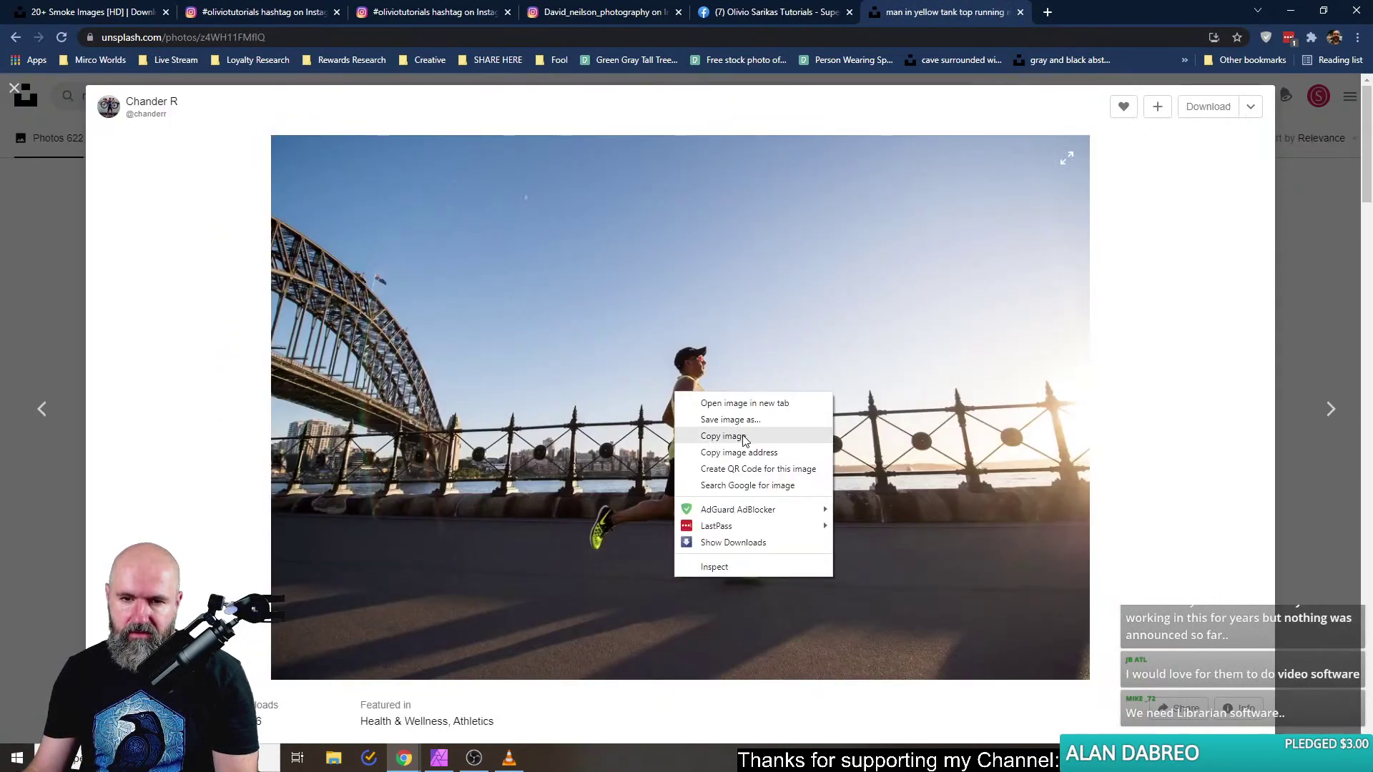
left_click(744, 436)
Switch to Affinity Photo, close the forest astronaut document, and create a new document from the copied runner image.
left_click(439, 758)
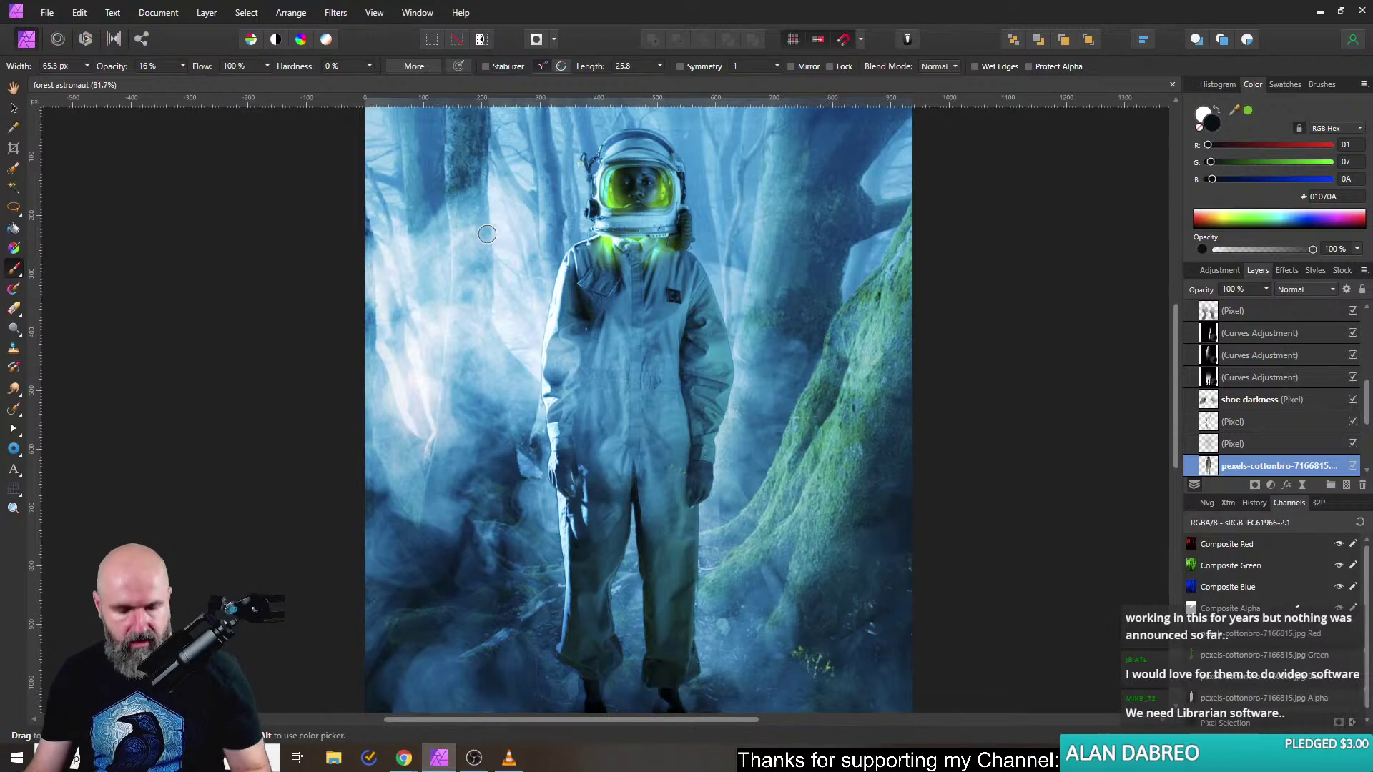
key("ctrl+w")
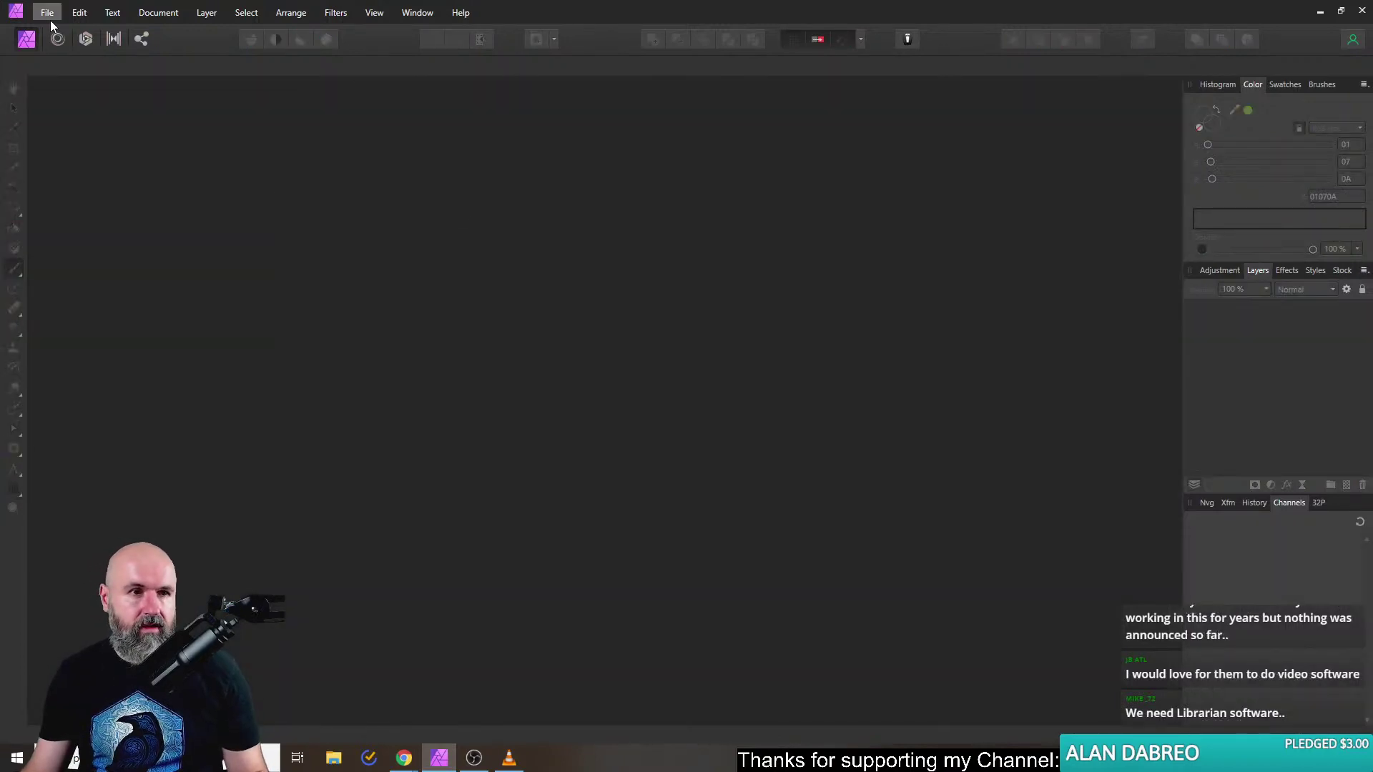
left_click(47, 13)
left_click(85, 55)
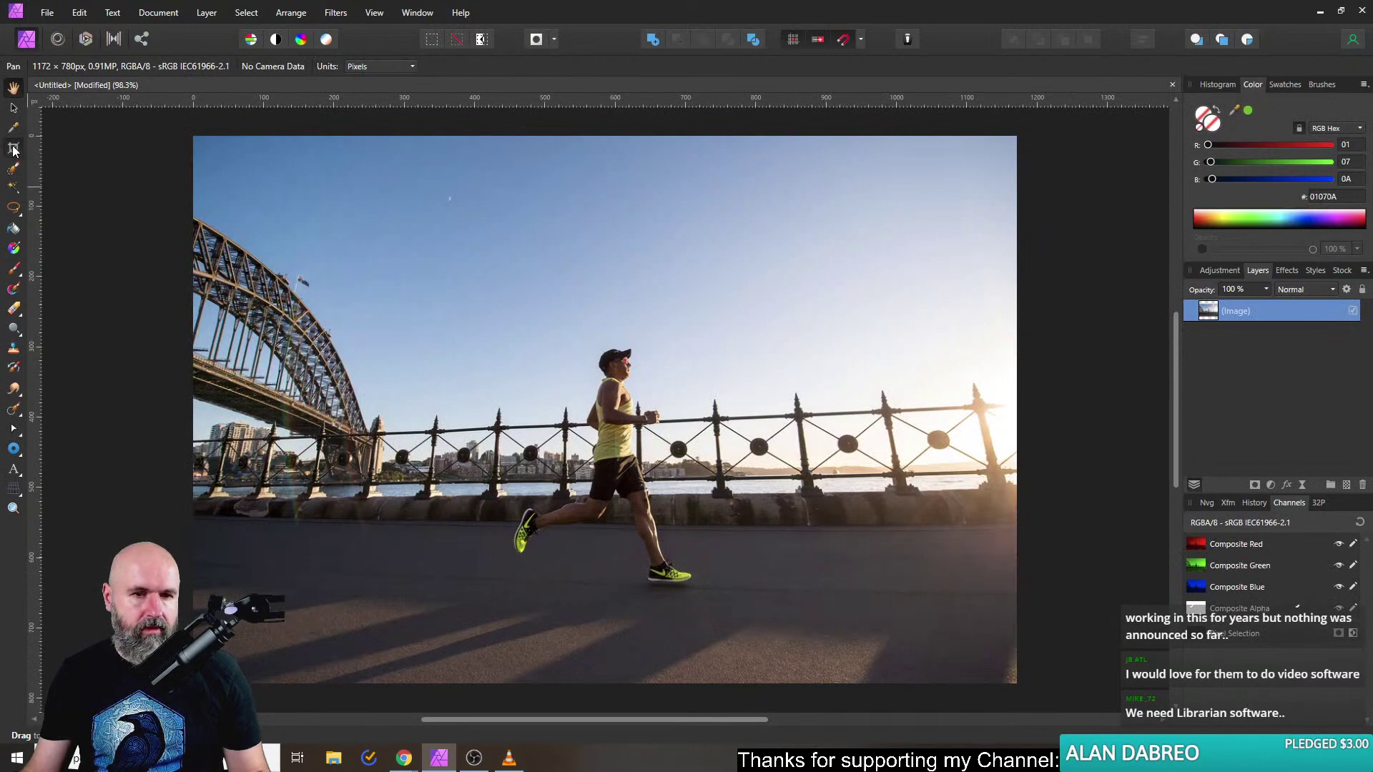
Crop the image to about 734 x 612 px so the runner sits close to the edge he is running toward.
left_click(14, 148)
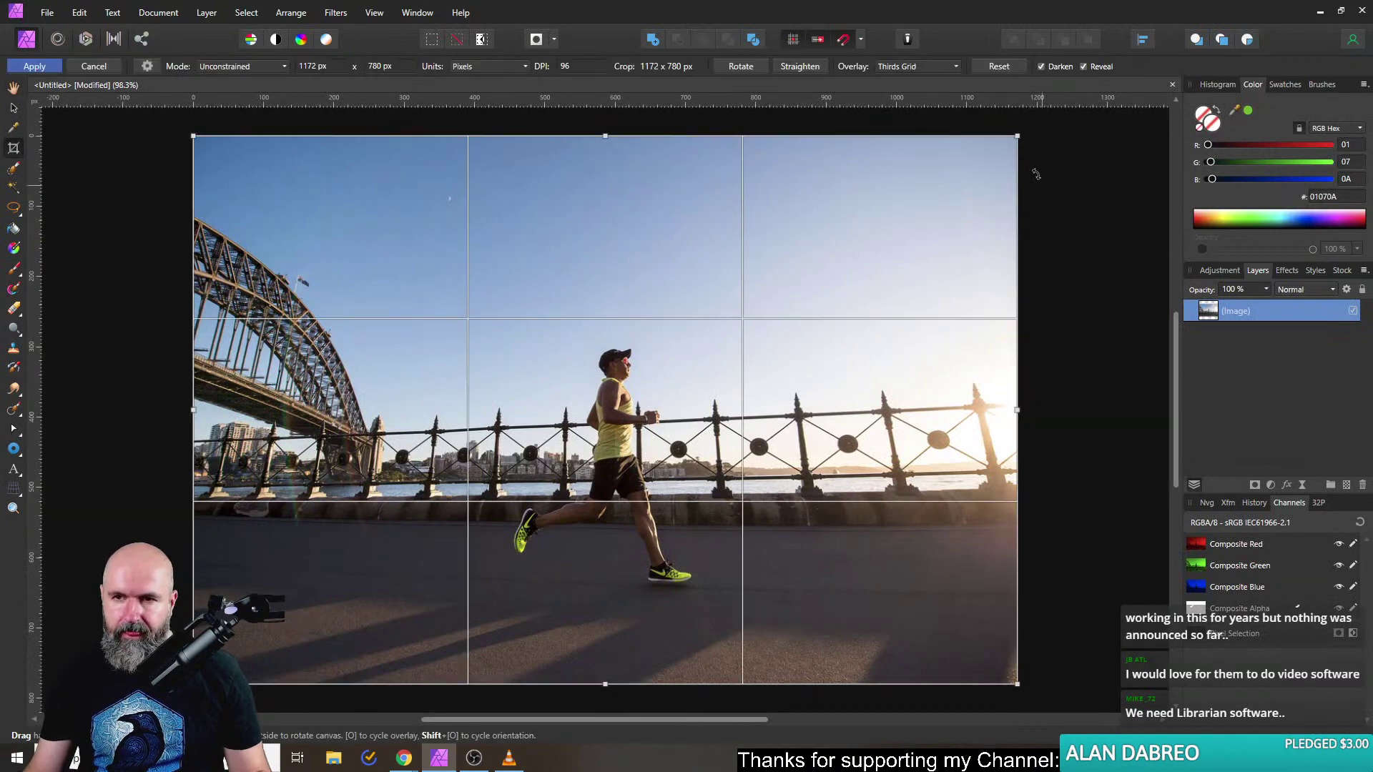
left_click_drag(1017, 136, 843, 269)
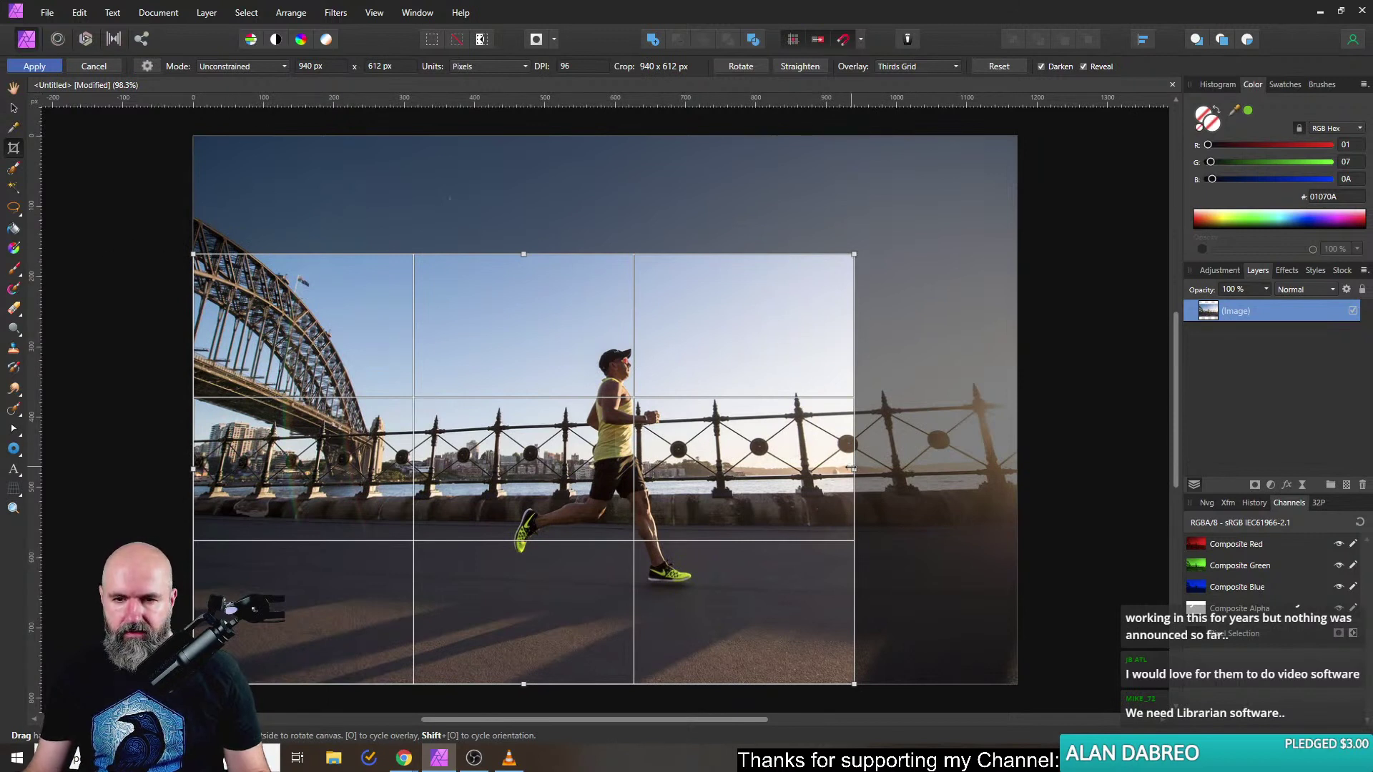
left_click_drag(855, 470, 708, 447)
key("Return")
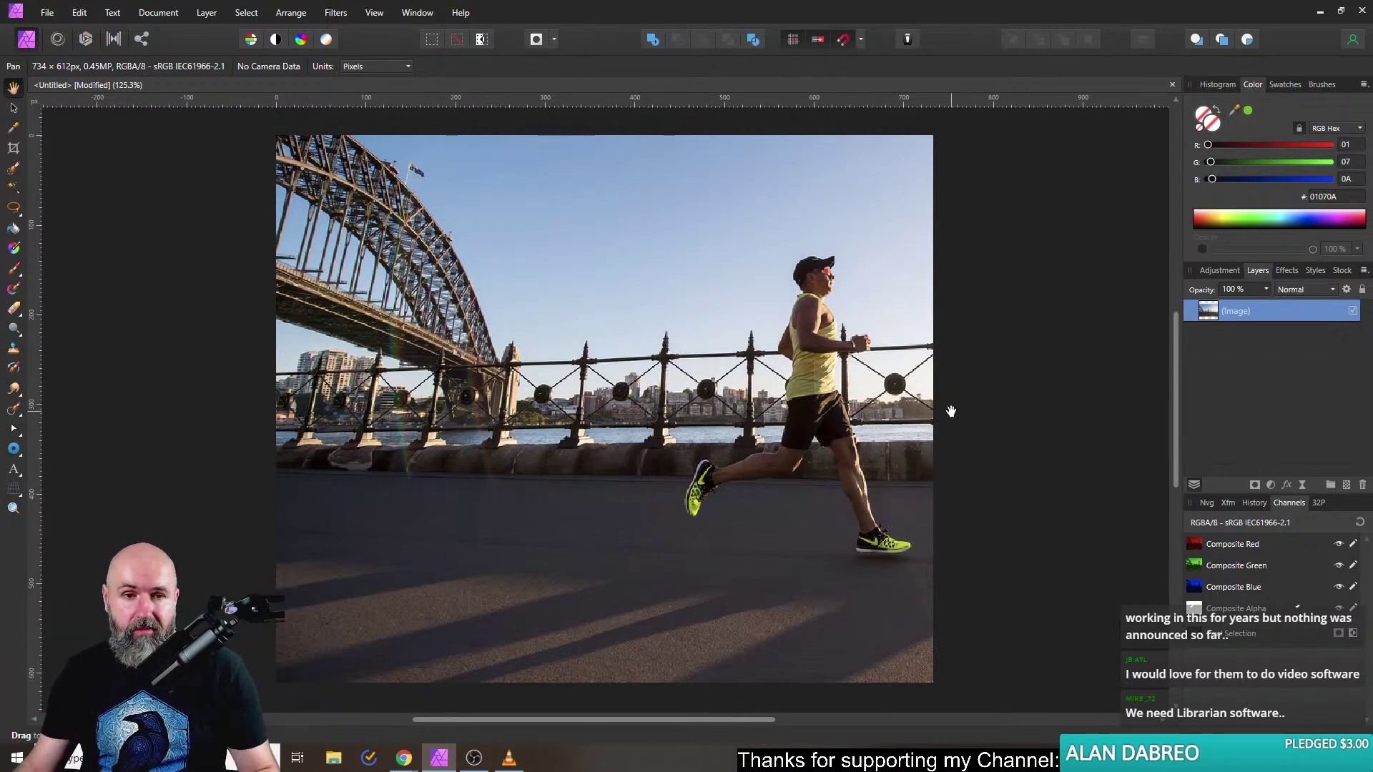
Recrop the image to about 802 x 495 px, excluding the bridge and leaving open space in front of the runner.
left_click(13, 129)
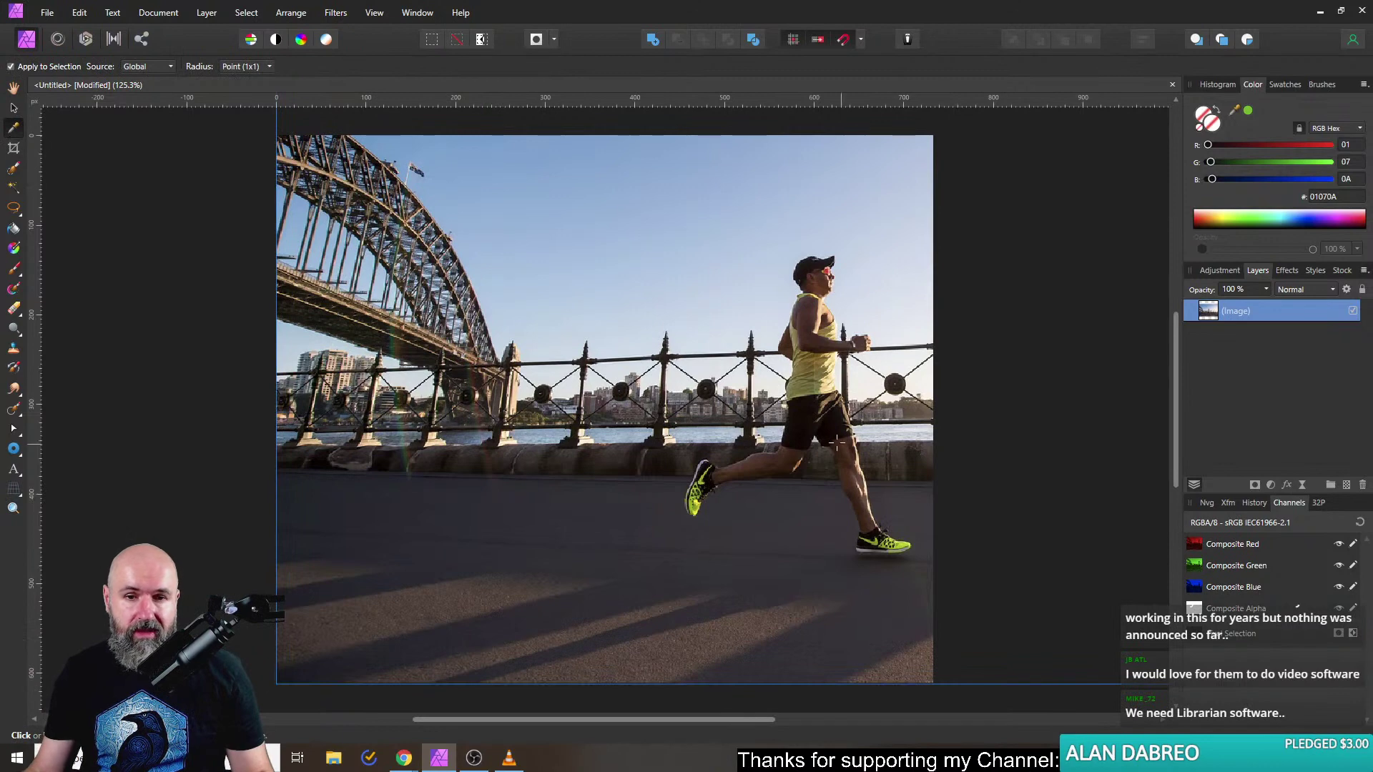
left_click(13, 148)
scroll(358, 348, "right", 5)
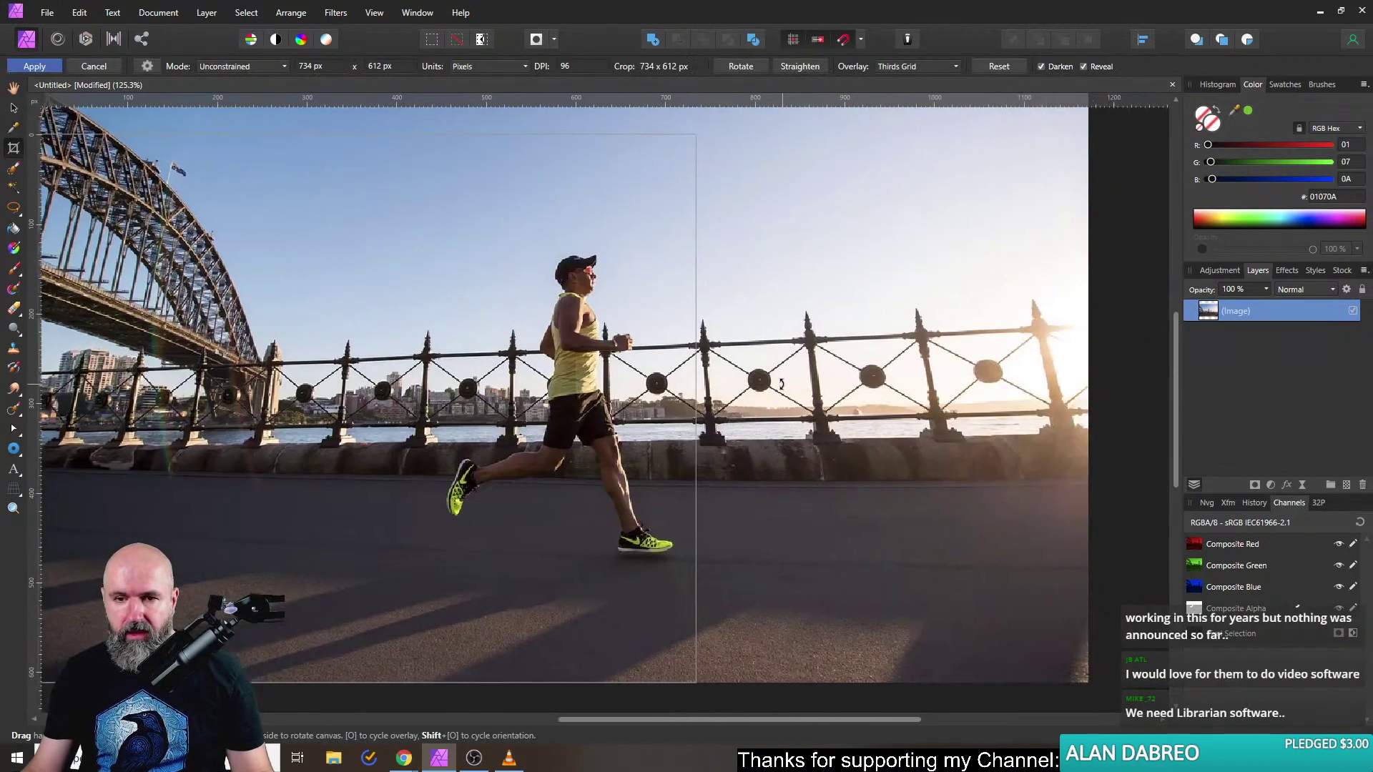
left_click_drag(278, 338, 1073, 683)
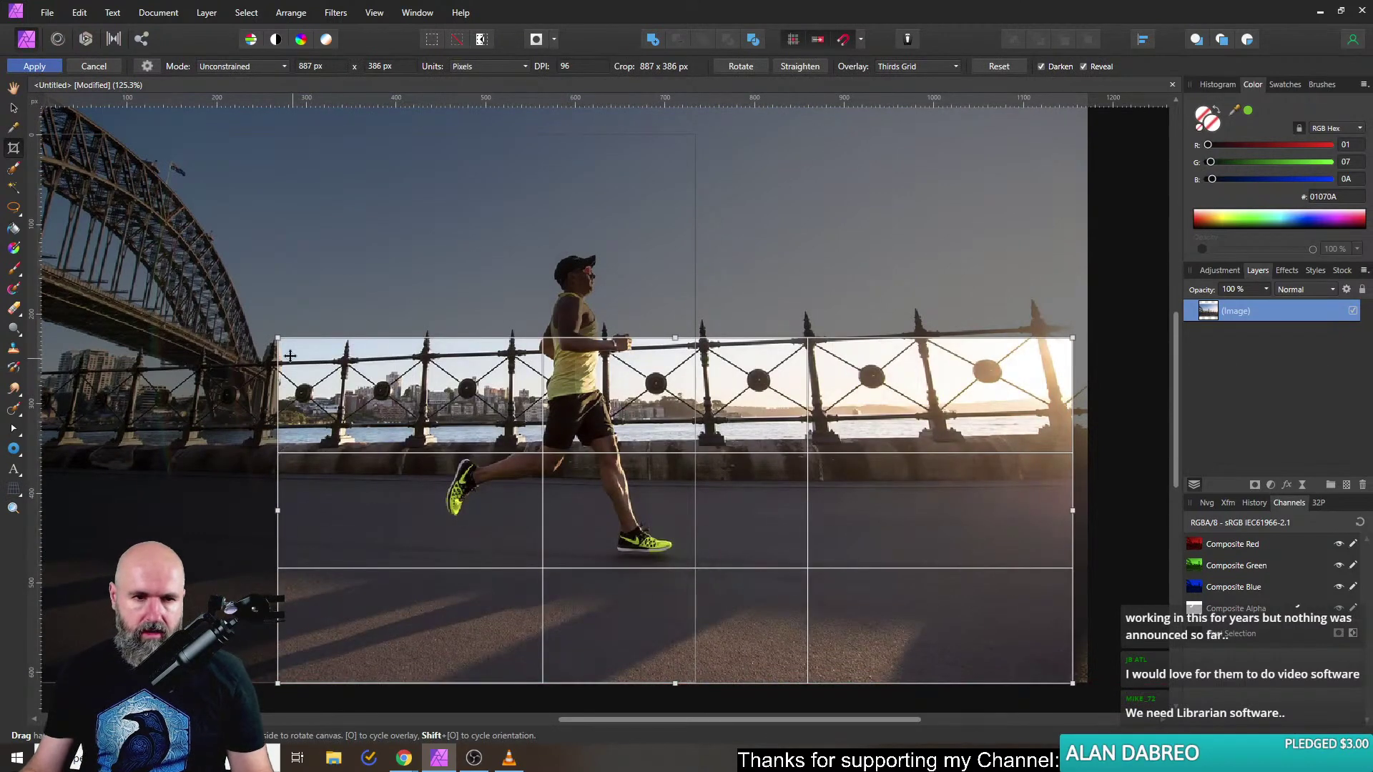
left_click_drag(277, 338, 354, 197)
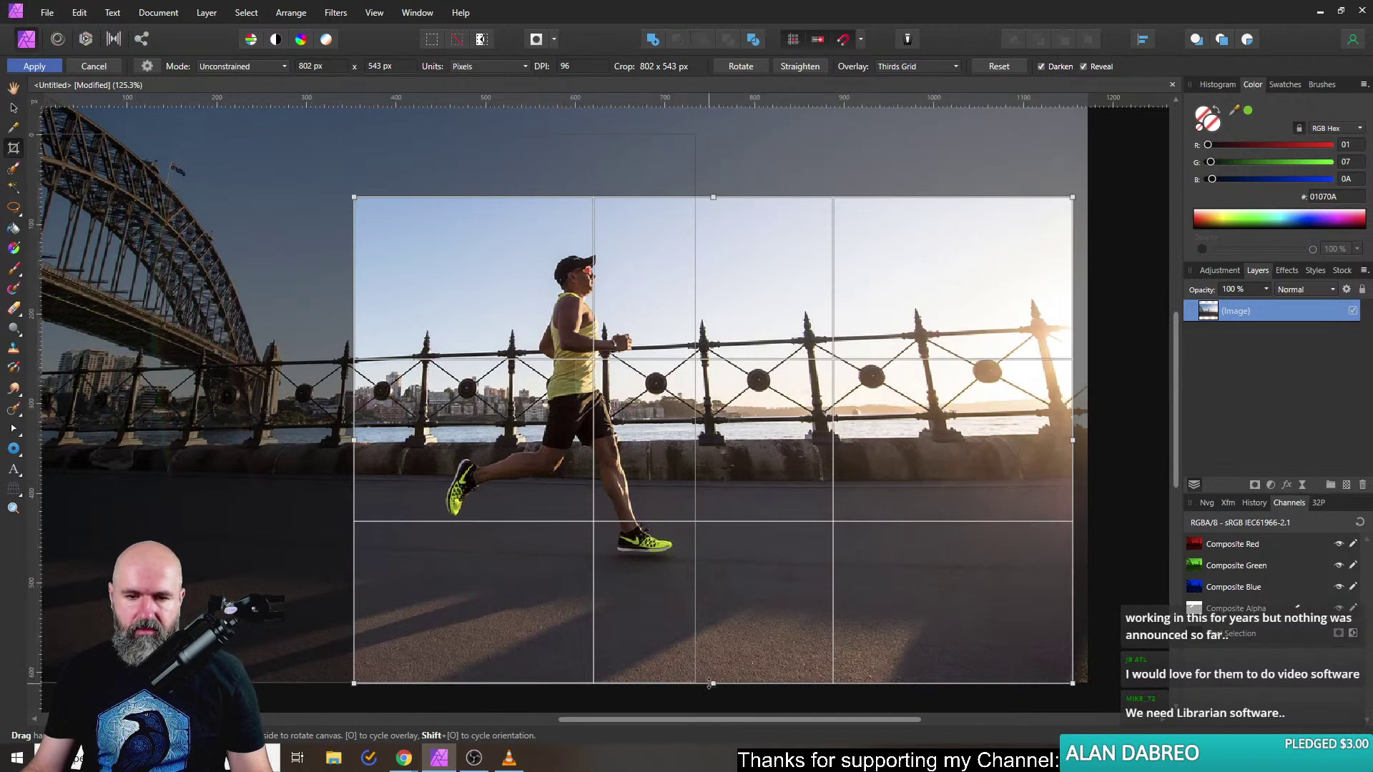
left_click_drag(713, 683, 715, 641)
key("Return")
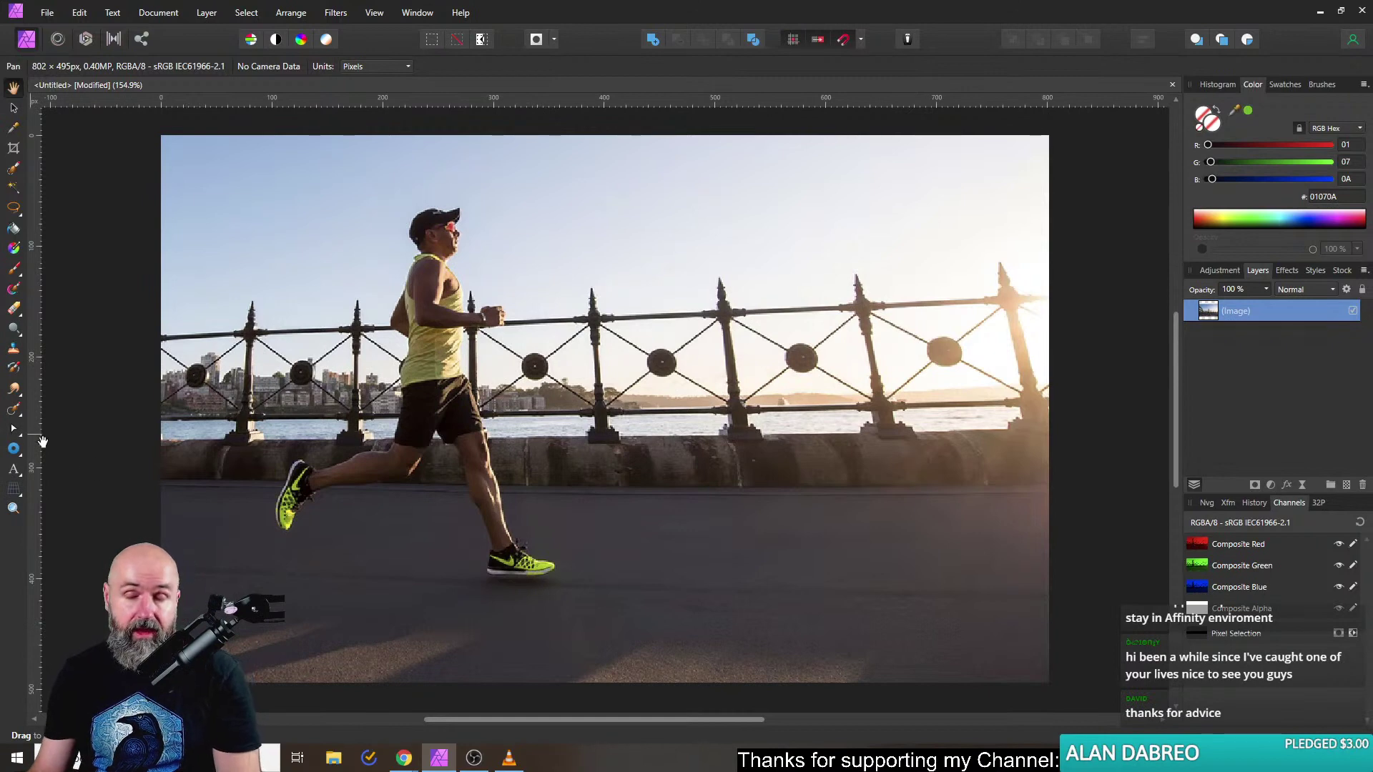
Switch to the Chrome window with the runner photo and search Google for "adobe bridge" in a separate tab.
mouse_move(404, 758)
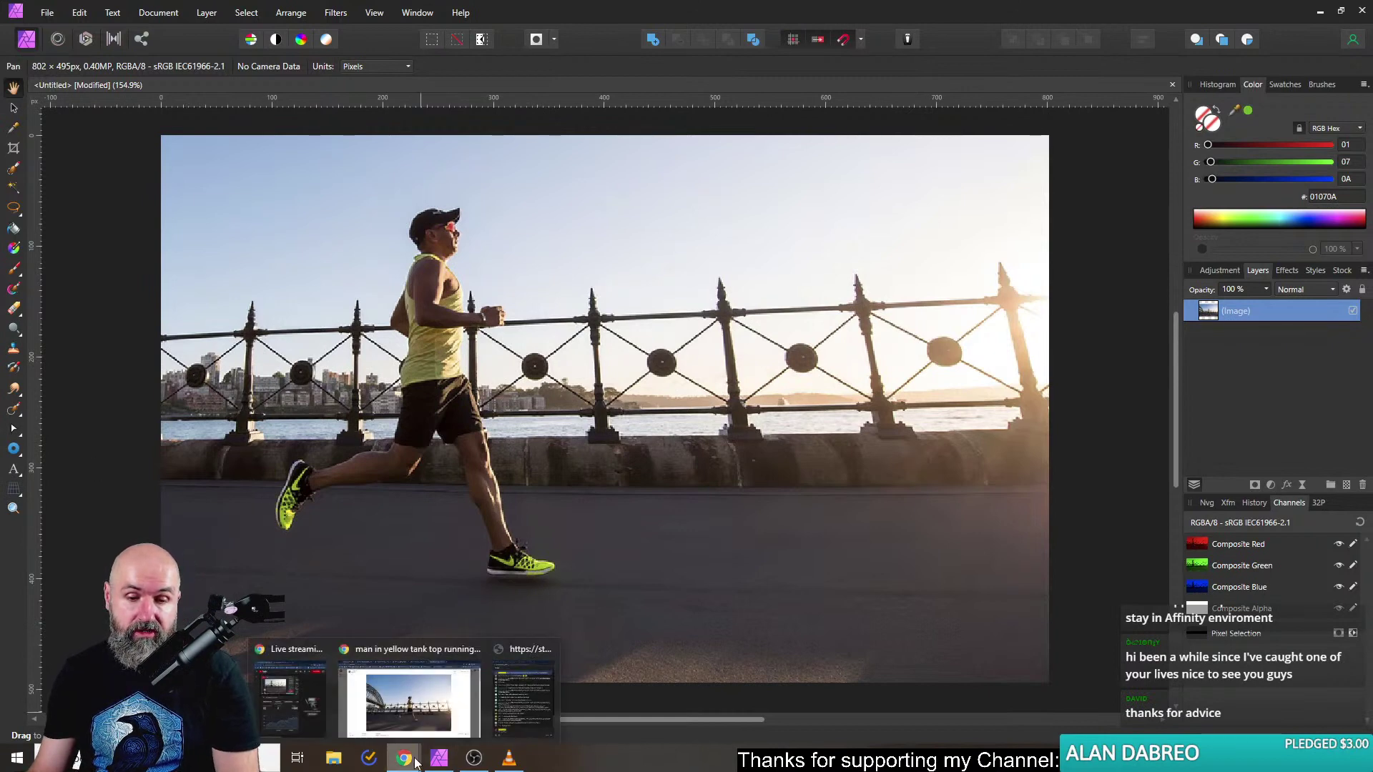
left_click(413, 695)
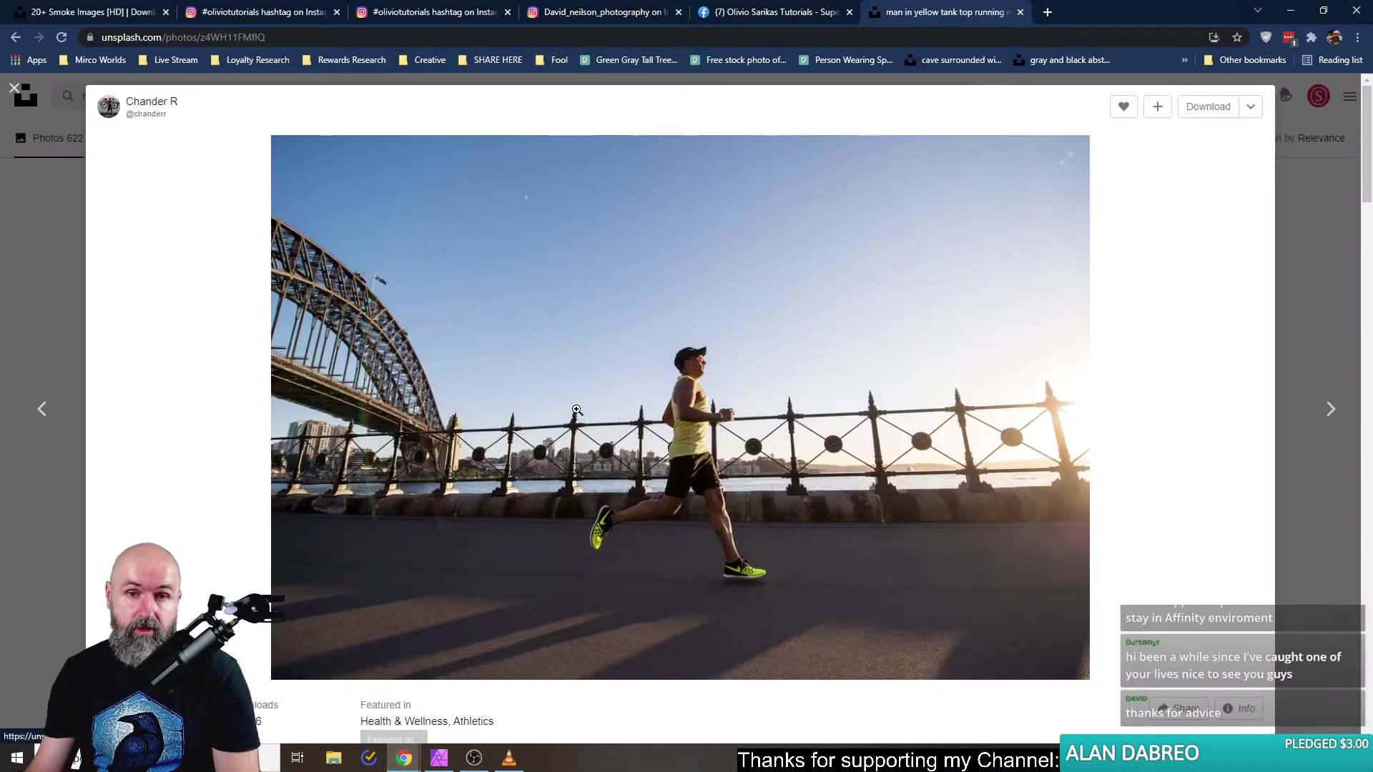
left_click(1048, 12)
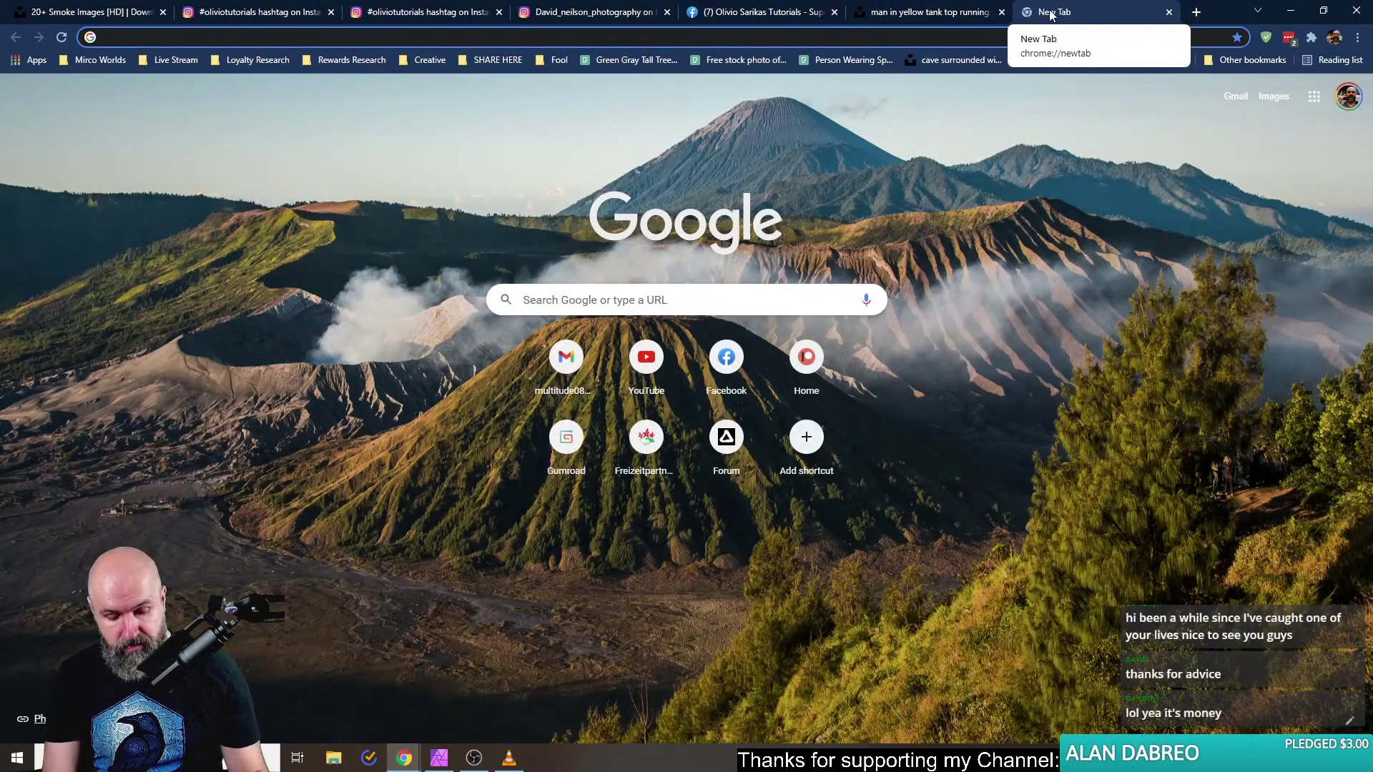
type("adobe brige")
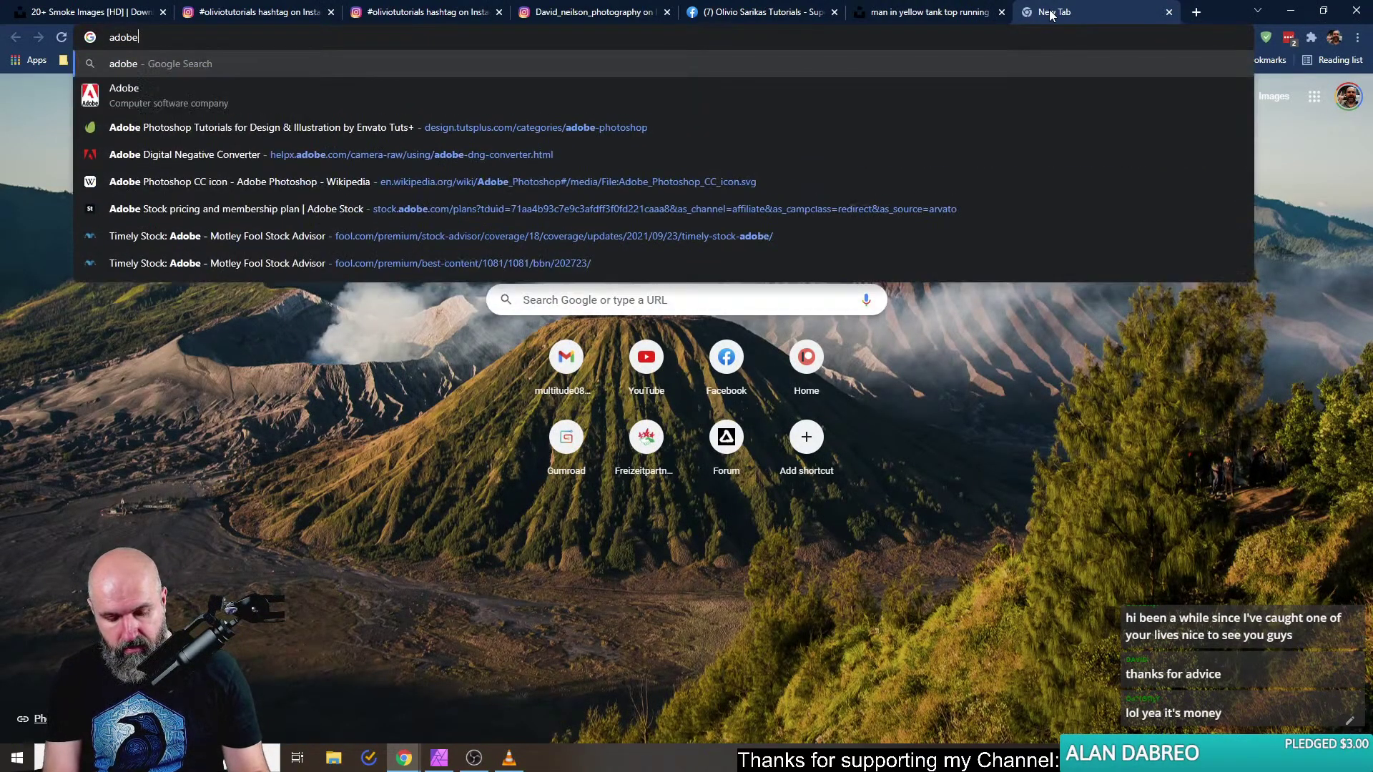
key("BackSpace")
key("BackSpace")
type("dge")
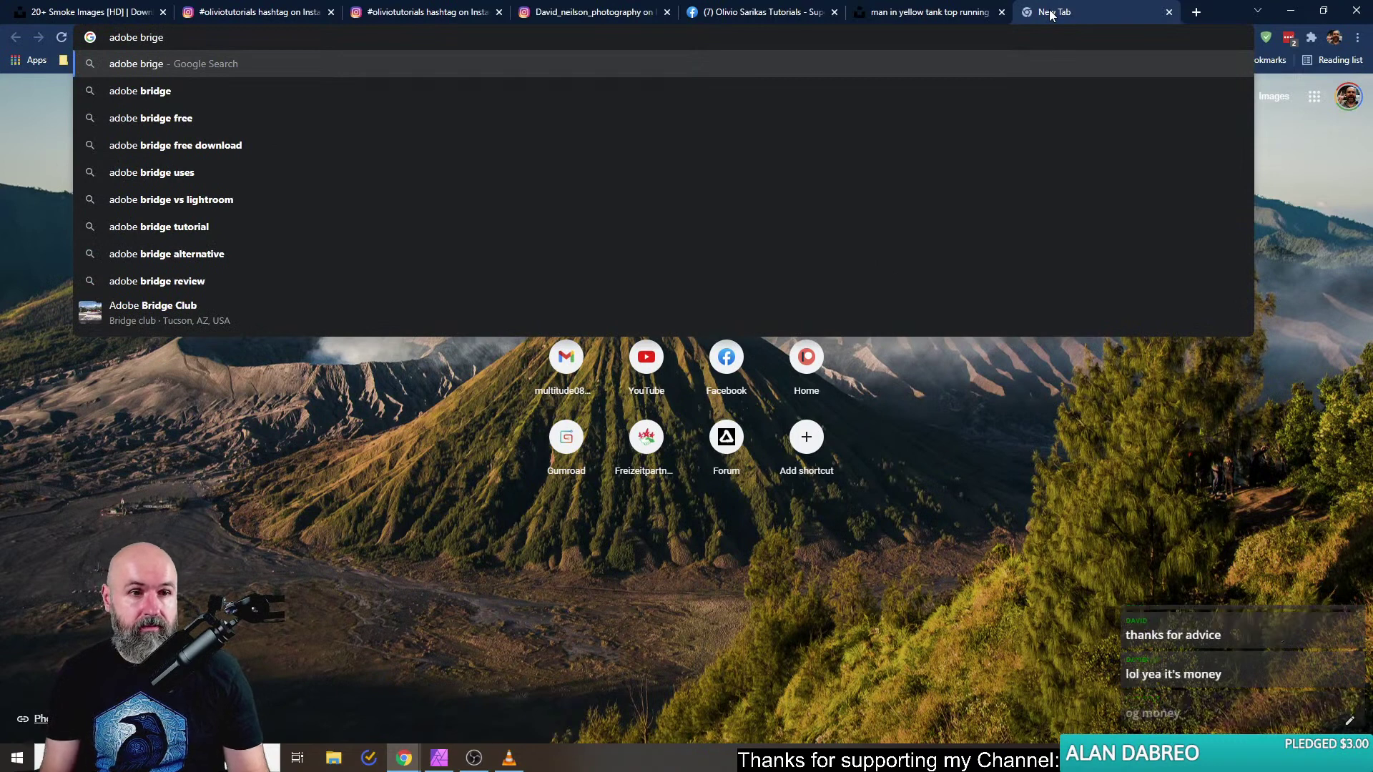
key("Return")
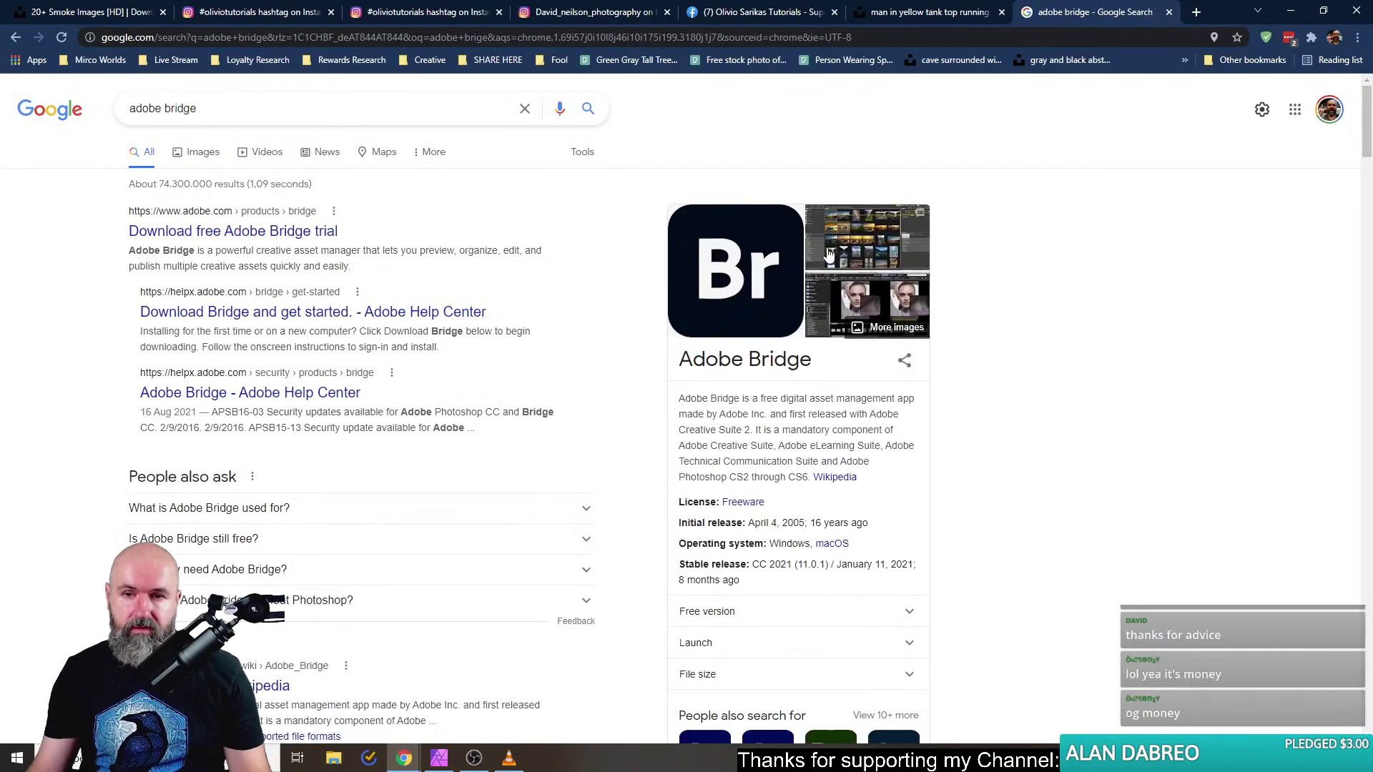
View the Adobe Bridge product page without changing the site region, and close its tab.
left_click(269, 245)
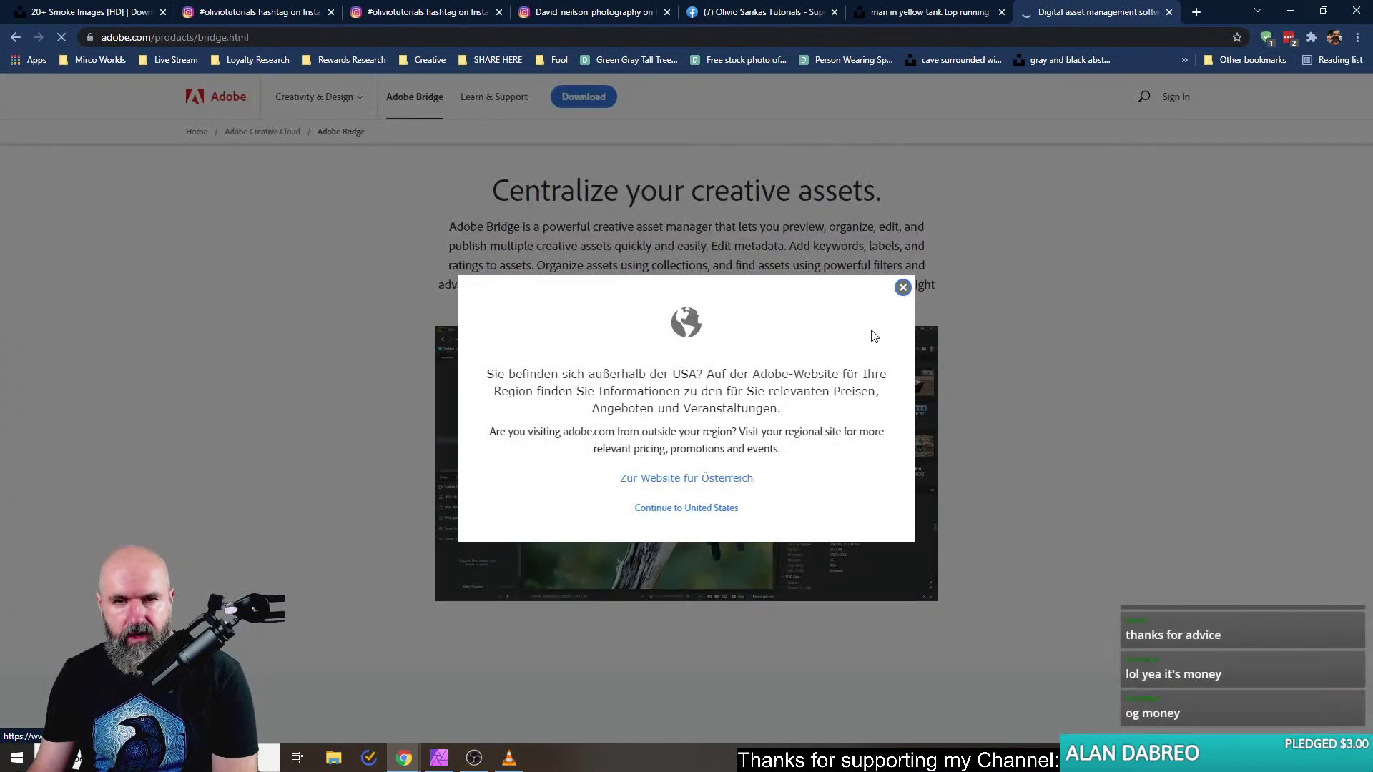
left_click(904, 288)
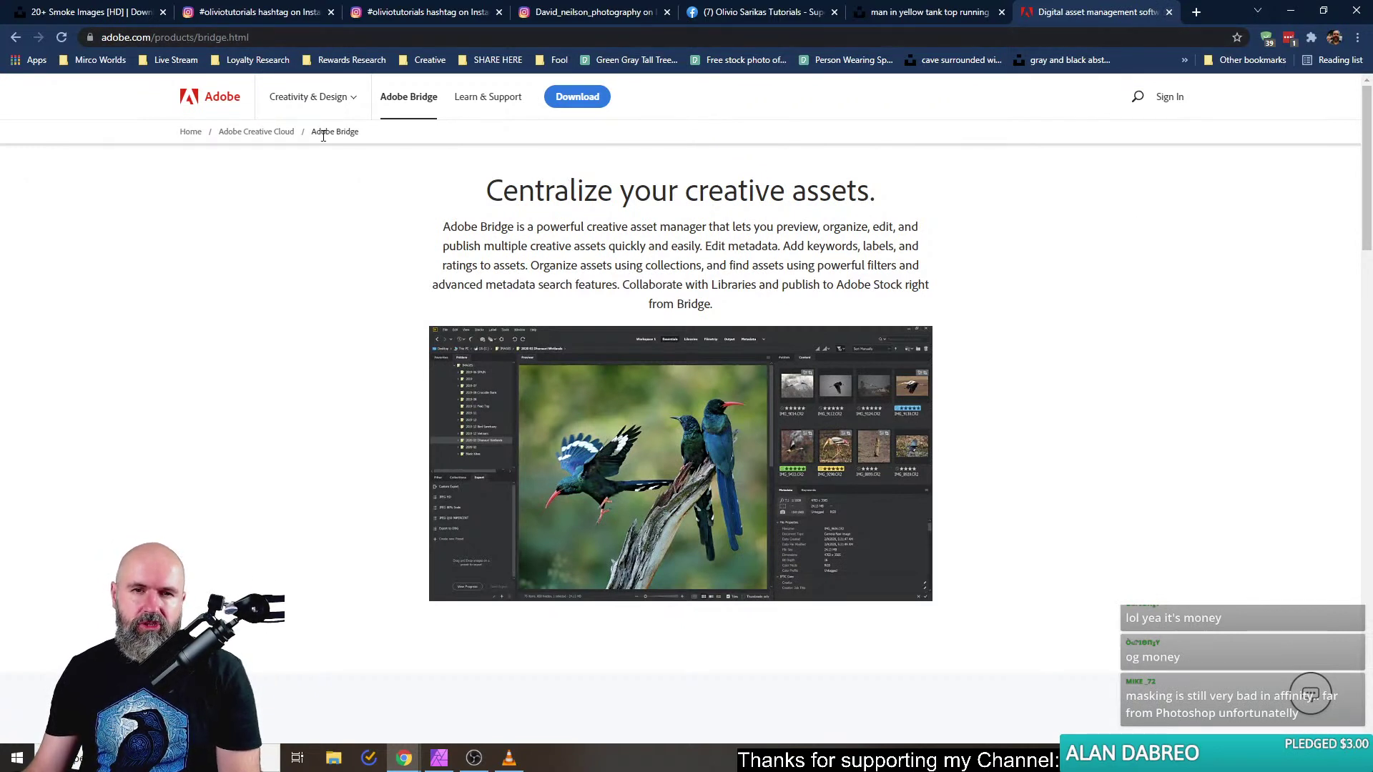
left_click(1169, 12)
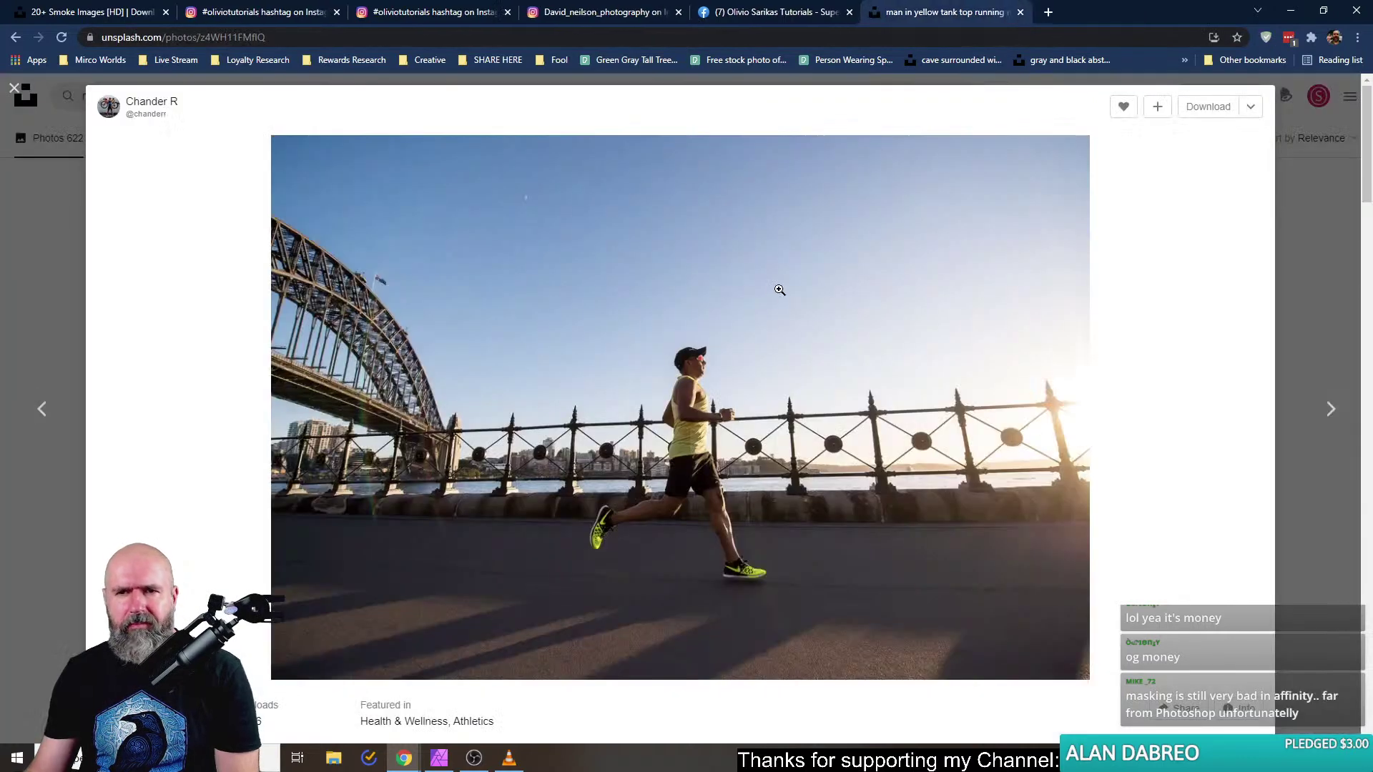
Recheck the Instagram waterfall photo, and replace the runner photo on Unsplash with a search for "waterfall".
left_click(604, 12)
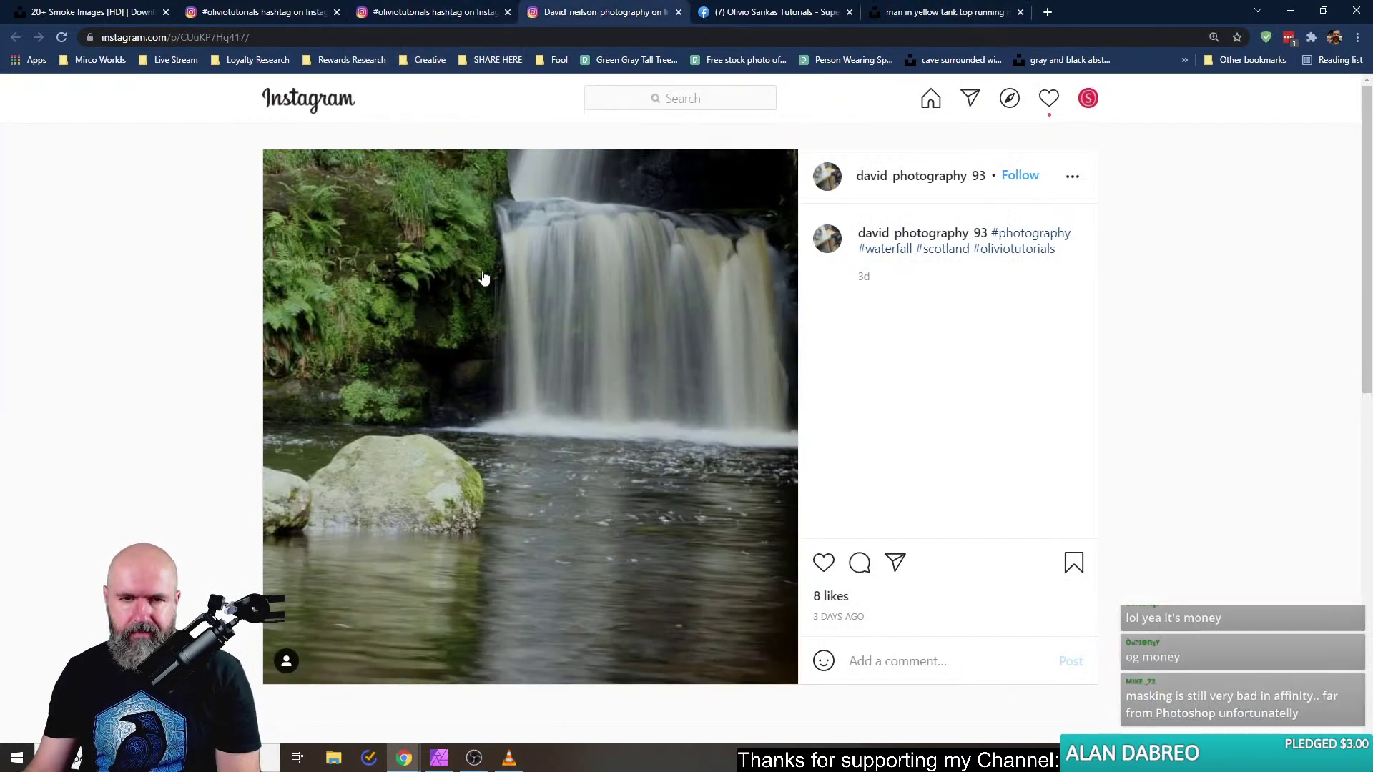
left_click(944, 12)
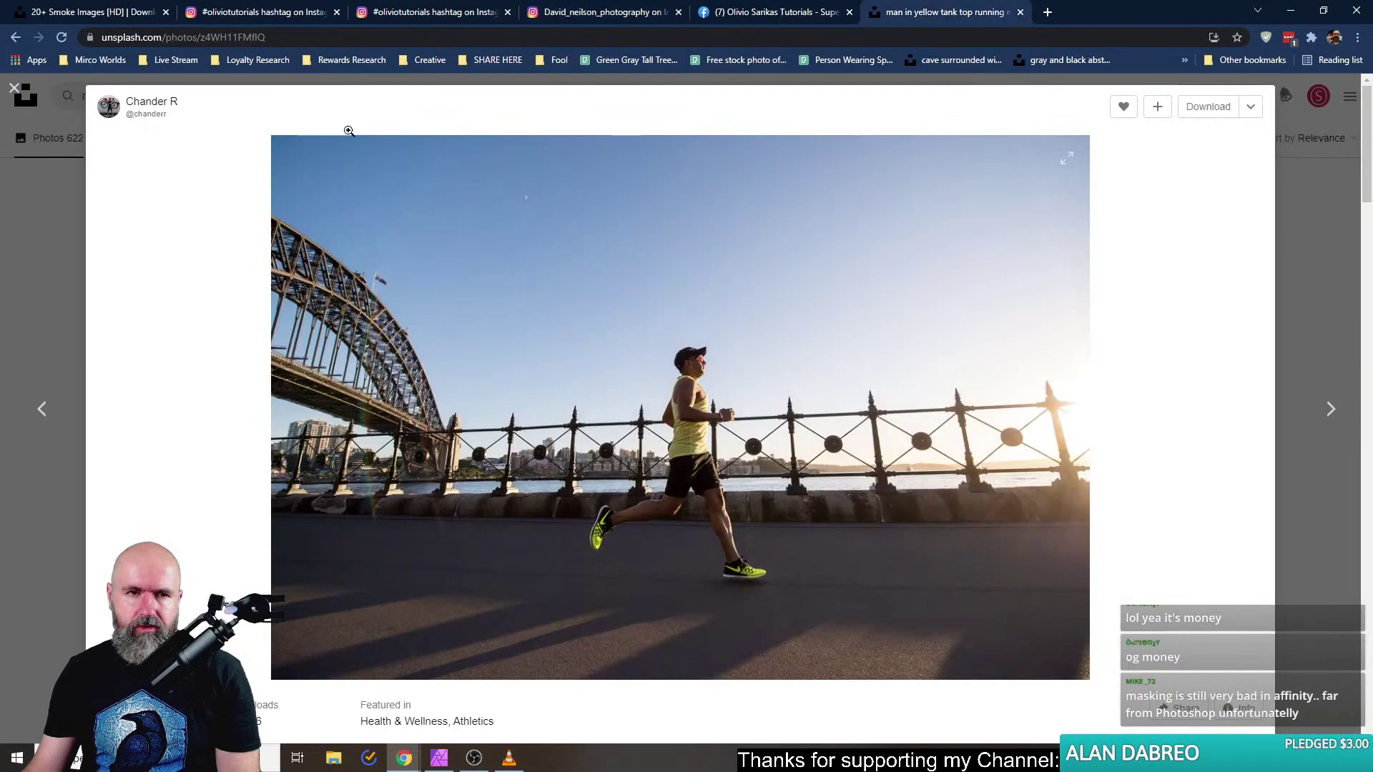
left_click(20, 203)
left_click(142, 108)
type("waterfall")
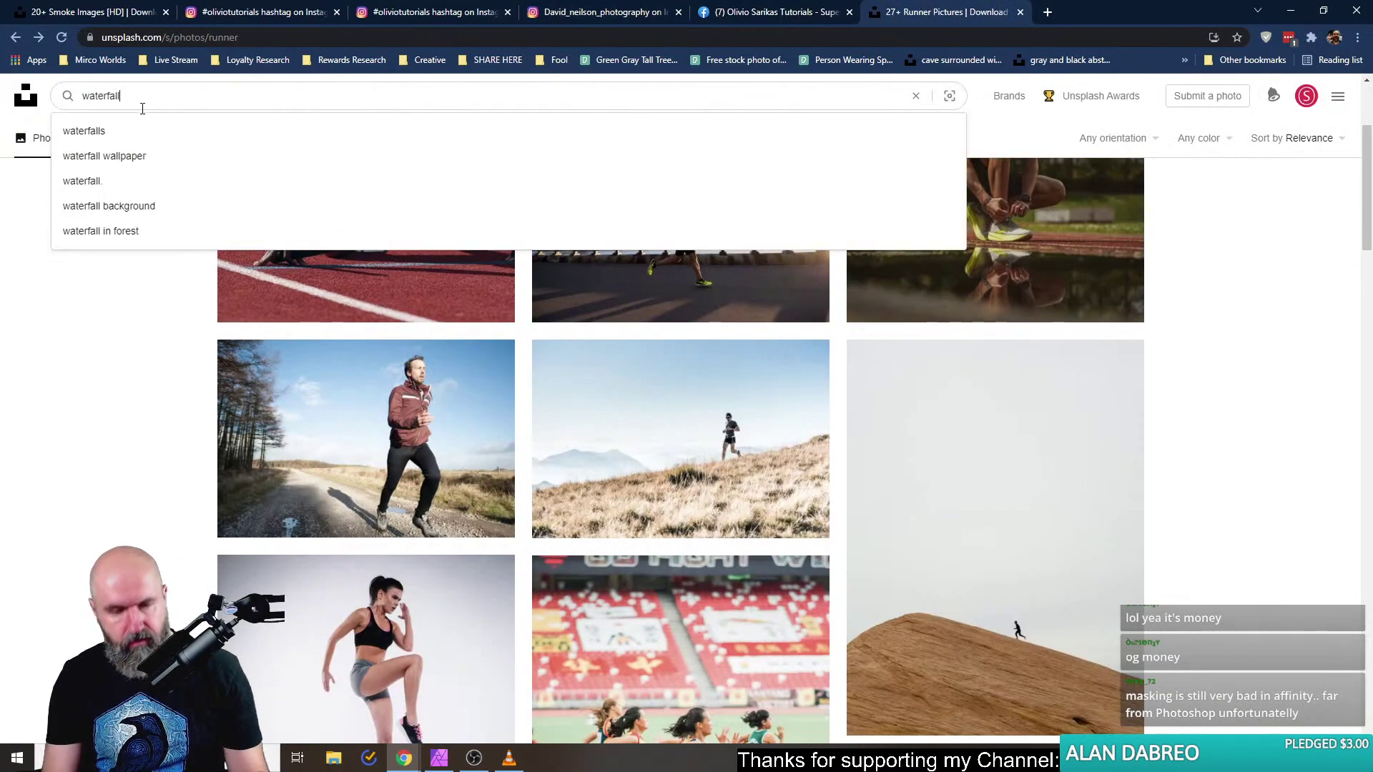
key("Return")
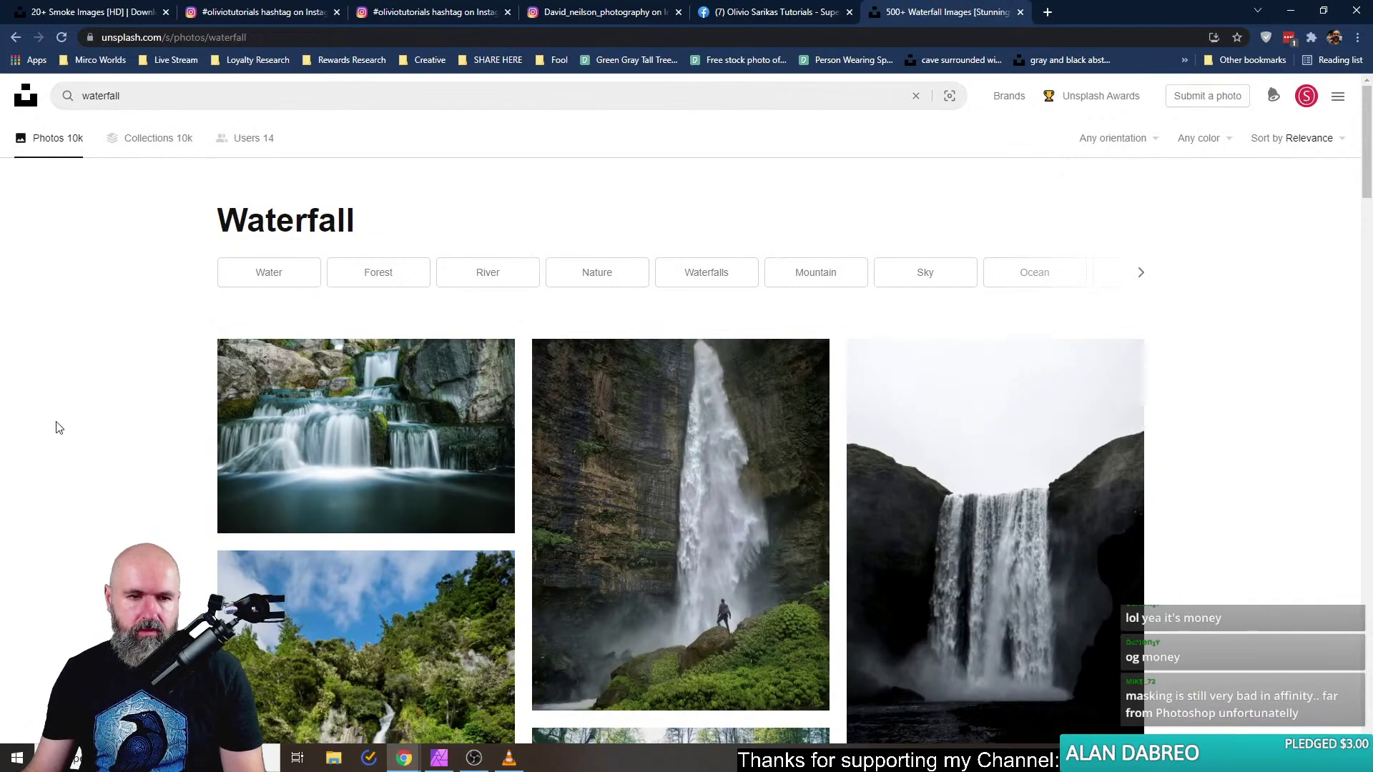
Examine the Unsplash waterfall results for a reference photo suited to demonstrating framing.
scroll(141, 410, "down", 5)
scroll(143, 404, "down", 9)
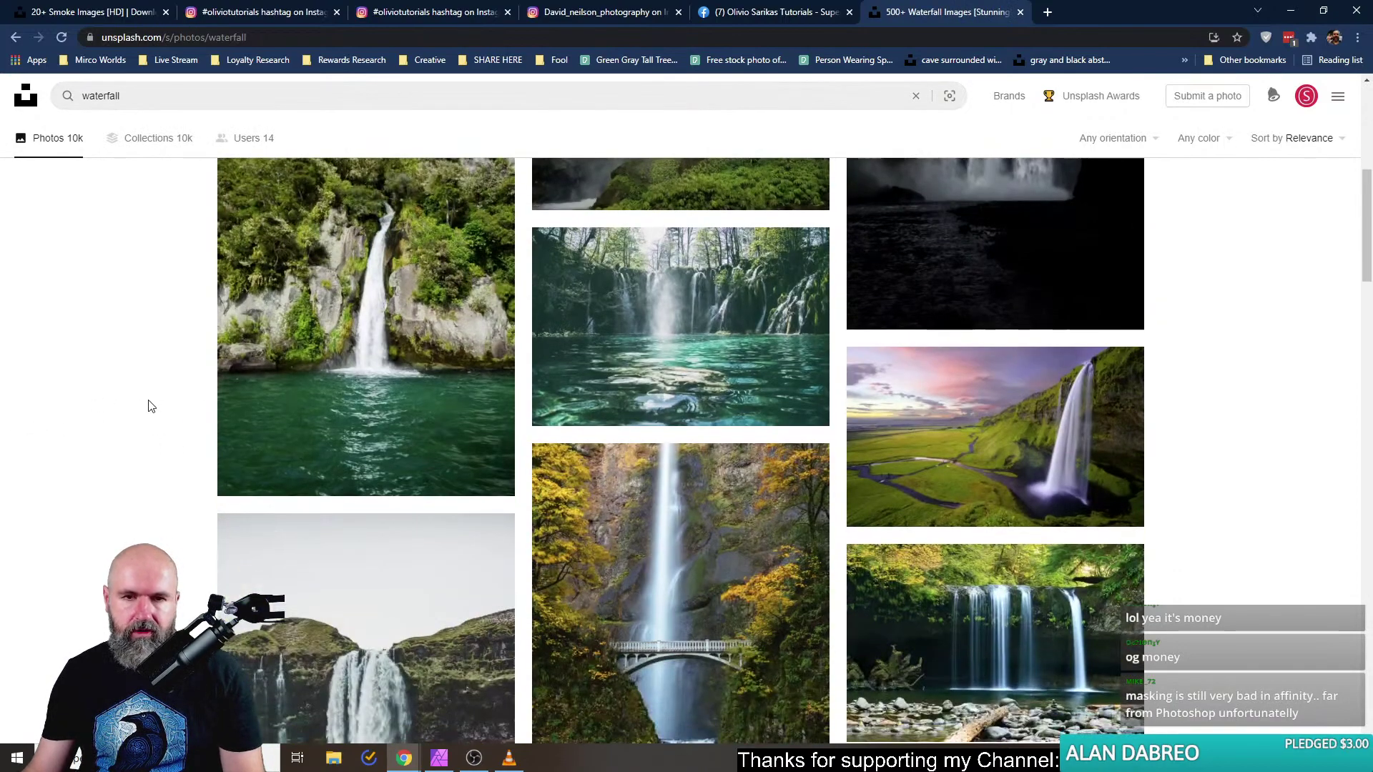
scroll(146, 398, "down", 8)
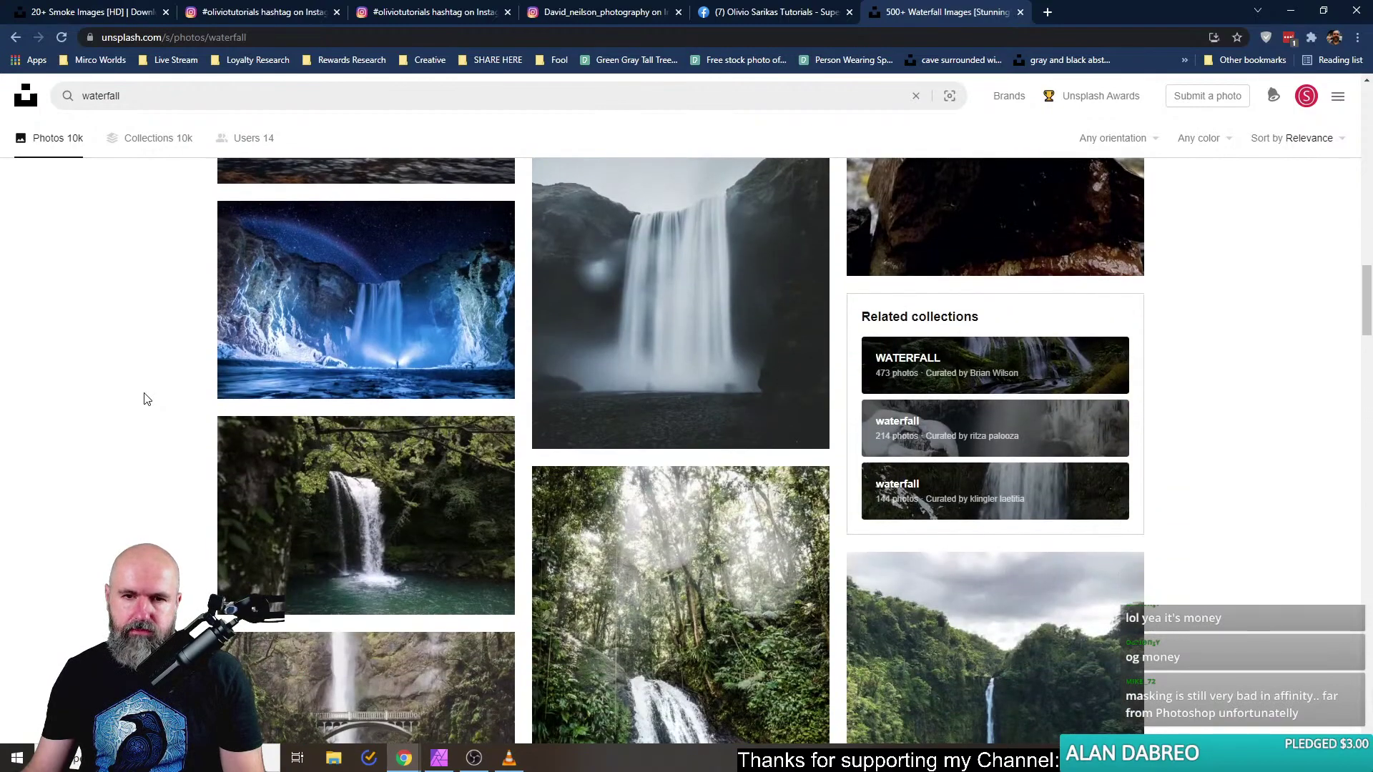
scroll(146, 398, "up", 3)
scroll(147, 398, "down", 5)
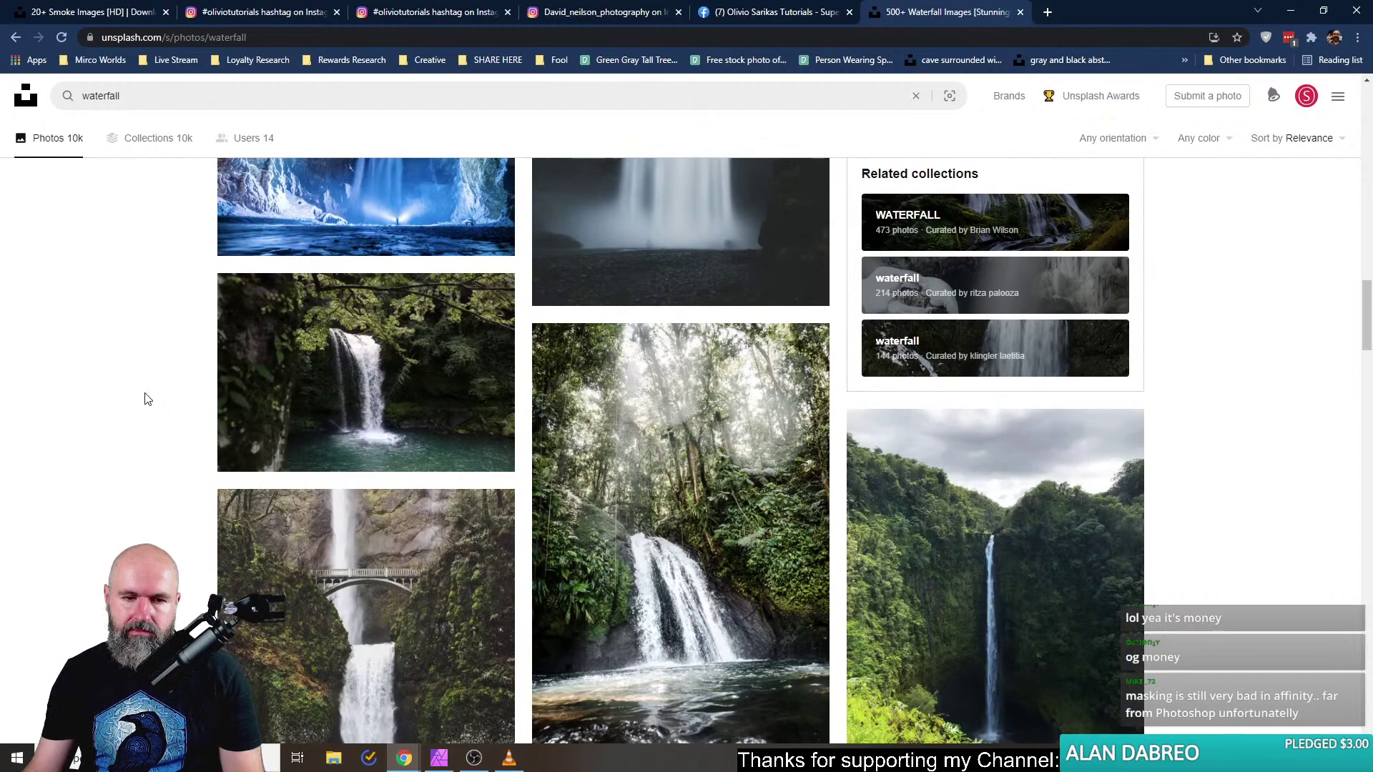
scroll(147, 398, "up", 3)
scroll(147, 399, "down", 3)
scroll(147, 398, "up", 5)
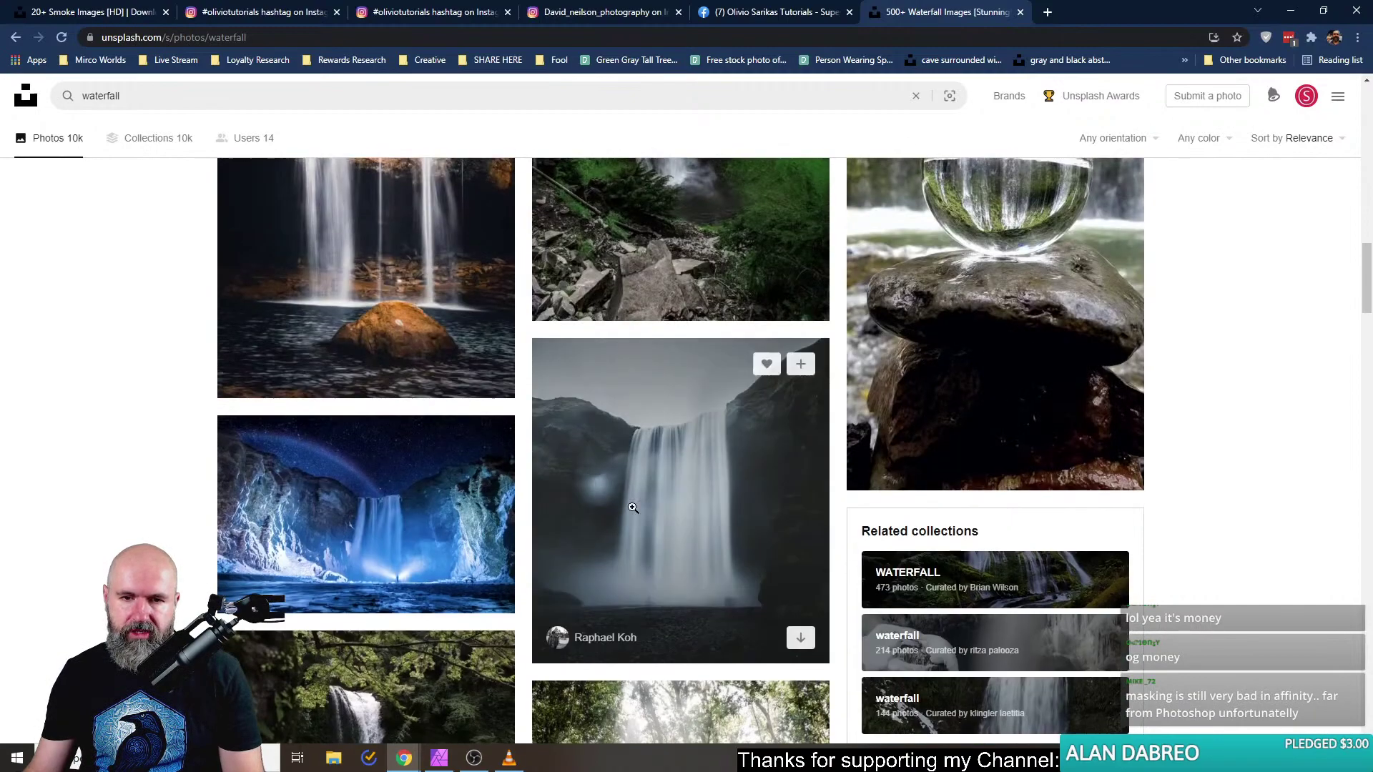
scroll(203, 448, "down", 10)
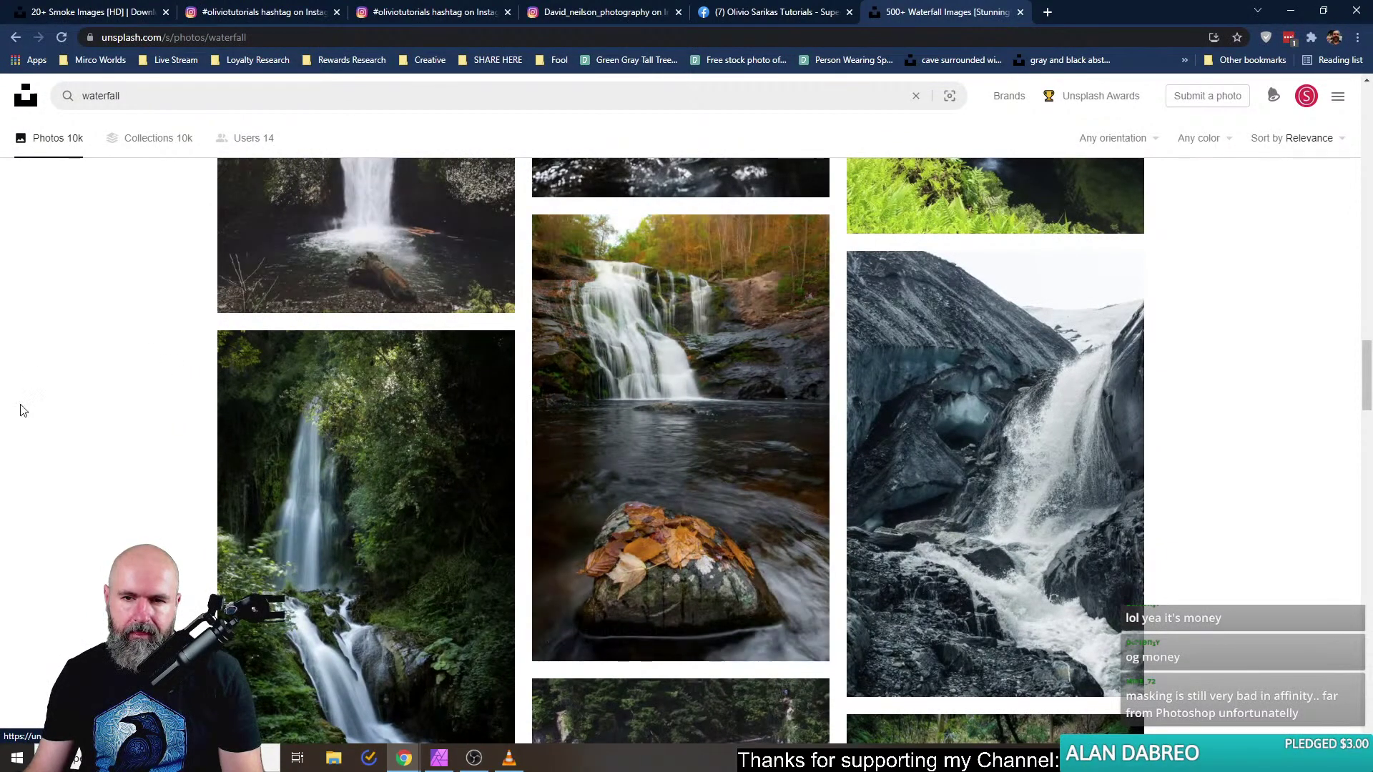
scroll(169, 449, "down", 5)
scroll(170, 448, "down", 5)
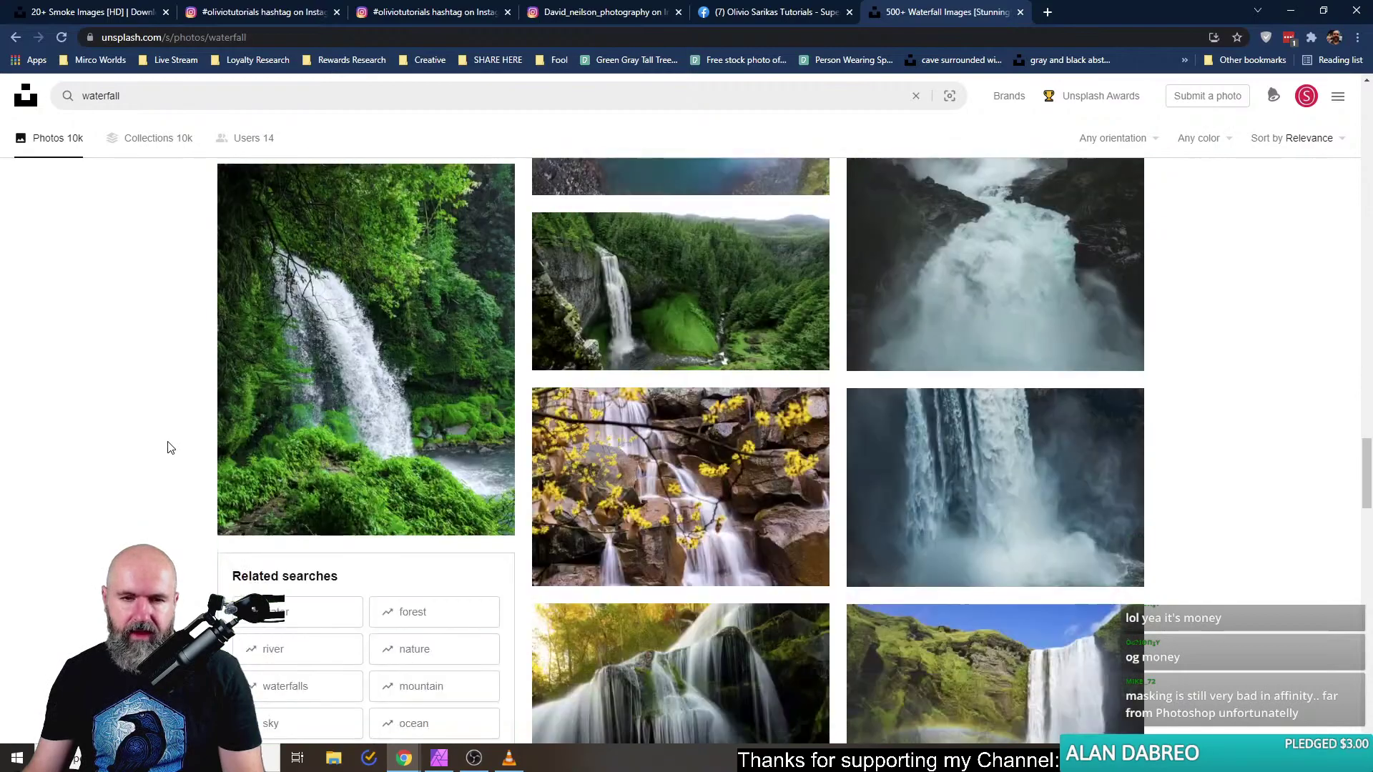
scroll(169, 447, "down", 5)
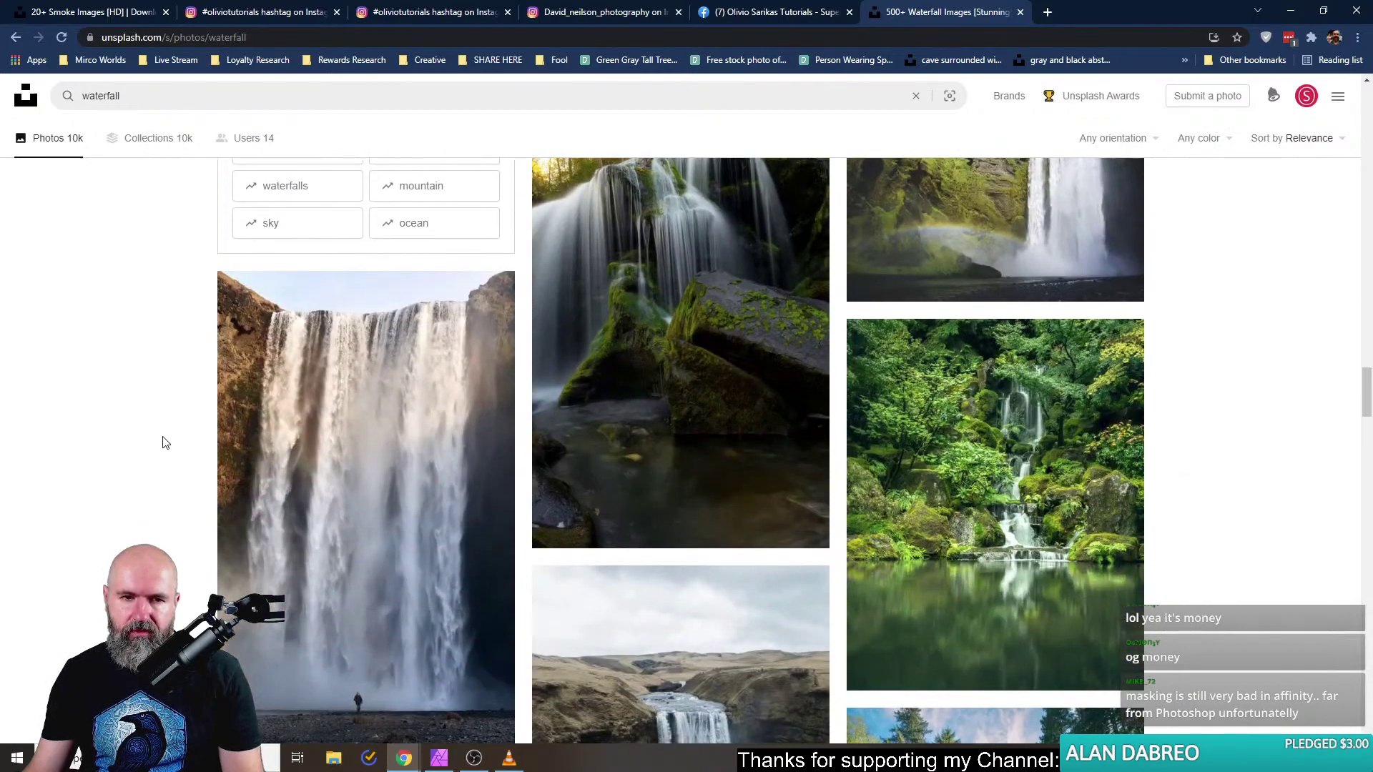
scroll(163, 442, "down", 5)
scroll(163, 442, "down", 12)
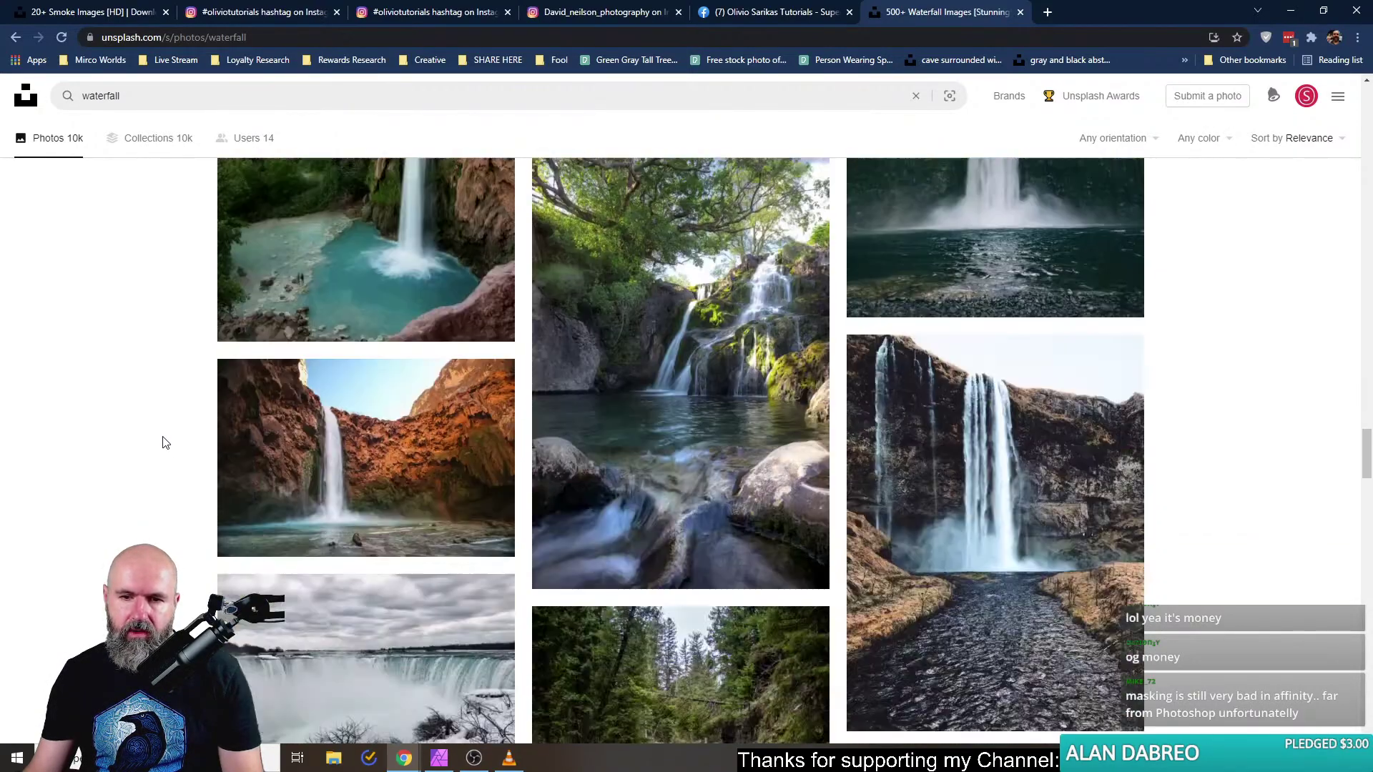
scroll(163, 442, "down", 12)
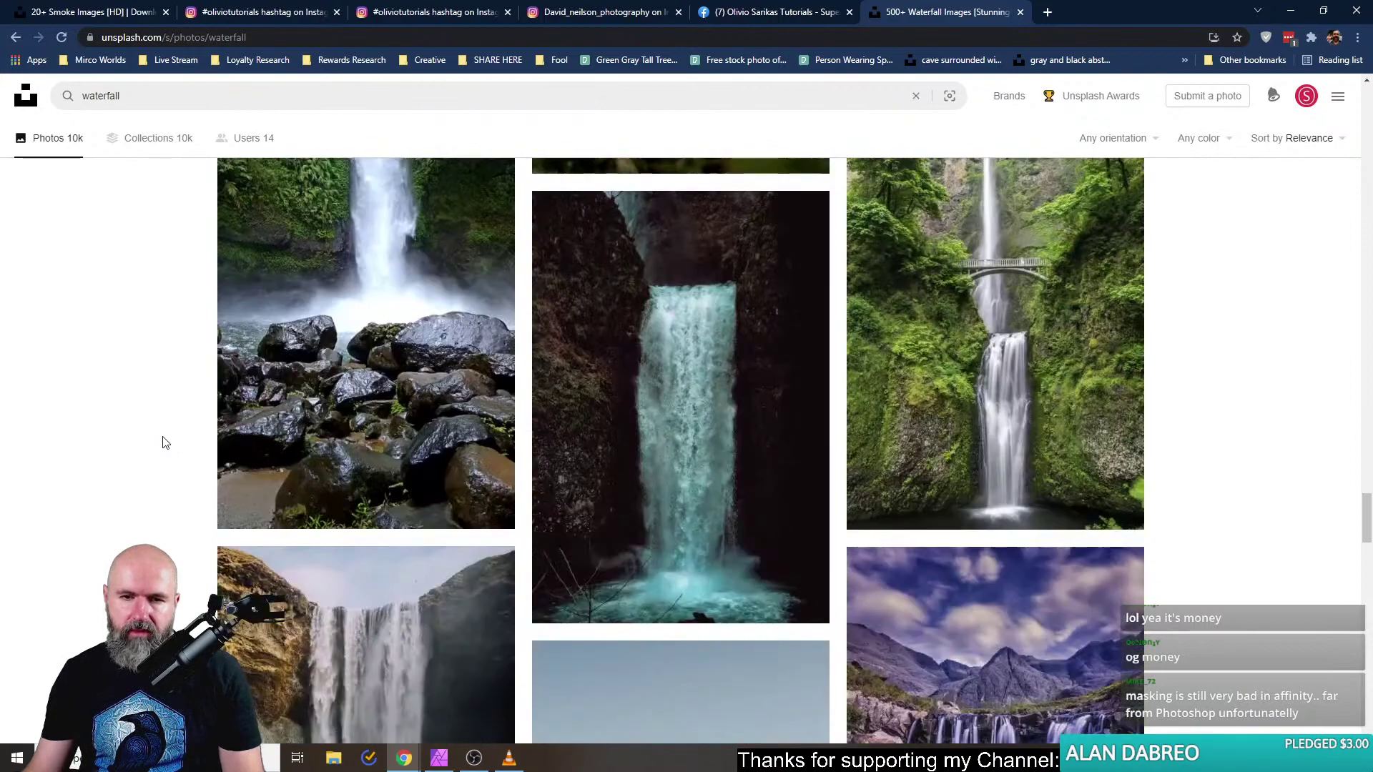
scroll(163, 442, "down", 12)
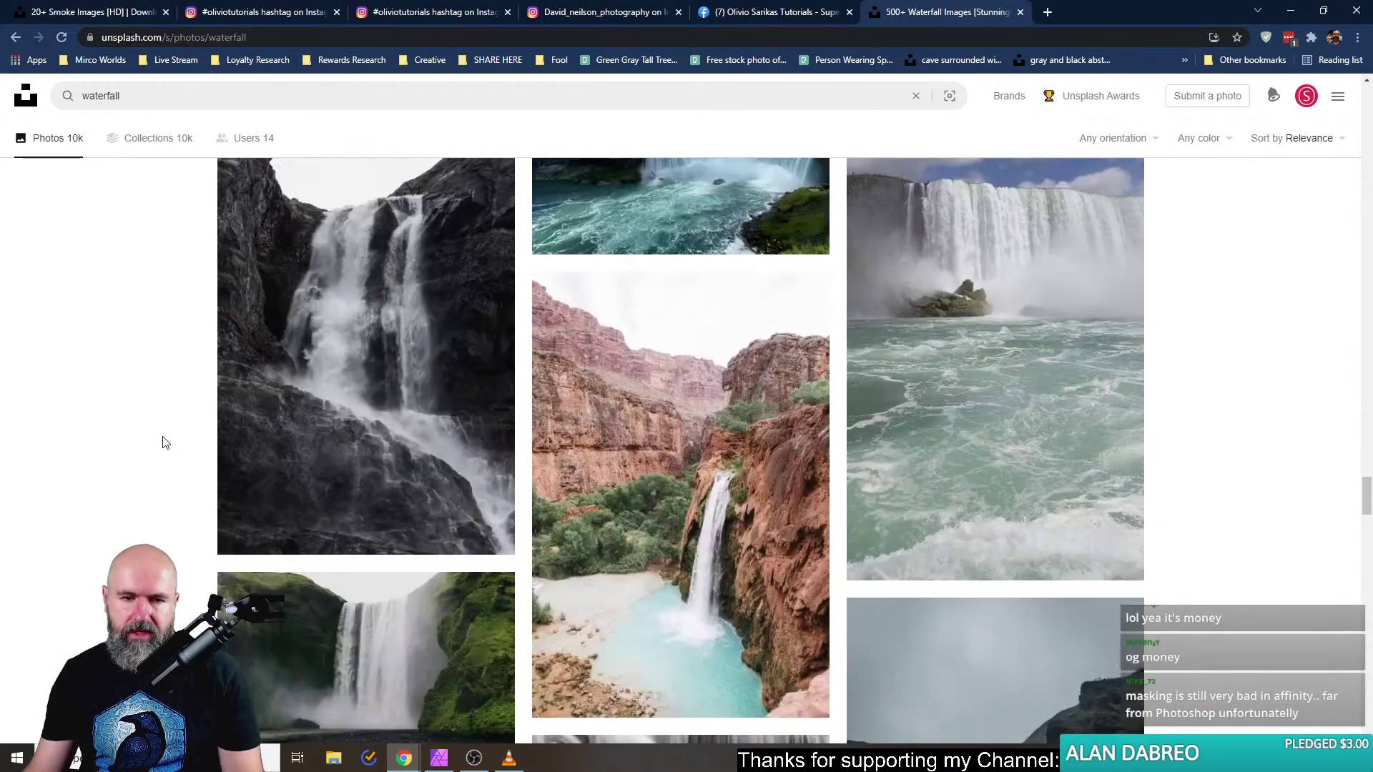
scroll(163, 442, "down", 6)
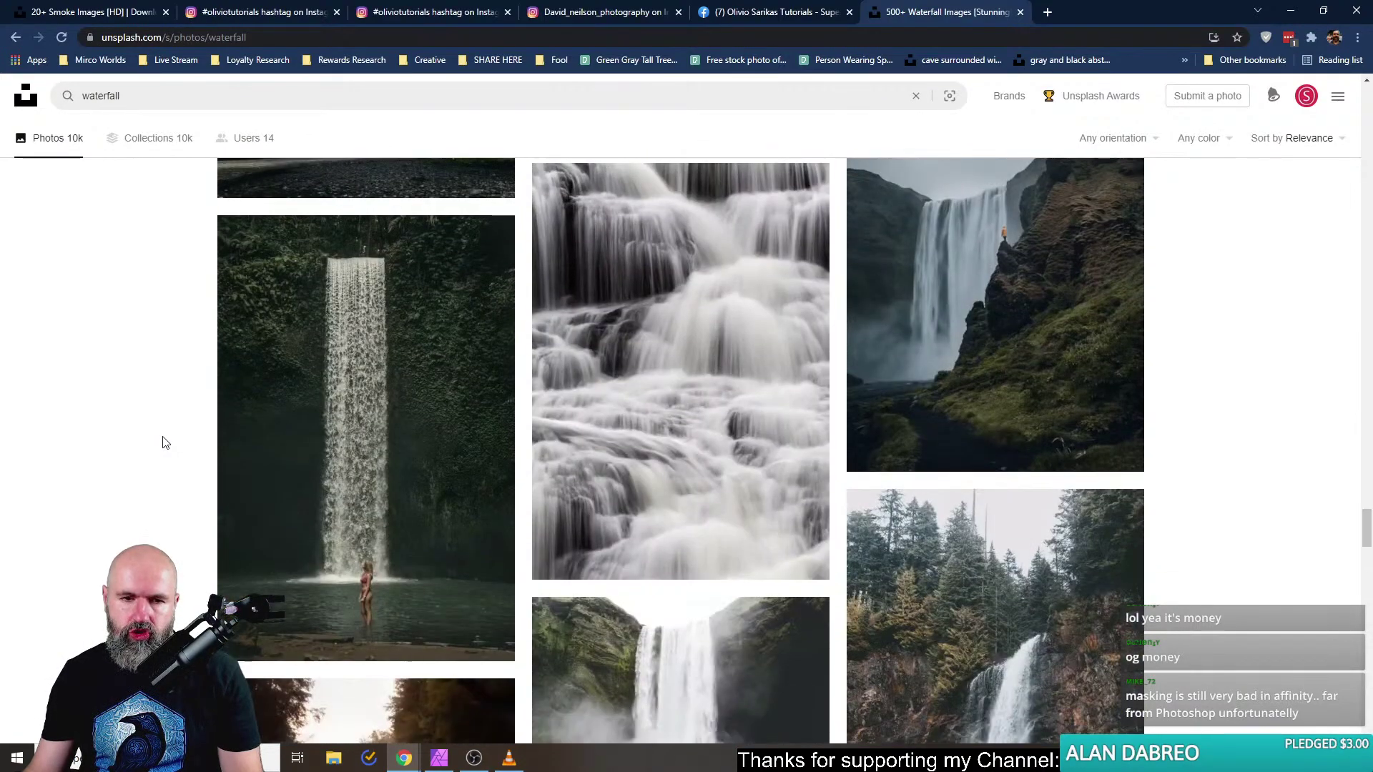
scroll(163, 442, "down", 10)
scroll(163, 442, "down", 2)
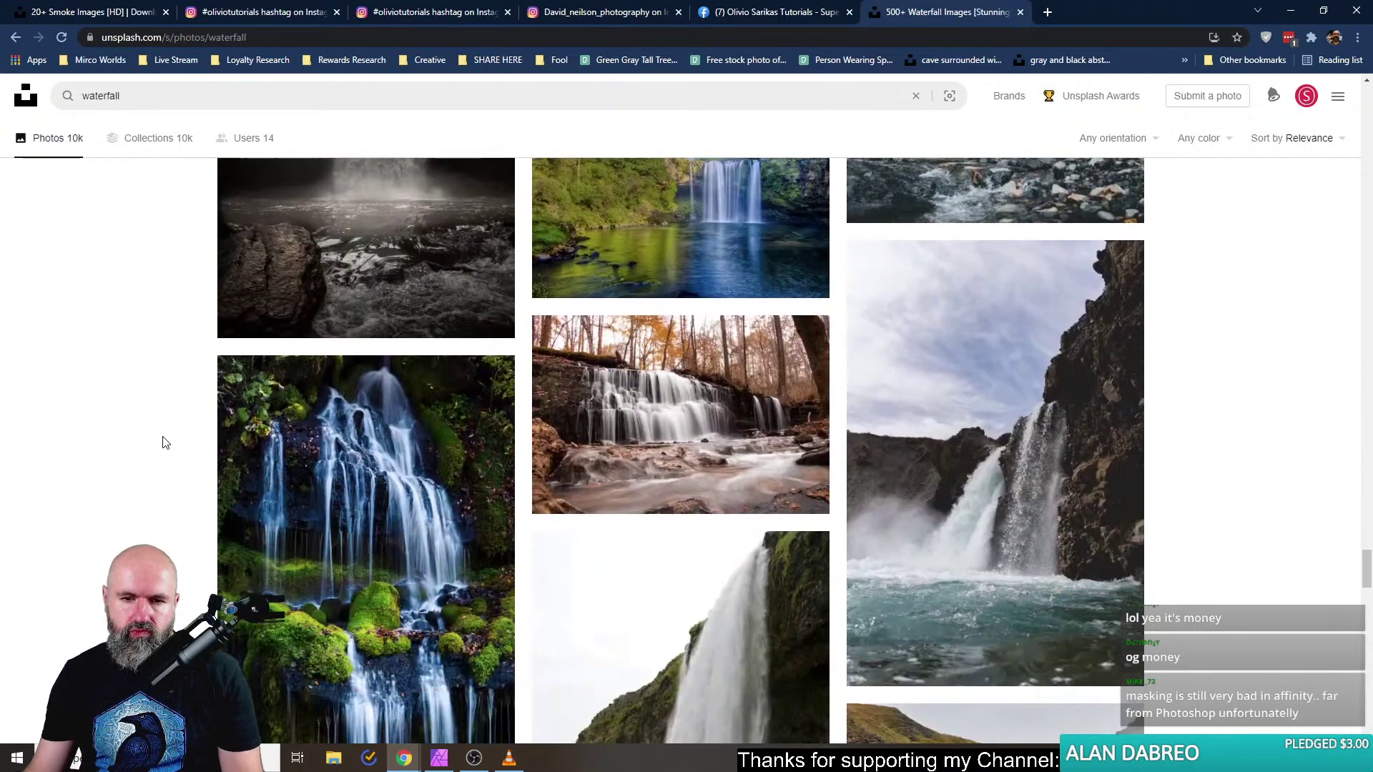
Open the photo of the wide waterfall among orange autumn trees and copy its image.
left_click(658, 407)
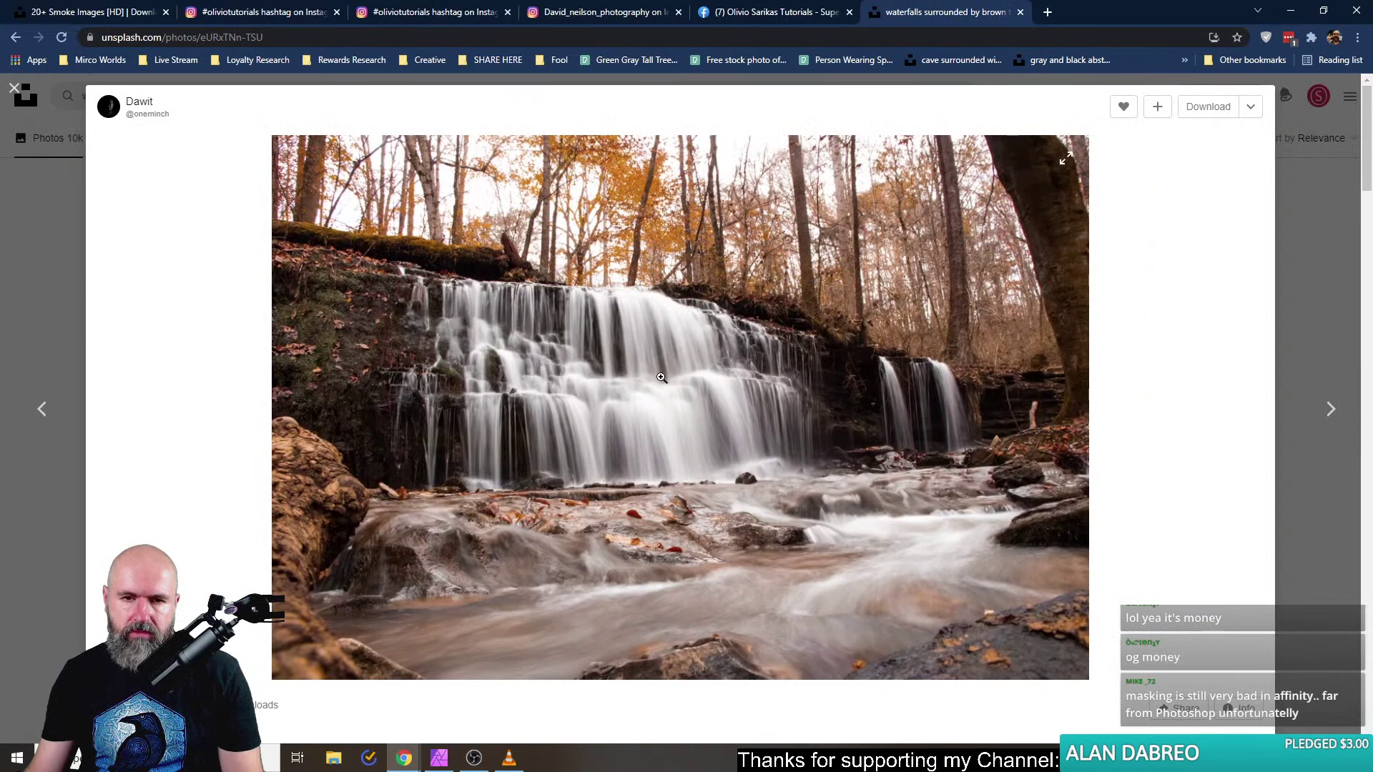
right_click(661, 375)
left_click(722, 422)
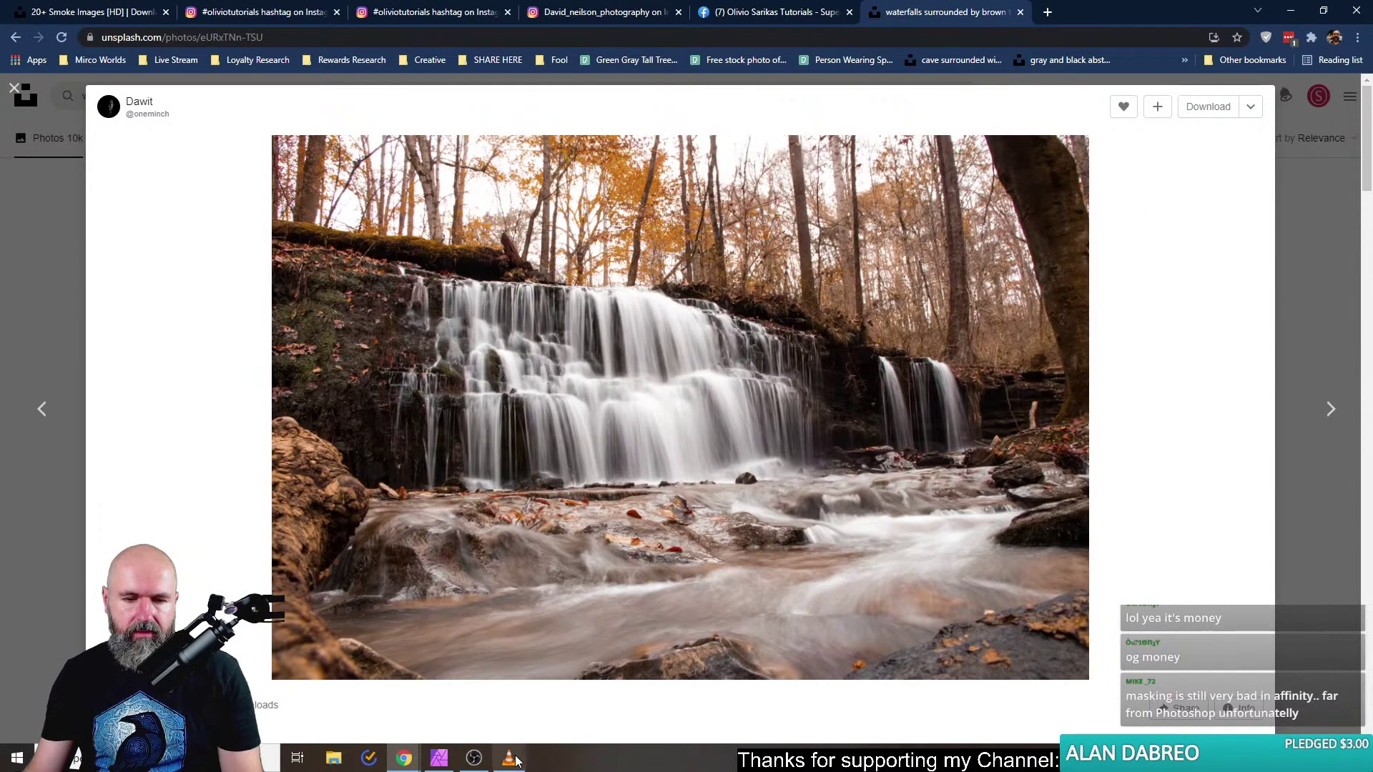
Switch to Affinity Photo and replace the runner document, discarding its changes, with a new document from the copied waterfall image.
left_click(439, 758)
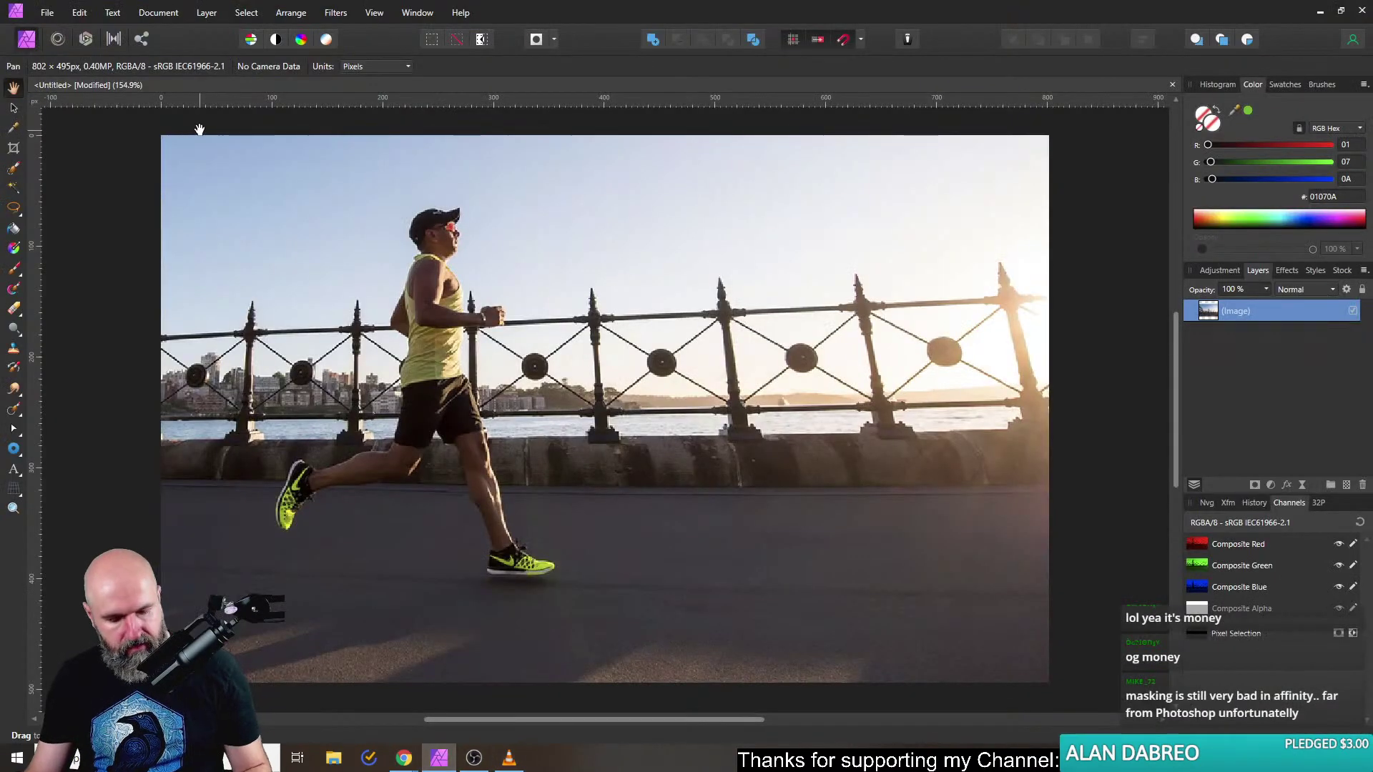
key("ctrl+w")
left_click(682, 393)
left_click(43, 20)
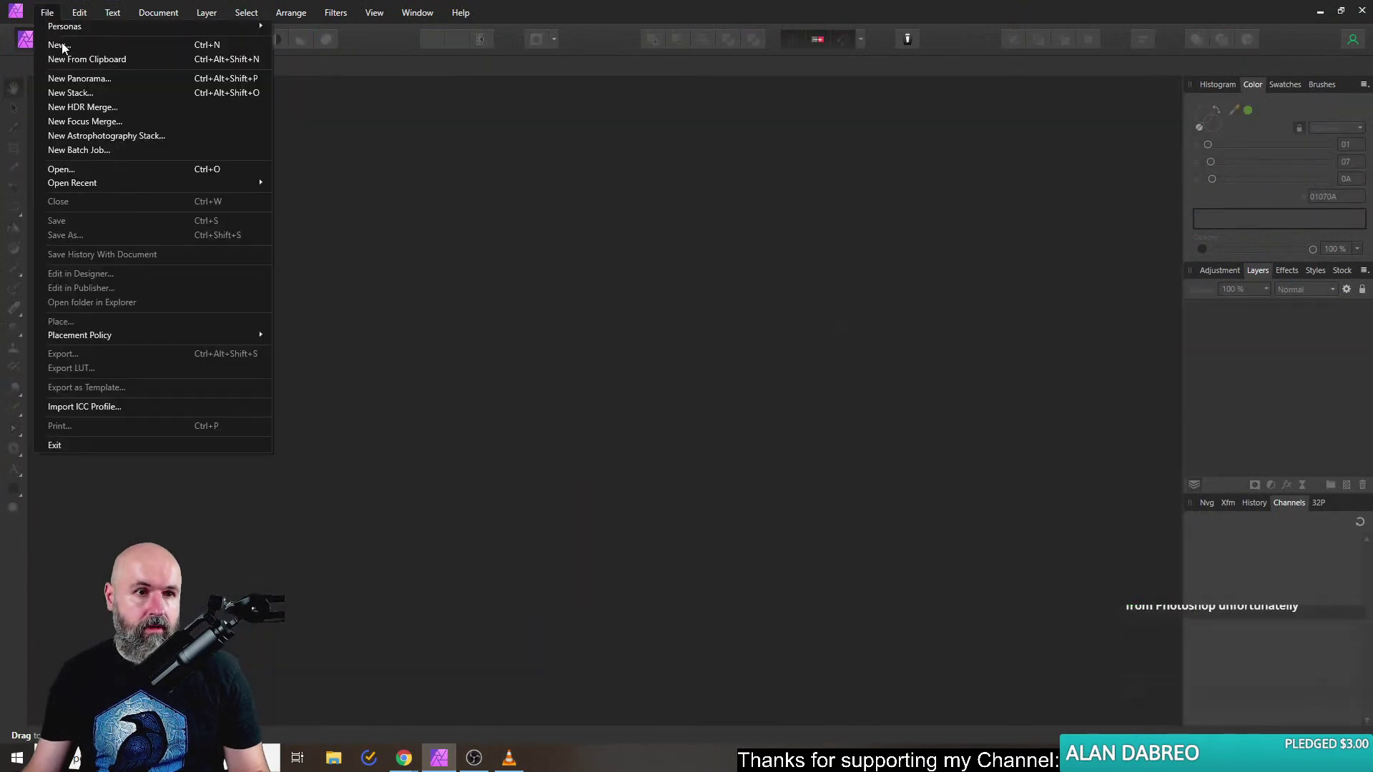
left_click(61, 41)
Crop the waterfall image to about 778 x 615 px, cutting through the main falls' right edge and excluding the smaller falls.
left_click(13, 147)
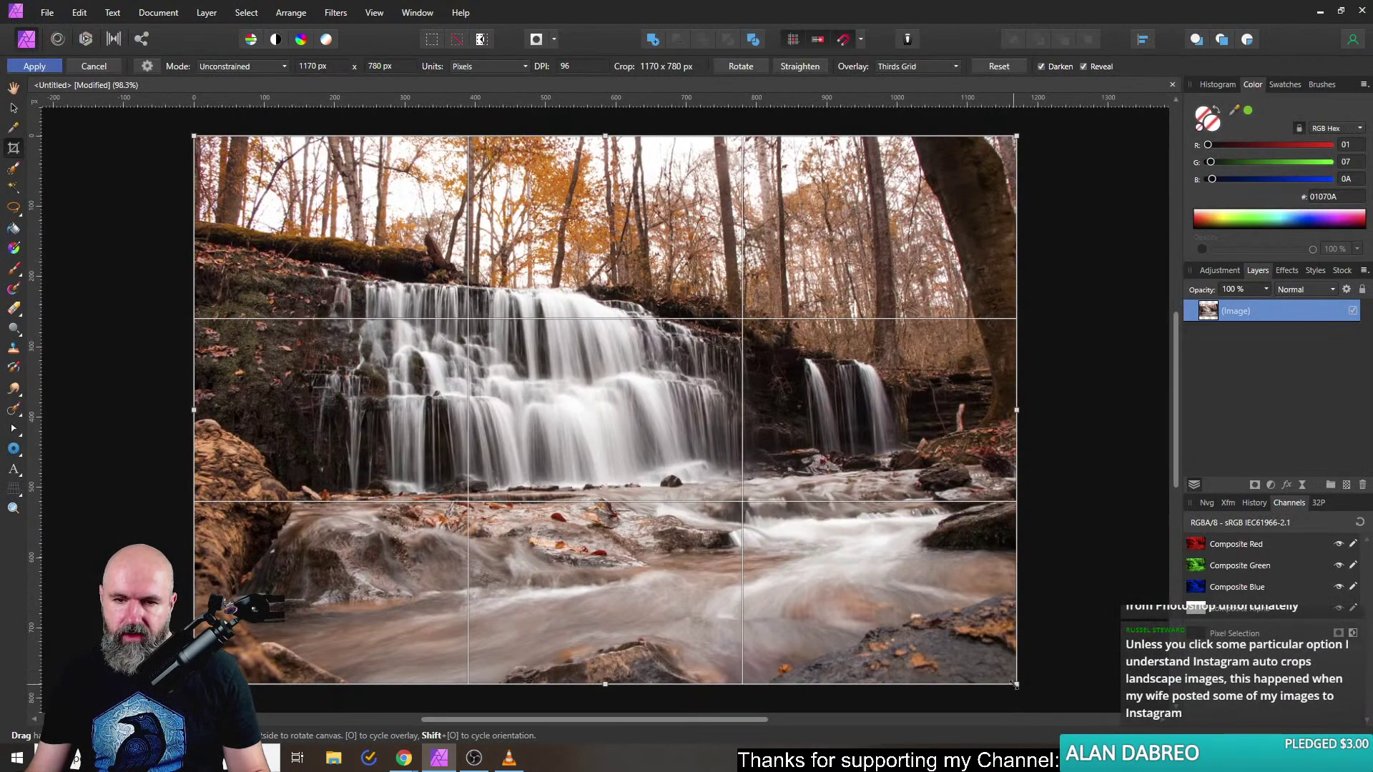
left_click_drag(1015, 683, 740, 568)
key("h")
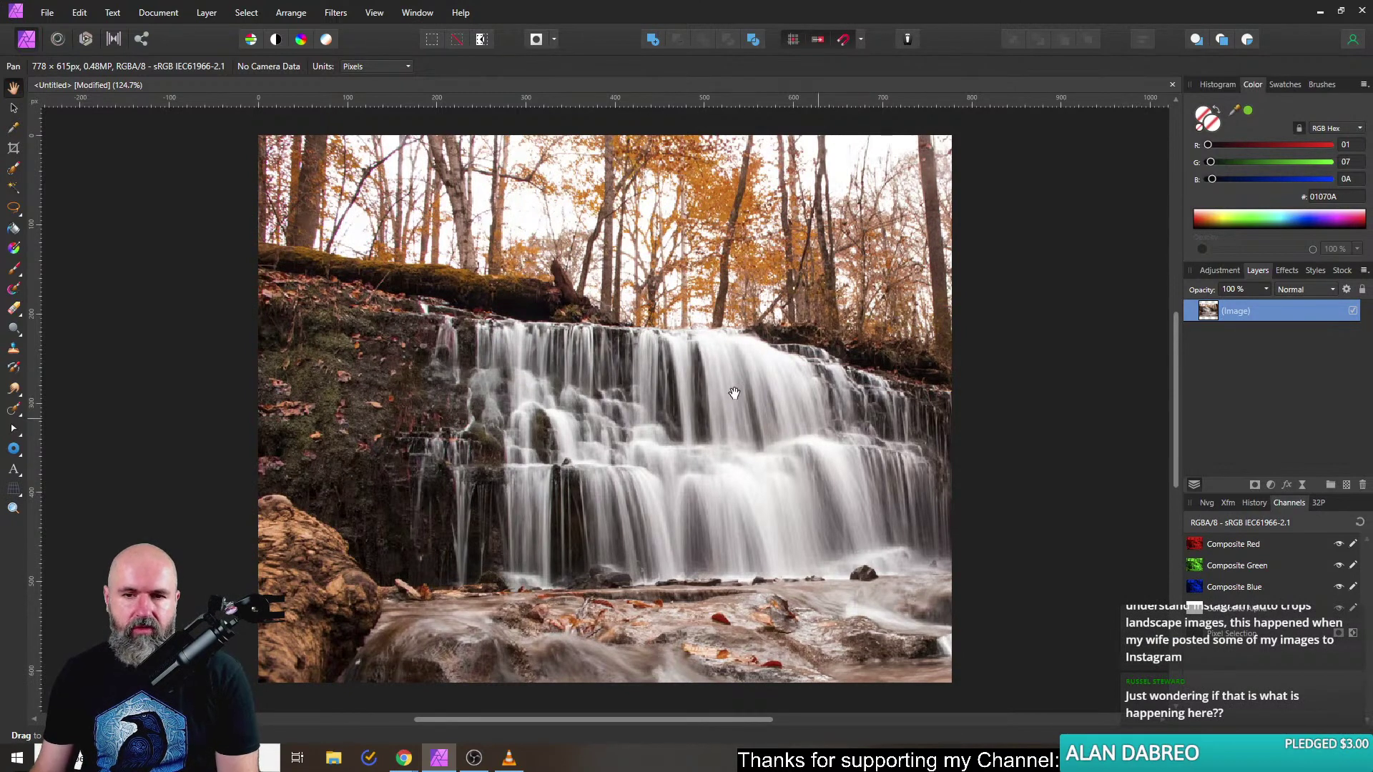
Recrop the image to about 793 x 615 px, cutting off the main falls' left side and including the smaller falls.
left_click(12, 150)
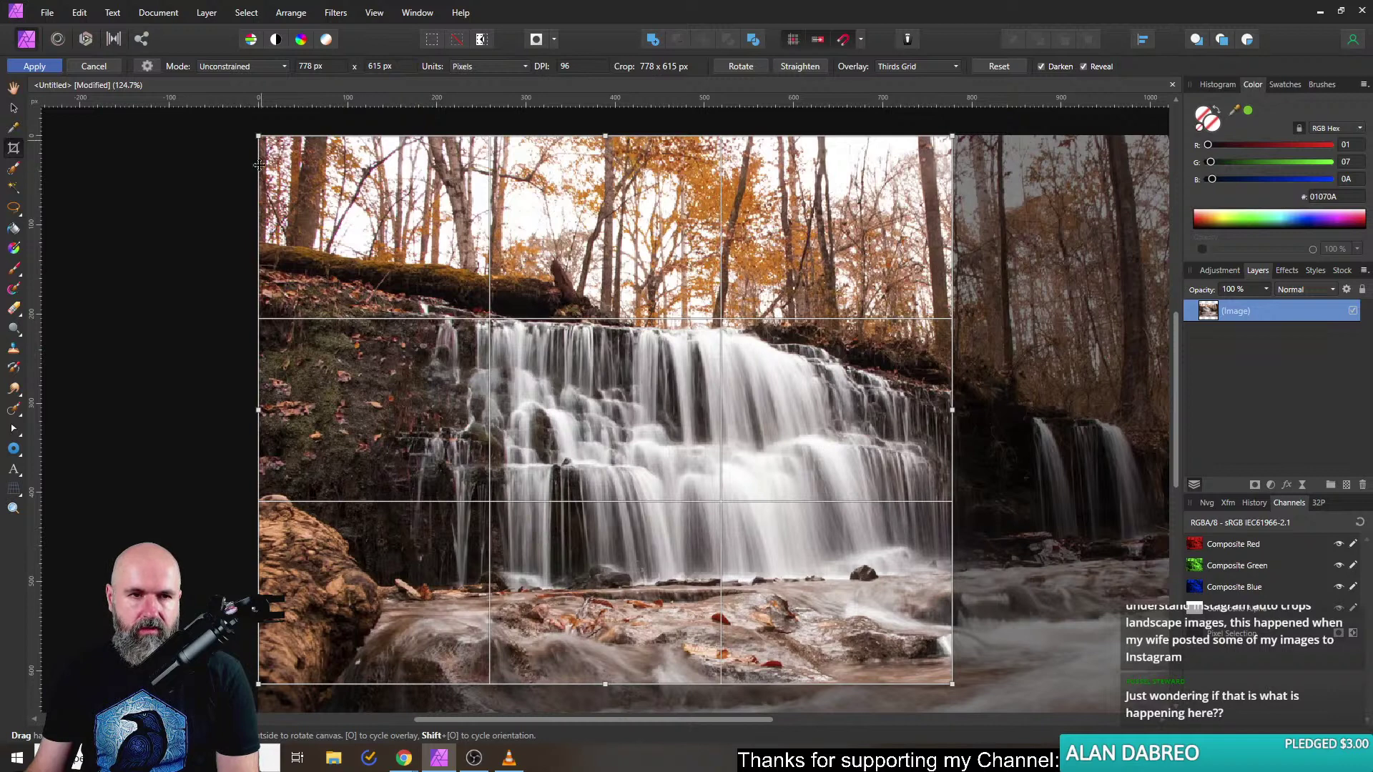
left_click_drag(258, 212, 433, 214)
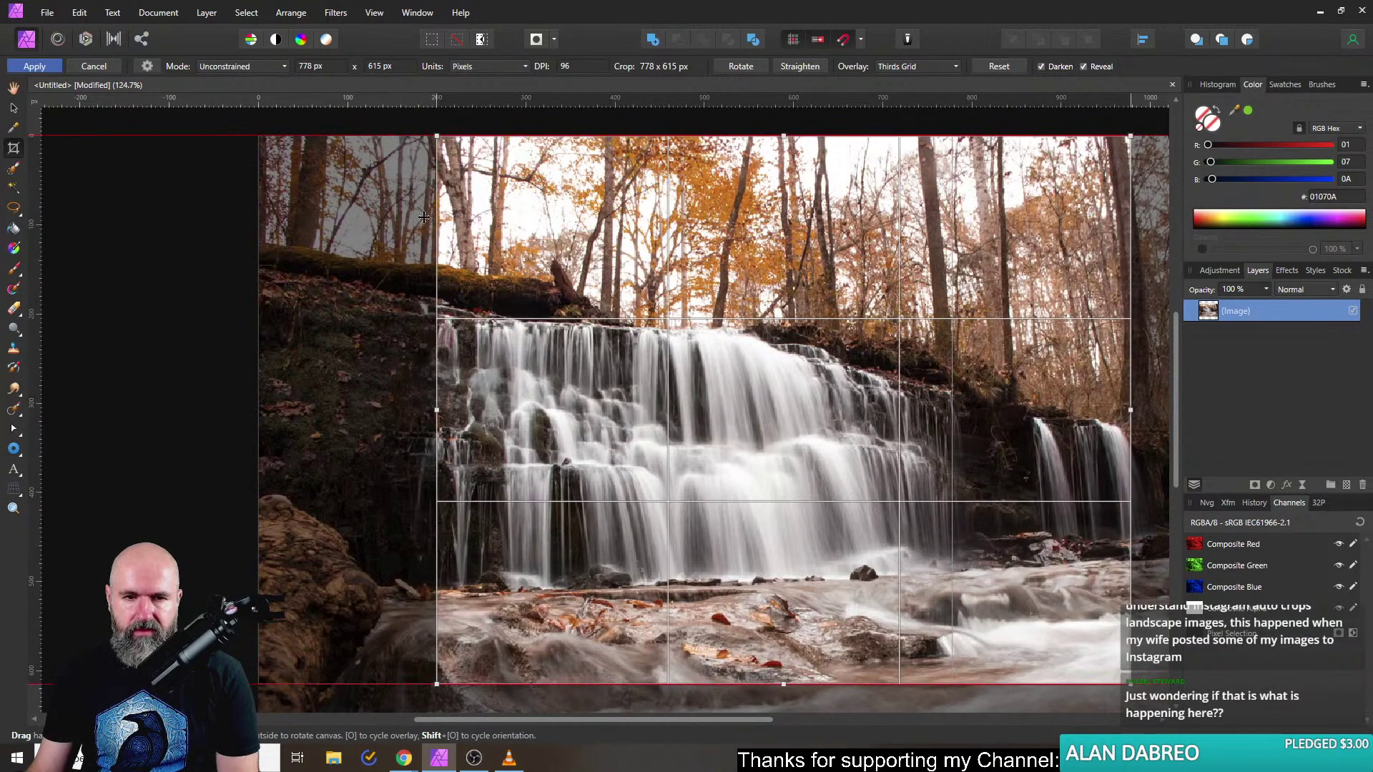
left_click_drag(583, 241, 505, 263)
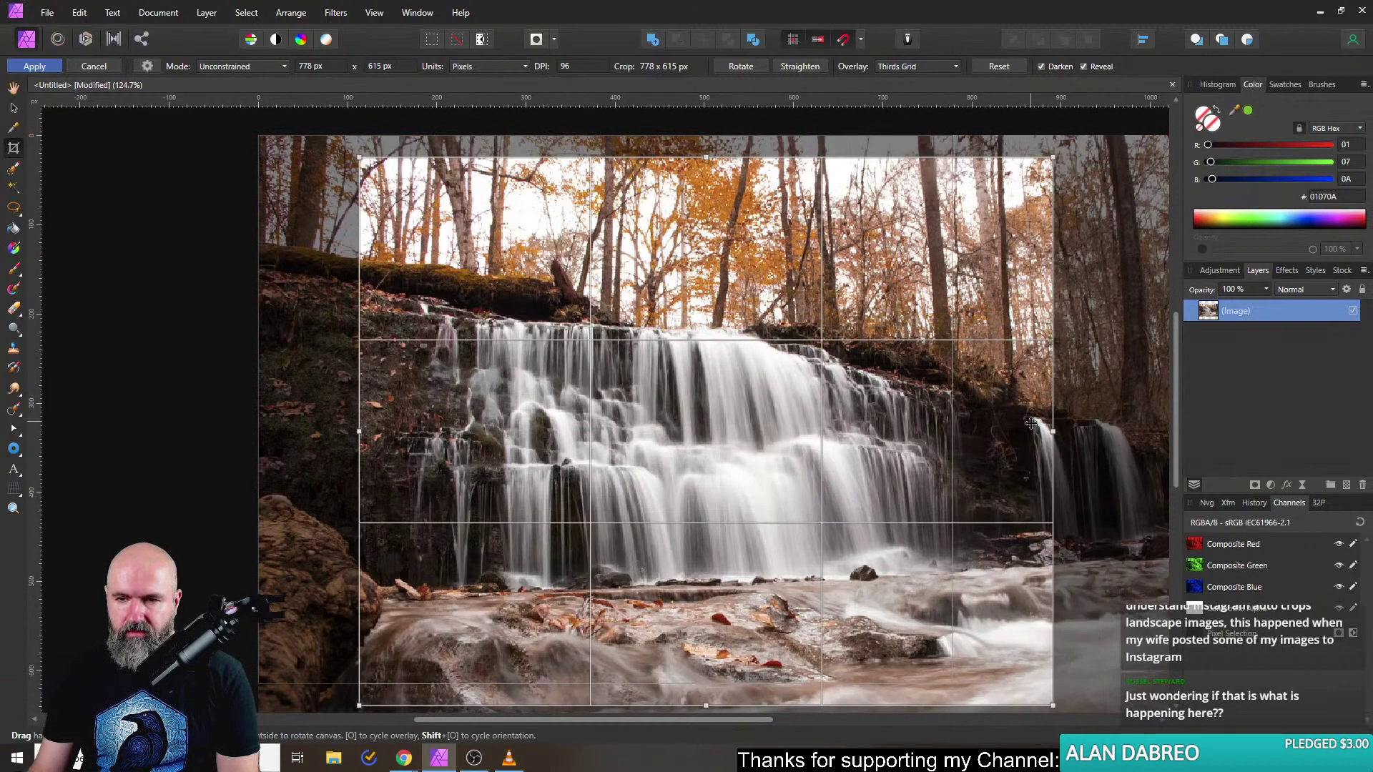
mouse_move(1054, 431)
left_mouse_down()
mouse_move(1069, 431)
mouse_move(1028, 432)
left_mouse_up()
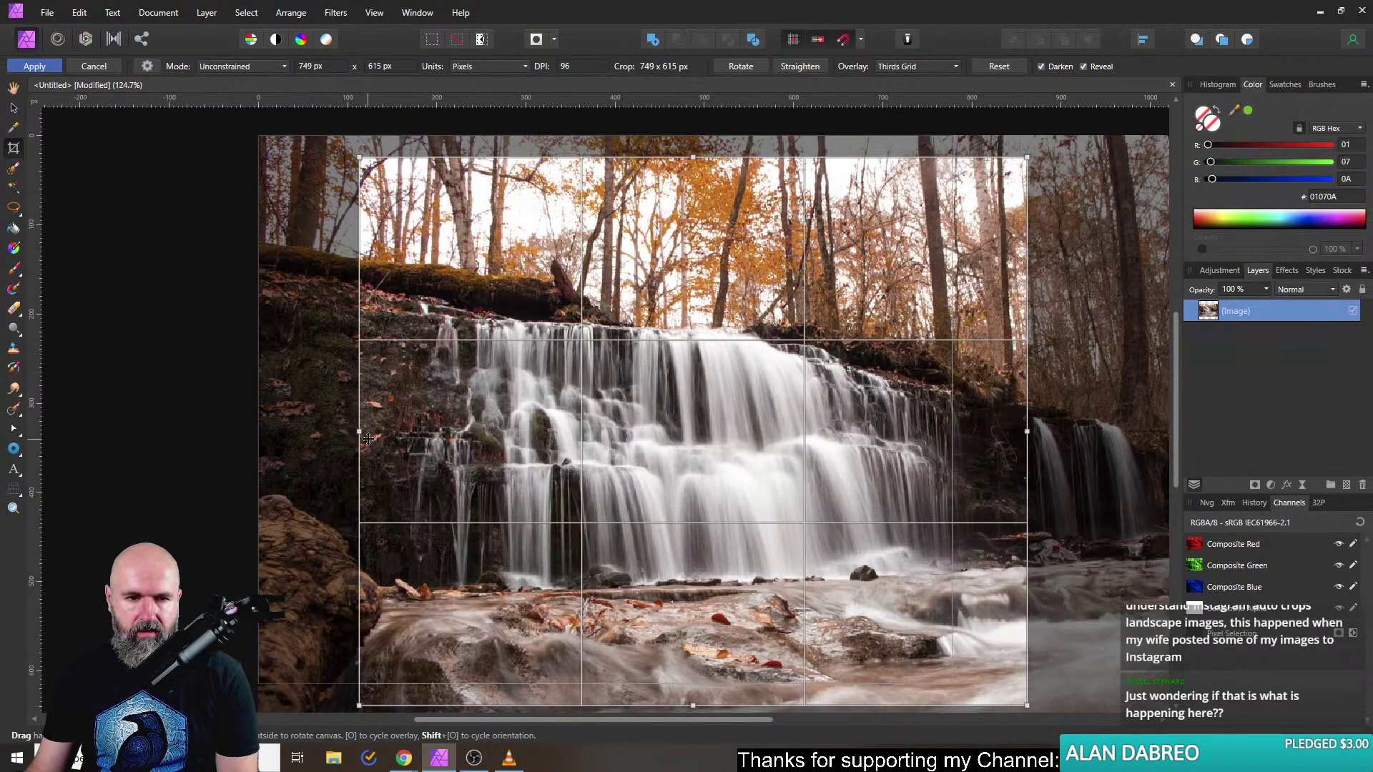
left_click_drag(359, 431, 539, 422)
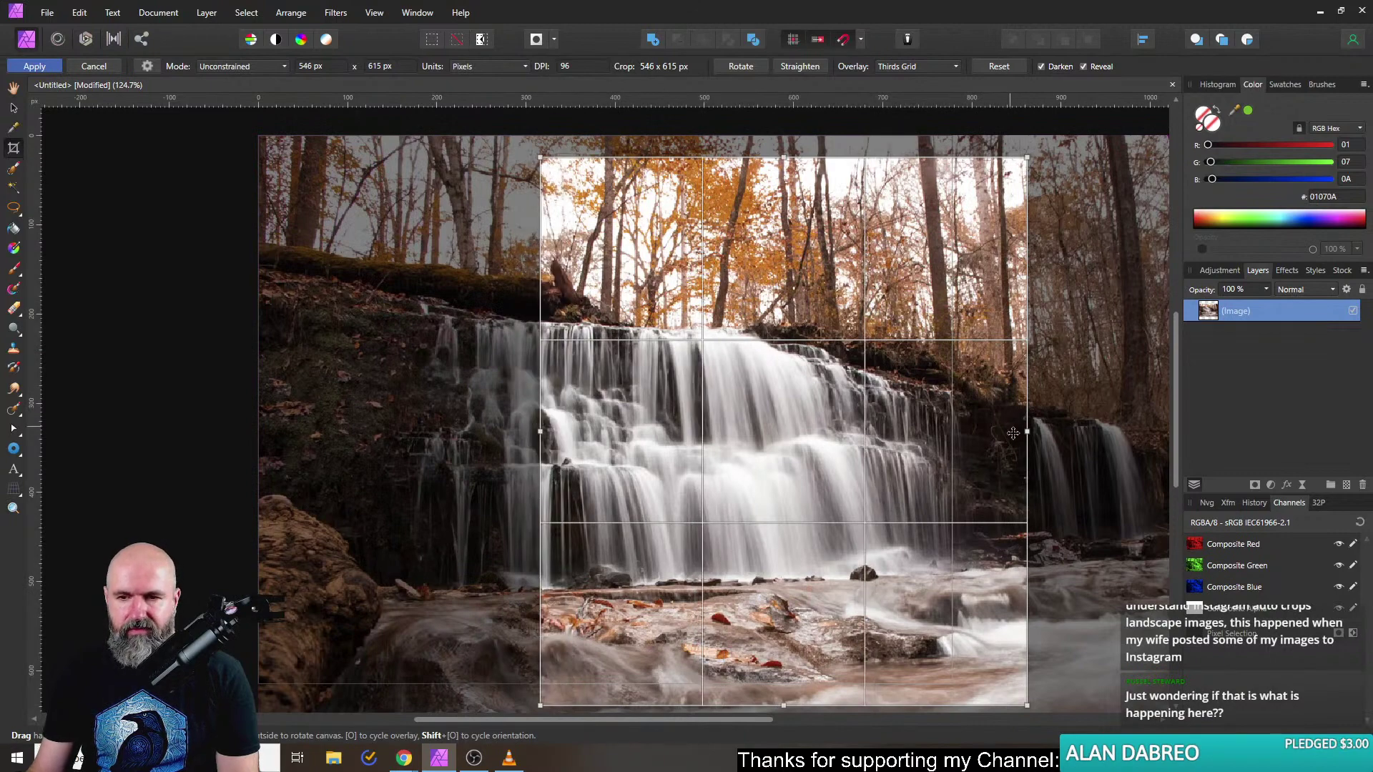
left_click_drag(1026, 431, 962, 356)
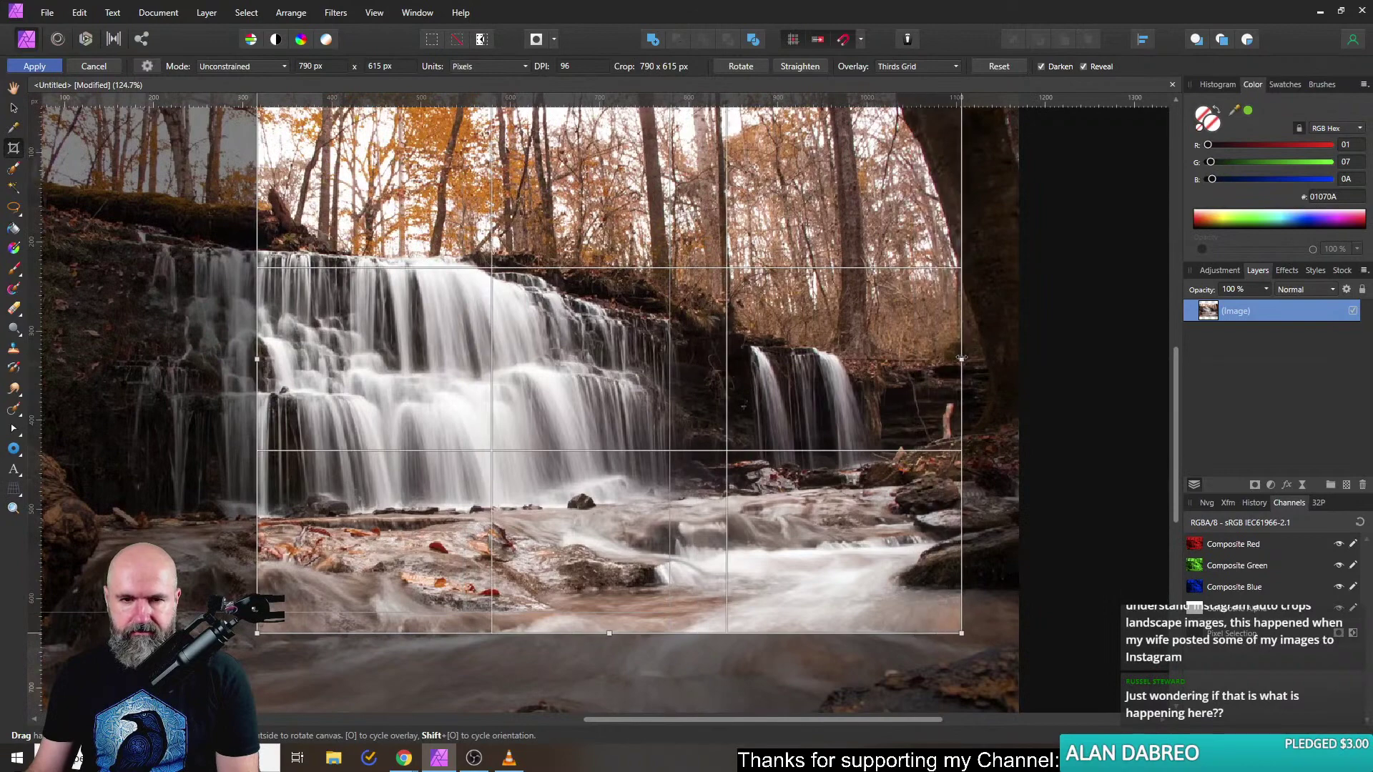
key("h")
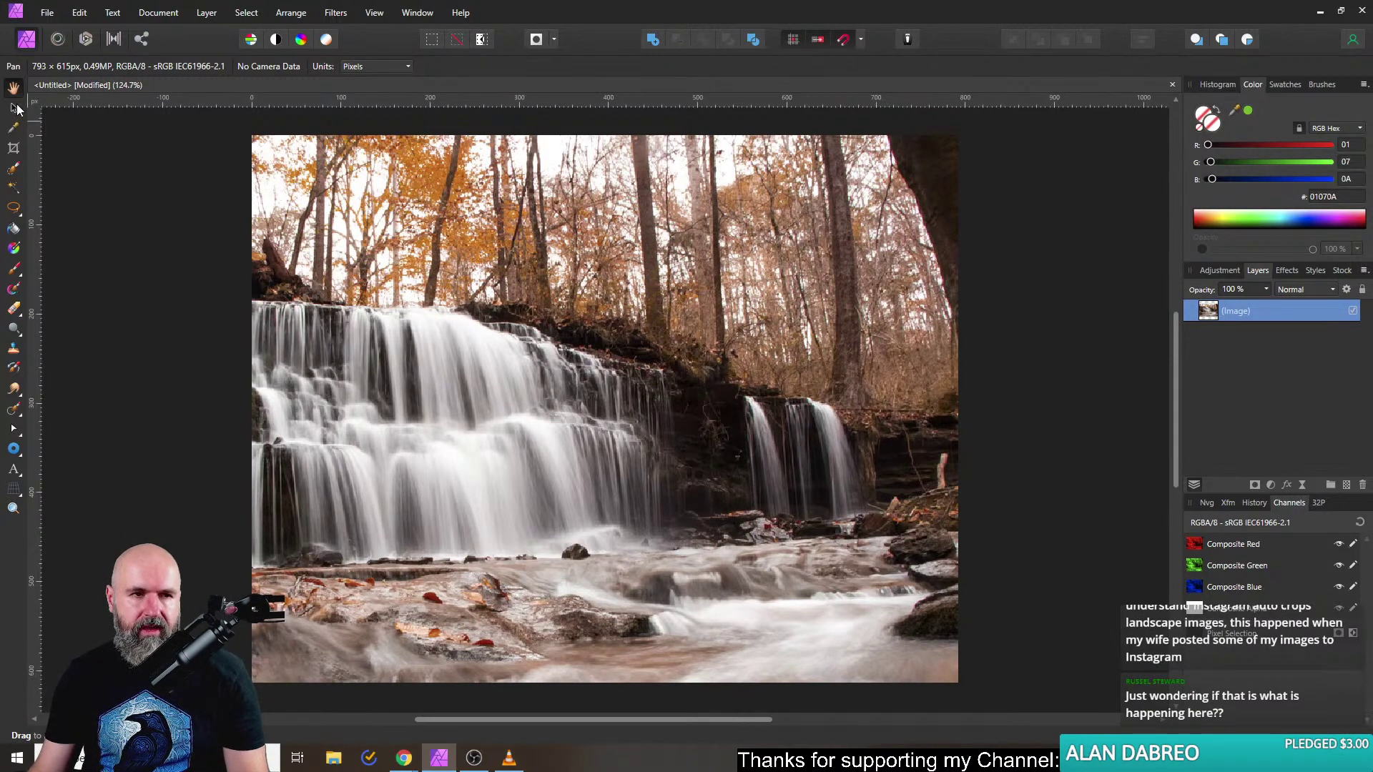
Draw a new crop frame about 927 x 601 px enclosing the whole main waterfall and the smaller falls beside it.
left_click(13, 150)
left_click_drag(615, 384, 247, 297)
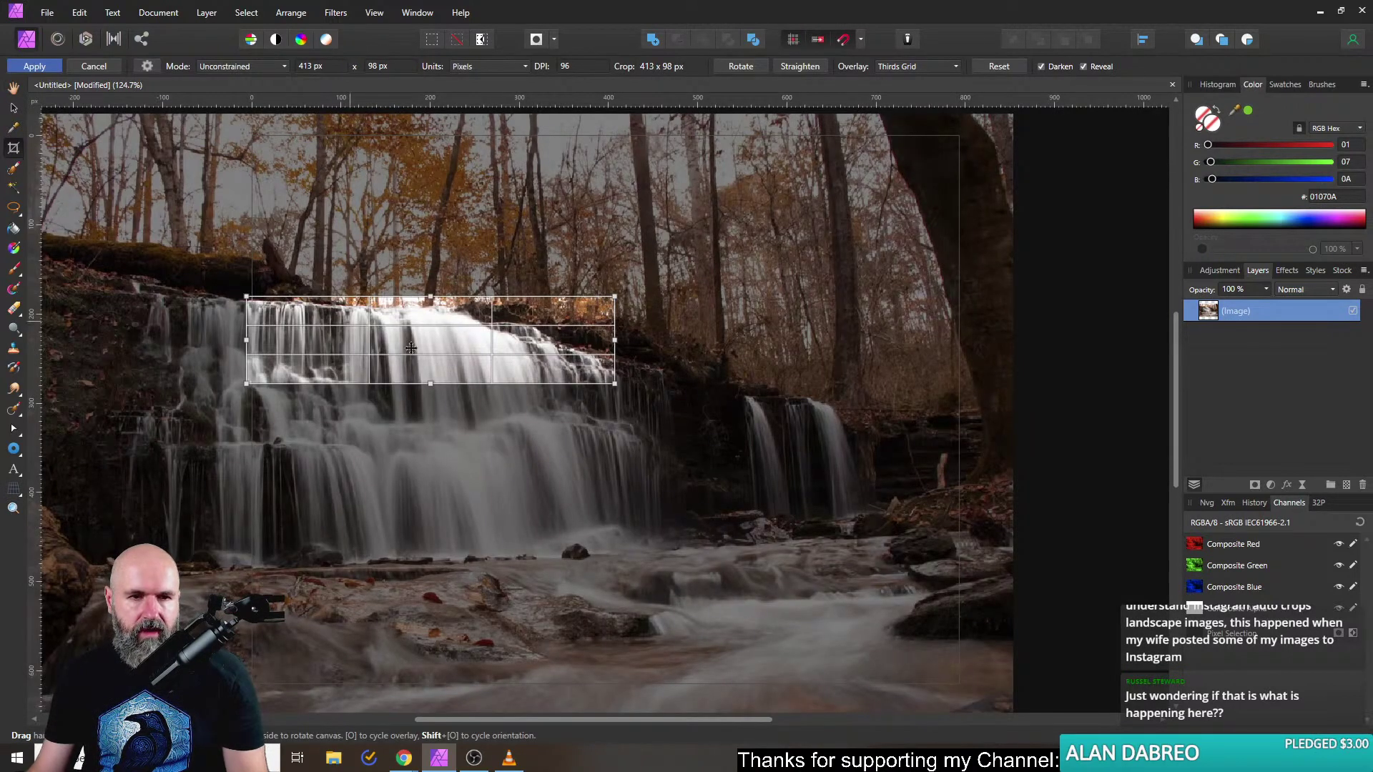
left_click_drag(246, 297, 45, 155)
left_click_drag(613, 384, 873, 700)
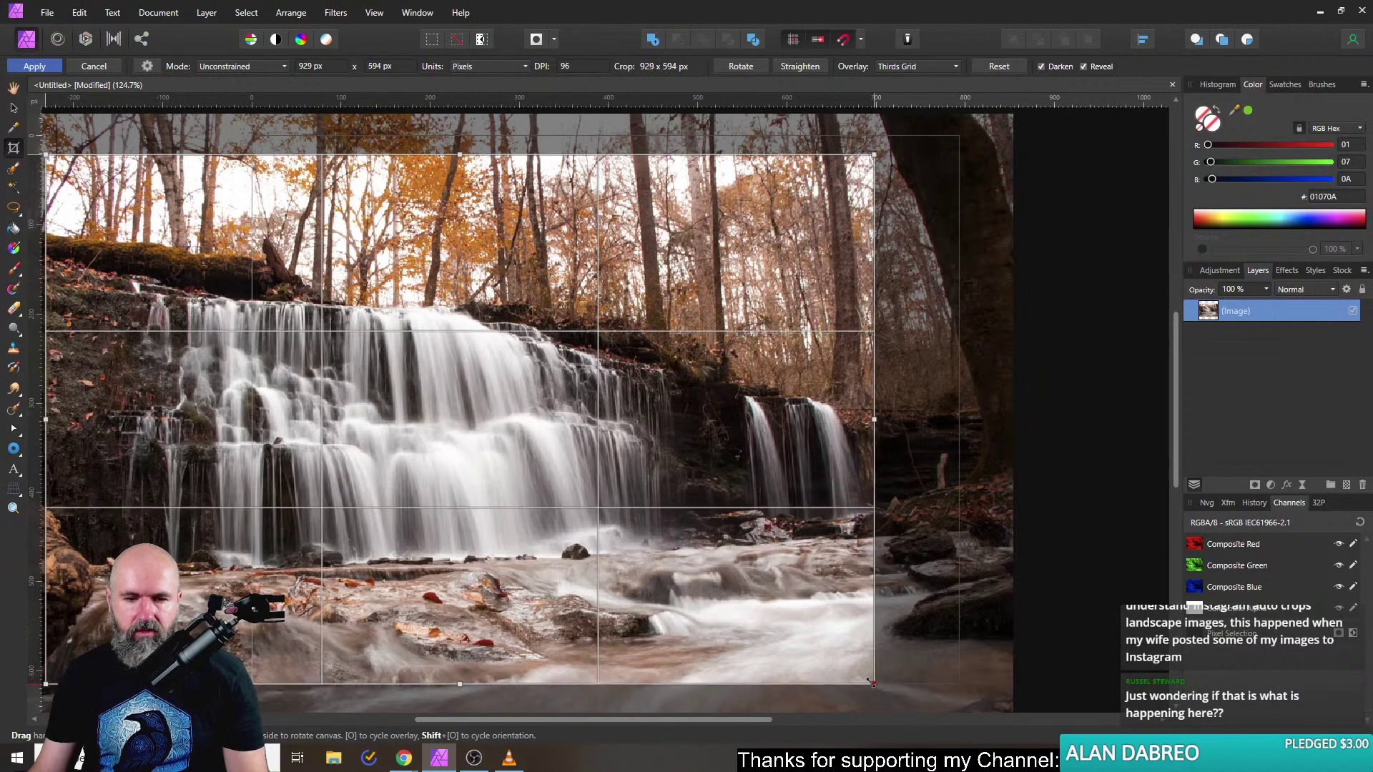
Refine the crop frame to about 948 x 603 px, leaving space beside both waterfalls and trimming the foreground water, and apply the crop.
scroll(706, 416, "down", 2)
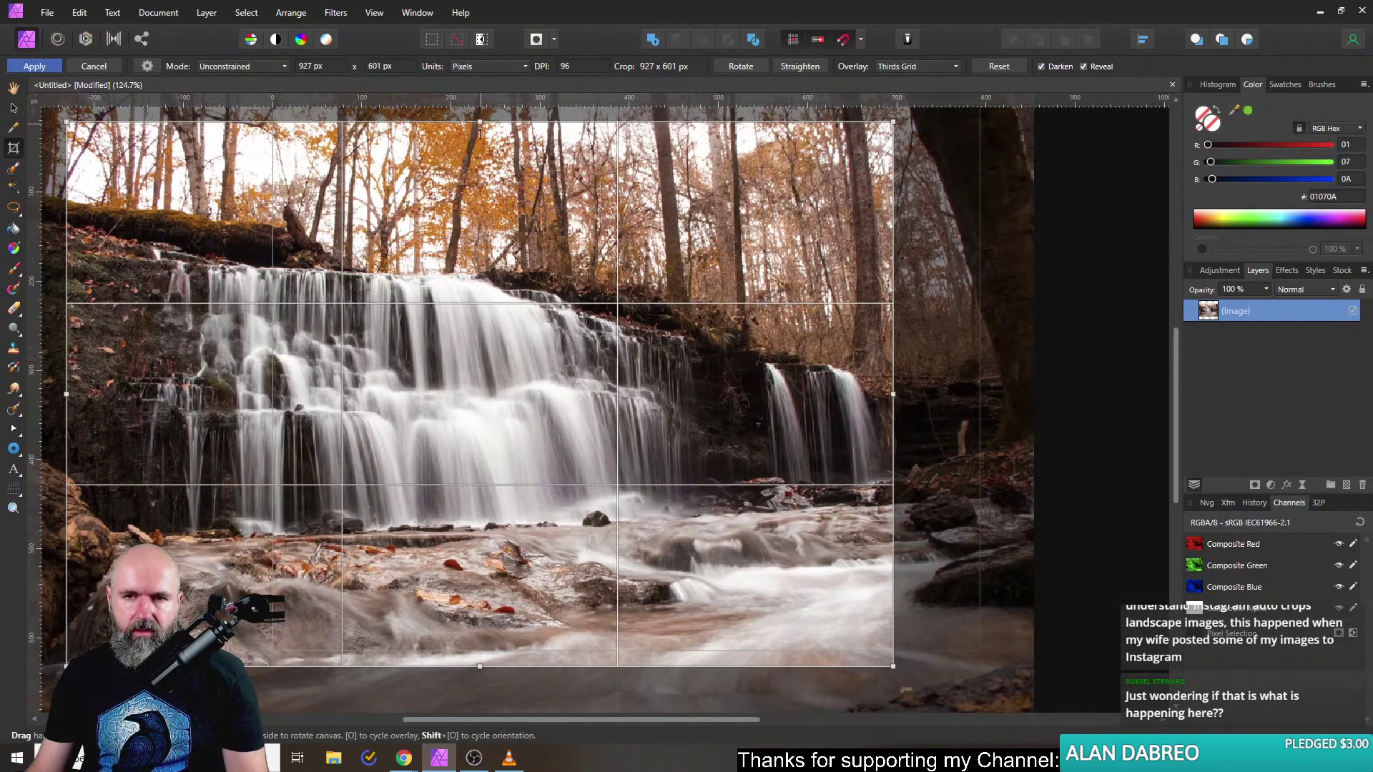
mouse_move(479, 134)
left_mouse_down()
mouse_move(480, 115)
mouse_move(479, 129)
left_mouse_up()
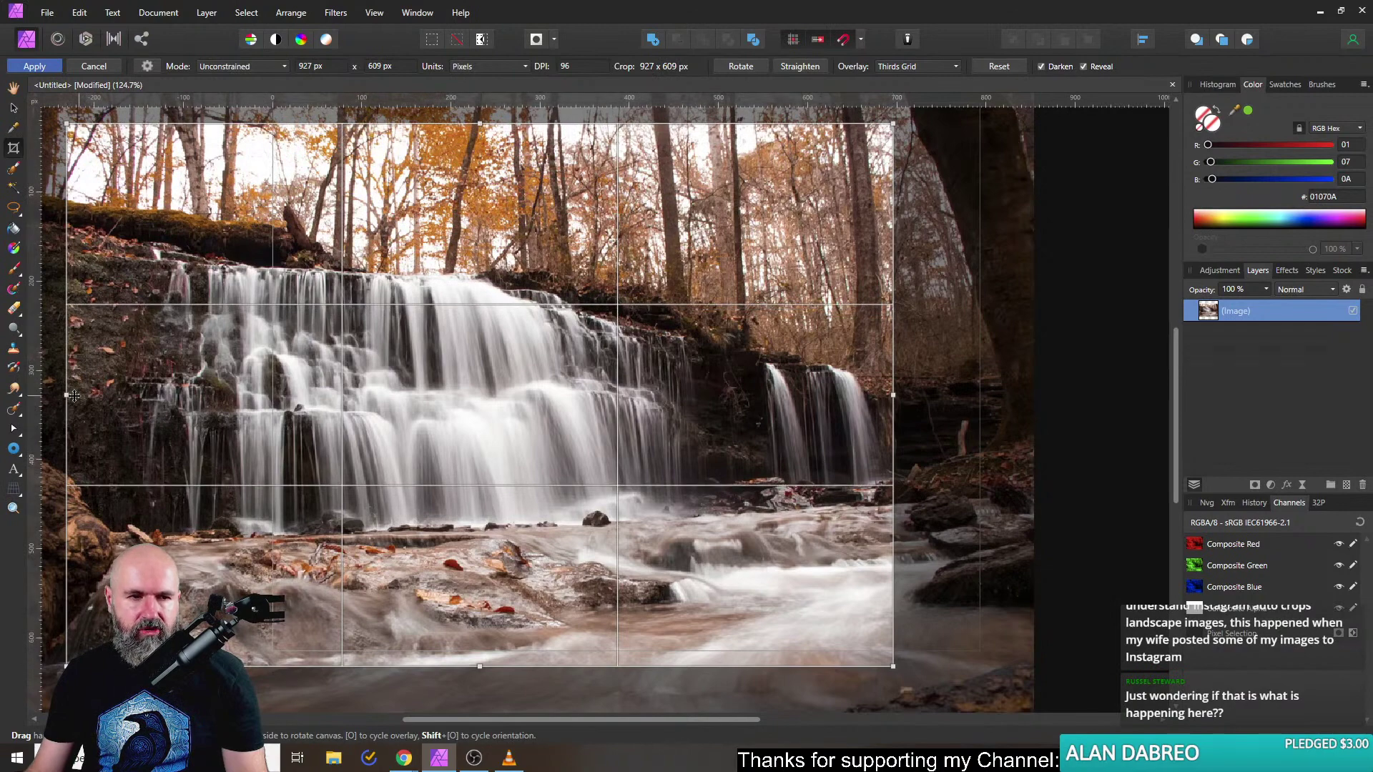
left_click_drag(66, 394, 85, 394)
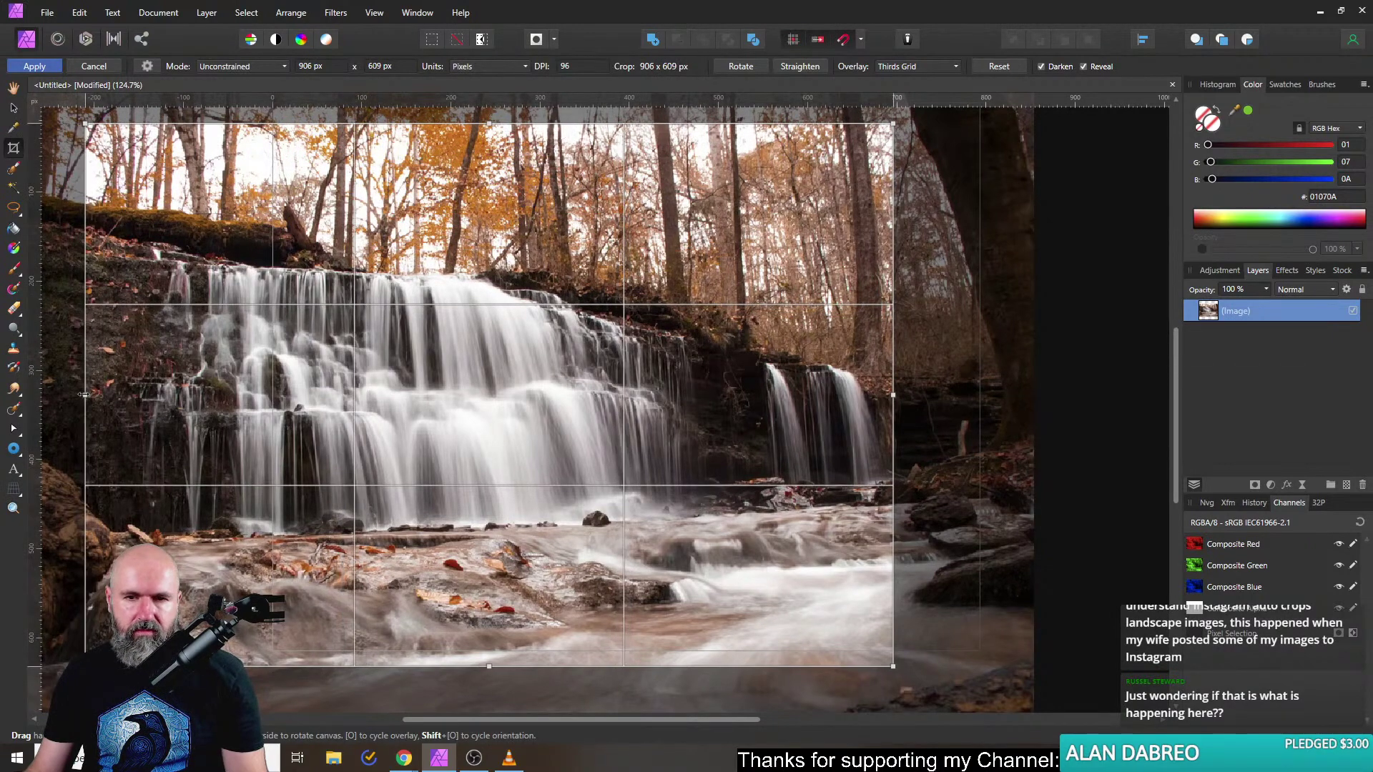
left_click_drag(891, 397, 929, 398)
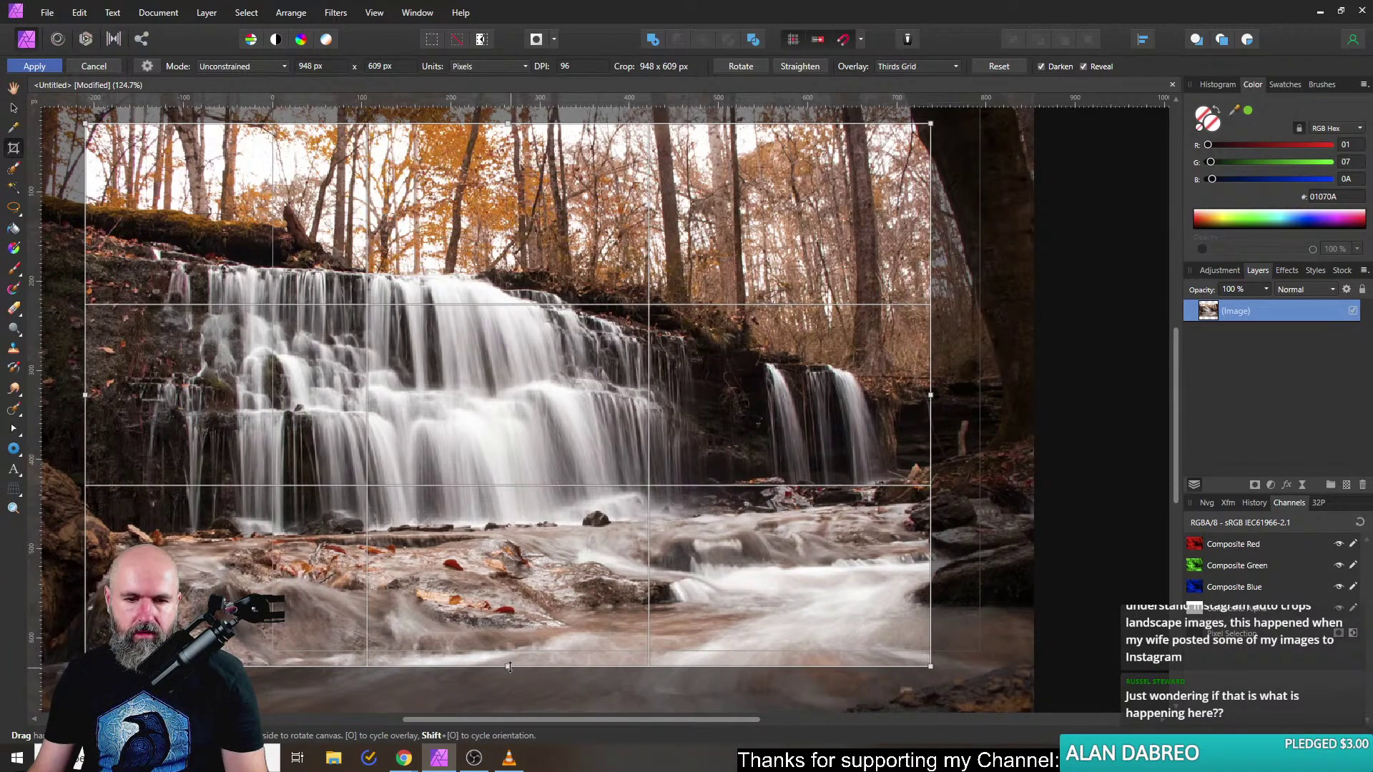
left_click_drag(510, 667, 516, 607)
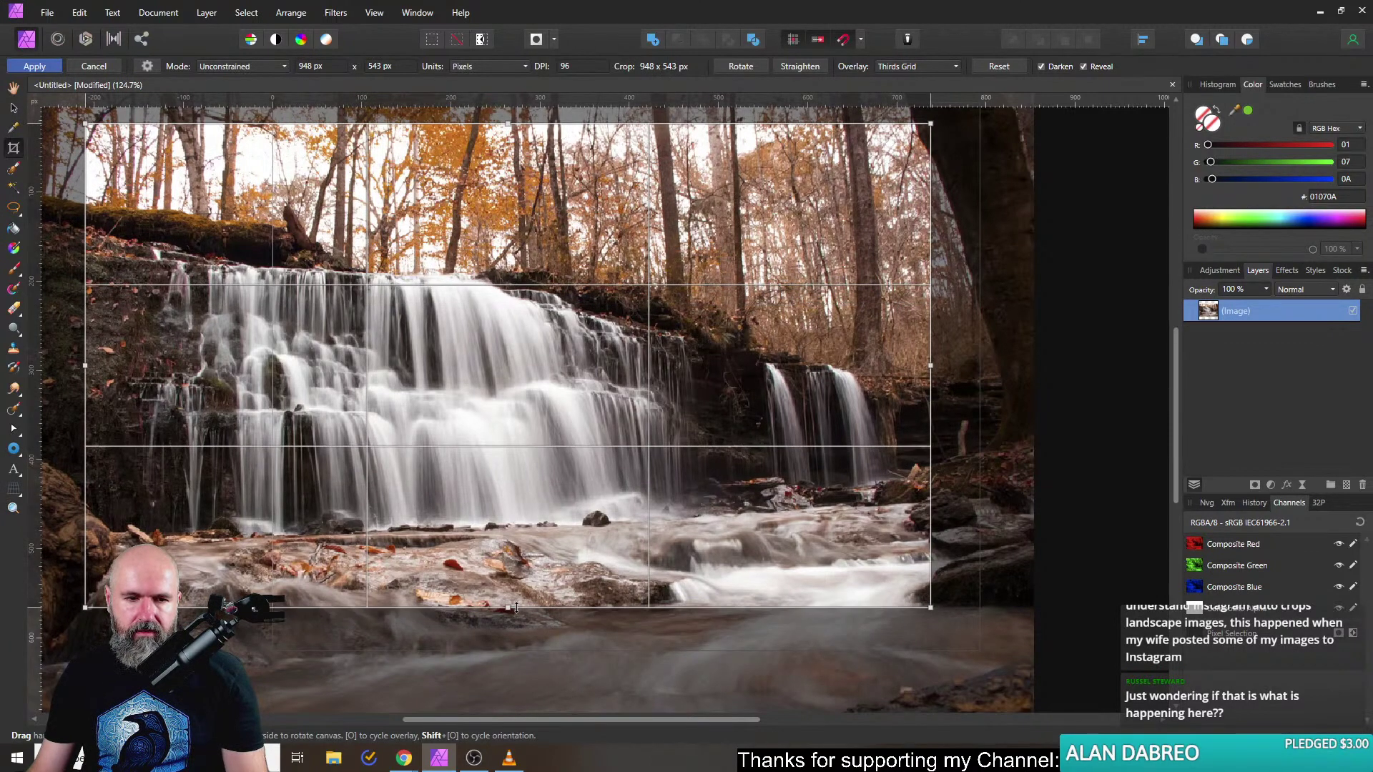
scroll(577, 460, "up", 3)
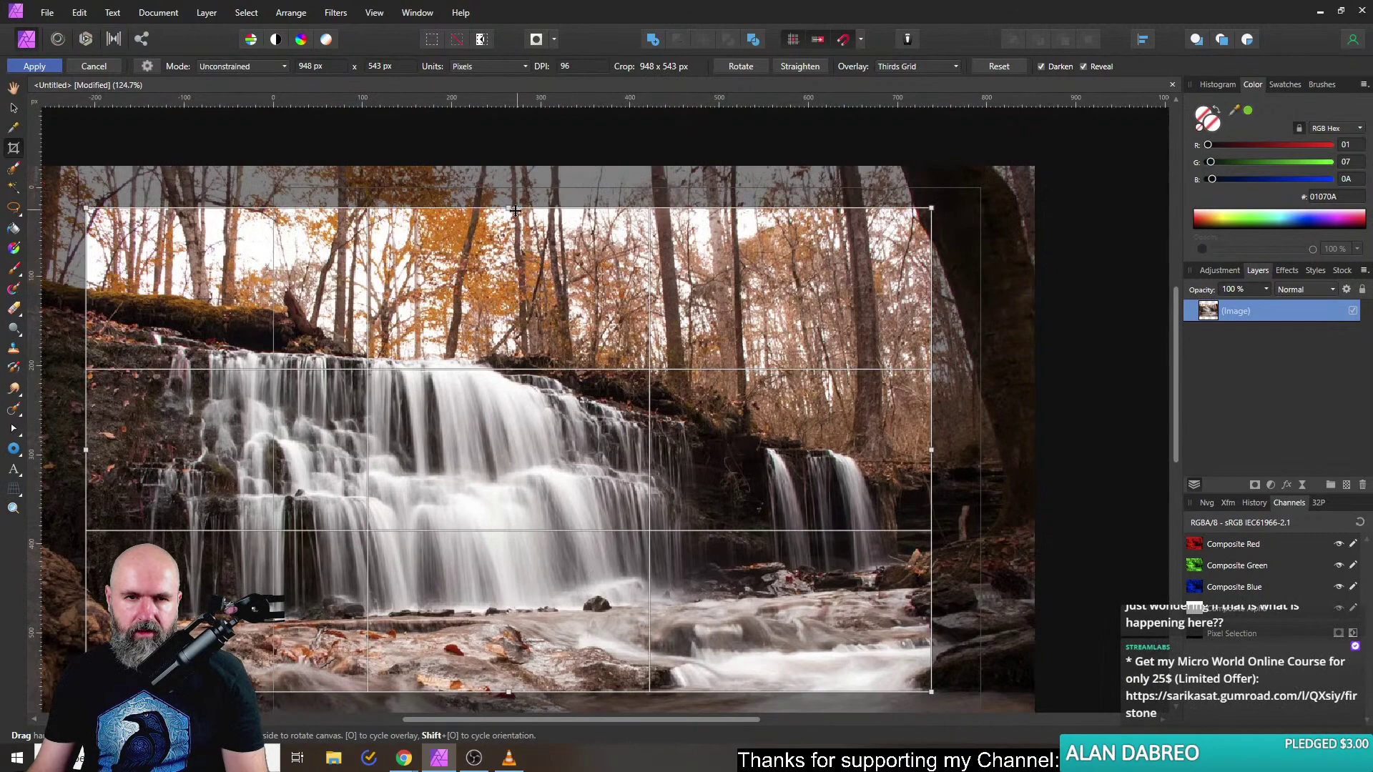
left_click_drag(509, 209, 508, 183)
scroll(509, 286, "down", 3)
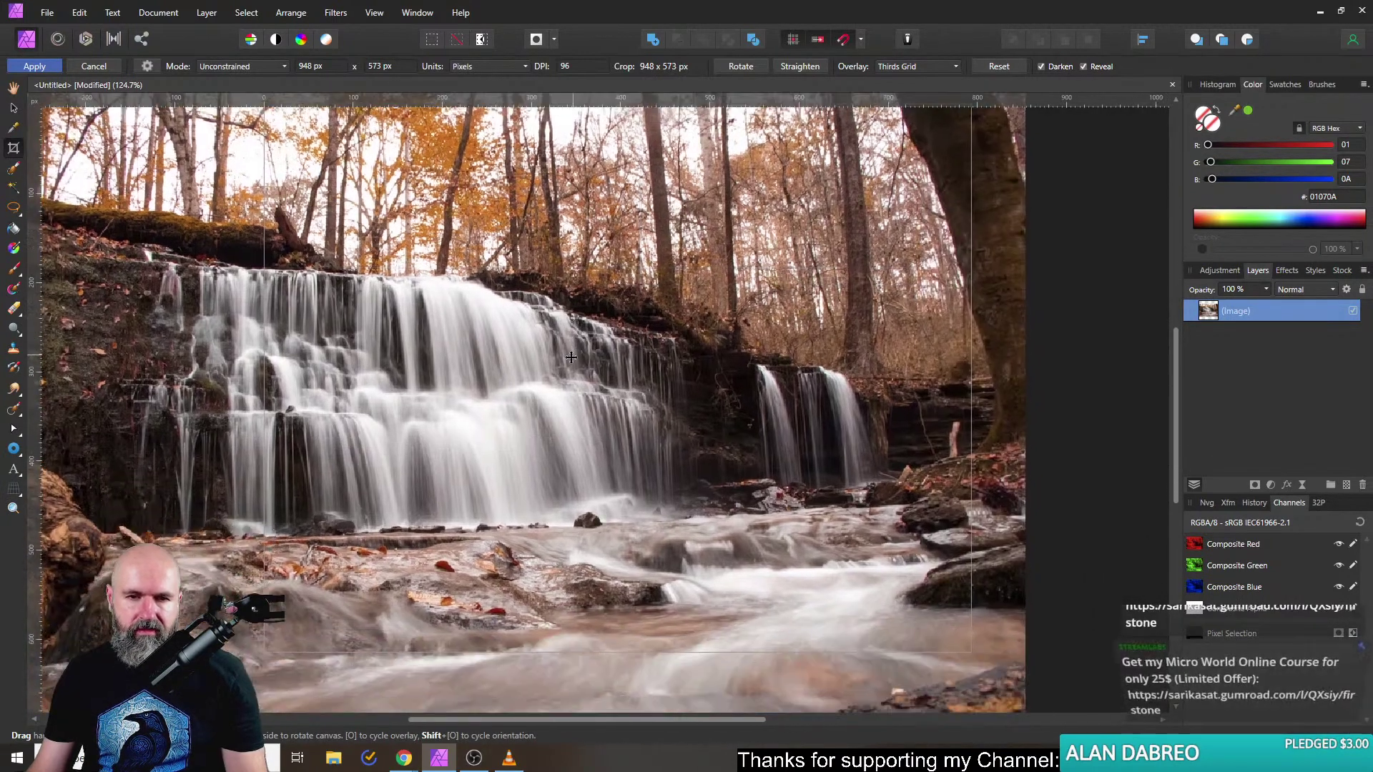
left_click_drag(497, 612, 497, 638)
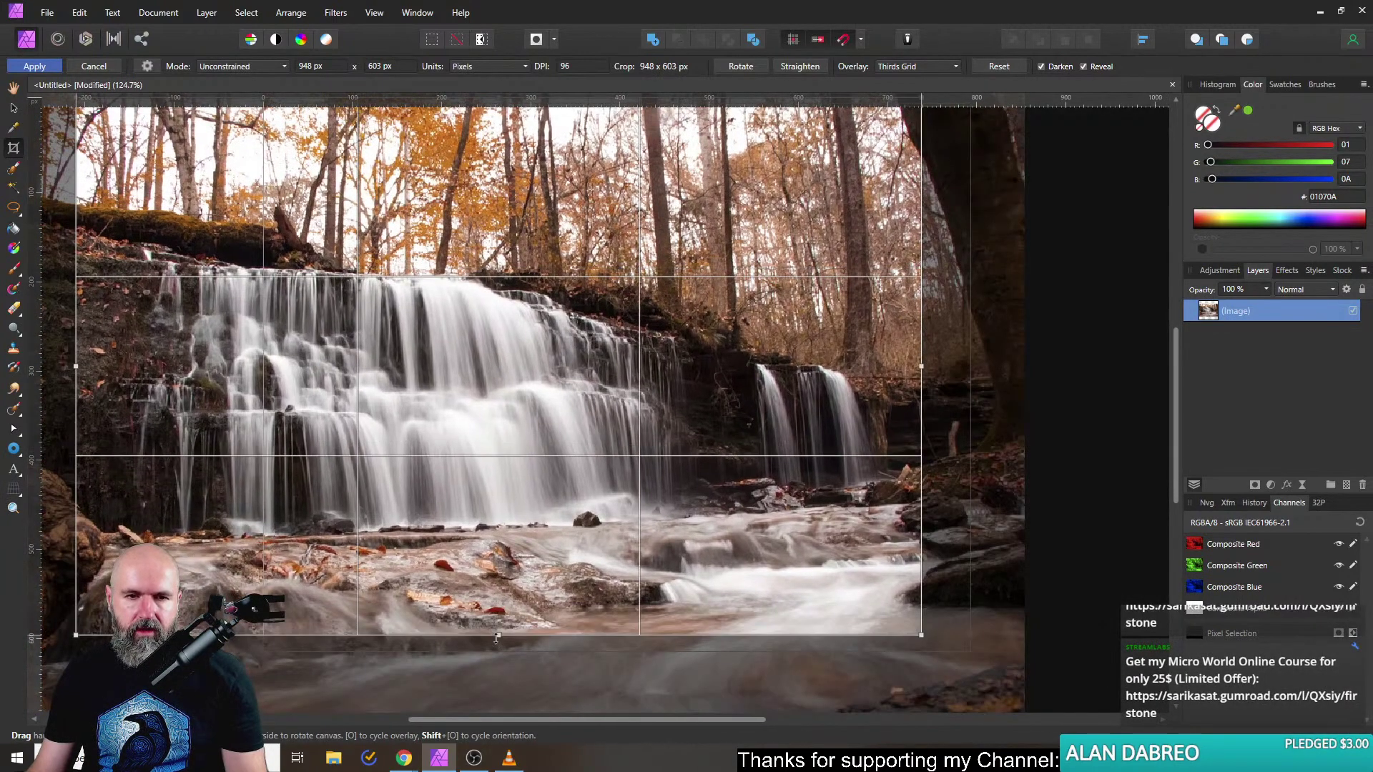
key("Return")
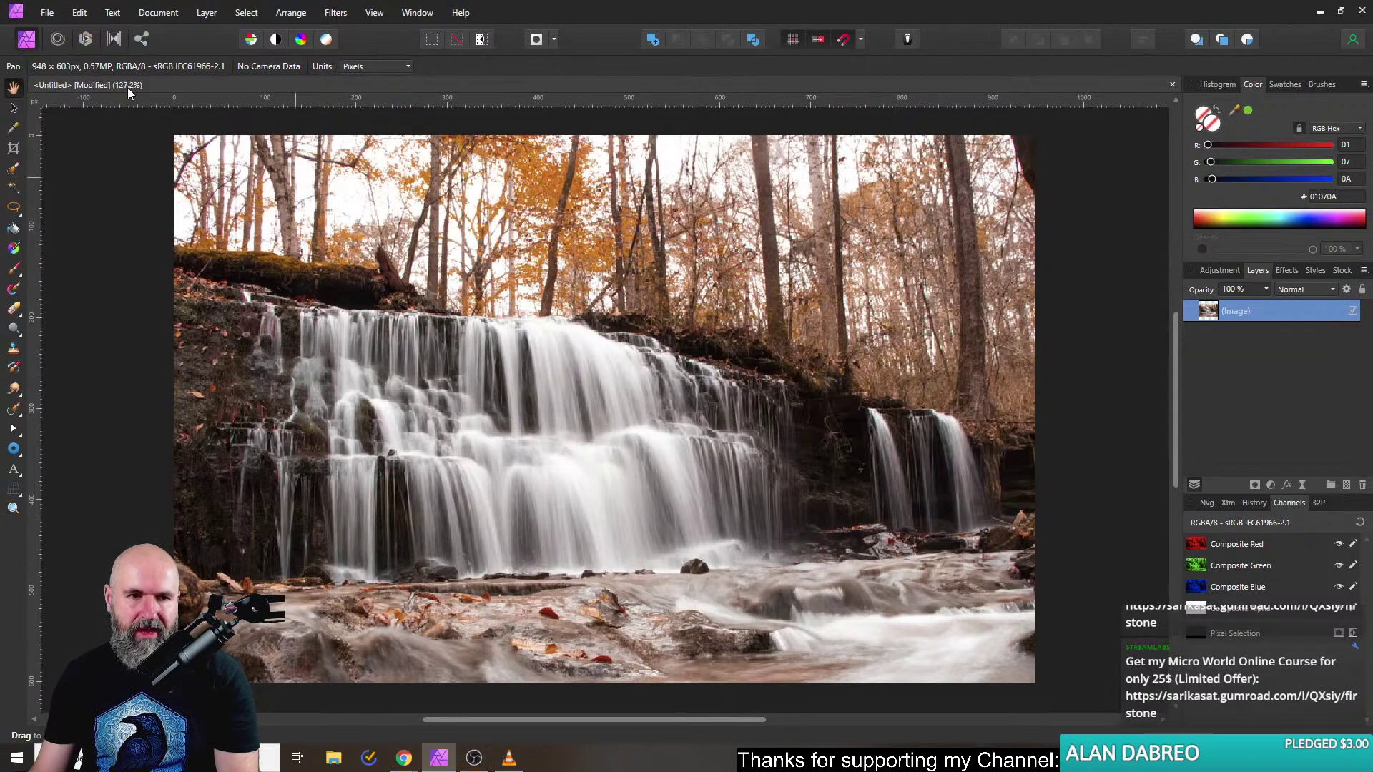
Crop the image to about 624 x 603 px, cutting through the main falls and excluding the smaller falls.
left_click(13, 148)
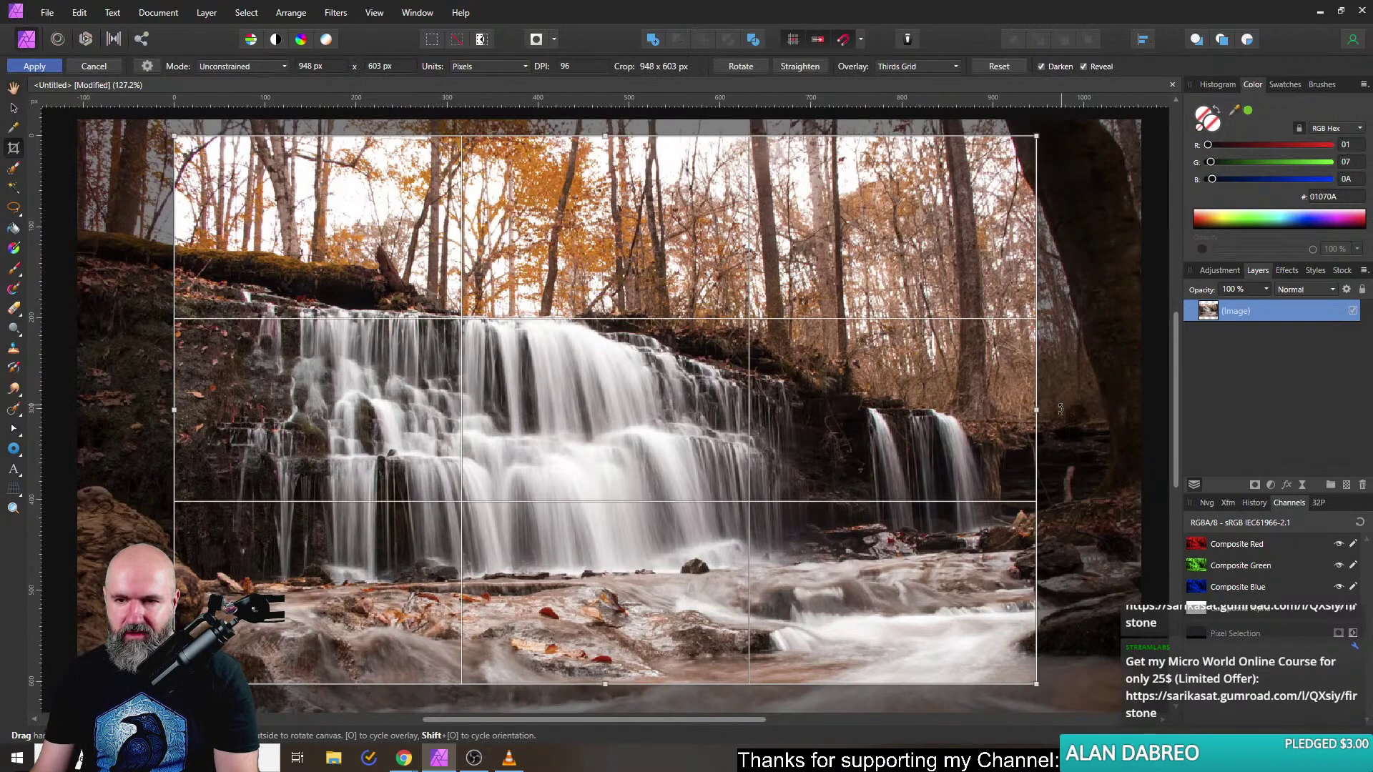
left_click_drag(1035, 411, 741, 416)
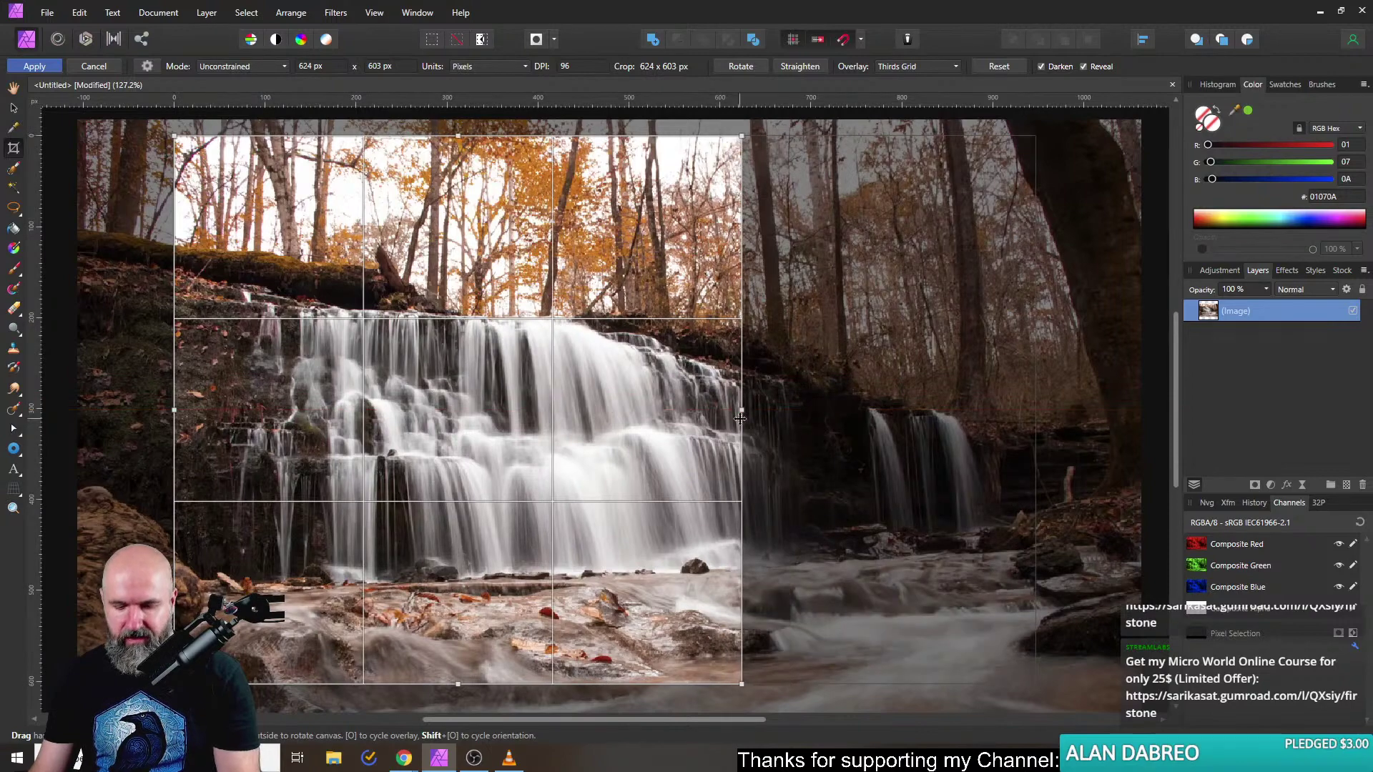
key("Return")
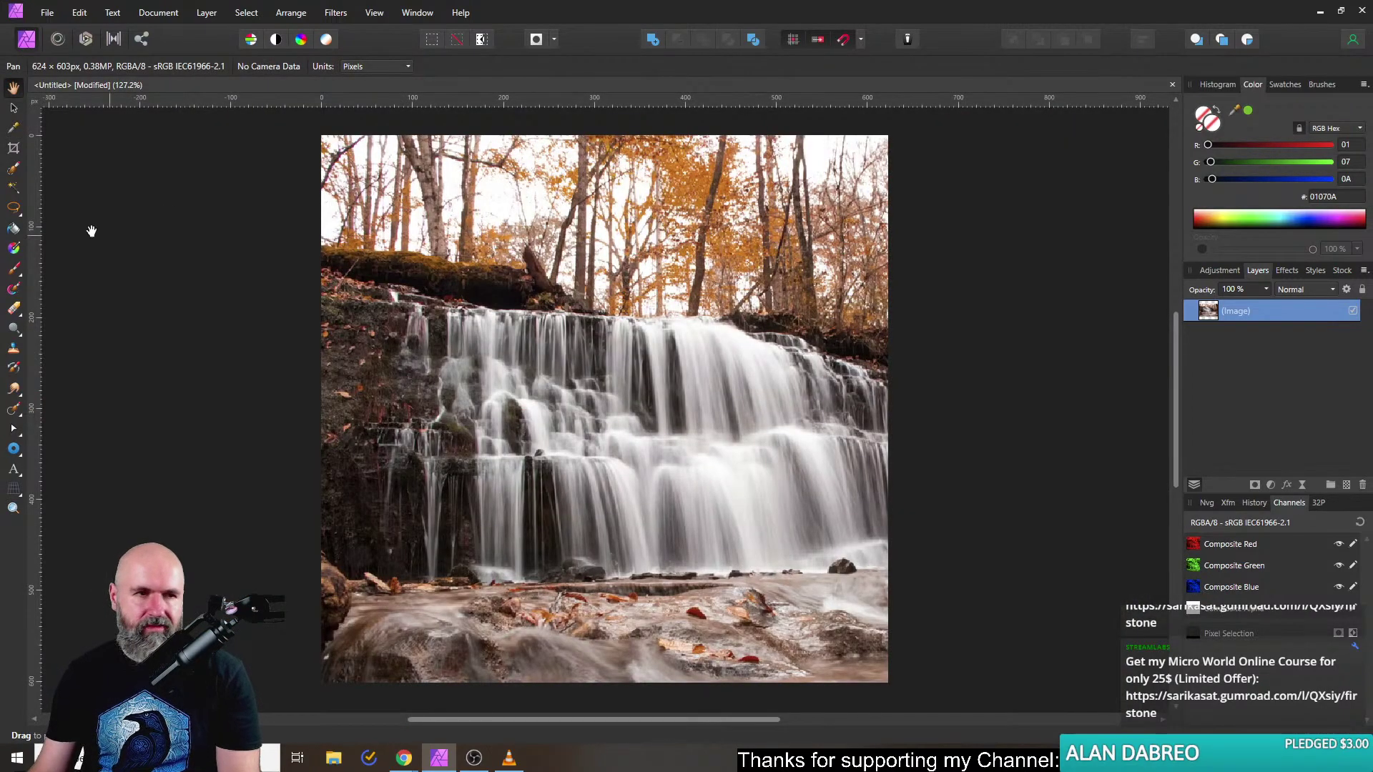
Recrop the image with the 1:1 ratio preset to 603 x 603 px, shifting the frame toward the smaller falls.
left_click(14, 148)
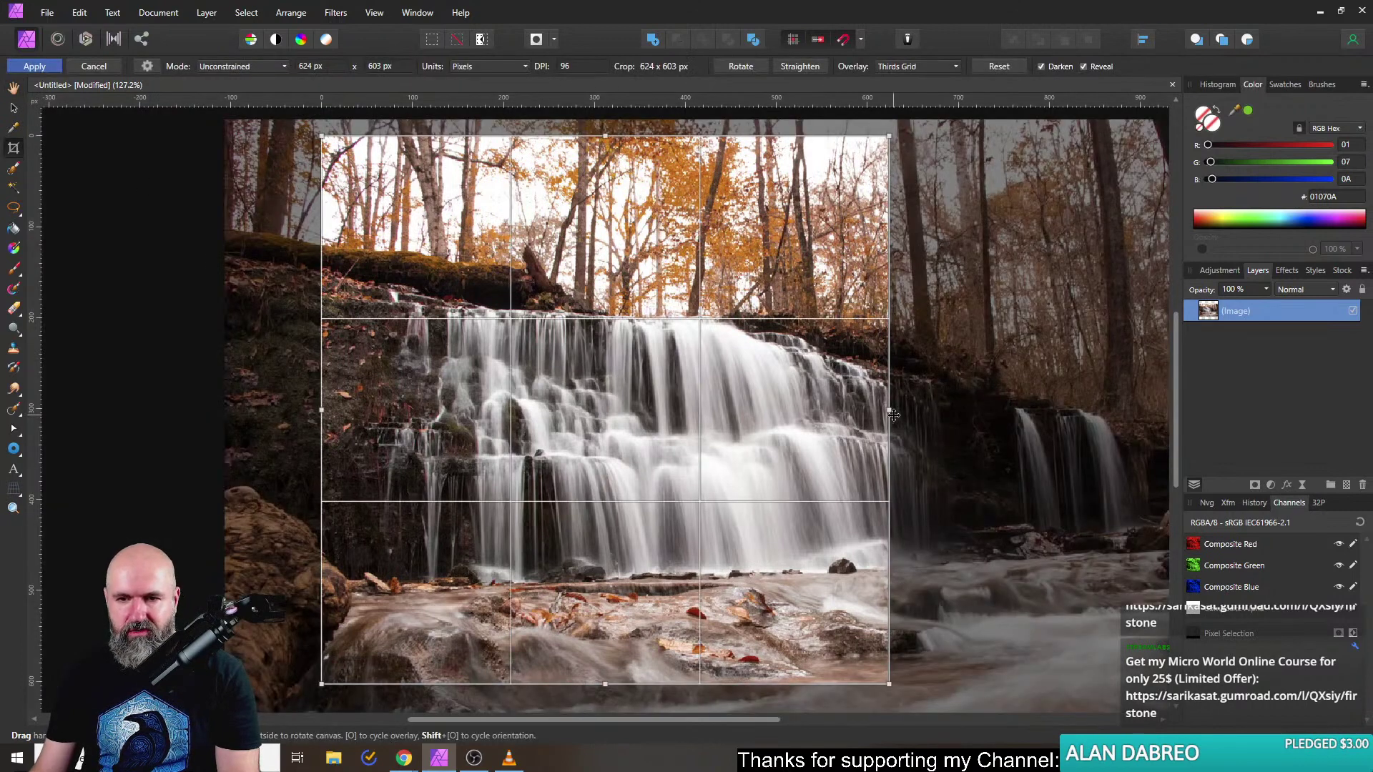
left_click(208, 63)
left_click(223, 116)
left_click(146, 65)
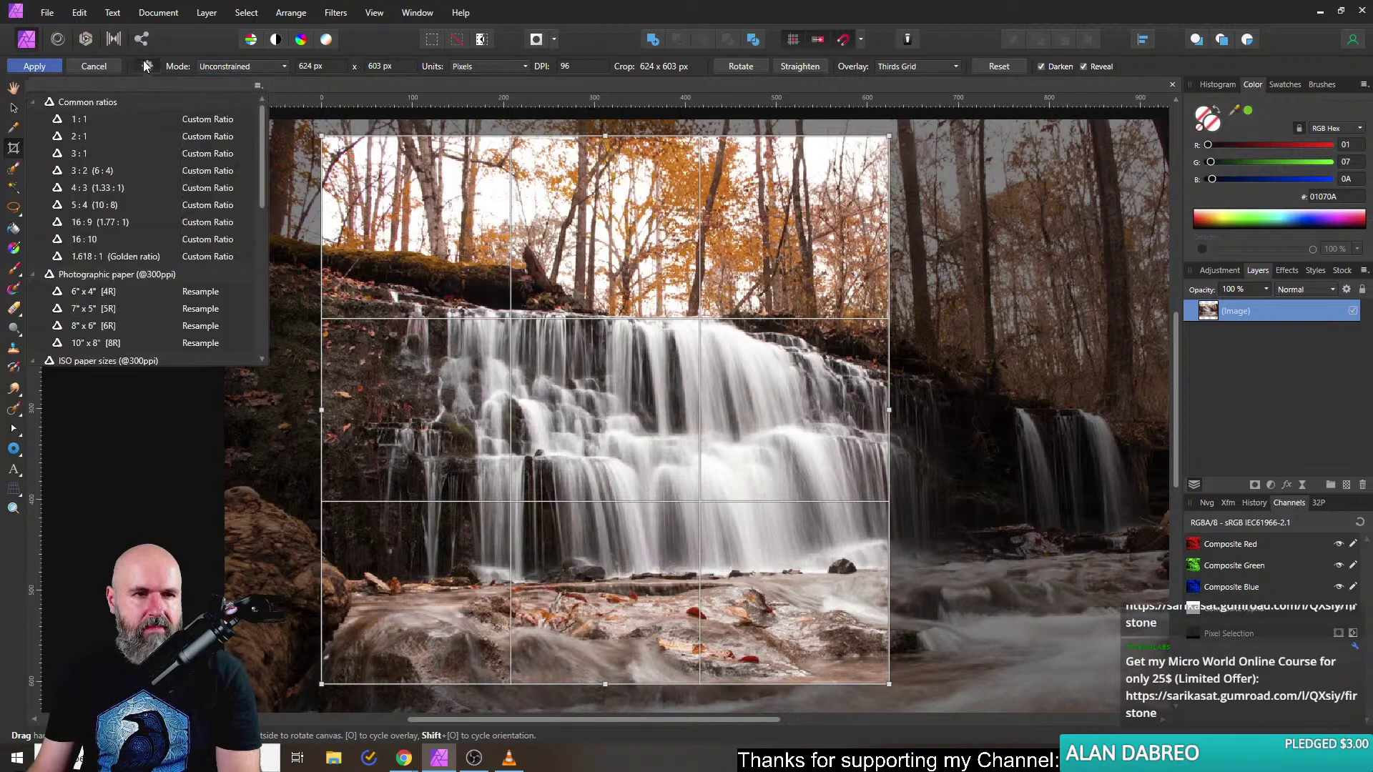
left_click(94, 122)
left_click_drag(675, 430, 870, 458)
scroll(604, 628, "down", 2)
scroll(605, 628, "right", 2)
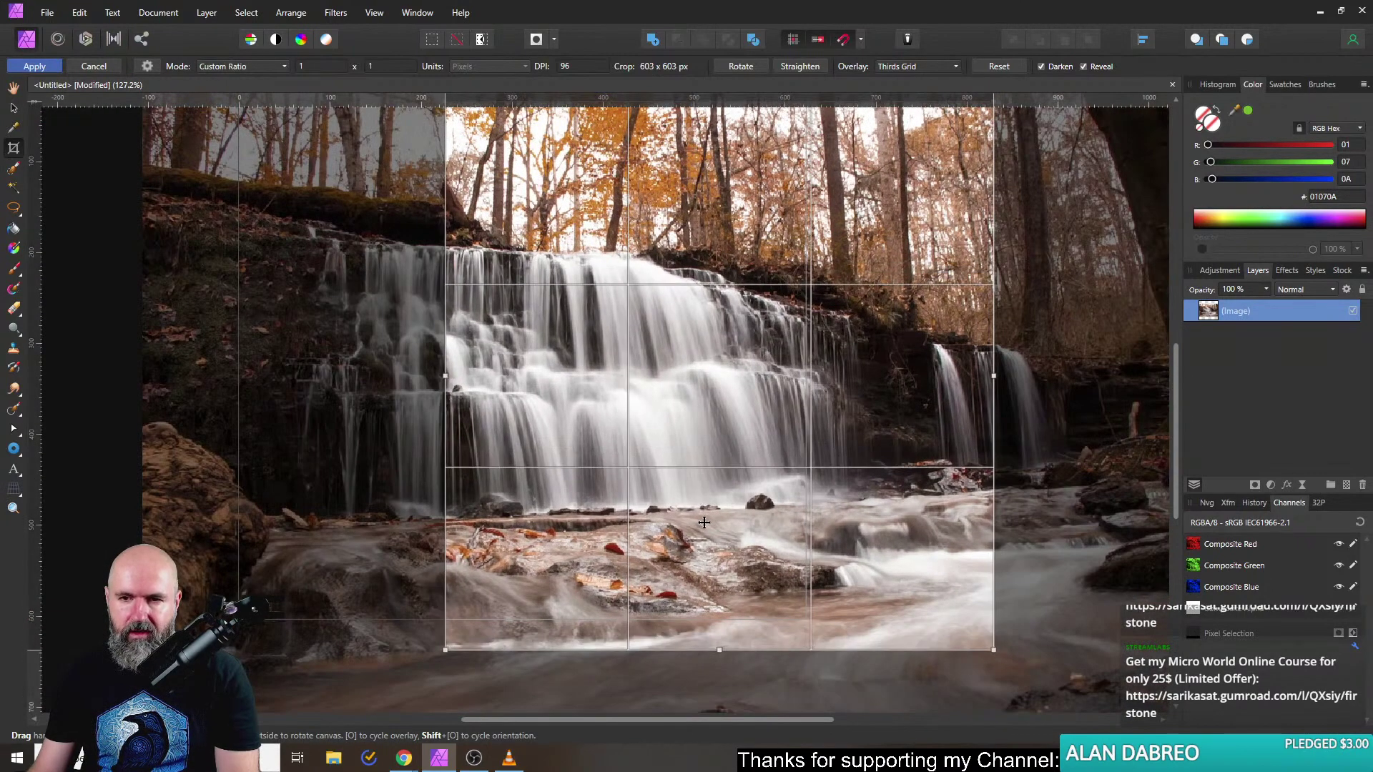
left_click_drag(702, 509, 707, 560)
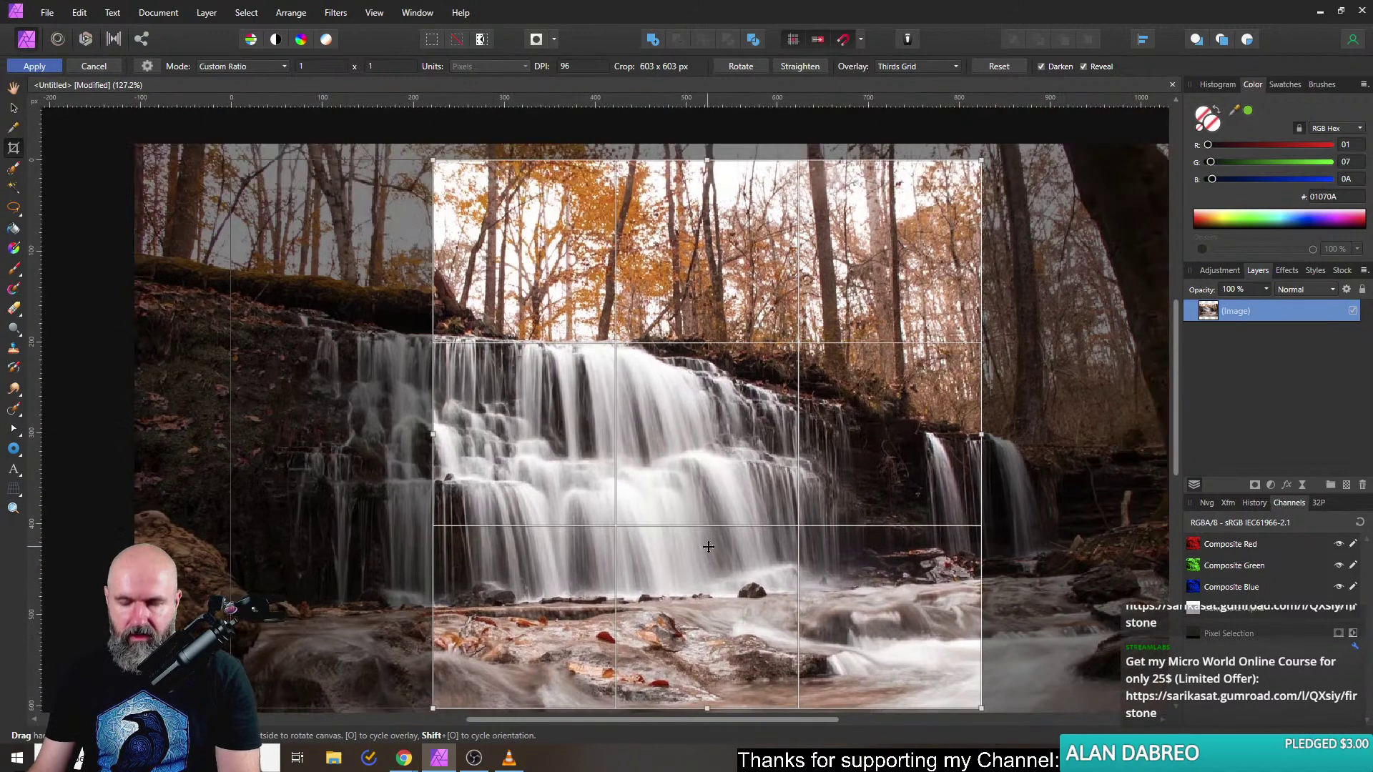
key("Return")
key("h")
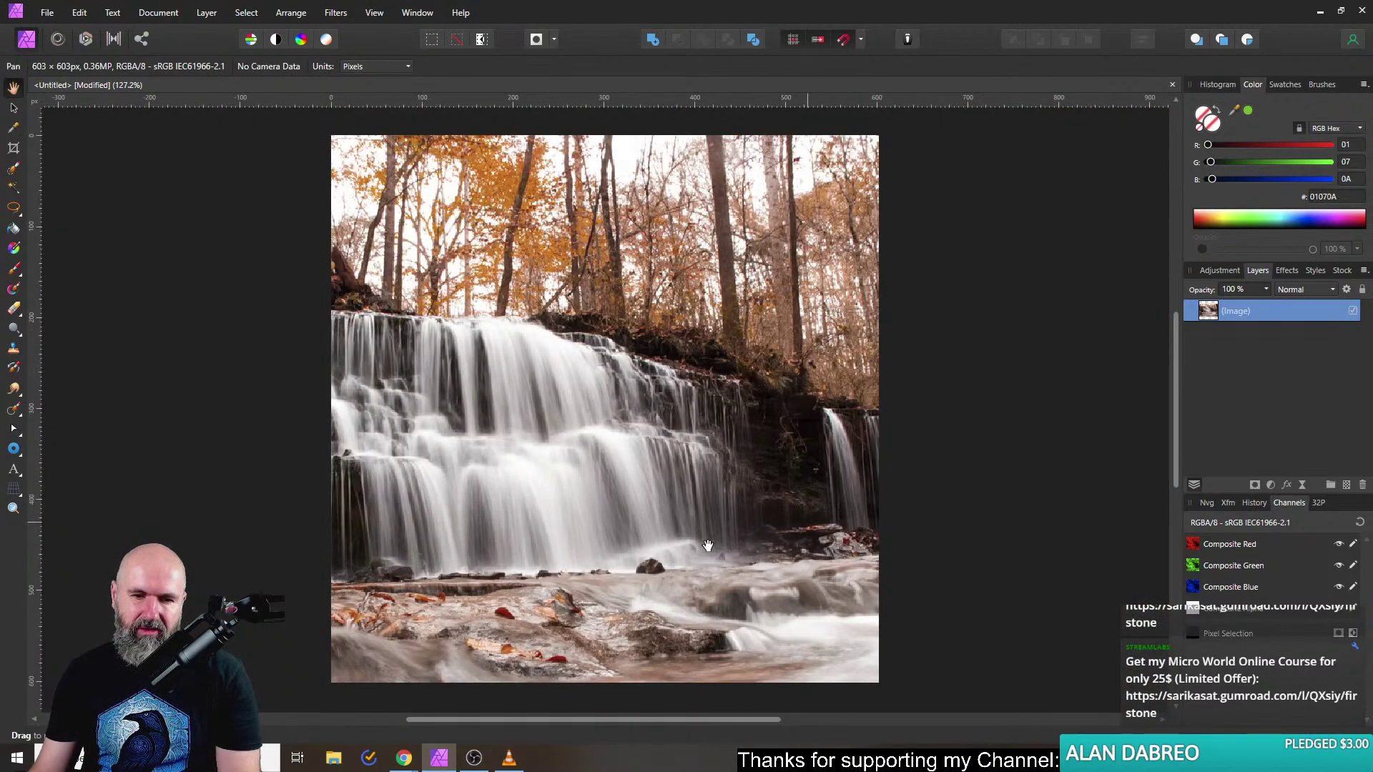
Move the 603 x 603 px square crop lower to include more foreground water and less of the treetops.
left_click(14, 148)
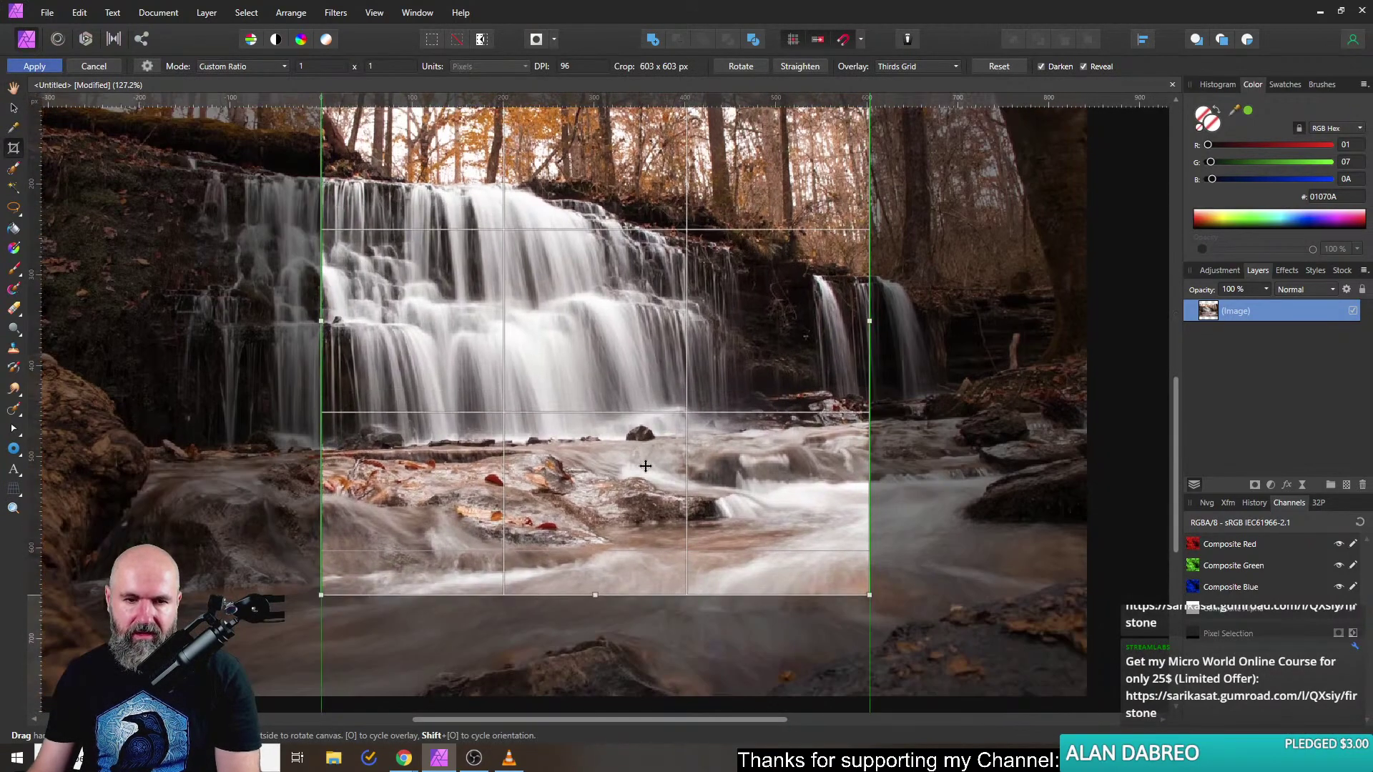
key("Return")
key("h")
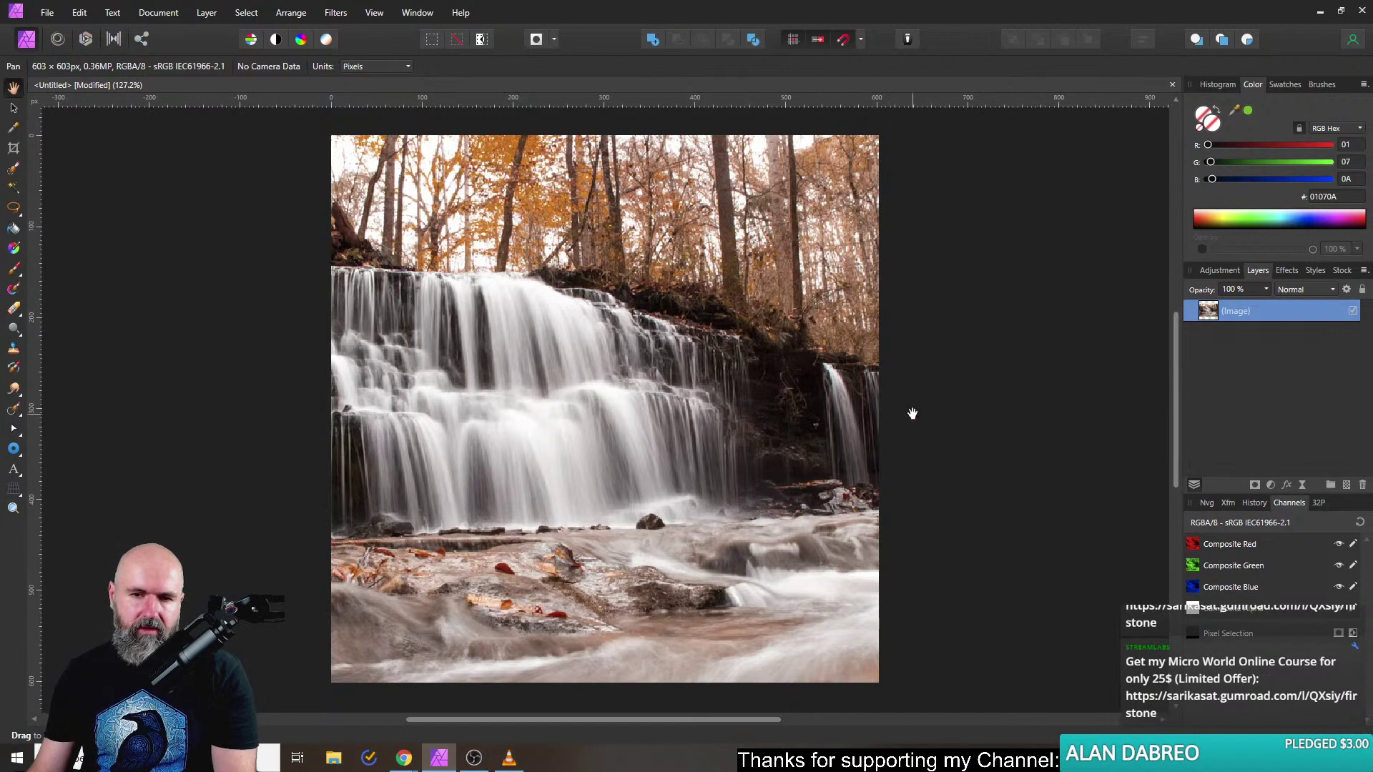
Paint over the partially cropped smaller falls with the 36 px Inpainting Brush to remove them from the image.
left_click(10, 410)
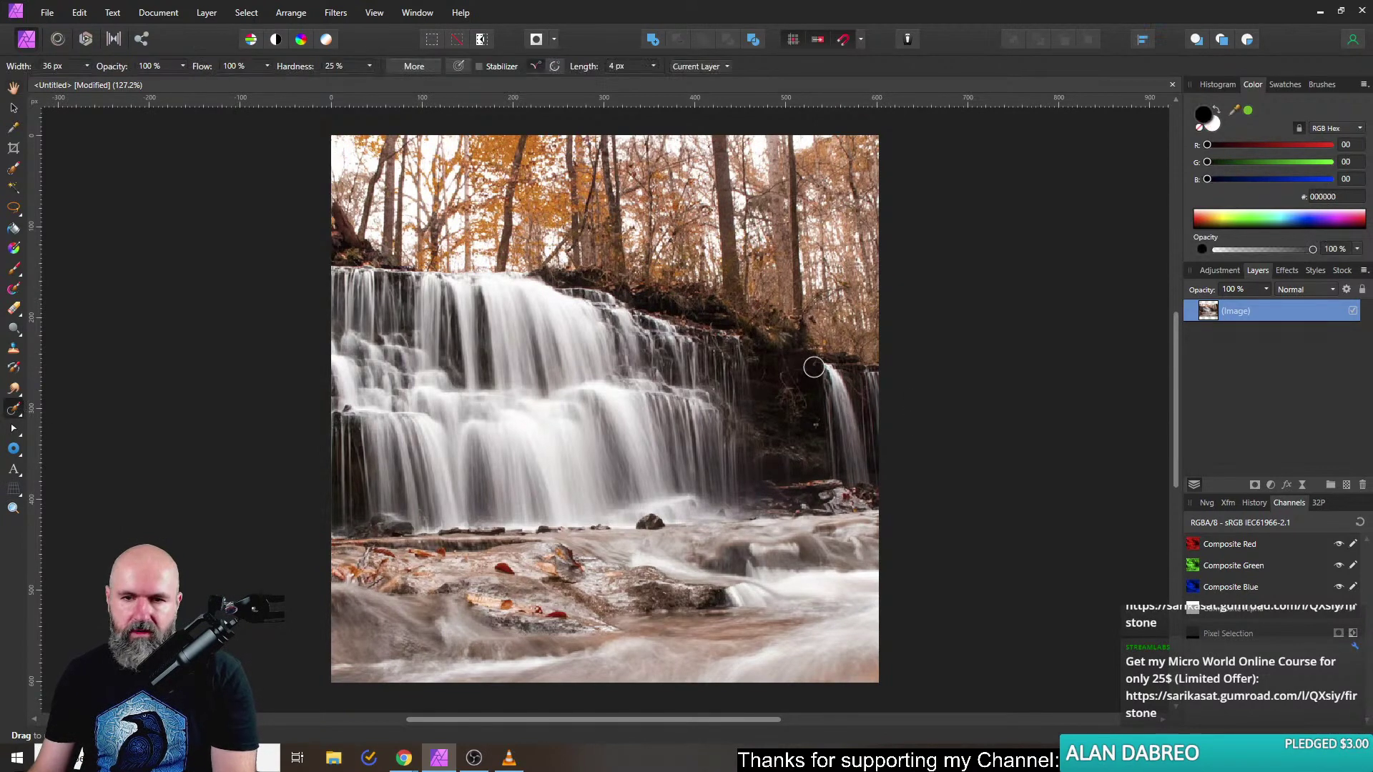
mouse_move(819, 363)
left_mouse_down()
mouse_move(868, 405)
mouse_move(856, 474)
mouse_move(882, 469)
mouse_move(821, 397)
mouse_move(833, 420)
mouse_move(904, 450)
left_mouse_up()
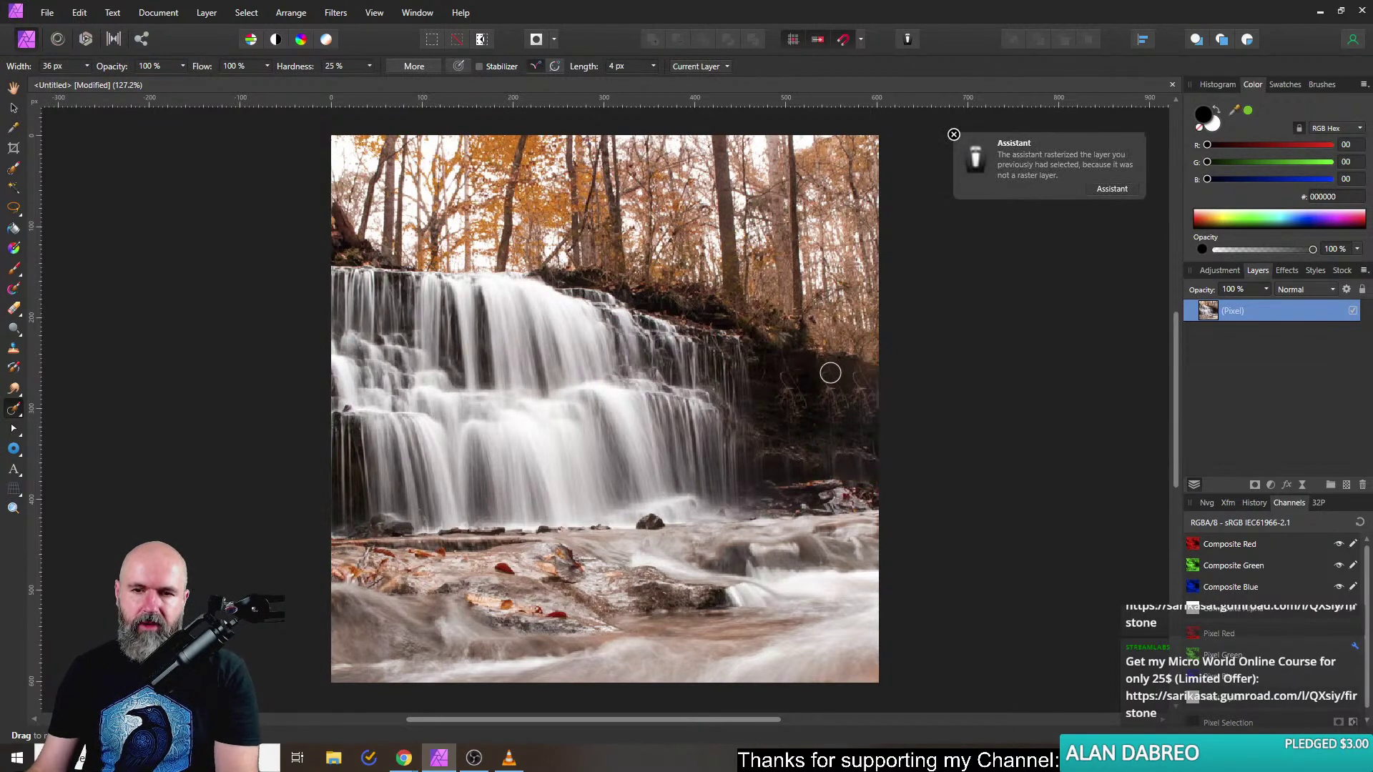
mouse_move(826, 369)
left_mouse_down()
mouse_move(844, 430)
mouse_move(868, 432)
mouse_move(852, 361)
mouse_move(861, 398)
mouse_move(851, 433)
mouse_move(840, 429)
left_mouse_up()
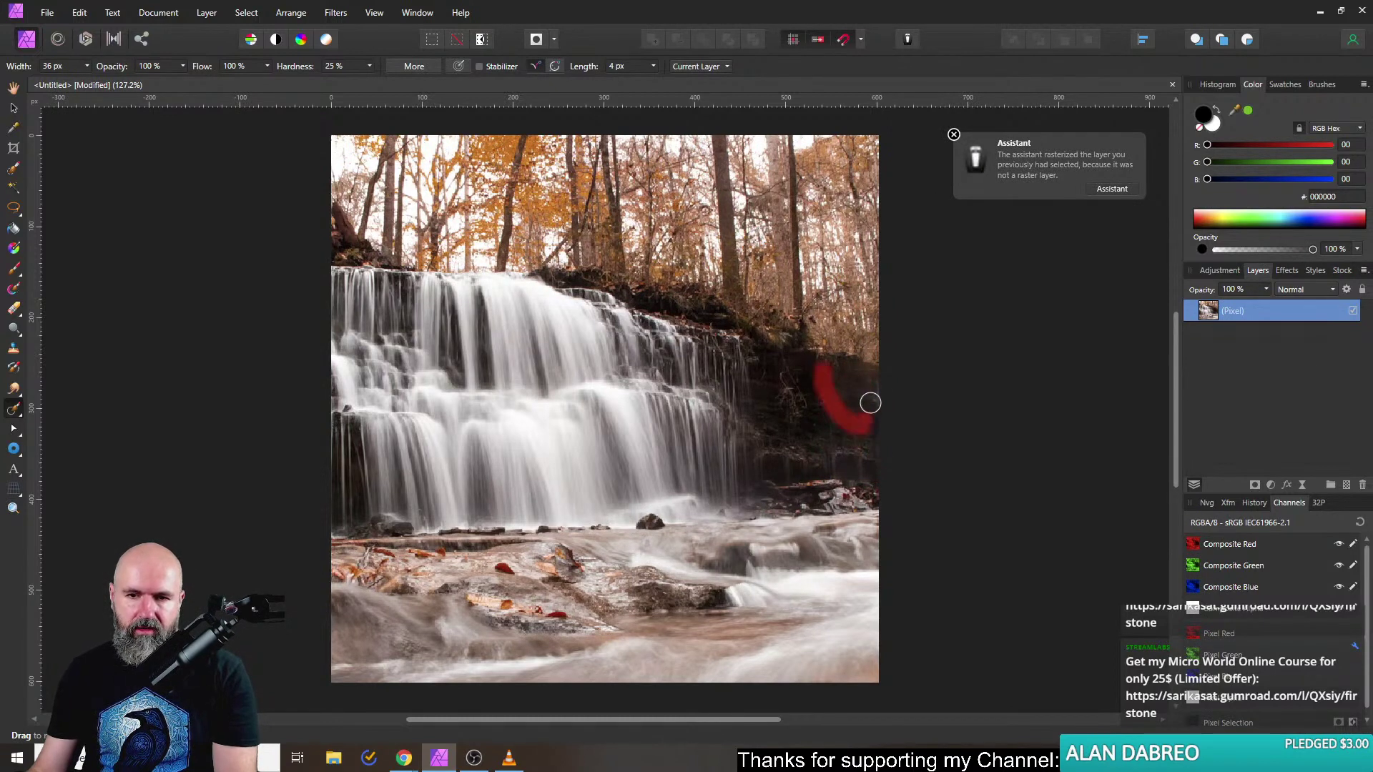
mouse_move(822, 379)
left_mouse_down()
mouse_move(839, 386)
mouse_move(844, 429)
mouse_move(844, 396)
mouse_move(828, 411)
left_mouse_up()
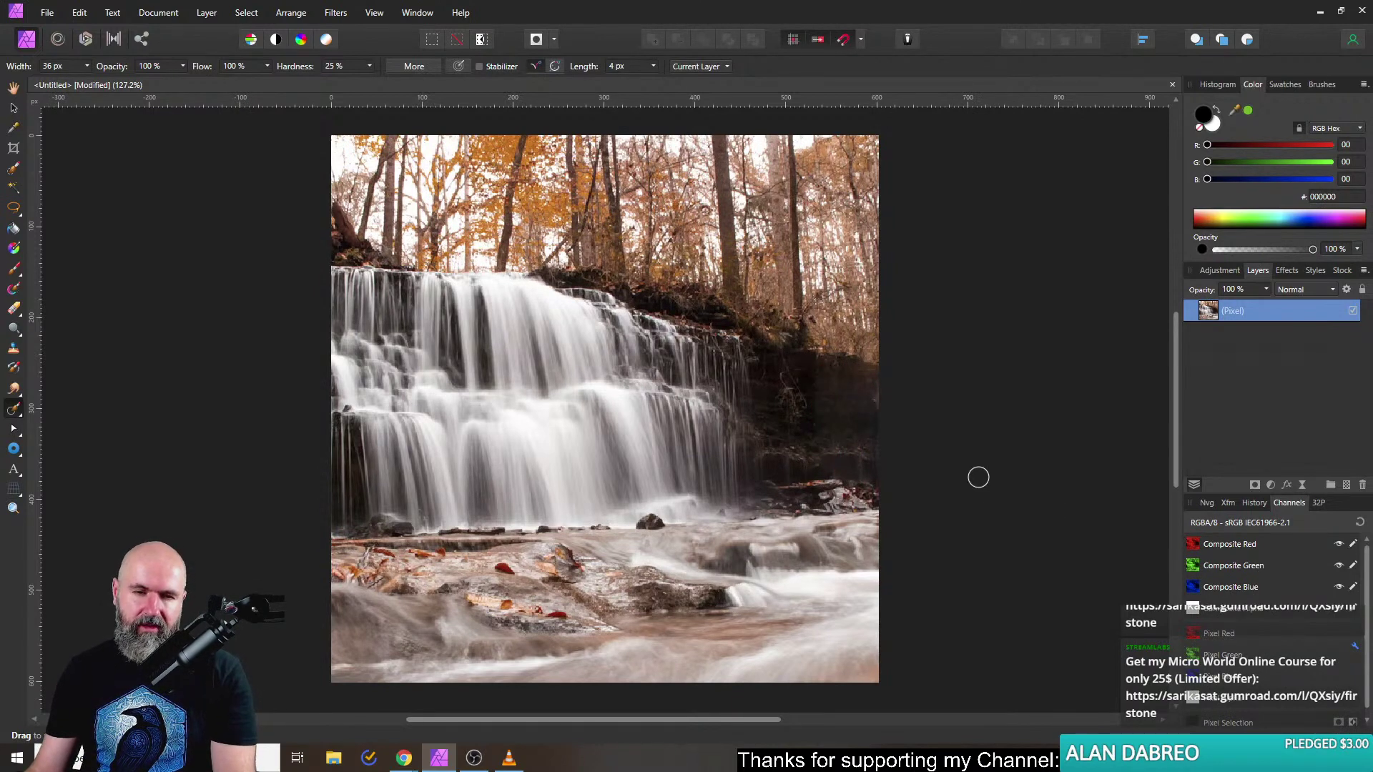
Close the waterfall document without saving its changes.
key("ctrl+w")
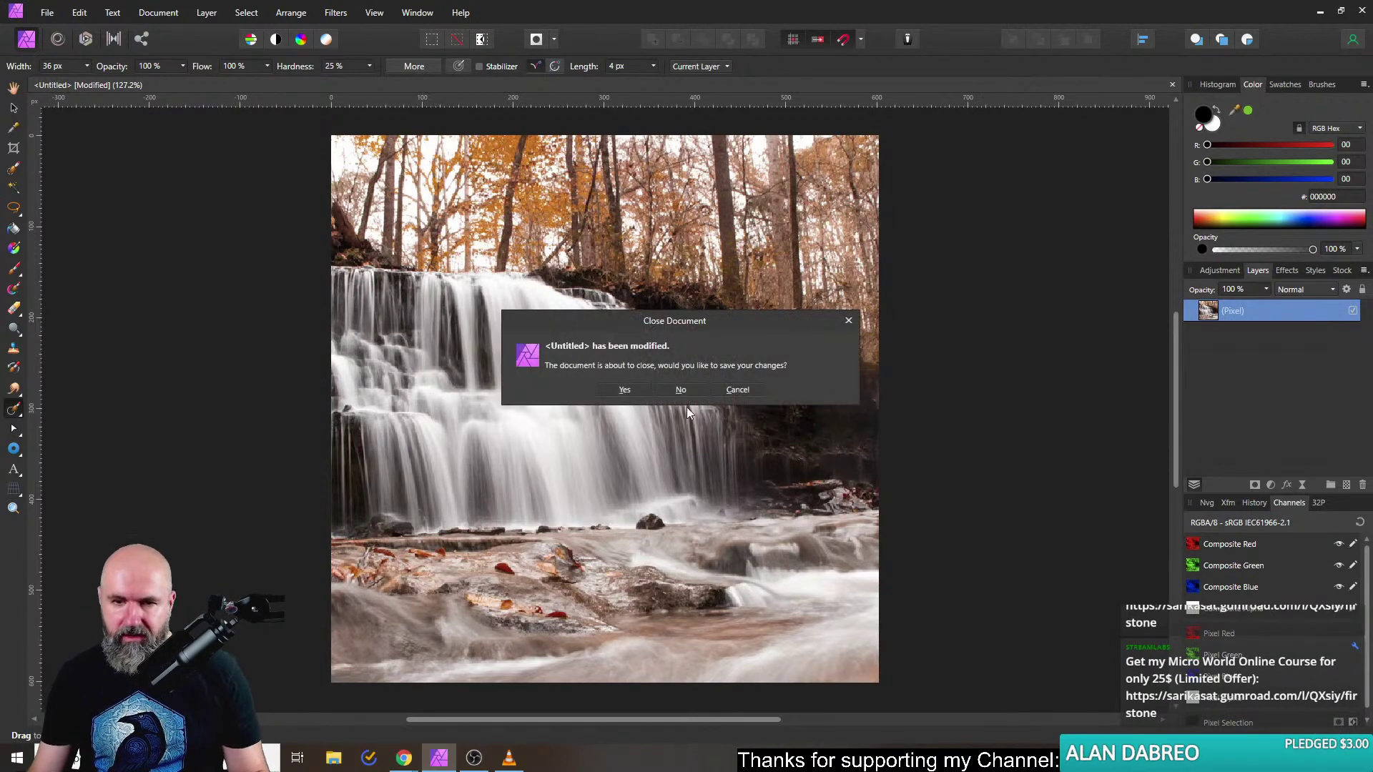
left_click(680, 390)
Switch to Chrome, close the Unsplash waterfall tab and return to the #oliviotutorials hashtag page on Instagram.
left_click(402, 757)
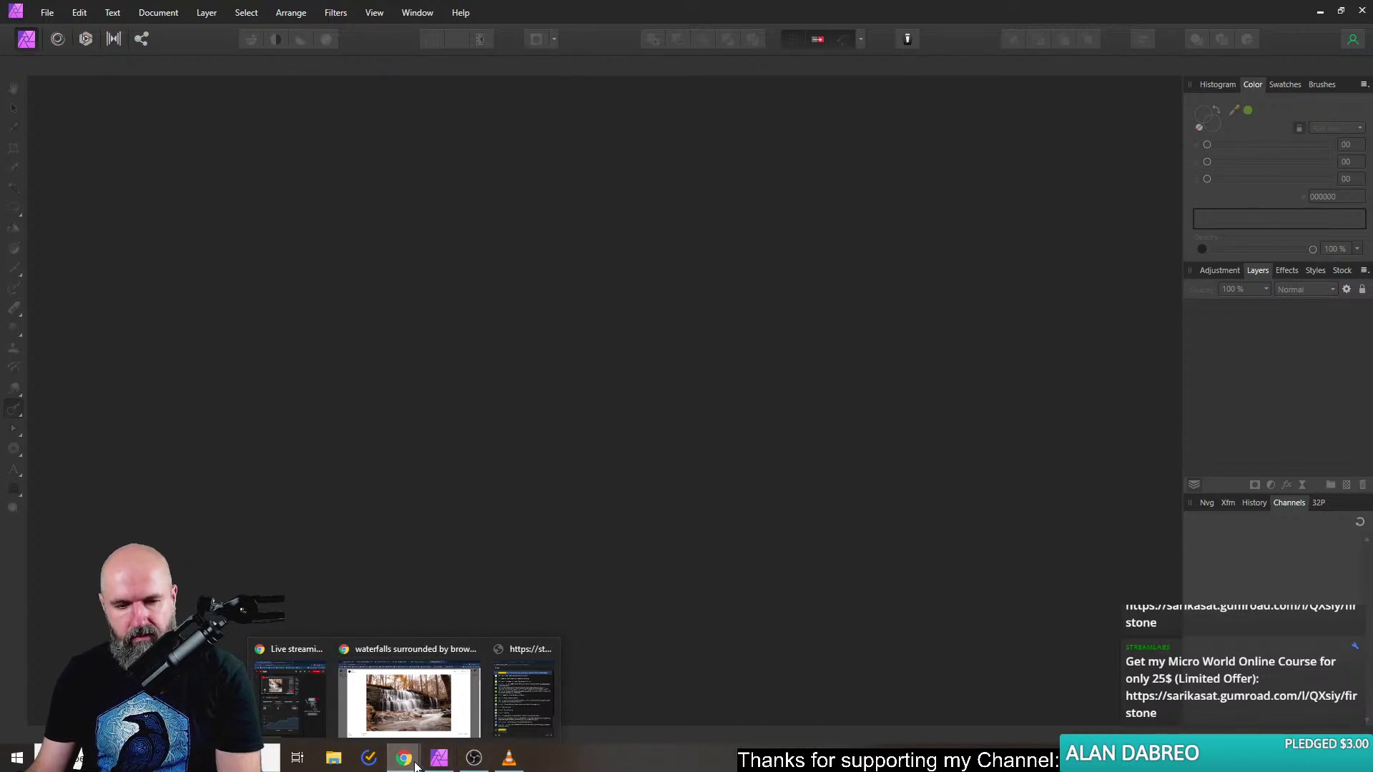
left_click(401, 715)
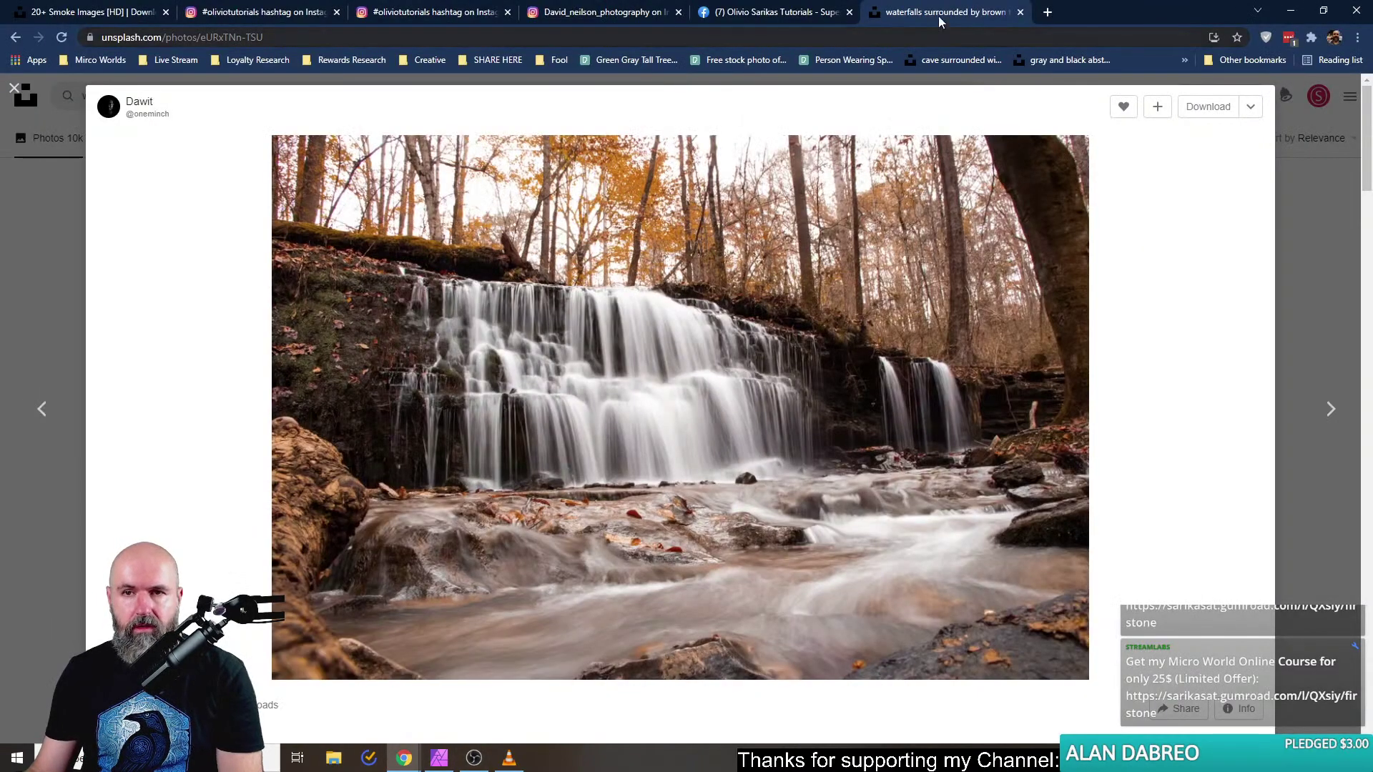
left_click(1026, 12)
left_click(474, 14)
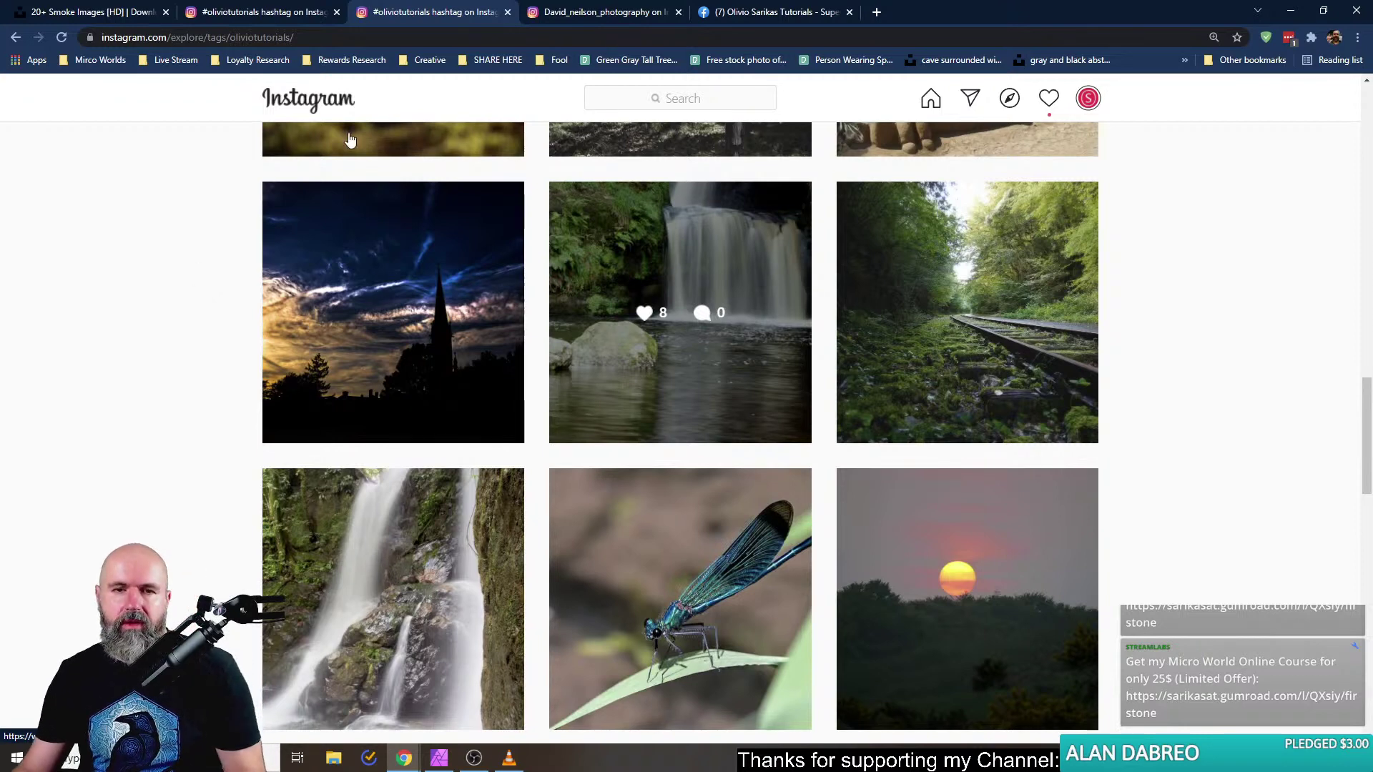
View the waterfall post with the boulder in the foreground at full size and return to the photo grid.
left_click(637, 213)
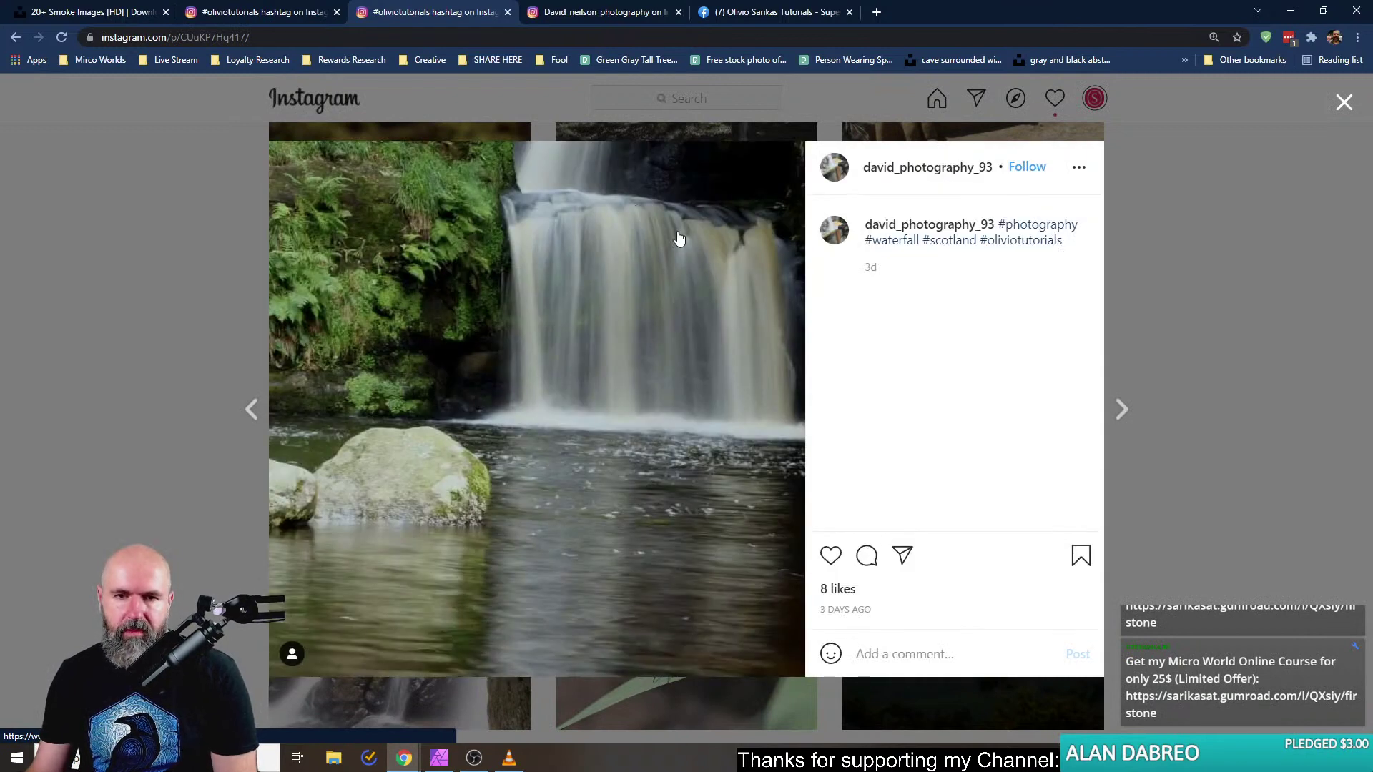
mouse_move(922, 178)
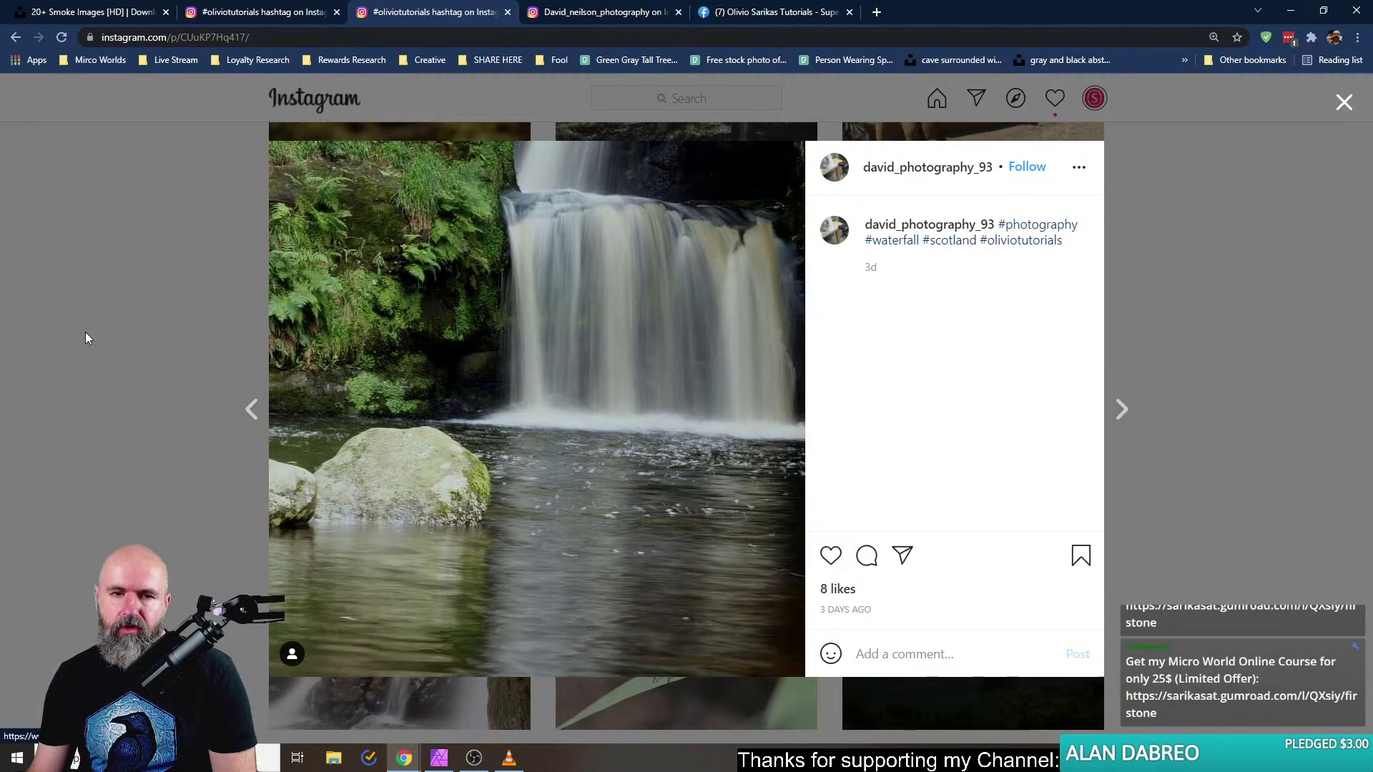
left_click(110, 331)
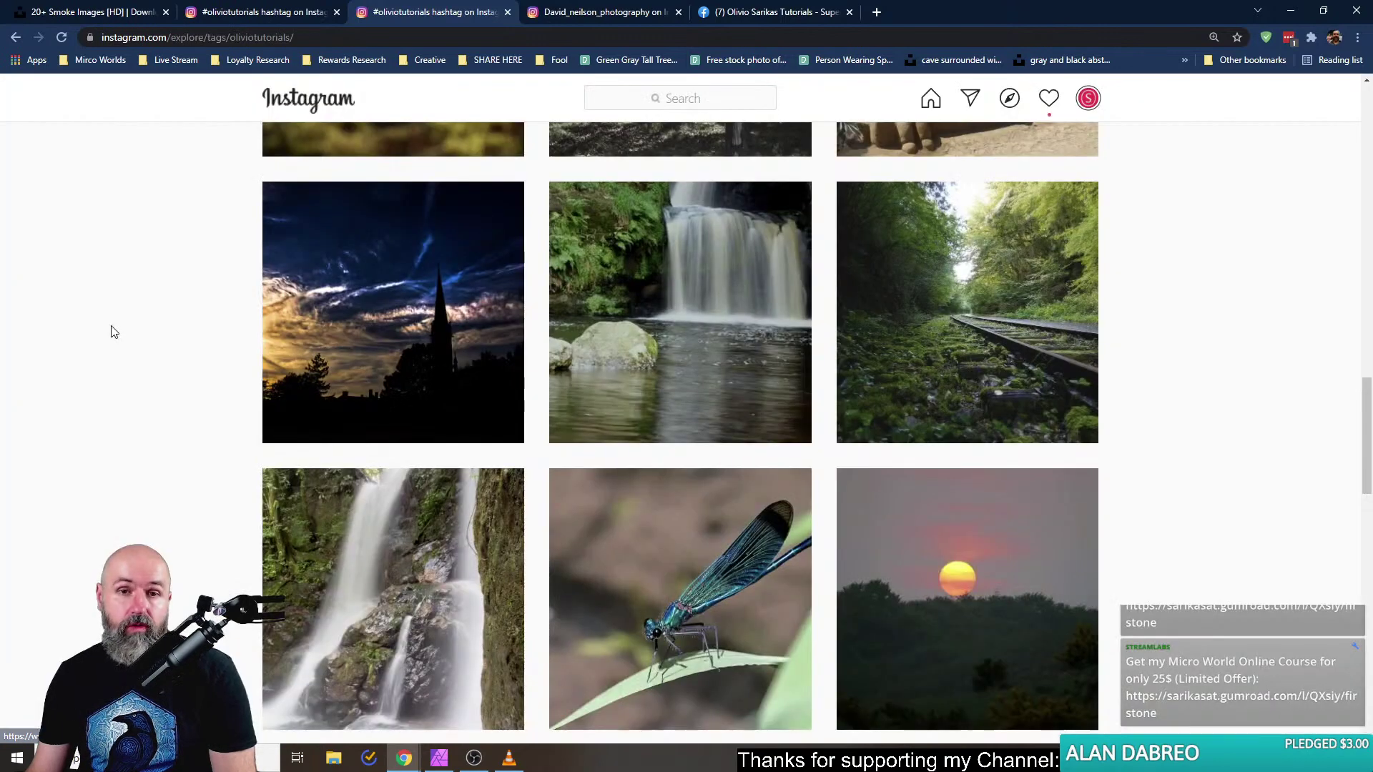
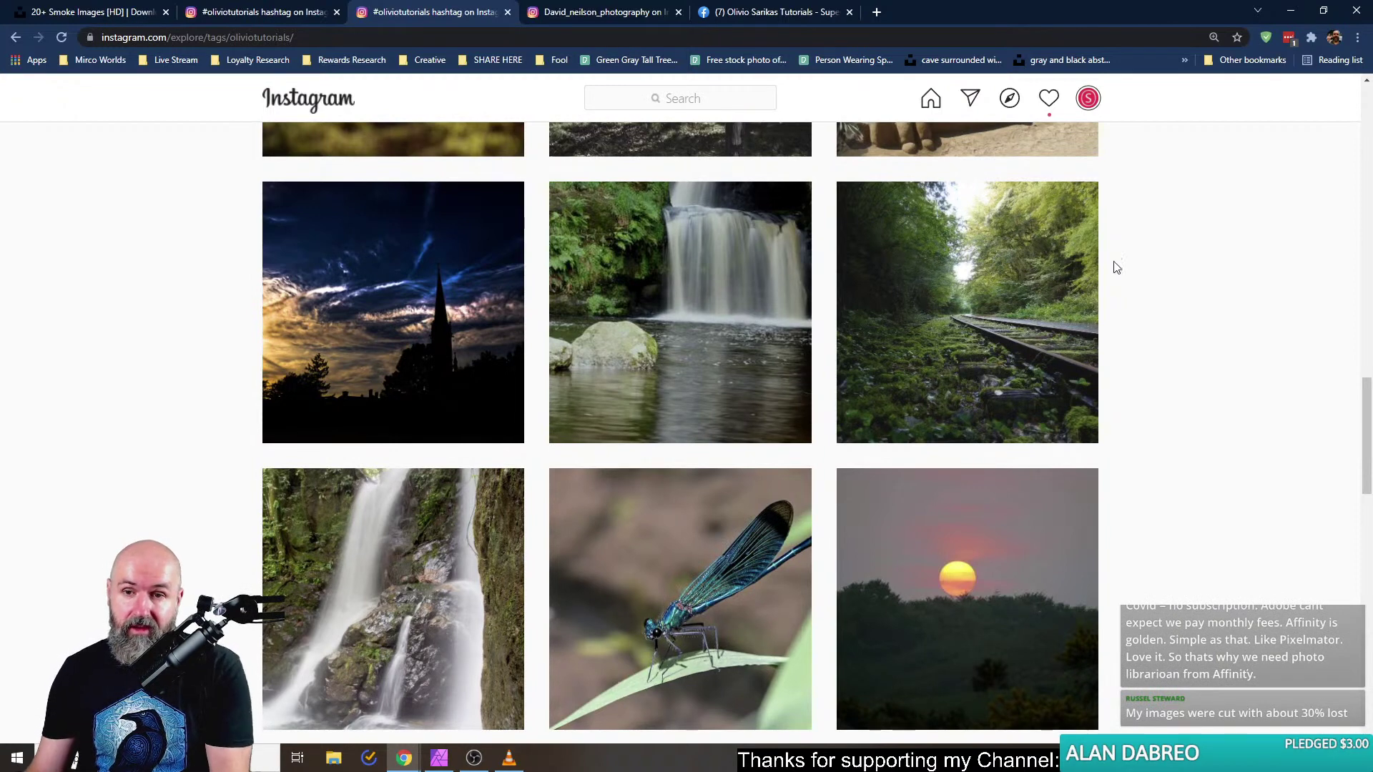
Compare the overgrown railway track photo's full post with its square thumbnail in the grid, ending on the open post.
left_click(946, 257)
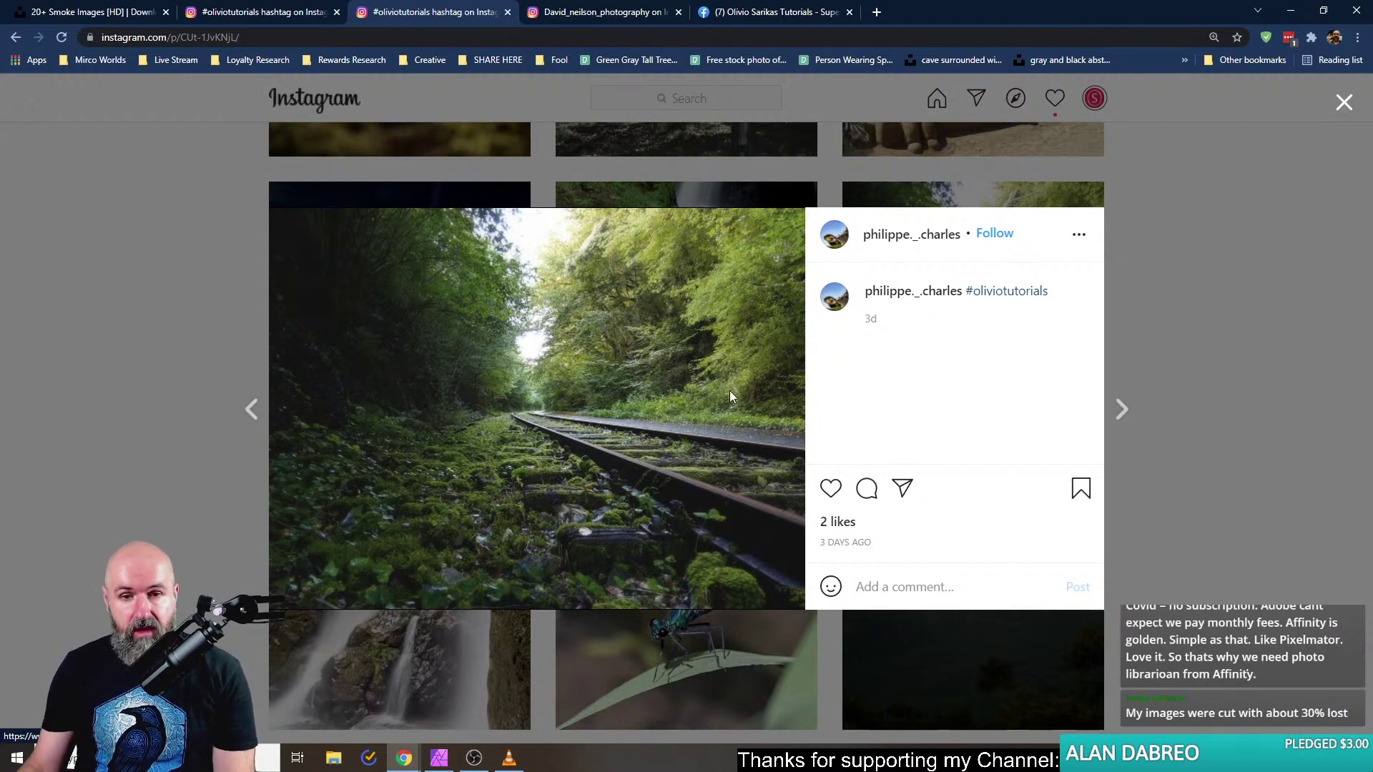
left_click(145, 363)
left_click(898, 359)
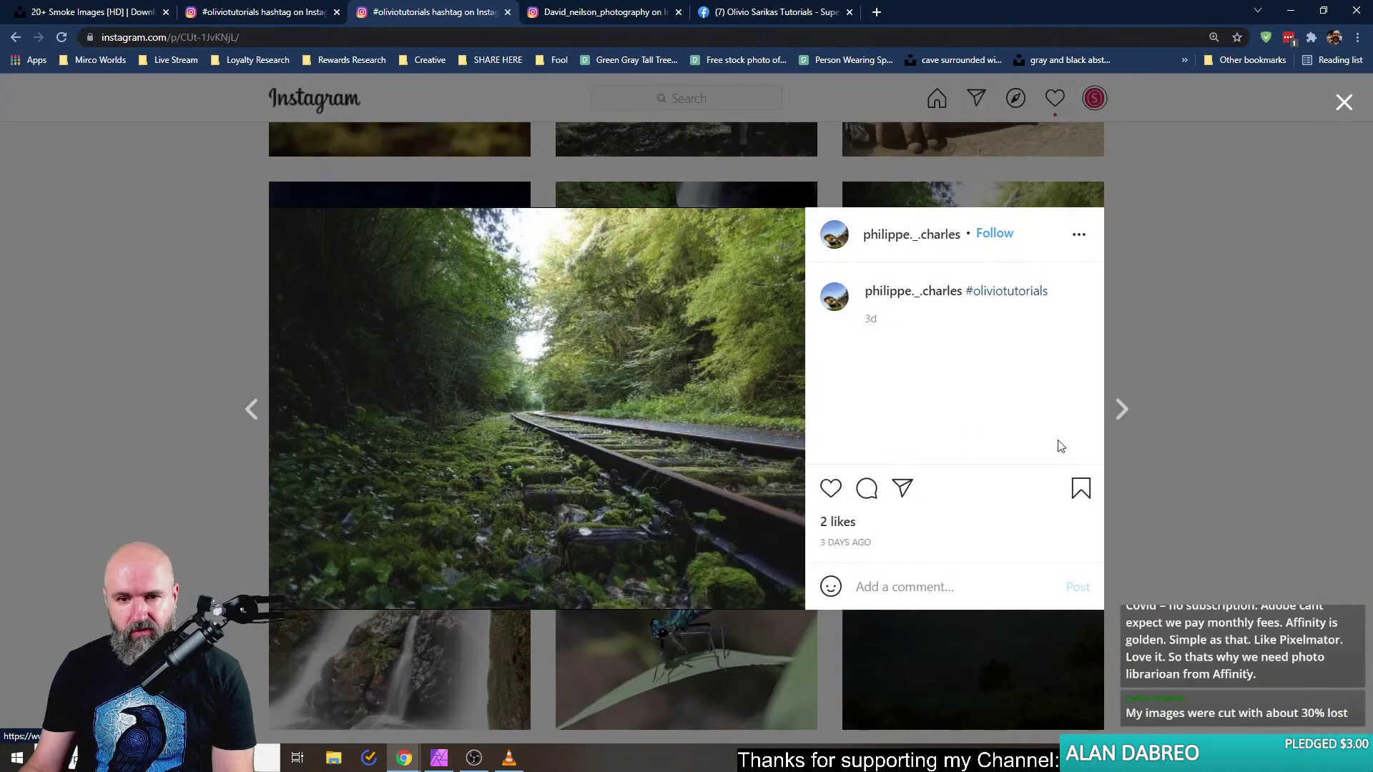
left_click(209, 318)
left_click(902, 288)
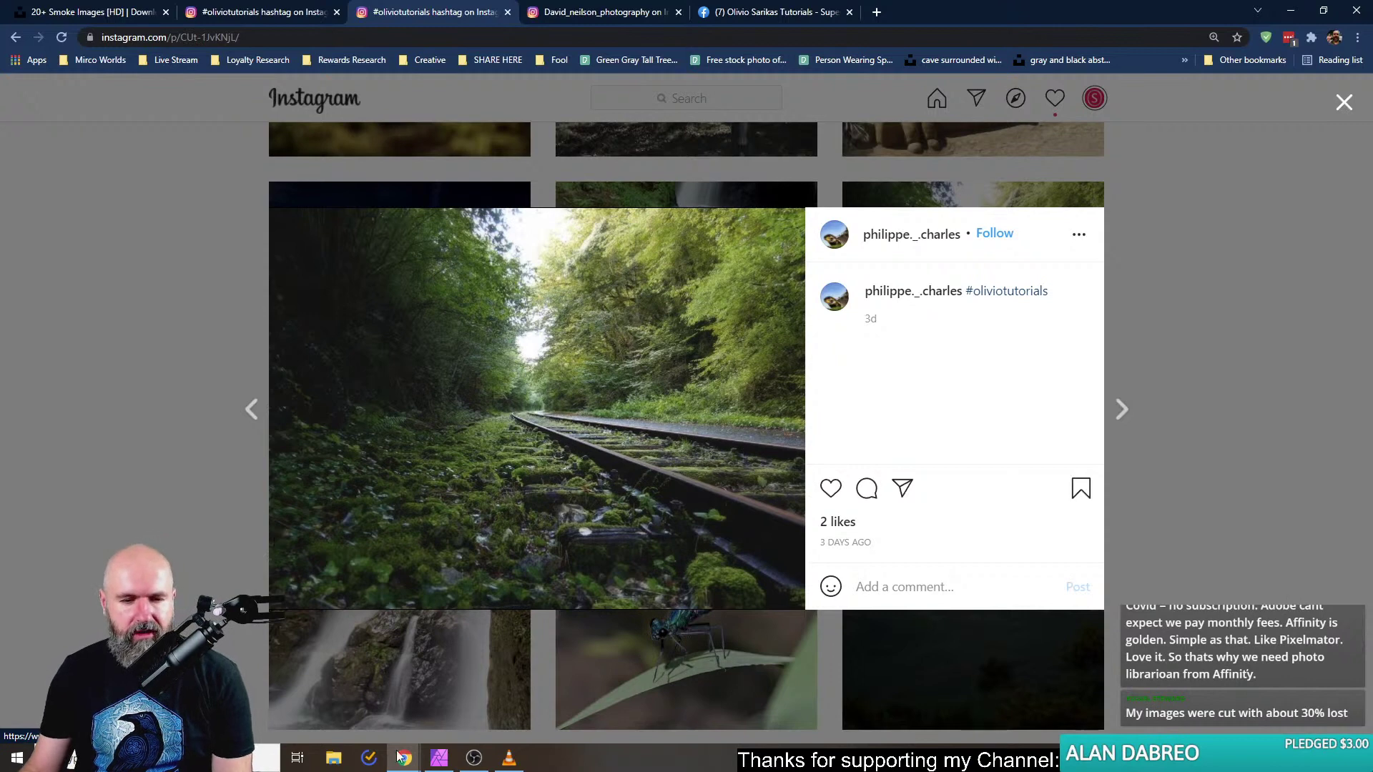
Open Skitch and capture a screen snap of the overgrown railway track photo in the open Instagram post.
left_click(266, 758)
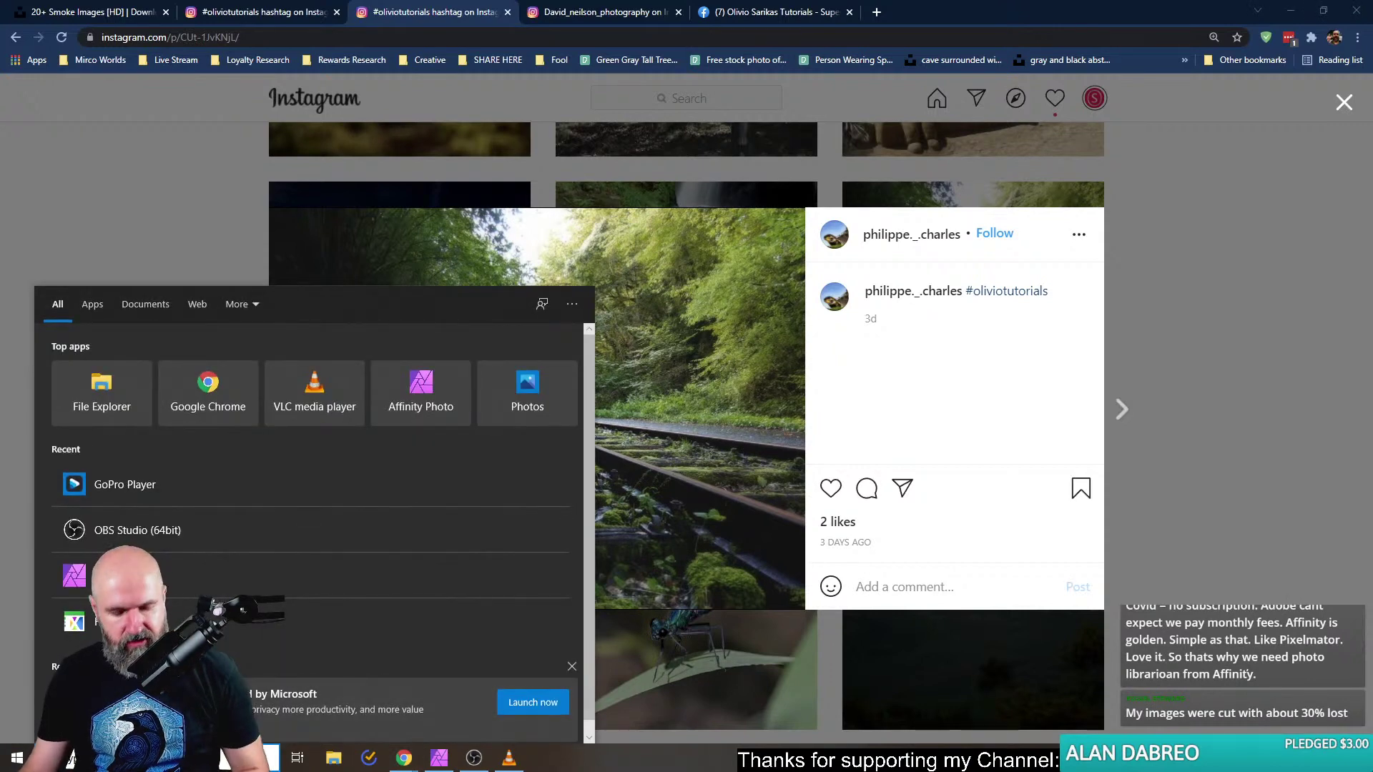
type("sk")
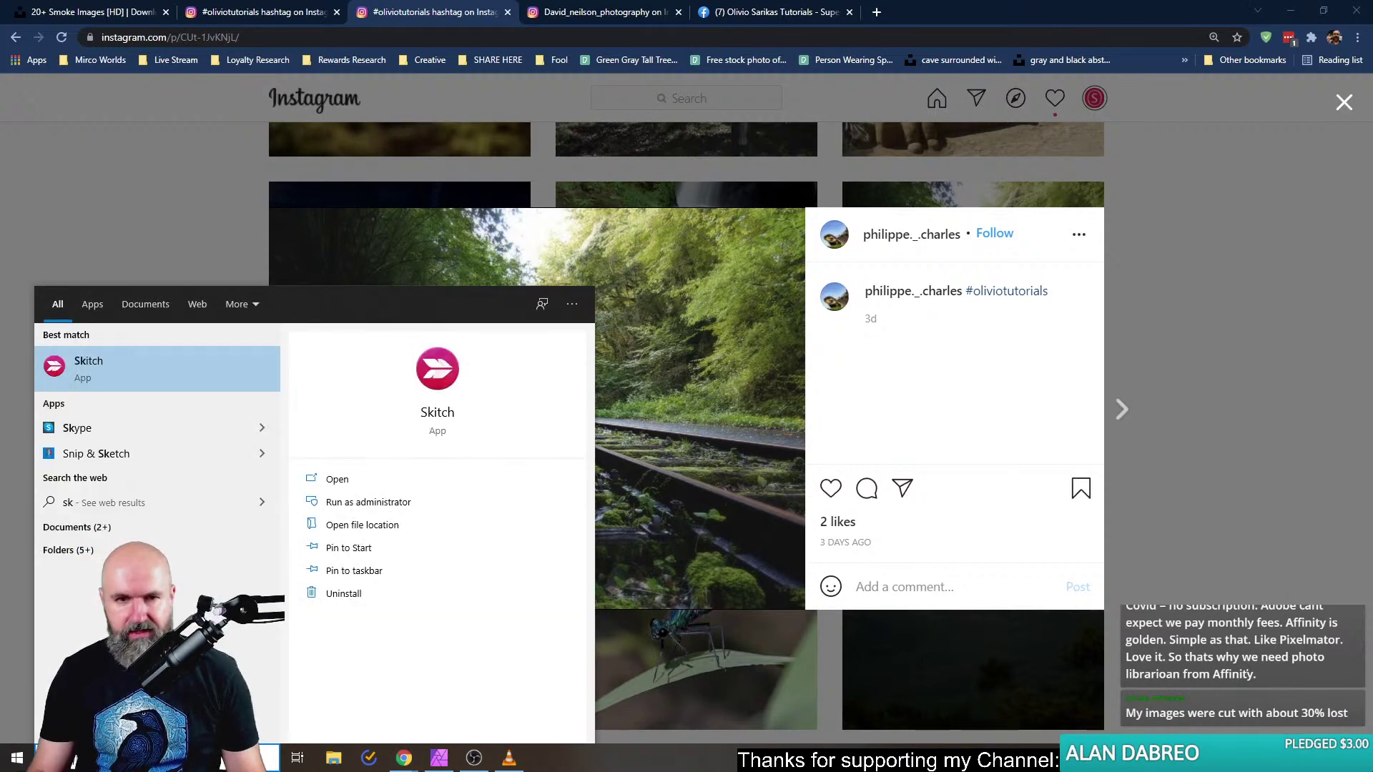
key("Return")
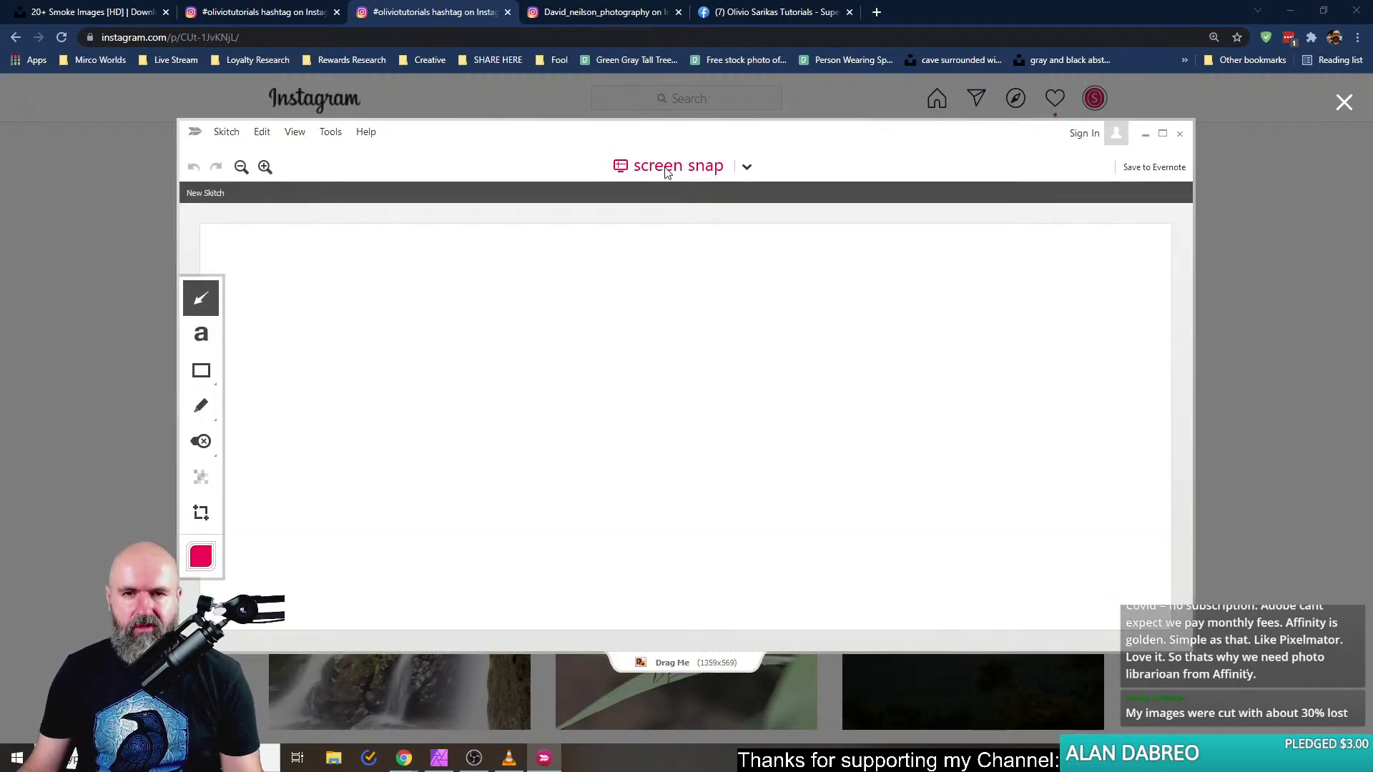
left_click(674, 167)
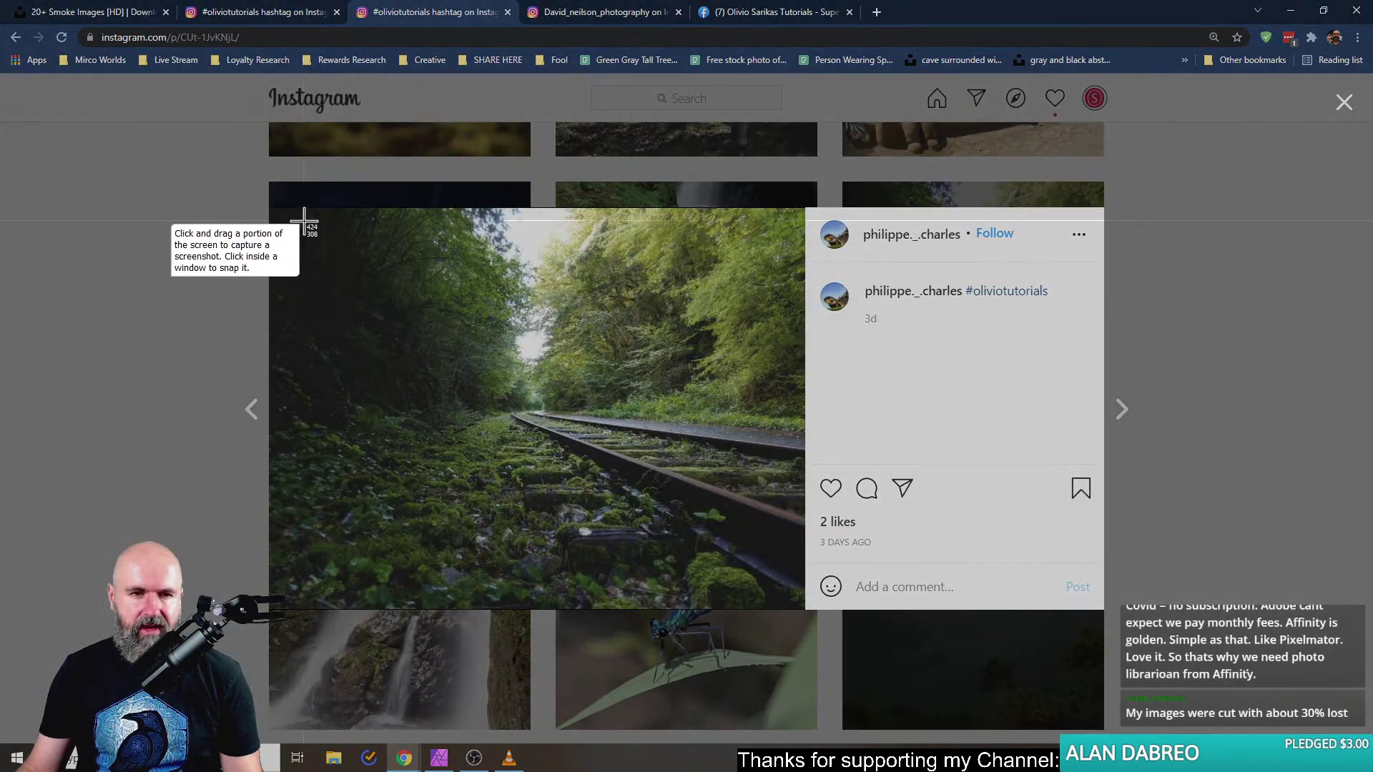
left_click(814, 388)
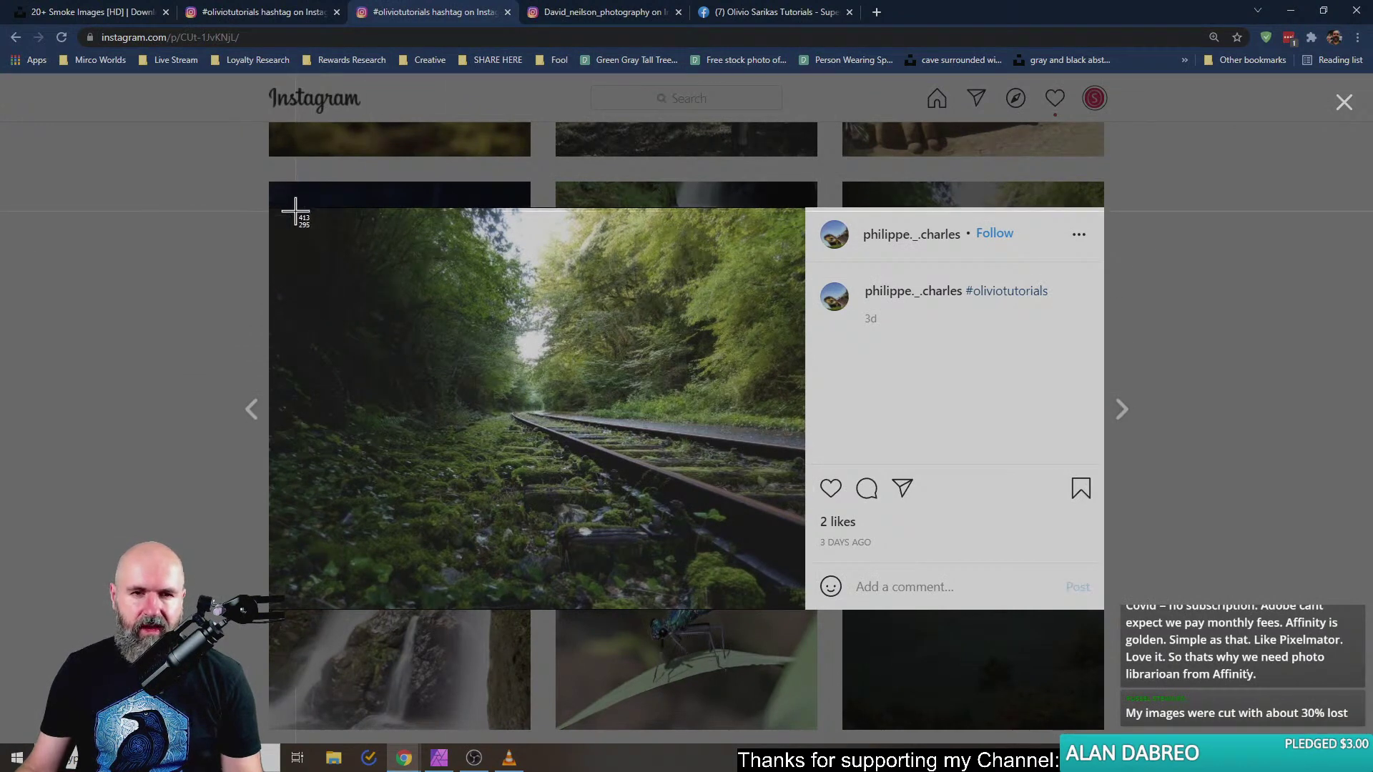
left_click_drag(296, 210, 797, 602)
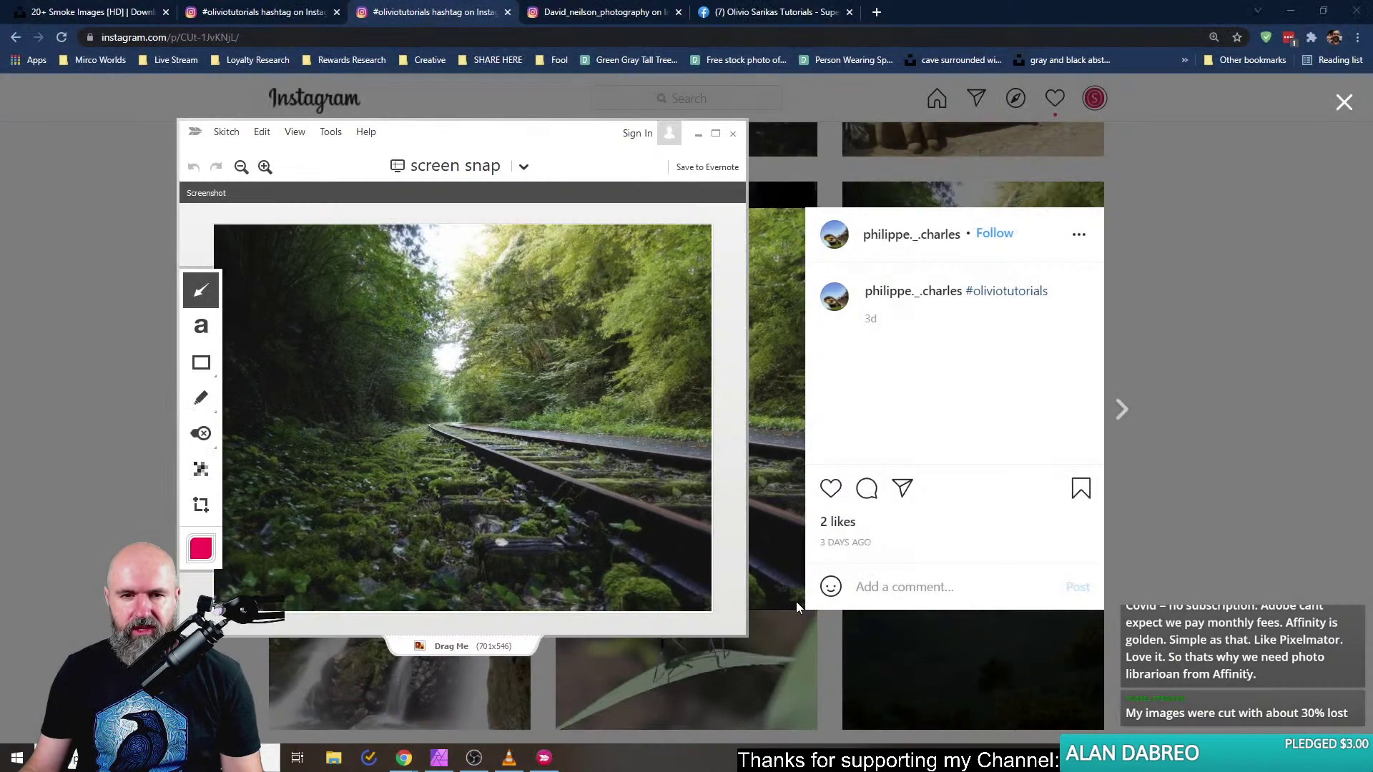
Copy the captured image, switch to Affinity Photo and create a new document from the clipboard.
left_click(270, 136)
mouse_move(237, 140)
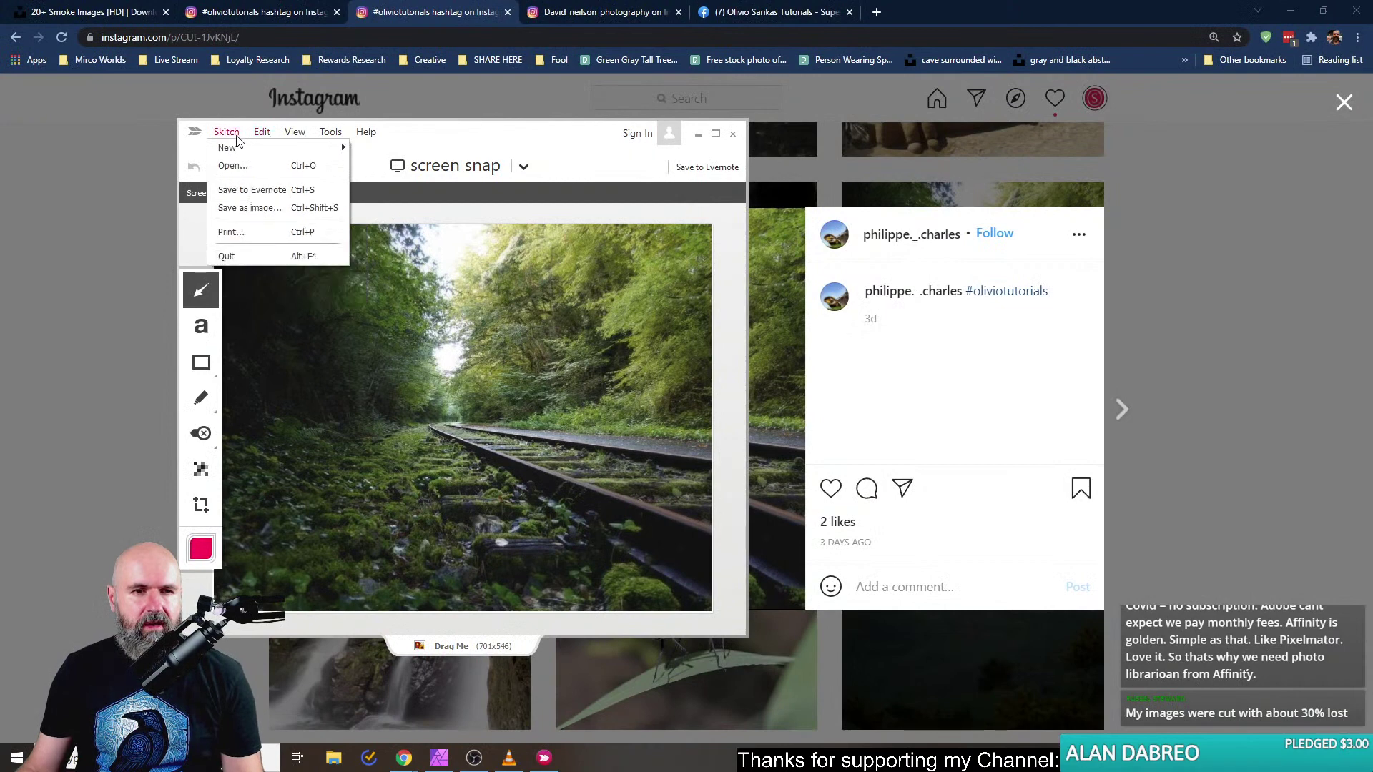
left_click(266, 208)
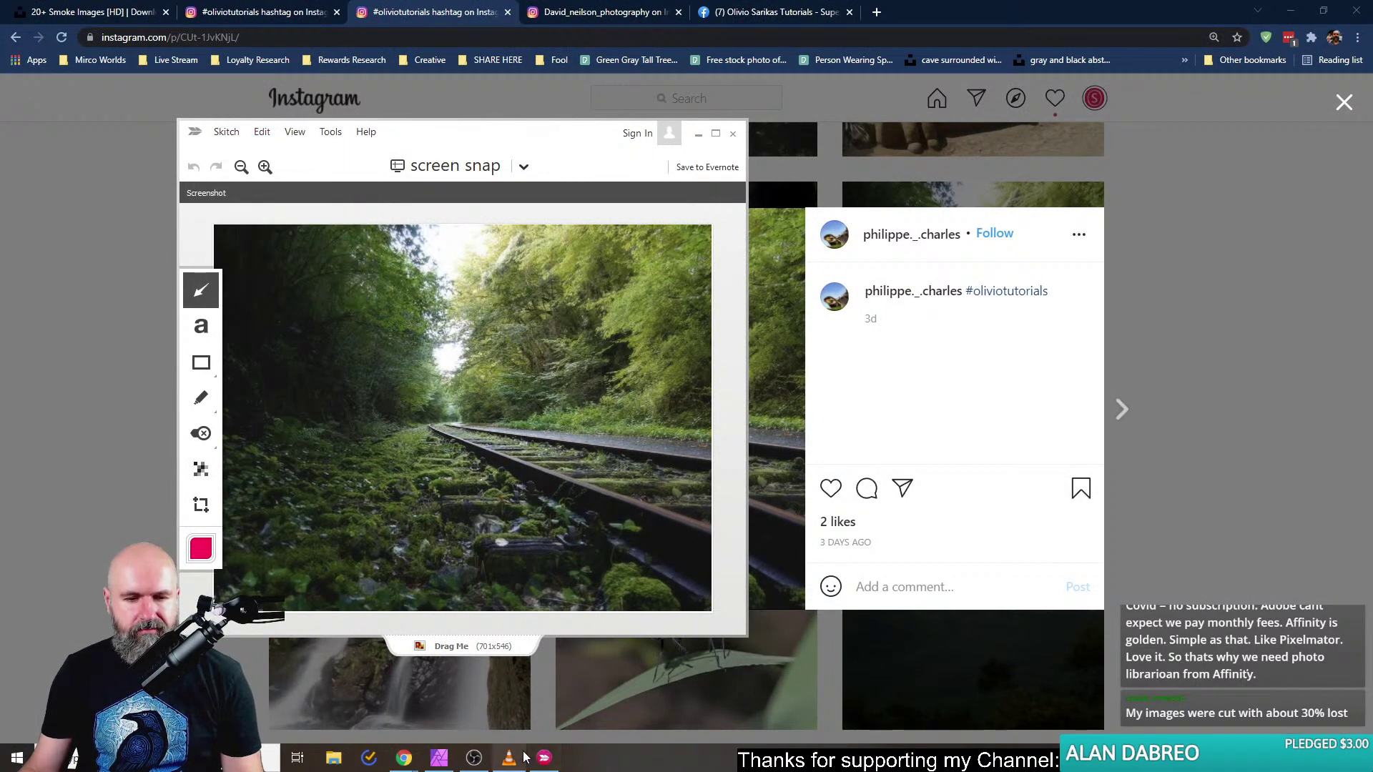
left_click(439, 758)
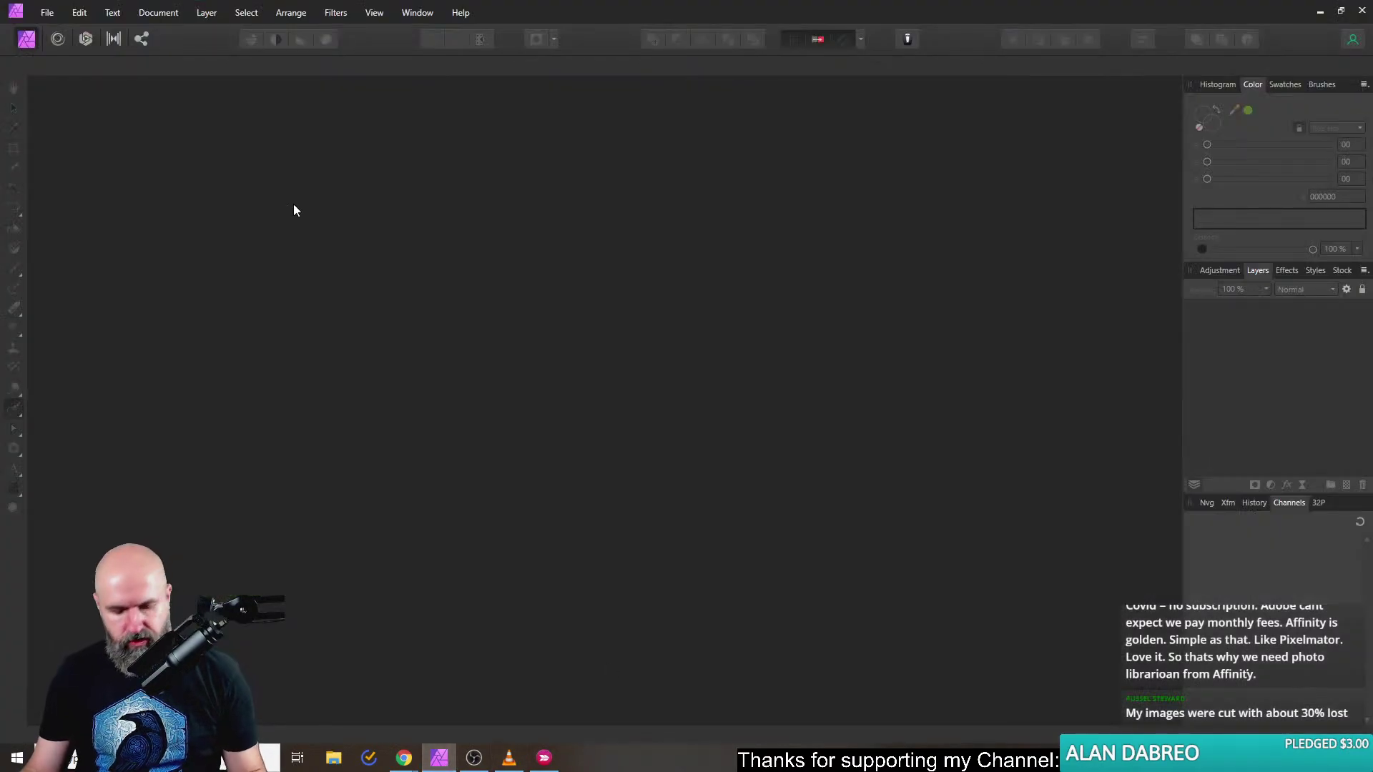
left_click(47, 13)
left_click(75, 63)
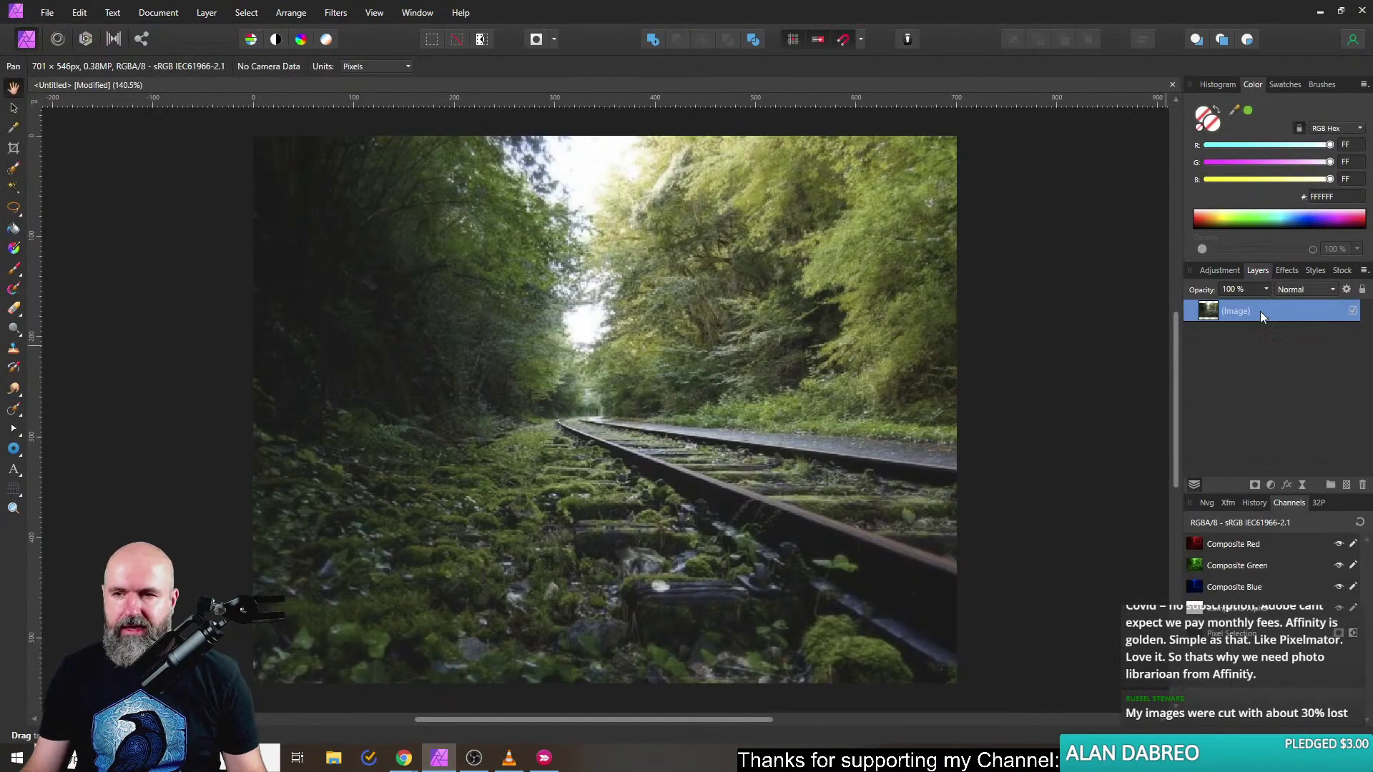
Add a Curves adjustment lowering the white end point to about 0.94, with extra curve points holding the midtones and shadows near the diagonal.
left_click(1272, 484)
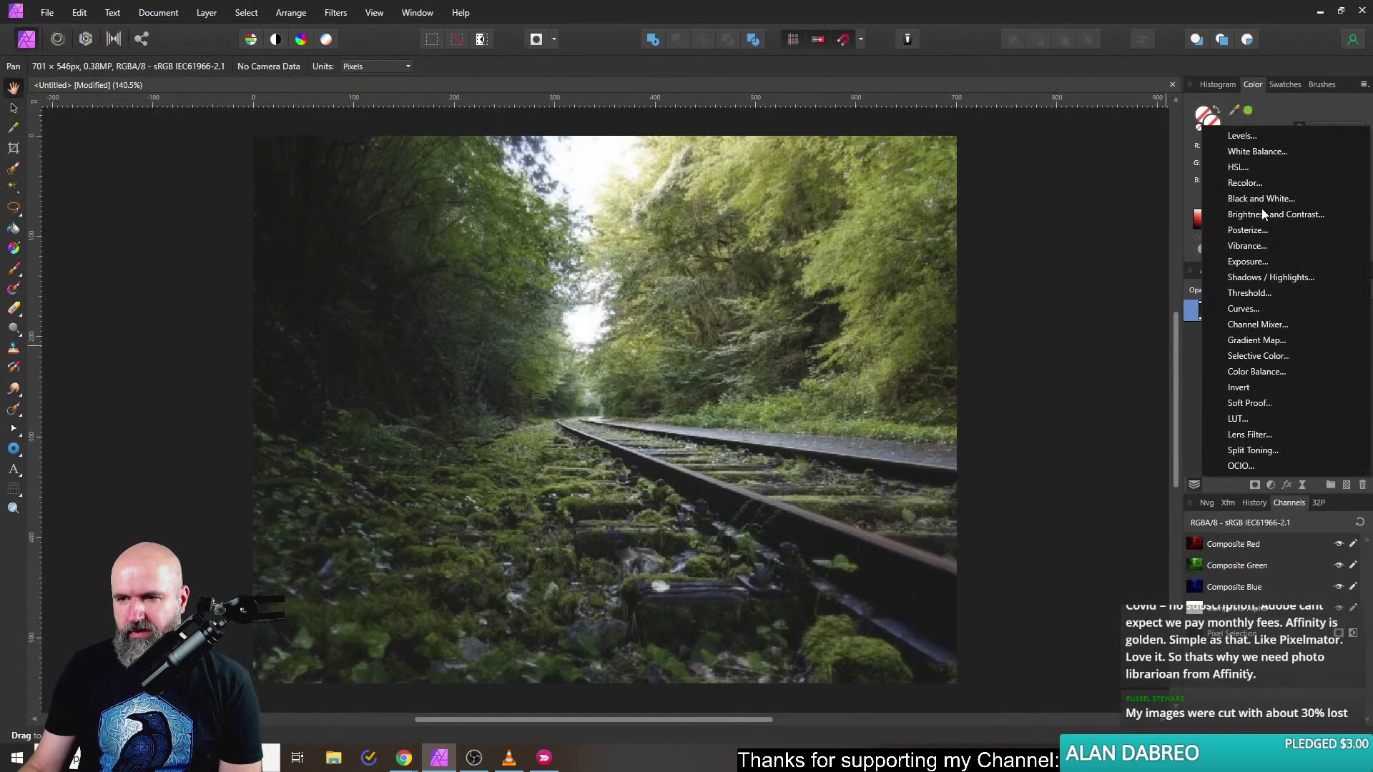
left_click(1253, 309)
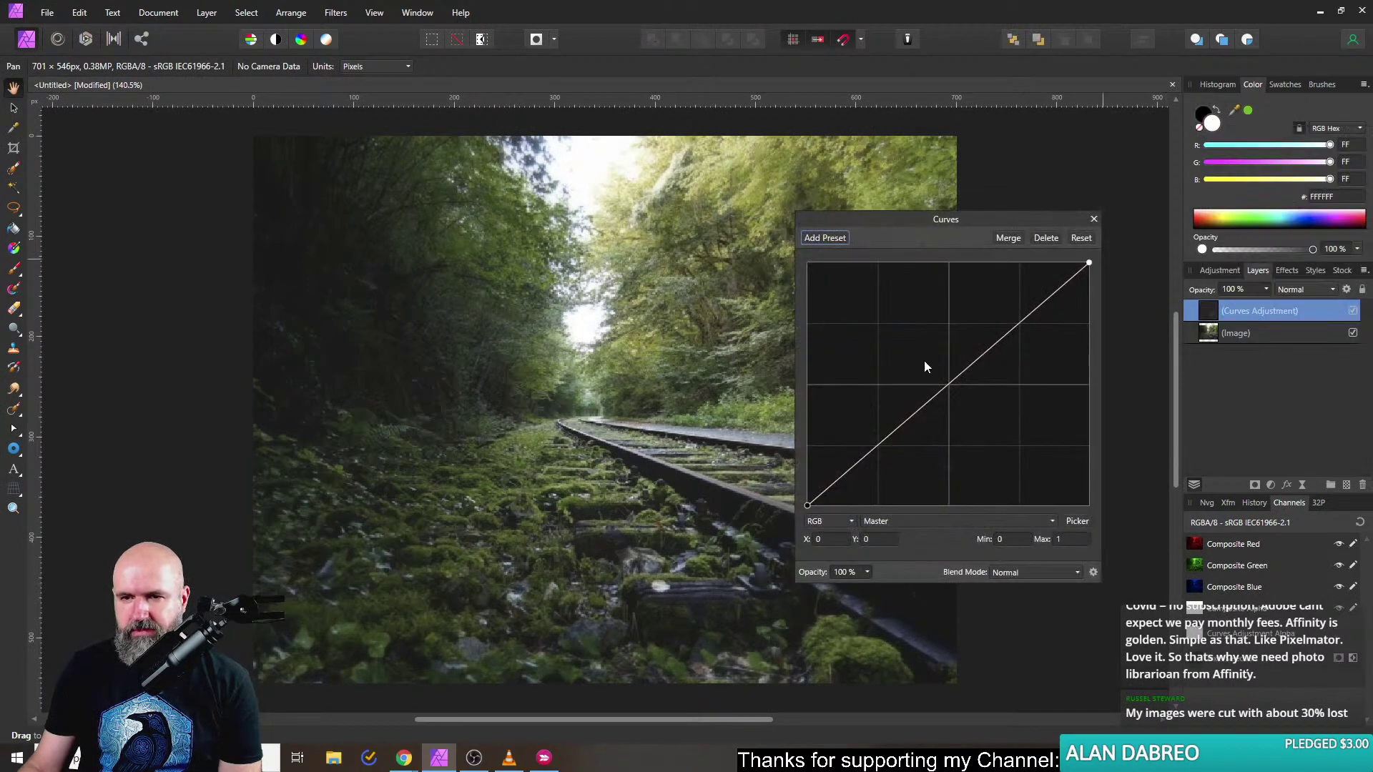
left_click(1042, 304)
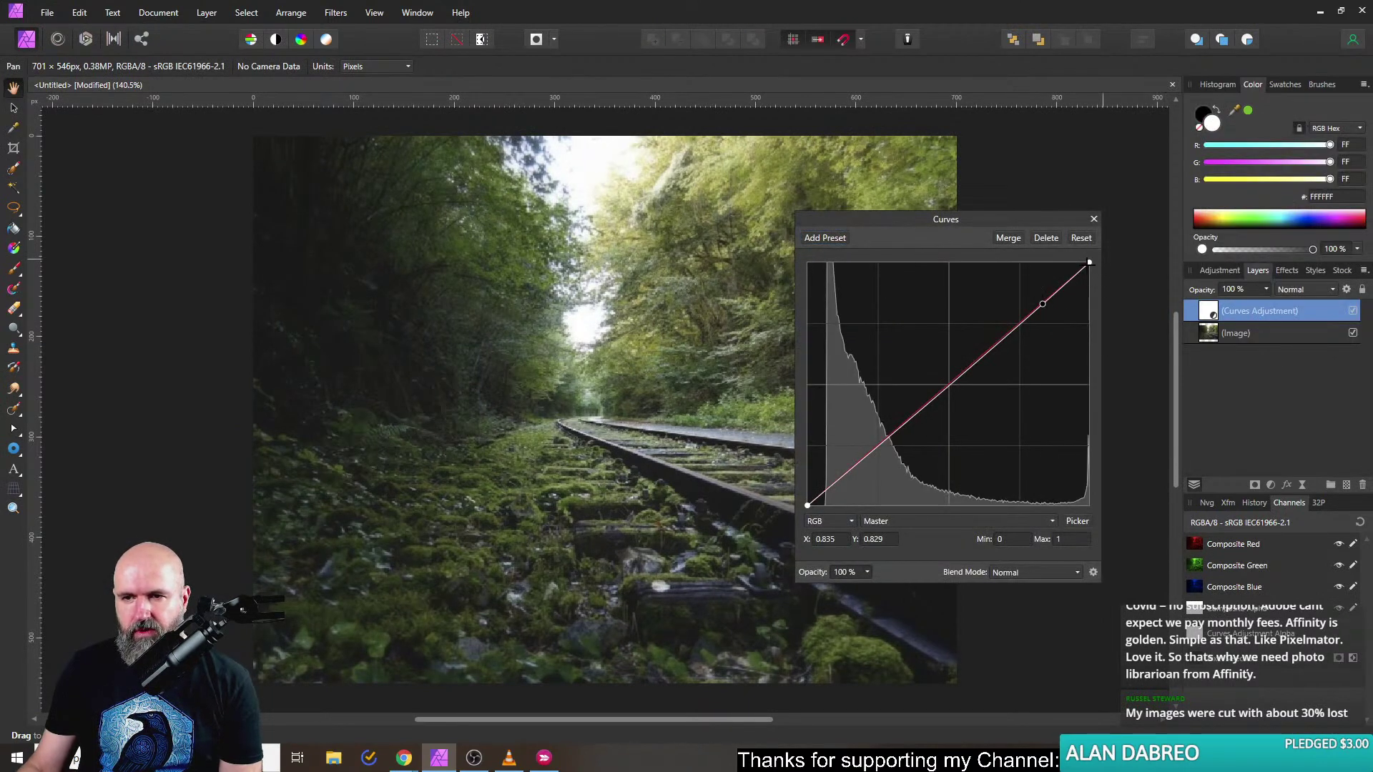
left_click_drag(1089, 261, 1107, 303)
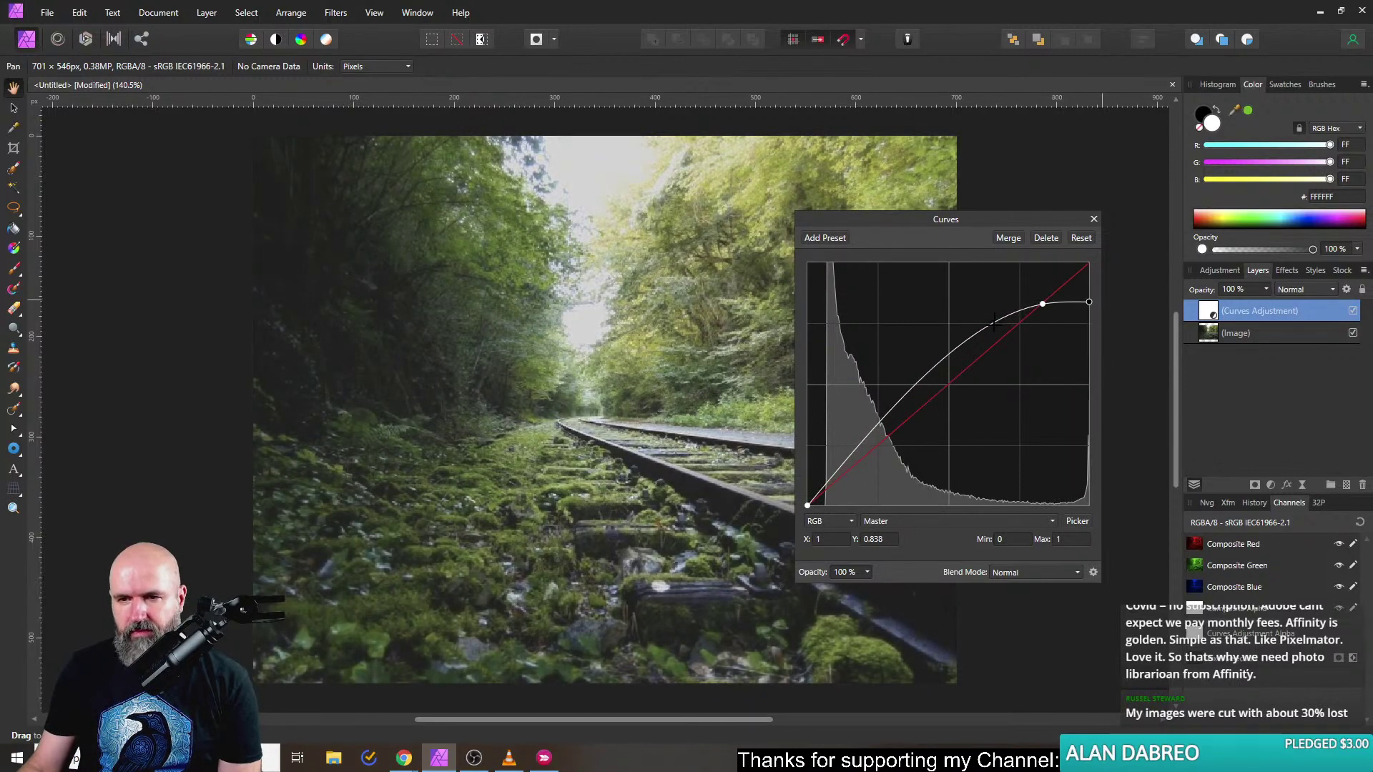
left_click_drag(993, 331, 989, 346)
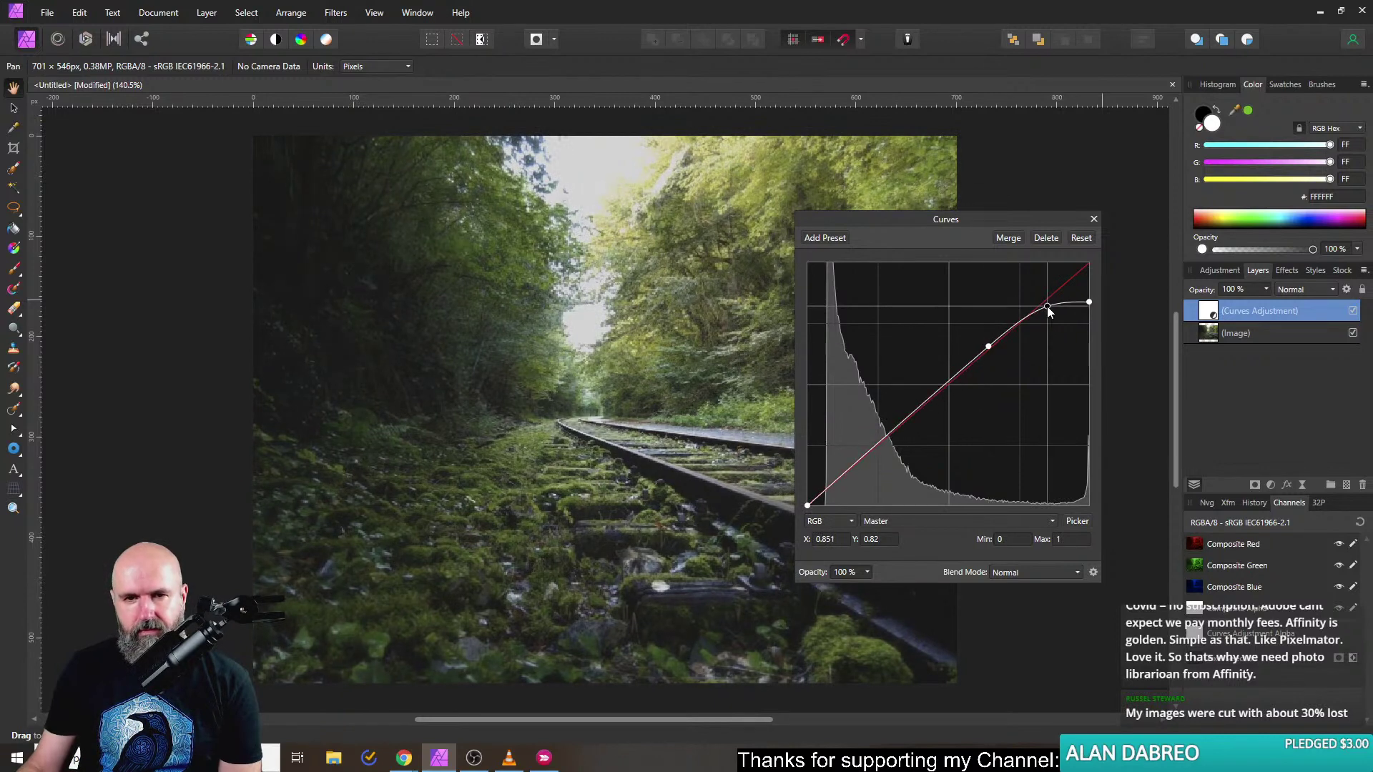
mouse_move(1088, 302)
left_mouse_down()
mouse_move(1087, 251)
mouse_move(1090, 303)
mouse_move(1089, 269)
mouse_move(1091, 279)
left_mouse_up()
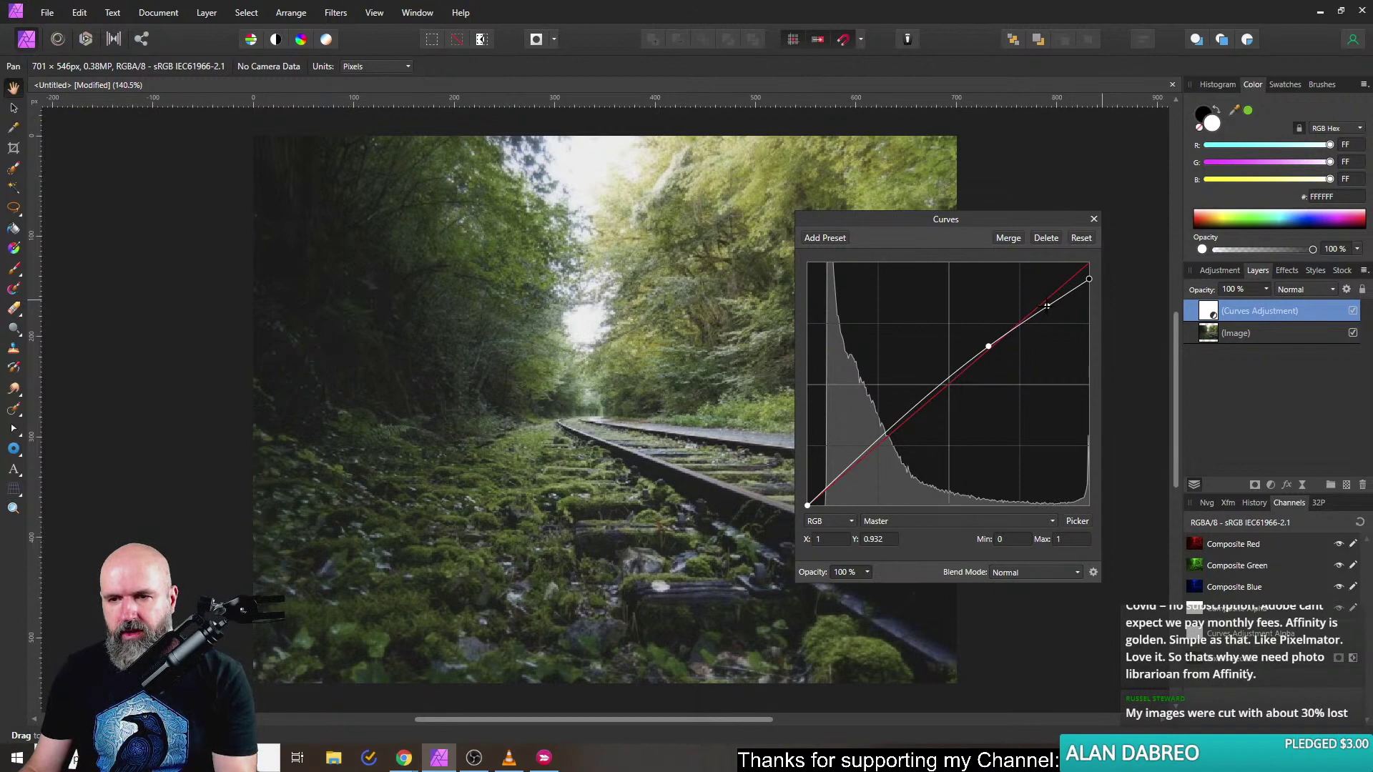
left_click_drag(1047, 306, 1048, 299)
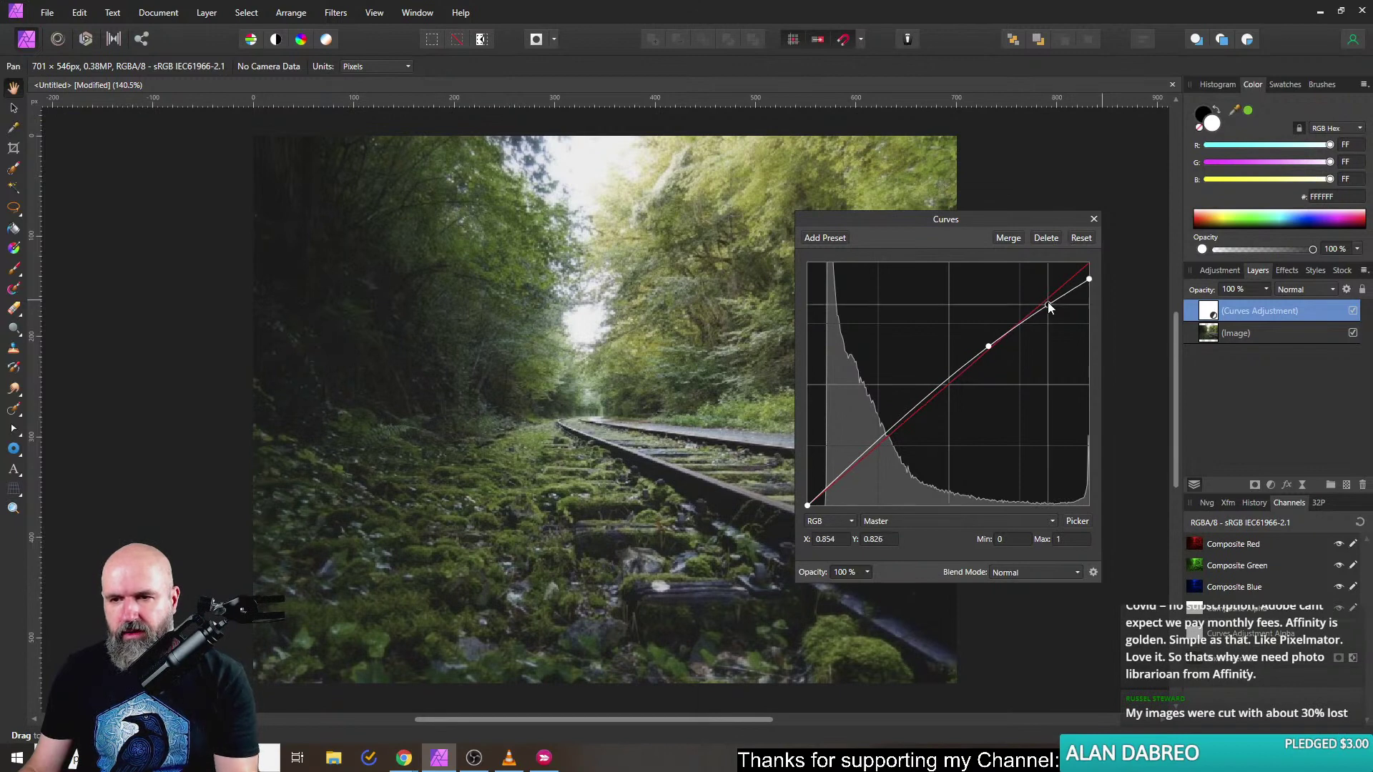
left_click(1013, 326)
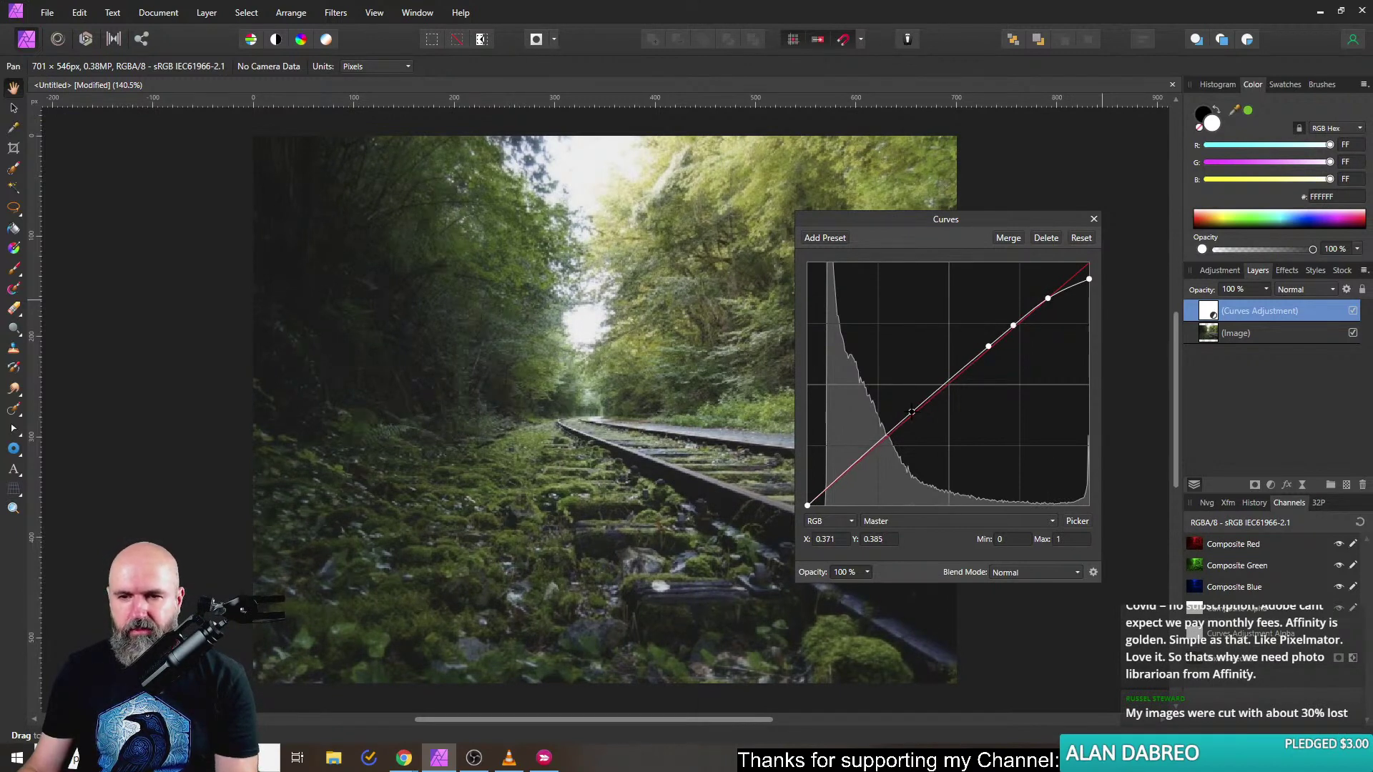
left_click_drag(877, 443, 876, 448)
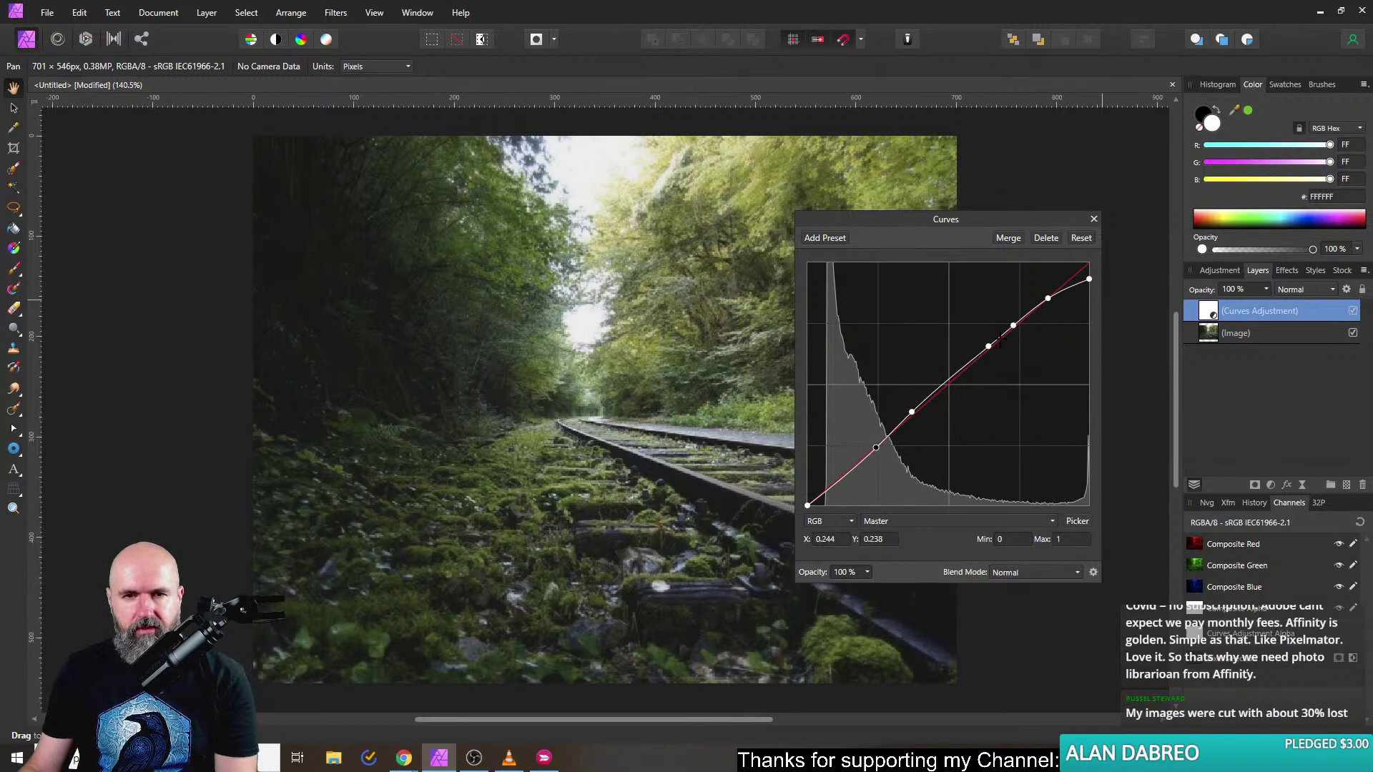
mouse_move(1092, 281)
left_mouse_down()
mouse_move(1087, 247)
mouse_move(1098, 278)
left_mouse_up()
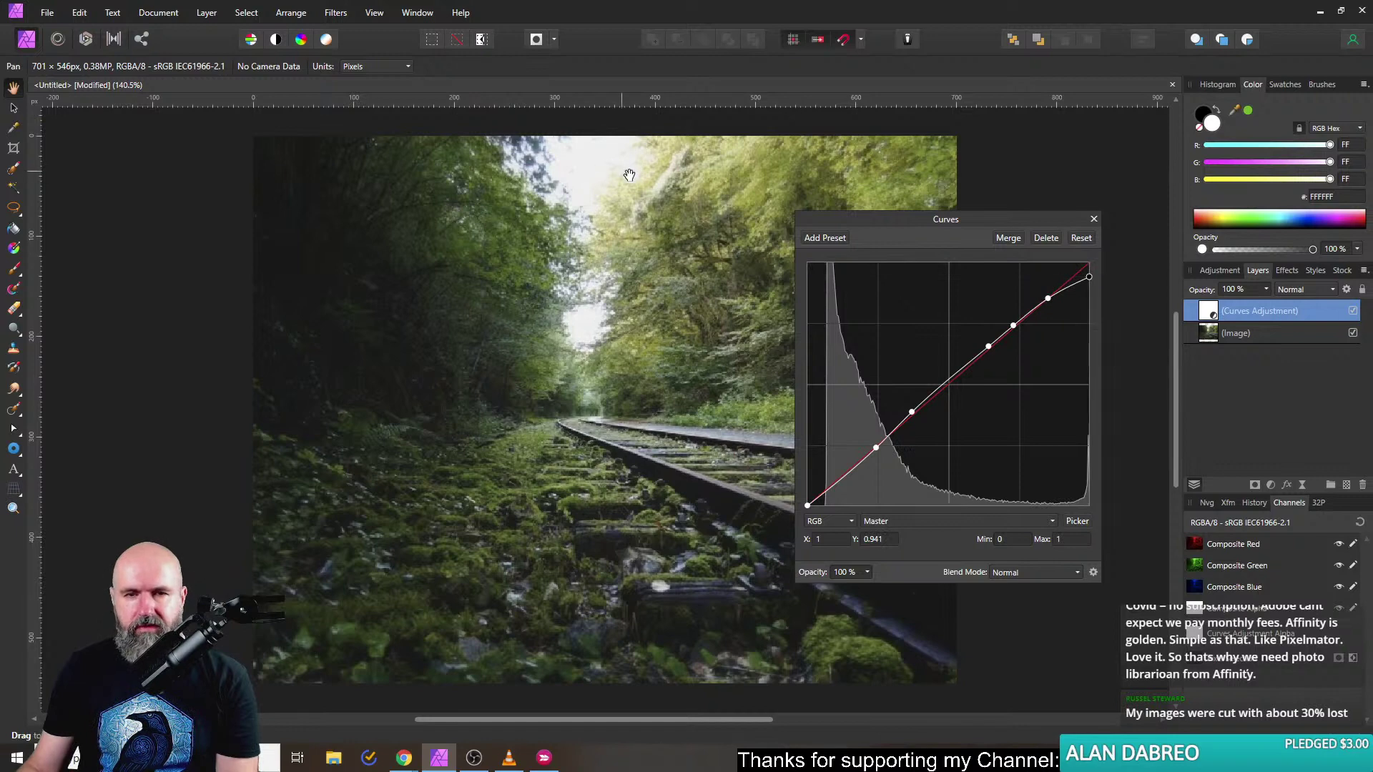
left_click(1094, 219)
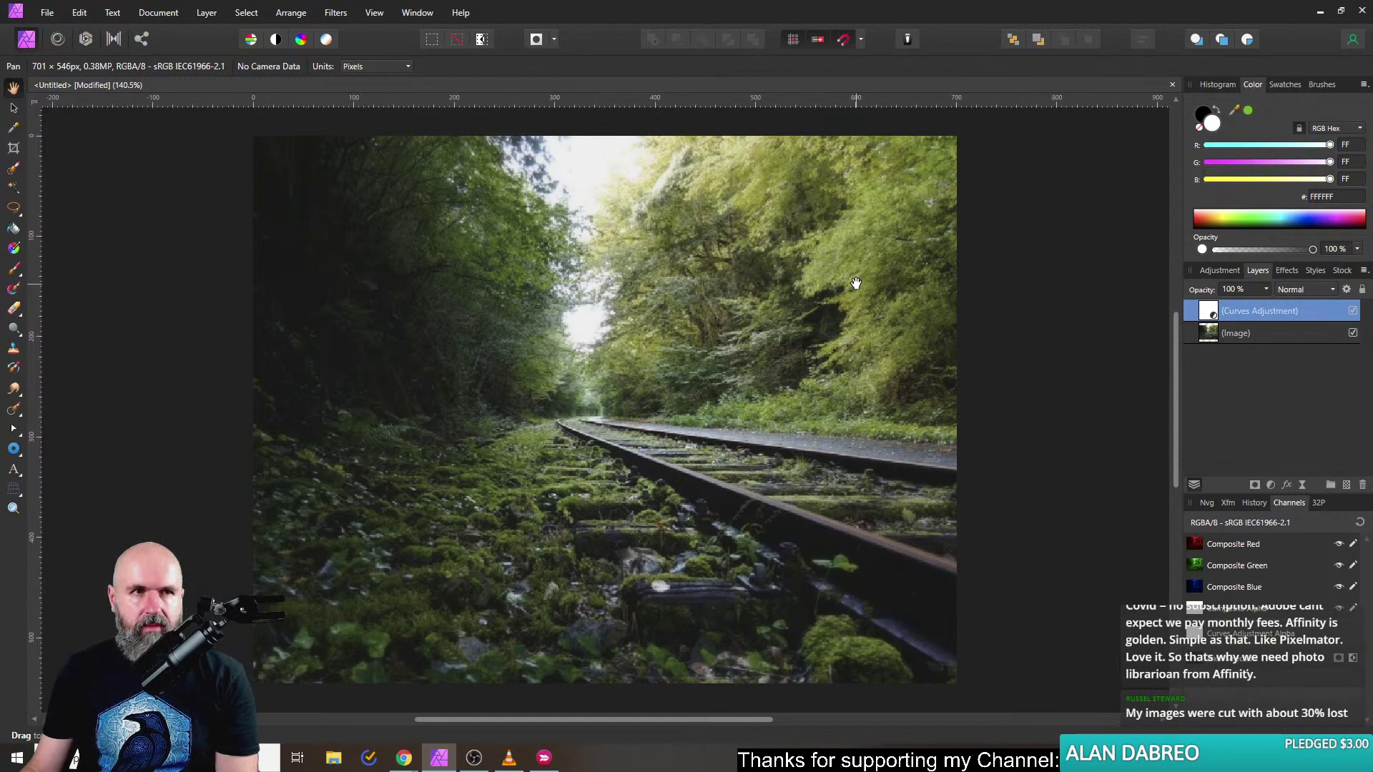
Try a Split Toning adjustment with orange highlights at about 68% saturation and a cyan shadows hue of about 178°, and delete the adjustment.
left_click(1270, 487)
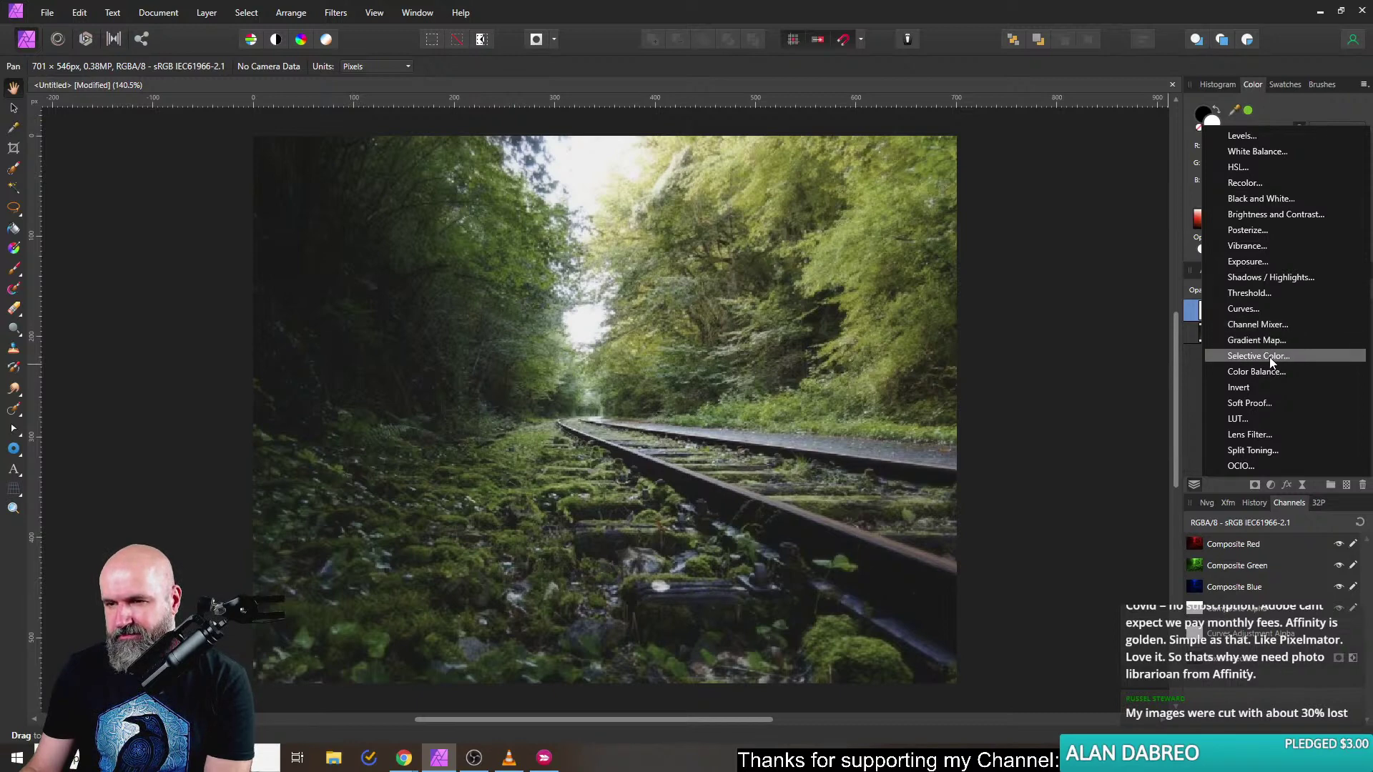
left_click(1227, 450)
left_click_drag(959, 390, 1019, 335)
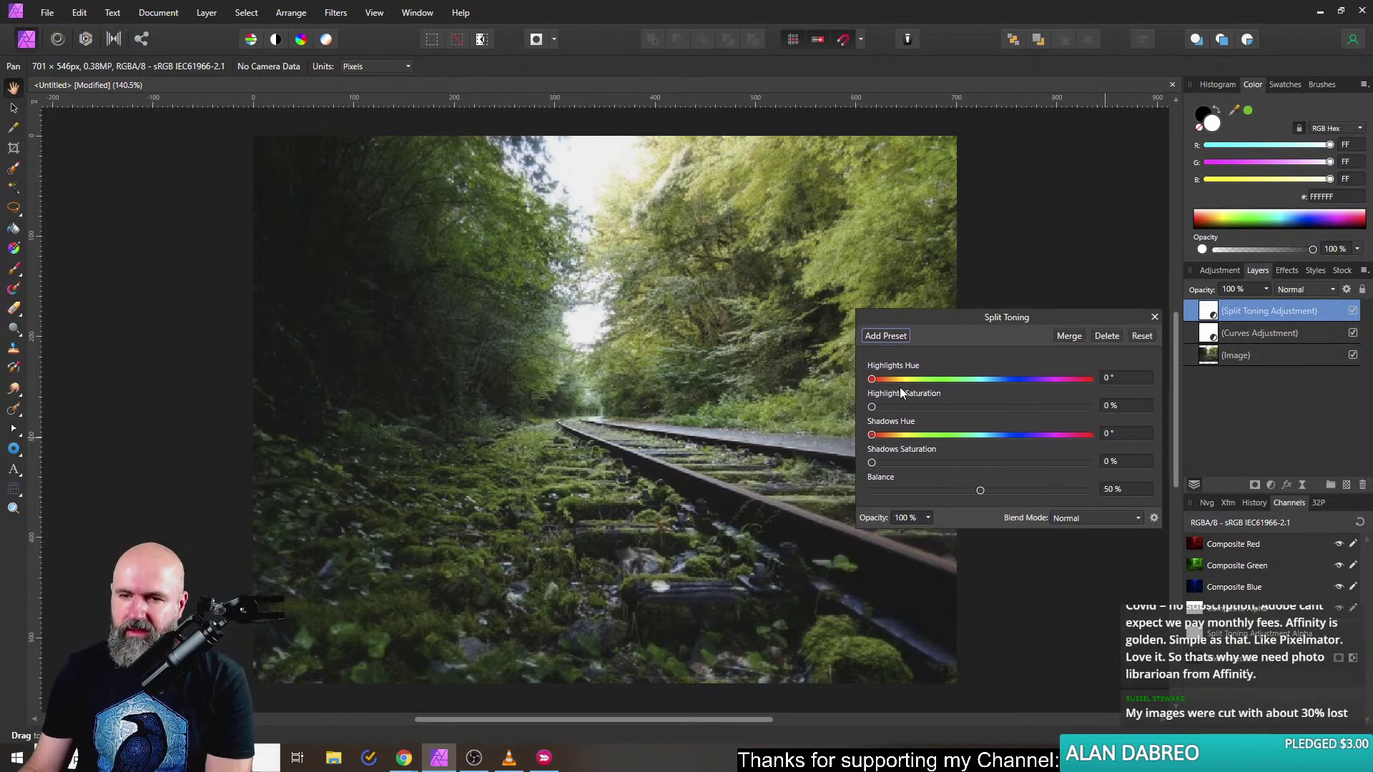
left_click(899, 379)
left_click_drag(872, 407, 1026, 414)
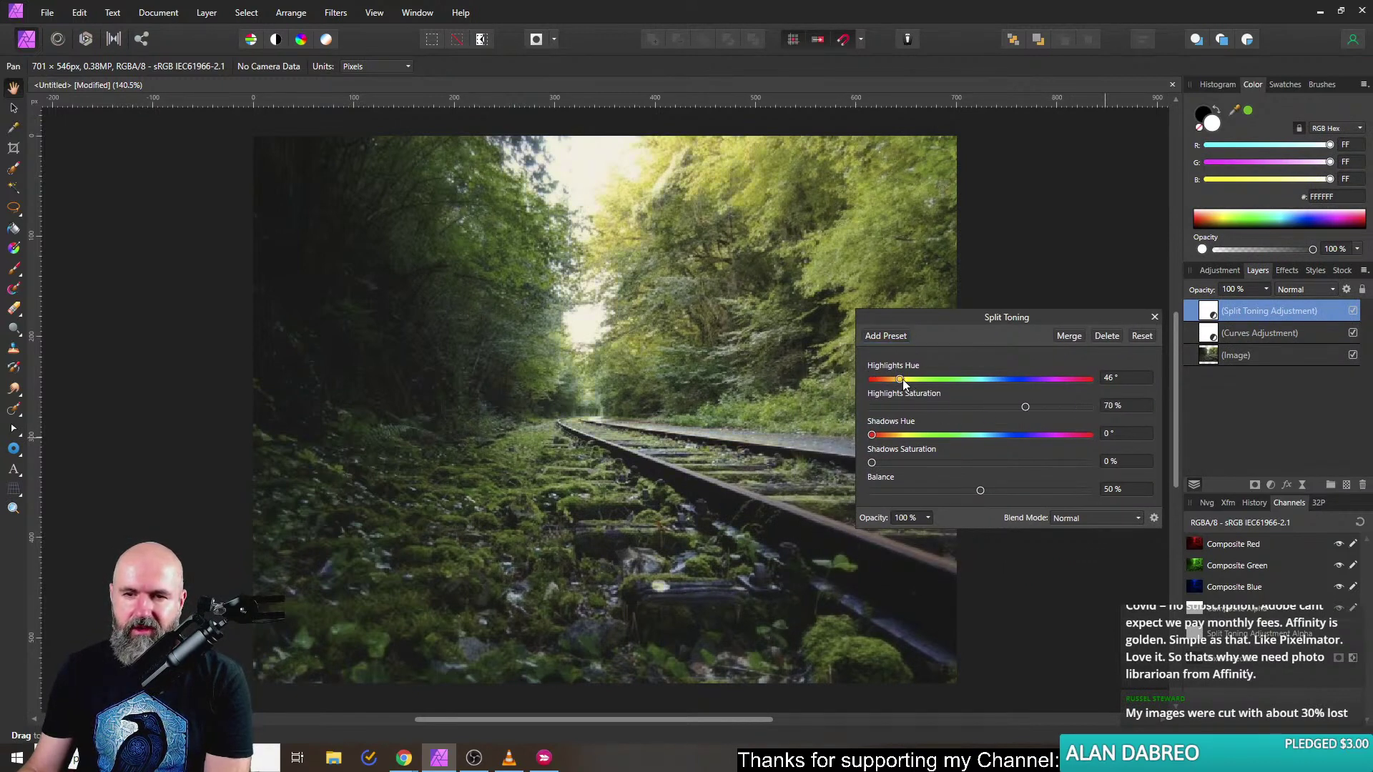
mouse_move(899, 379)
left_mouse_down()
mouse_move(862, 384)
mouse_move(913, 379)
mouse_move(878, 379)
mouse_move(896, 386)
left_mouse_up()
left_click_drag(872, 435, 978, 435)
left_click_drag(872, 462, 754, 447)
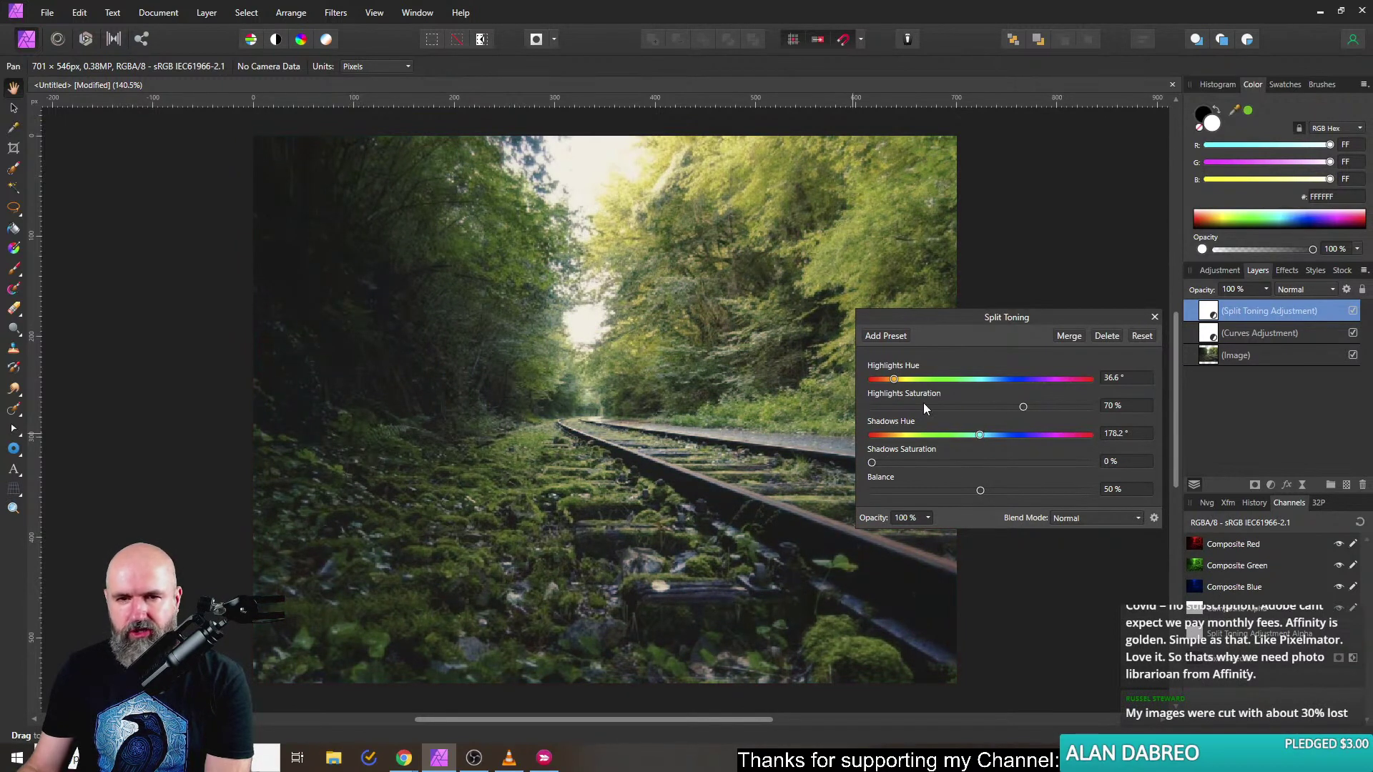
left_click_drag(1026, 407, 1053, 413)
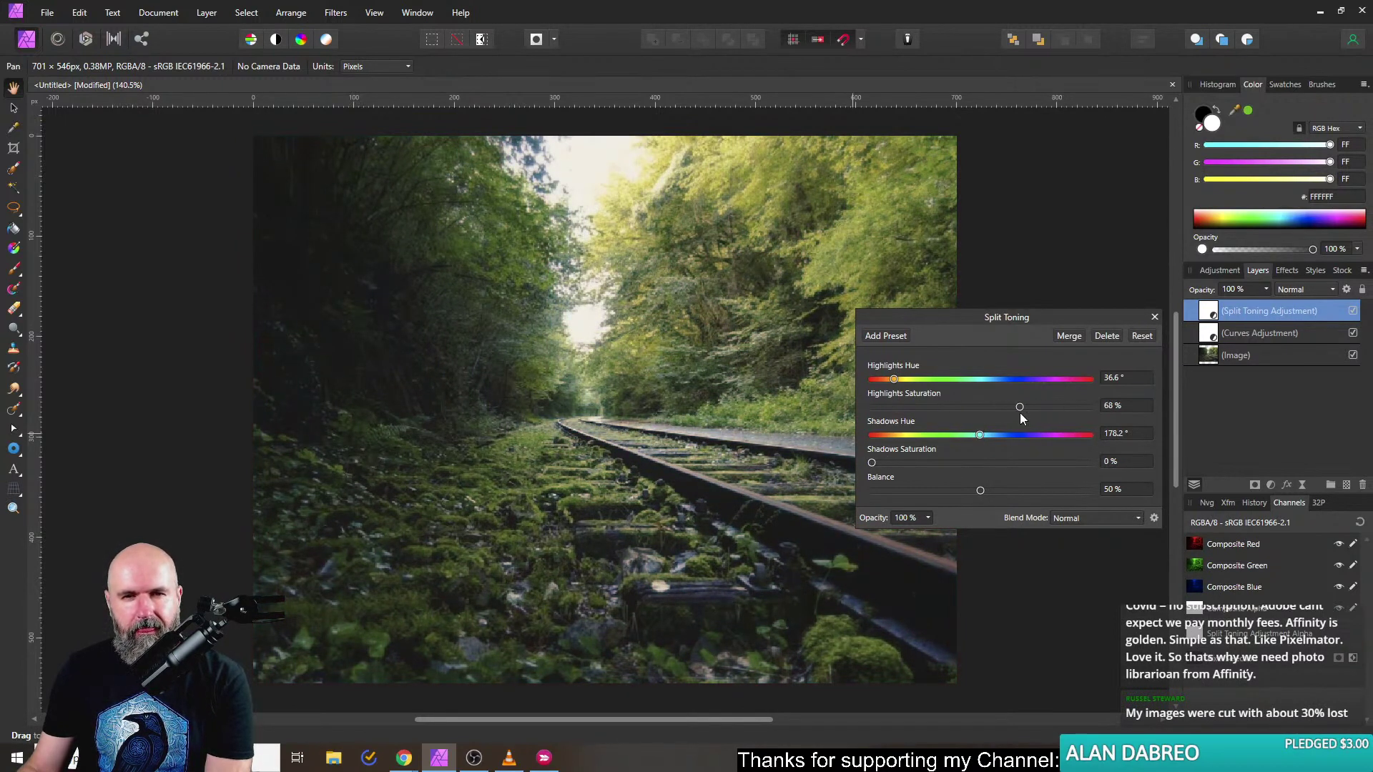
mouse_move(893, 379)
left_mouse_down()
mouse_move(876, 380)
mouse_move(1022, 382)
mouse_move(877, 382)
mouse_move(897, 381)
left_mouse_up()
left_click(1107, 336)
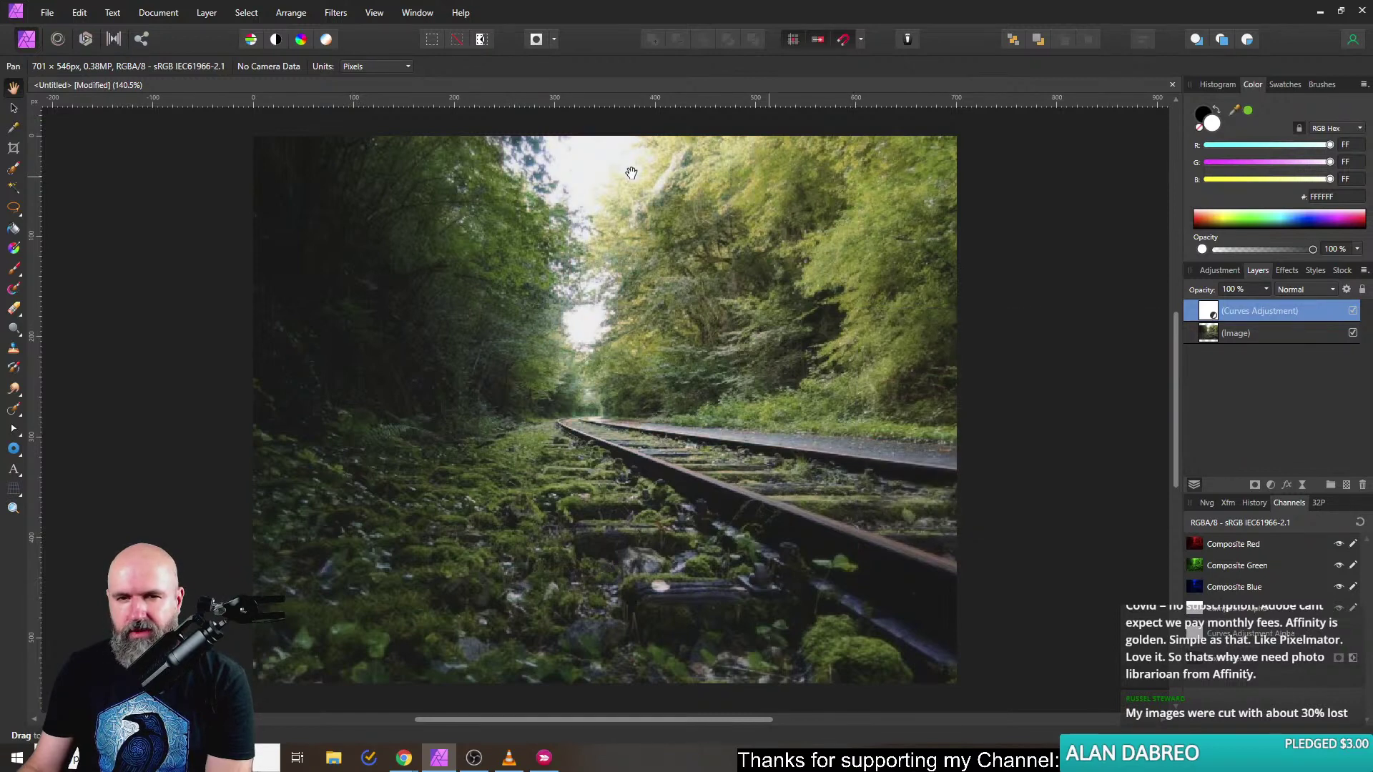
Add an orange Lens Filter adjustment with about 49% optical density and Preserve Luminosity on, comparing the photo with that option off.
left_click(1271, 485)
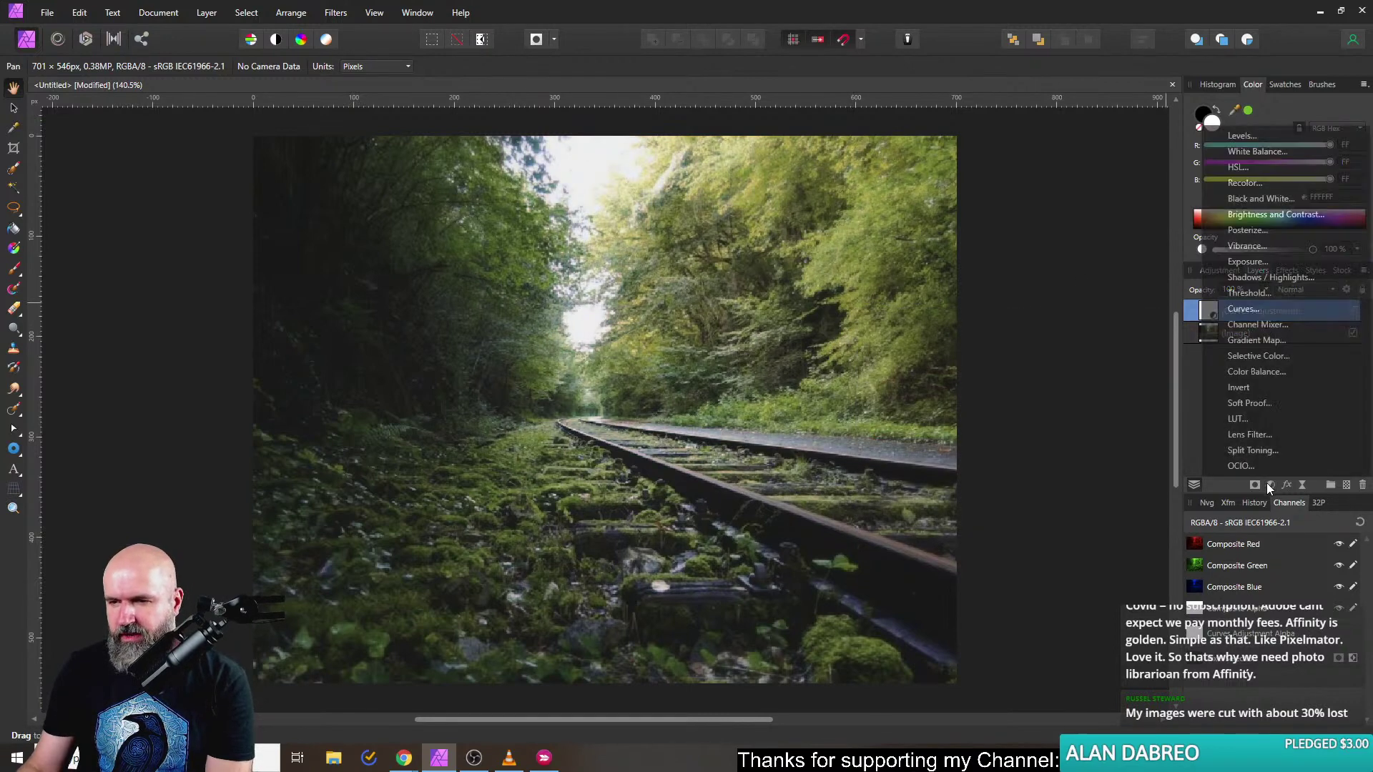
left_click(1255, 436)
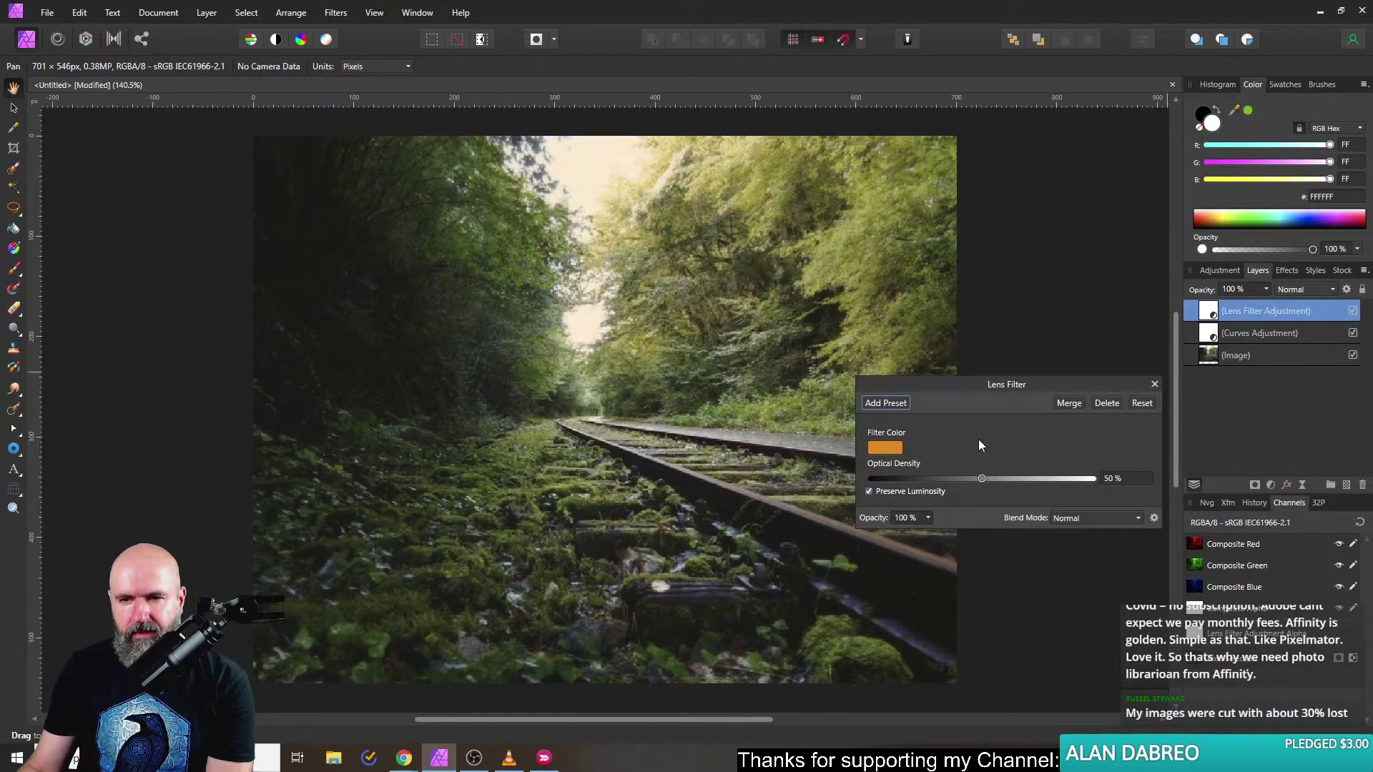
left_click_drag(981, 477, 899, 477)
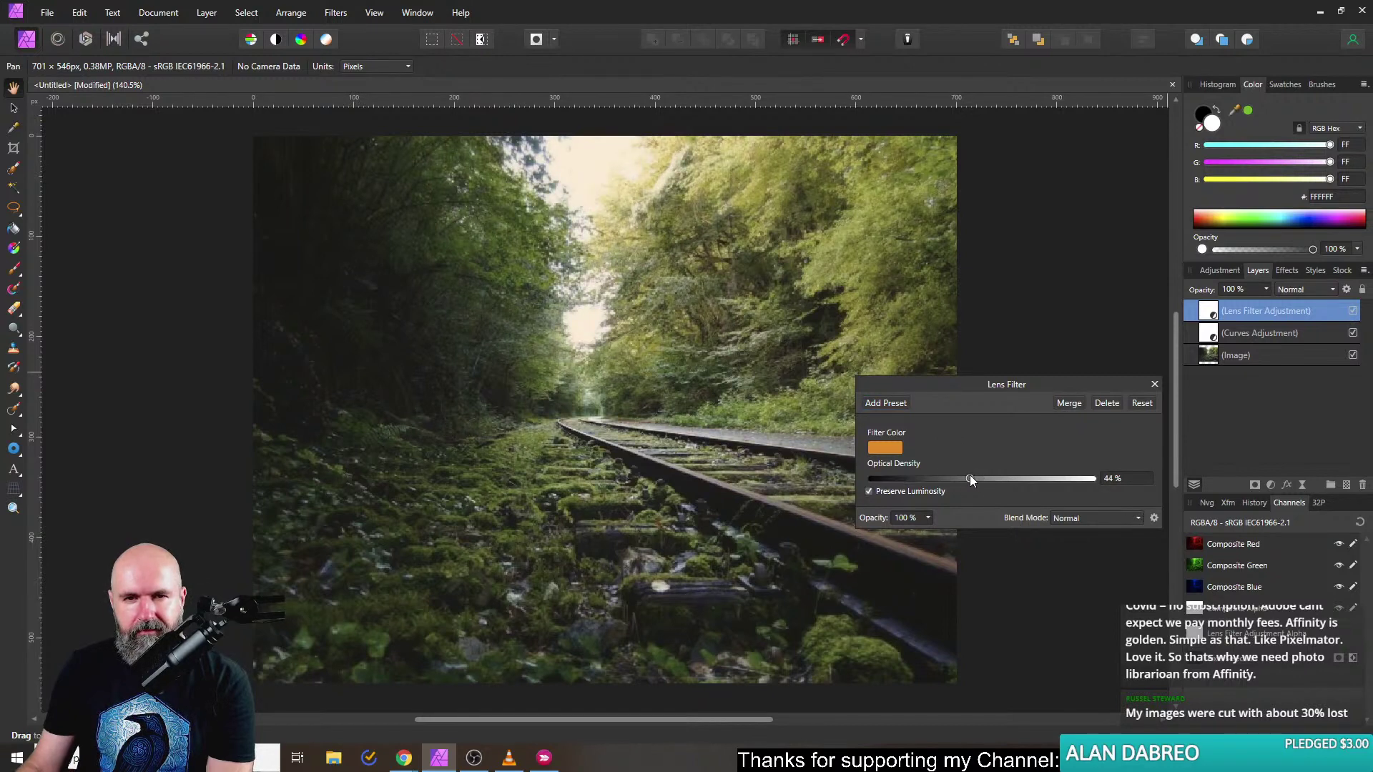
left_click_drag(984, 483, 994, 481)
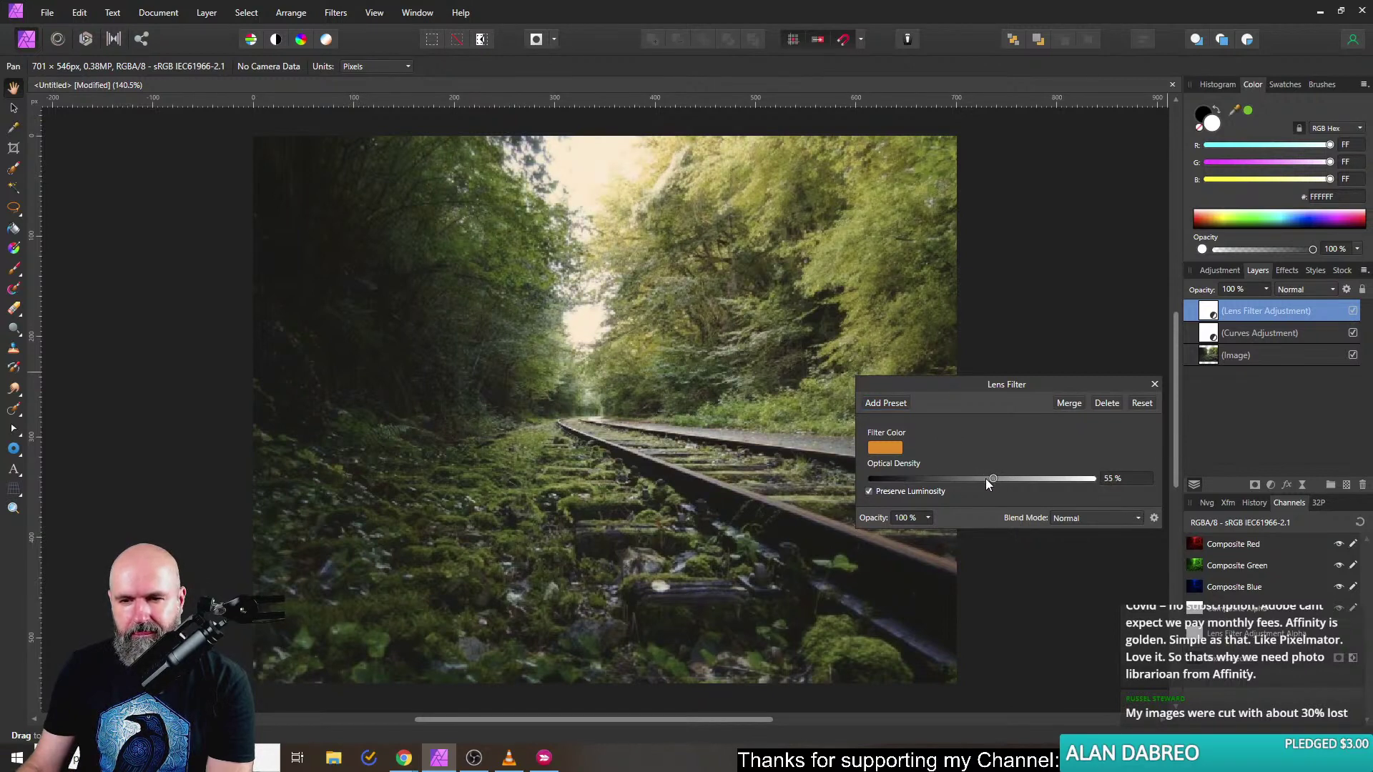
left_click(869, 492)
left_click(870, 492)
left_click(869, 492)
left_click(870, 492)
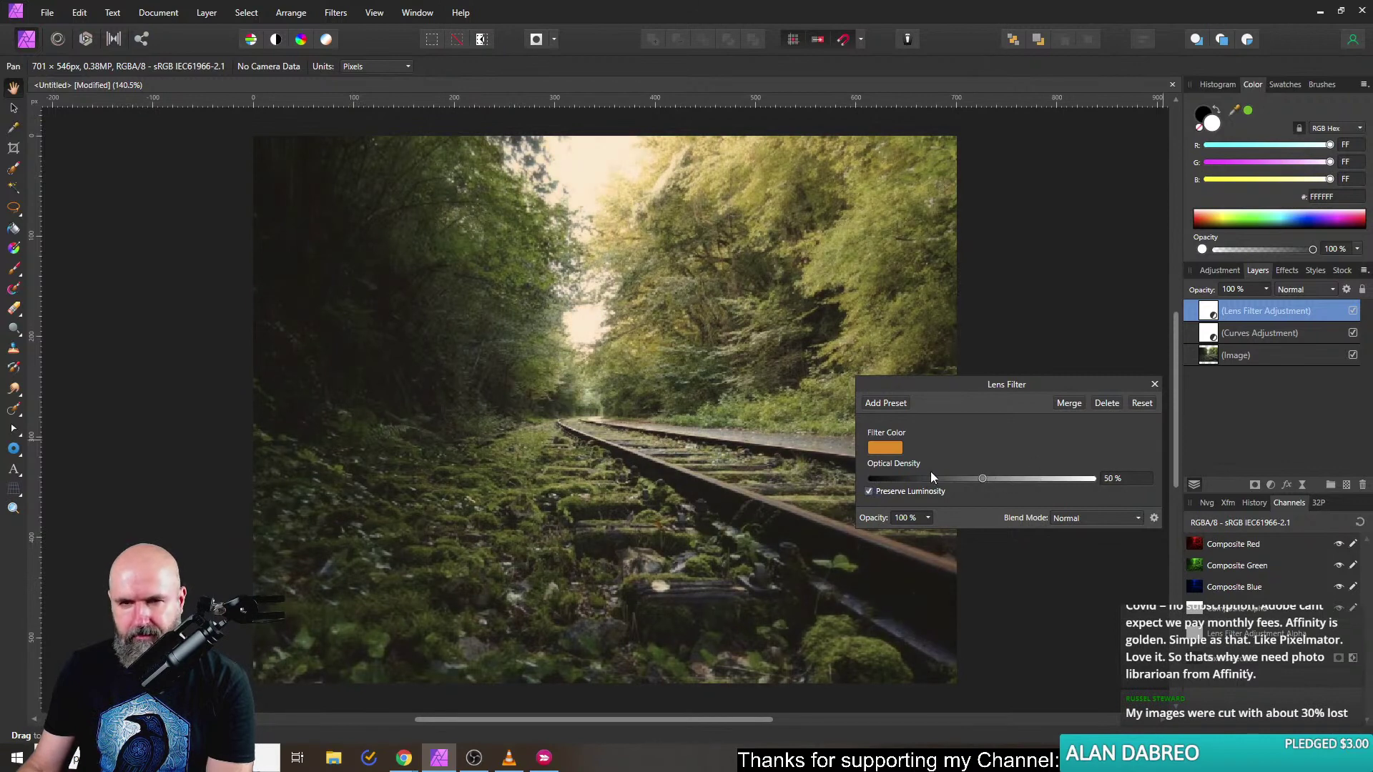
left_click_drag(1008, 477, 982, 473)
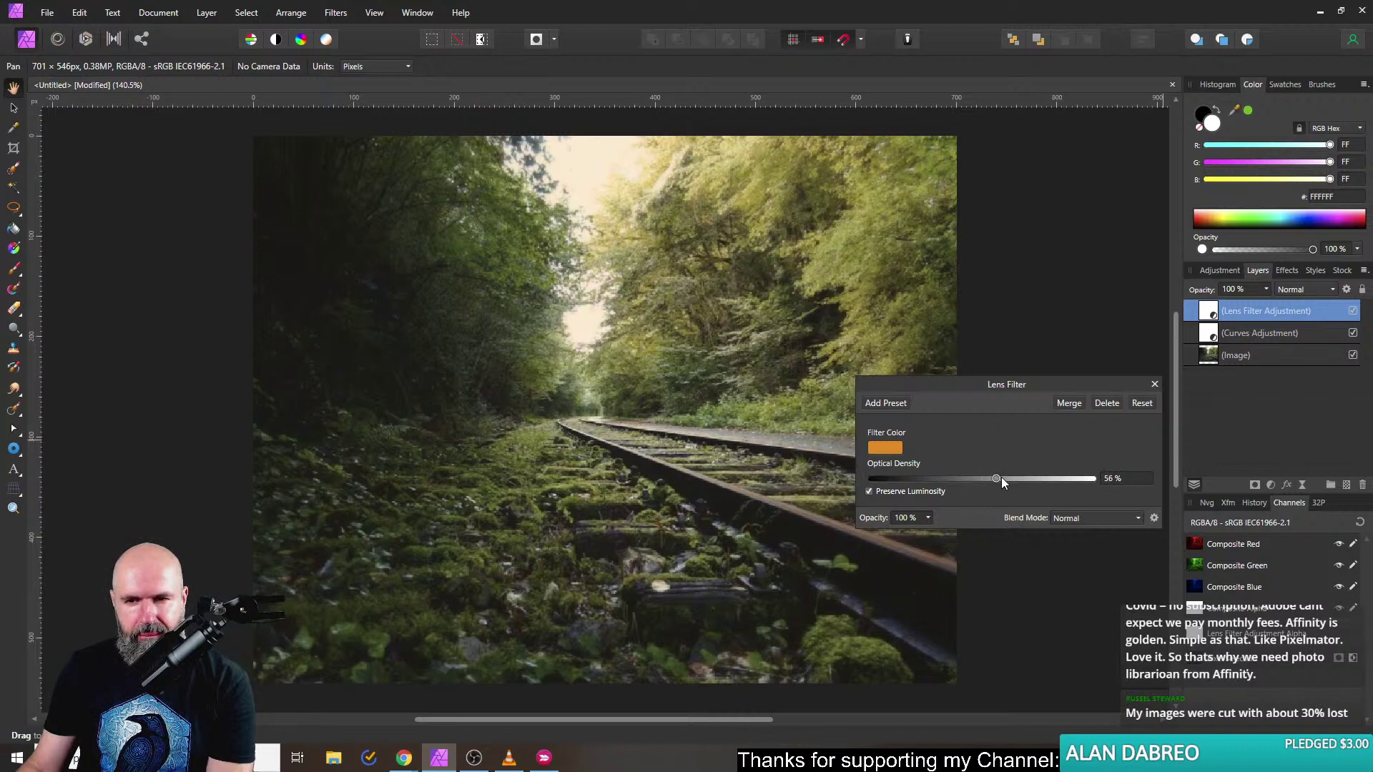
left_click_drag(1002, 482, 980, 482)
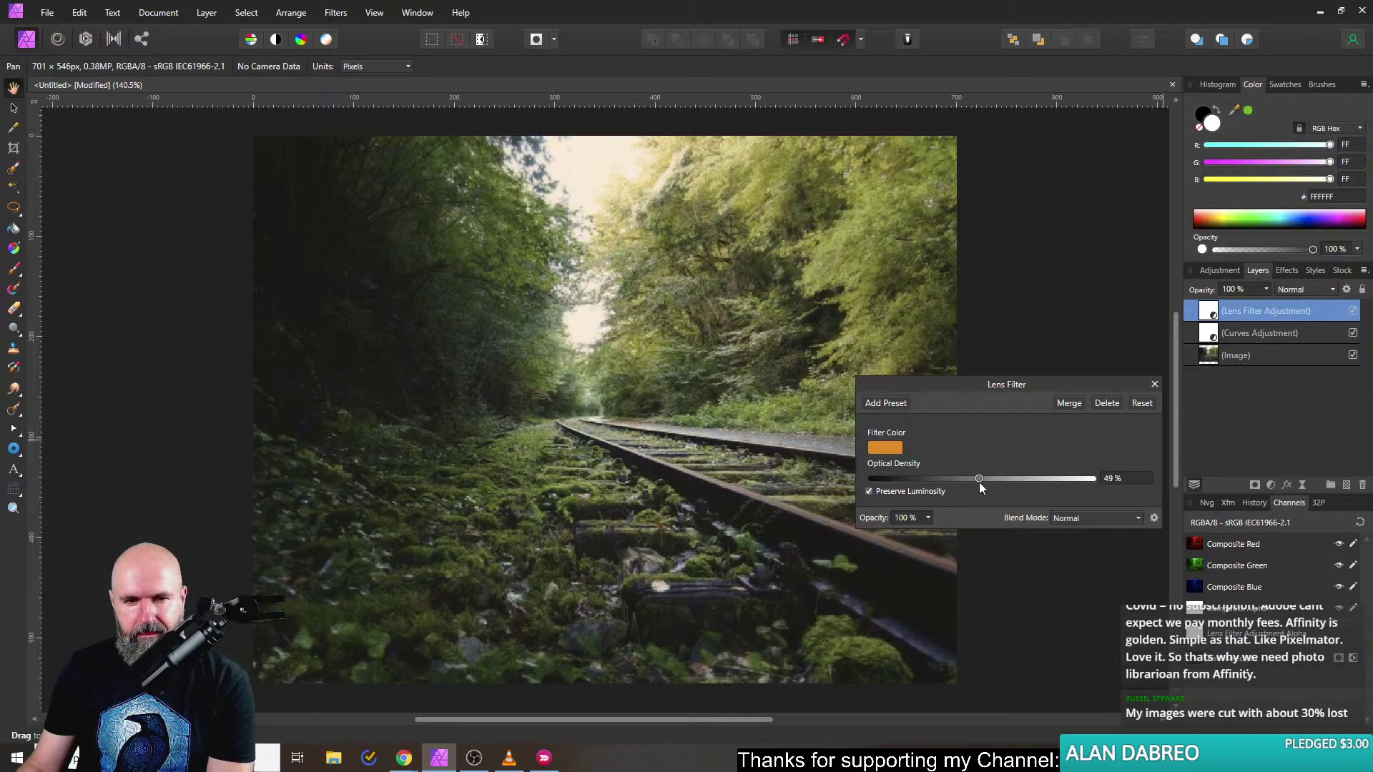
left_click(1154, 384)
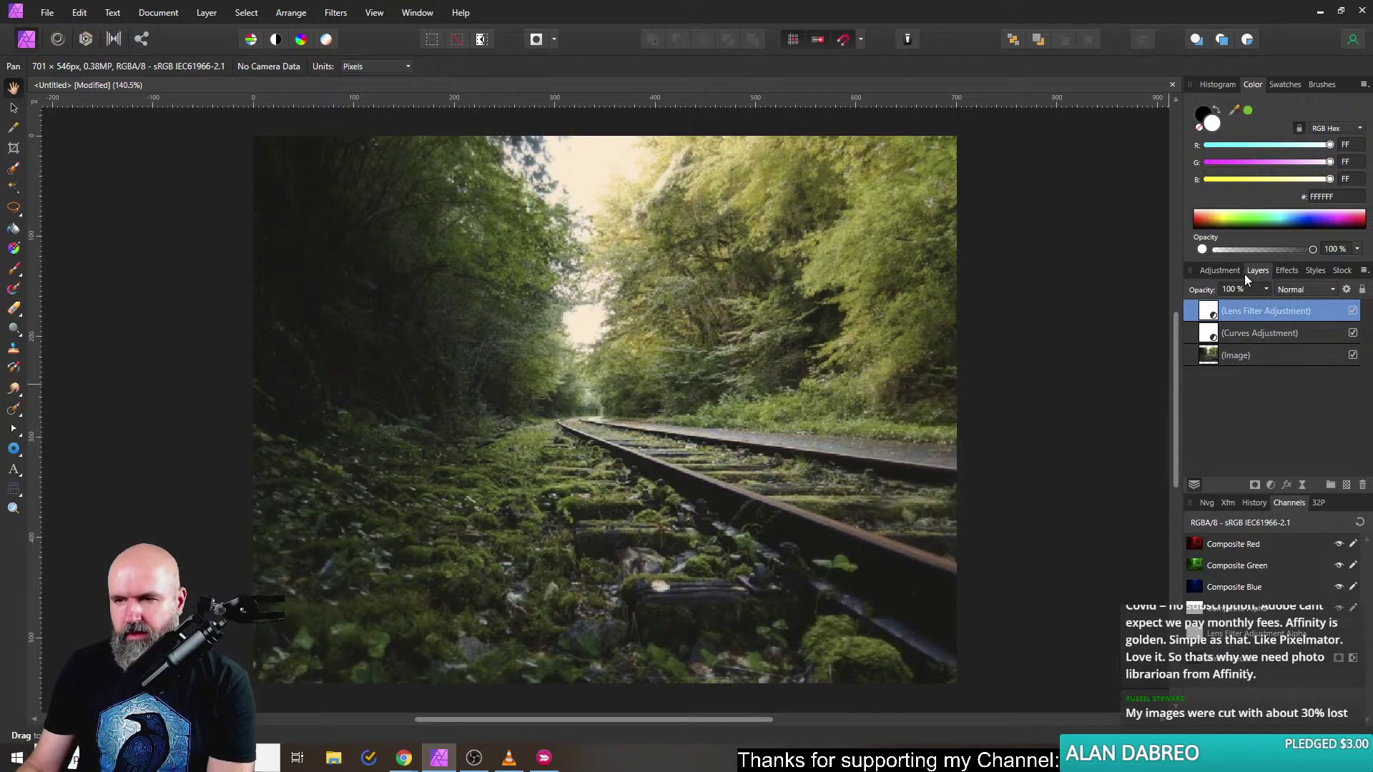
Compare the railway track photo with the Curves and Lens Filter adjustments hidden and shown.
left_click(1353, 334)
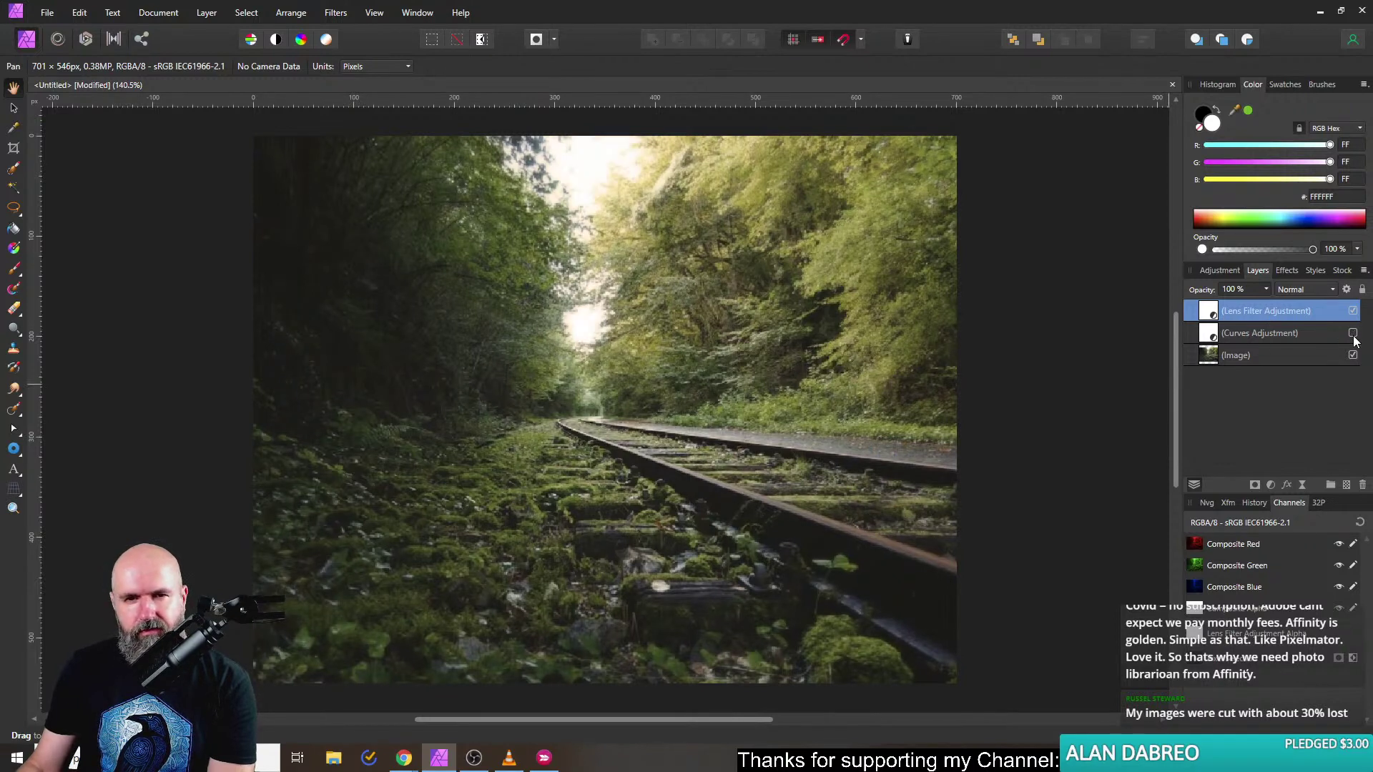
left_click(1353, 334)
left_click(1353, 334)
left_click(1353, 334)
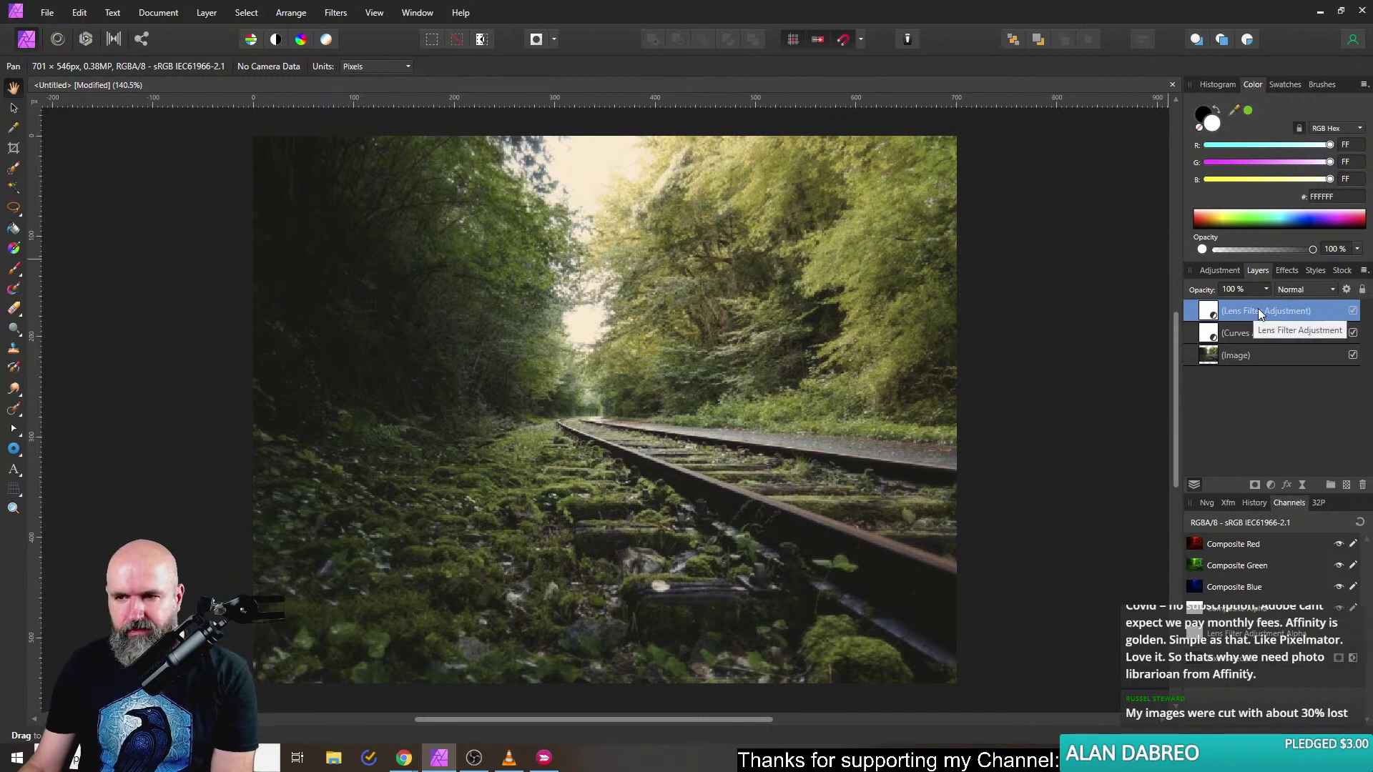
left_click(1353, 312)
left_click(1352, 333)
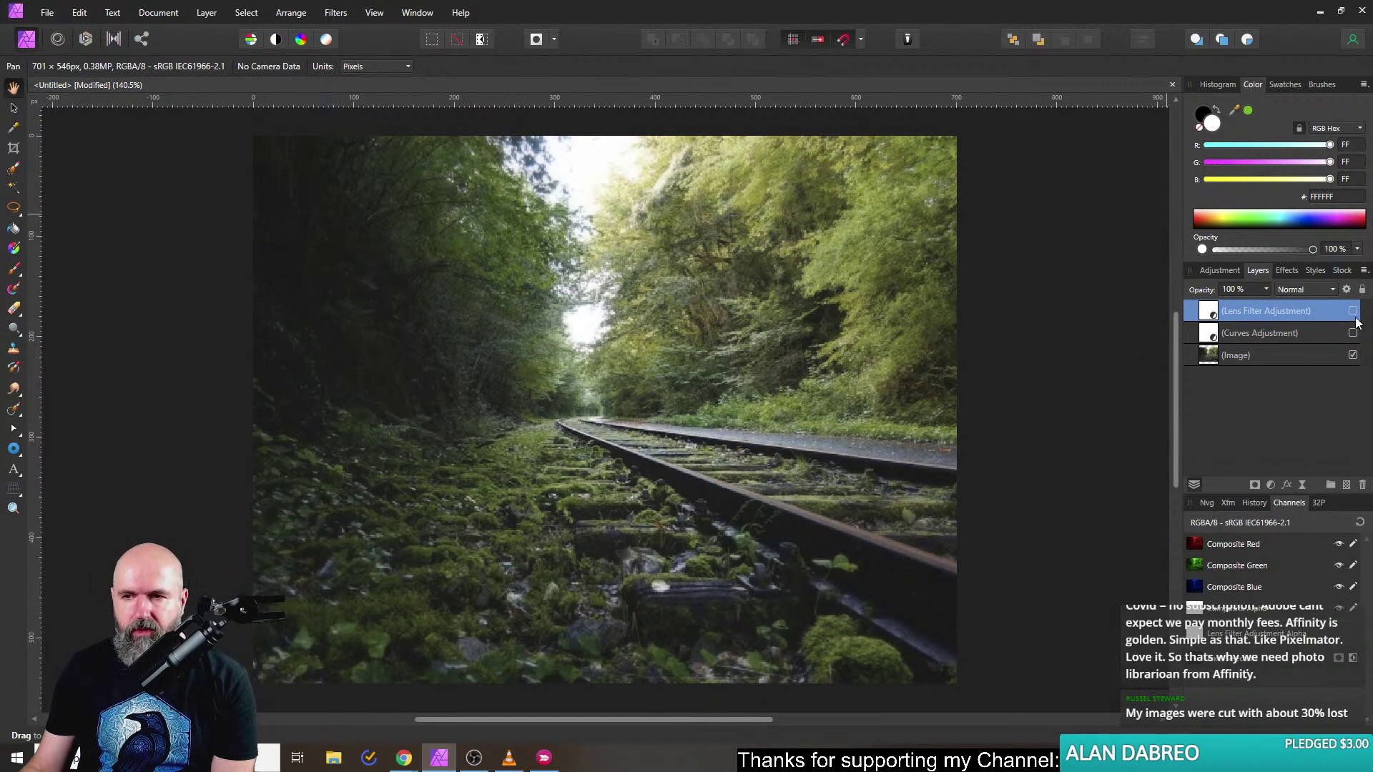
left_click(1354, 313)
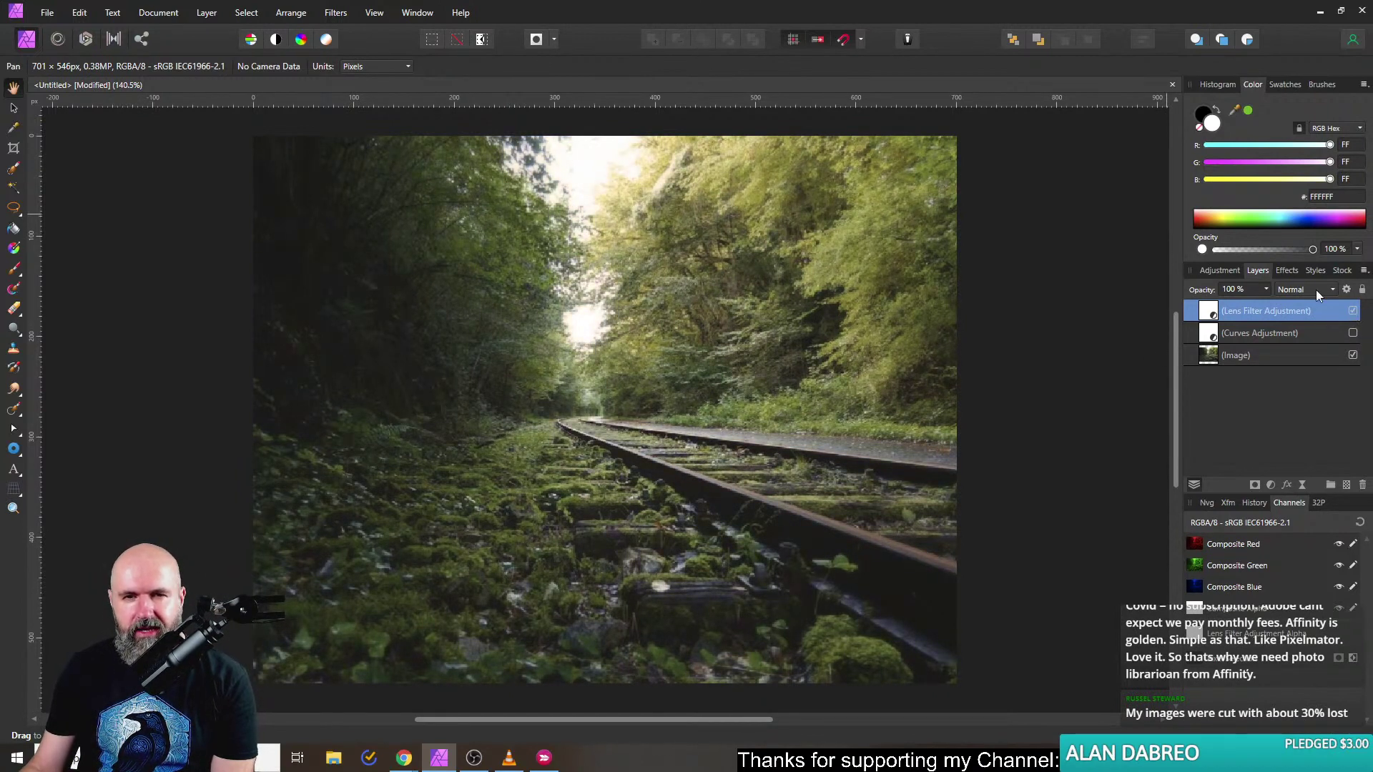
Inspect the bright sky between the trees up close, comparing it with the Curves adjustment hidden and shown.
scroll(597, 169, "up", 10)
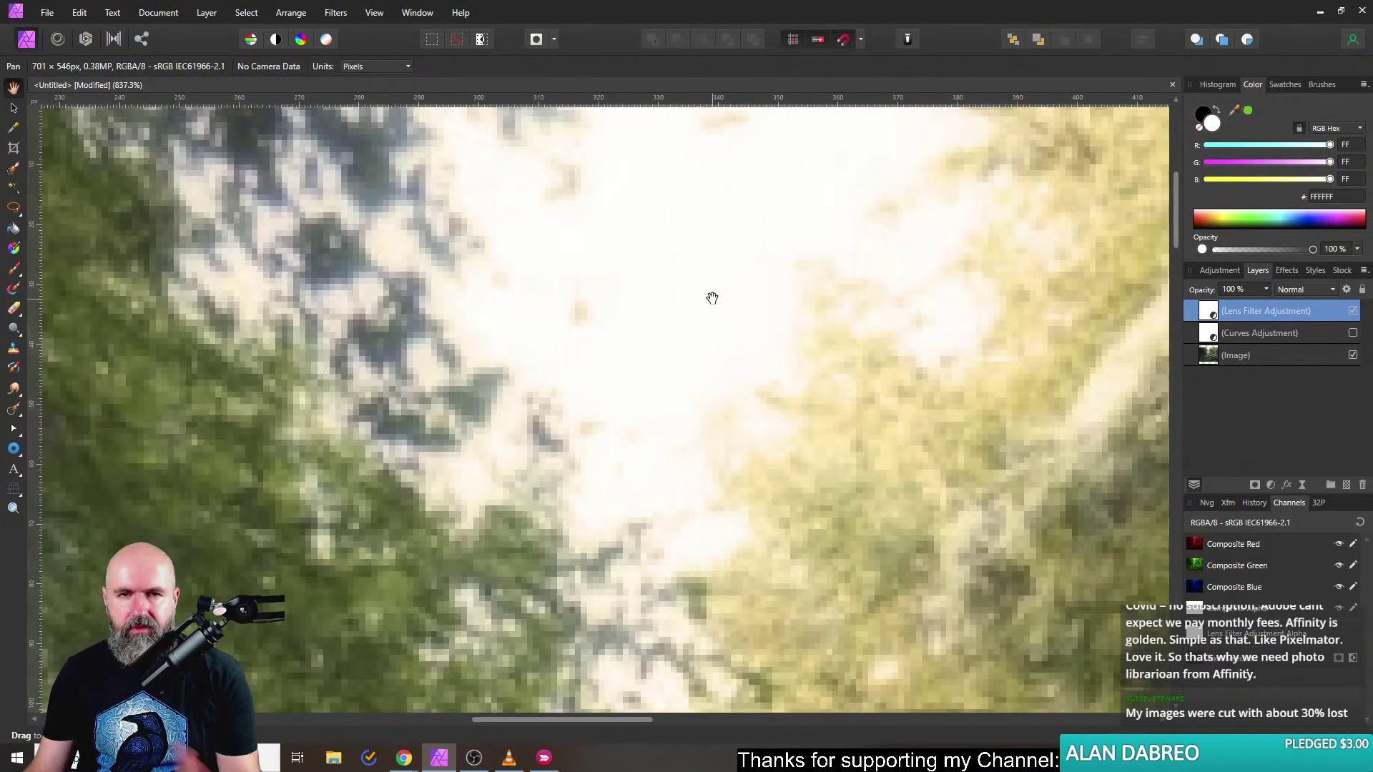
scroll(740, 322, "down", 1)
scroll(740, 322, "down", 1)
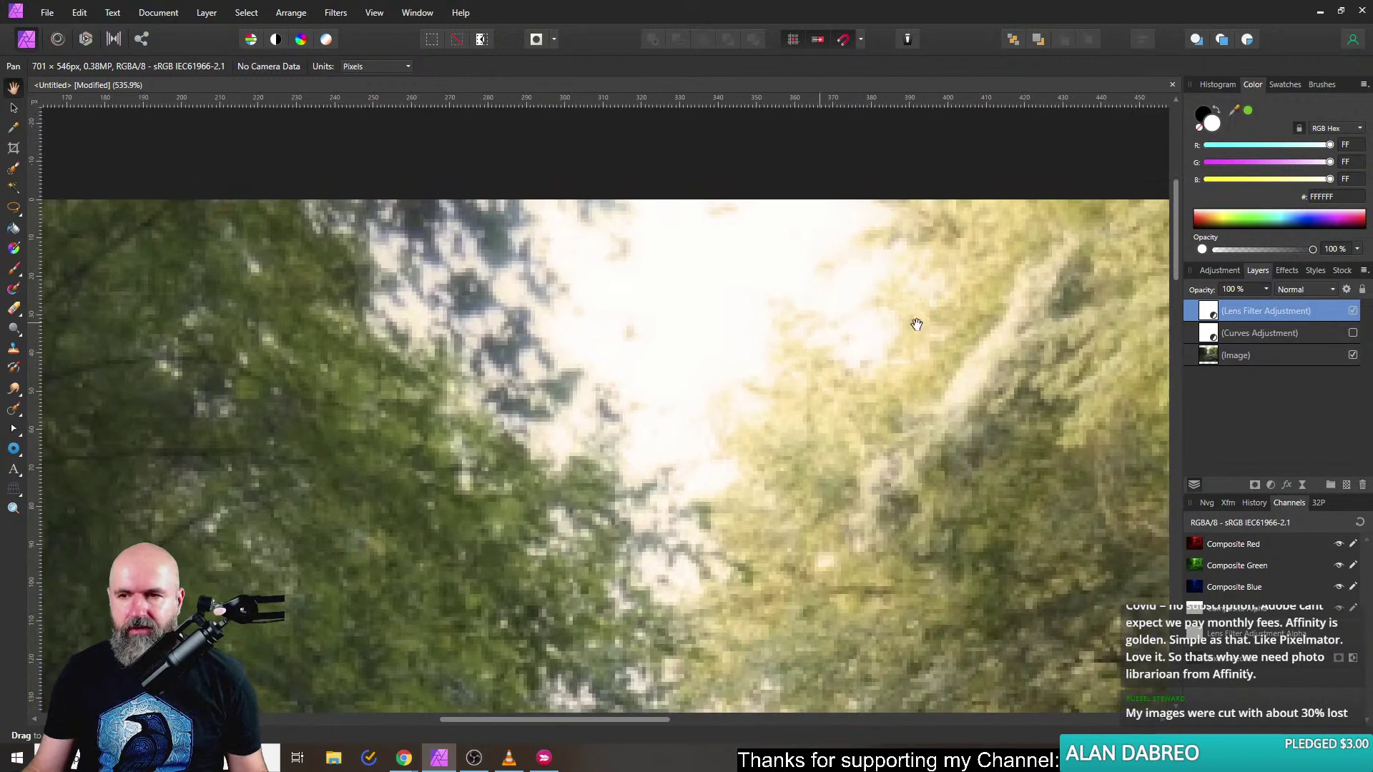
left_click(1352, 333)
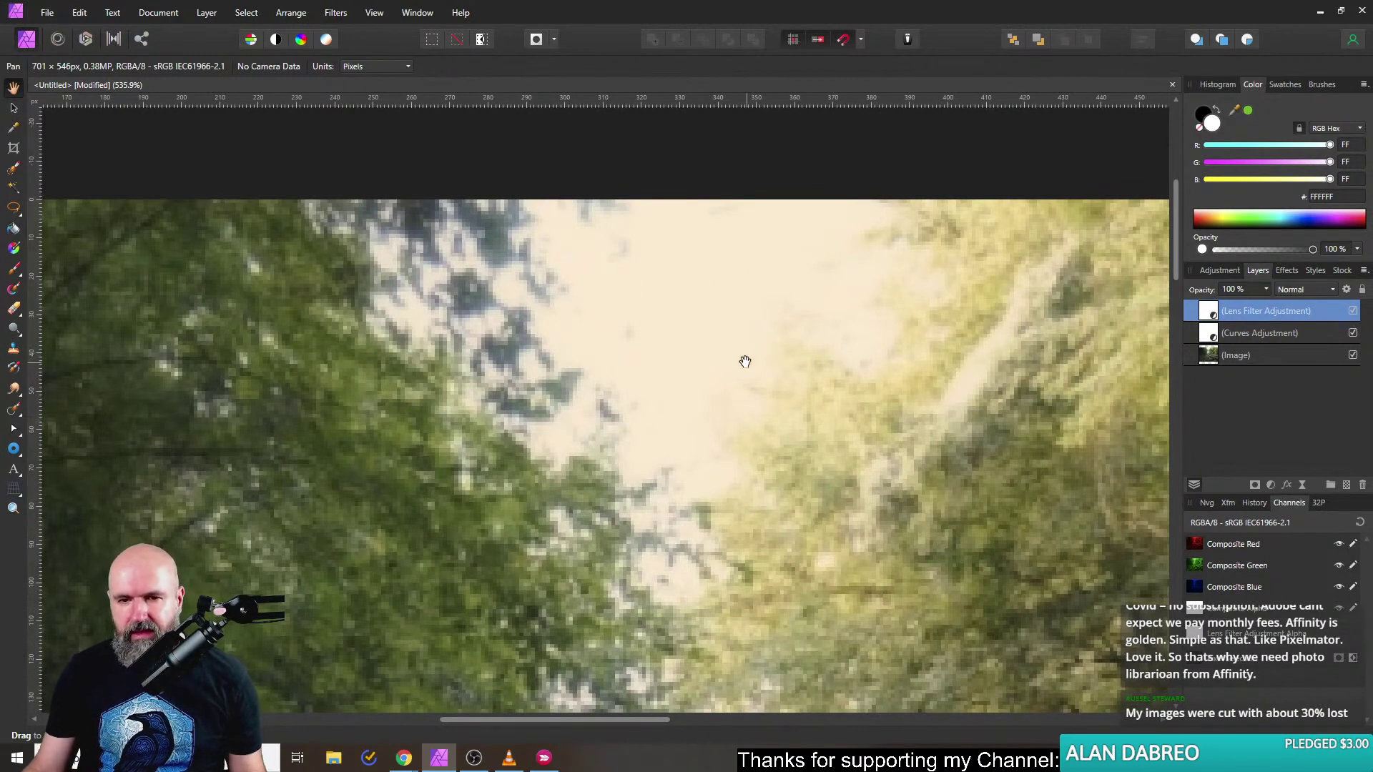
scroll(745, 361, "down", 5)
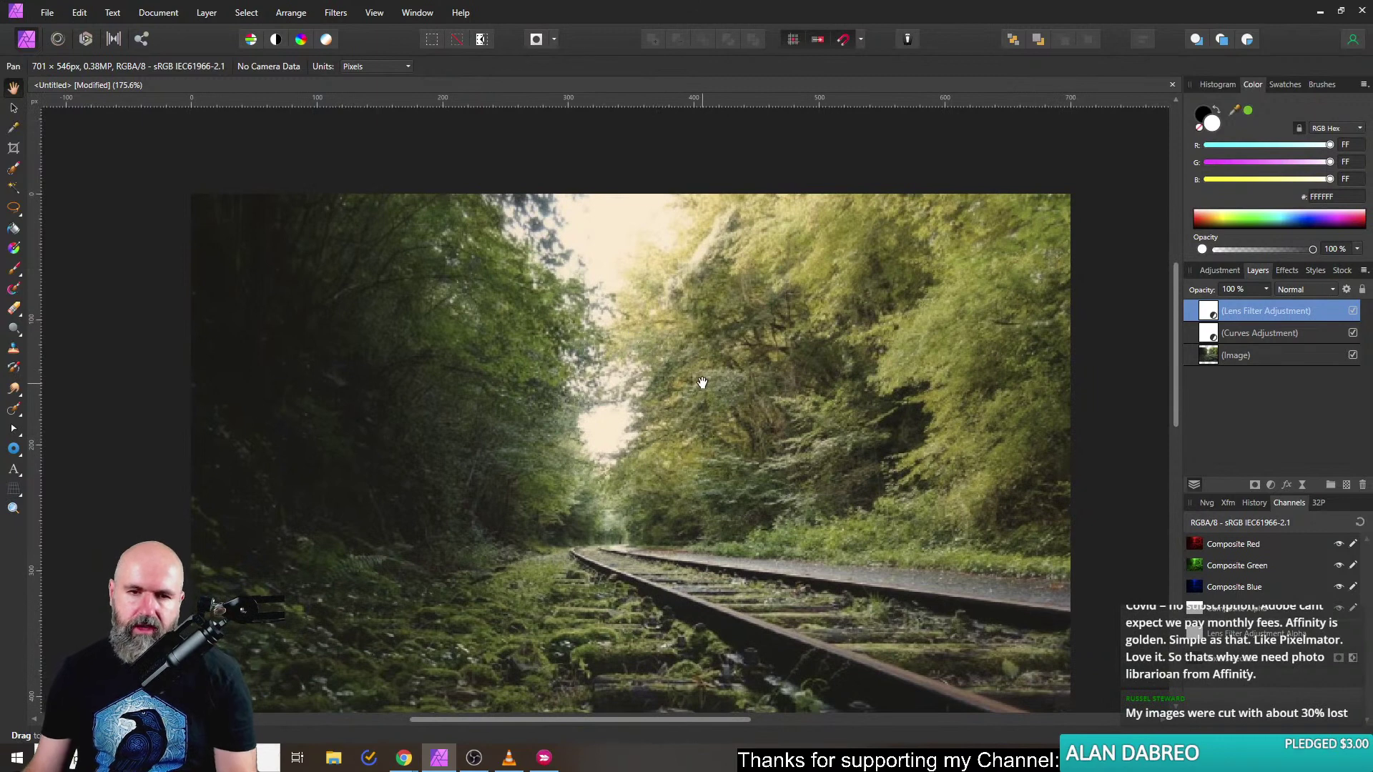
left_click_drag(698, 379, 707, 324)
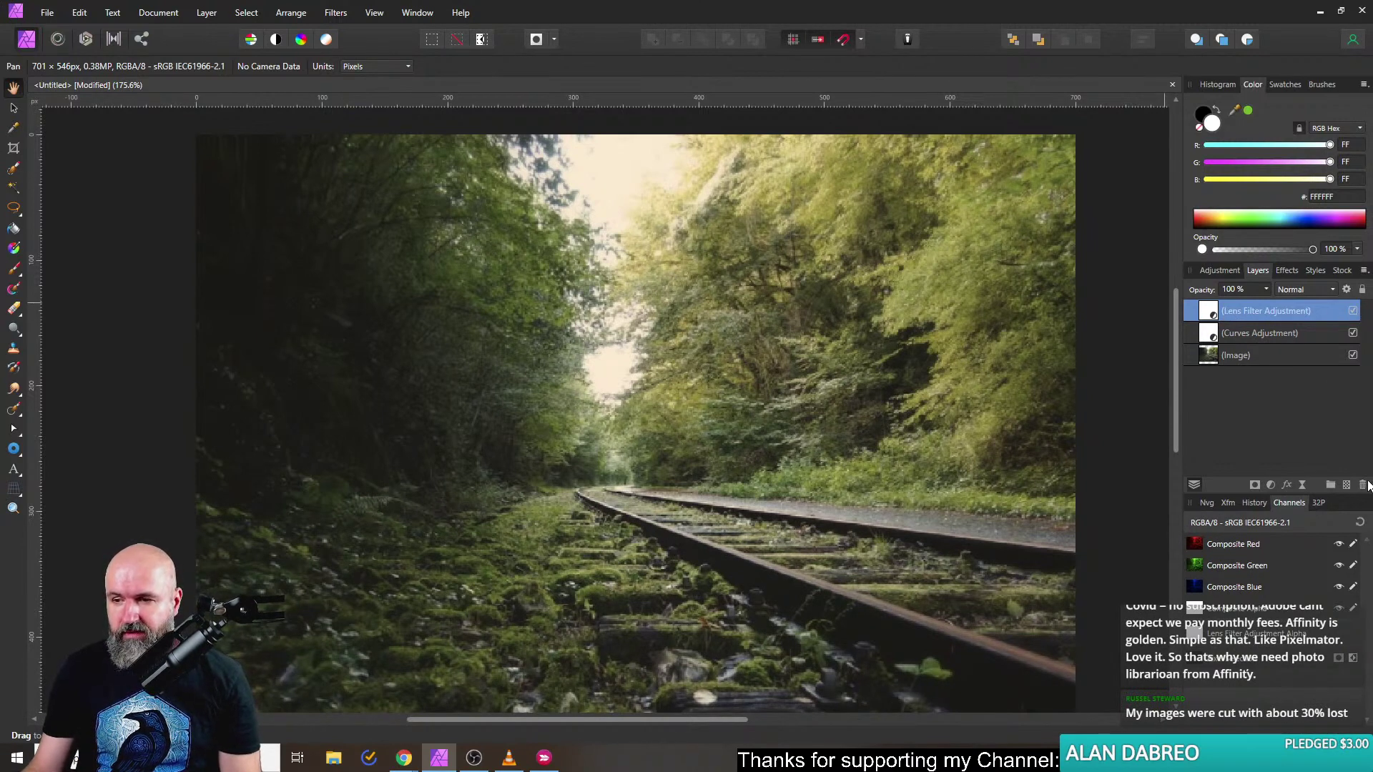
Hide the existing adjustments, try a Levels adjustment with the output white level lowered to about 97–99%, and delete it.
left_click(1237, 333)
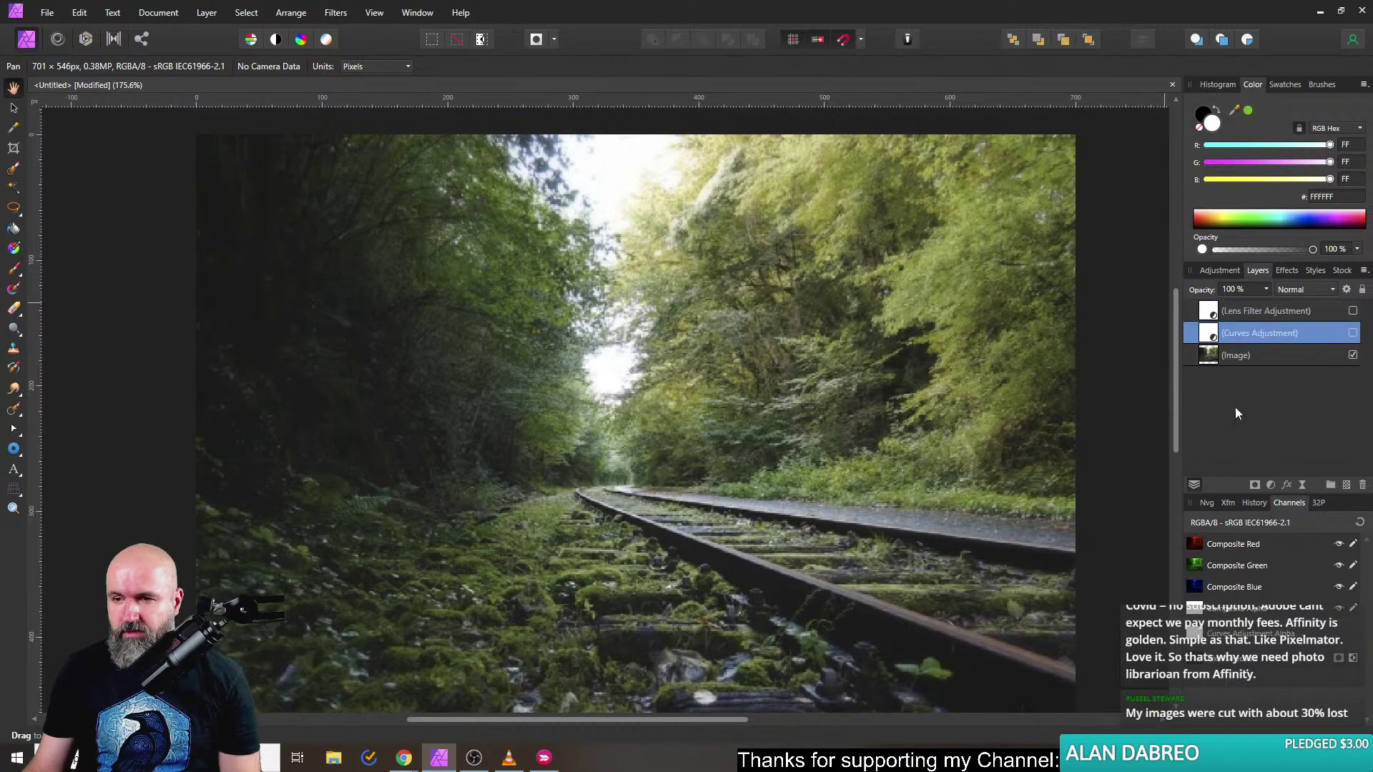
left_click(1271, 485)
left_click(1262, 136)
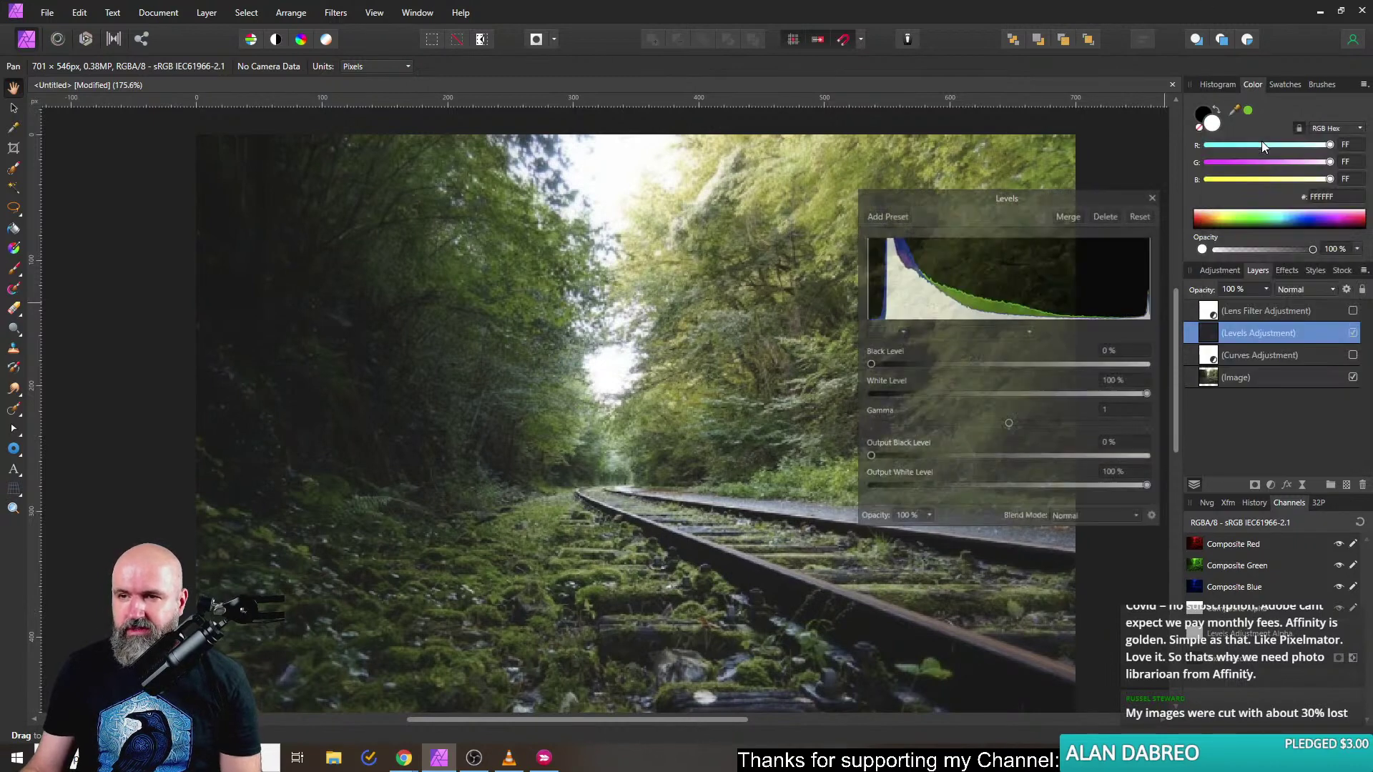
left_click_drag(905, 191, 828, 175)
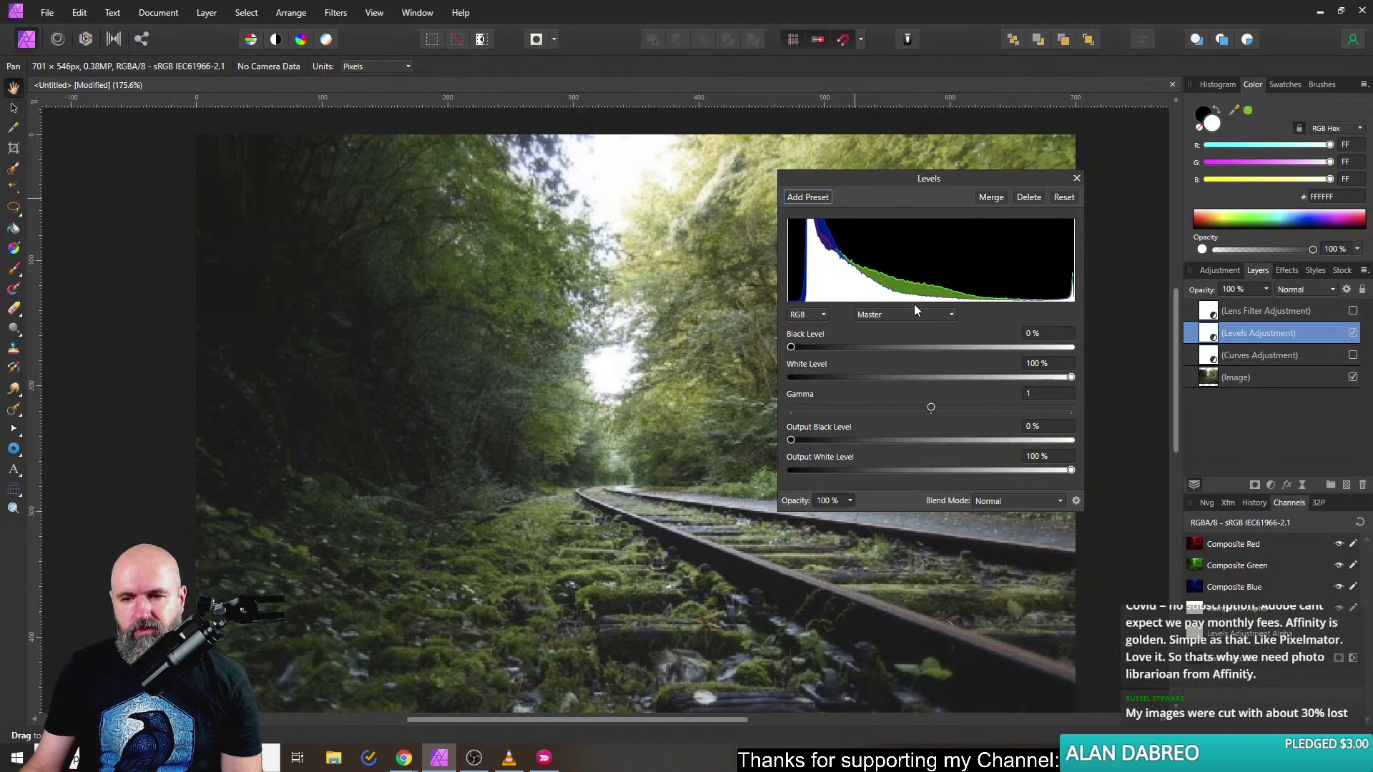
left_click_drag(894, 186, 920, 269)
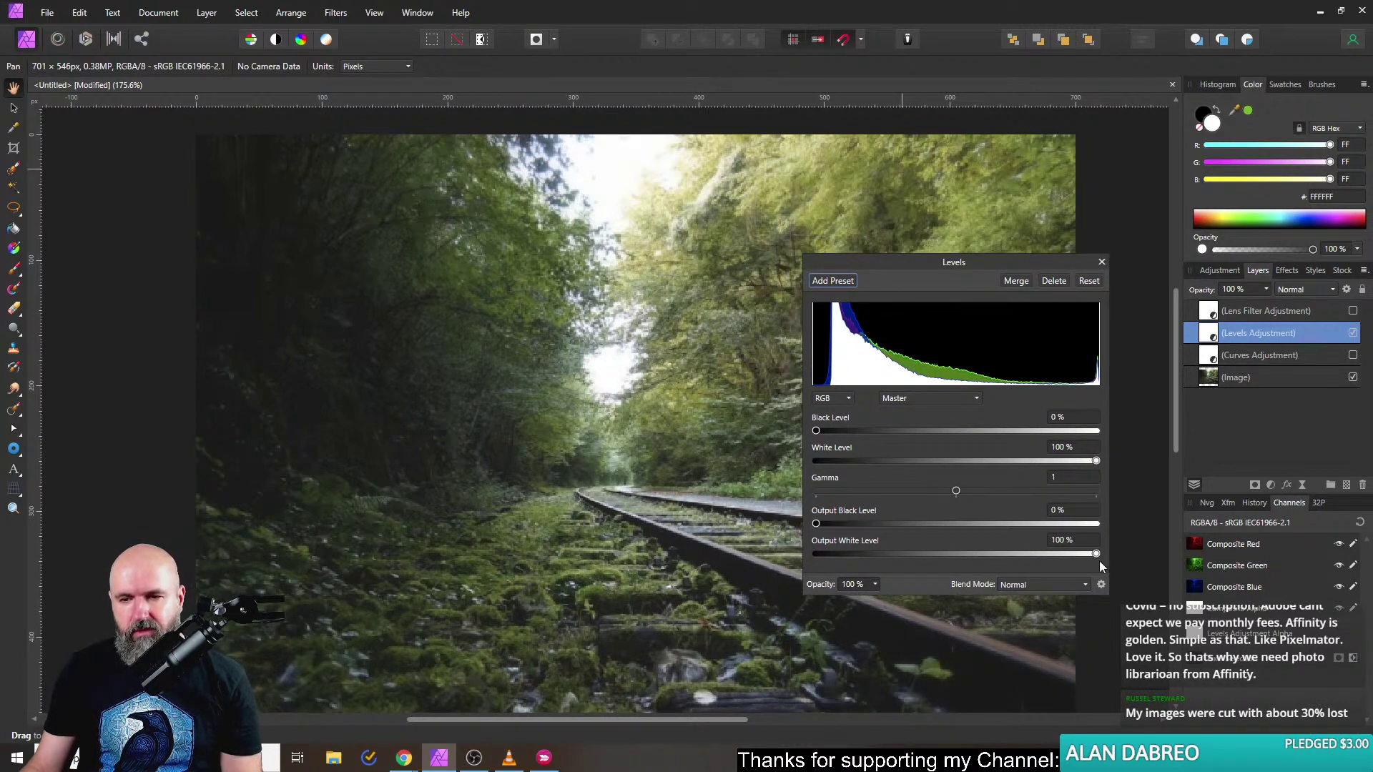
mouse_move(1096, 554)
left_mouse_down()
mouse_move(1053, 555)
mouse_move(1088, 554)
left_mouse_up()
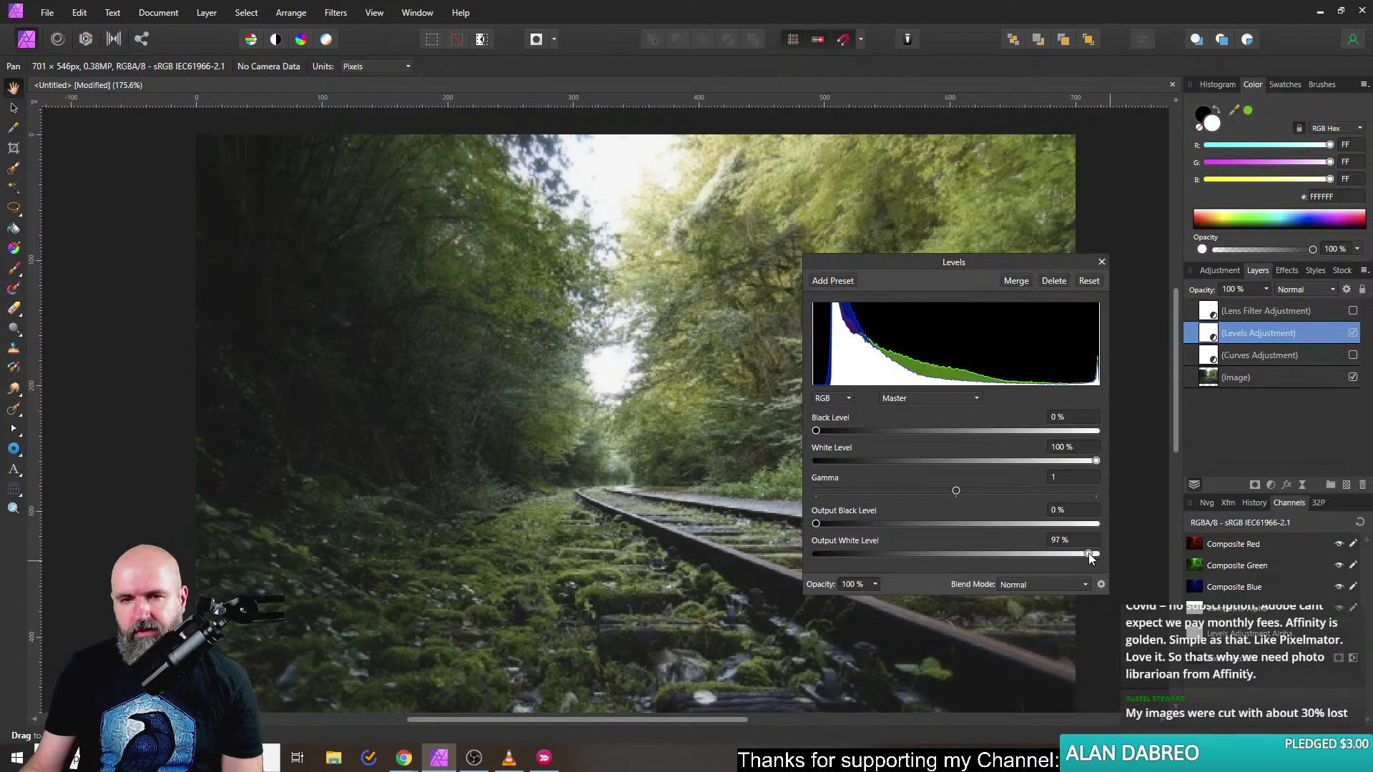
left_click_drag(1088, 553, 1097, 555)
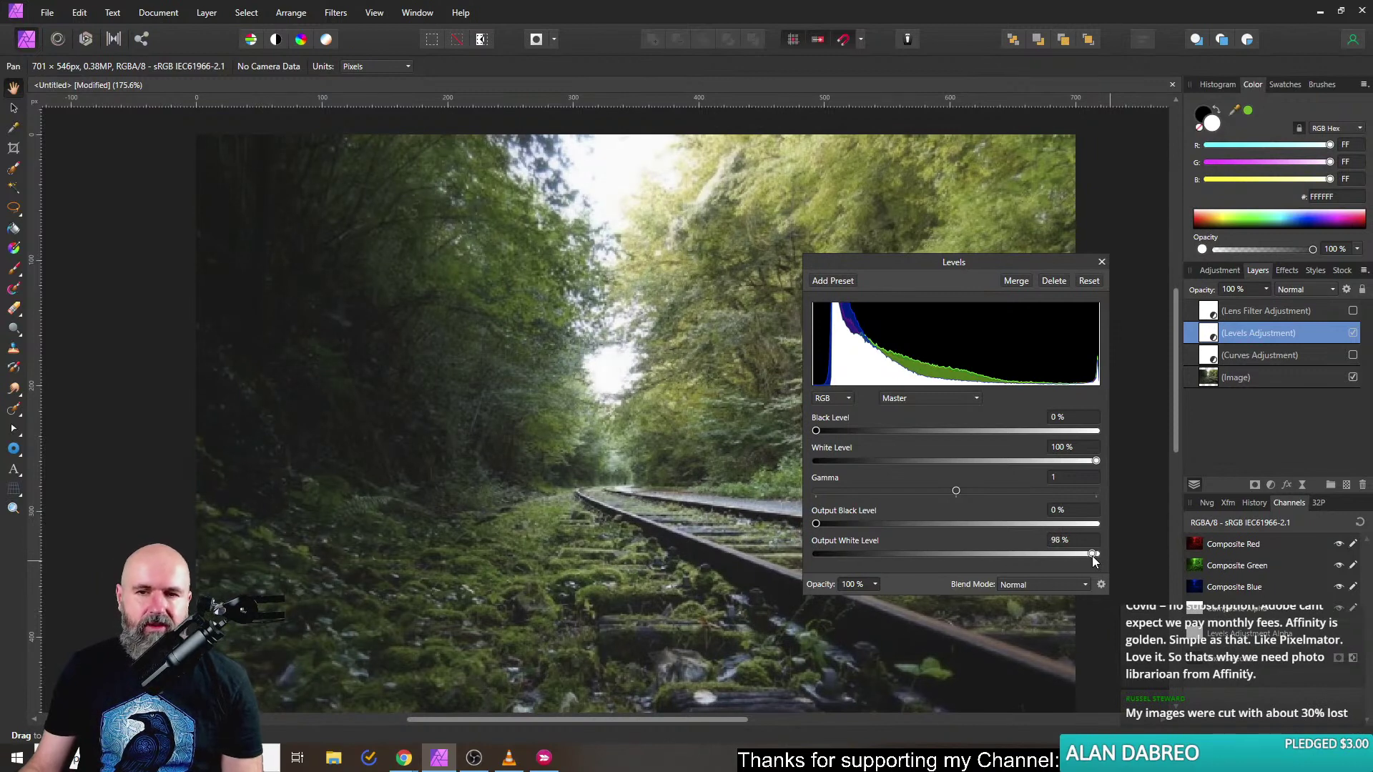
mouse_move(1092, 556)
left_mouse_down()
mouse_move(1061, 558)
mouse_move(1102, 560)
left_mouse_up()
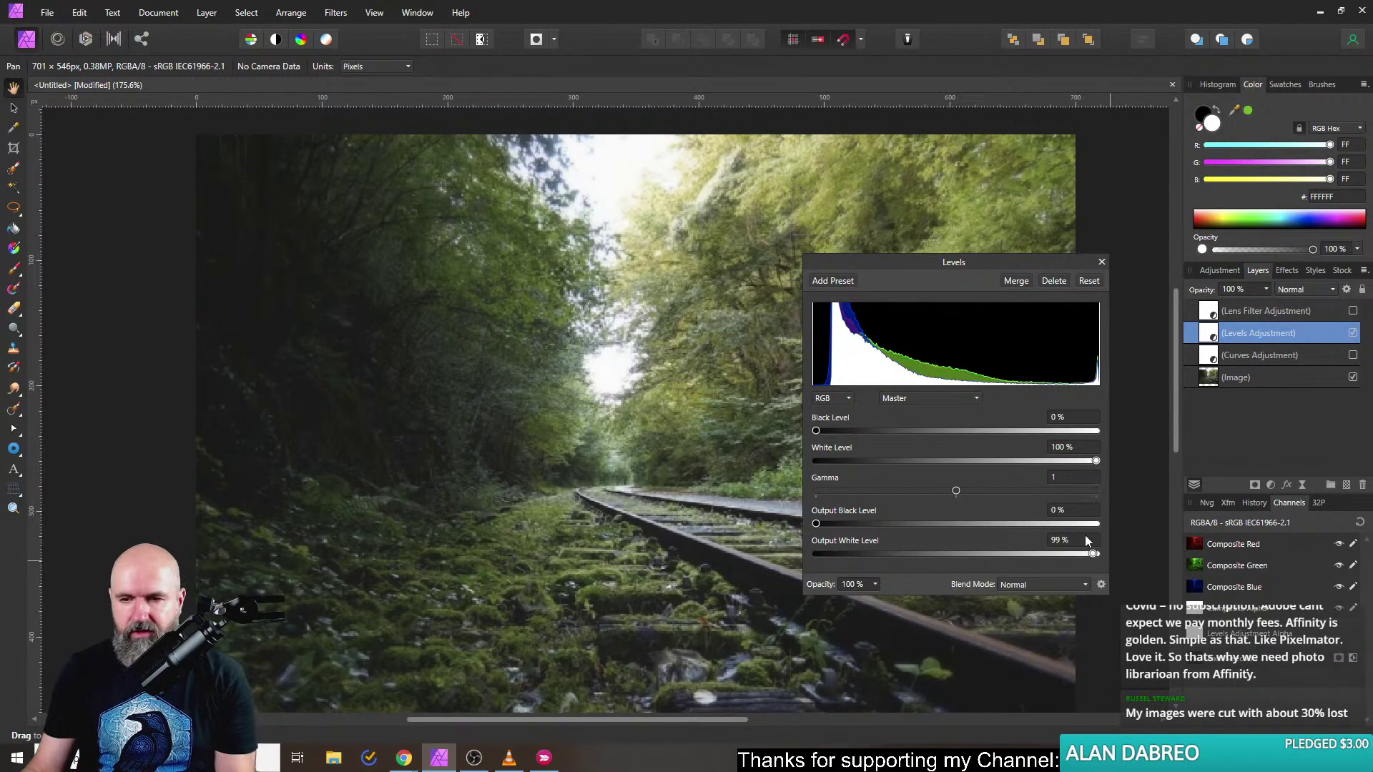
left_click(1054, 281)
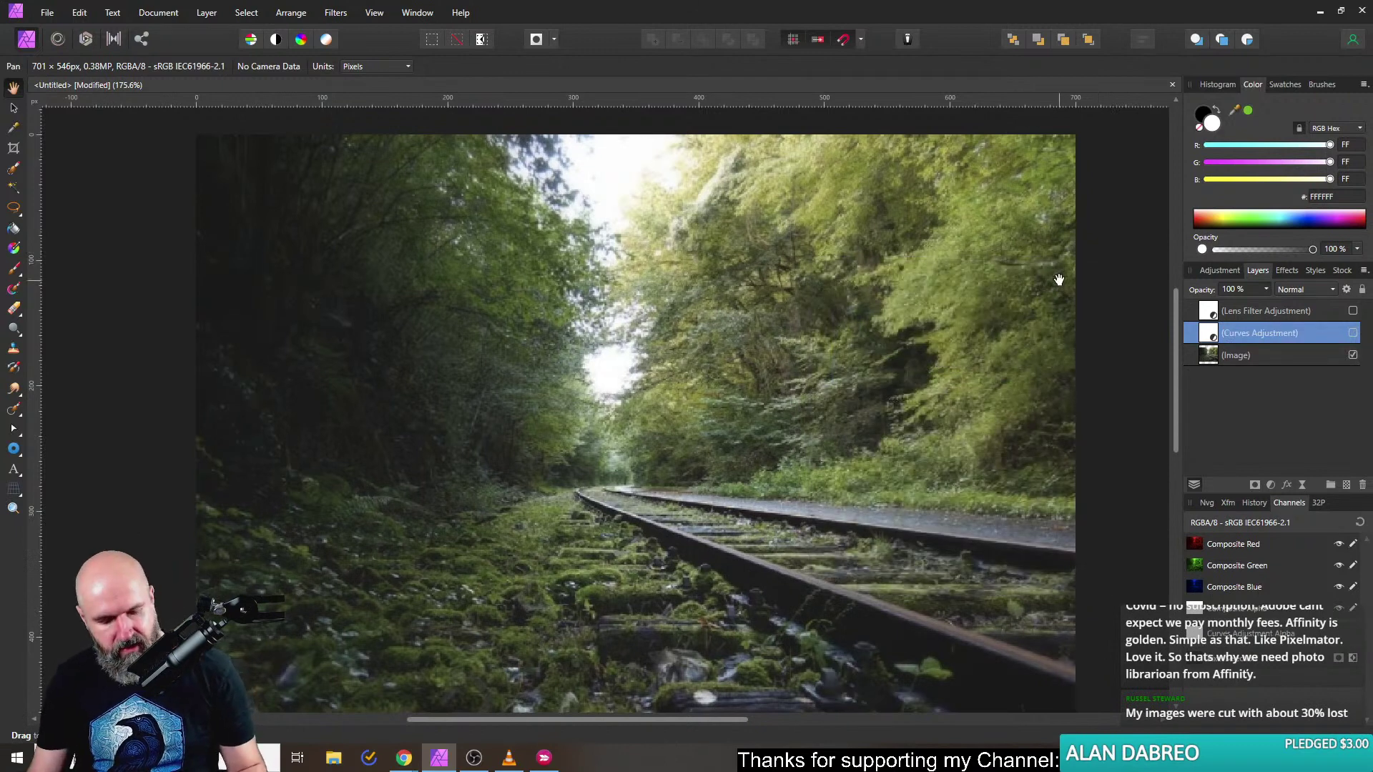
Close the document without saving, switch to Chrome and leave the railway track post for the #oliviotutorials grid.
key("ctrl+w")
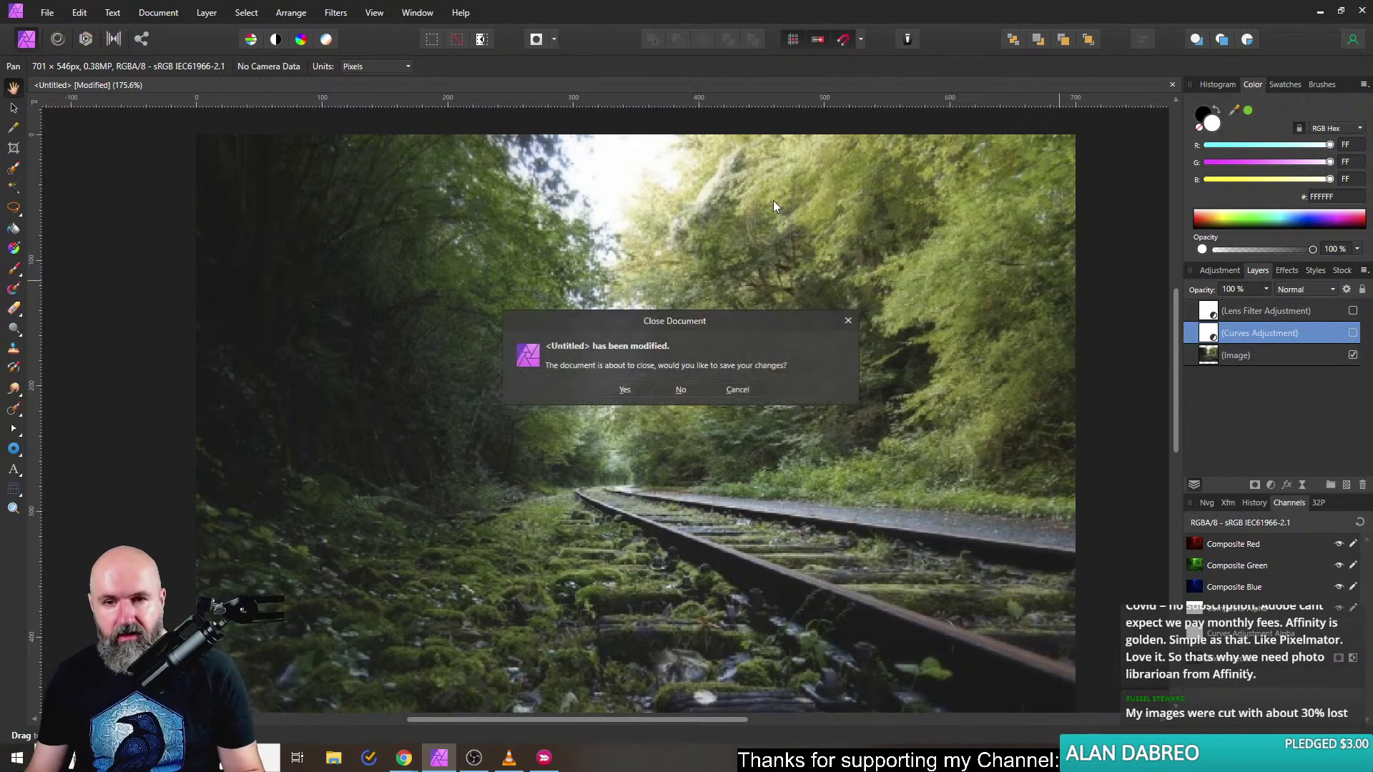
left_click(694, 391)
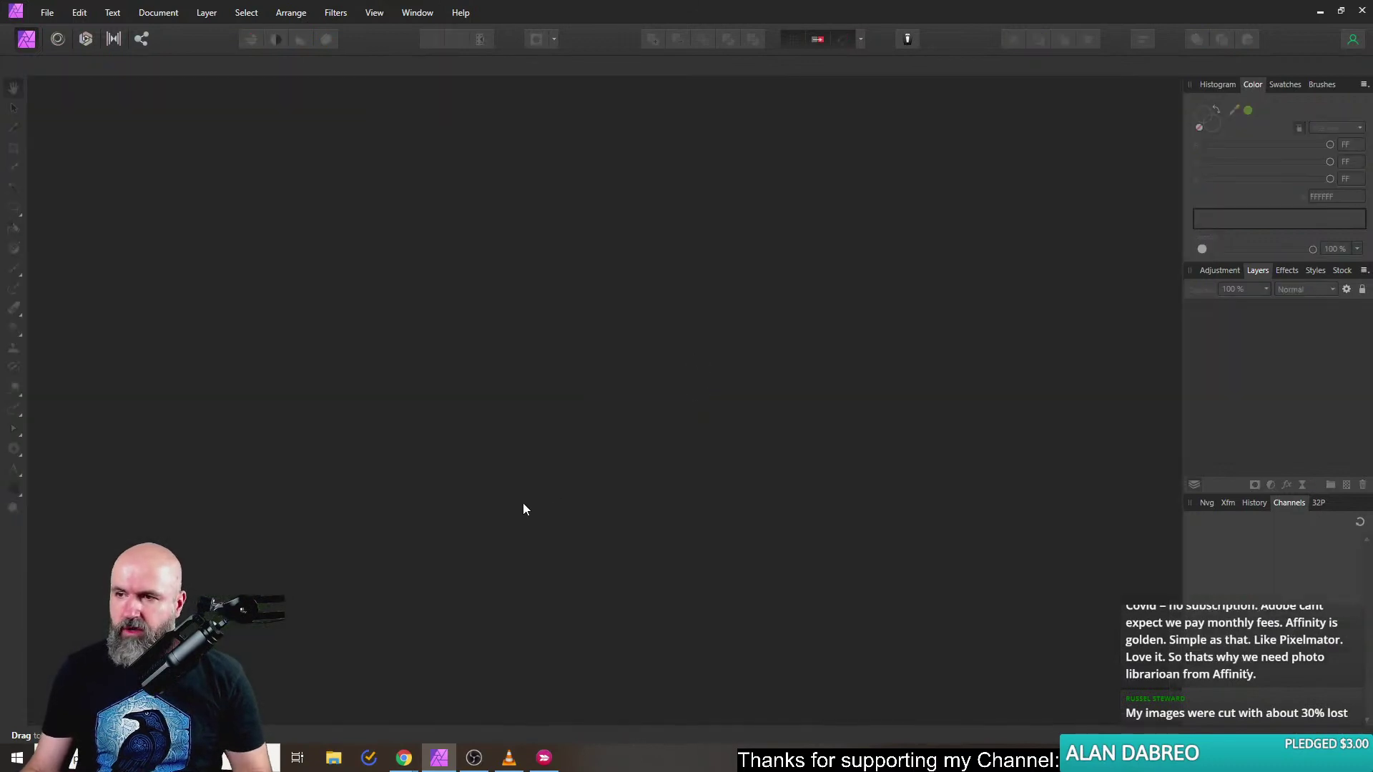
mouse_move(404, 758)
left_click(400, 697)
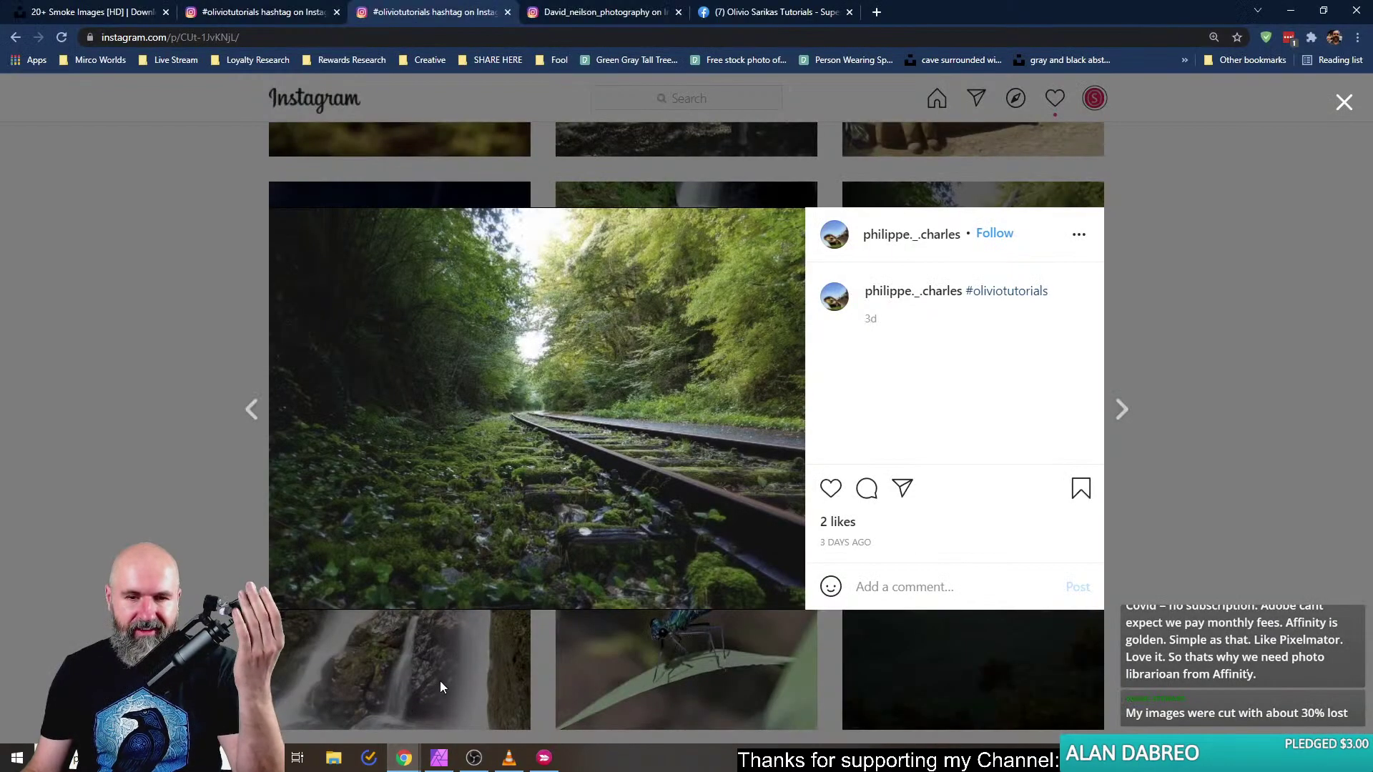
left_click(153, 315)
scroll(261, 433, "down", 4)
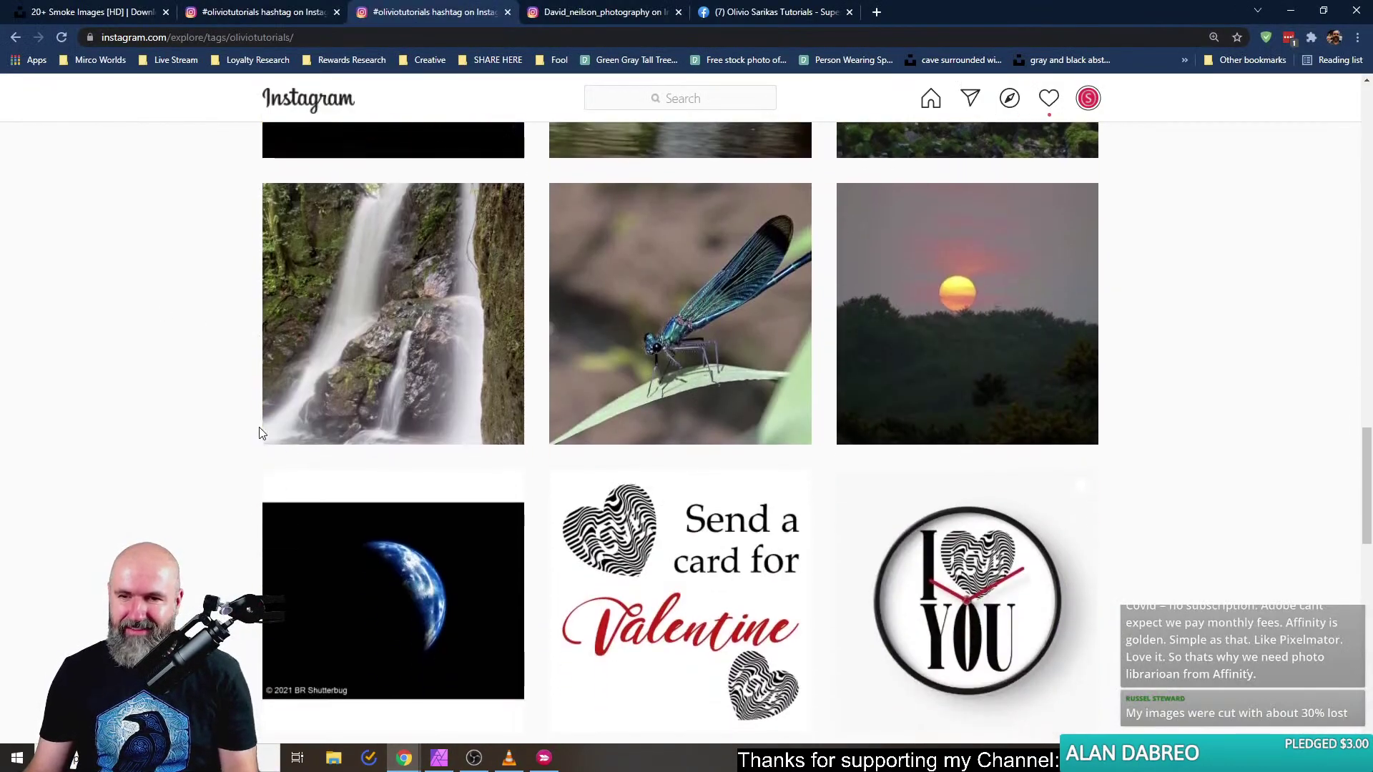
right_click(397, 250)
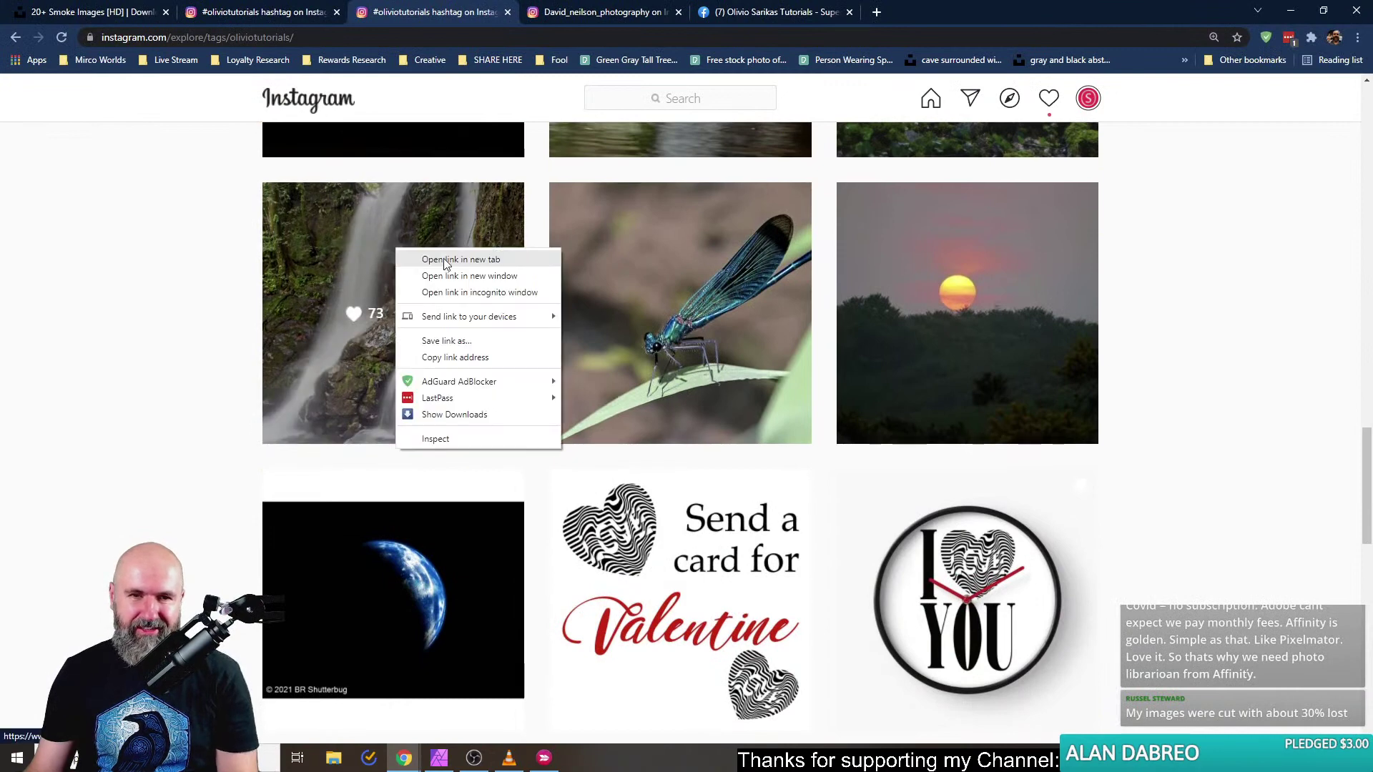
Reload the Facebook group's Challenge Week 40 post and open the two Instagram links from its comments in new tabs.
left_click(729, 17)
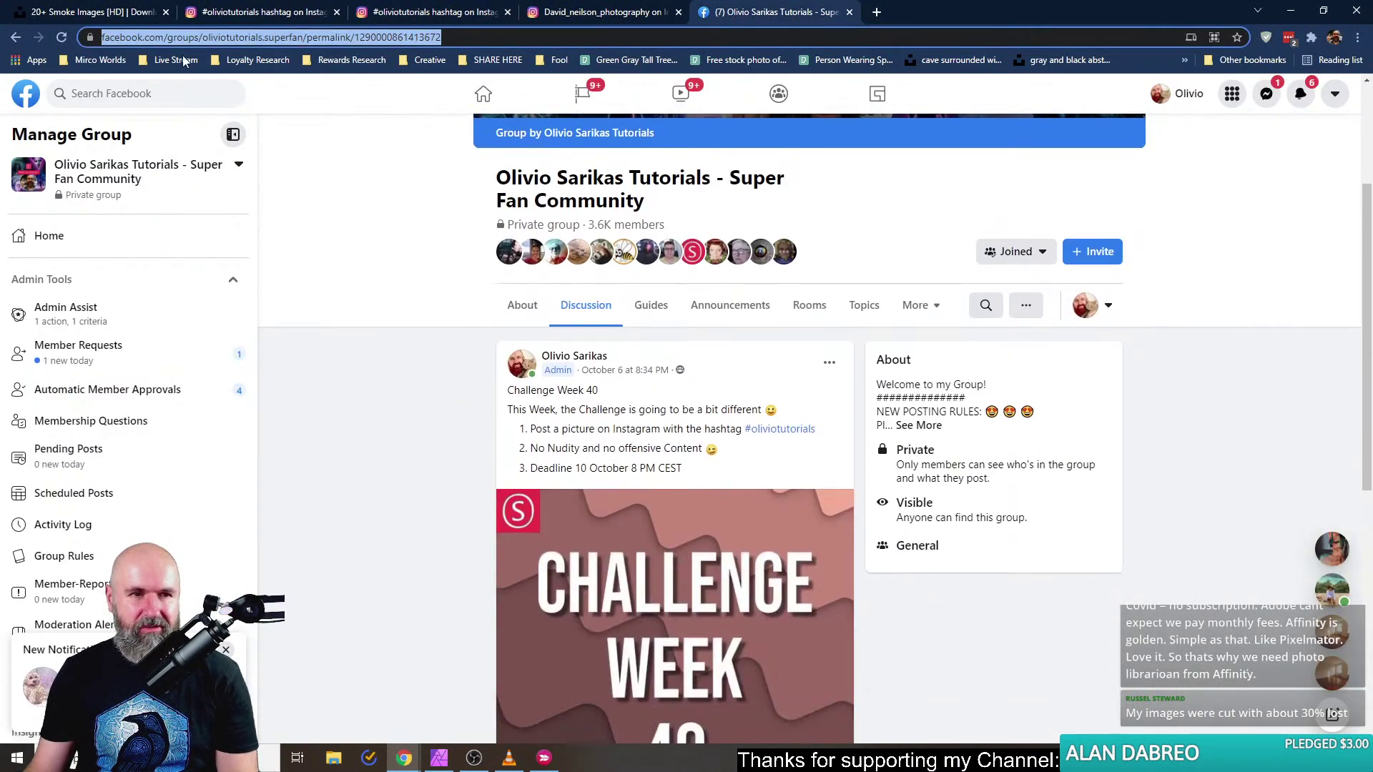
left_click(58, 42)
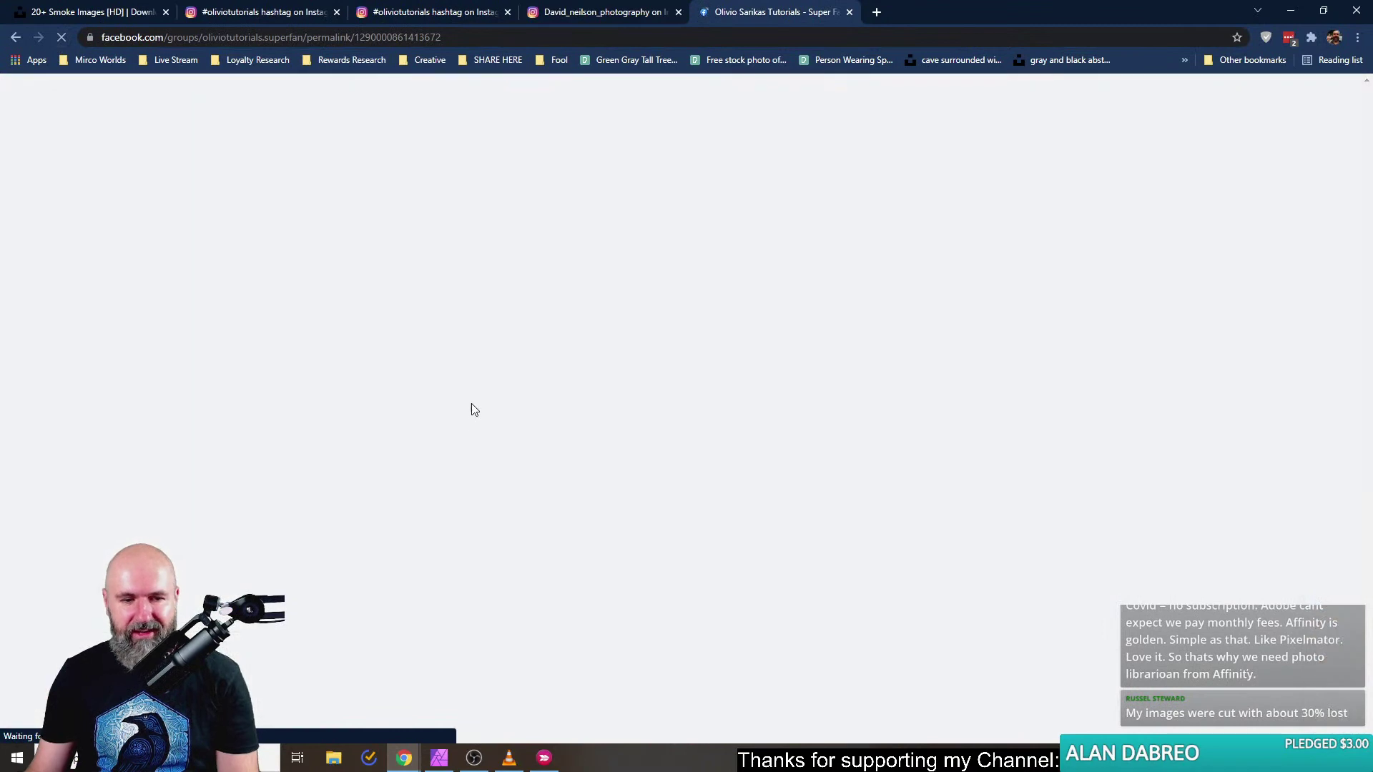
scroll(424, 372, "down", 10)
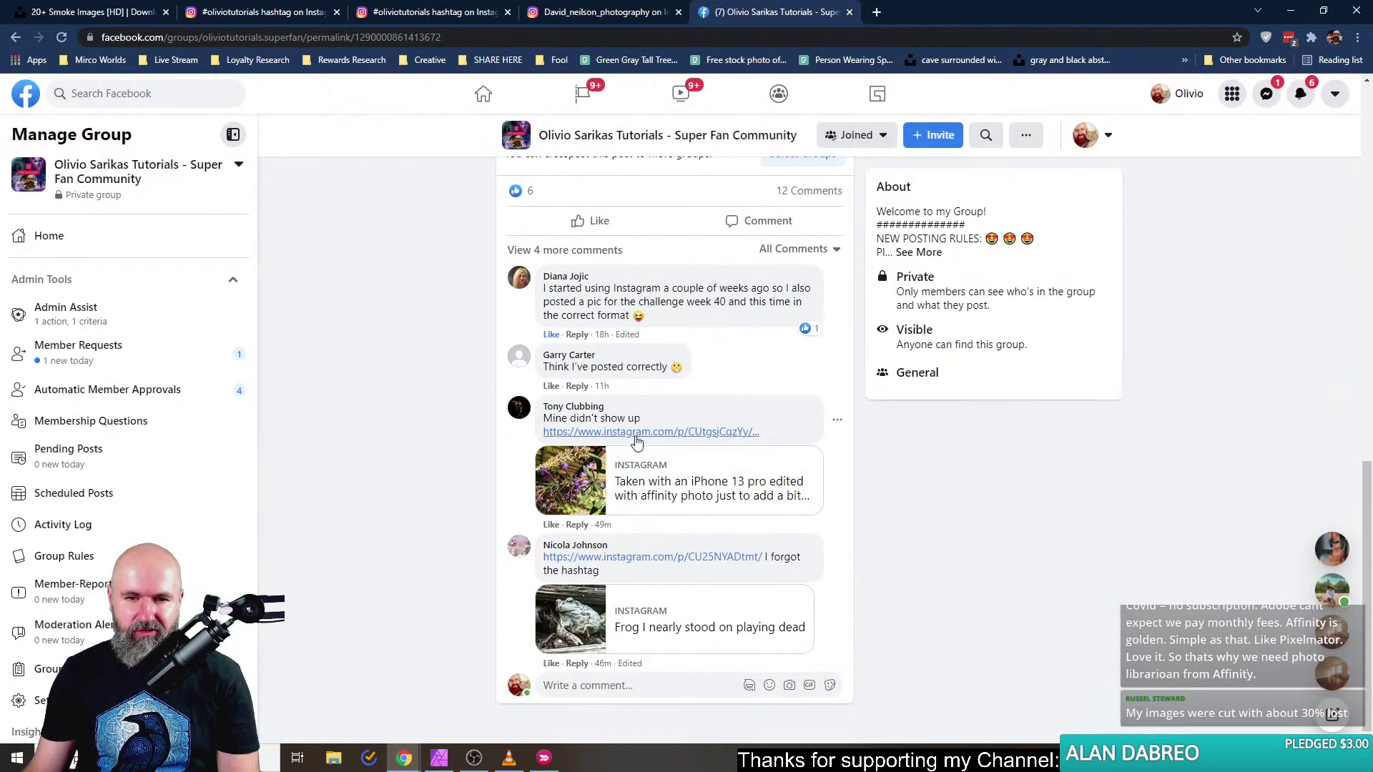
right_click(635, 434)
left_click(672, 442)
right_click(637, 576)
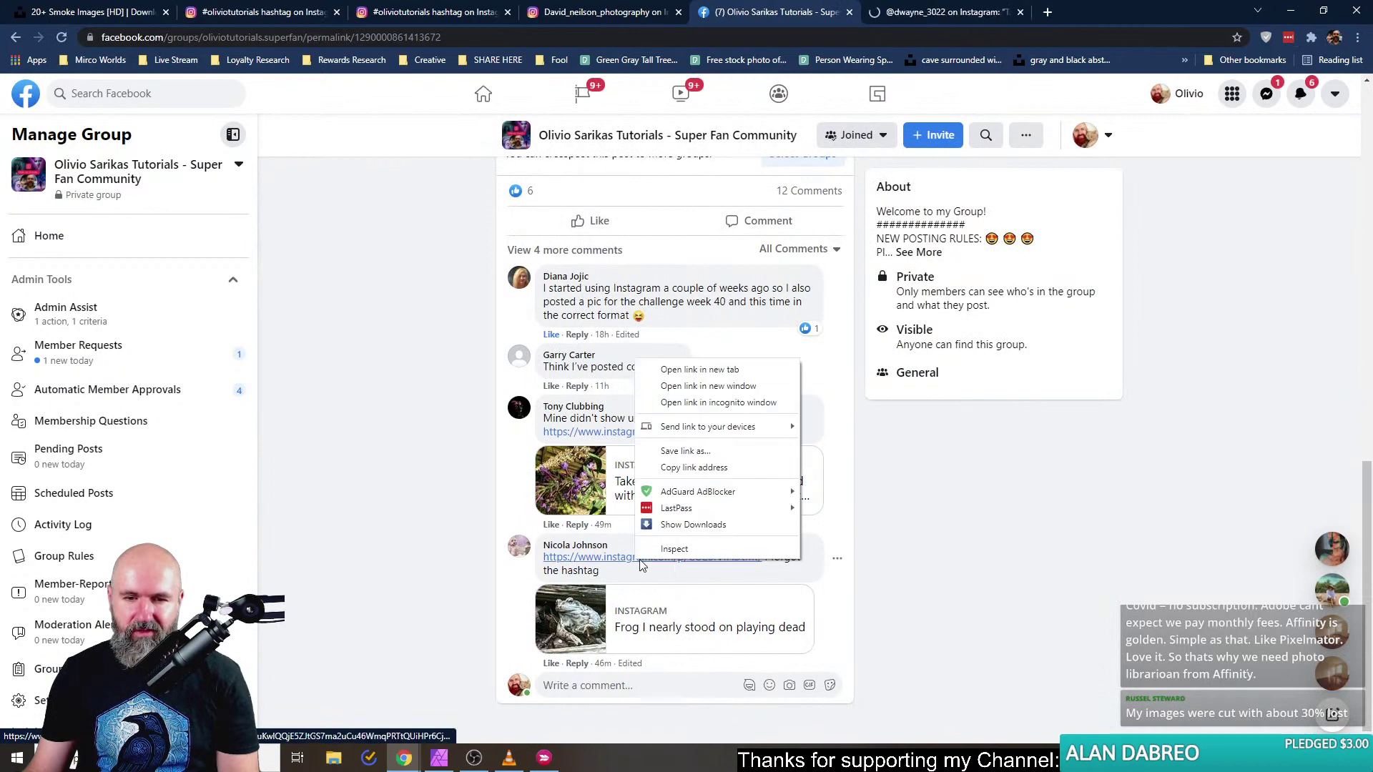
left_click(710, 376)
Close the already reviewed waterfall post and open the Las Yayas waterfall post from the hashtag grid in a new tab.
left_click(548, 16)
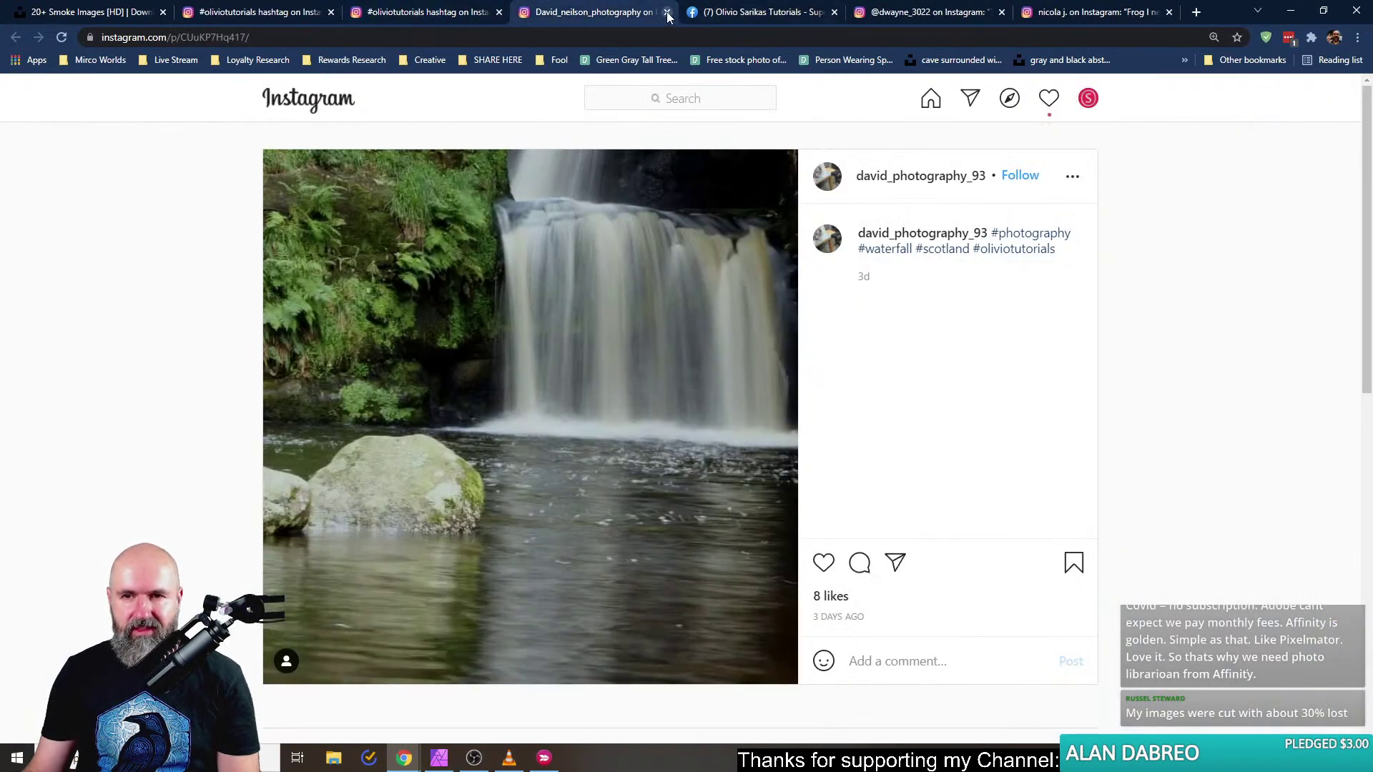
left_click(667, 13)
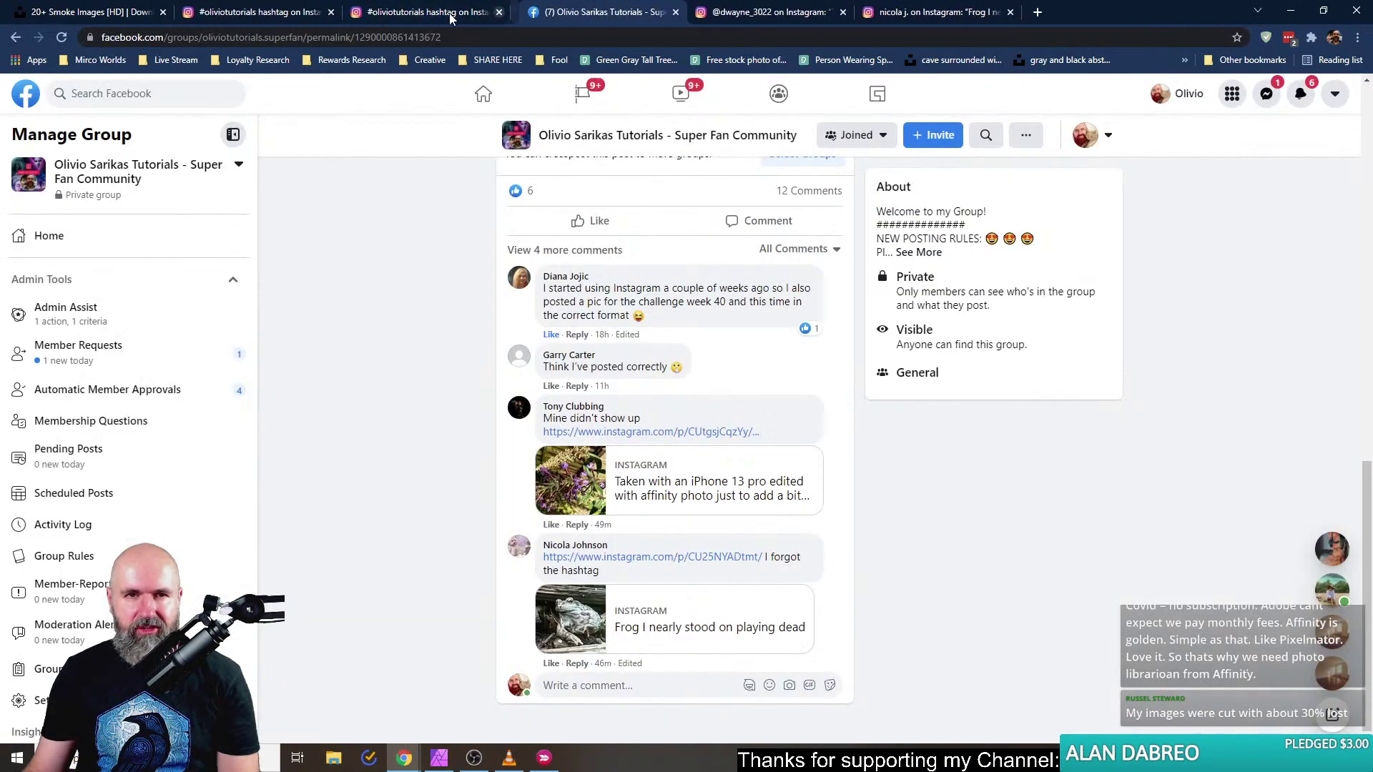
left_click(445, 18)
scroll(251, 447, "up", 2)
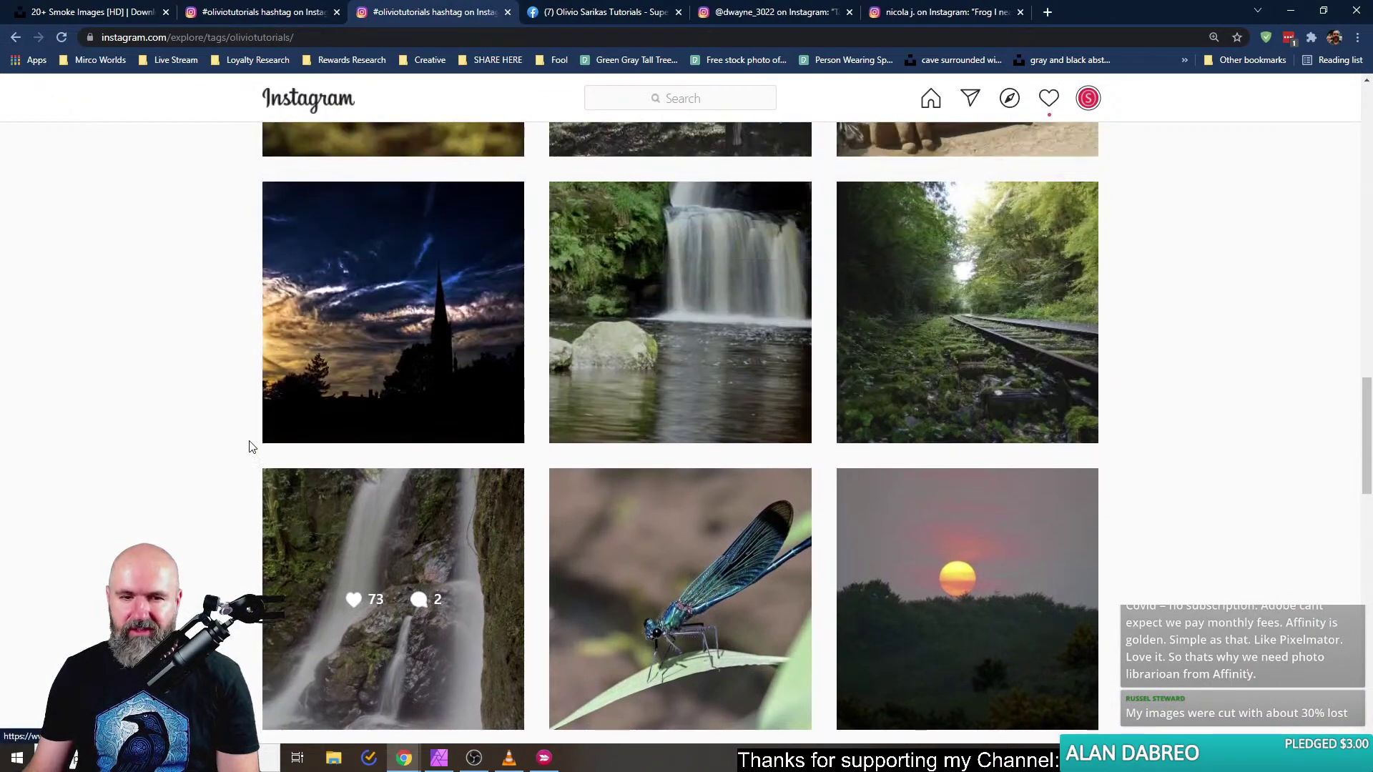
scroll(247, 440, "down", 2)
scroll(247, 440, "up", 3)
scroll(244, 439, "down", 2)
scroll(244, 439, "down", 2)
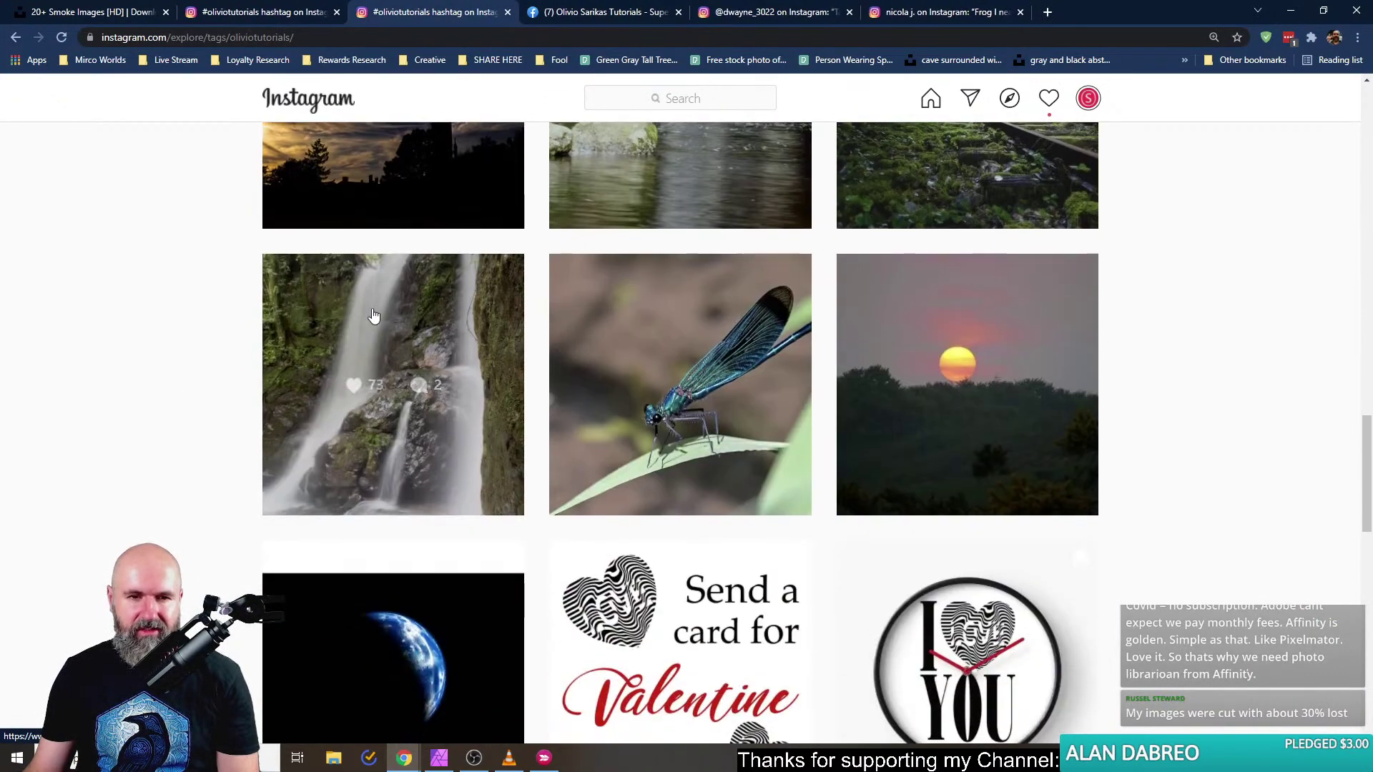
middle_click(333, 286)
left_click(599, 22)
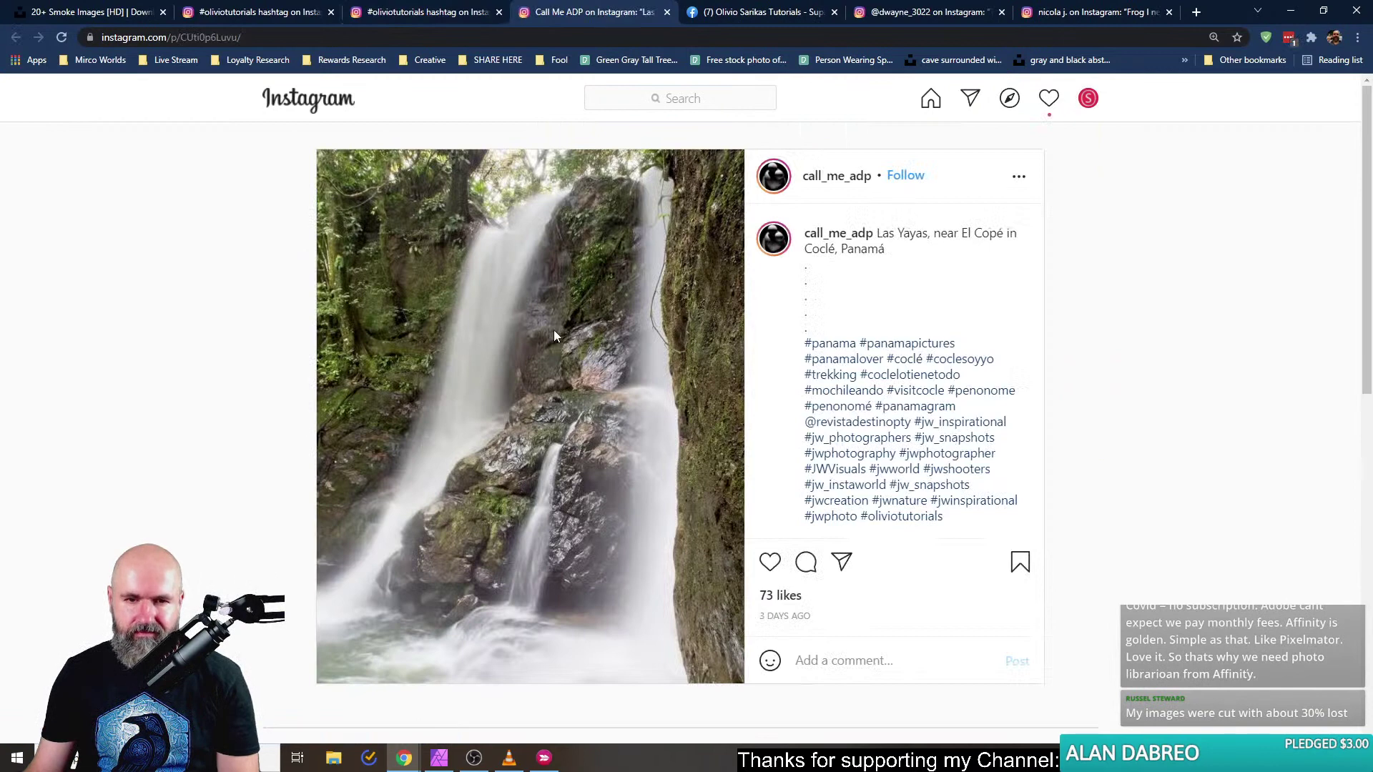
left_click(468, 14)
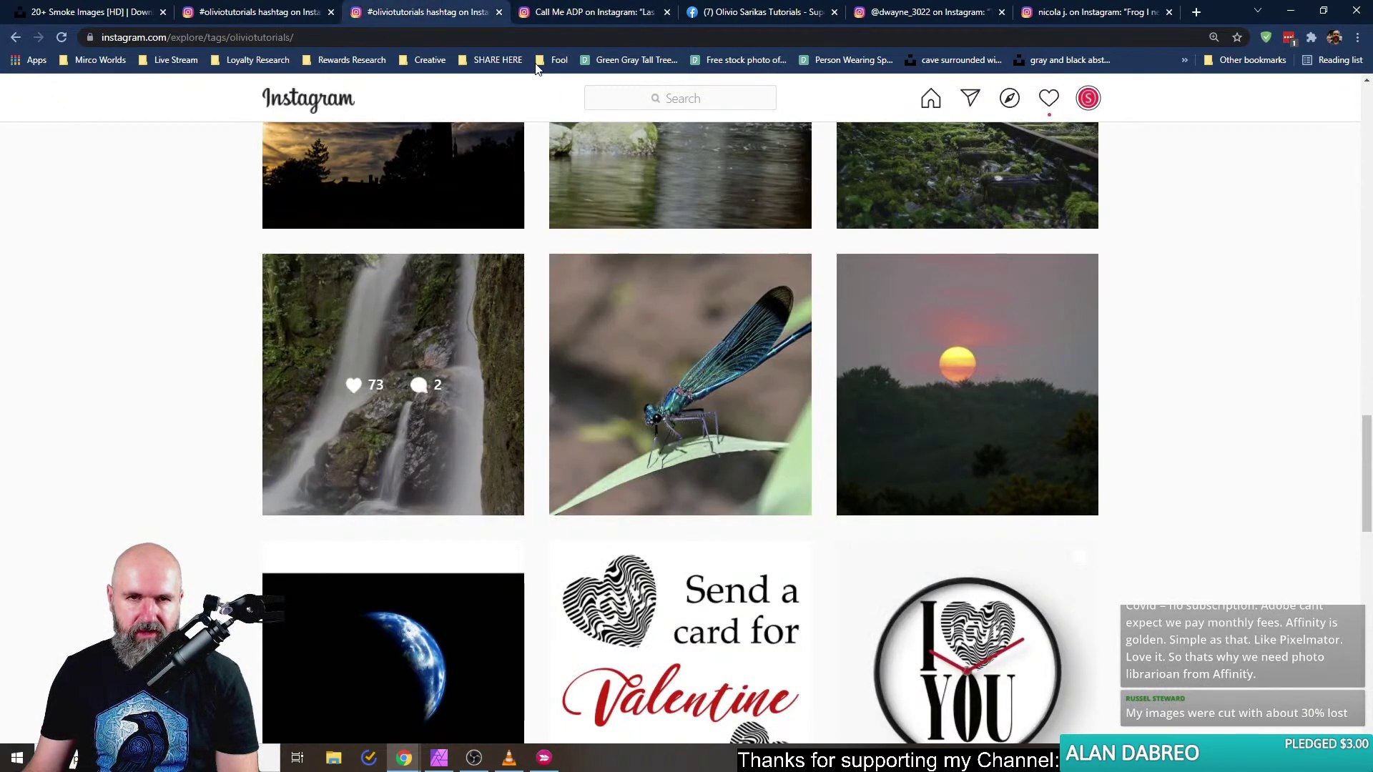
left_click(575, 10)
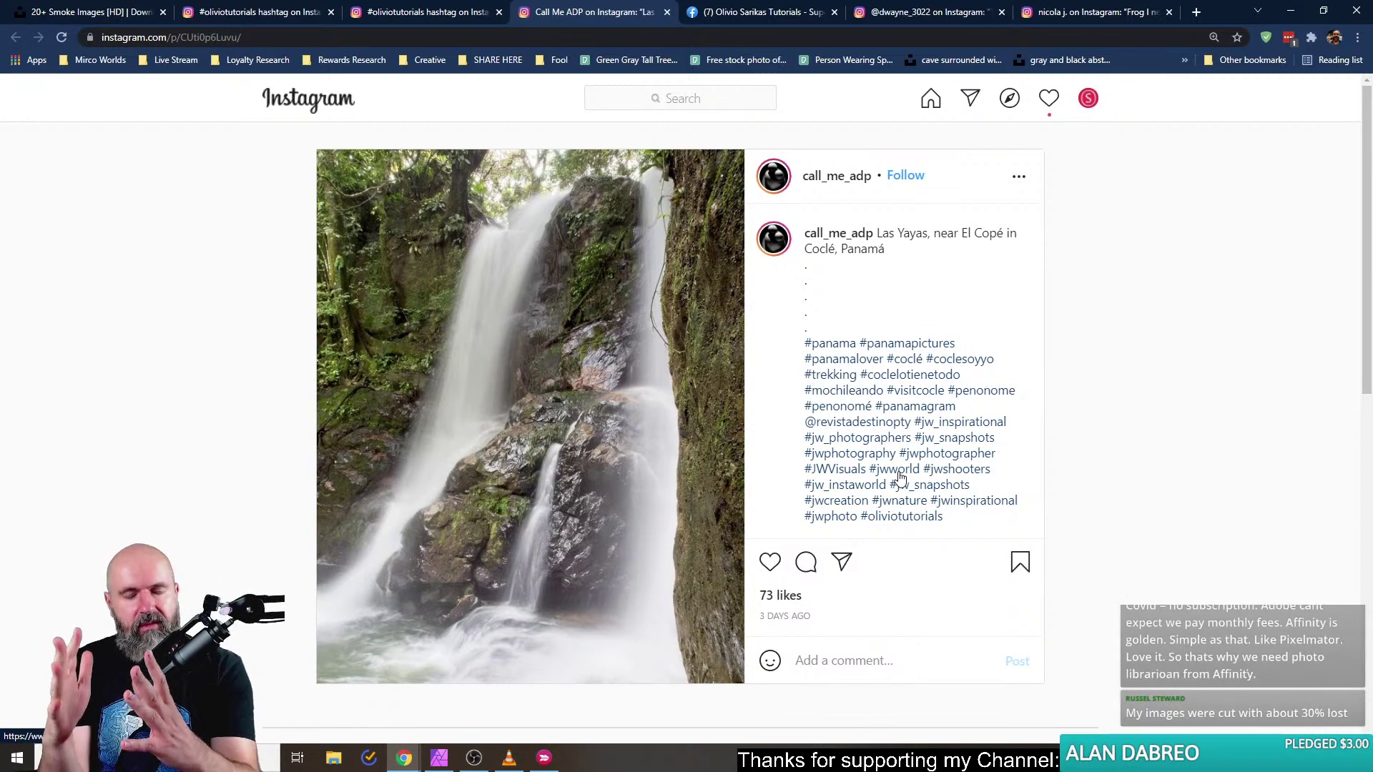
Discard the old Skitch capture, snap the Las Yayas waterfall photo from the post and copy it.
left_click(561, 763)
left_click(440, 176)
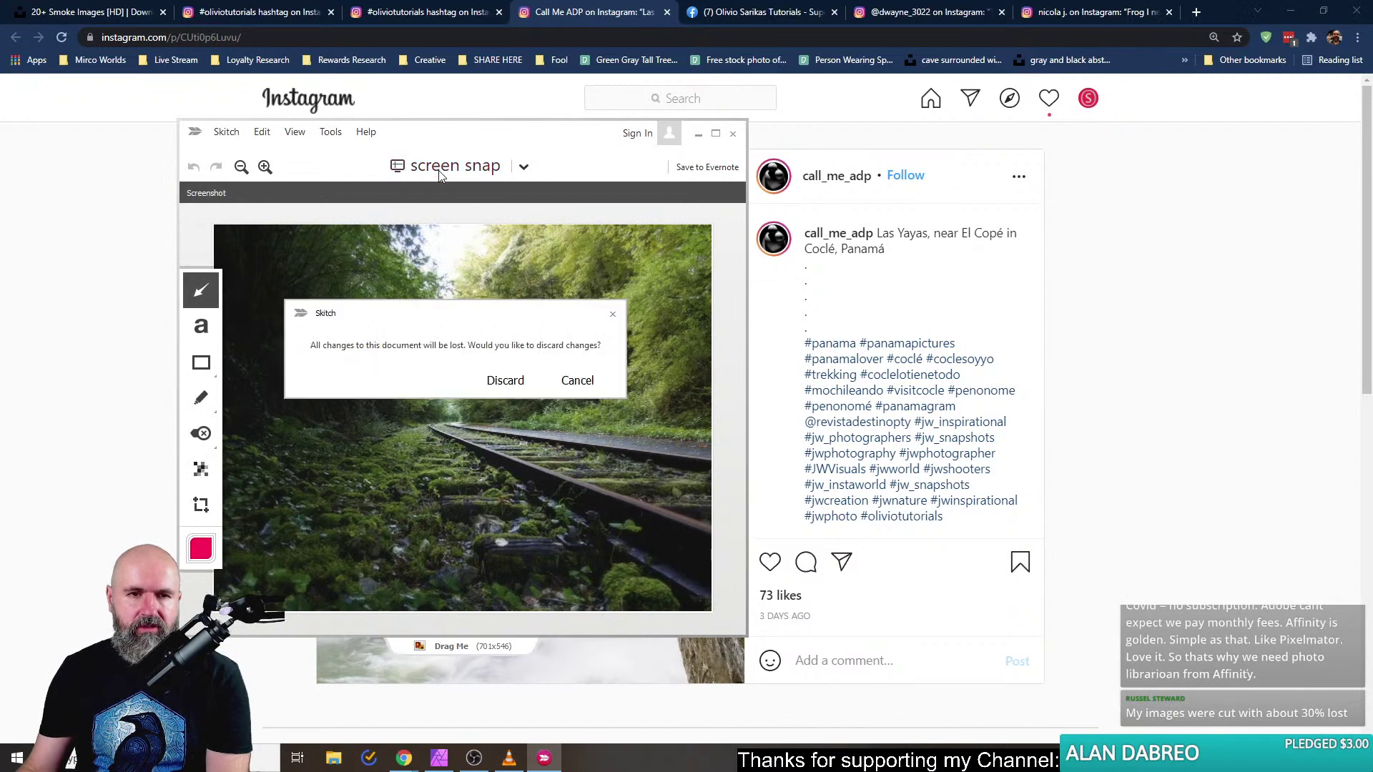
left_click(493, 380)
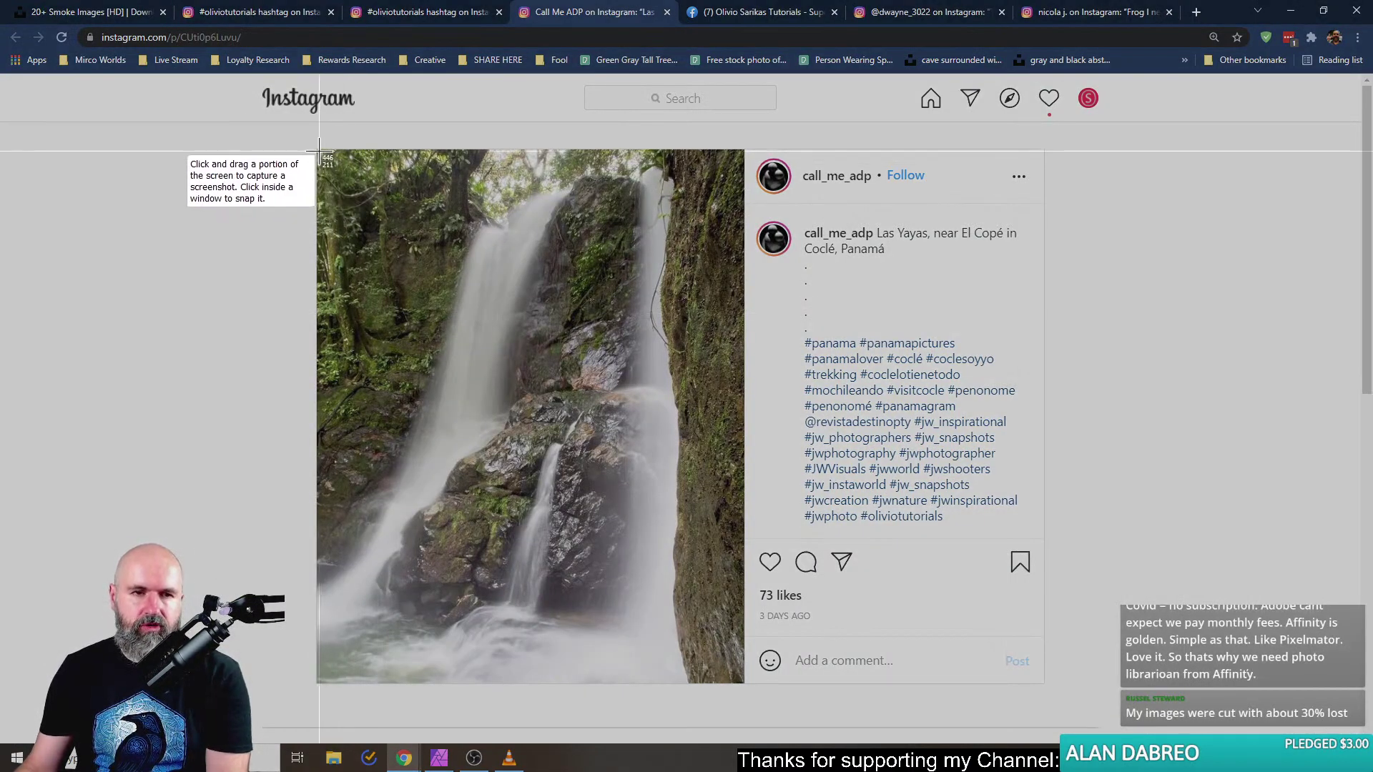
left_click_drag(319, 152, 741, 687)
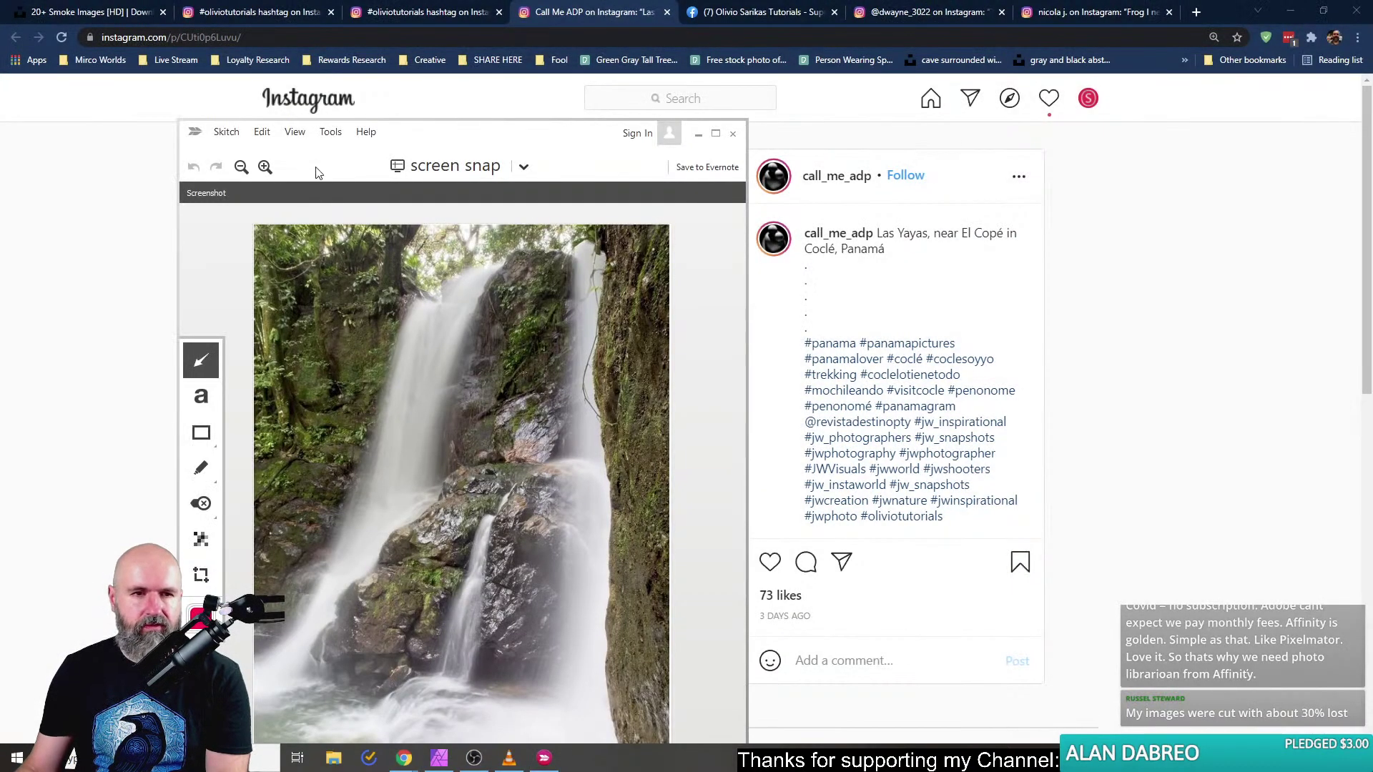
left_click(256, 135)
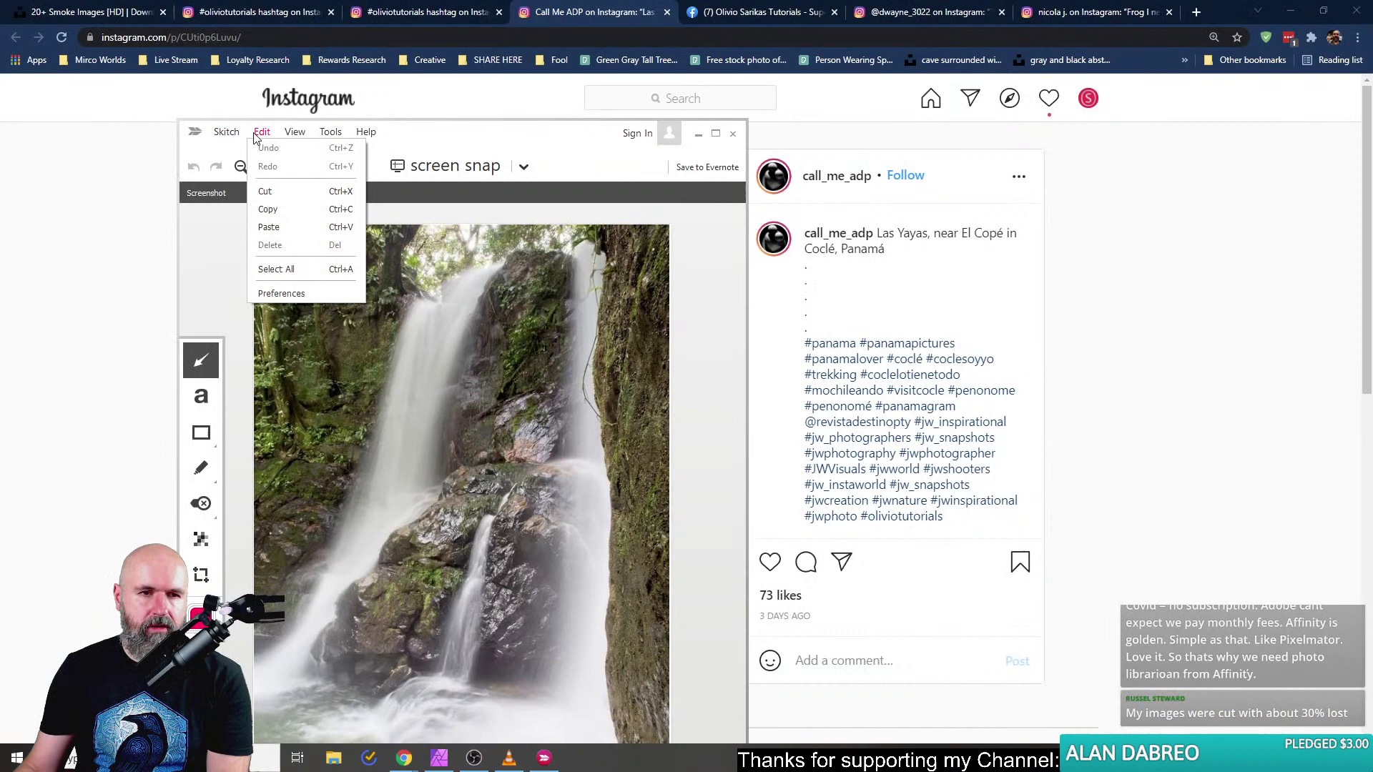
left_click(269, 209)
Switch to Affinity Photo and create a new document from the copied waterfall screenshot.
left_click(439, 758)
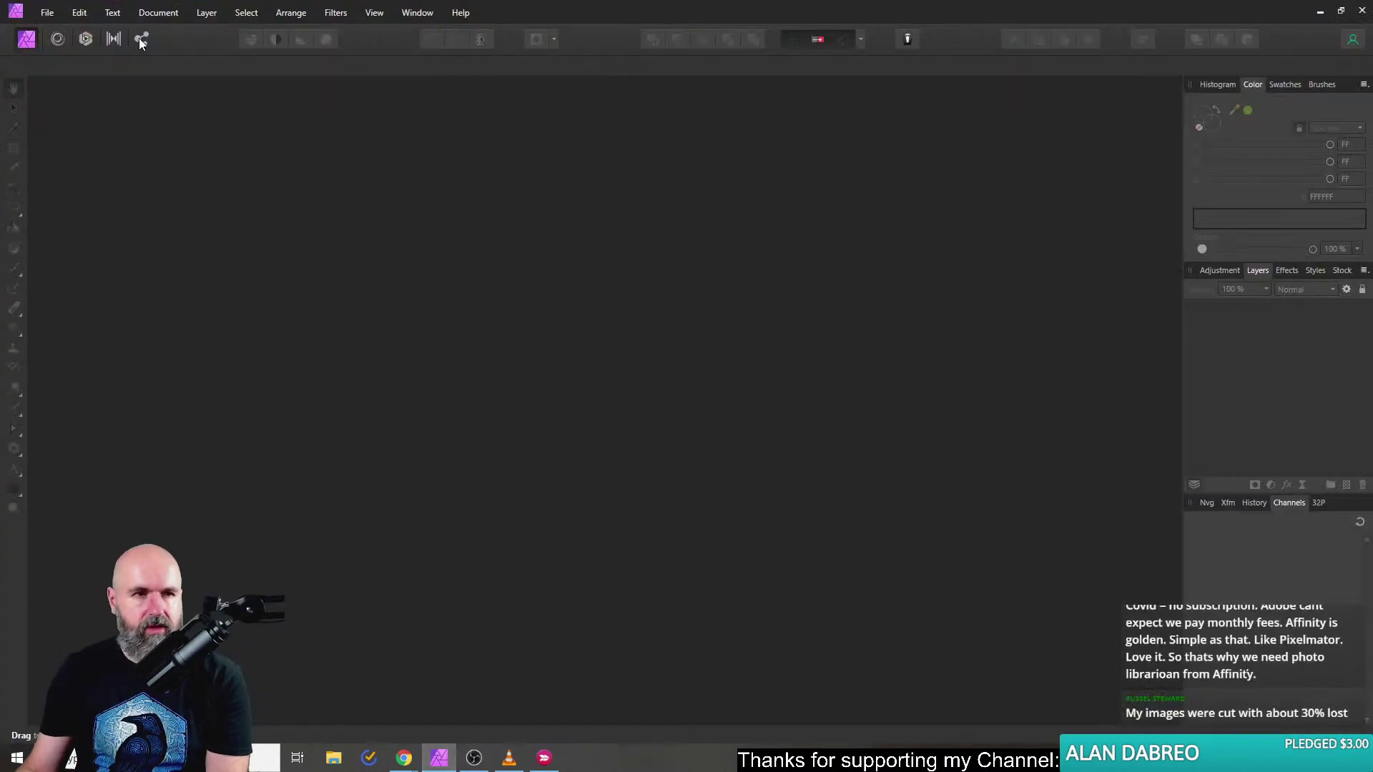
left_click(47, 12)
left_click(87, 60)
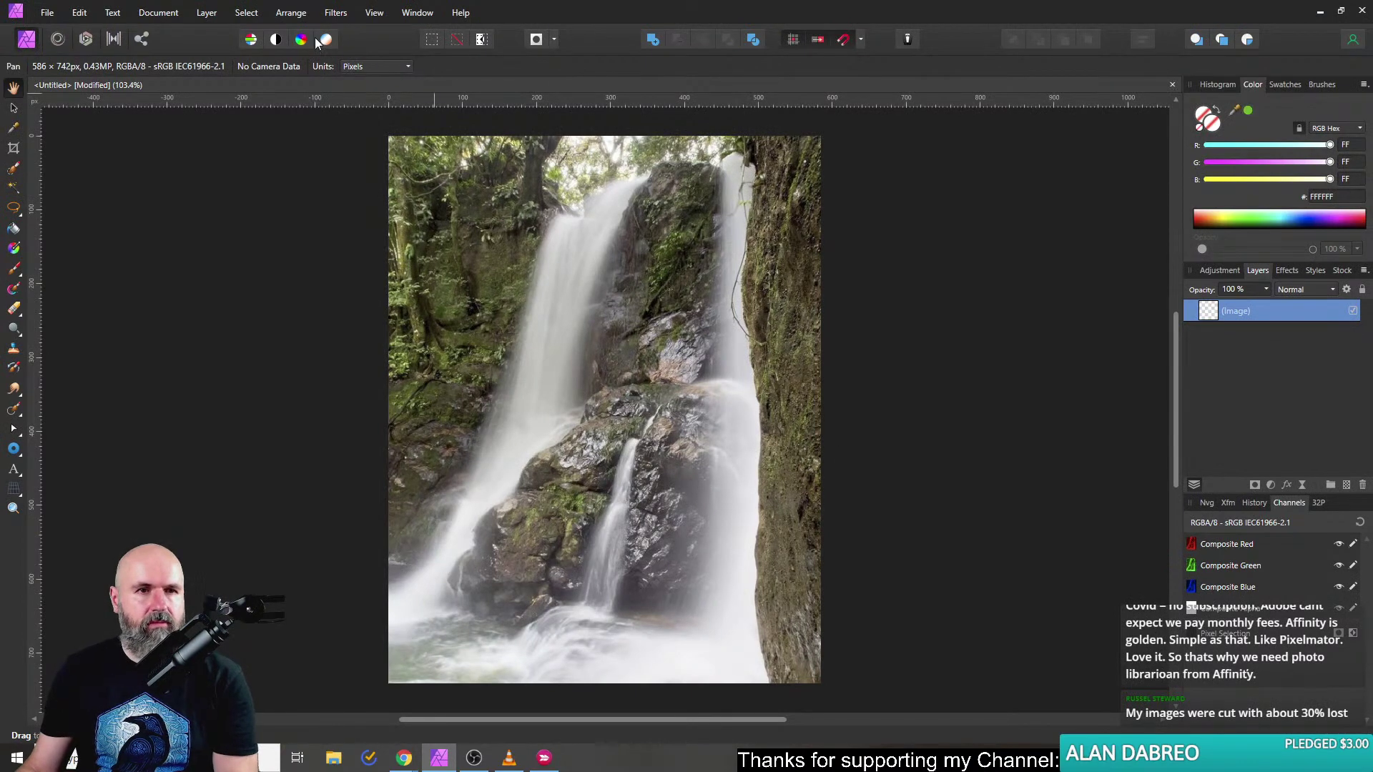
Flip the waterfall image horizontally and deselect it to view the mirrored composition.
left_click(292, 14)
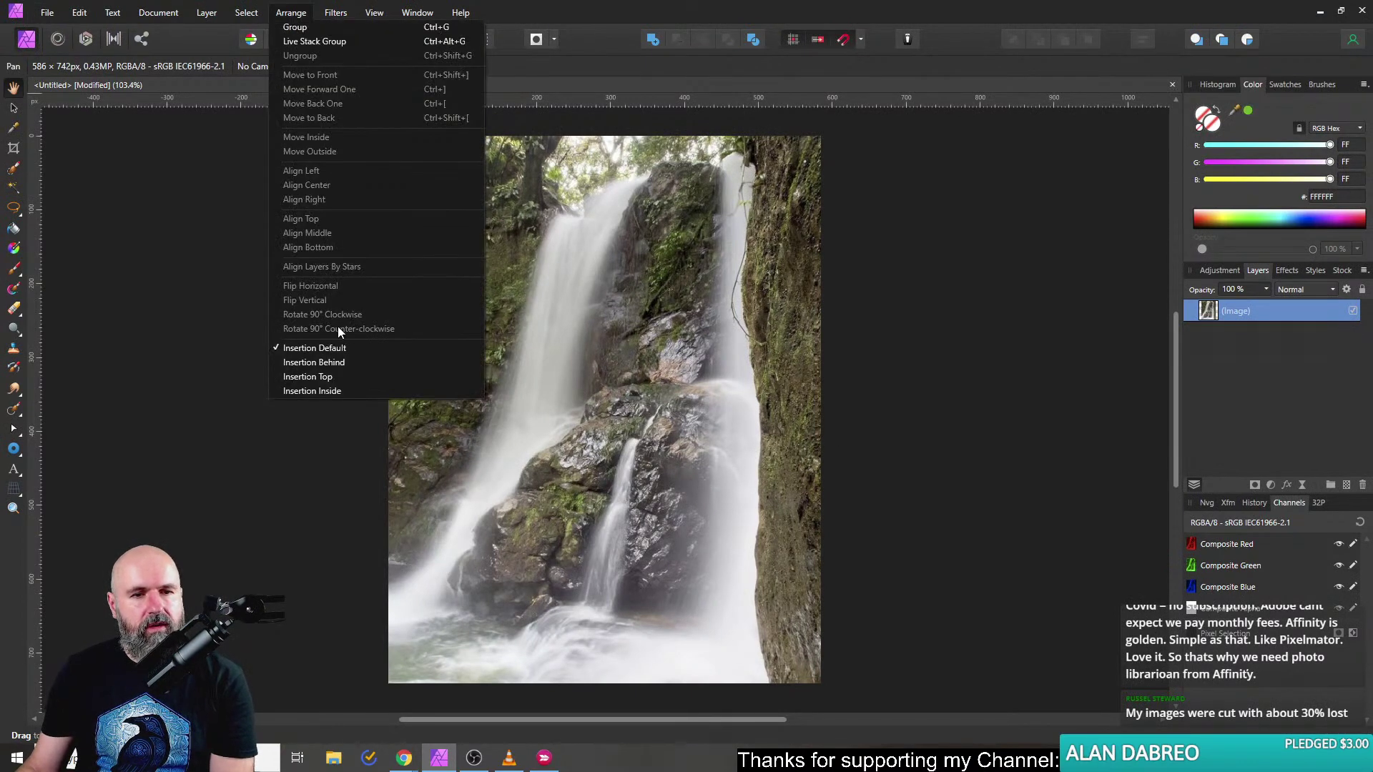
left_click(286, 16)
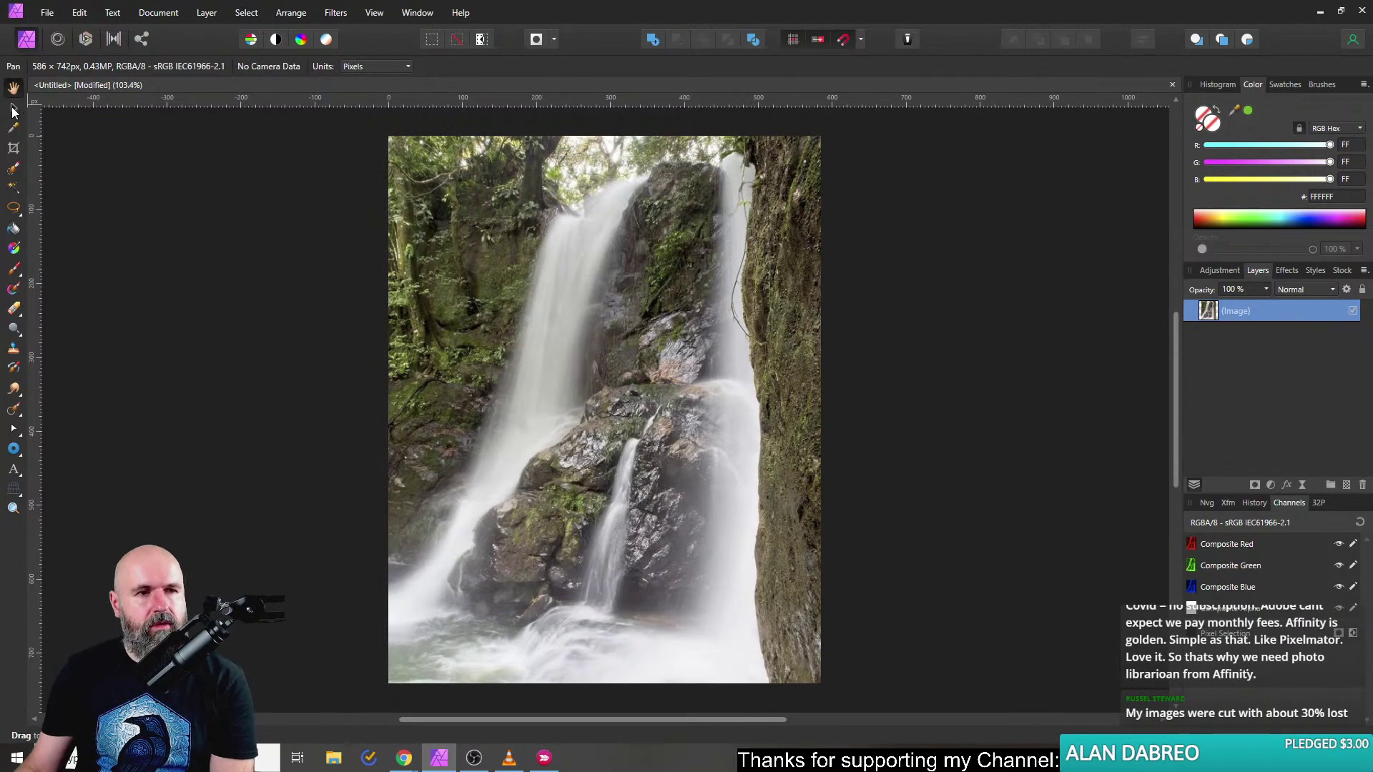
left_click(13, 109)
left_click(291, 13)
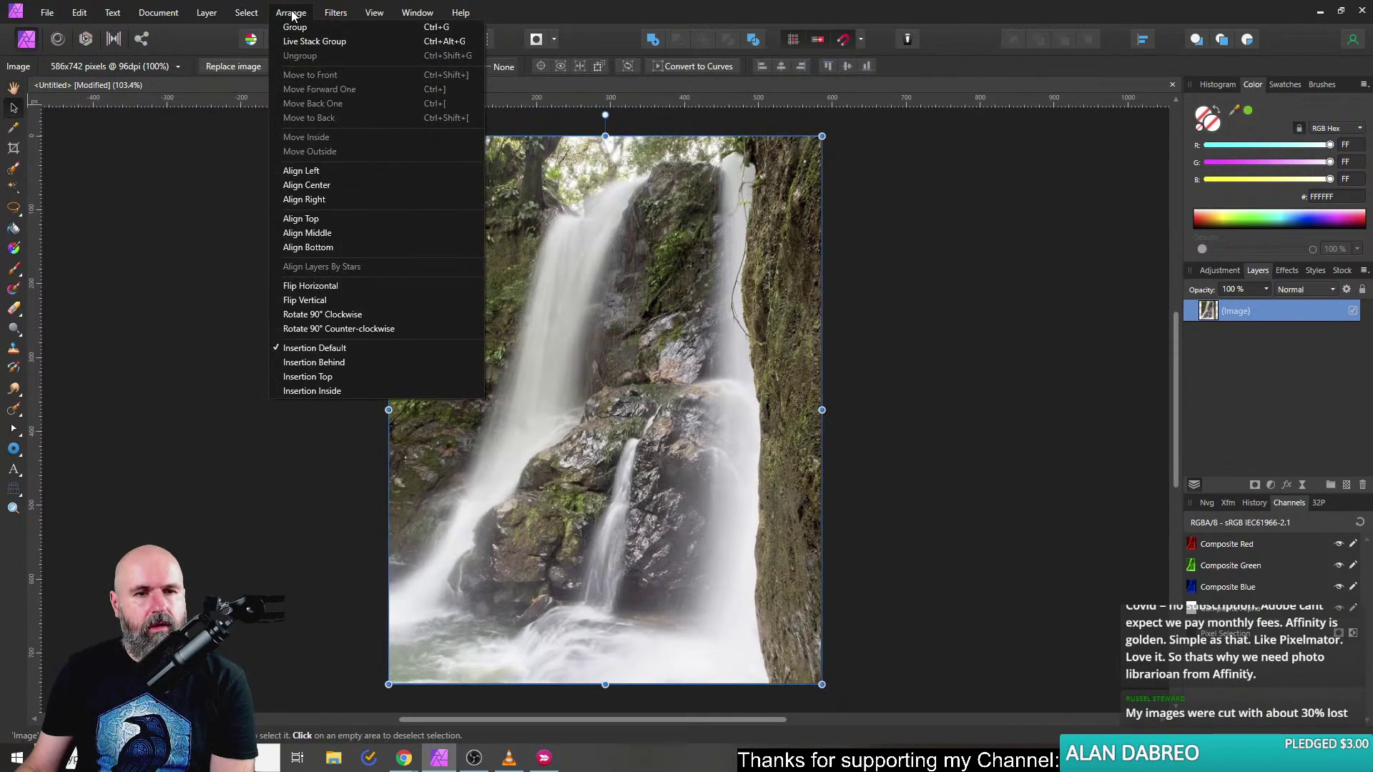
left_click(345, 286)
left_click(206, 278)
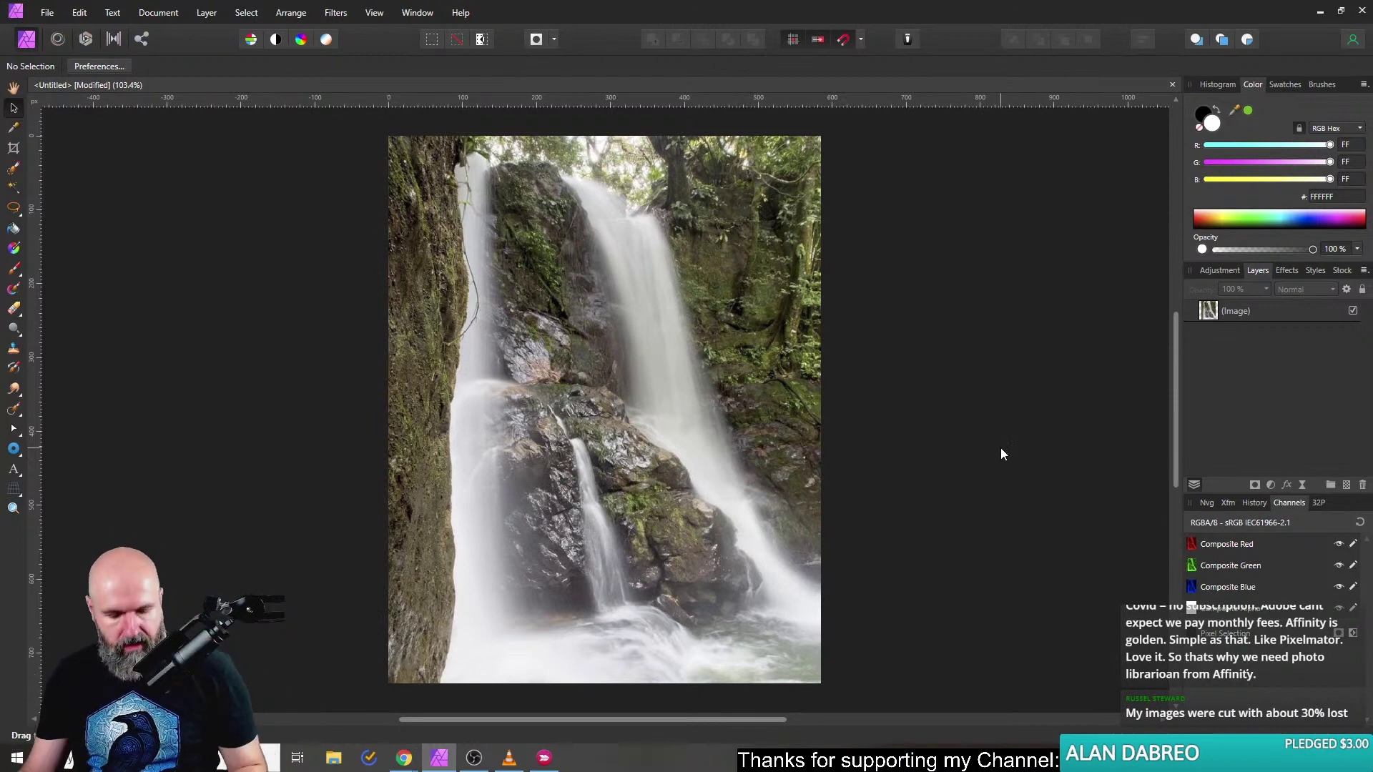
Undo the horizontal flip of the waterfall image and deselect it.
key("ctrl+z")
key("ctrl+z")
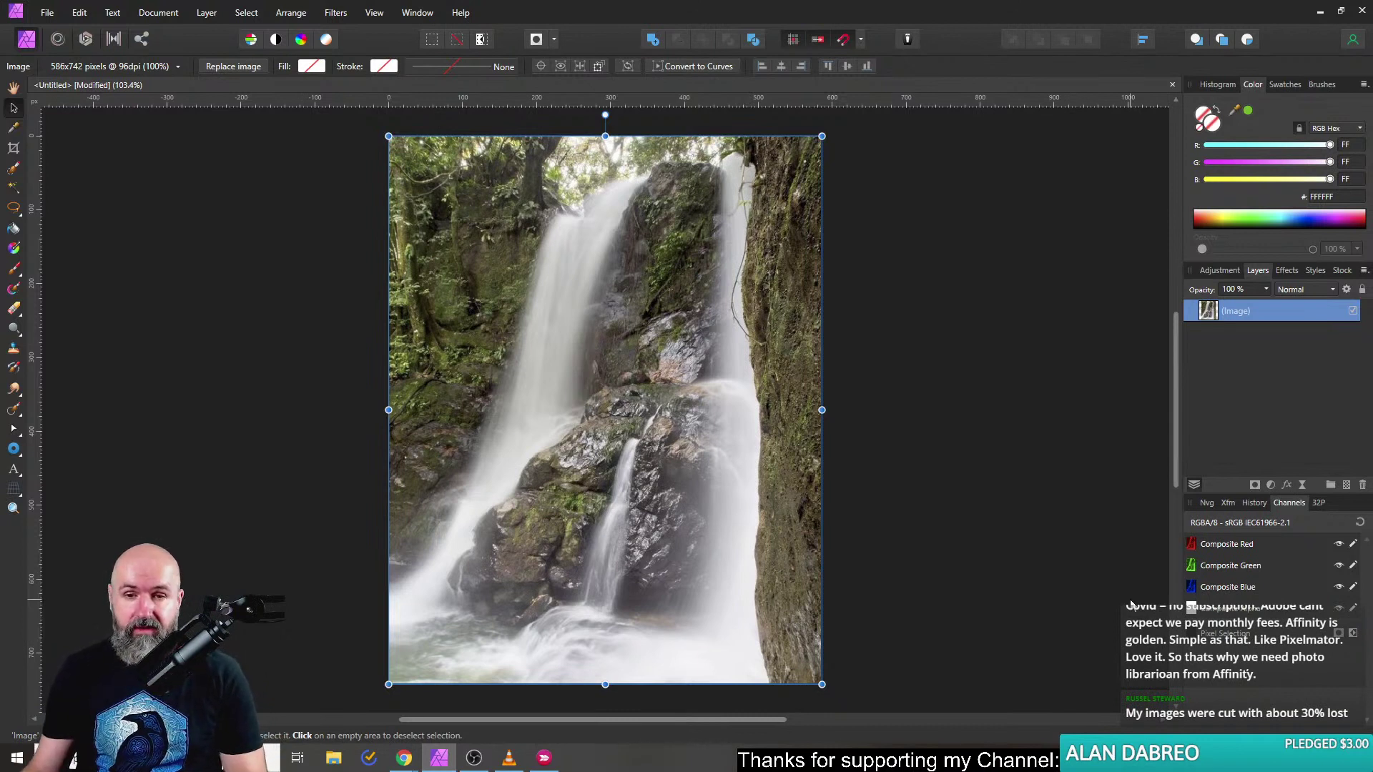
left_click(939, 409)
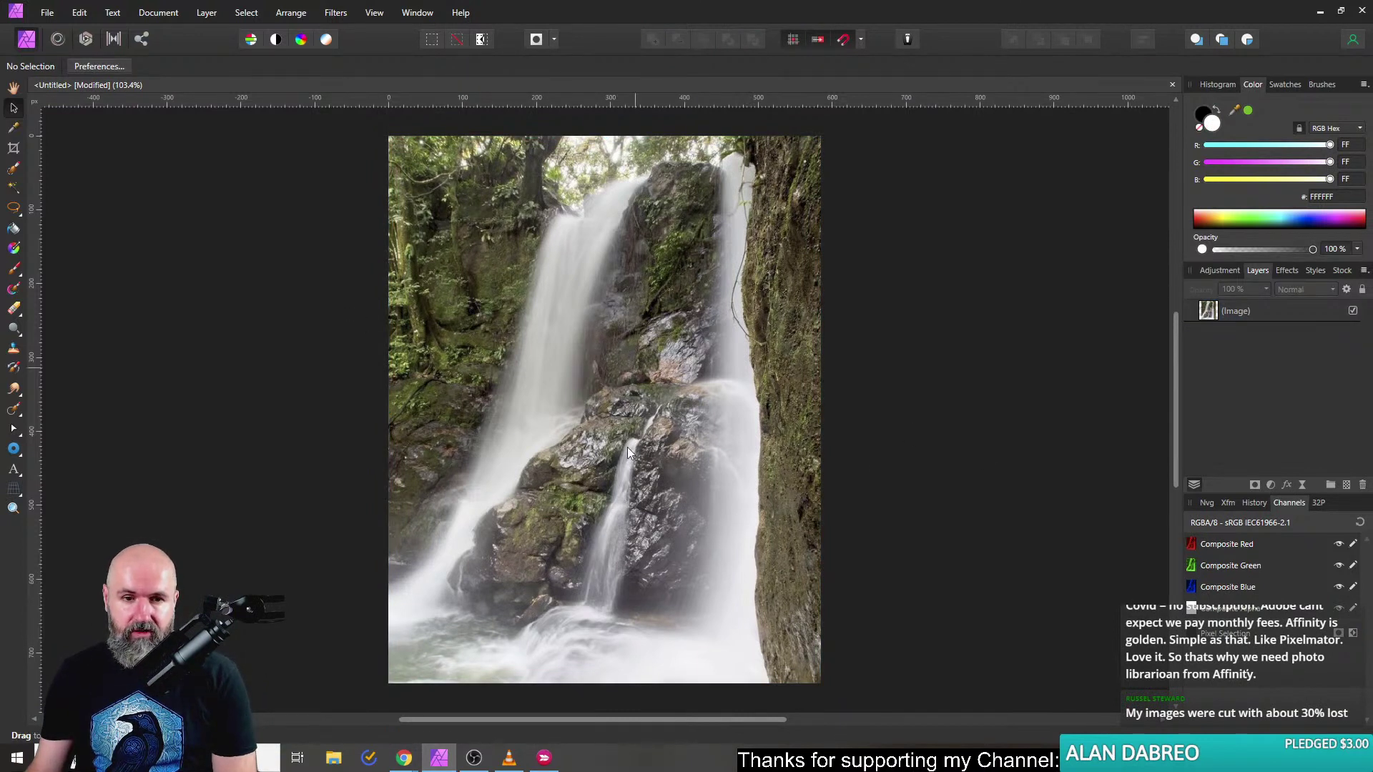
Switch to Chrome and search Unsplash for "plane flying".
mouse_move(404, 756)
left_click(396, 705)
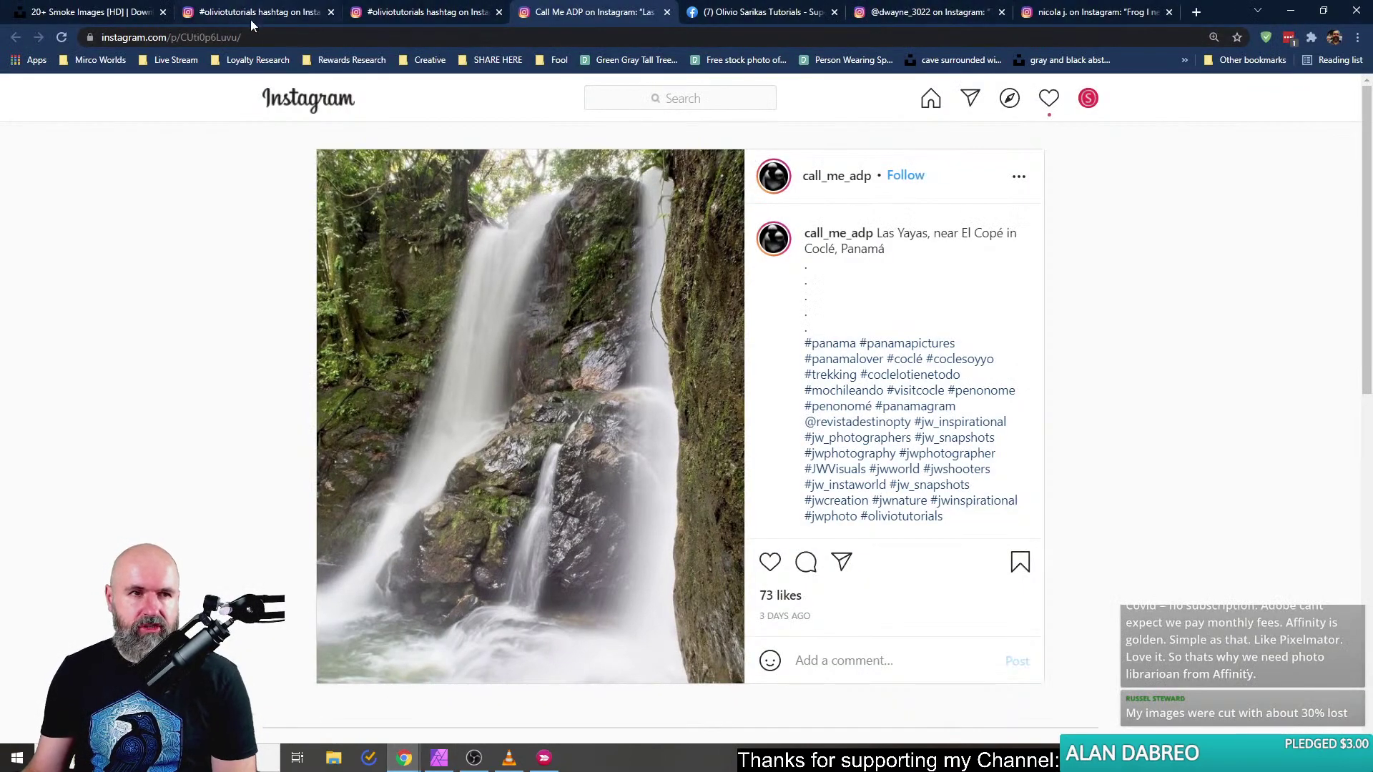
left_click(95, 12)
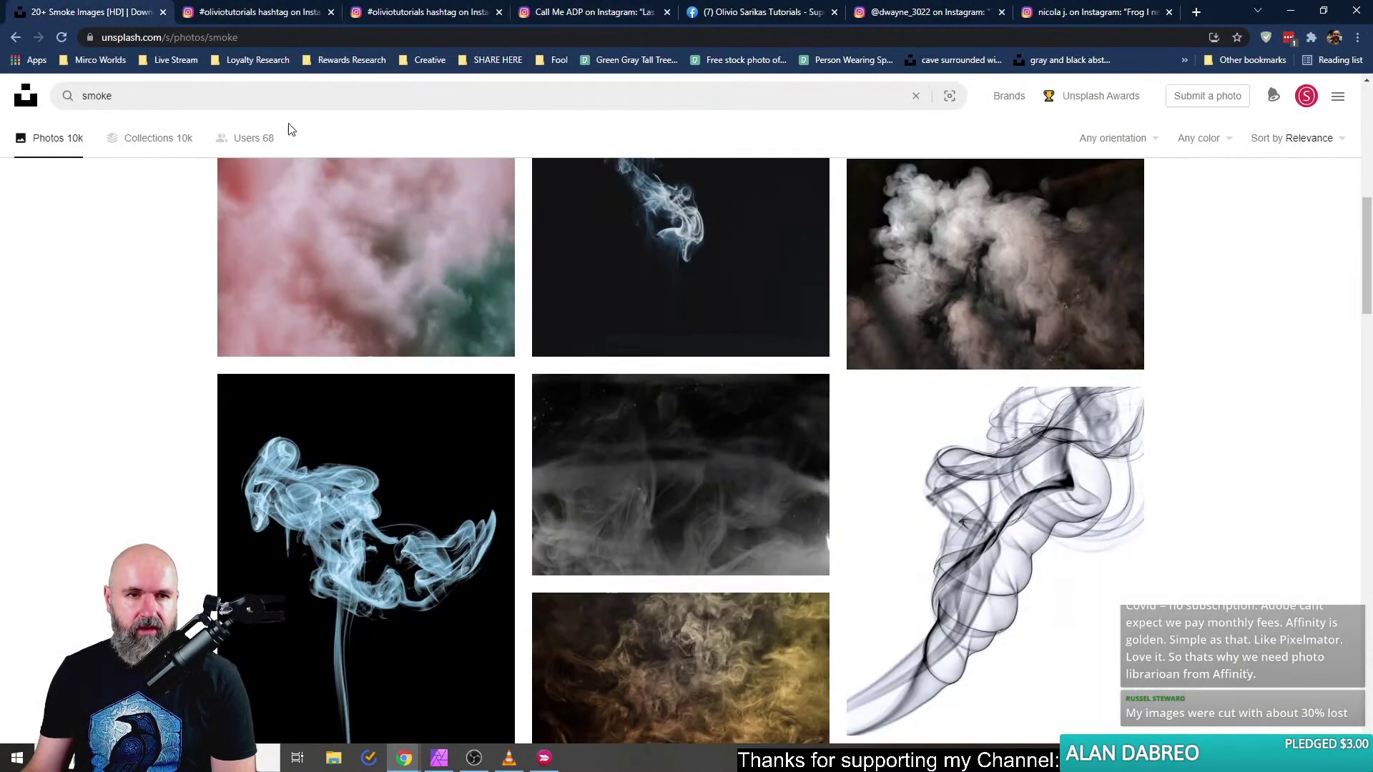
double_click(209, 103)
type("p")
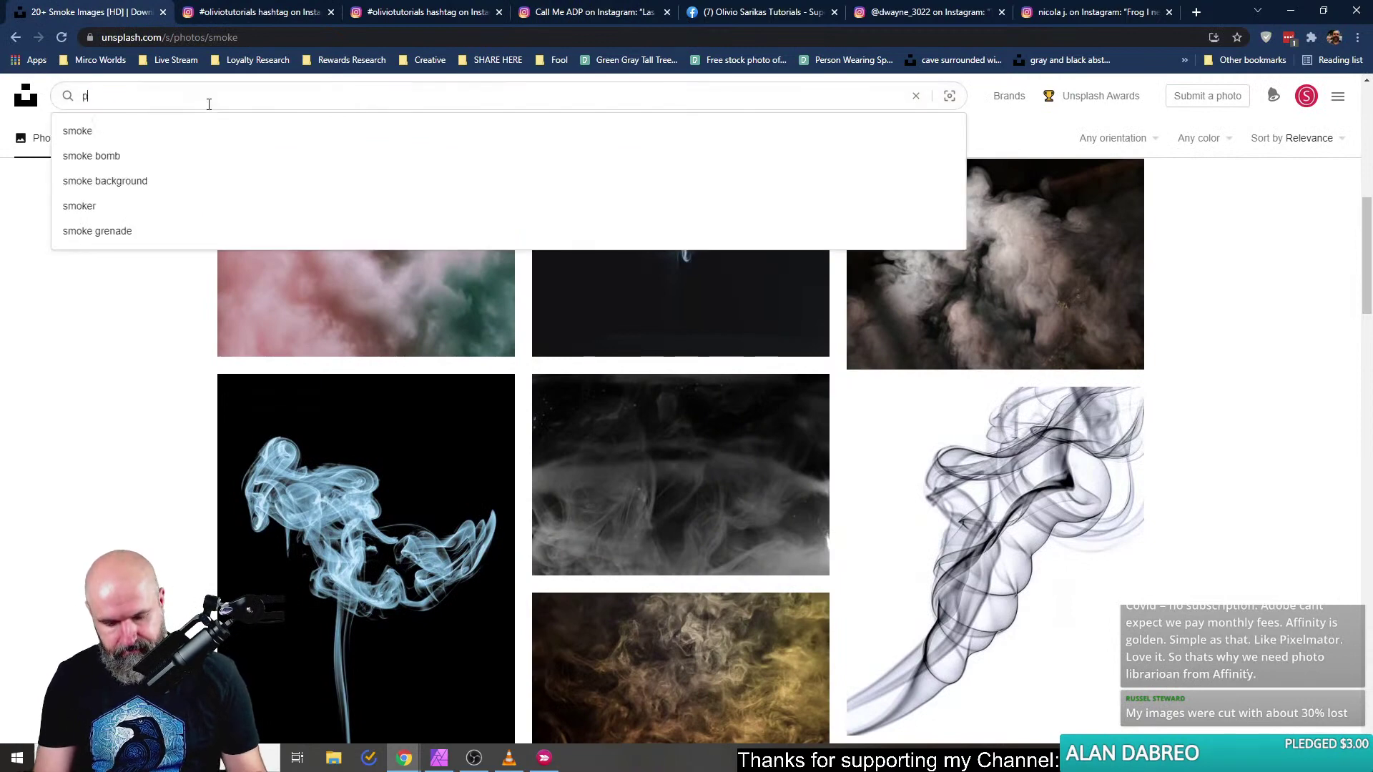
type("lane flying")
key("Return")
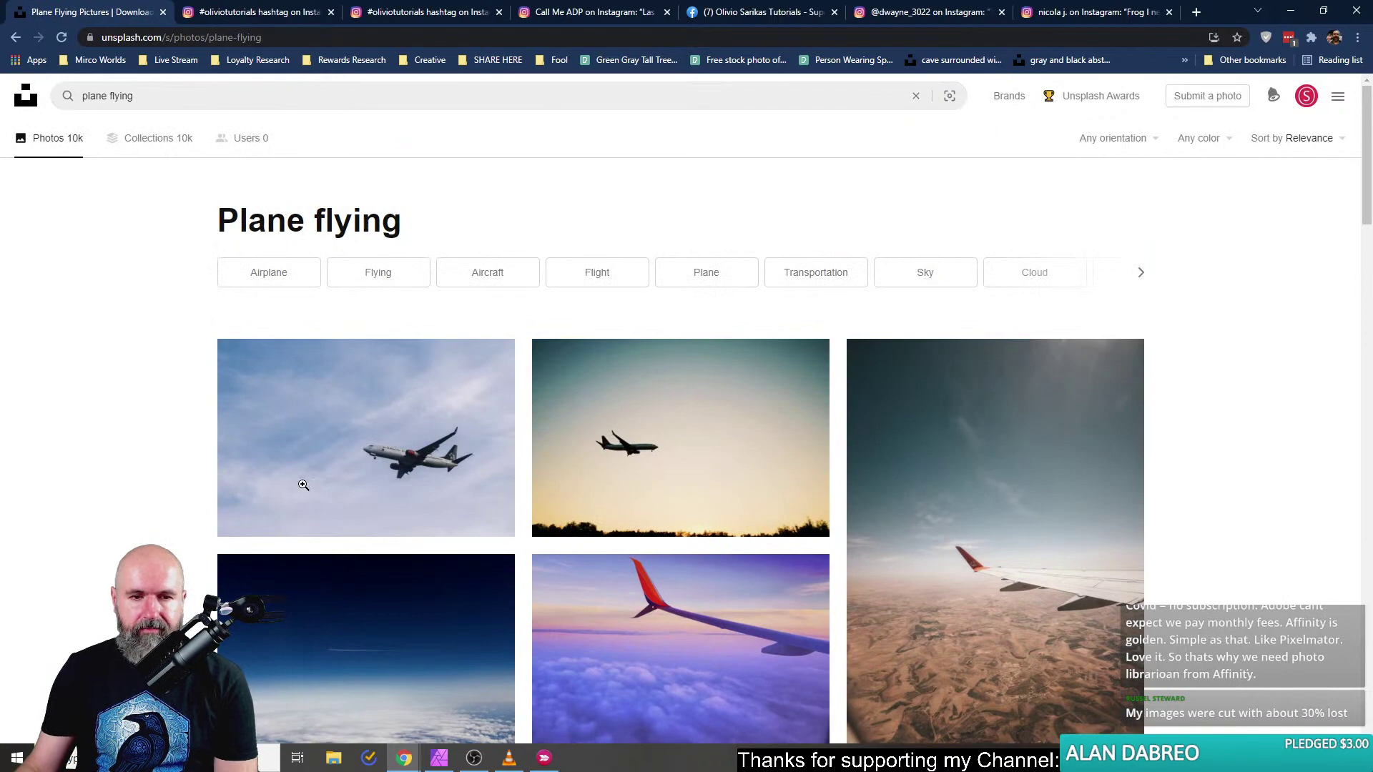
Copy the first airplane photo from the Unsplash results and create a new Affinity Photo document from it.
left_click(386, 425)
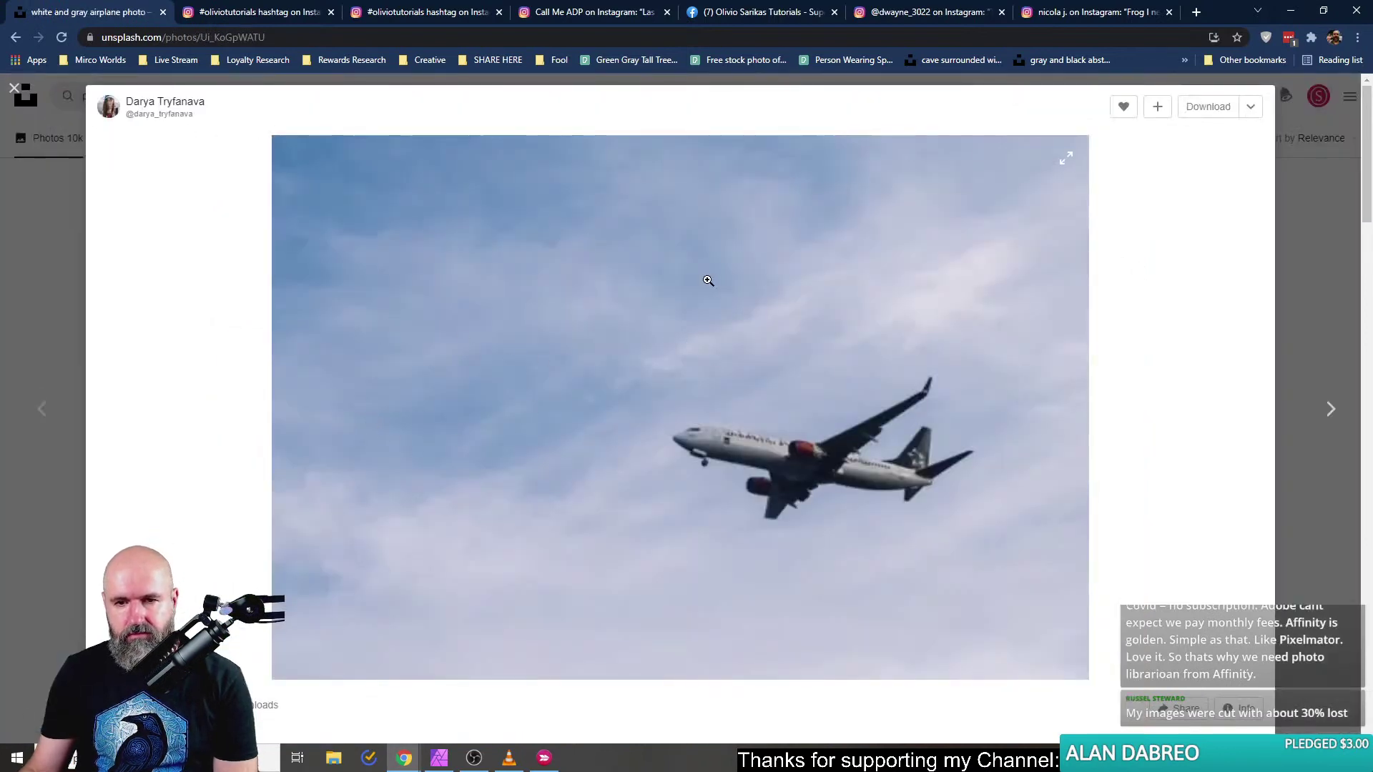
right_click(669, 341)
left_click(688, 386)
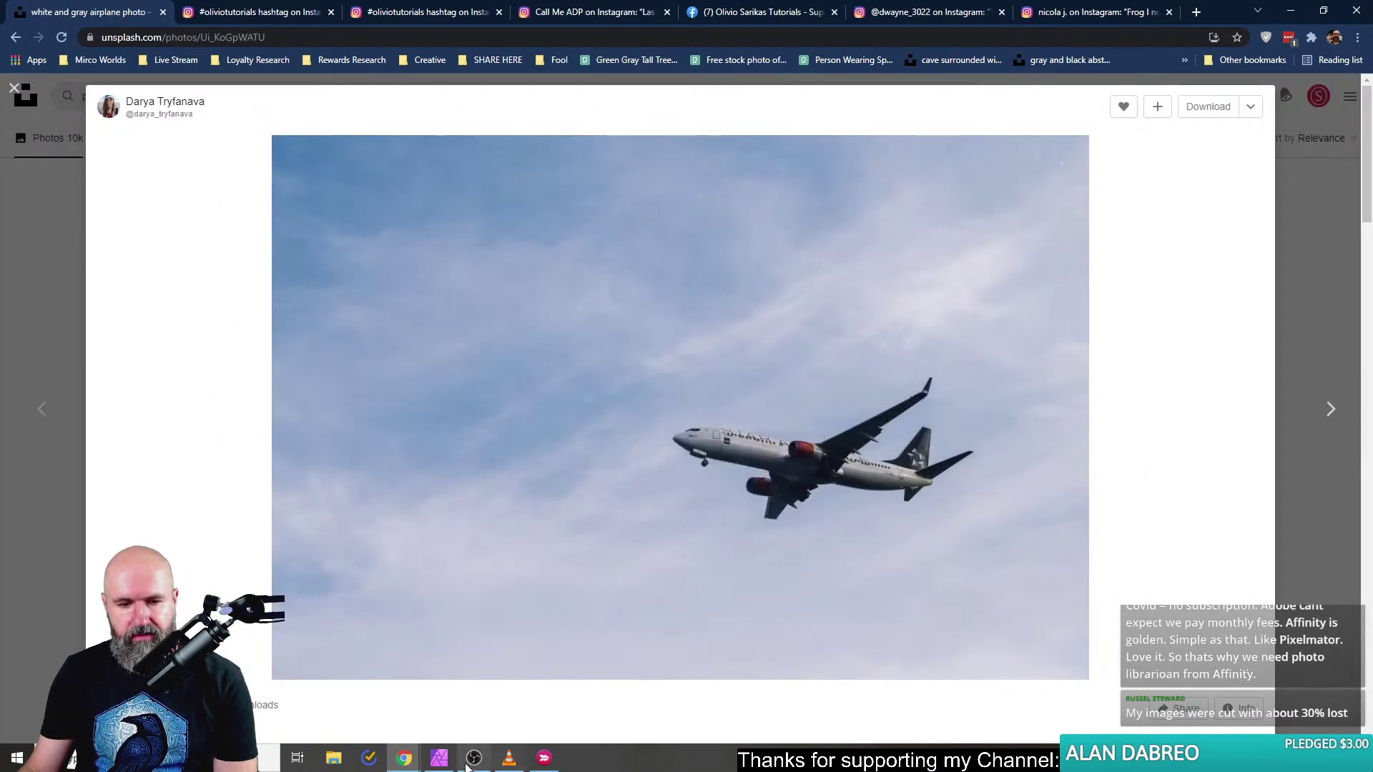
left_click(439, 758)
left_click(48, 12)
left_click(72, 67)
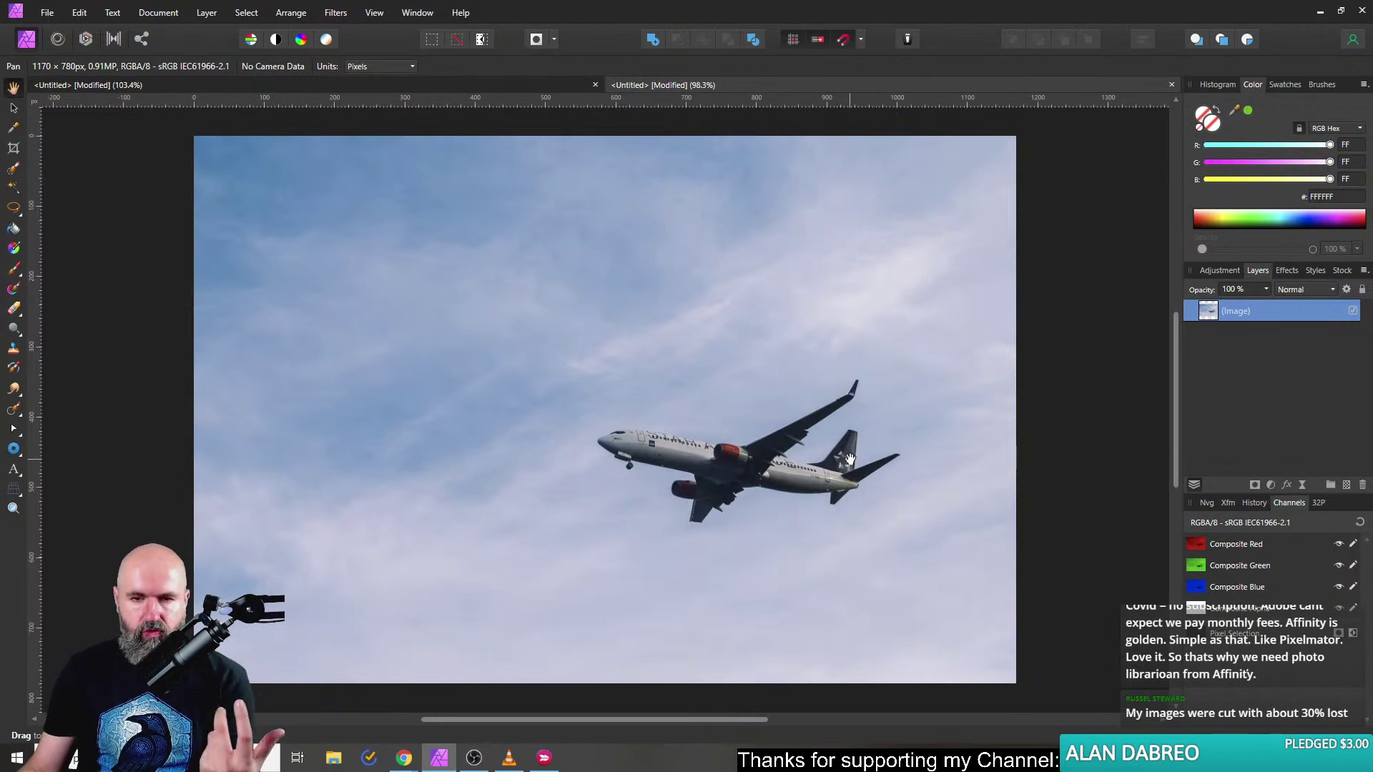
Undock the Tools panel so it floats over the workspace and activate the Move Tool for the airplane image.
left_click(374, 12)
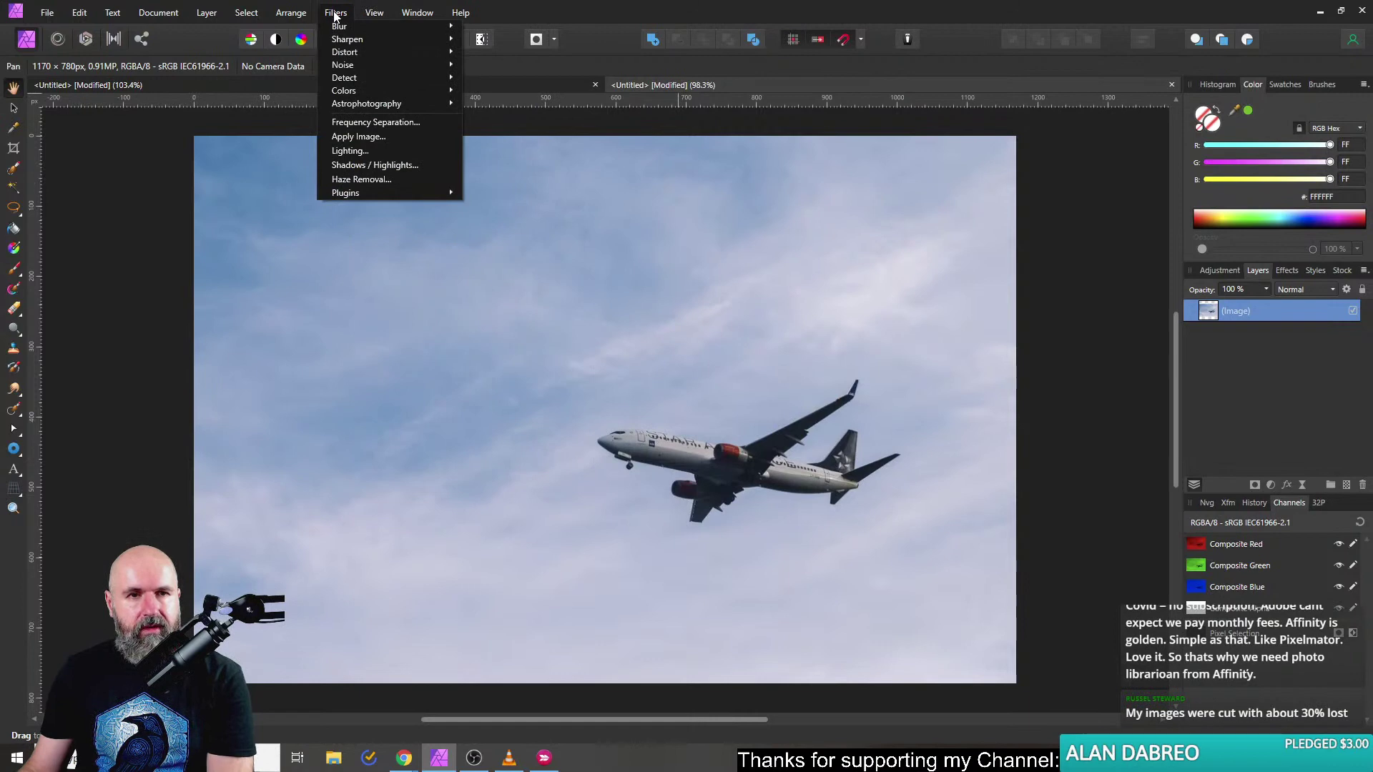
left_click(12, 87)
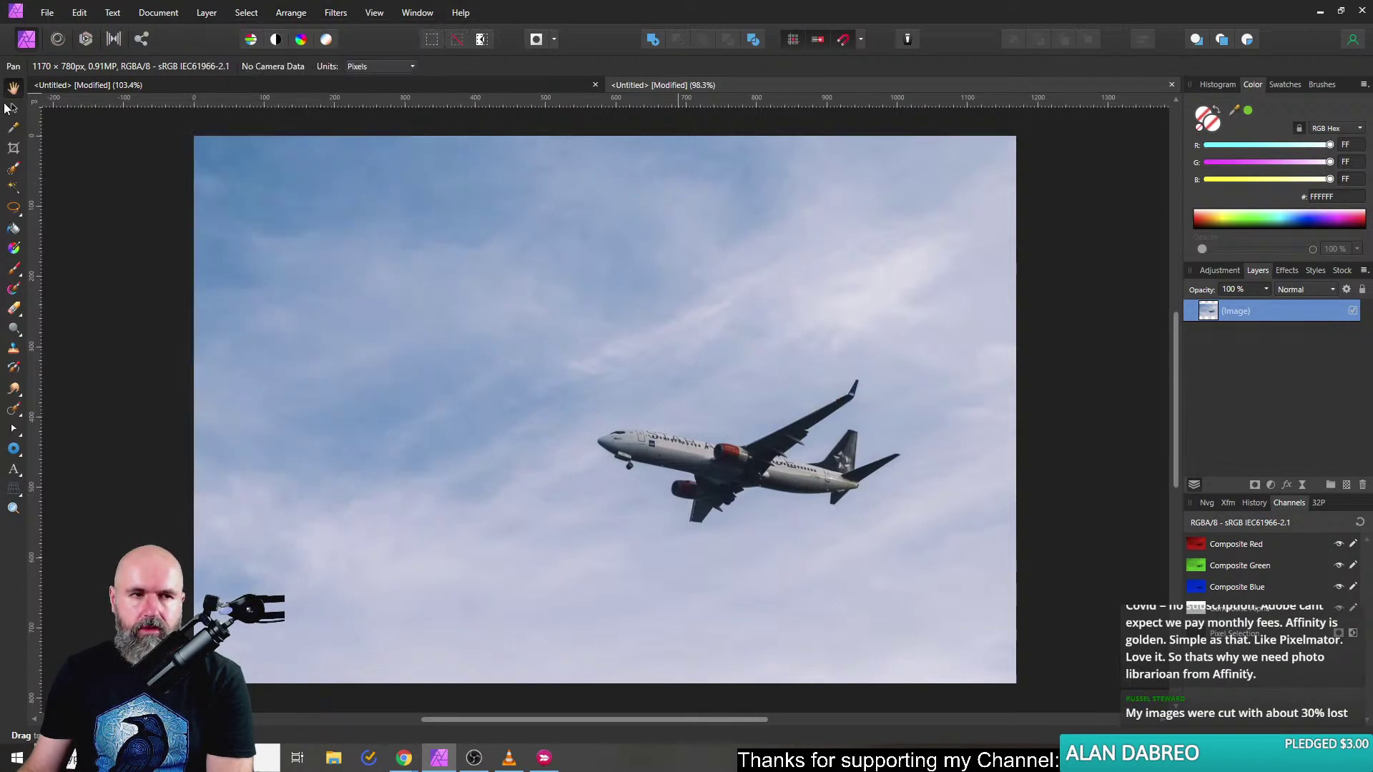
left_click_drag(13, 87, 72, 146)
left_click(100, 150)
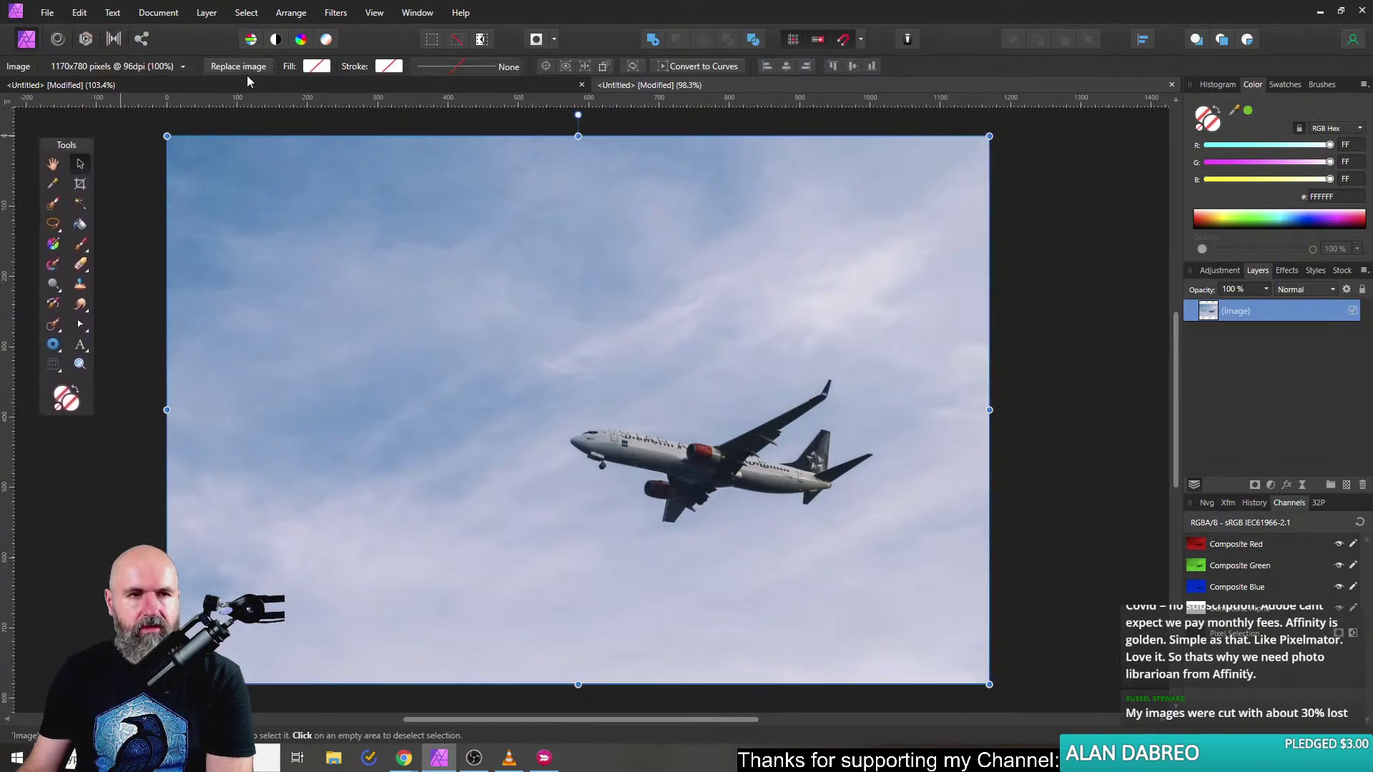
Flip the airplane image horizontally to compare its flight direction, and undo the flip.
left_click(291, 13)
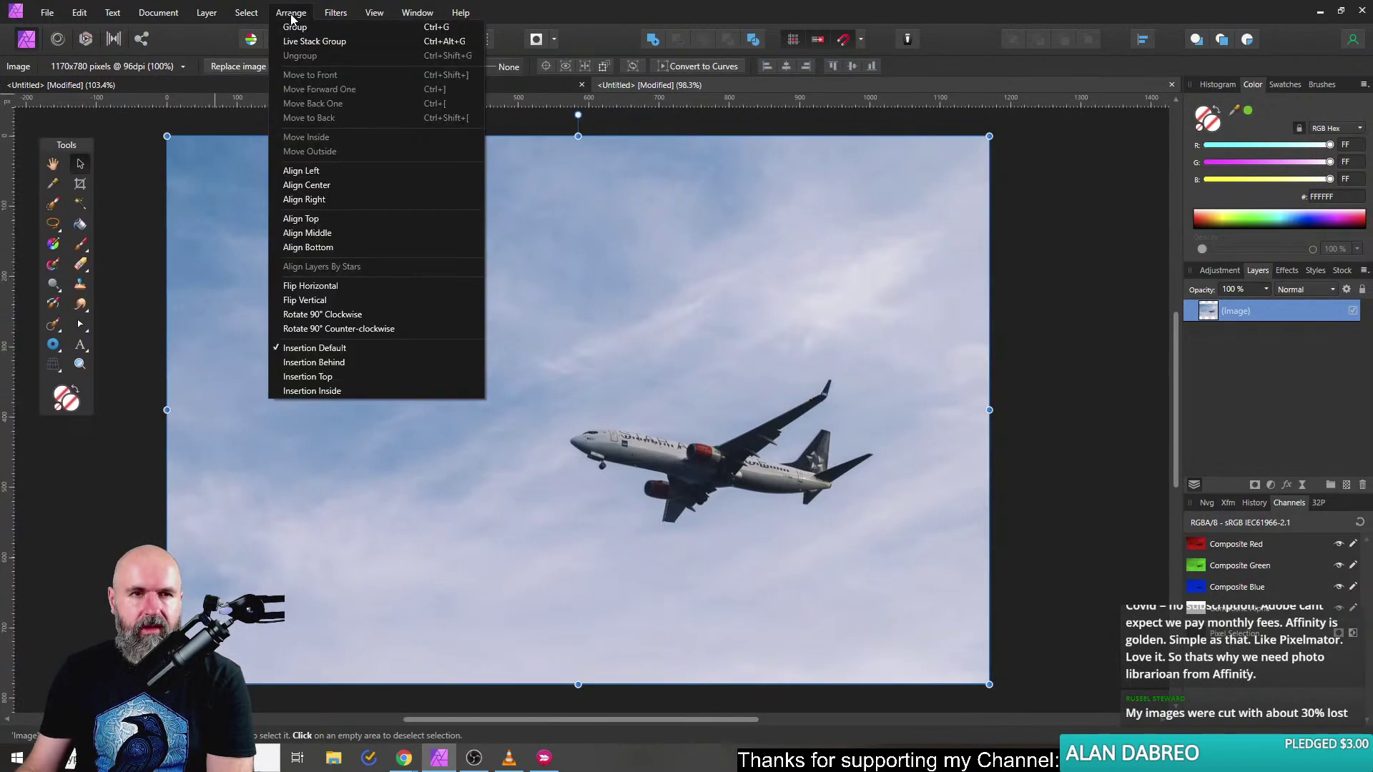
left_click(351, 286)
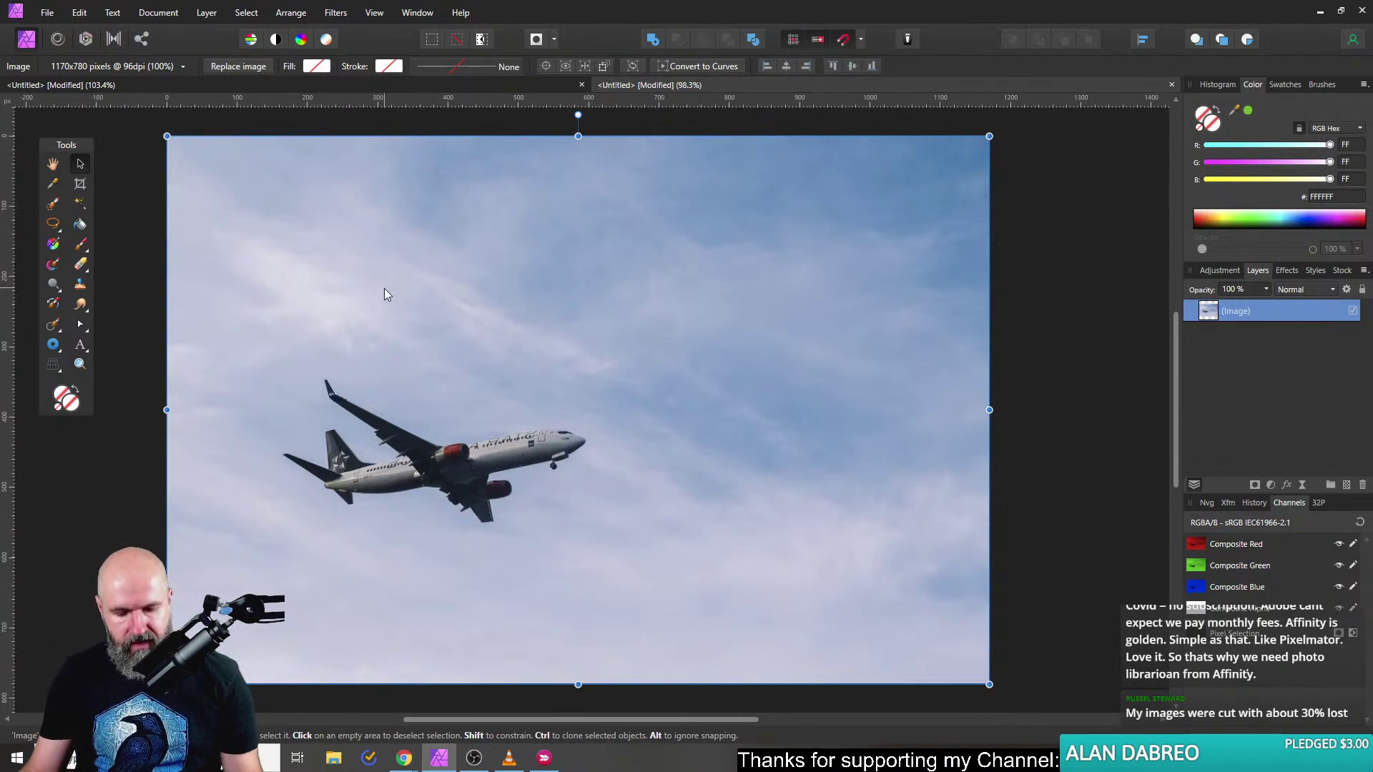
key("ctrl+z")
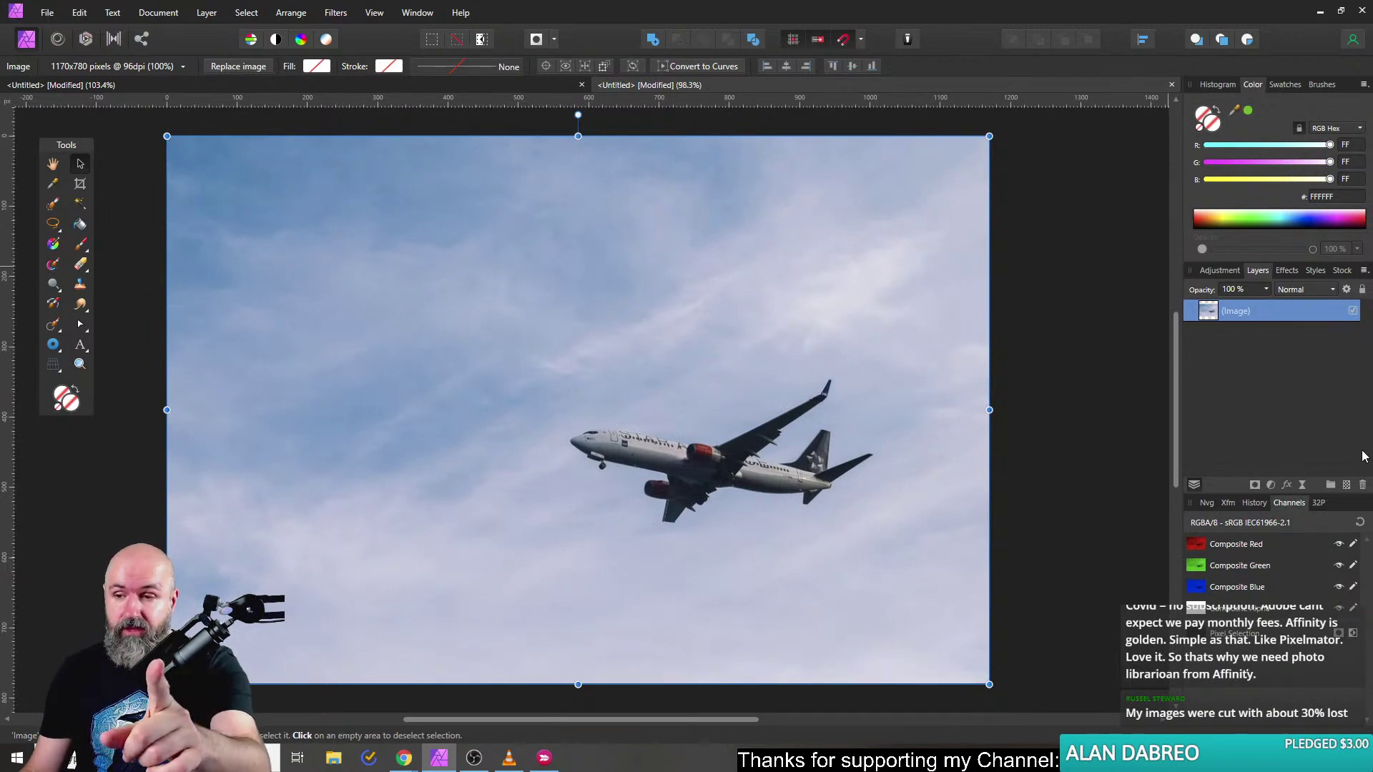
Add a pixel layer above the airplane image and set the Paint Brush to 100% hardness and 100% opacity.
left_click(1346, 485)
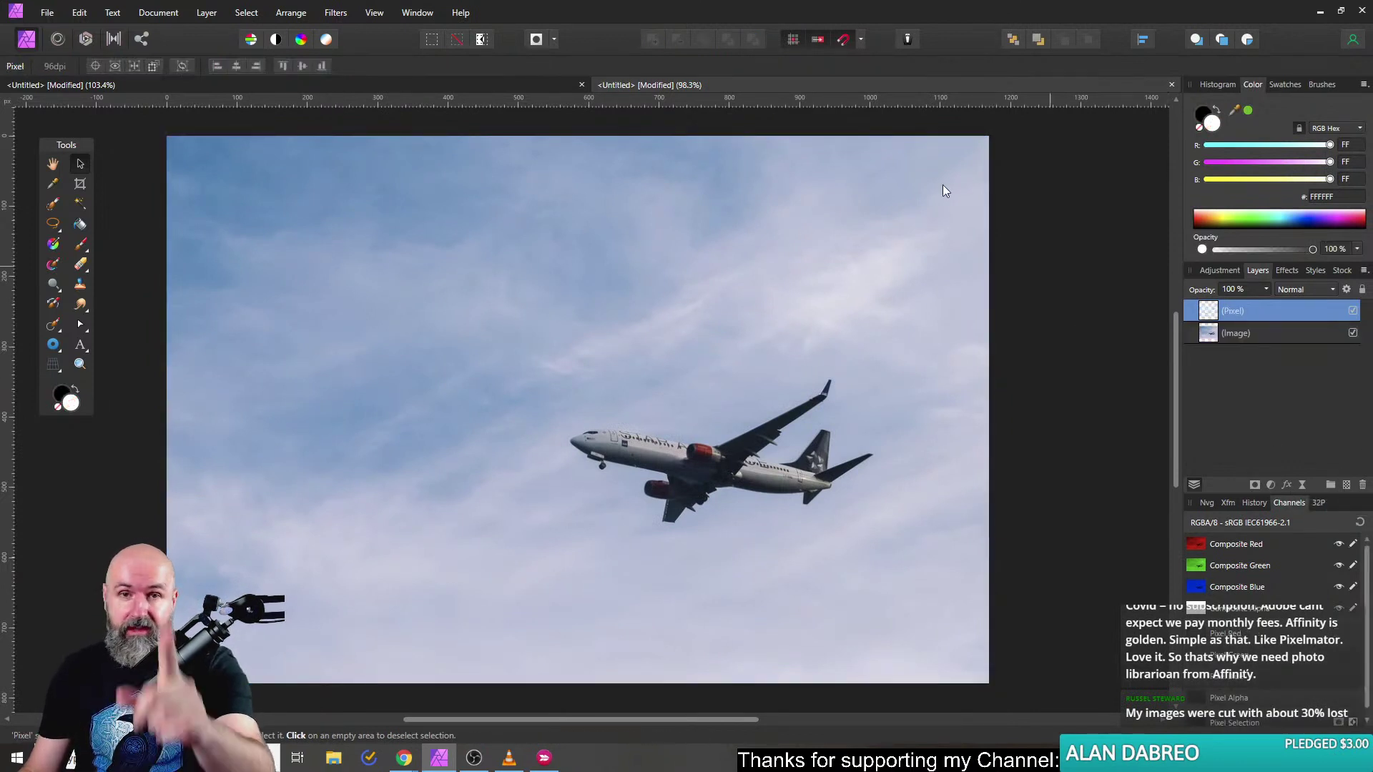
left_click(80, 244)
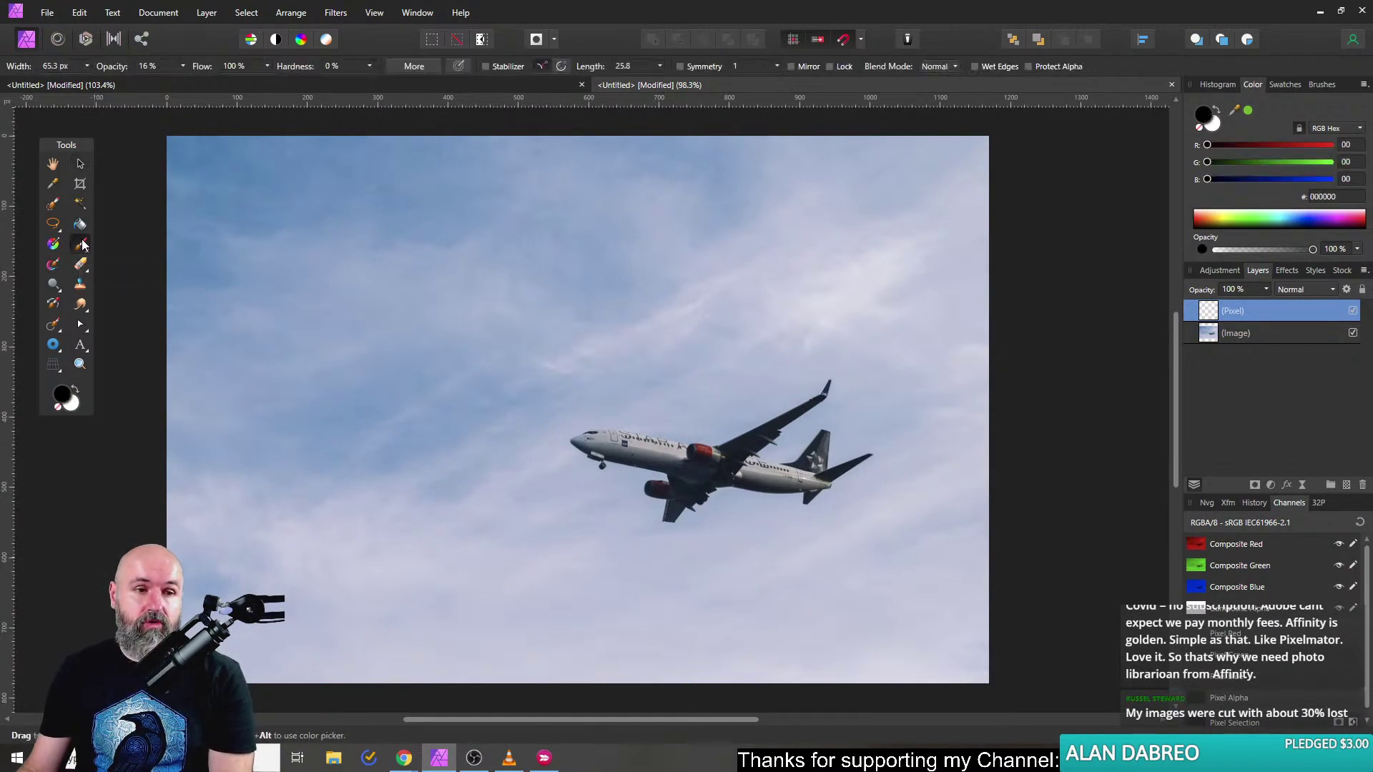
key("bracketright")
key("bracketright")
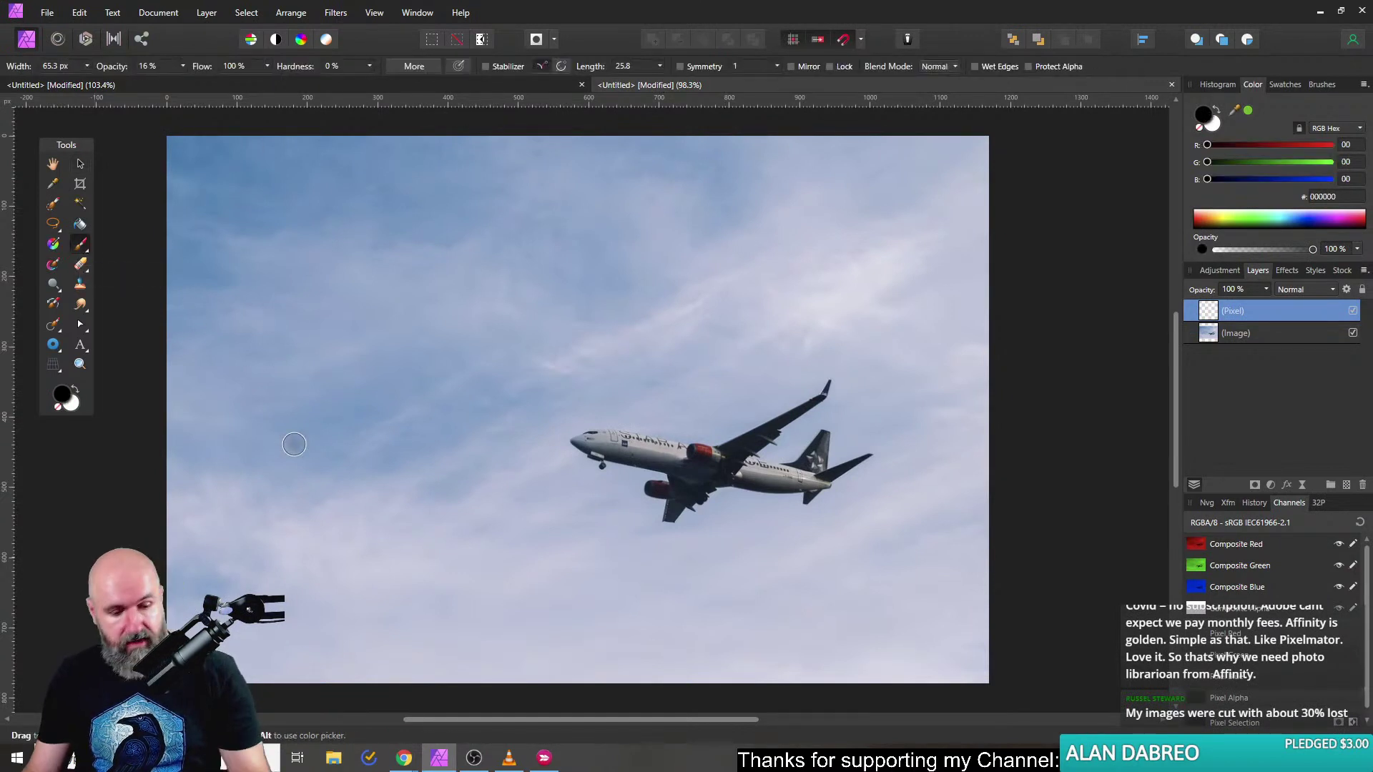
left_click(369, 66)
left_click_drag(380, 80, 505, 96)
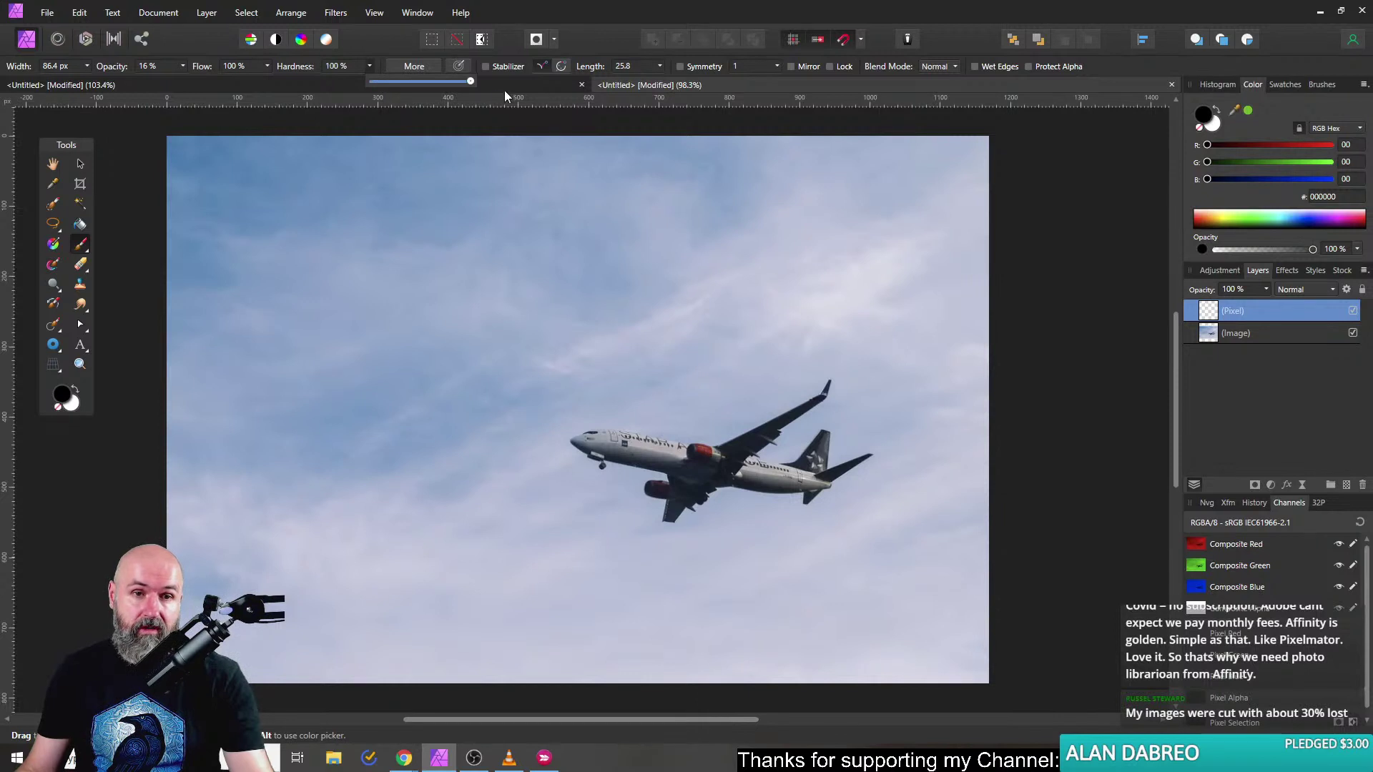
key("bracketleft")
key("bracketleft")
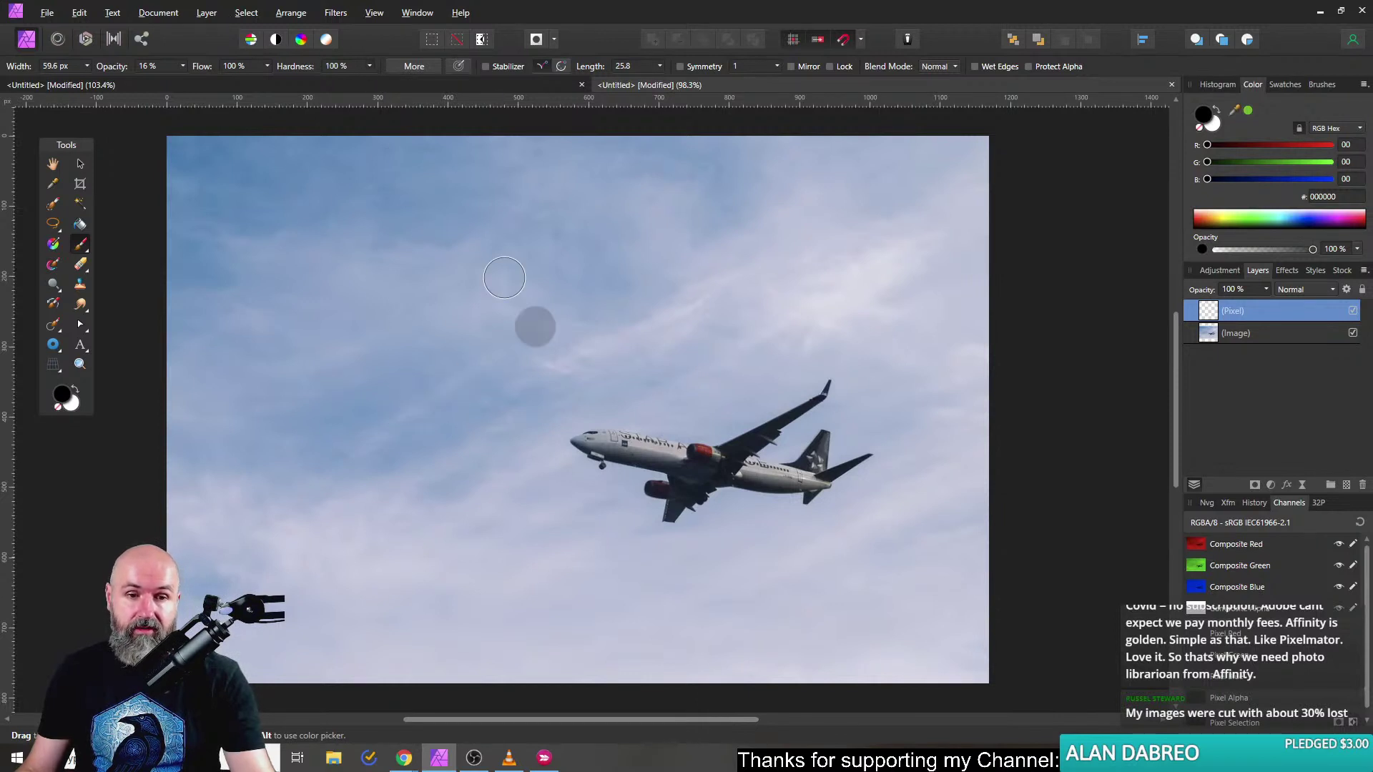
left_click(182, 67)
left_click_drag(190, 83, 266, 82)
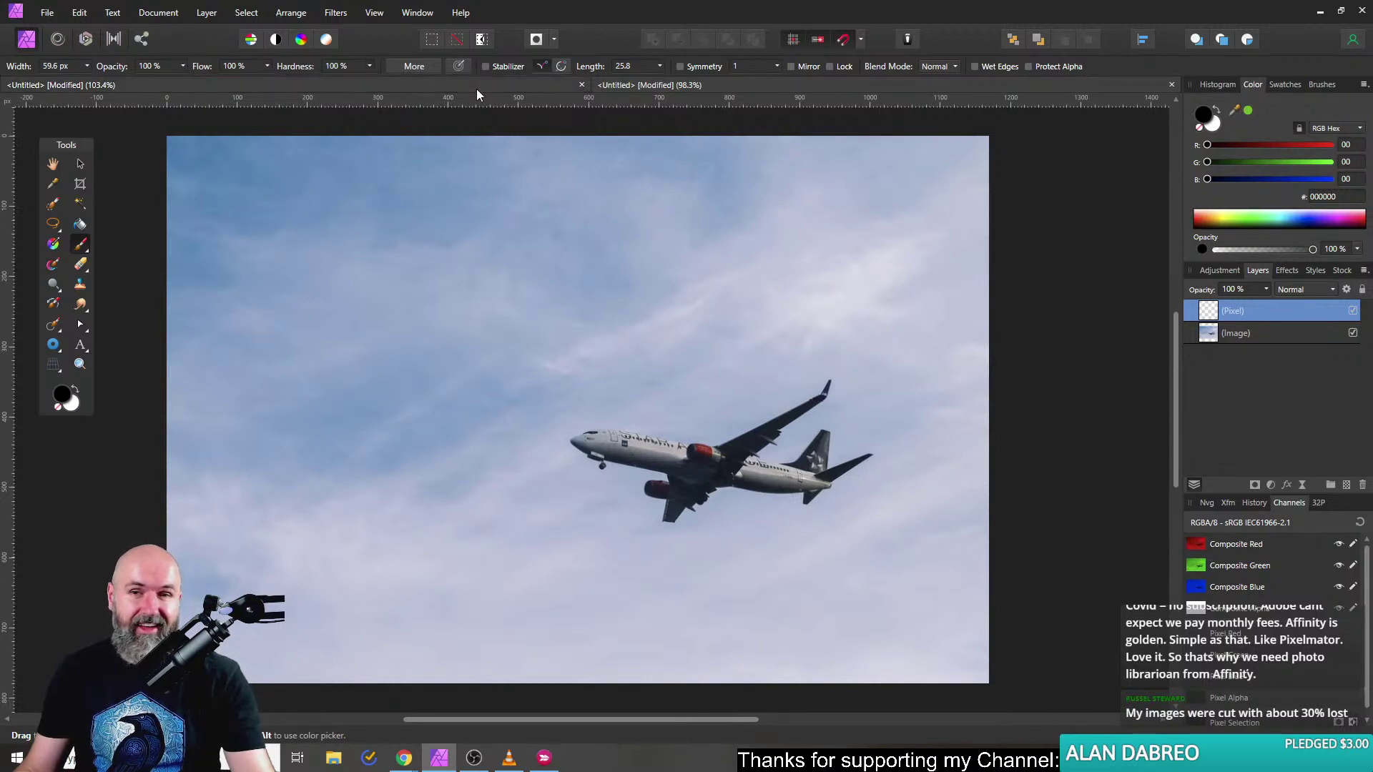
Set the brush colour to light red FF4848.
double_click(1204, 115)
left_click_drag(942, 343, 1046, 286)
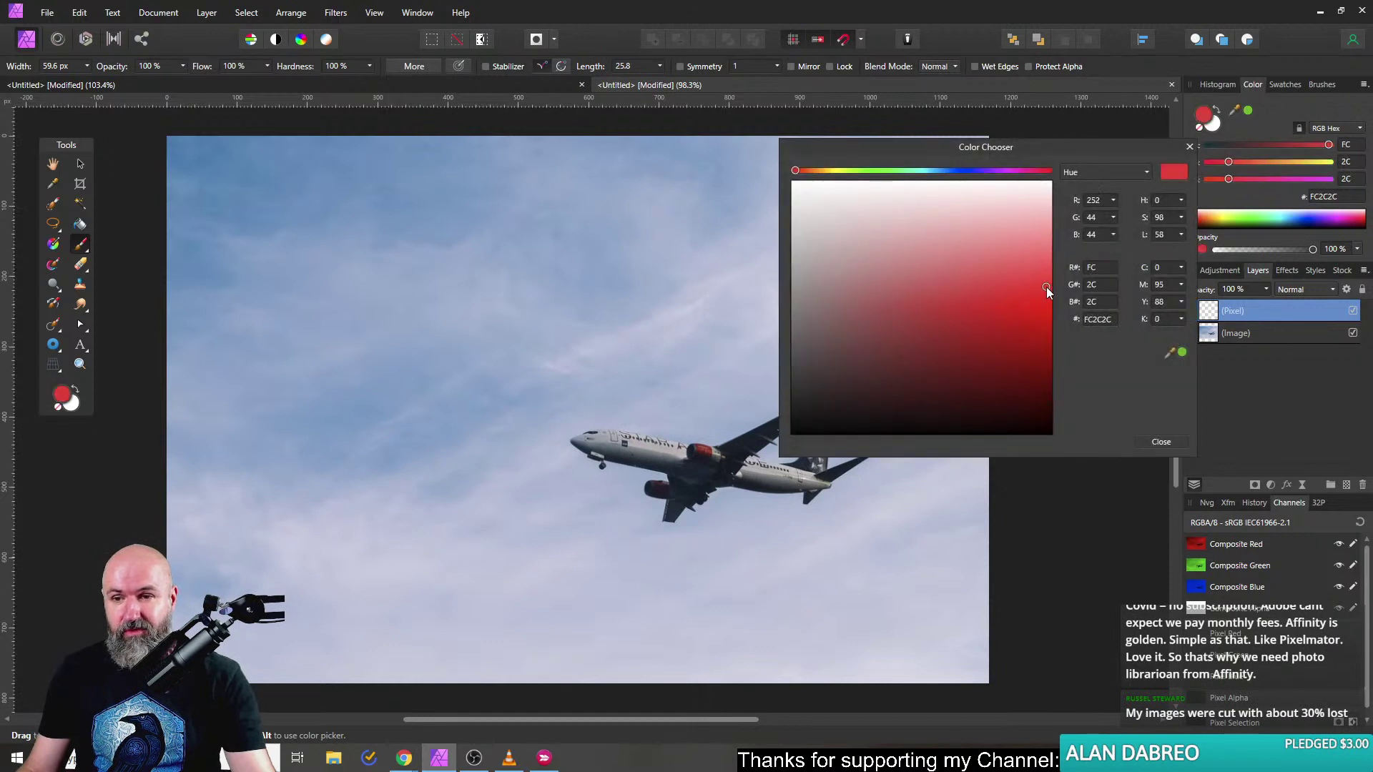
left_click(1189, 147)
With an 11 px brush, paint a diagonal line rising to the right, a stick figure at its lower end and a circle with inner strokes at its upper end.
left_click_drag(293, 454, 300, 438)
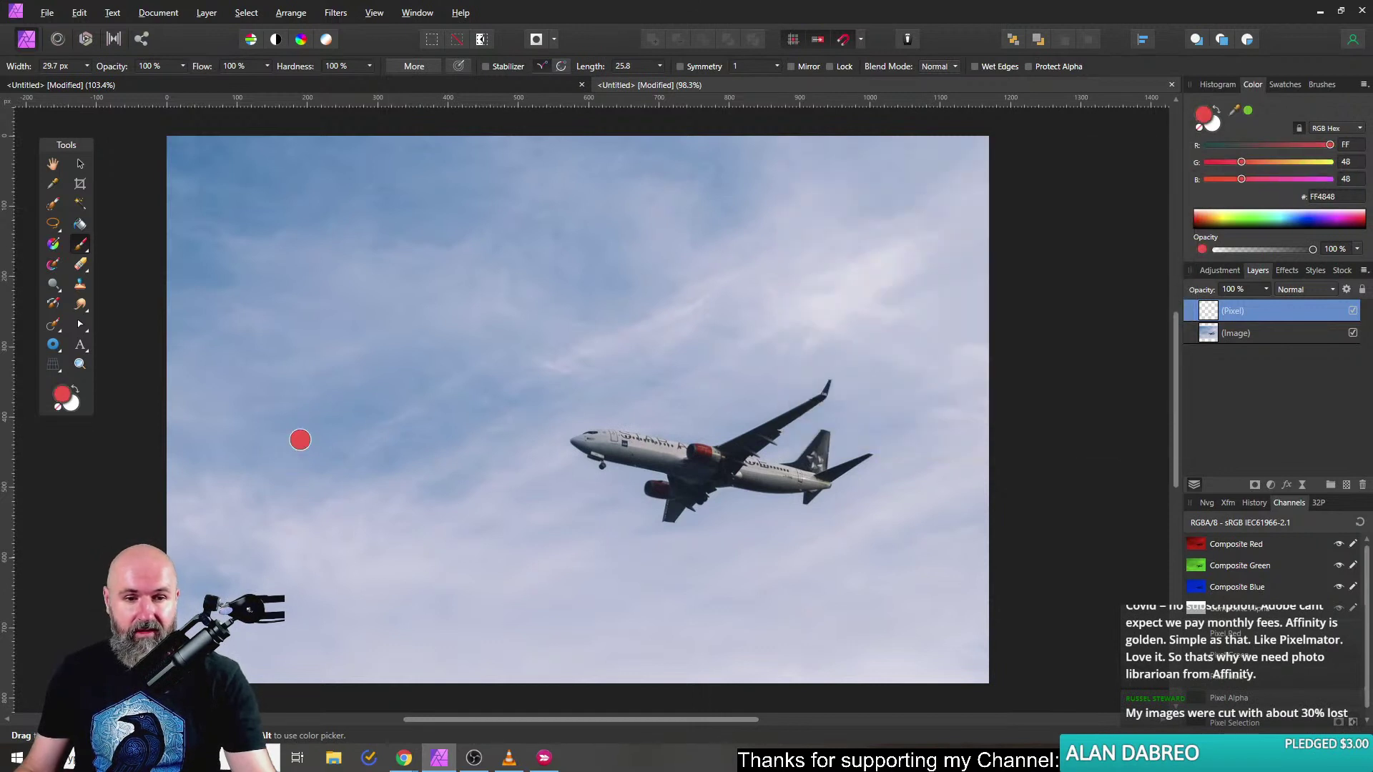
mouse_move(245, 492)
left_mouse_down()
mouse_move(622, 319)
mouse_move(778, 214)
left_mouse_up()
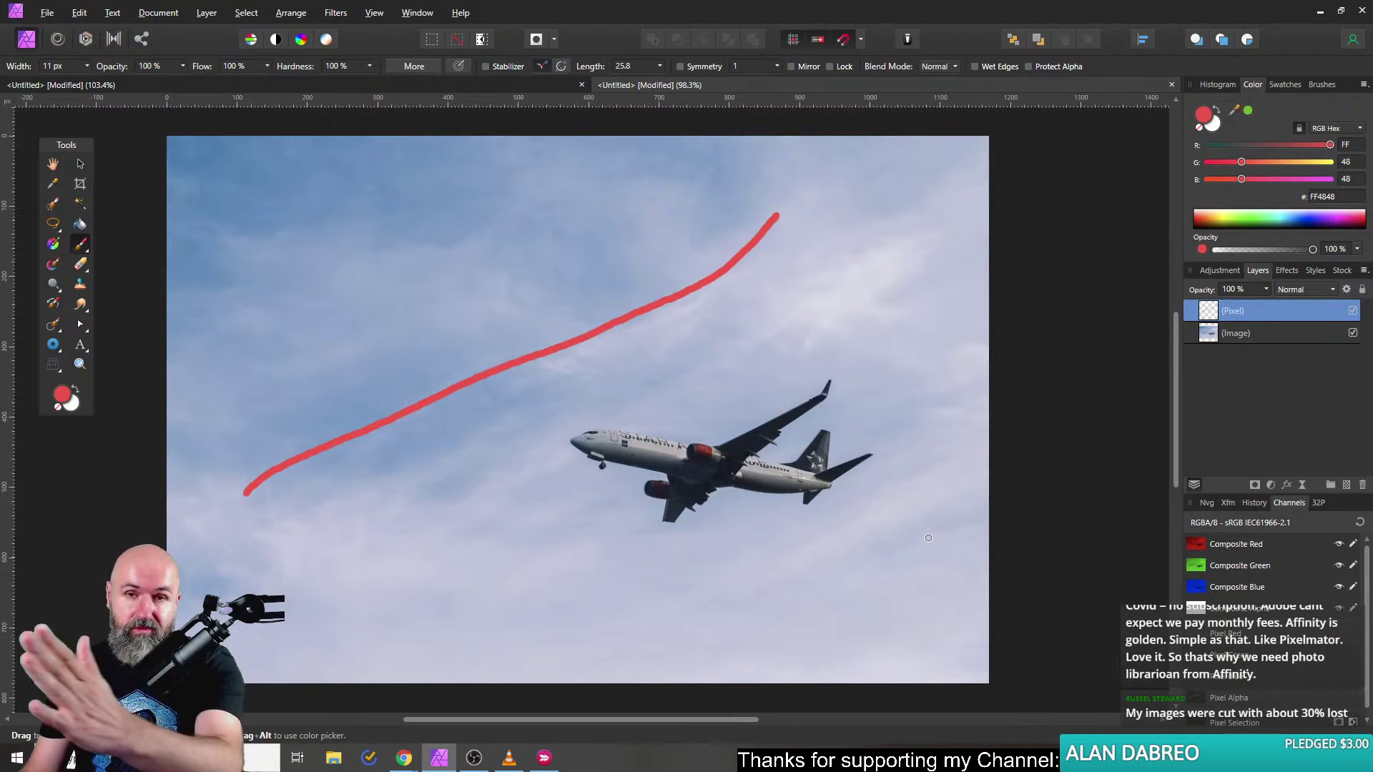
mouse_move(228, 484)
left_mouse_down()
mouse_move(234, 502)
mouse_move(245, 461)
mouse_move(241, 509)
mouse_move(255, 529)
left_mouse_up()
mouse_move(216, 475)
left_mouse_down()
mouse_move(236, 486)
mouse_move(258, 469)
left_mouse_up()
mouse_move(833, 147)
left_mouse_down()
mouse_move(810, 210)
mouse_move(849, 146)
mouse_move(819, 167)
mouse_move(853, 188)
left_mouse_up()
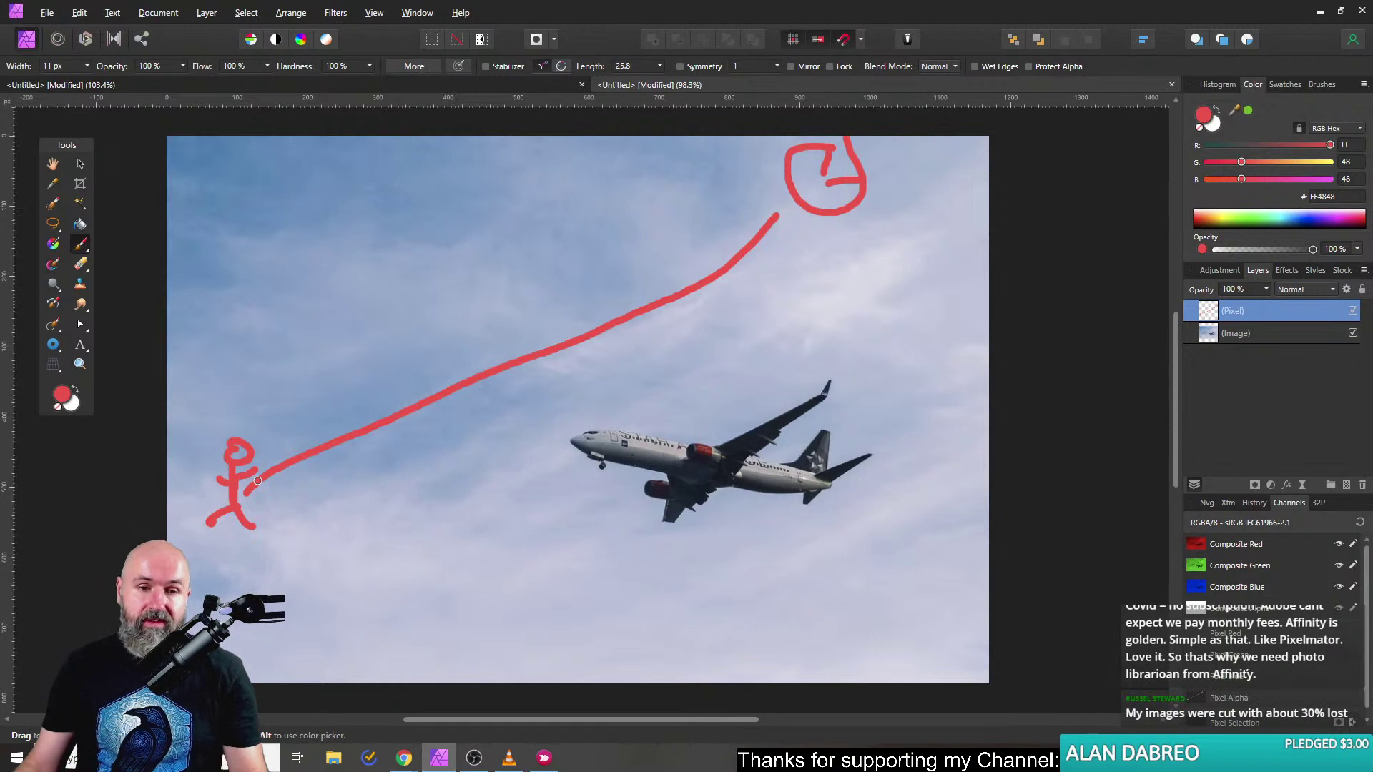
Undo all the red brush strokes and the pixel layer added above the airplane image.
left_click(587, 348)
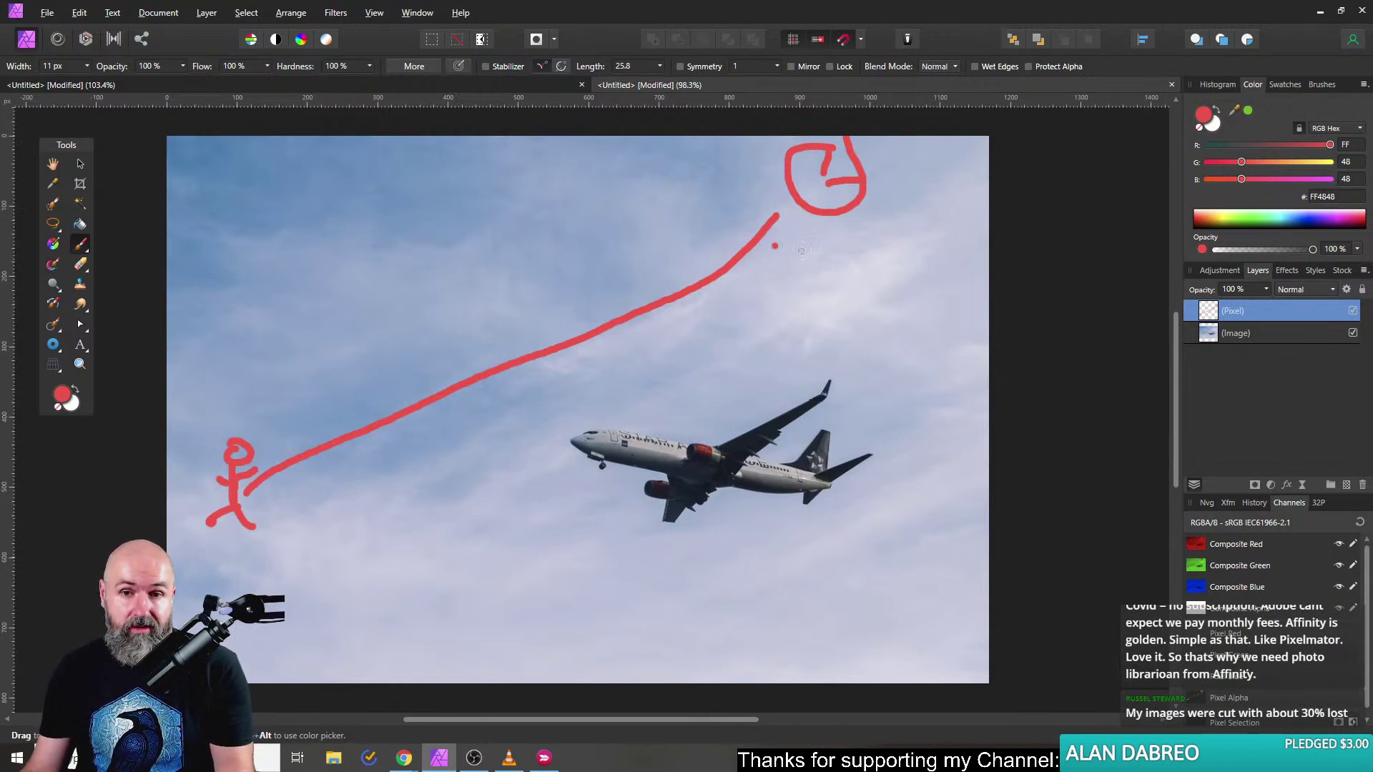
left_click(314, 466)
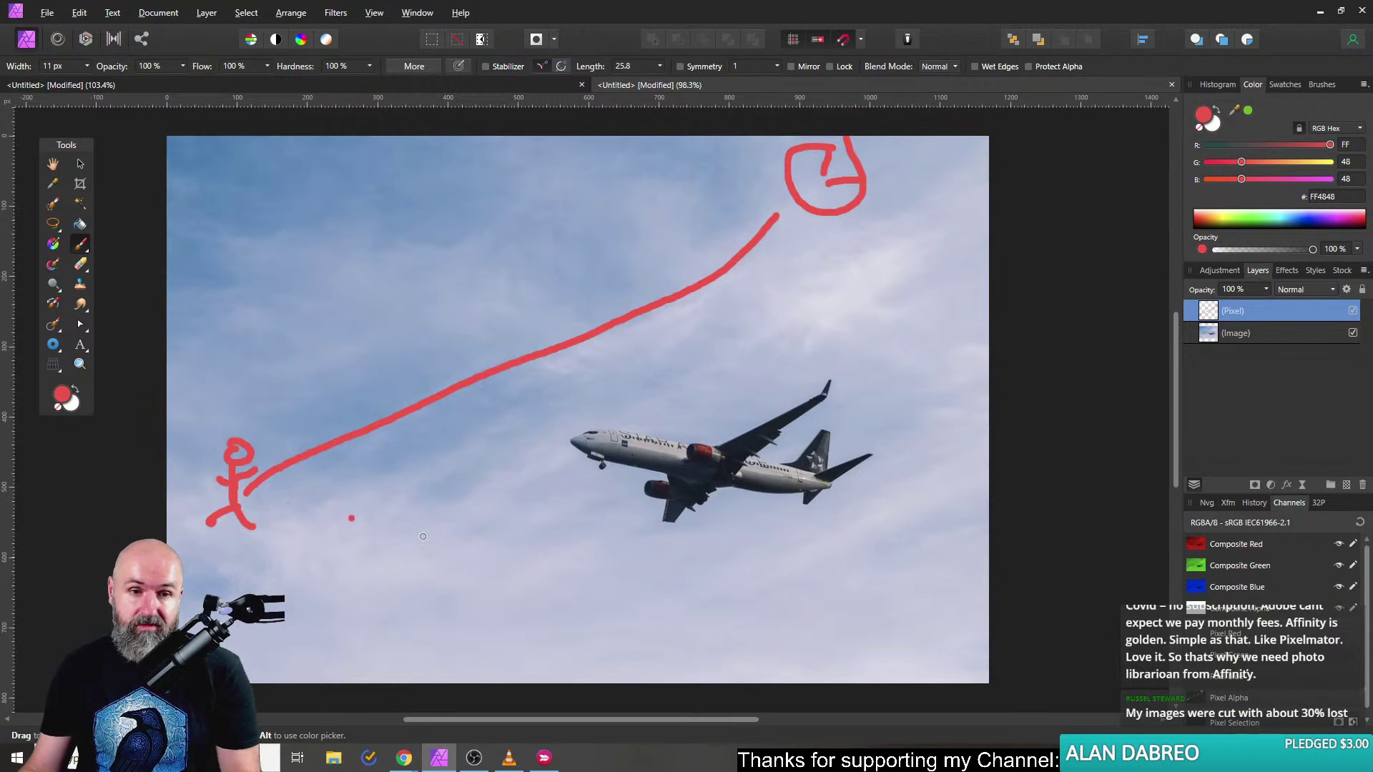
left_click(672, 197)
key("ctrl+z")
key("ctrl+z")
key("ctrl+z")
key("ctrl+z")
key("ctrl+z")
key("ctrl+z")
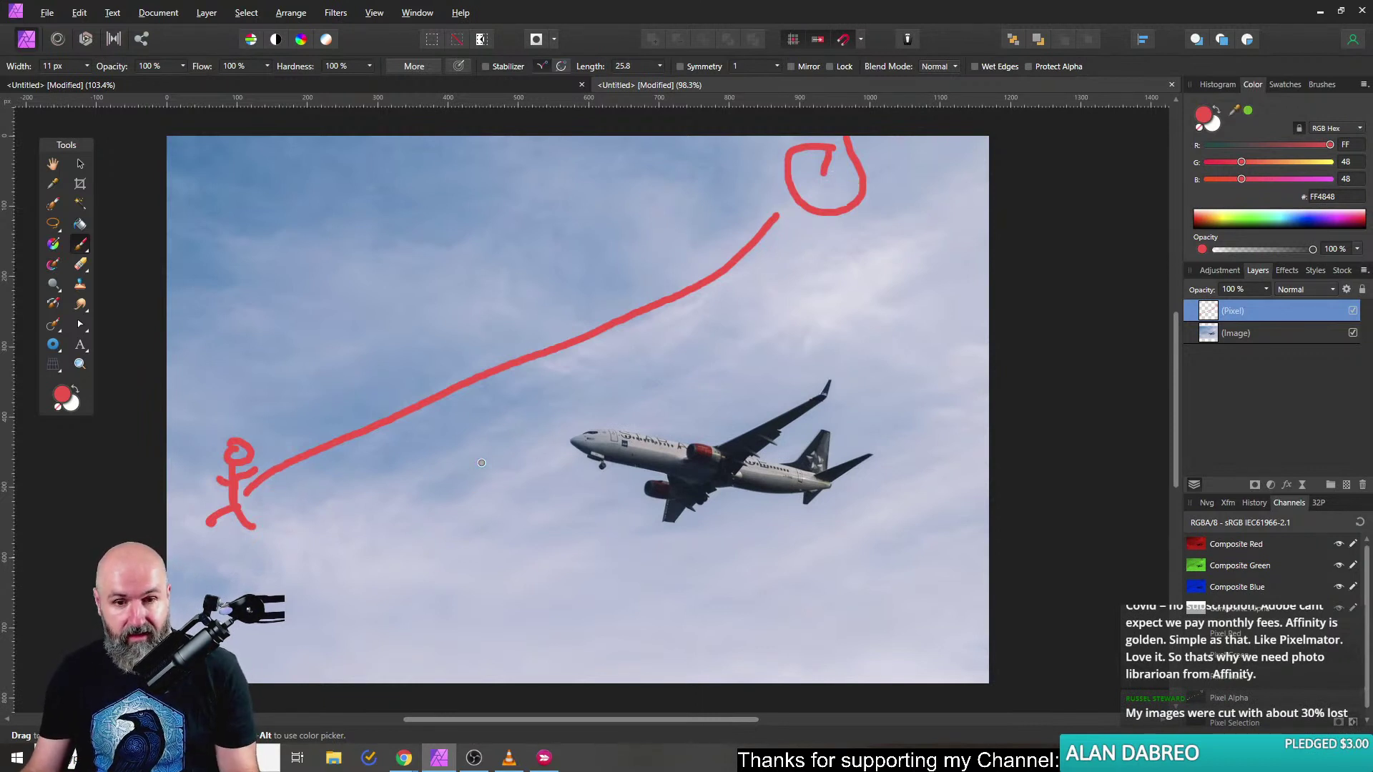
key("ctrl+z")
key("ctrl+z")
key("ctrl+z")
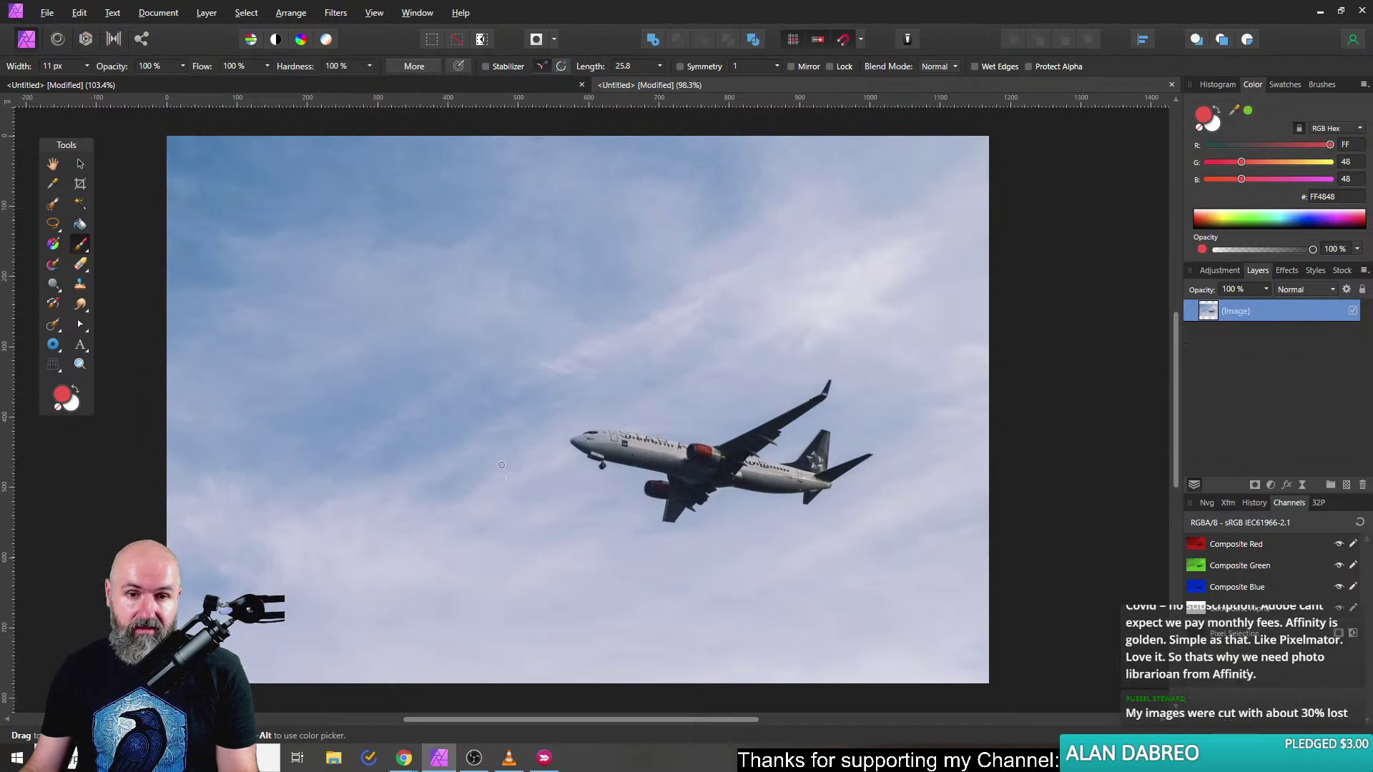
Paint a wavy red line descending to the right across the airplane image and close its document without saving.
mouse_move(238, 226)
left_mouse_down()
mouse_move(270, 199)
mouse_move(464, 290)
mouse_move(707, 375)
mouse_move(846, 464)
mouse_move(955, 565)
left_mouse_up()
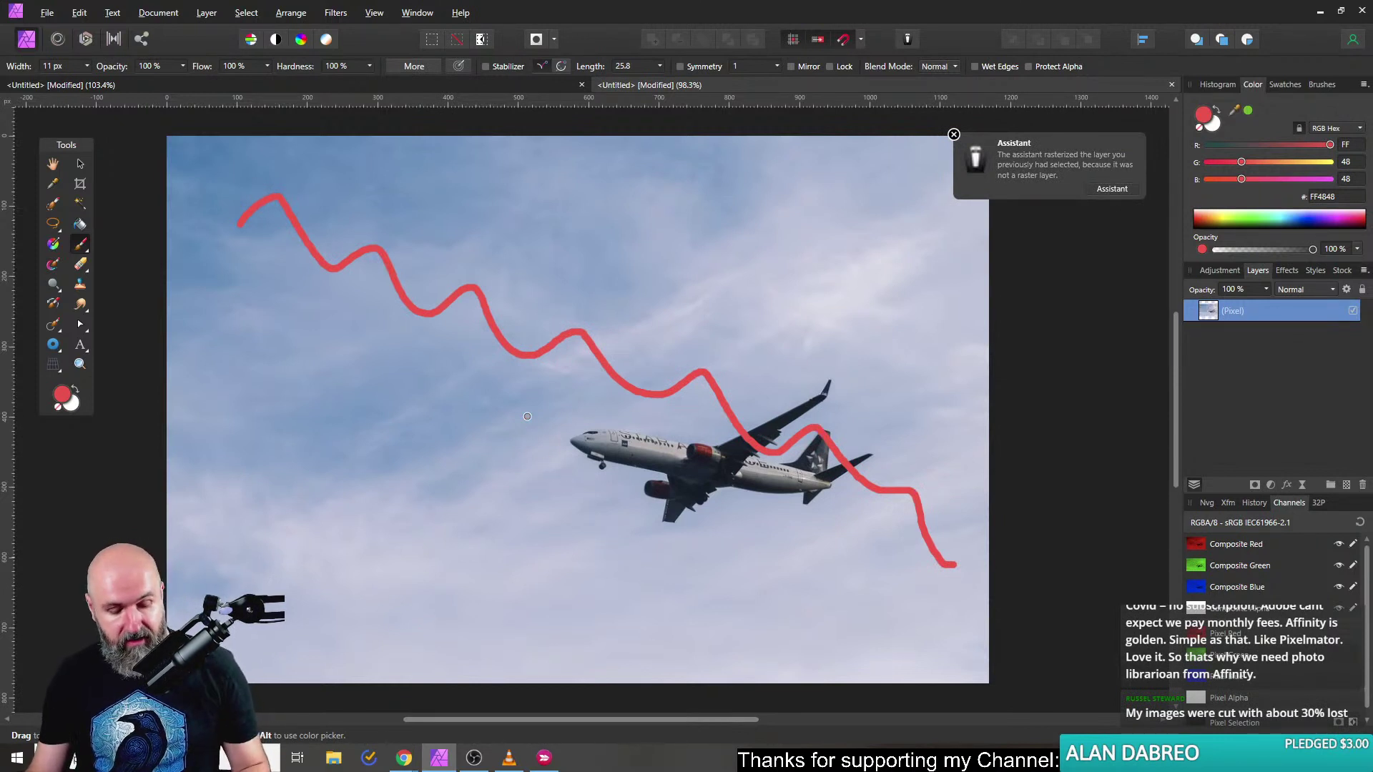
key("ctrl+w")
left_click(672, 387)
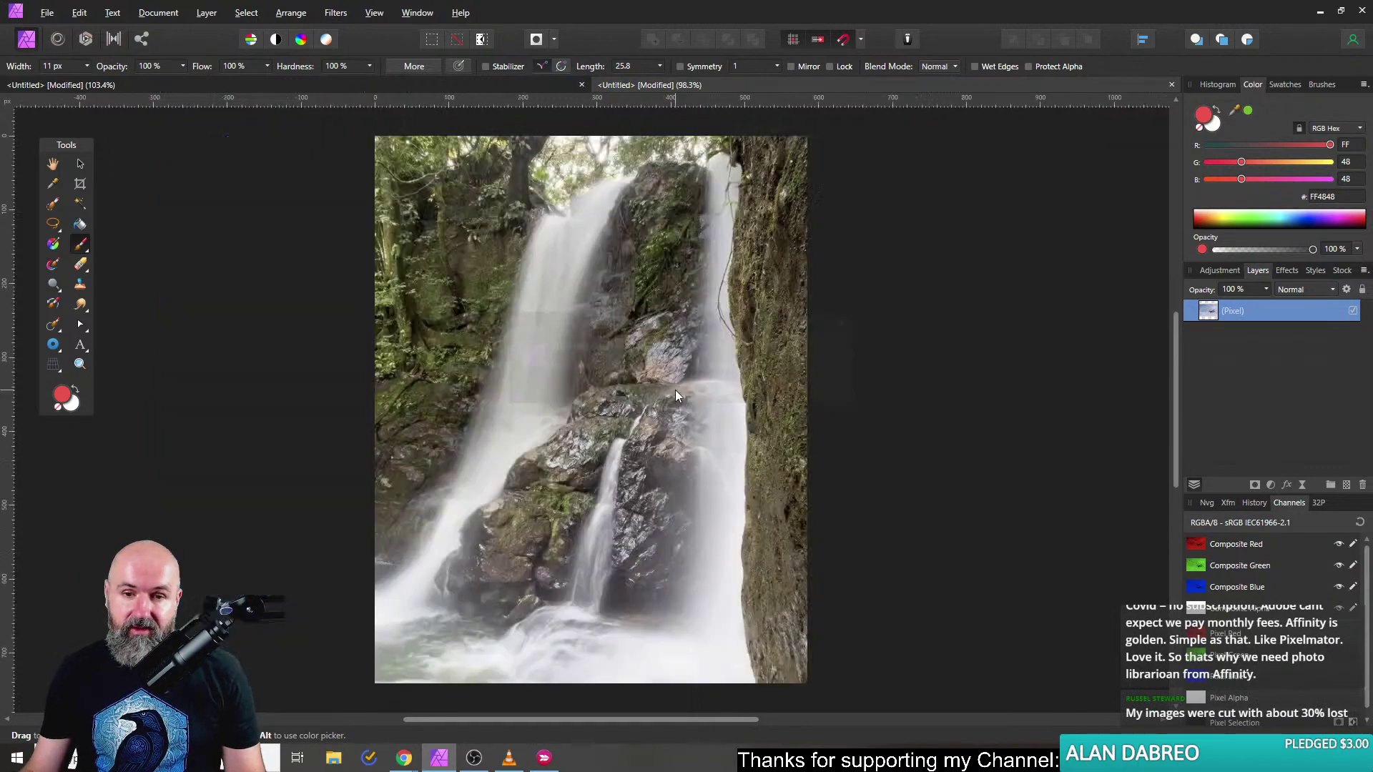
Switch to Chrome, close the Las Yayas waterfall post and return to the #oliviotutorials photo grid.
mouse_move(404, 758)
left_click(443, 669)
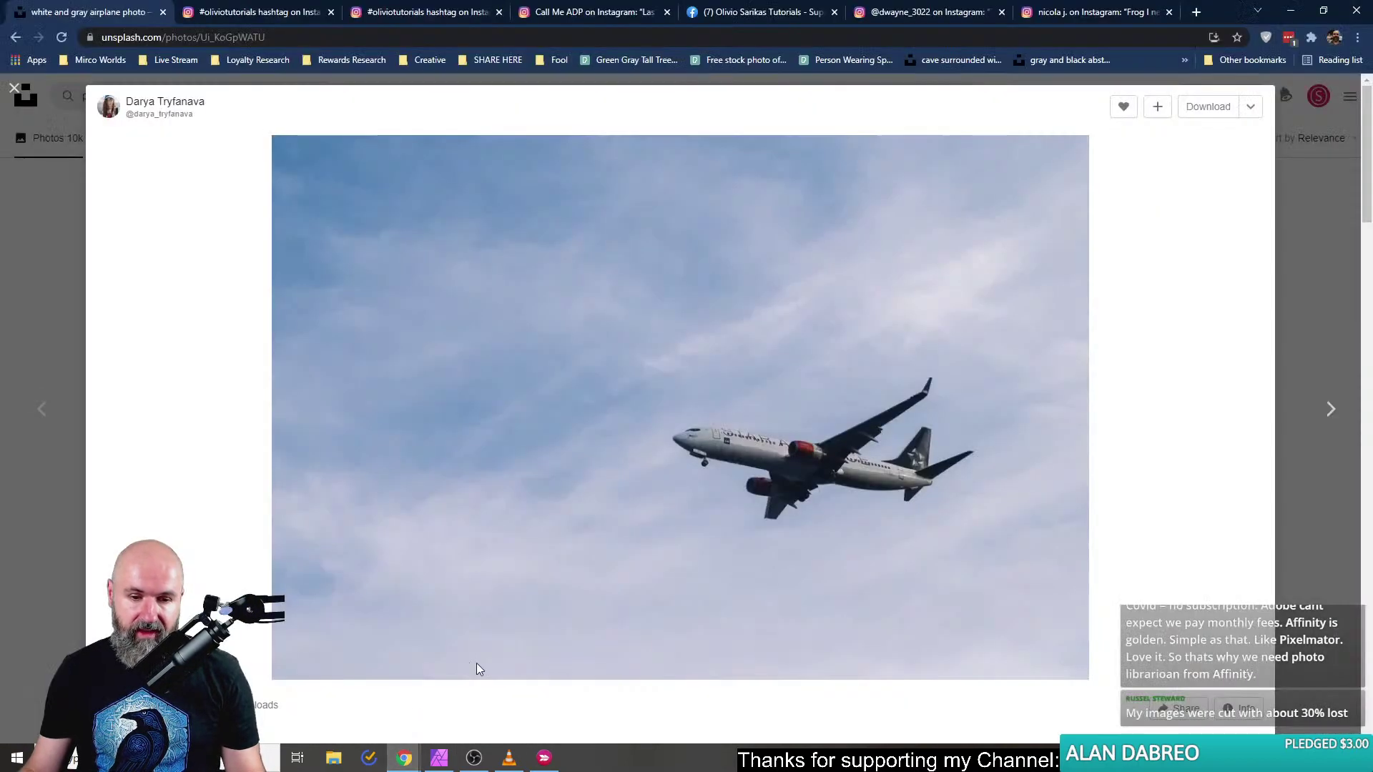
left_click(593, 12)
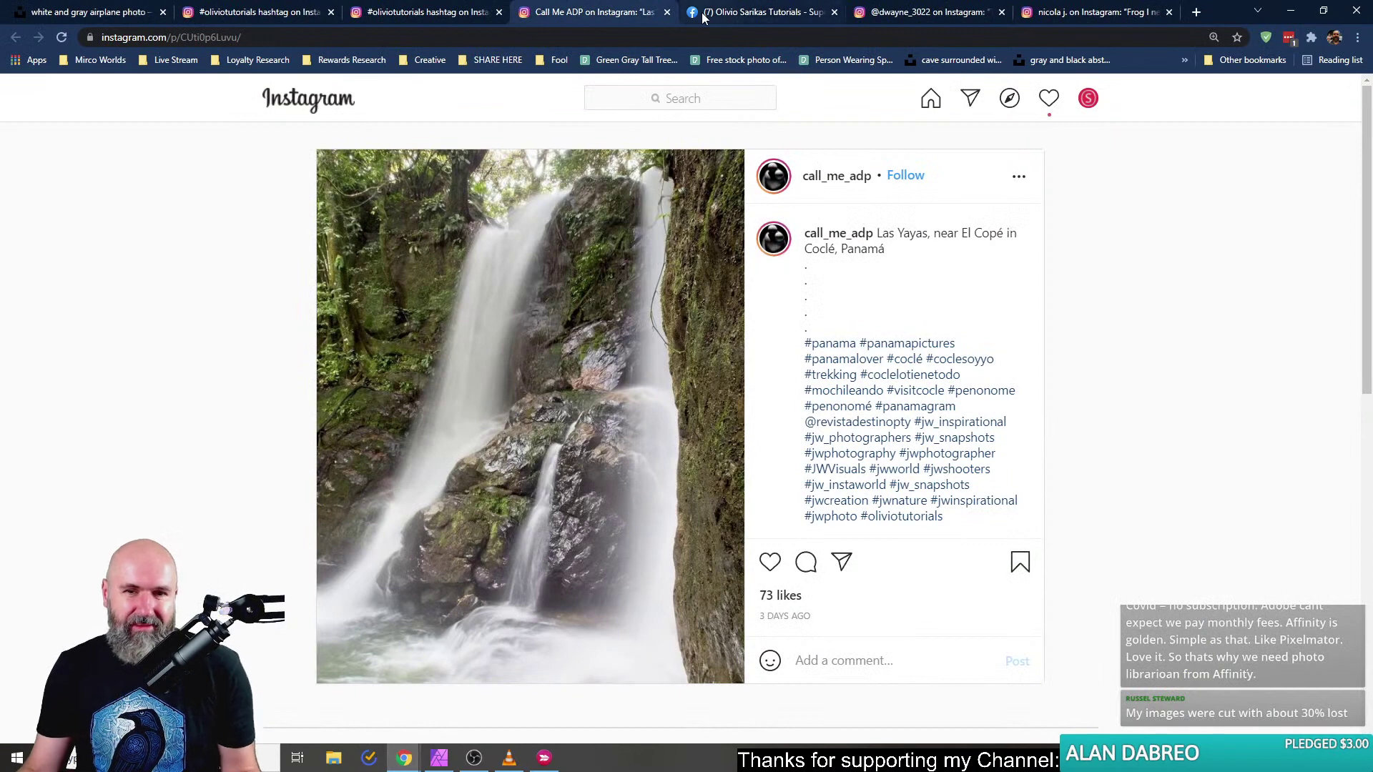
left_click(667, 13)
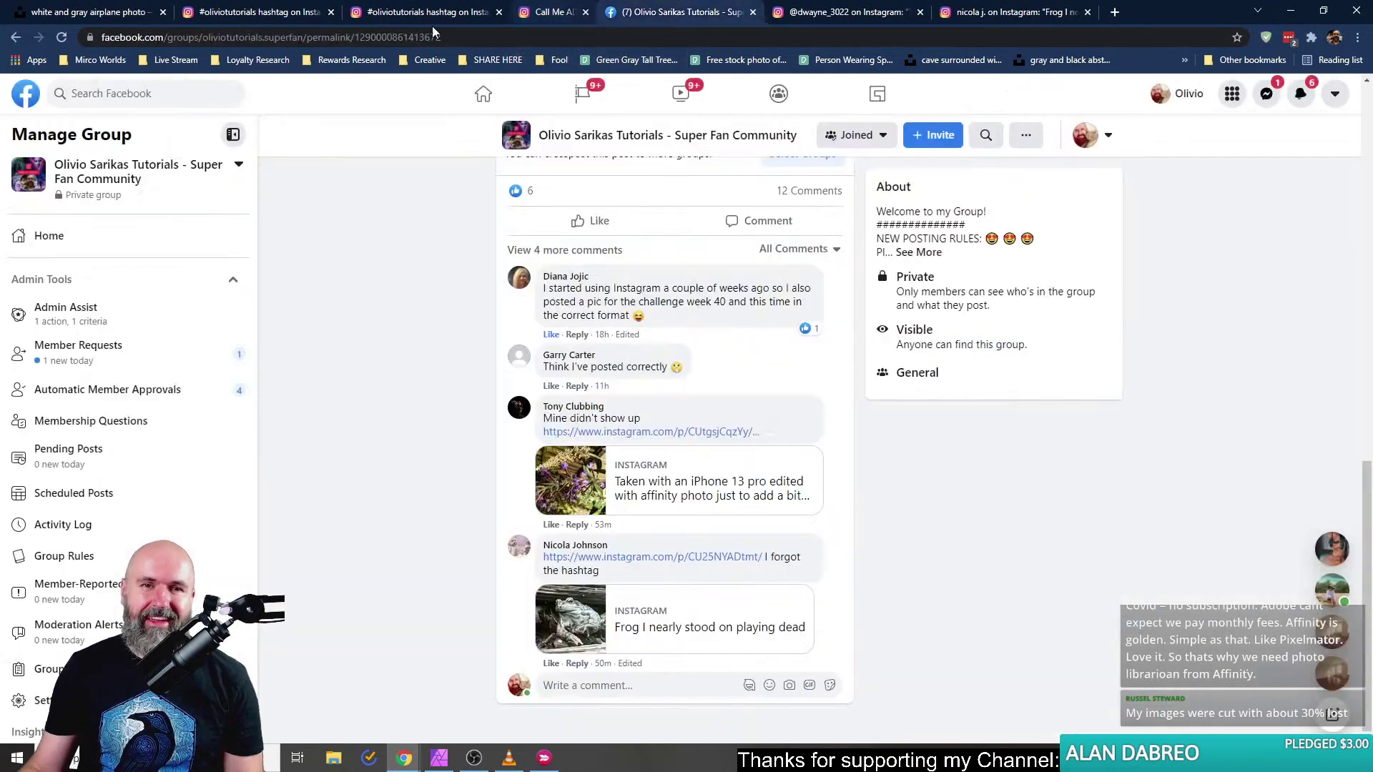
left_click(408, 13)
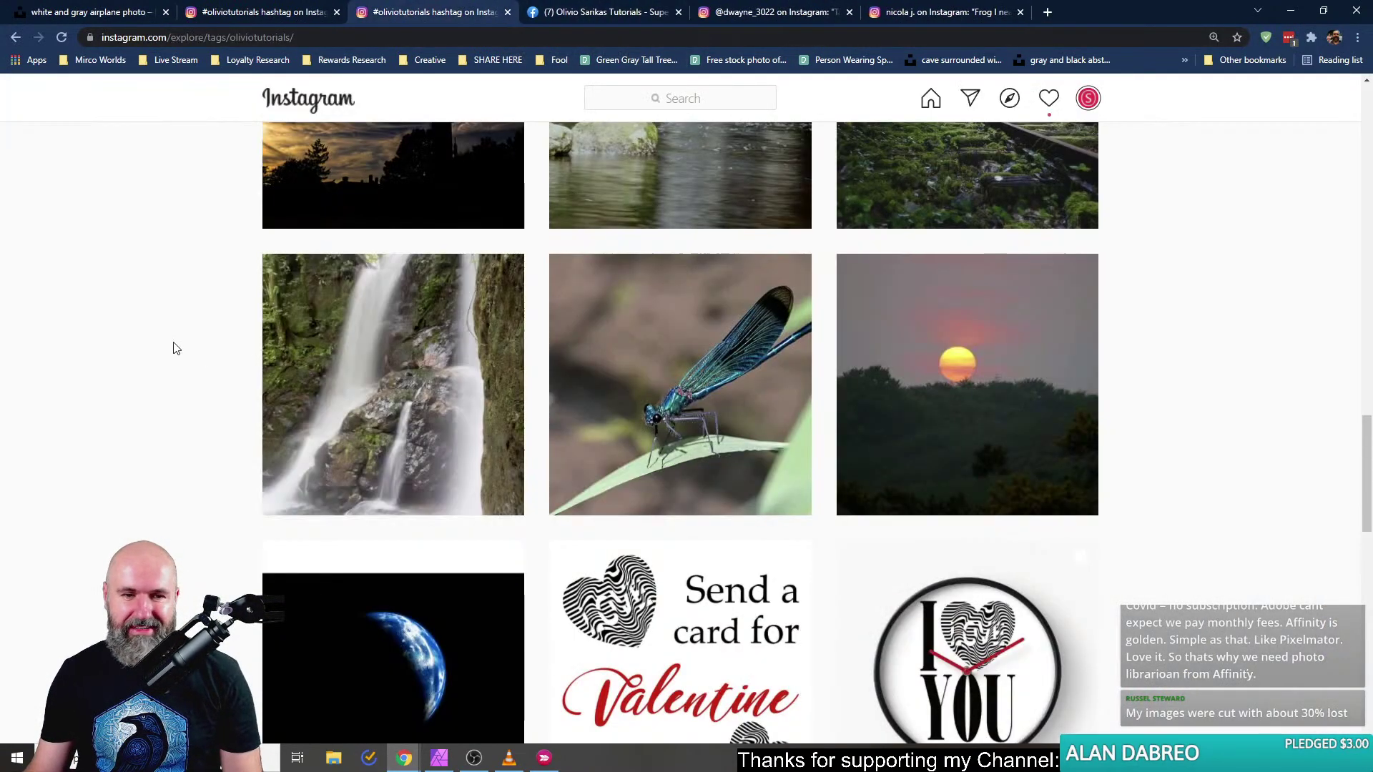
Open the post with the blue damselfly on a leaf in a new browser tab and show it.
right_click(656, 306)
left_click(678, 312)
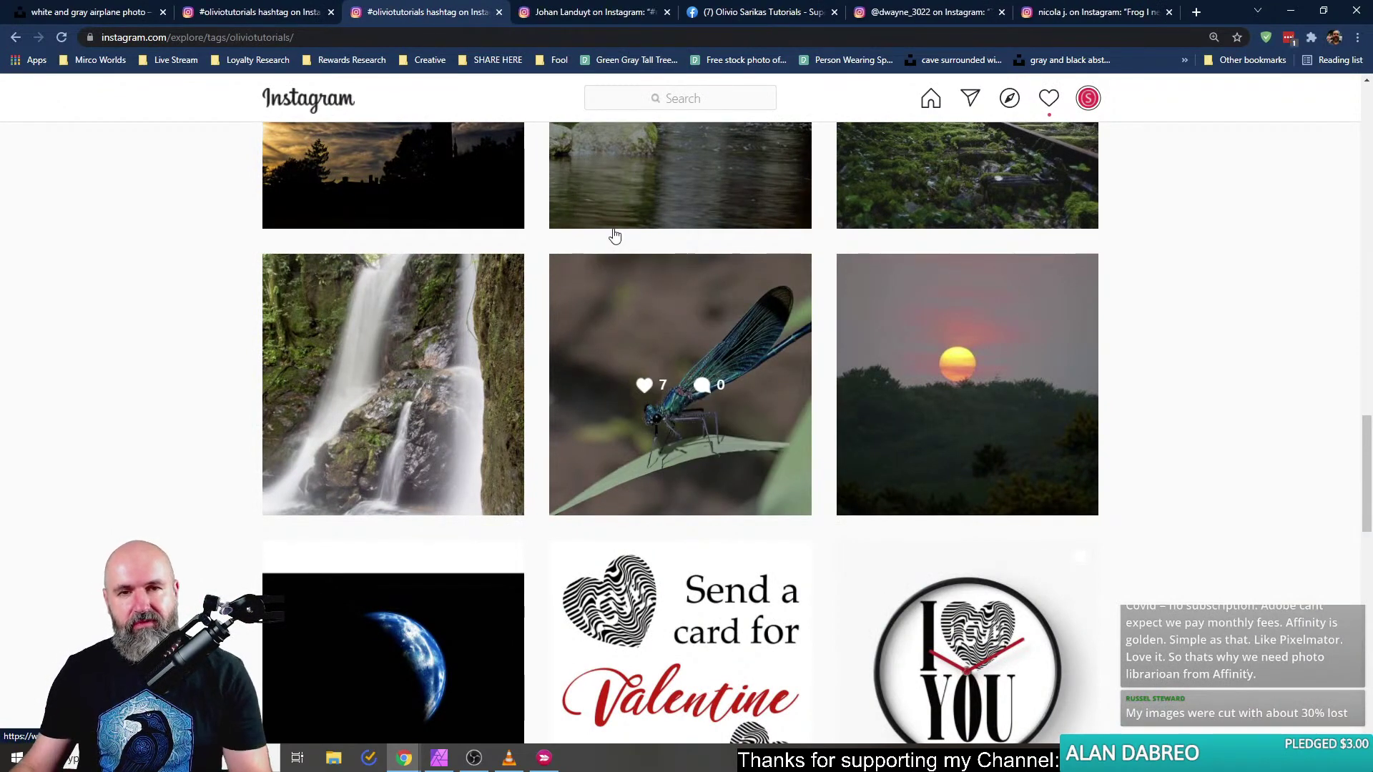
left_click(574, 11)
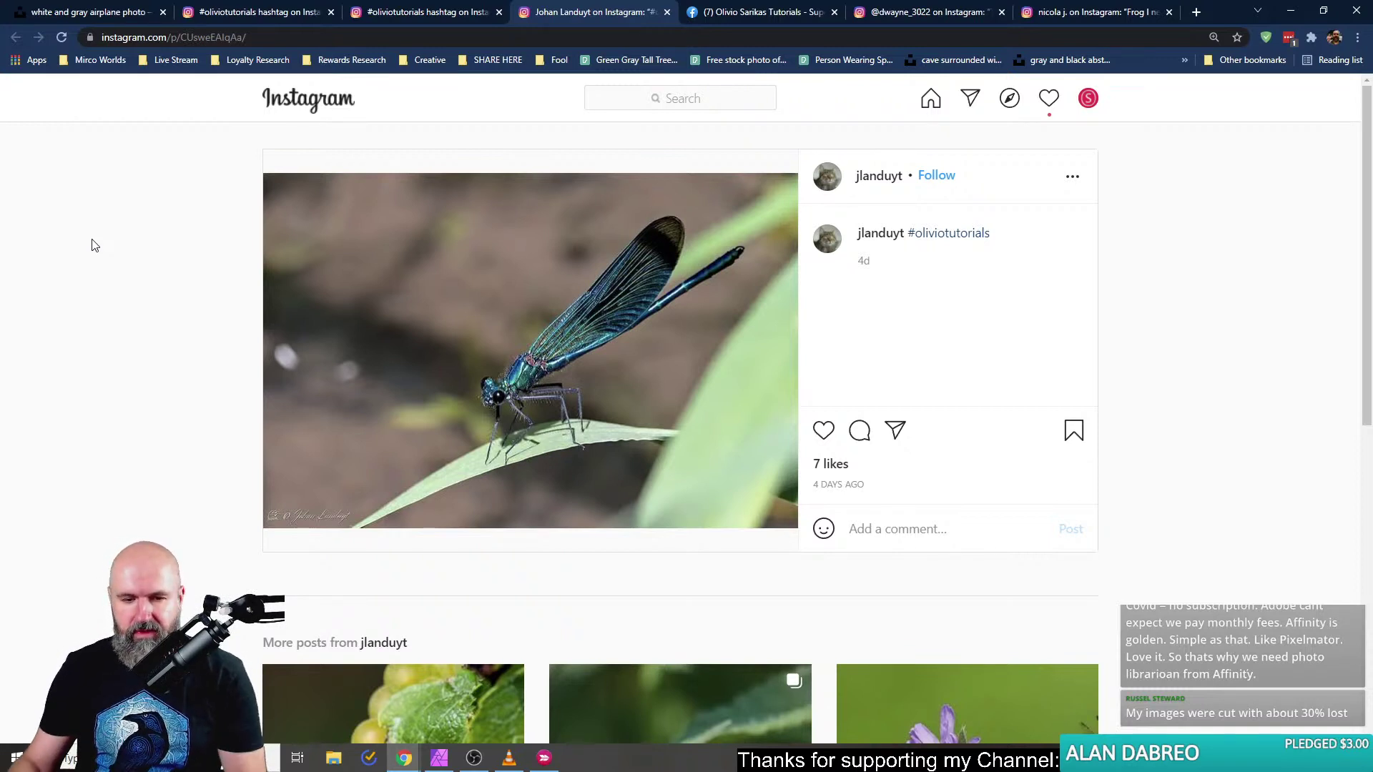
Close the old waterfall snap in Skitch, capture the damselfly photo as a new screen snap and copy it.
left_click(545, 758)
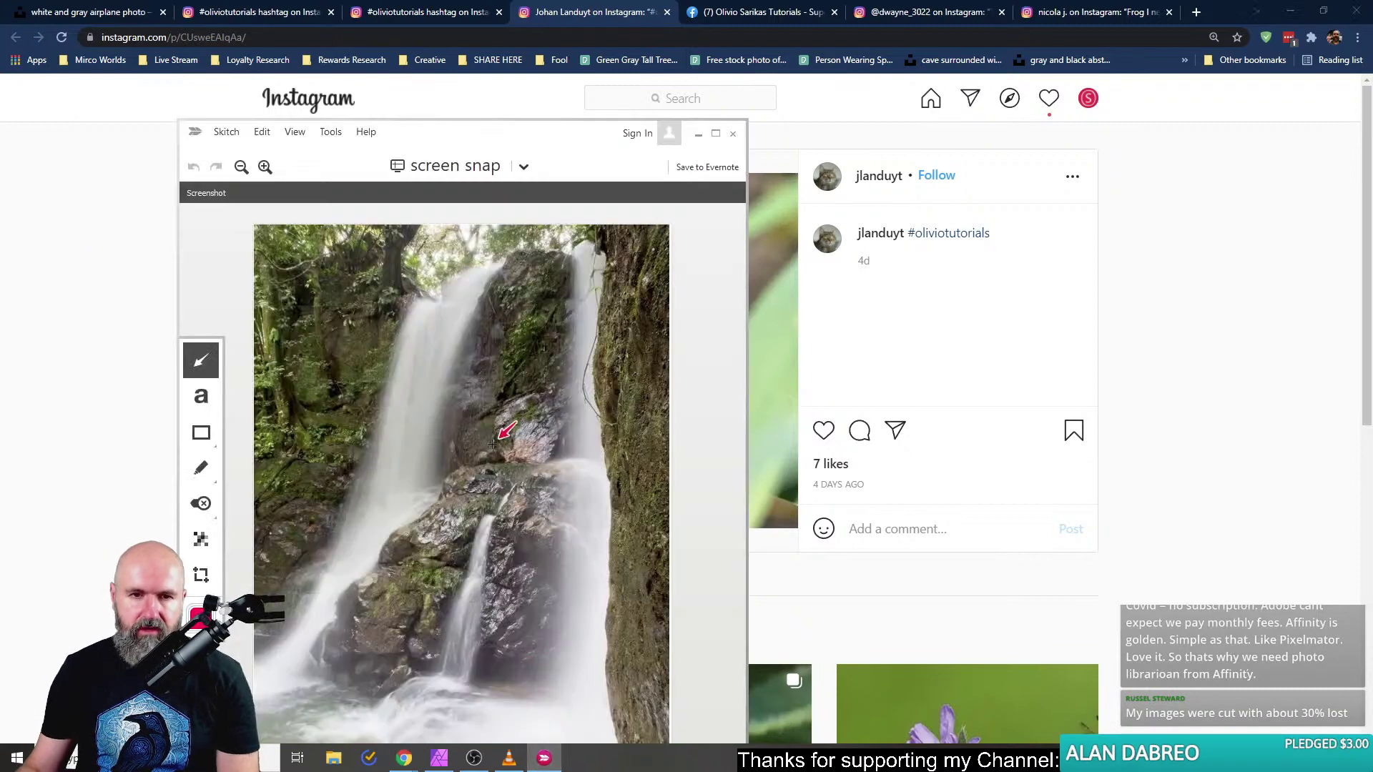
key("alt+F4")
left_click(503, 452)
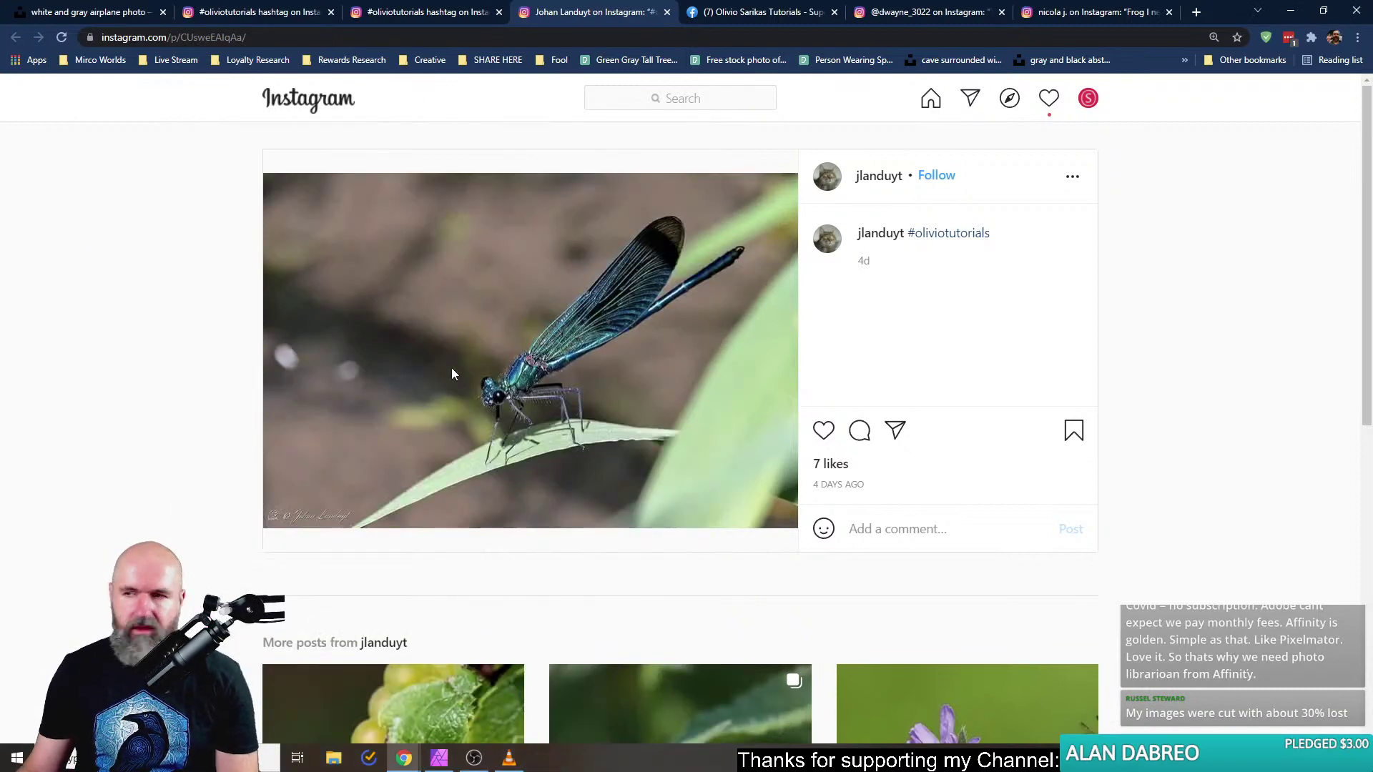
key("ctrl+shift+5")
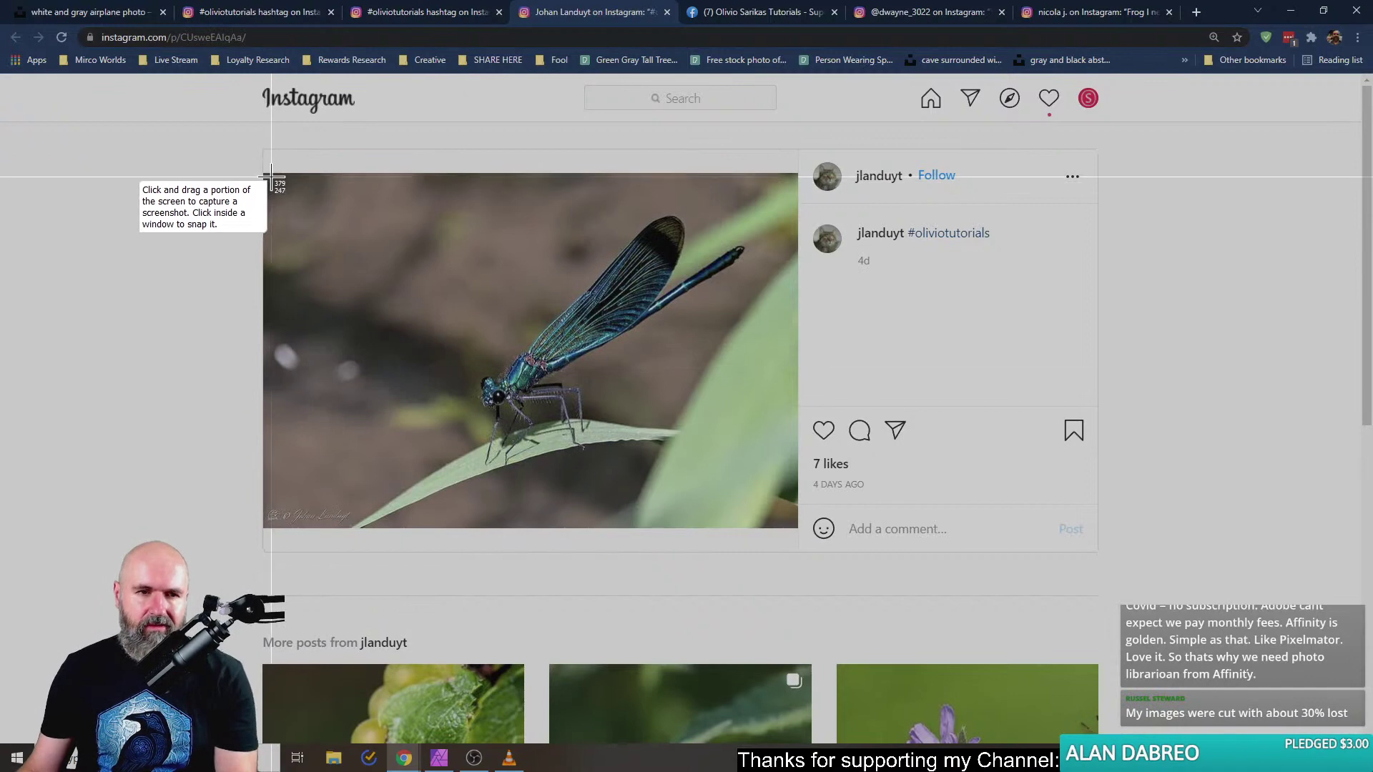
left_click_drag(271, 177, 796, 528)
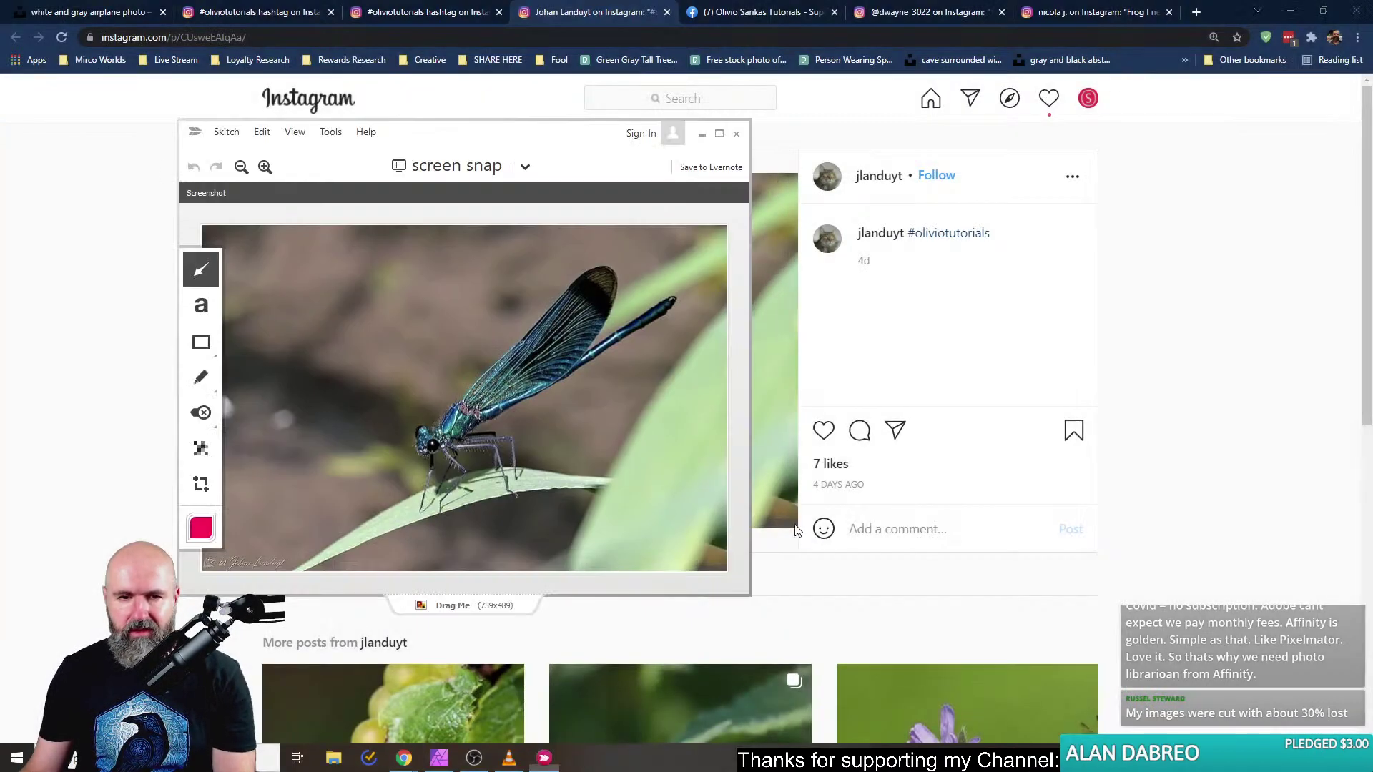
left_click(260, 138)
left_click(286, 209)
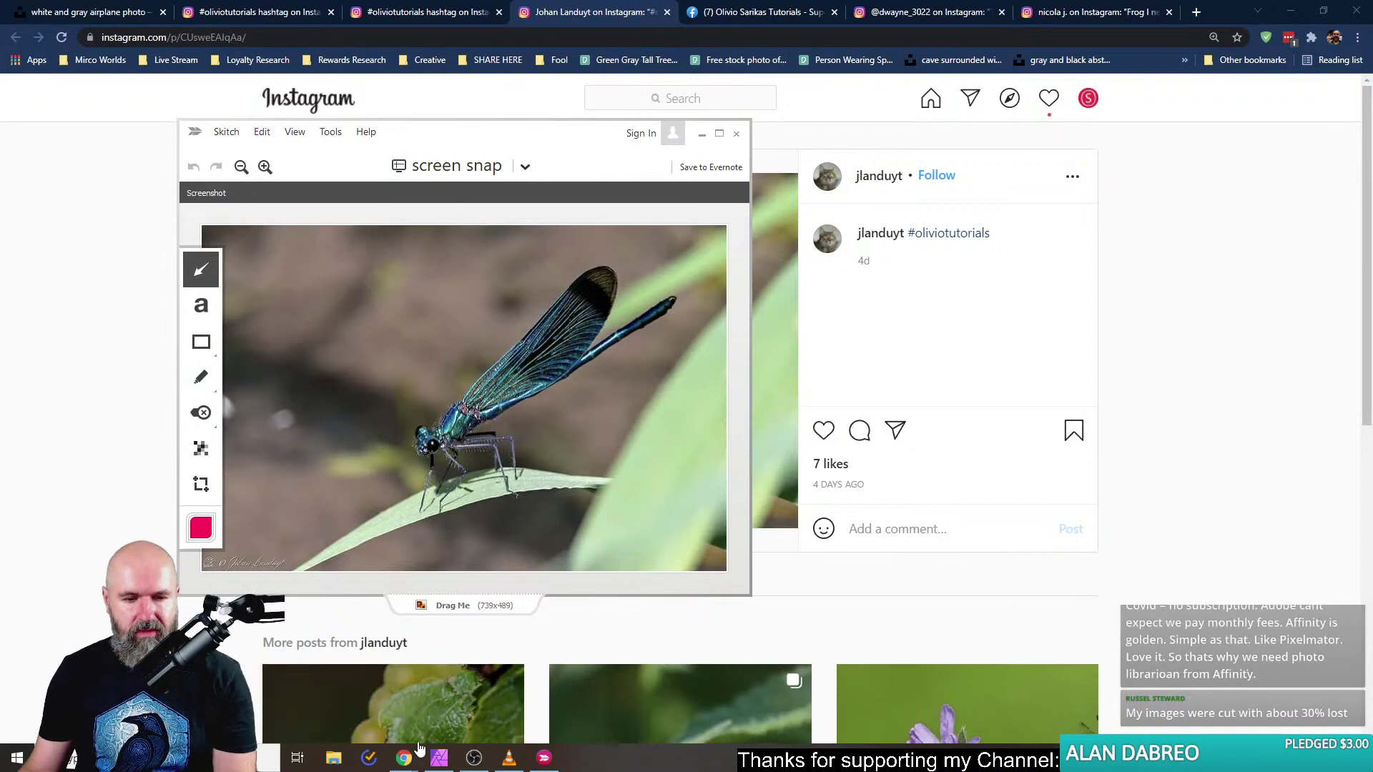
Switch to Affinity Photo and create a new document from the copied damselfly image.
mouse_move(420, 749)
left_click(411, 721)
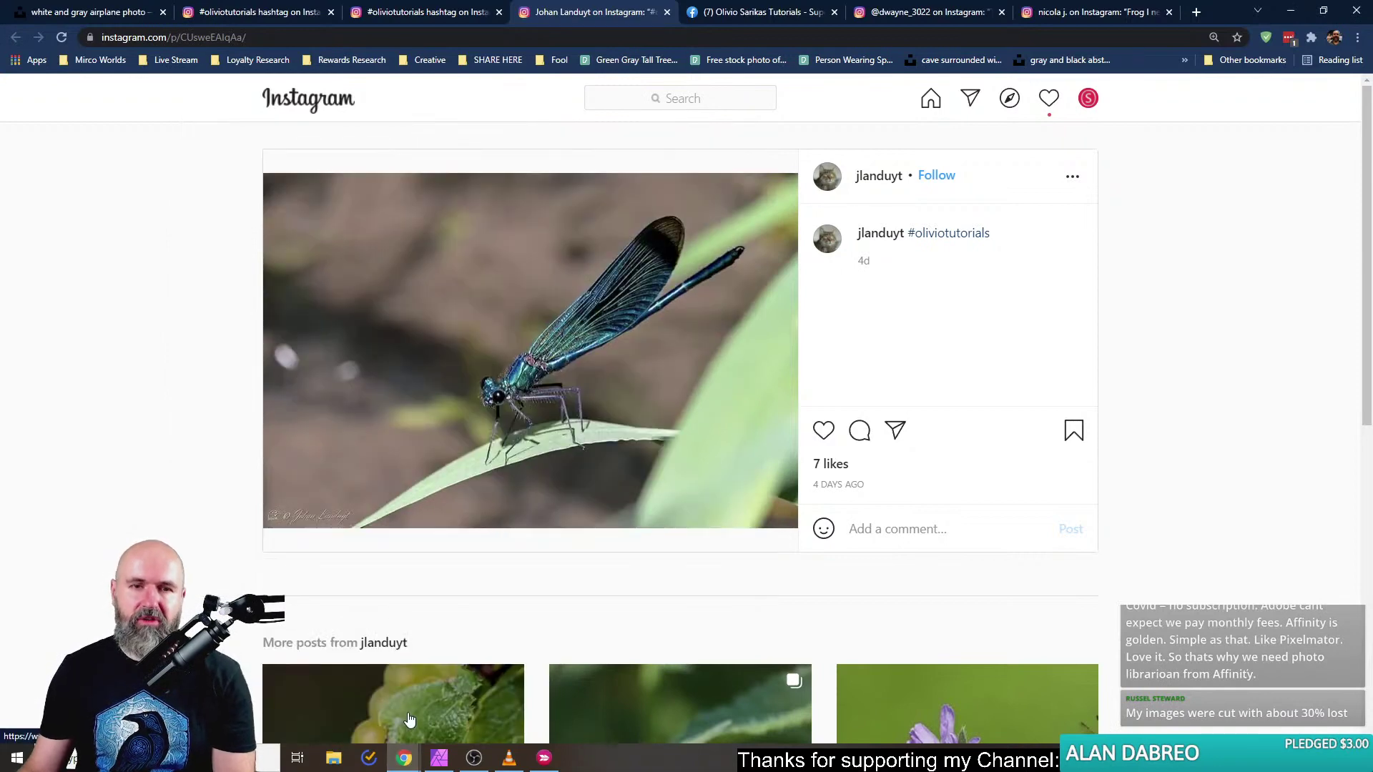
left_click(440, 759)
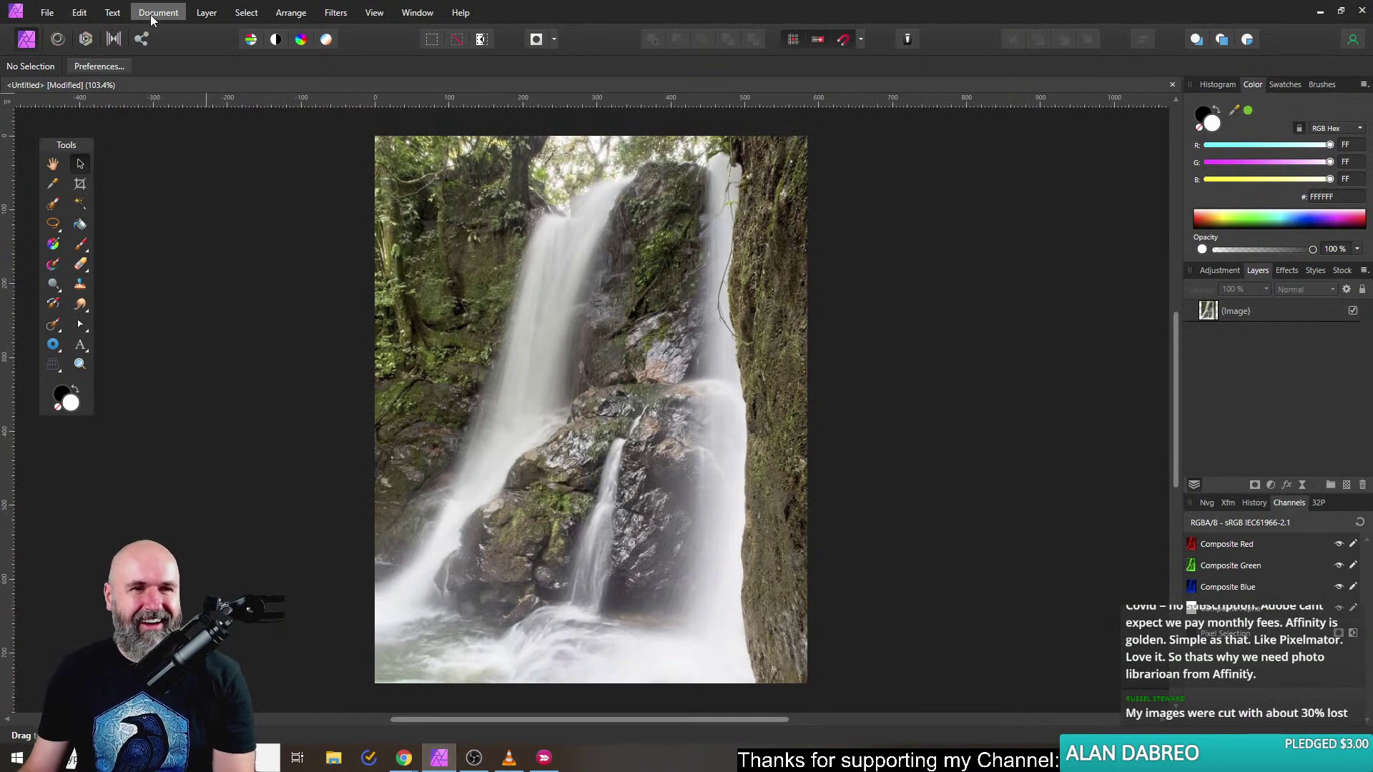
left_click(47, 12)
left_click(81, 53)
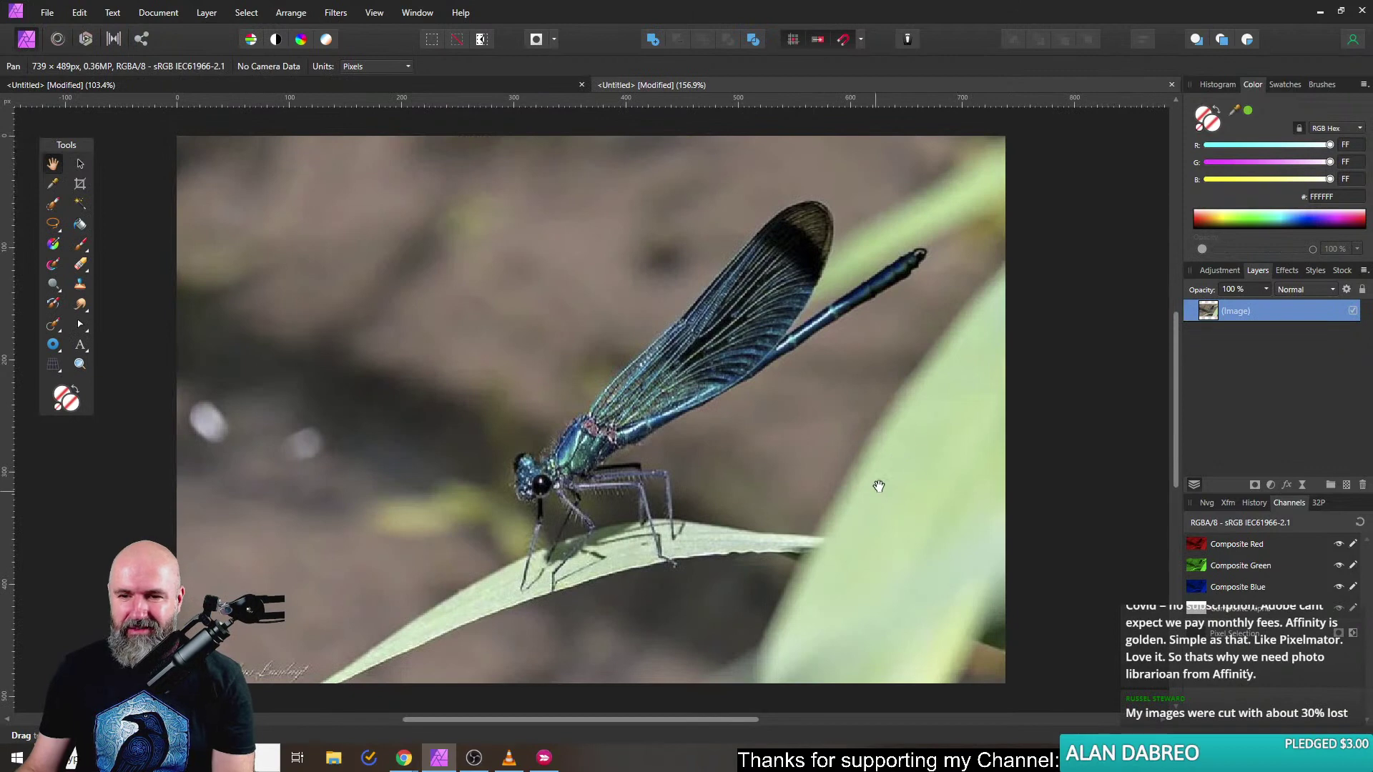
Sample the large leaf's light green, examine its hue in the Color Chooser and undo the tint applied to the image.
left_click_drag(1244, 113, 920, 505)
left_click(1247, 109)
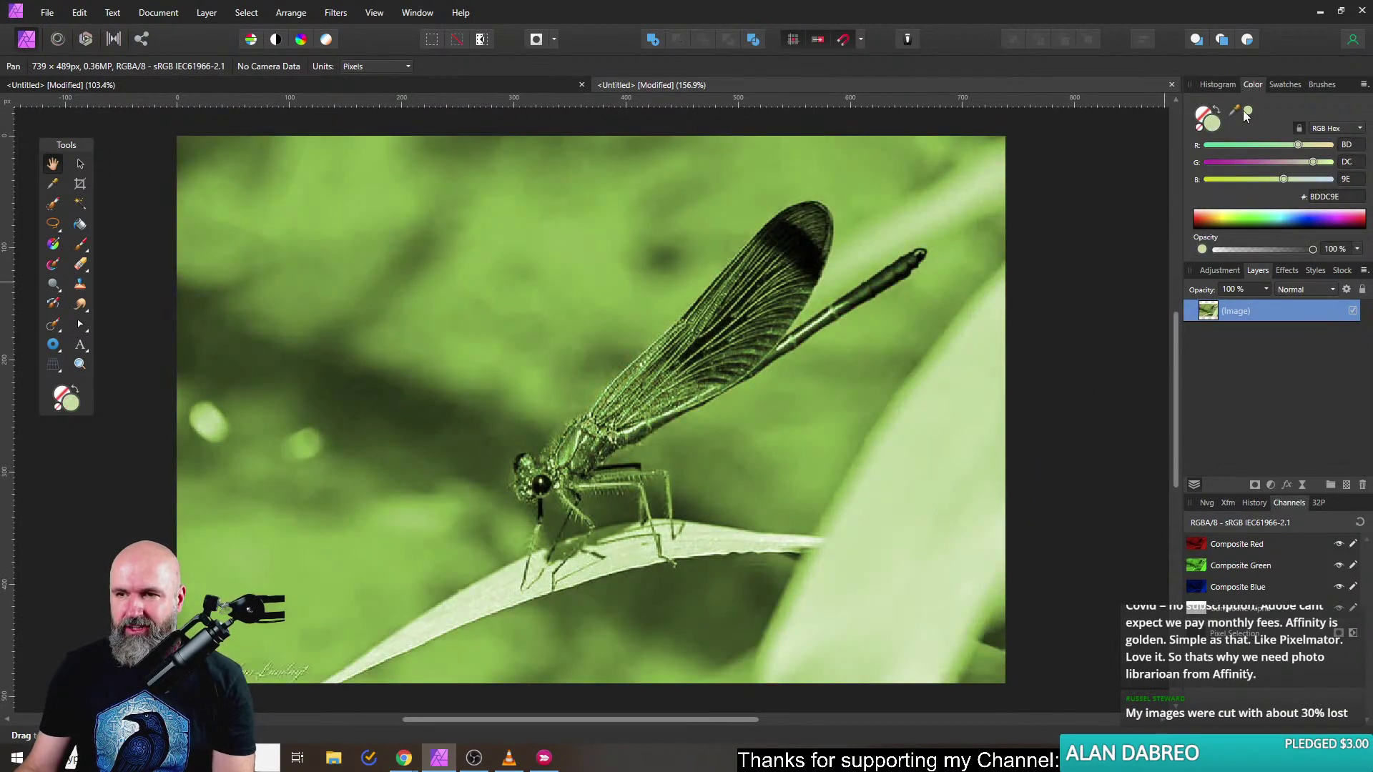
double_click(1208, 123)
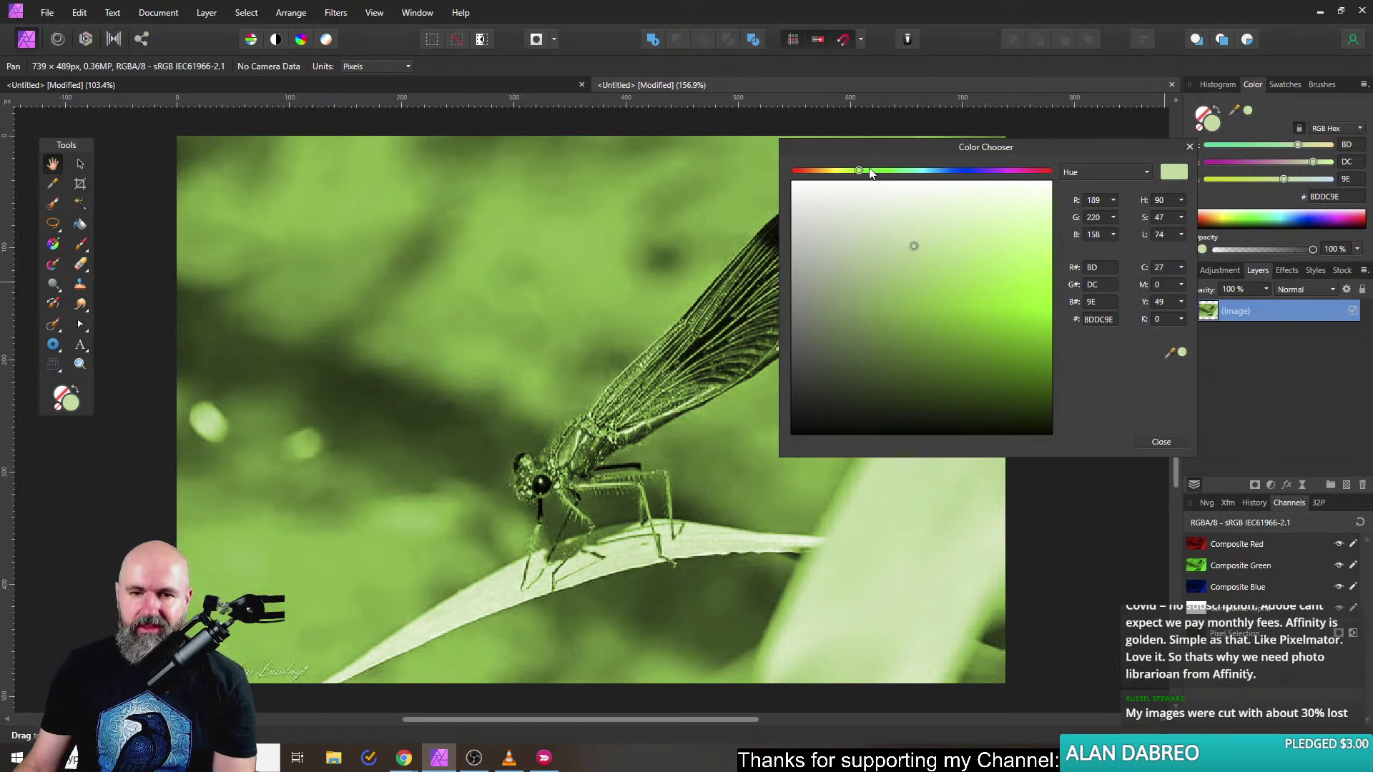
left_click(1190, 147)
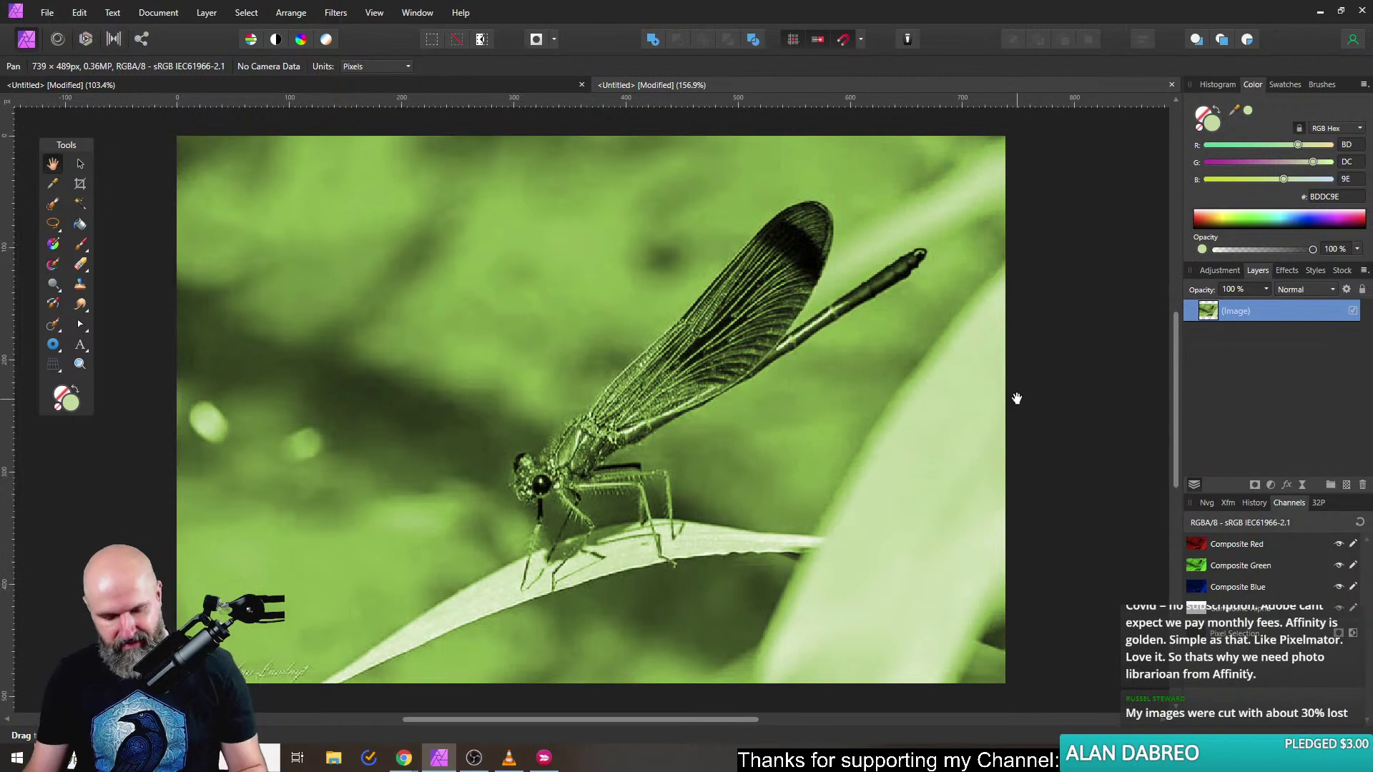
key("ctrl+z")
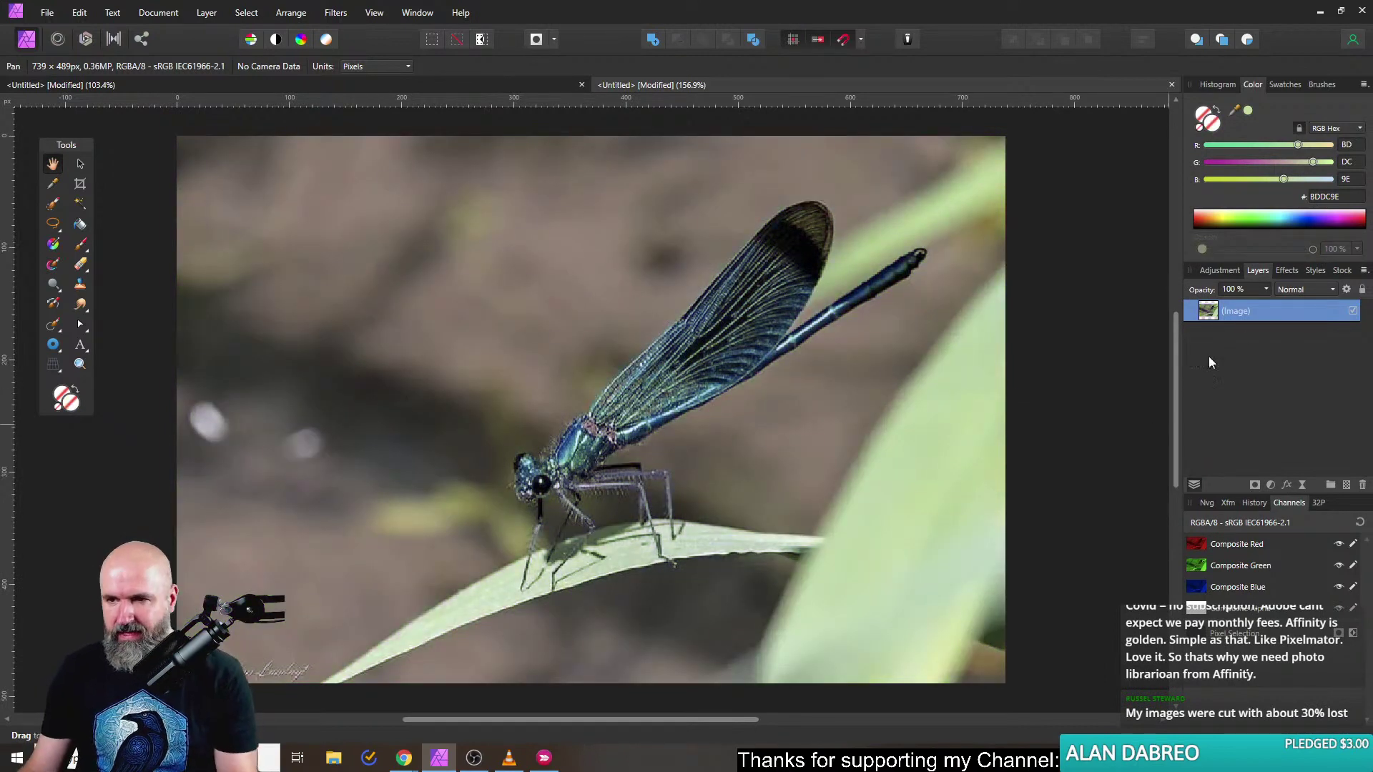
Add a Selective Color adjustment above the damselfly image and set Greens to 26% cyan, -29% magenta and -100% yellow.
left_click(1270, 485)
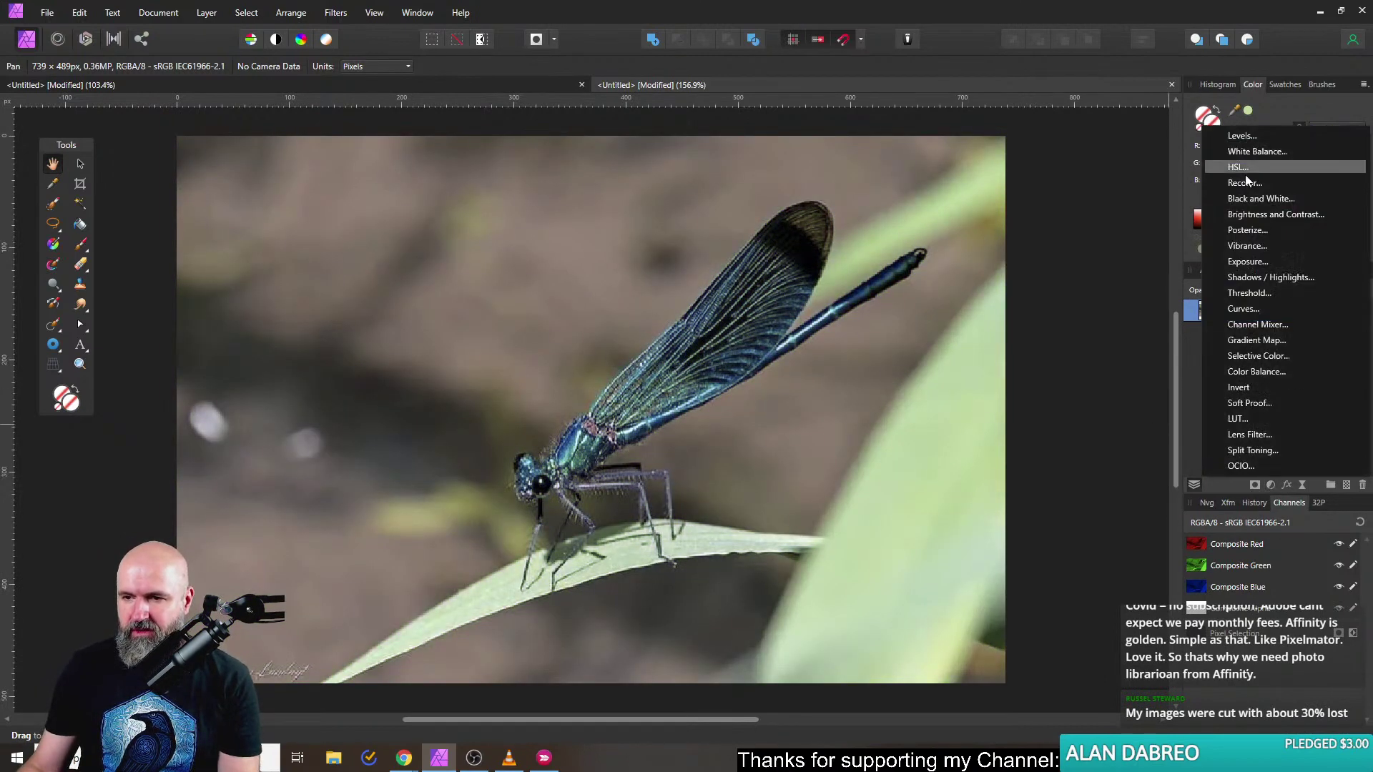
left_click(1260, 356)
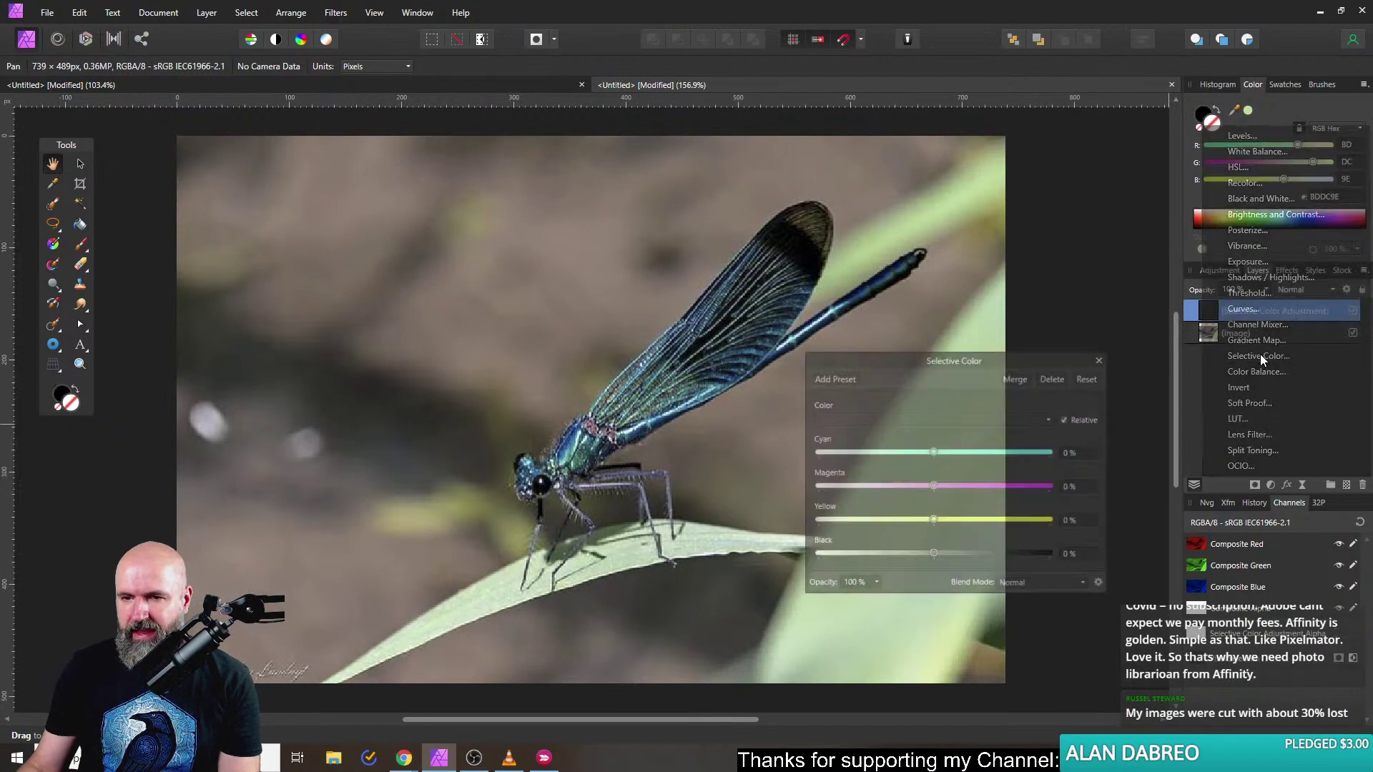
left_click_drag(897, 362, 1025, 230)
left_click(856, 344)
left_click(845, 390)
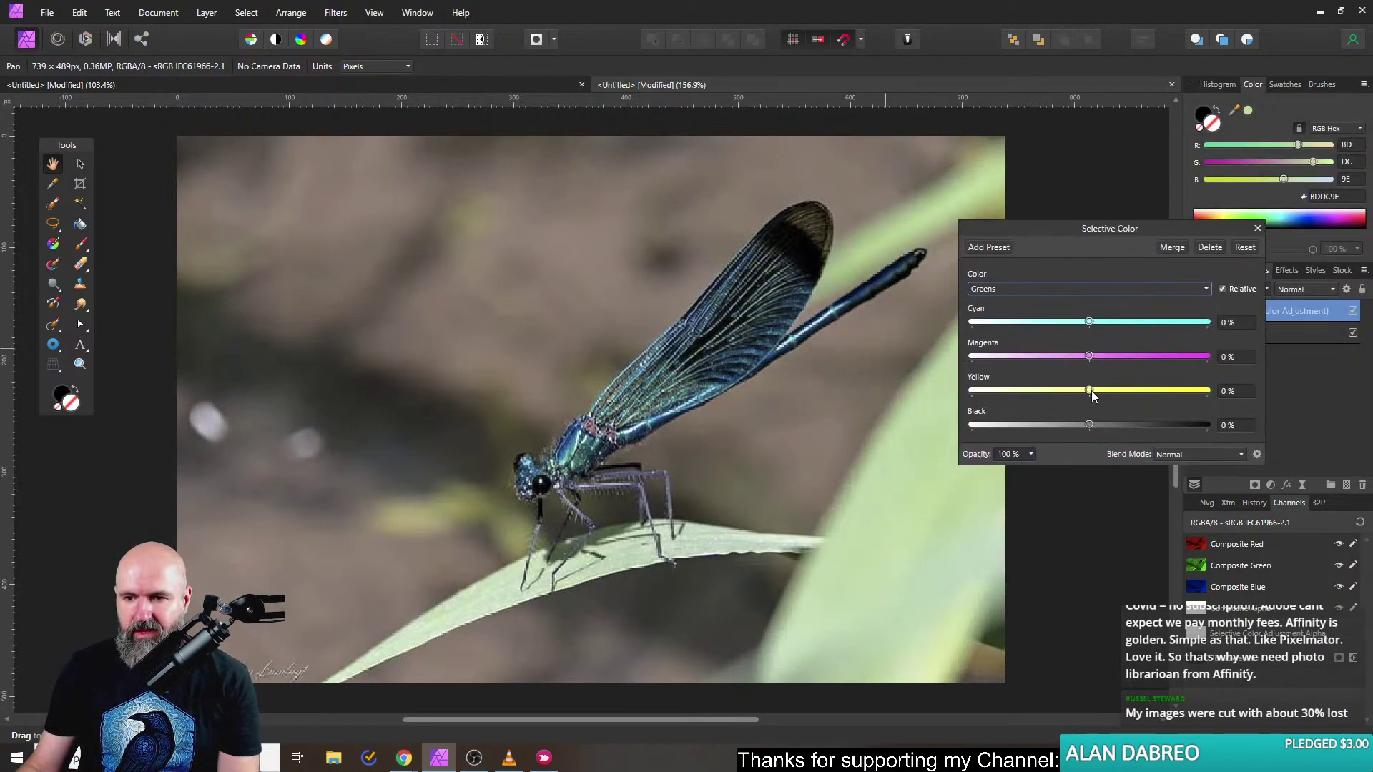
left_click_drag(1089, 390, 876, 392)
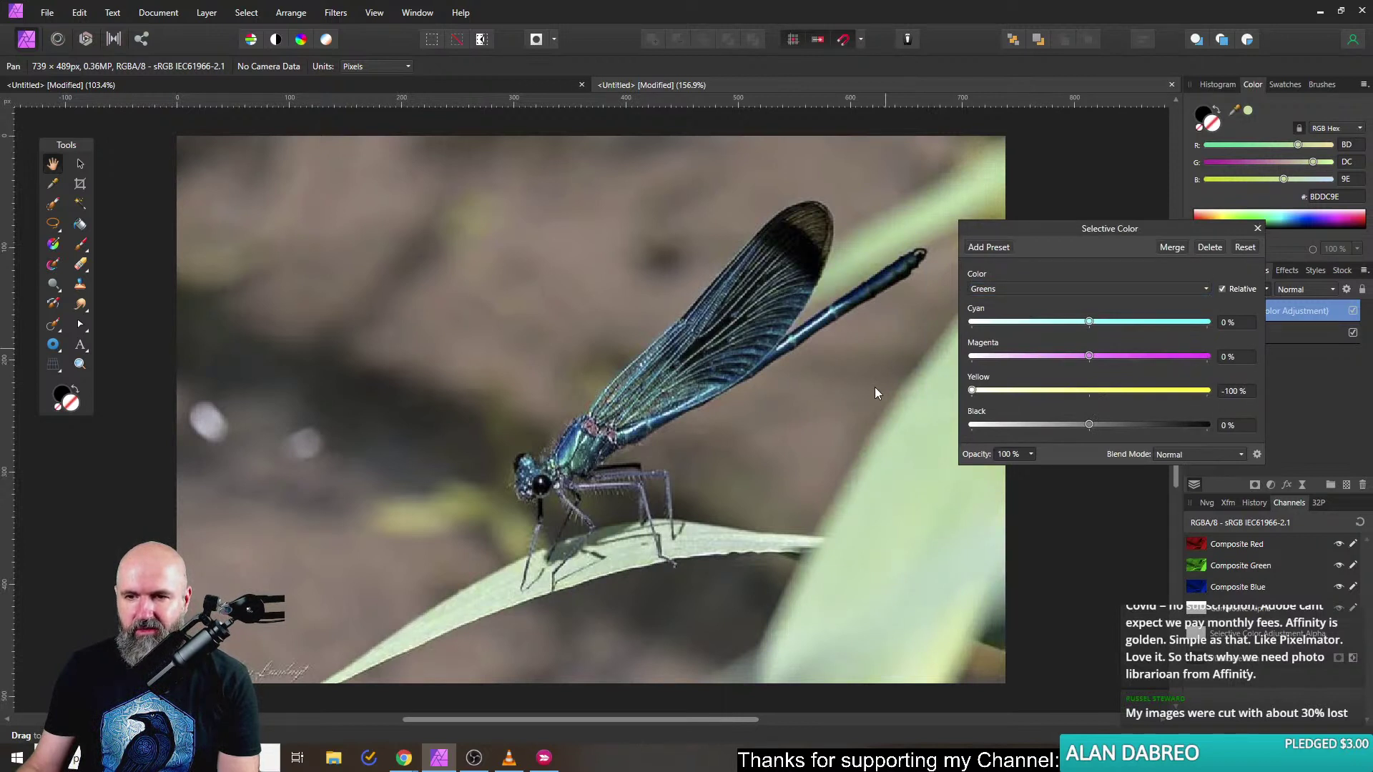
left_click_drag(1093, 353, 1040, 360)
left_click_drag(1202, 322, 1142, 323)
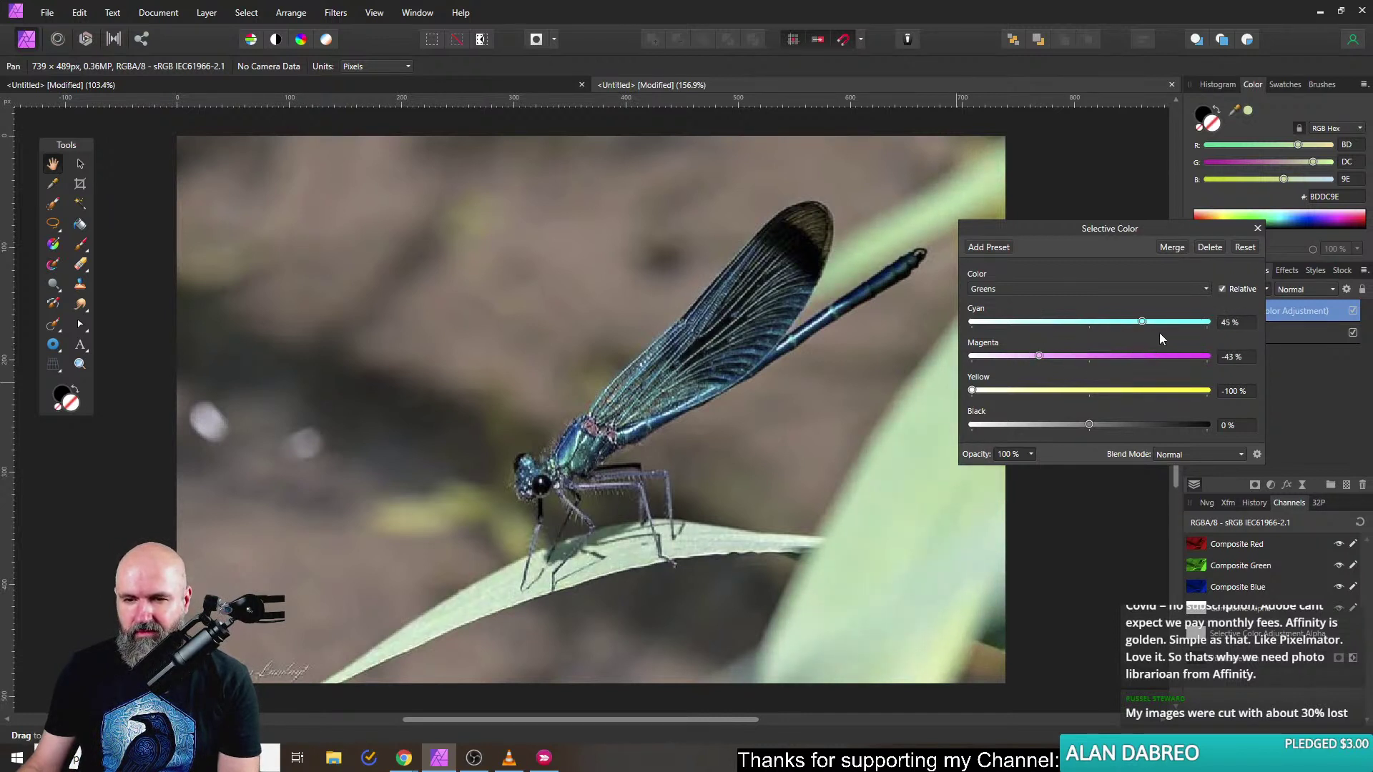
mouse_move(1045, 361)
left_mouse_down()
mouse_move(1116, 358)
mouse_move(1057, 357)
left_mouse_up()
In the Selective Color adjustment, set Yellows to -21% cyan, -15% magenta and -100% yellow.
left_click(1067, 294)
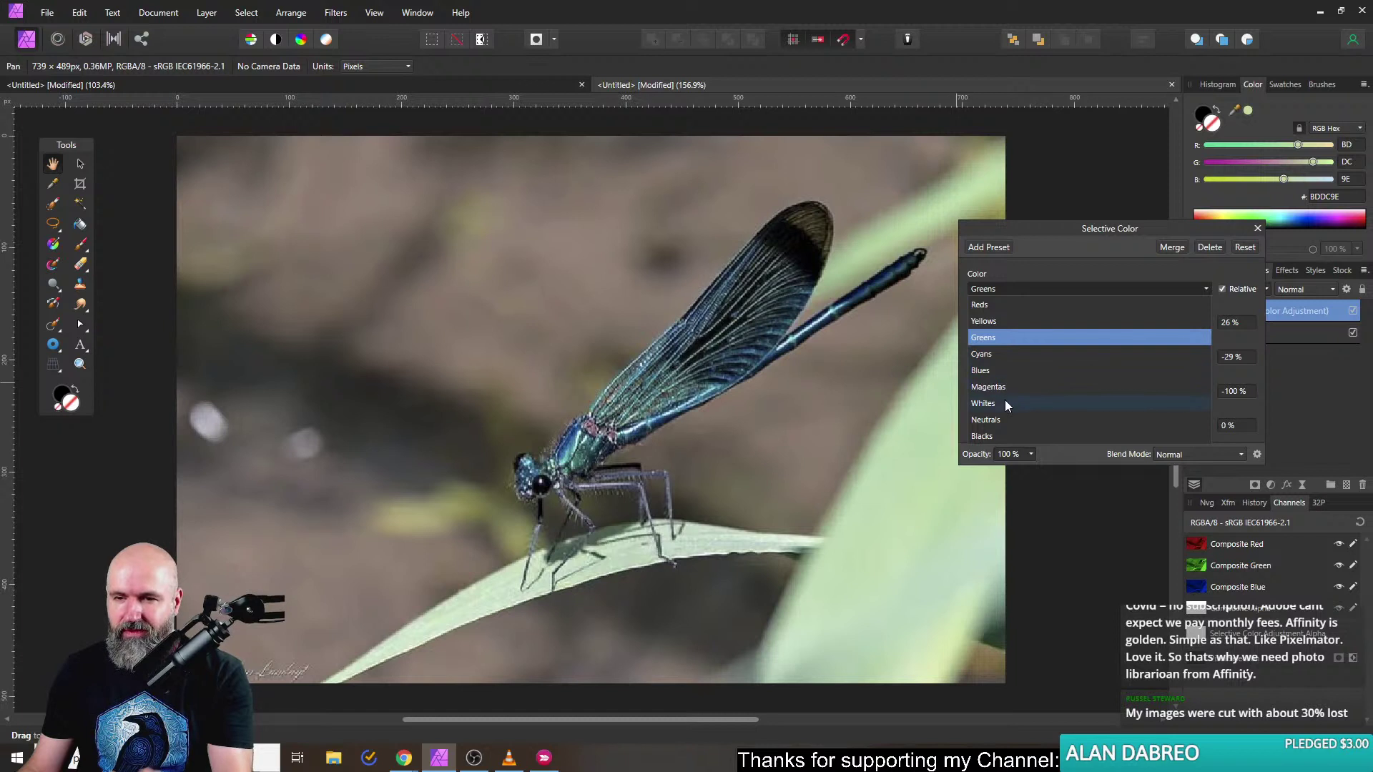
left_click(986, 322)
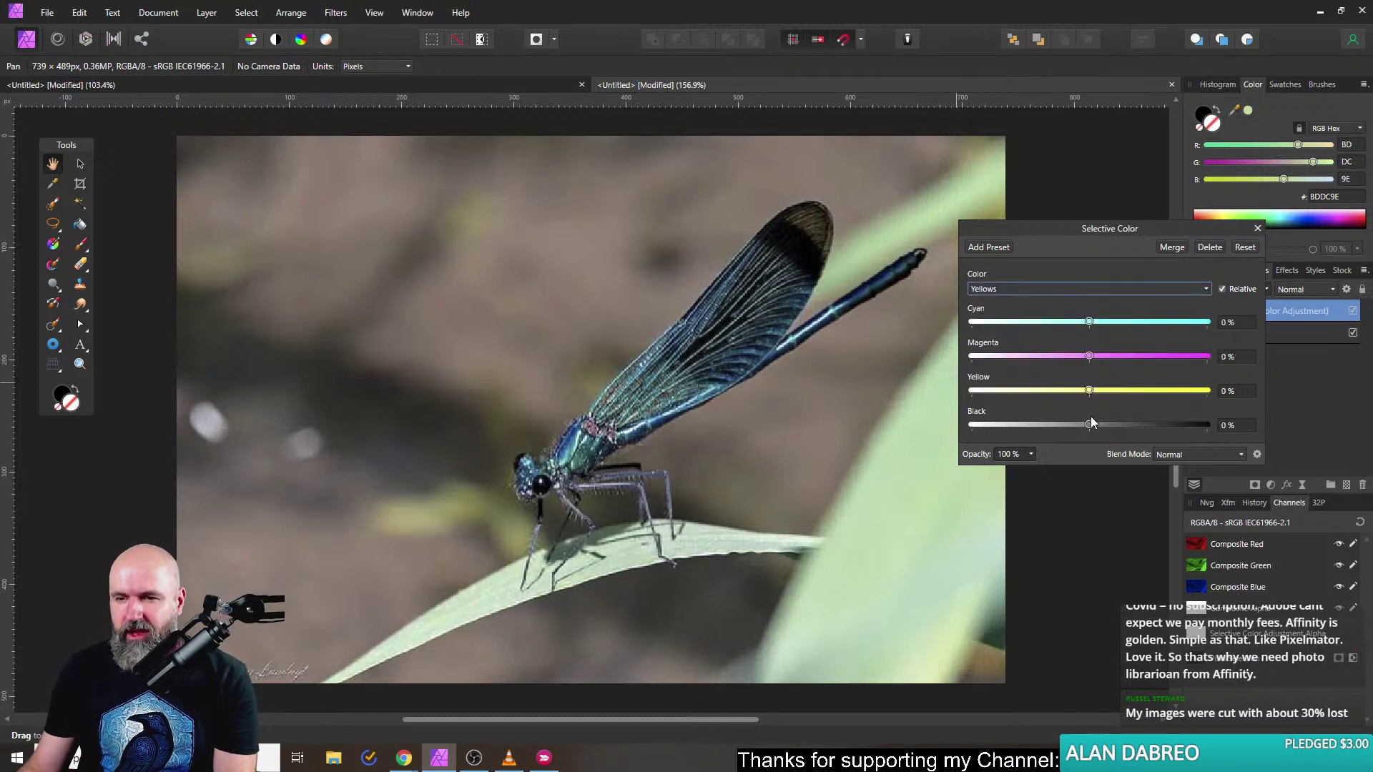
left_click_drag(1088, 391, 893, 392)
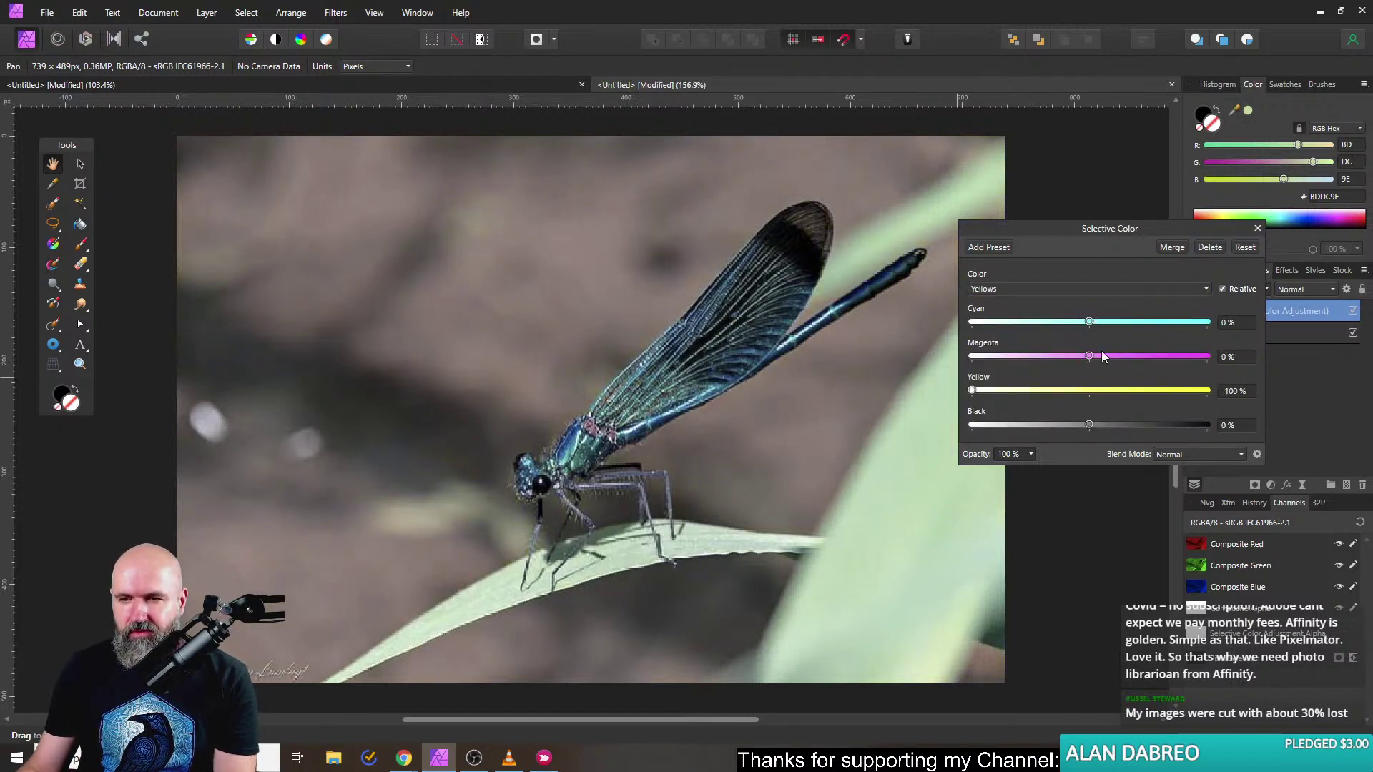
left_click_drag(1105, 356, 1073, 359)
In the Selective Color adjustment, set Greens to 100% cyan, -52% magenta, 41% yellow and 100% black.
left_click(1096, 288)
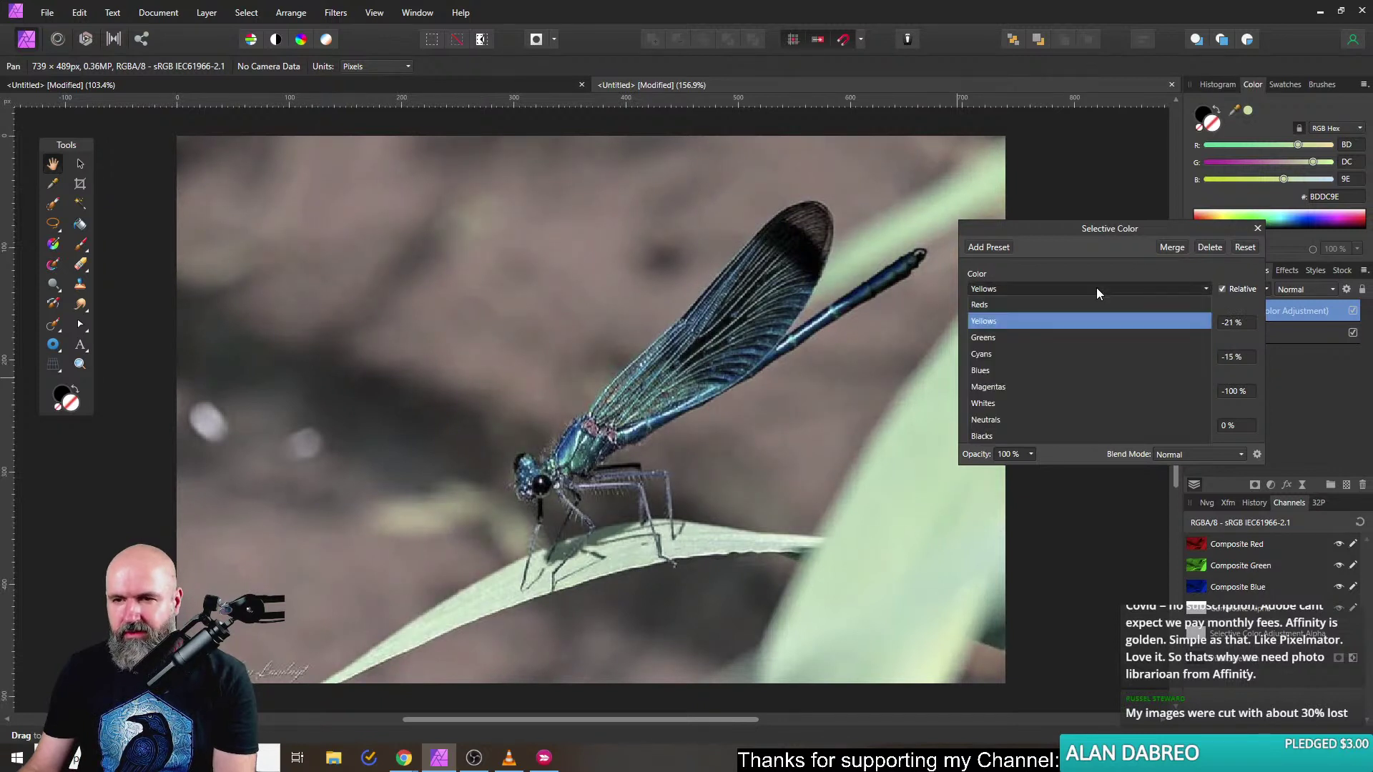
left_click(1008, 333)
left_click_drag(1063, 232, 1015, 232)
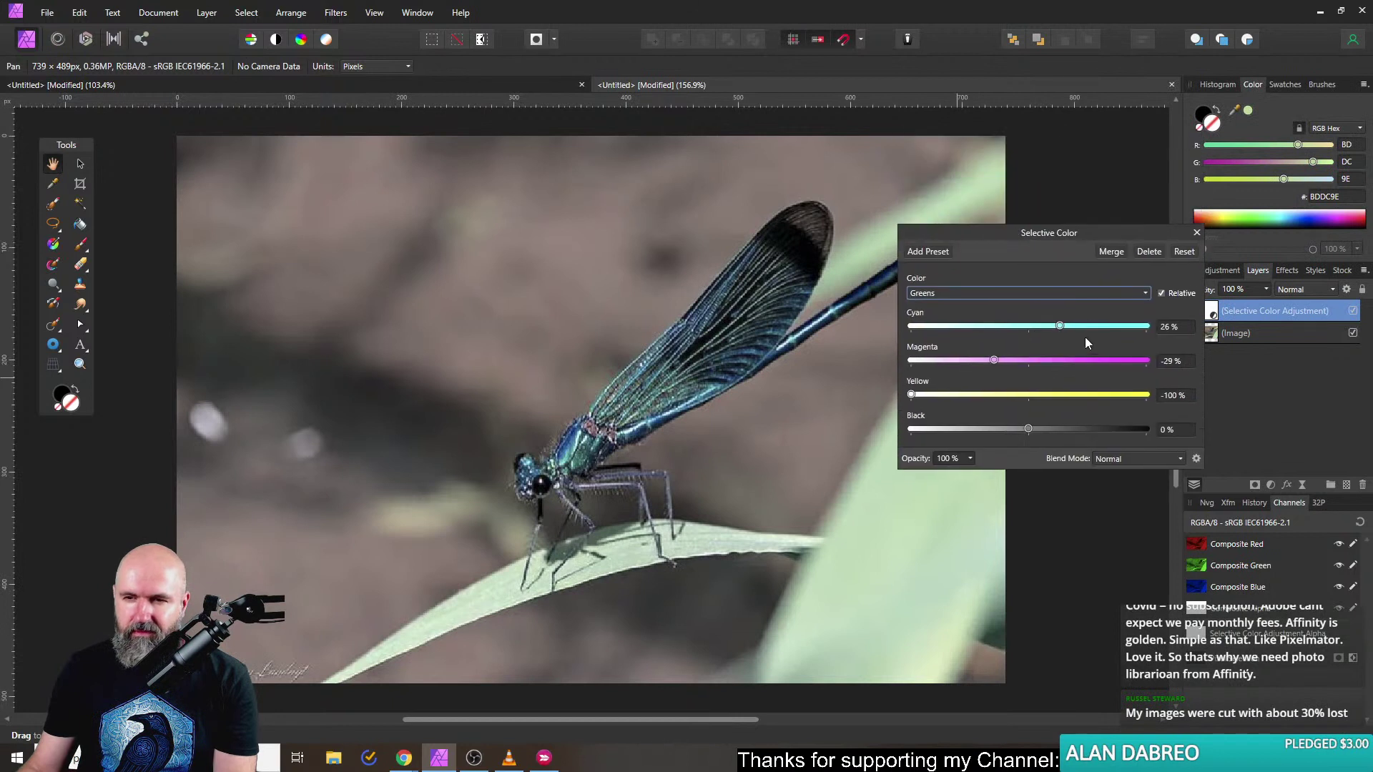
mouse_move(1032, 430)
left_mouse_down()
mouse_move(1088, 427)
mouse_move(1037, 430)
left_mouse_up()
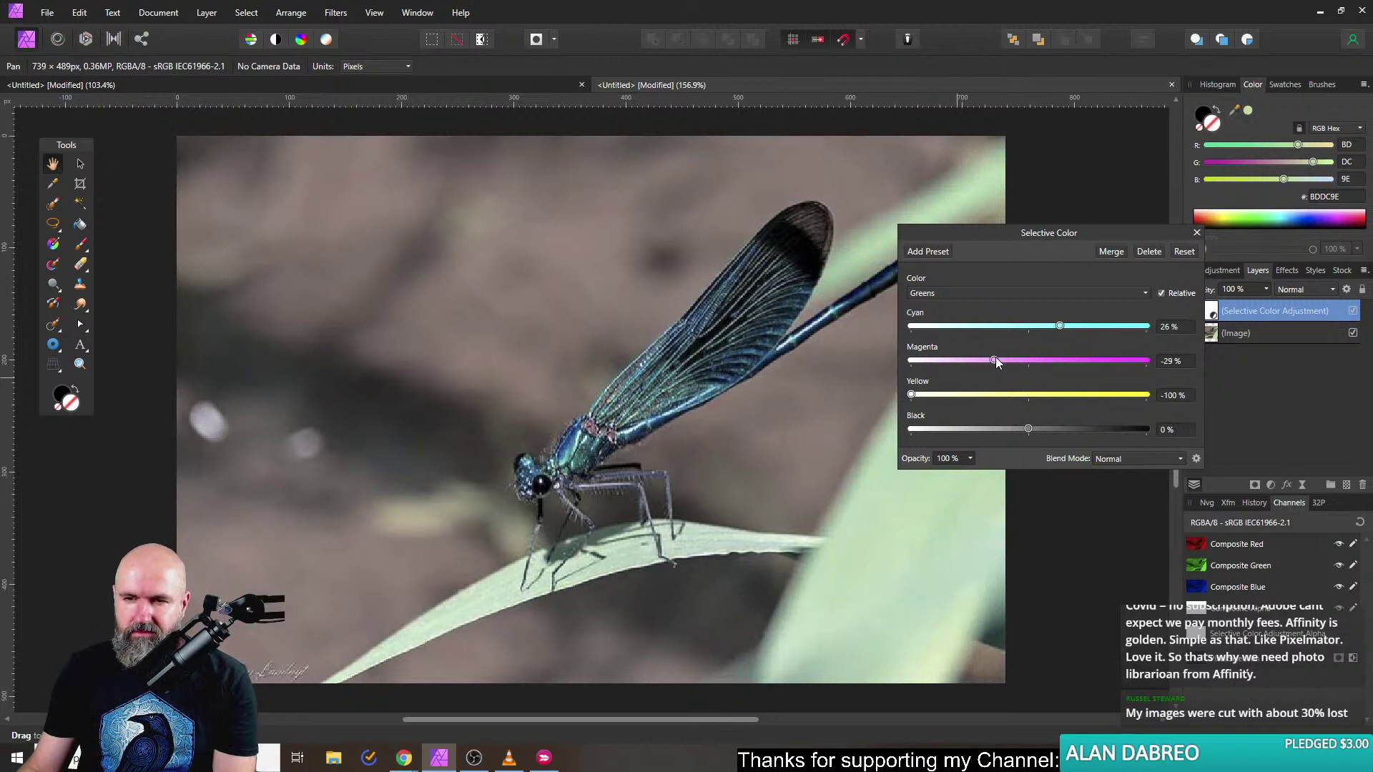
left_click_drag(995, 359, 1071, 327)
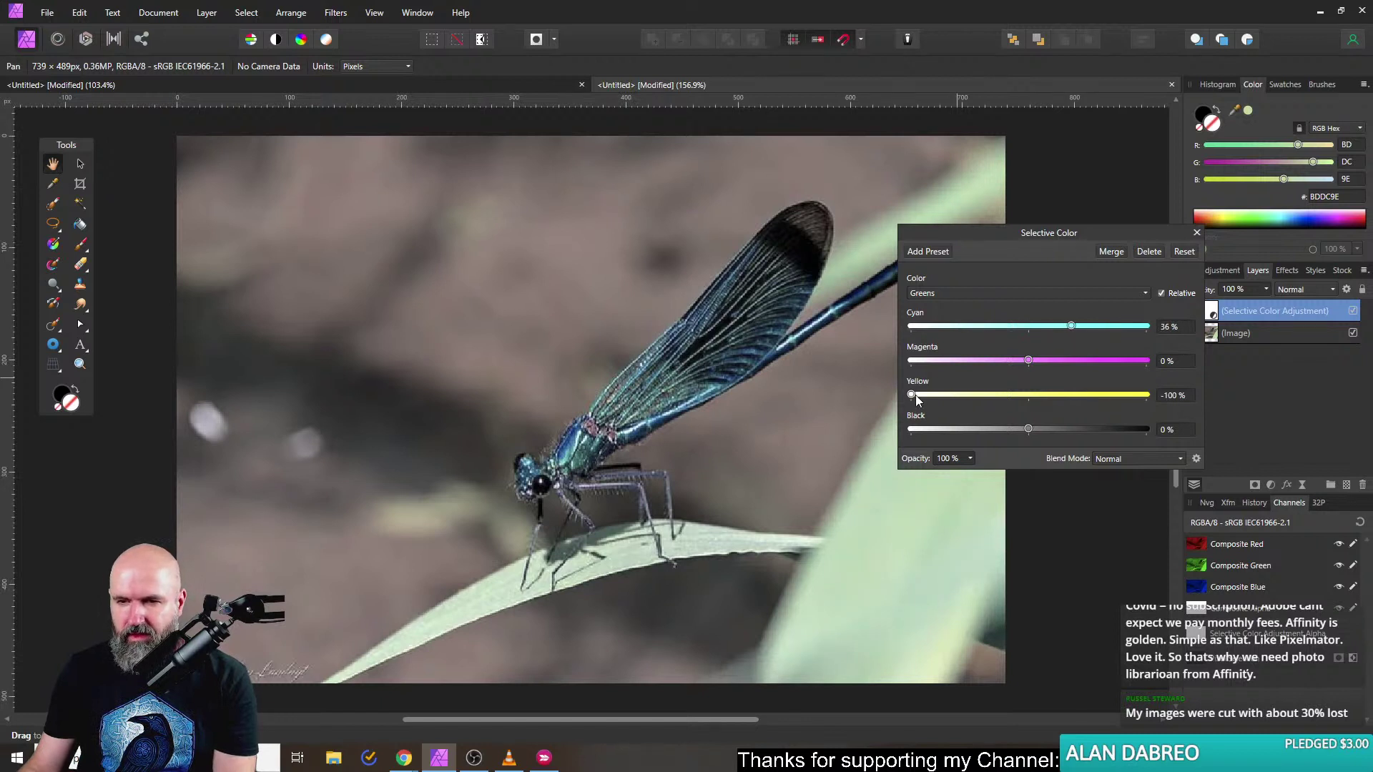
left_click_drag(1028, 429, 1147, 429)
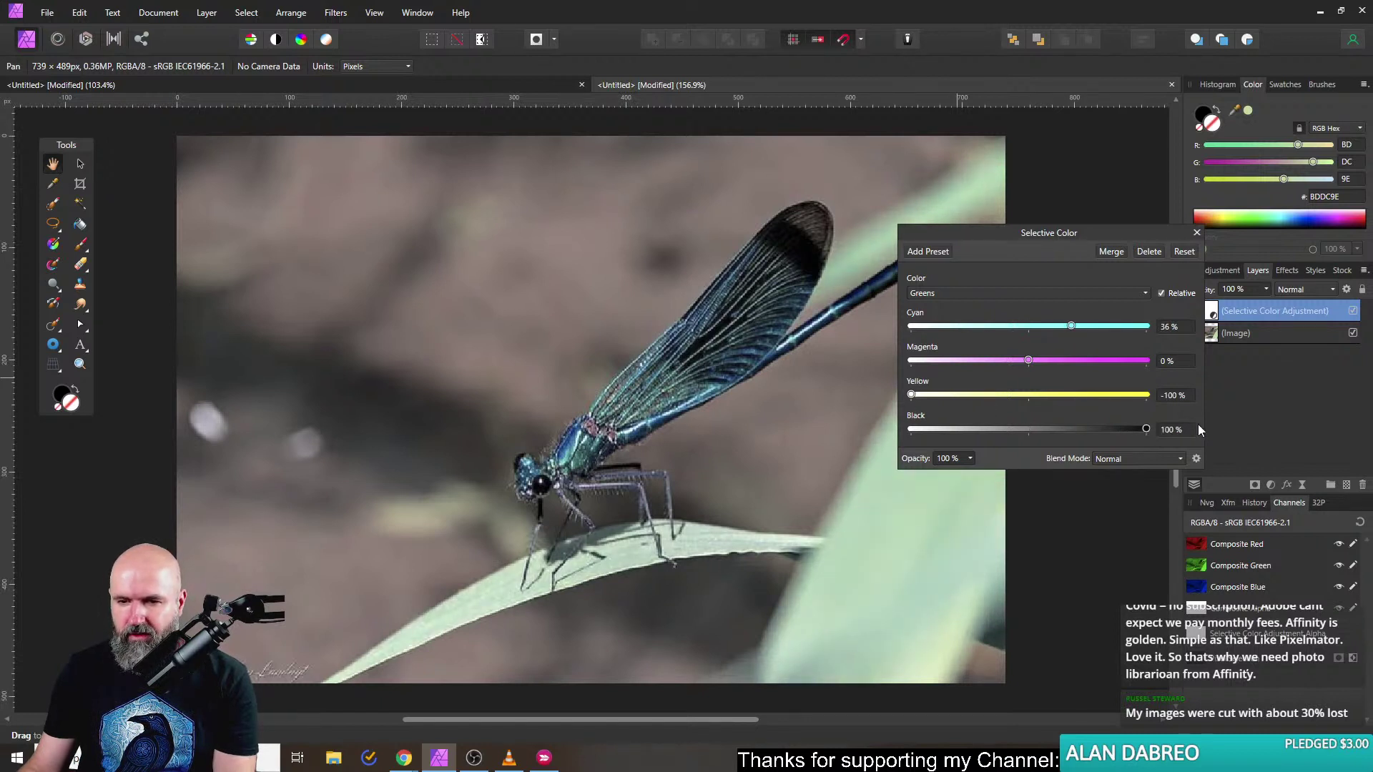
left_click_drag(1031, 232, 1104, 146)
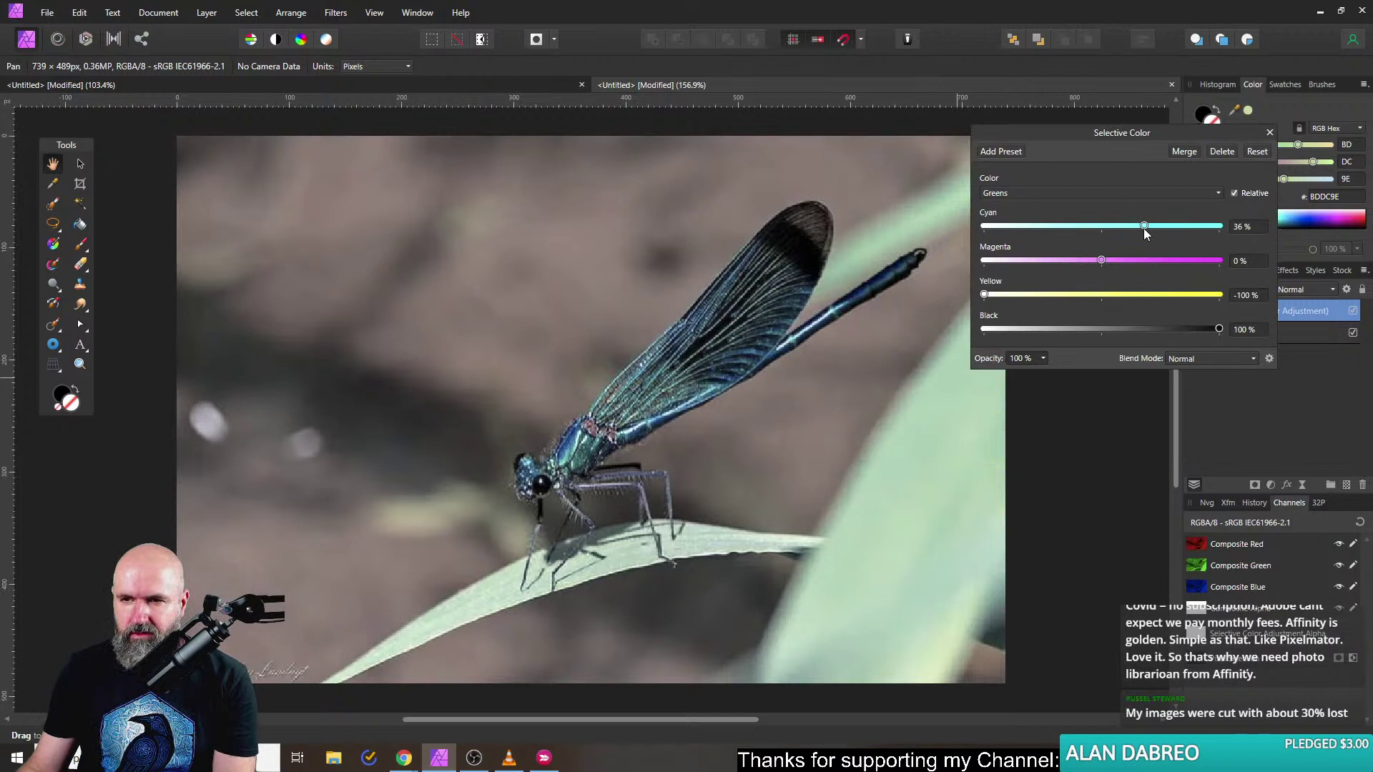
left_click_drag(1143, 228, 1089, 226)
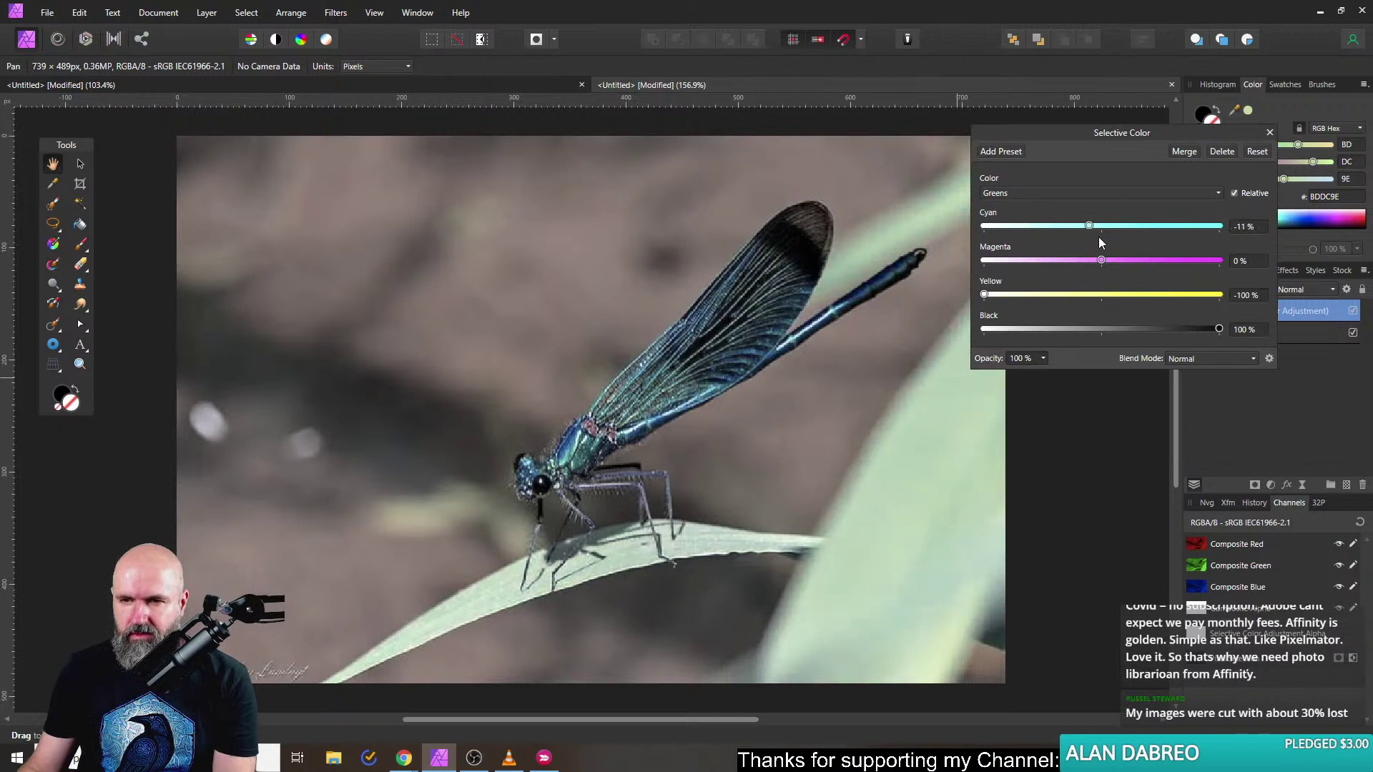
left_click_drag(986, 294, 1006, 261)
left_click_drag(1089, 226, 1251, 230)
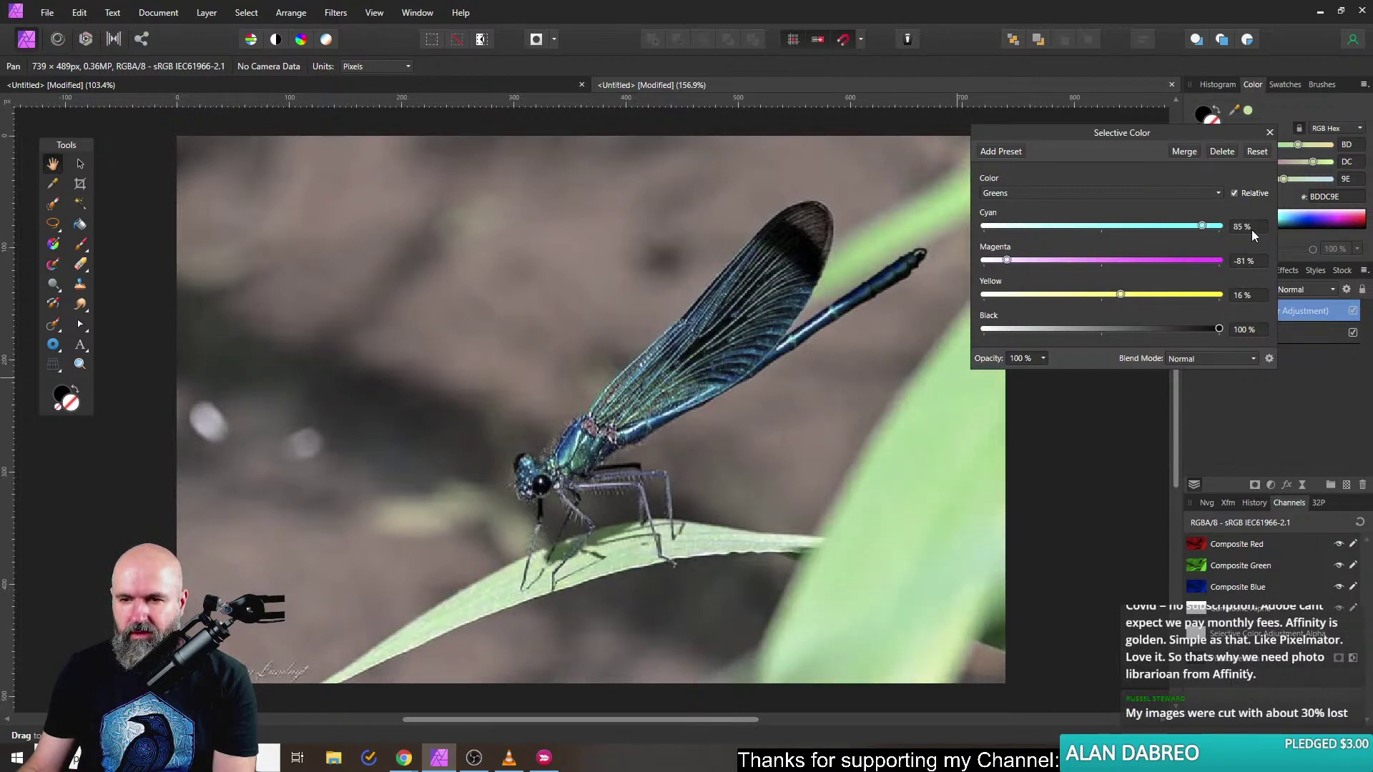
left_click_drag(1008, 259, 1042, 264)
left_click_drag(1120, 293, 1152, 297)
Set Yellows in the Selective Color adjustment to 64% cyan, 56% magenta, 54% yellow and 93% black.
left_click(1082, 197)
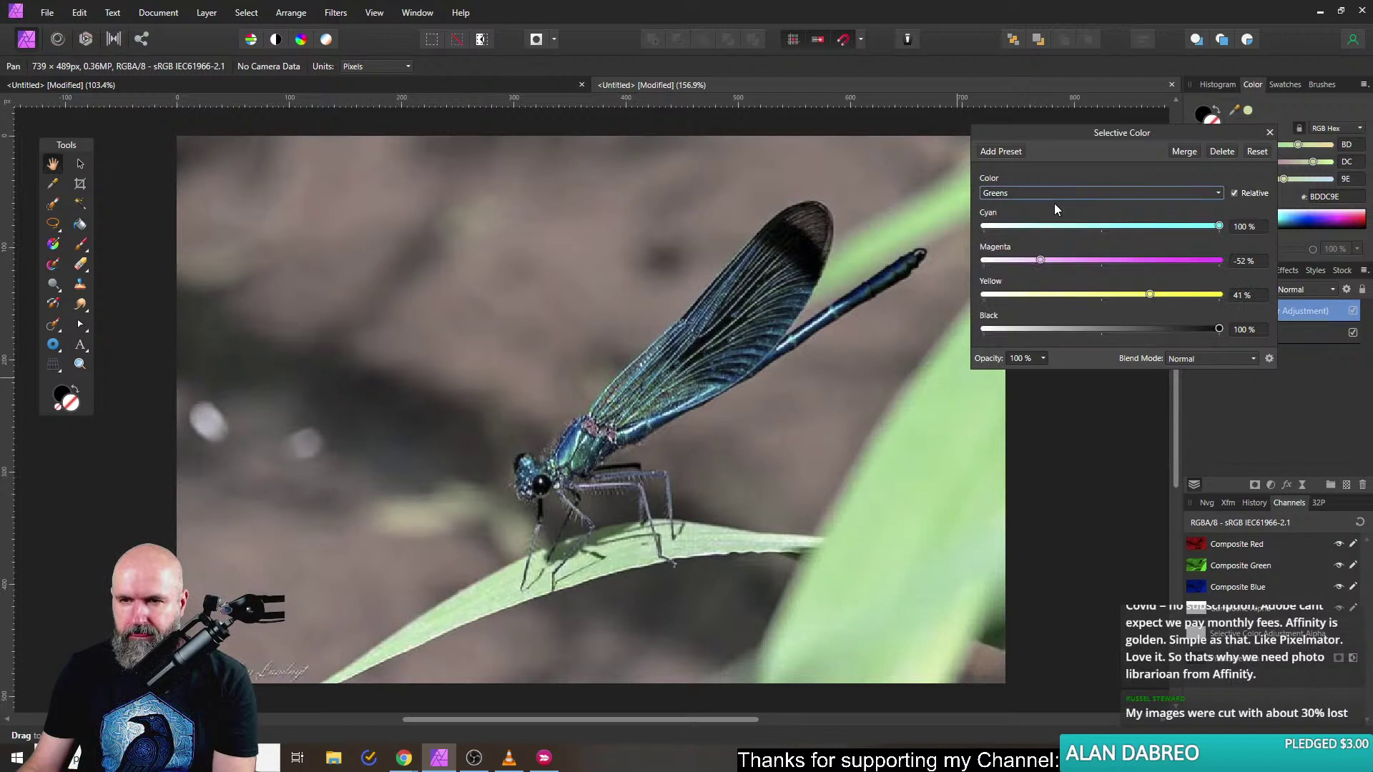
left_click(1056, 190)
left_click(1000, 225)
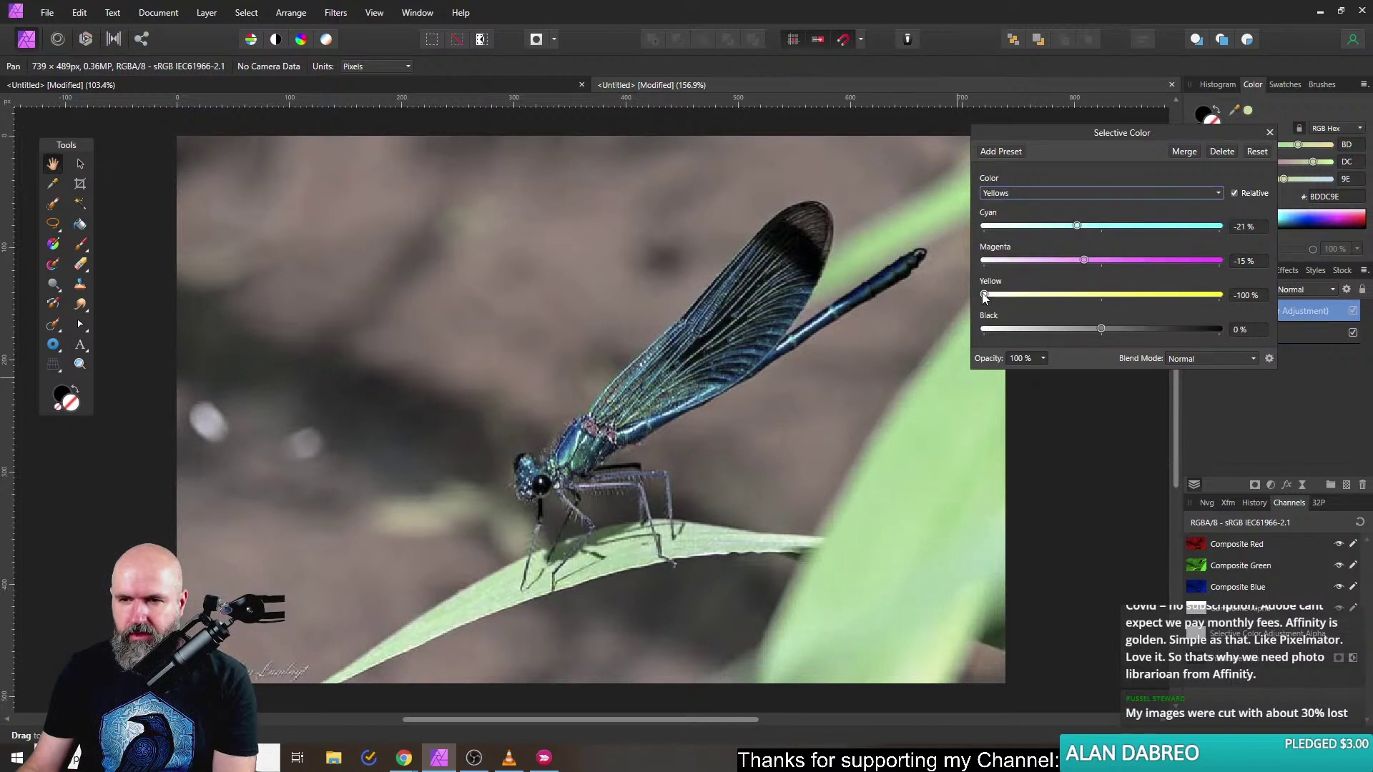
left_click_drag(982, 293, 1165, 295)
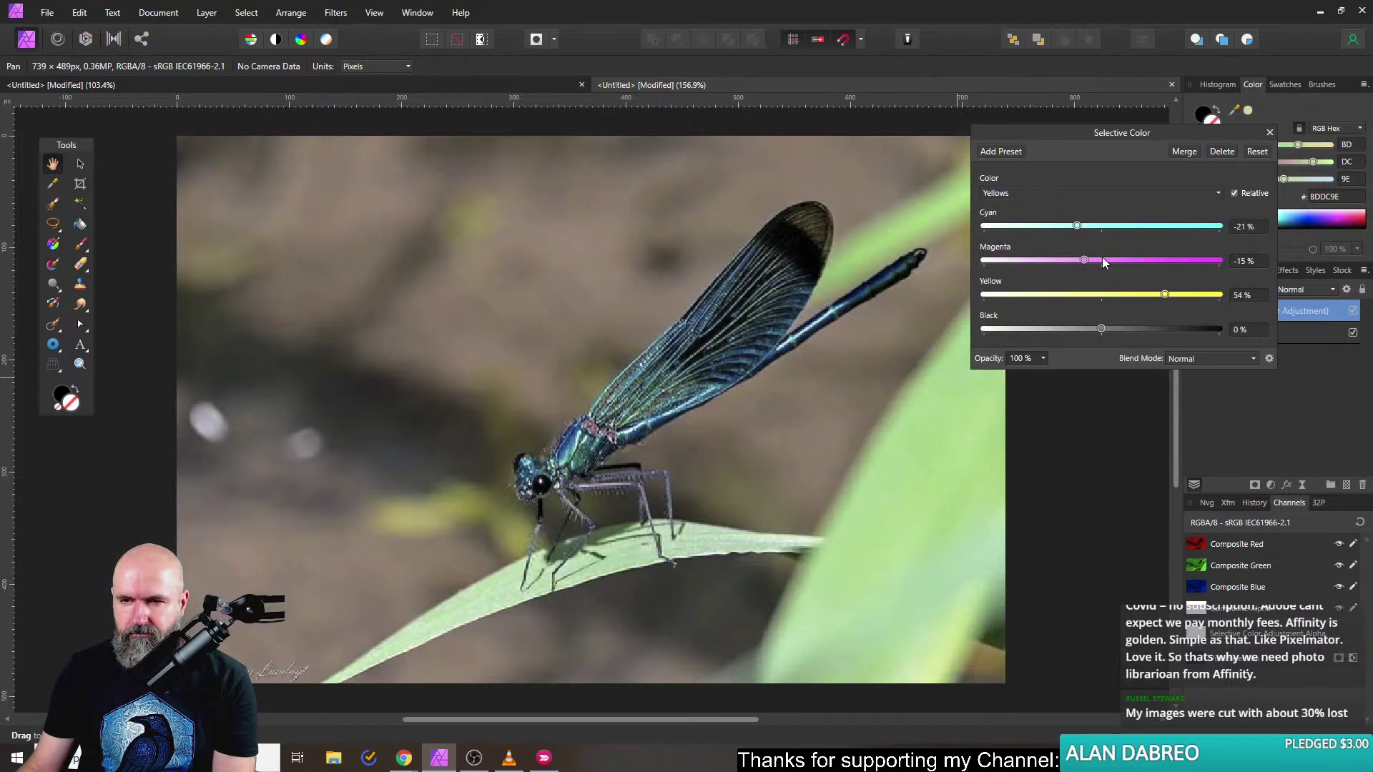
left_click_drag(1085, 260, 1166, 262)
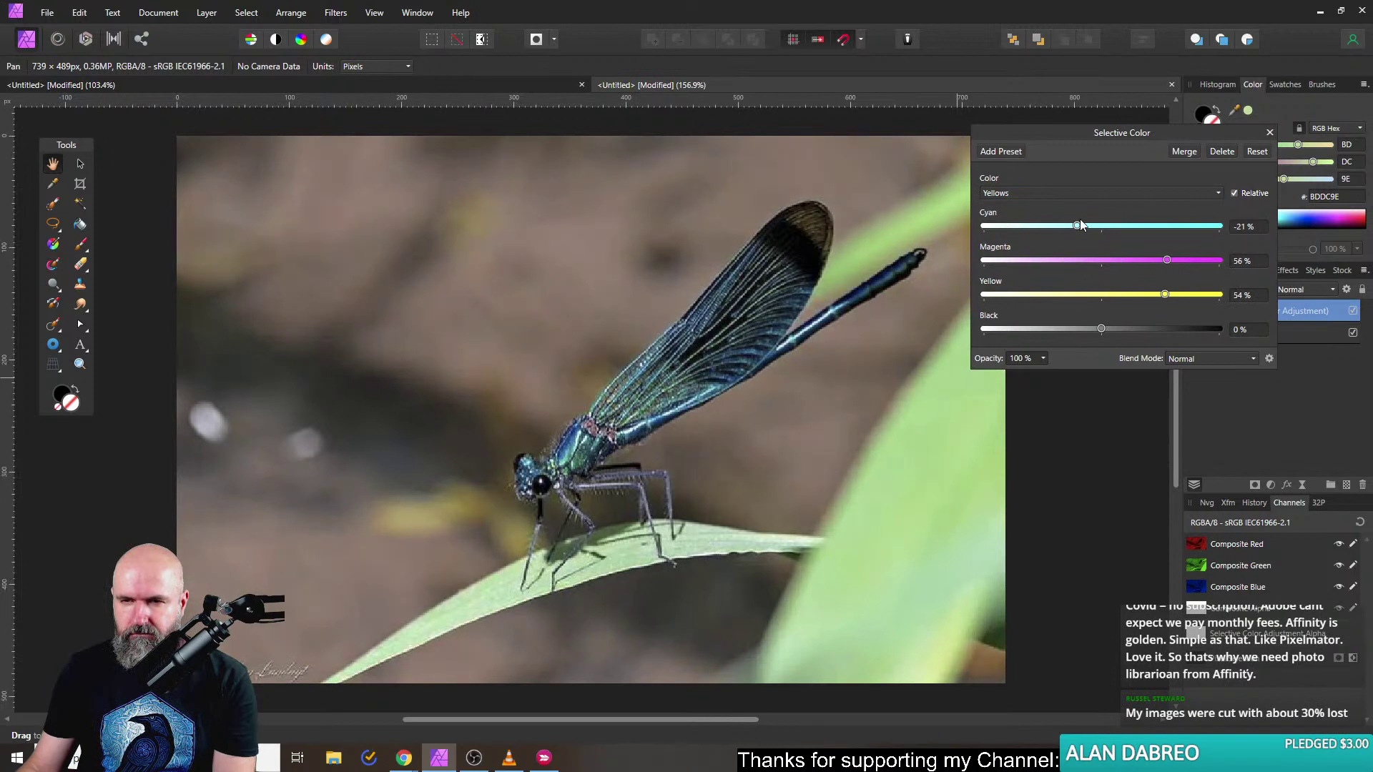
left_click_drag(1075, 225, 1177, 233)
scroll(1204, 234, "up", 6)
left_click_drag(1102, 329, 1211, 329)
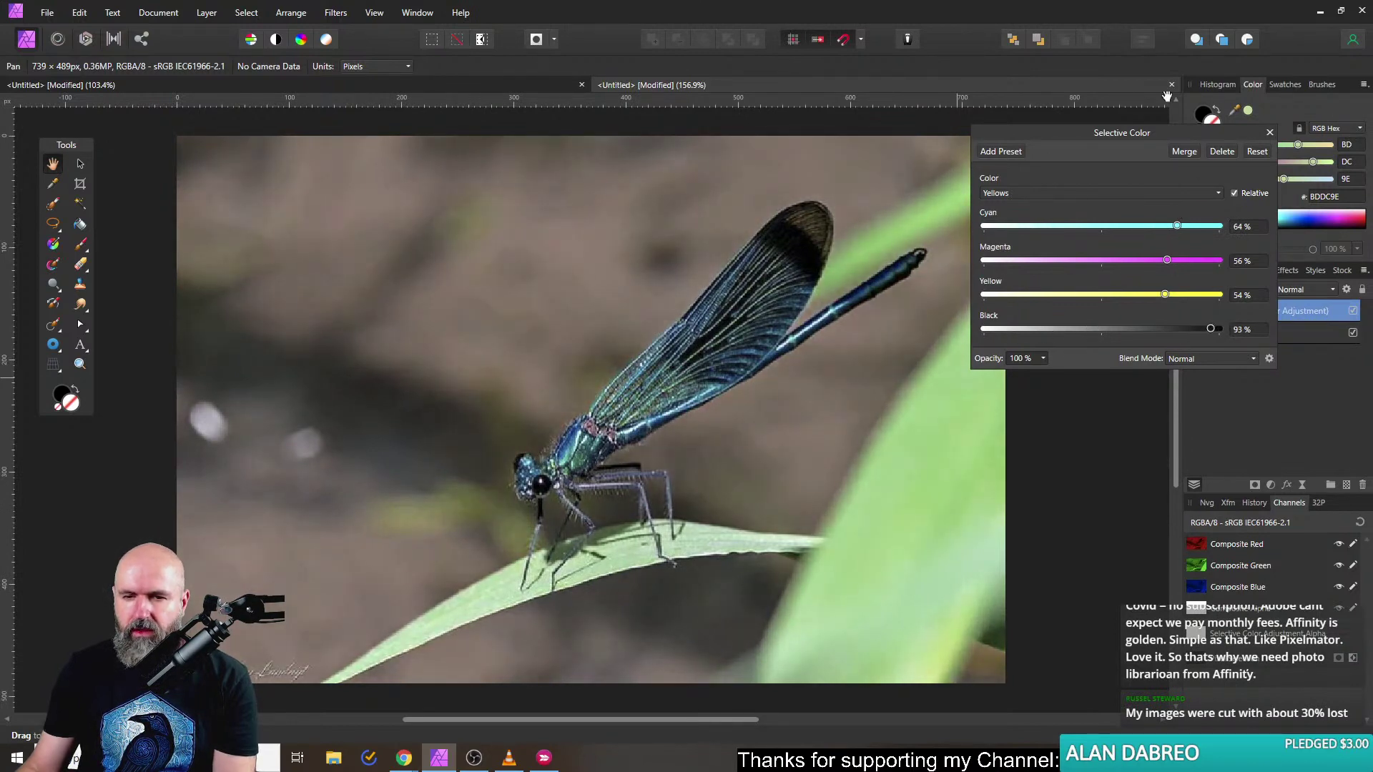
Set Whites in the Selective Color adjustment to 28% cyan, 26% magenta and 19% yellow.
mouse_move(1105, 135)
left_mouse_down()
mouse_move(1078, 575)
mouse_move(1119, 143)
left_mouse_up()
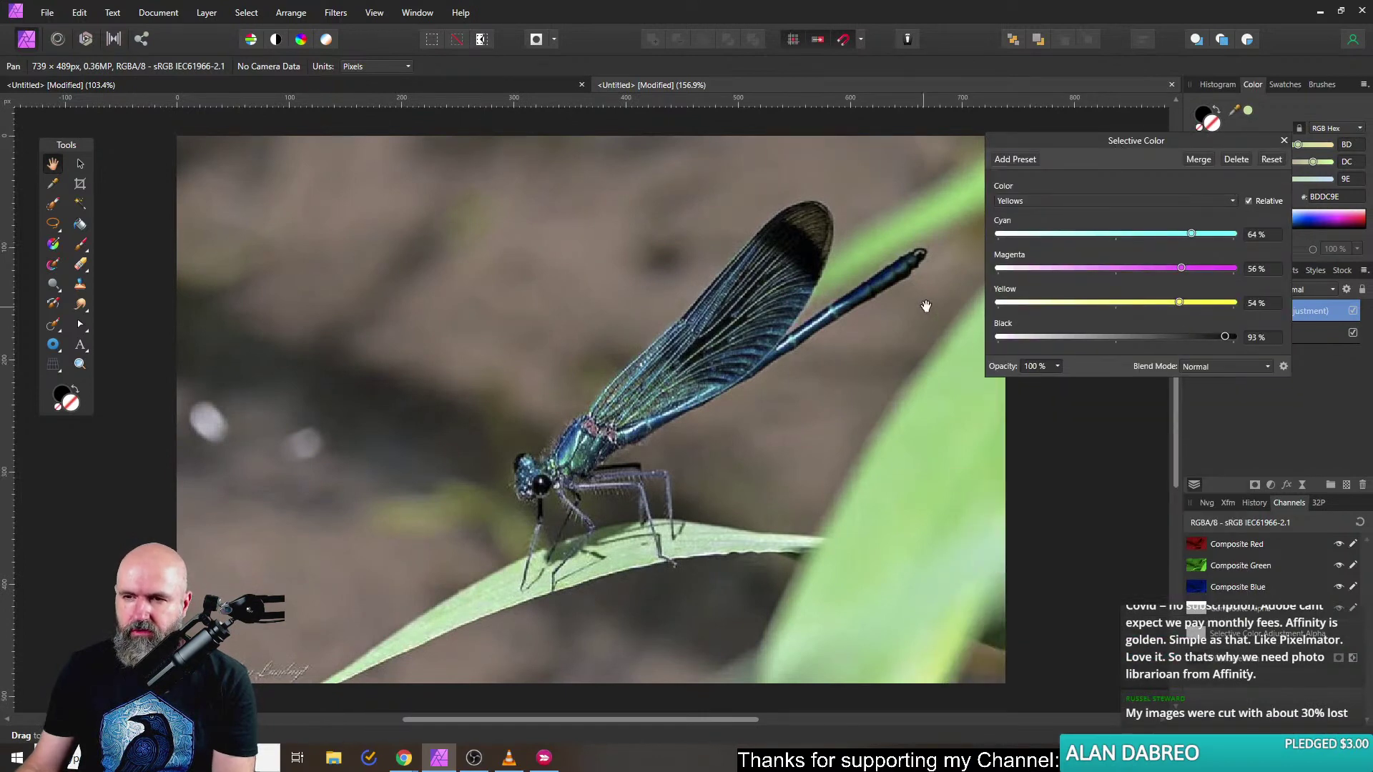
left_click(1097, 201)
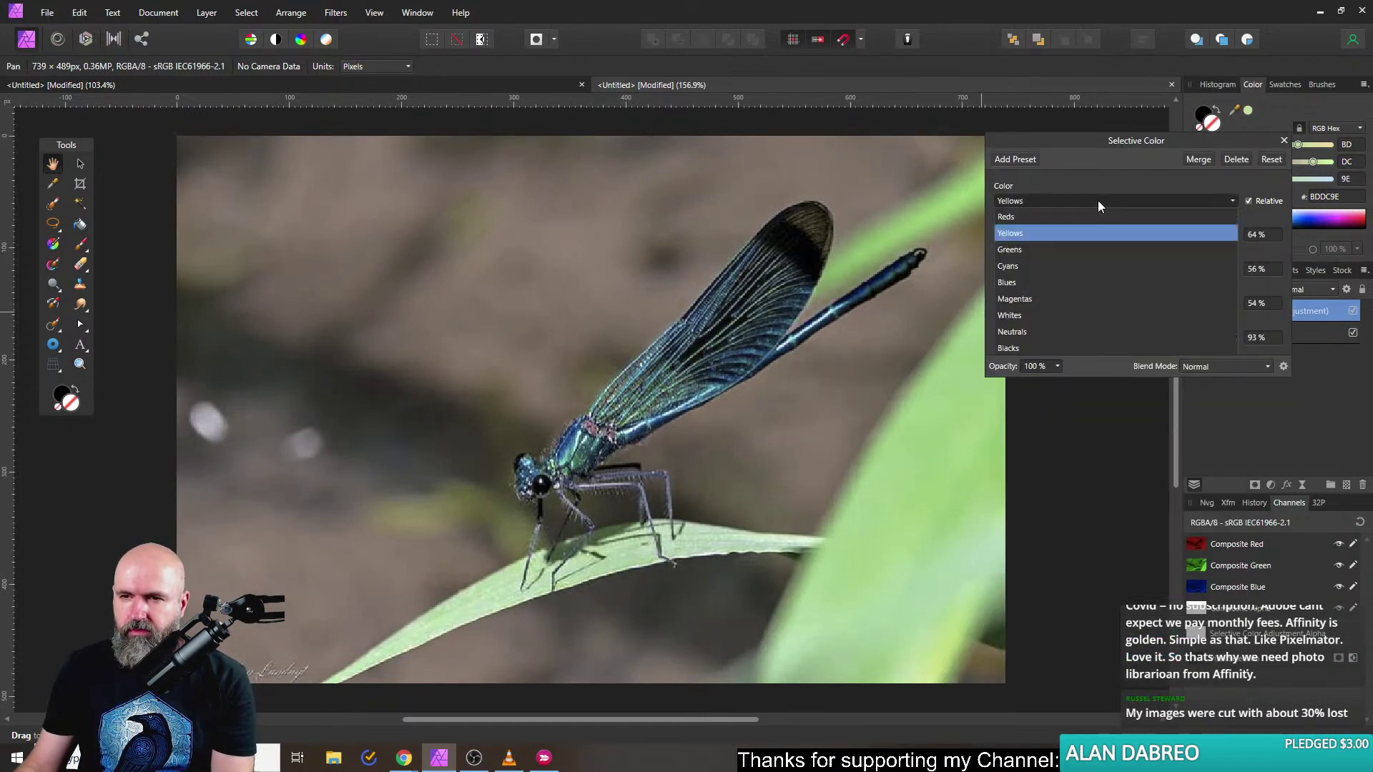
left_click(1014, 317)
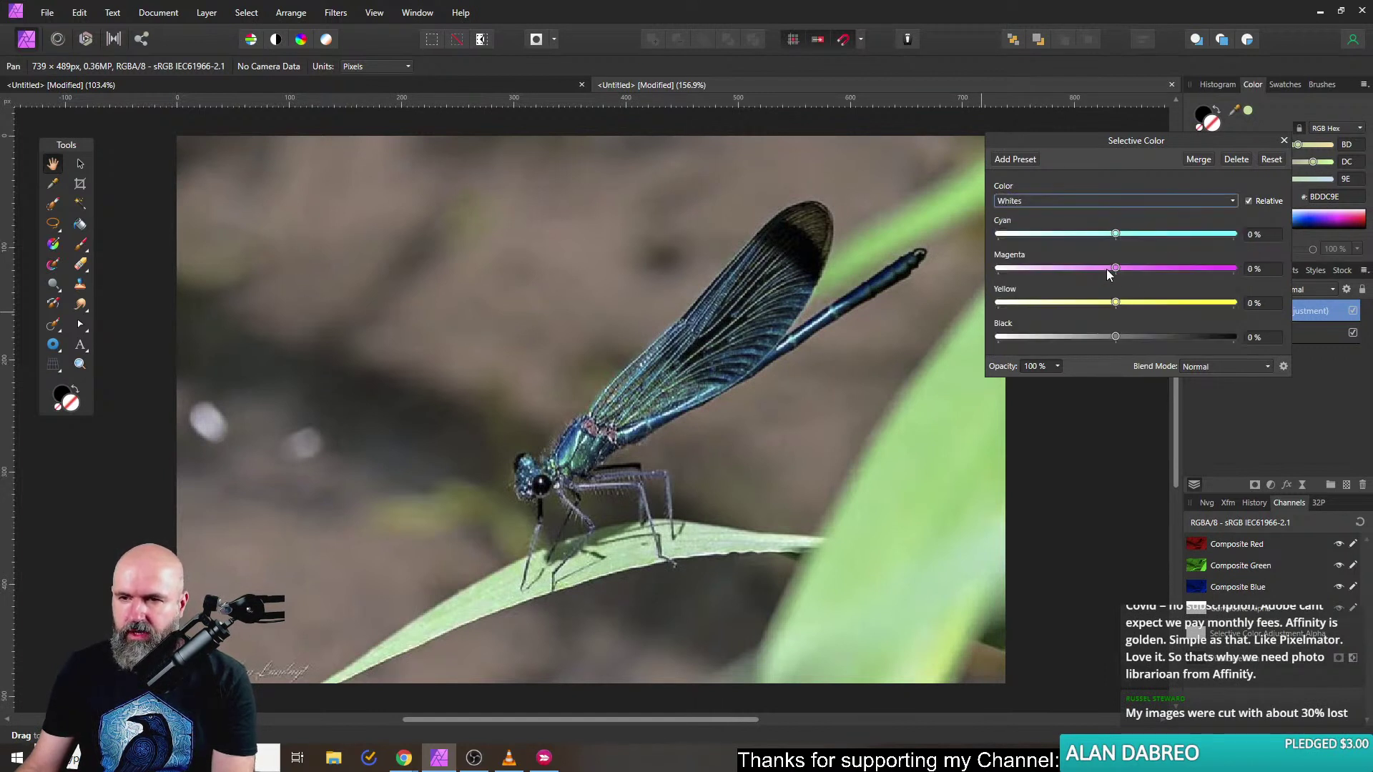
left_click_drag(1115, 269, 1147, 232)
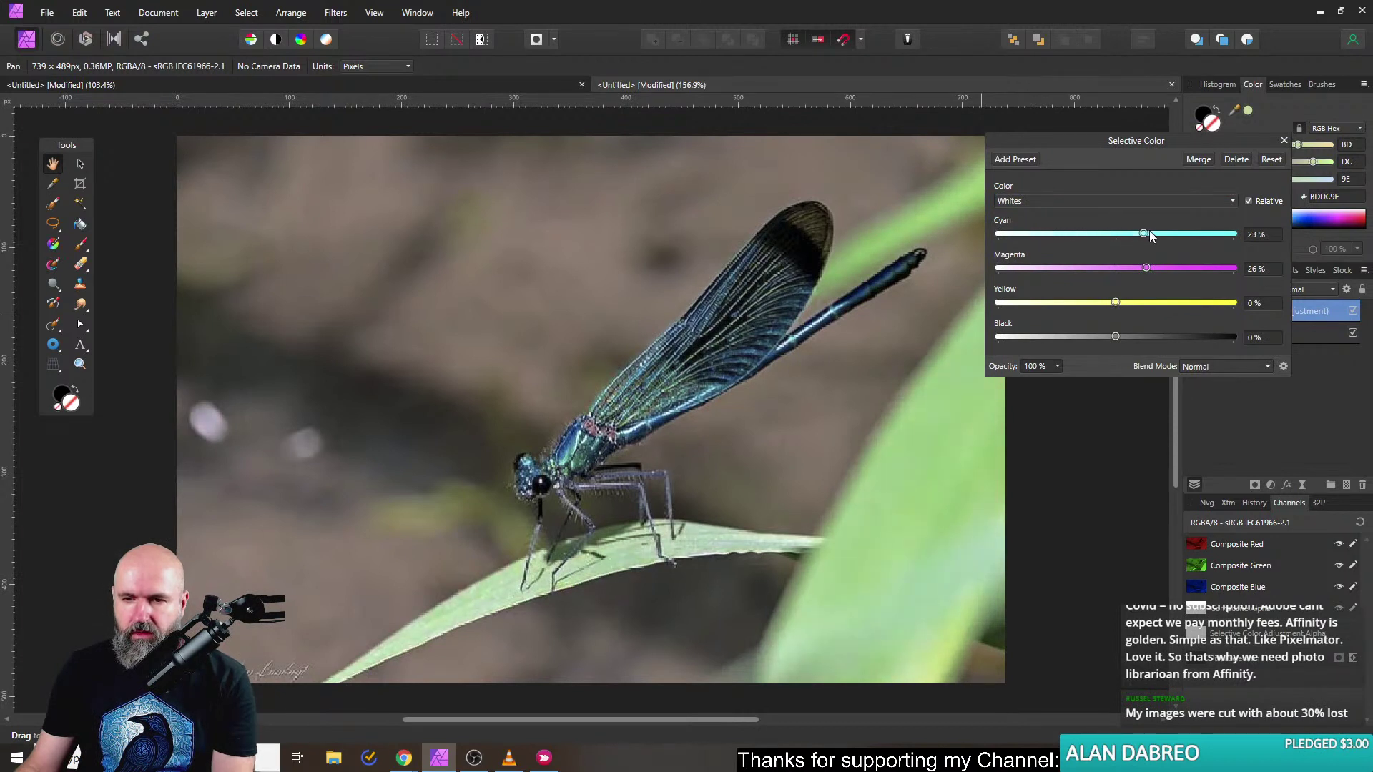
left_click_drag(1113, 302, 1138, 303)
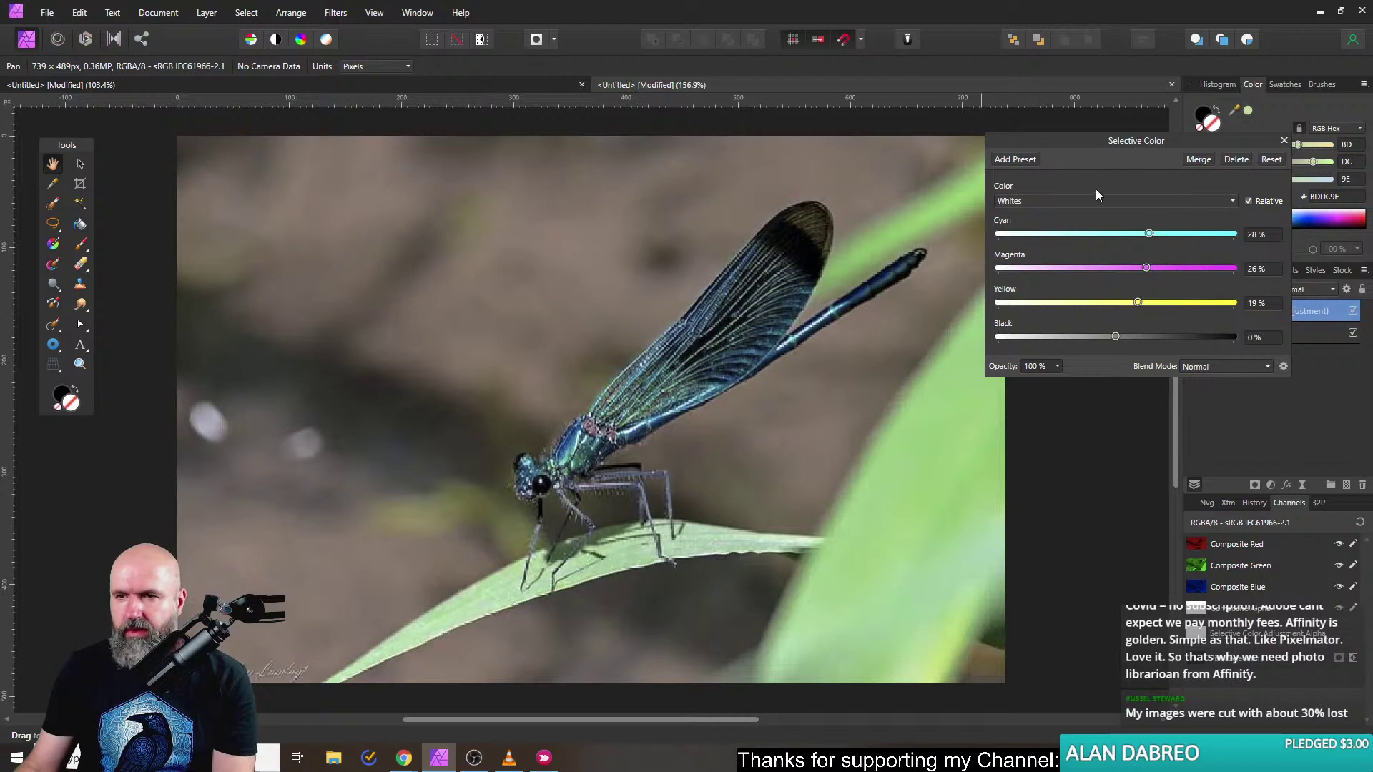
Try adding 8% cyan to the Neutrals in the Selective Color adjustment.
left_click(1054, 201)
left_click(1011, 331)
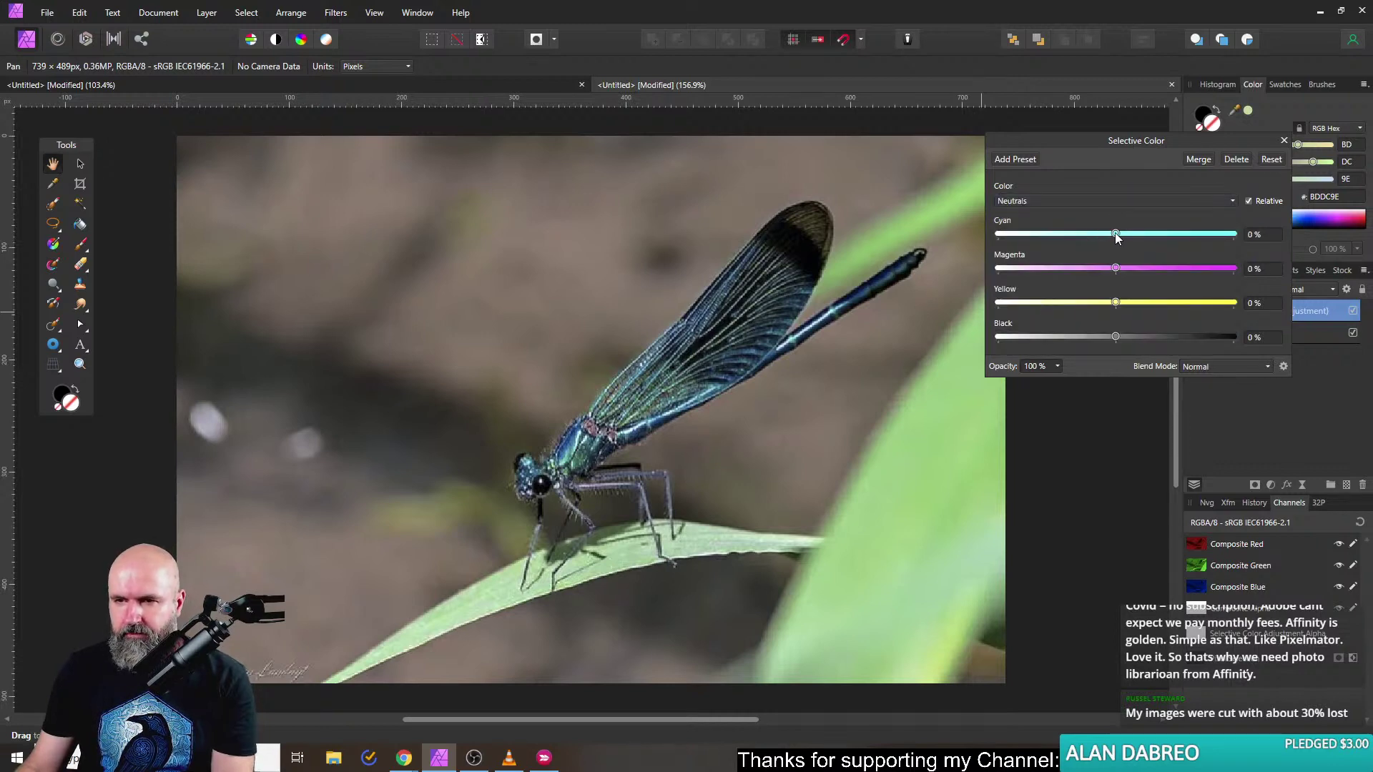
left_click_drag(1115, 234, 1127, 242)
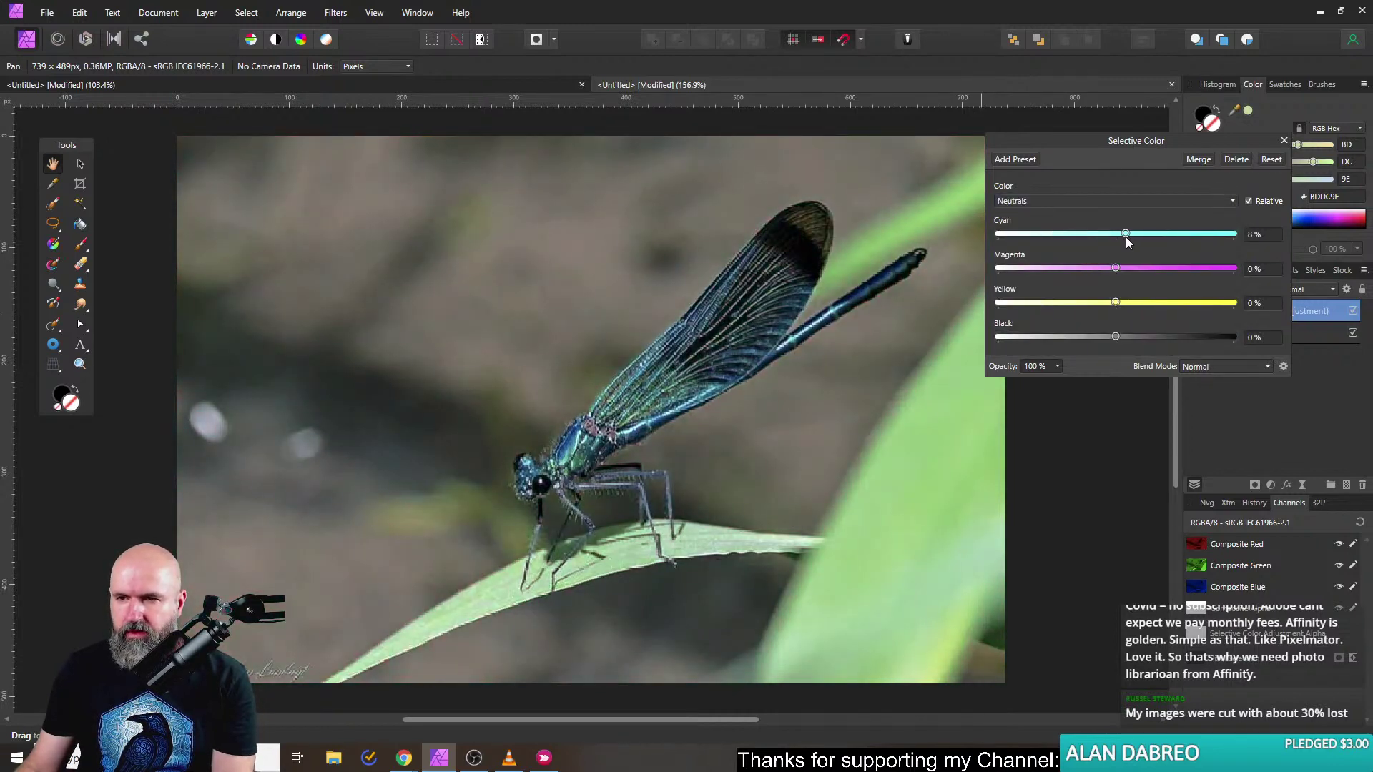
Adjust the Blacks in the Selective Color adjustment to deepen the photo's dark areas, and close the adjustment dialog.
left_click(1075, 202)
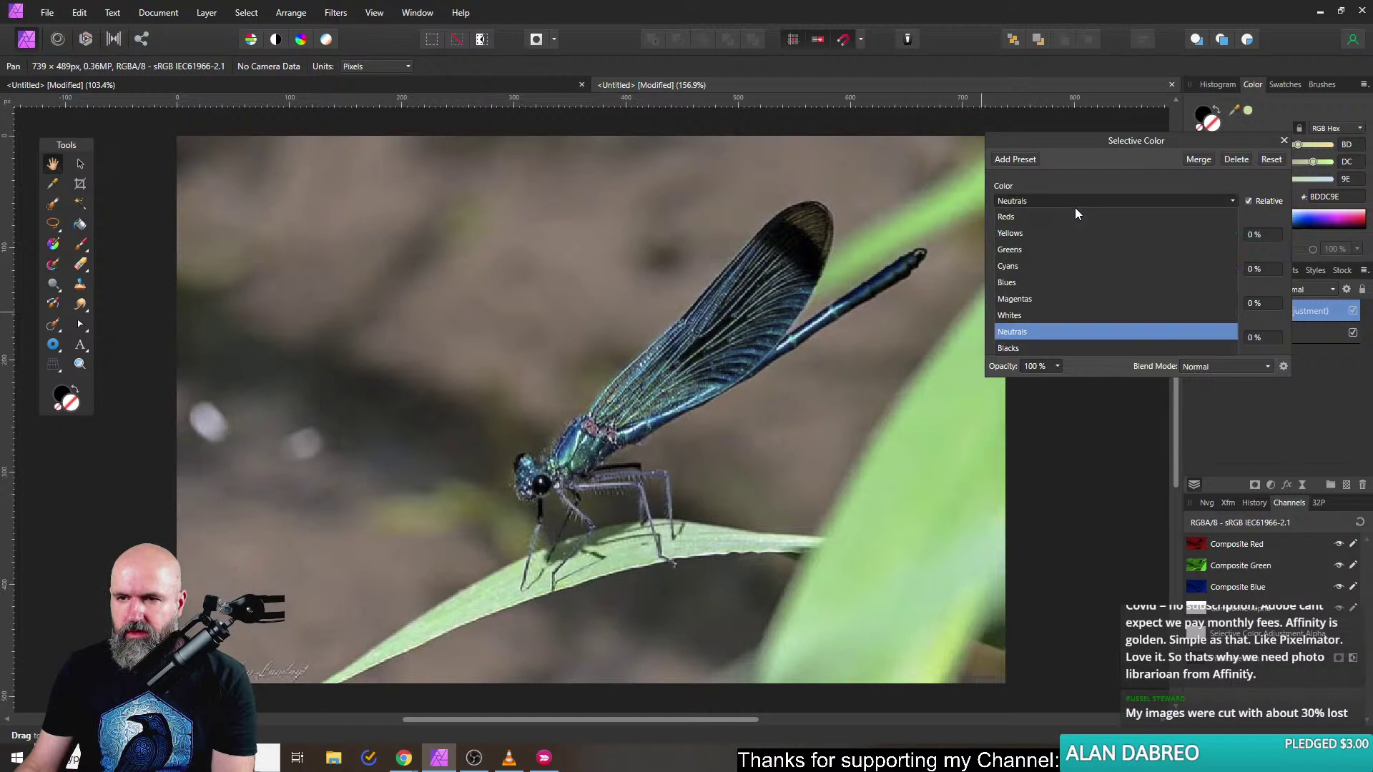
left_click(1021, 348)
left_click_drag(1114, 234, 1147, 235)
left_click(1283, 140)
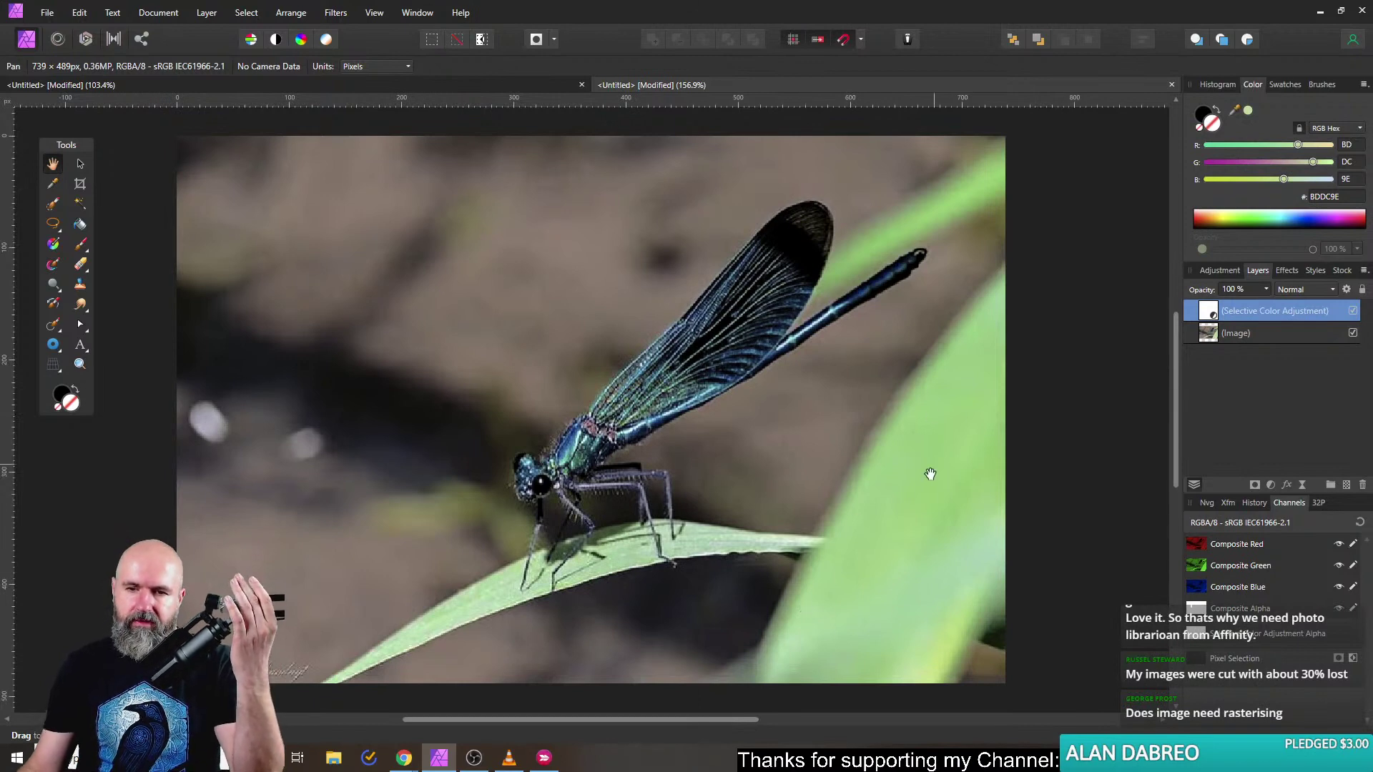
Repeatedly hide and show the Selective Color adjustment layer to compare the damselfly photo before and after.
left_click(1354, 311)
left_click(1354, 312)
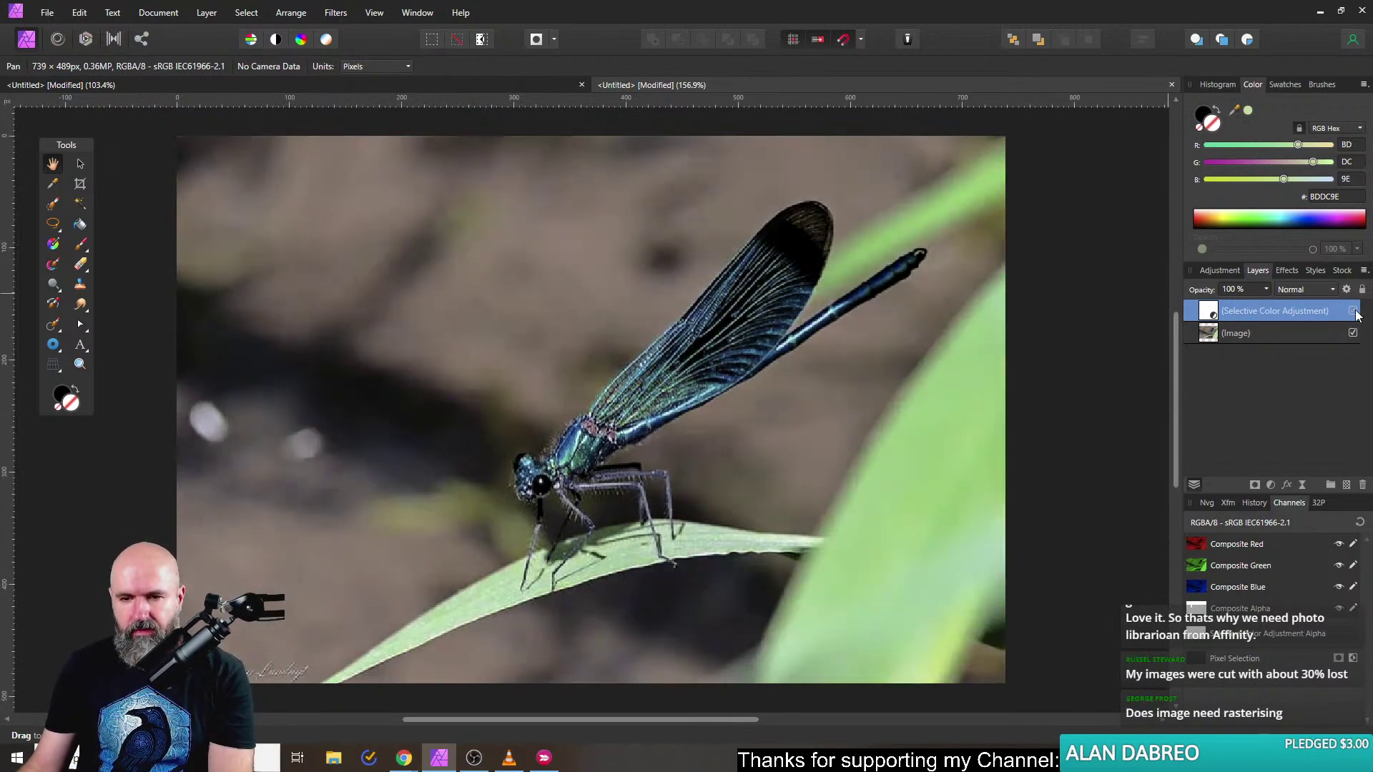
left_click(1354, 313)
left_click(1355, 313)
left_click(1354, 313)
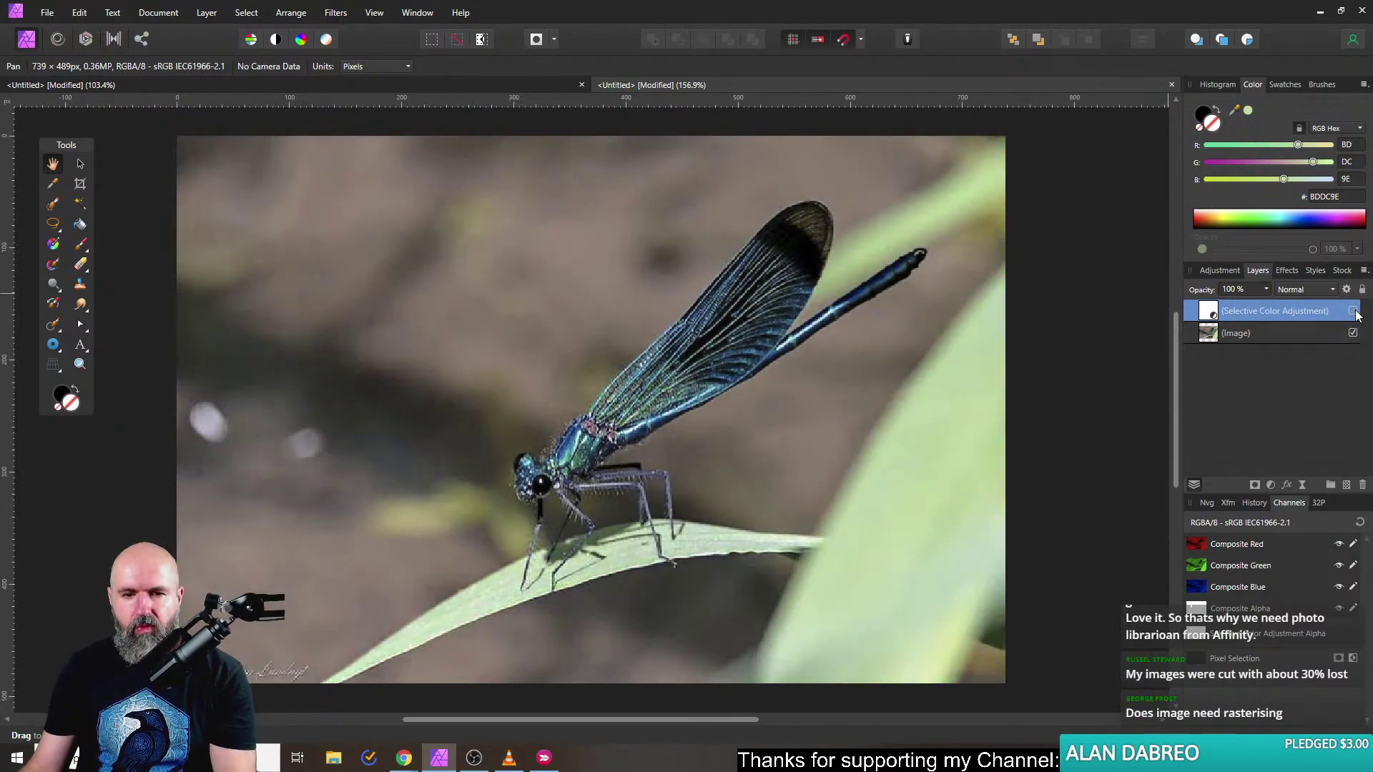
left_click(1355, 312)
left_click(1353, 312)
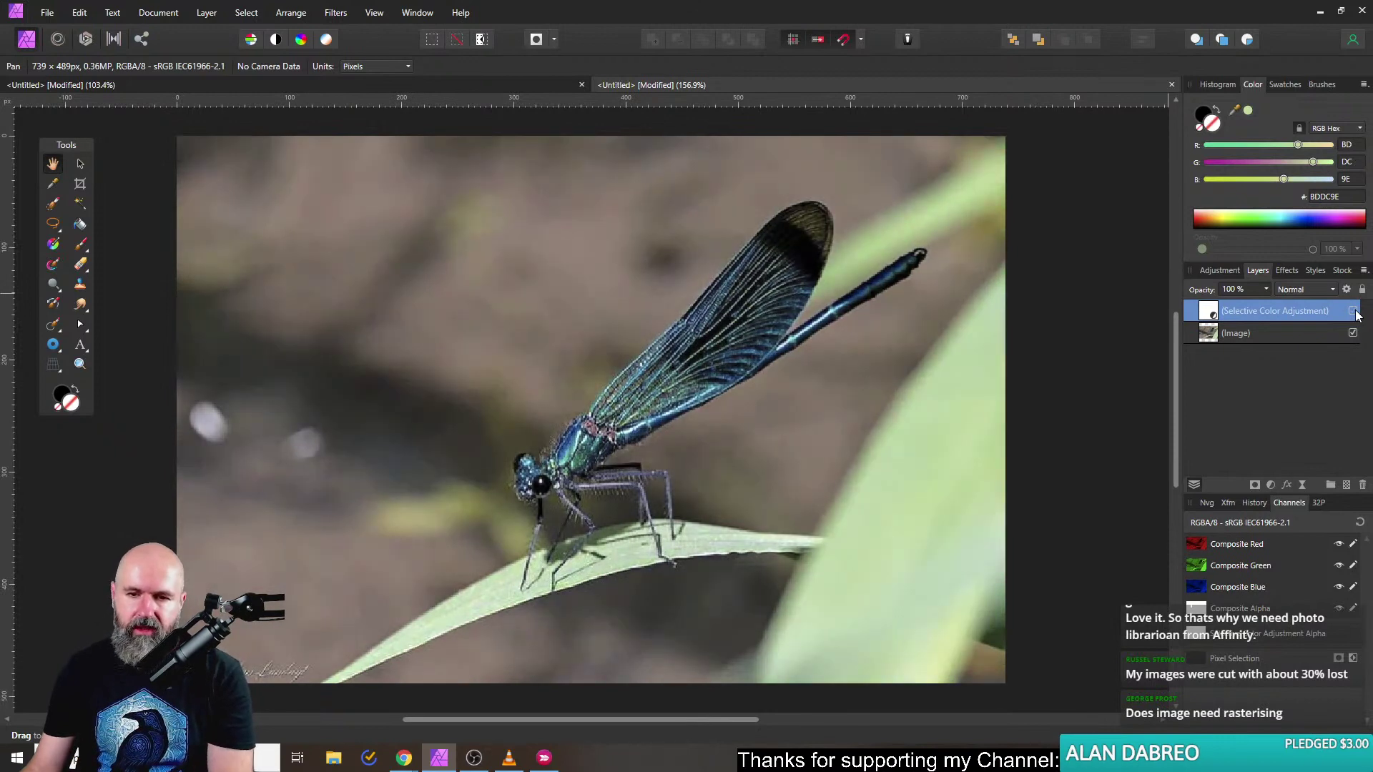
left_click(1353, 312)
left_click(1353, 311)
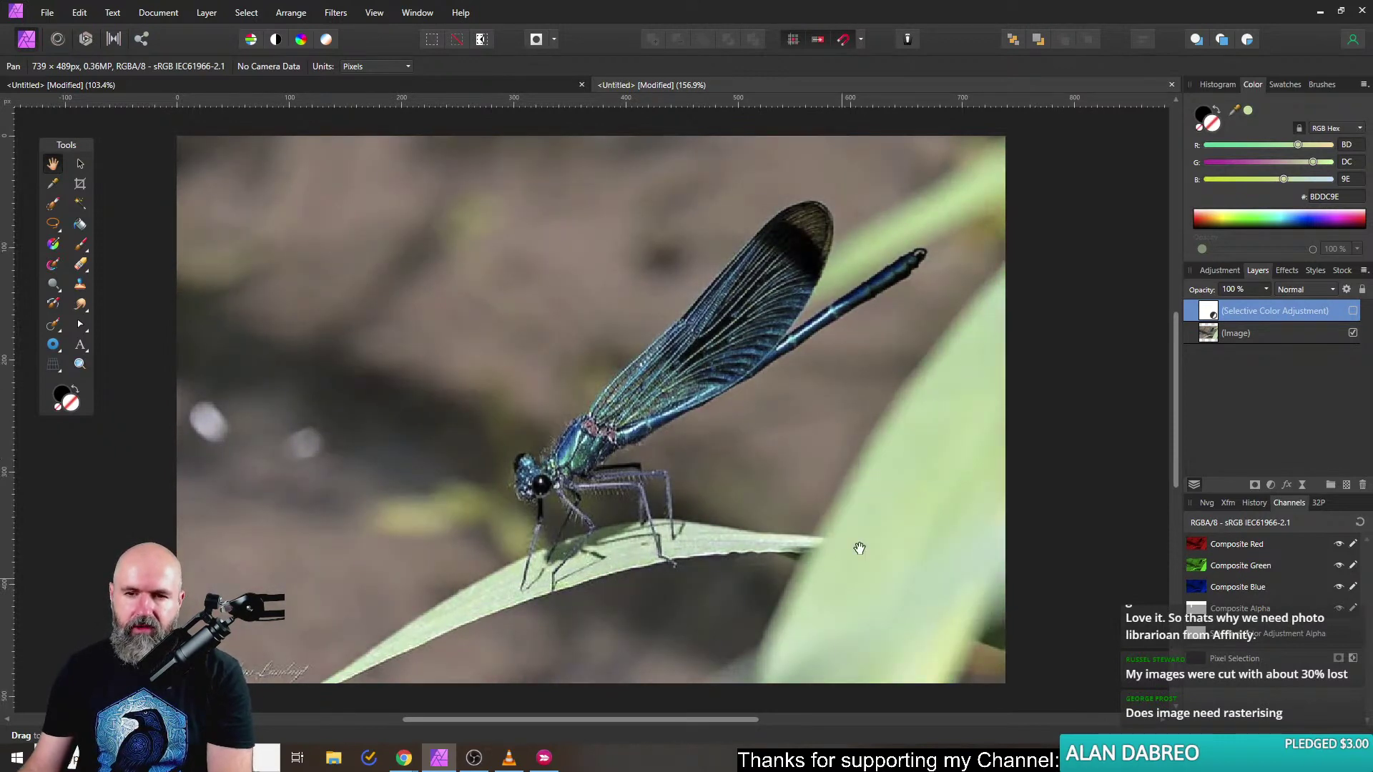
left_click(1354, 312)
left_click(1354, 312)
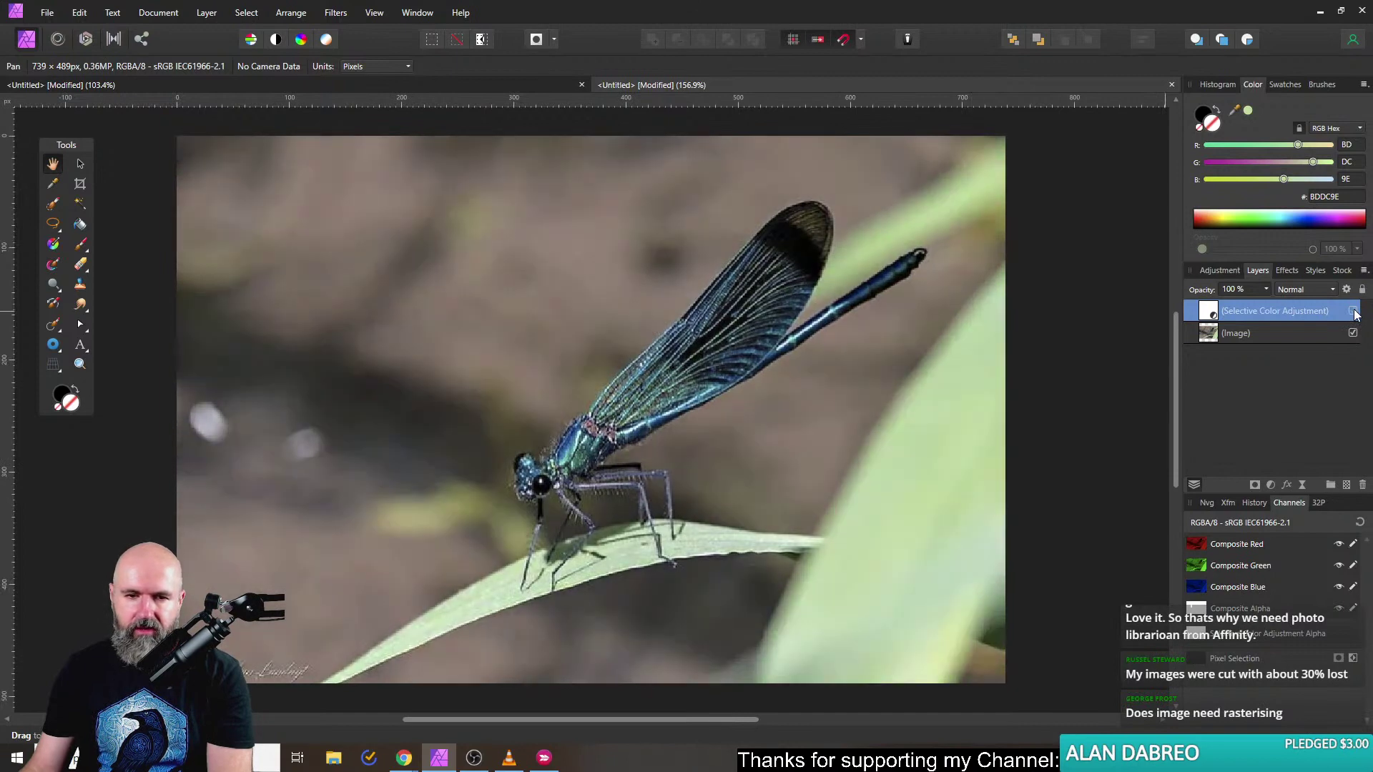
left_click(1354, 312)
left_click(1354, 311)
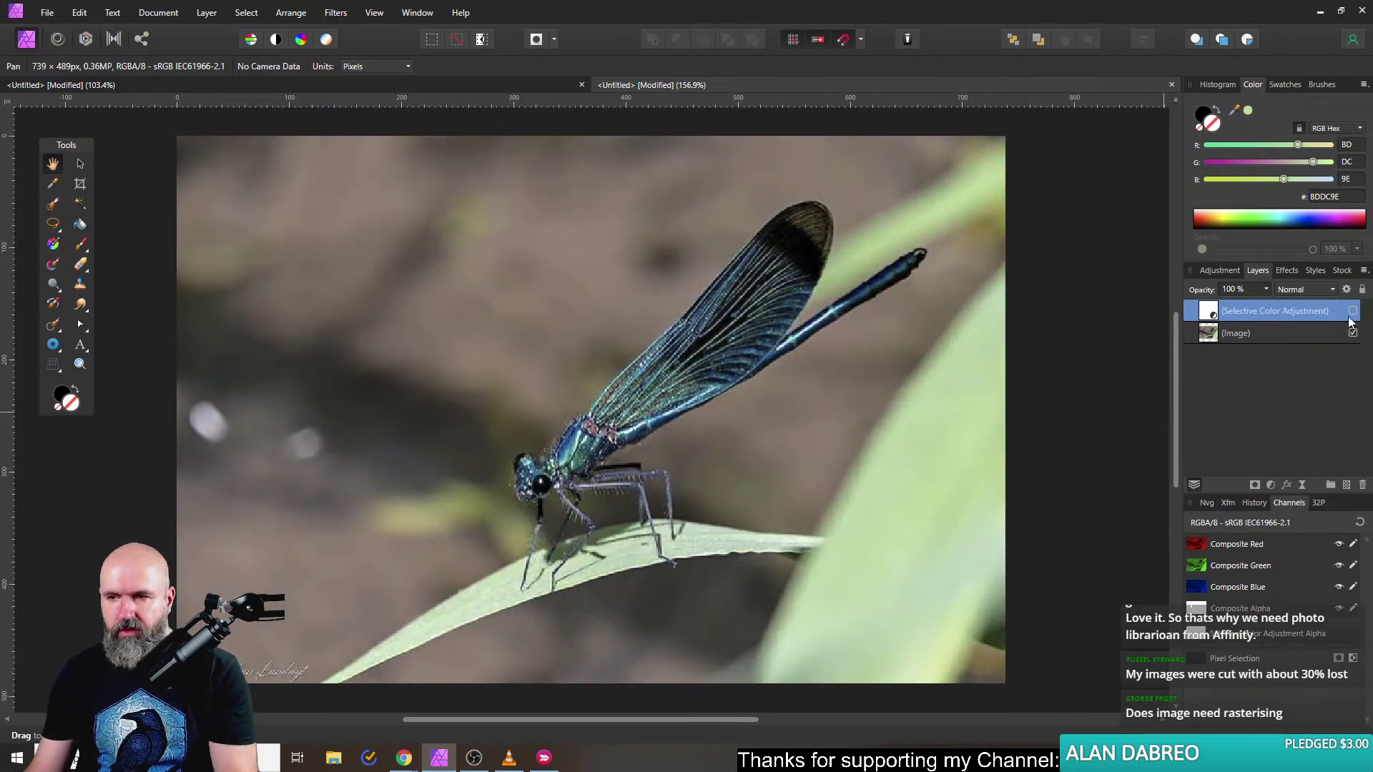
left_click(1353, 313)
left_click(1353, 313)
left_click(1353, 312)
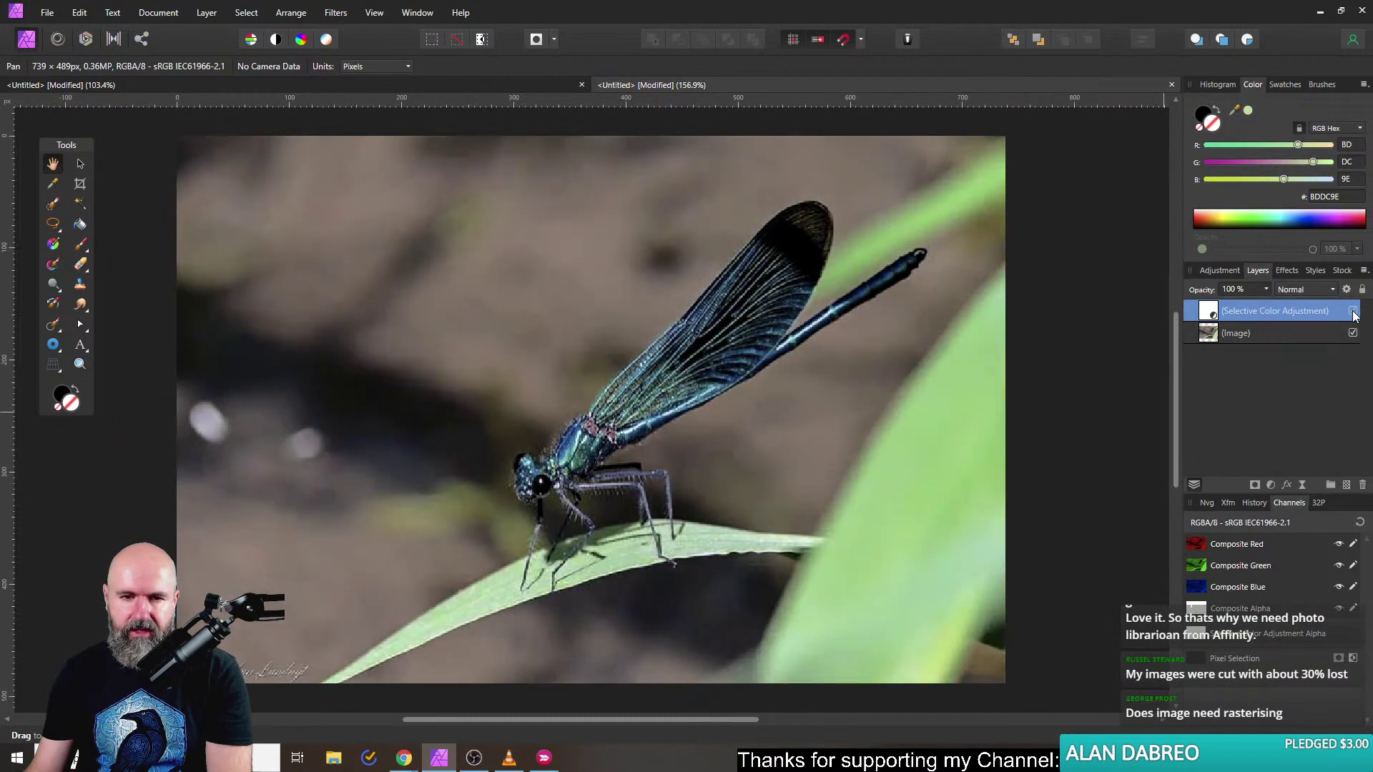
left_click(1353, 313)
left_click(1353, 312)
left_click(1353, 313)
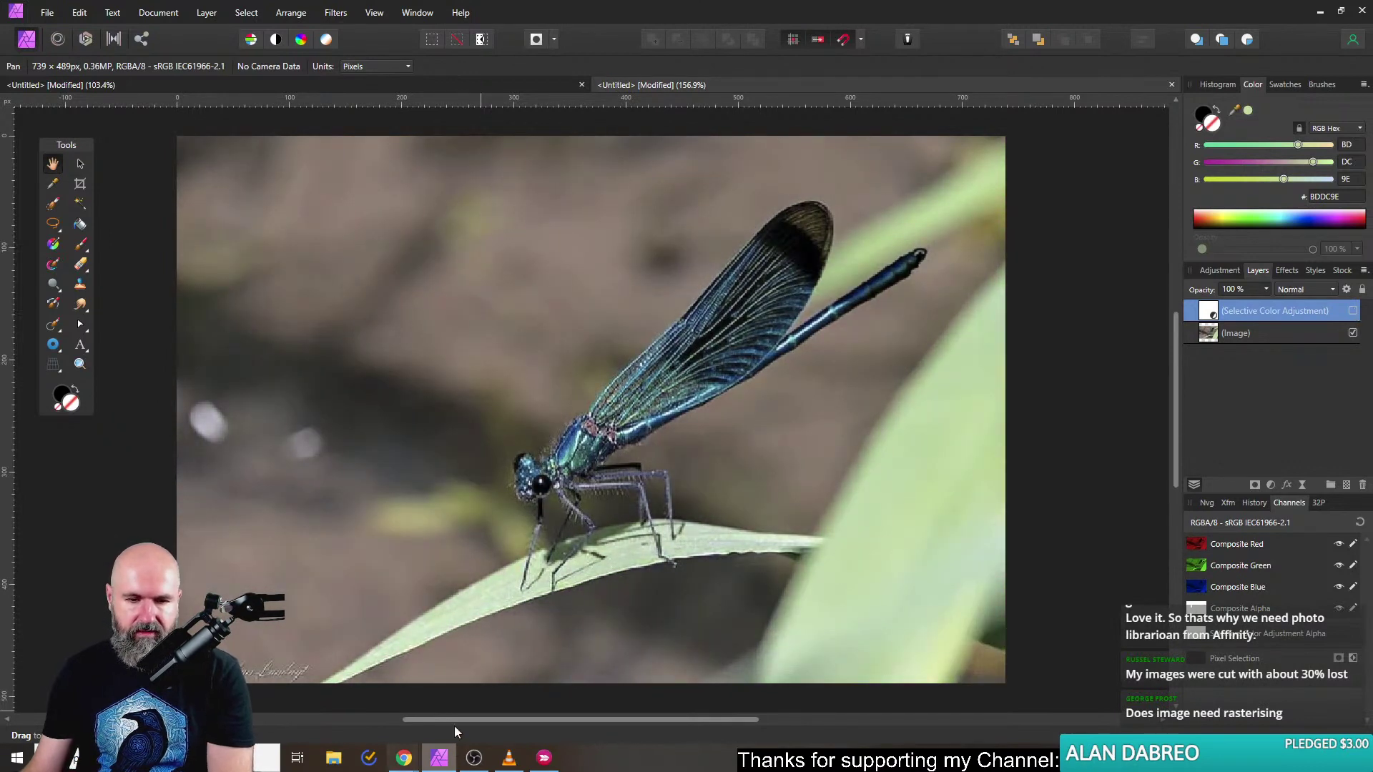
Check the original damselfly post in Chrome, return to Affinity Photo and compare the image with and without the adjustment.
left_click(404, 736)
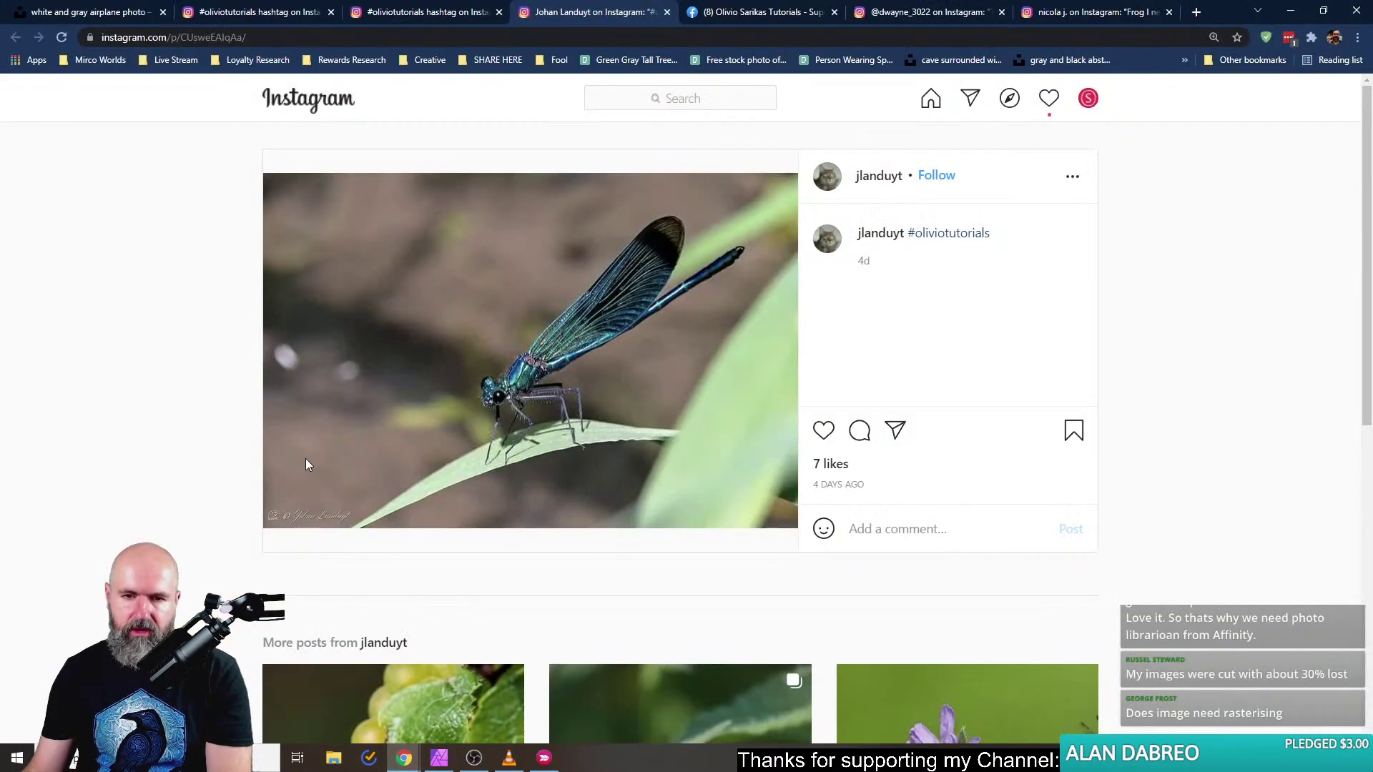
left_click(438, 757)
left_click(1353, 311)
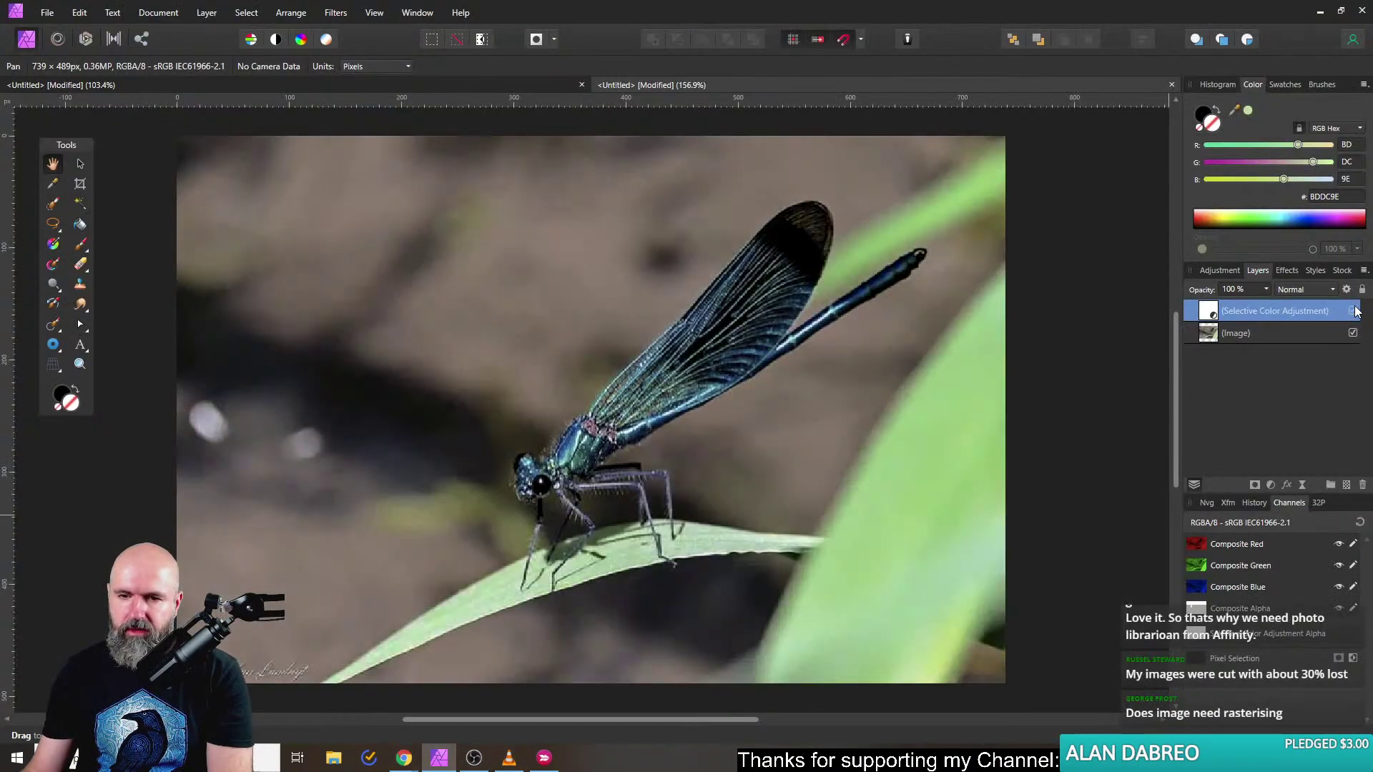
left_click(1353, 312)
Switch to Chrome and close the damselfly post to return to the #oliviotutorials hashtag page.
mouse_move(425, 749)
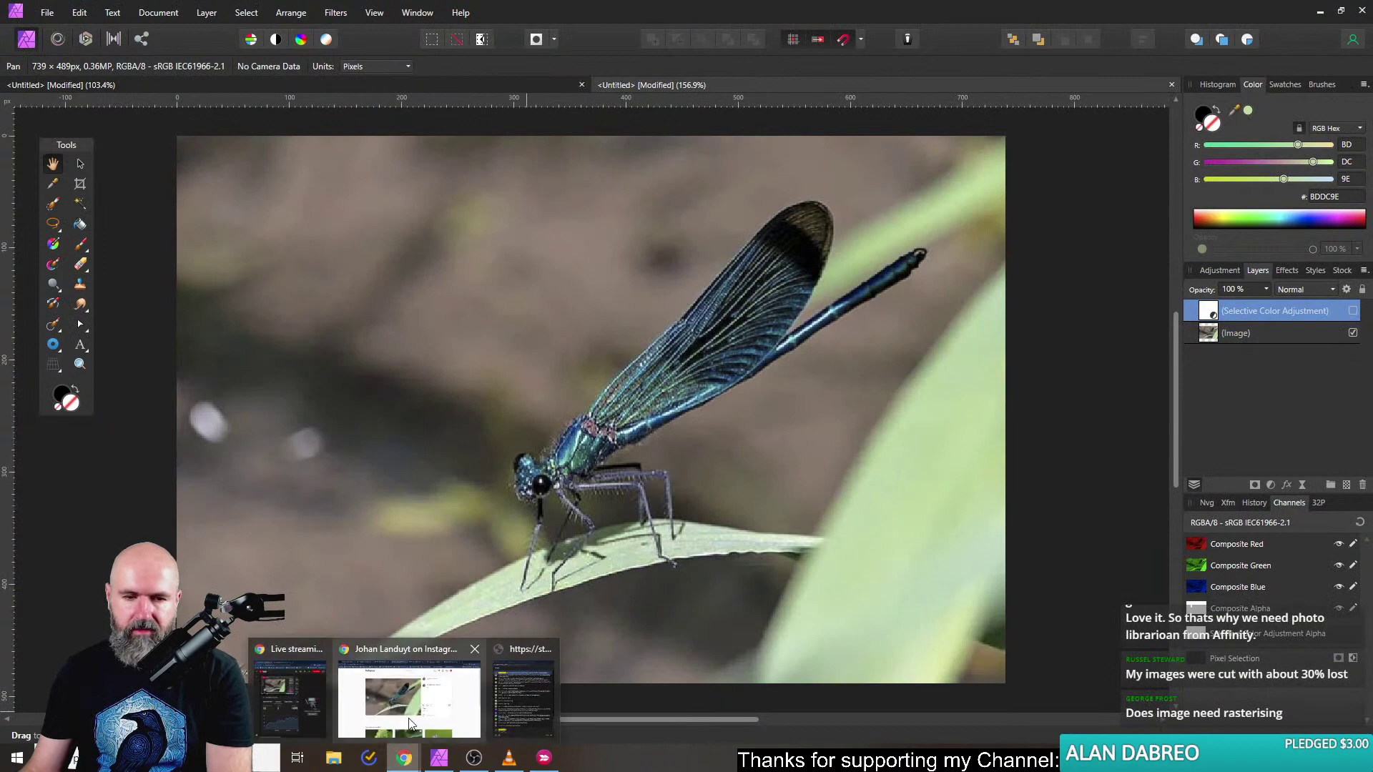
left_click(408, 708)
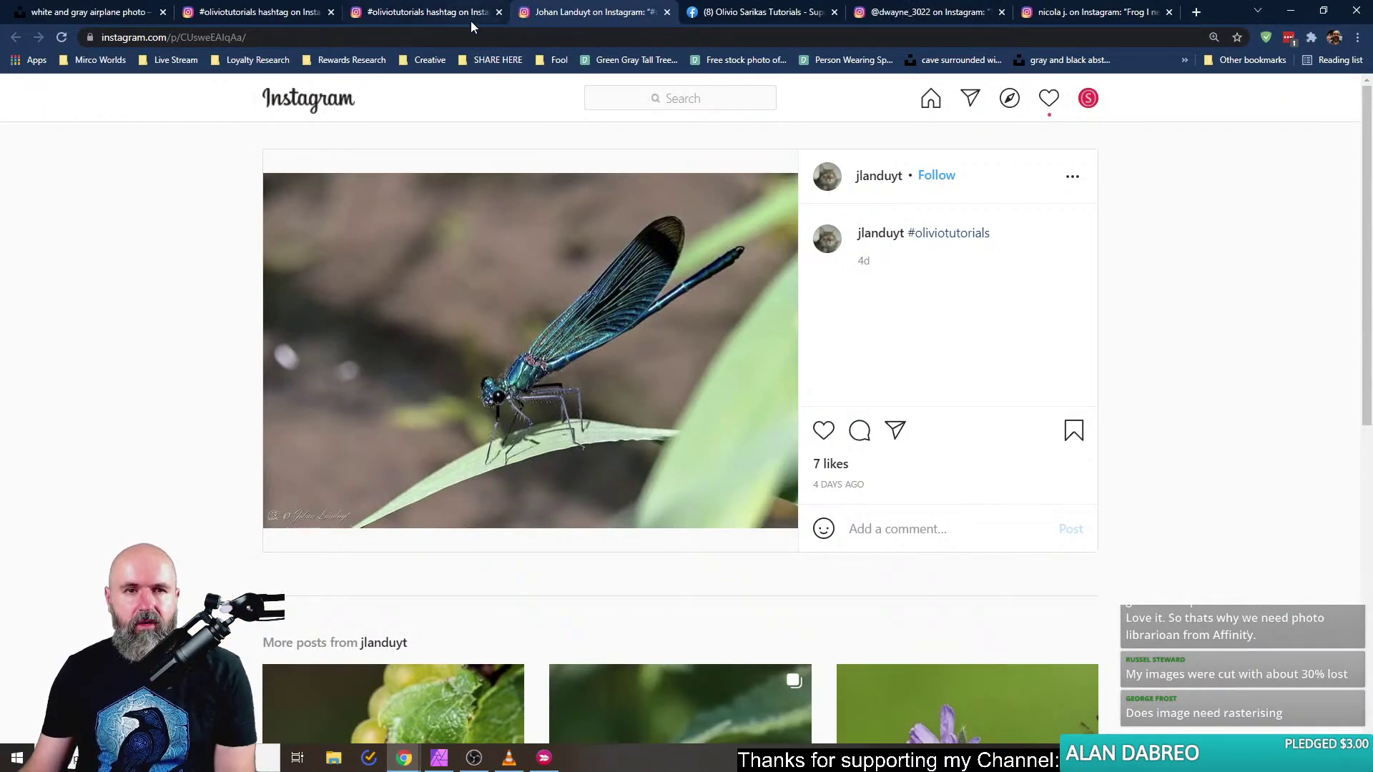
left_click(667, 13)
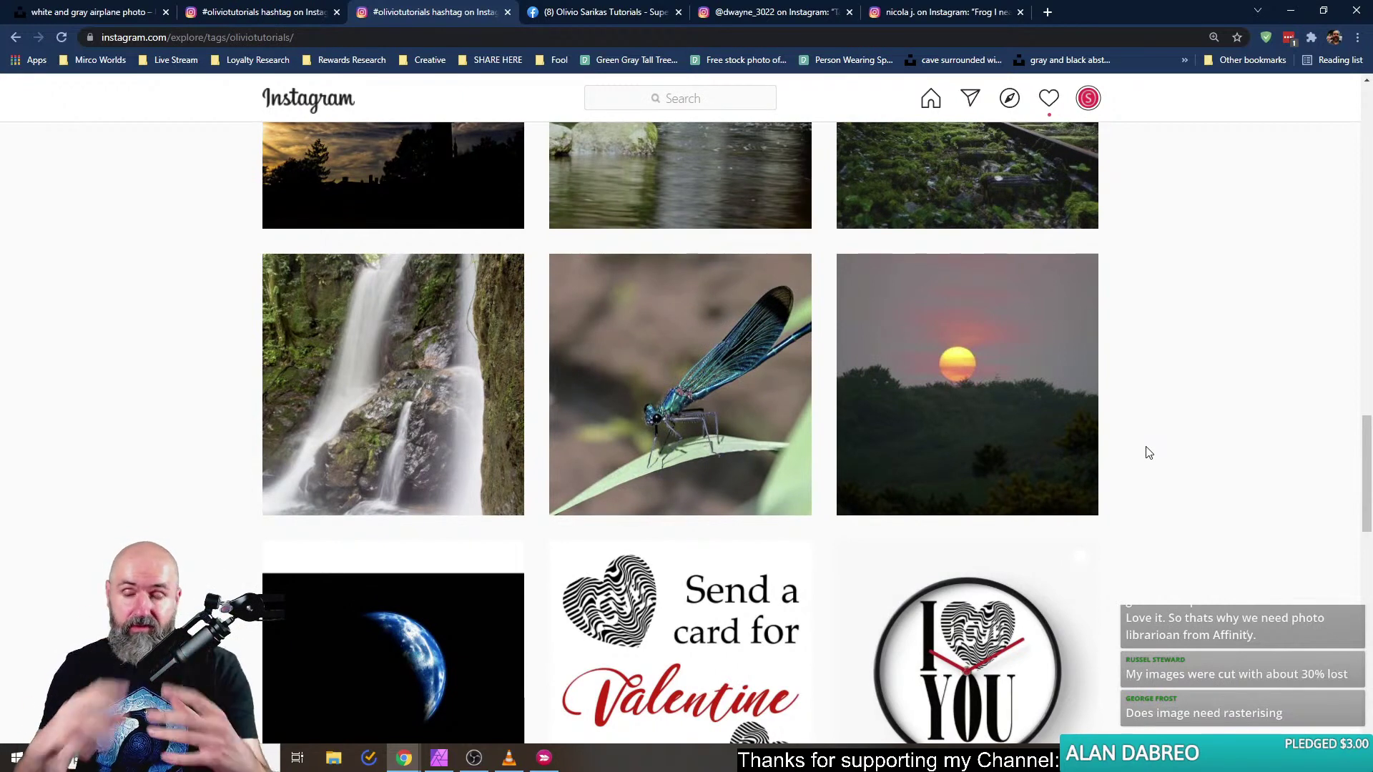
Open the sunset photo's post in a new tab, view it and return to the #oliviotutorials hashtag page.
right_click(894, 346)
left_click(957, 354)
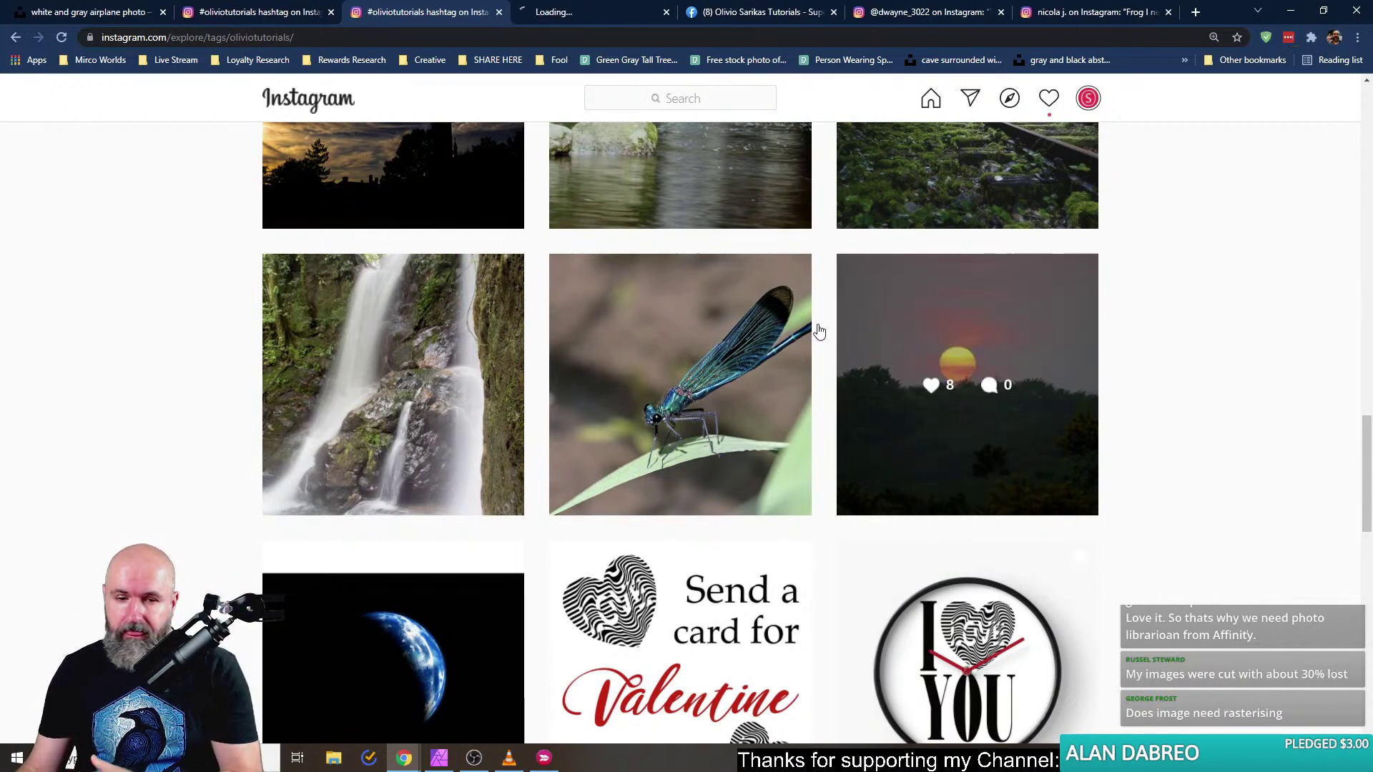
left_click(593, 12)
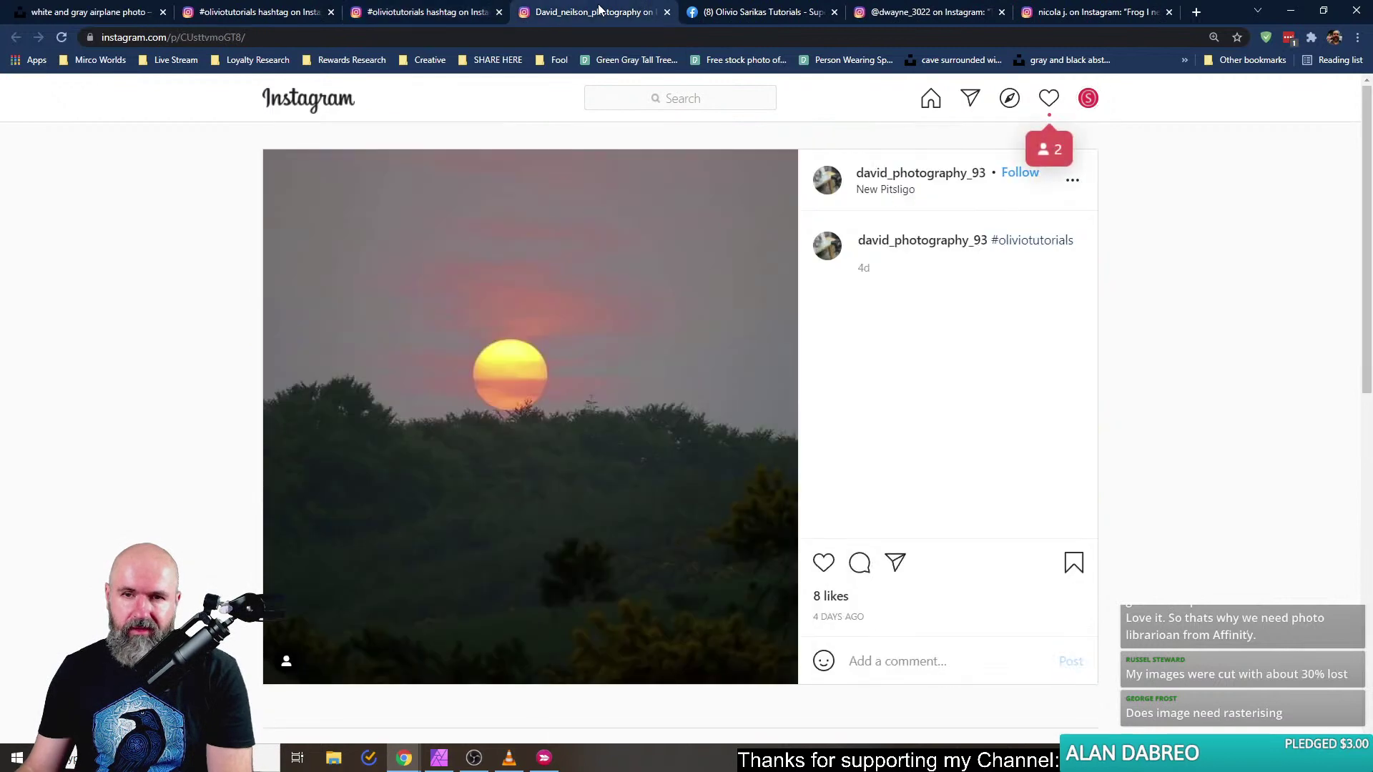
left_click(429, 12)
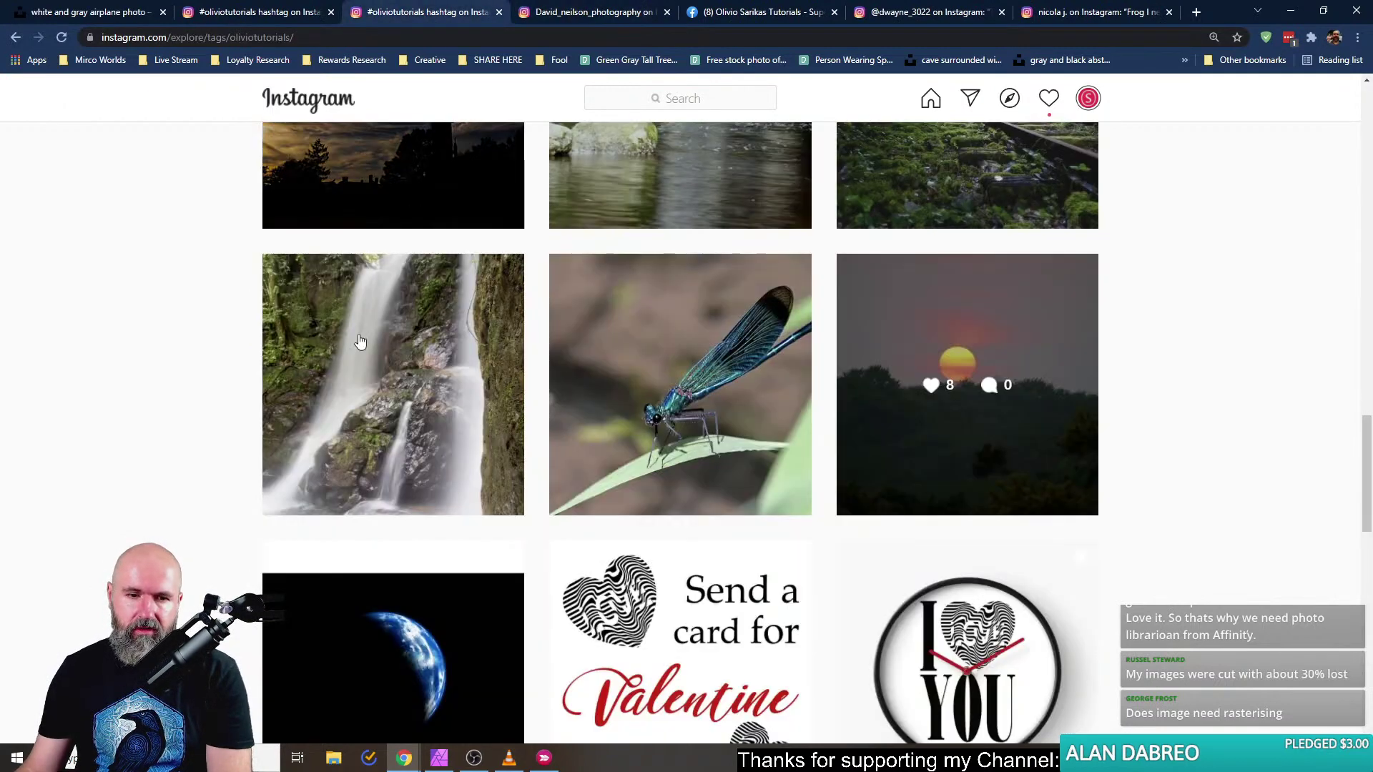
Open the post of the blue crescent Earth photo in a new tab, check it and close that tab.
scroll(329, 412, "down", 4)
right_click(341, 382)
left_click(386, 393)
left_click(664, 14)
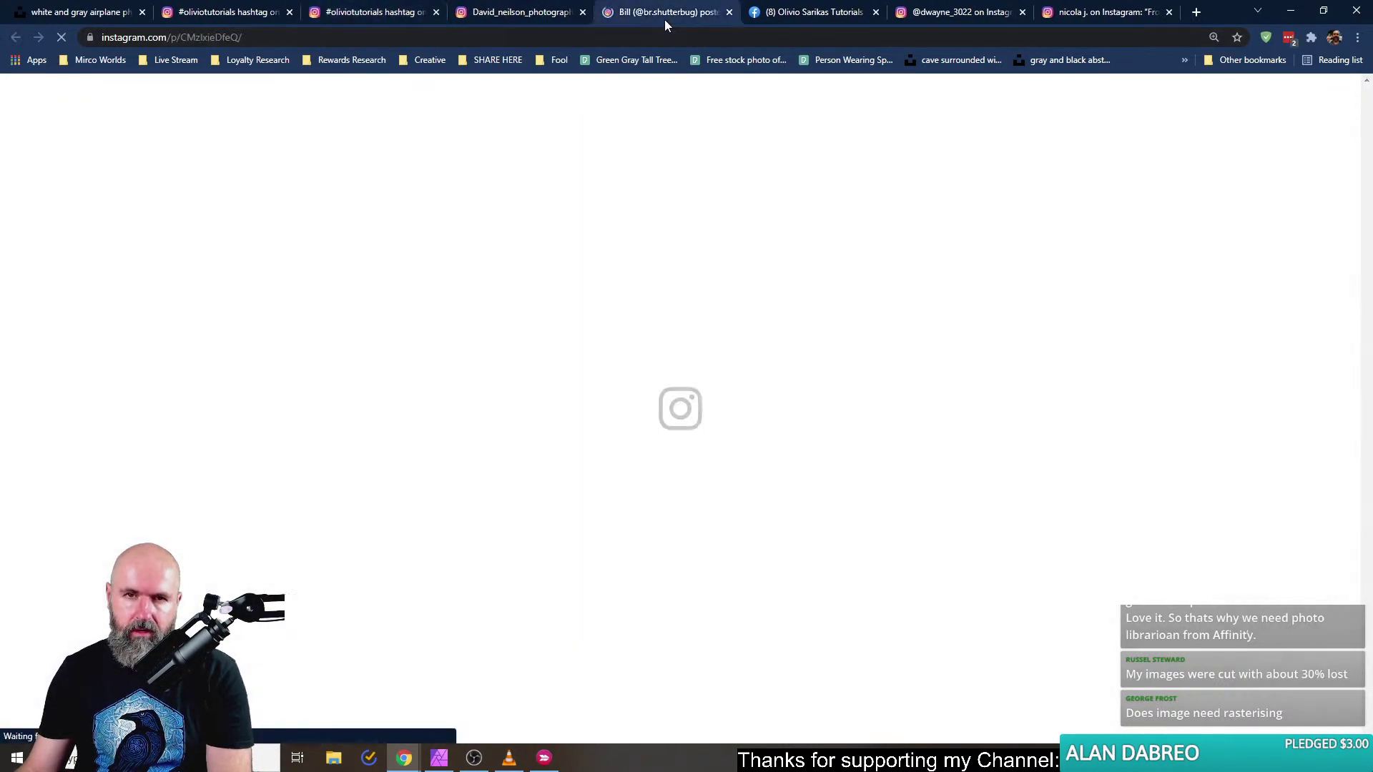
left_click(729, 12)
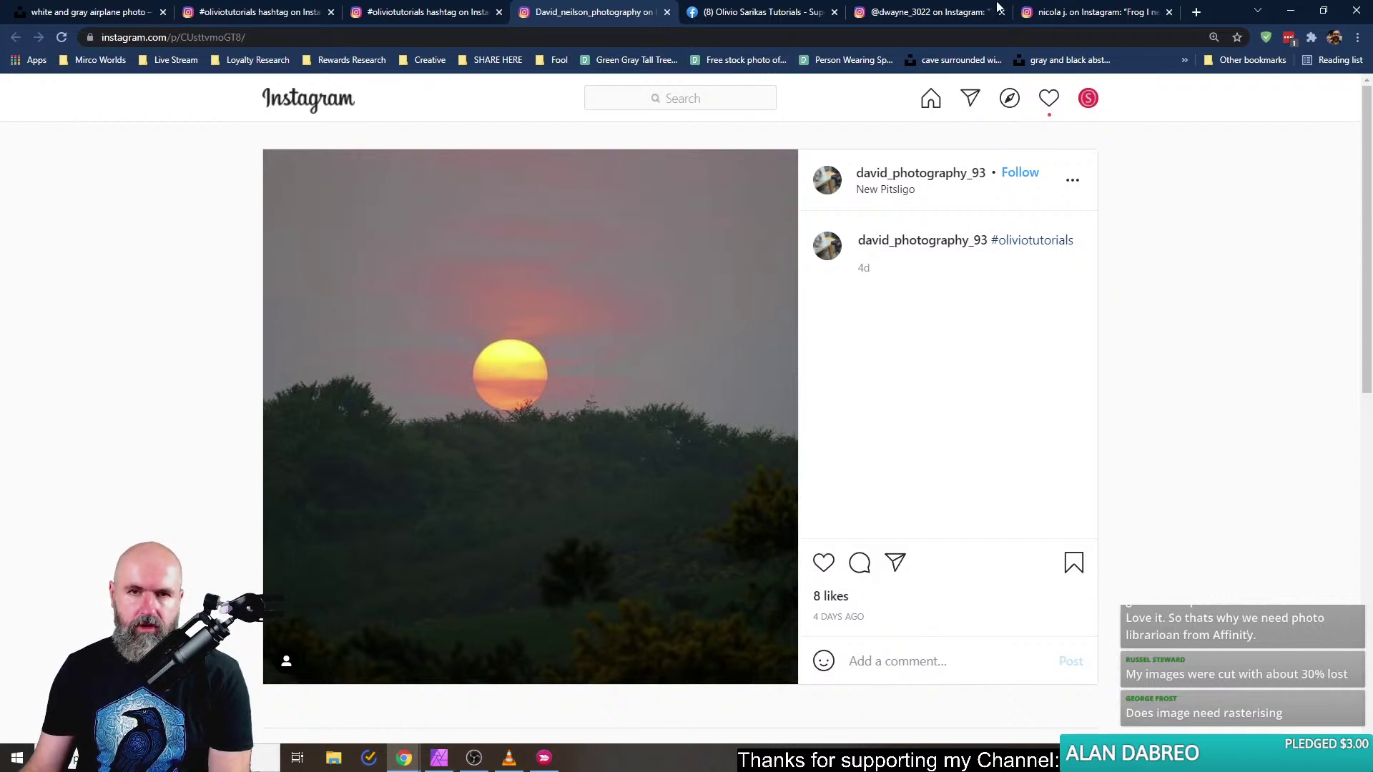
Compare the open bee-and-flower and frog posts, ending on the bee-and-flower post.
left_click(765, 12)
left_click(928, 16)
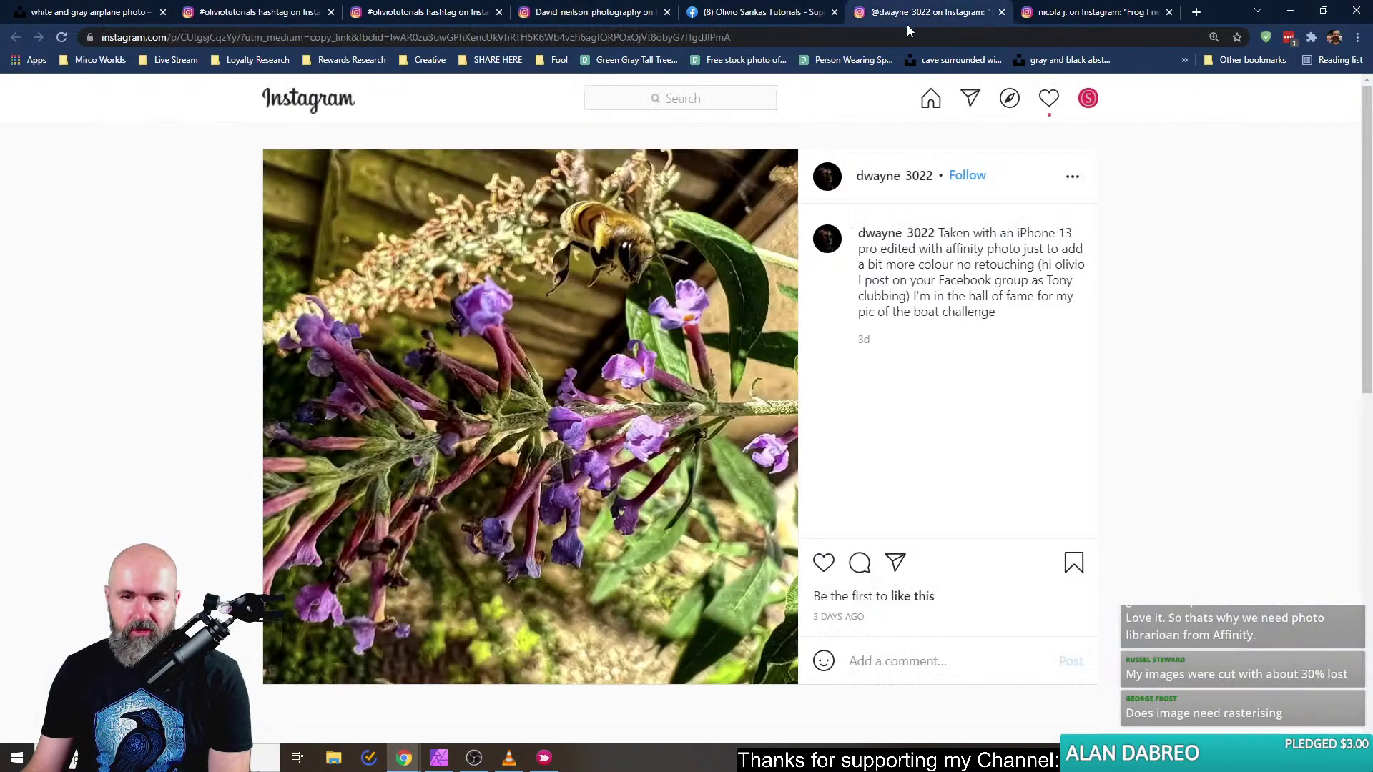
left_click(1087, 13)
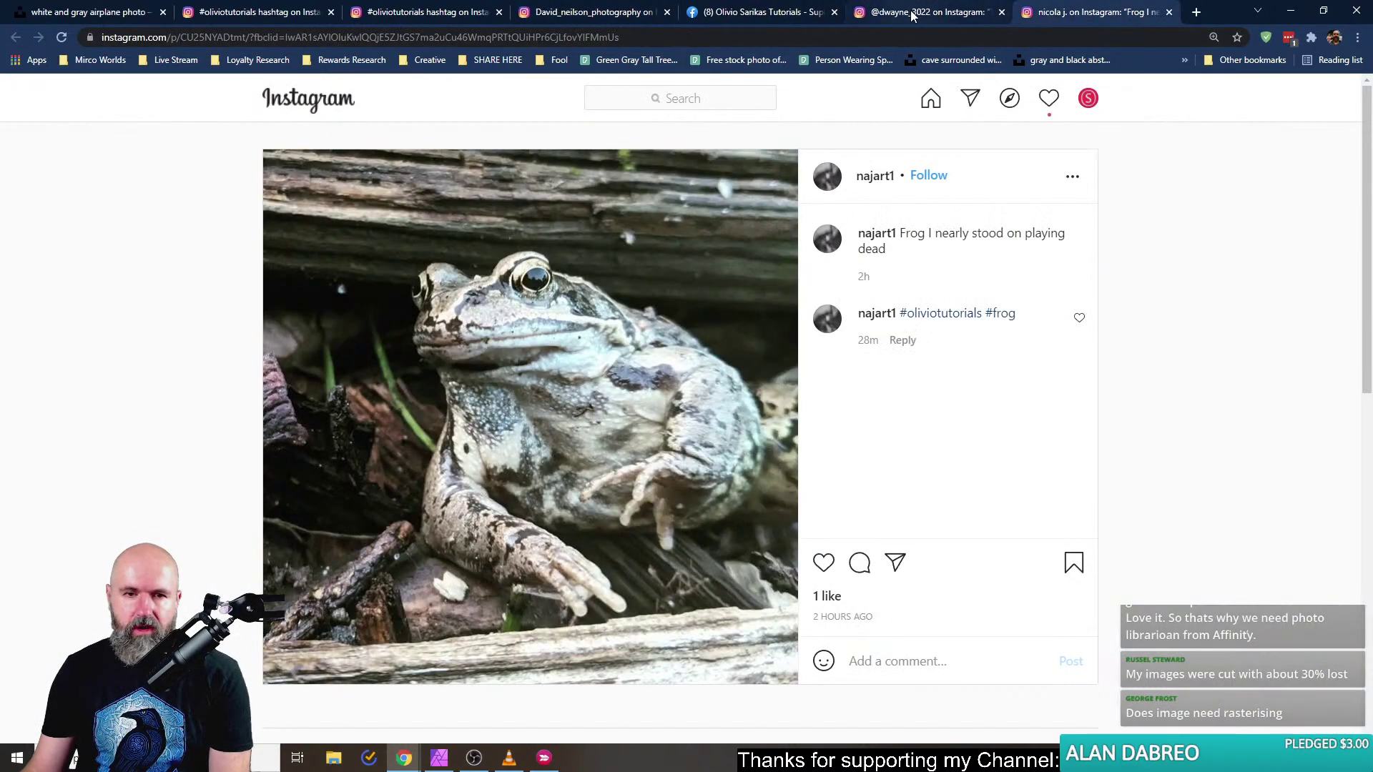
left_click(916, 12)
left_click(1092, 10)
left_click(899, 10)
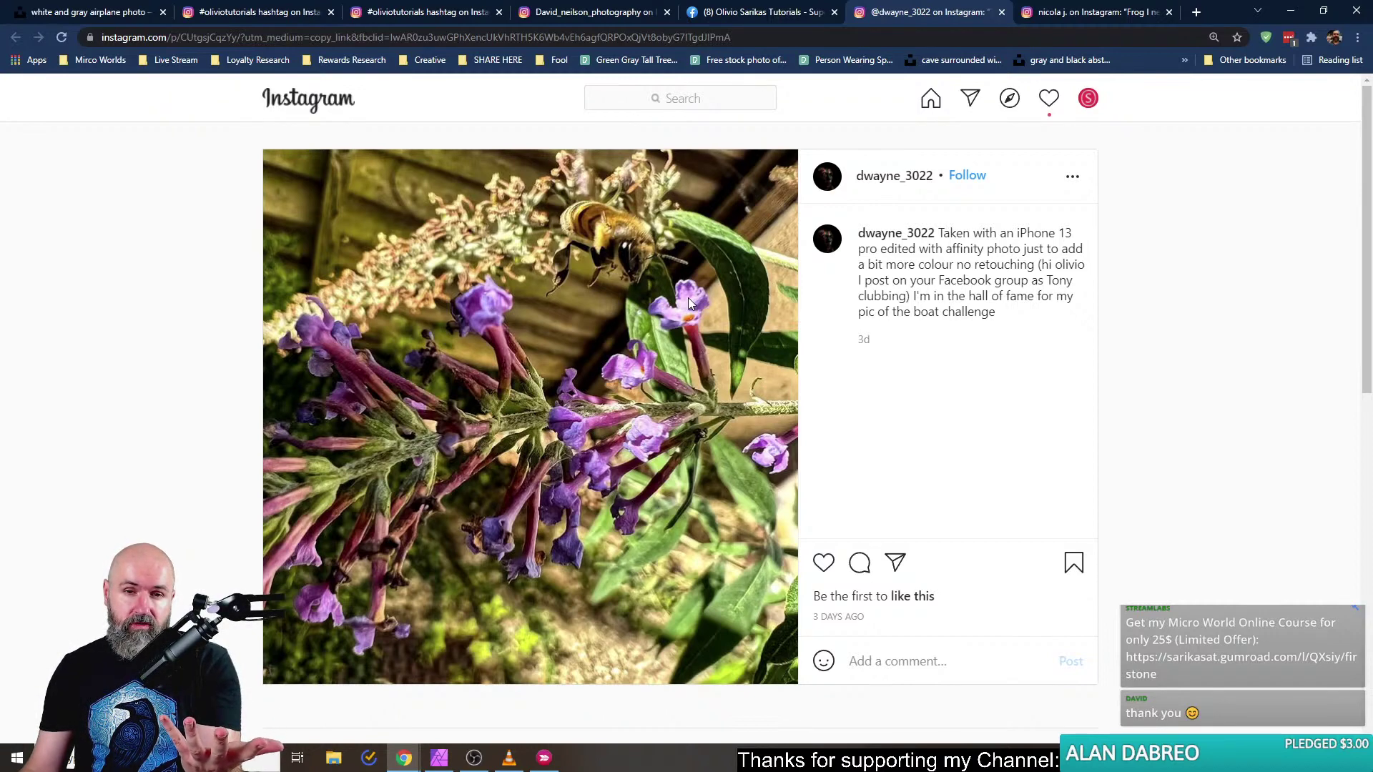
Capture the bee-and-flower photo with a new Skitch screen snap, discarding the previous capture, and copy it to the clipboard.
right_click(564, 261)
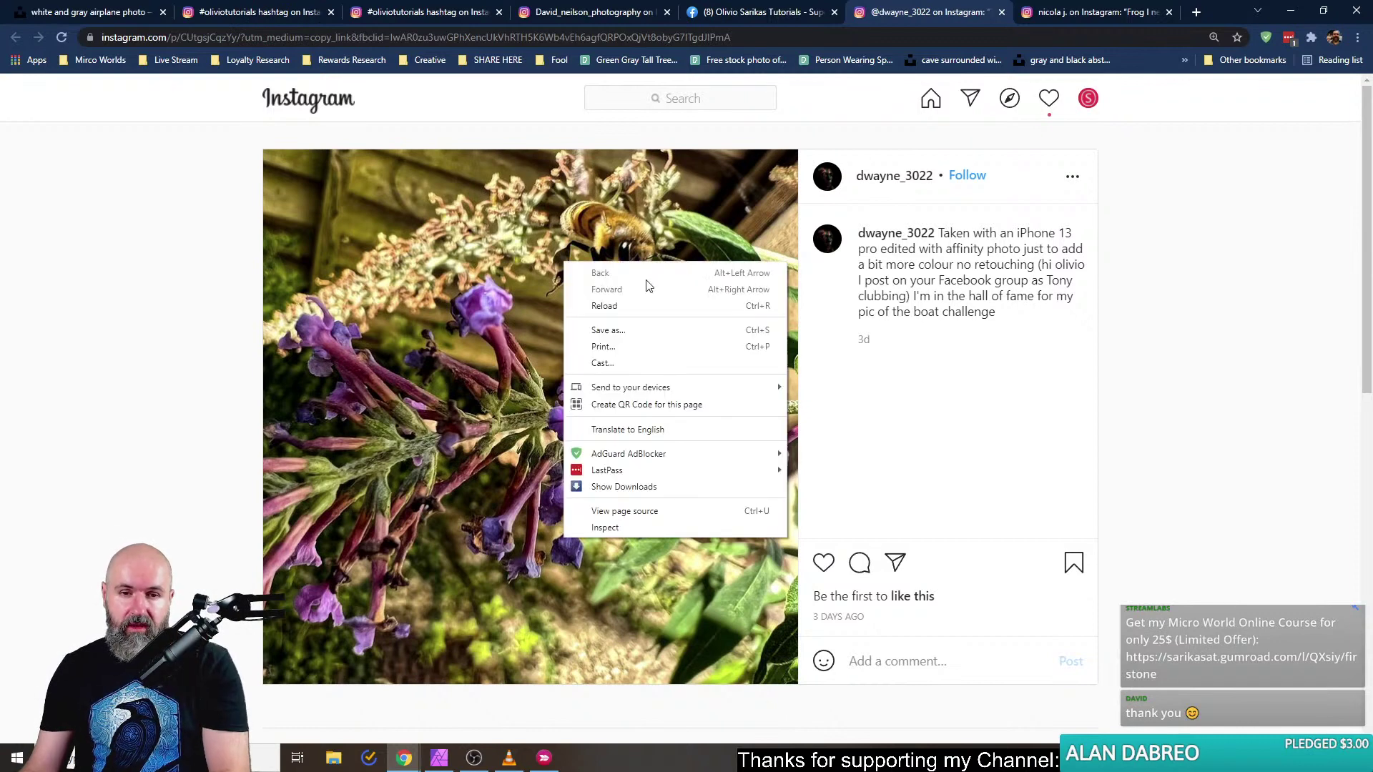
left_click(543, 758)
left_click(450, 166)
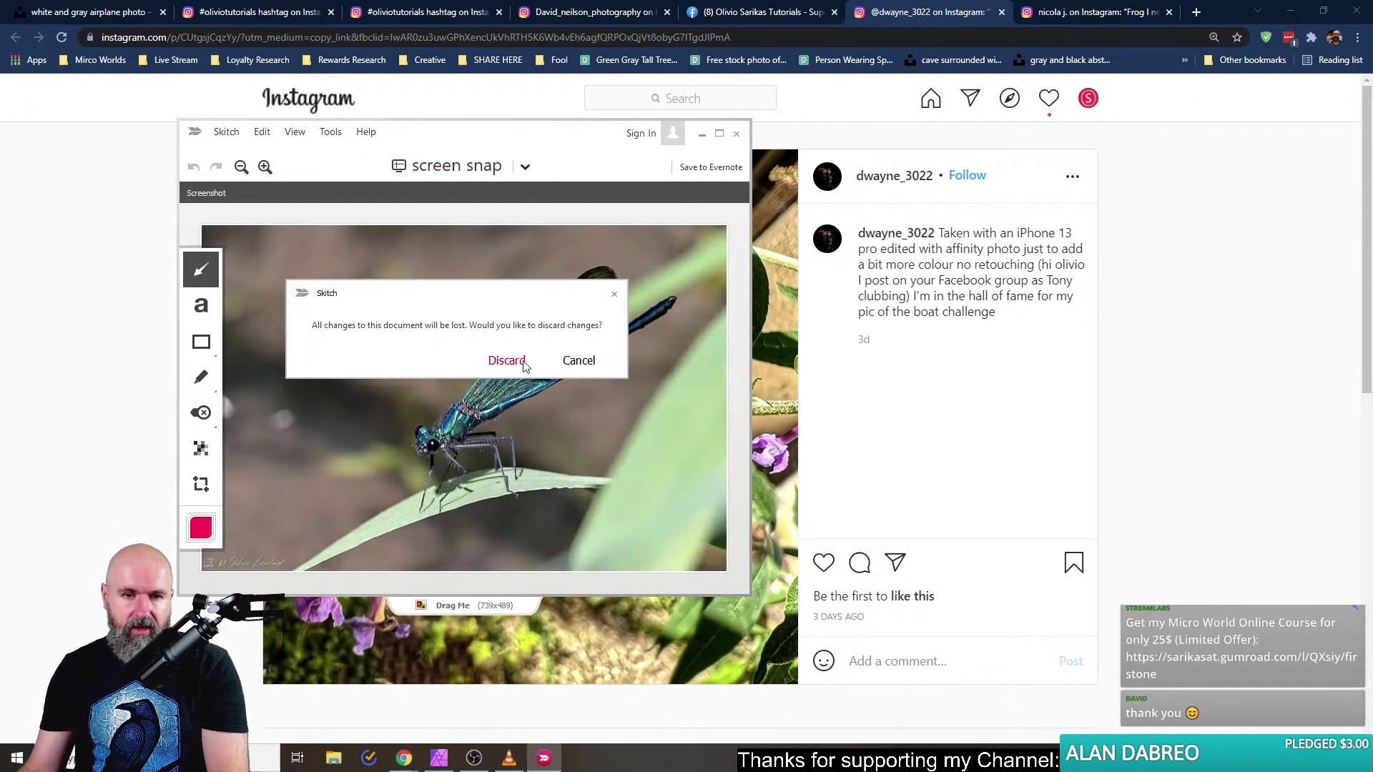
left_click(505, 359)
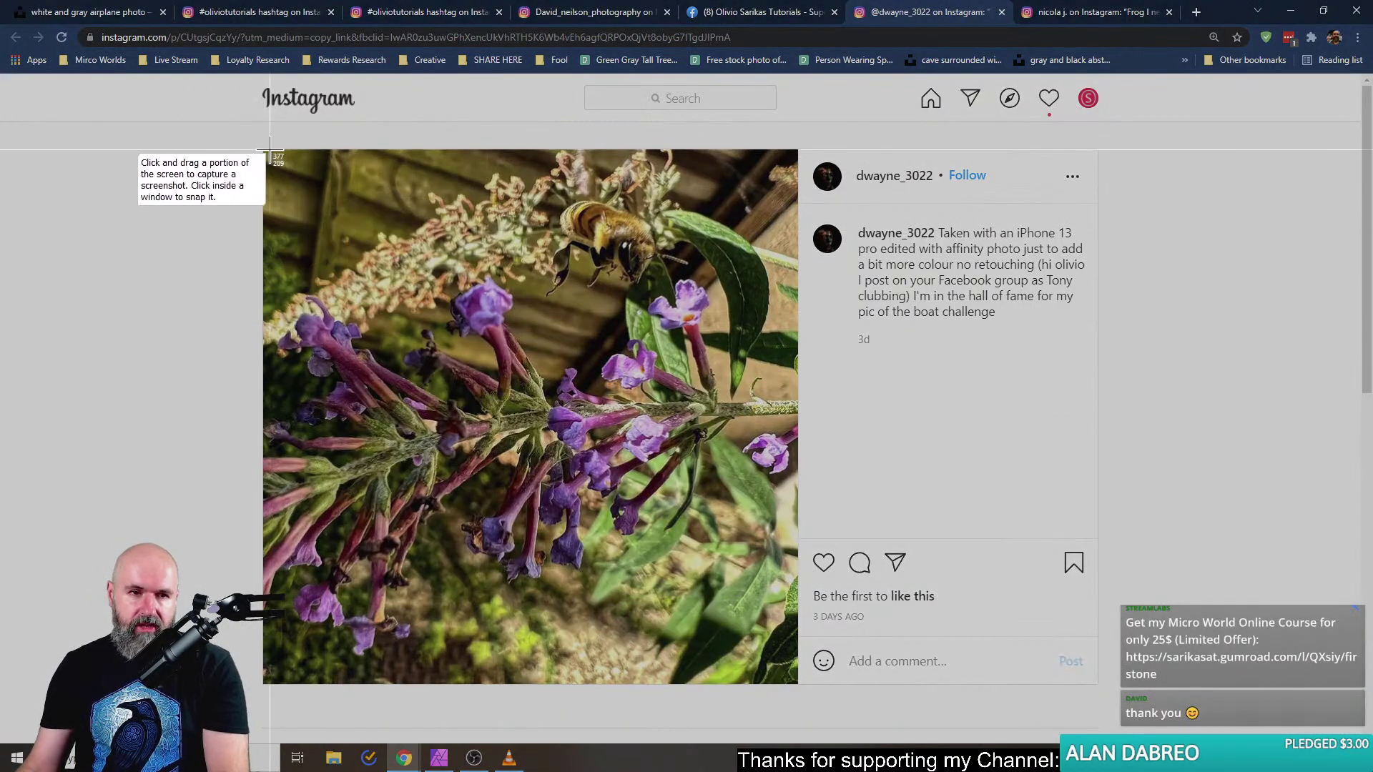
left_click_drag(267, 150, 792, 682)
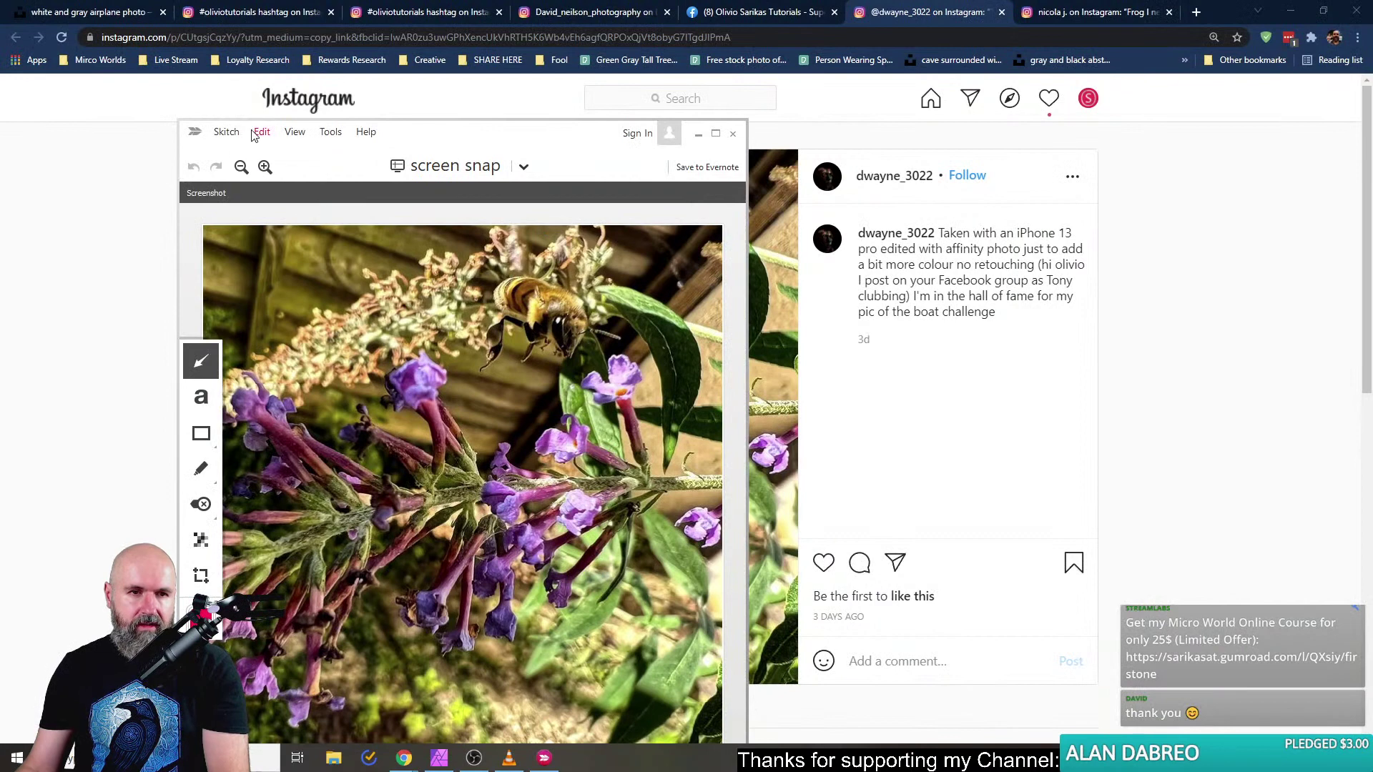
left_click(262, 136)
left_click(268, 217)
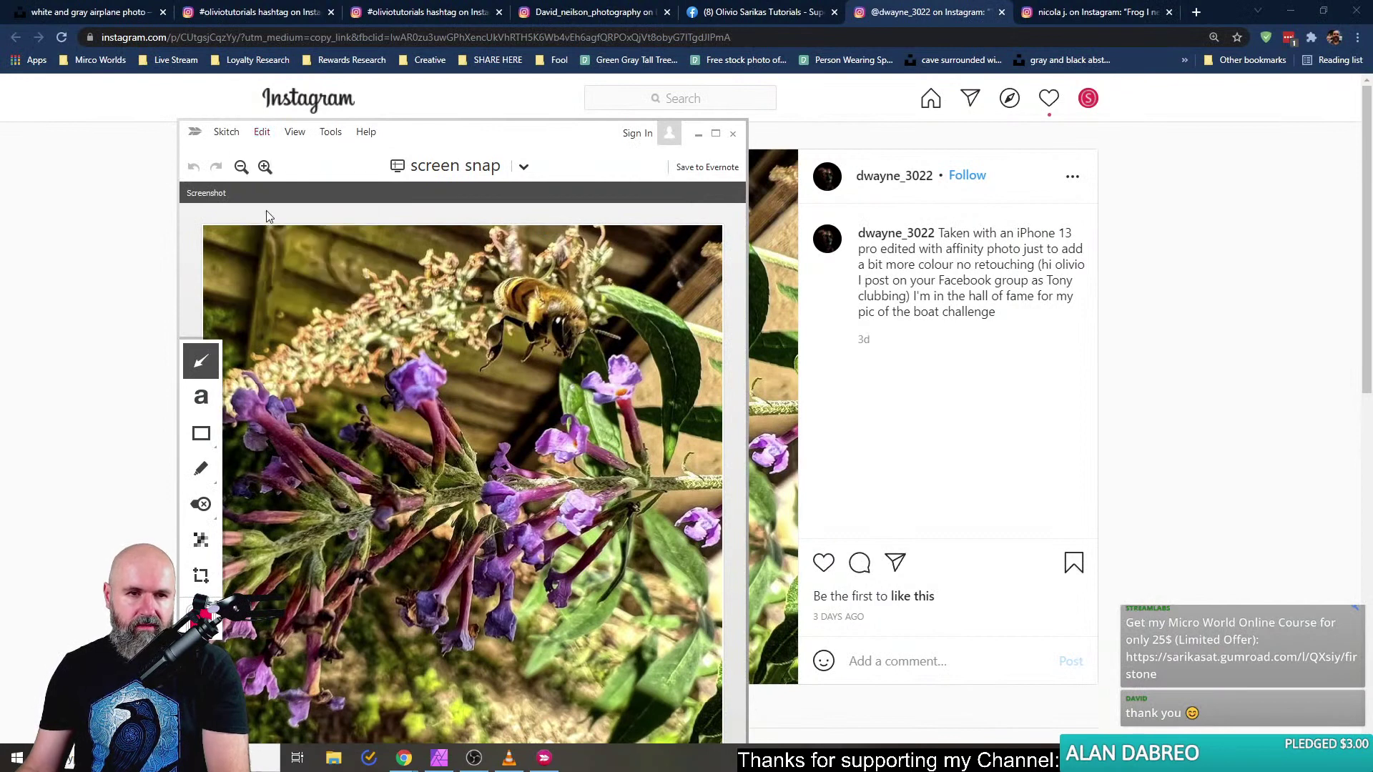
Switch to Affinity Photo and create a new document from the copied bee photo.
left_click(440, 758)
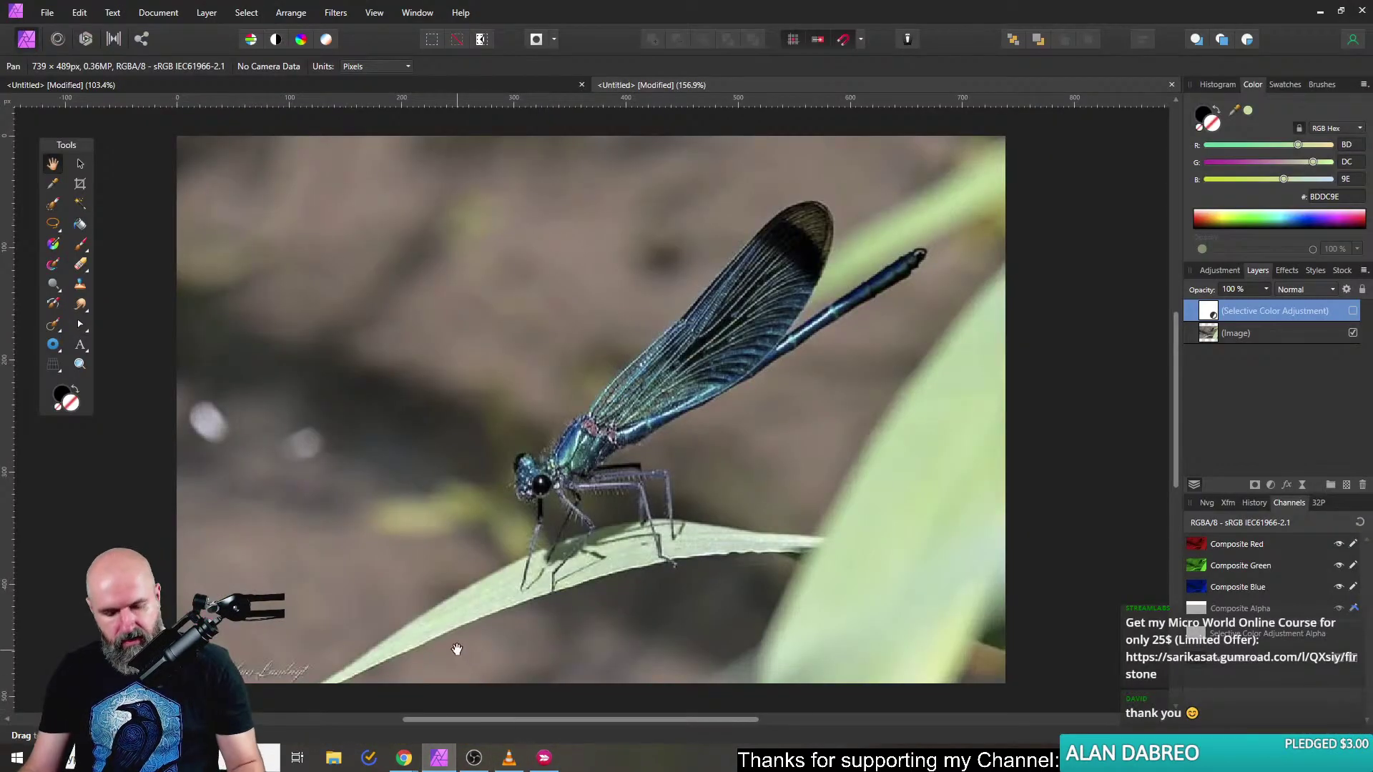
left_click(41, 7)
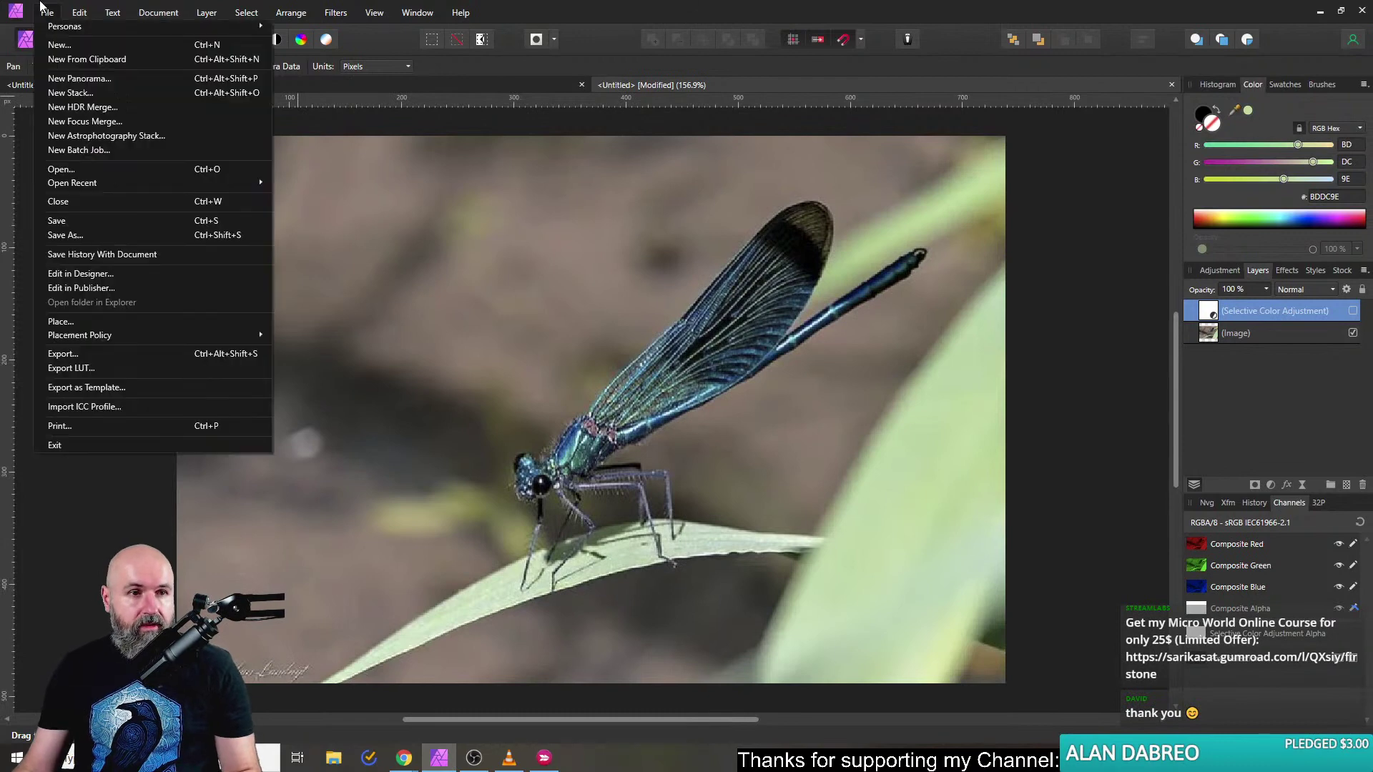
left_click(80, 59)
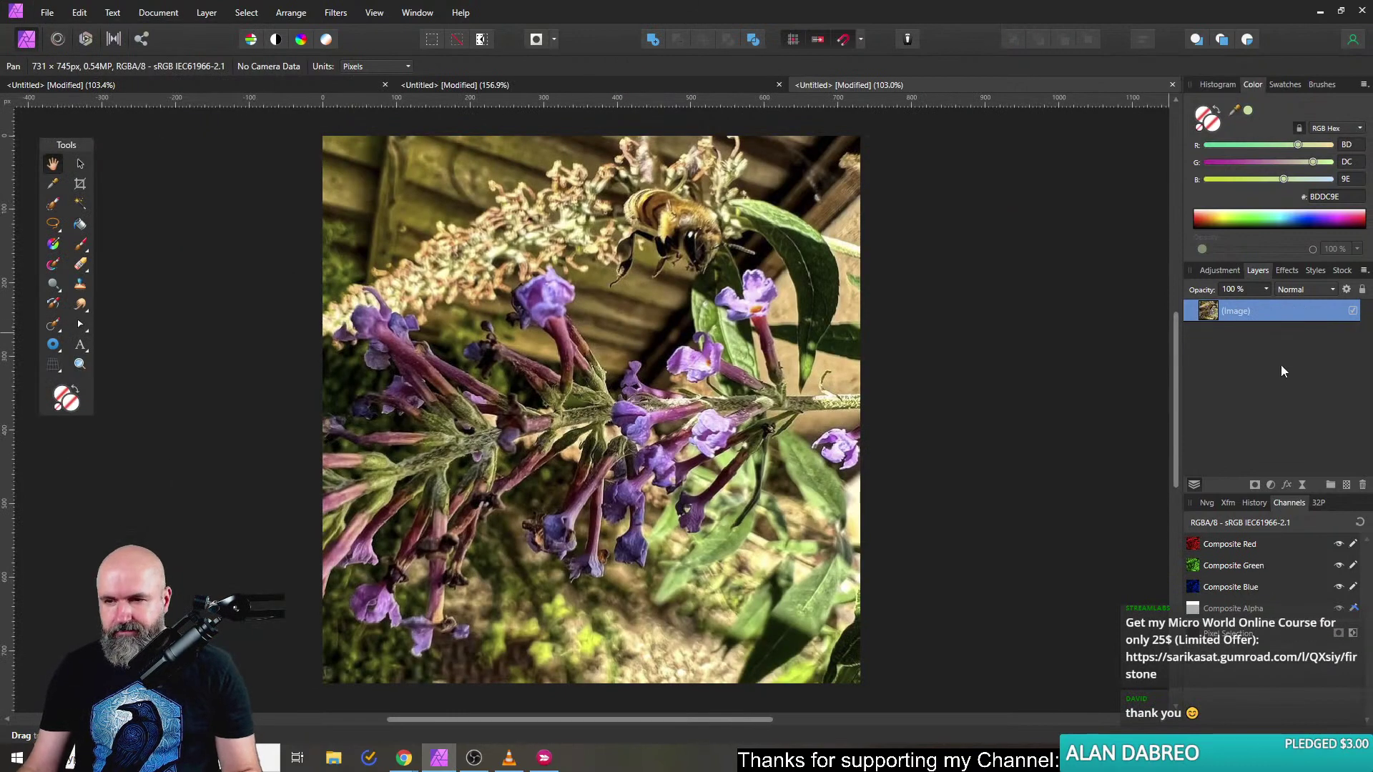
Add a Vibrance adjustment above the bee photo, lower its Saturation to about -25 %, and close the dialog.
left_click(1271, 486)
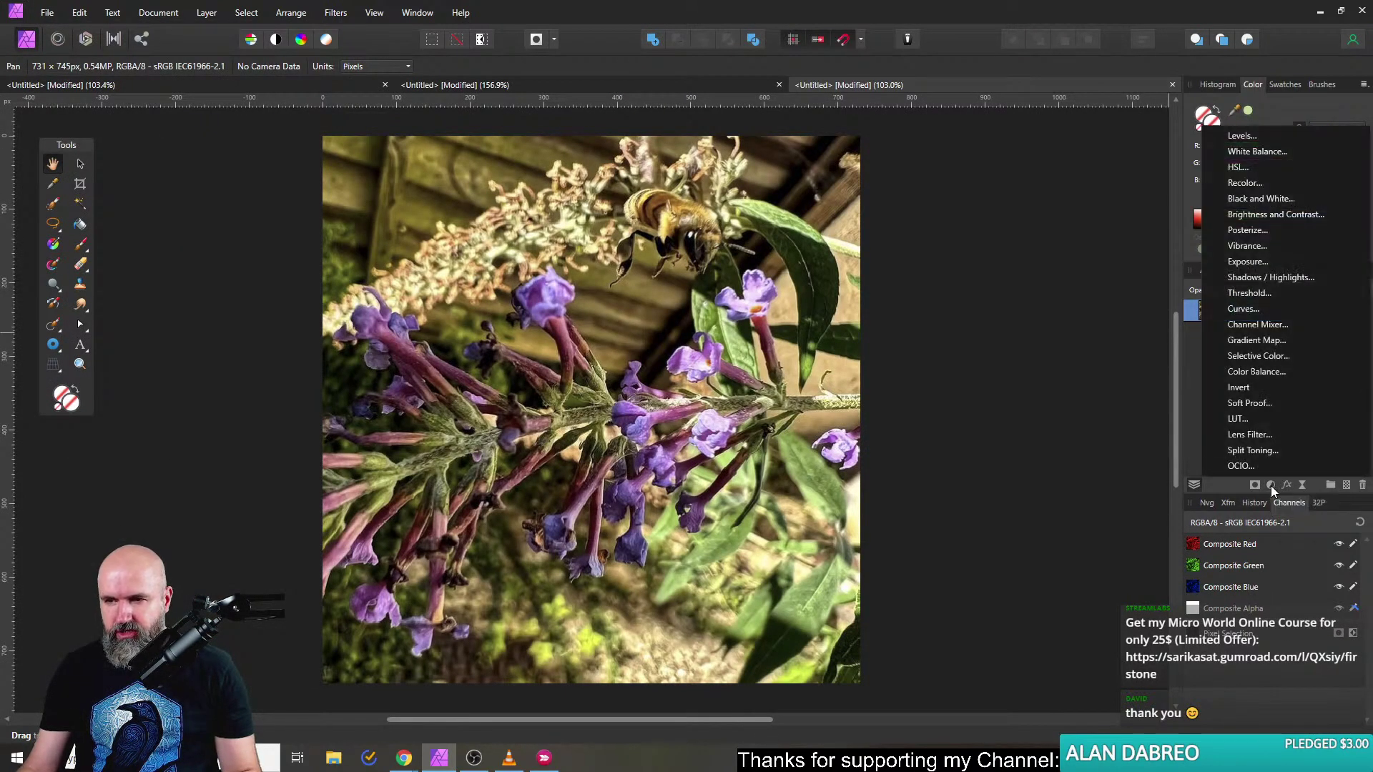
left_click(1257, 247)
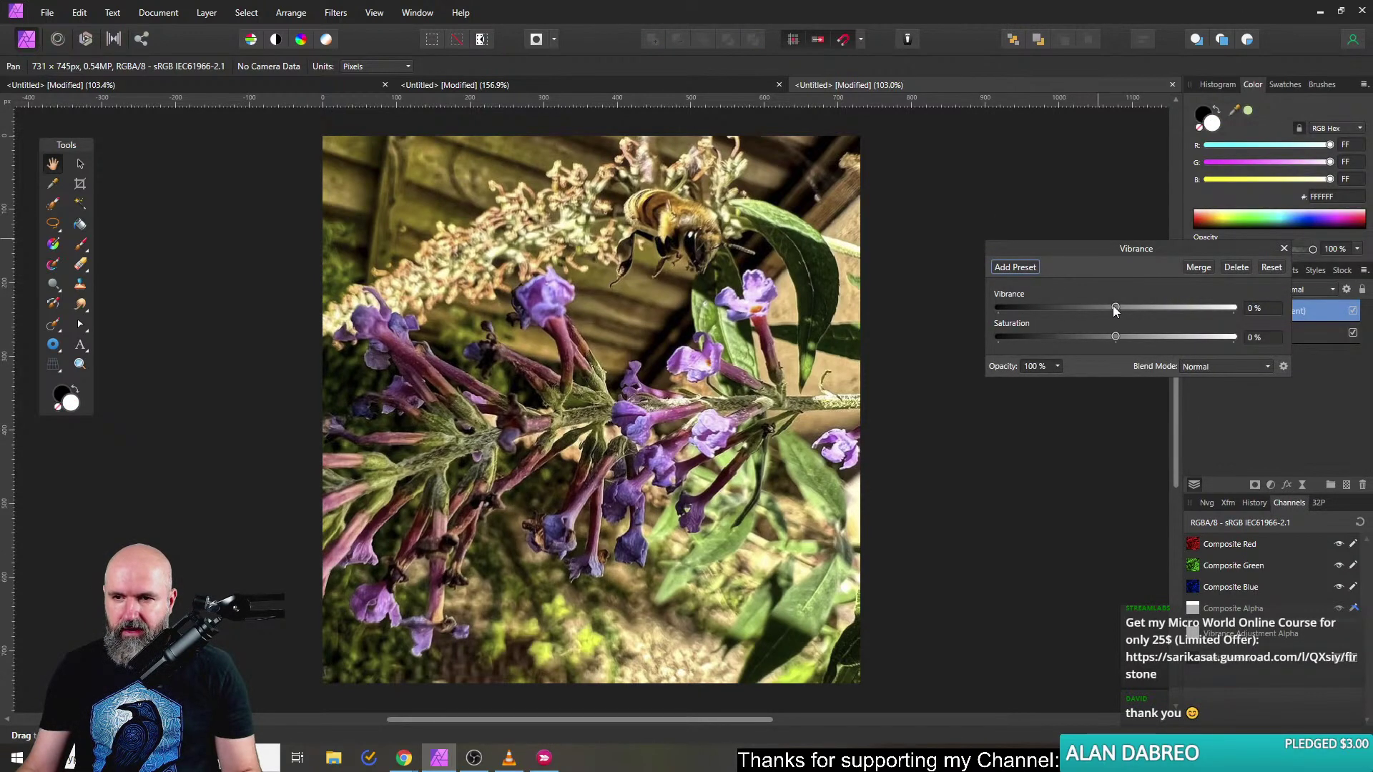
left_click_drag(1116, 337, 1065, 338)
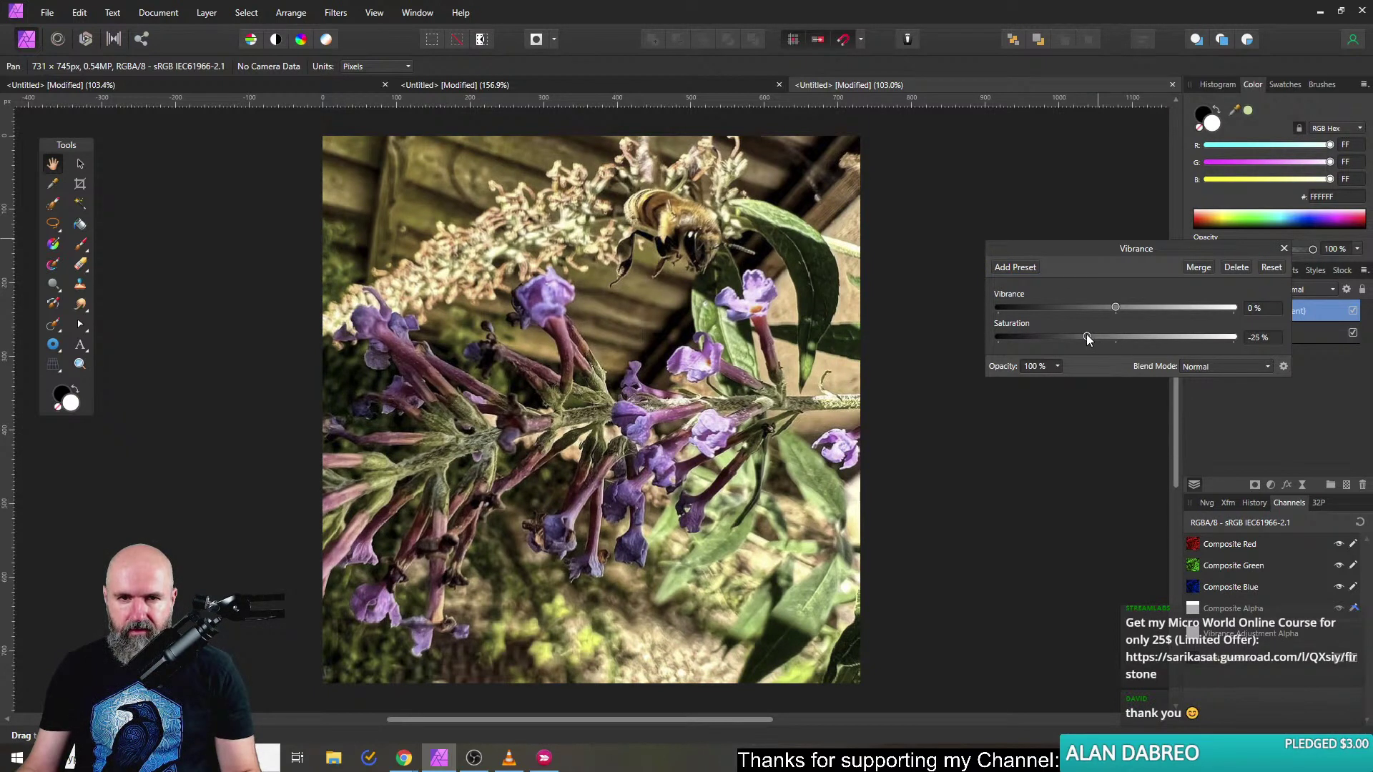
left_click(1285, 249)
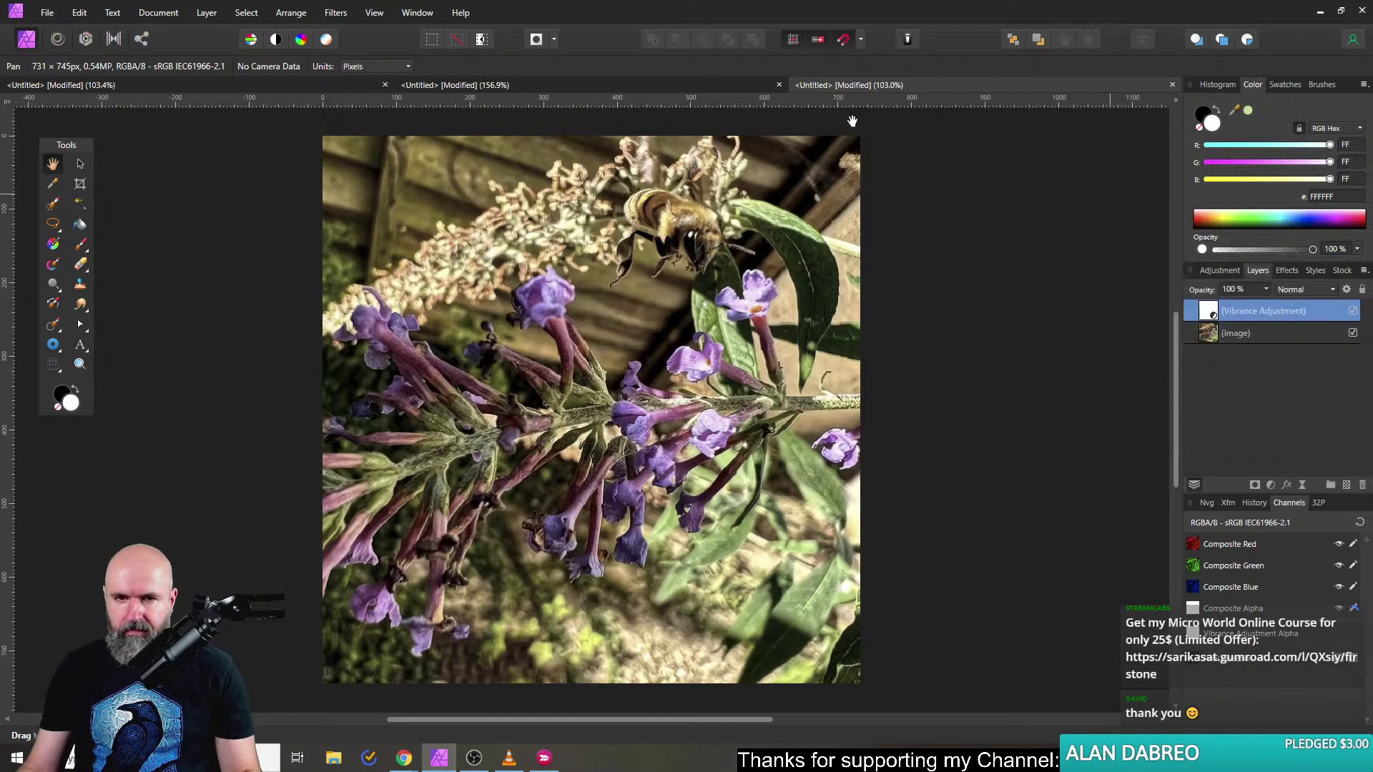
Invert the Vibrance adjustment's mask to black so the desaturation is hidden.
left_click(247, 13)
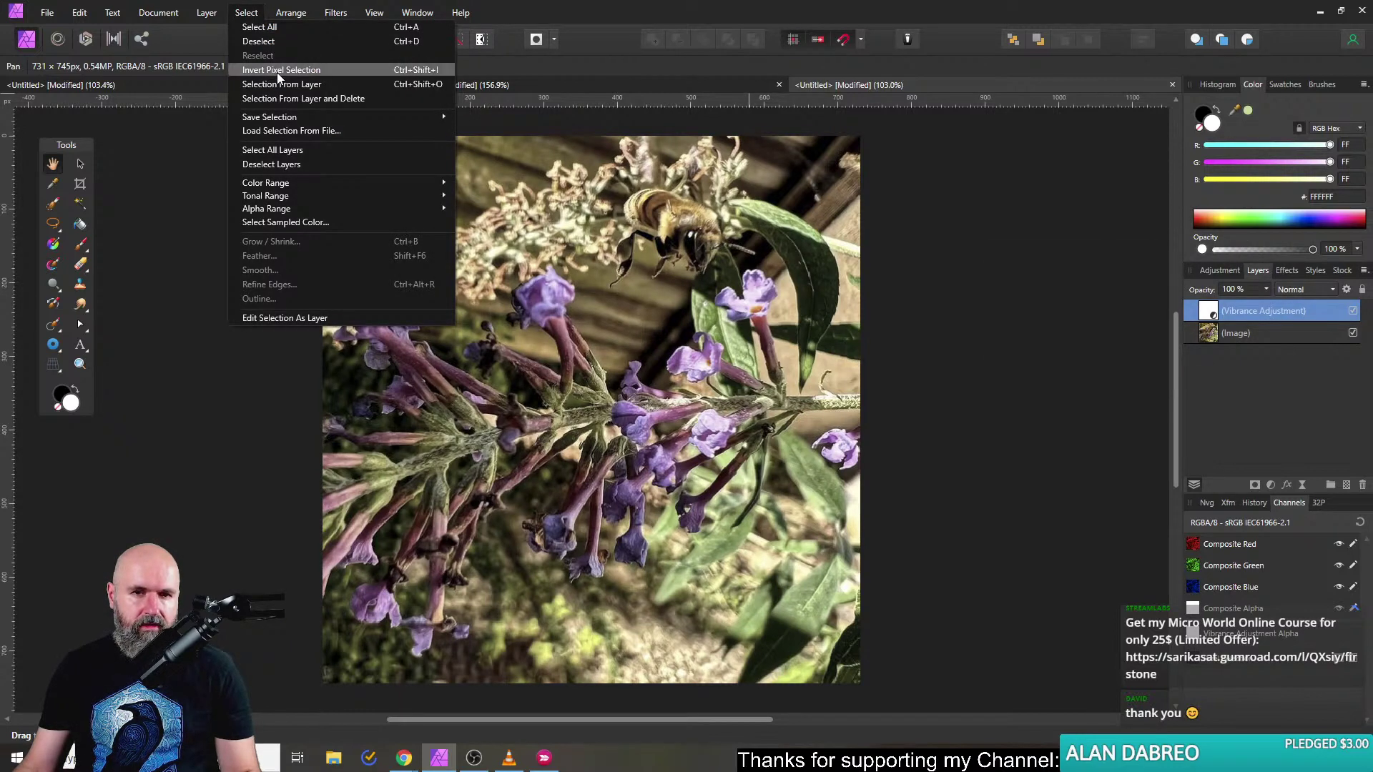
left_click(277, 72)
key("ctrl+d")
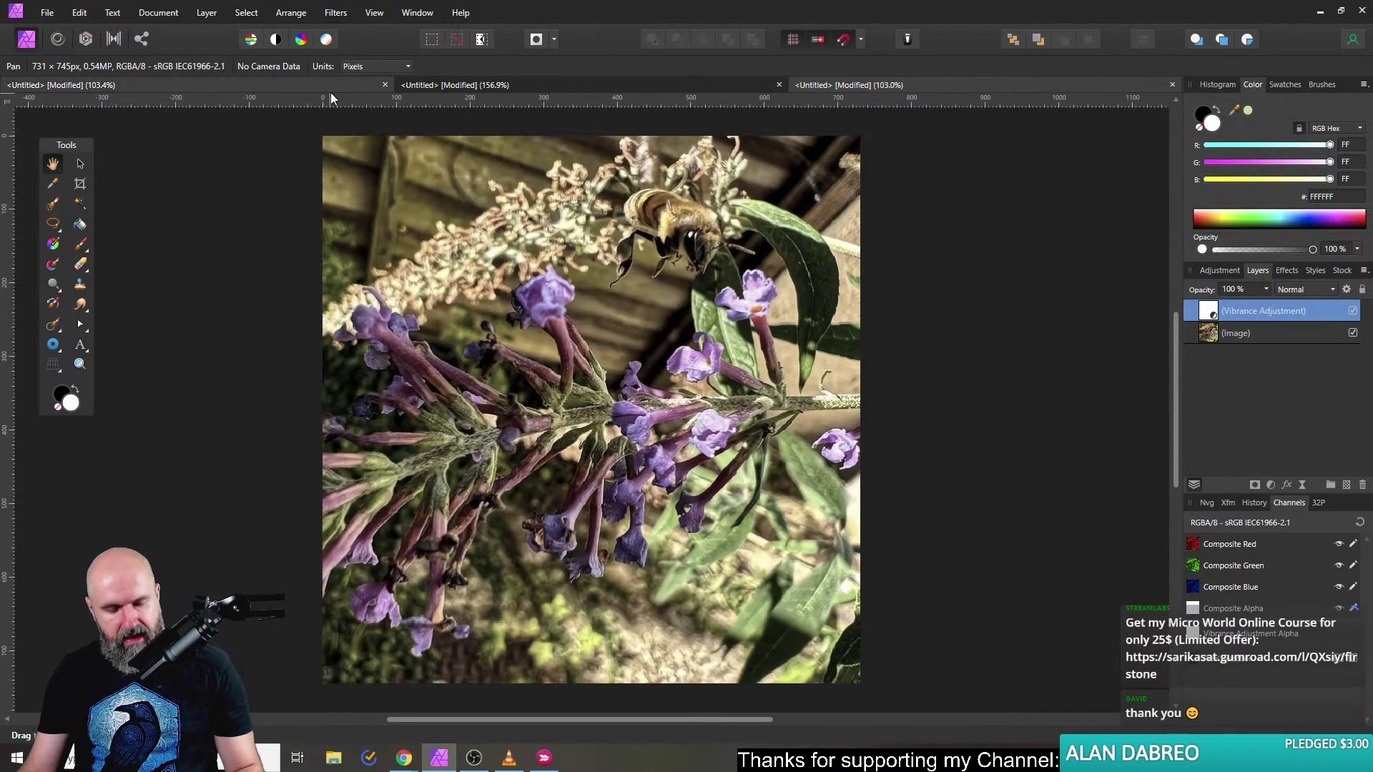
left_click(223, 23)
left_click(213, 40)
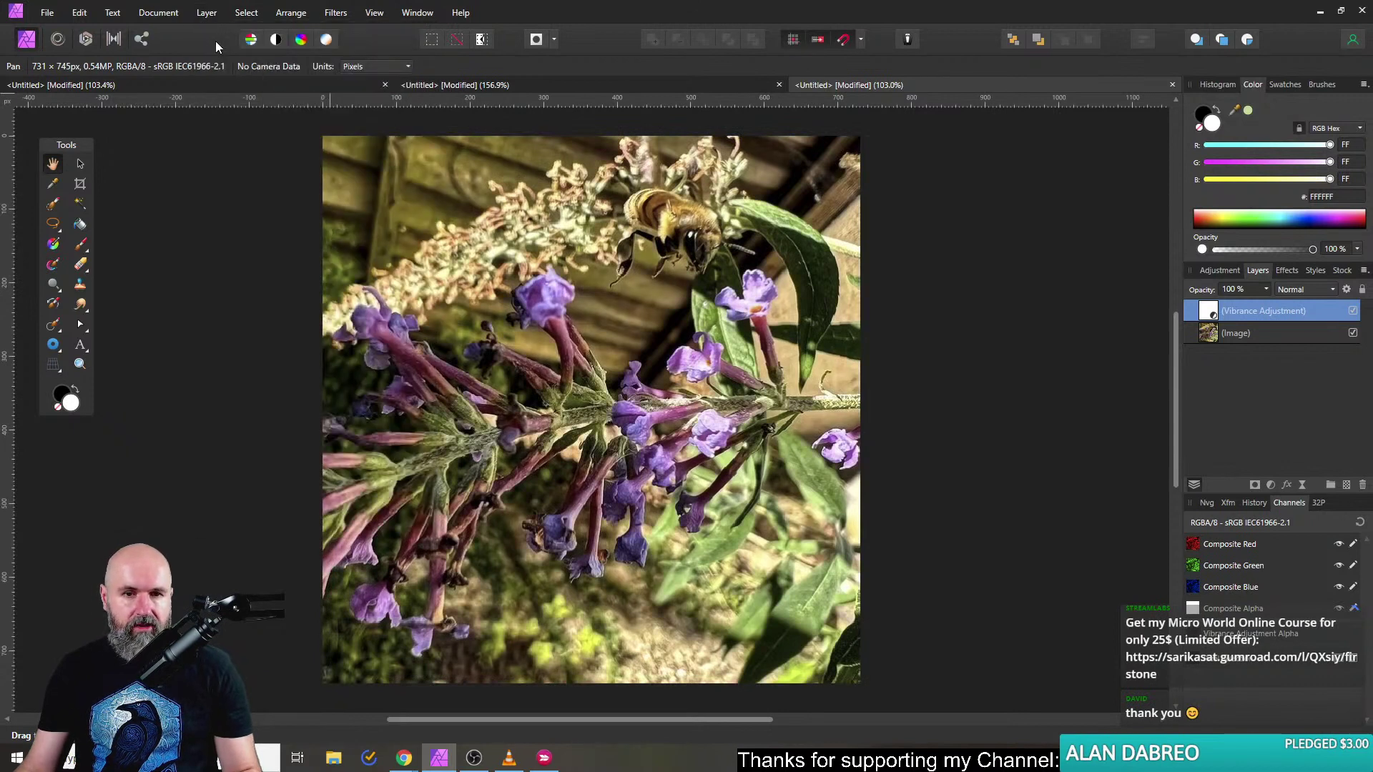
Paint white on the Vibrance mask over the background around the bee and flowers to desaturate only that area.
left_click(80, 244)
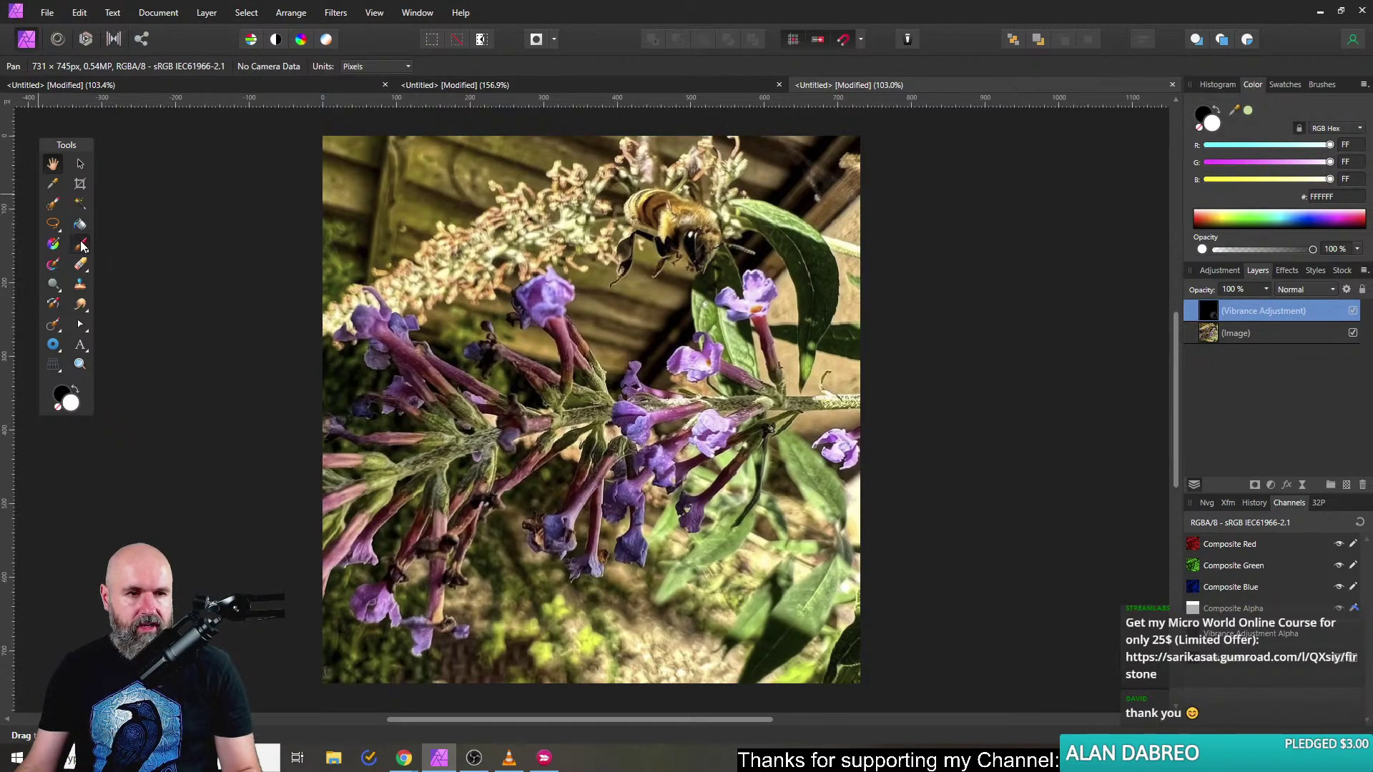
key("x")
left_click_drag(463, 277, 526, 278)
left_click(1213, 129)
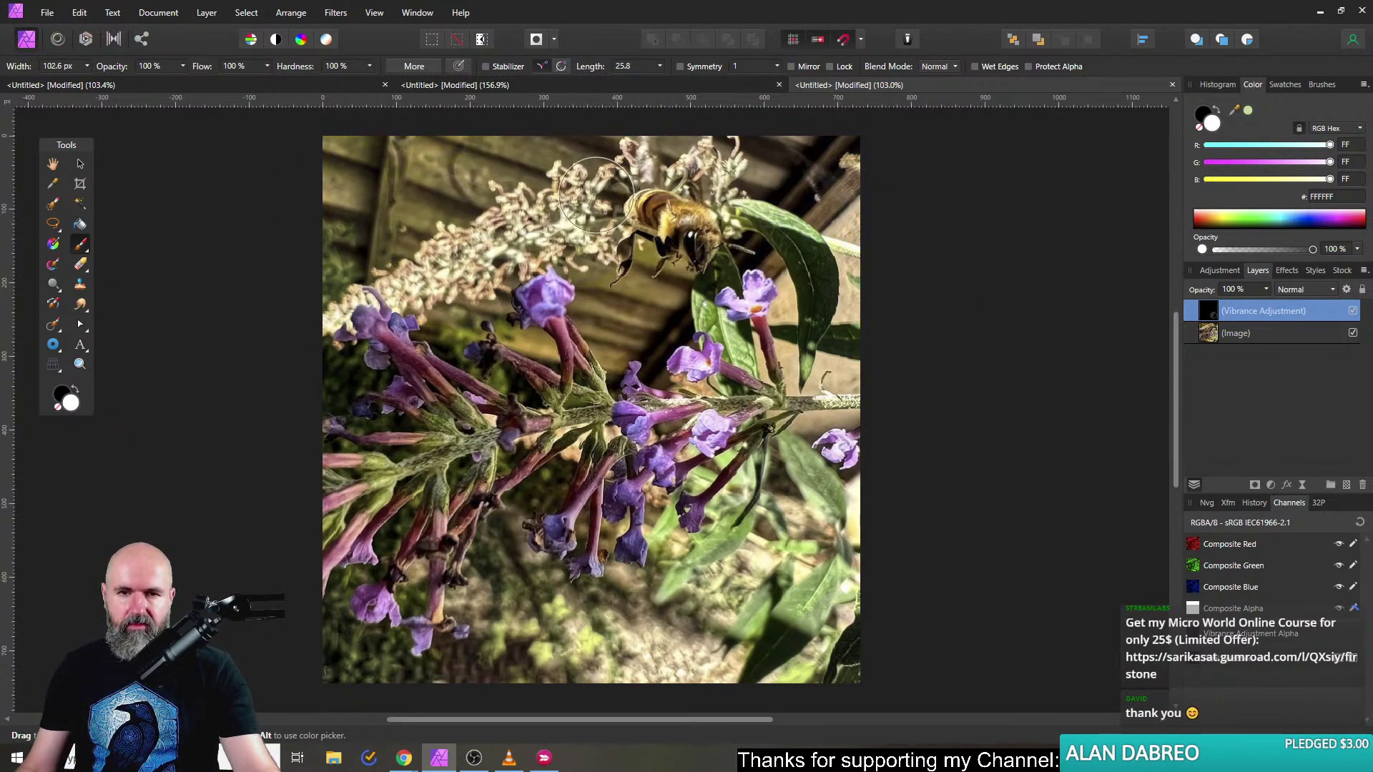
Load the Vibrance mask as a selection and add a Curves adjustment that darkens the background's midtones and lowers its highlights.
left_click(1207, 319, "ctrl")
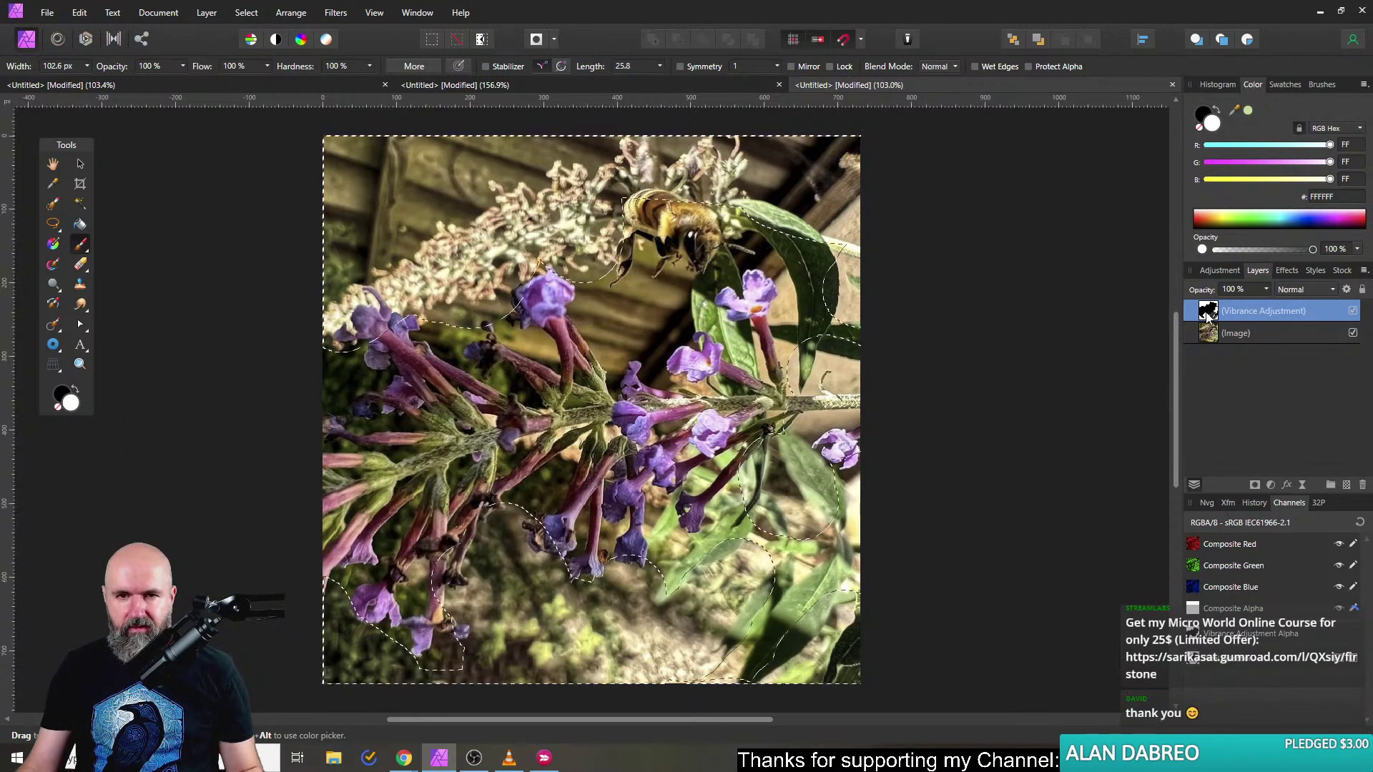
left_click(1271, 485)
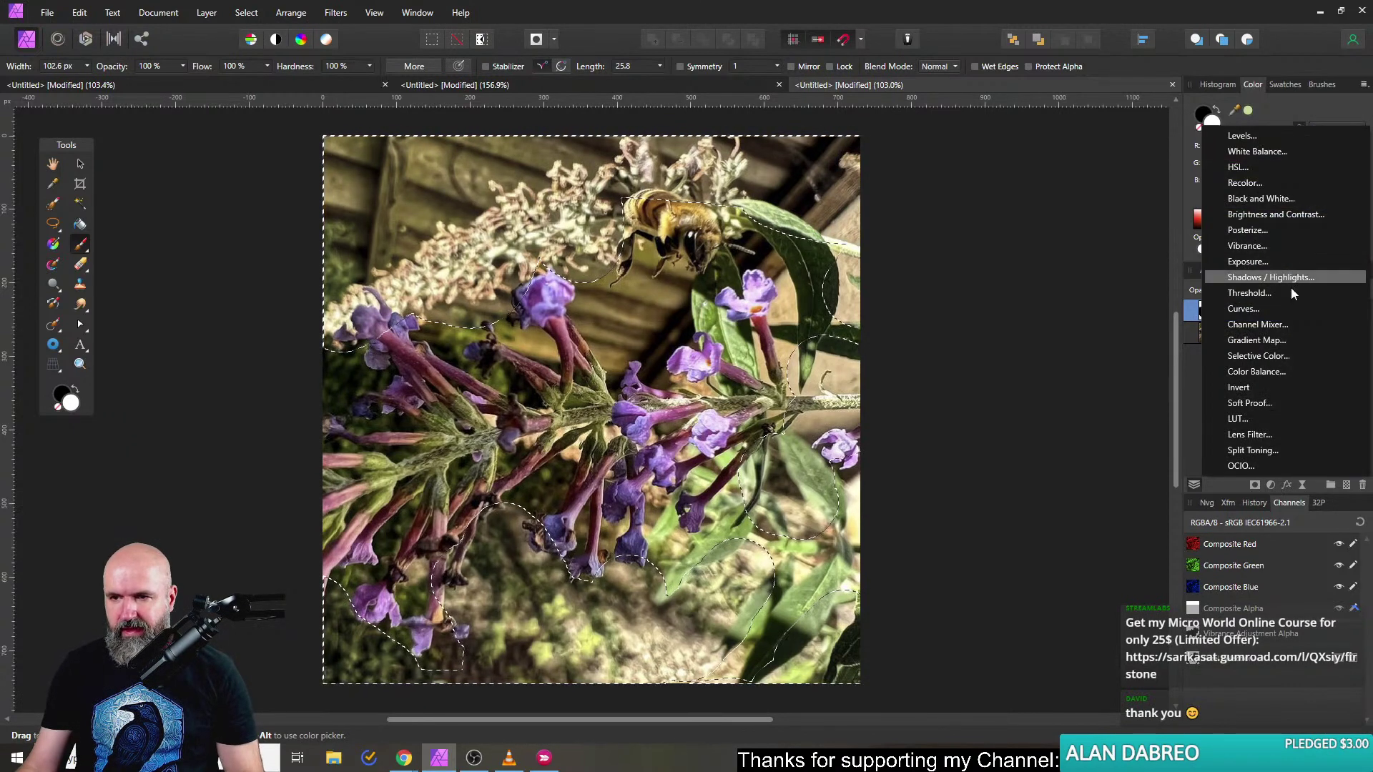
left_click(1270, 308)
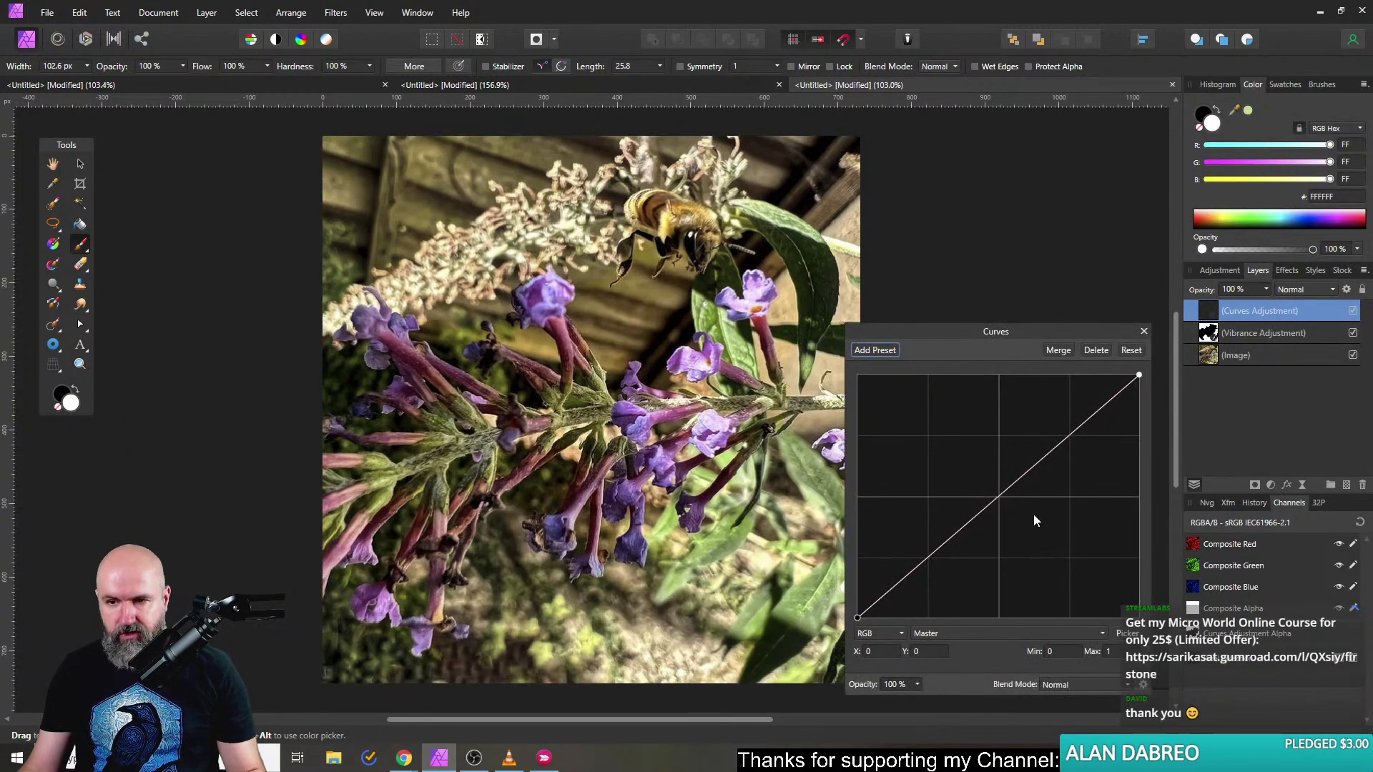
mouse_move(1002, 494)
left_mouse_down()
mouse_move(1015, 509)
mouse_move(1004, 506)
left_mouse_up()
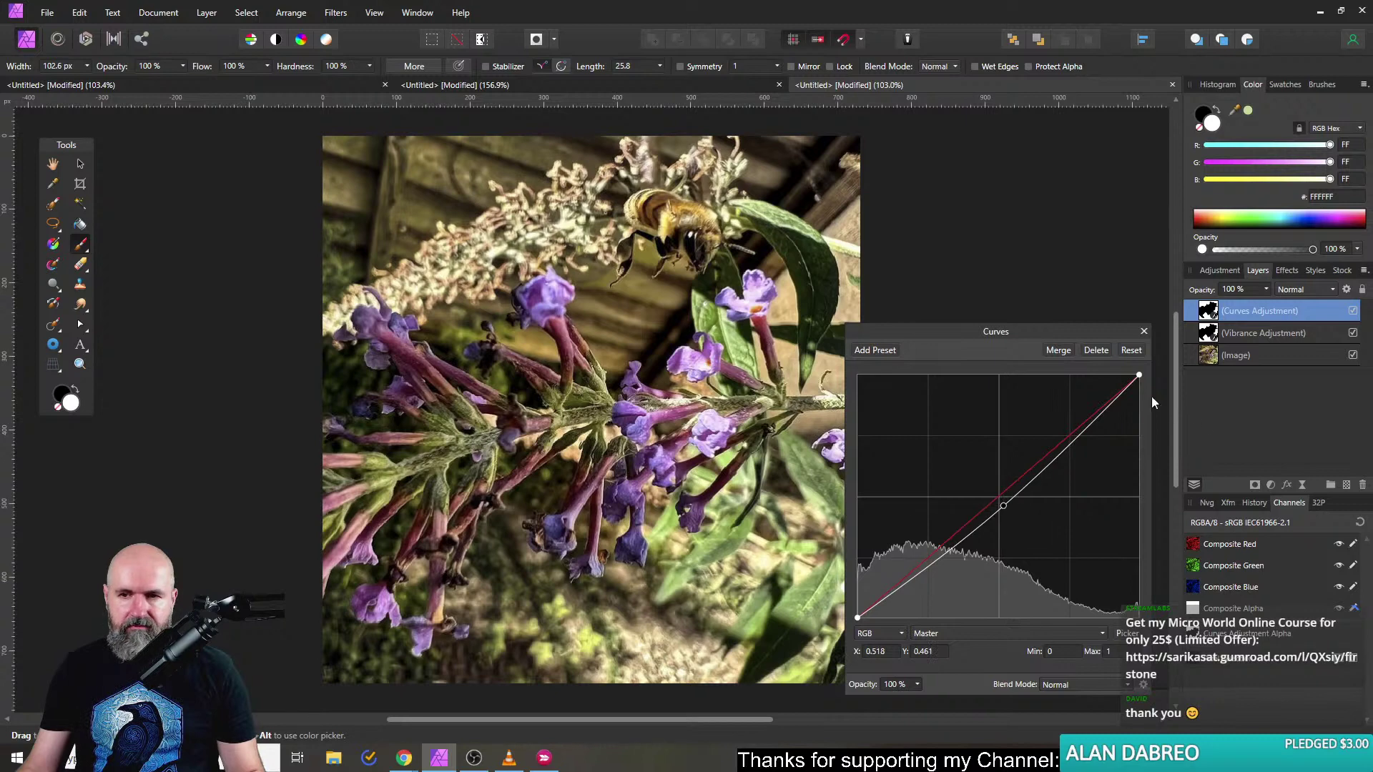
mouse_move(1139, 374)
left_mouse_down()
mouse_move(1152, 422)
mouse_move(1152, 393)
left_mouse_up()
left_click(1144, 331)
Add a Brightness / Contrast adjustment masked from the Curves layer, hide Curves, and set Brightness to -36 % and Contrast to -42 %.
left_click(1208, 310, "ctrl")
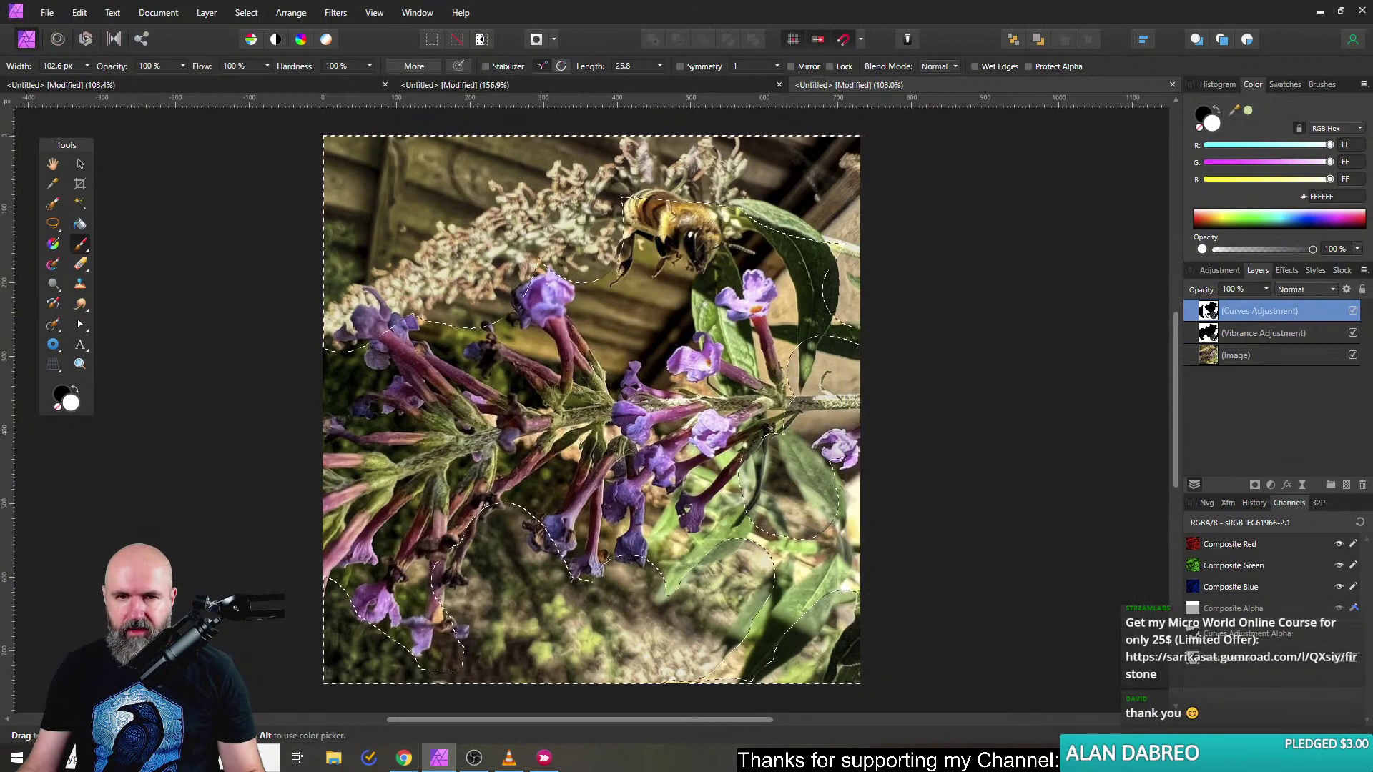
left_click(1269, 487)
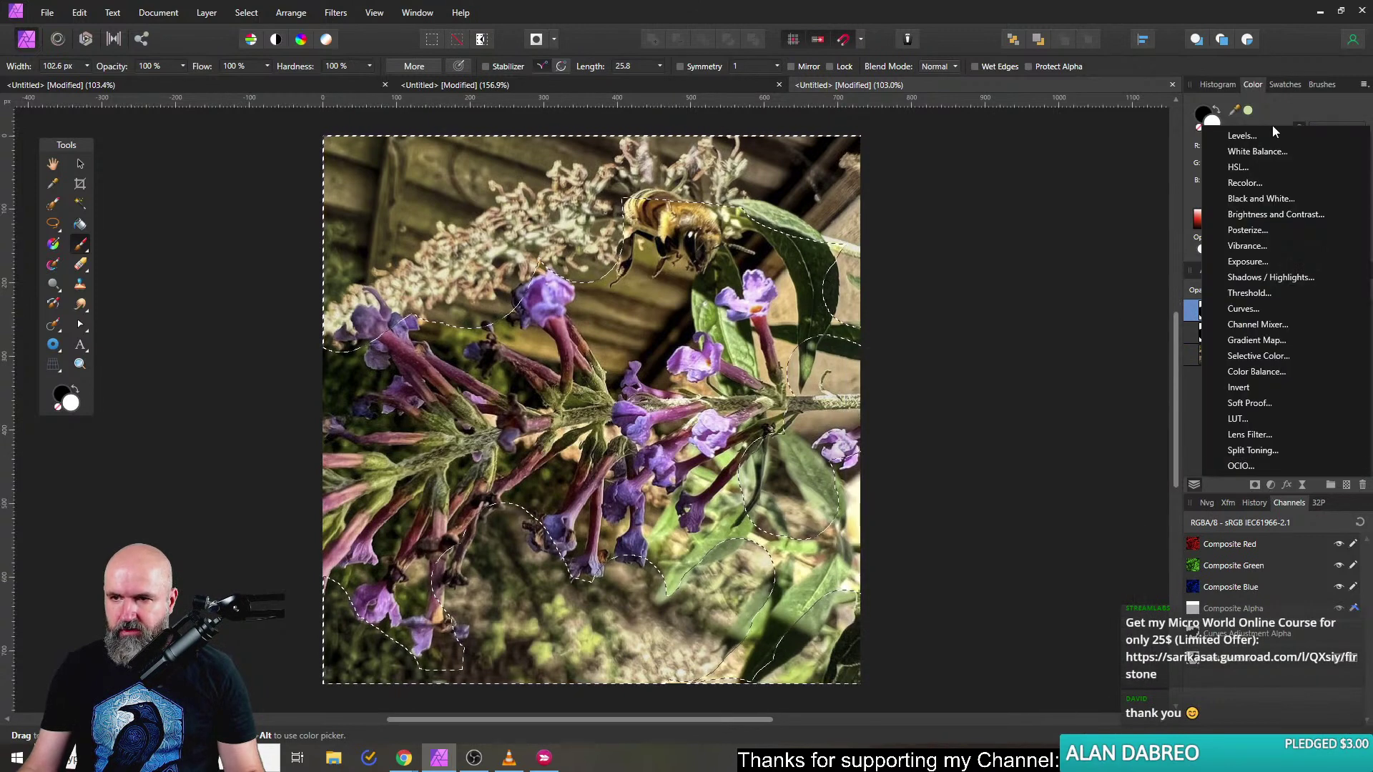
left_click(1276, 214)
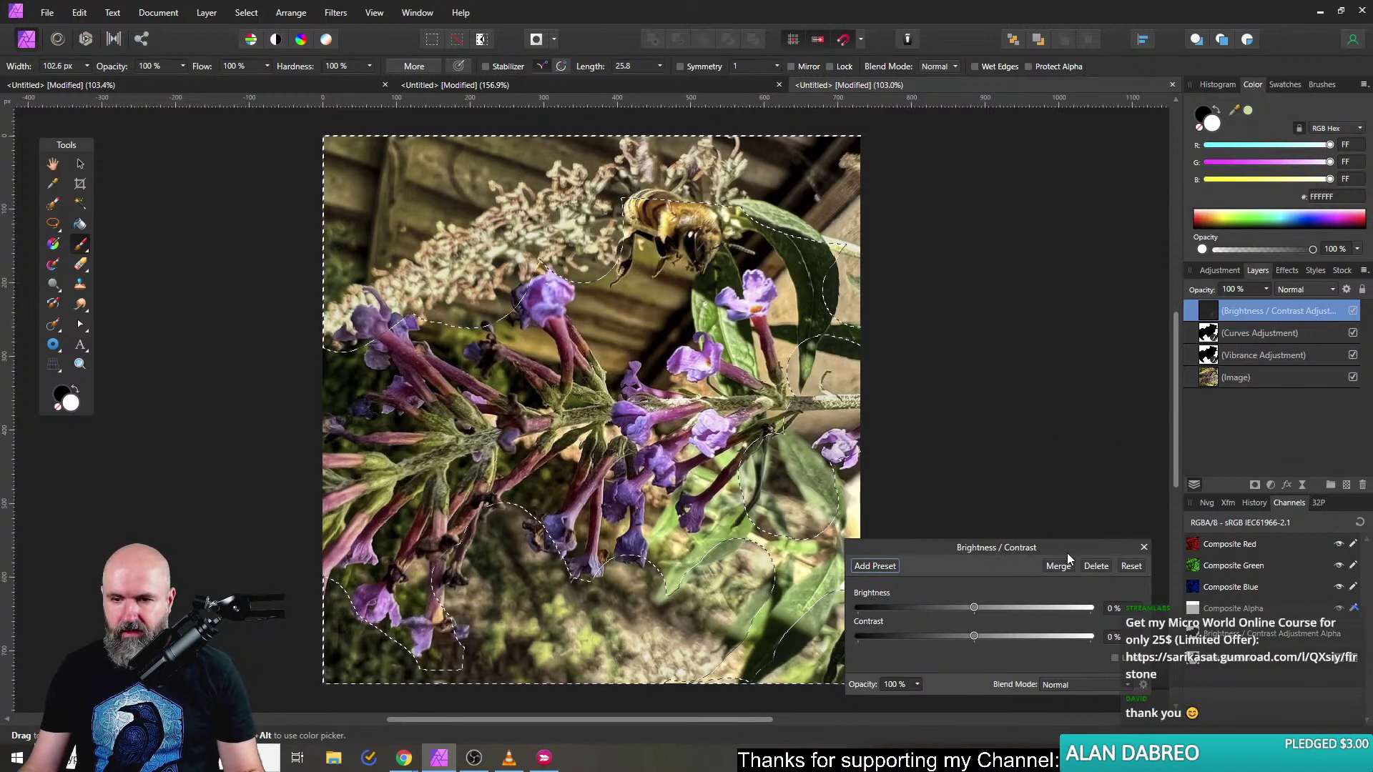
key("ctrl+d")
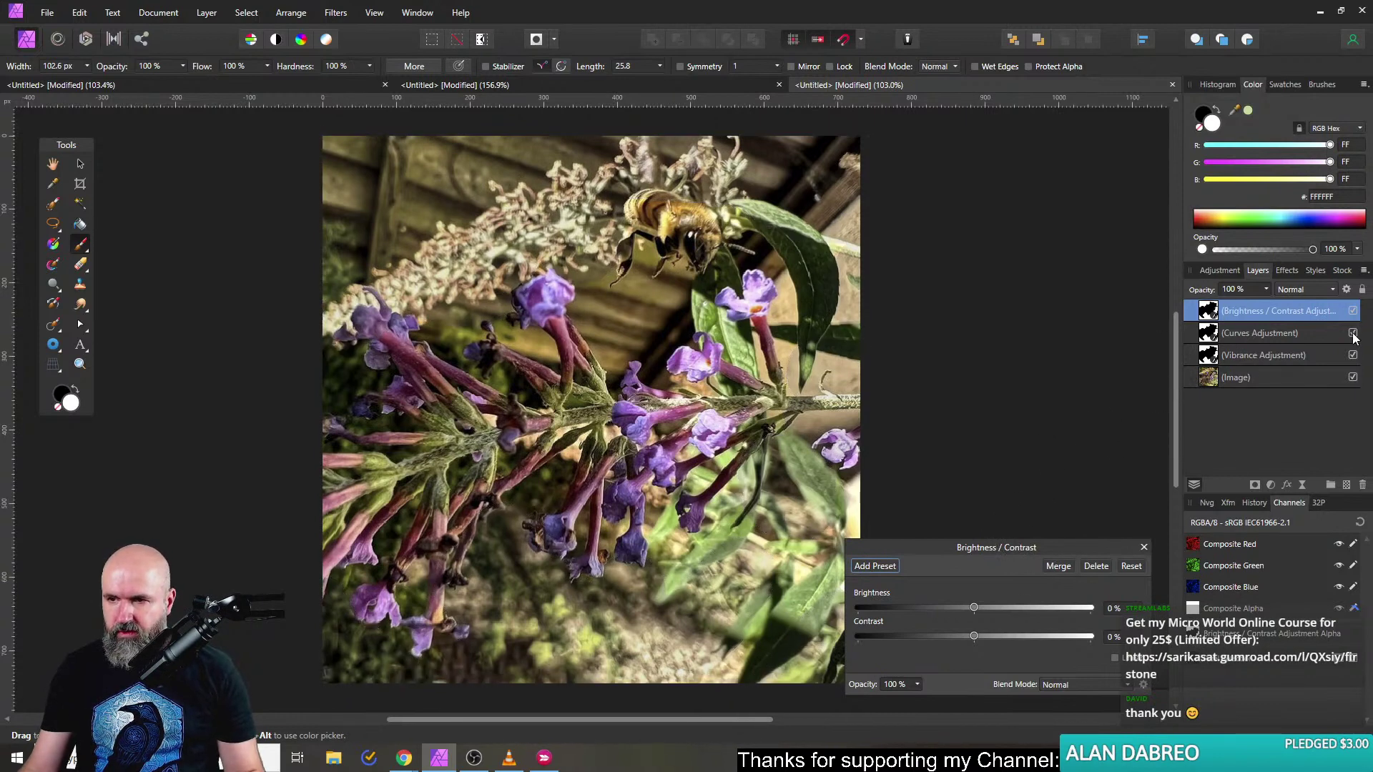
left_click(1353, 333)
left_click_drag(973, 633, 919, 599)
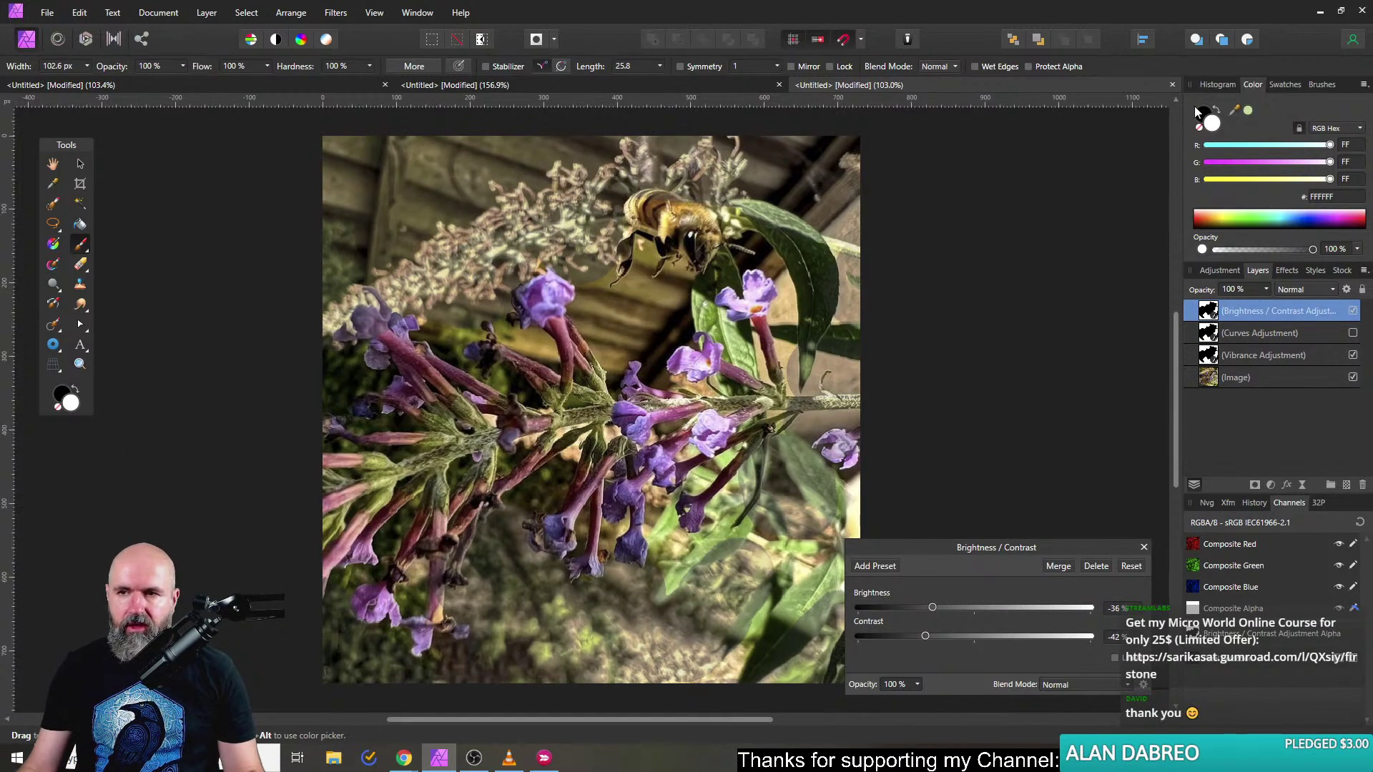
Paint black on the Brightness / Contrast mask around the bee to exclude it from the adjustment.
key("x")
mouse_move(612, 230)
left_mouse_down()
mouse_move(654, 236)
mouse_move(658, 224)
left_mouse_up()
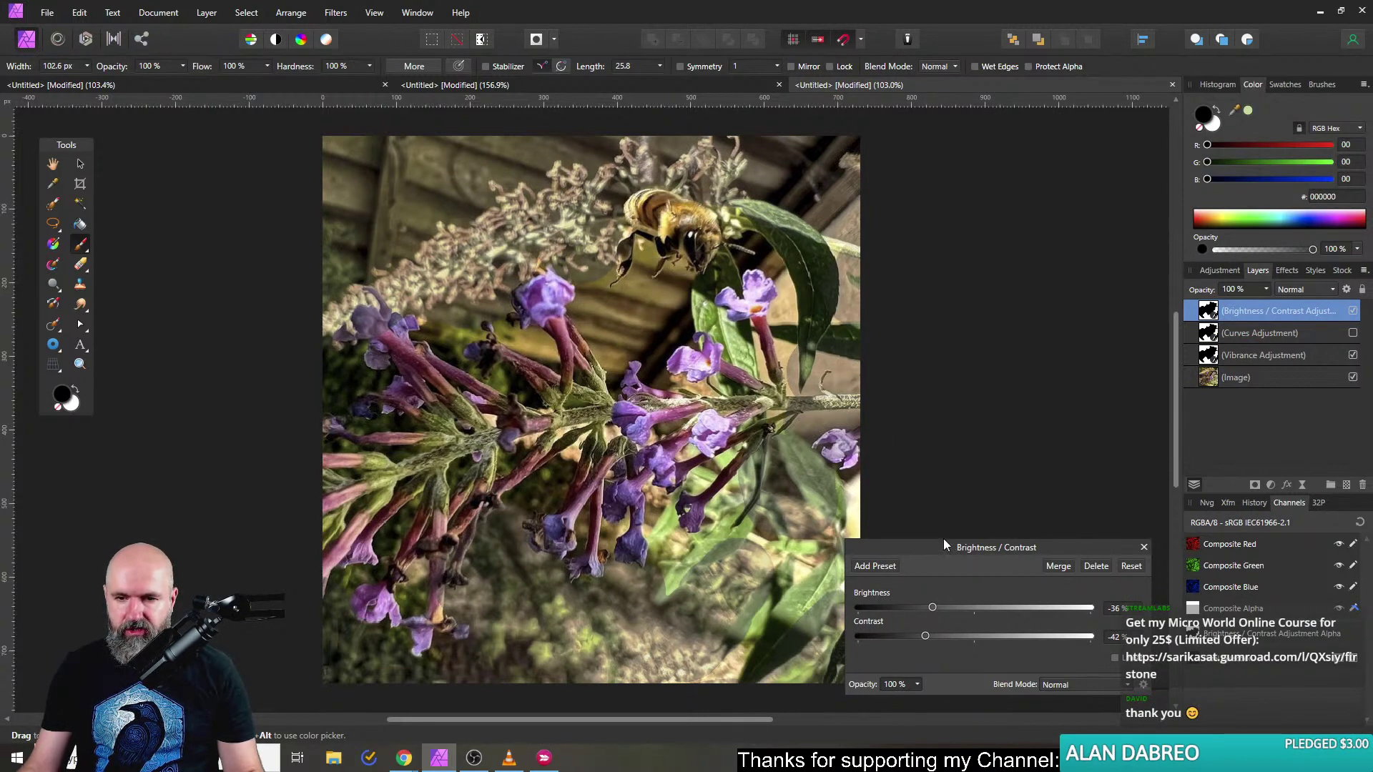
Add a Vibrance adjustment above the Brightness / Contrast layer and set its Saturation to 17 %.
left_click(1144, 548)
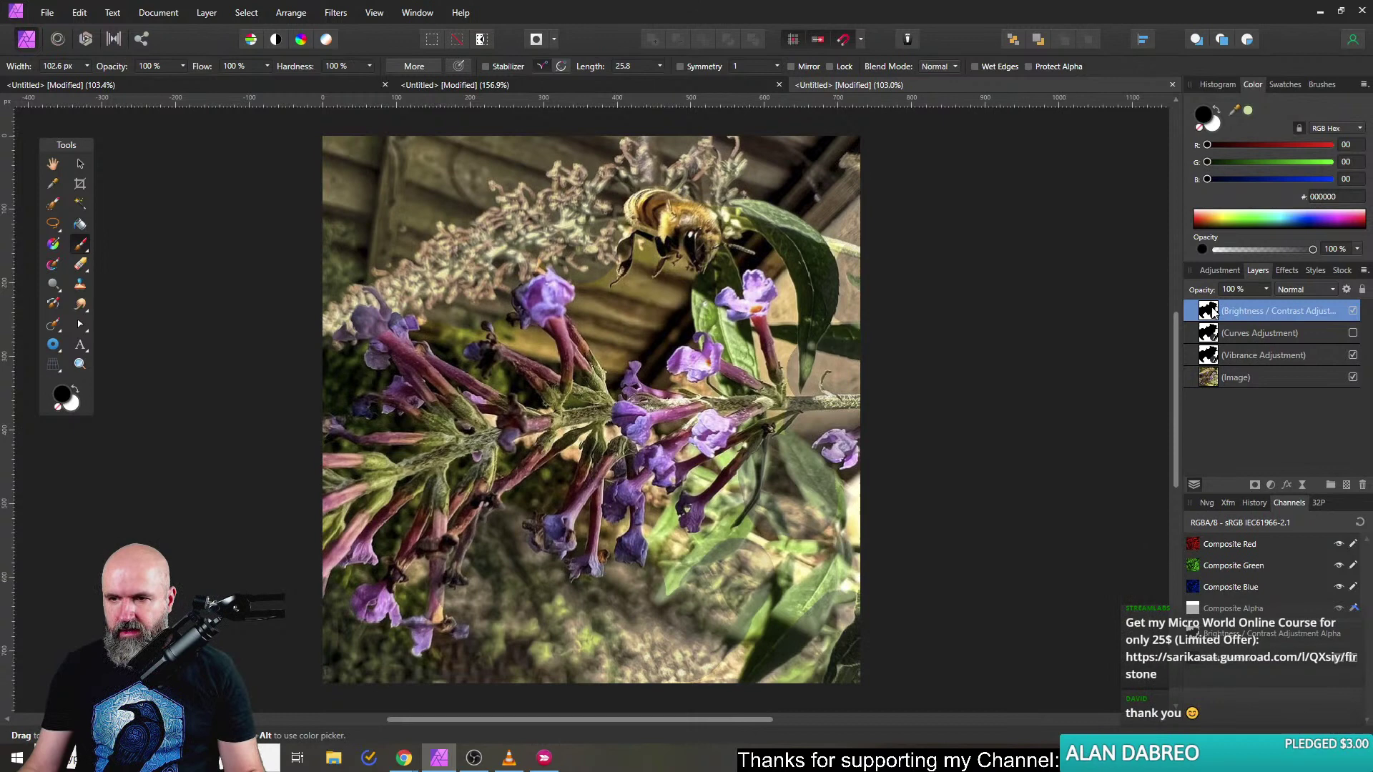
left_click(1271, 486)
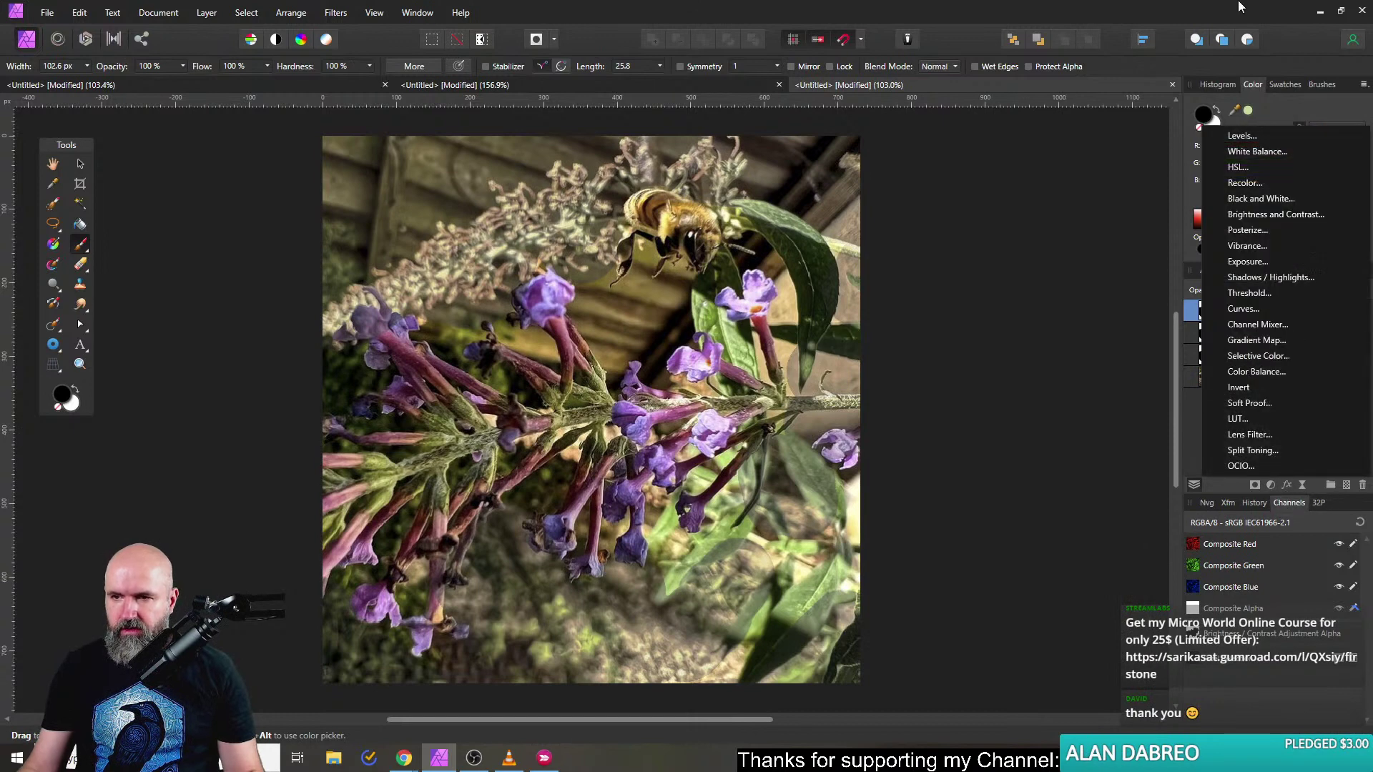
left_click(1256, 247)
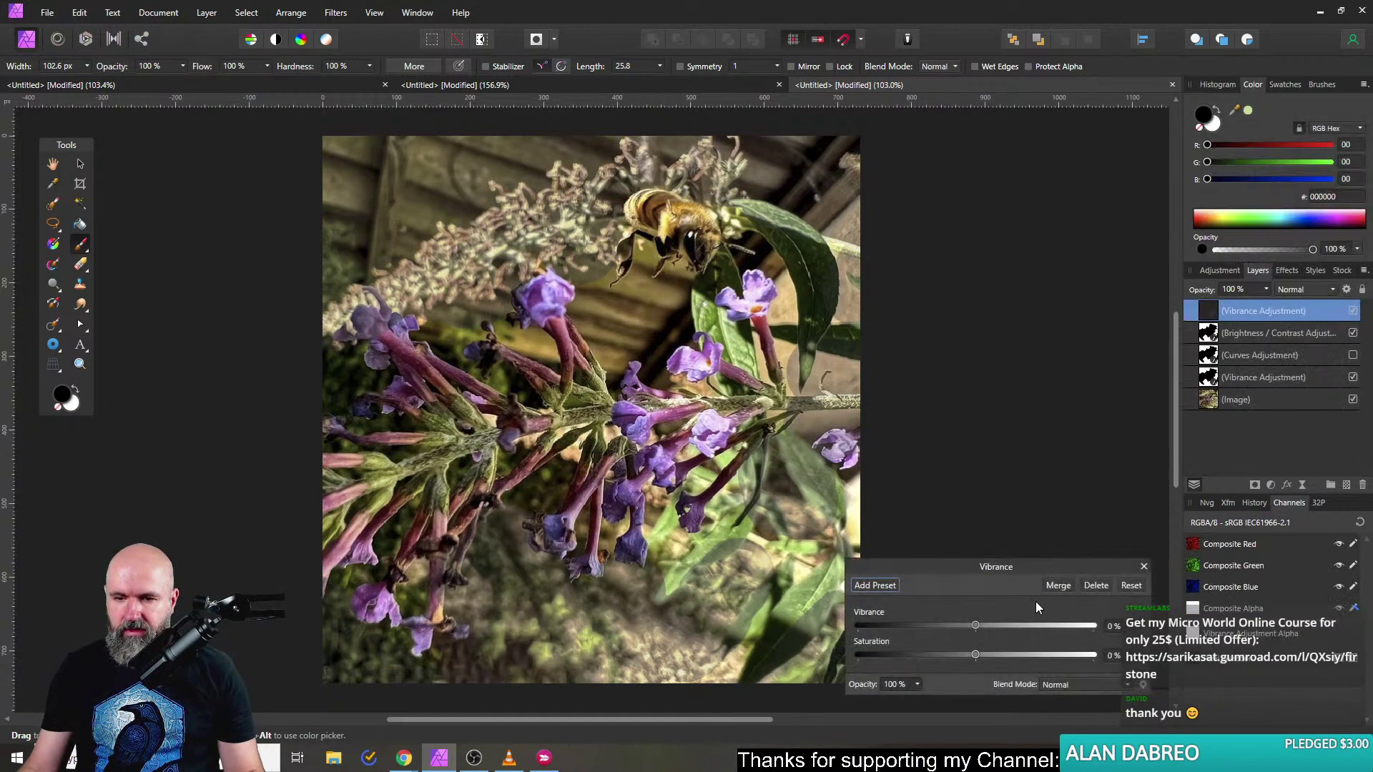
left_click(996, 657)
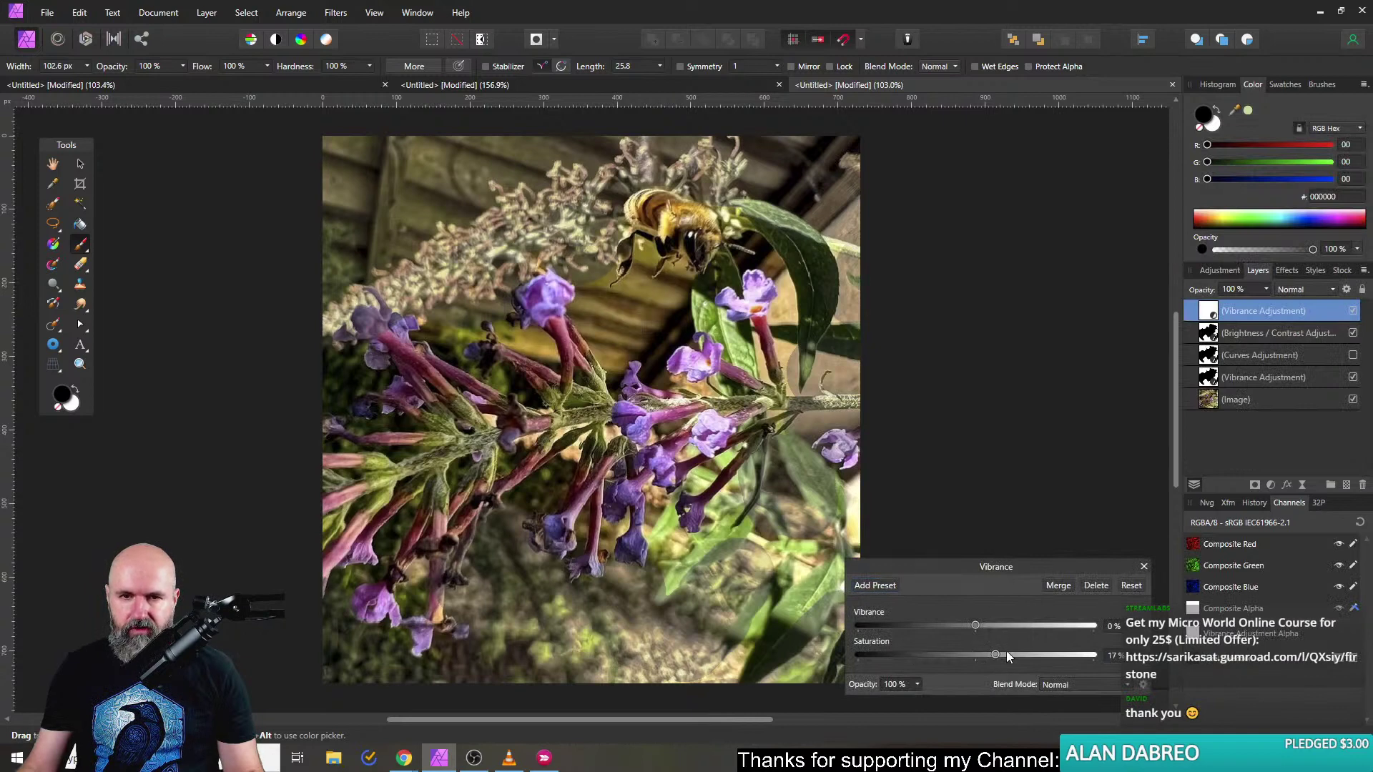
left_click(1143, 566)
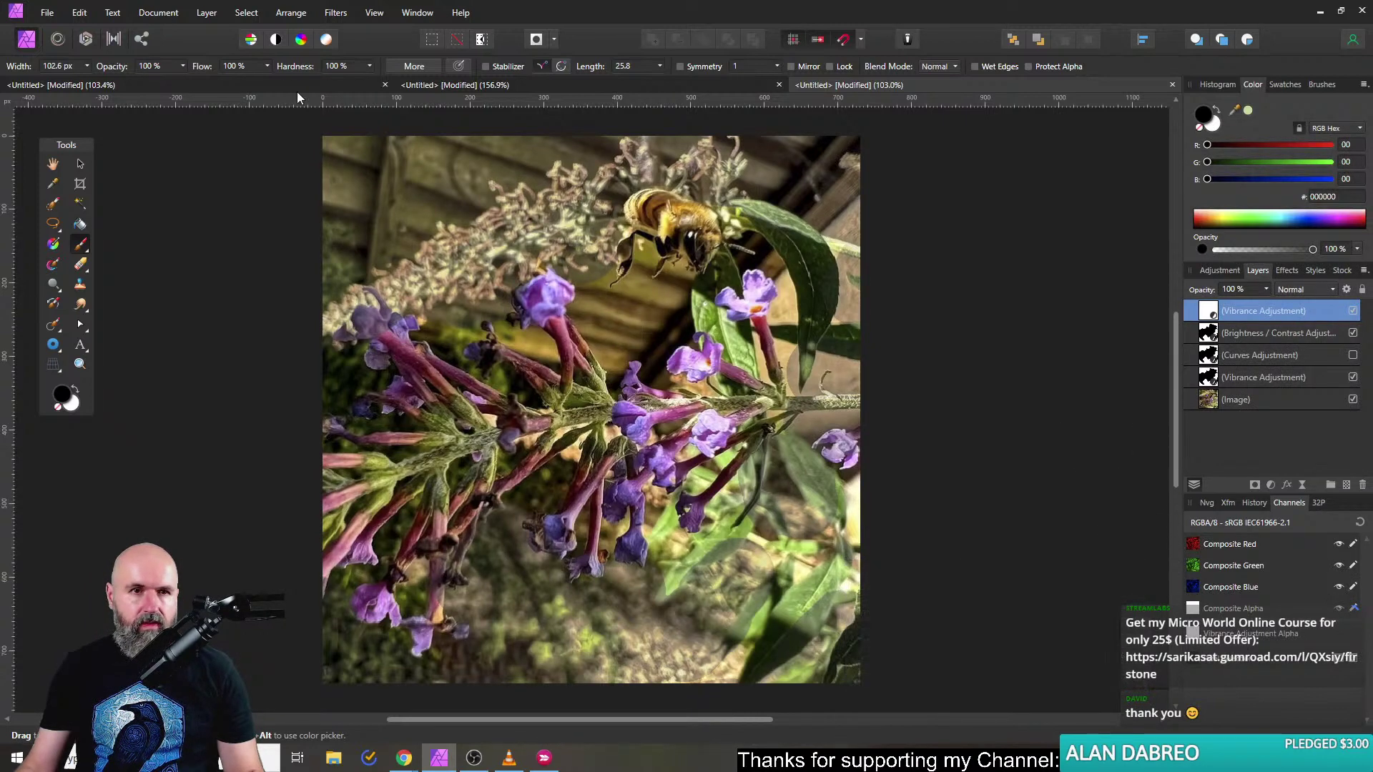
Invert the new Vibrance mask to black and paint white over the bee and nearby flowers, checking the effect on and off.
left_click(214, 15)
key("Escape")
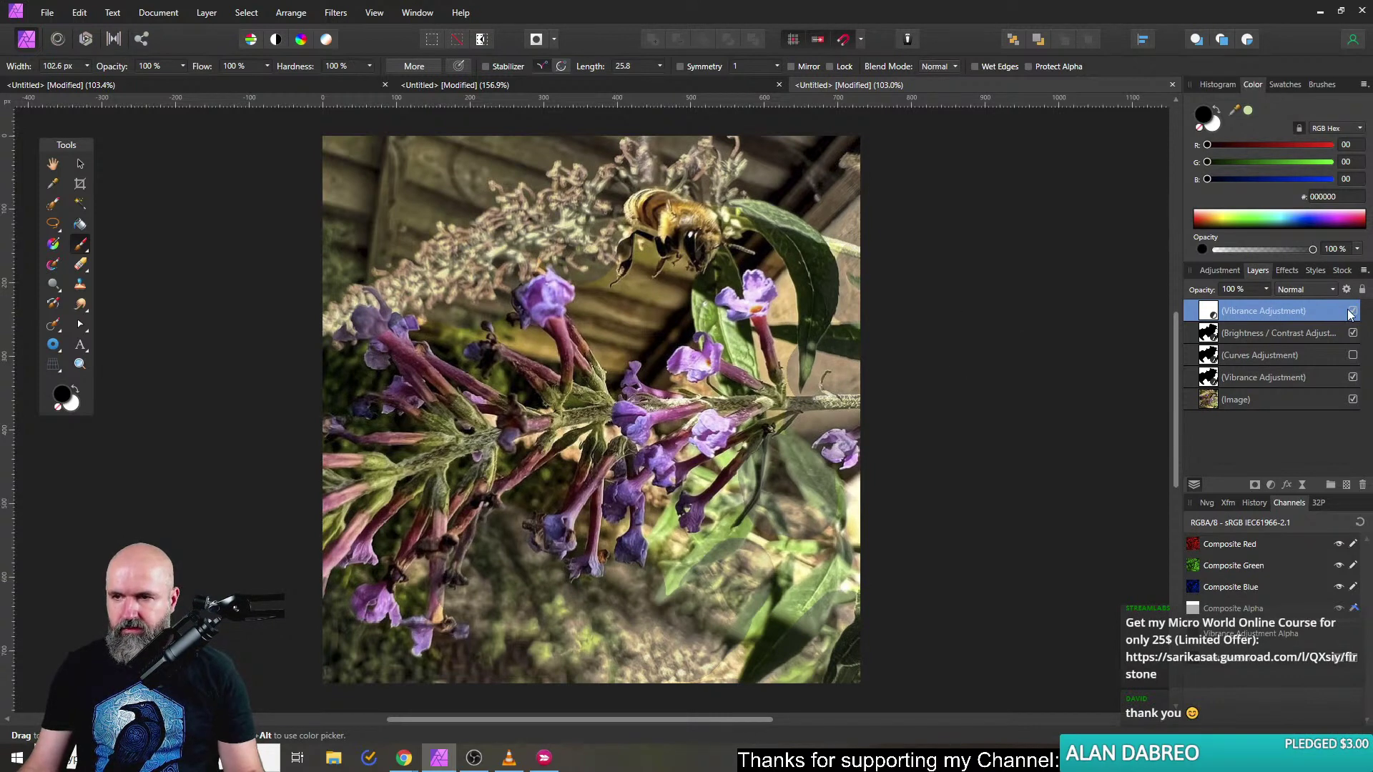
key("ctrl+i")
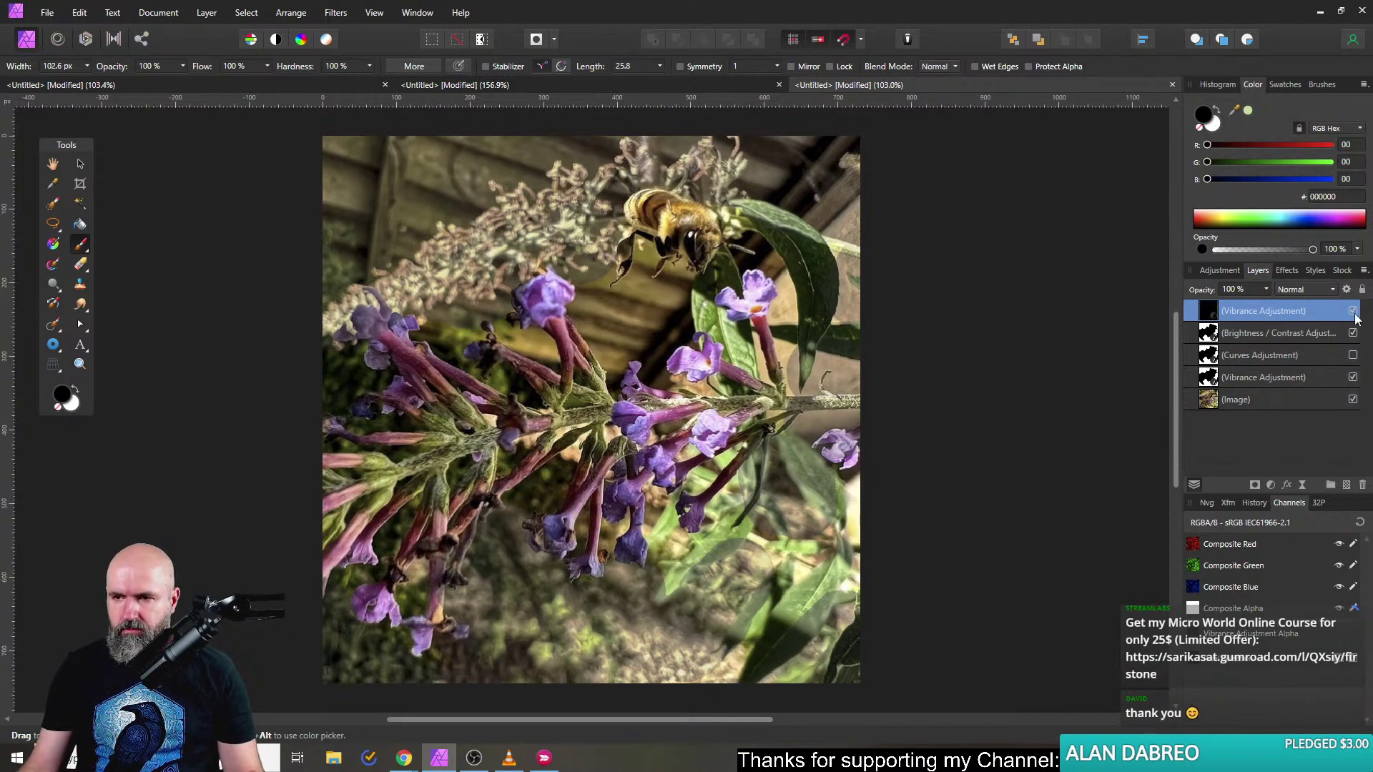
left_click(1214, 130)
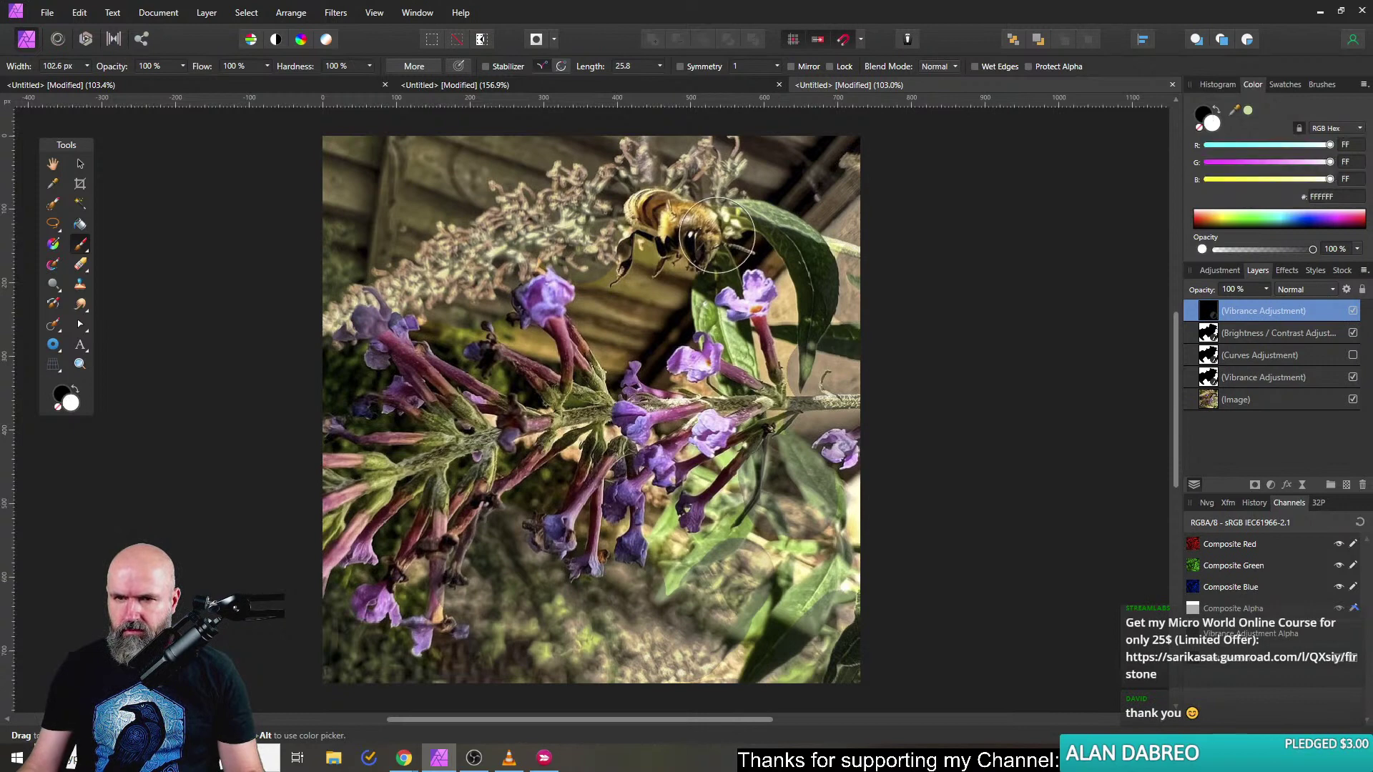
left_click(1354, 311)
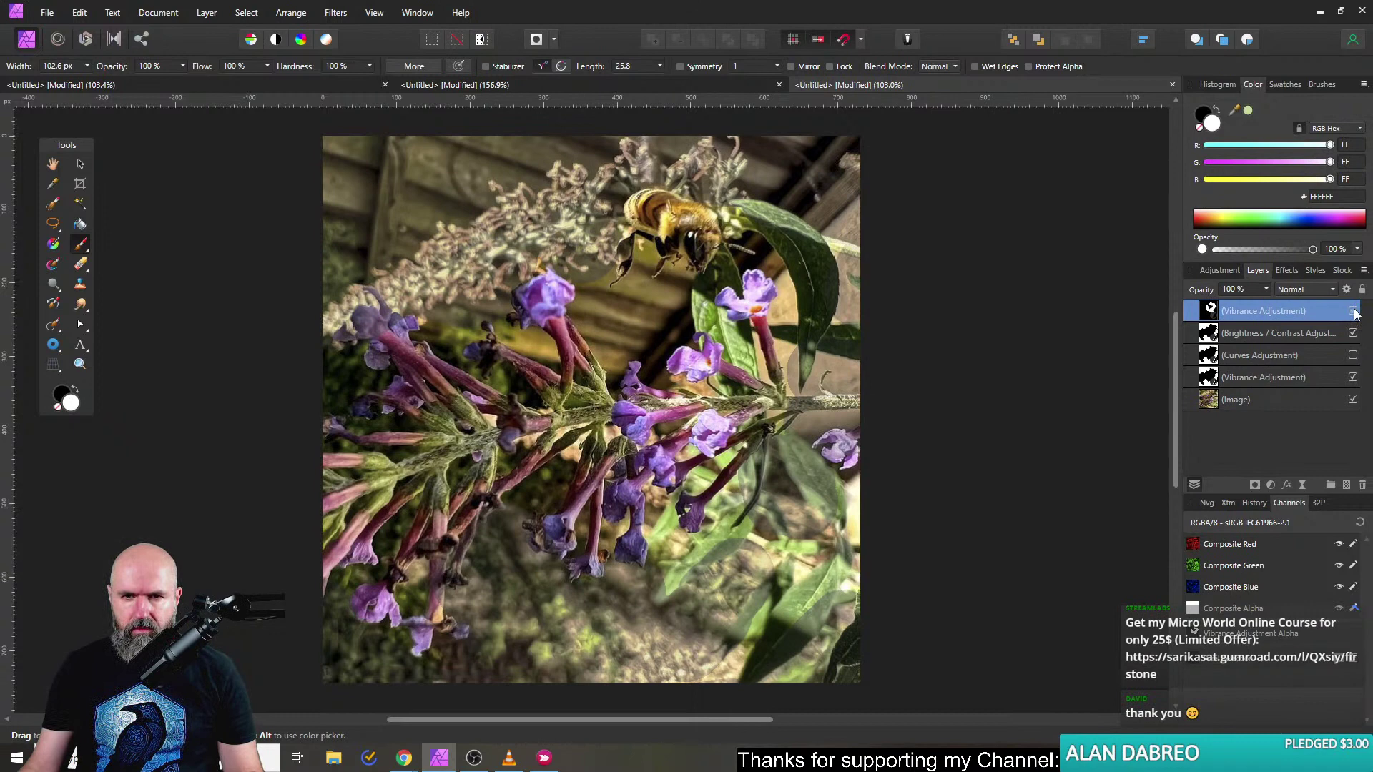
left_click(1354, 311)
Set the topmost Vibrance adjustment's Saturation to 43 % and delete the hidden Curves adjustment.
double_click(1216, 309)
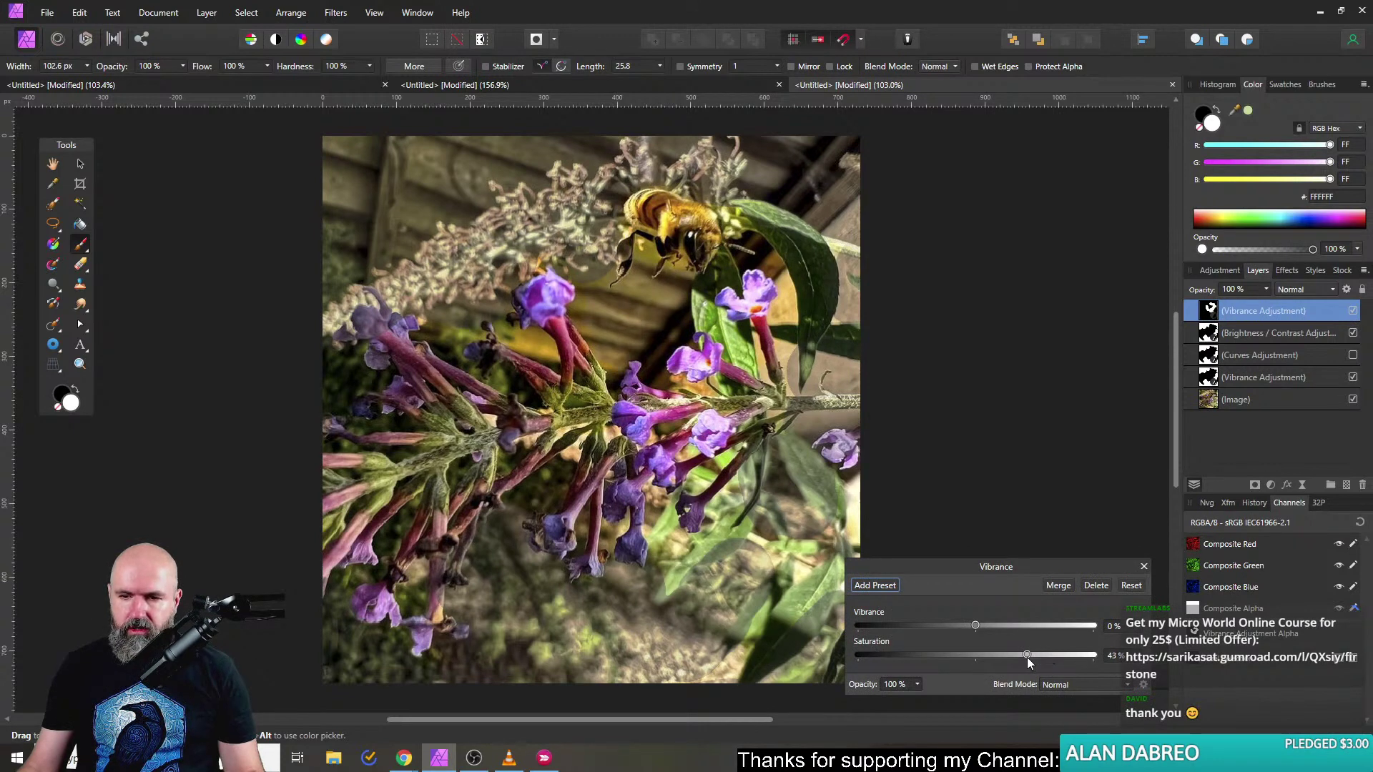
left_click(1143, 566)
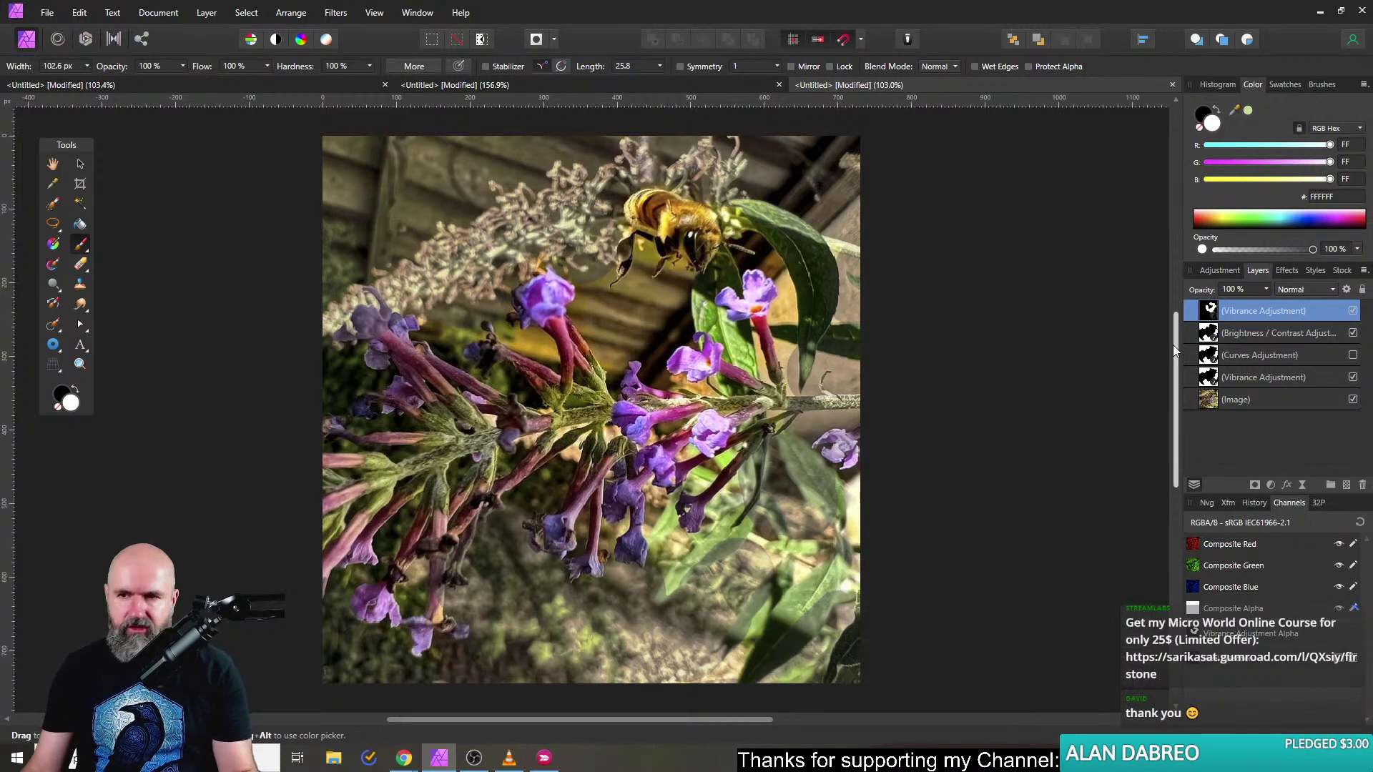
left_click(1332, 354)
left_click(1362, 485)
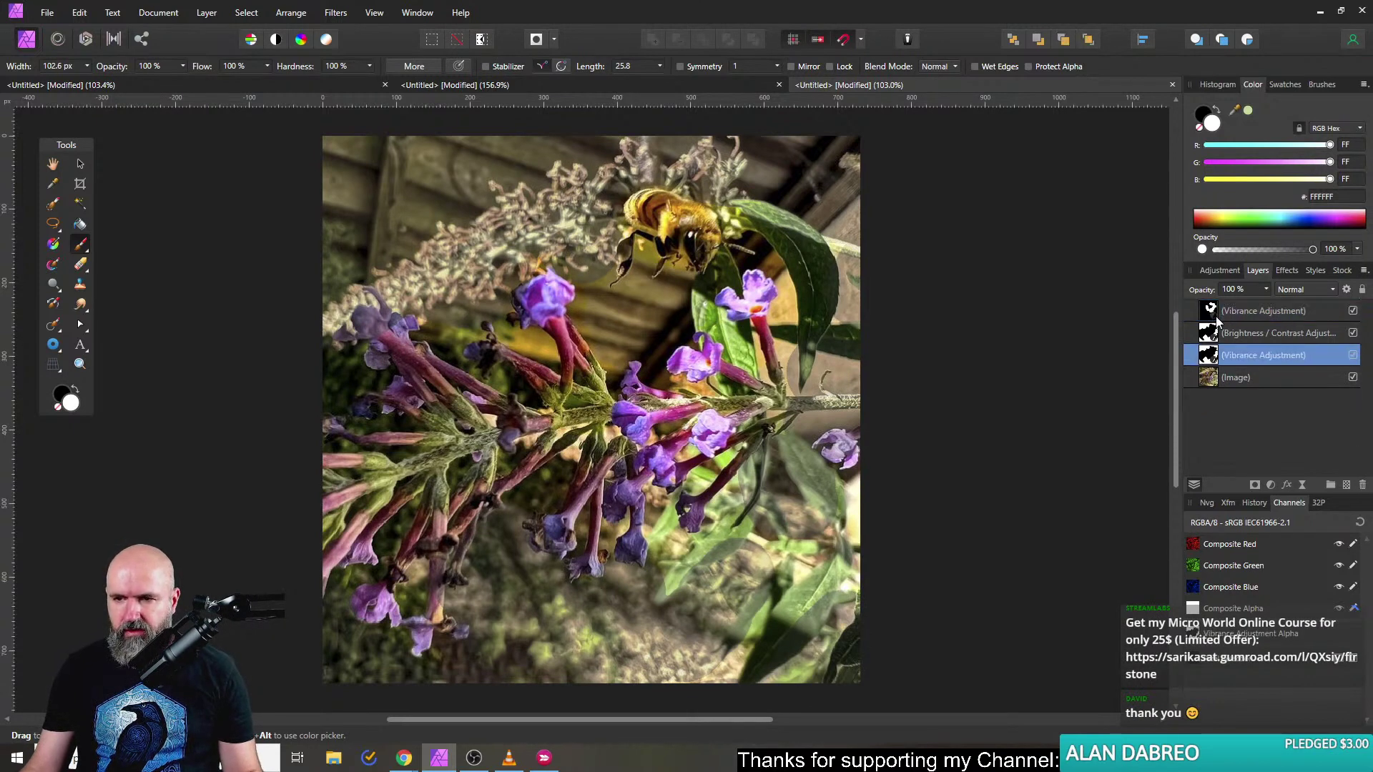
Select all three adjustment layers and toggle their visibility together to compare the bee photo before and after editing.
left_click(1216, 315)
left_click(1216, 358, "shift")
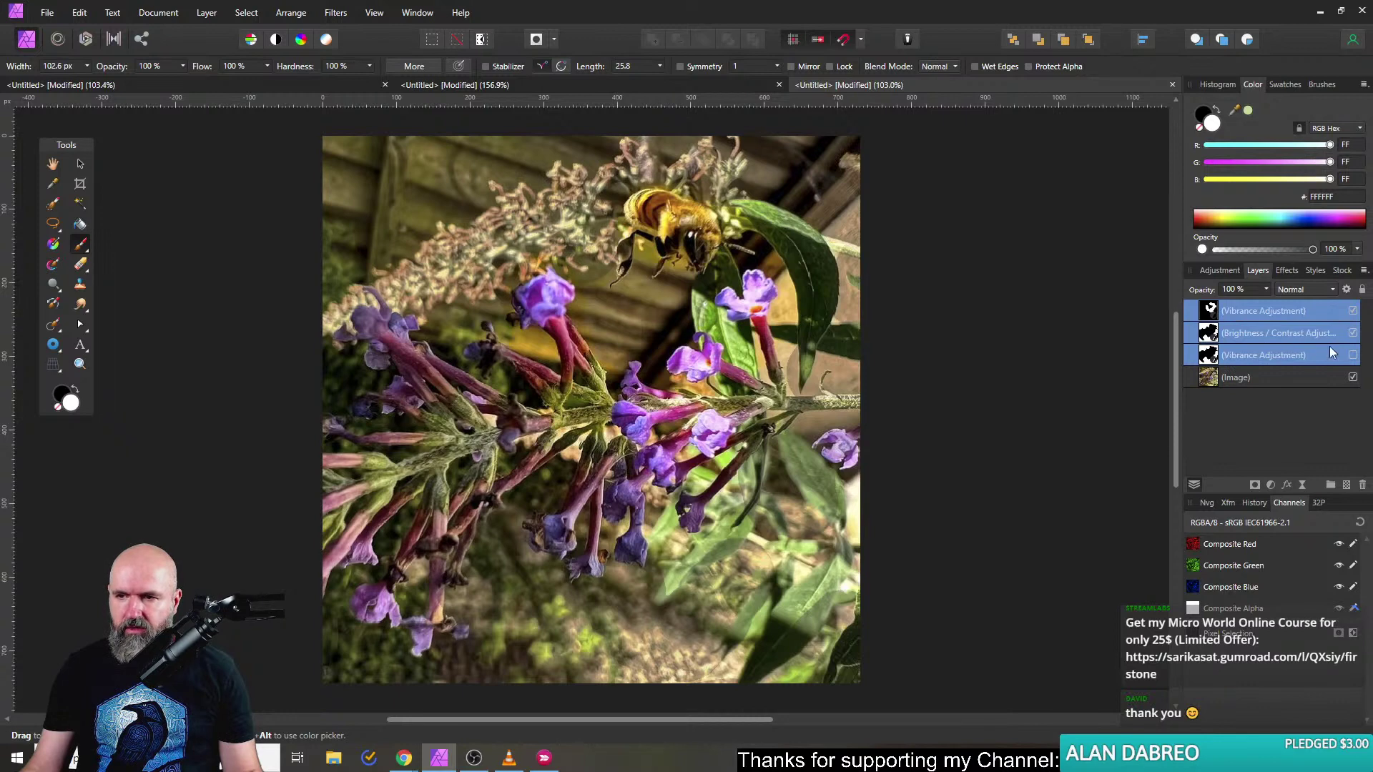
left_click(1352, 356)
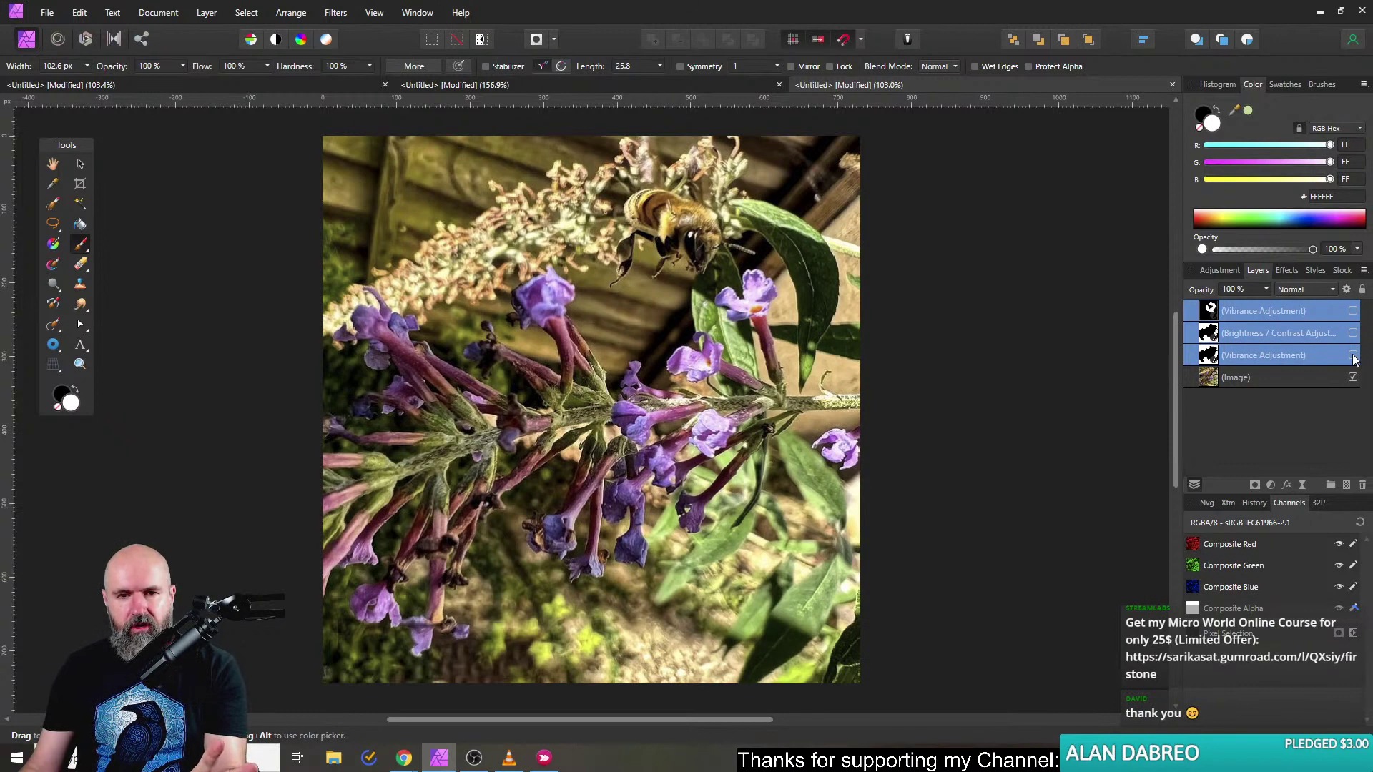
left_click(1353, 356)
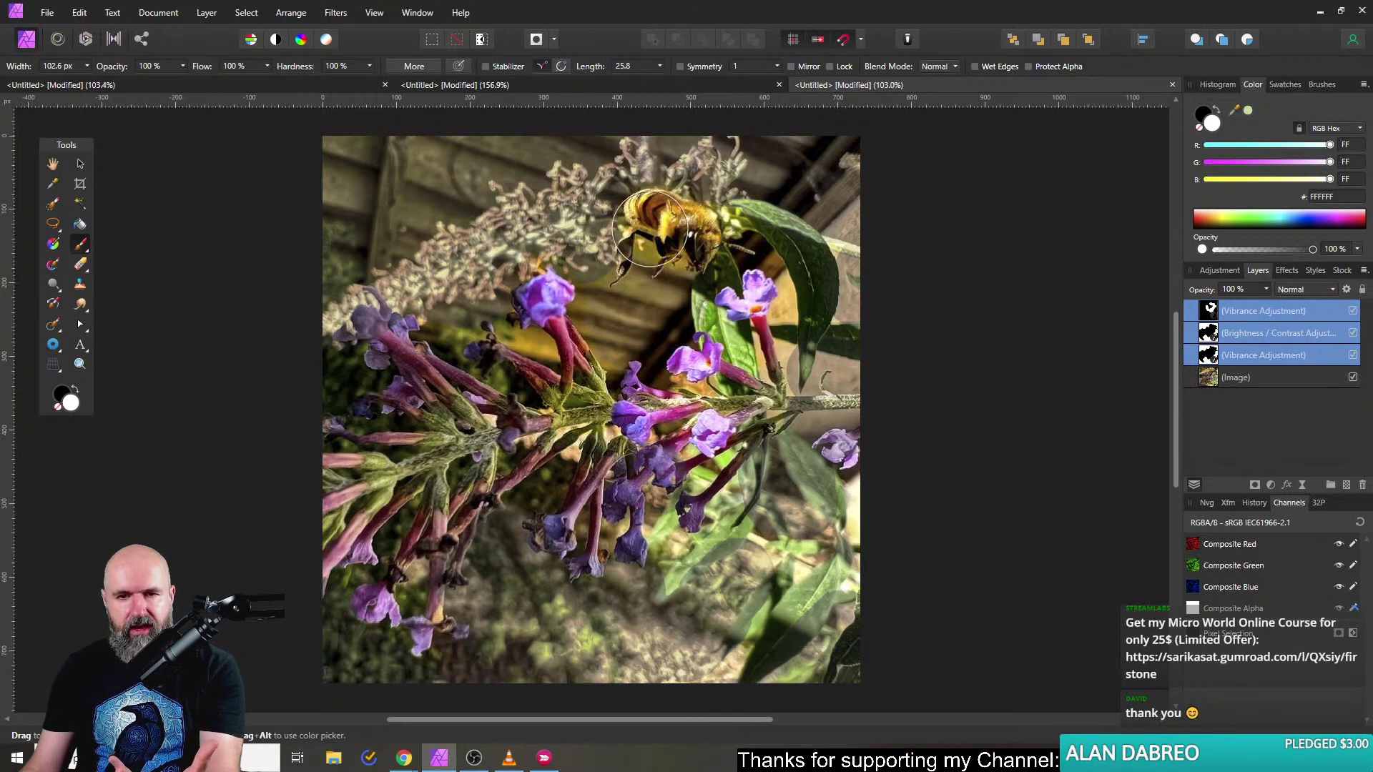
left_click(1352, 359)
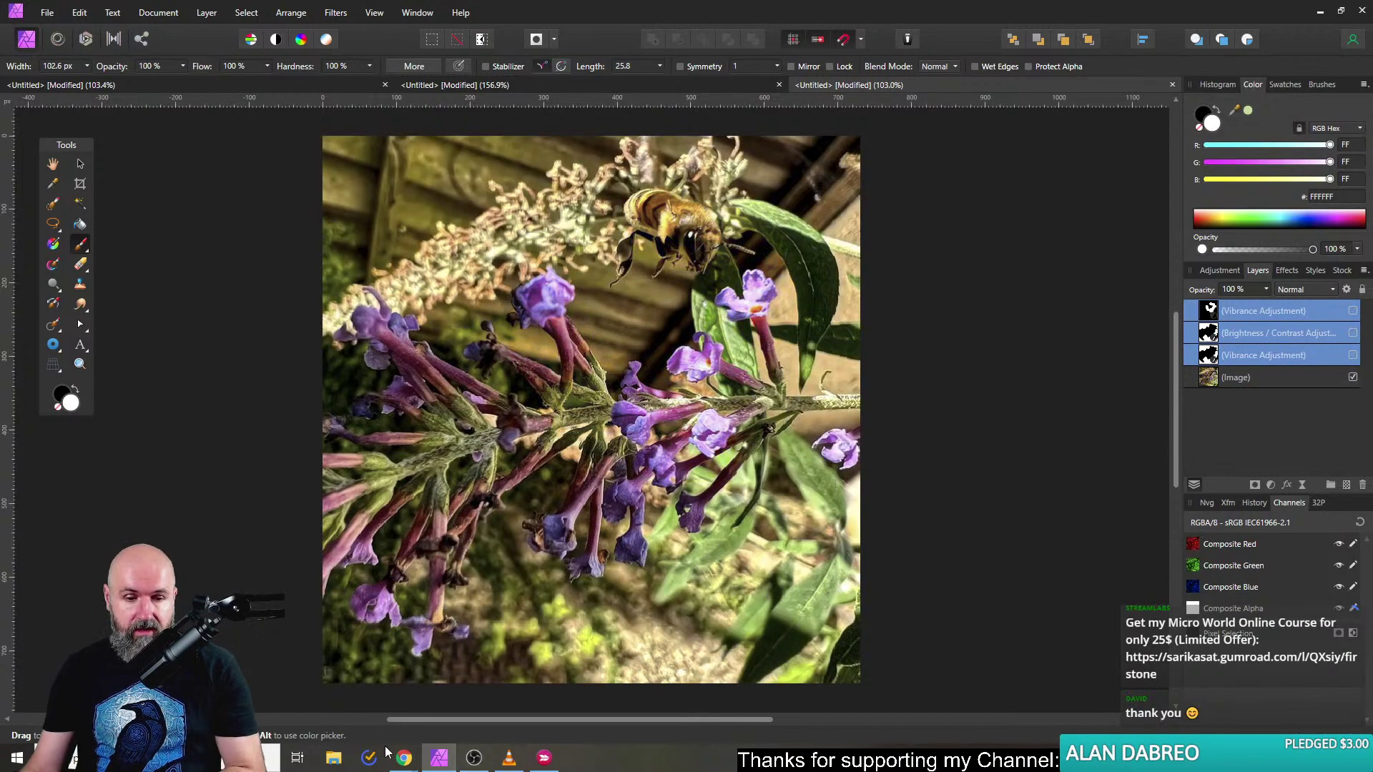
Switch to the Chrome window showing the bee photo's Instagram post.
mouse_move(404, 758)
left_click(505, 705)
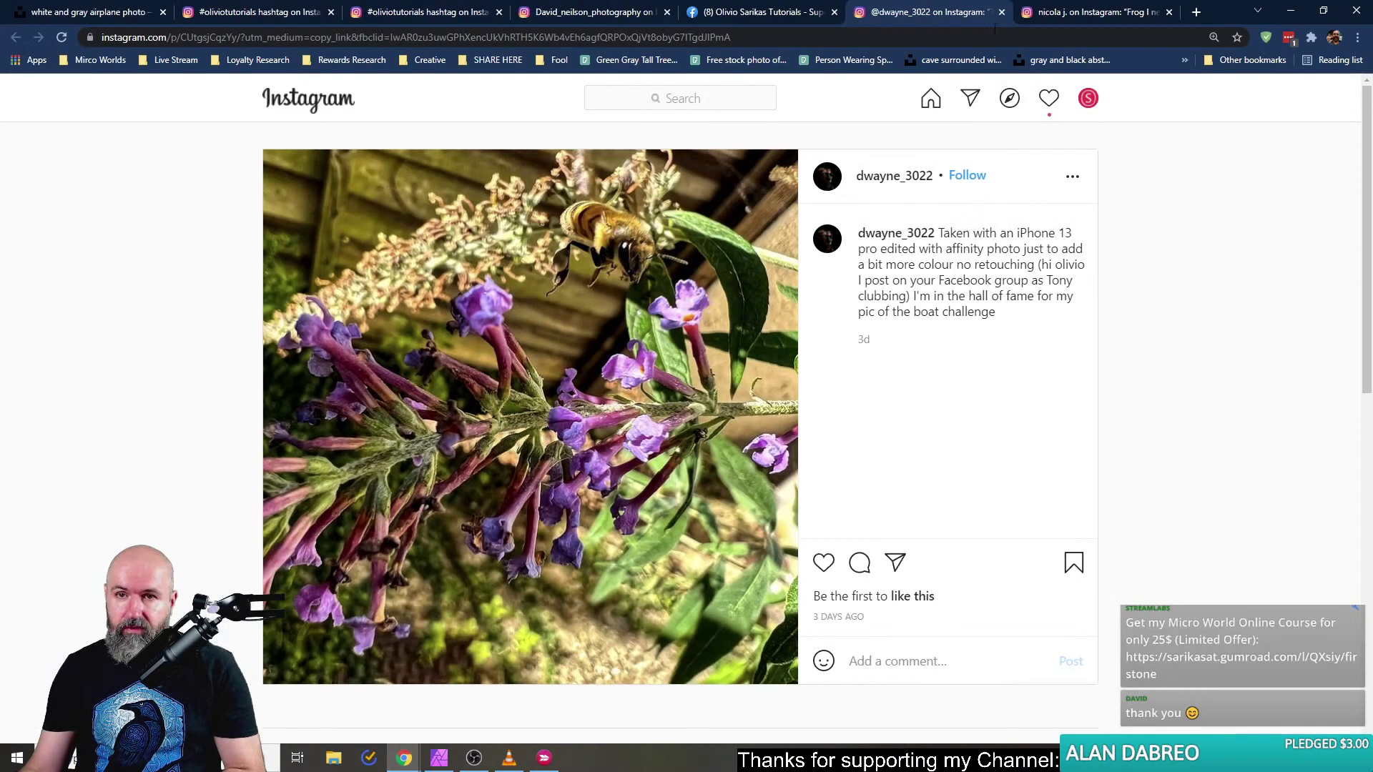